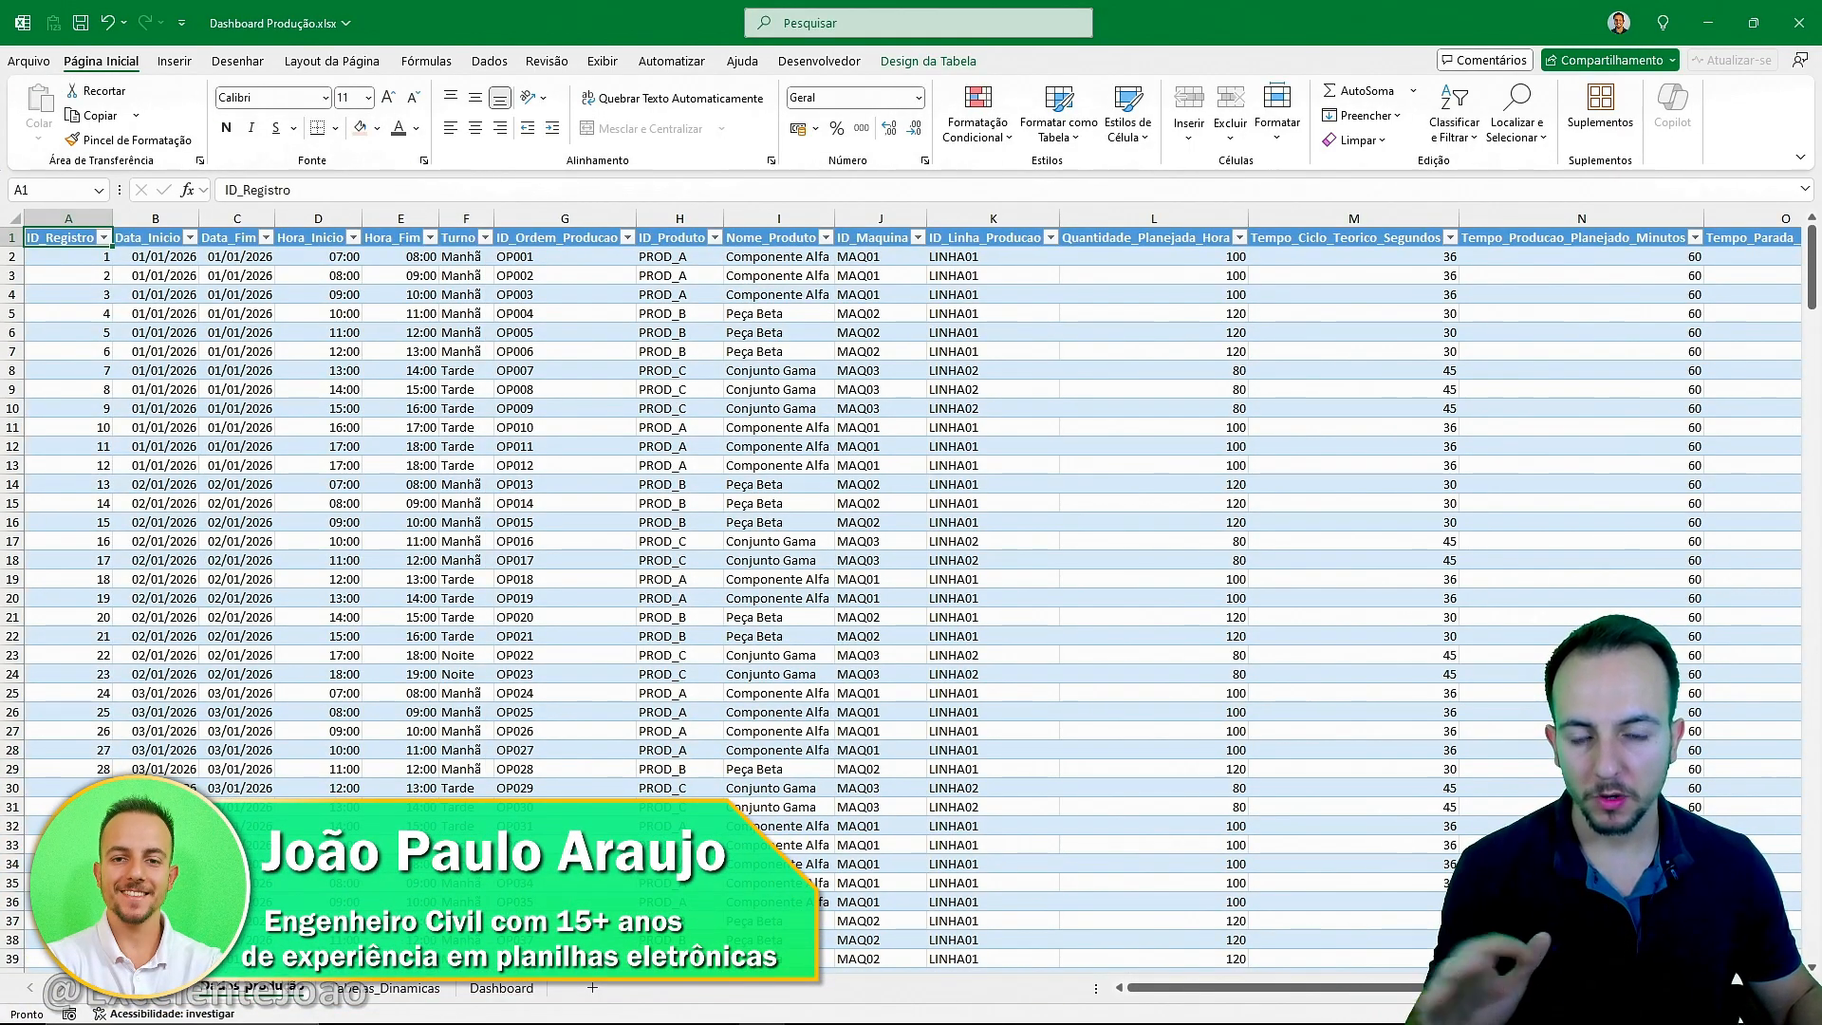
Look over the pivot tables on the Tabelas_Dinamicas sheet and open the Dashboard sheet.
click(384, 988)
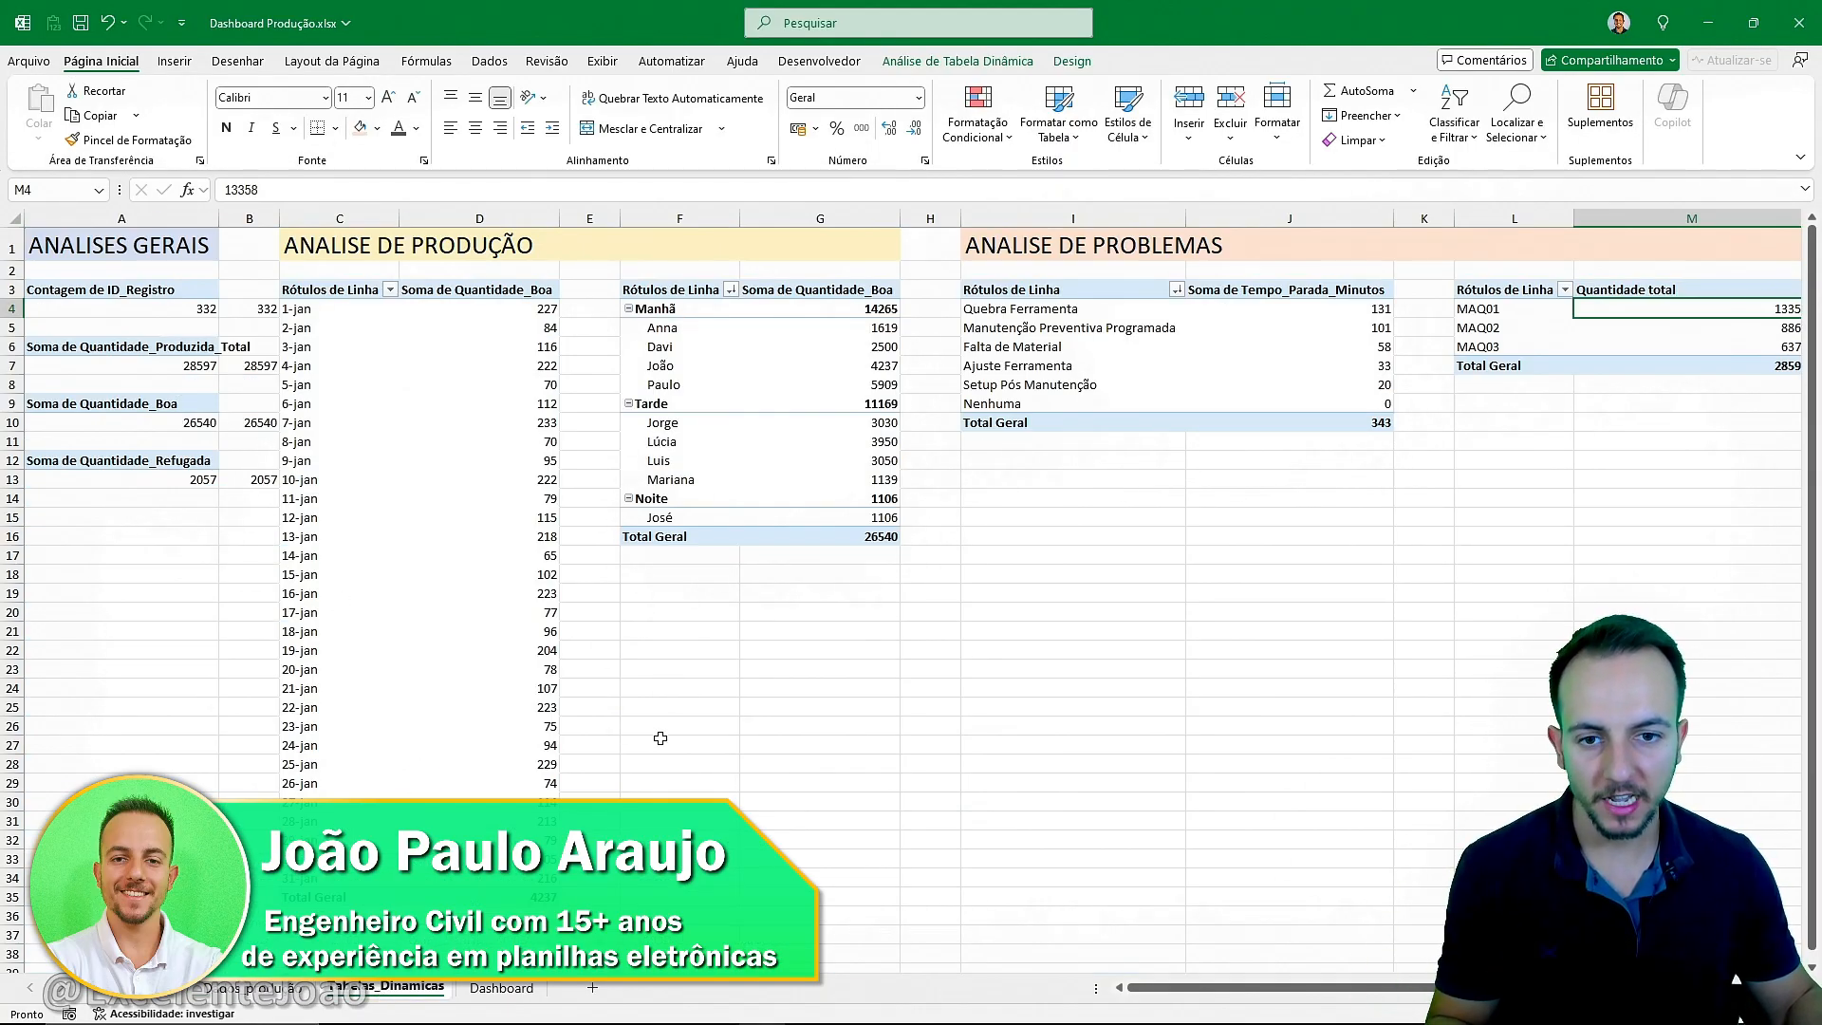
scroll(661, 738, right, 5)
scroll(660, 738, left, 5)
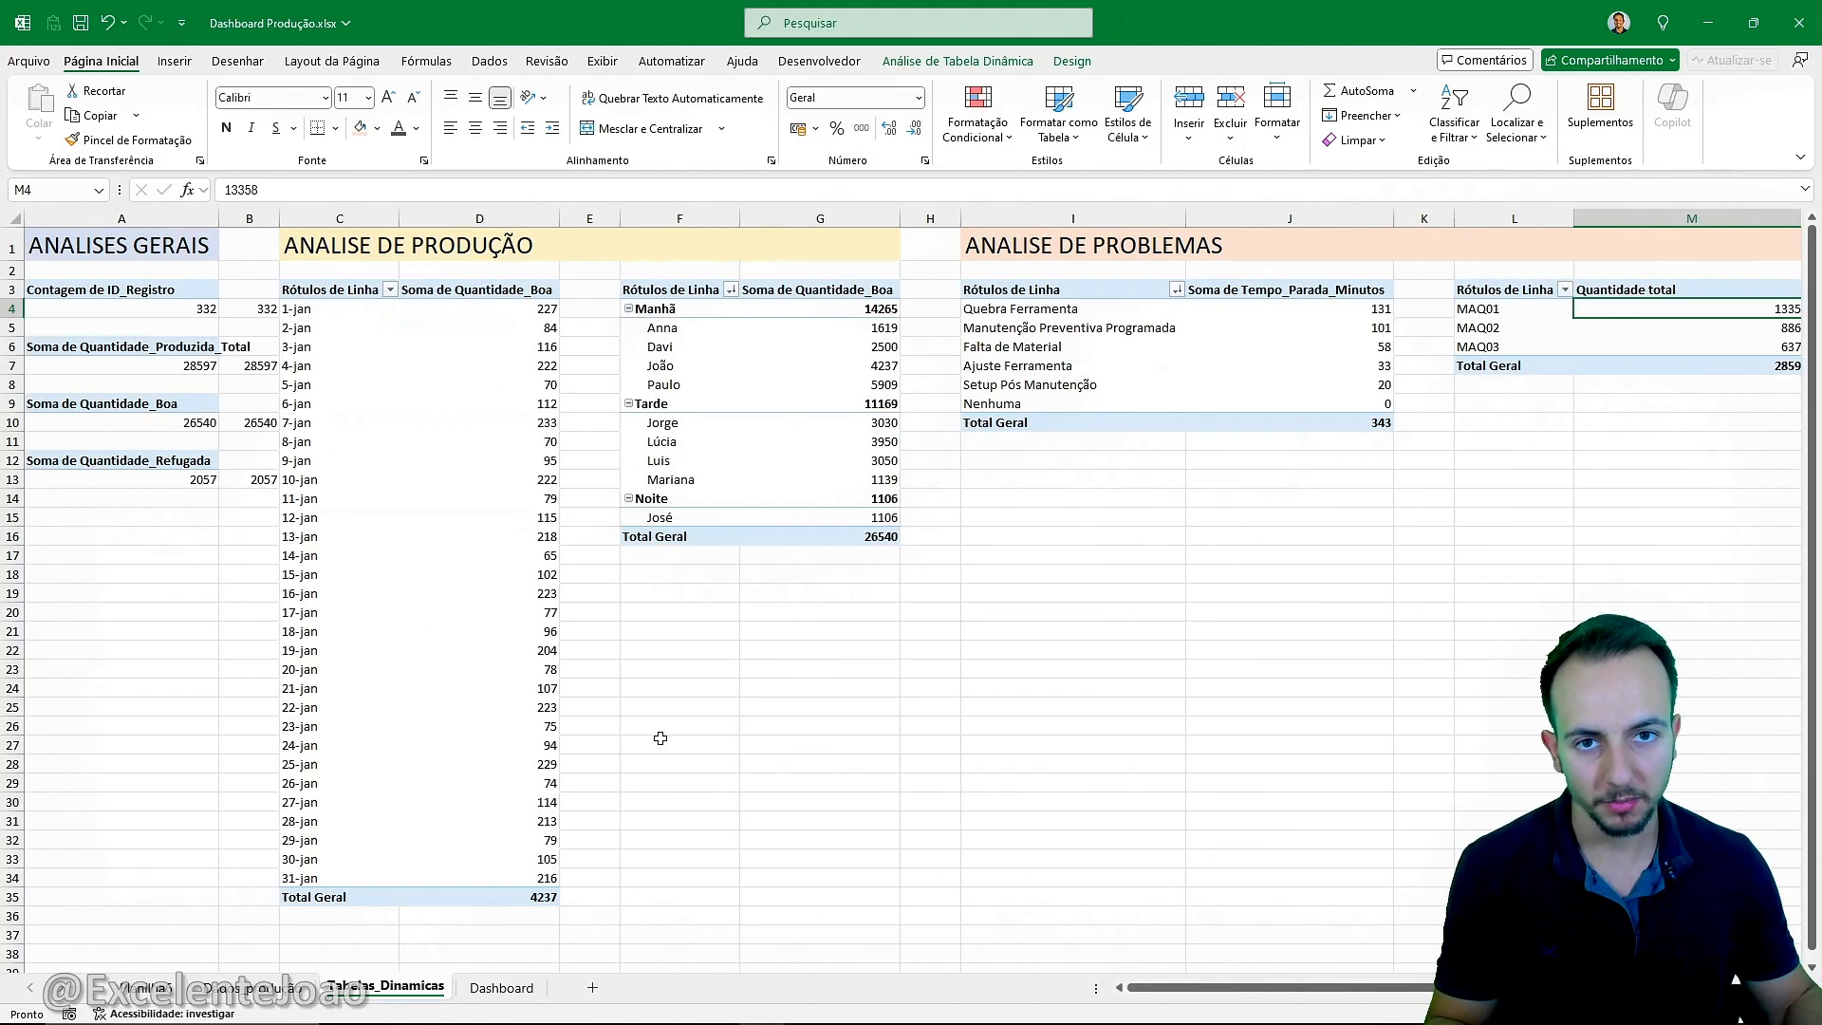
click(501, 988)
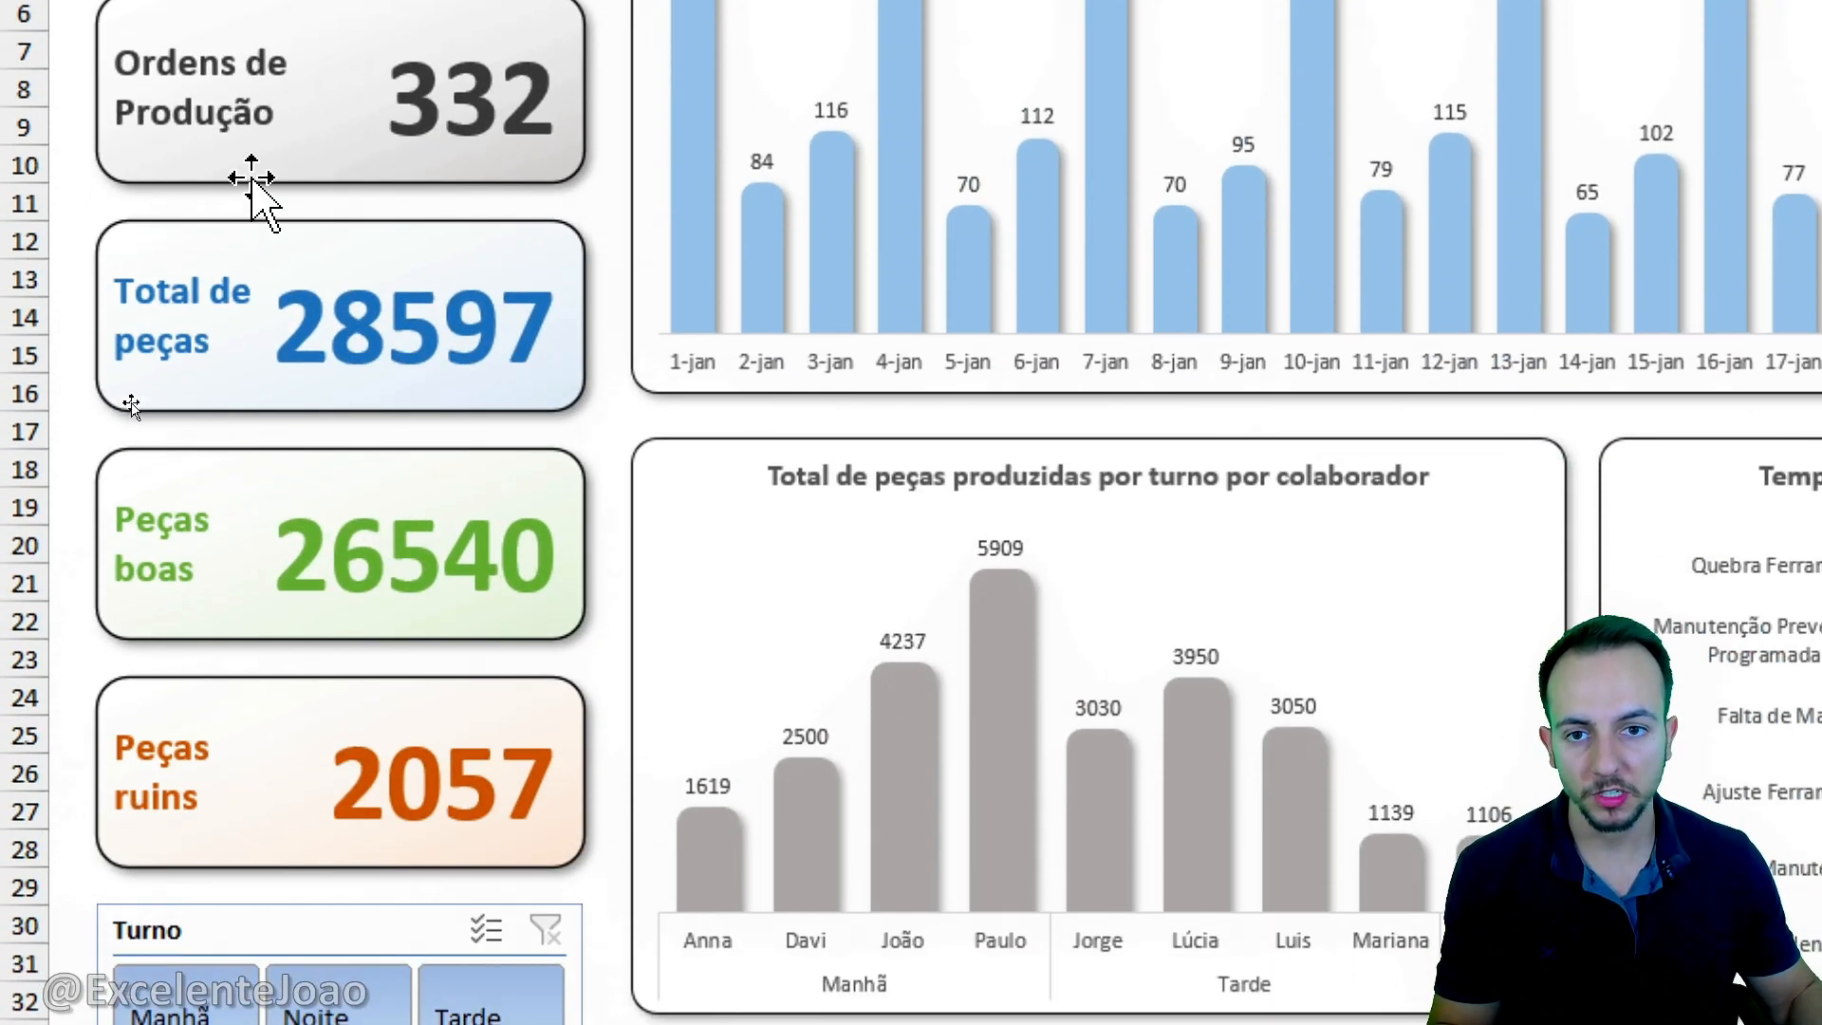
Frame the four indicator cards with a red pen, clear the drawing, and mark each card with a short stroke before leaving annotation mode.
click(387, 298)
drag(433, 231, 499, 228)
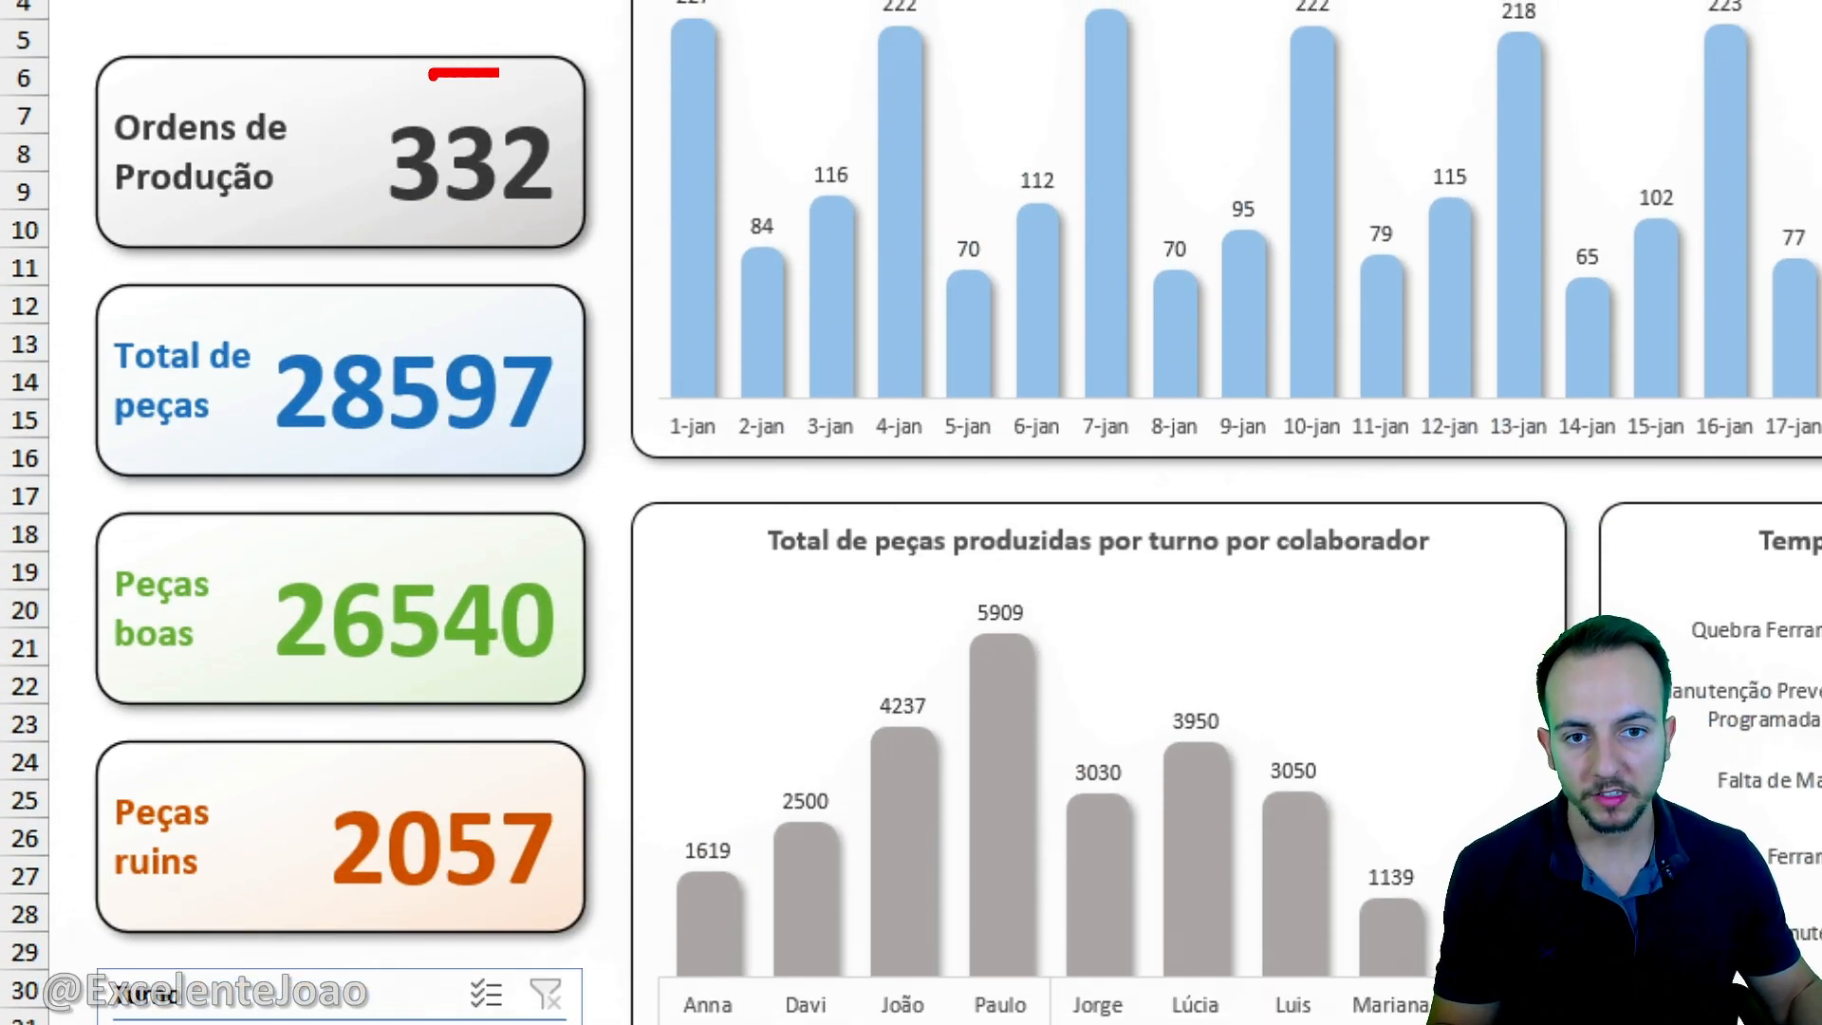
mouse_move(499, 72)
mouse_down()
mouse_move(612, 701)
mouse_move(275, 909)
mouse_move(123, 368)
mouse_move(530, 62)
mouse_up()
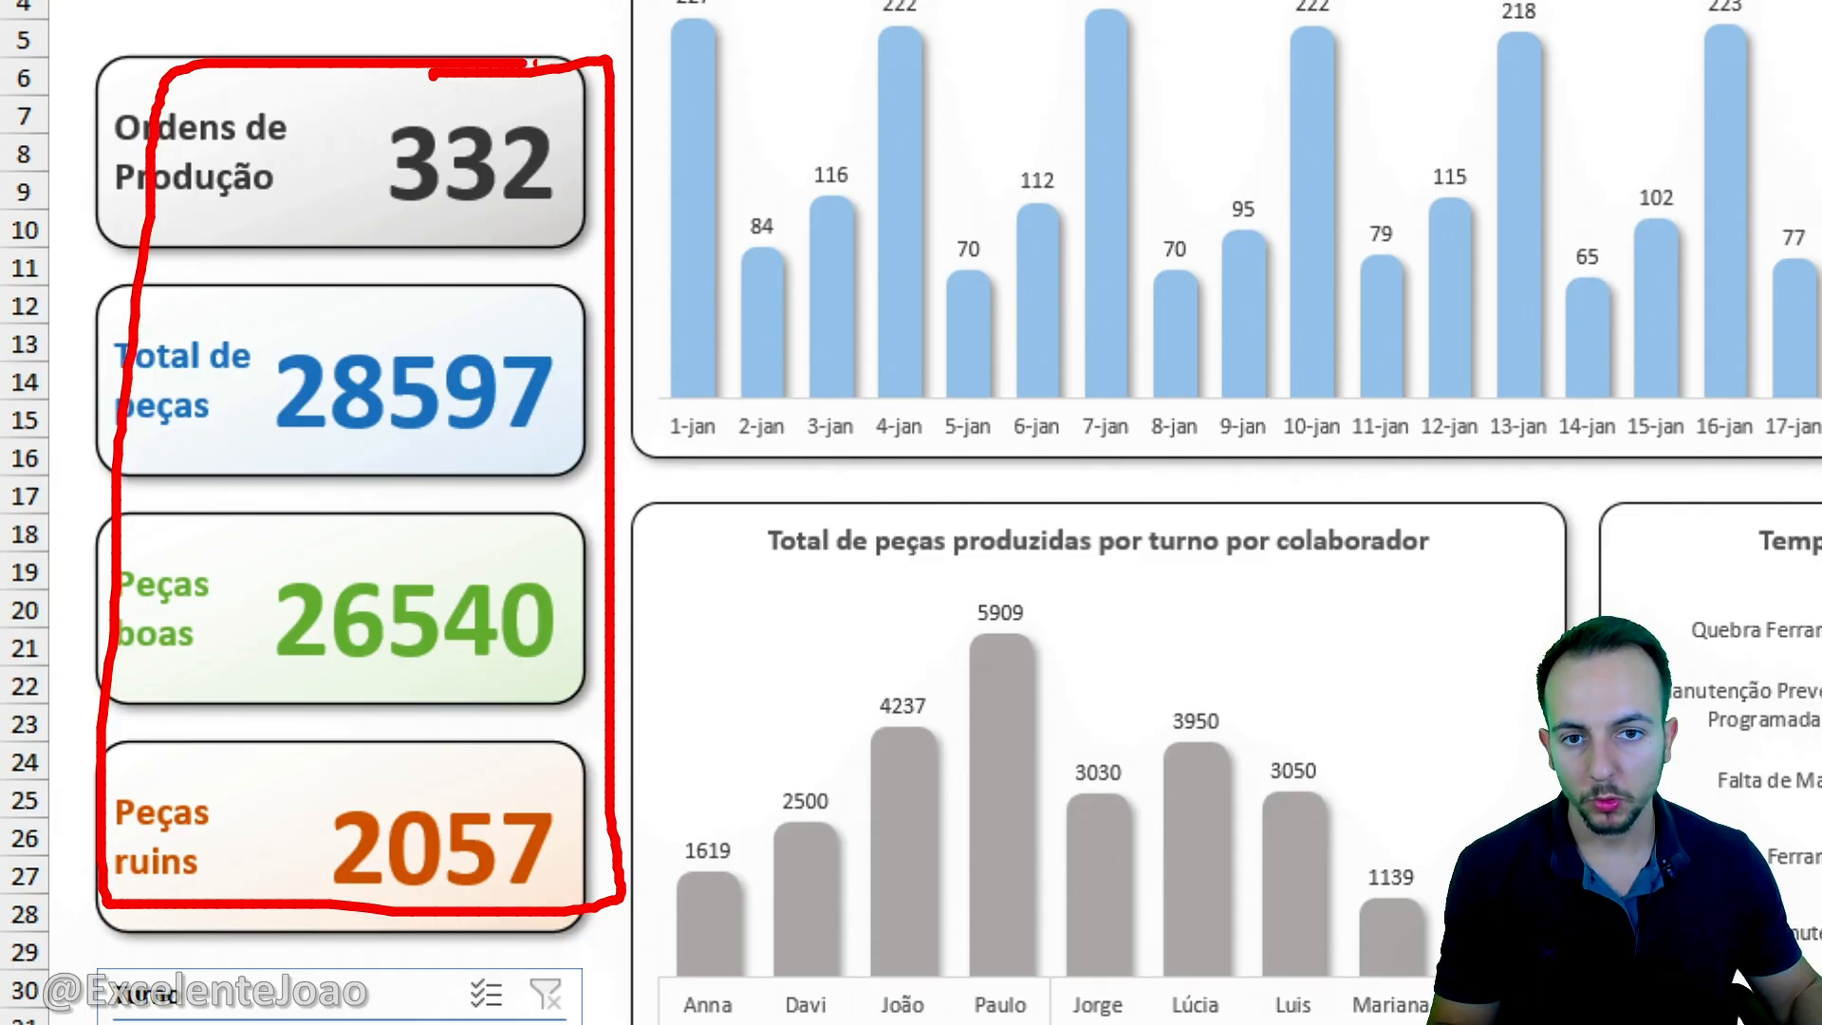
key(e)
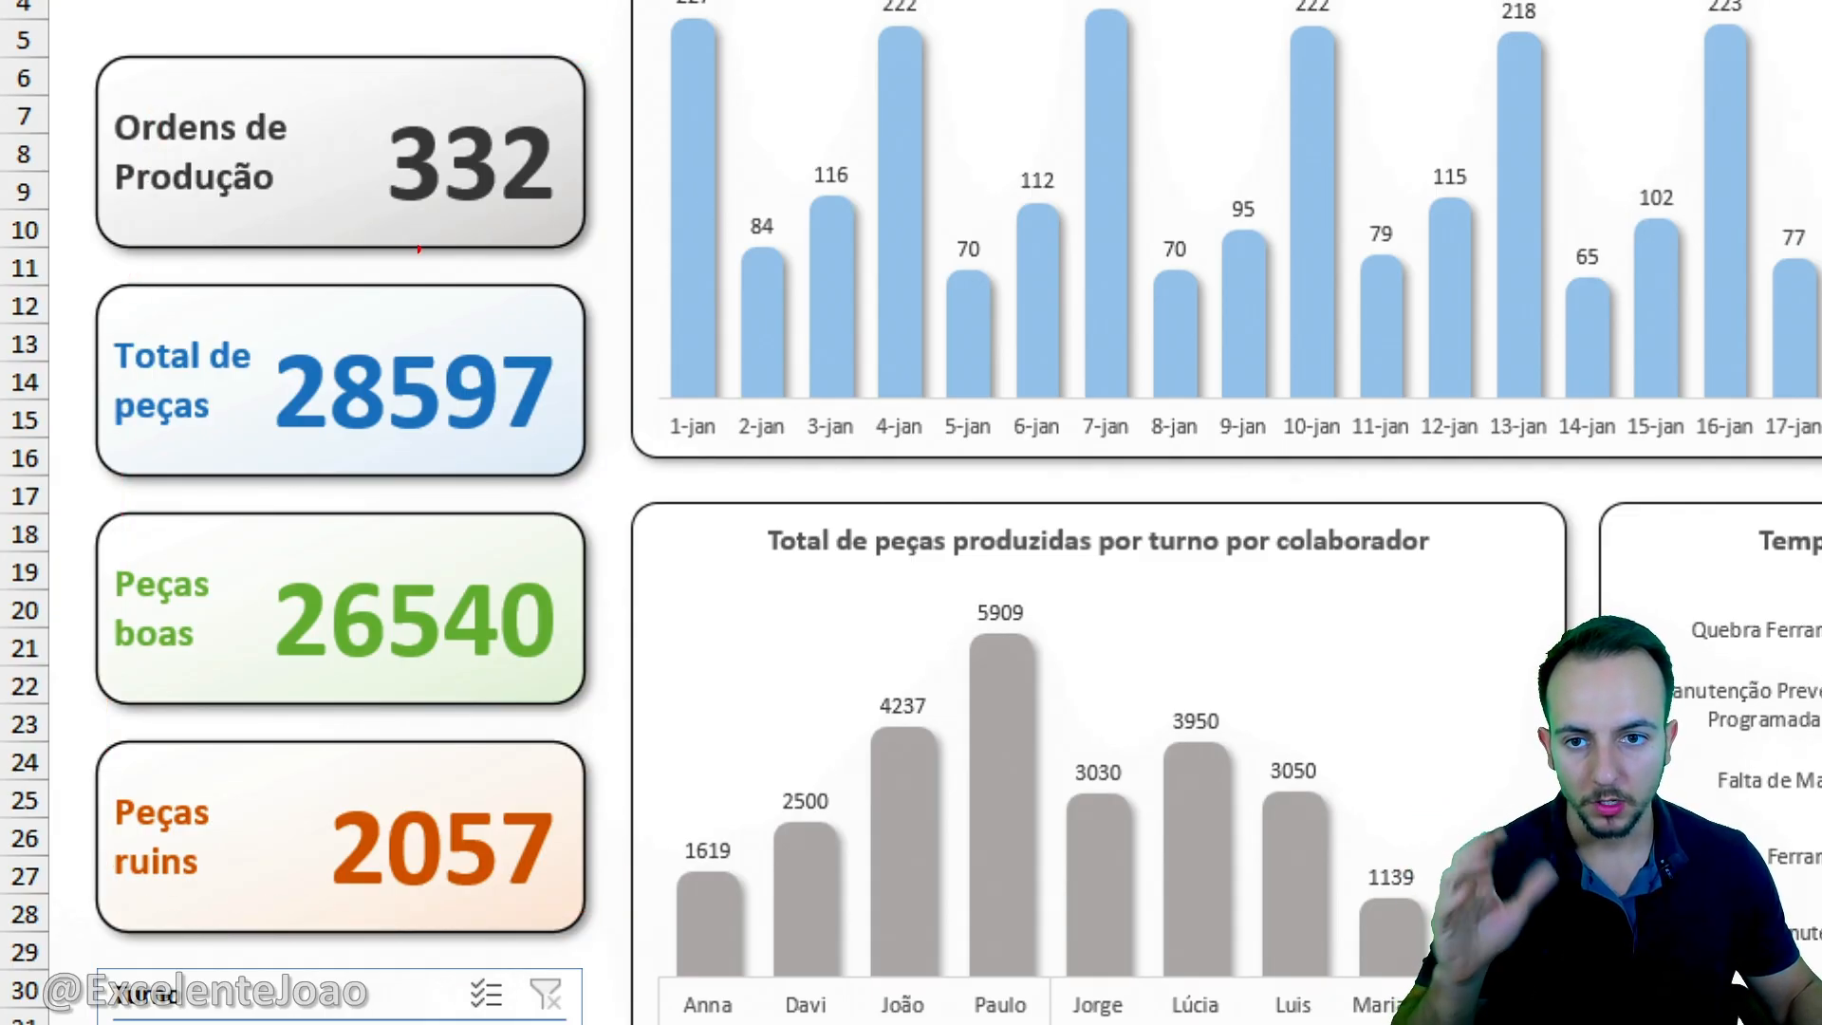
drag(415, 277, 619, 185)
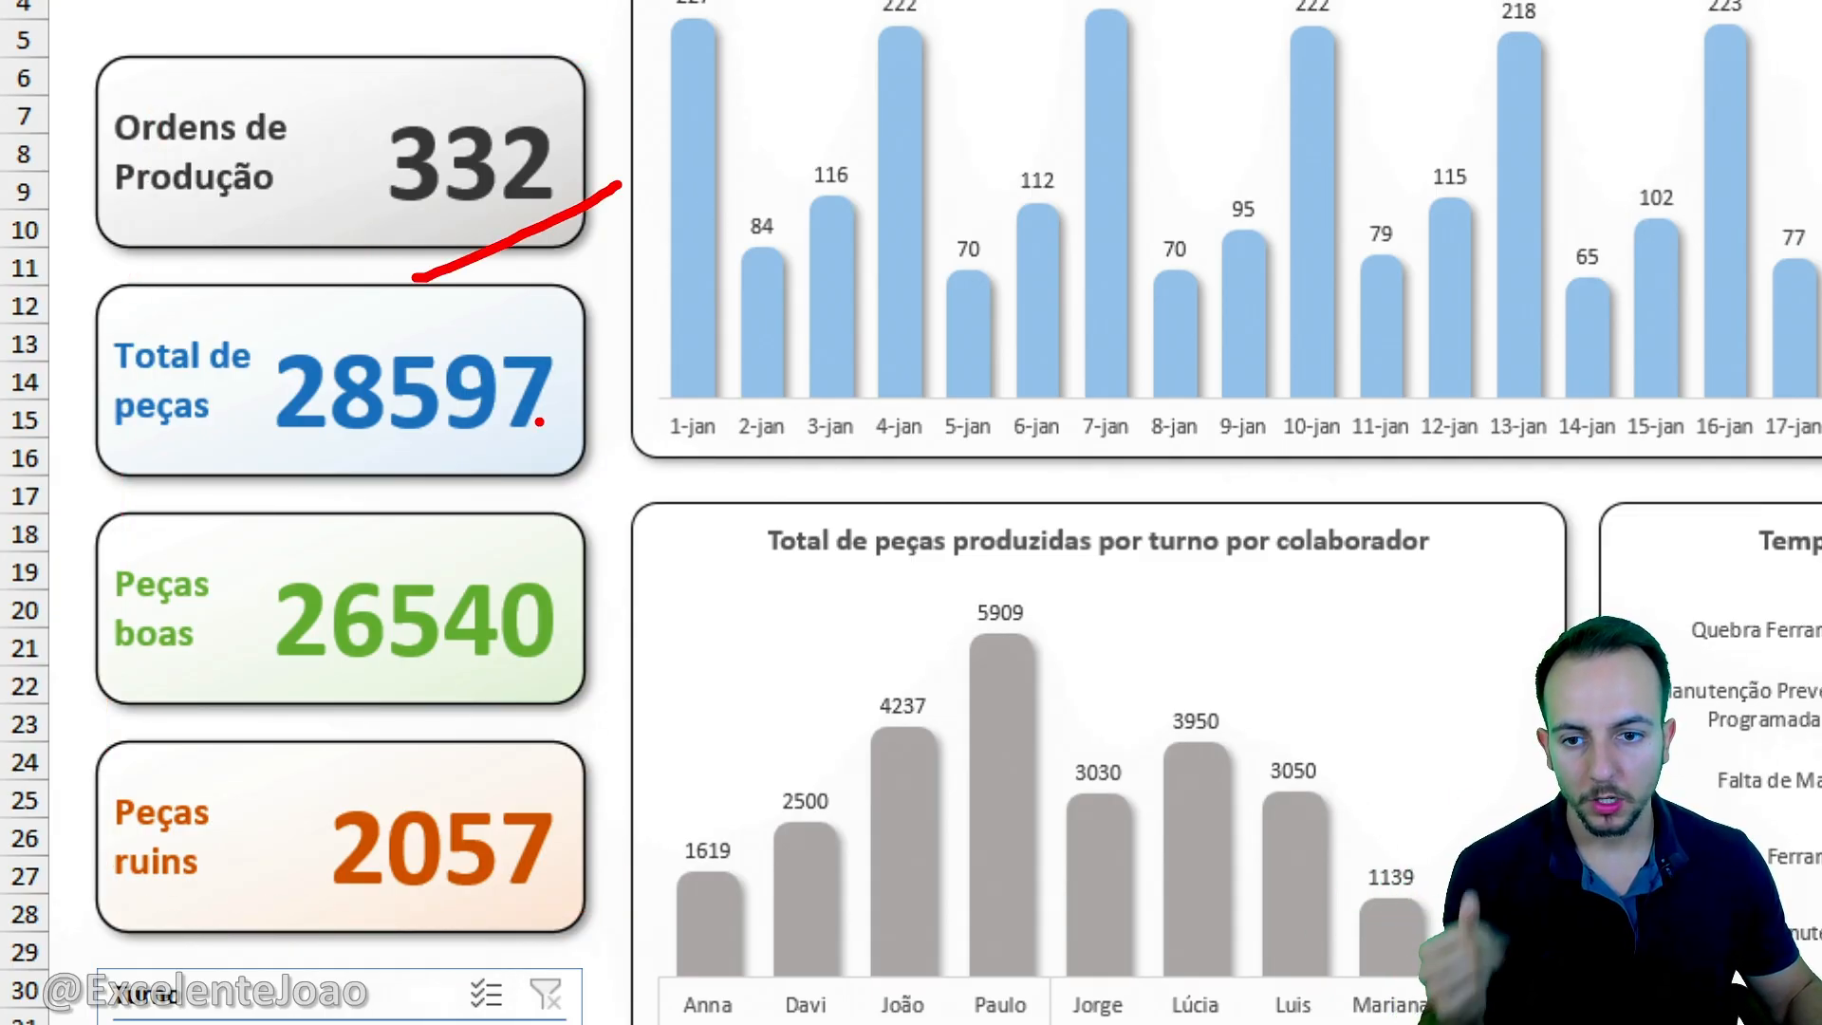
drag(472, 485, 602, 426)
drag(484, 731, 626, 652)
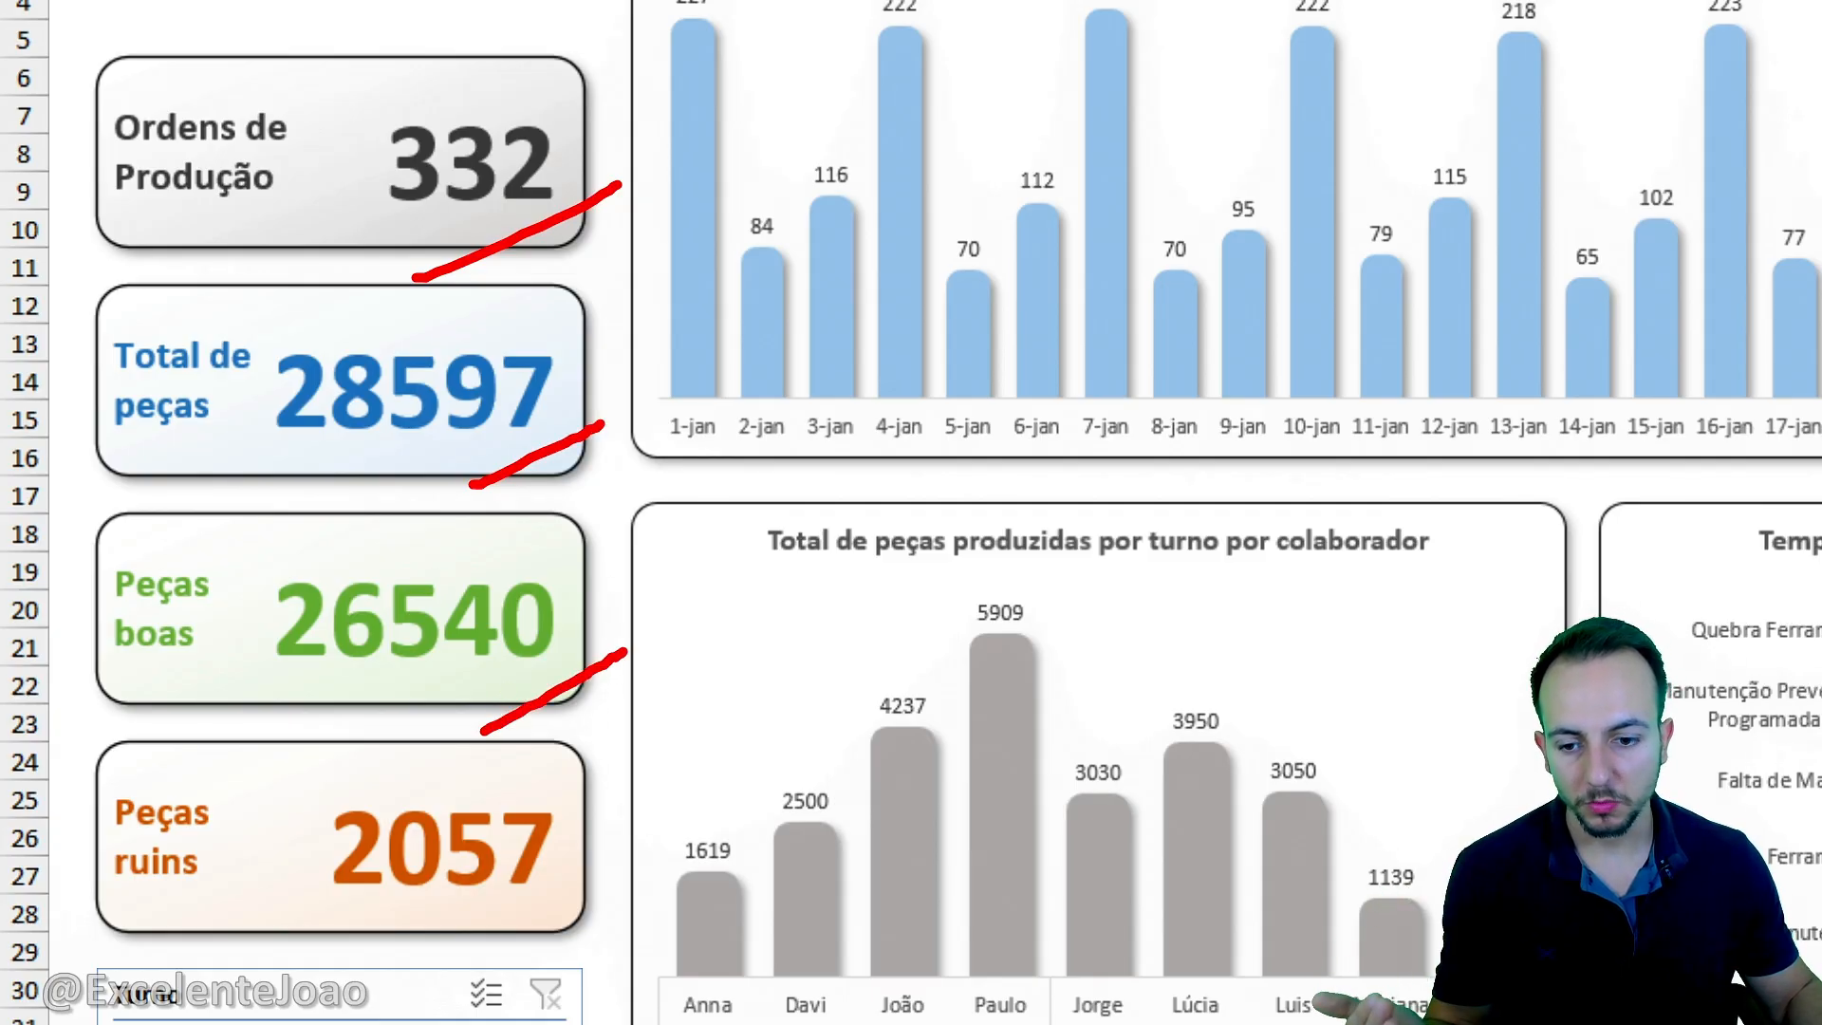
drag(512, 956, 727, 856)
key(Escape)
Filter the indicator cards by the Manhã, Noite and Tarde shifts one after another, finishing with Noite.
scroll(434, 895, down, 3)
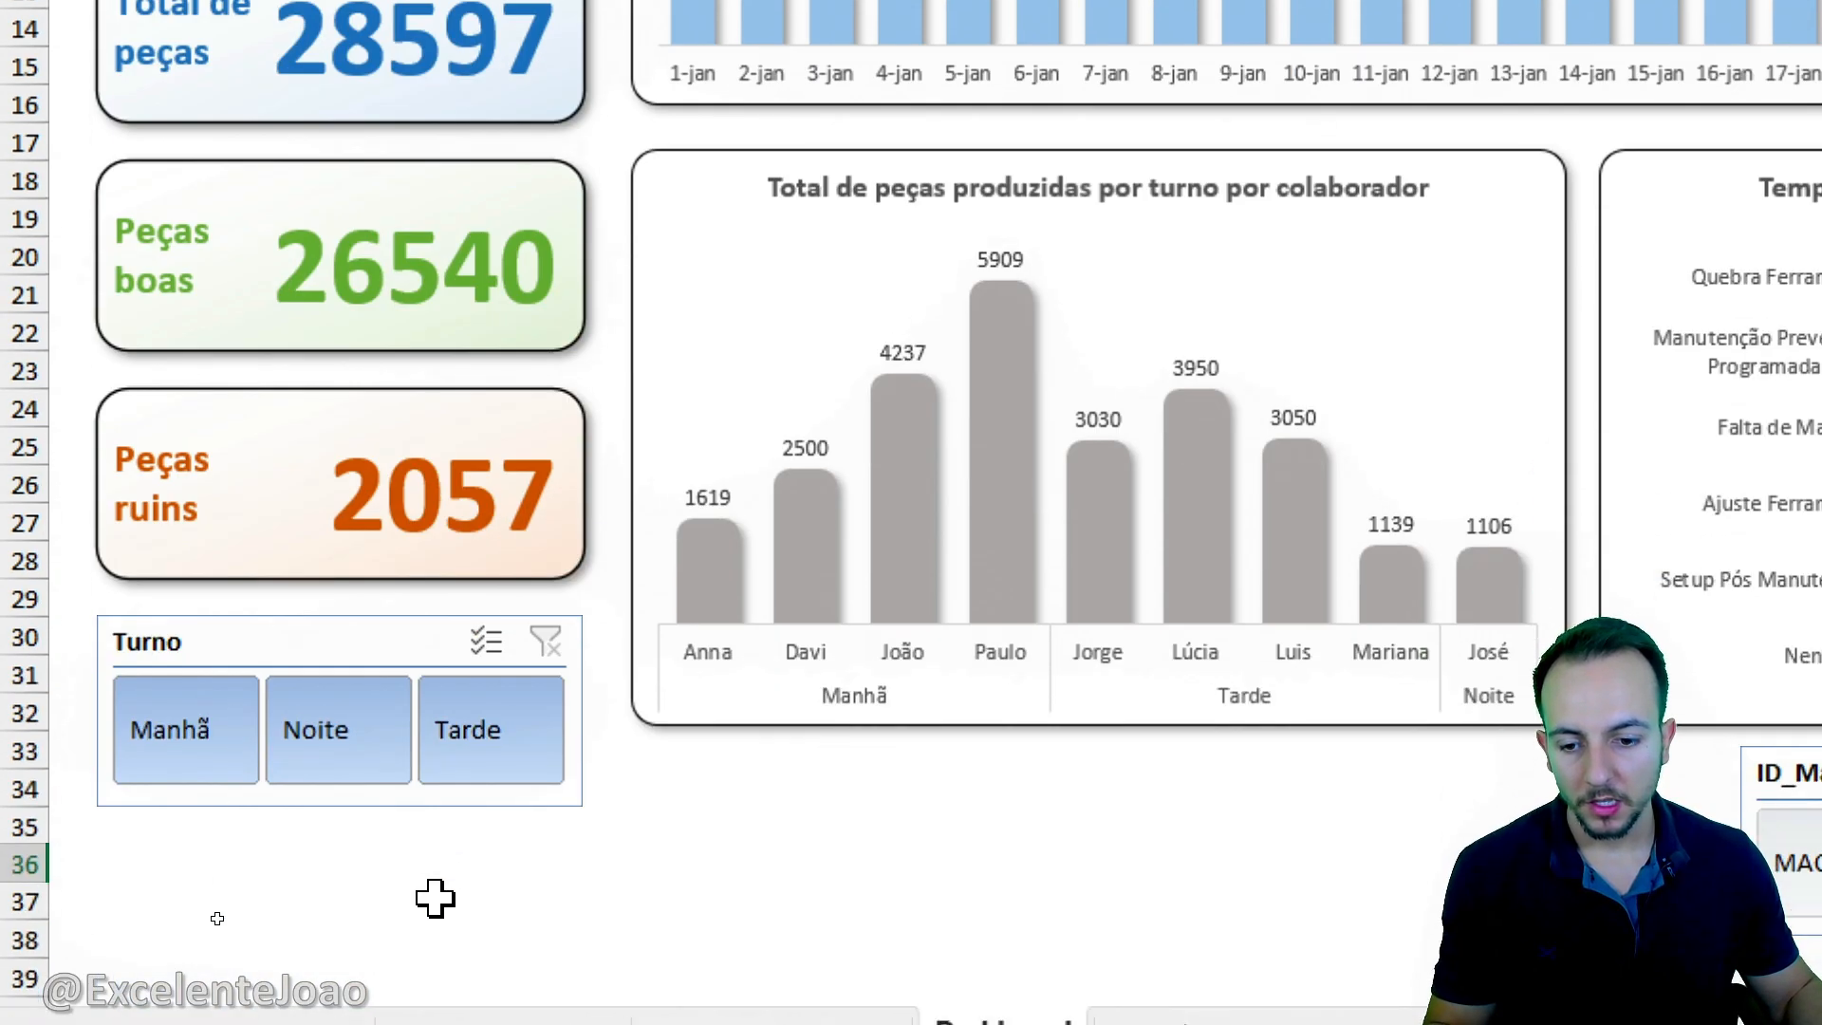
scroll(219, 749, up, 1)
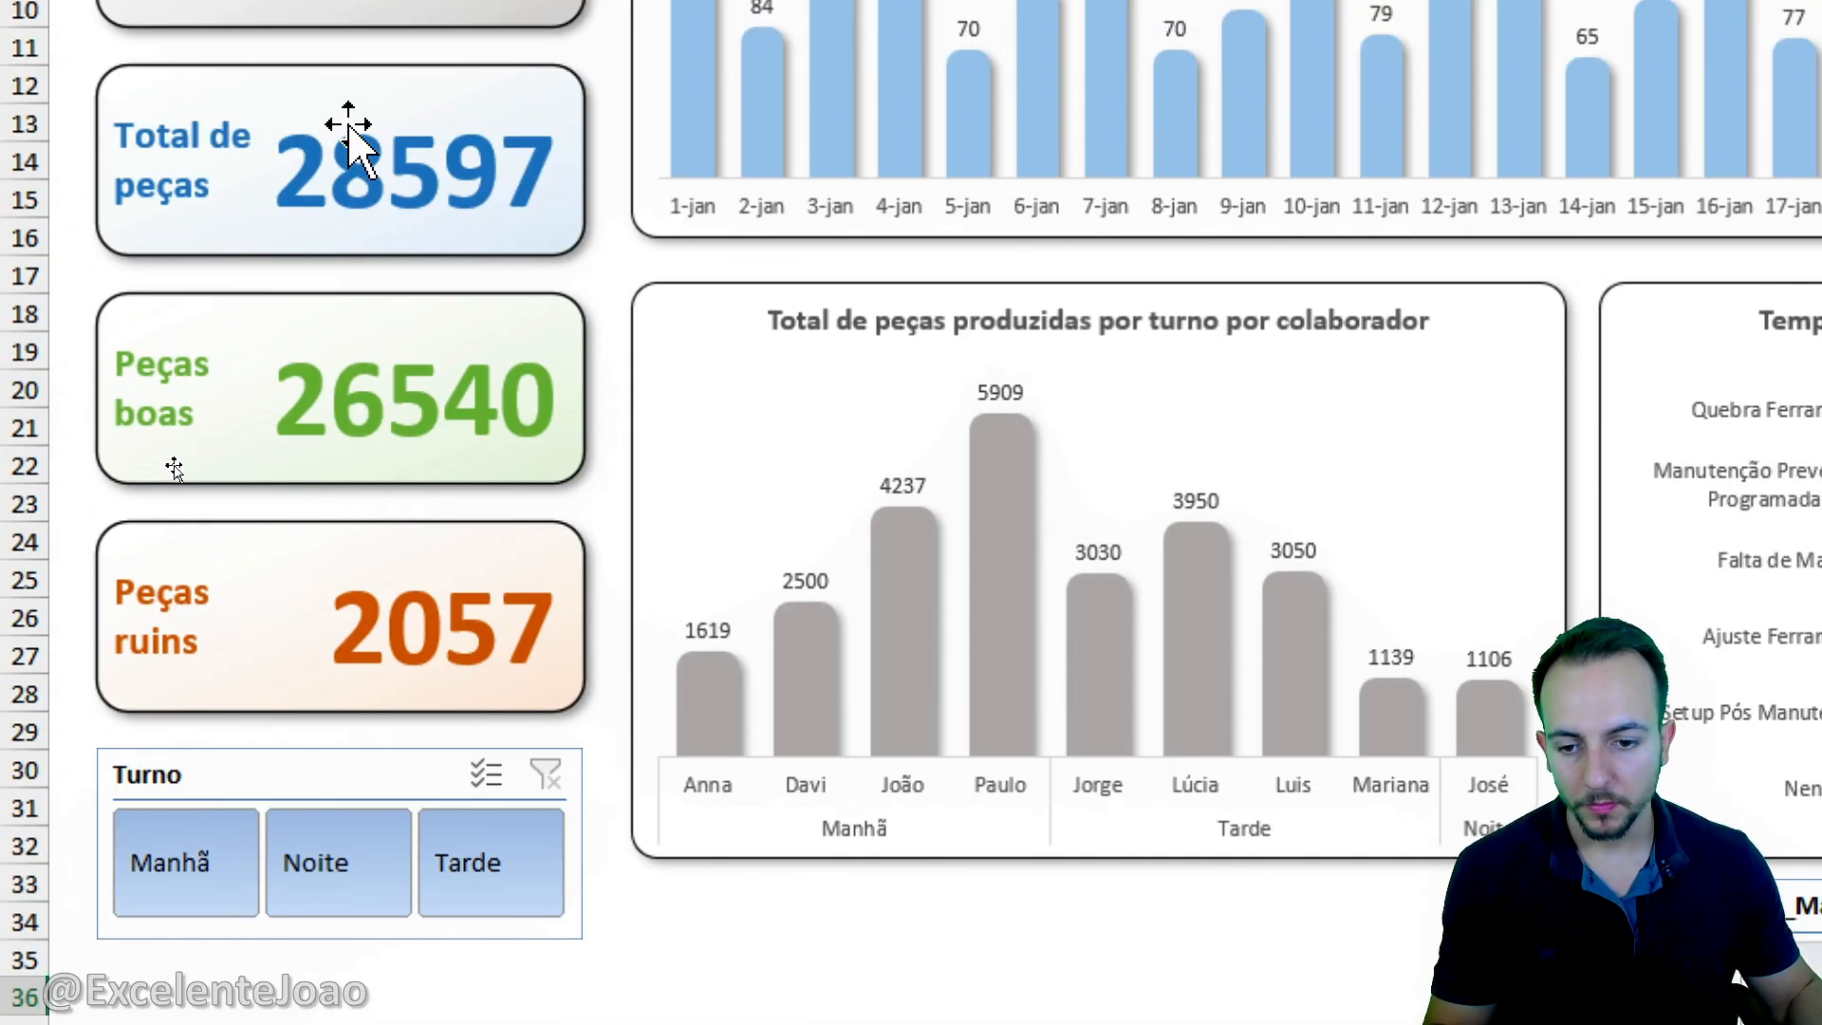
click(180, 864)
click(335, 865)
click(465, 859)
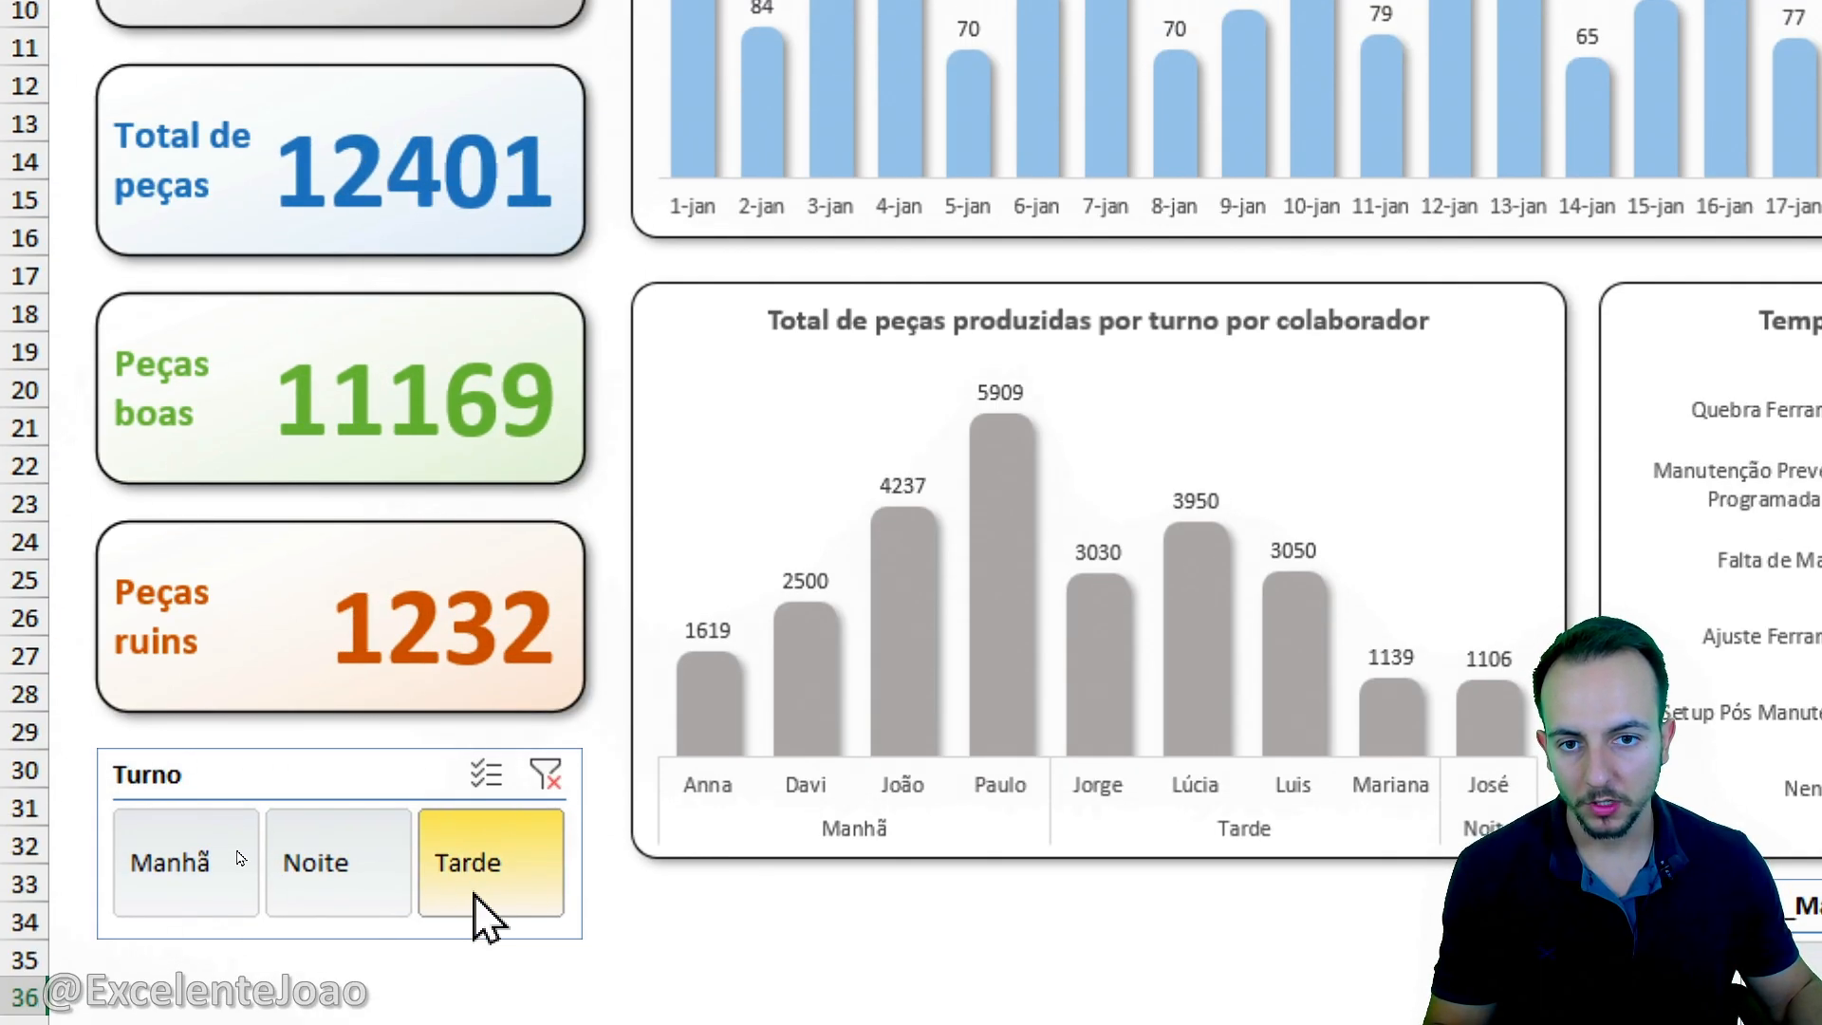
click(358, 885)
Outline in red the Total de peças, Peças boas and Peças ruins values for the Noite shift, and clear the marks.
mouse_move(330, 260)
mouse_down()
mouse_move(579, 72)
mouse_move(307, 240)
mouse_up()
mouse_move(367, 322)
mouse_down()
mouse_move(302, 472)
mouse_move(319, 296)
mouse_up()
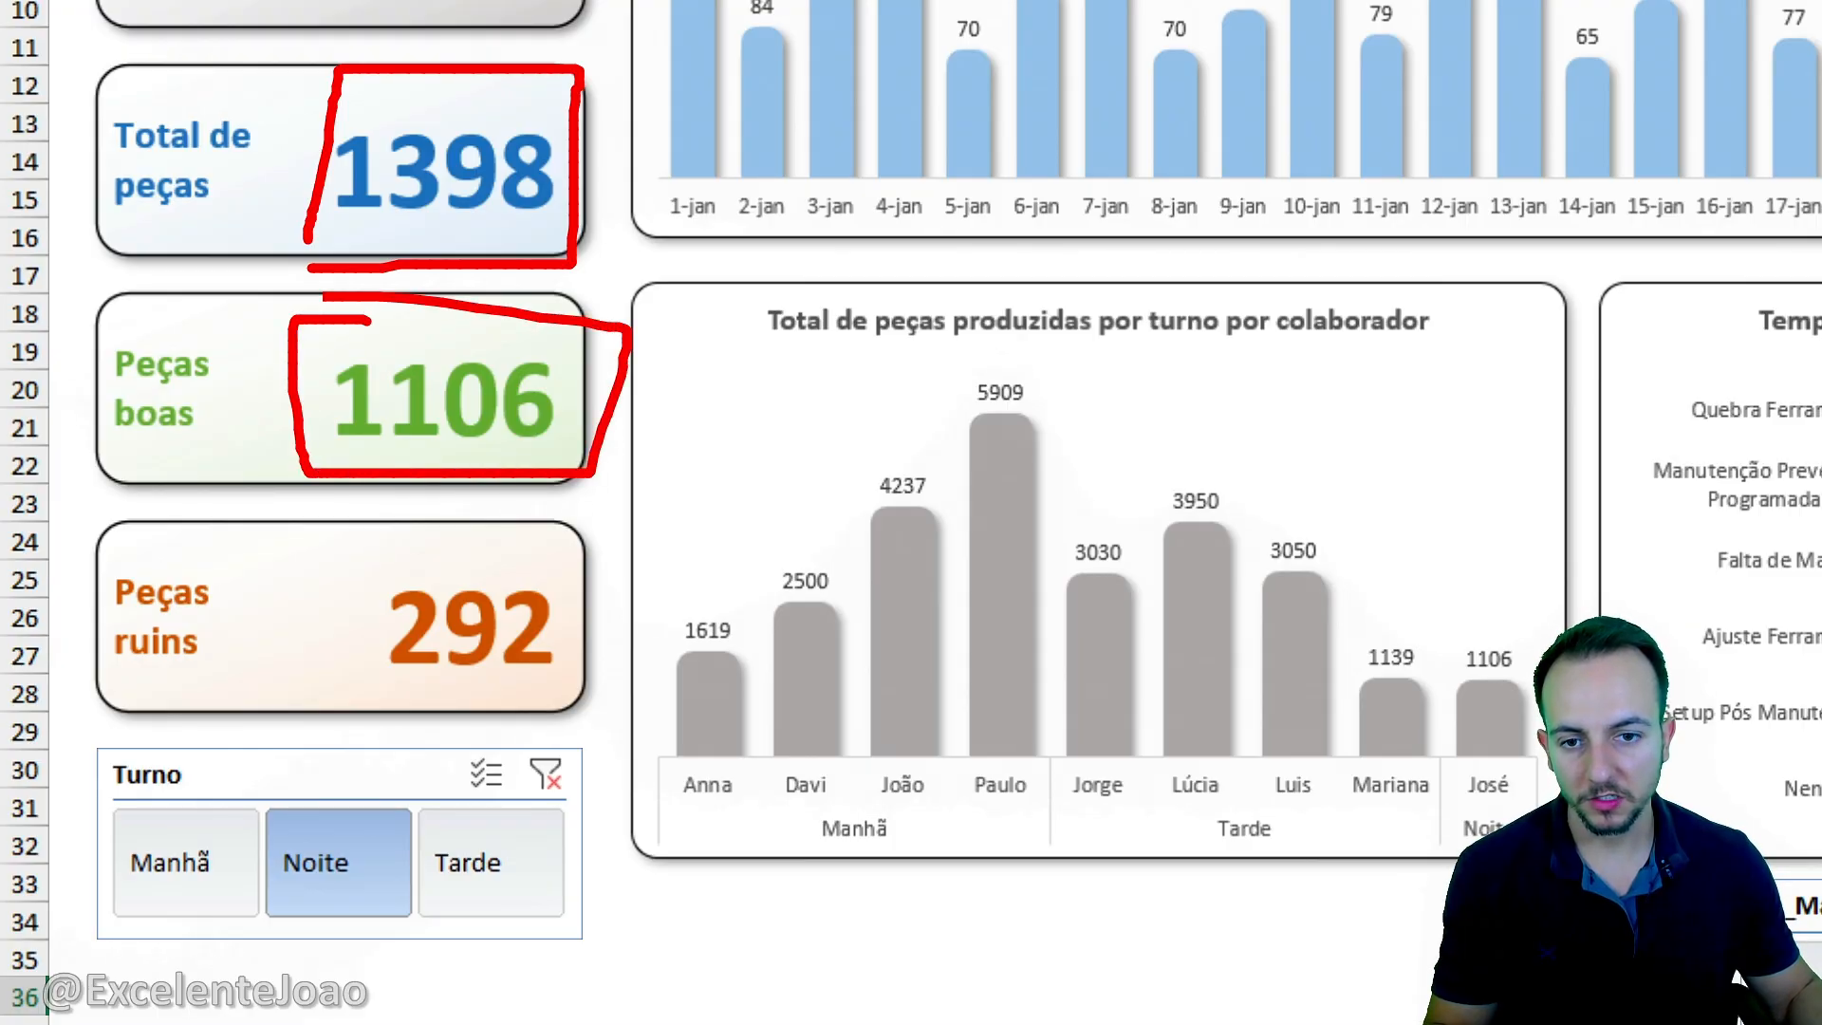
mouse_move(435, 533)
mouse_down()
mouse_move(610, 681)
mouse_move(422, 508)
mouse_up()
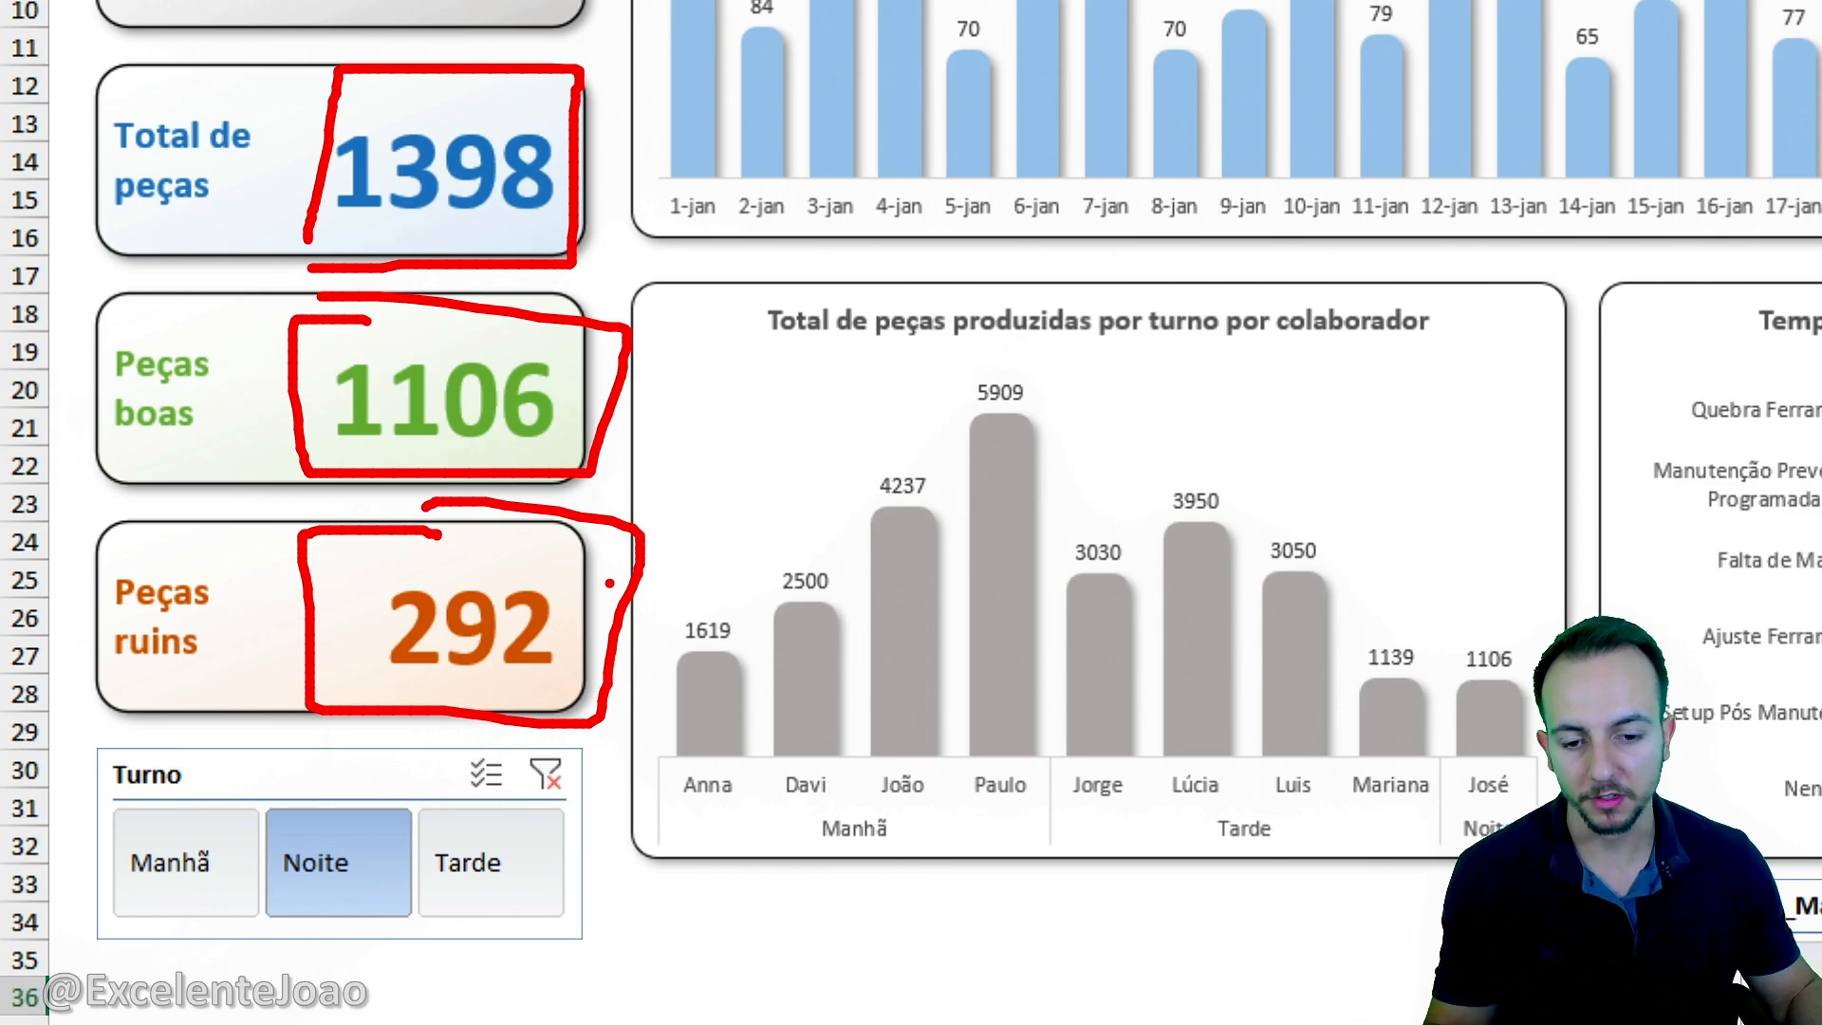
key(Escape)
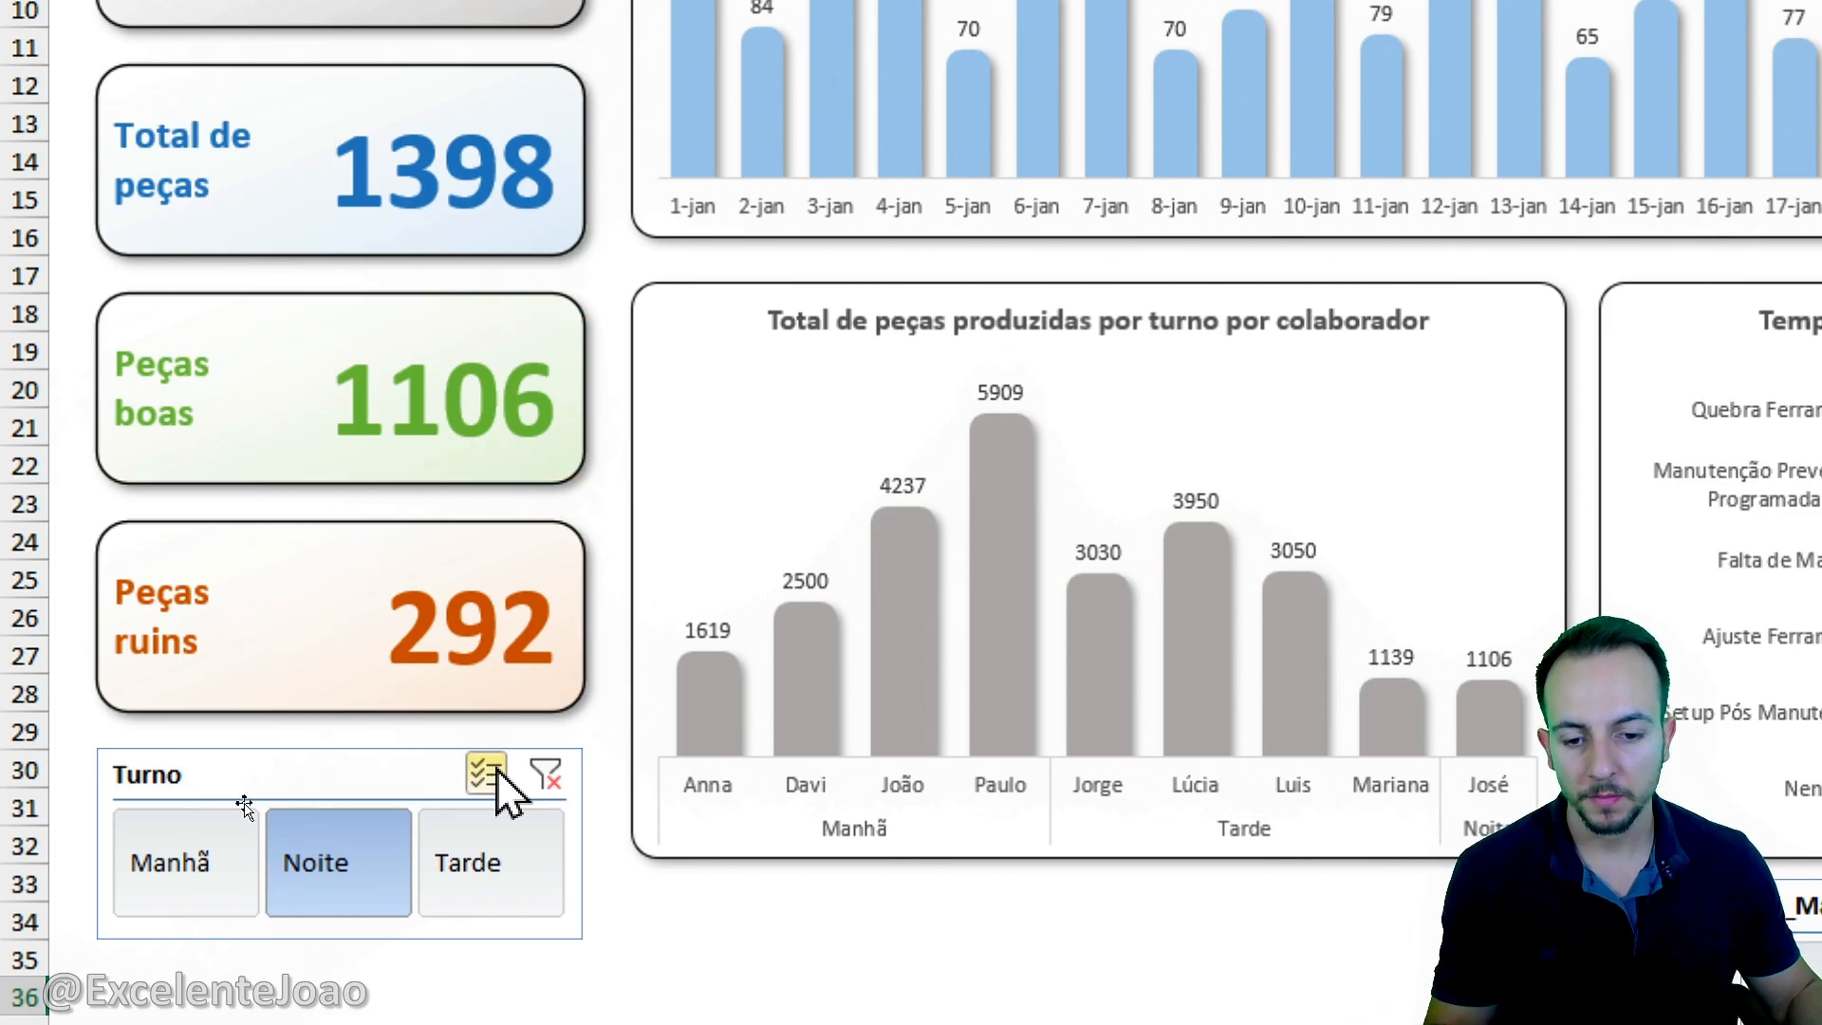
Clear the Turno filter and switch it repeatedly among Manhã, Noite and Tarde, finishing with Tarde.
click(554, 771)
click(338, 862)
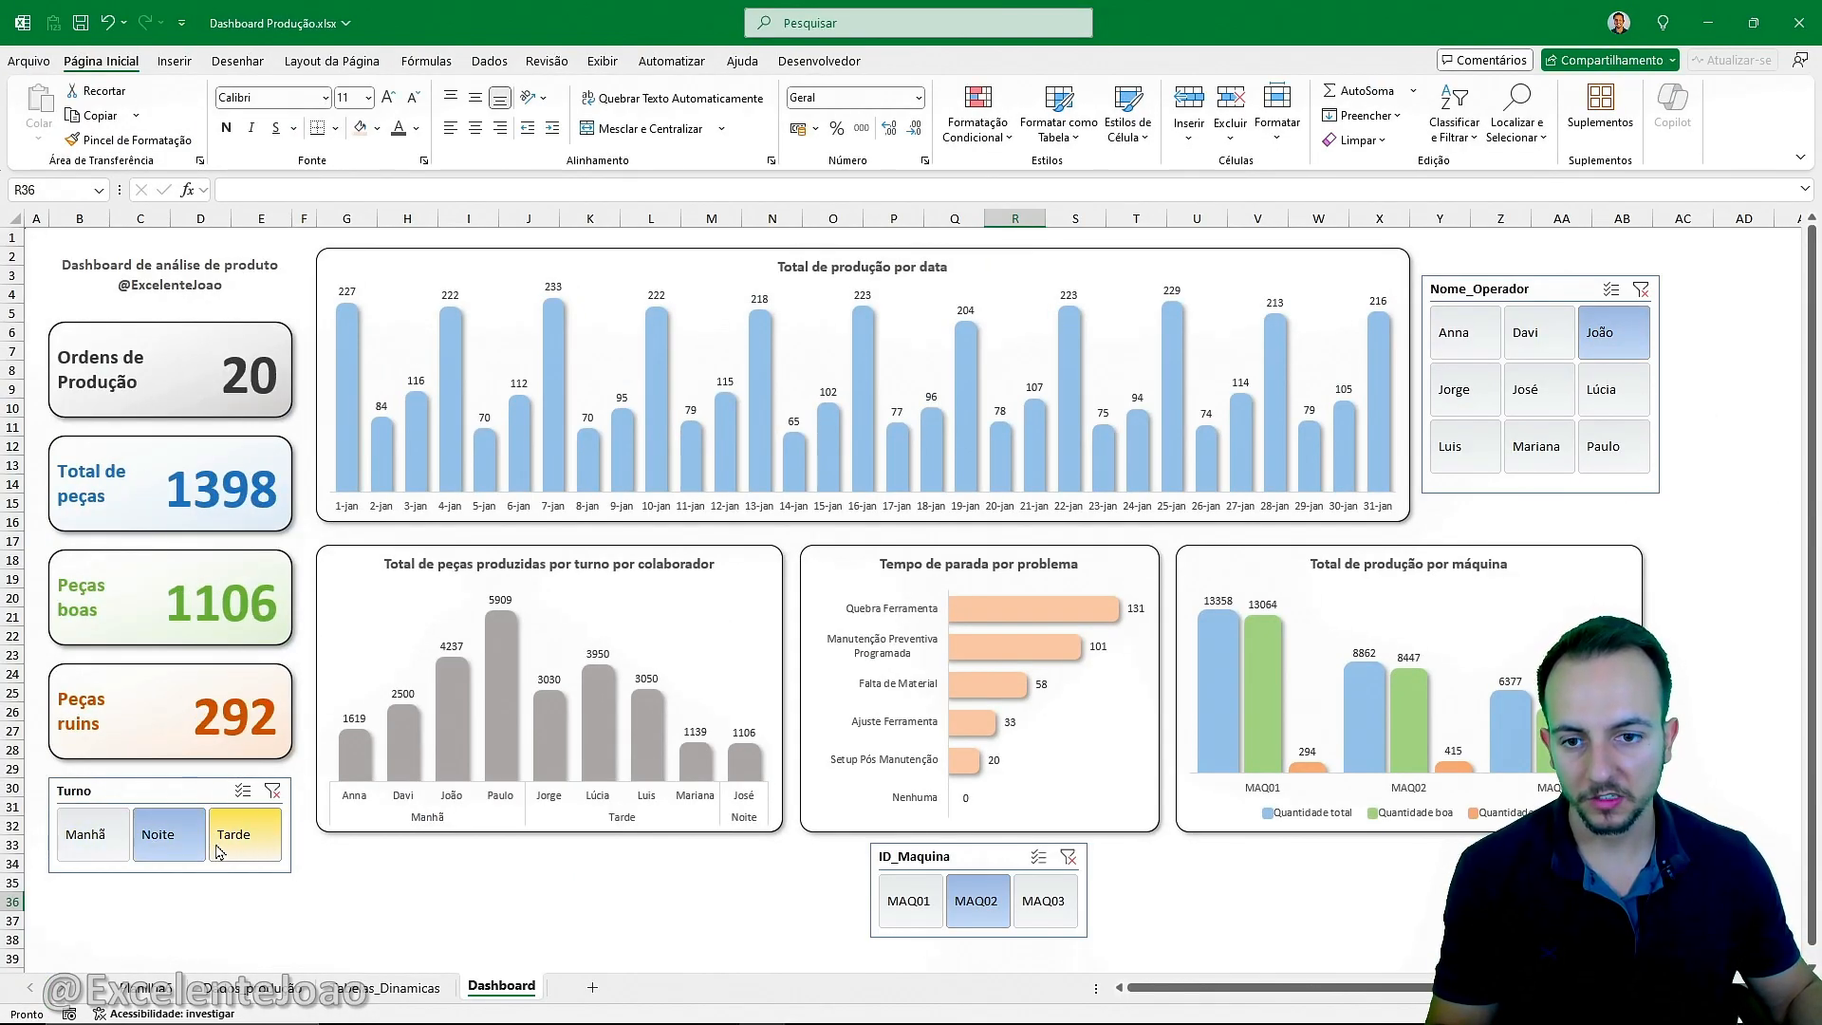
click(220, 848)
click(175, 847)
click(108, 848)
click(179, 847)
click(227, 847)
click(169, 844)
click(106, 845)
click(164, 842)
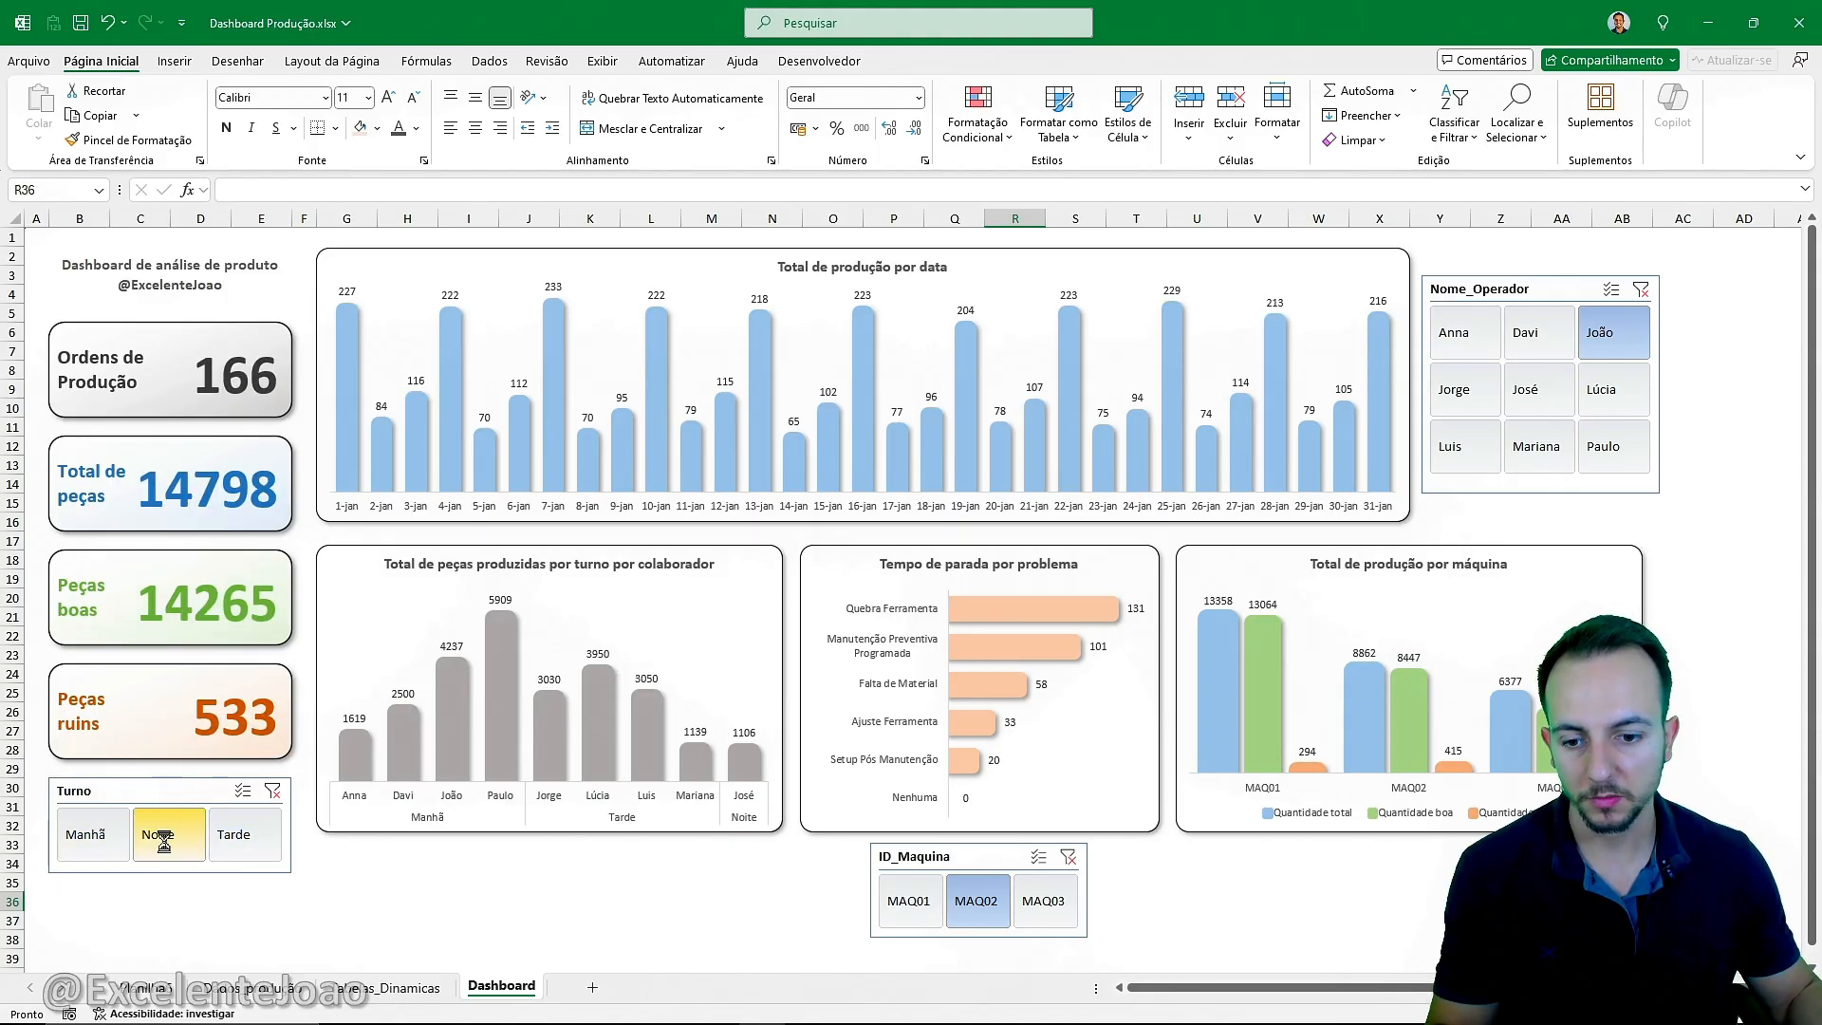
click(239, 837)
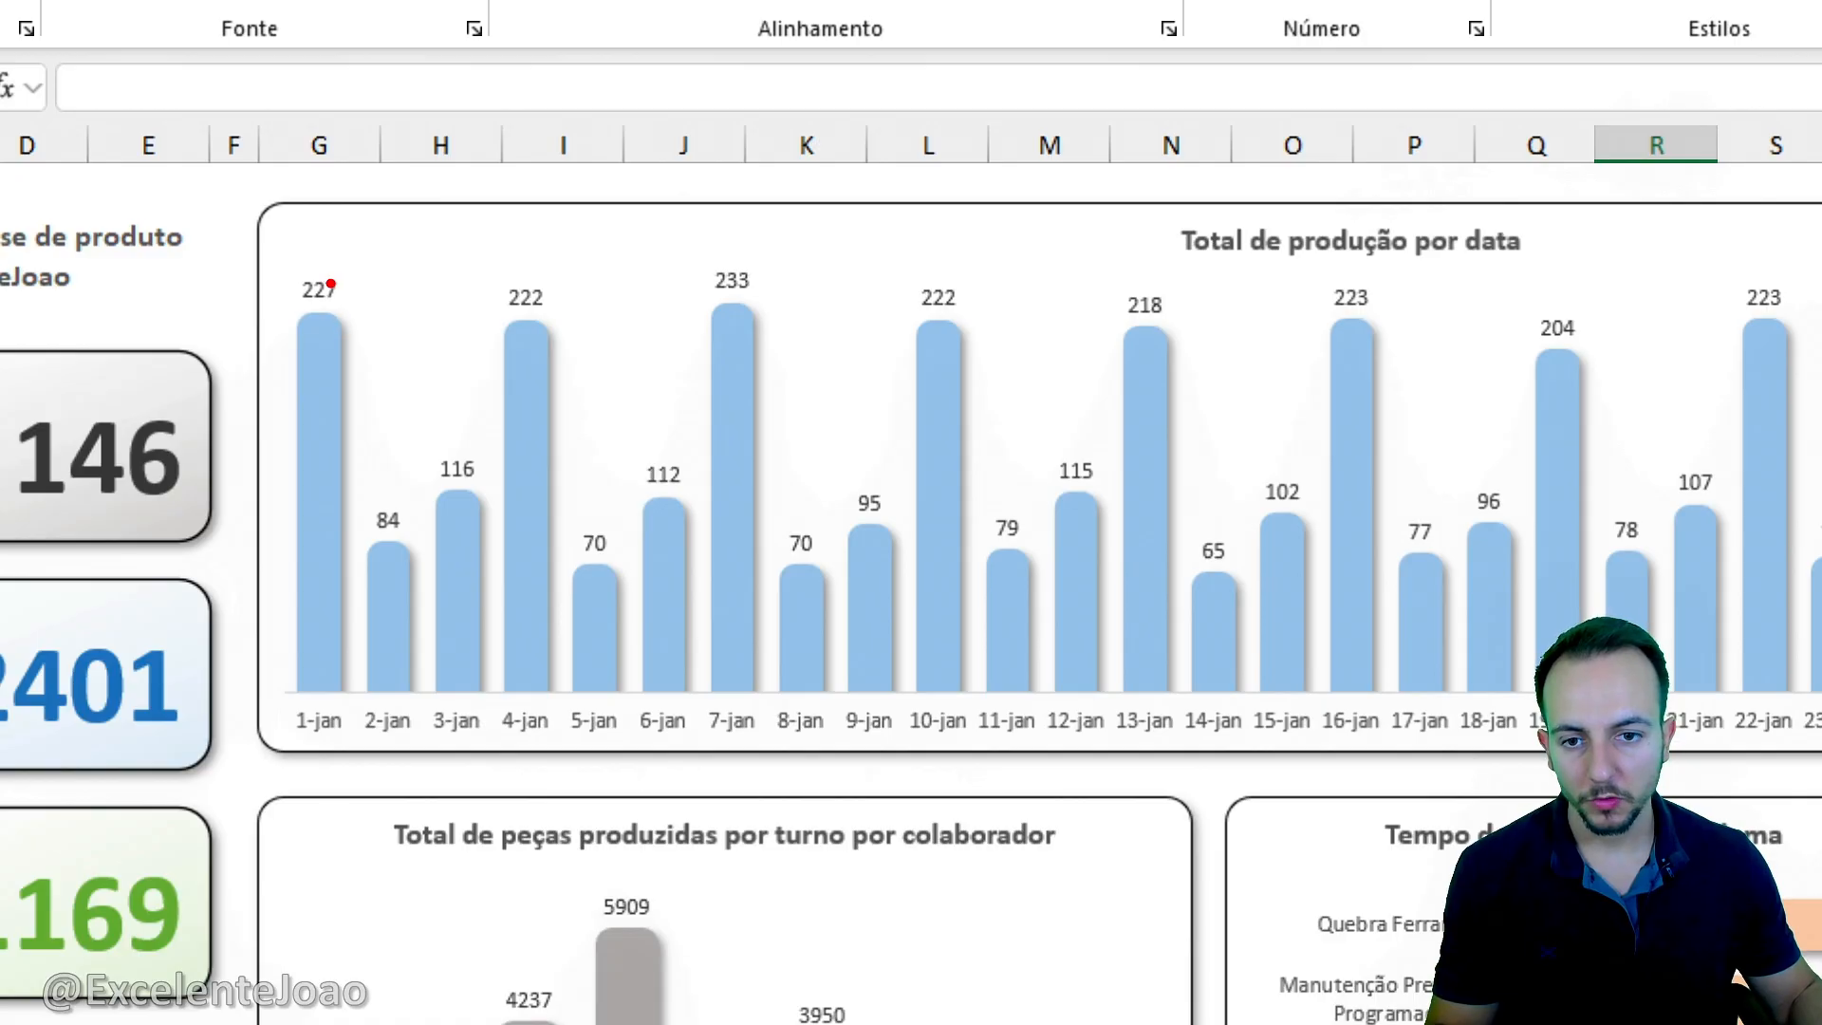
Filter the Total de produção por data chart by several individual operators, and clear the Nome_Operador filter.
mouse_move(330, 284)
mouse_down()
mouse_move(456, 496)
mouse_move(528, 387)
mouse_move(665, 441)
mouse_move(795, 568)
mouse_move(944, 380)
mouse_move(1163, 294)
mouse_move(1175, 264)
mouse_up()
key(Escape)
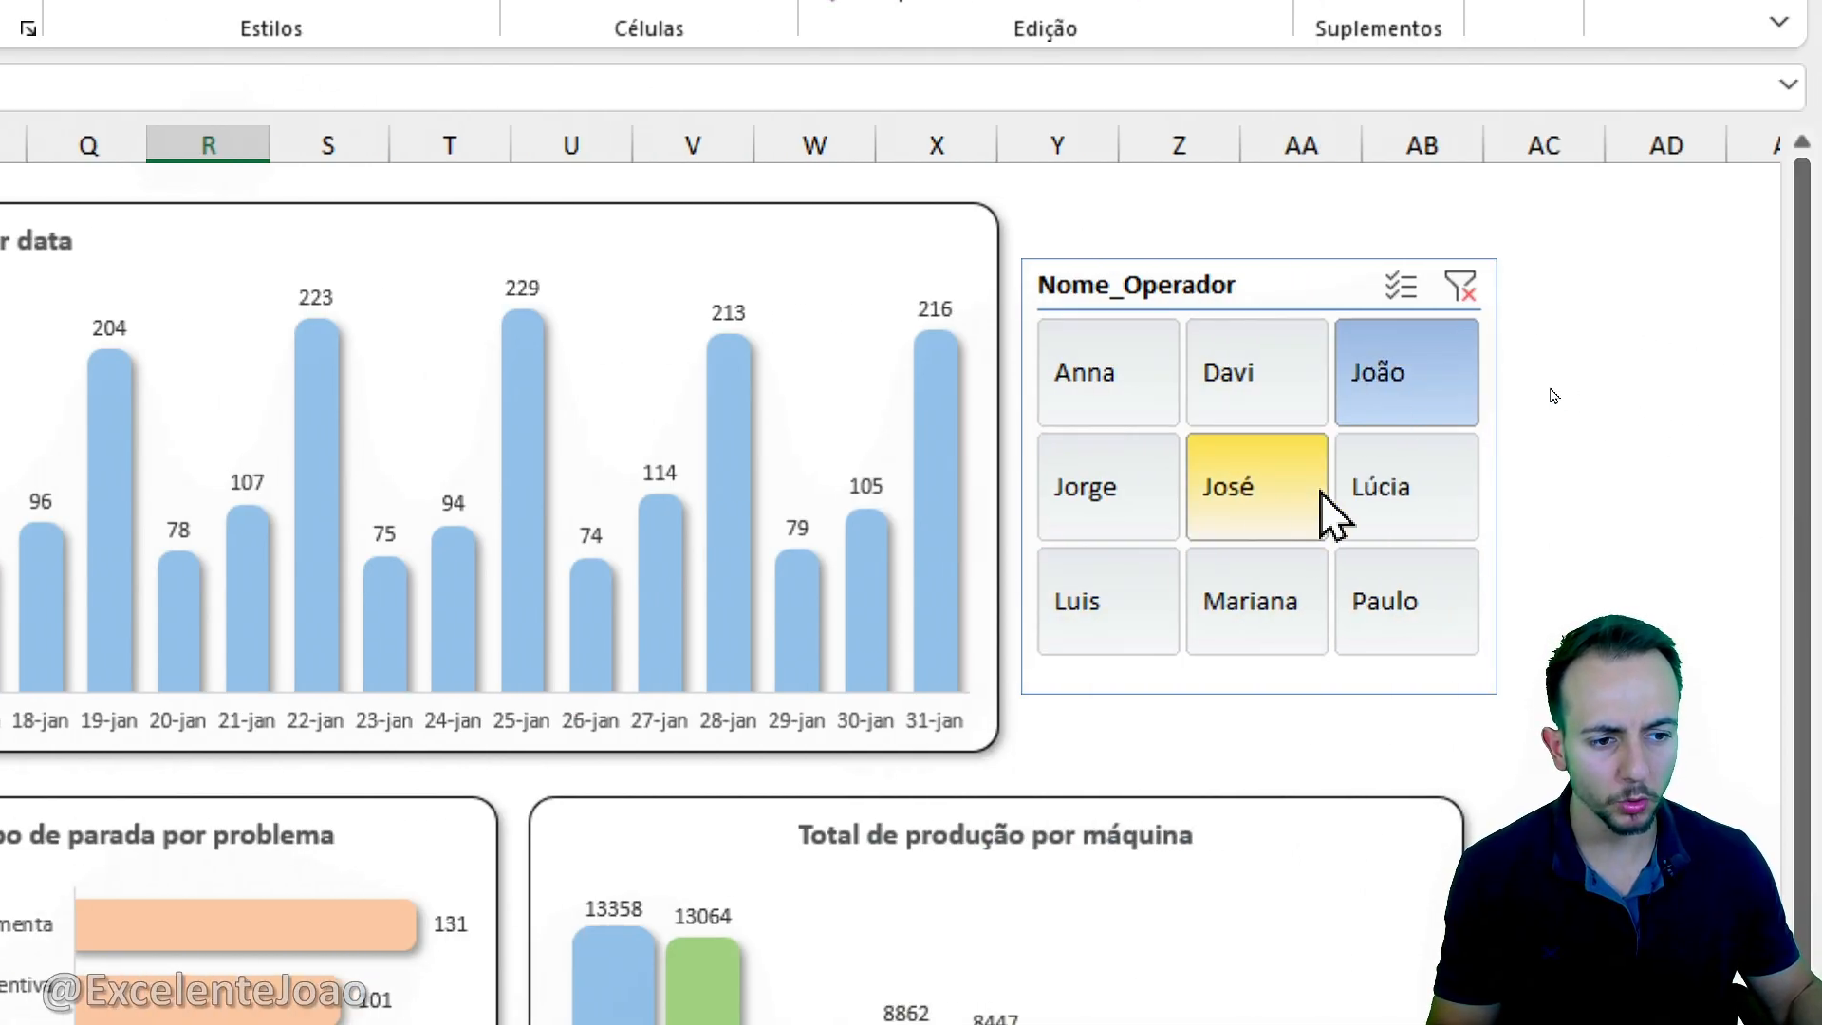
click(1165, 365)
click(1254, 372)
click(1384, 373)
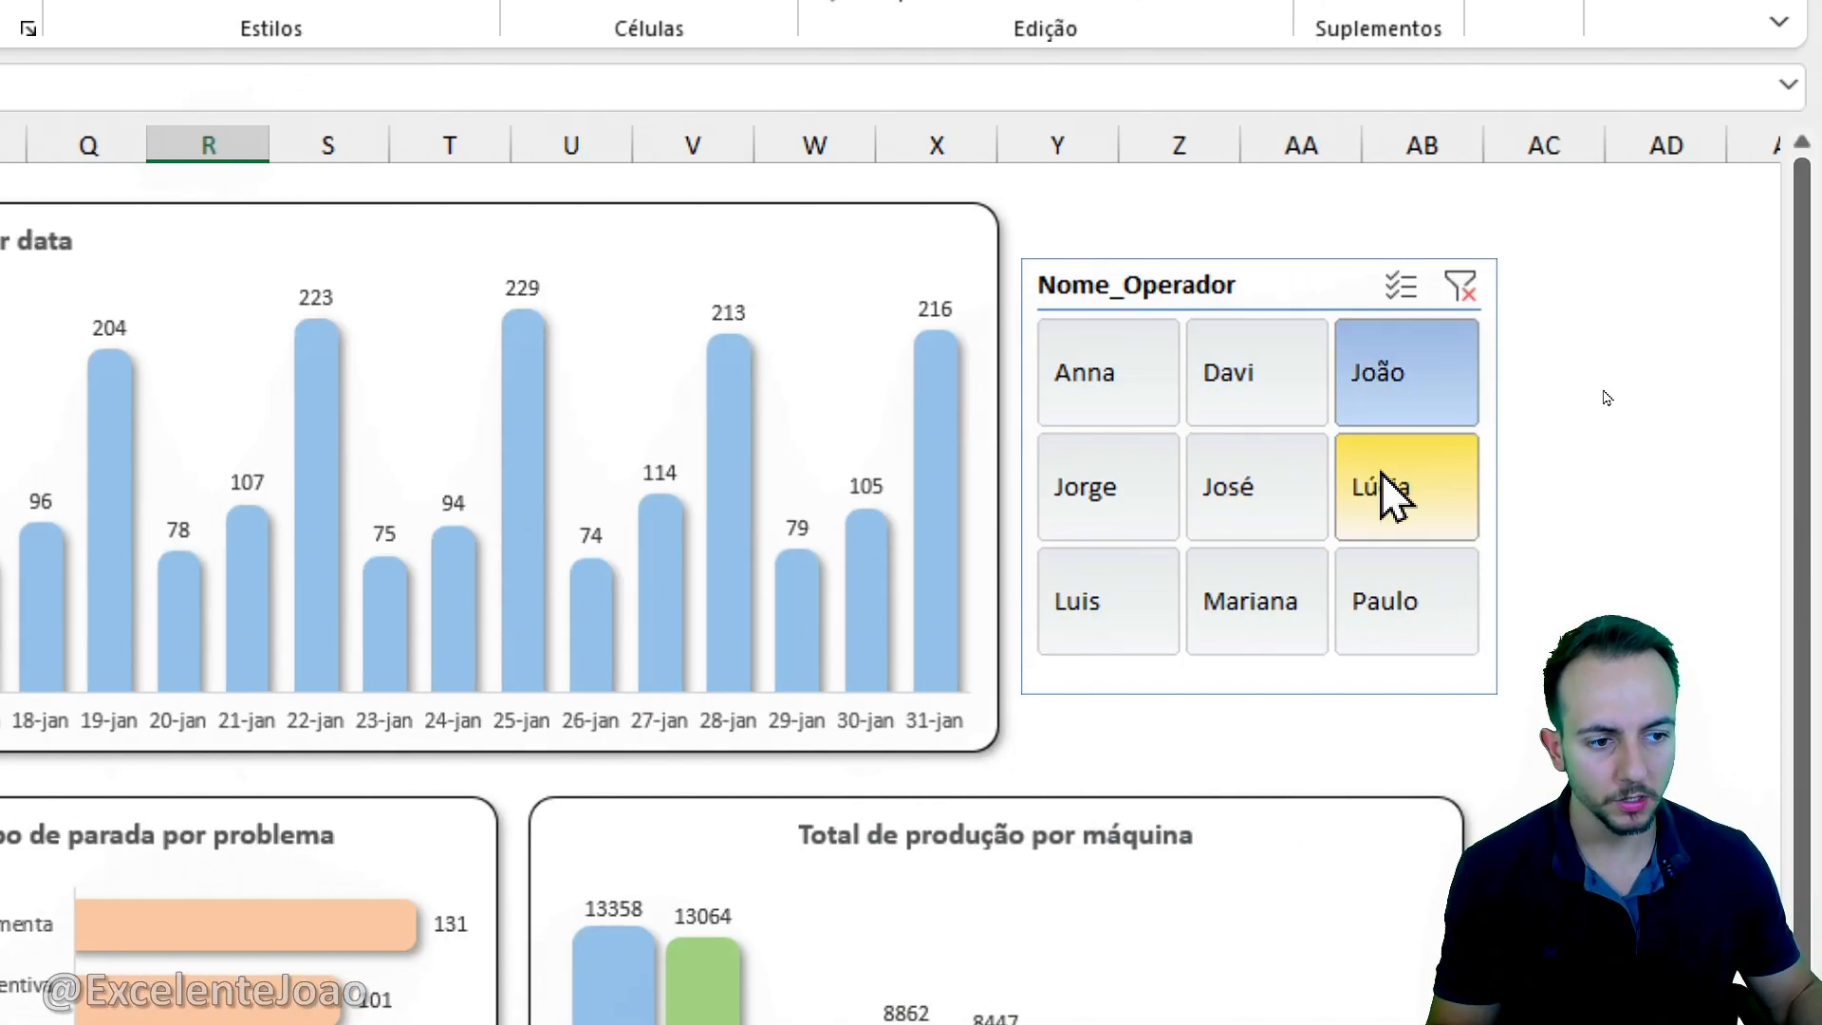
click(1384, 493)
click(1267, 496)
click(1148, 508)
click(1078, 594)
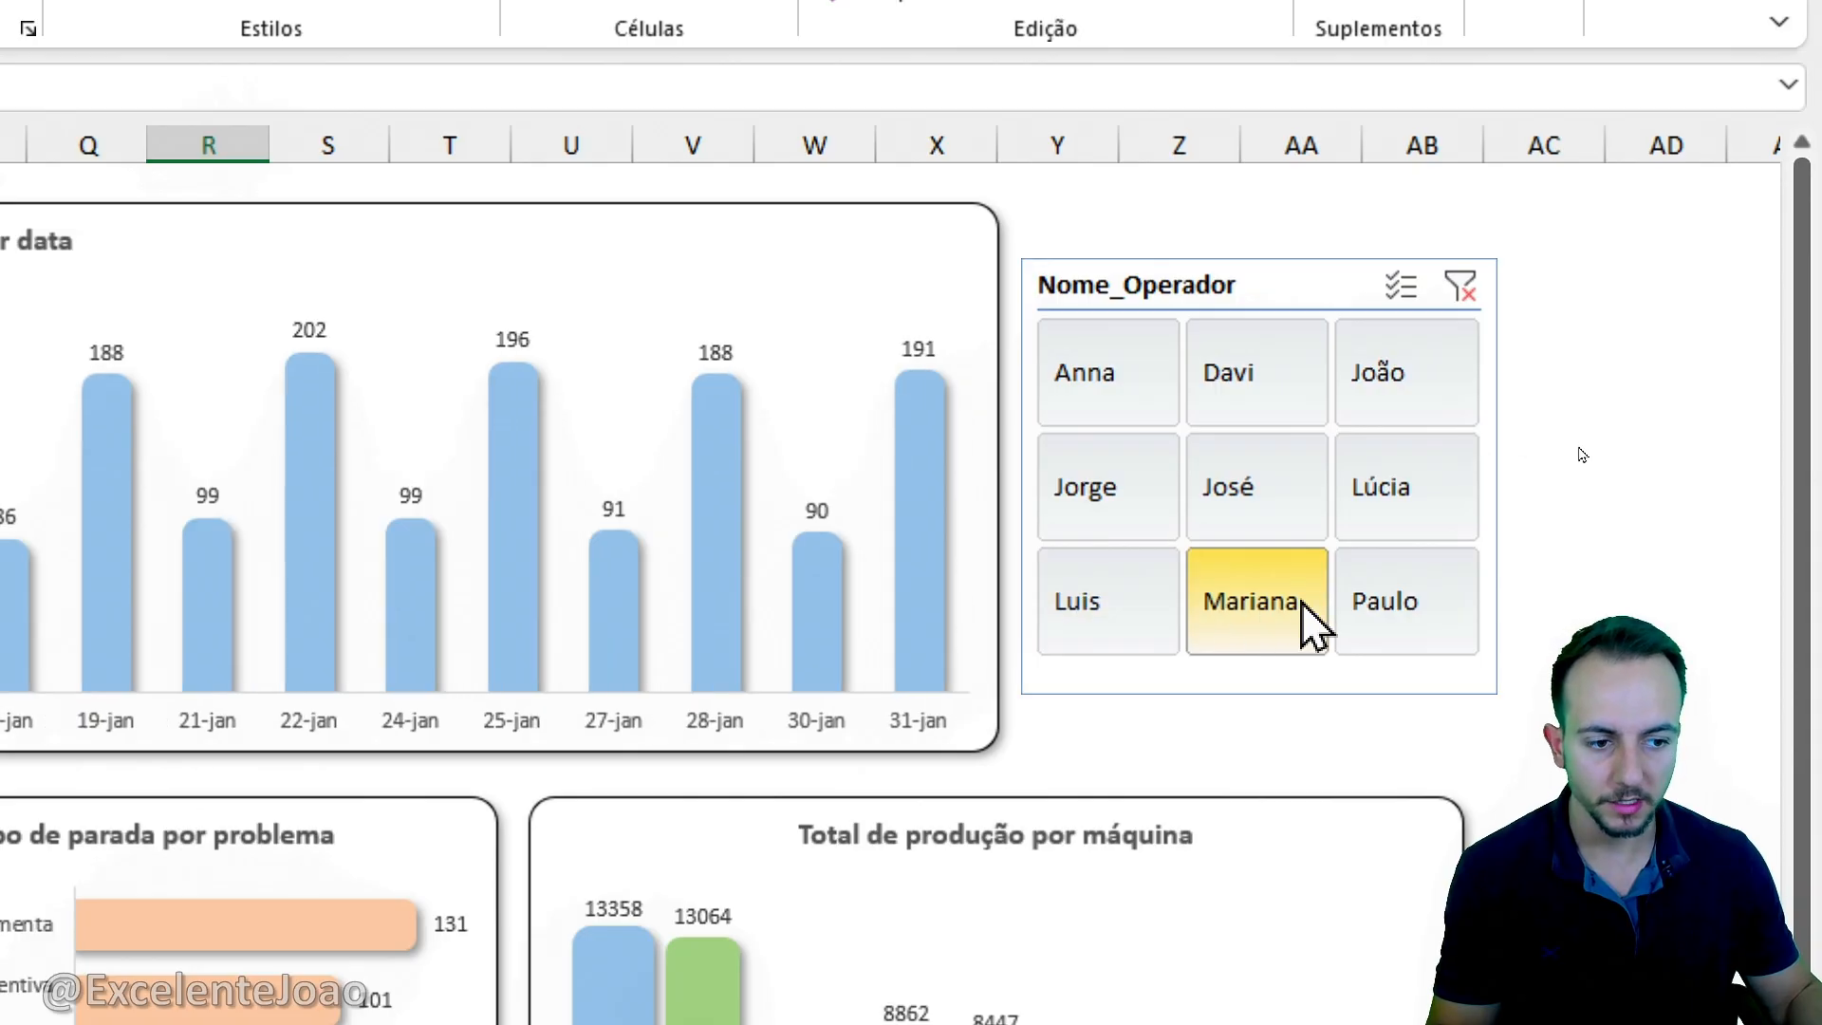
click(1304, 604)
click(1395, 598)
click(1285, 561)
click(1119, 541)
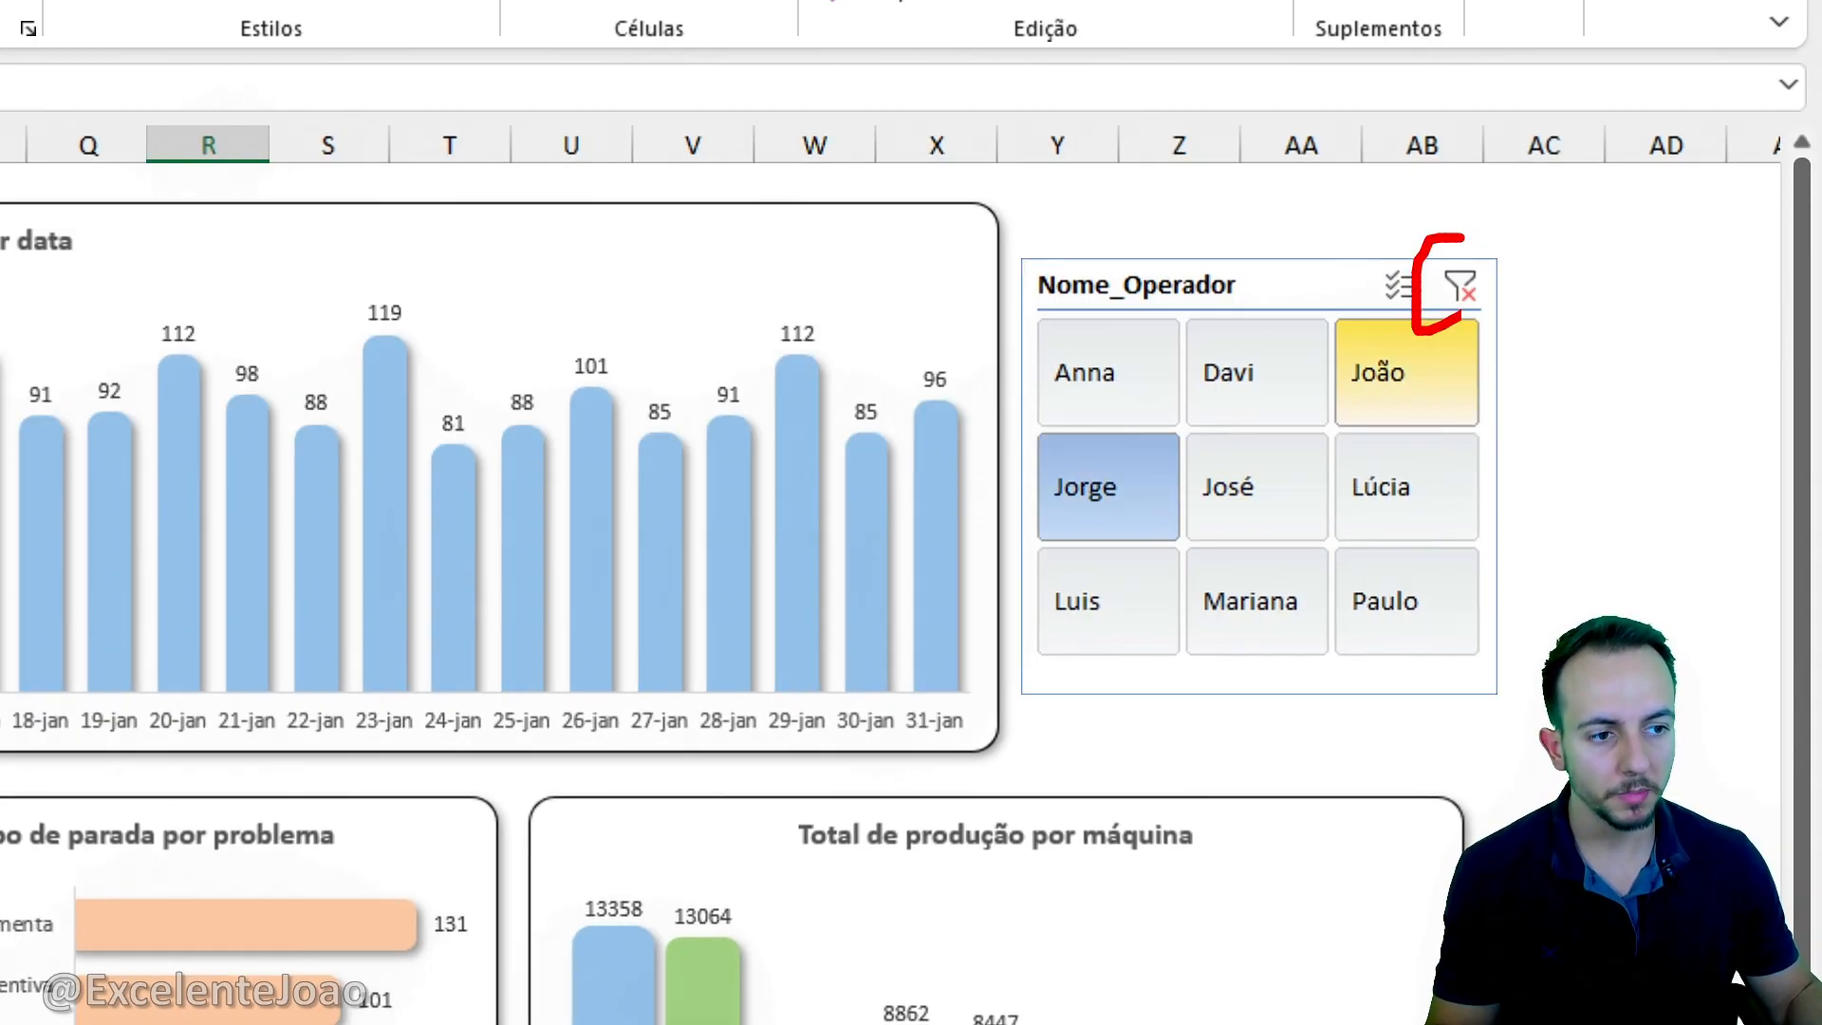
click(1462, 285)
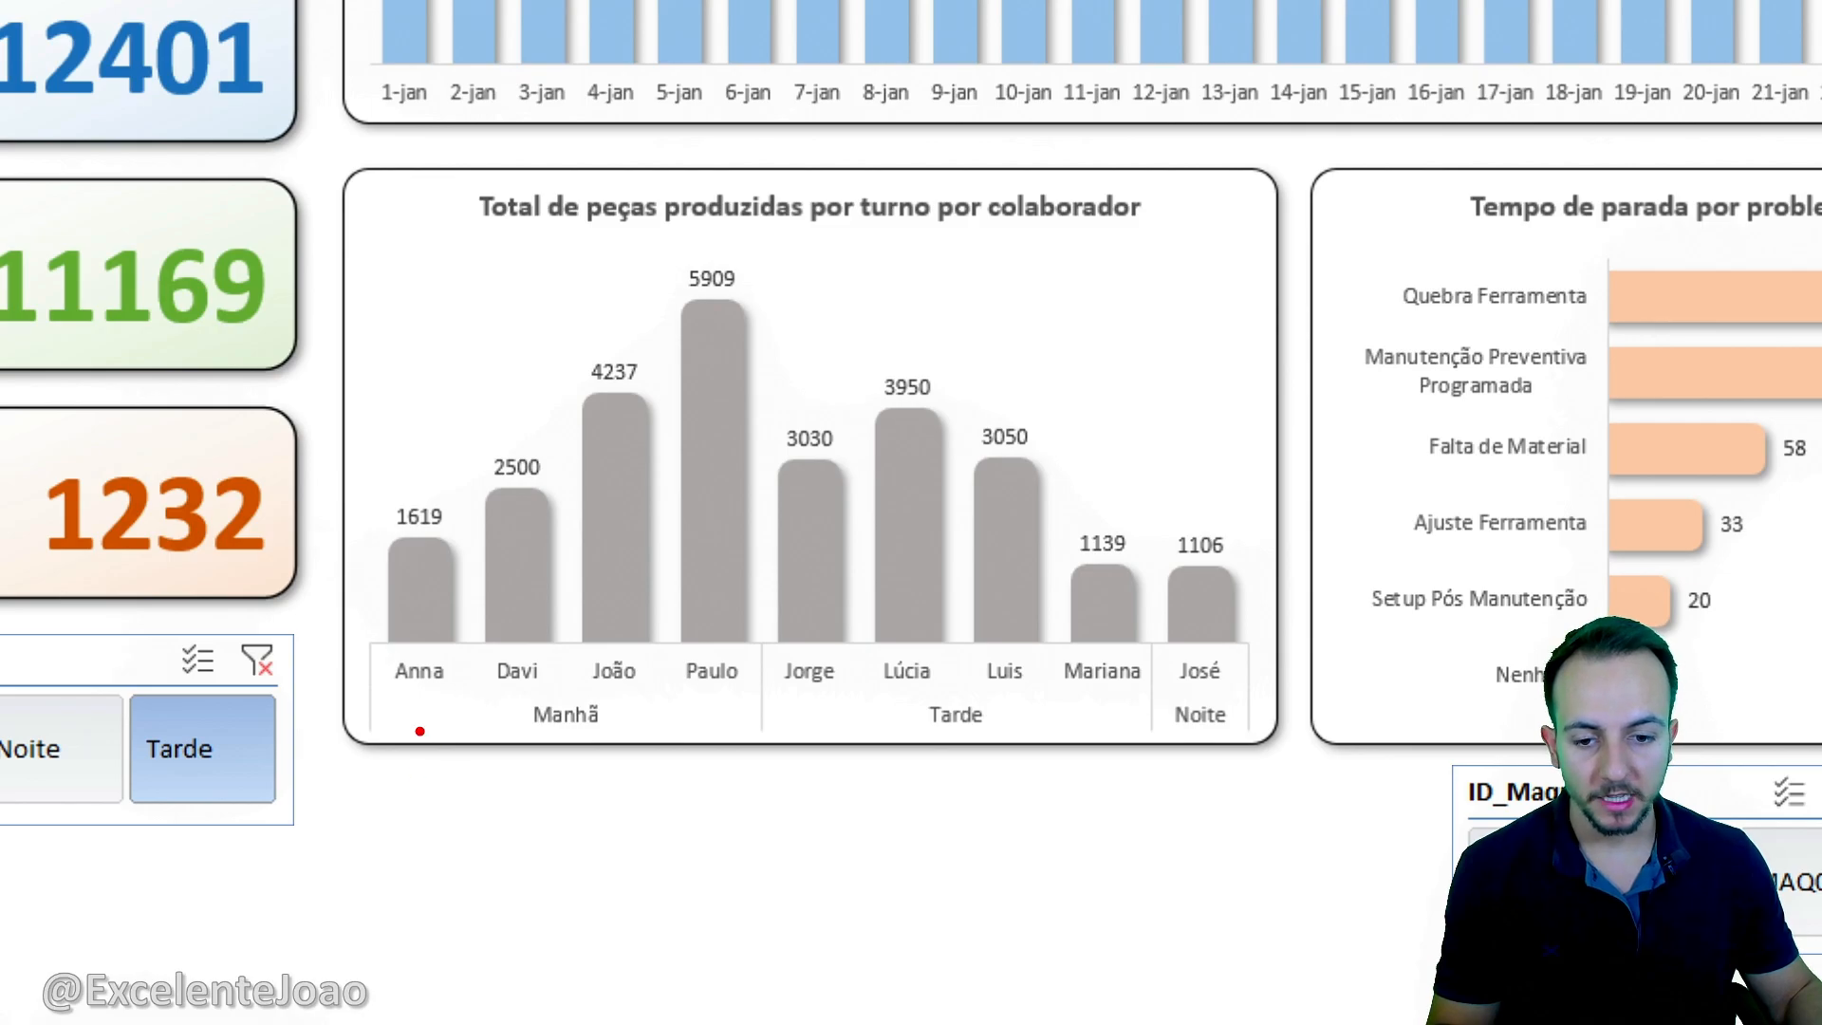
Bracket the shift labels under the Total de peças produzidas por turno por colaborador chart, undo the brackets, and underline the collaborators' names instead.
mouse_move(405, 731)
mouse_down()
mouse_move(630, 774)
mouse_move(661, 704)
mouse_up()
mouse_move(882, 705)
mouse_down()
mouse_move(883, 788)
mouse_move(1059, 695)
mouse_up()
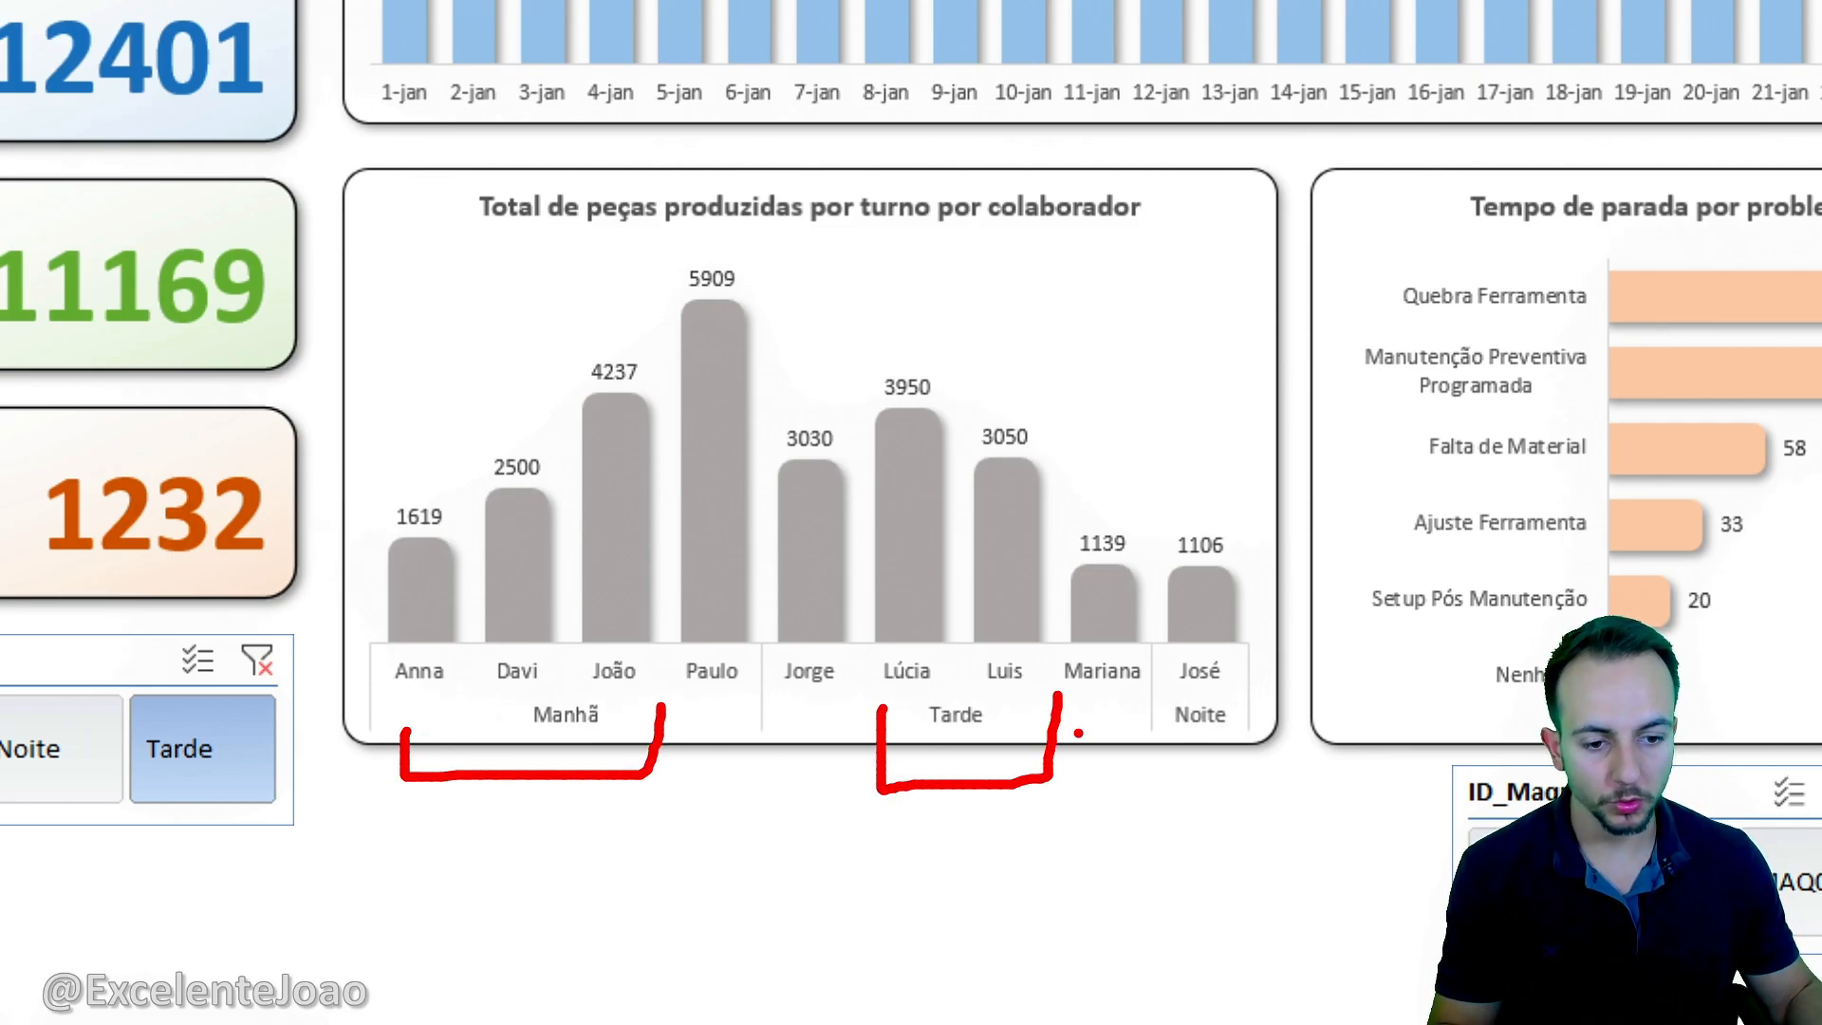
mouse_move(1164, 723)
mouse_down()
mouse_move(1165, 773)
mouse_move(1259, 721)
mouse_up()
key(ctrl+z)
key(ctrl+z)
key(ctrl+z)
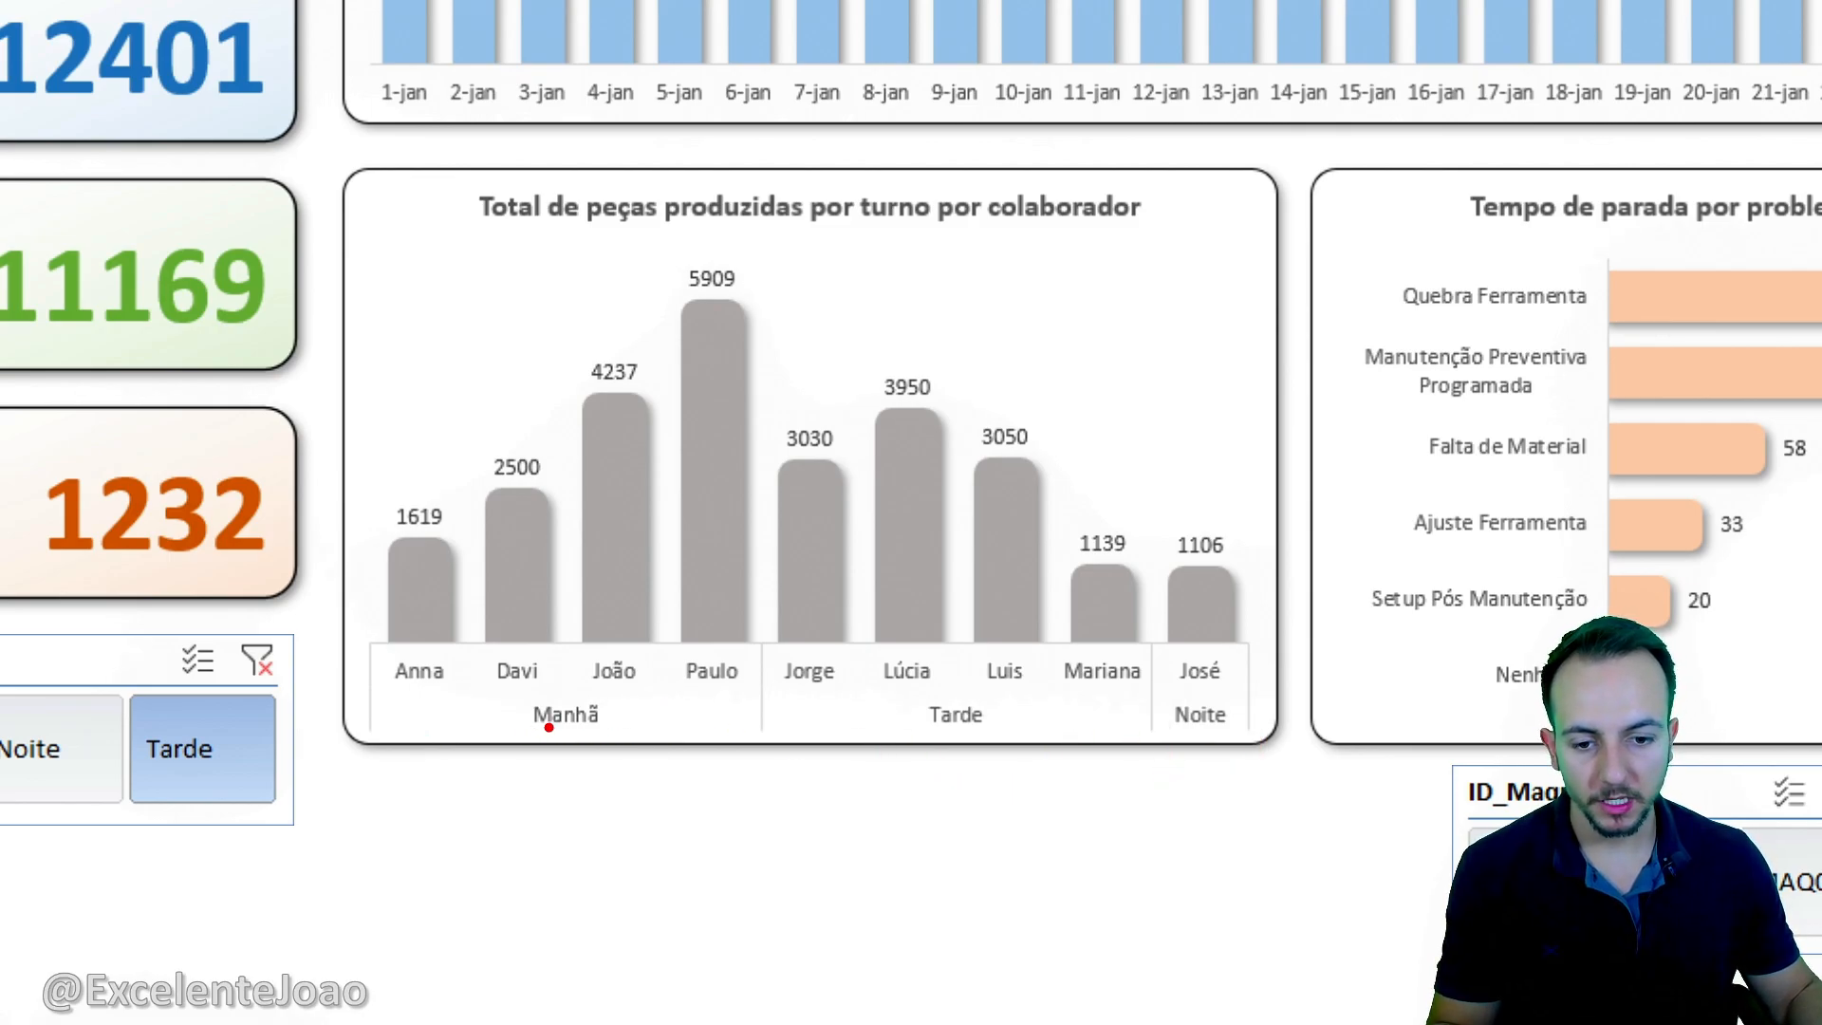
drag(401, 685, 1233, 696)
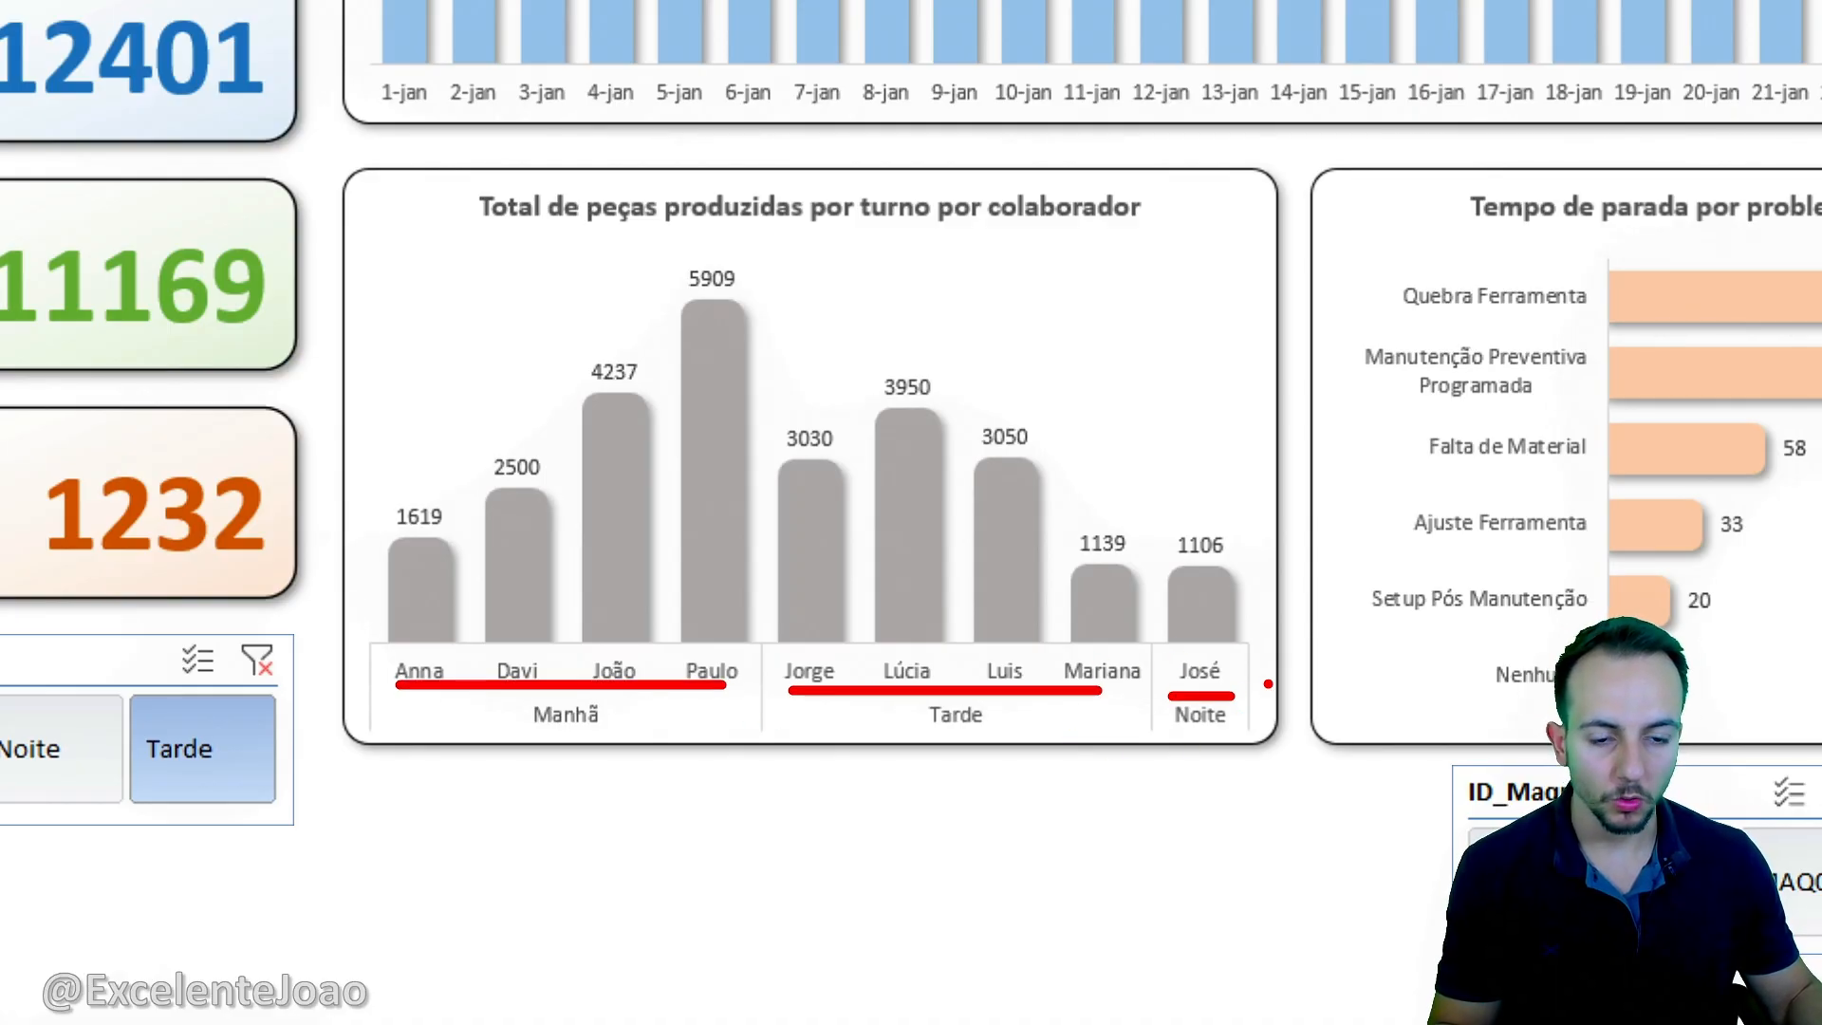
key(Escape)
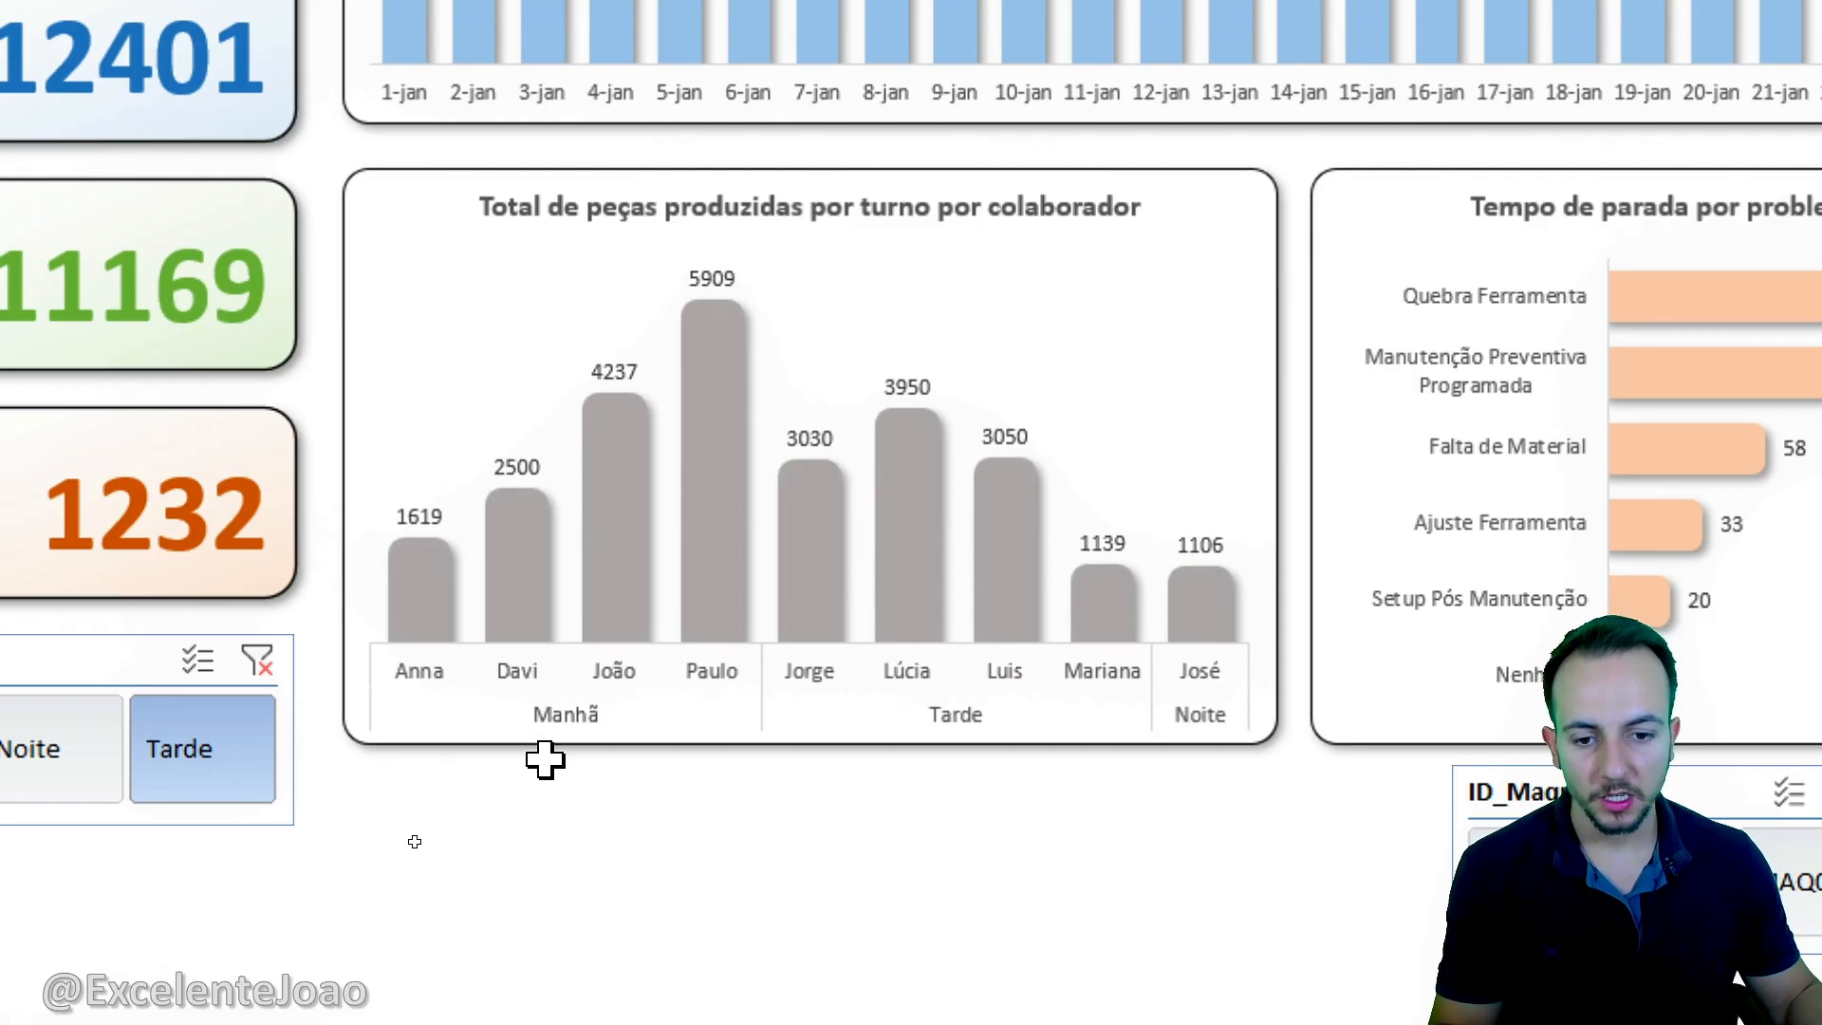
Point red arrows at the four Manhã bars of the collaborator chart and undo the arrows.
key(ctrl+2)
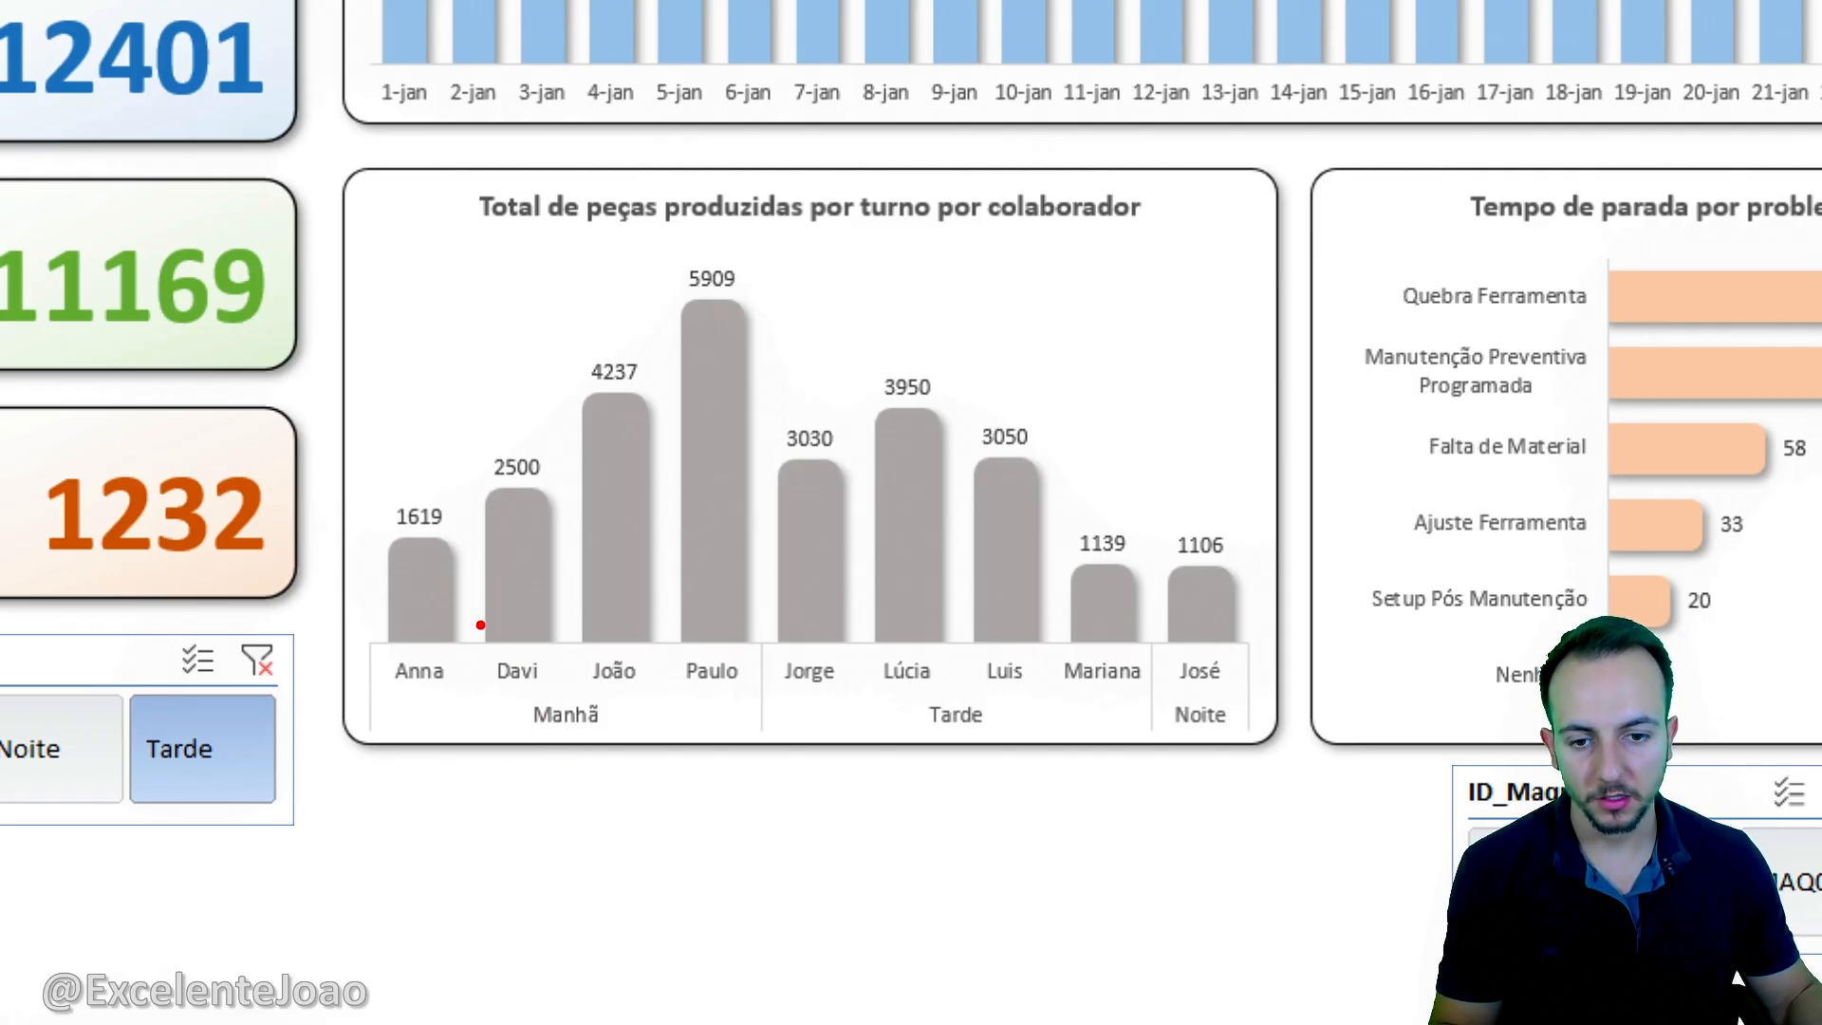
drag(410, 448, 391, 368)
drag(515, 435, 485, 351)
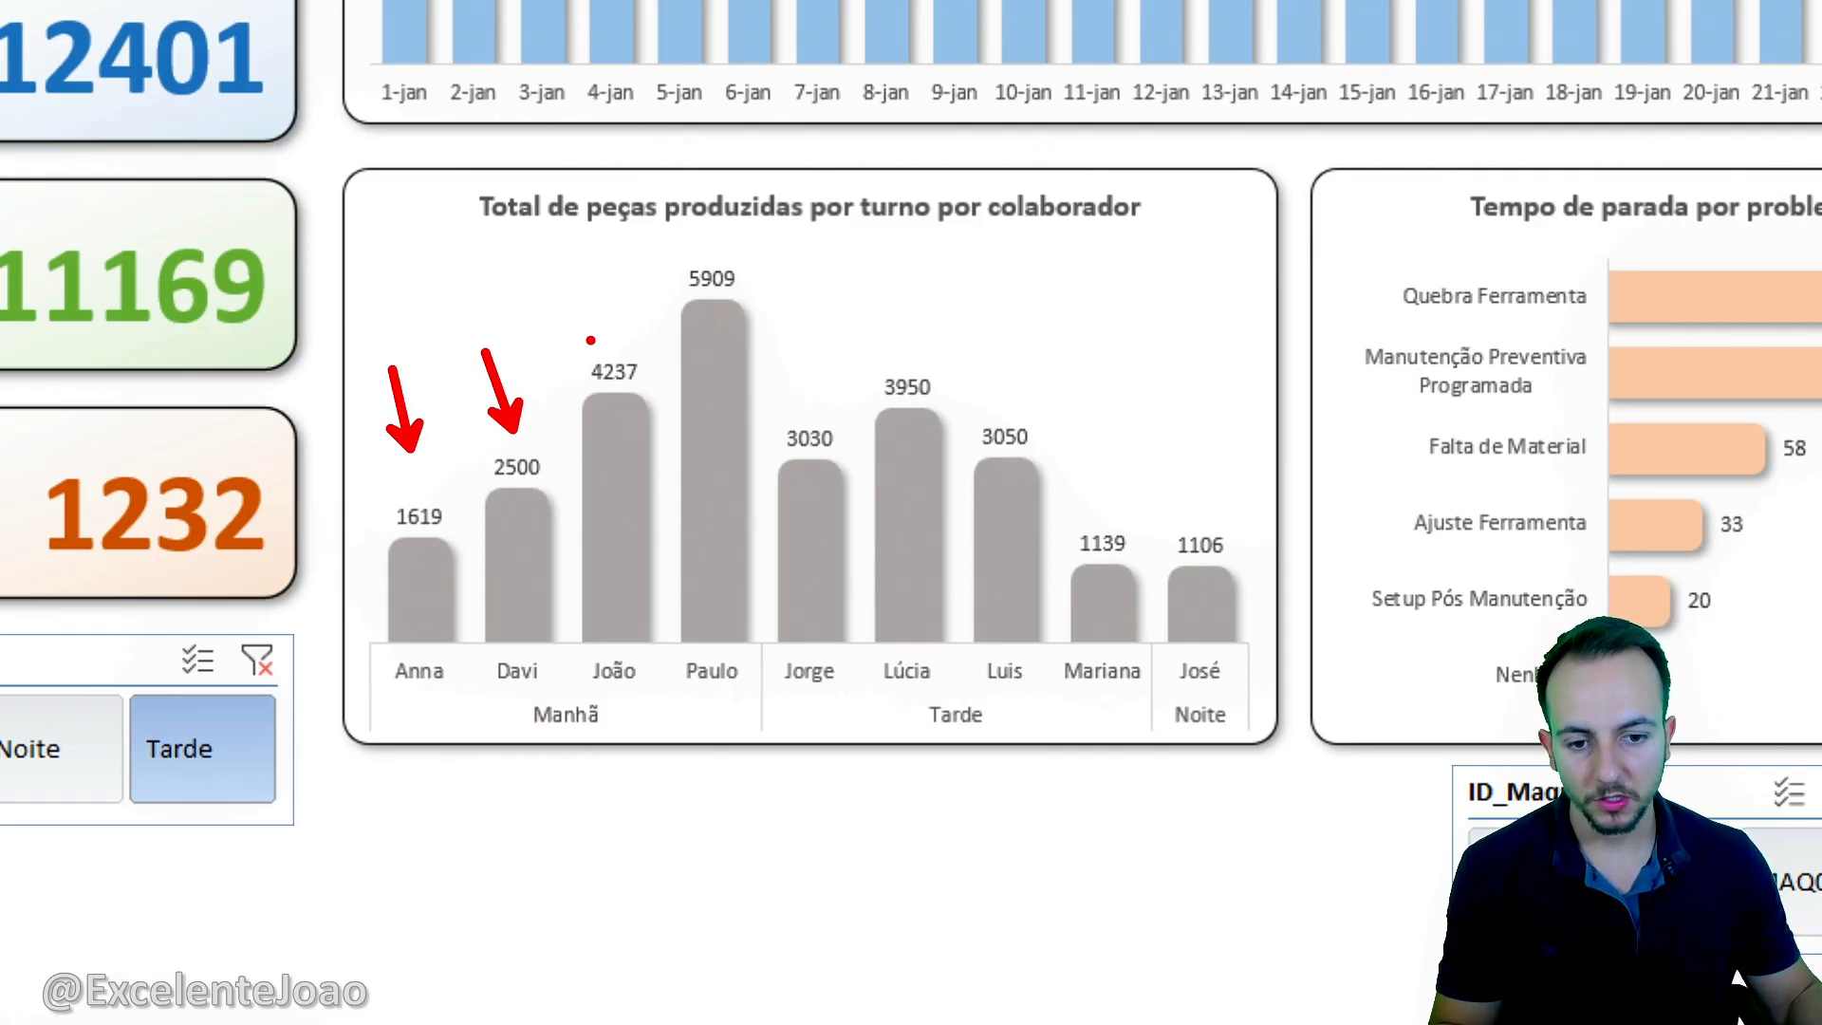
drag(595, 334, 563, 239)
drag(777, 276, 839, 234)
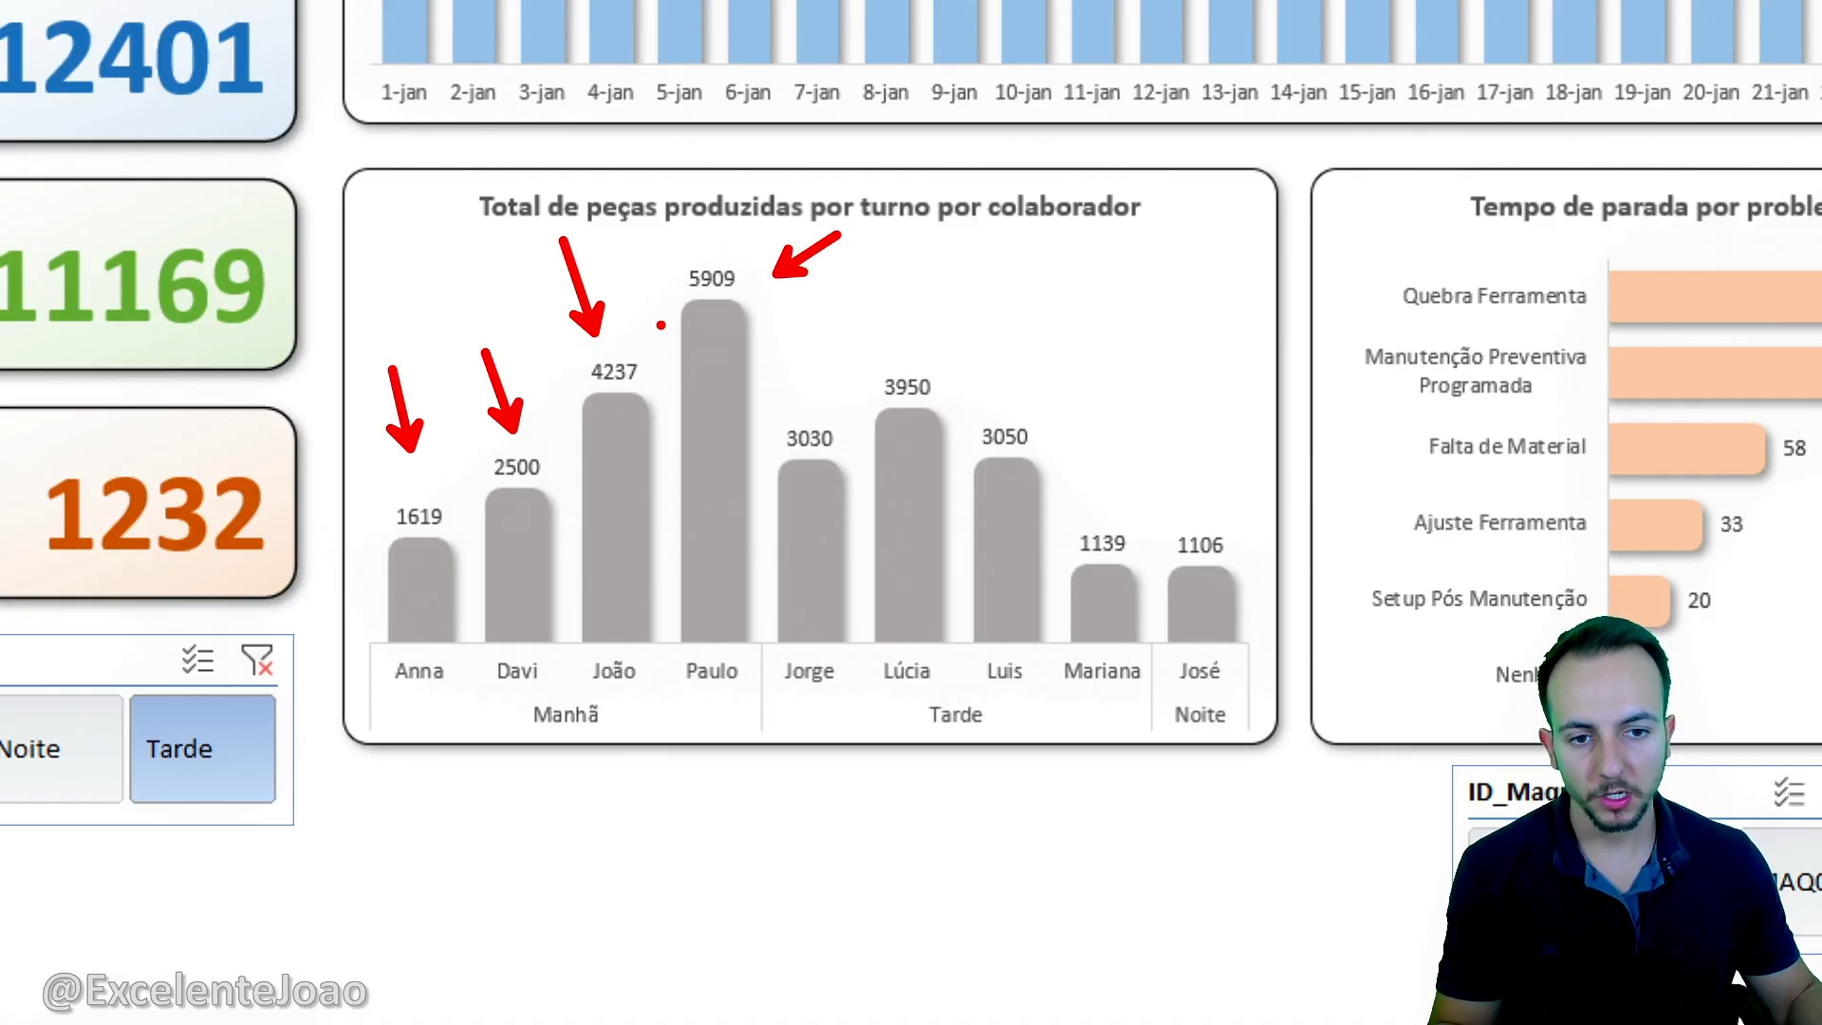
key(ctrl+z)
key(ctrl+z)
key(ctrl+z)
key(ctrl+z)
Frame the Manhã bars with a red rectangle and arrow, add pen strokes above the bars, and clear the annotations.
mouse_move(349, 224)
mouse_down()
mouse_move(570, 407)
mouse_move(757, 757)
mouse_move(925, 906)
mouse_up()
drag(693, 818, 786, 720)
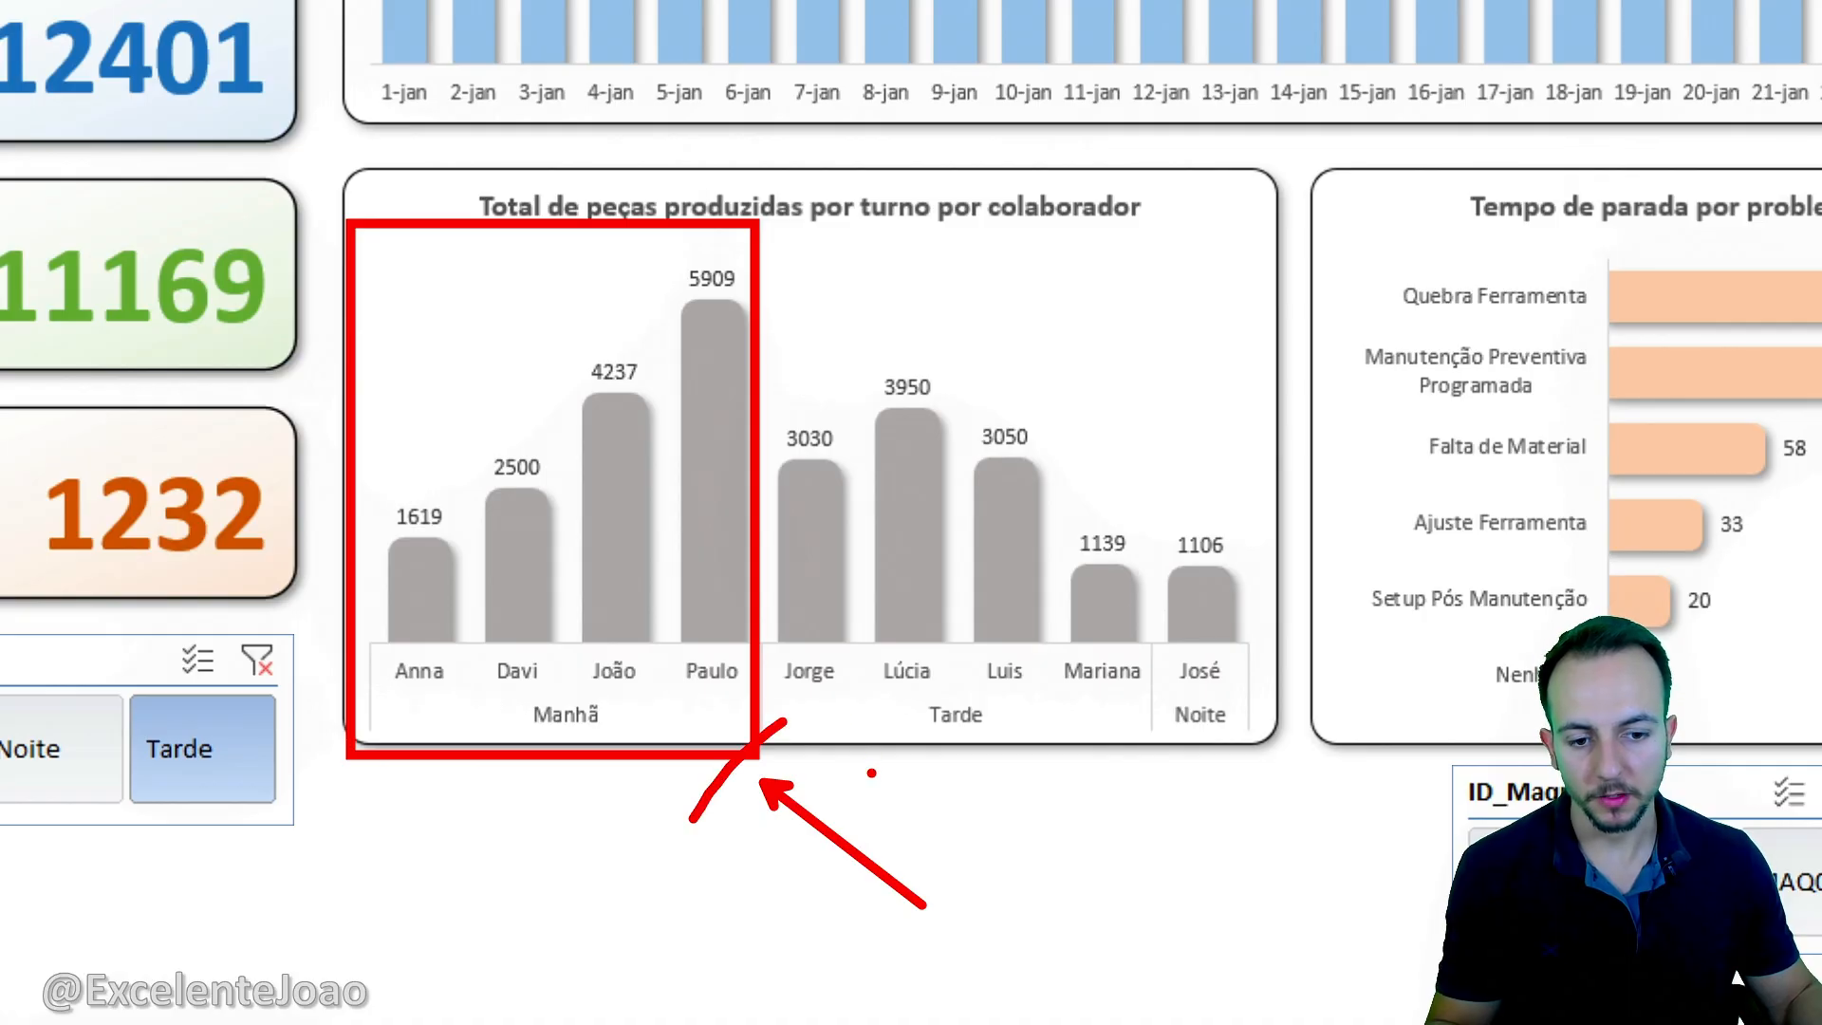
drag(417, 474, 412, 382)
mouse_move(536, 404)
mouse_down()
mouse_move(532, 313)
mouse_move(615, 258)
mouse_up()
drag(727, 242, 807, 119)
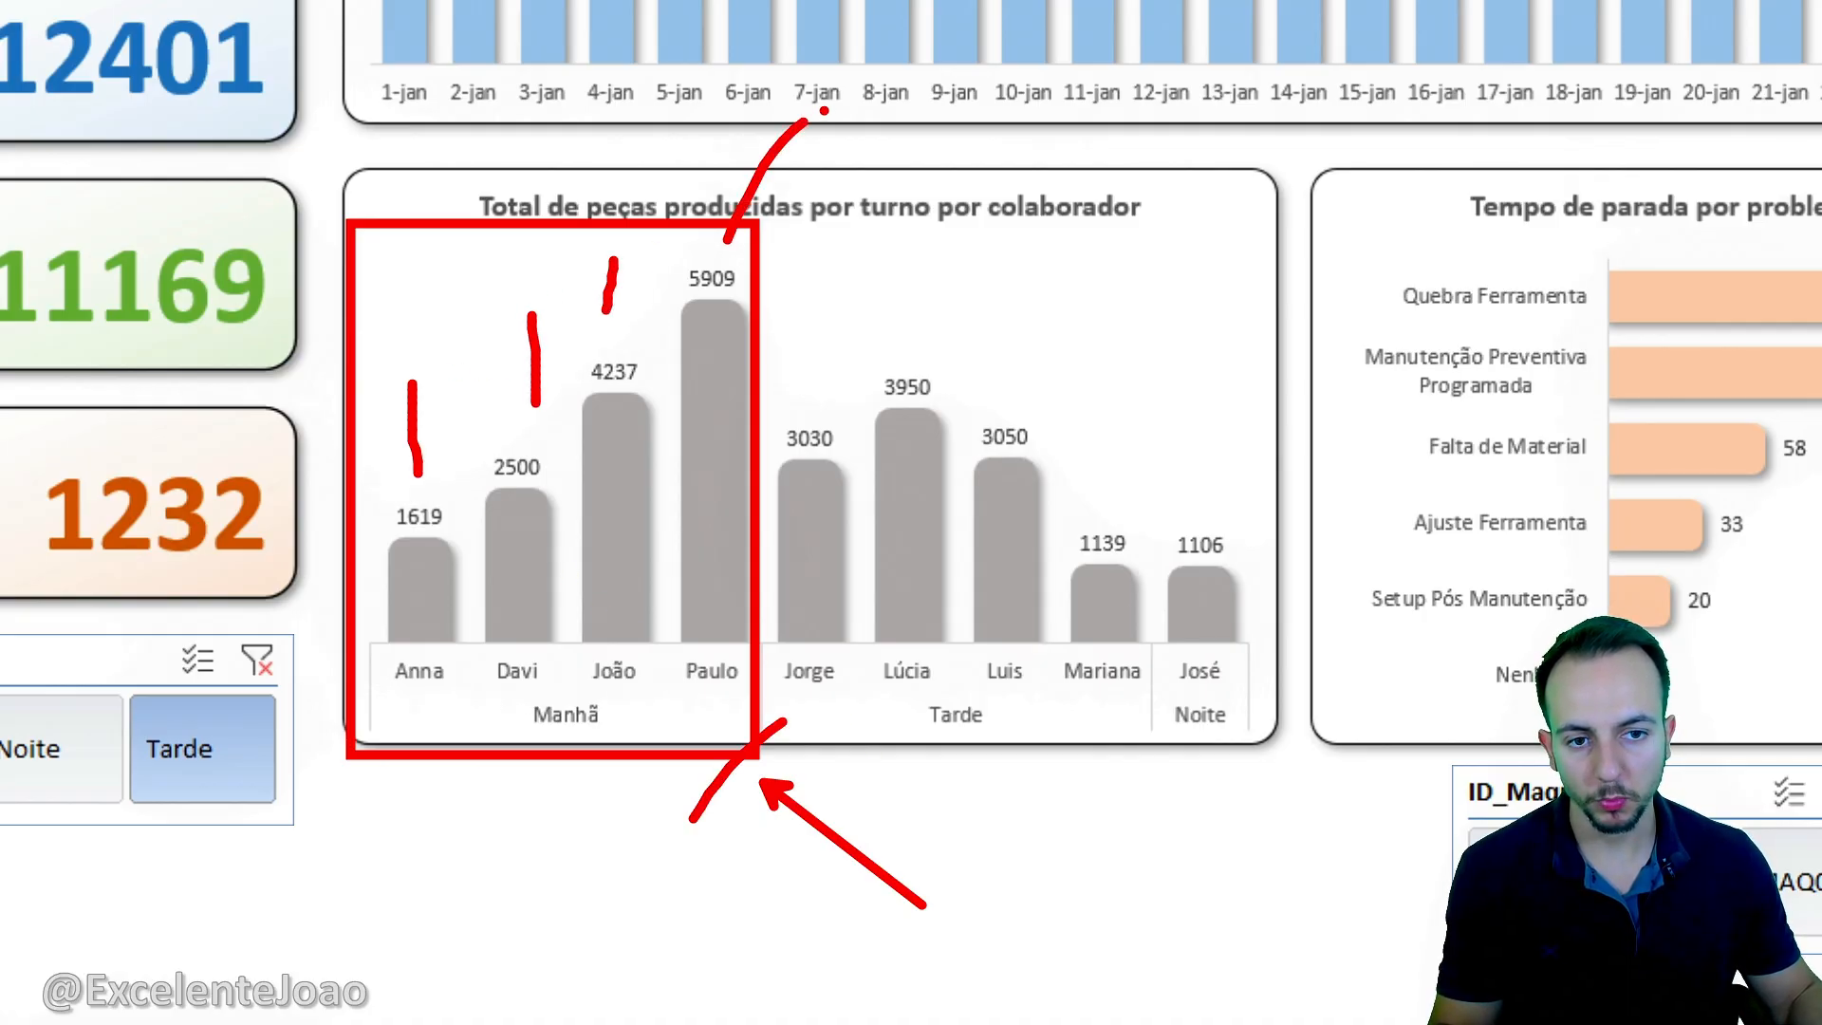
key(Escape)
Filter the indicator cards by the Manhã shift and point a red arrow at the Total de peças card.
key(ctrl+2)
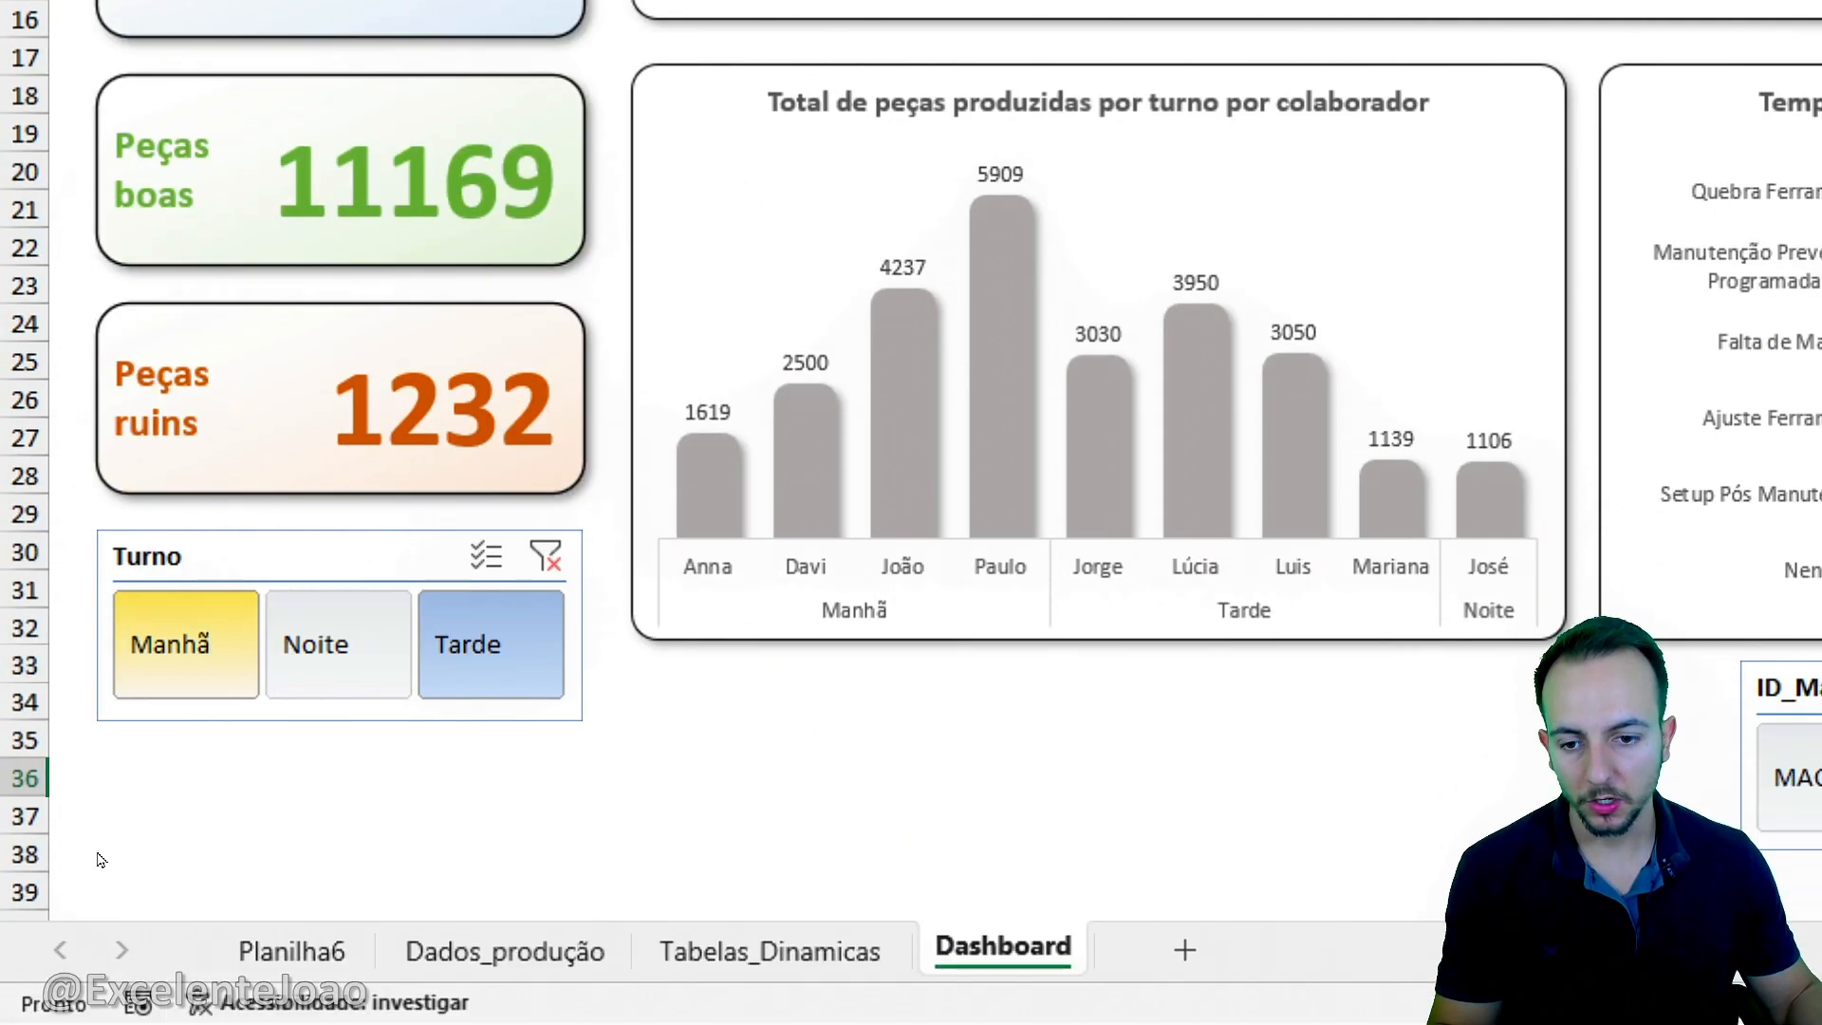
drag(111, 605, 154, 581)
key(Escape)
click(175, 645)
scroll(361, 789, up, 2)
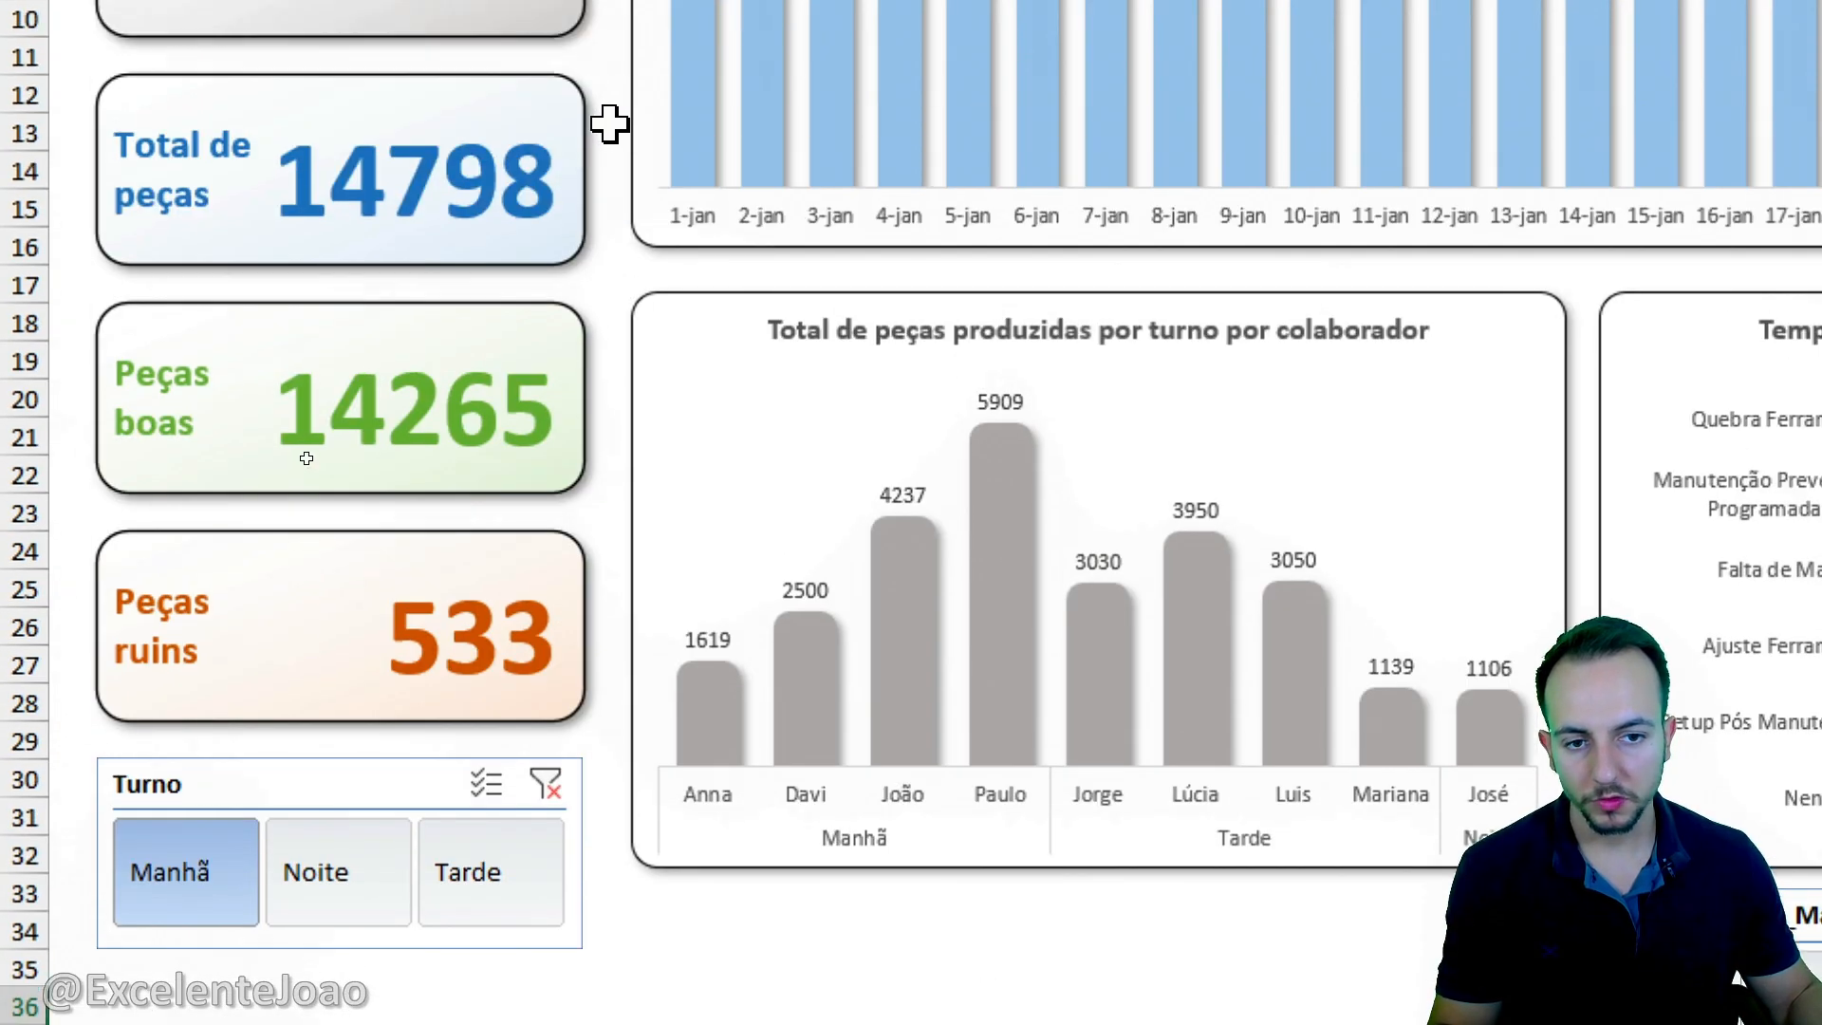
key(ctrl+2)
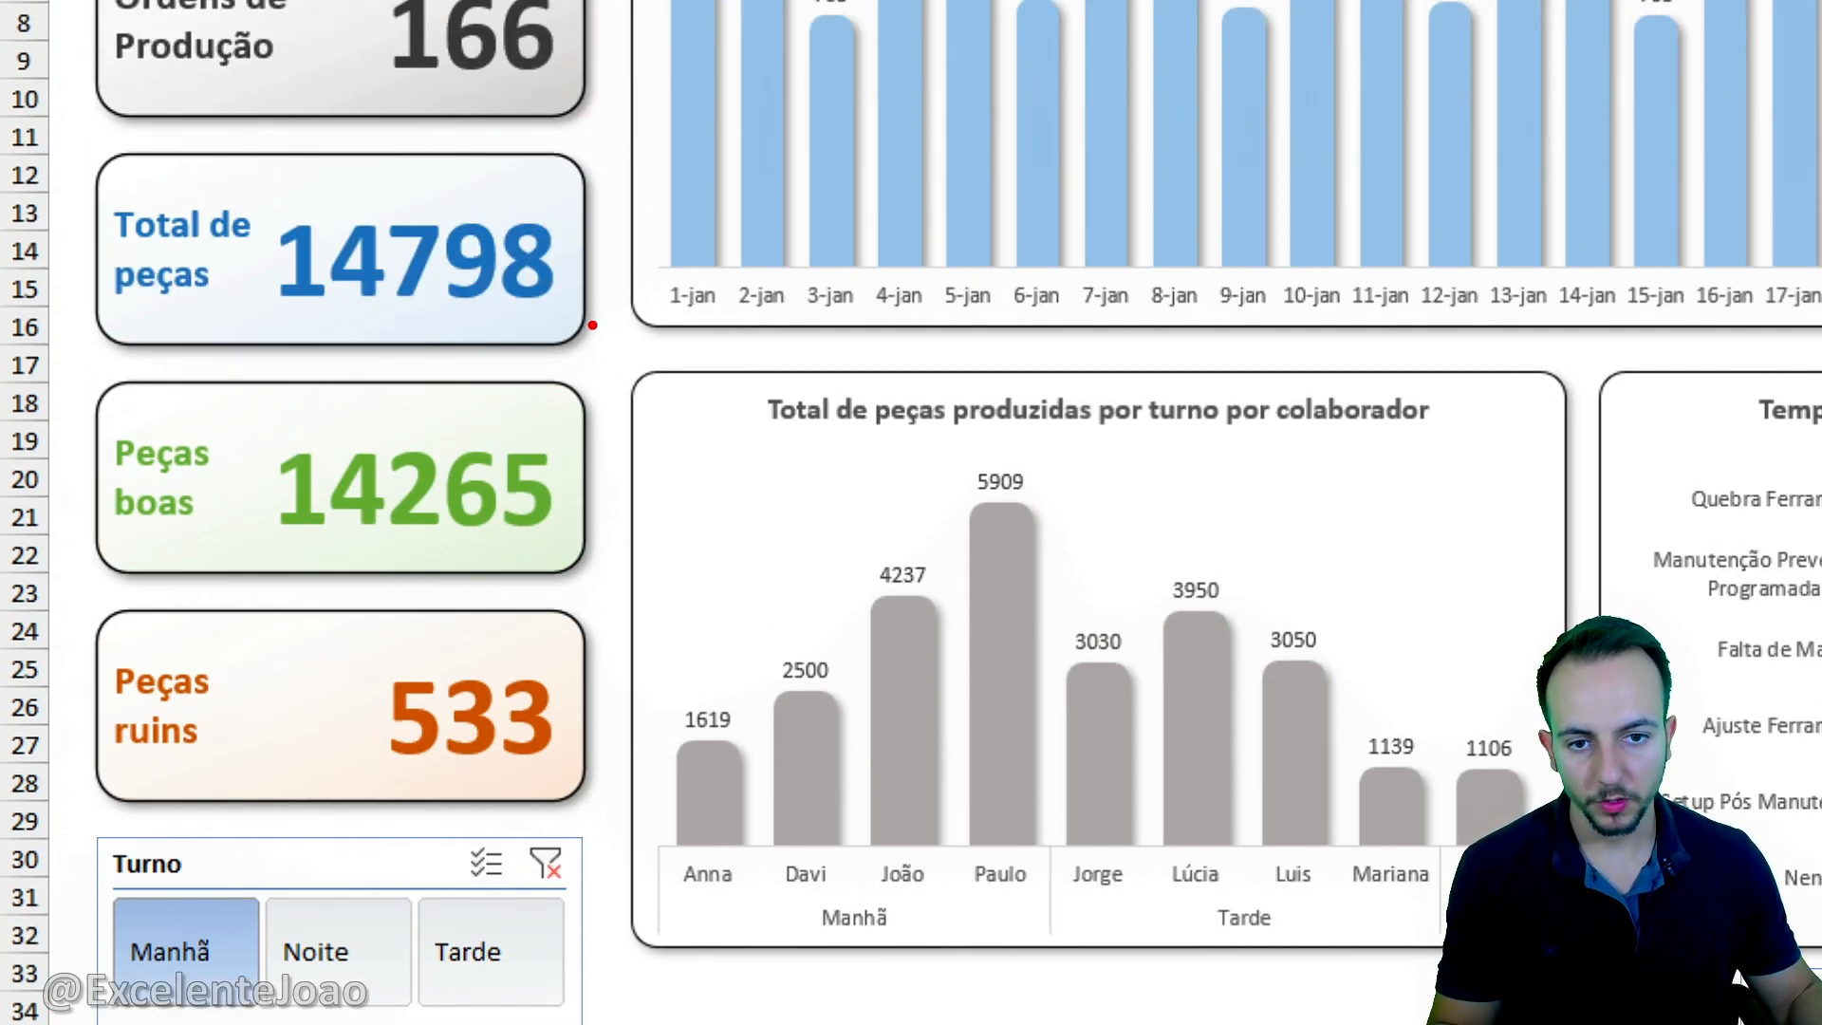
mouse_move(591, 325)
mouse_down()
mouse_move(726, 470)
mouse_move(810, 597)
mouse_up()
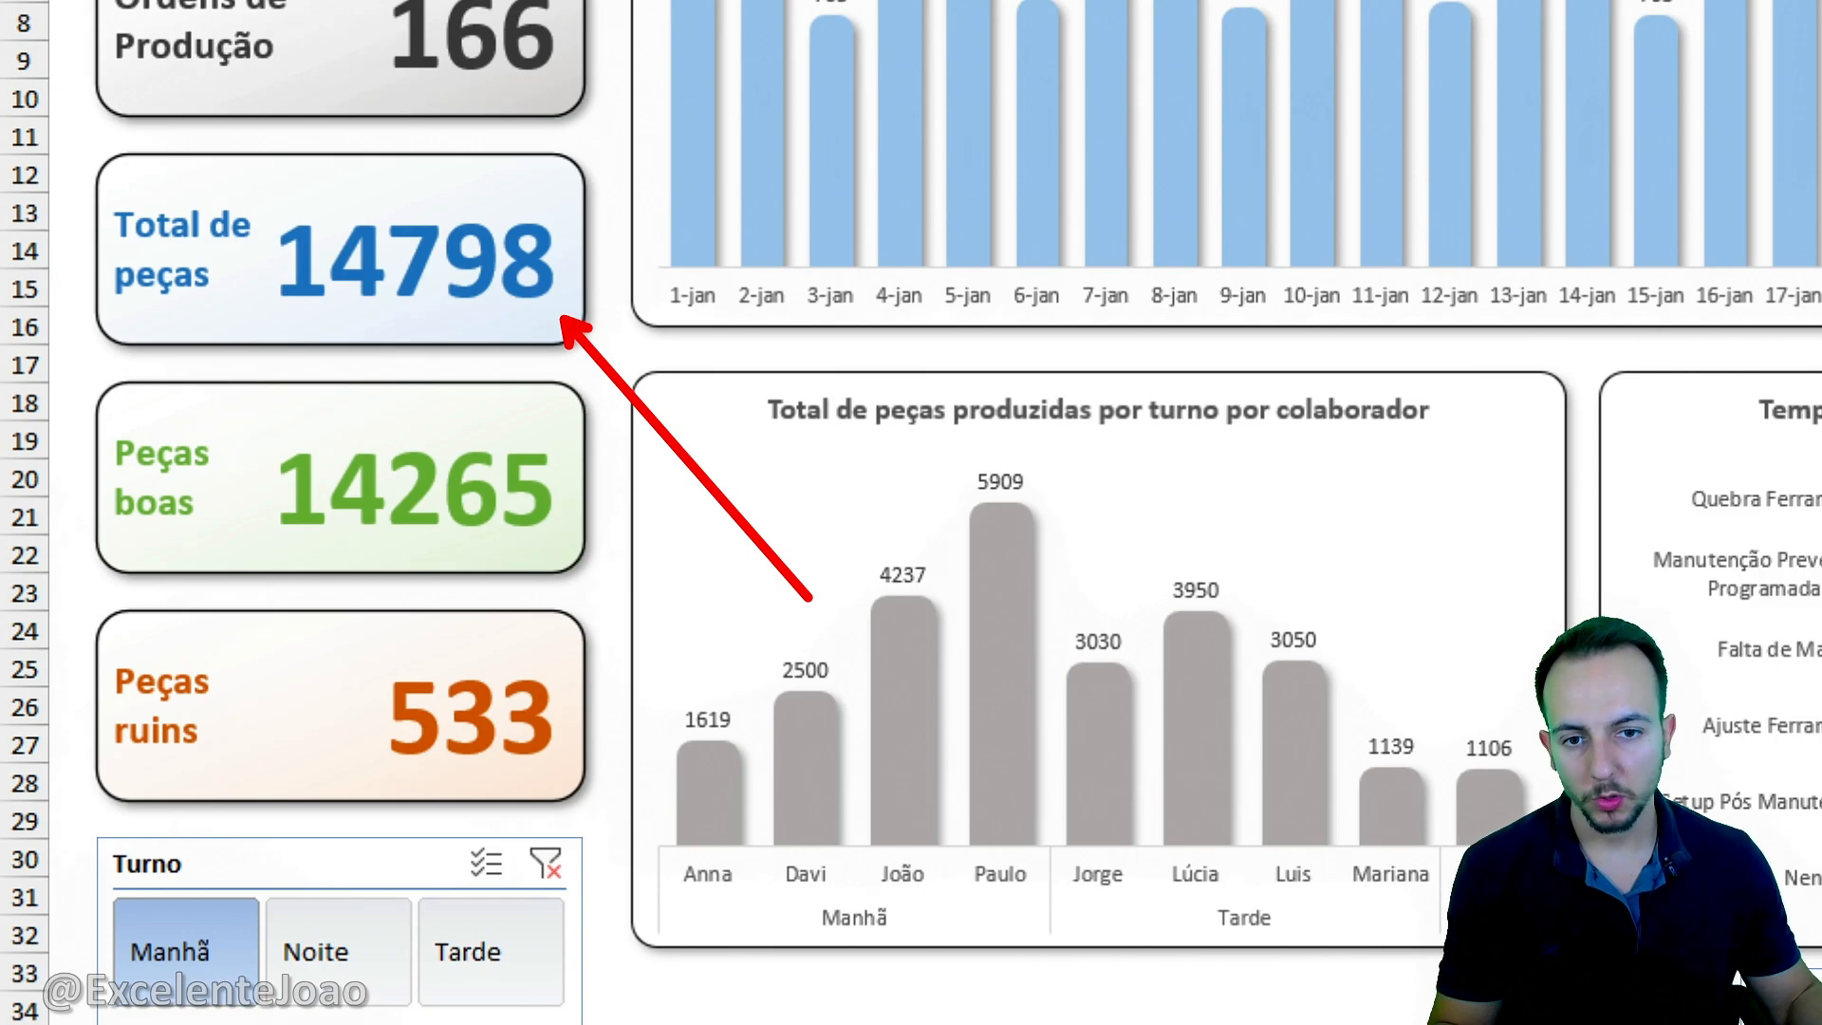
Point red arrows at the Peças boas and Peças ruins cards and clear the annotations.
drag(572, 544, 764, 679)
drag(561, 695, 723, 701)
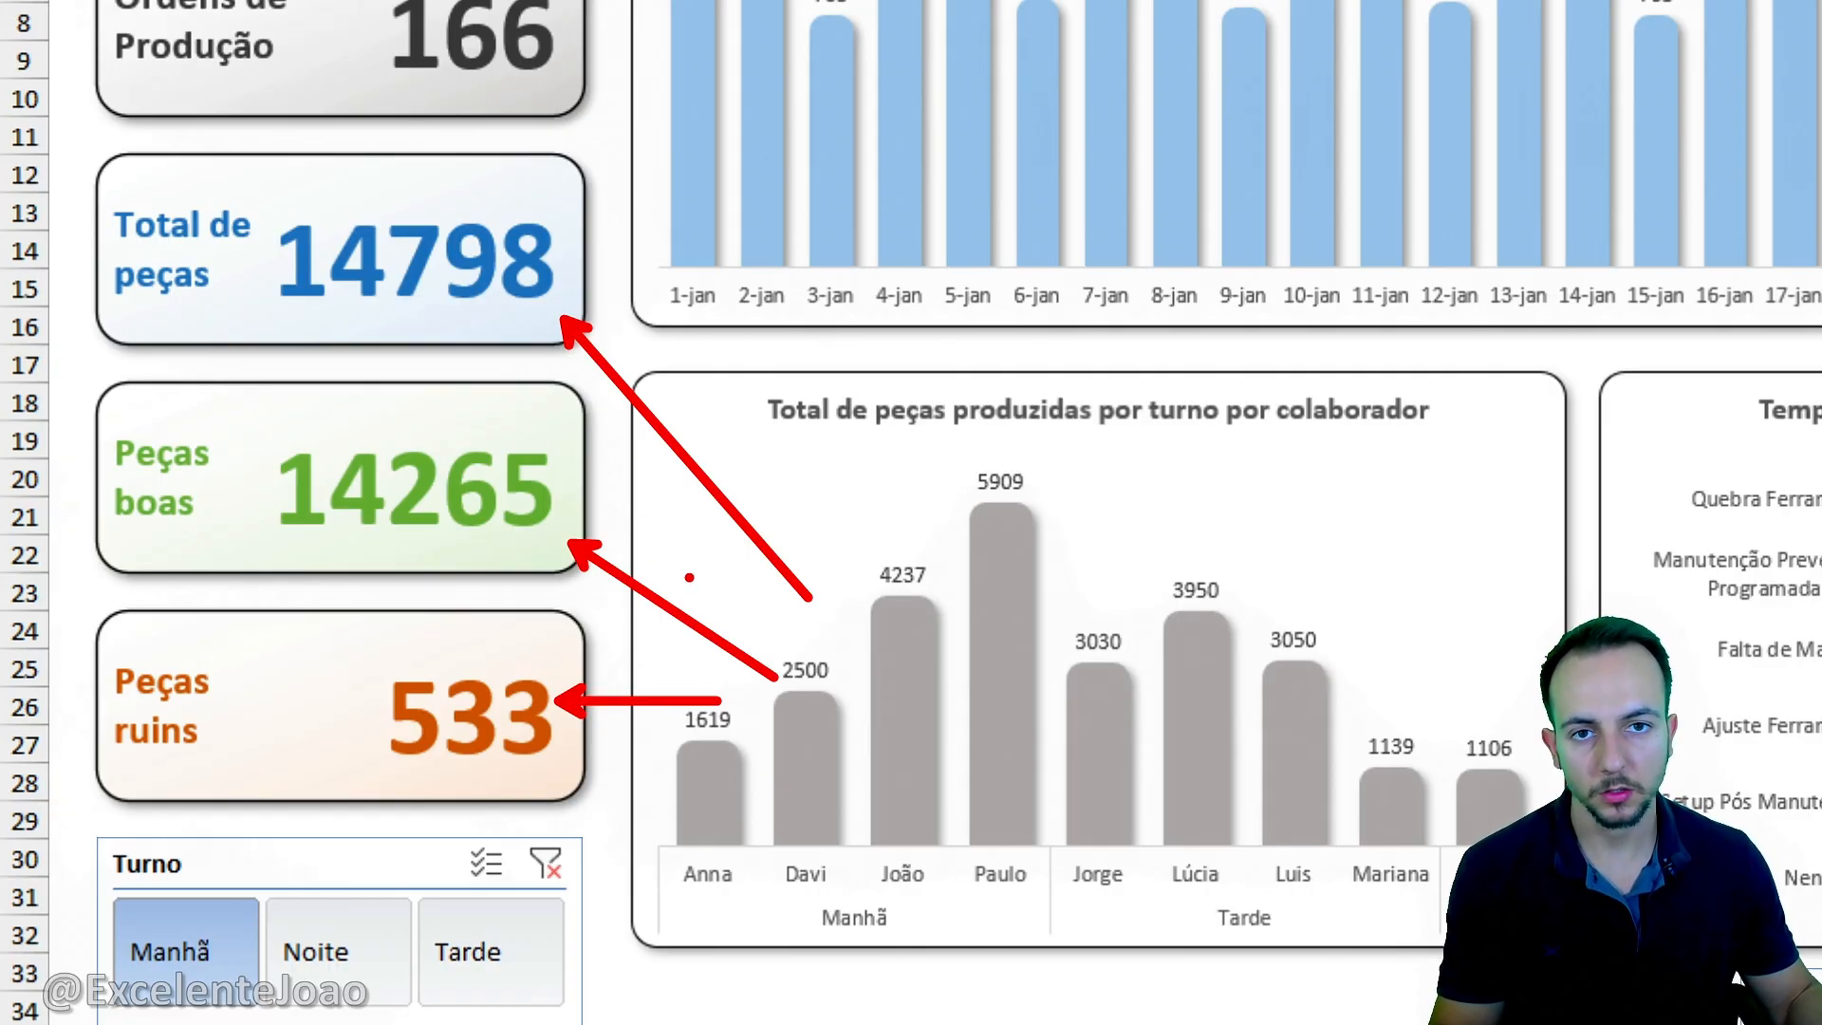
key(Escape)
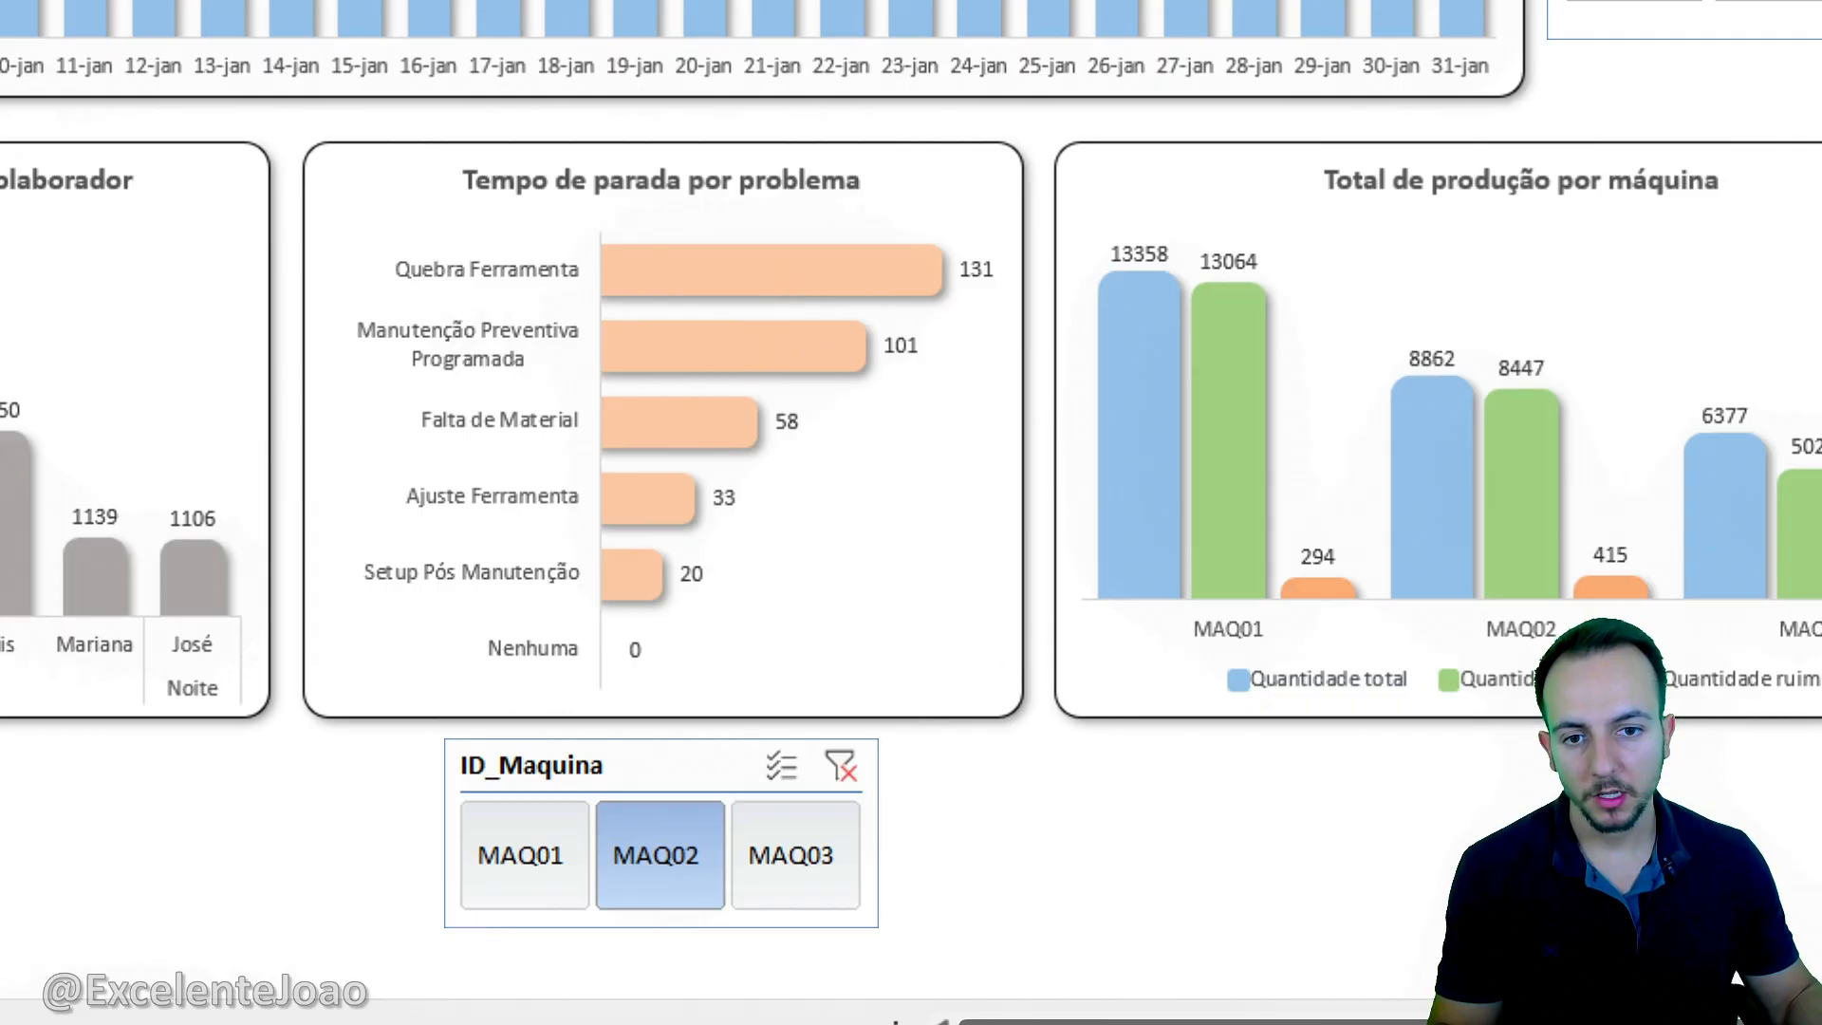
Mark the problem labels of the Tempo de parada por problema chart with red pen strokes and clear them.
drag(379, 255, 279, 222)
drag(385, 377, 287, 426)
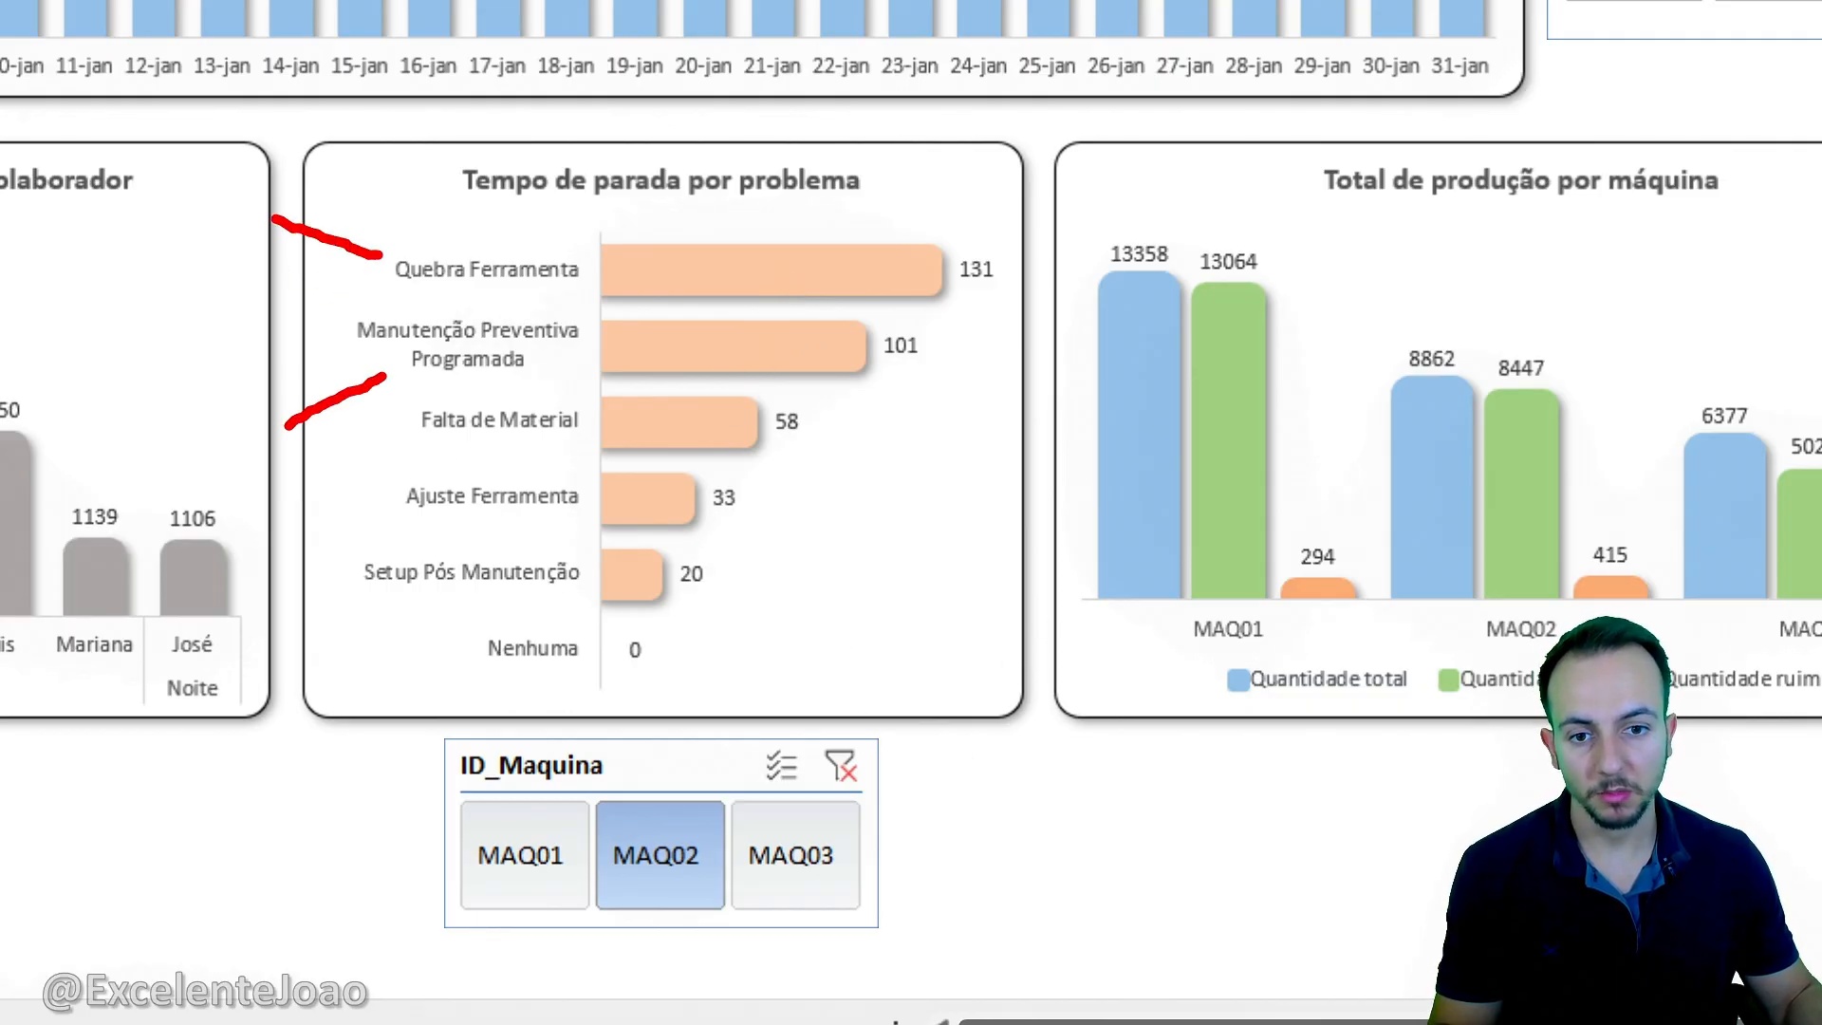
drag(399, 454, 263, 515)
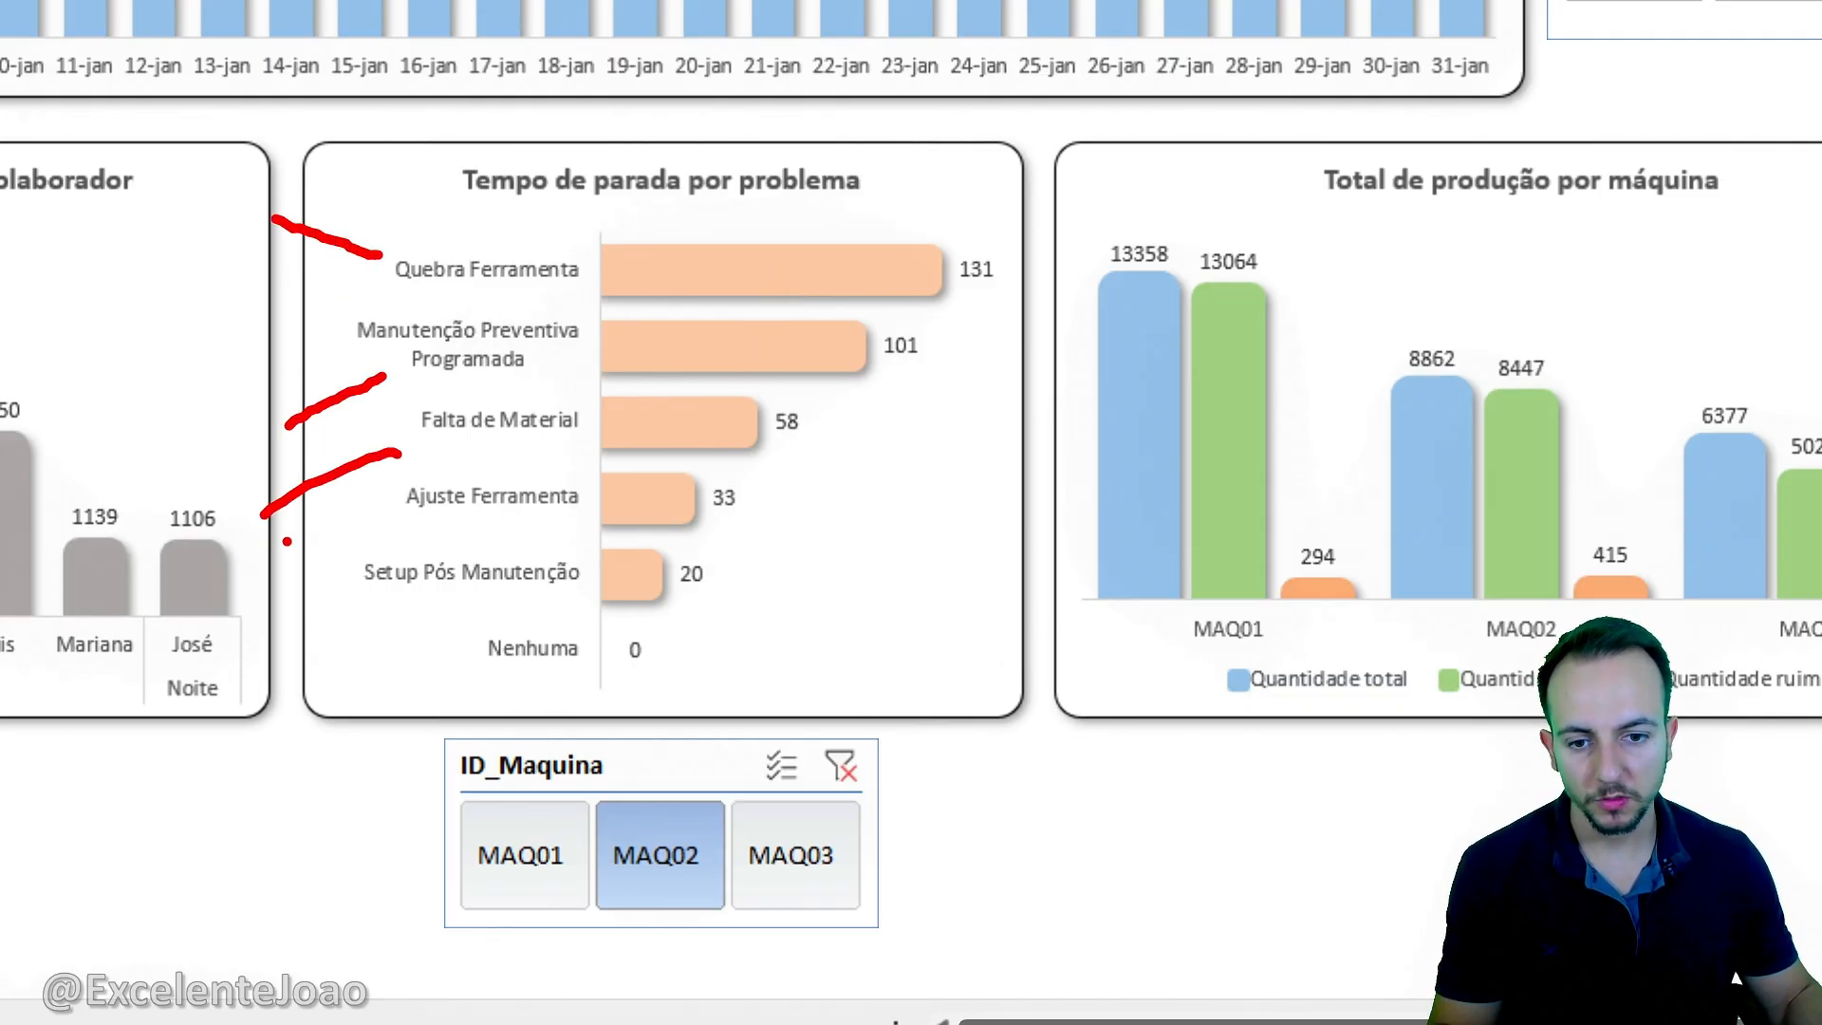
drag(371, 533, 269, 594)
drag(433, 617, 296, 692)
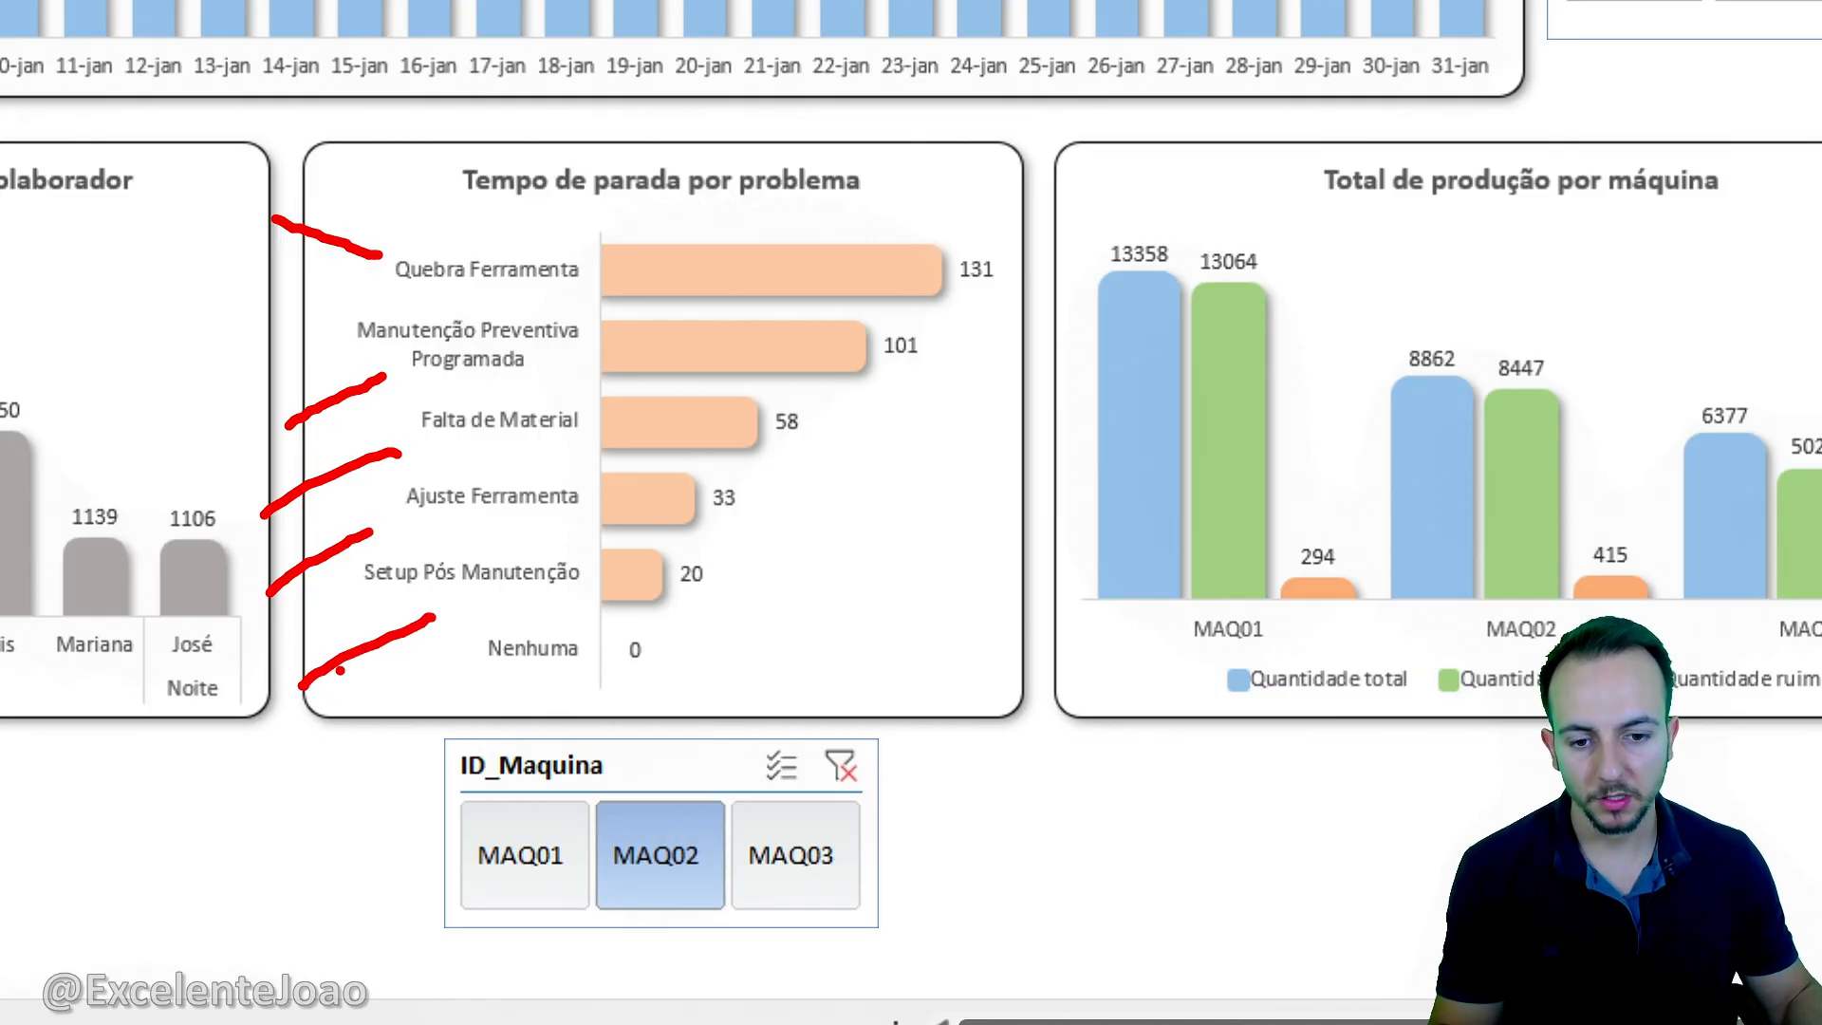
key(Escape)
Circle the Nenhuma category of the Tempo de parada por problema chart in red and clear the circle.
key(ctrl+2)
mouse_move(630, 624)
mouse_down()
mouse_move(602, 684)
mouse_move(503, 617)
mouse_up()
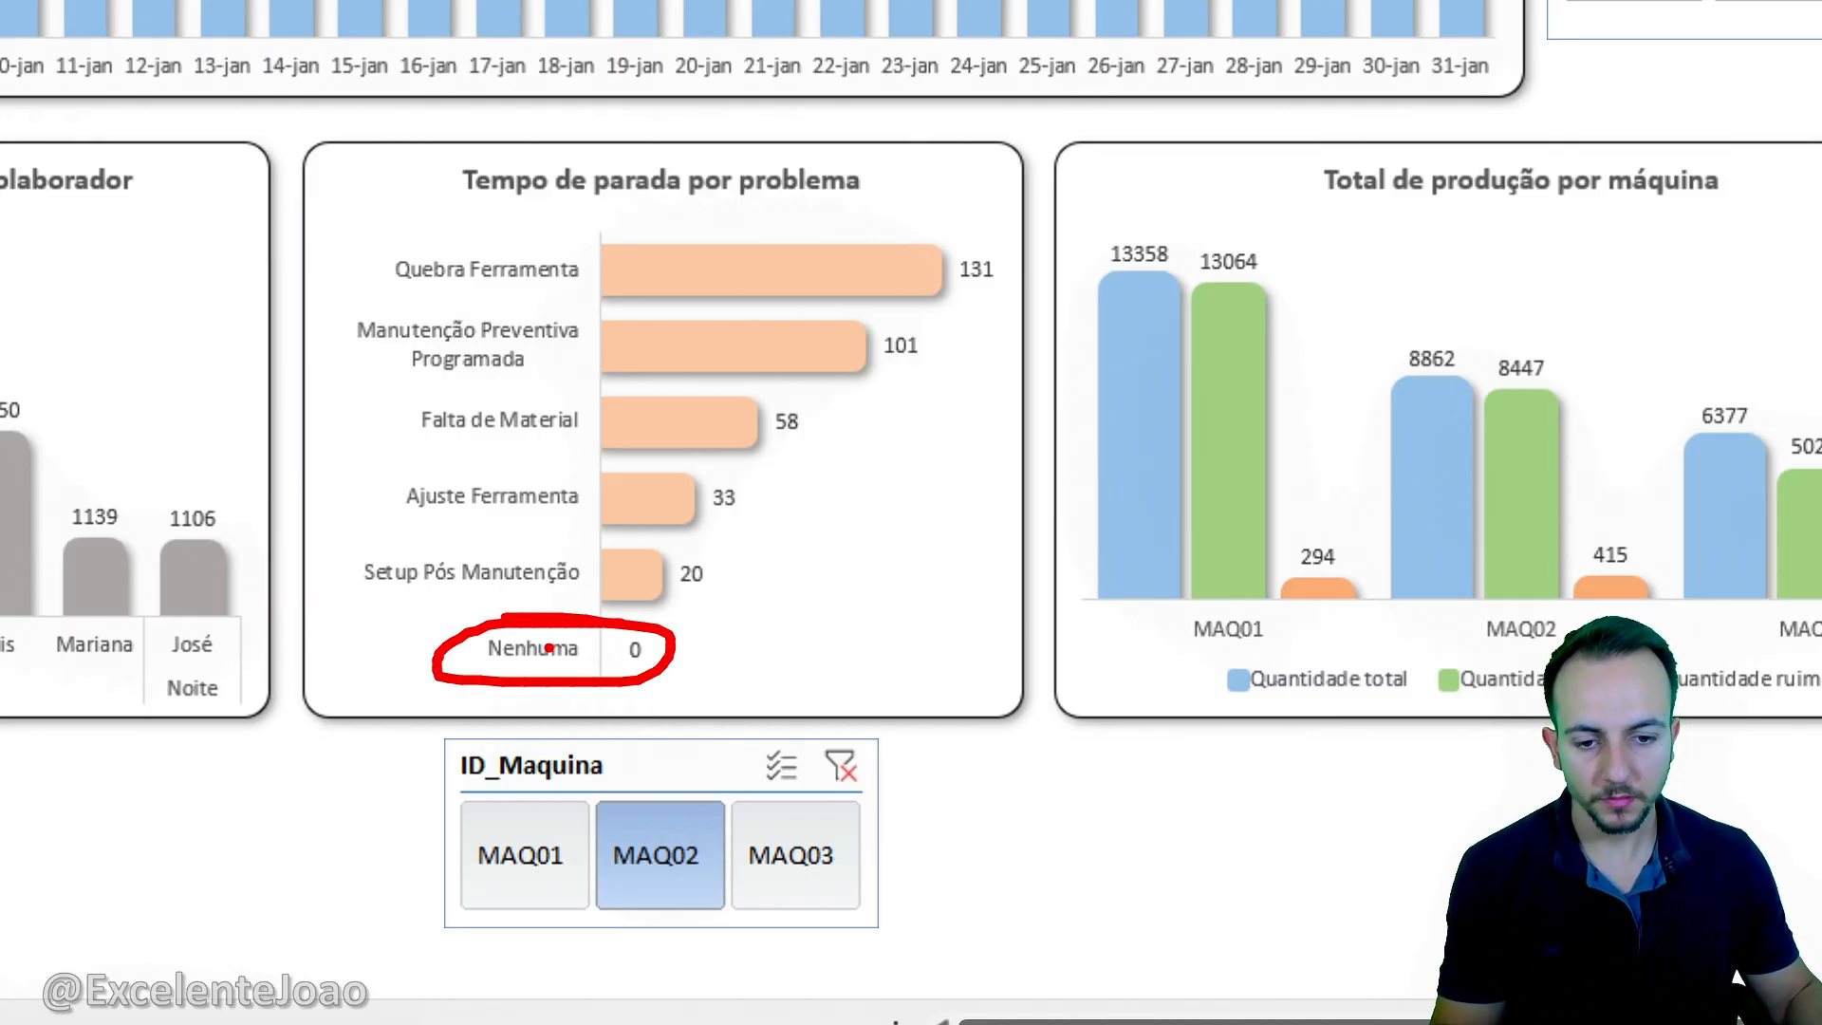
key(Escape)
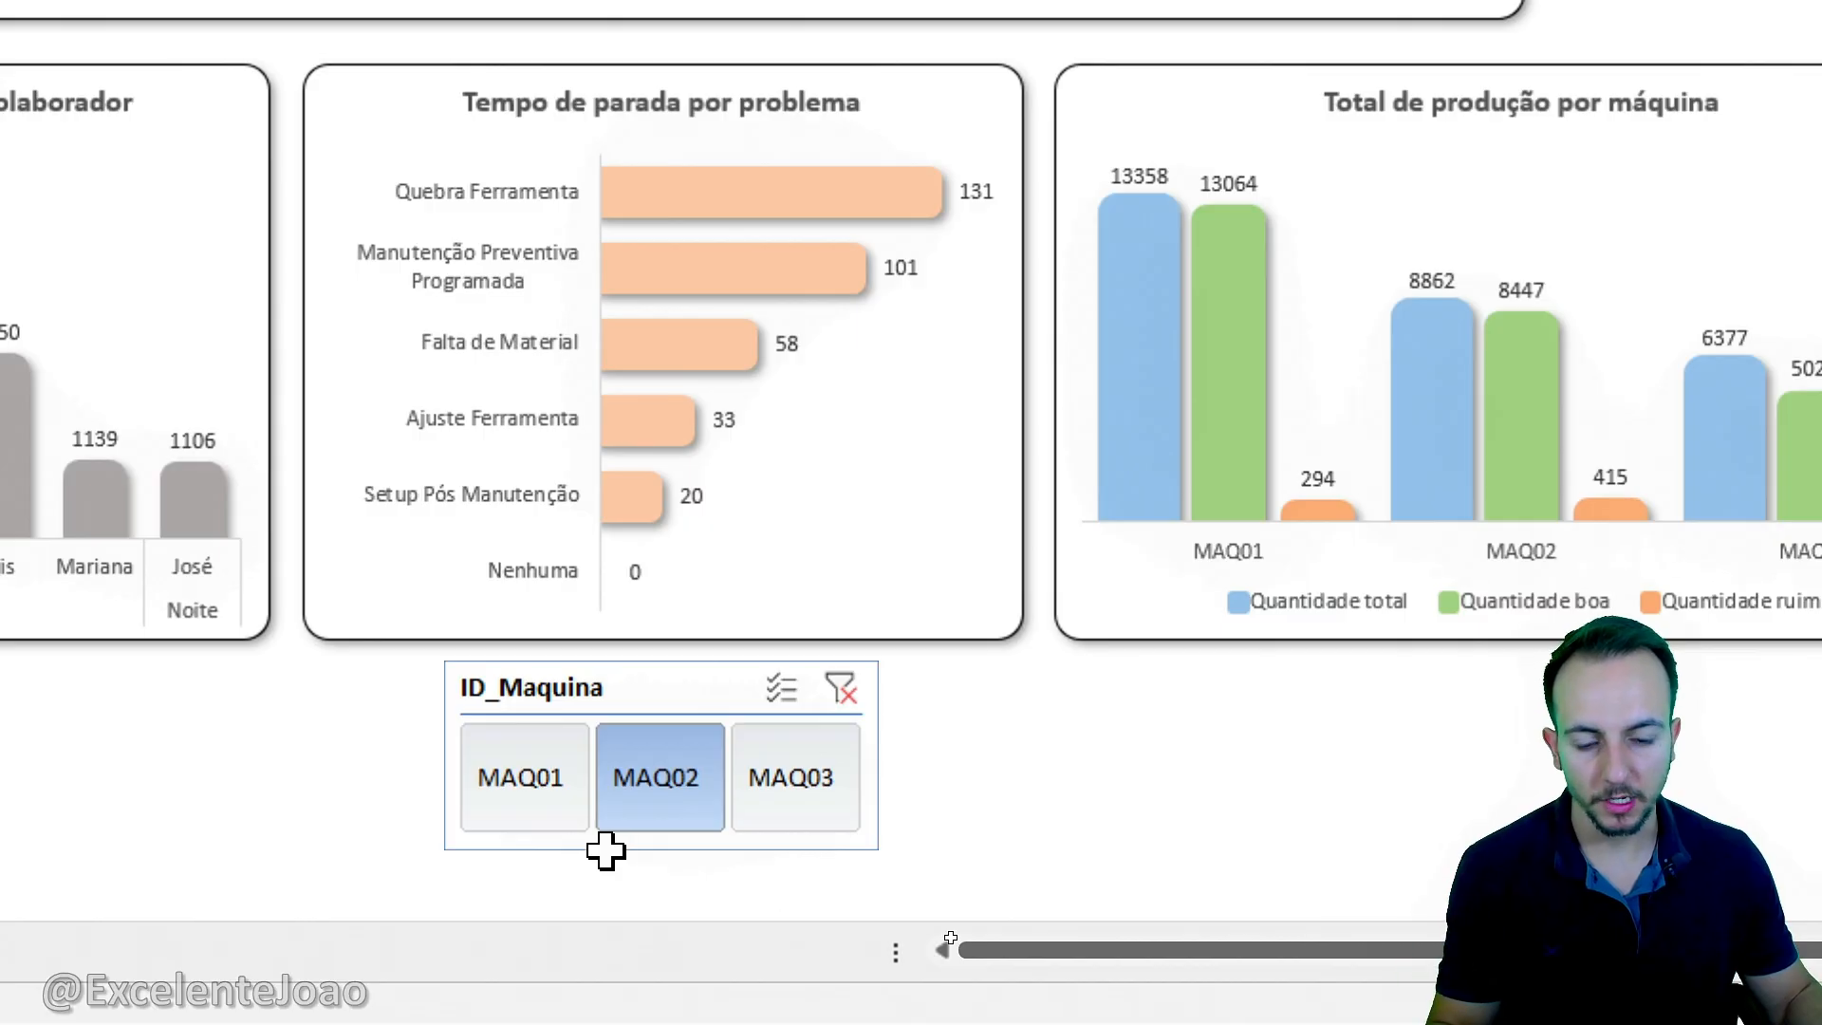
Filter the Tempo de parada por problema chart by individual machines, including MAQ01 and MAQ03, and clear the ID_Maquina filter.
click(526, 807)
click(759, 816)
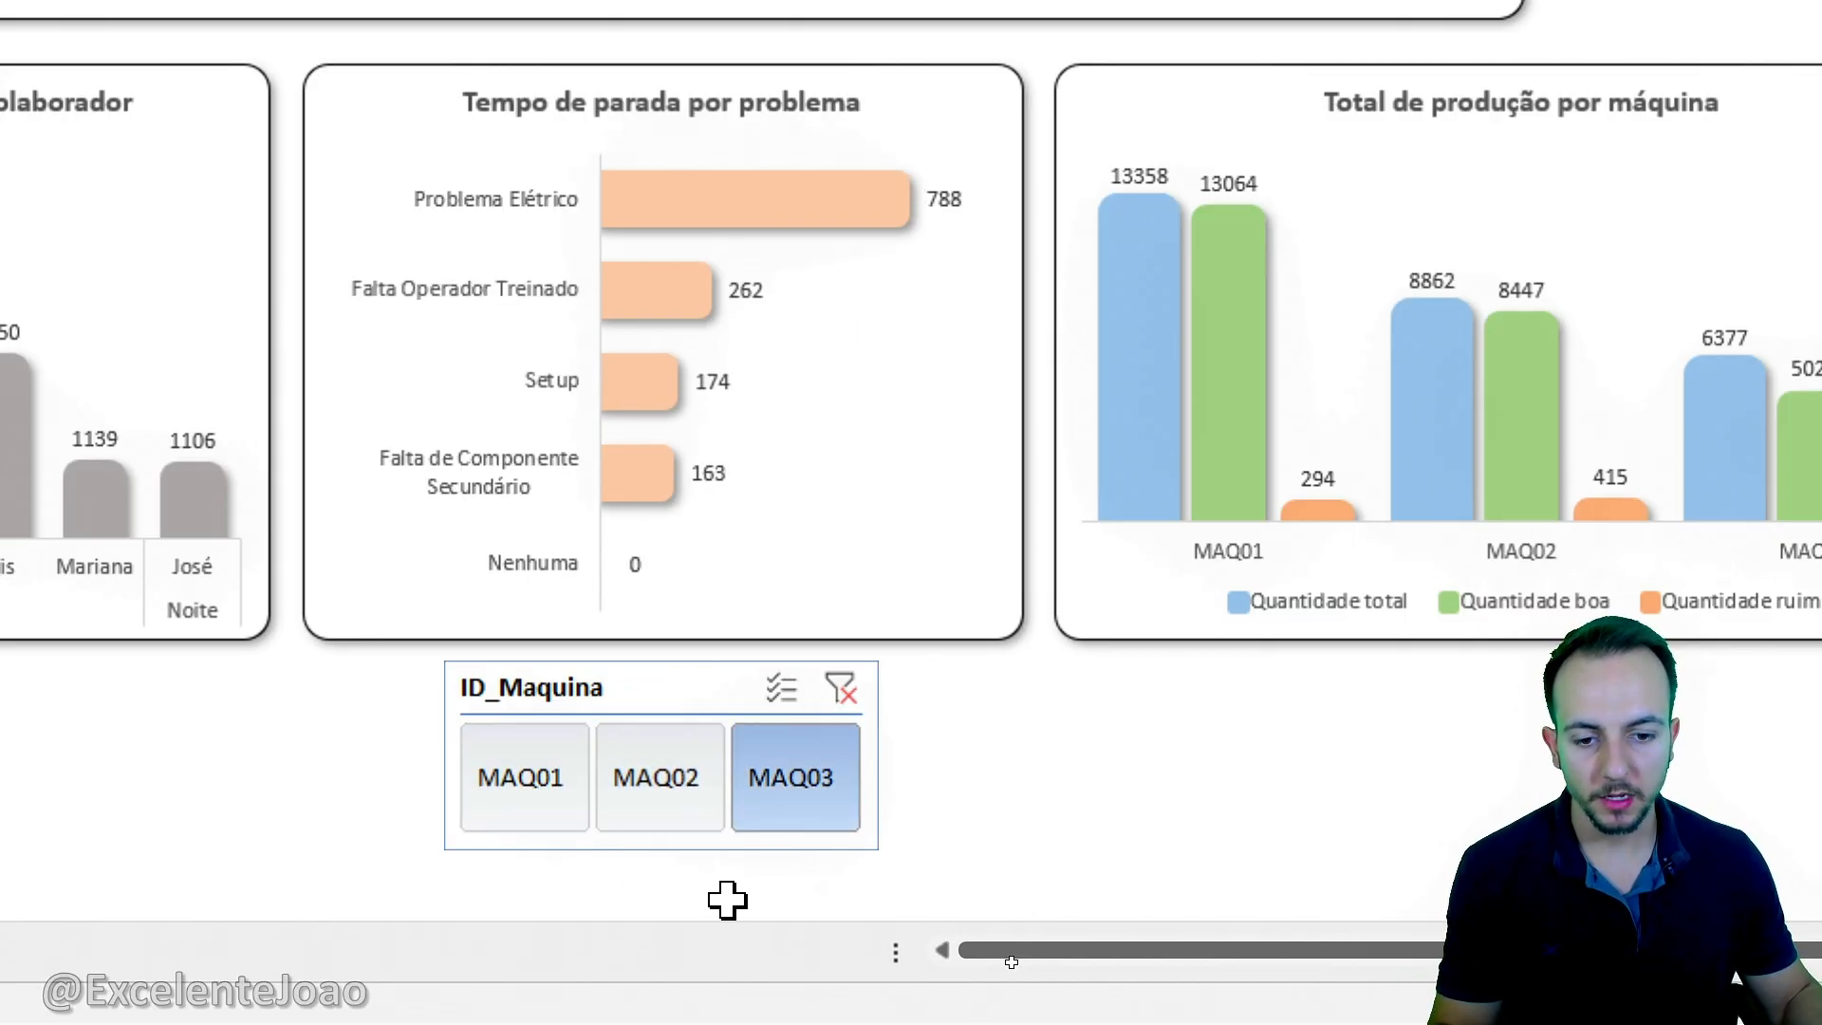
click(581, 786)
click(793, 778)
click(841, 687)
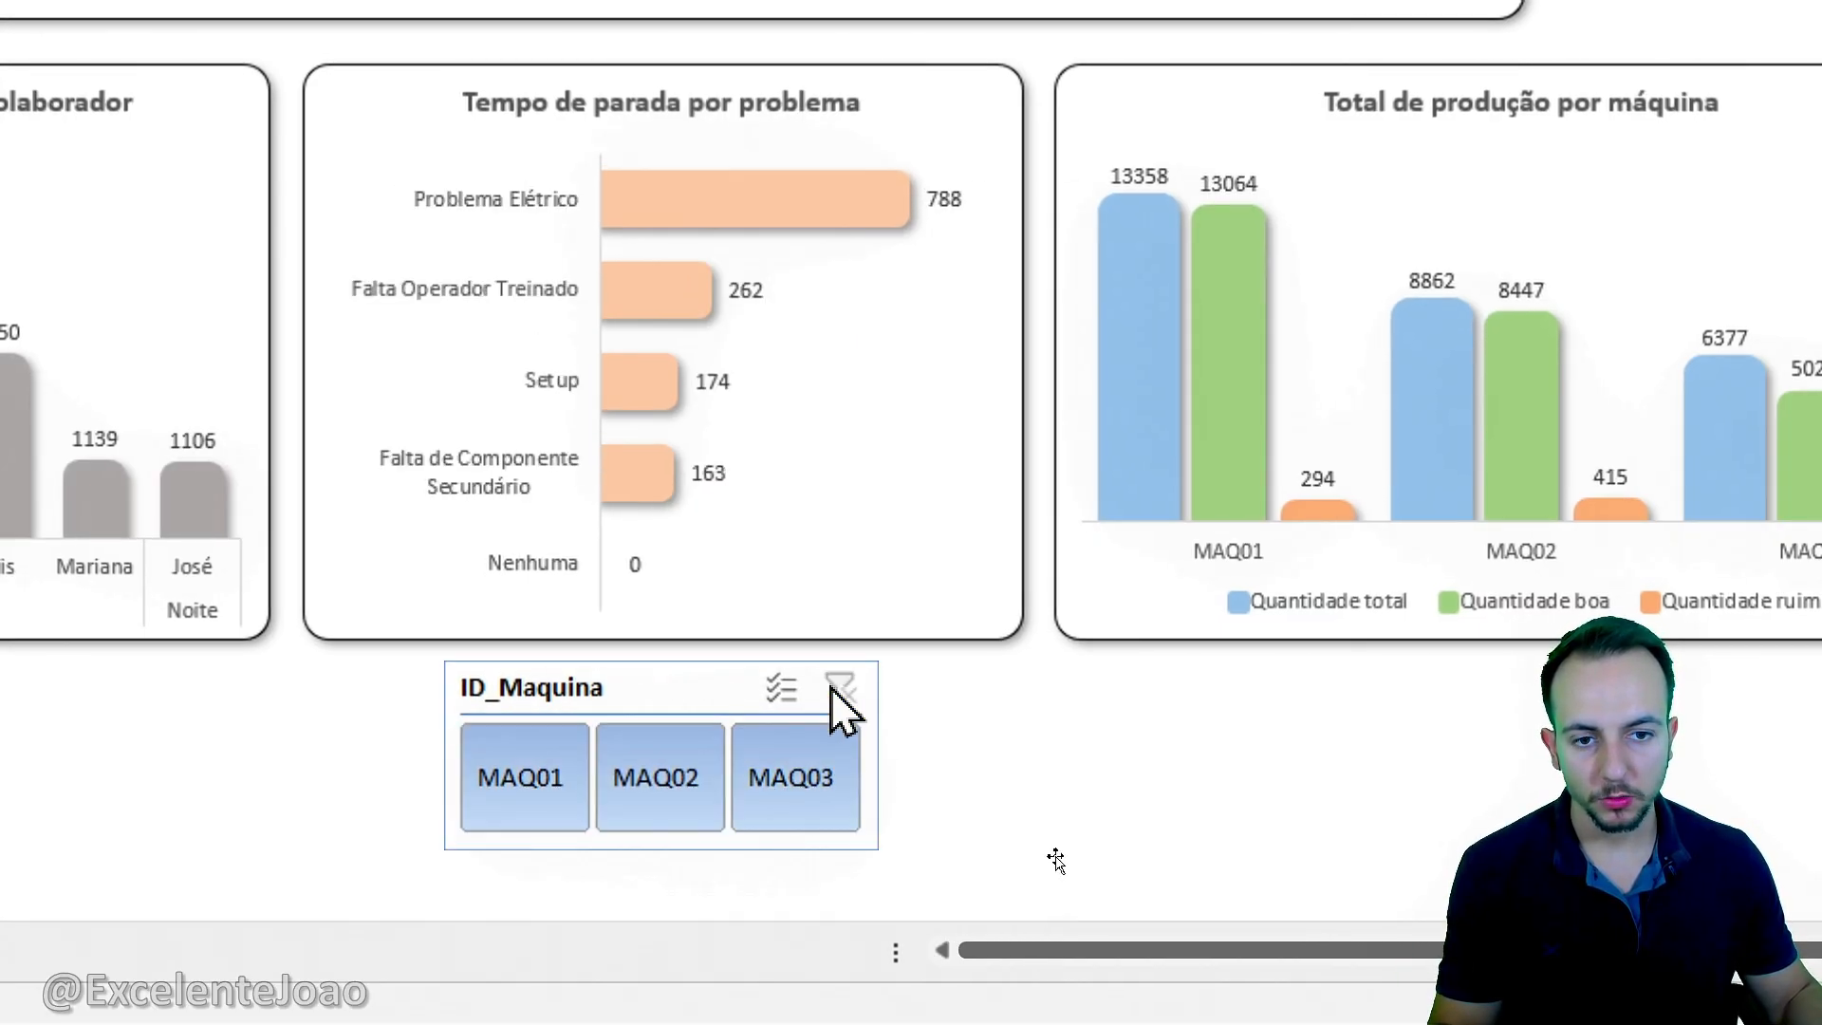
Switch the ID_Maquina filter between MAQ02 and MAQ01, finishing with MAQ03 selected.
click(636, 774)
click(573, 771)
click(654, 766)
click(803, 770)
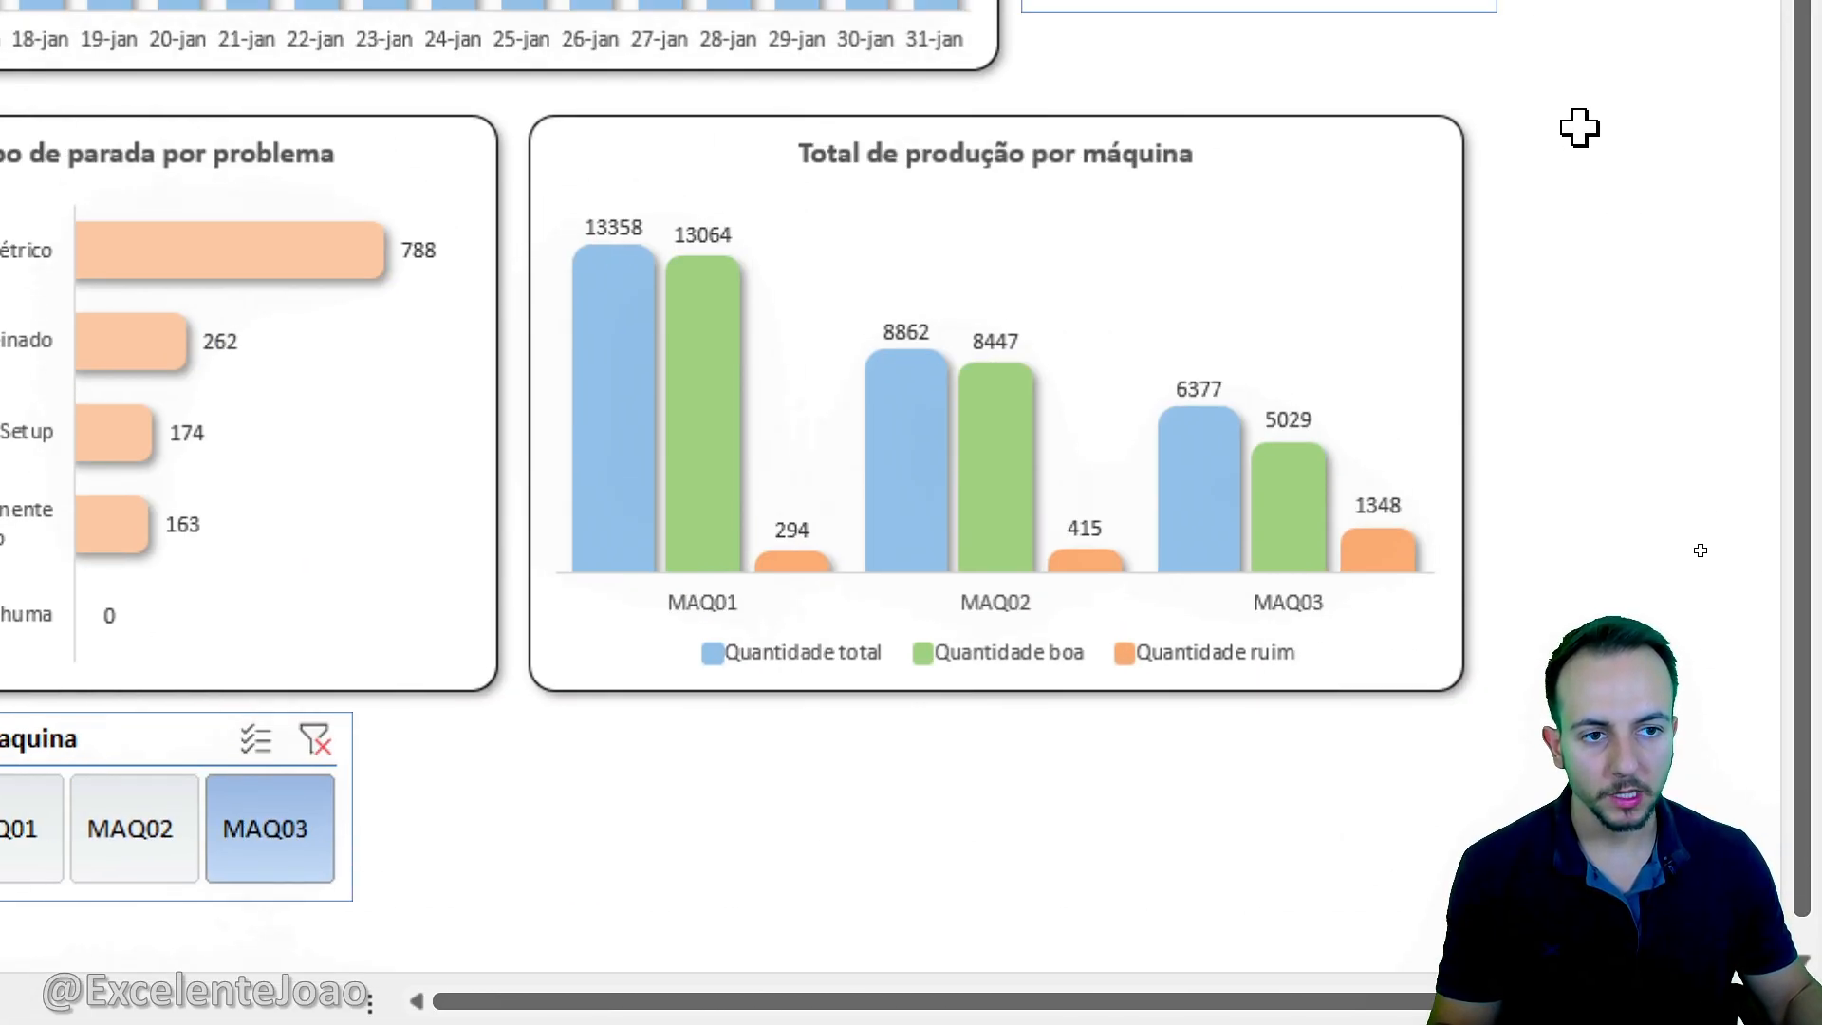
Underline the MAQ01, MAQ02 and MAQ03 groups of the Total de produção por máquina chart in red and undo the strokes.
mouse_move(617, 628)
mouse_down()
mouse_move(679, 631)
mouse_move(804, 429)
mouse_up()
drag(890, 601, 1149, 460)
mouse_move(1196, 607)
mouse_down()
mouse_move(1381, 621)
mouse_move(1448, 464)
mouse_up()
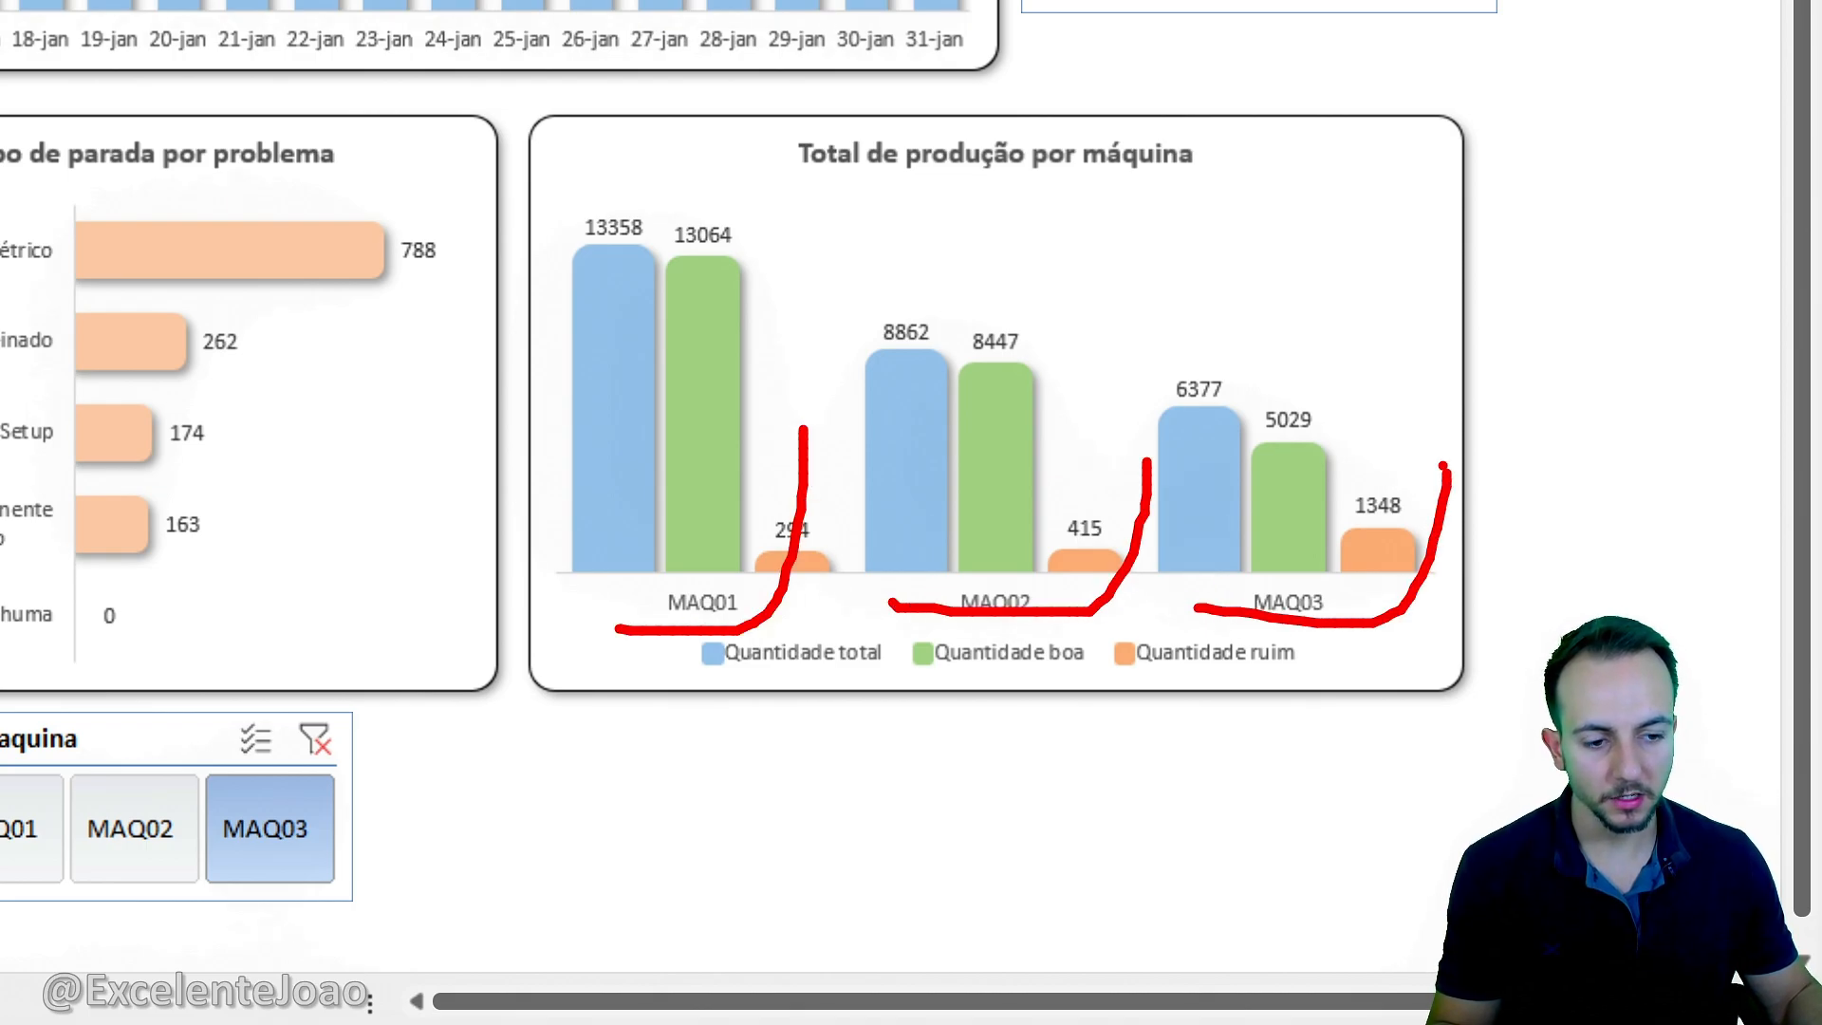
key(ctrl+z)
key(ctrl+z)
key(ctrl+z)
Draw a vertical red stroke over each of the three MAQ01 bars and undo the strokes.
drag(607, 300, 612, 491)
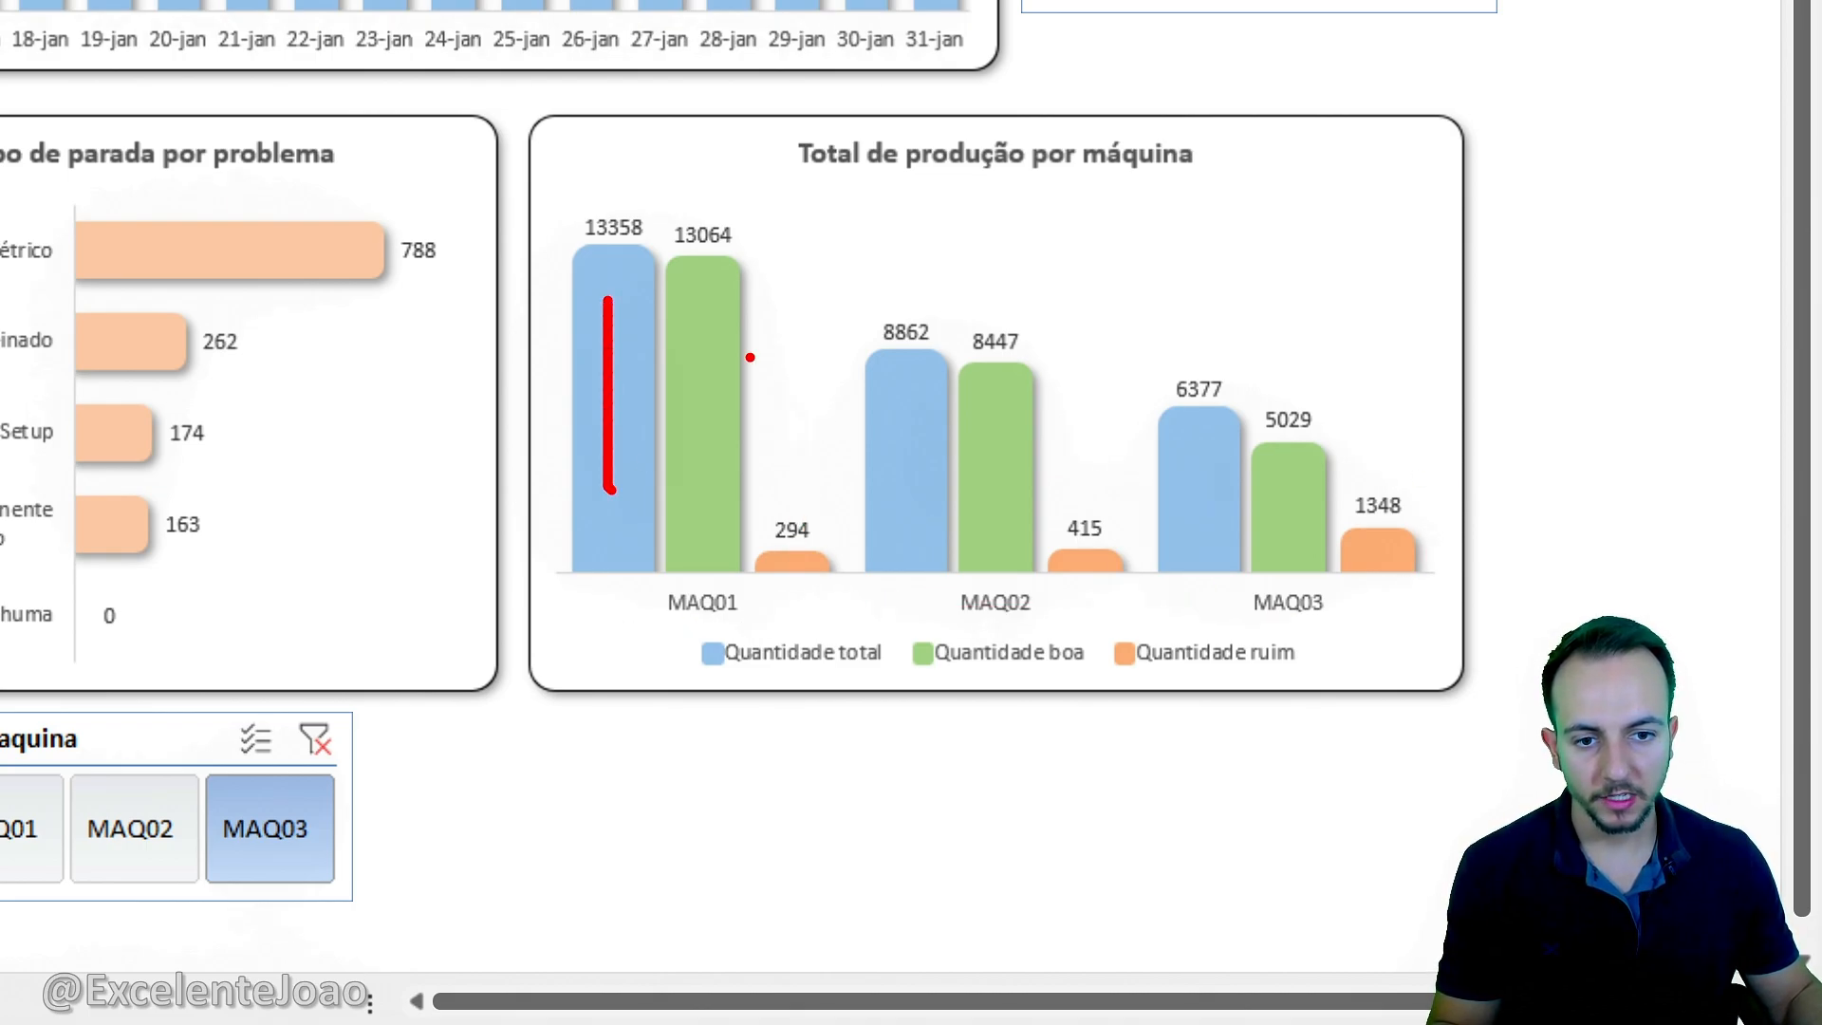
drag(703, 357, 703, 527)
drag(787, 463, 786, 588)
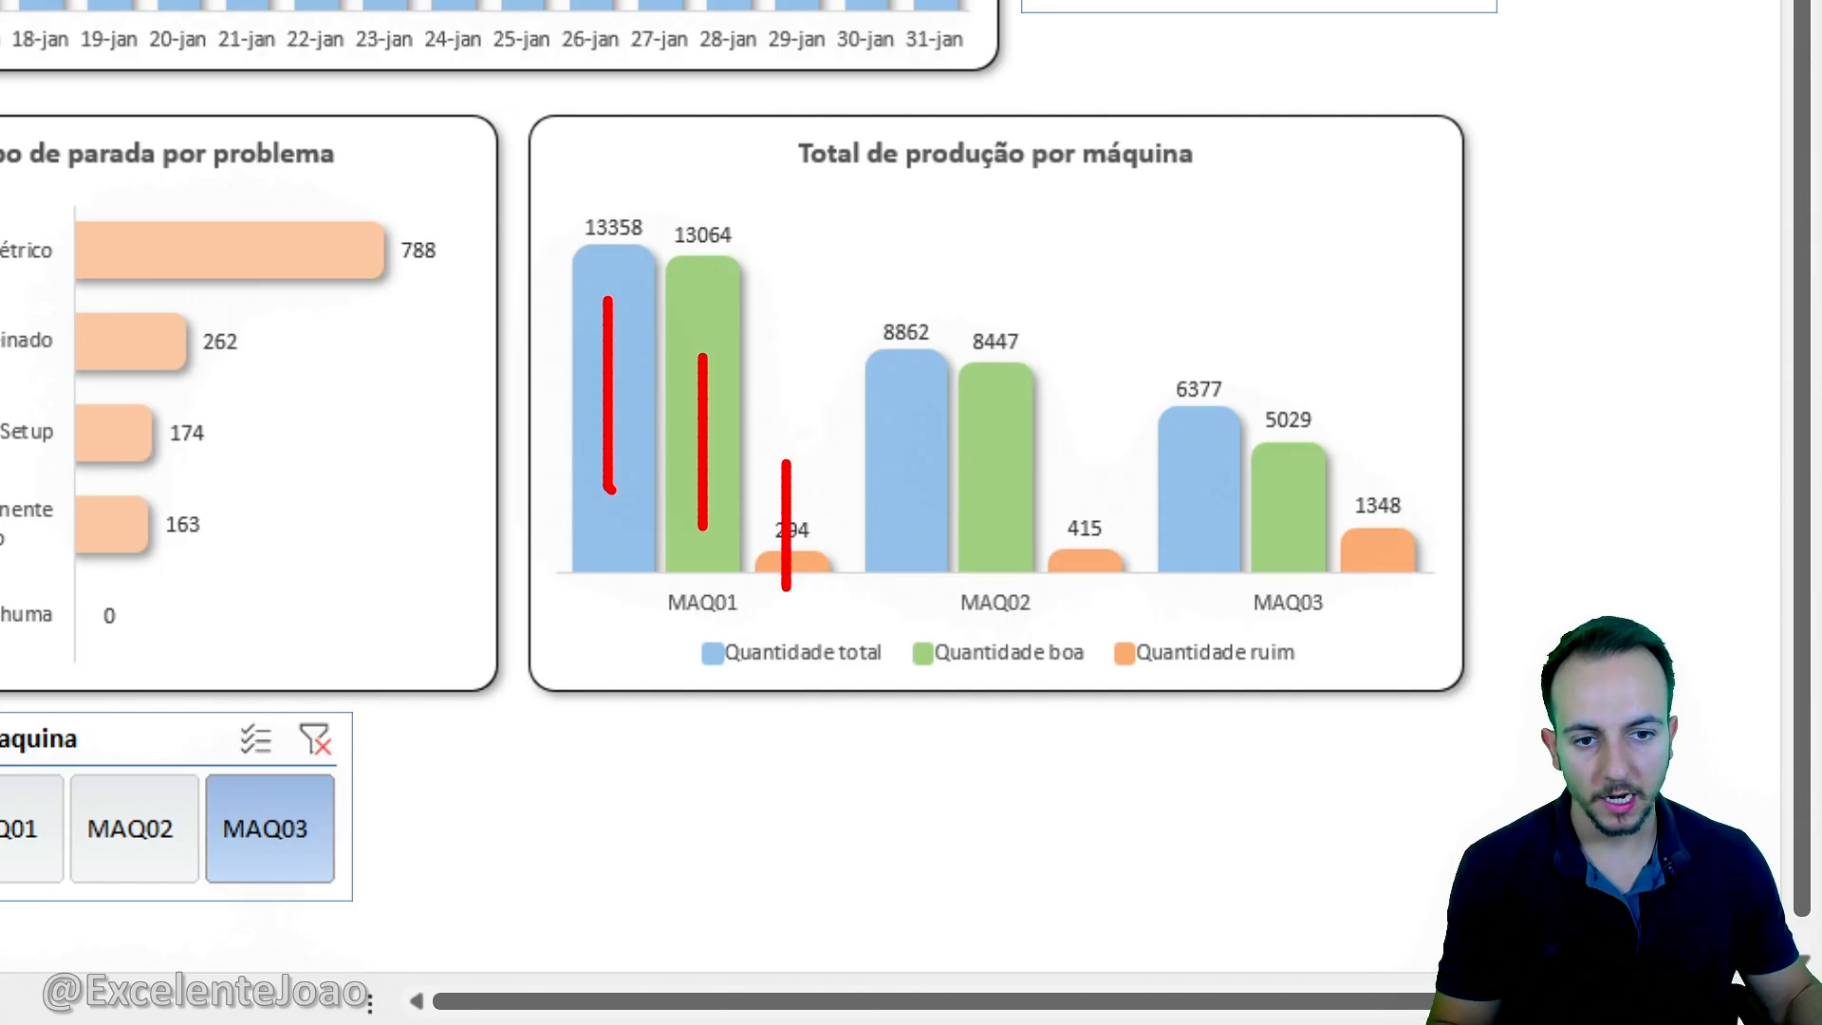
key(ctrl+z)
key(ctrl+z)
key(ctrl+z)
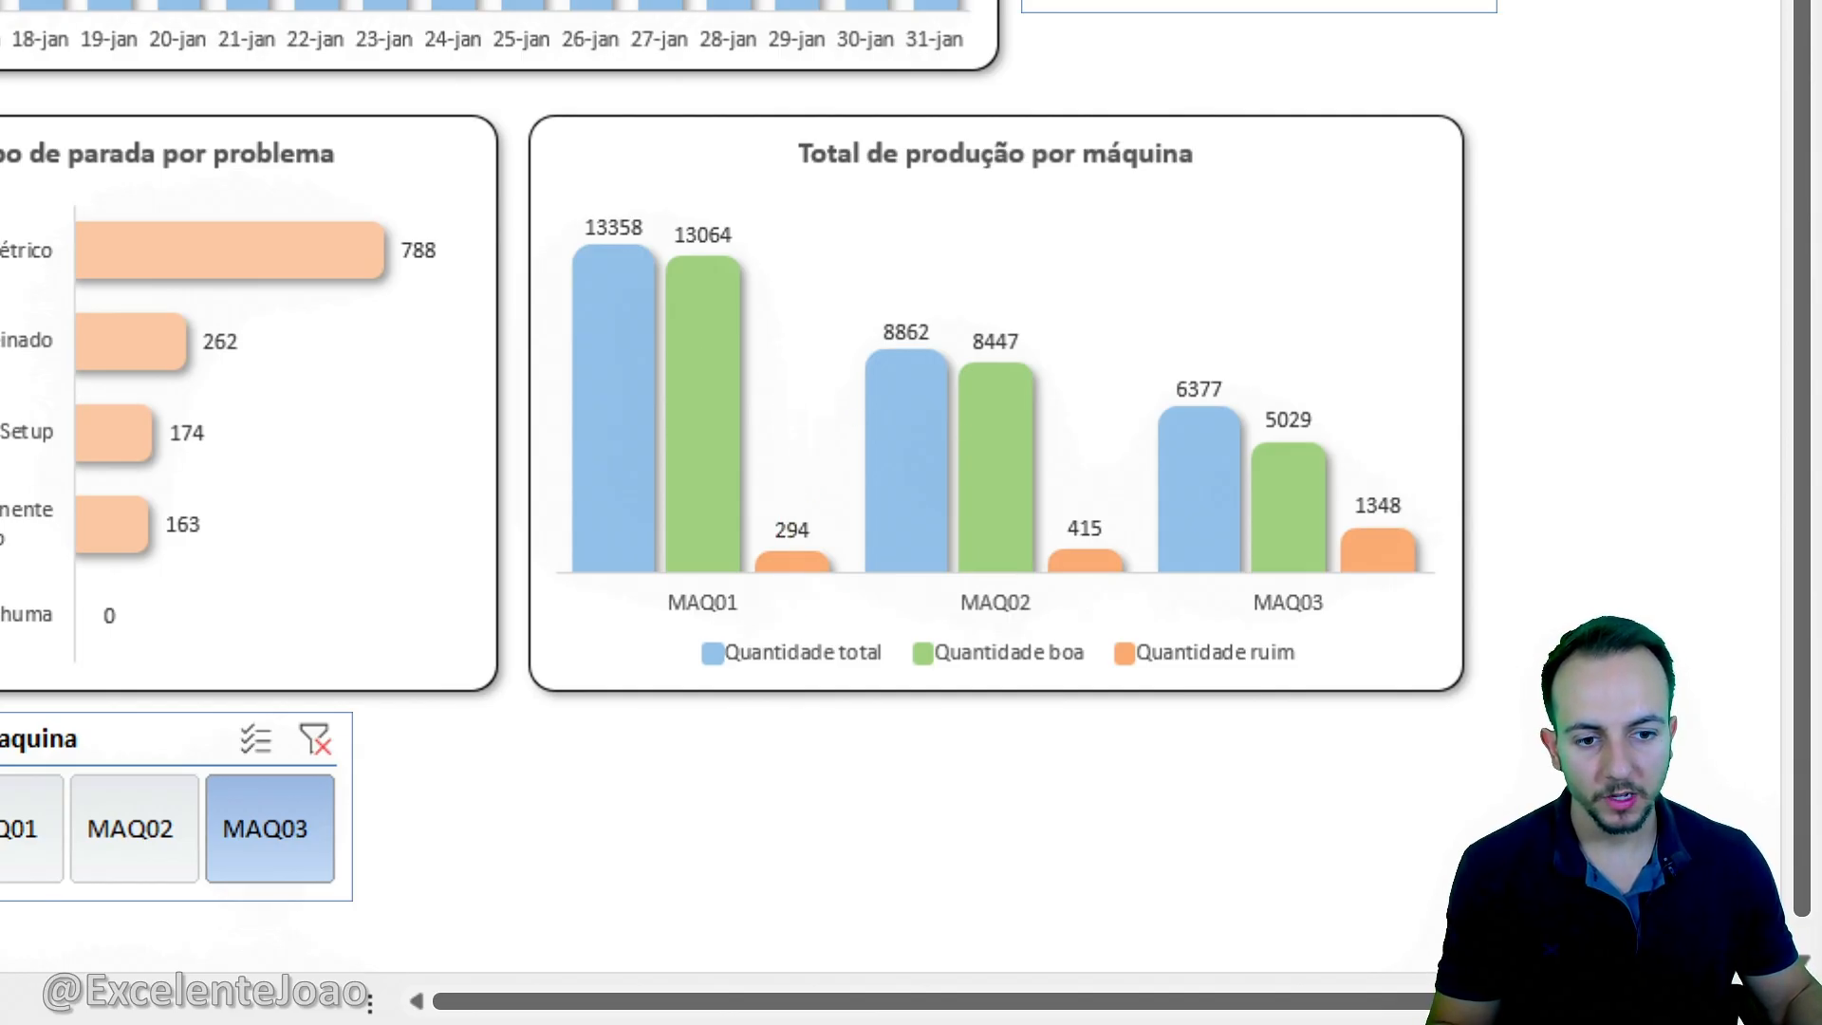
Frame the MAQ01 group of the machine chart with a red rectangle and undo it.
mouse_move(538, 183)
mouse_down()
mouse_move(797, 513)
mouse_move(851, 627)
mouse_up()
key(ctrl+z)
key(ctrl+z)
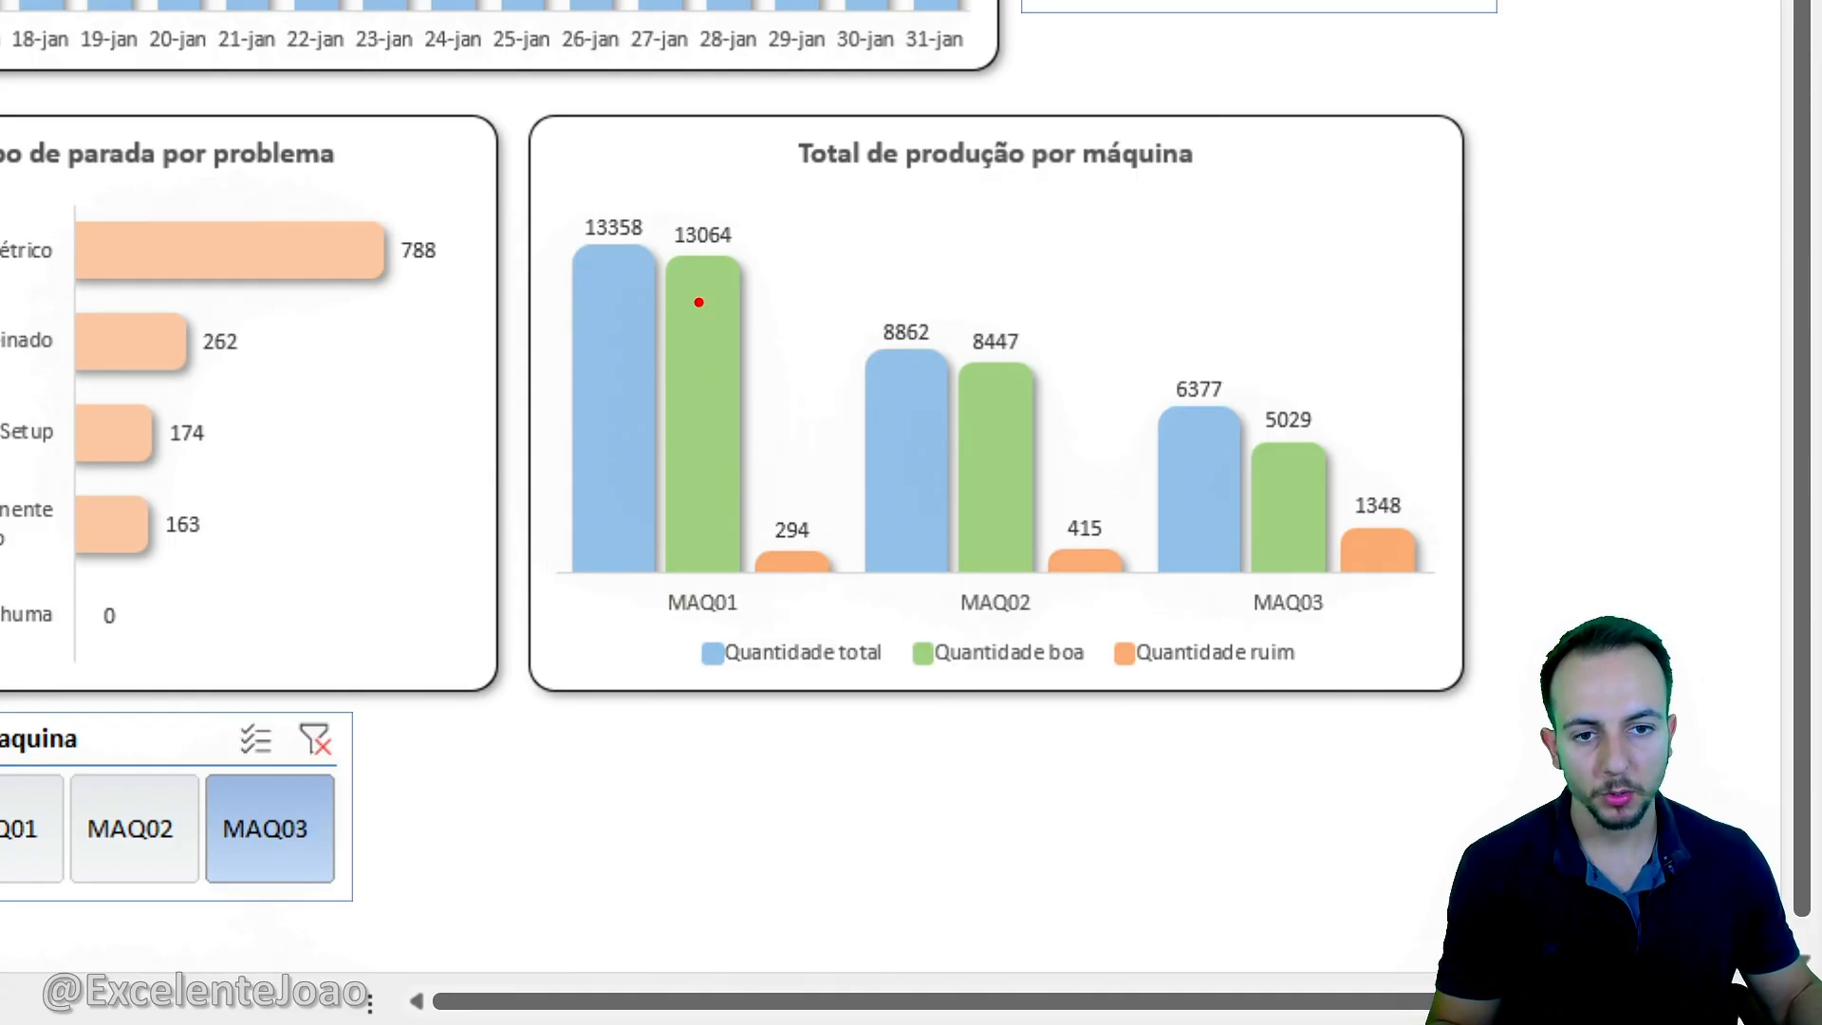
Circle the MAQ01 Quantidade total and Quantidade ruim values in red and undo the pen marks.
mouse_move(596, 175)
mouse_down()
mouse_move(661, 277)
mouse_move(524, 187)
mouse_up()
mouse_move(821, 493)
mouse_down()
mouse_move(750, 523)
mouse_move(815, 503)
mouse_up()
mouse_move(776, 179)
mouse_down()
mouse_move(811, 232)
mouse_move(770, 183)
mouse_up()
key(ctrl+z)
key(ctrl+z)
key(ctrl+z)
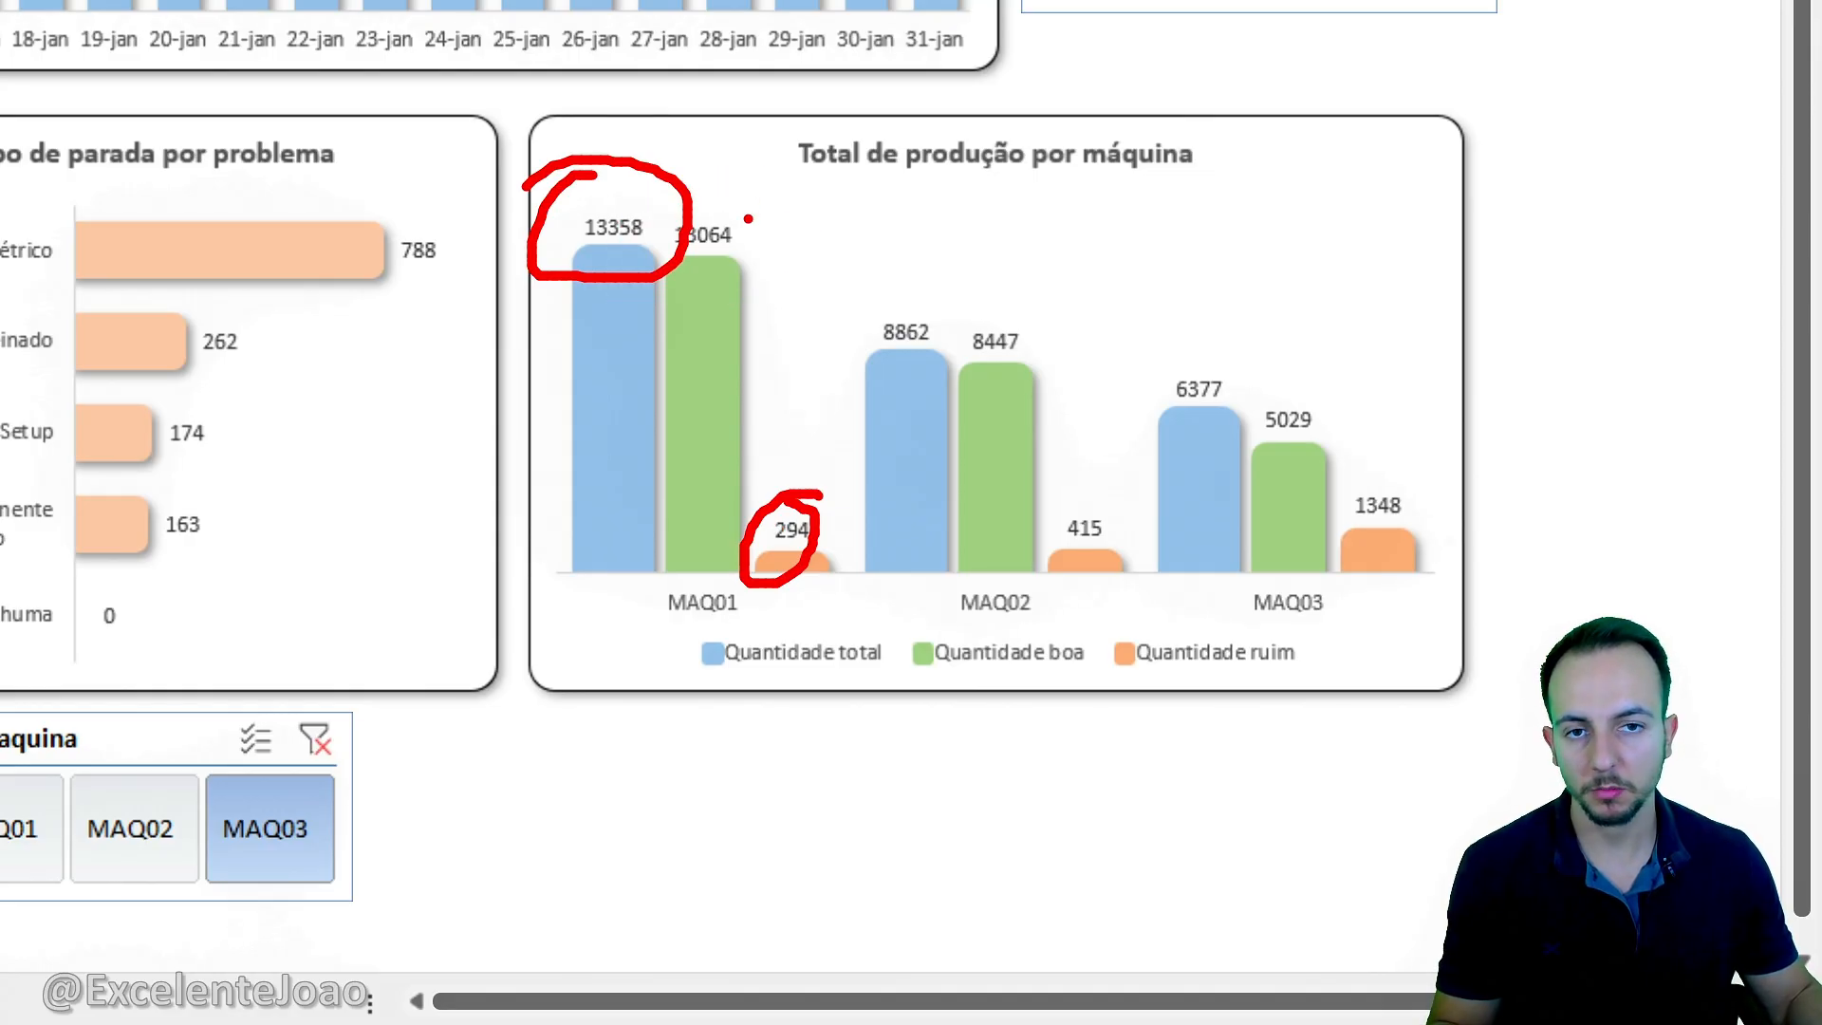
Frame the MAQ03 bars with a red rectangle, point an arrow at the frame, and undo both annotations.
drag(1097, 338, 1467, 660)
drag(1480, 510, 1636, 486)
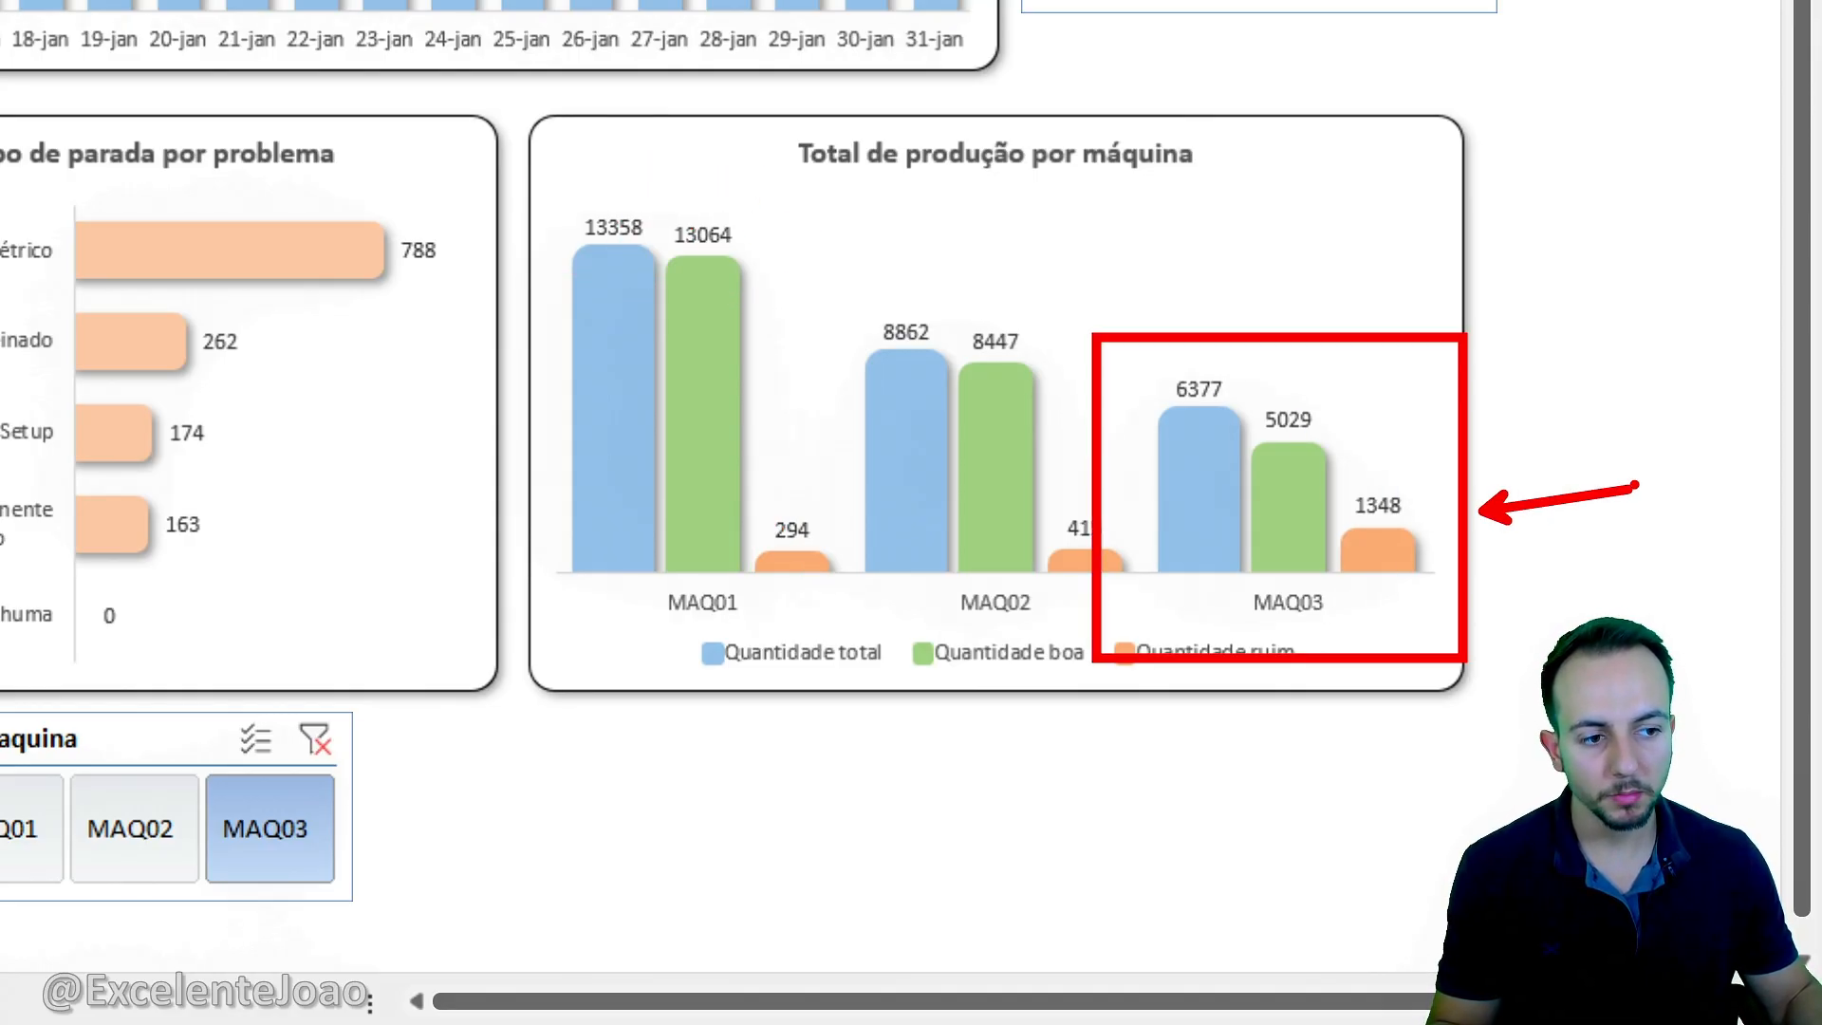
key(ctrl+z)
key(ctrl+z)
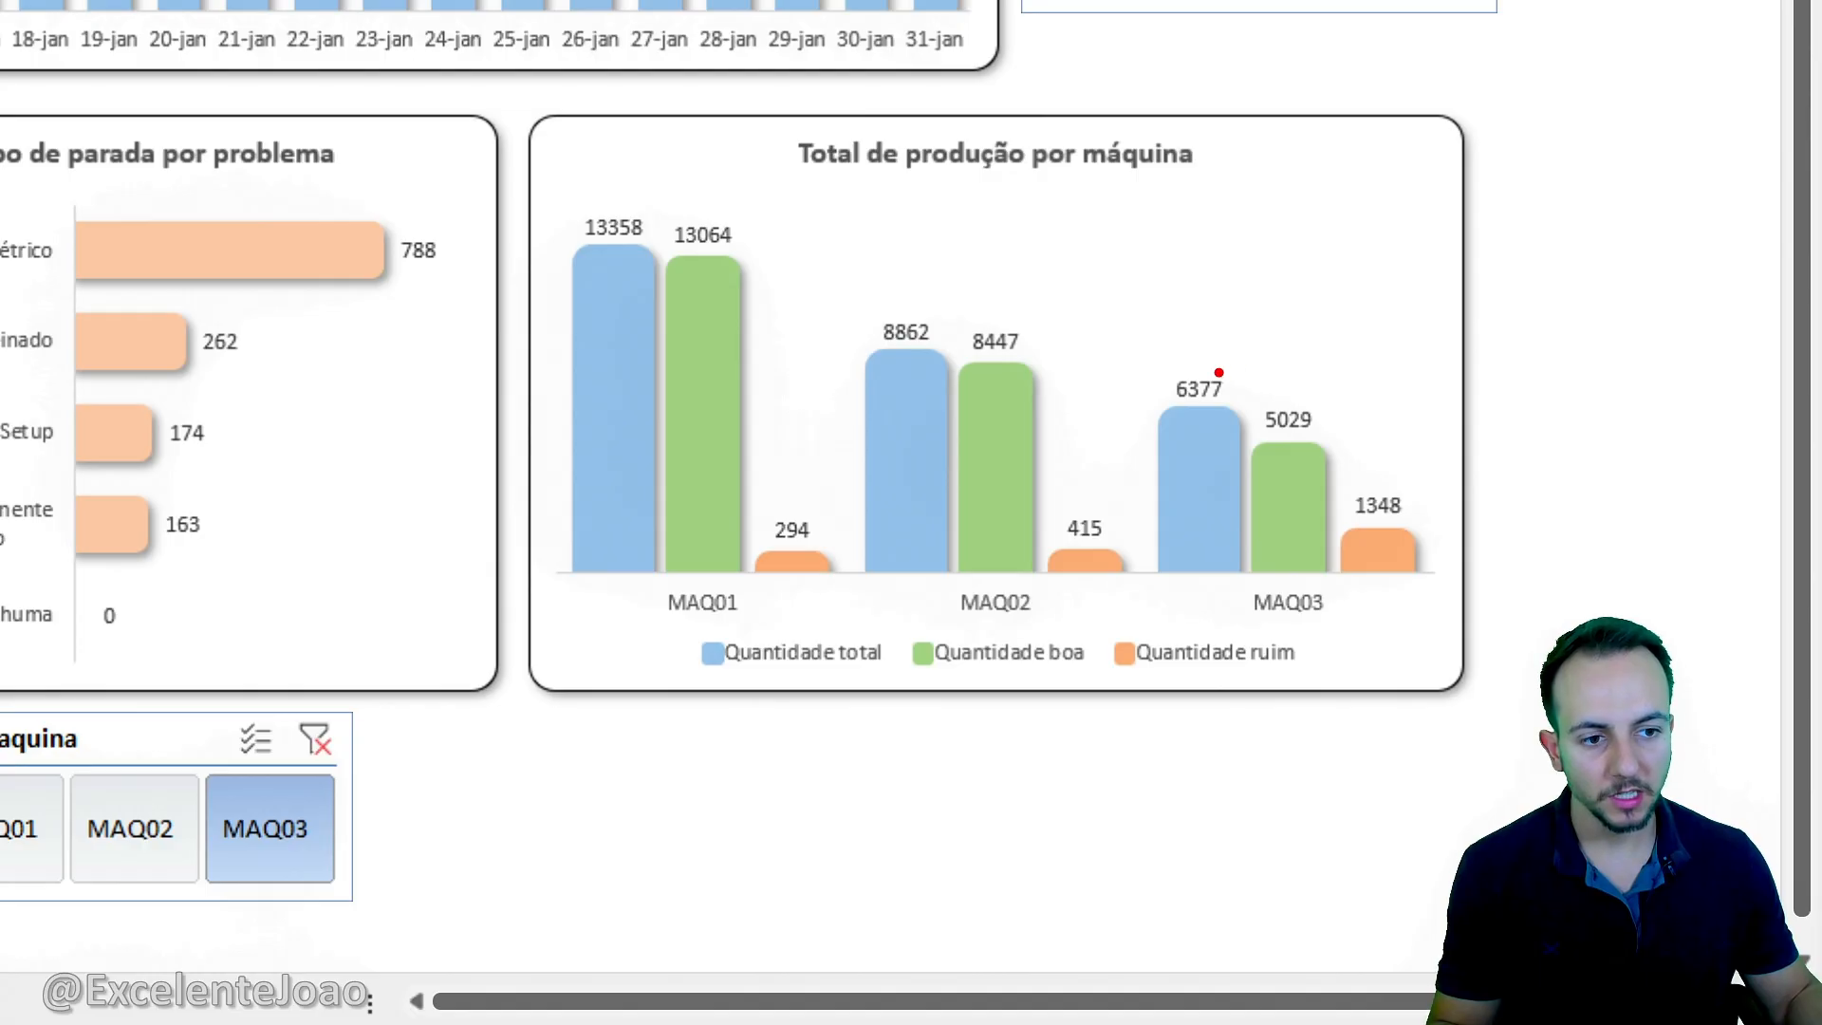
Point red arrows at the MAQ03 Quantidade total and Quantidade ruim bars, circle the latter, and clear the annotations.
drag(1219, 372, 1320, 245)
drag(1420, 519, 1623, 424)
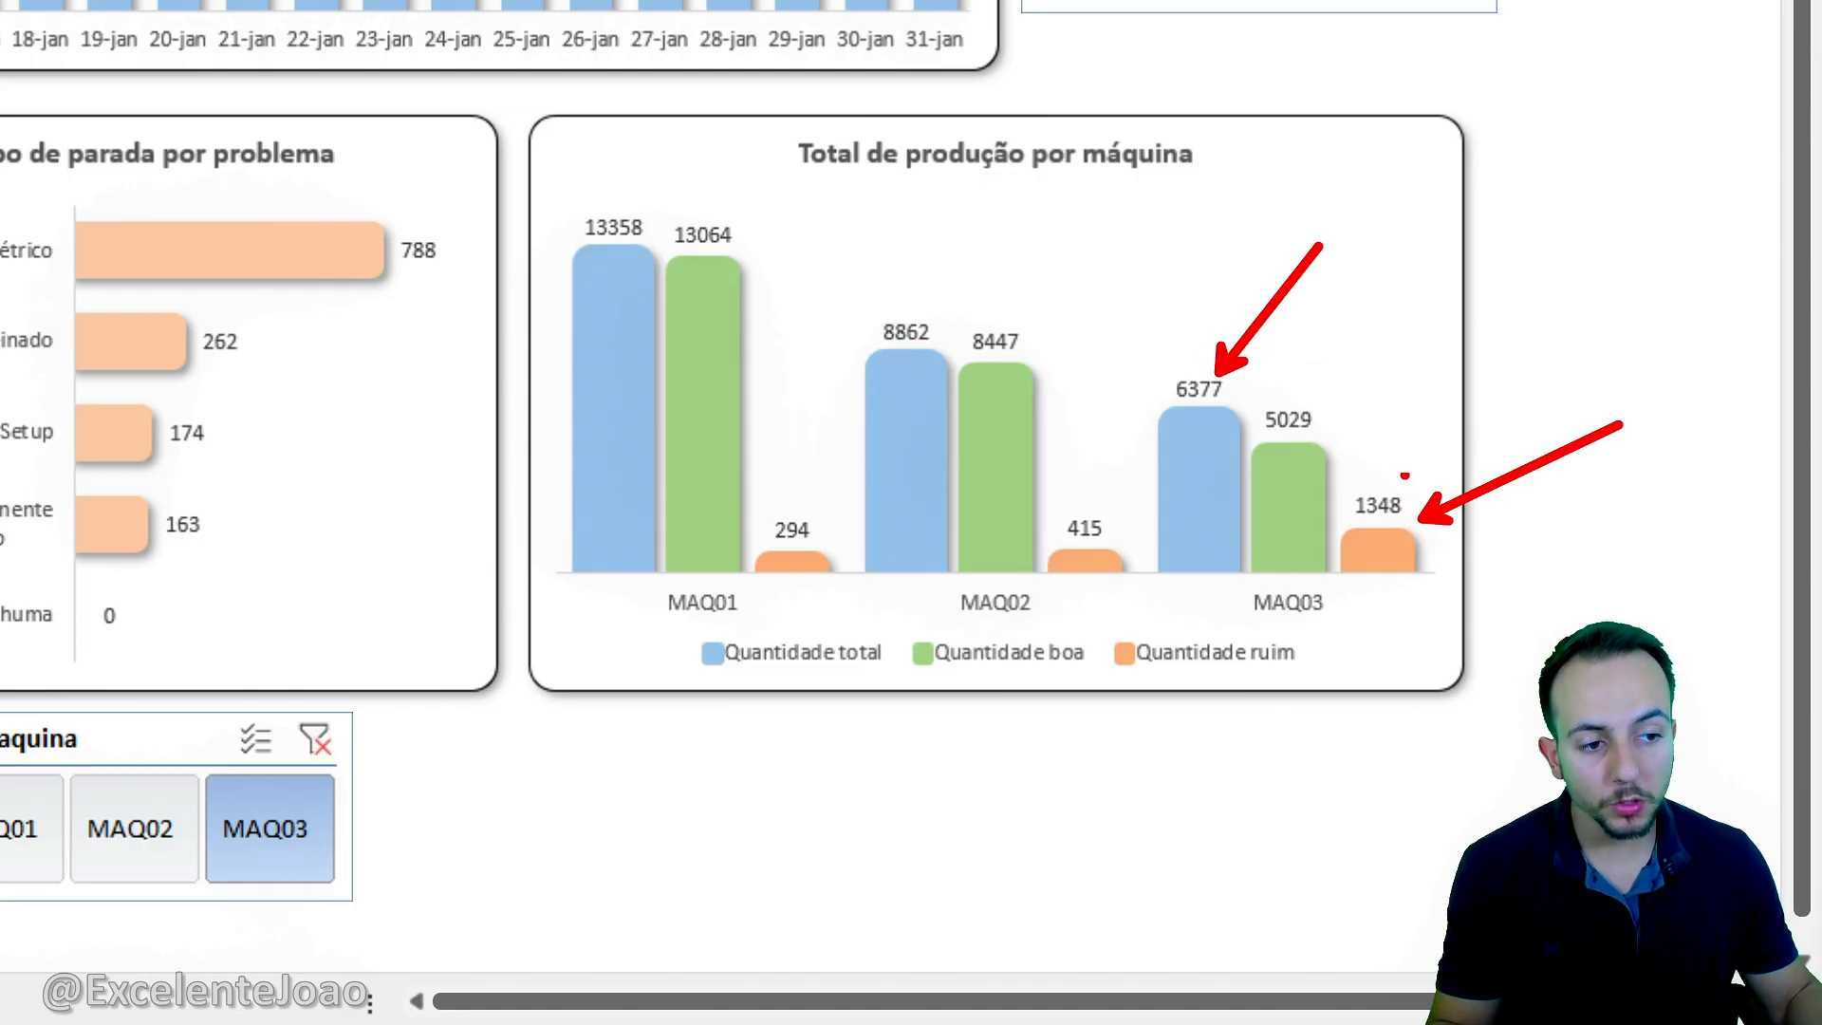
drag(1403, 468, 1412, 465)
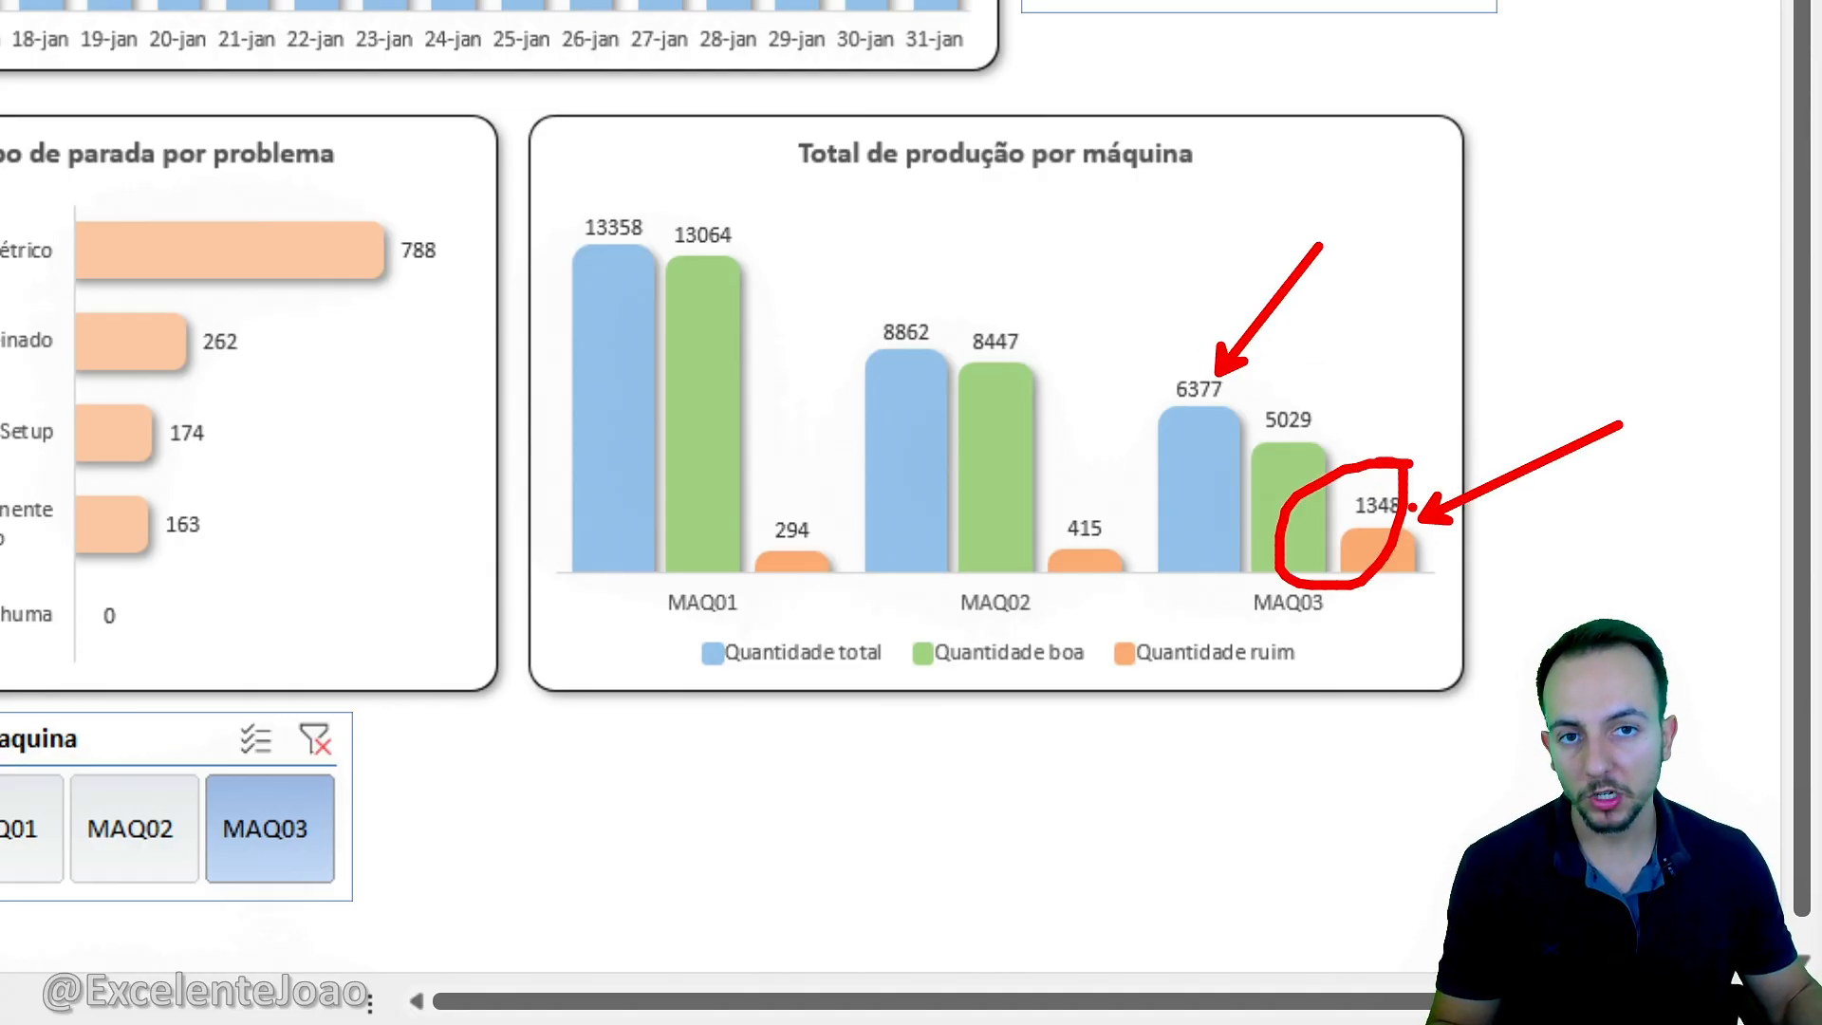
key(Escape)
key(Escape)
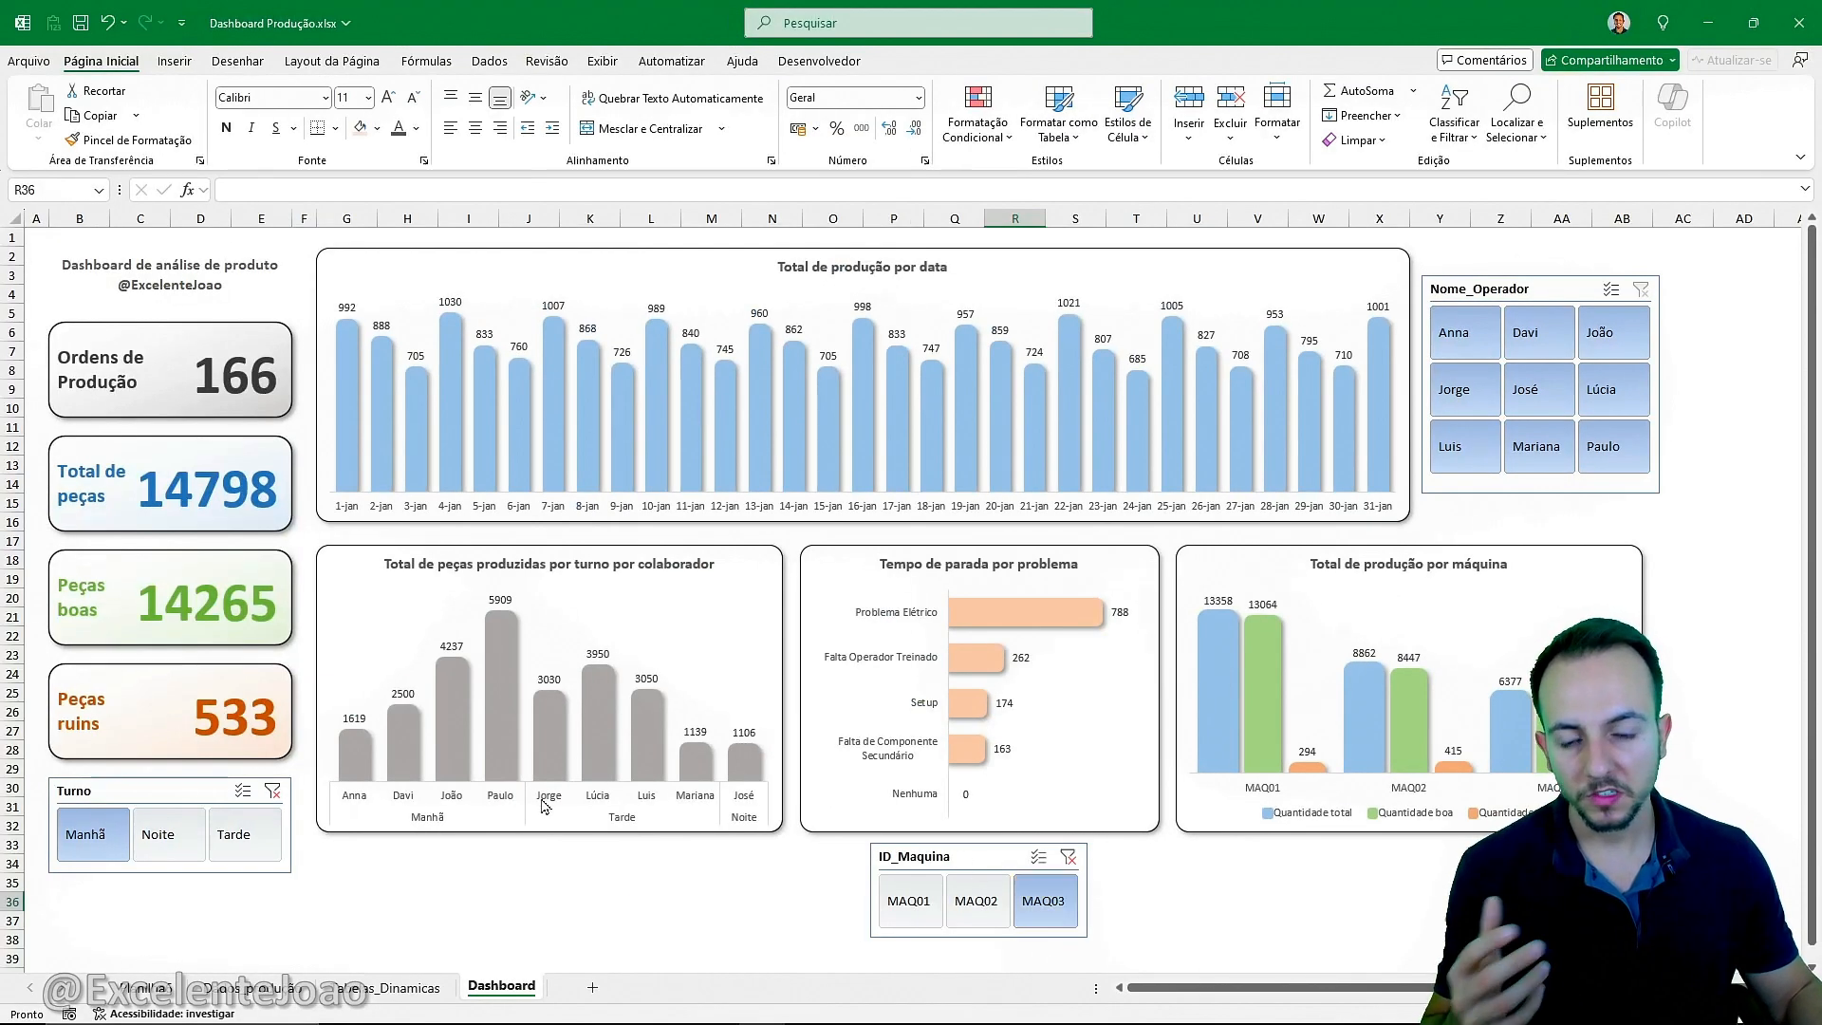
Review the pivot tables on the Tabelas_Dinamicas sheet and all columns of the formatted production data table.
click(442, 986)
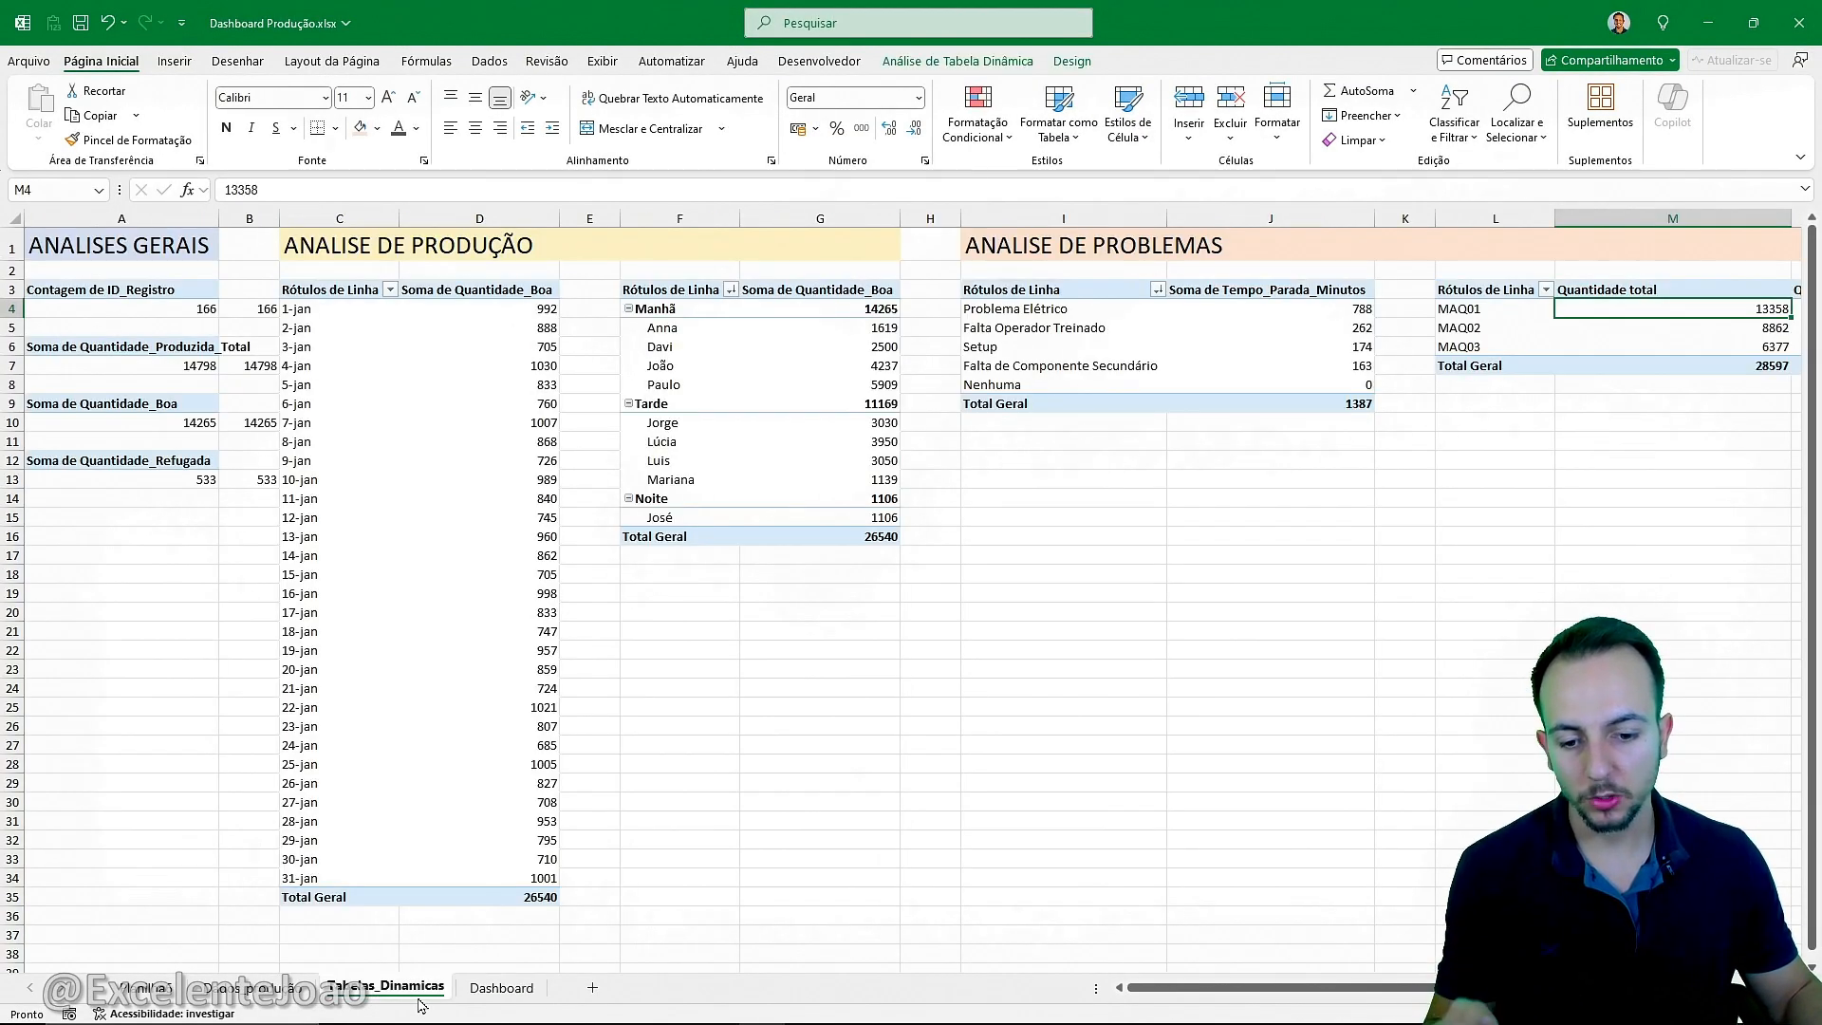
click(274, 990)
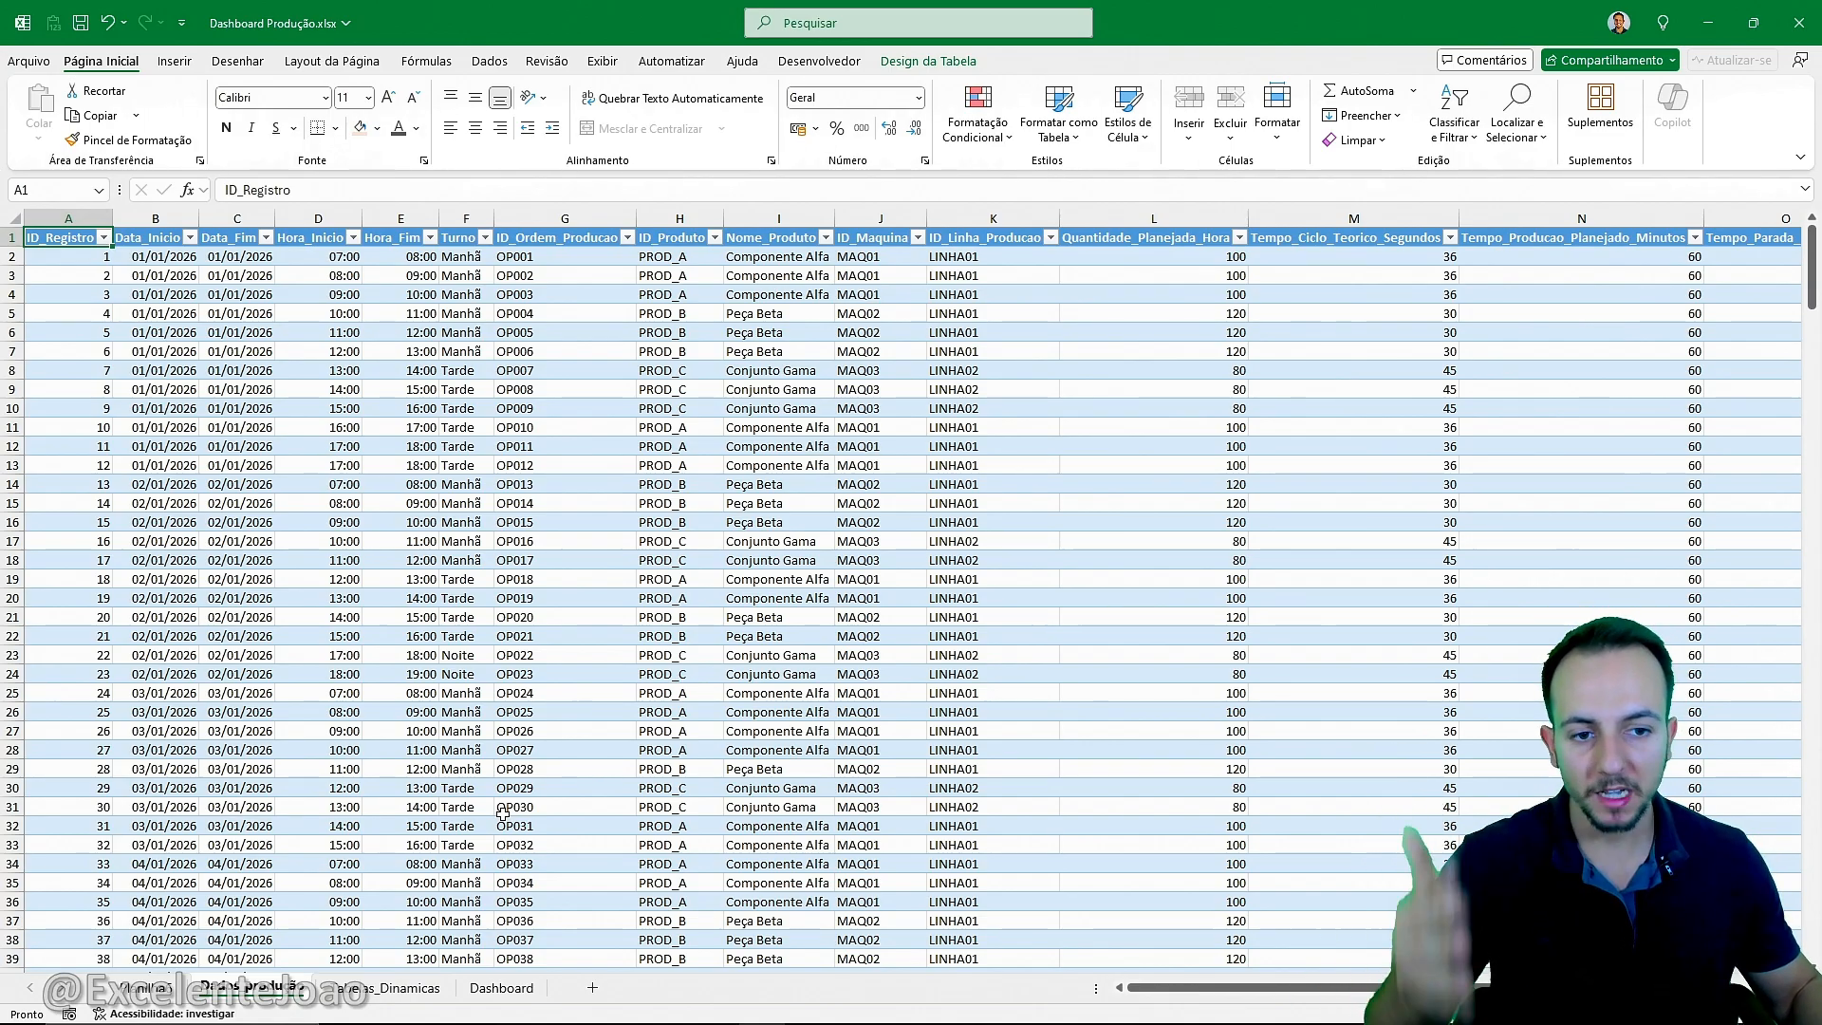
scroll(503, 813, right, 10)
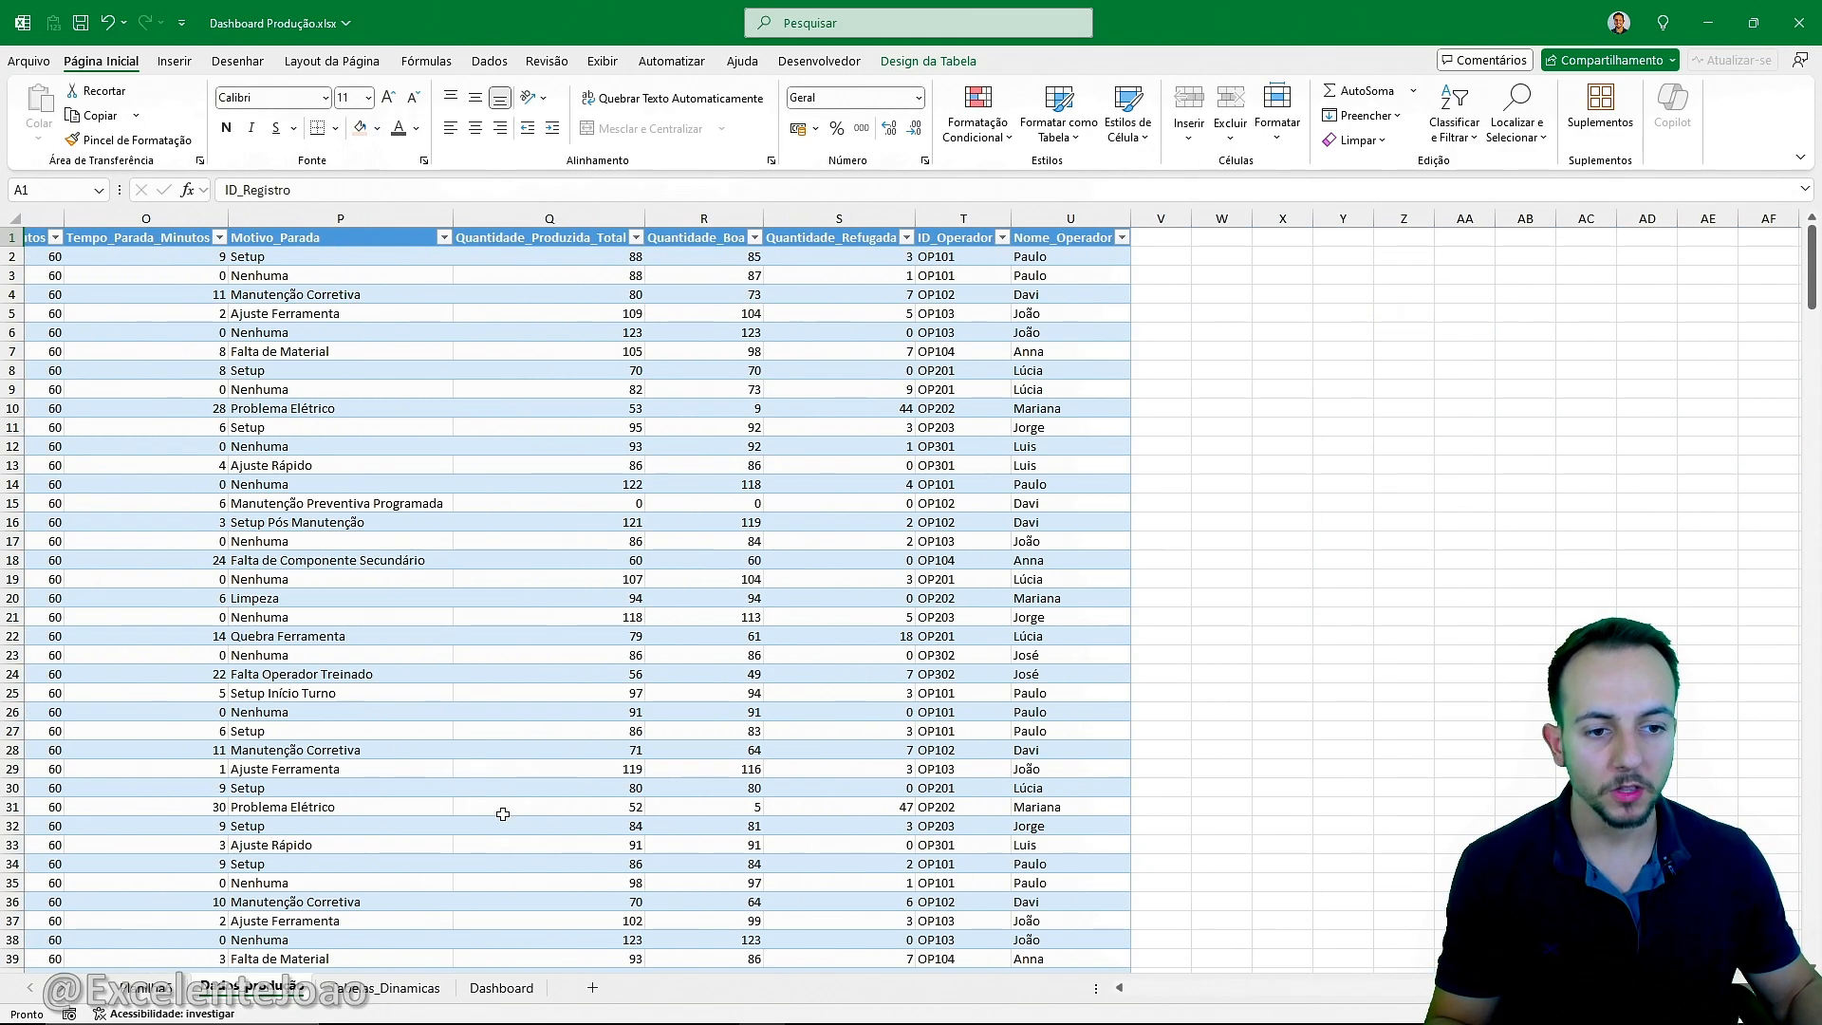
scroll(503, 813, left, 10)
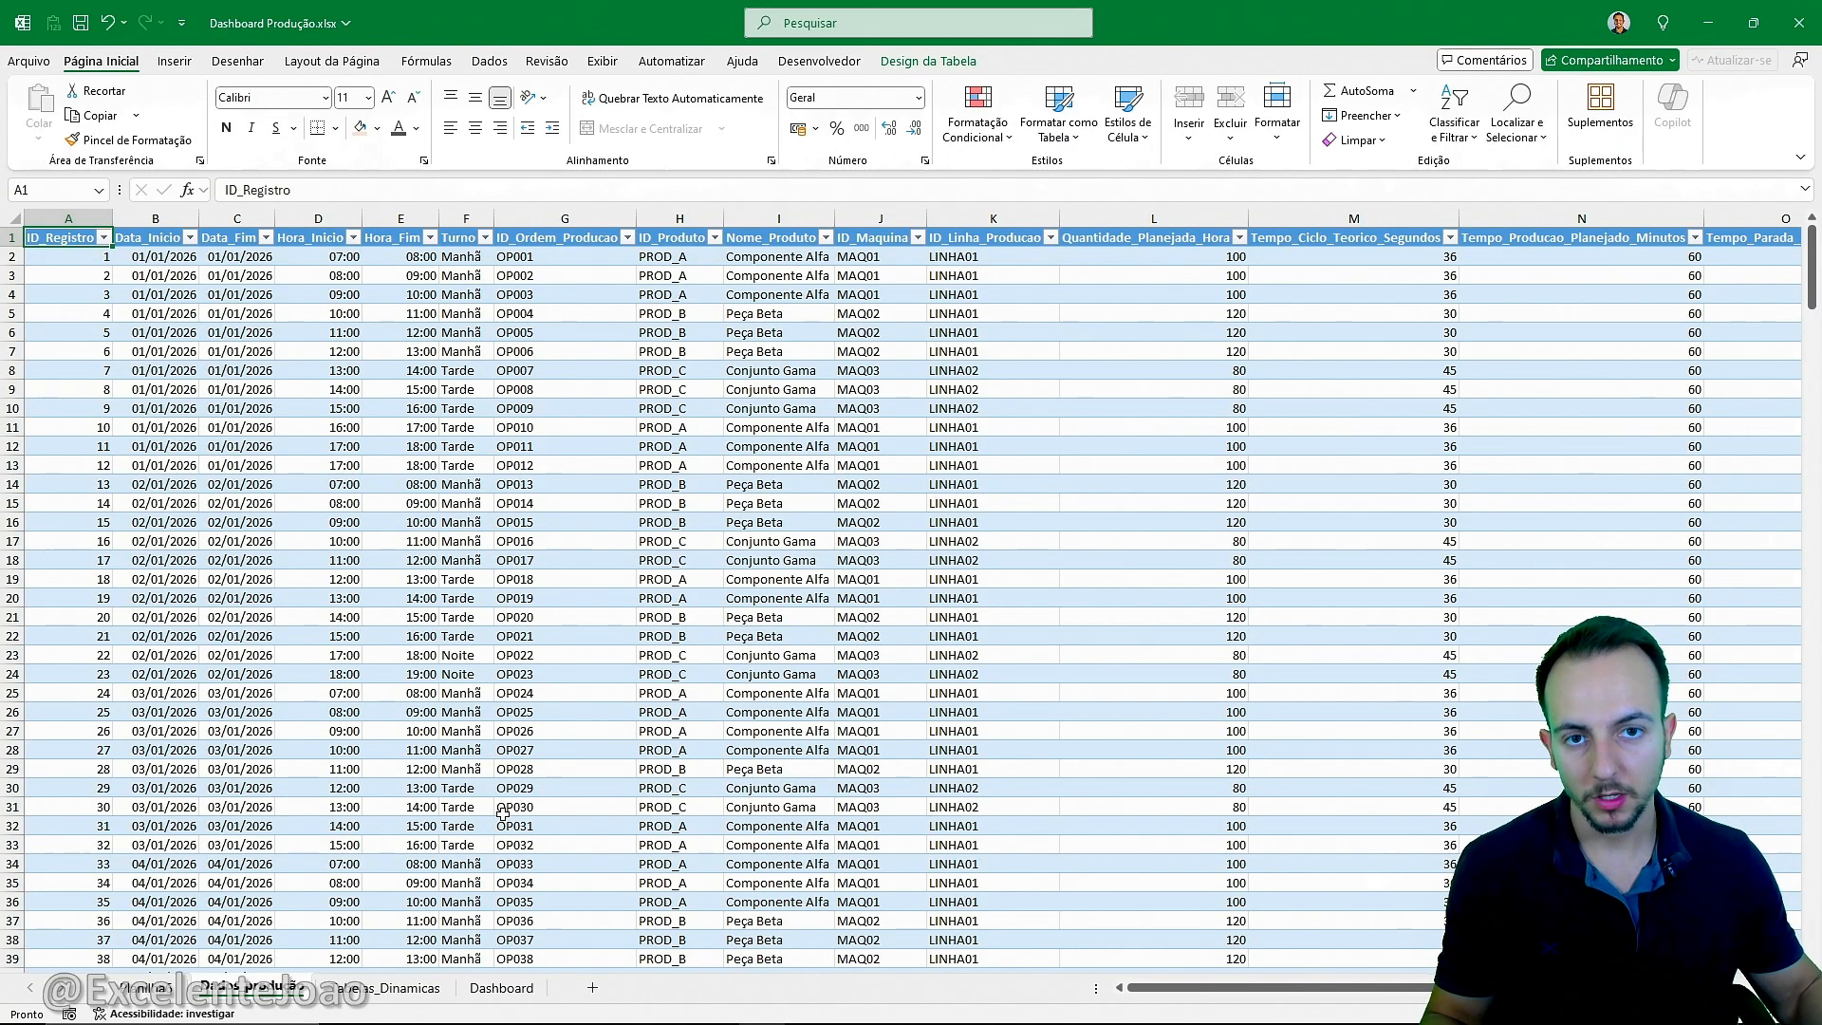
Examine the unformatted raw data sheet from ID_Registro across to Nome_Operador.
click(167, 988)
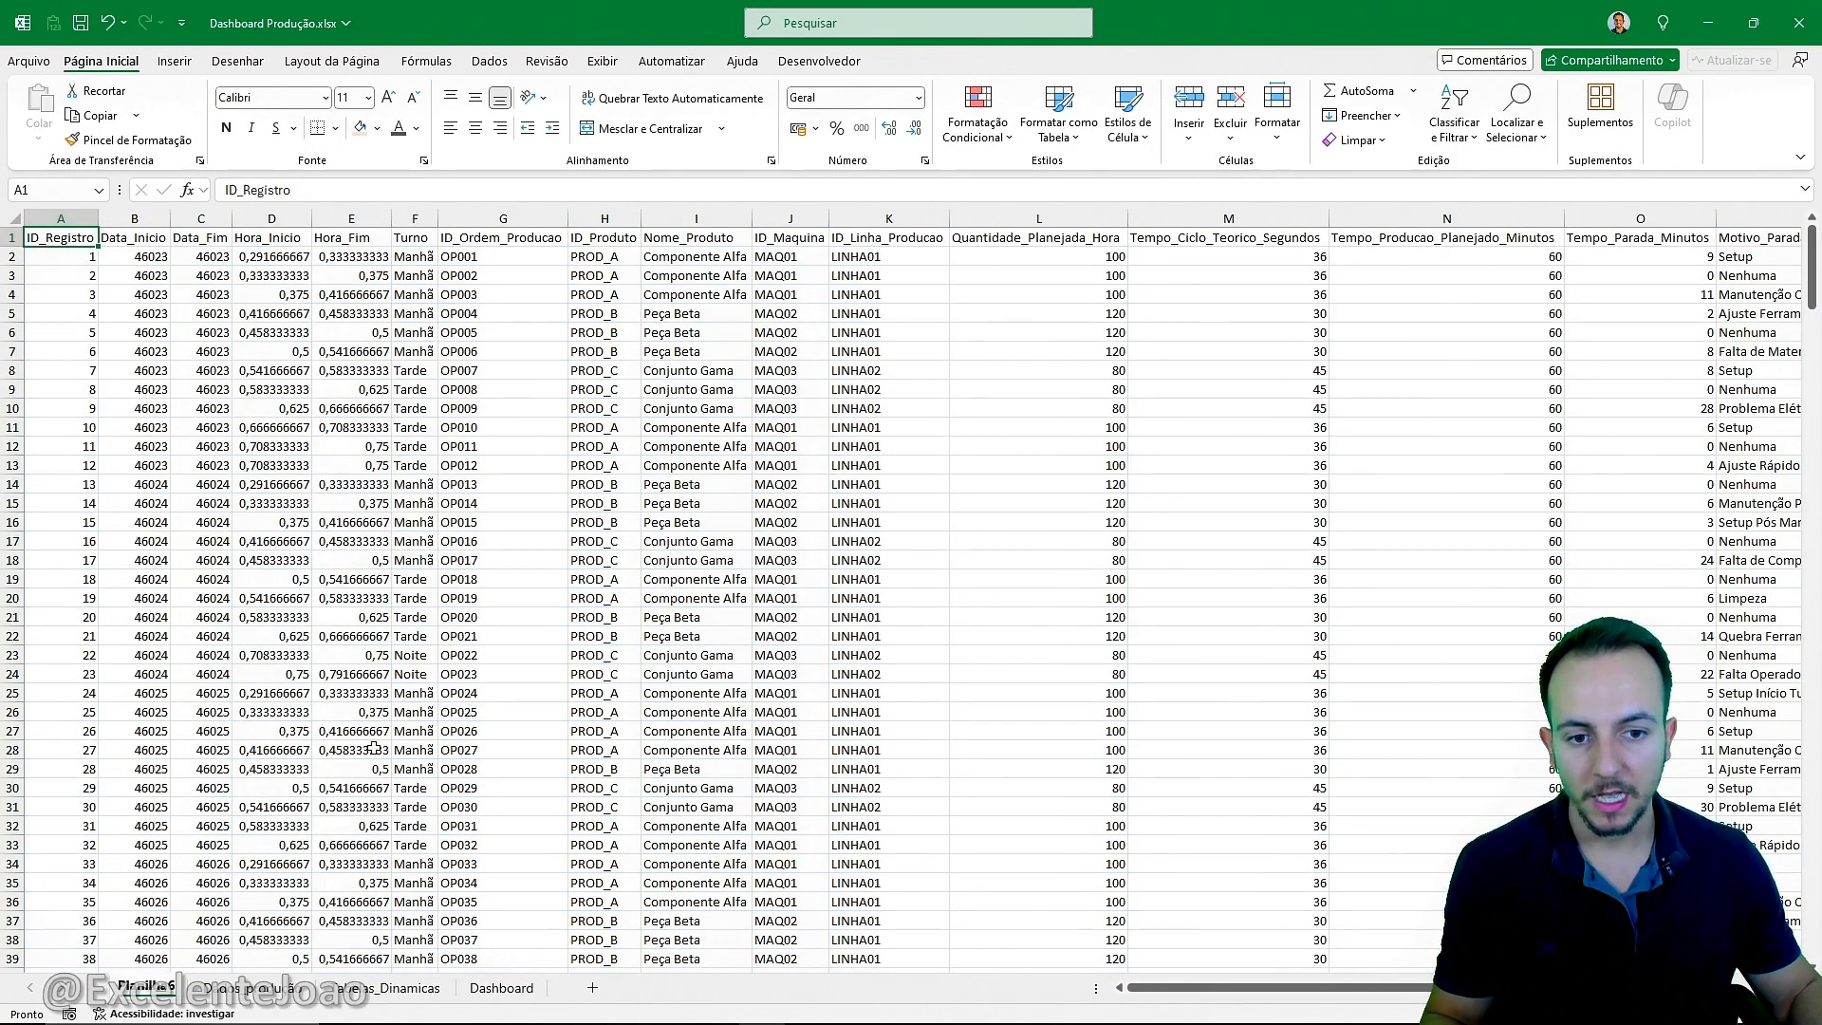
scroll(379, 721, right, 10)
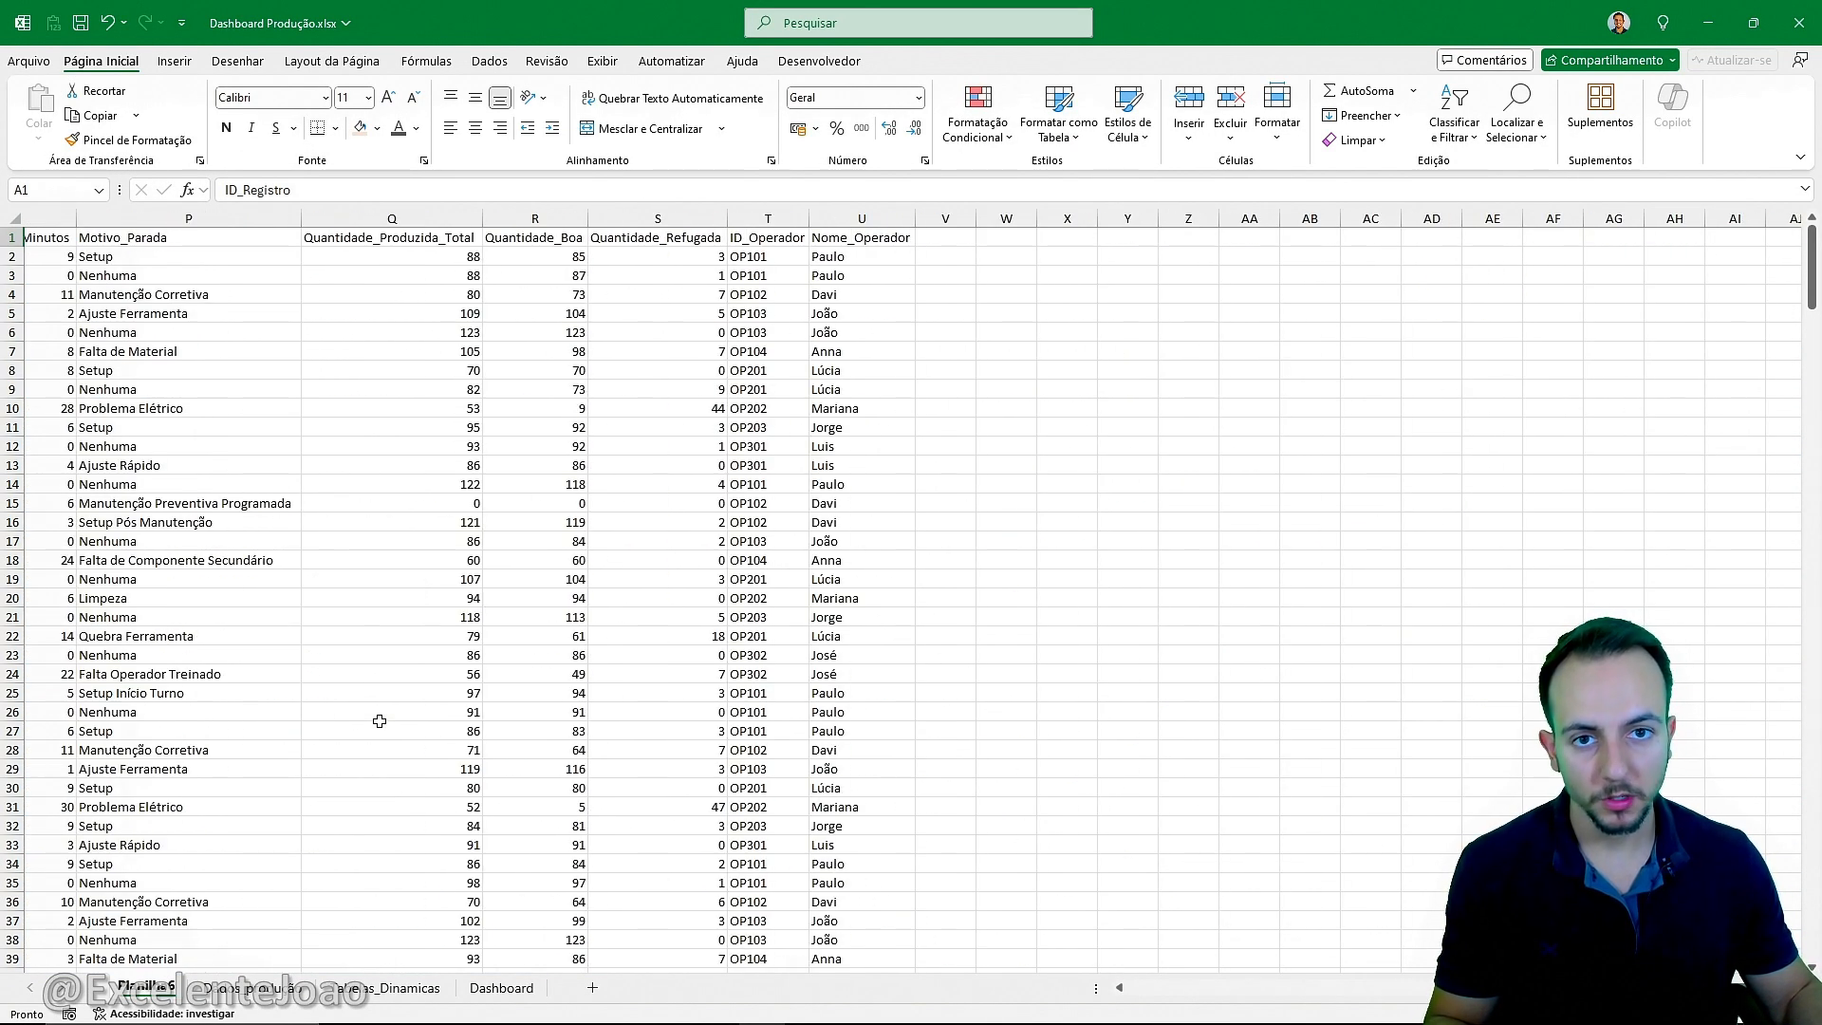
scroll(378, 721, left, 8)
scroll(379, 722, left, 2)
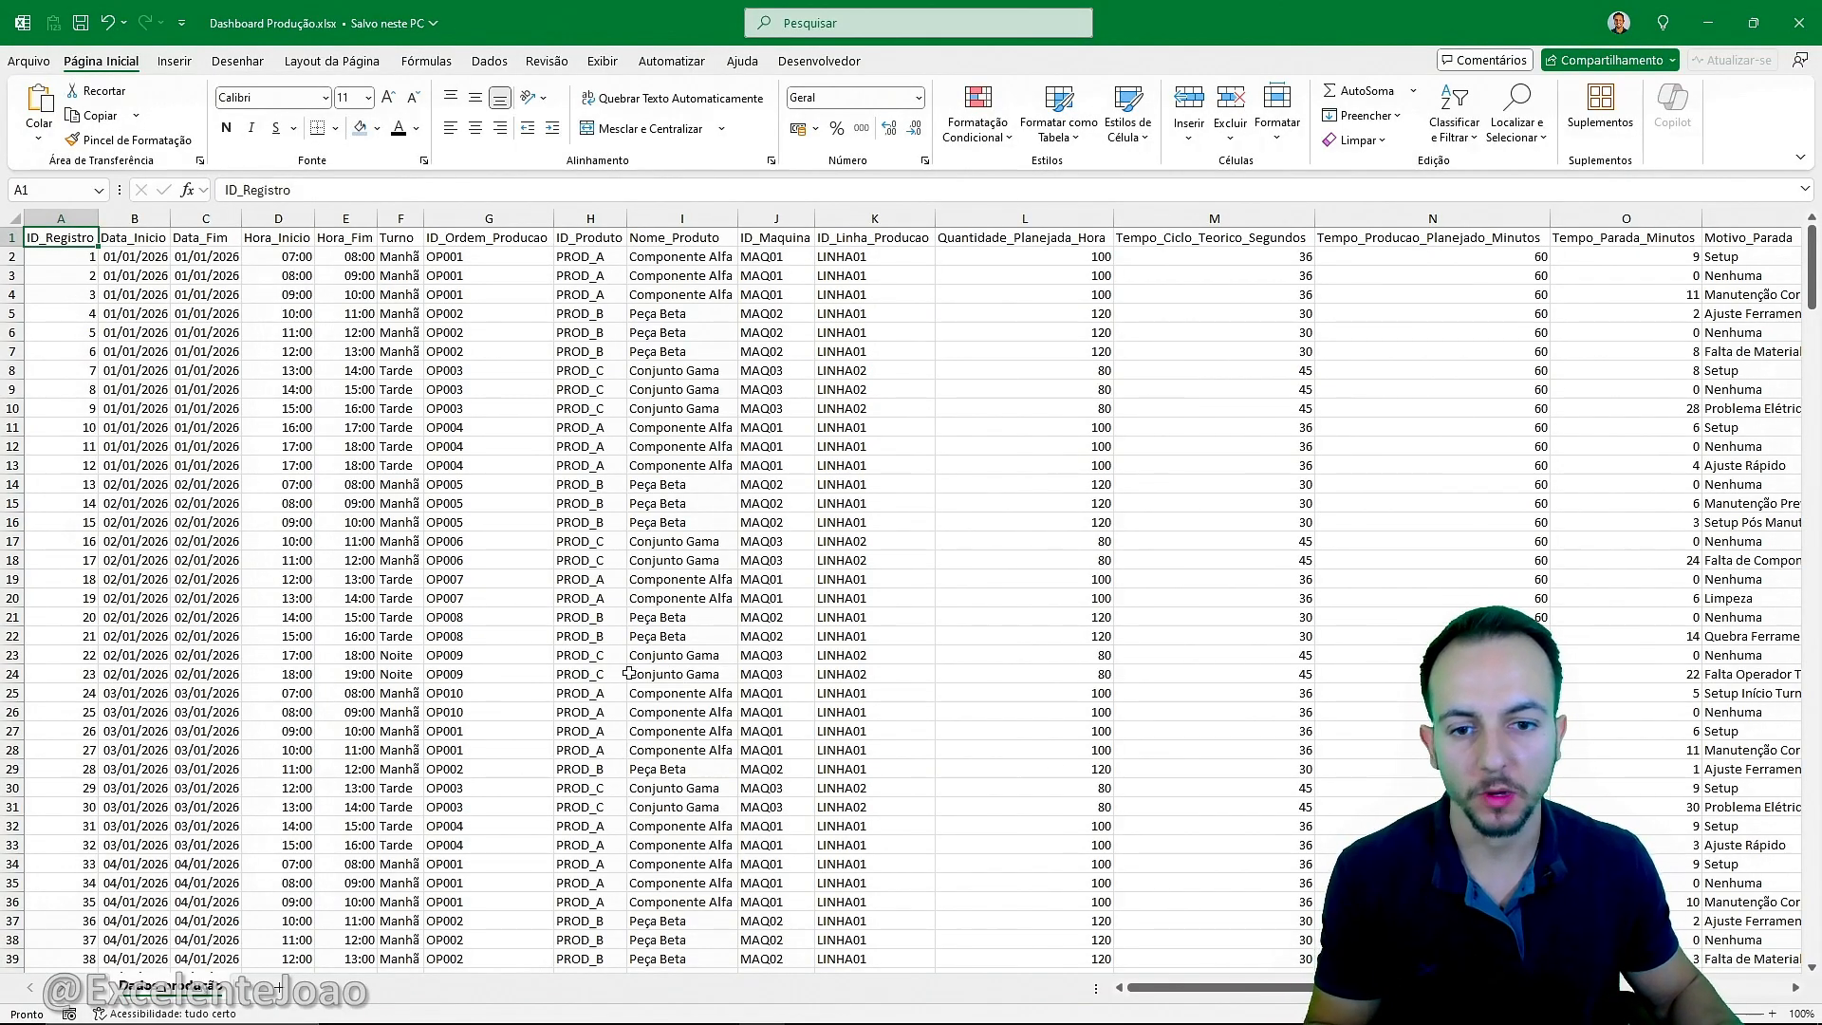
Look over the production data sheet's columns from ID_Registro to Quantidade_Refugada and return to the first column.
scroll(622, 693, right, 6)
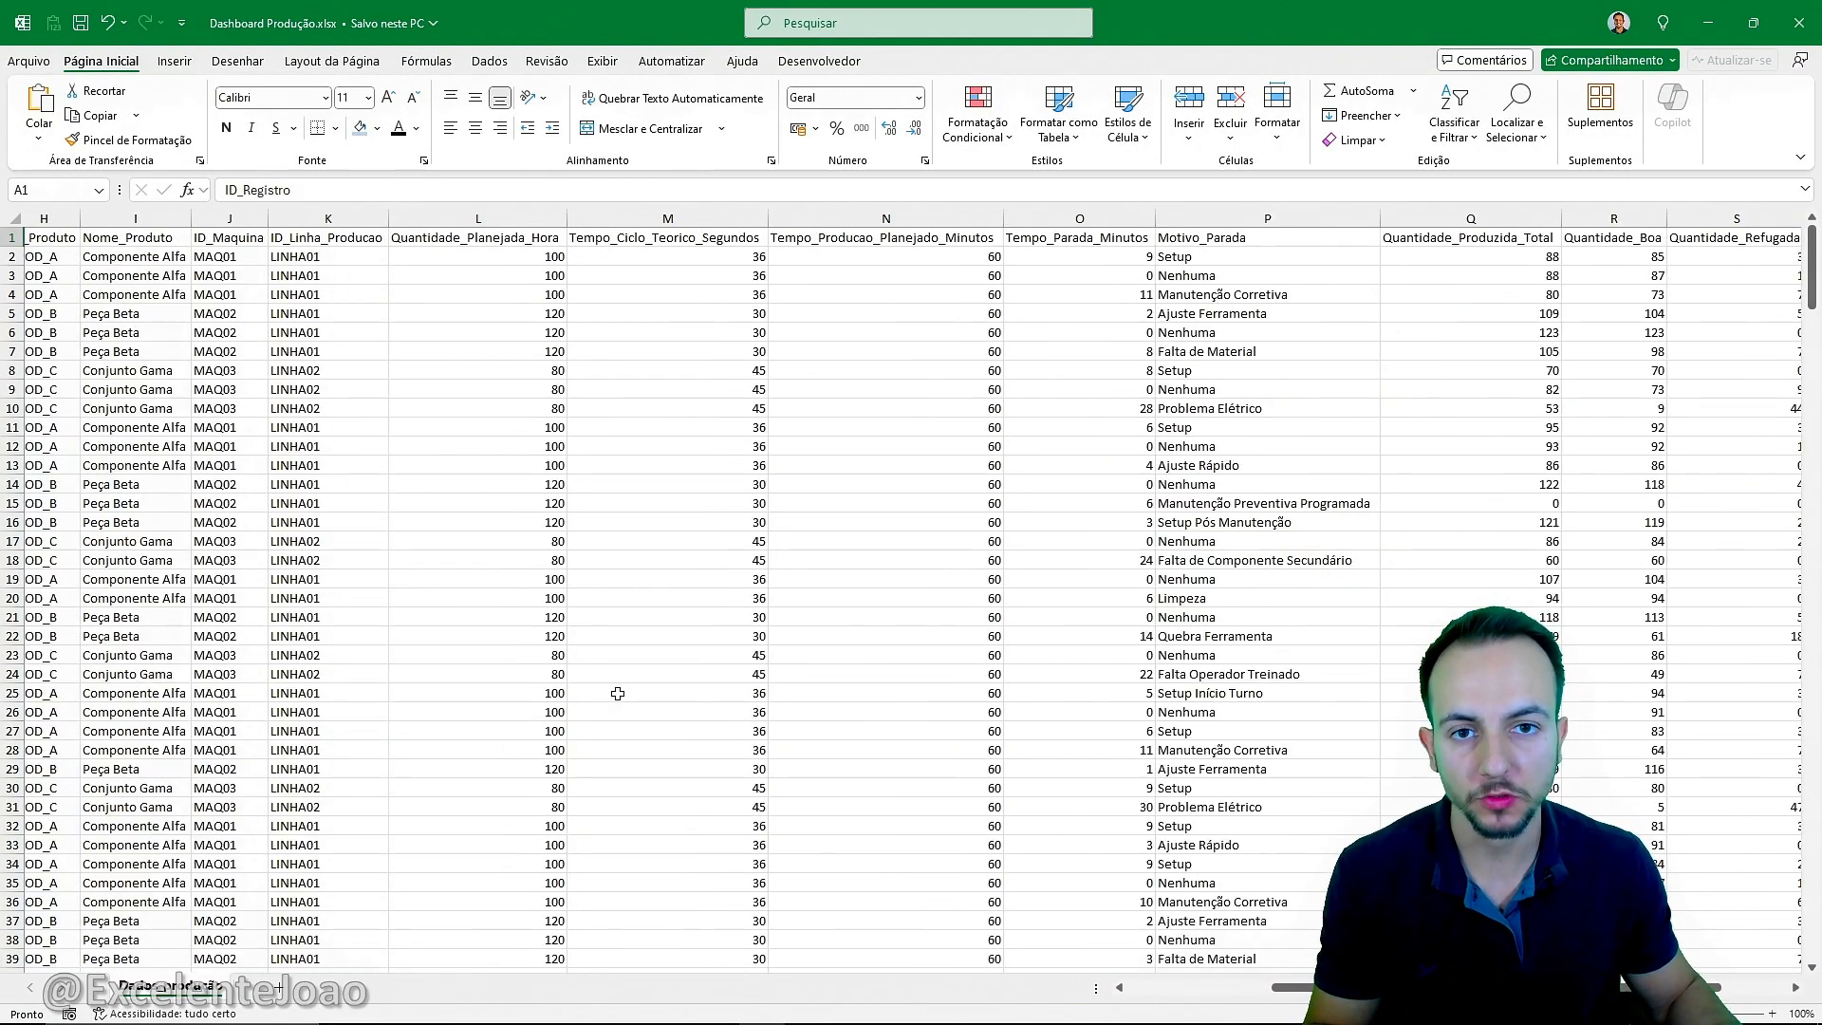
scroll(618, 693, left, 6)
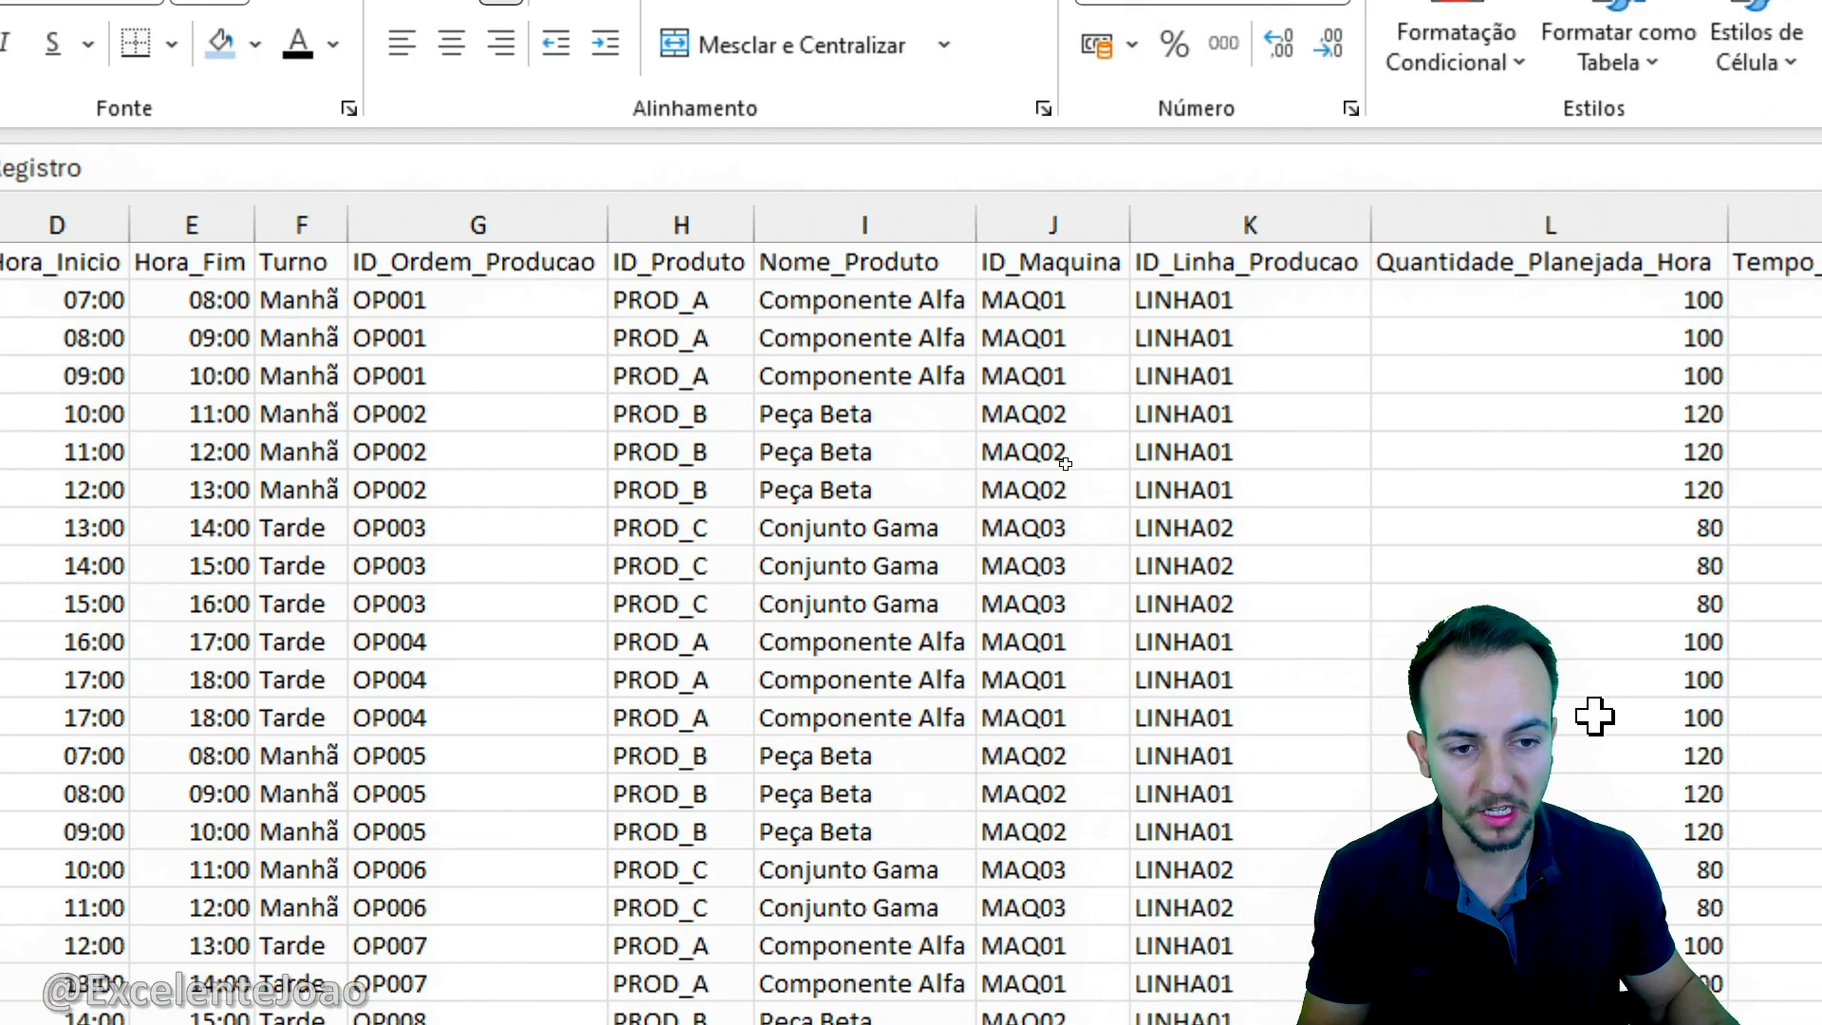
scroll(804, 484, right, 10)
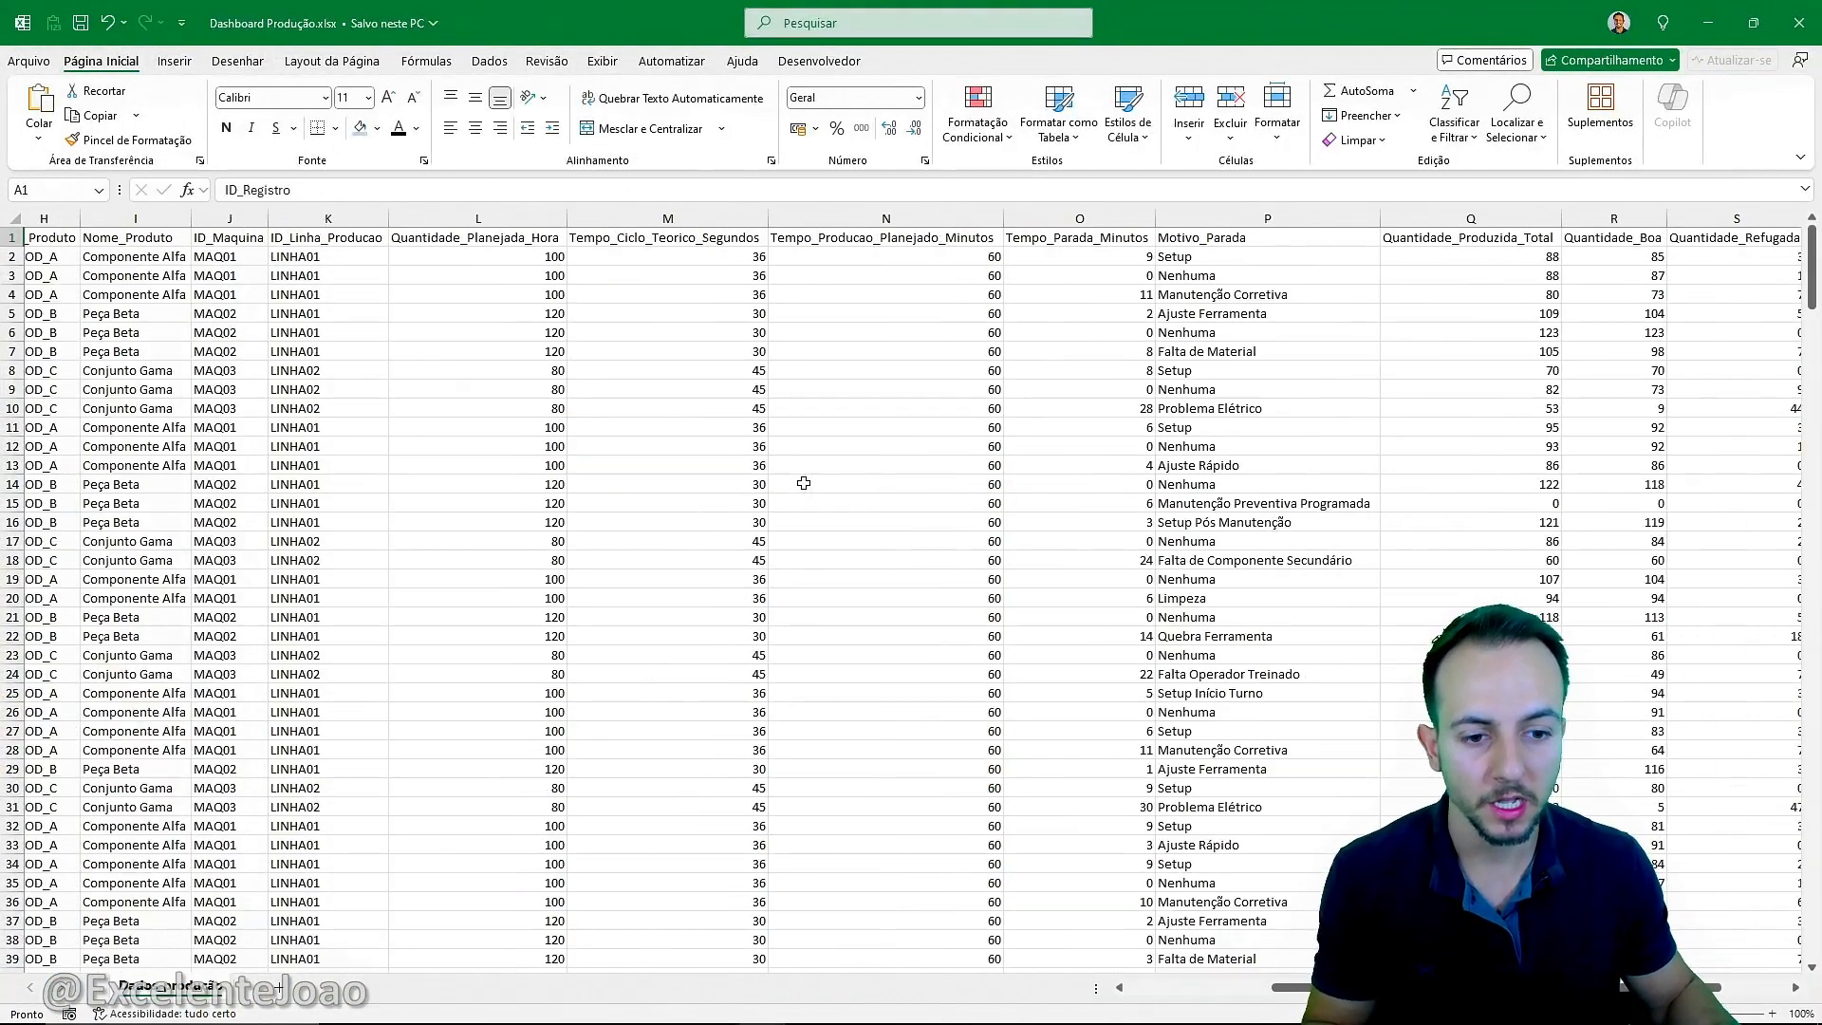
scroll(804, 484, left, 10)
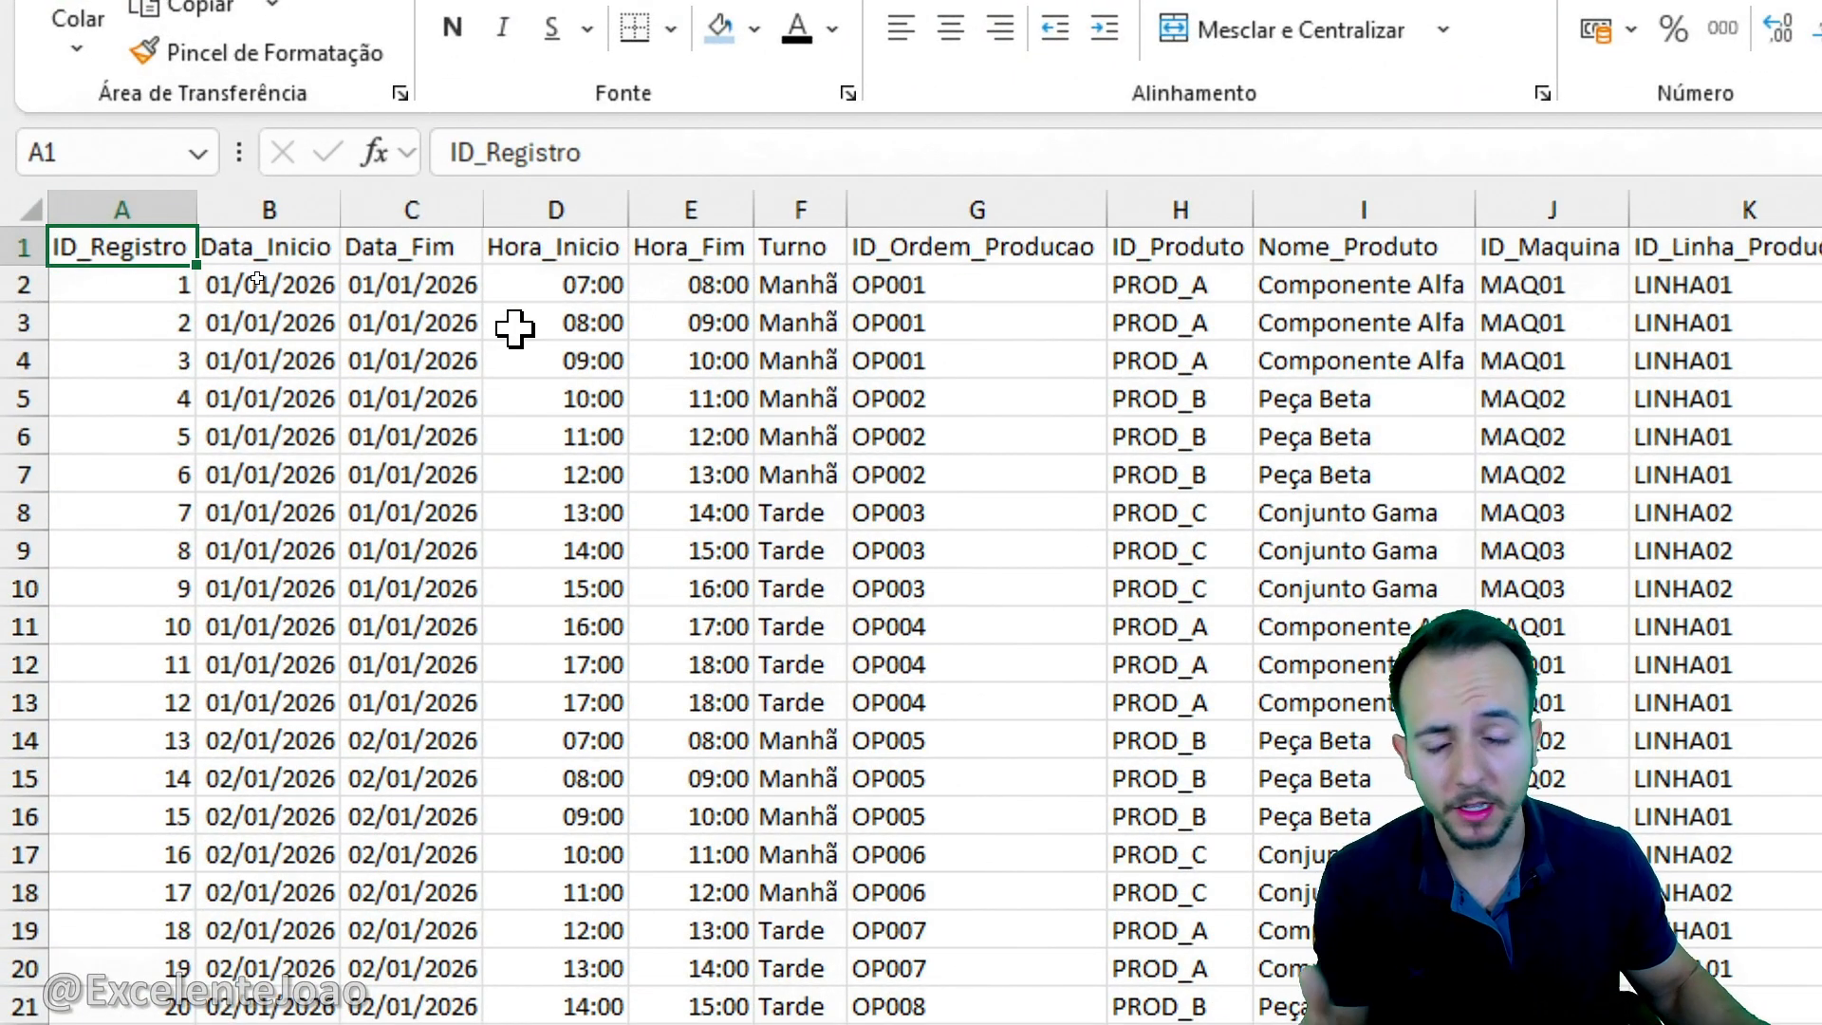
Highlight in turn the ID_Registro column, the Data_Inicio and Data_Fim columns, and the Hora_Inicio and Hora_Fim columns.
click(114, 201)
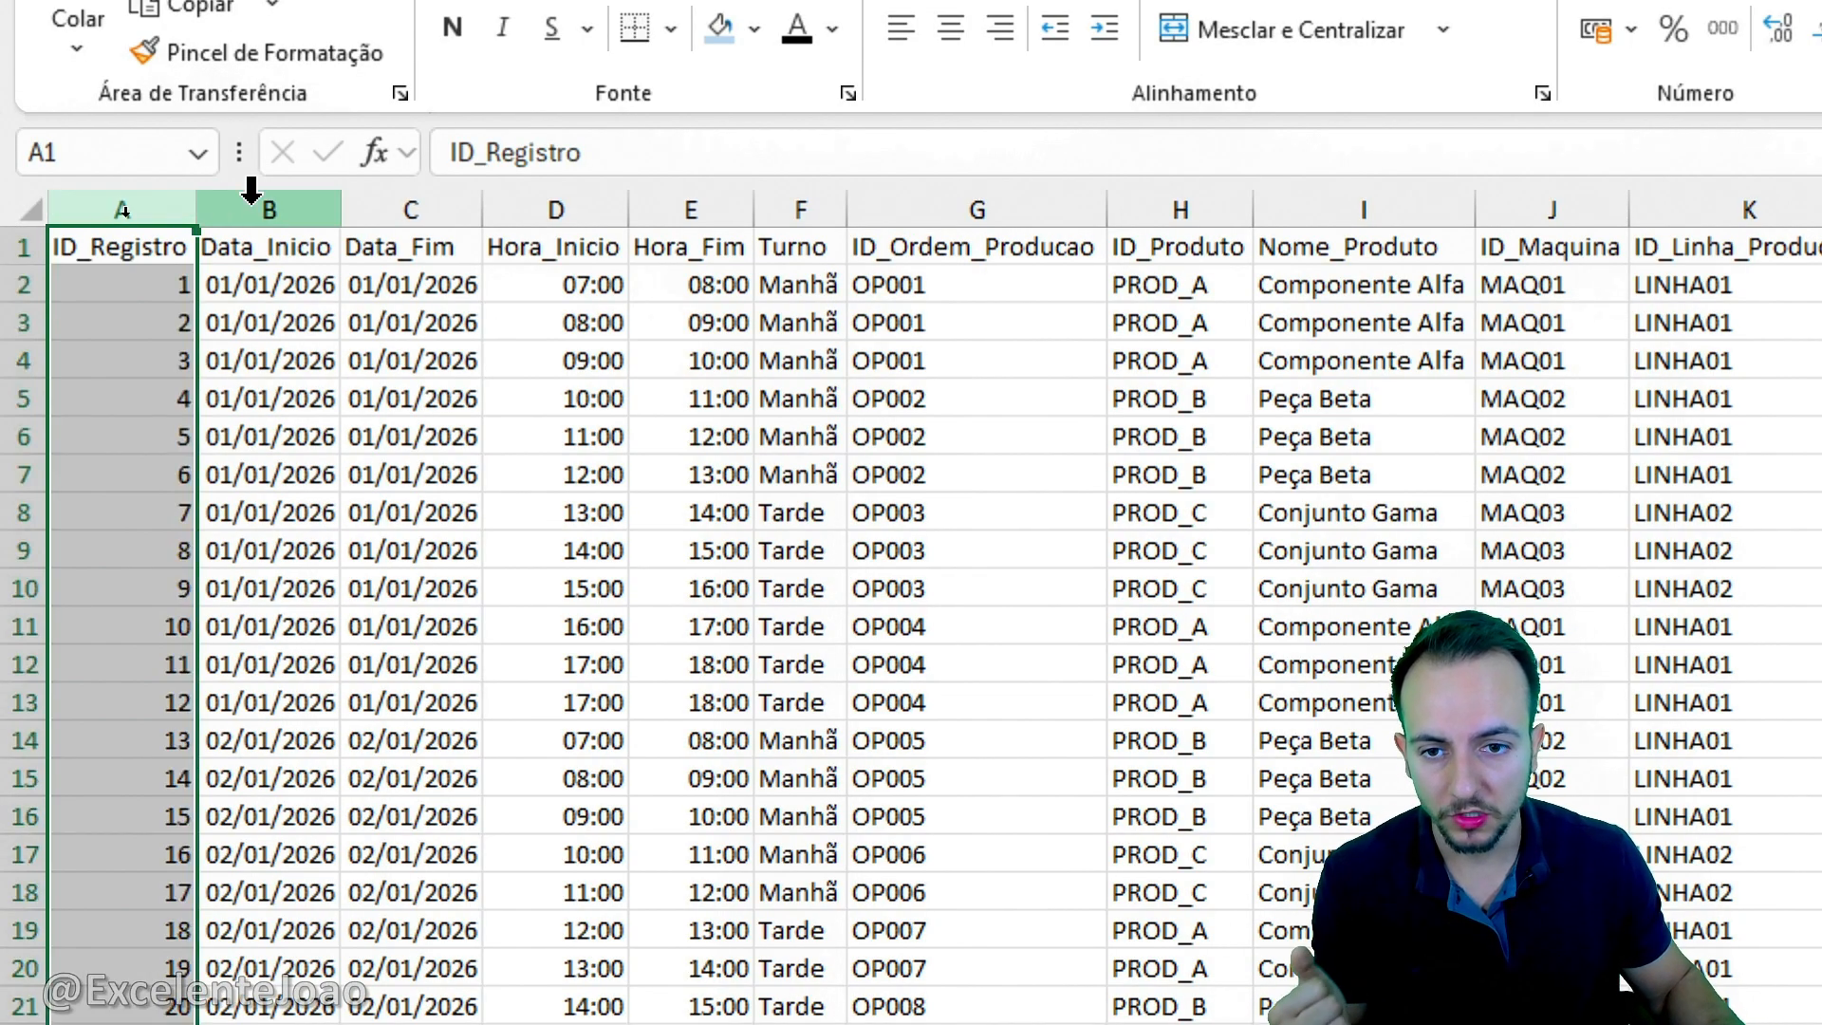
drag(251, 202, 409, 205)
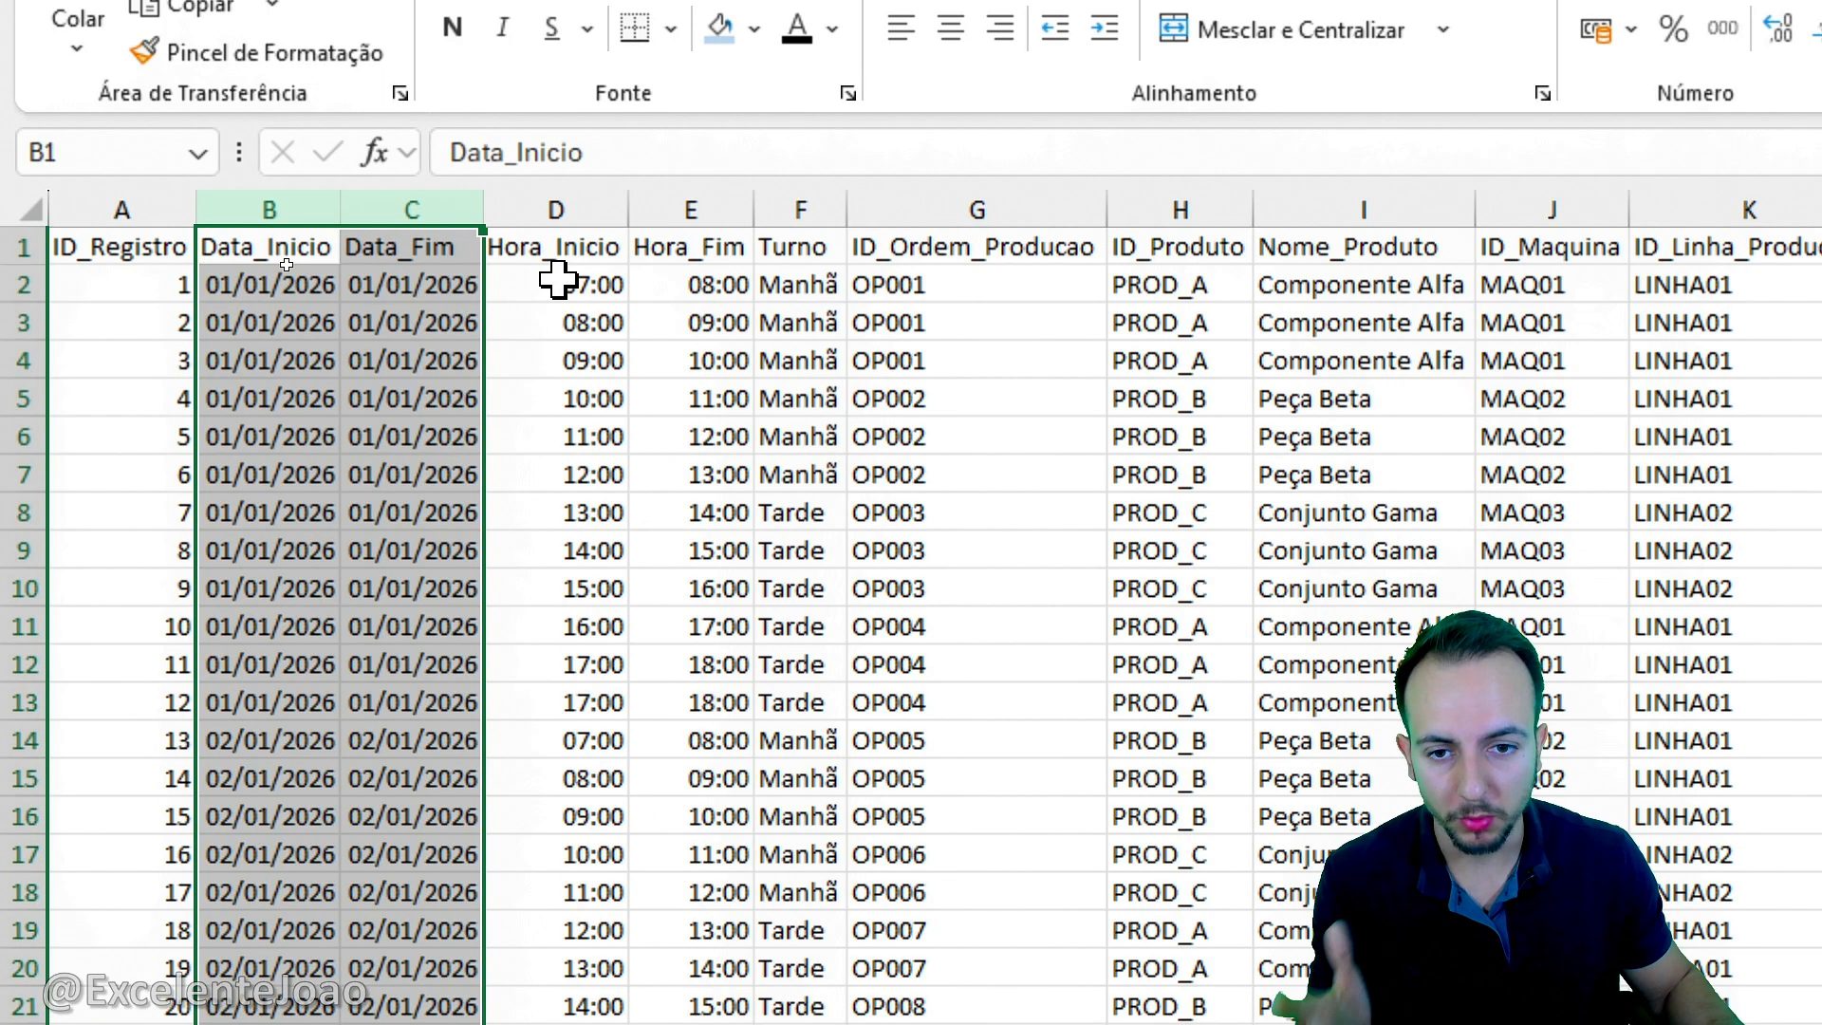
drag(557, 206, 692, 207)
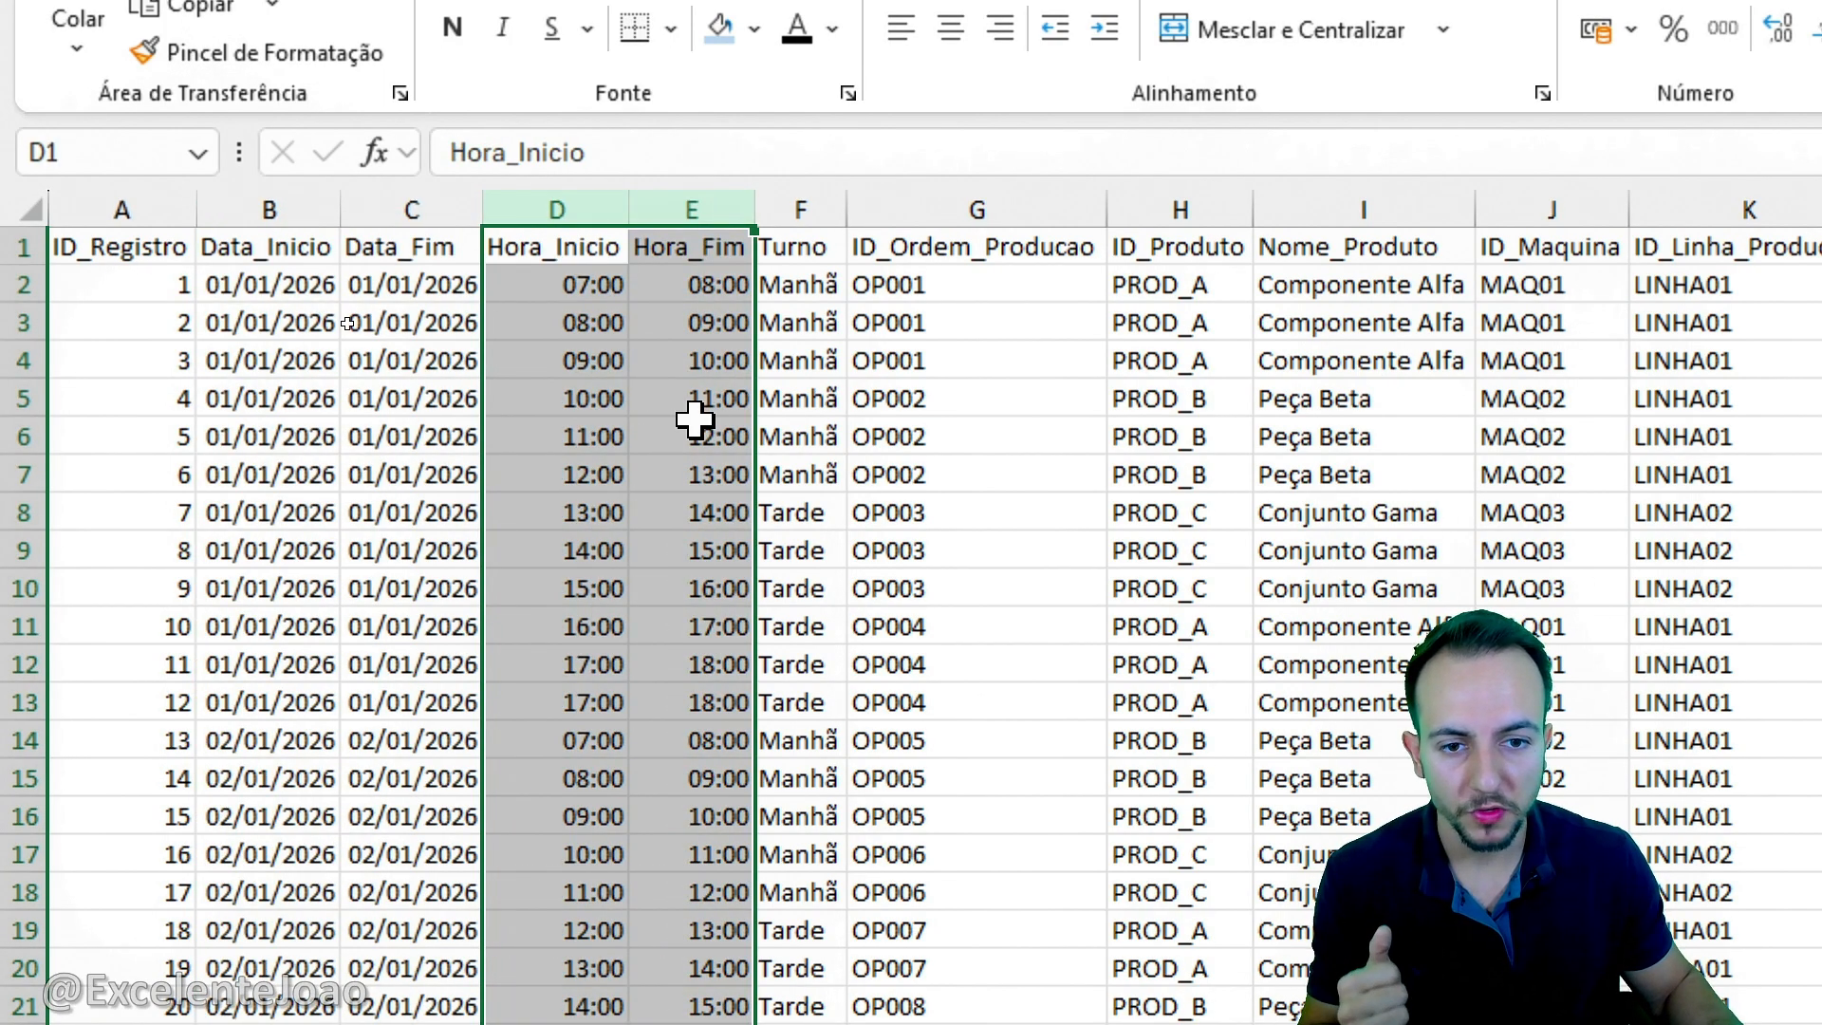
Select the first record's row and mark its ID_Ordem_Producao and ID_Produto values.
click(23, 285)
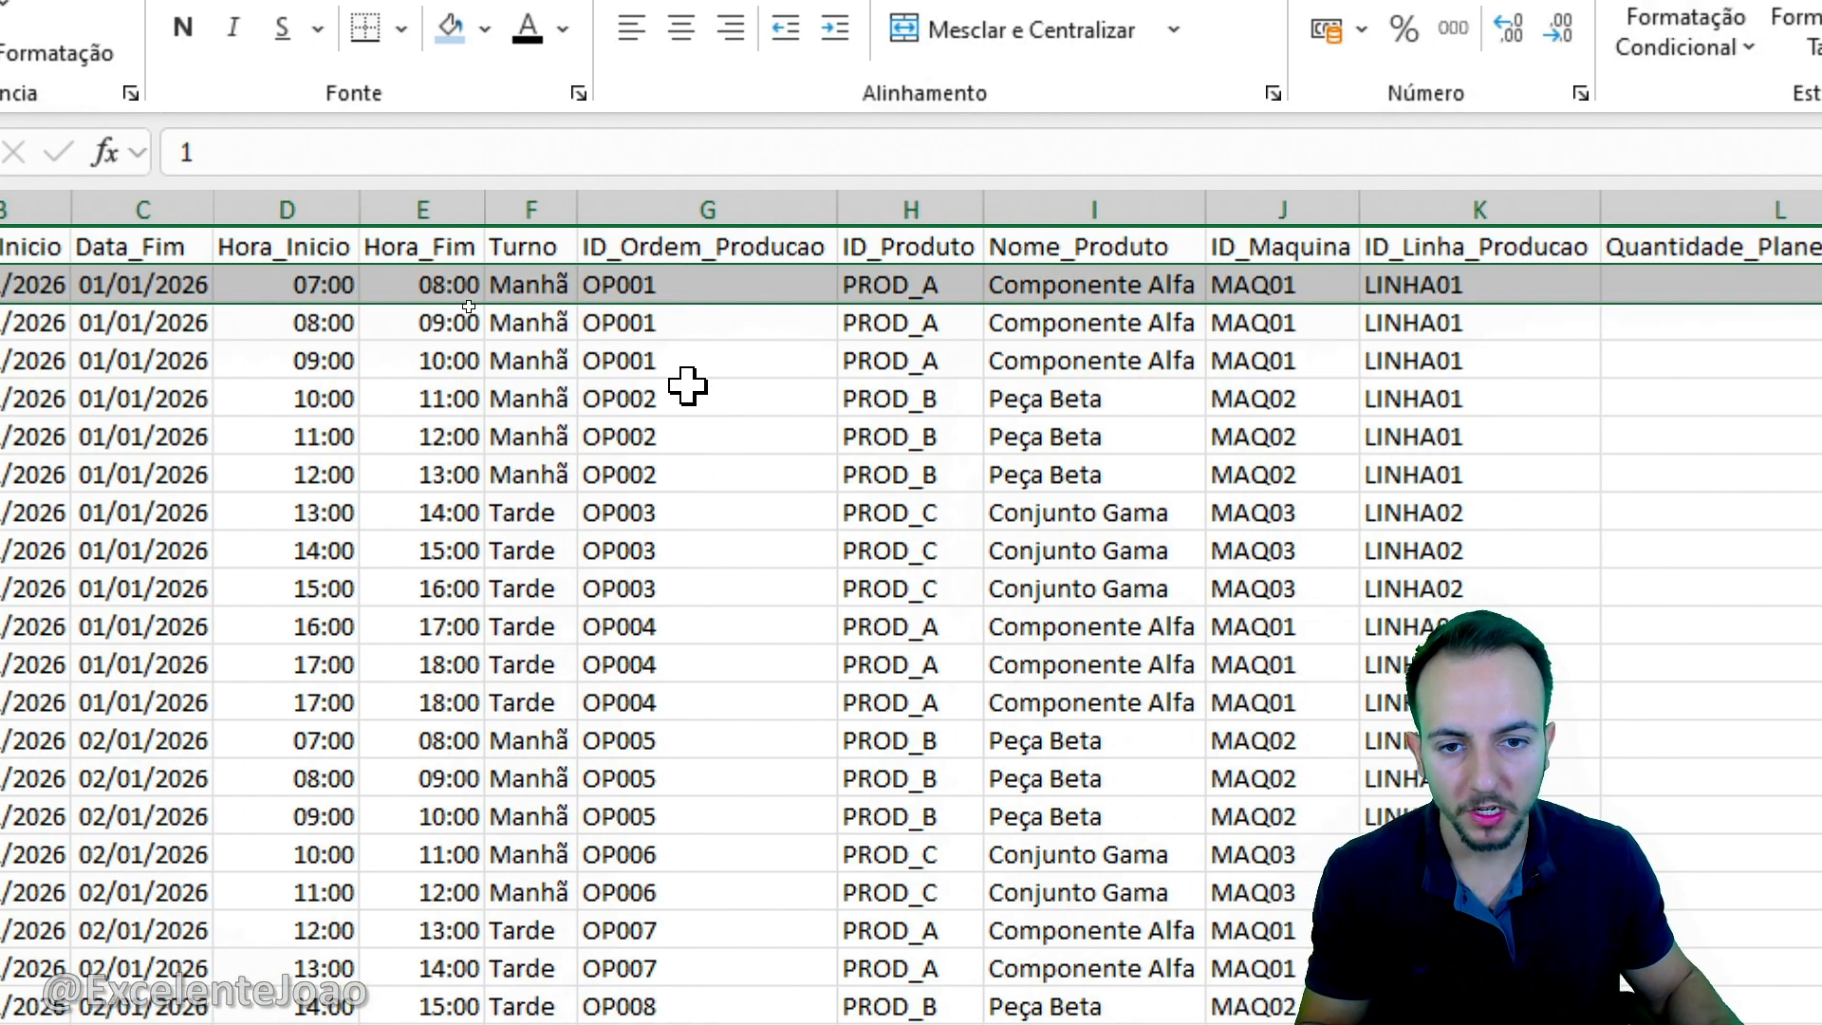
key(ctrl+2)
mouse_move(850, 243)
mouse_down()
mouse_move(615, 195)
mouse_move(520, 260)
mouse_up()
key(Escape)
key(ctrl+2)
key(Escape)
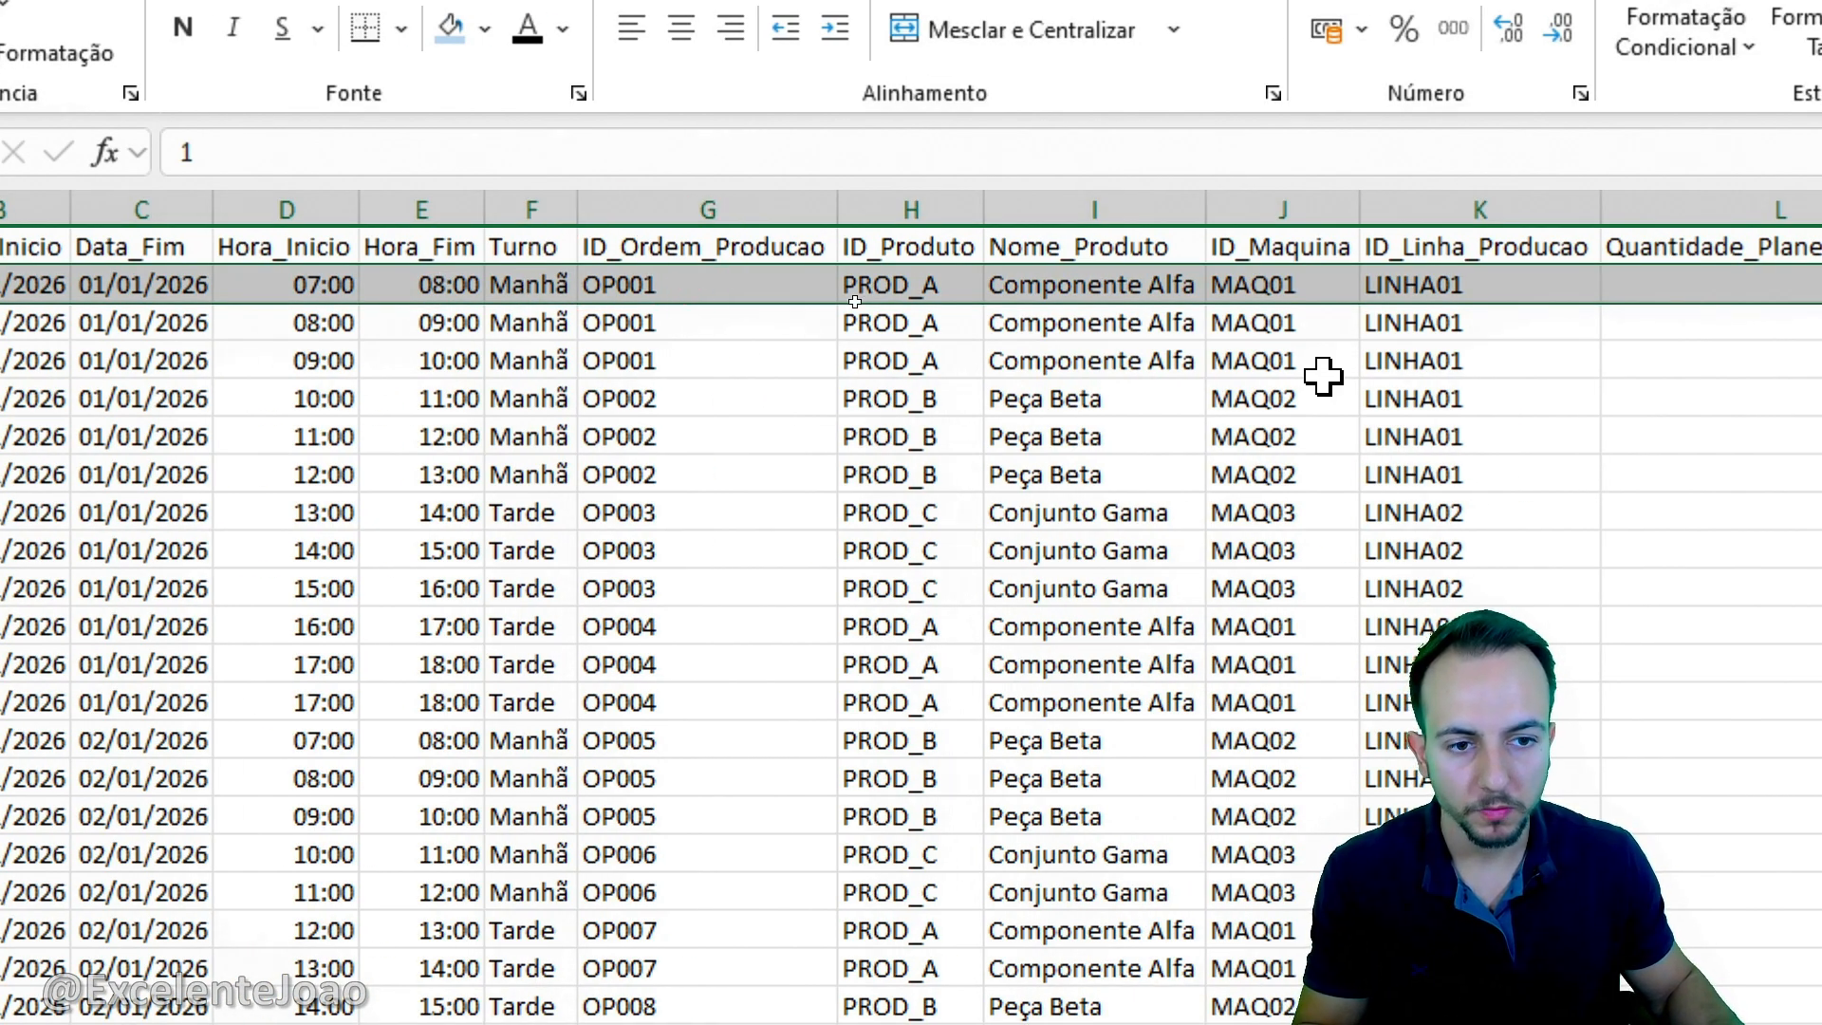
key(ctrl+2)
mouse_move(937, 219)
mouse_down()
mouse_move(785, 294)
mouse_move(892, 310)
mouse_up()
key(Escape)
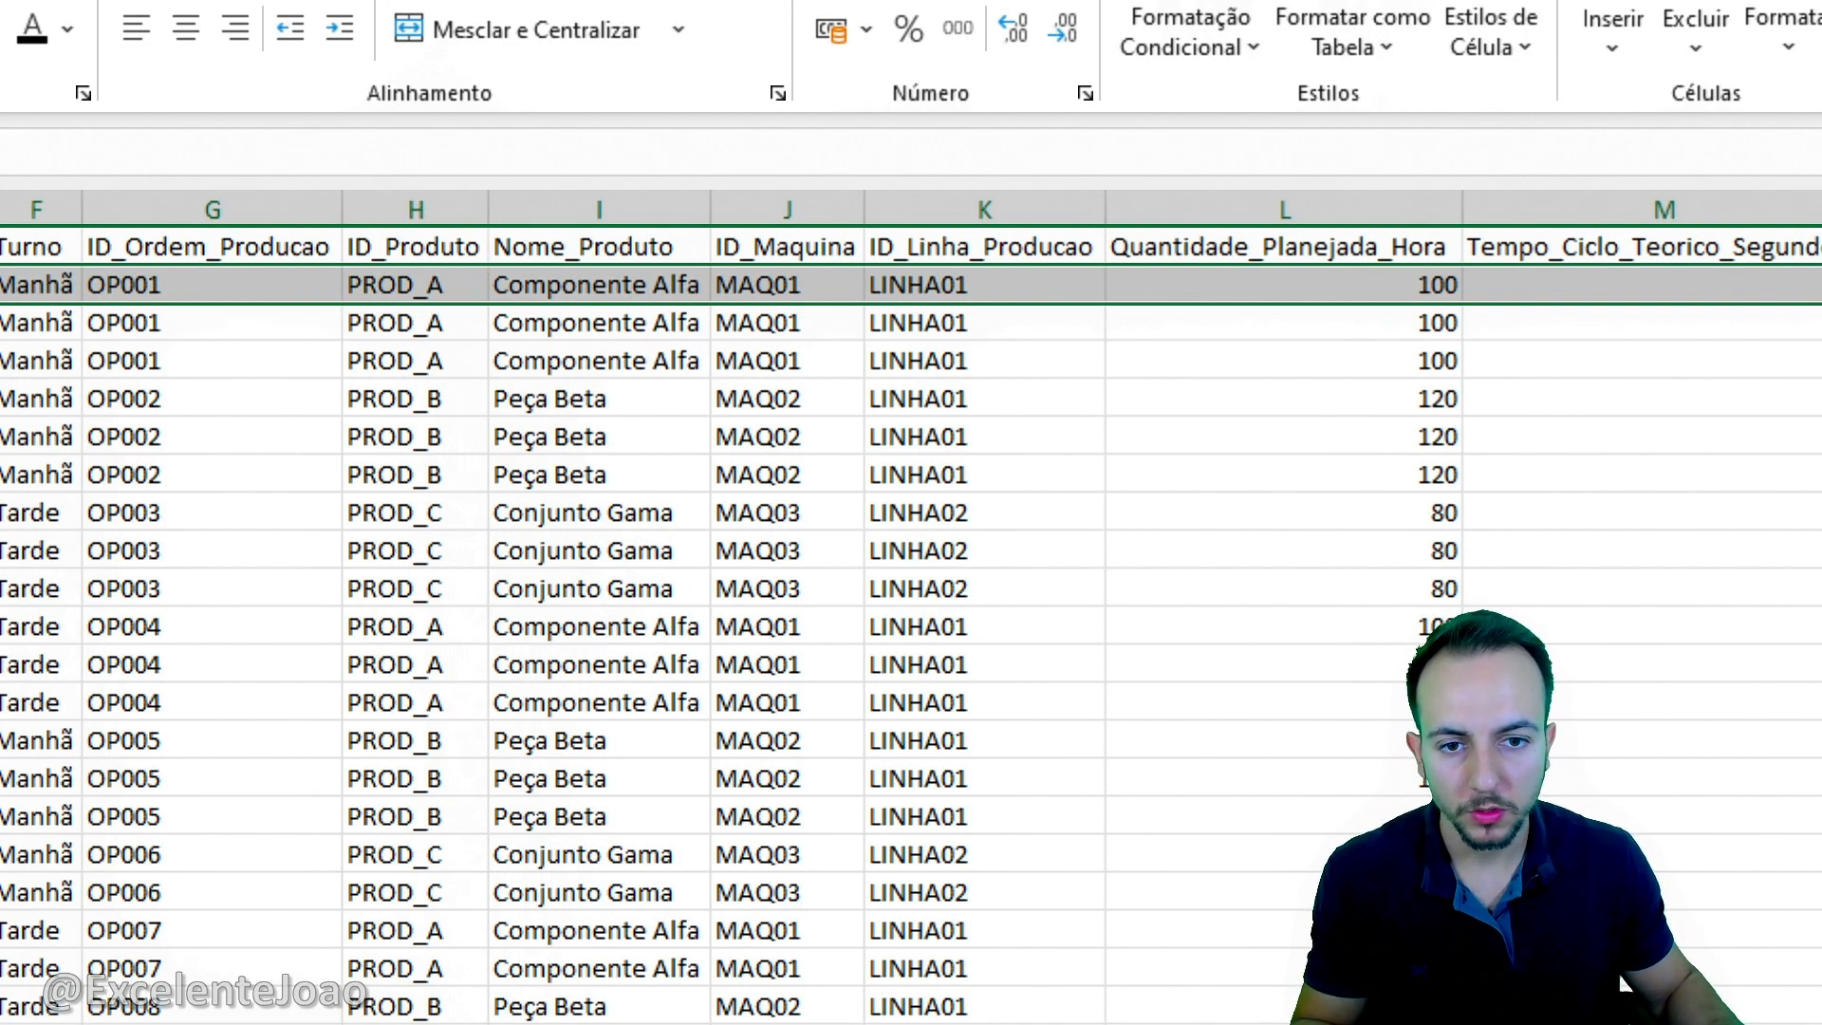
Mark the first record's Nome_Produto, ID_Maquina and ID_Linha_Producao values in turn.
key(ctrl+2)
mouse_move(638, 230)
mouse_down()
mouse_move(717, 270)
mouse_move(452, 265)
mouse_up()
key(Escape)
key(ctrl+2)
mouse_move(795, 256)
mouse_down()
mouse_move(663, 315)
mouse_move(677, 264)
mouse_up()
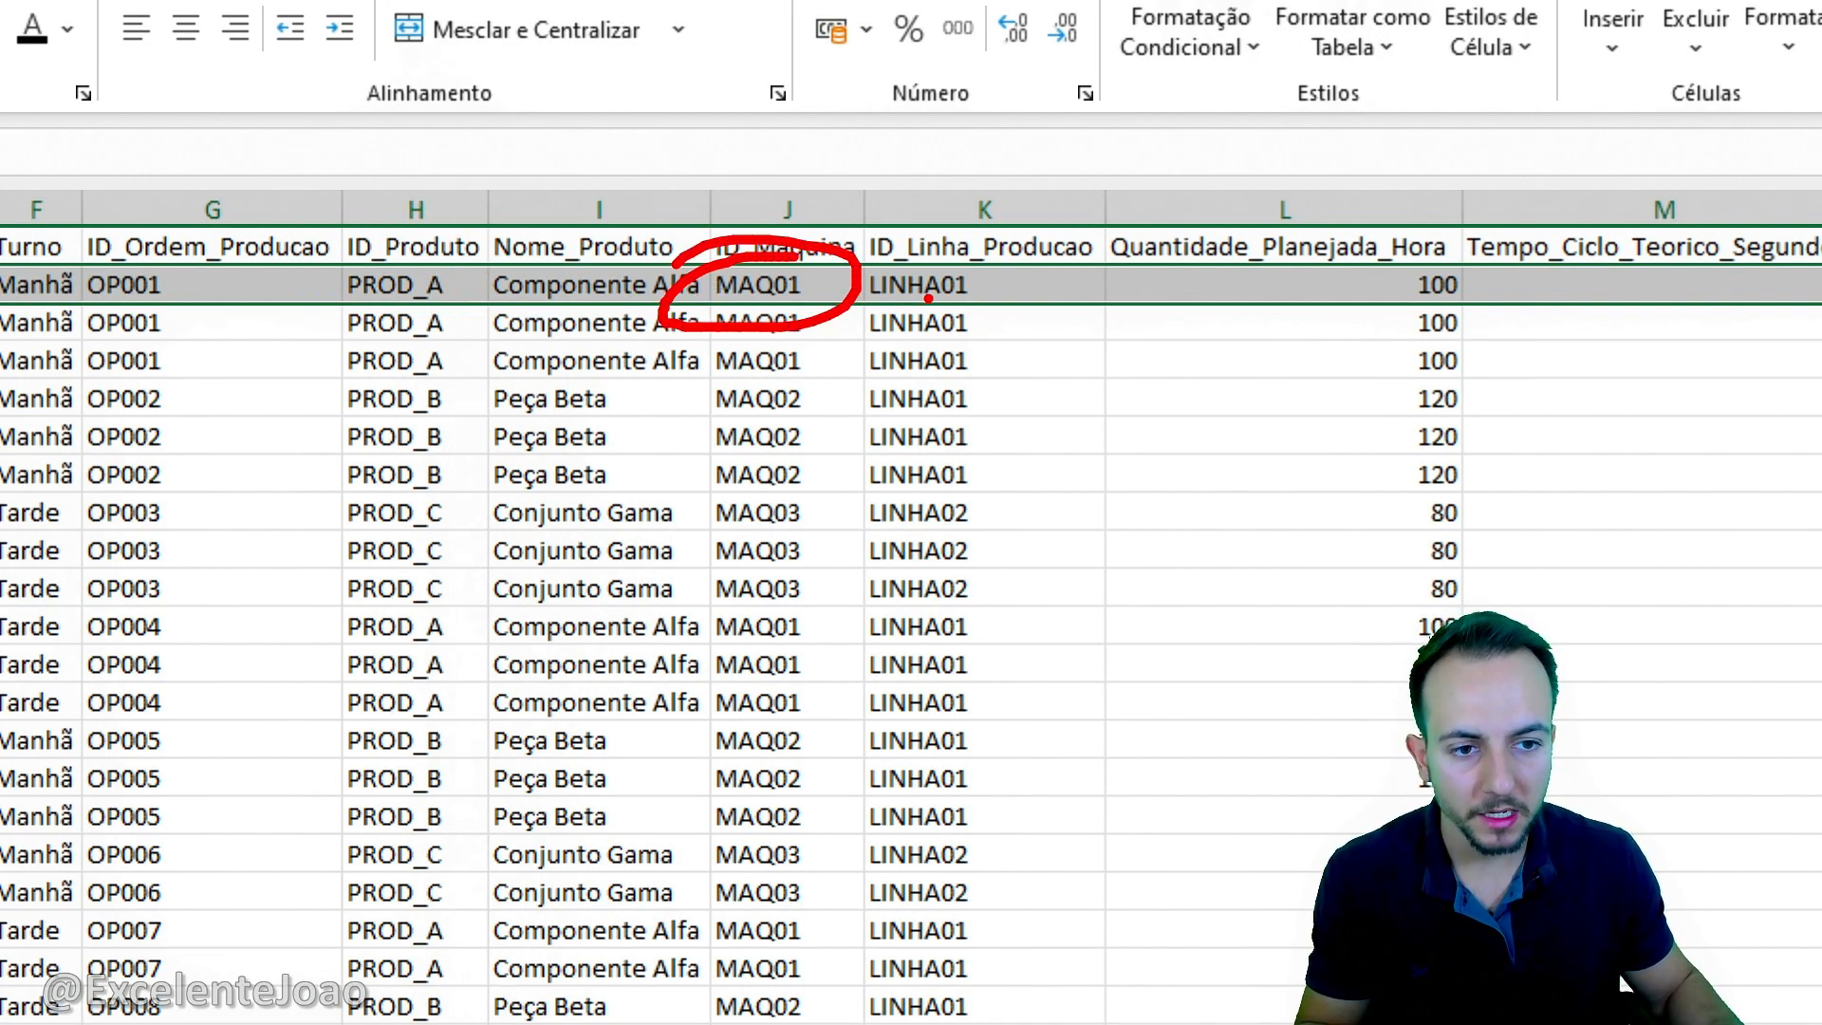
key(Escape)
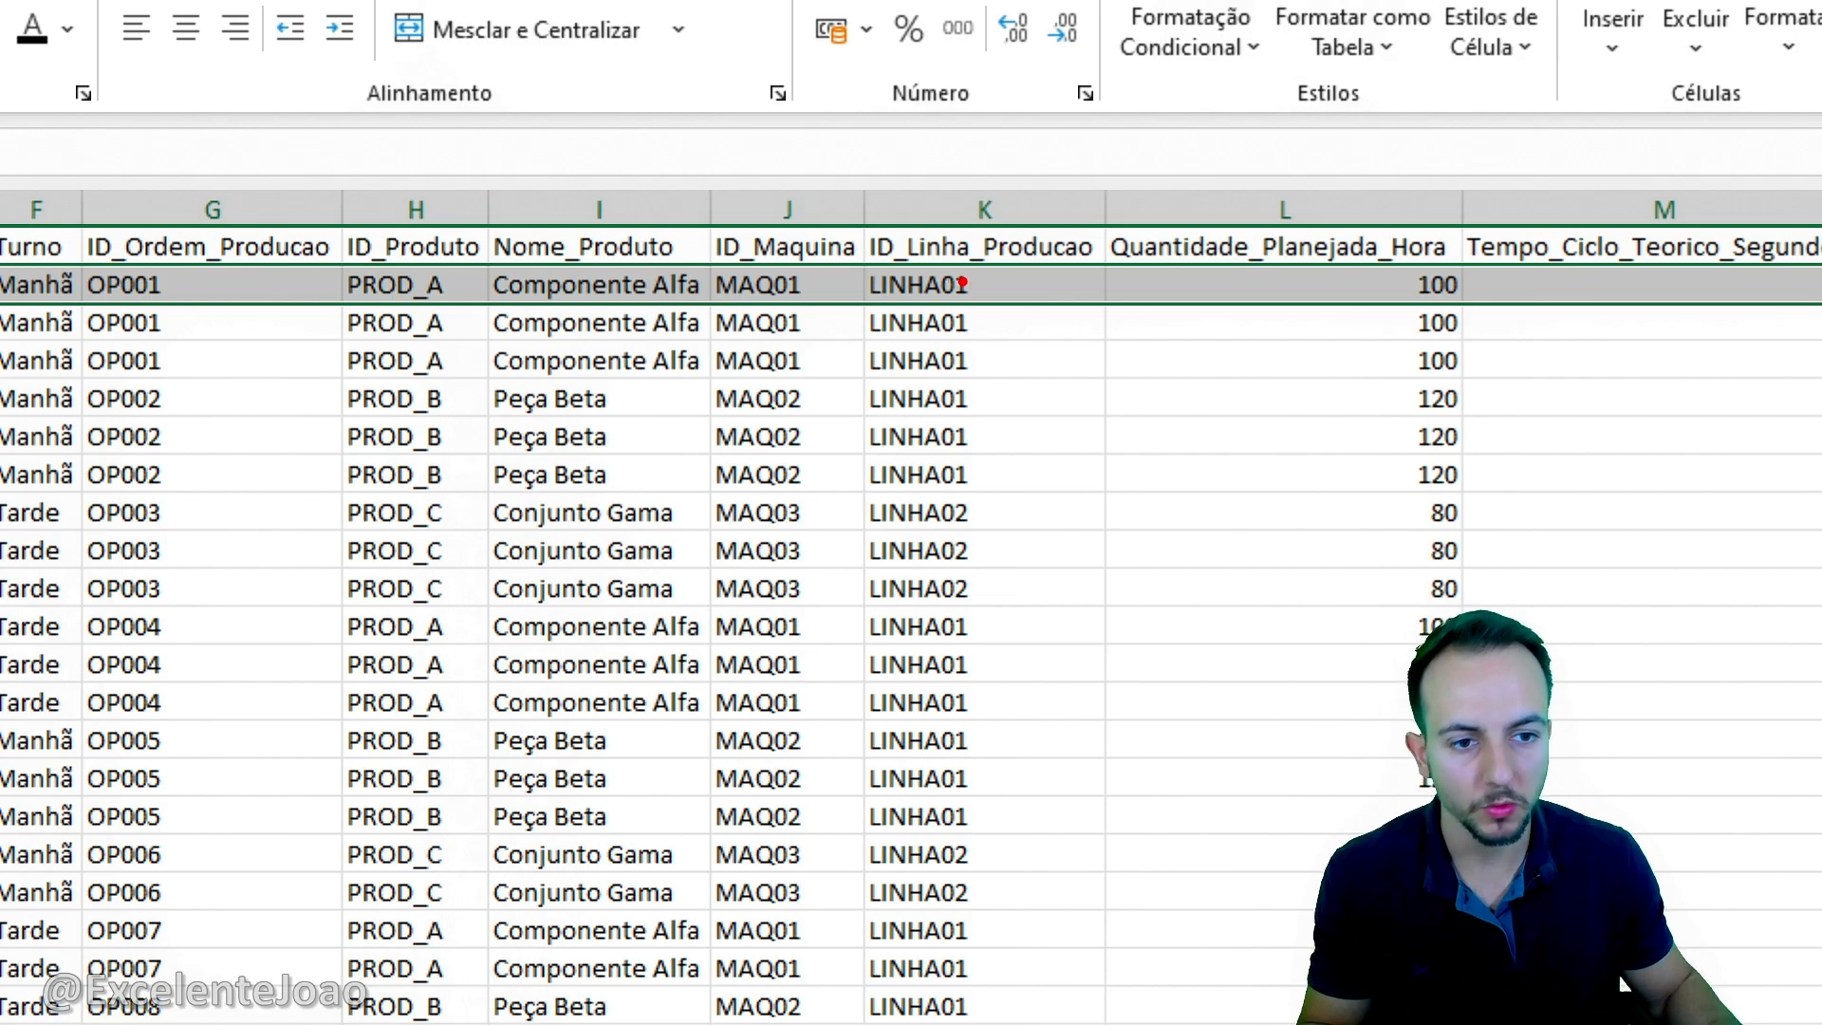
drag(1018, 248, 865, 328)
key(Escape)
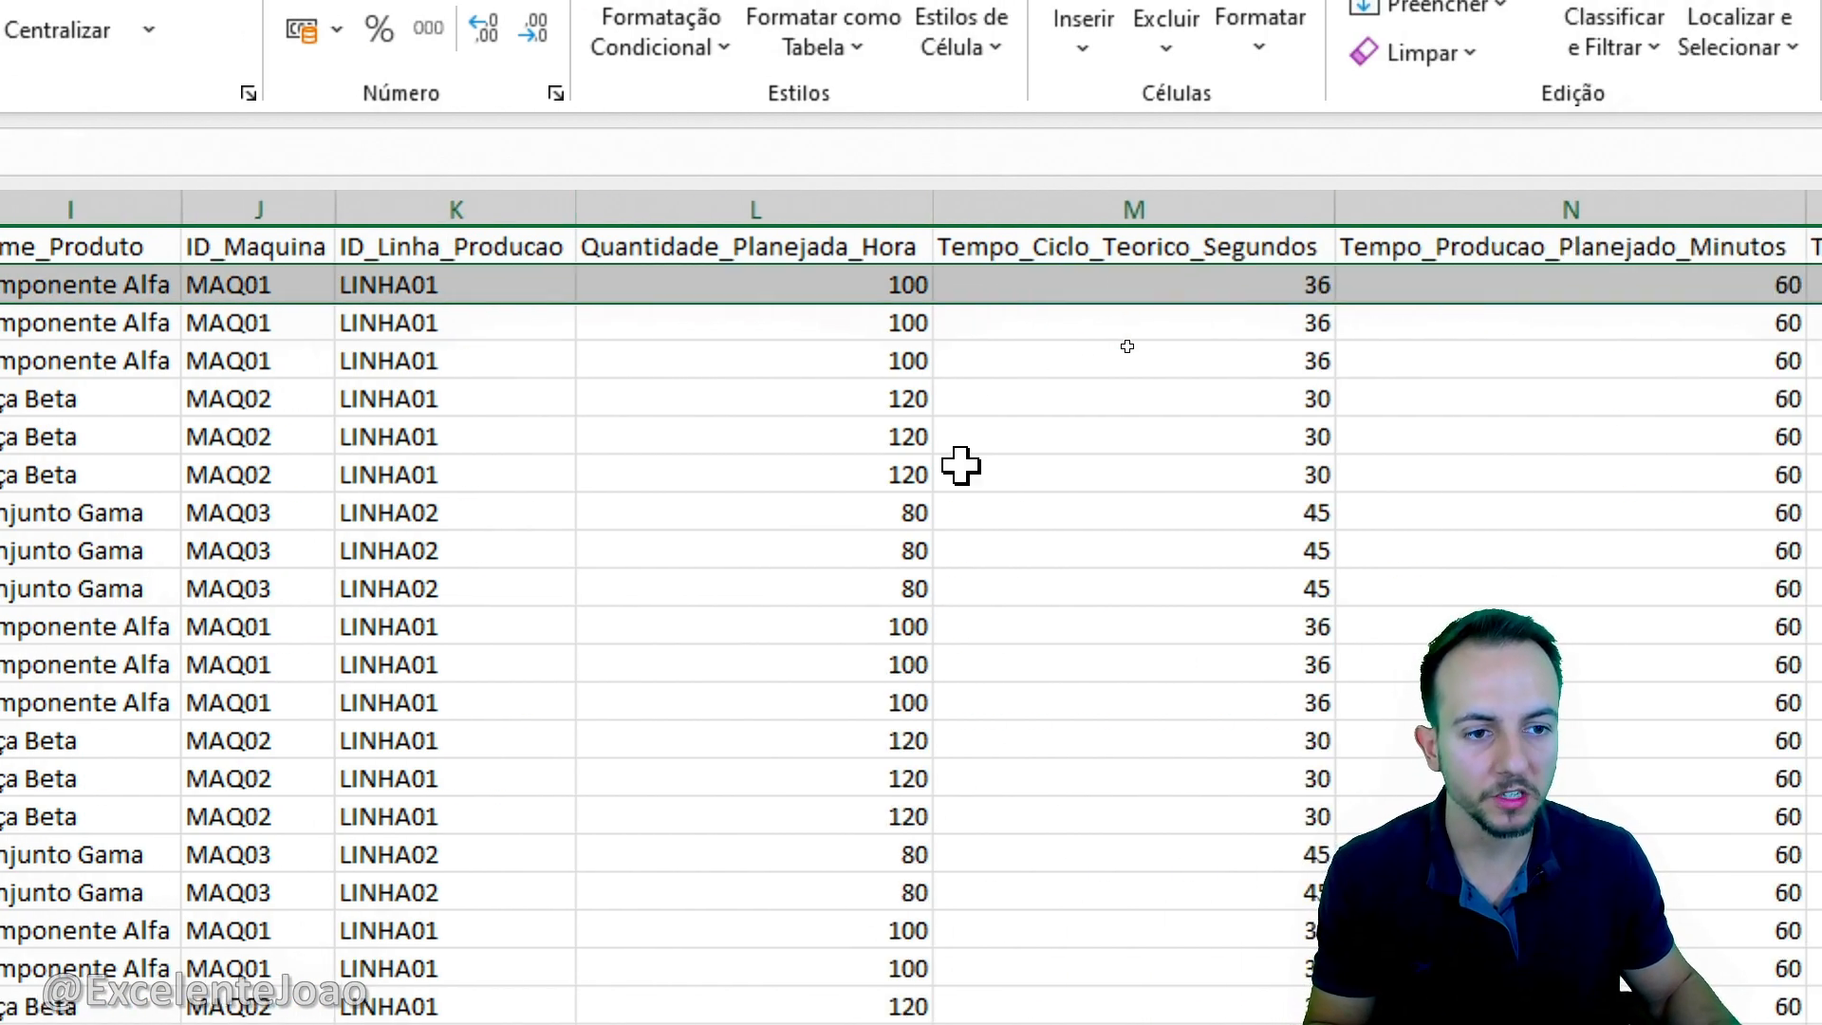
Look over the remaining columns from Quantidade_Planejada_Hora to Nome_Operador and scan further records before returning to the header row.
scroll(956, 476, right, 4)
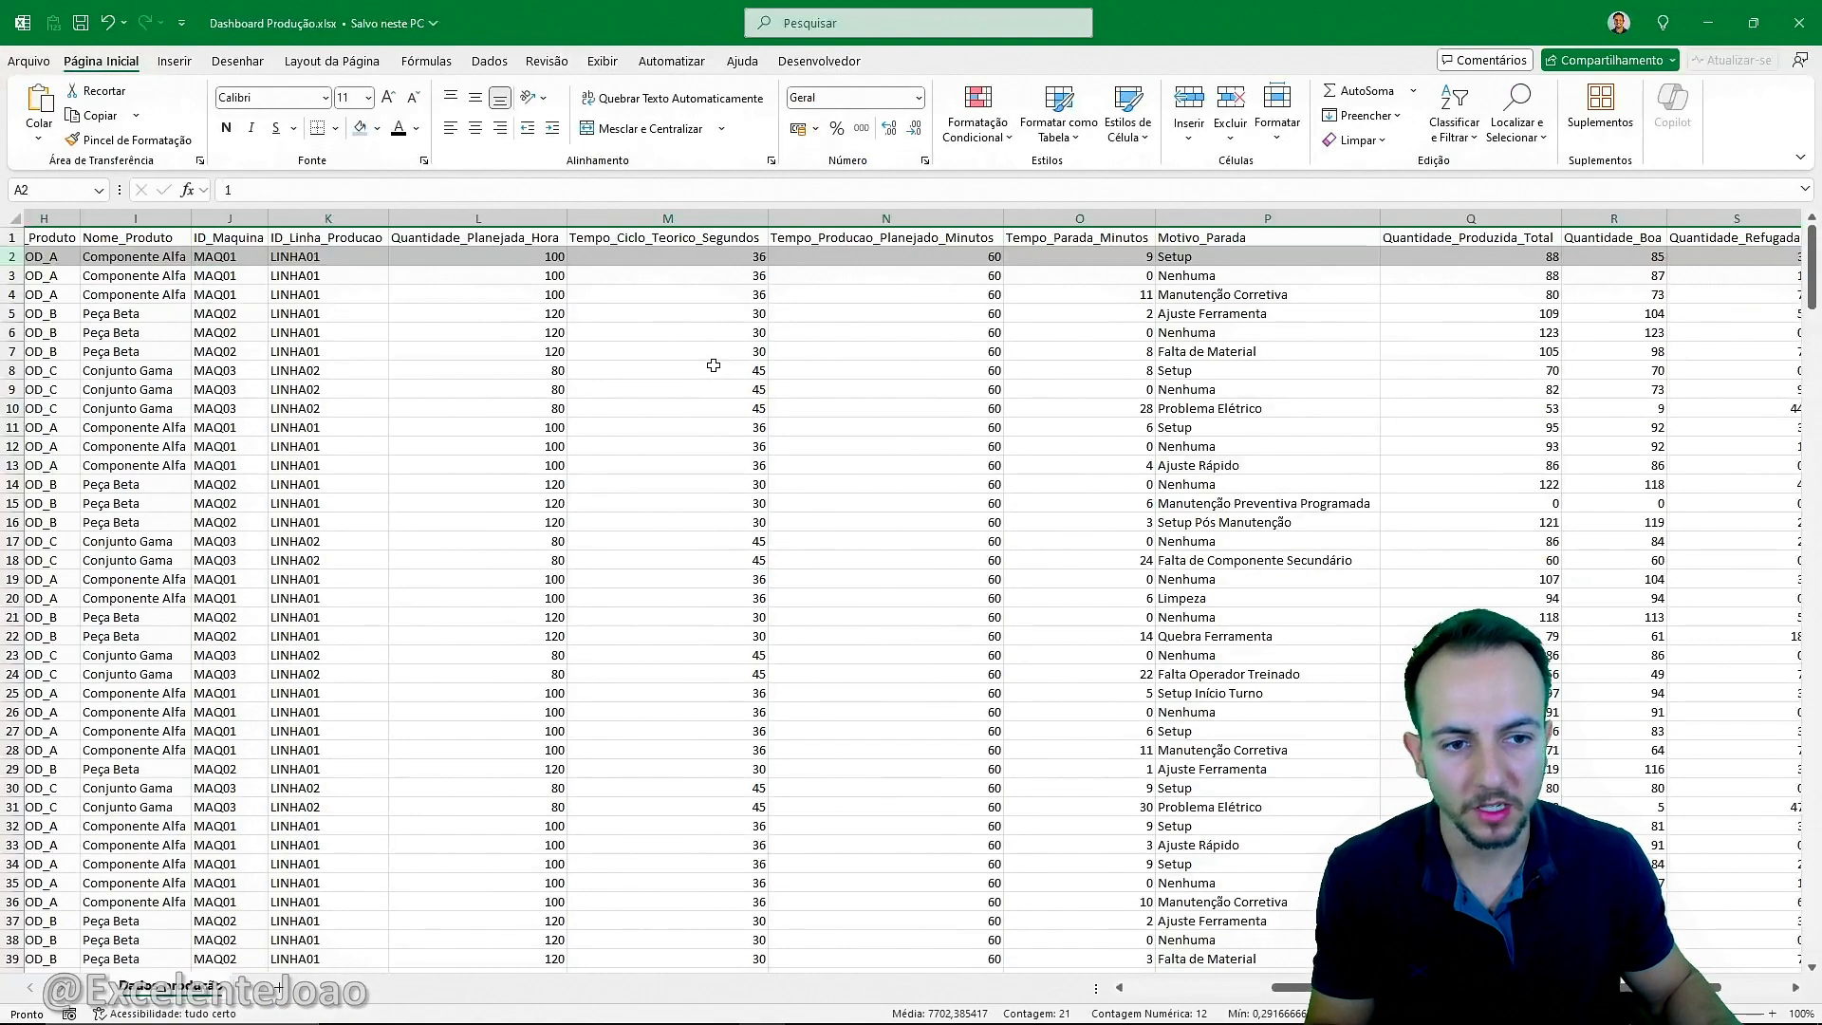
scroll(714, 503, right, 3)
scroll(714, 365, right, 2)
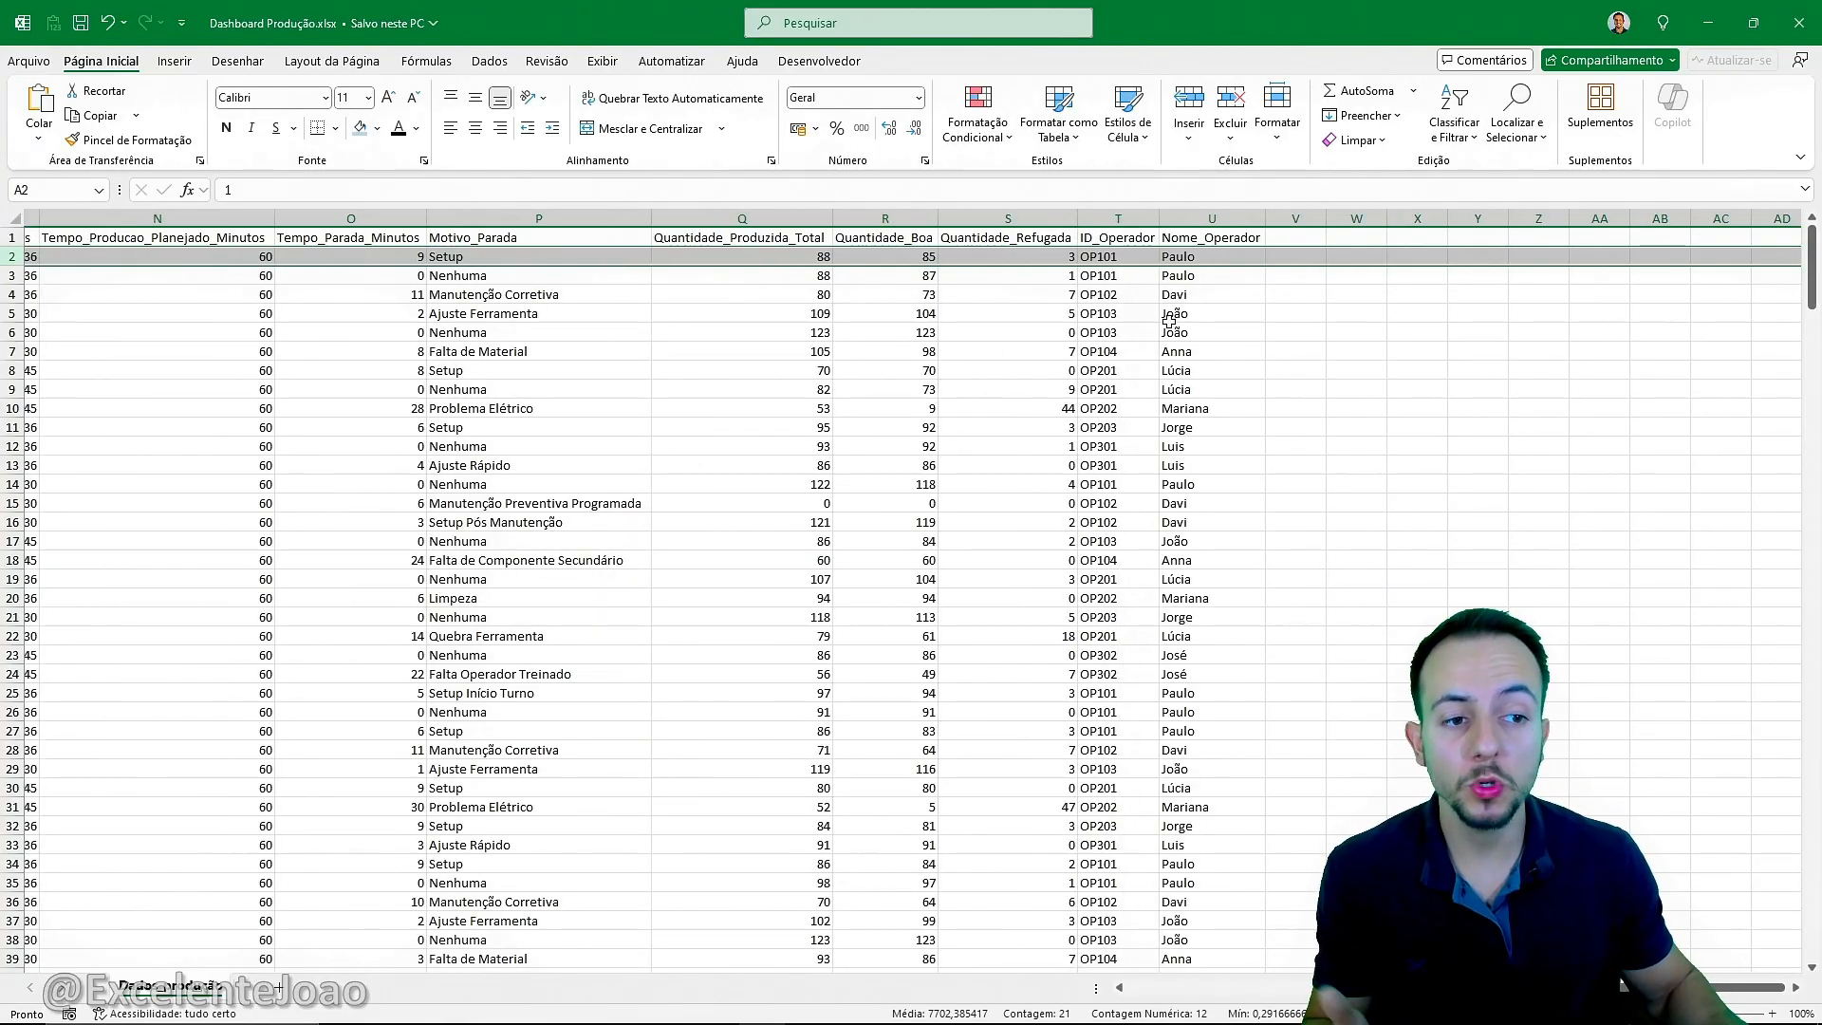
scroll(1171, 321, down, 20)
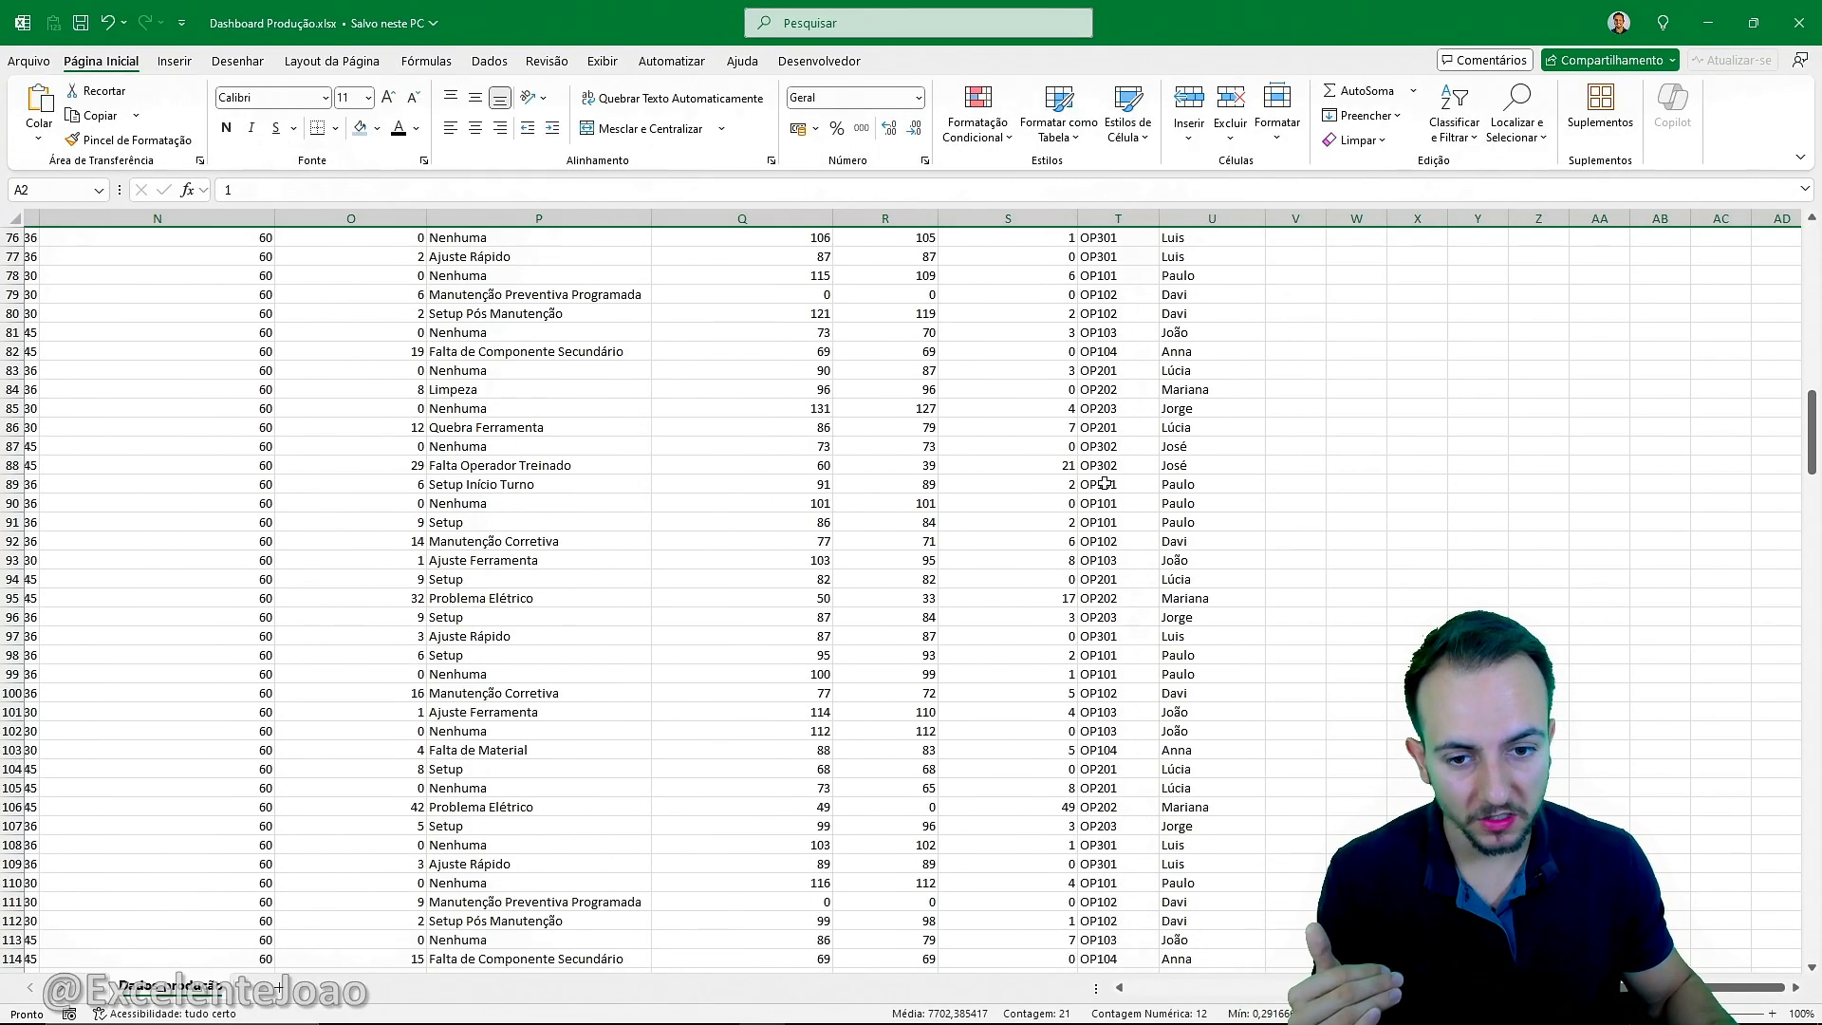
scroll(1103, 483, up, 16)
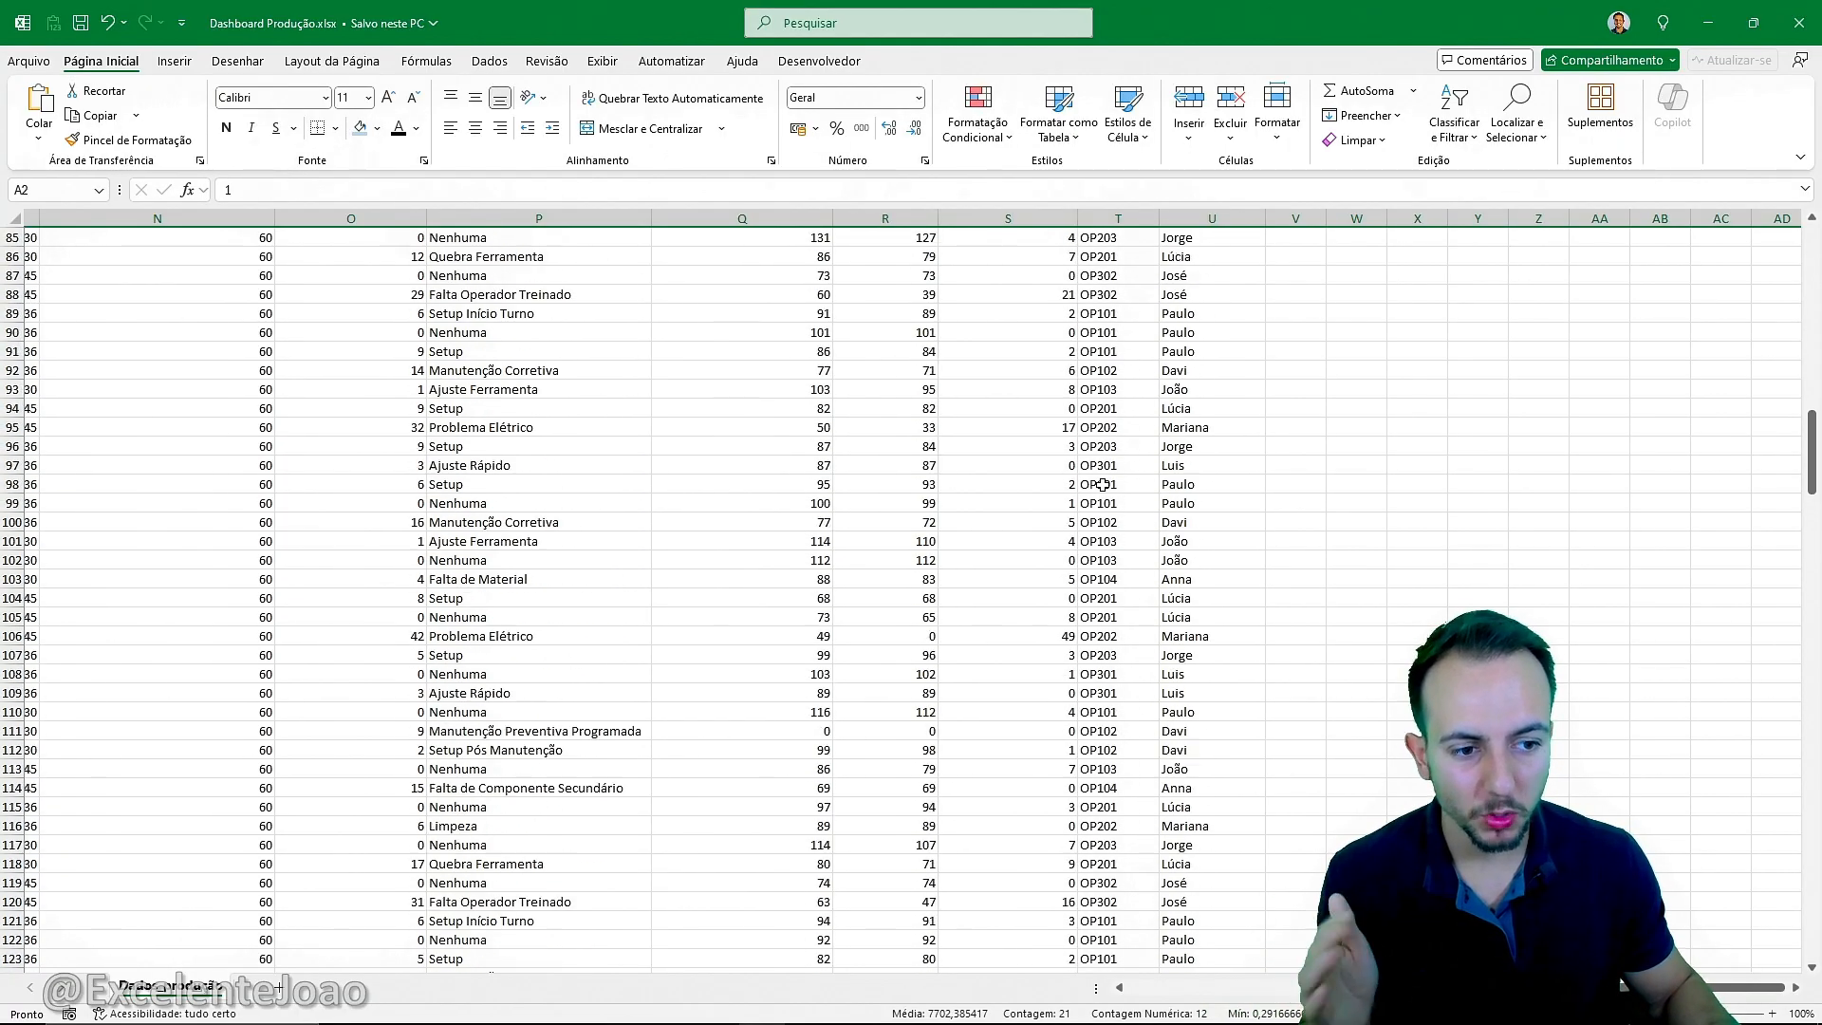
scroll(1102, 484, up, 15)
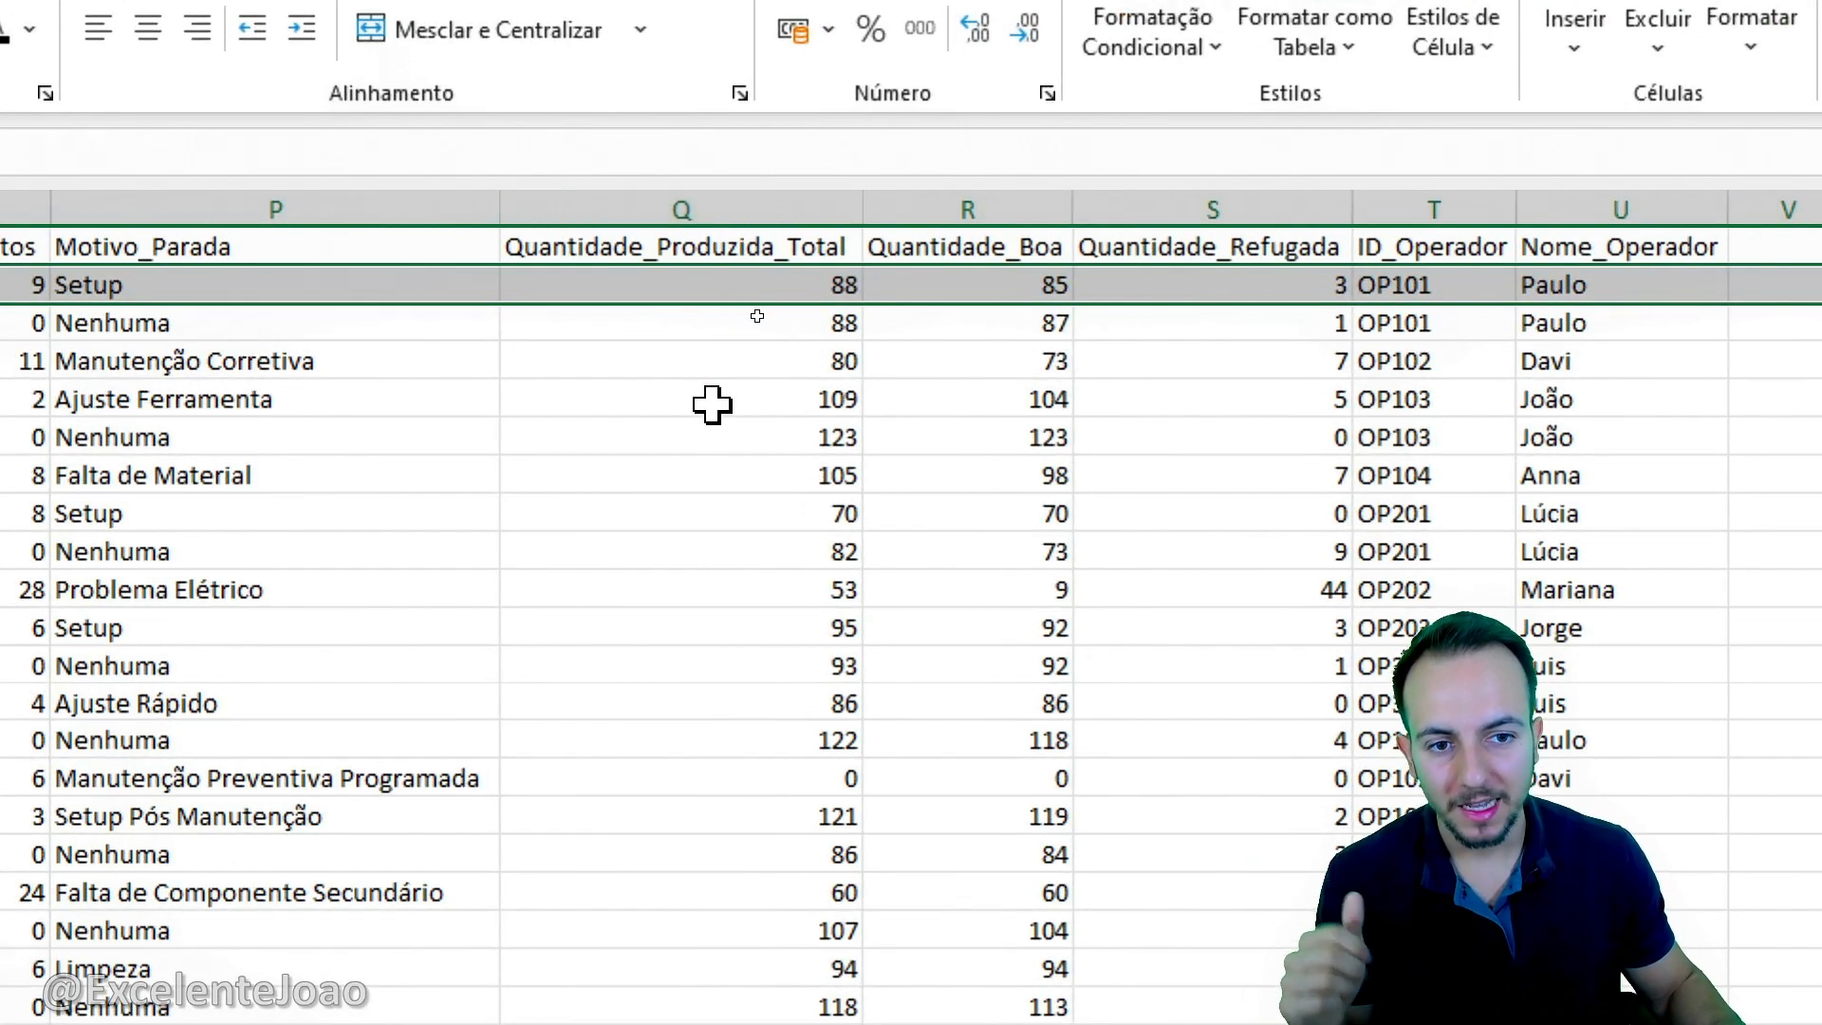
Highlight the Motivo_Parada column and mark the stop times with their reasons for Setup, Manutenção Corretiva and Ajuste Ferramenta.
click(226, 206)
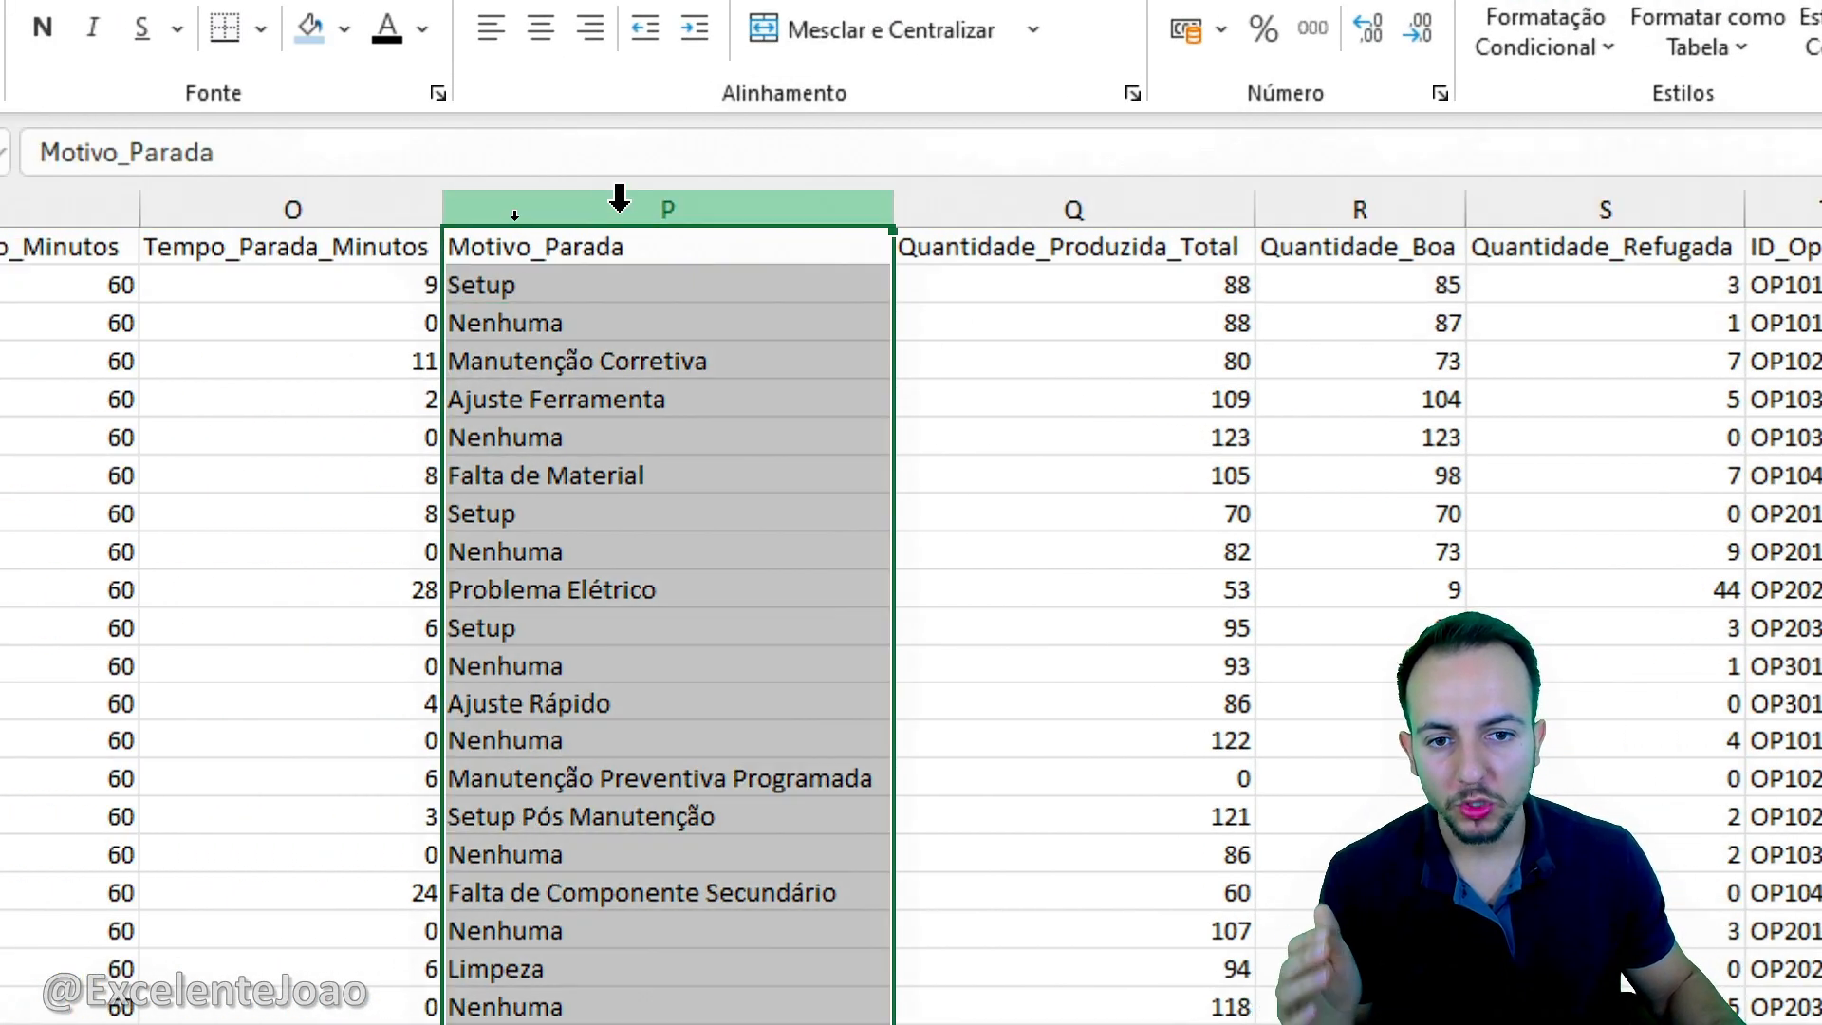
click(551, 249)
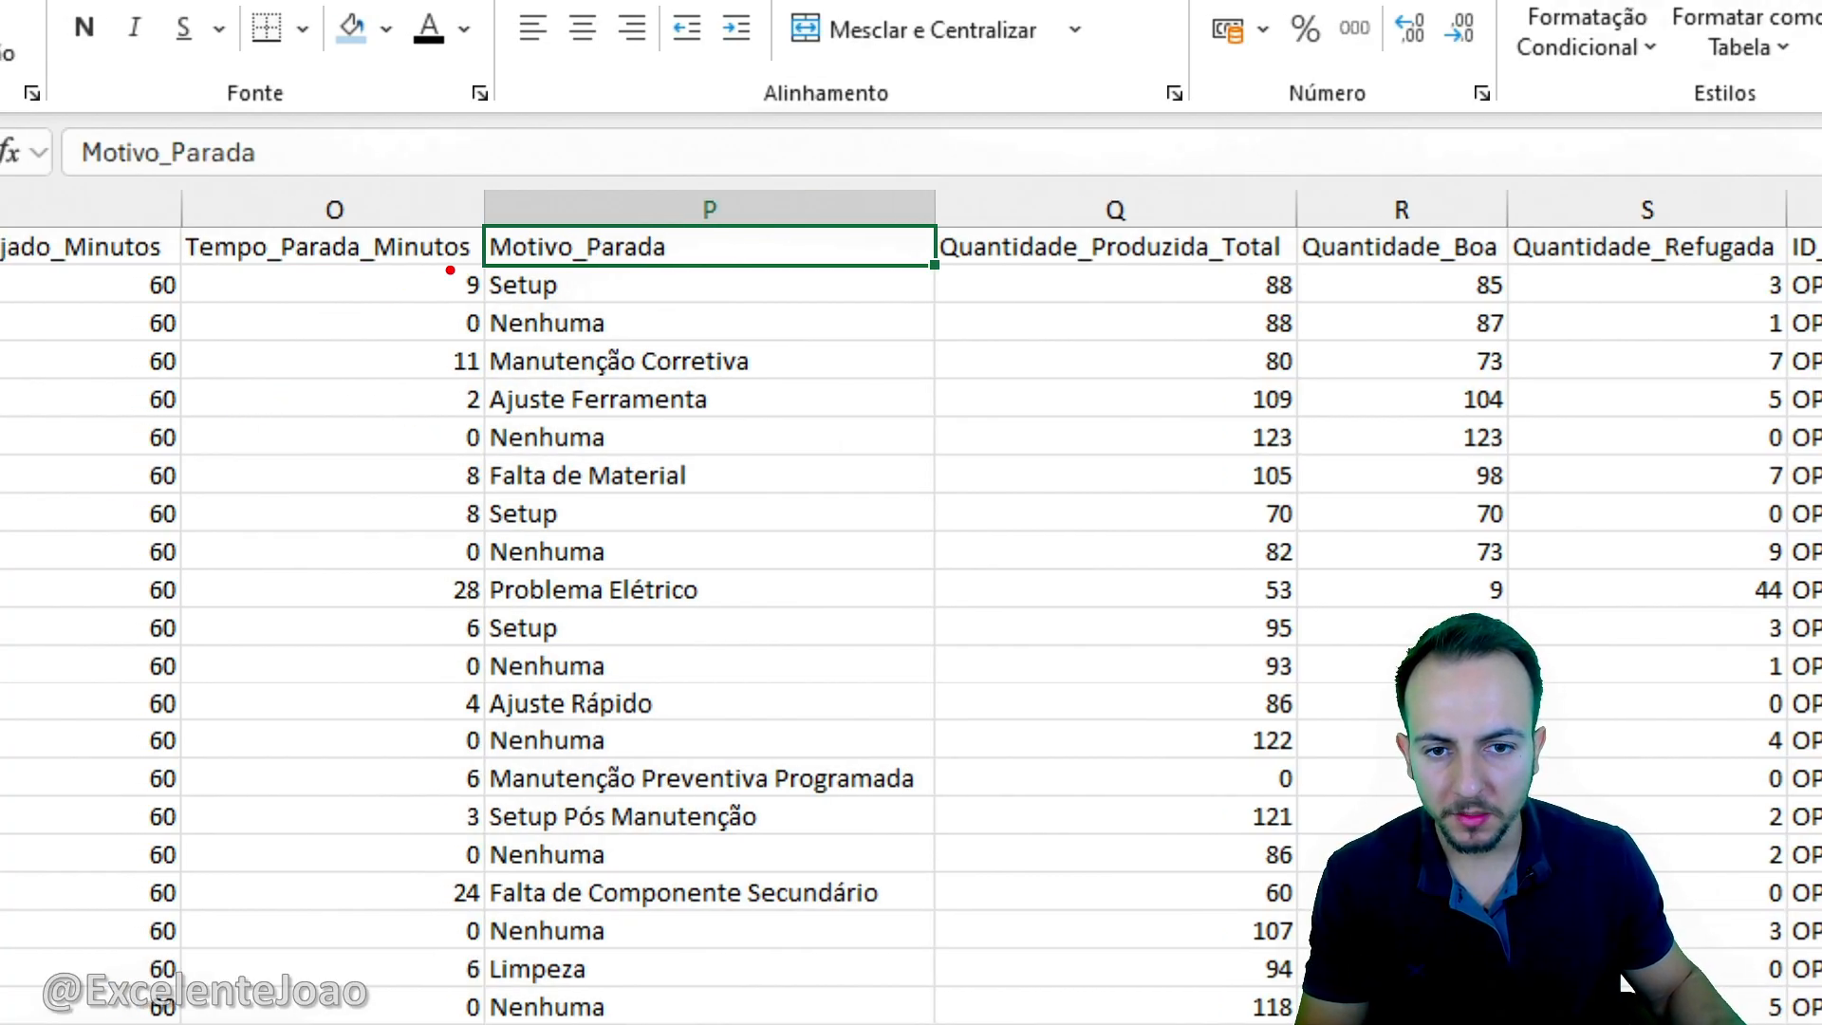
mouse_move(405, 262)
mouse_down()
mouse_move(480, 285)
mouse_move(487, 318)
mouse_move(575, 249)
mouse_move(738, 254)
mouse_up()
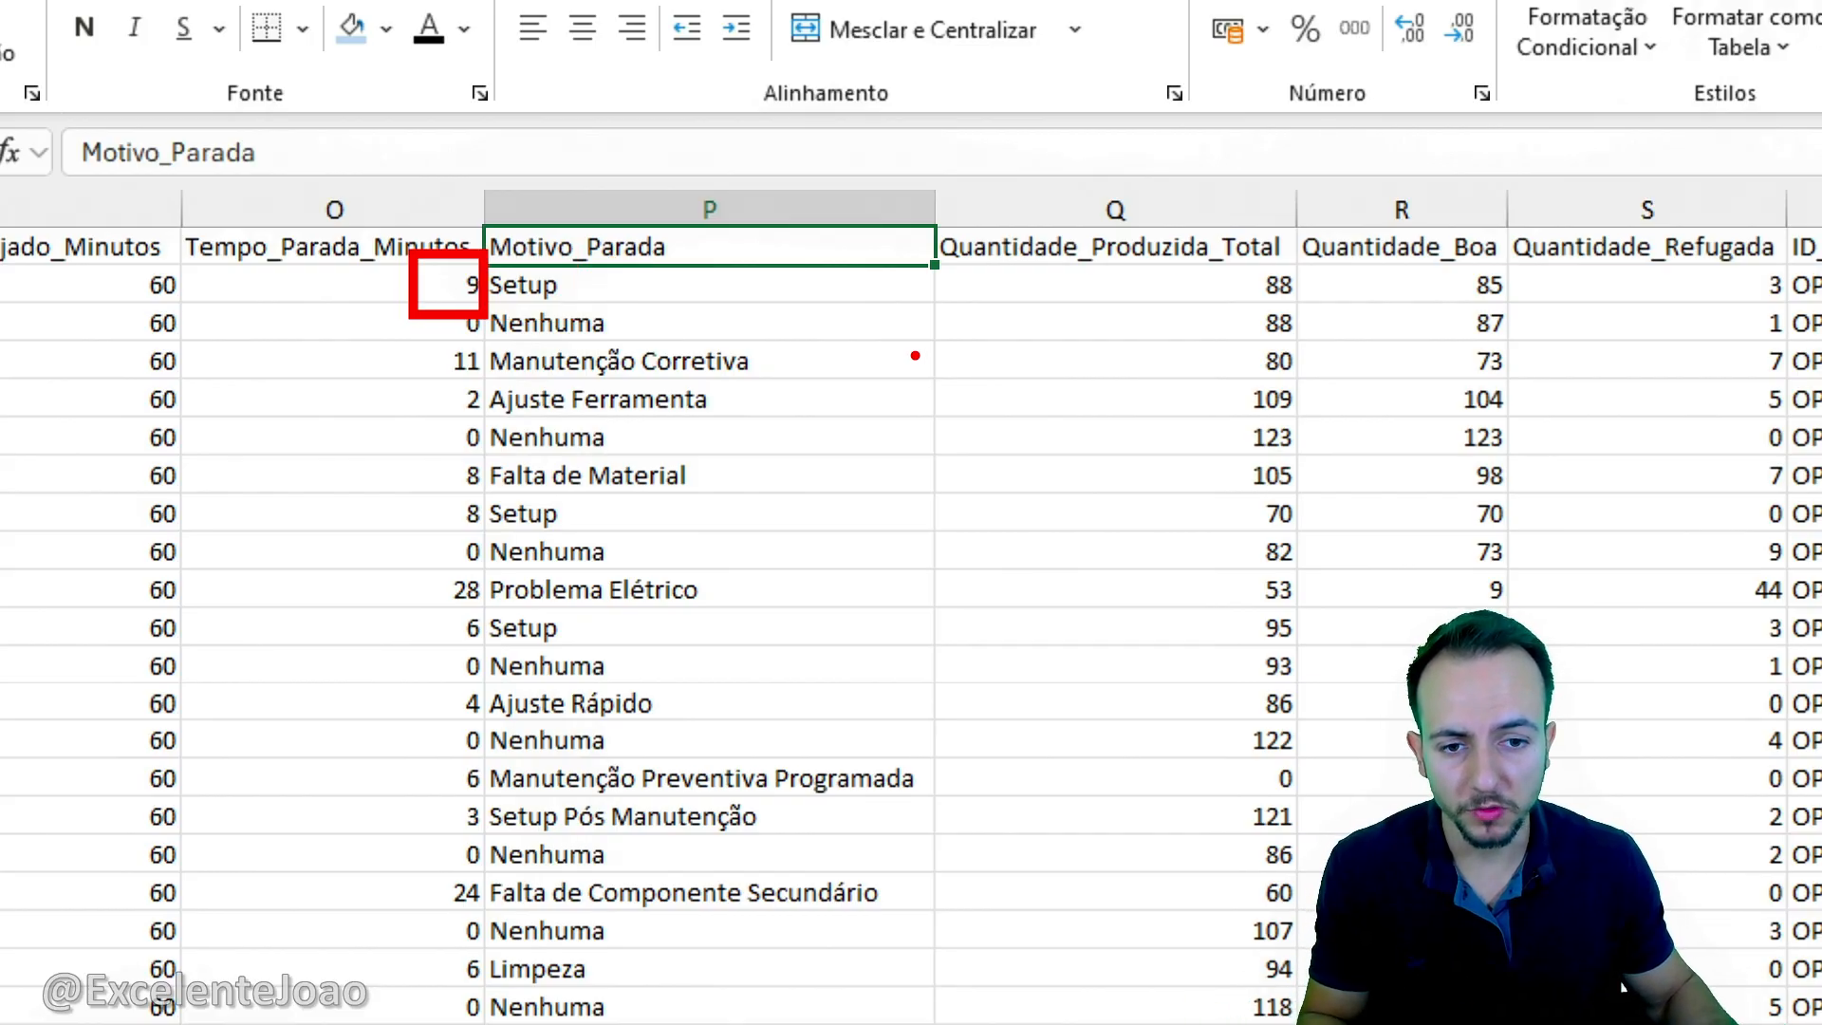
mouse_move(434, 339)
mouse_down()
mouse_move(786, 389)
mouse_move(885, 485)
mouse_up()
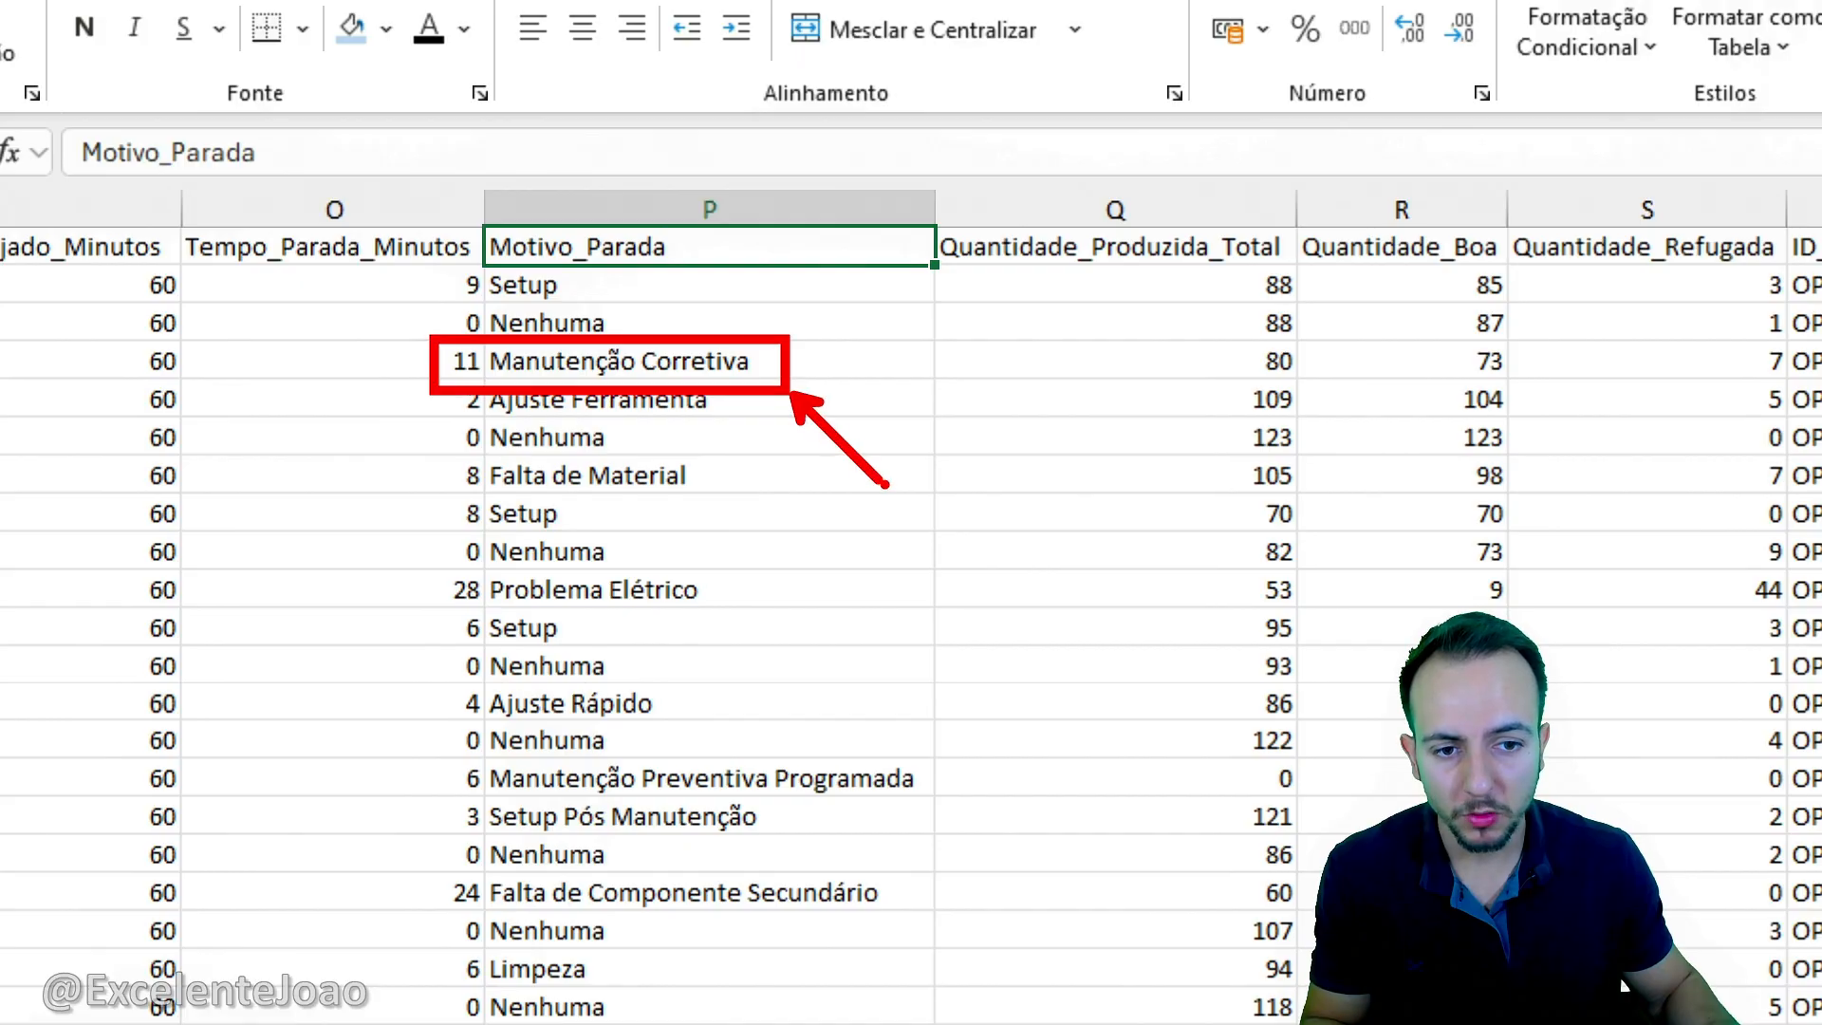
mouse_move(433, 410)
mouse_down()
mouse_move(772, 488)
mouse_move(812, 517)
mouse_up()
drag(622, 489, 736, 378)
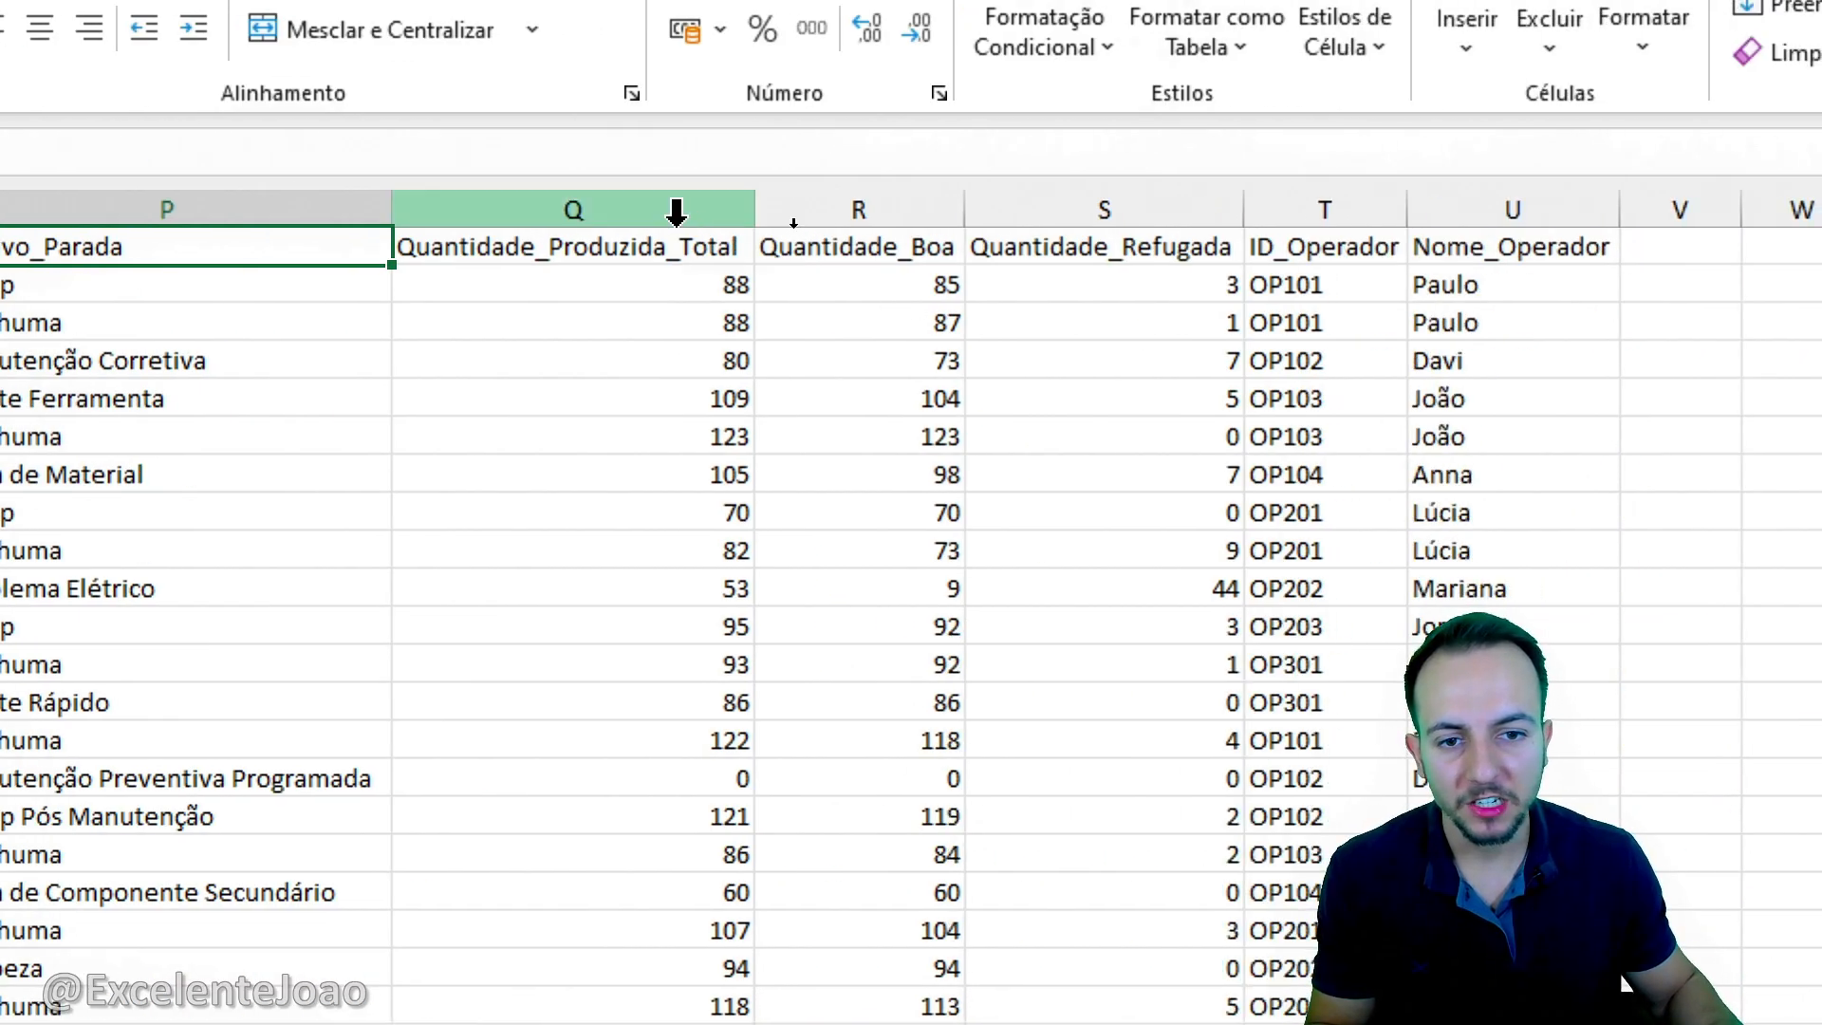
Highlight in turn the Quantidade_Produzida_Total, Quantidade_Boa and Quantidade_Refugada columns.
click(1212, 204)
click(836, 201)
click(1054, 201)
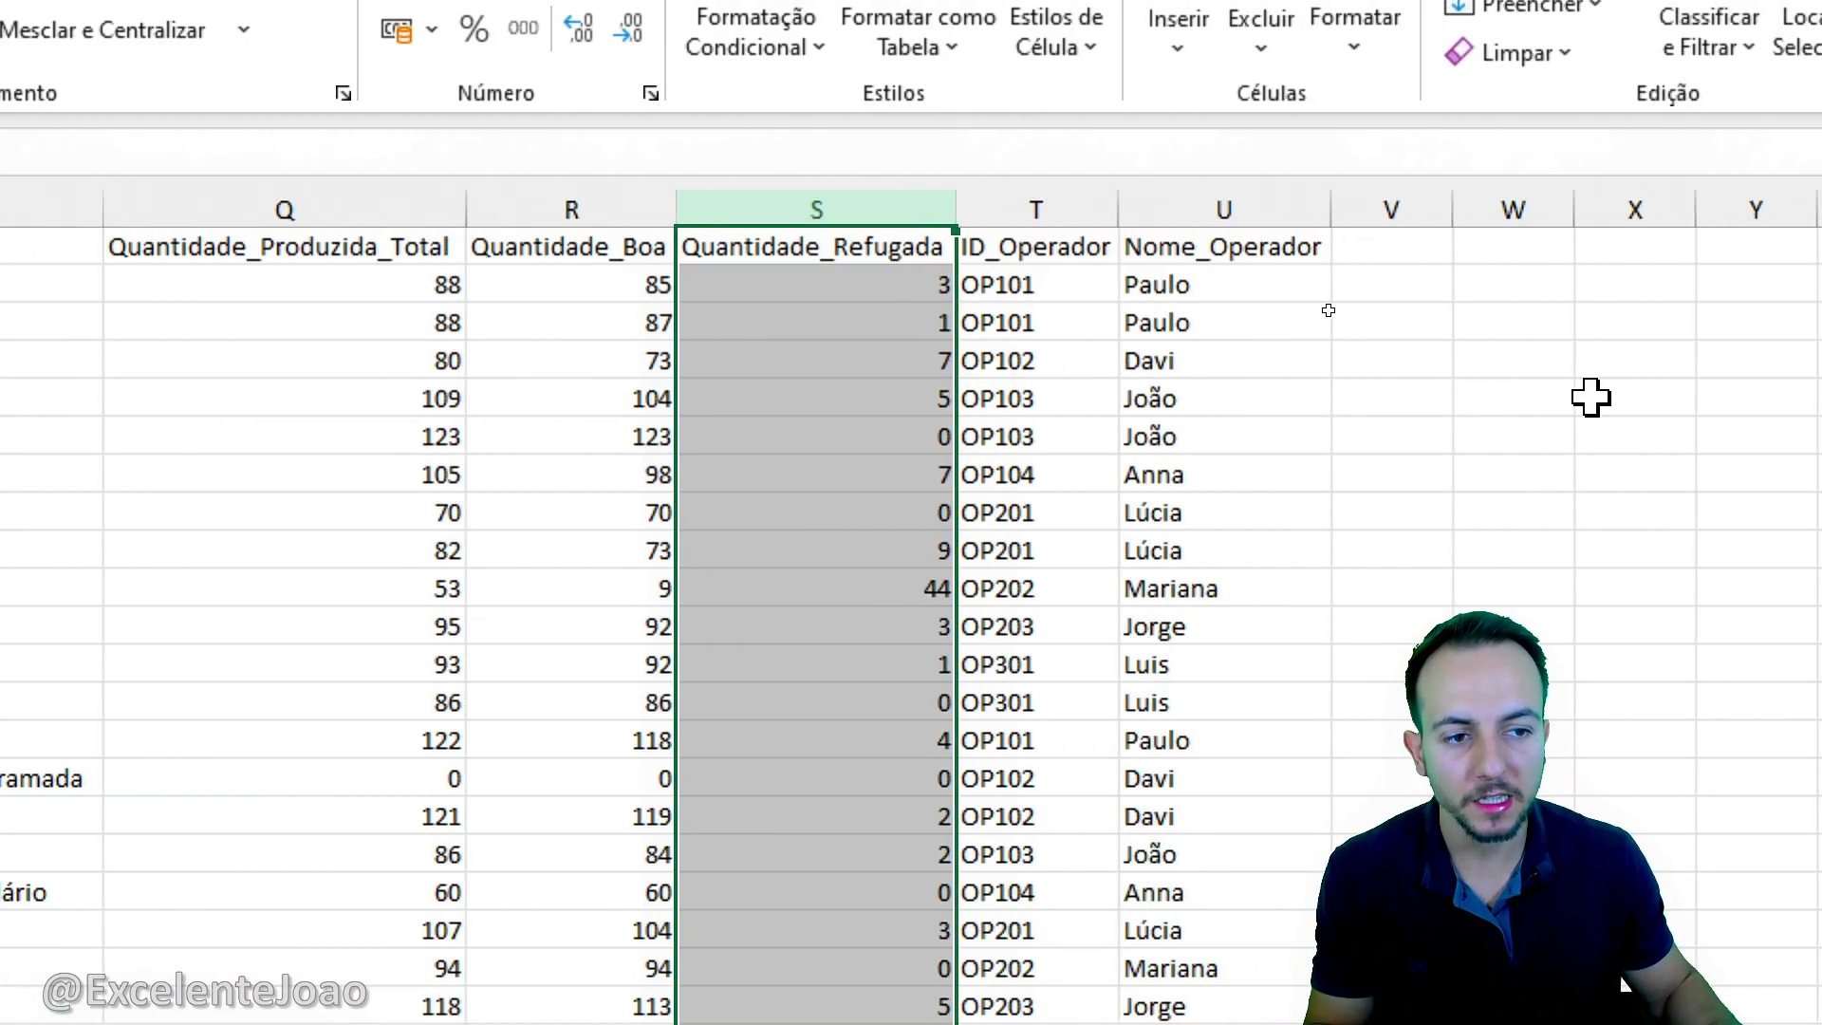
click(886, 244)
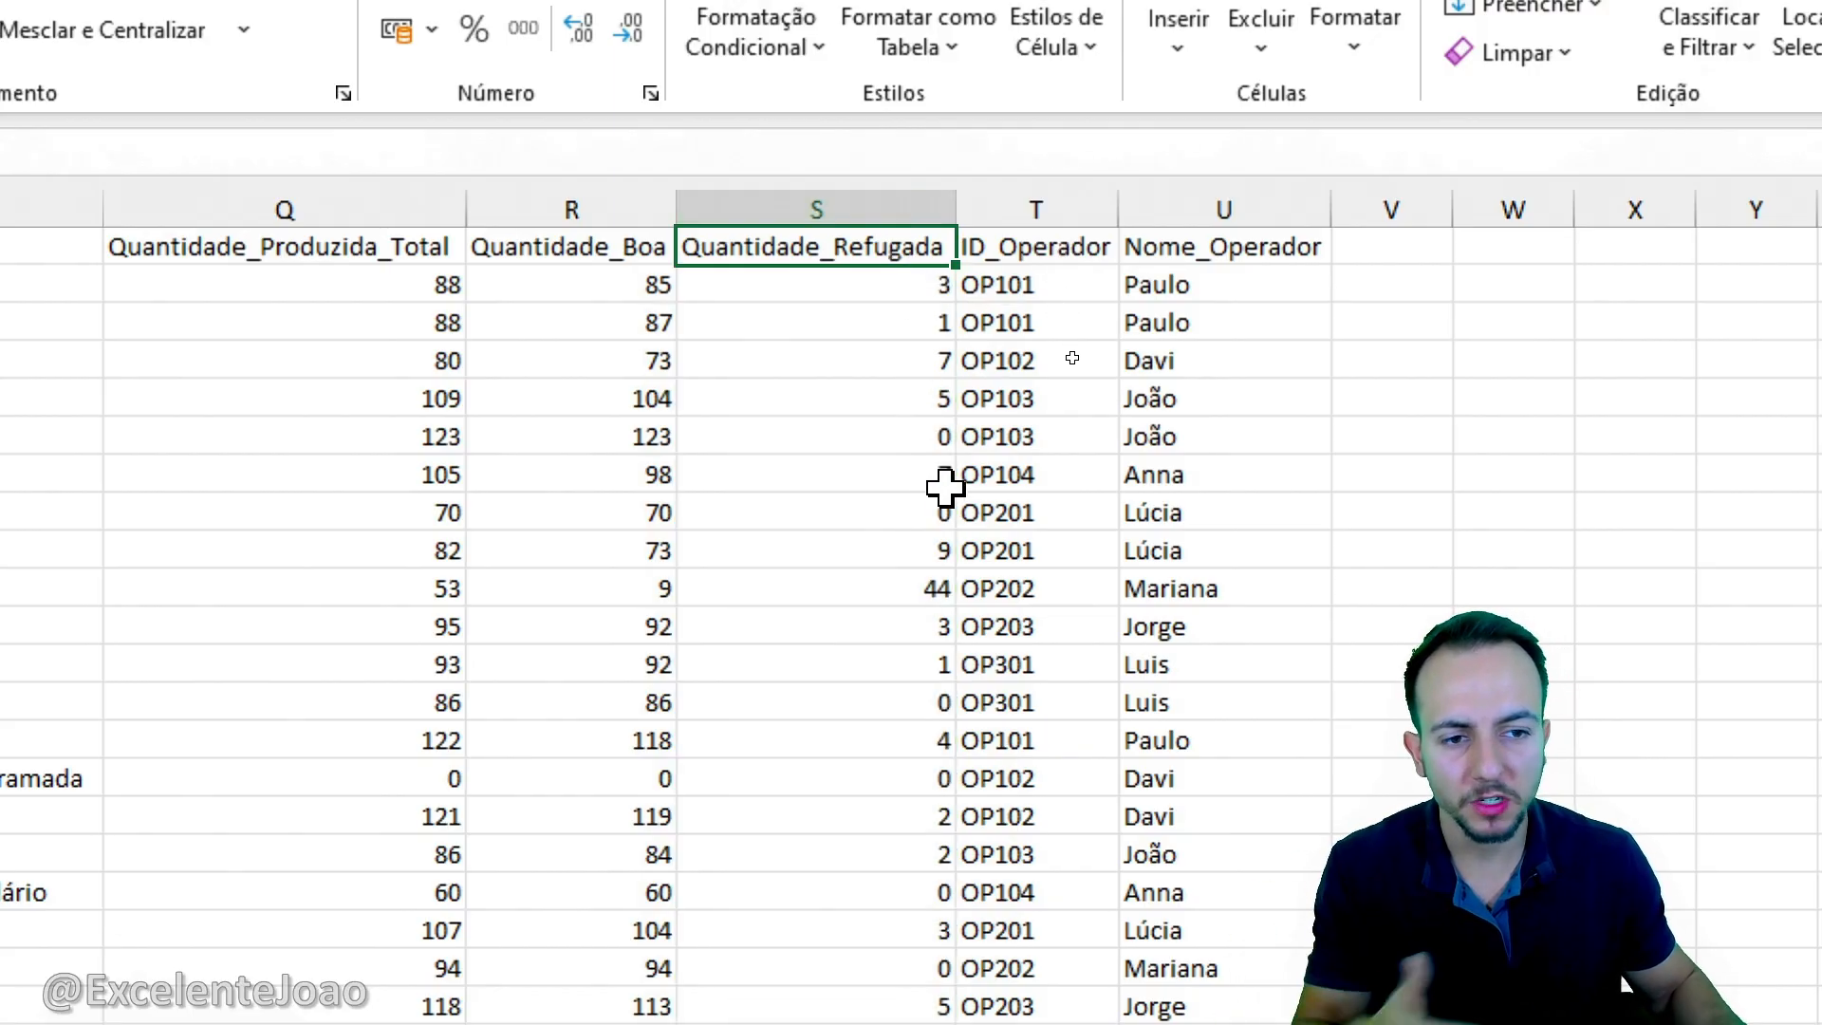
click(566, 201)
click(392, 253)
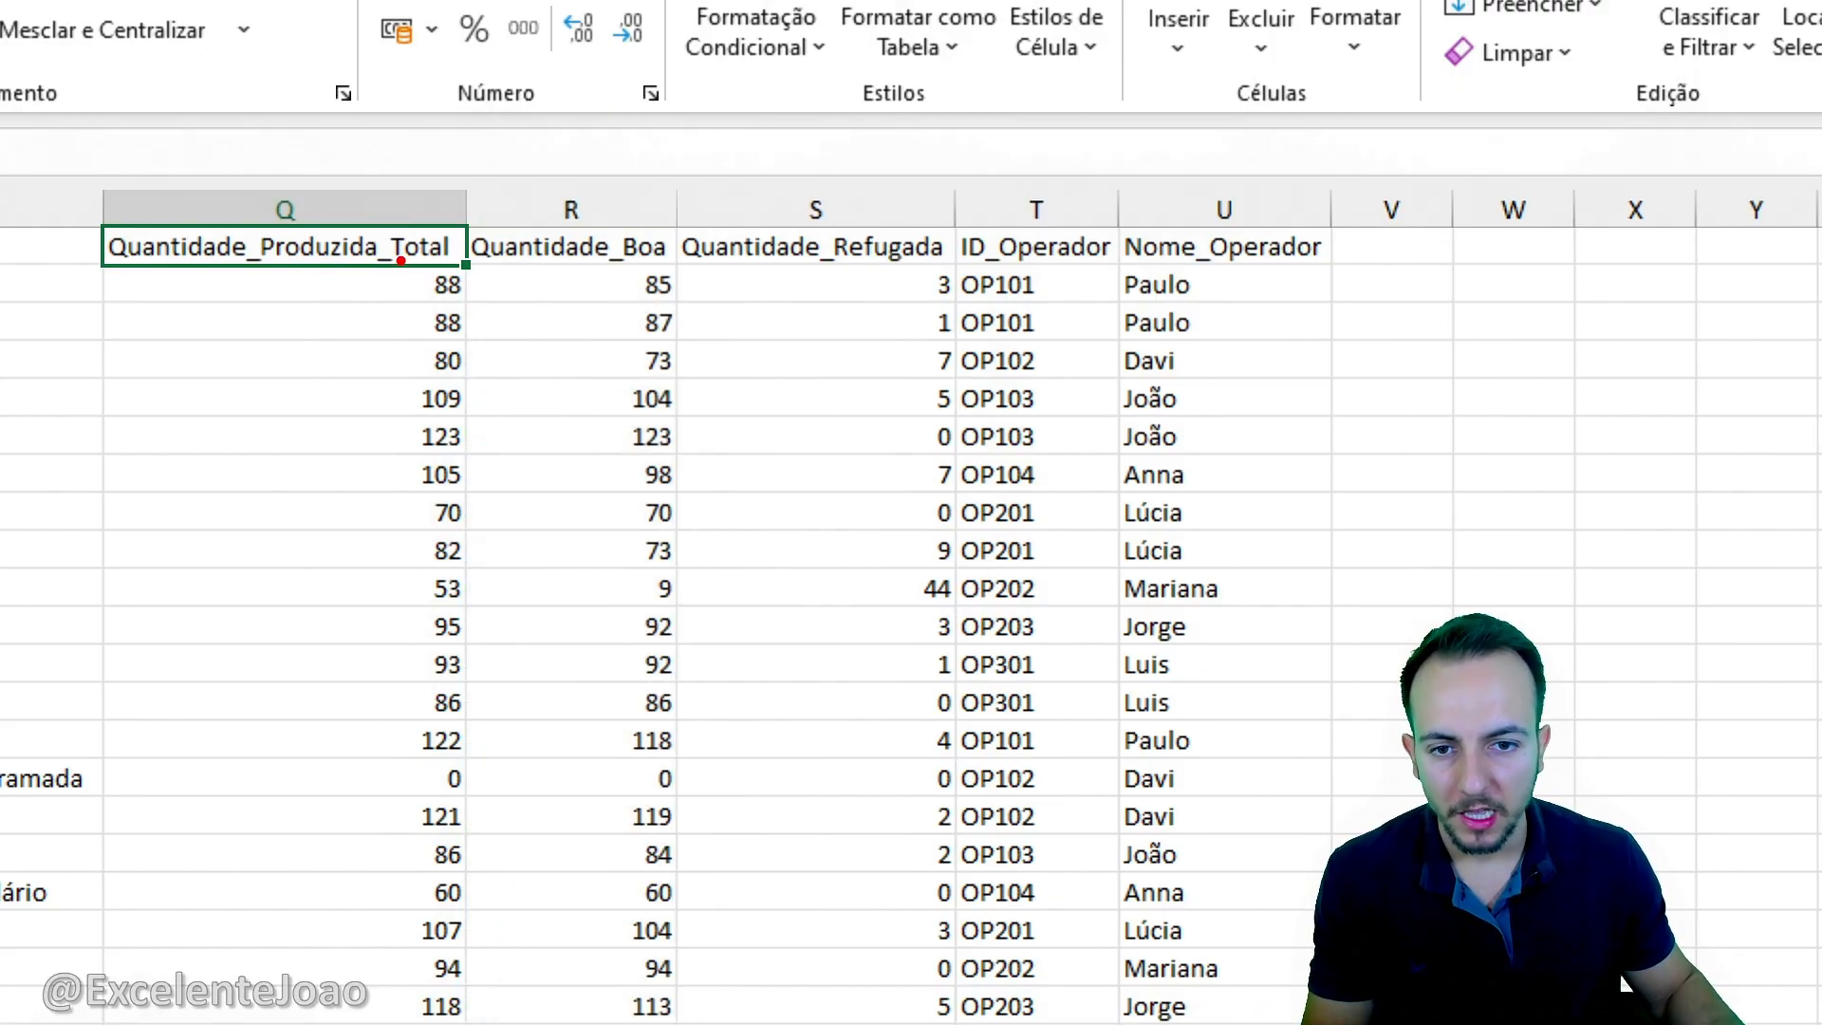
Box the first four values in each of the total produced, good and scrapped quantity columns to compare them.
drag(376, 256, 549, 525)
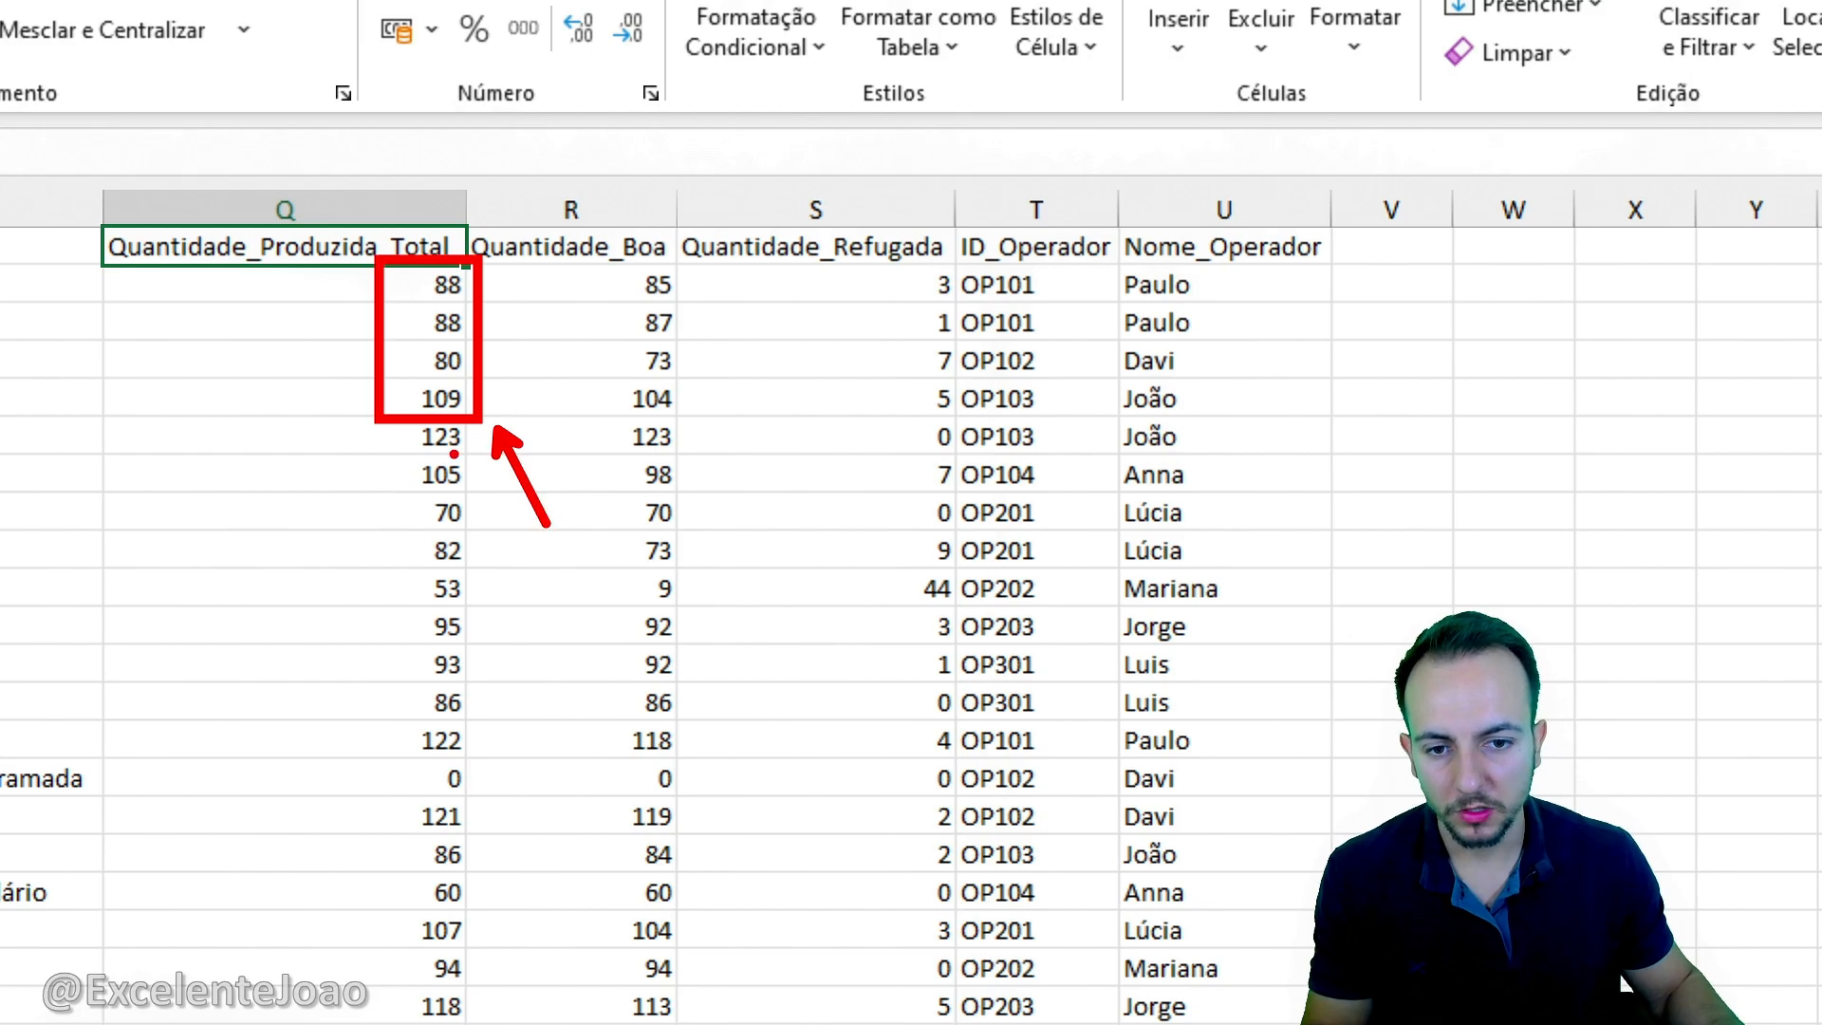
key(ctrl+z)
drag(616, 258, 702, 423)
key(ctrl+z)
drag(885, 249, 992, 418)
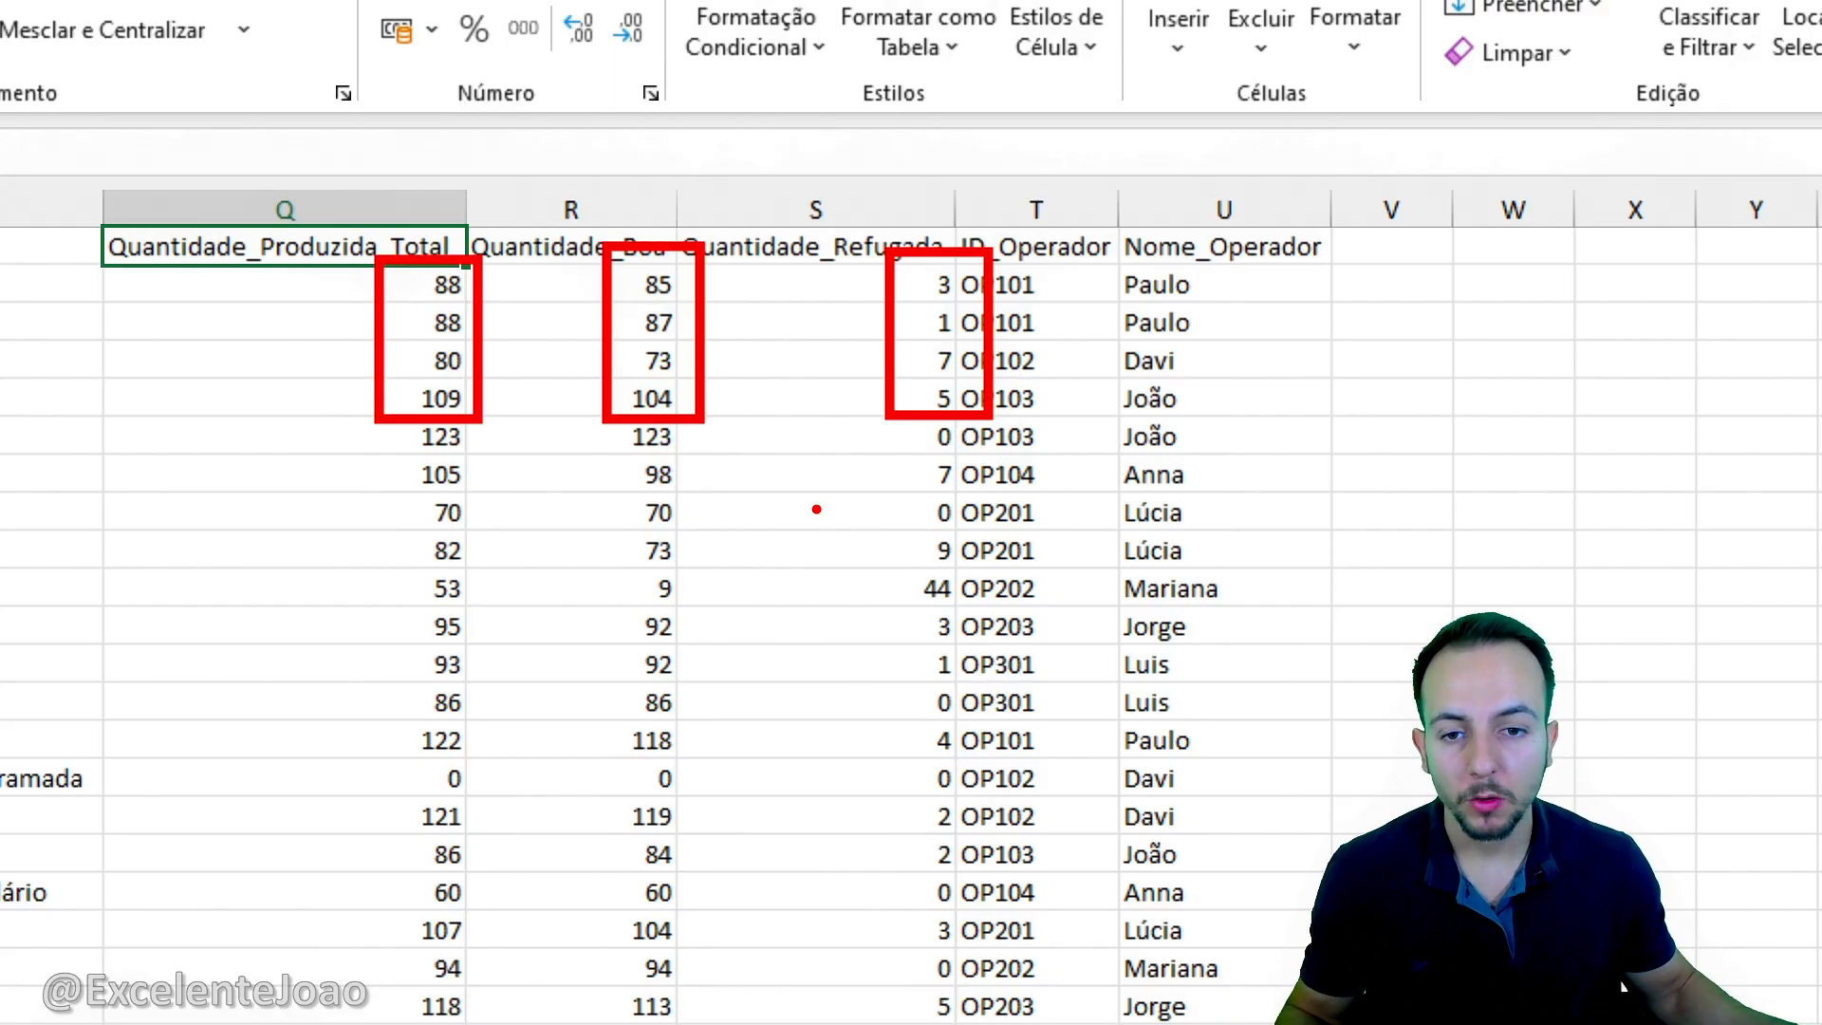
Highlight the first entries of Motivo_Parada and Tempo_Parada_Minutos and go back to the ID_Registro column.
drag(446, 248, 588, 629)
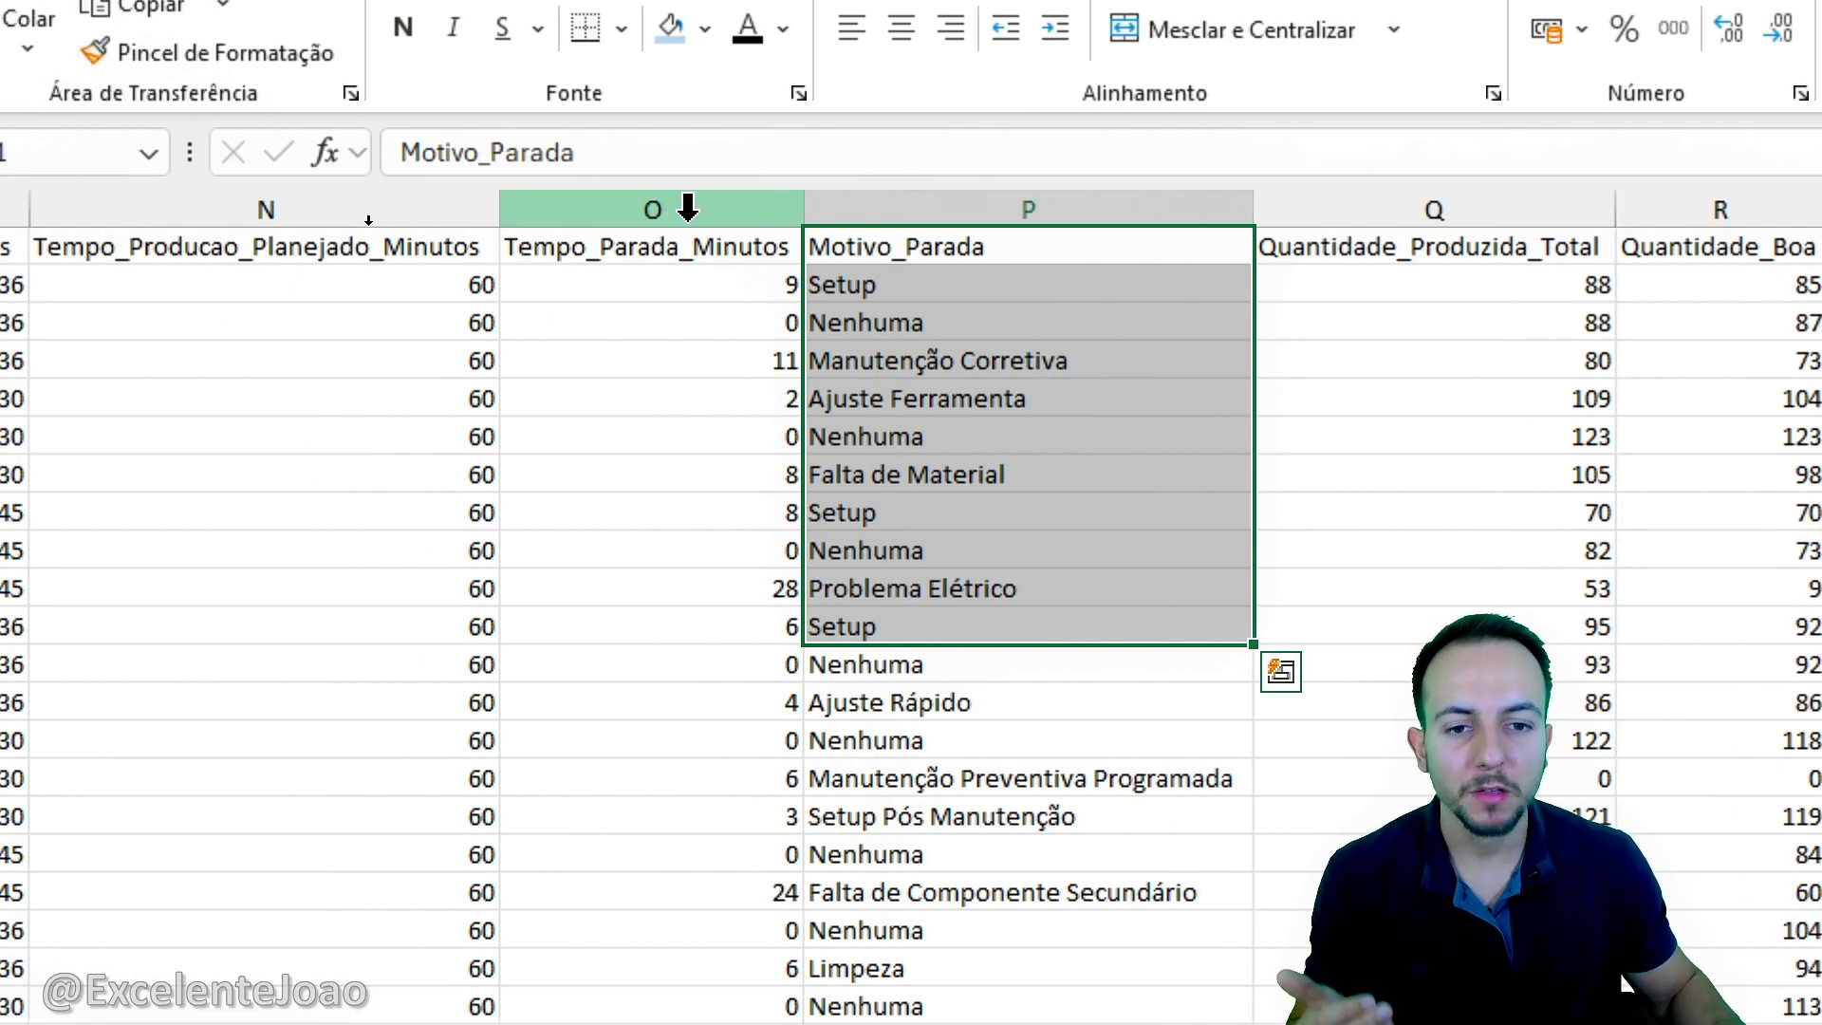
drag(547, 244, 566, 551)
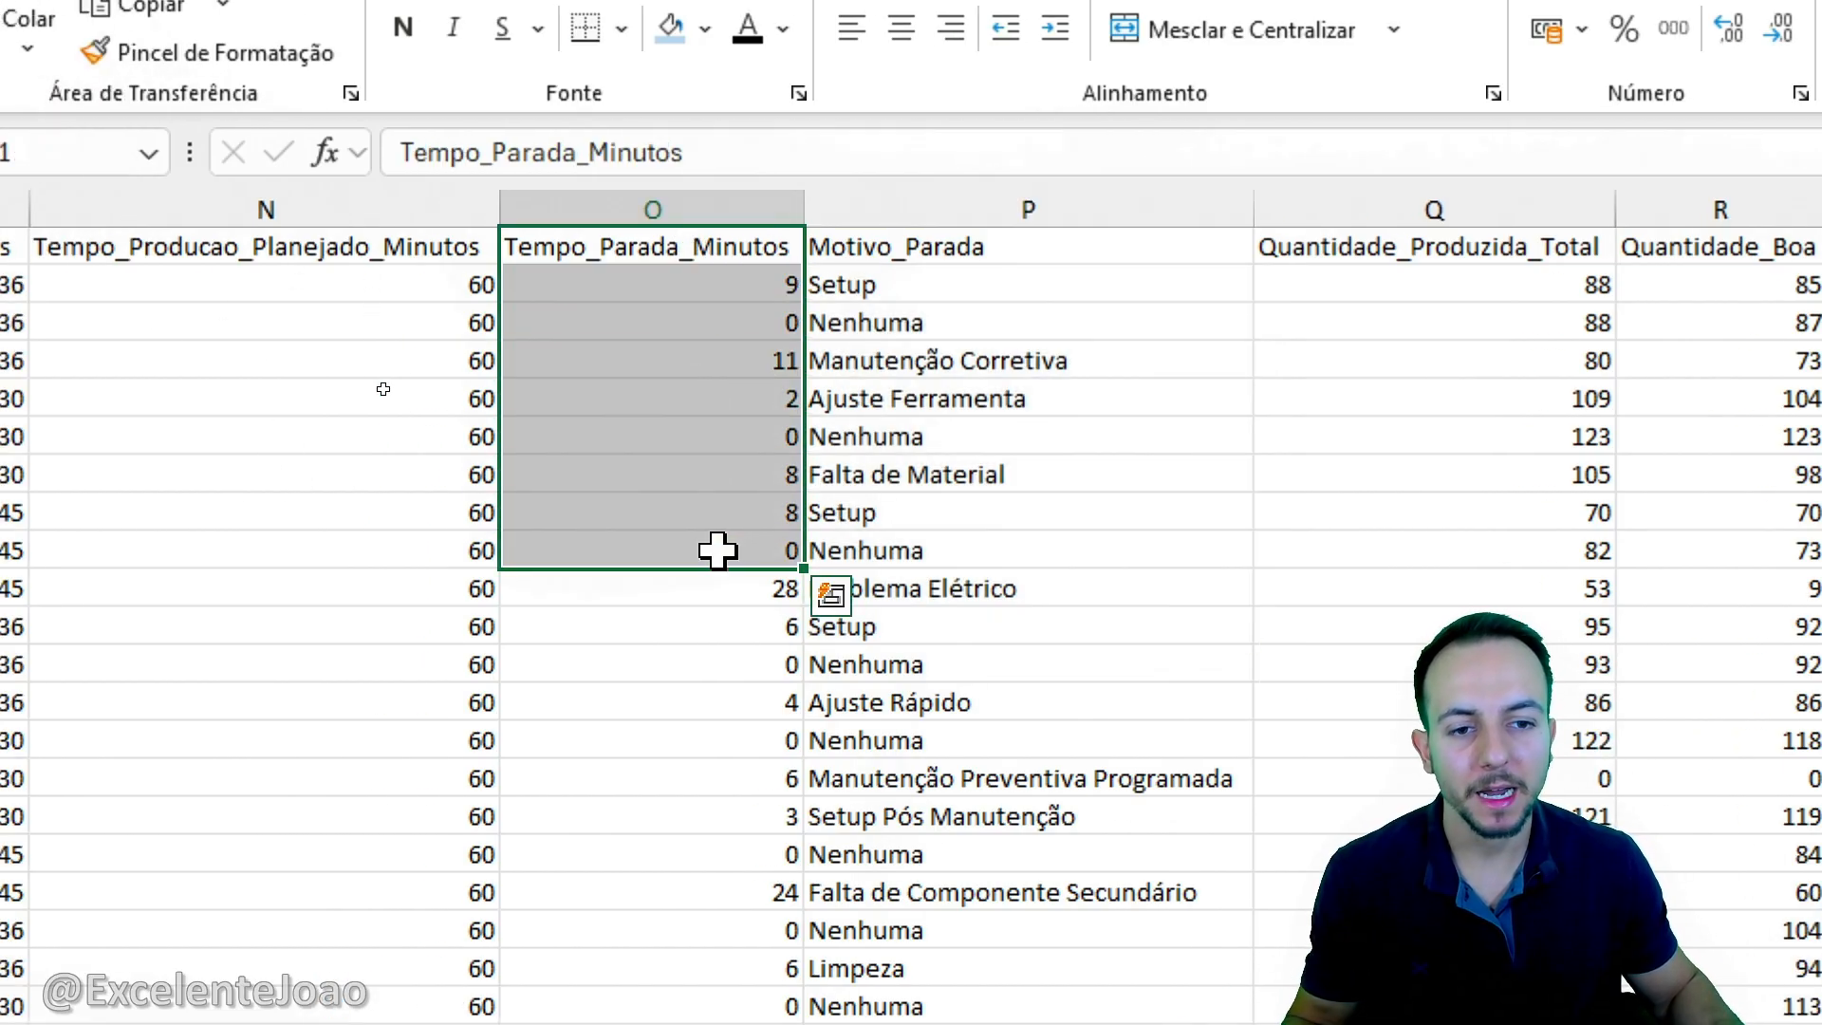
click(683, 258)
click(1137, 507)
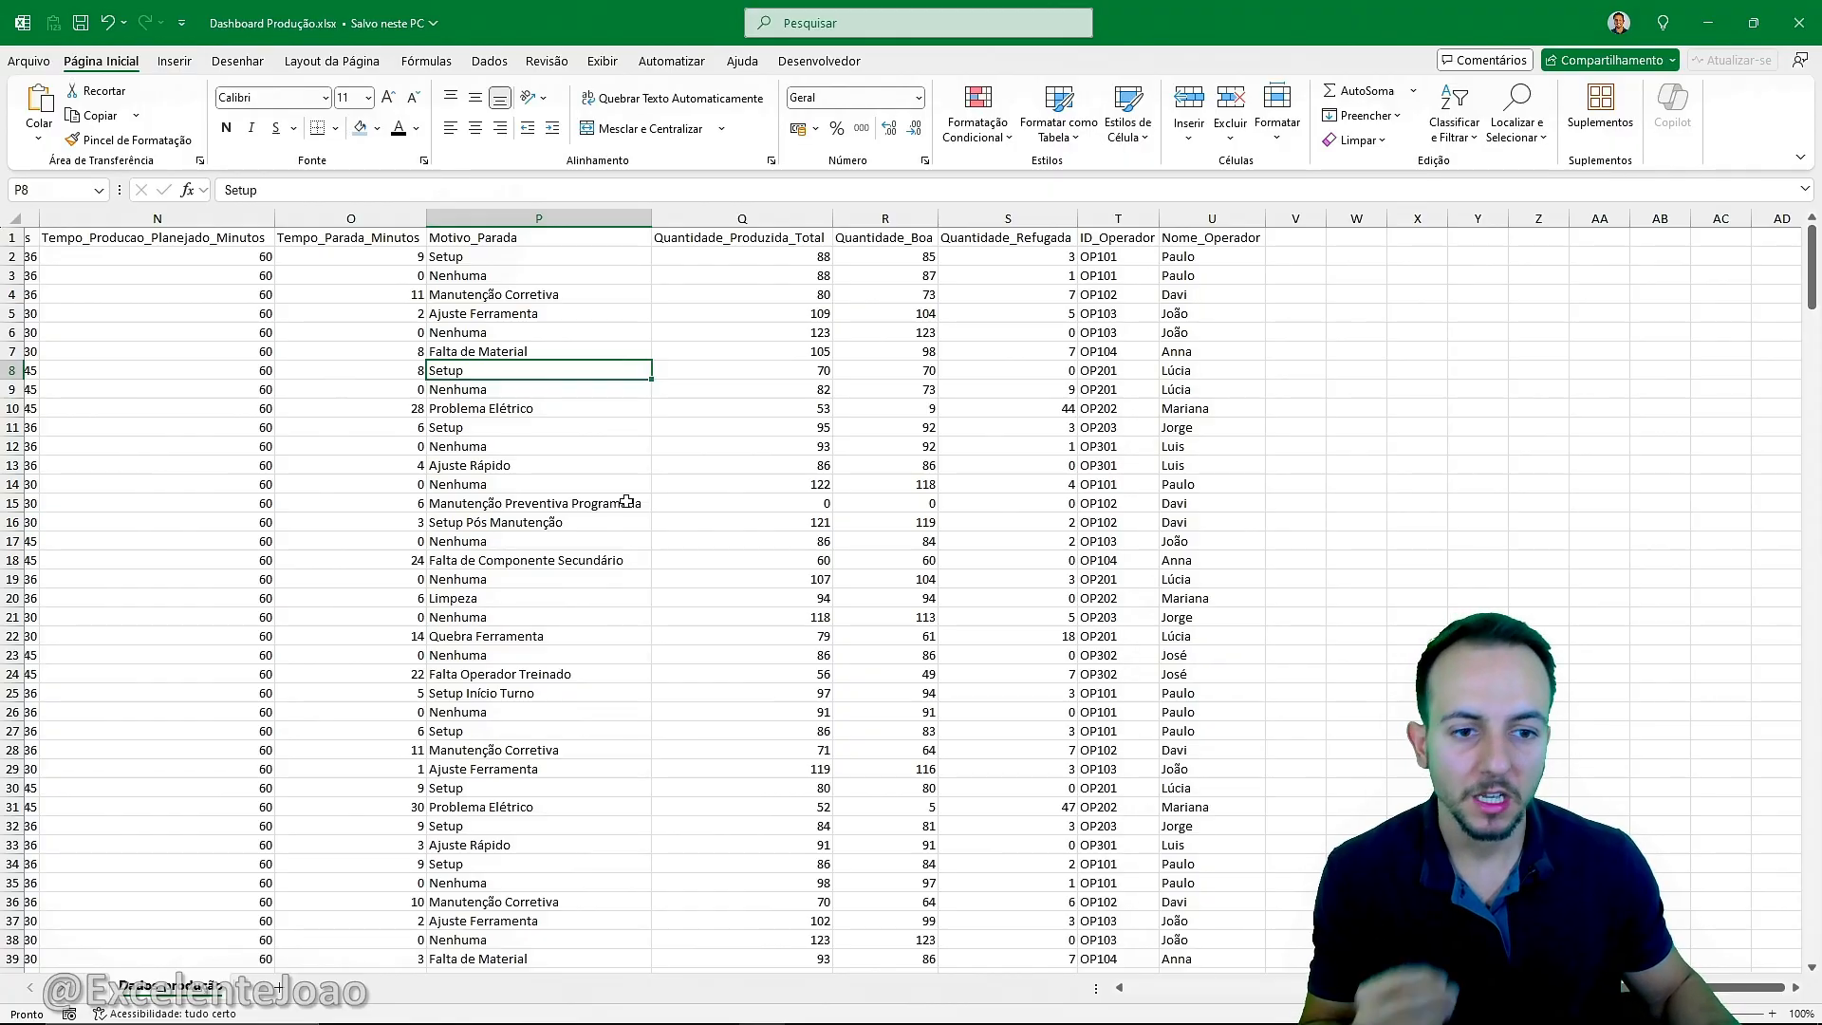
scroll(627, 501, left, 5)
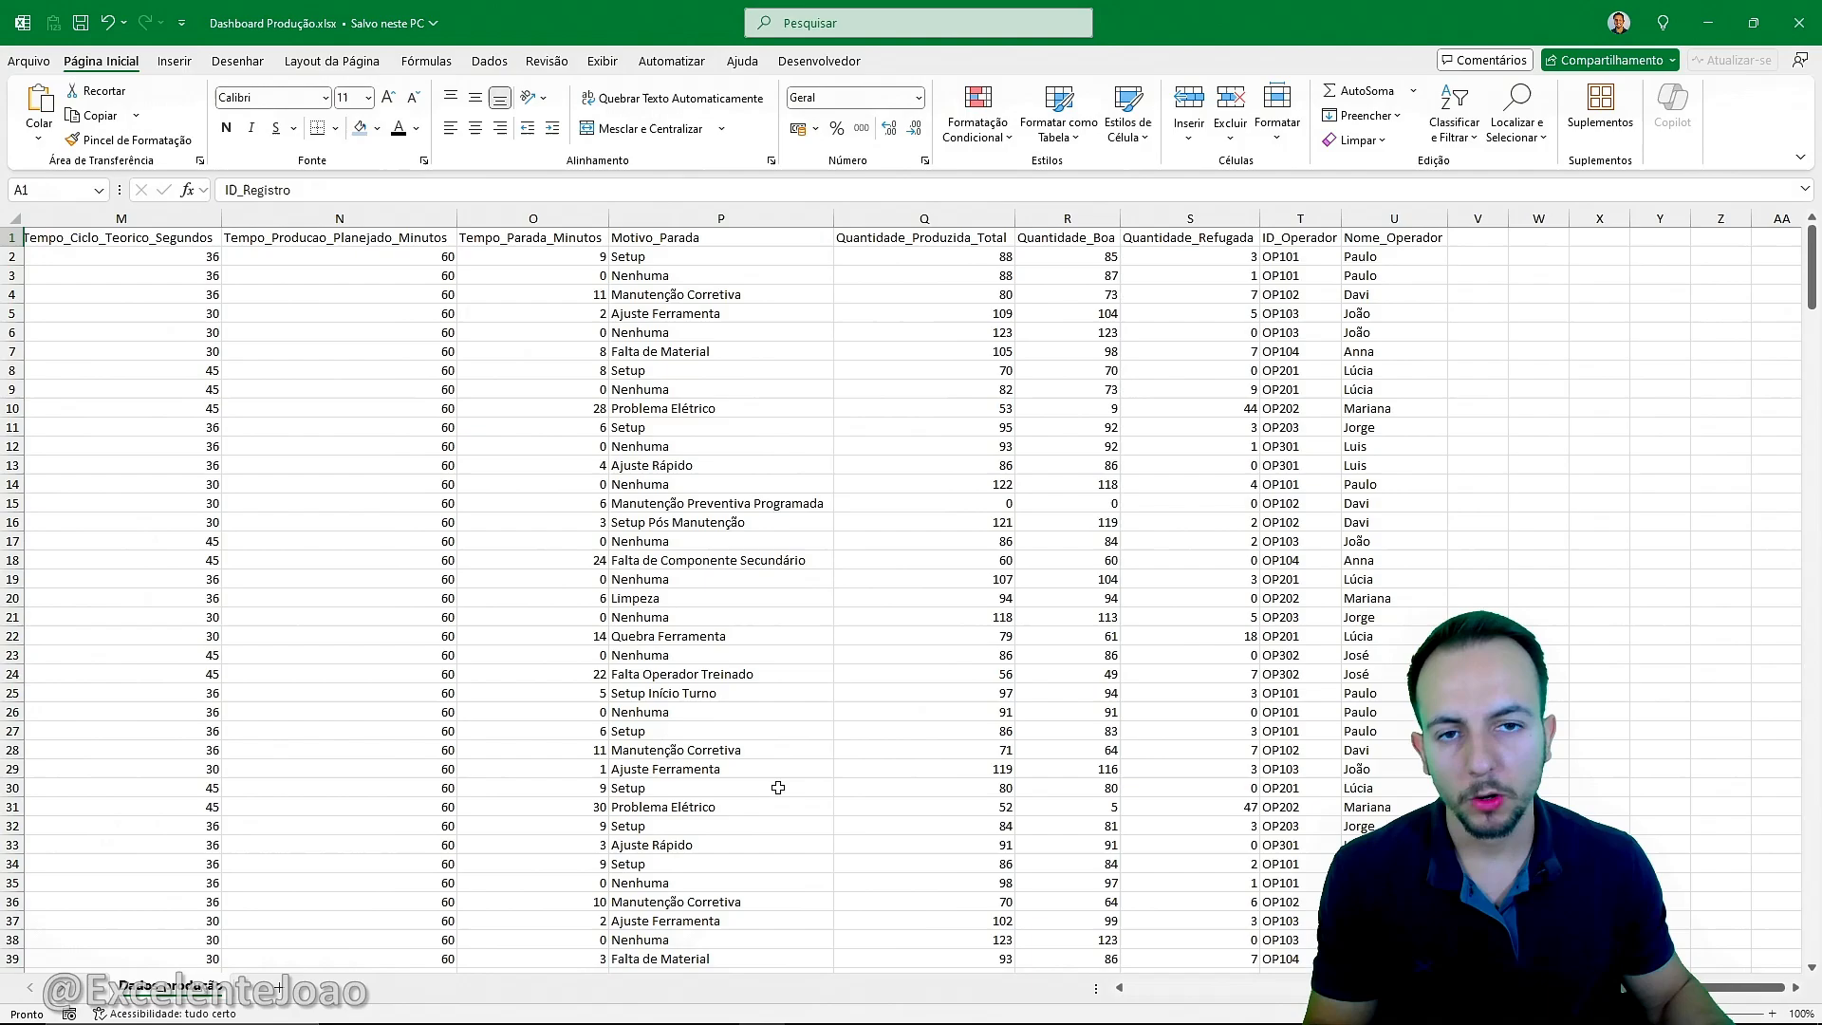
scroll(777, 788, left, 5)
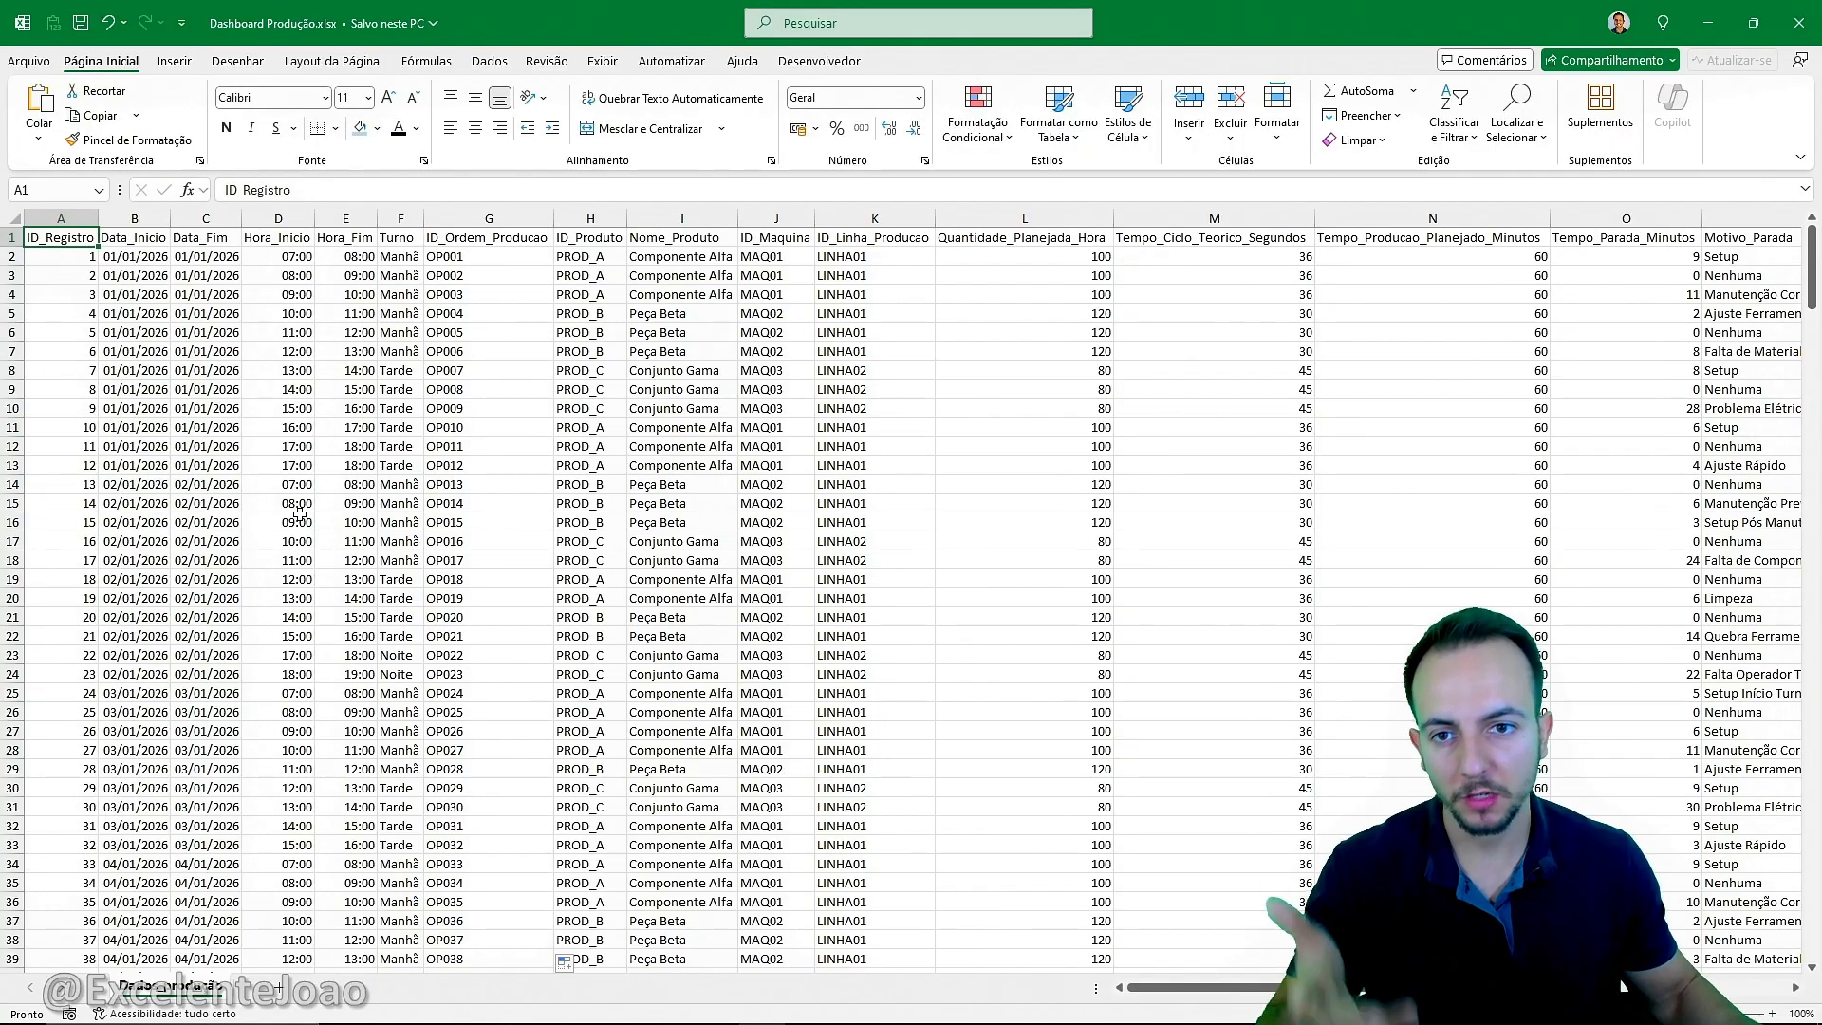
Select cell D13 inside the production data, point out the Table command and start creating a table.
click(281, 465)
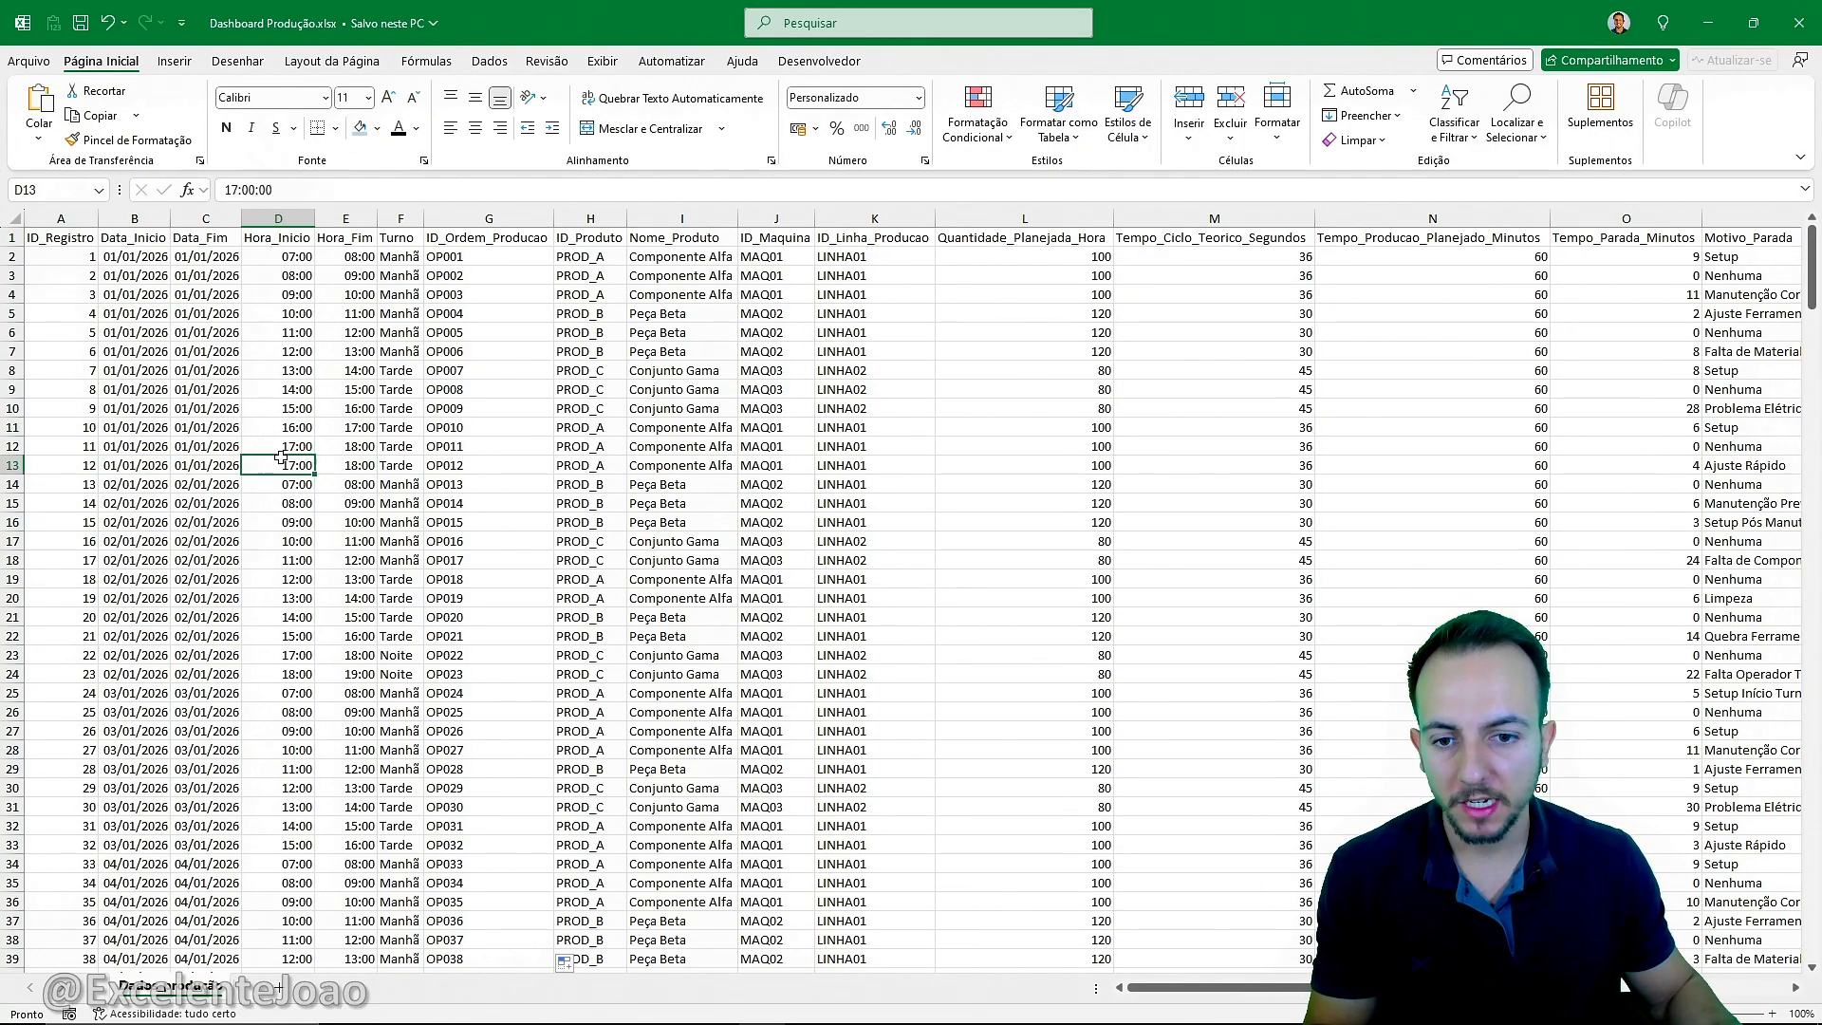
drag(324, 419, 215, 423)
key(Escape)
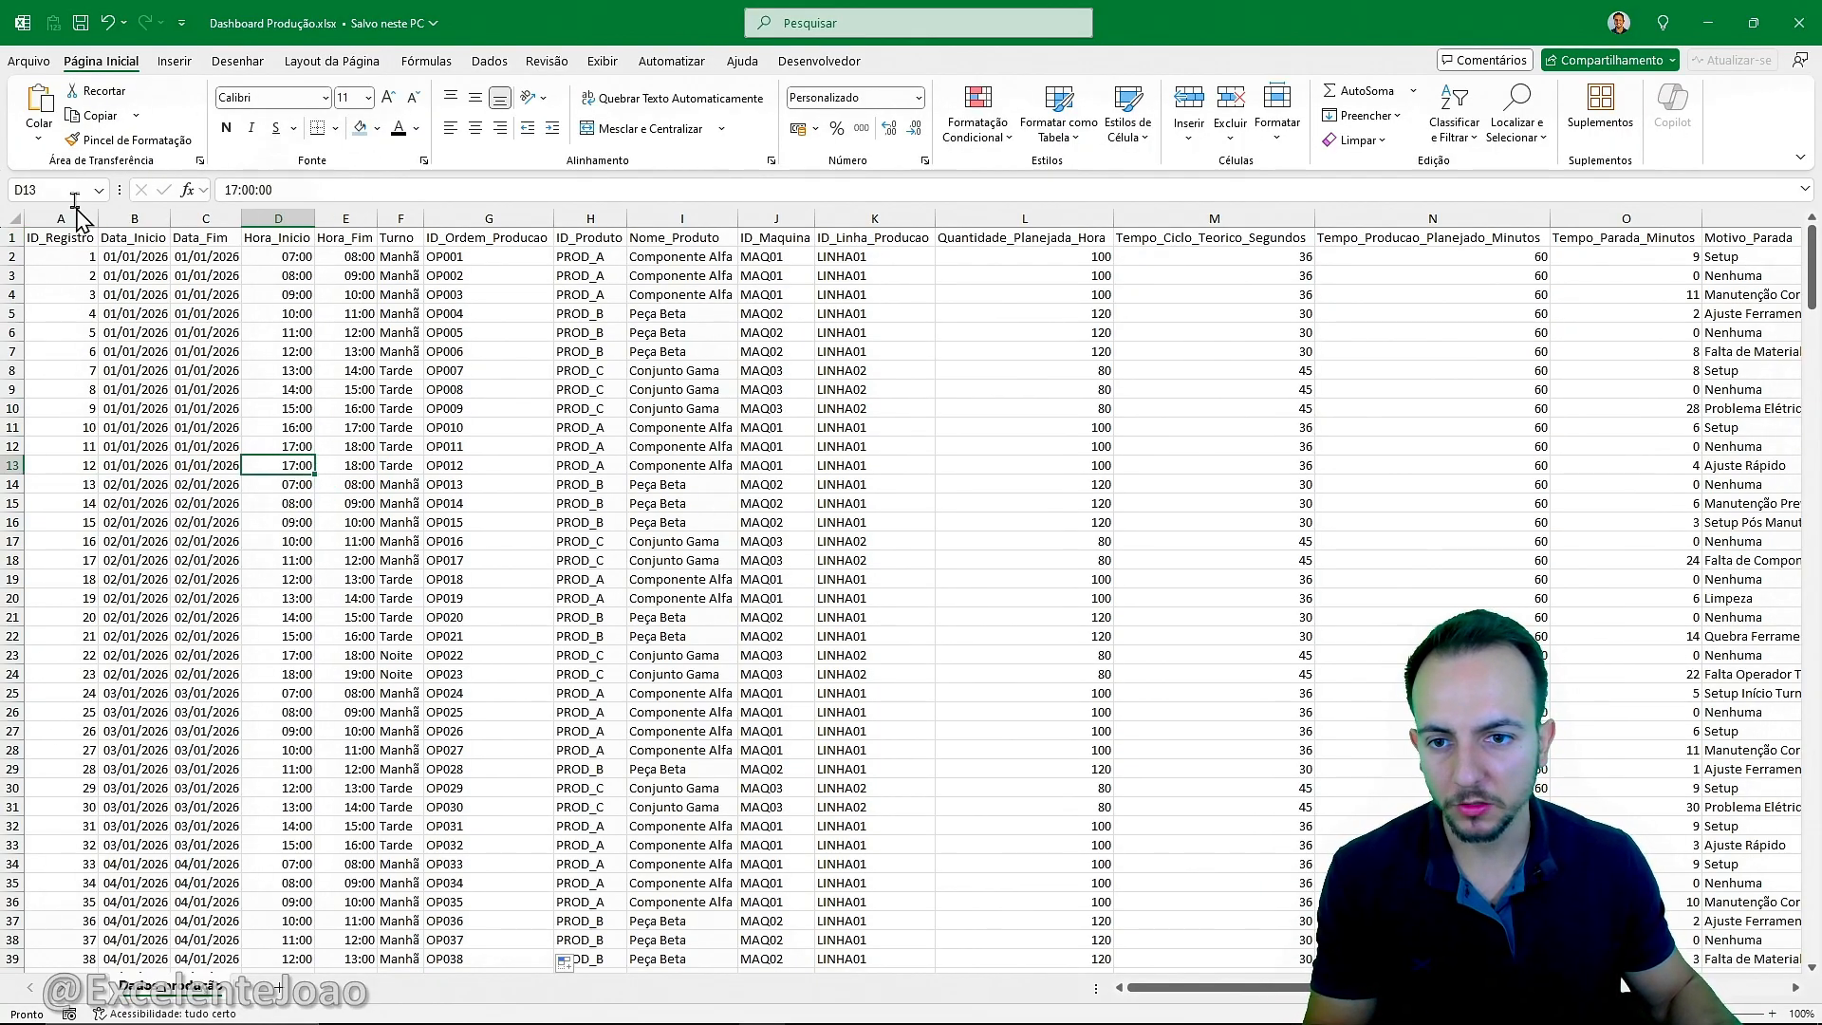
key(ctrl+4)
key(ctrl+2)
mouse_move(393, 85)
mouse_down()
mouse_move(313, 94)
mouse_move(453, 339)
mouse_up()
key(Escape)
click(348, 125)
key(ctrl+2)
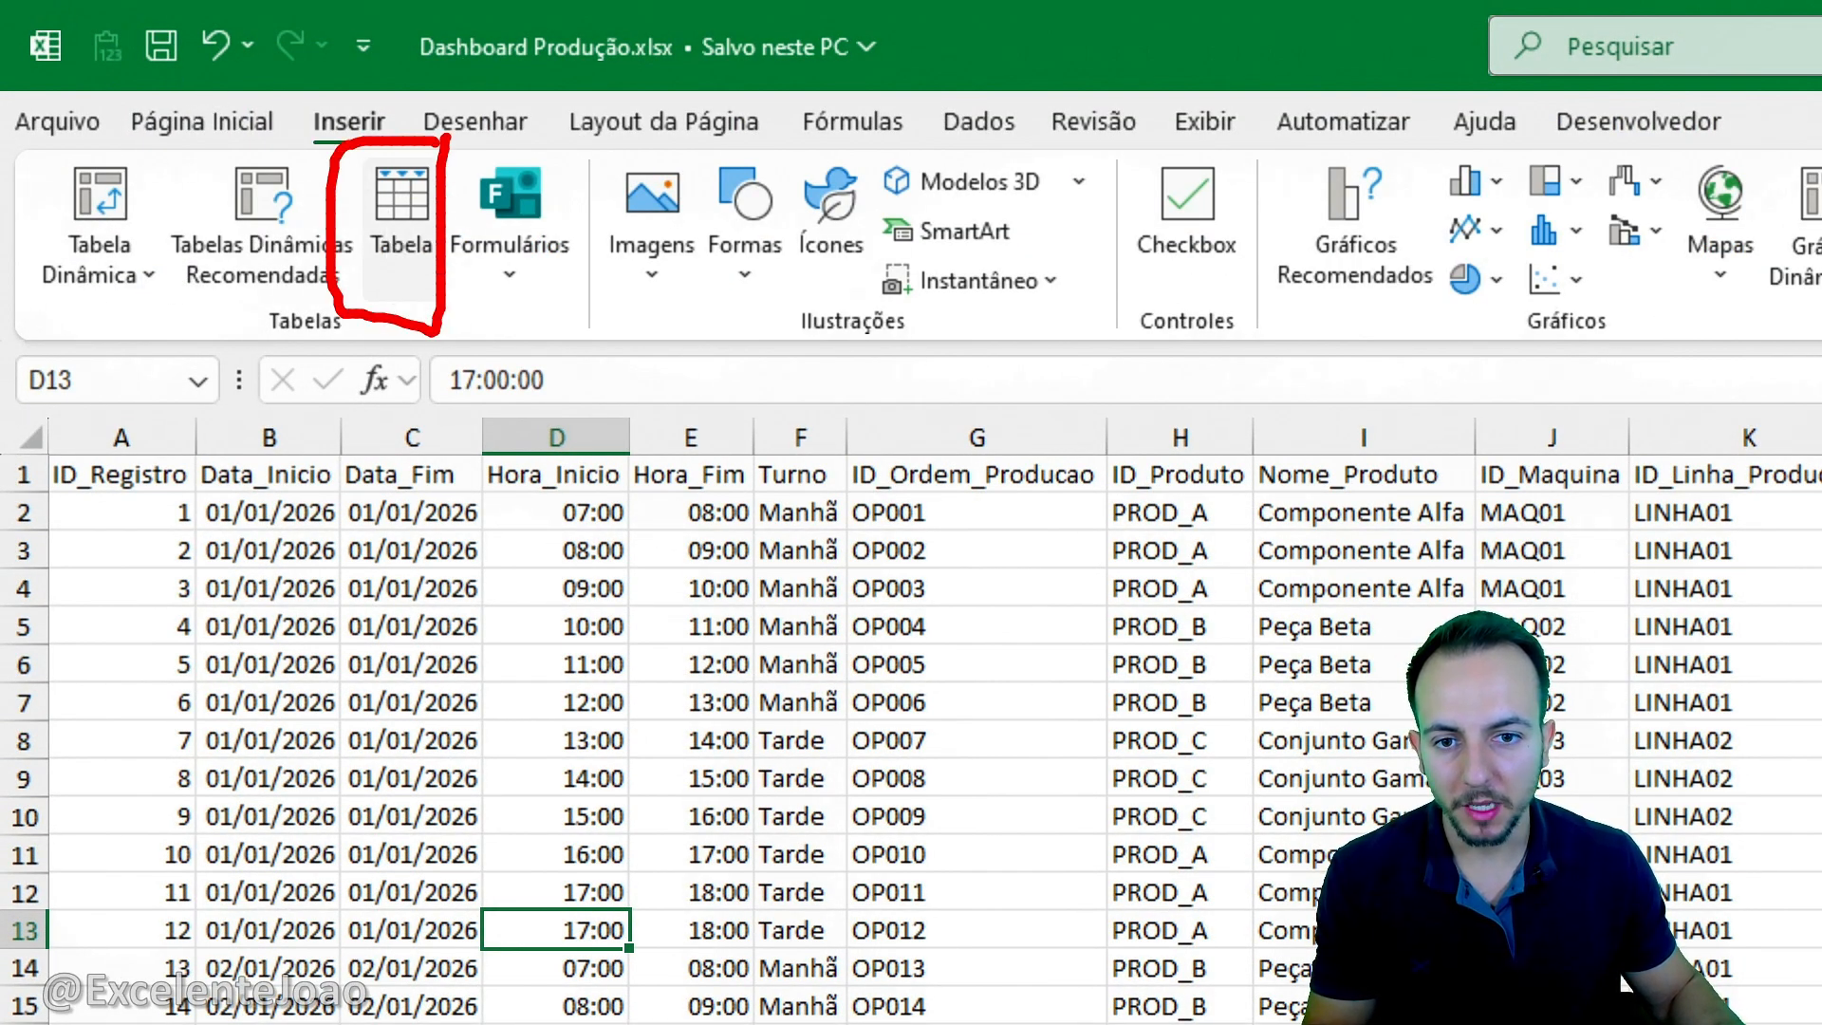
key(Escape)
click(377, 217)
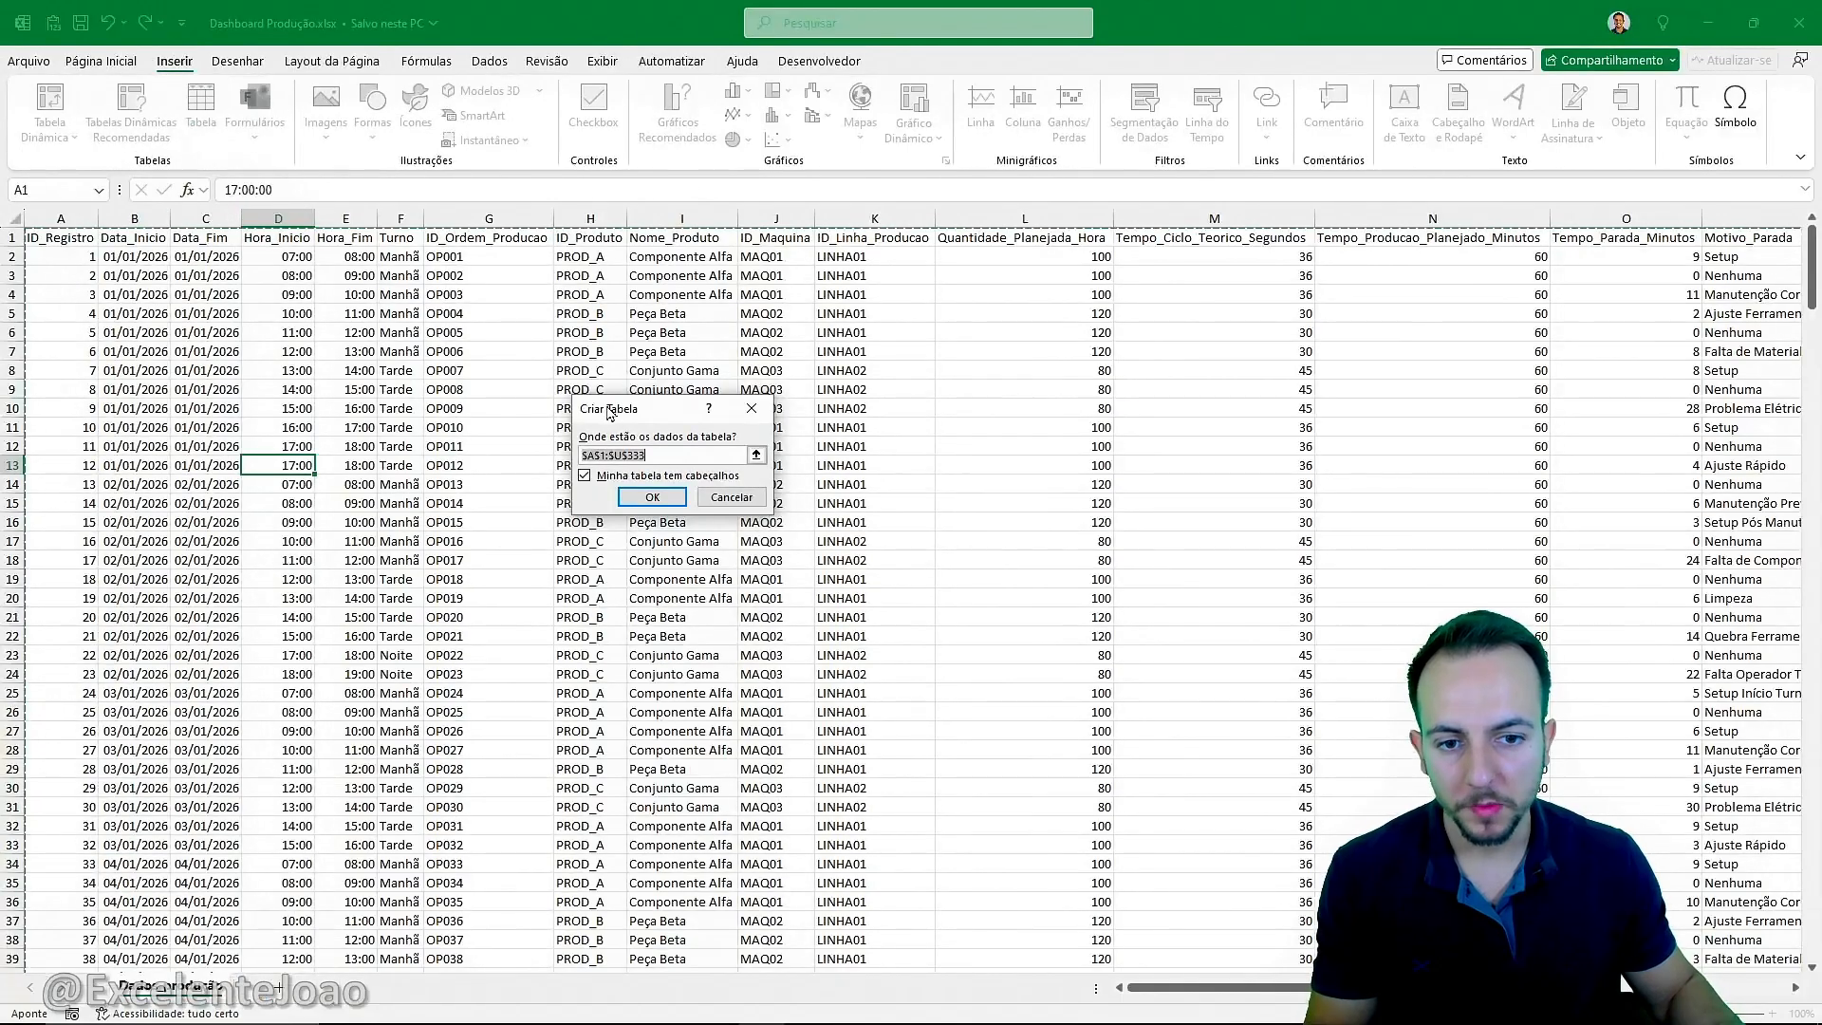
Create the table from $A$1:$U$333 with the option that the table has headers enabled.
drag(608, 407, 216, 237)
click(234, 307)
click(234, 306)
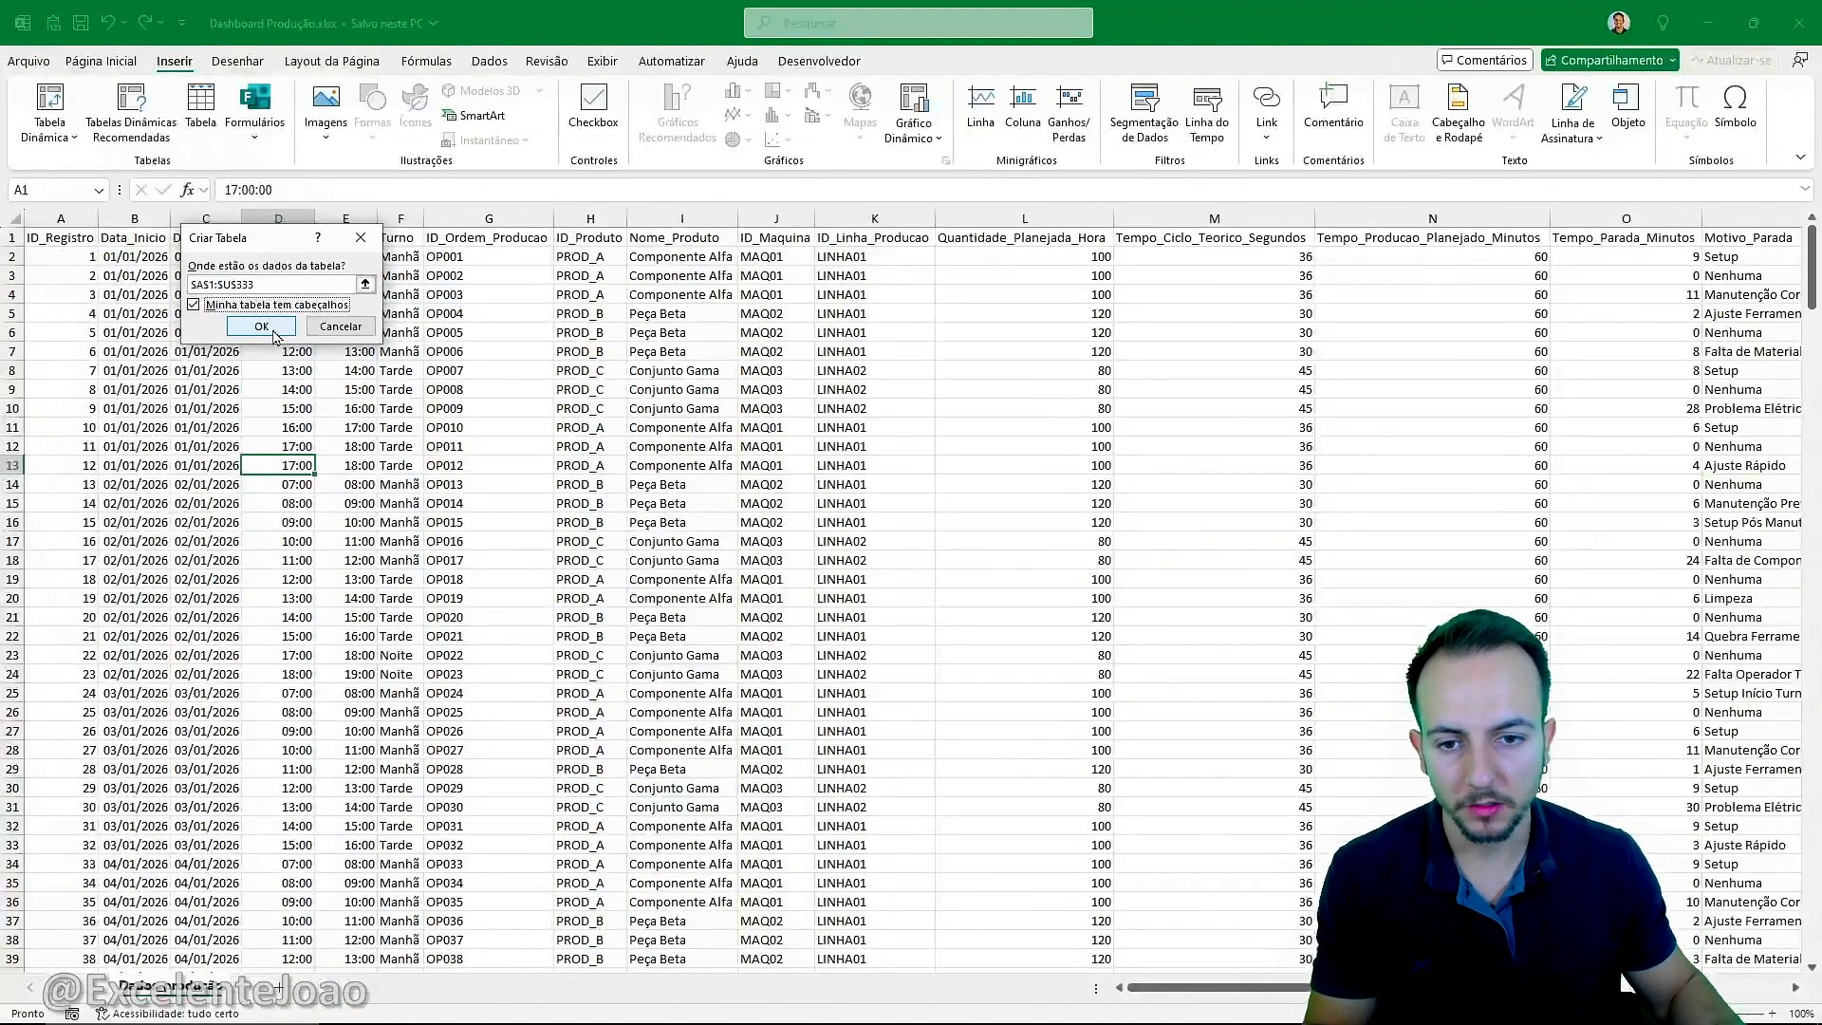
click(275, 334)
click(209, 425)
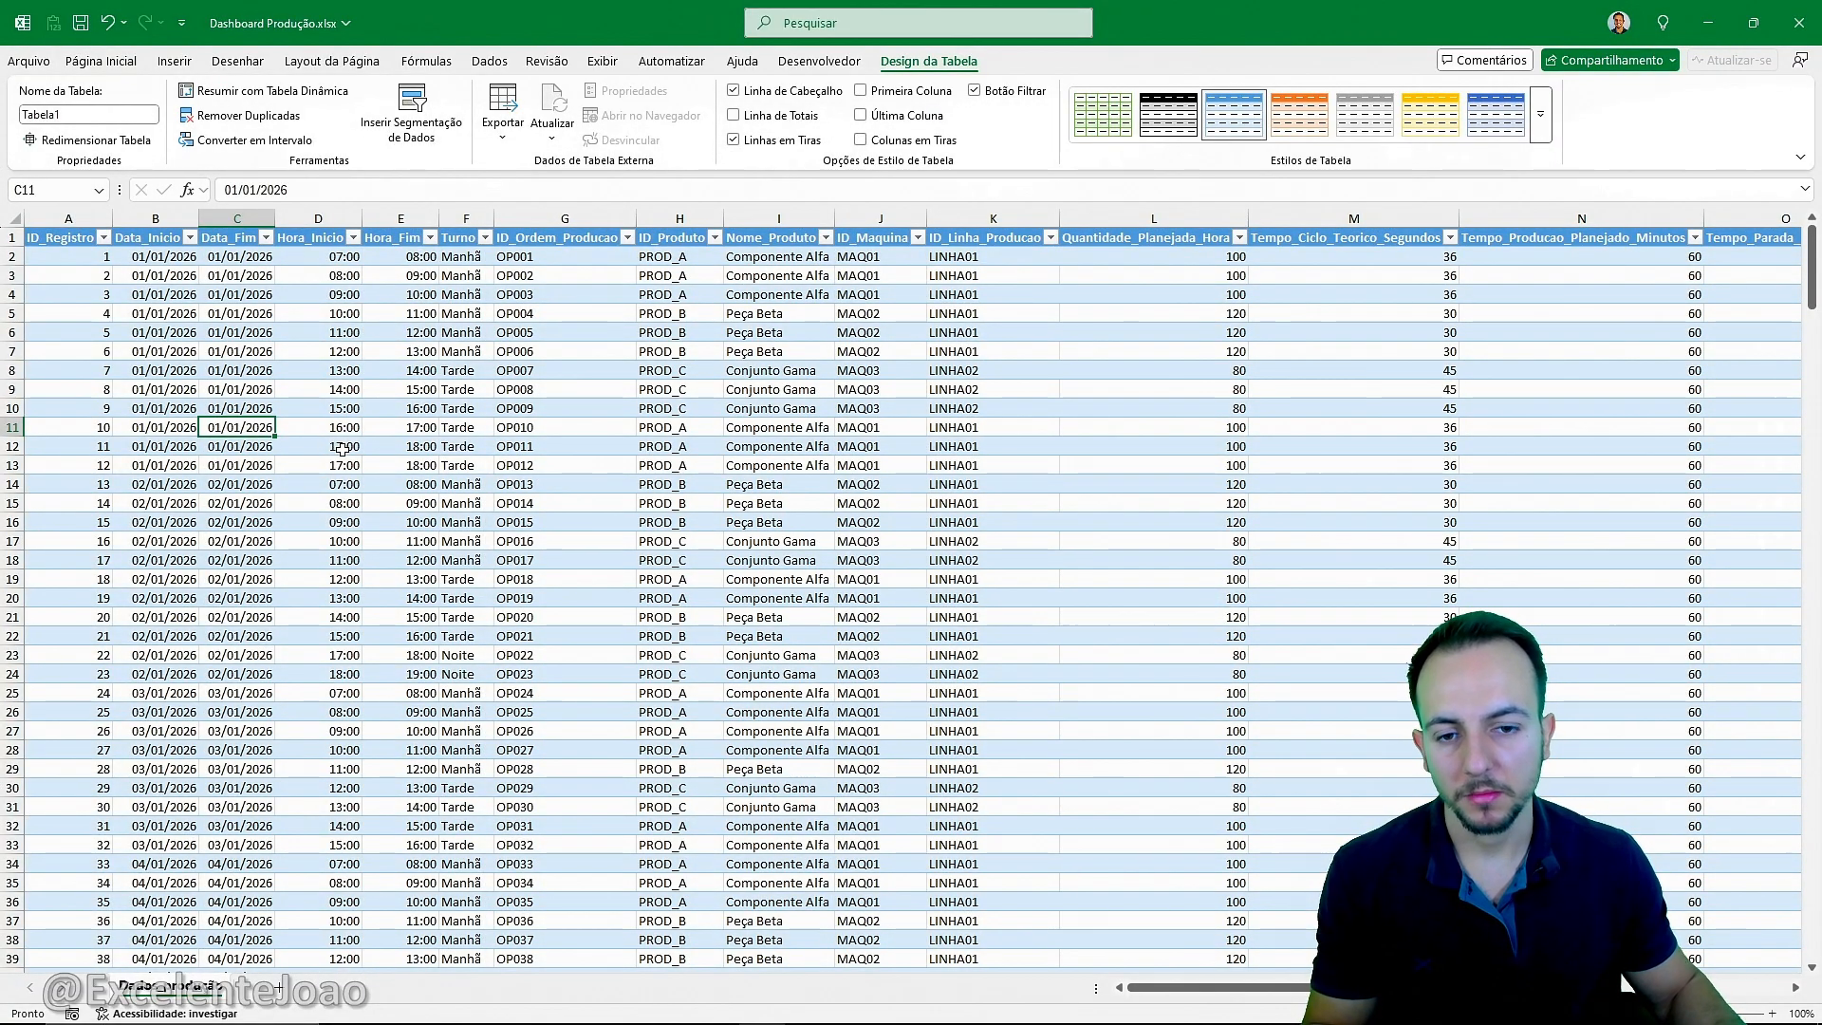
Go to the table's last record in the ID_Registro column and inspect the empty rows beneath it.
scroll(341, 449, down, 16)
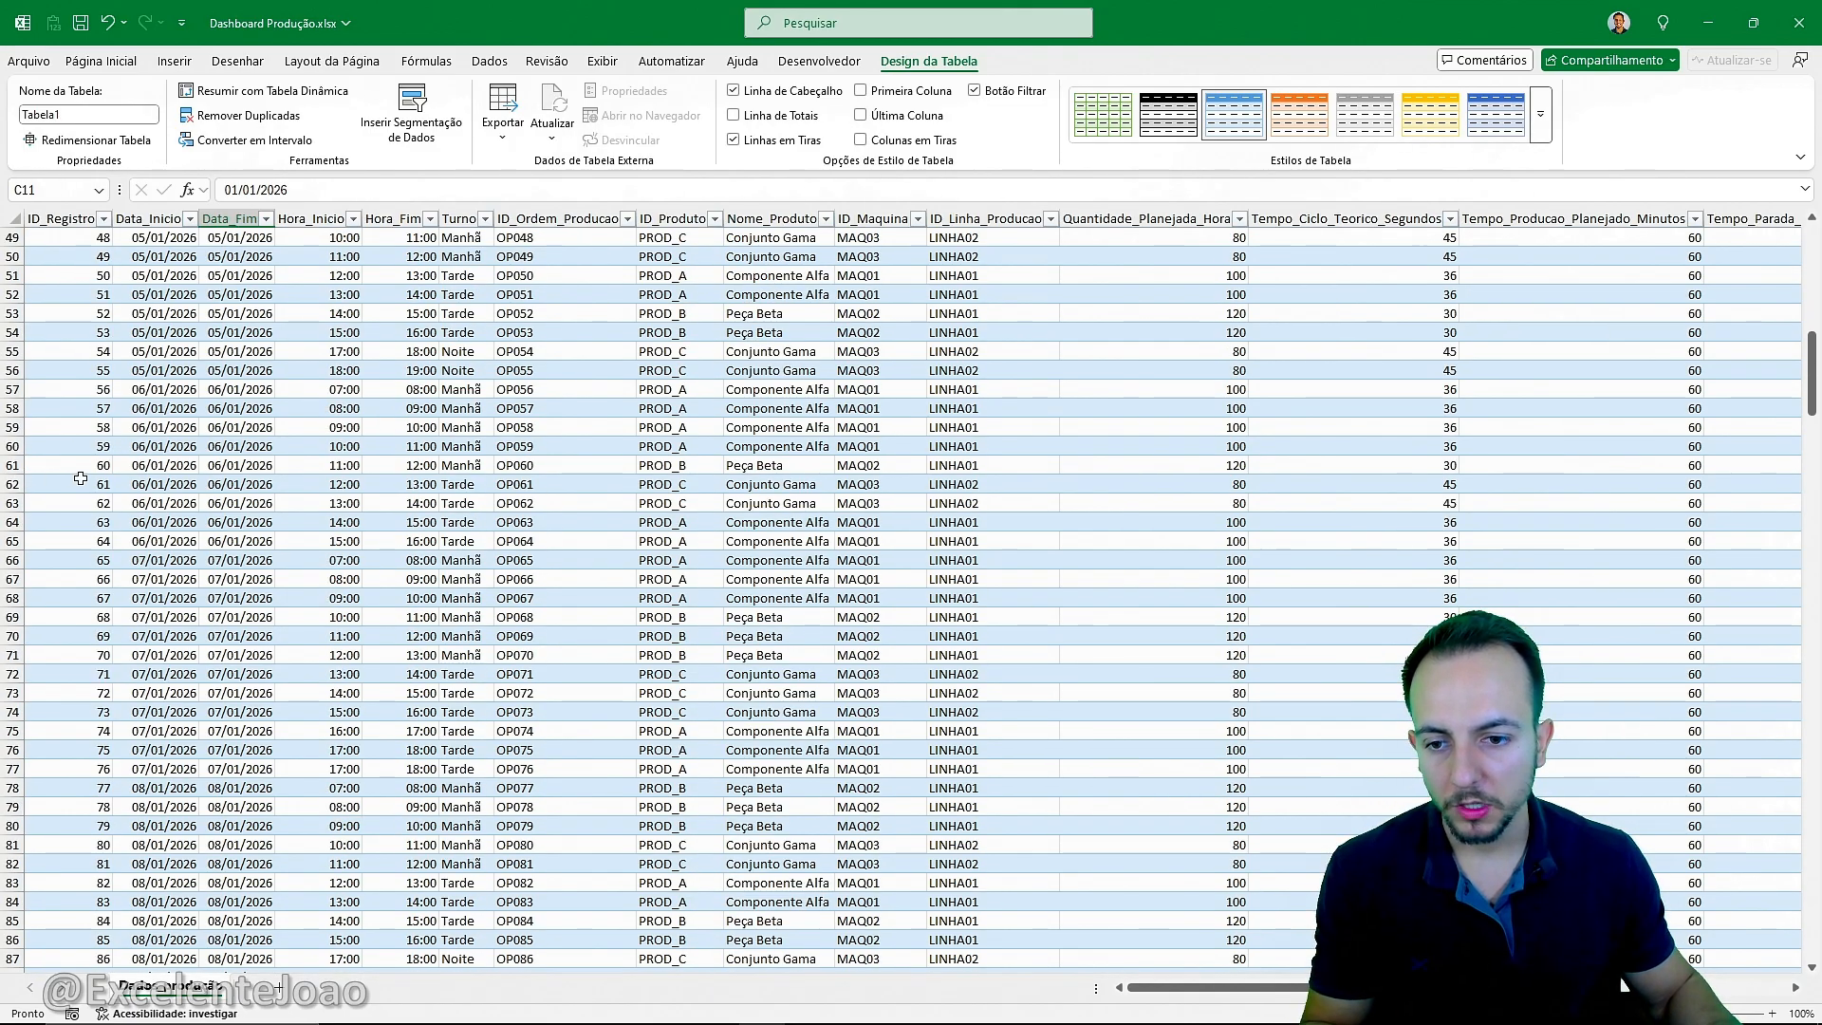
click(80, 479)
key(ctrl+Down)
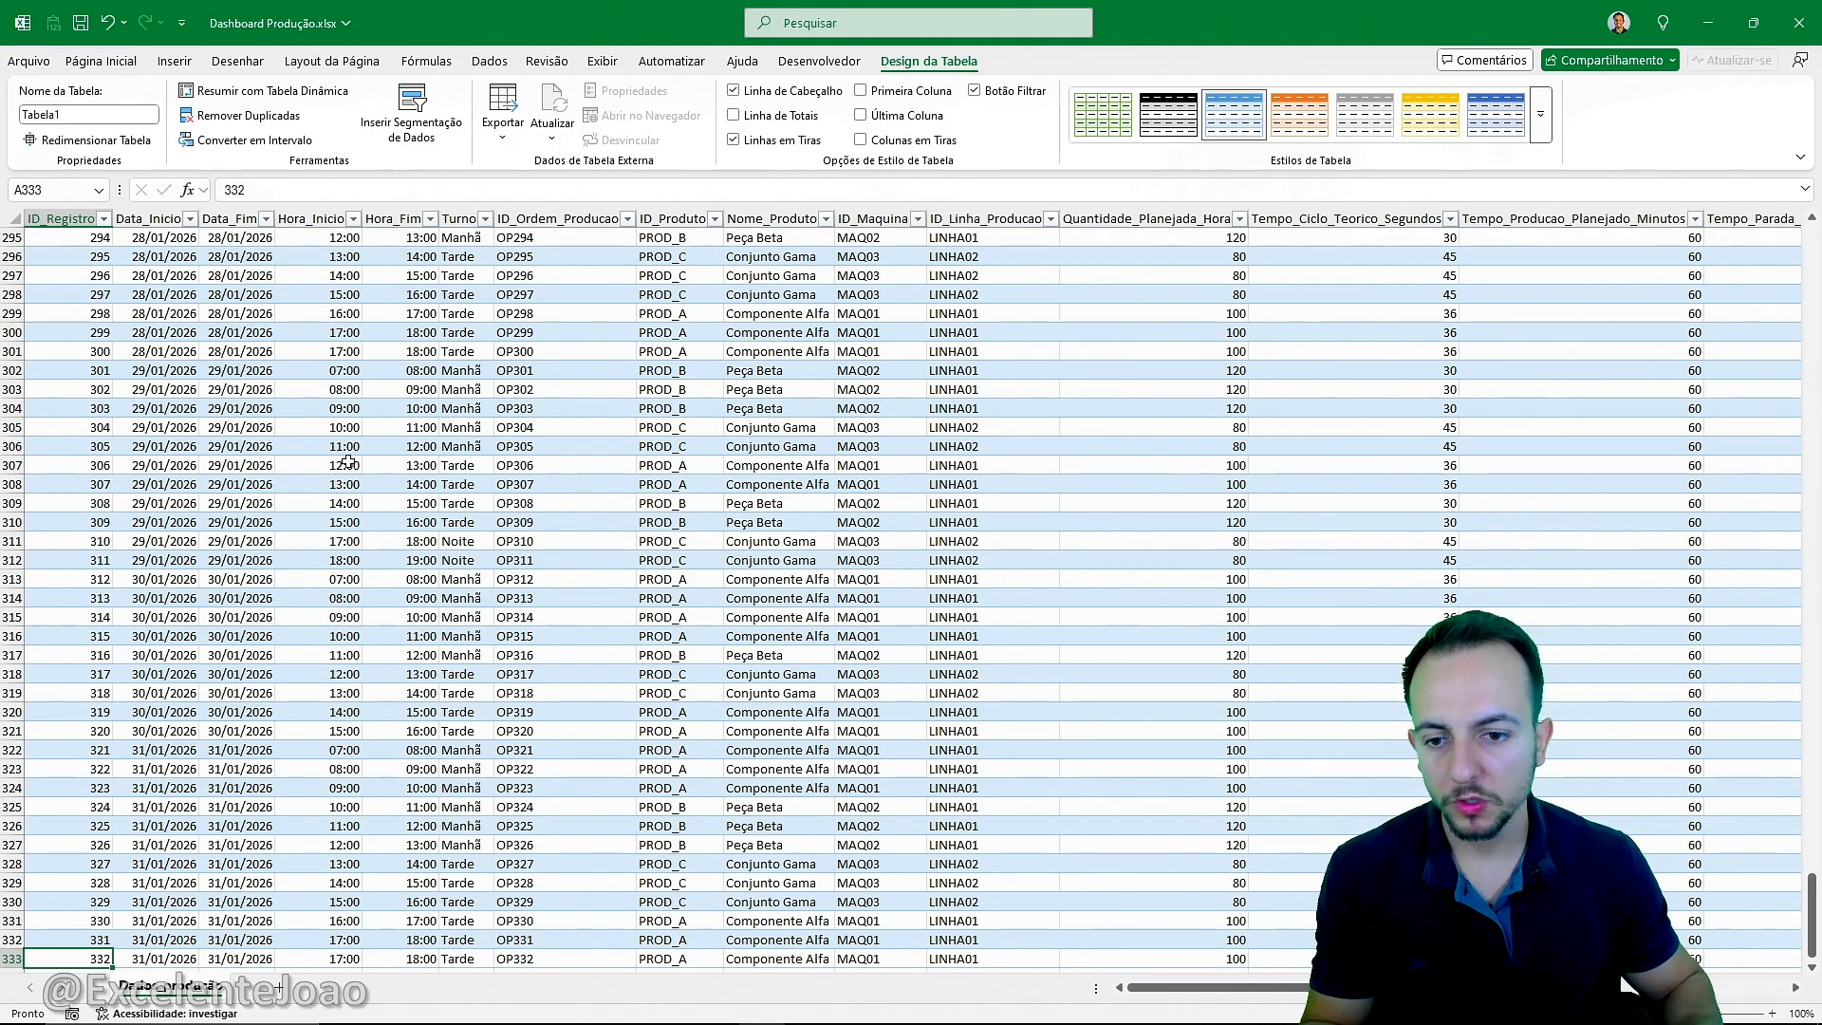
click(156, 446)
scroll(159, 415, up, 1)
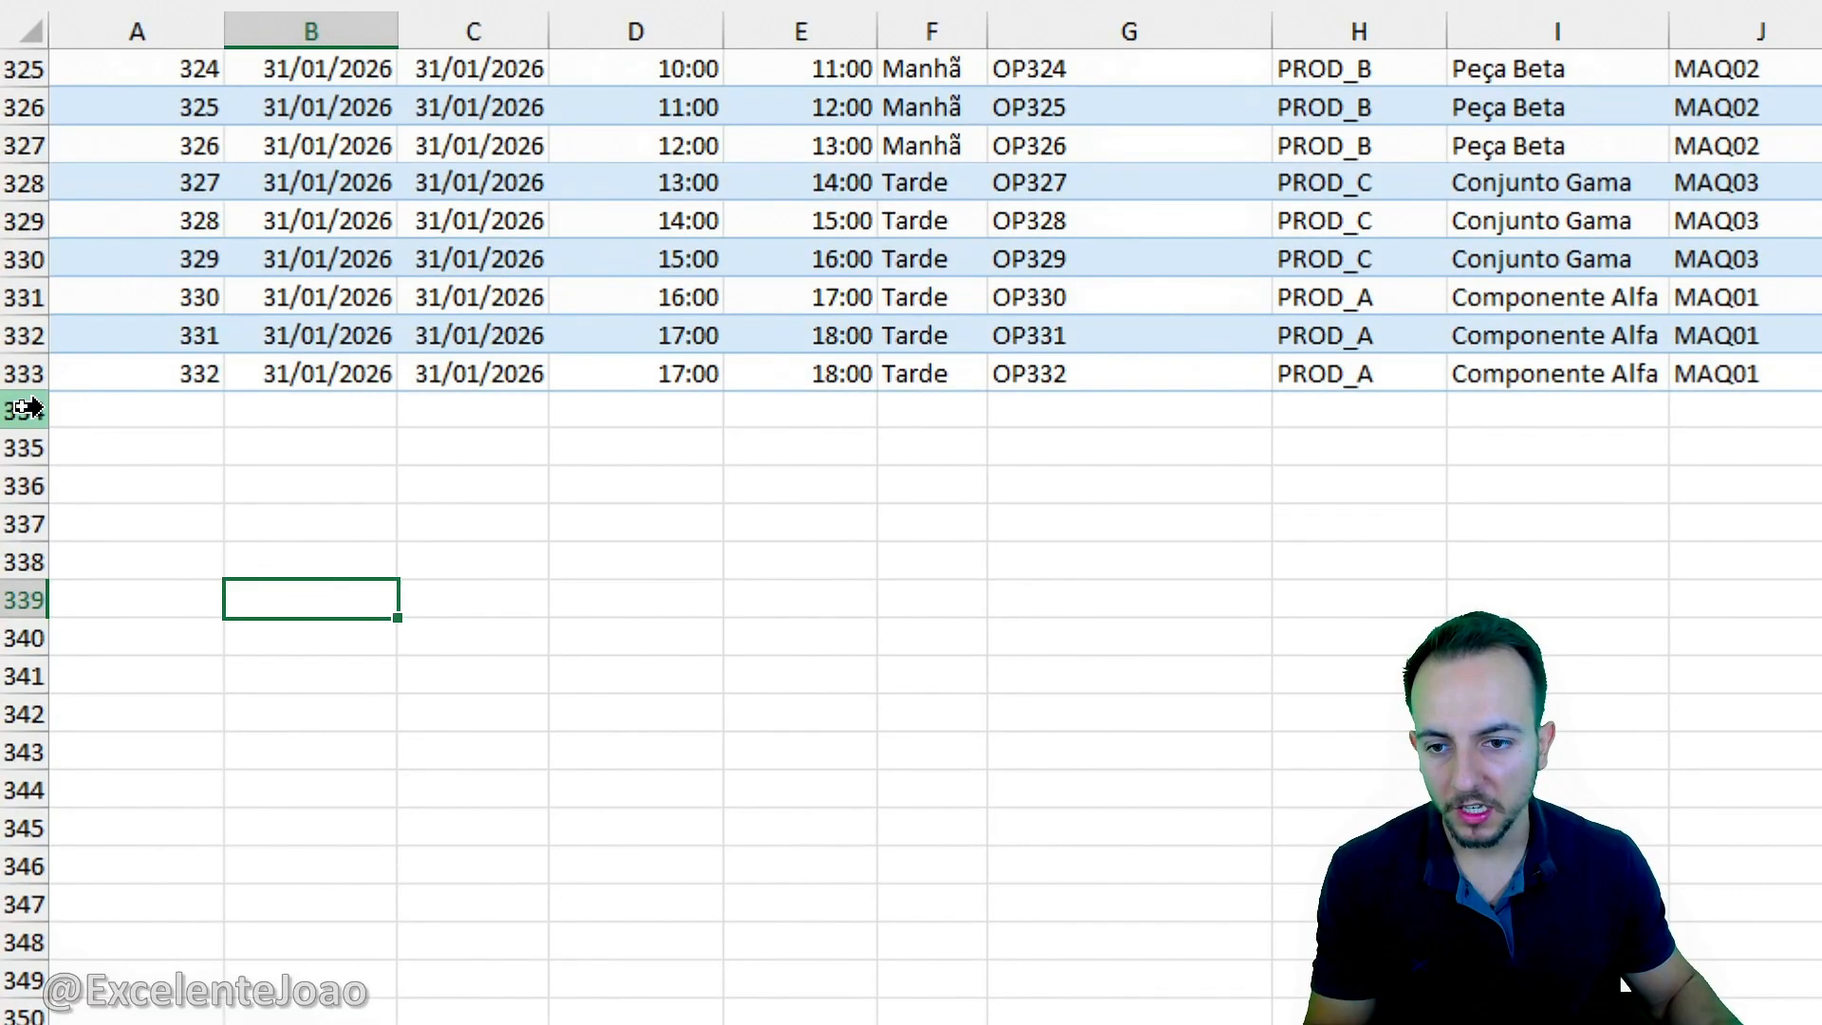
Add a test record with ID 333 in the first empty row beneath the table and point out the formatting.
drag(29, 408, 24, 638)
click(184, 398)
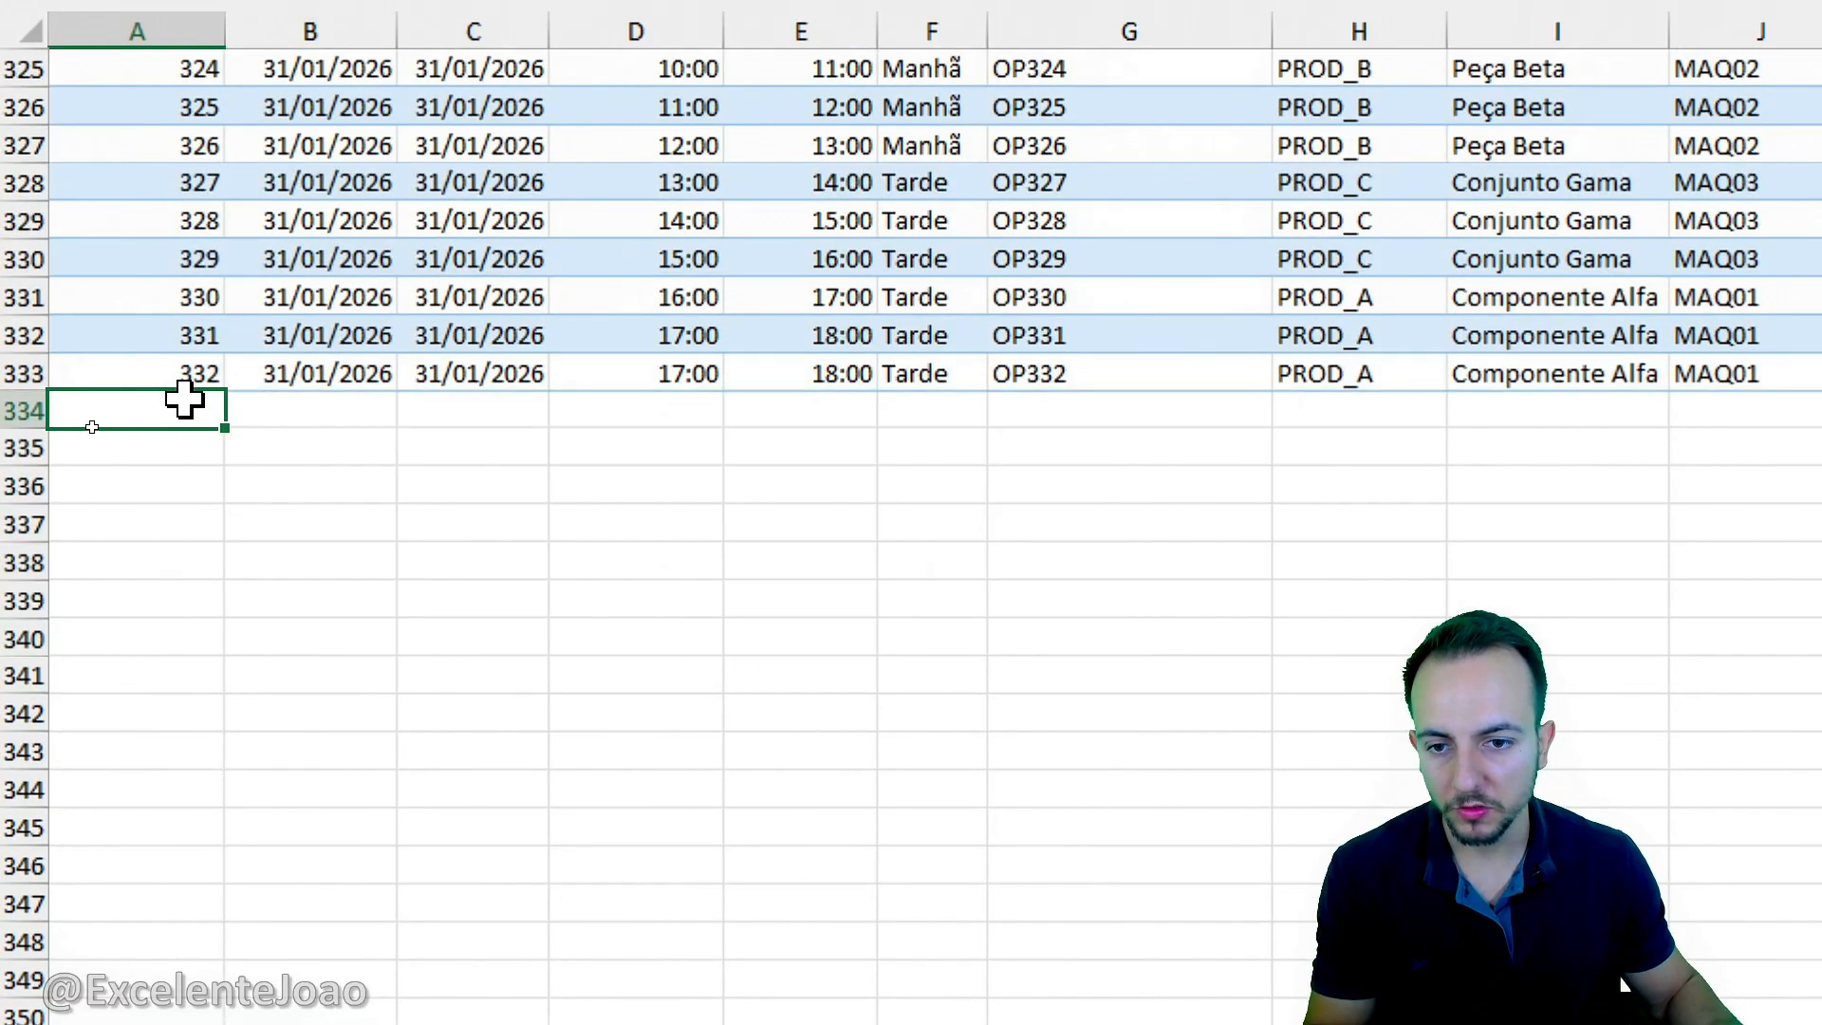
text(333)
key(Return)
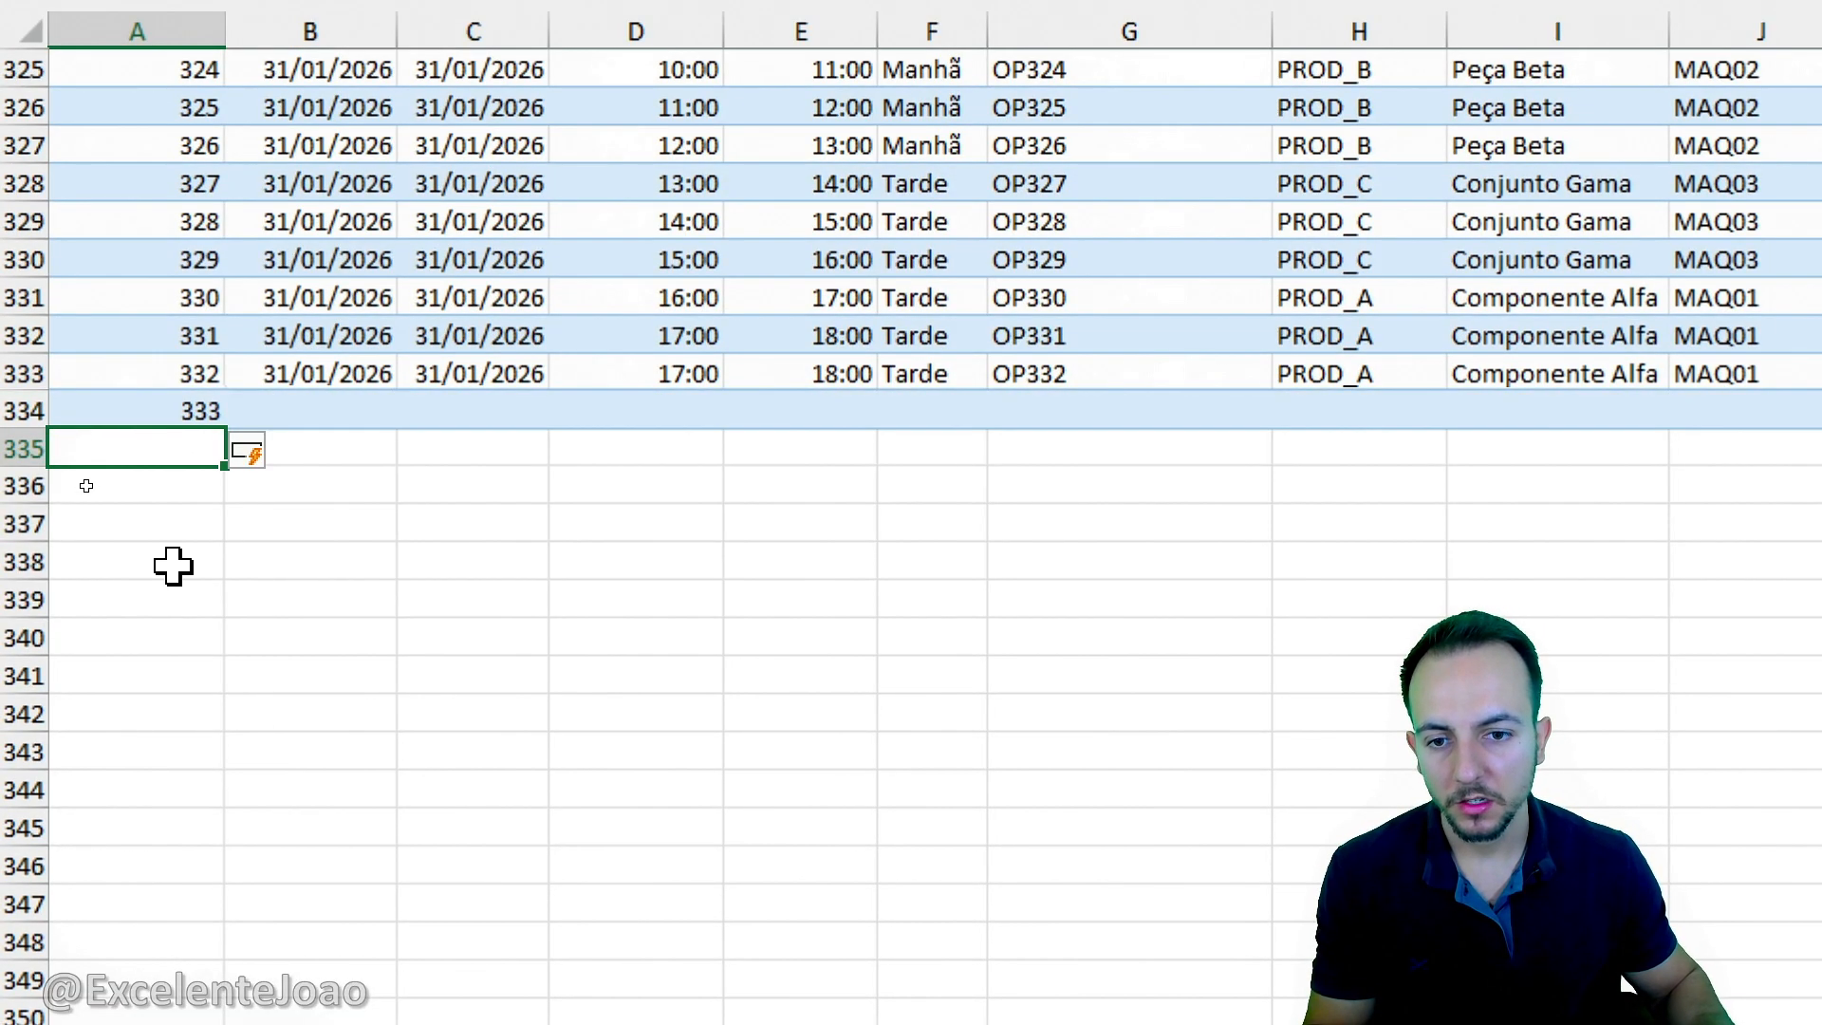
click(173, 567)
drag(373, 467, 520, 289)
mouse_move(417, 363)
mouse_down()
mouse_move(532, 294)
mouse_move(554, 361)
mouse_up()
drag(525, 517, 678, 294)
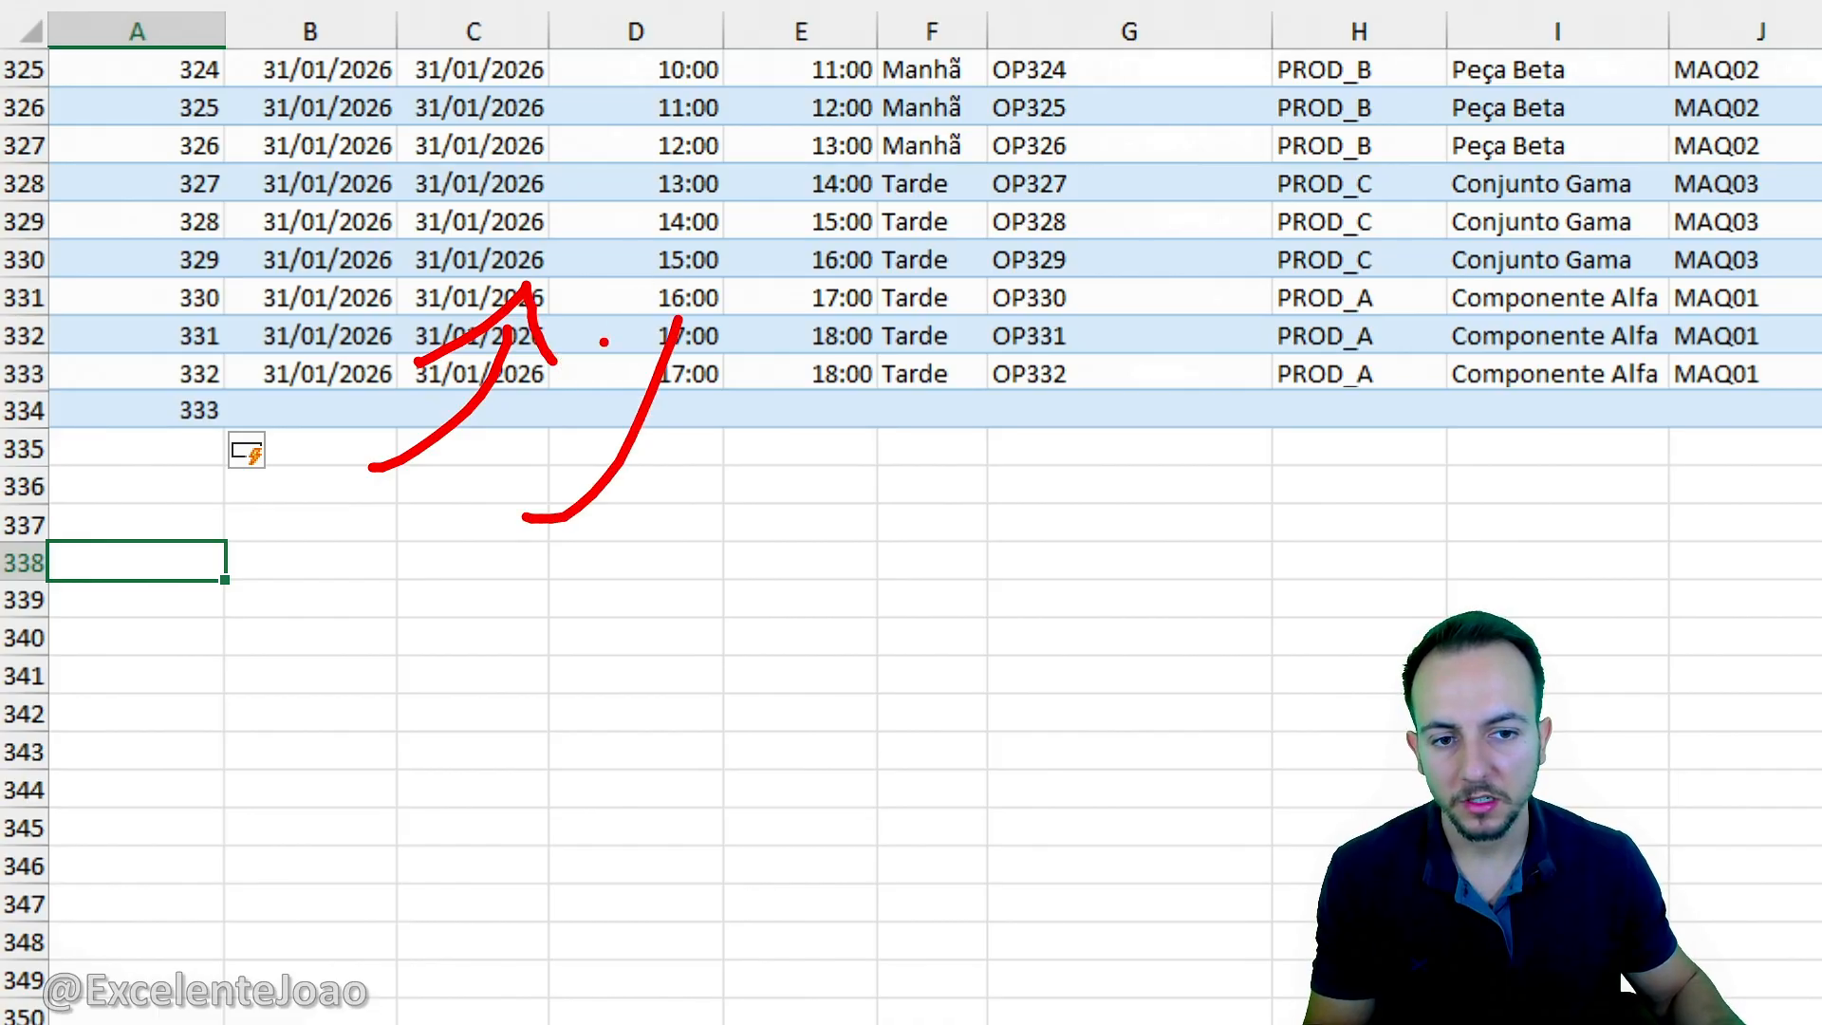
drag(593, 365, 711, 370)
key(Escape)
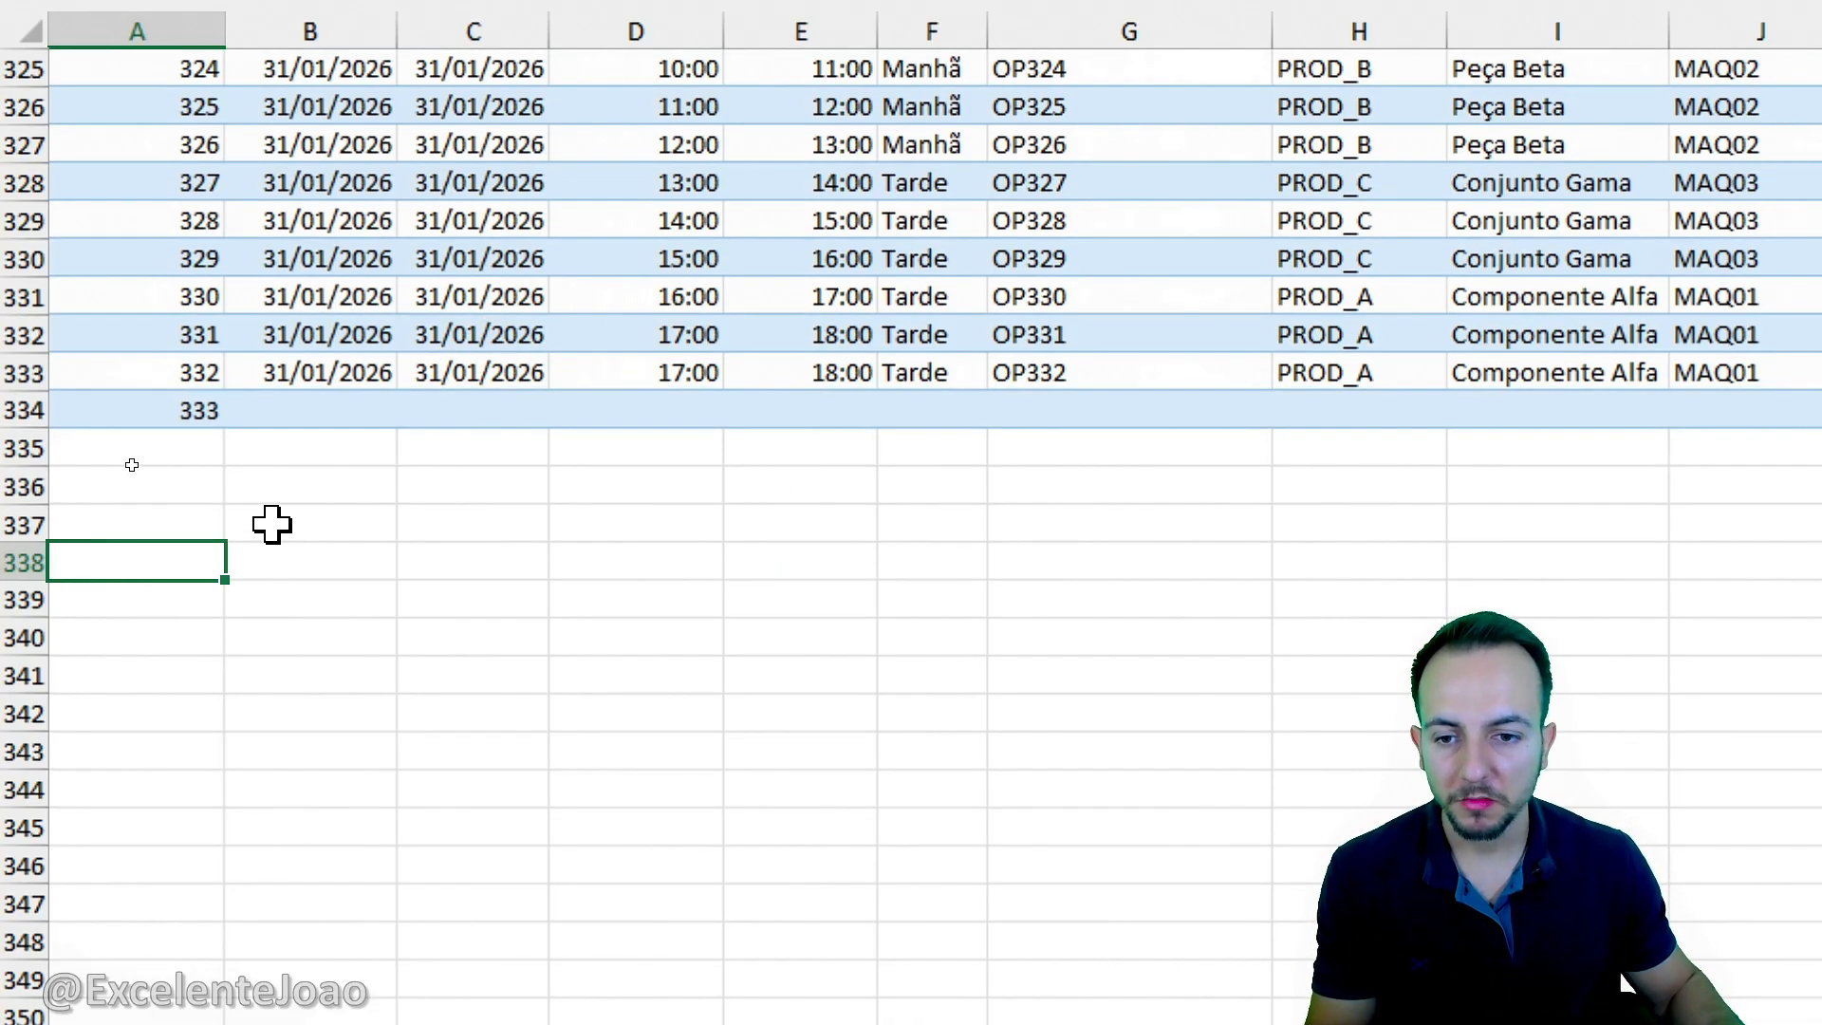
Add two more test records with IDs 334 and 335 directly below the previous one.
click(204, 453)
text(334)
key(Return)
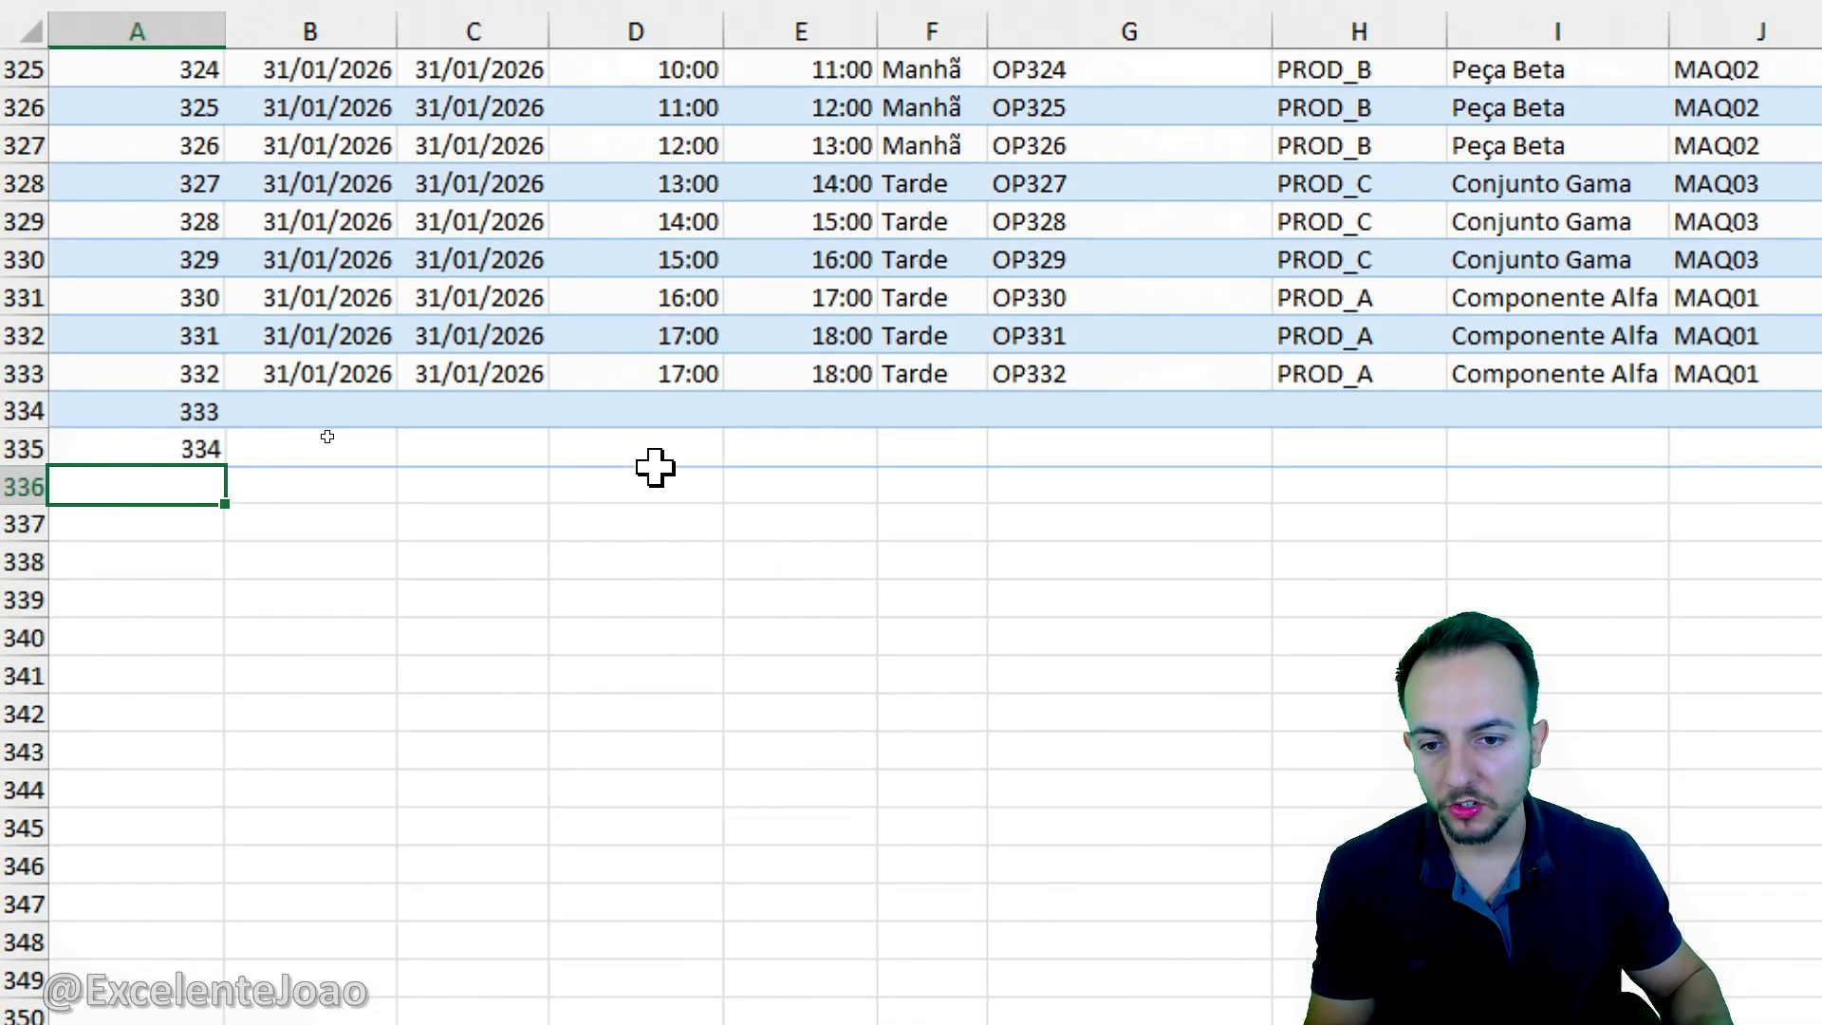
text(335)
key(Return)
drag(385, 419, 366, 598)
click(541, 675)
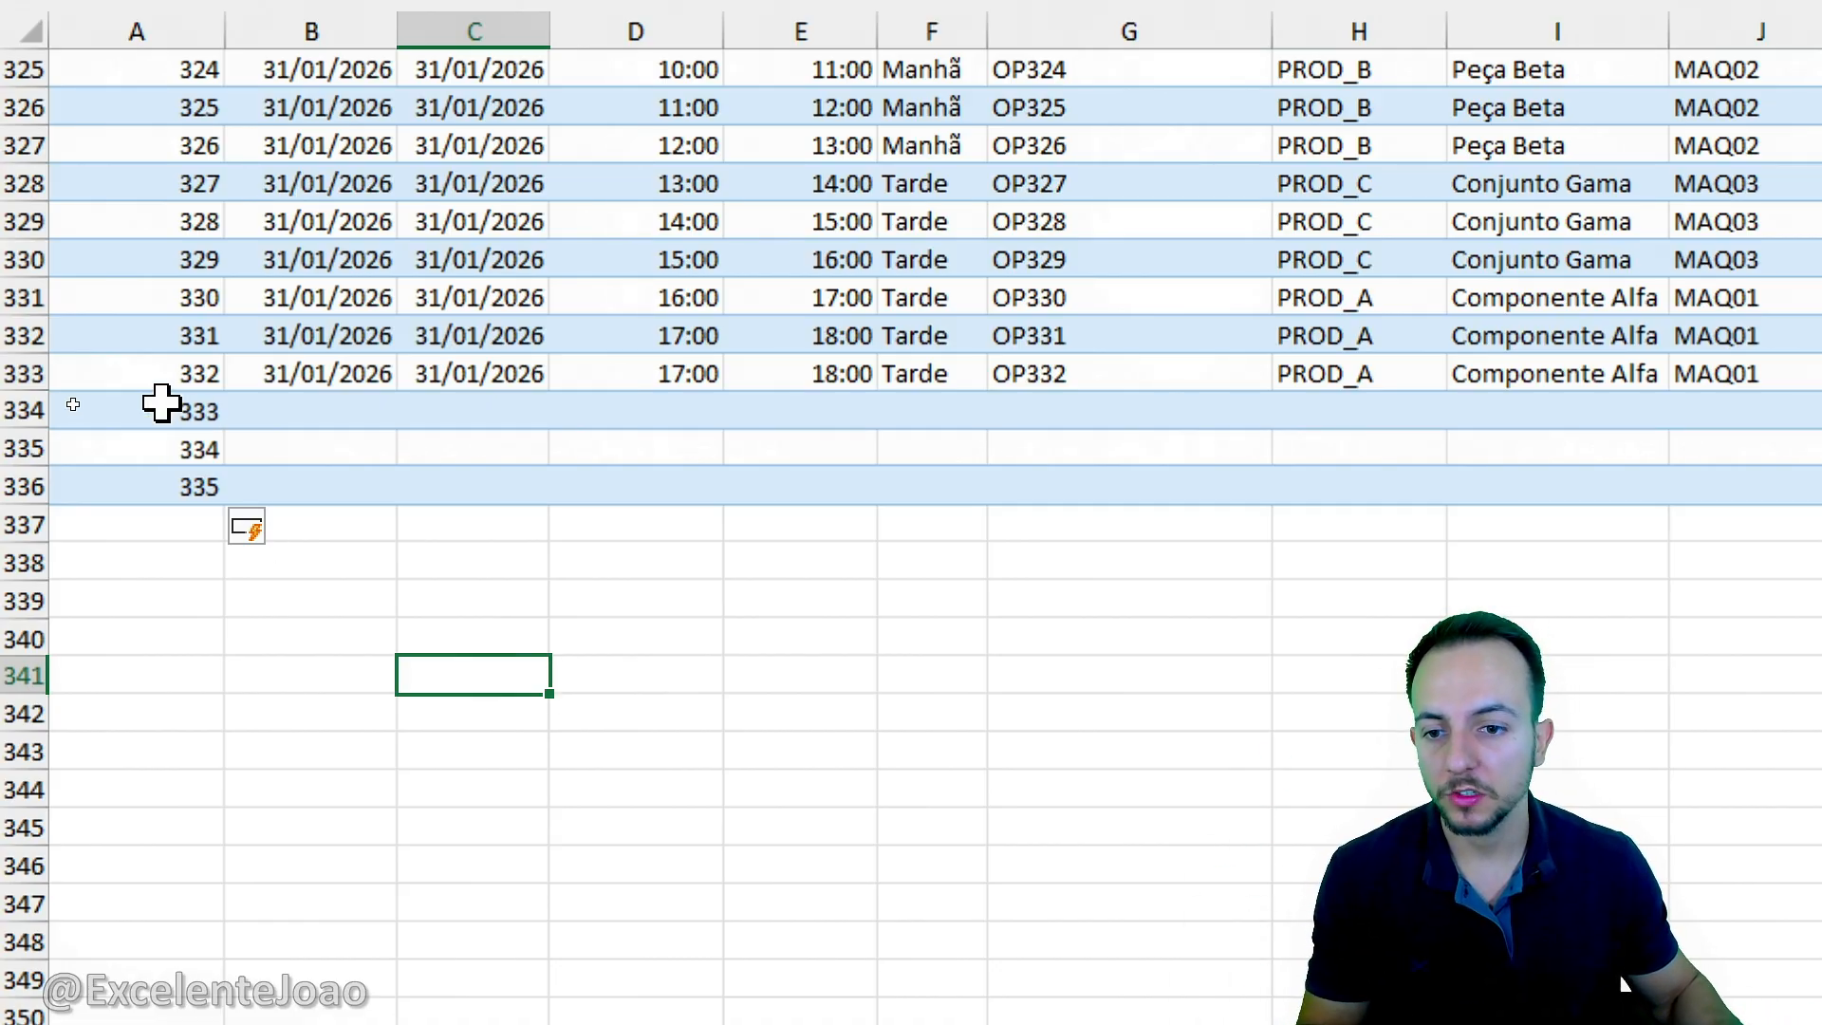
Delete the test rows 334 to 338 beneath the table and return to cell A1.
drag(24, 410, 24, 561)
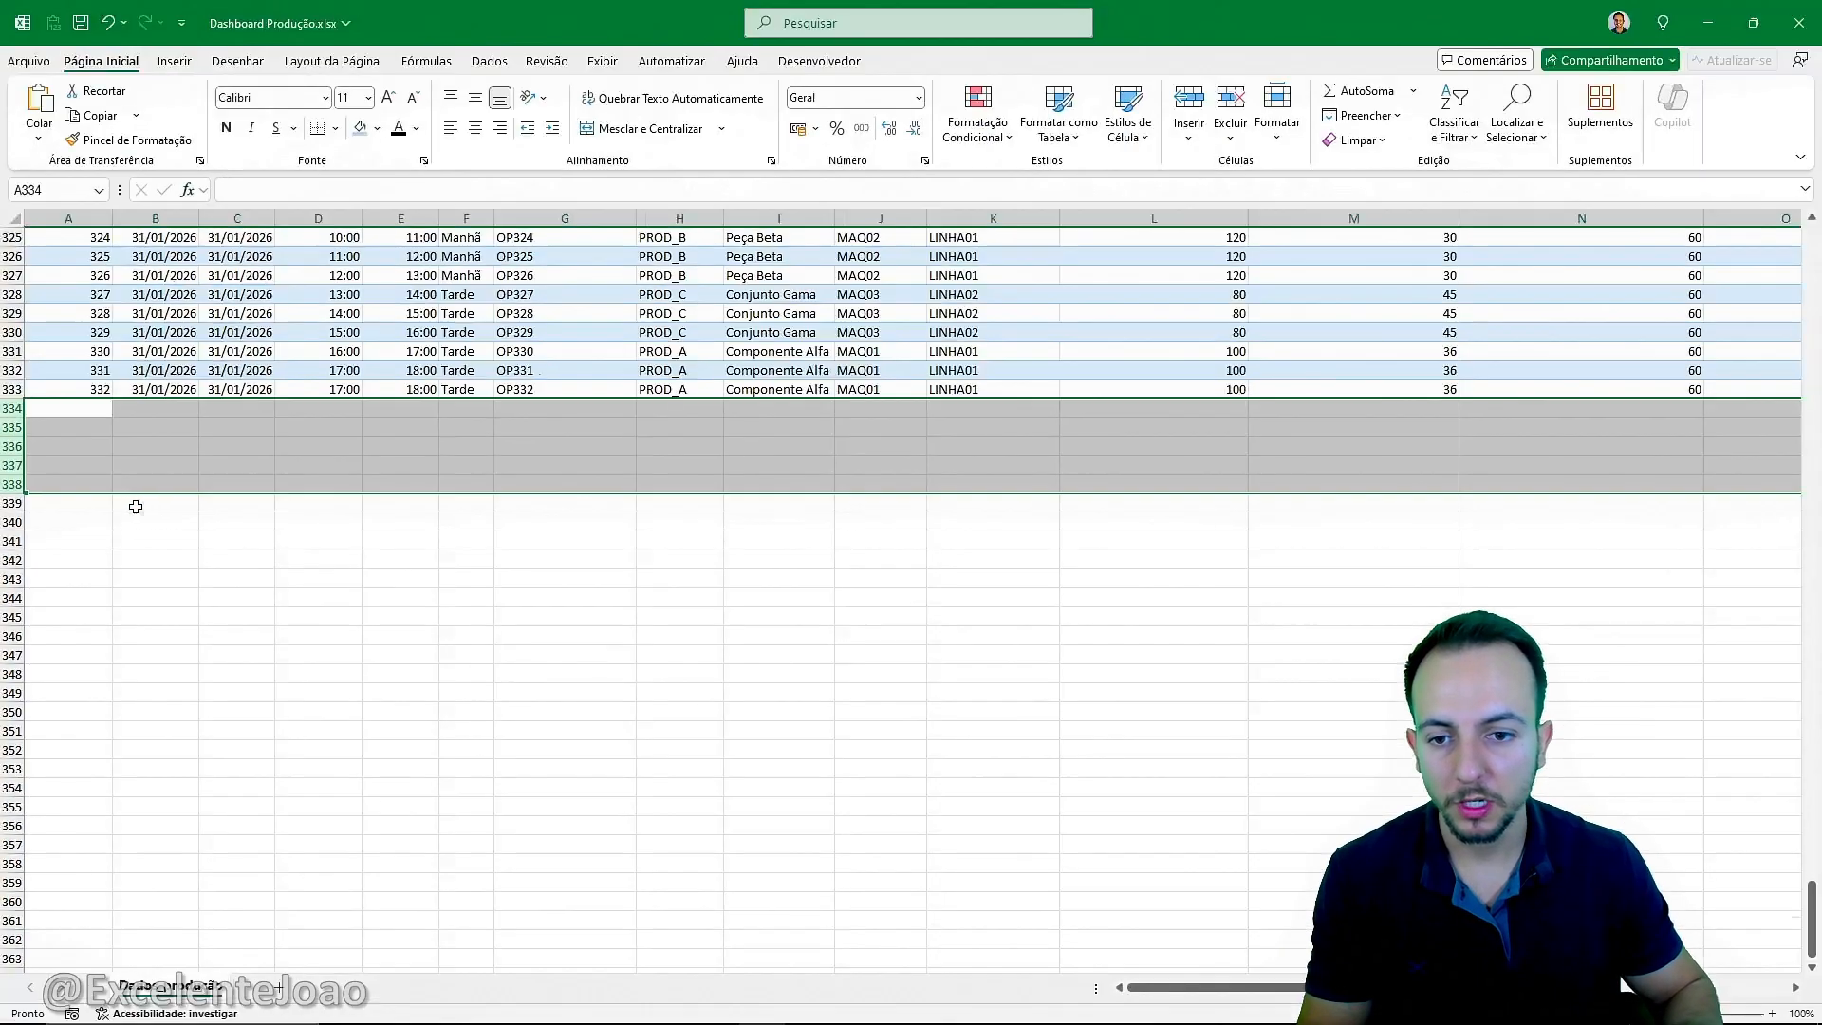
key(ctrl+Home)
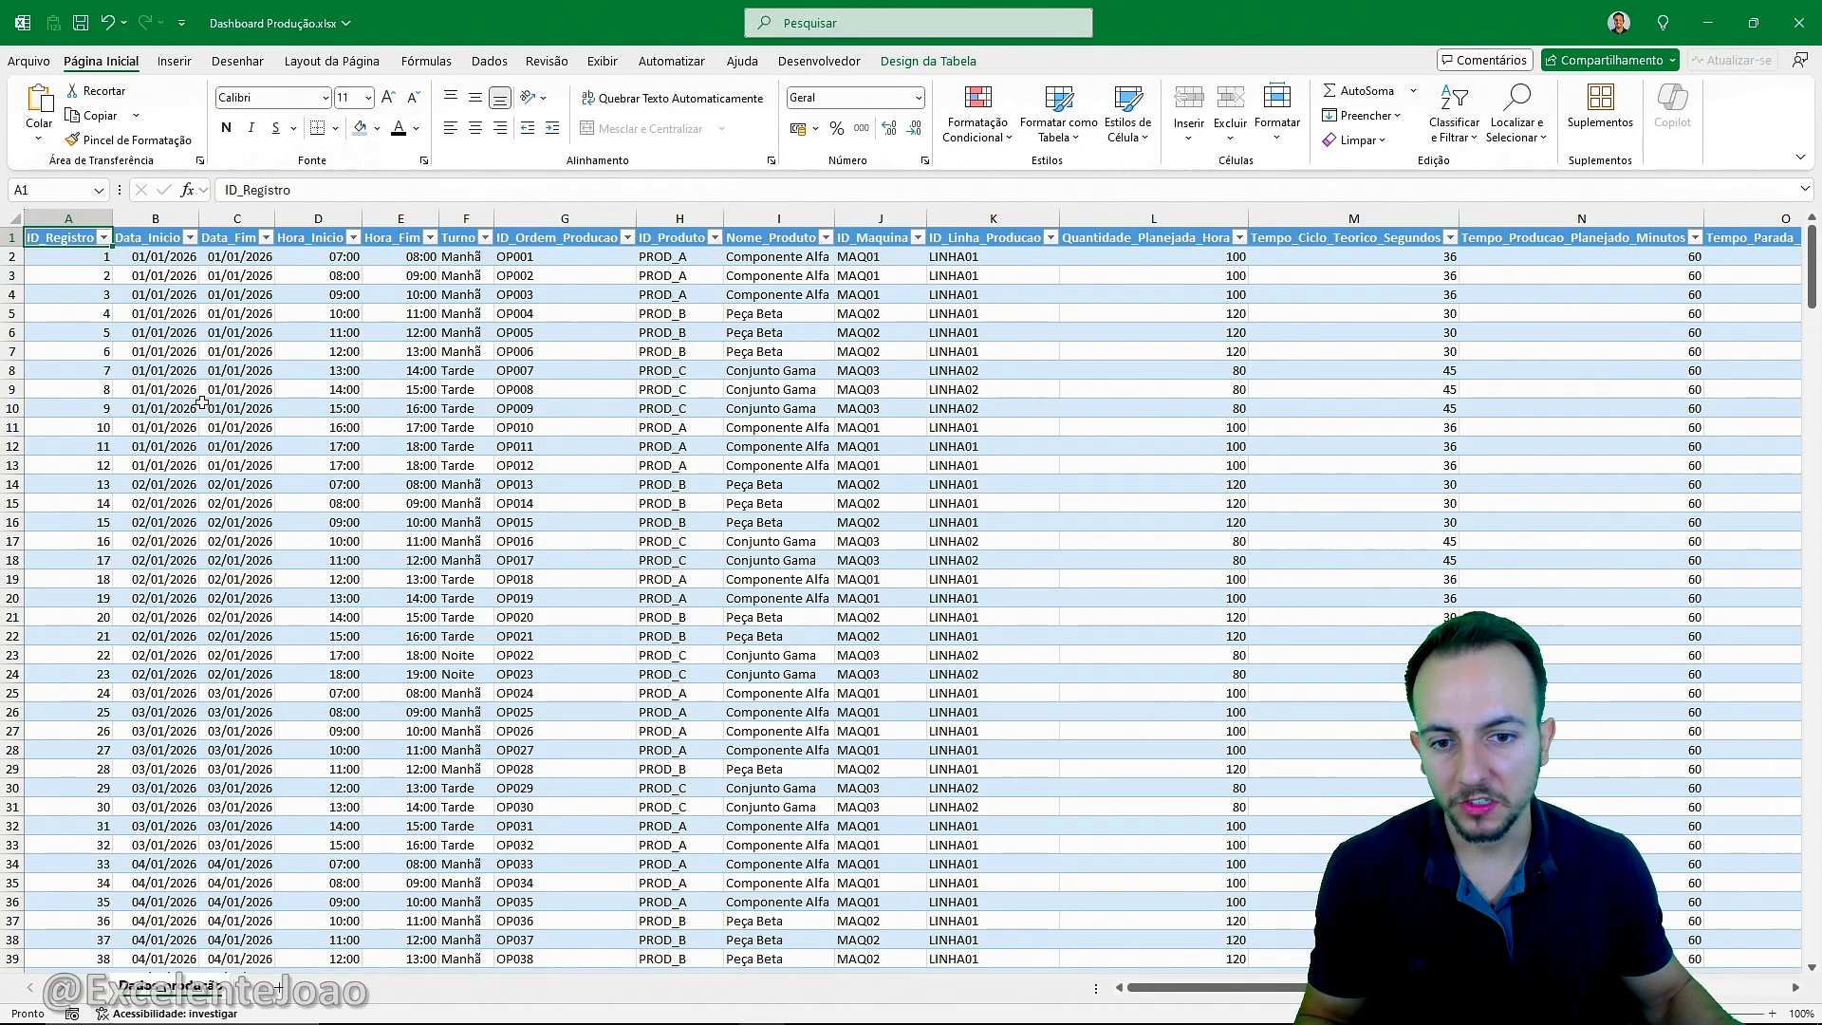
scroll(202, 403, right, 8)
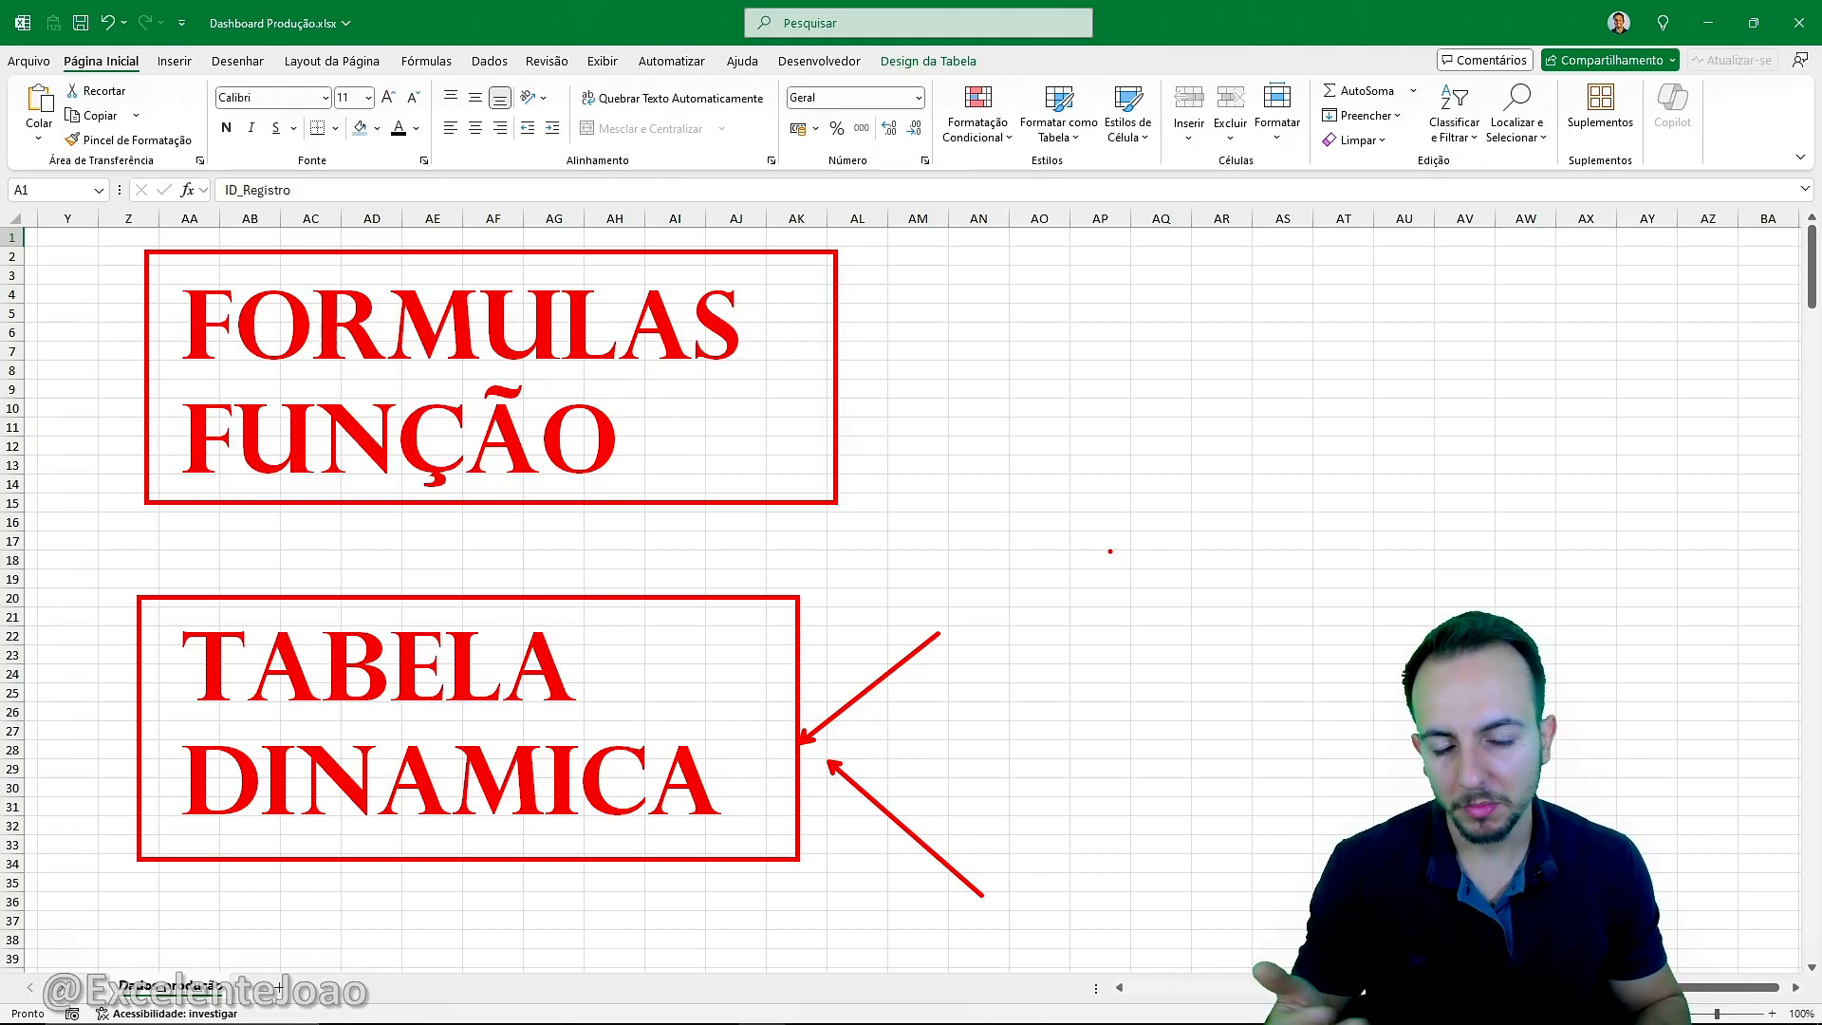
key(Escape)
key(ctrl+Home)
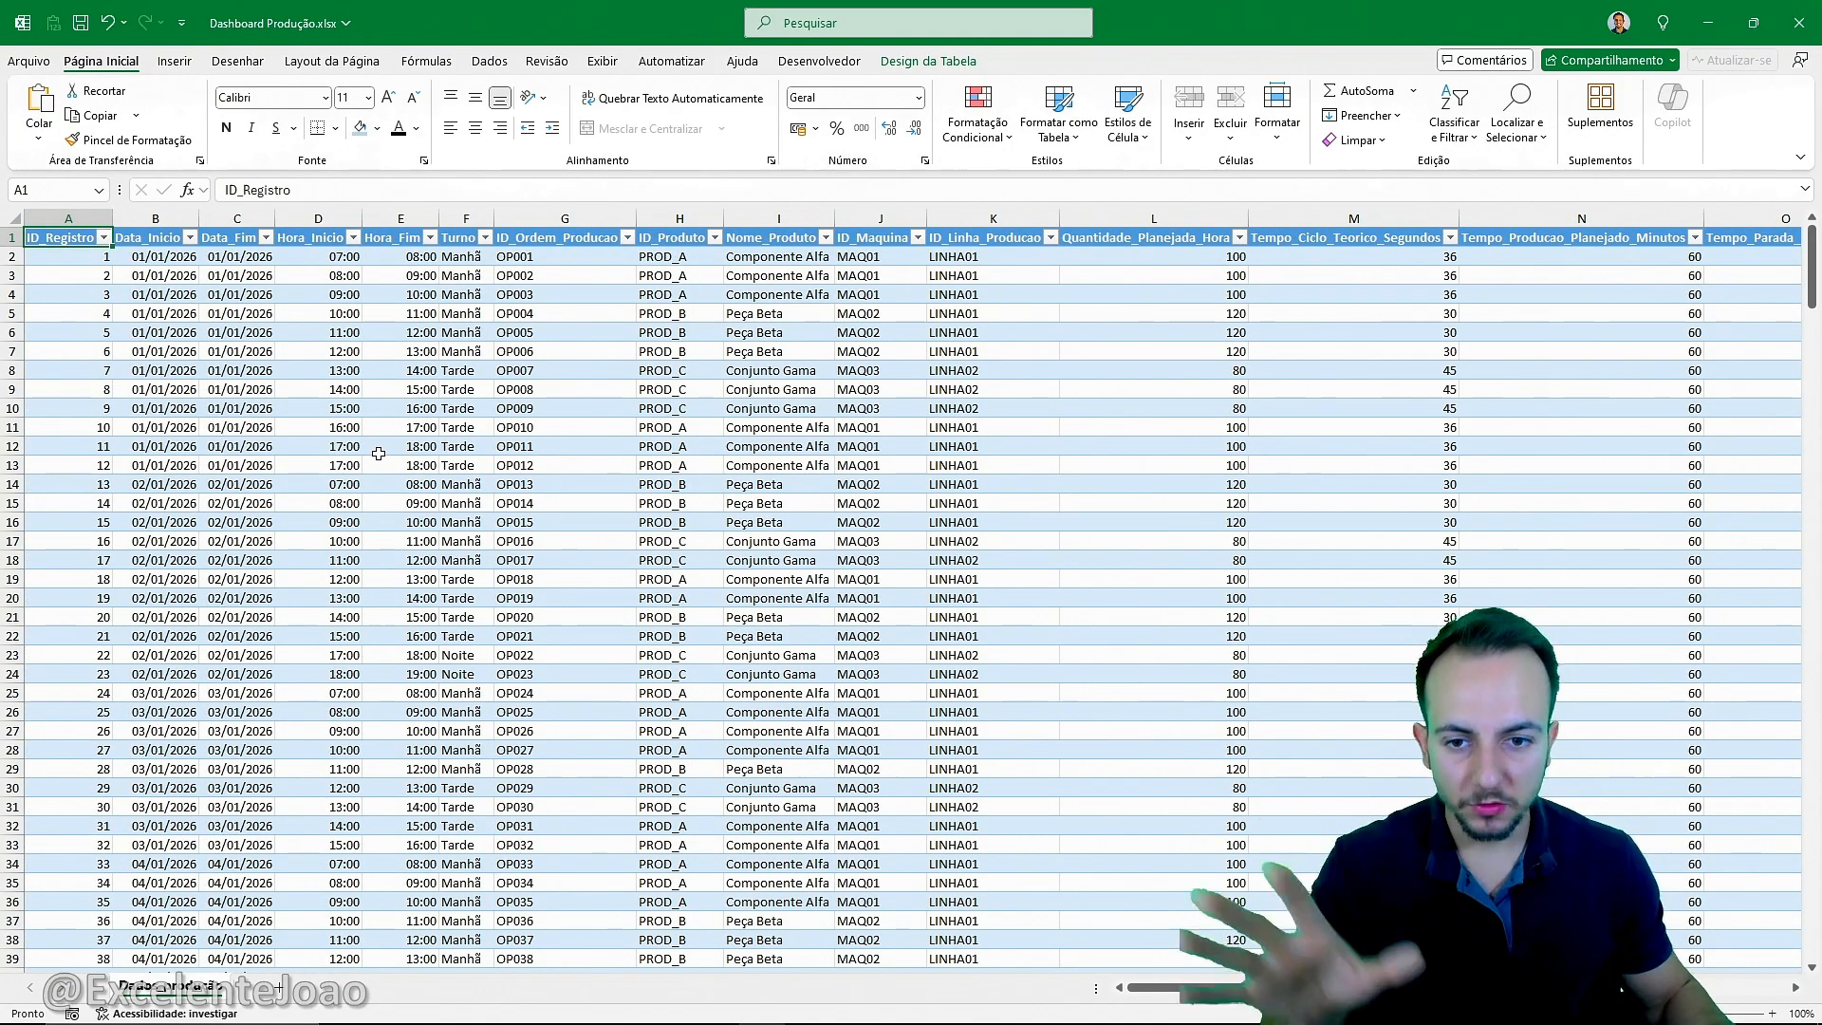
Zoom out to view the full extent of the production table and restore the normal view.
scroll(378, 453, down, 4)
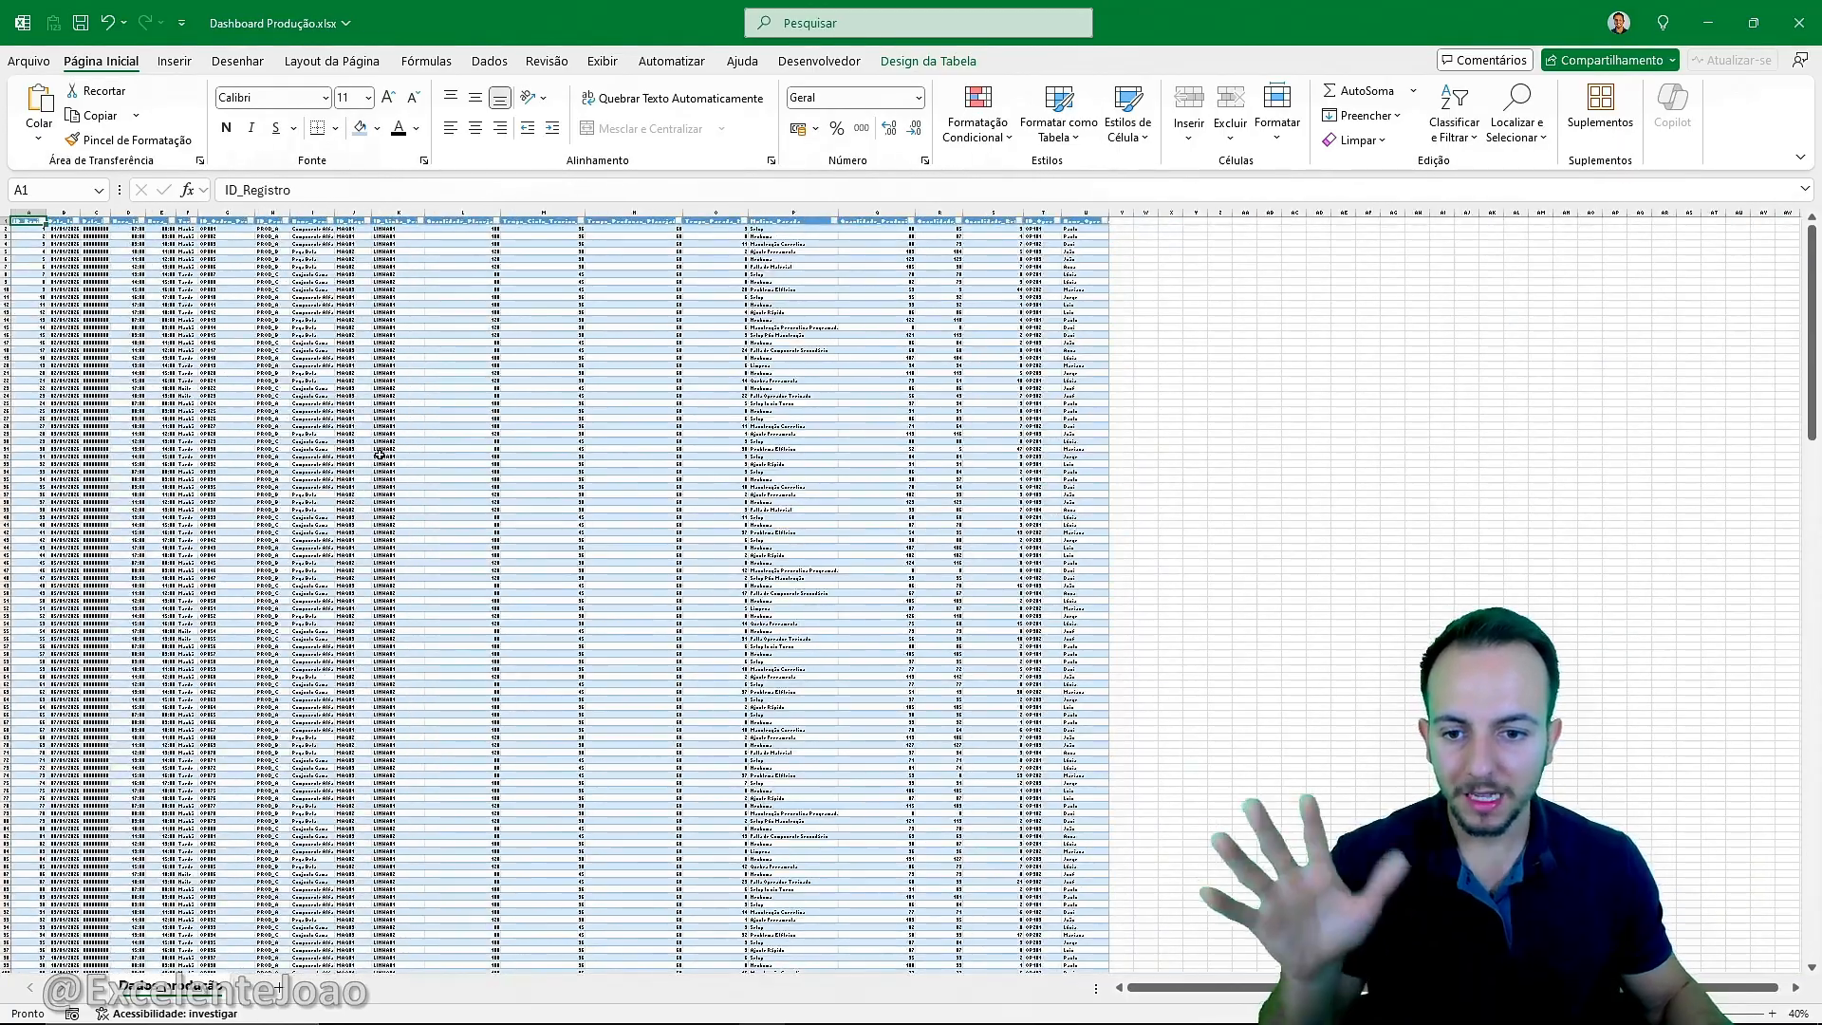
scroll(378, 455, down, 4)
scroll(379, 454, up, 4)
scroll(299, 349, up, 4)
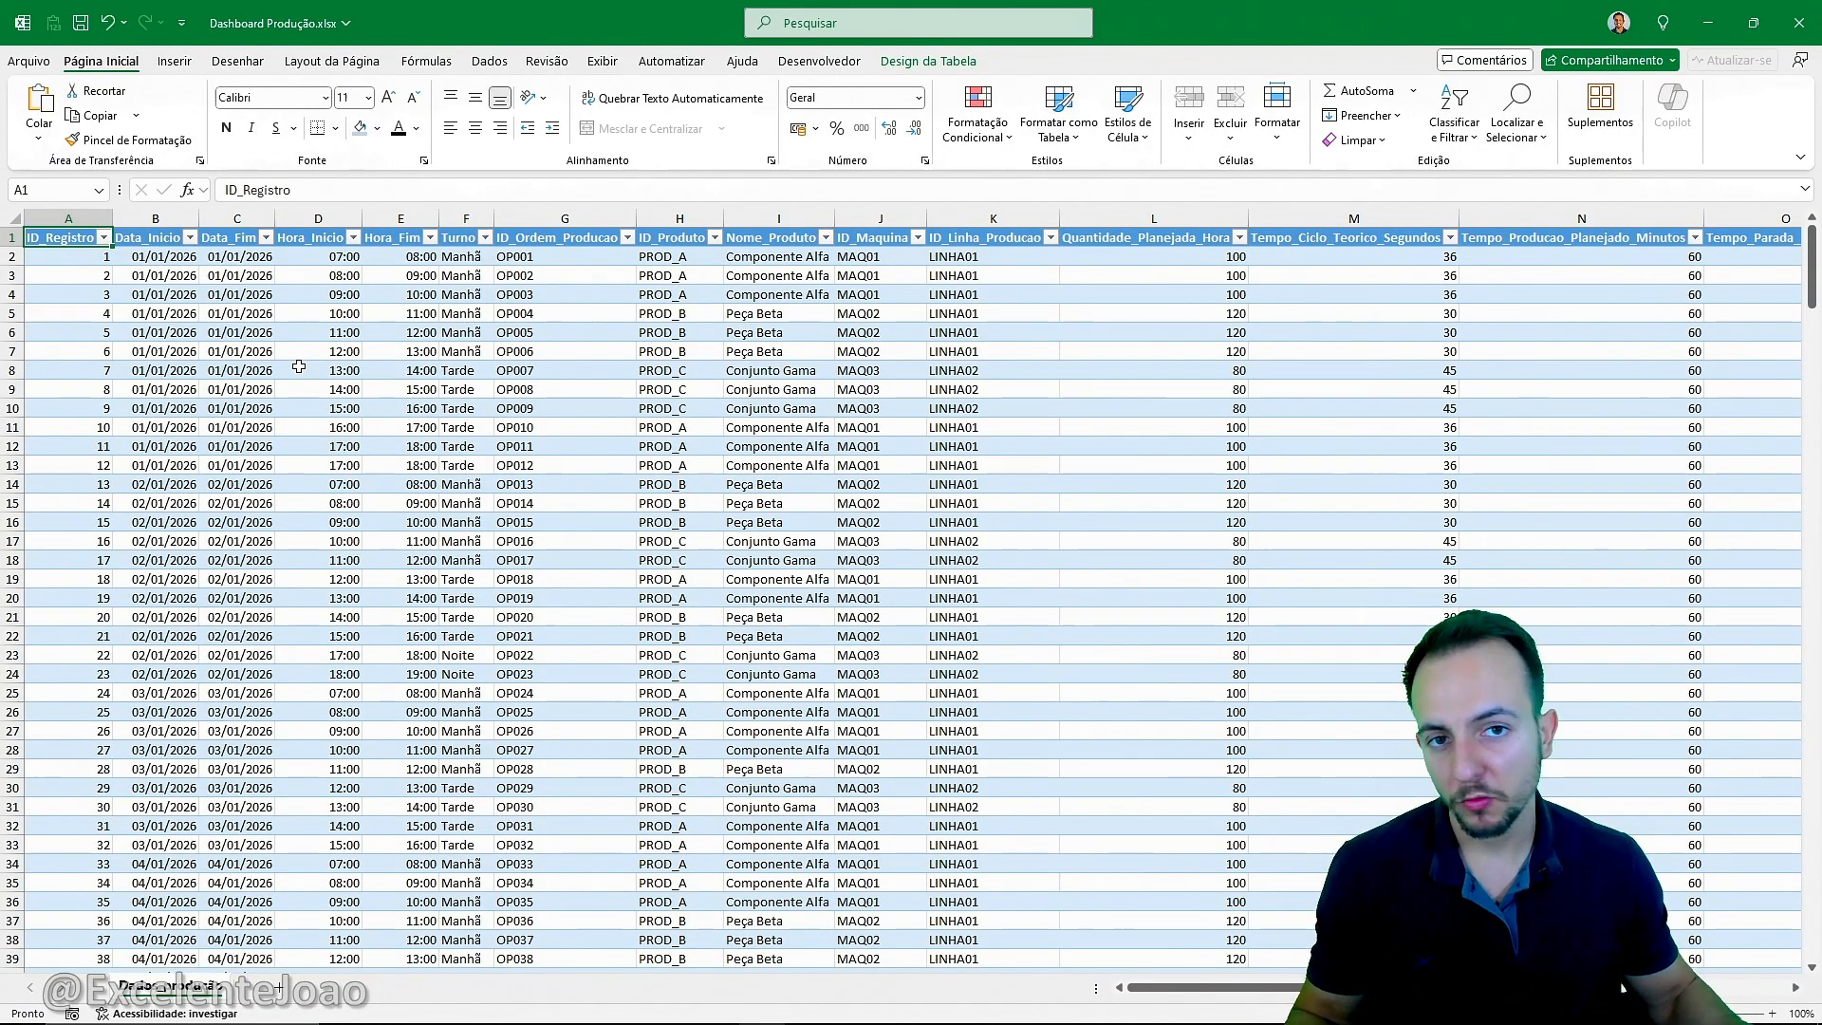
Mark the MAQ01, MAQ02 and MAQ03 groups in the ID_Maquina column and clear the markings.
scroll(313, 316, right, 2)
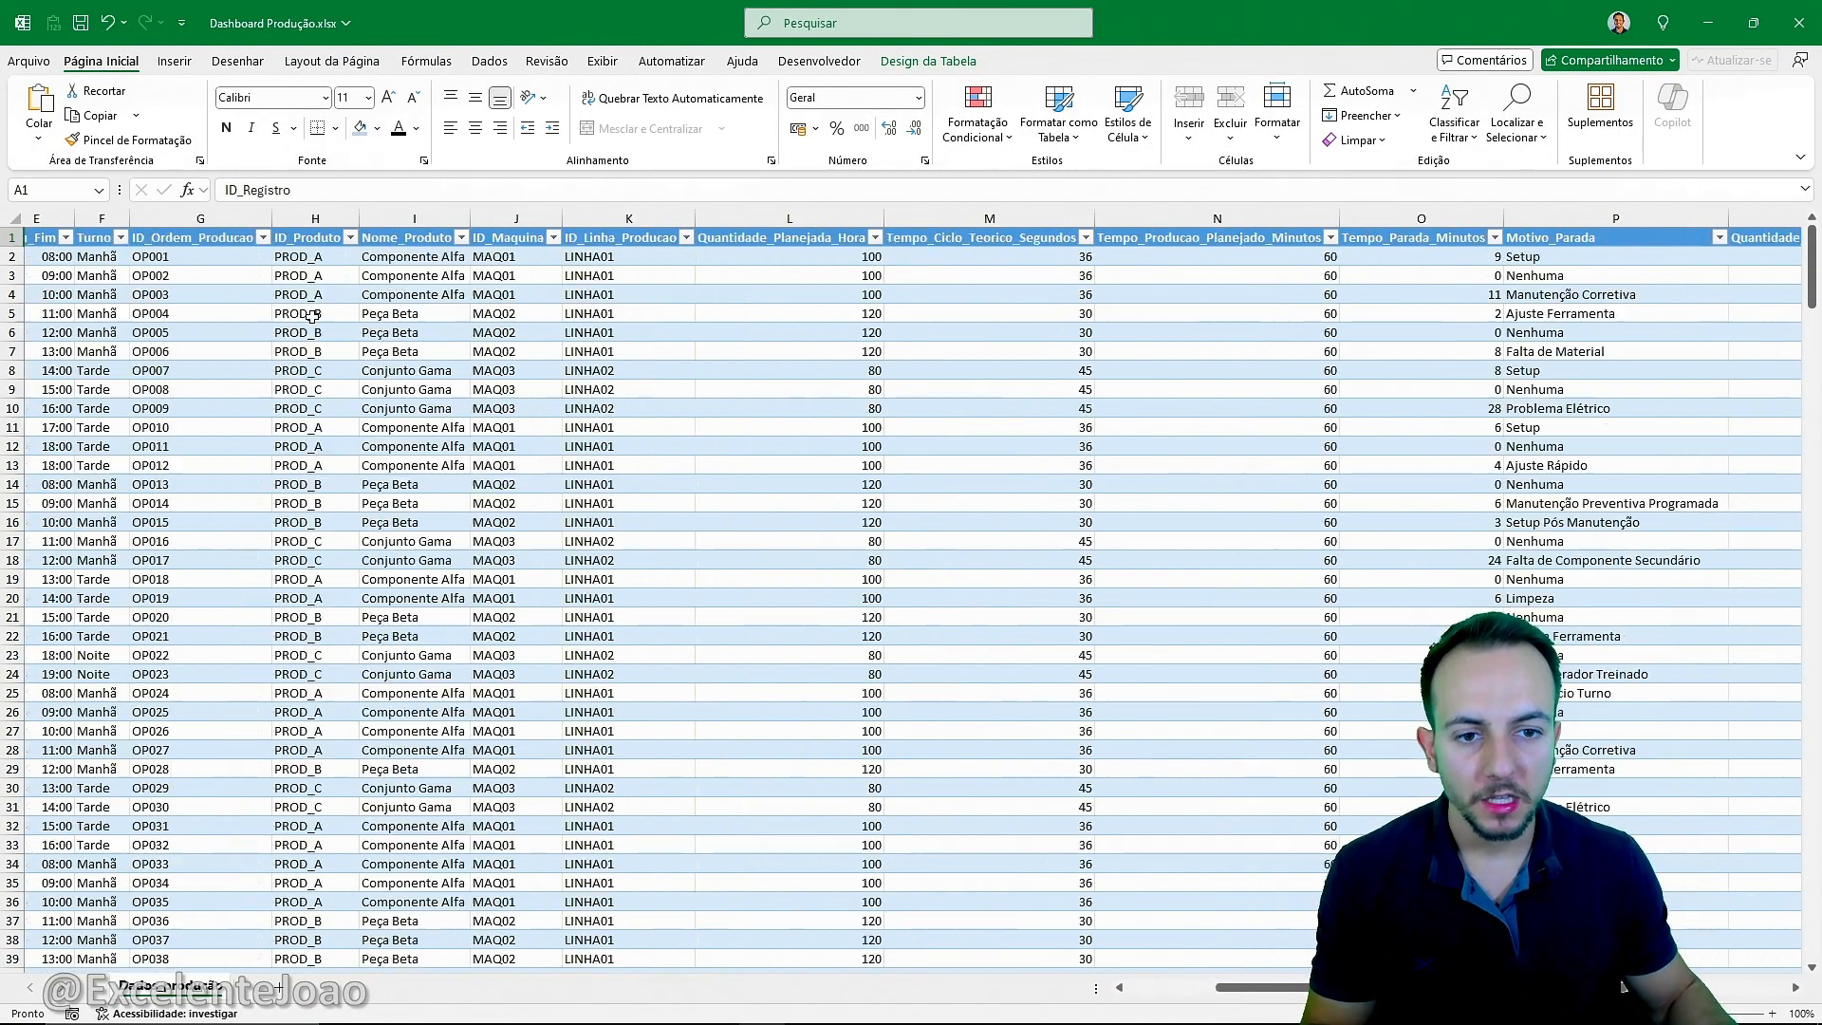
scroll(260, 296, right, 2)
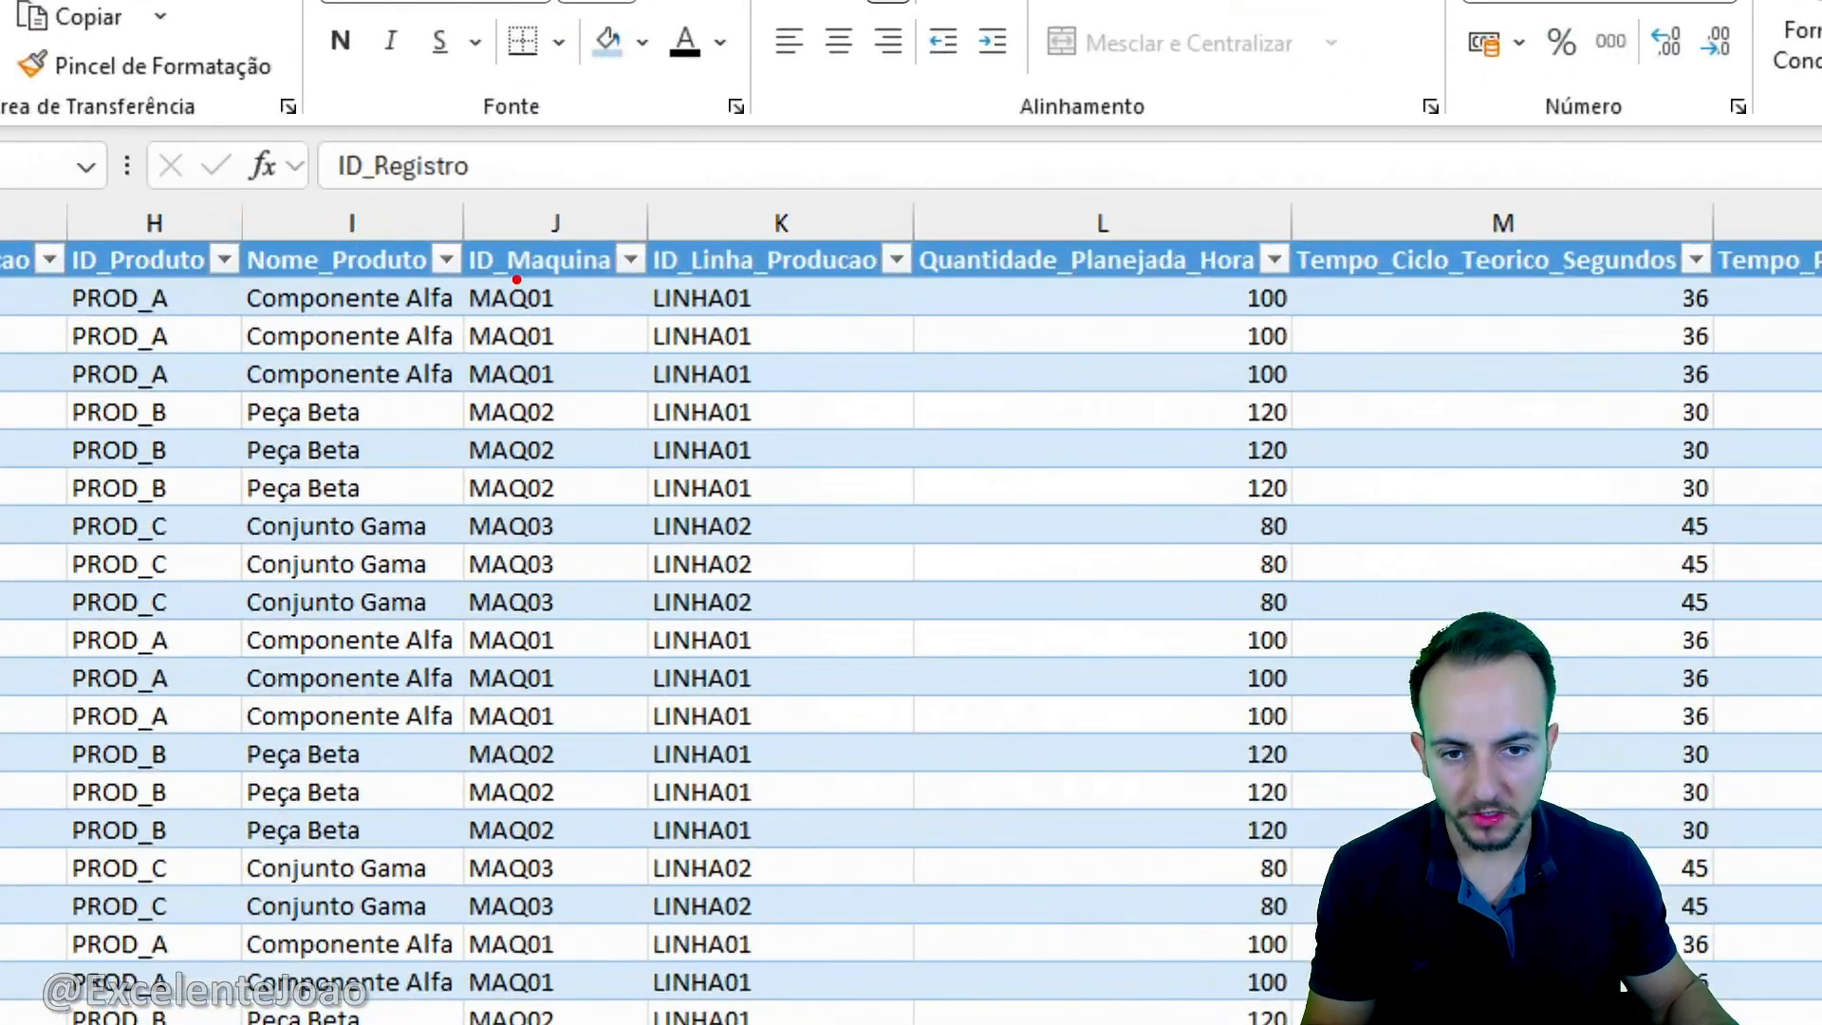
mouse_move(448, 279)
mouse_down()
mouse_move(605, 391)
mouse_move(440, 512)
mouse_move(573, 578)
mouse_move(624, 630)
mouse_move(587, 722)
mouse_move(586, 840)
mouse_up()
drag(586, 864, 587, 916)
drag(586, 954, 587, 987)
key(ctrl+z)
key(ctrl+z)
key(ctrl+z)
key(ctrl+z)
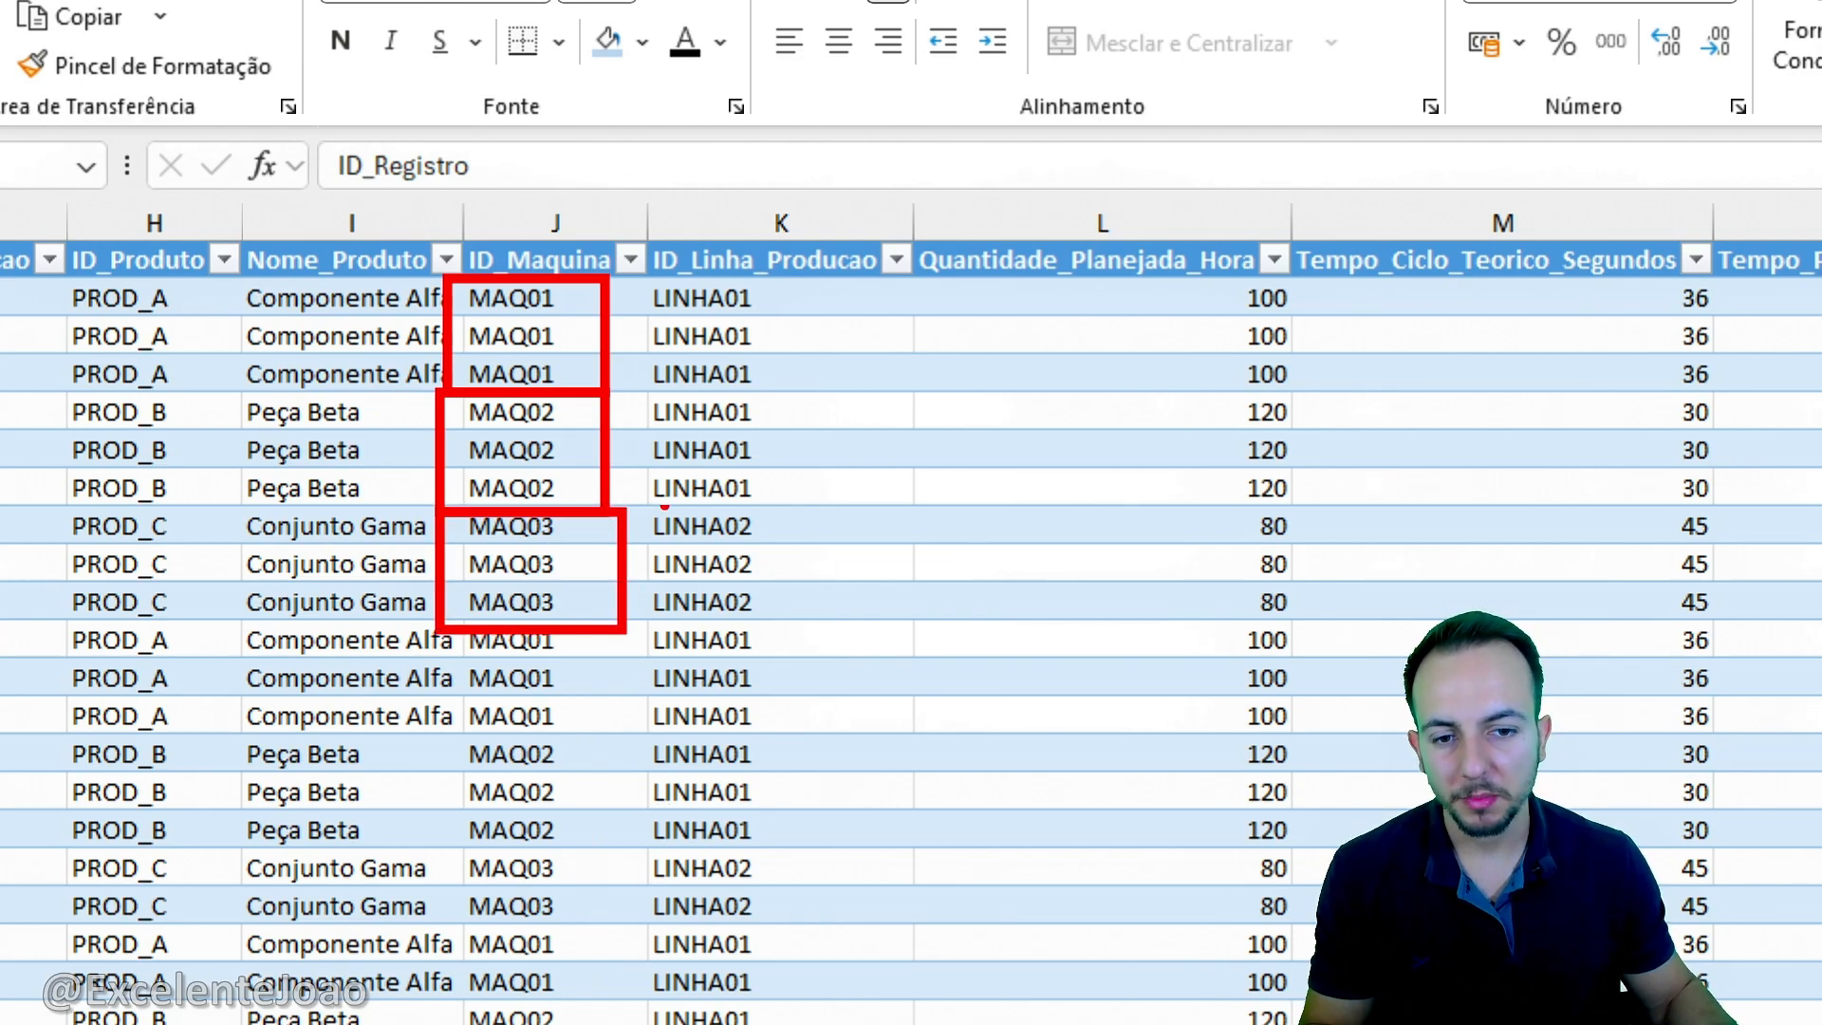
key(ctrl+z)
key(ctrl+z)
key(ctrl+z)
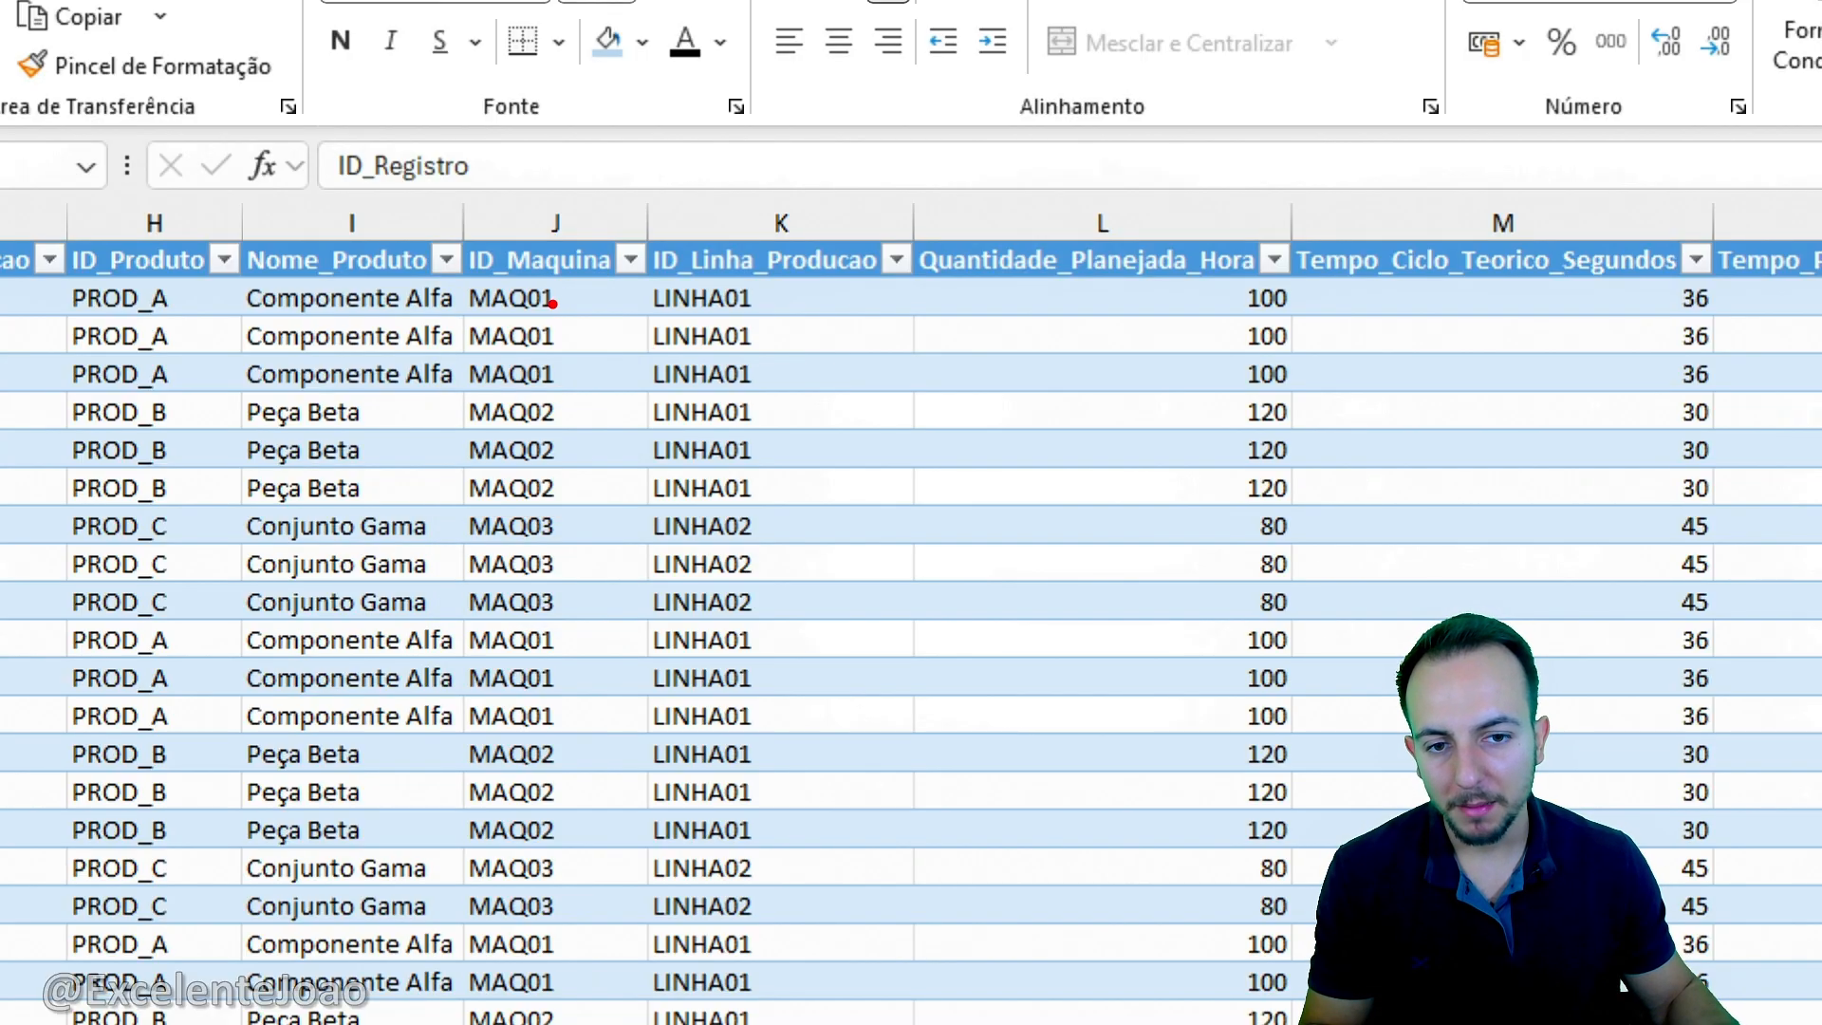
Point out the first MAQ01 entry in the ID_Maquina column and remove the annotations.
drag(439, 266, 579, 327)
drag(613, 323, 764, 437)
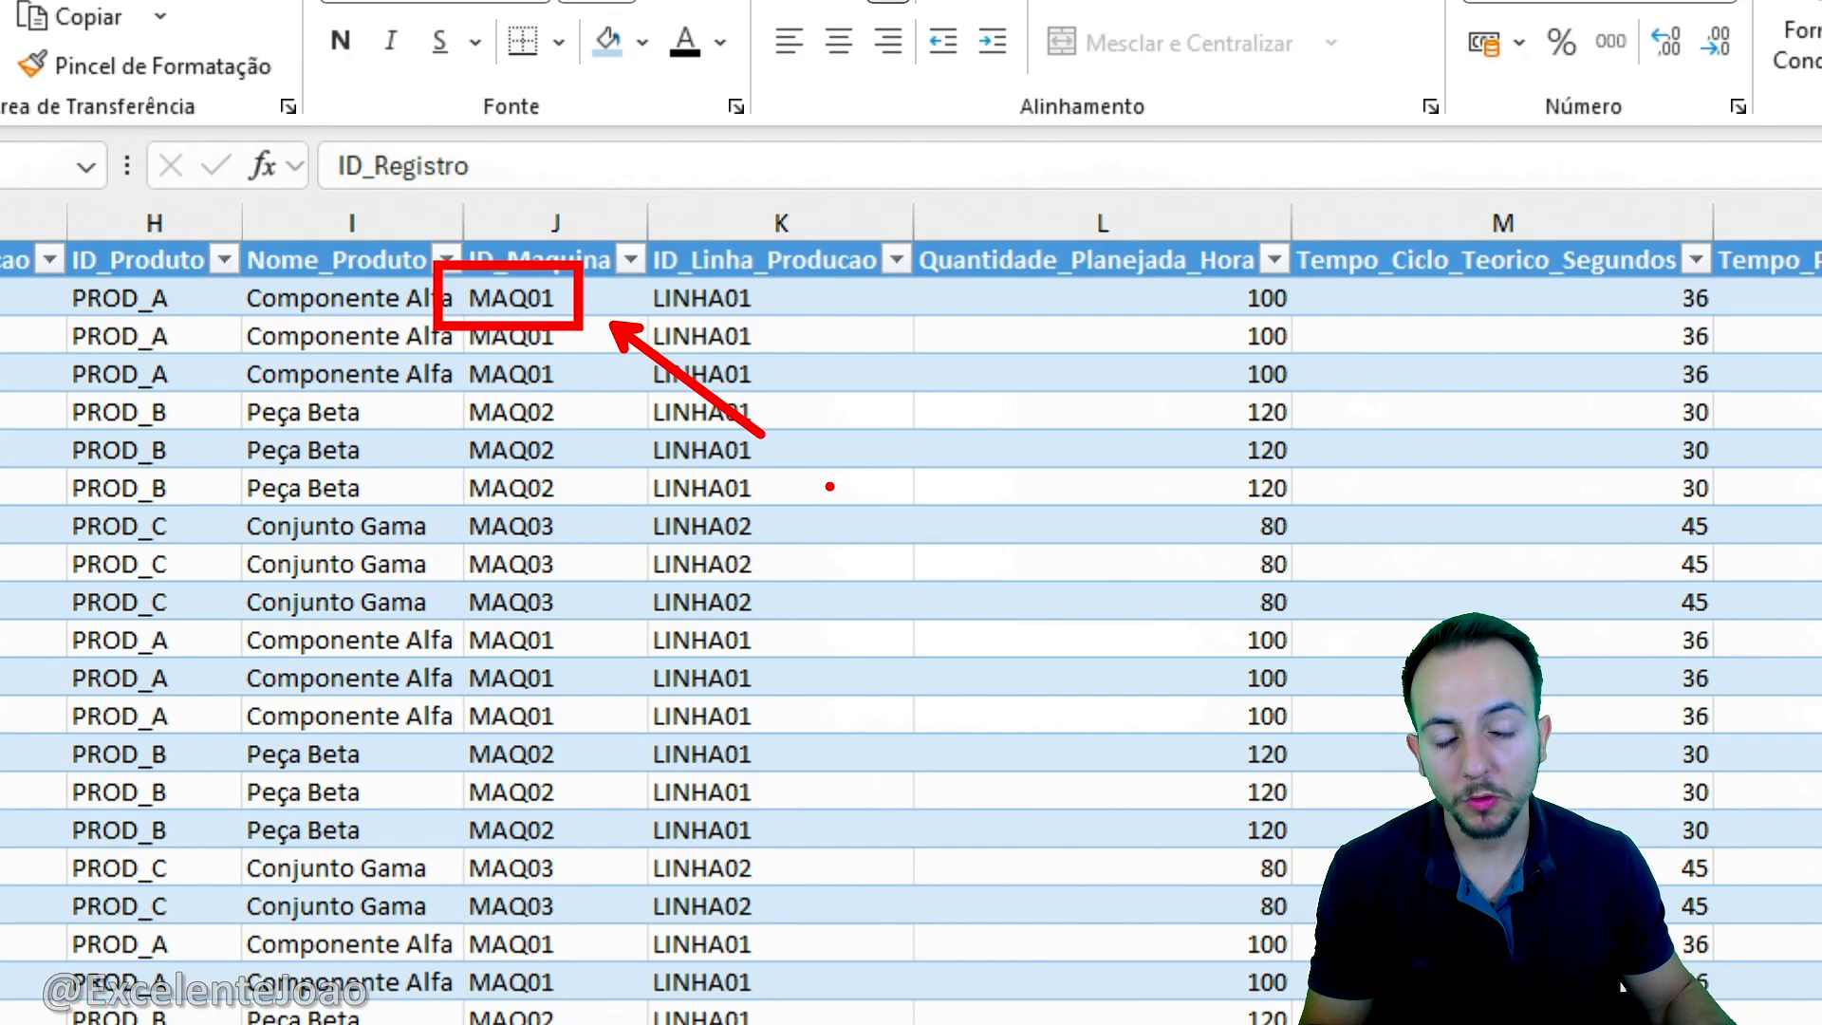
mouse_move(423, 412)
mouse_down()
mouse_move(624, 496)
mouse_move(471, 641)
mouse_up()
key(Escape)
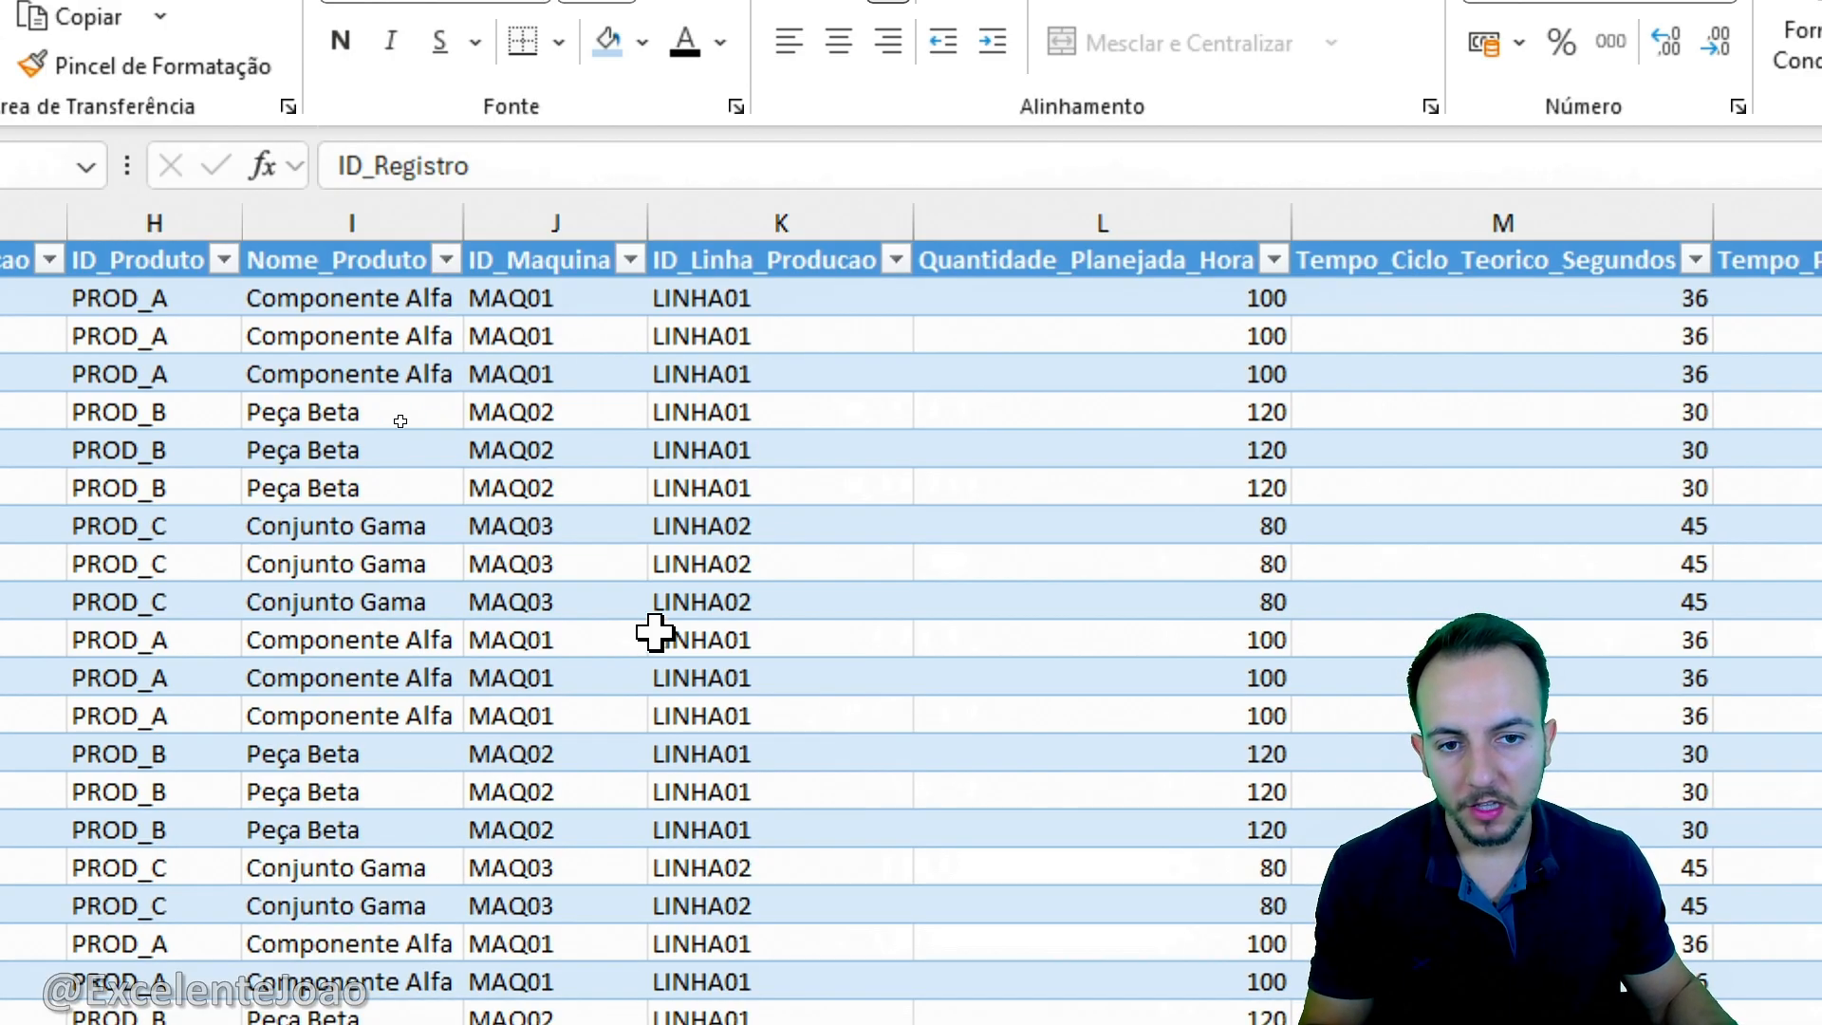
Select the ID_Maquina and Quantidade_Produzida_Total columns, mark produced quantities and return to the ID_Maquina header.
click(560, 219)
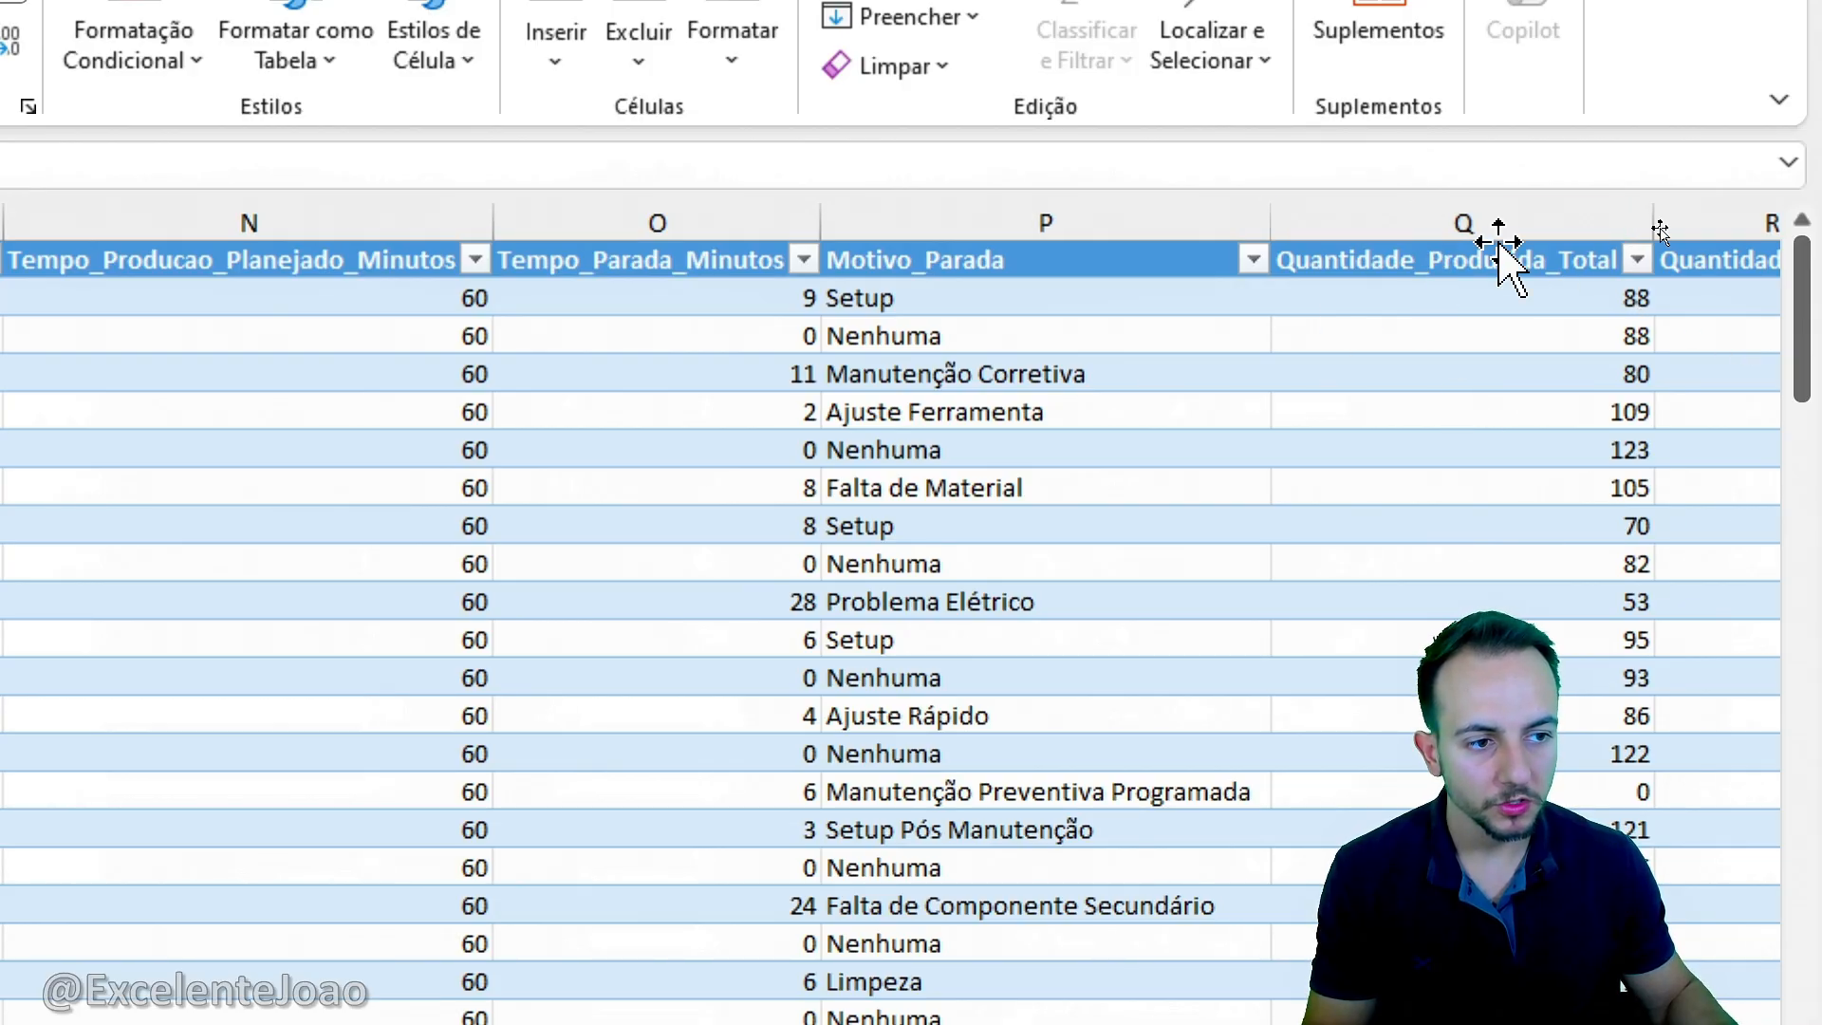
click(1465, 222)
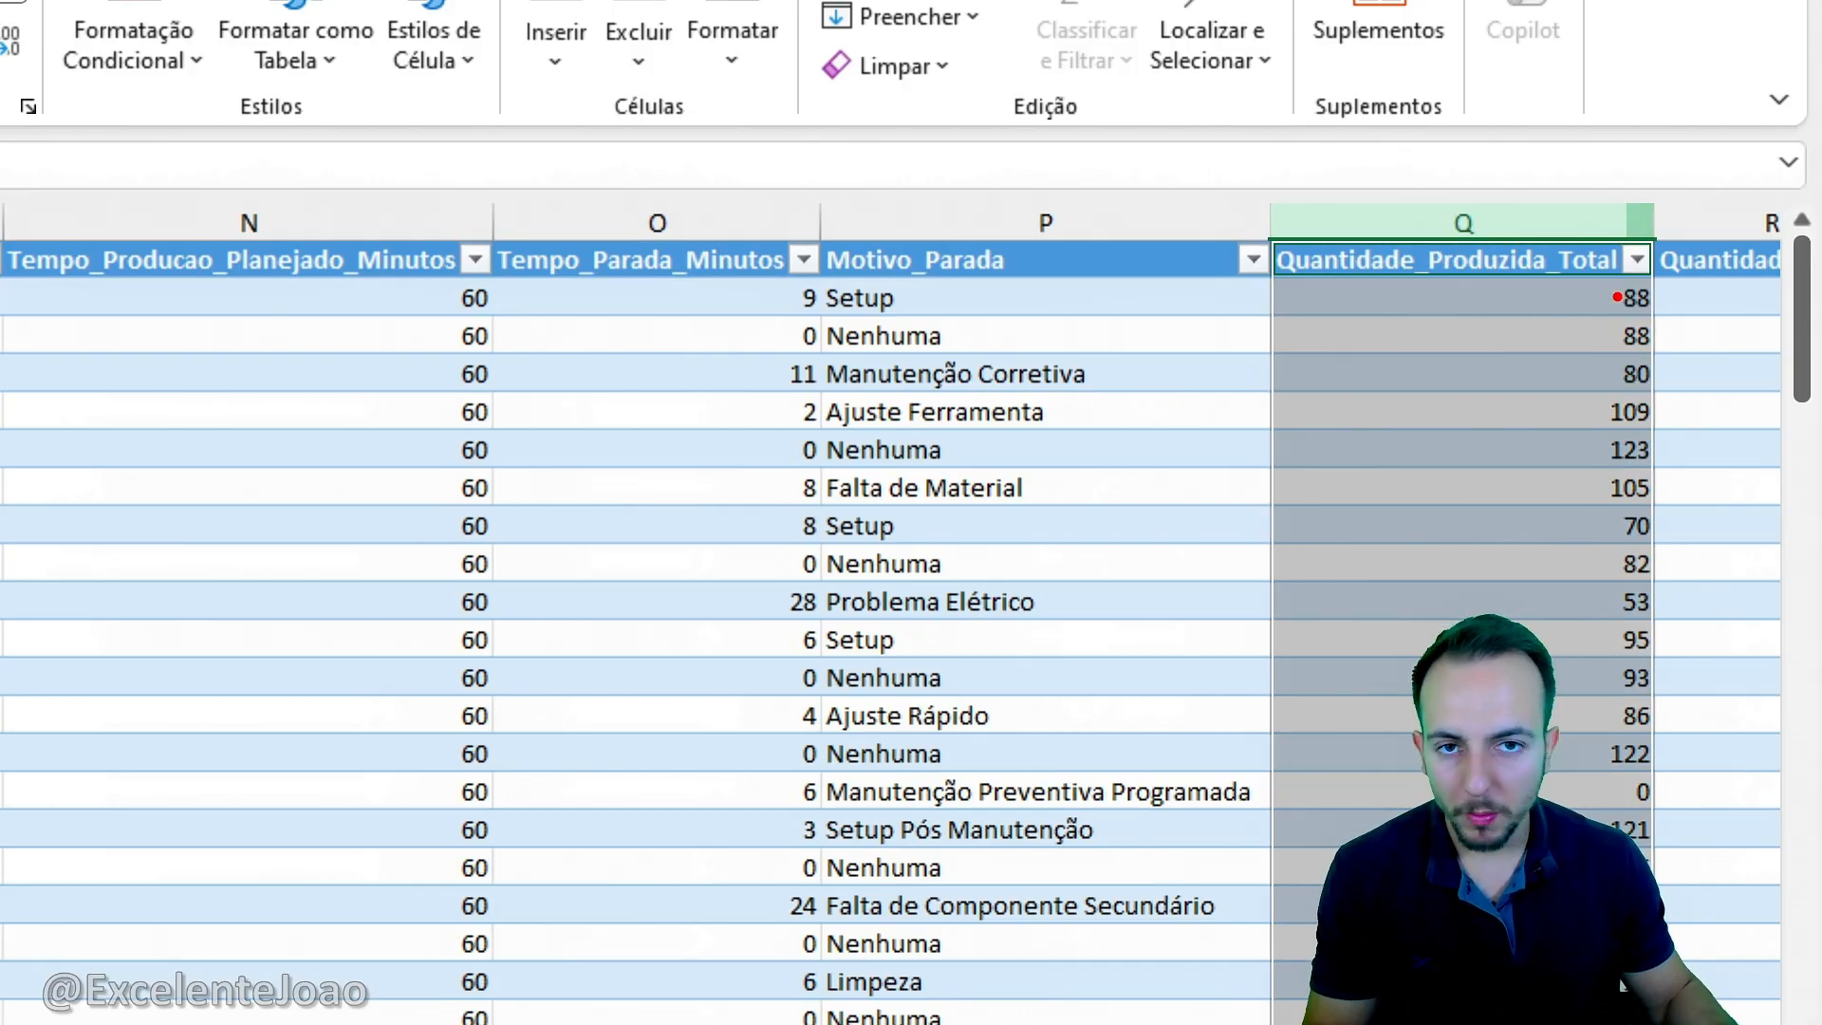
mouse_move(1672, 267)
mouse_down()
mouse_move(1613, 401)
mouse_move(1675, 252)
mouse_move(1627, 265)
mouse_up()
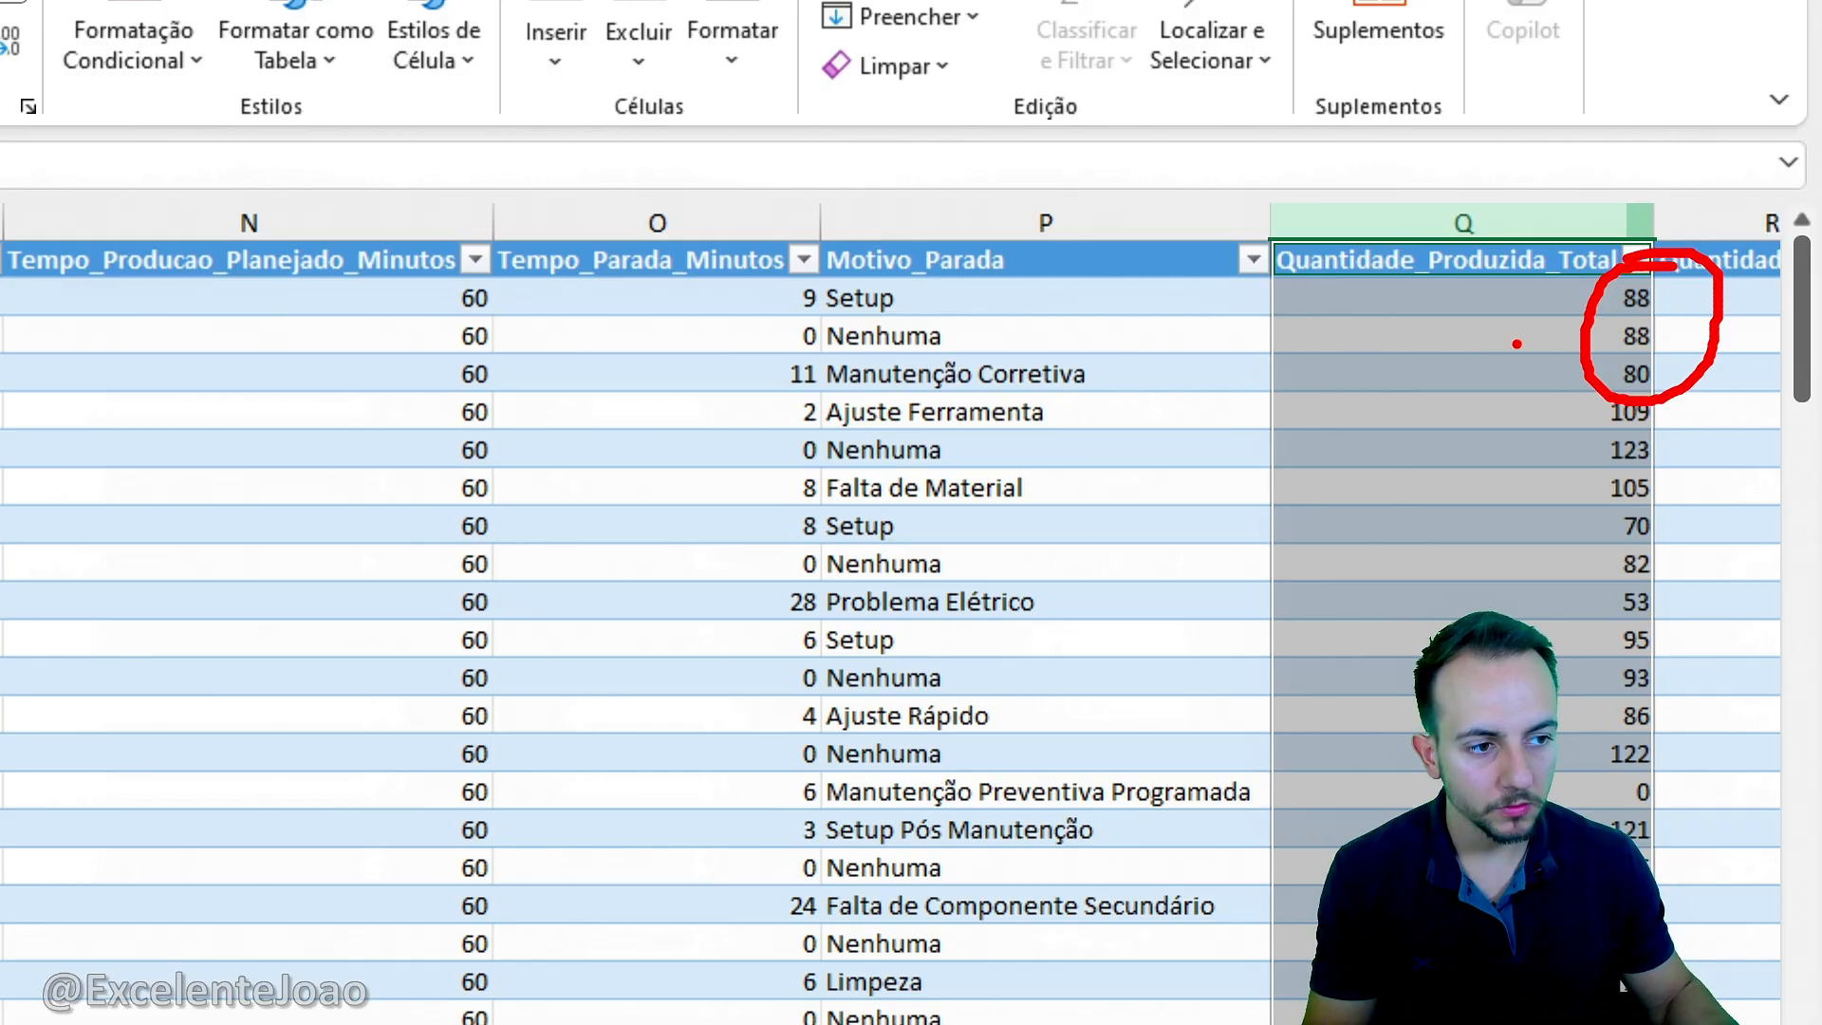
drag(1581, 566, 1653, 543)
drag(1613, 733, 1666, 902)
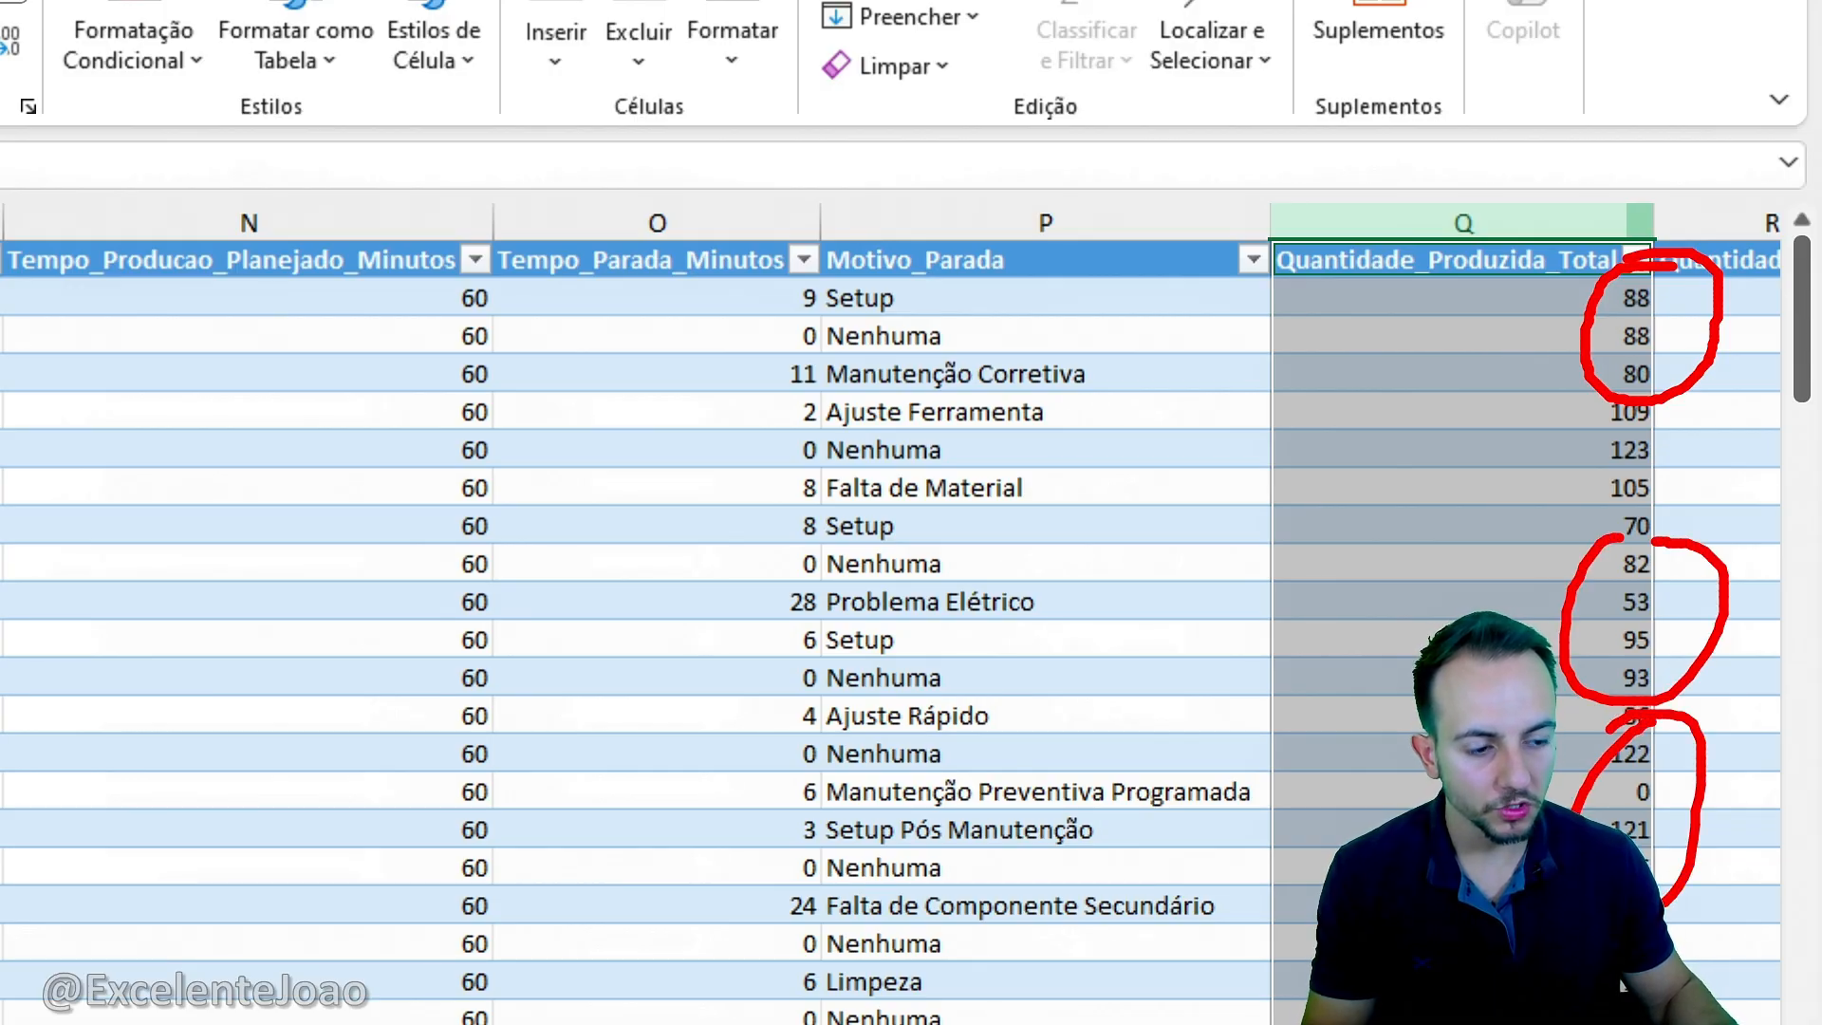
scroll(260, 468, left, 10)
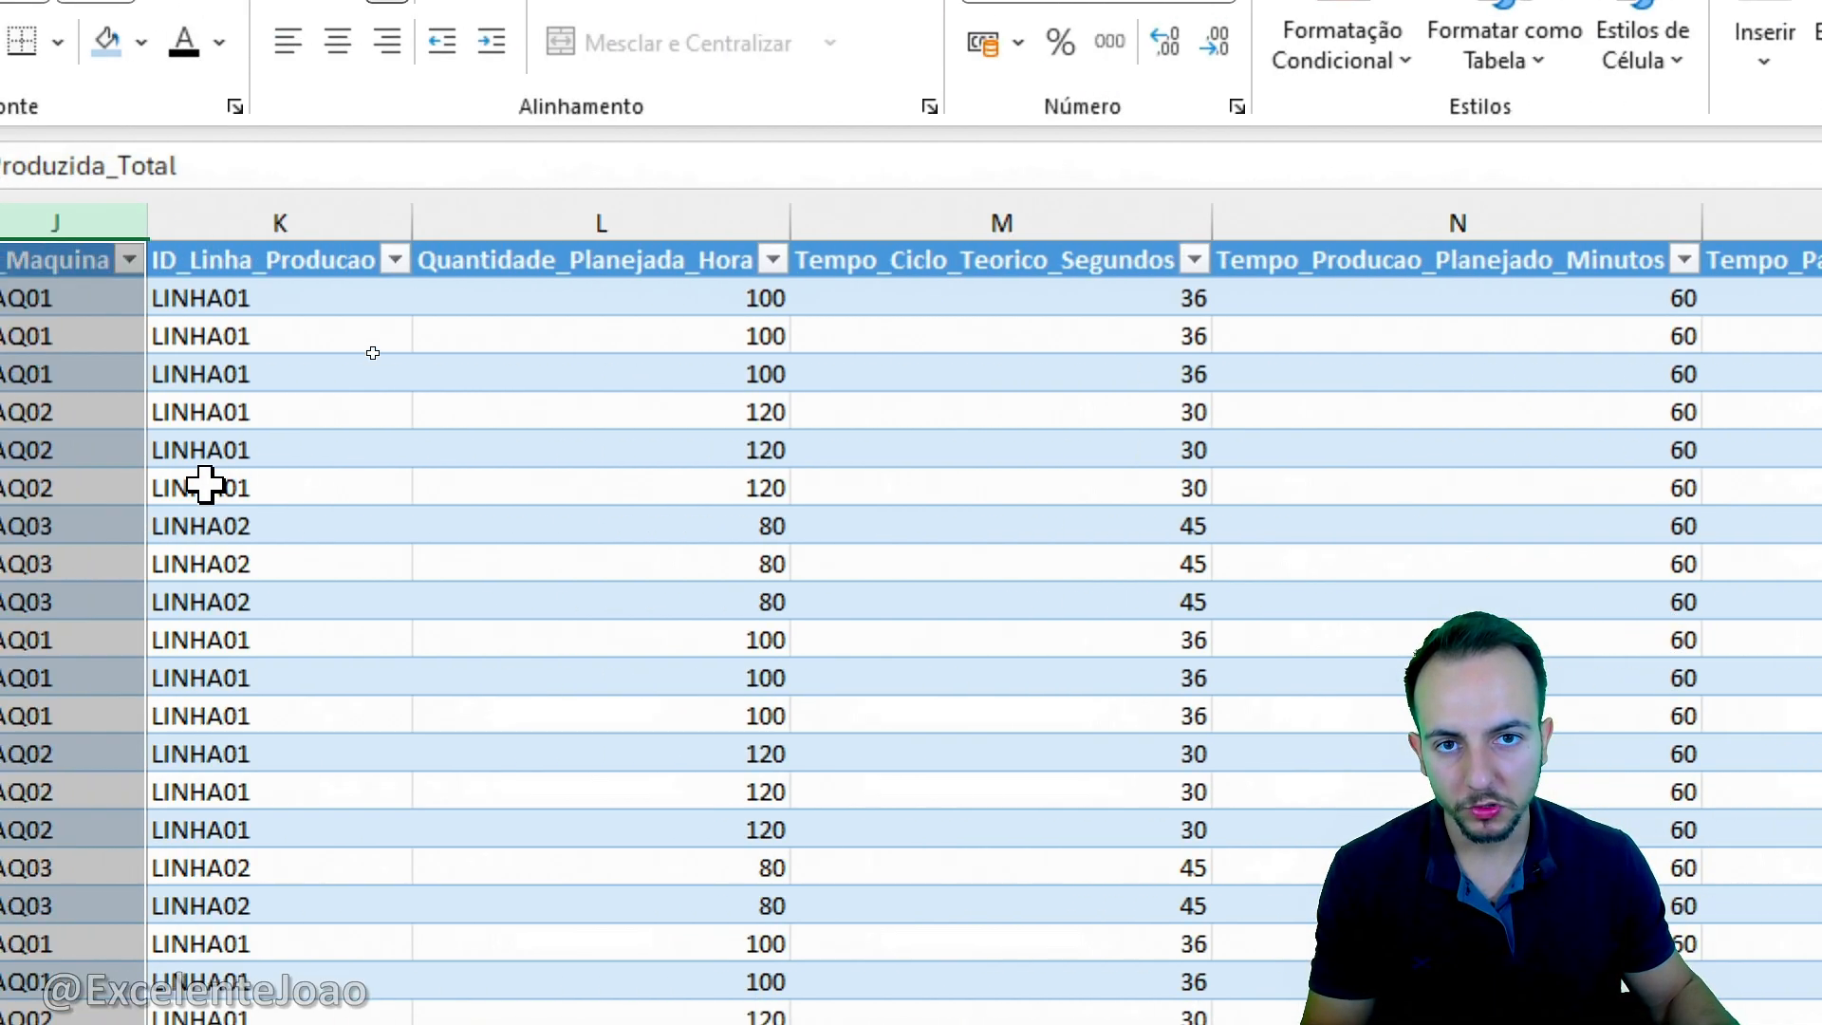
click(576, 267)
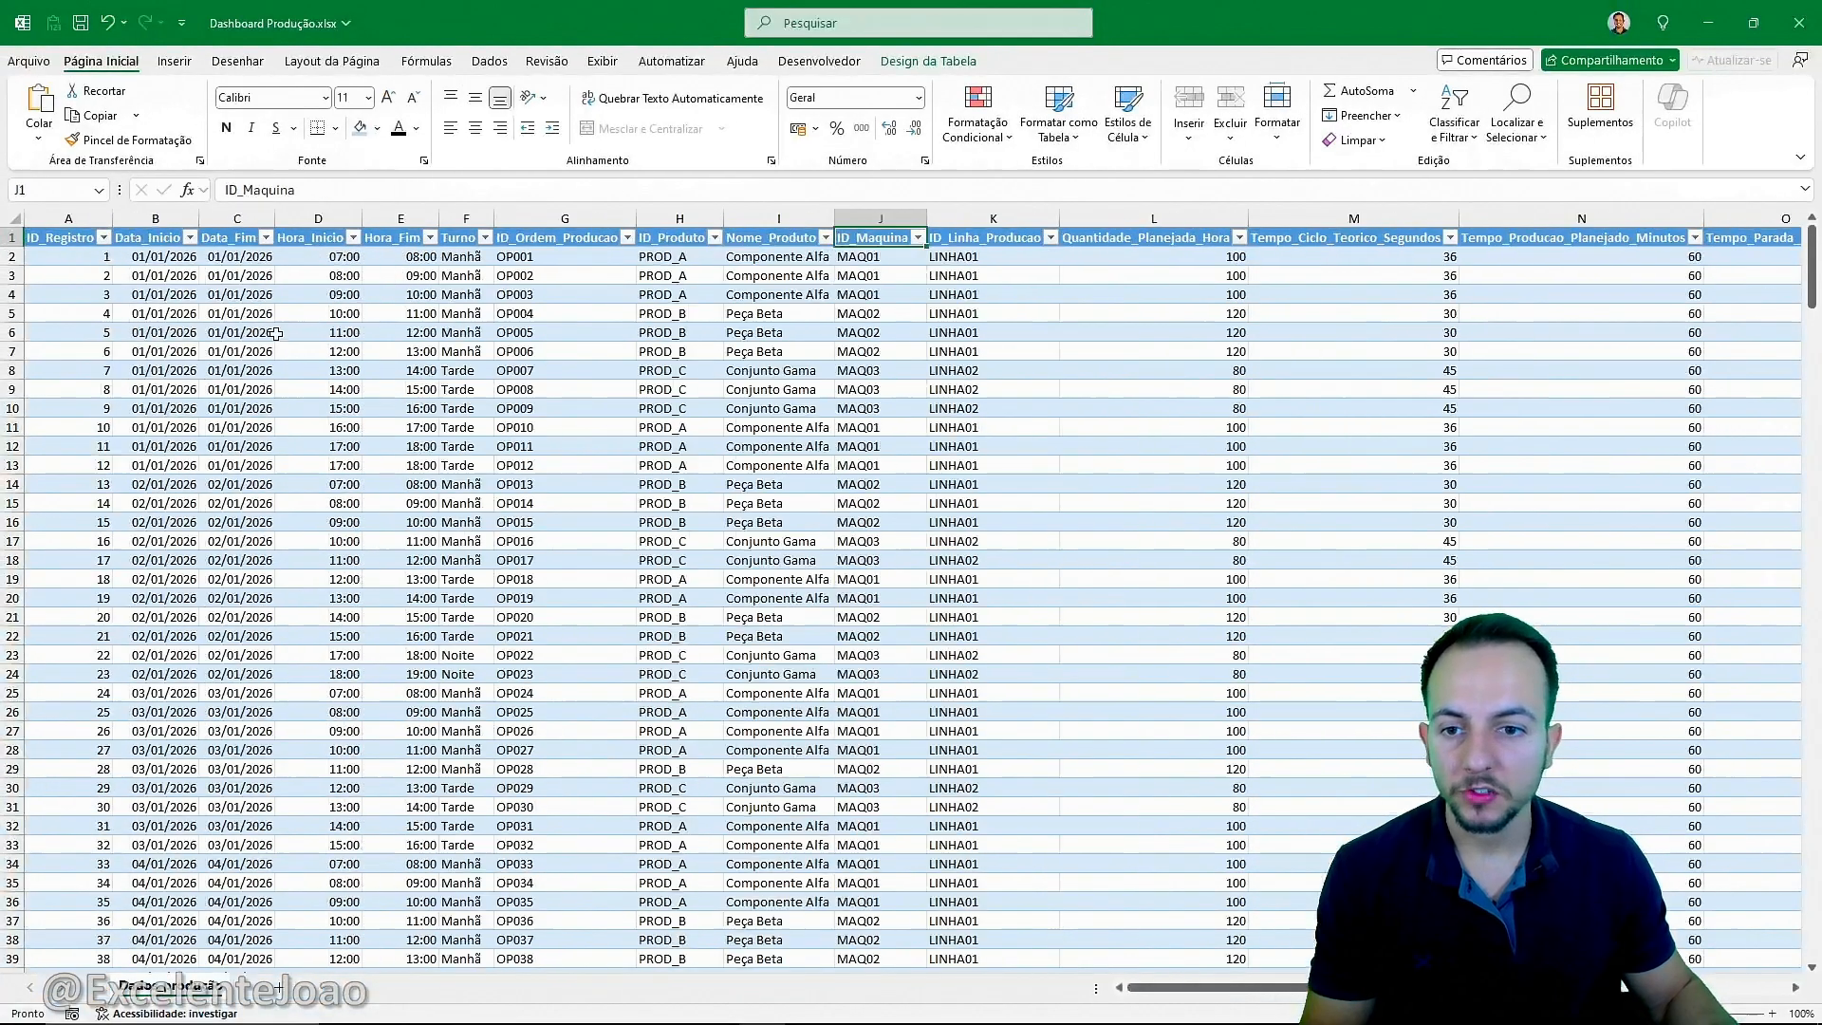
Select cell C4 inside the production table and create a pivot table from it on a new worksheet.
click(56, 244)
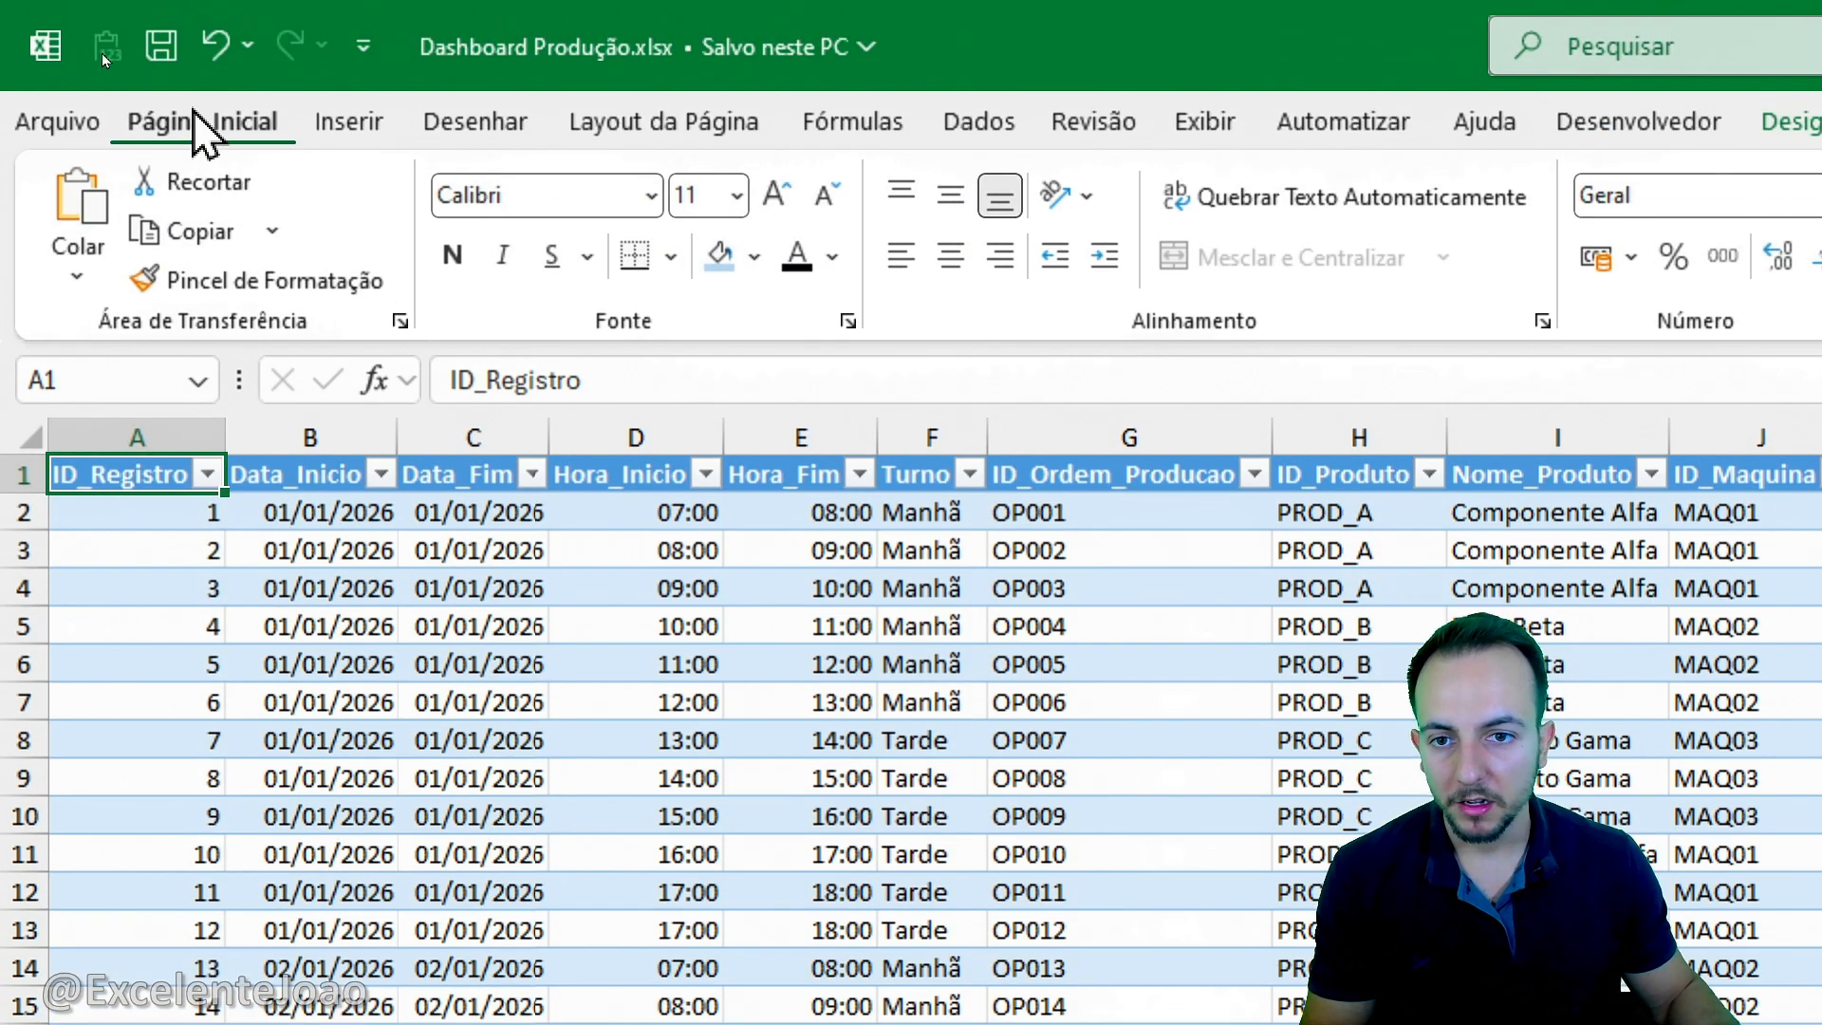
click(350, 140)
click(582, 655)
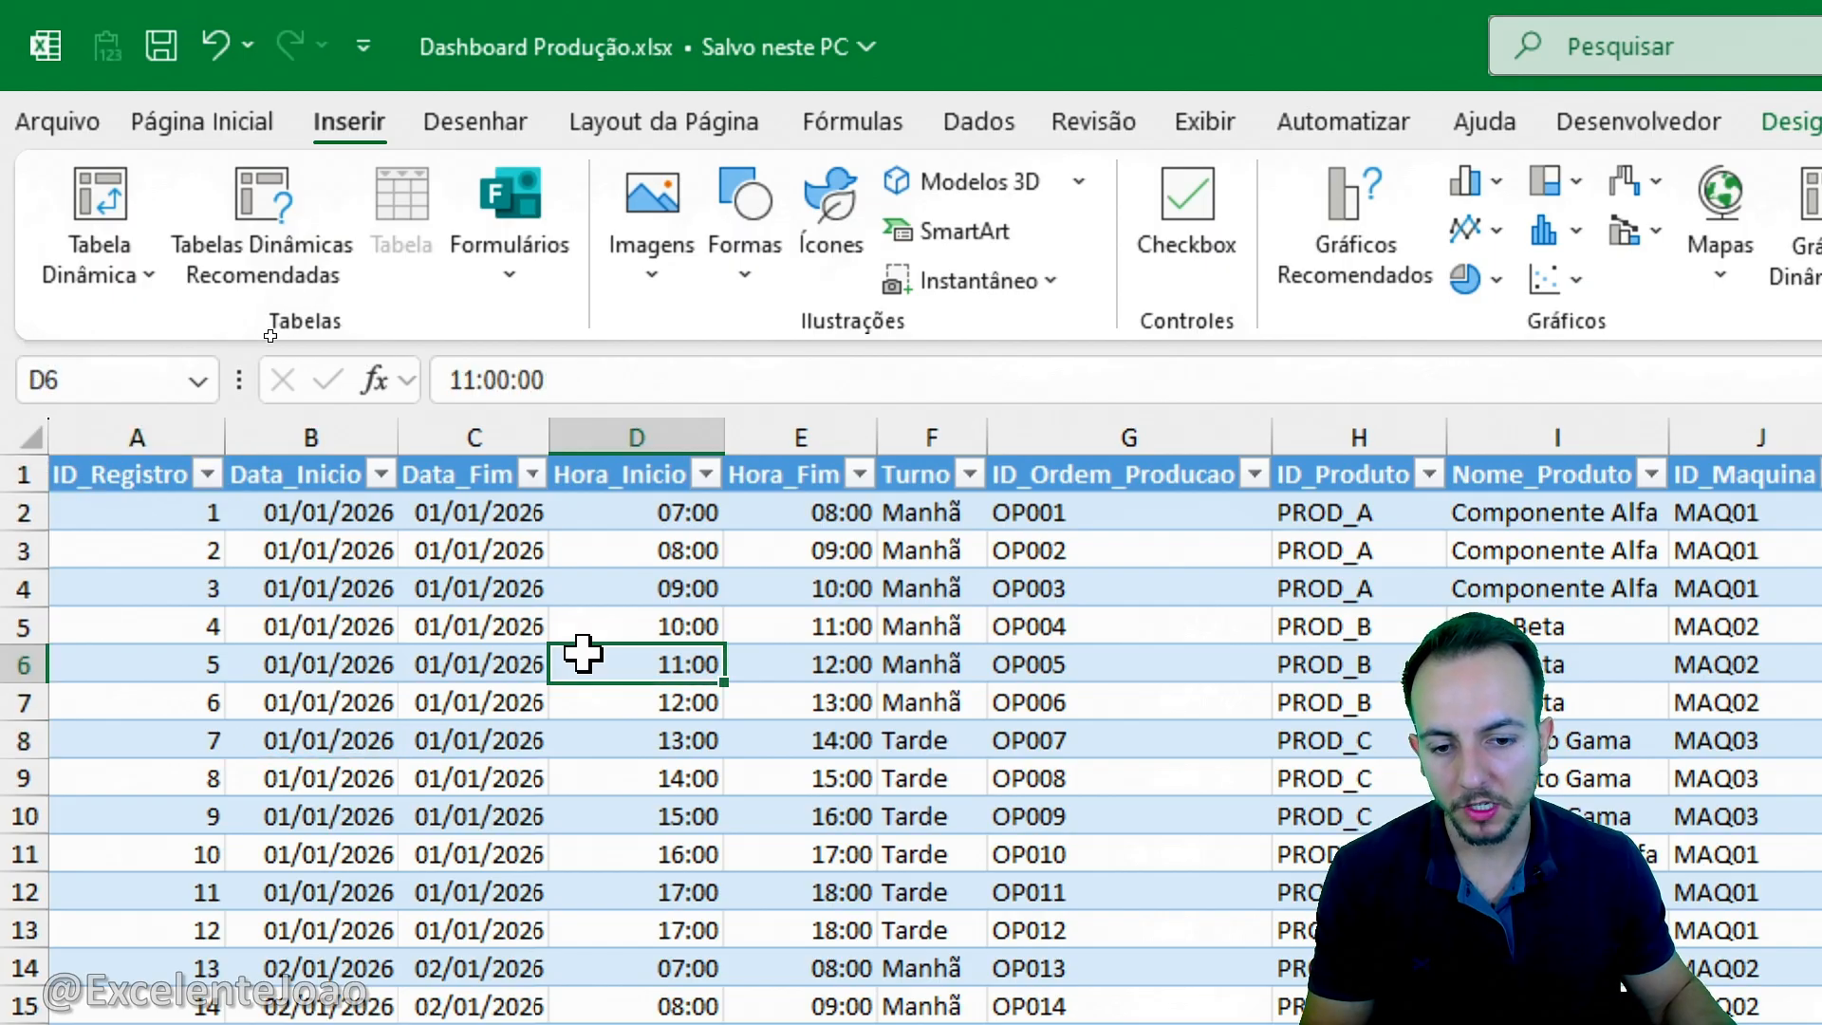
click(410, 735)
click(419, 589)
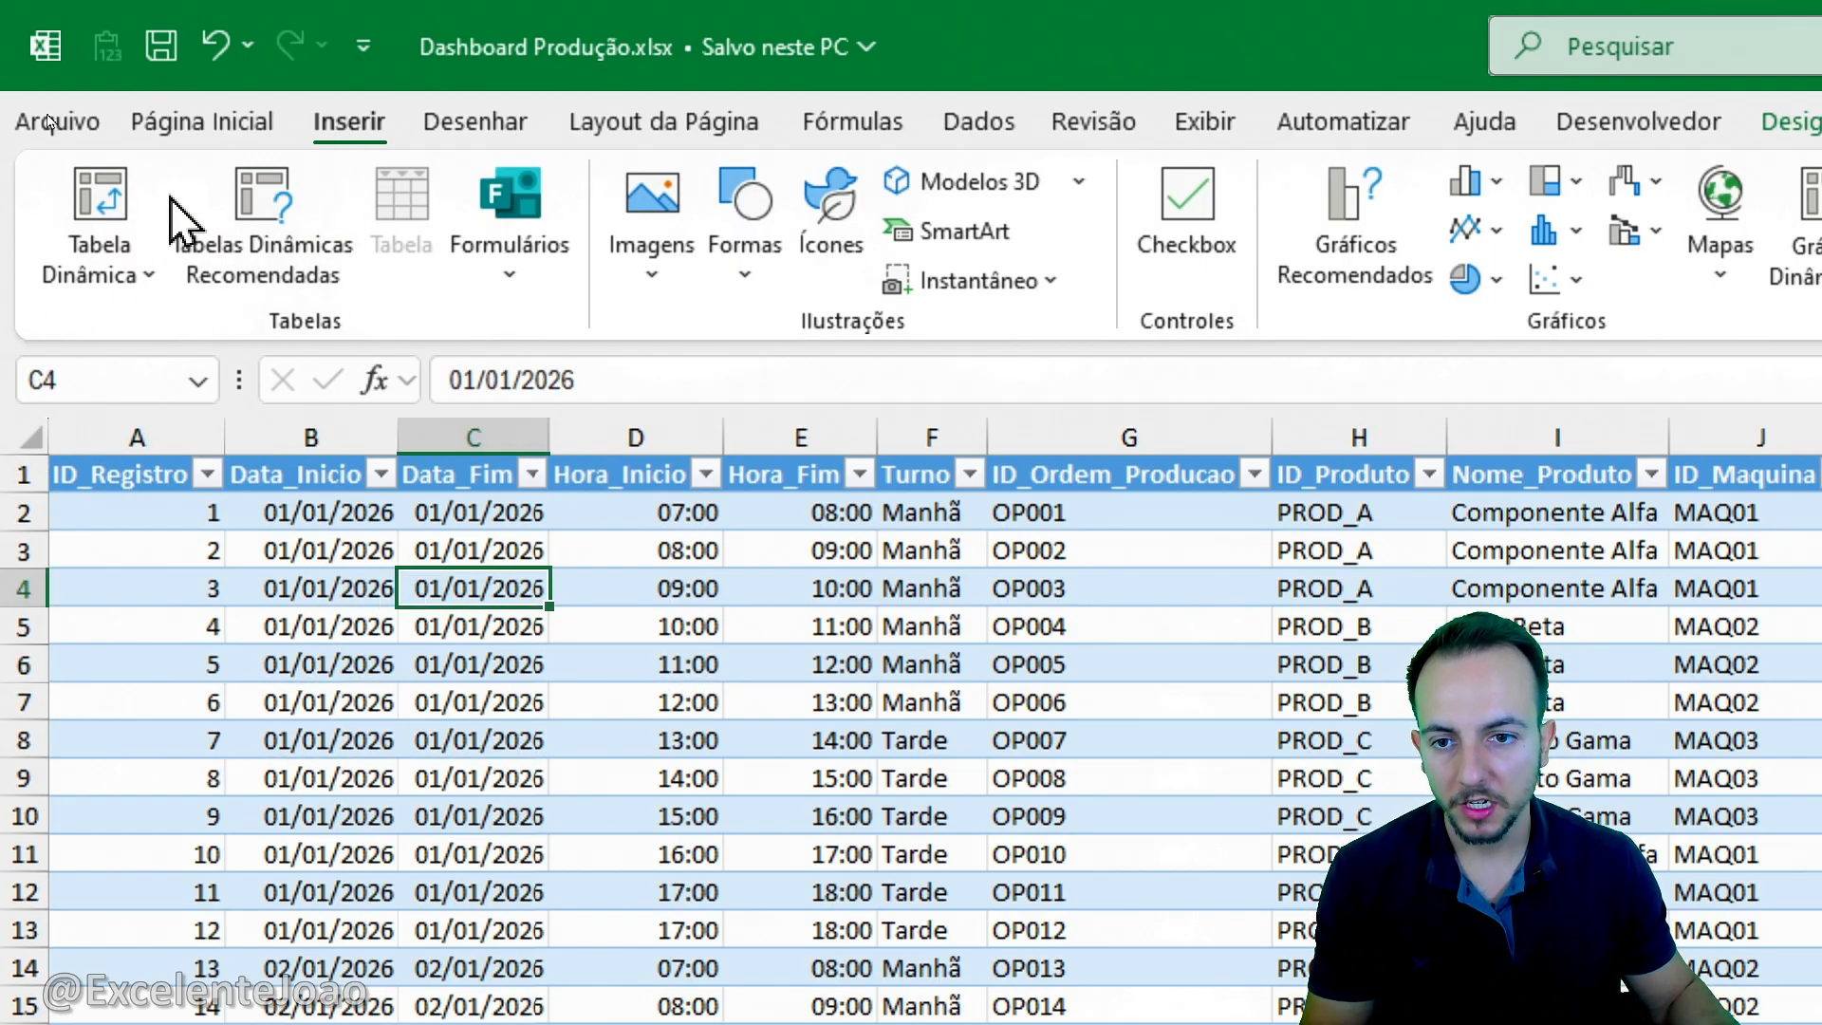
click(100, 218)
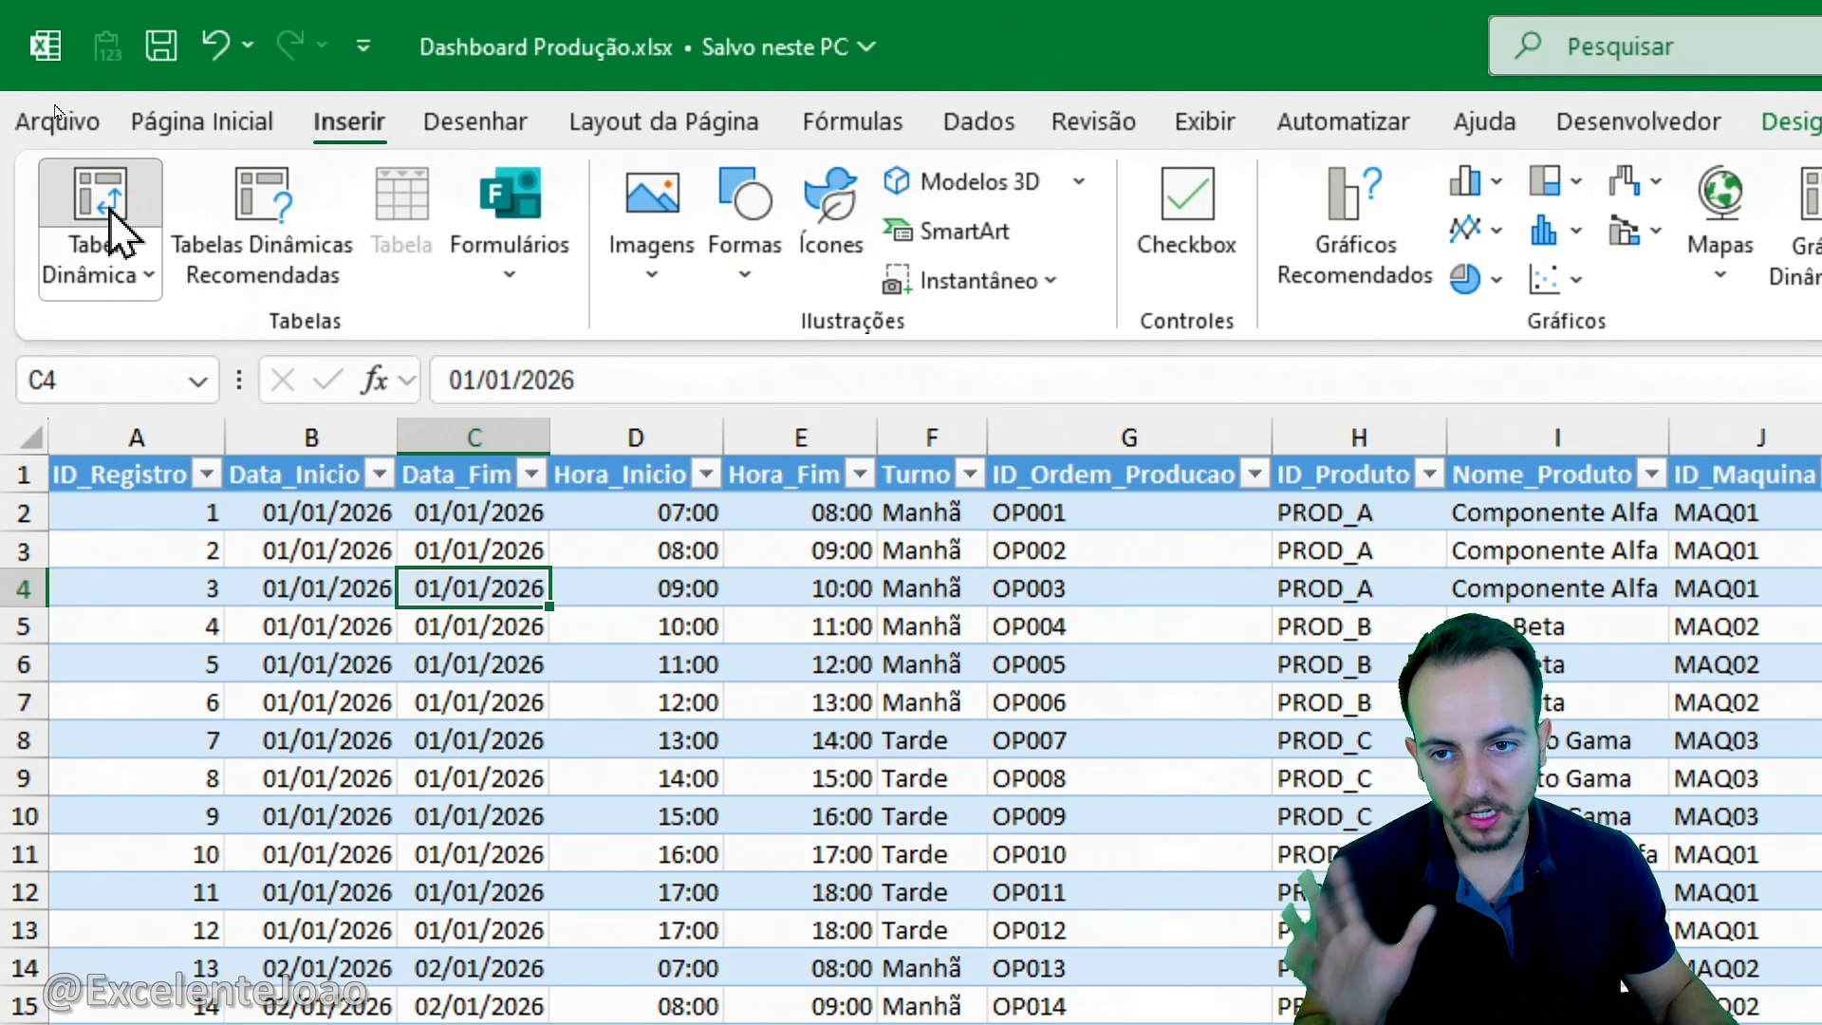
click(697, 771)
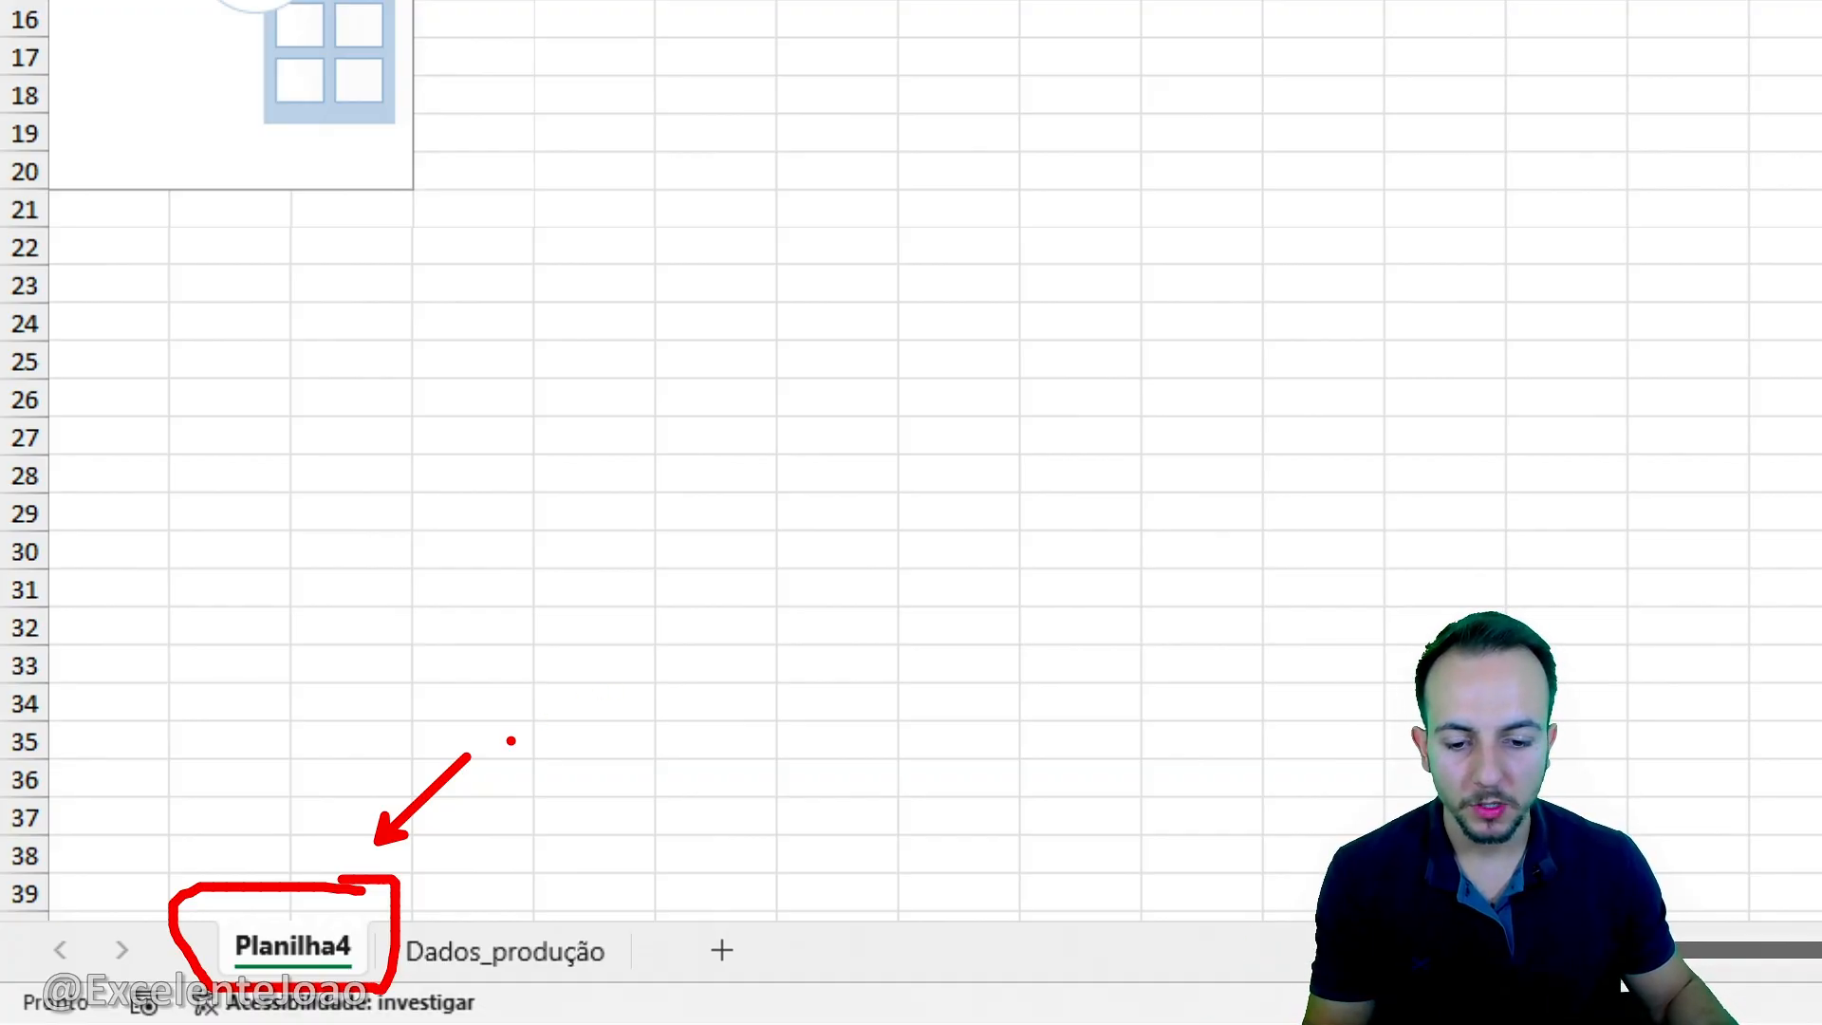
Rename the new pivot table worksheet as Tabelas_Dinamicas and highlight its name.
right_click(332, 942)
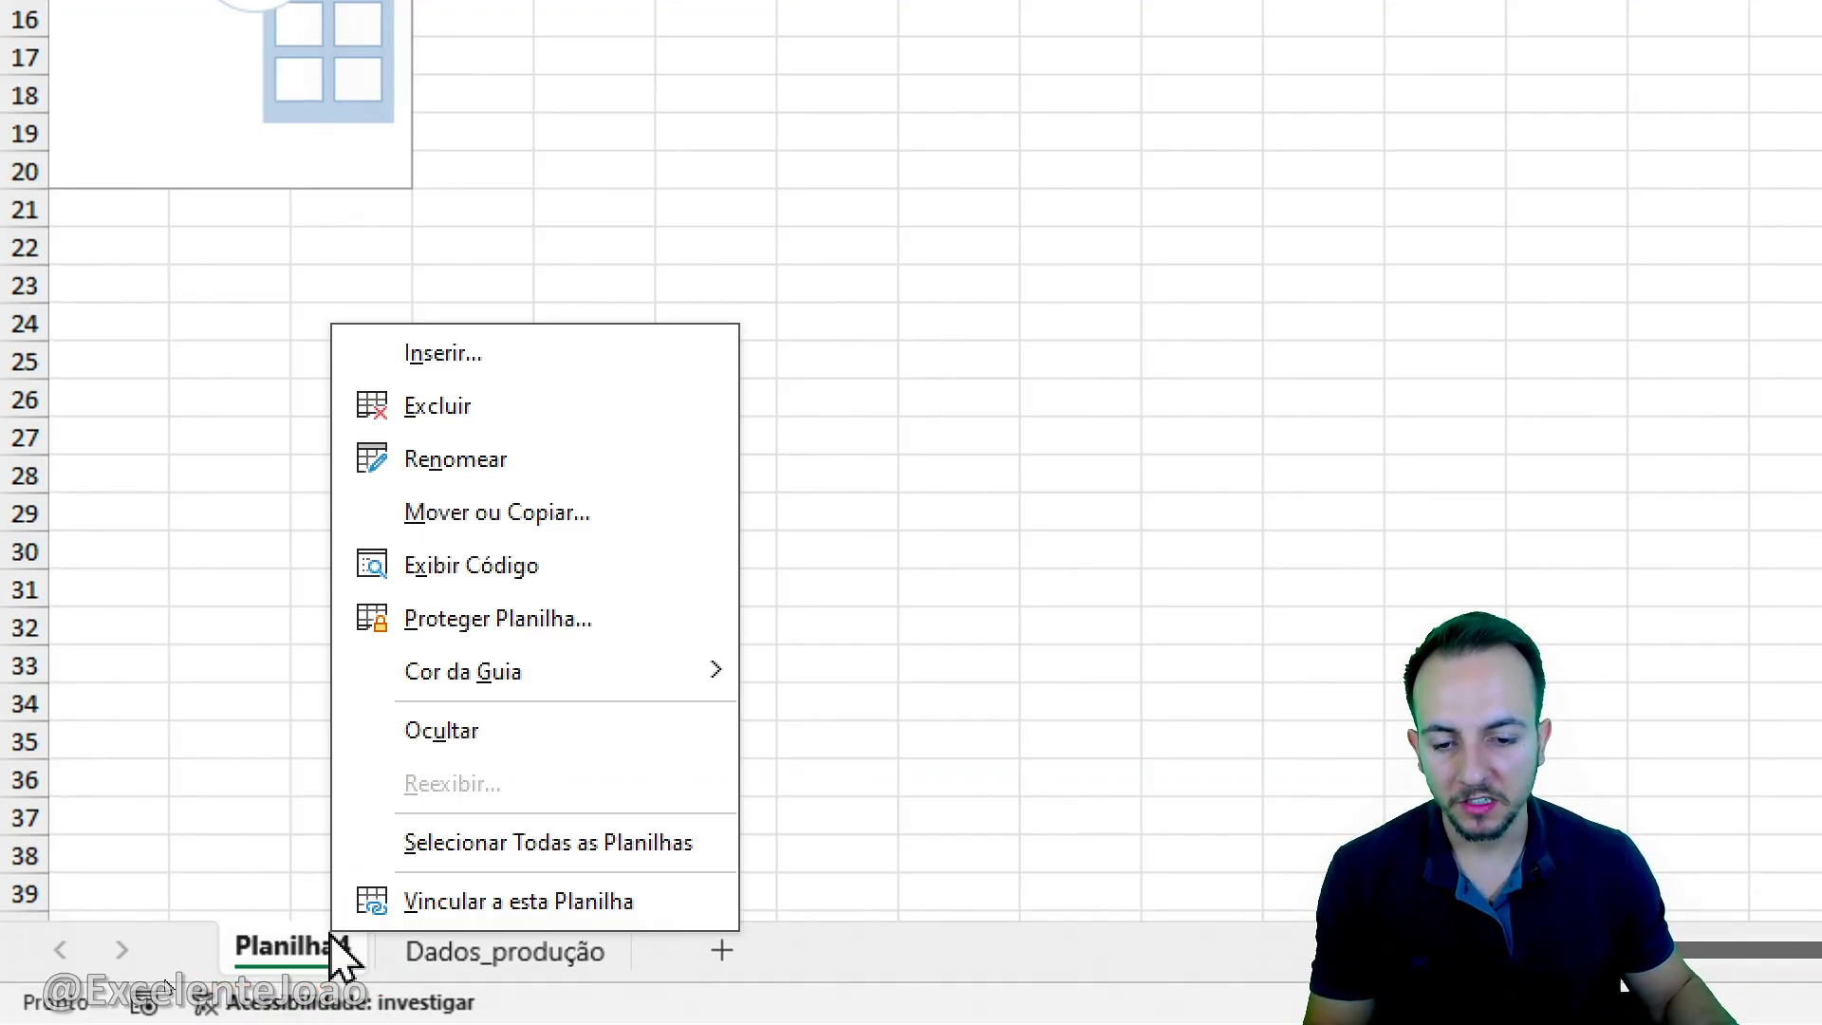
click(542, 459)
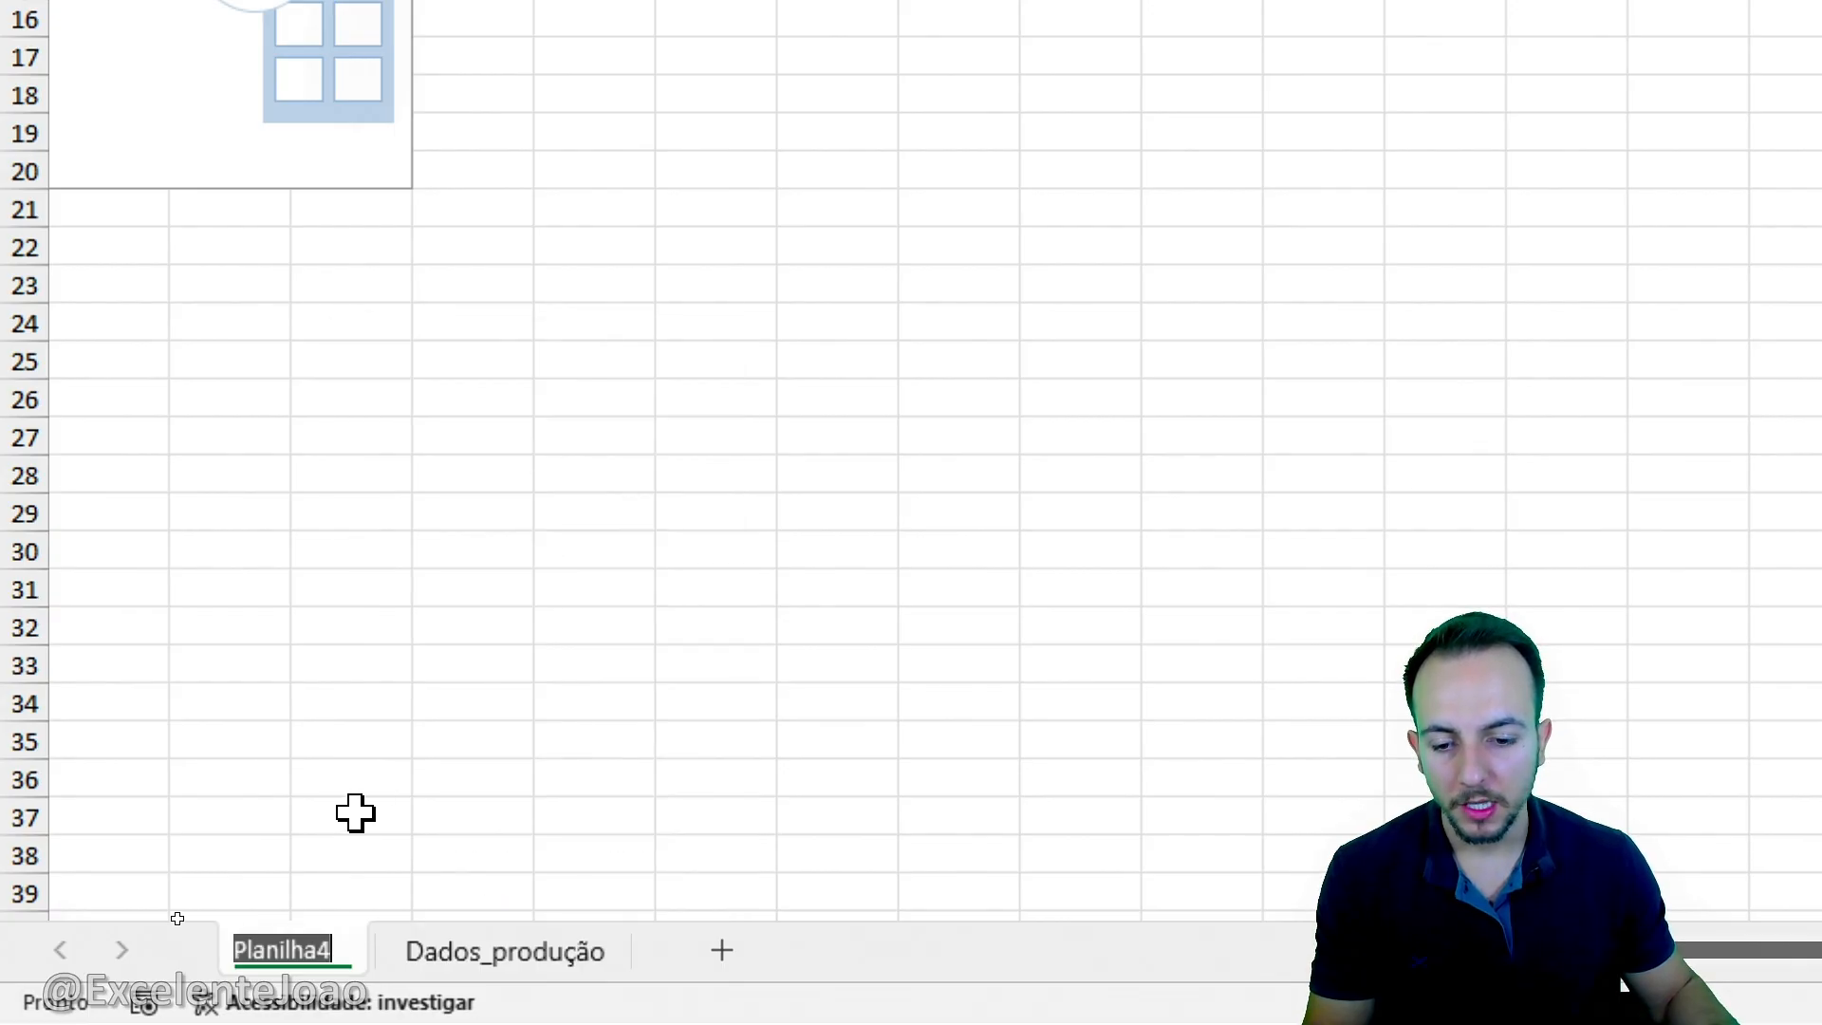
text(Tabe)
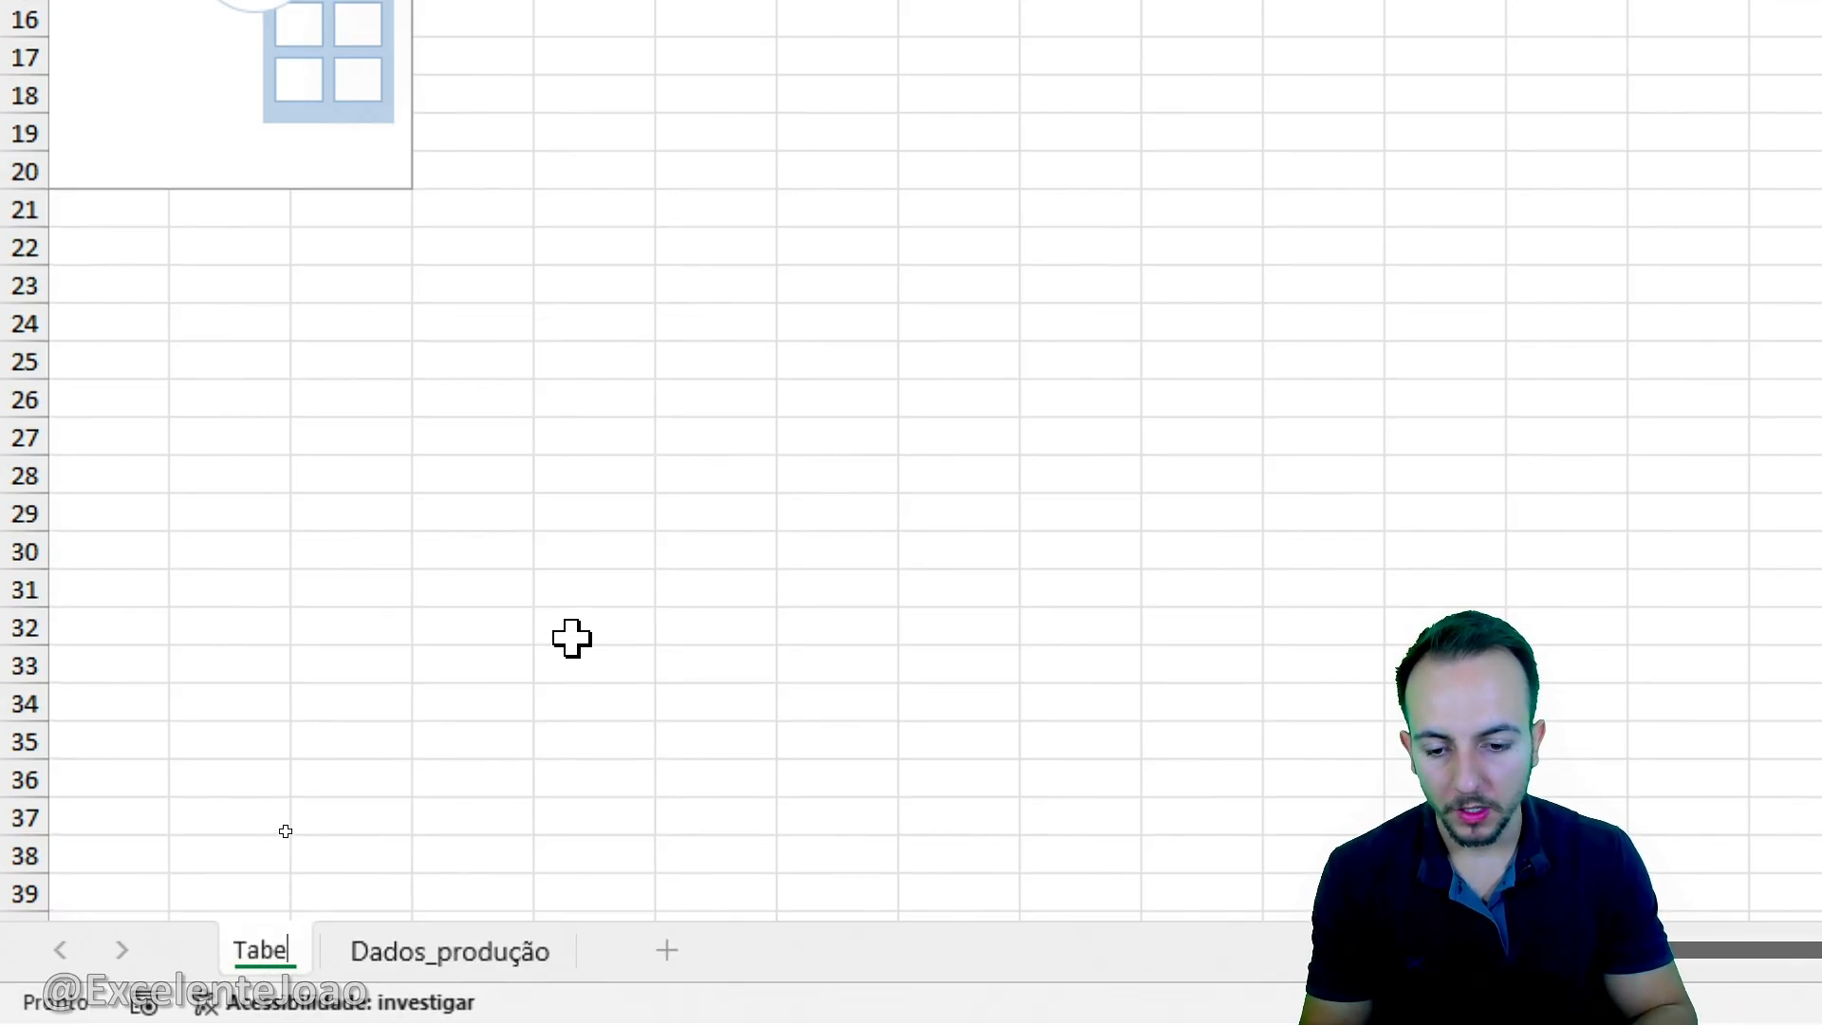
text(las_Dinamicas)
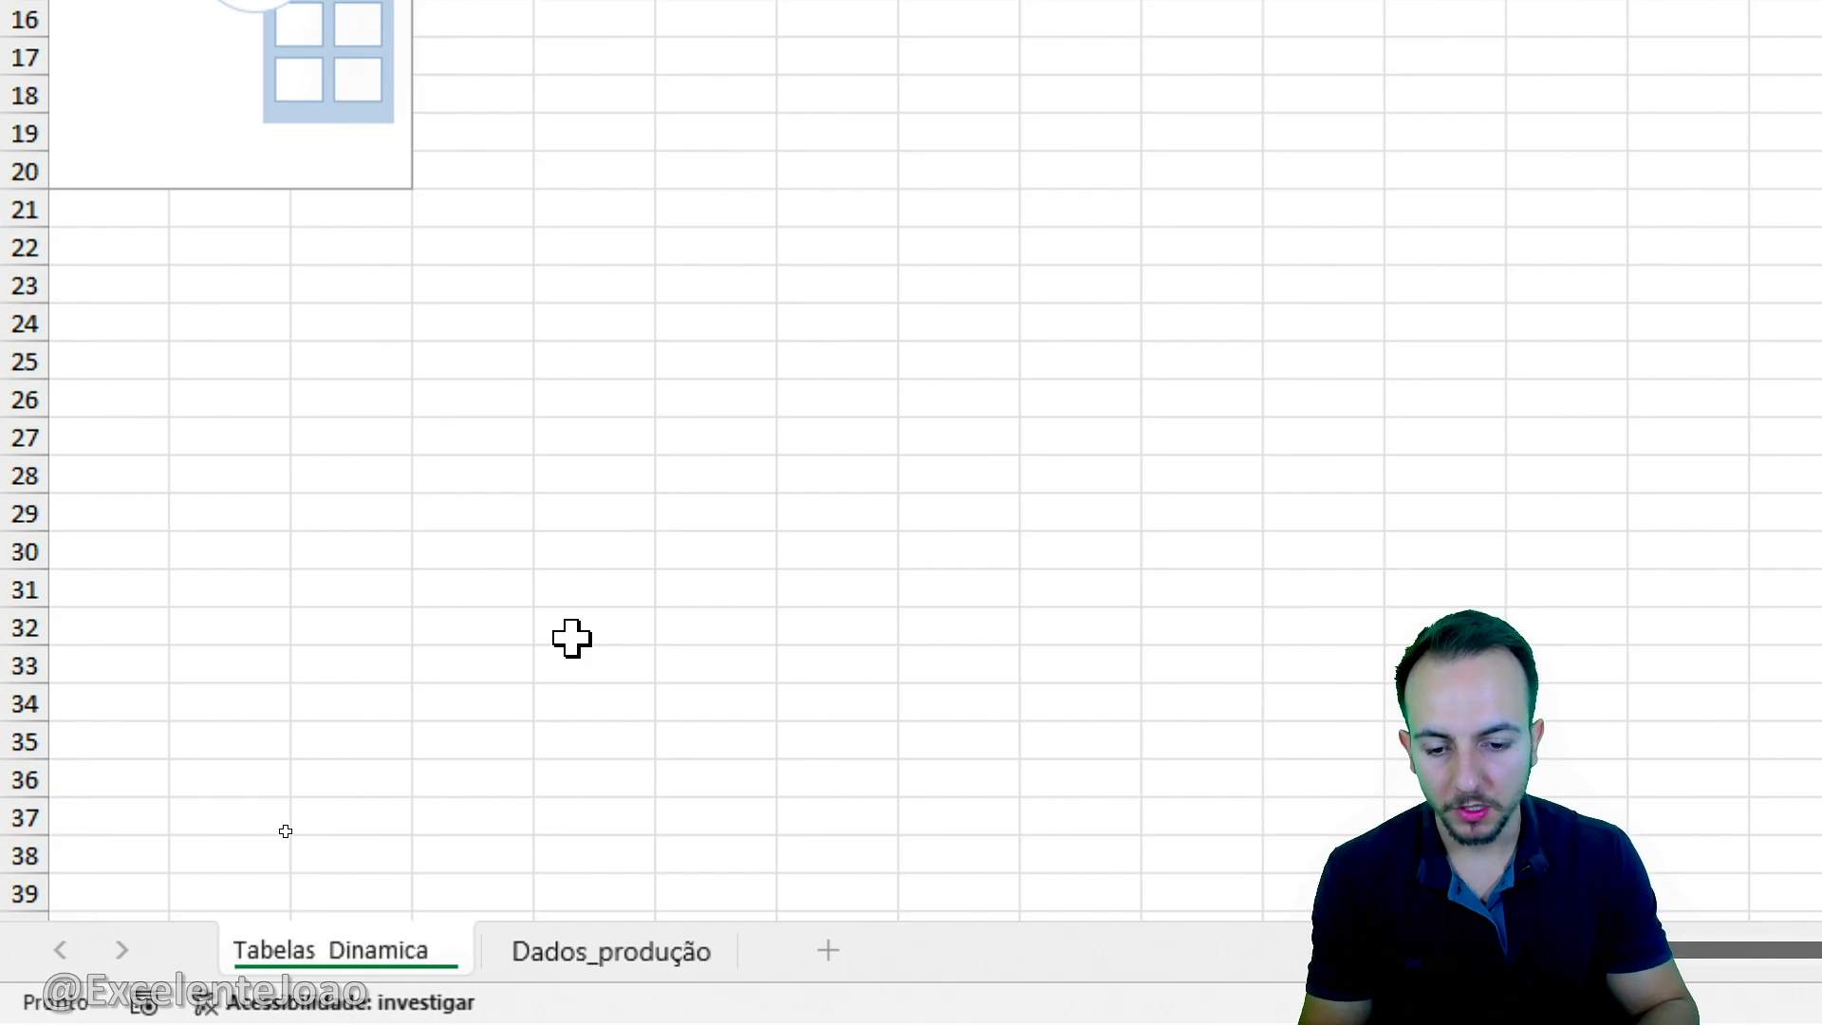
key(Return)
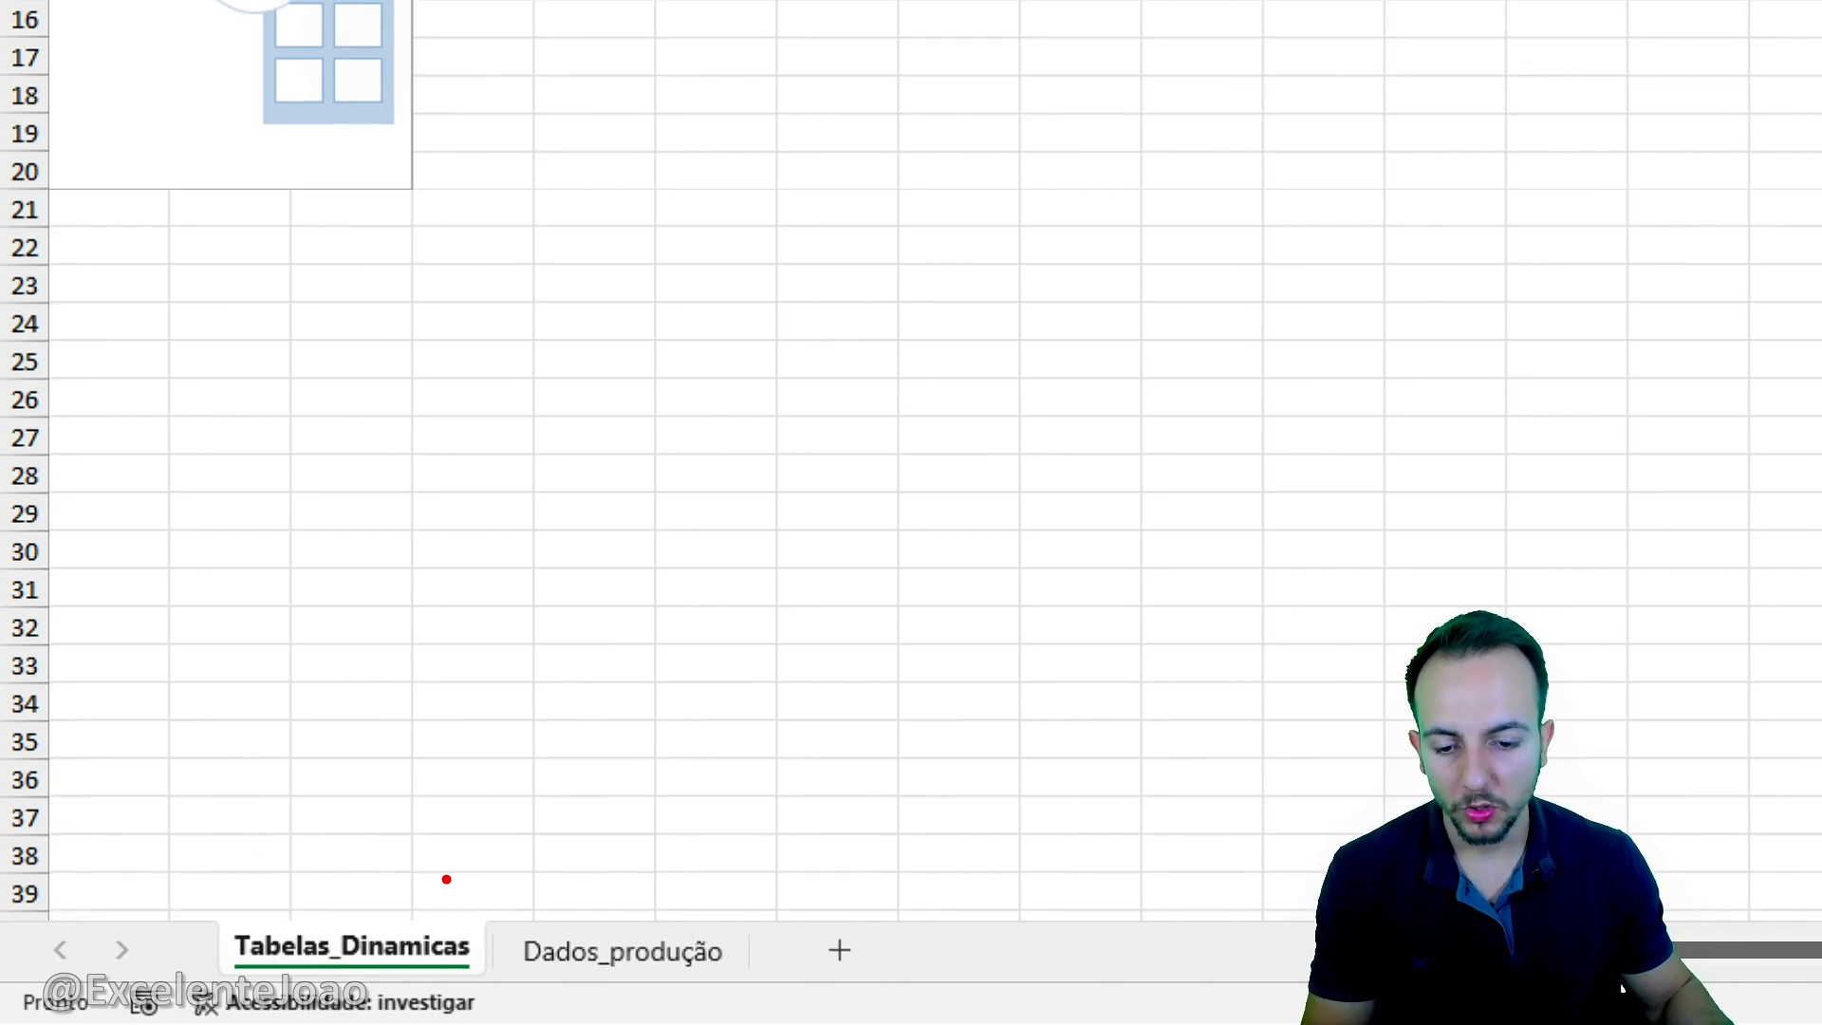
mouse_move(446, 878)
mouse_down()
mouse_move(427, 995)
mouse_move(435, 866)
mouse_move(584, 660)
mouse_up()
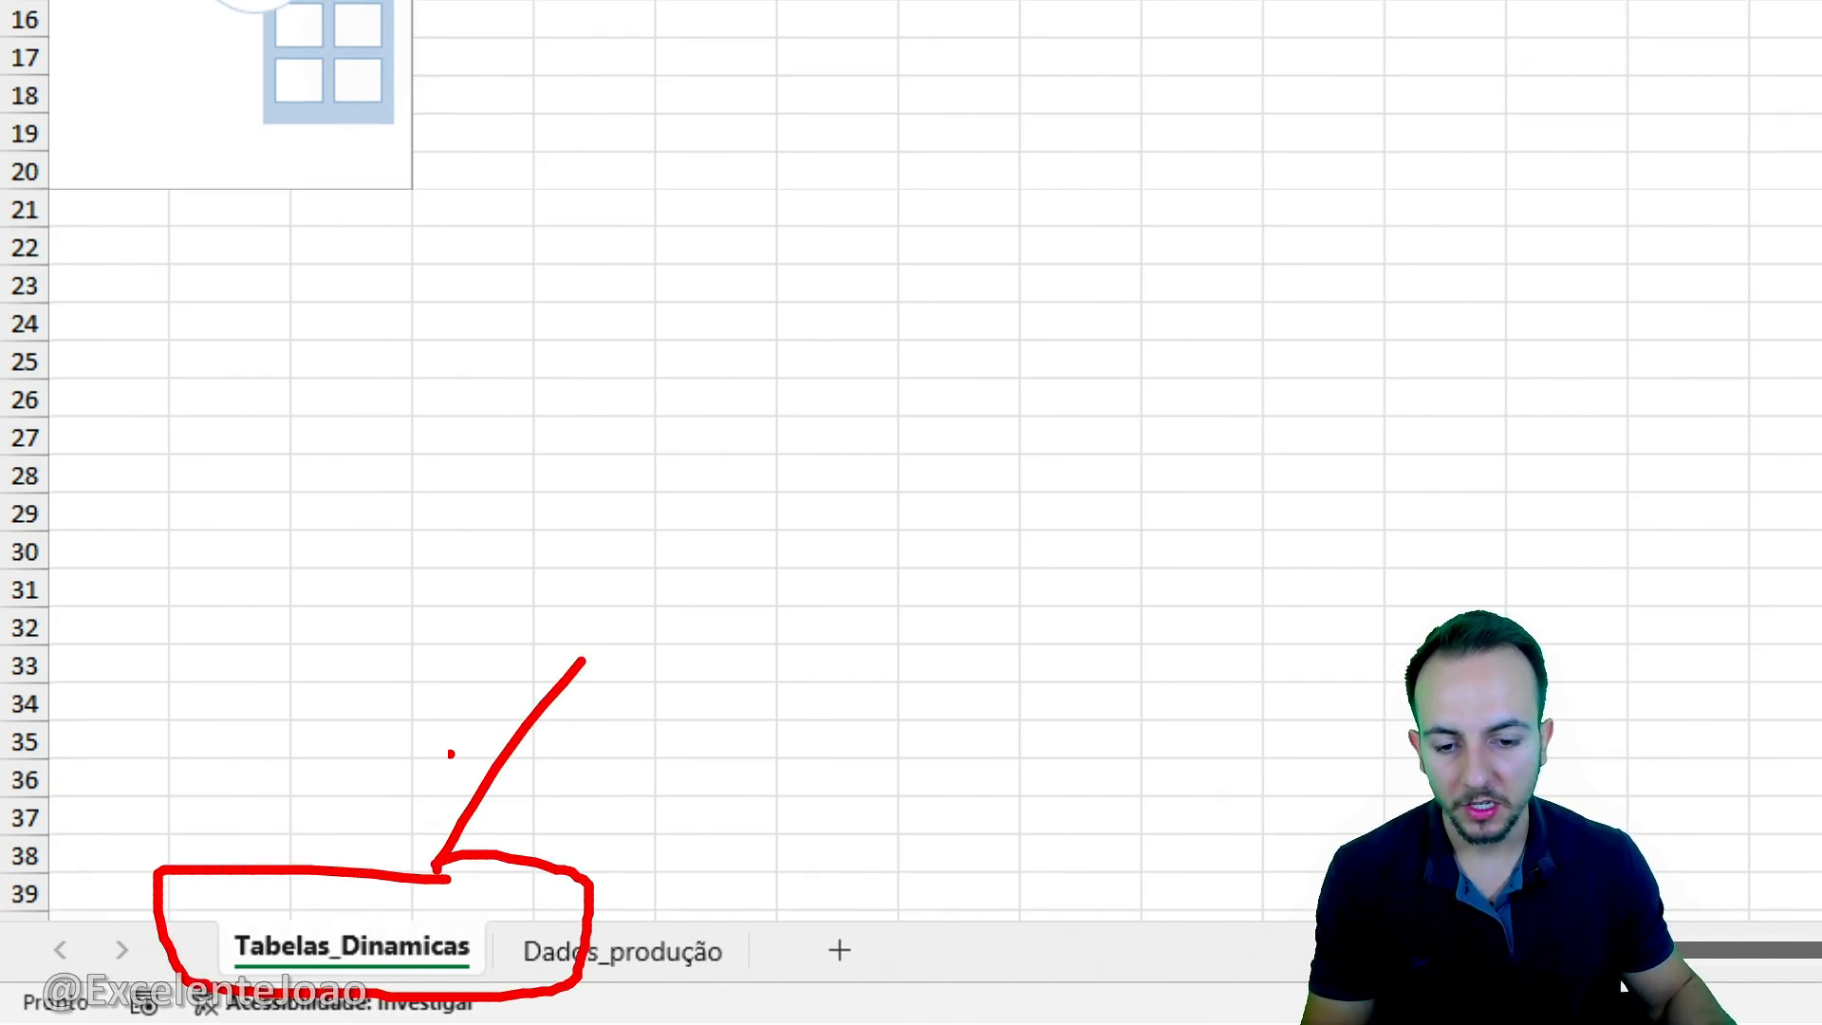
Mark the Tabelas_Dinamicas sheet name with an arrow, clear the annotations and narrow the PivotTable Fields pane.
drag(440, 756, 437, 862)
drag(445, 854, 550, 796)
key(Escape)
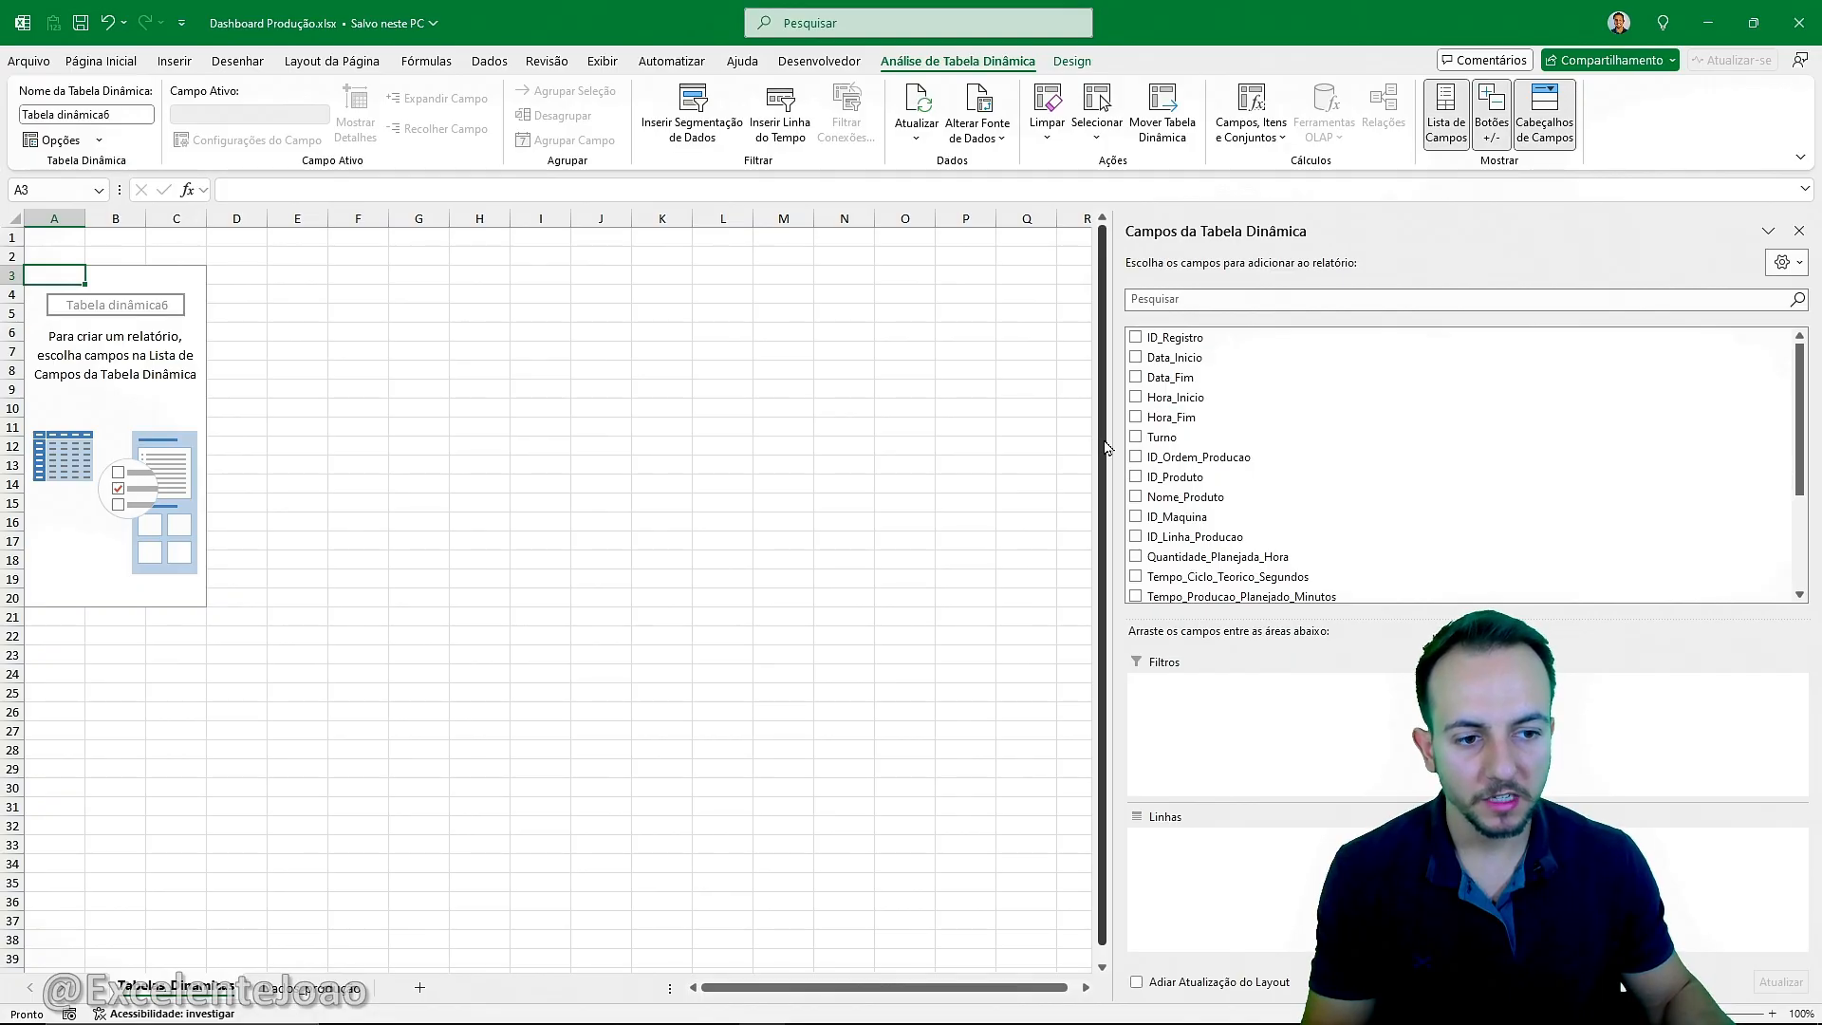
drag(1116, 438, 1199, 447)
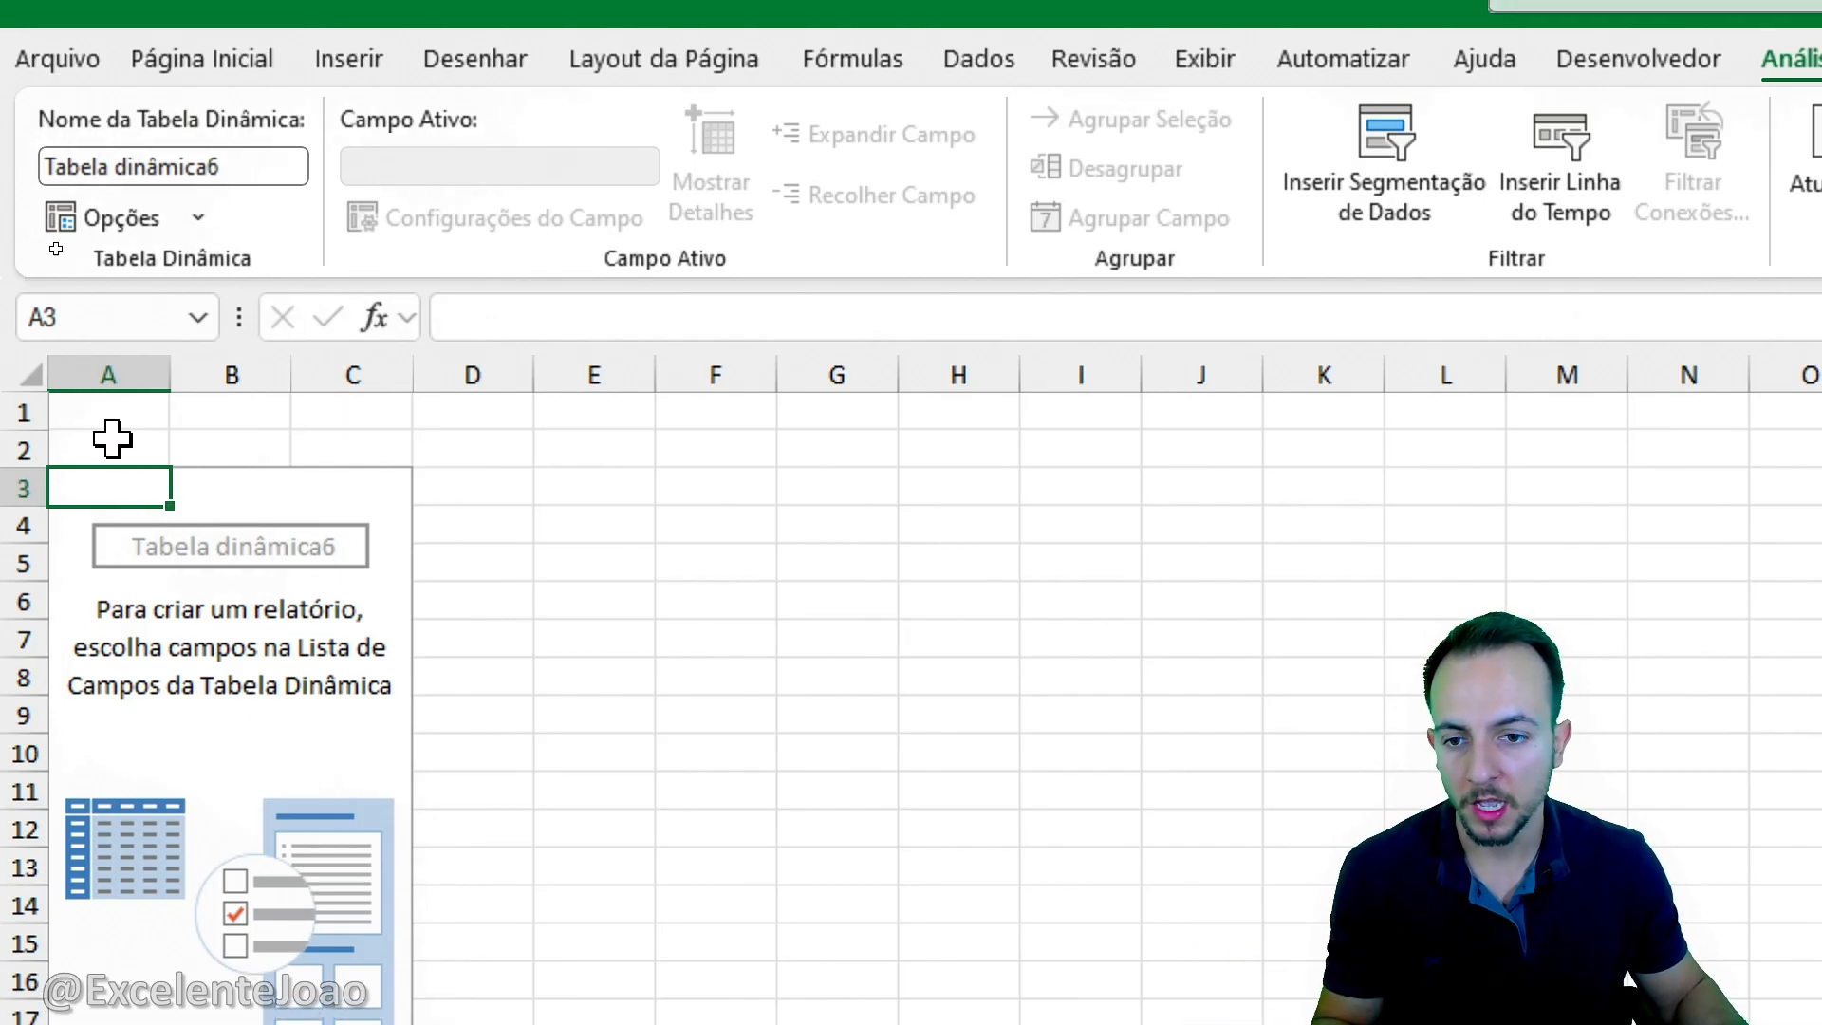
Enter the title ANALISES GERAIS in cell A1 above the empty pivot table.
click(120, 410)
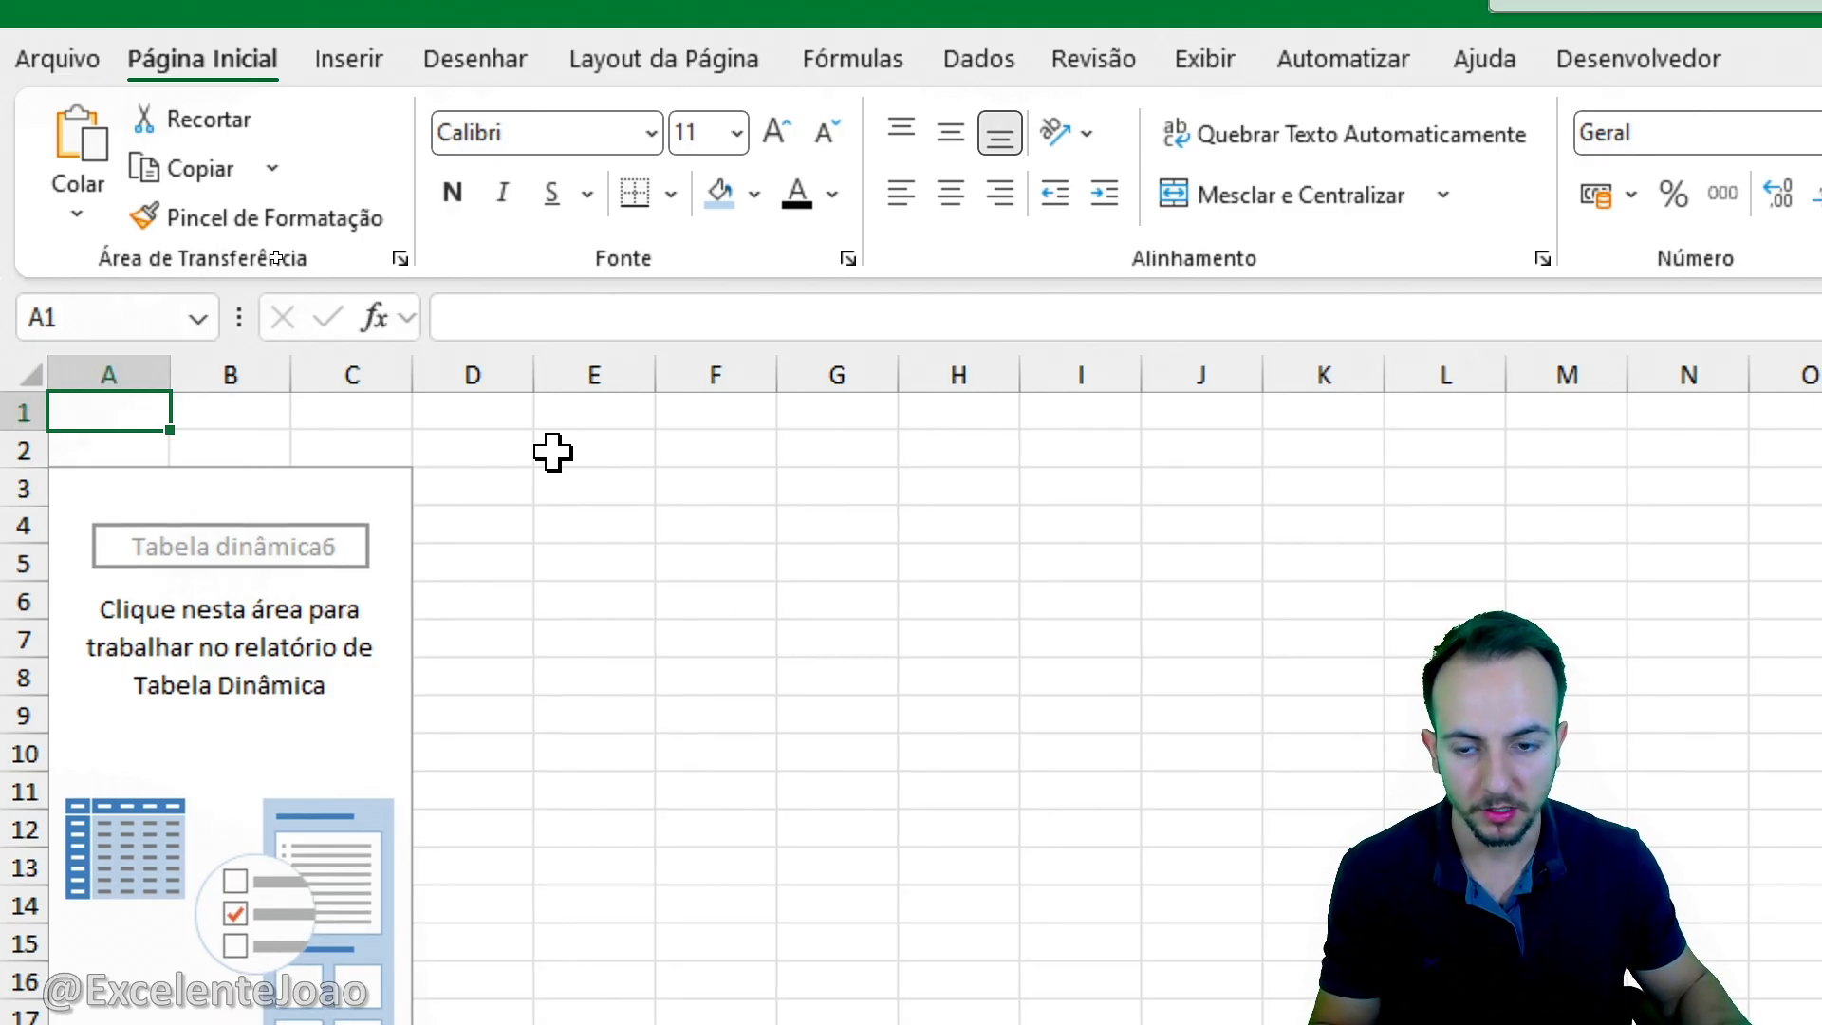
text(AA)
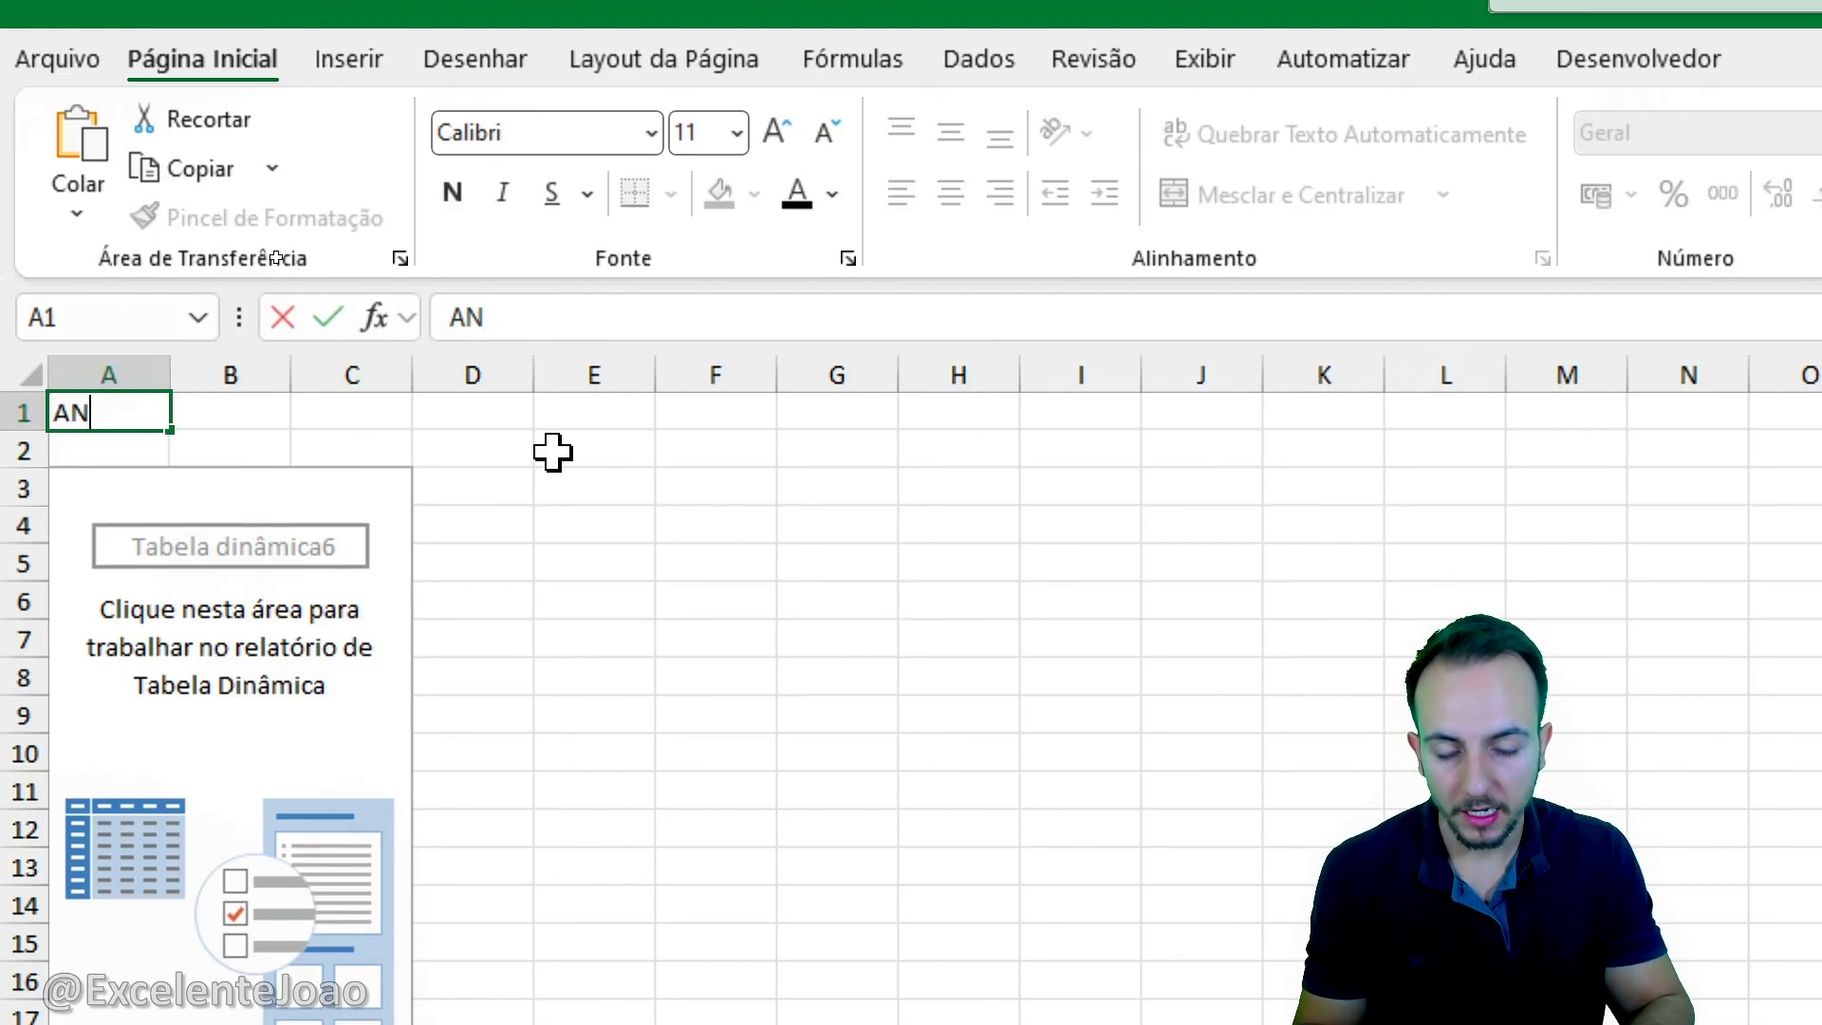
text(ALISES GERAIS)
key(Return)
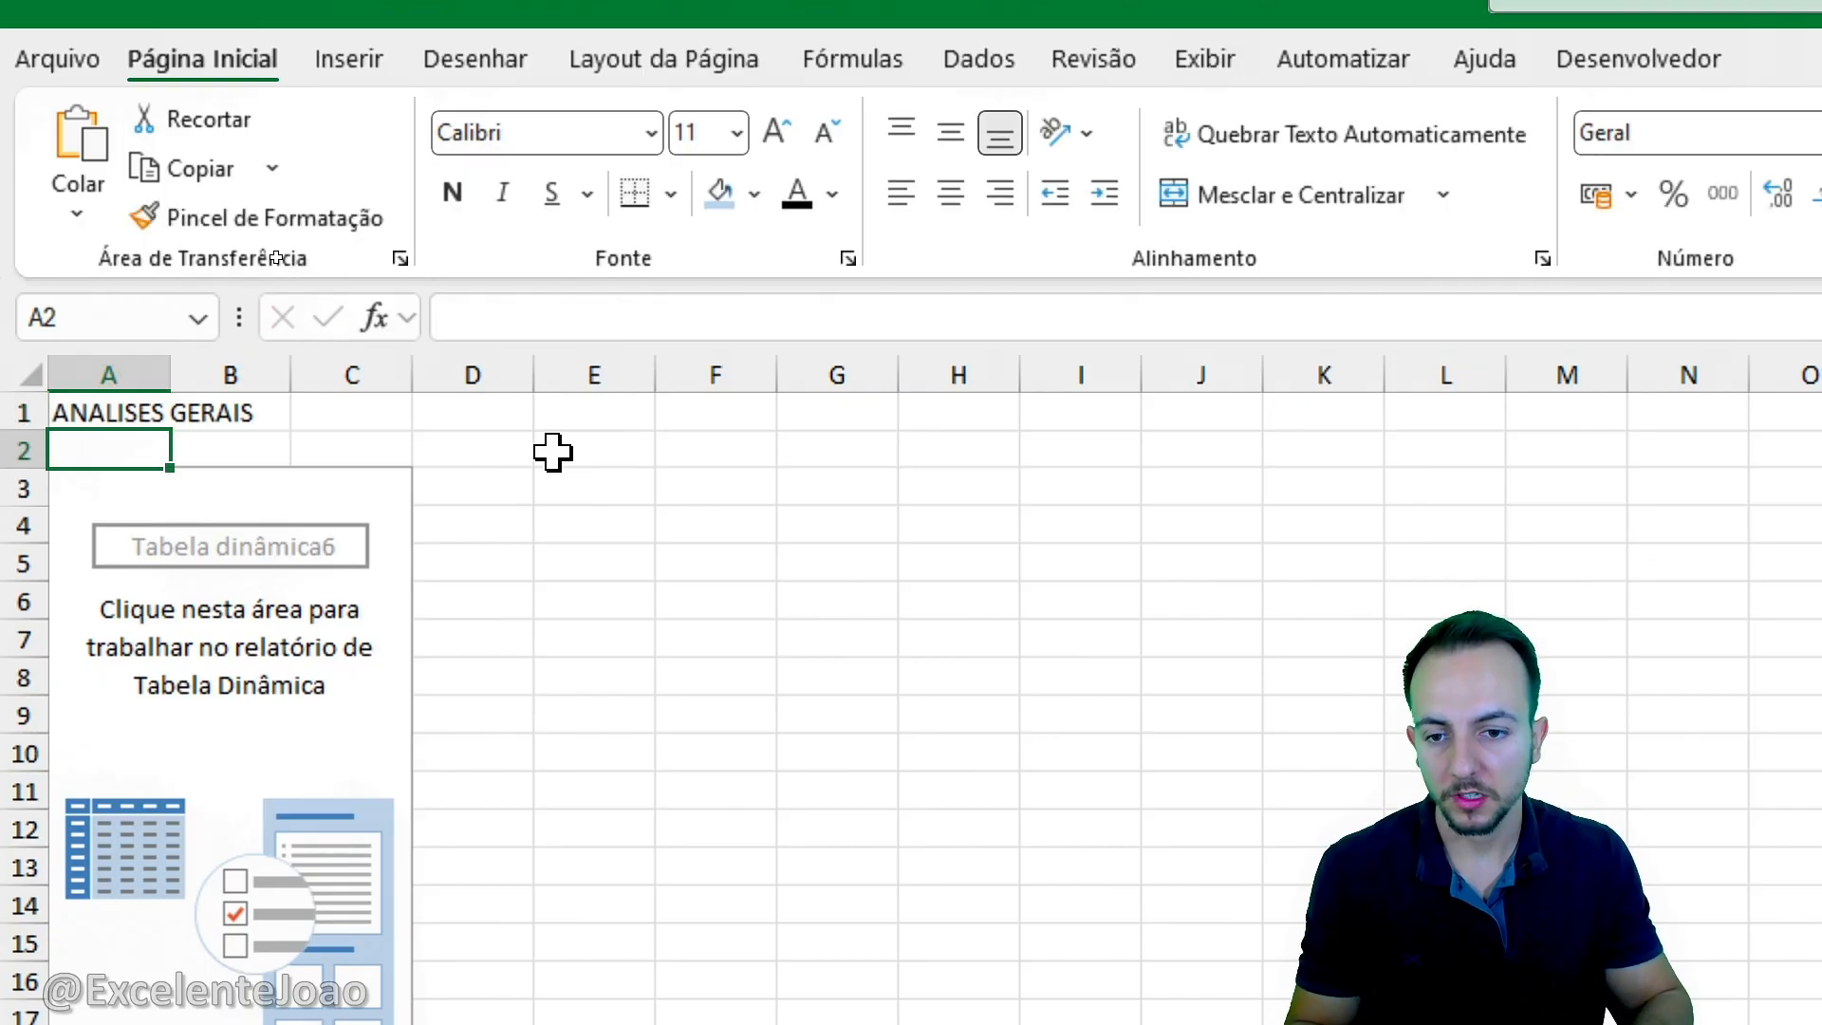
Increase the font size of the ANALISES GERAIS title in cell A1 to 20.
click(118, 414)
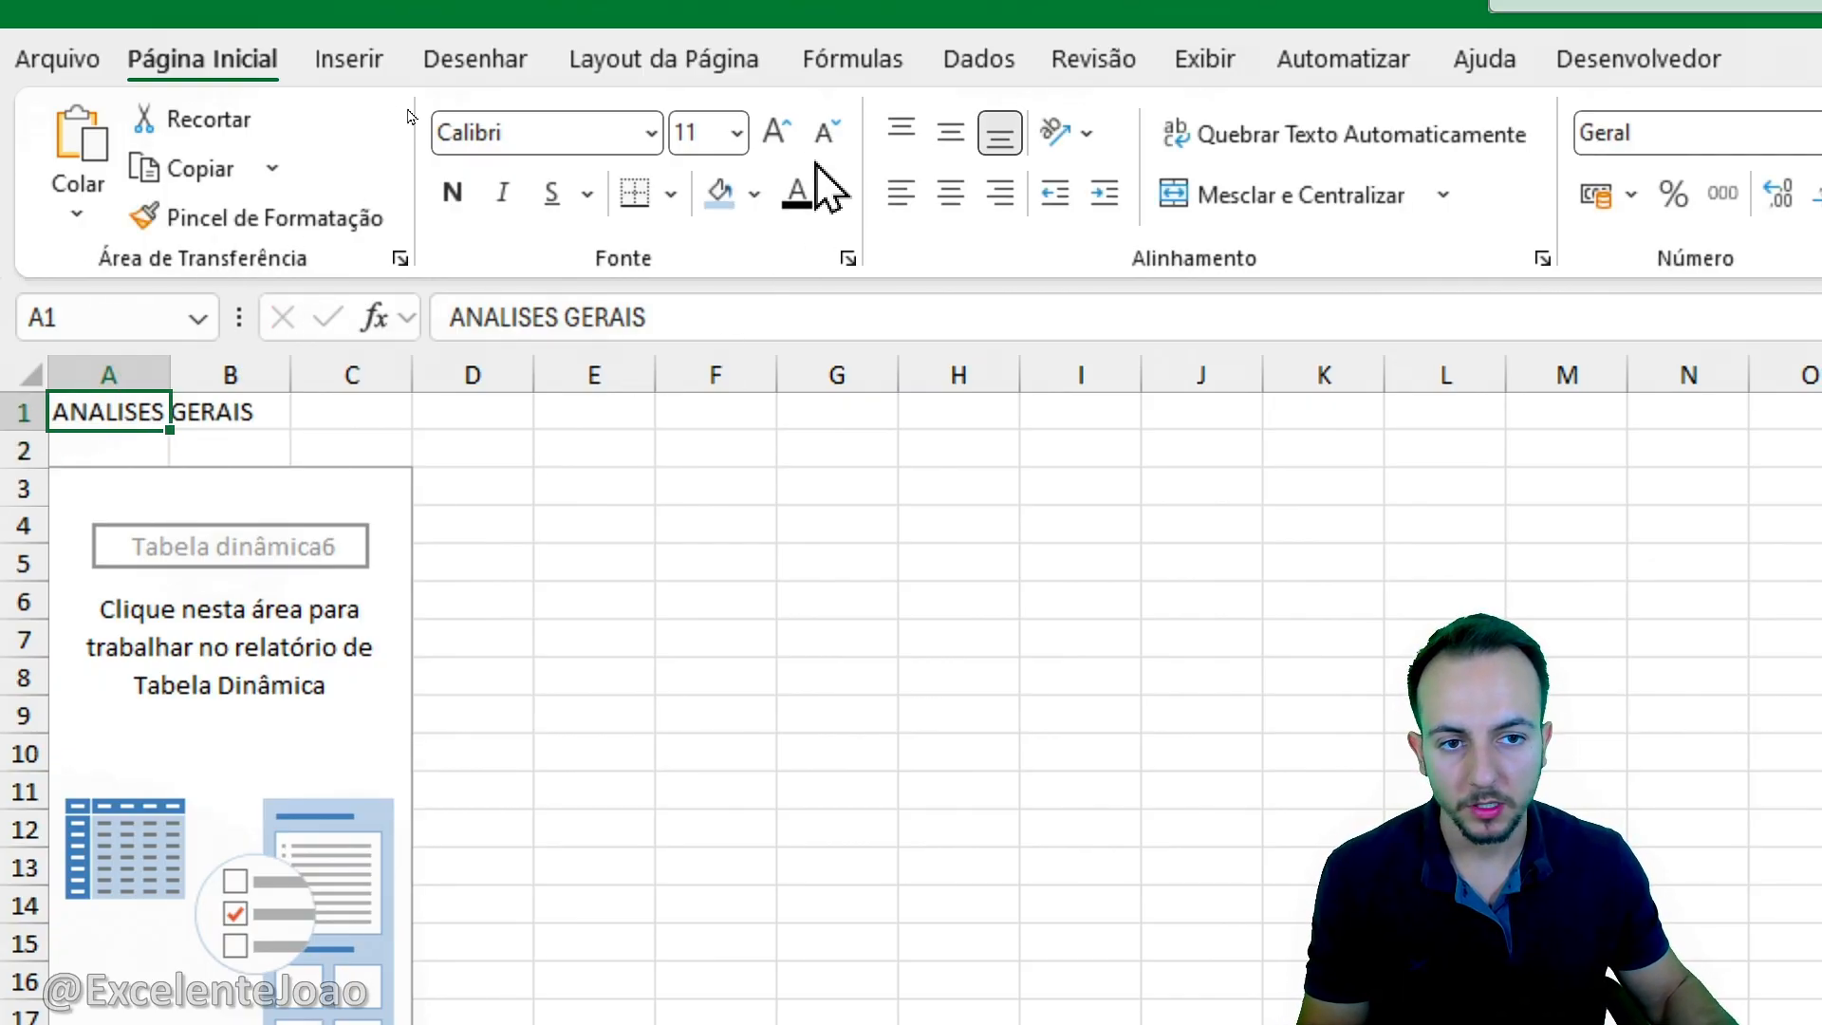
click(773, 138)
click(773, 137)
click(773, 137)
click(773, 138)
click(775, 133)
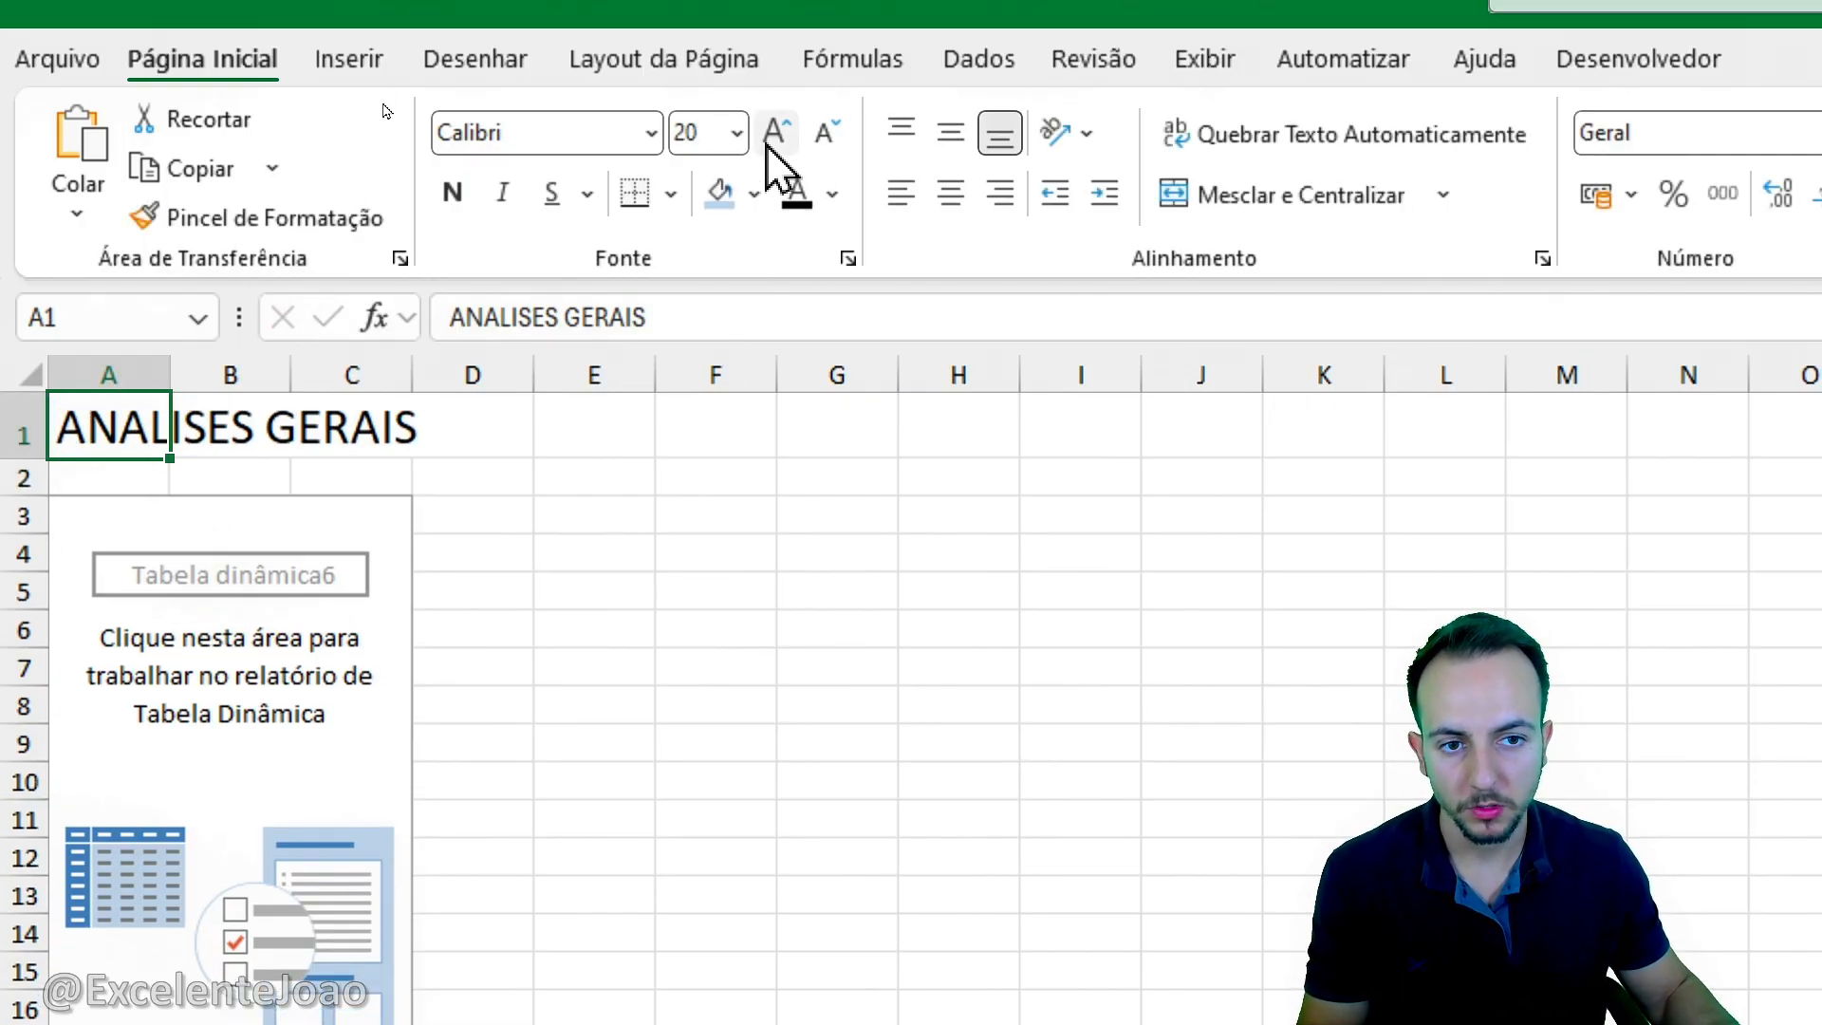
Fill the title row from A1 to K1 with the lightest blue theme shade and deselect it.
drag(59, 446, 1329, 427)
click(755, 193)
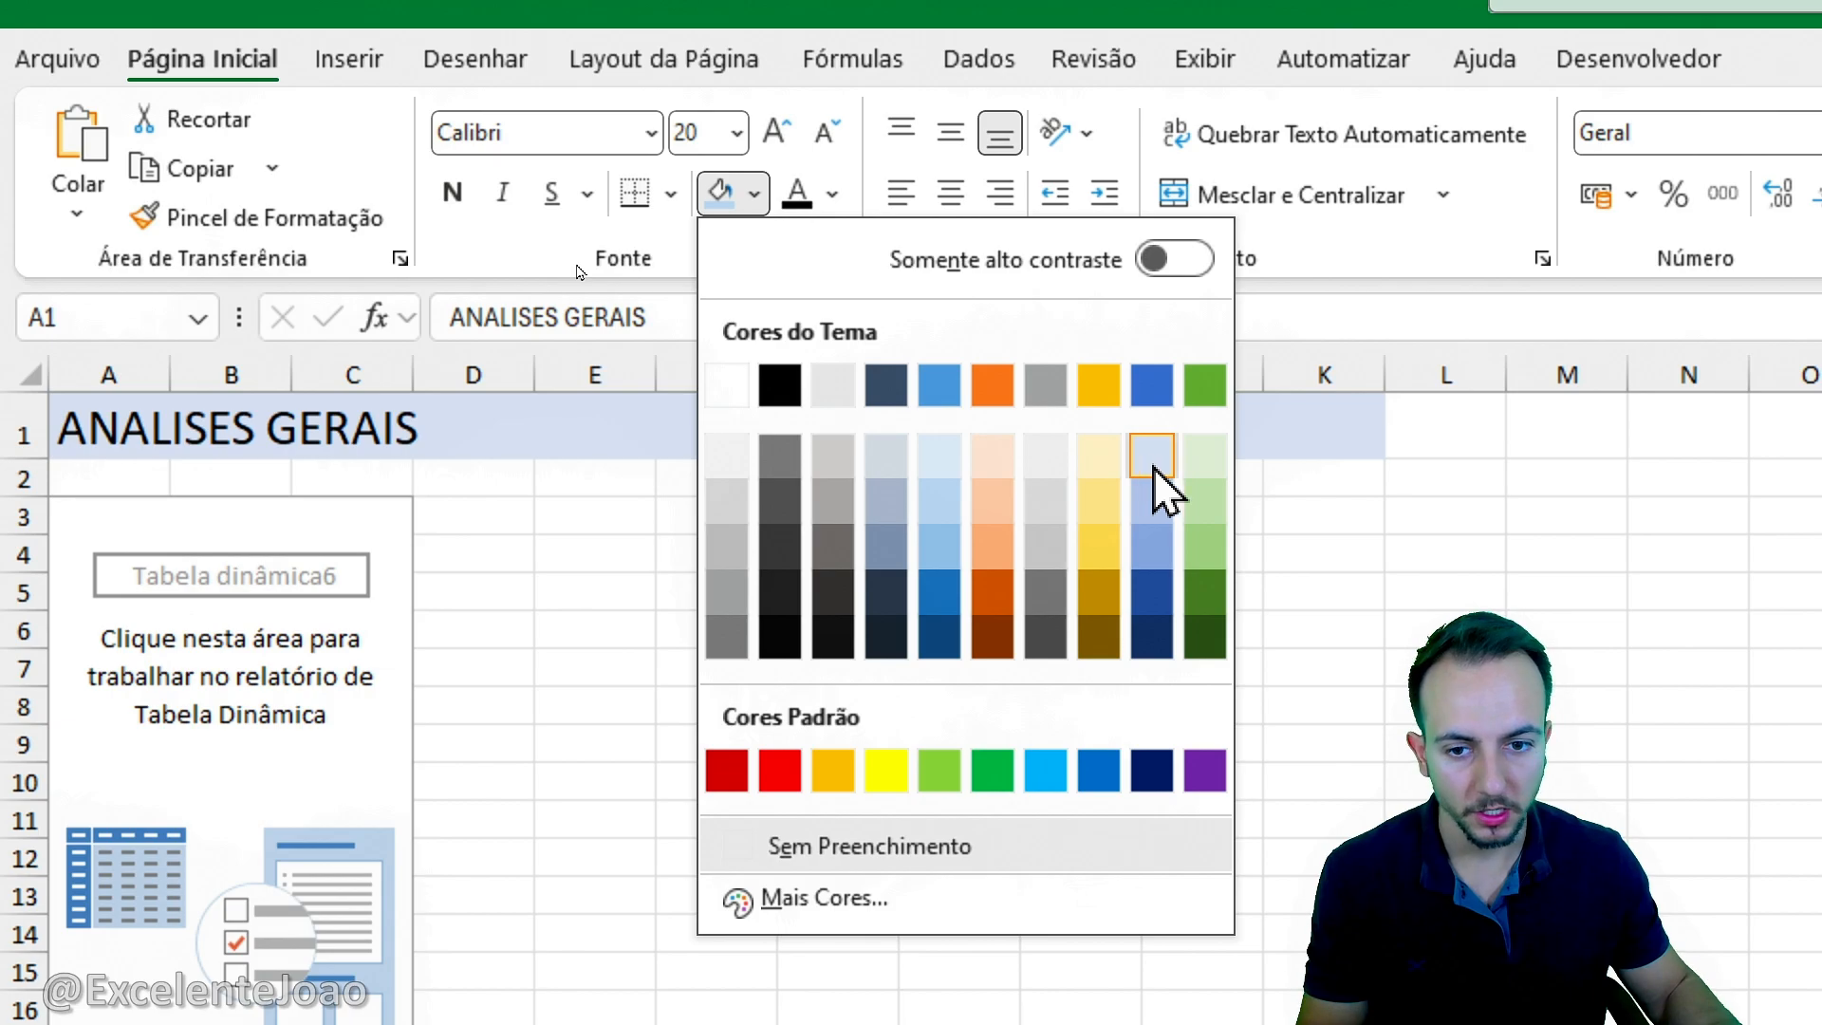
click(1154, 468)
click(583, 593)
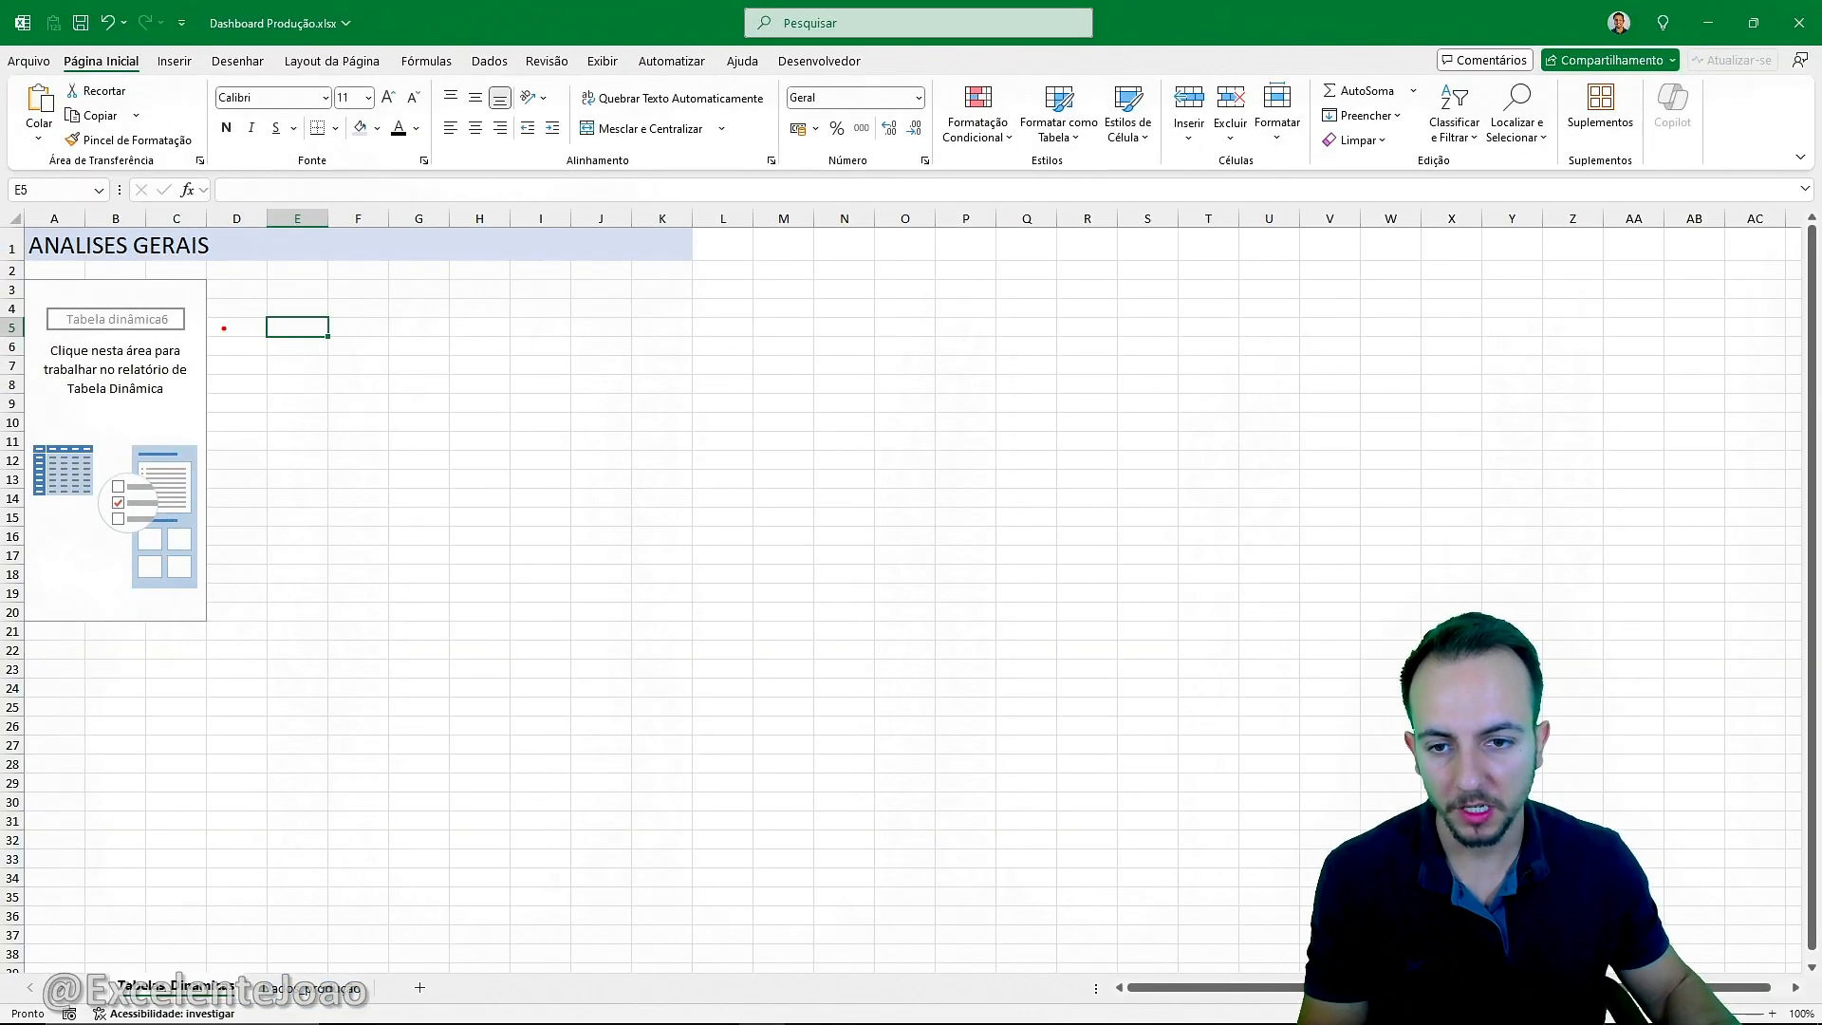
Circle the ANALISES GERAIS area, clear the annotation and select the empty pivot table.
mouse_move(55, 241)
mouse_down()
mouse_move(497, 683)
mouse_move(15, 346)
mouse_up()
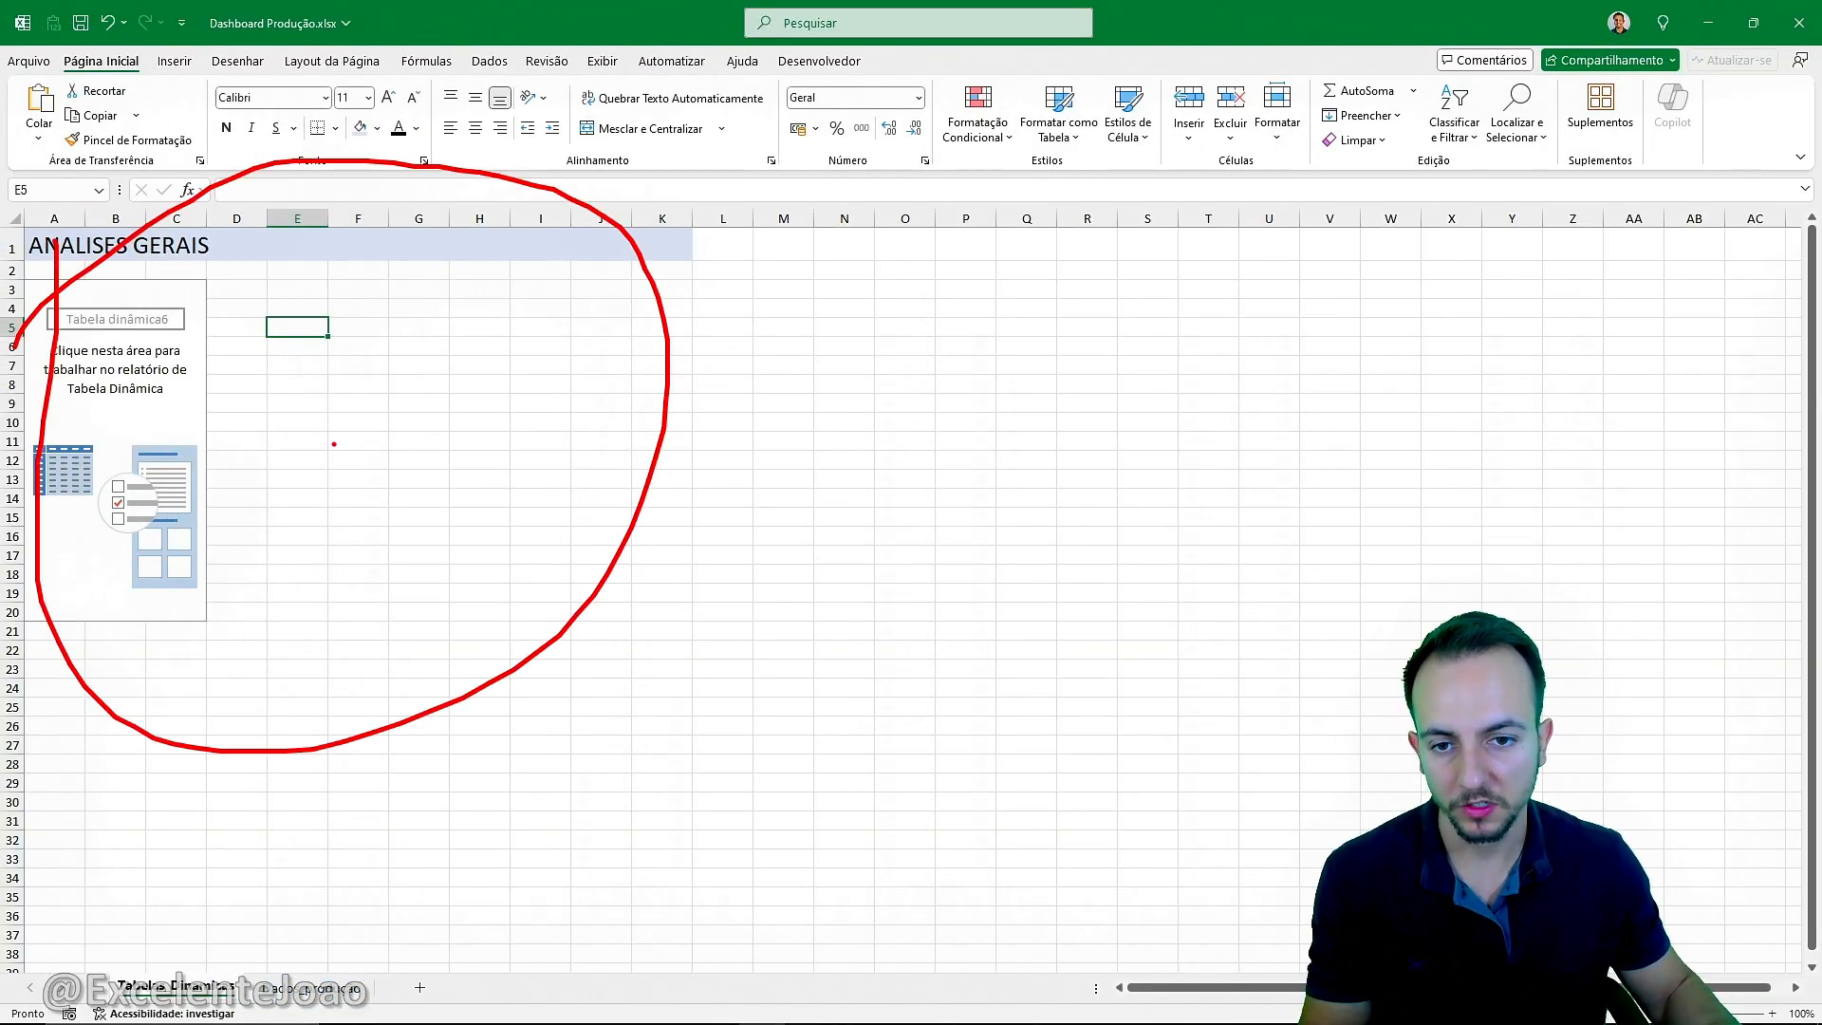
key(Escape)
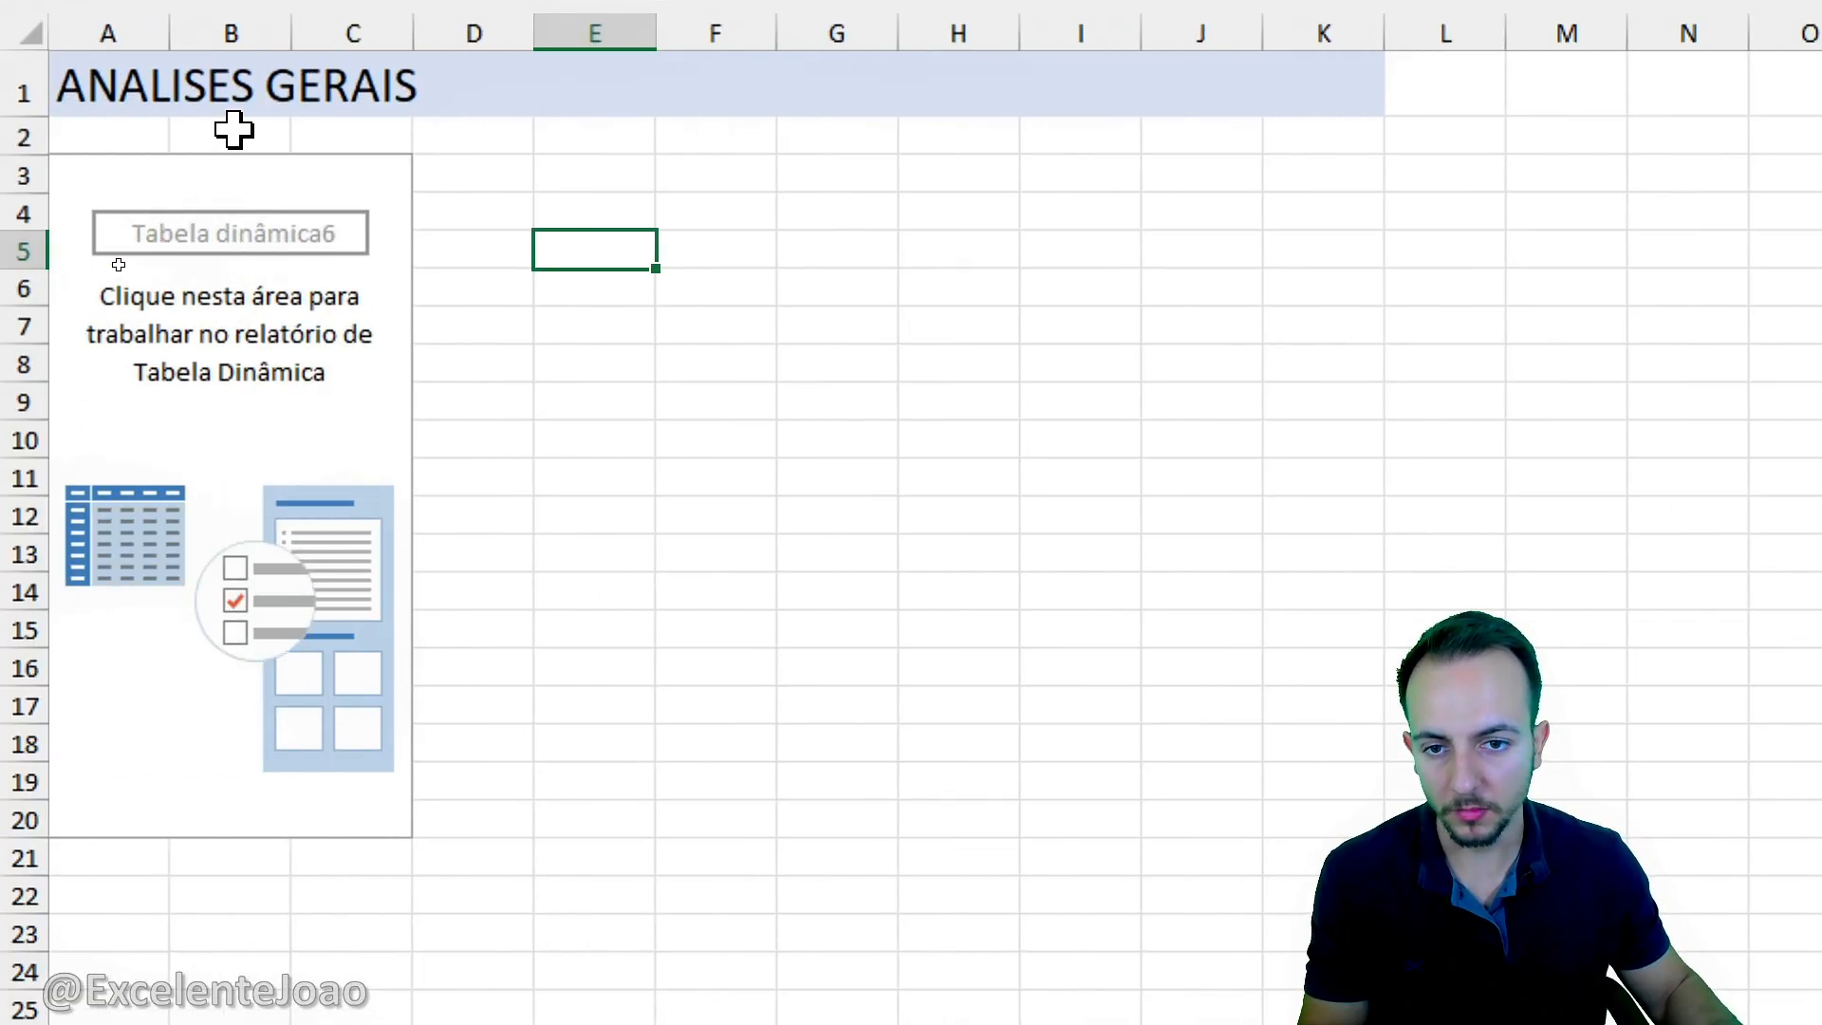
click(122, 323)
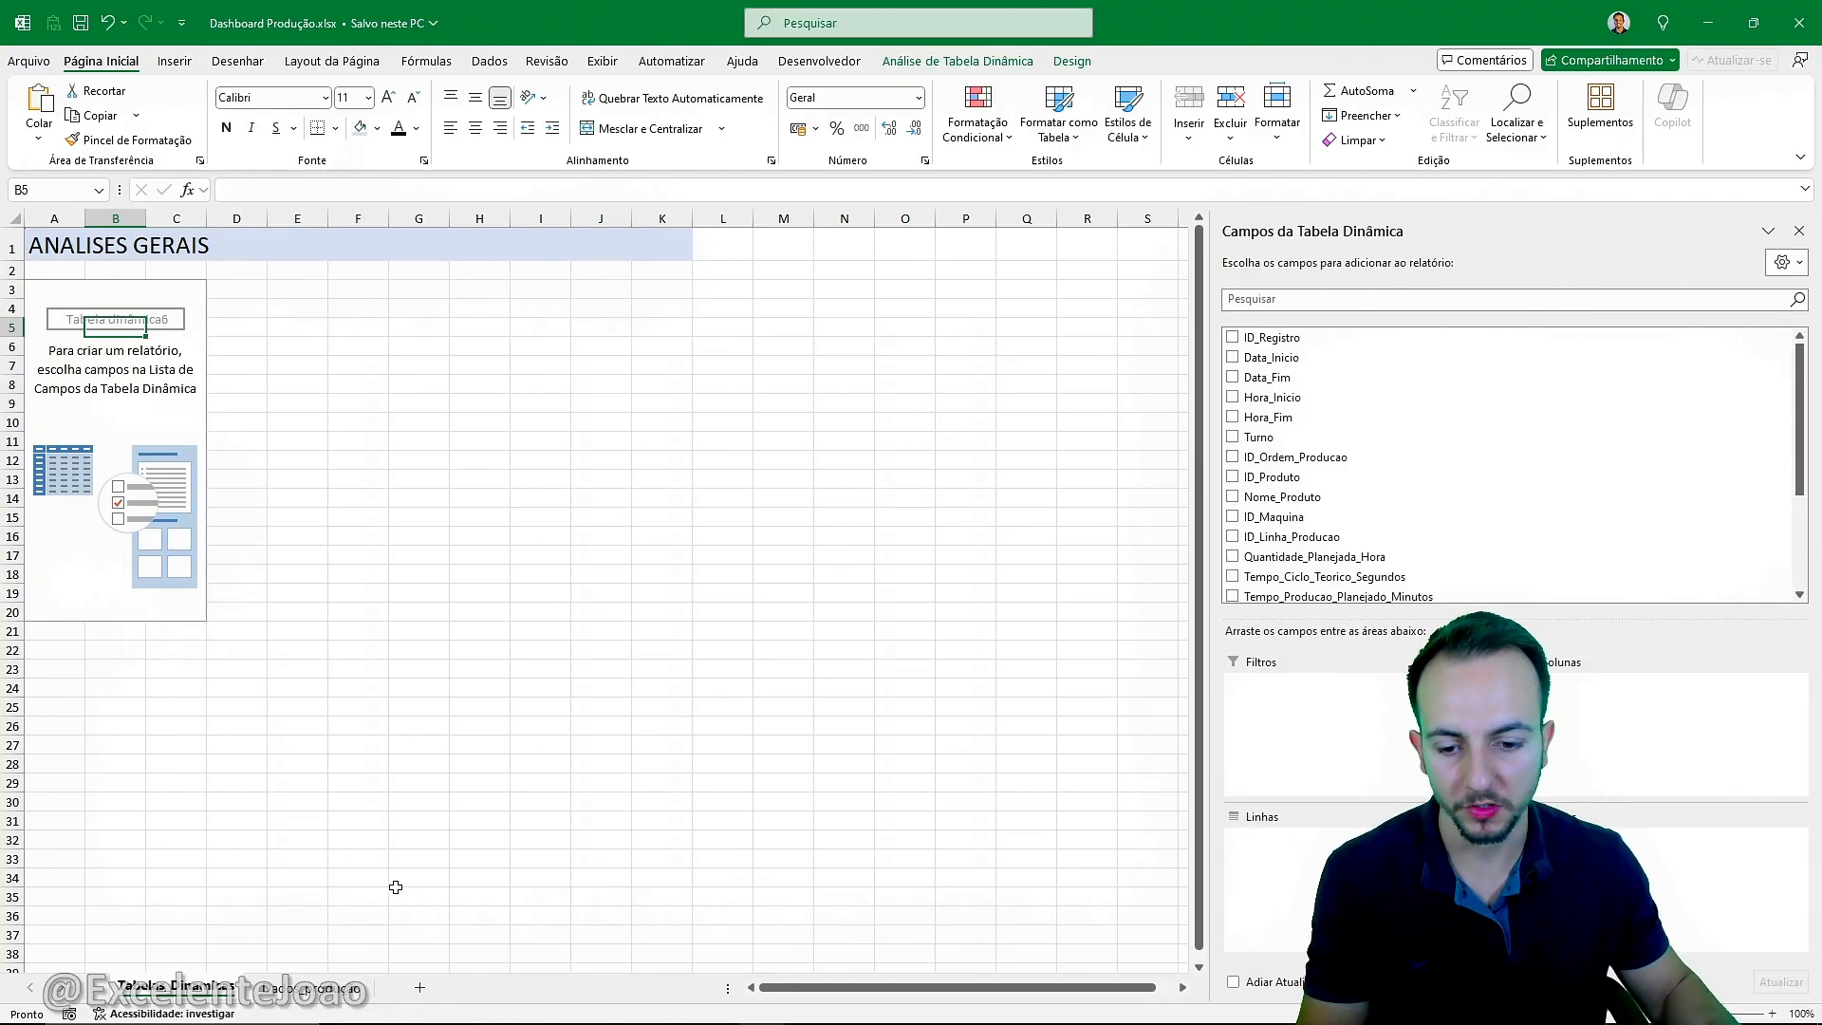
Open the Dados_produção sheet, select the first ID_Registro cells, mark the first IDs and clear the annotation.
click(339, 992)
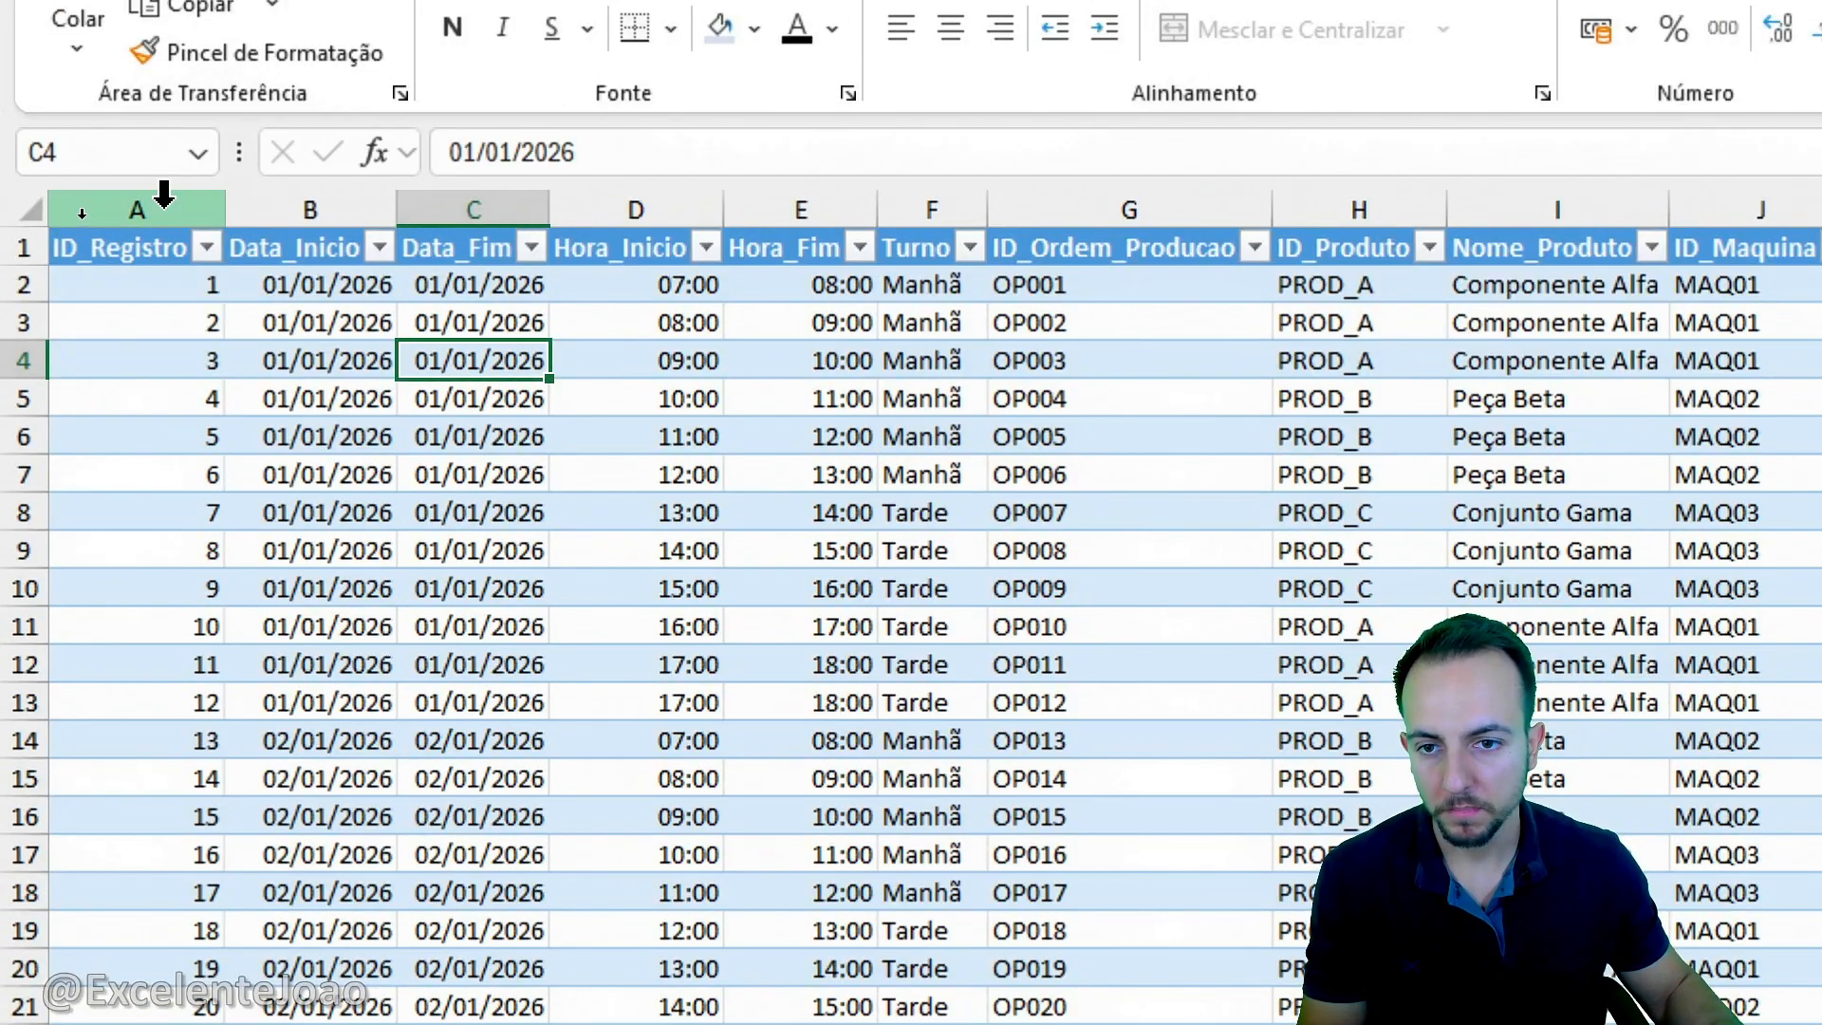
drag(146, 244, 143, 475)
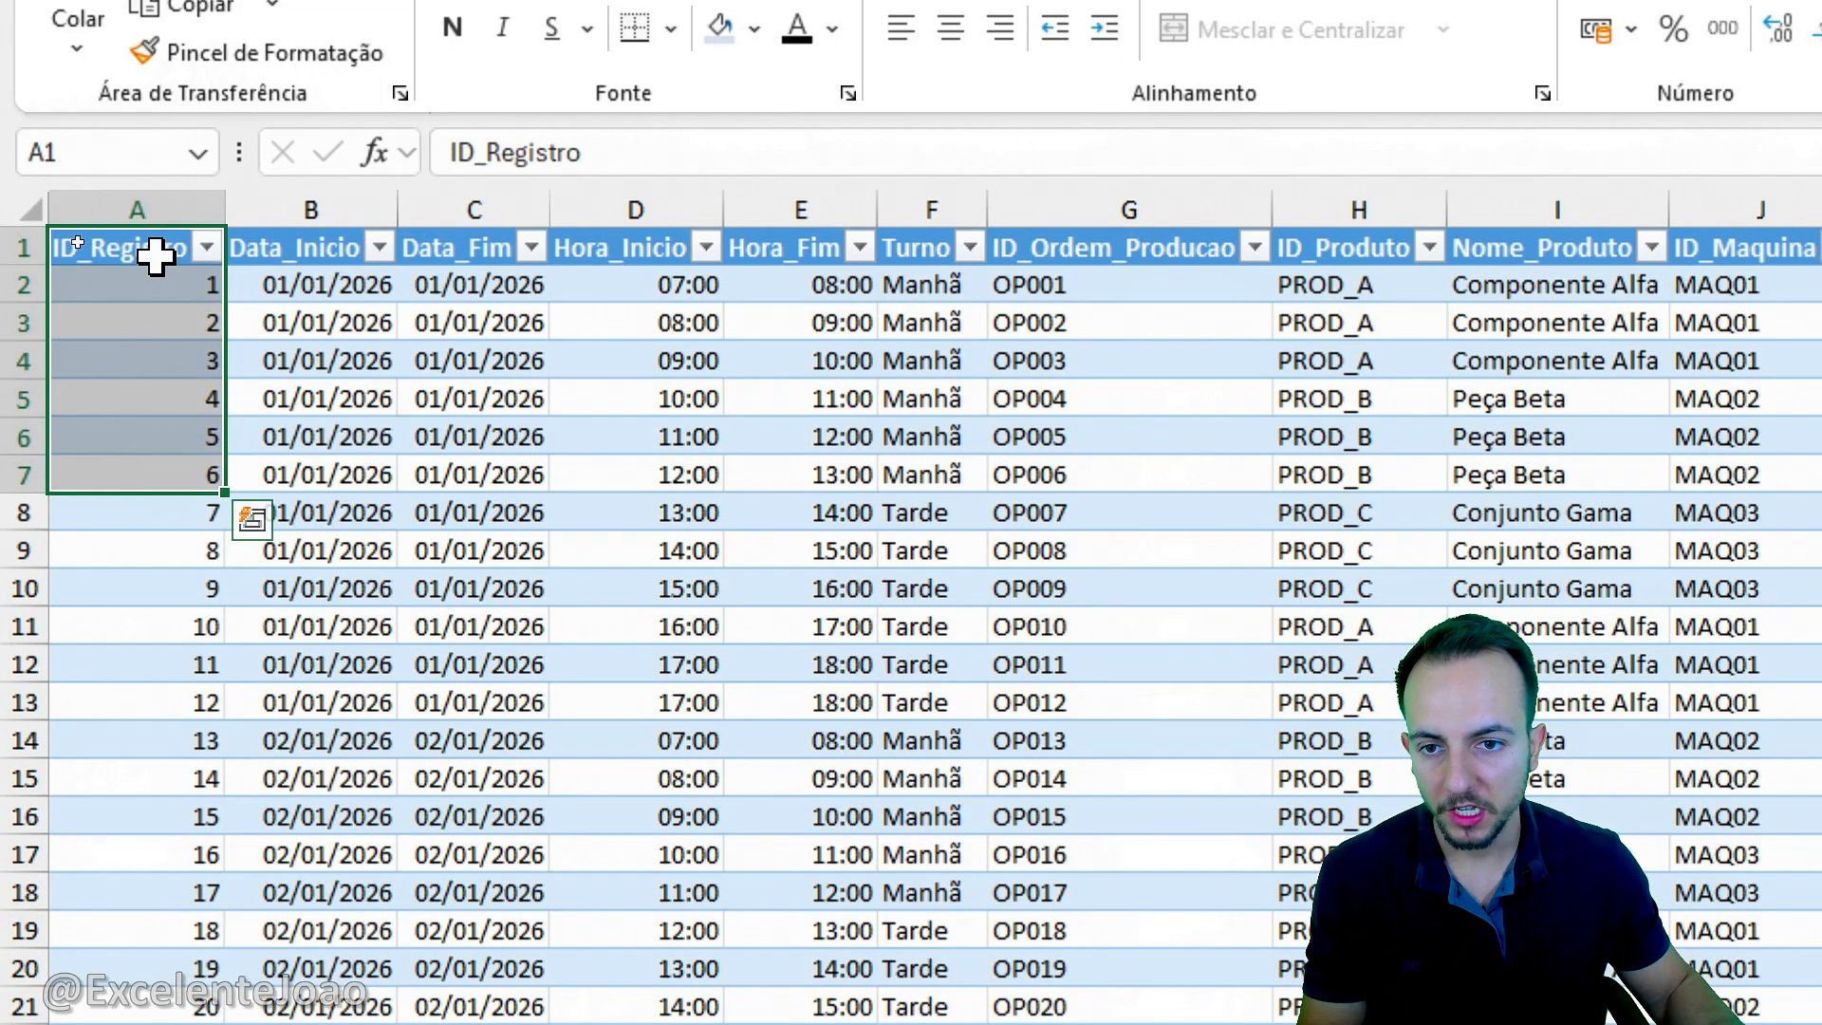
click(155, 254)
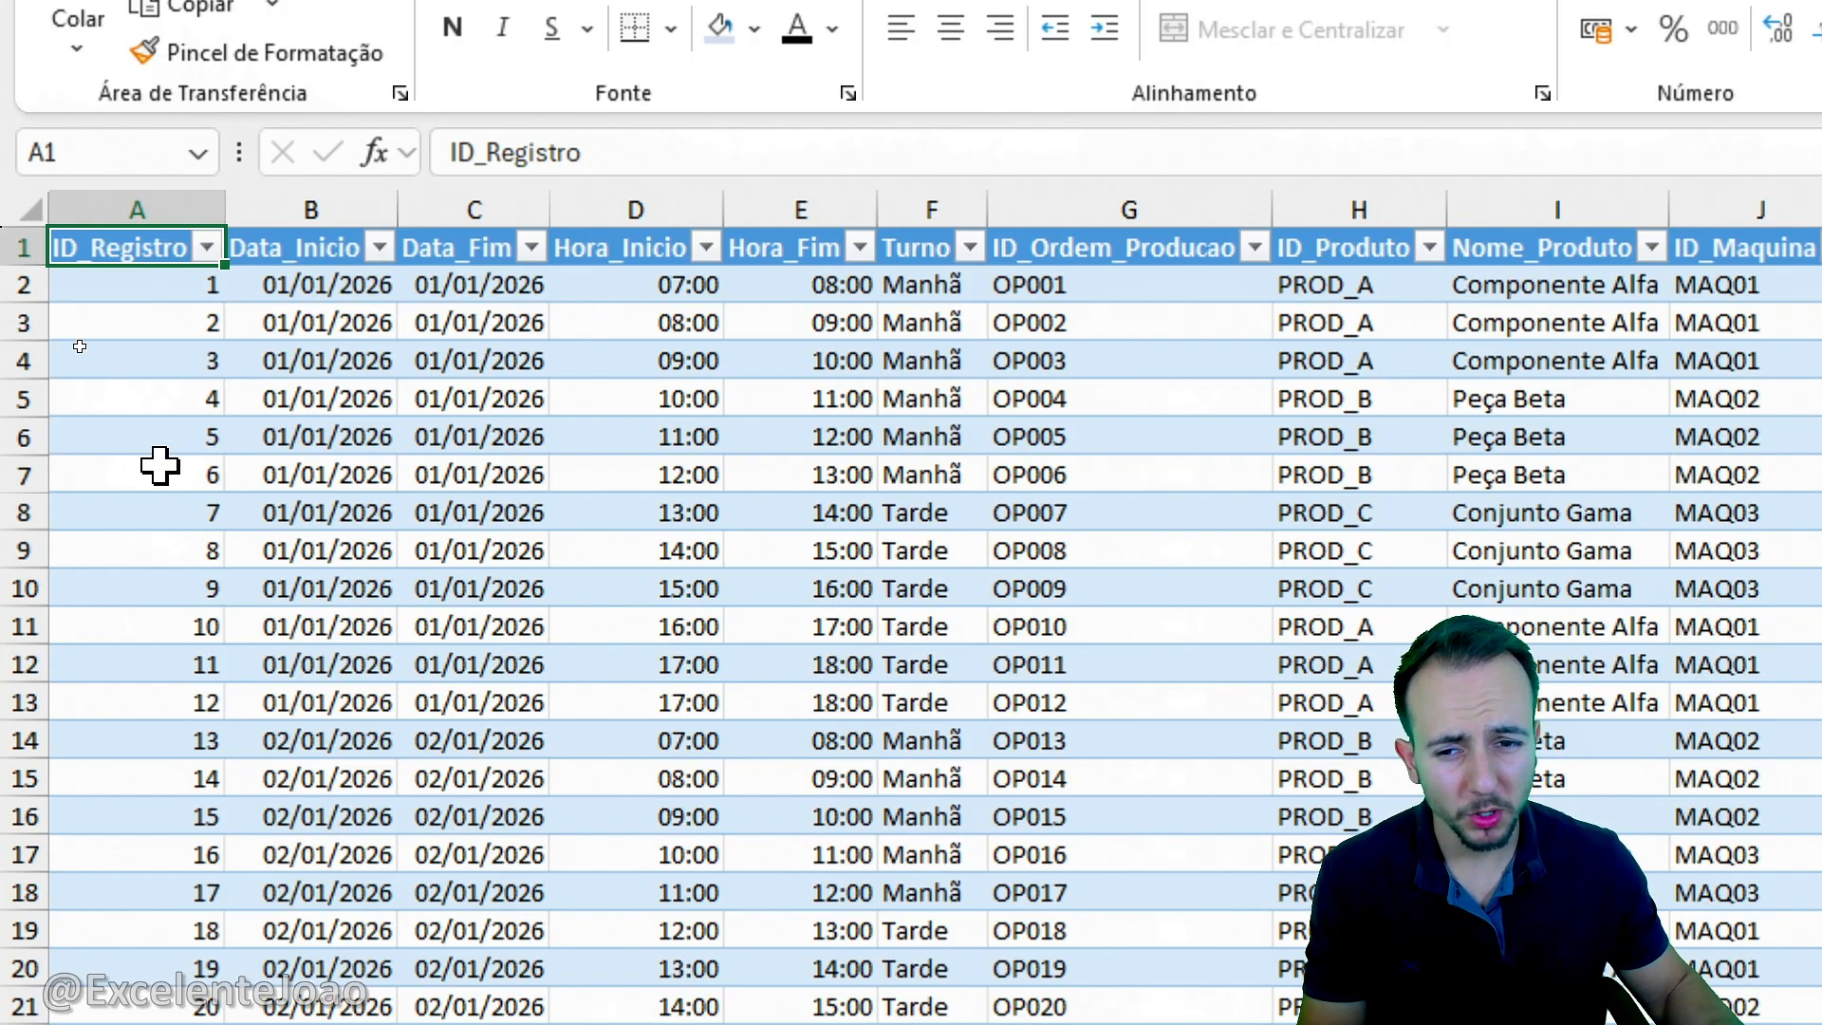
mouse_move(237, 276)
mouse_down()
mouse_move(272, 410)
mouse_move(266, 270)
mouse_up()
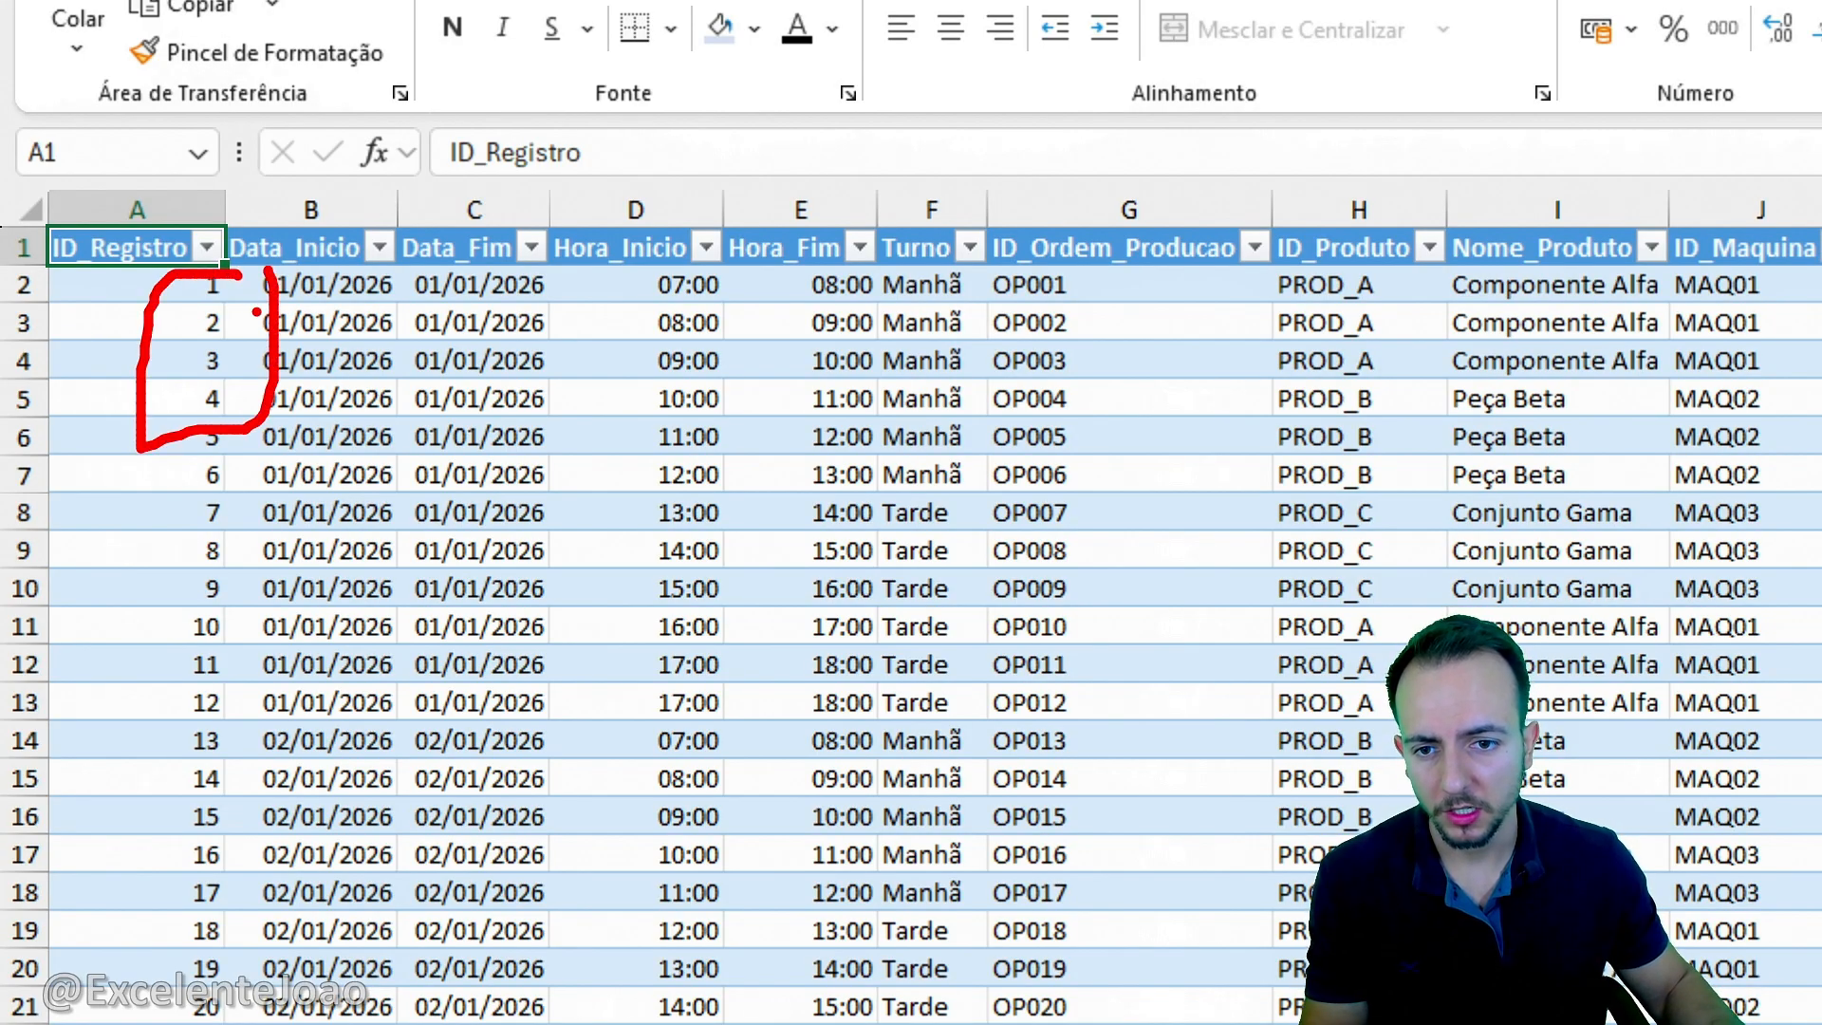
key(Escape)
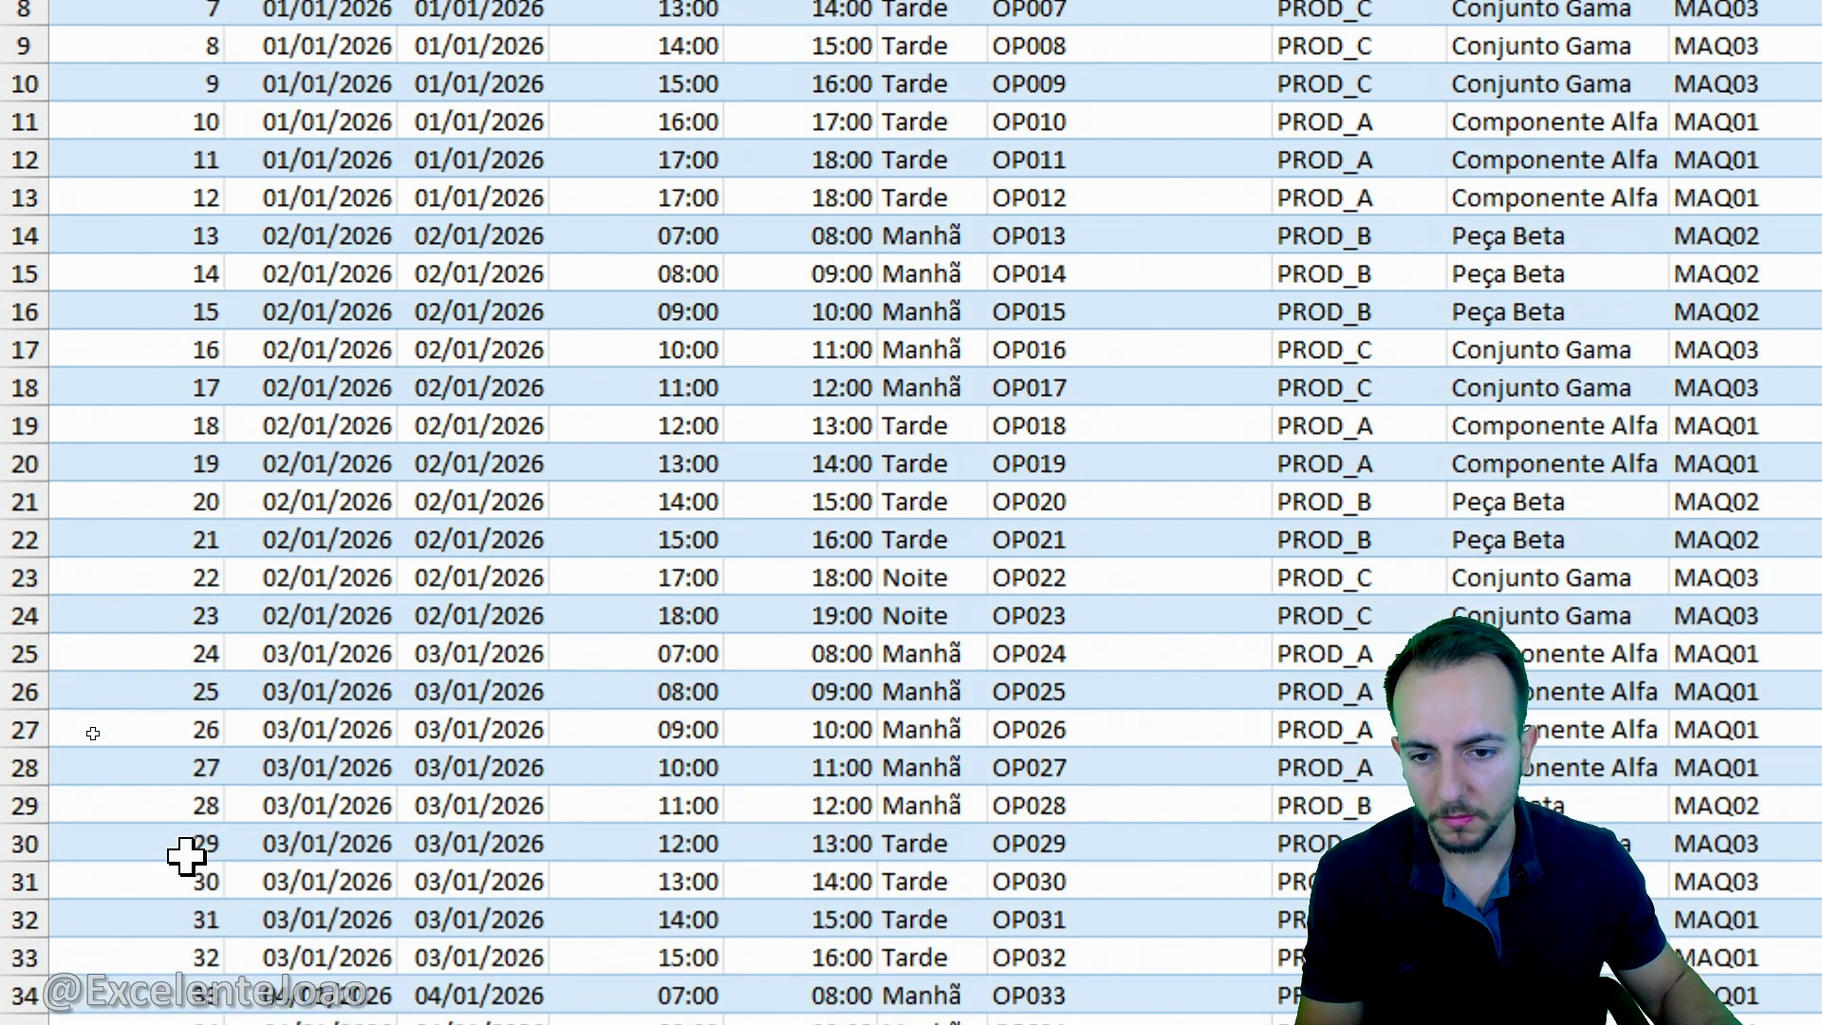
Try replacing record ID 20 in cell A21 with 999, mark the surrounding IDs and undo the entry.
mouse_move(155, 458)
mouse_down()
mouse_move(143, 488)
mouse_move(256, 472)
mouse_up()
click(164, 497)
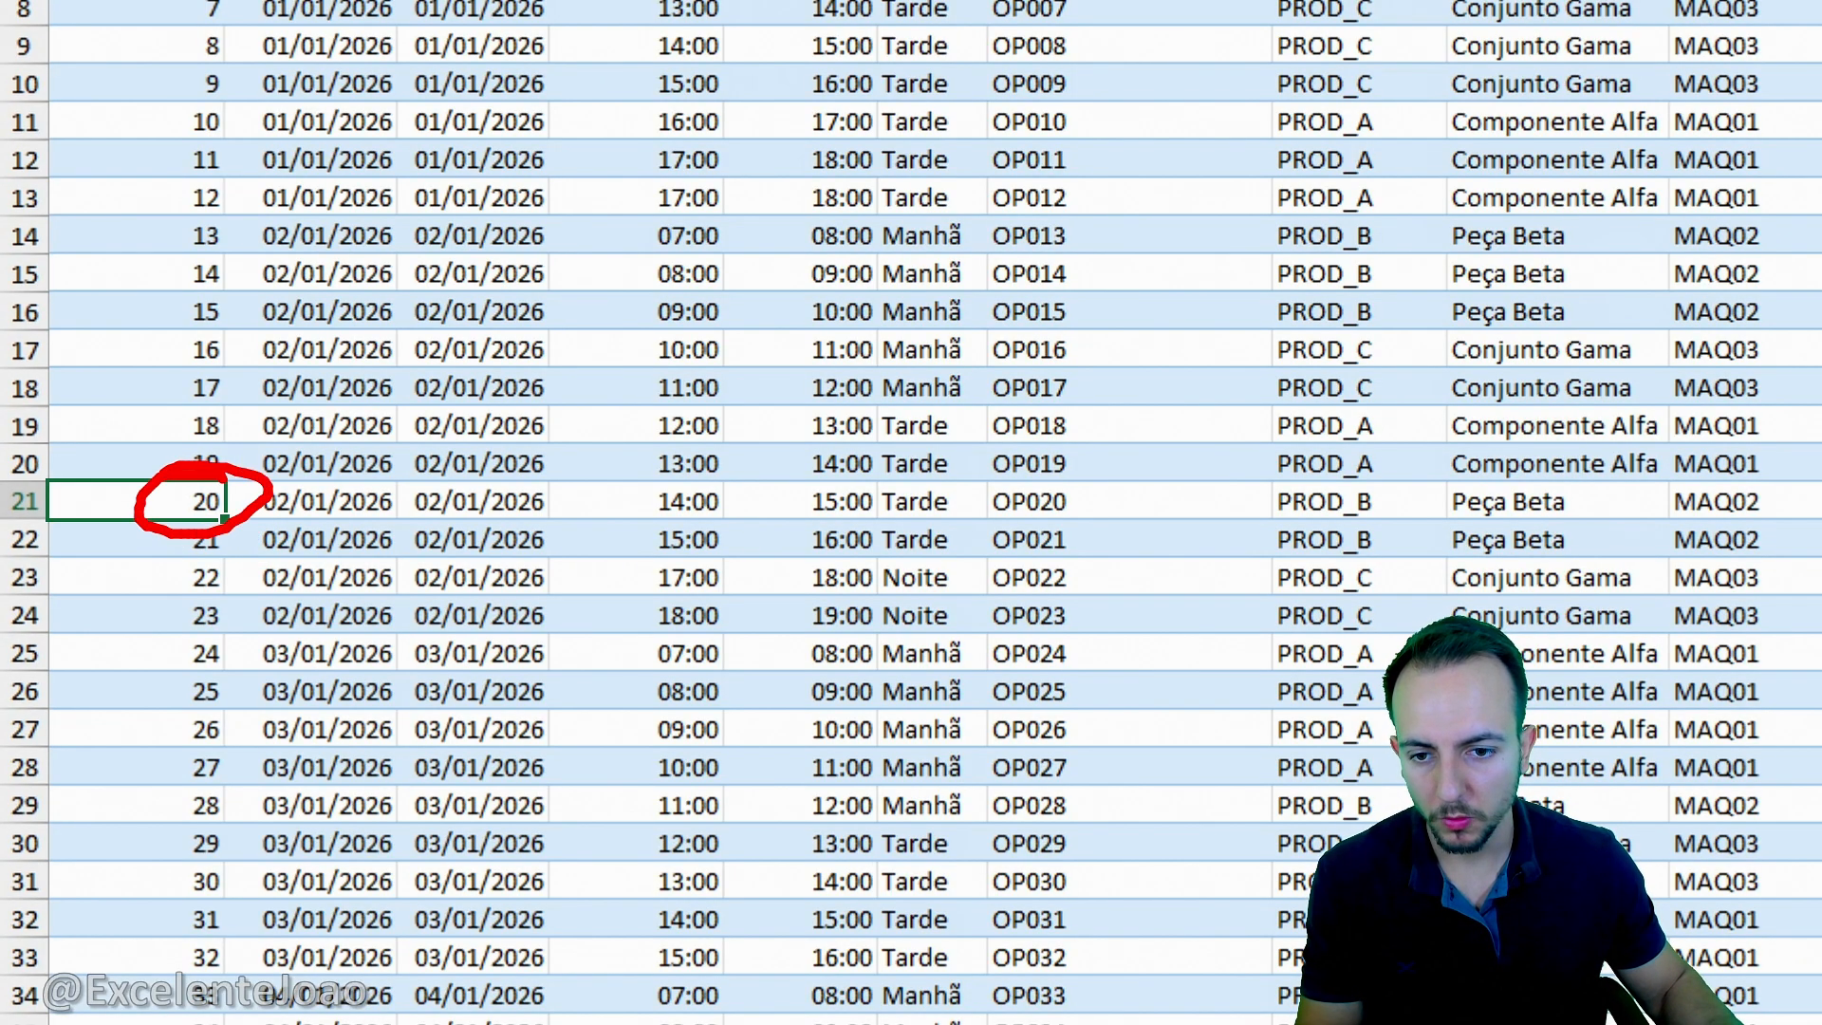
key(Escape)
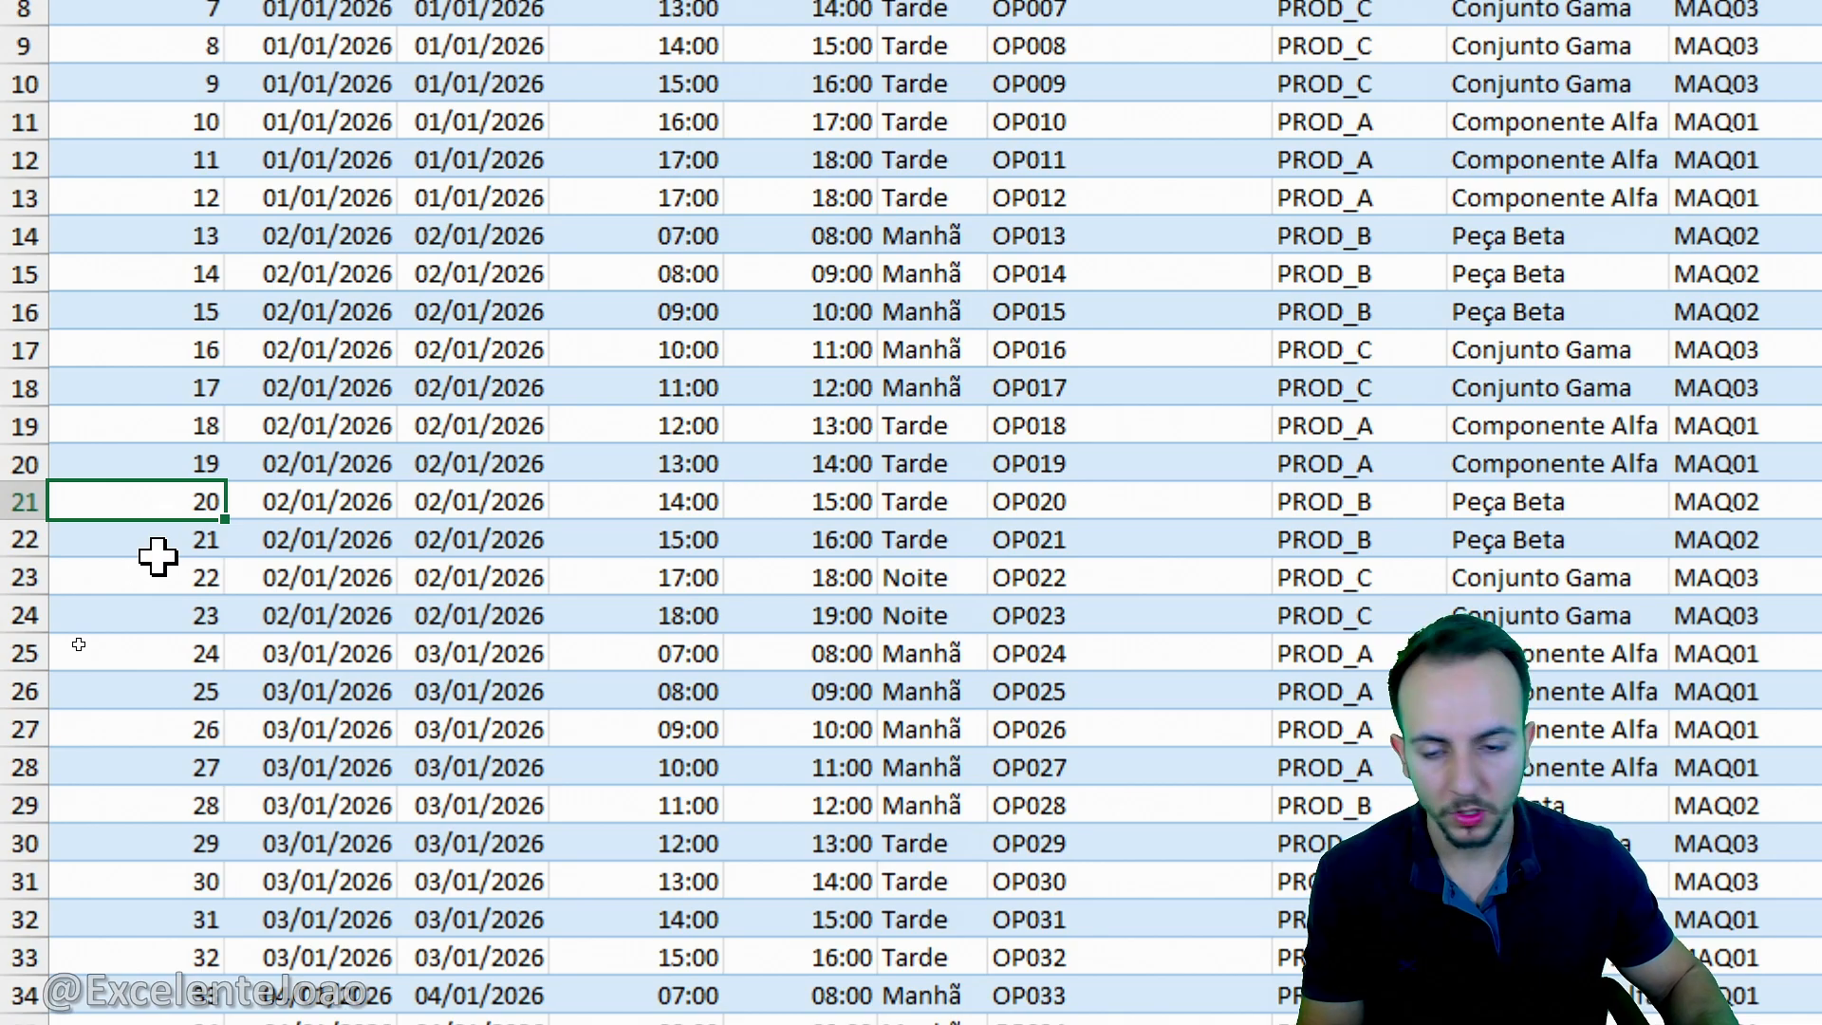
text(999)
key(Return)
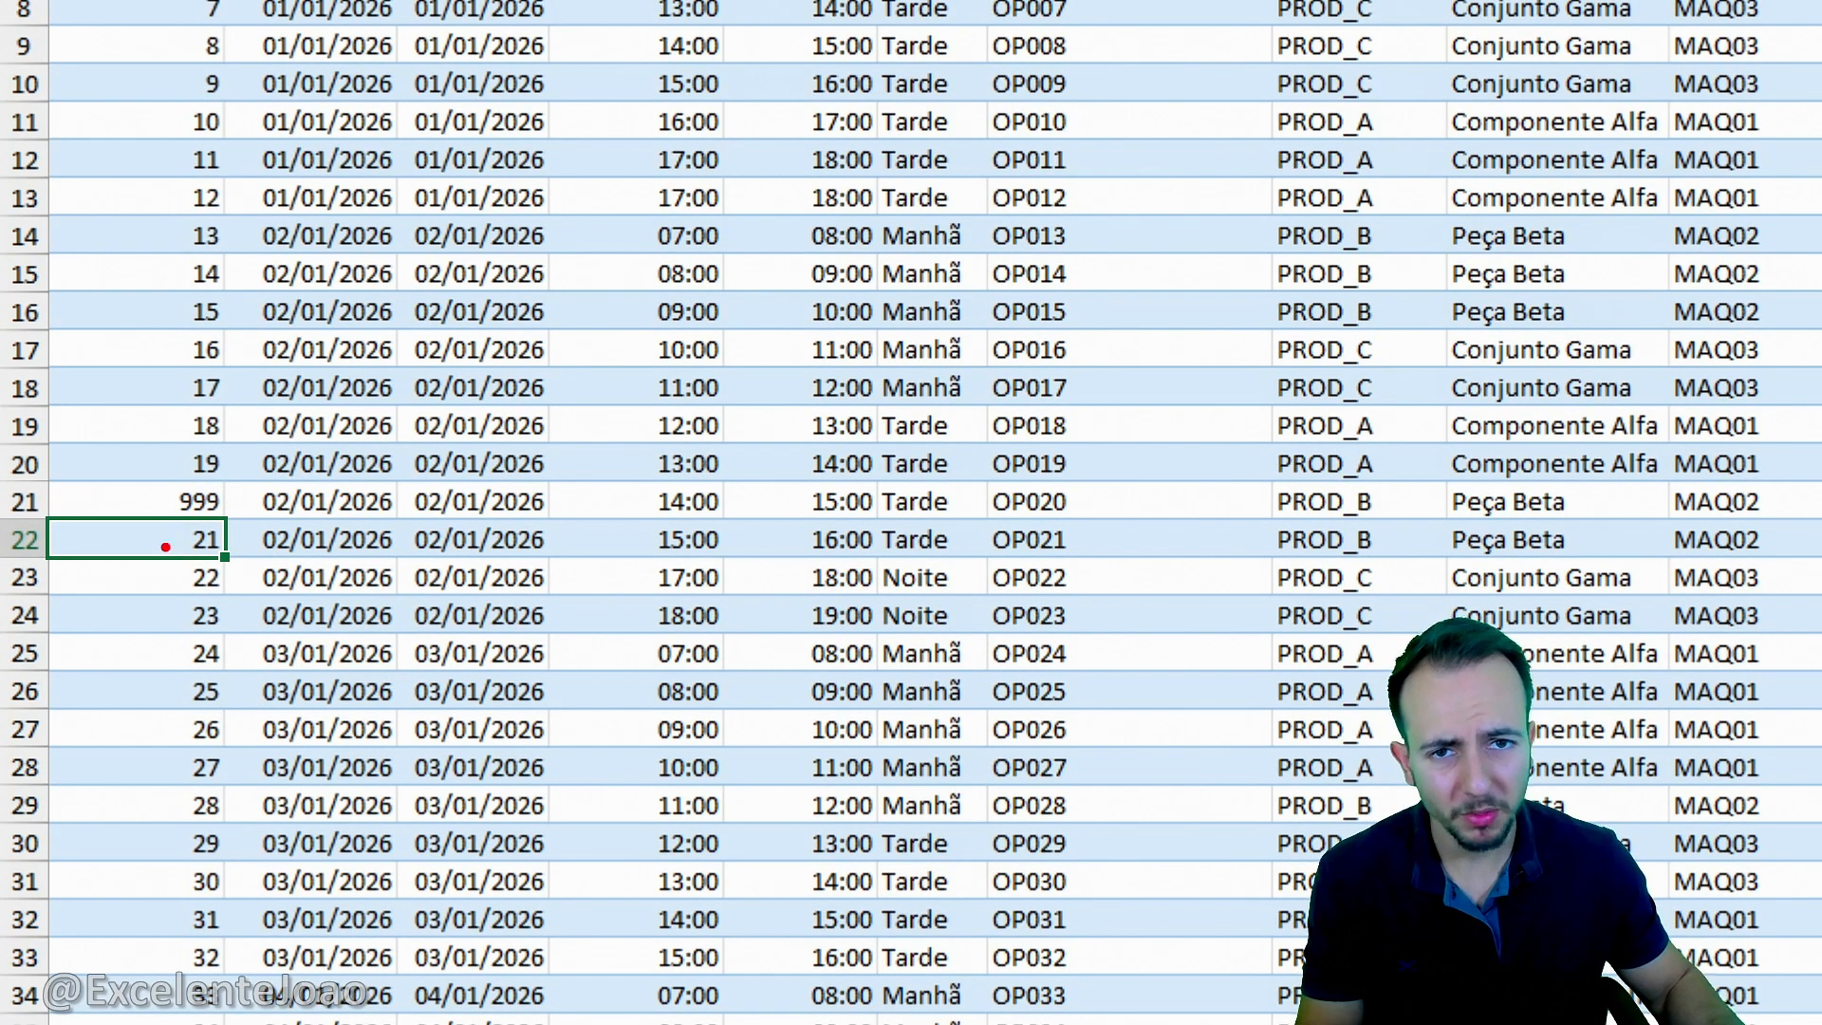
mouse_move(236, 418)
mouse_down()
mouse_move(258, 588)
mouse_move(190, 757)
mouse_move(131, 447)
mouse_up()
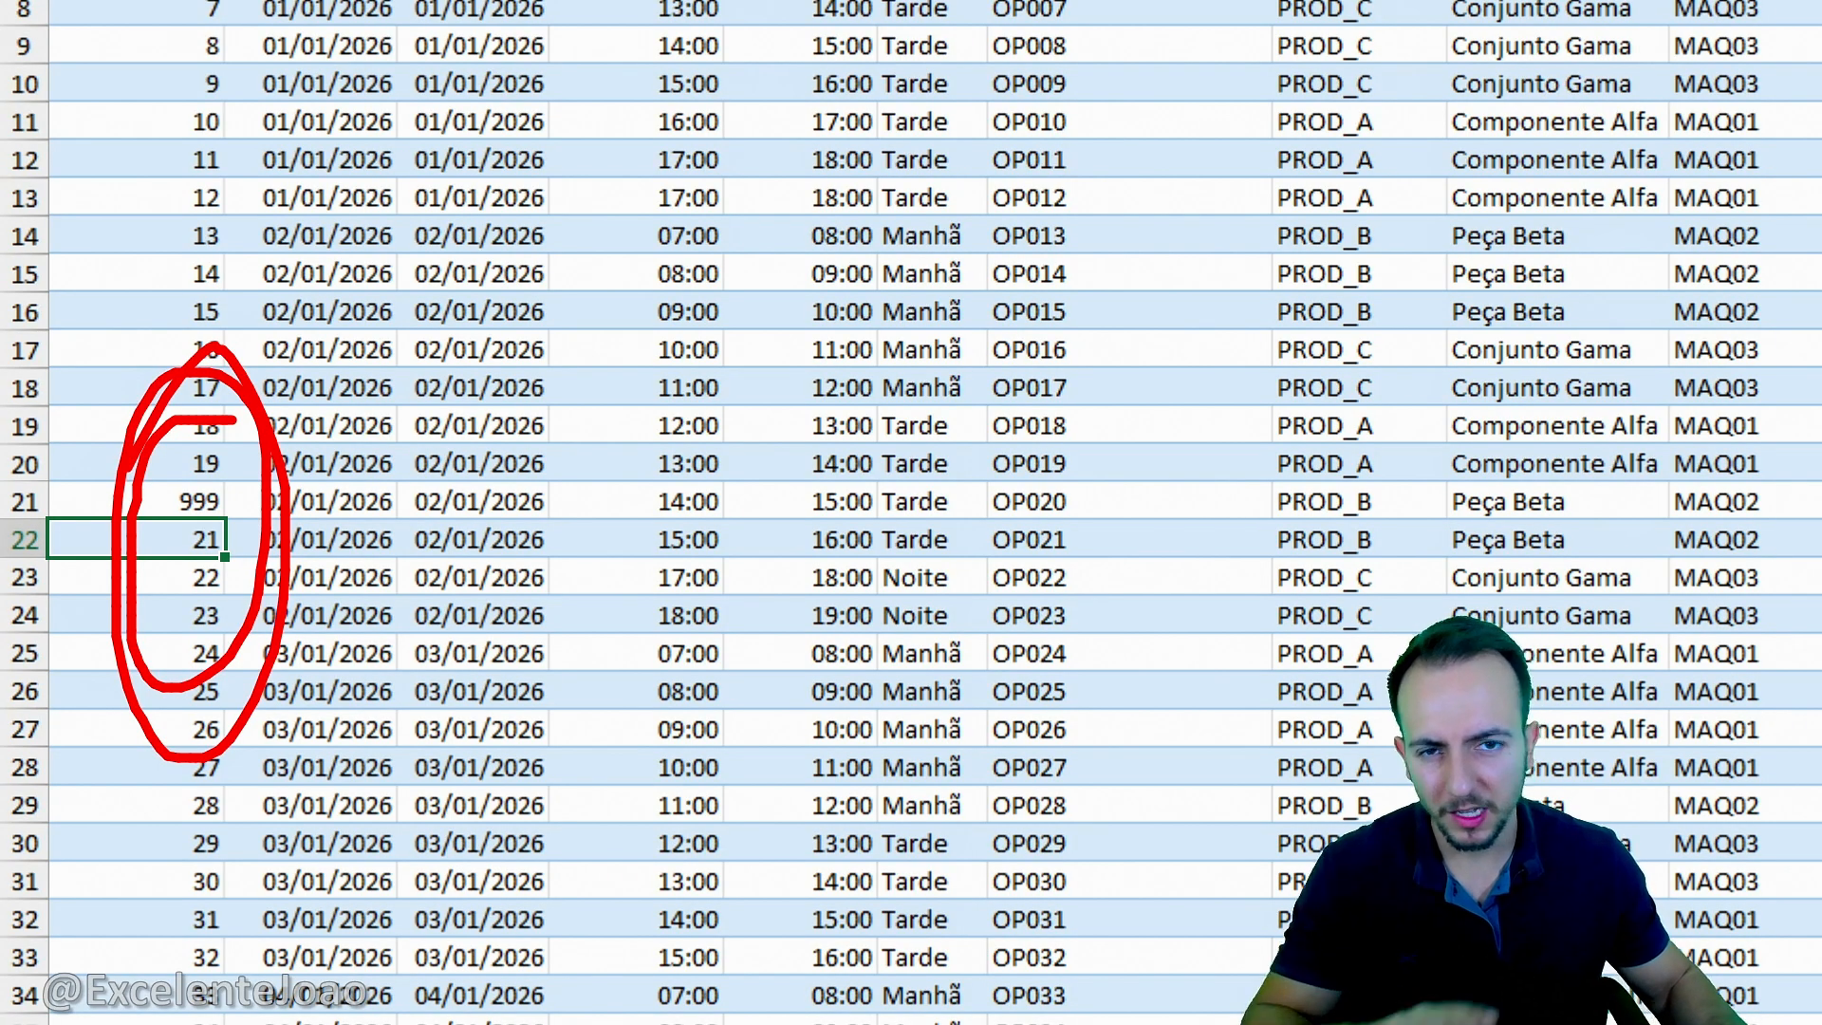
key(Escape)
key(ctrl+z)
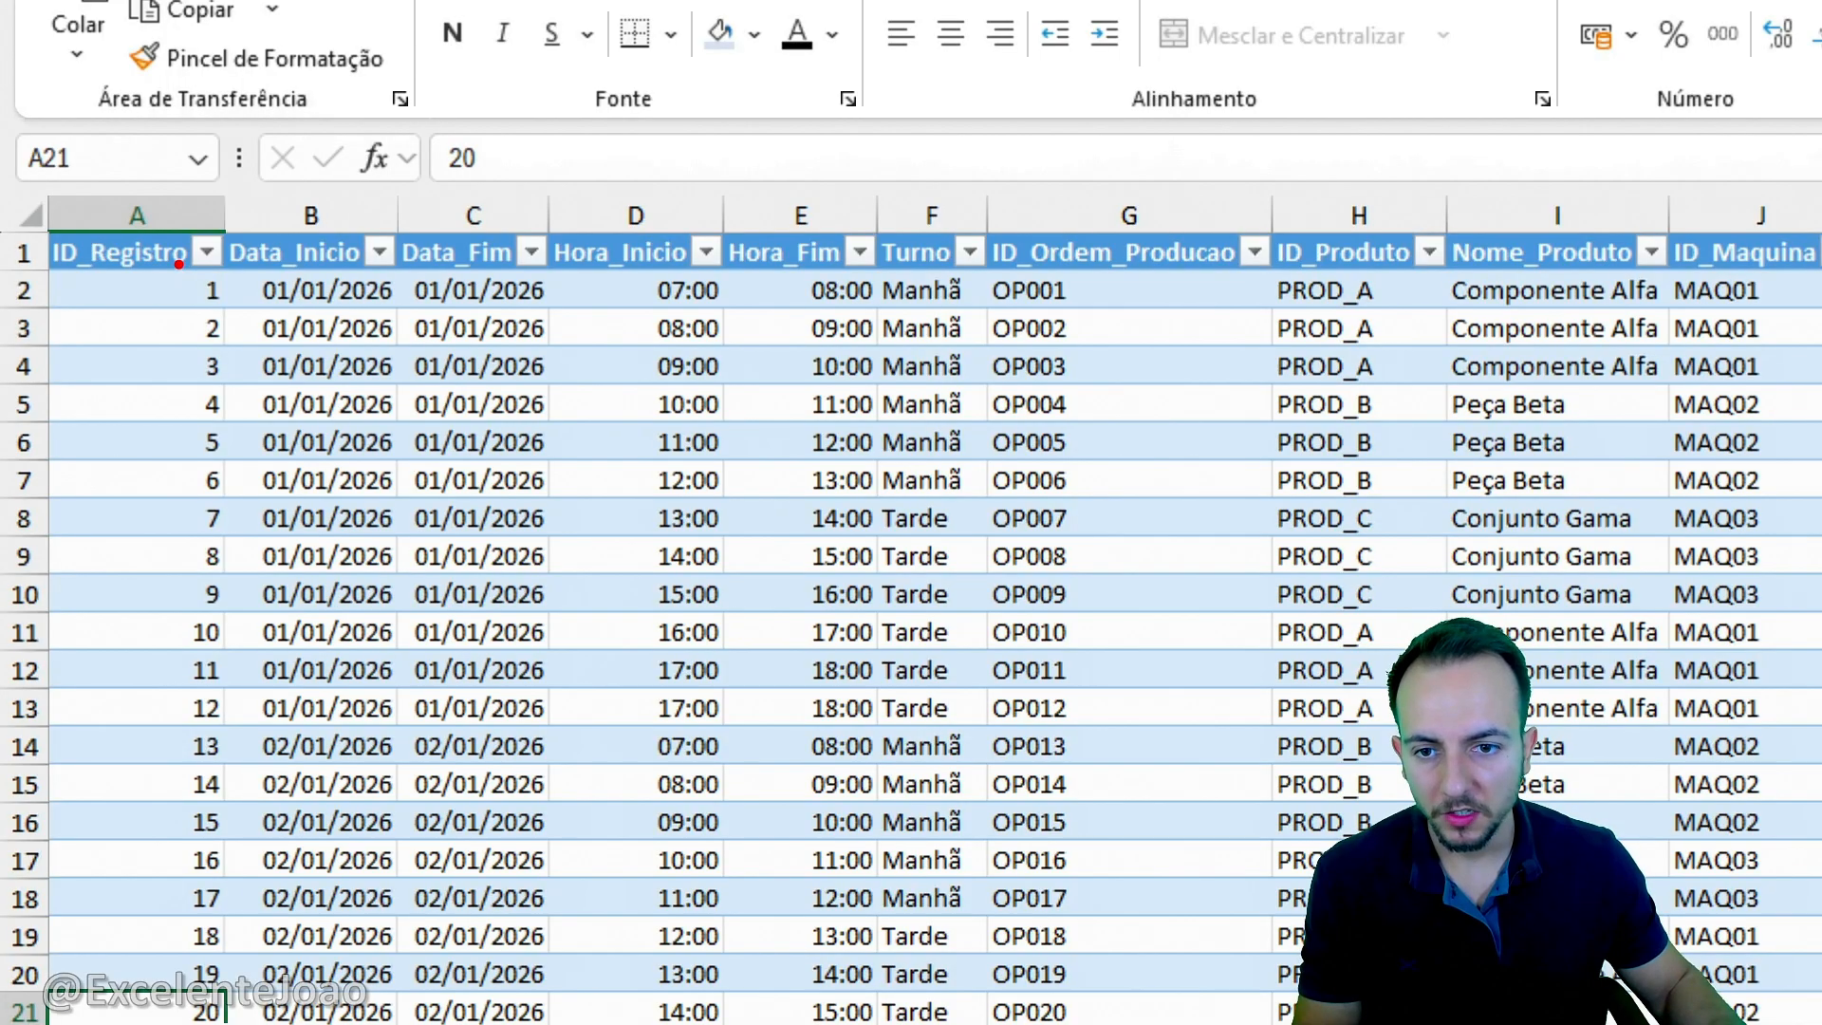
Mark the ID_Registro column, select rows 2 to 8 one after another and return to the ID_Registro header.
mouse_move(178, 263)
mouse_down()
mouse_move(223, 228)
mouse_move(123, 334)
mouse_up()
key(Escape)
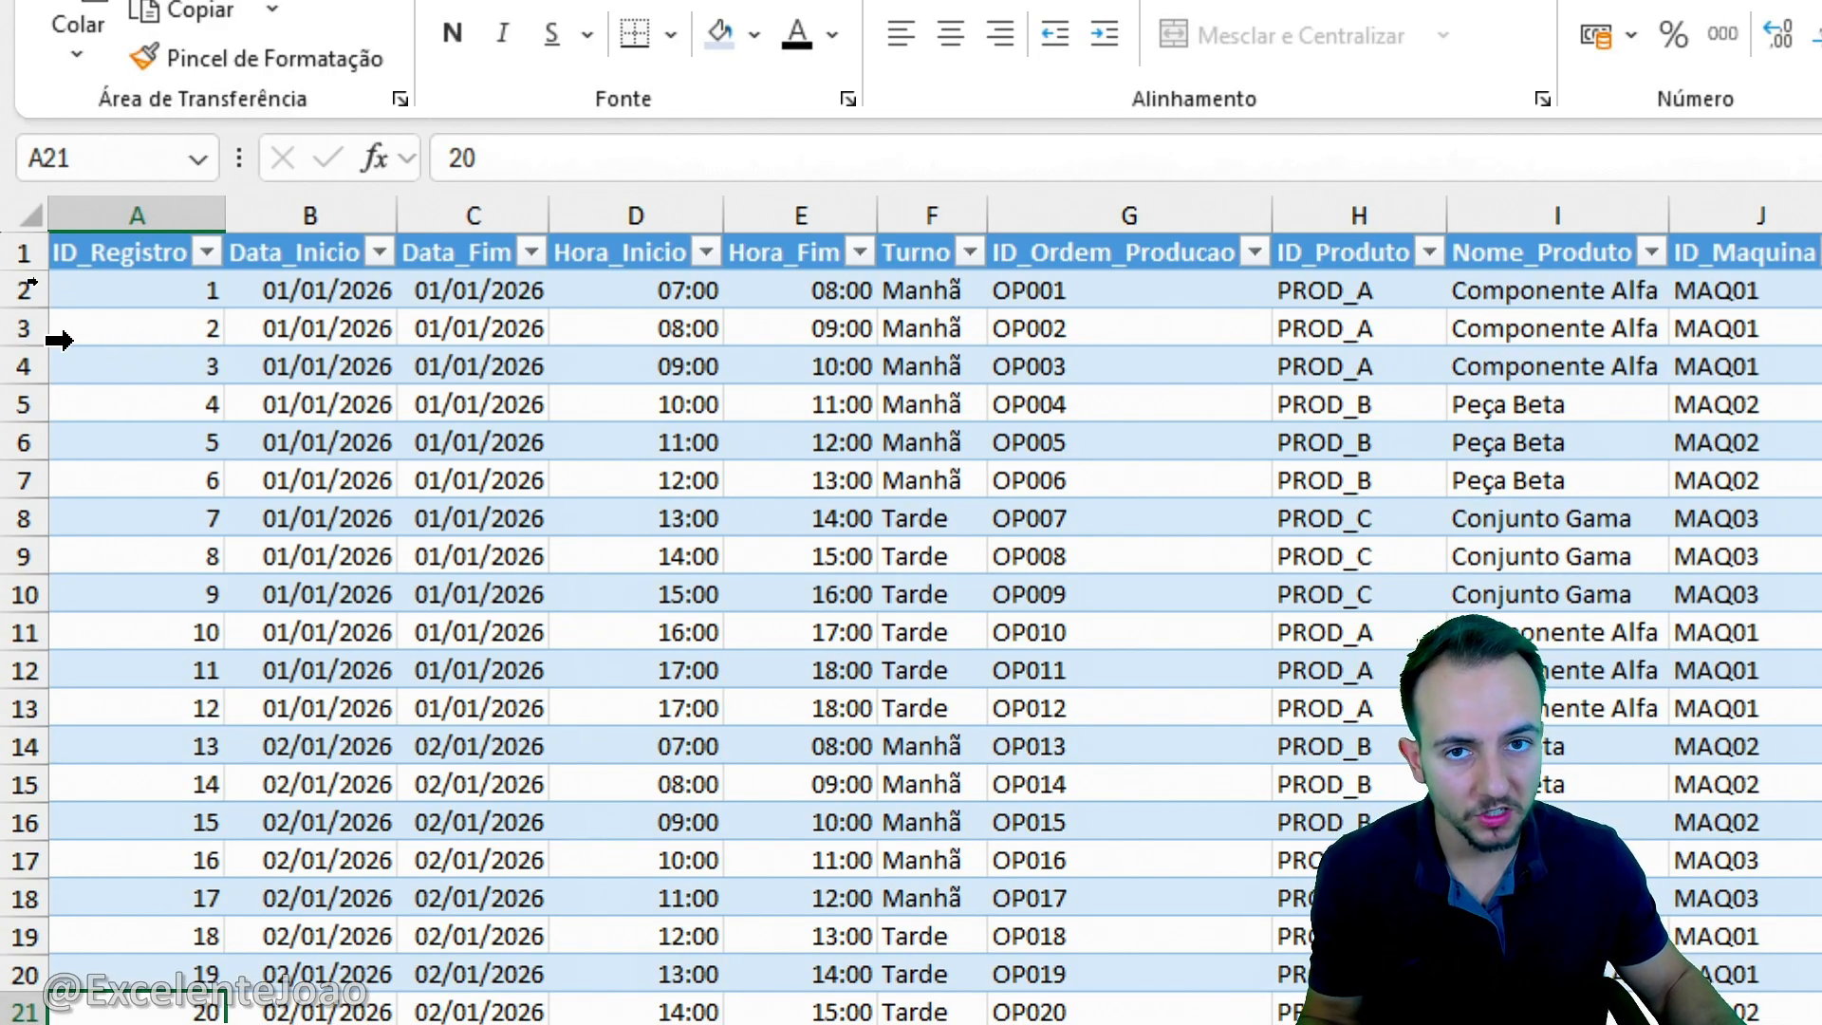
click(24, 289)
click(21, 330)
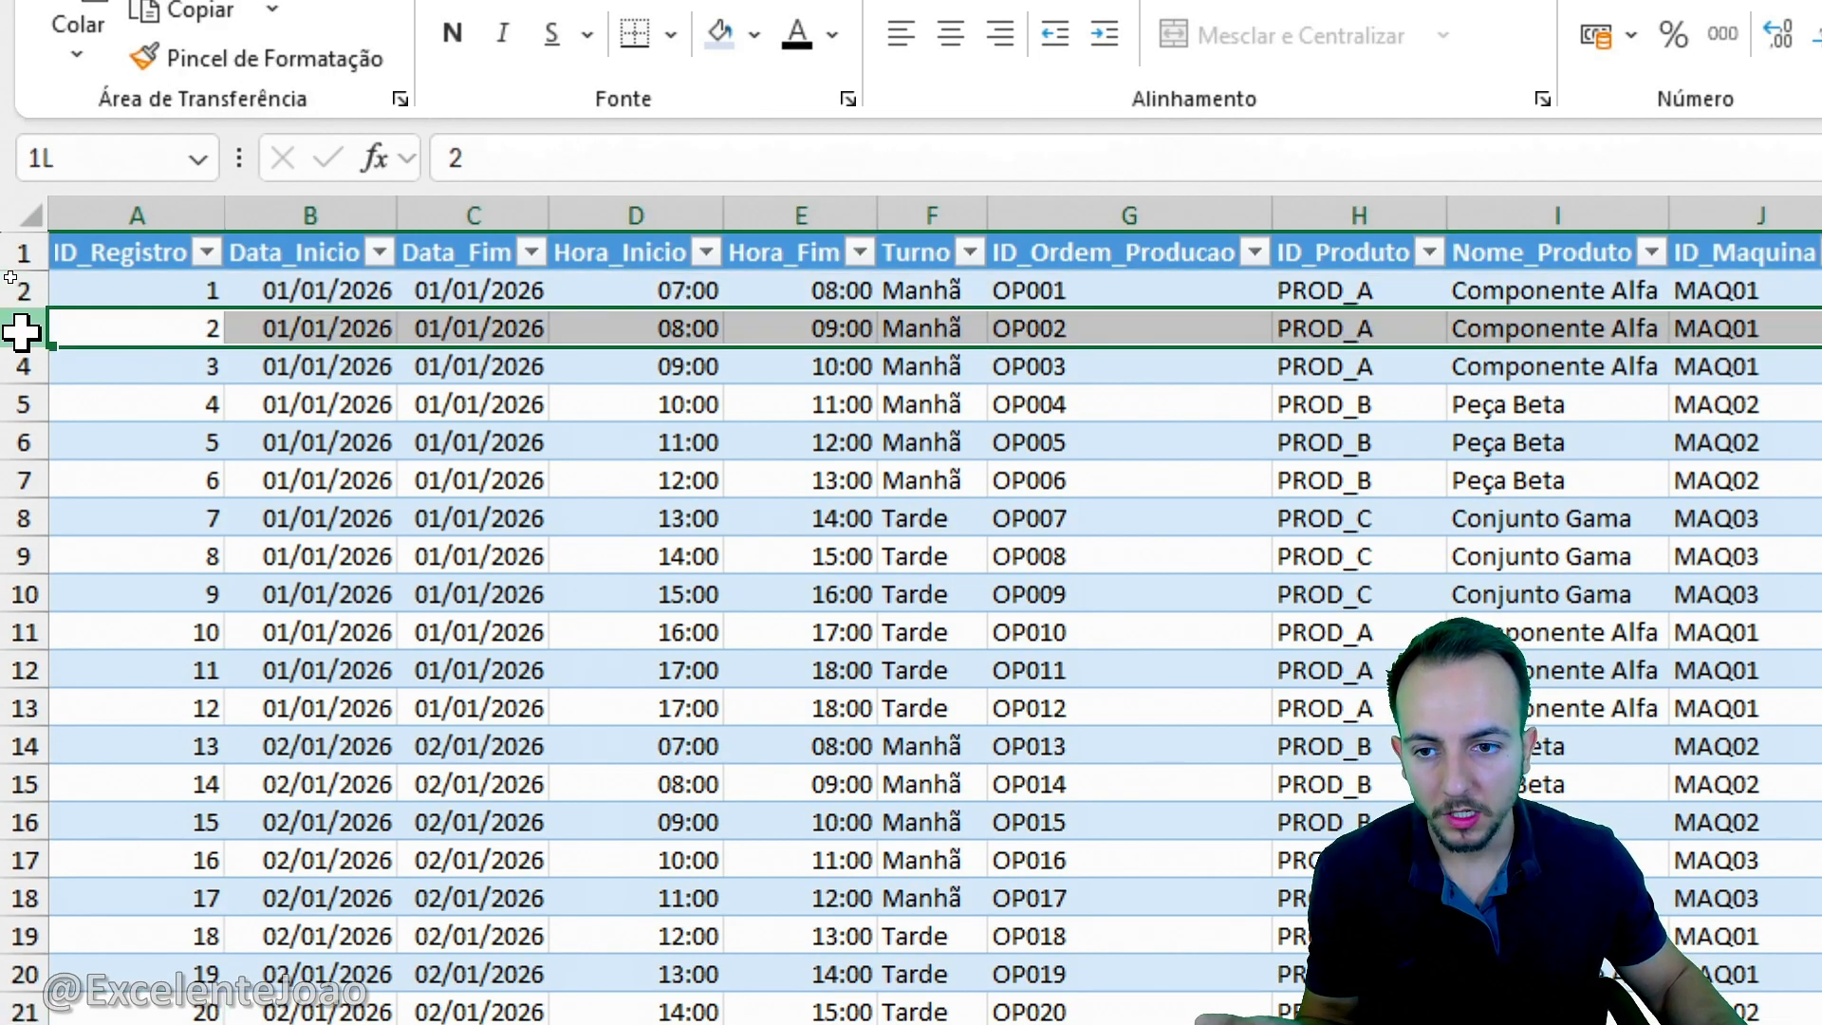
click(21, 366)
click(21, 405)
click(21, 442)
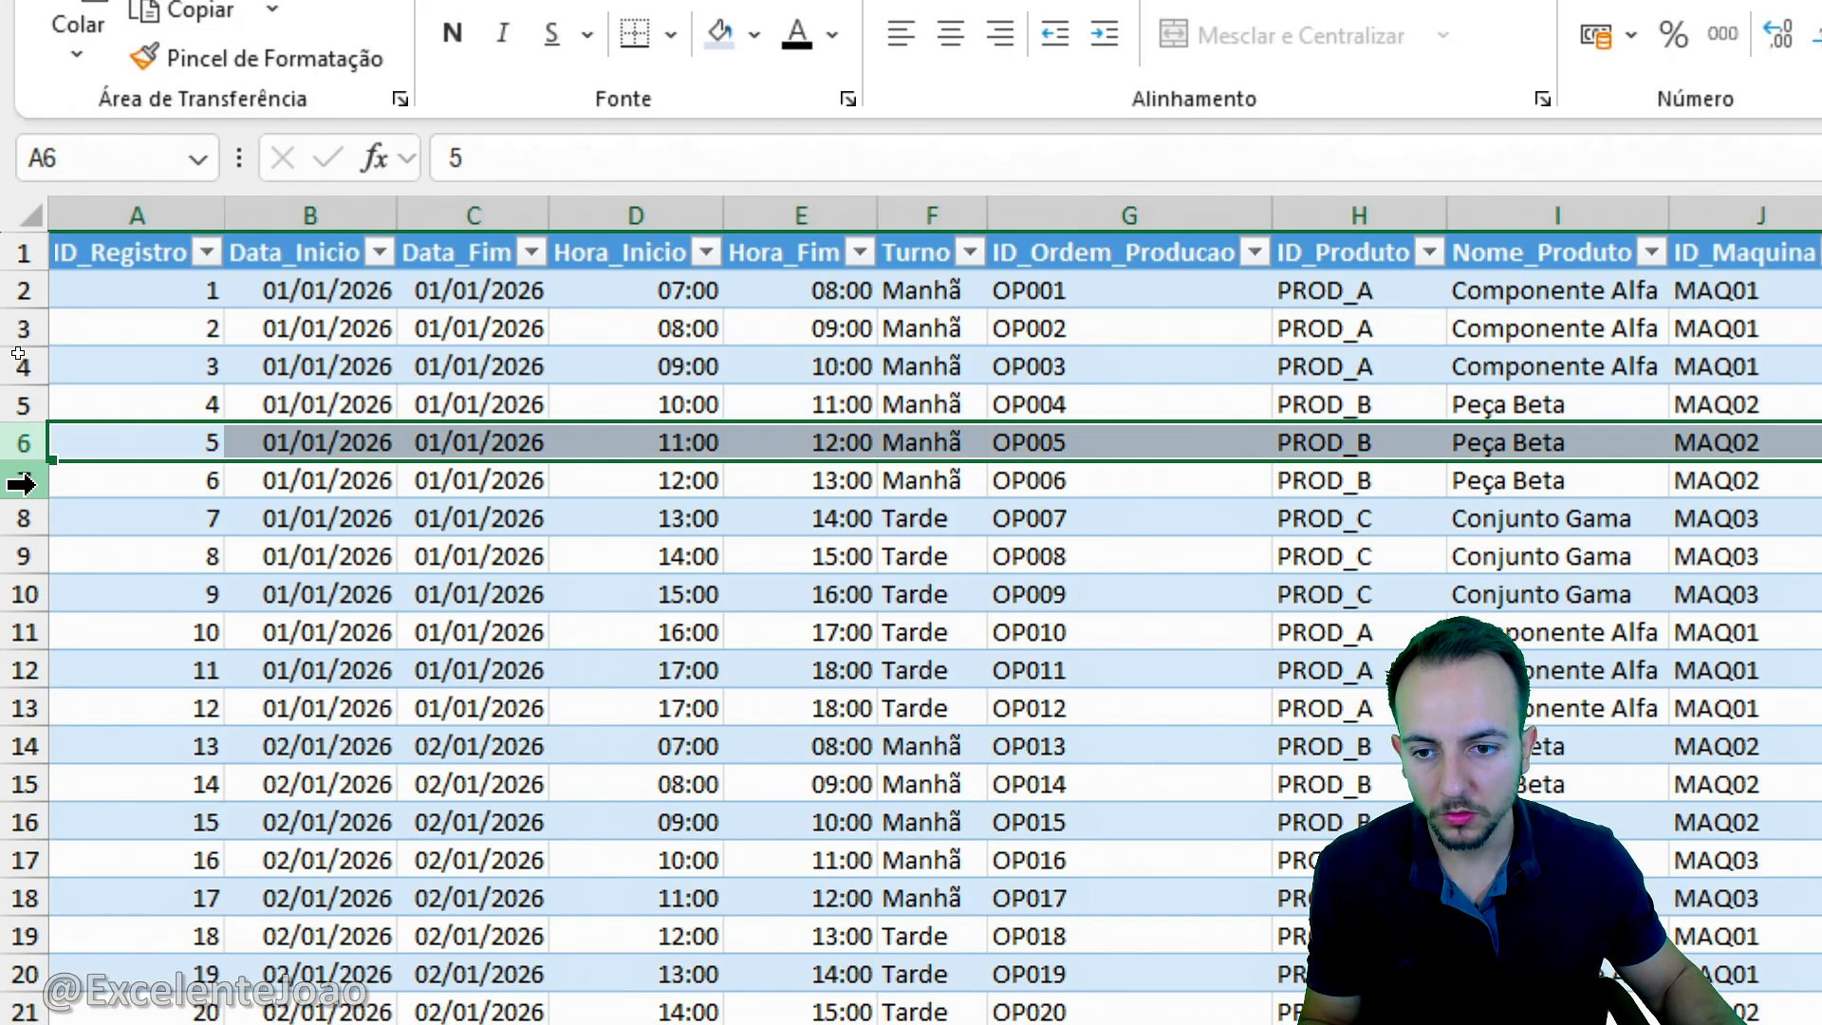
click(21, 480)
click(21, 518)
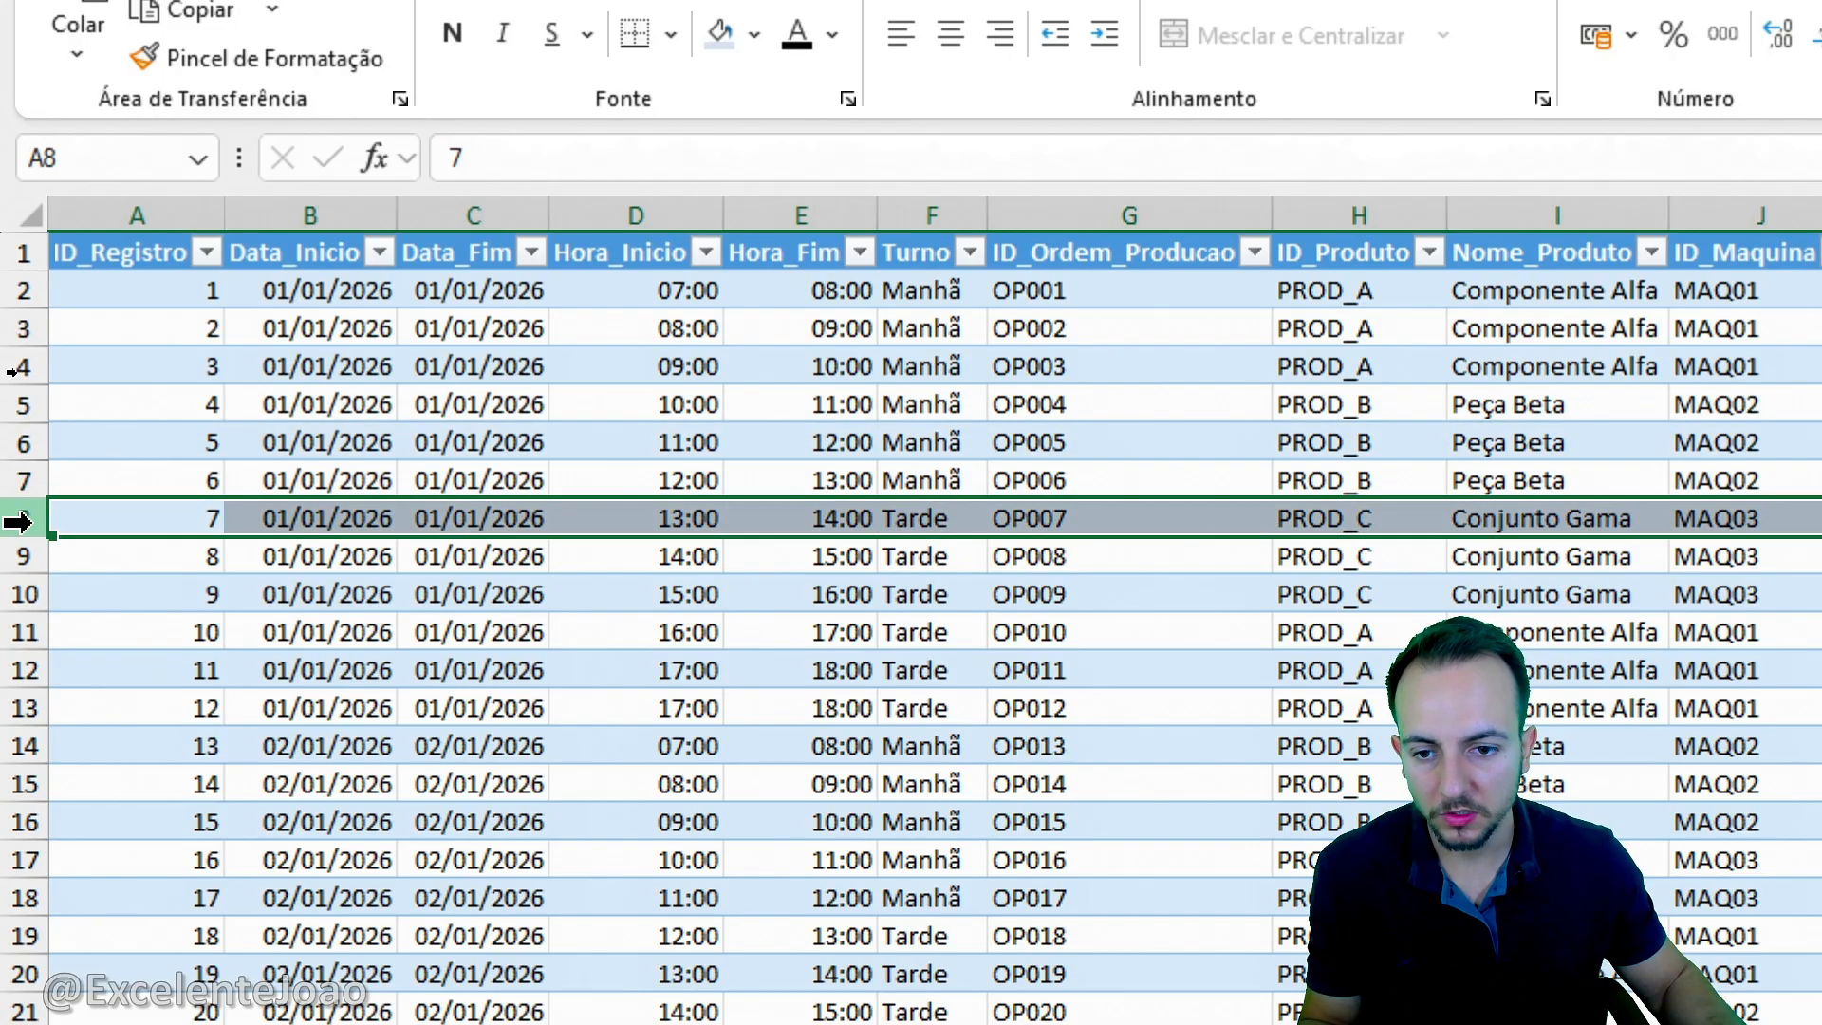
click(118, 325)
click(114, 253)
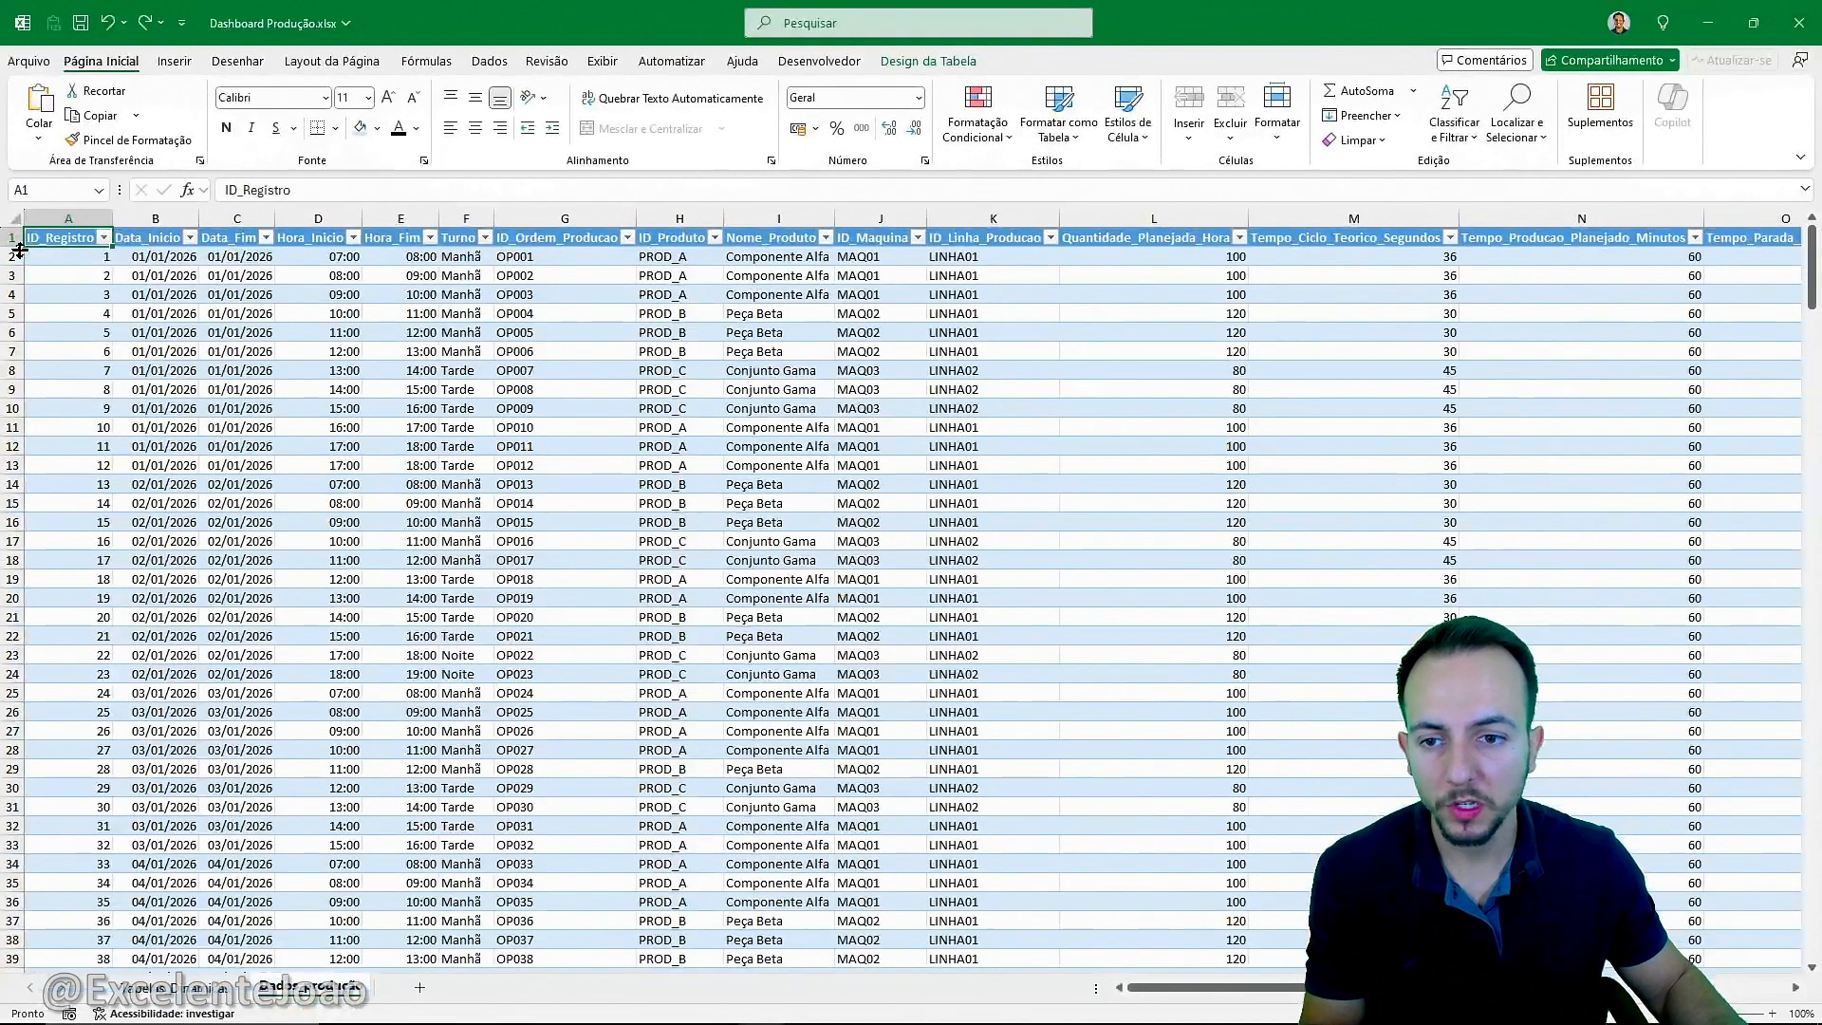
Select rows 2 to 33, look through the records below, then select the ID_Registro cells of those rows and return to the header.
drag(19, 250, 29, 844)
scroll(169, 643, down, 4)
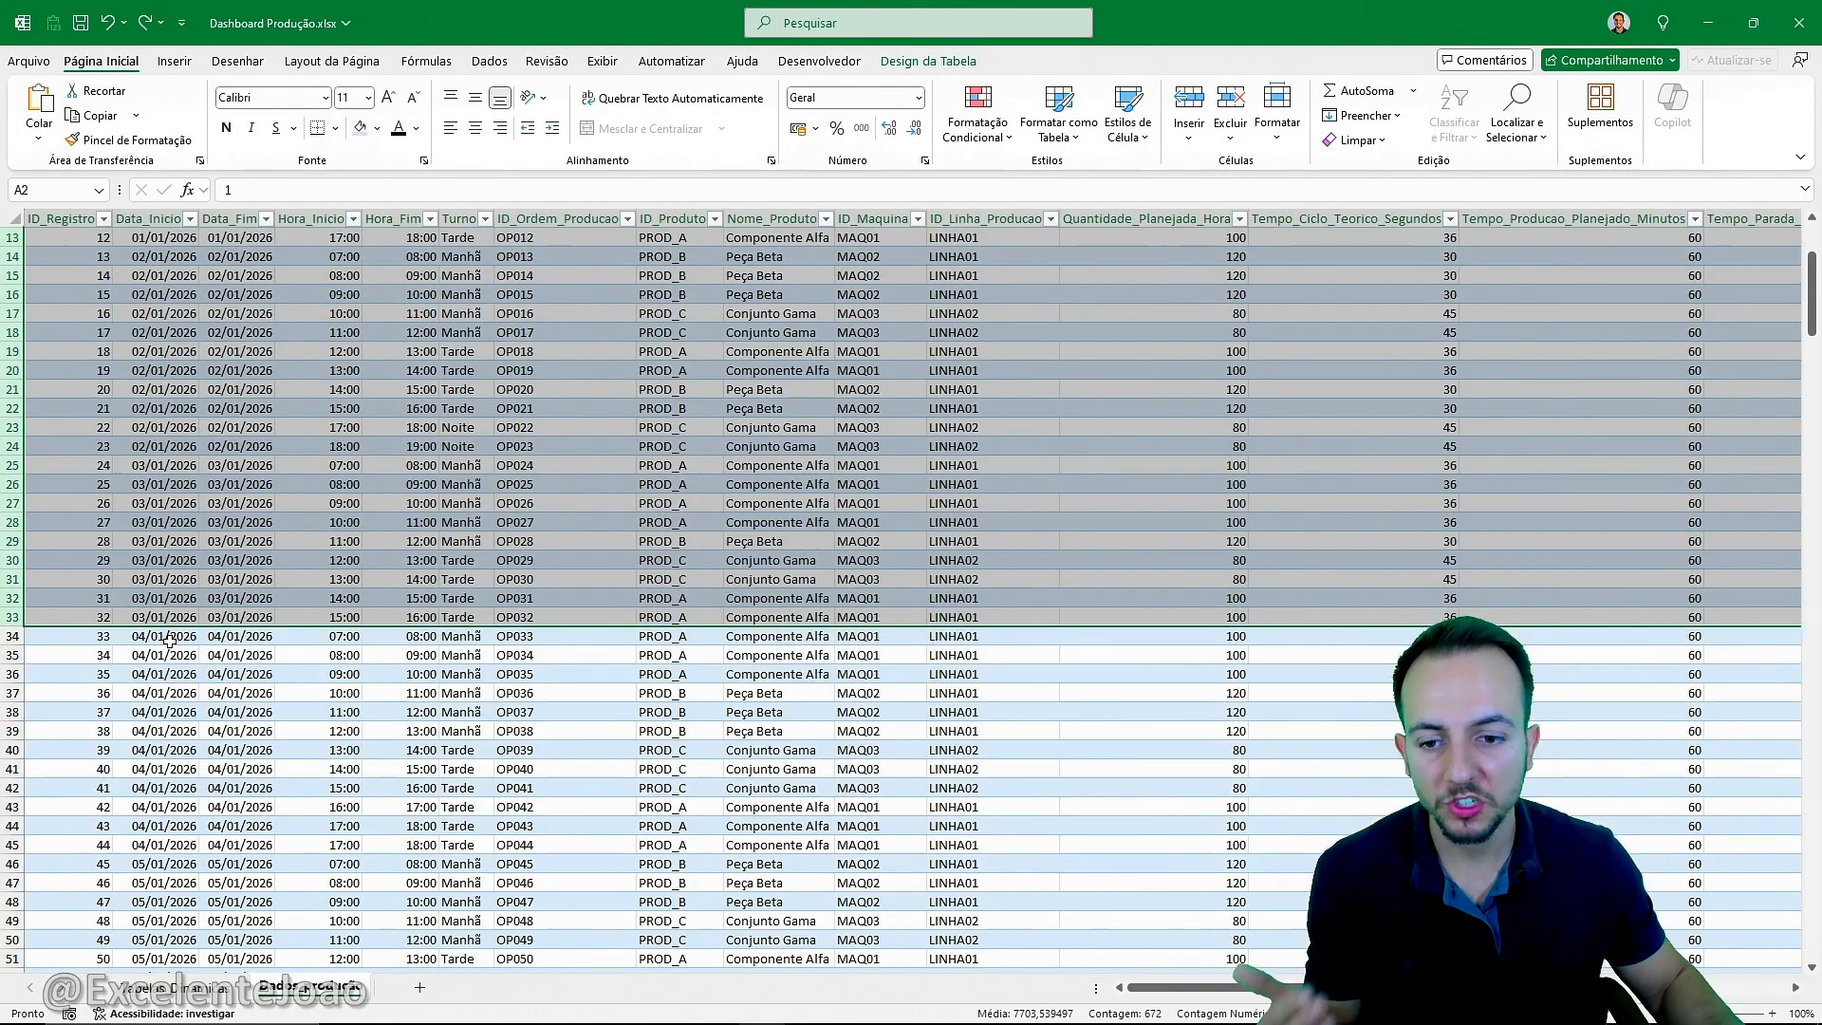
scroll(168, 643, down, 11)
click(169, 643)
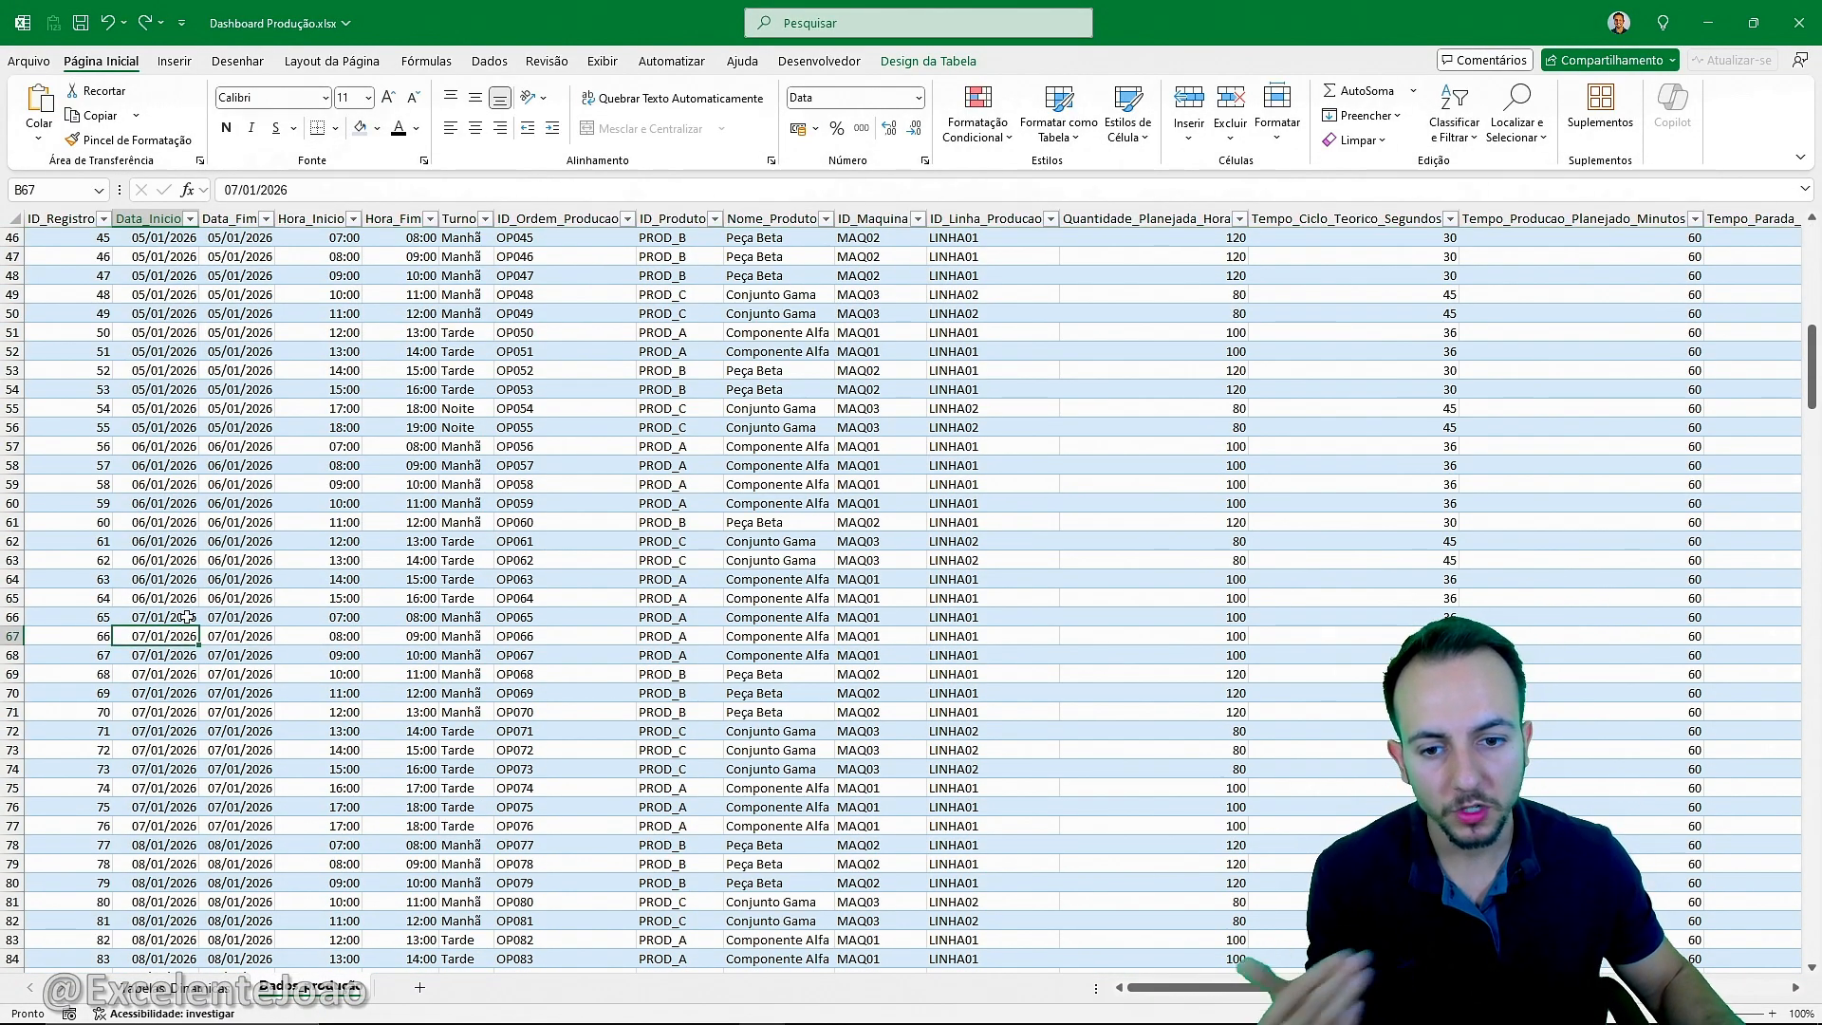
scroll(169, 643, up, 15)
drag(89, 265, 77, 839)
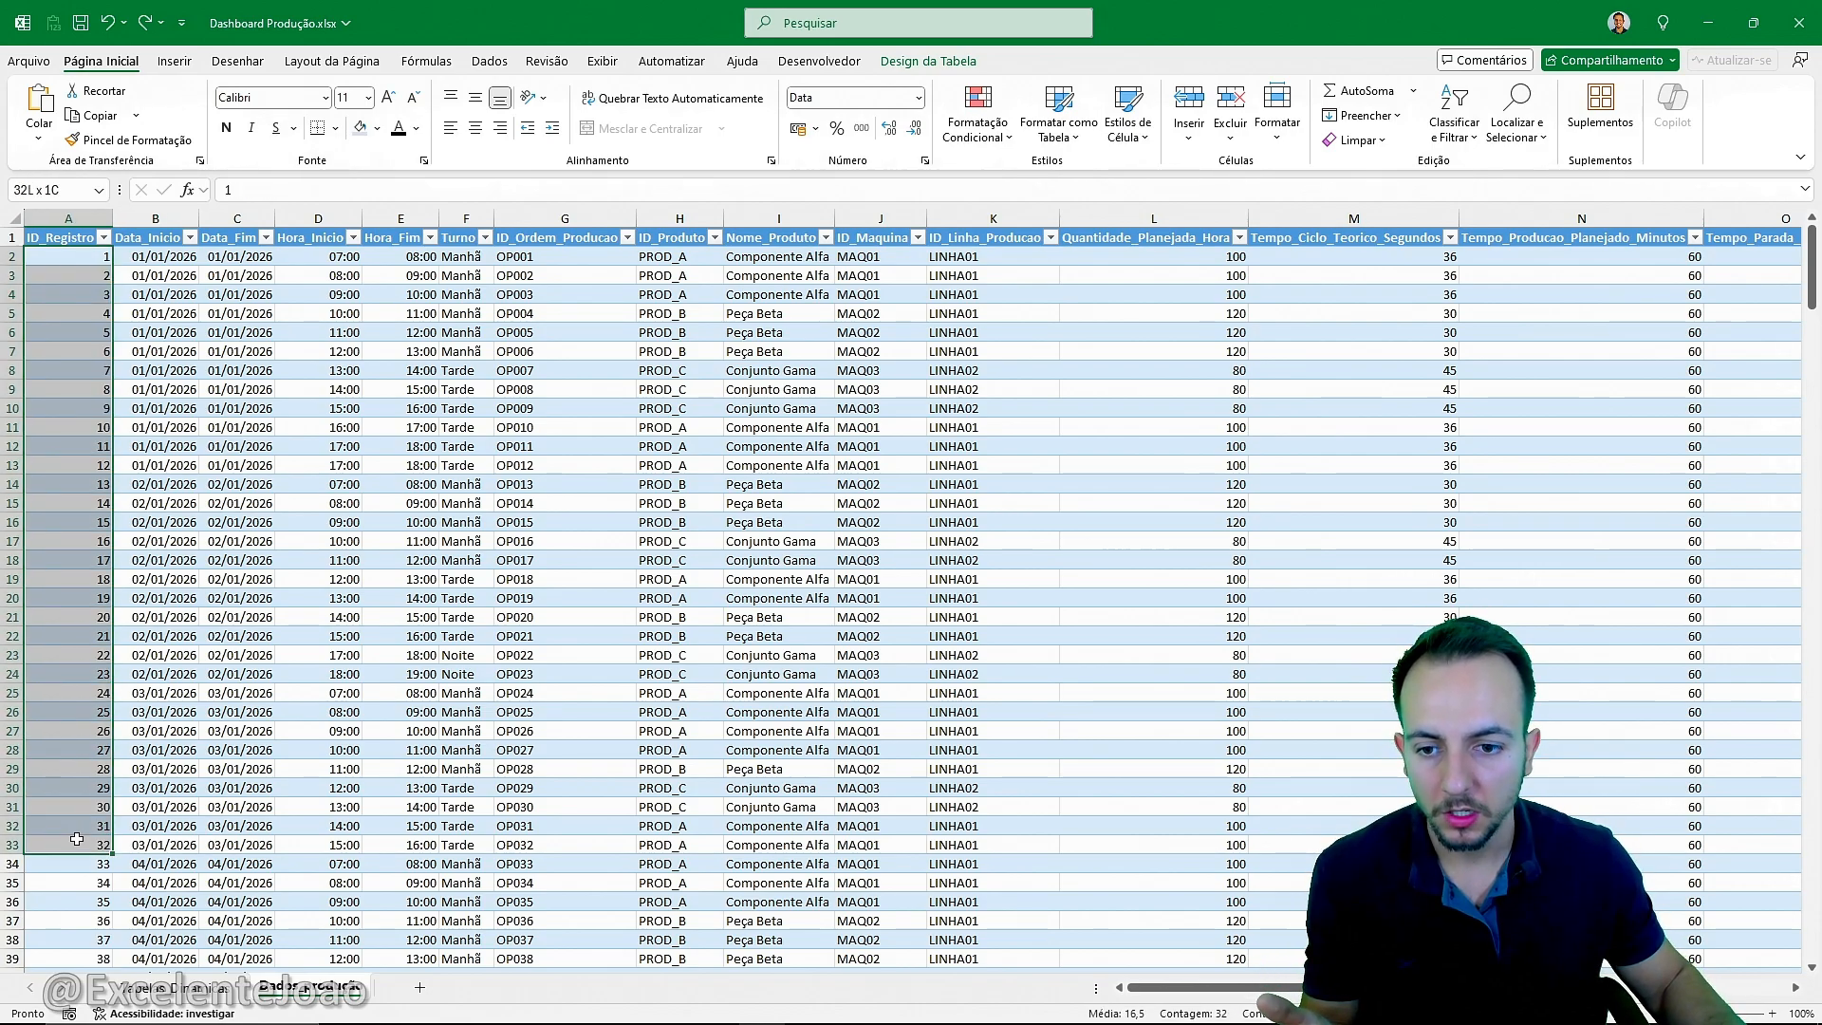
click(67, 239)
Add ID_Registro to the Values area of the pivot table on Tabelas_Dinamicas, then mark the field and its sum.
click(181, 988)
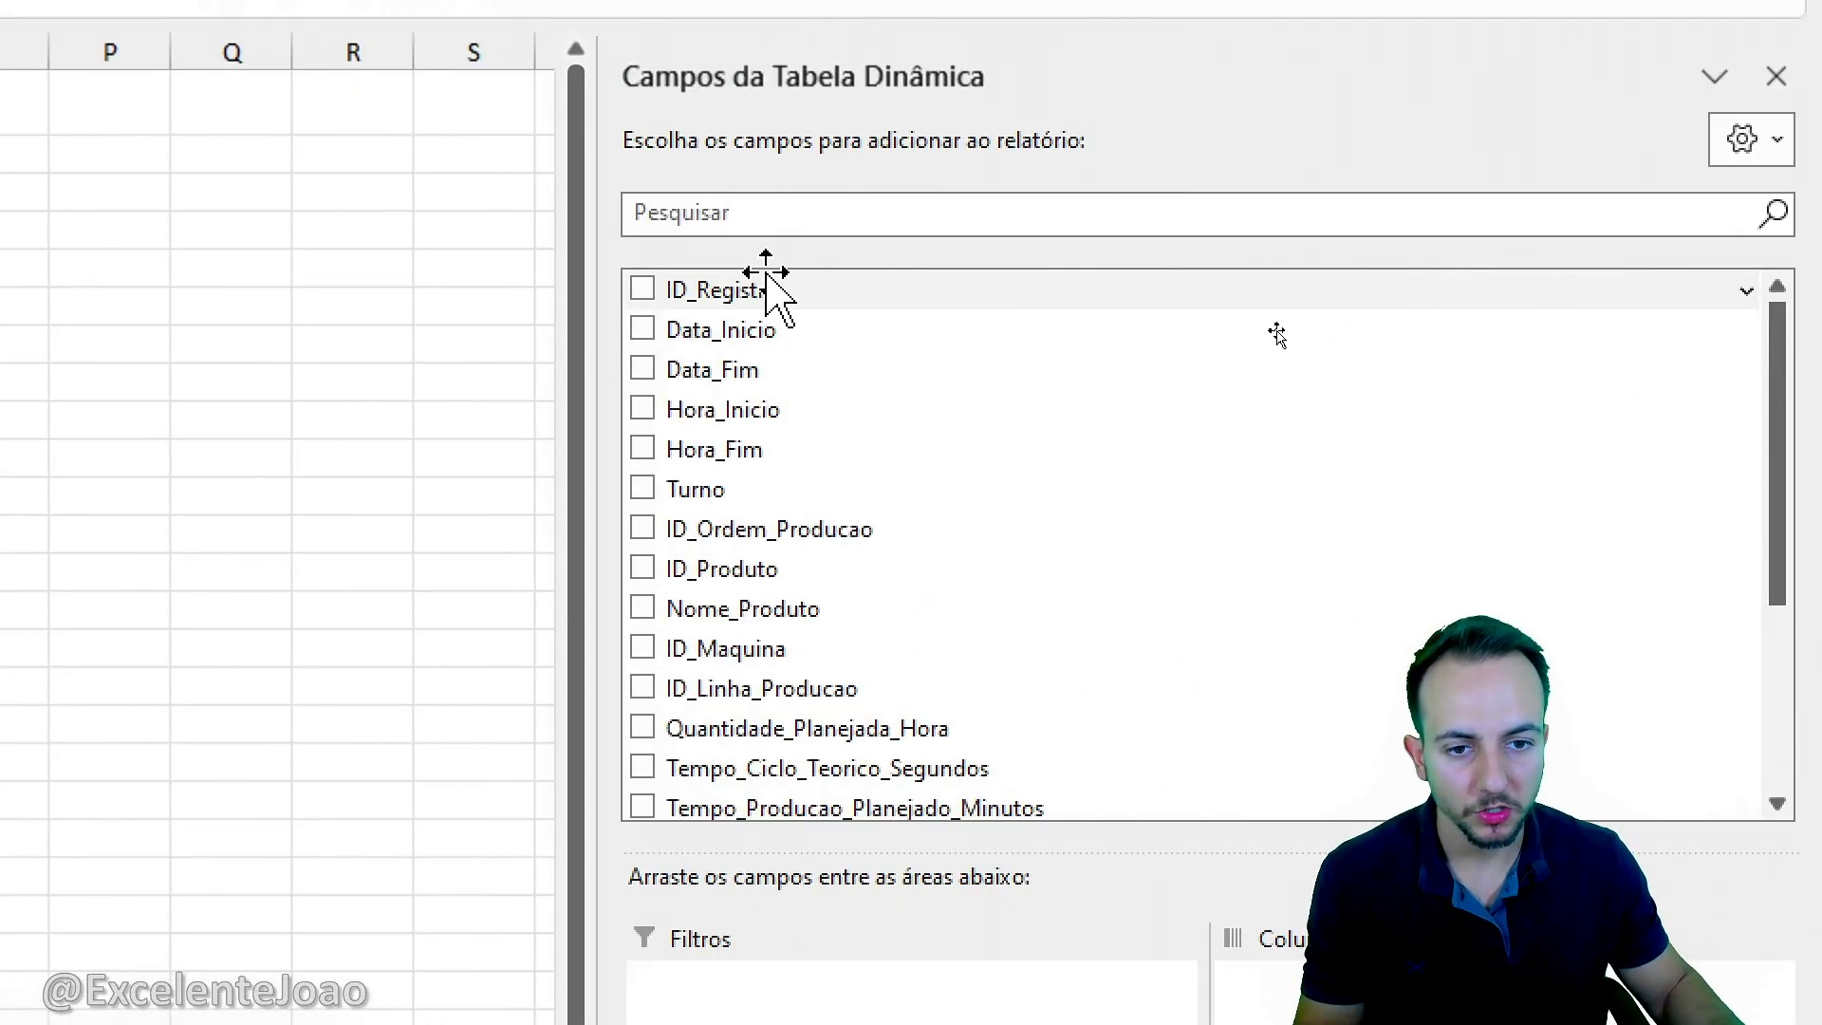
drag(700, 285, 1302, 759)
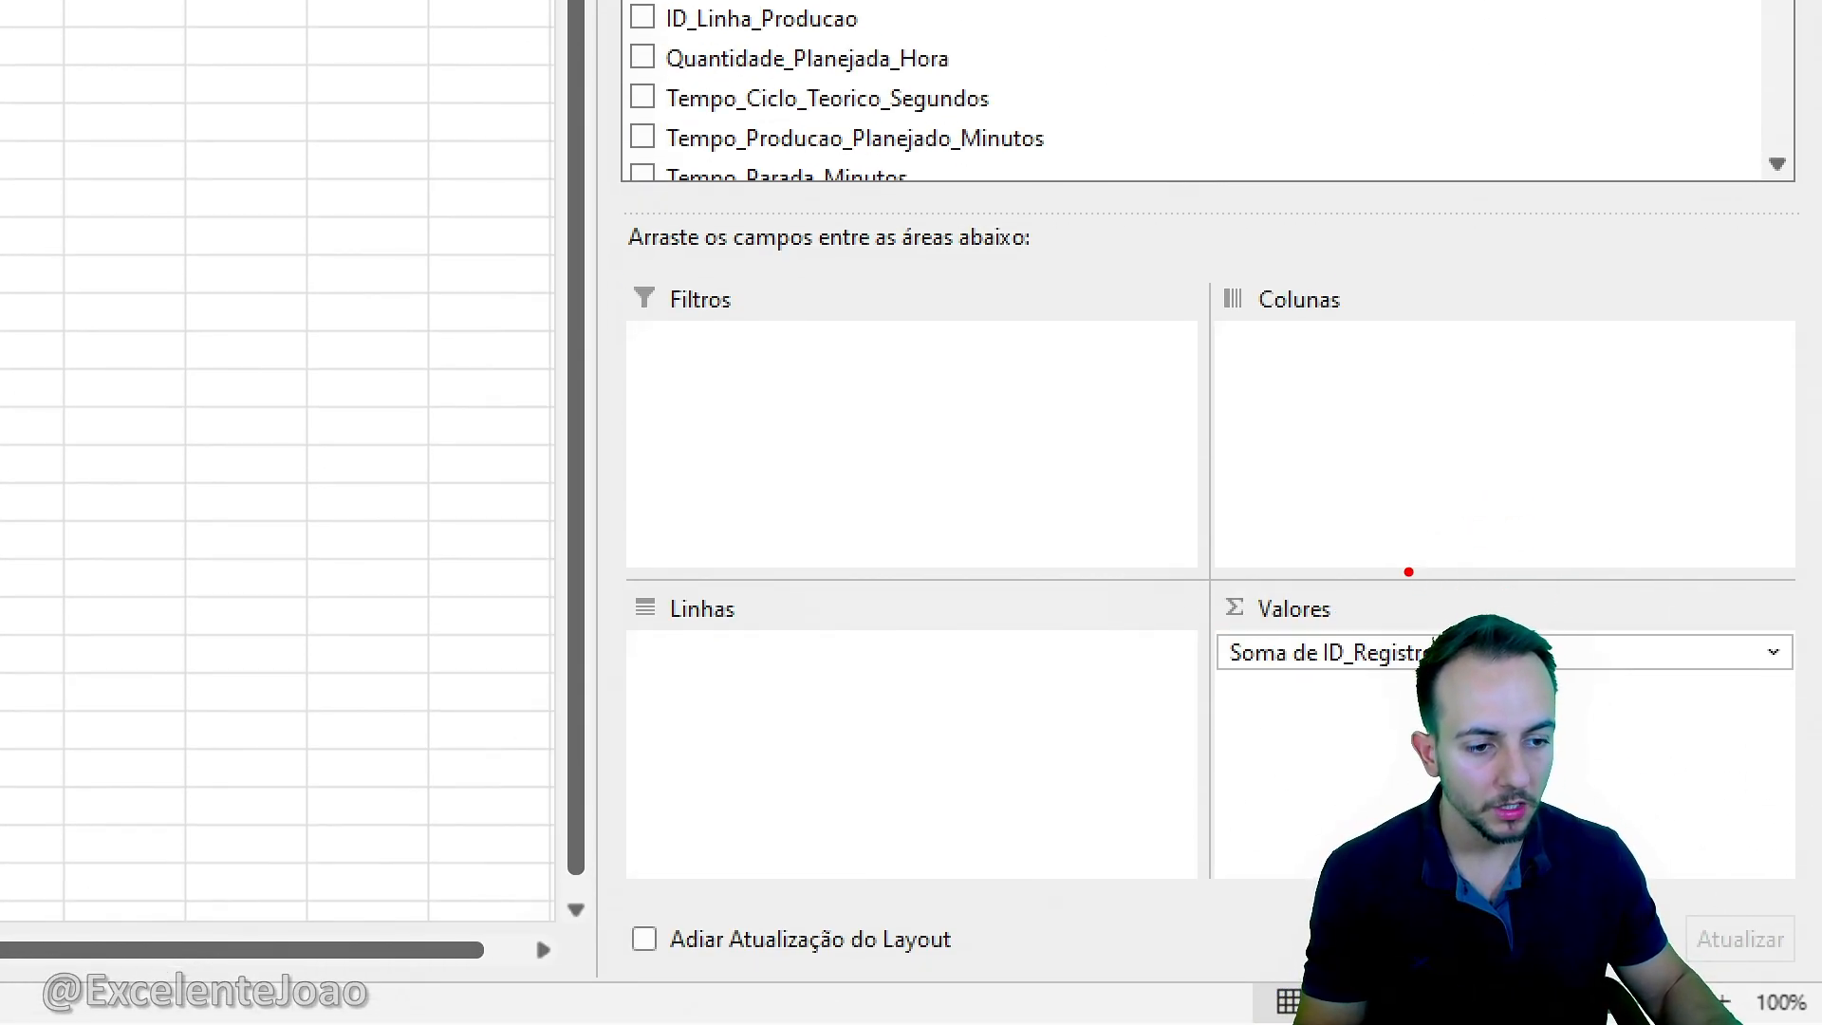
mouse_move(1437, 555)
mouse_down()
mouse_move(1173, 577)
mouse_move(1474, 575)
mouse_move(1478, 548)
mouse_up()
drag(1449, 469, 1372, 553)
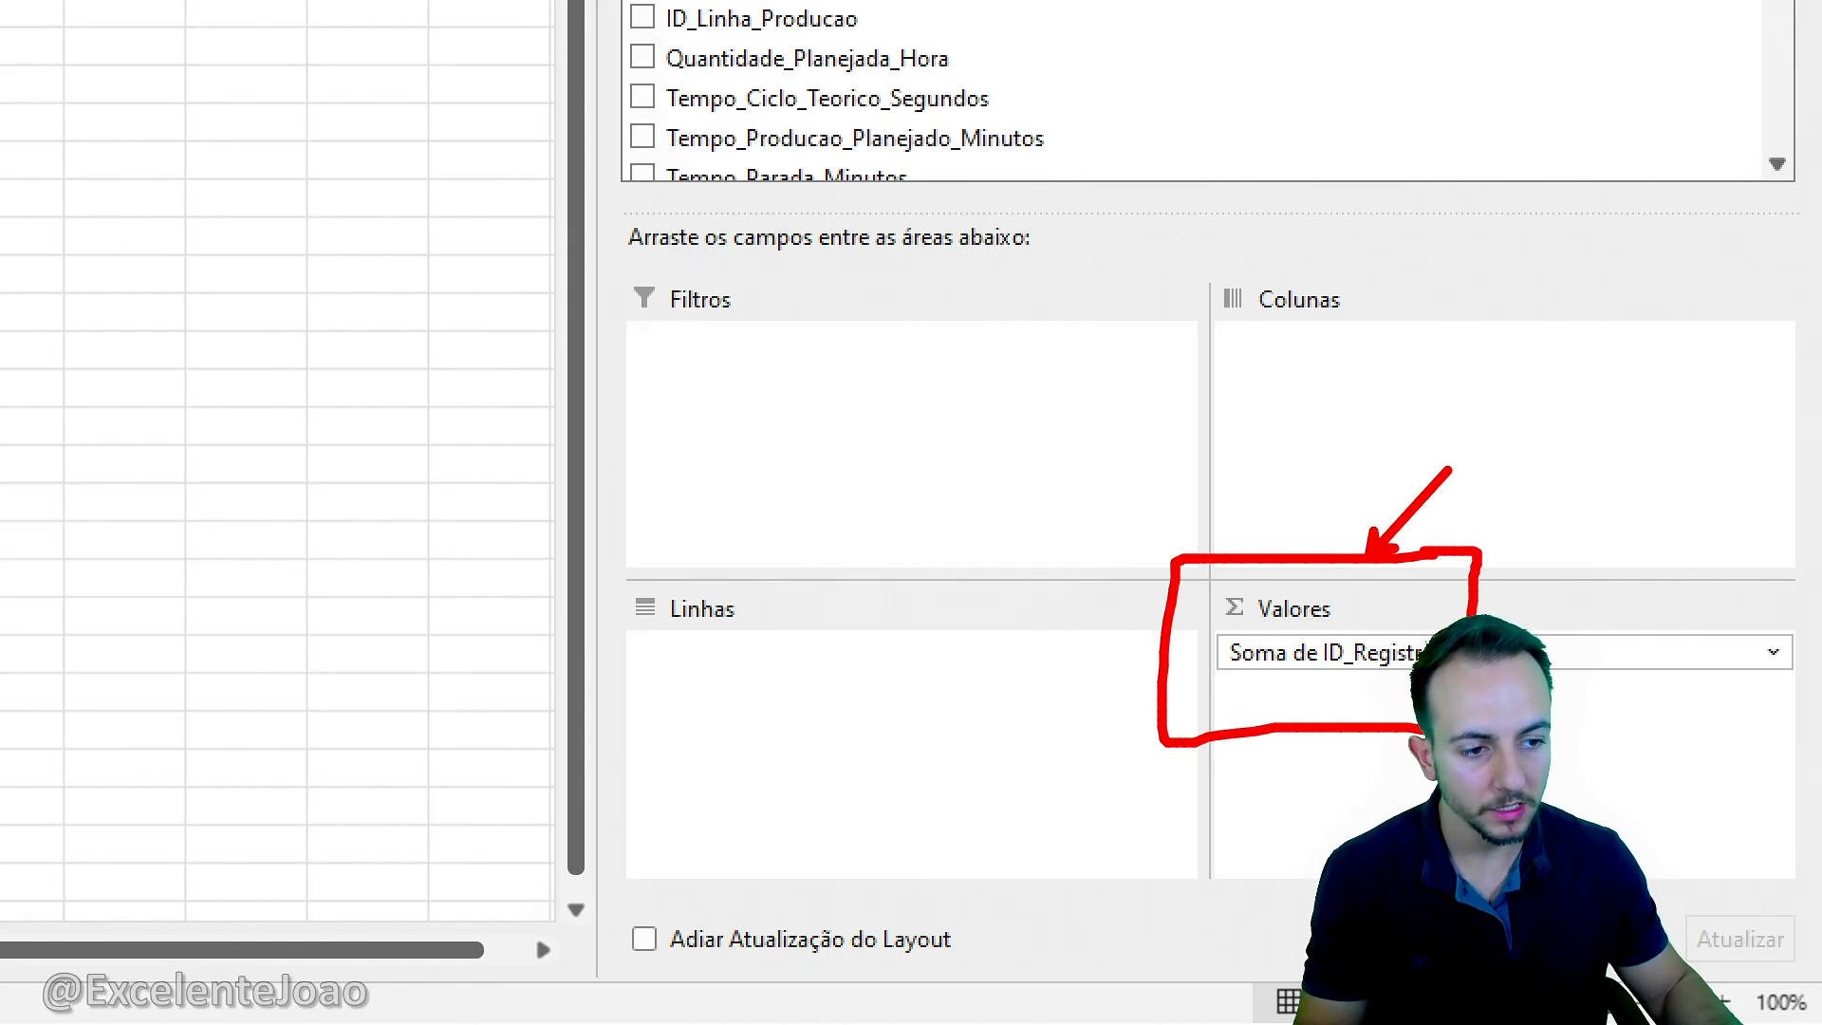
key(Escape)
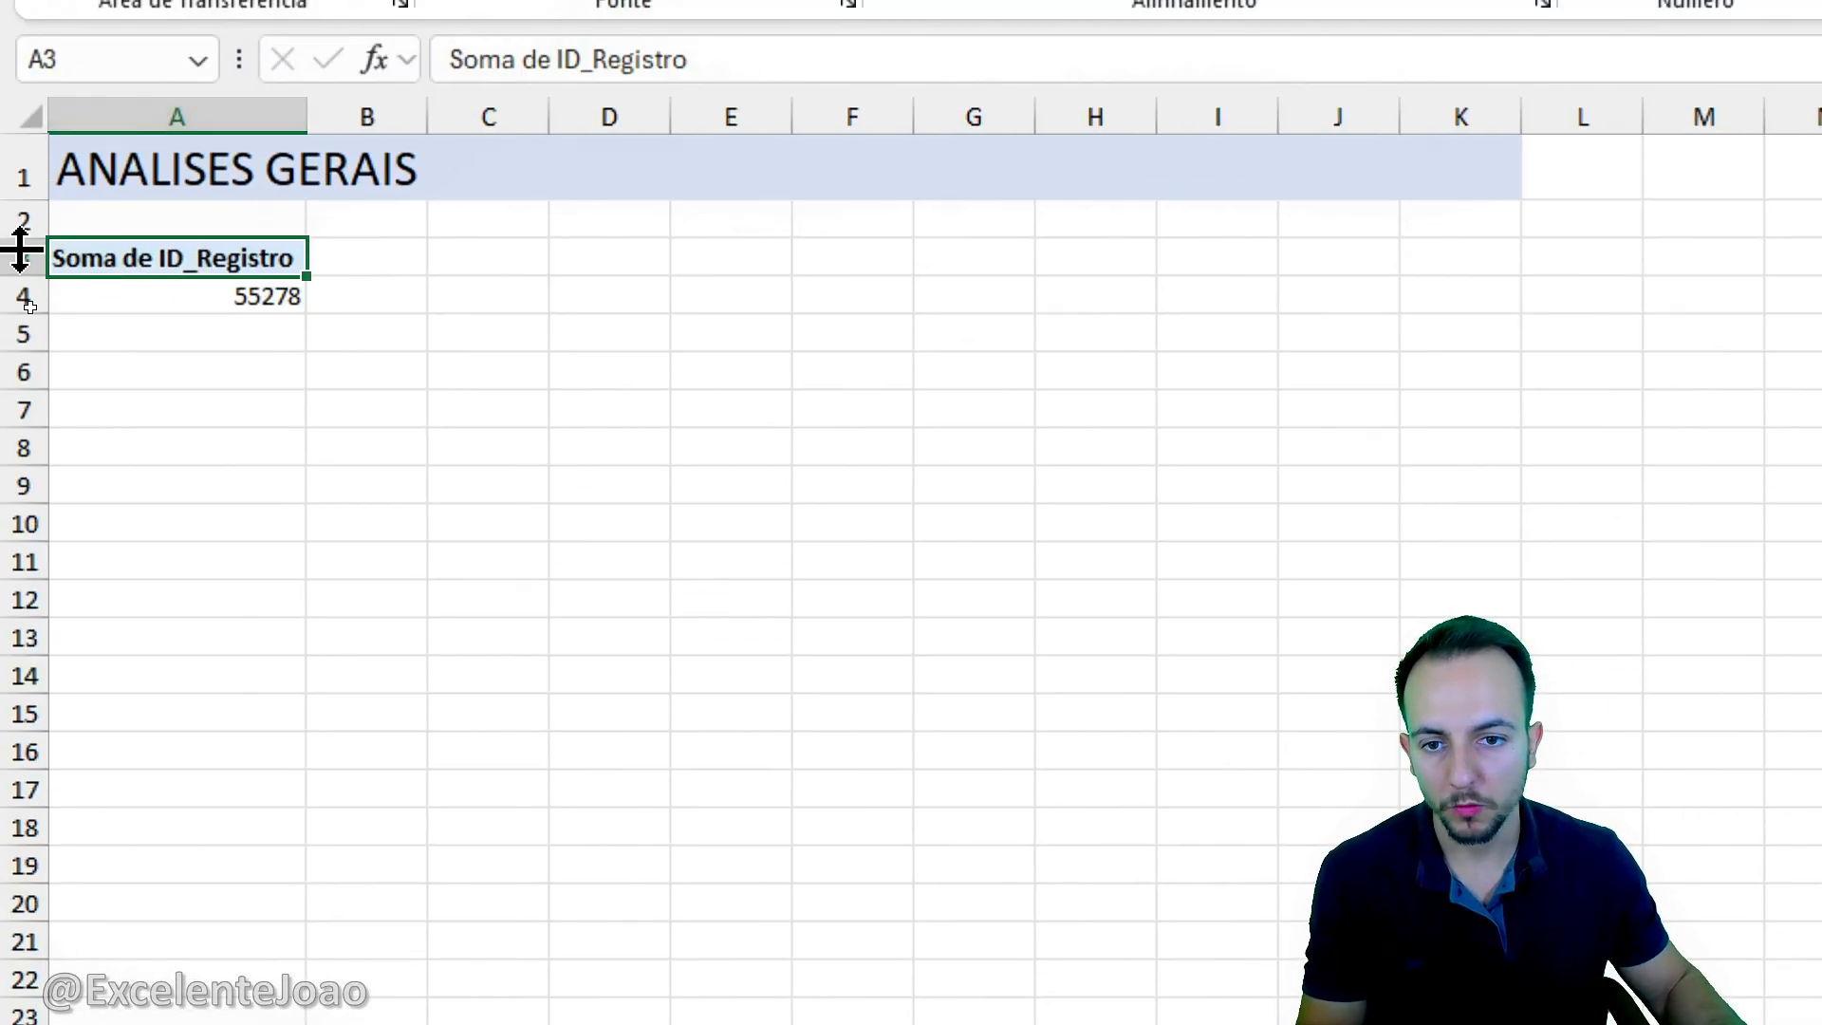
key(ctrl+2)
mouse_move(214, 340)
mouse_down()
mouse_move(345, 313)
mouse_move(219, 332)
mouse_up()
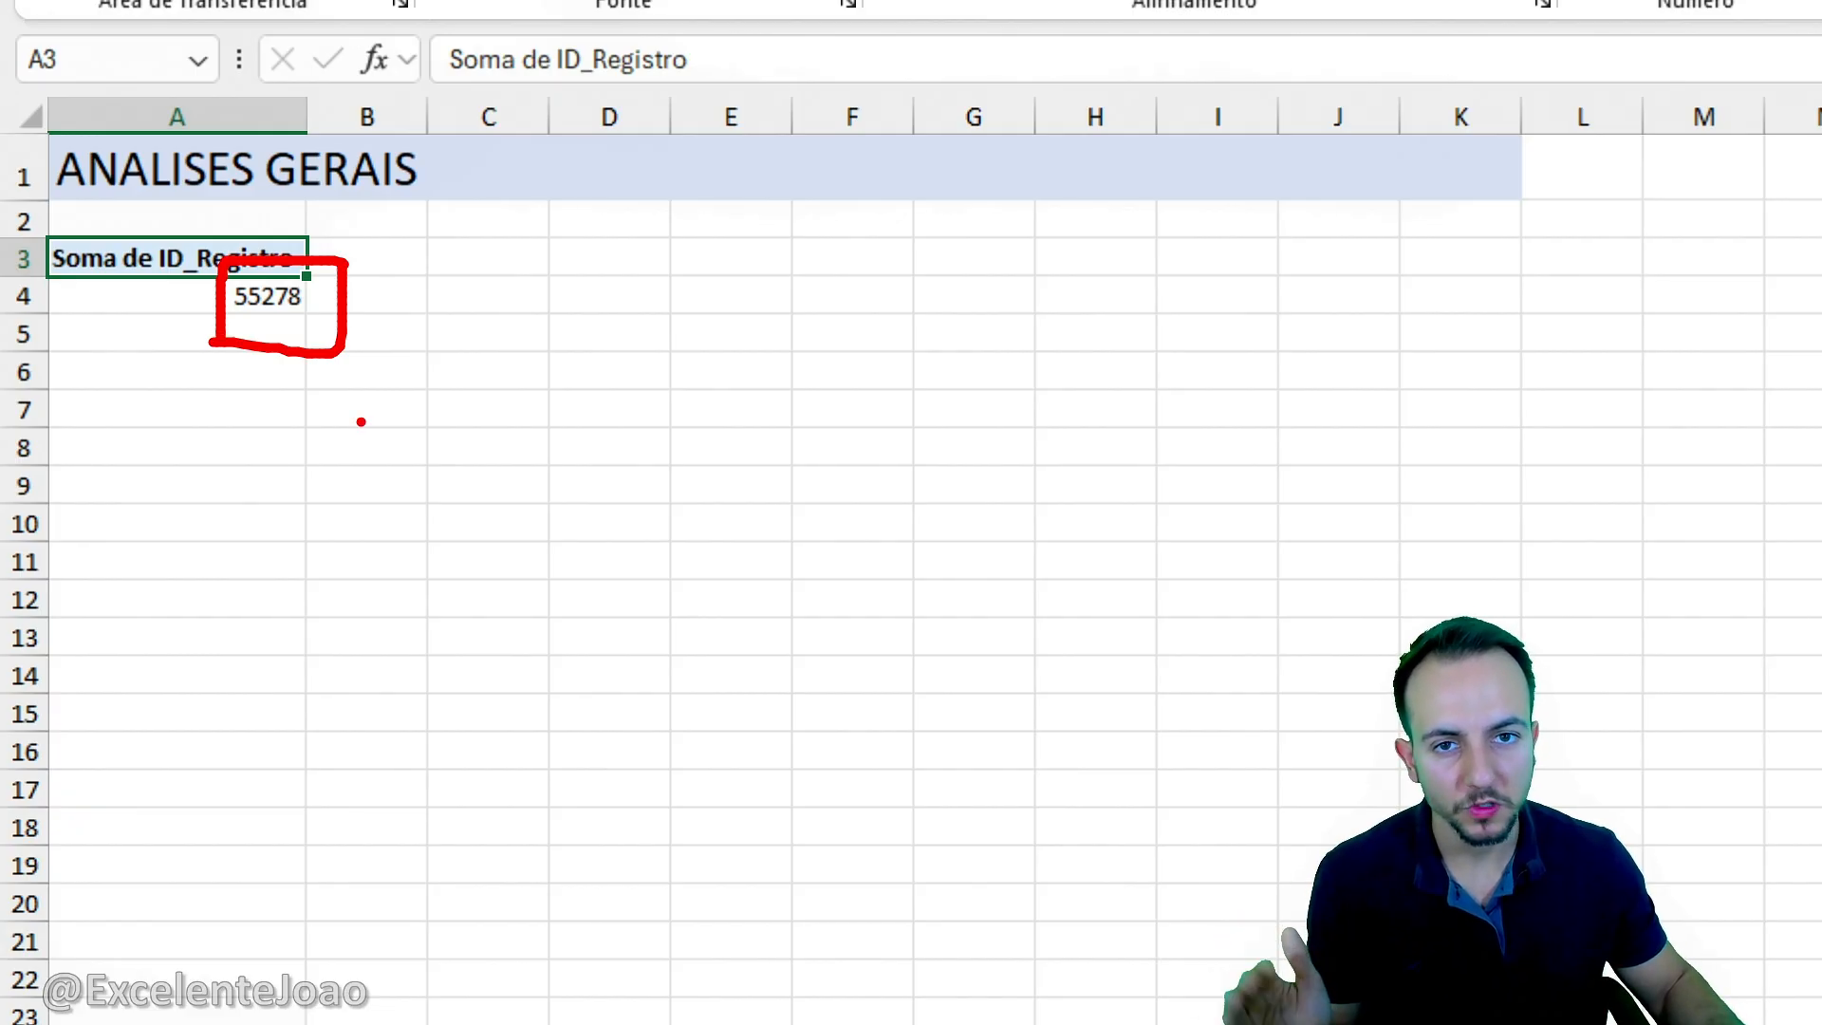
Summarize the ID_Registro value field by Contagem instead of Soma, then mark the pivot table's result.
key(Escape)
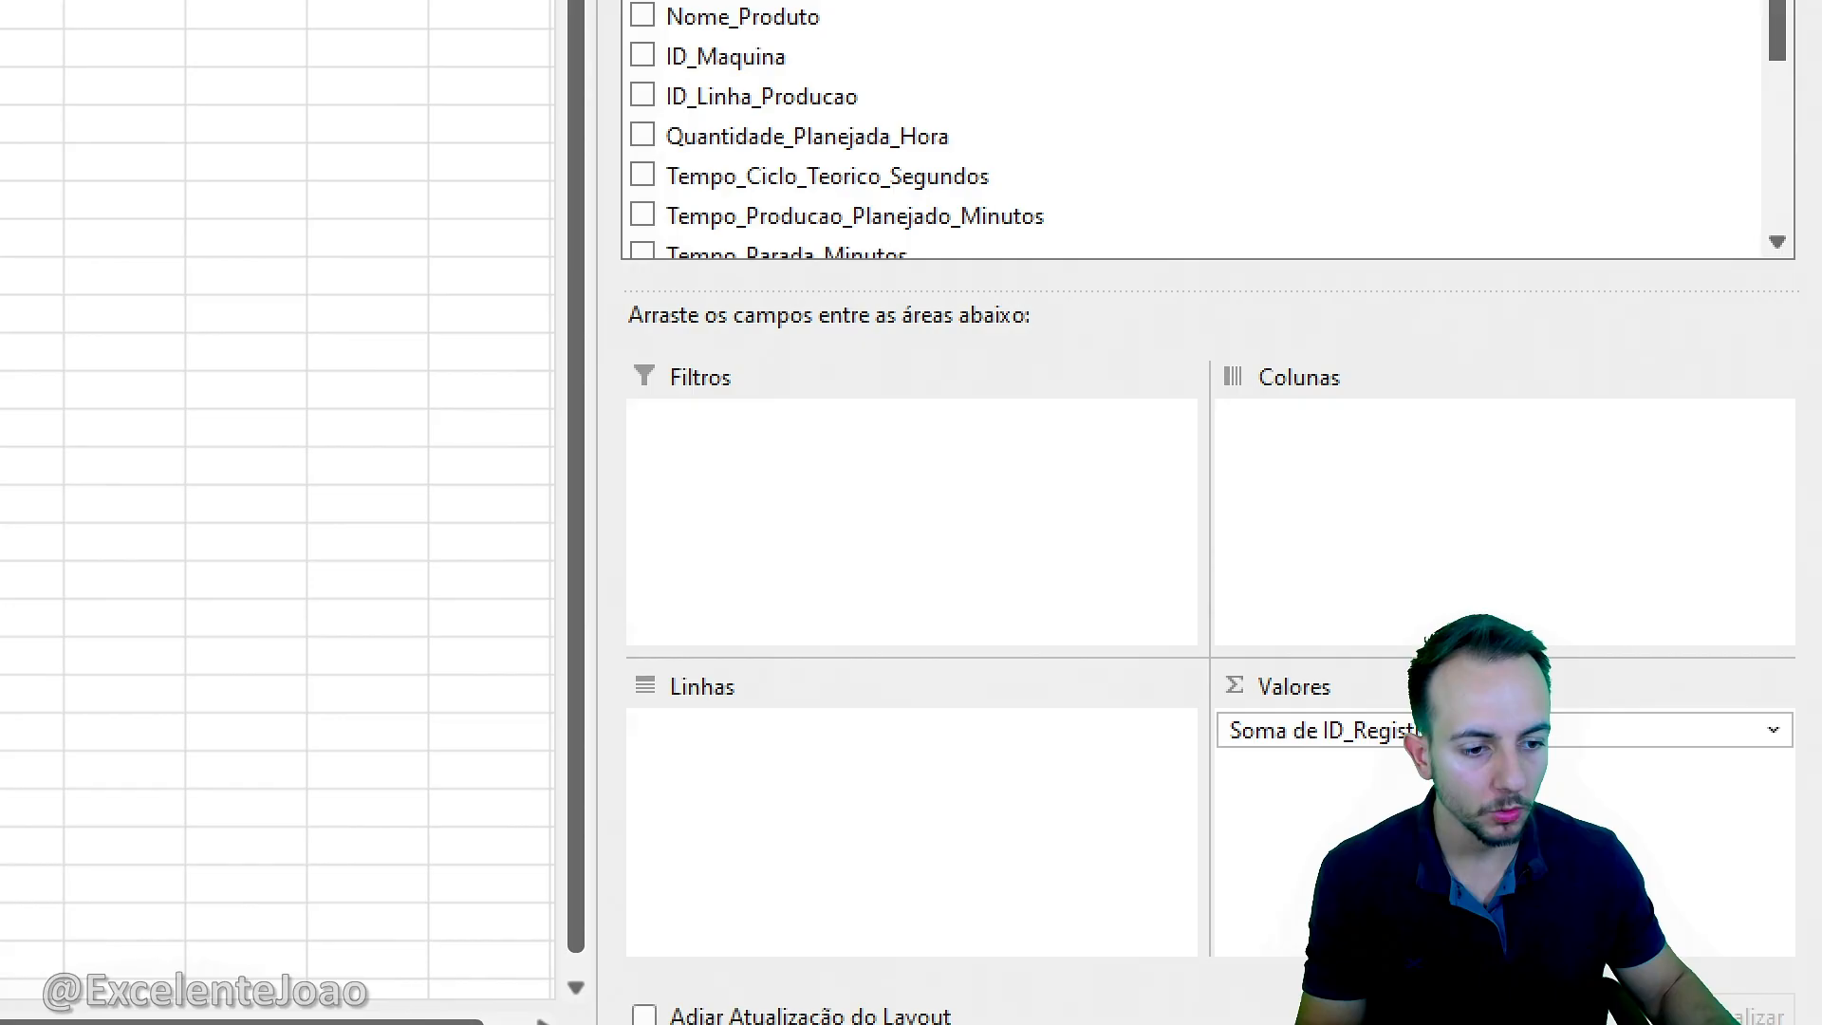
click(1353, 740)
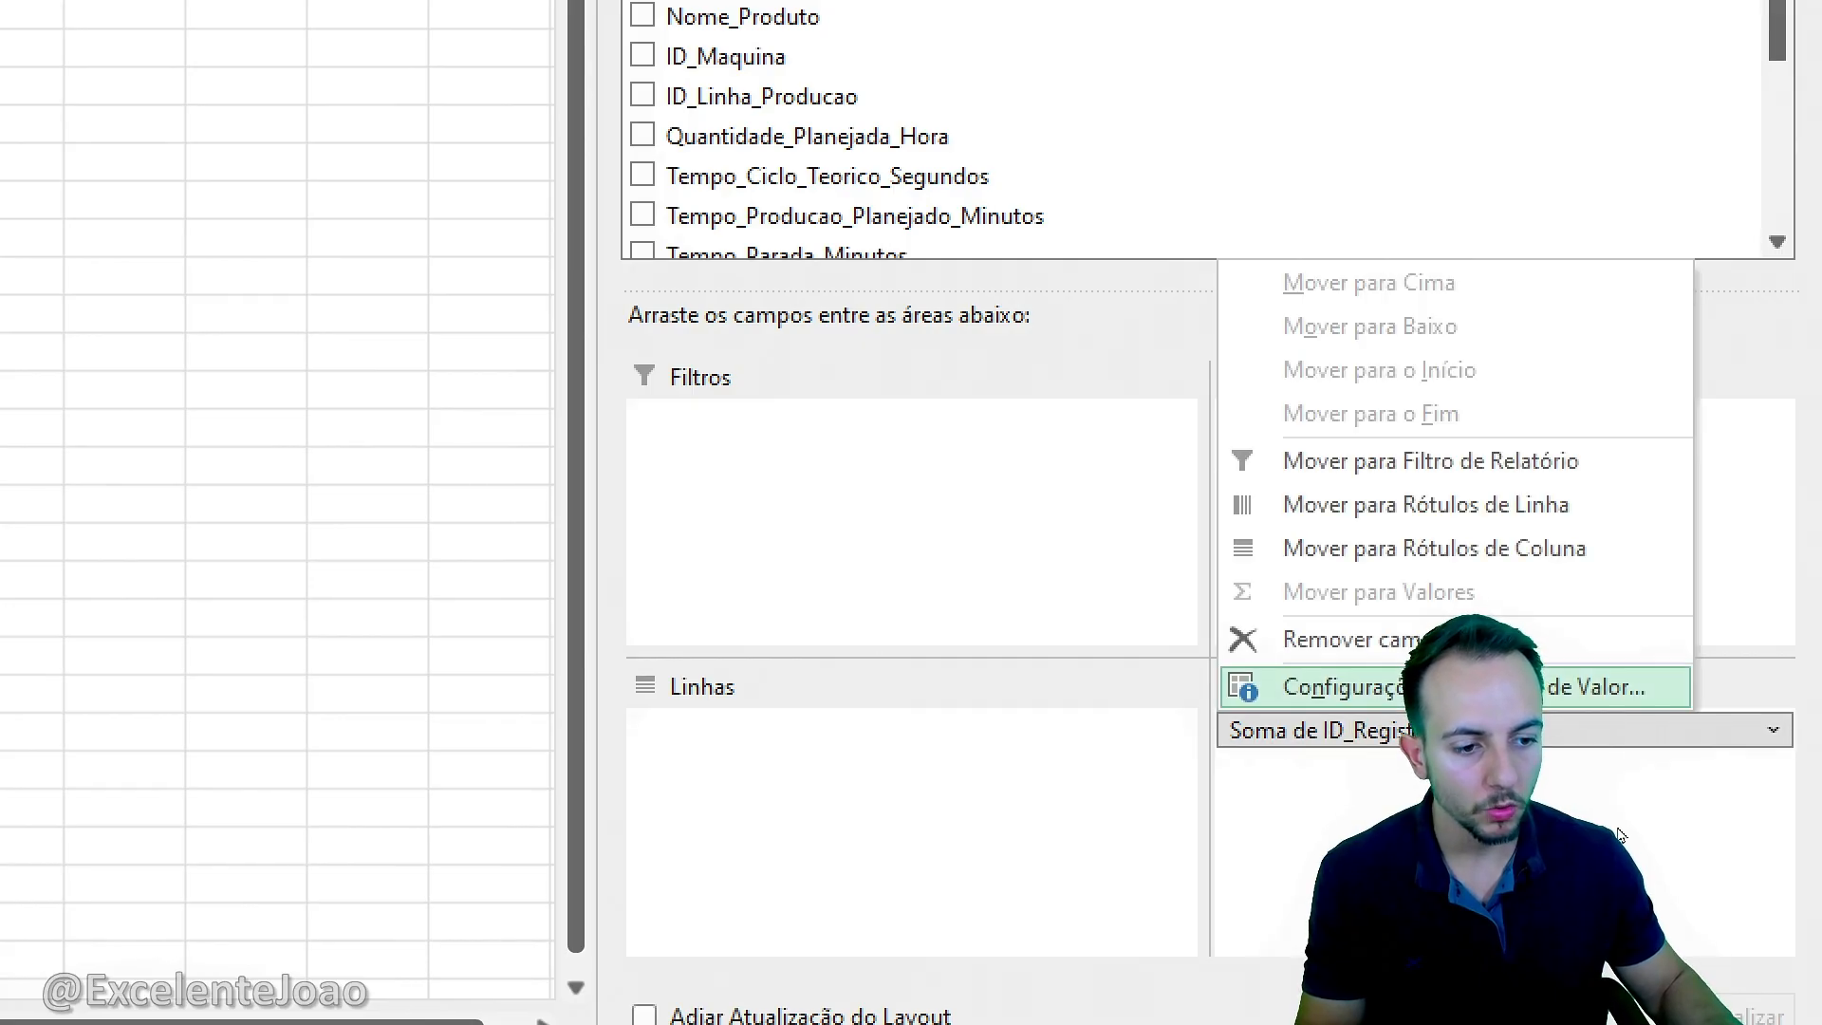
click(1604, 687)
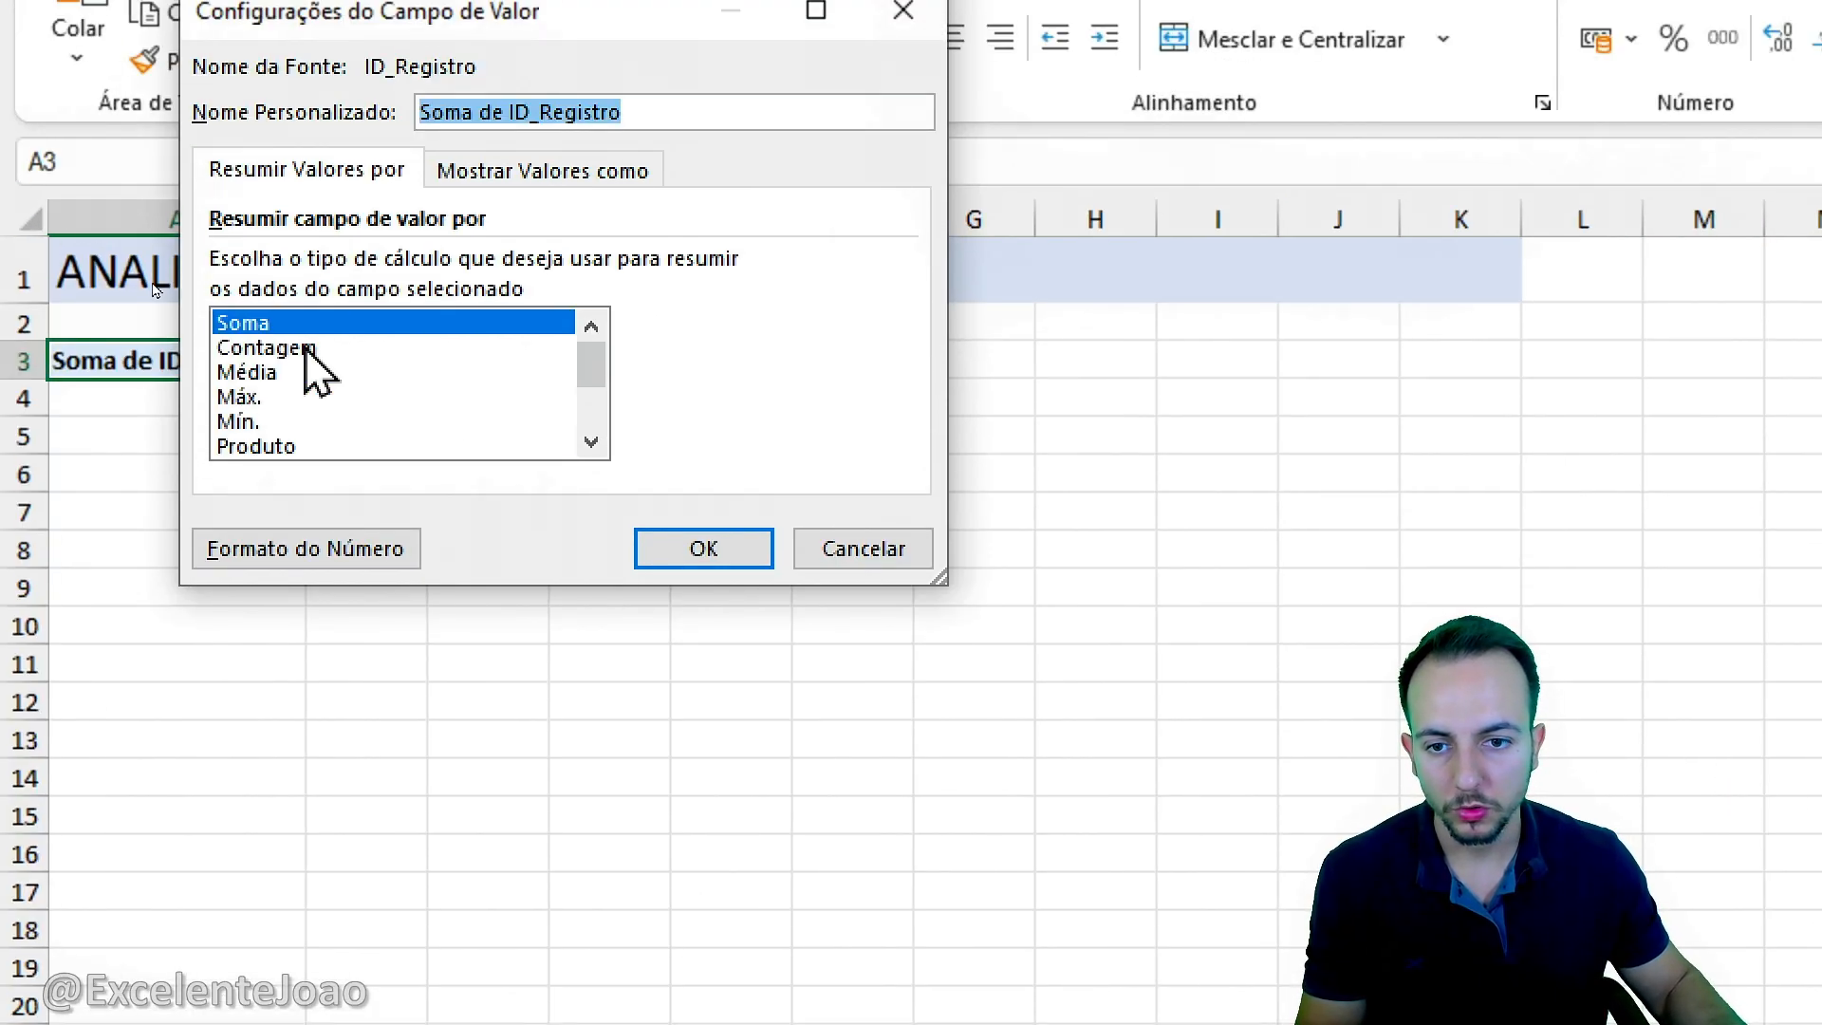
click(304, 352)
click(680, 555)
click(415, 545)
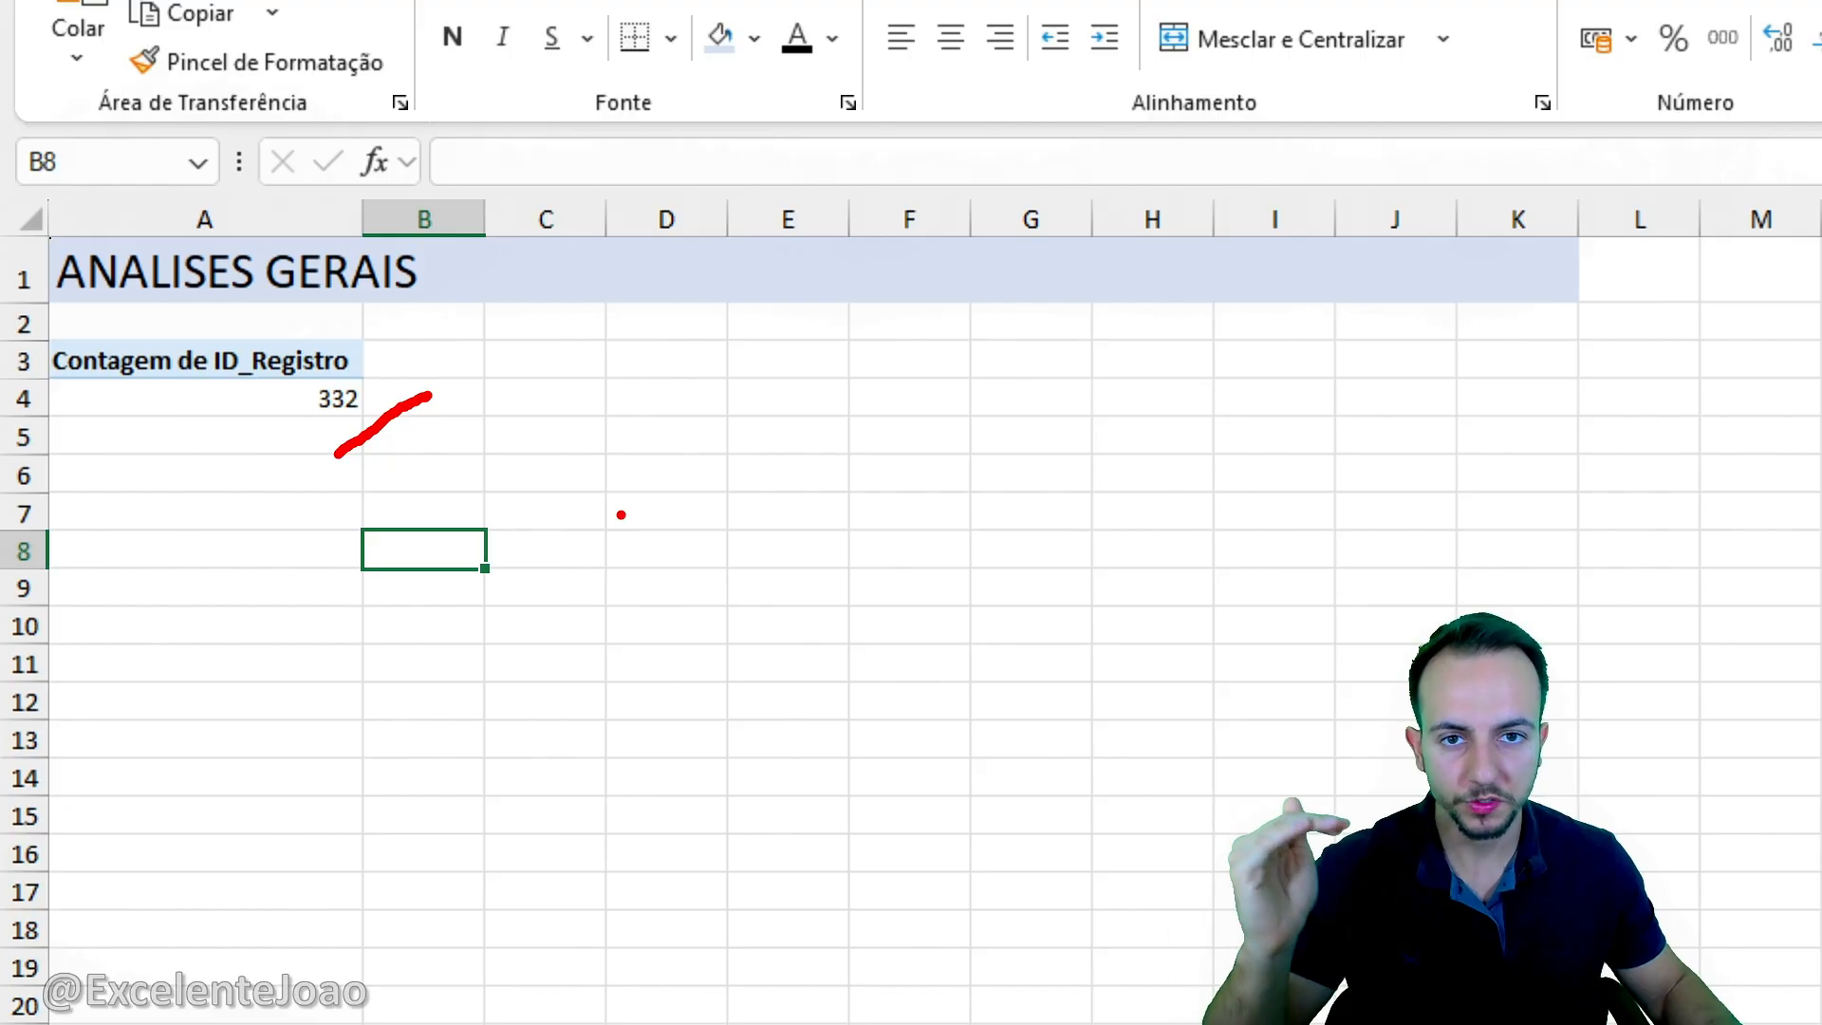
key(Escape)
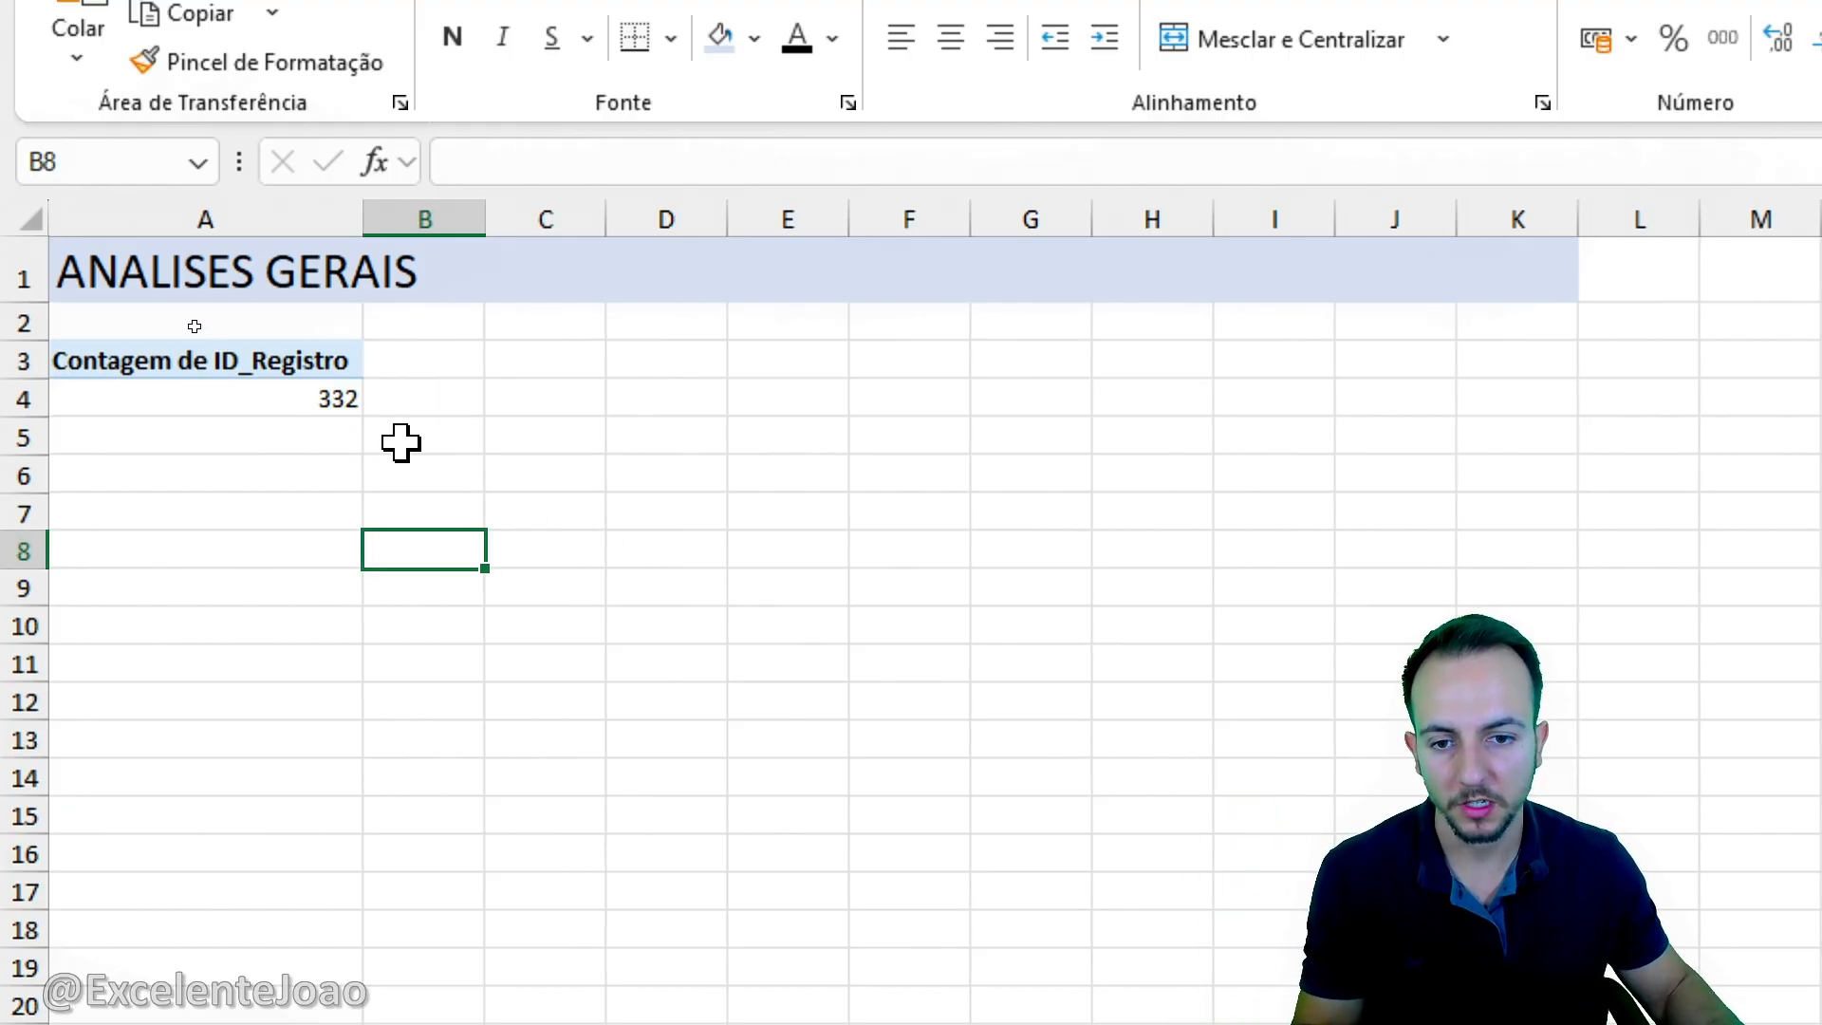
Duplicate the ID_Registro count pivot table from A3:A4 to cell A6 and select the copy.
drag(333, 358, 342, 398)
click(371, 509)
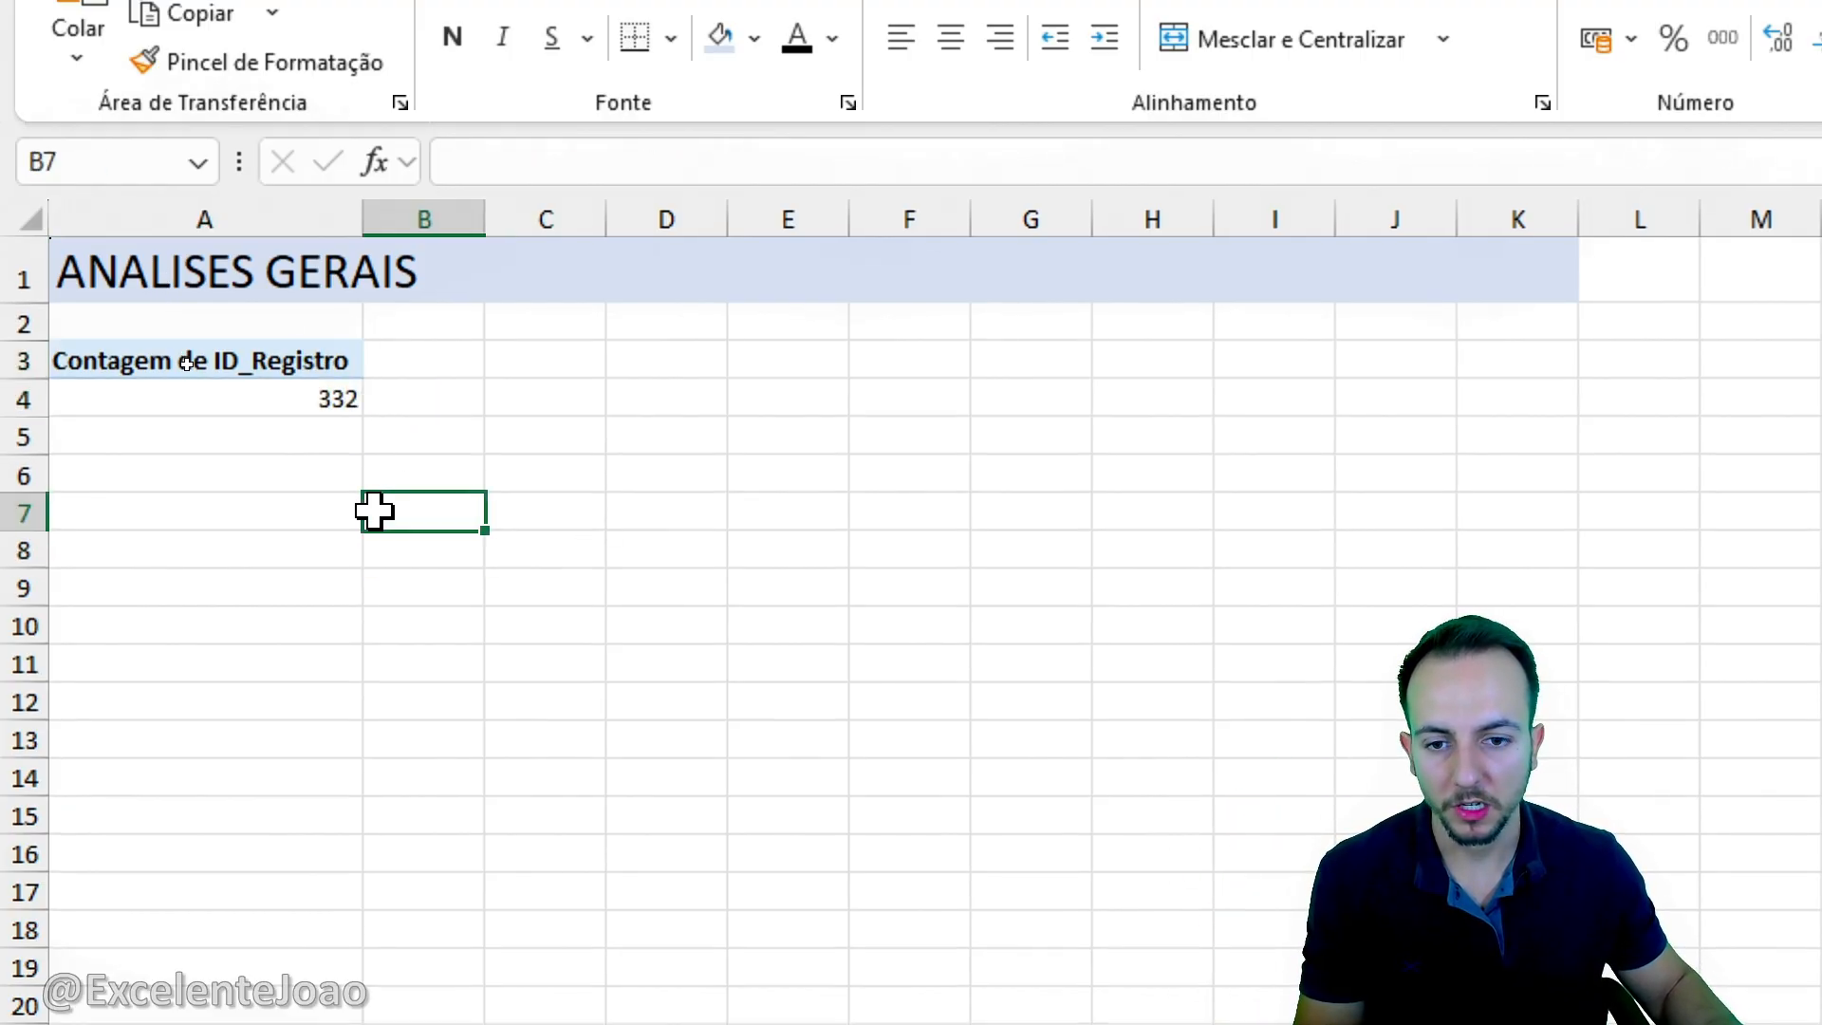
drag(276, 473, 279, 583)
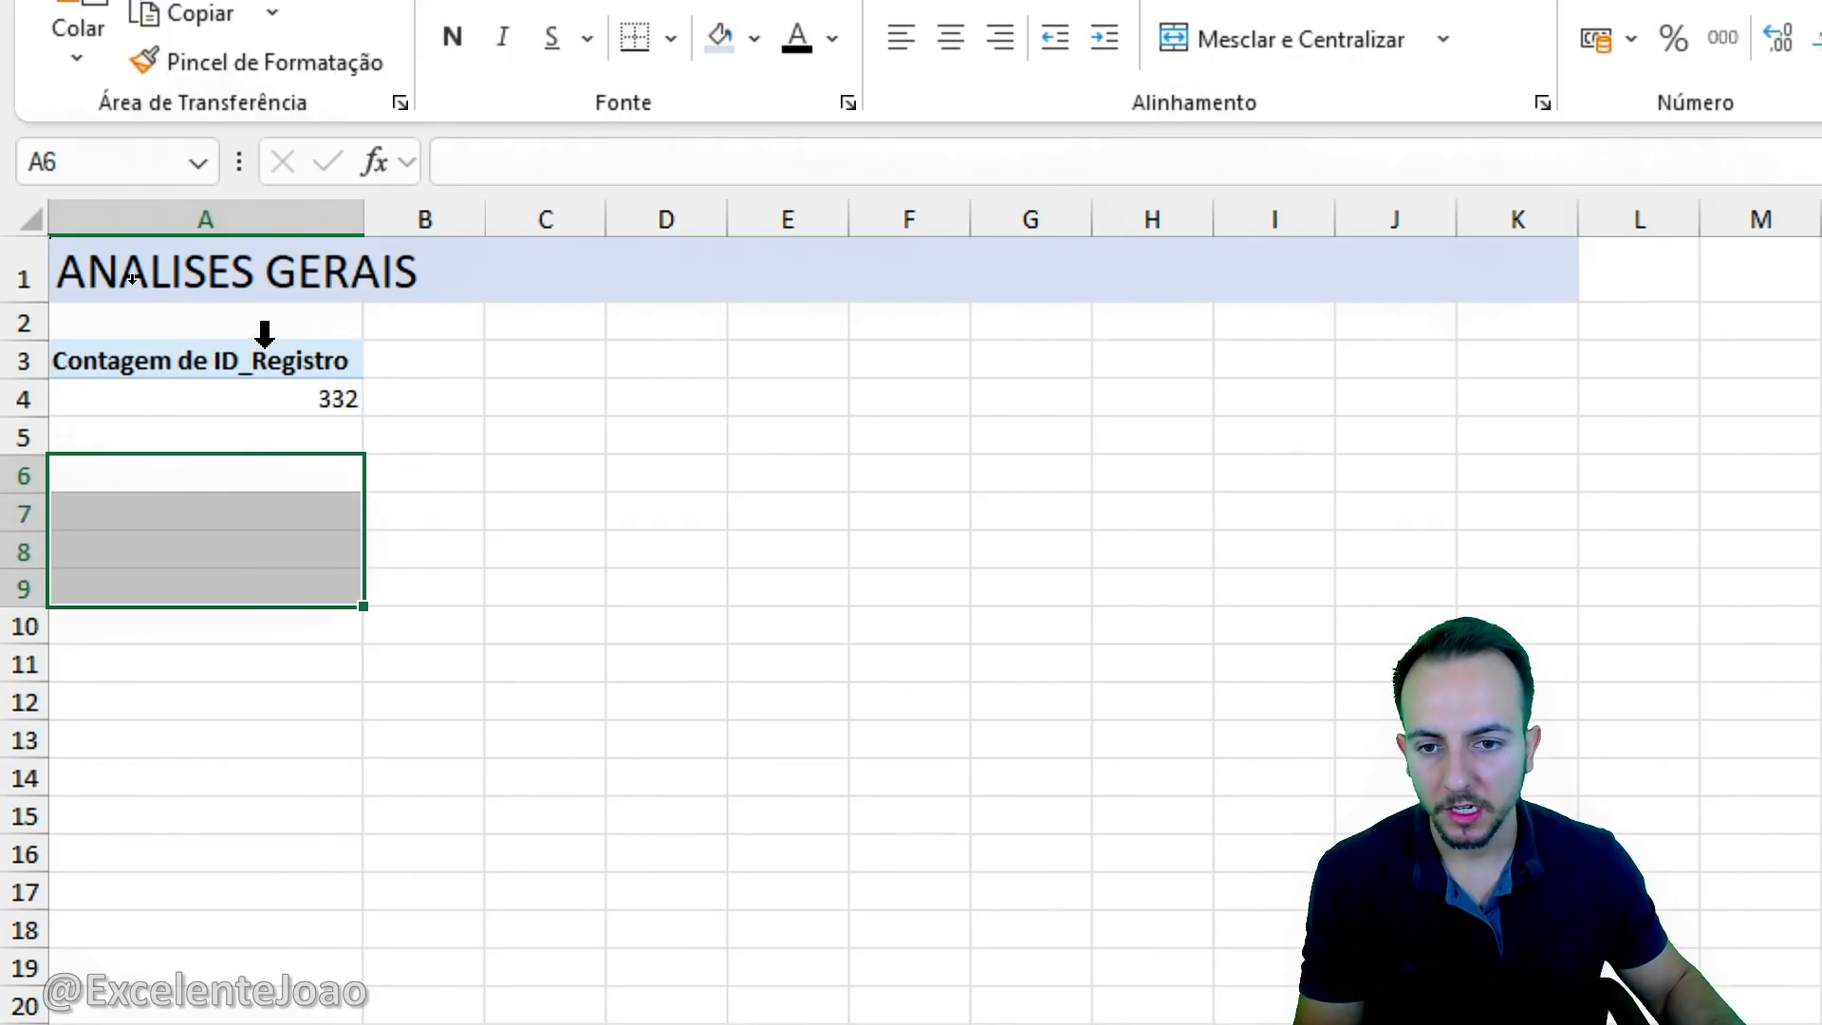
drag(309, 359, 300, 410)
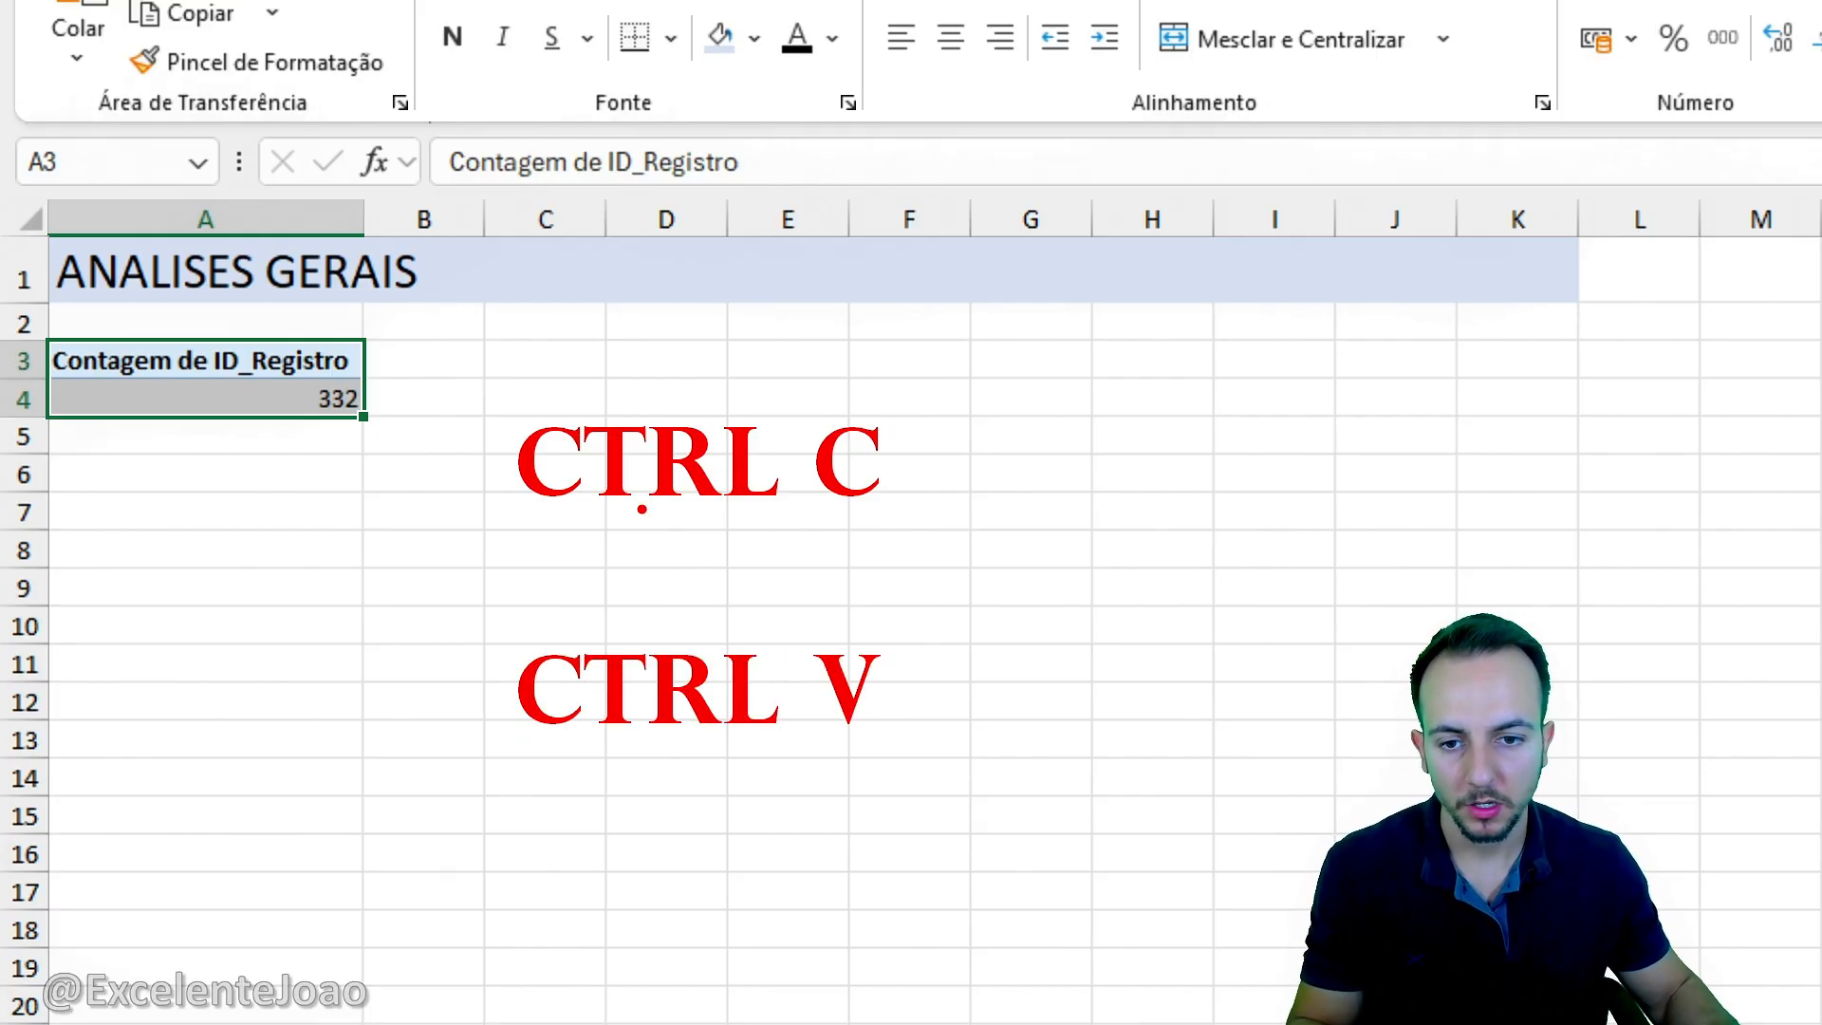
key(ctrl+c)
click(358, 470)
key(ctrl+v)
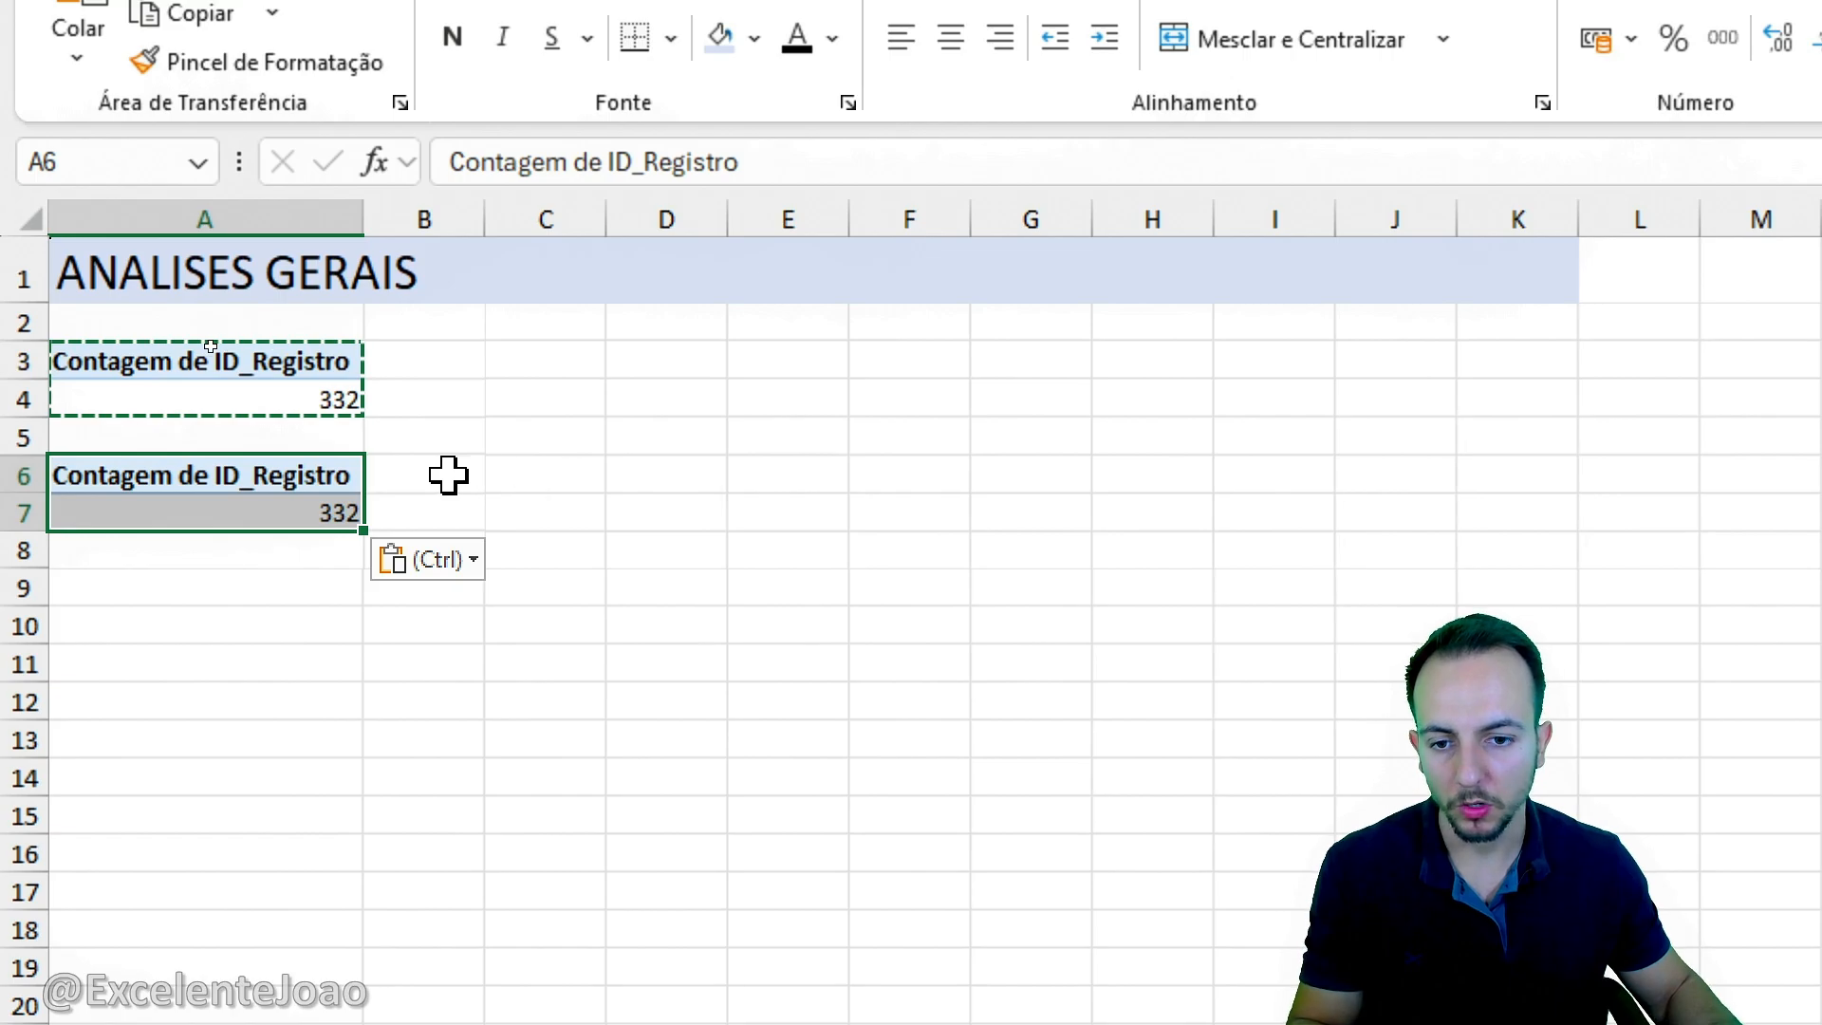
key(Escape)
click(342, 475)
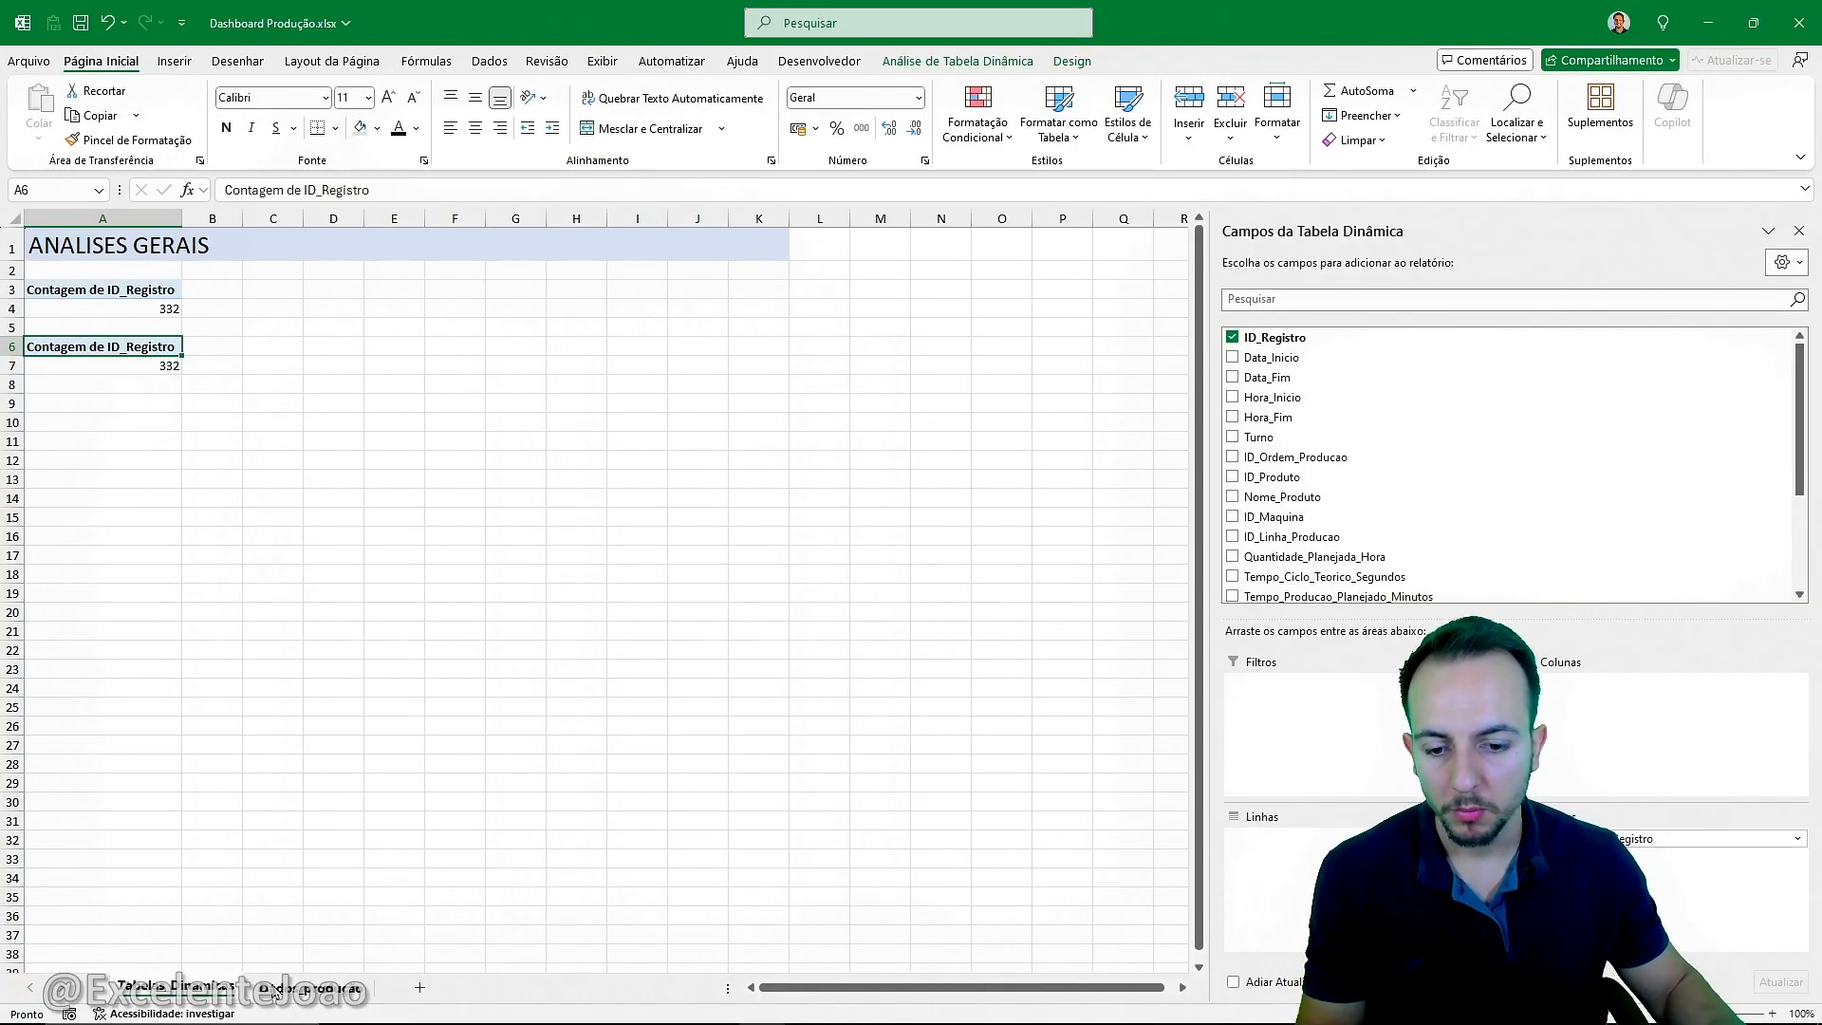
Examine row 6 on the production data sheet across to Quantidade_Produzida_Total, marking the produced quantity of that record.
click(273, 989)
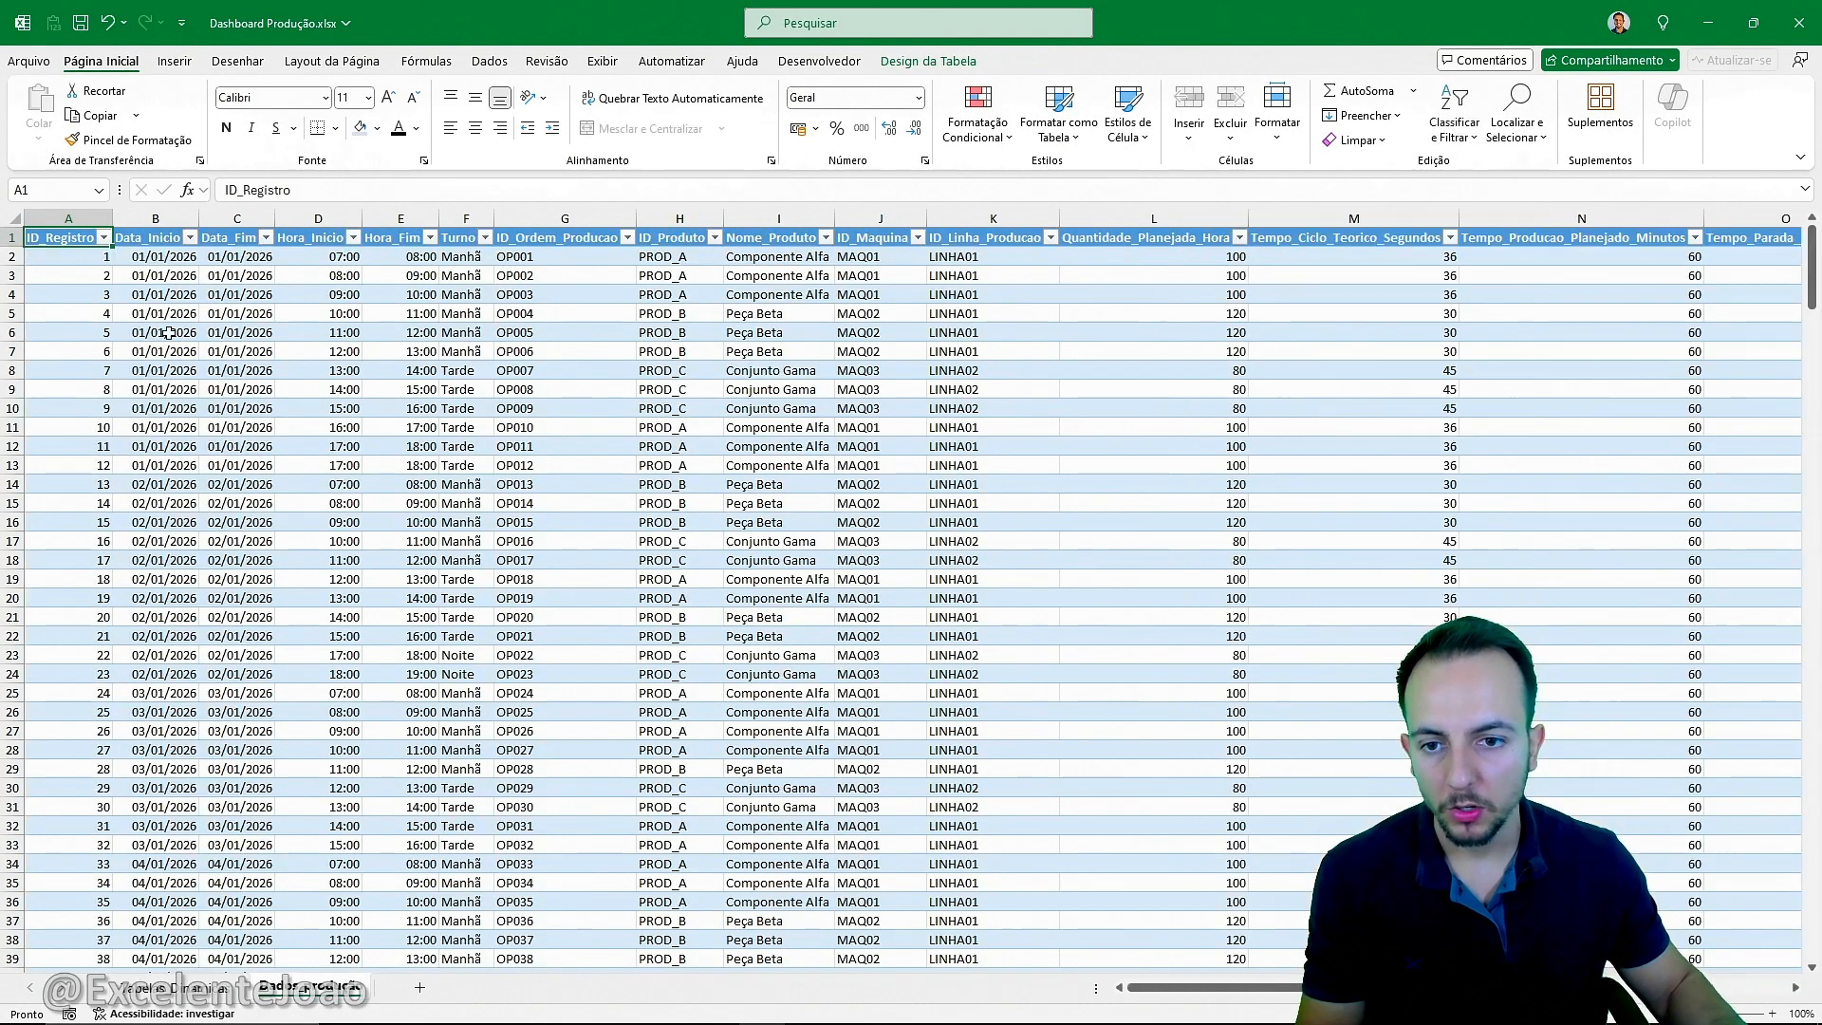
click(72, 233)
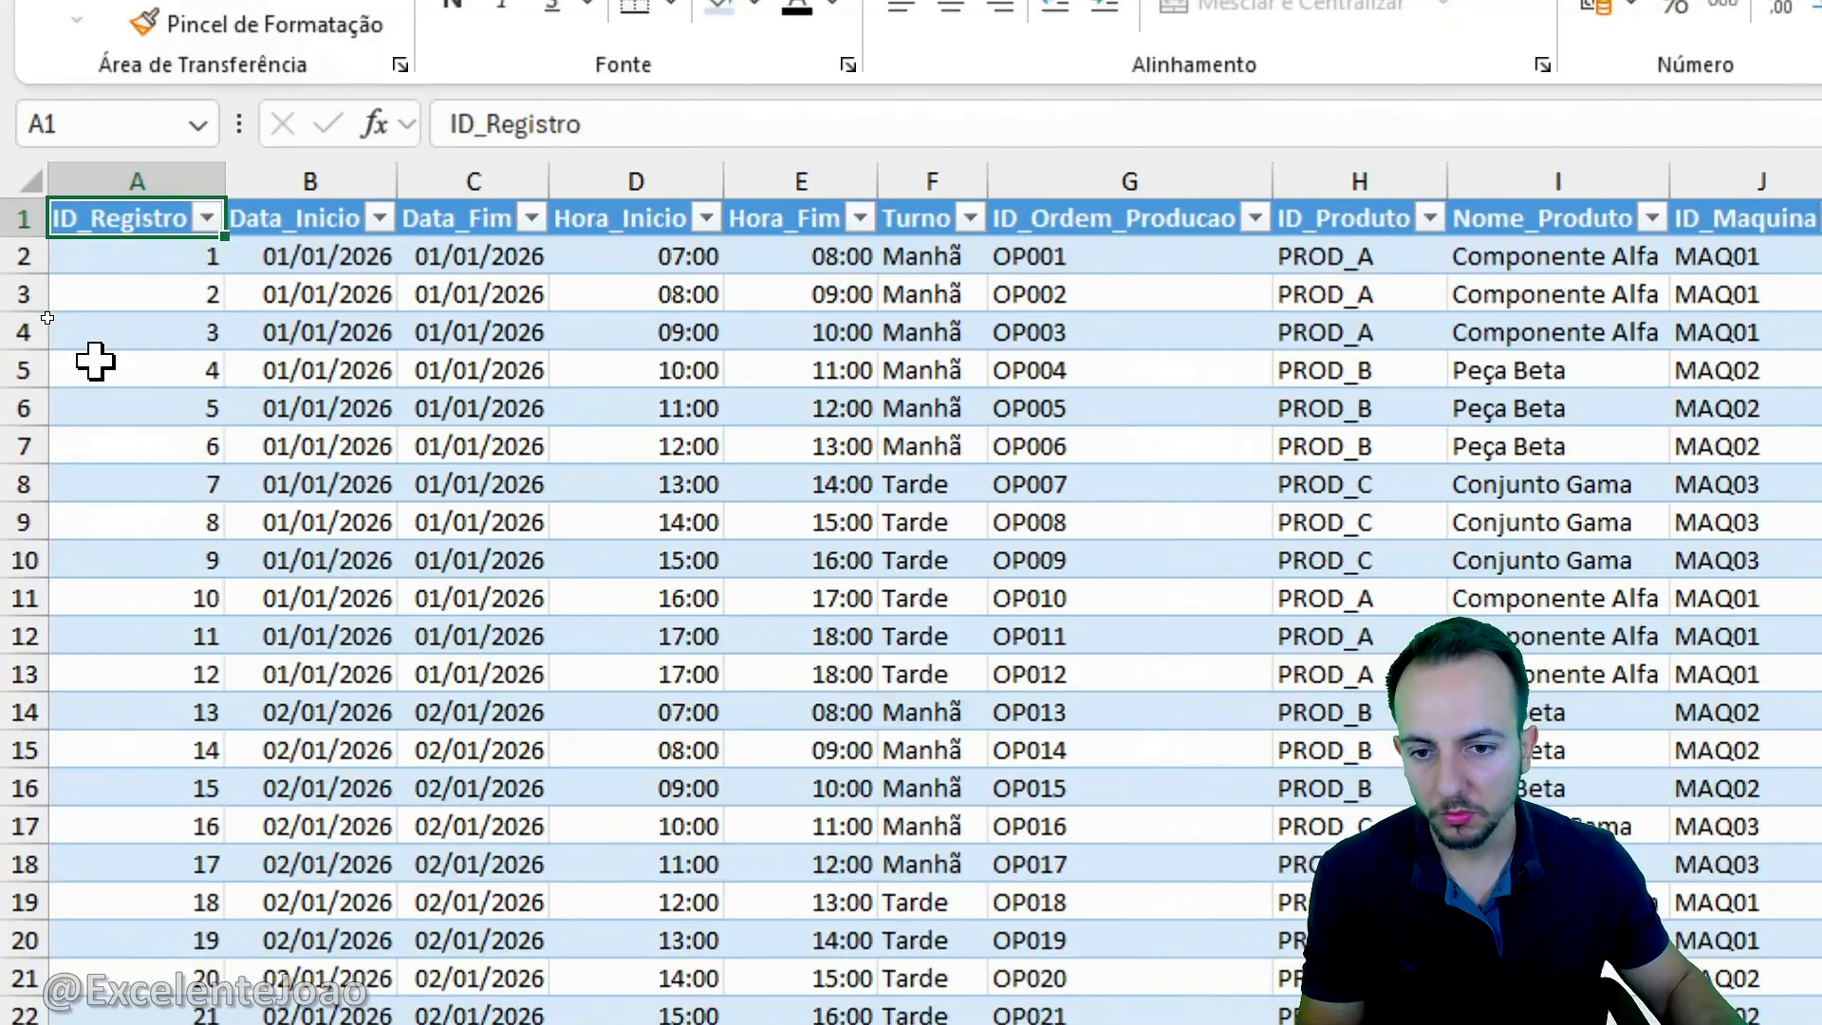
click(24, 408)
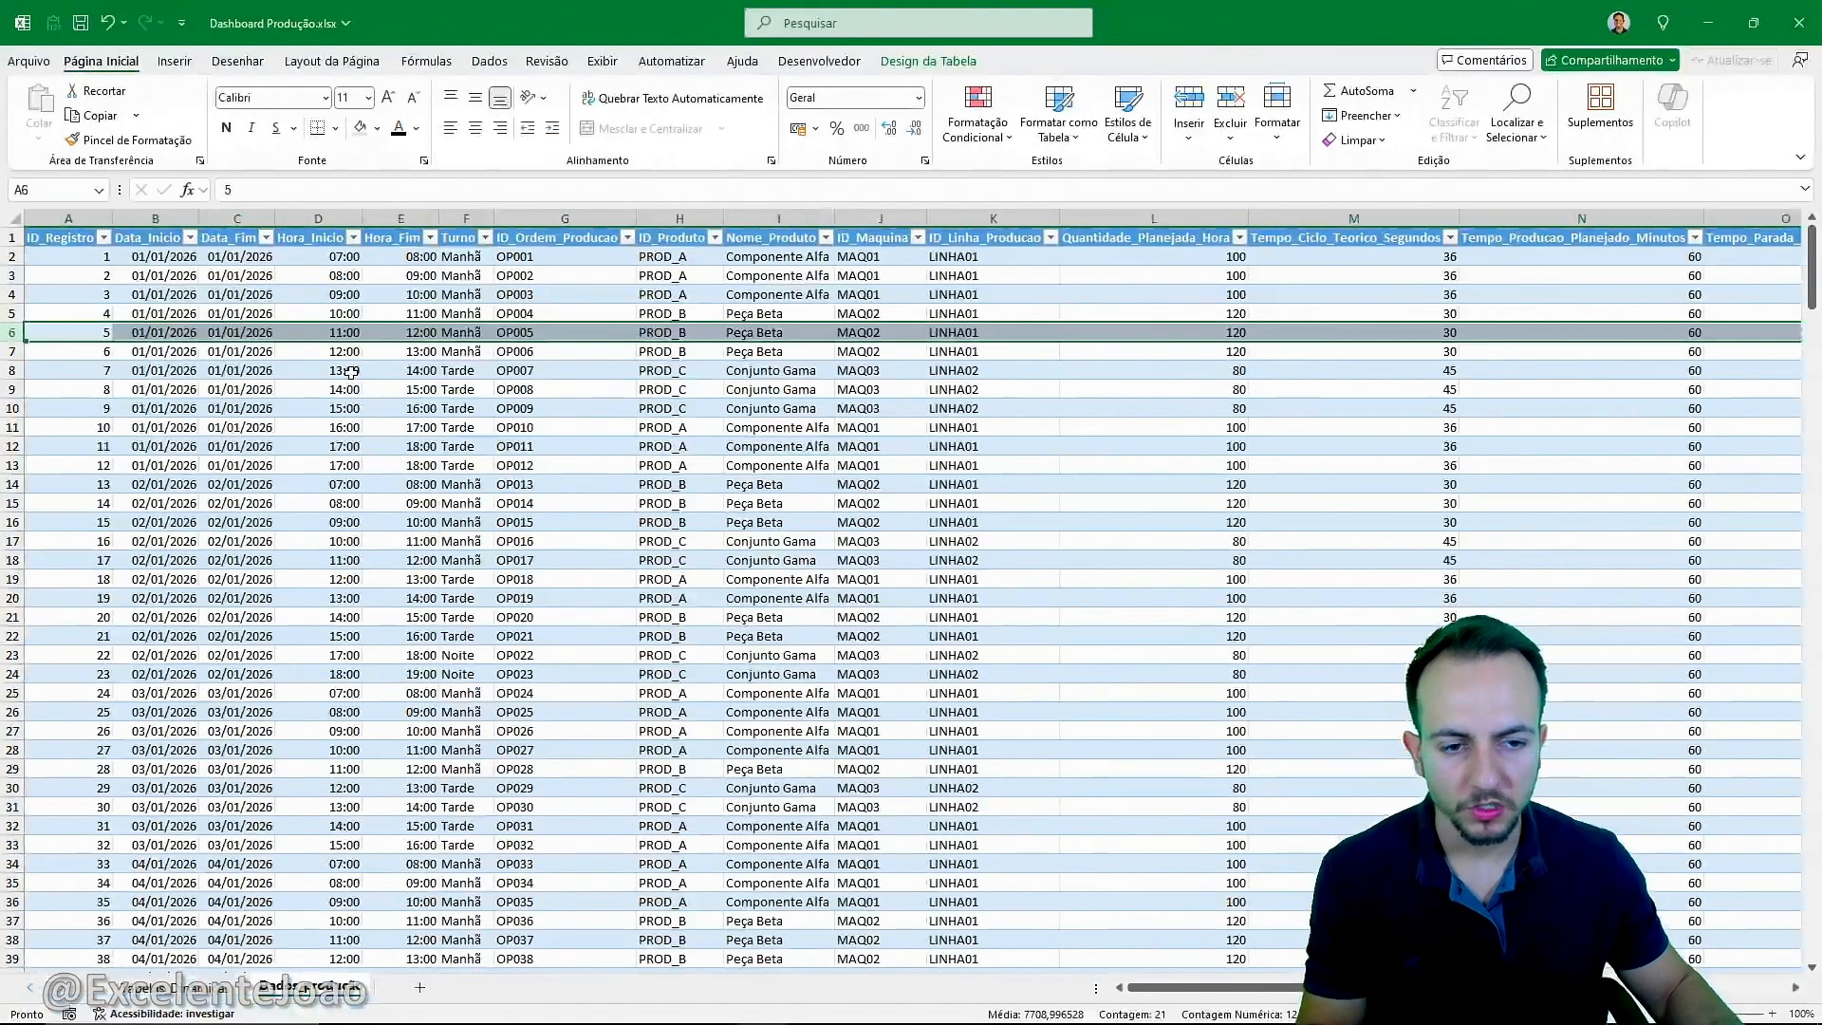
scroll(351, 372, right, 6)
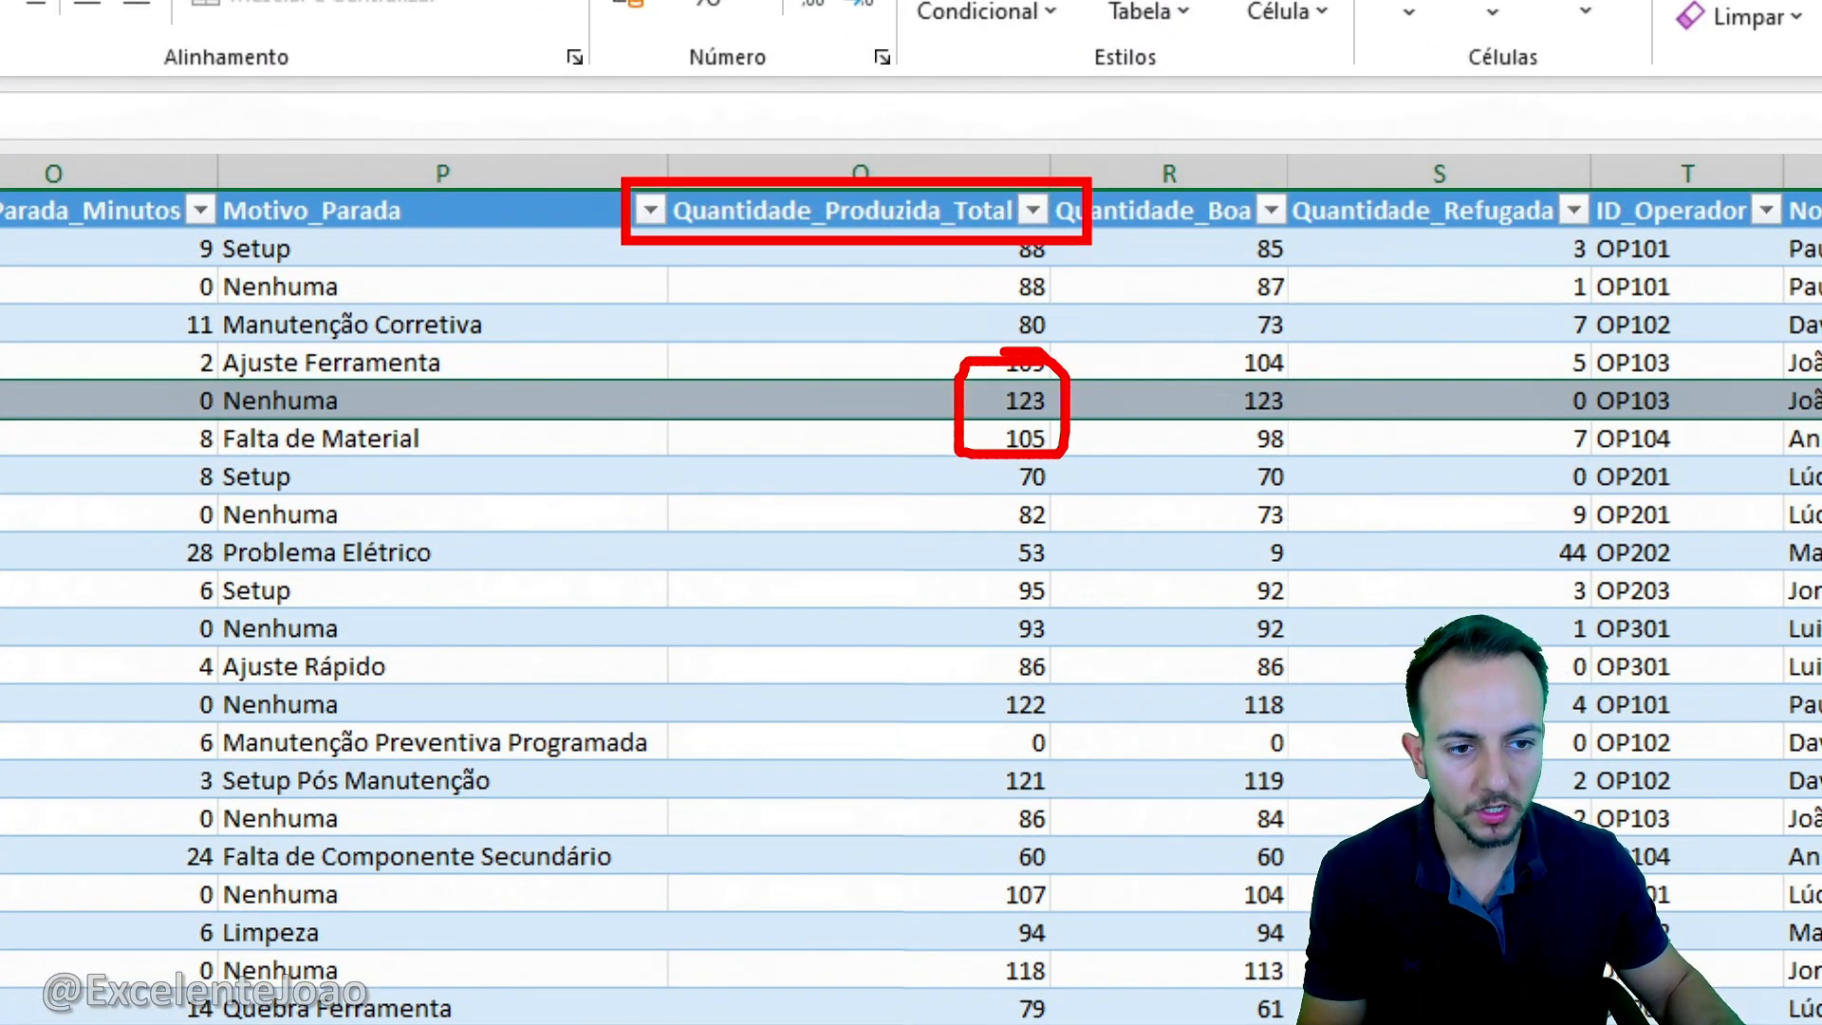
drag(1125, 395, 950, 460)
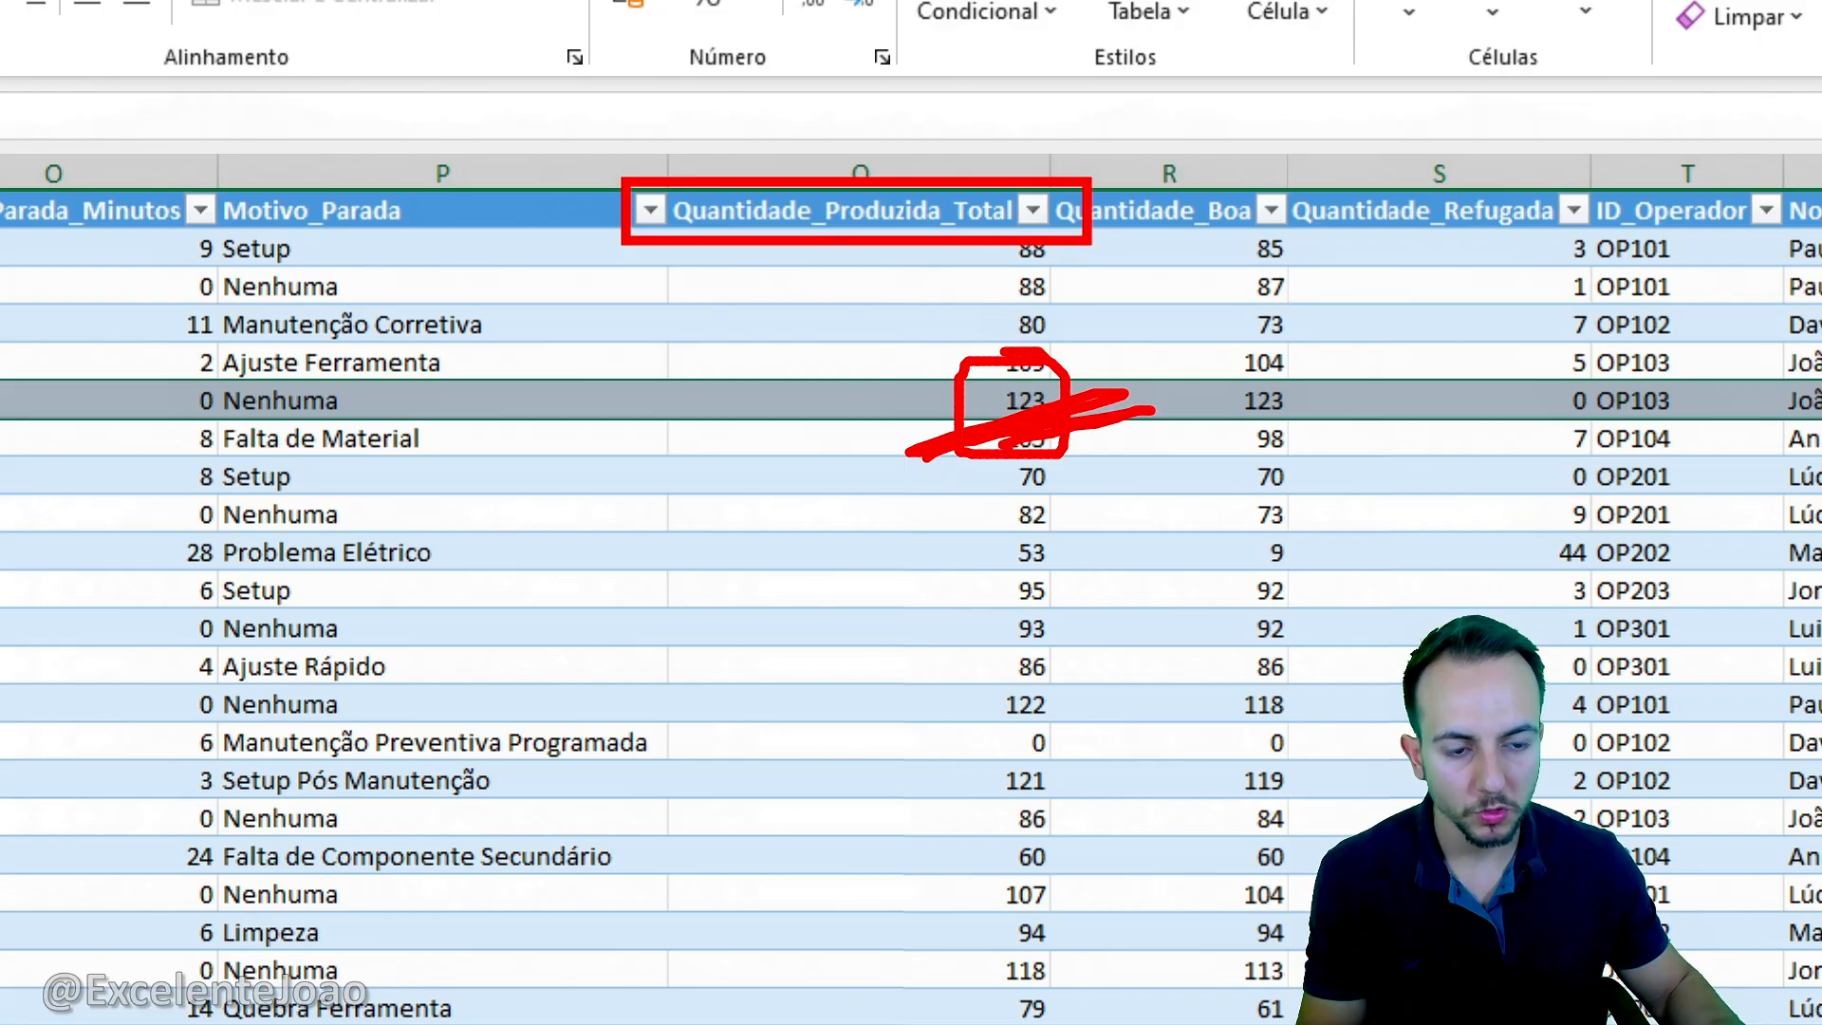
key(ctrl+z)
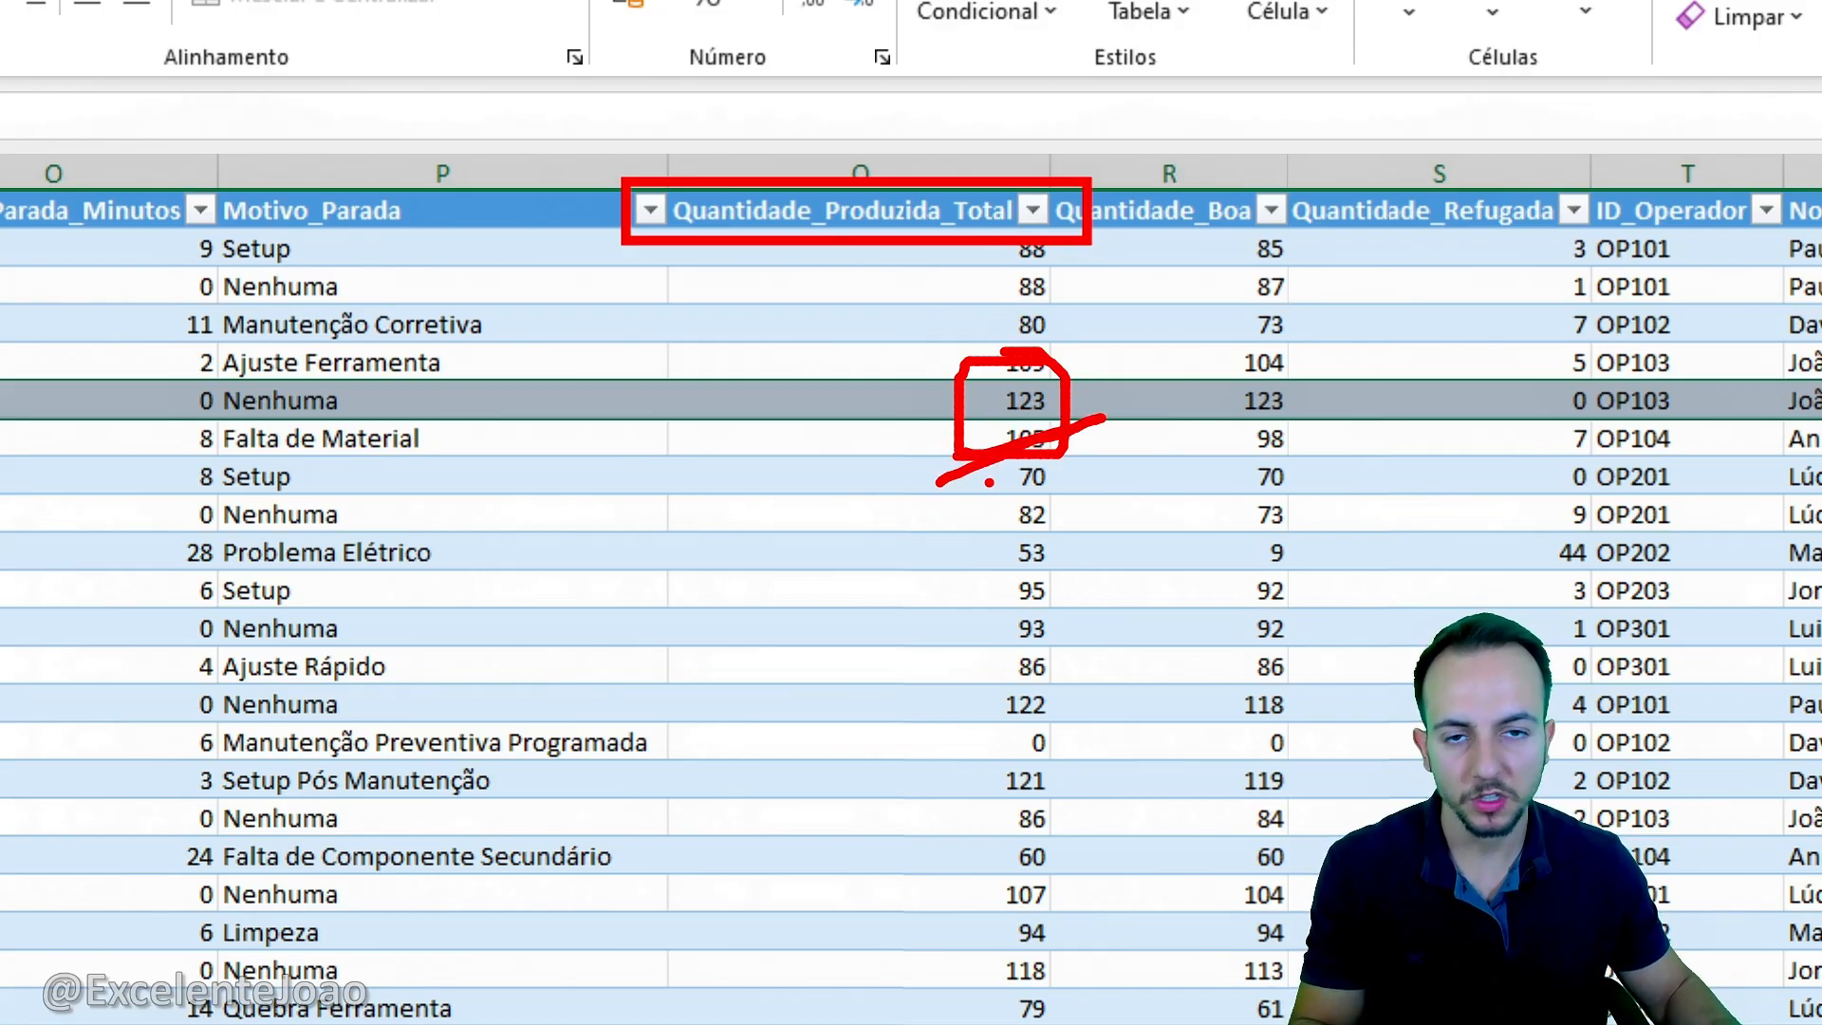
key(Escape)
key(ctrl+4)
click(769, 481)
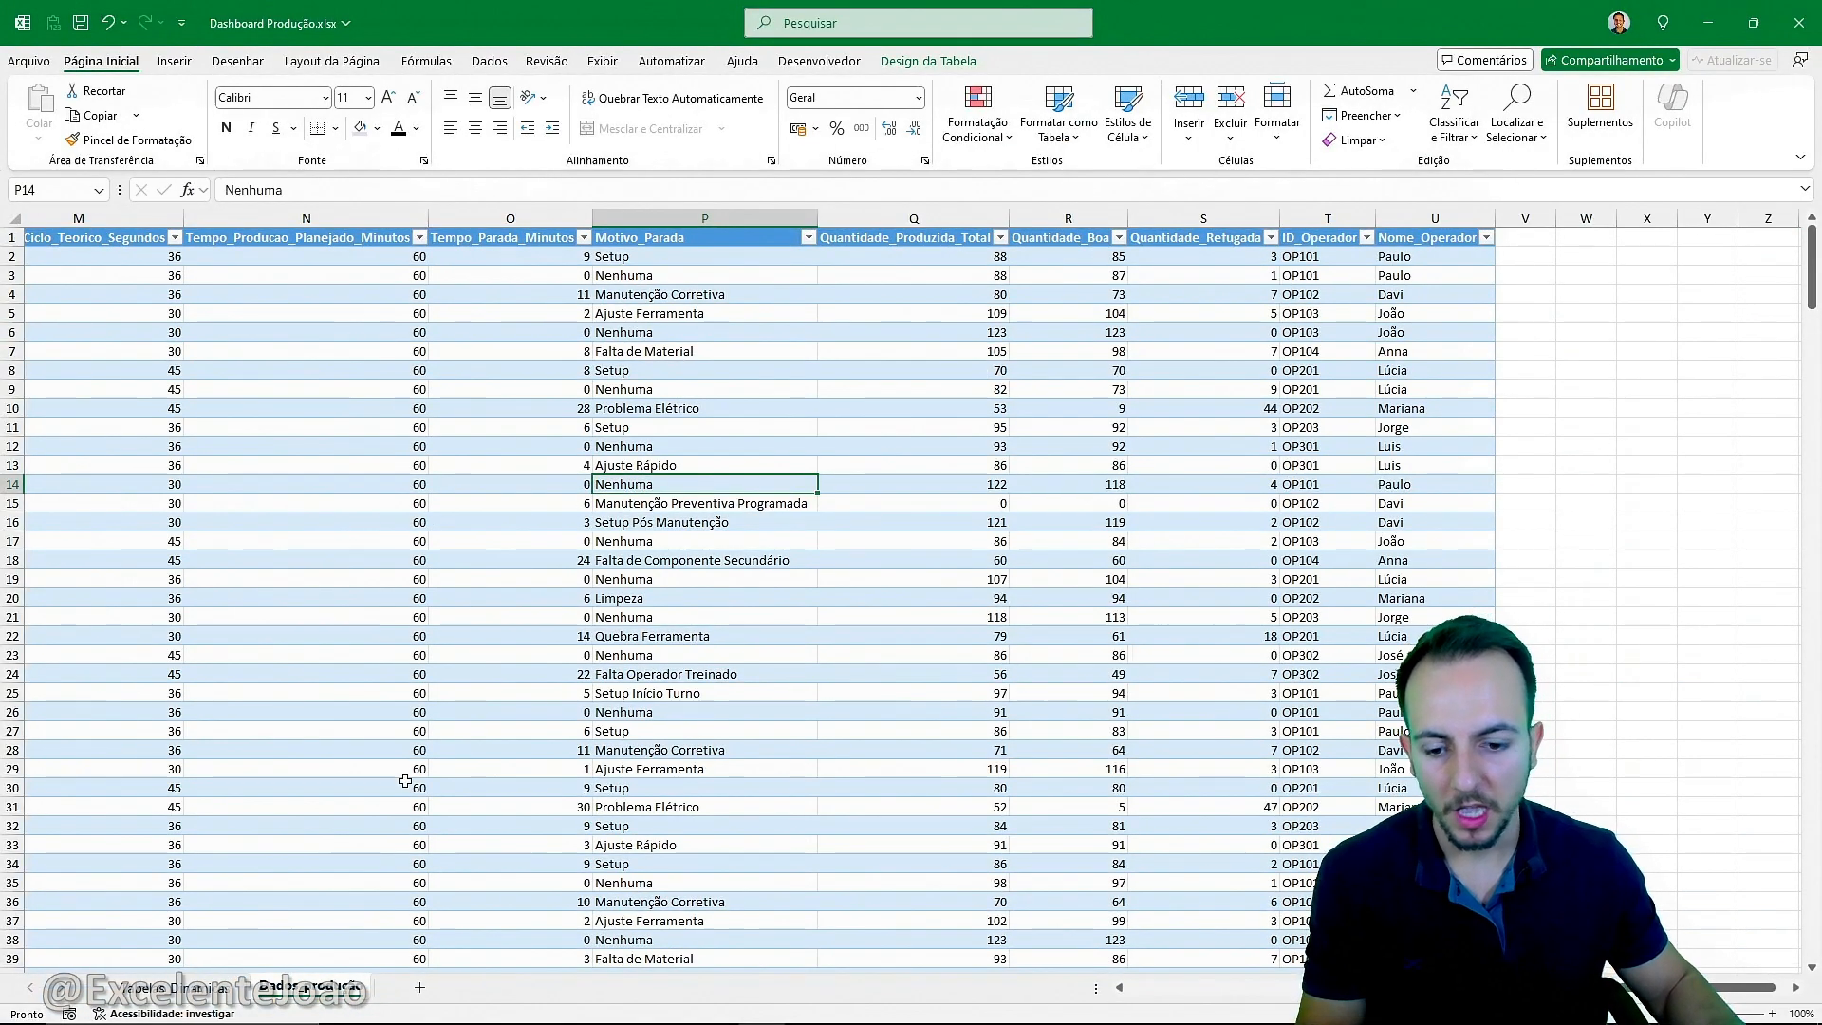
Replace ID_Registro with Quantidade_Produzida_Total in the Values area of the copied pivot table on Tabelas_Dinamicas.
click(217, 986)
key(ctrl+4)
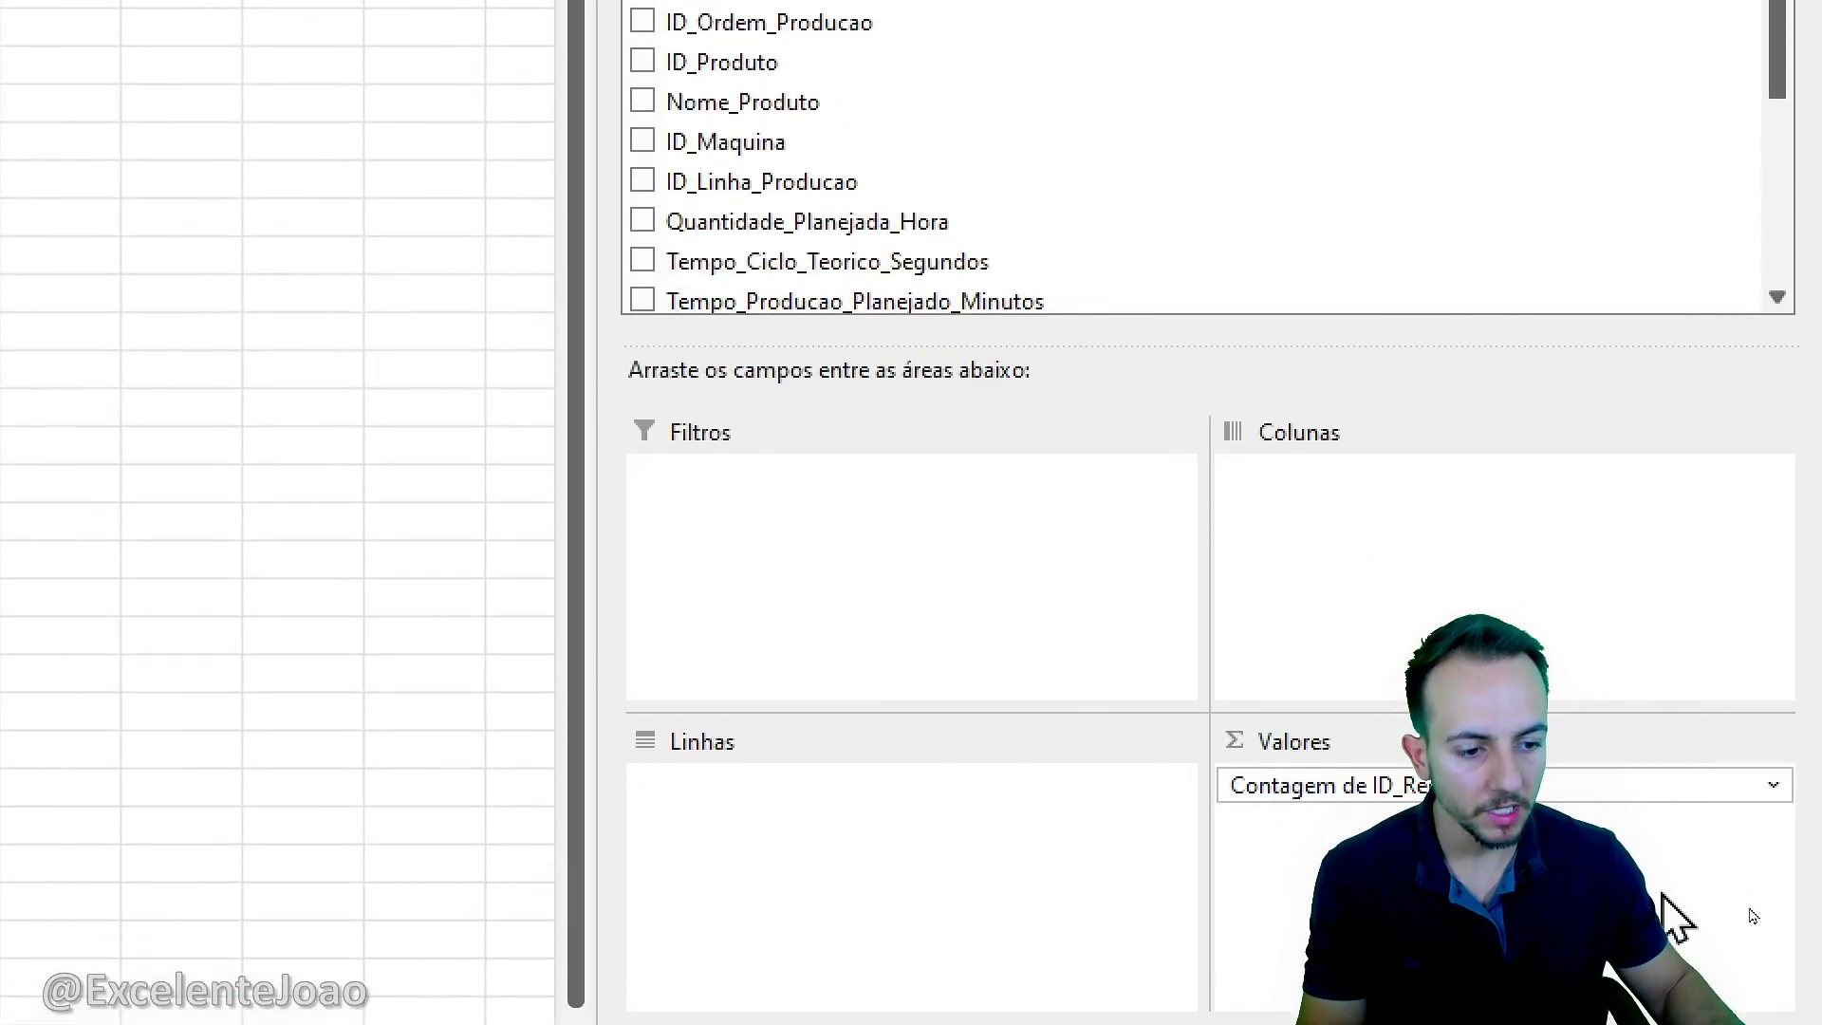
click(1325, 654)
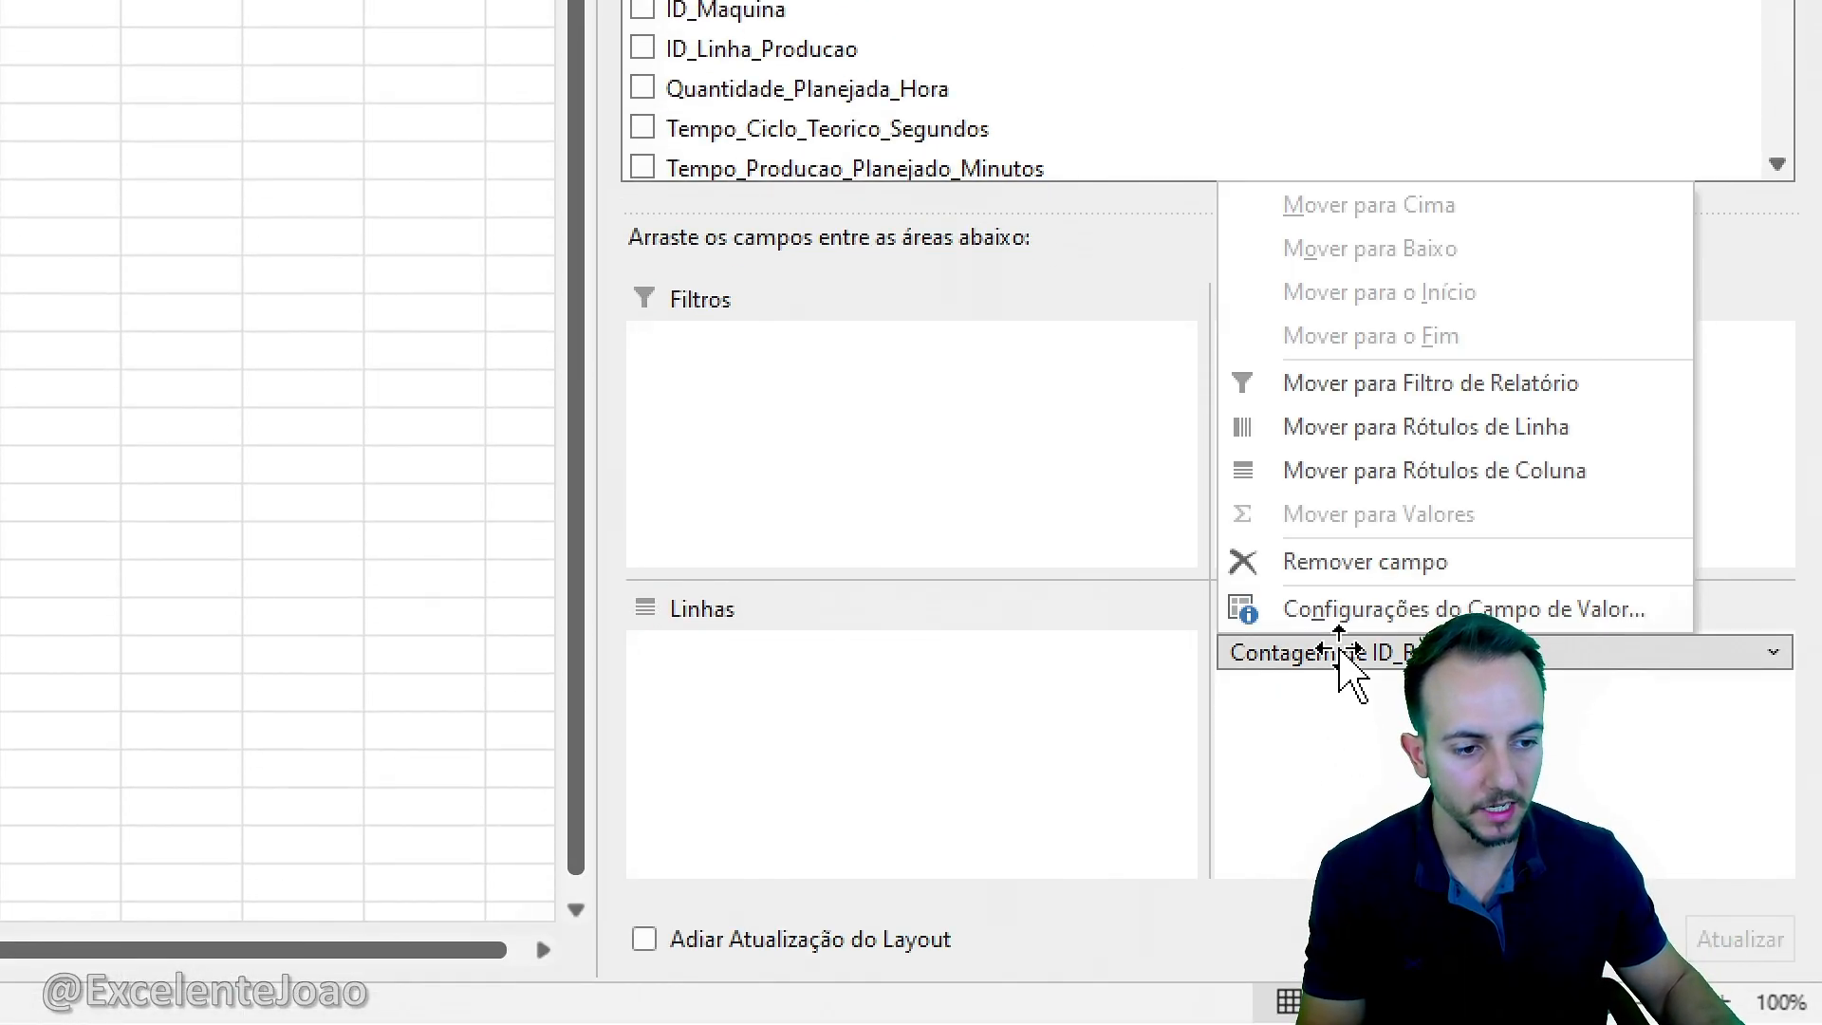
click(1459, 572)
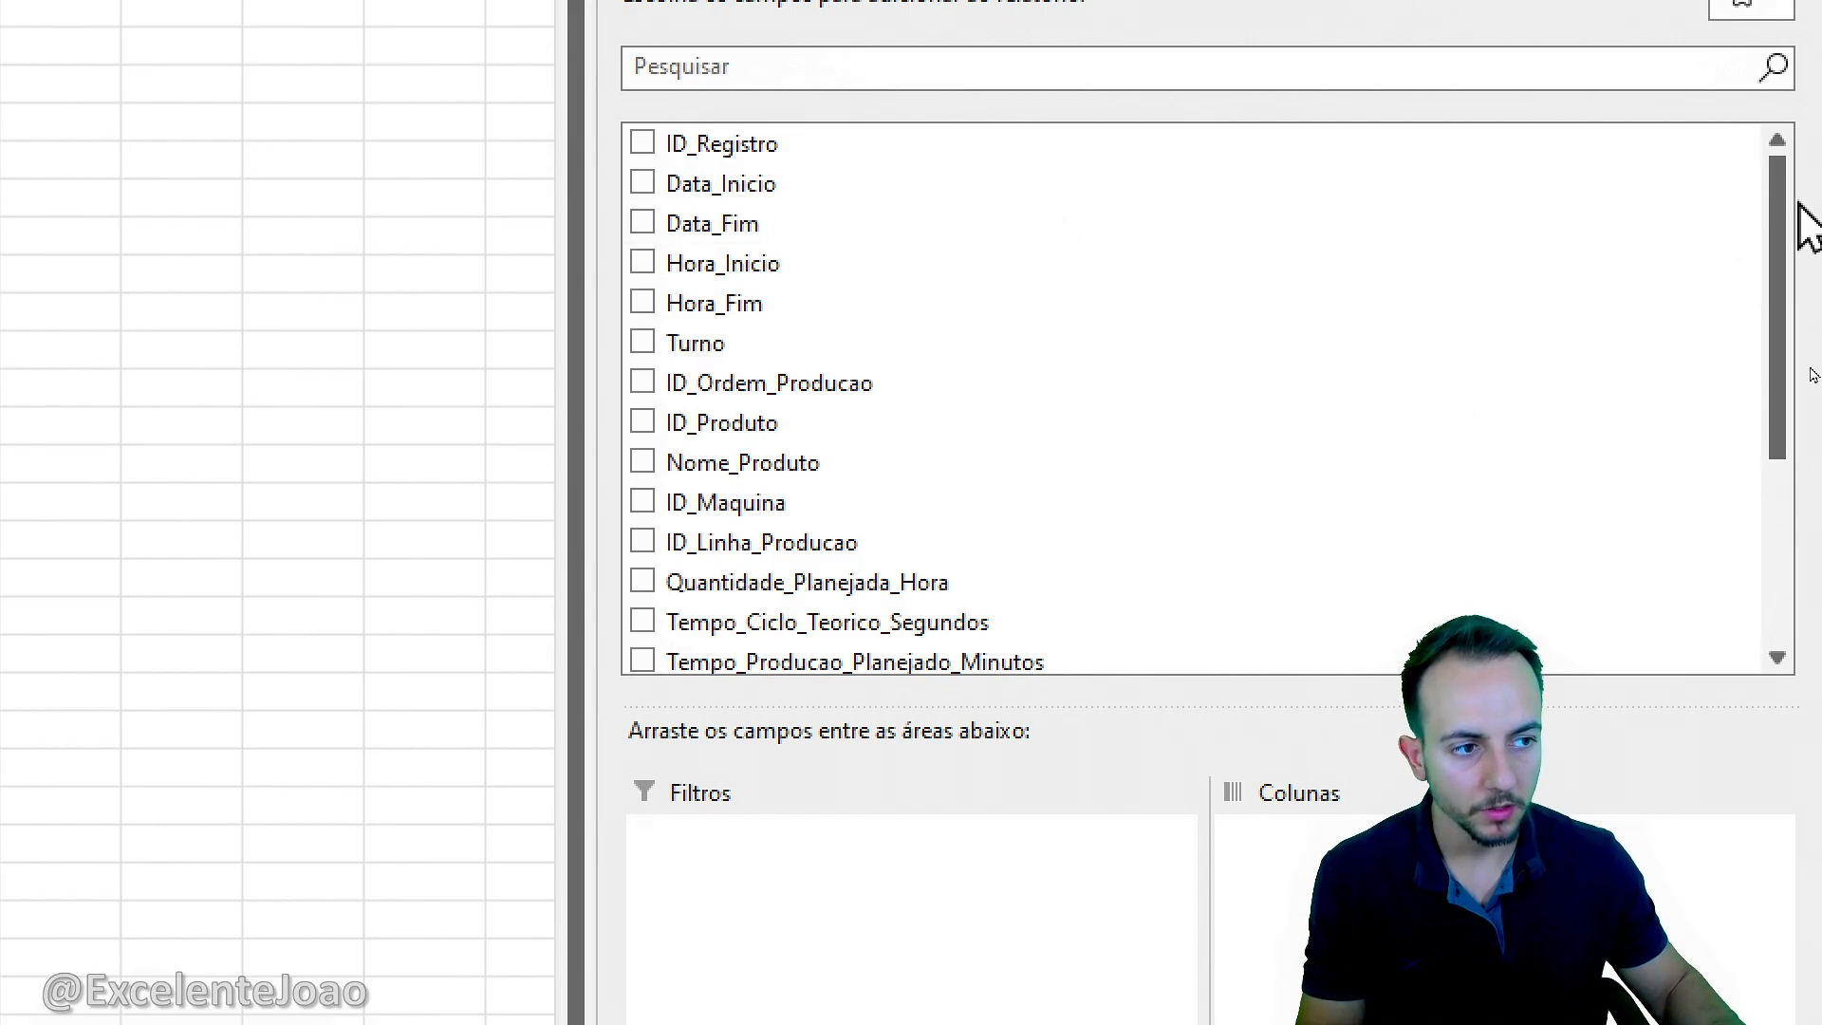
scroll(976, 323, down, 3)
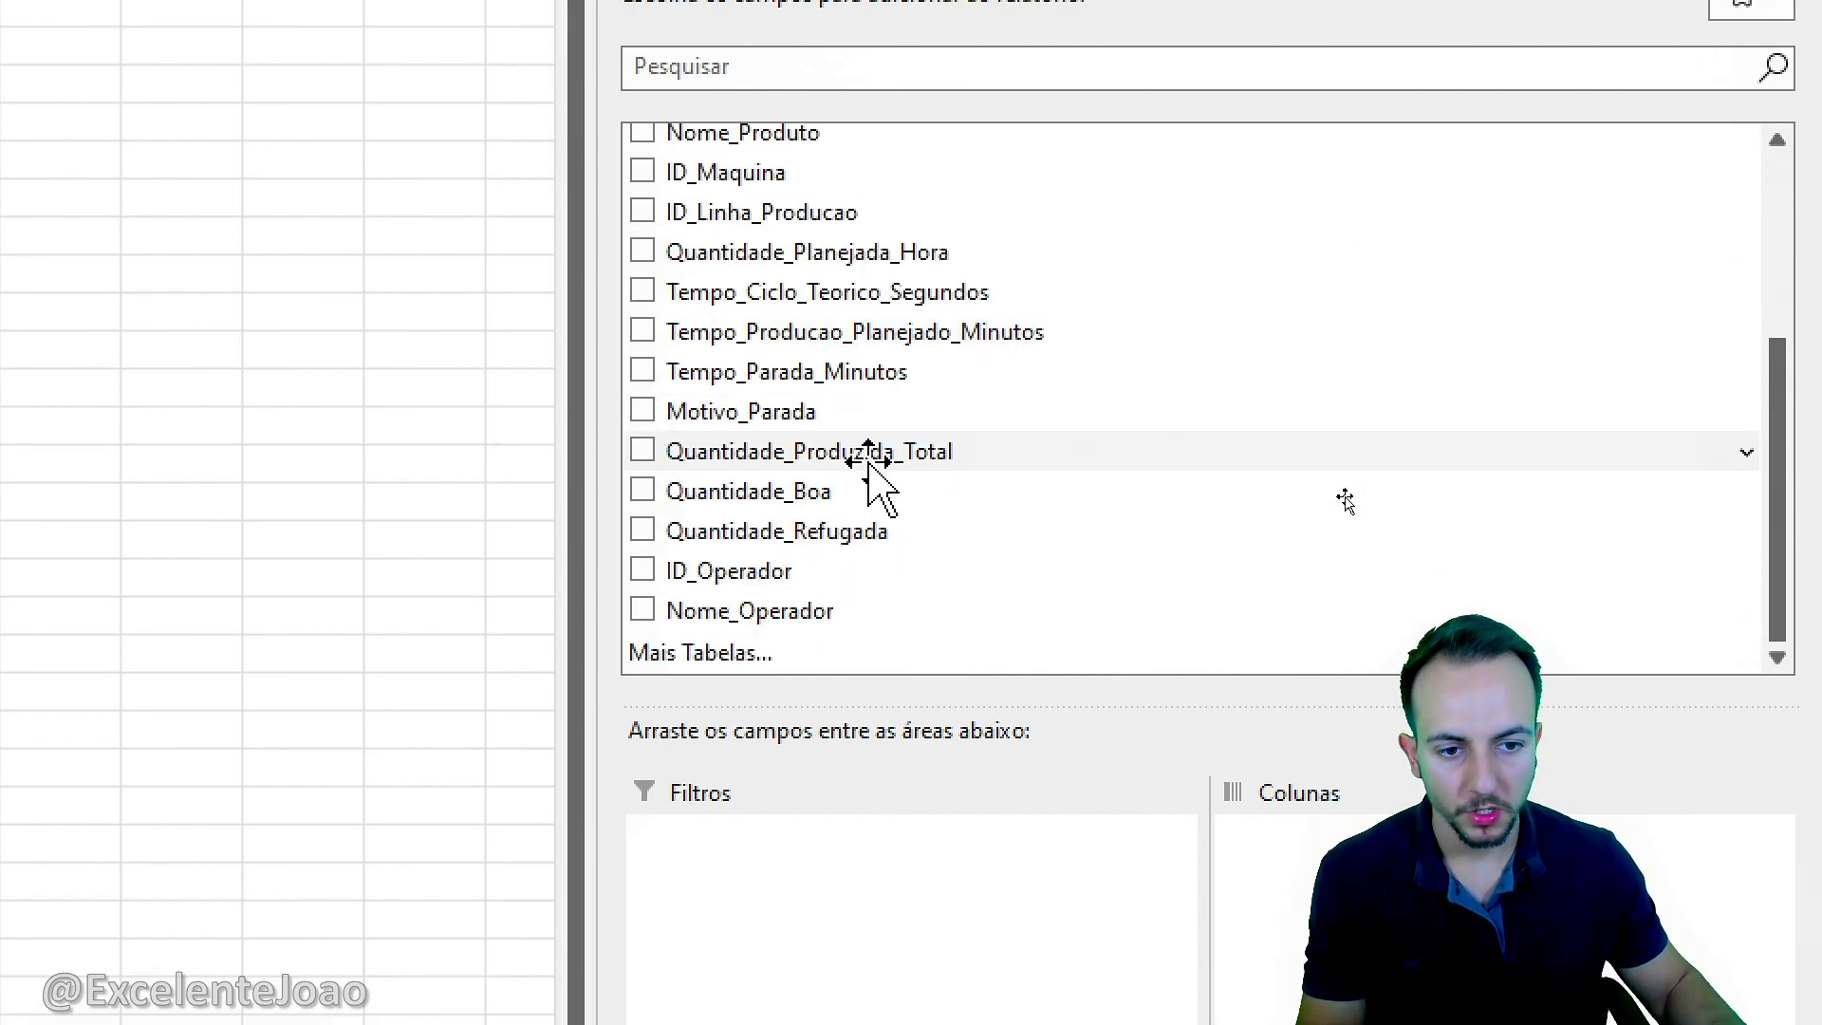
mouse_move(870, 398)
mouse_down()
mouse_move(992, 458)
mouse_move(872, 380)
mouse_up()
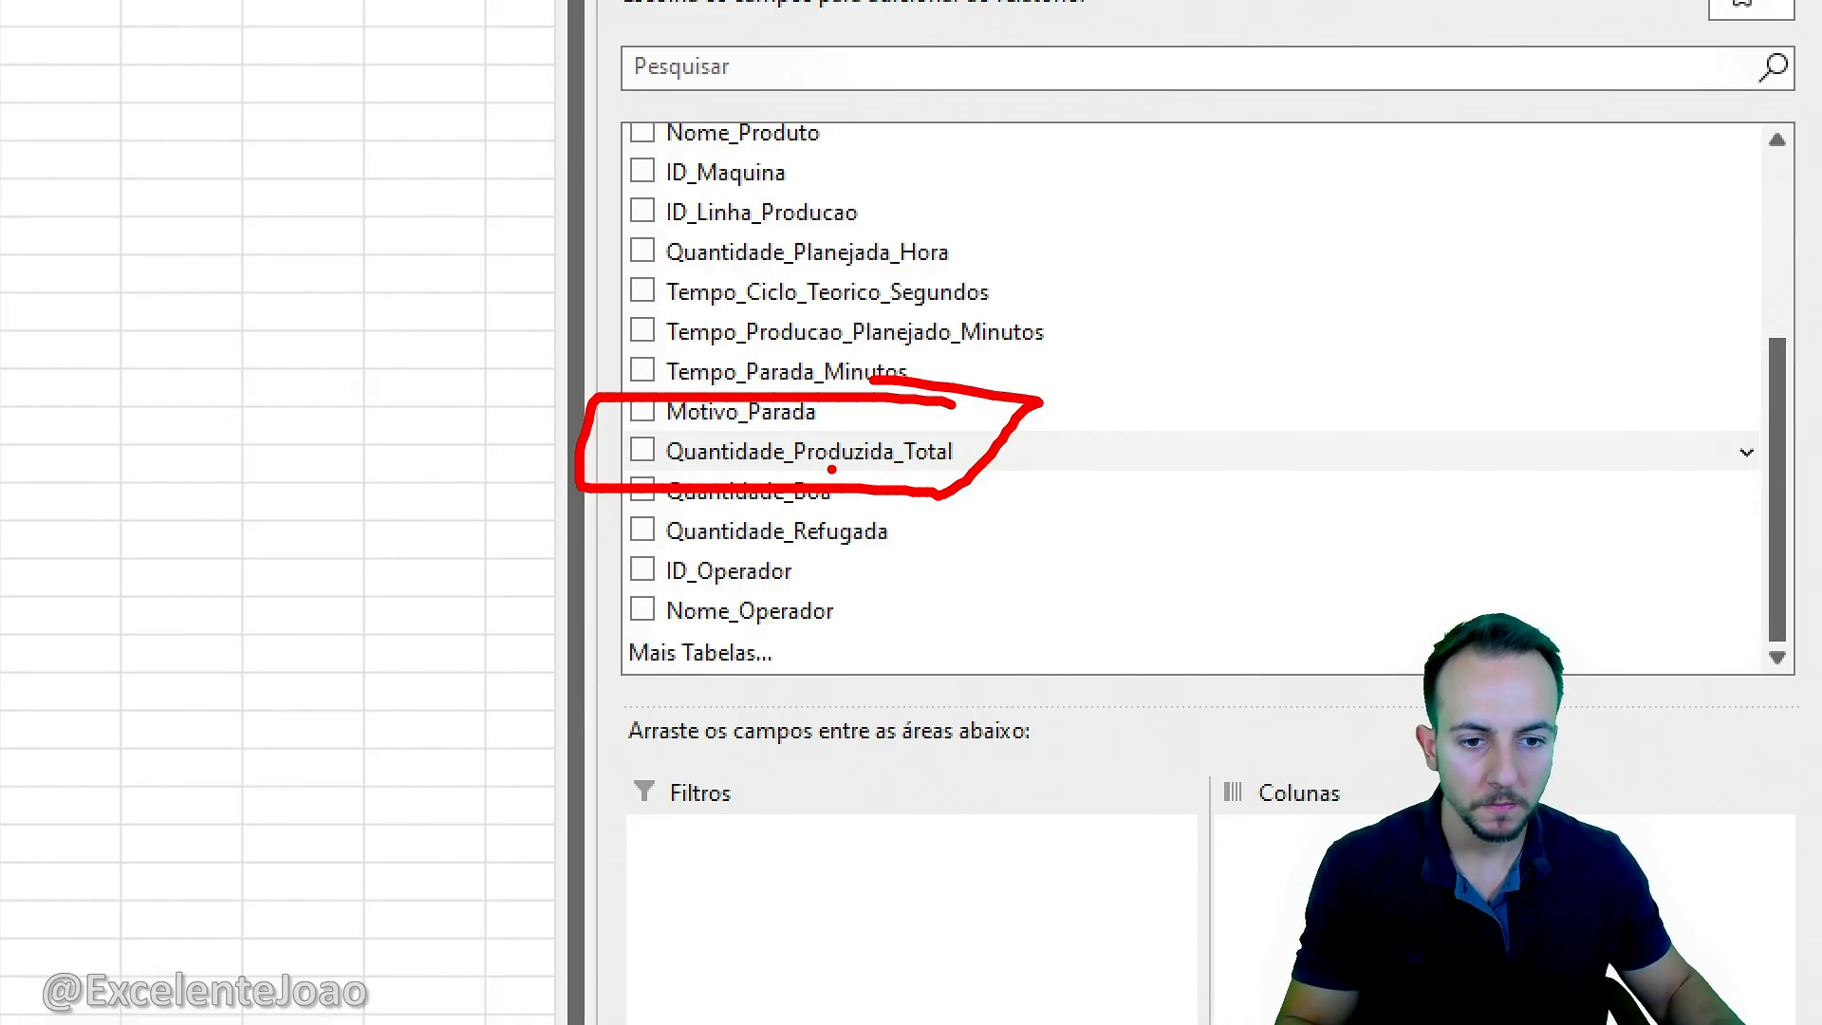
key(Escape)
mouse_move(771, 458)
mouse_down()
mouse_move(1281, 926)
mouse_move(1224, 802)
mouse_move(1358, 807)
mouse_up()
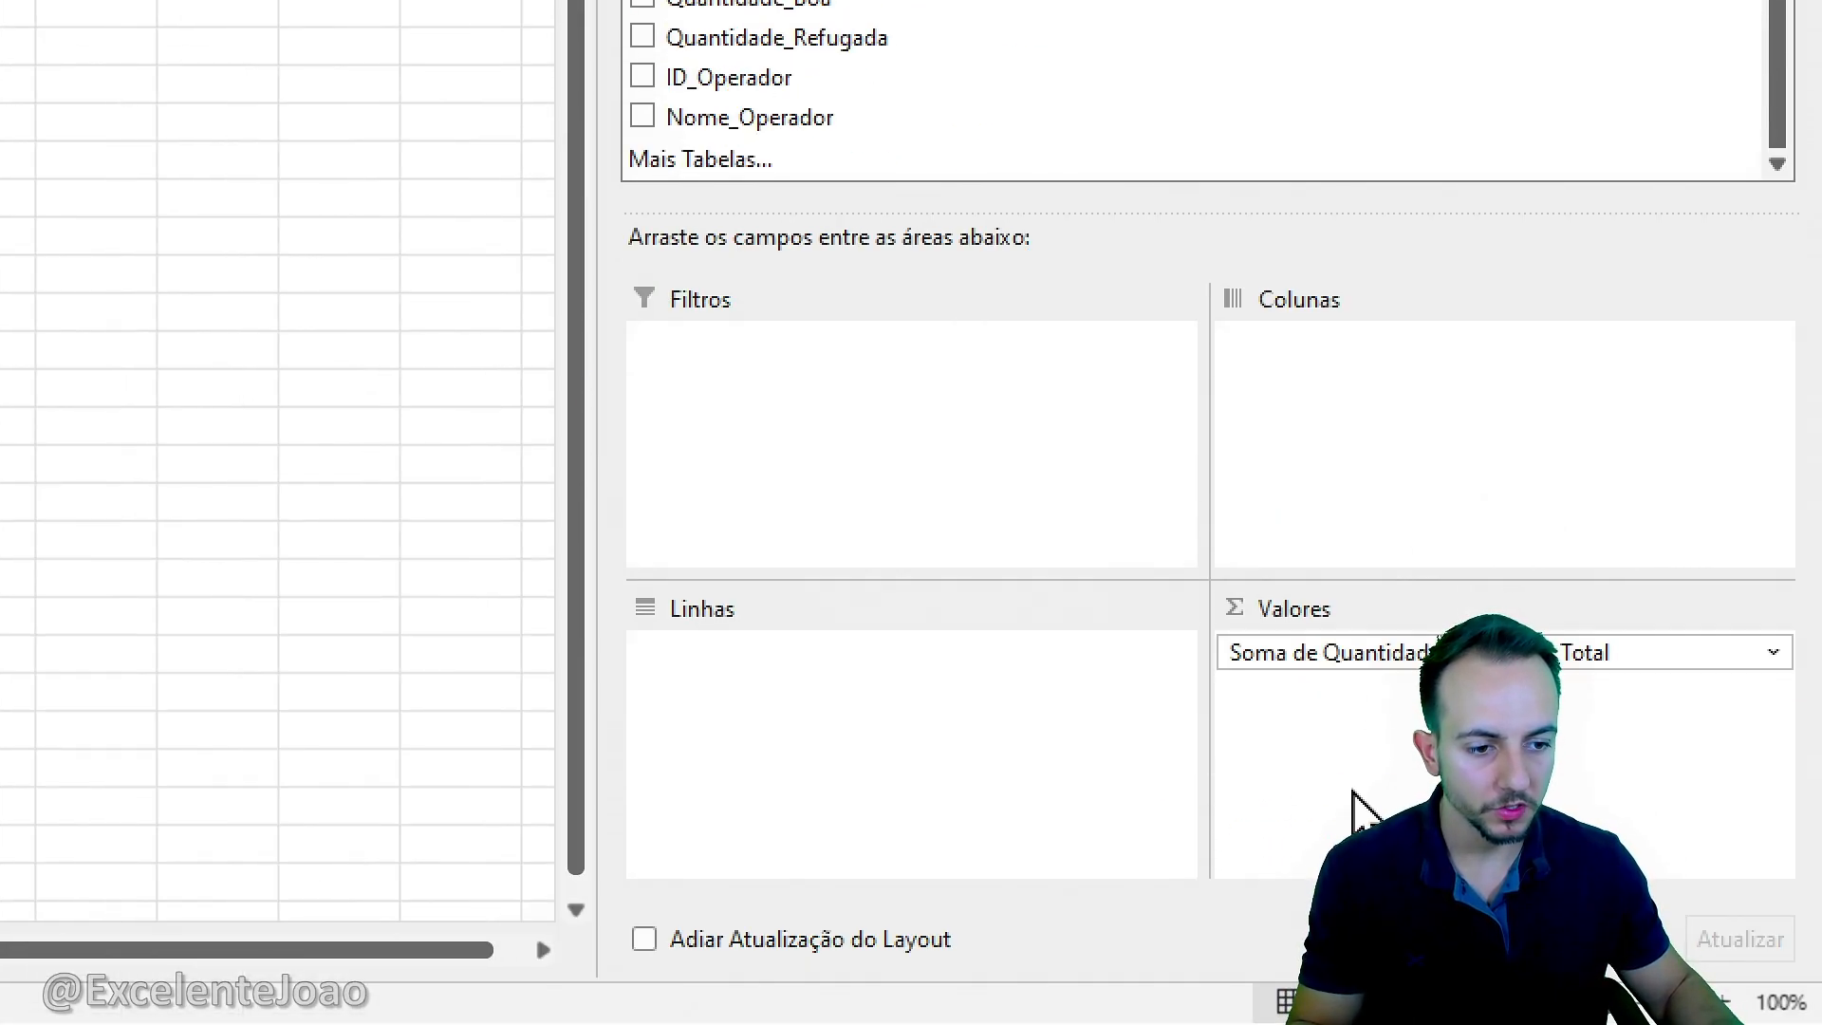
Mark the Quantidade_Produzida_Total field in the Values area and its sum in the pivot table at A6.
mouse_move(1391, 548)
mouse_down()
mouse_move(1177, 735)
mouse_move(1329, 788)
mouse_move(1016, 619)
mouse_up()
drag(1054, 387, 1136, 525)
drag(1108, 516, 1133, 499)
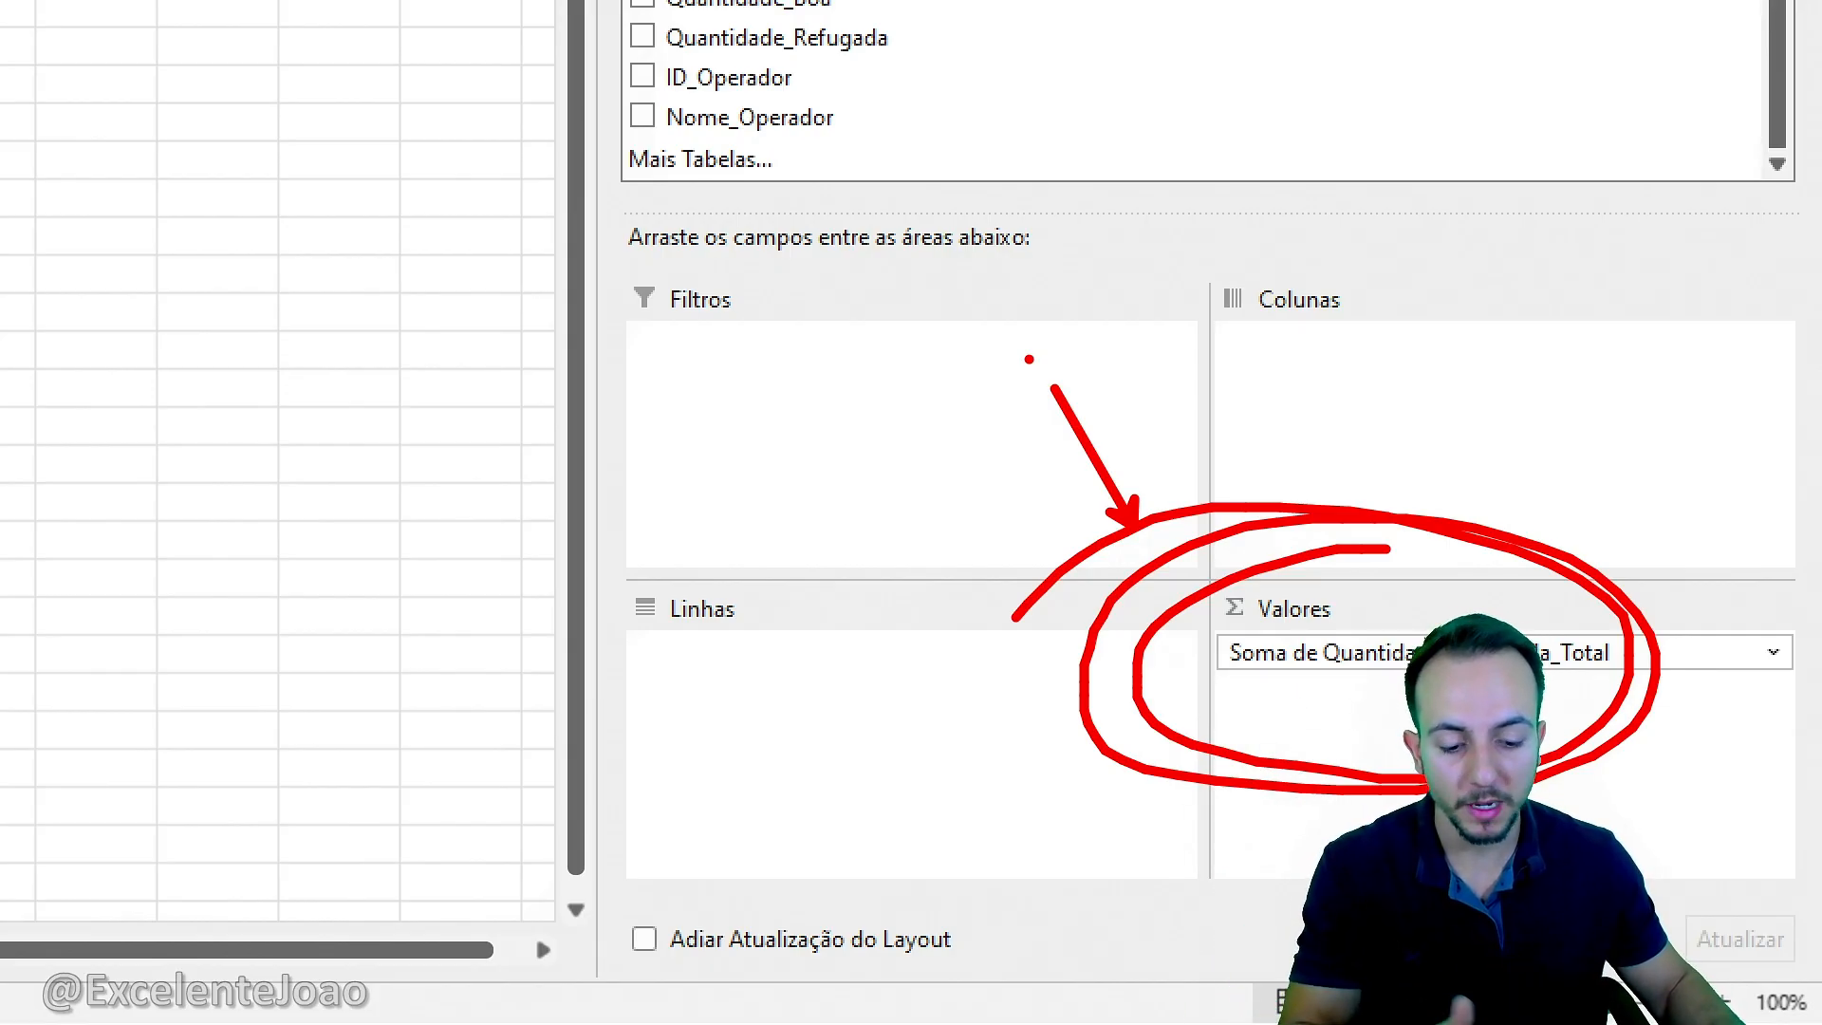
key(Escape)
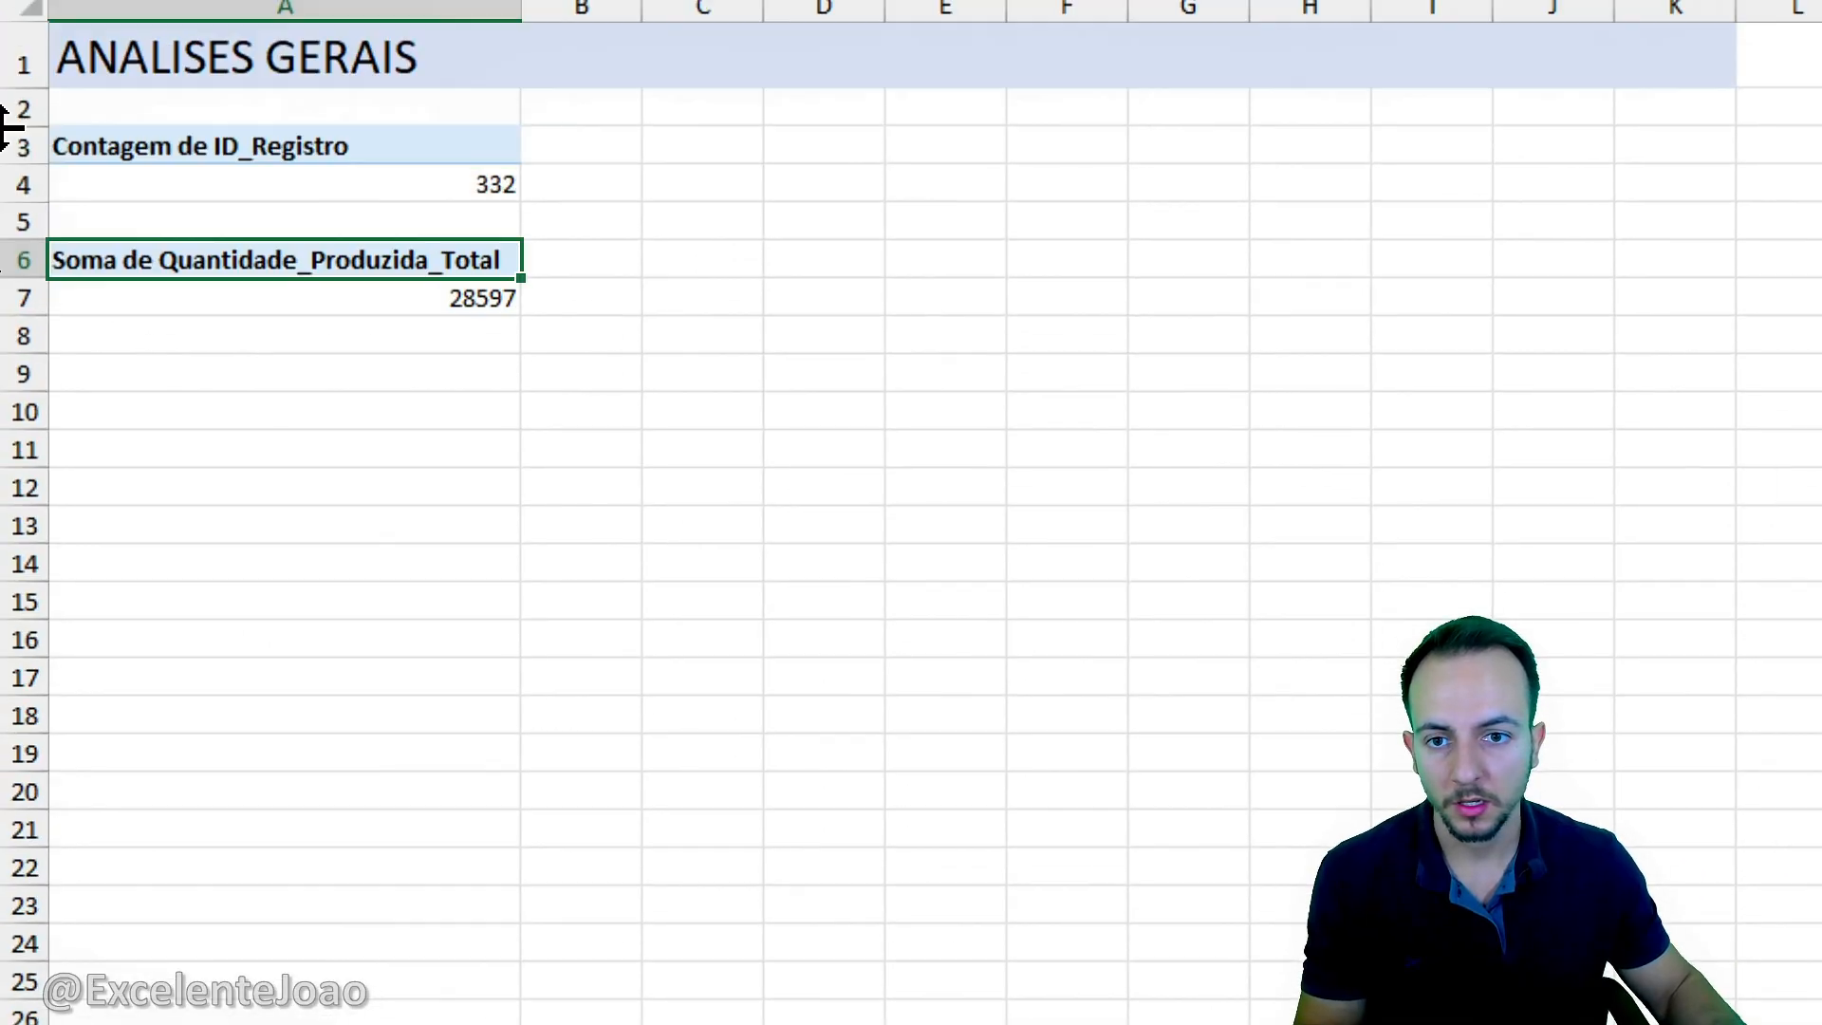
key(ctrl+2)
drag(462, 341, 584, 297)
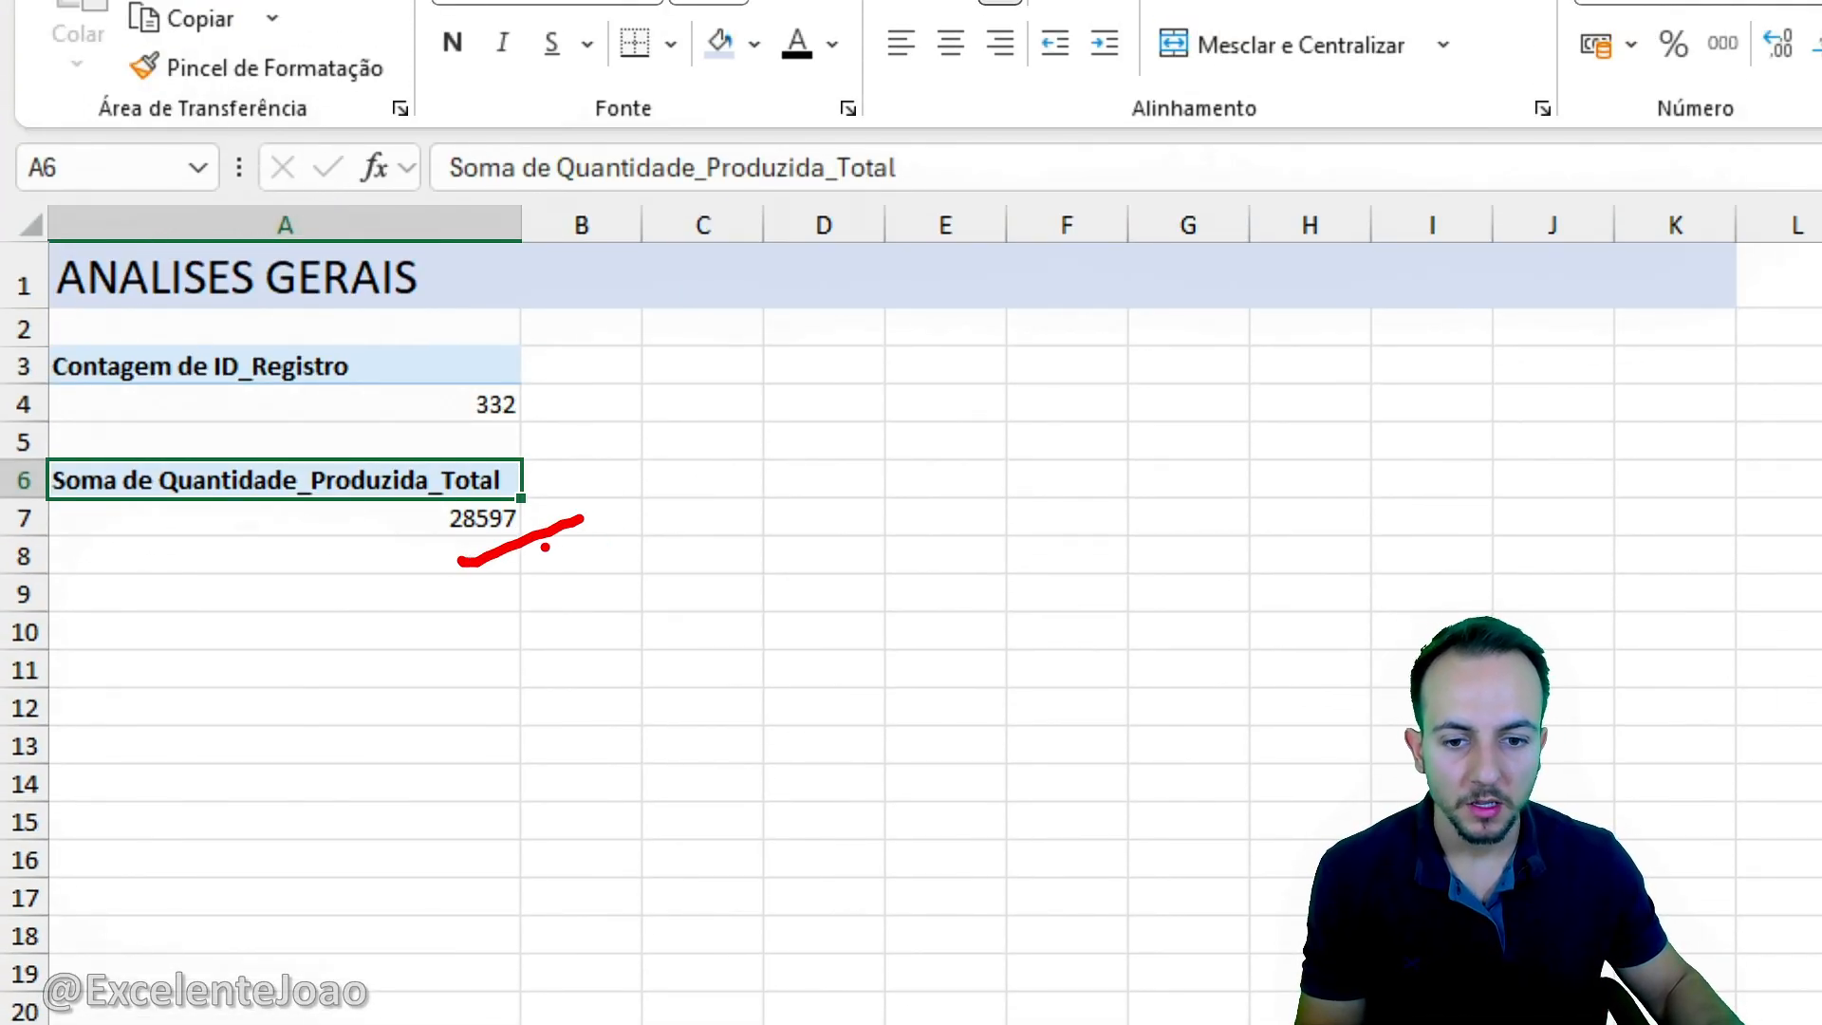
mouse_move(555, 433)
mouse_down()
mouse_move(353, 555)
mouse_move(360, 488)
mouse_up()
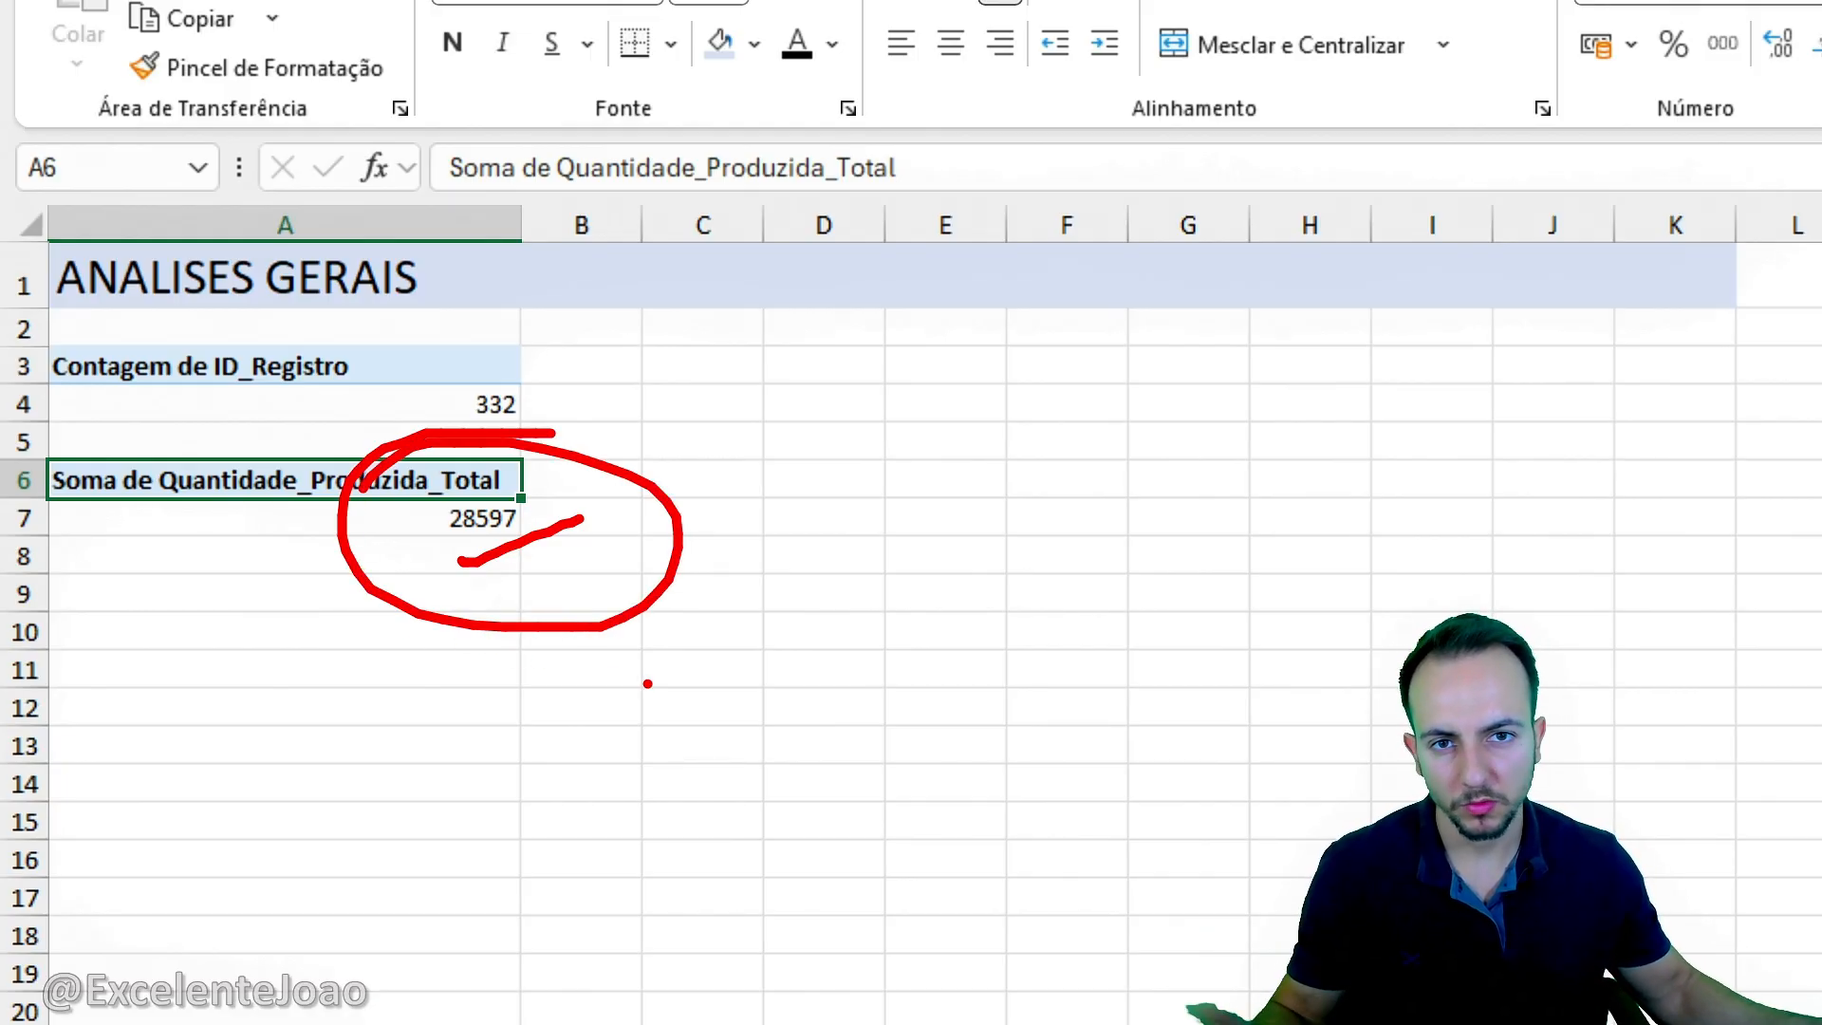
key(Escape)
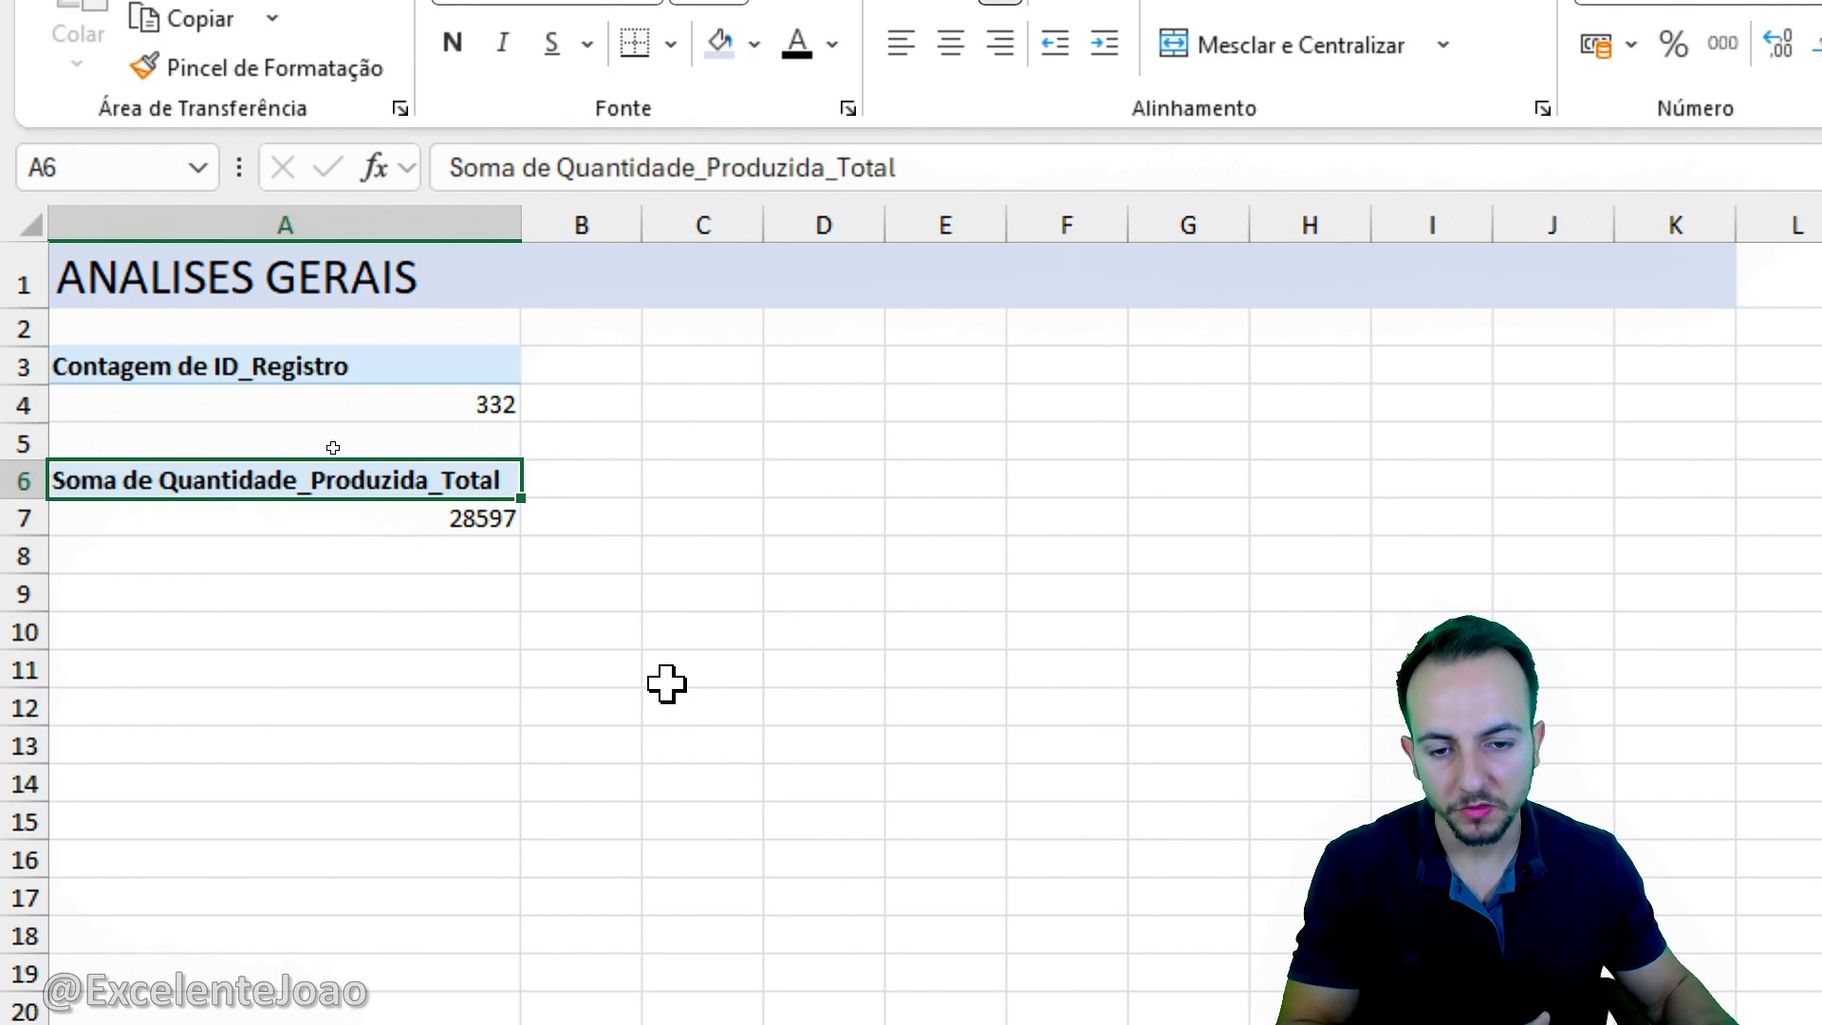
Duplicate the Quantidade_Produzida_Total pivot table from A6:A7 to cell A9 and select the copy.
drag(447, 480, 468, 509)
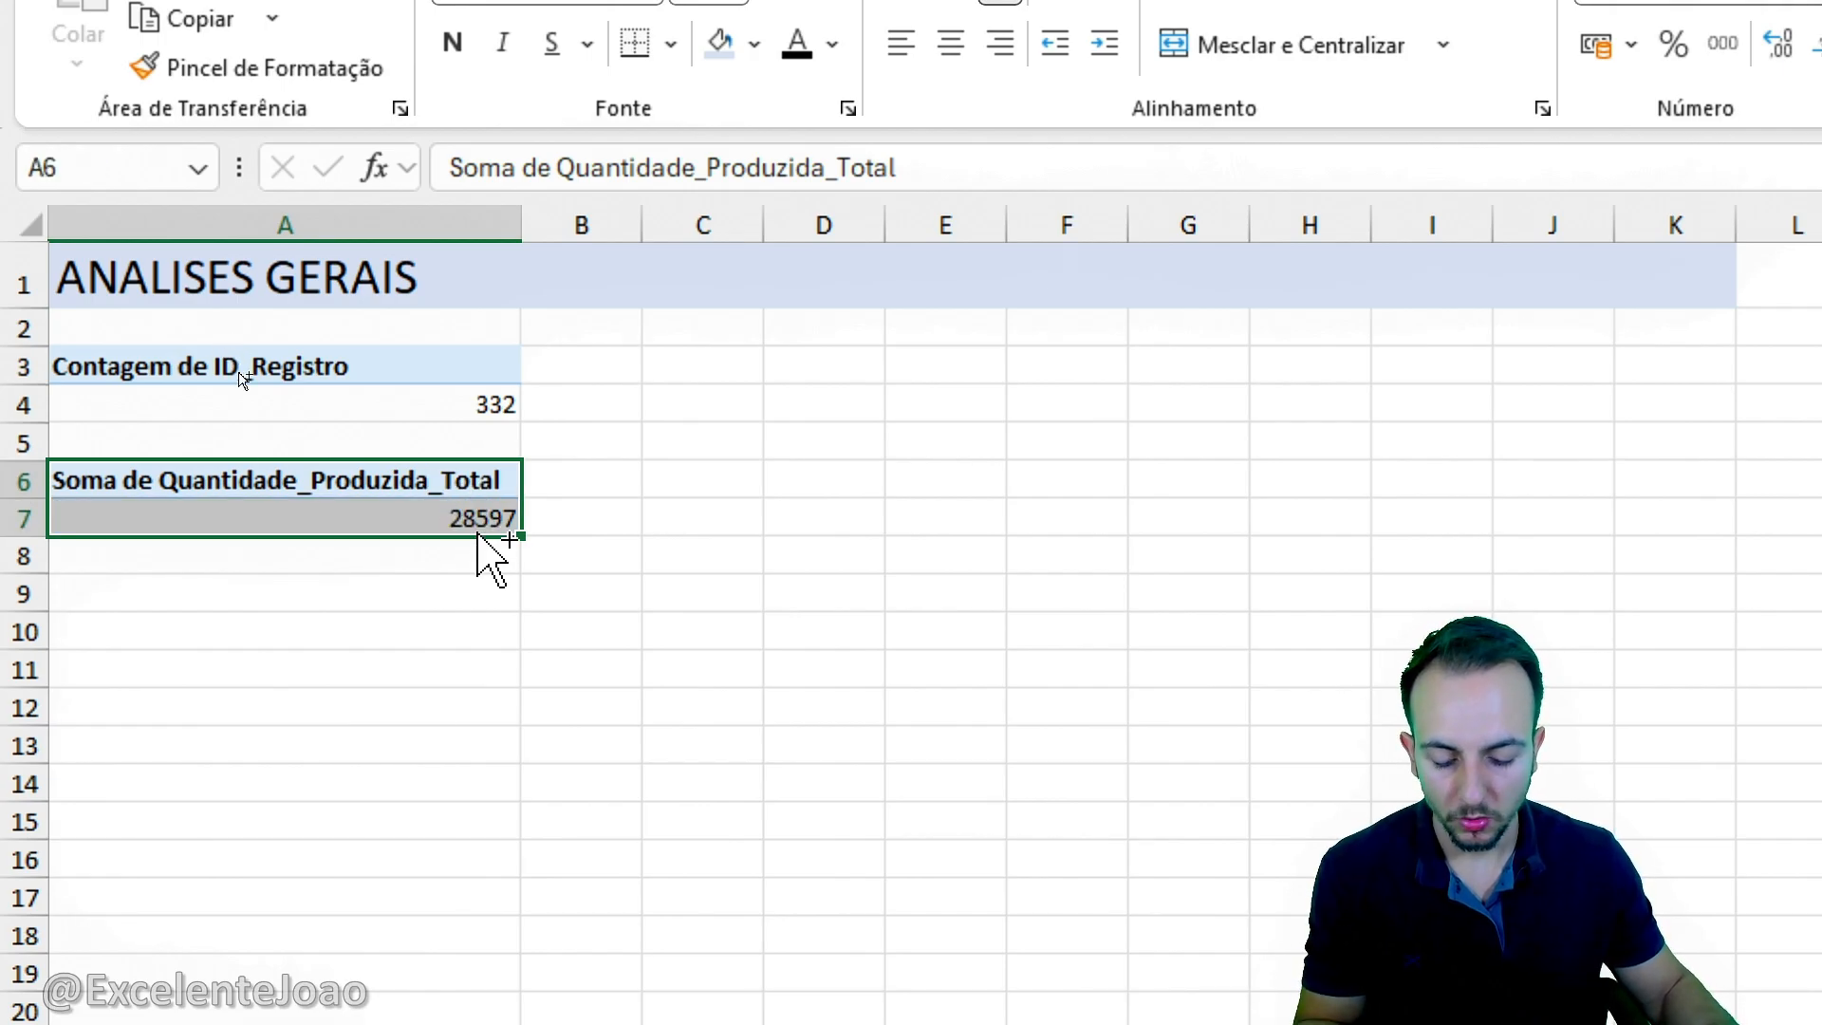
key(ctrl+c)
click(415, 590)
key(ctrl+v)
key(Escape)
click(474, 638)
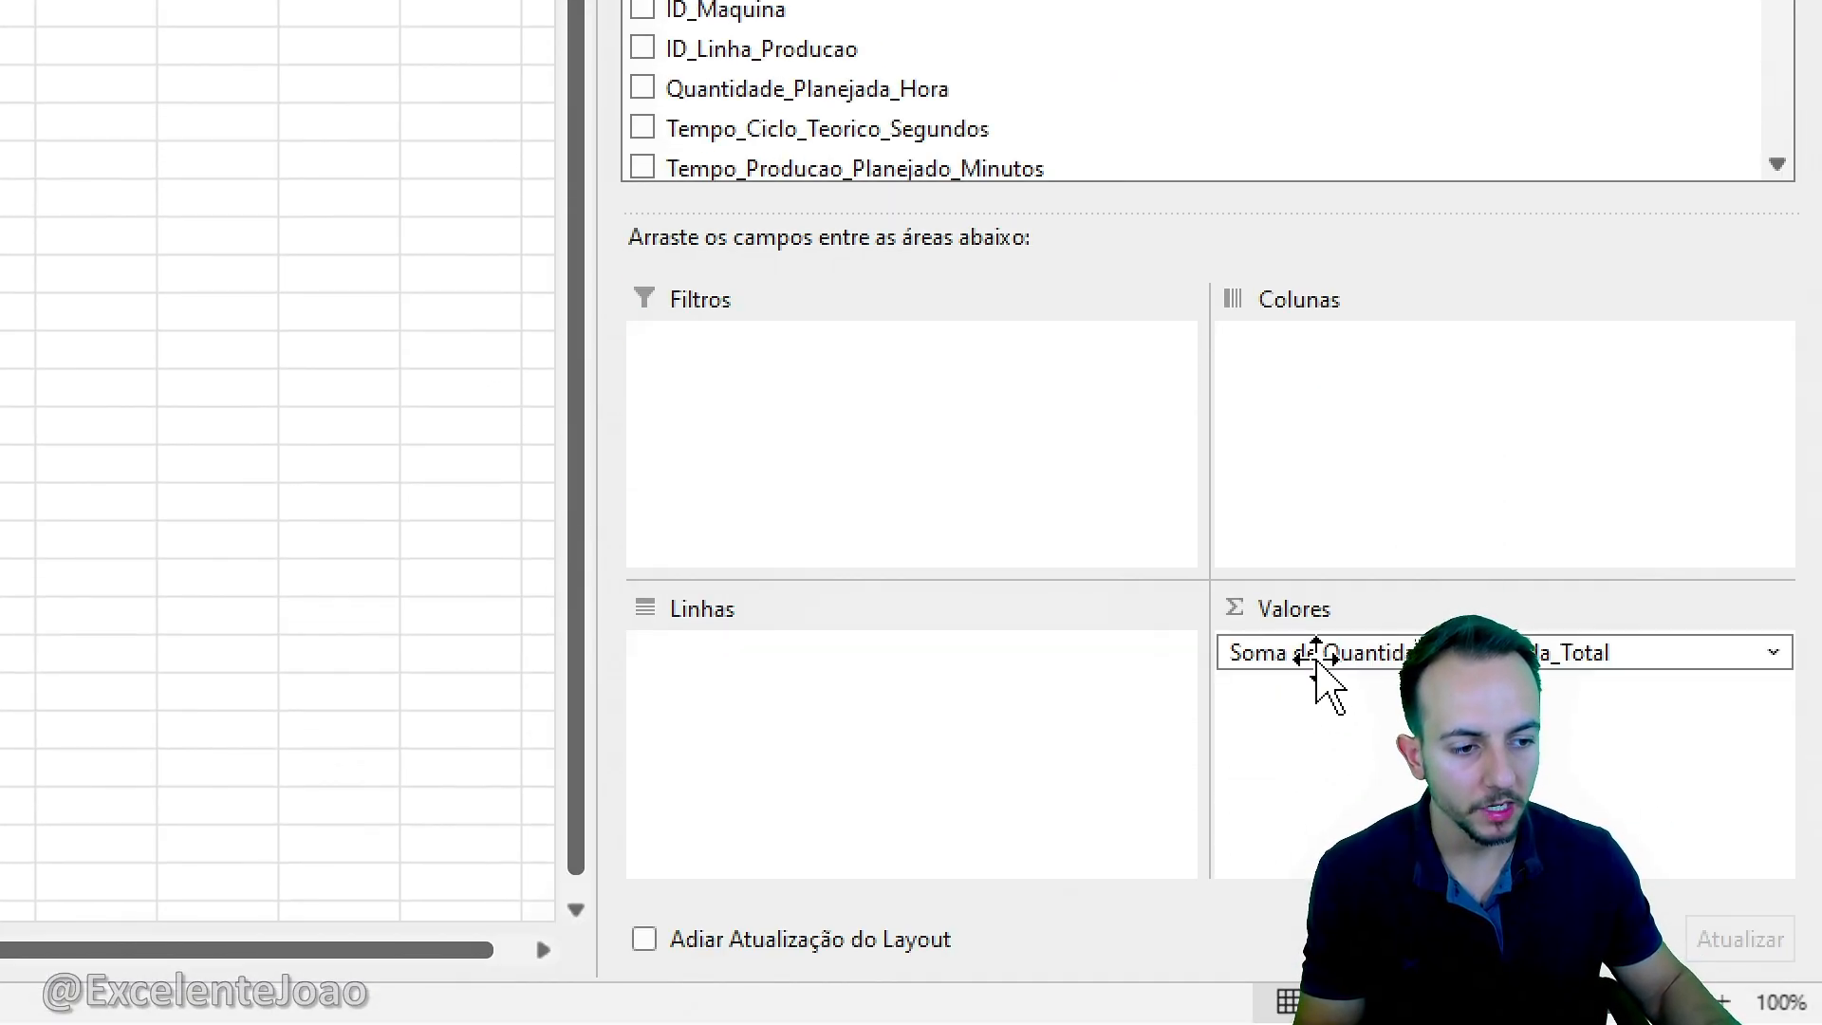
Replace Quantidade_Produzida_Total with Quantidade_Boa in the Values area of the pivot table at A9.
click(1319, 664)
click(1352, 571)
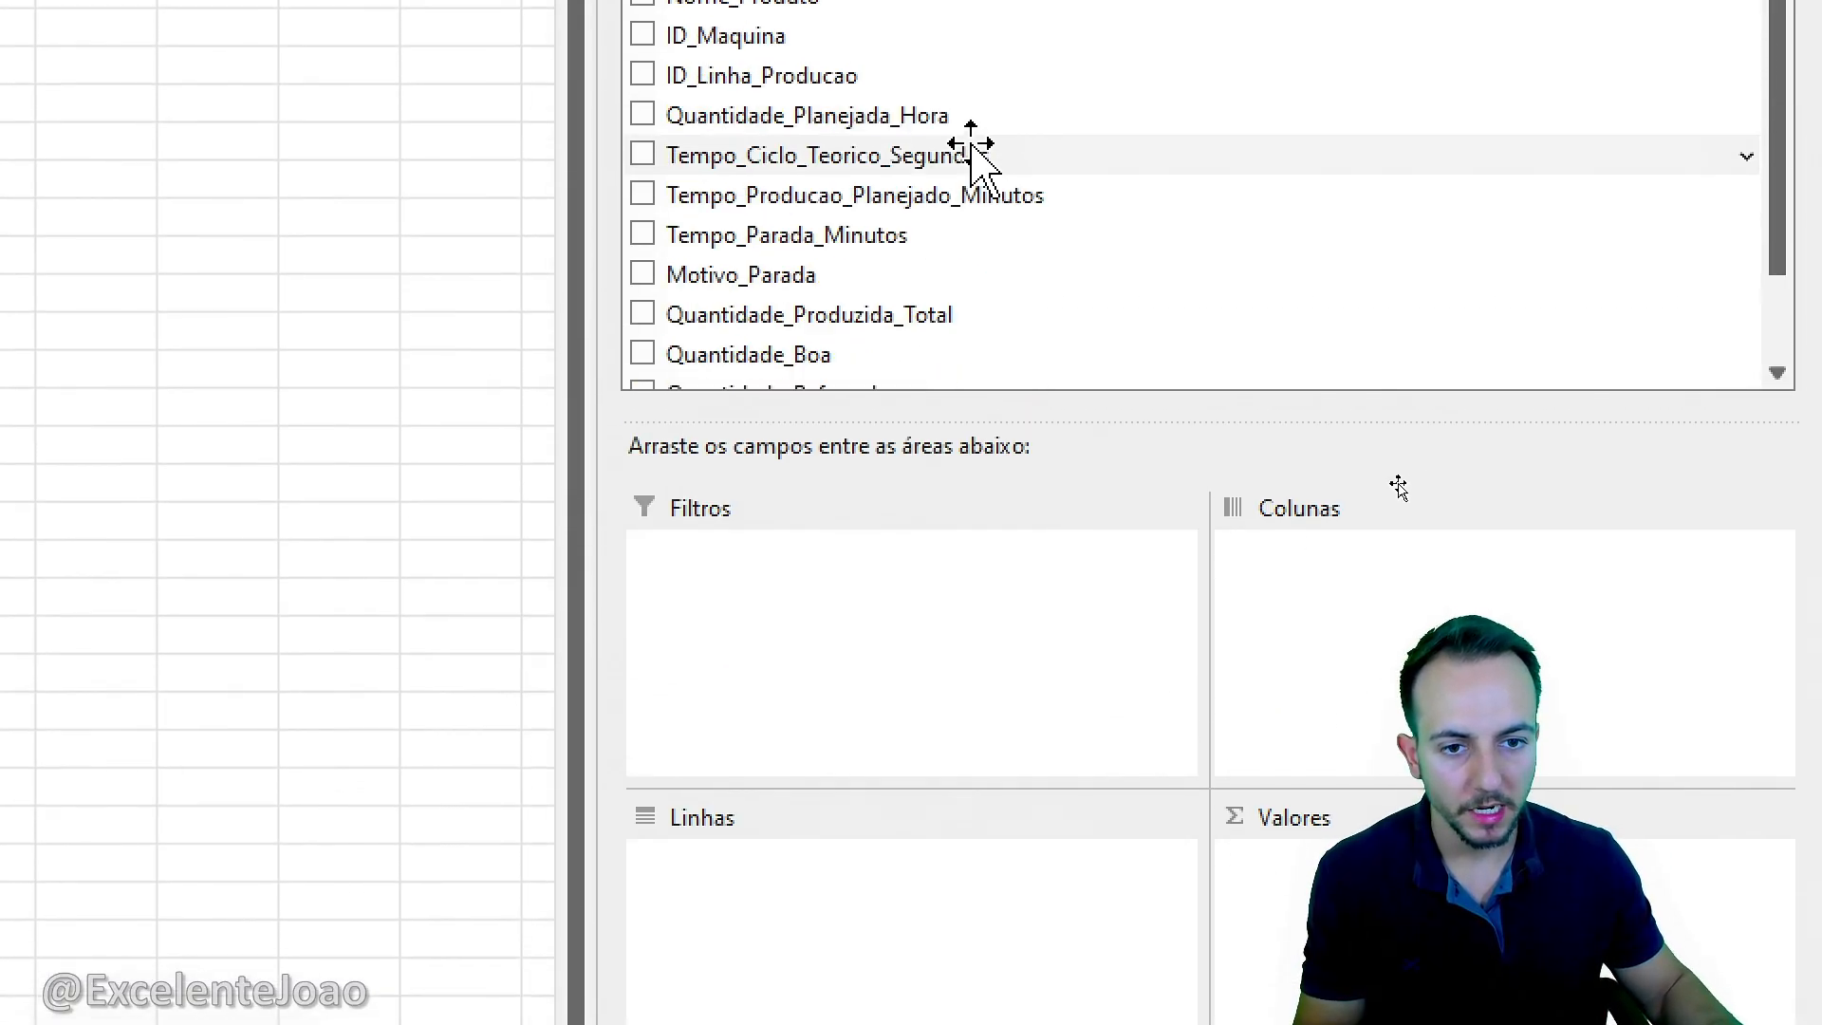
scroll(973, 150, down, 2)
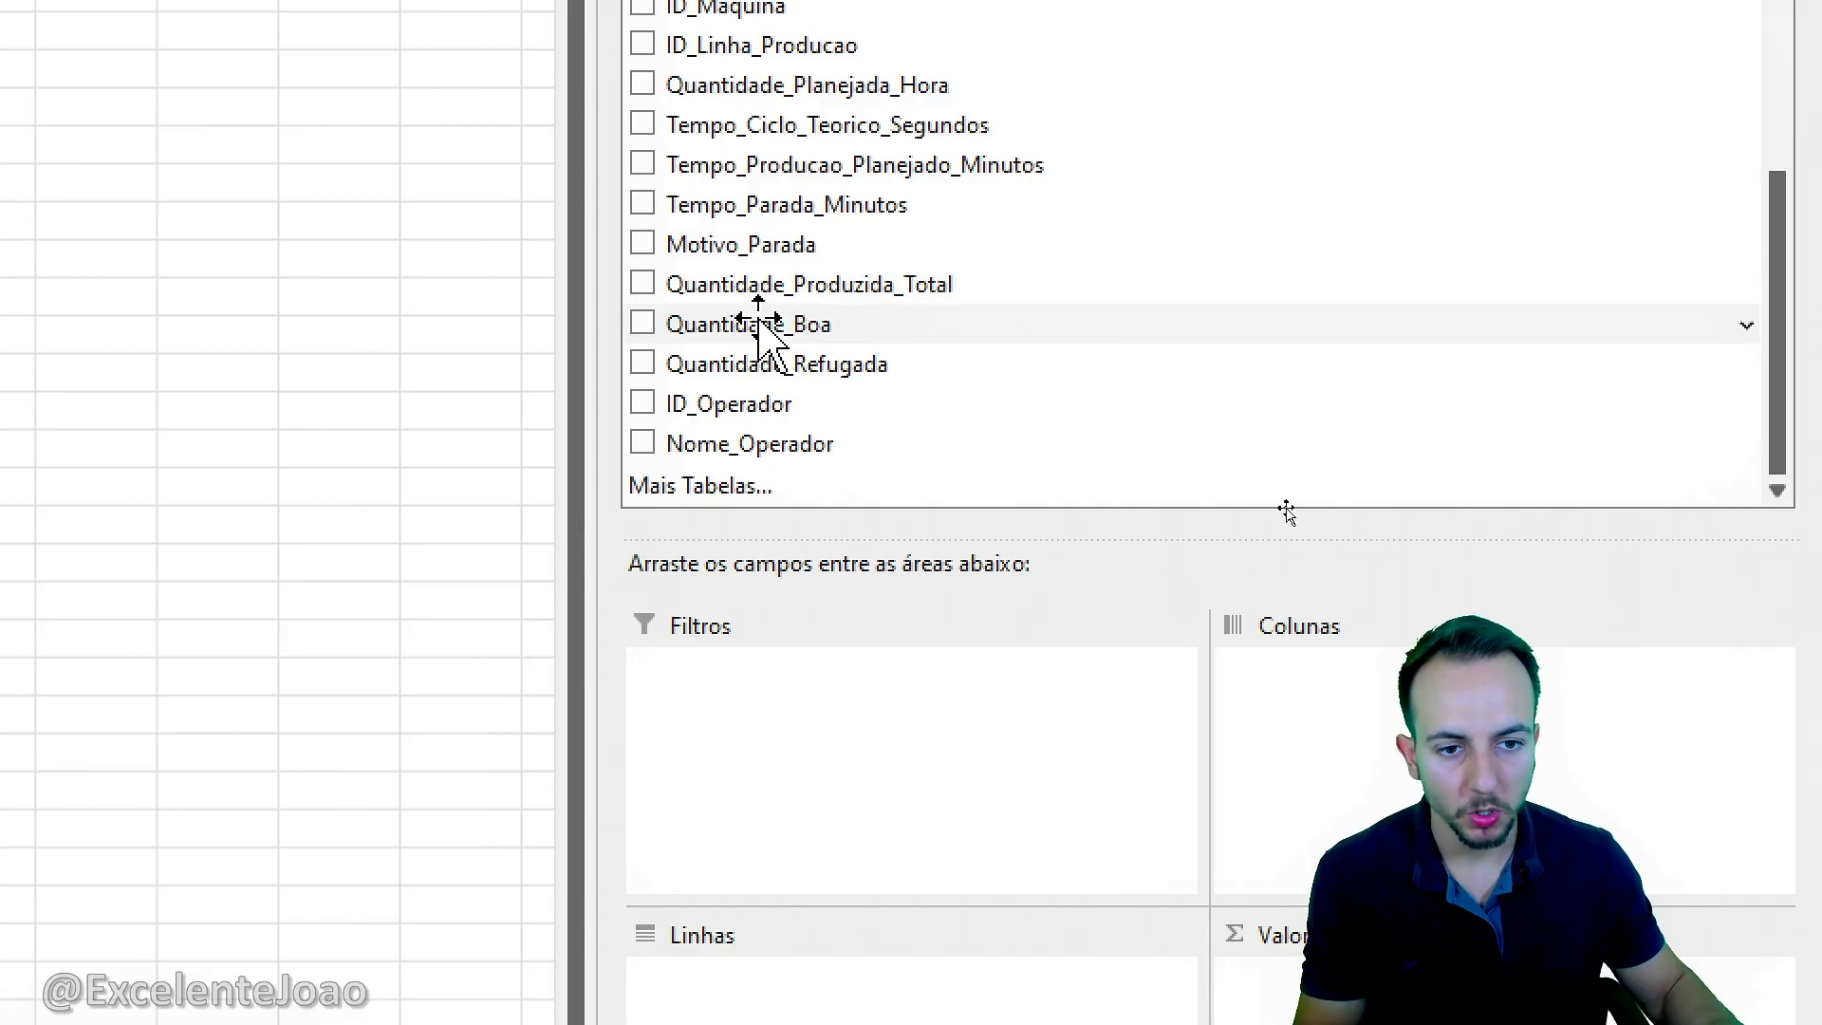
drag(759, 323, 1359, 818)
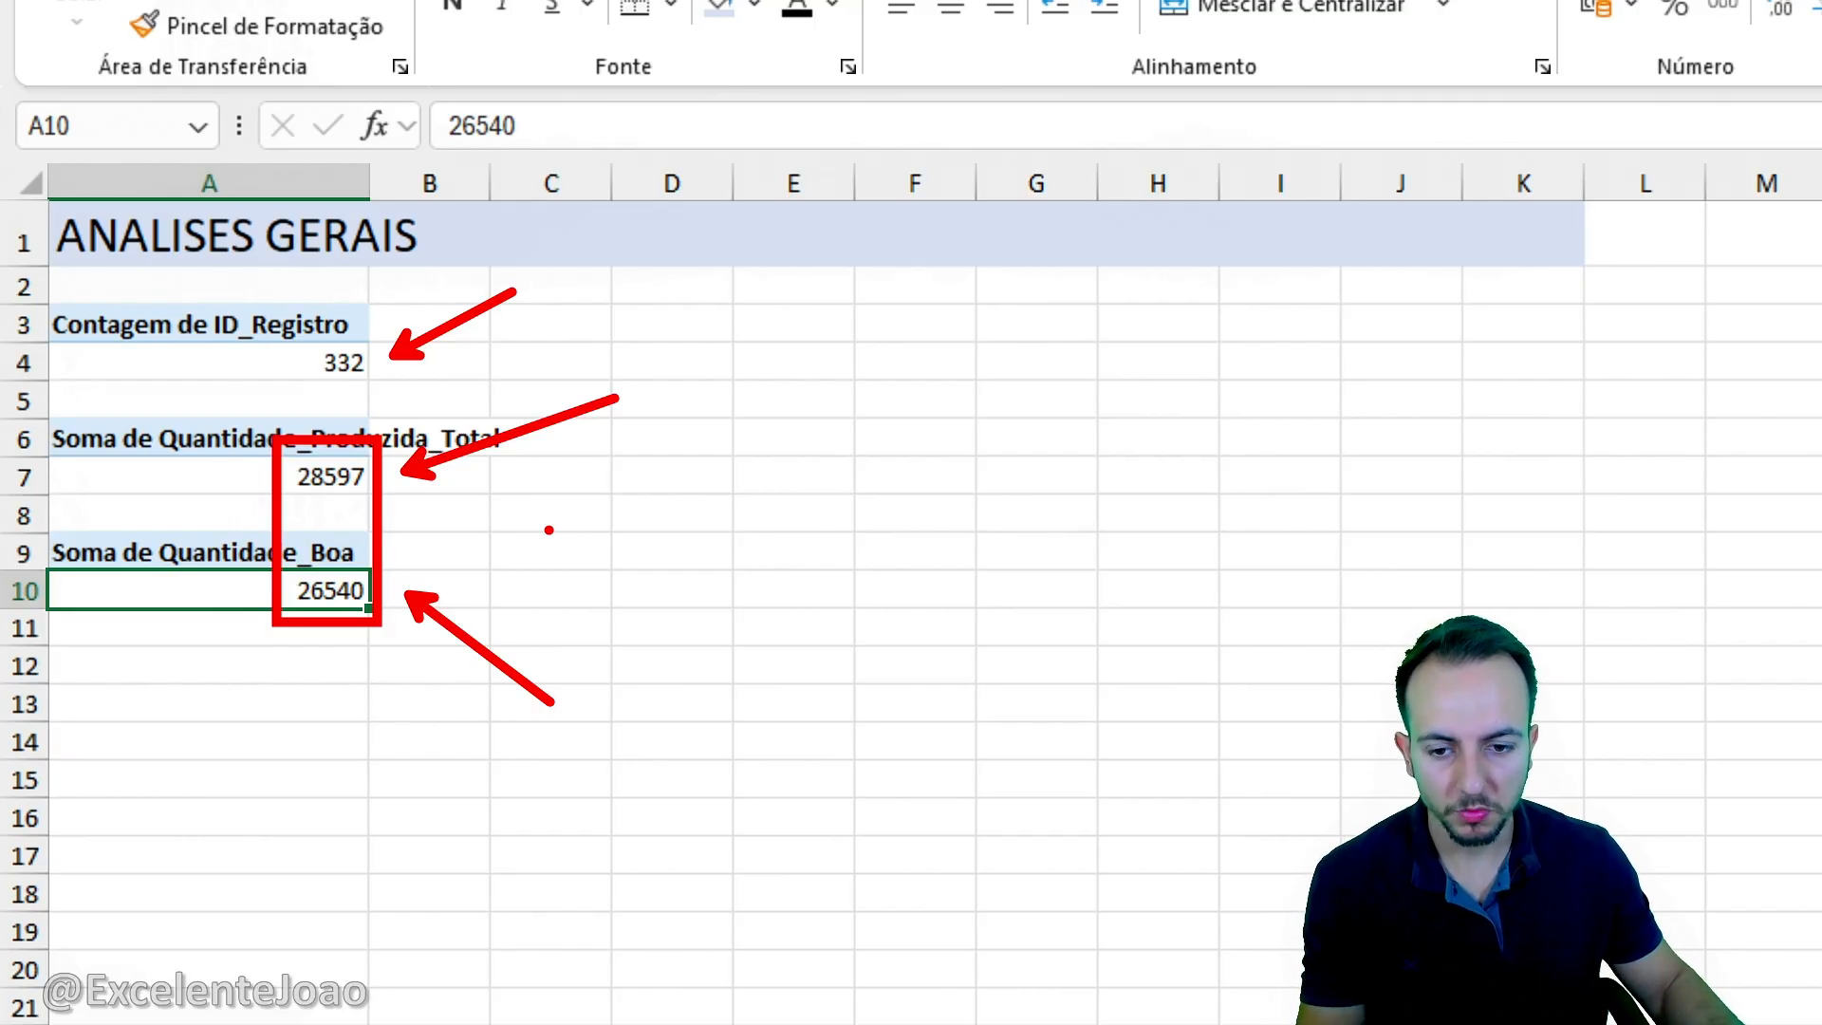
Duplicate the Quantidade_Boa pivot table from A9:A10 to cell A12.
drag(314, 551, 297, 594)
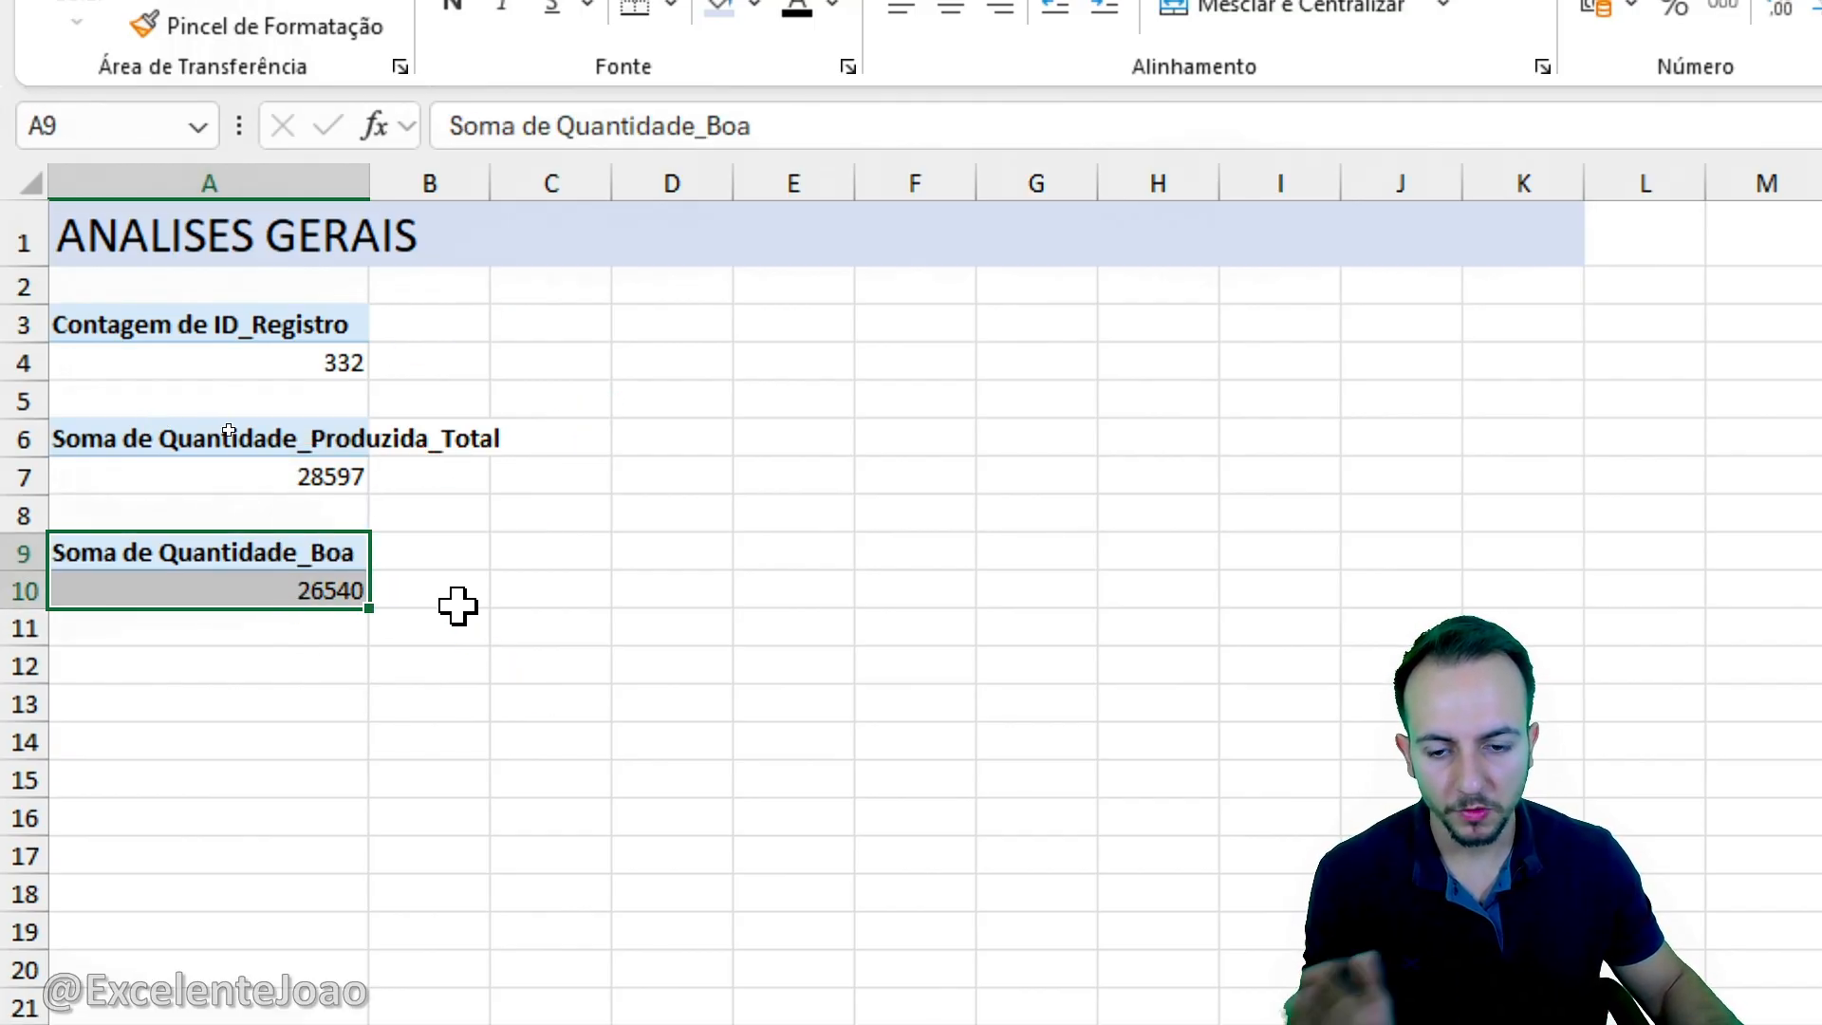
key(ctrl+c)
click(313, 702)
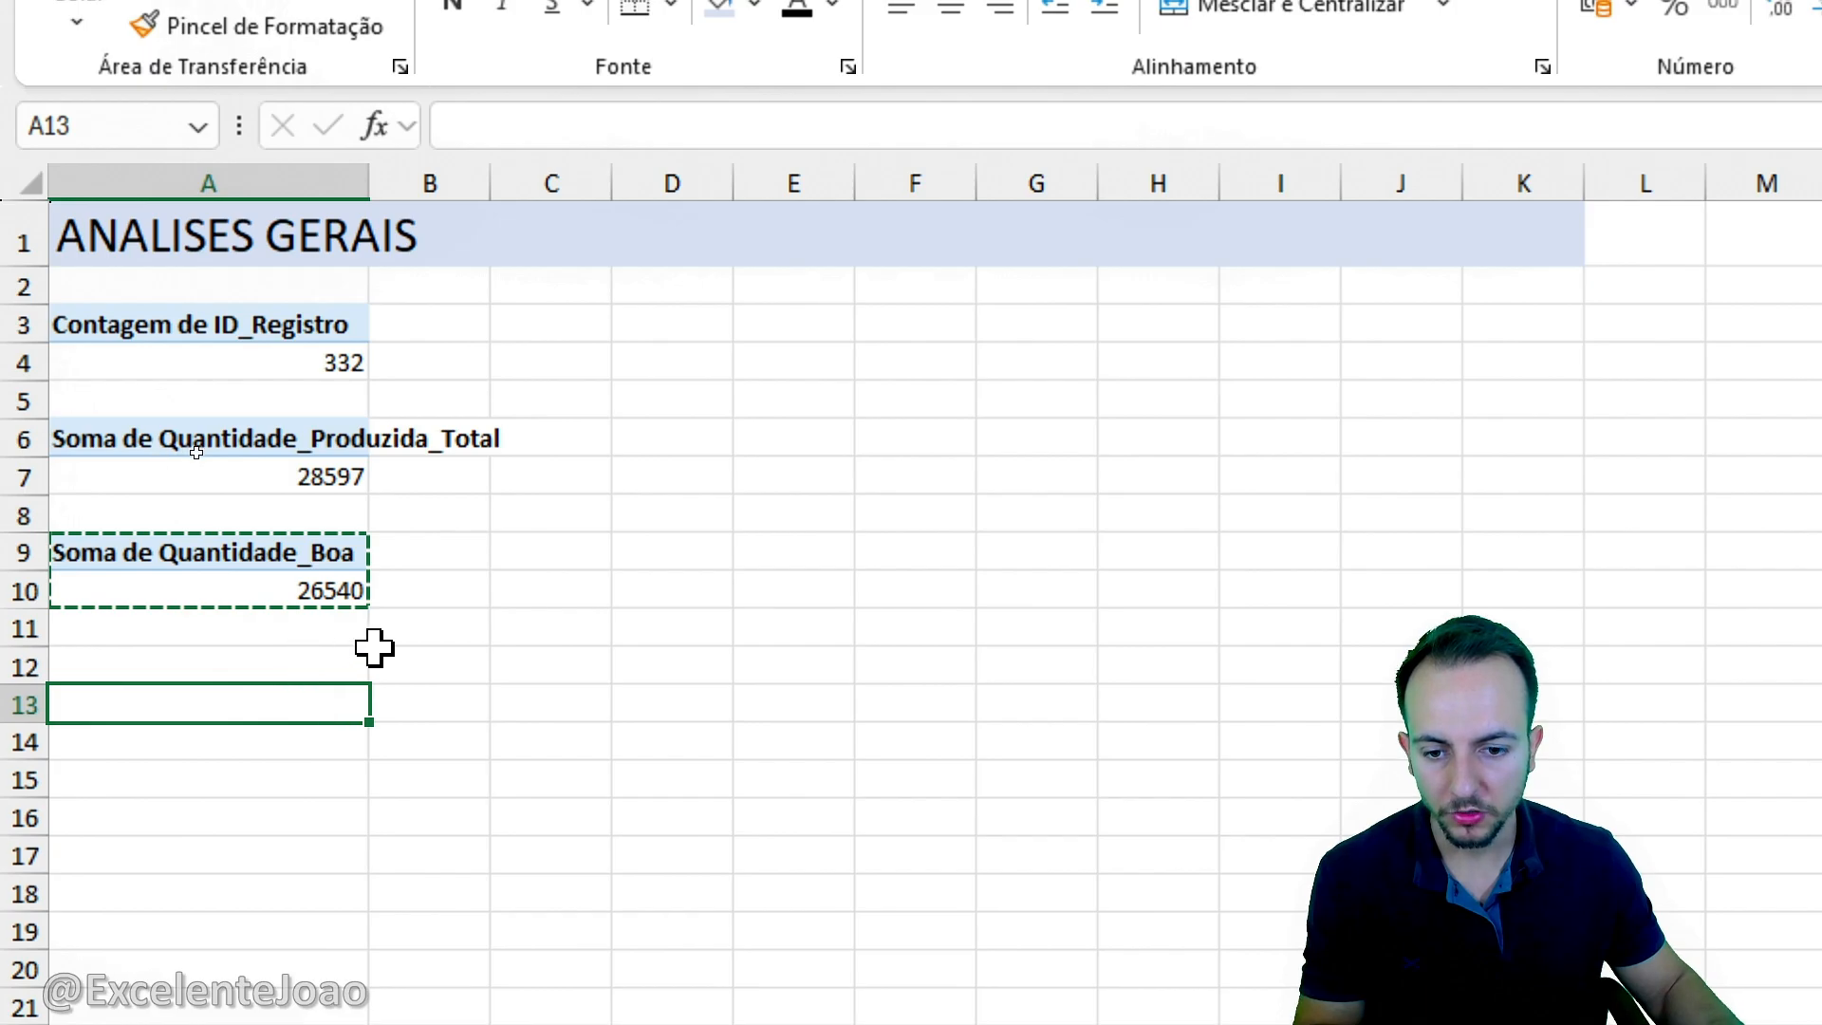
click(332, 664)
key(ctrl+v)
key(Escape)
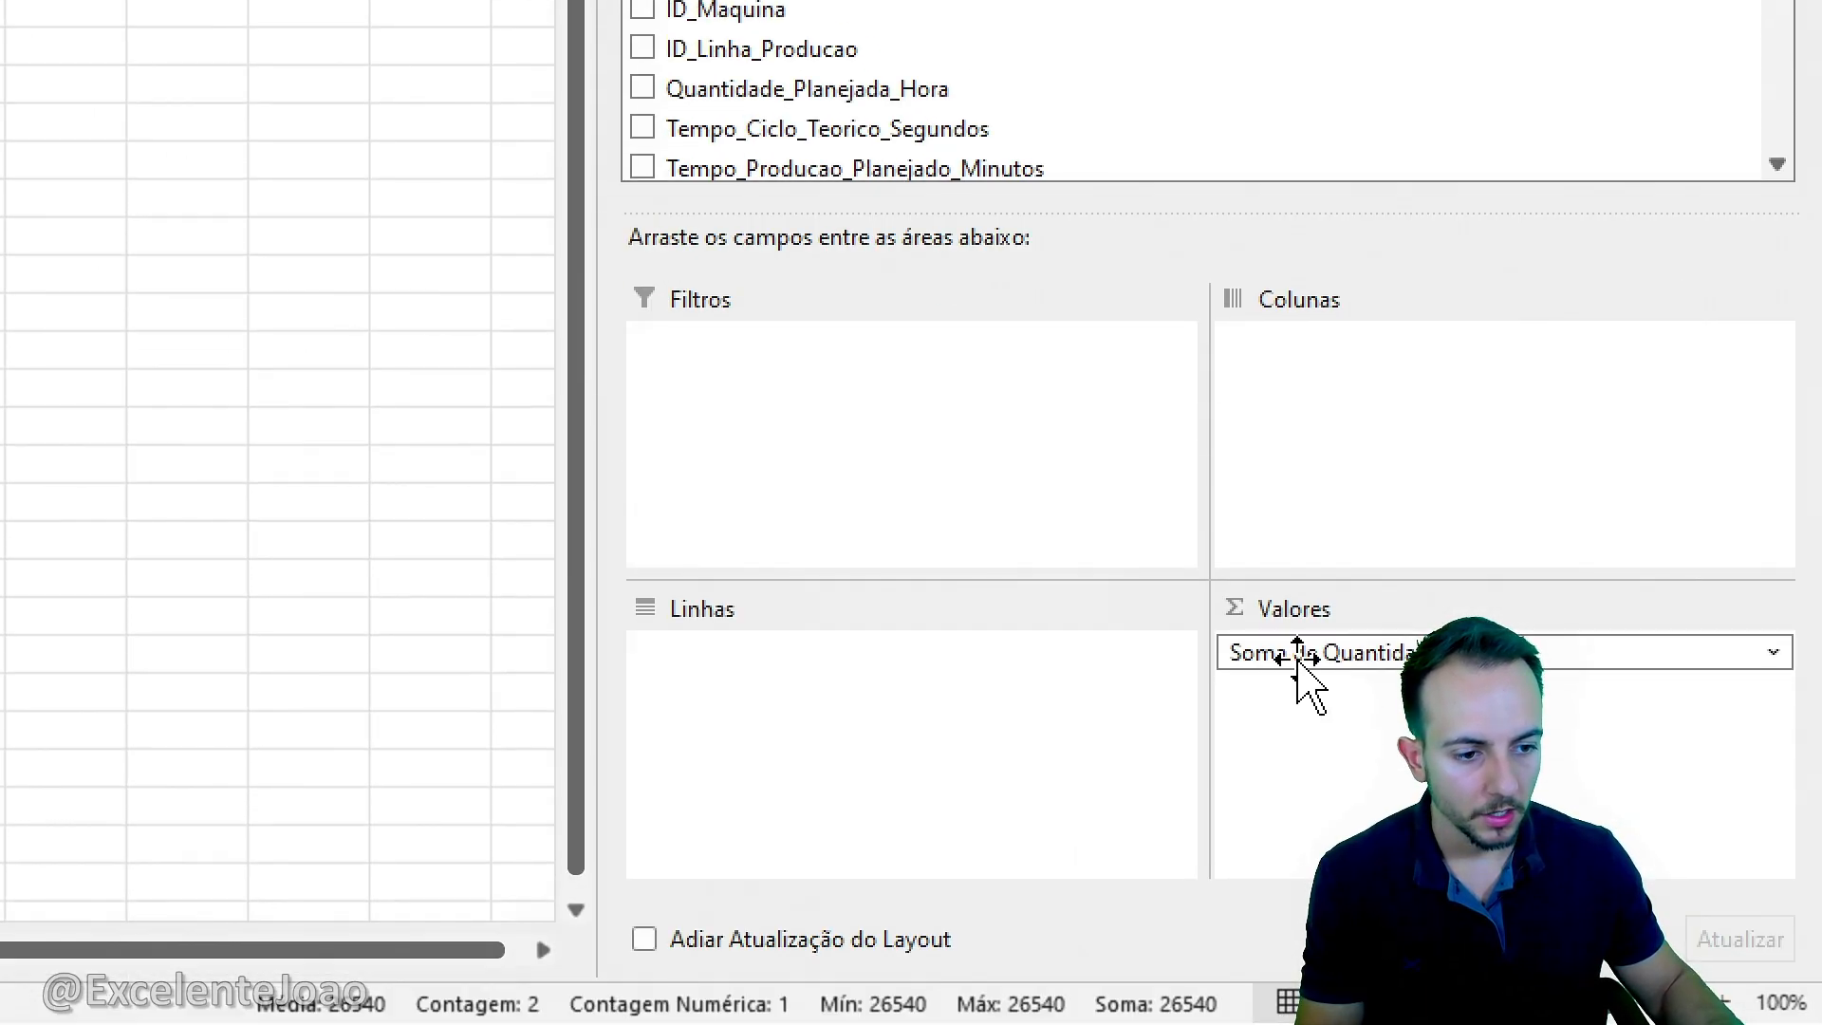
Replace Quantidade_Boa with Quantidade_Refugada in the Values area of the pivot table at A12.
click(1297, 655)
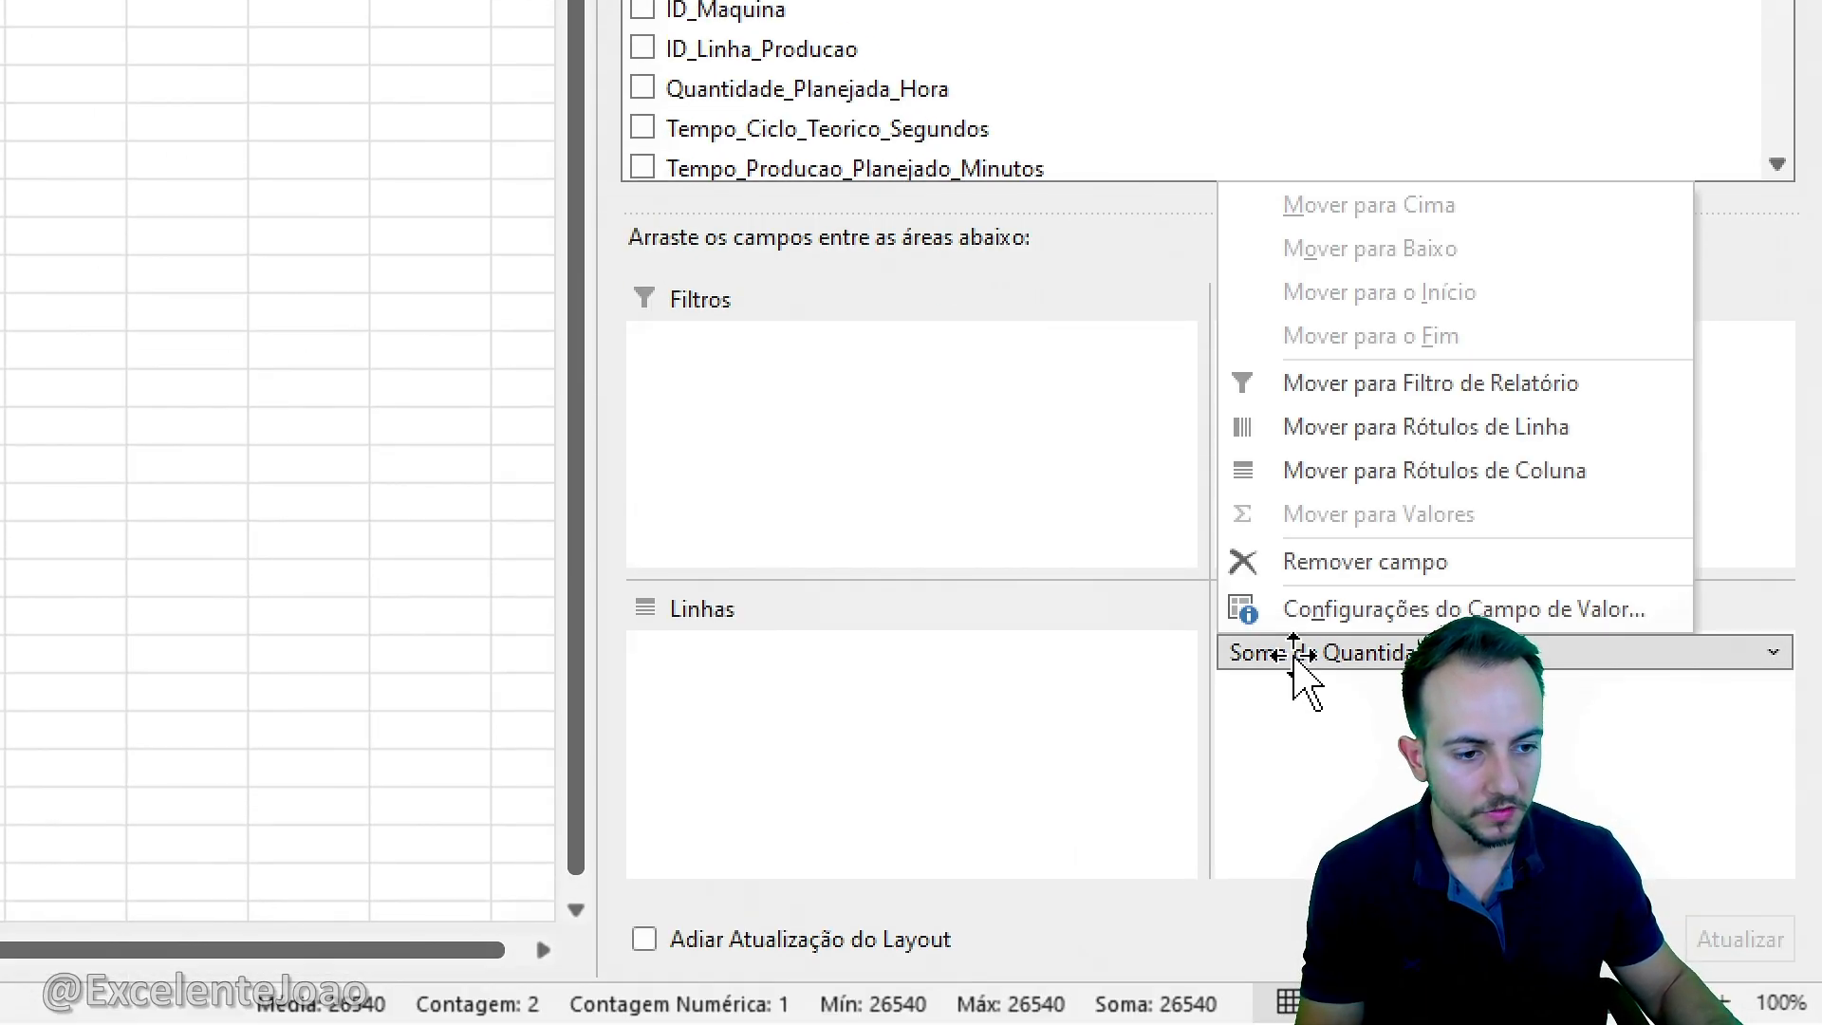
click(1368, 570)
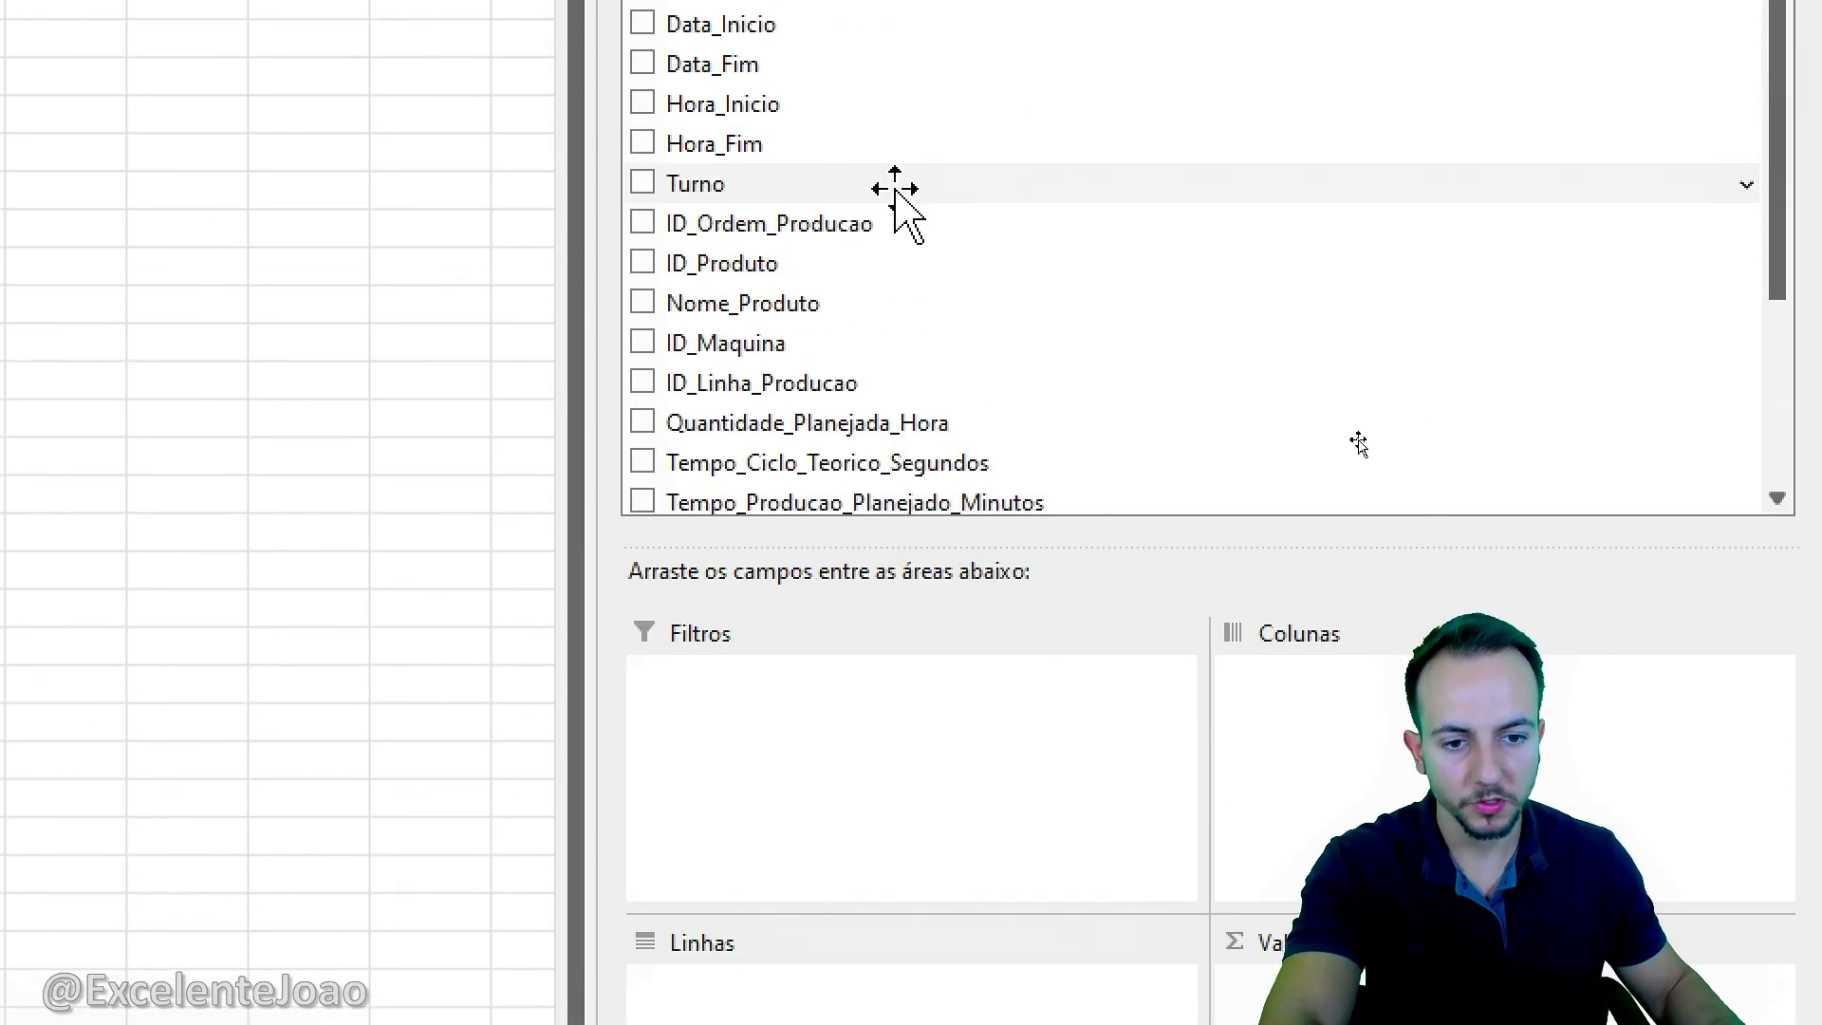
scroll(838, 293, down, 3)
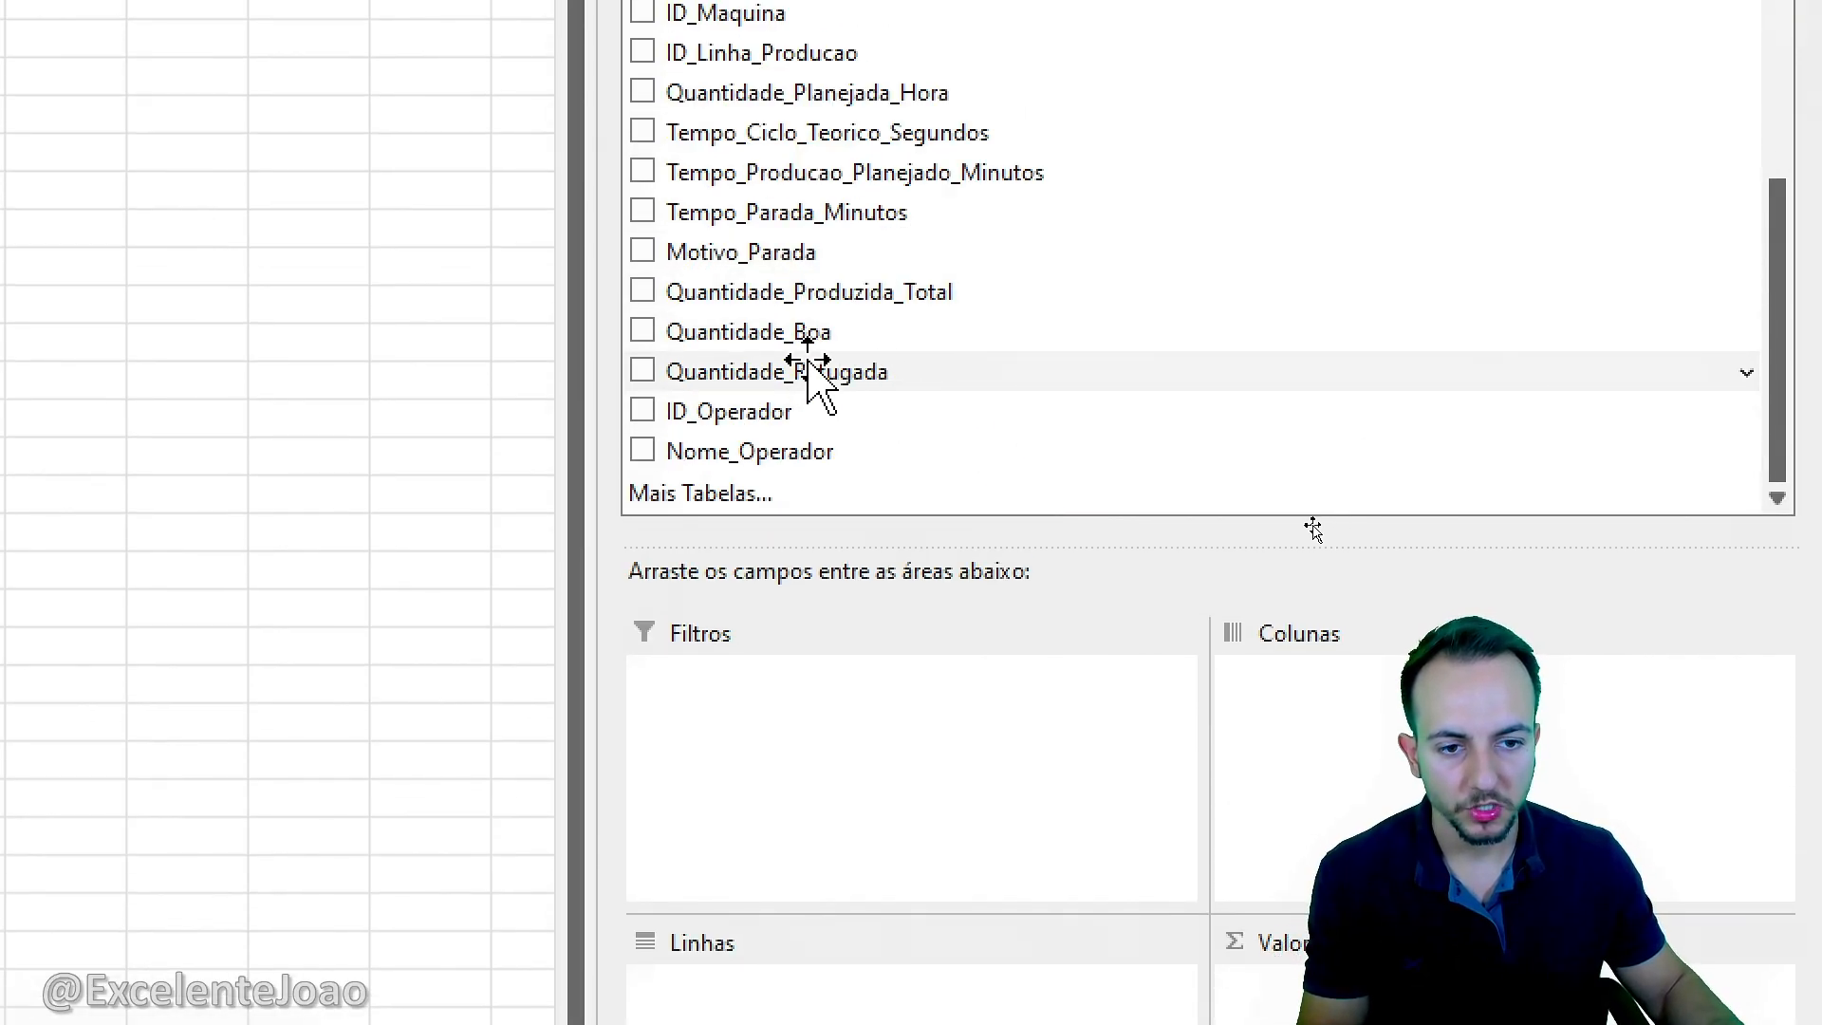
drag(793, 358, 1329, 987)
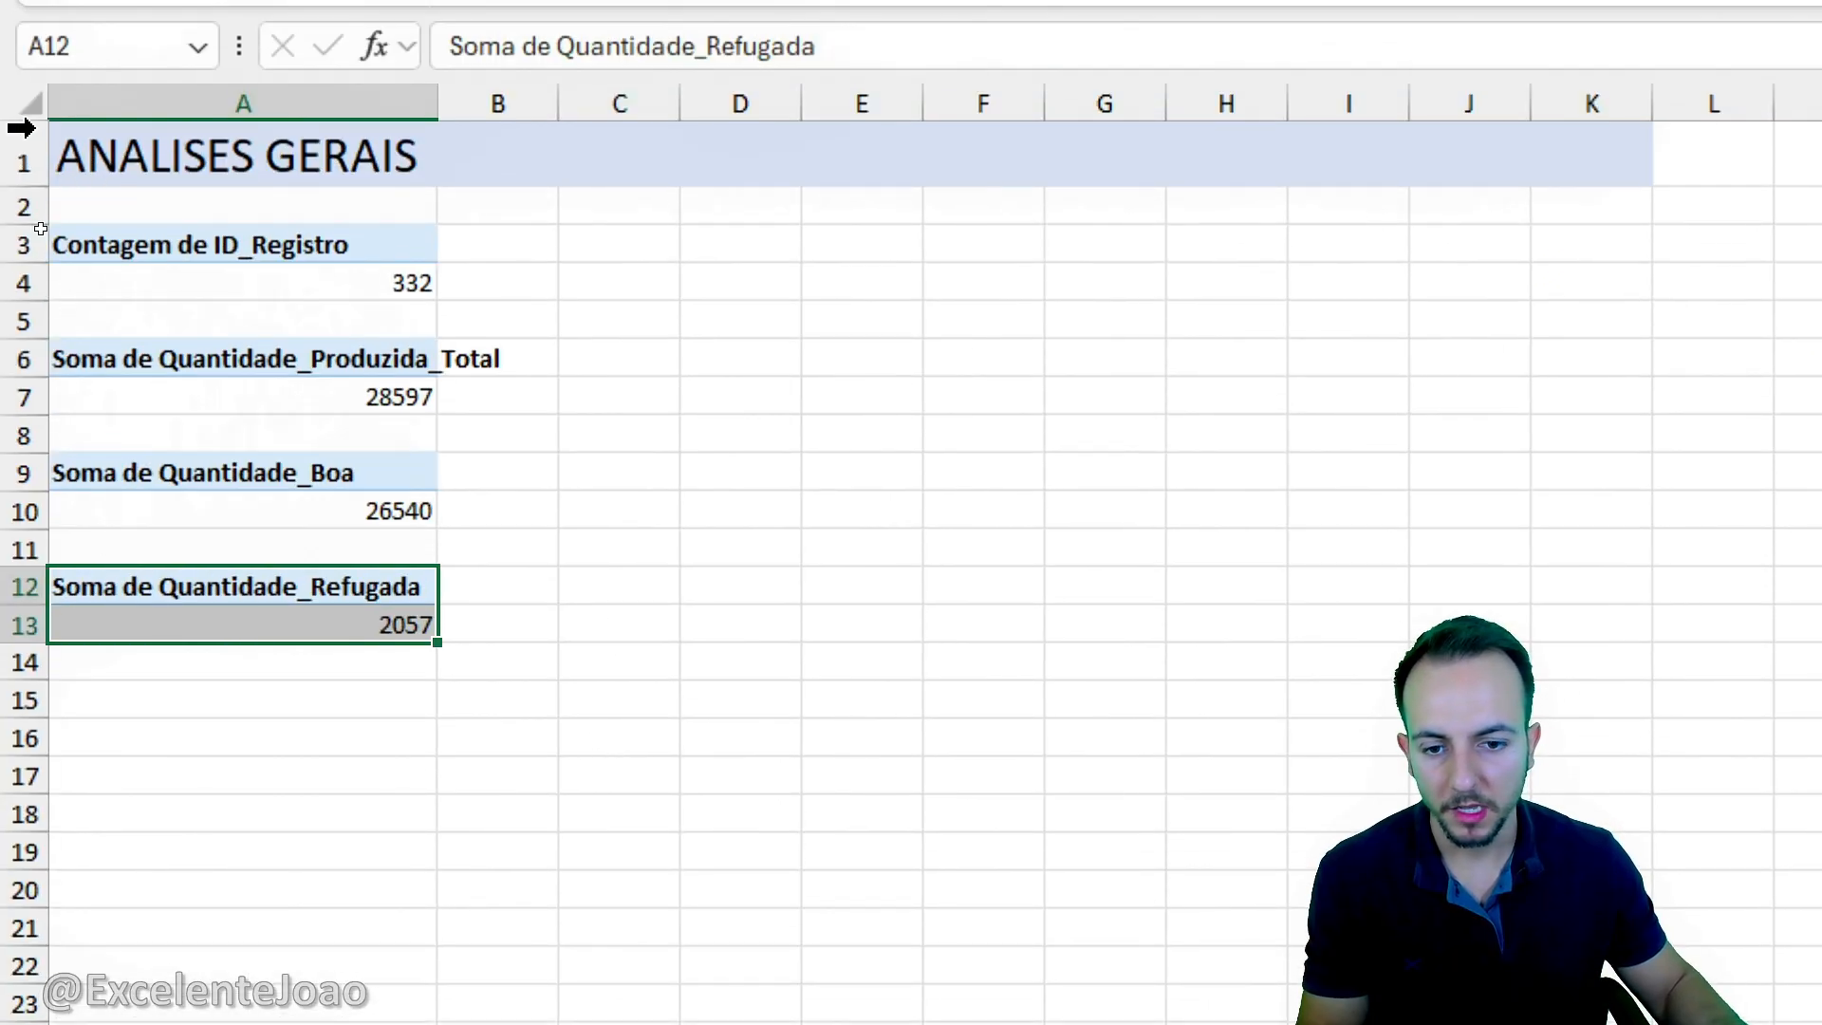
click(716, 582)
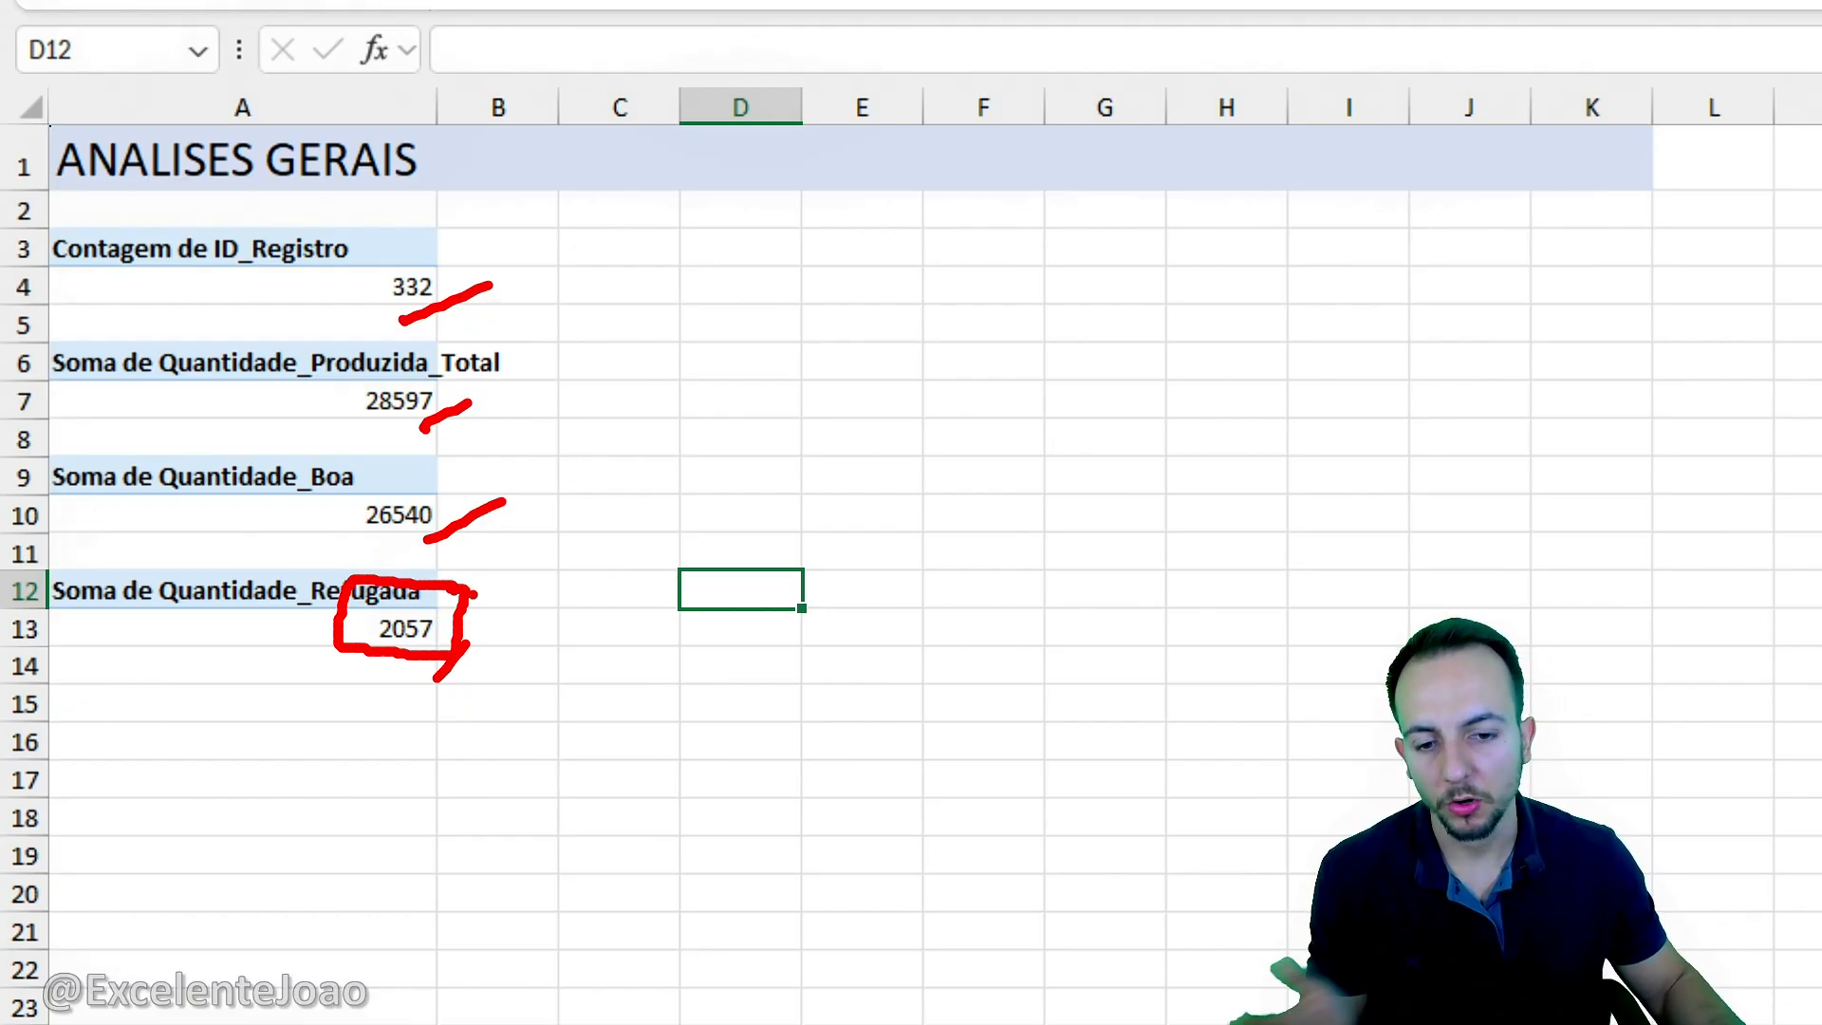
drag(467, 612, 780, 567)
drag(493, 465, 902, 426)
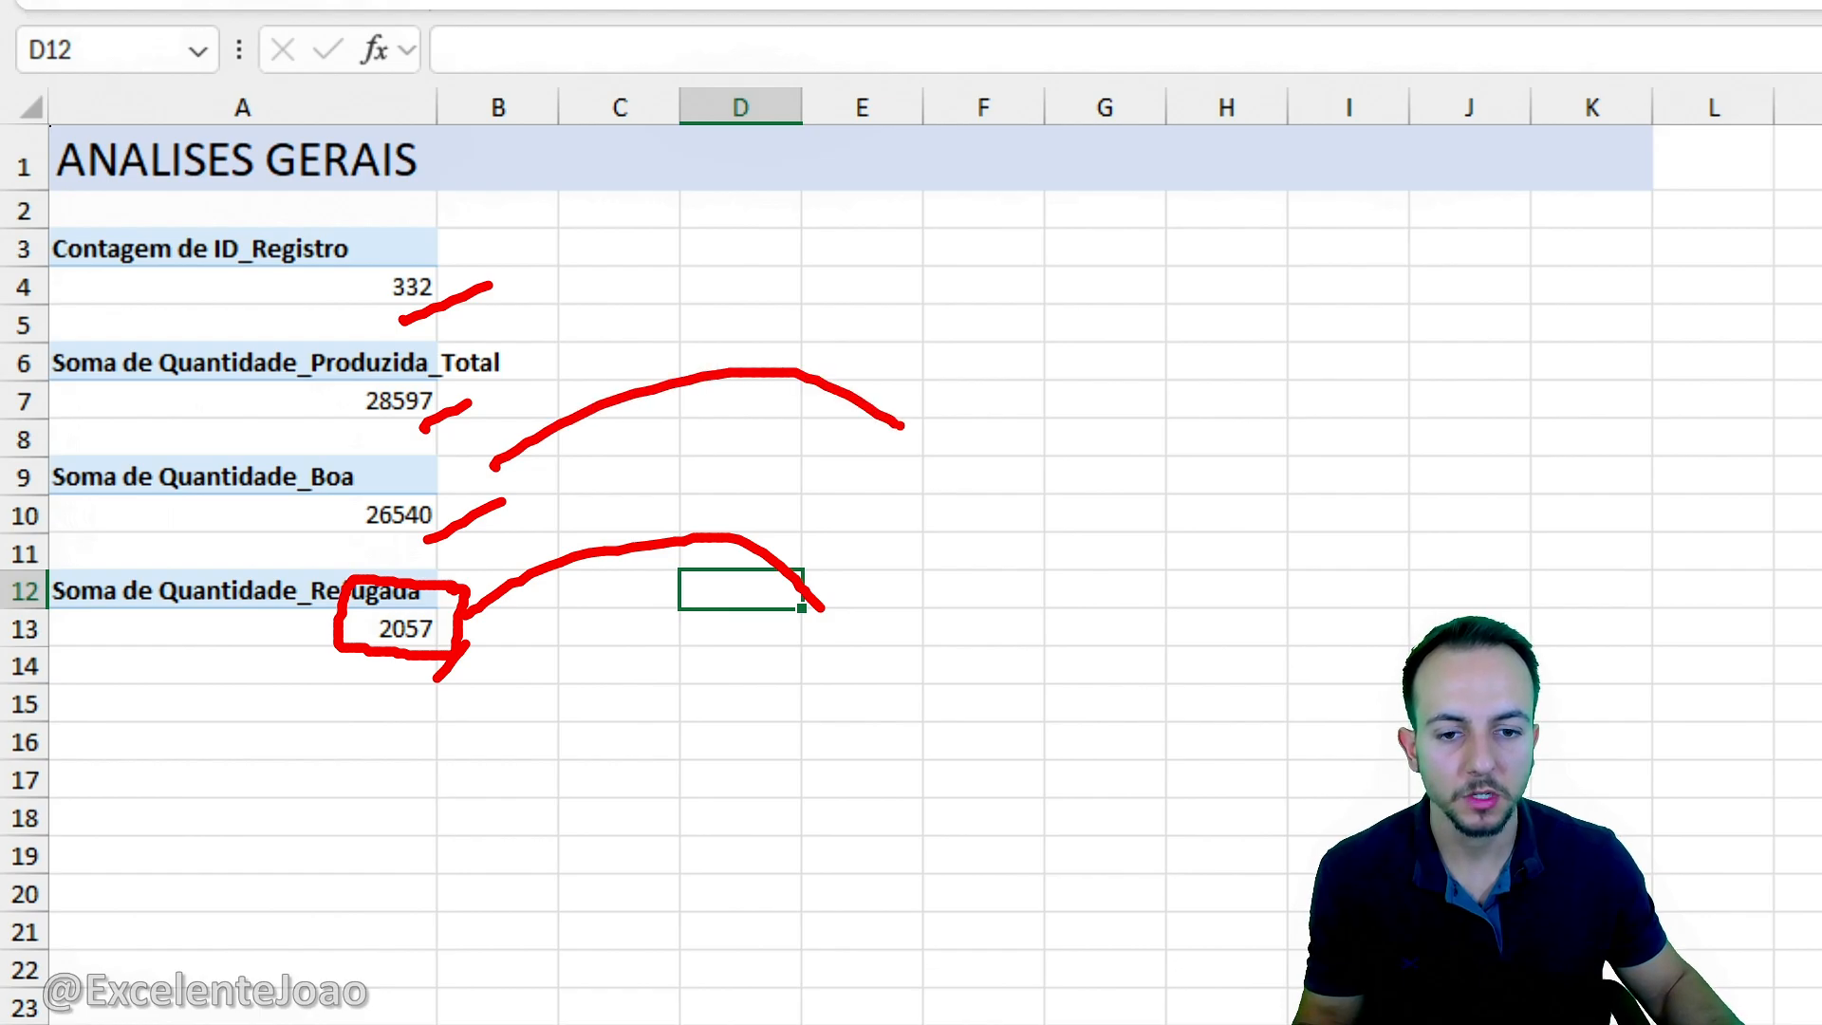
drag(653, 268, 956, 302)
drag(509, 253, 821, 163)
key(Escape)
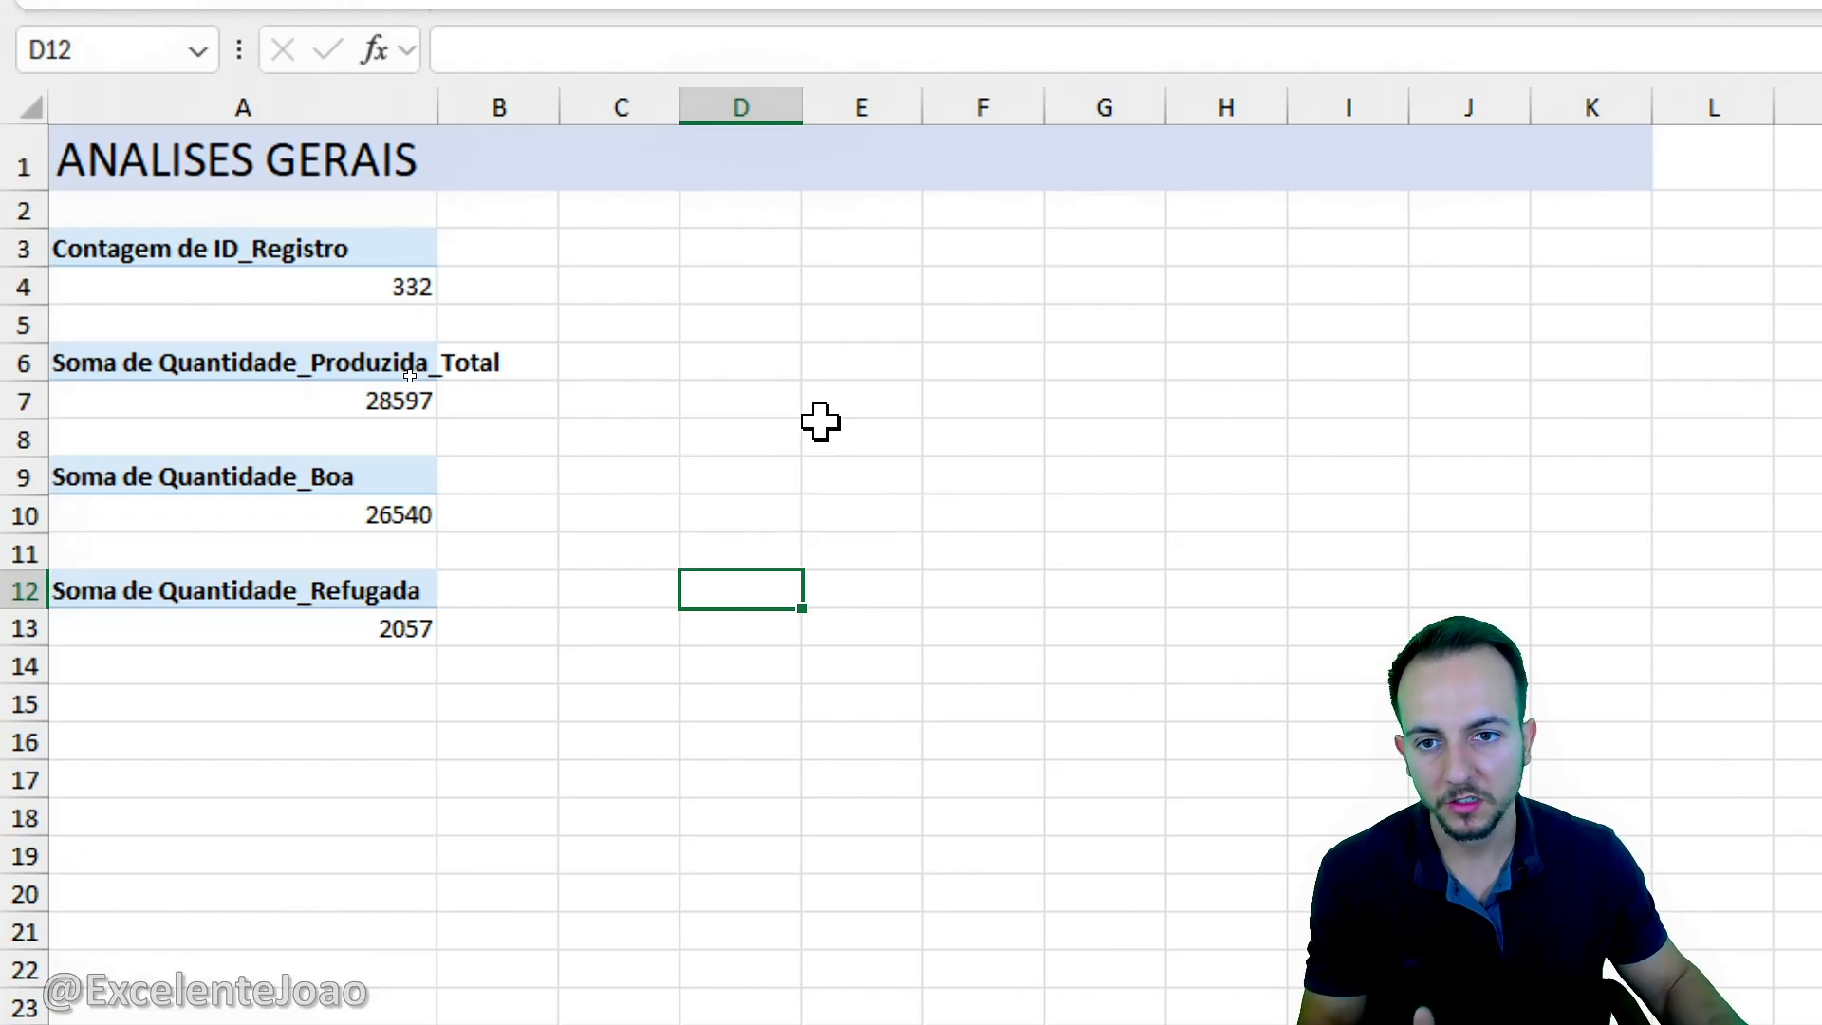
Delete columns B to K, so the ANALISES GERAIS banner only spans column A.
click(375, 108)
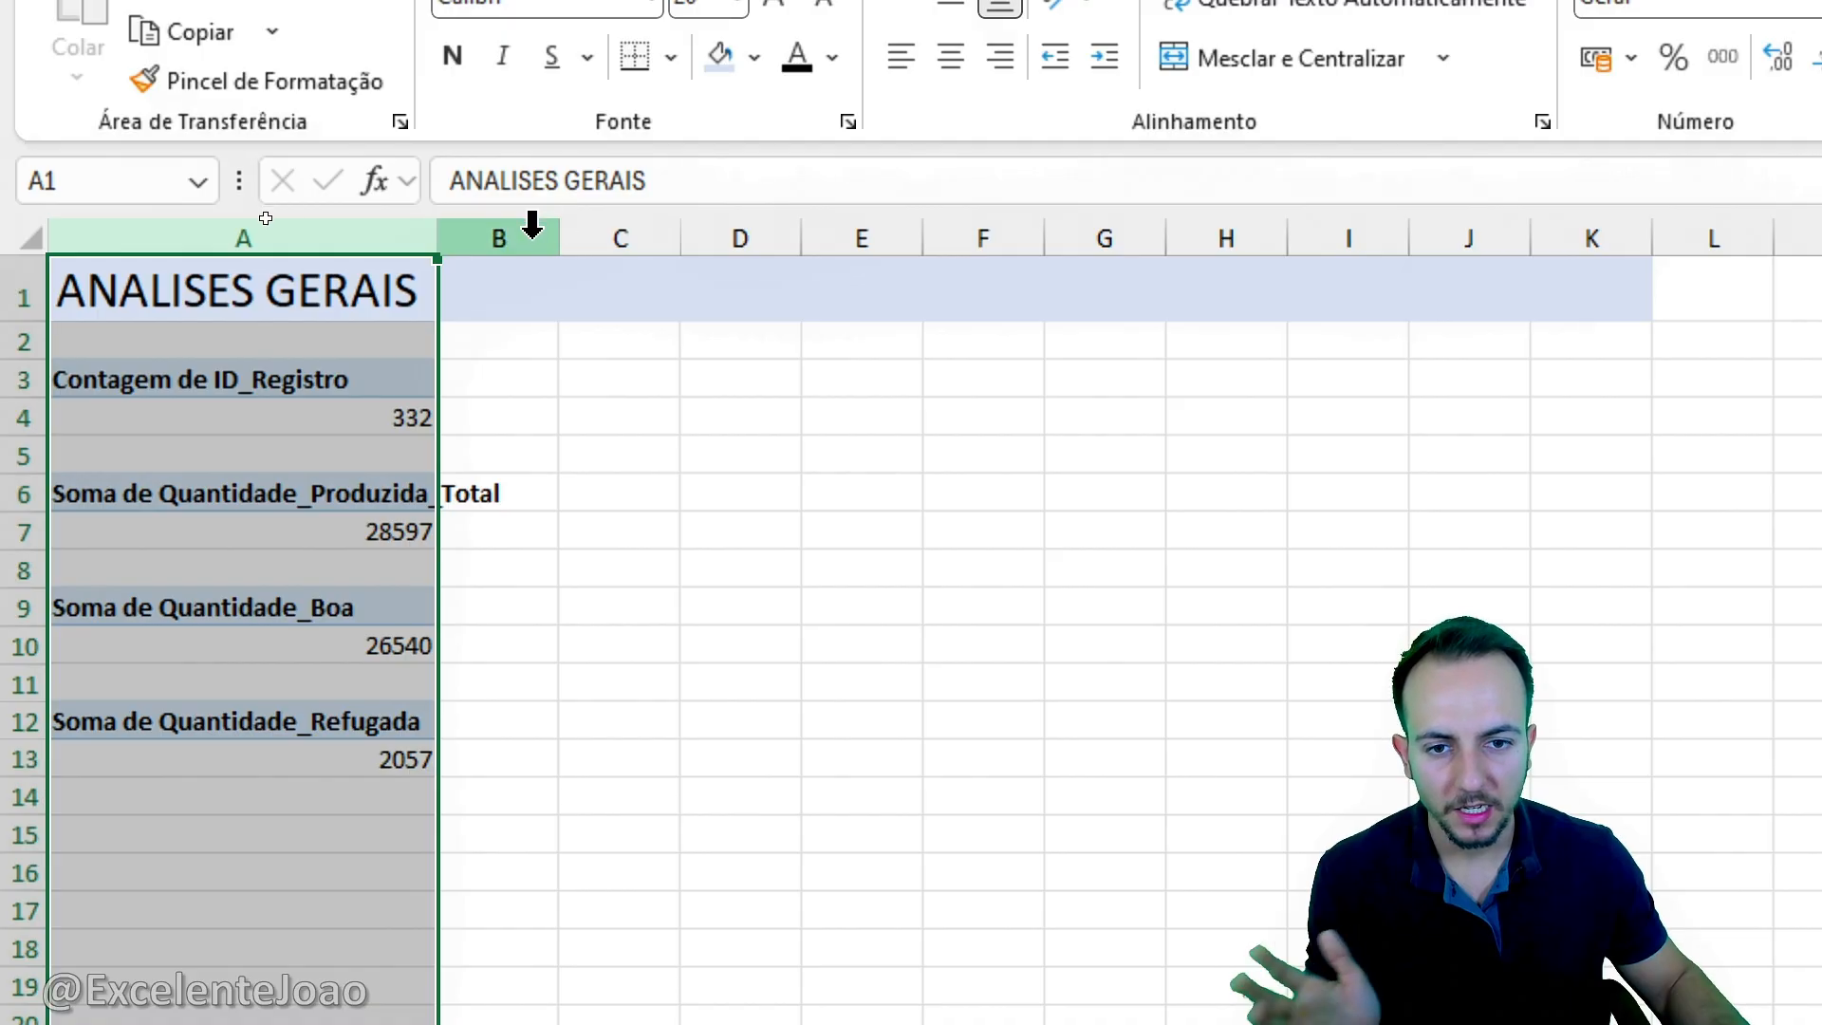
drag(529, 128, 1583, 177)
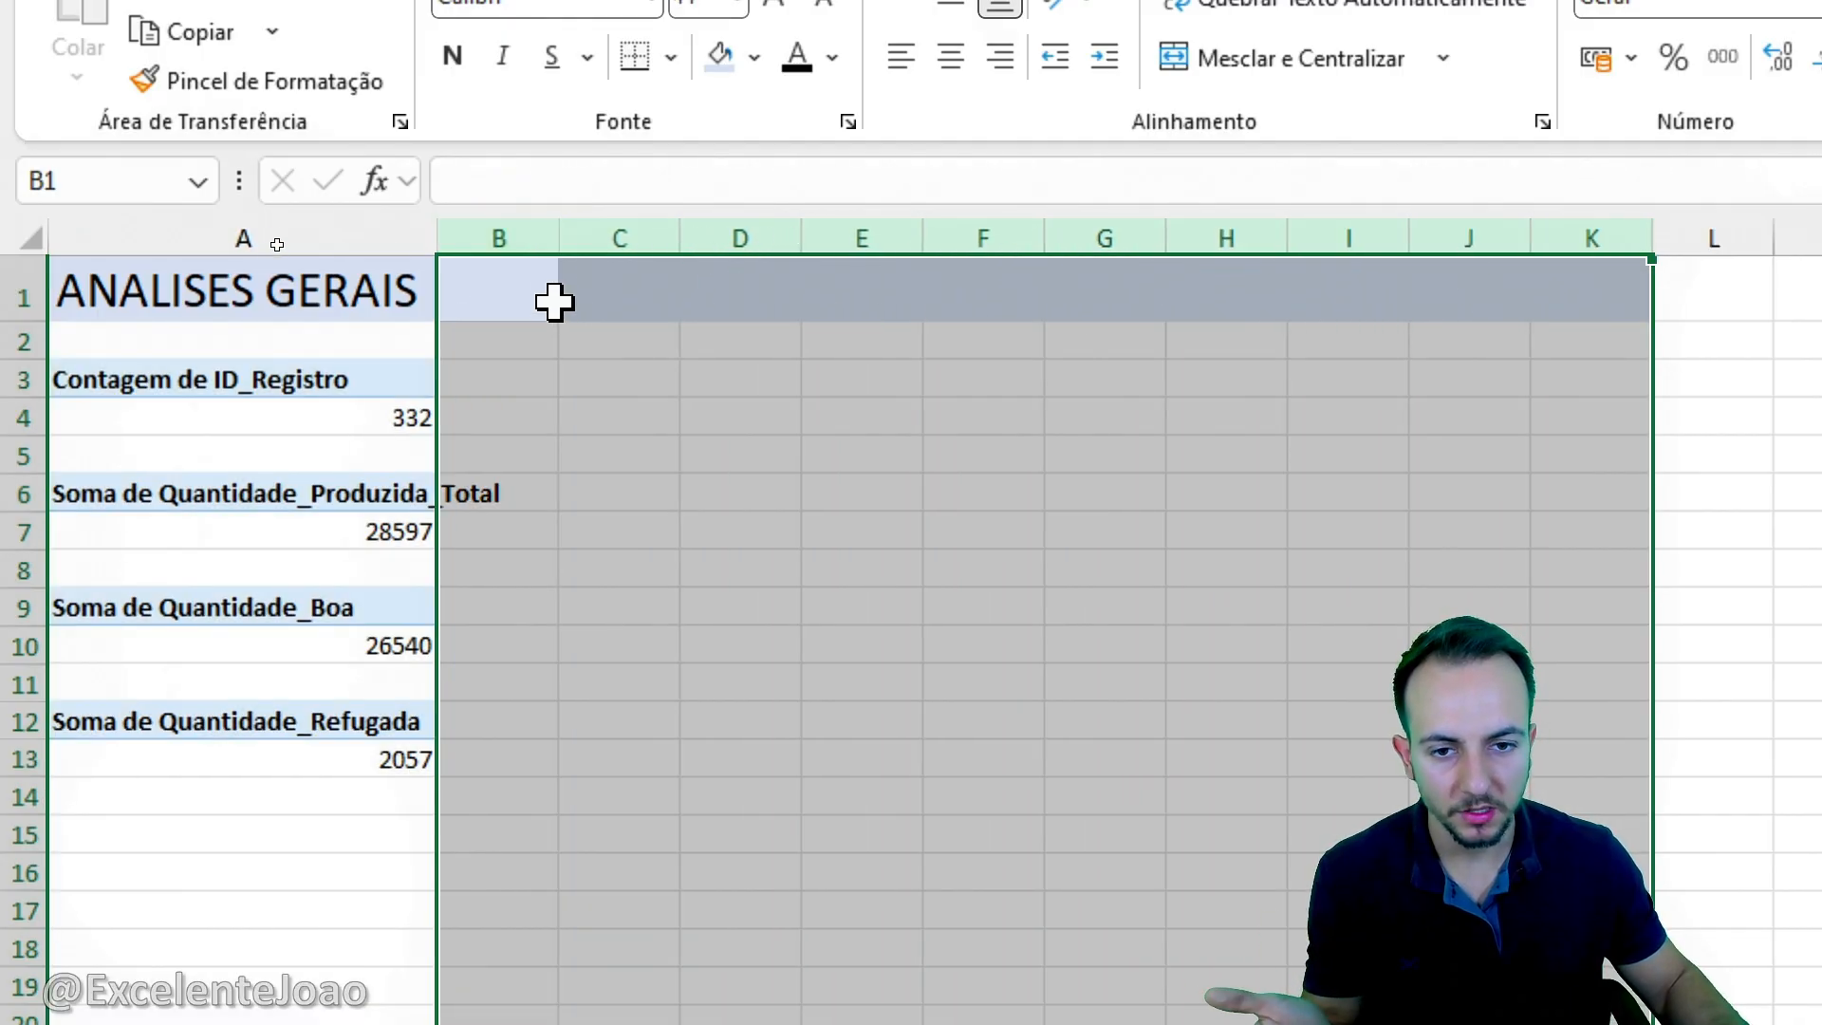
right_click(532, 233)
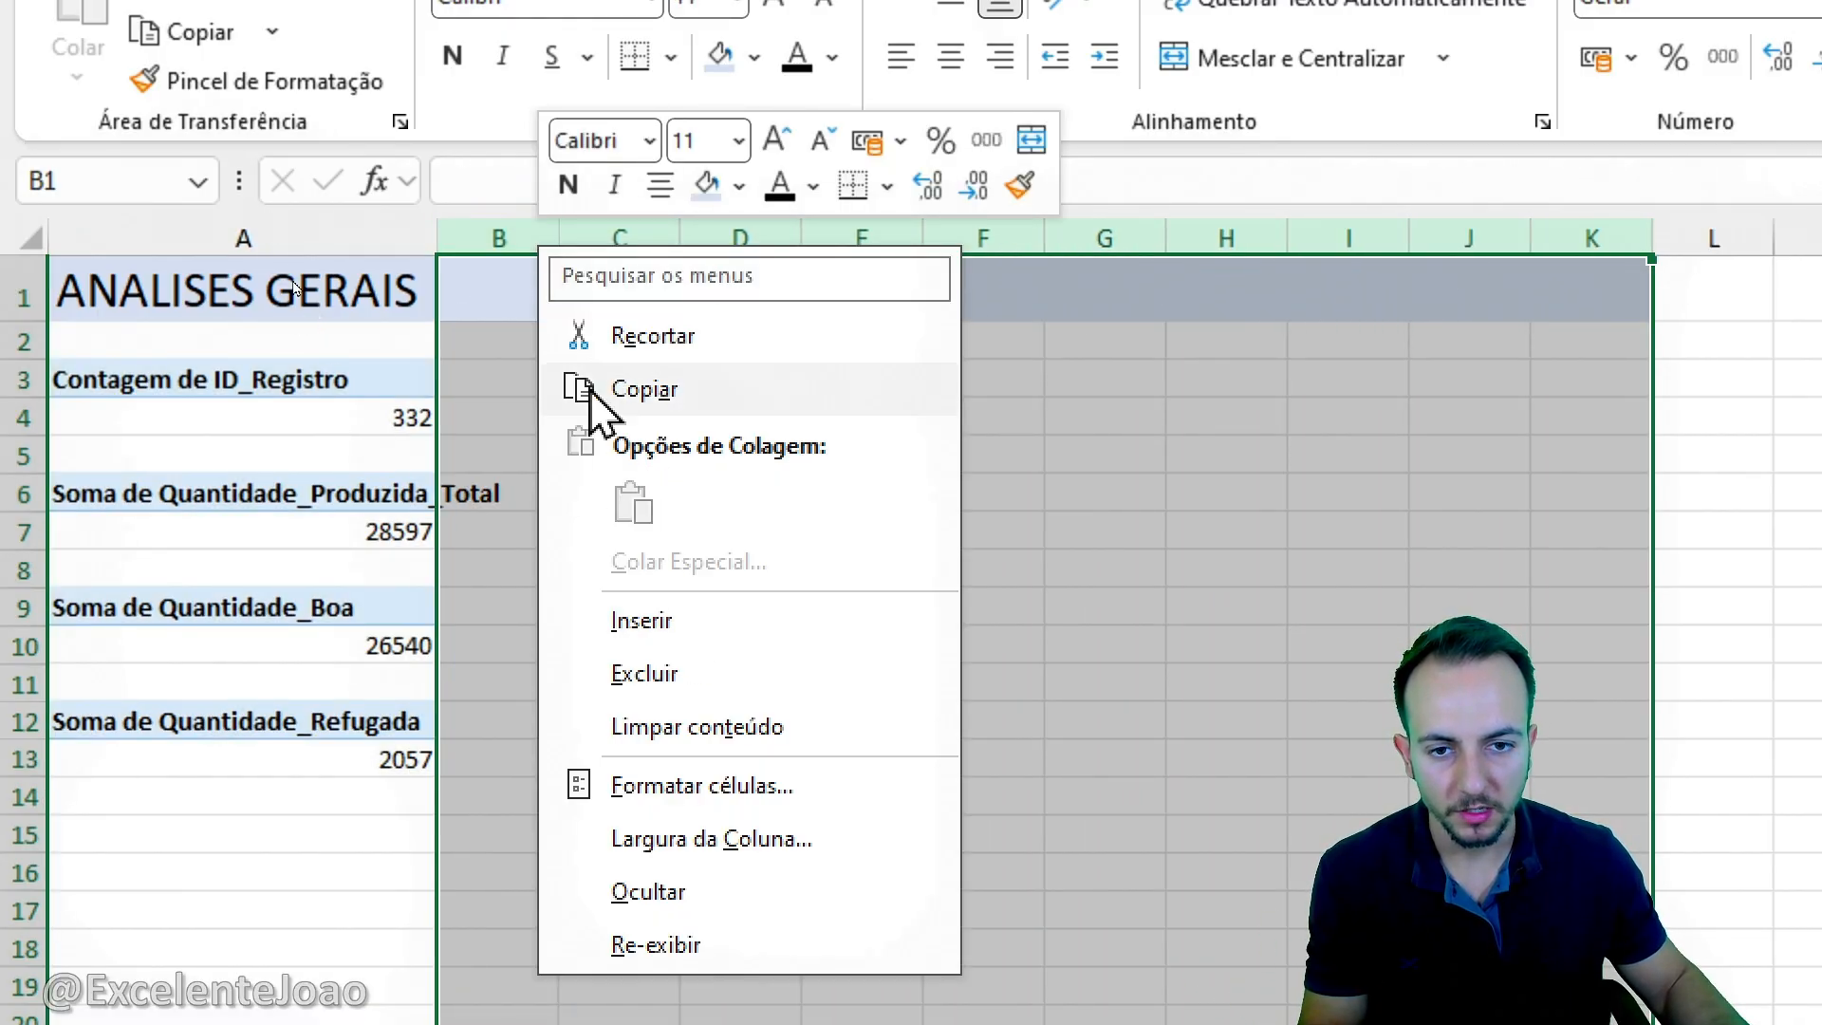
click(662, 664)
click(659, 568)
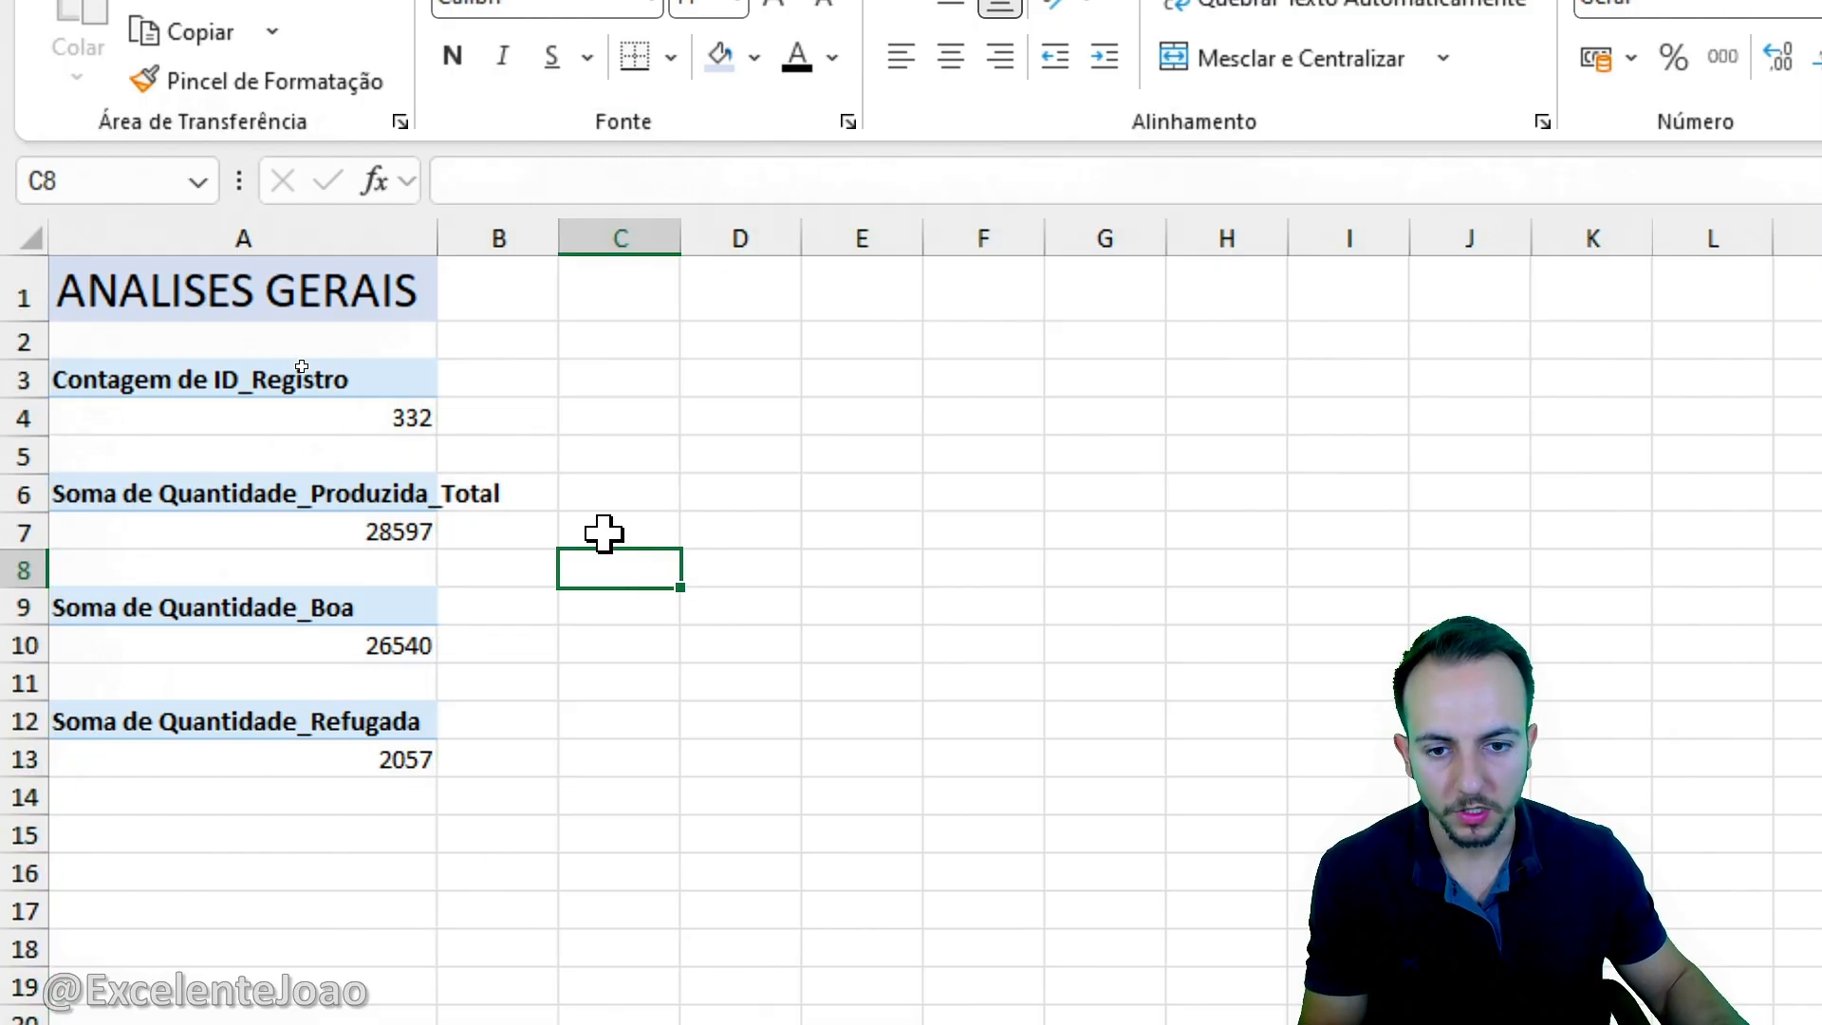
Copy the ANALISES GERAIS heading from A1 to C1 with its formatting.
click(347, 287)
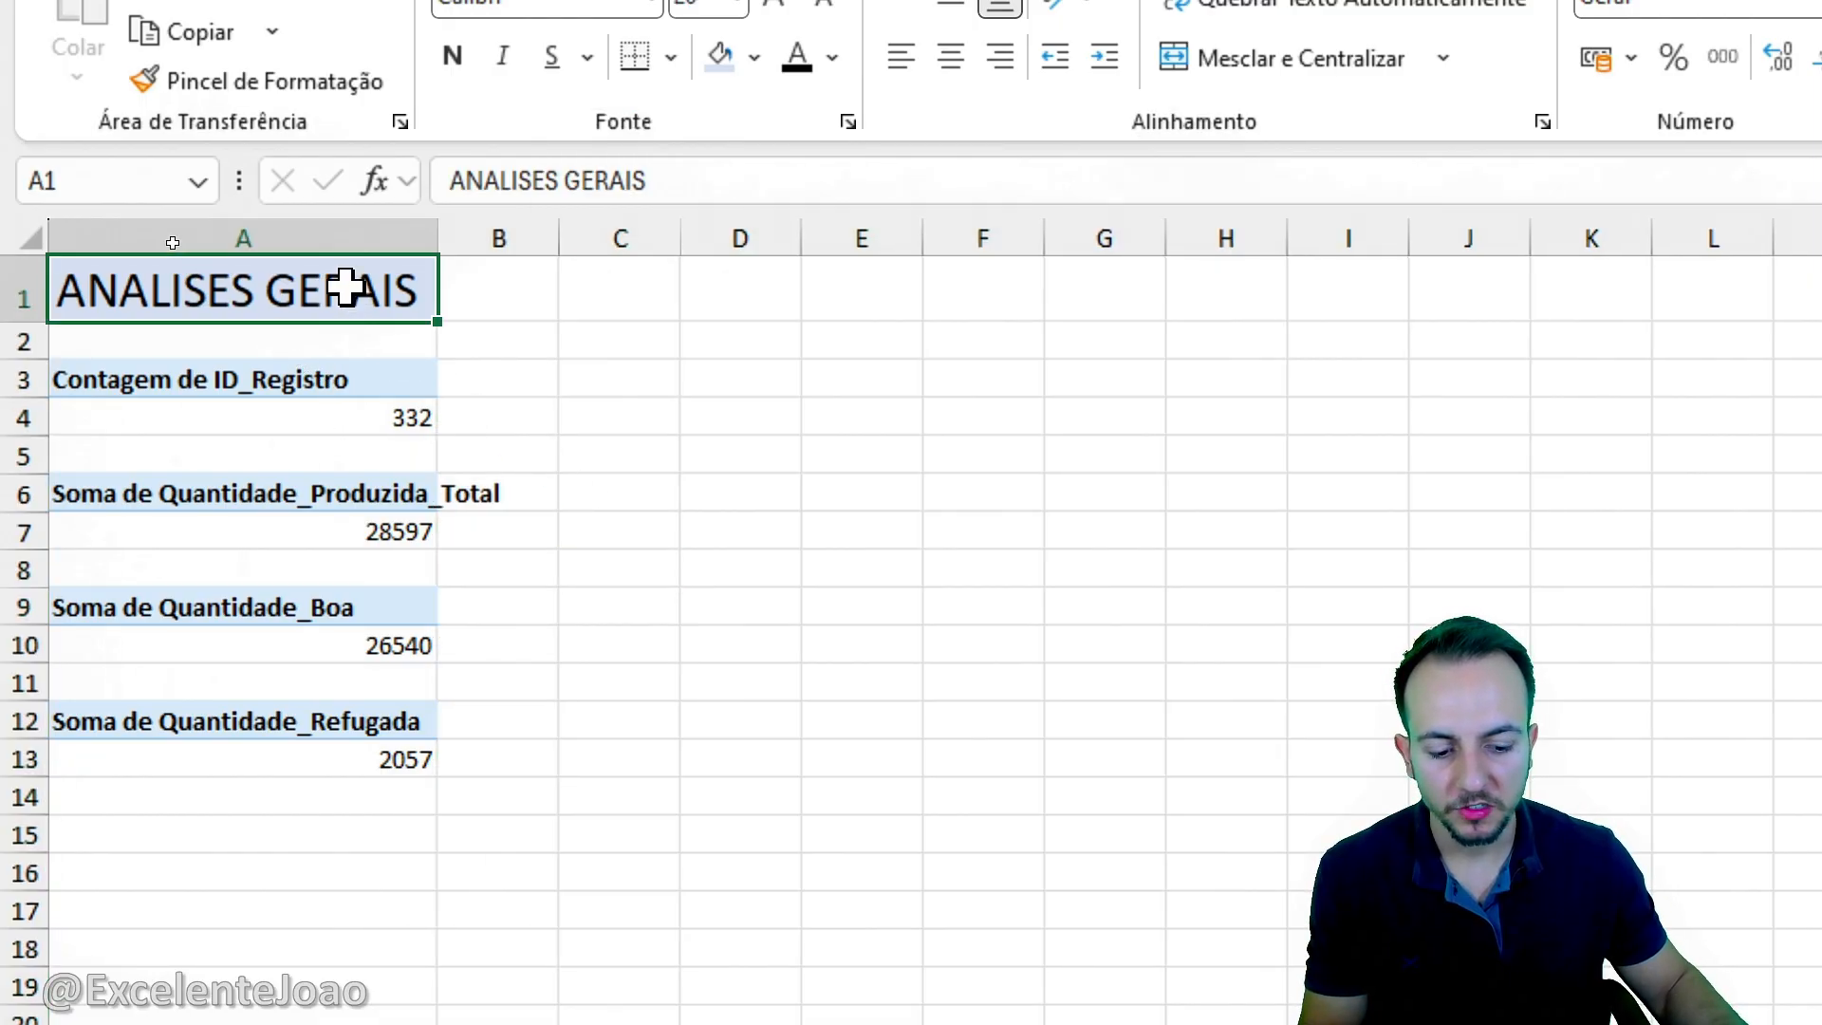
click(630, 309)
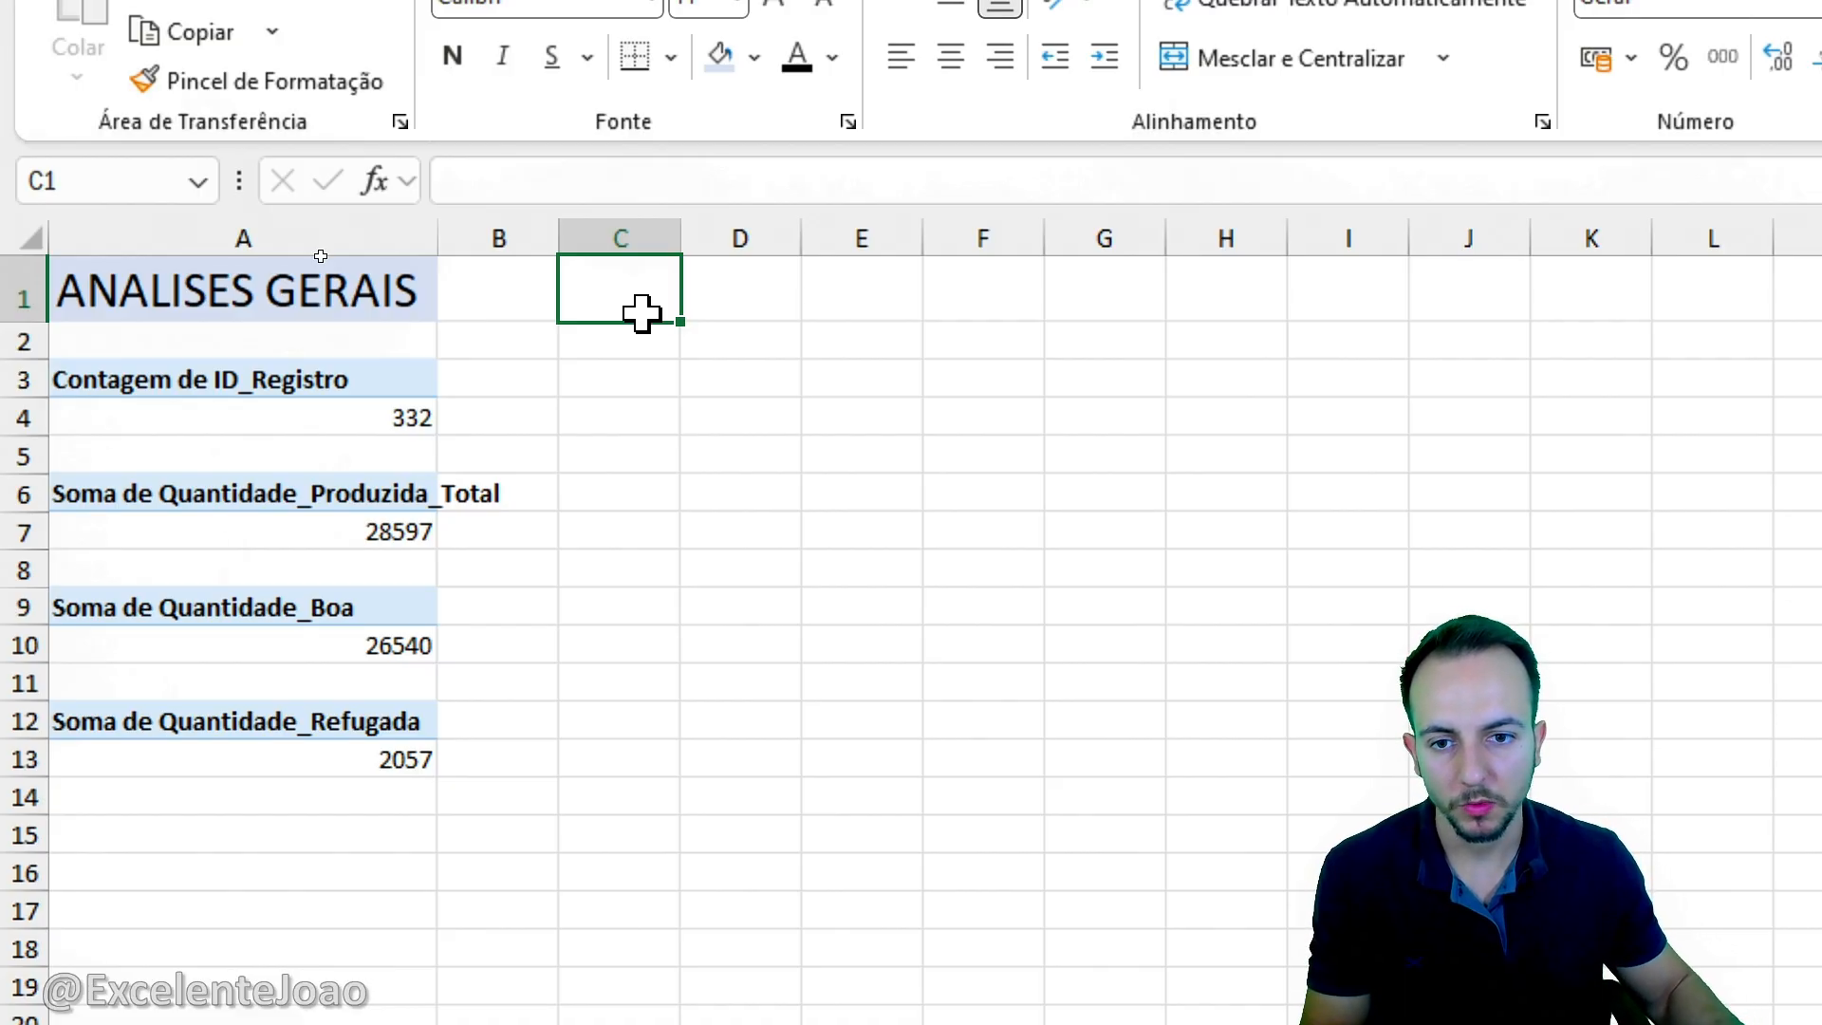
click(307, 286)
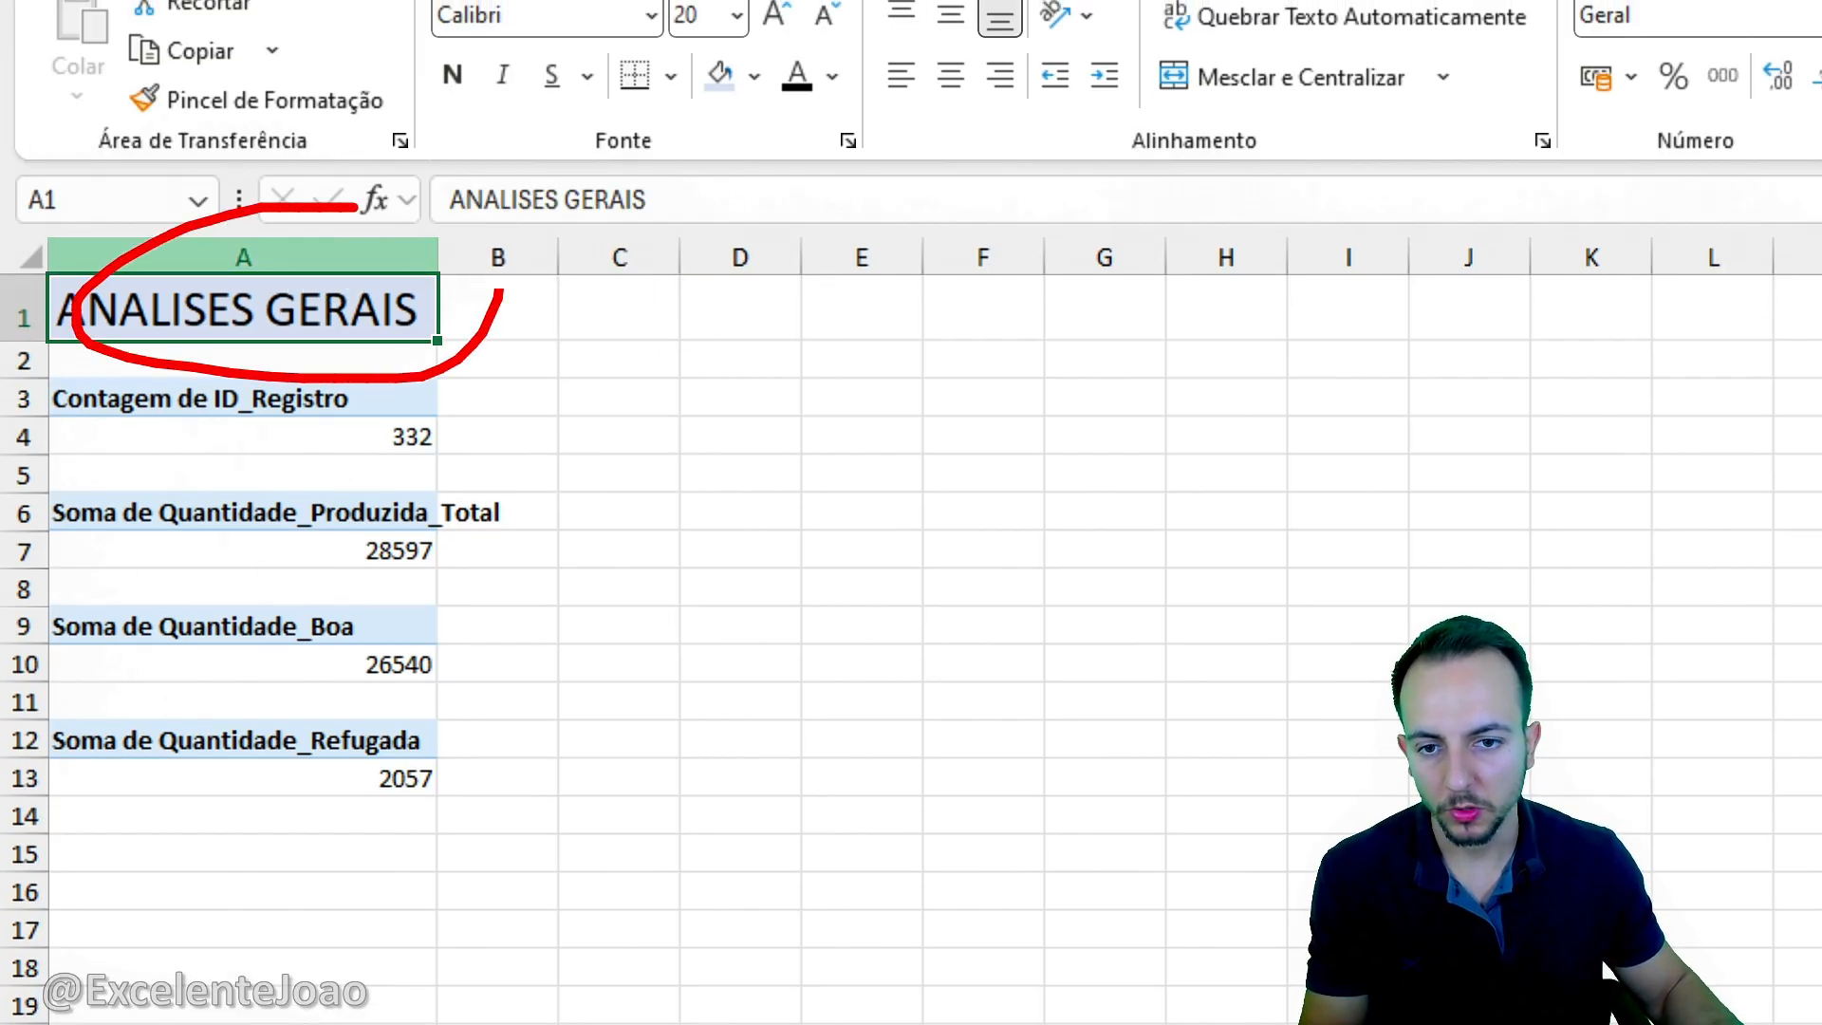
key(ctrl+c)
click(631, 296)
key(ctrl+v)
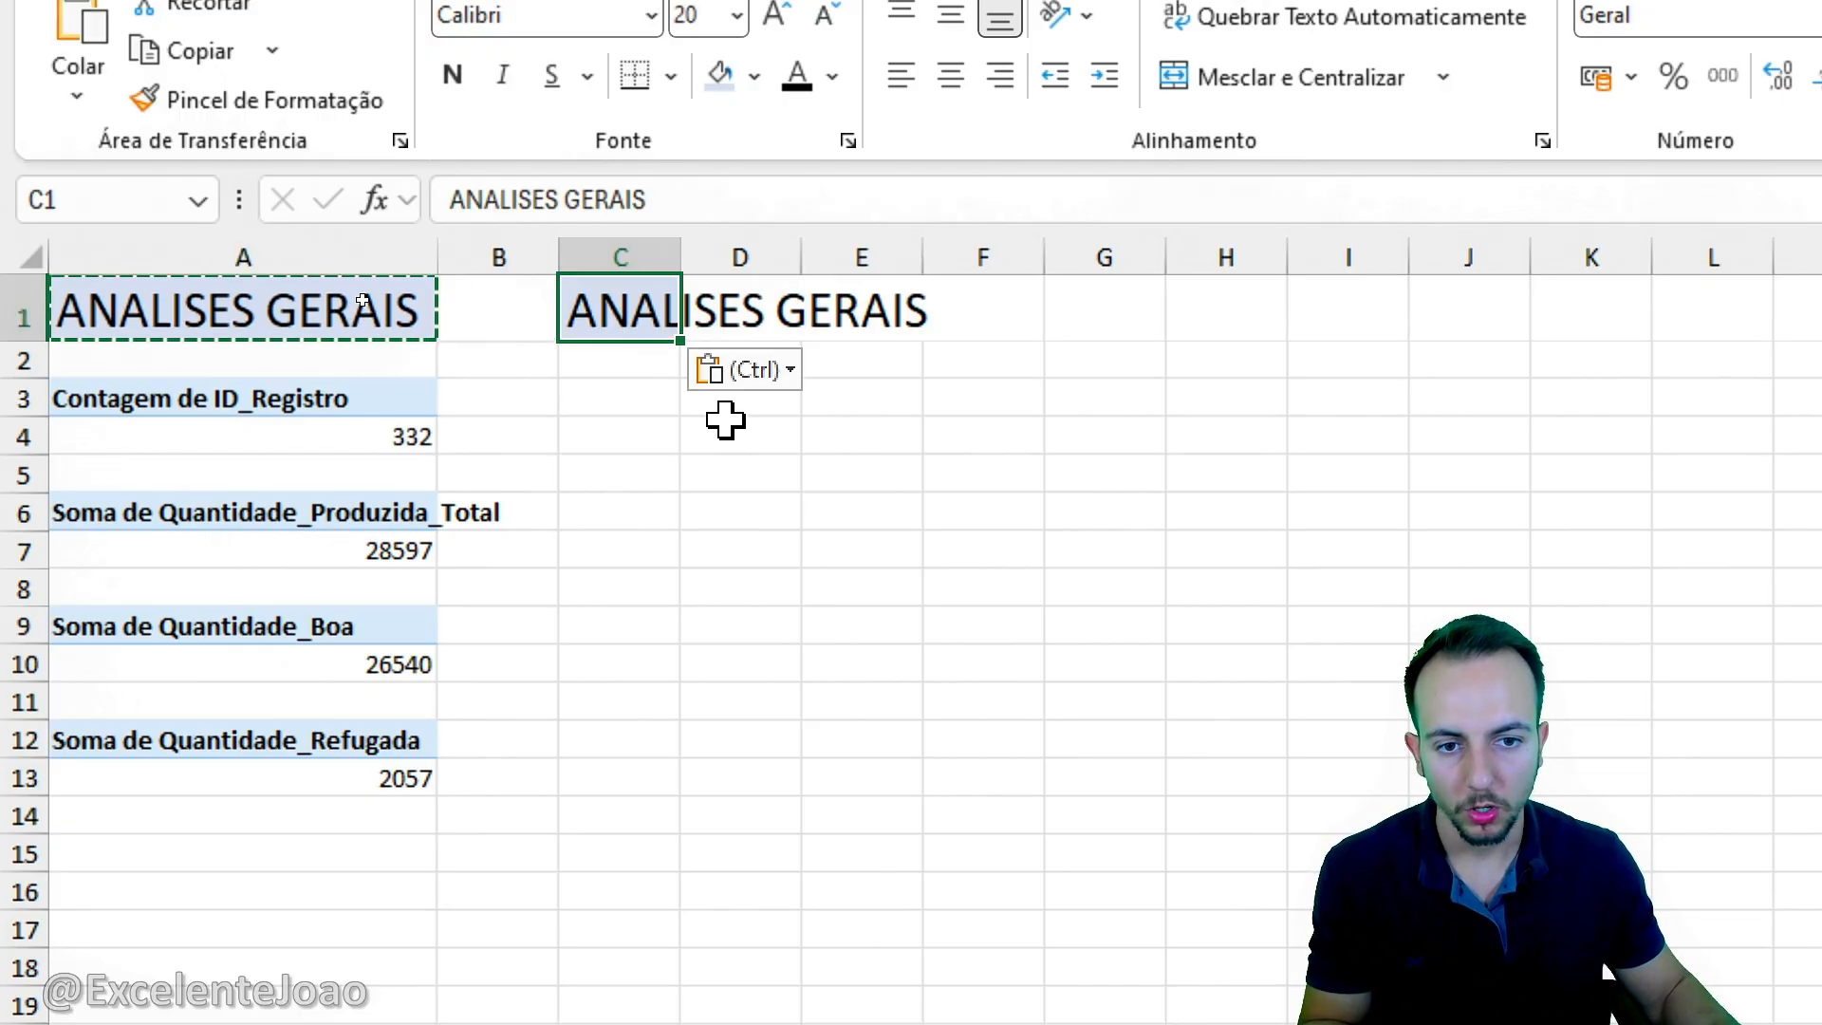
key(Escape)
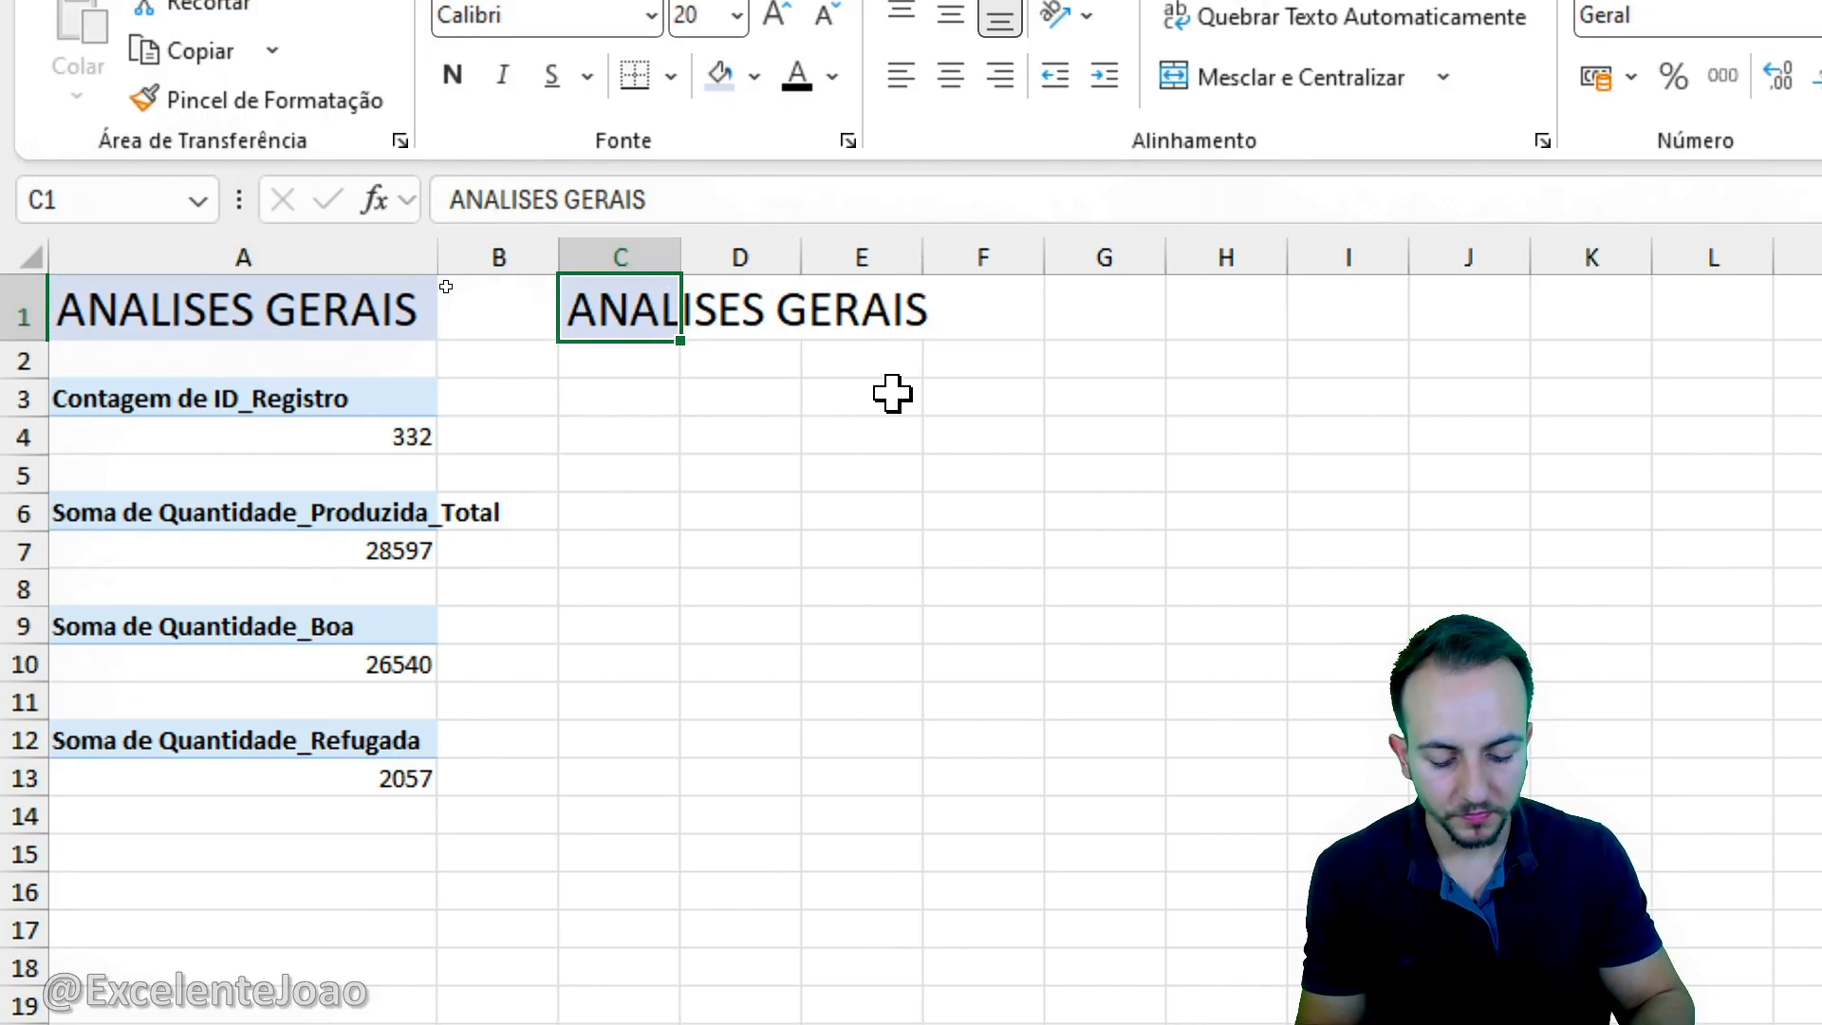
Change the heading text in C1 to ANALISE DE PRODUÇÃO.
text(ANALISE DE PRODUT)
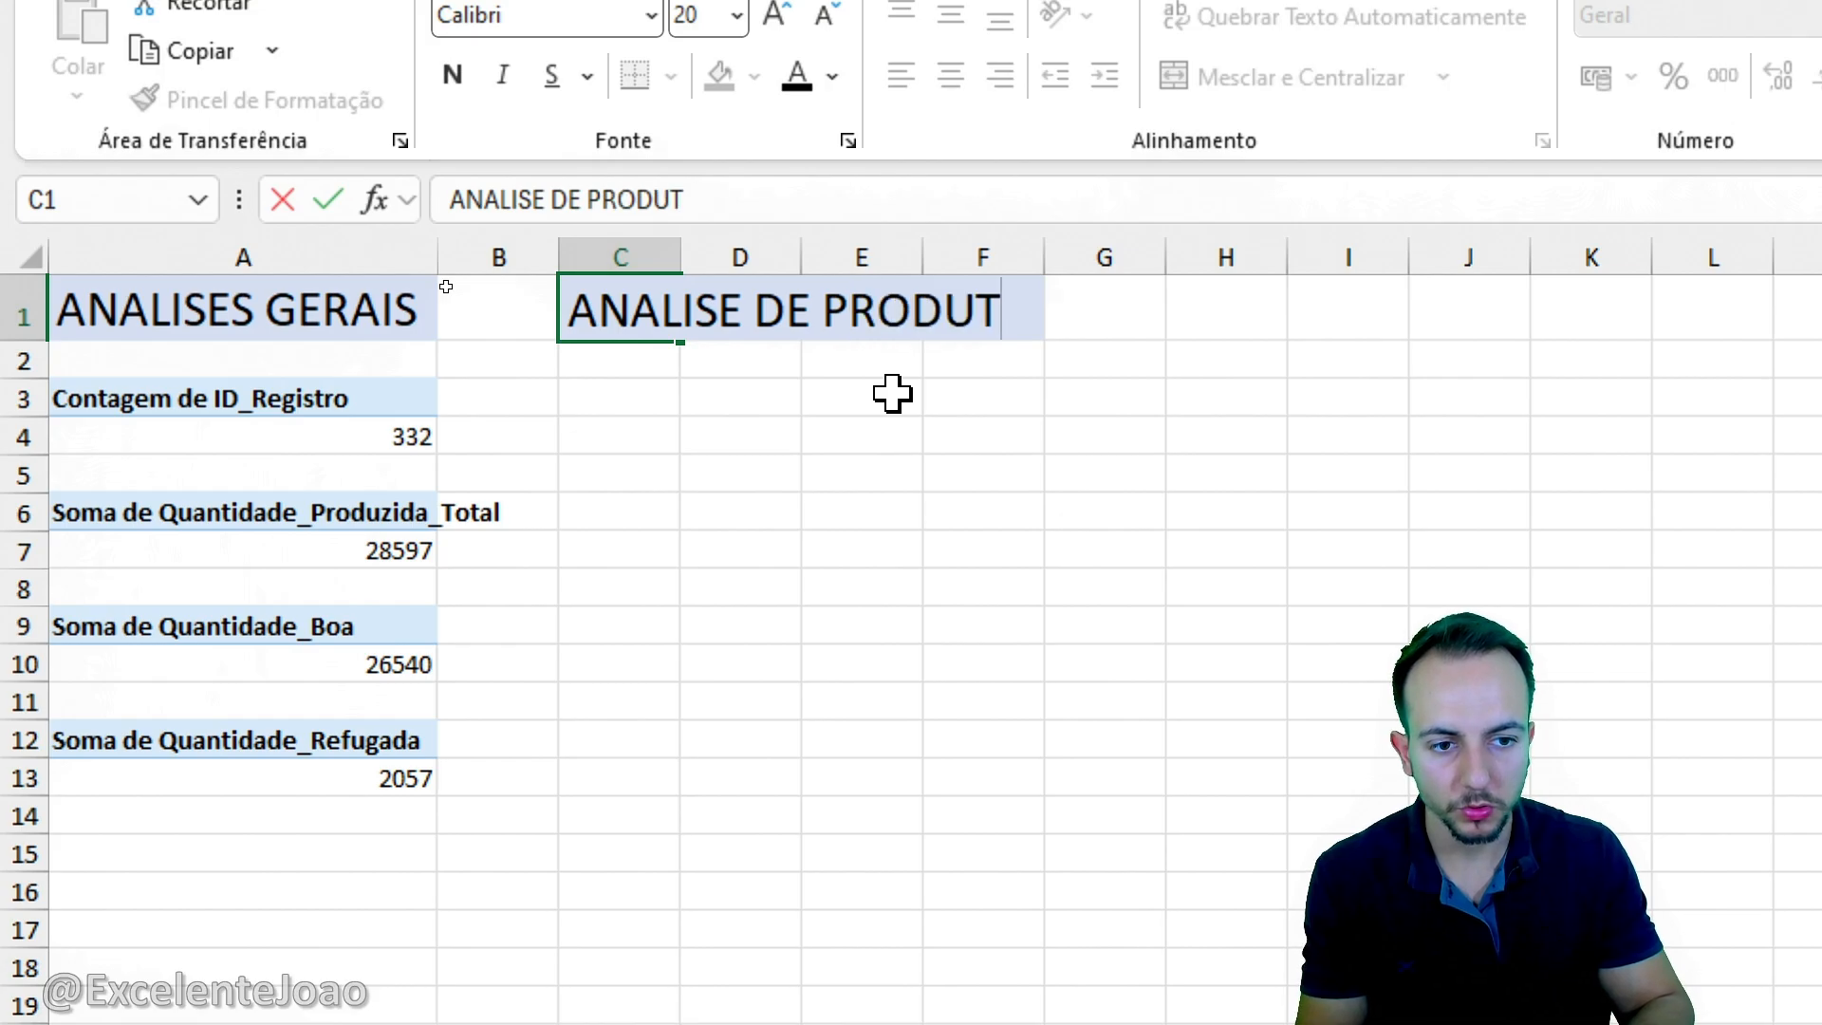
key(BackSpace)
text(ÇÃO)
key(Return)
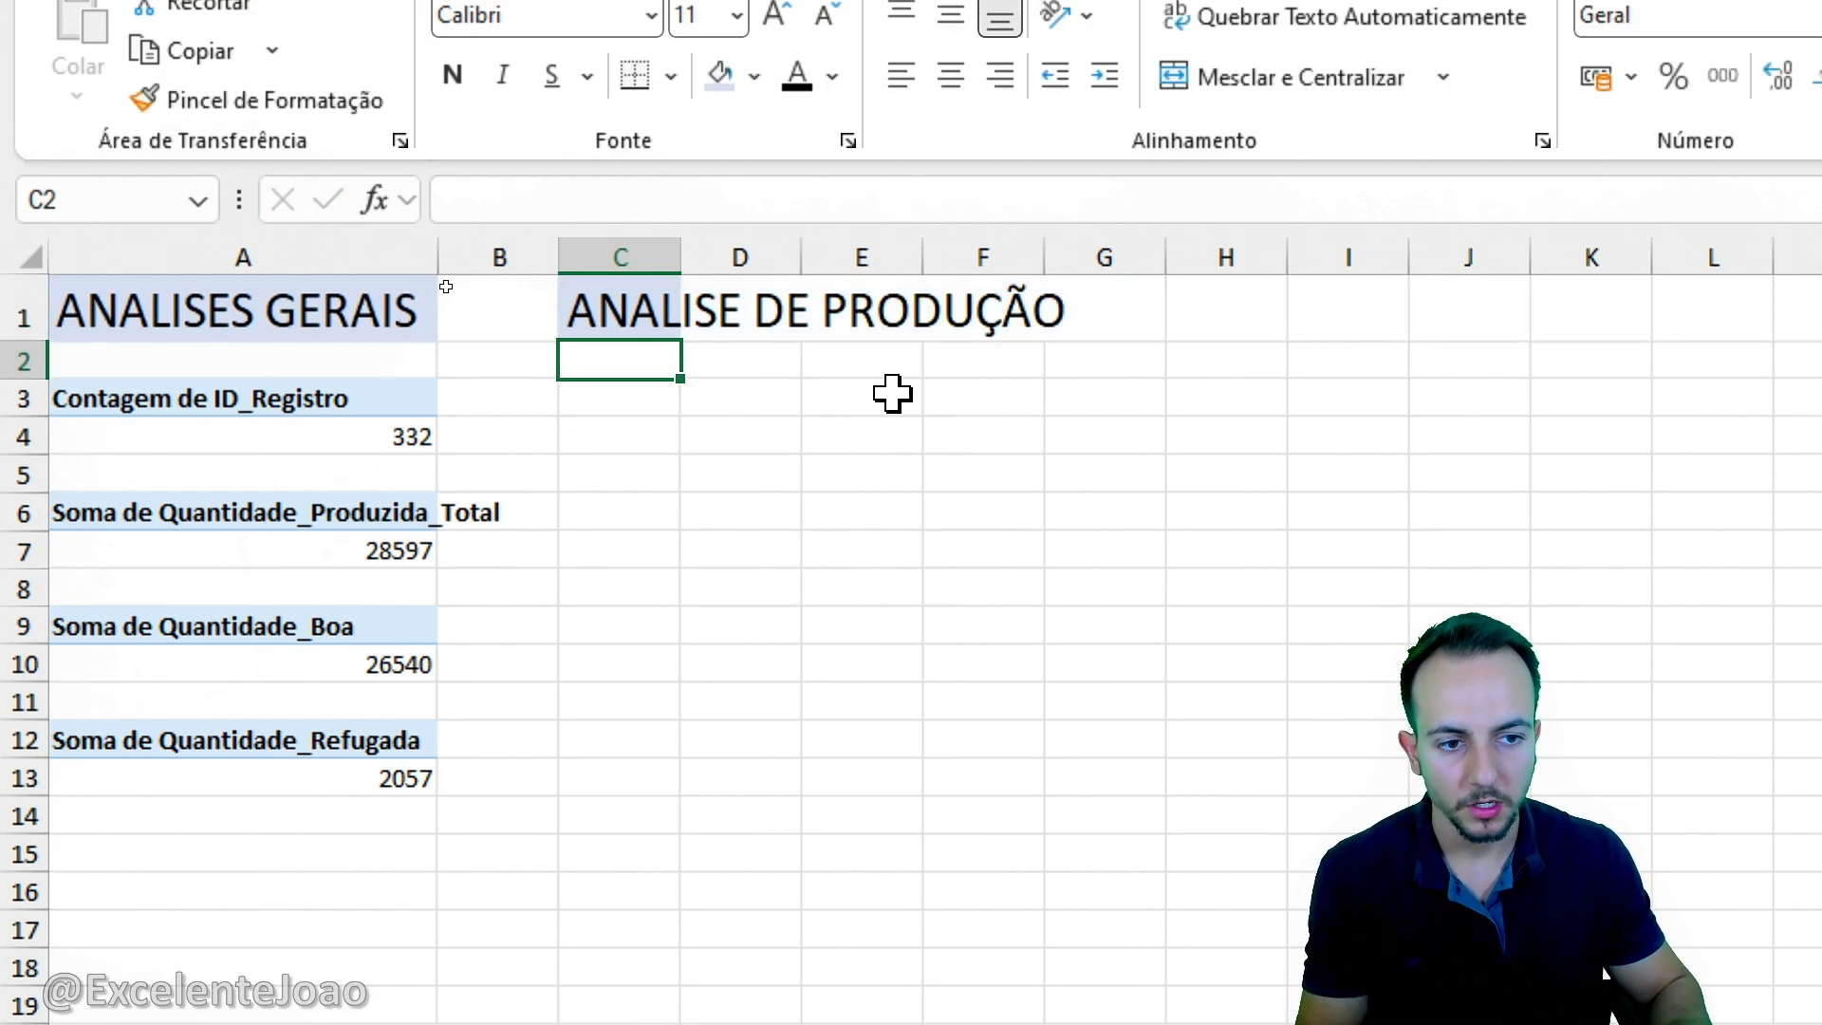
Fill row 1 from C1 across the columns beyond N with the lightest gold theme colour as the heading banner.
drag(638, 309, 1821, 313)
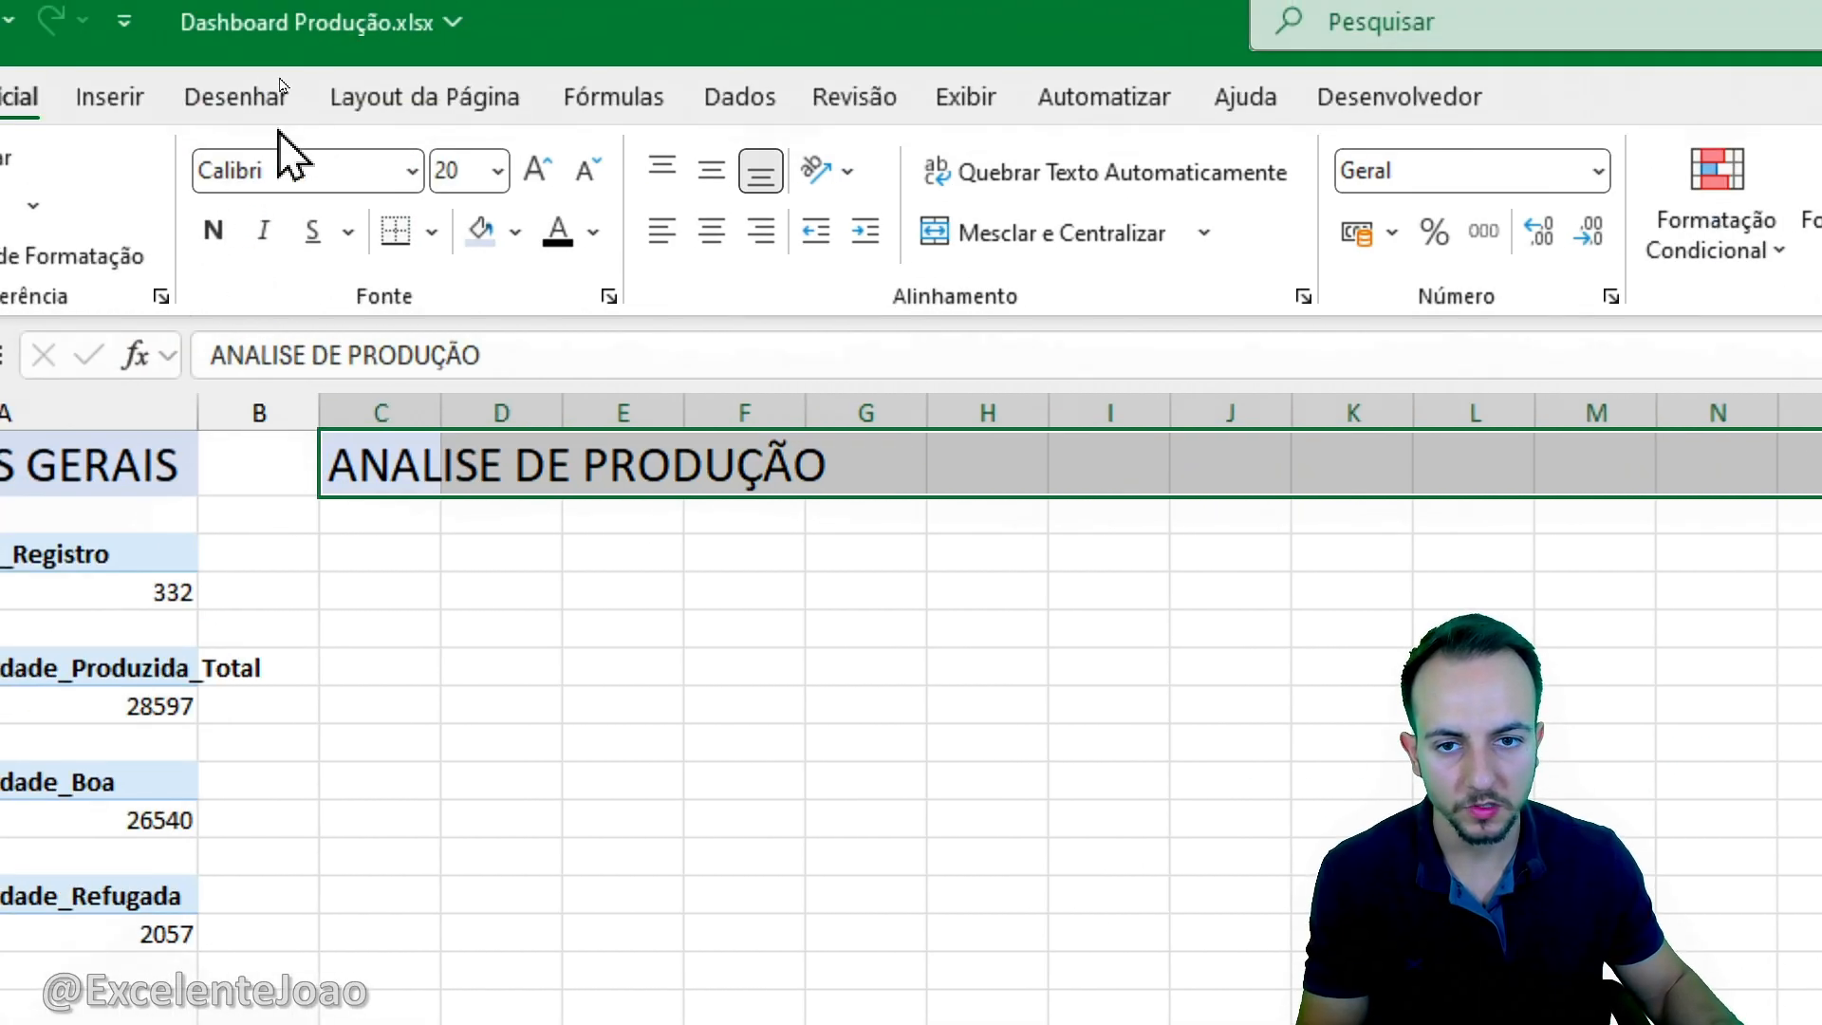
click(74, 76)
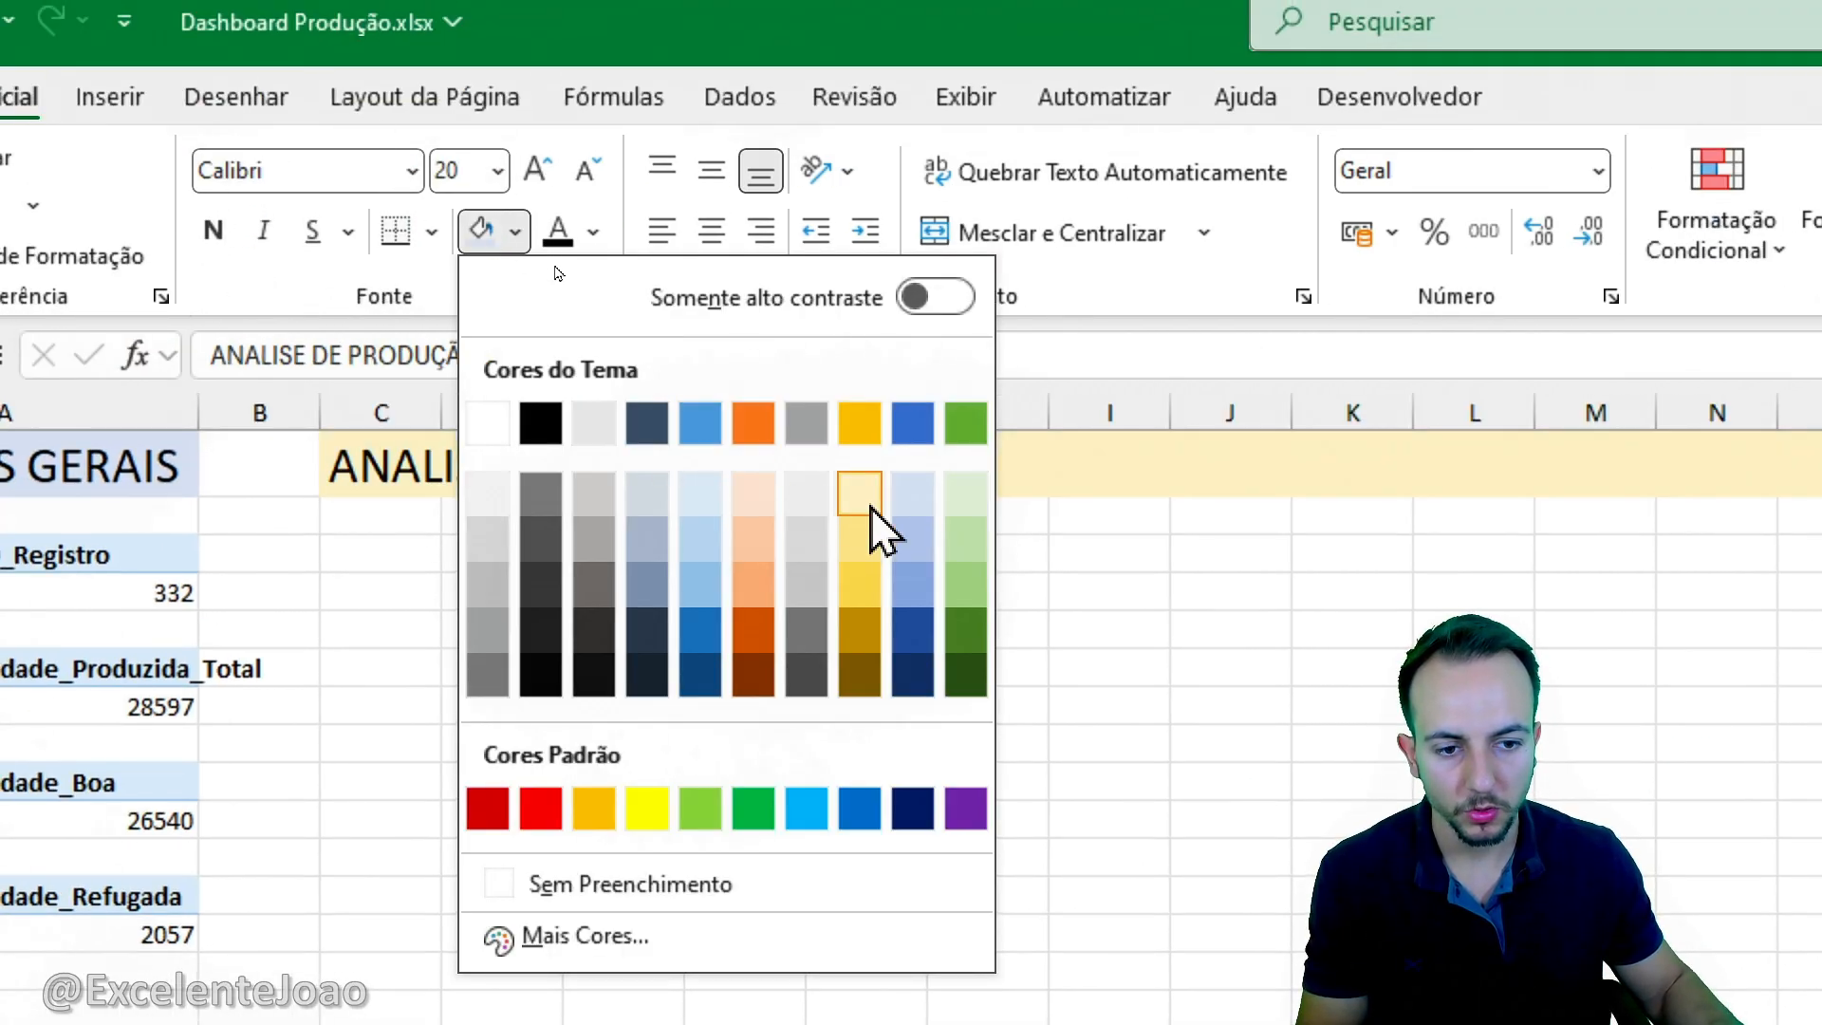
click(863, 498)
click(651, 618)
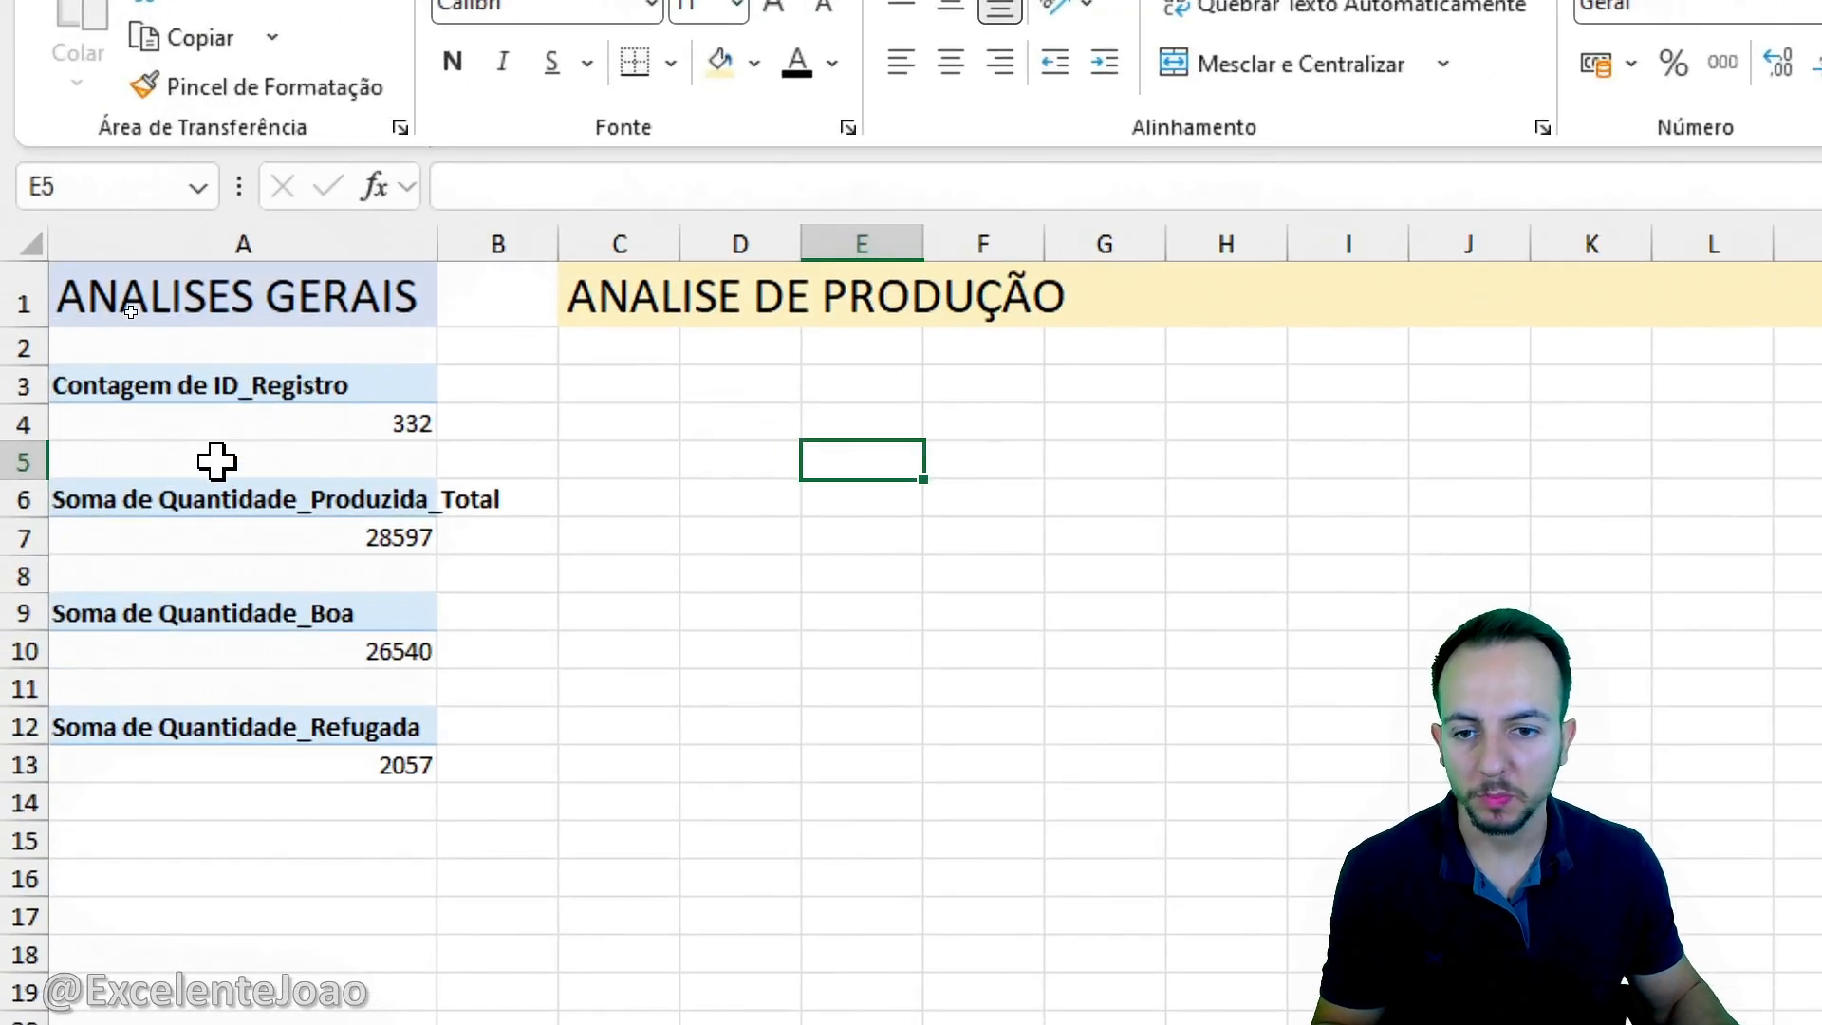
Duplicate the ID_Registro count pivot table from A3:A4 to cell C3 and select the copy.
drag(293, 395, 265, 410)
key(ctrl+c)
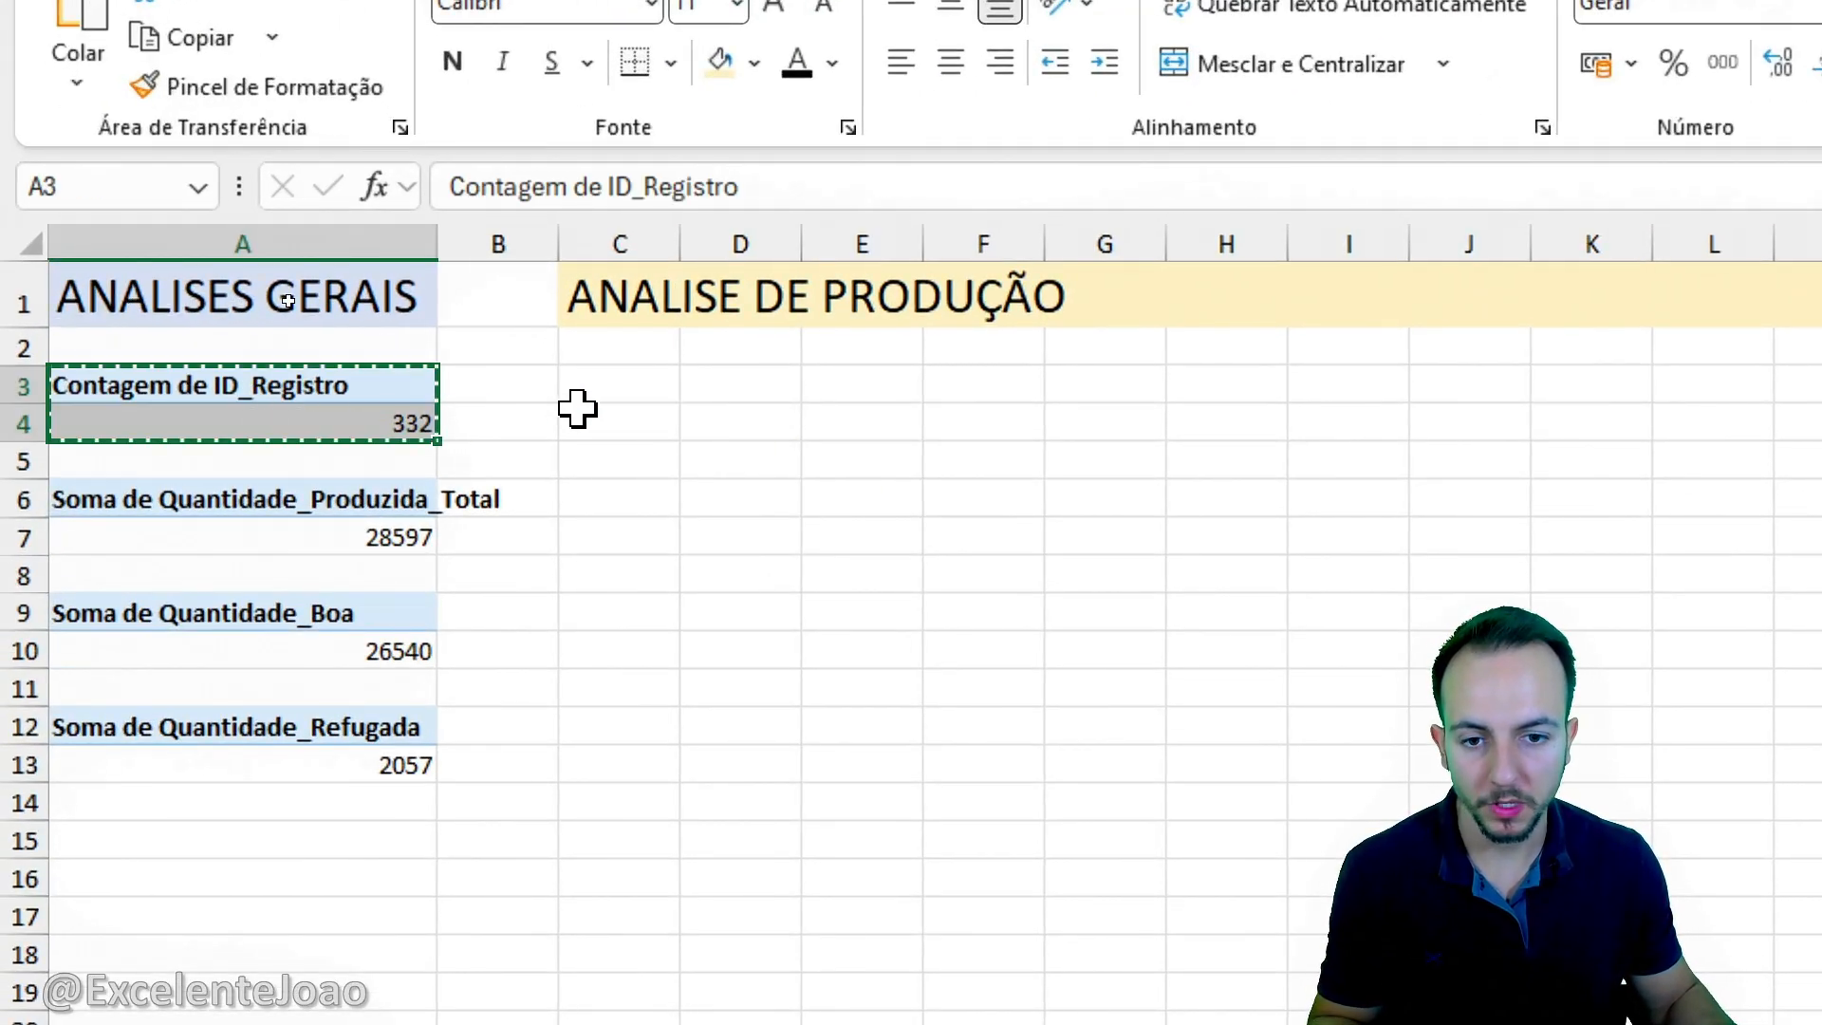
click(631, 384)
key(ctrl+v)
key(Escape)
click(669, 427)
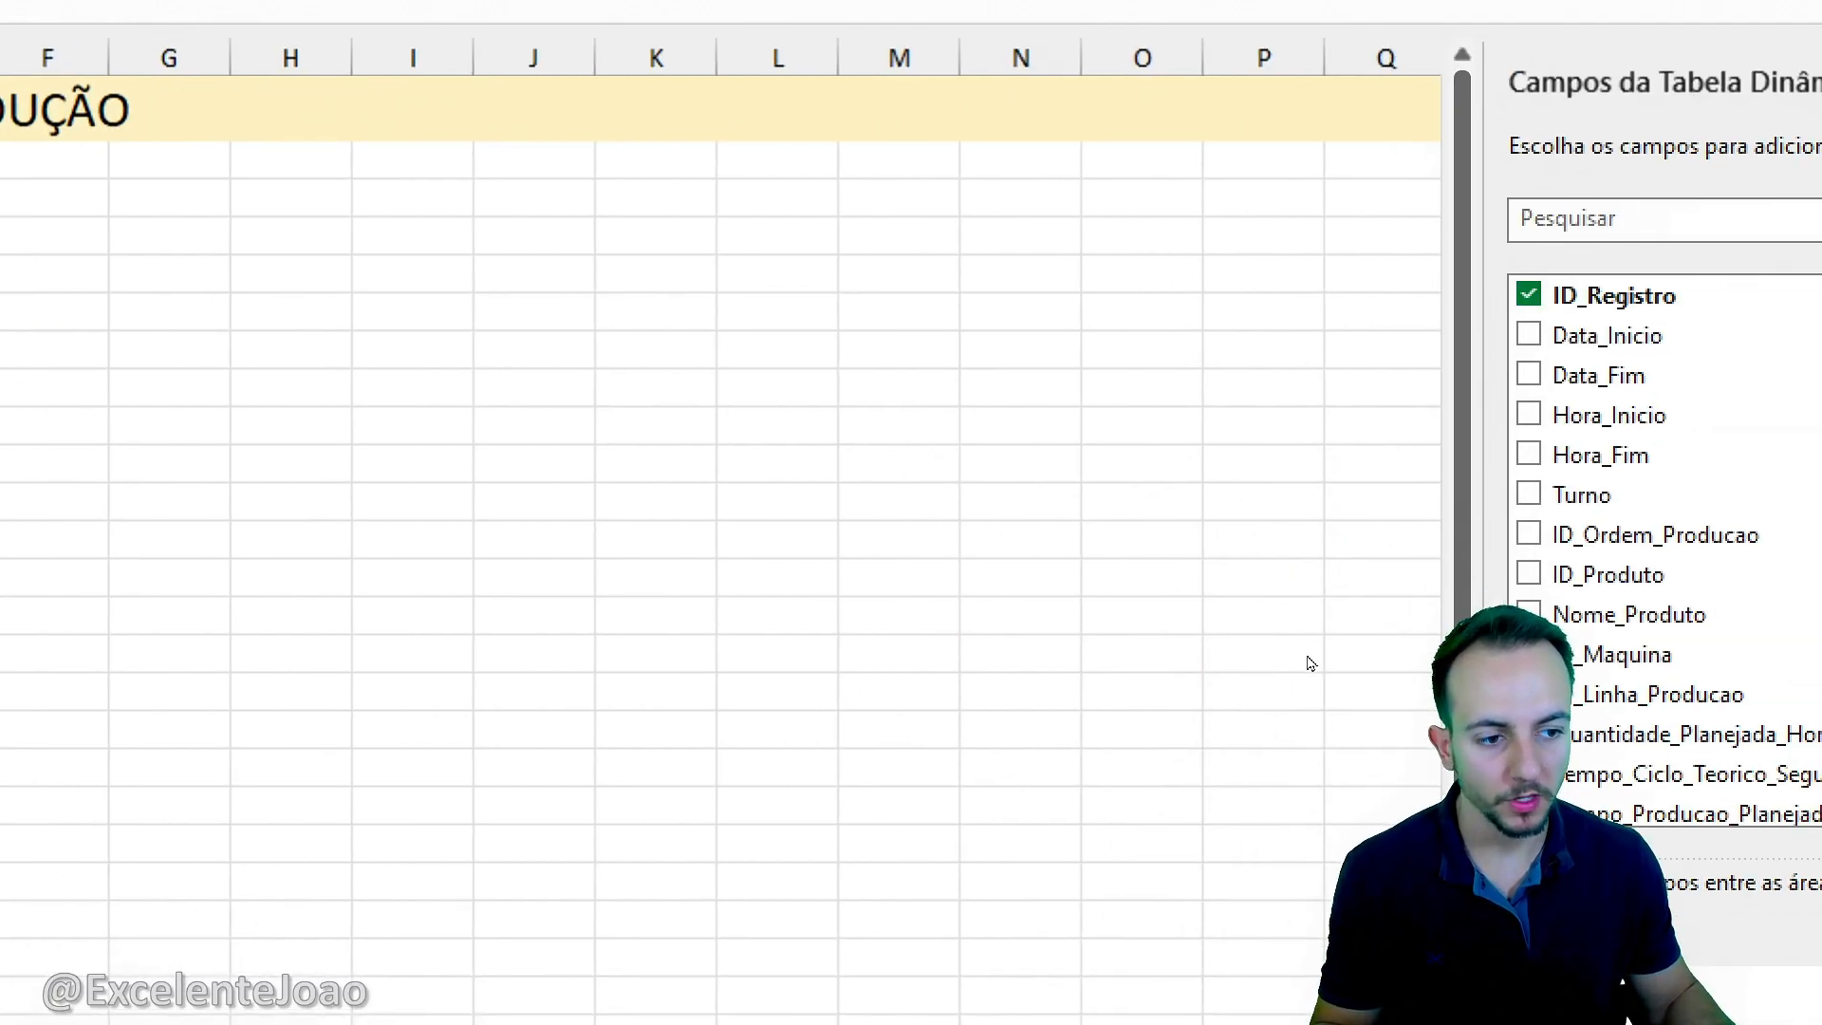
Remove ID_Registro from the Values area of the pivot table at C3 and add Data_Inicio to Rows.
click(1288, 652)
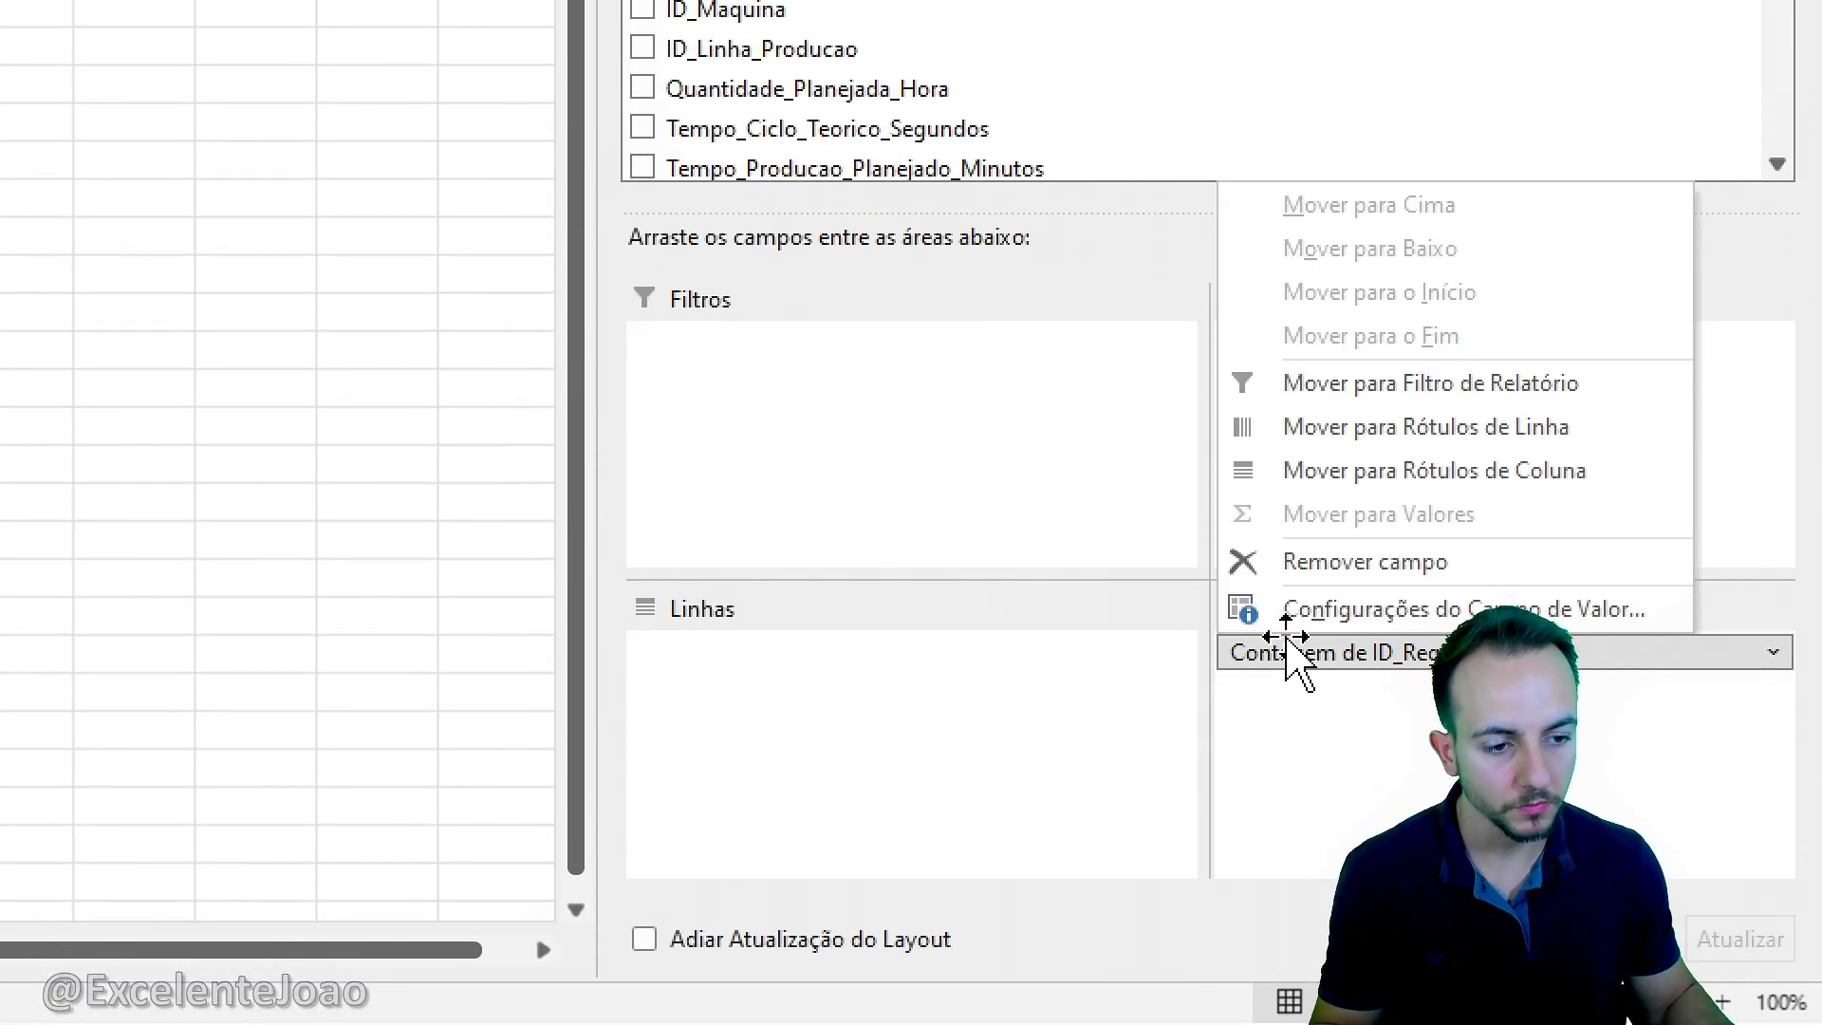
click(1359, 562)
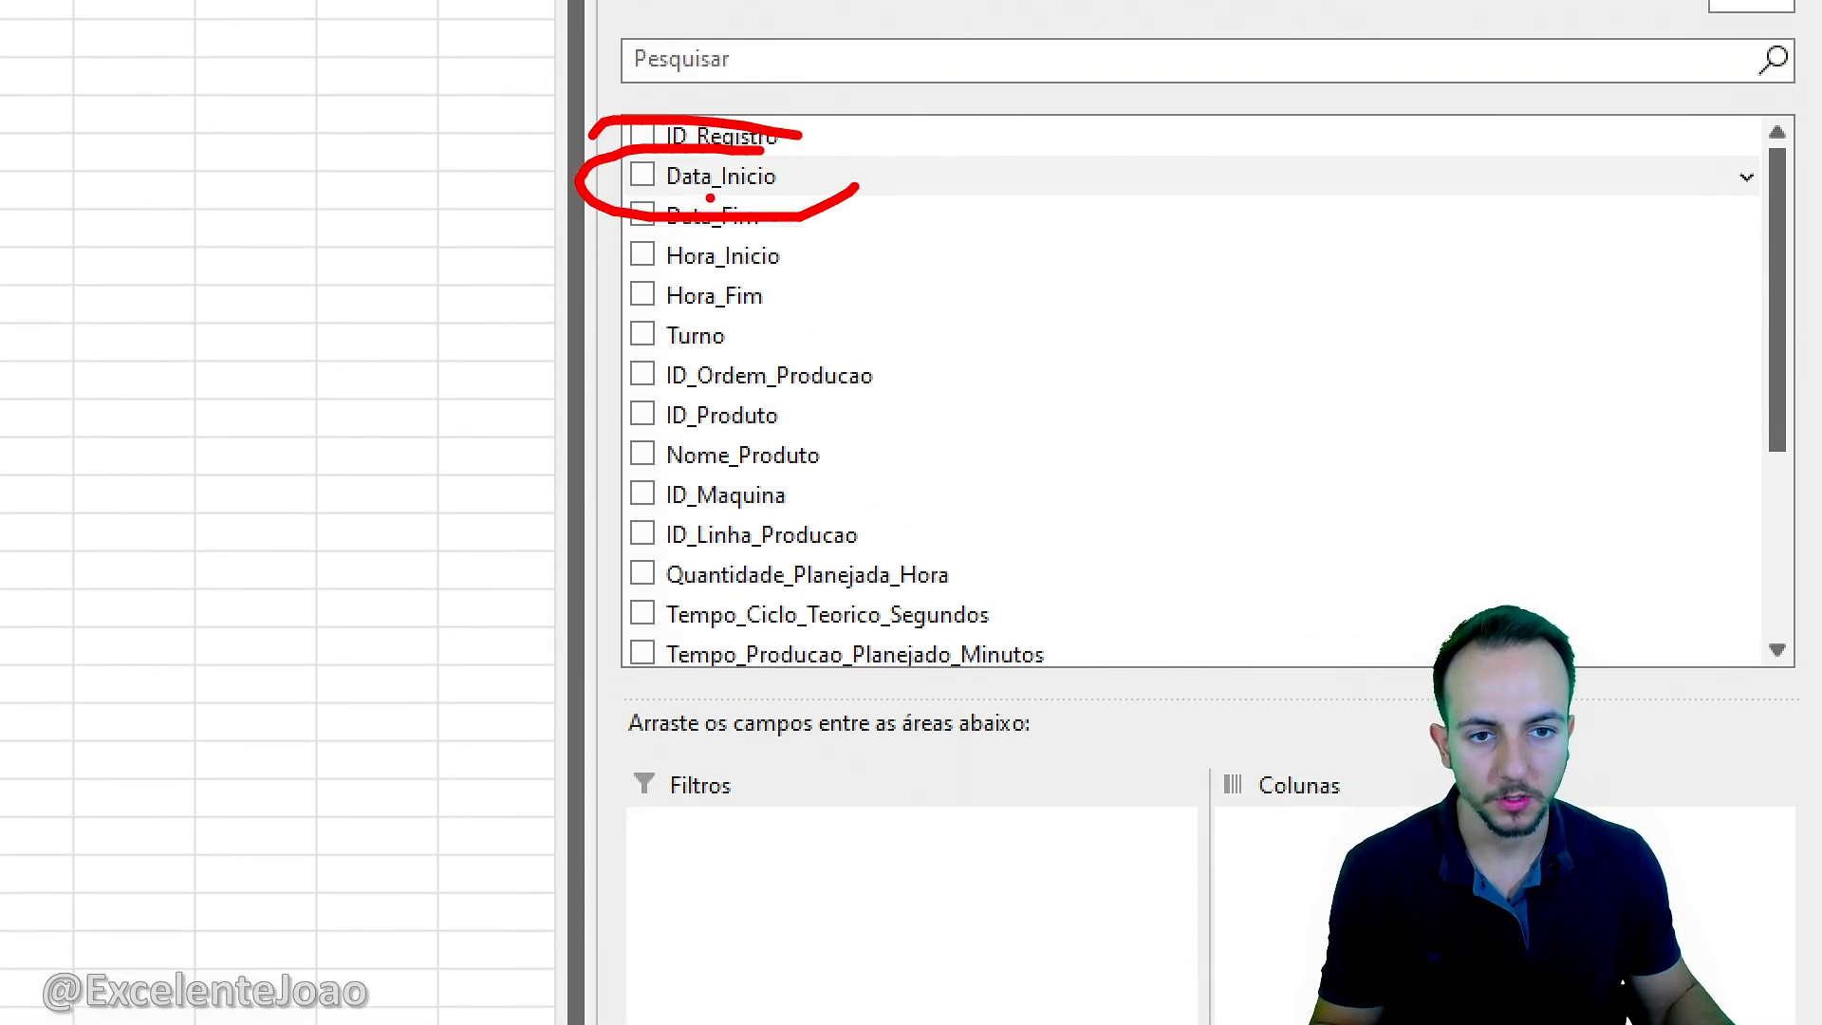
drag(722, 176, 848, 915)
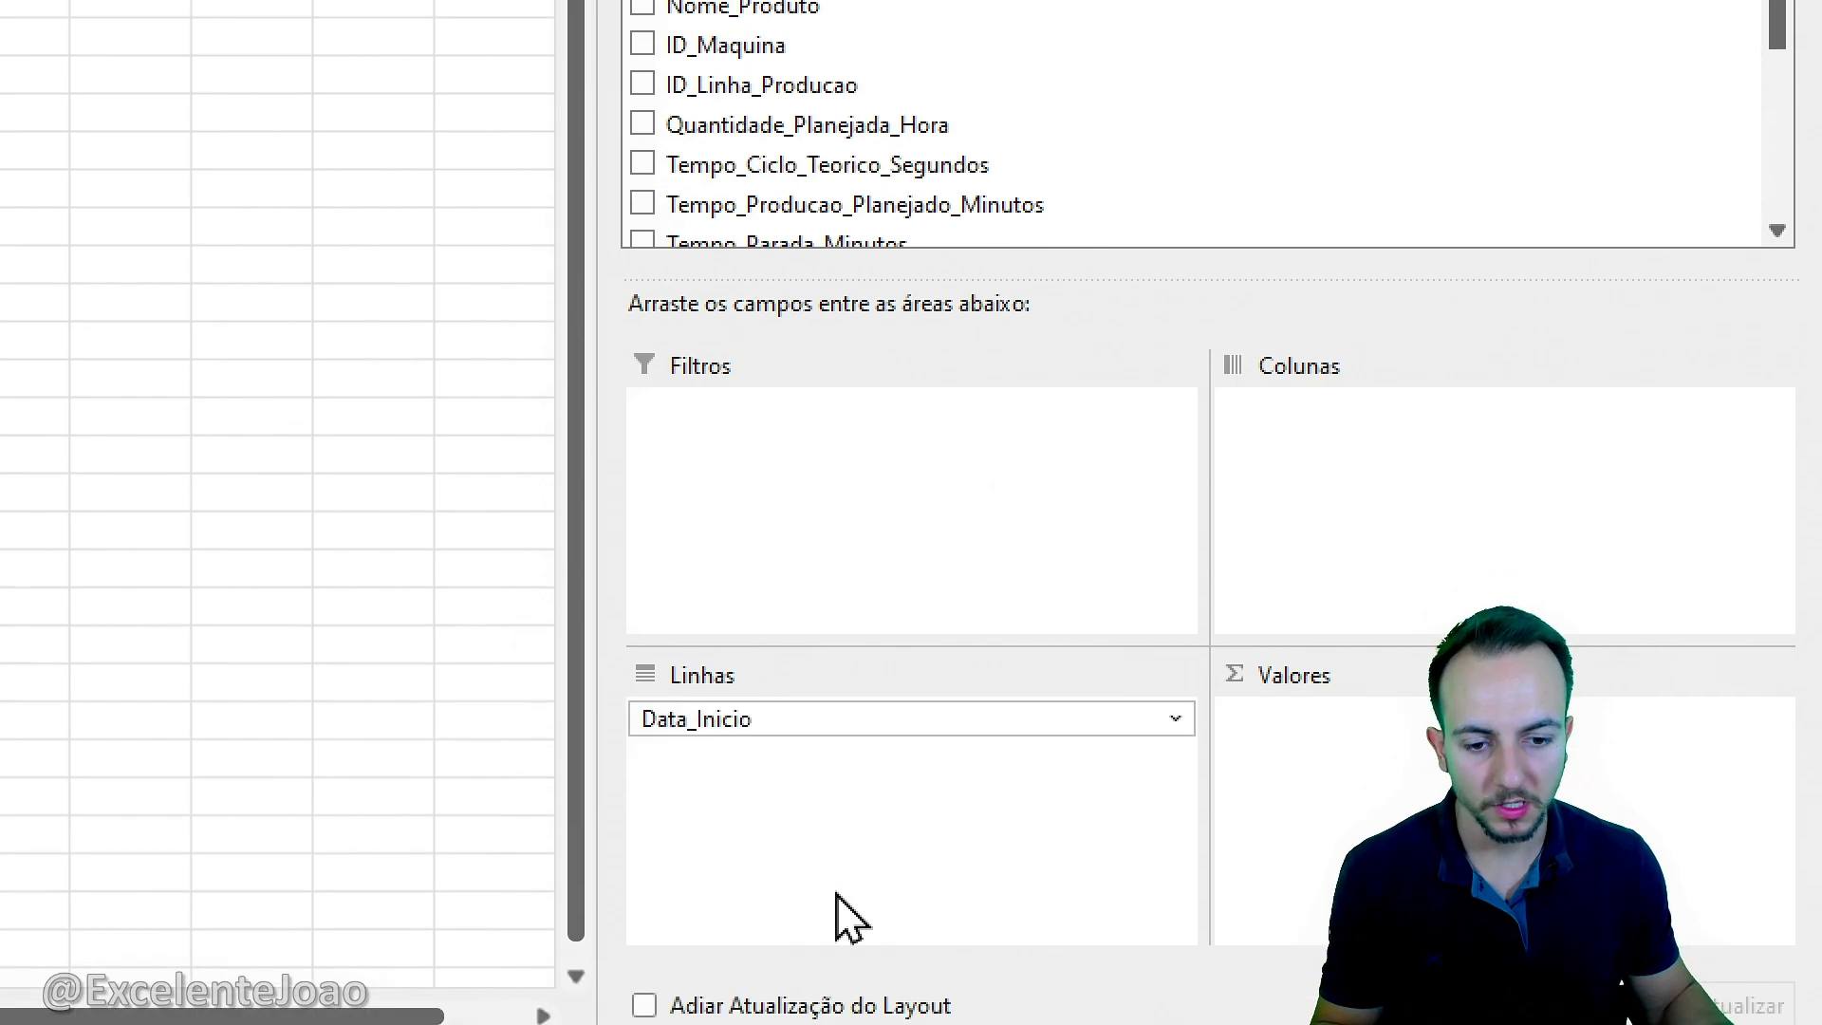
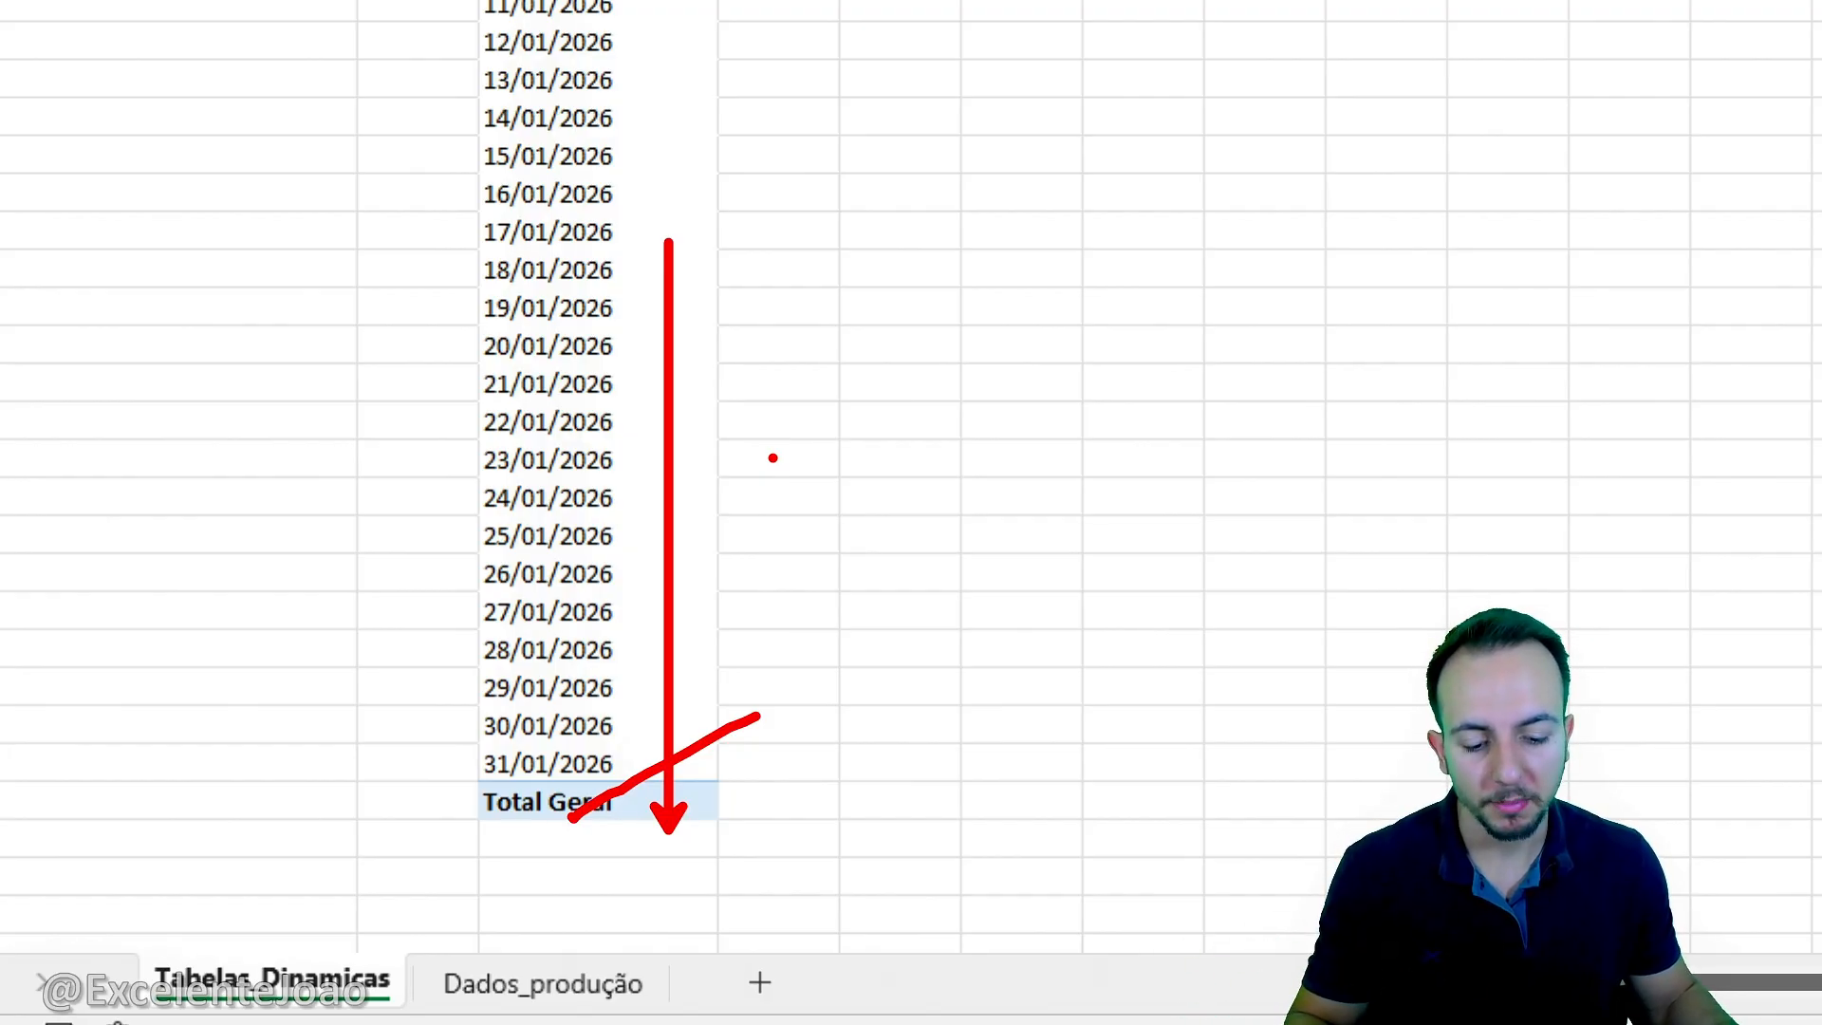
key(Escape)
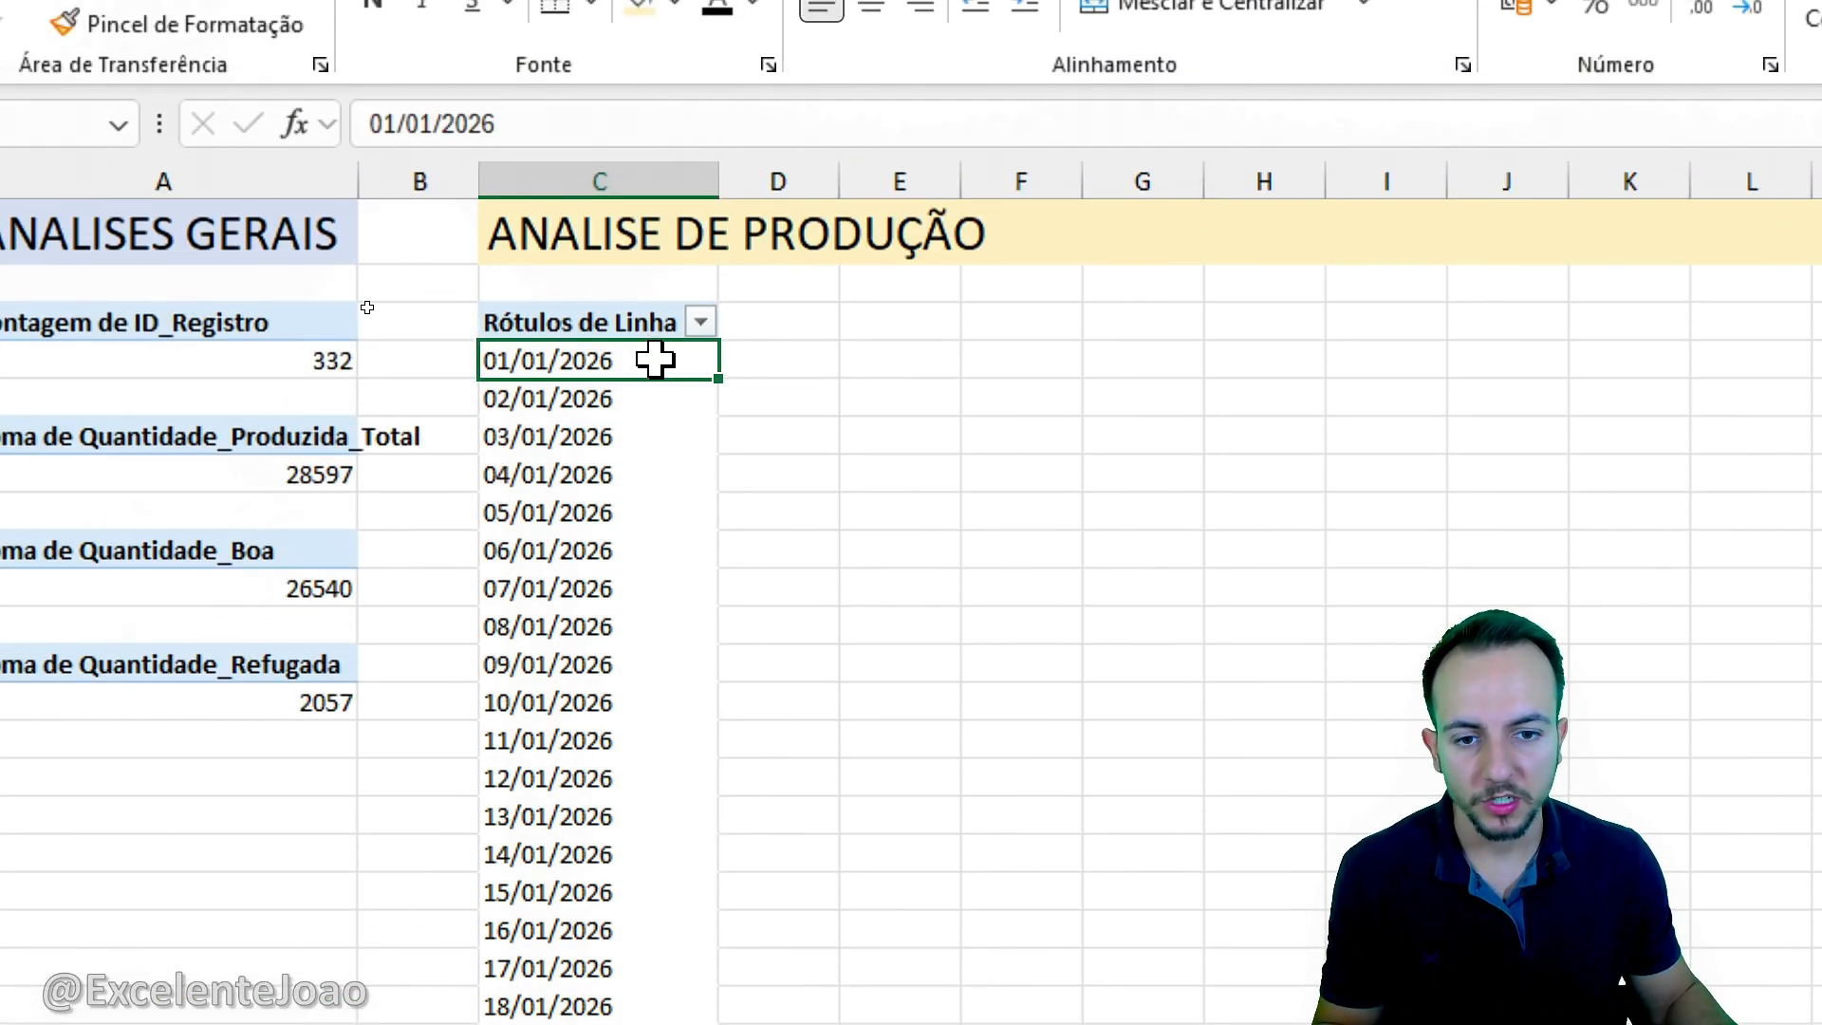
Add Quantidade_Produzida_Total to the Values area of the Data_Inicio pivot table at C3.
drag(655, 359, 630, 835)
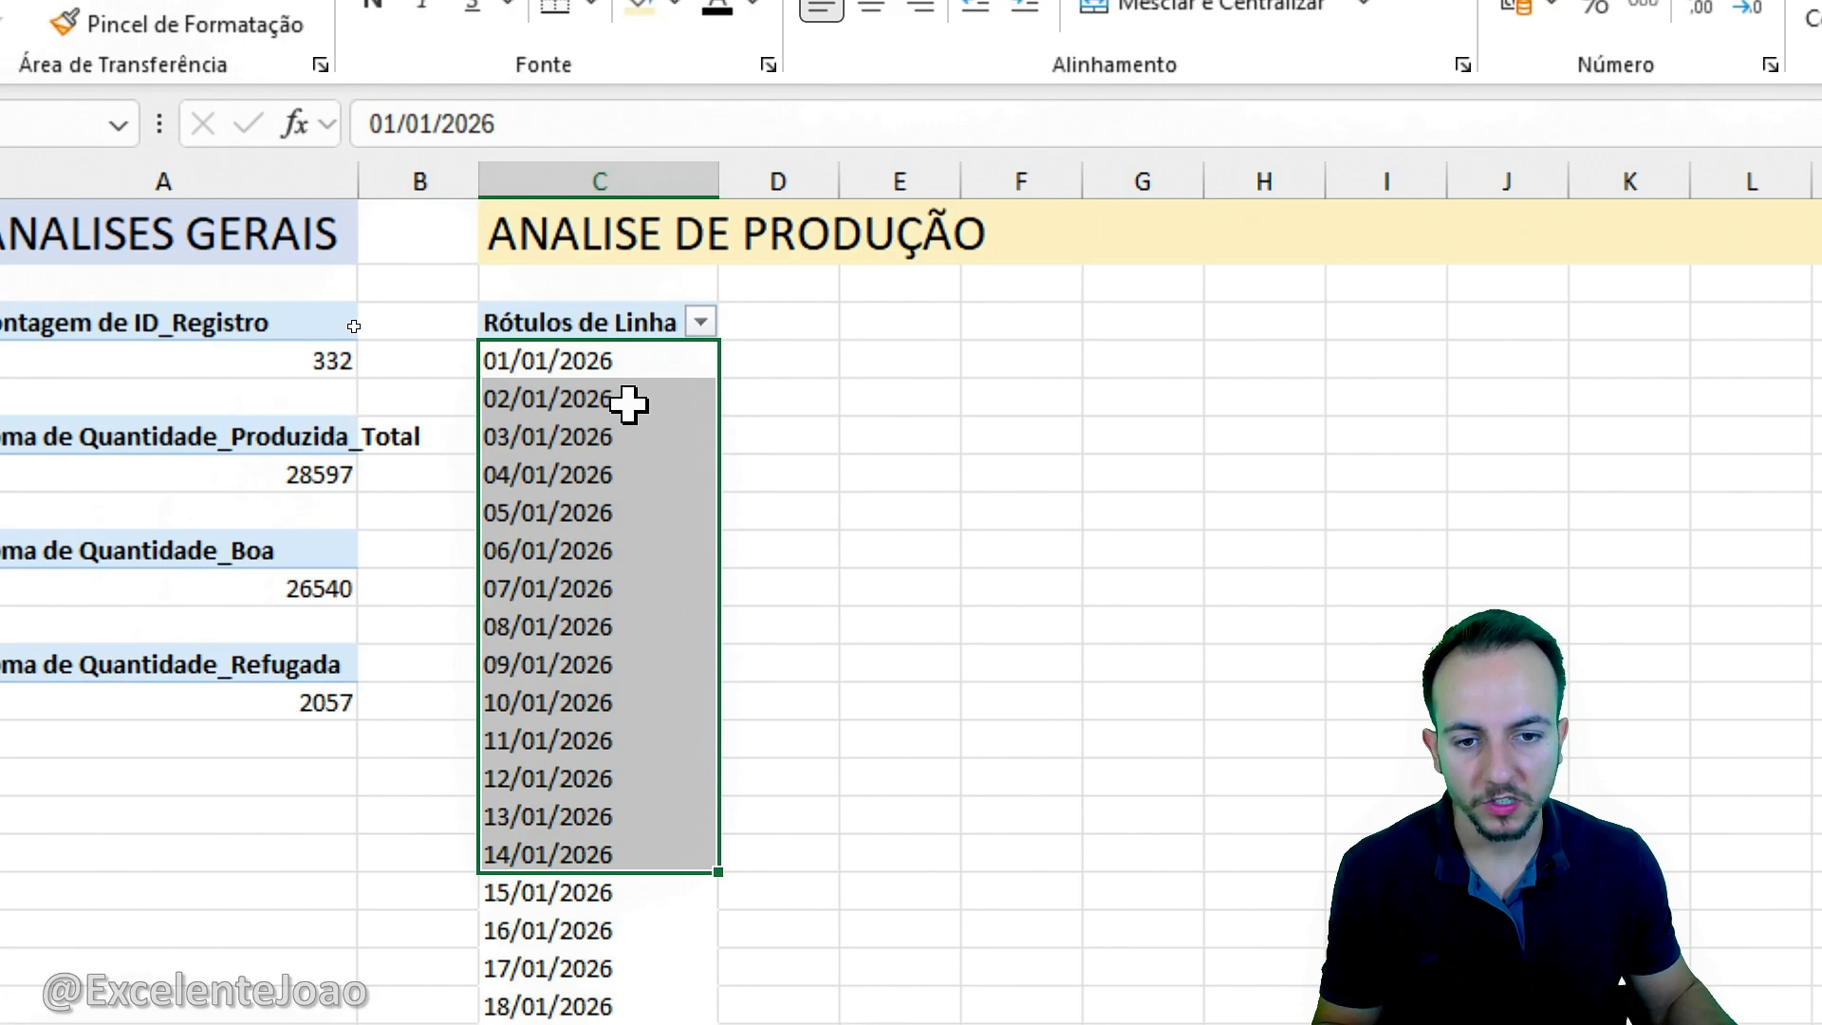
click(629, 366)
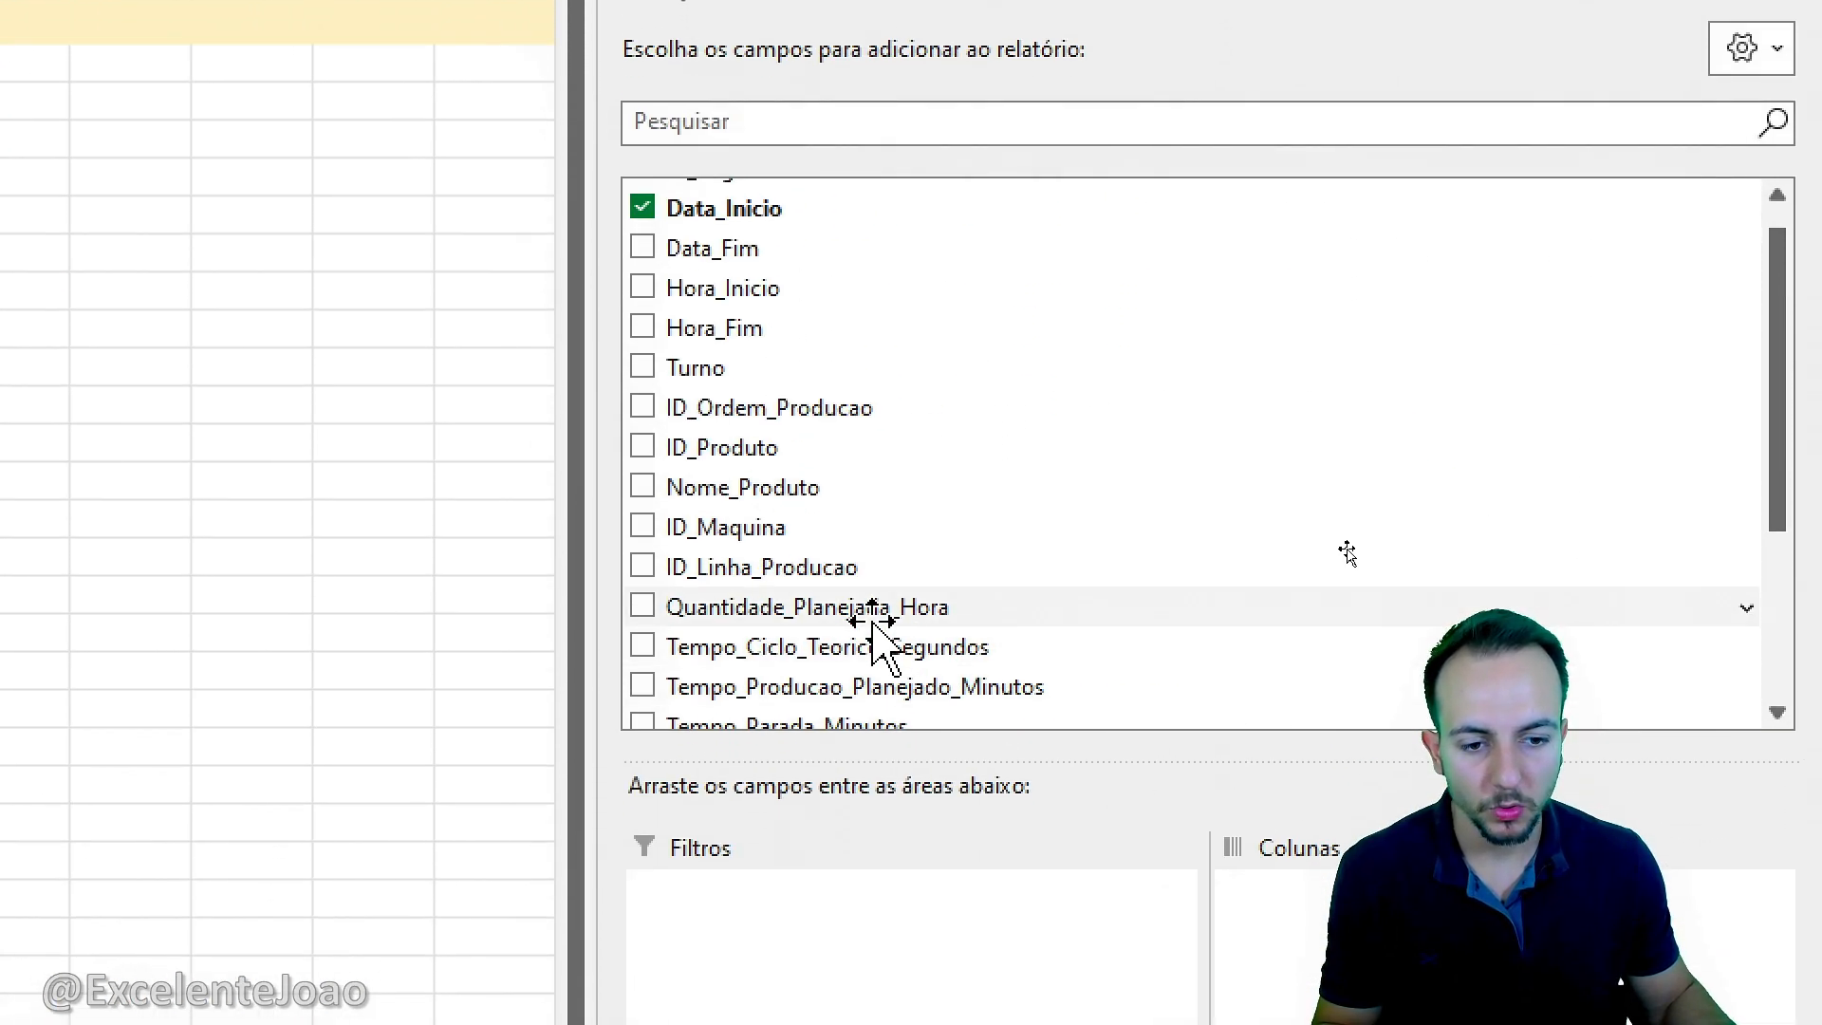
scroll(874, 623, down, 3)
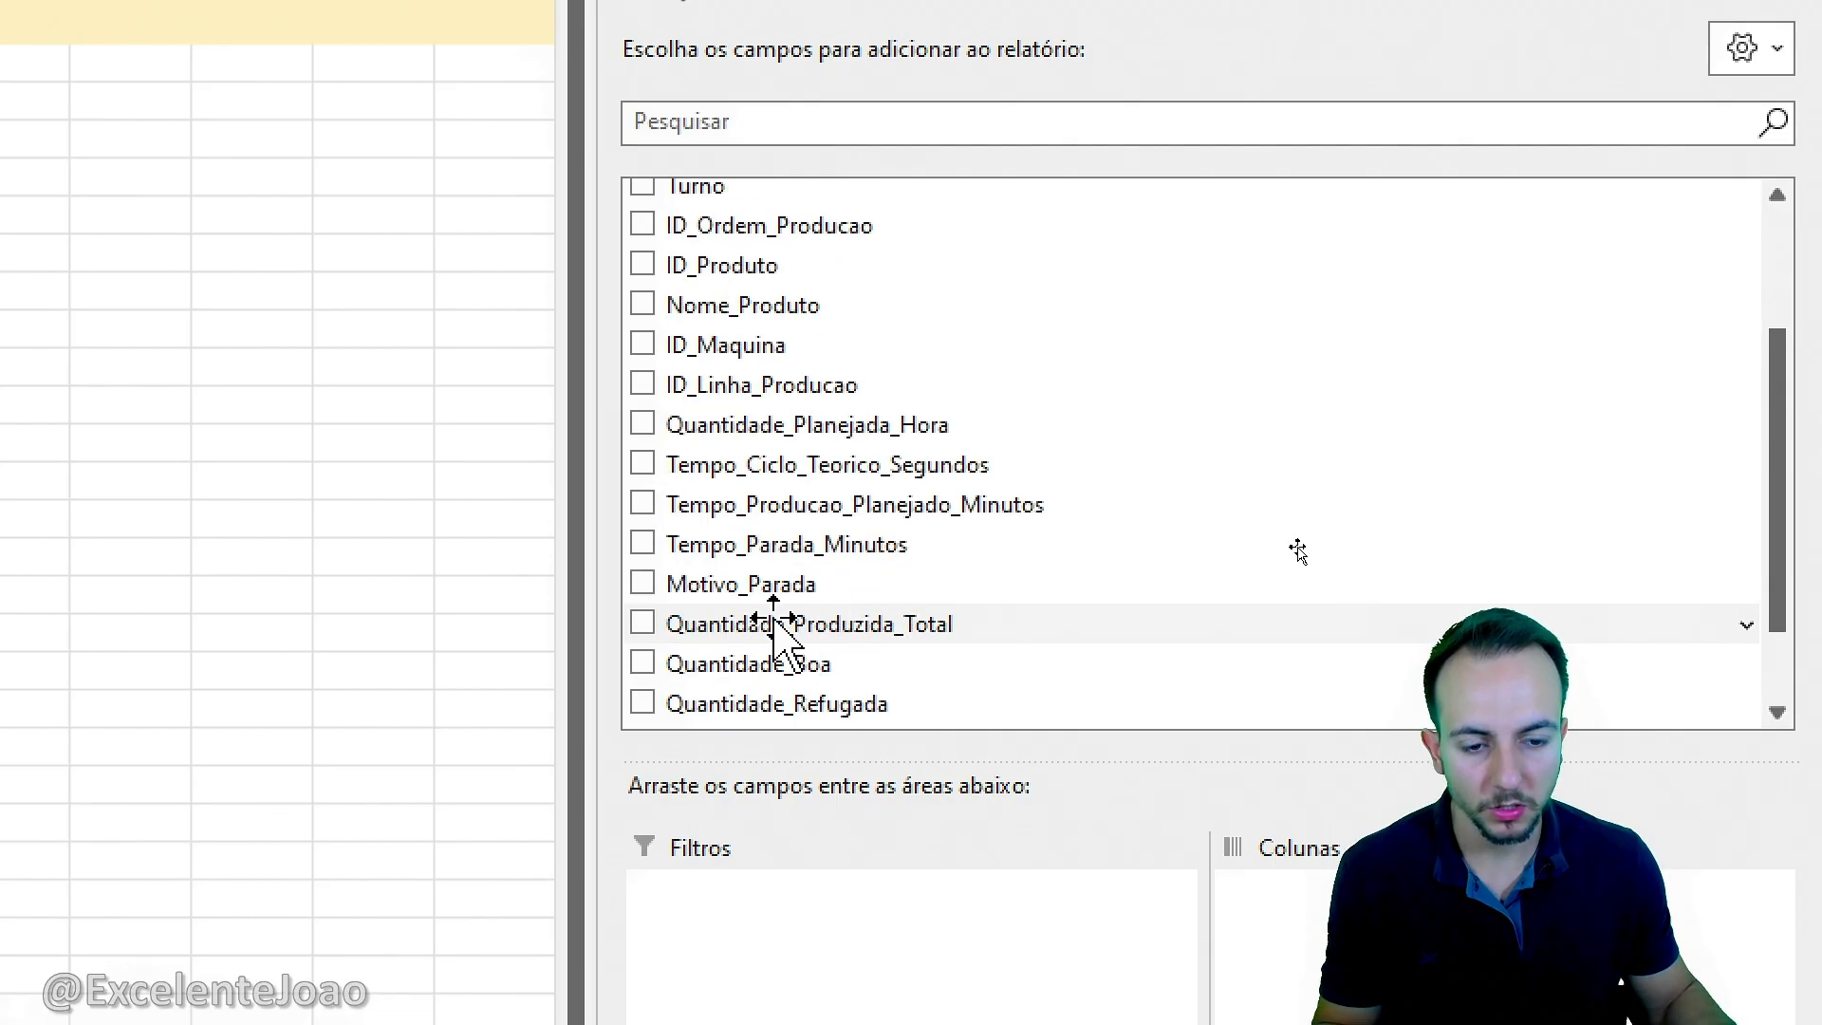
drag(712, 622, 1417, 804)
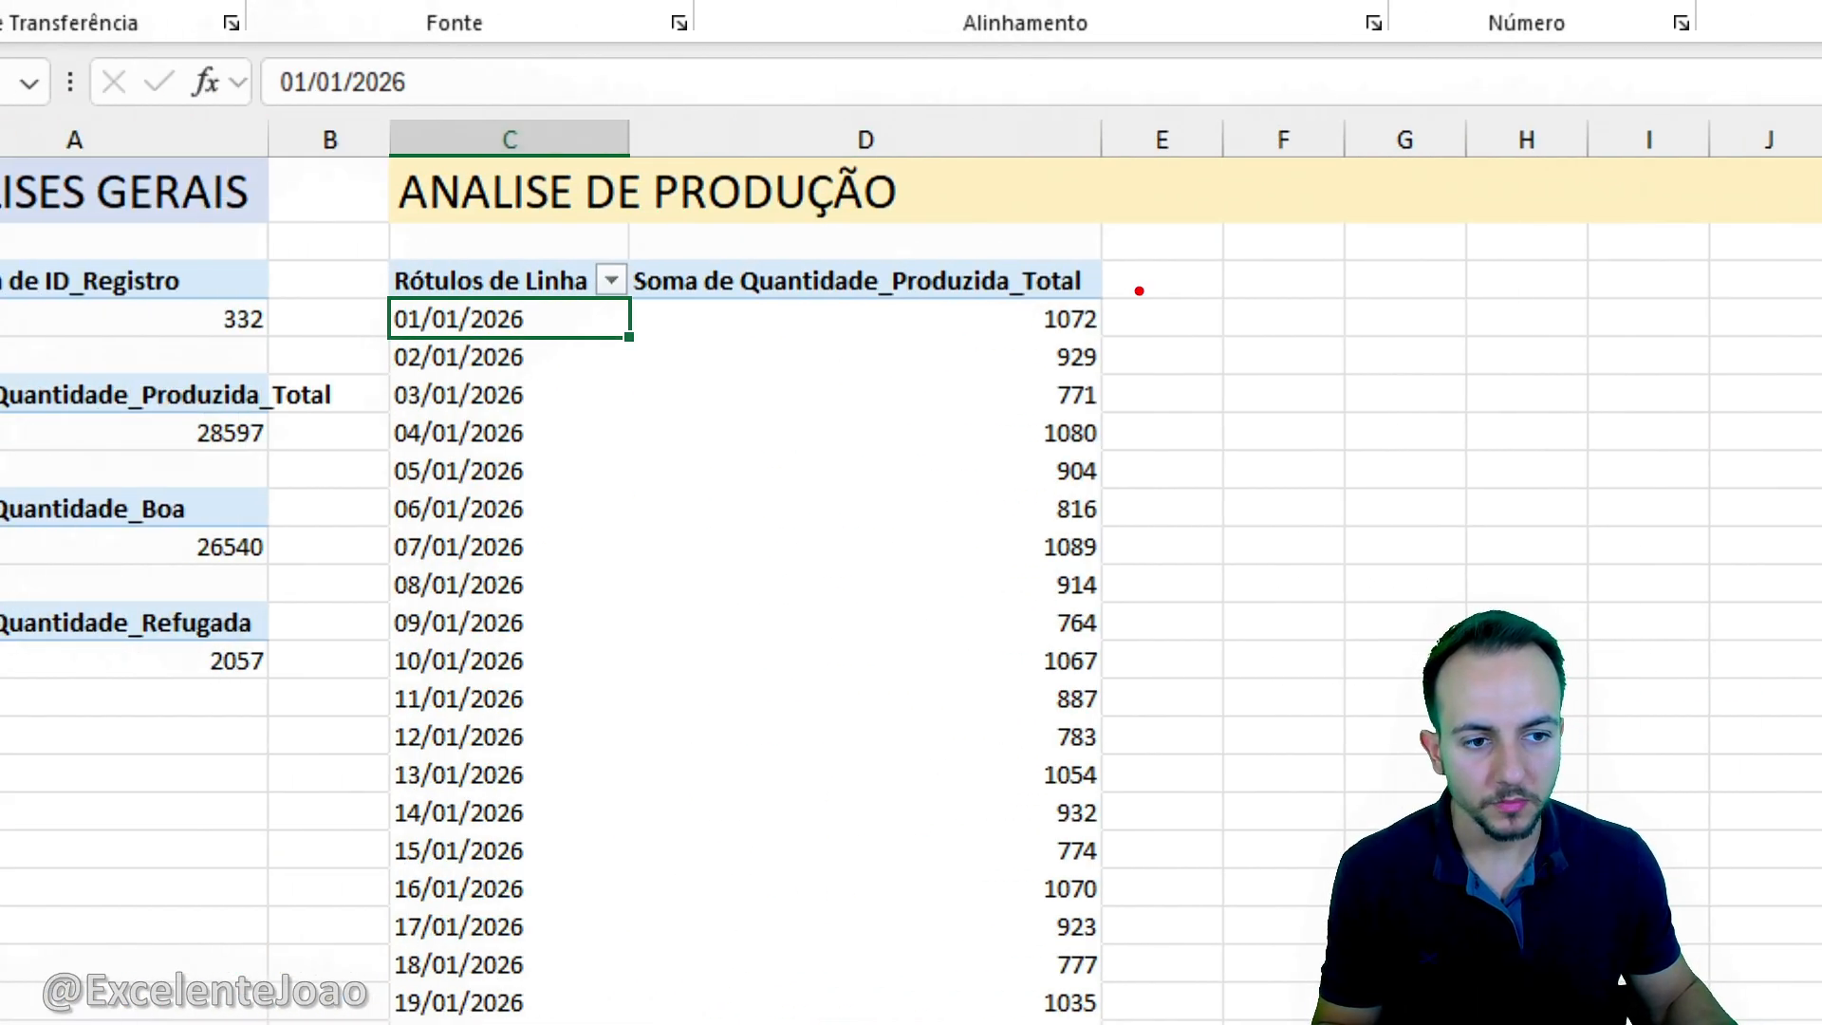
mouse_move(1139, 291)
mouse_down()
mouse_move(1233, 483)
mouse_move(1106, 281)
mouse_up()
drag(968, 383, 560, 375)
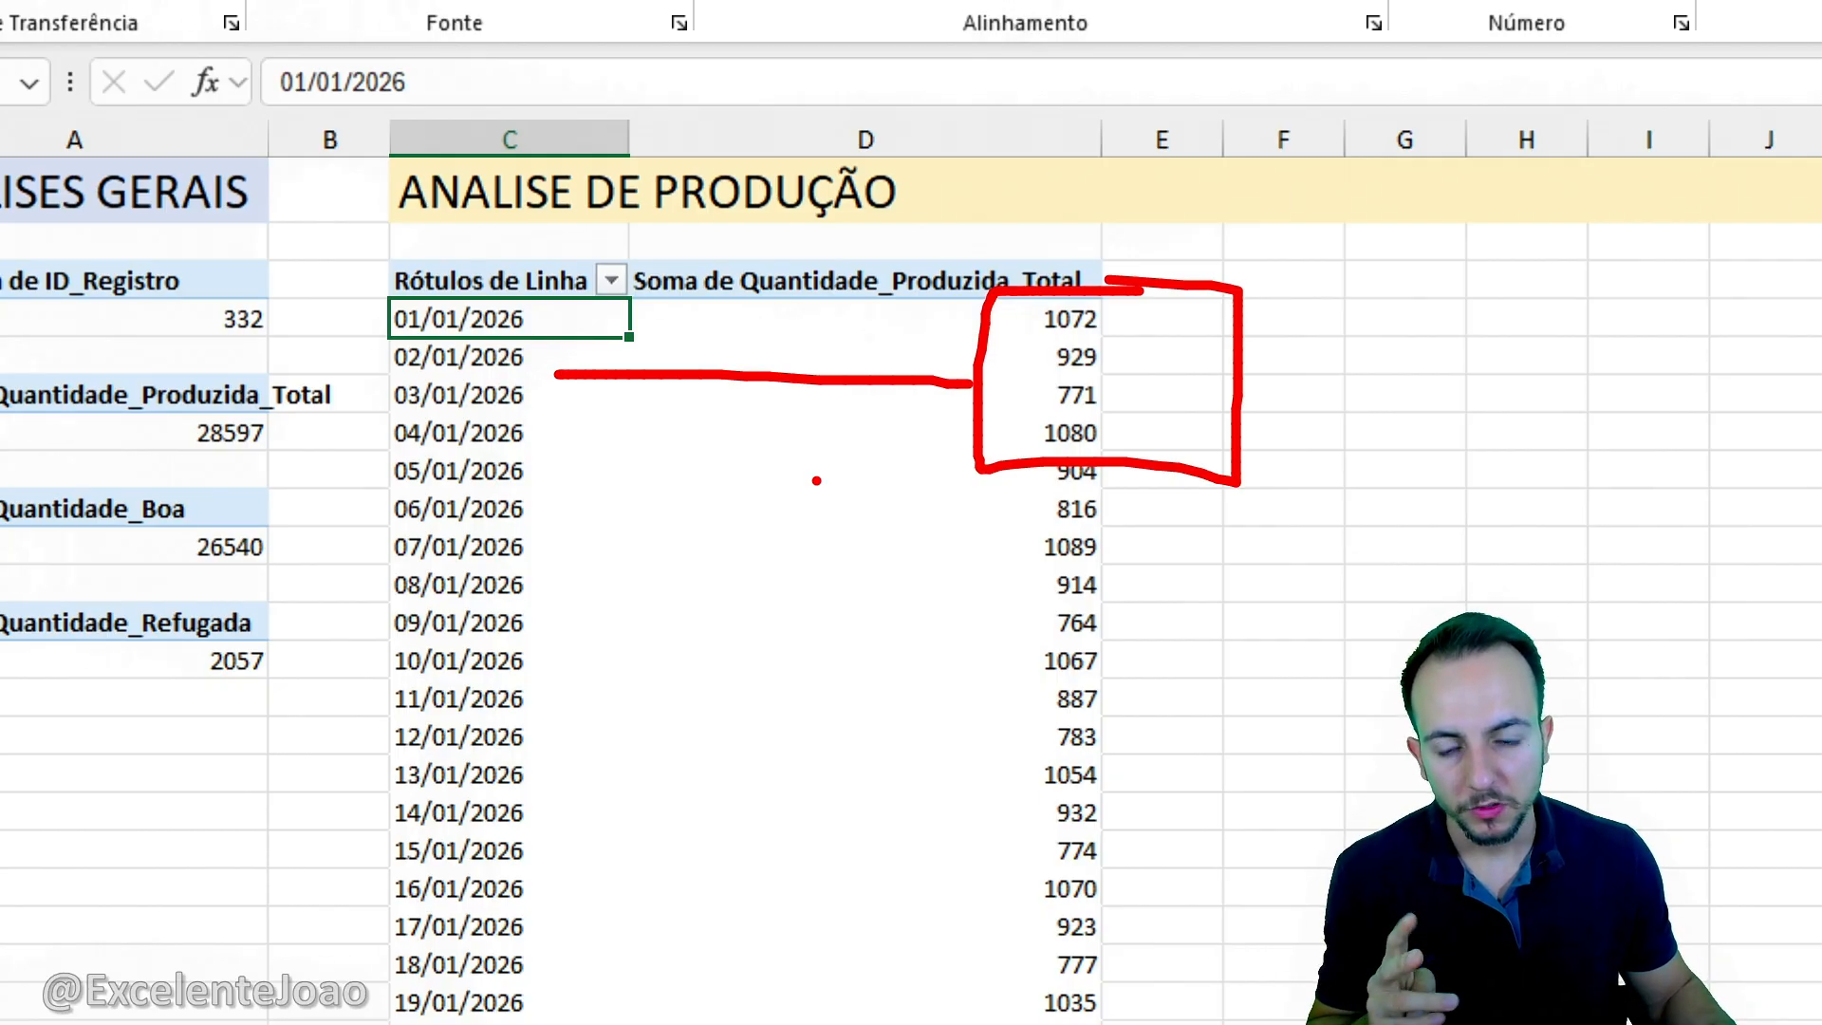
key(Escape)
drag(1120, 237, 1136, 243)
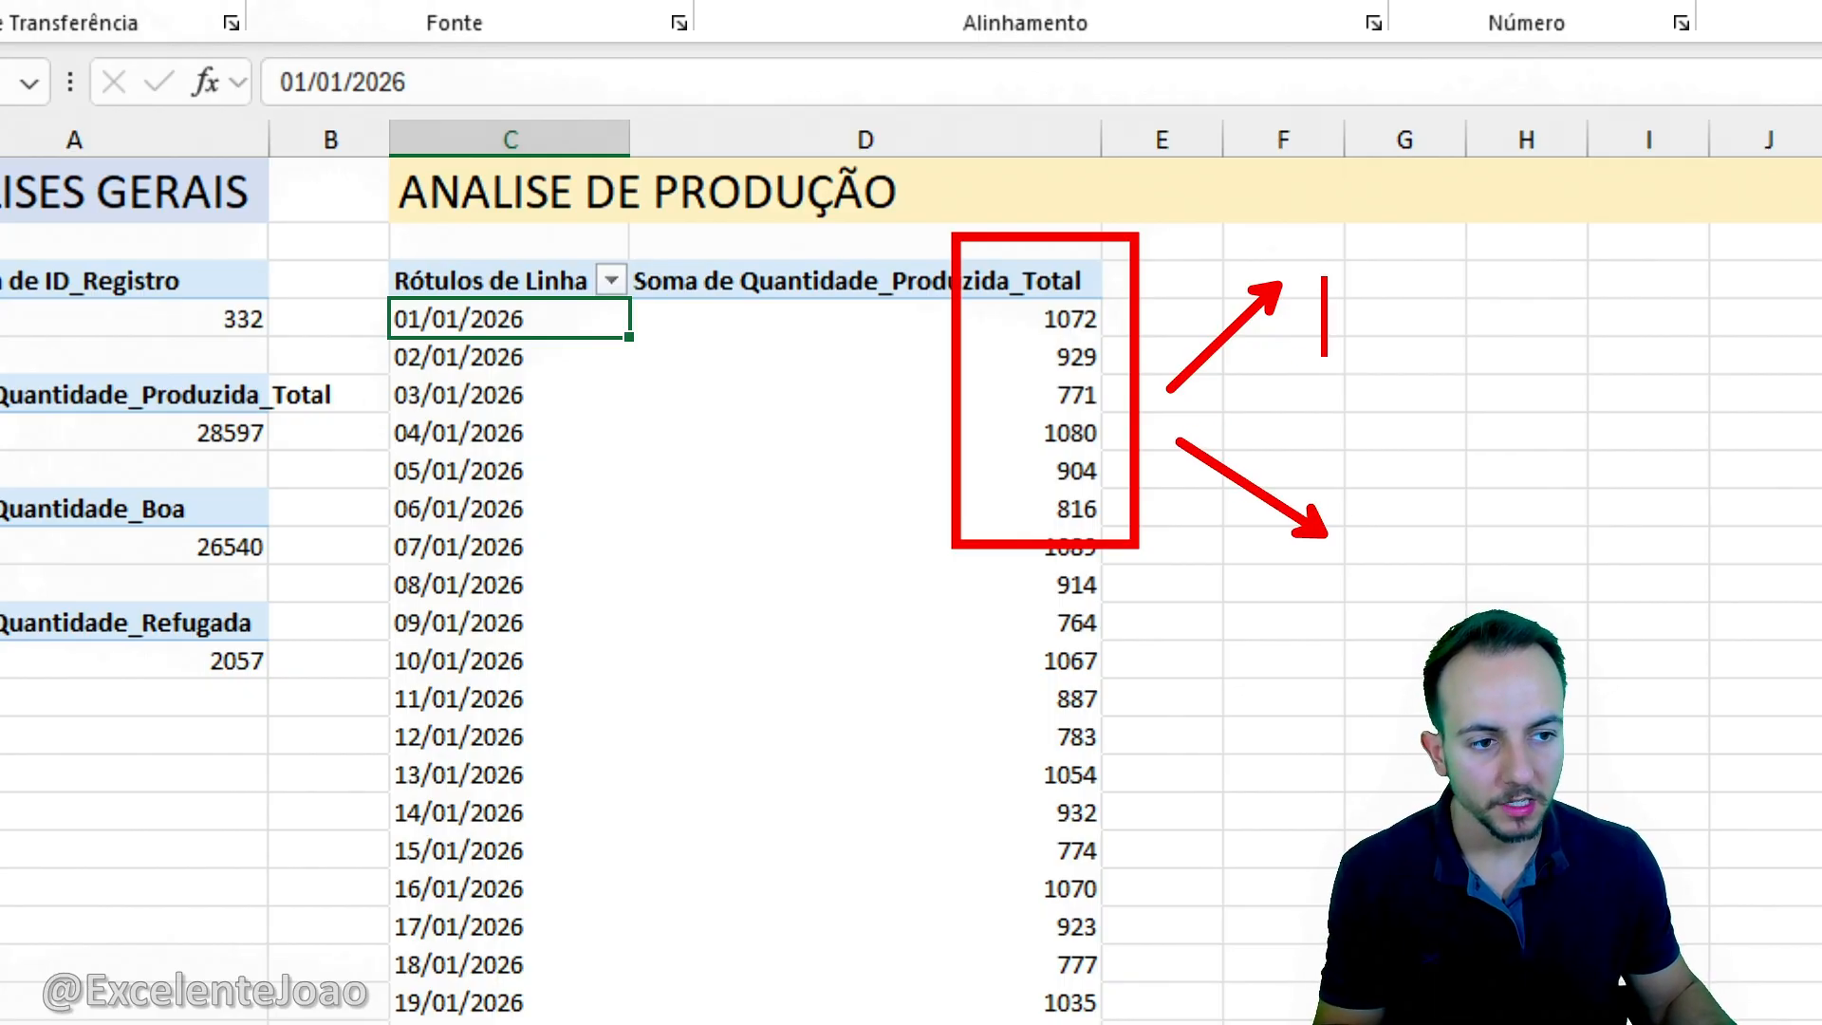
text(BOA)
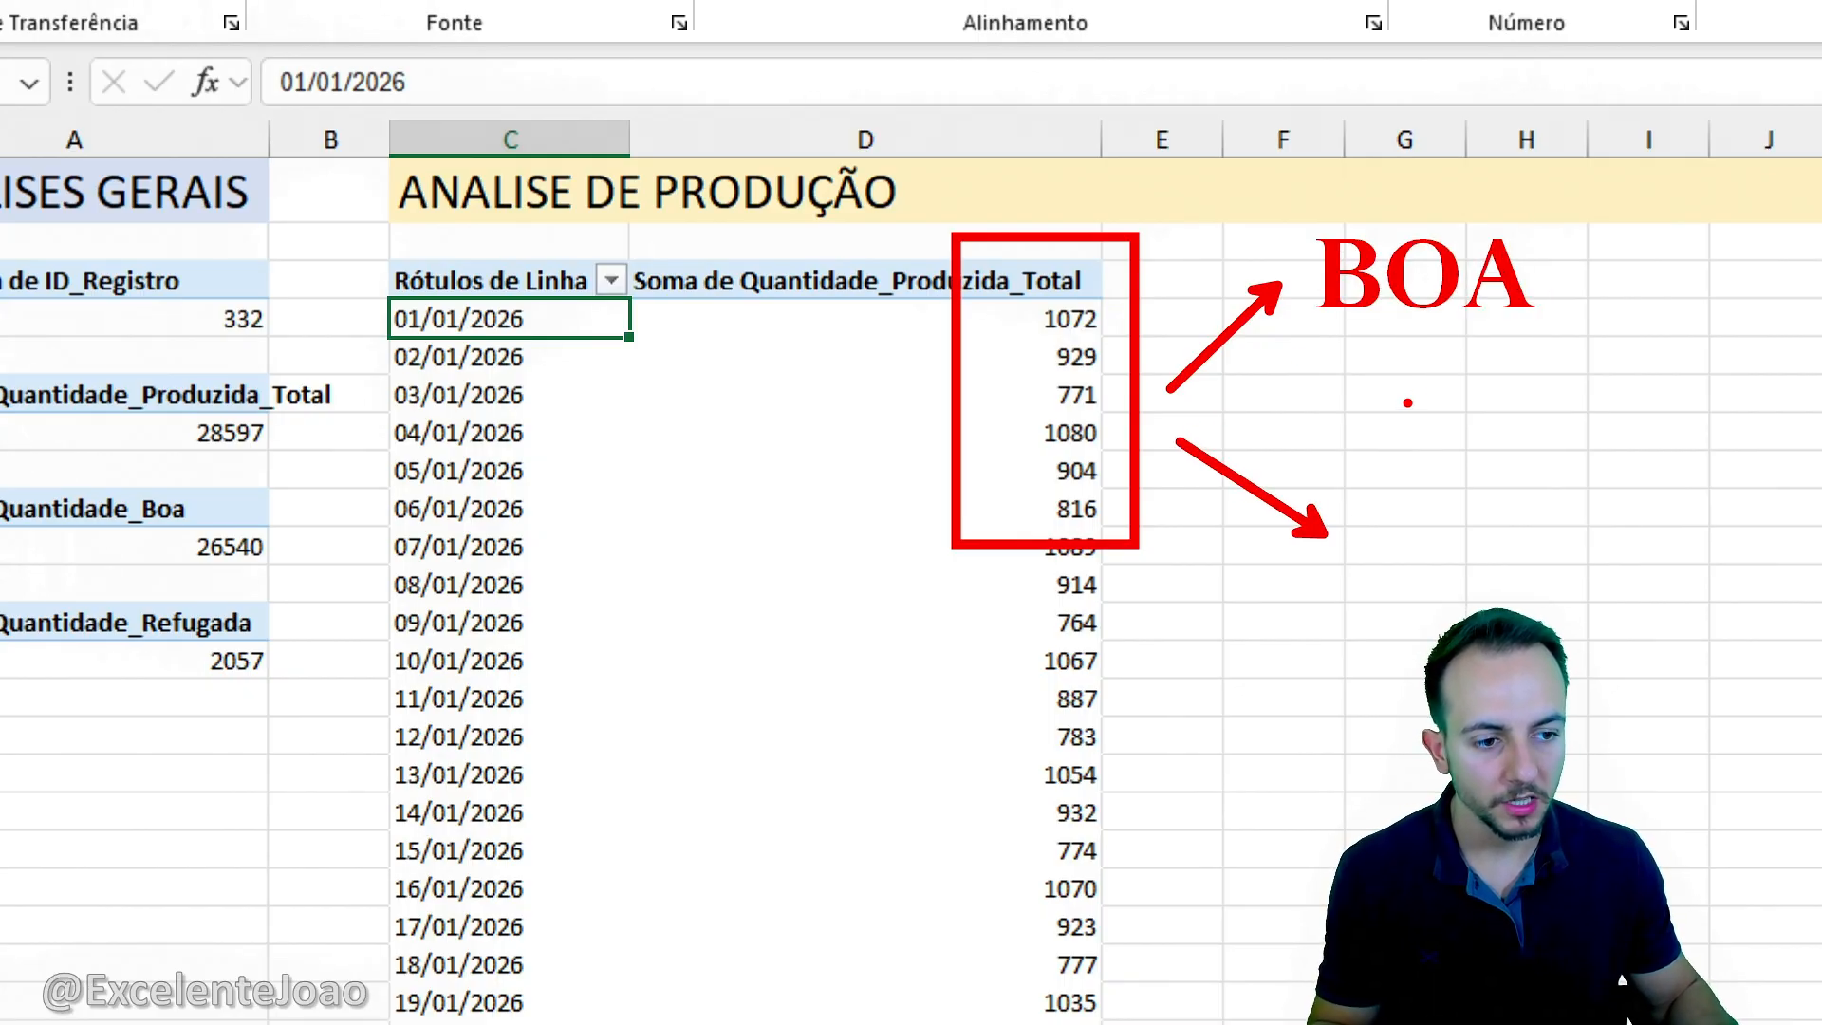
text(RUIM)
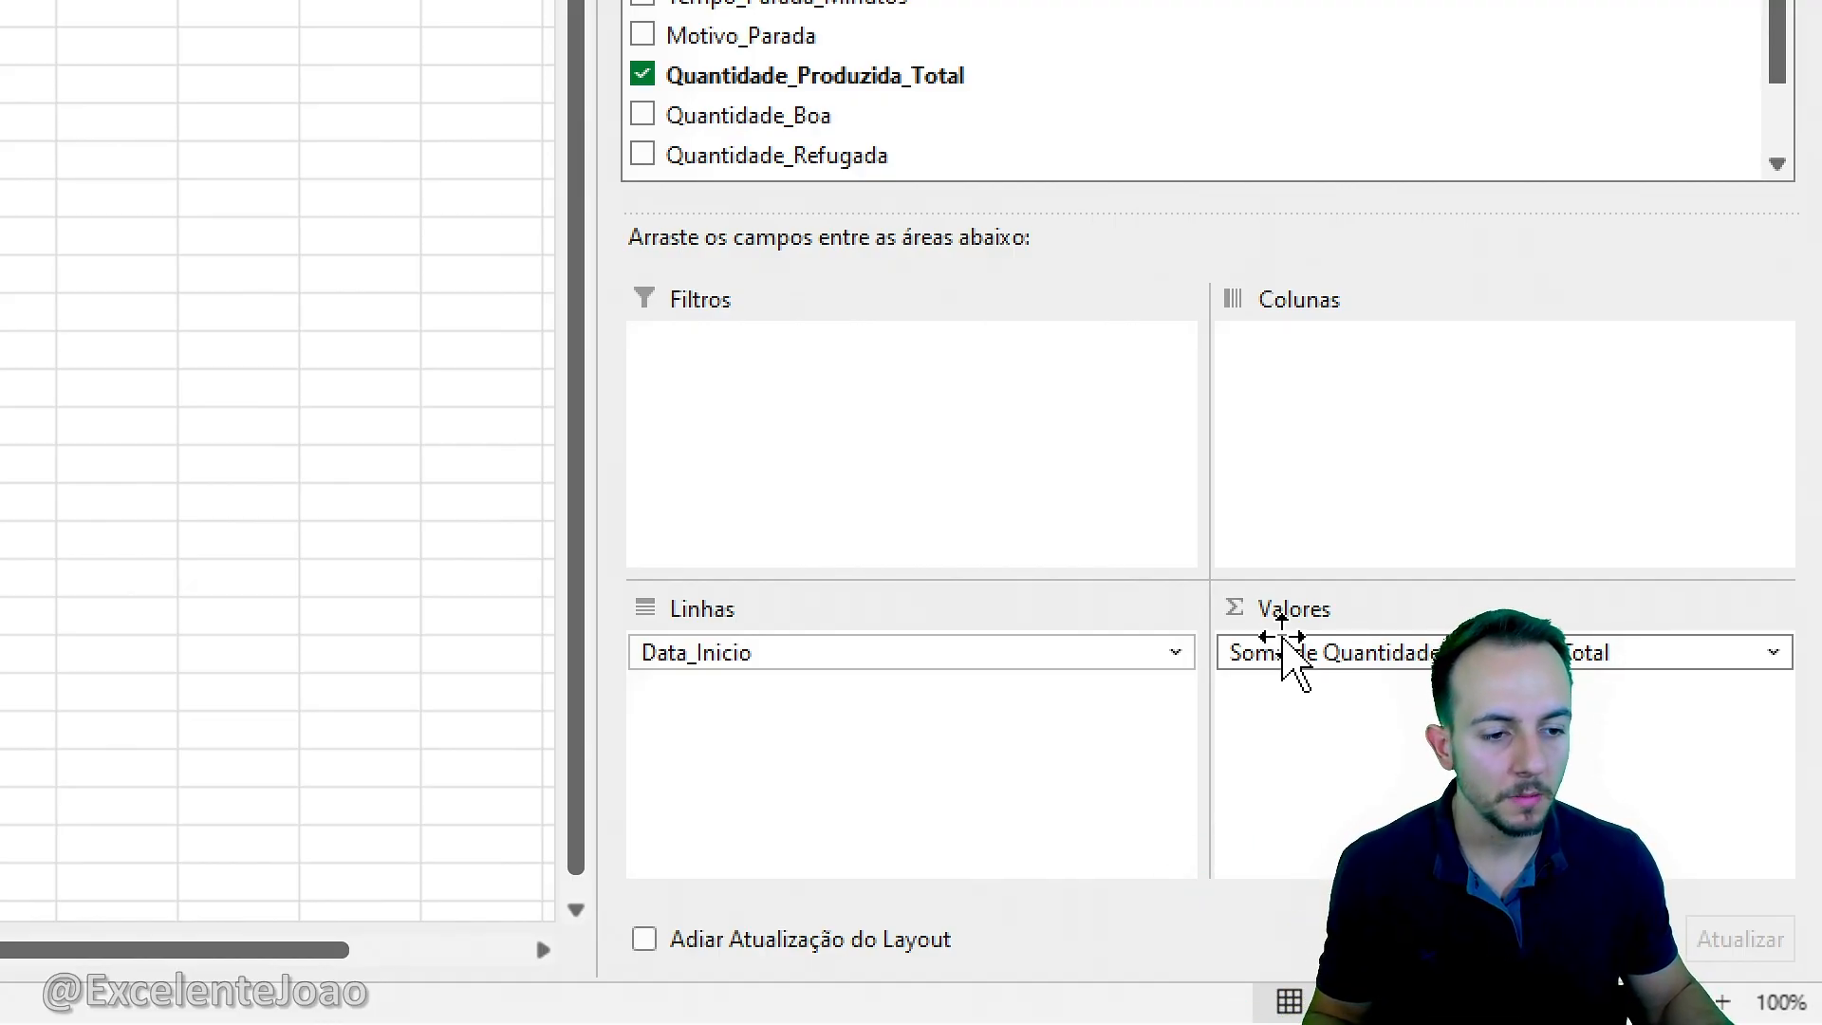
Replace Quantidade_Produzida_Total with Quantidade_Boa in the Values area of the Data_Inicio pivot table at C3.
click(1283, 648)
click(1390, 567)
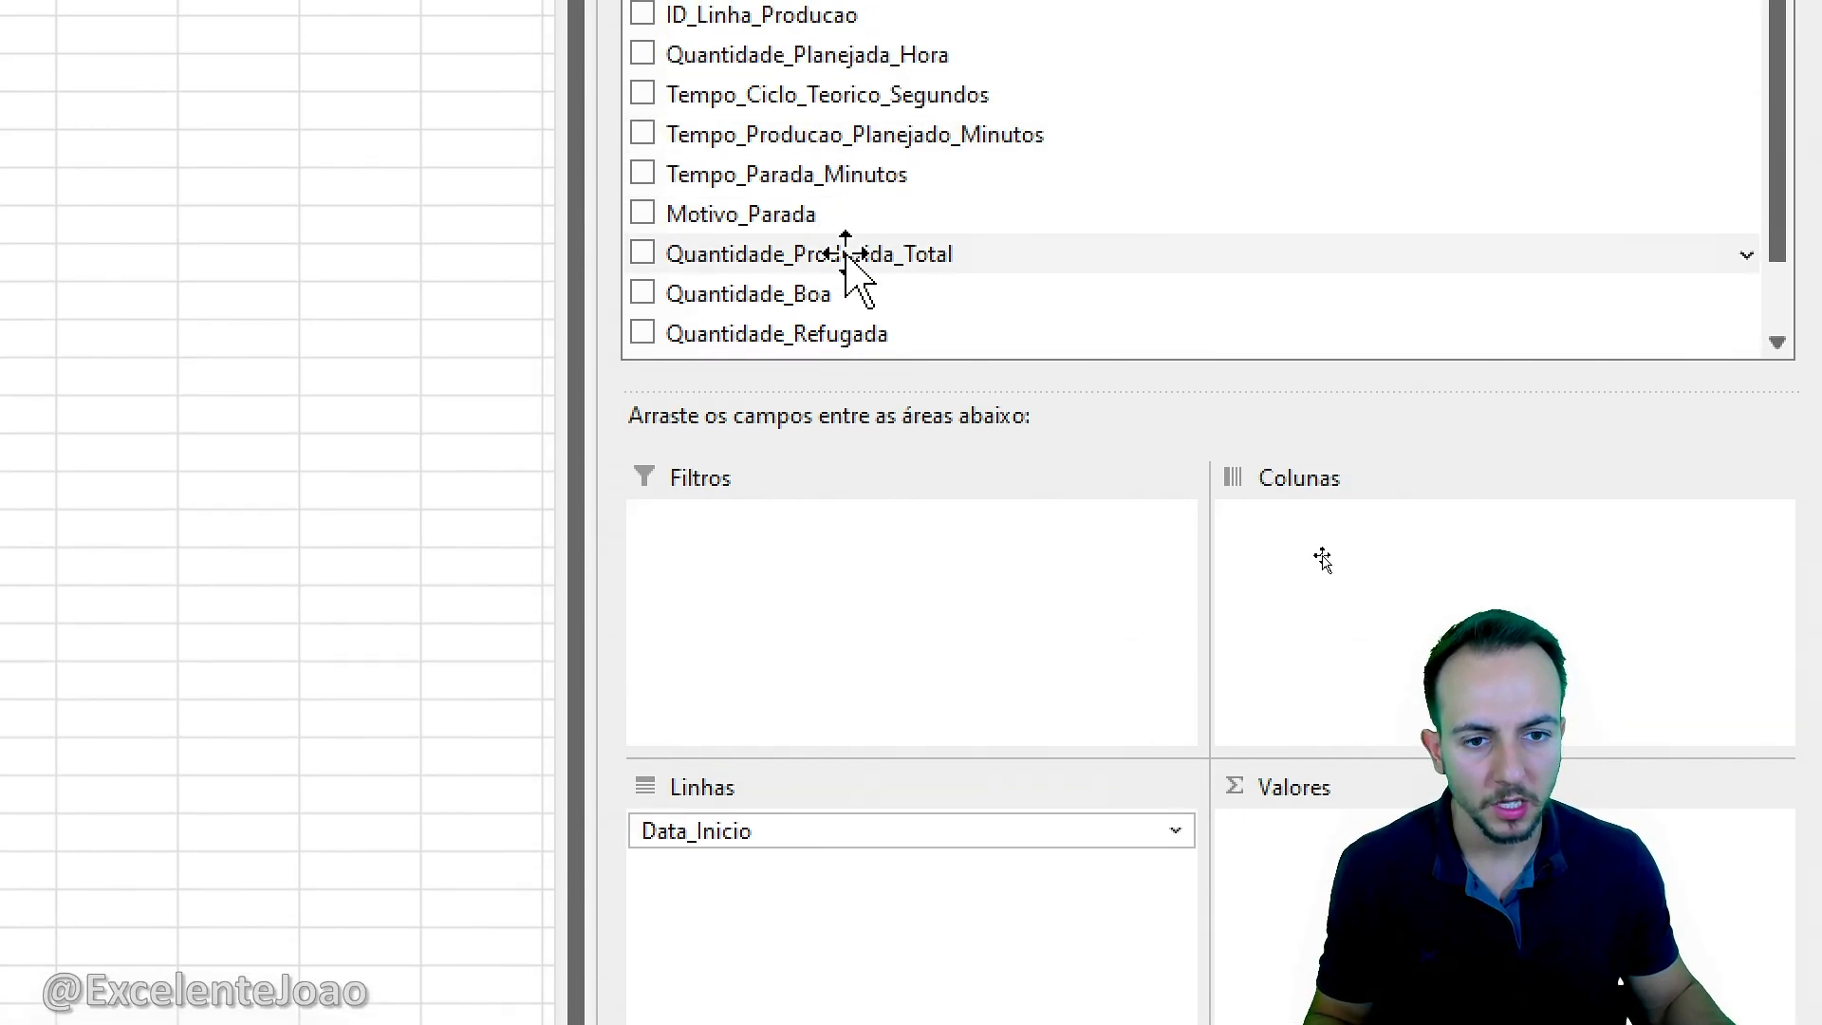
drag(721, 294, 1319, 911)
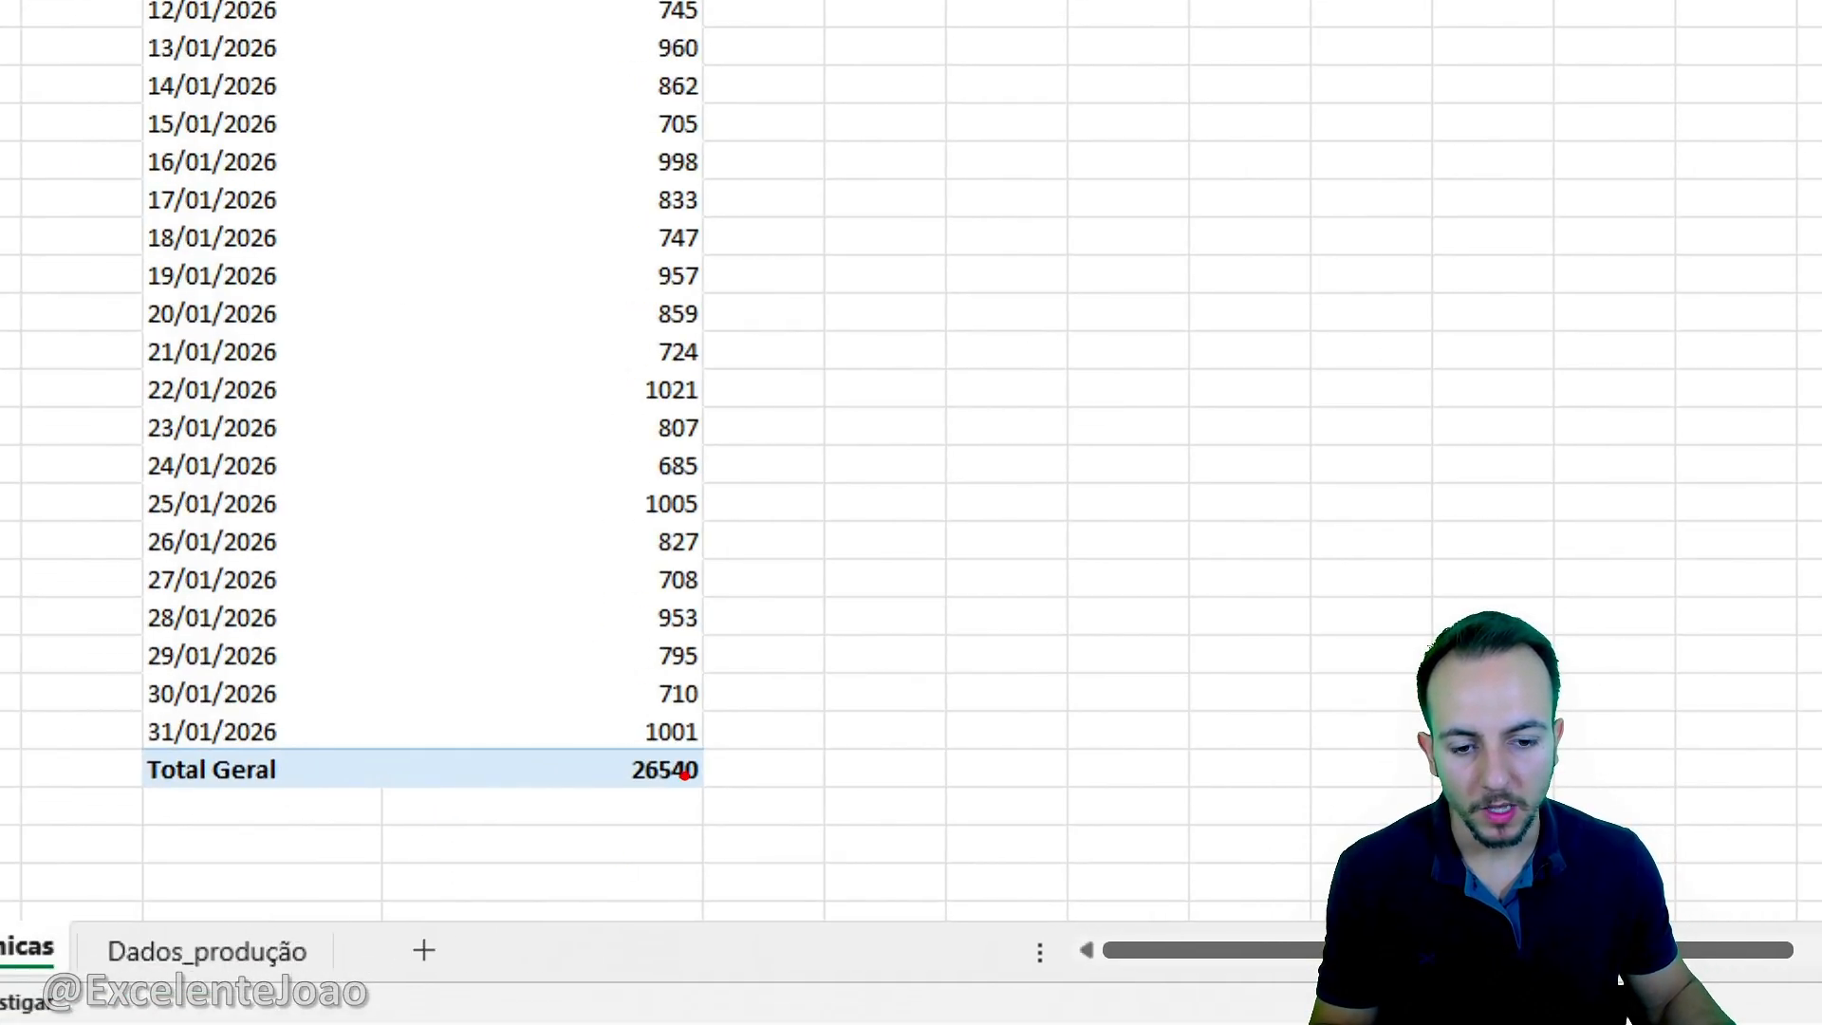
drag(581, 742, 751, 790)
drag(733, 461, 734, 704)
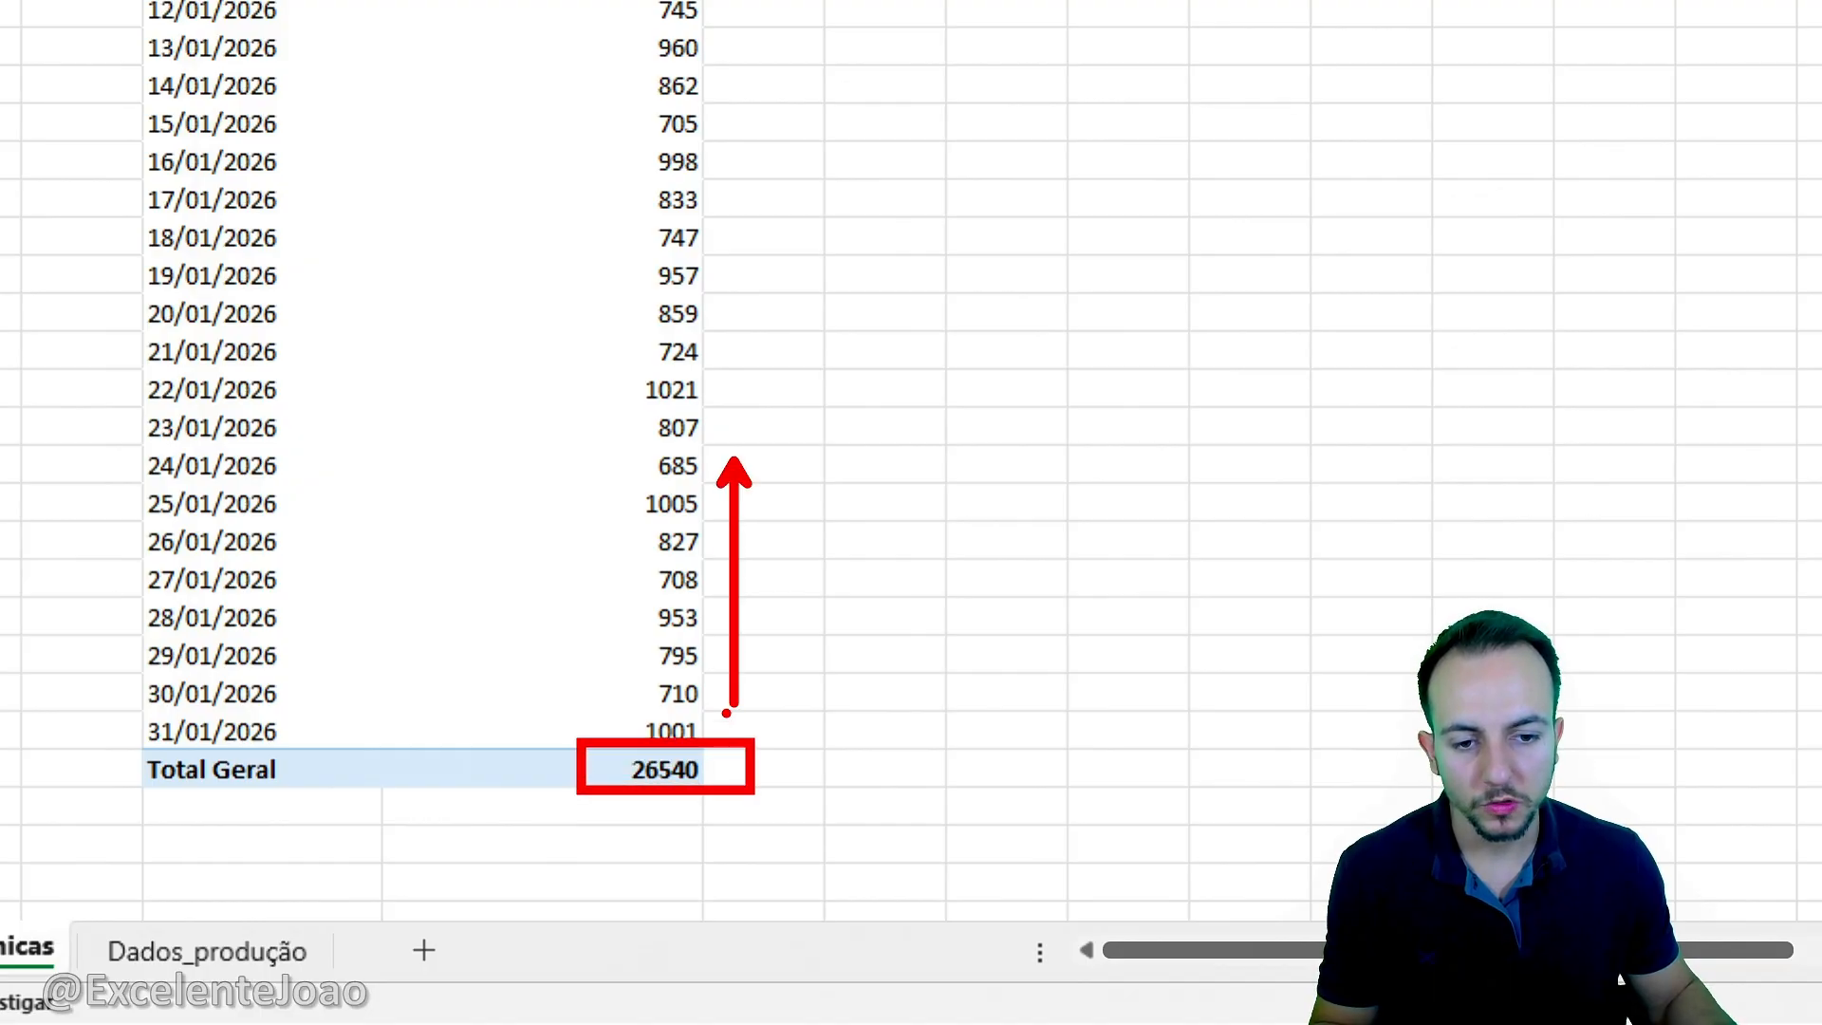
drag(642, 831, 774, 753)
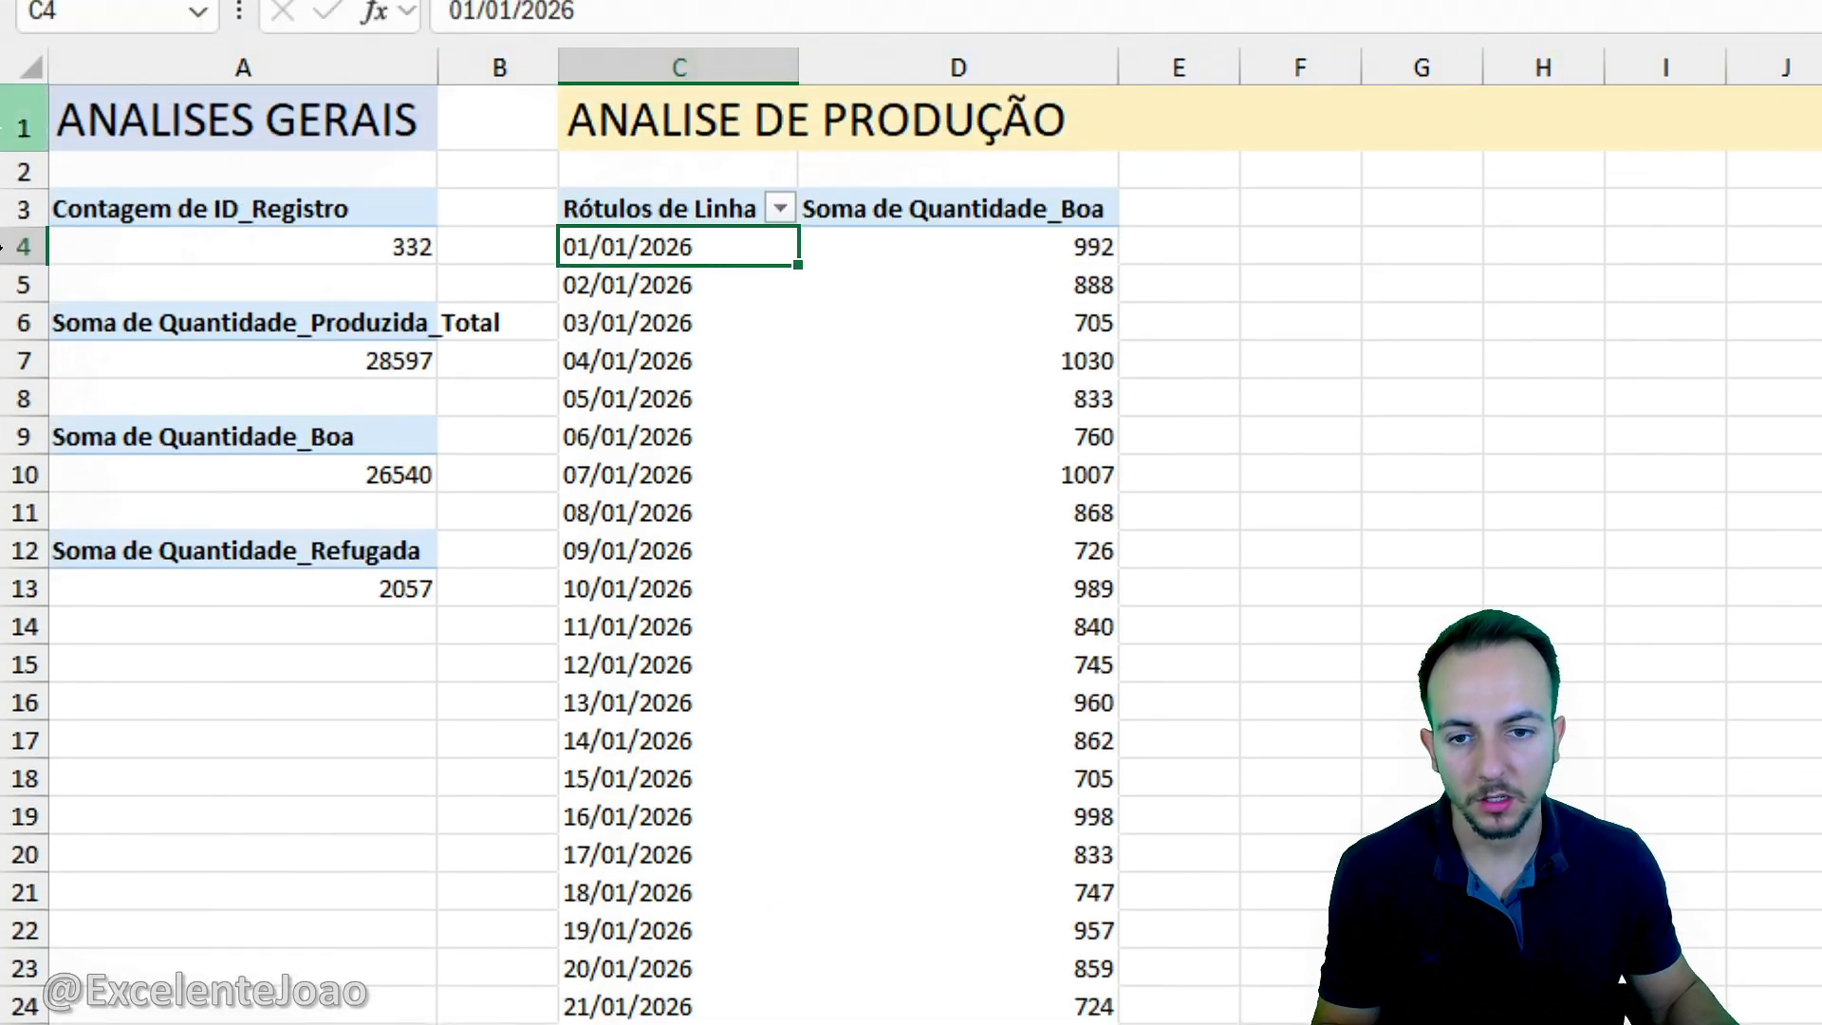
mouse_move(324, 438)
mouse_down()
mouse_move(472, 520)
mouse_move(555, 612)
mouse_up()
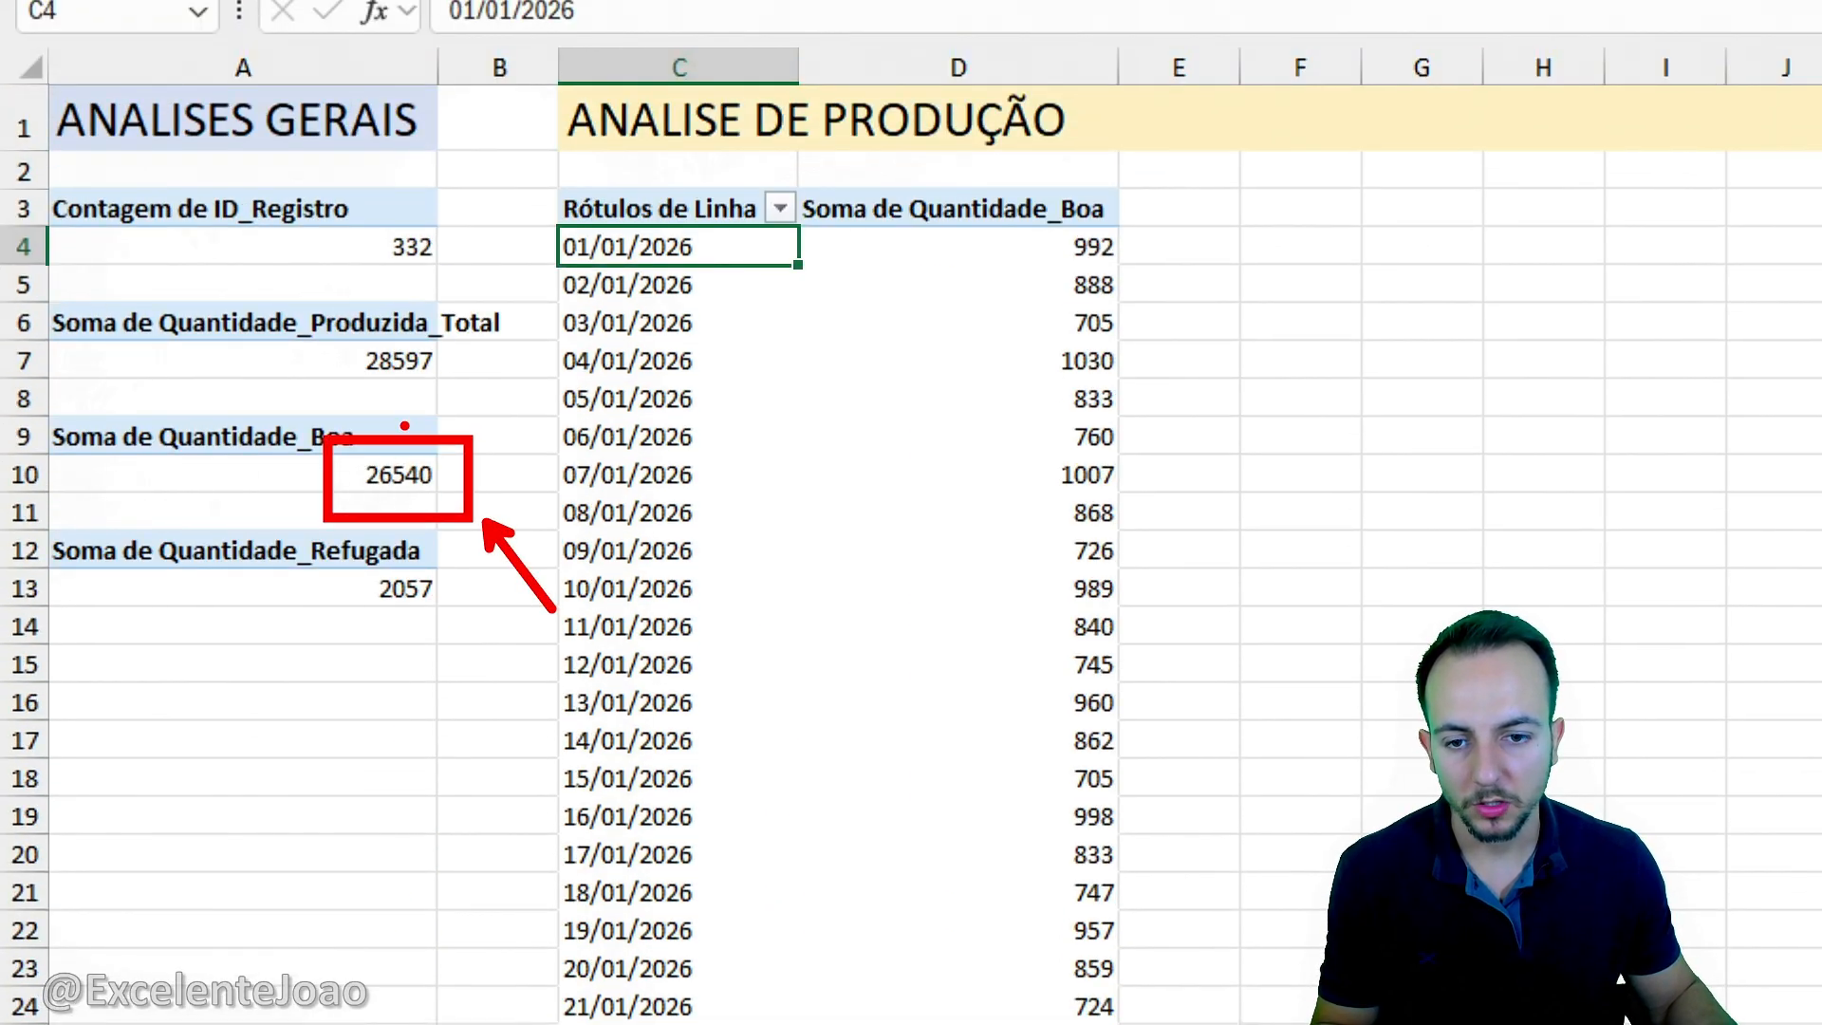
drag(404, 427, 283, 402)
key(Escape)
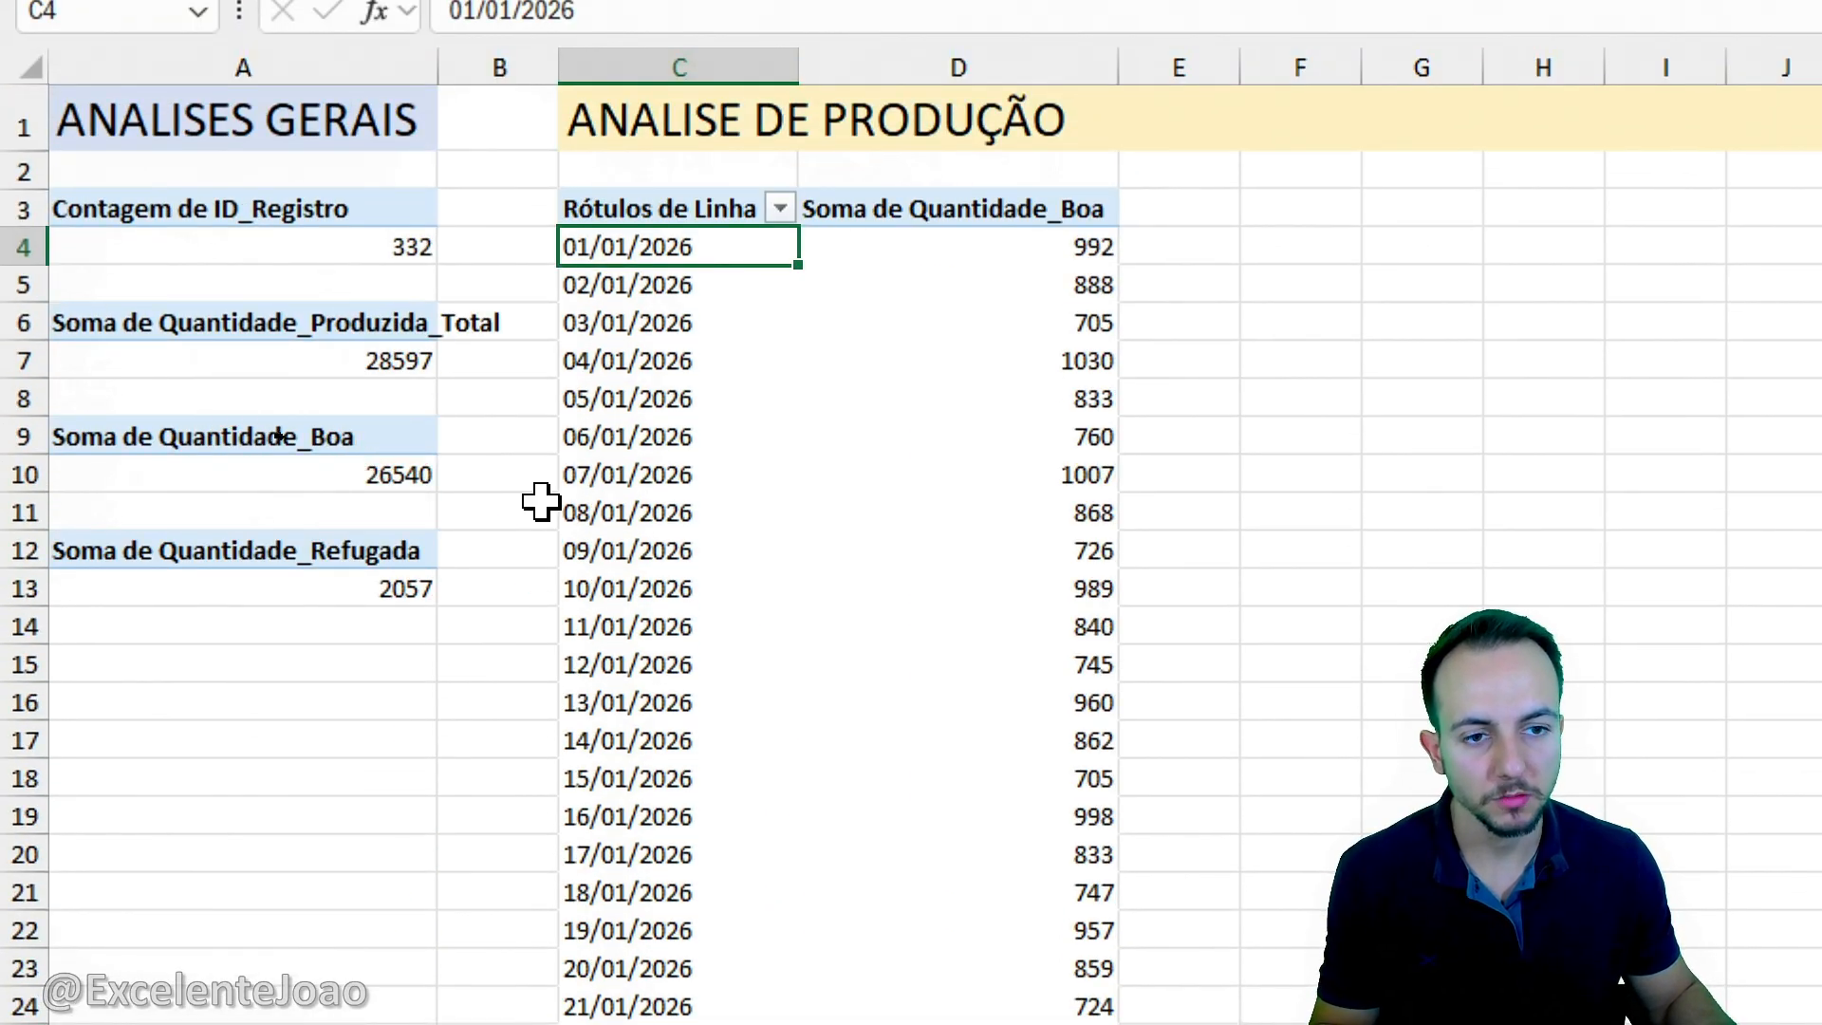
Duplicate the daily Quantidade_Boa pivot table from columns C:D to cell F3.
drag(759, 216, 1066, 411)
click(1068, 415)
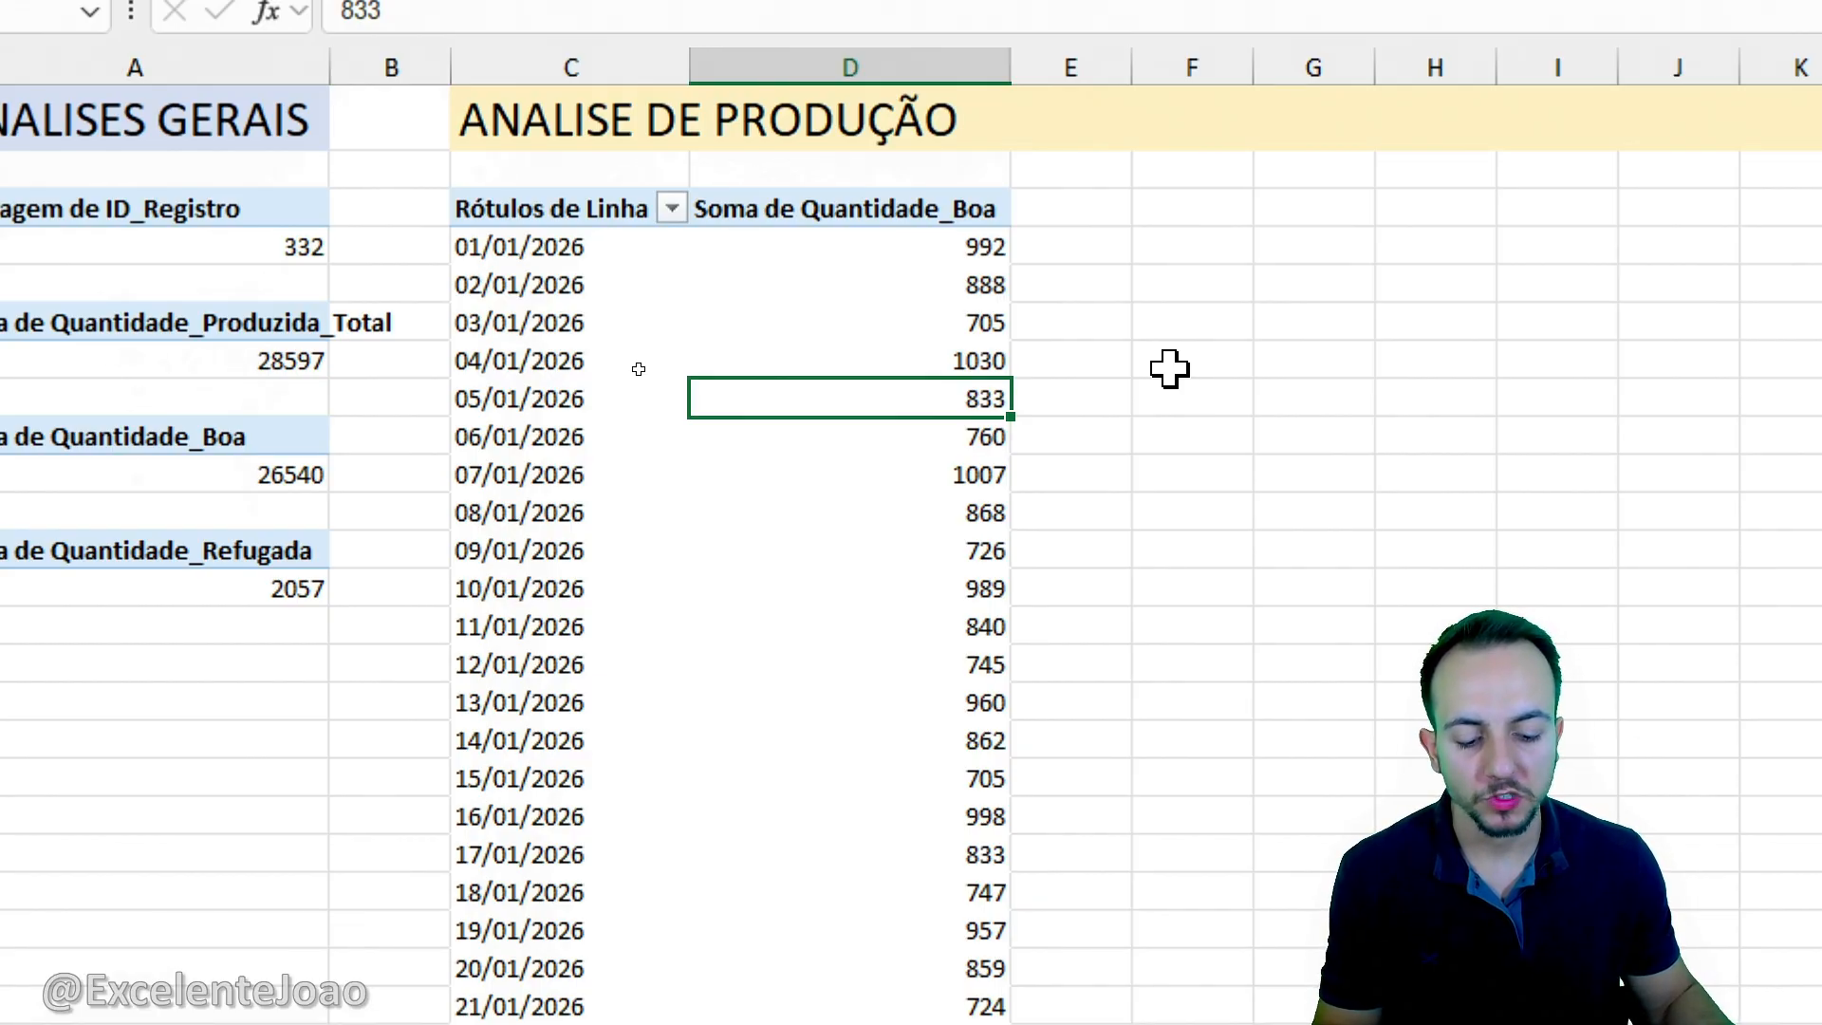
drag(599, 202, 945, 883)
key(ctrl+c)
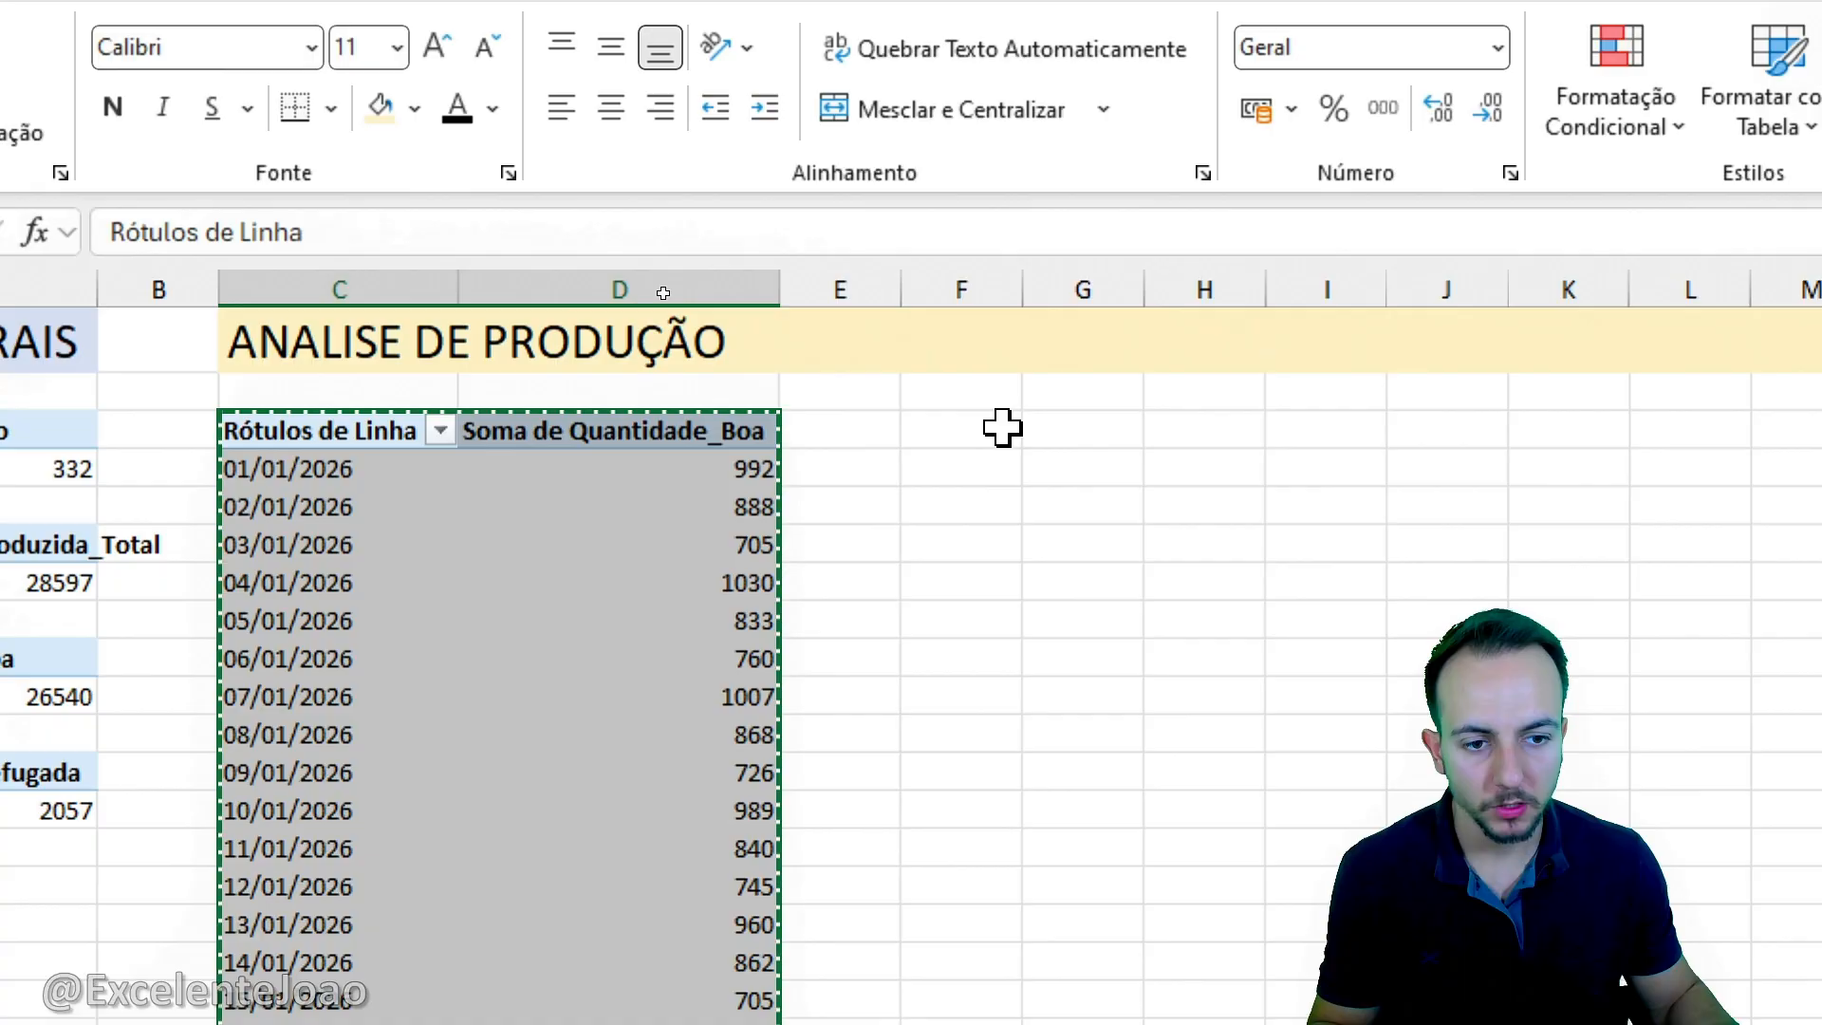
click(1003, 428)
key(ctrl+v)
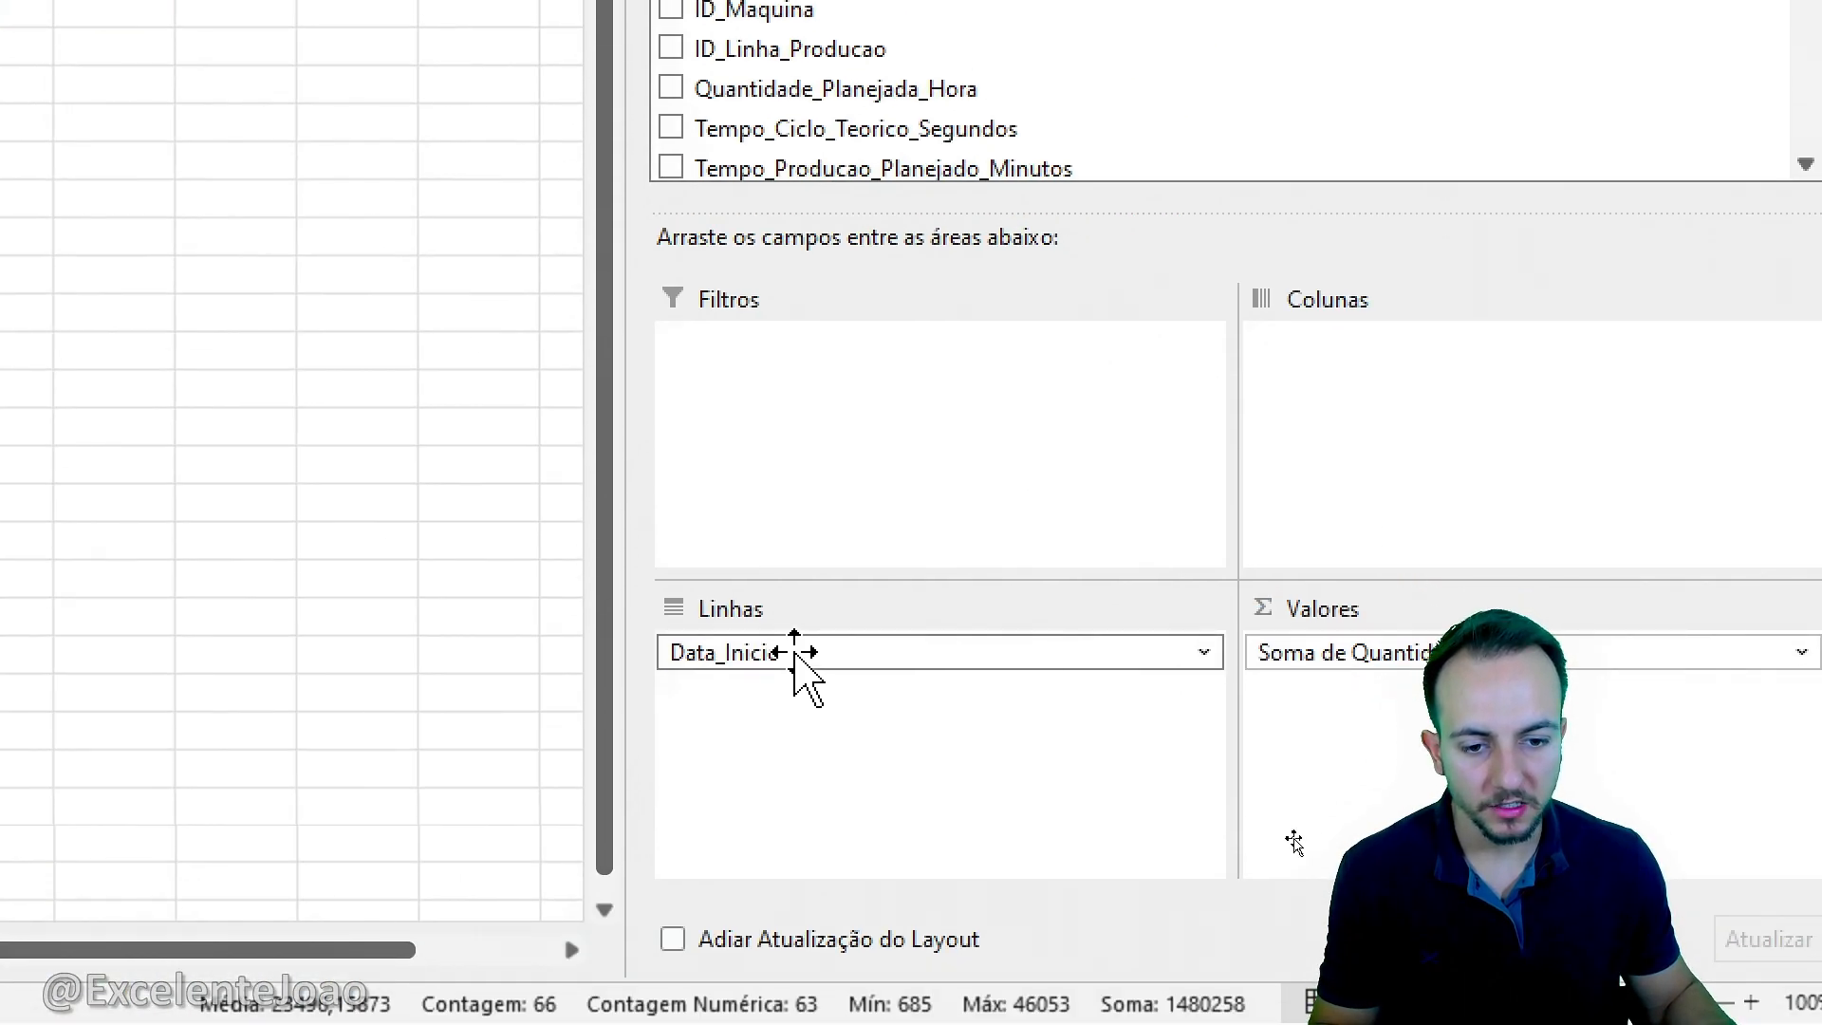
Replace Data_Inicio with Turno in the Rows area of the pivot table at F3.
click(795, 653)
click(870, 563)
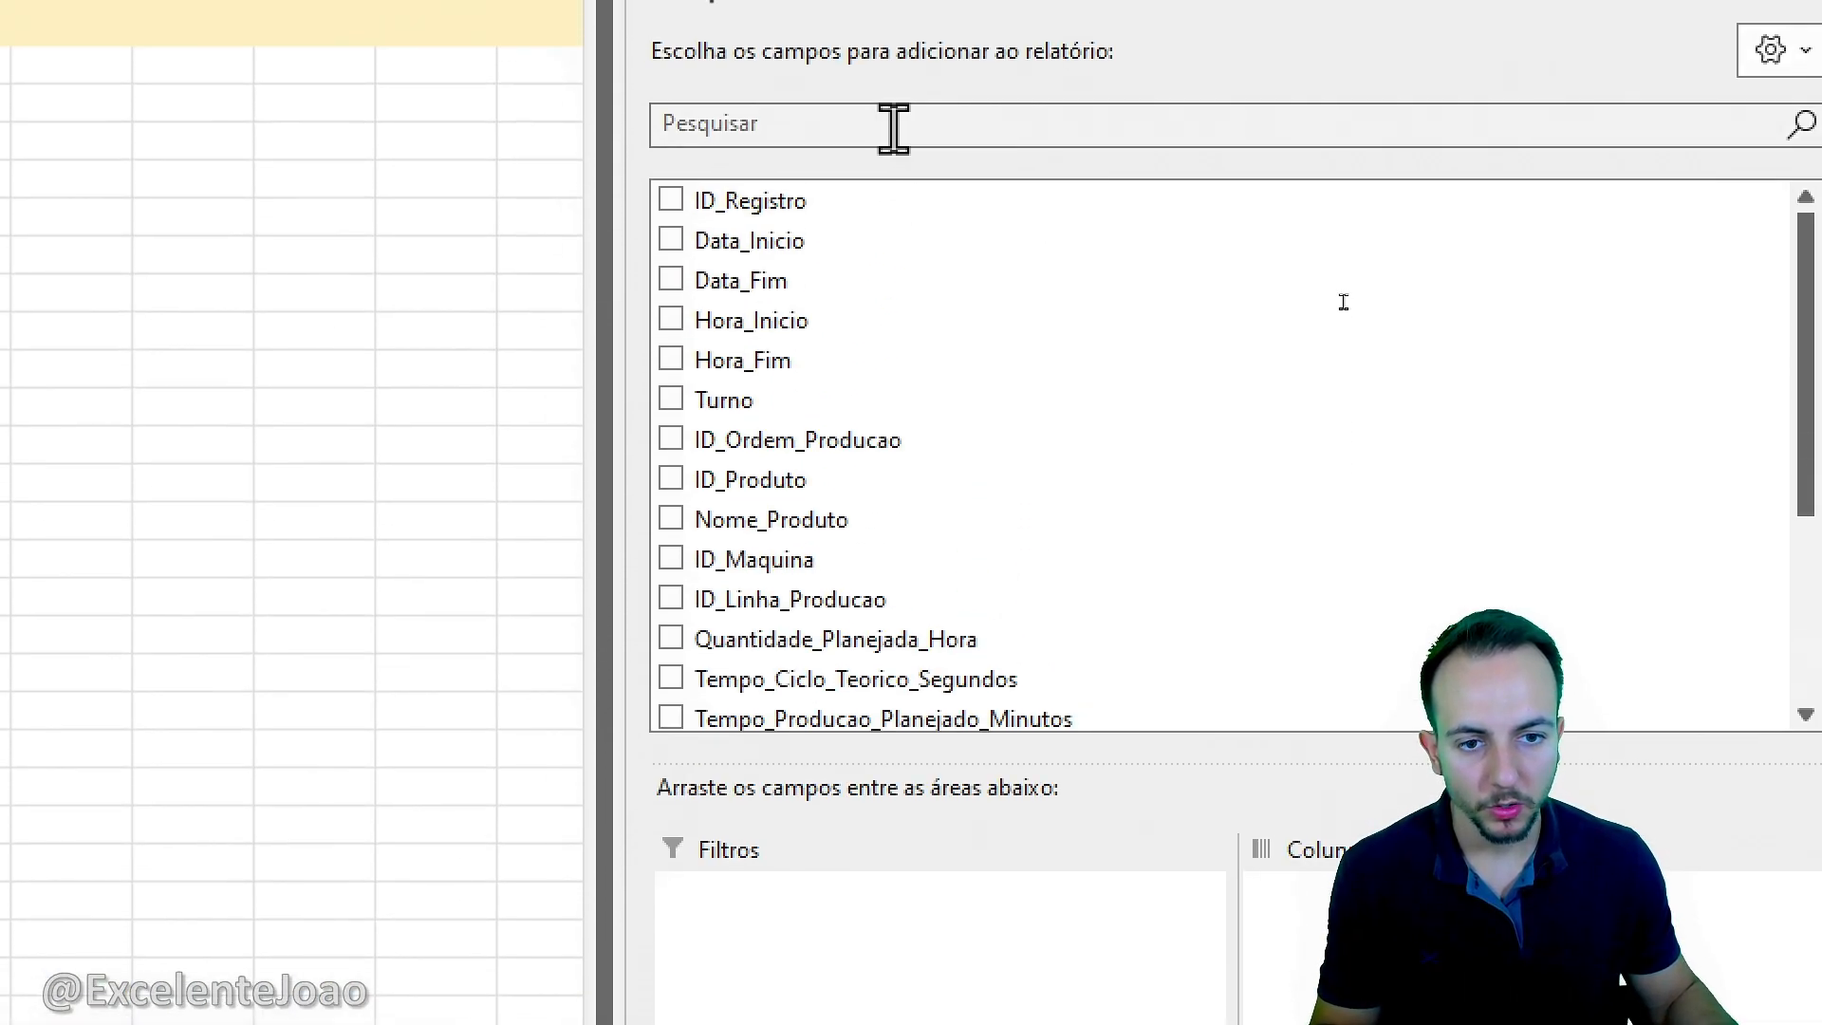
drag(716, 404, 765, 1024)
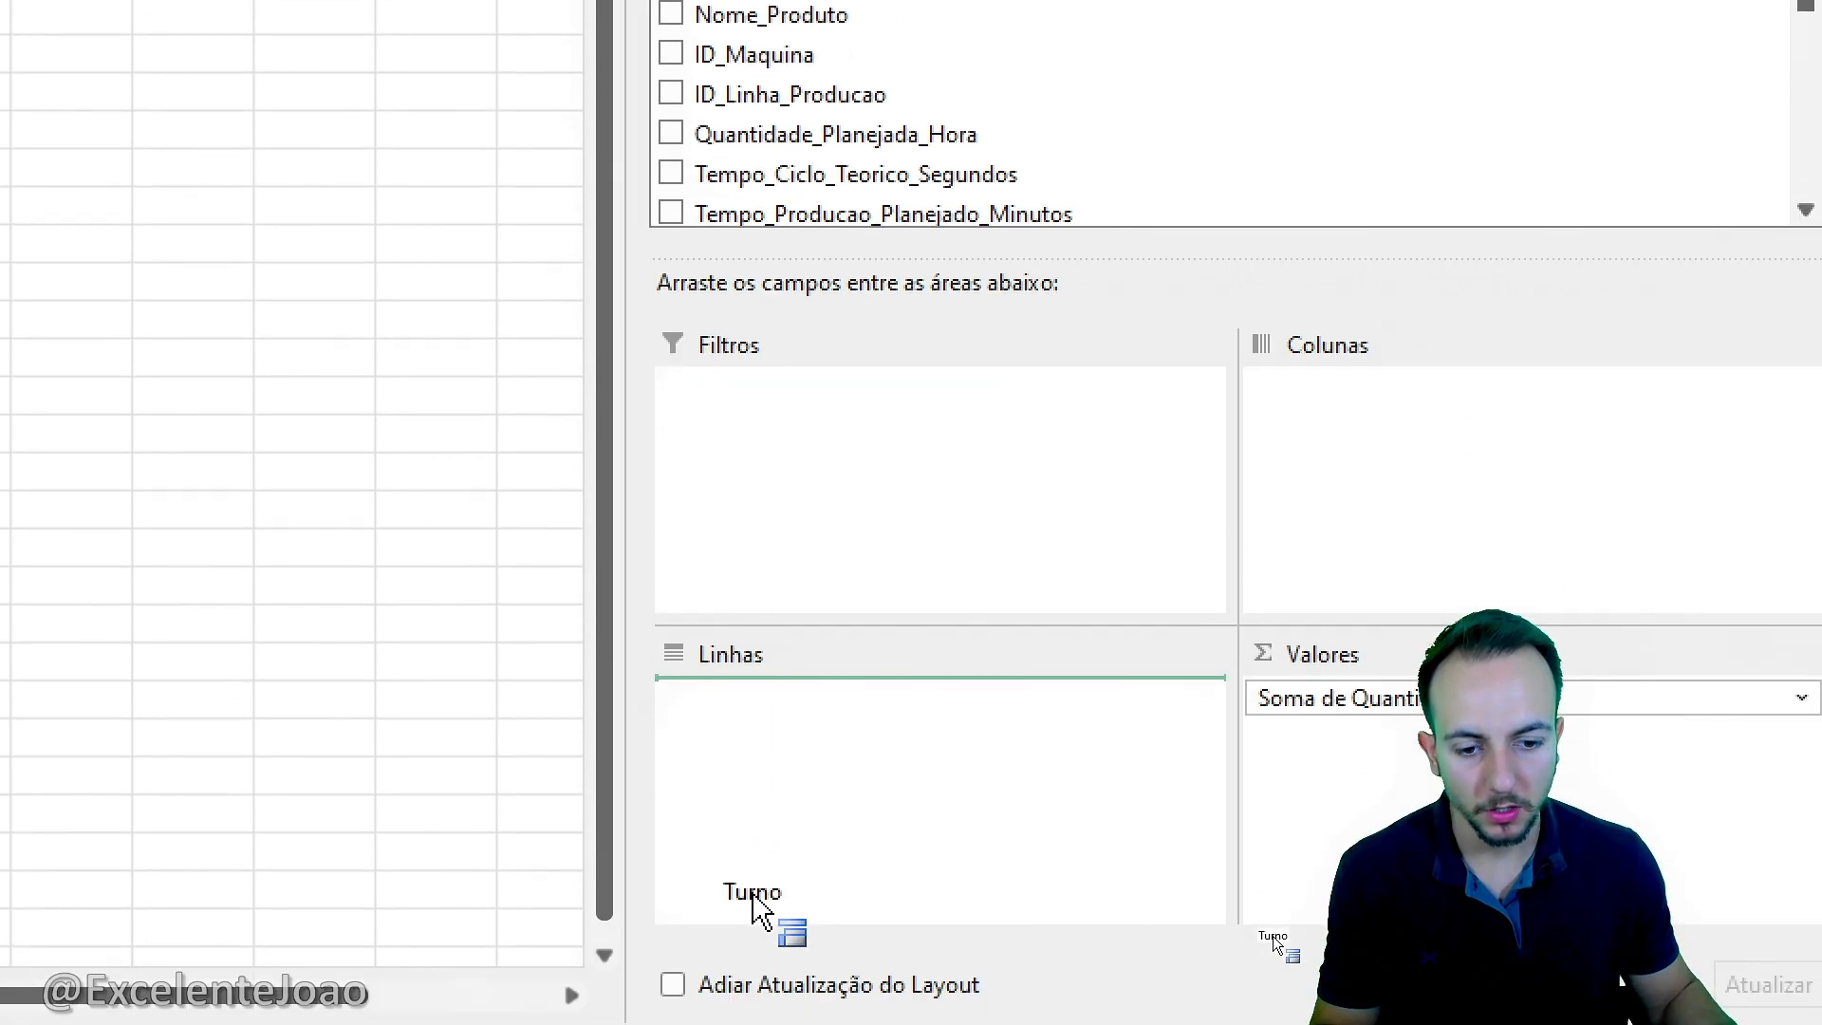
drag(765, 879, 817, 828)
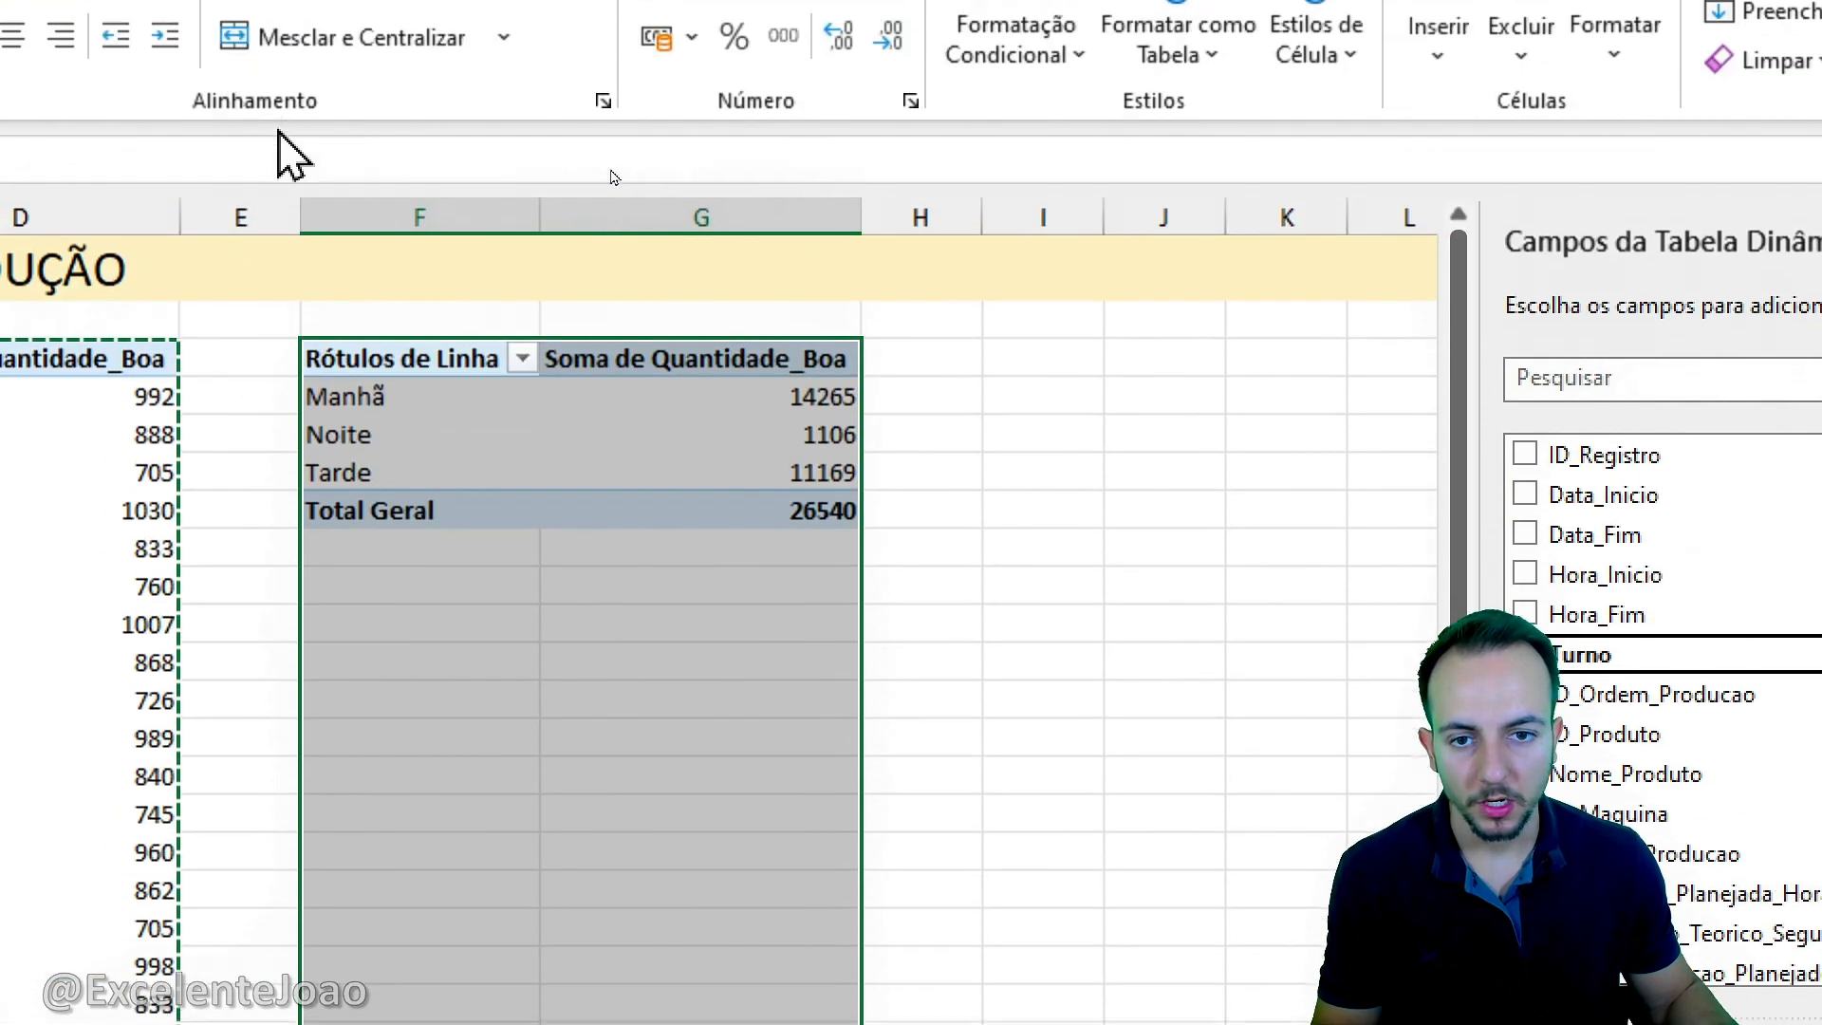
click(421, 674)
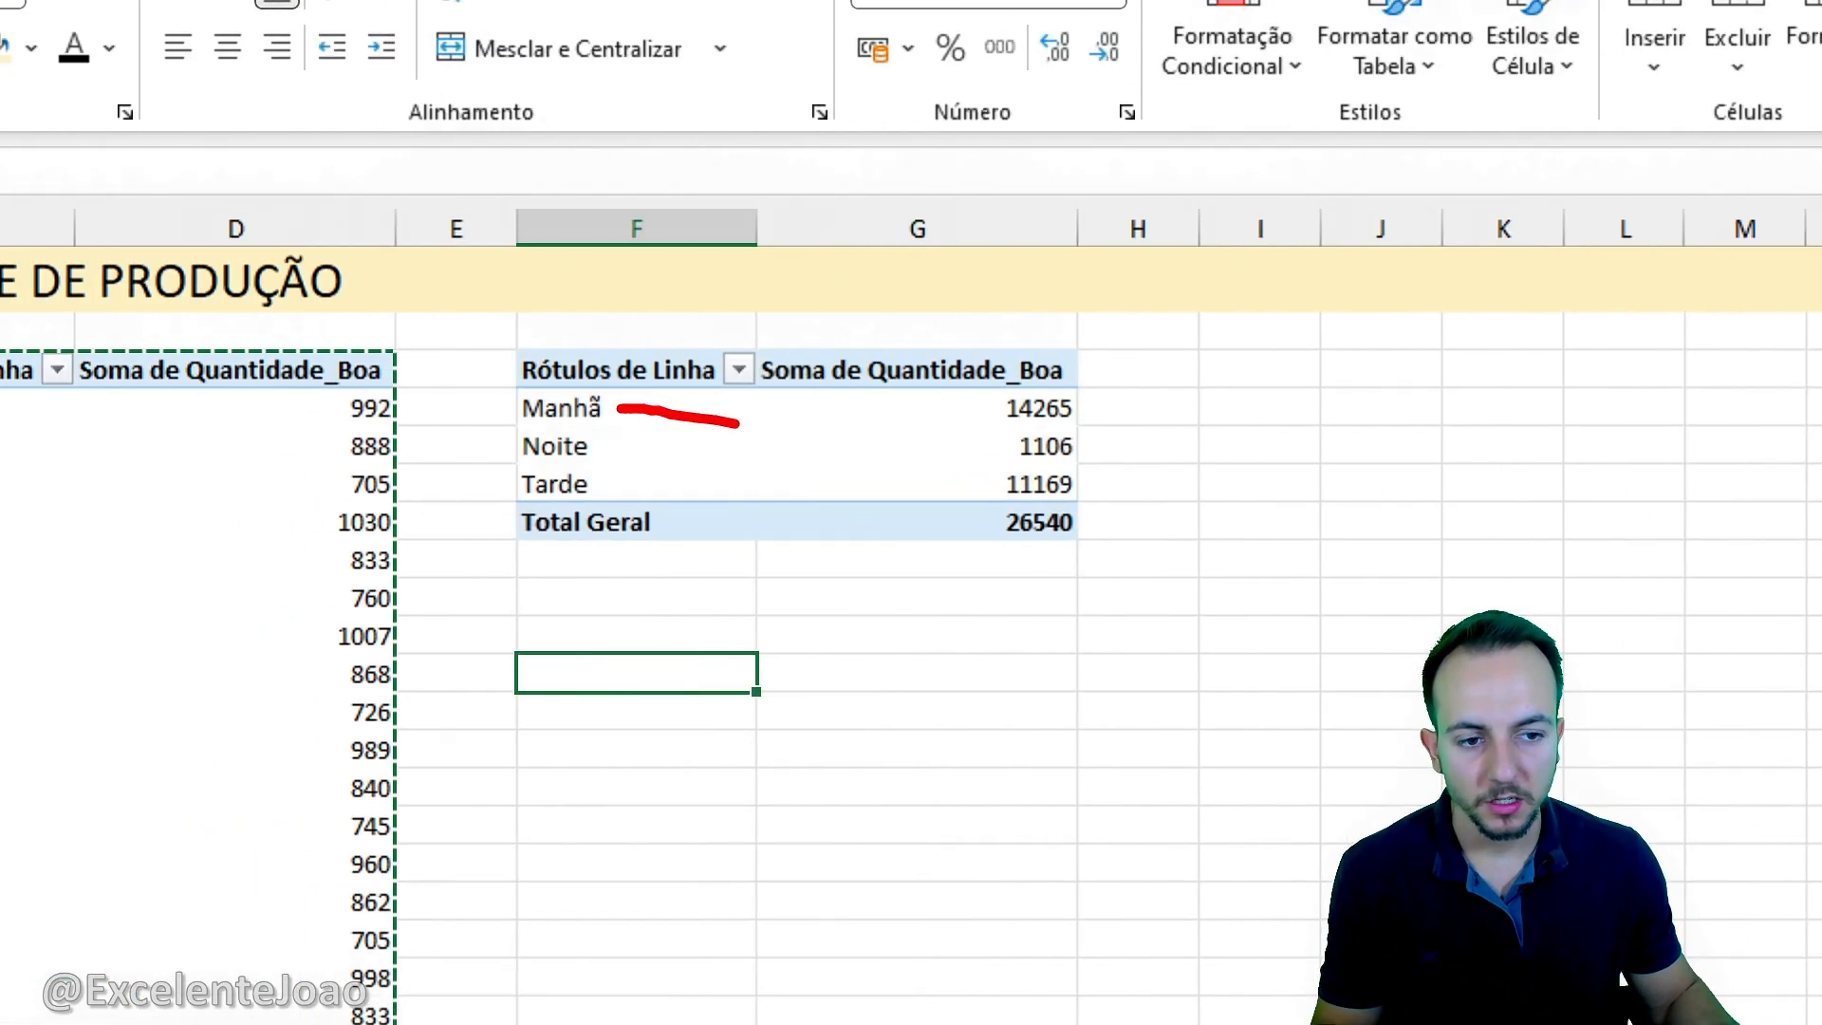
key(e)
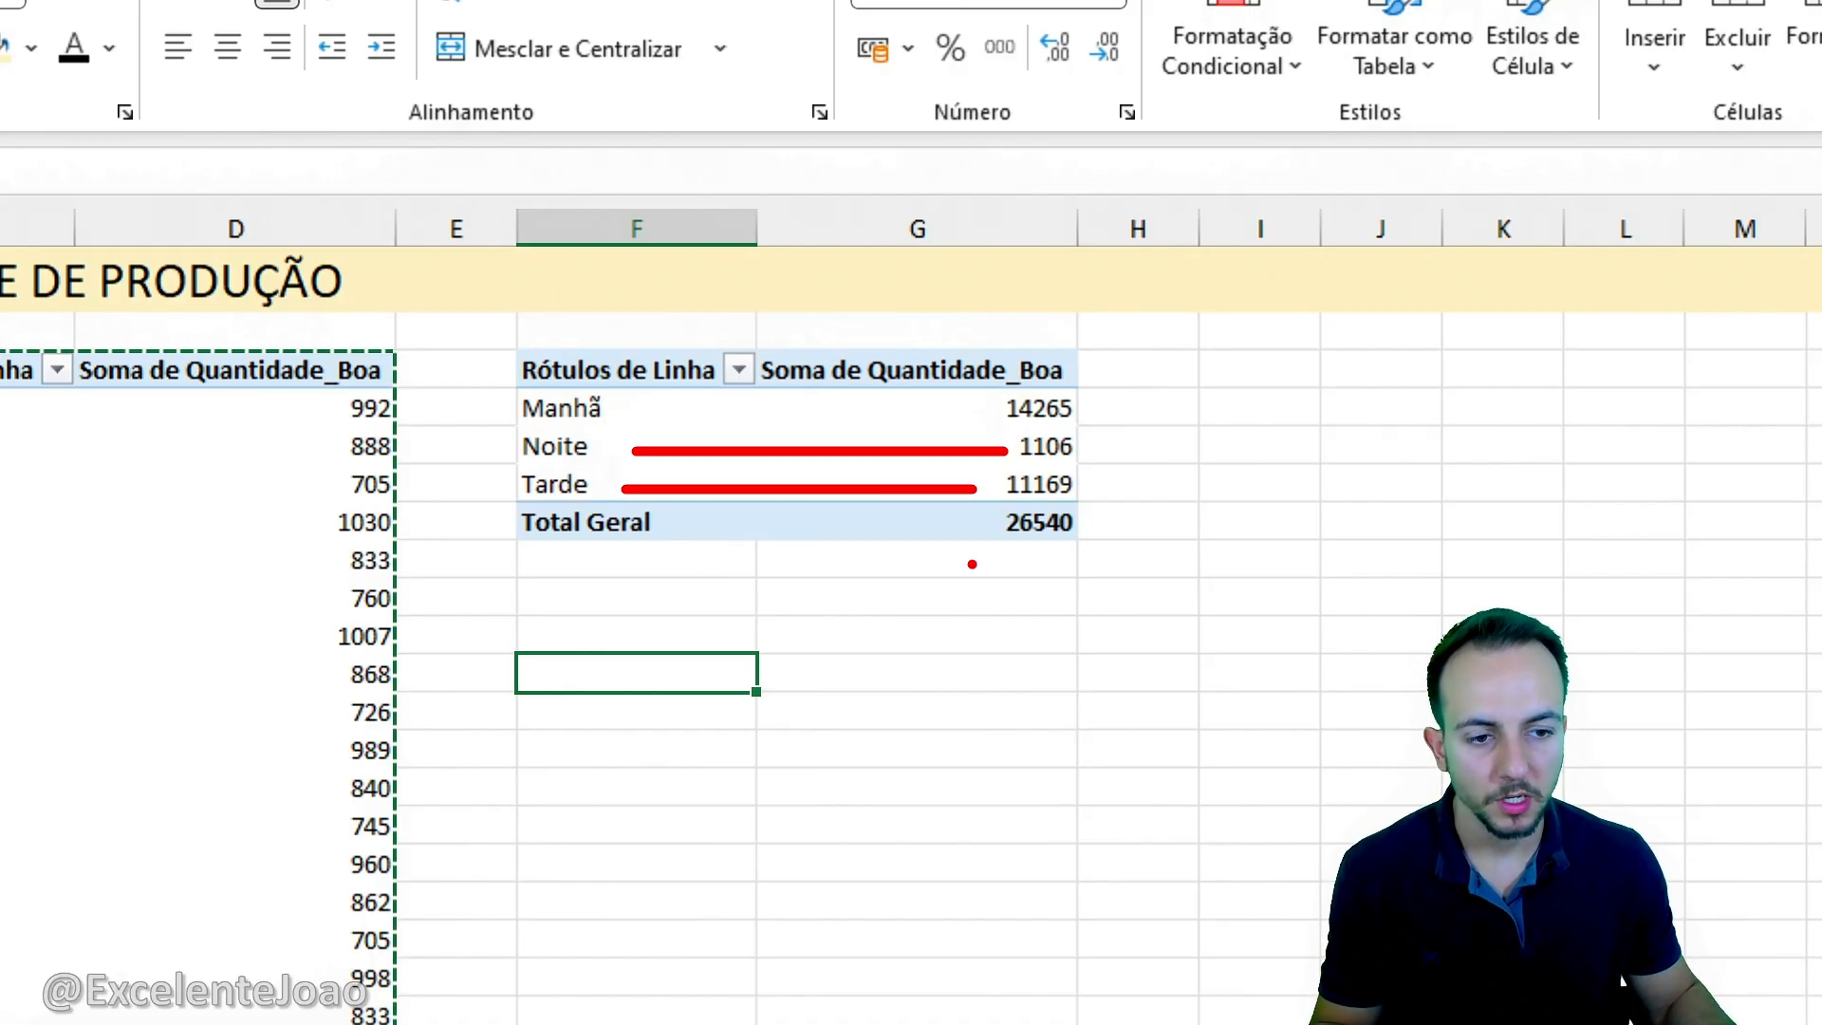
key(ctrl+z)
key(ctrl+z)
drag(956, 372, 1106, 425)
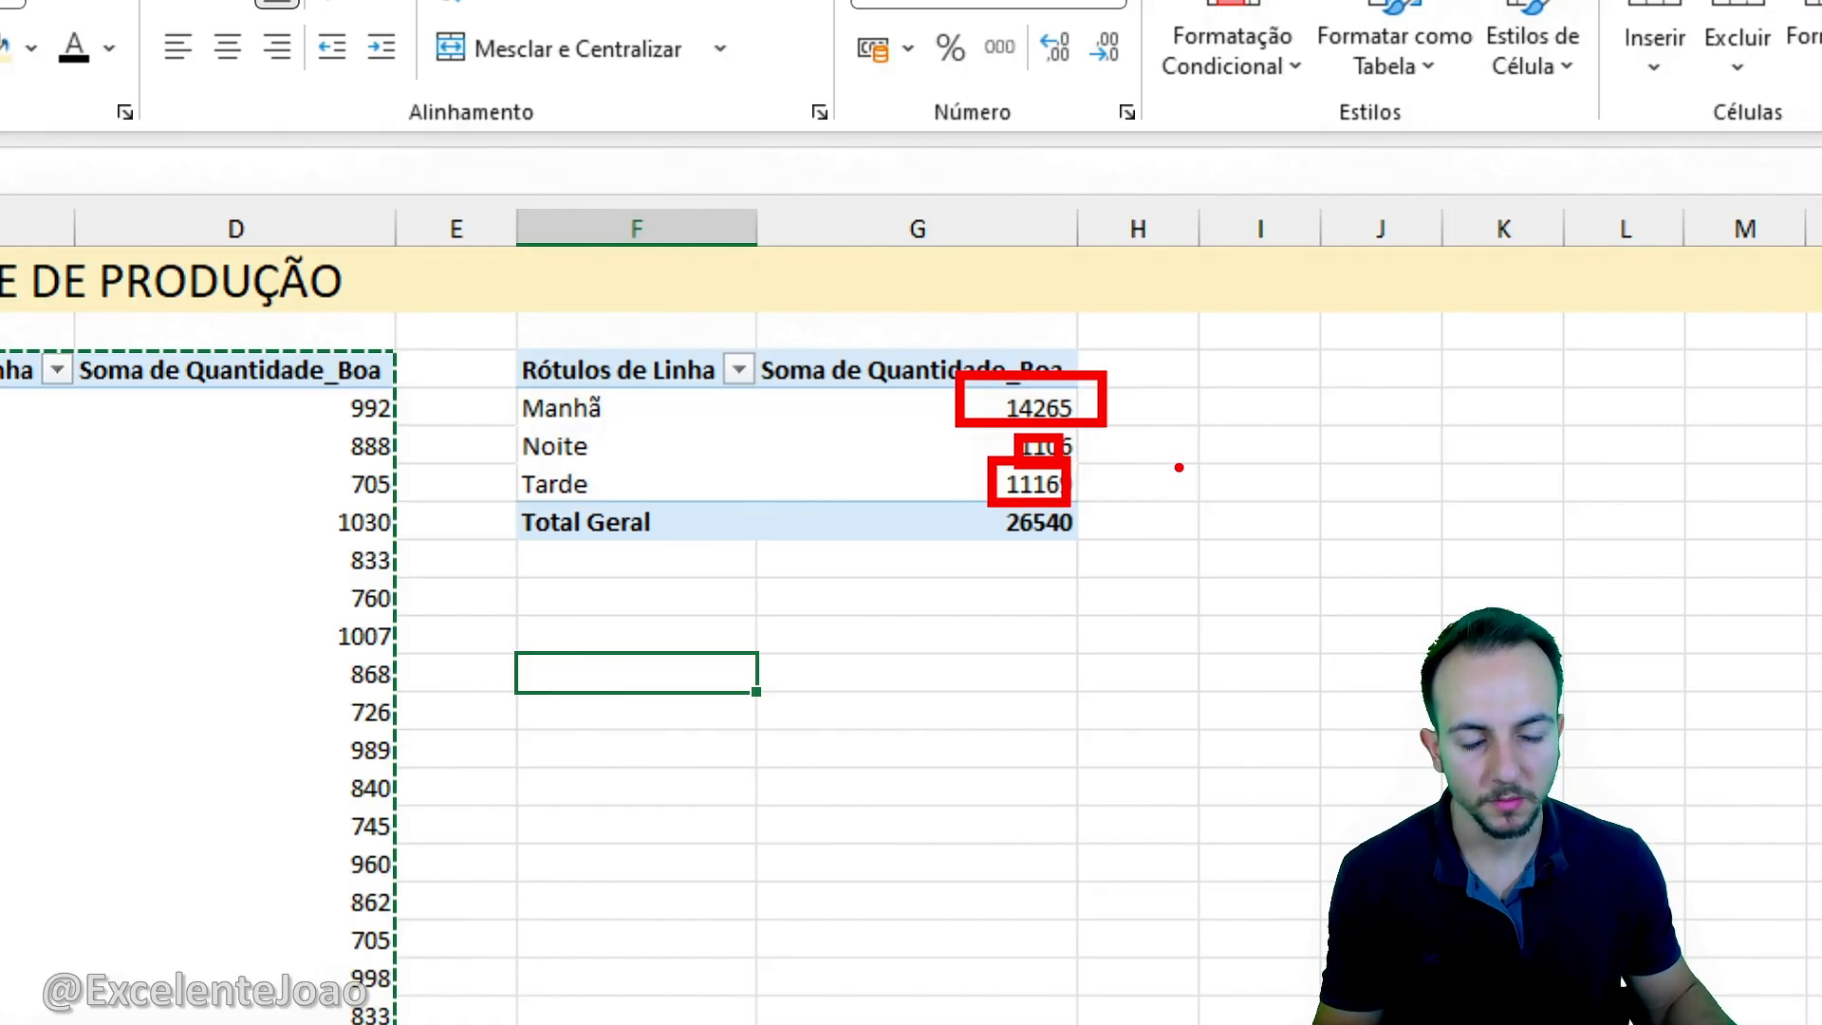
key(Escape)
Add Nome_Operador below Turno in the Rows area of the pivot table at F3.
drag(636, 362, 960, 517)
click(644, 413)
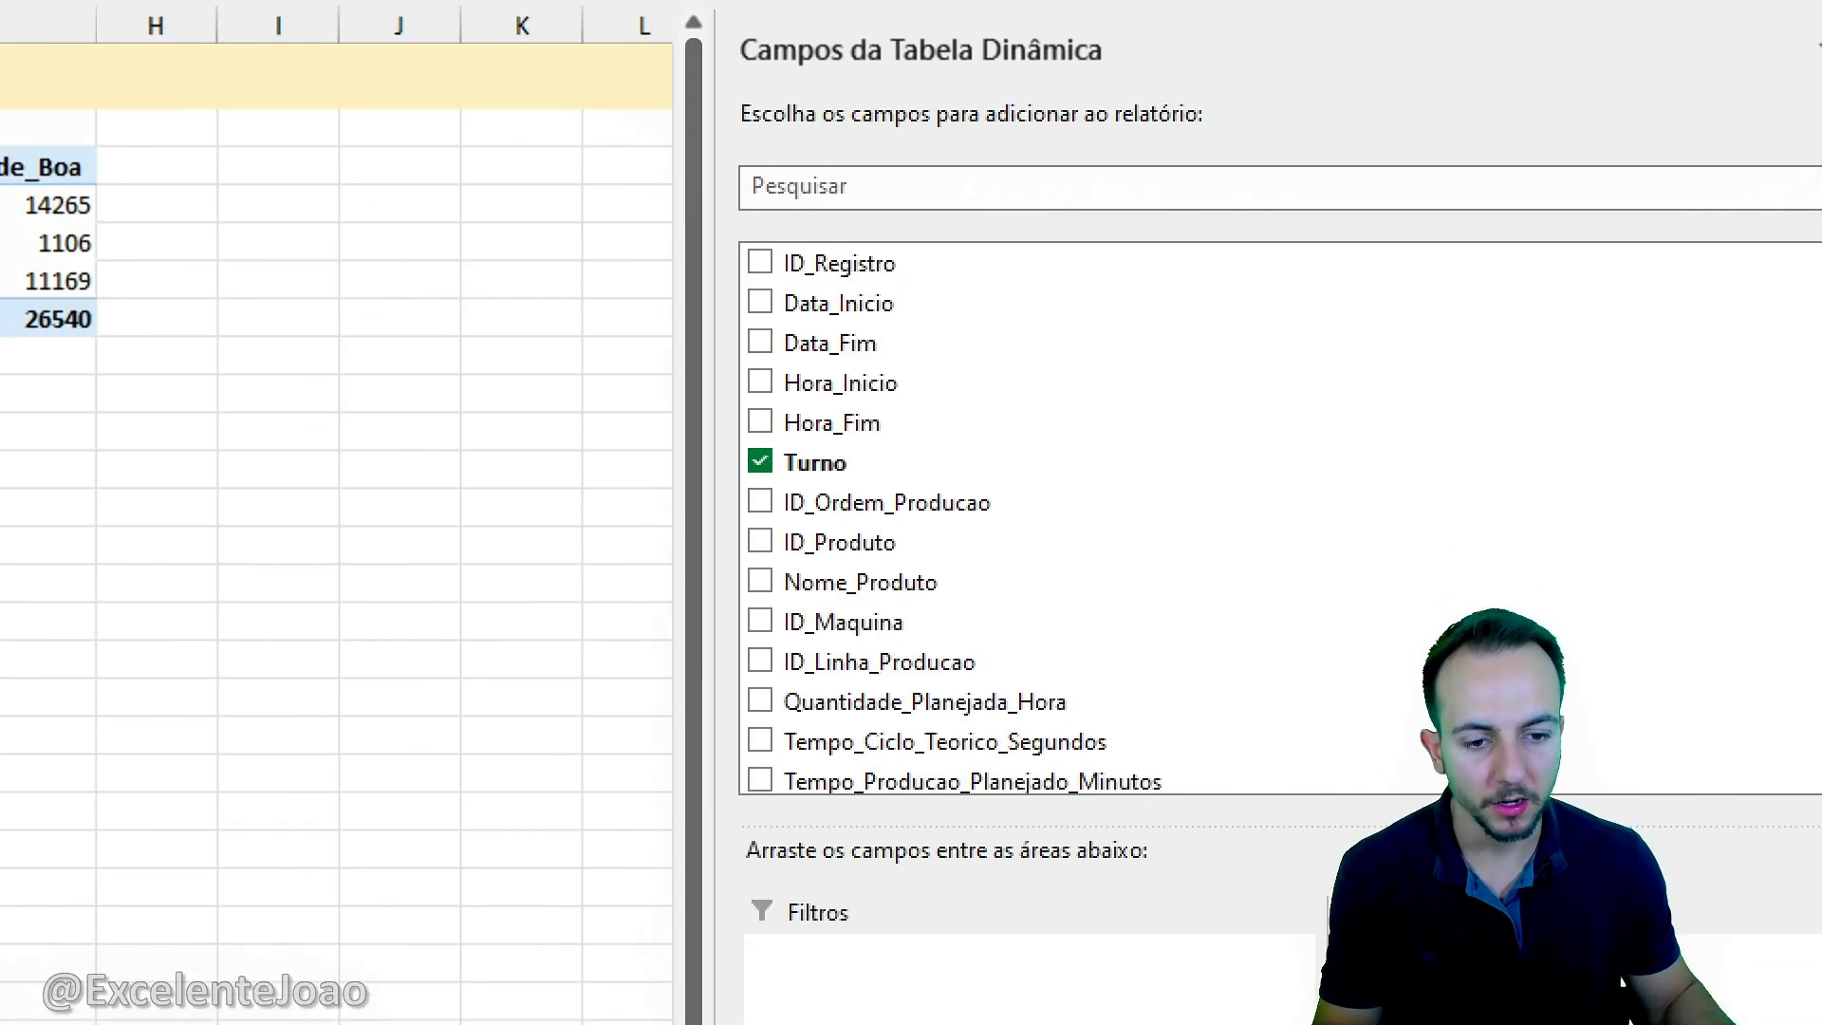
scroll(947, 615, down, 3)
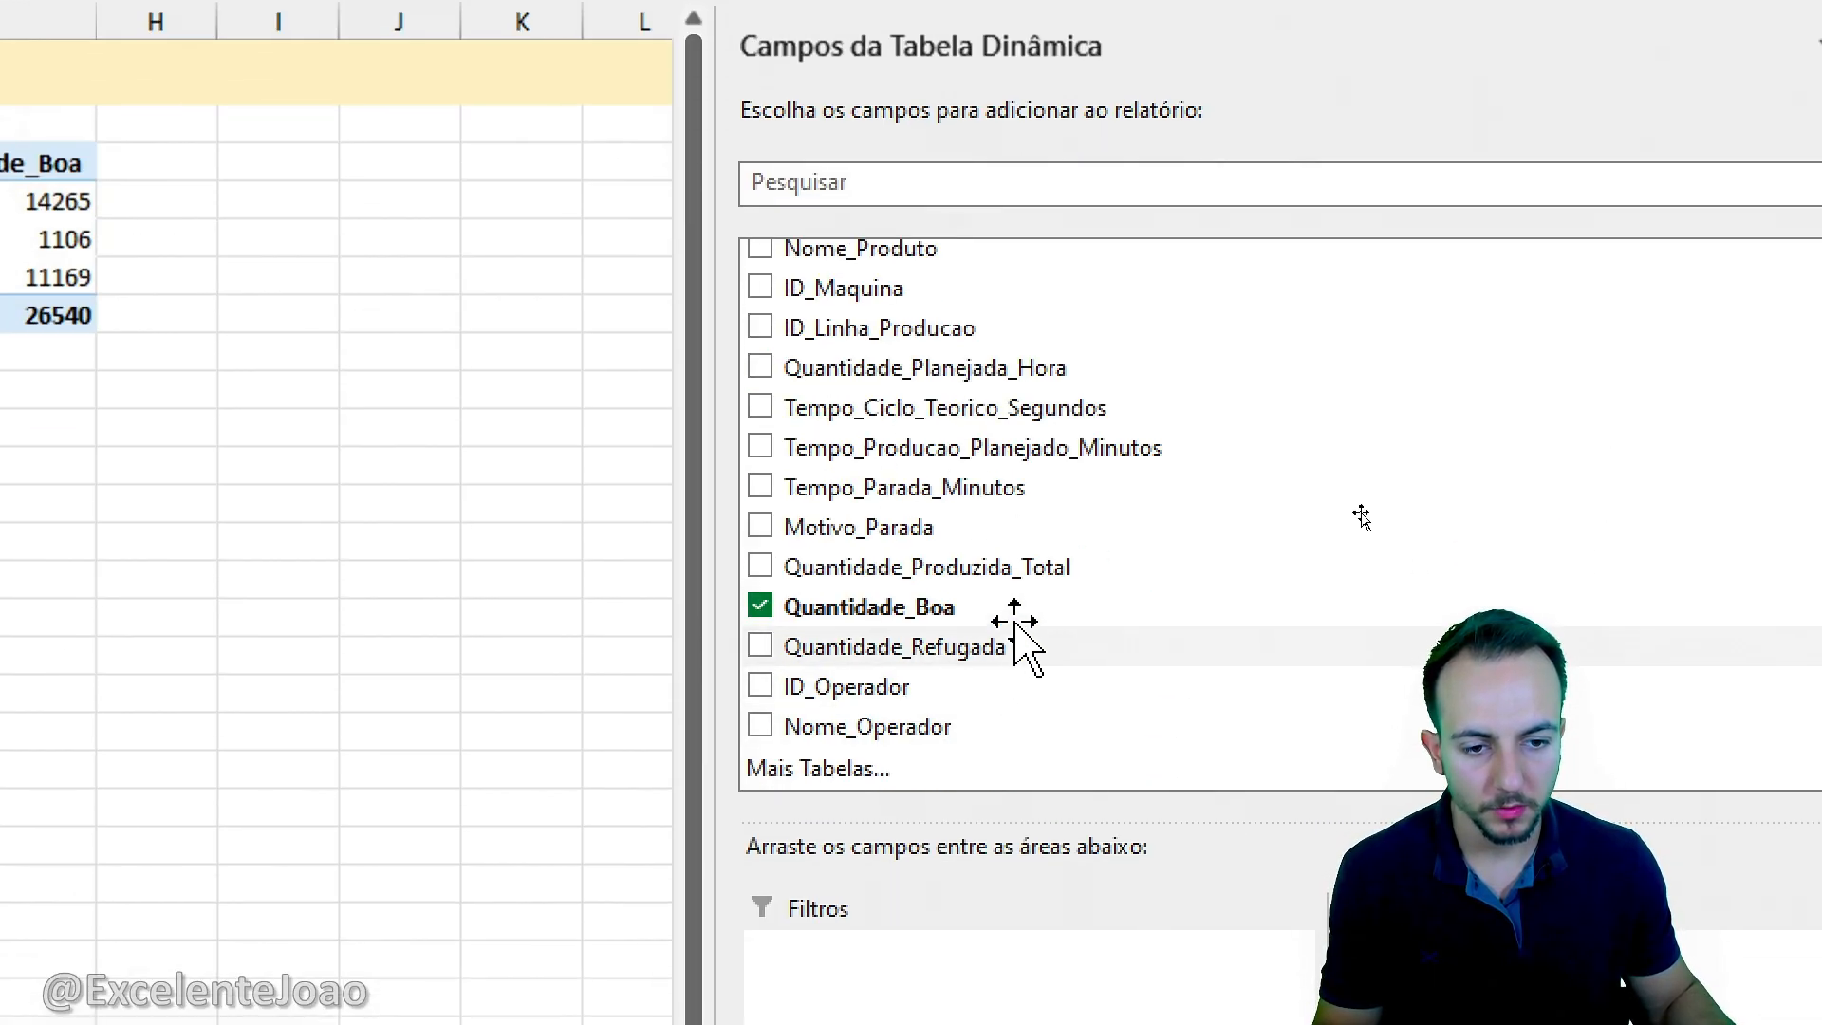
drag(940, 717, 704, 724)
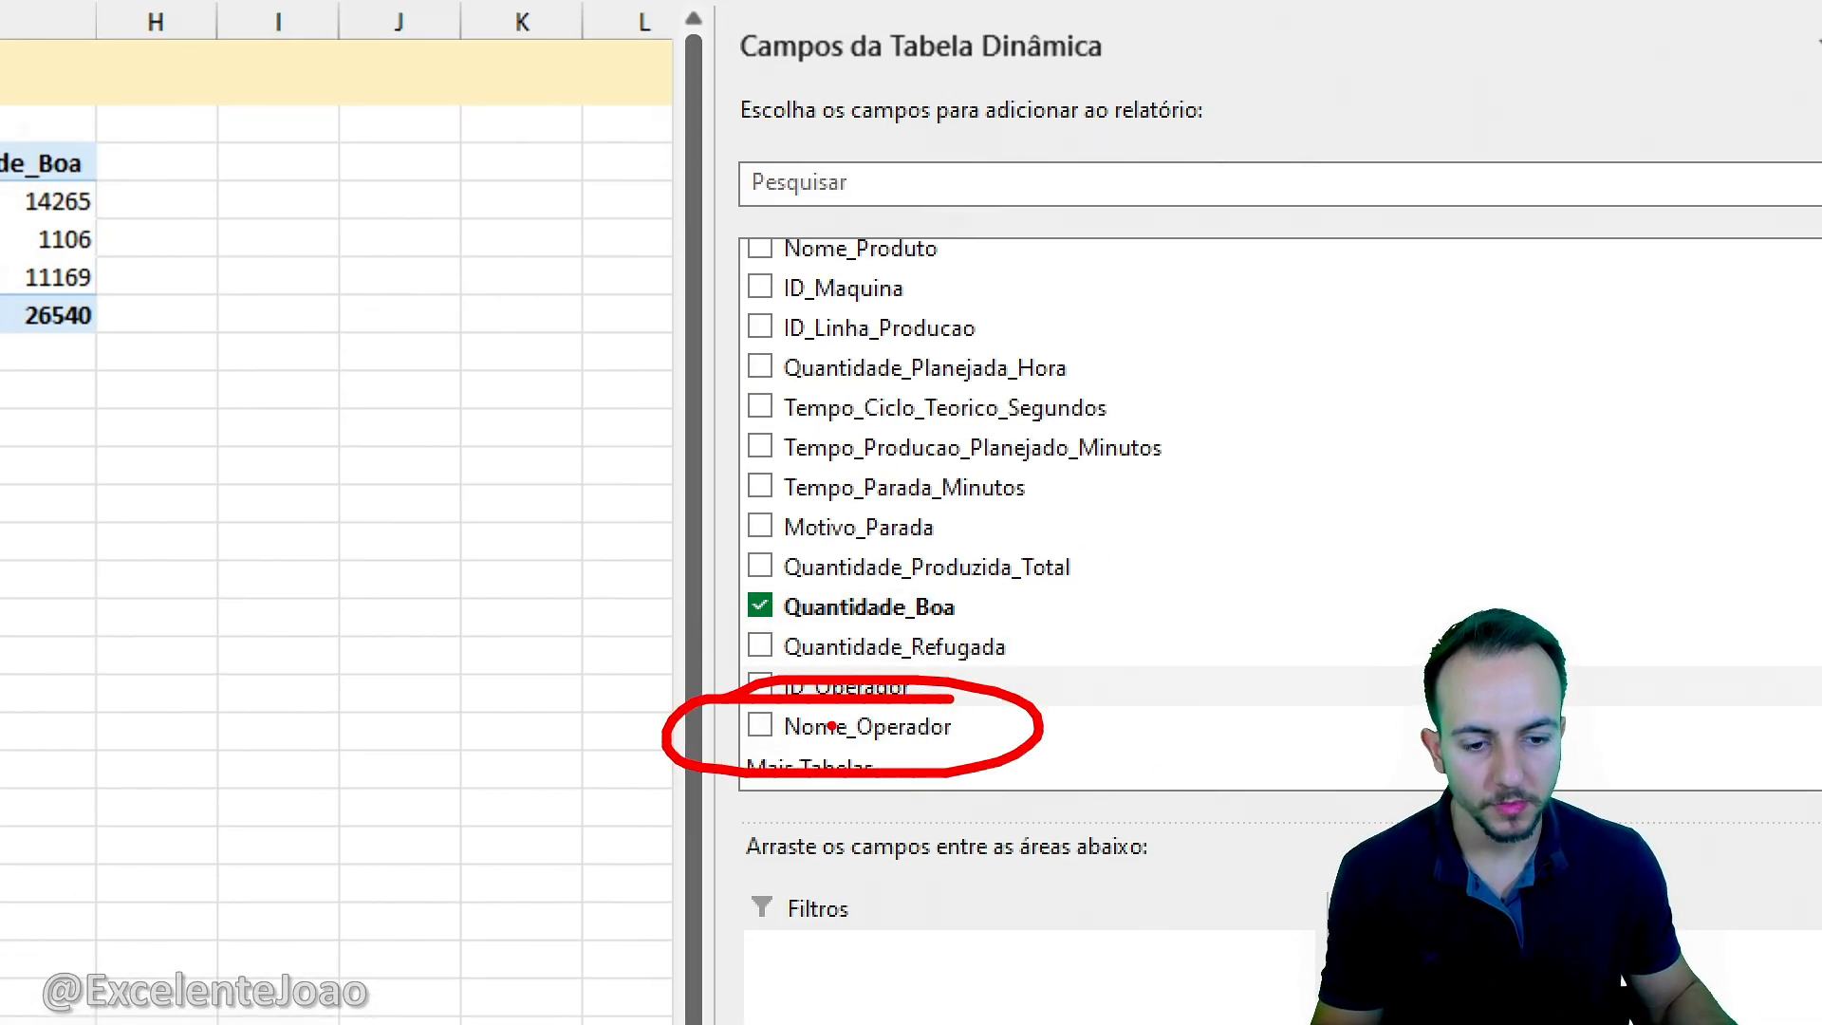
key(Escape)
drag(835, 730, 930, 1024)
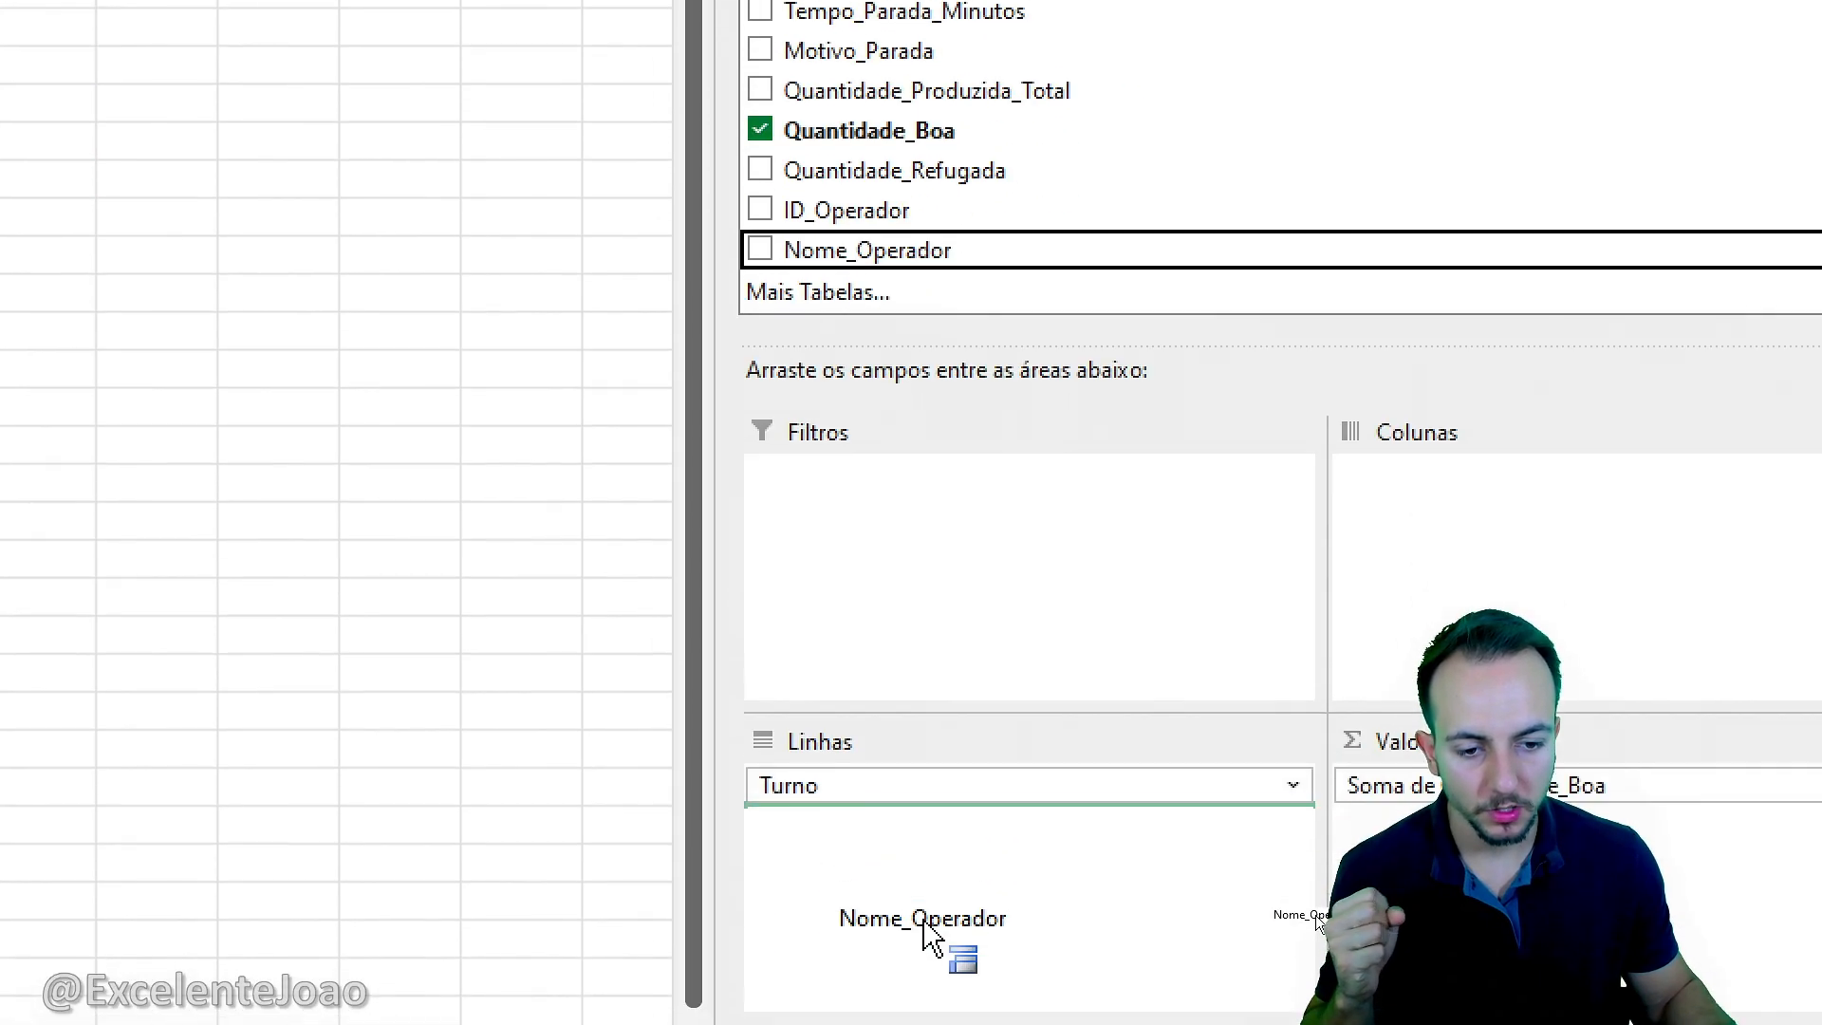
mouse_move(930, 935)
mouse_down()
mouse_move(920, 1024)
mouse_move(912, 940)
mouse_up()
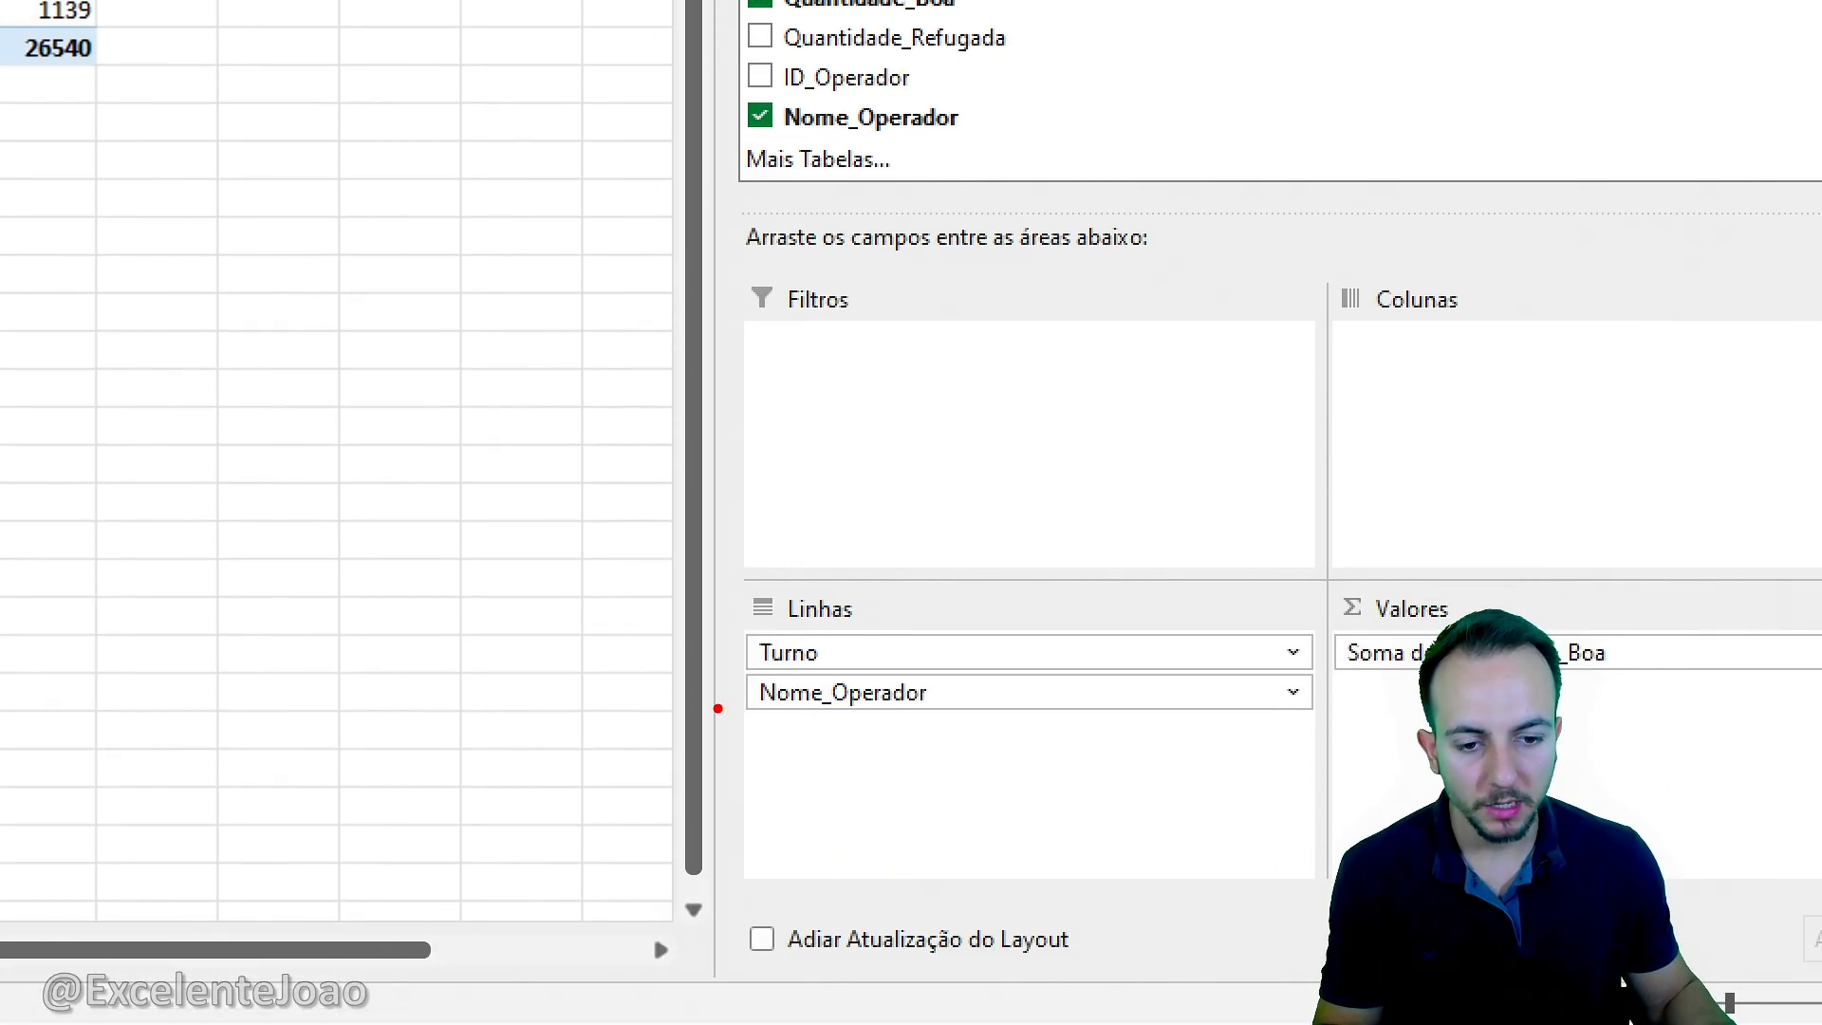
drag(735, 697, 649, 756)
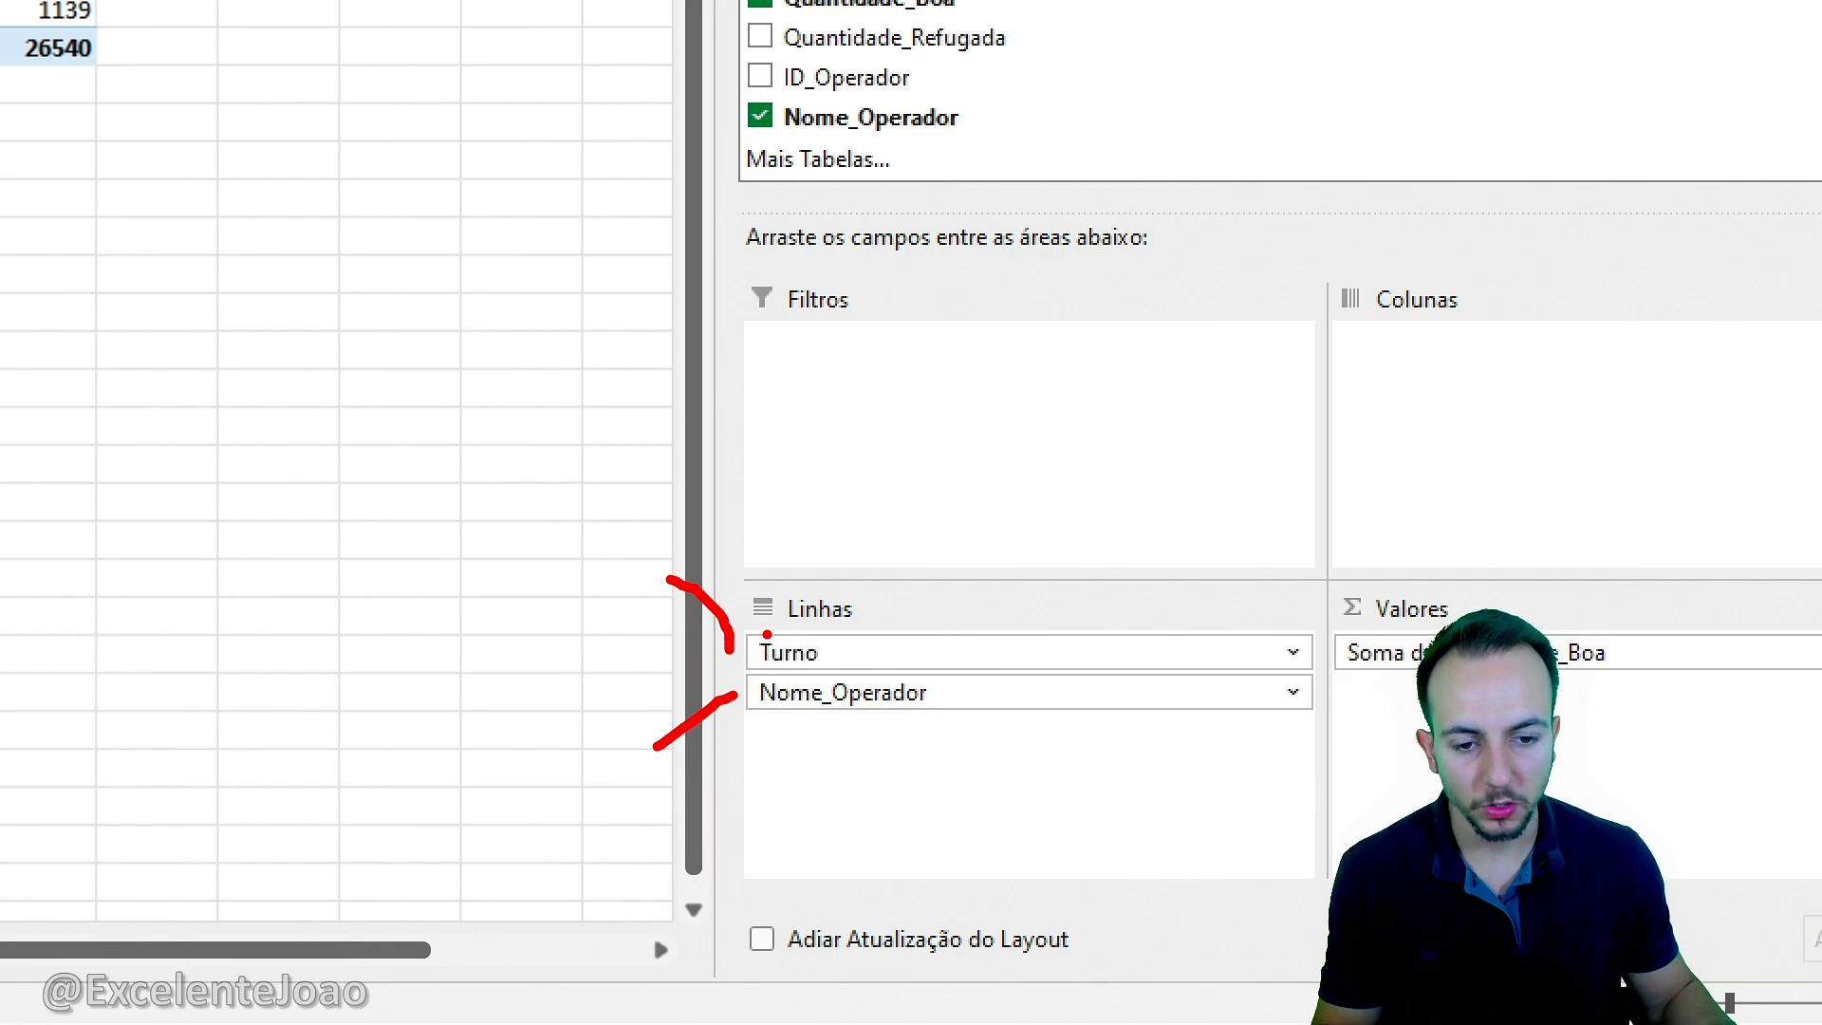
key(Escape)
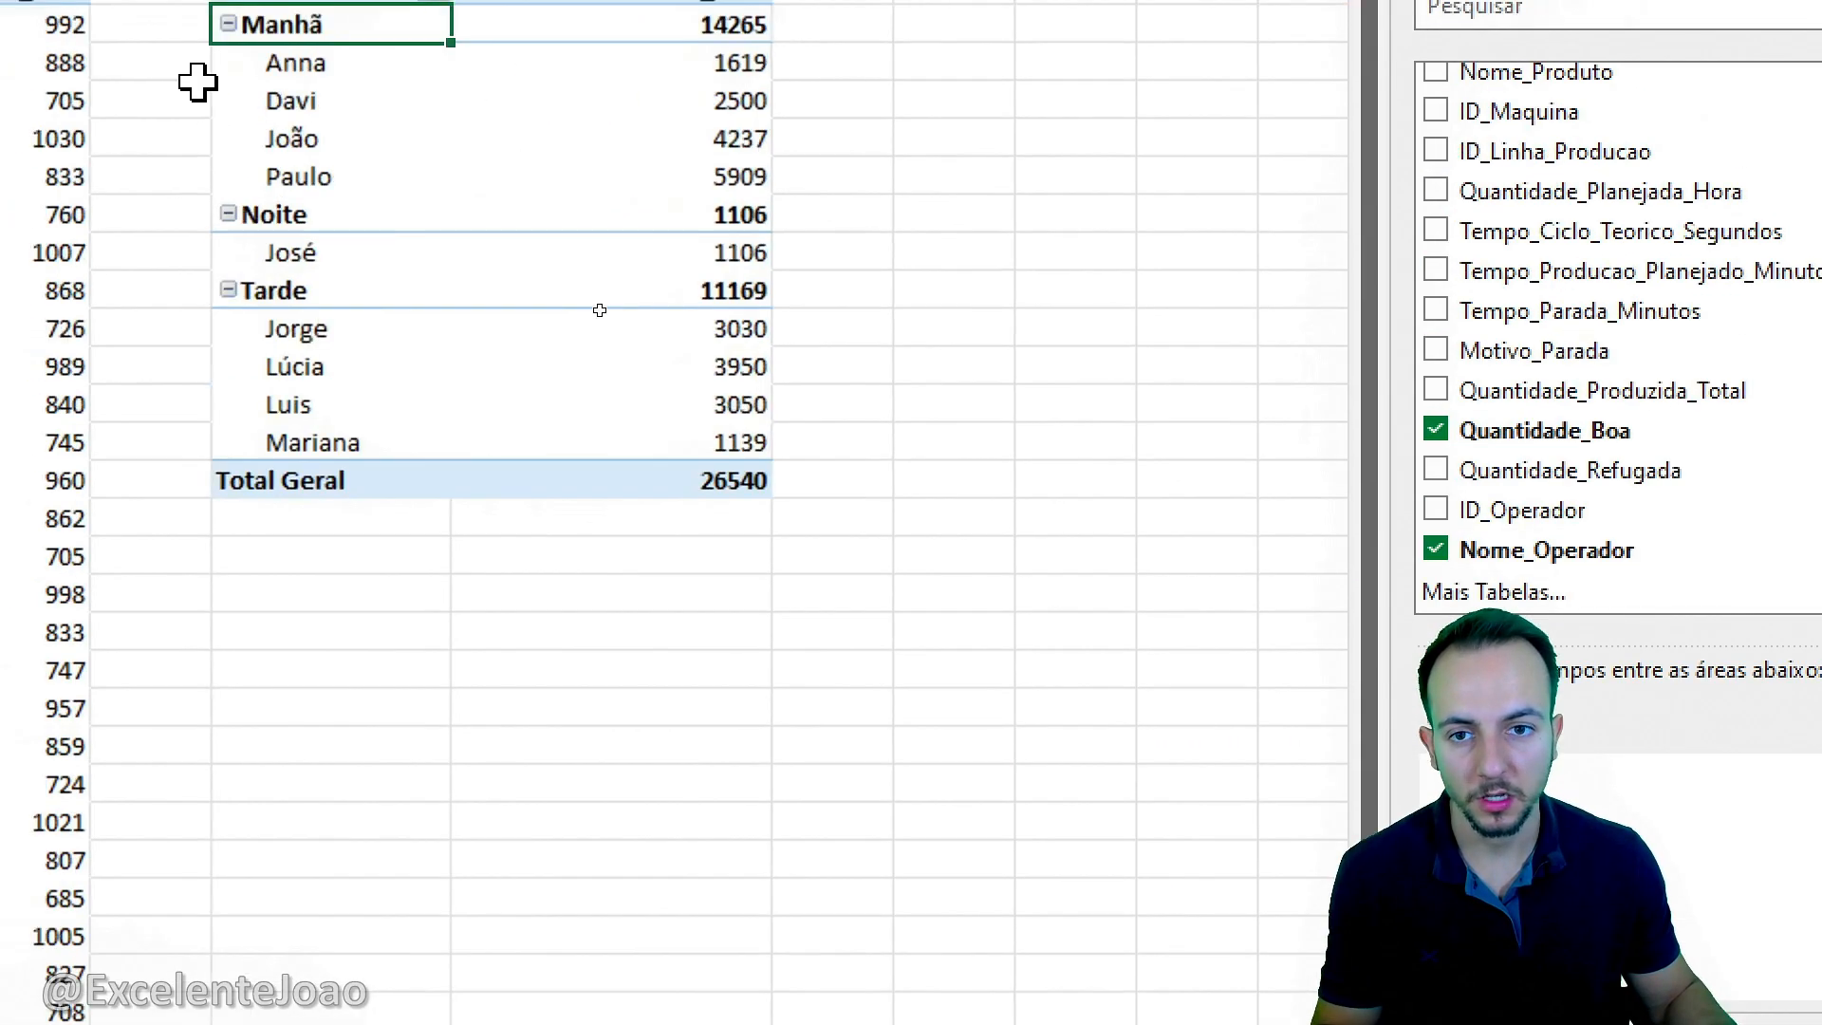
key(ctrl+2)
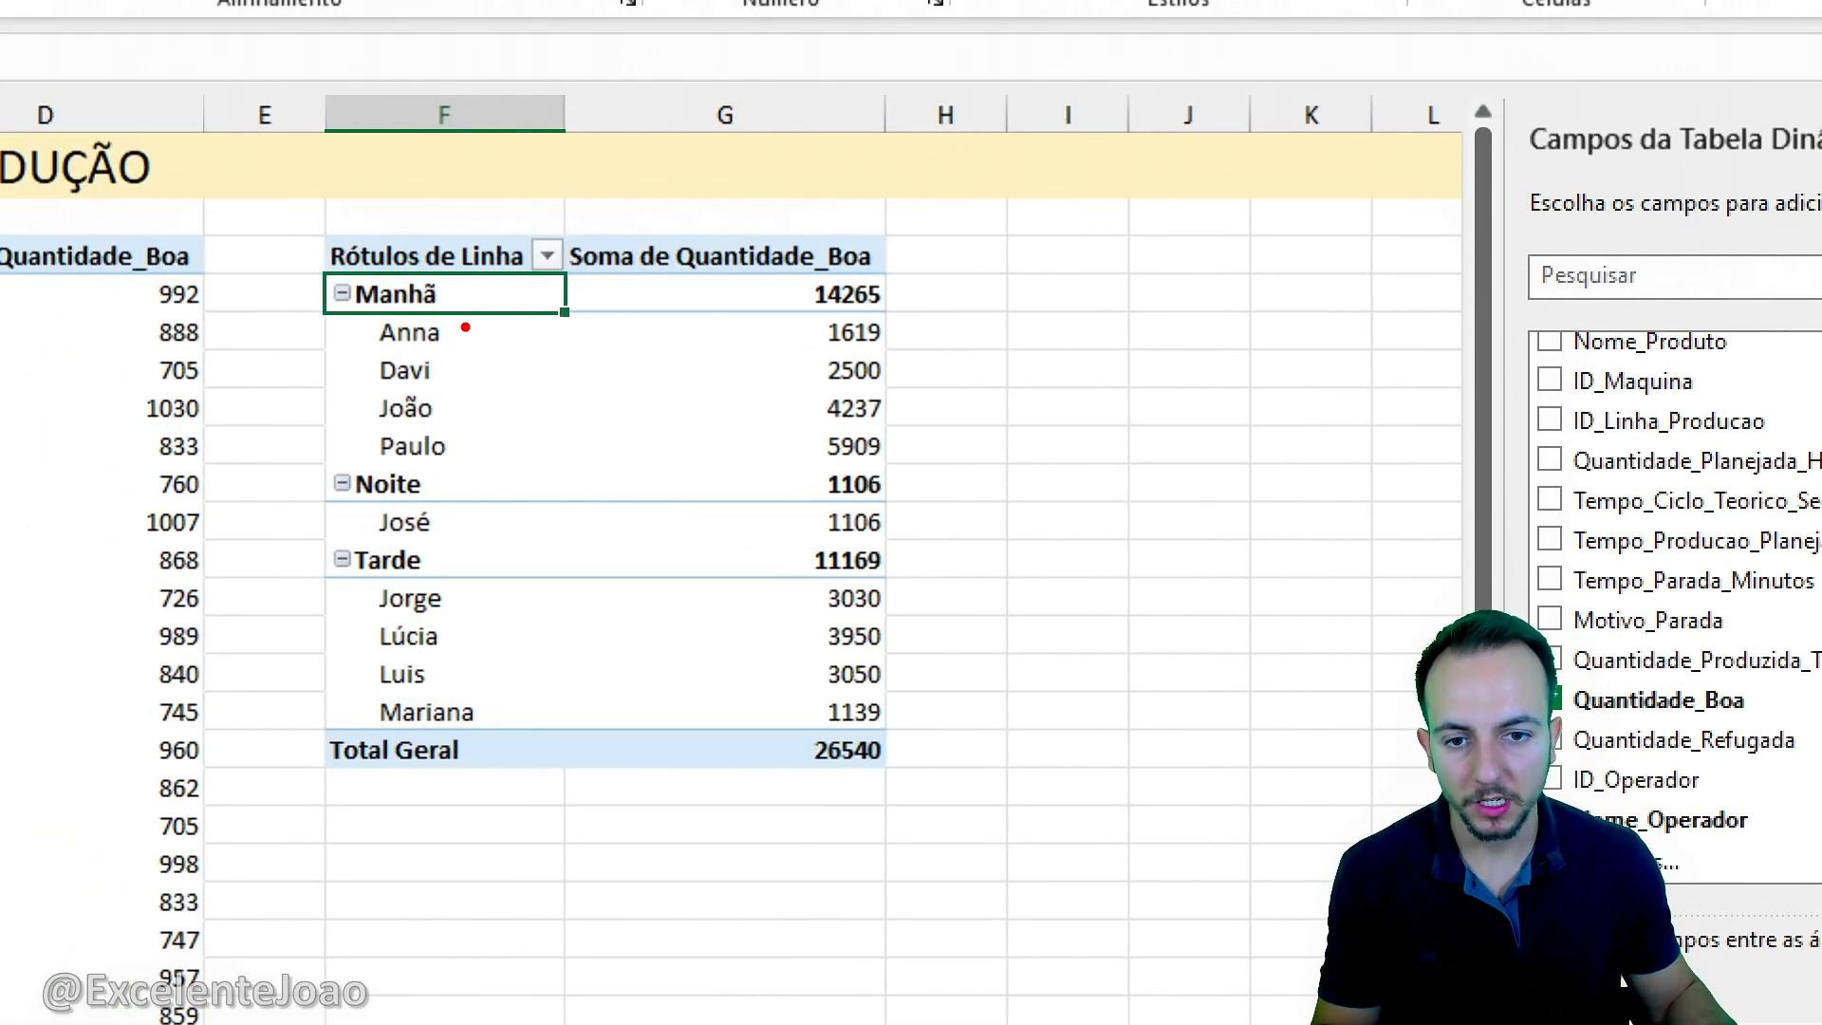
ctrl+shift+drag(460, 295, 600, 260)
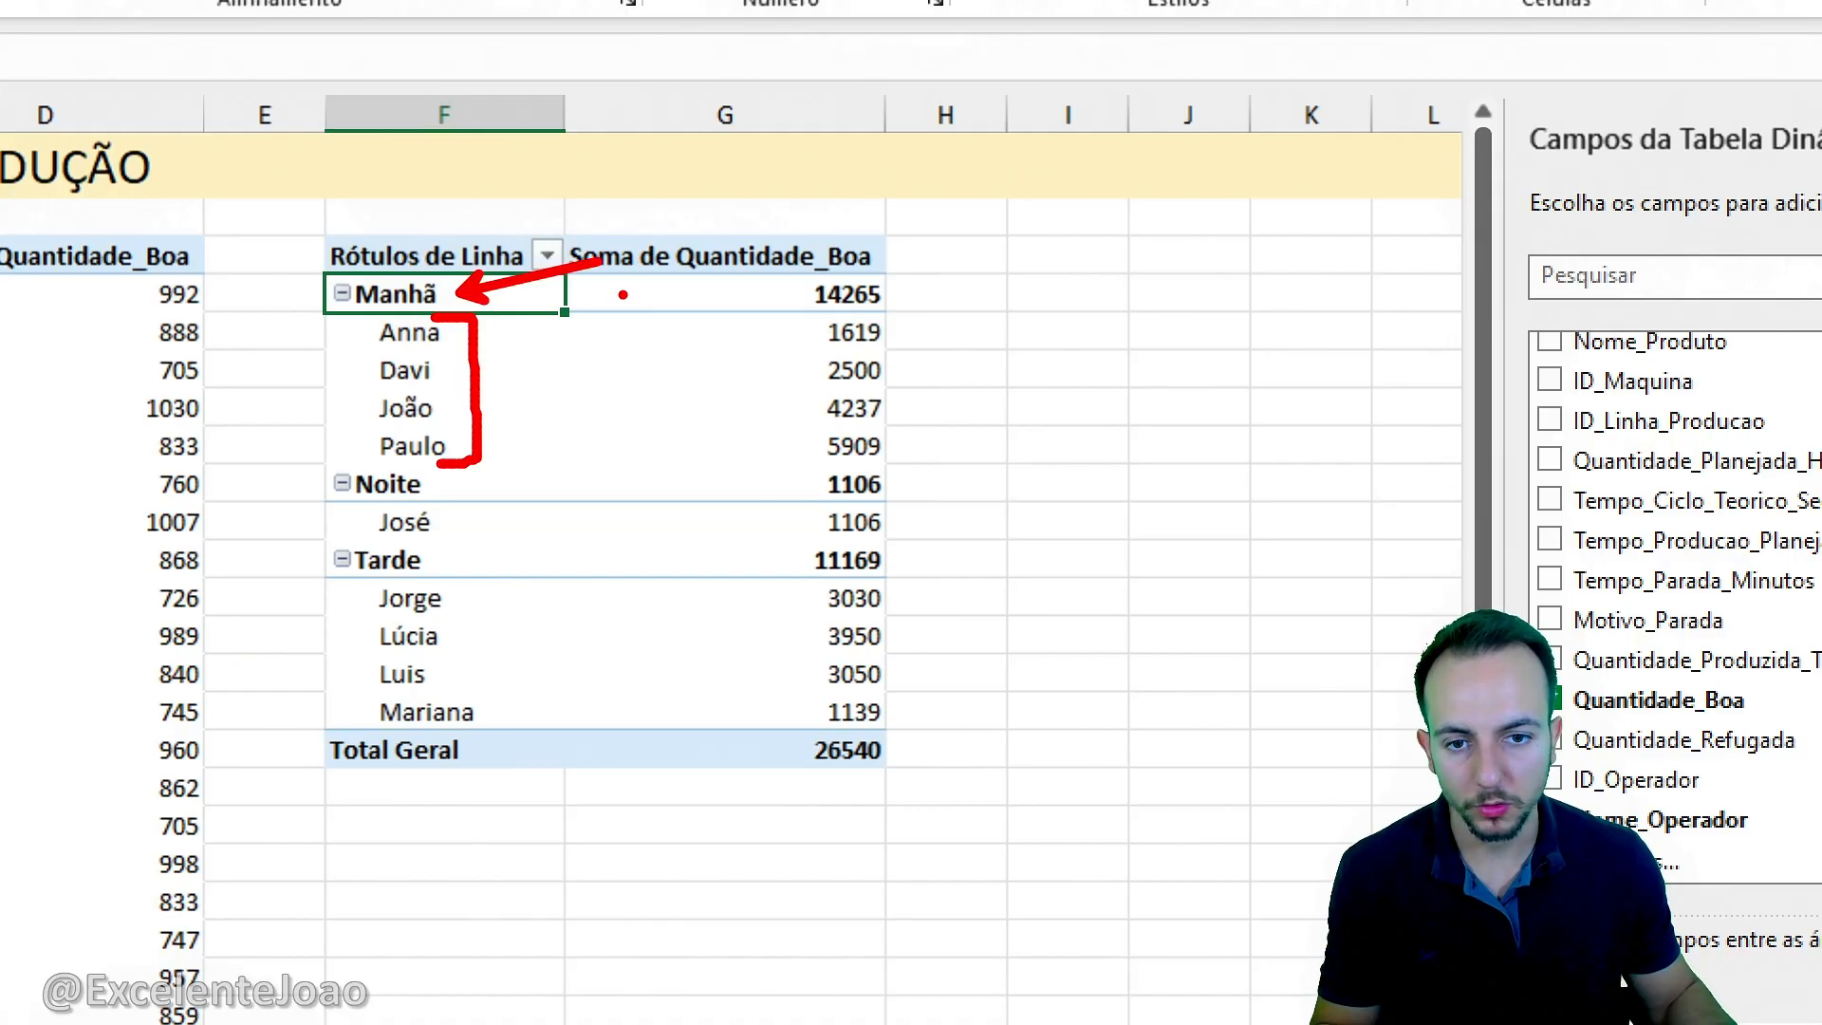
key(ctrl+z)
key(ctrl+z)
ctrl+shift+drag(459, 298, 472, 294)
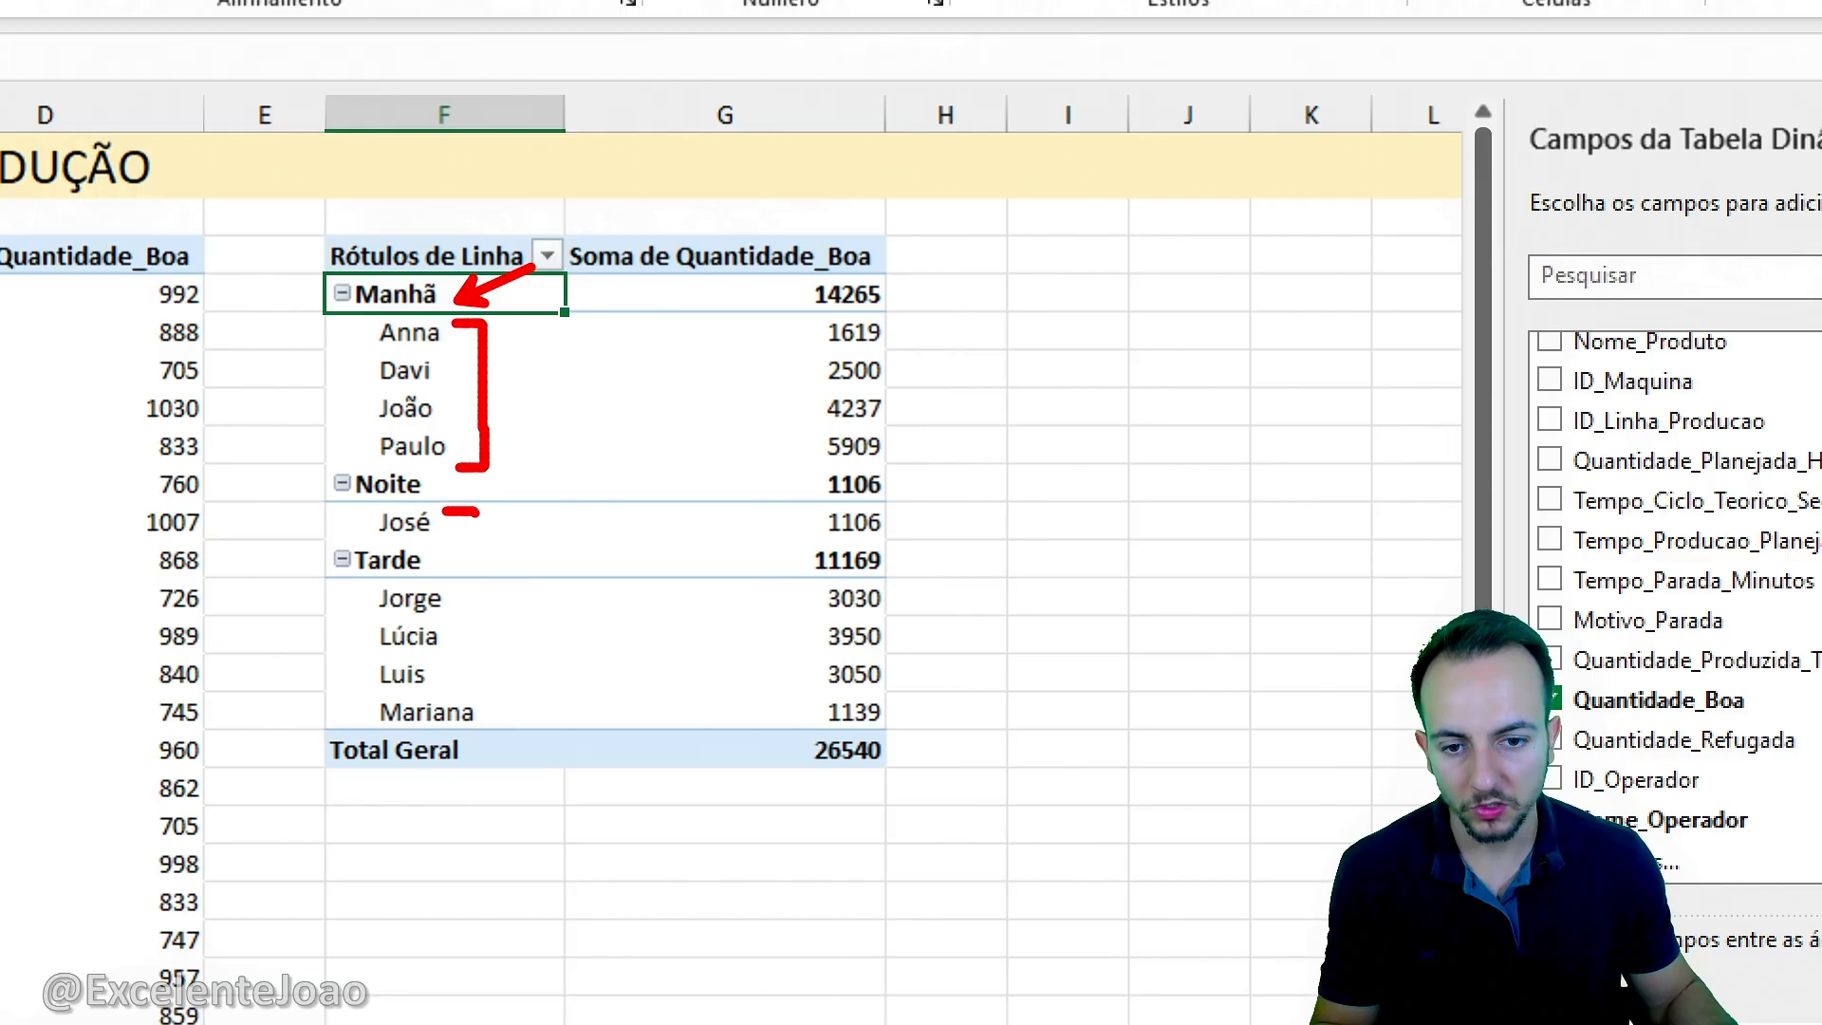
ctrl+shift+drag(441, 570, 498, 558)
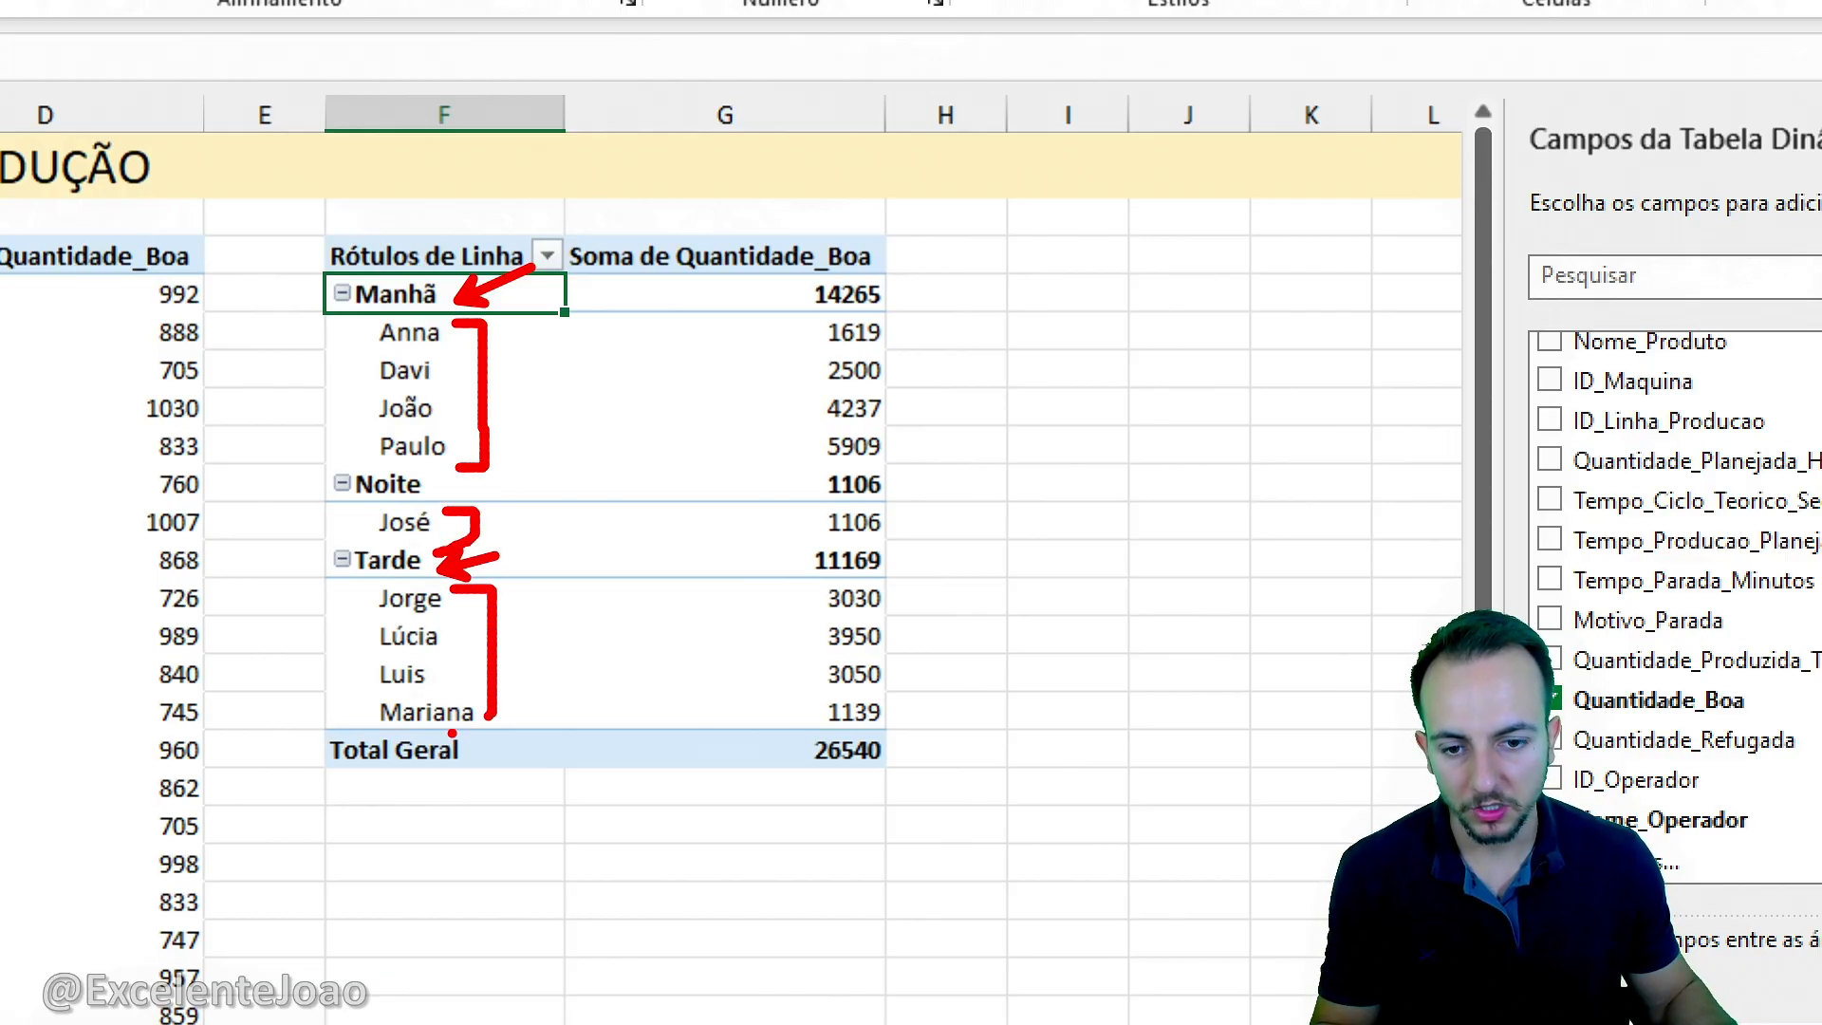
key(Escape)
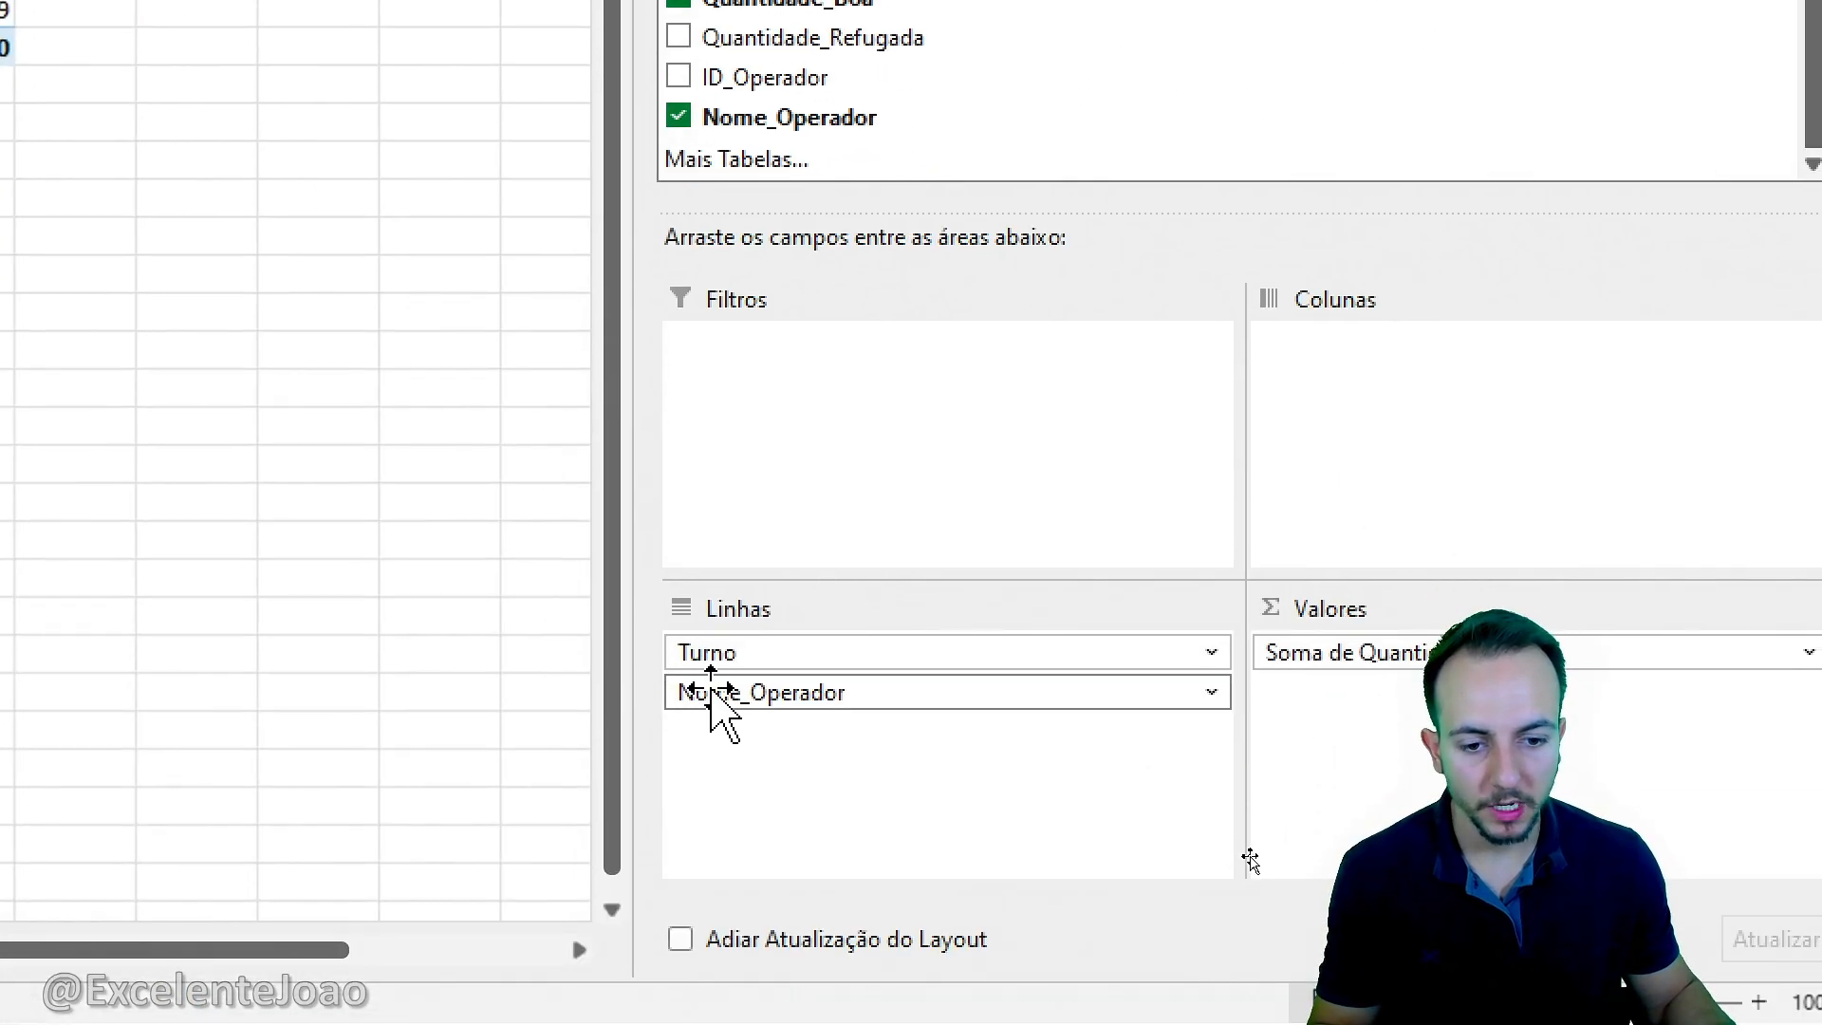
Try placing Nome_Operador above Turno in the Rows area of the F3 pivot table, and restore Turno to the first position.
drag(714, 693, 793, 651)
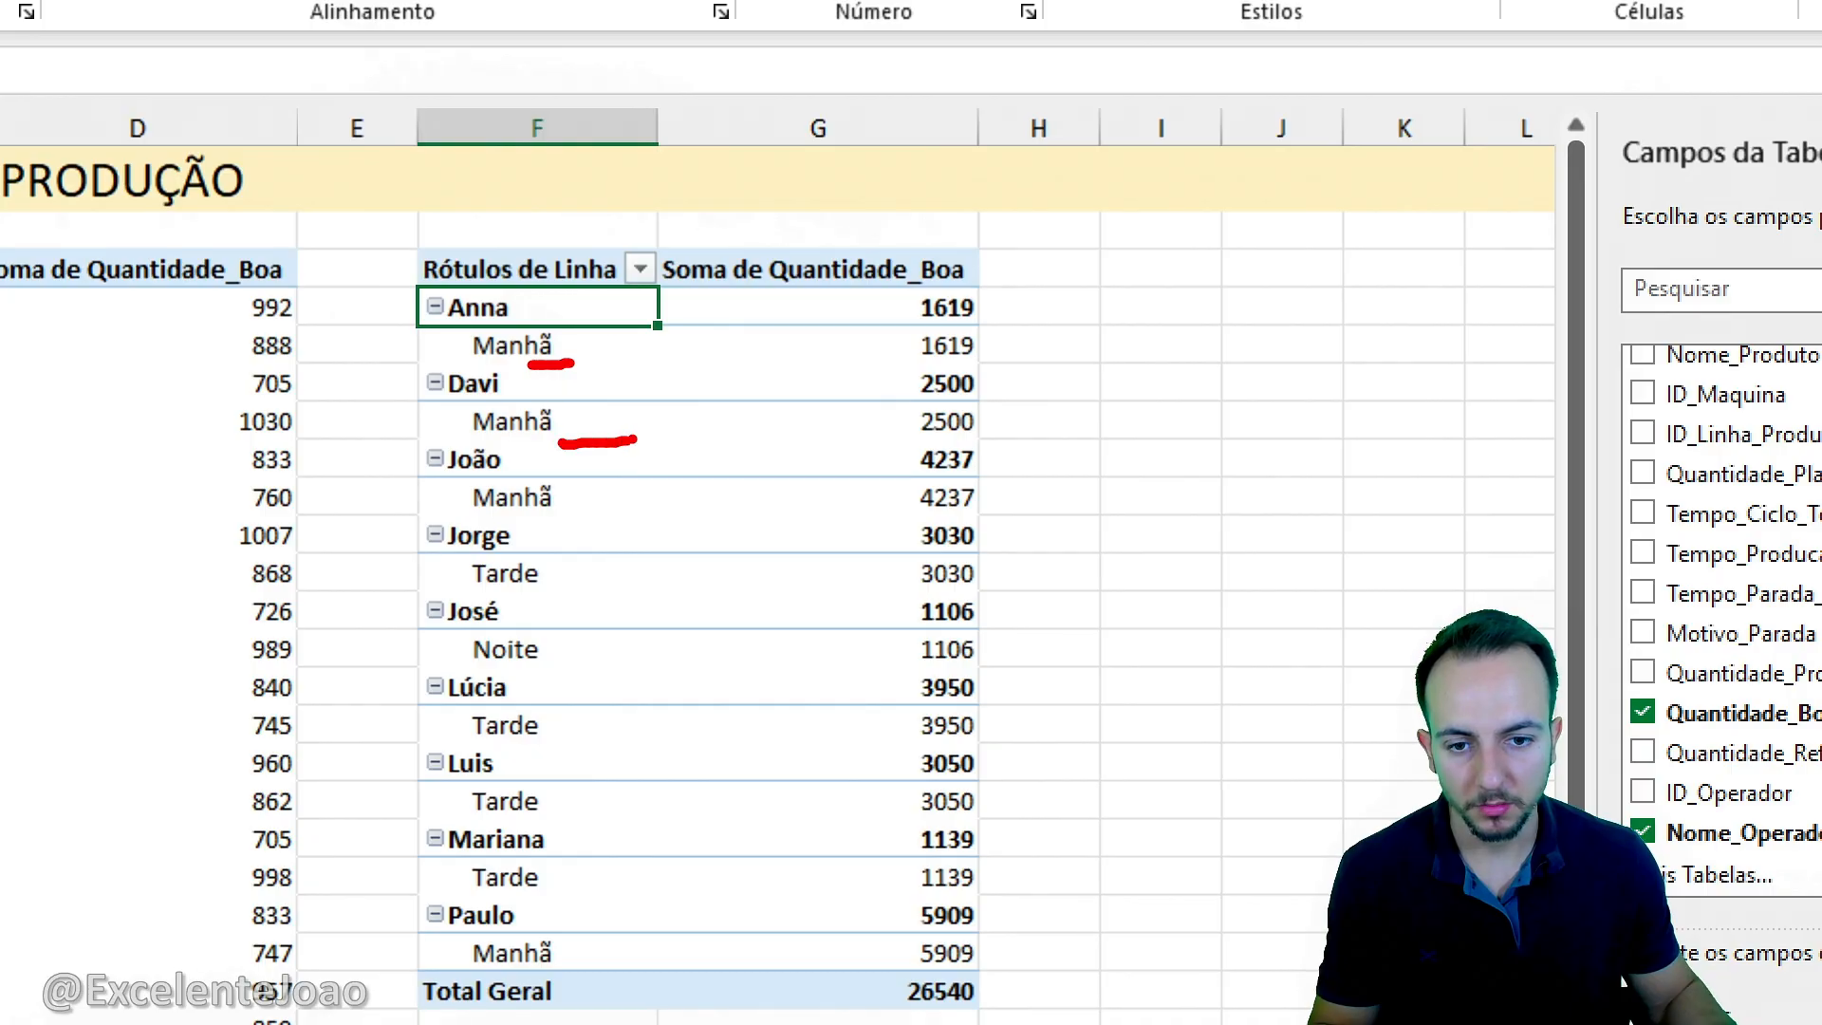
key(Escape)
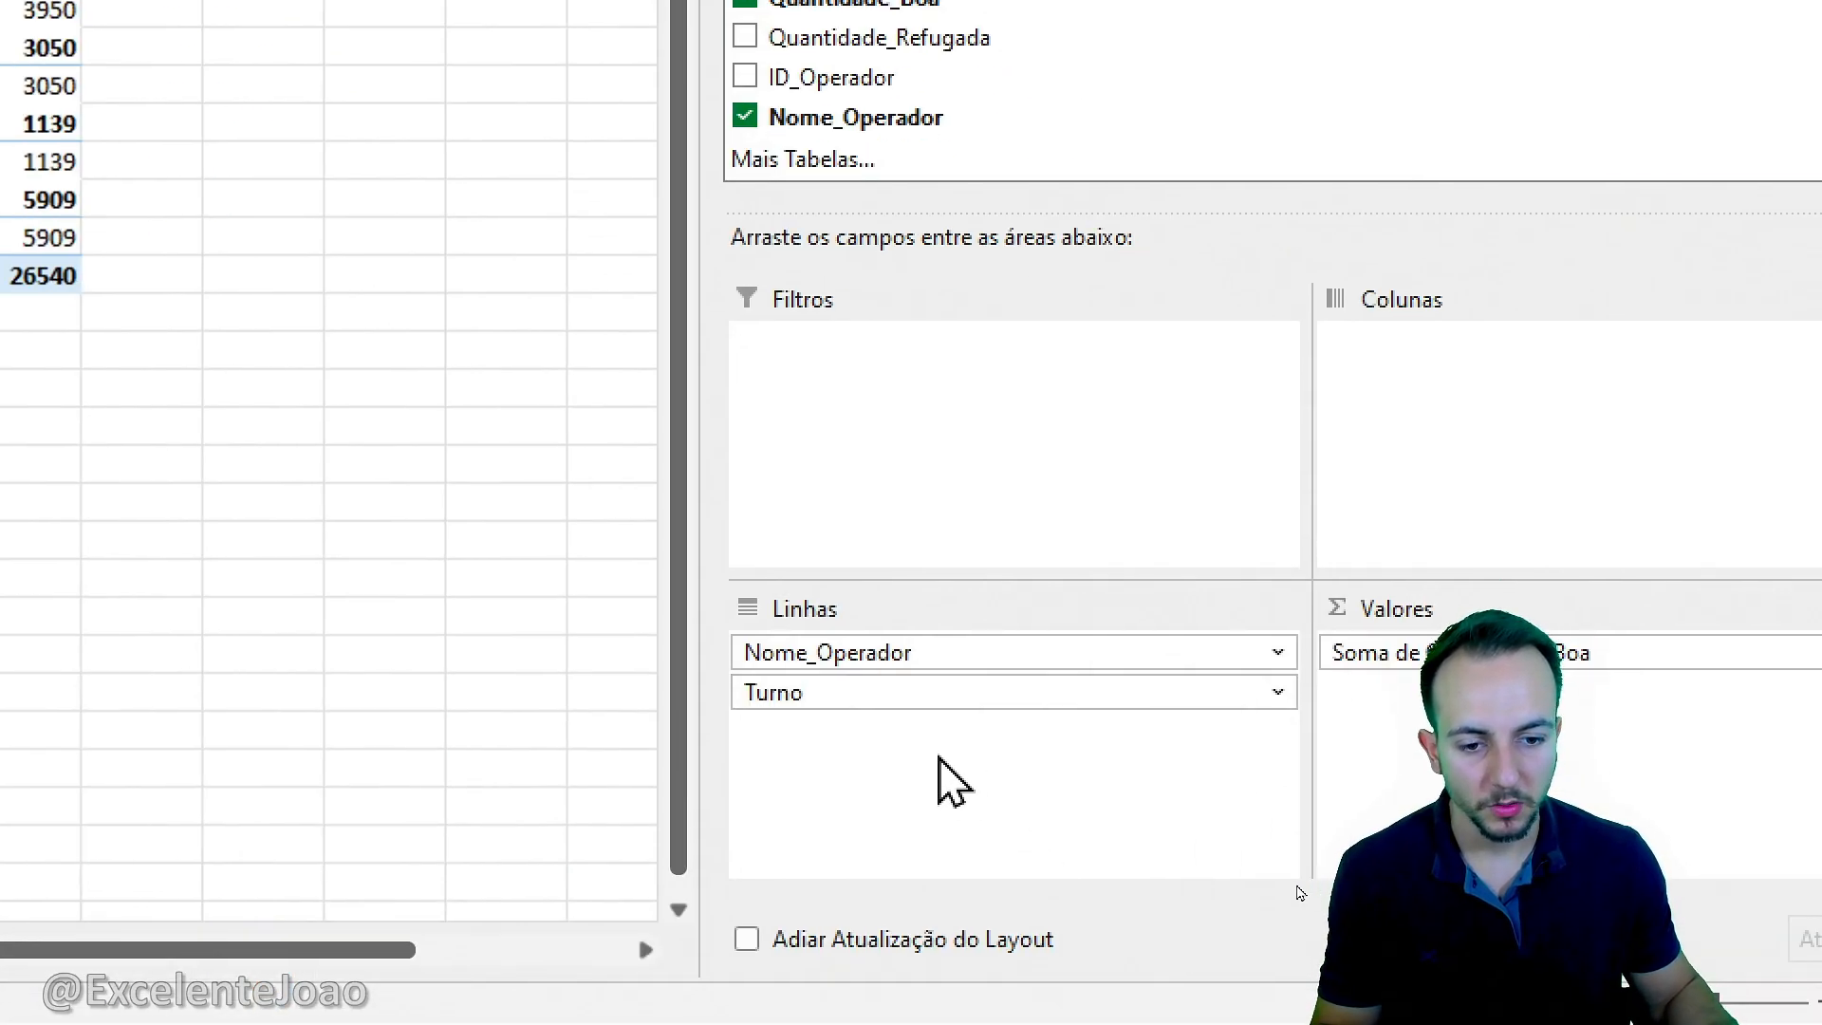
drag(859, 694, 801, 639)
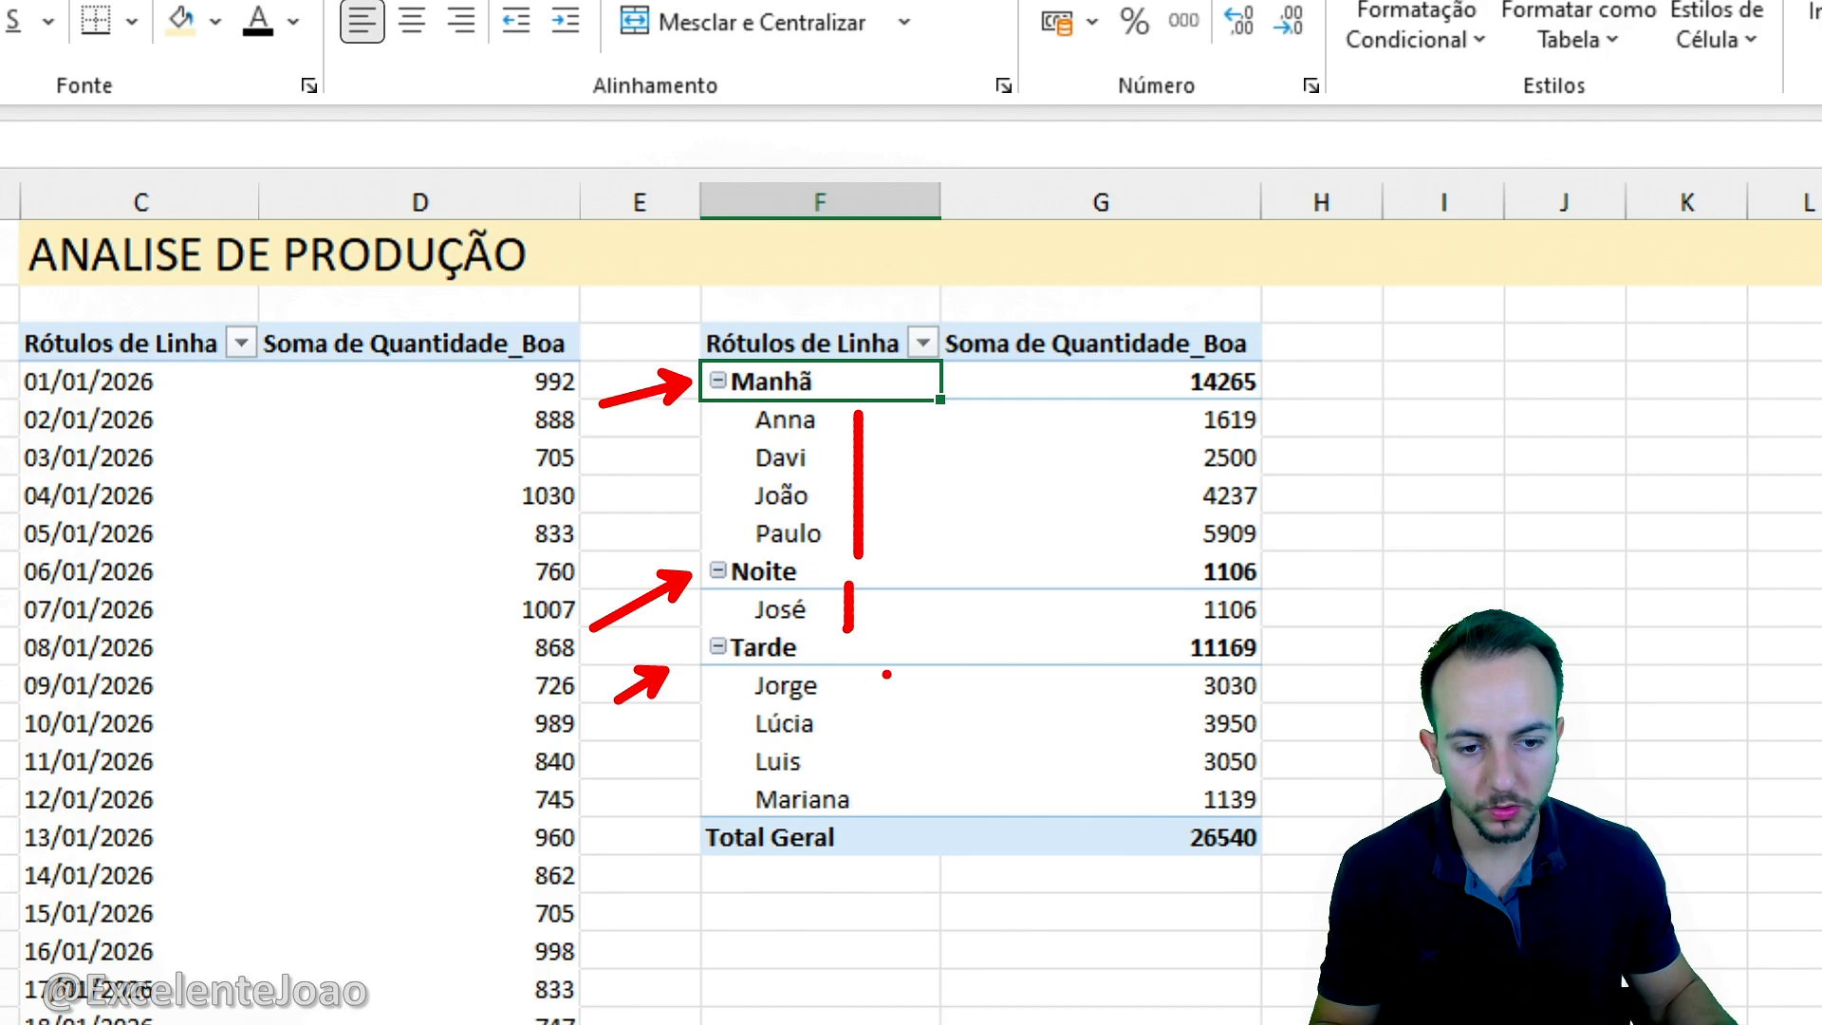
key(ctrl+z)
key(ctrl+z)
key(ctrl+z)
key(ctrl+z)
key(ctrl+z)
key(ctrl+z)
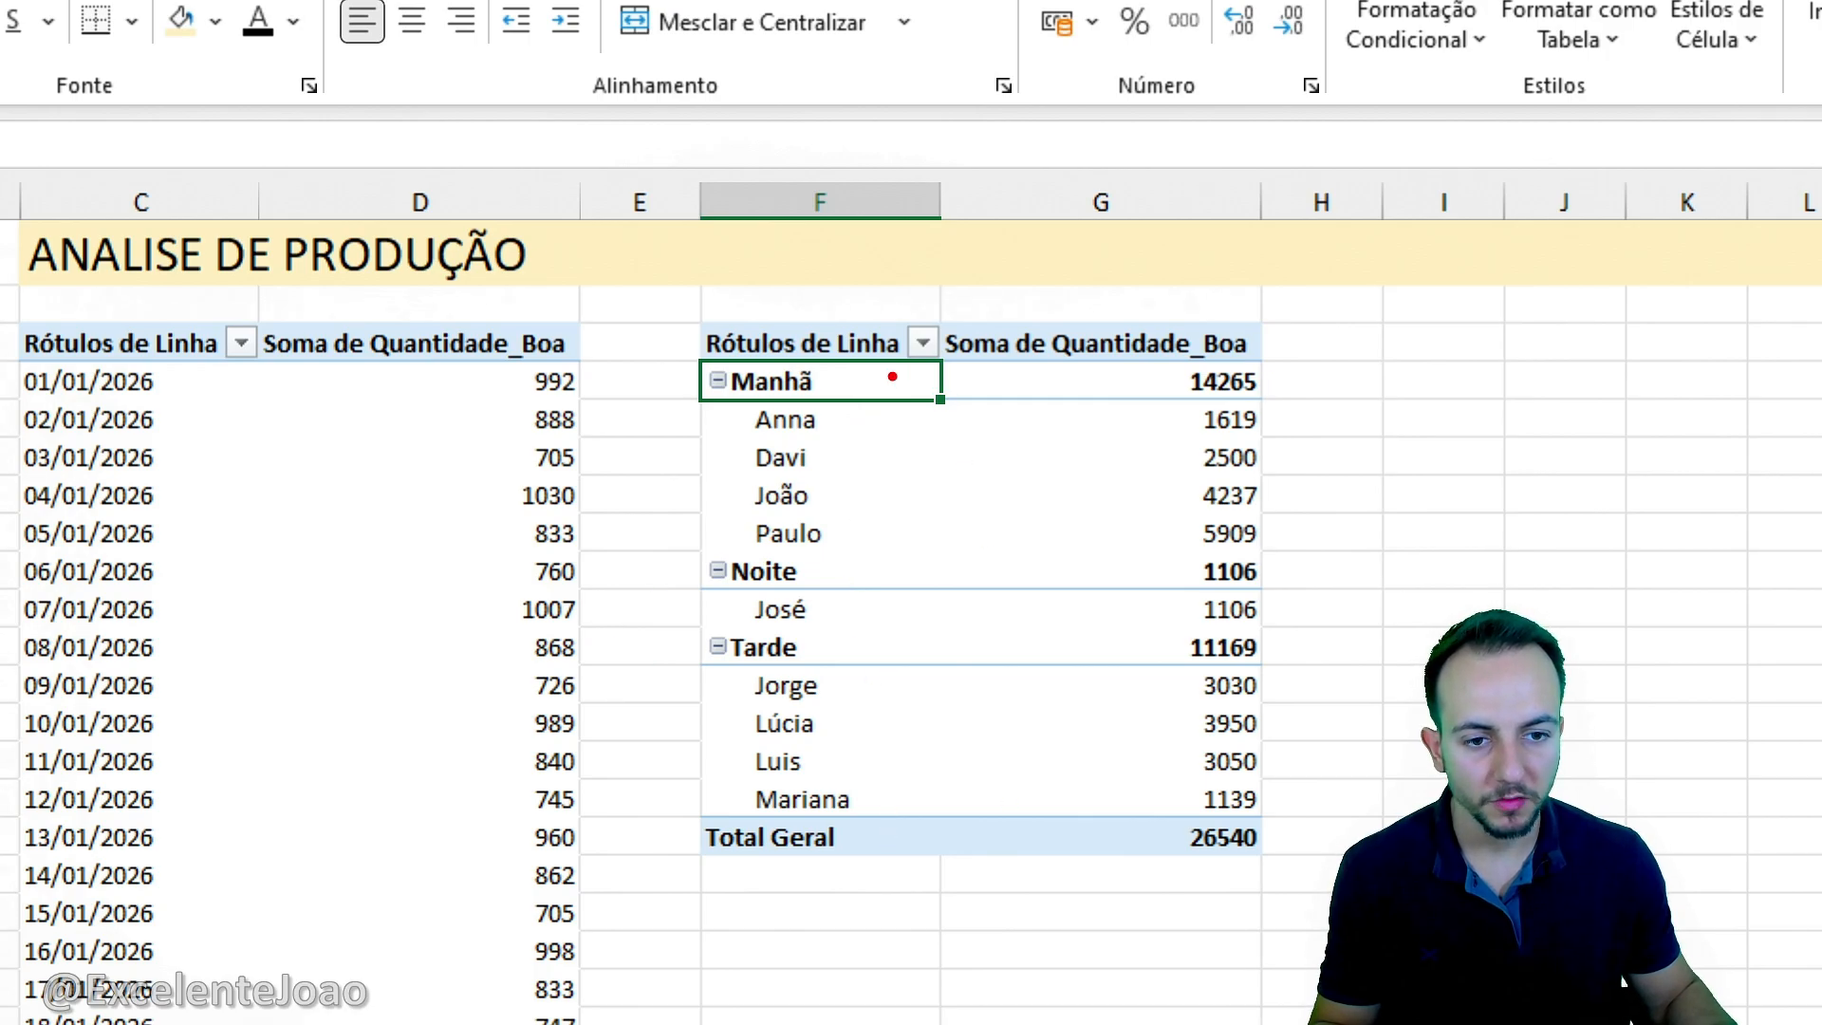
drag(840, 381, 1158, 379)
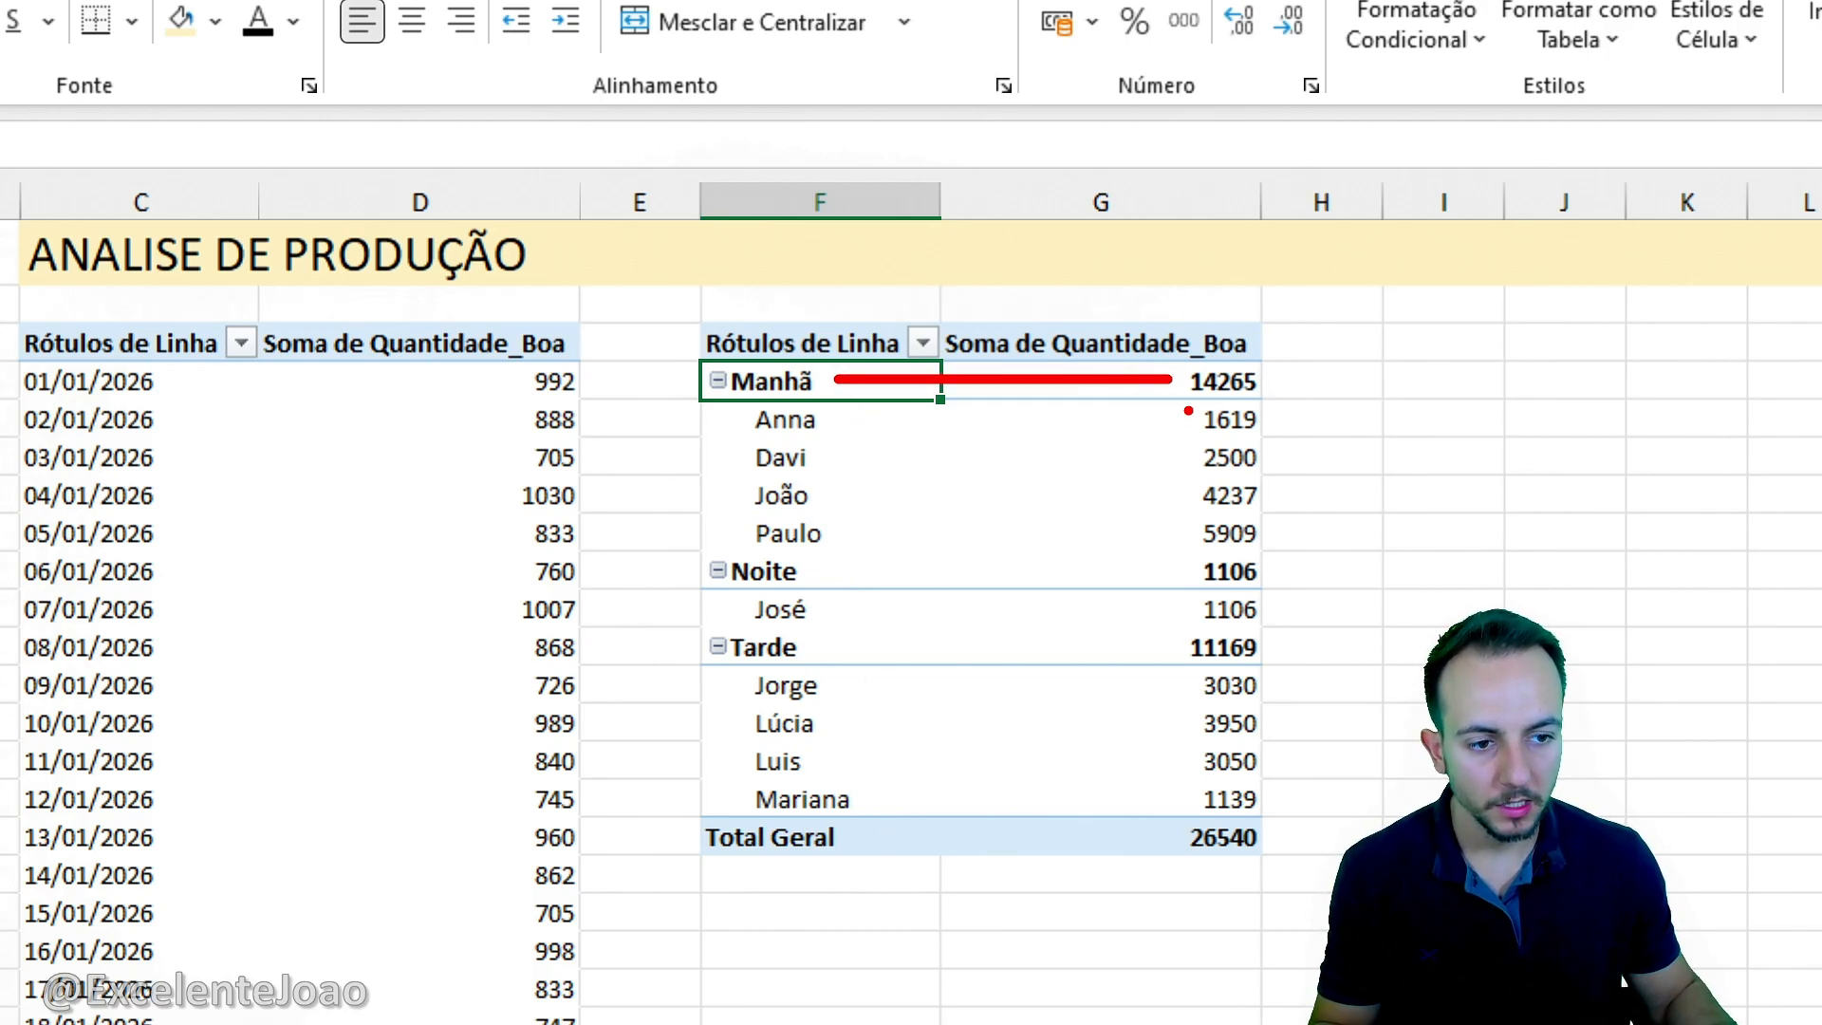
drag(1178, 482, 860, 482)
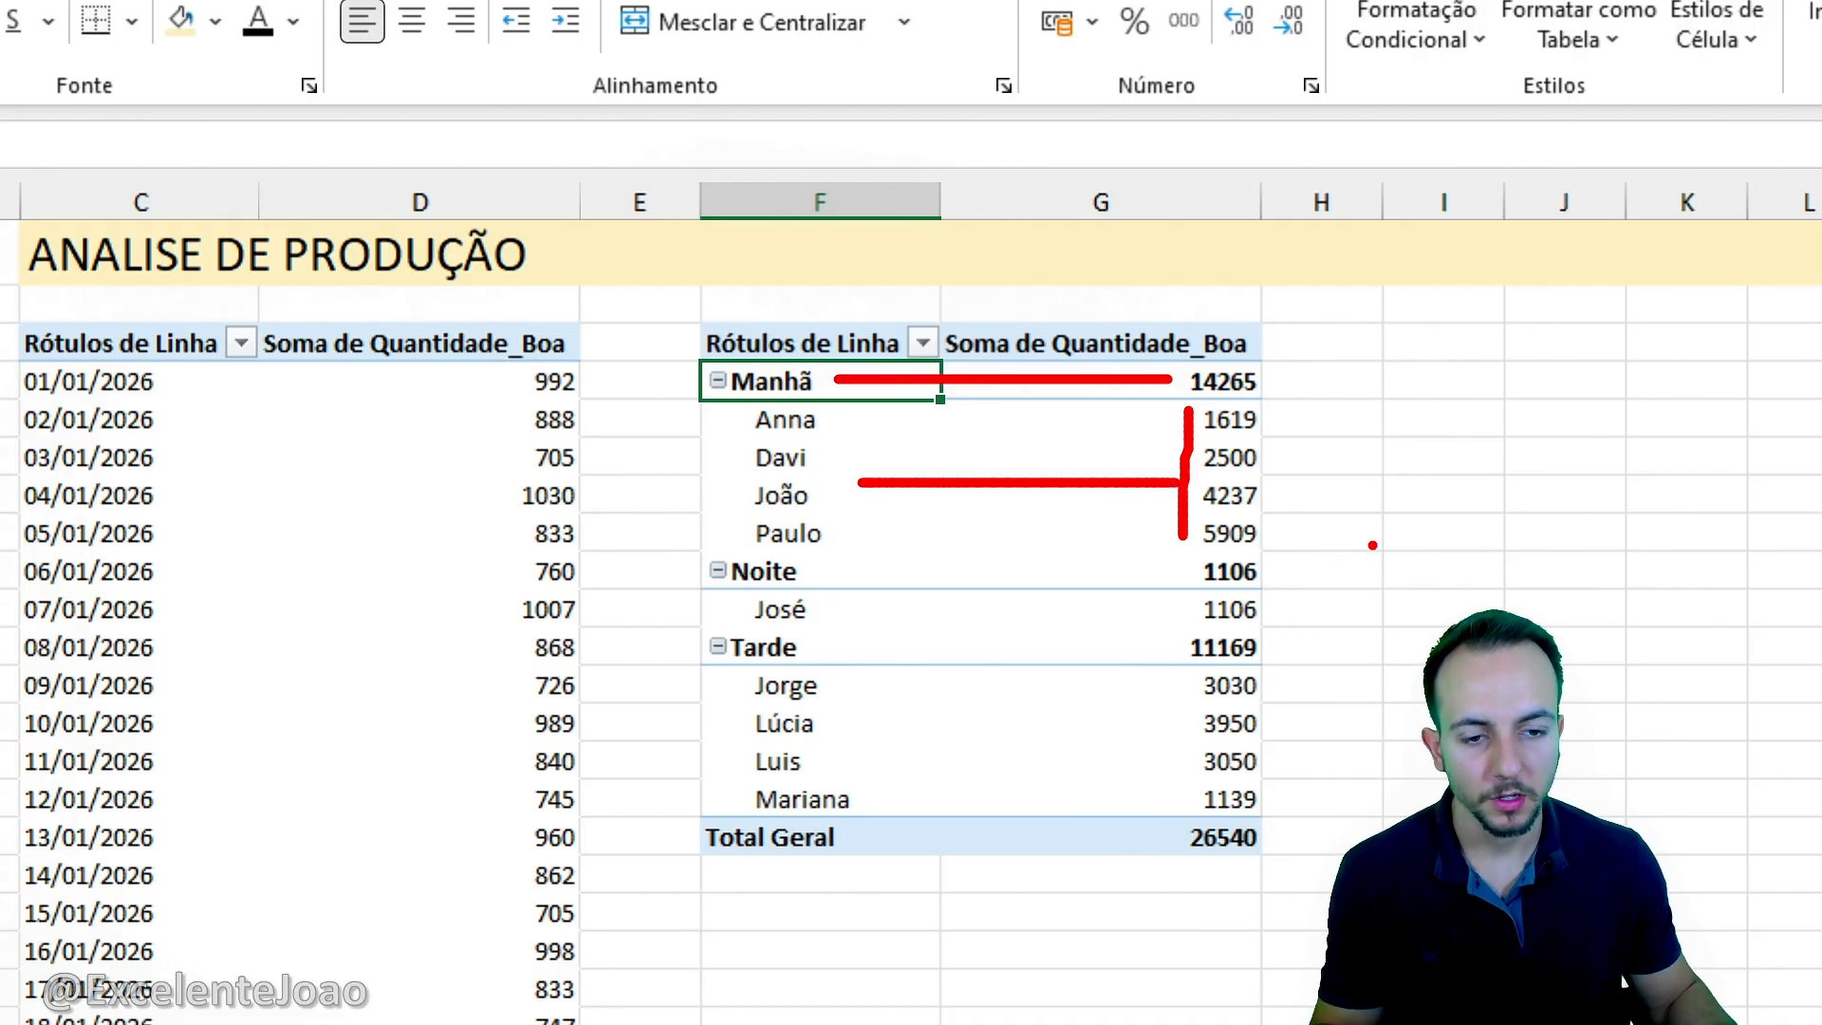
key(Escape)
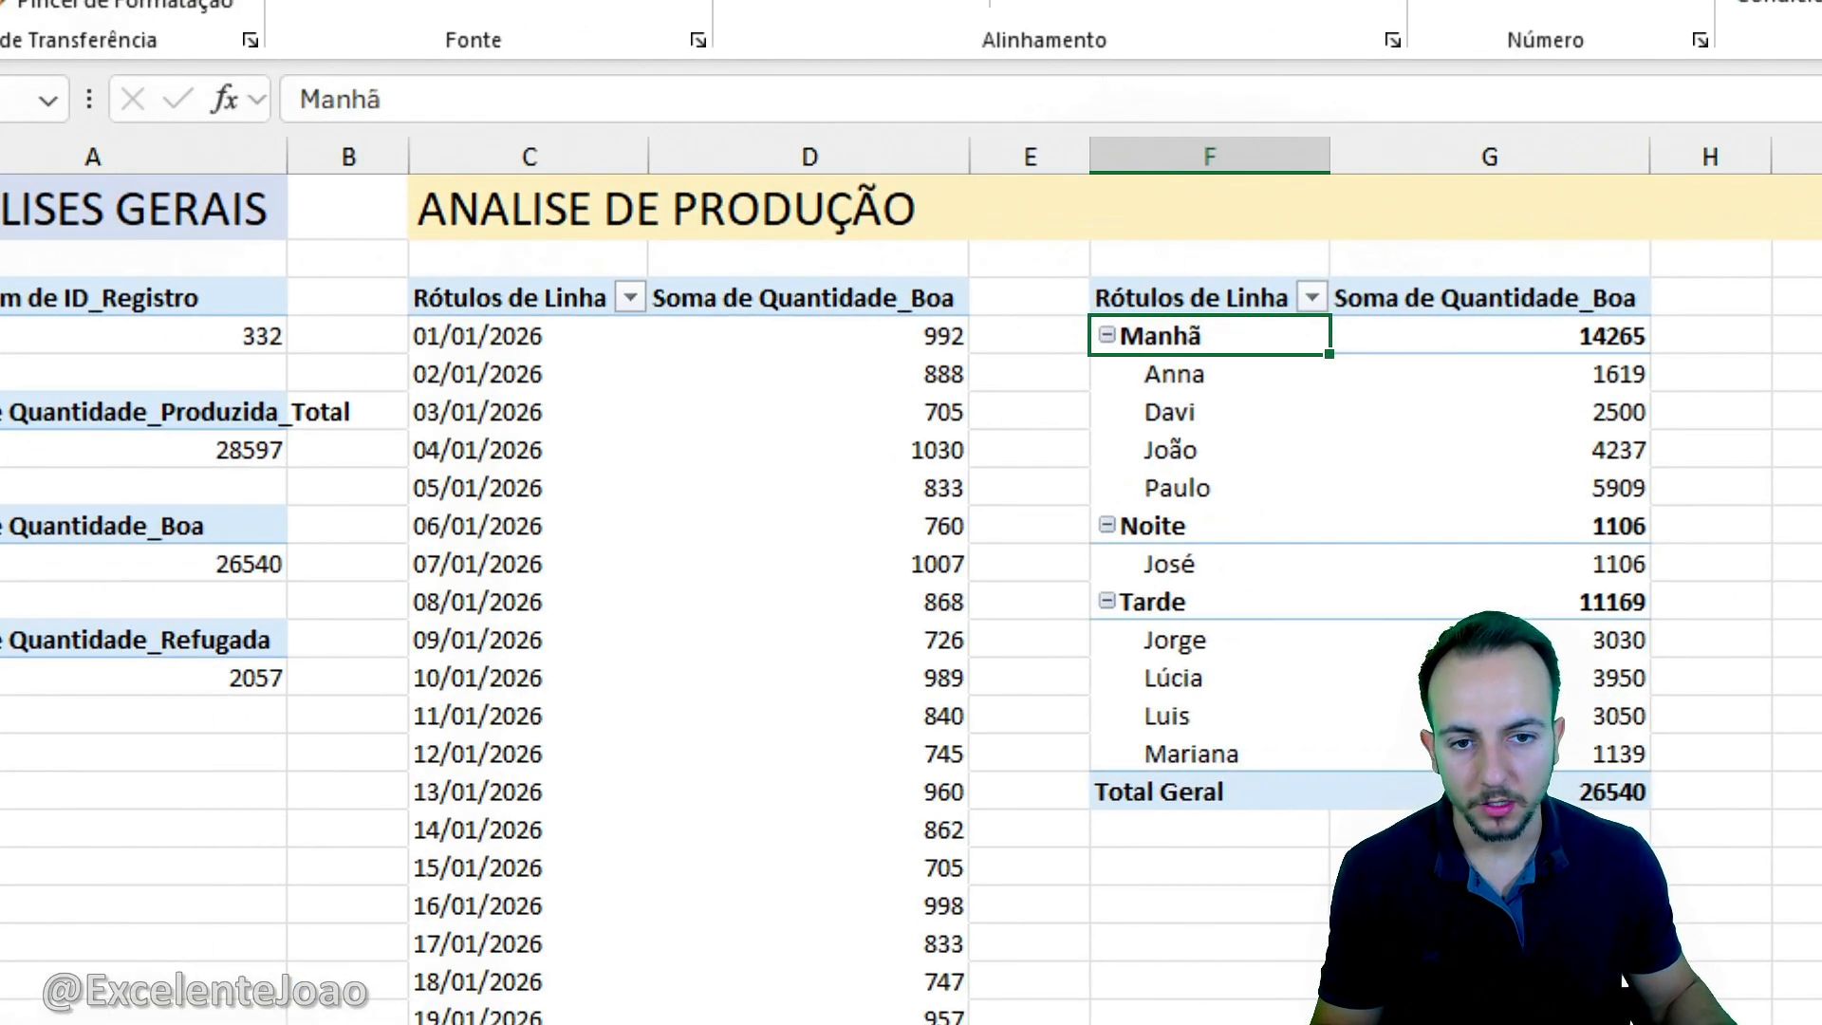
mouse_move(626, 235)
mouse_down()
mouse_move(1019, 528)
mouse_move(508, 247)
mouse_up()
key(Escape)
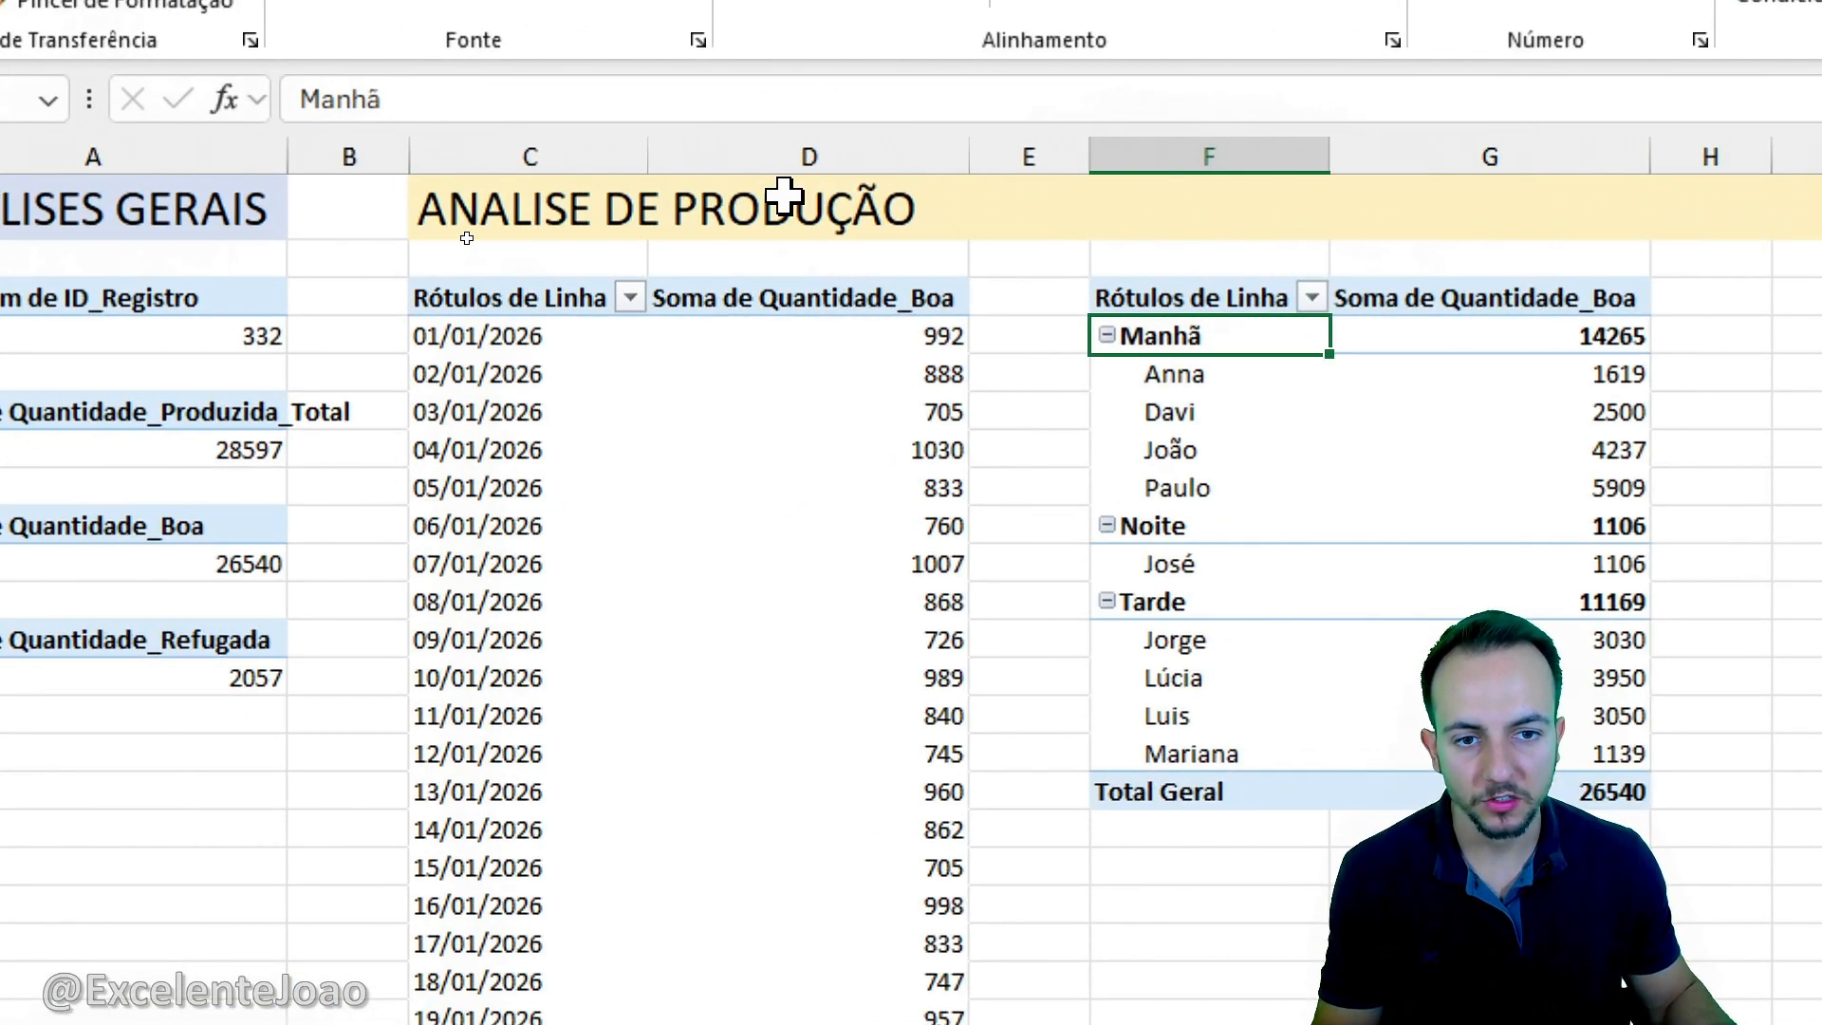
Select a value cell in the daily Quantidade_Boa pivot table.
click(782, 362)
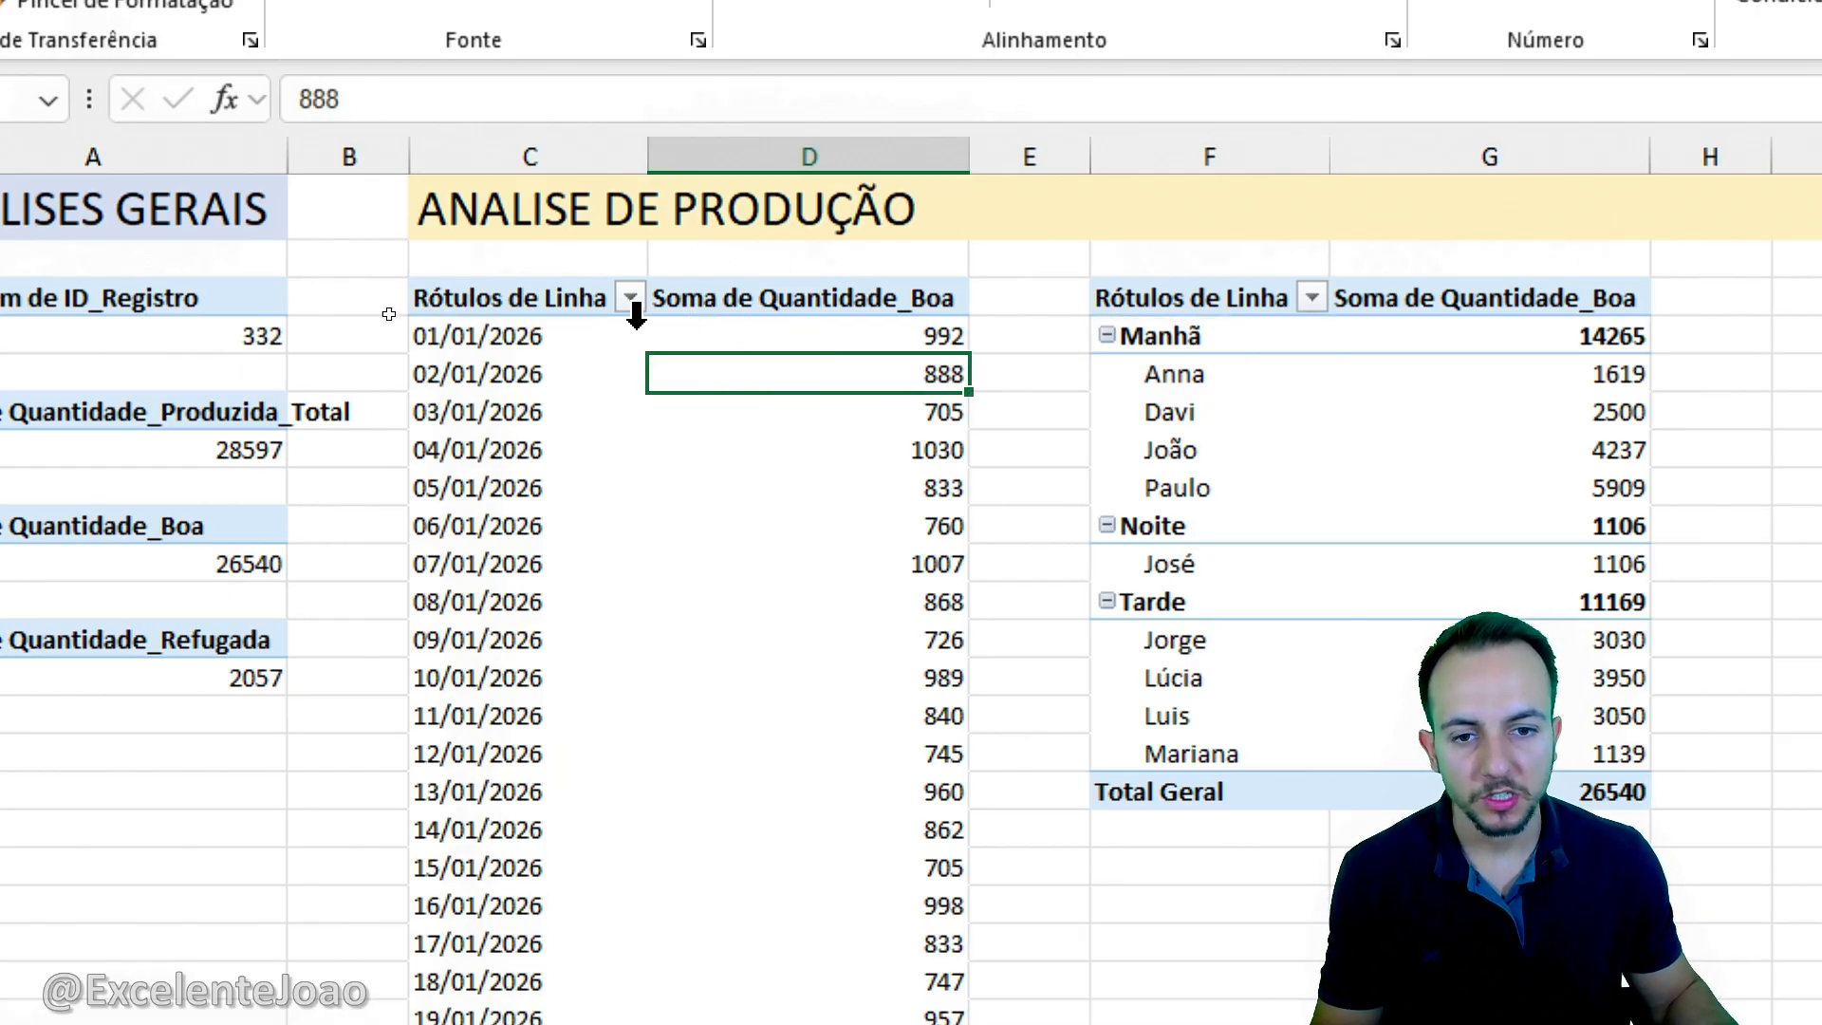
mouse_move(1201, 344)
mouse_down()
mouse_move(1101, 558)
mouse_move(1225, 760)
mouse_up()
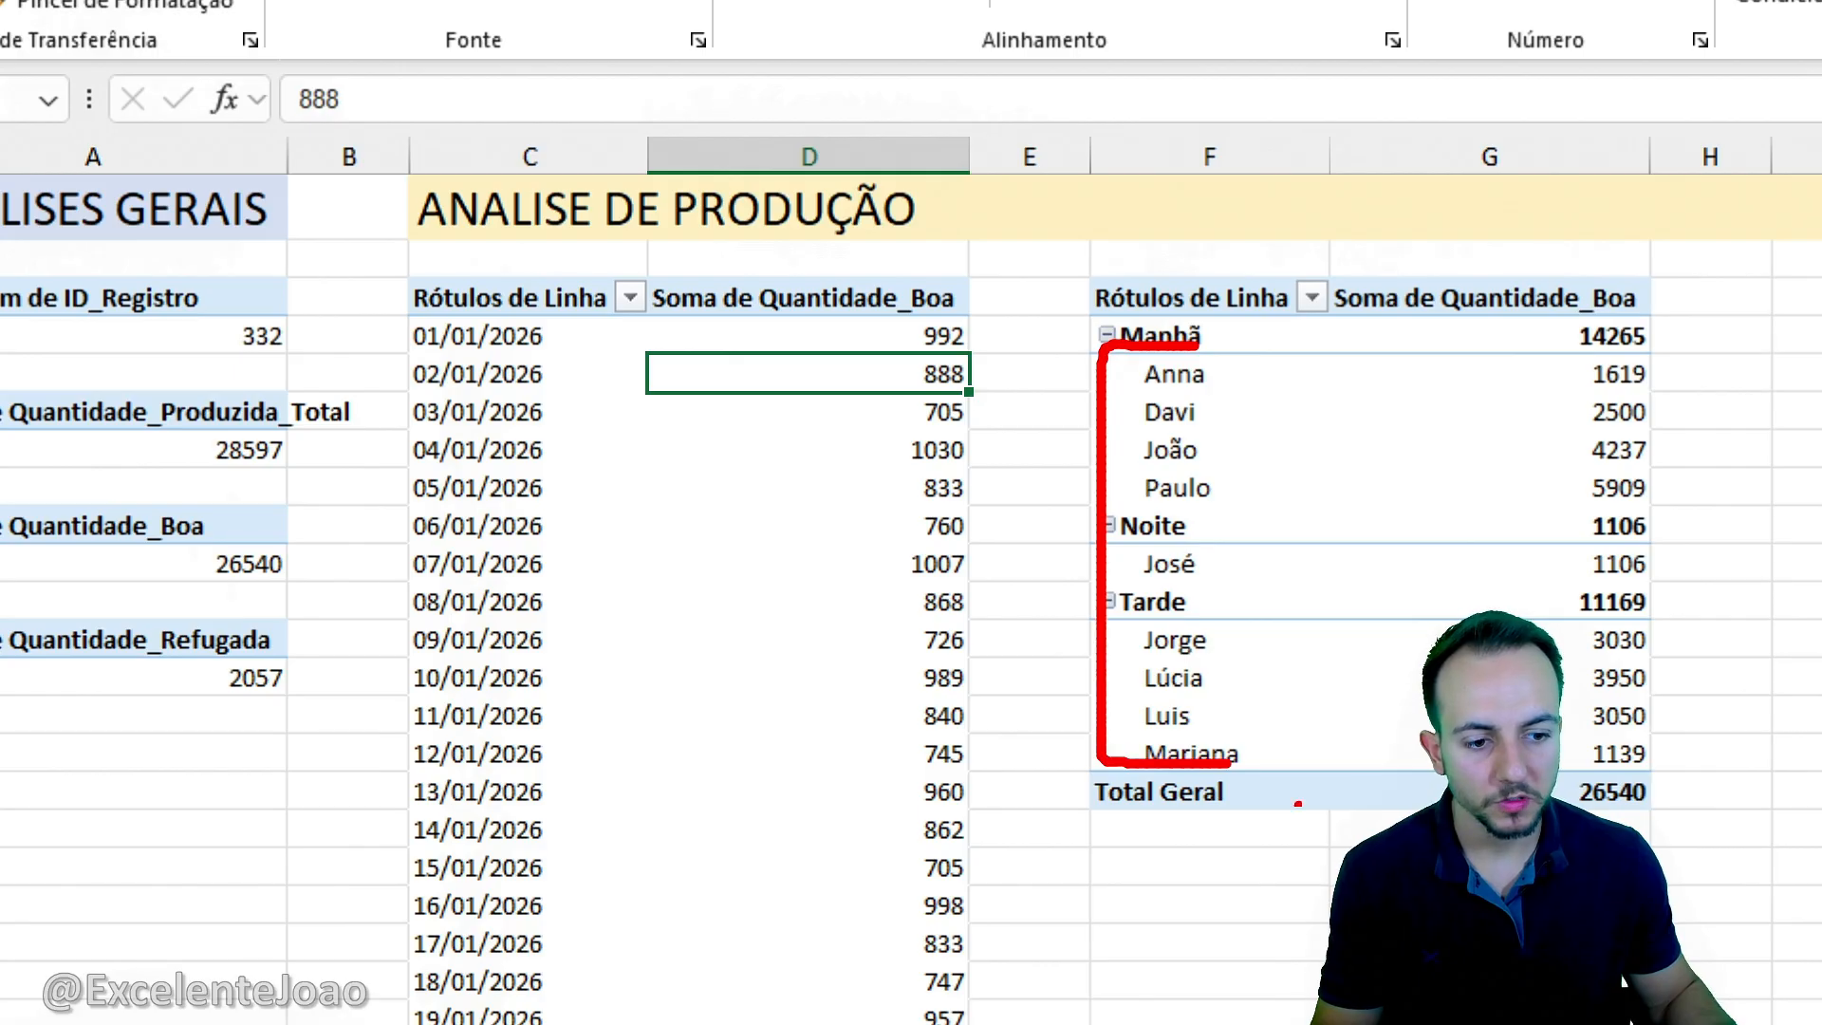
key(e)
drag(1208, 423, 1120, 427)
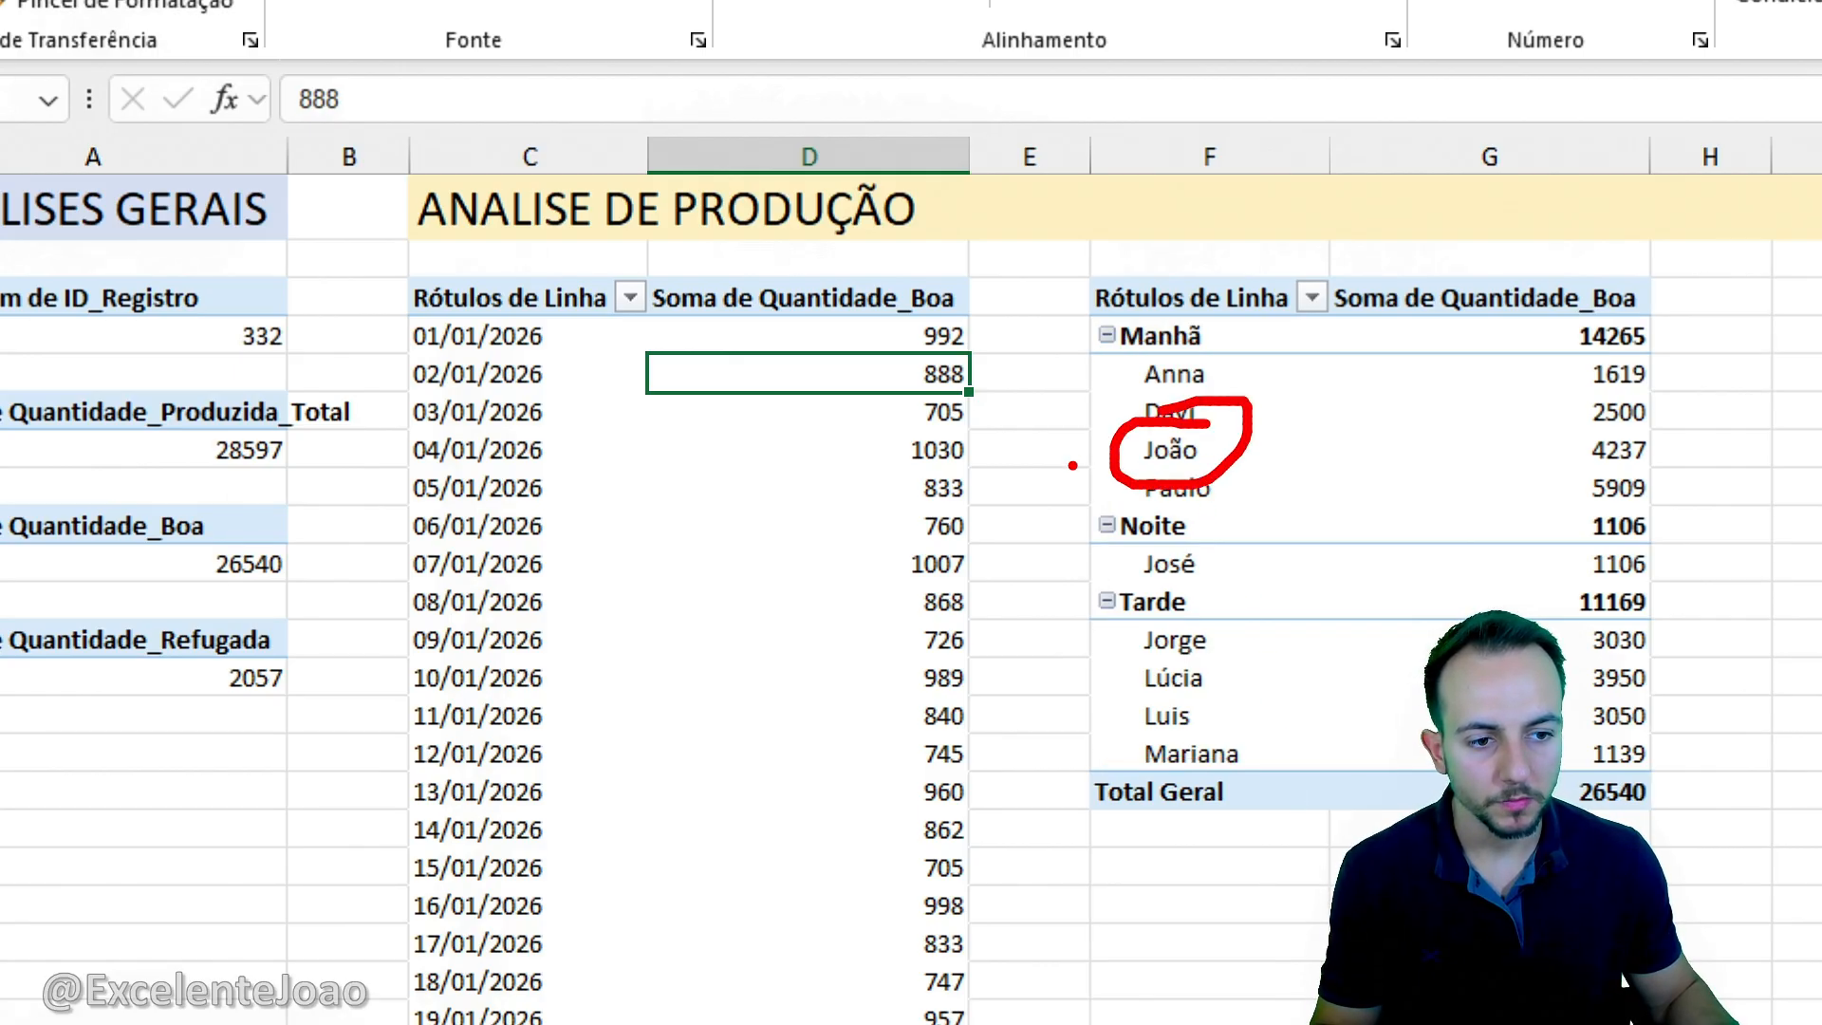
mouse_move(960, 294)
mouse_down()
mouse_move(956, 600)
mouse_move(1030, 296)
mouse_up()
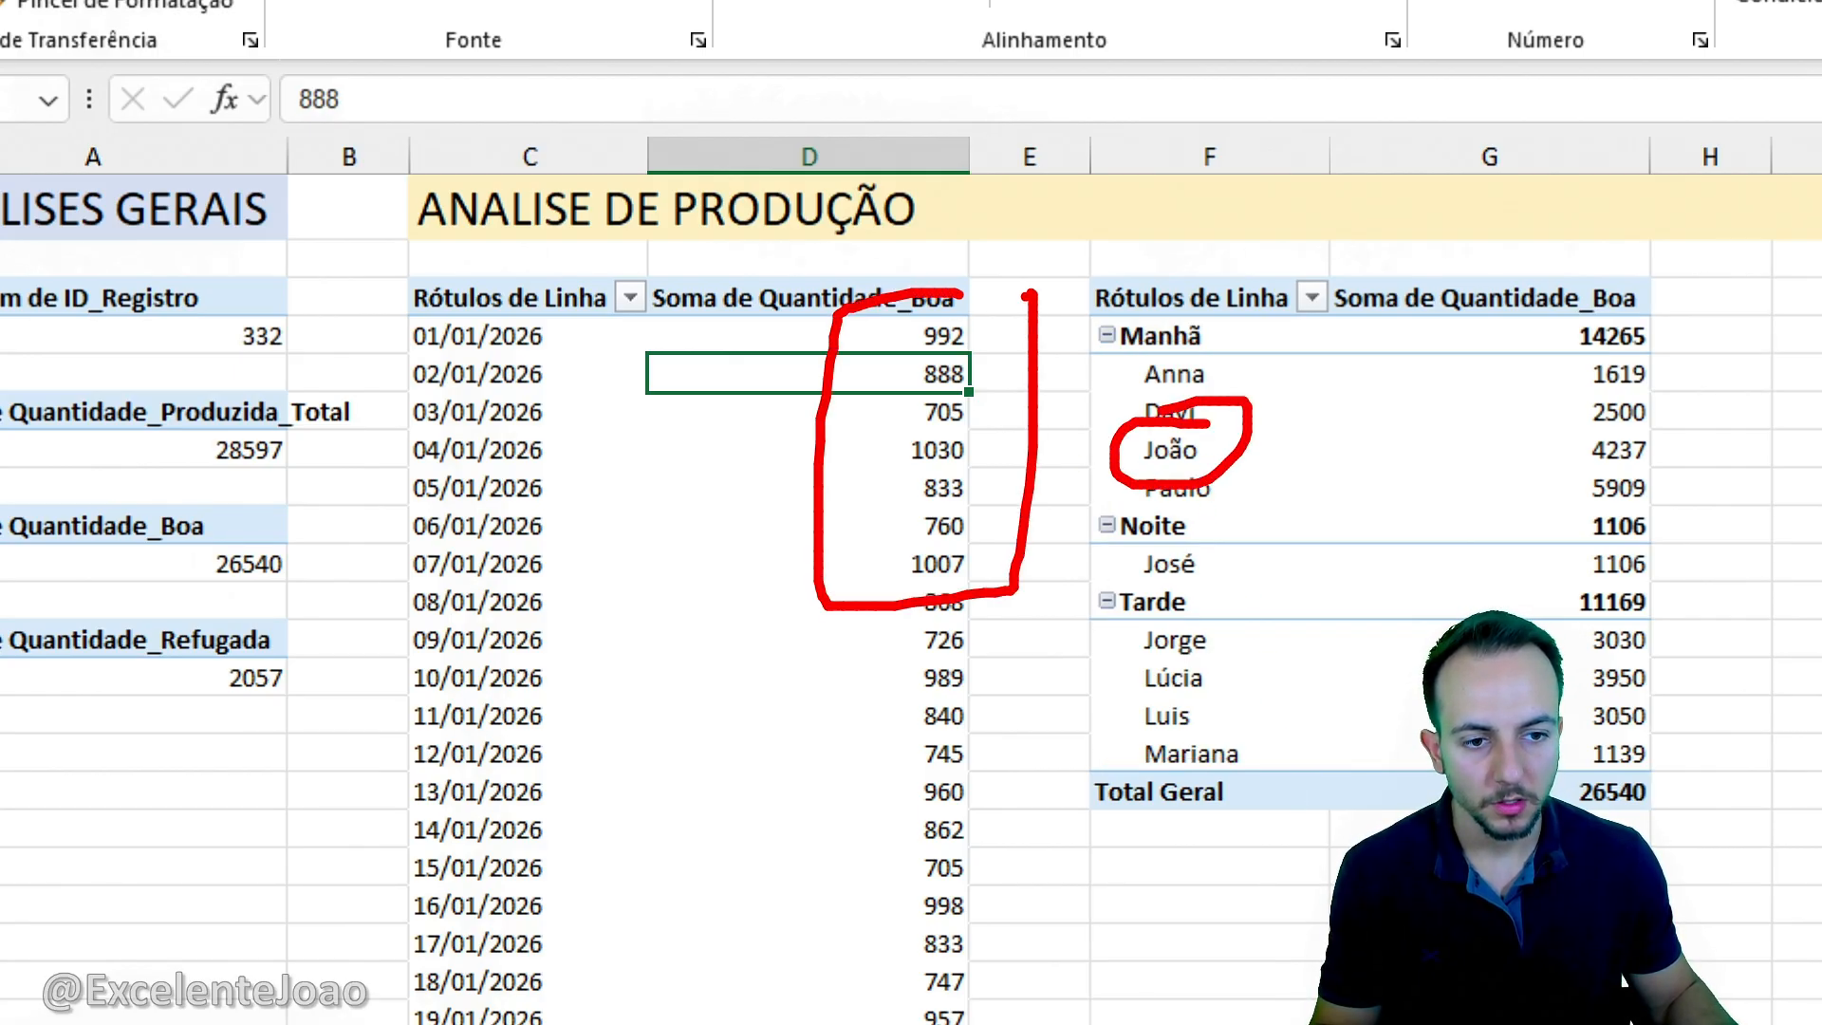
key(ctrl+z)
key(ctrl+z)
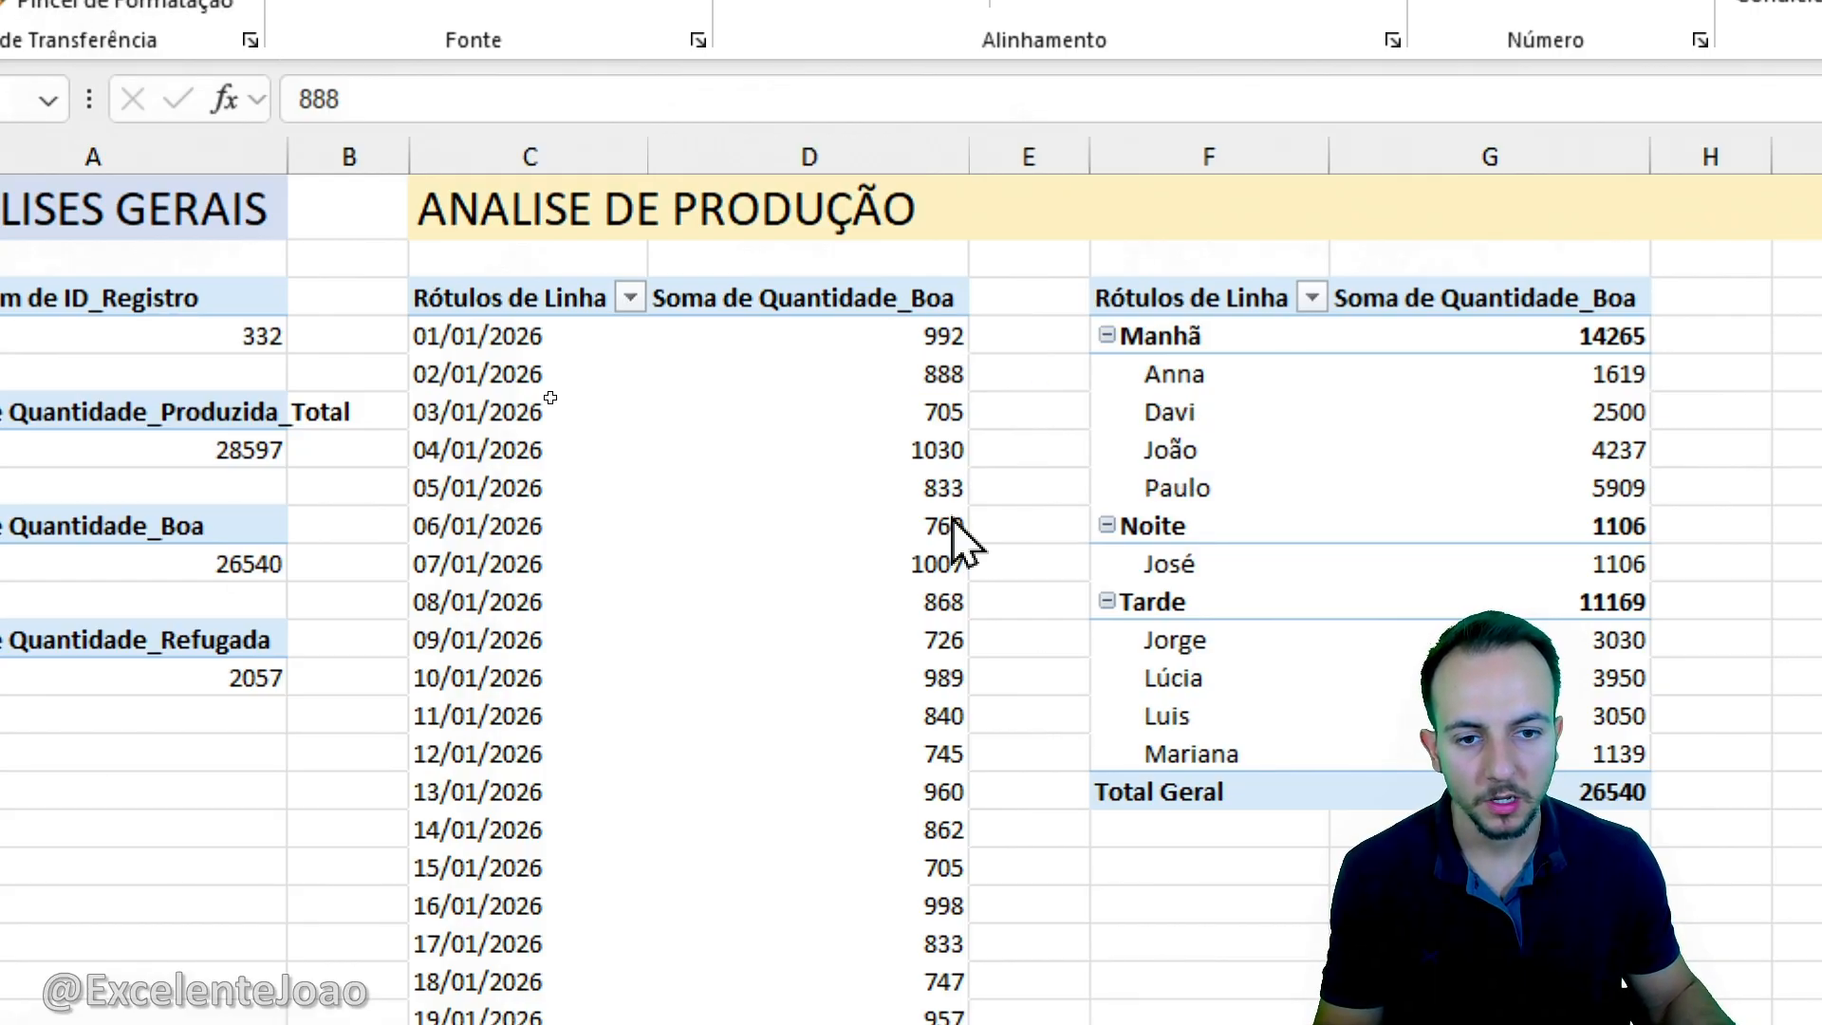
drag(807, 264, 698, 354)
key(Escape)
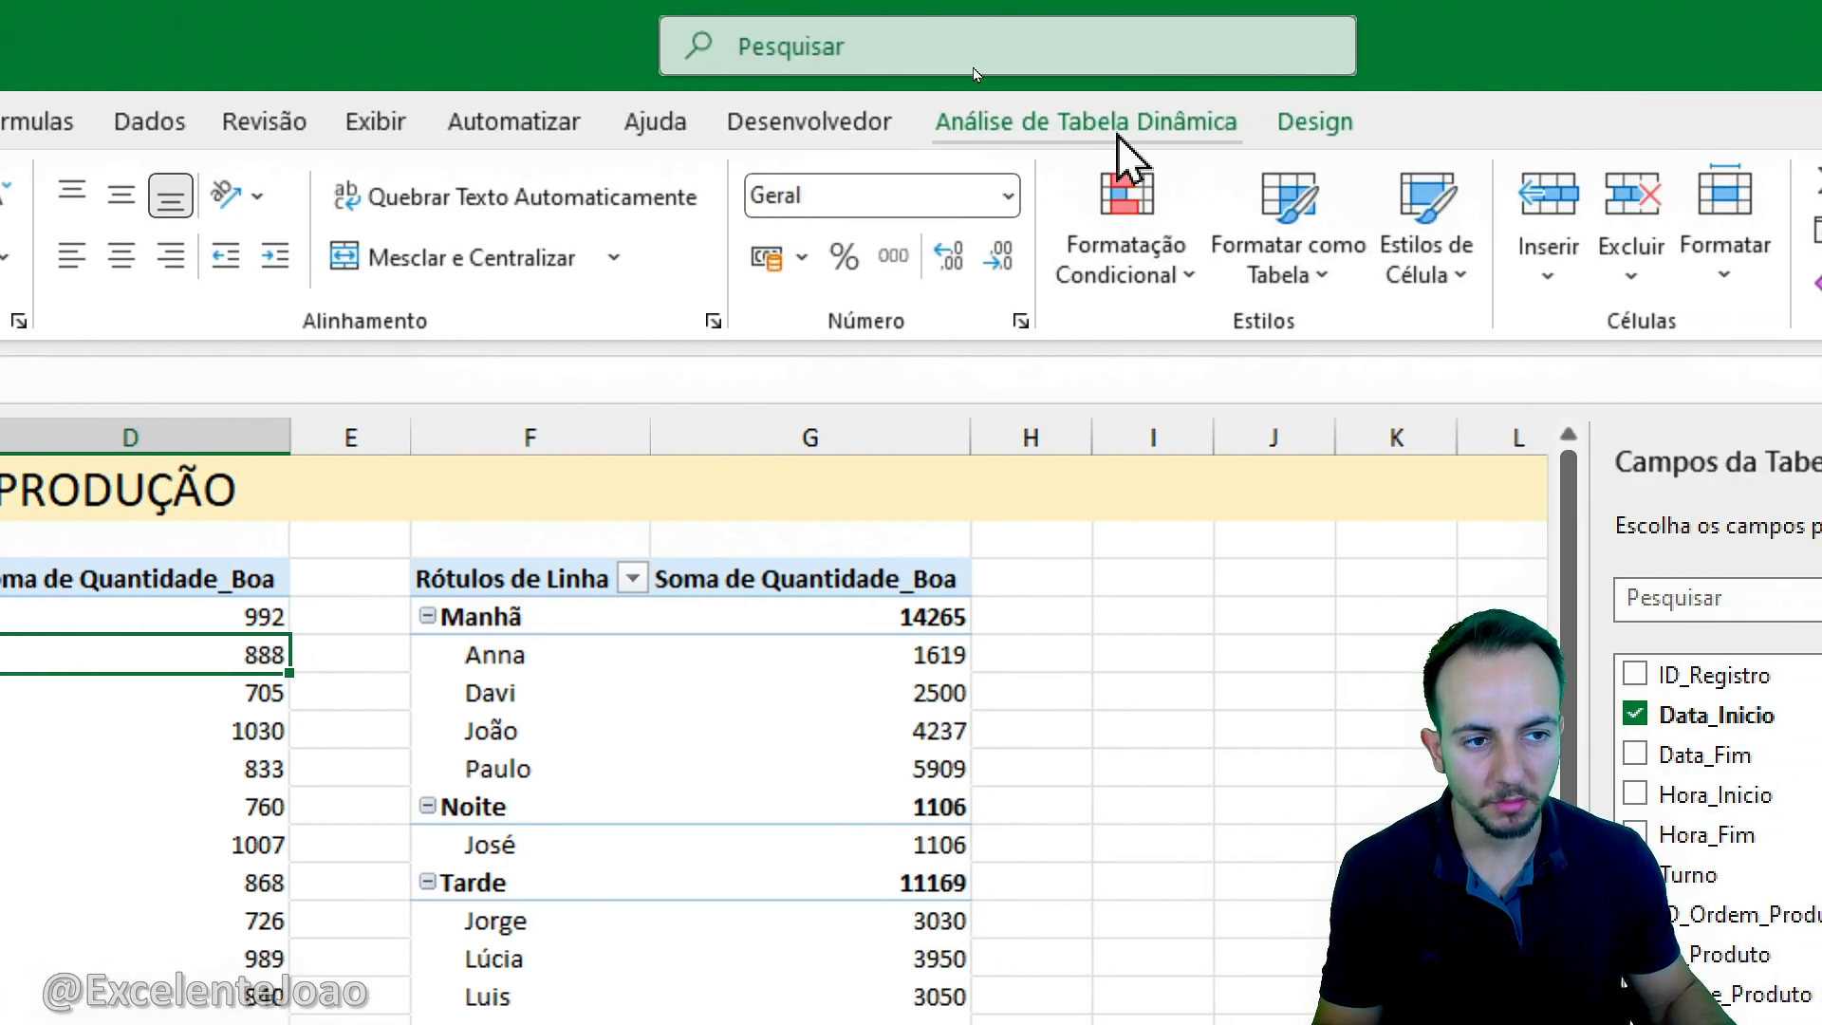
Insert a Nome_Operador slicer for the daily Quantidade_Boa pivot table and place it over columns B:D.
click(1120, 128)
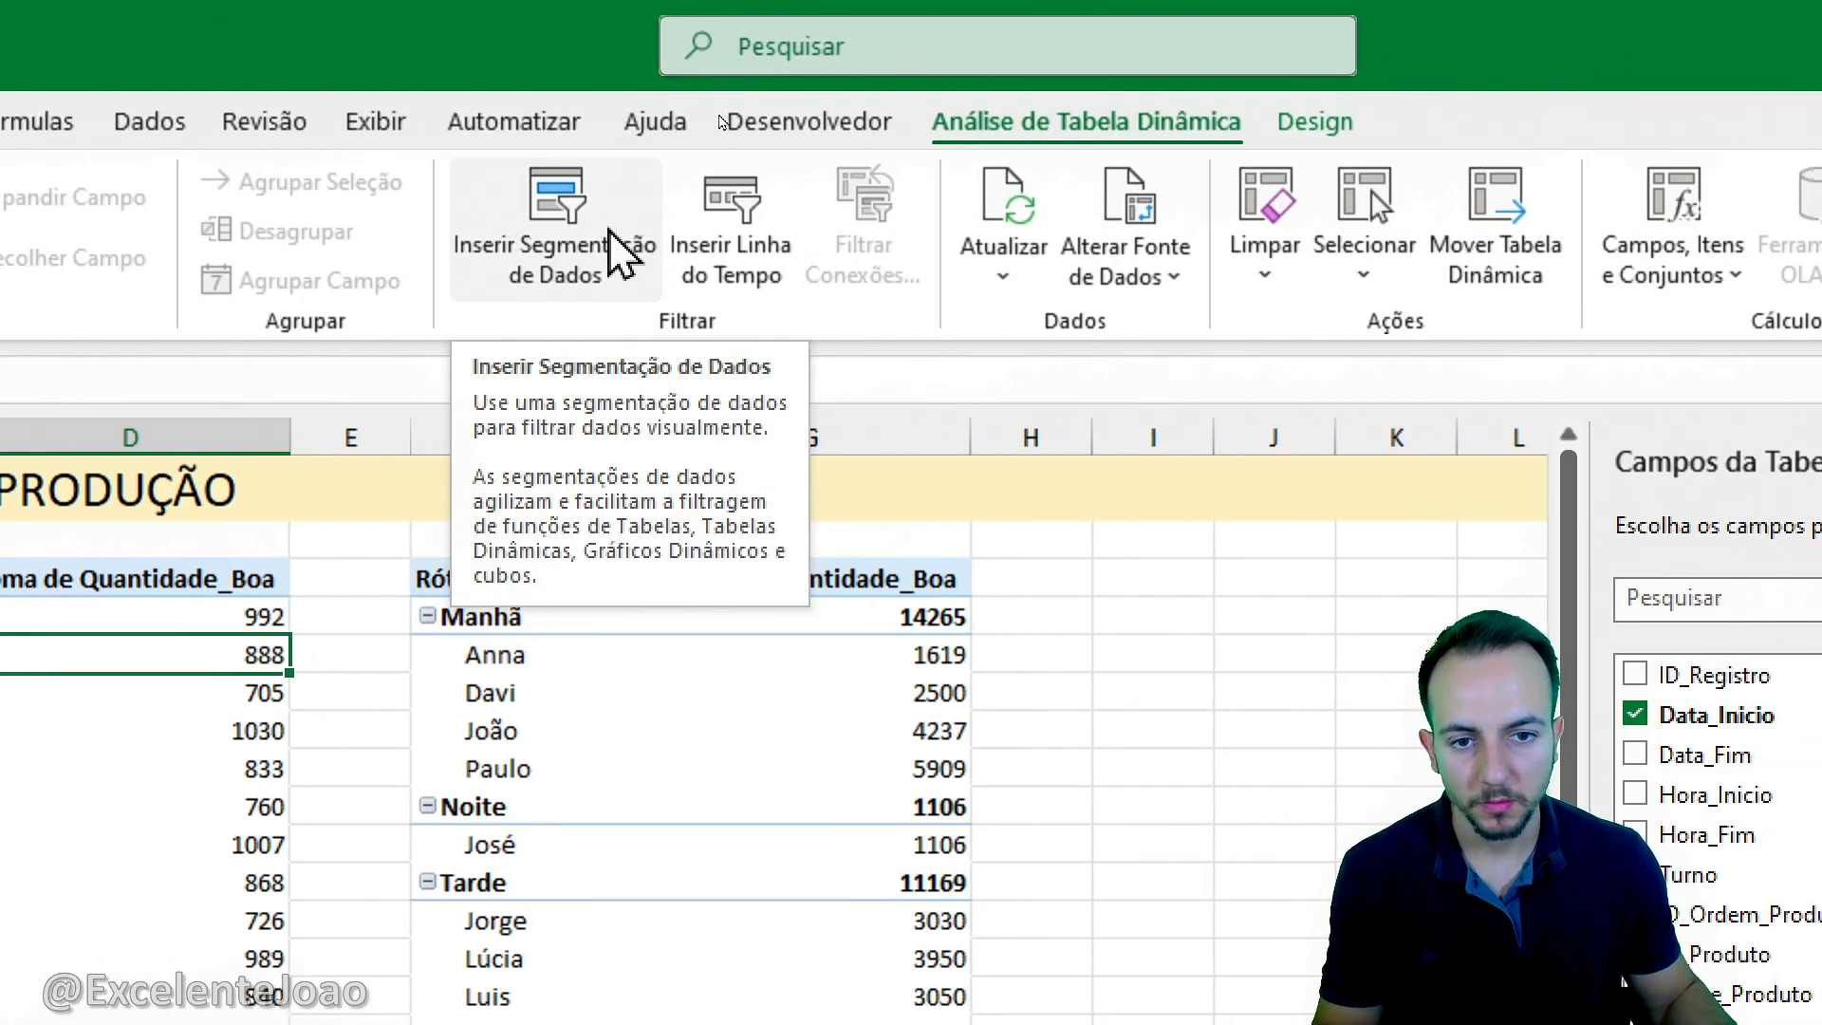
click(621, 256)
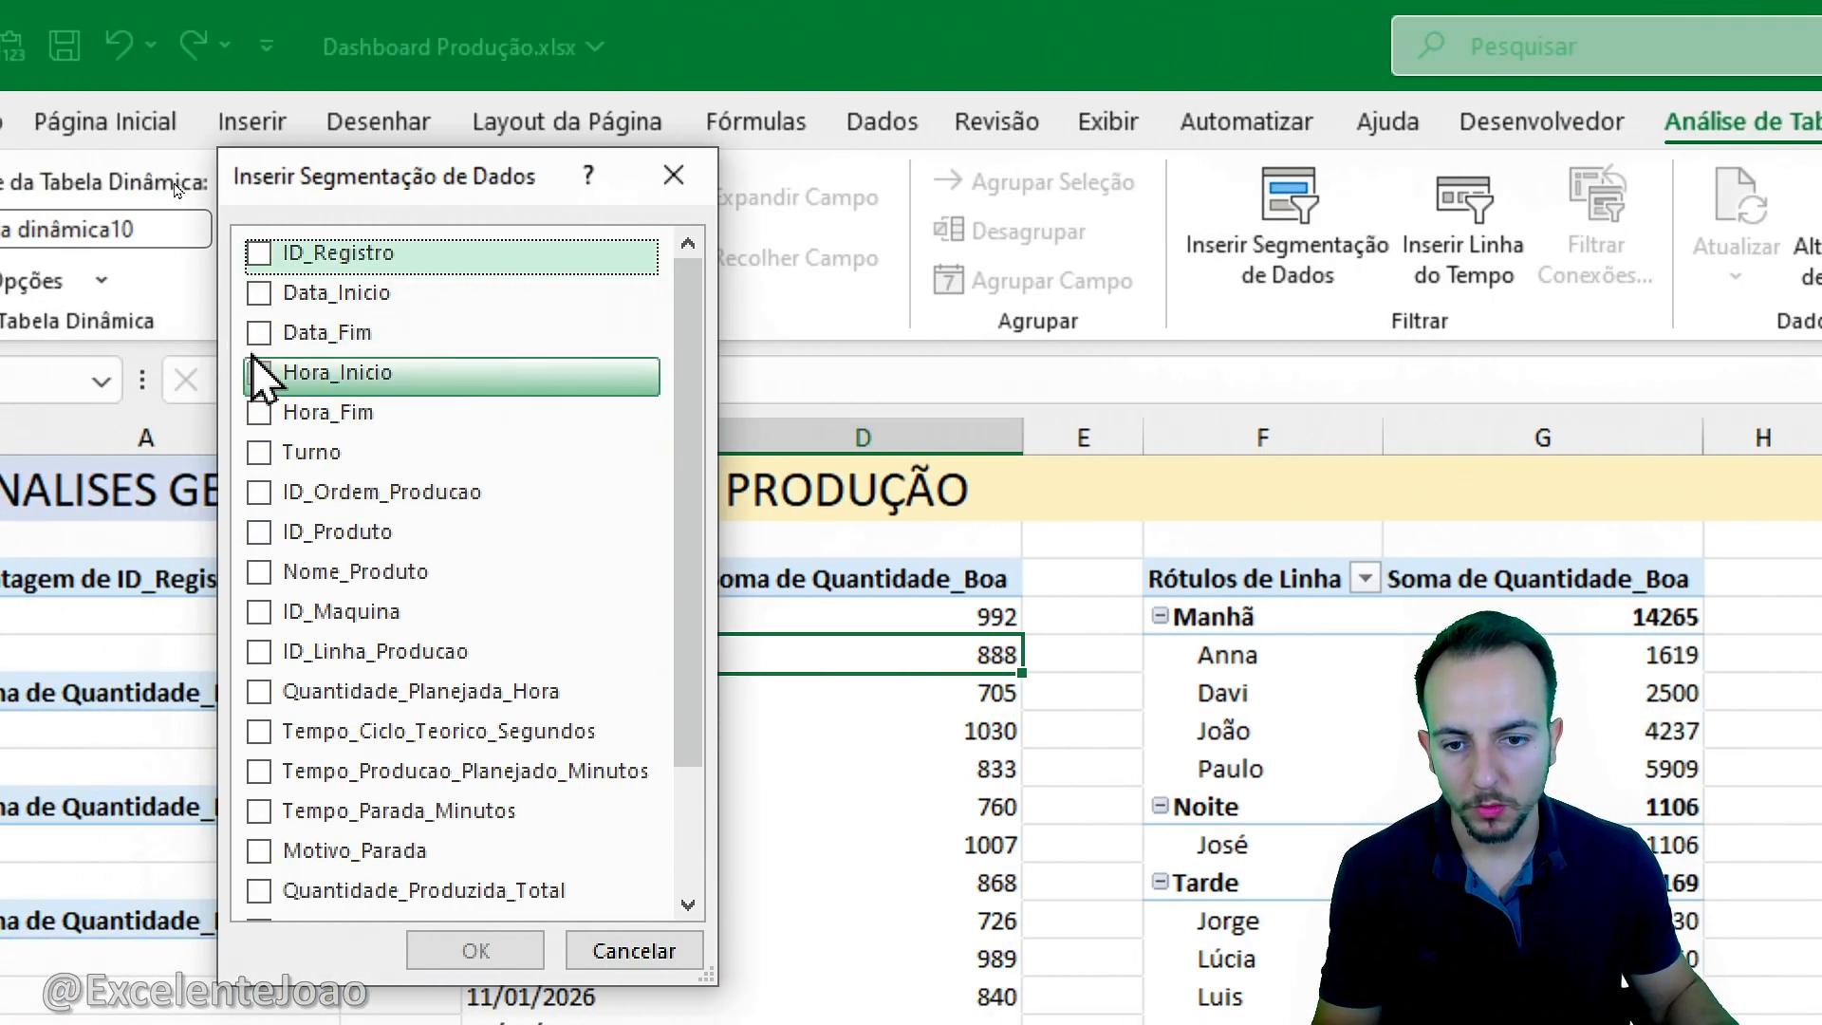
scroll(272, 797, down, 2)
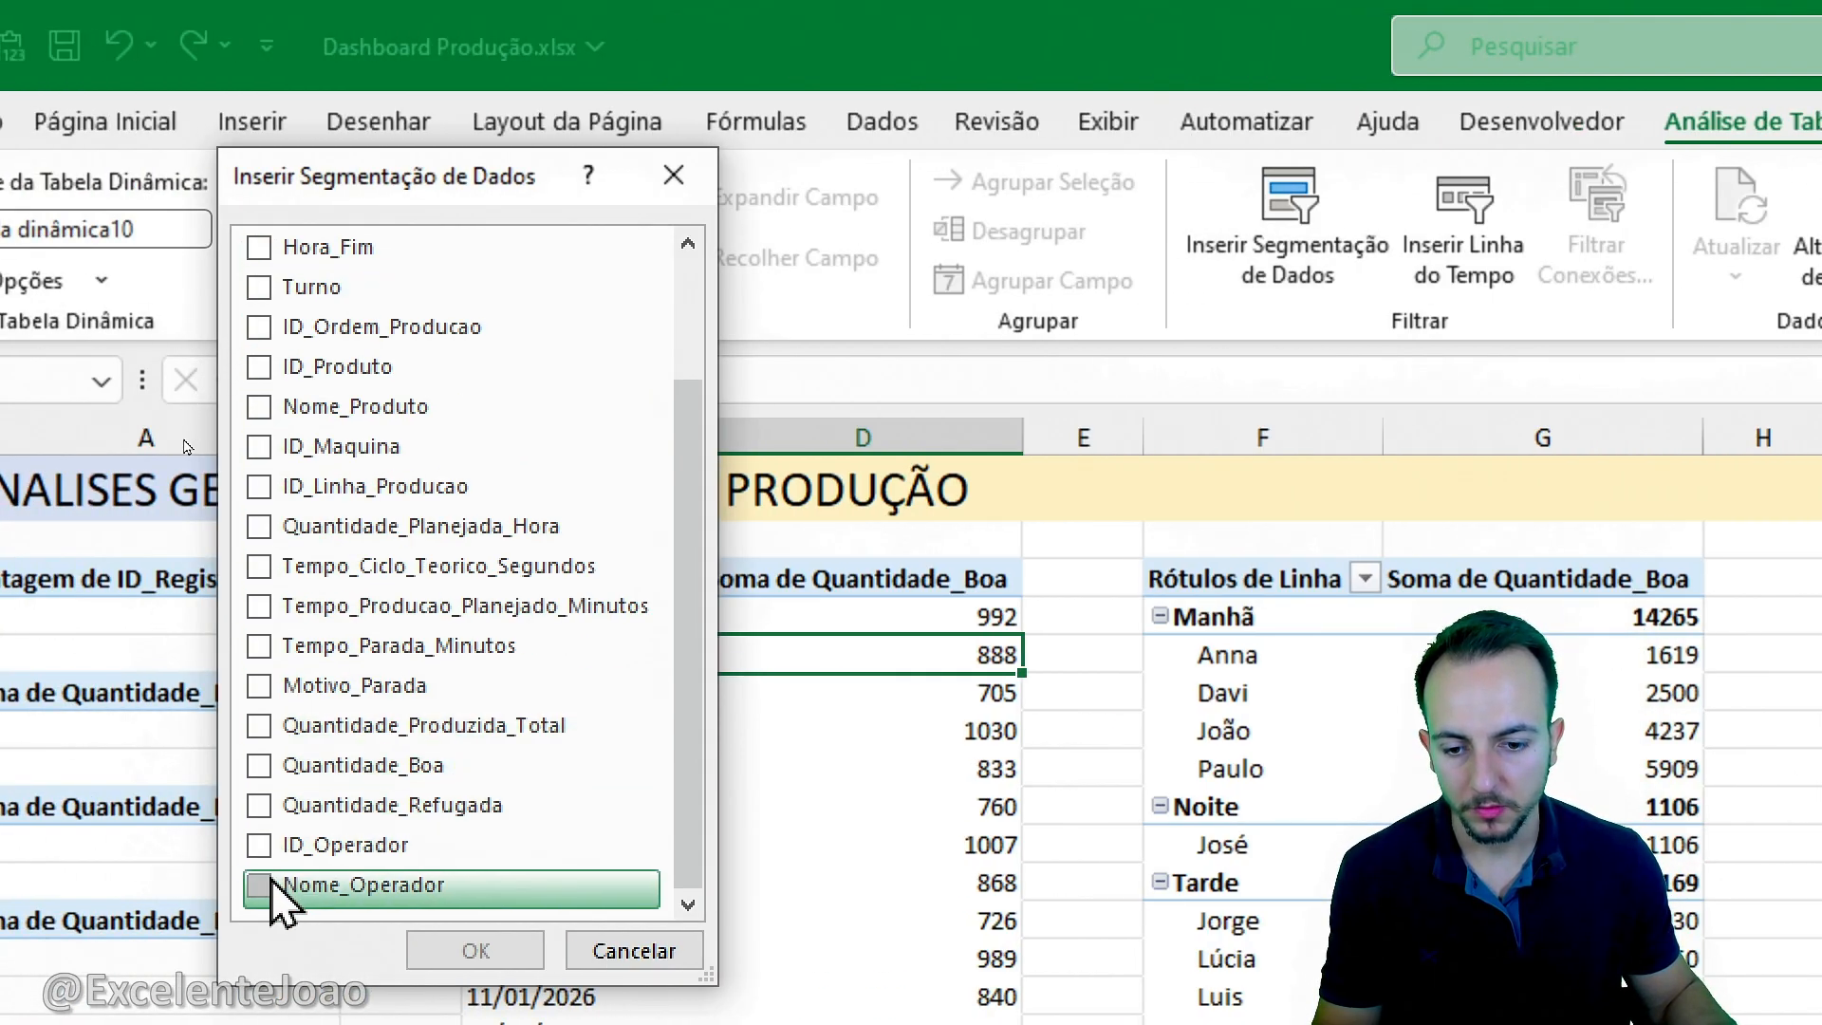
click(273, 885)
click(476, 951)
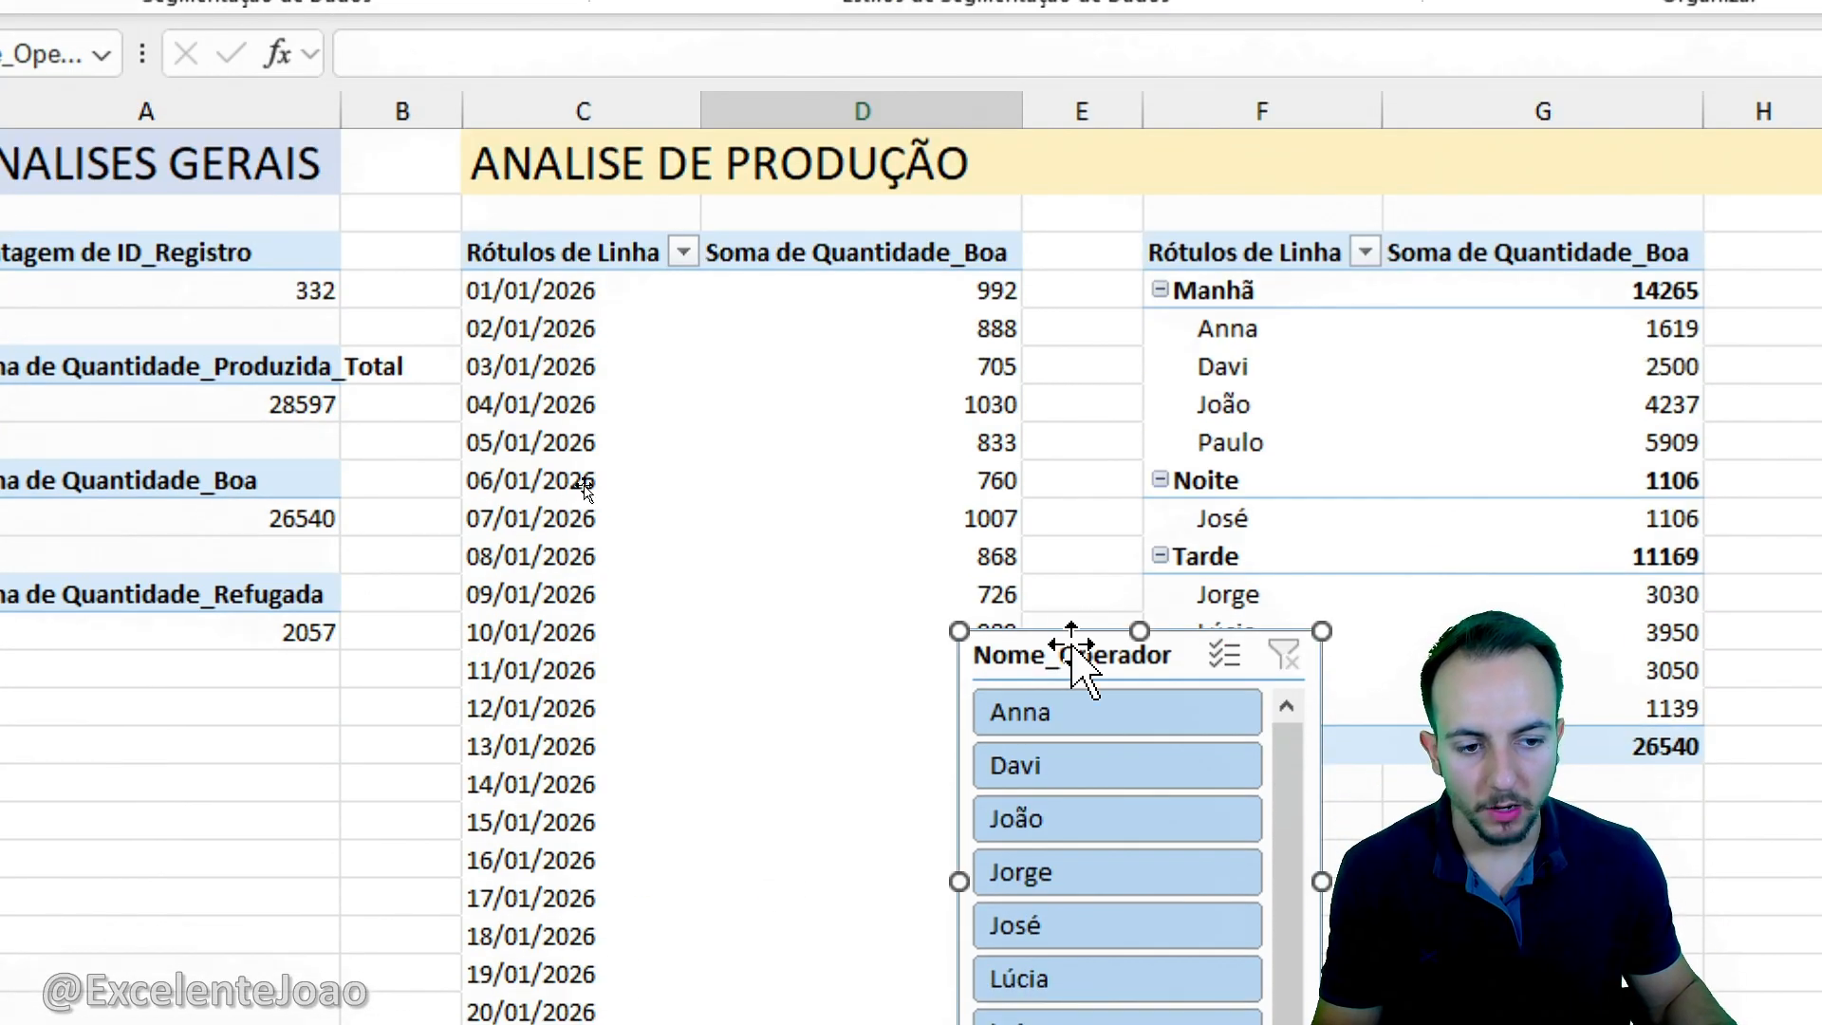
drag(1073, 655, 487, 499)
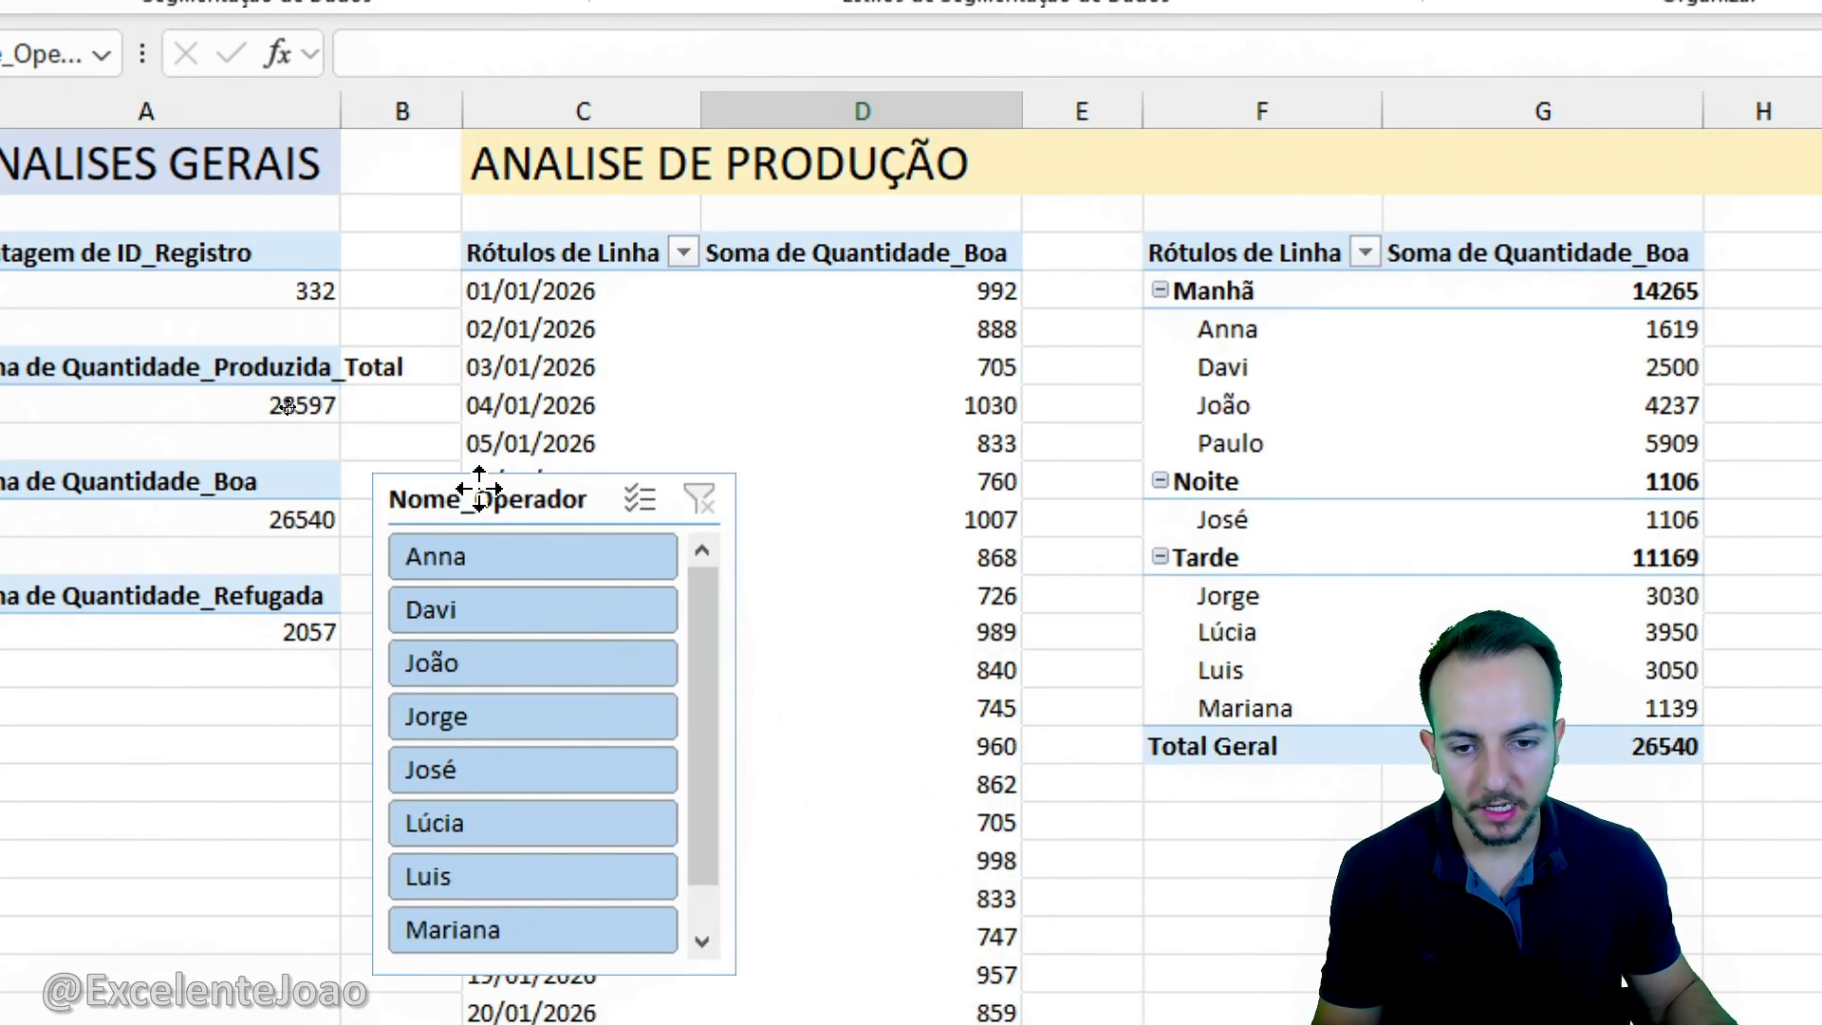
Filter the daily pivot table by individual operators one after another with the Nome_Operador slicer, and clear the filter.
click(500, 607)
mouse_move(1028, 270)
mouse_down()
mouse_move(900, 509)
mouse_move(1082, 271)
mouse_up()
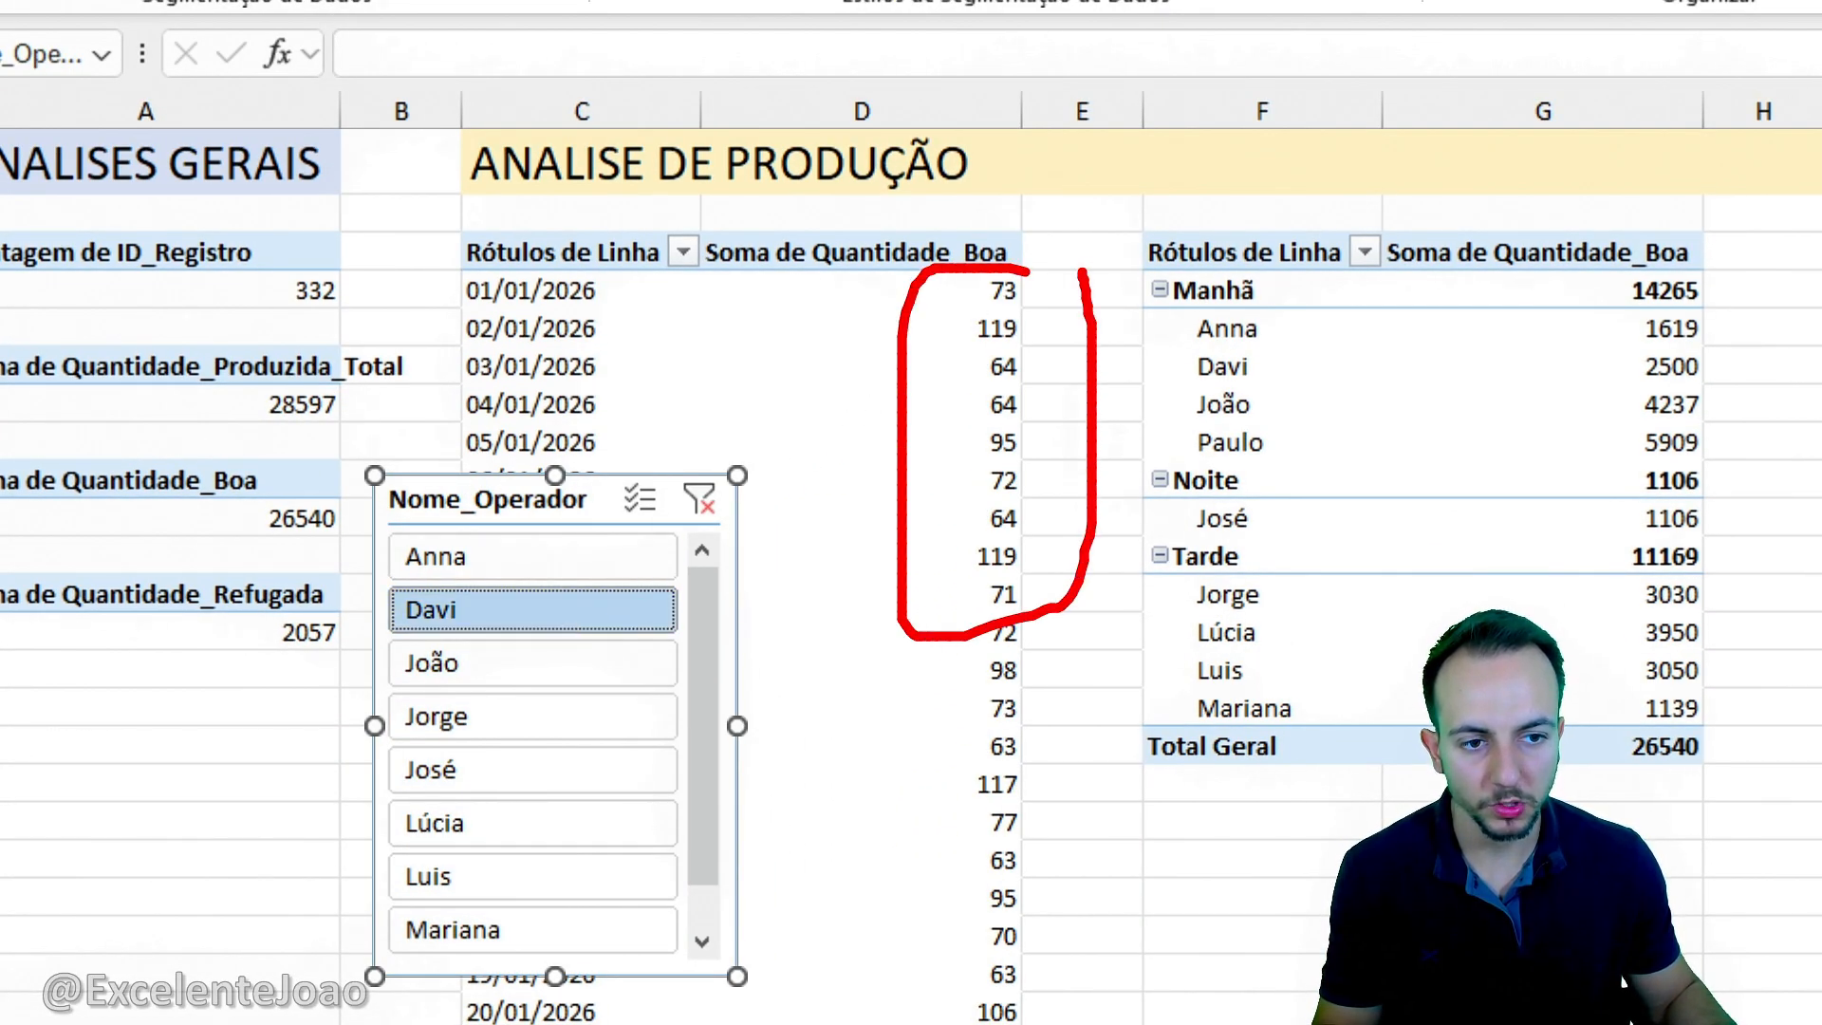
drag(914, 485, 701, 595)
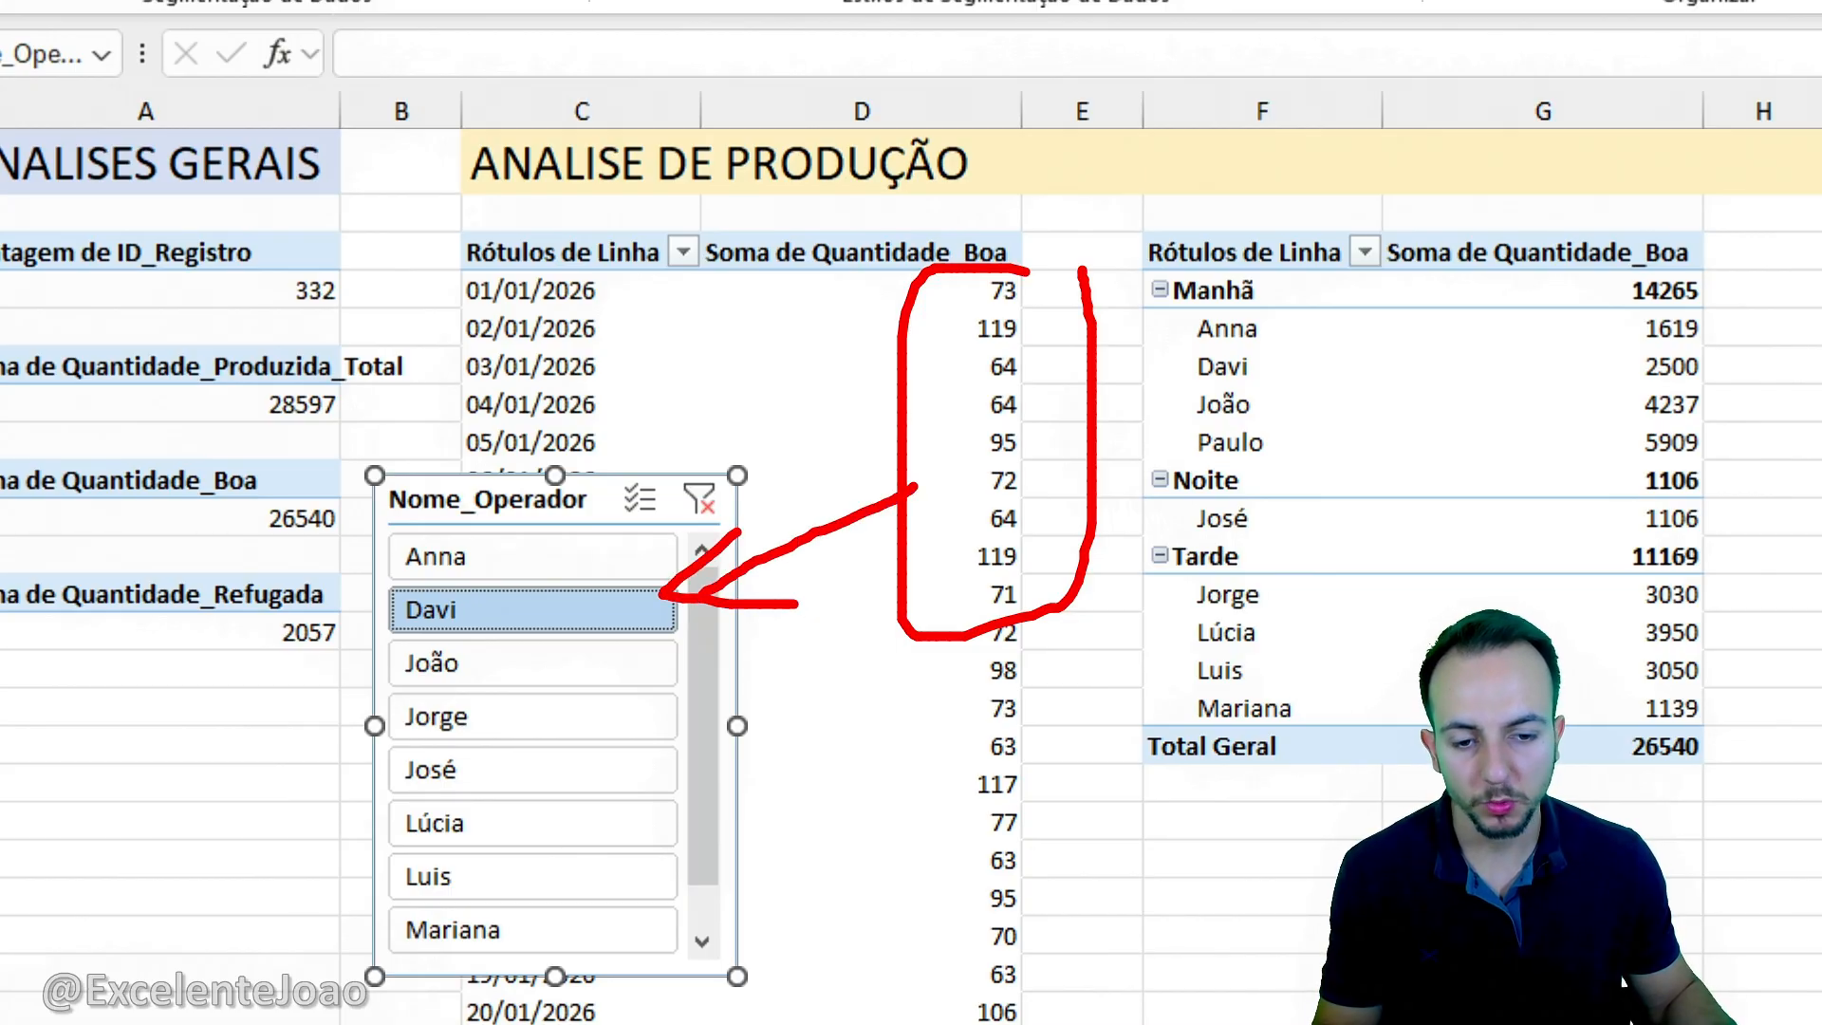
key(Escape)
click(537, 719)
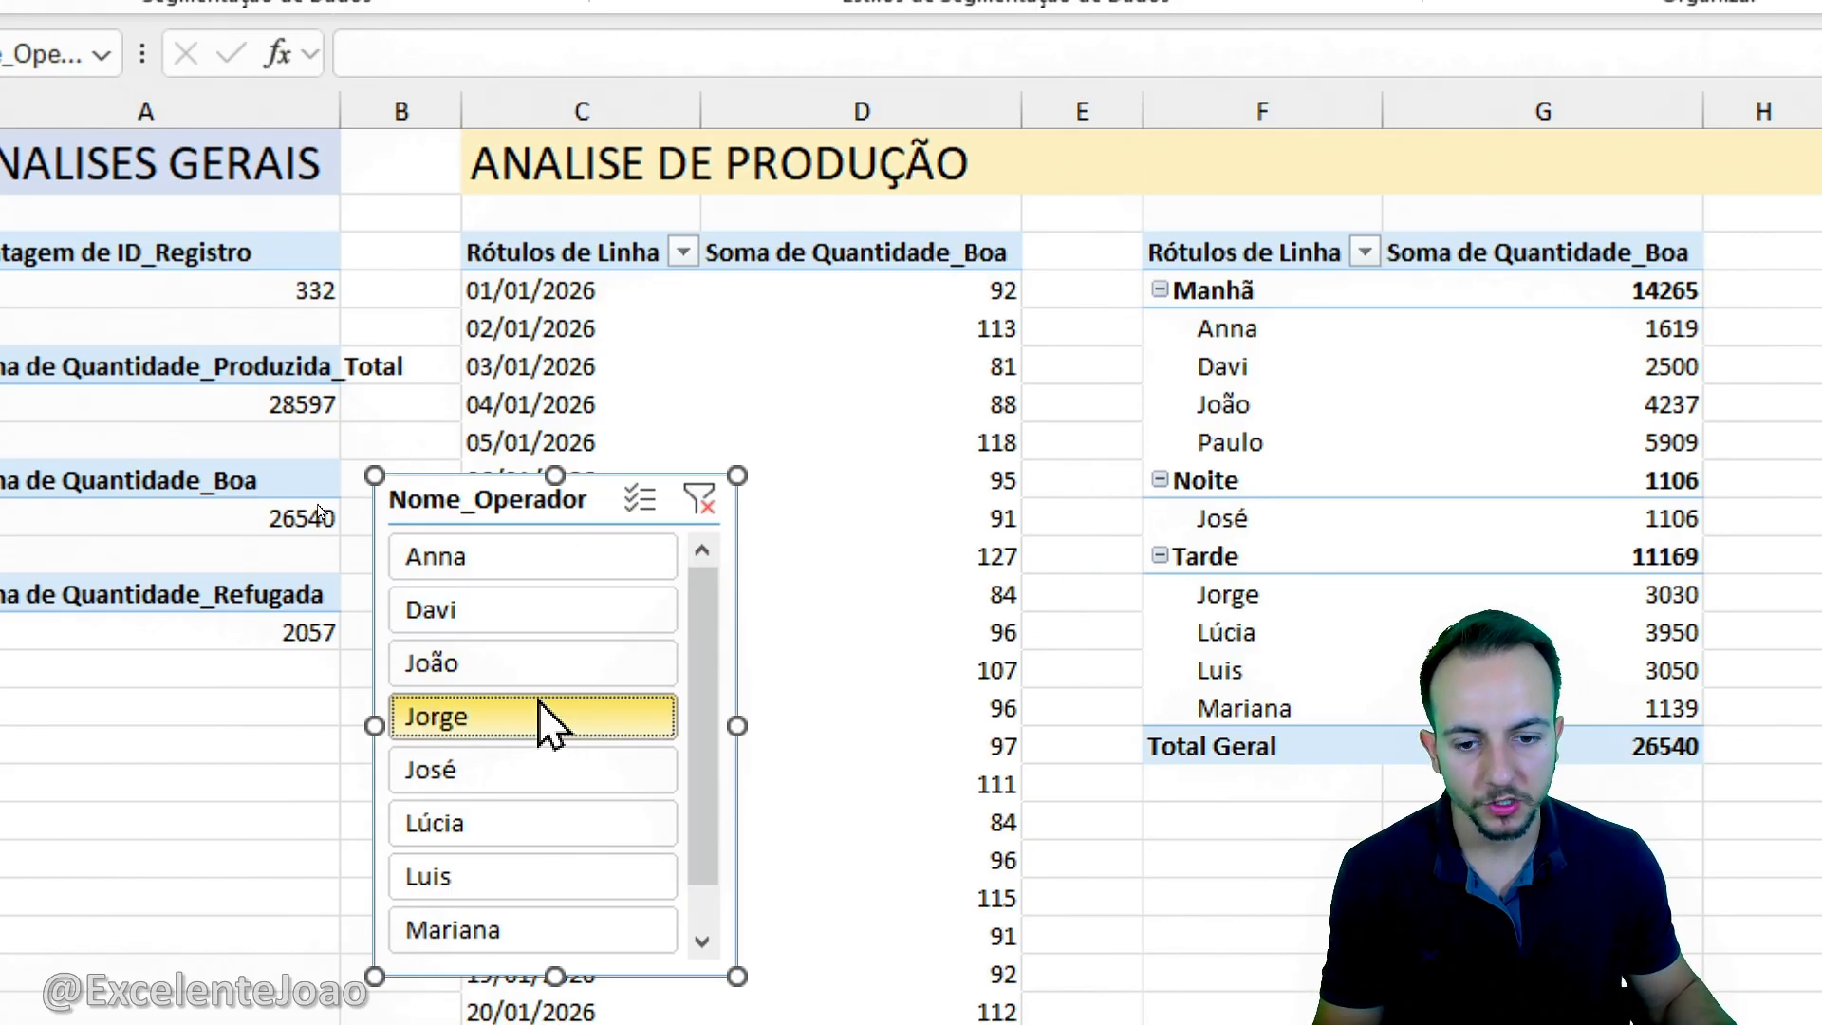
click(538, 664)
click(506, 826)
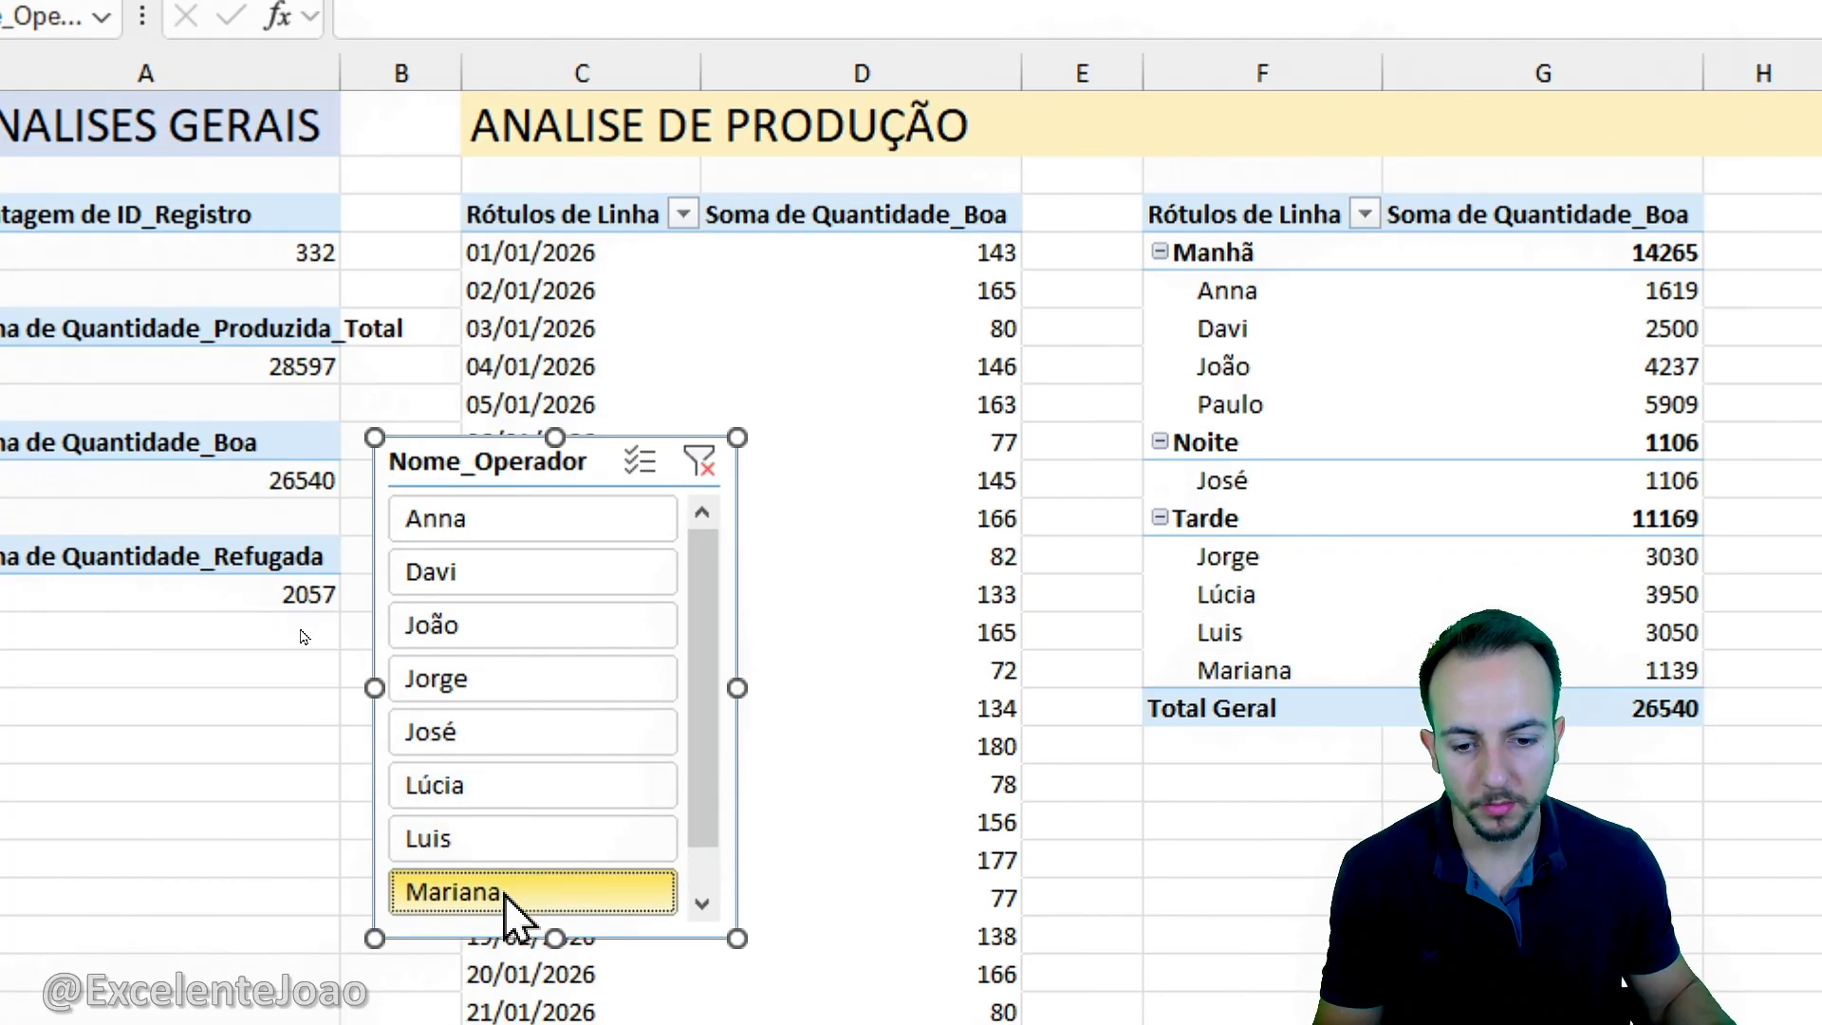
click(522, 926)
click(560, 560)
click(541, 785)
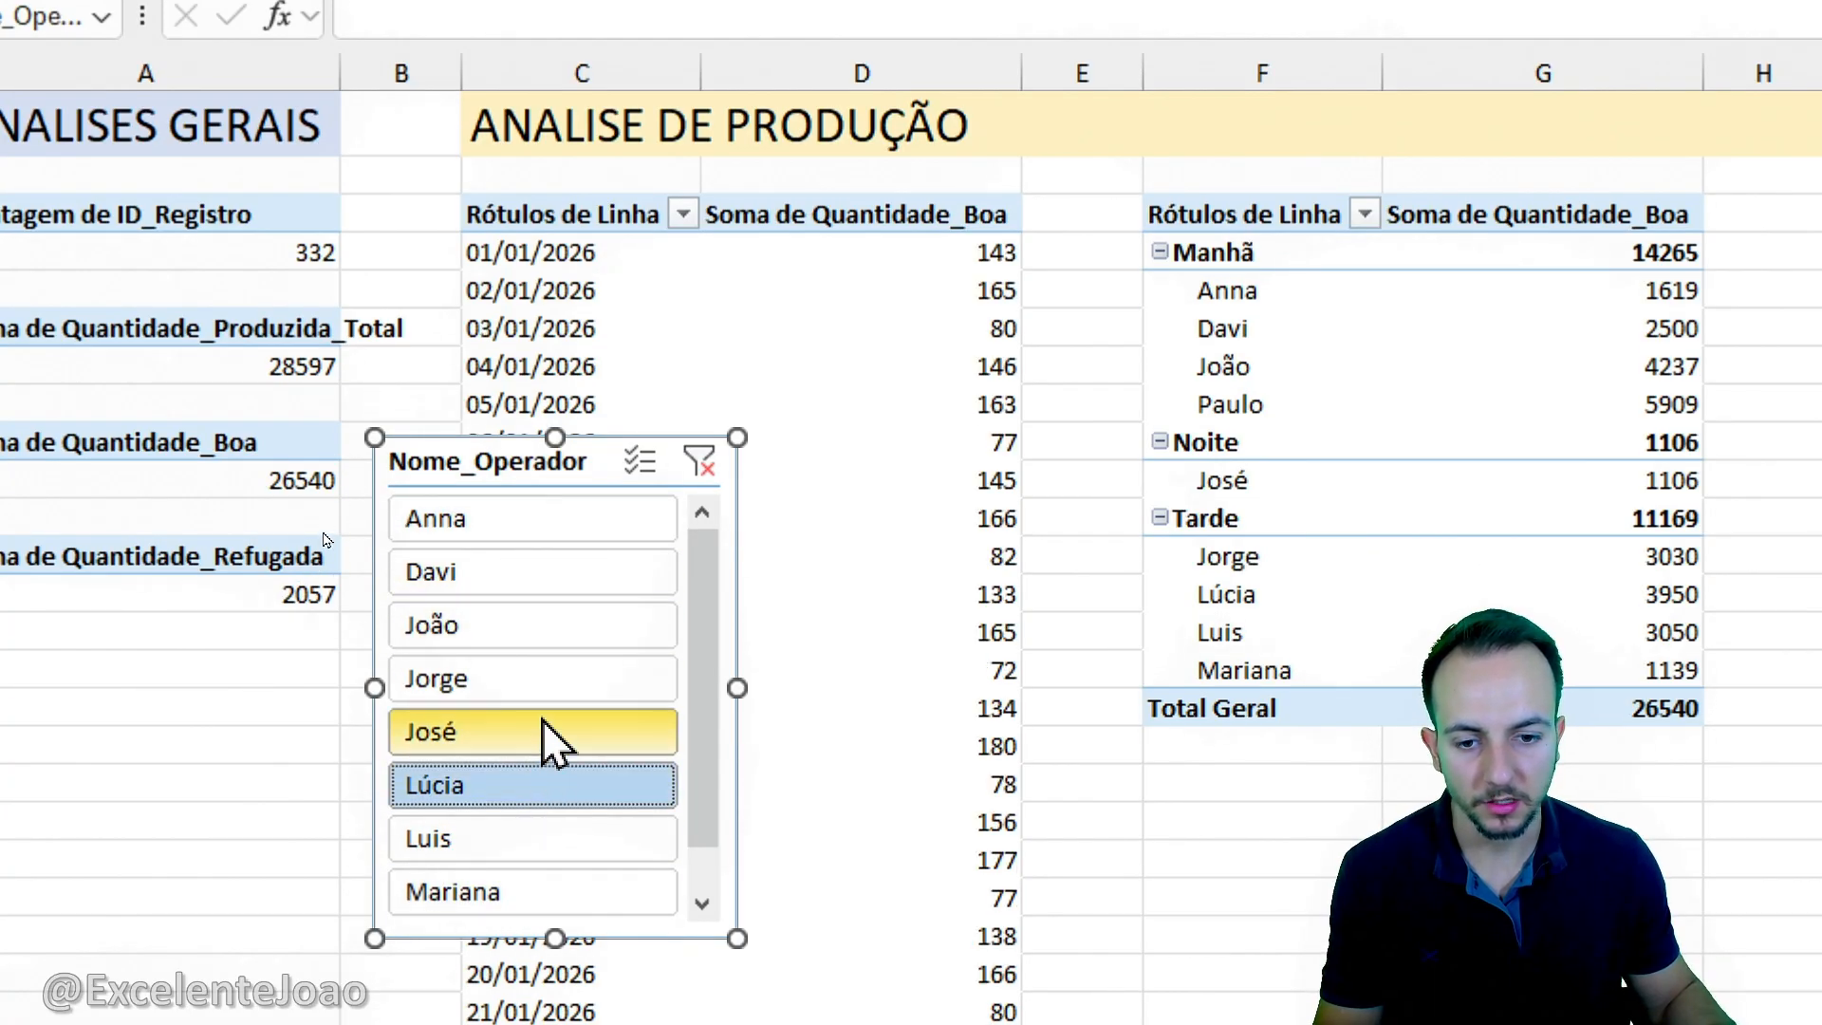
click(581, 675)
click(565, 626)
click(541, 788)
click(560, 626)
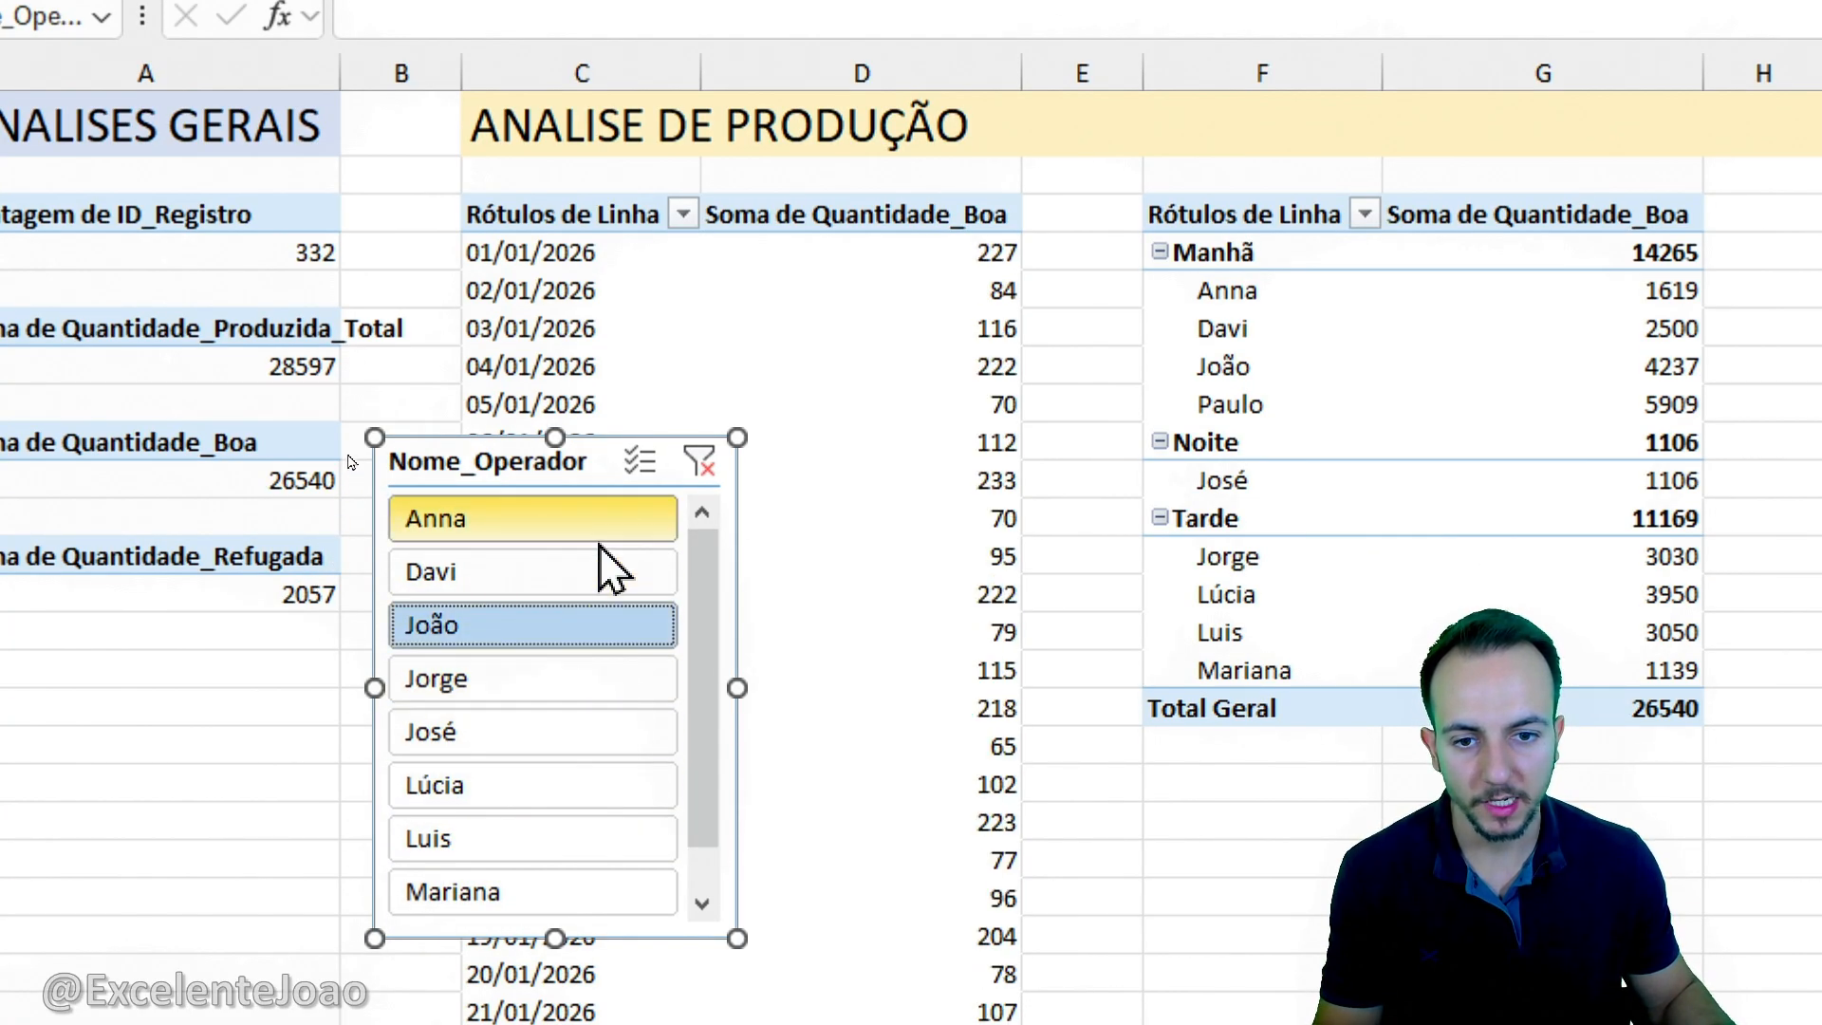
click(536, 522)
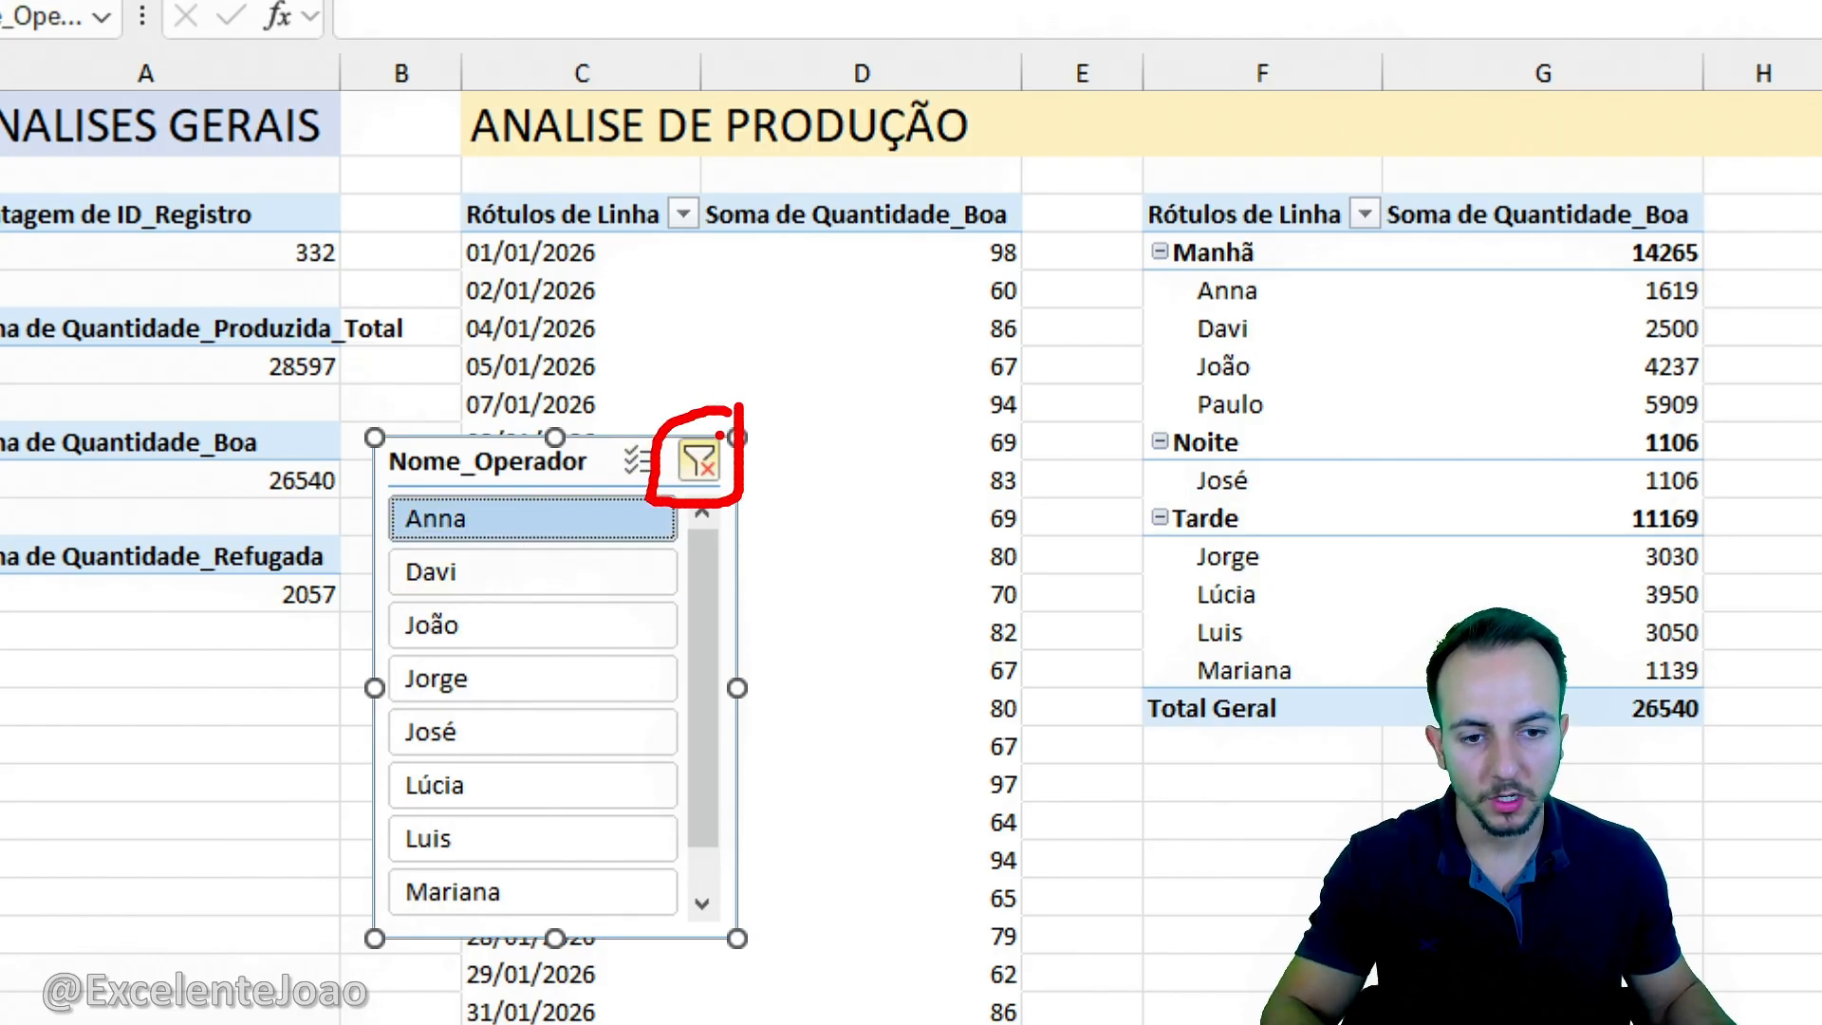
key(Escape)
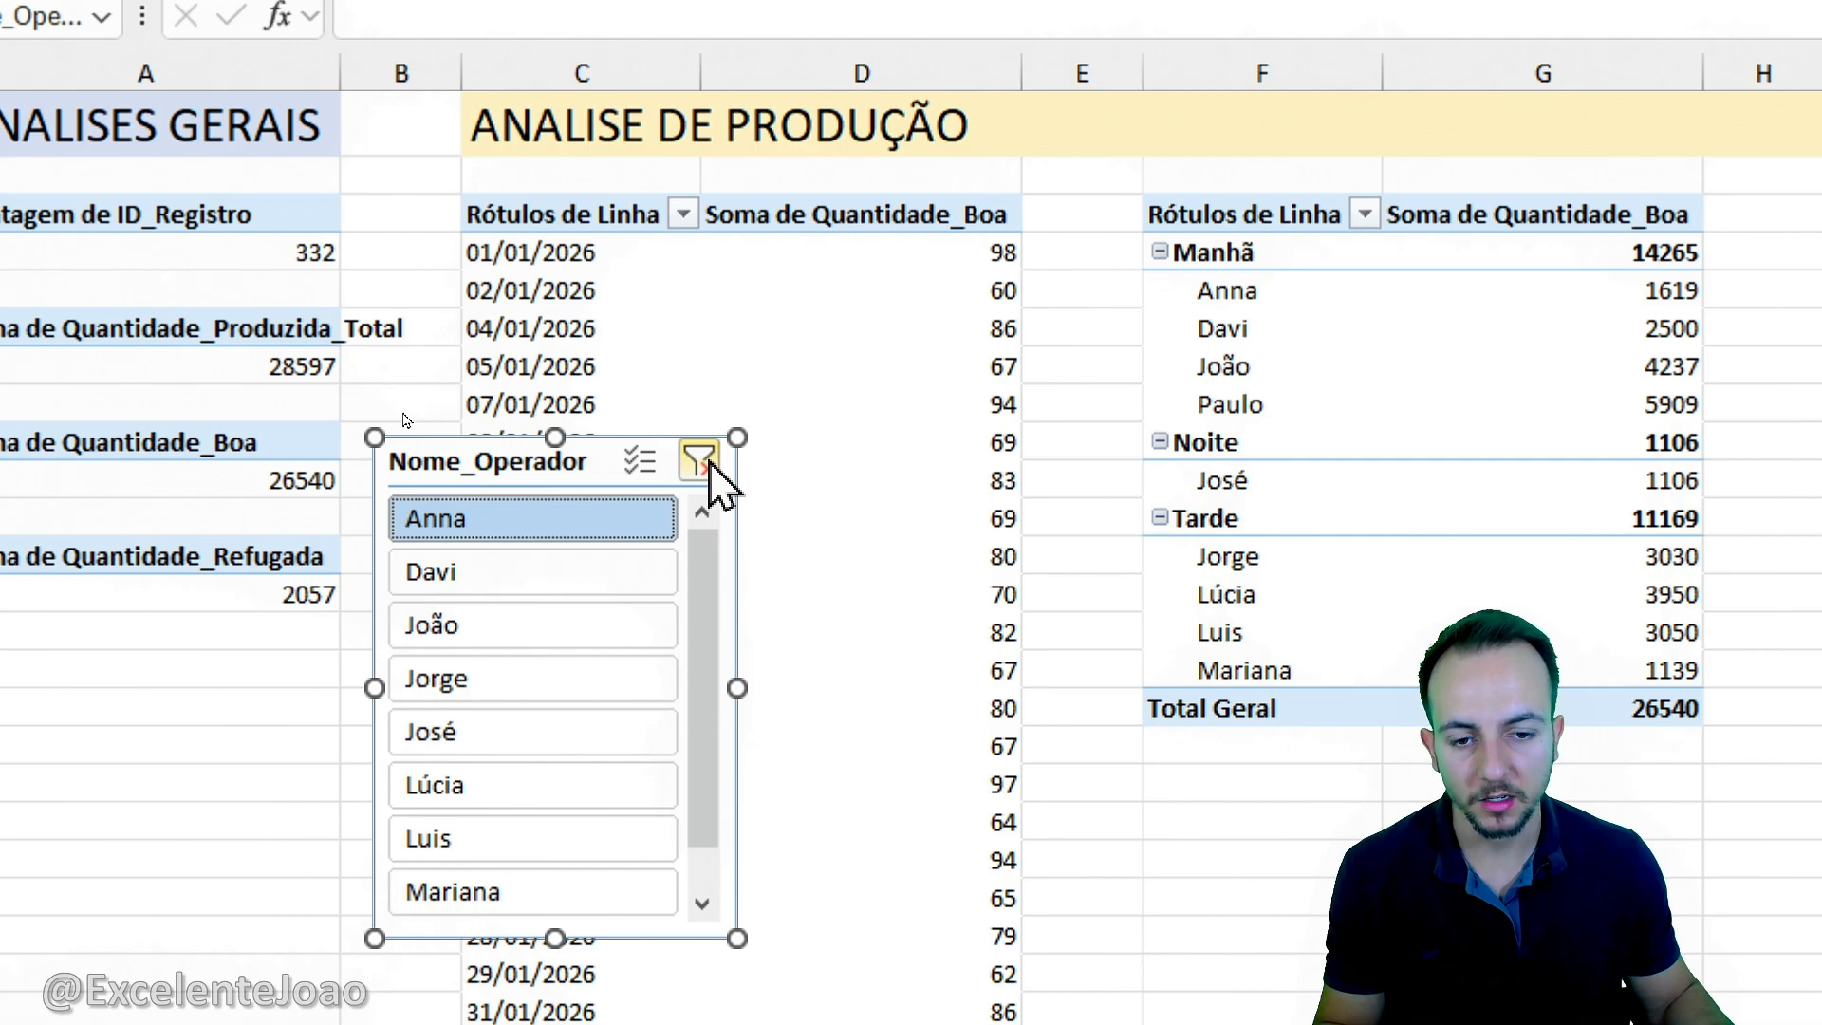
click(703, 463)
Move the Nome_Operador slicer slightly lower over the daily pivot table and deselect it.
drag(541, 461, 560, 568)
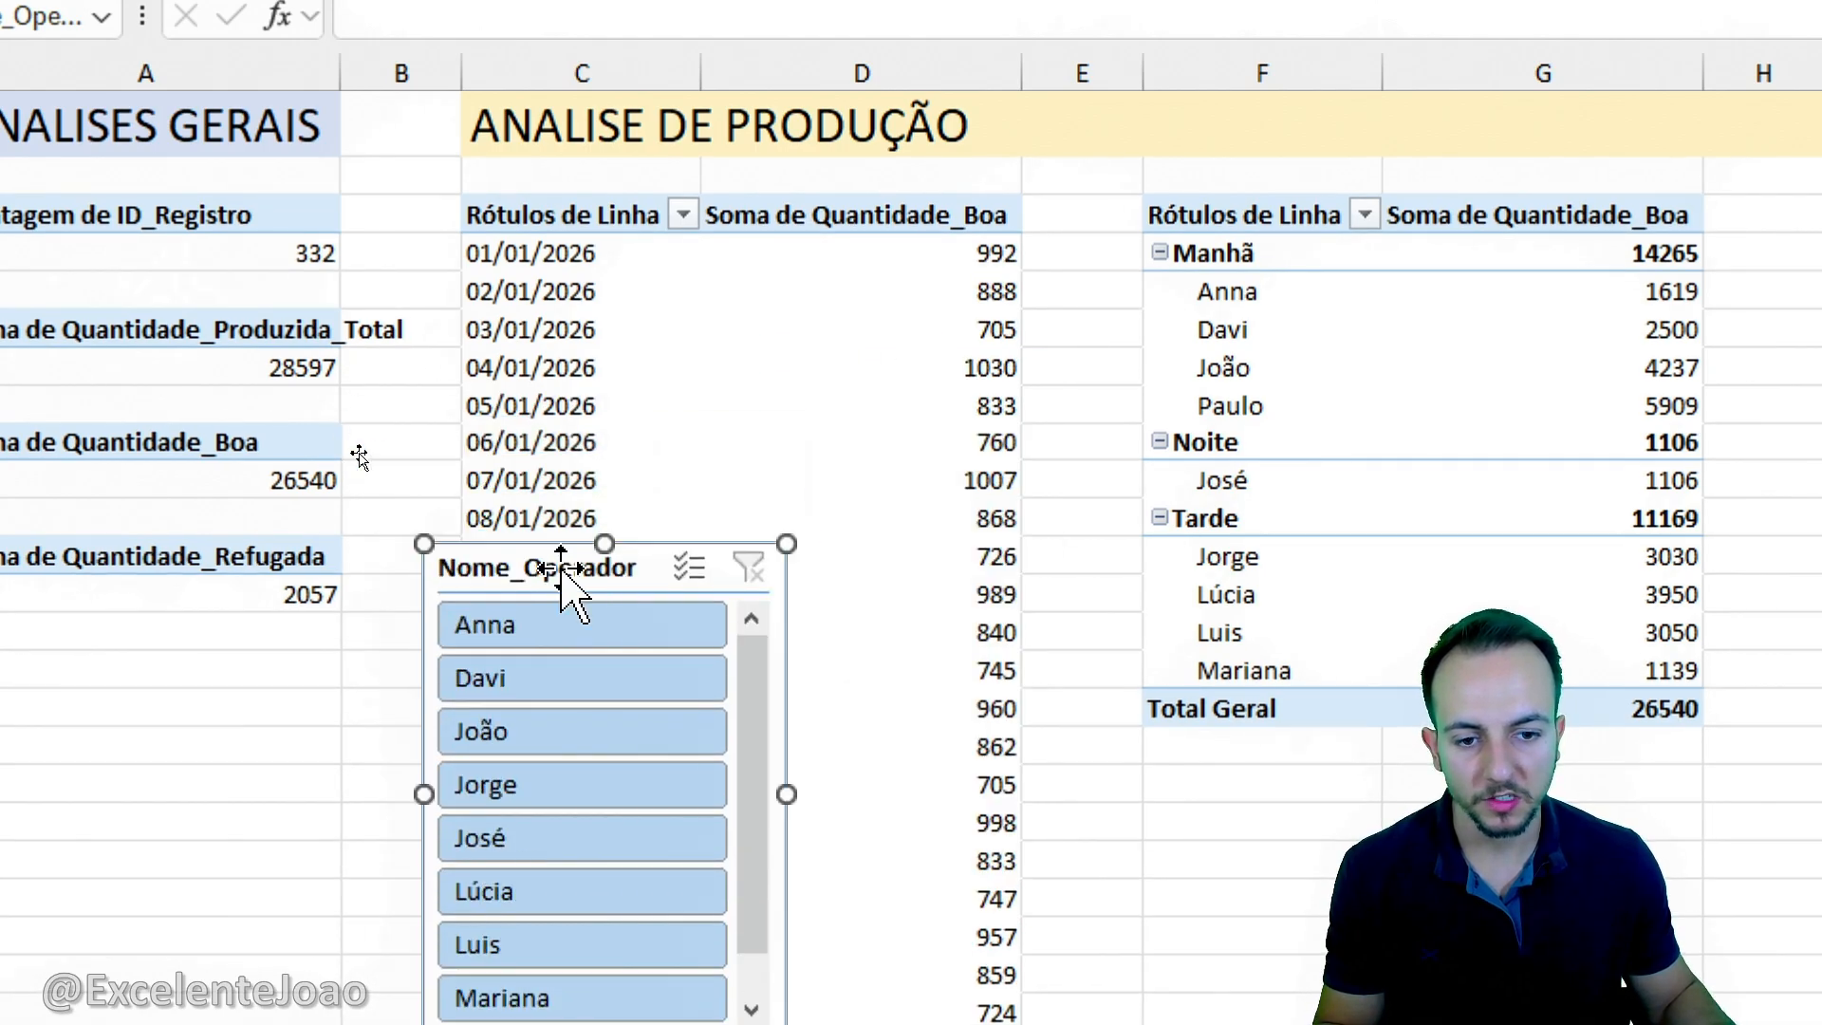
click(782, 451)
click(1262, 937)
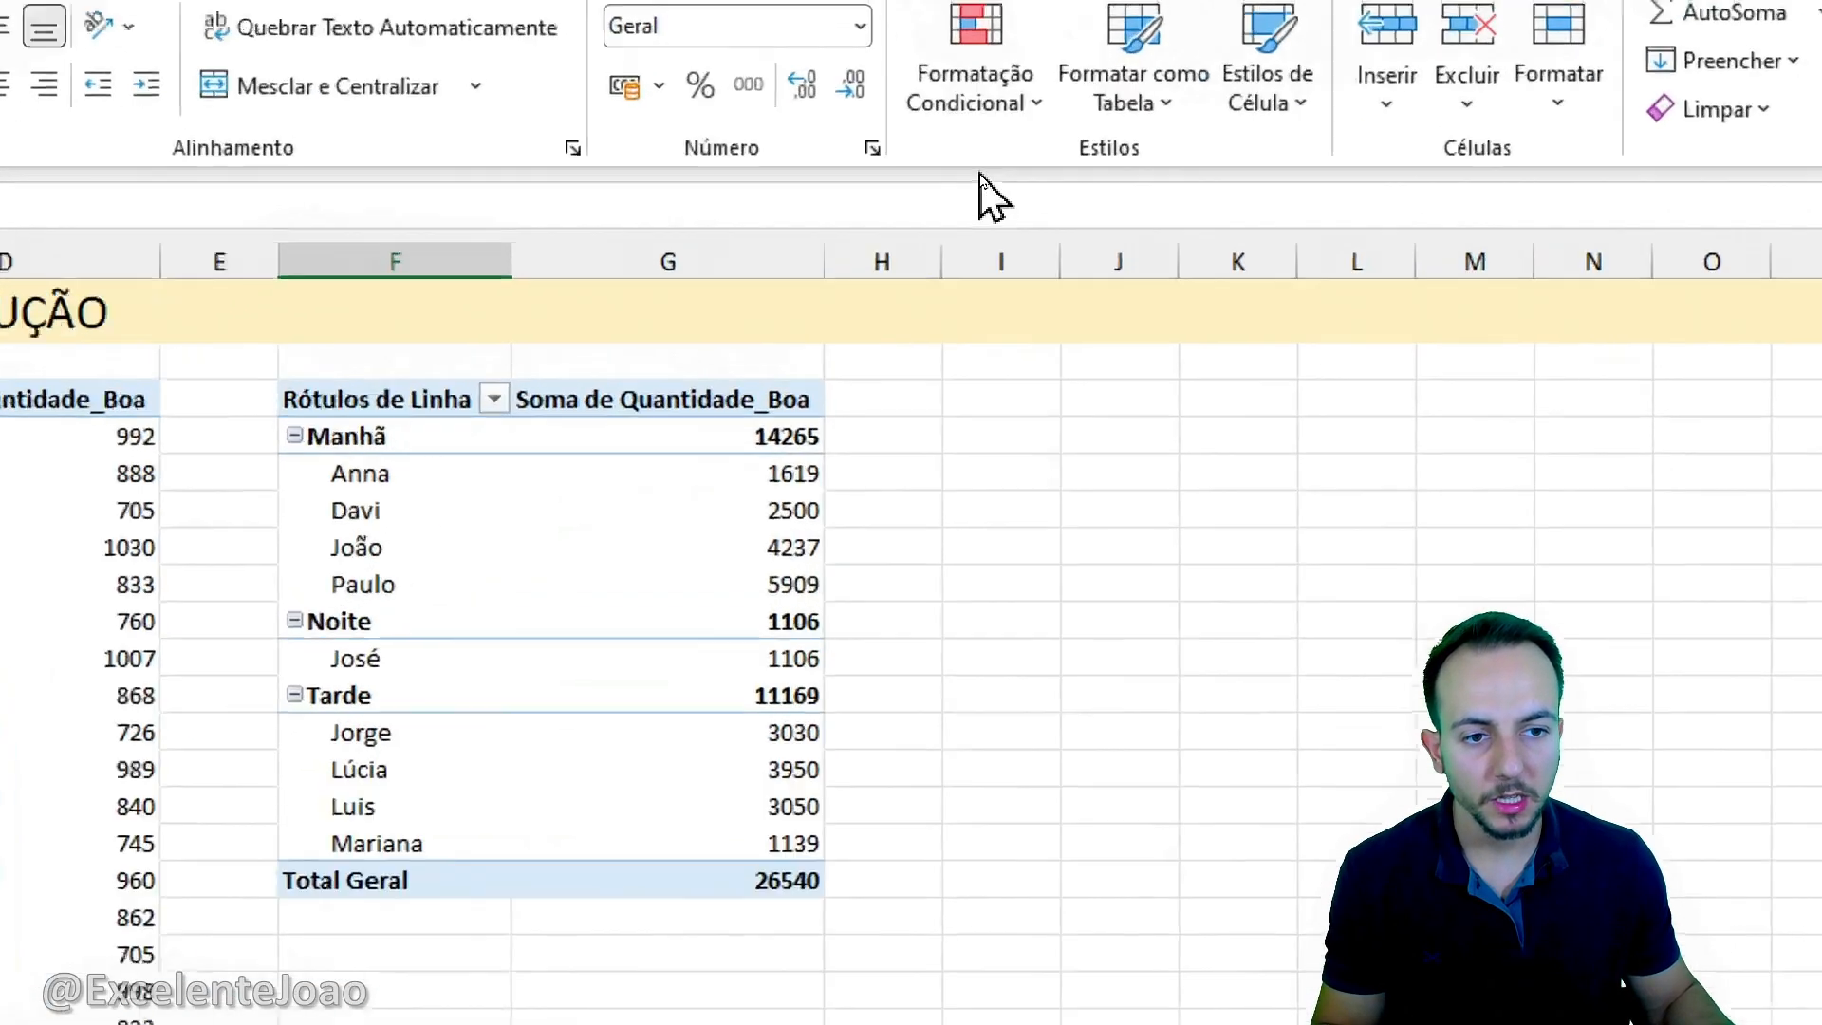
Delete columns H:Q to remove the extra ANALISE DE PRODUÇÃO banner fill beyond the second pivot table.
drag(937, 218, 1193, 229)
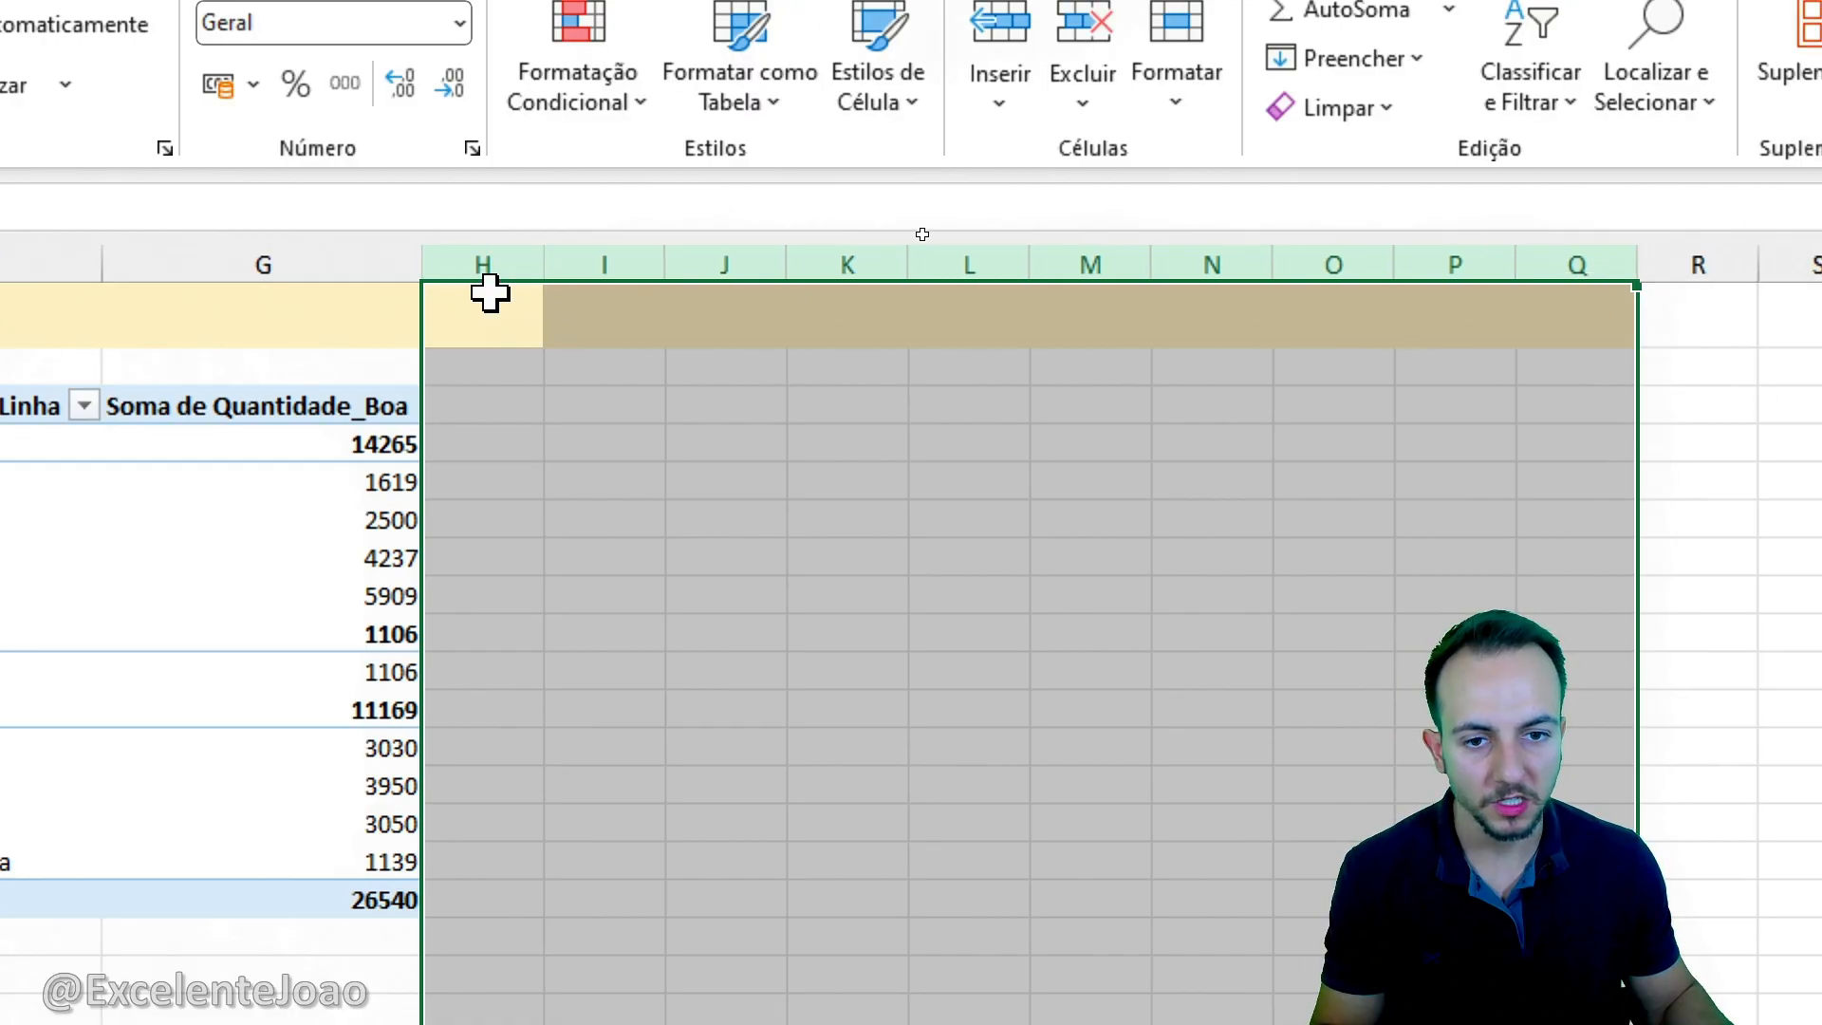
right_click(636, 271)
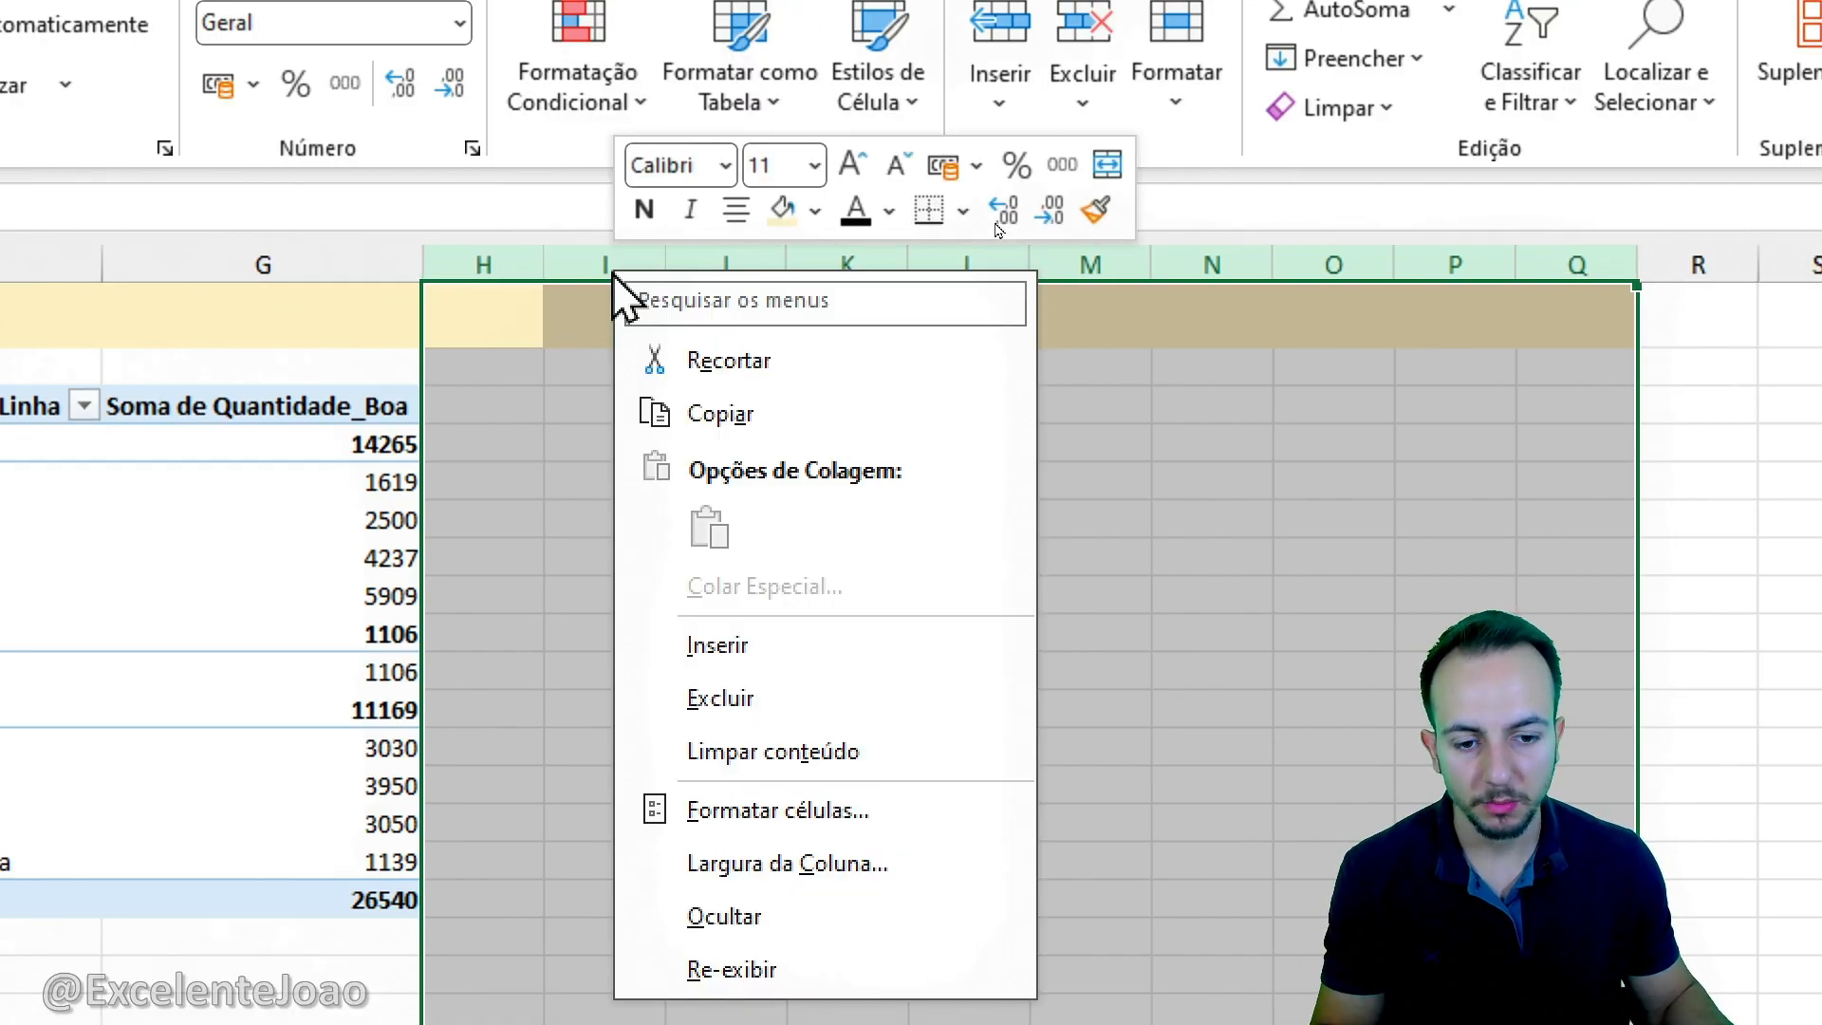
click(737, 679)
click(715, 682)
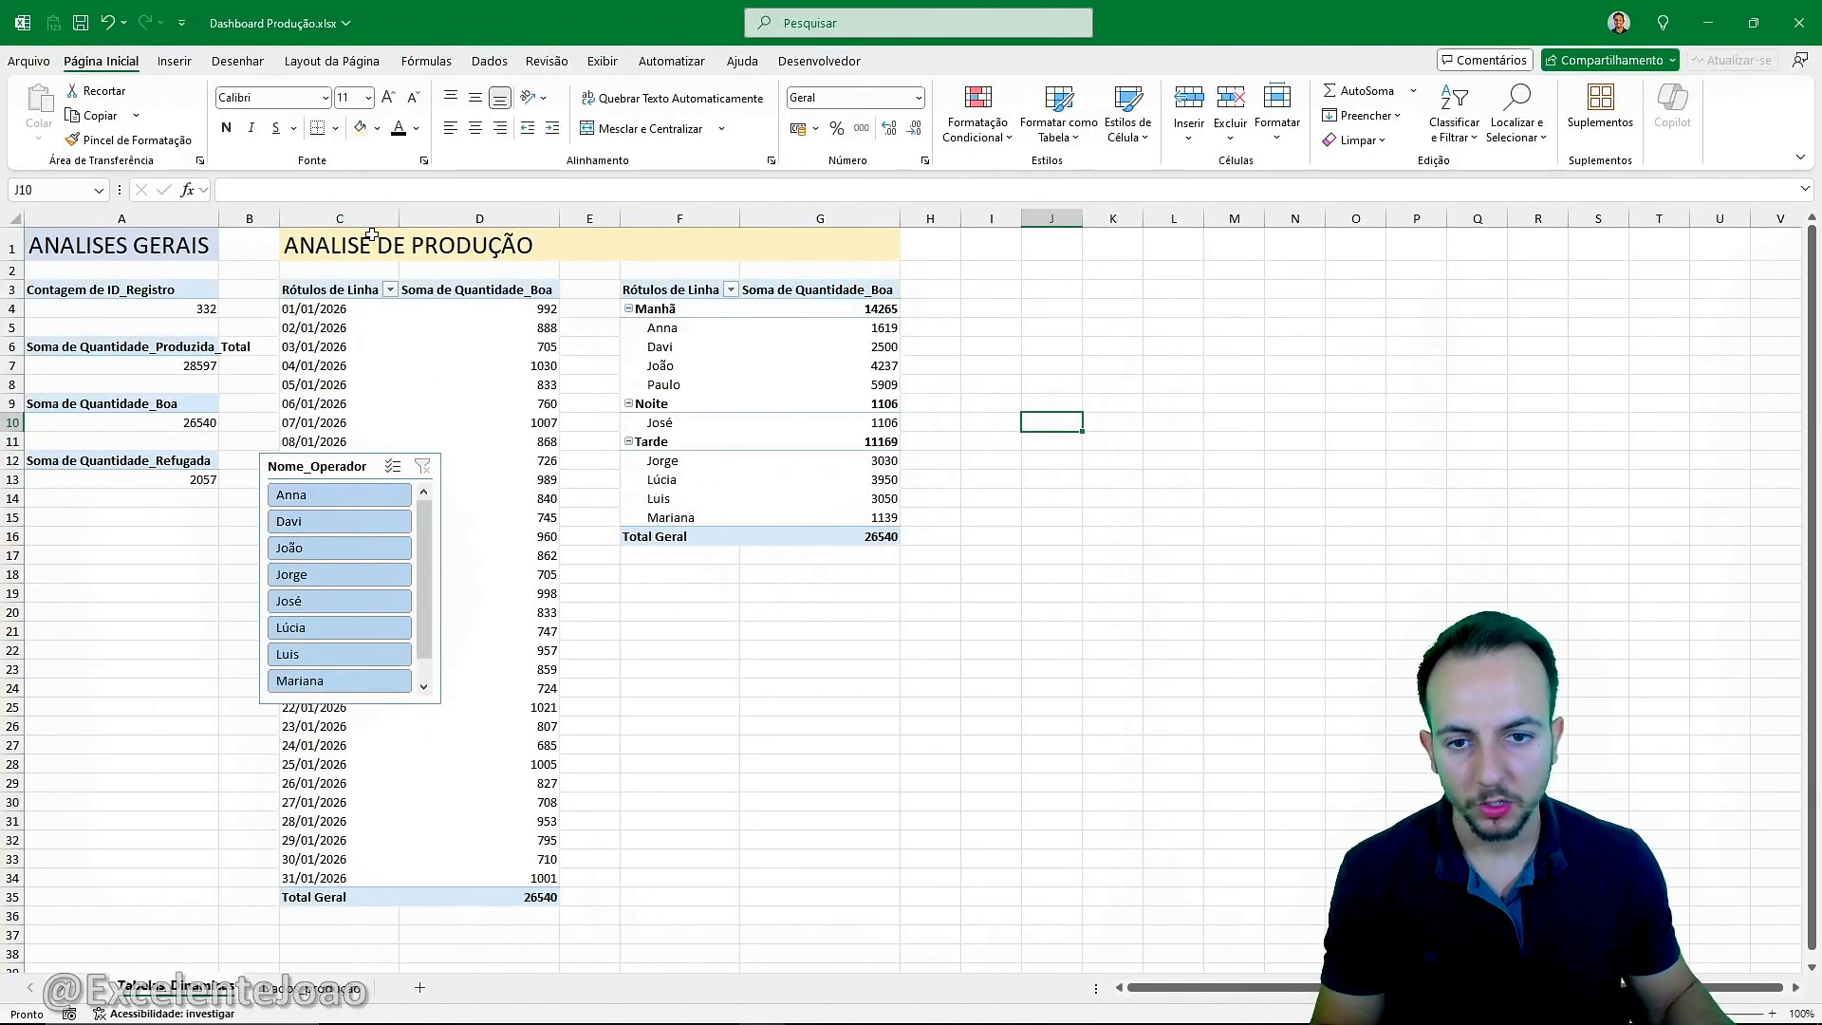
Copy the ANALISE DE PRODUÇÃO heading from C1 to I1 and change its text to ANALISE DE PROBLEMAS.
click(373, 235)
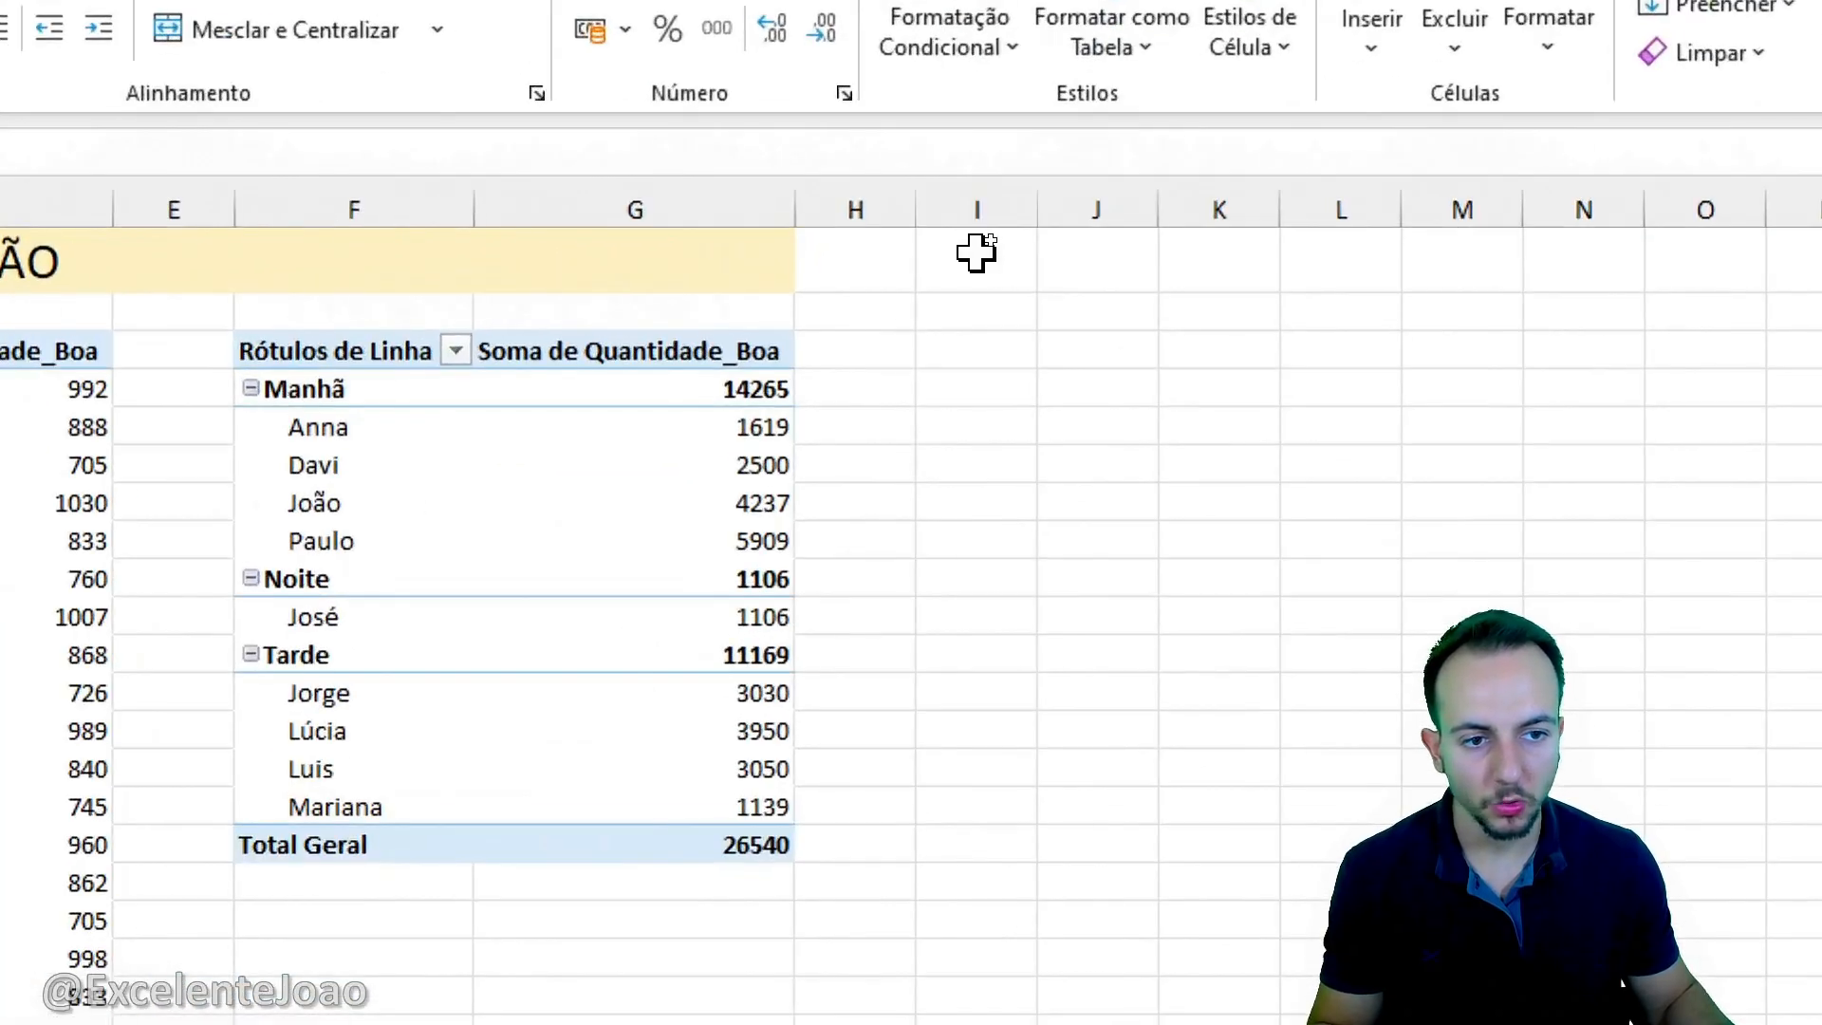
click(976, 253)
text(ANALISE DE PRODUÇÃO)
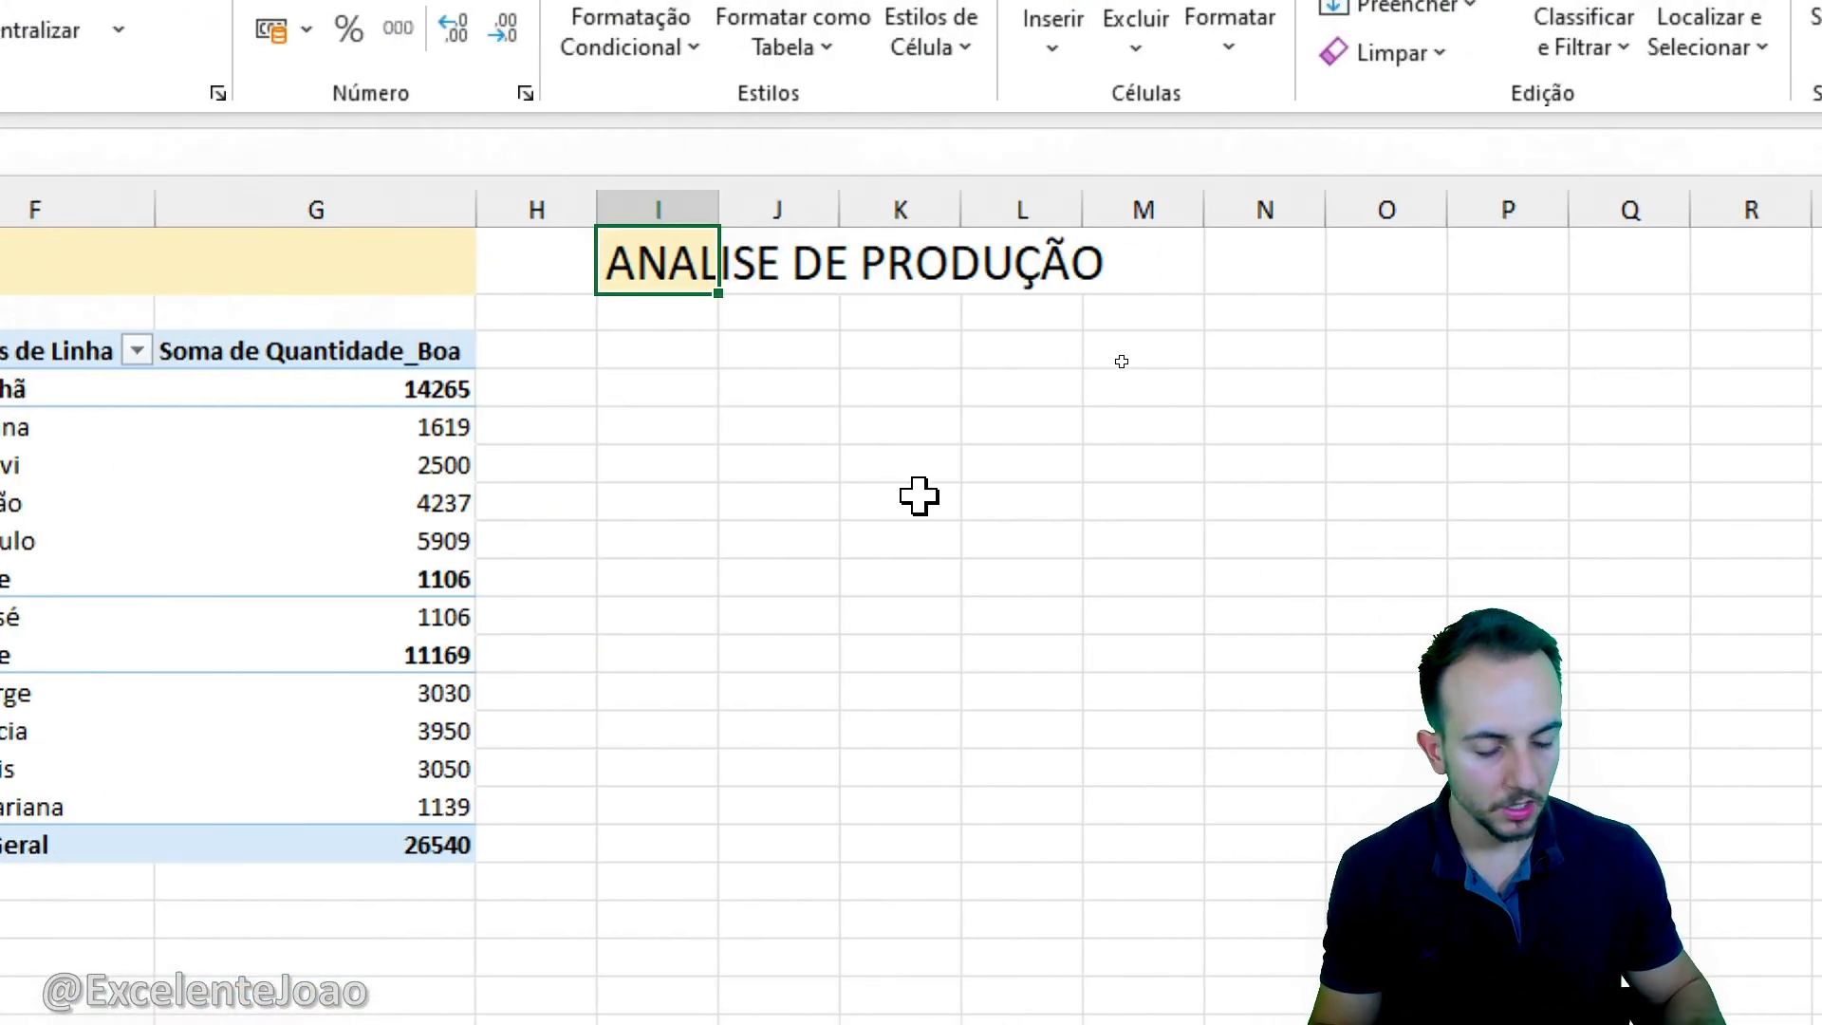
key(F2)
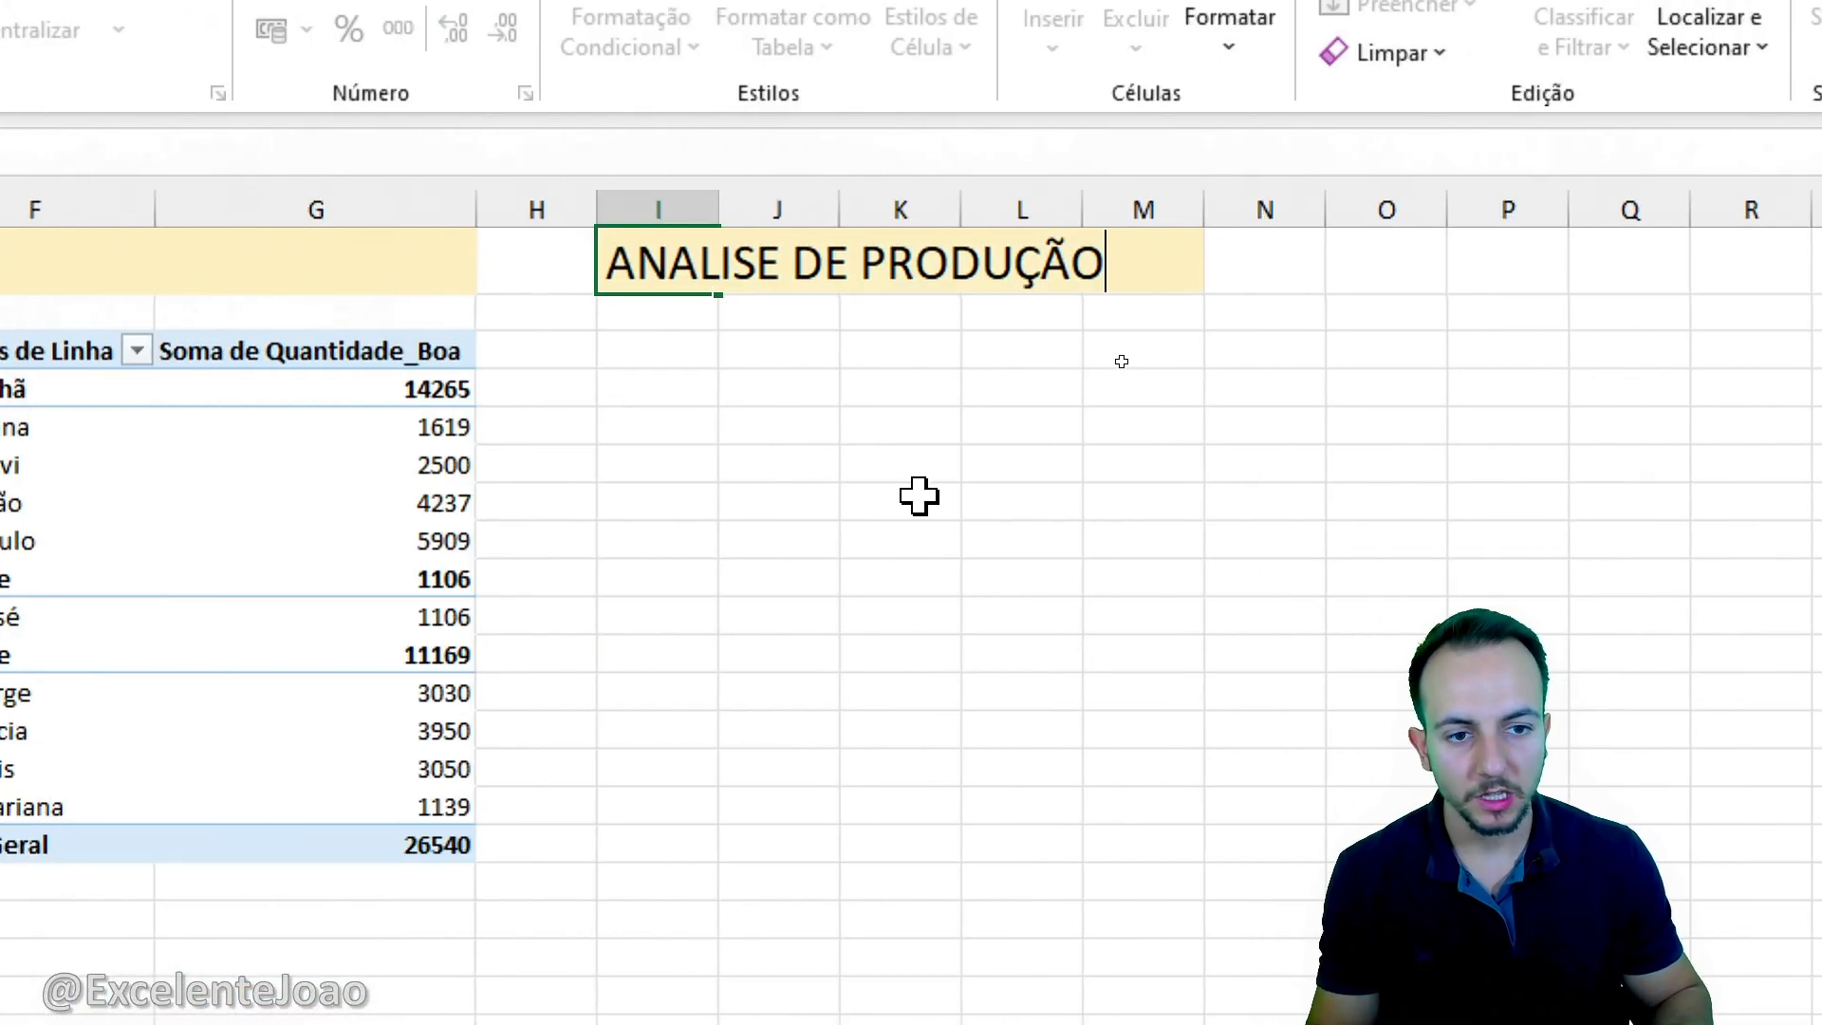
key(ctrl+shift+Left)
text(PRO)
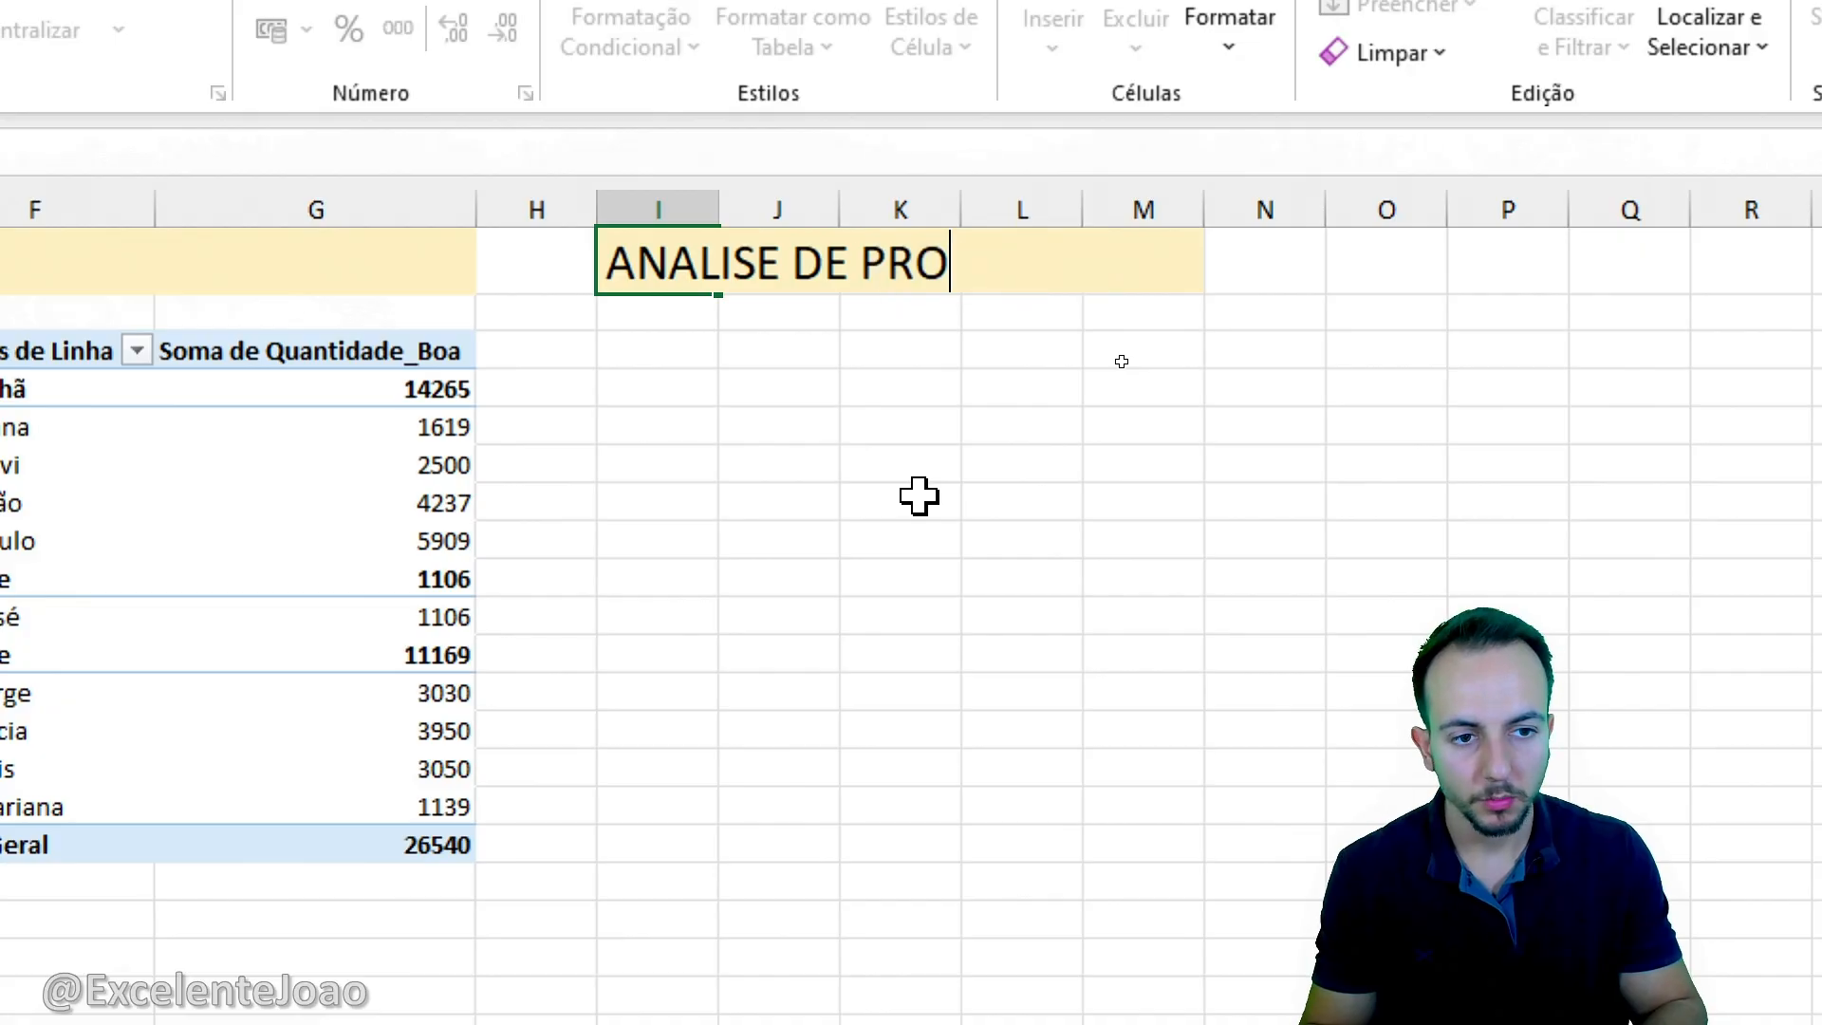
text(BLEMAS)
key(ctrl+Return)
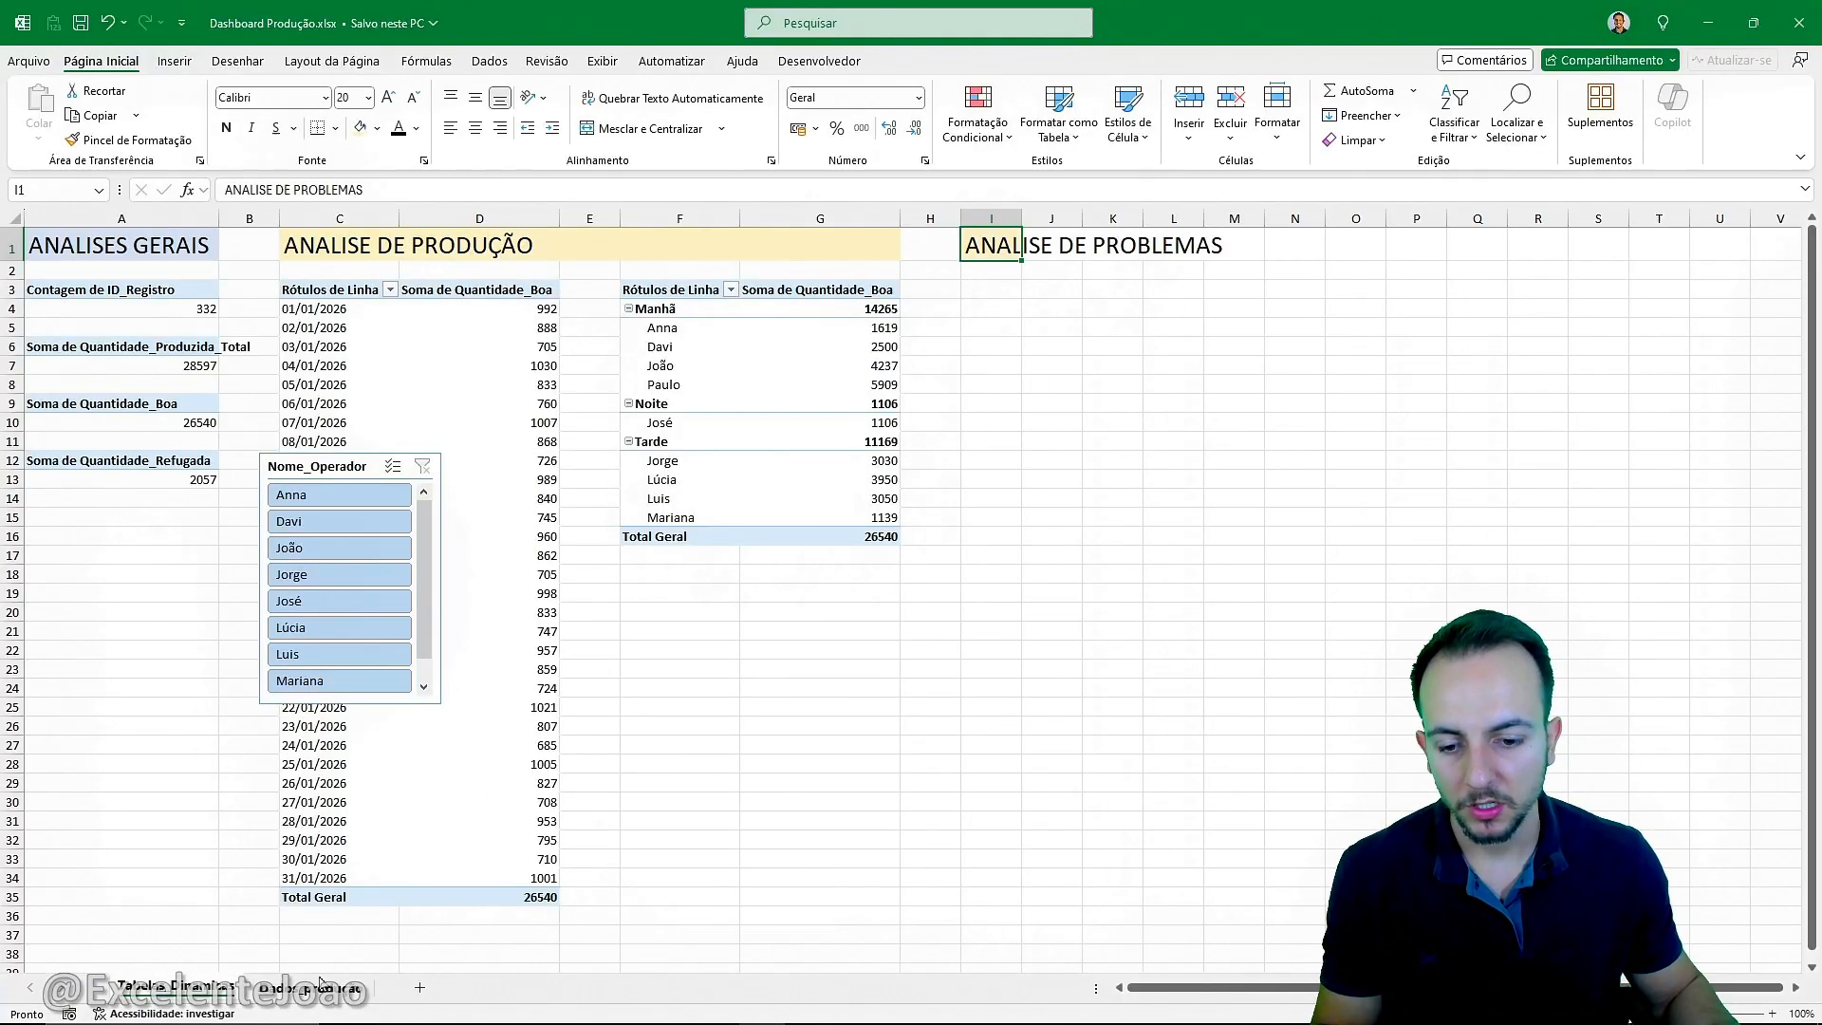
Review the columns of the production data table on its sheet and return to the pivot table sheet.
click(321, 985)
scroll(517, 589, left, 5)
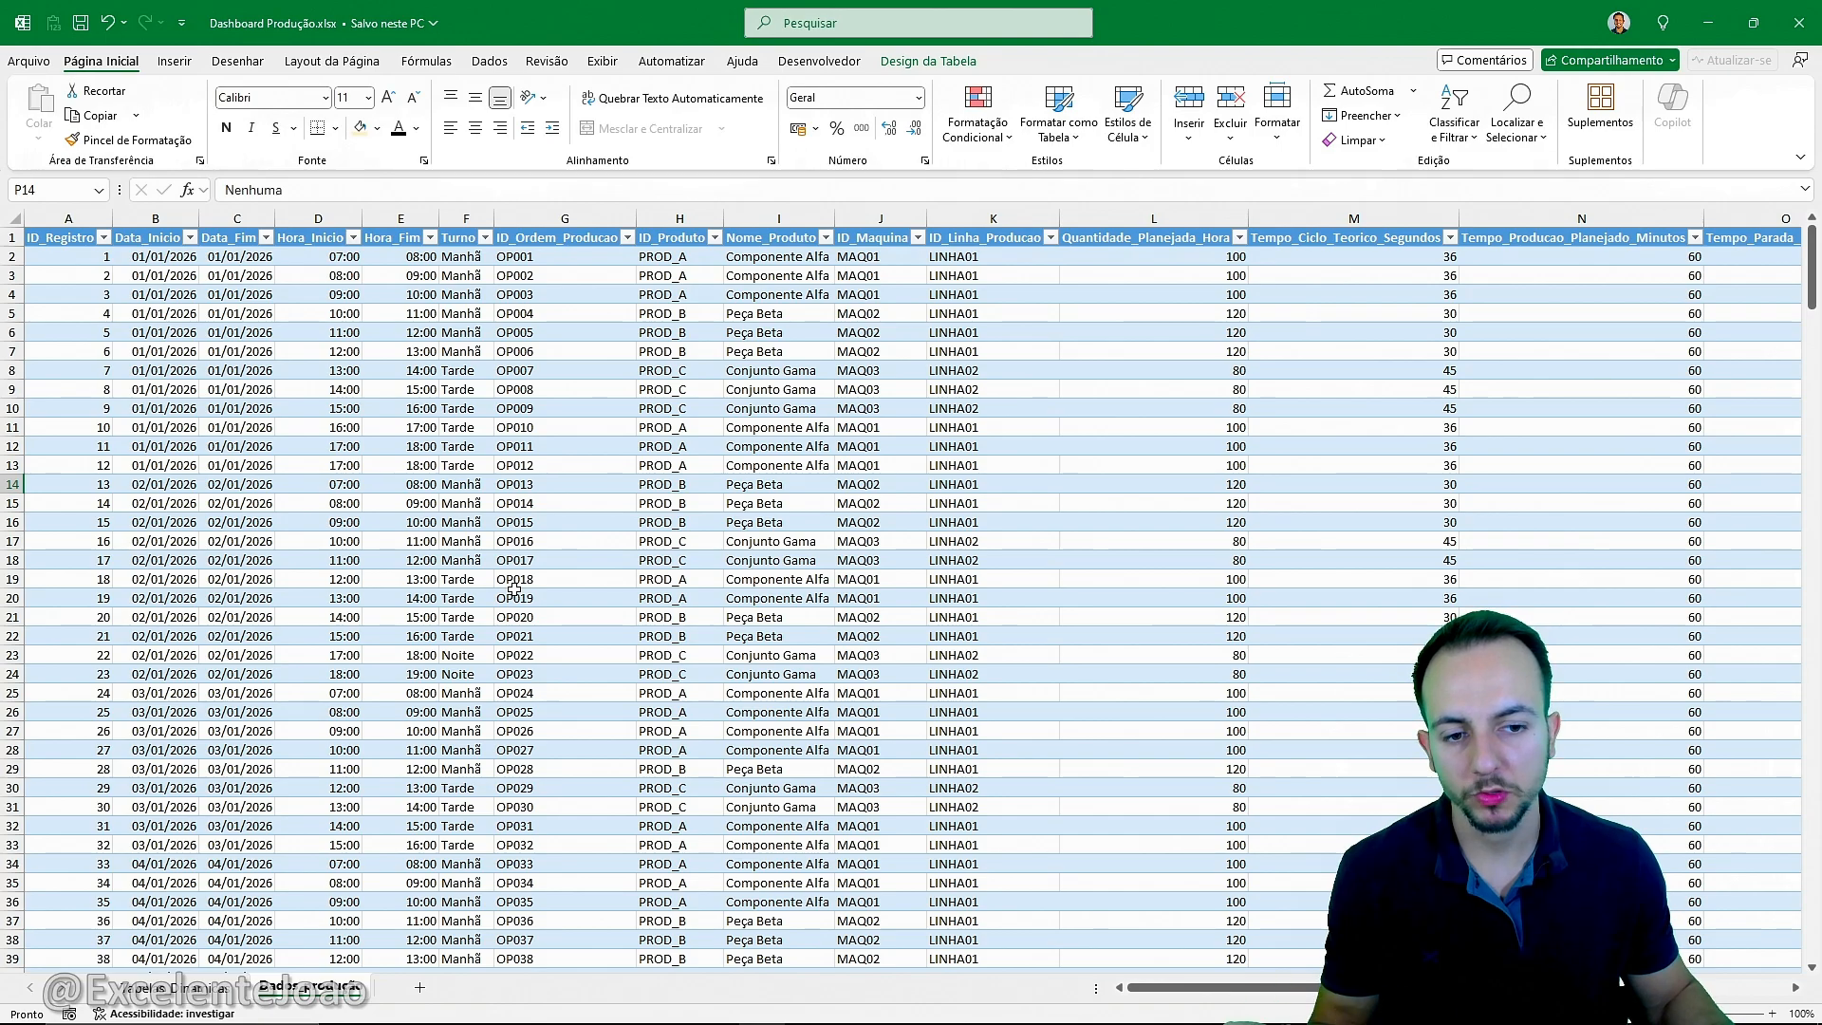
click(201, 985)
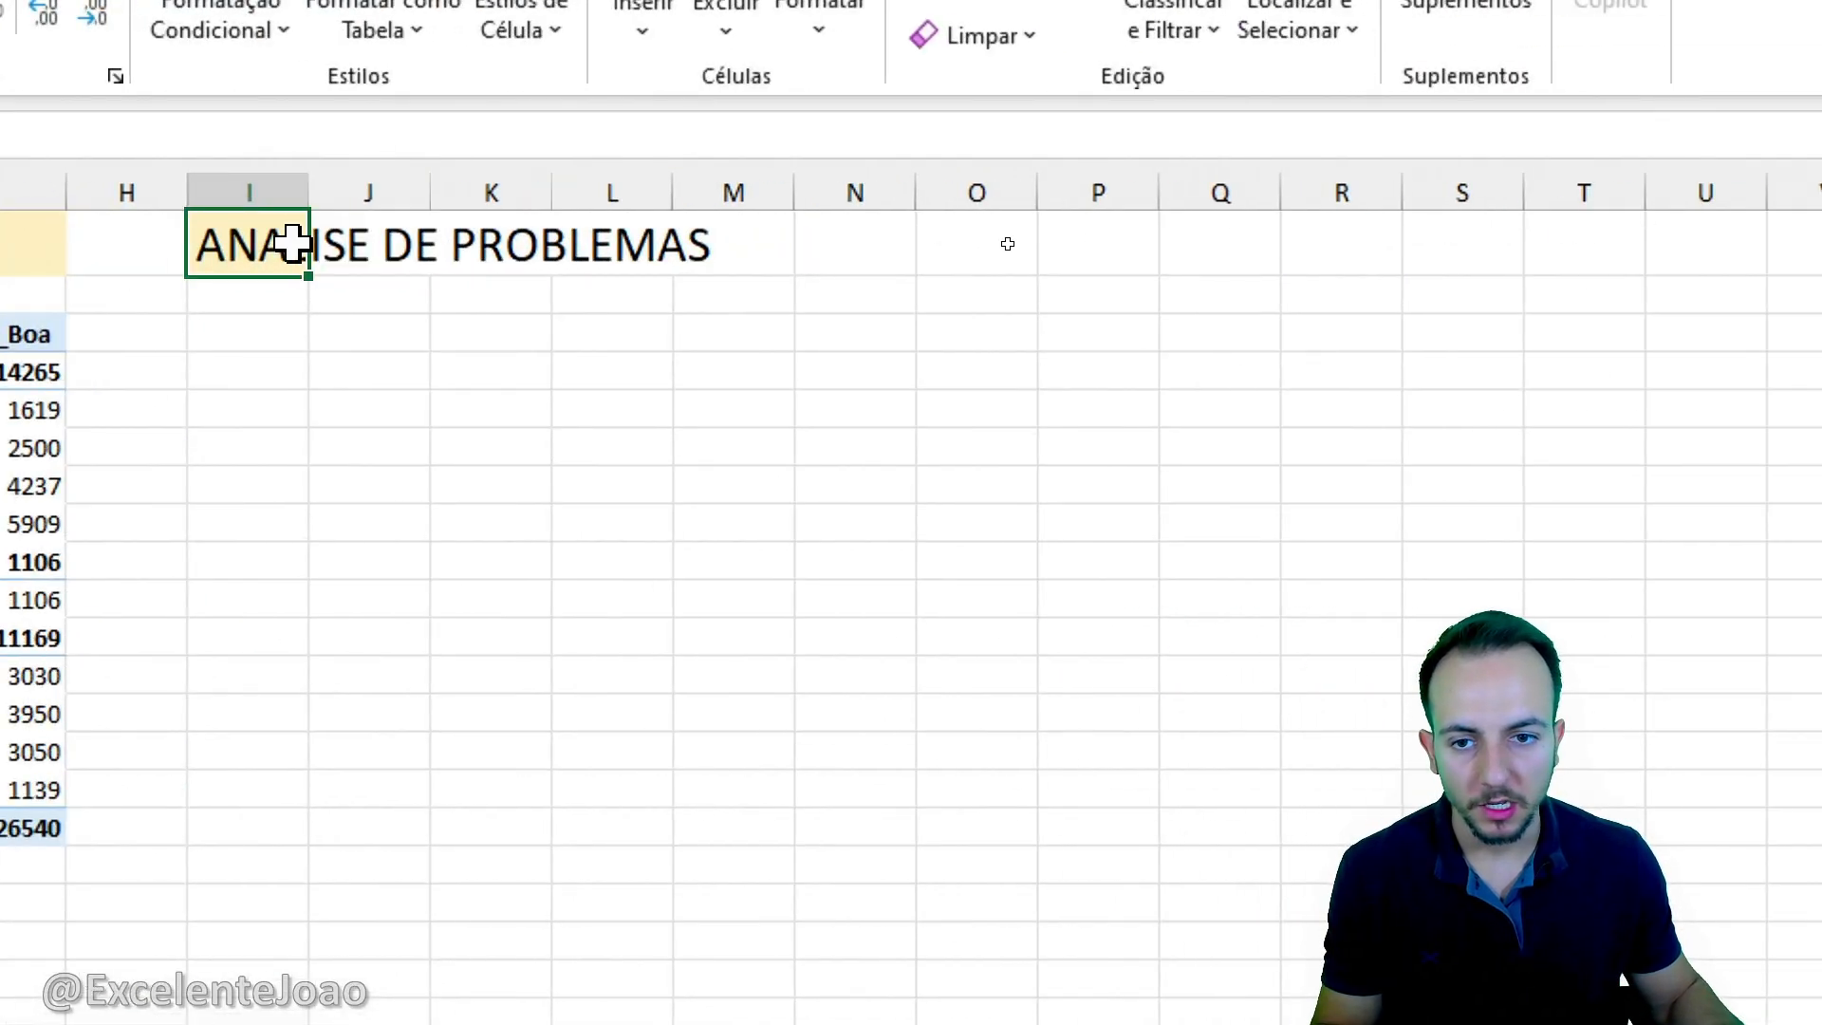
Fill the ANALISE DE PROBLEMAS heading banner from I1 across row 1 with a light orange colour.
drag(1000, 244, 1257, 250)
drag(835, 258, 1497, 271)
key(ctrl+2)
mouse_move(1453, 205)
mouse_down()
mouse_move(683, 323)
mouse_move(961, 176)
mouse_up()
key(Escape)
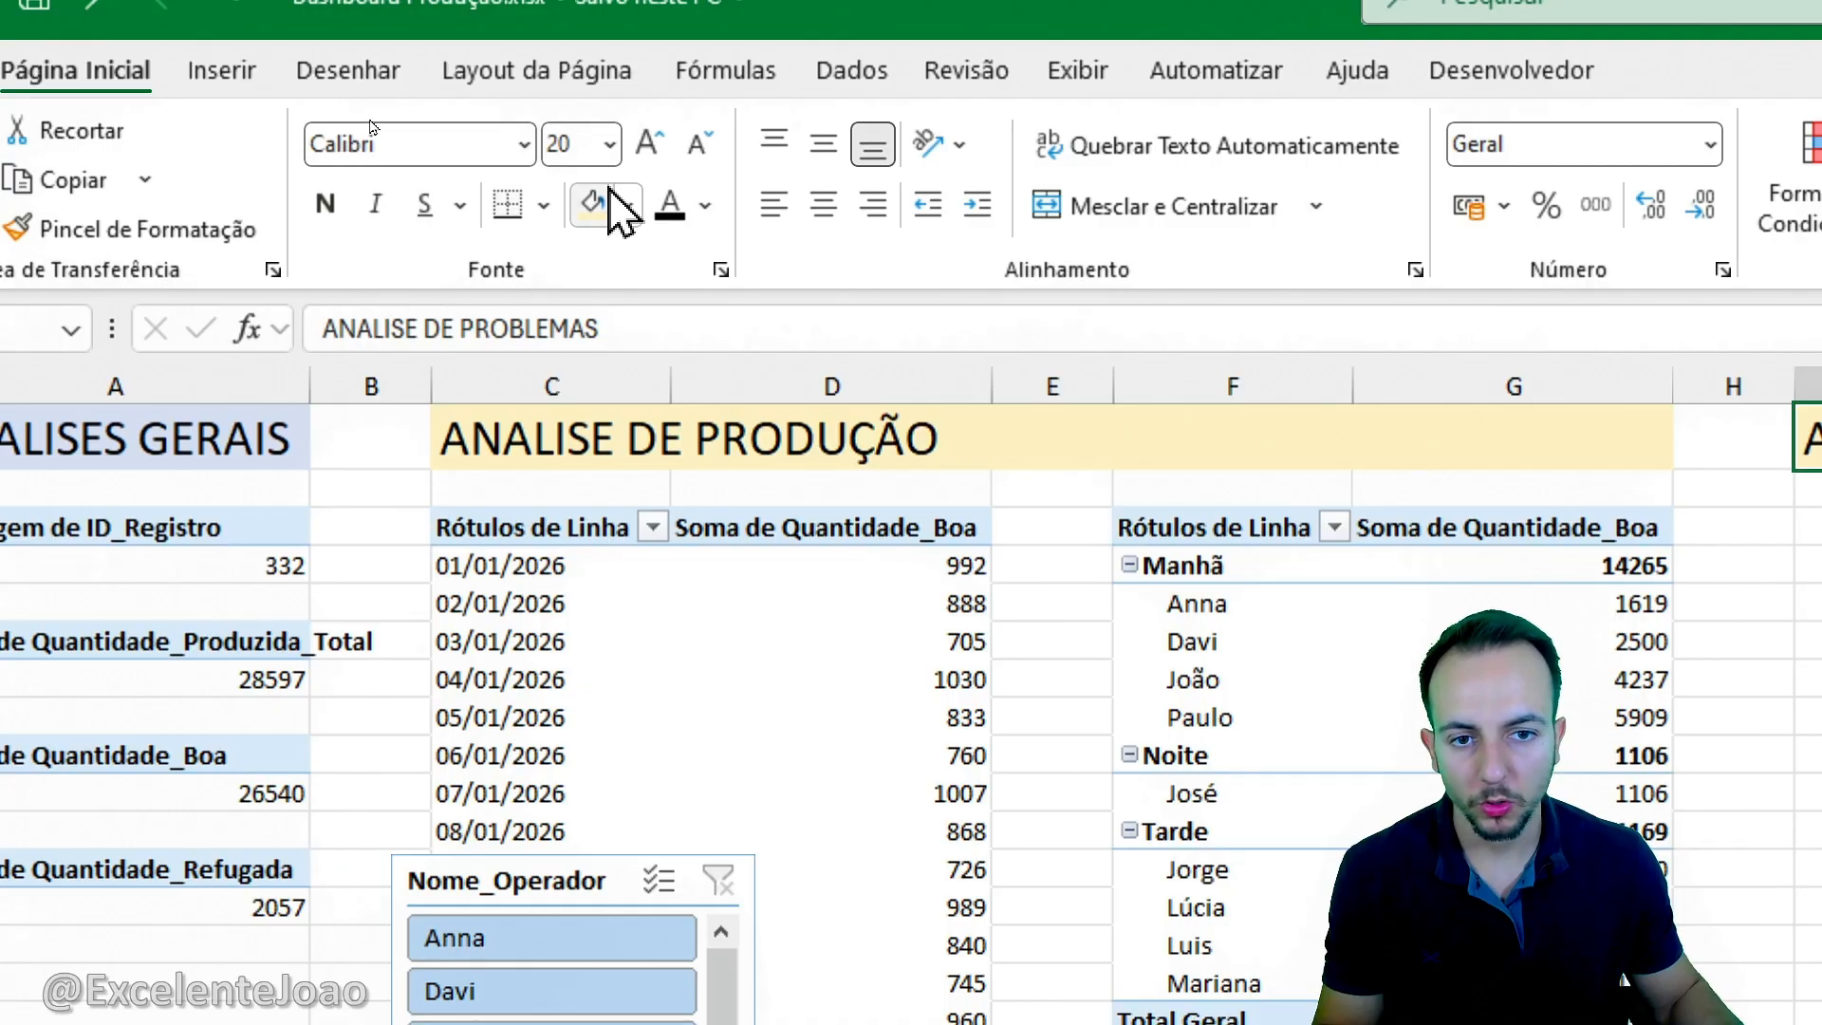
click(627, 205)
click(862, 460)
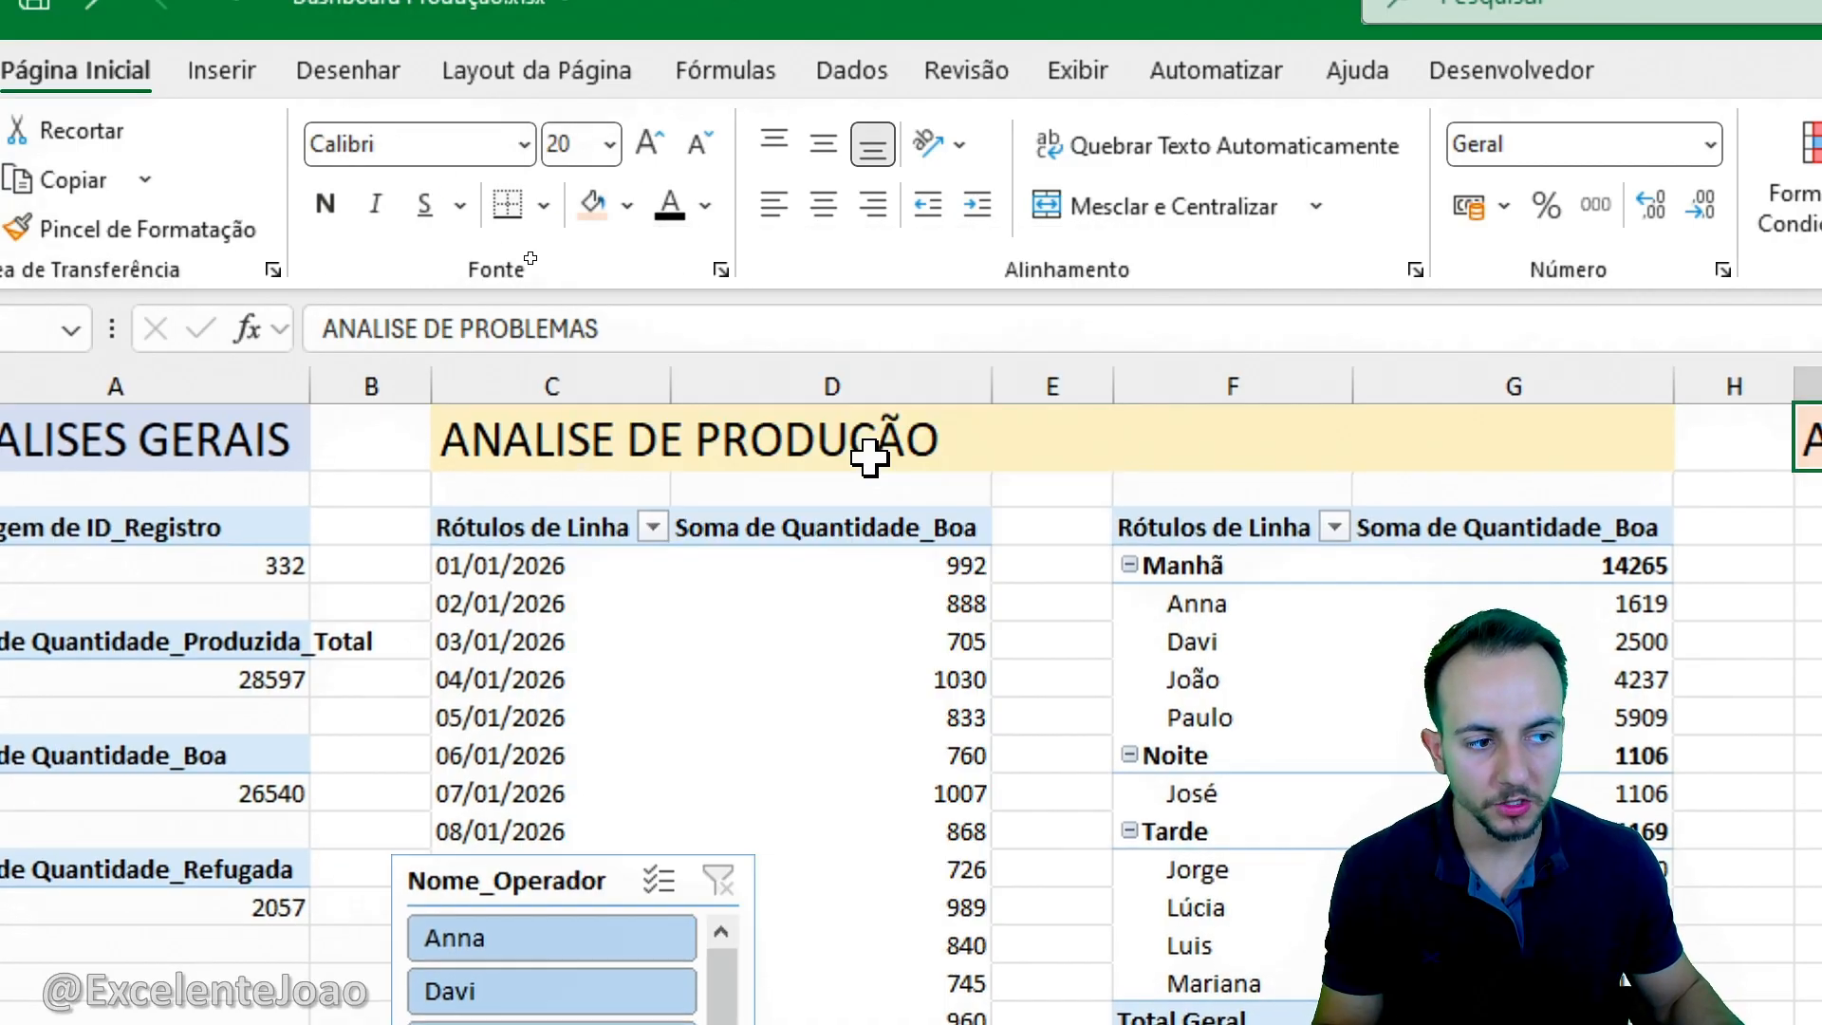
click(1821, 731)
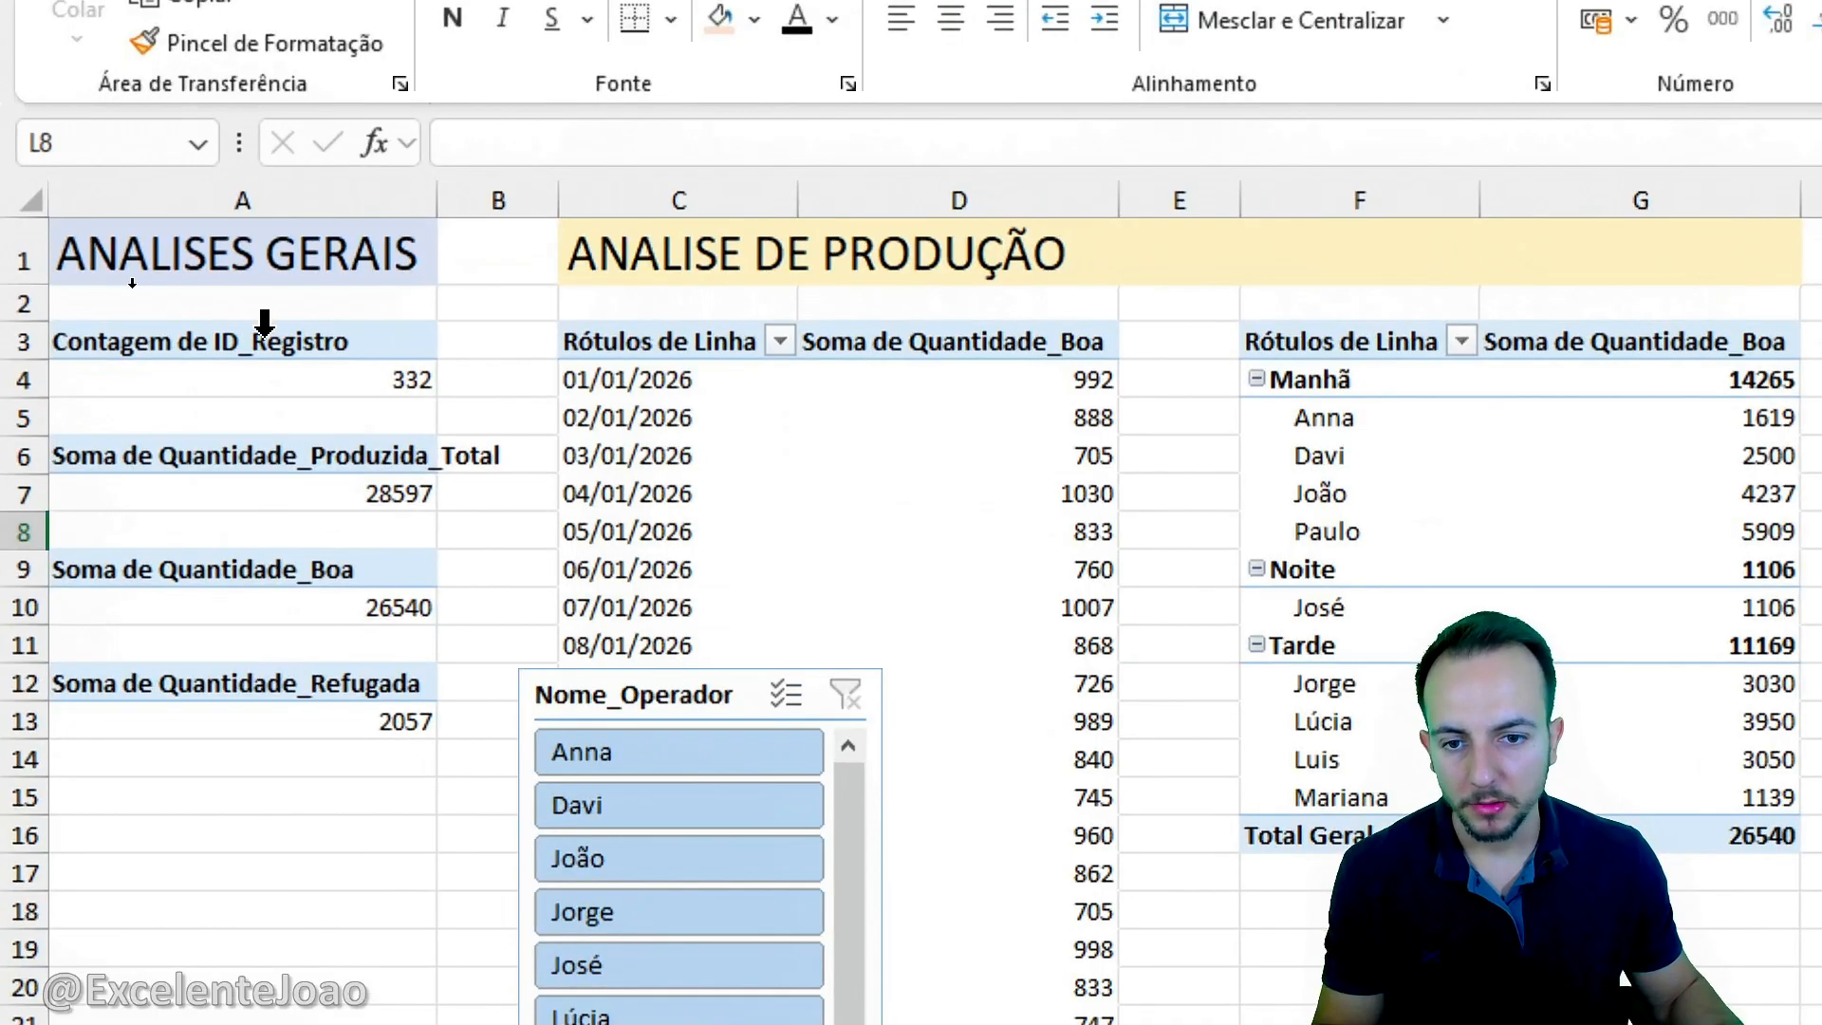
Copy the Contagem de ID_Registro pivot table from A3:A4 to I3 under the ANALISE DE PROBLEMAS heading.
click(161, 287)
drag(345, 347, 367, 368)
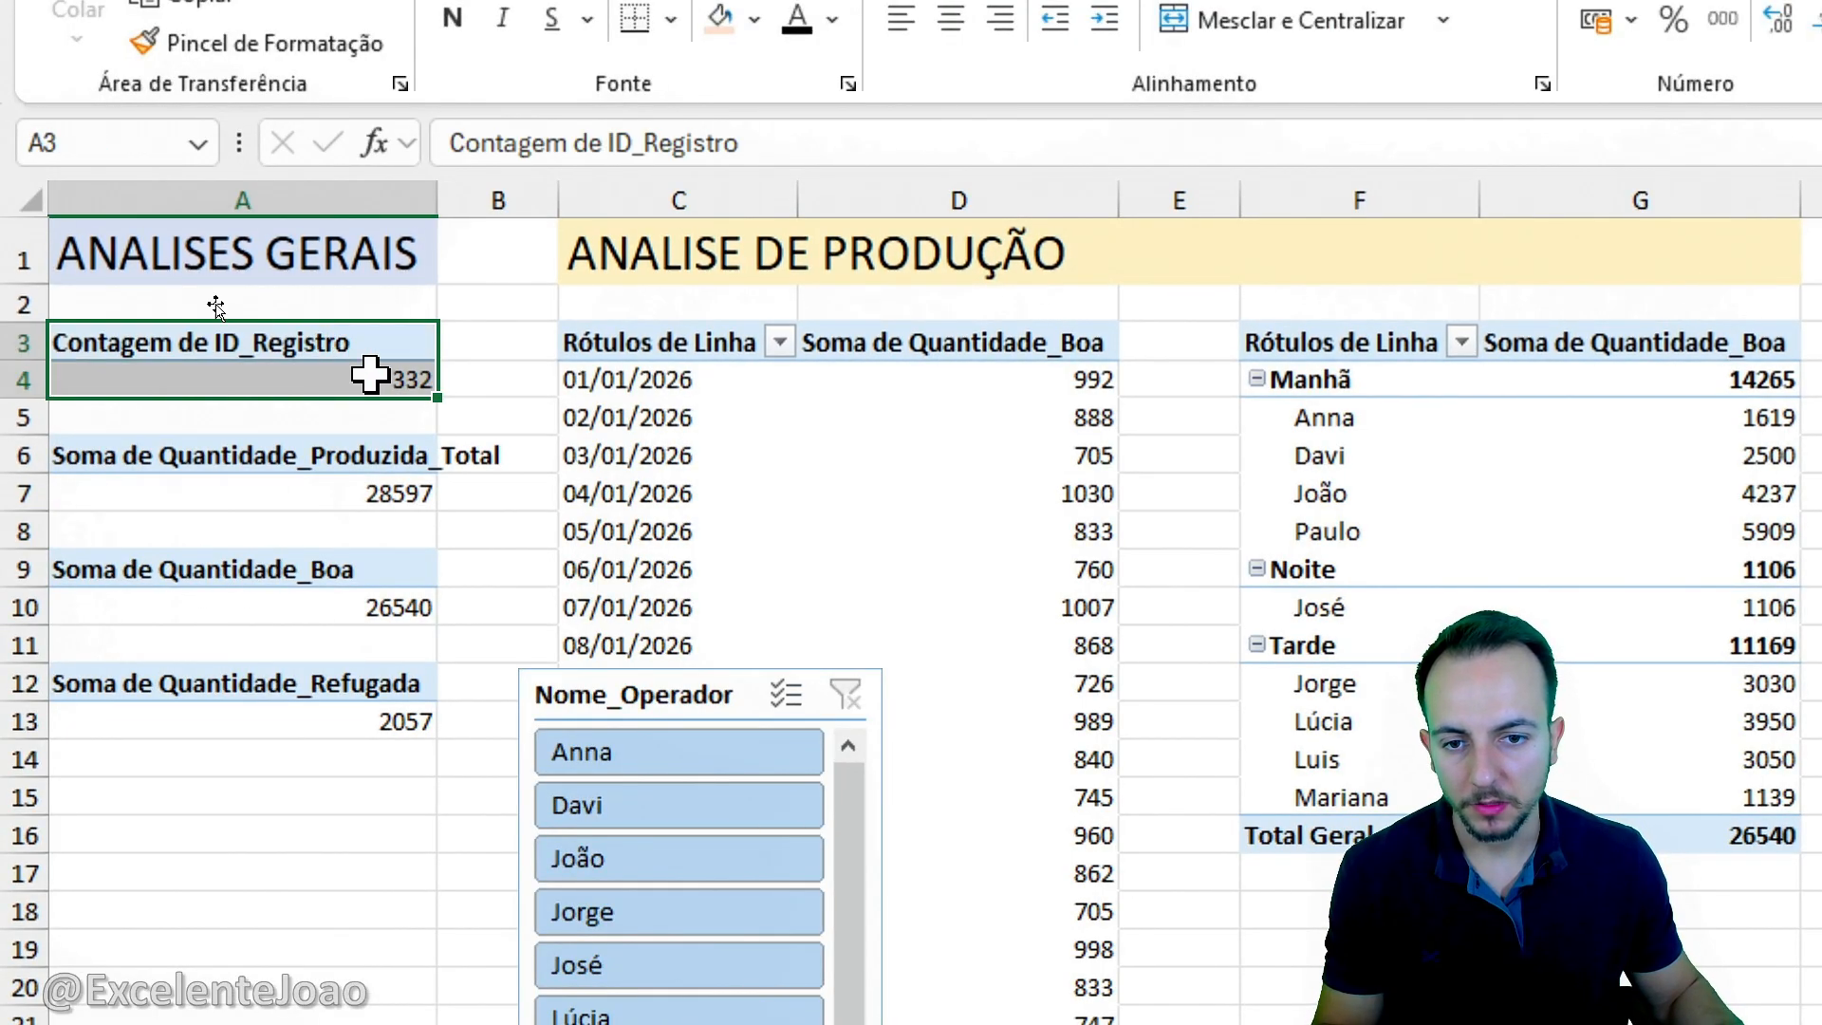
key(ctrl+c)
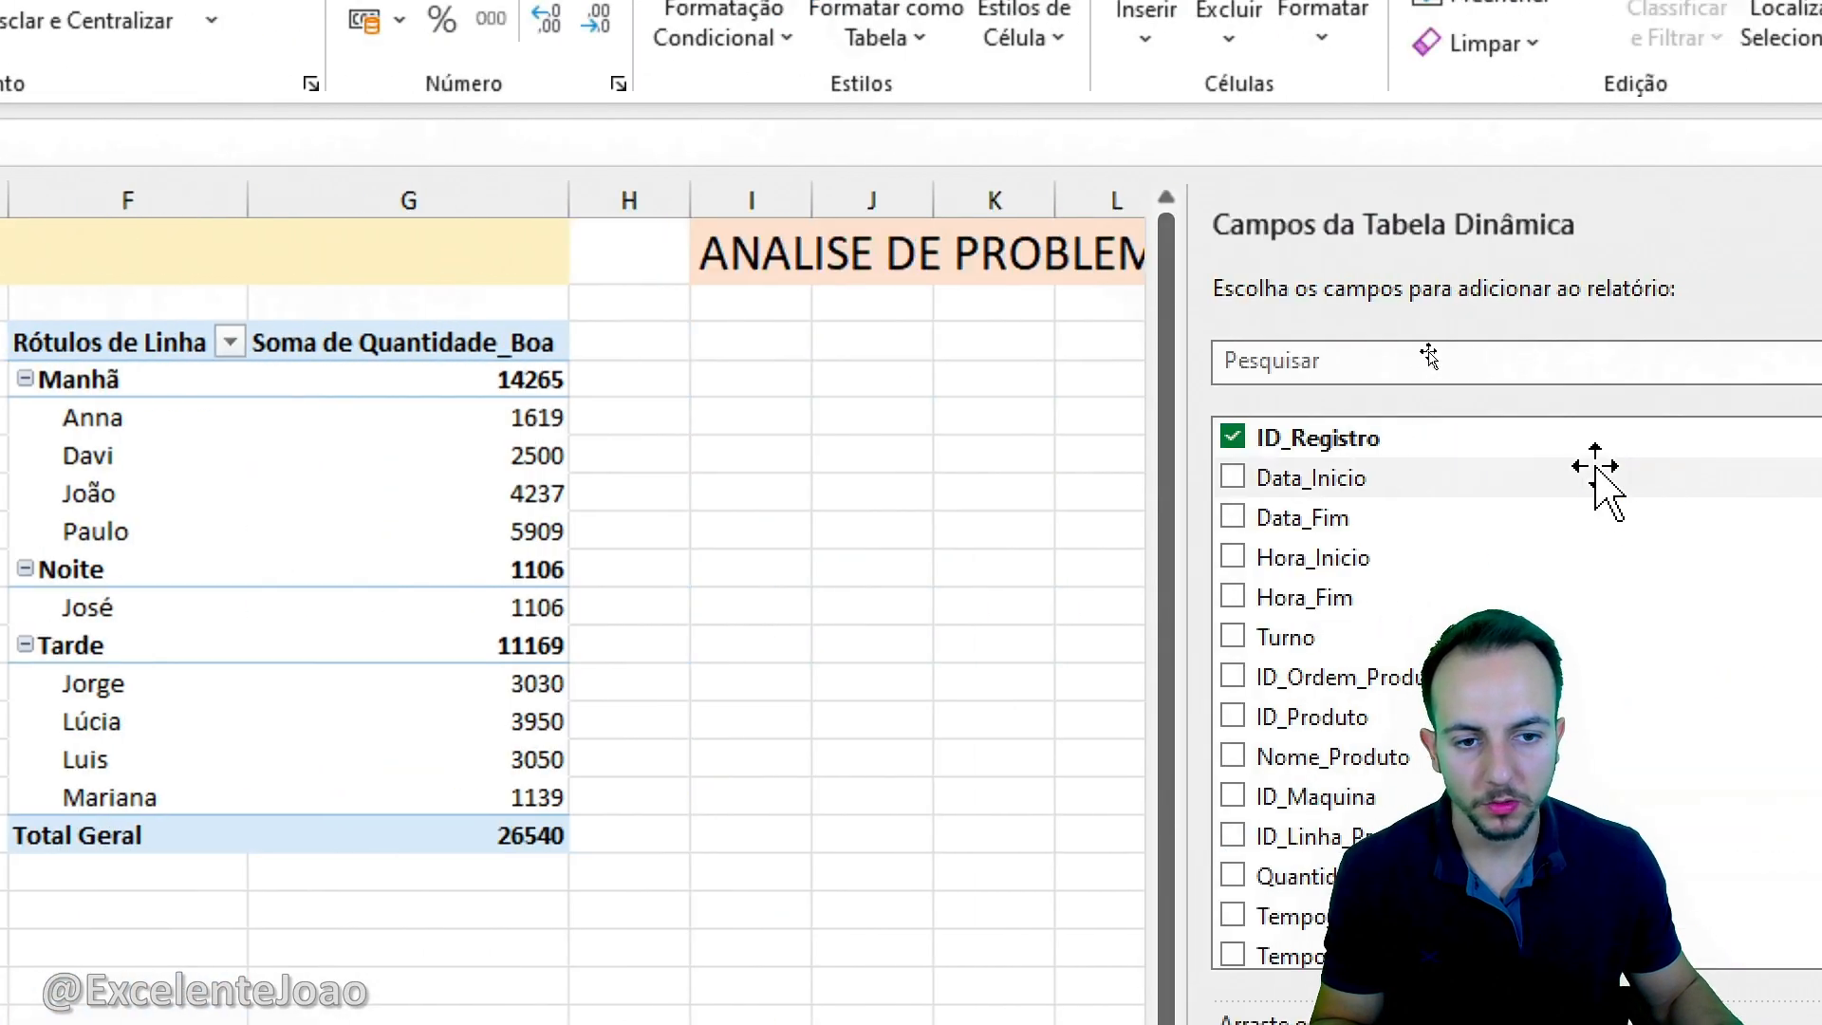
click(785, 346)
key(ctrl+v)
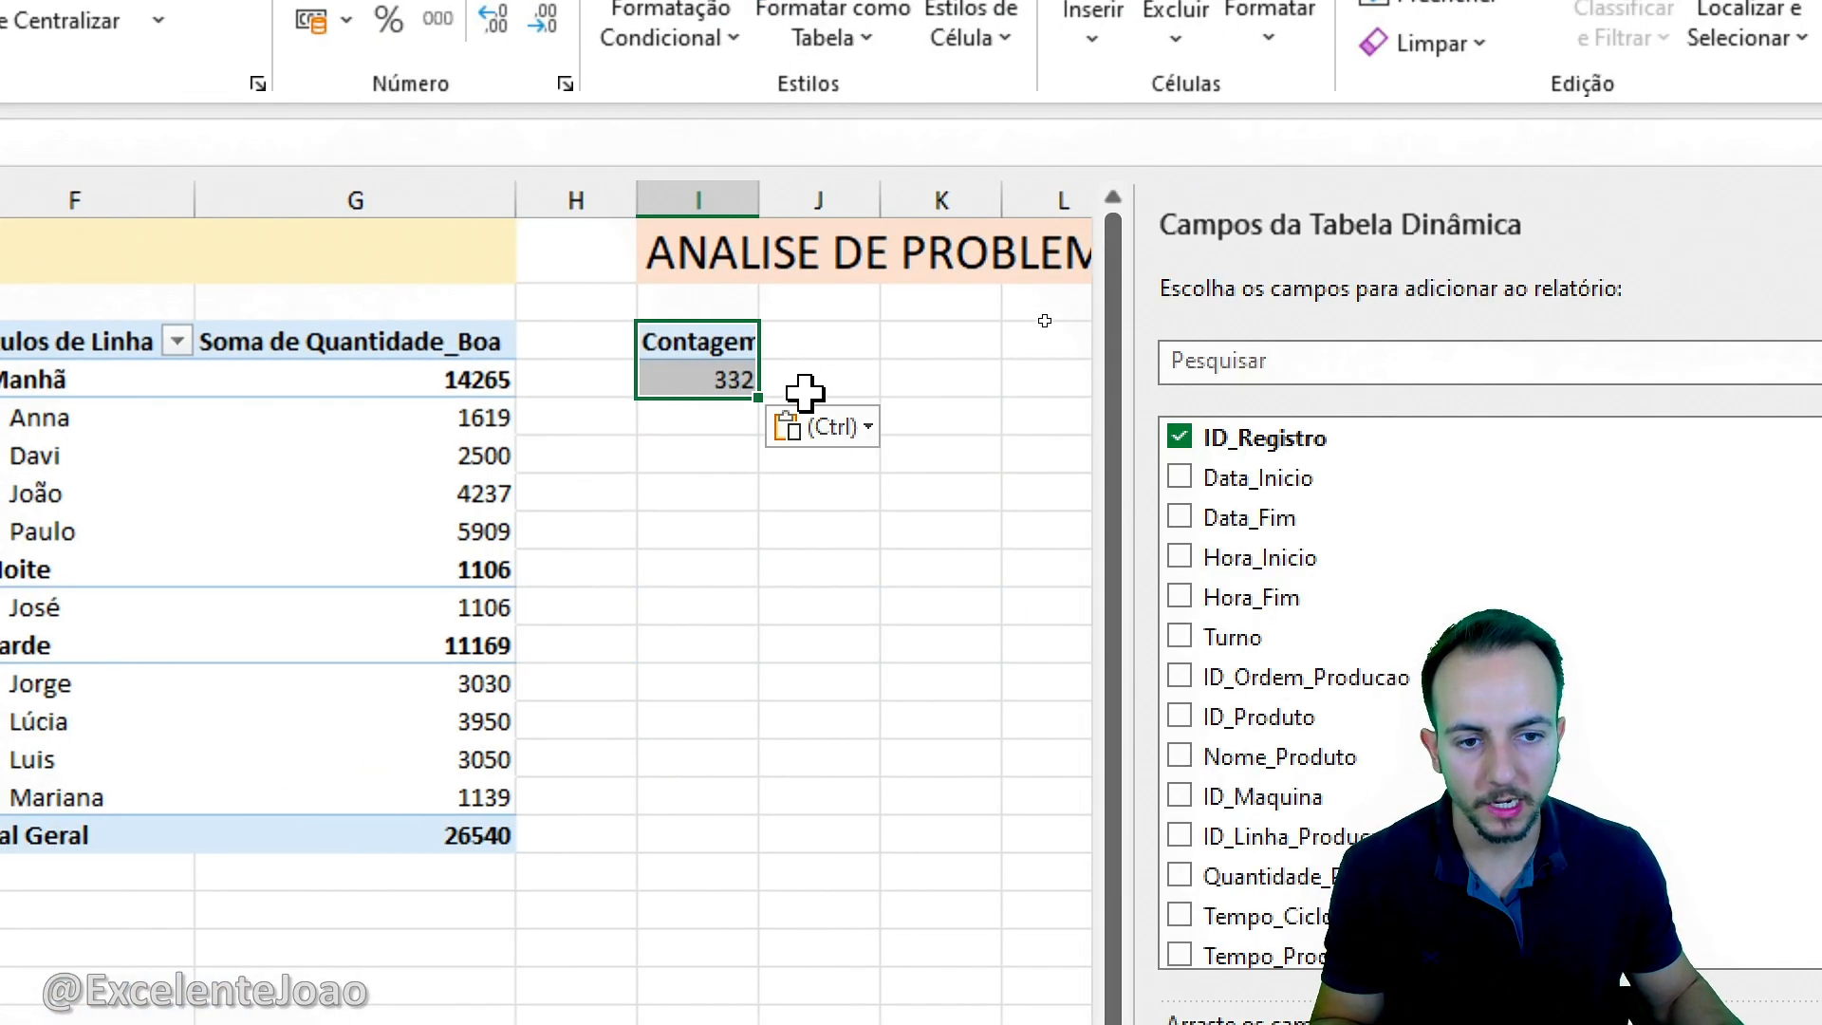
Remove the ID_Registro count from the values of the pivot table copied to I3.
click(729, 378)
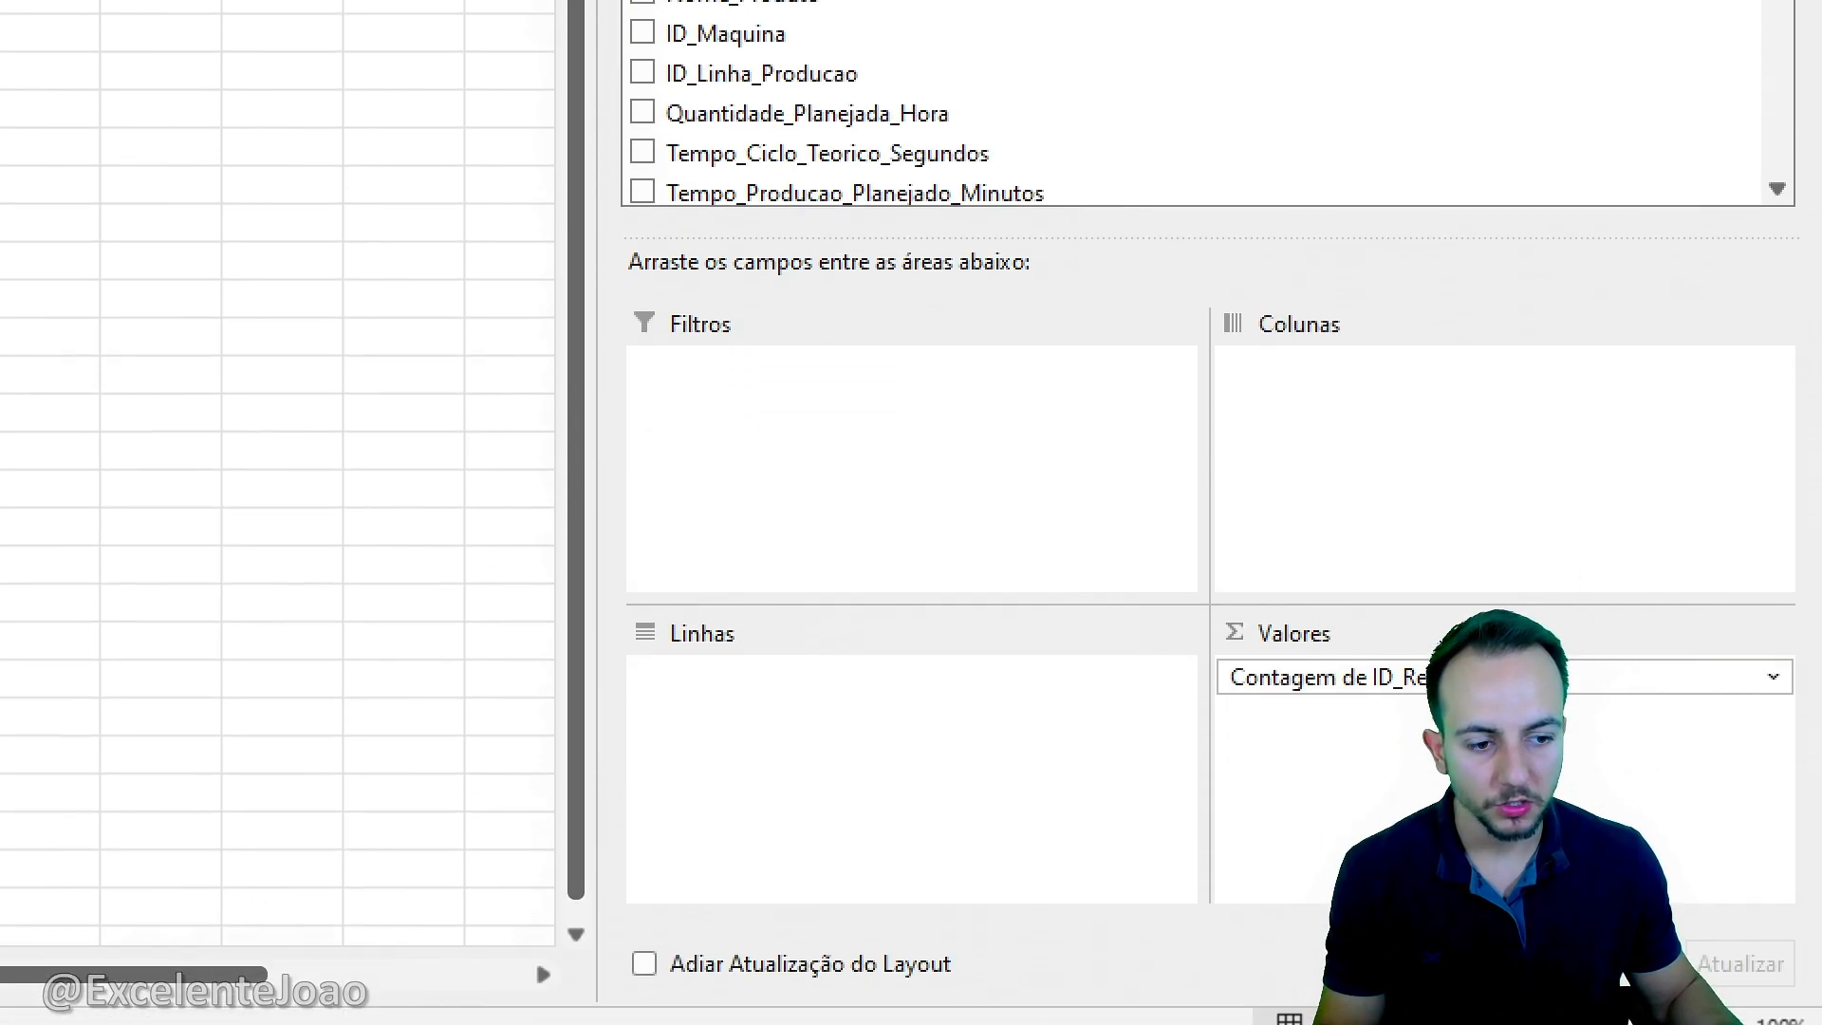
click(1310, 674)
click(1377, 584)
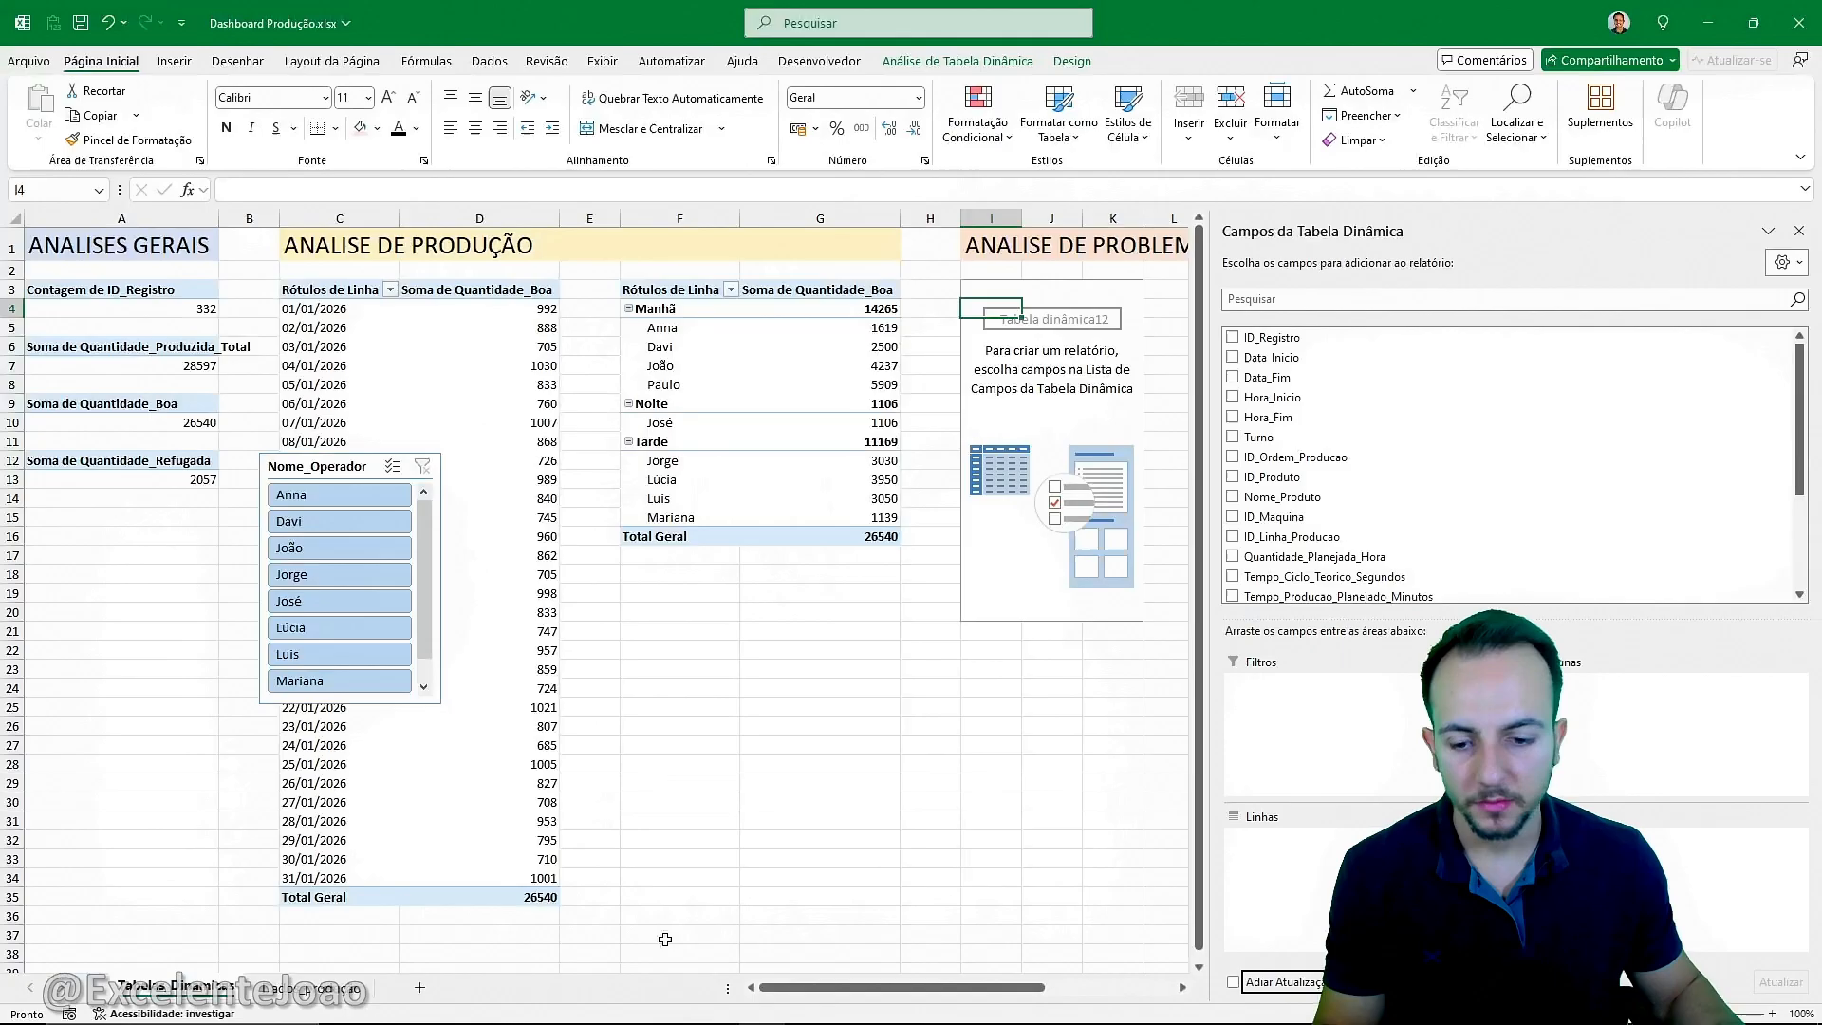
Examine the Motivo_Parada and Tempo_Parada_Minutos columns in the production data sheet, and return to the pivot table sheet.
click(313, 987)
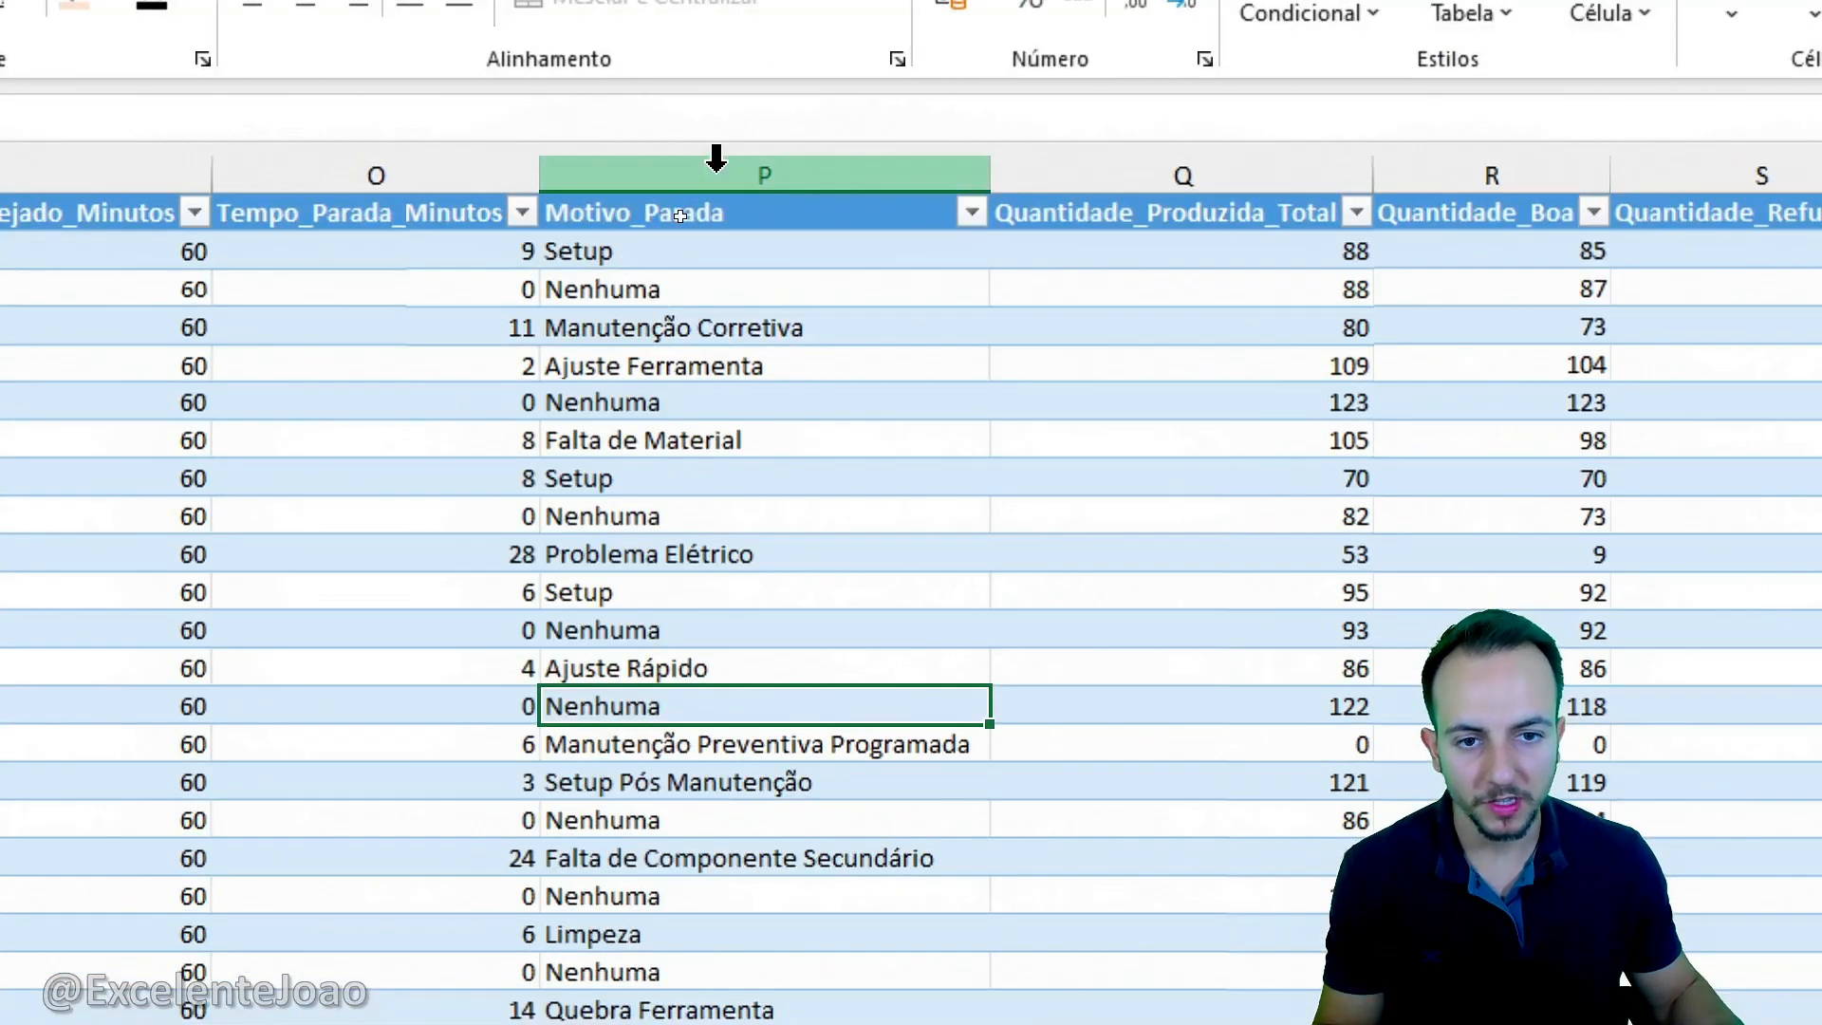
click(995, 221)
click(438, 205)
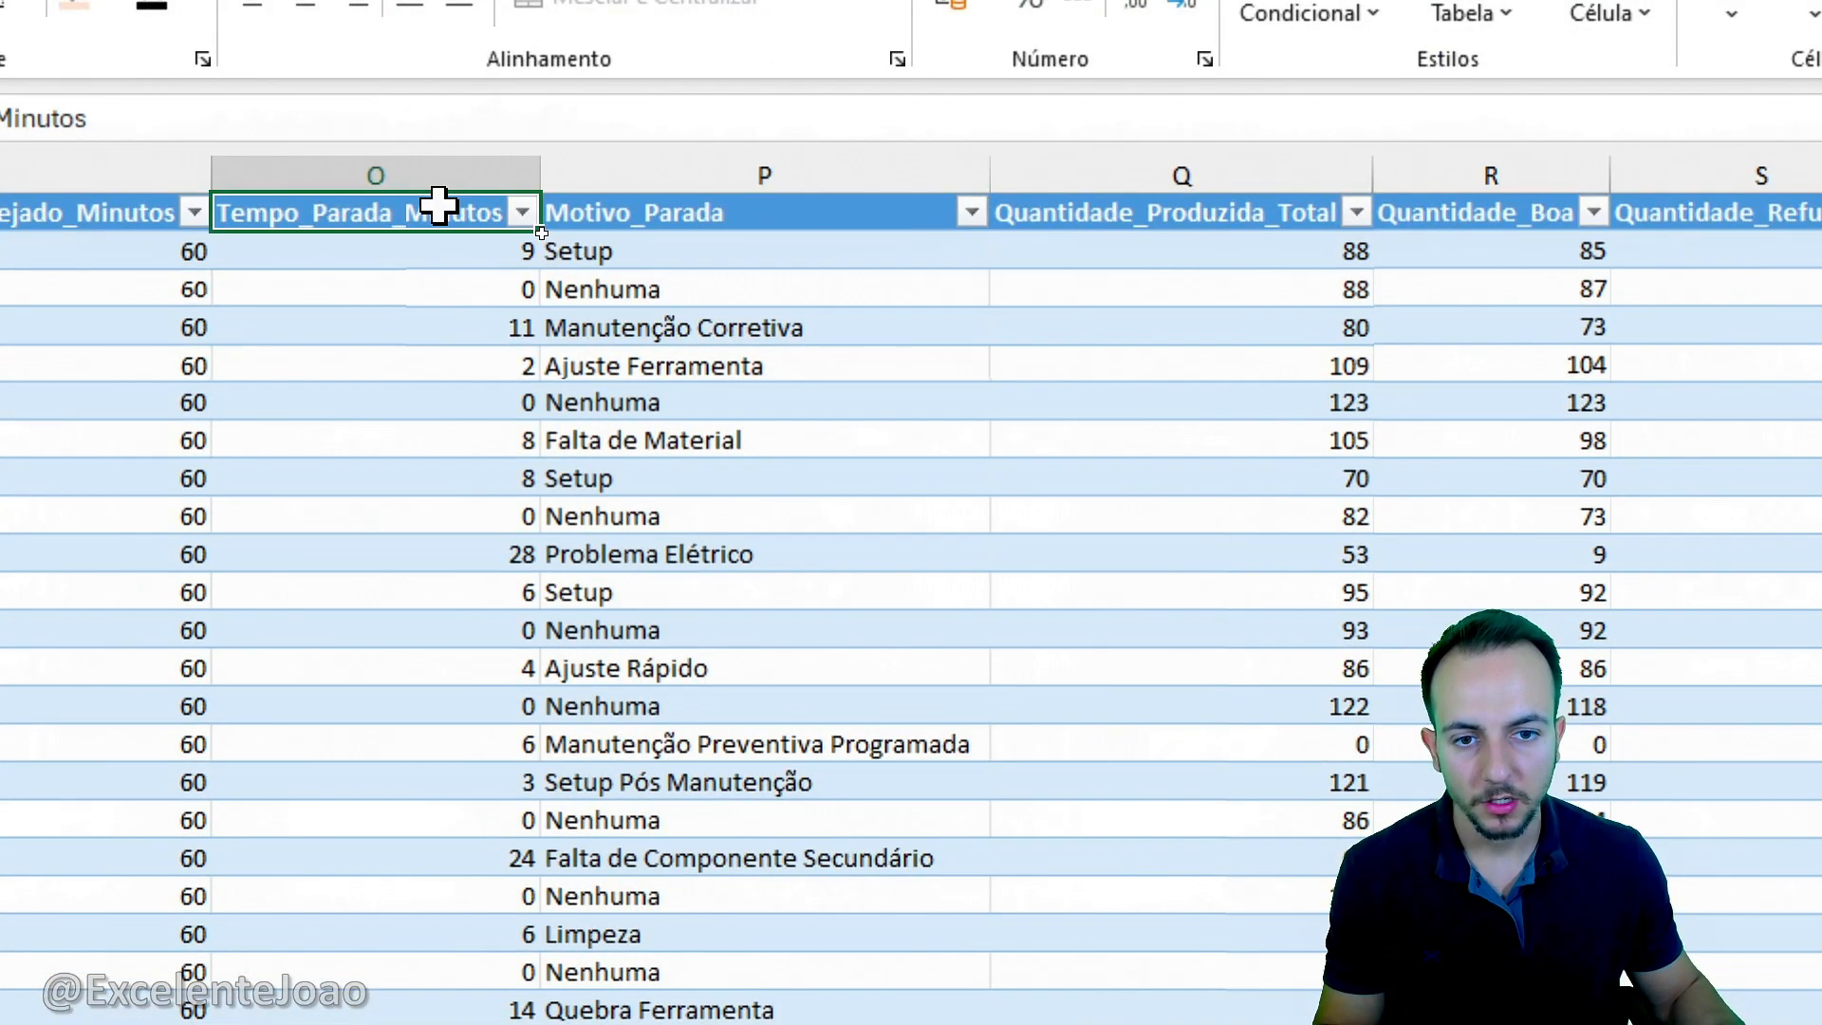
mouse_move(674, 283)
mouse_down()
mouse_move(518, 271)
mouse_move(683, 284)
mouse_move(820, 192)
mouse_up()
key(e)
drag(833, 321, 964, 271)
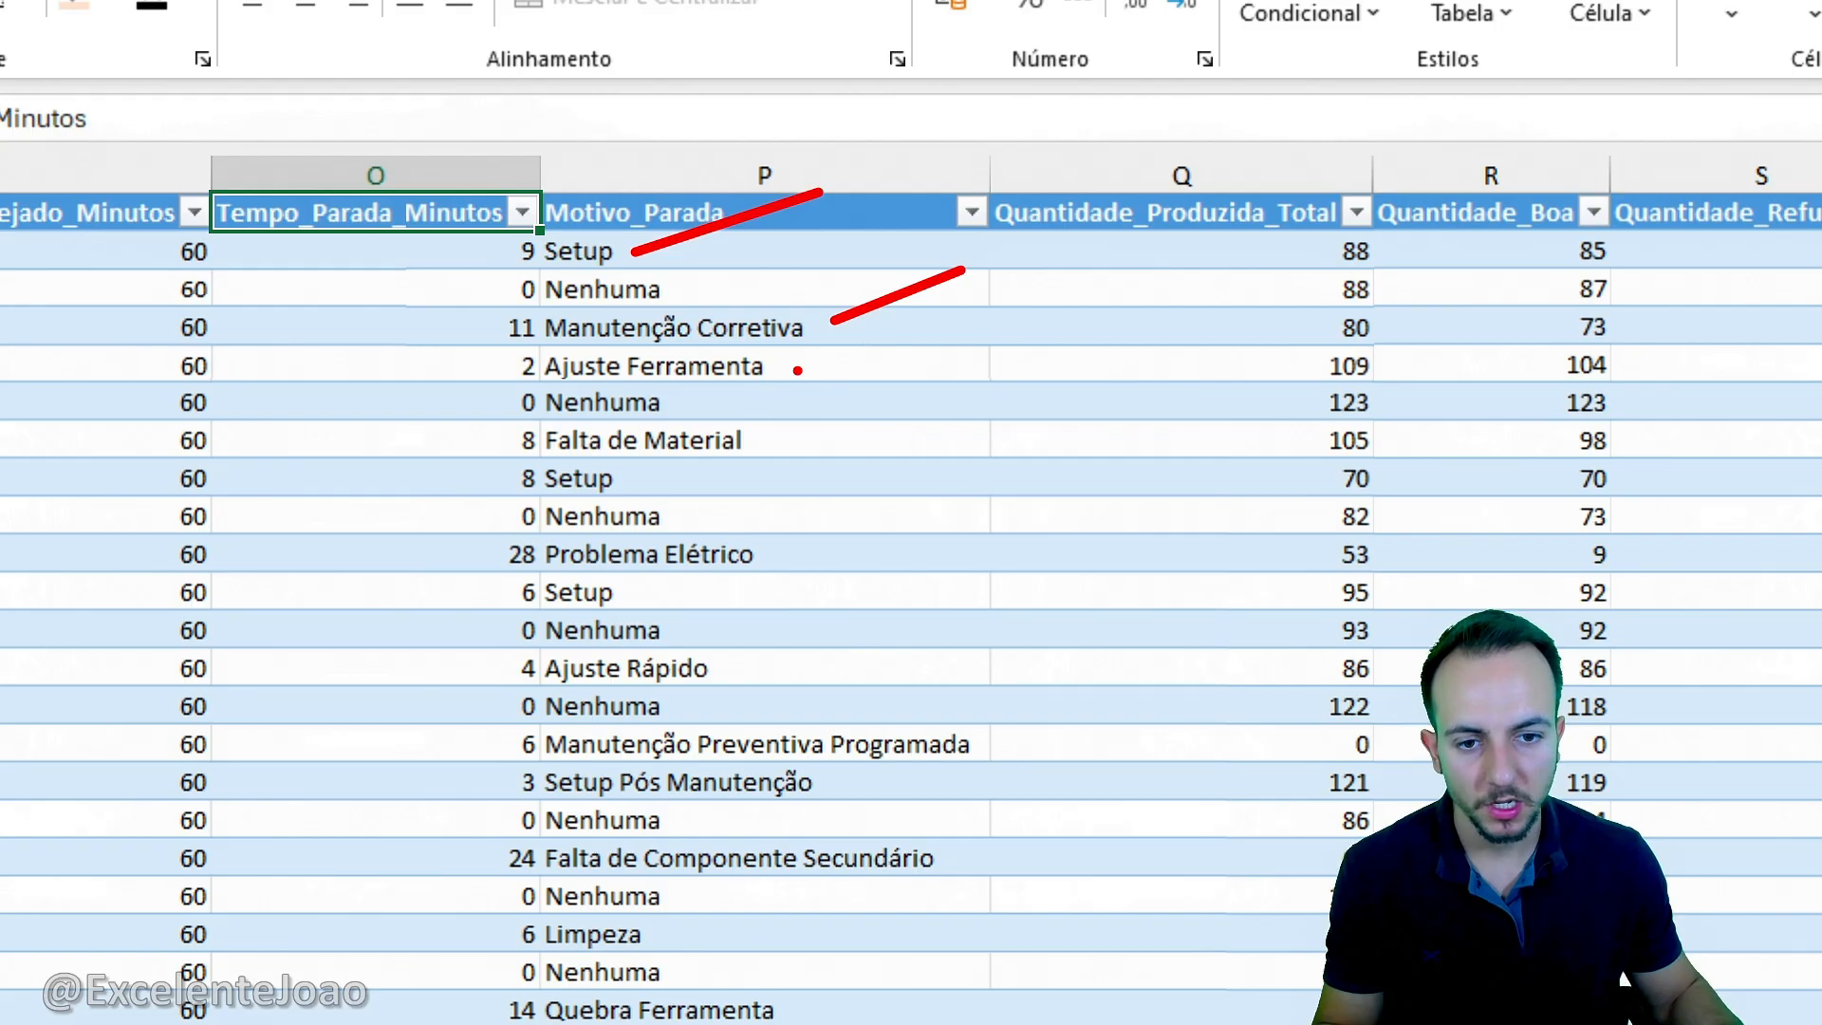
drag(797, 370, 933, 401)
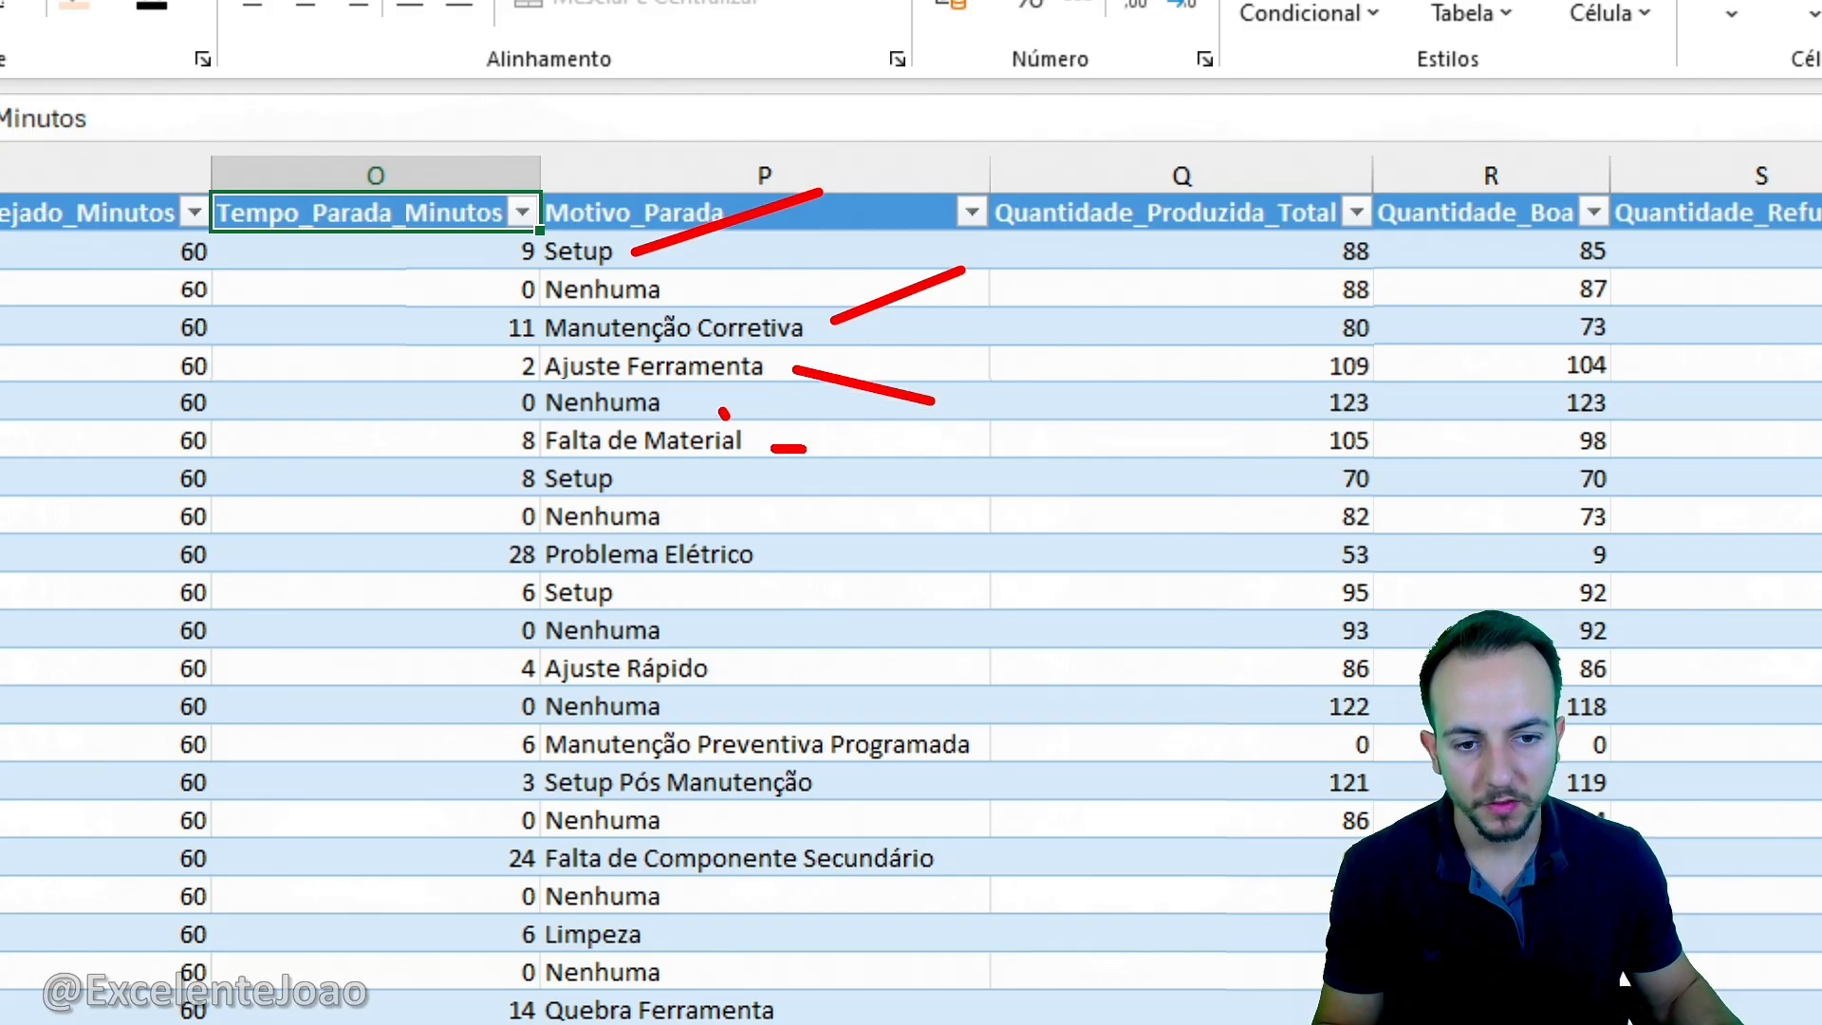
key(Escape)
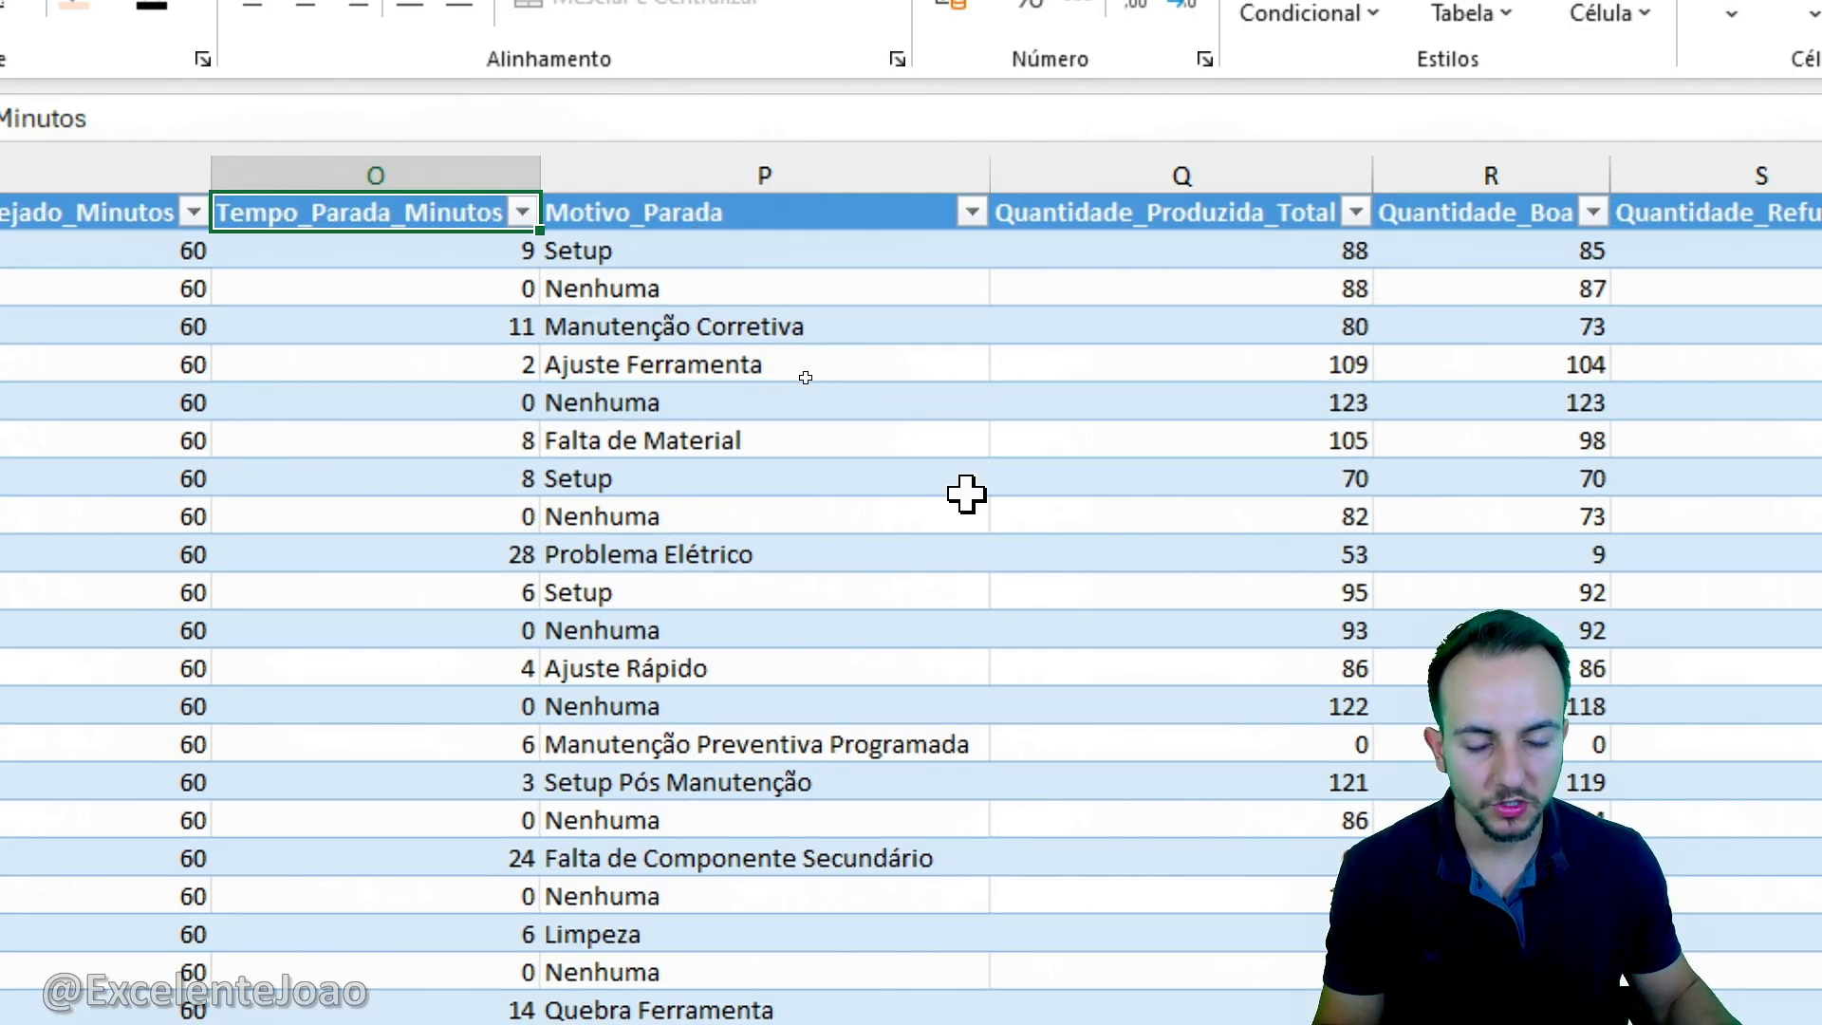
click(735, 171)
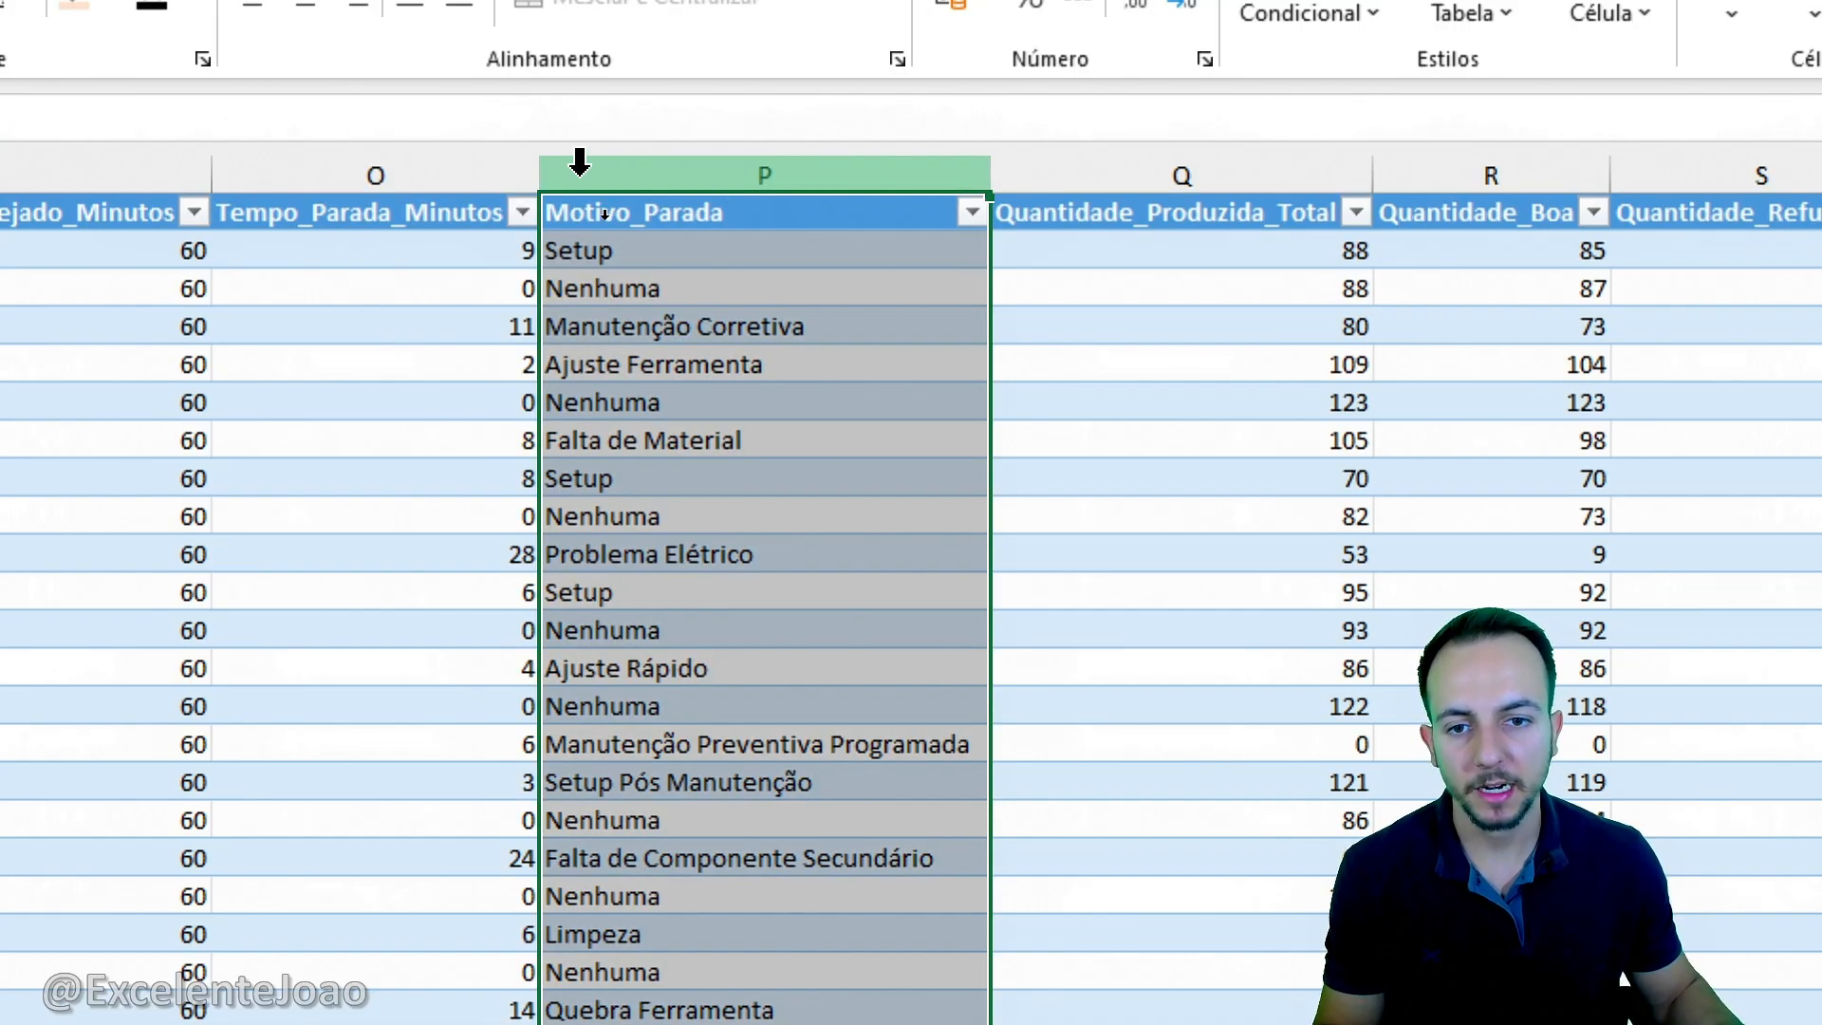
ctrl+click(462, 161)
click(439, 211)
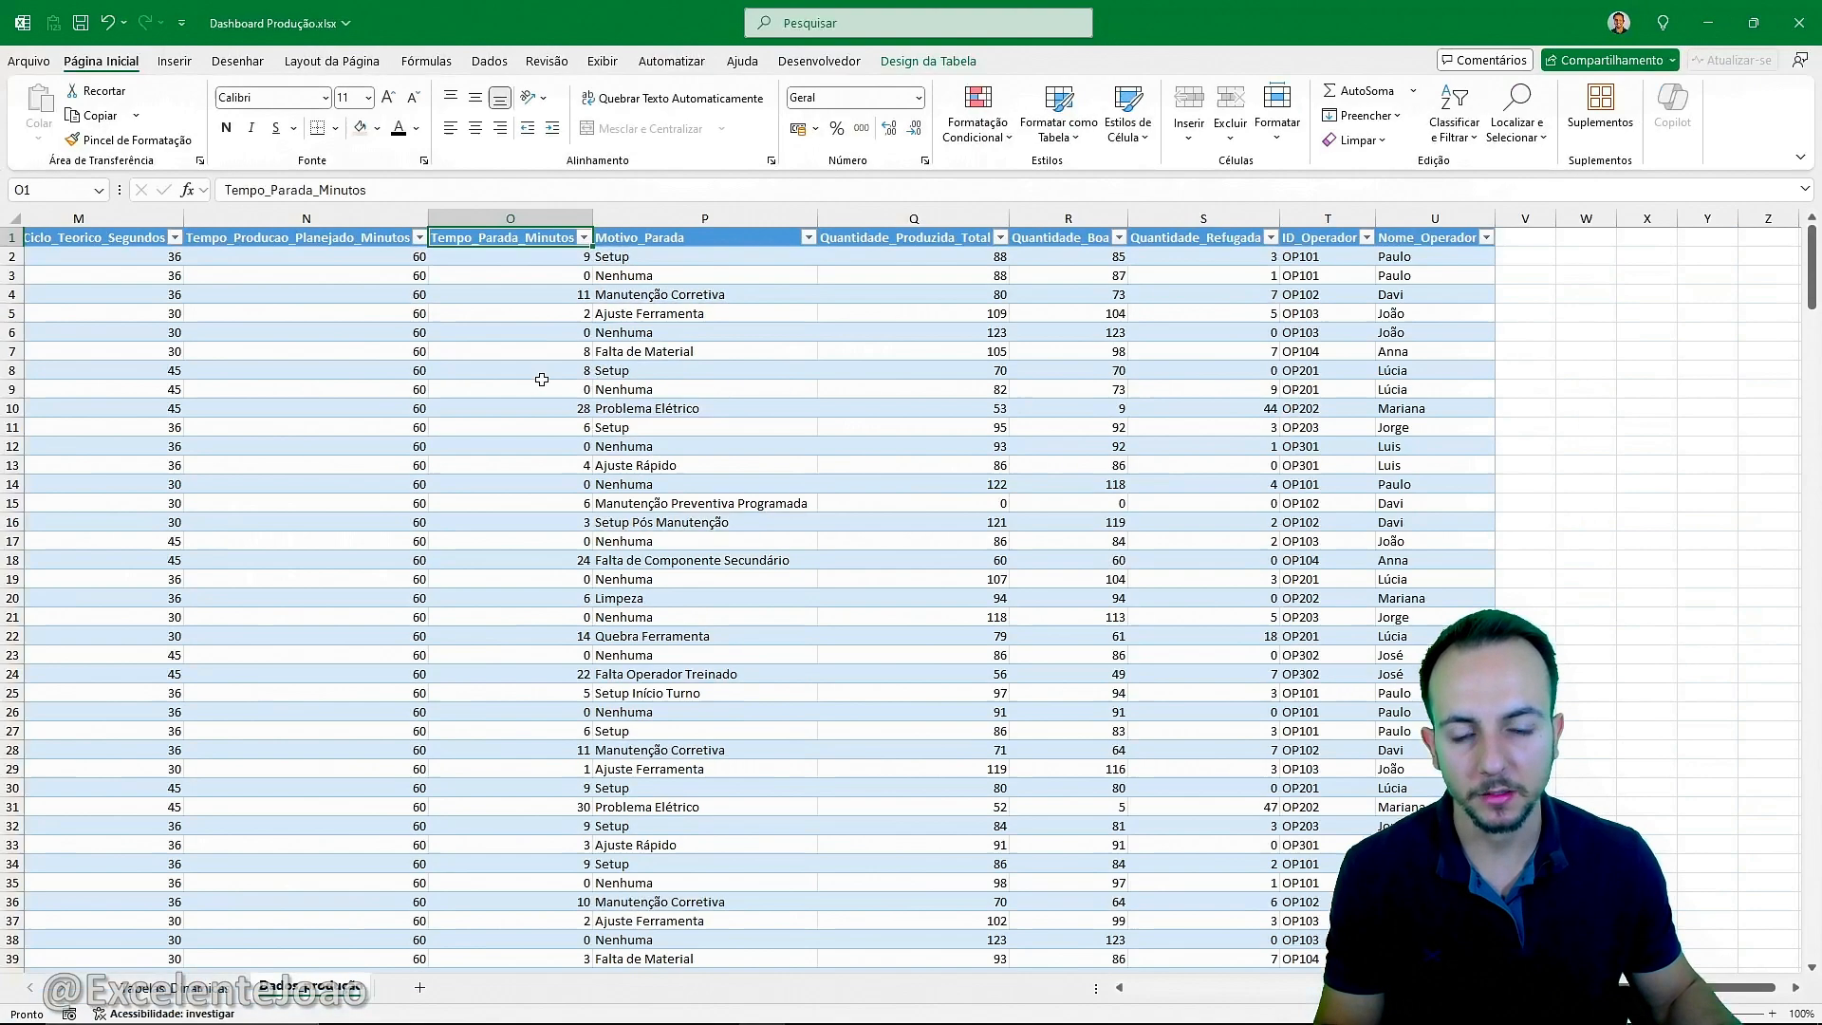
click(218, 991)
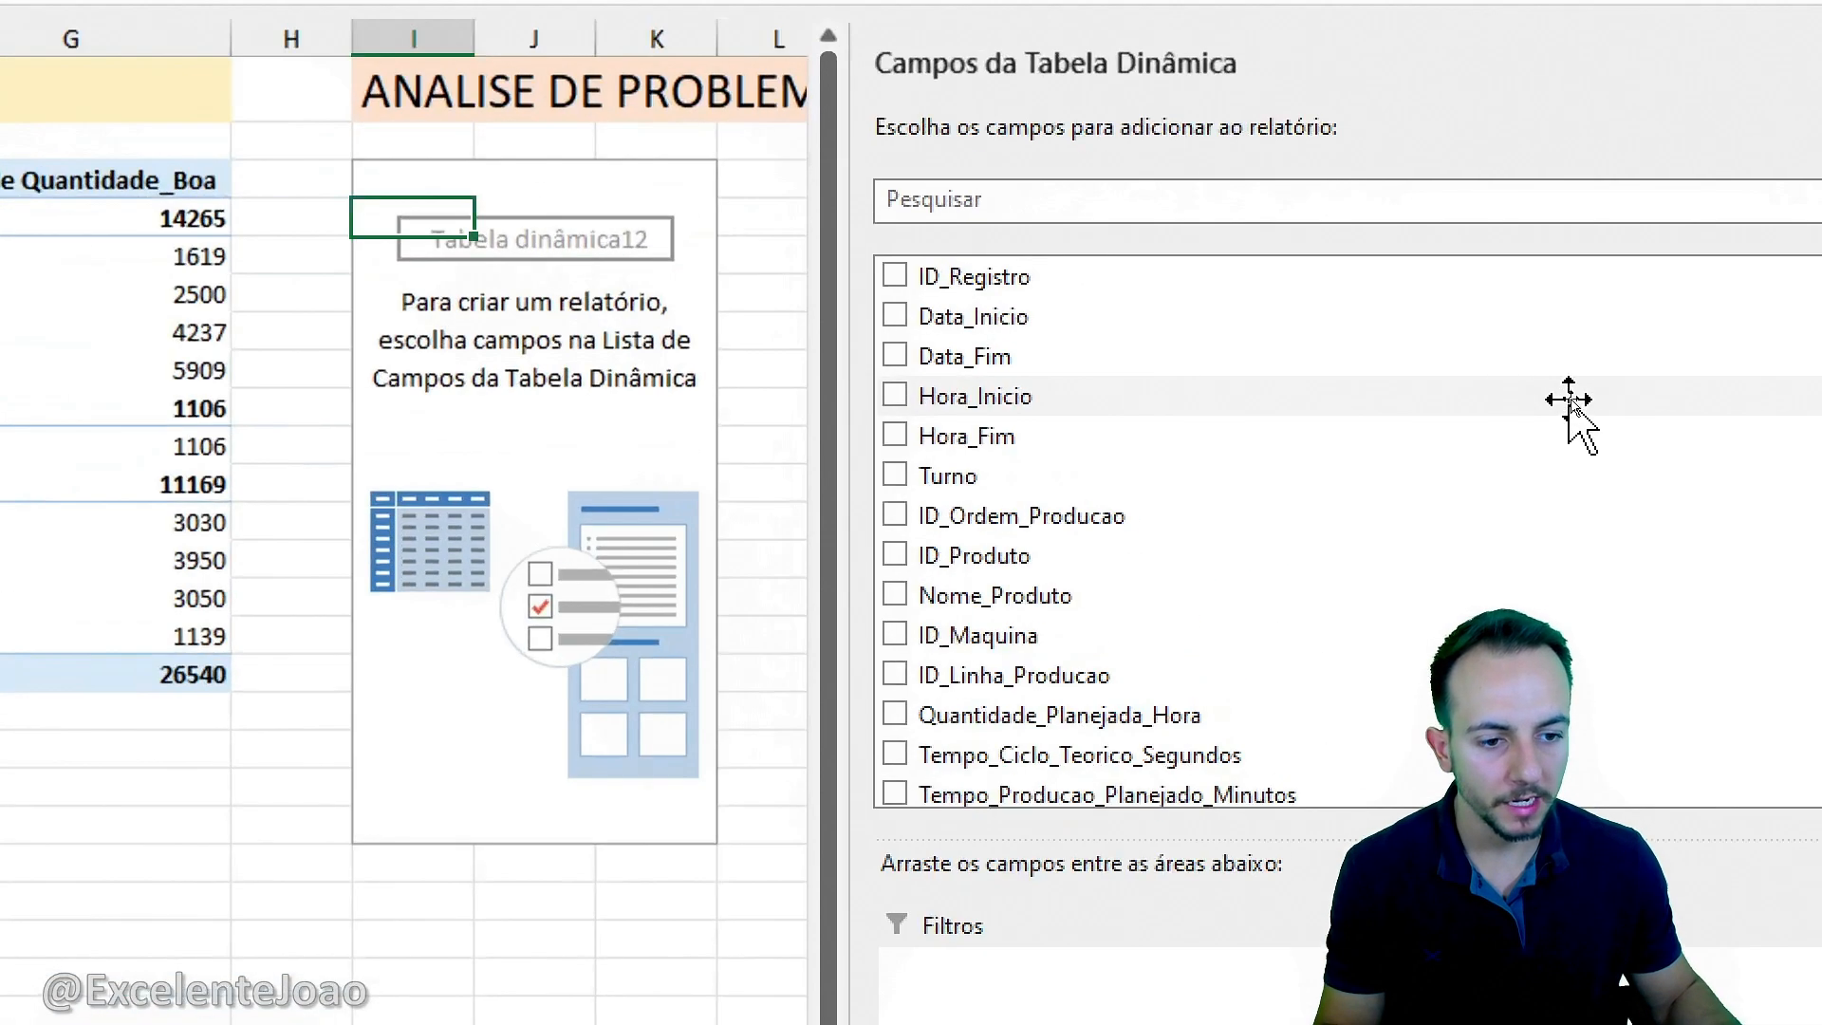
Add Motivo_Parada as rows and the sum of Tempo_Parada_Minutos as values in the ANALISE DE PROBLEMAS pivot table.
scroll(1389, 561, down, 3)
drag(956, 732, 862, 1024)
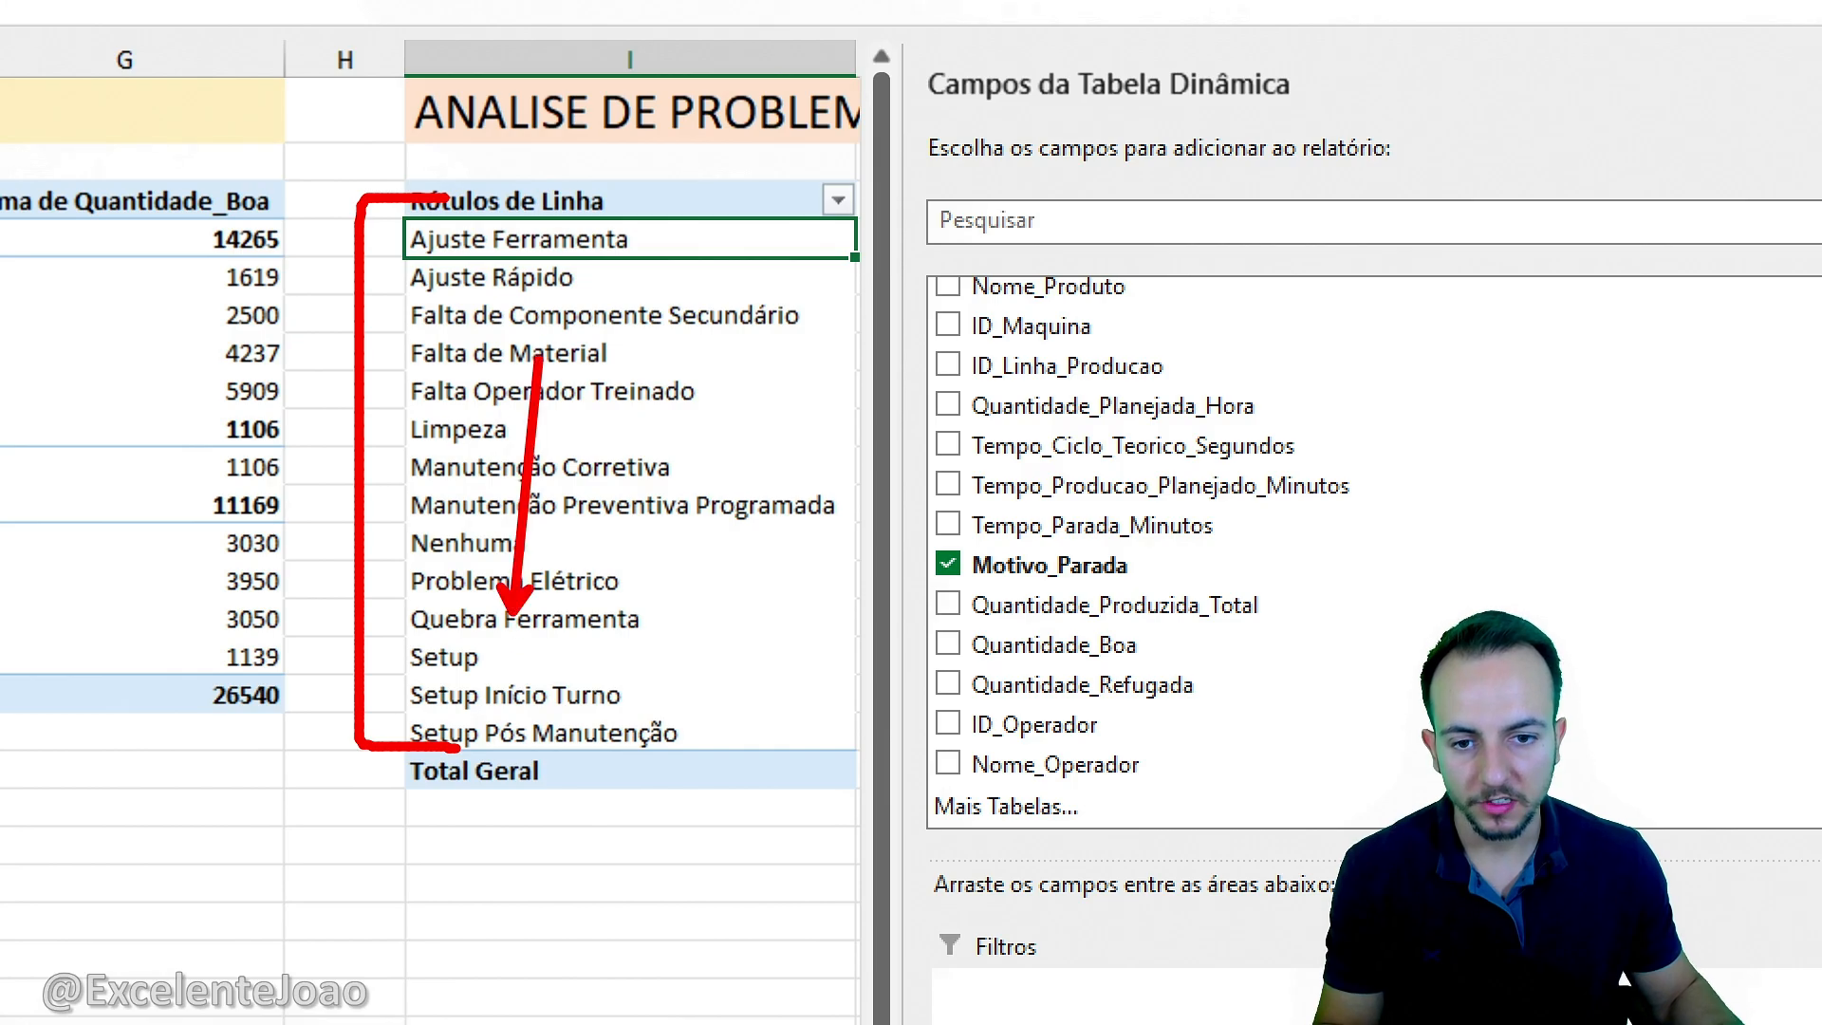
mouse_move(1660, 517)
mouse_down()
mouse_move(822, 516)
mouse_move(920, 551)
mouse_move(1329, 855)
mouse_move(1329, 835)
mouse_up()
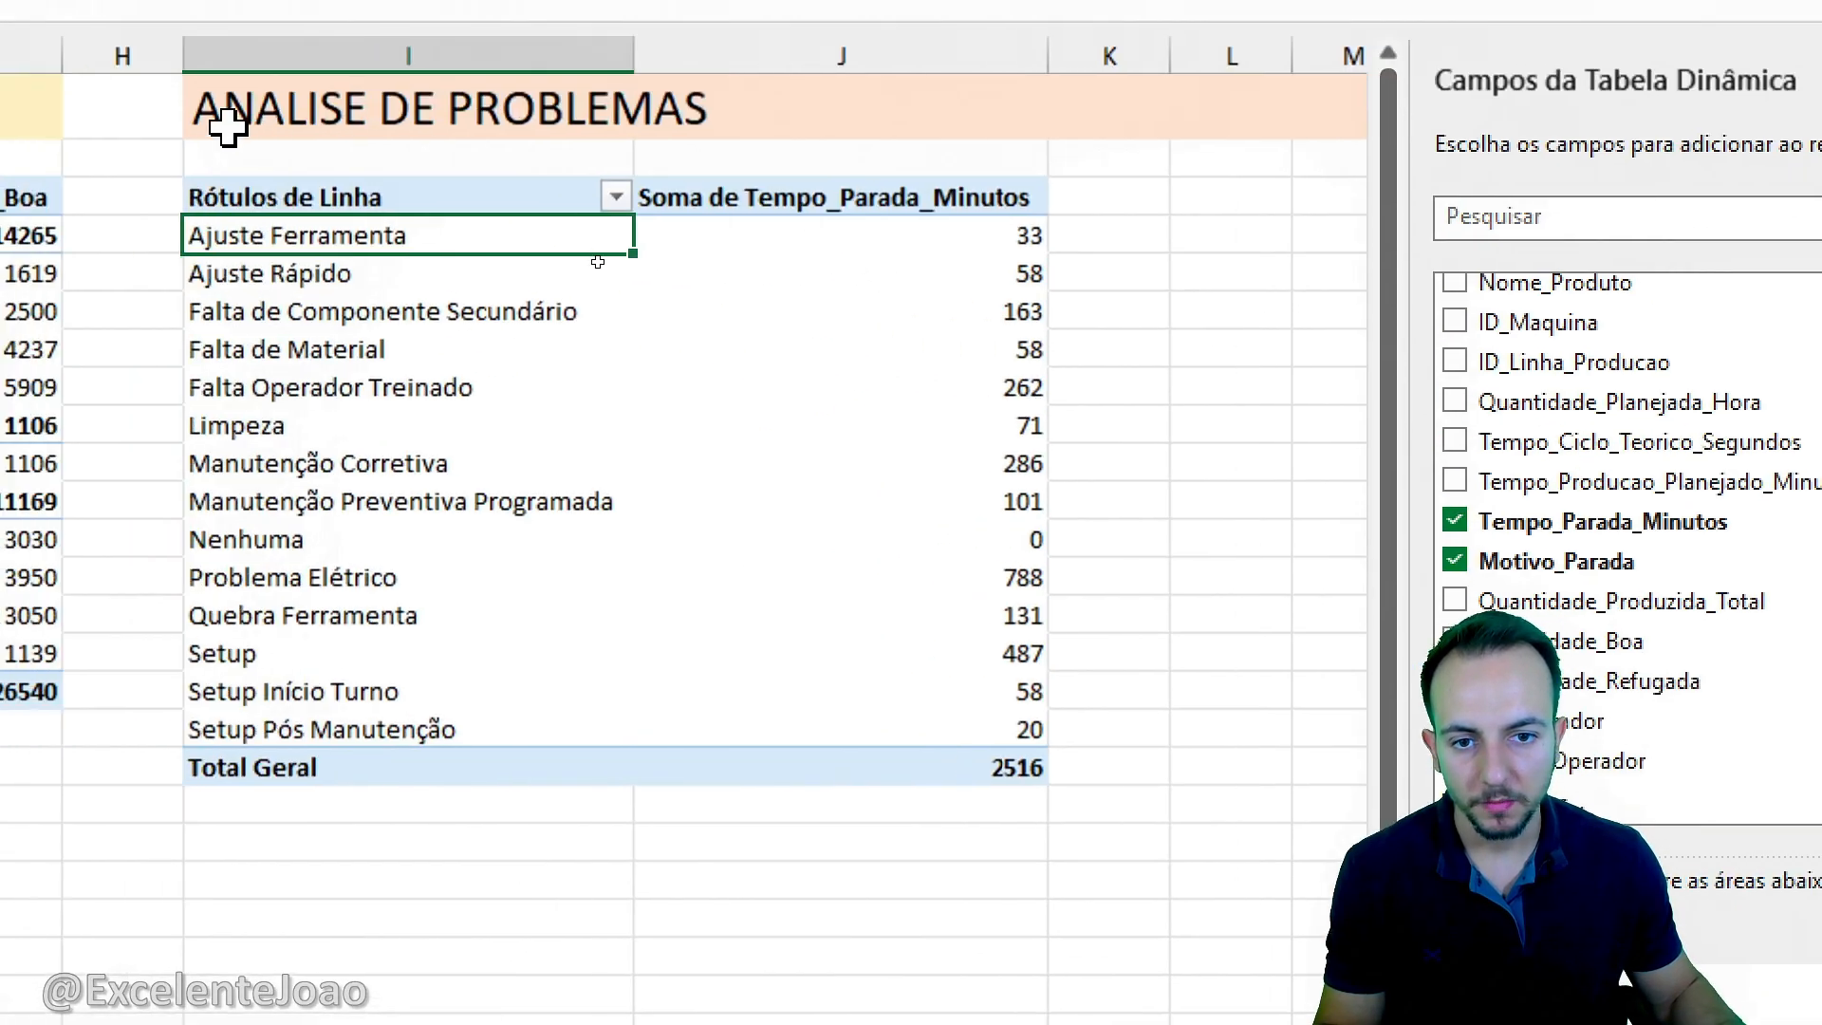
mouse_move(518, 179)
mouse_down()
mouse_move(270, 531)
mouse_move(594, 750)
mouse_up()
mouse_move(1227, 196)
mouse_down()
mouse_move(1030, 313)
mouse_move(1303, 266)
mouse_up()
key(Escape)
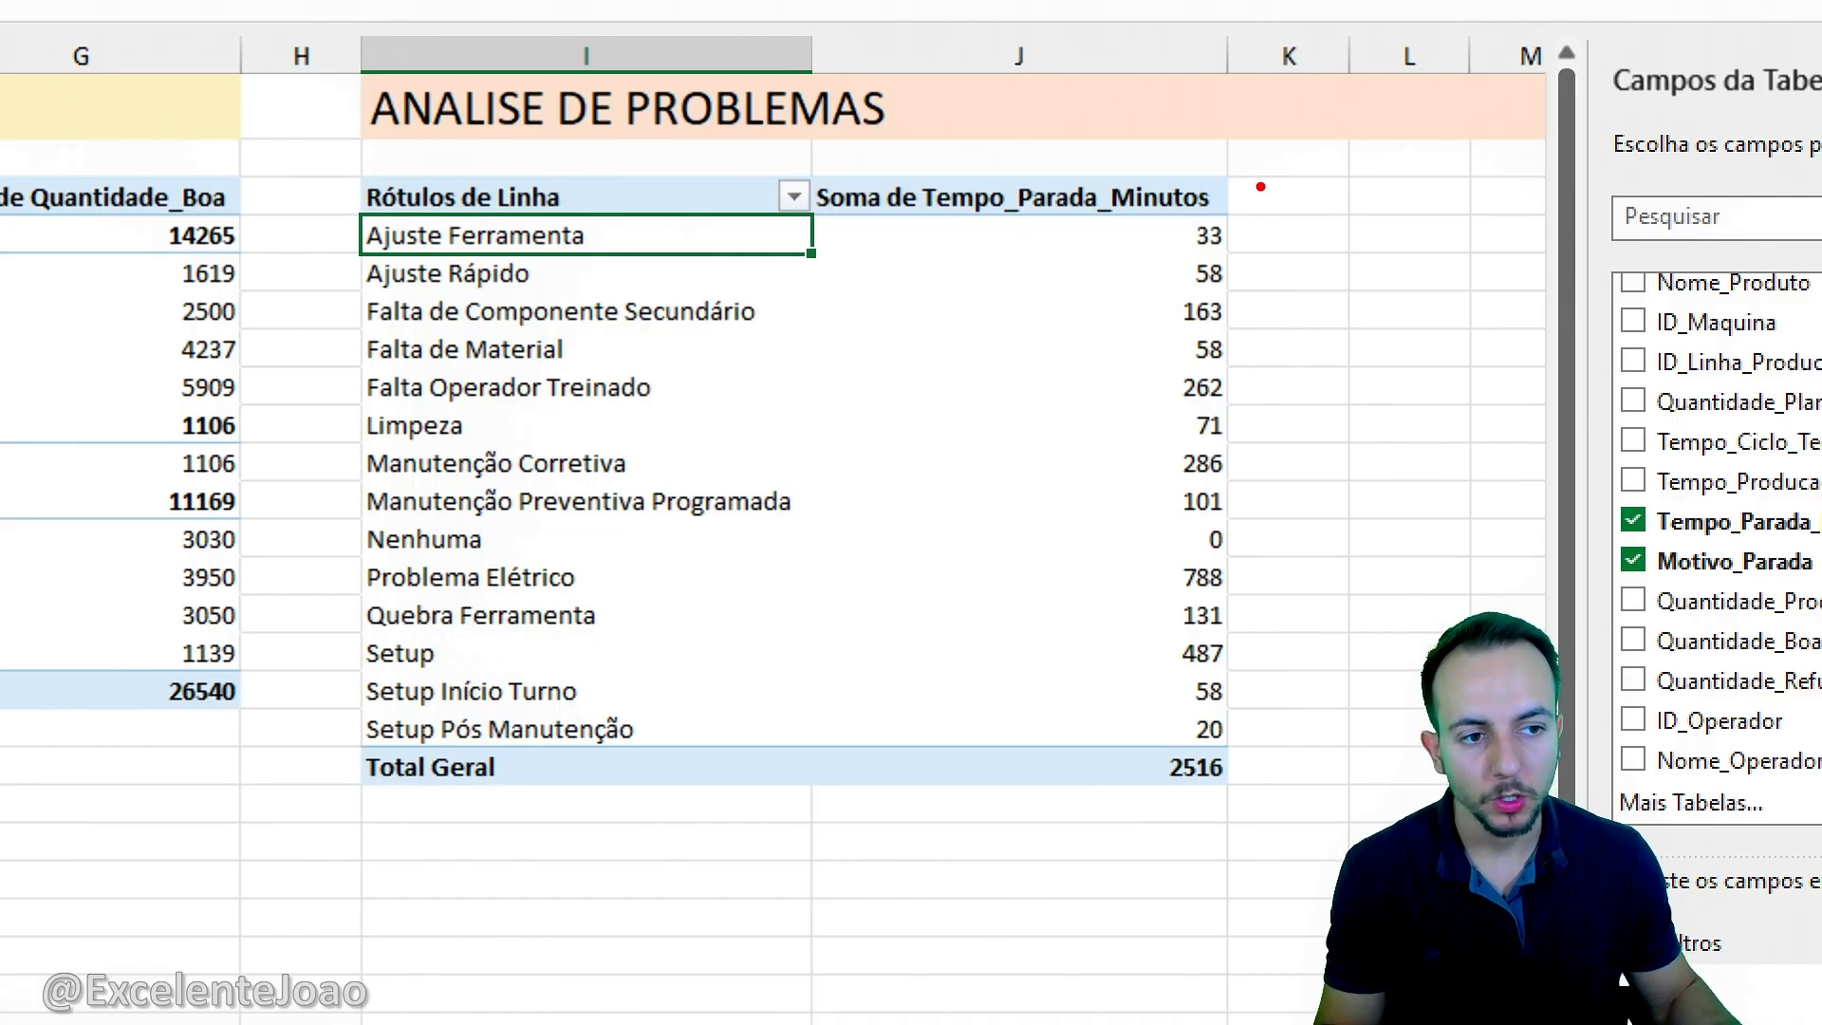
drag(1261, 186, 1177, 173)
drag(1160, 693, 1289, 703)
drag(1159, 664, 1072, 452)
drag(1224, 636, 1308, 425)
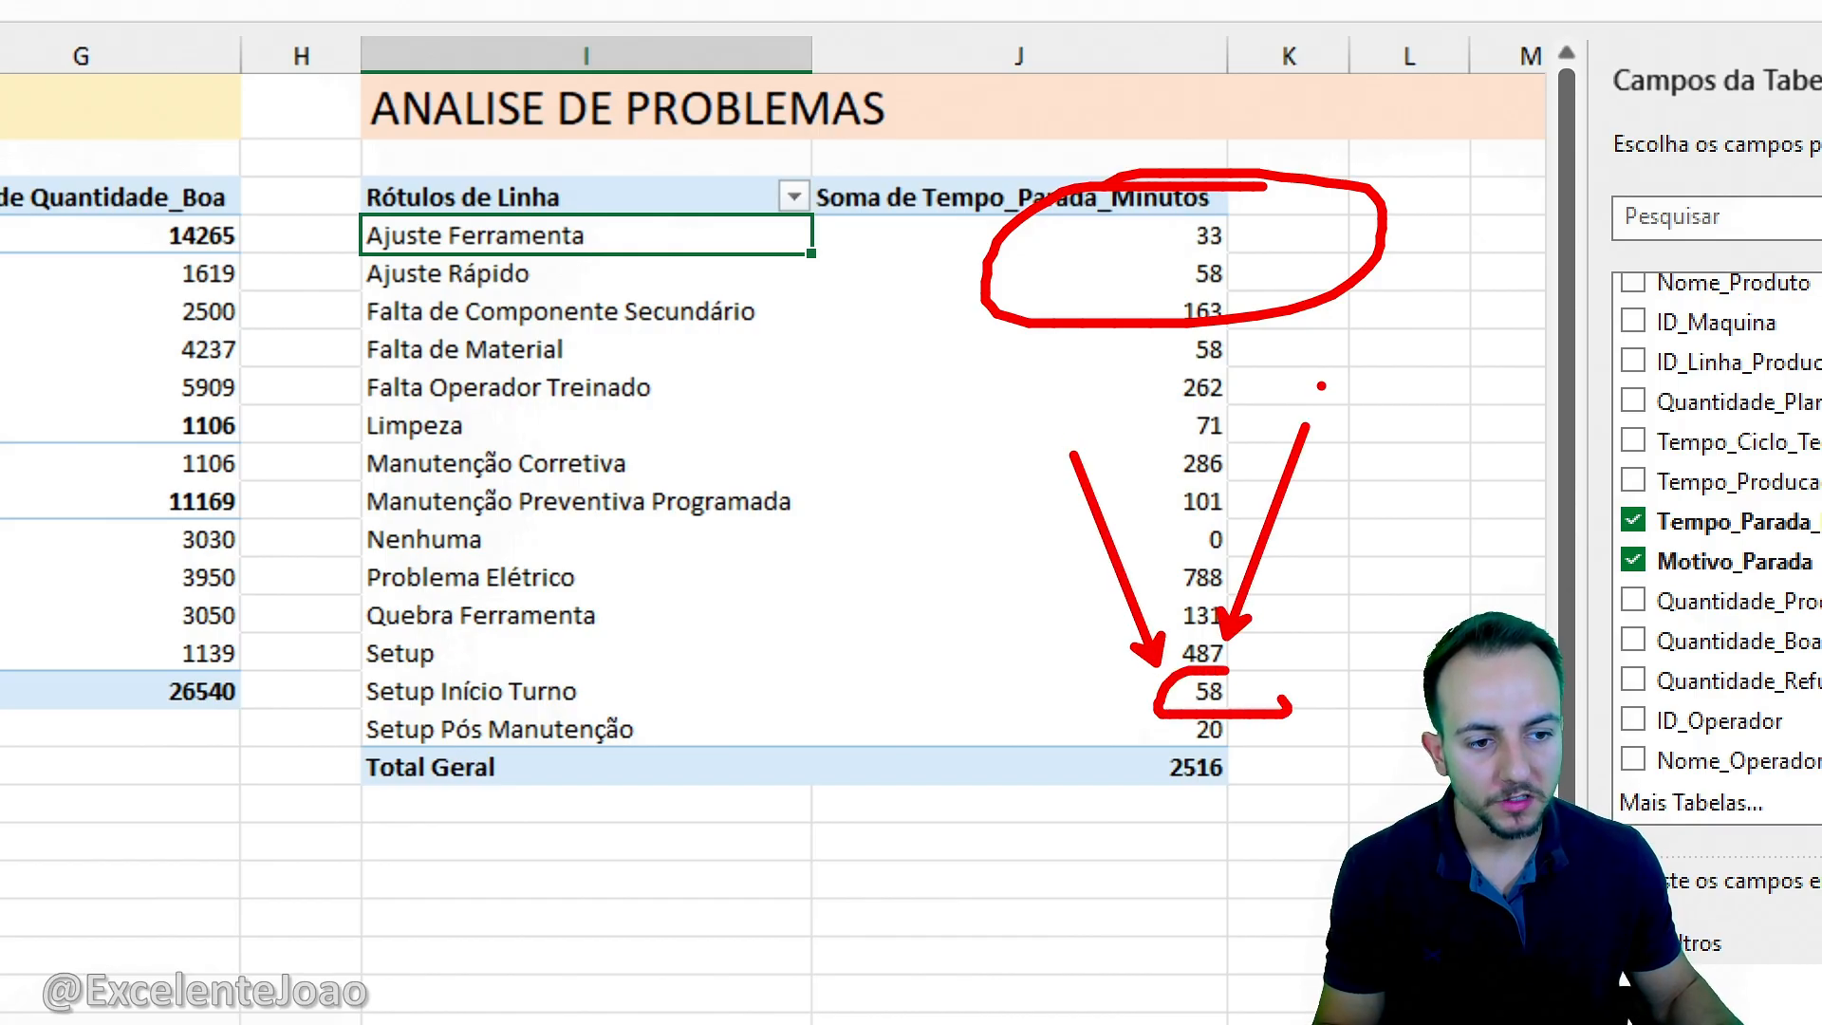
key(Escape)
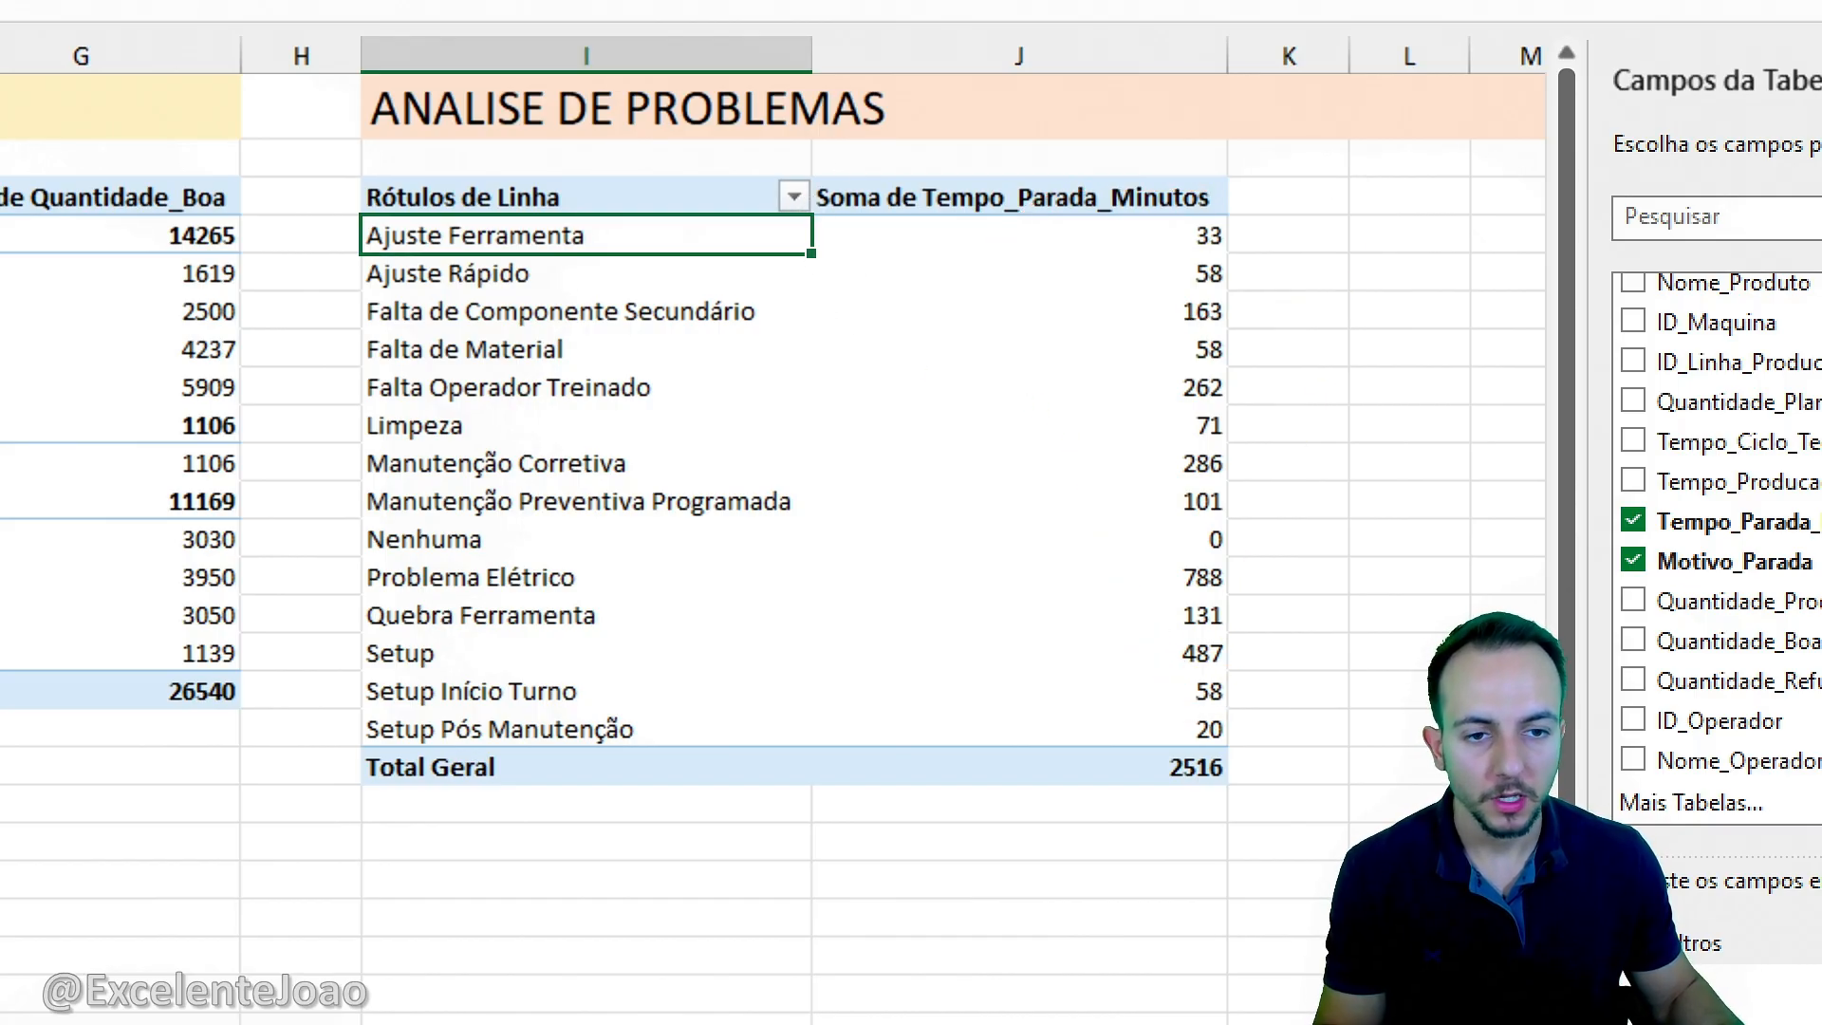
mouse_move(854, 162)
mouse_down()
mouse_move(864, 237)
mouse_move(740, 254)
mouse_up()
key(Escape)
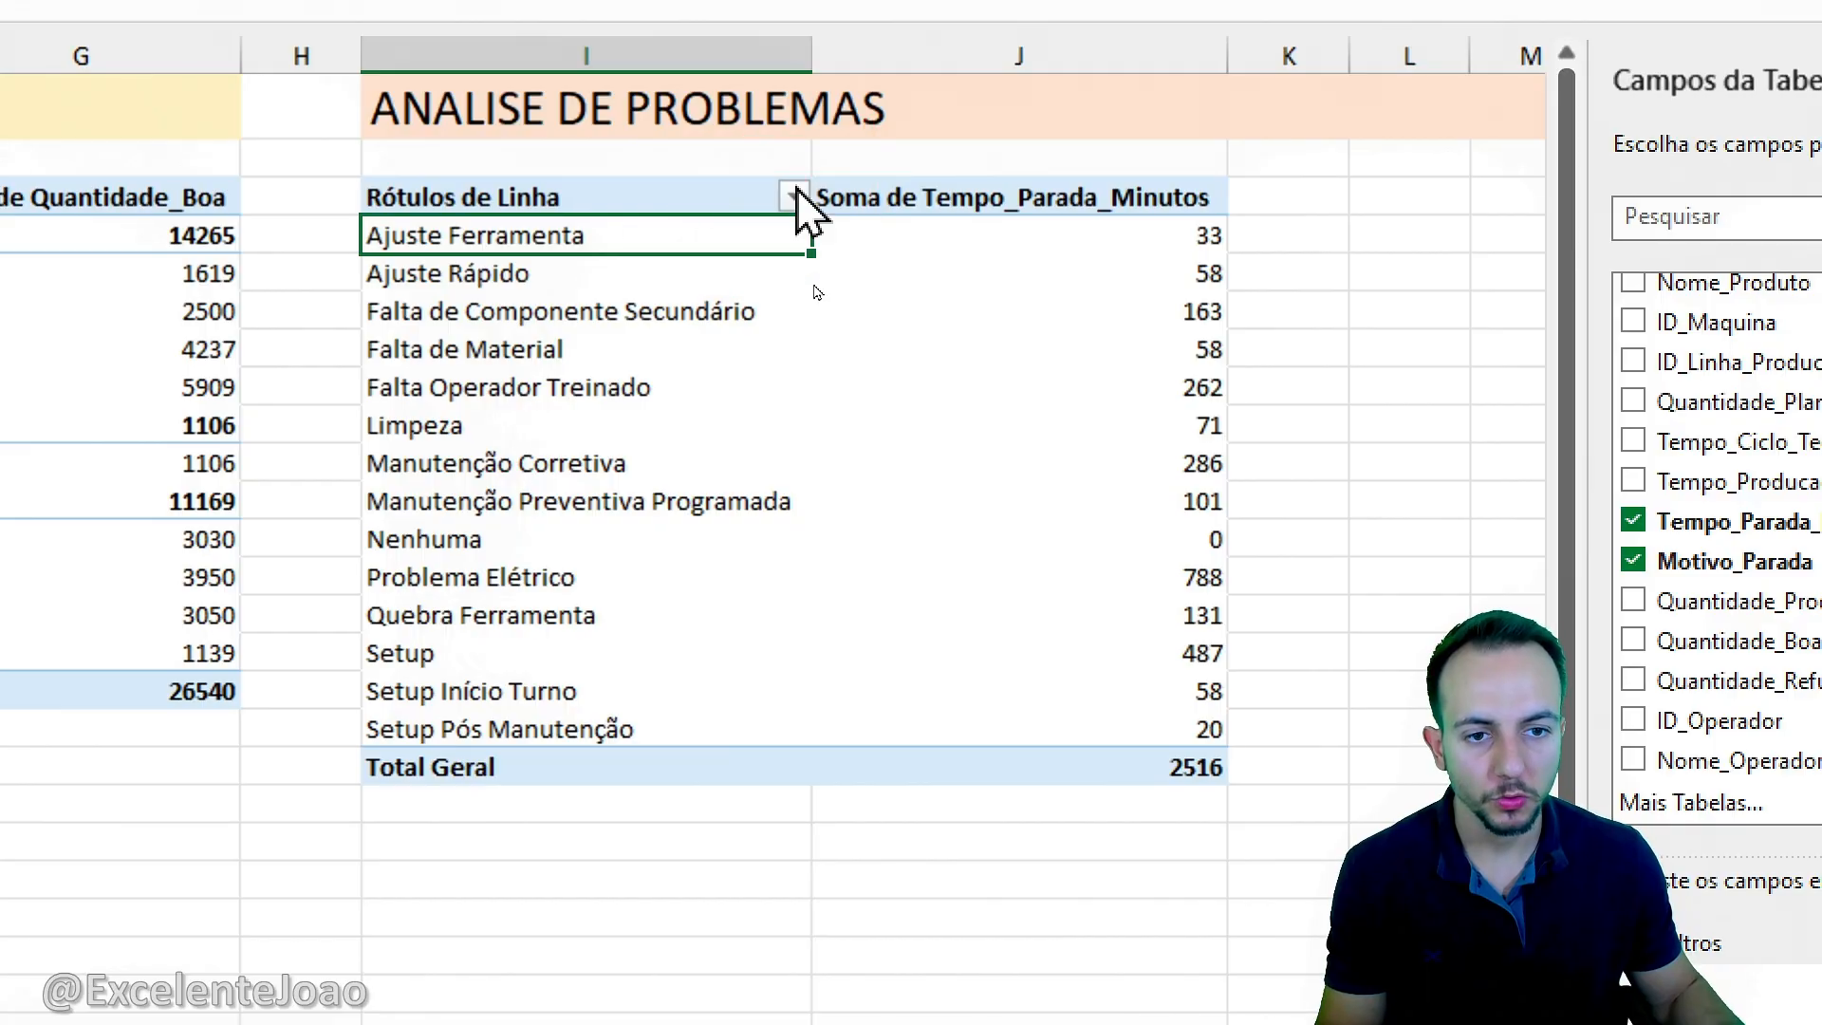
Sort the stop reasons in descending order by Soma de Tempo_Parada_Minutos.
click(797, 198)
click(793, 197)
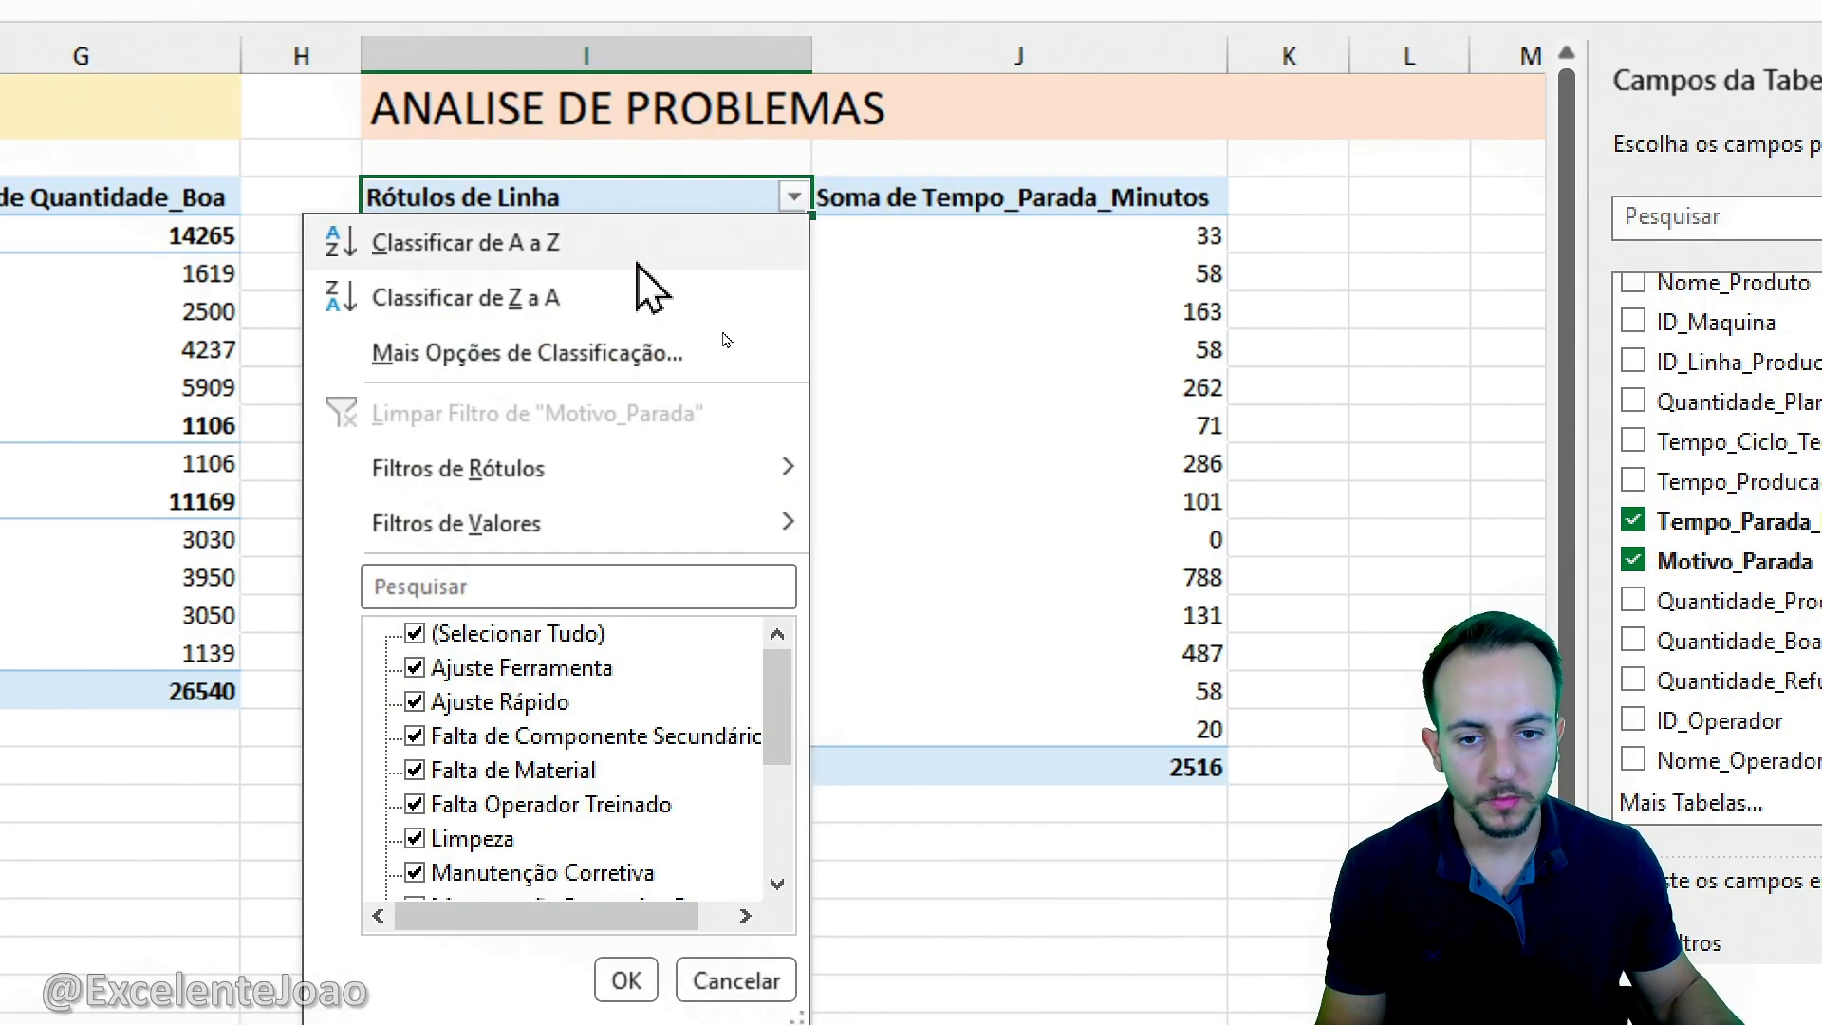
click(638, 353)
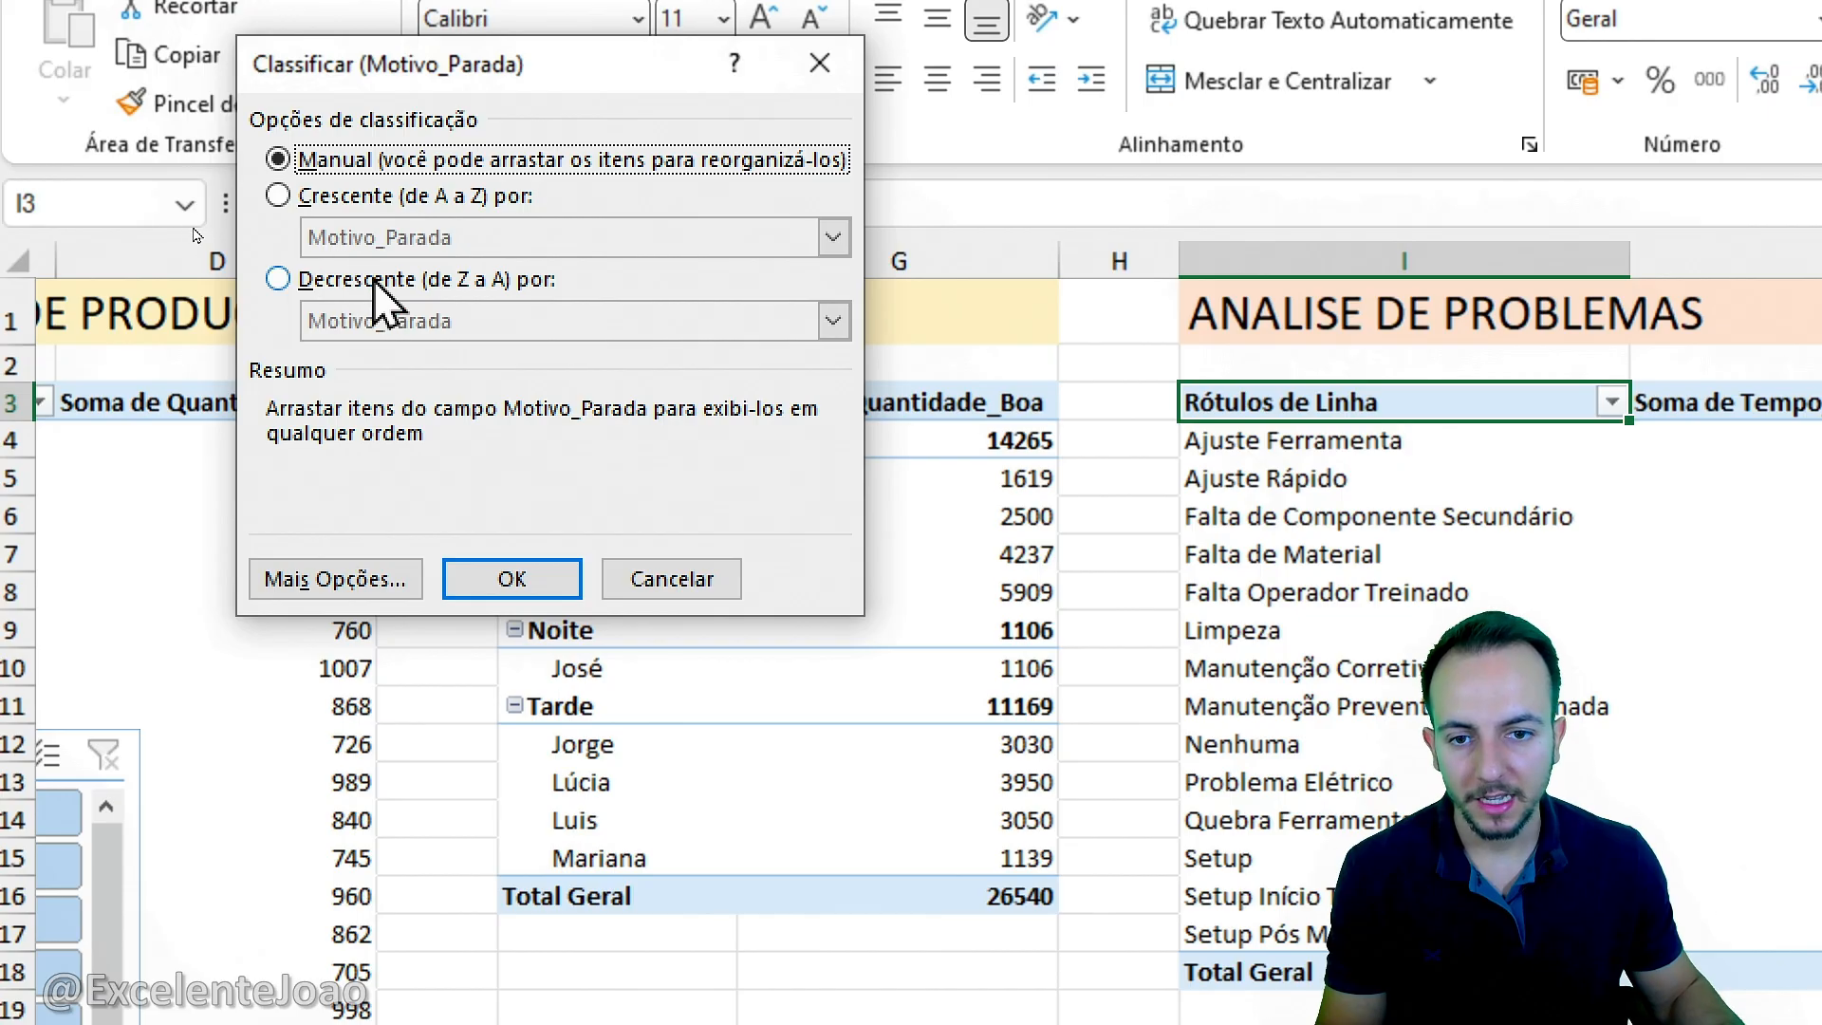
click(373, 277)
click(447, 319)
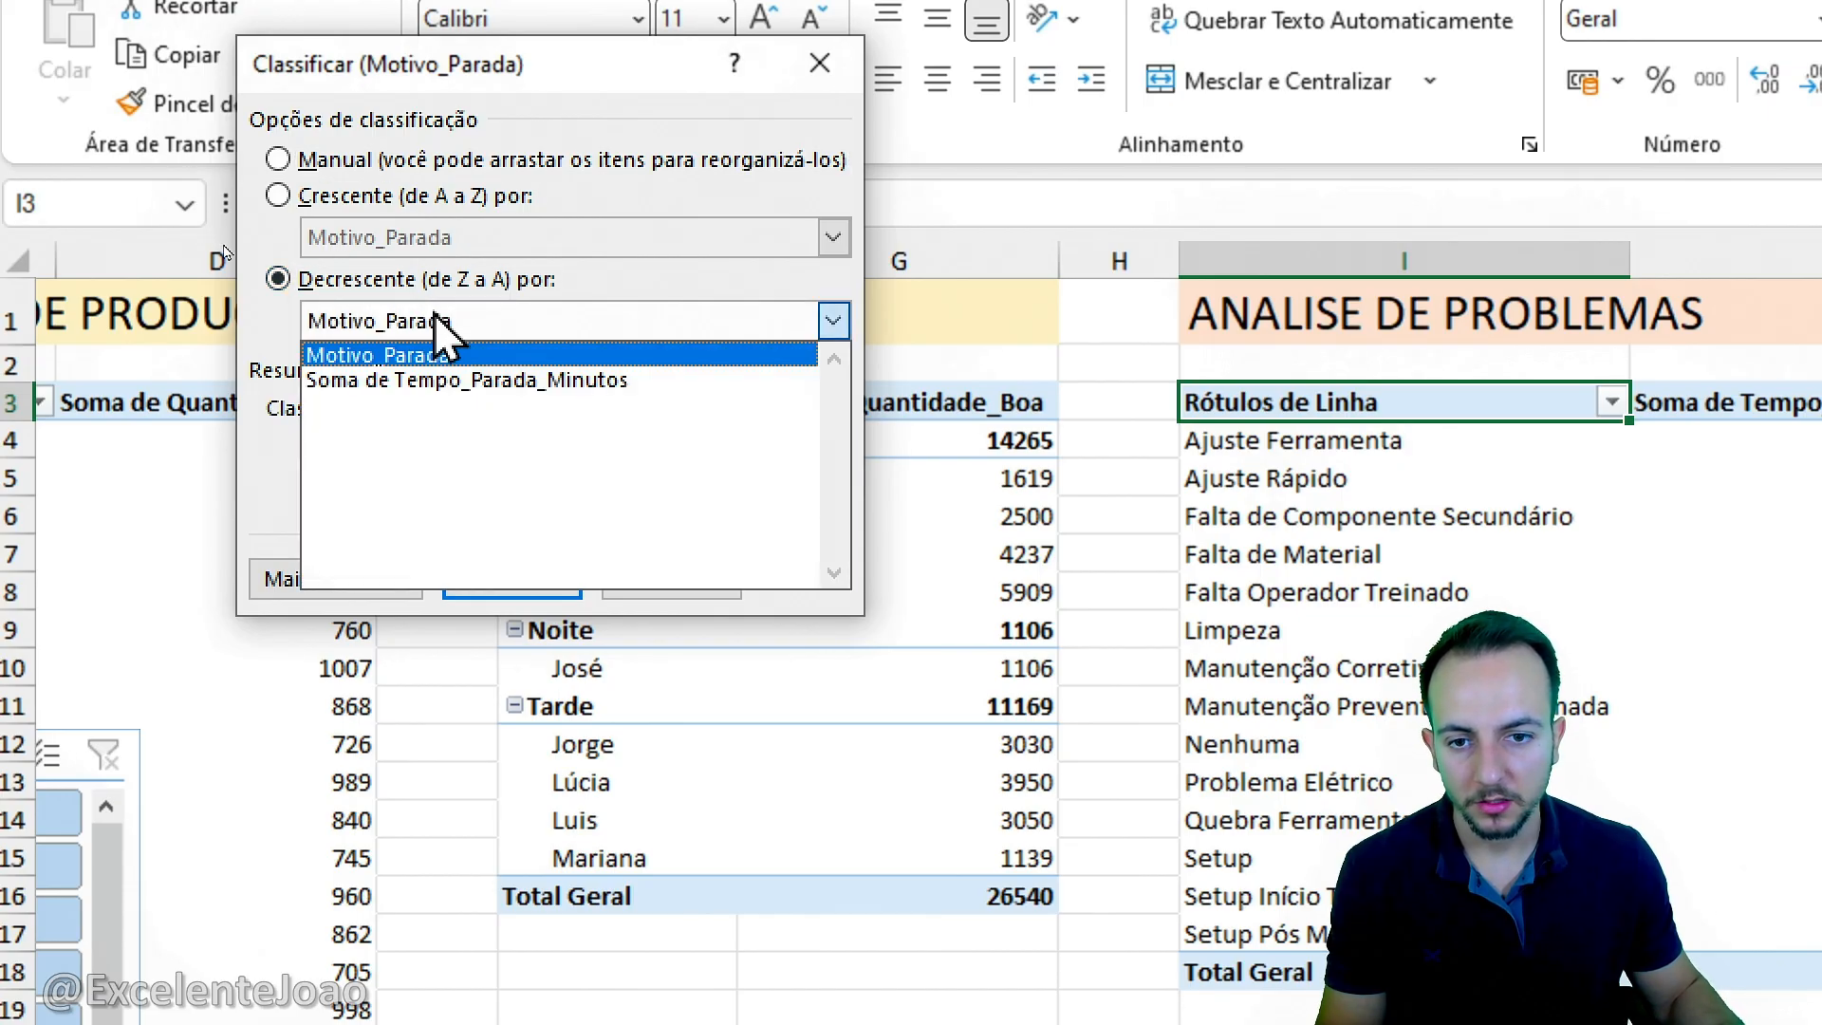
click(439, 380)
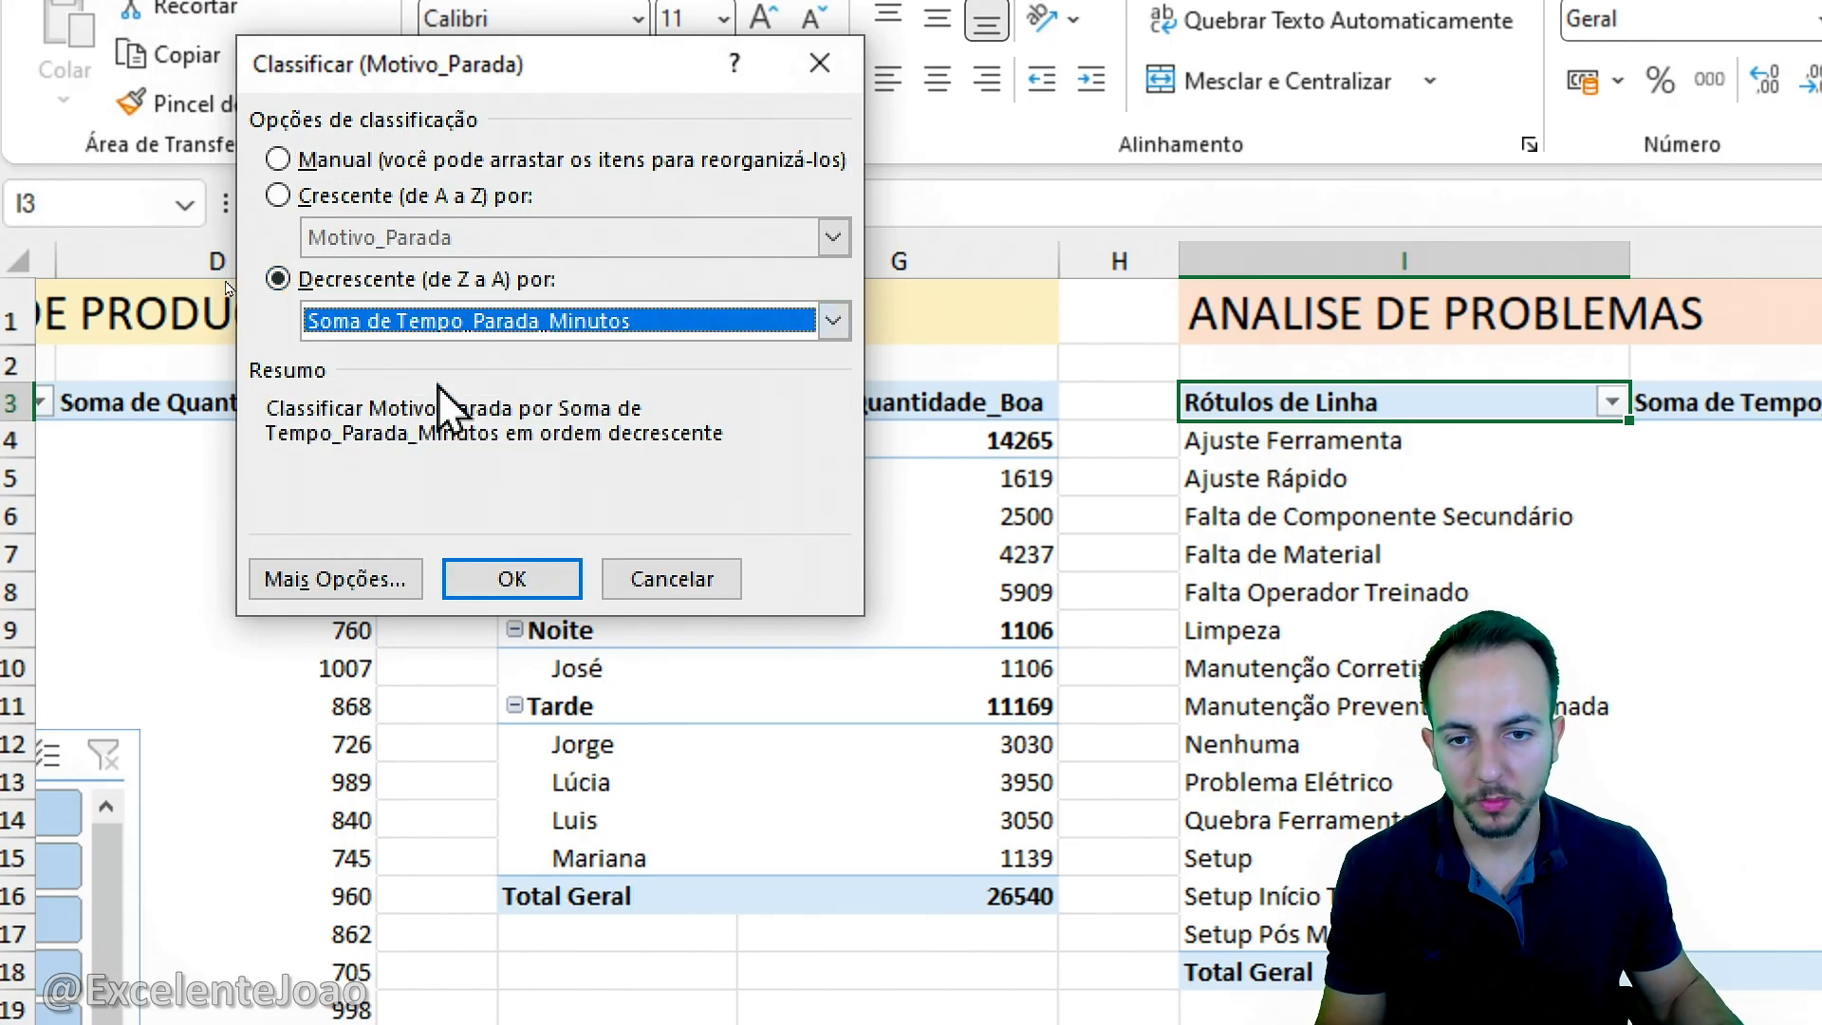
click(524, 576)
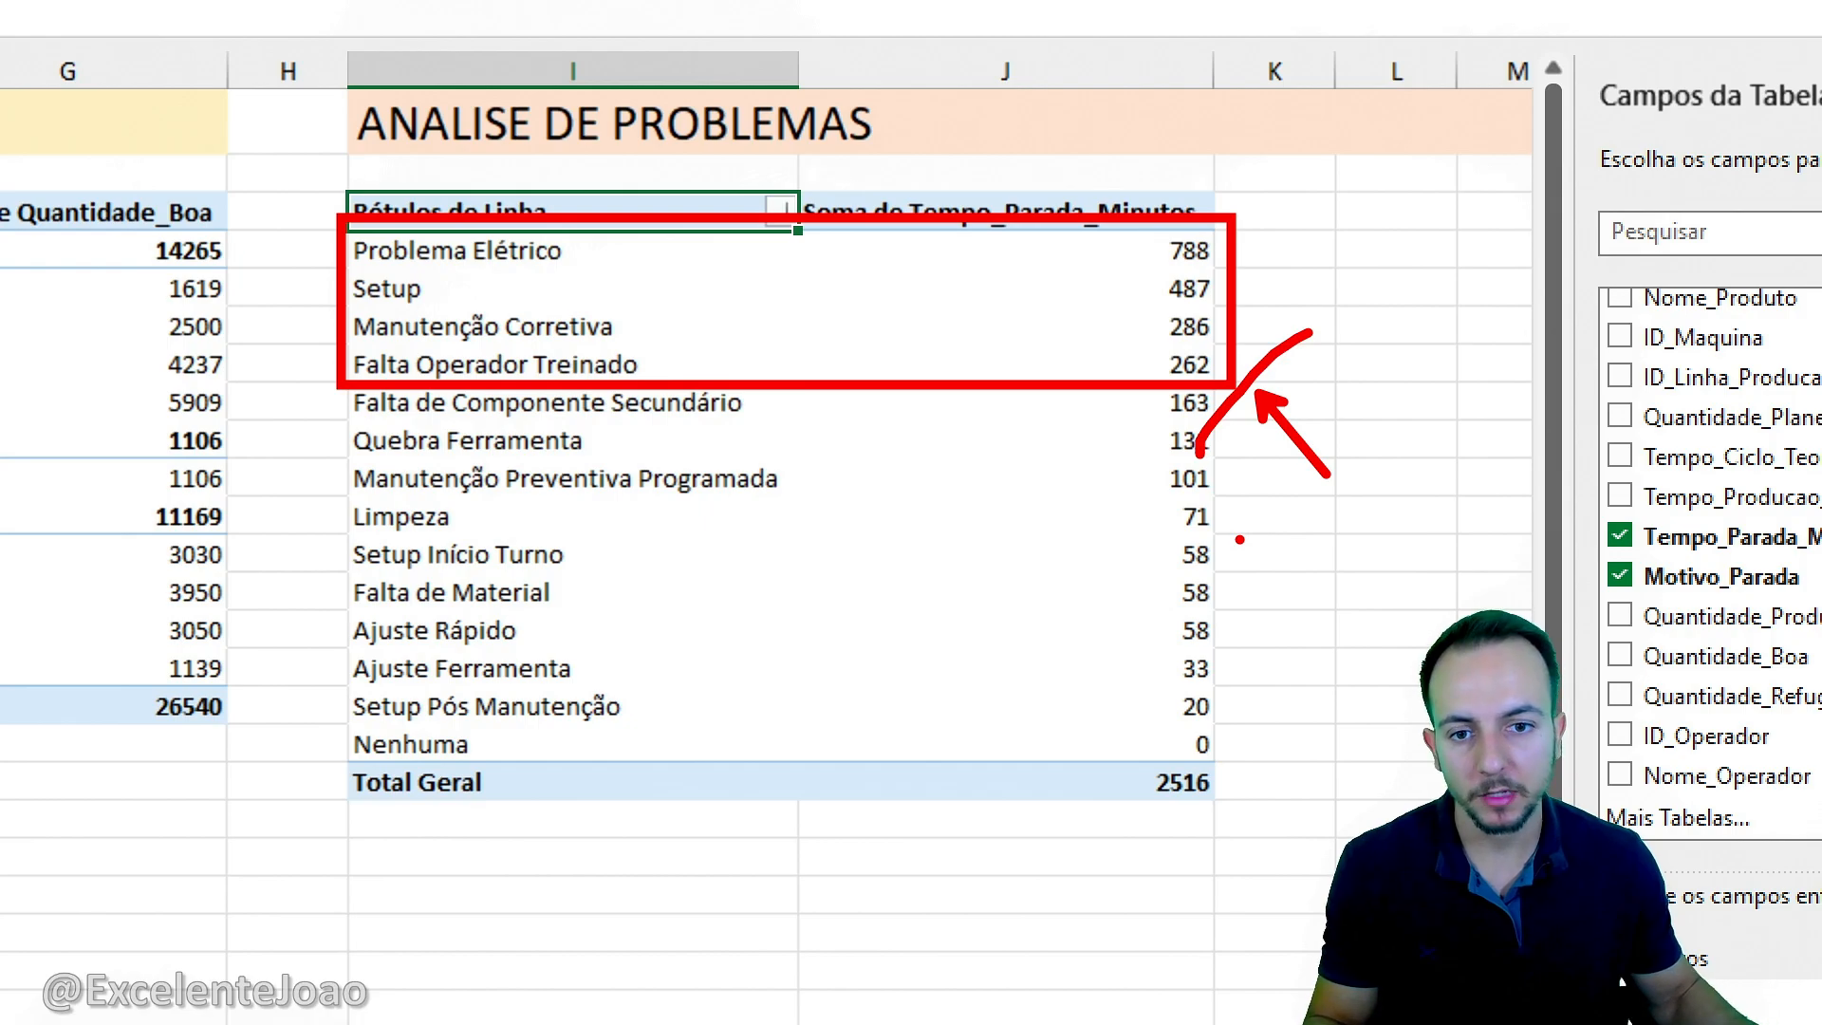
Insert an ID_Maquina slicer for the stop-reason pivot table and move it over that table's lower part.
key(Escape)
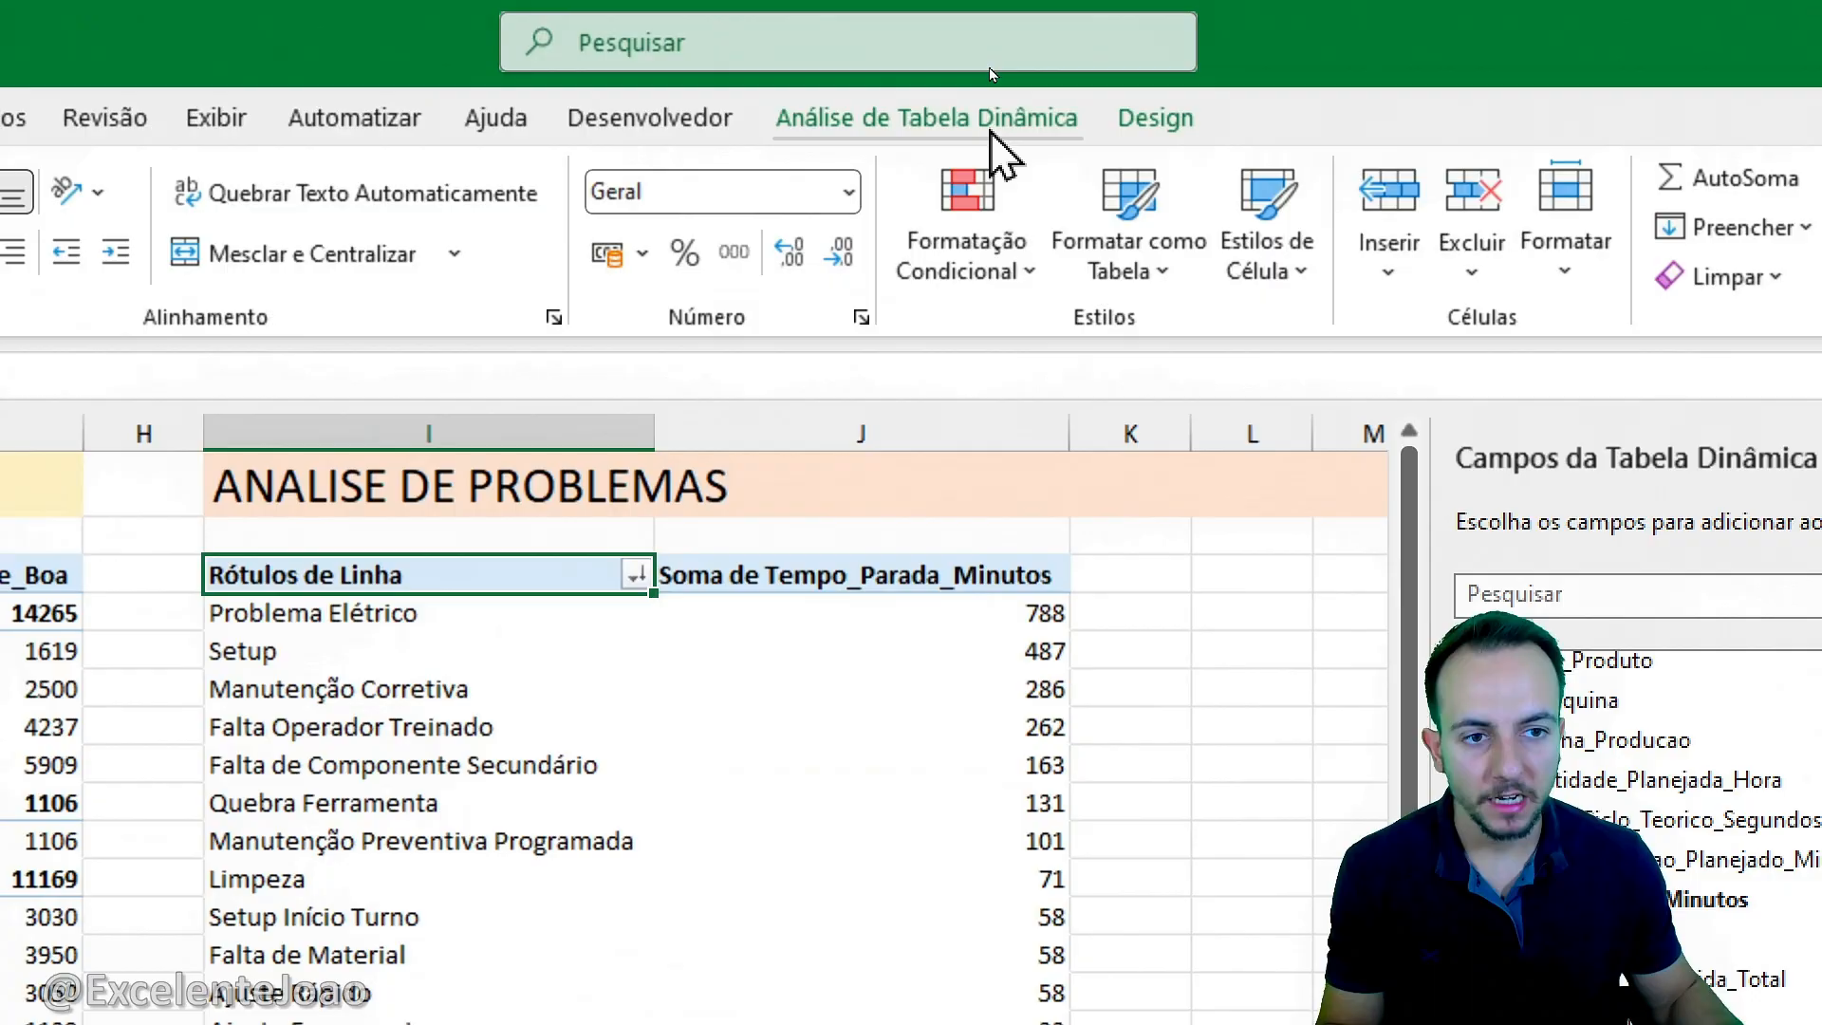
click(989, 129)
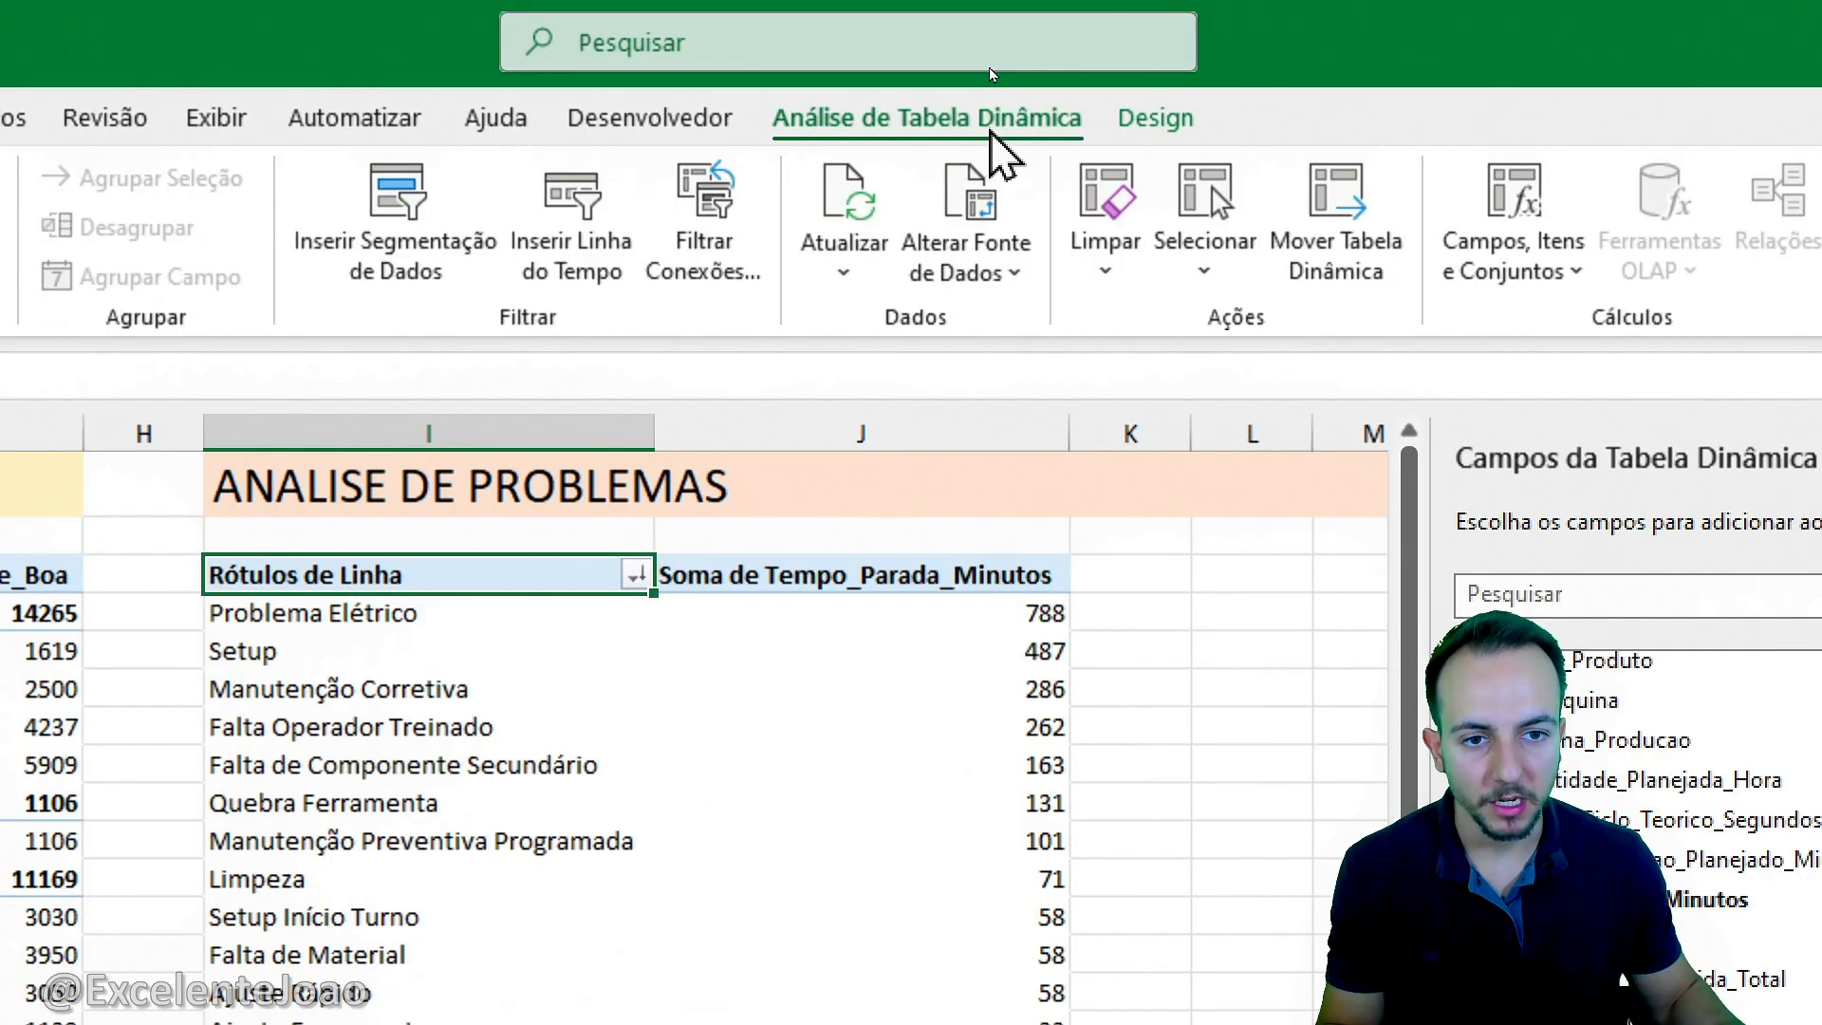
click(387, 221)
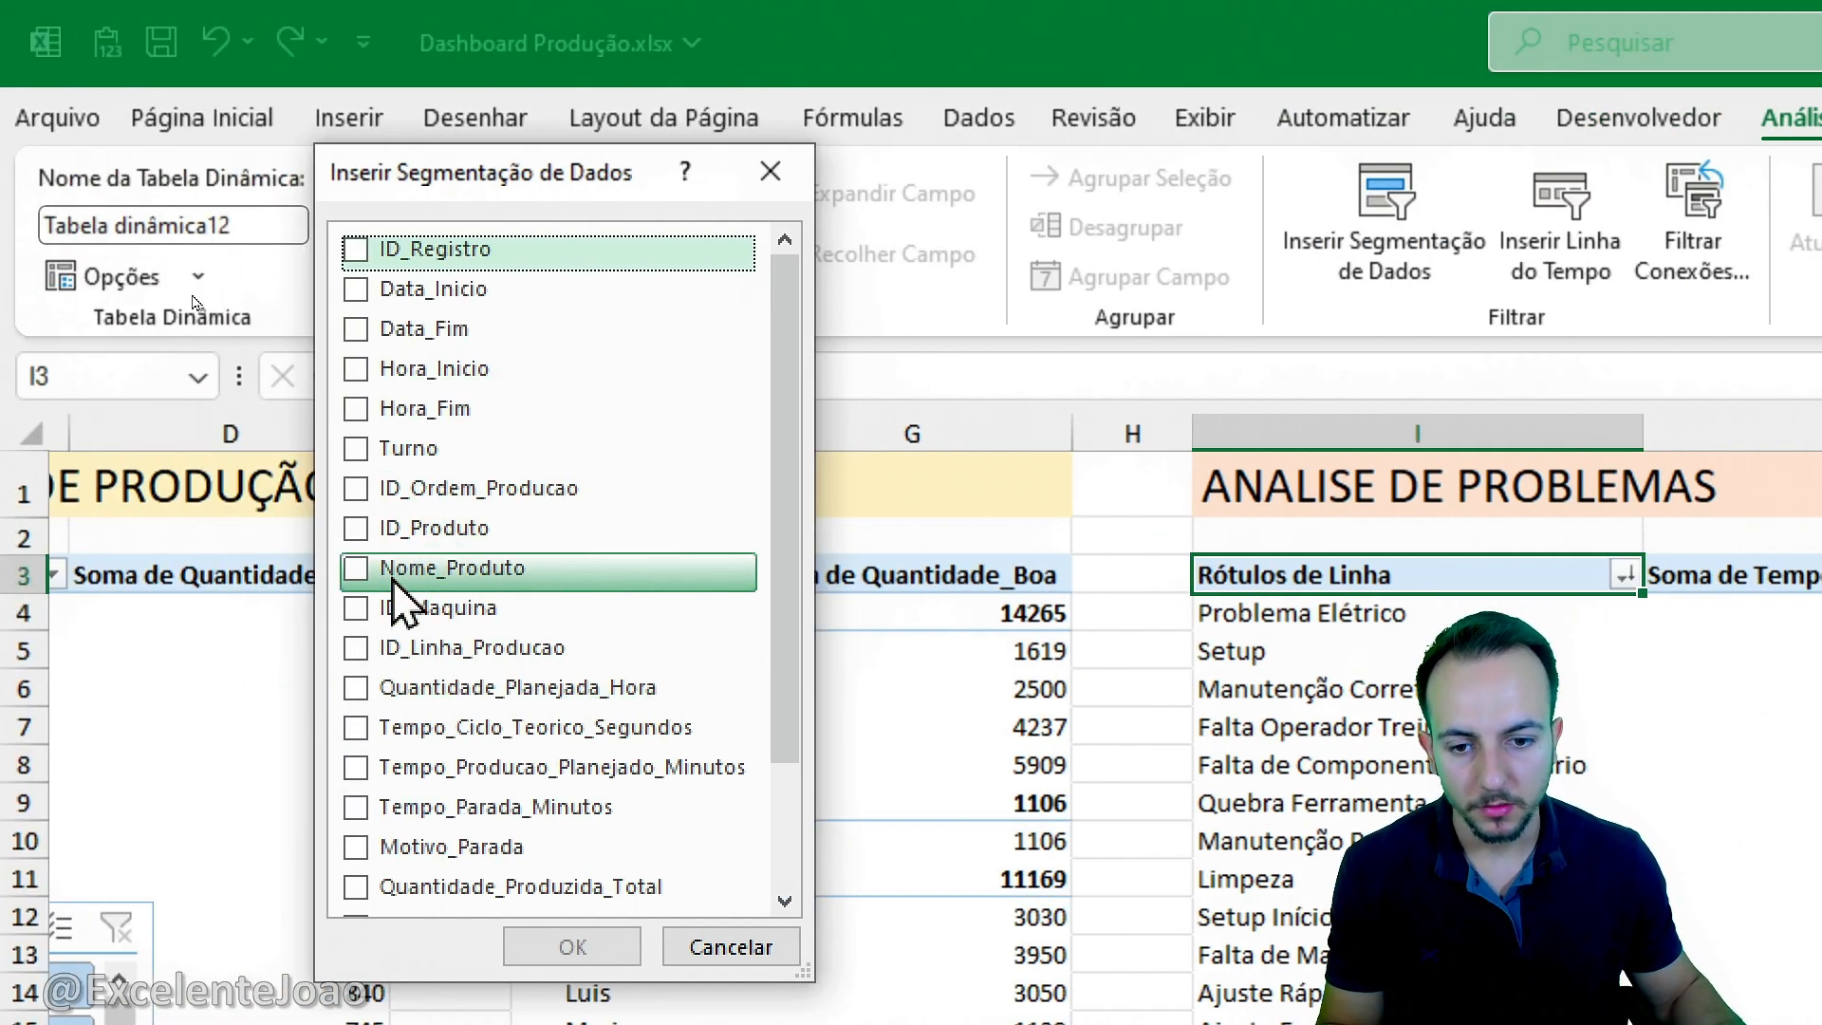
click(380, 609)
click(572, 947)
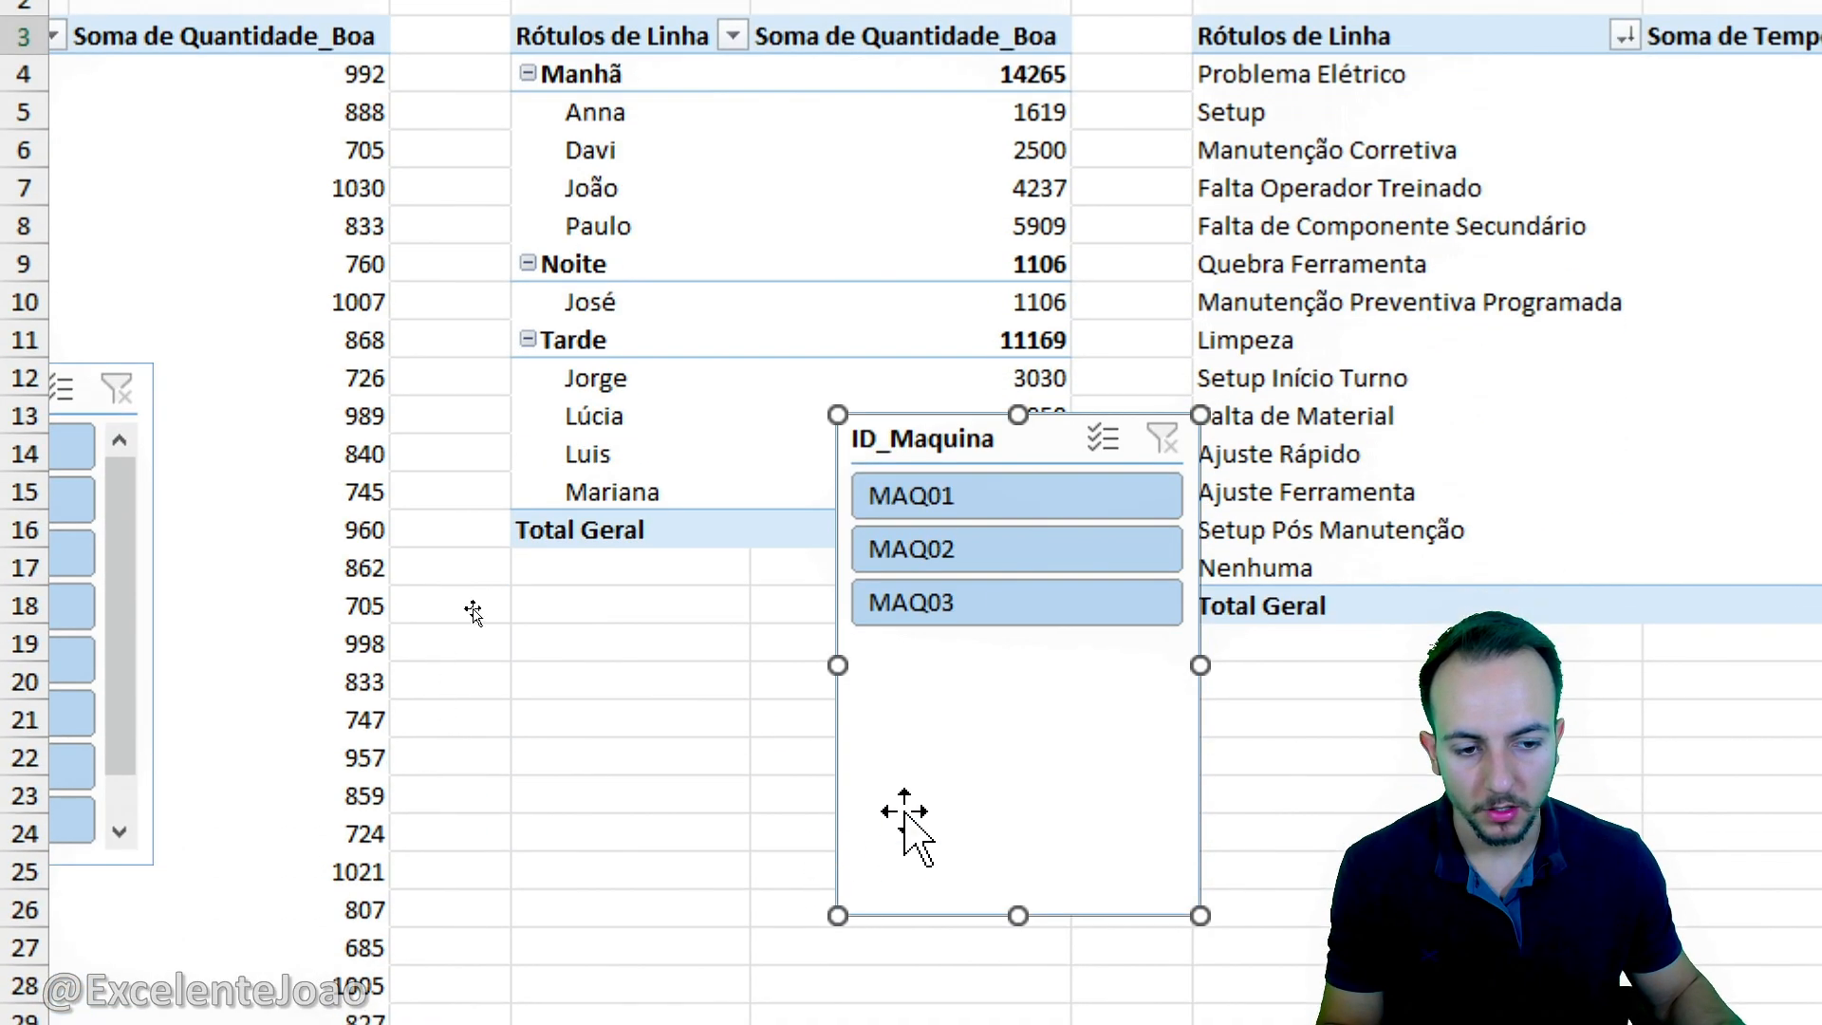
drag(943, 456, 1471, 422)
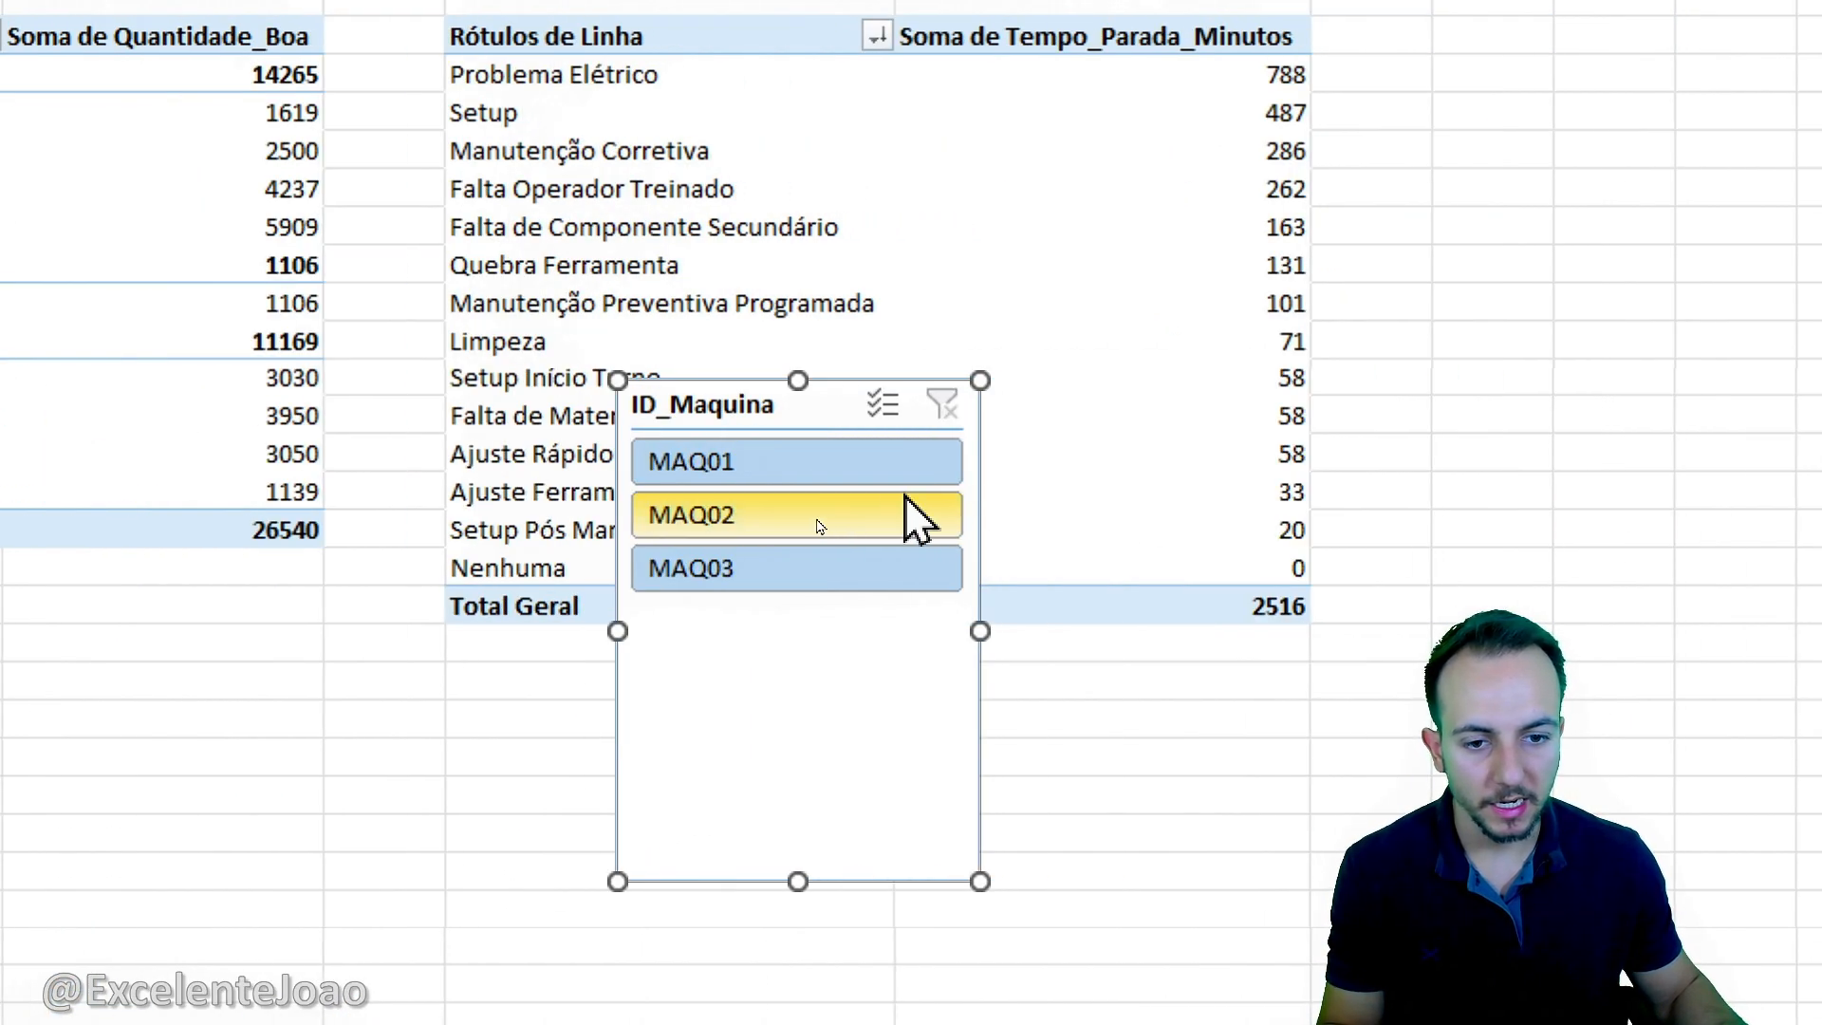
Test the ID_Maquina slicer by filtering the stop-reason pivot table by MAQ01, MAQ02 and MAQ03 in turn.
click(846, 474)
click(826, 515)
click(827, 566)
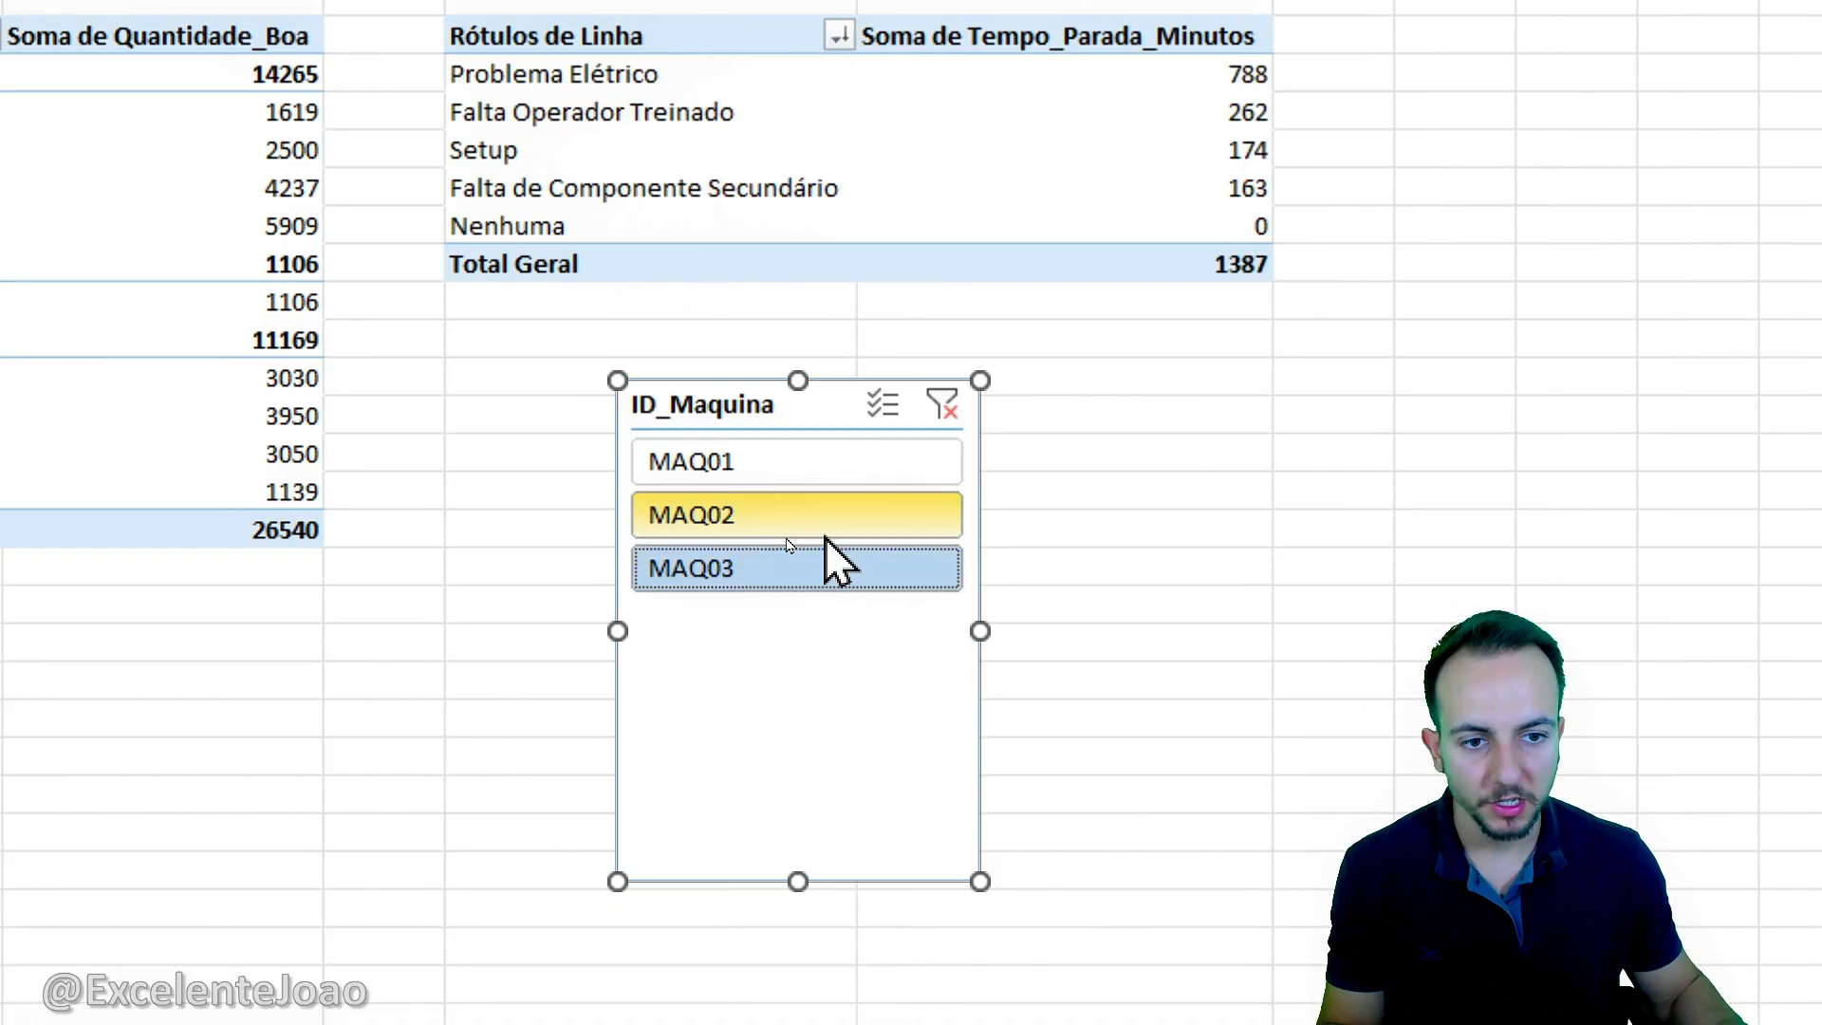
click(826, 517)
click(824, 477)
click(811, 526)
click(802, 564)
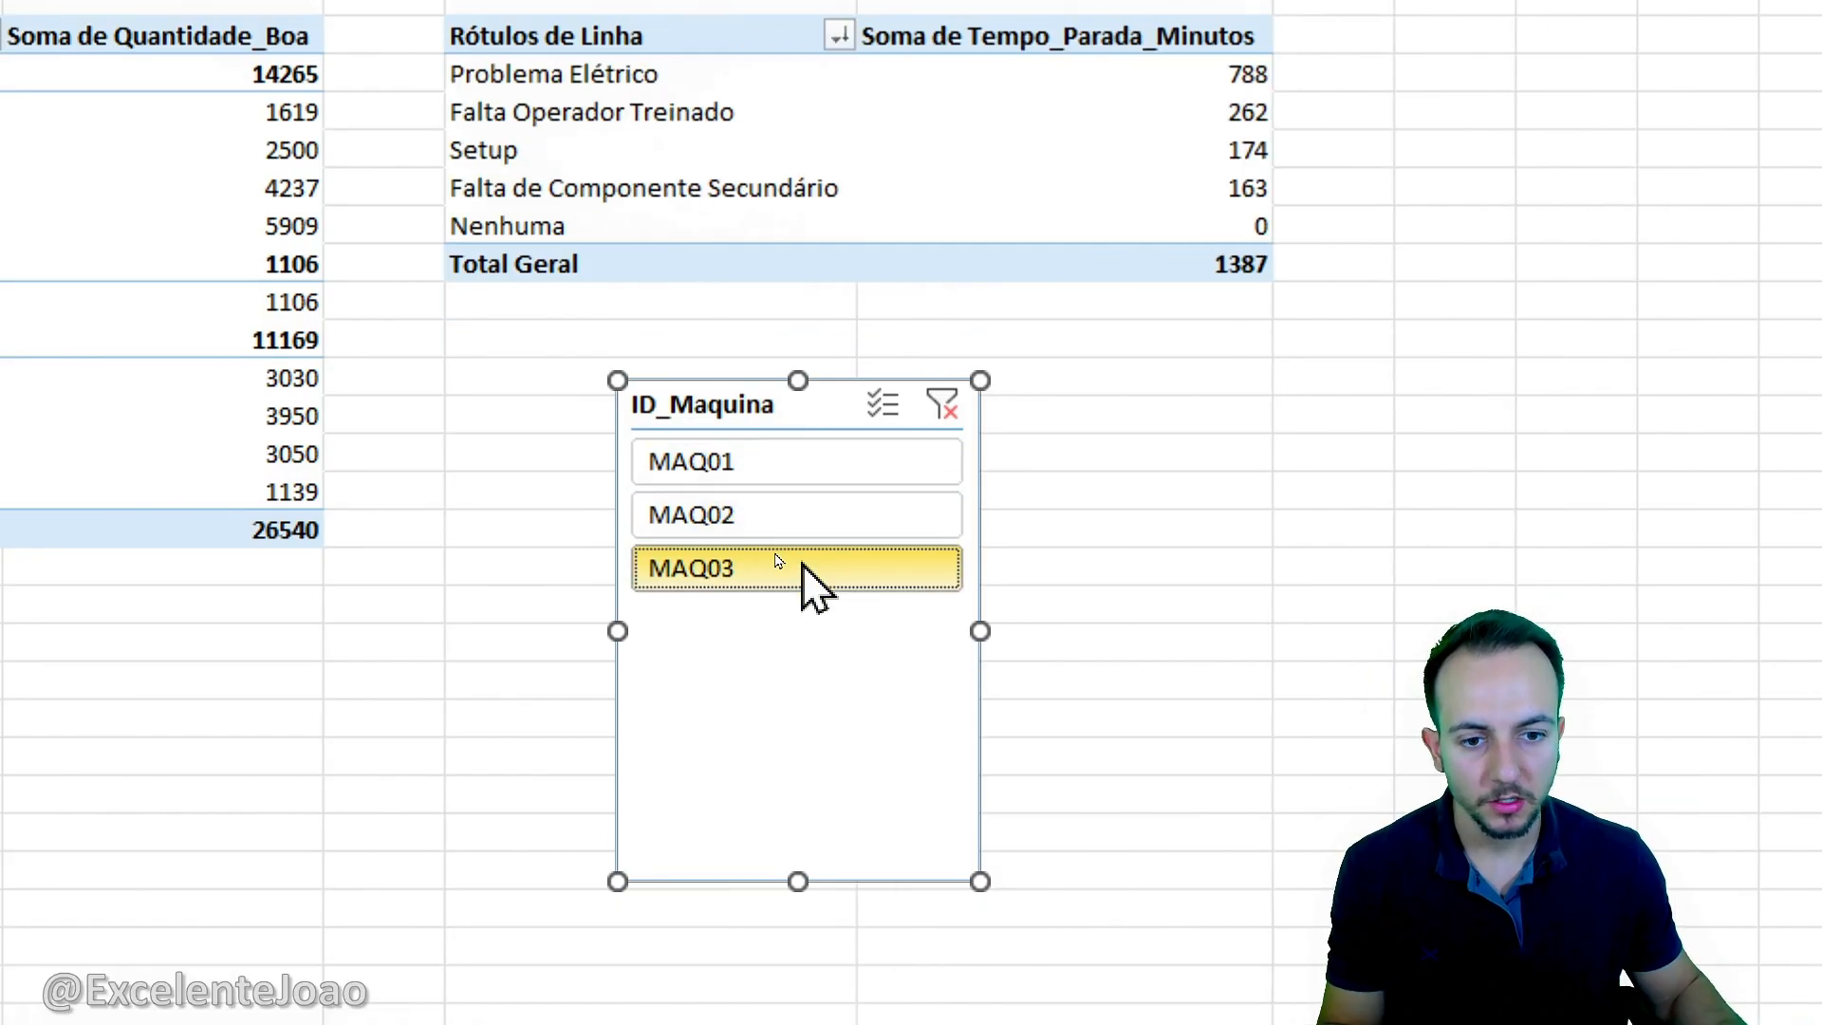
click(794, 513)
click(801, 471)
click(828, 513)
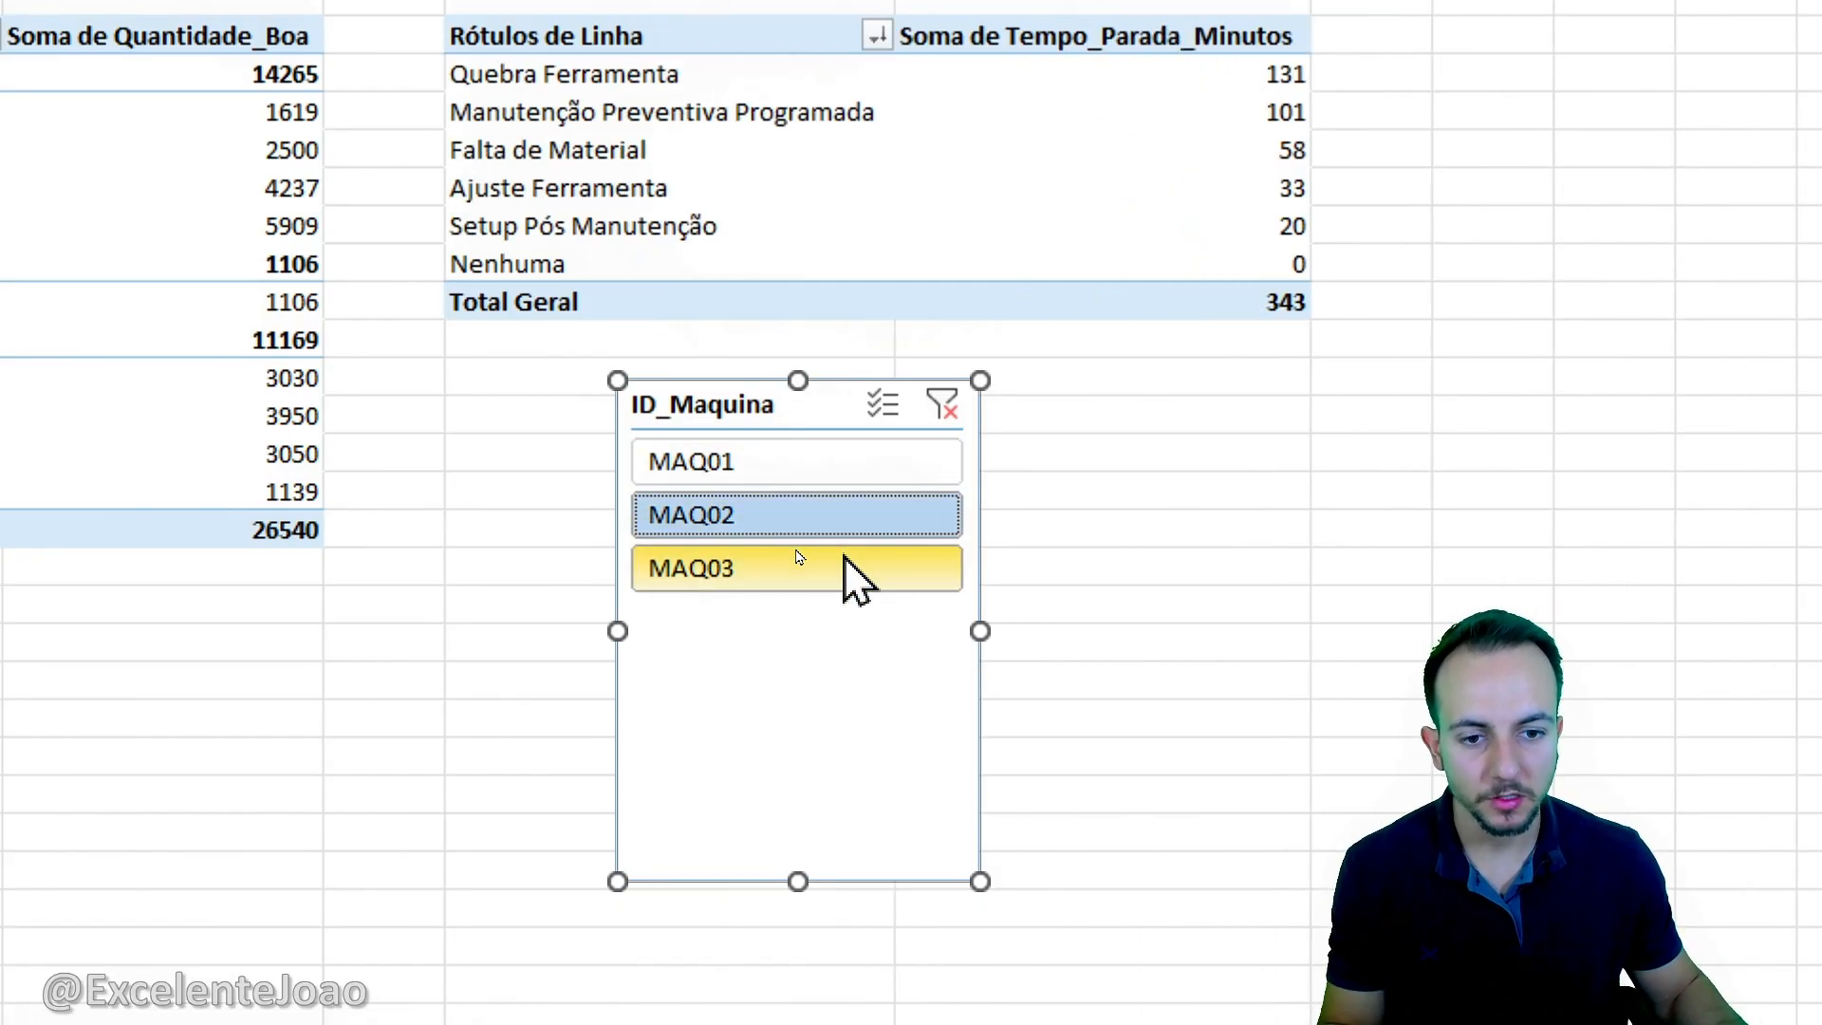
Check the stop-reason pivot table under each machine, MAQ01 to MAQ03, and clear the ID_Maquina slicer's filter.
click(844, 568)
click(844, 470)
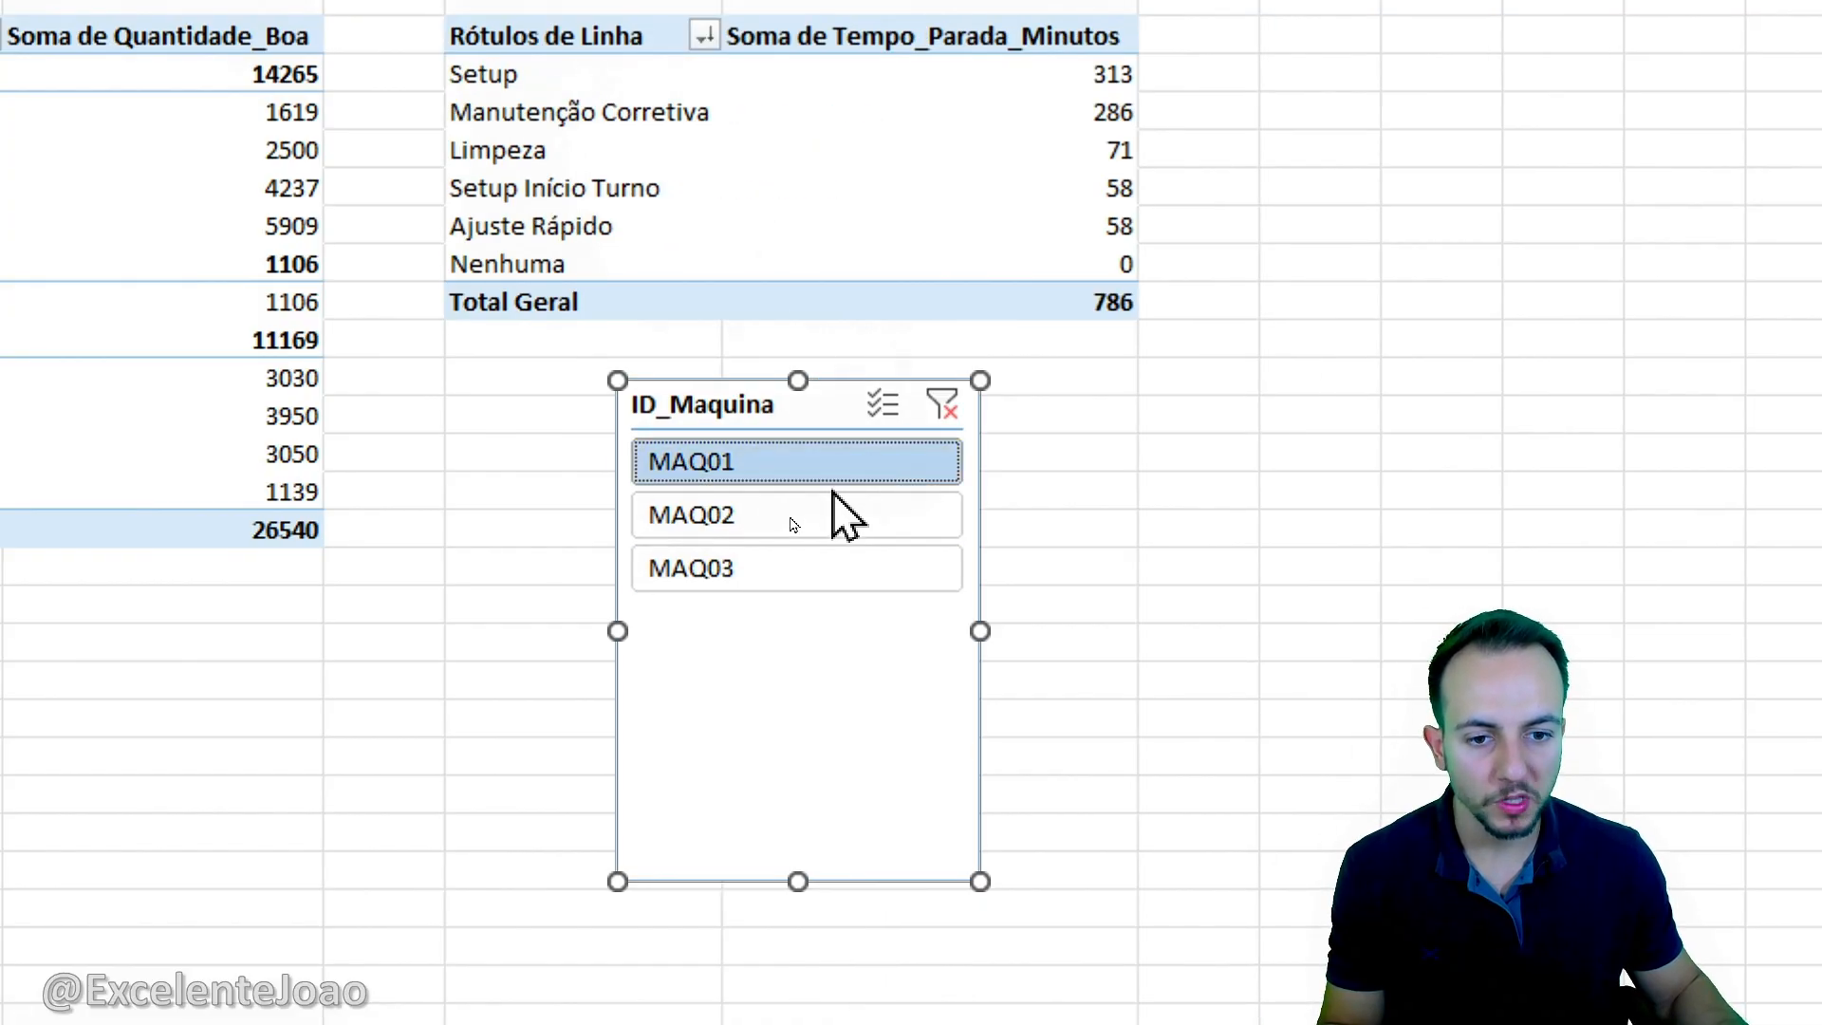
click(835, 517)
click(826, 565)
click(840, 517)
click(874, 470)
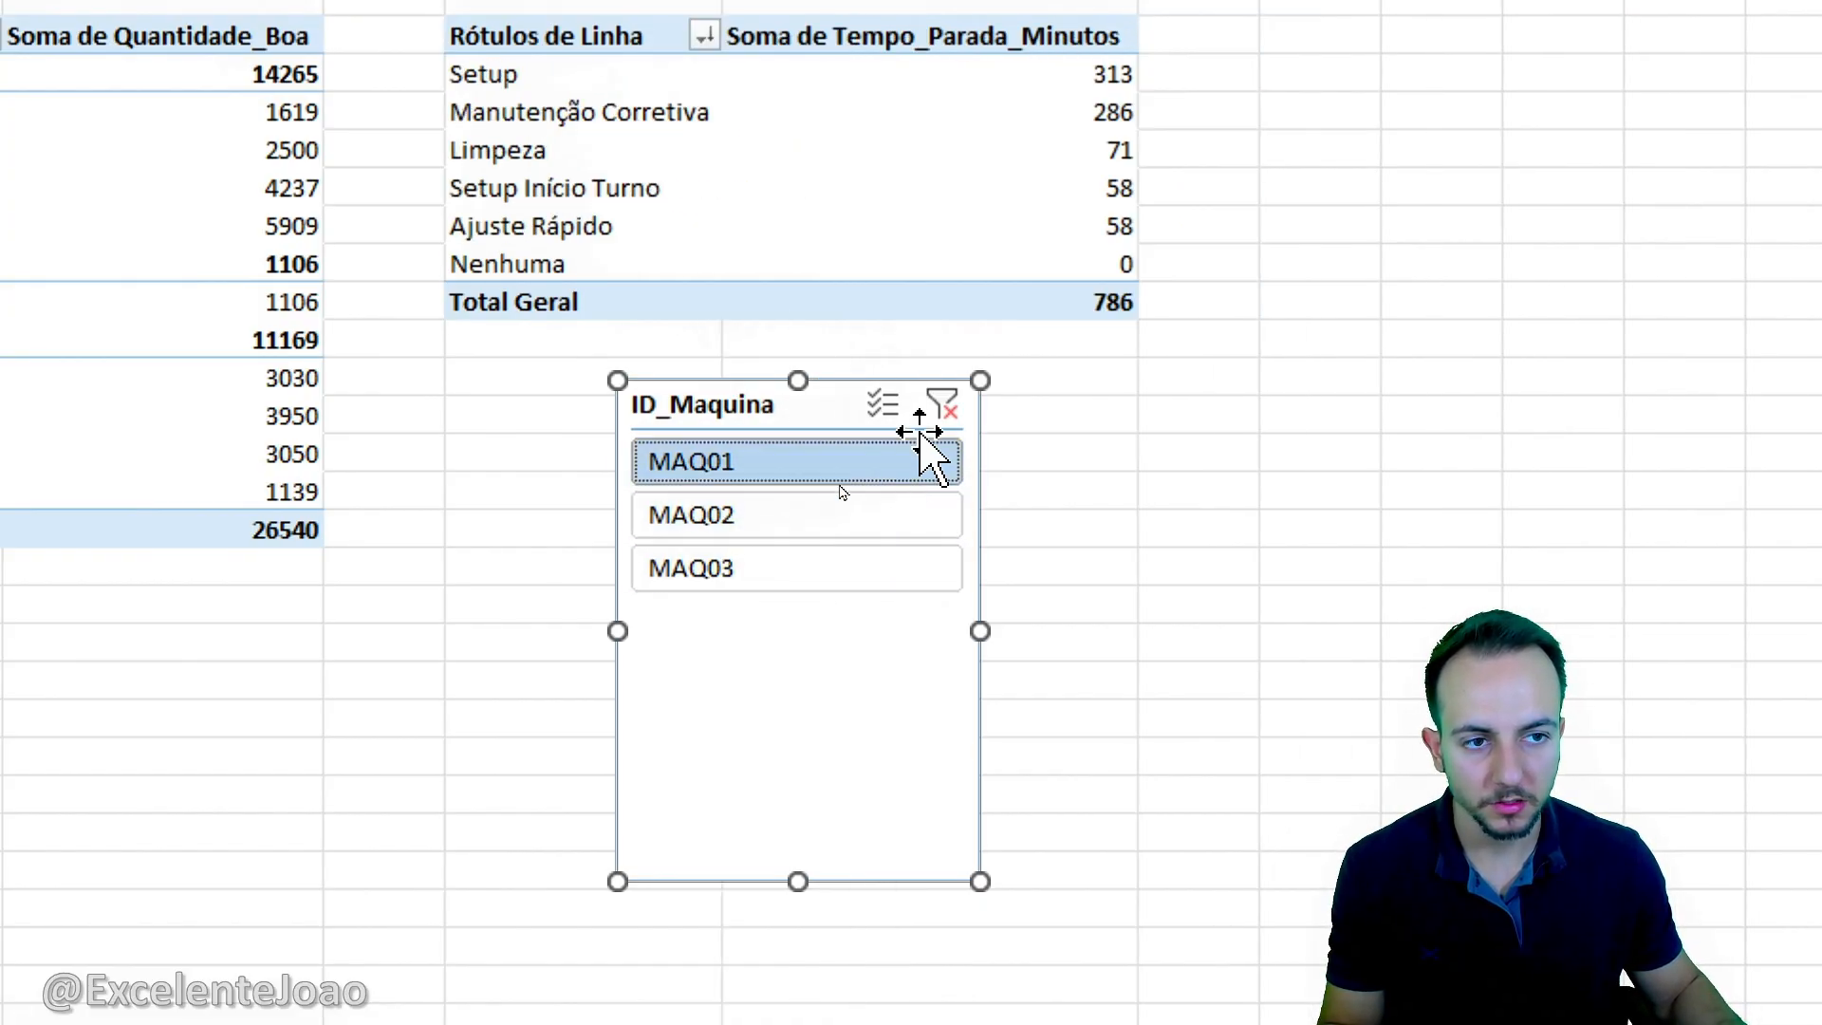
click(942, 405)
click(812, 911)
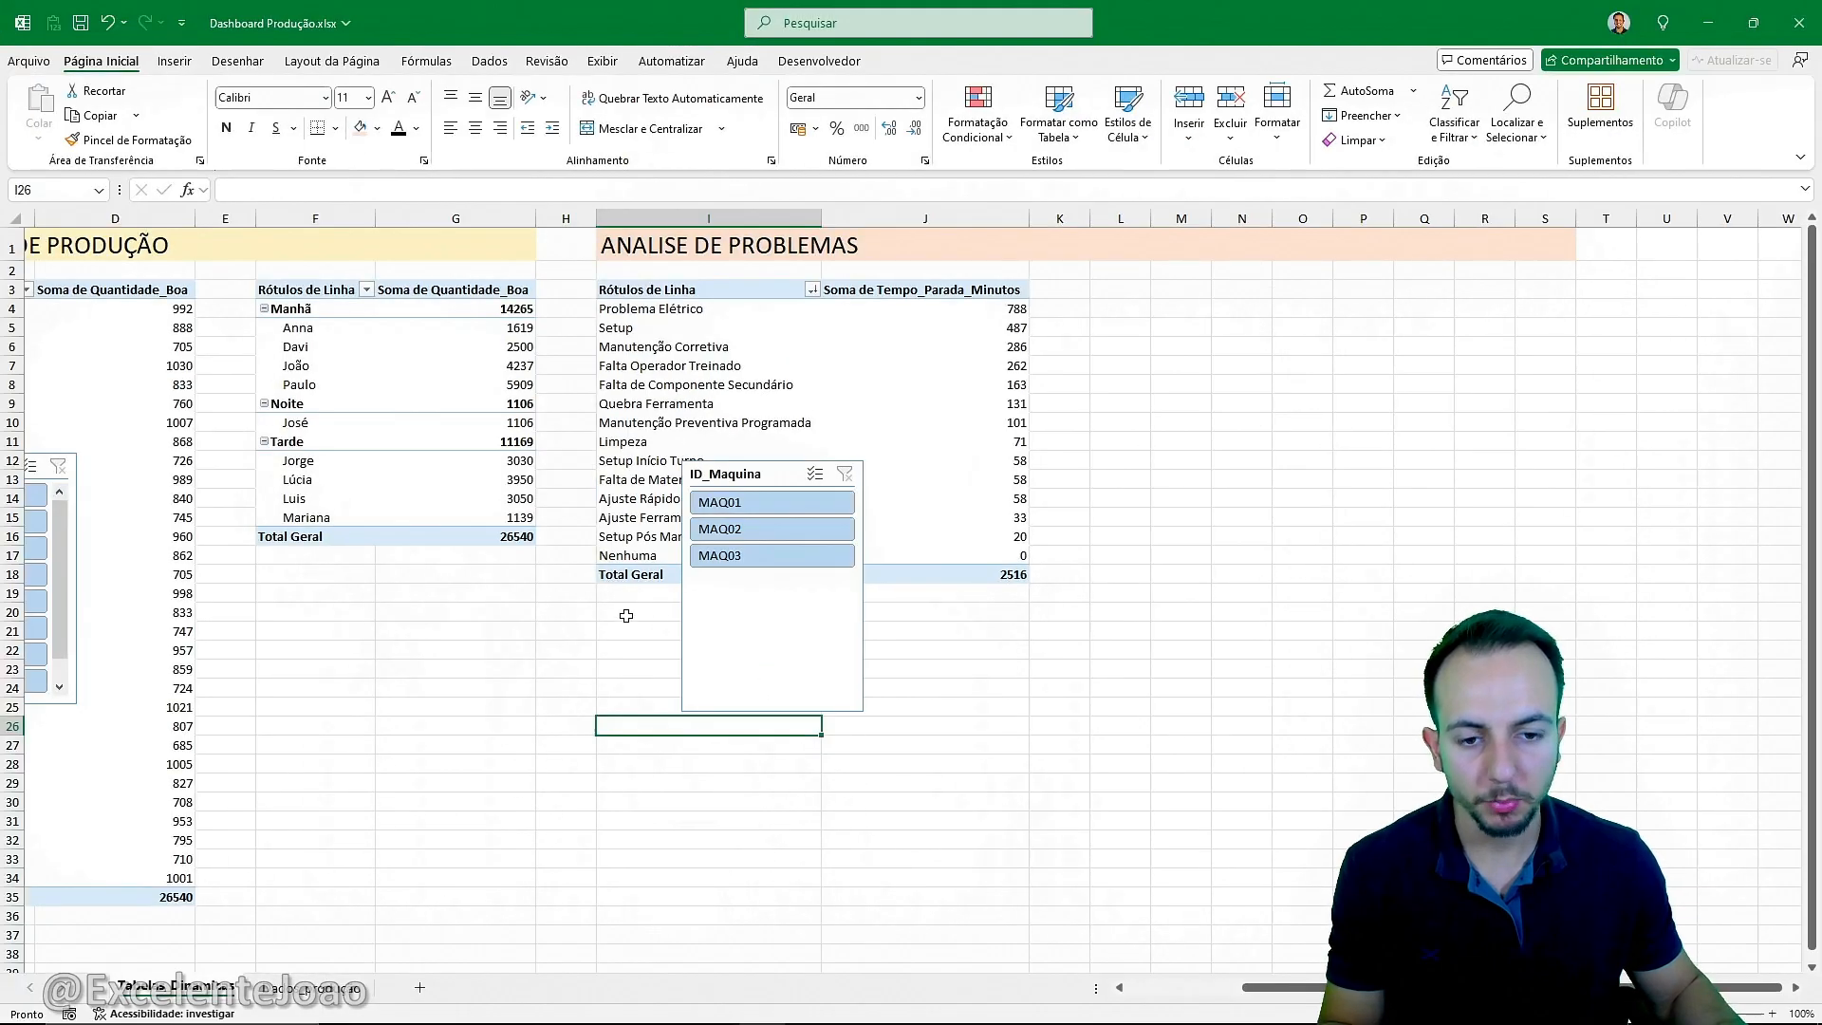
scroll(626, 616, left, 3)
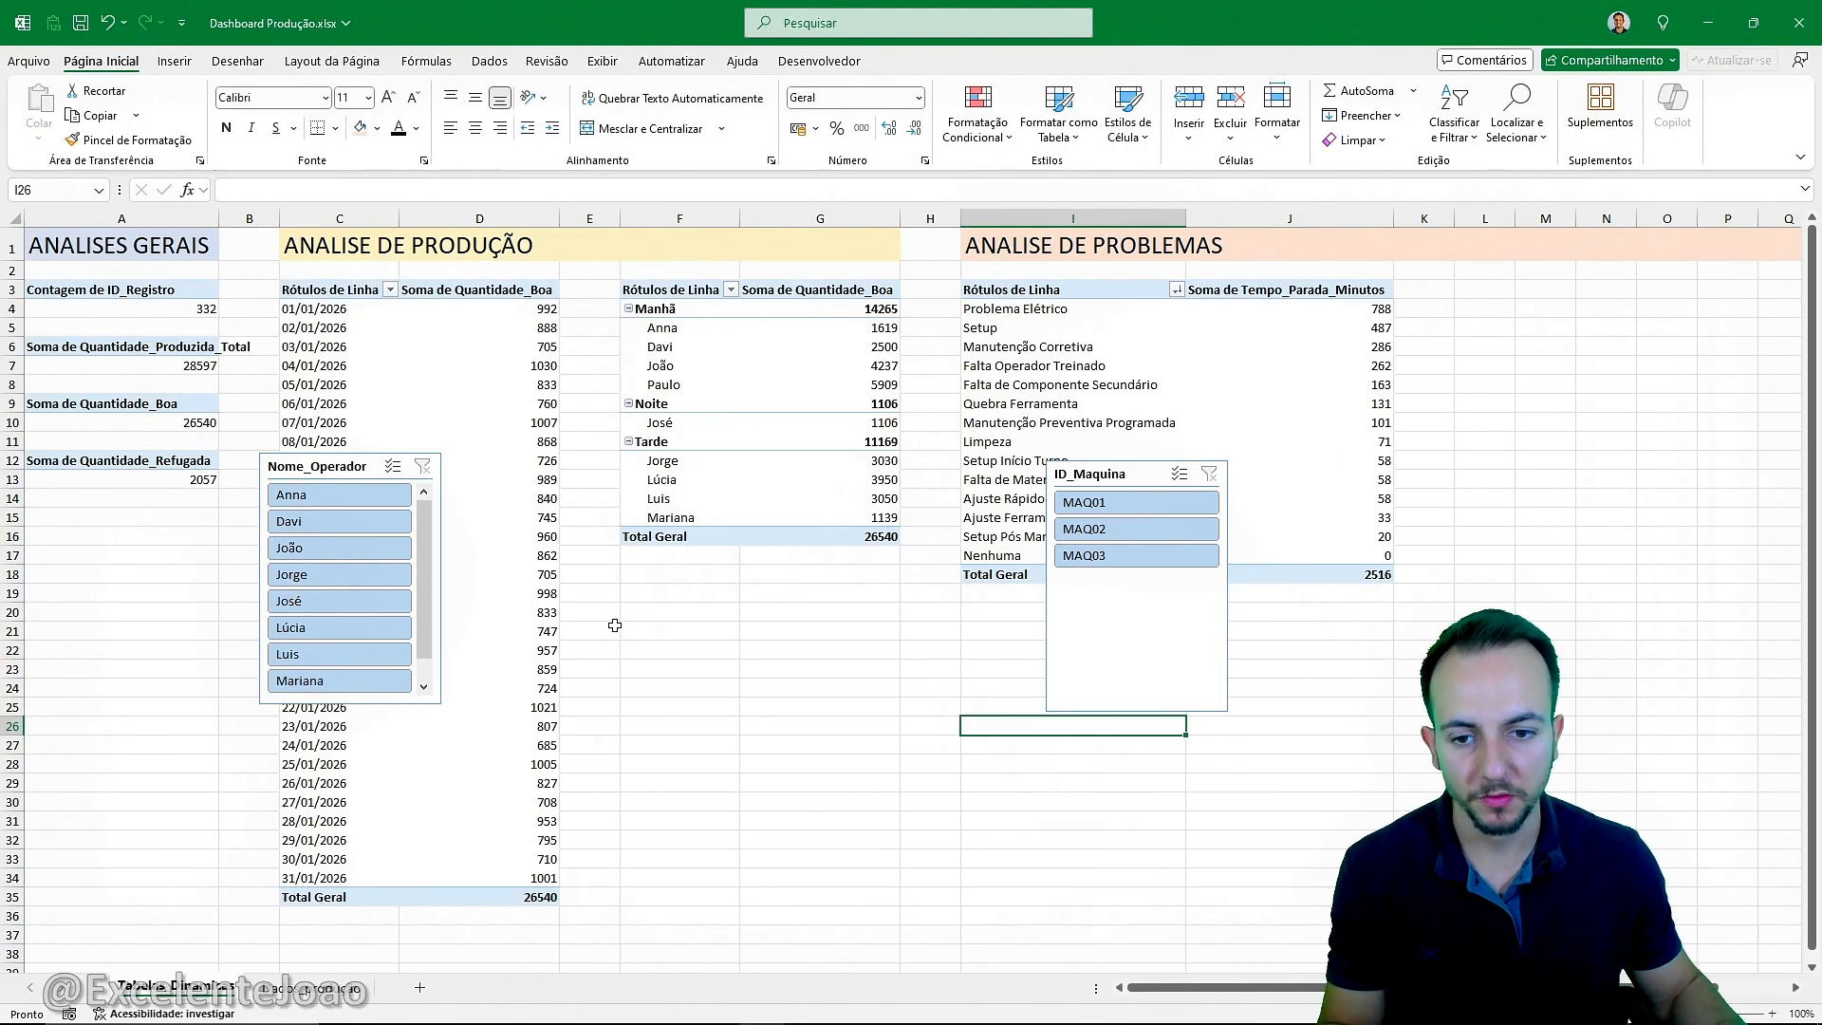
drag(241, 436, 462, 723)
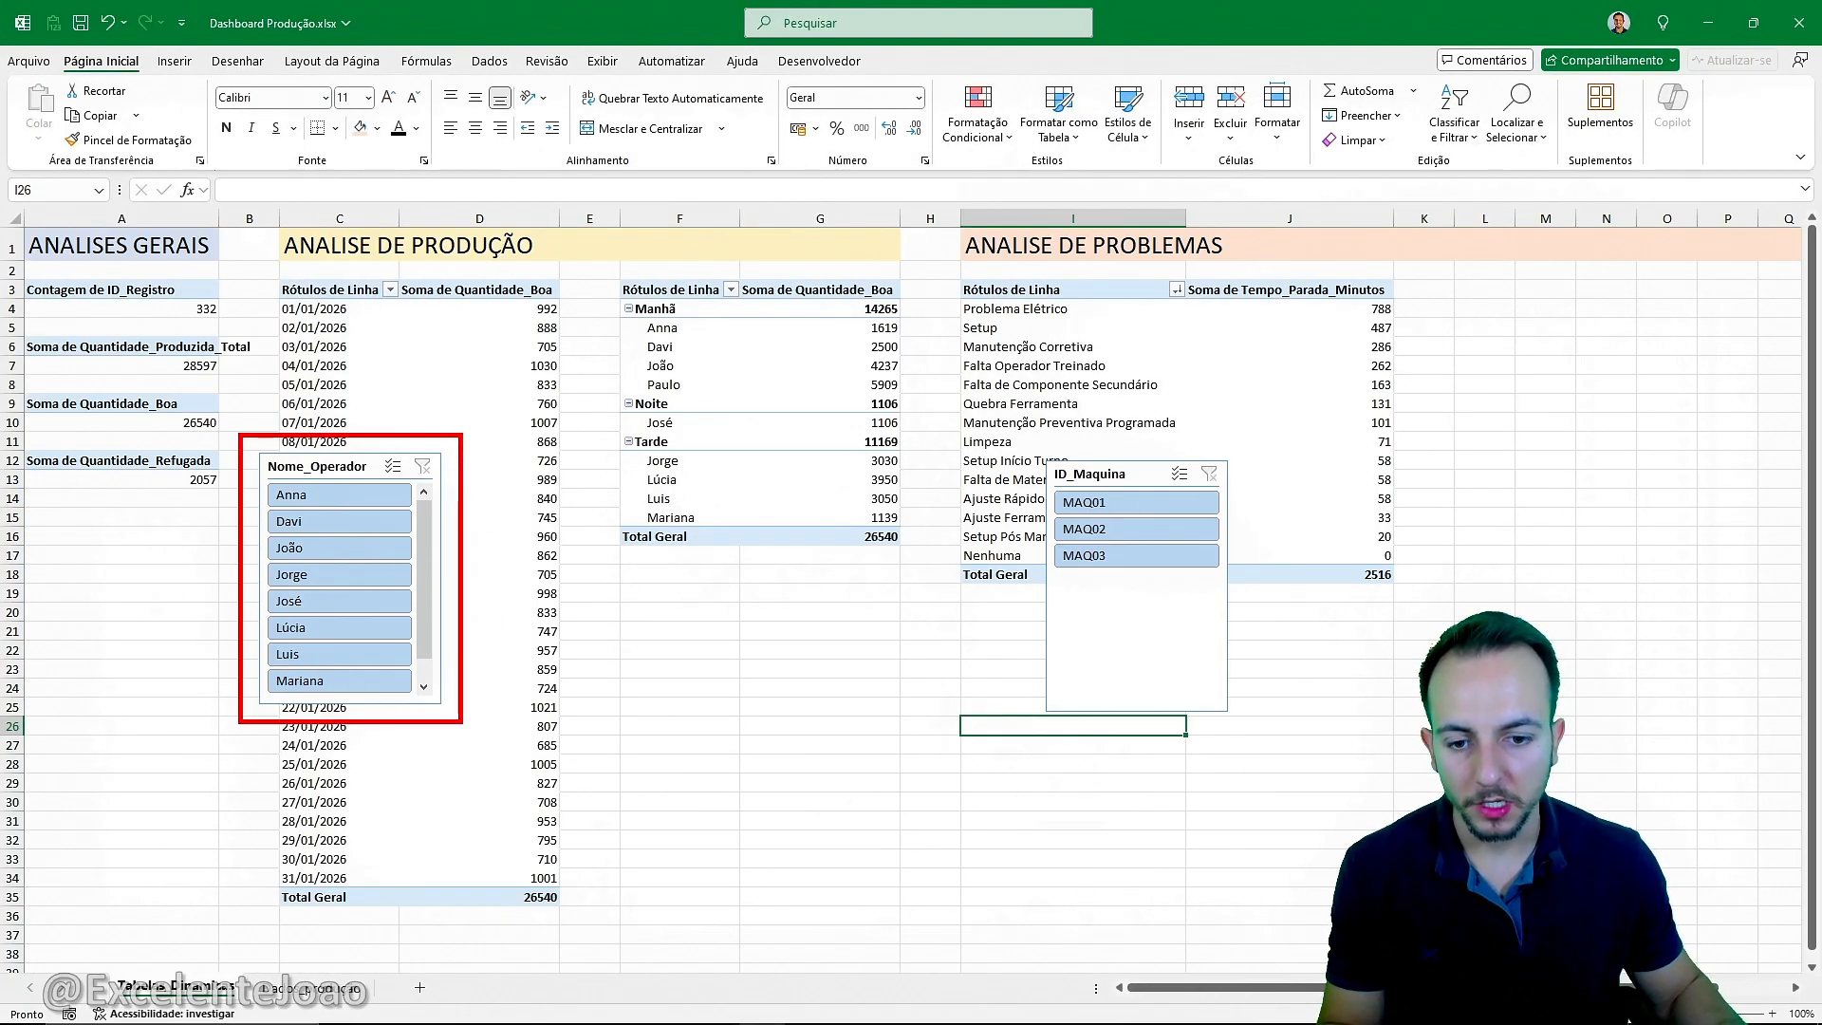
drag(464, 640, 693, 523)
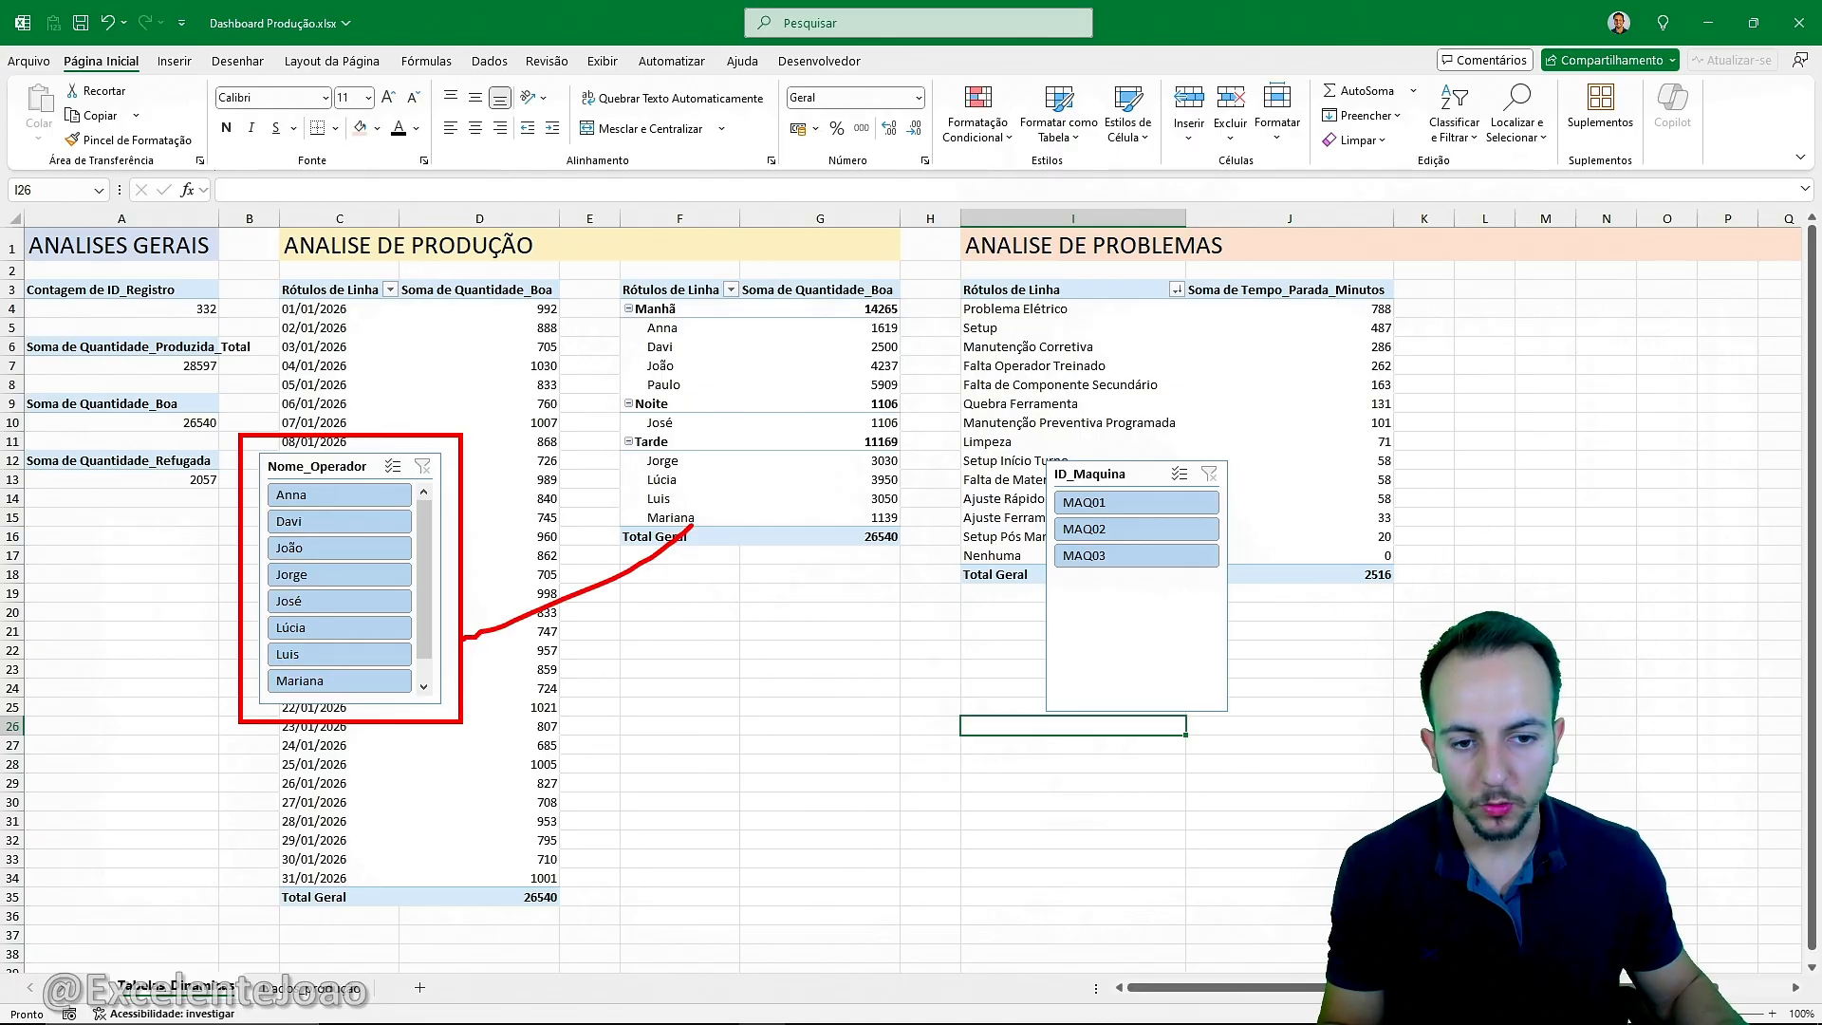
mouse_move(529, 373)
mouse_down()
mouse_move(471, 608)
mouse_move(1087, 404)
mouse_up()
drag(276, 366, 439, 655)
key(Escape)
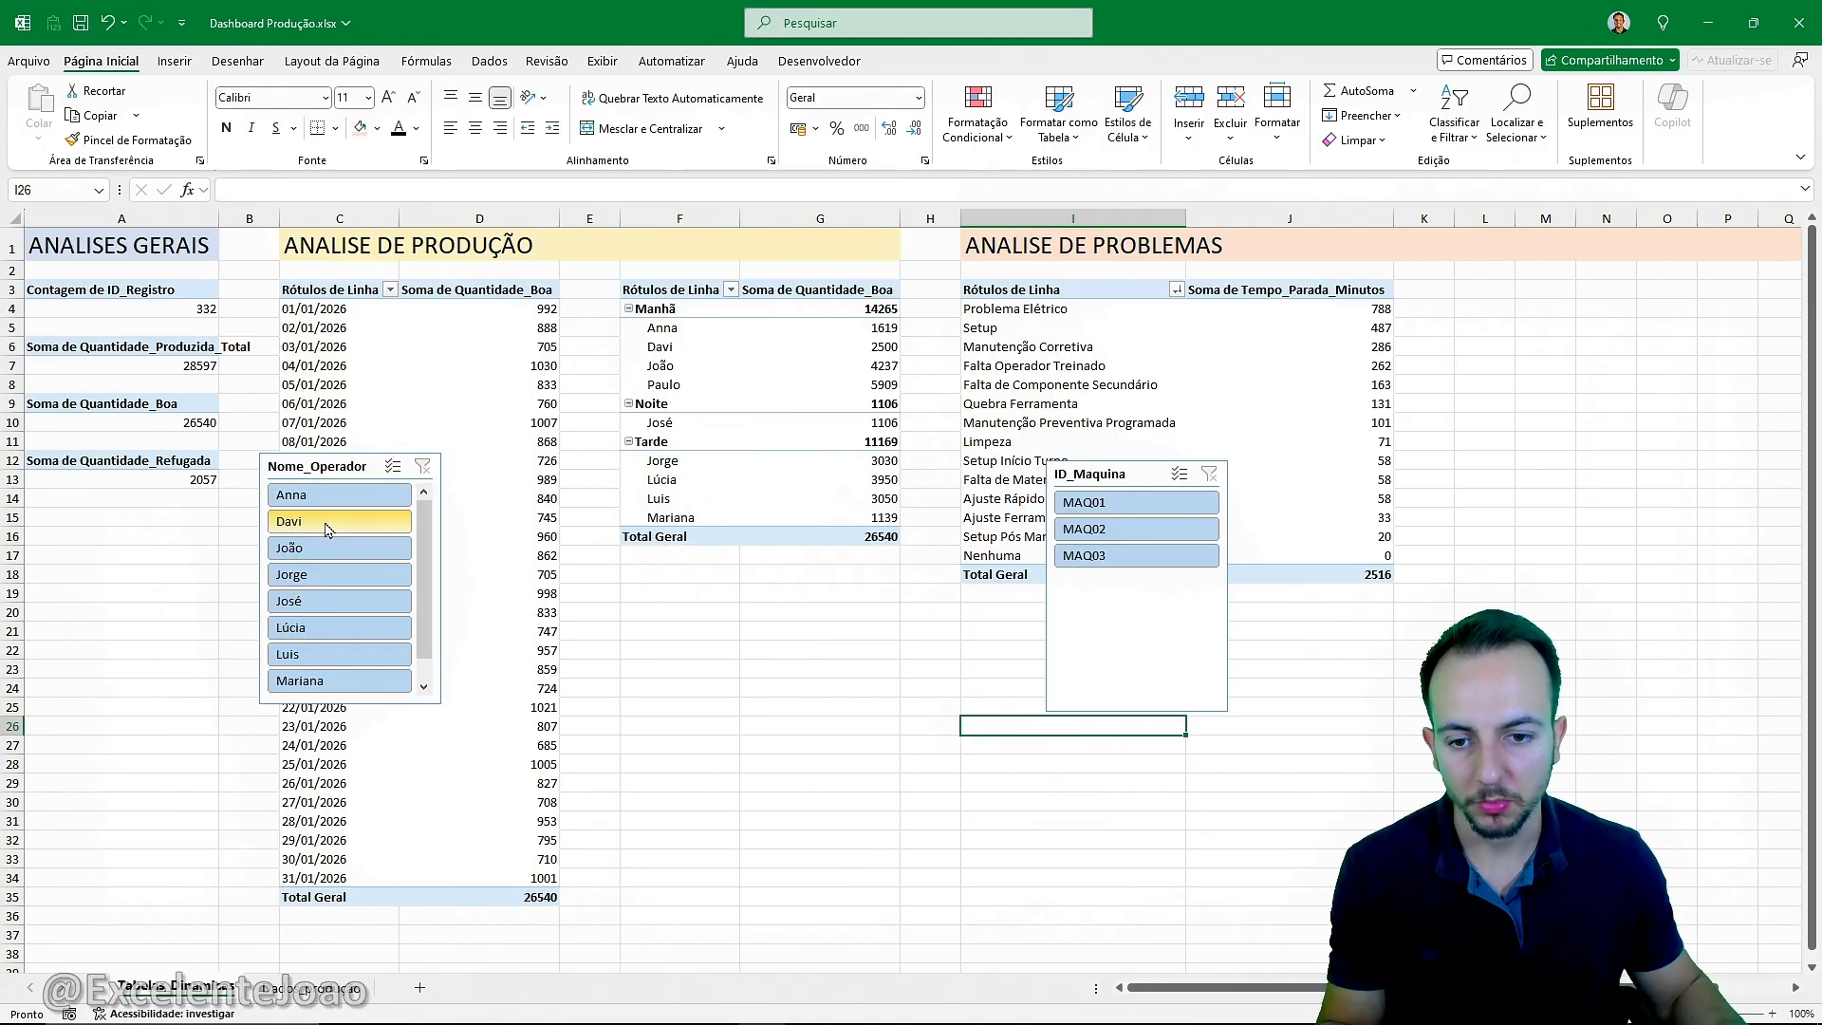
Test the Nome_Operador slicer by filtering the daily production pivot table by single operators in turn.
click(339, 574)
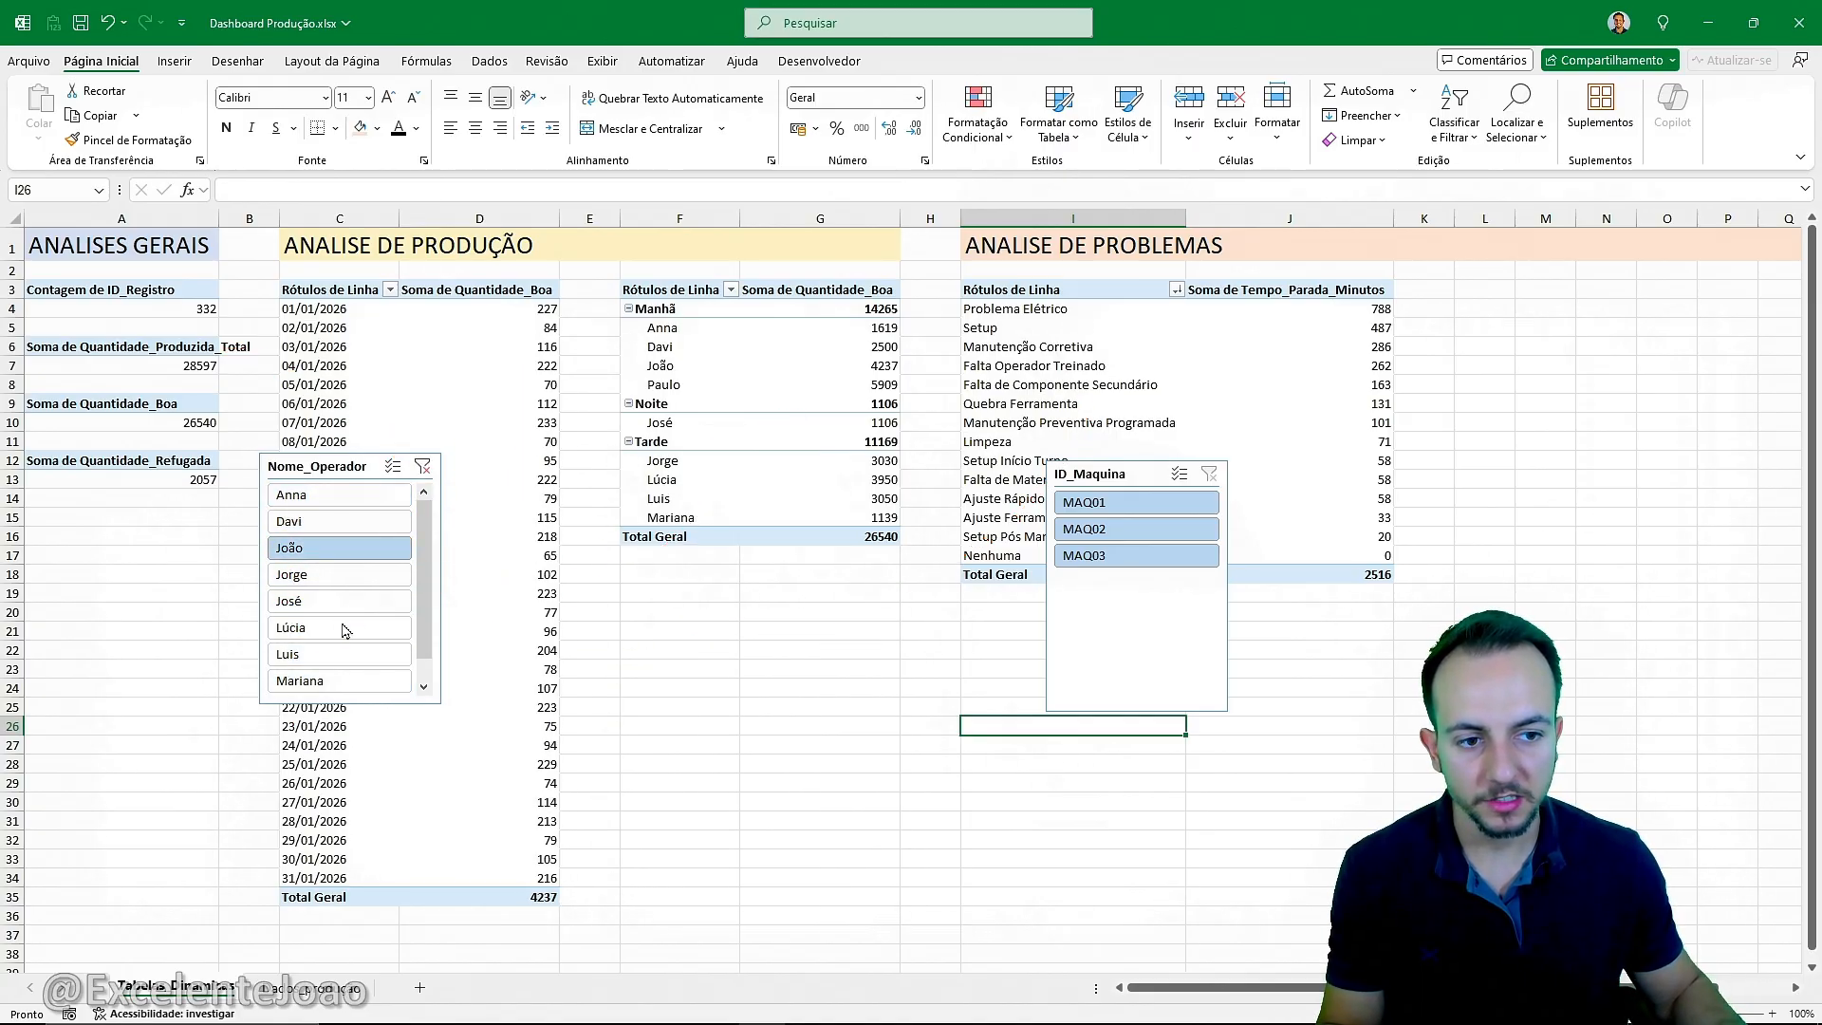
click(322, 601)
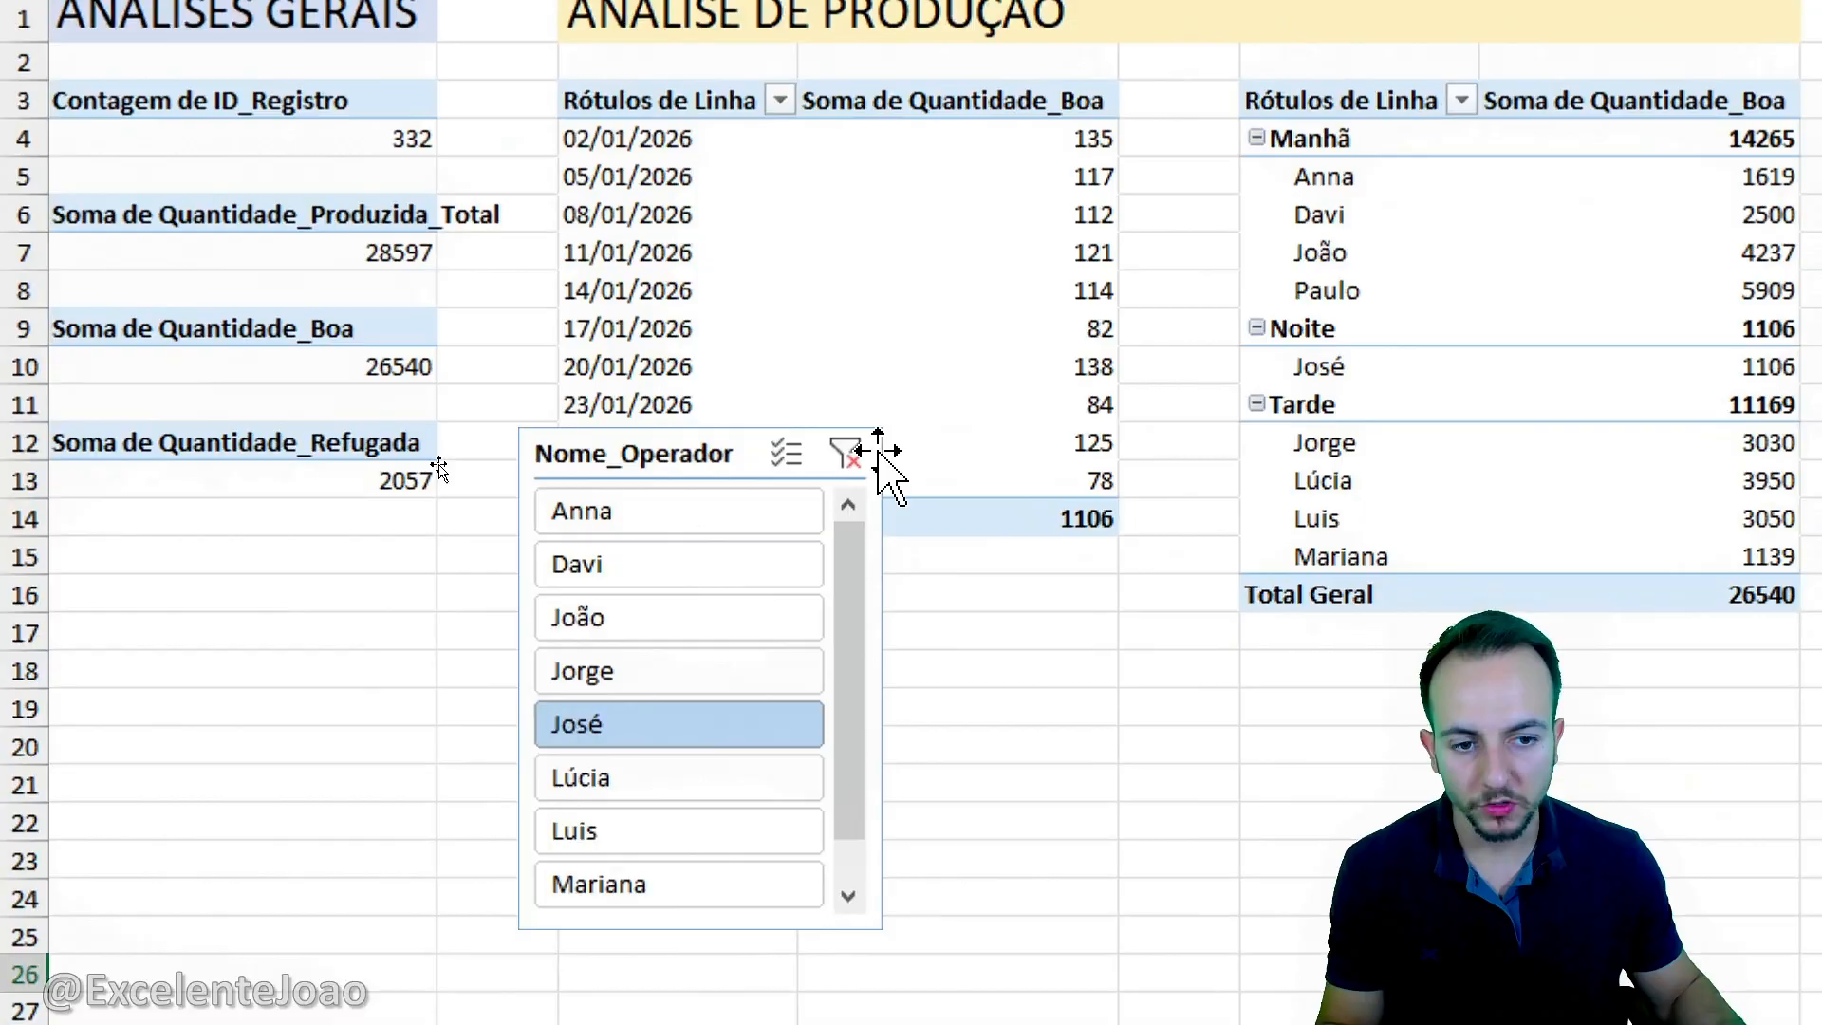
Clear the Nome_Operador slicer's filter and review which pivot tables its report connections link to.
click(422, 467)
click(341, 464)
right_click(683, 450)
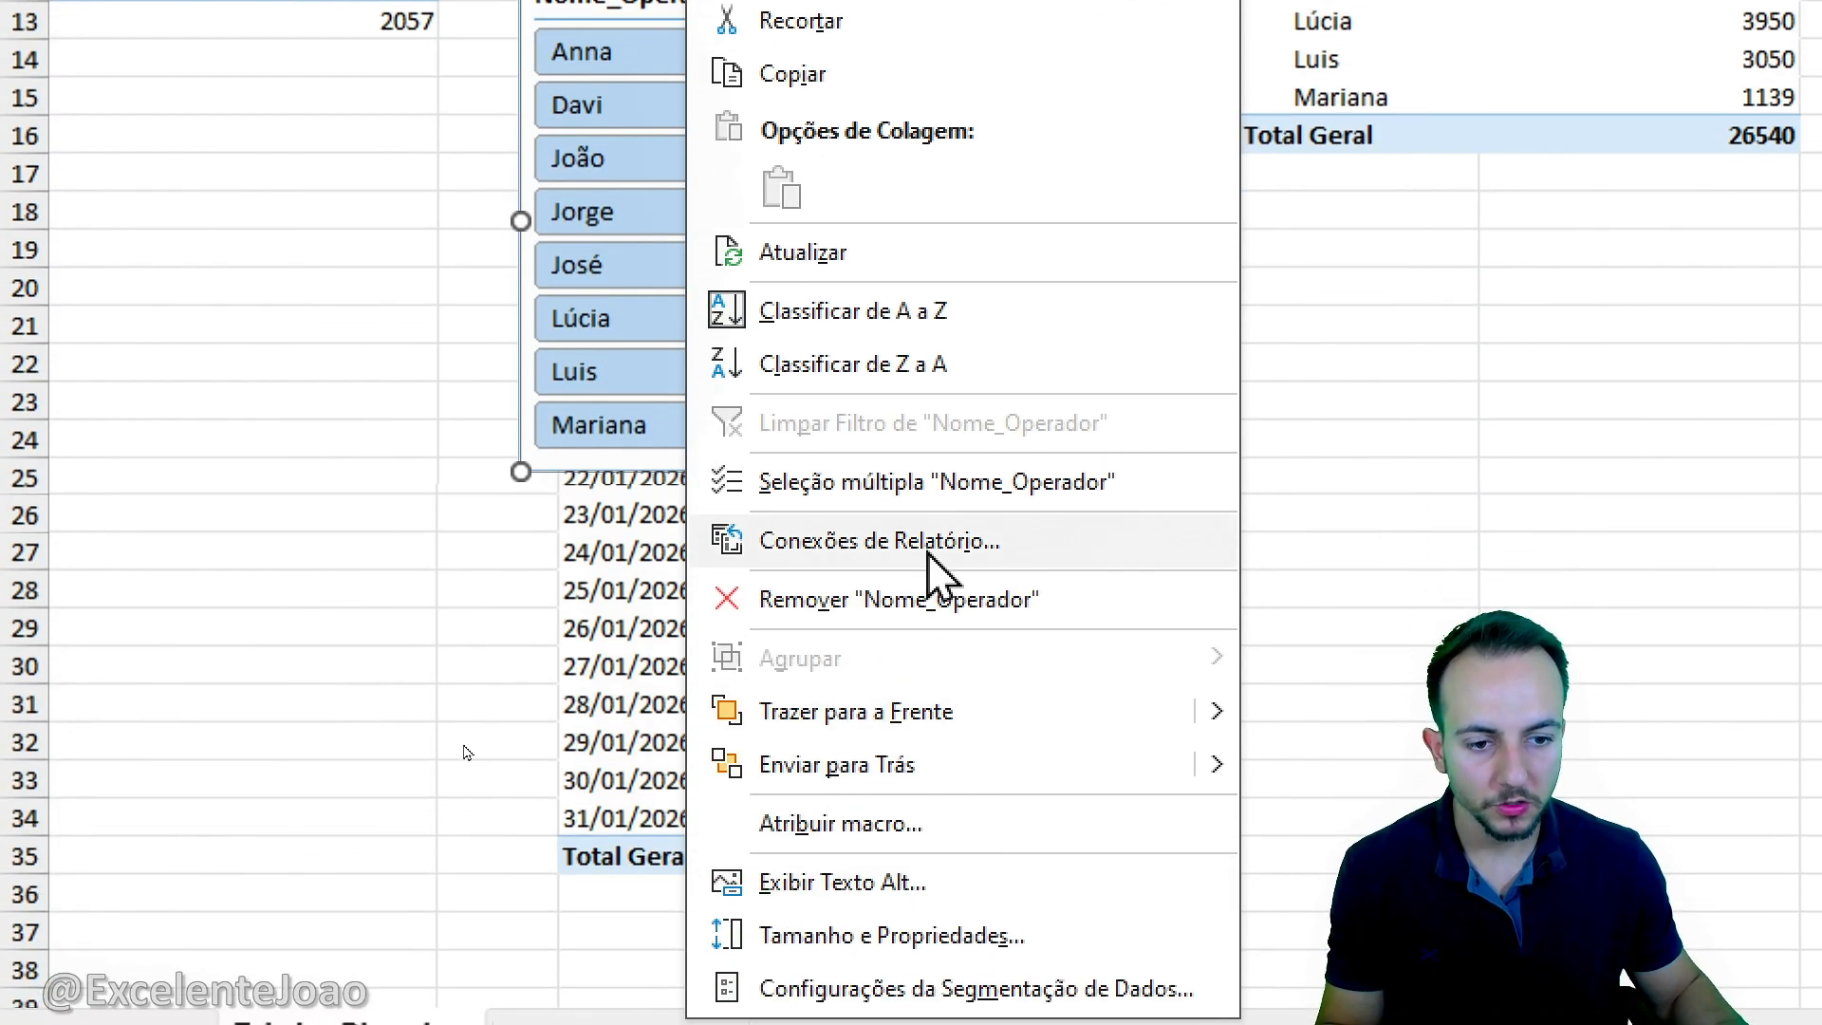
click(929, 558)
drag(892, 408, 946, 138)
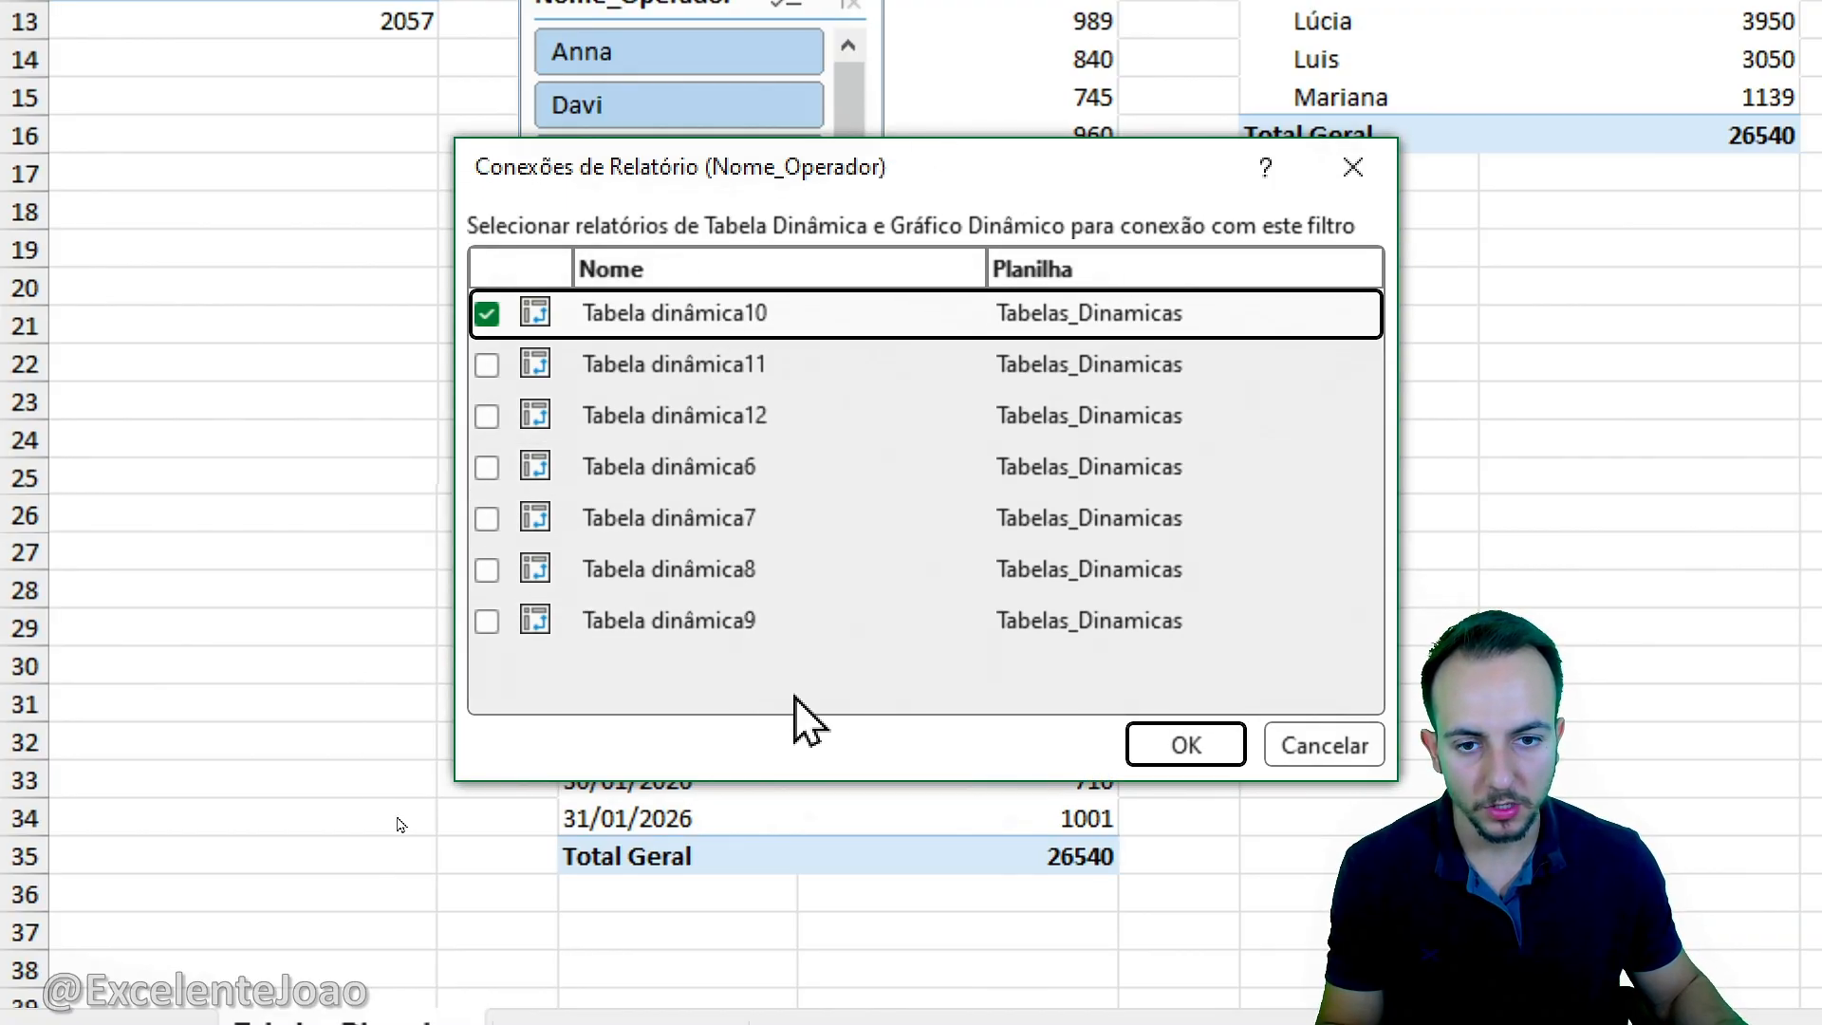
key(ctrl+2)
drag(525, 268, 585, 270)
key(Escape)
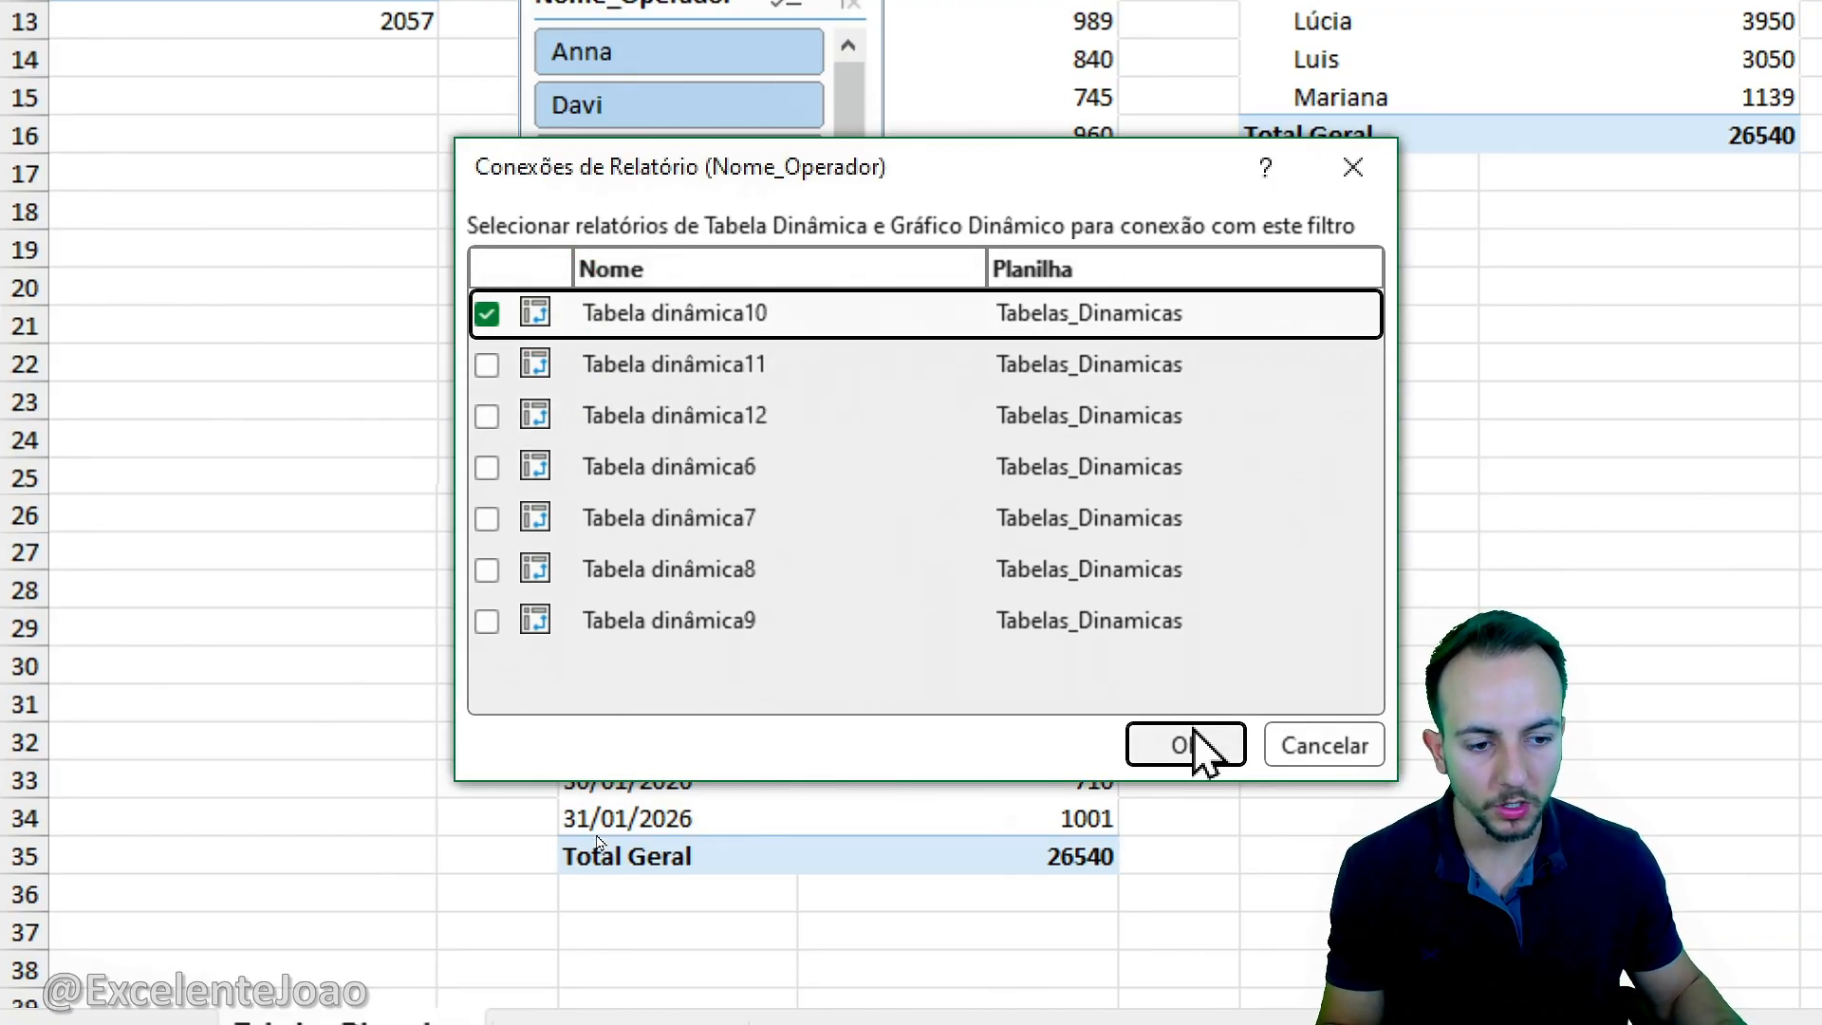
click(1198, 747)
Review which pivot tables the ID_Maquina slicer is linked to in its report connections.
right_click(767, 239)
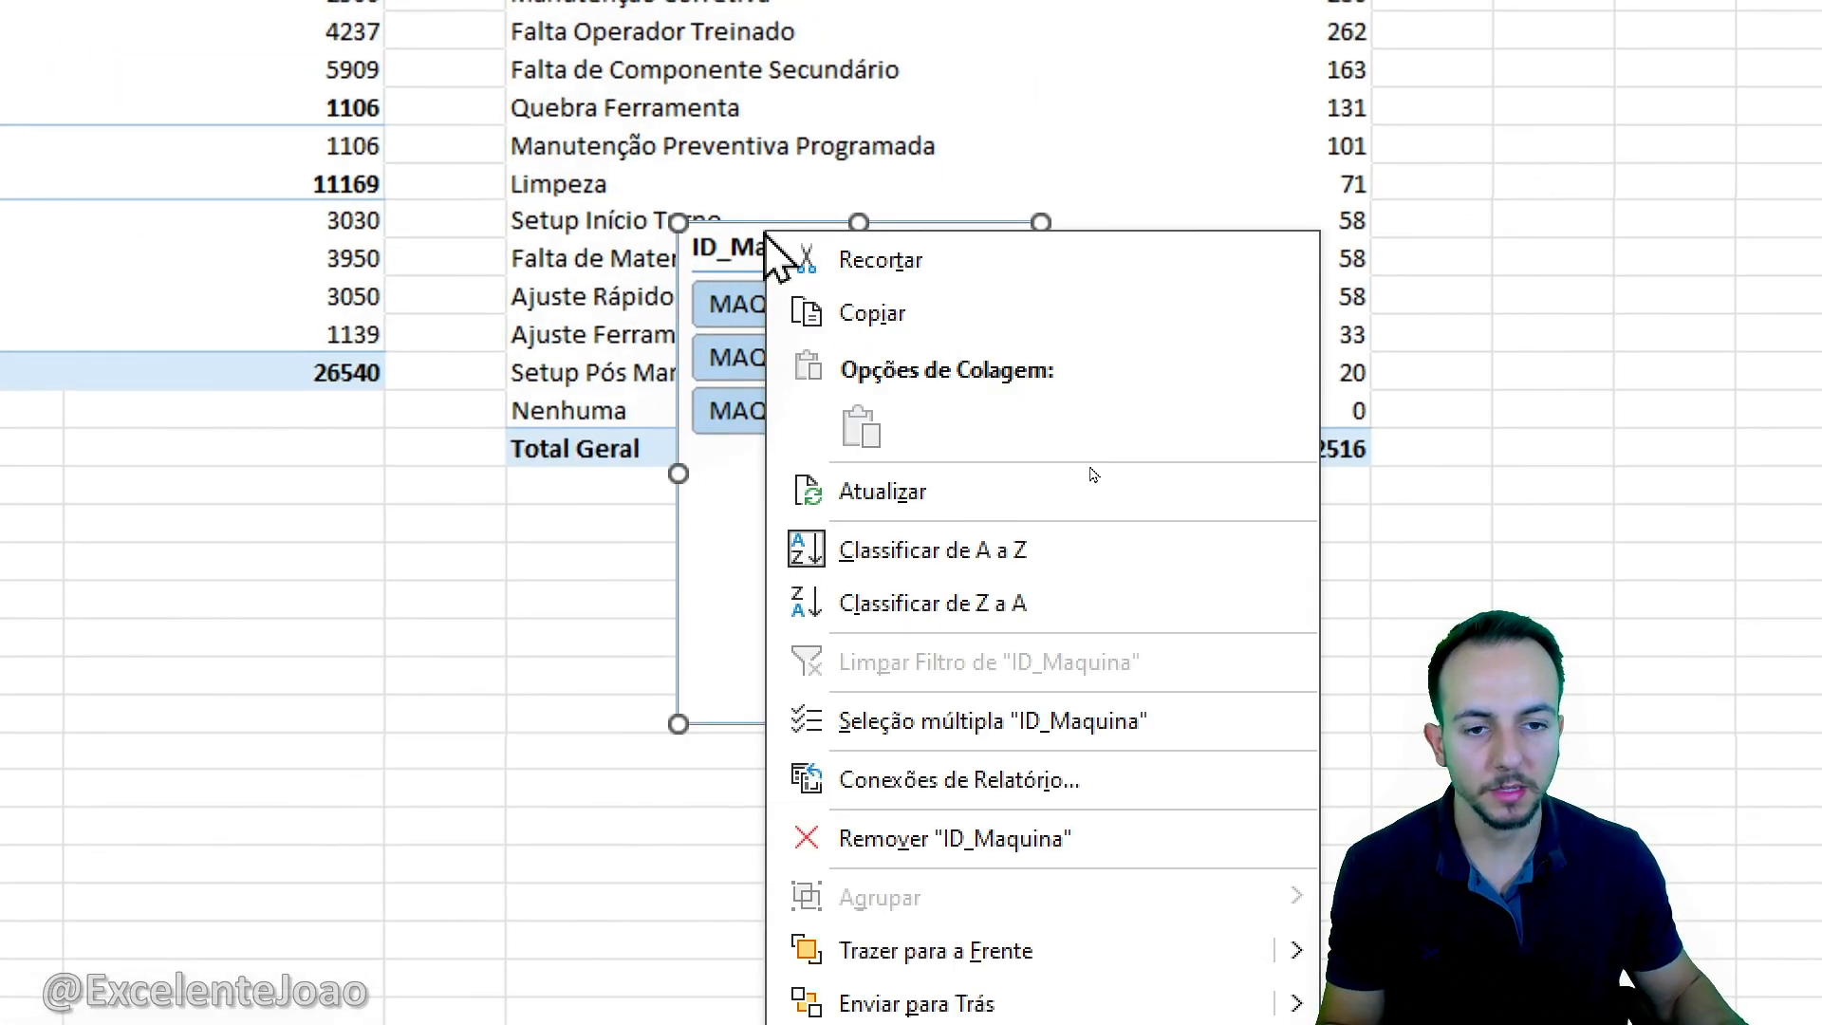
click(802, 780)
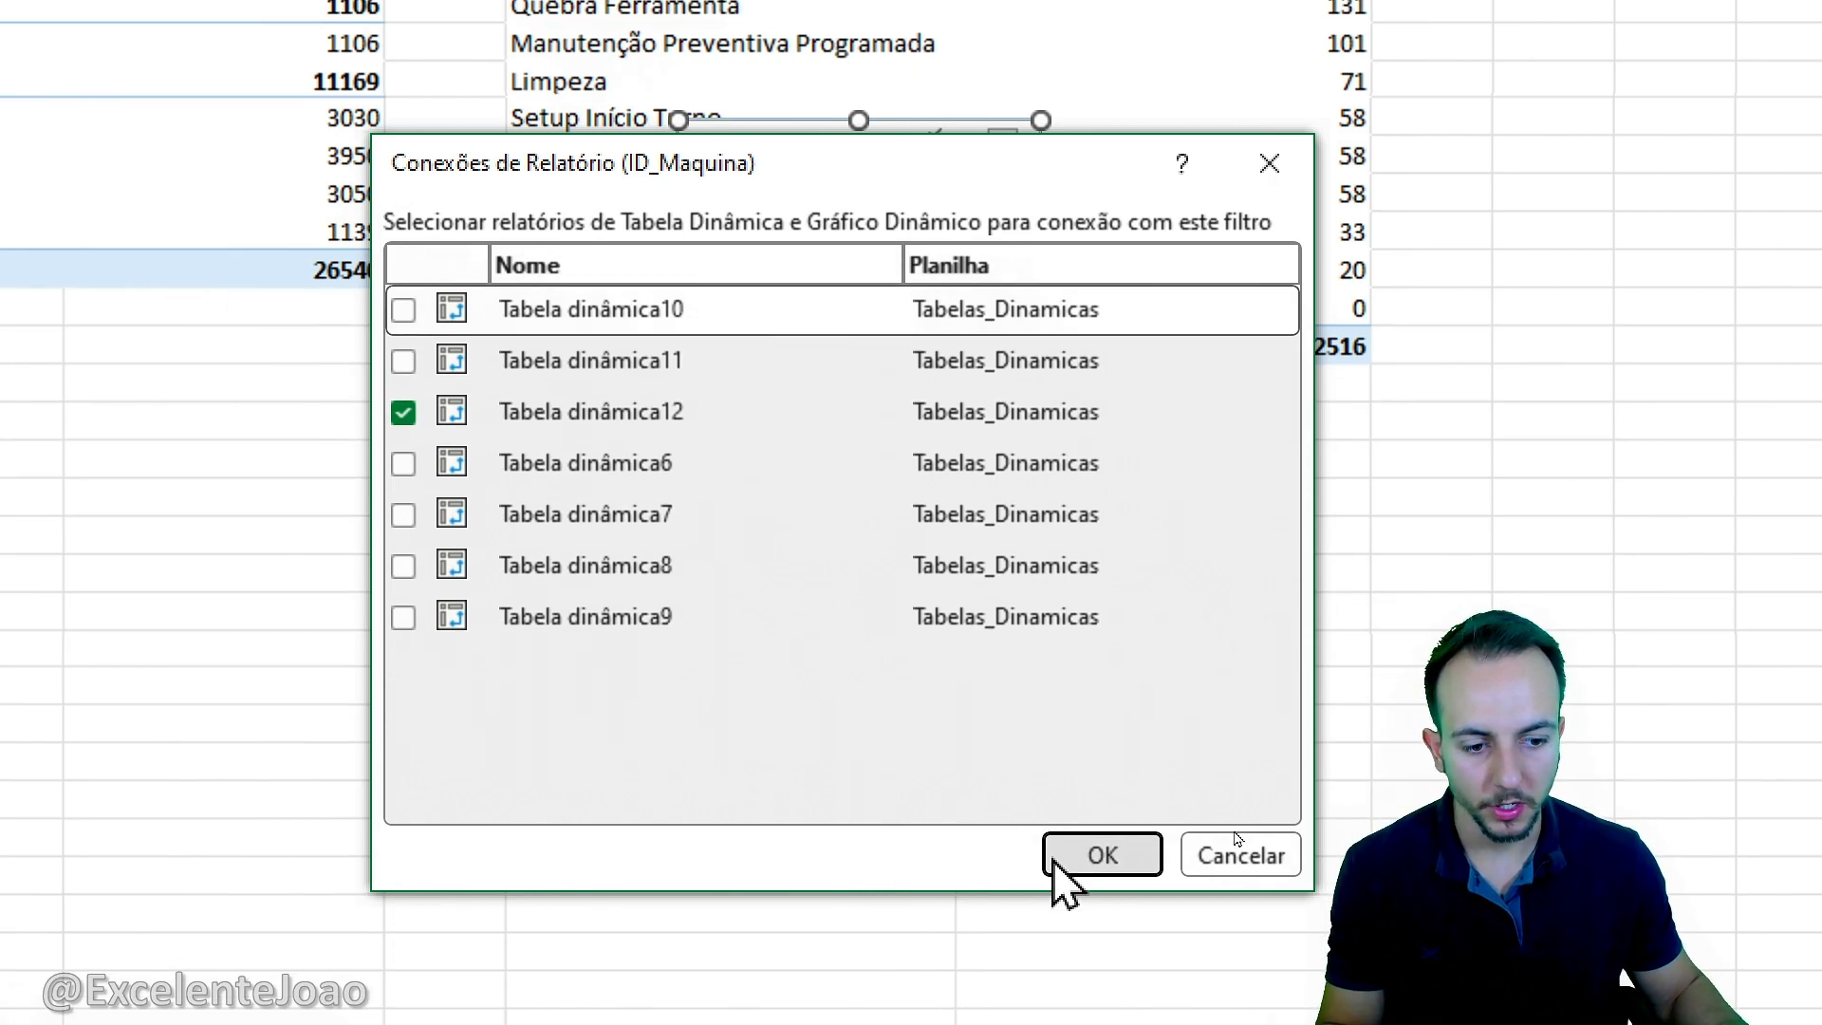
click(1054, 860)
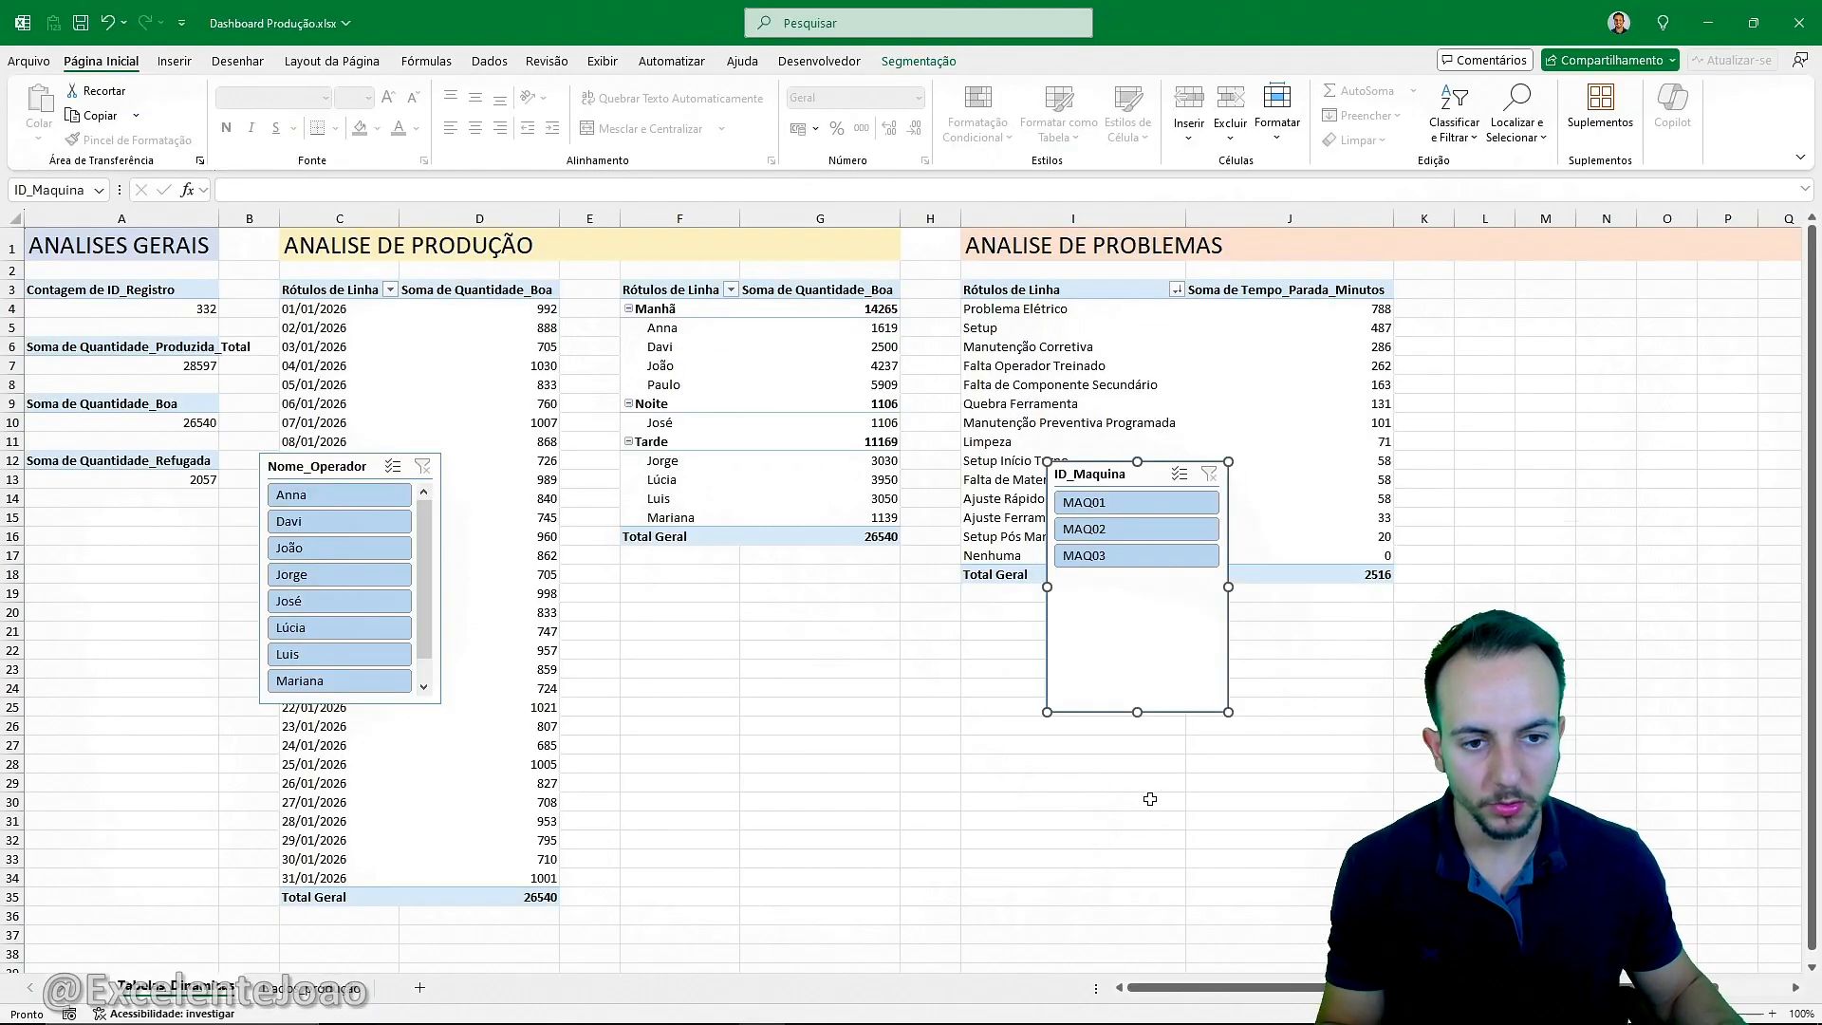
click(1016, 795)
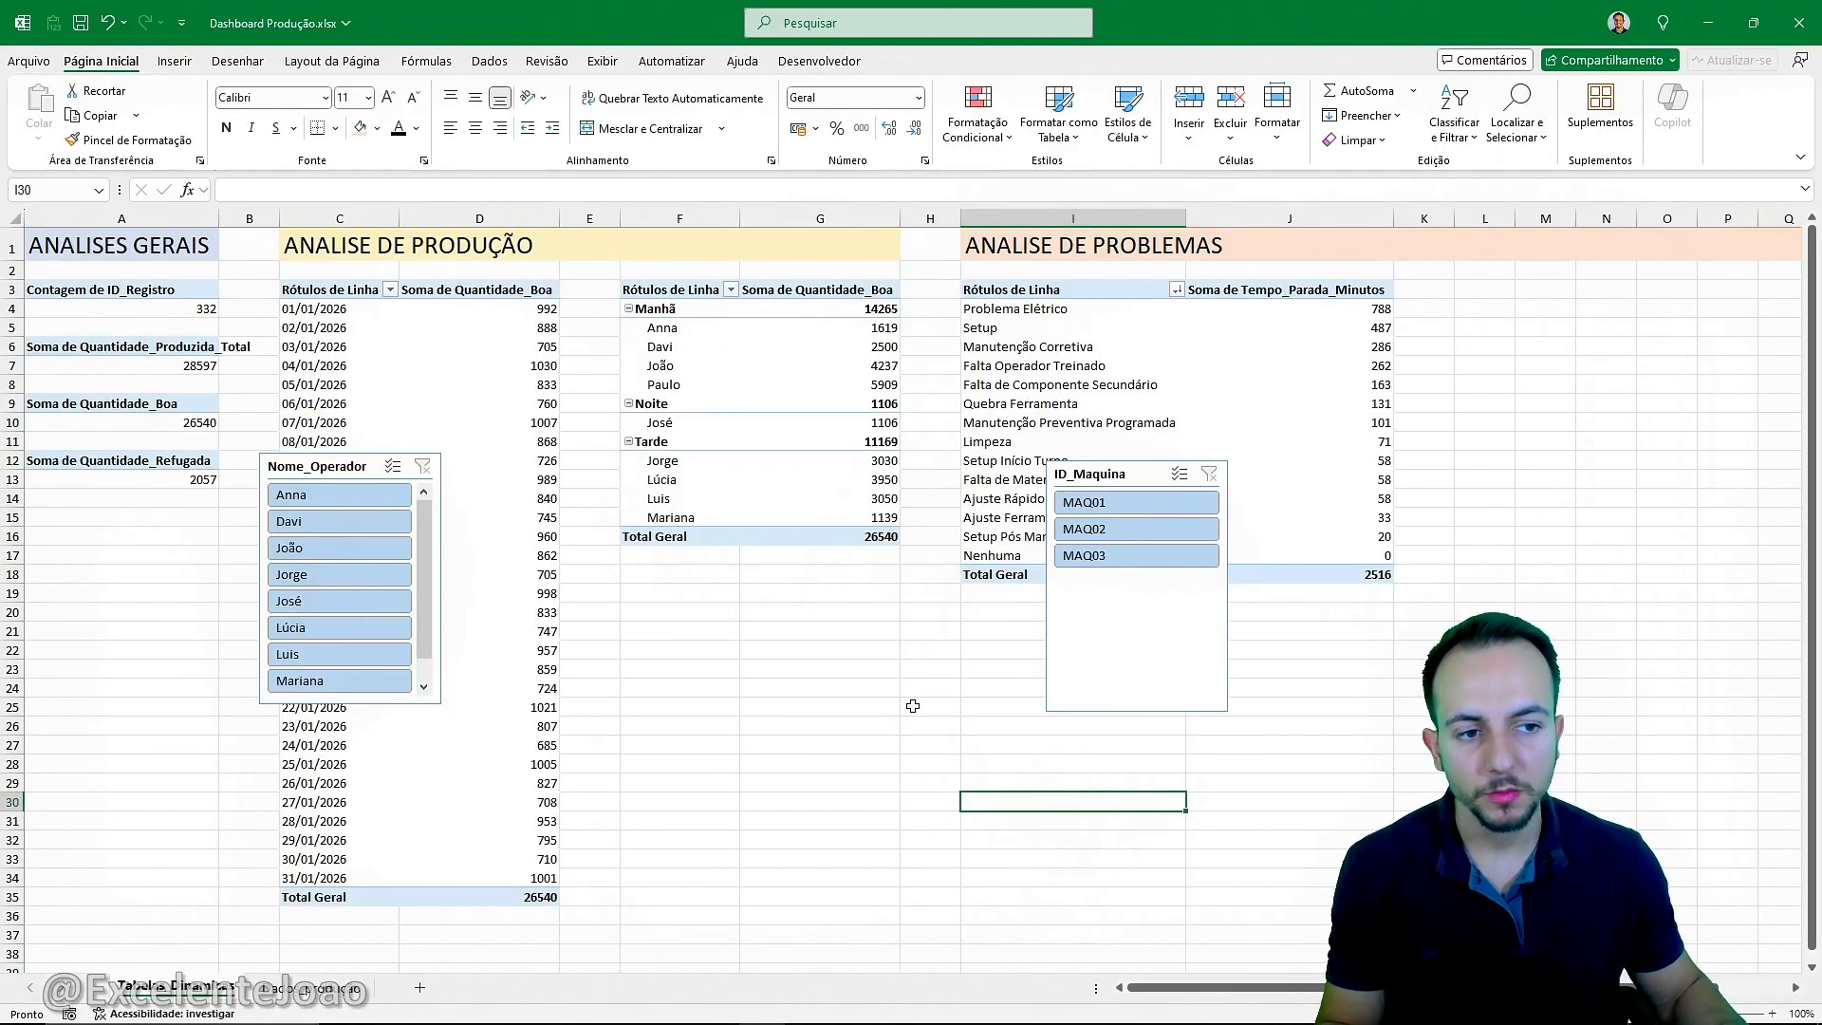
scroll(913, 706, right, 3)
drag(770, 226, 1061, 272)
click(911, 418)
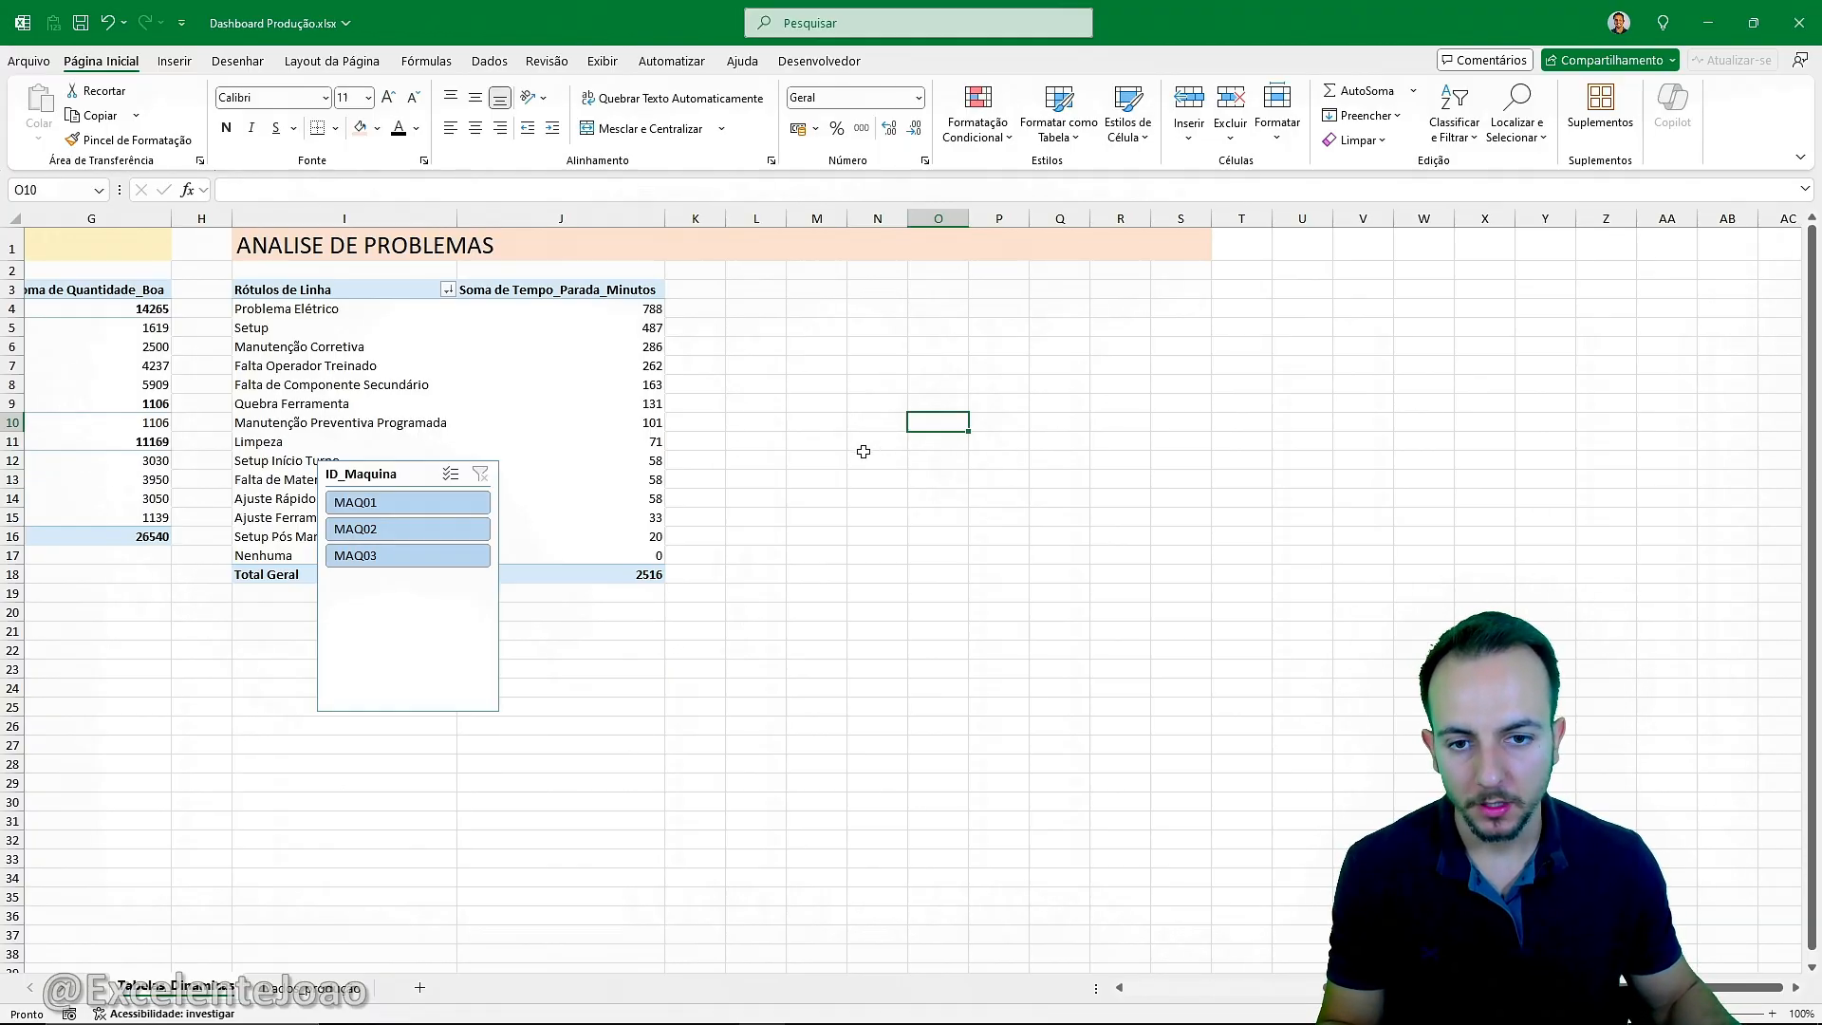
scroll(864, 452, left, 3)
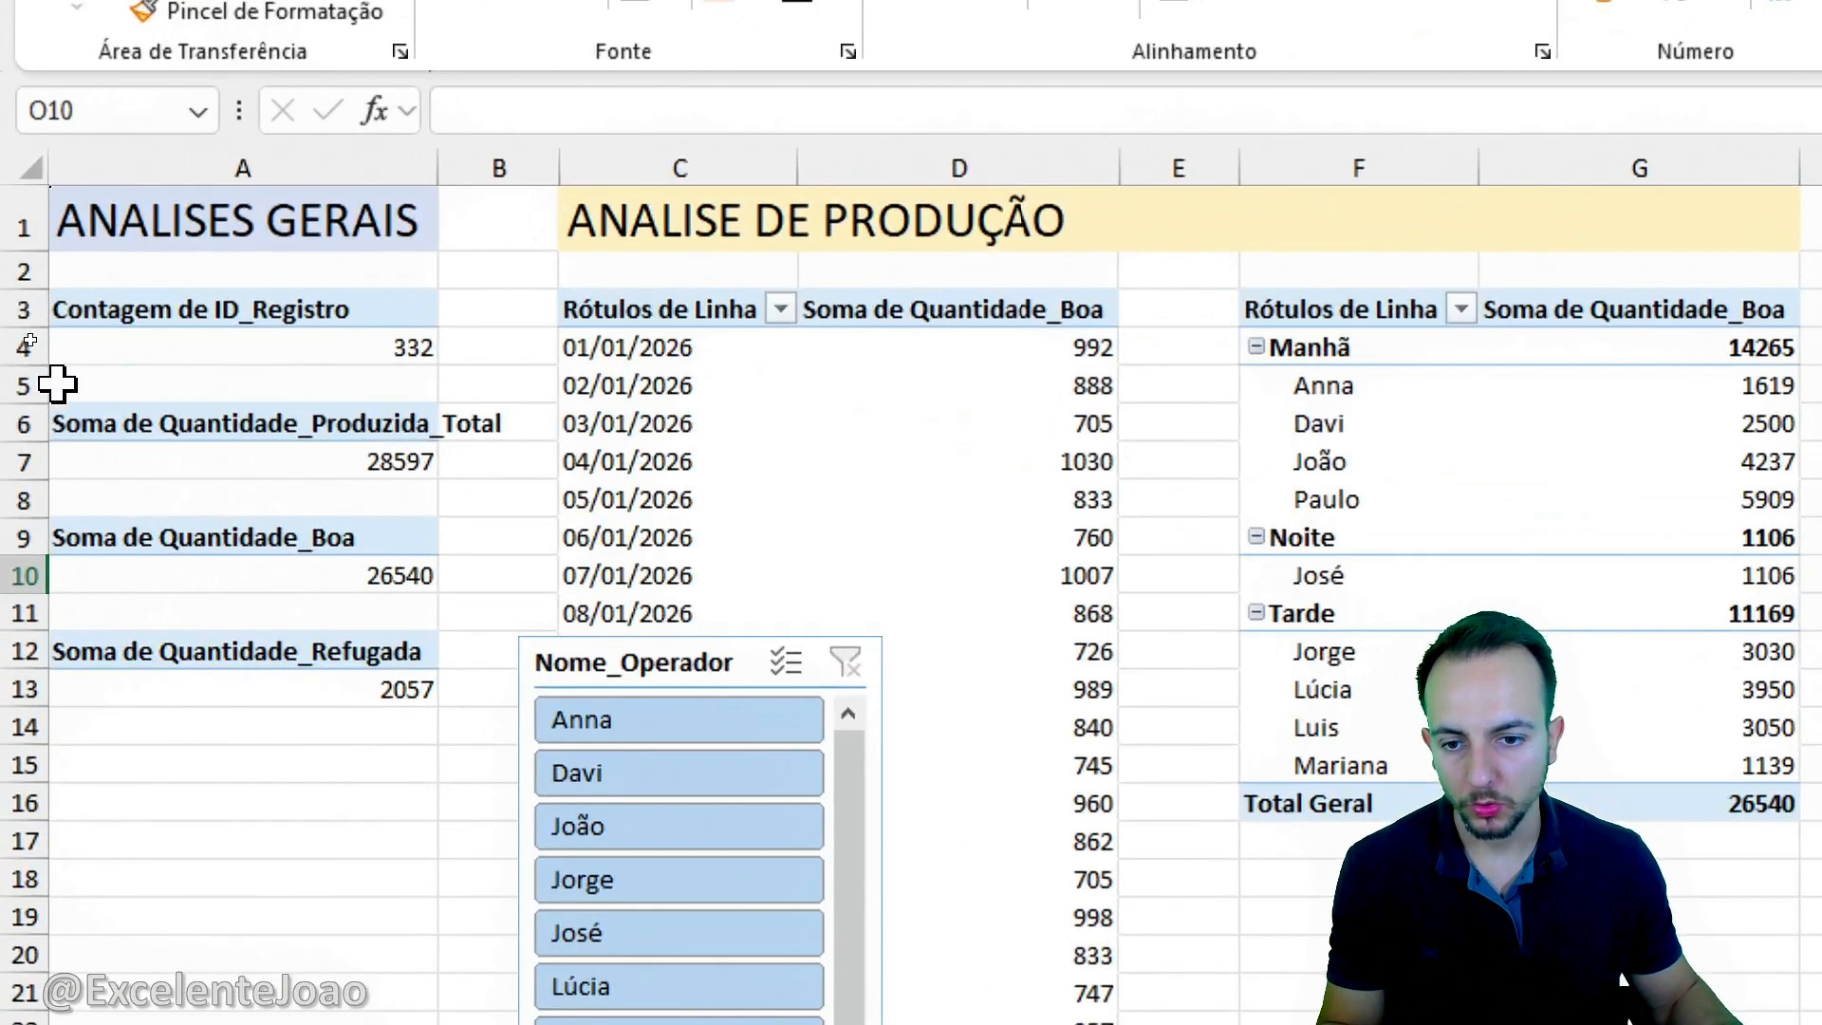
Copy the Soma de Quantidade_Produzida_Total pivot table from A6:A7 to cell L3 under ANALISE DE PROBLEMAS.
click(177, 340)
drag(328, 426, 332, 460)
key(ctrl+c)
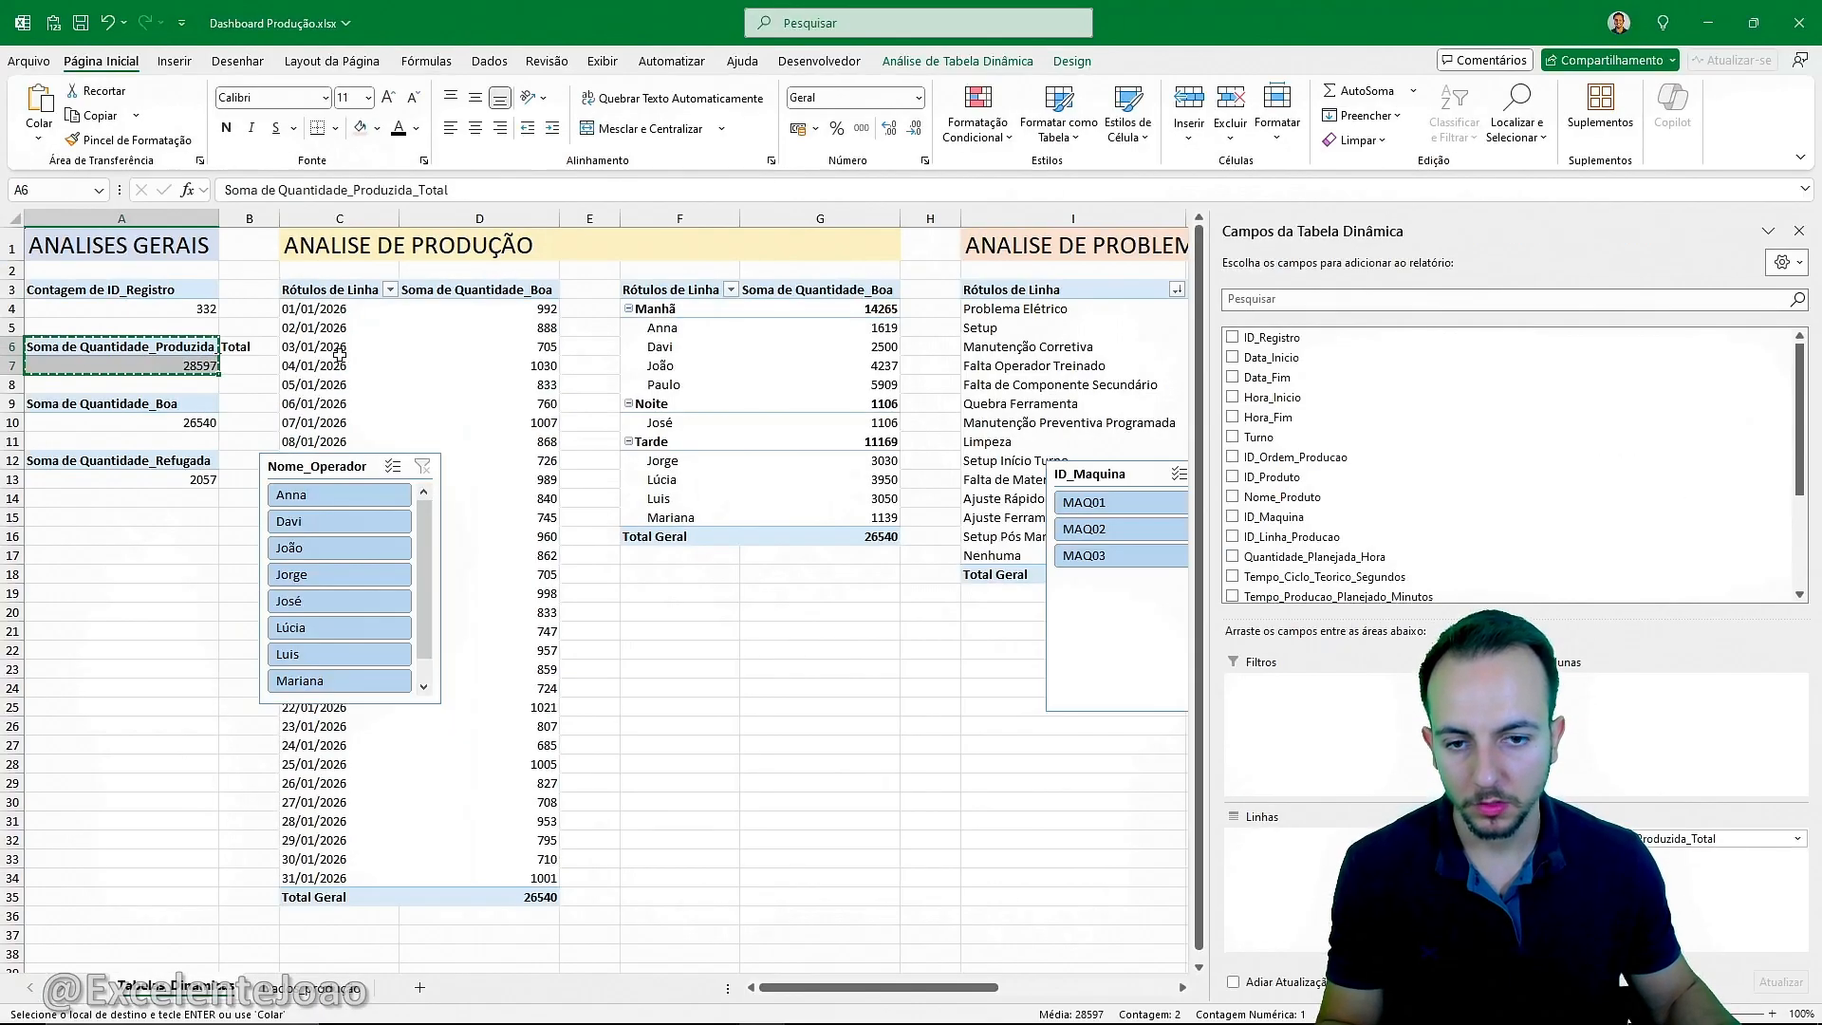
scroll(328, 354, right, 4)
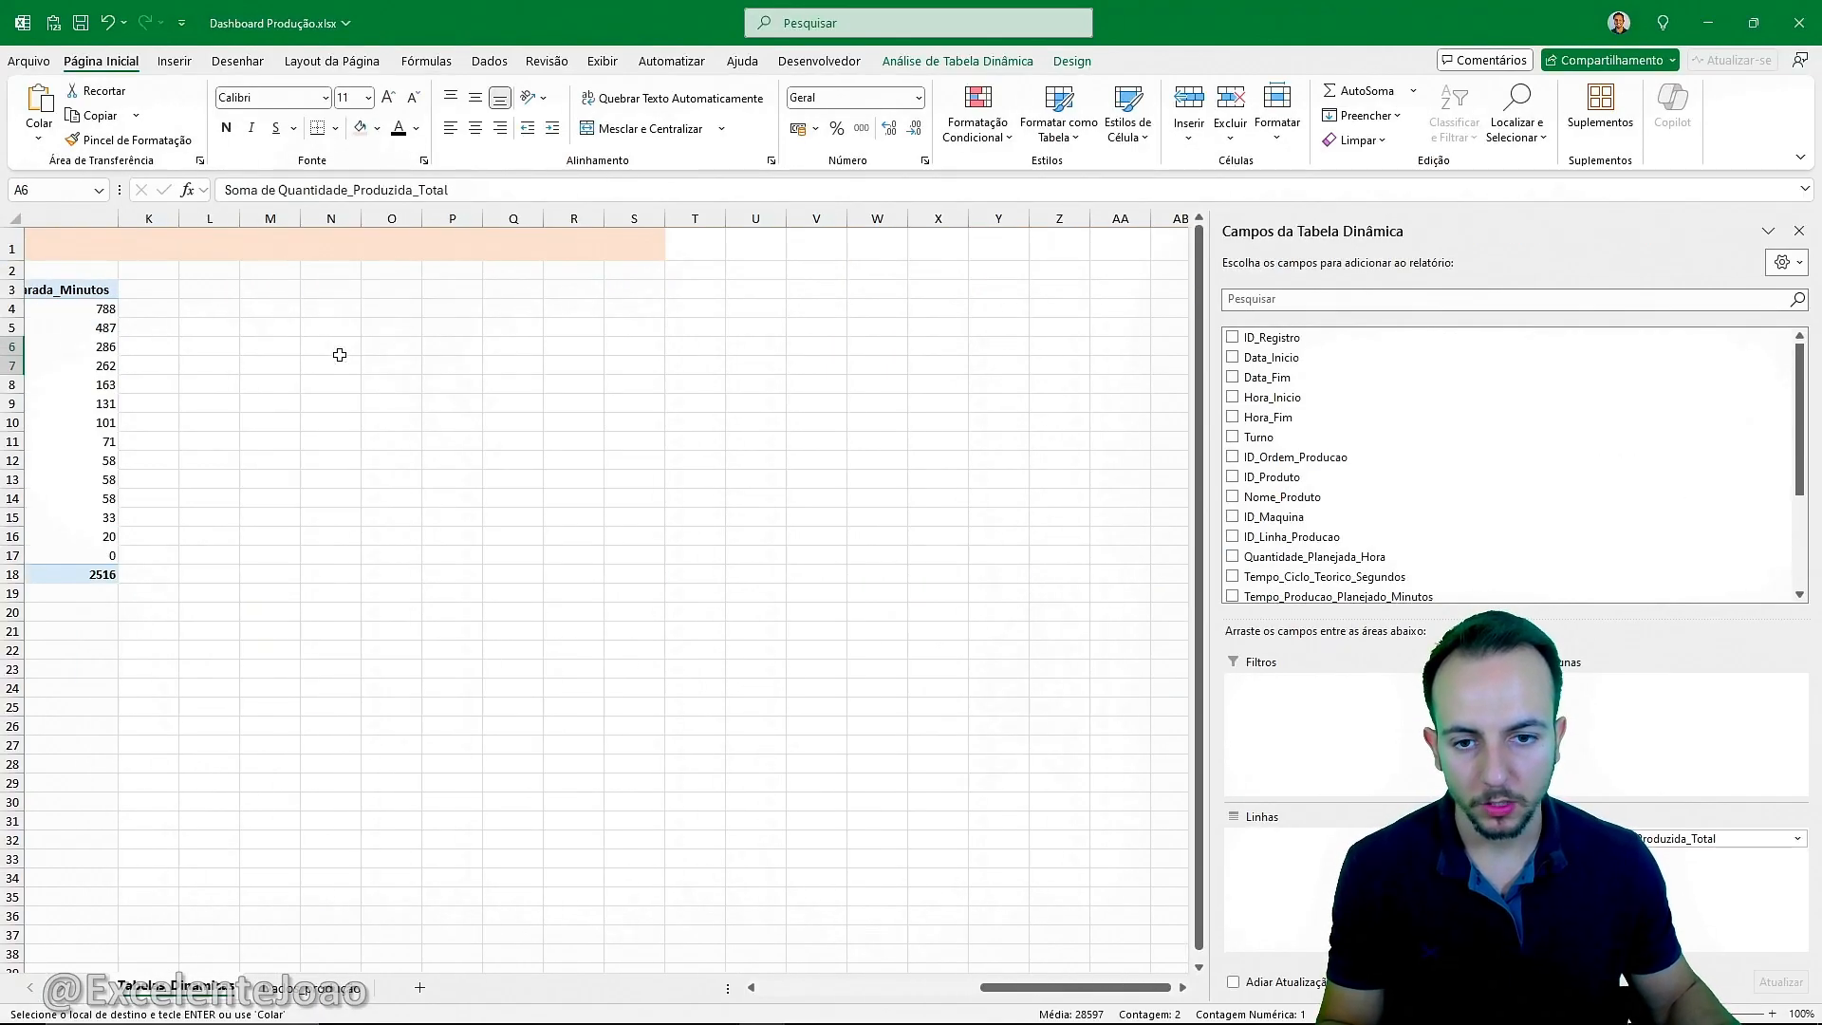
scroll(521, 297, left, 1)
click(564, 286)
key(ctrl+v)
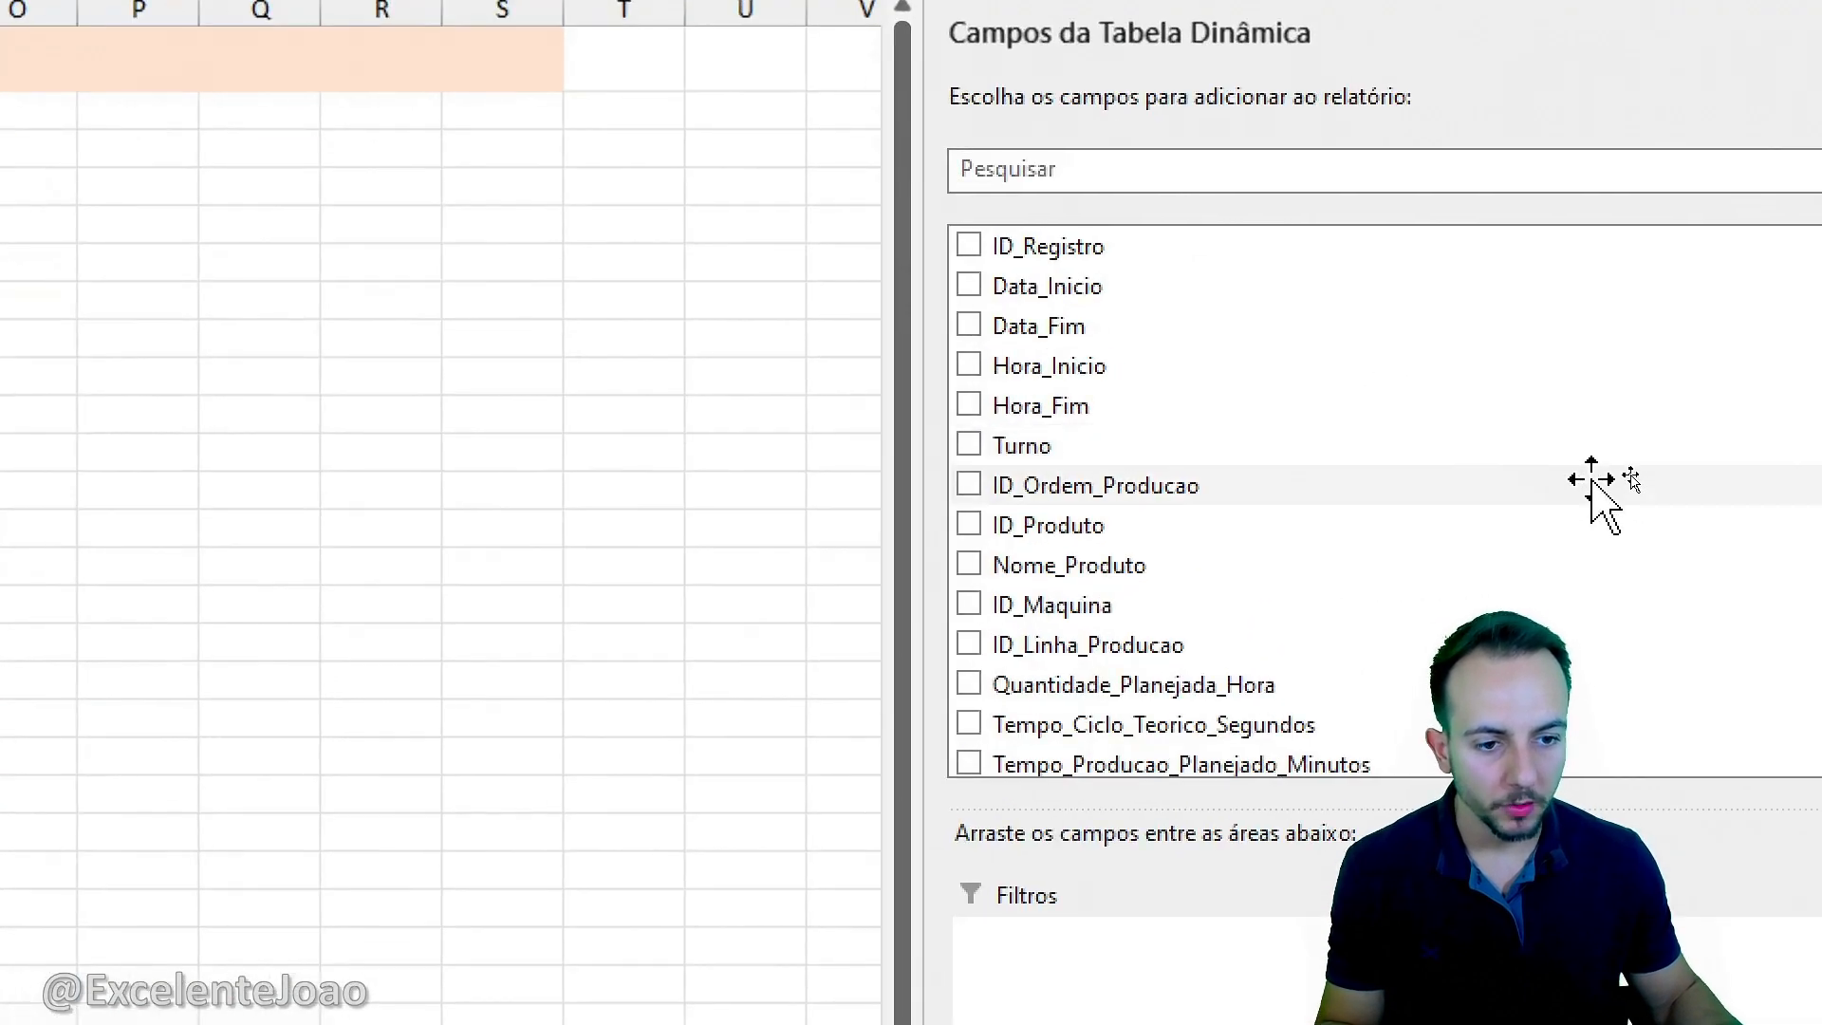
Break the pivot table at L3 down by machine by adding the ID_Maquina field to its rows.
scroll(1044, 589, down, 3)
drag(741, 278, 865, 1024)
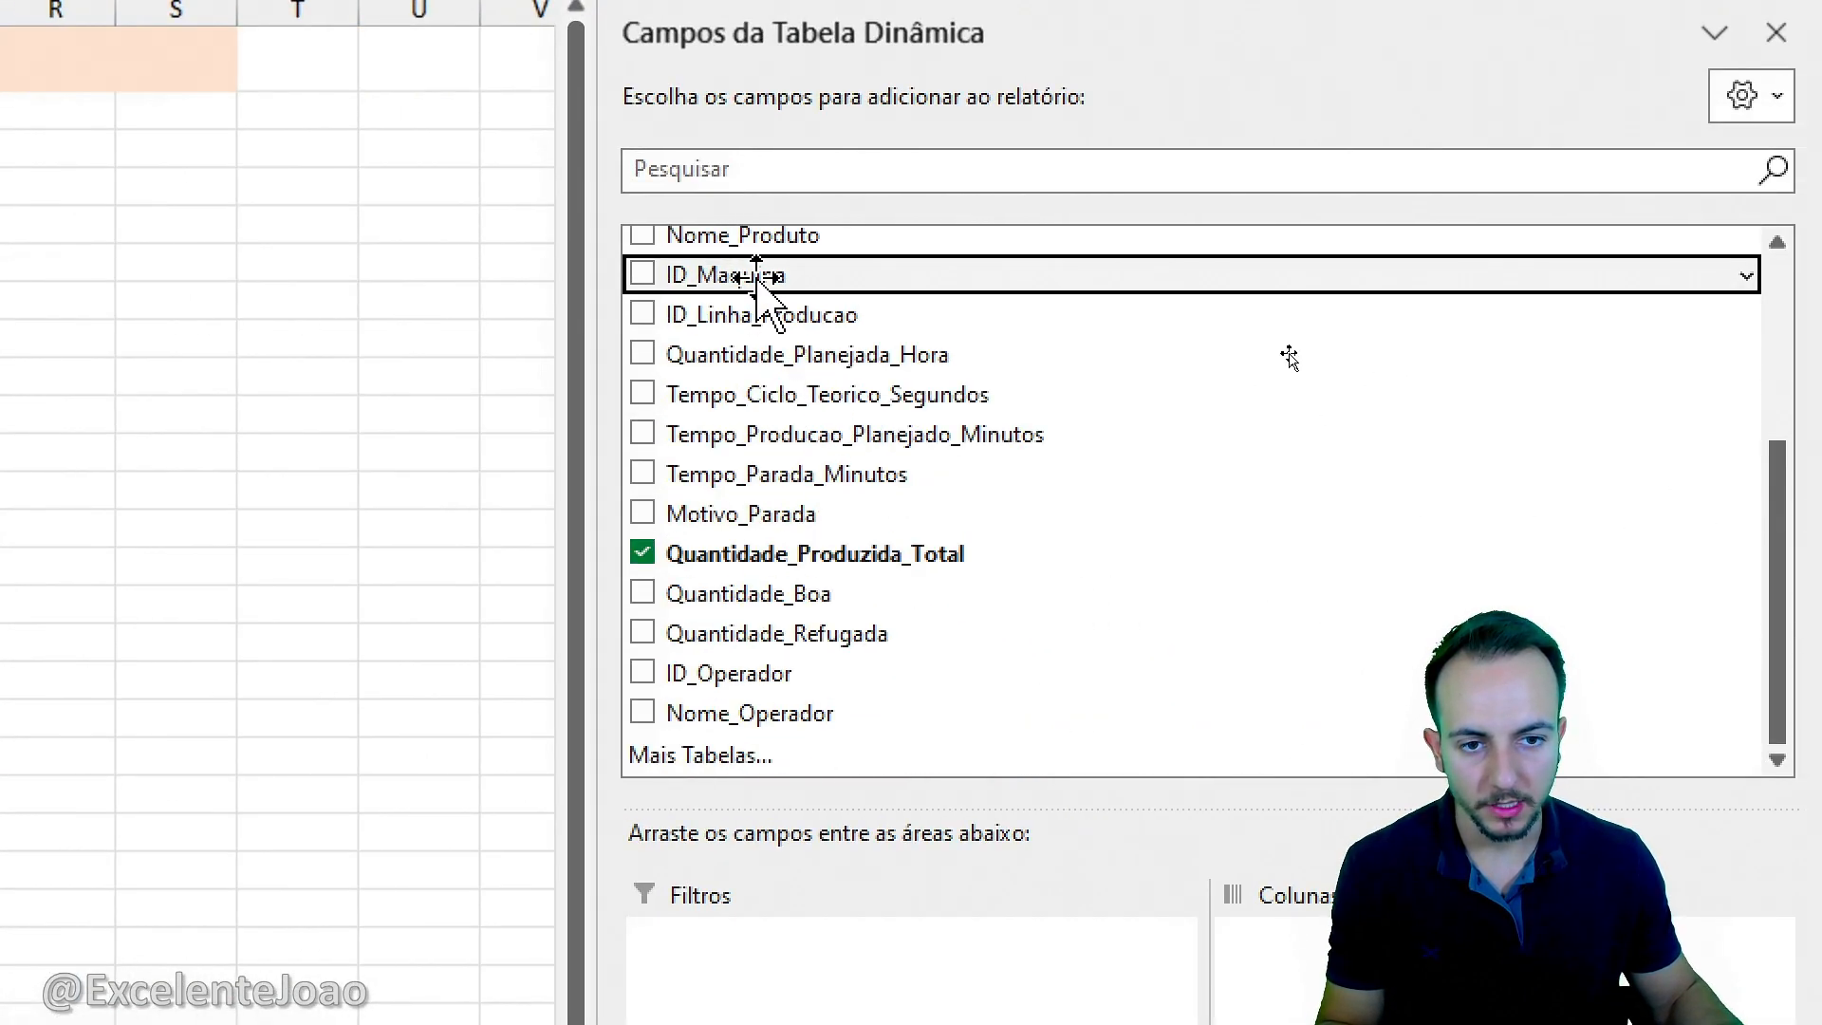
drag(865, 927, 887, 1024)
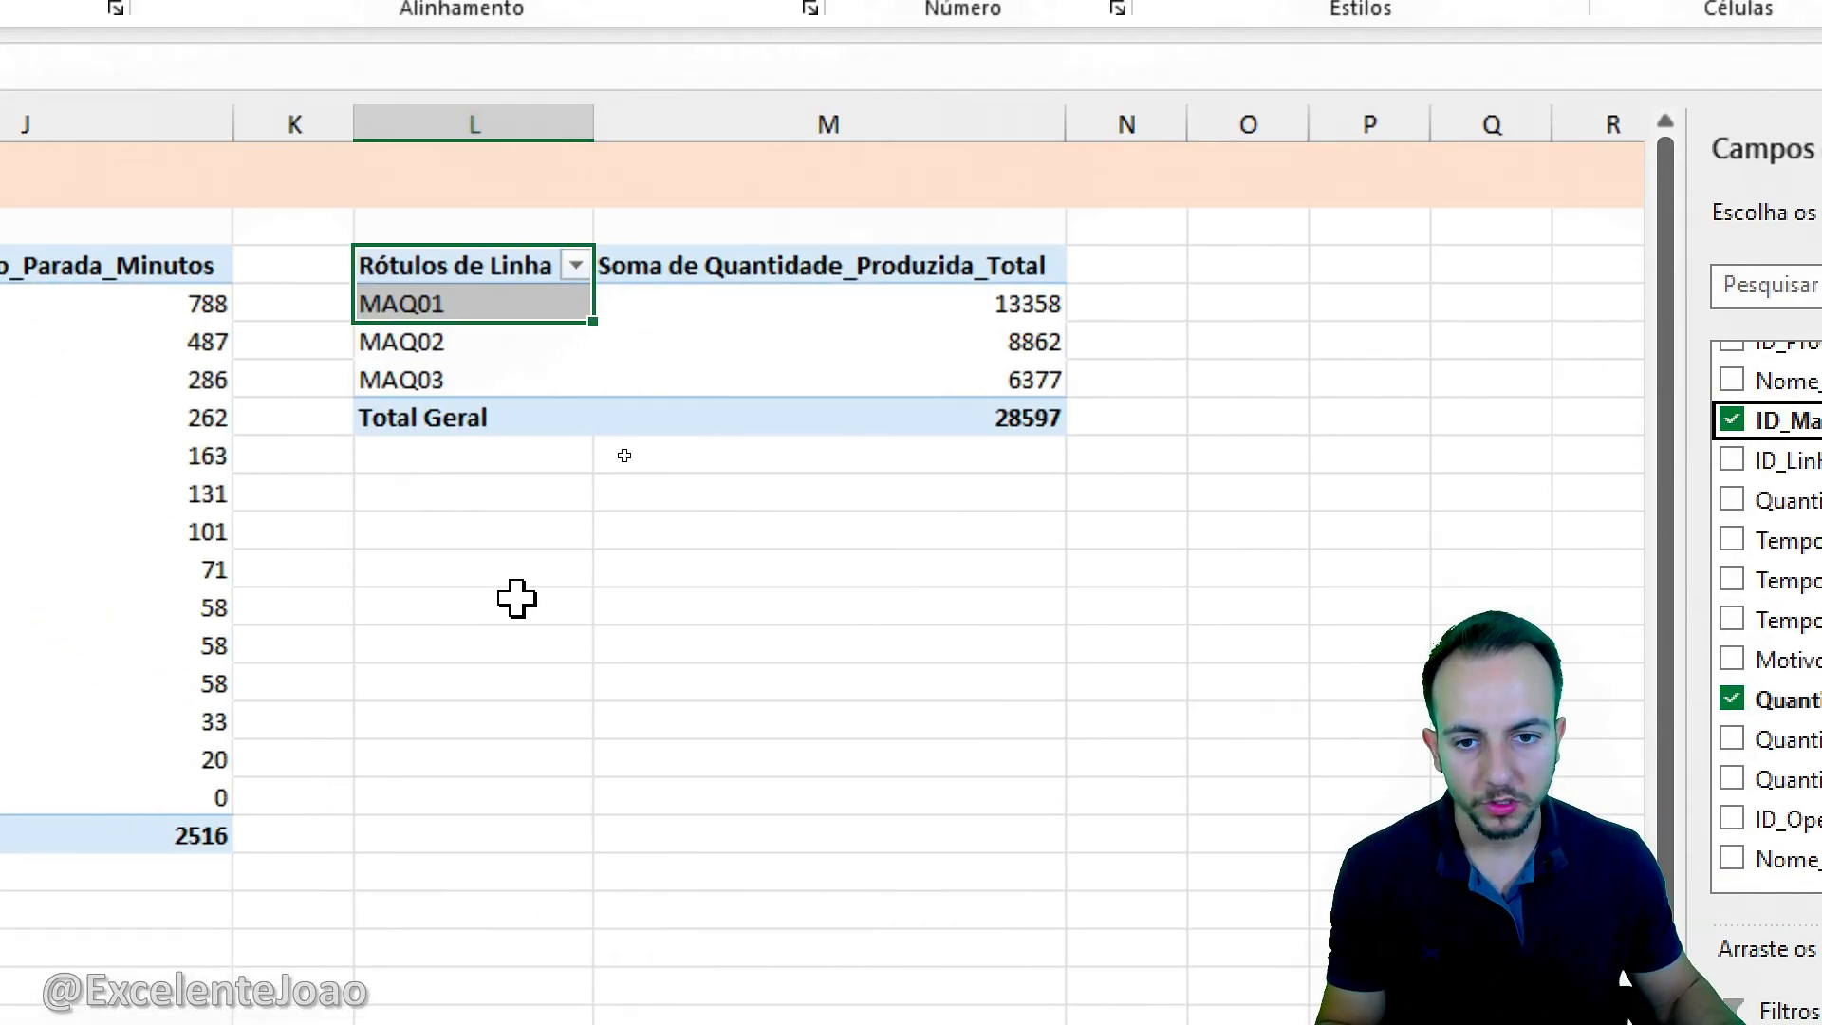
click(516, 598)
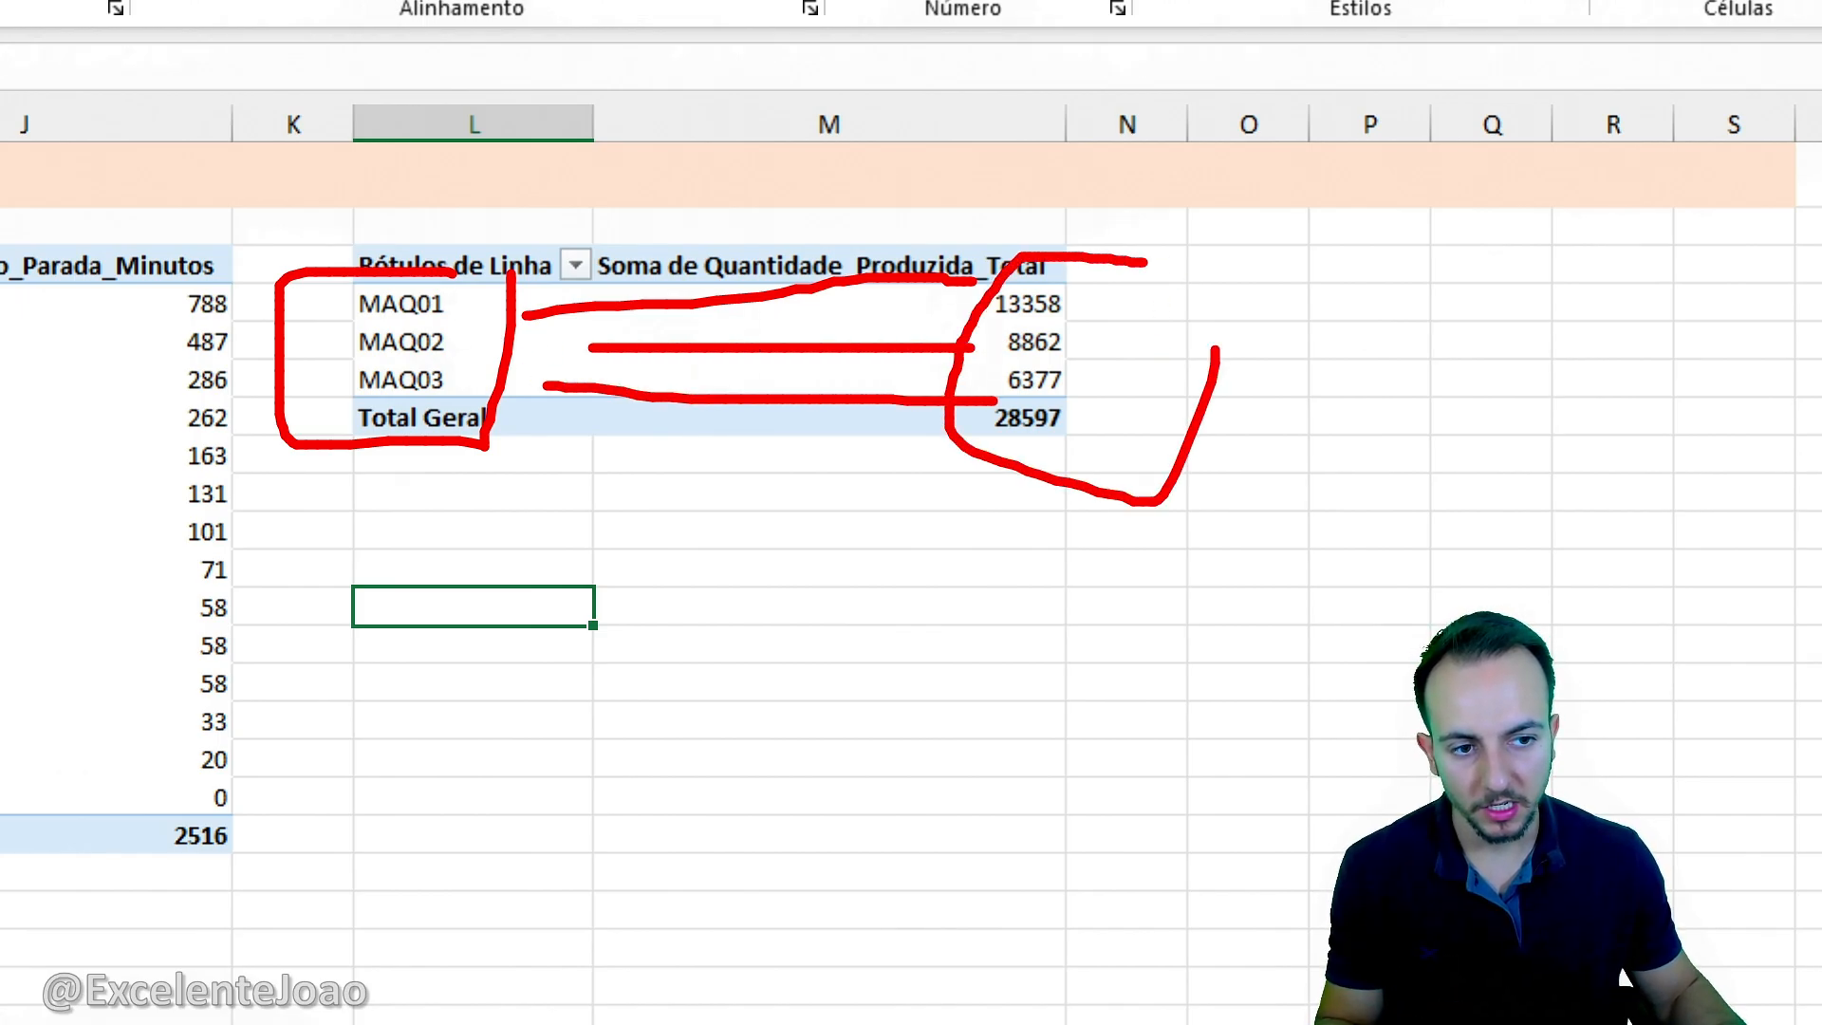
key(ctrl+z)
key(ctrl+z)
key(ctrl+z)
key(ctrl+z)
key(ctrl+z)
mouse_move(949, 318)
mouse_down()
mouse_move(931, 450)
mouse_move(918, 266)
mouse_up()
text(t)
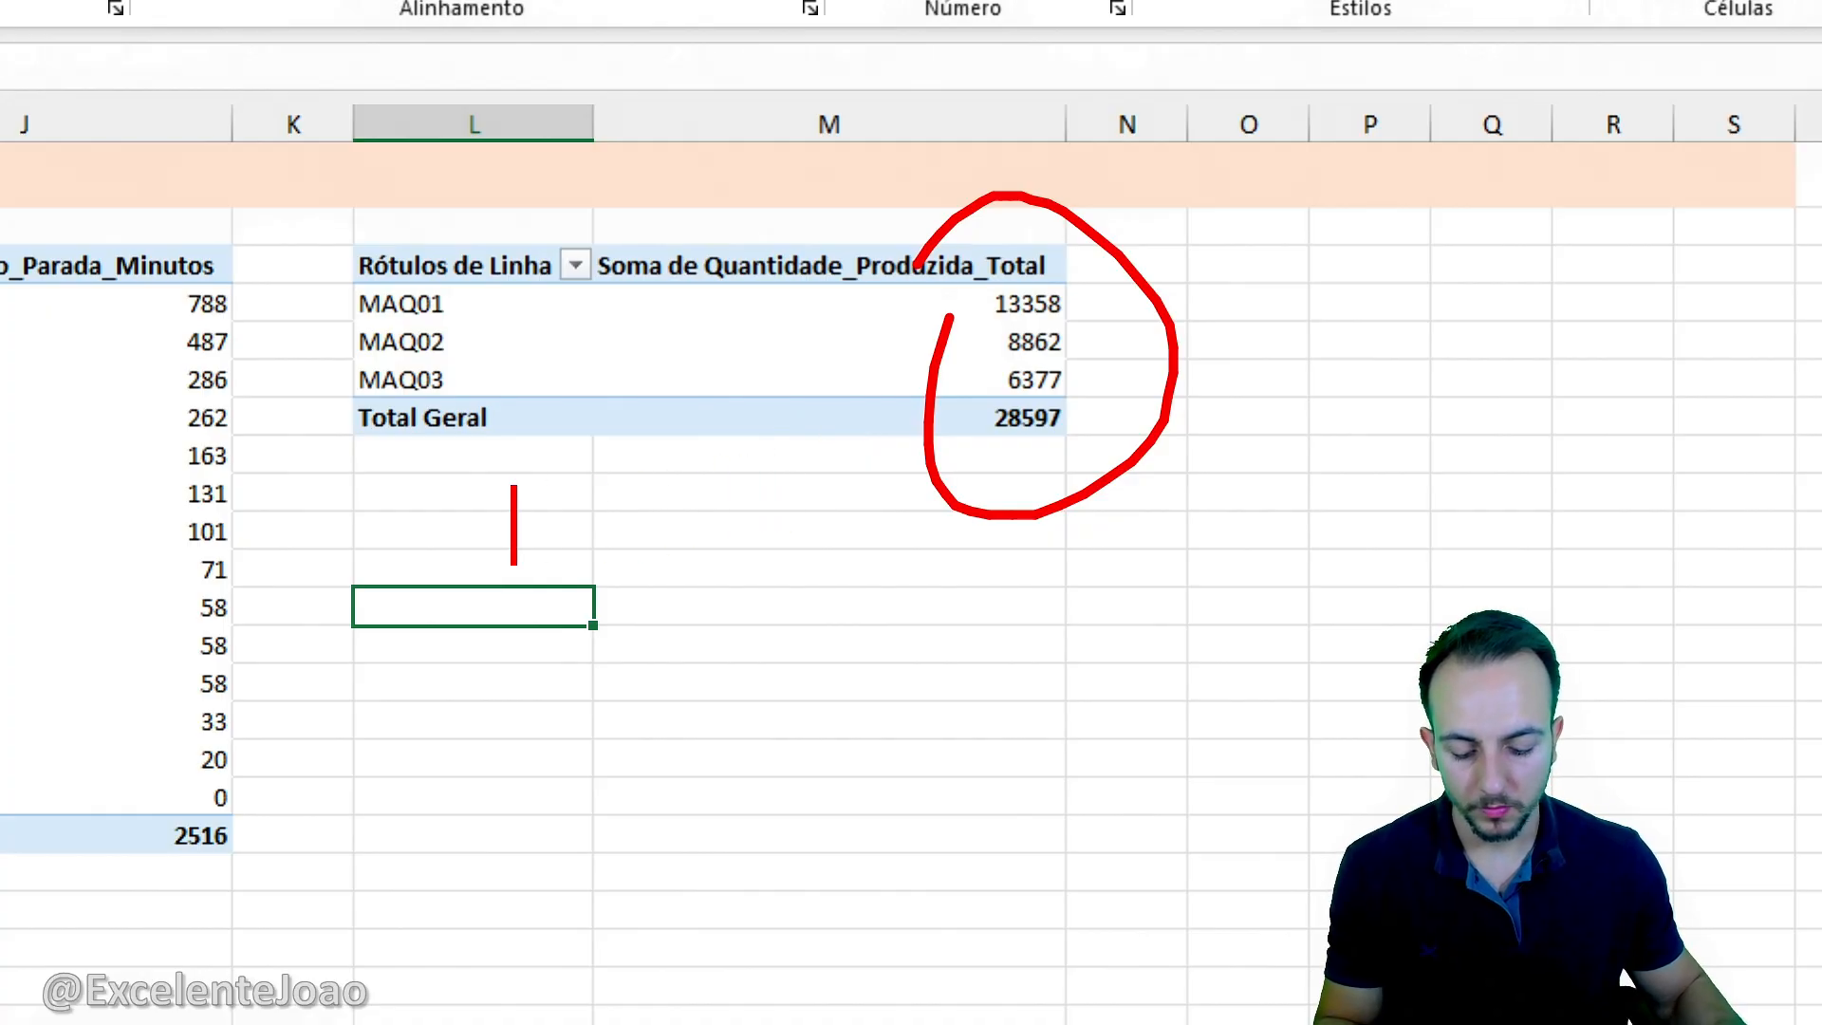
text(BONS)
text(RUINS)
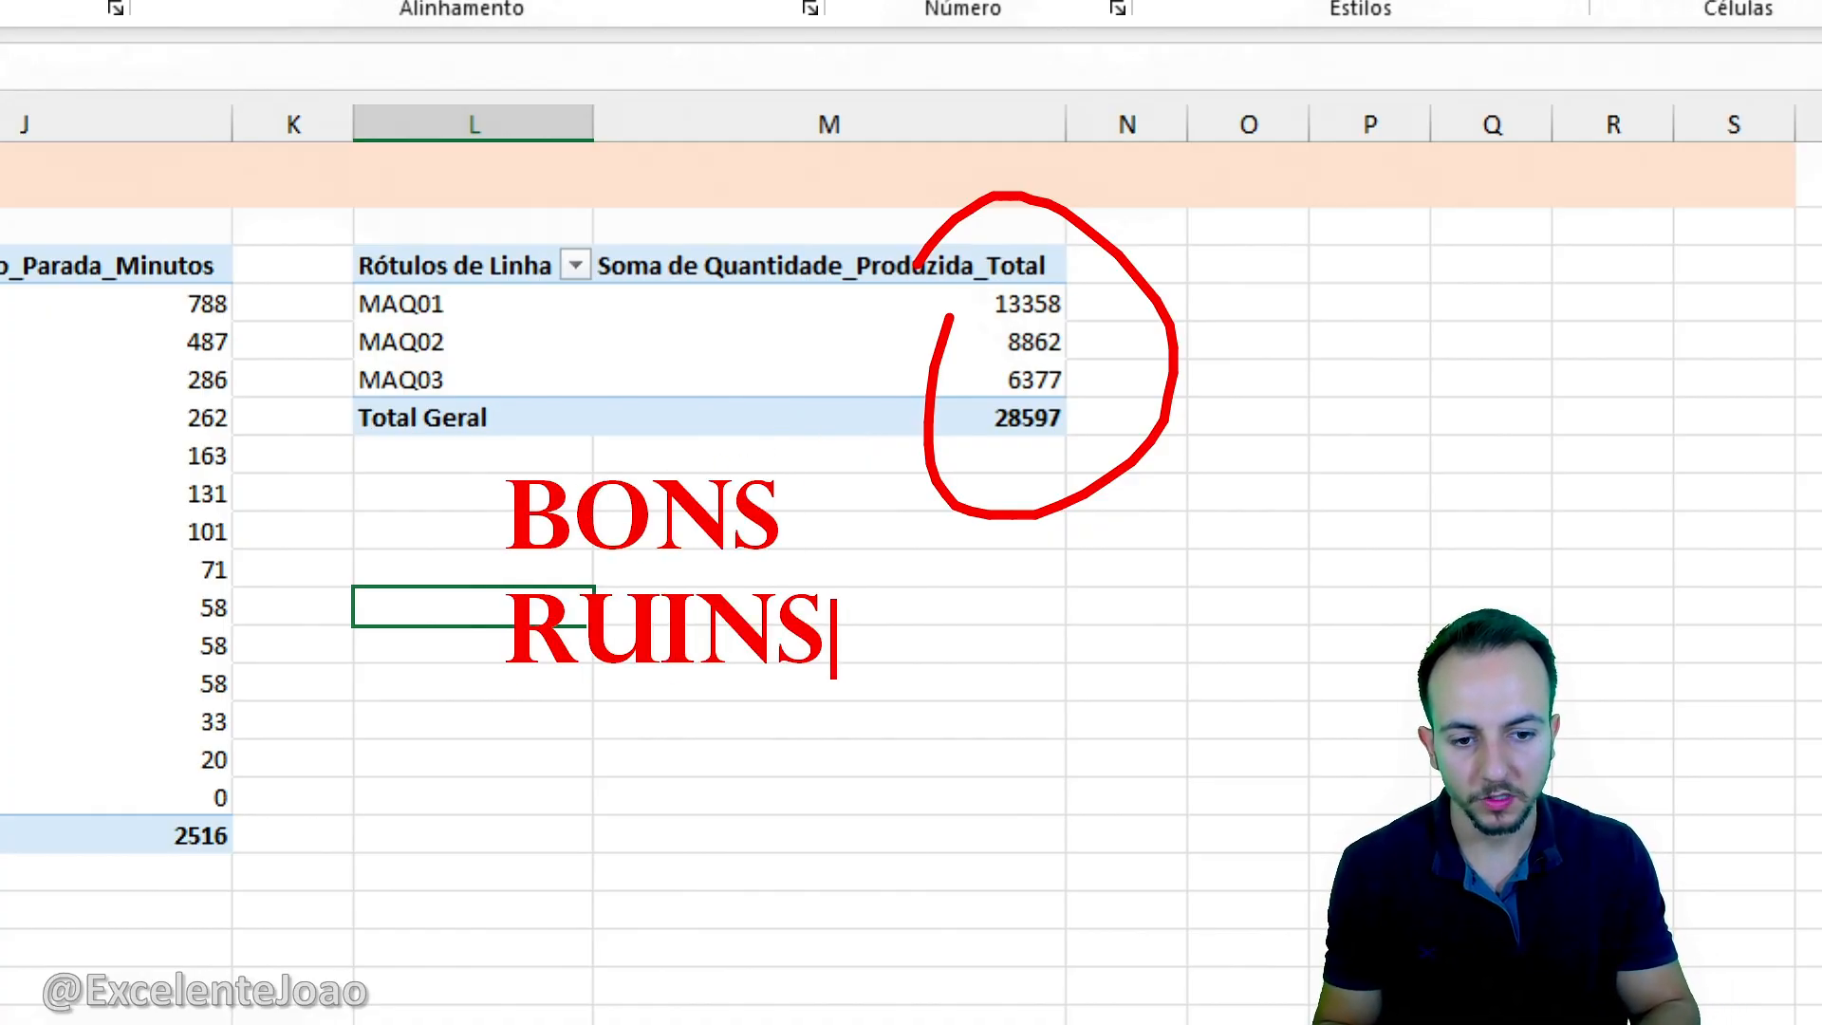
mouse_move(892, 430)
mouse_down()
mouse_move(468, 683)
mouse_move(917, 450)
mouse_up()
key(Escape)
Add Quantidade_Boa and Quantidade_Refugada as summed values to the machine pivot table.
click(927, 377)
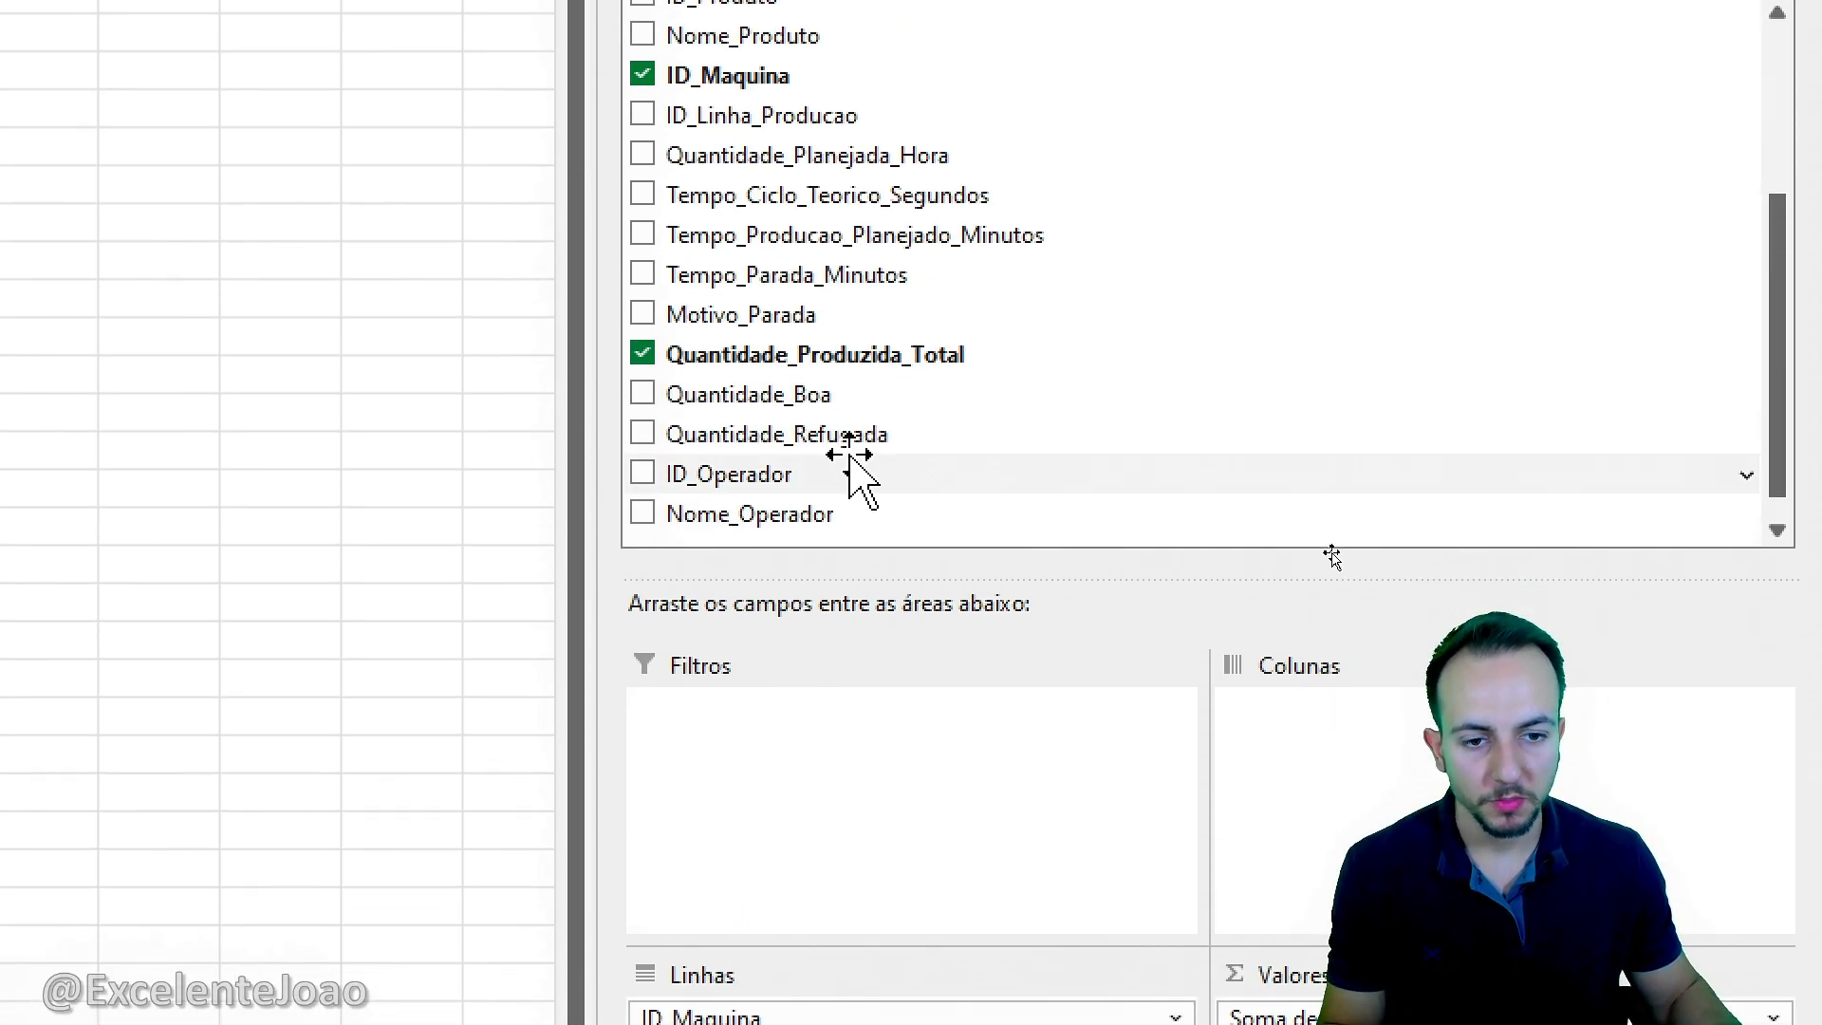
drag(717, 394, 1300, 1024)
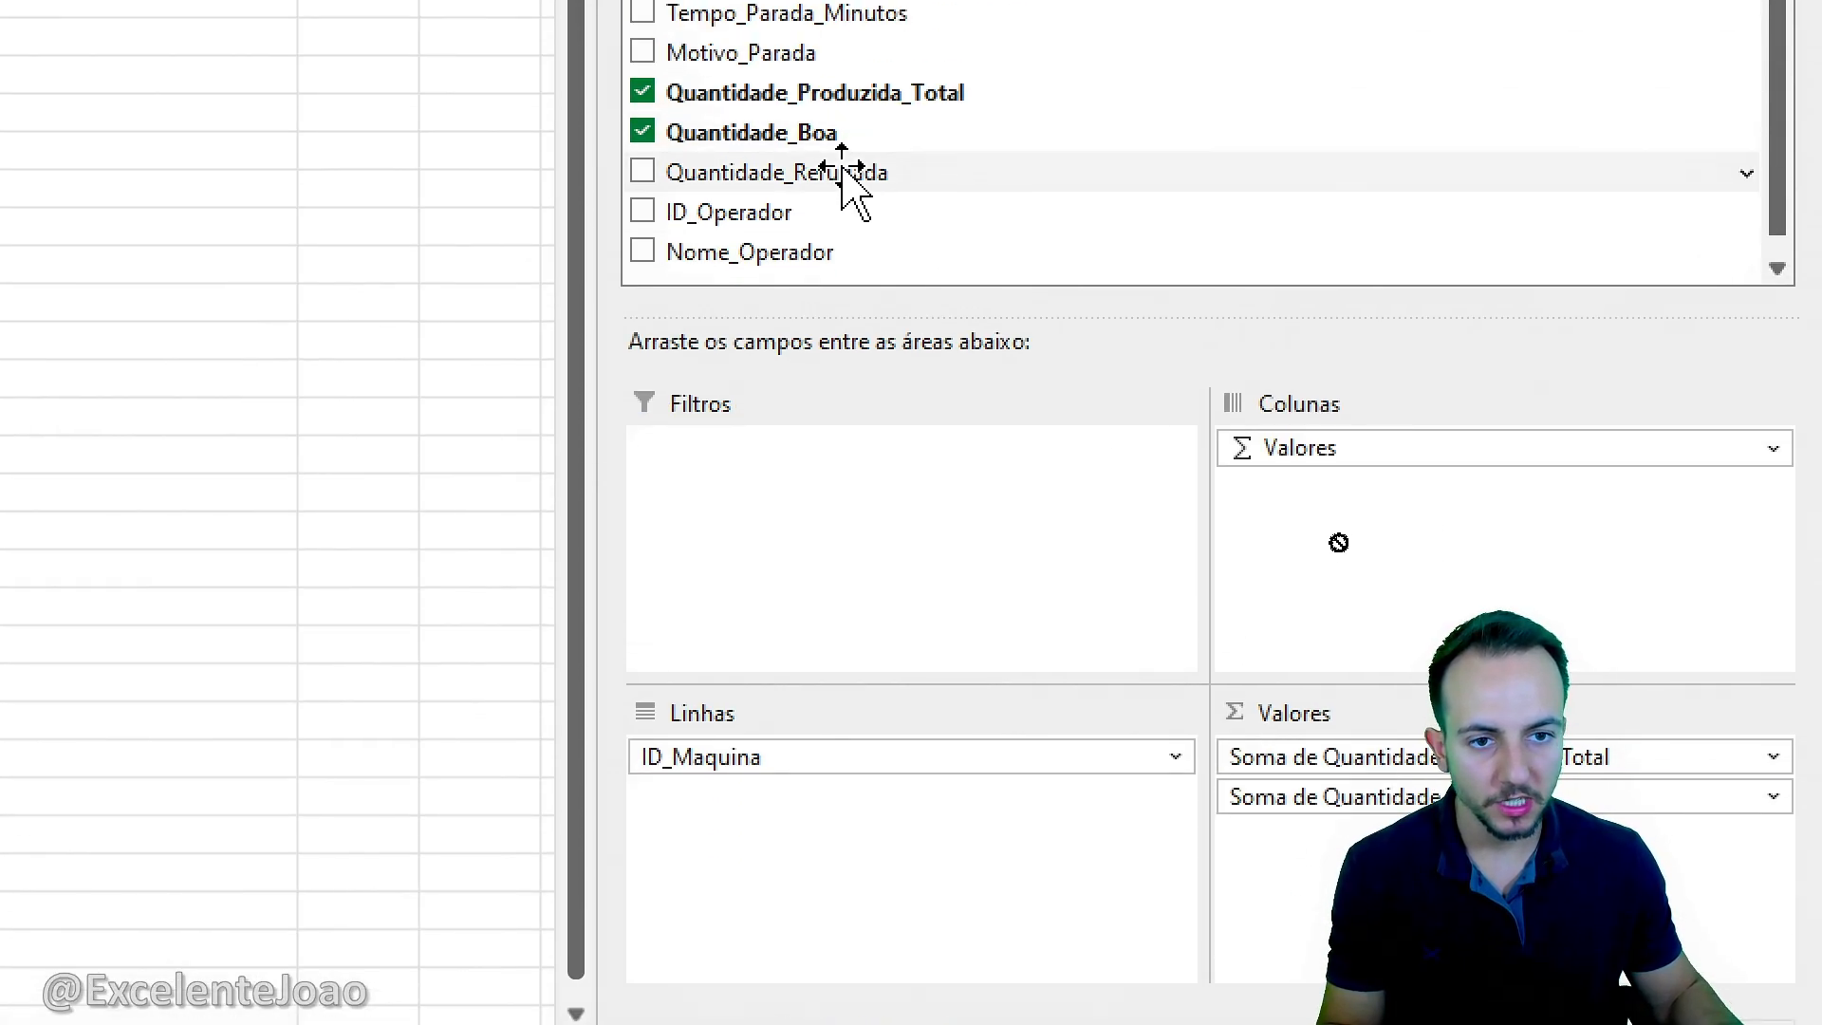
drag(845, 114, 1333, 902)
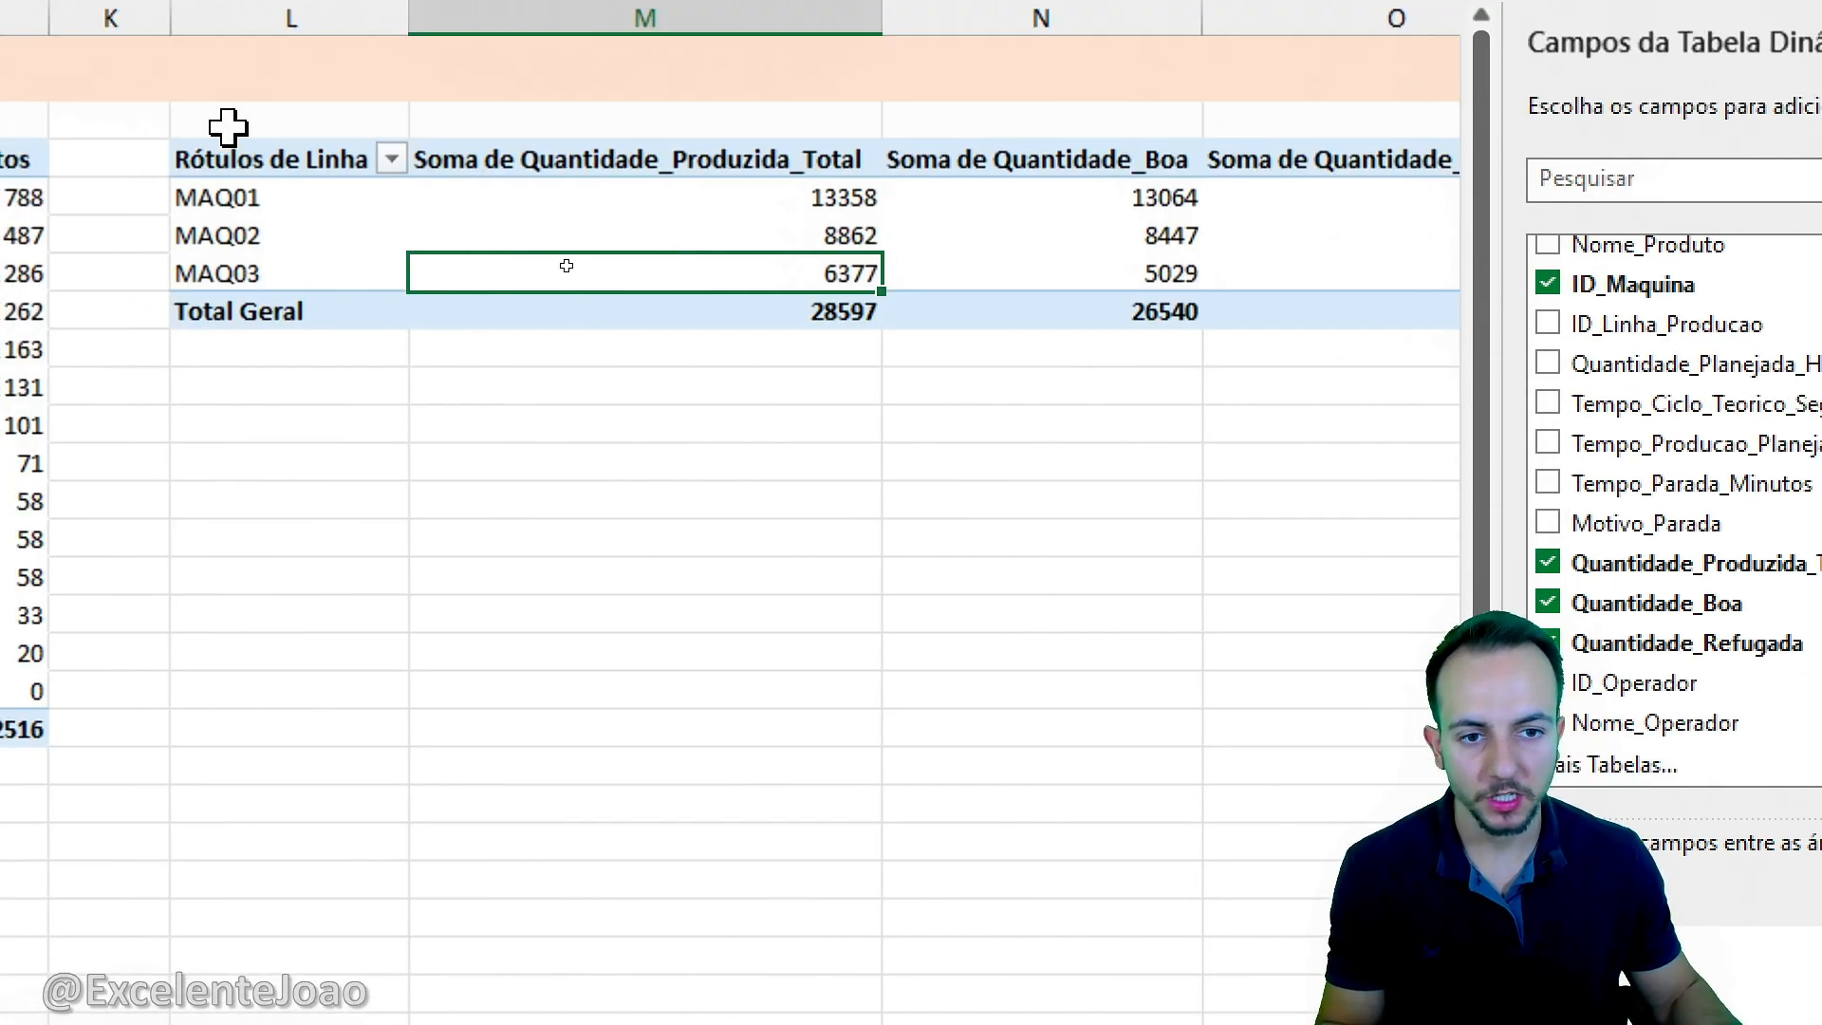
click(719, 602)
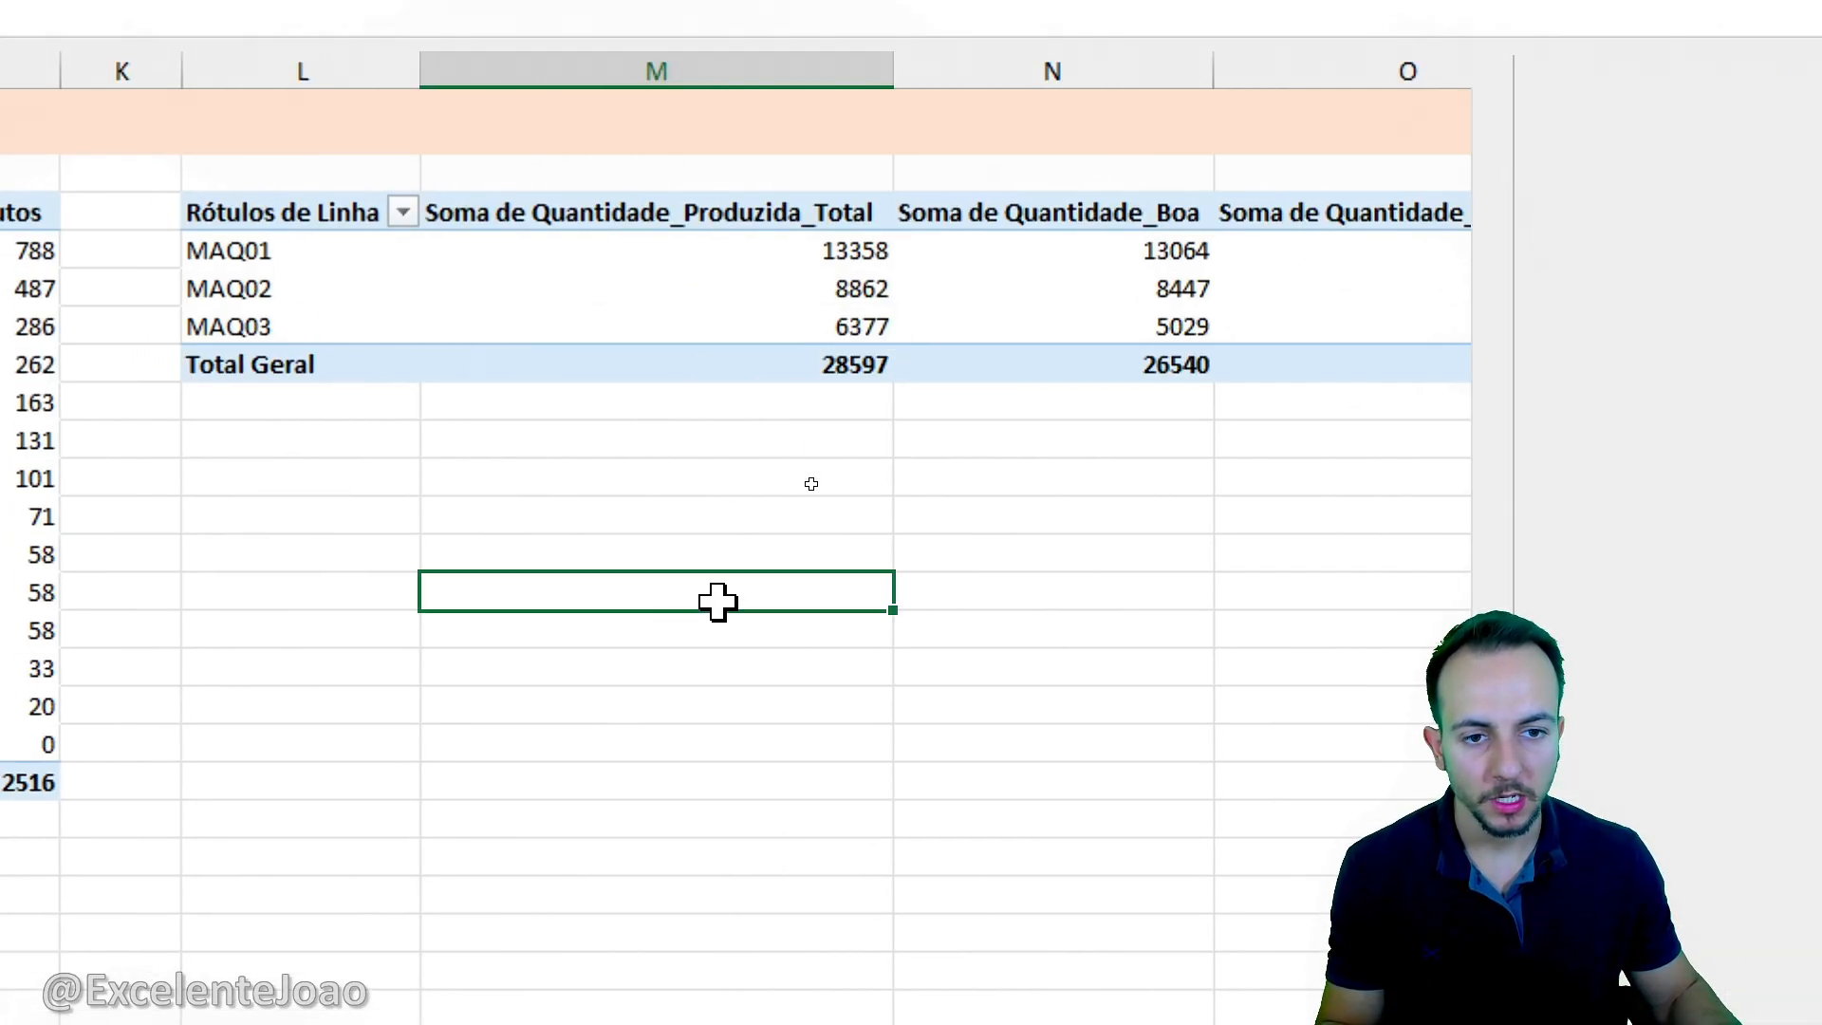
key(ctrl+2)
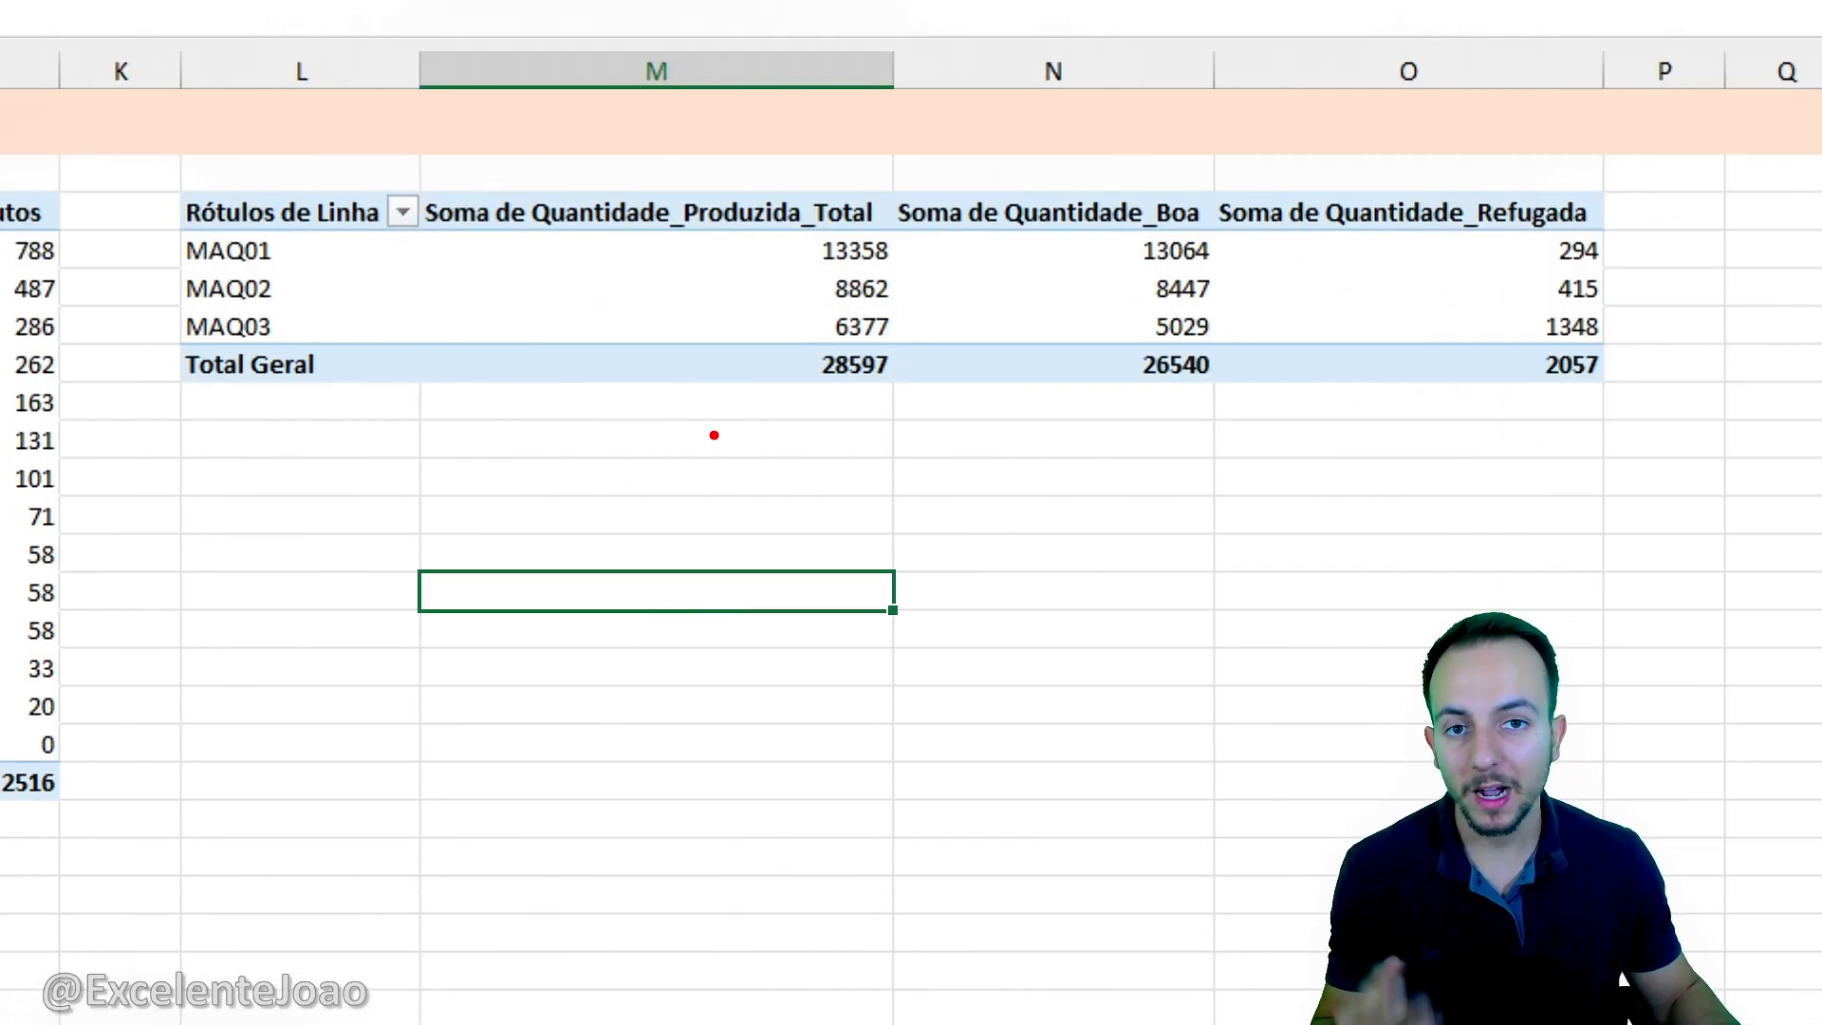
mouse_move(305, 178)
mouse_down()
mouse_move(137, 391)
mouse_move(337, 150)
mouse_up()
mouse_move(877, 182)
mouse_down()
mouse_move(816, 437)
mouse_move(783, 186)
mouse_up()
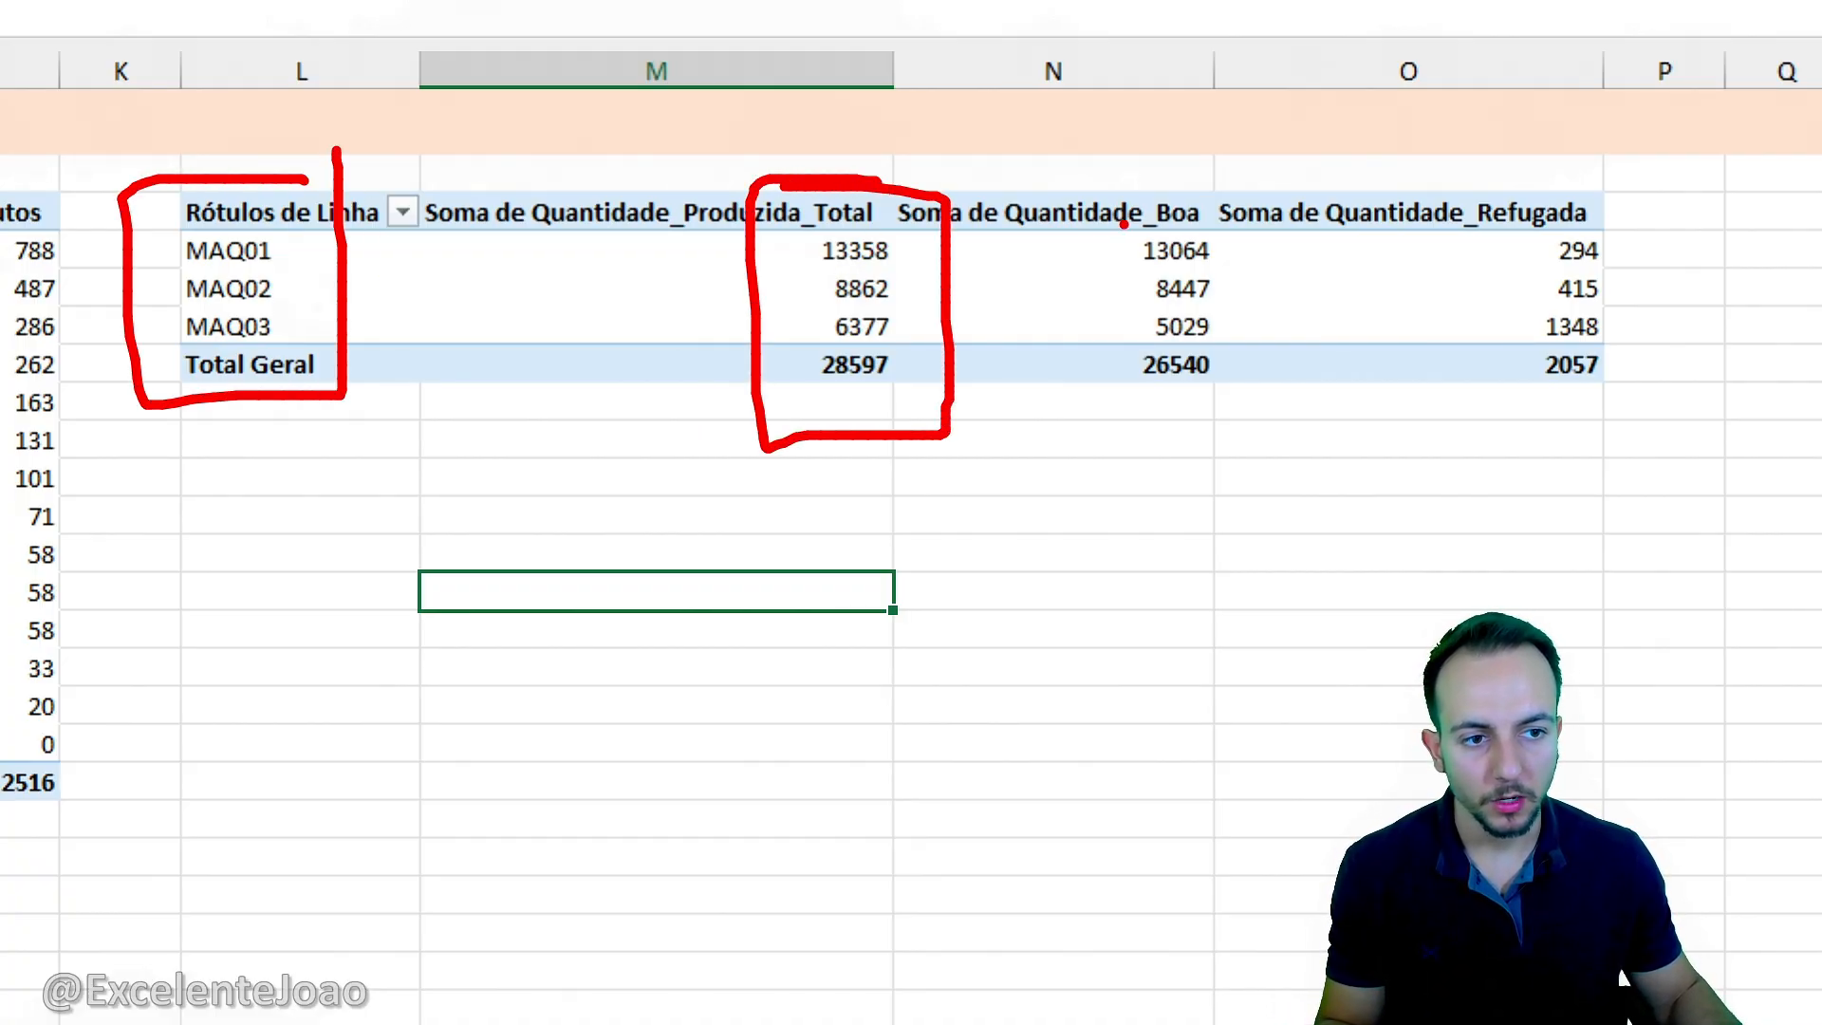
mouse_move(1219, 171)
mouse_down()
mouse_move(1039, 408)
mouse_move(1139, 159)
mouse_up()
mouse_move(1608, 131)
mouse_down()
mouse_move(1428, 365)
mouse_move(1652, 171)
mouse_up()
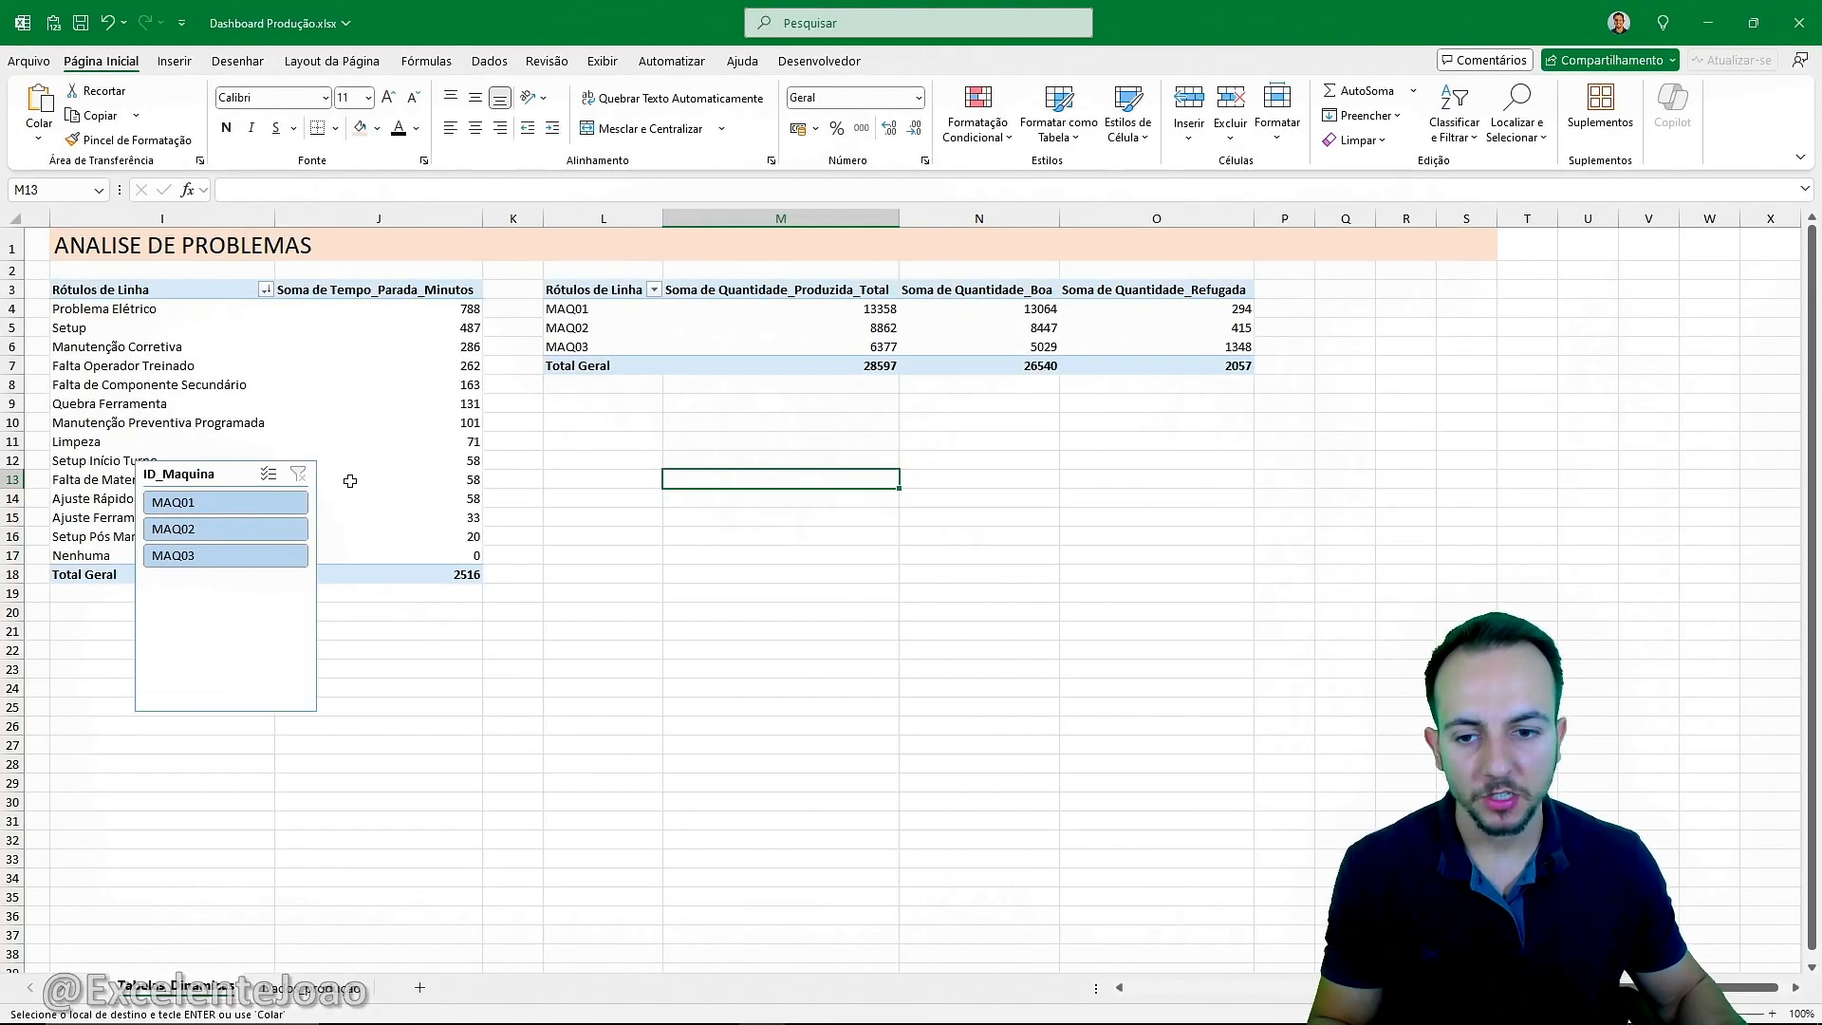
Test the ID_Maquina slicer by filtering to MAQ02, MAQ03 and MAQ01 individually, and clear the filter.
click(270, 528)
click(253, 556)
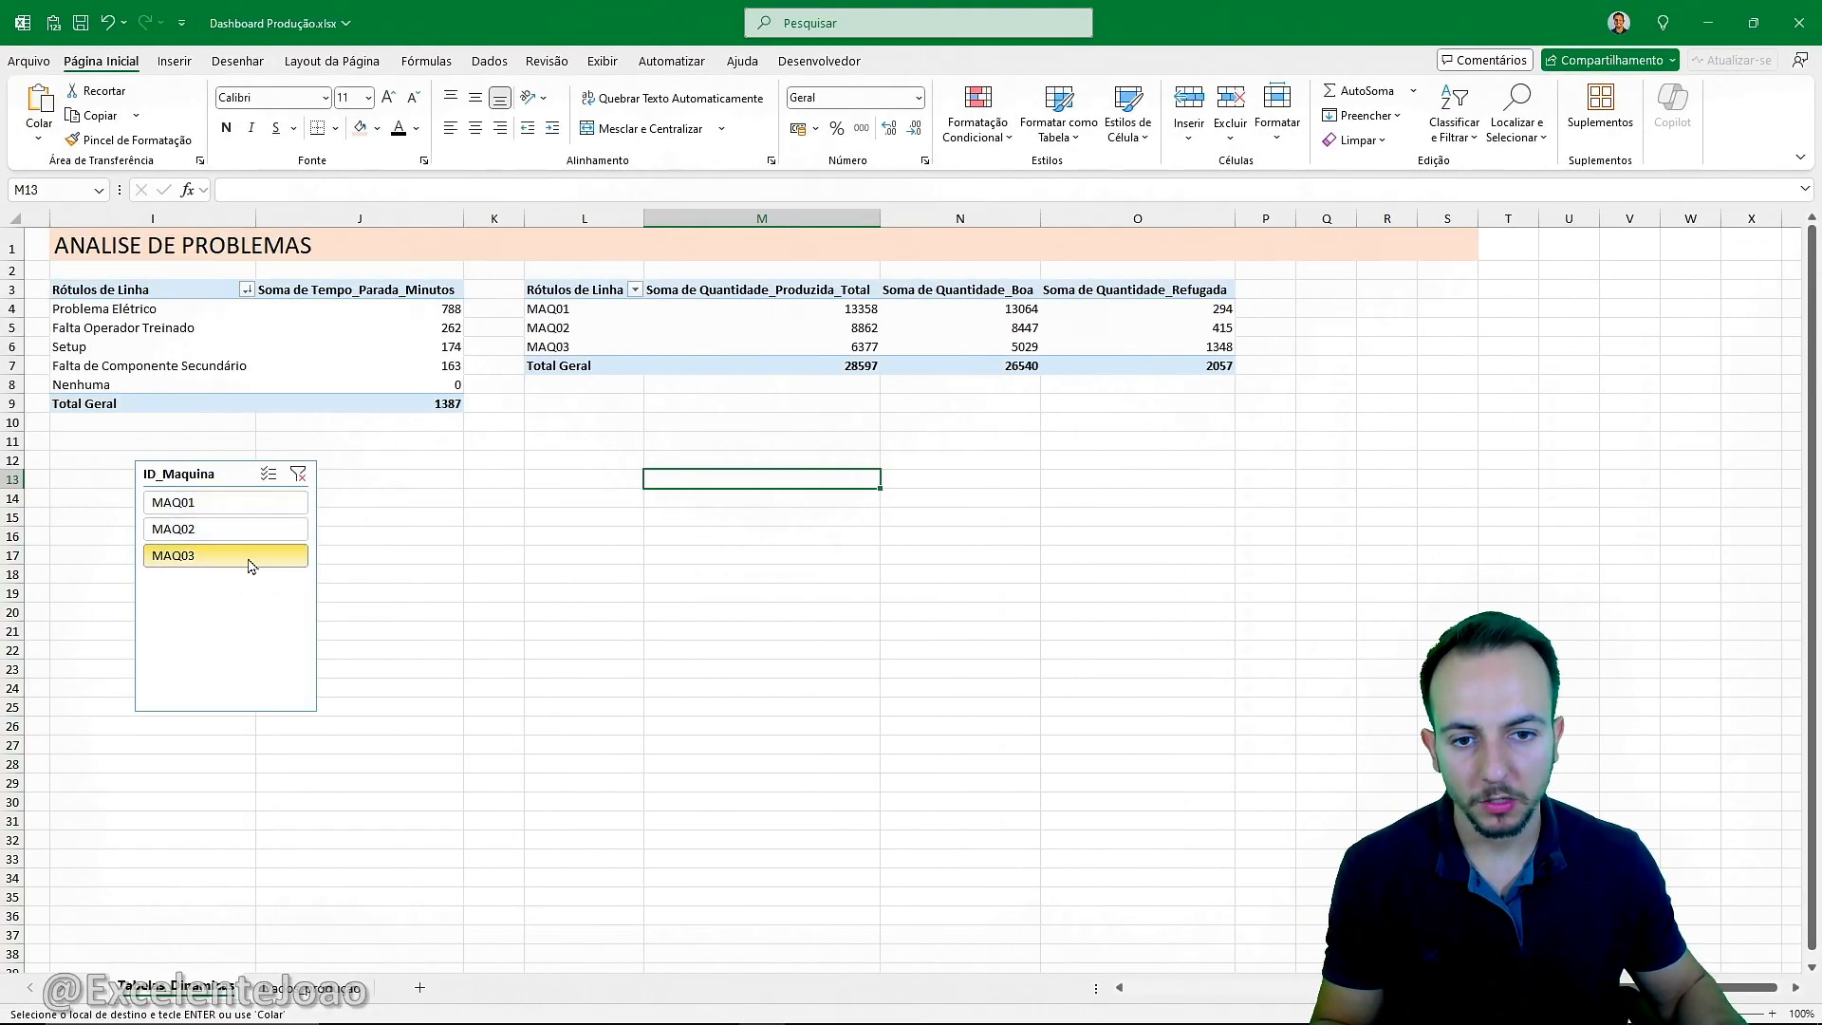
click(251, 530)
click(245, 504)
click(296, 475)
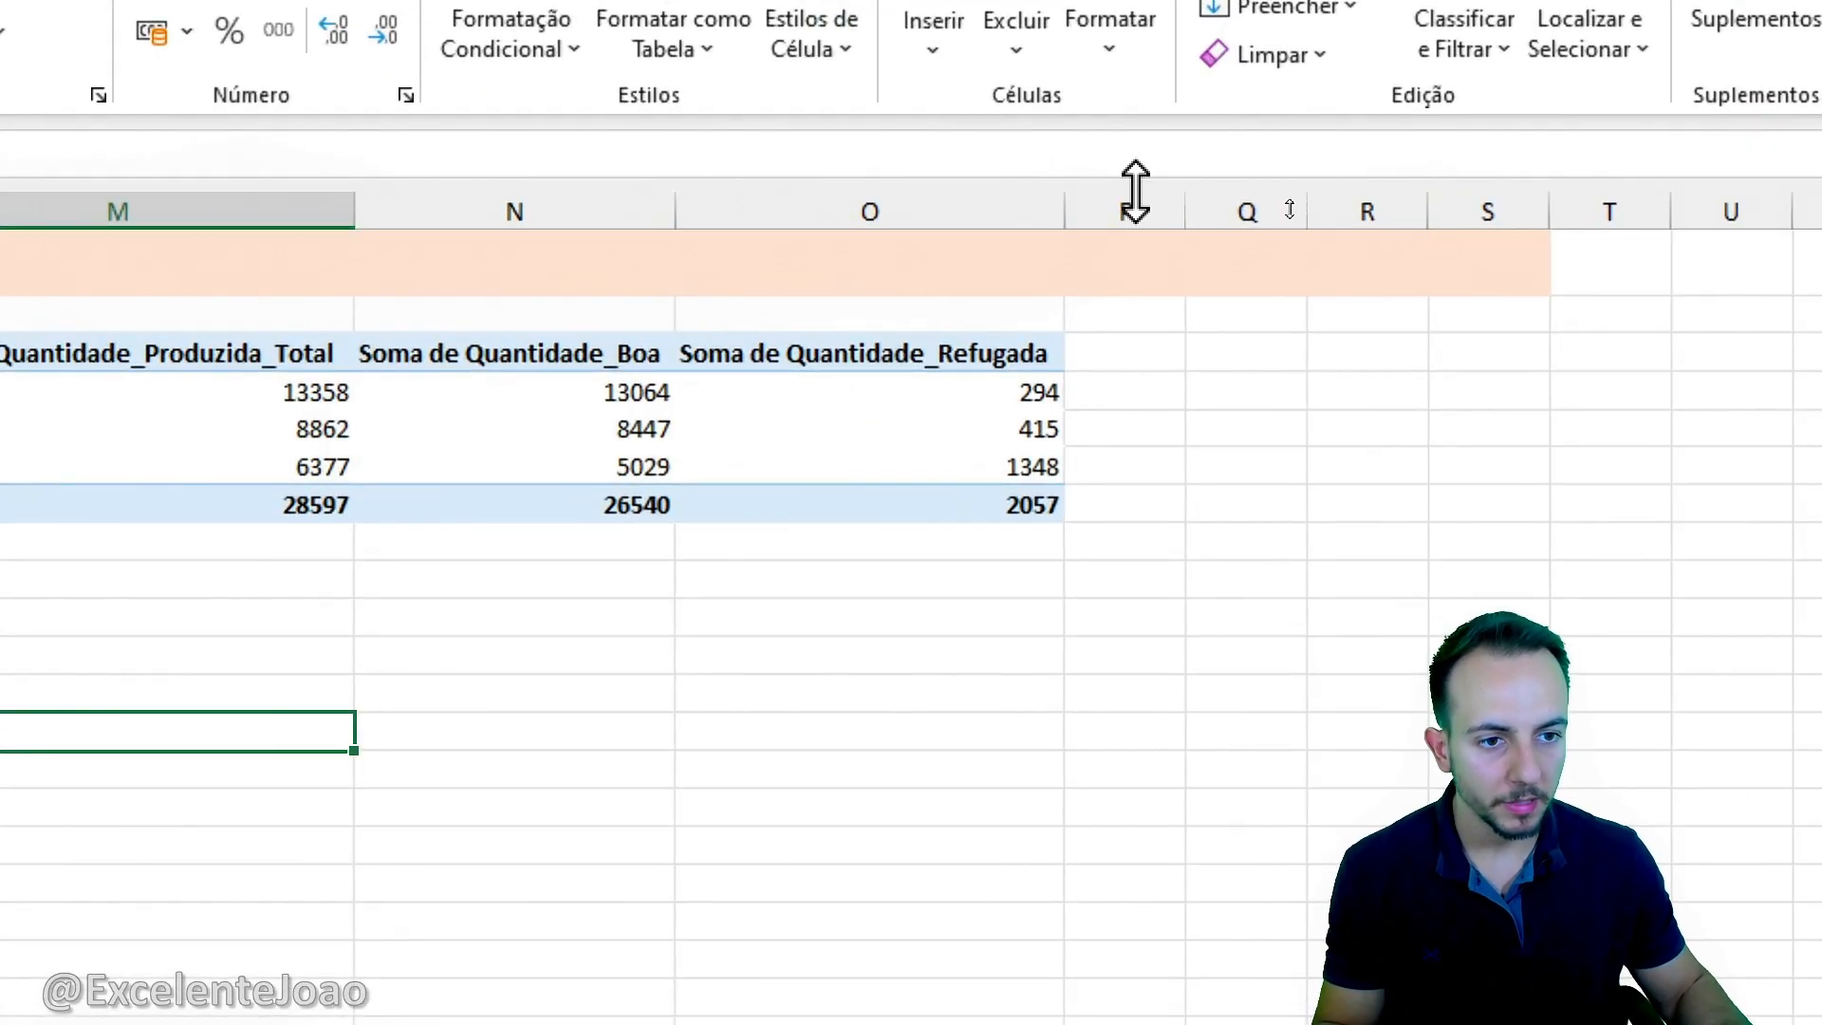
Delete the unused columns P to S beside the machine pivot table.
drag(1135, 204, 1529, 196)
right_click(1301, 197)
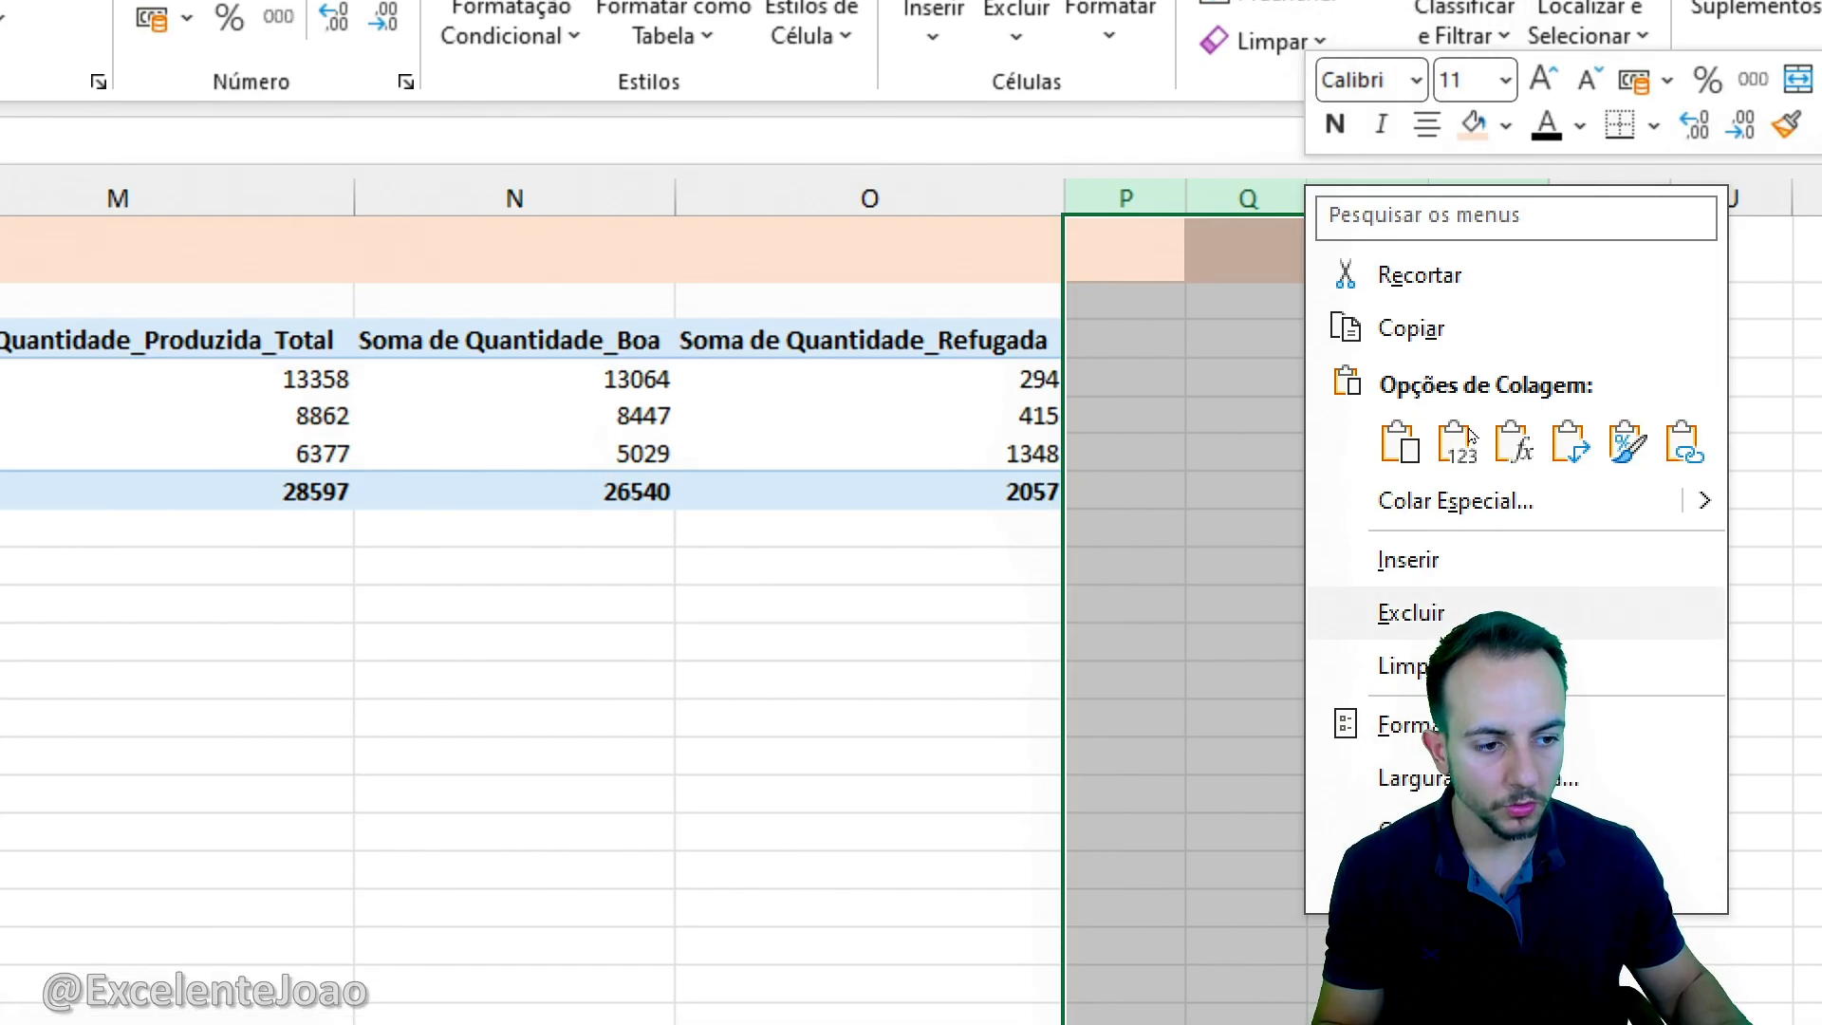
click(1405, 628)
click(1163, 695)
Save the workbook with the completed pivot table sheet.
scroll(1078, 484, left, 3)
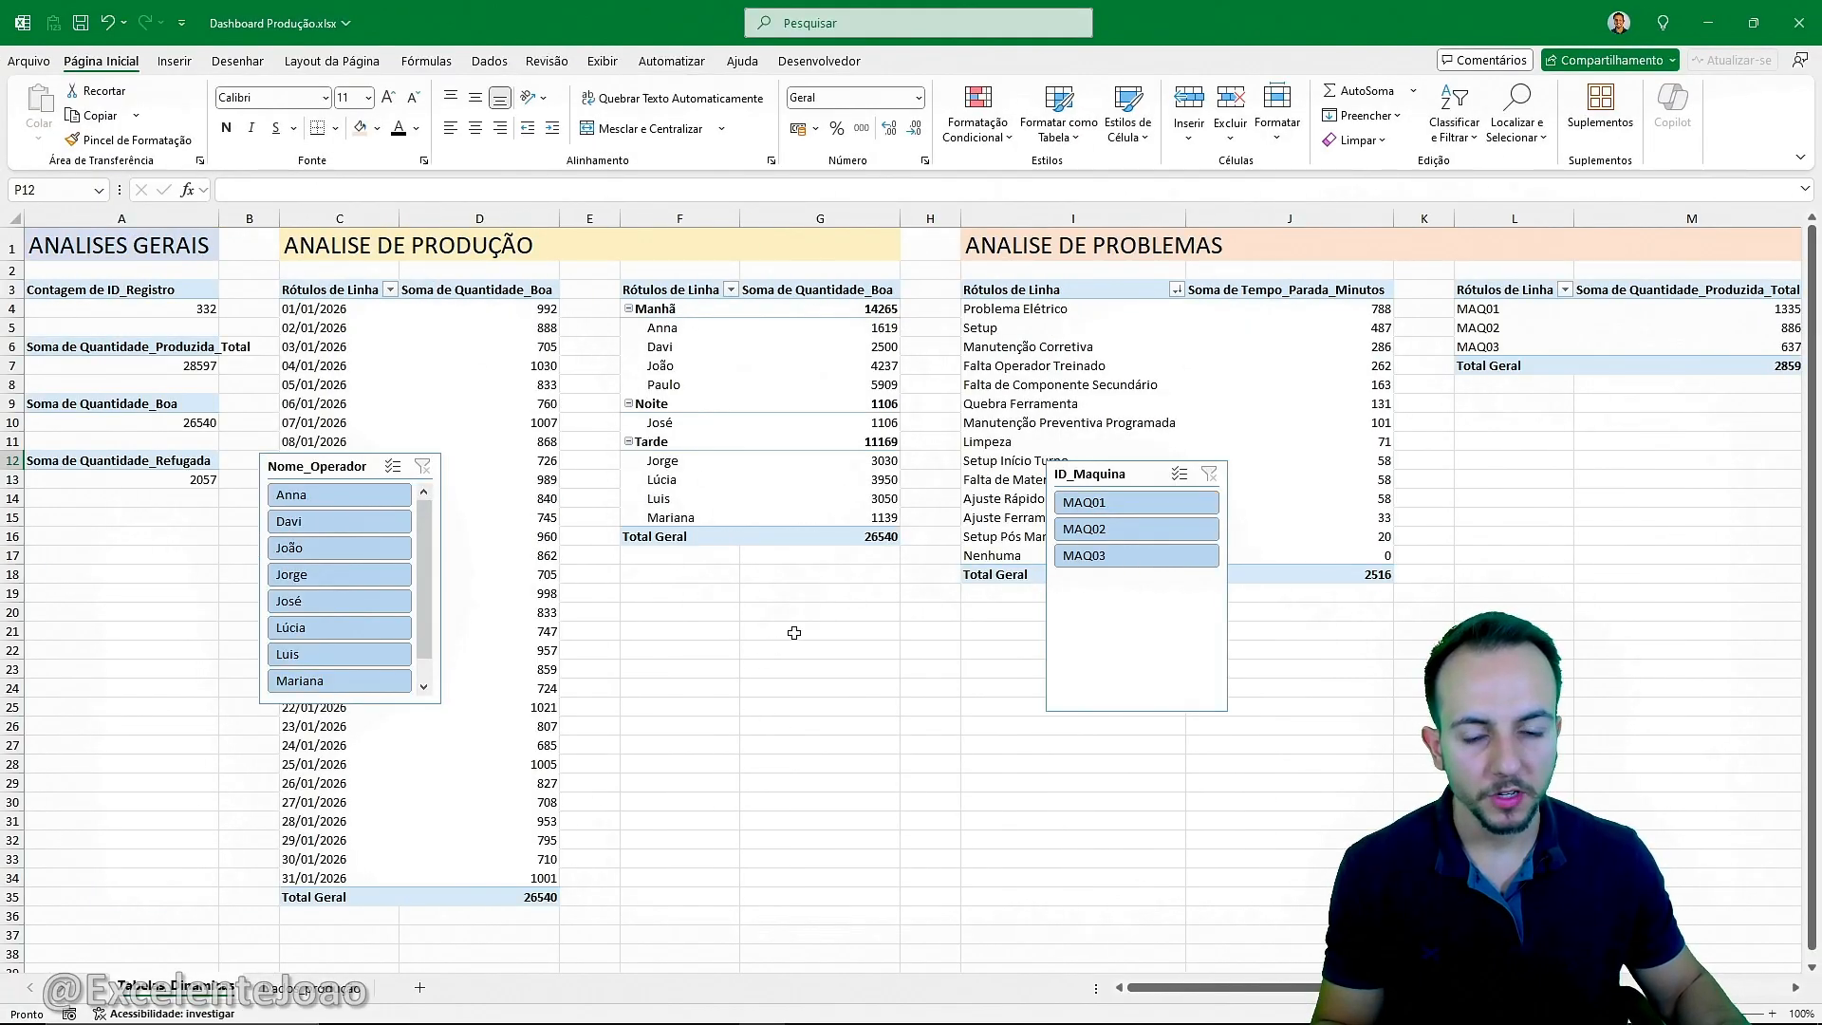
click(733, 646)
key(ctrl+s)
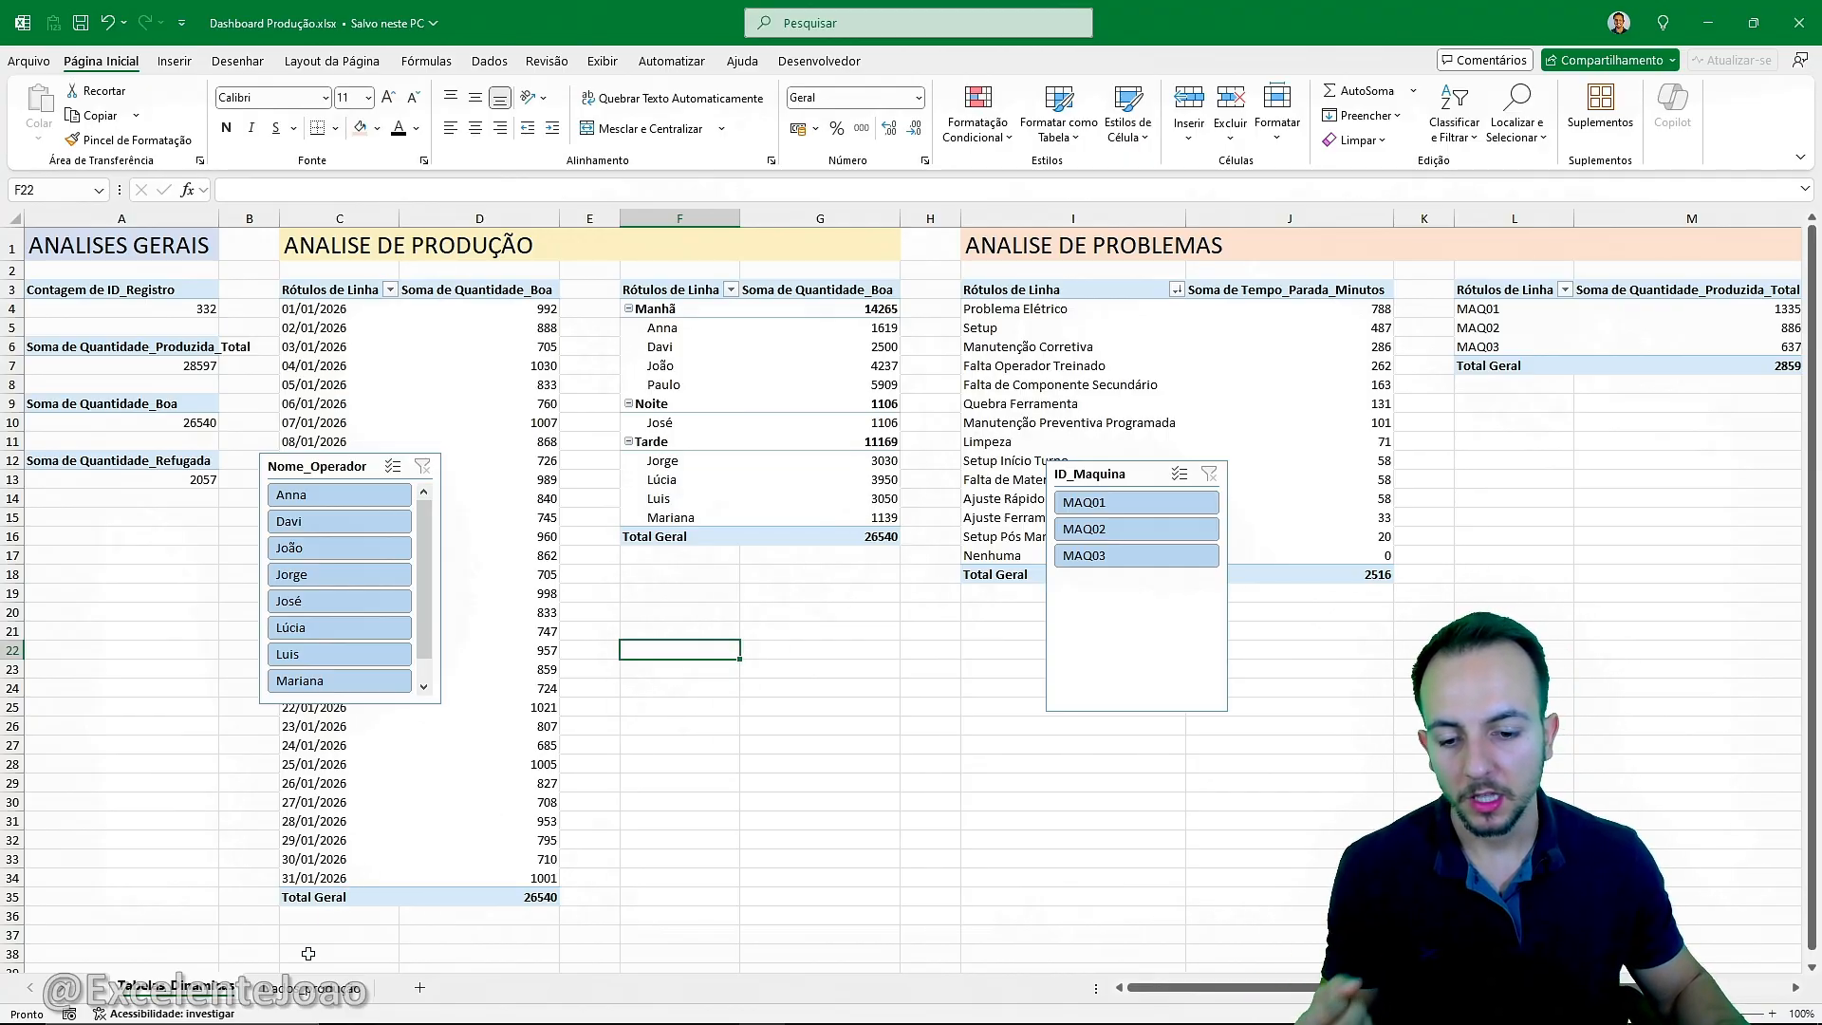
Look over the source table on the Dados_produção sheet and return to the Tabelas_Dinamicas sheet.
click(311, 988)
scroll(502, 726, left, 4)
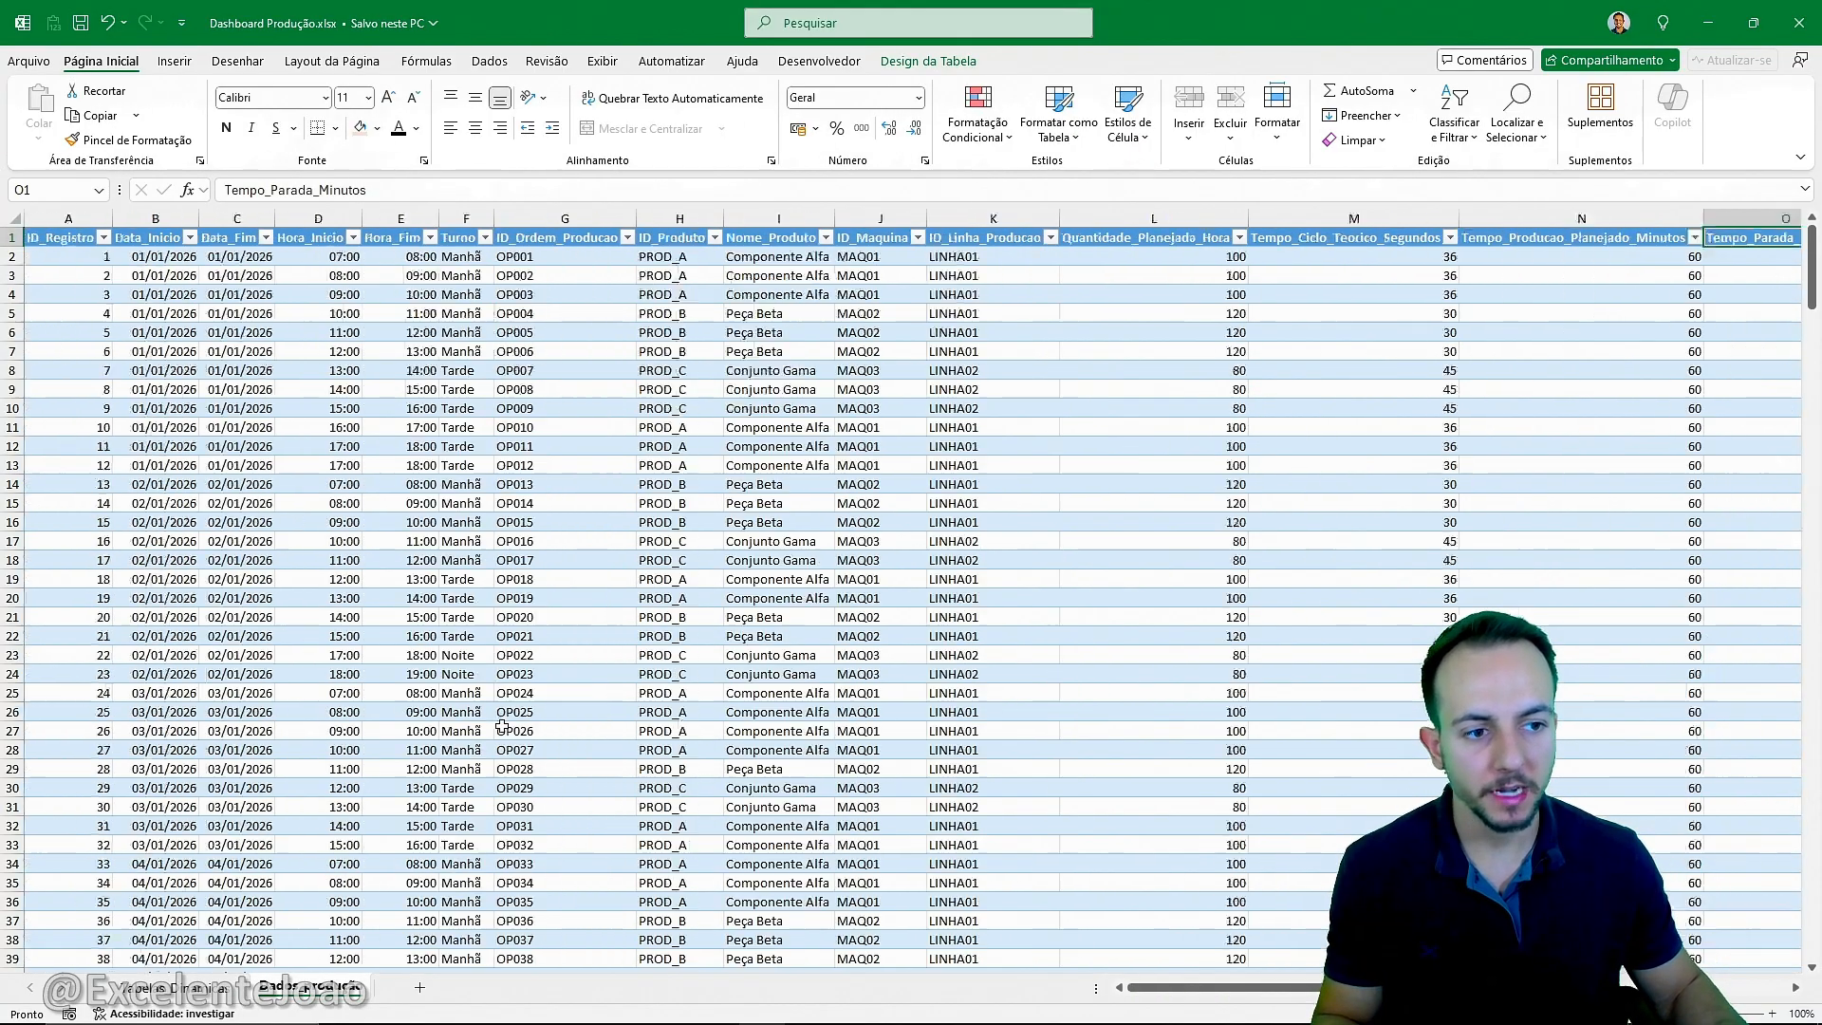
click(76, 240)
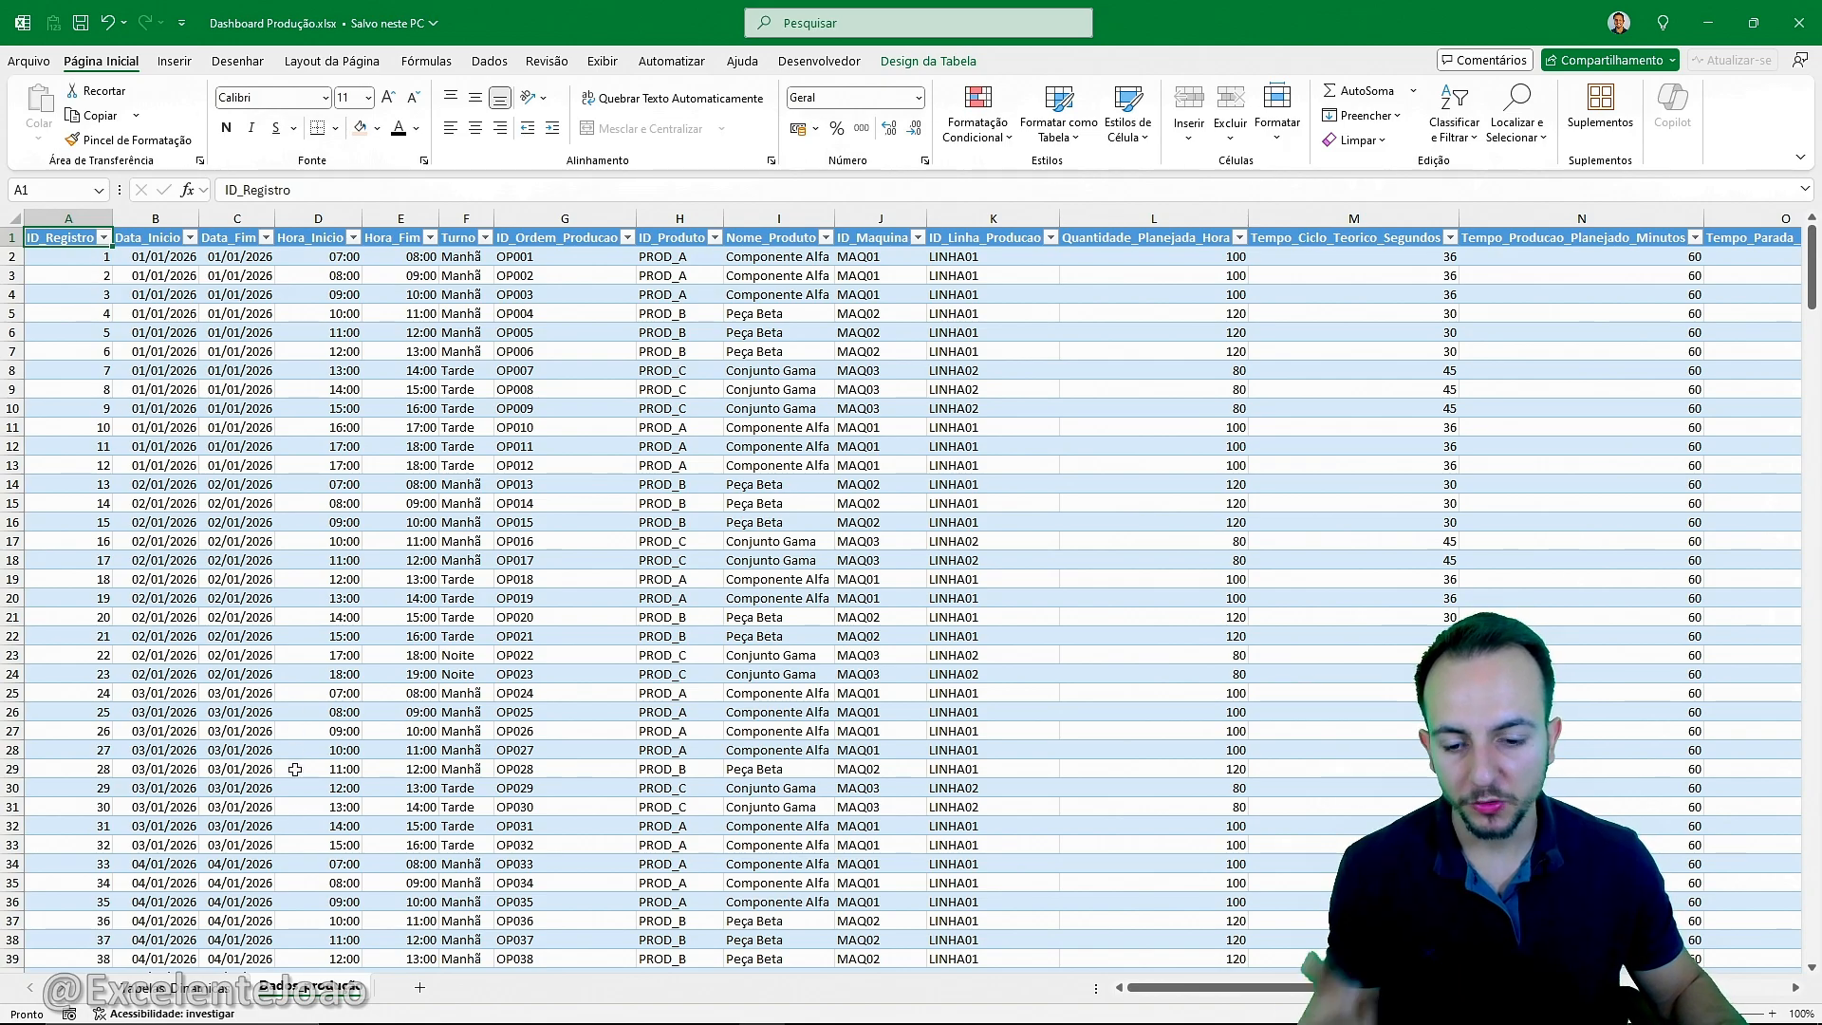
click(224, 989)
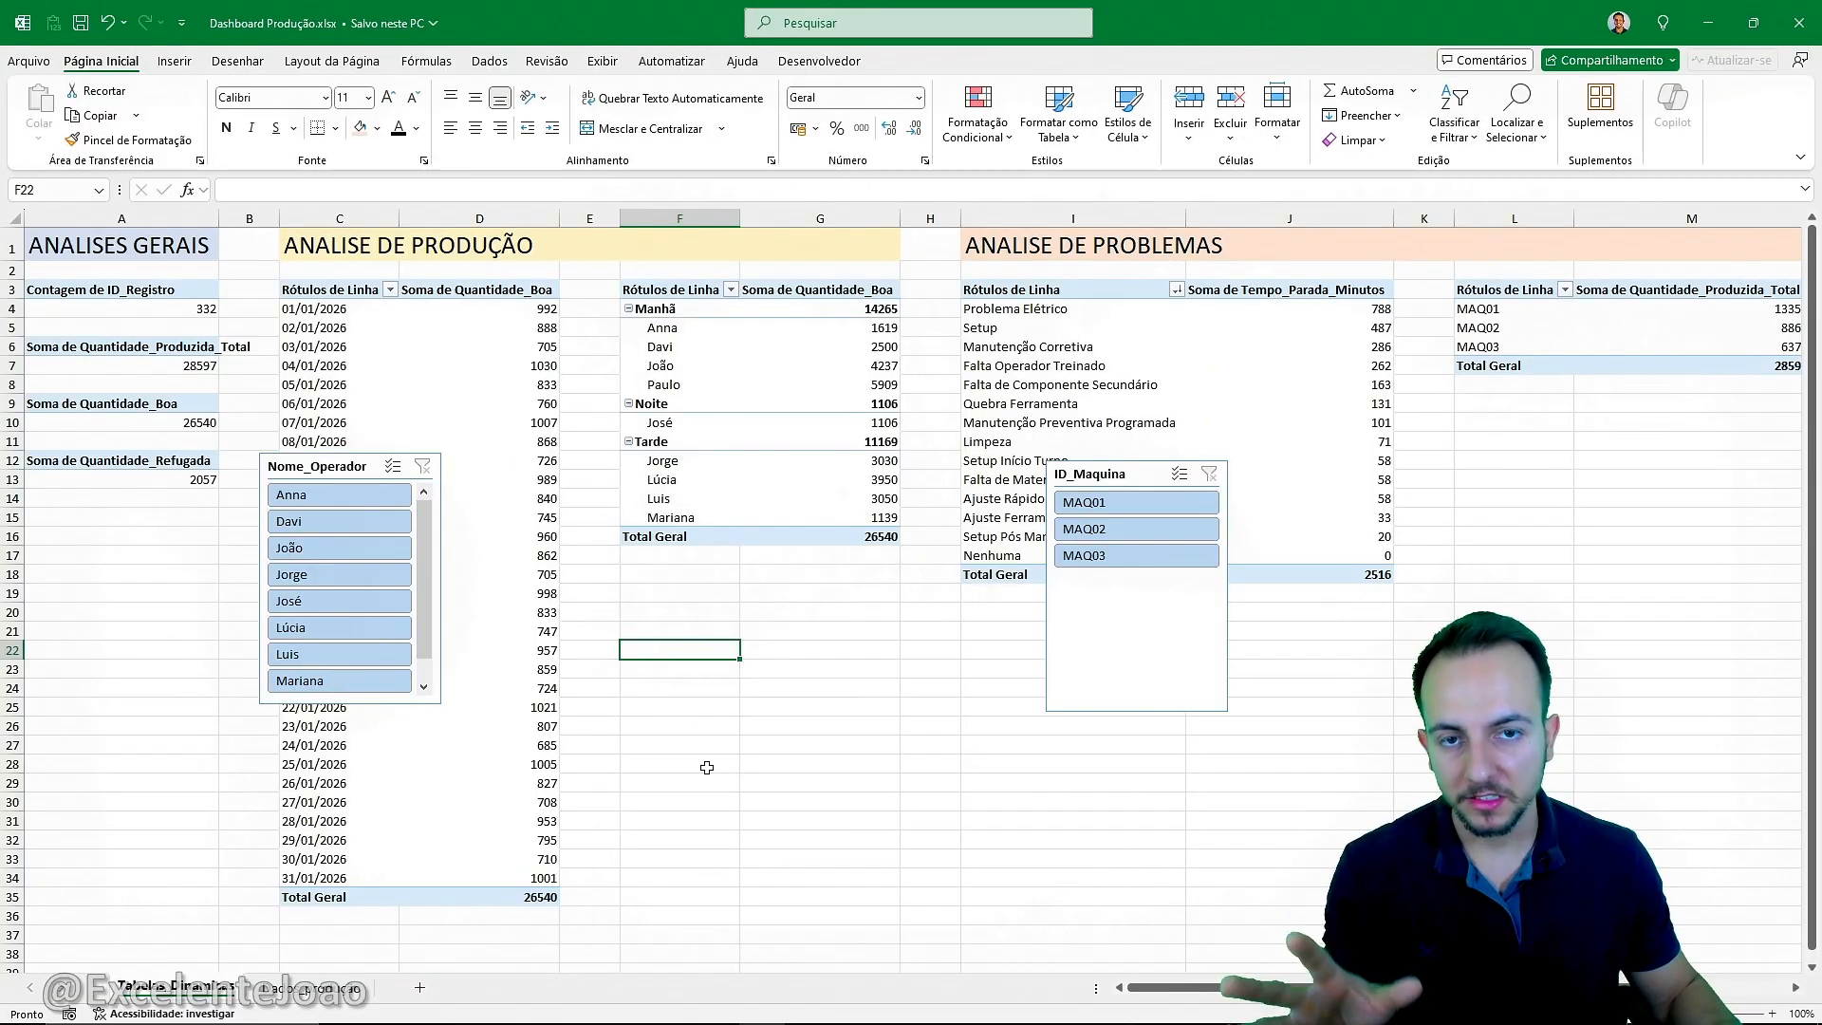
Insert a new blank worksheet between Tabelas_Dinamicas and Dados_produção.
key(ctrl+4)
key(ctrl+2)
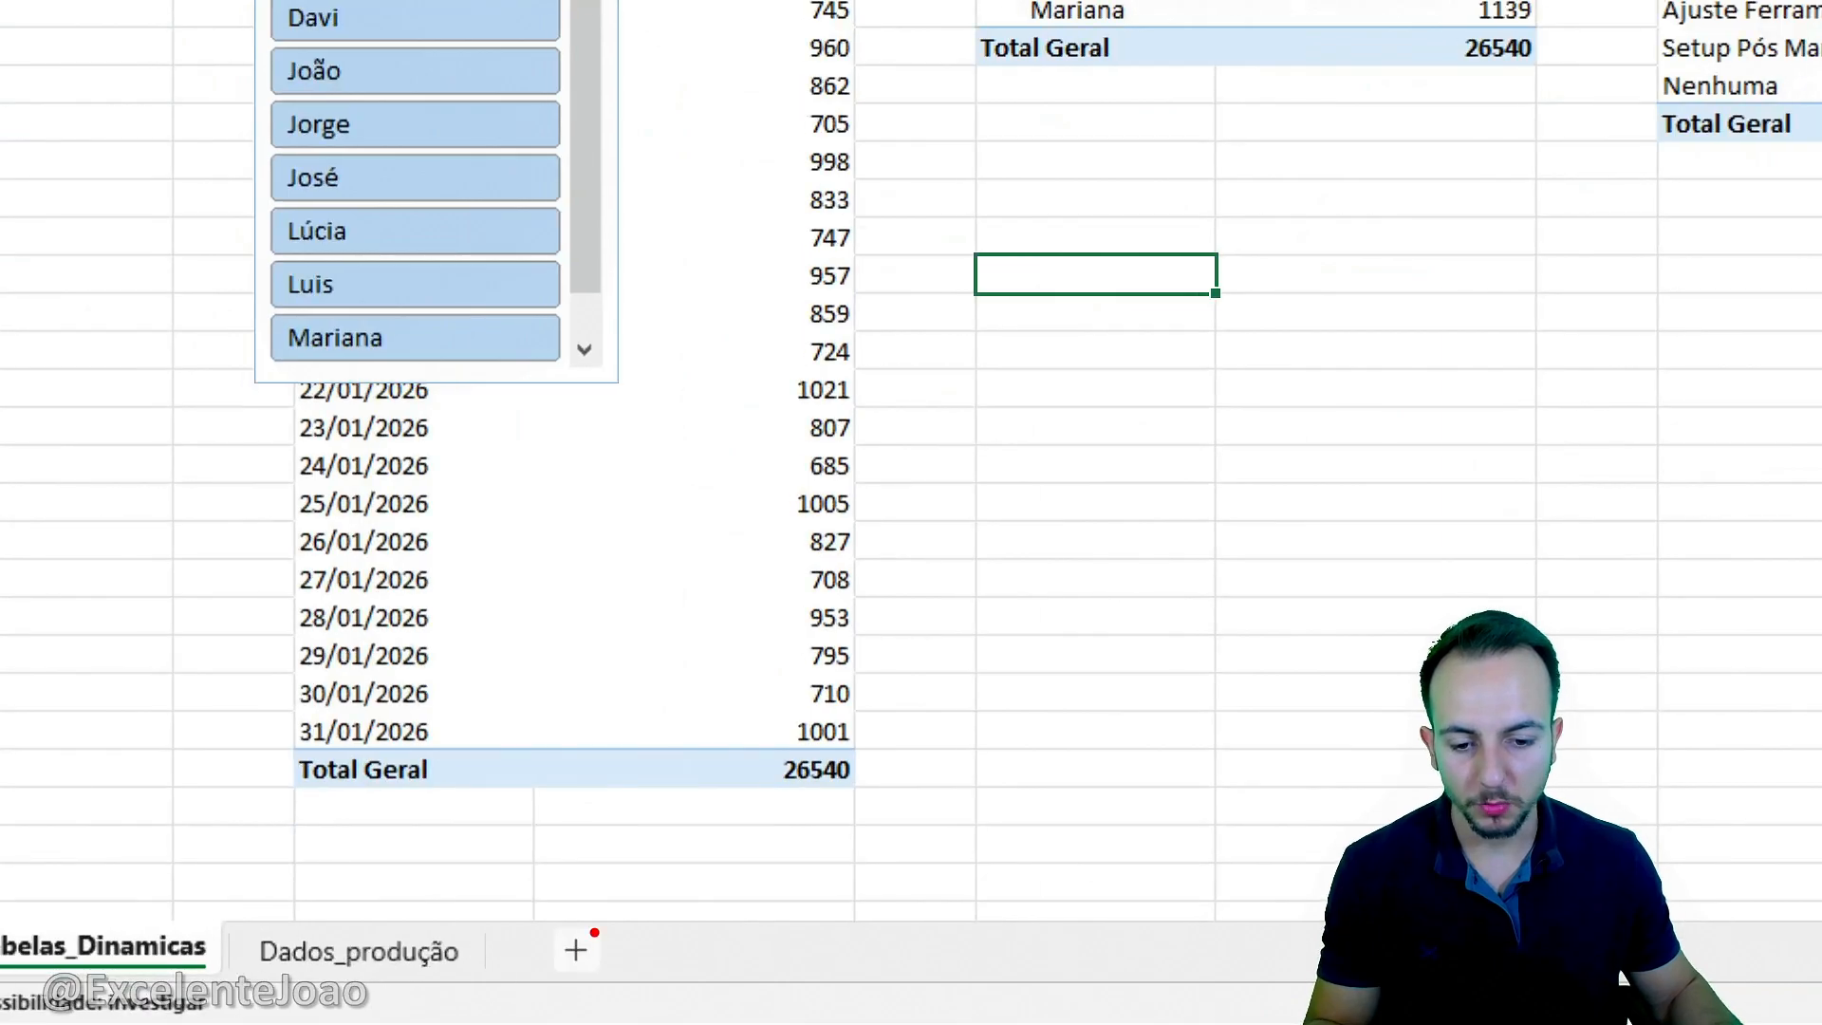
drag(553, 911, 488, 931)
drag(654, 913, 845, 790)
key(Escape)
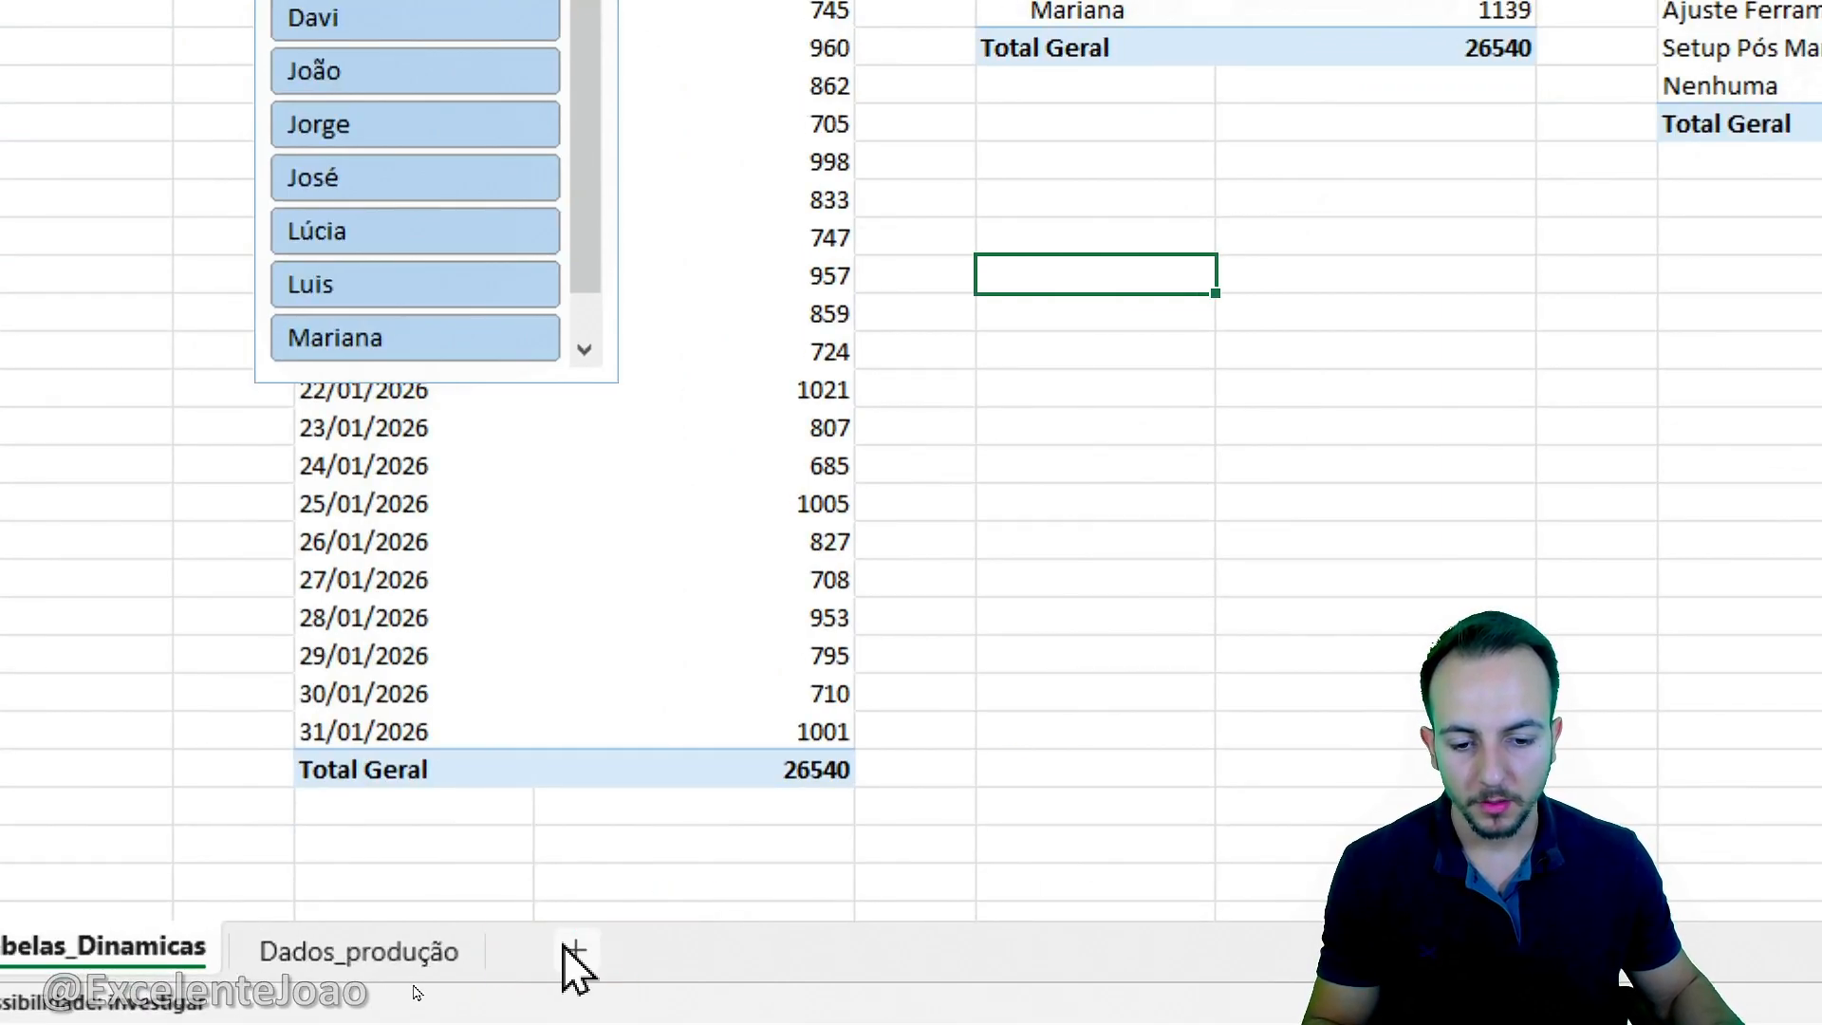
click(574, 950)
key(ctrl+2)
mouse_move(582, 907)
mouse_down()
mouse_move(701, 939)
mouse_move(575, 901)
mouse_move(875, 717)
mouse_move(1054, 824)
mouse_move(1058, 774)
mouse_up()
key(Escape)
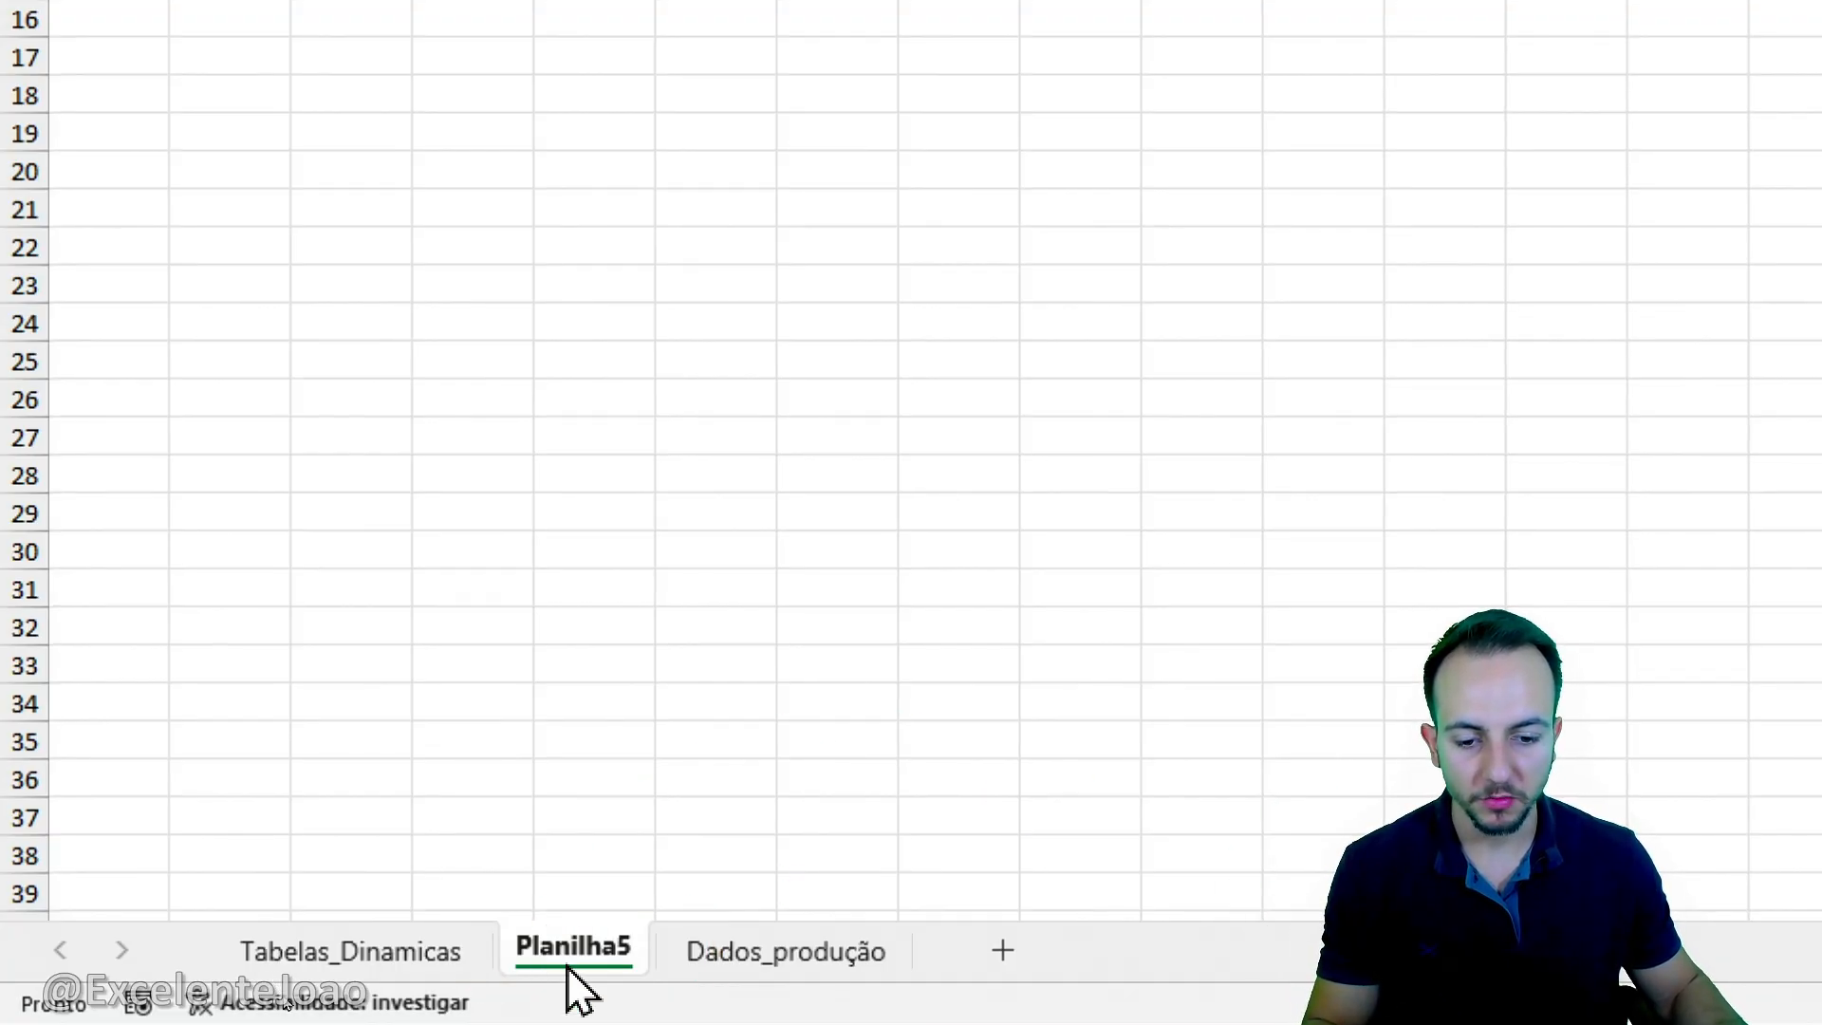
Move the new blank worksheet after Dados_produção and rename it Dashboard.
mouse_move(572, 959)
mouse_down()
mouse_move(675, 834)
mouse_move(1000, 797)
mouse_move(1033, 874)
mouse_up()
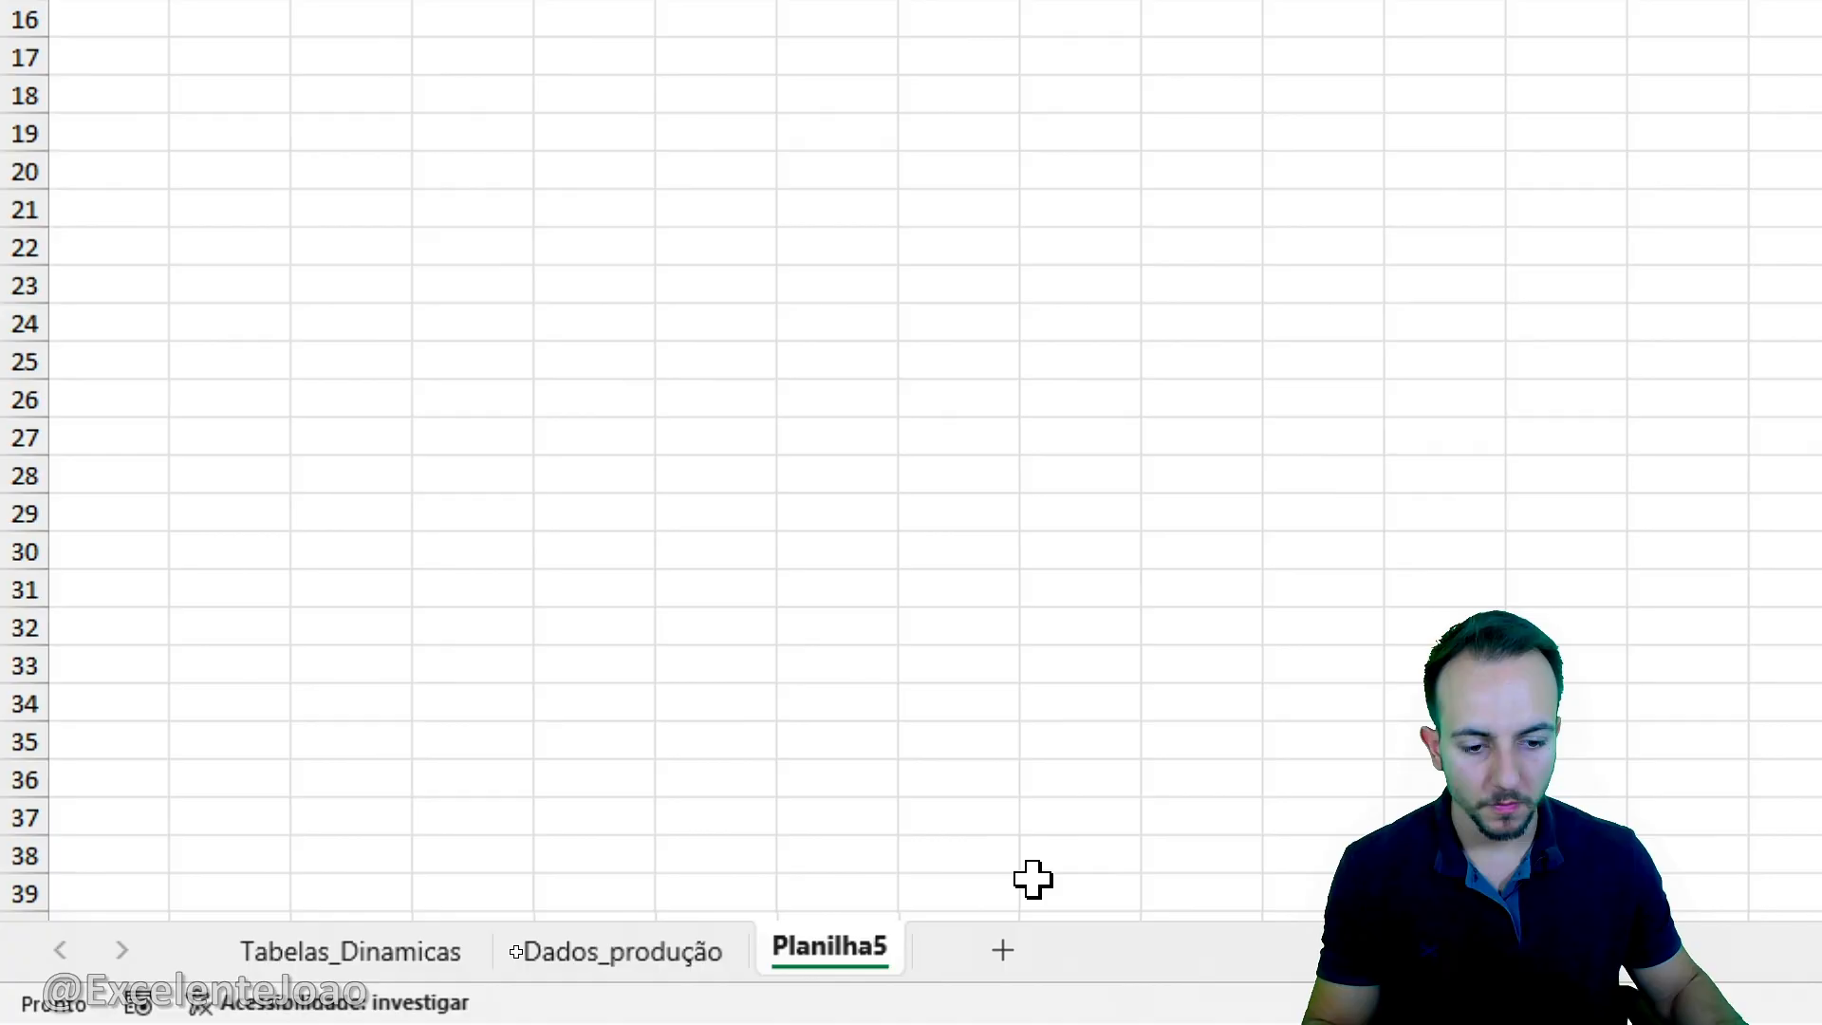
right_click(800, 928)
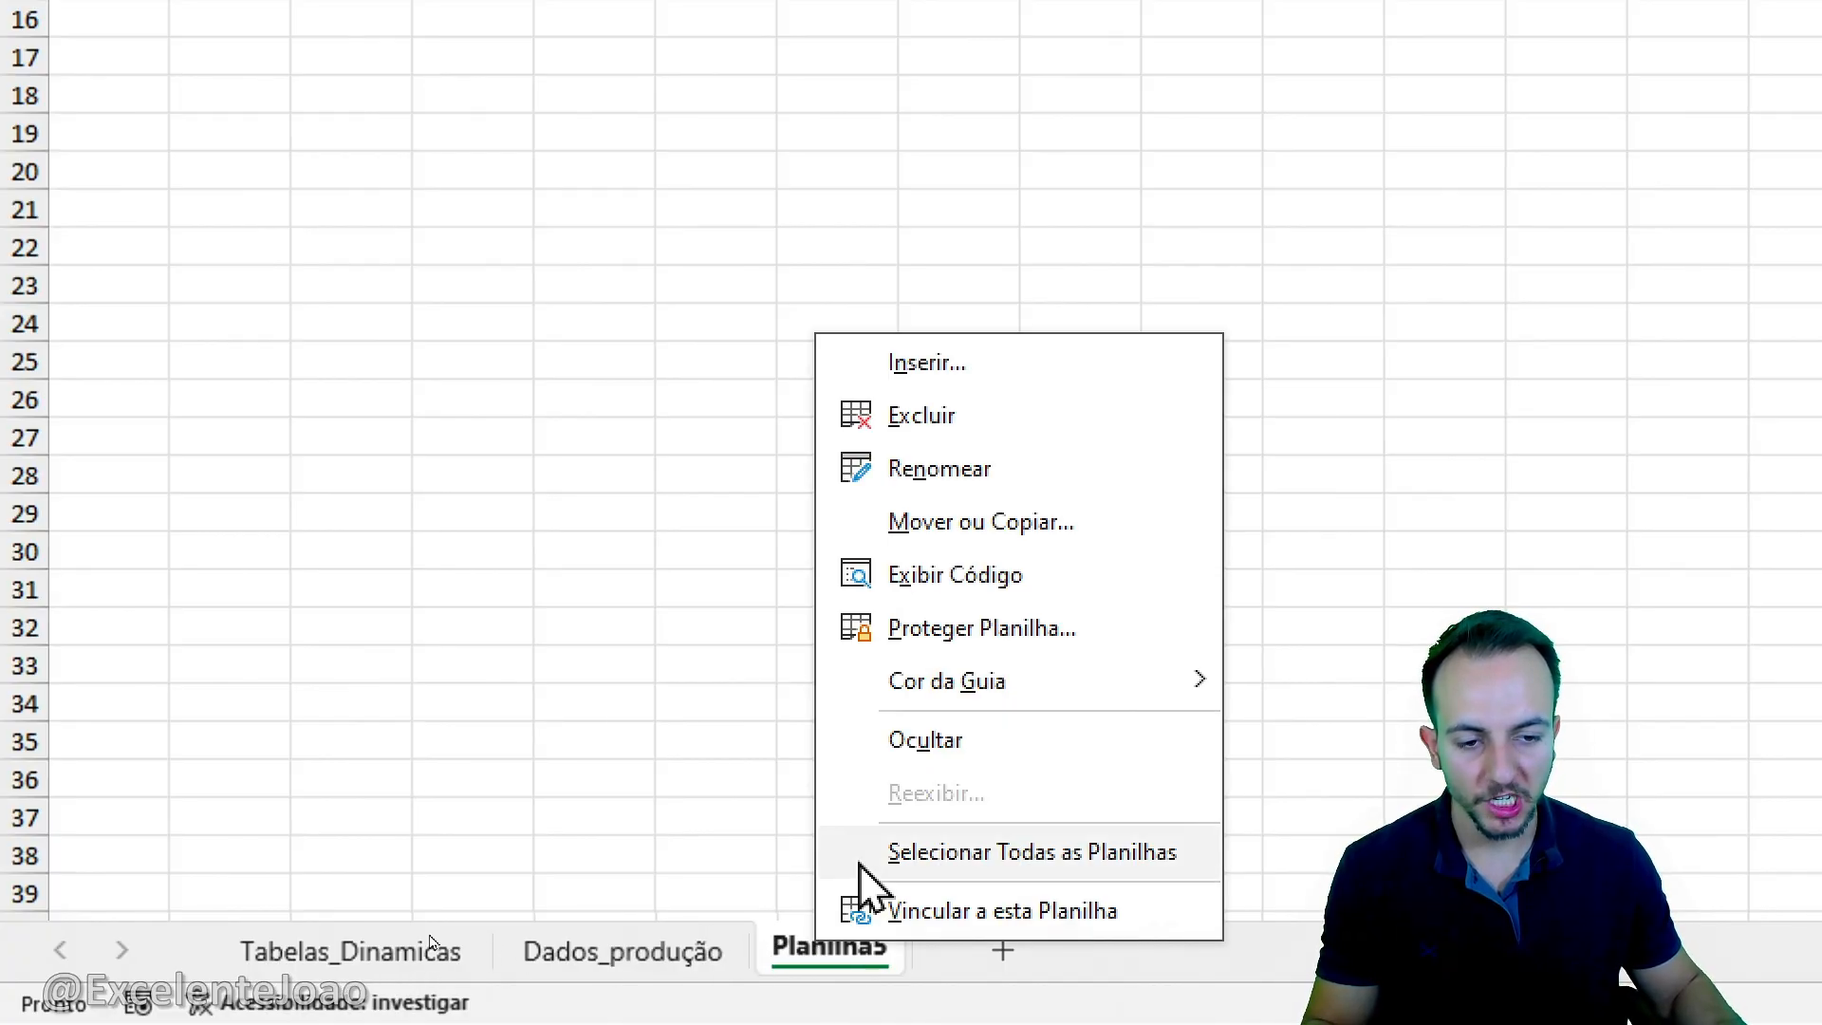
click(977, 472)
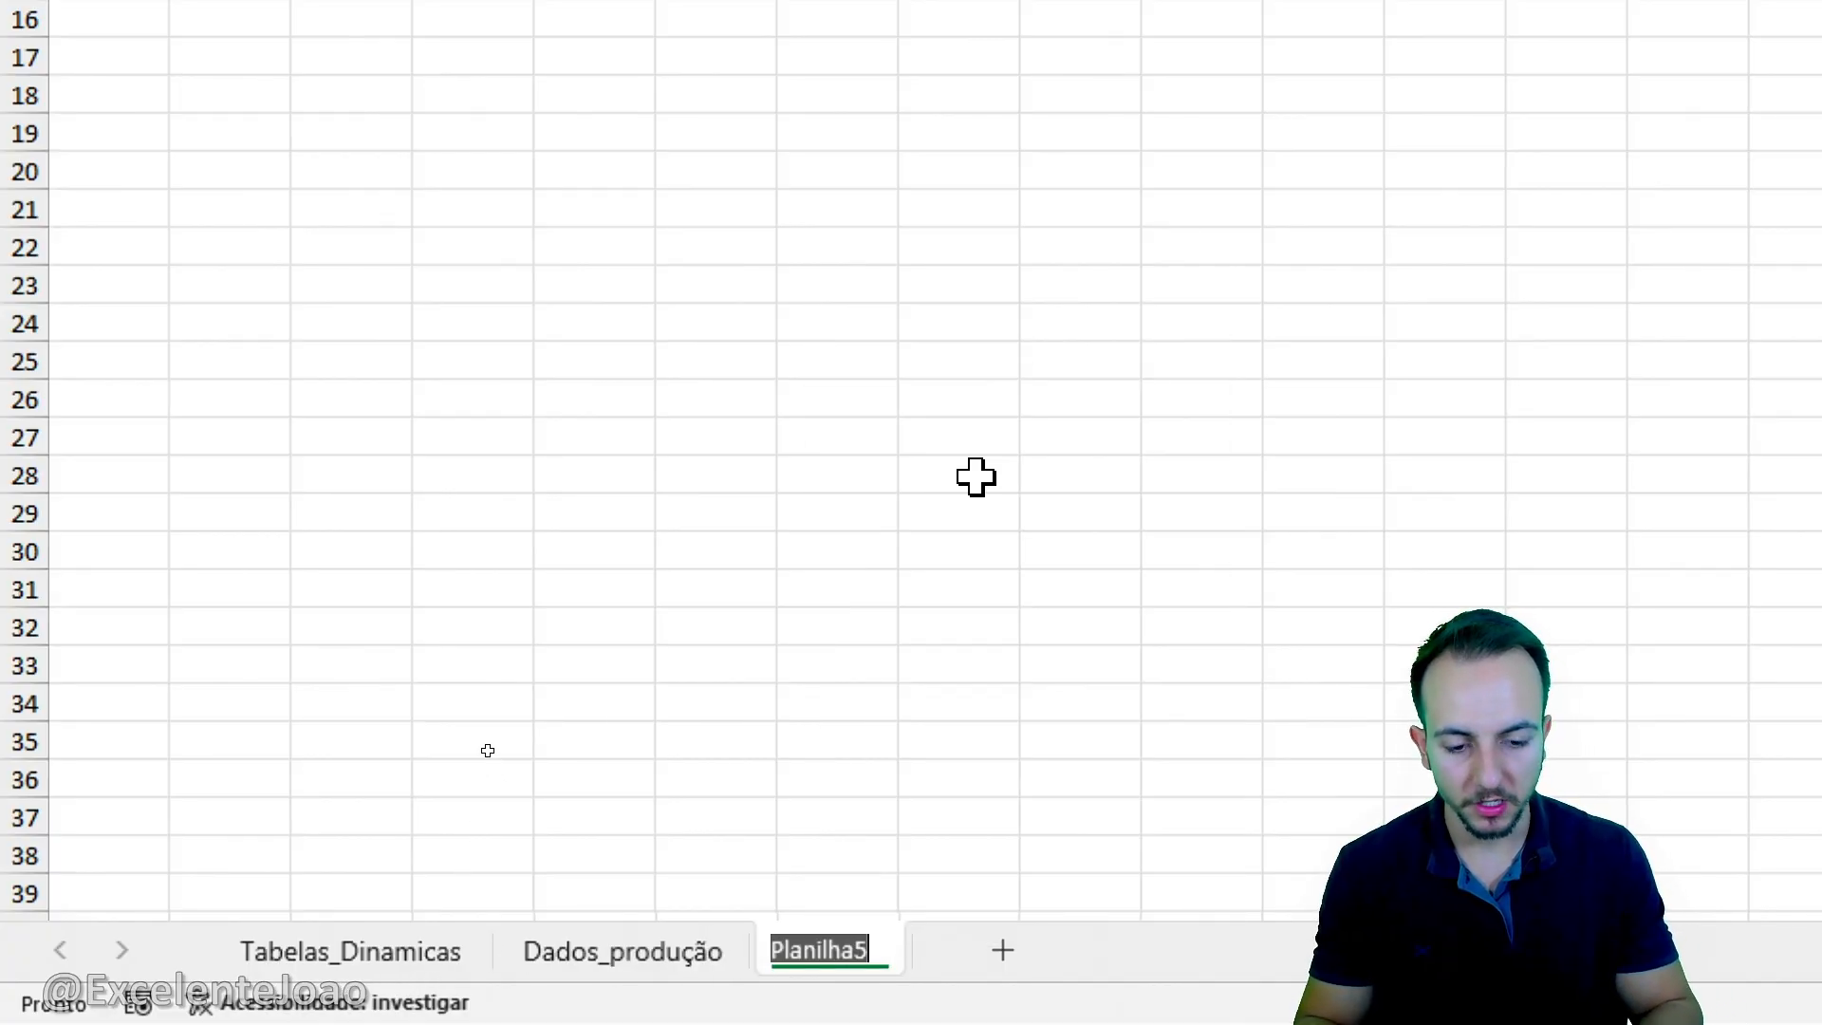
text(Dashboard)
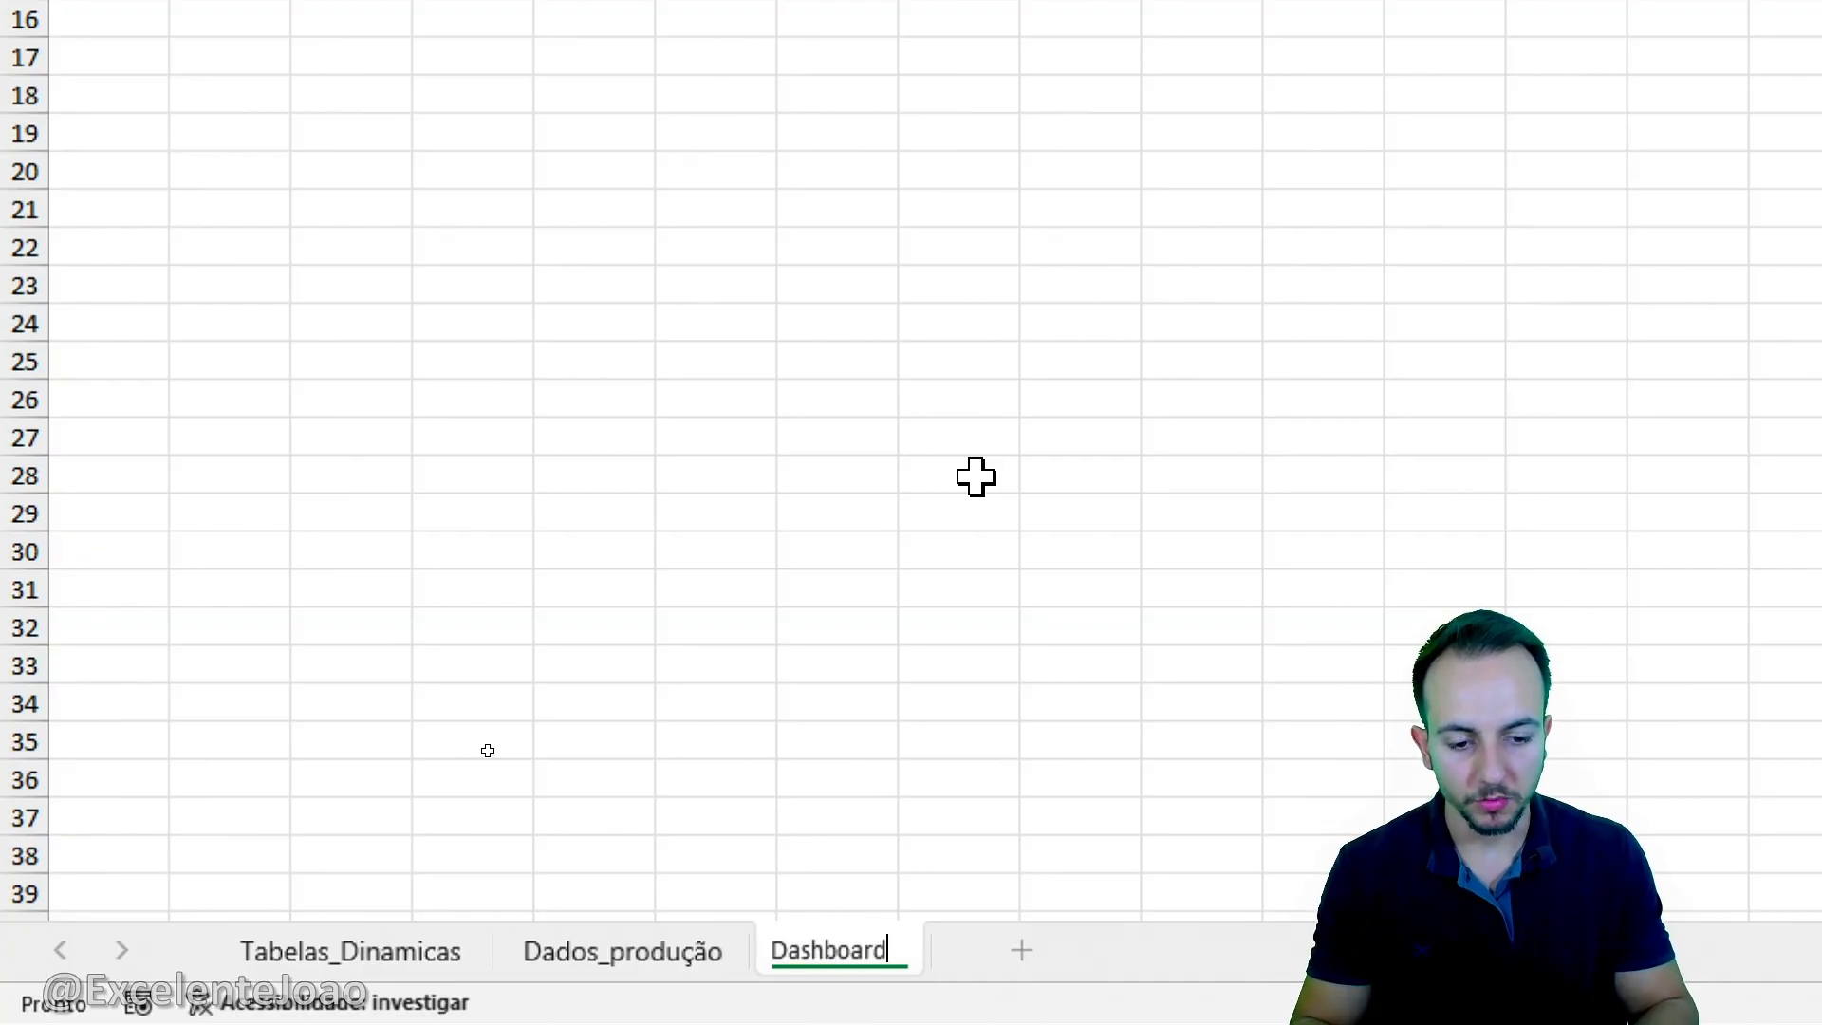
key(Return)
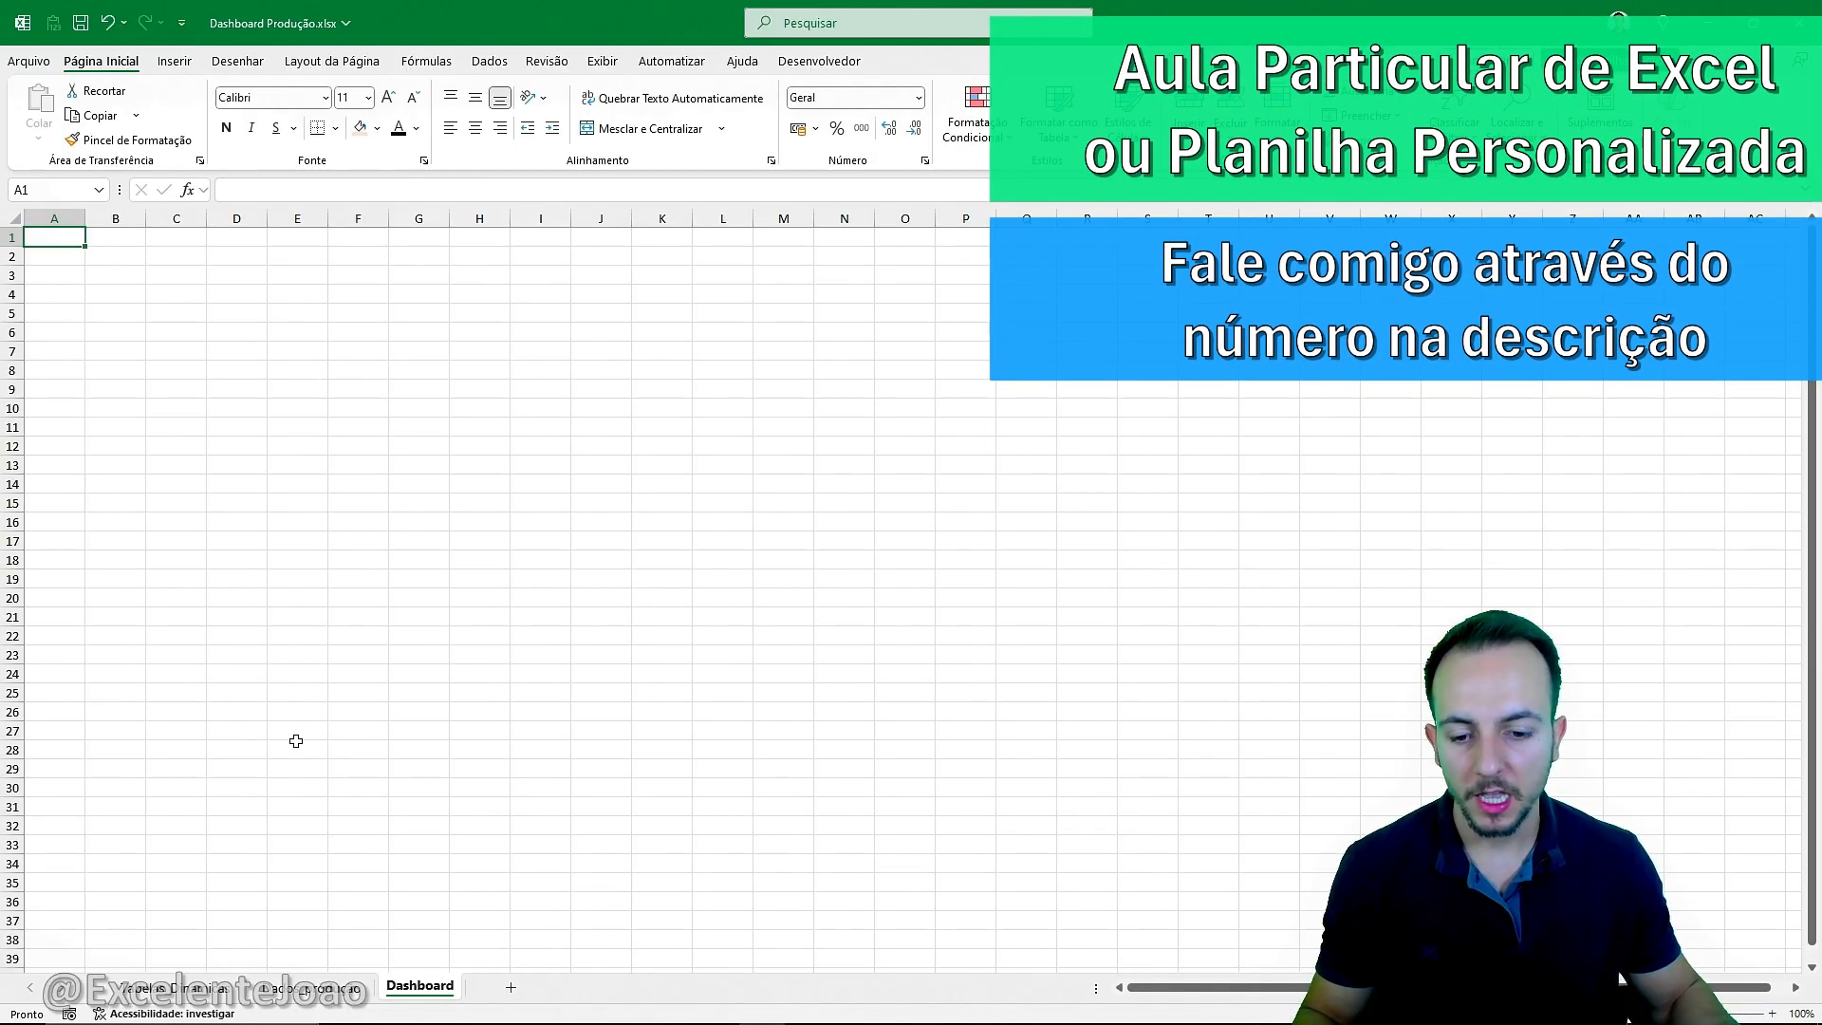
Review the general and production analysis pivot tables on the Tabelas_Dinamicas sheet, then return to the Dashboard sheet.
click(221, 991)
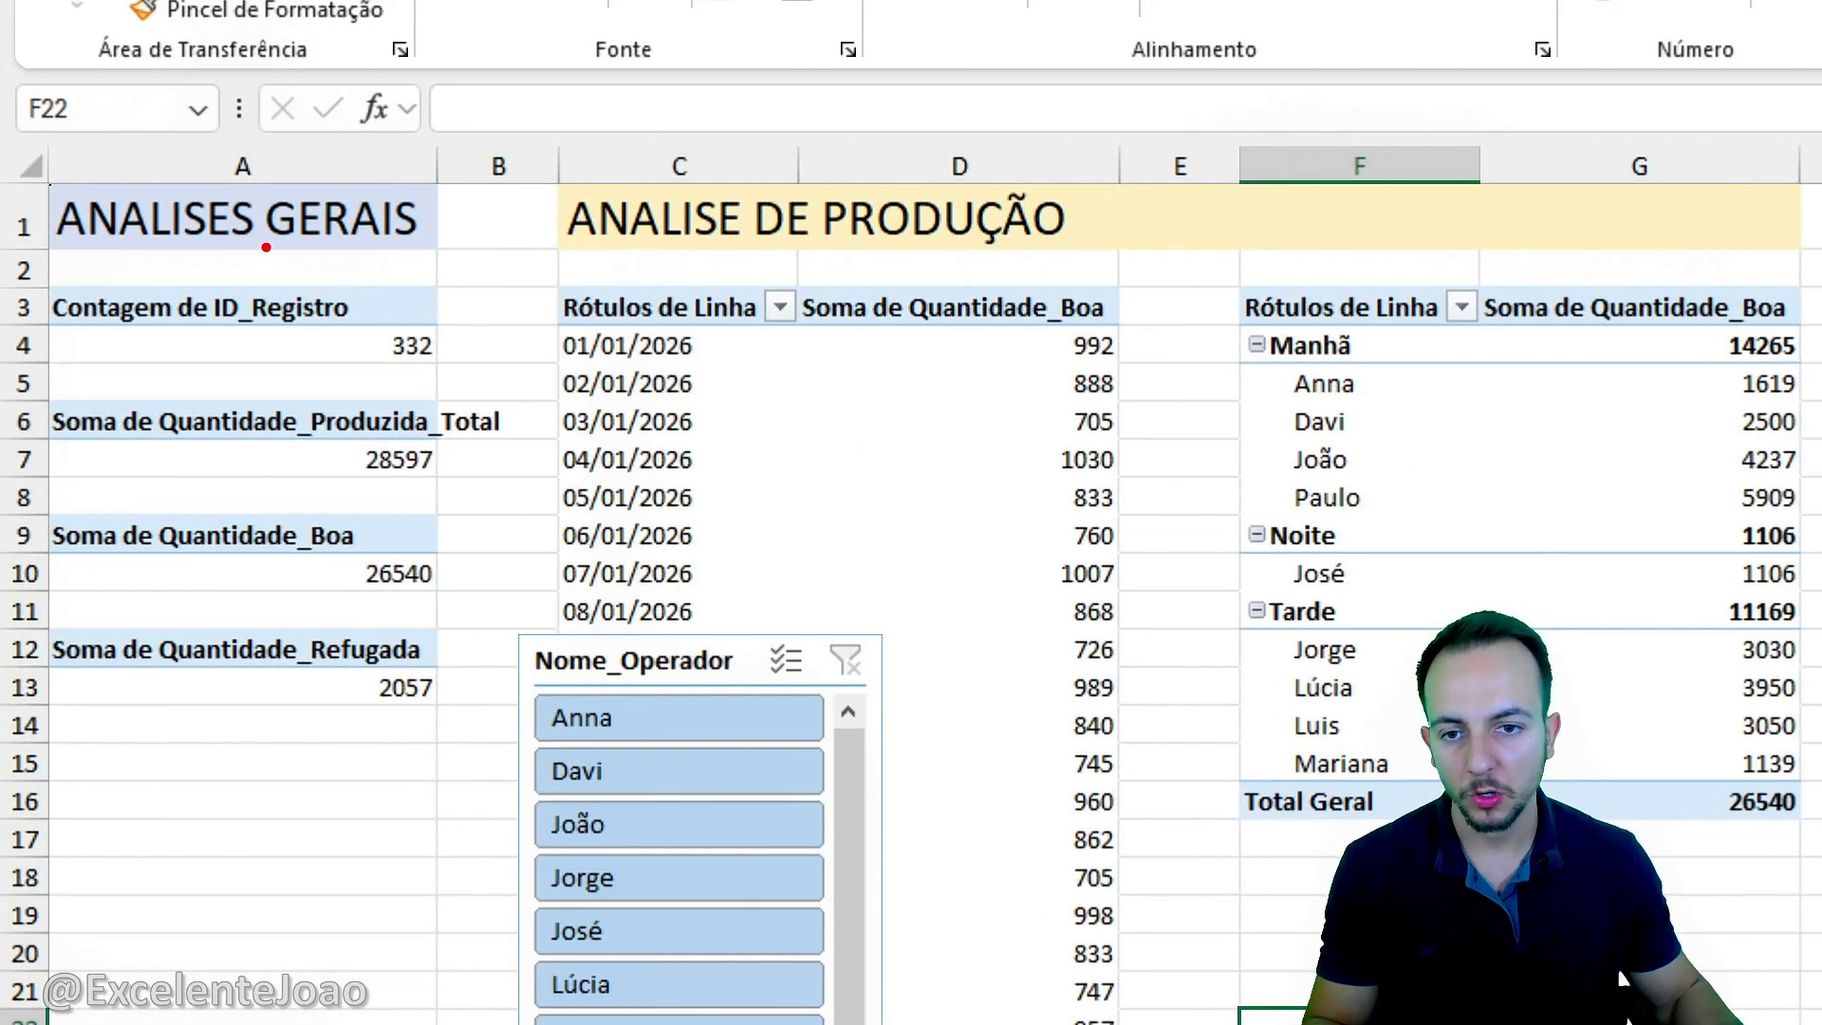
mouse_move(267, 248)
mouse_down()
mouse_move(493, 671)
mouse_move(378, 730)
mouse_up()
drag(532, 422, 669, 367)
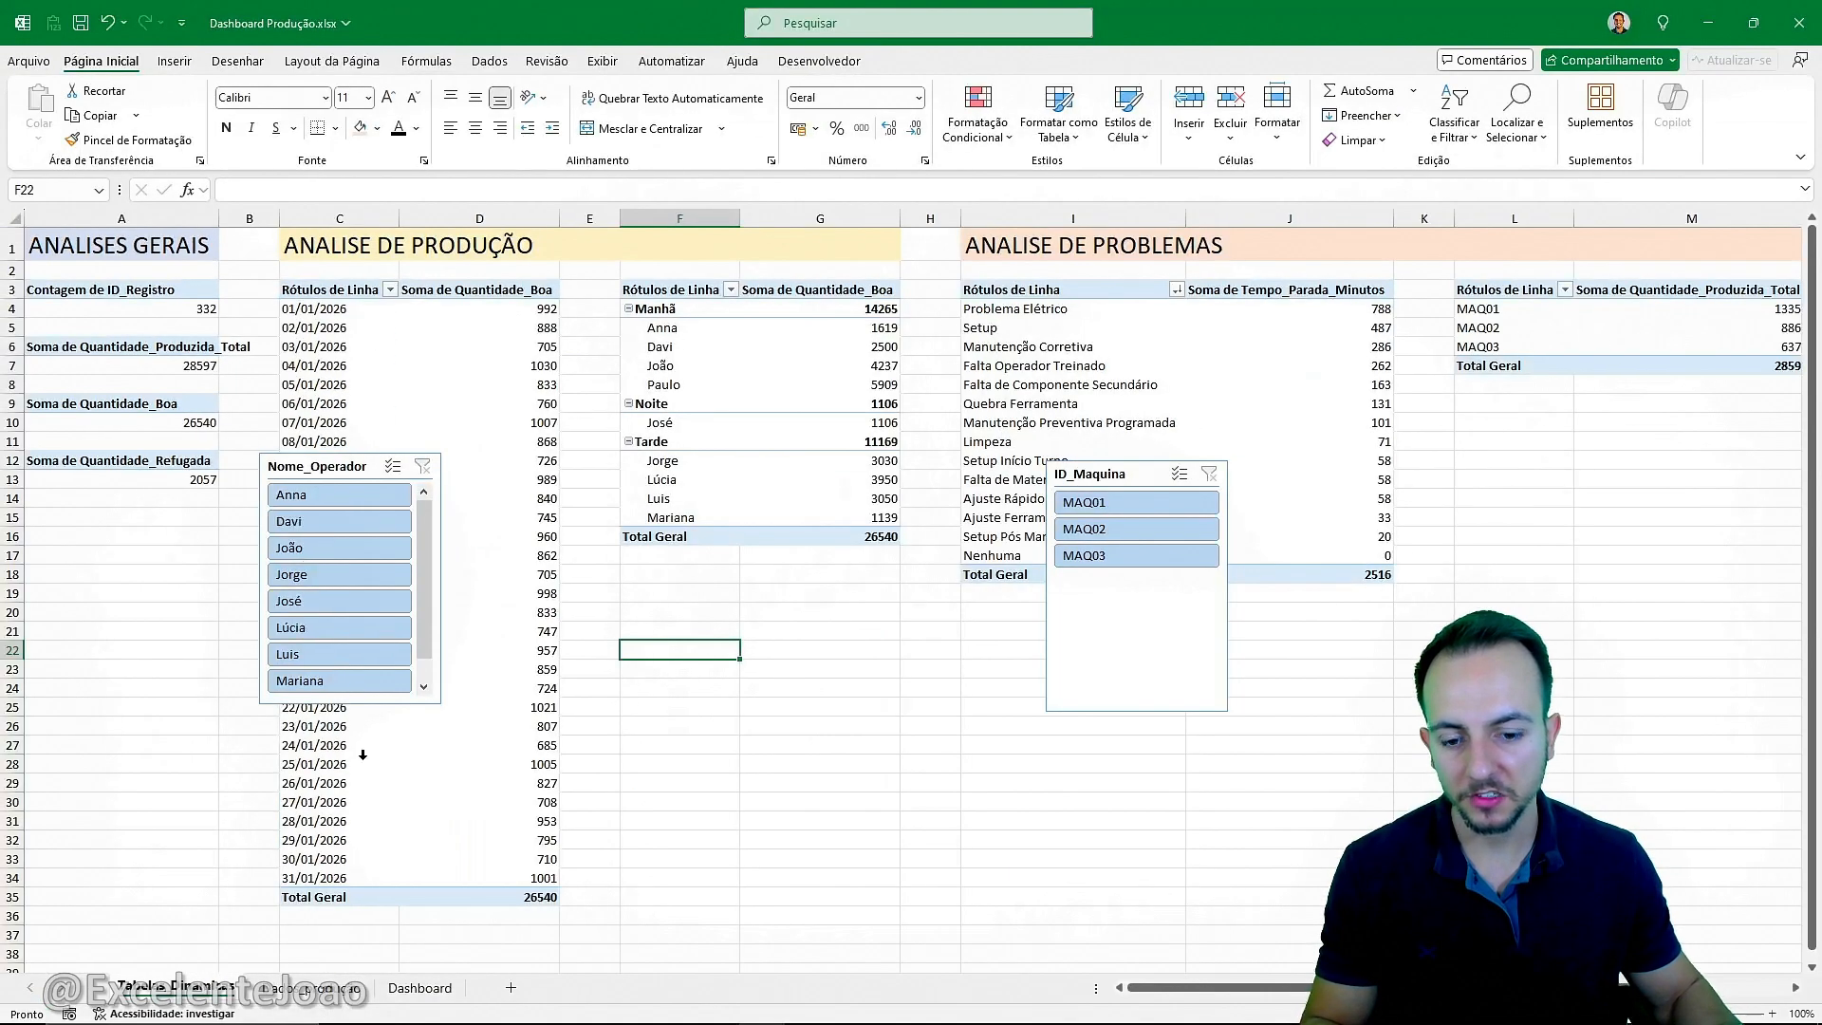
click(420, 988)
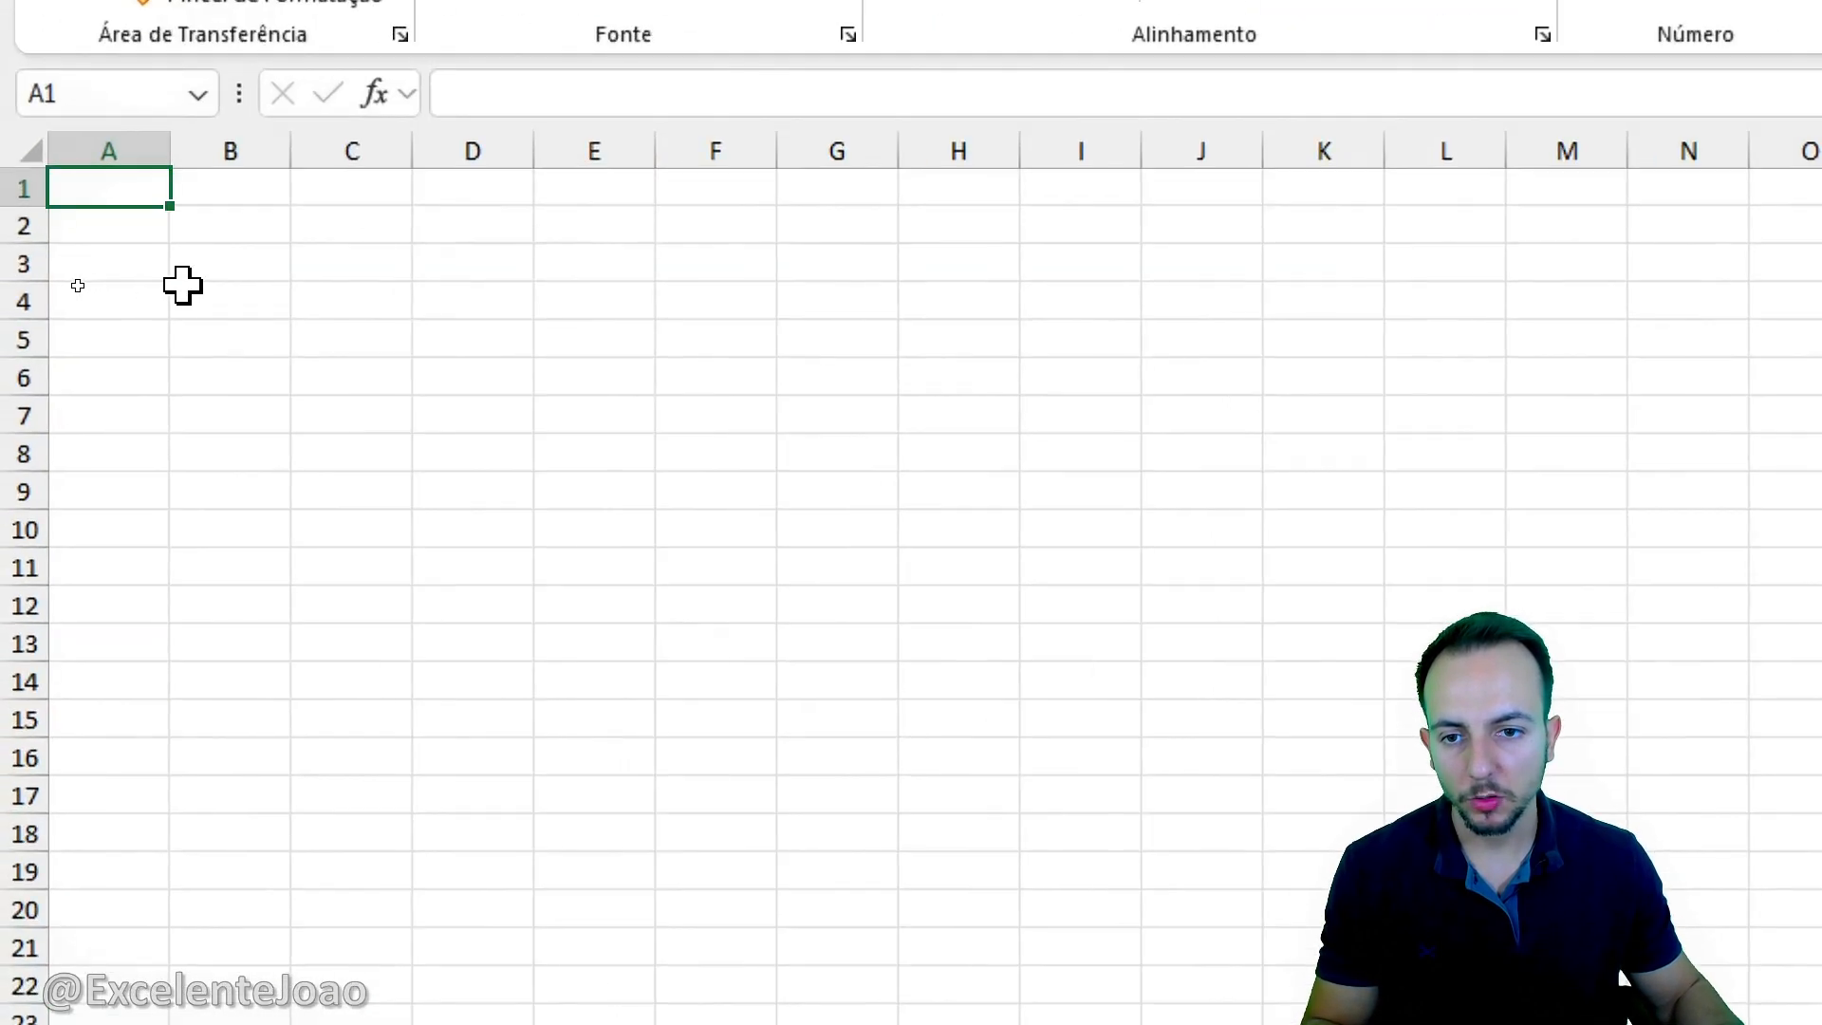
key(ctrl+2)
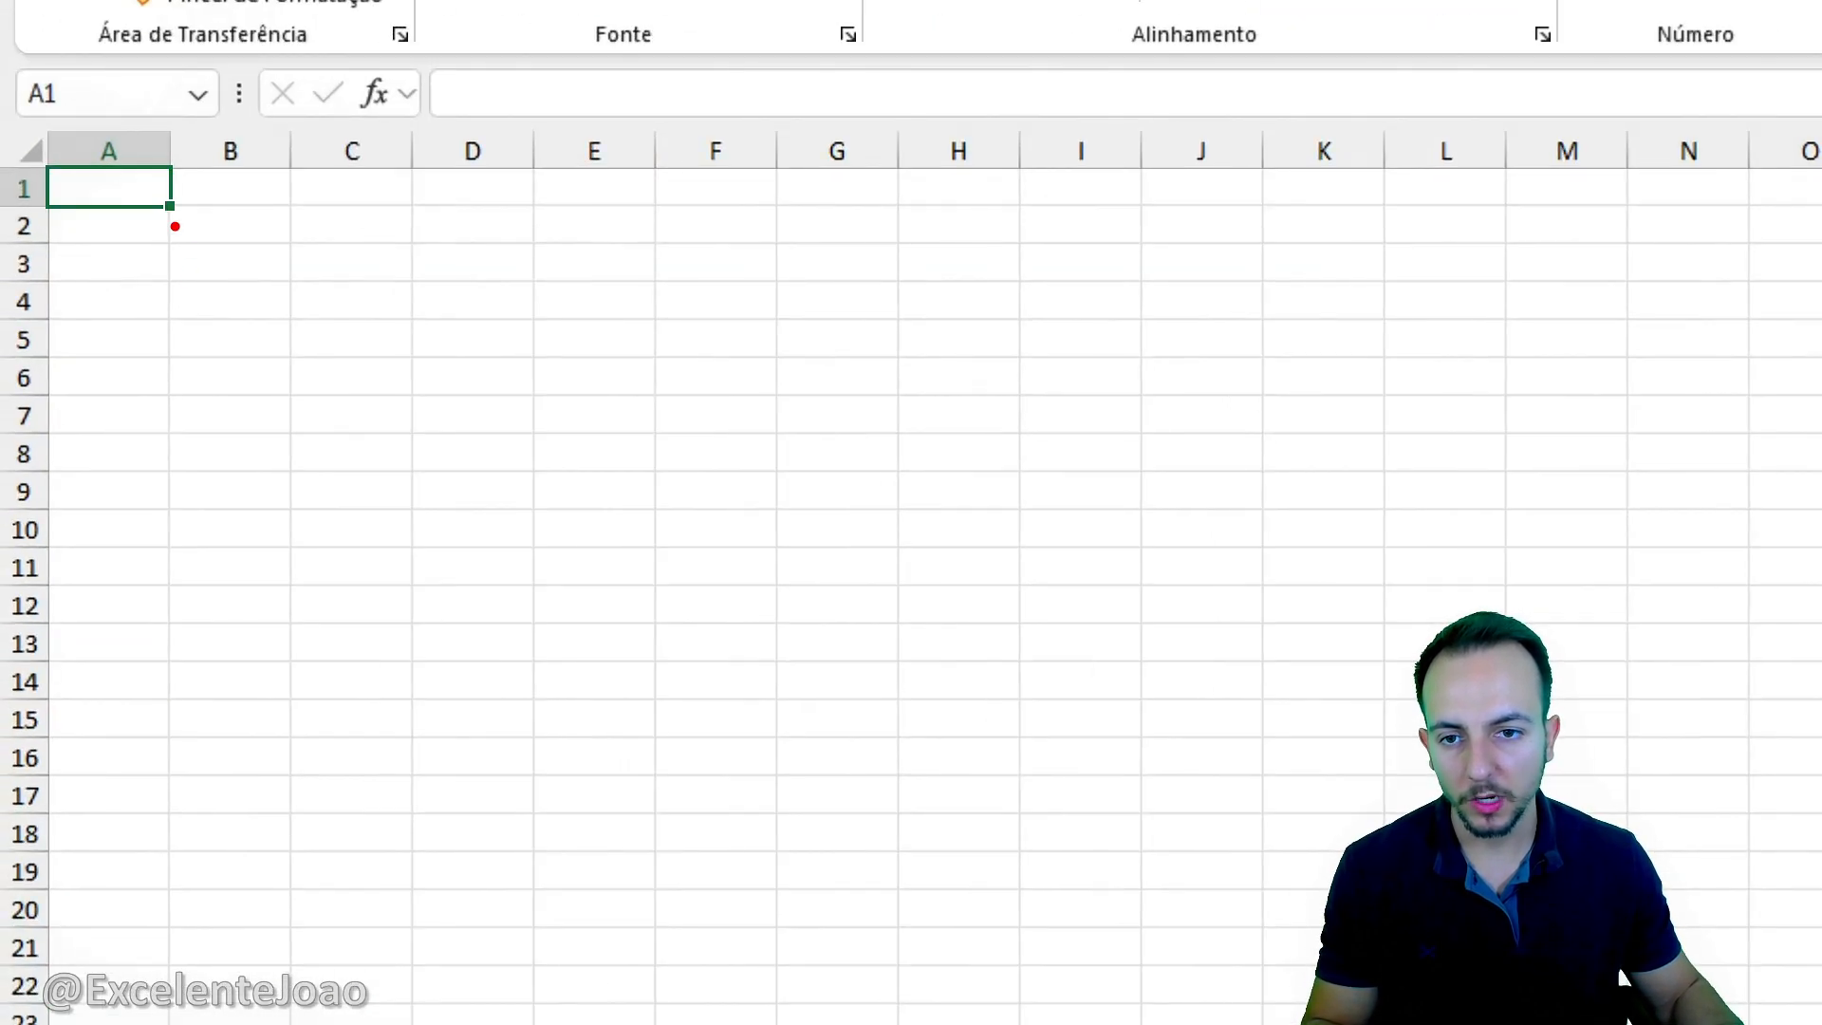
mouse_move(171, 206)
mouse_down()
mouse_move(699, 459)
mouse_move(780, 471)
mouse_up()
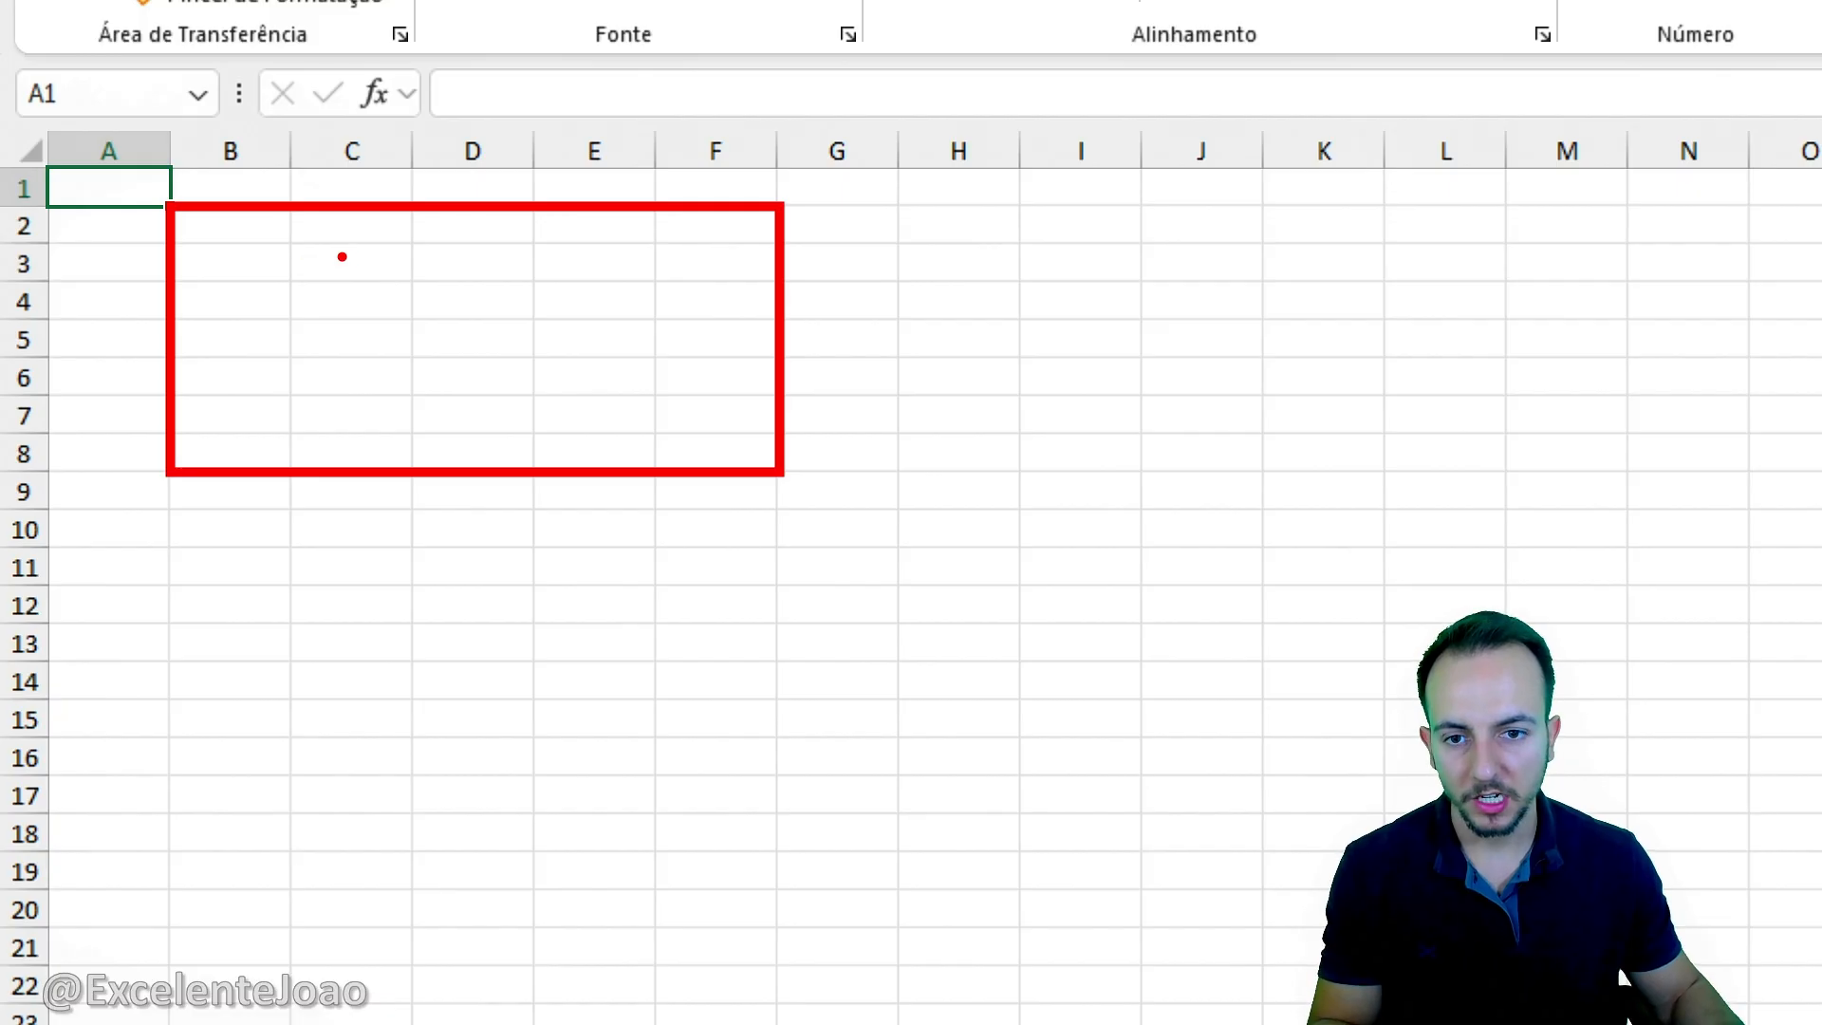
key(t)
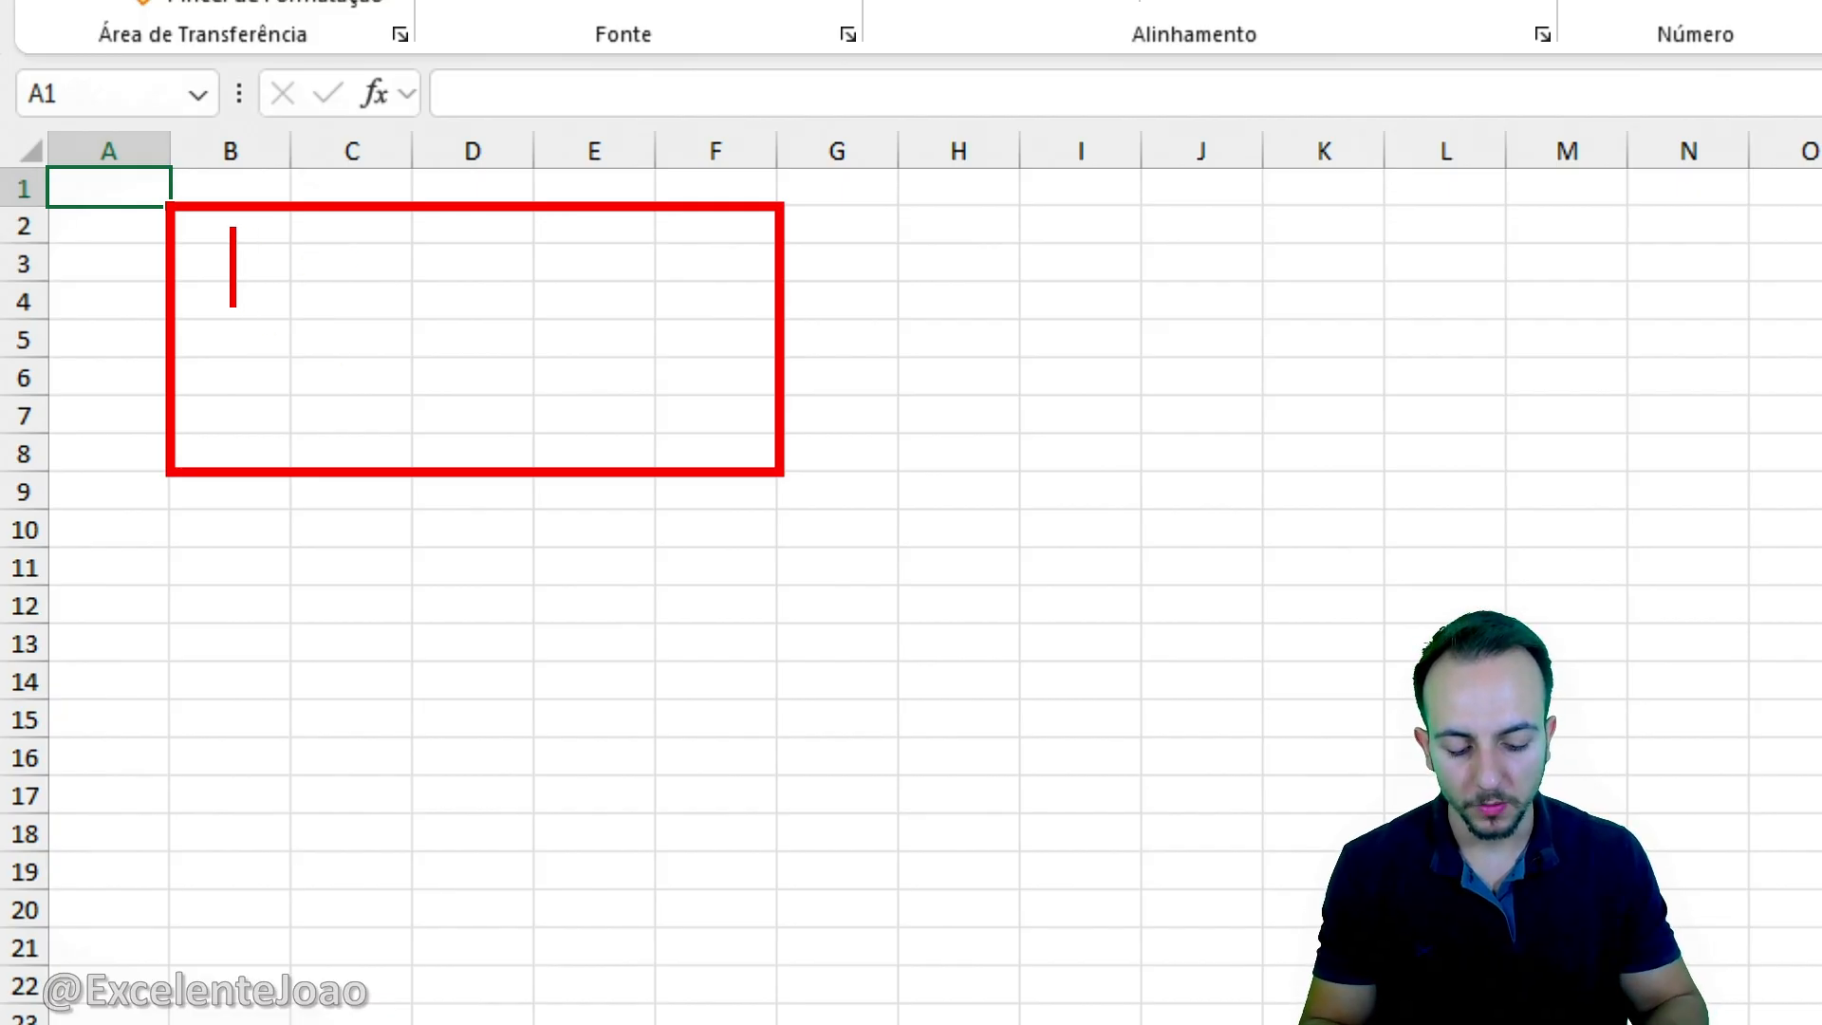
text(PRODUÇÃO)
key(Escape)
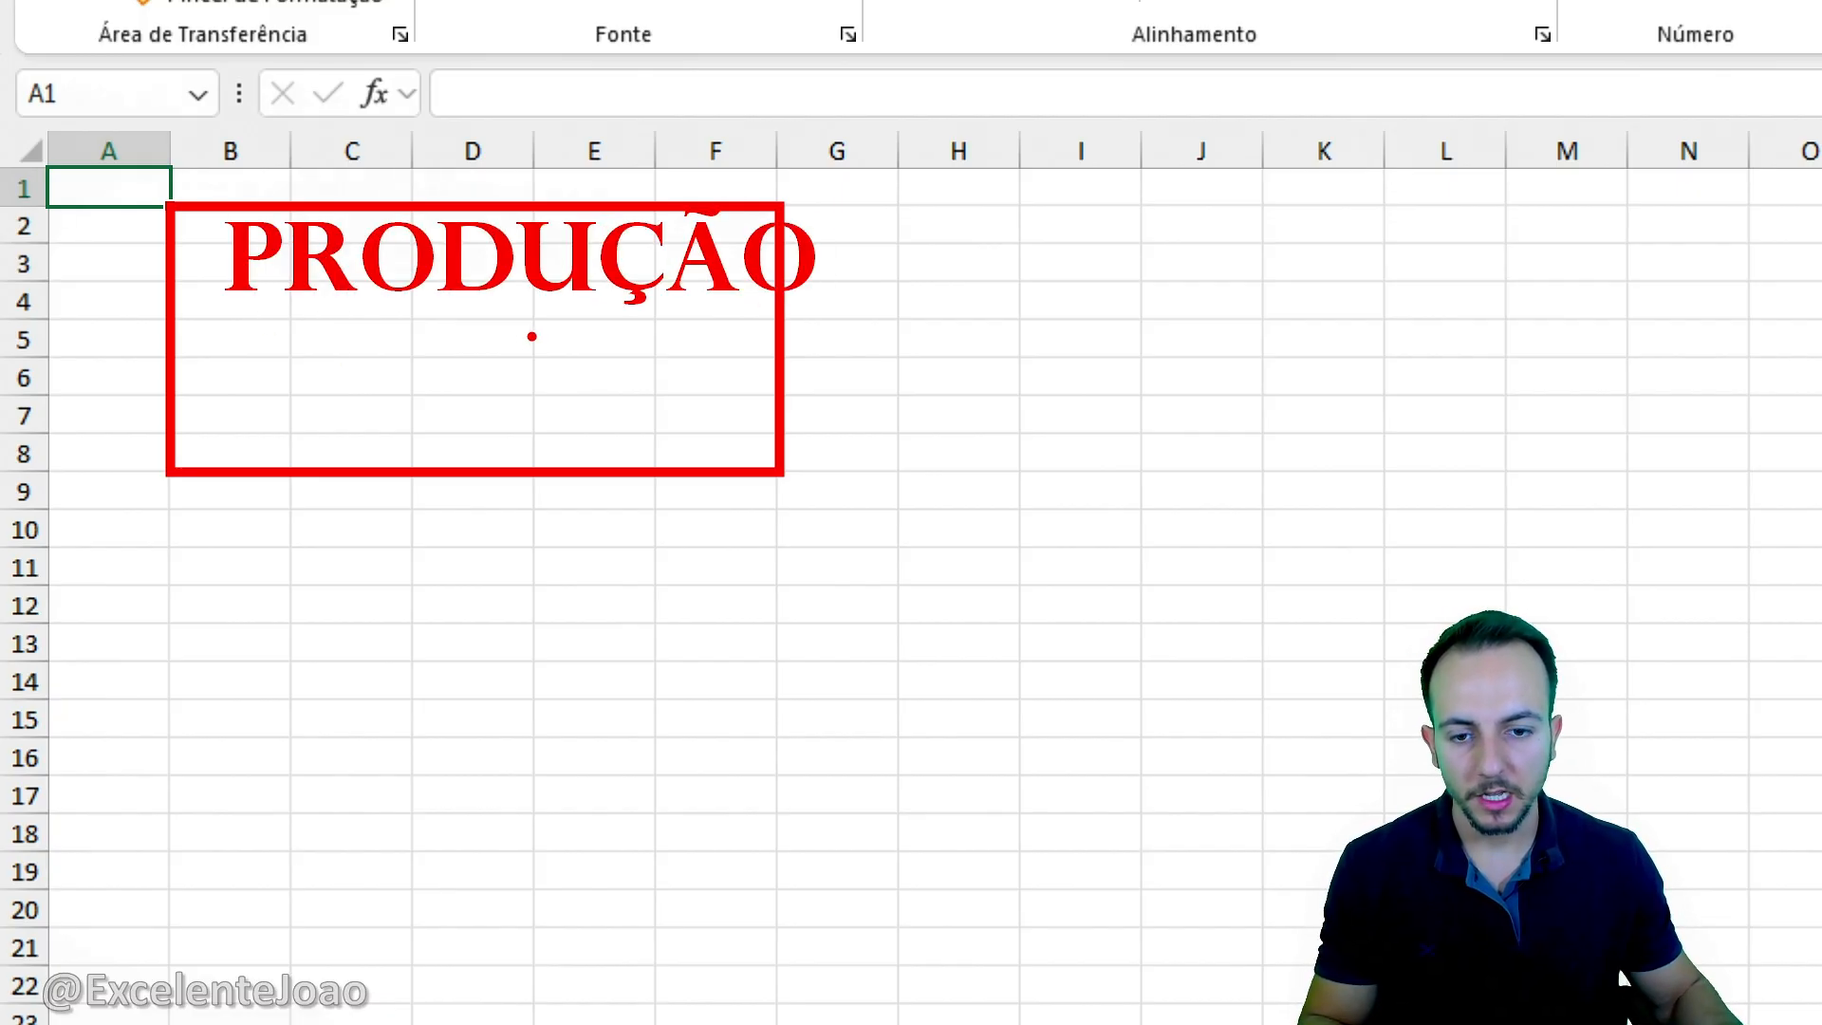
text(t15230)
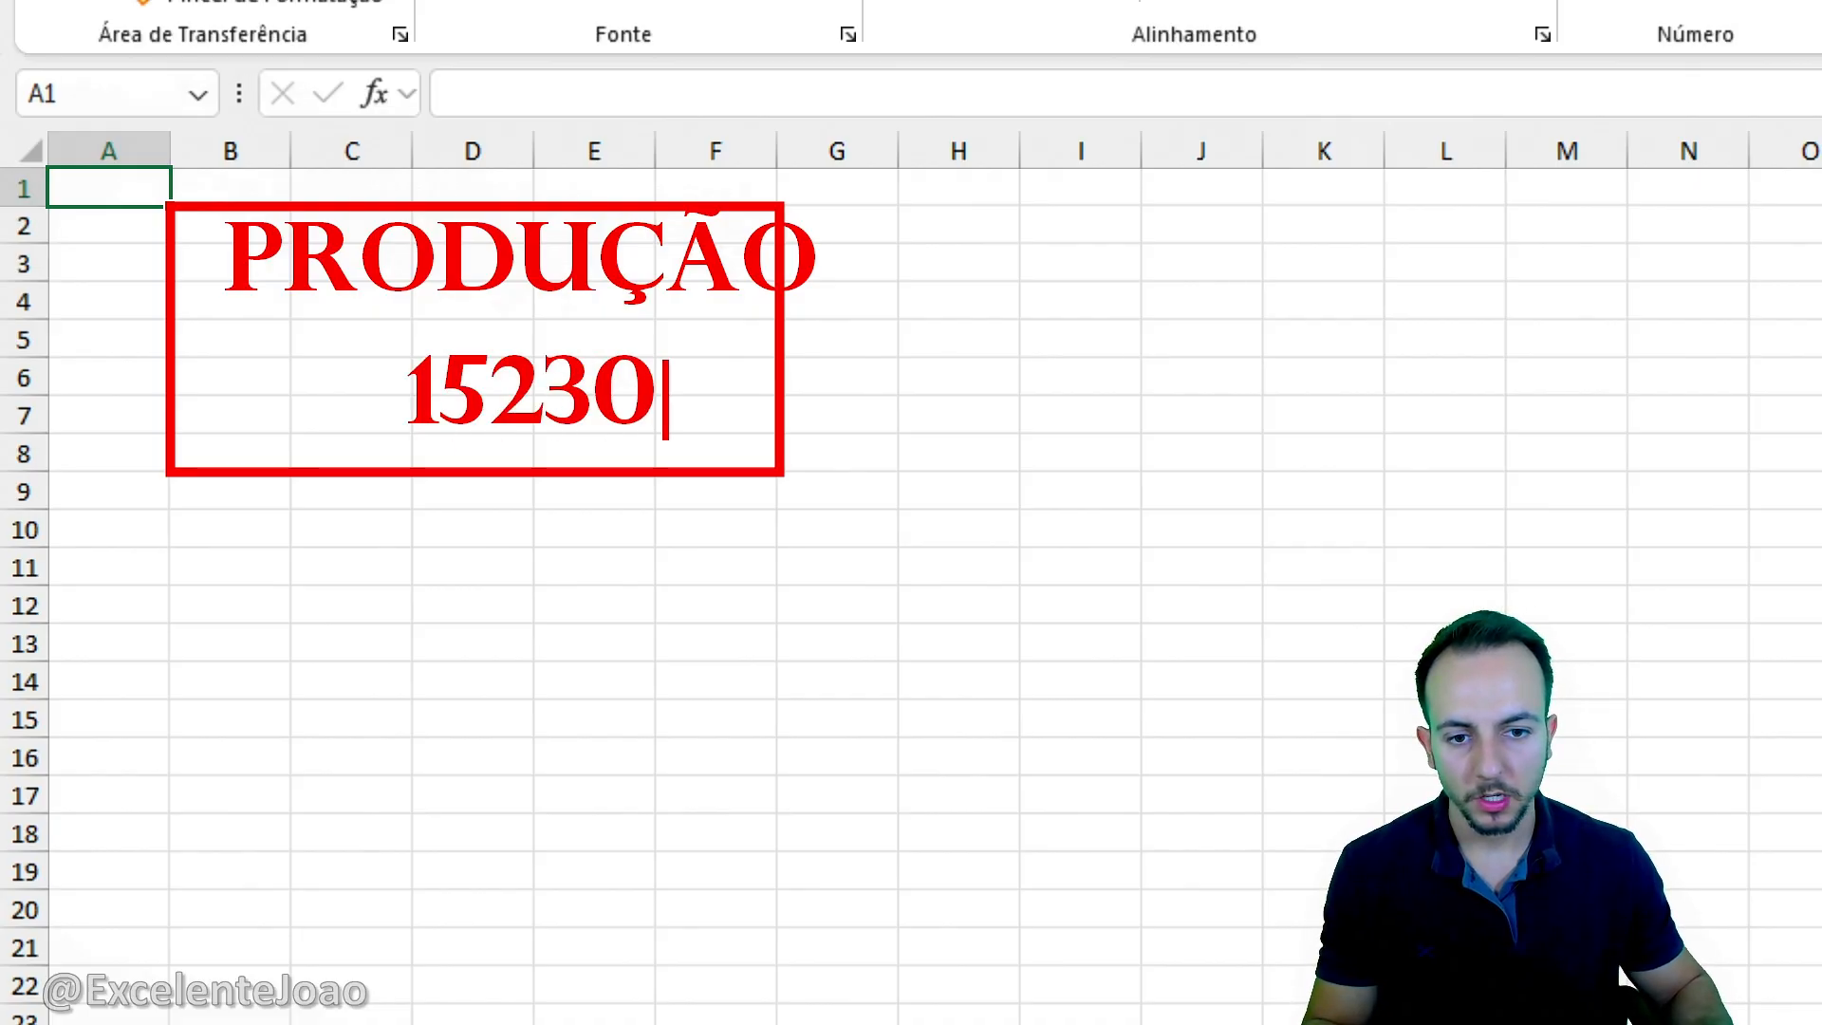
key(Escape)
drag(874, 384, 1050, 311)
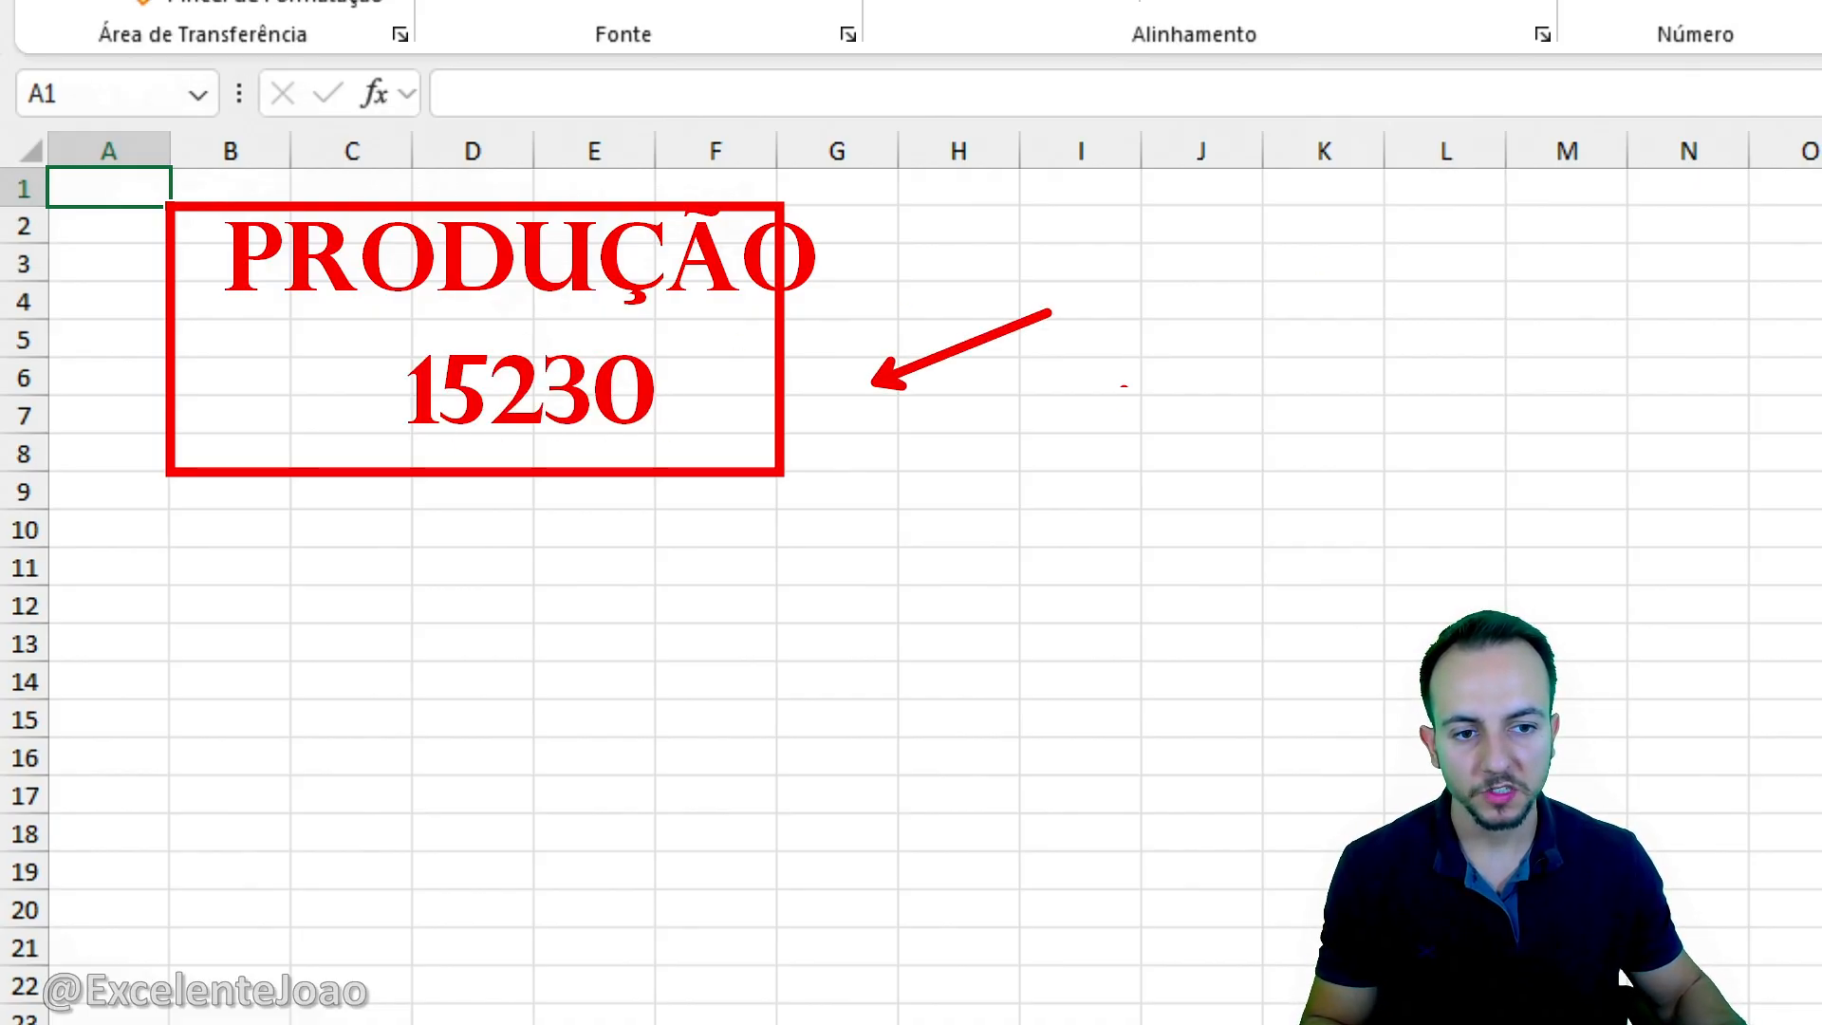
drag(465, 562, 398, 486)
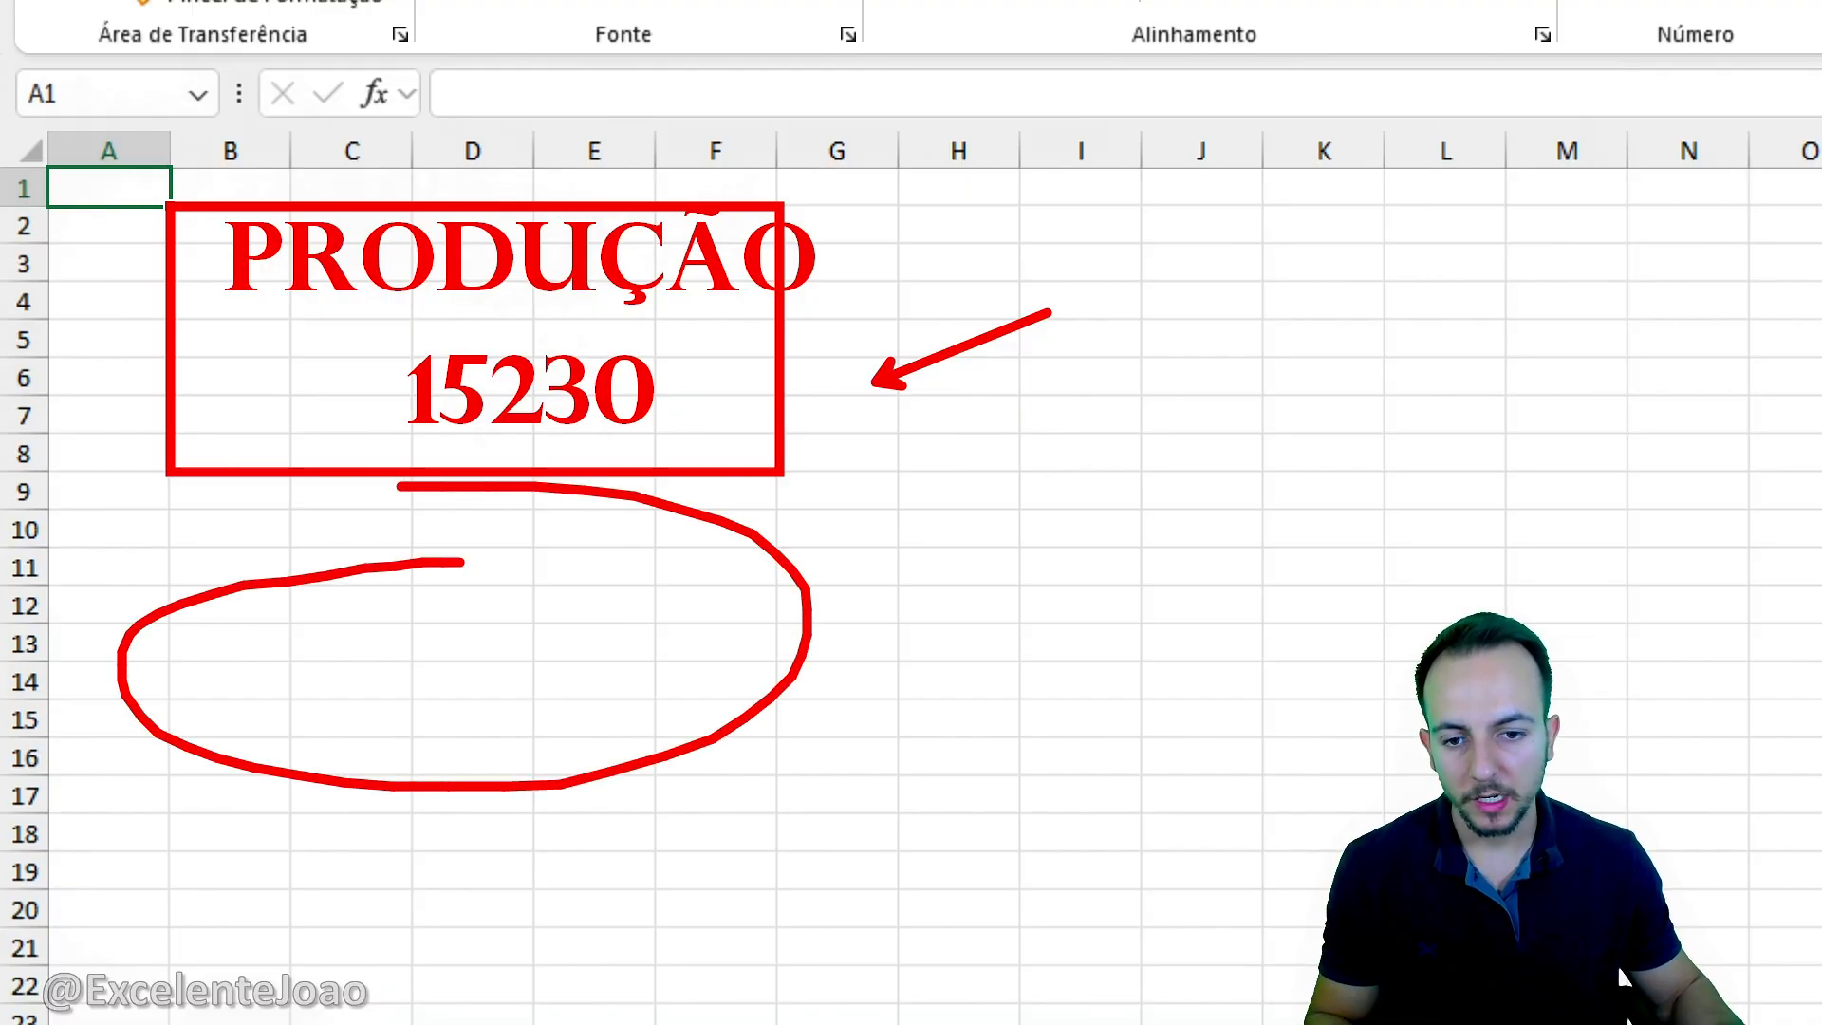
drag(266, 862, 245, 853)
key(Escape)
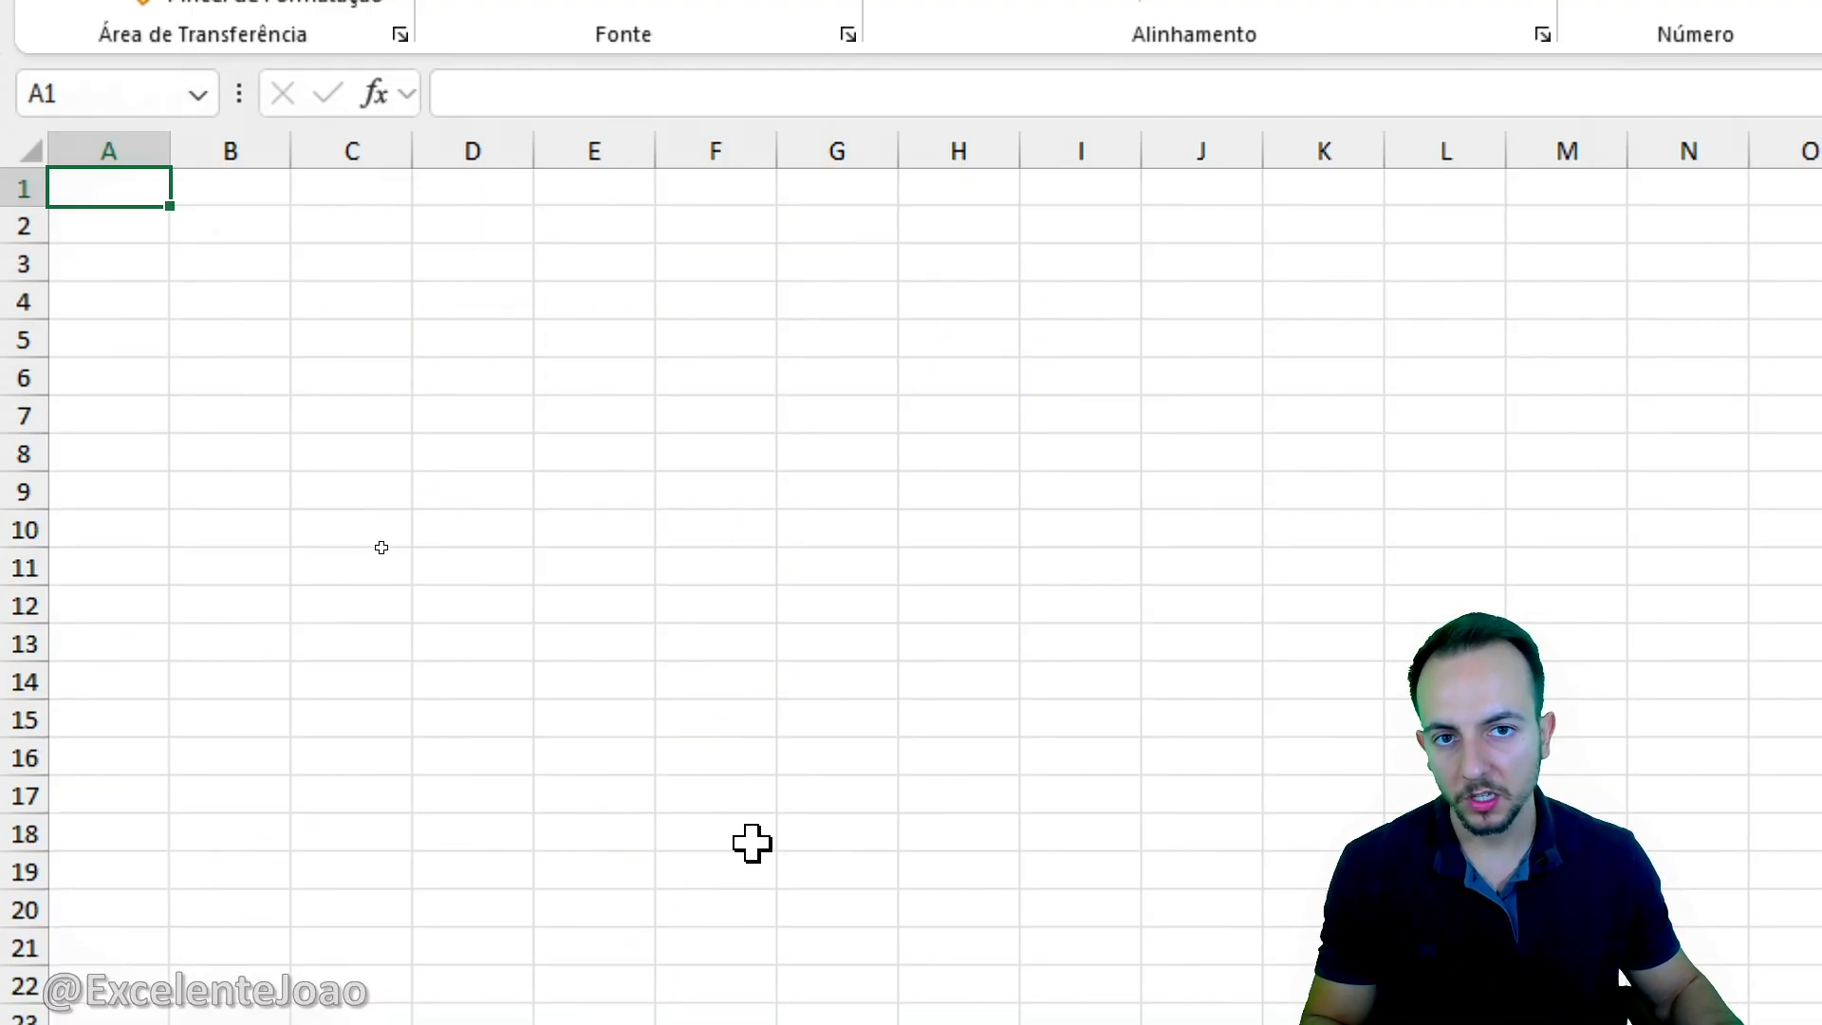
key(ctrl+4)
key(ctrl+4)
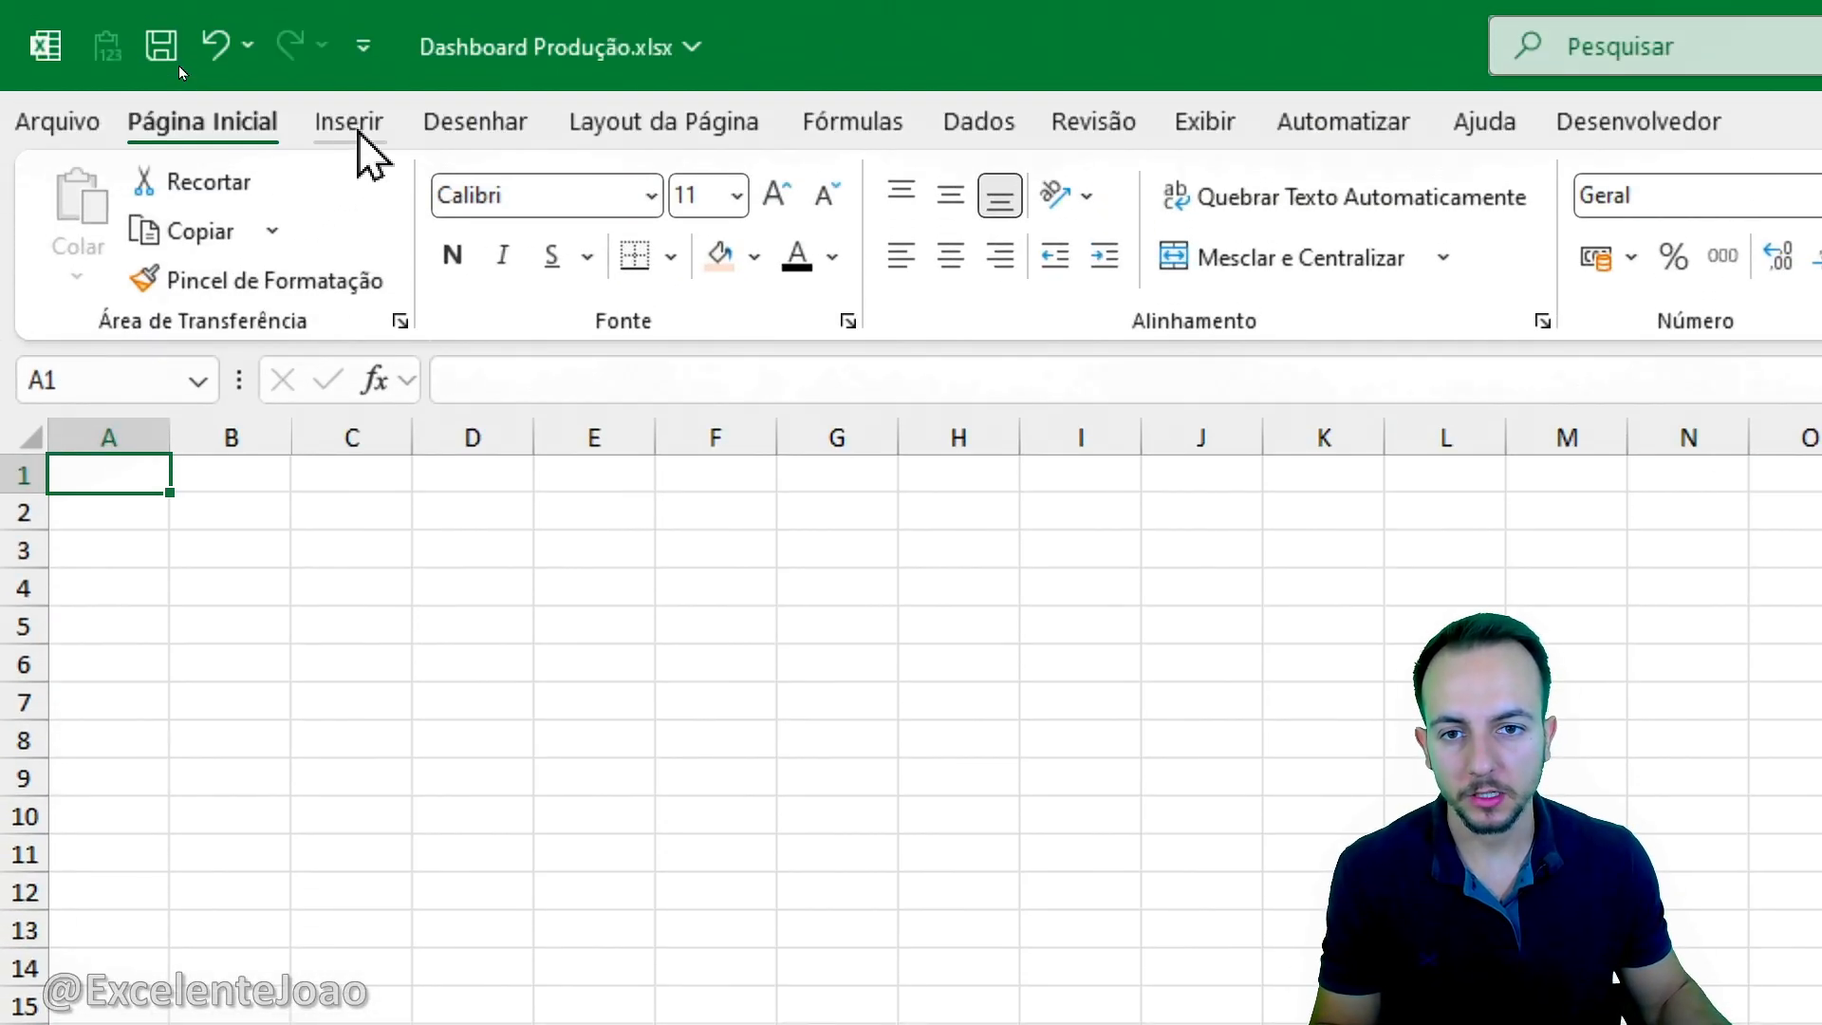
Draw a rounded rectangle on the Dashboard sheet, spanning about columns B to E.
click(362, 133)
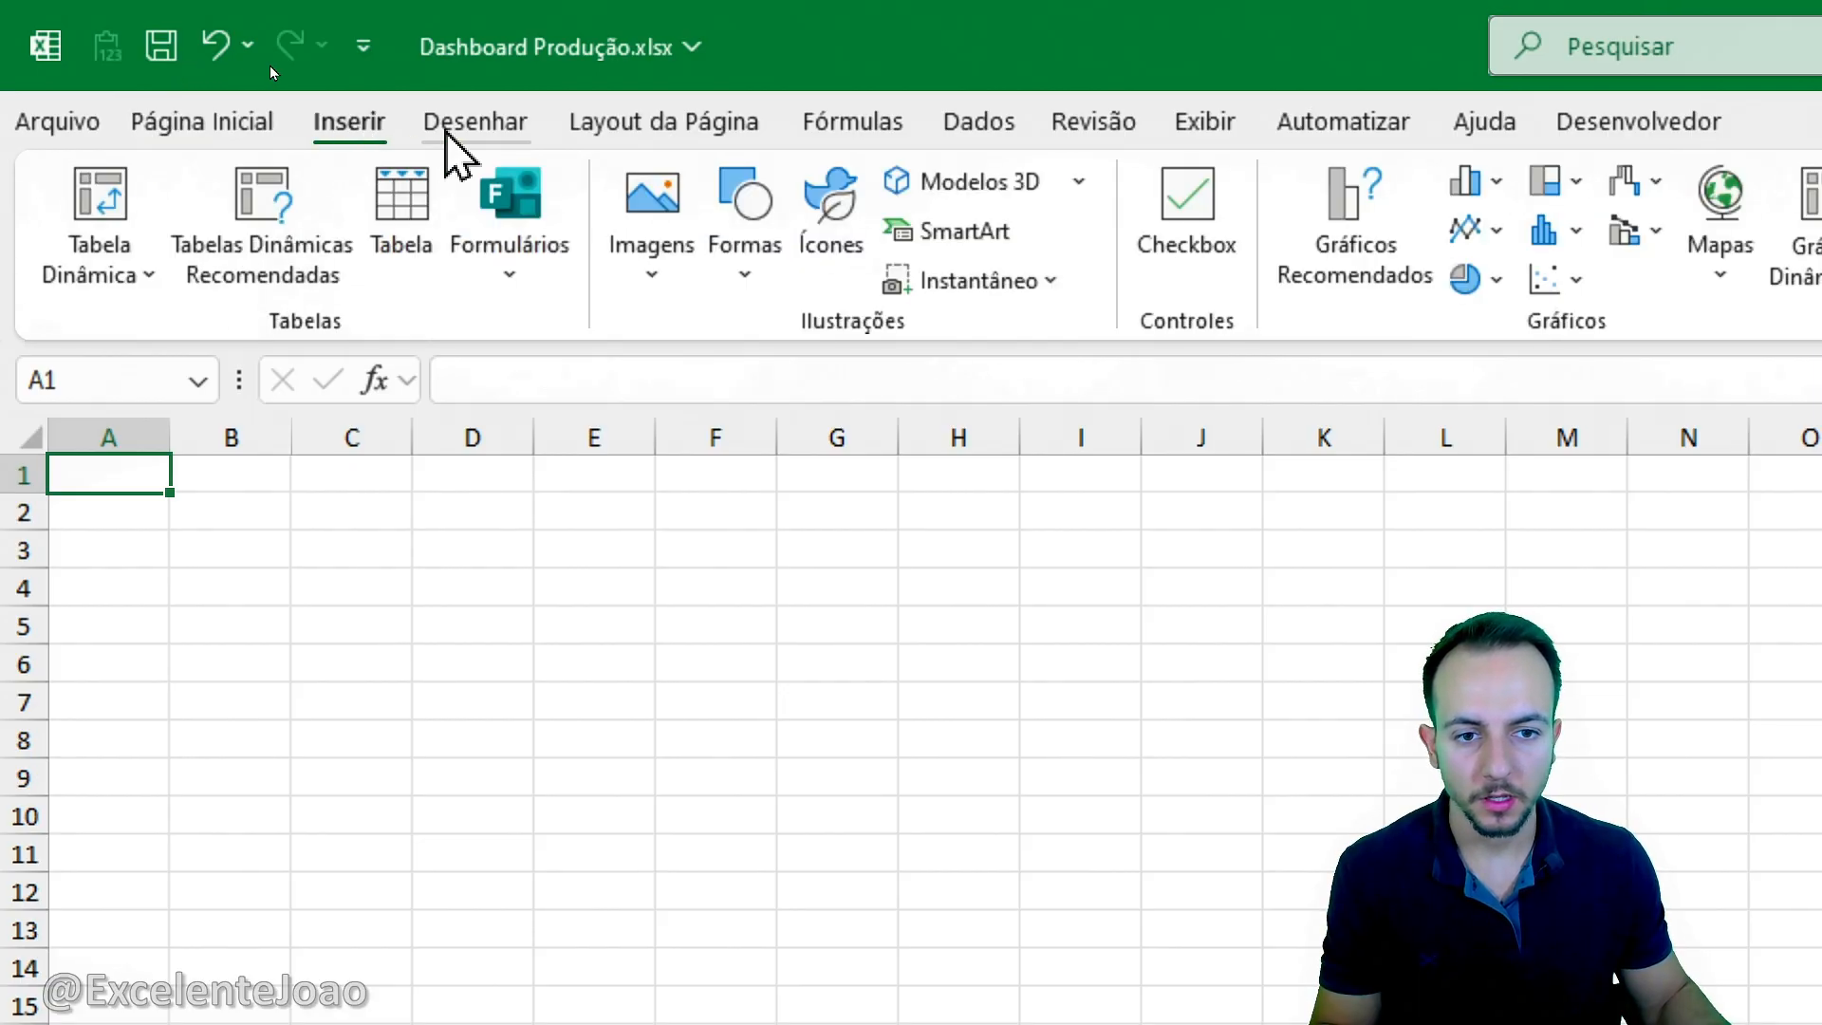
click(755, 249)
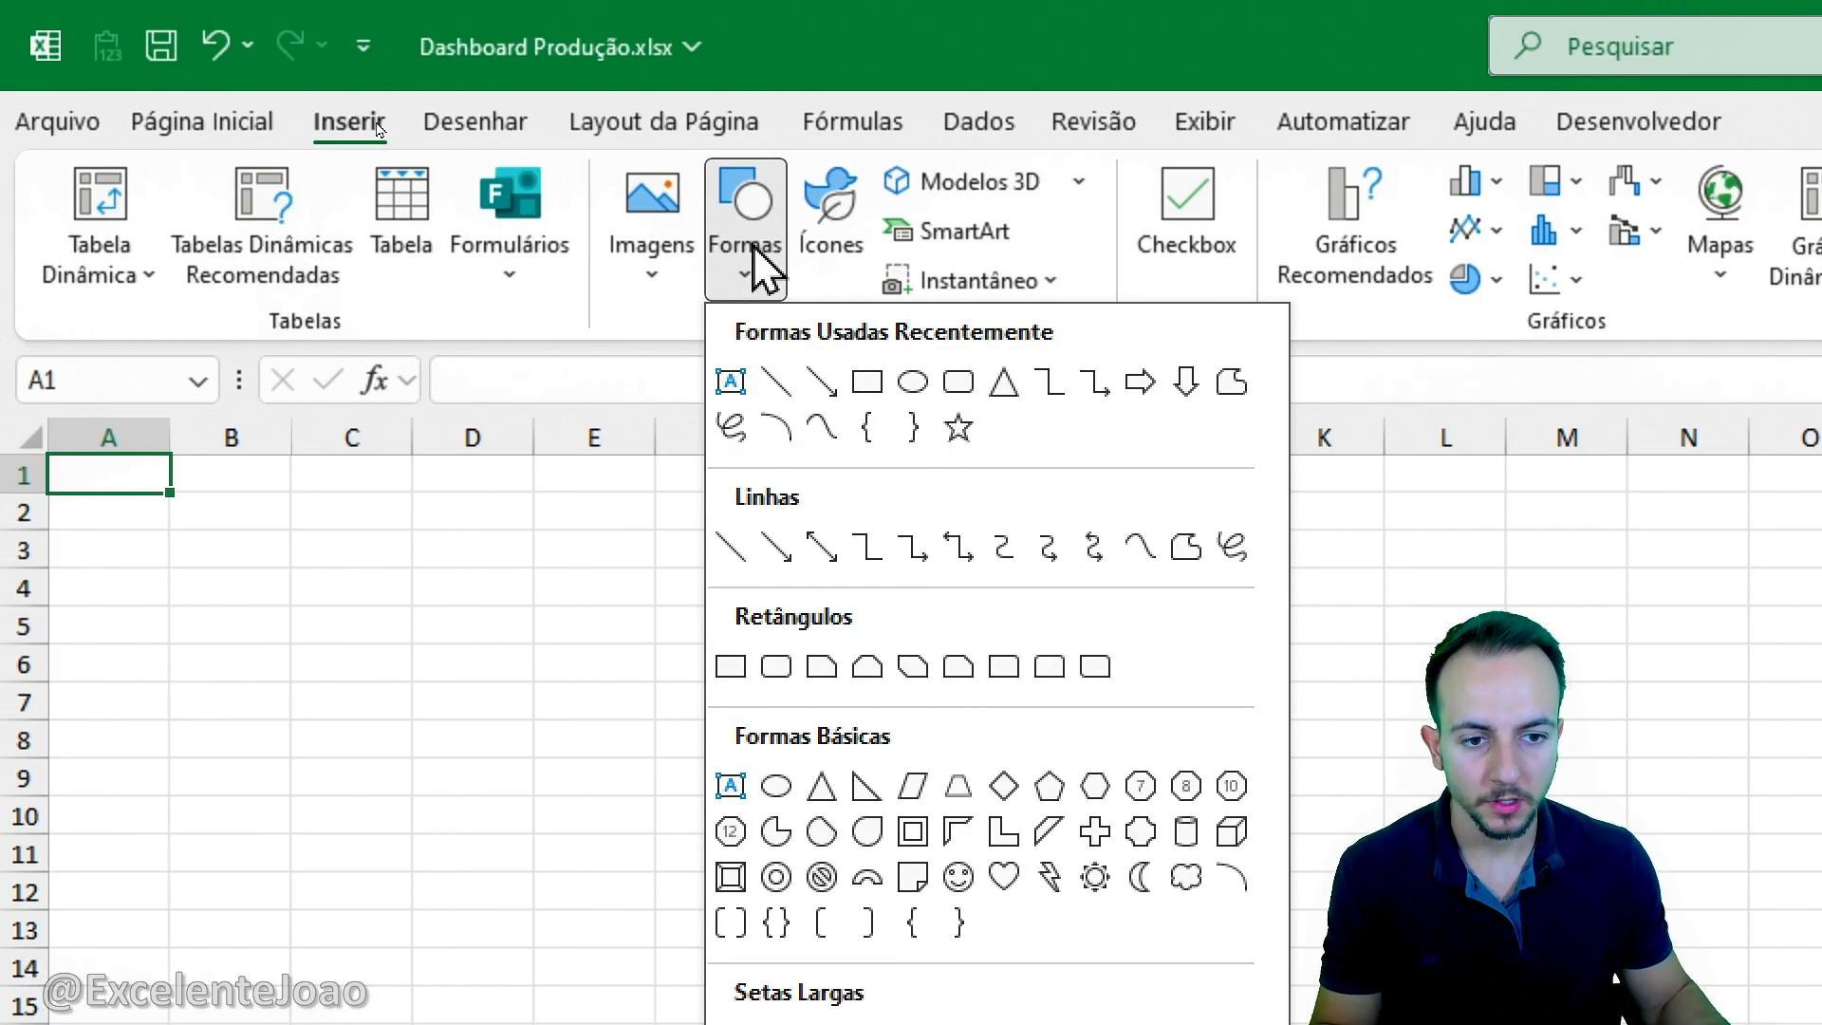
click(775, 667)
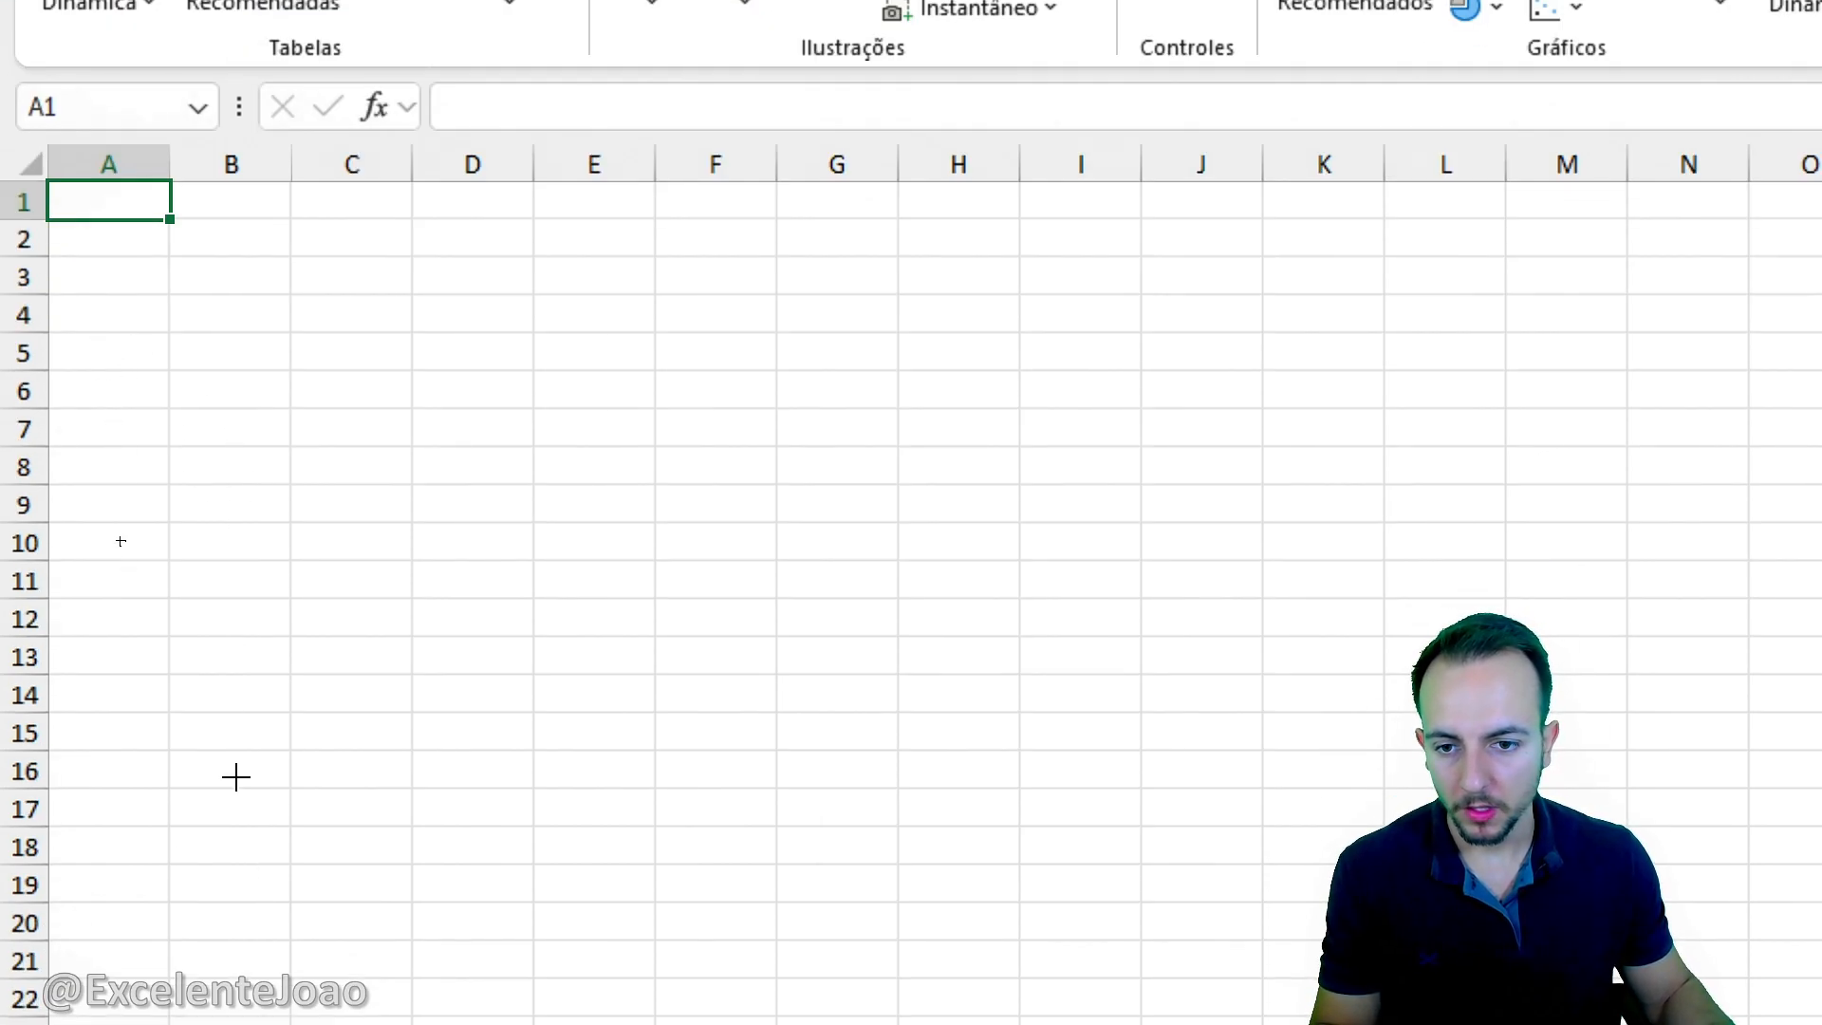
drag(170, 371, 664, 566)
click(594, 617)
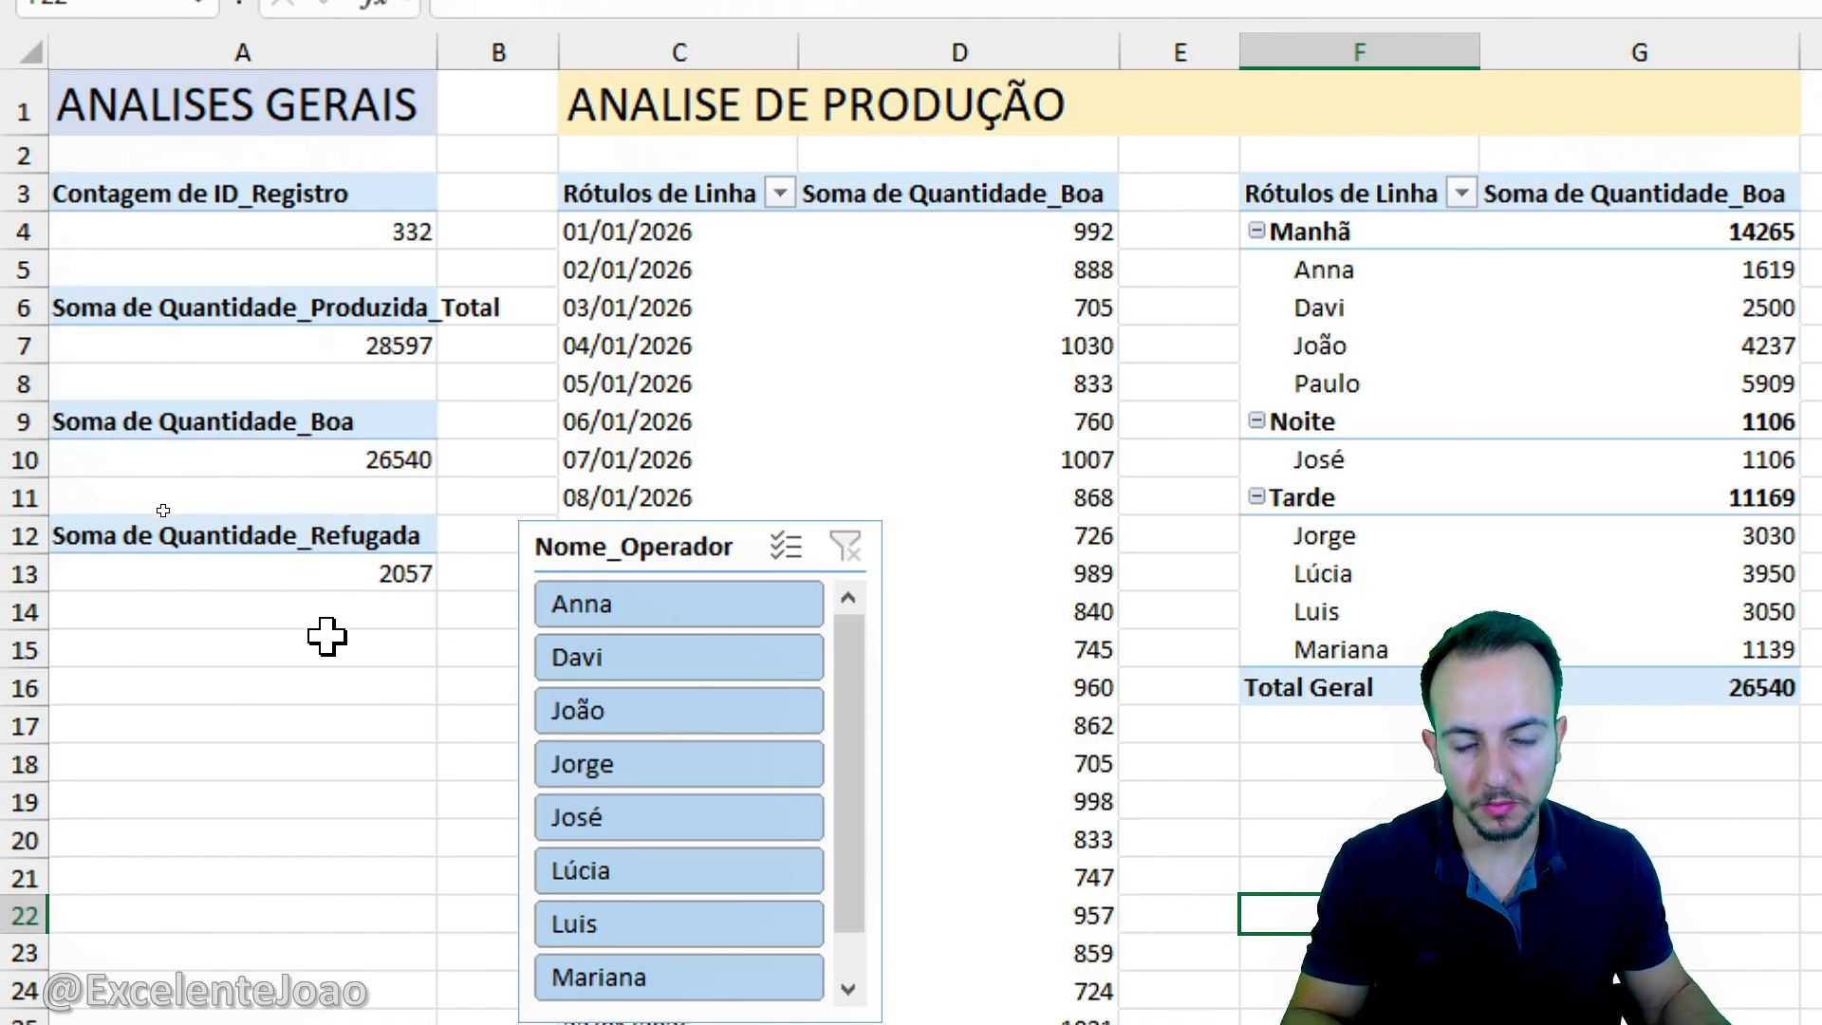
drag(392, 220, 520, 968)
drag(446, 913, 560, 945)
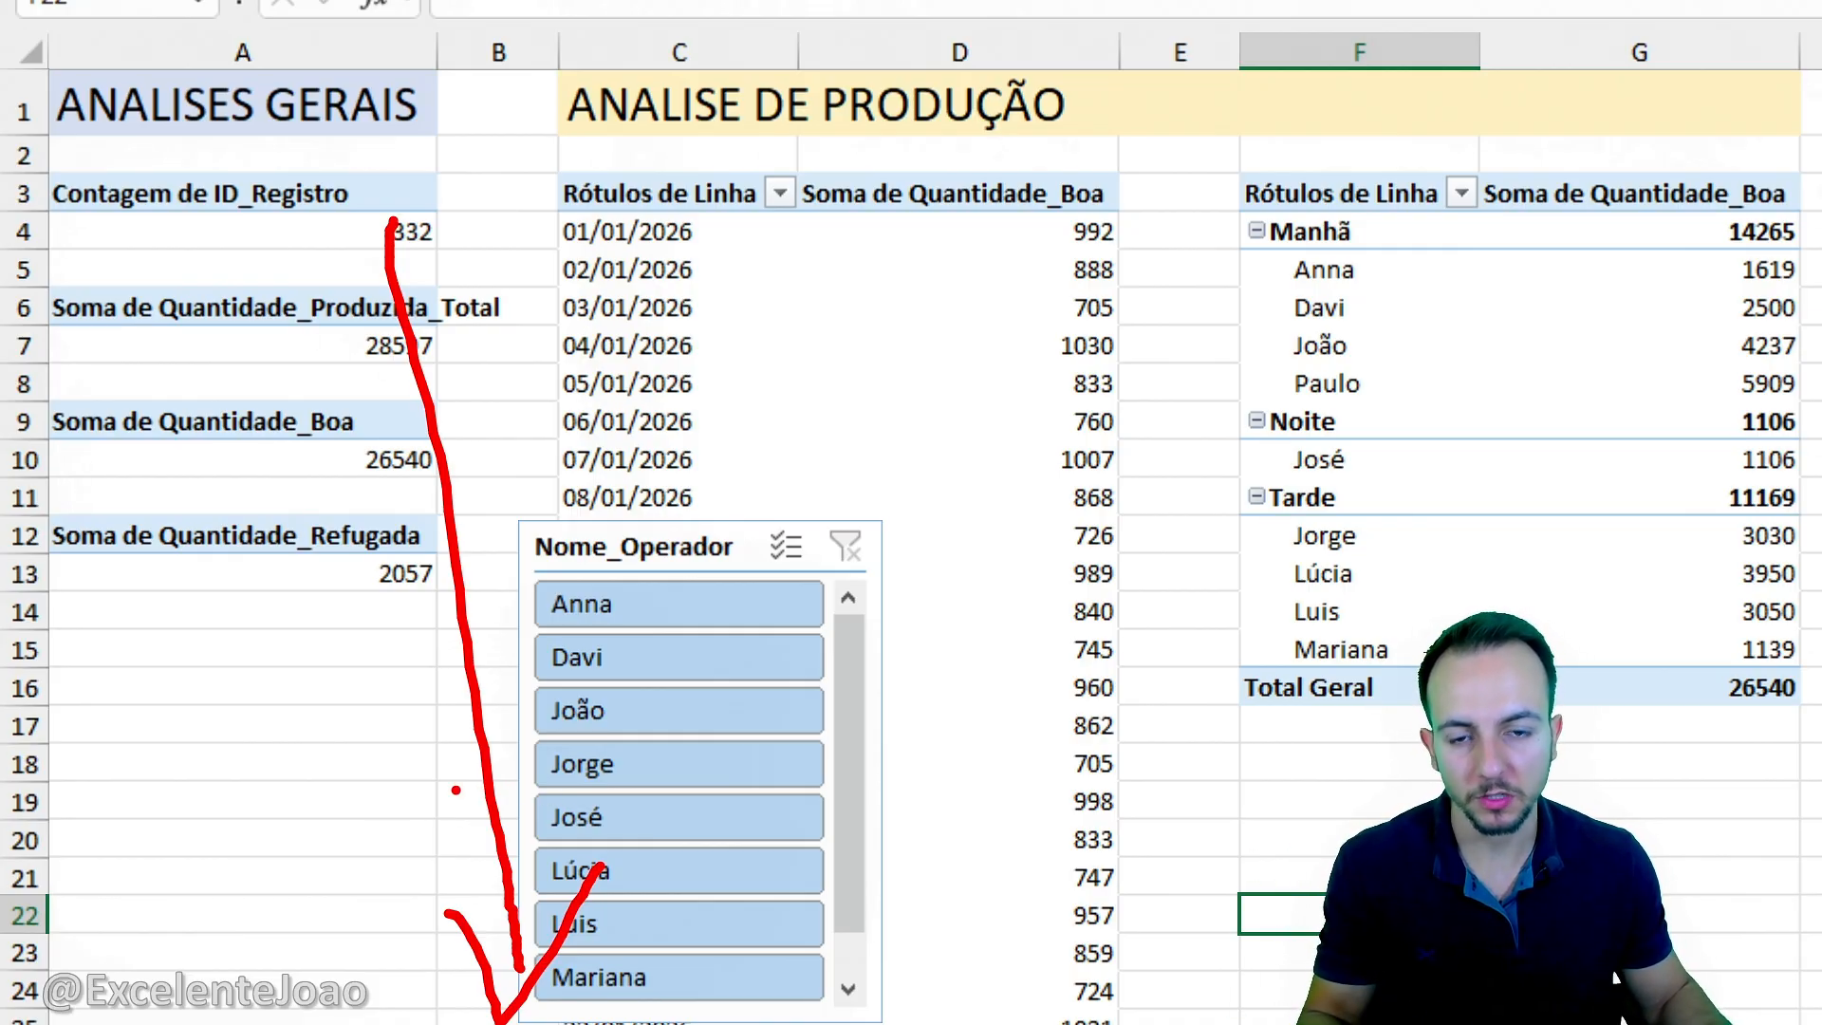
key(Escape)
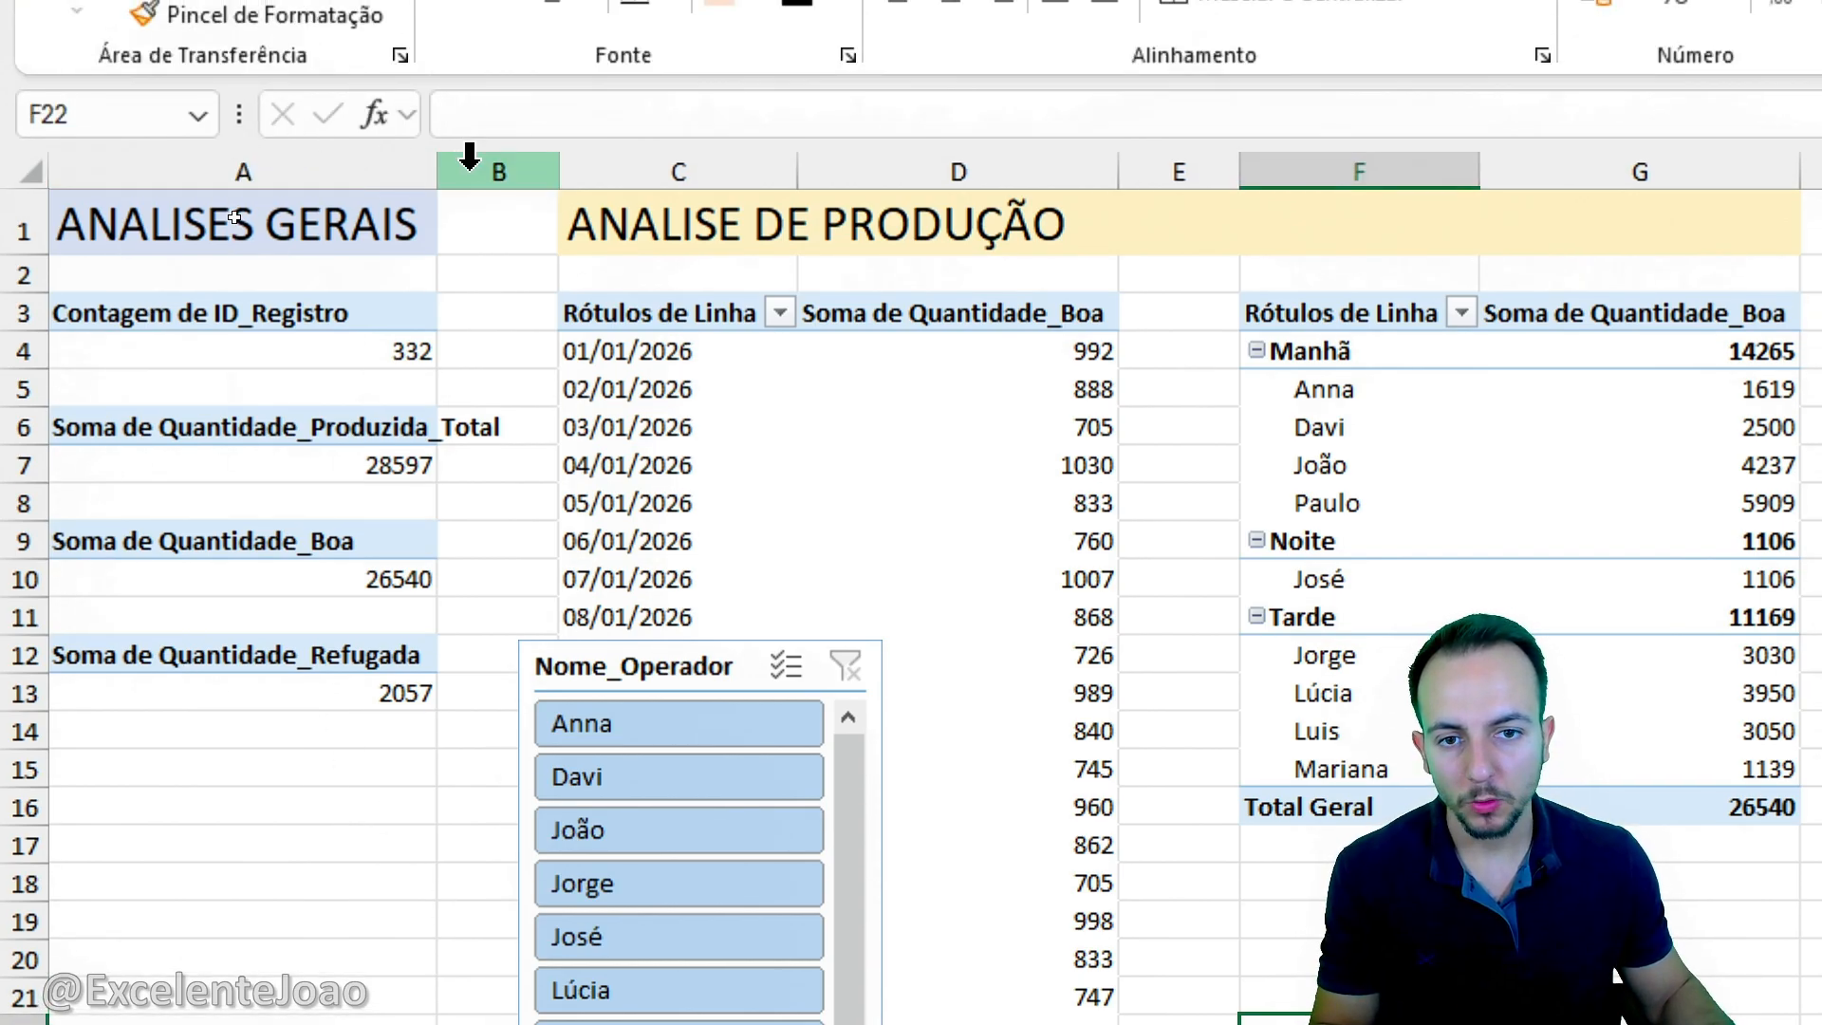
Enter the formula =A4 in cell B4 of Tabelas_Dinamicas to reference the Contagem de ID_Registro value.
click(469, 156)
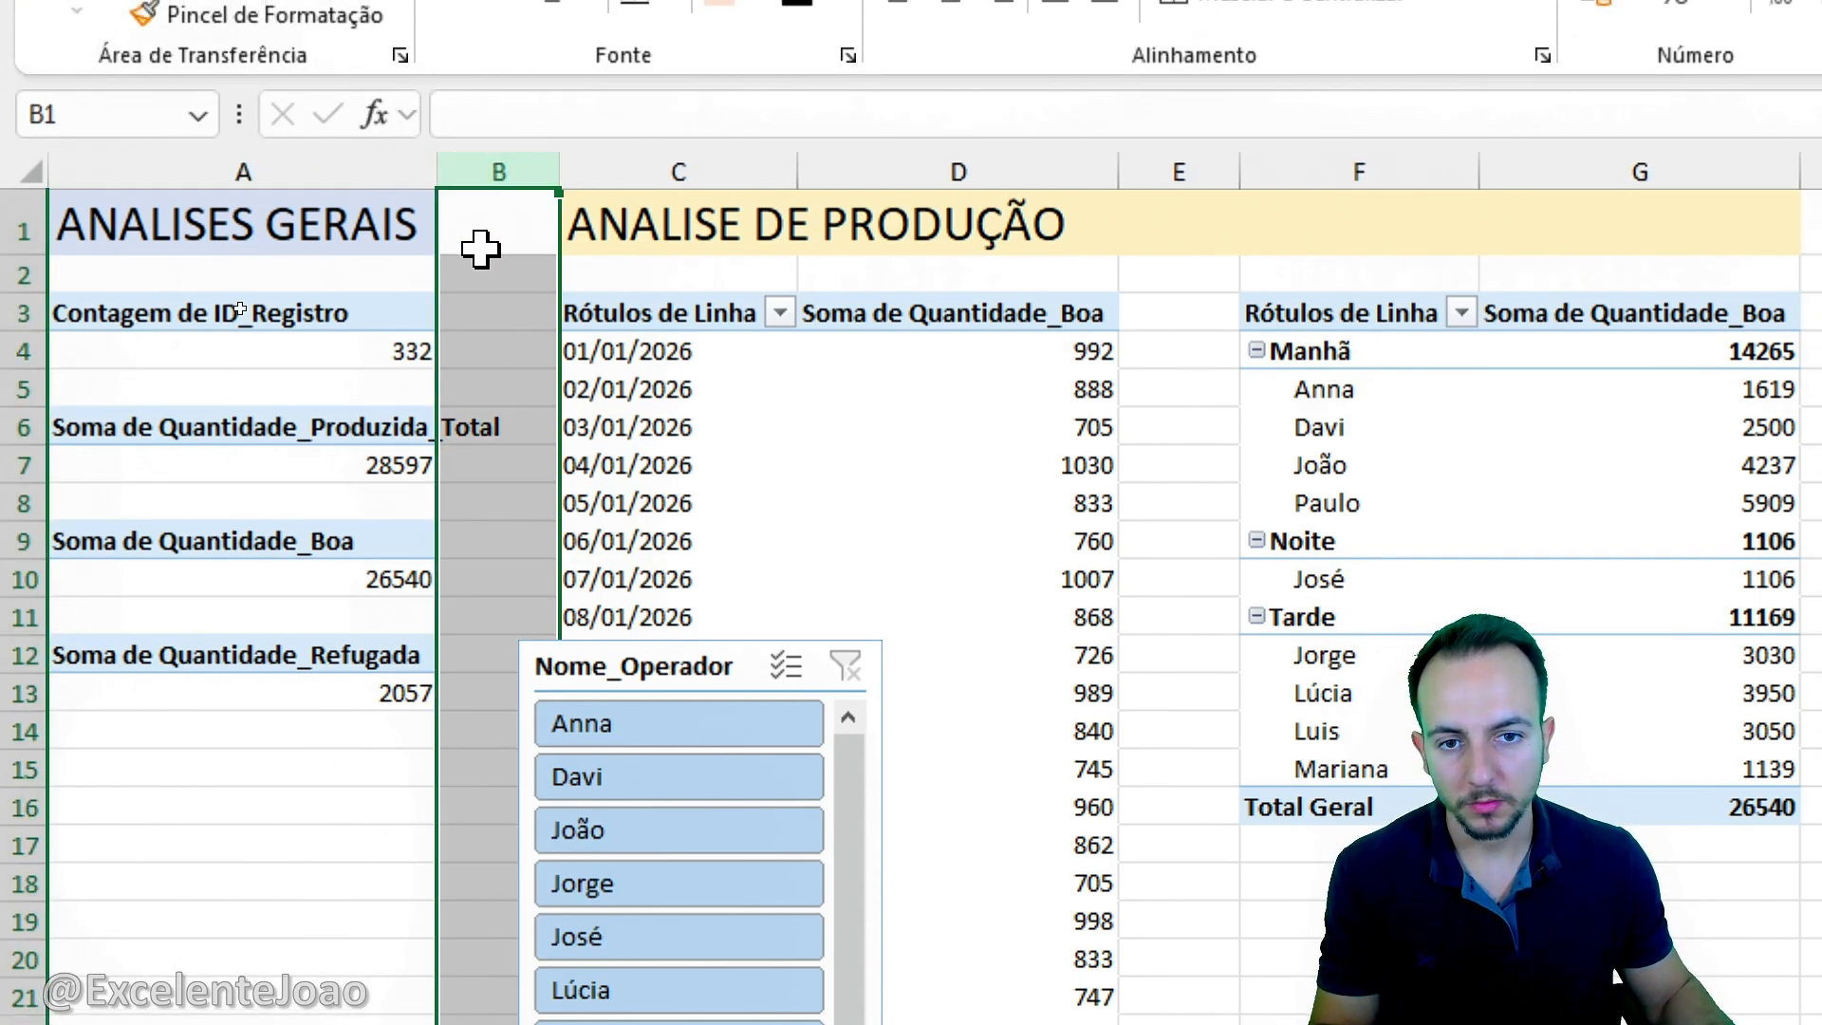
click(480, 353)
drag(489, 313, 528, 343)
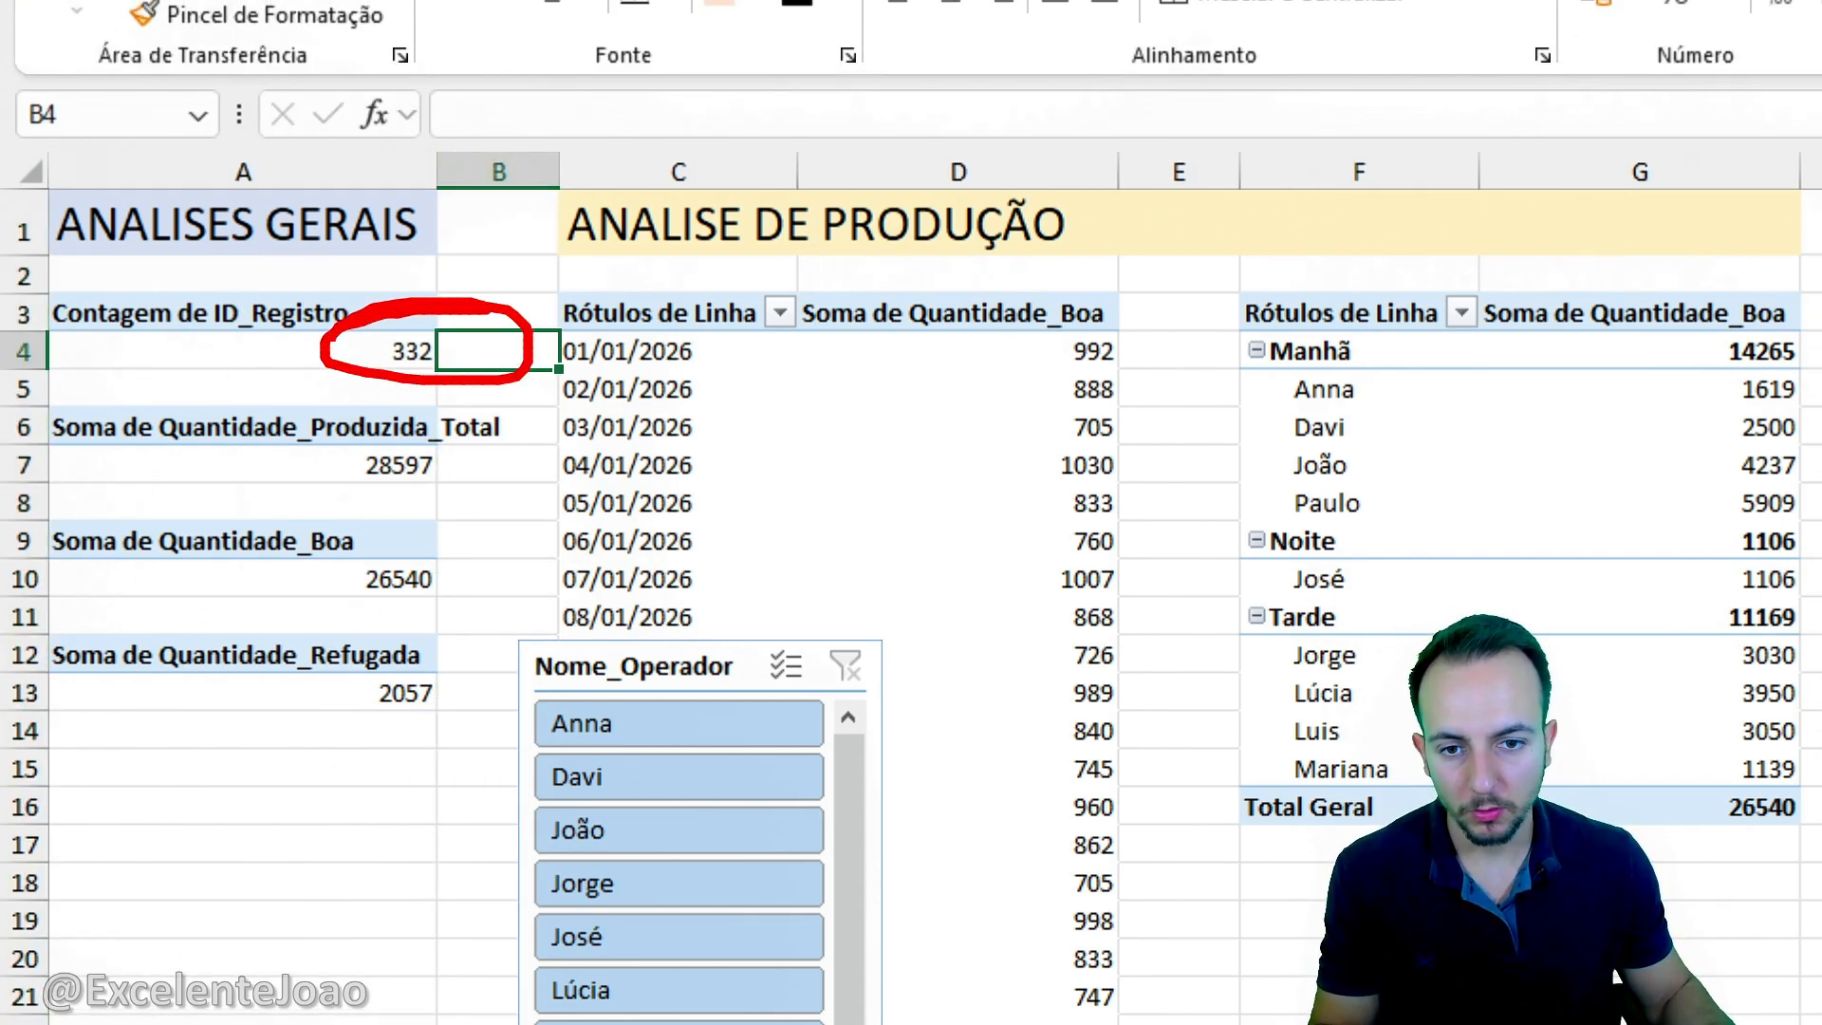
key(Escape)
text(=)
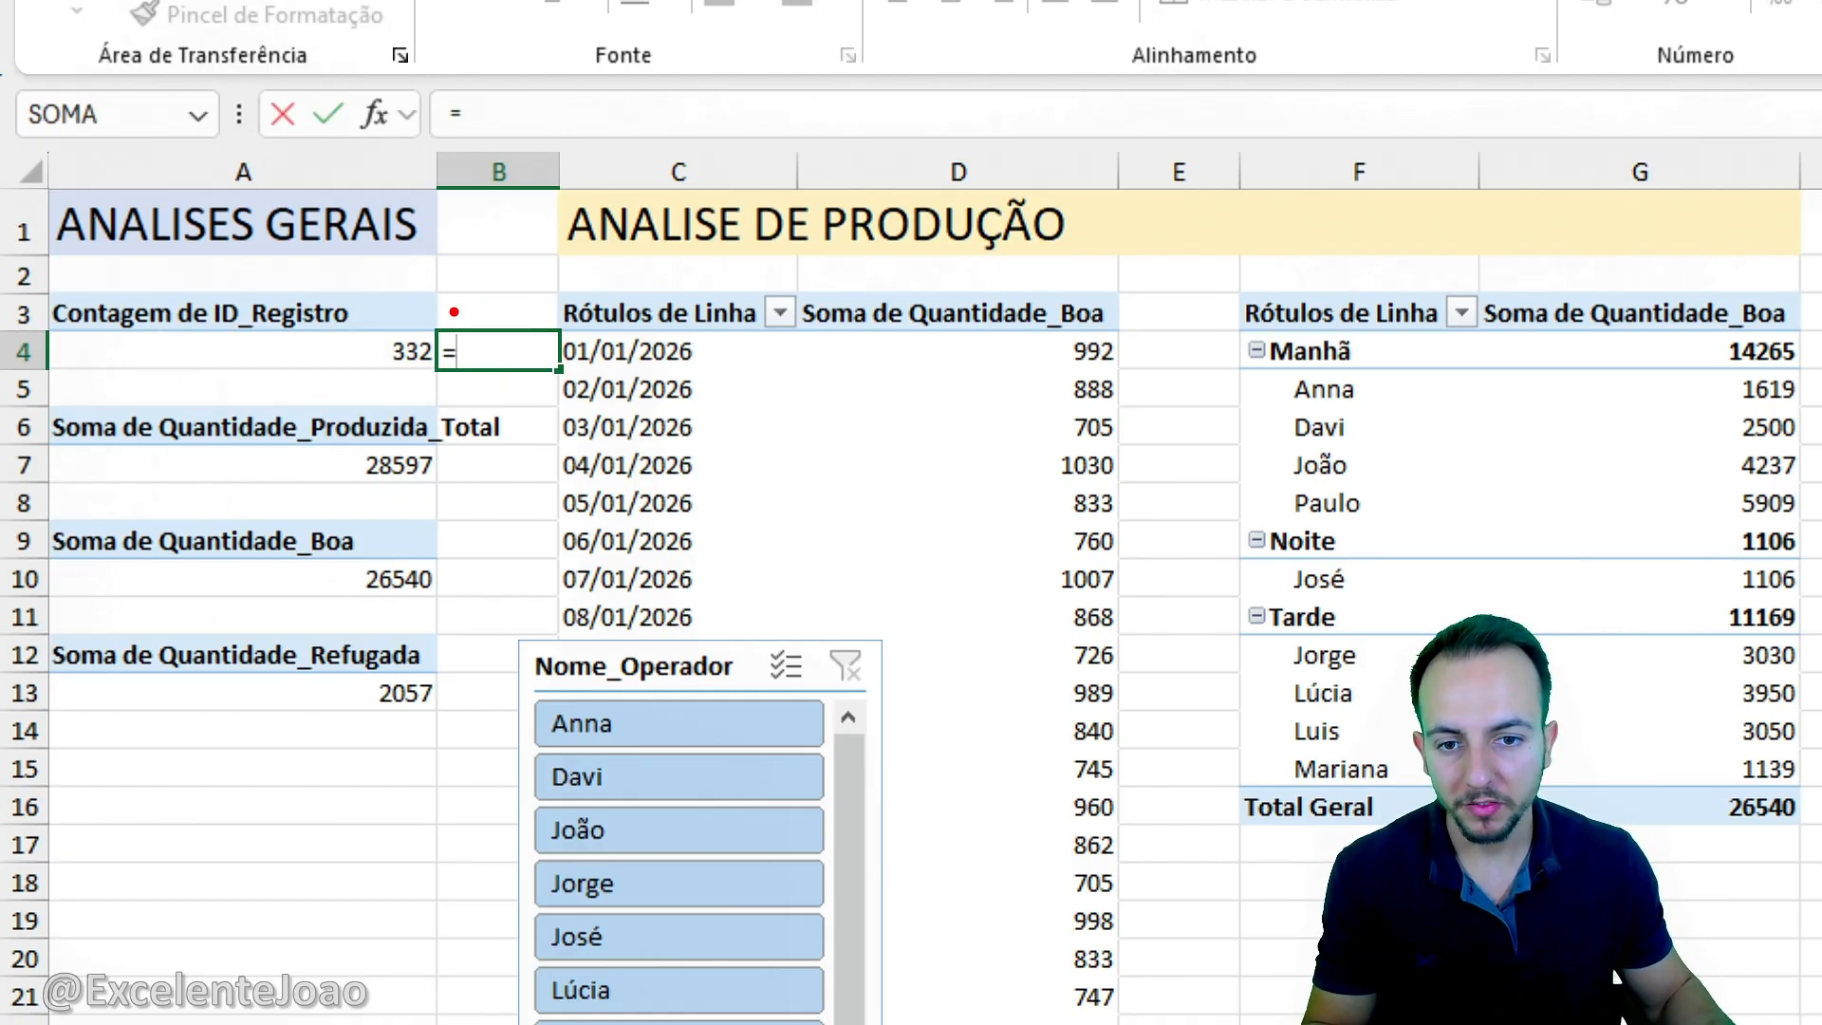
drag(454, 311, 459, 373)
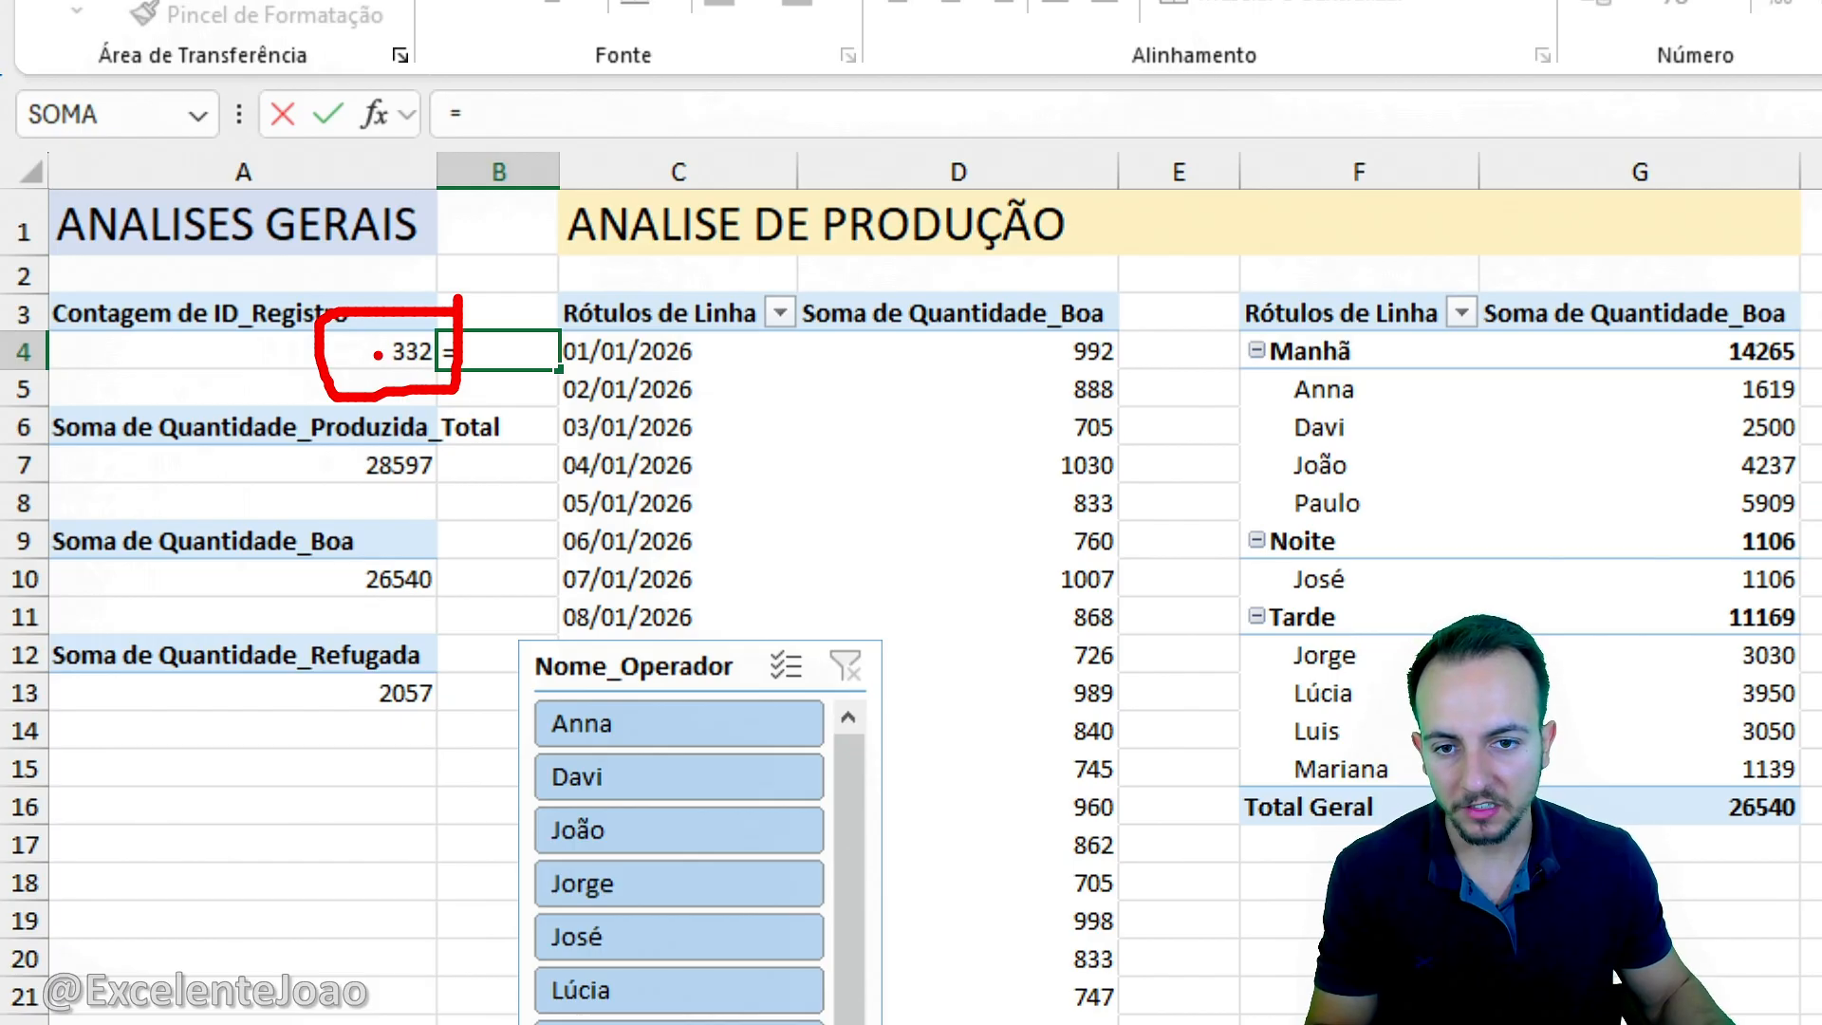
drag(122, 346, 316, 346)
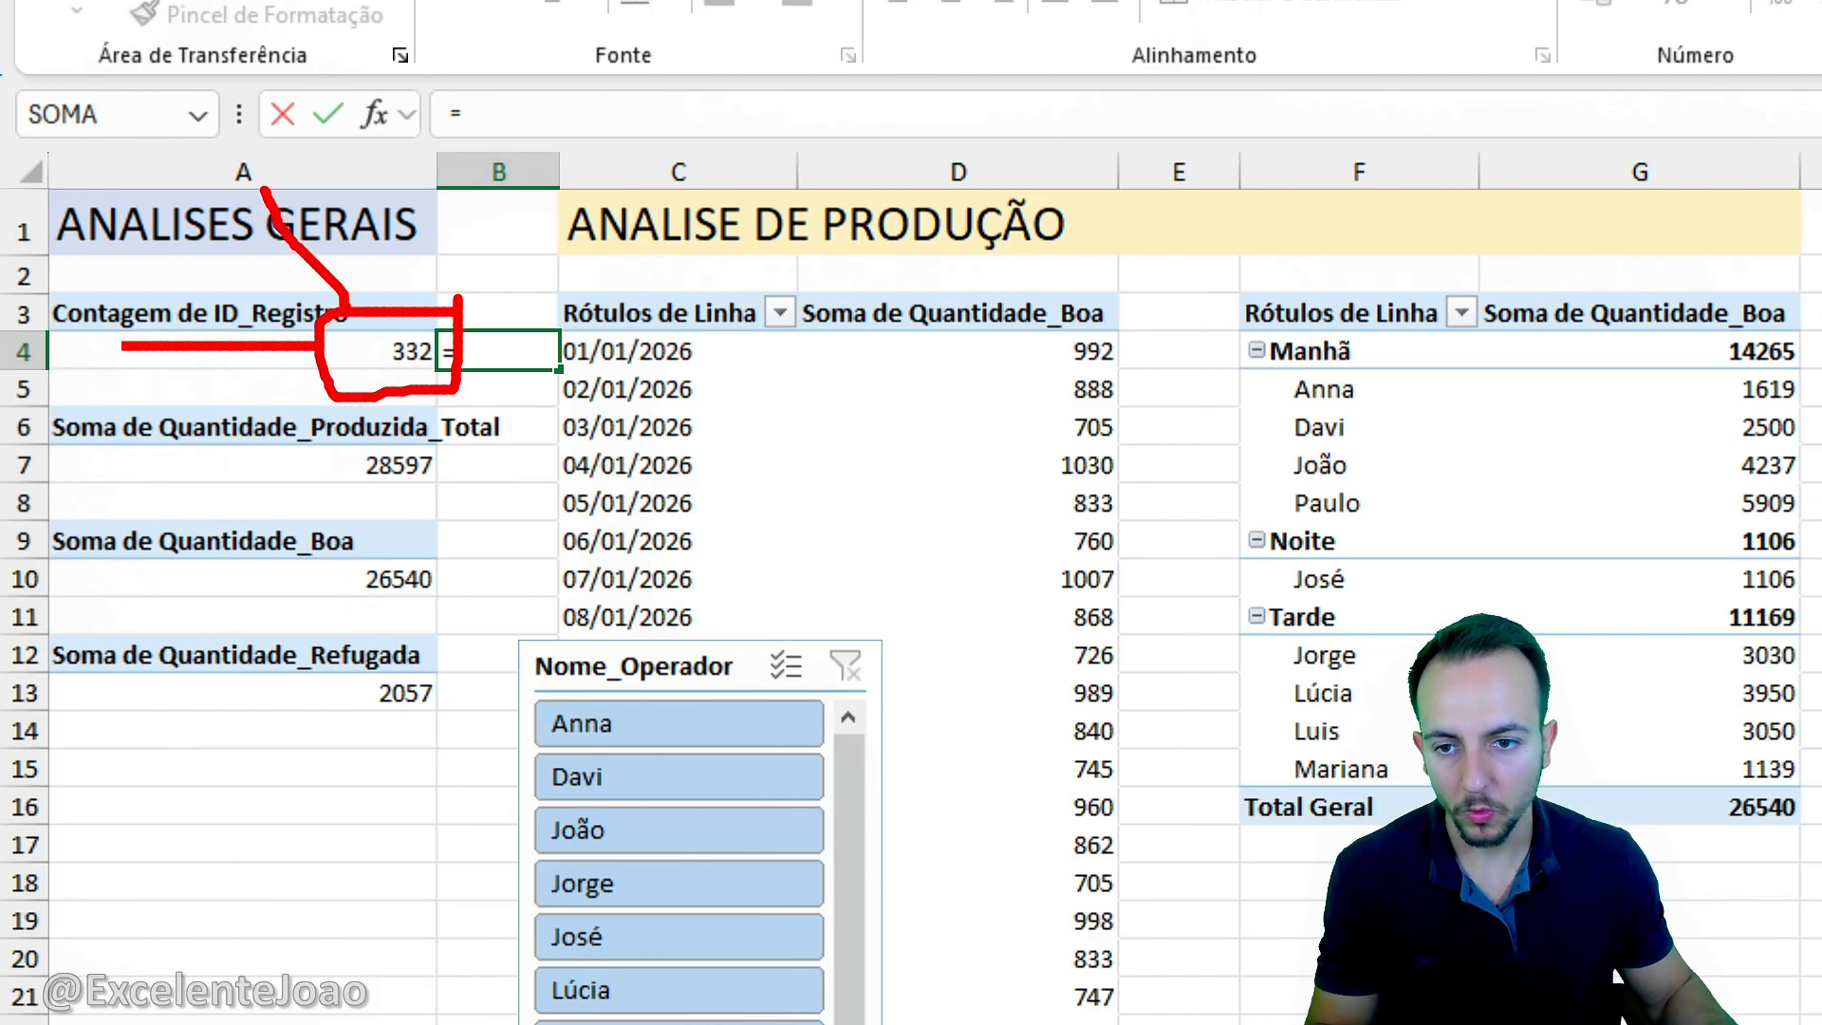
key(Escape)
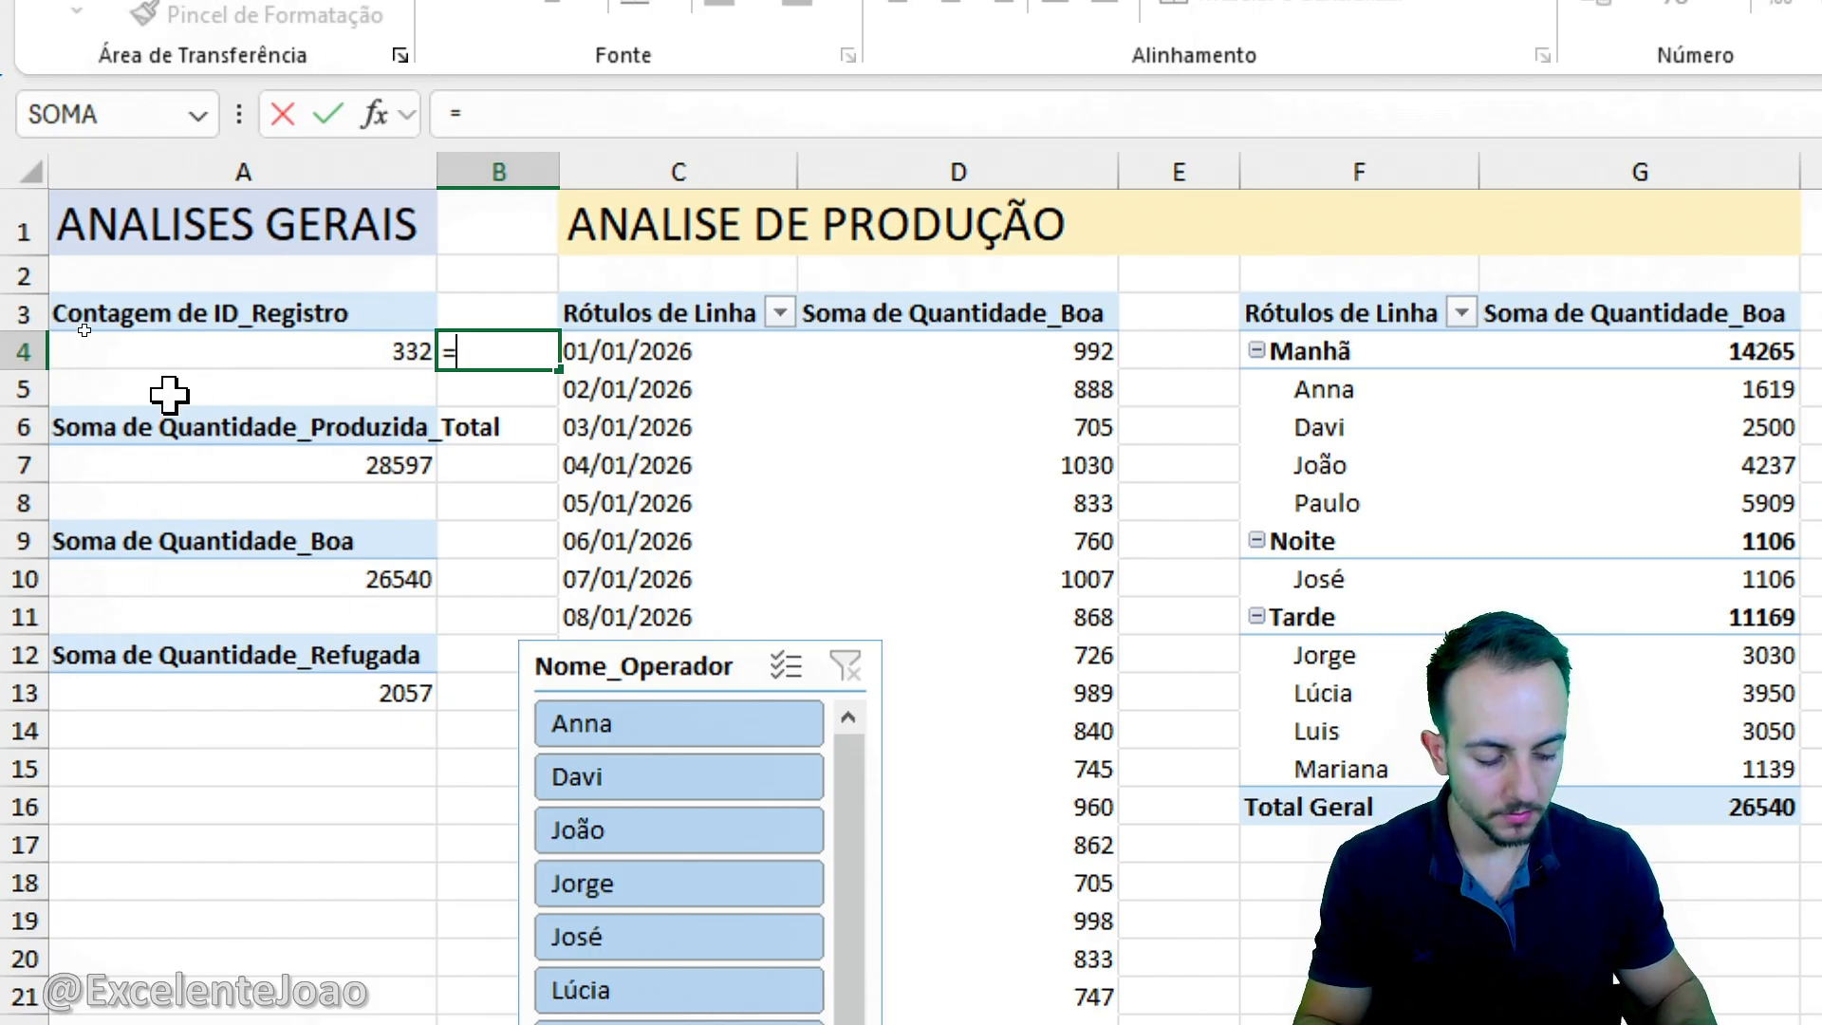
text(a4)
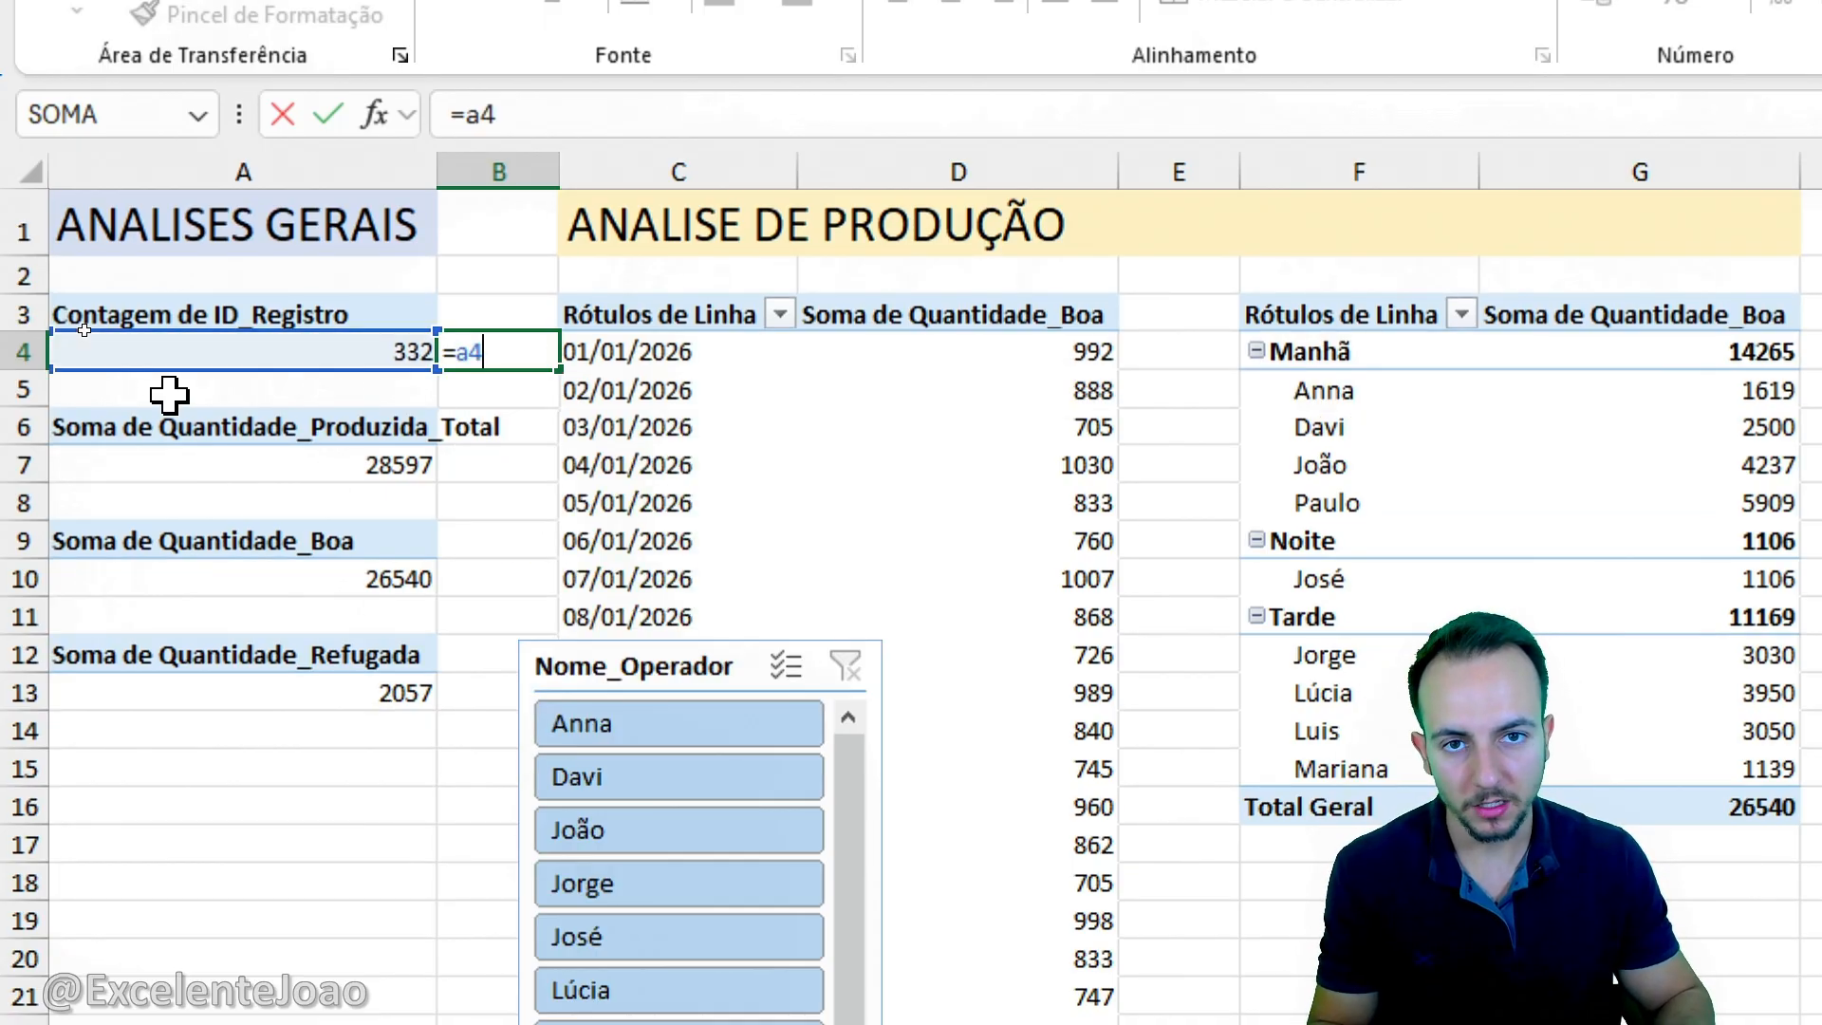
key(Return)
click(372, 353)
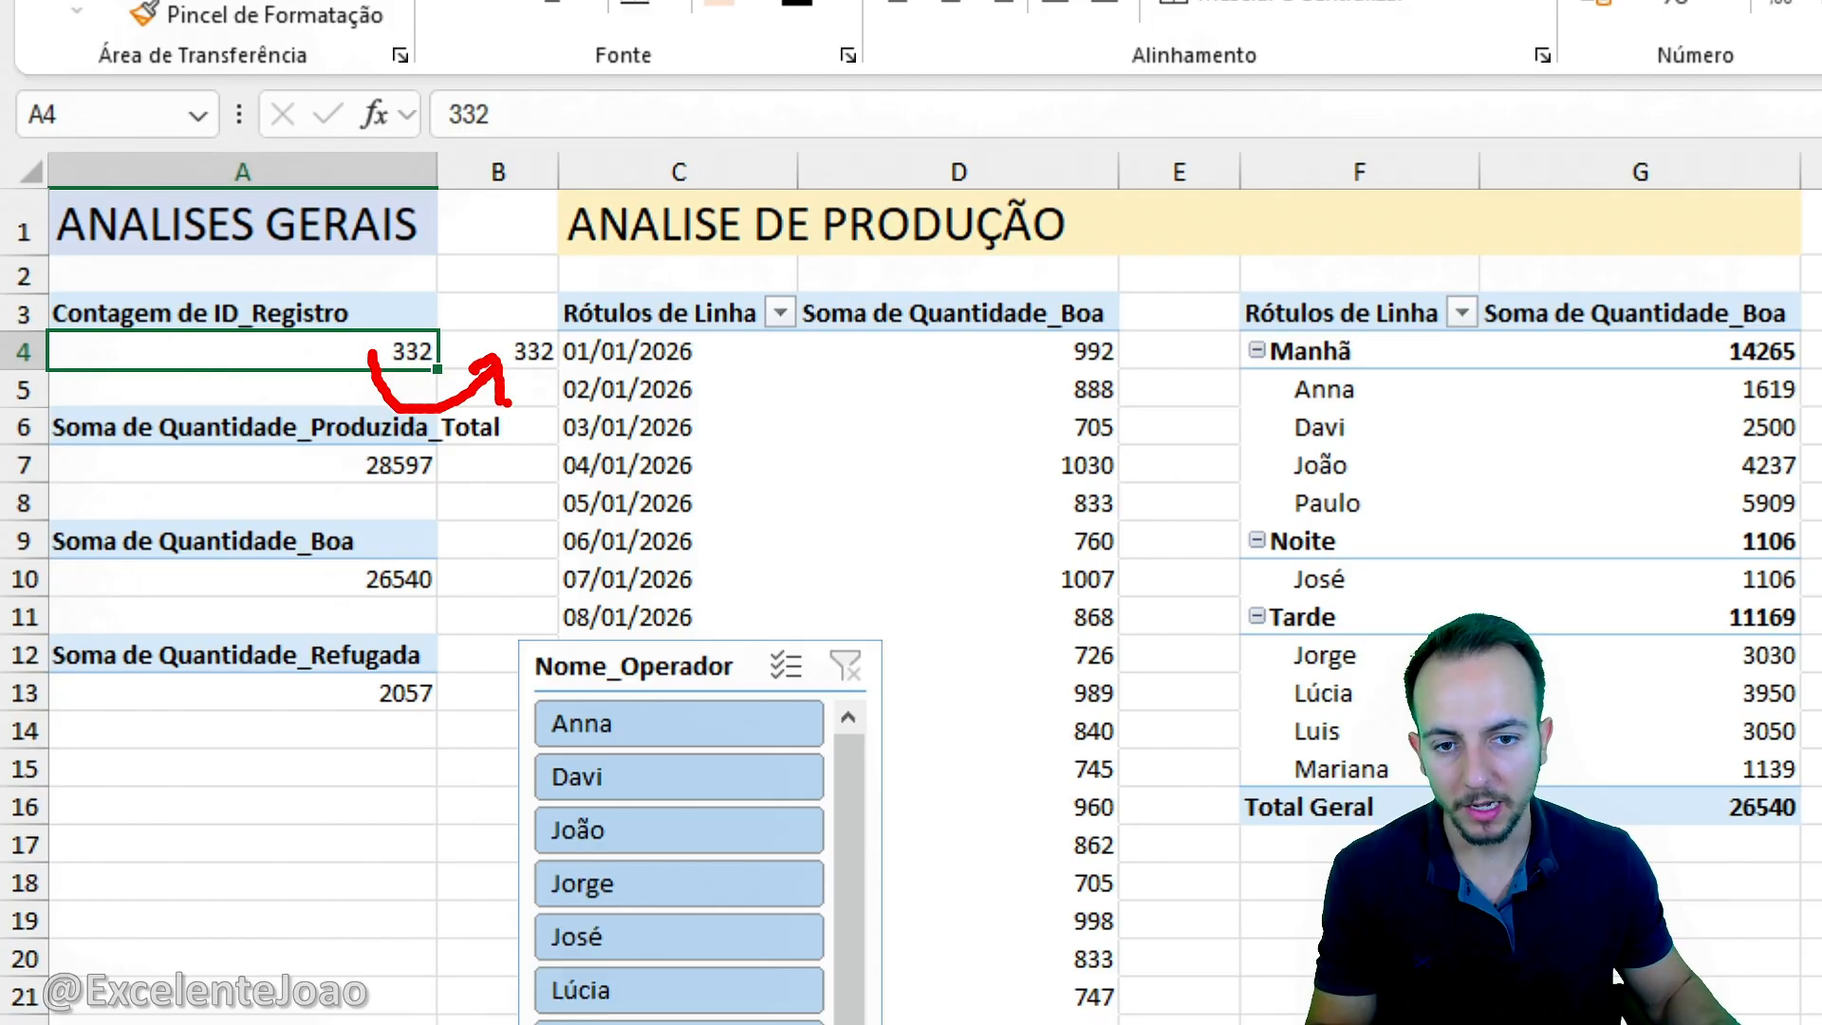
key(Escape)
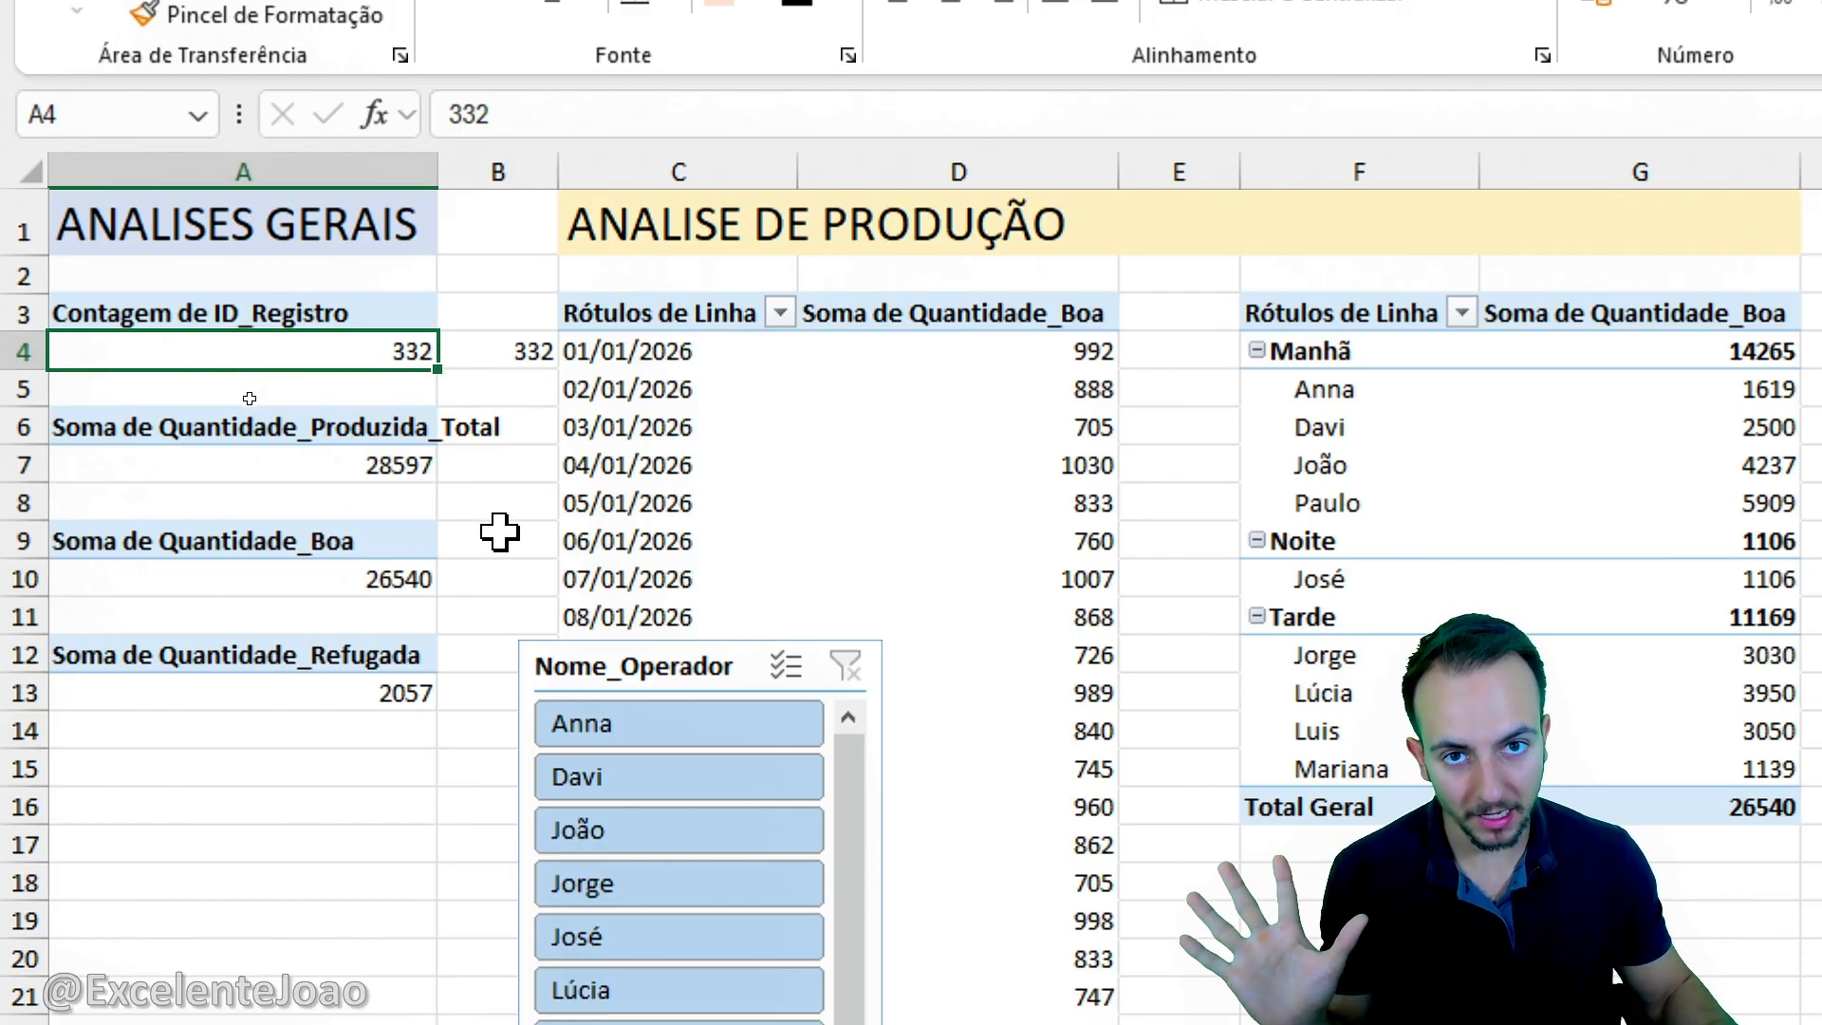
mouse_move(372, 250)
mouse_down()
mouse_move(403, 771)
mouse_move(385, 251)
mouse_up()
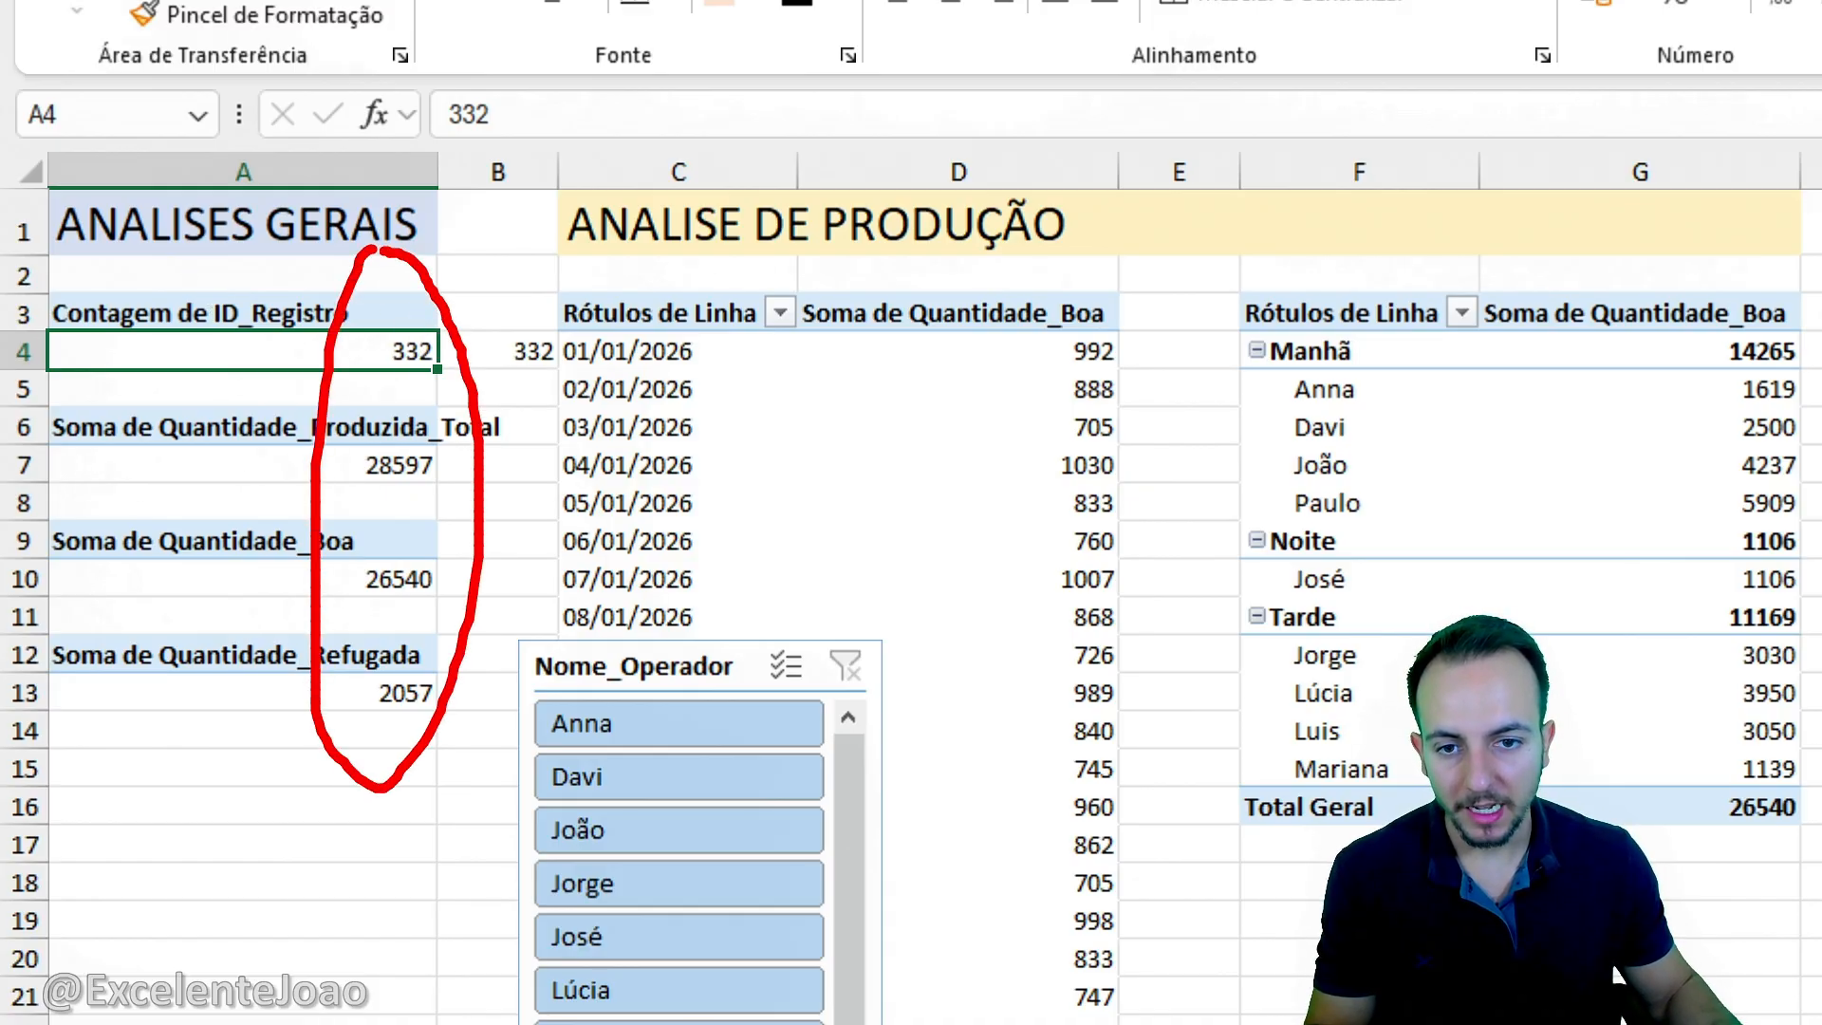
key(e)
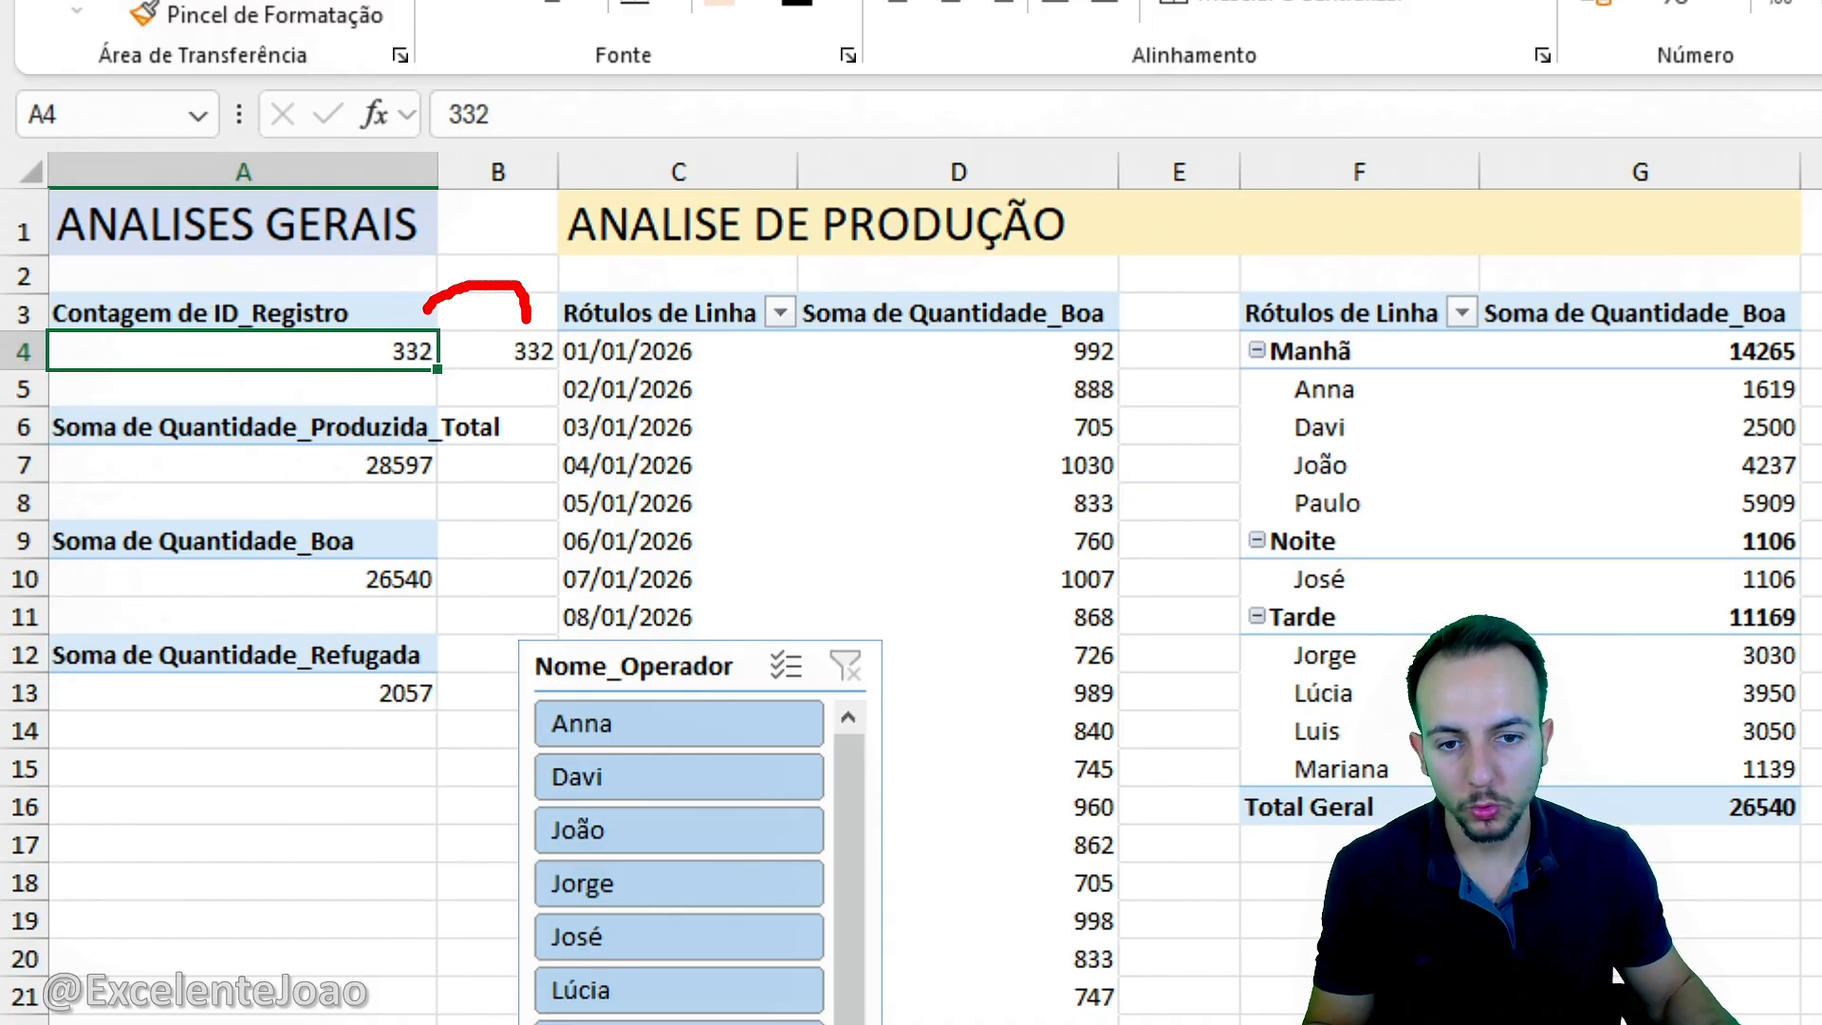
key(Escape)
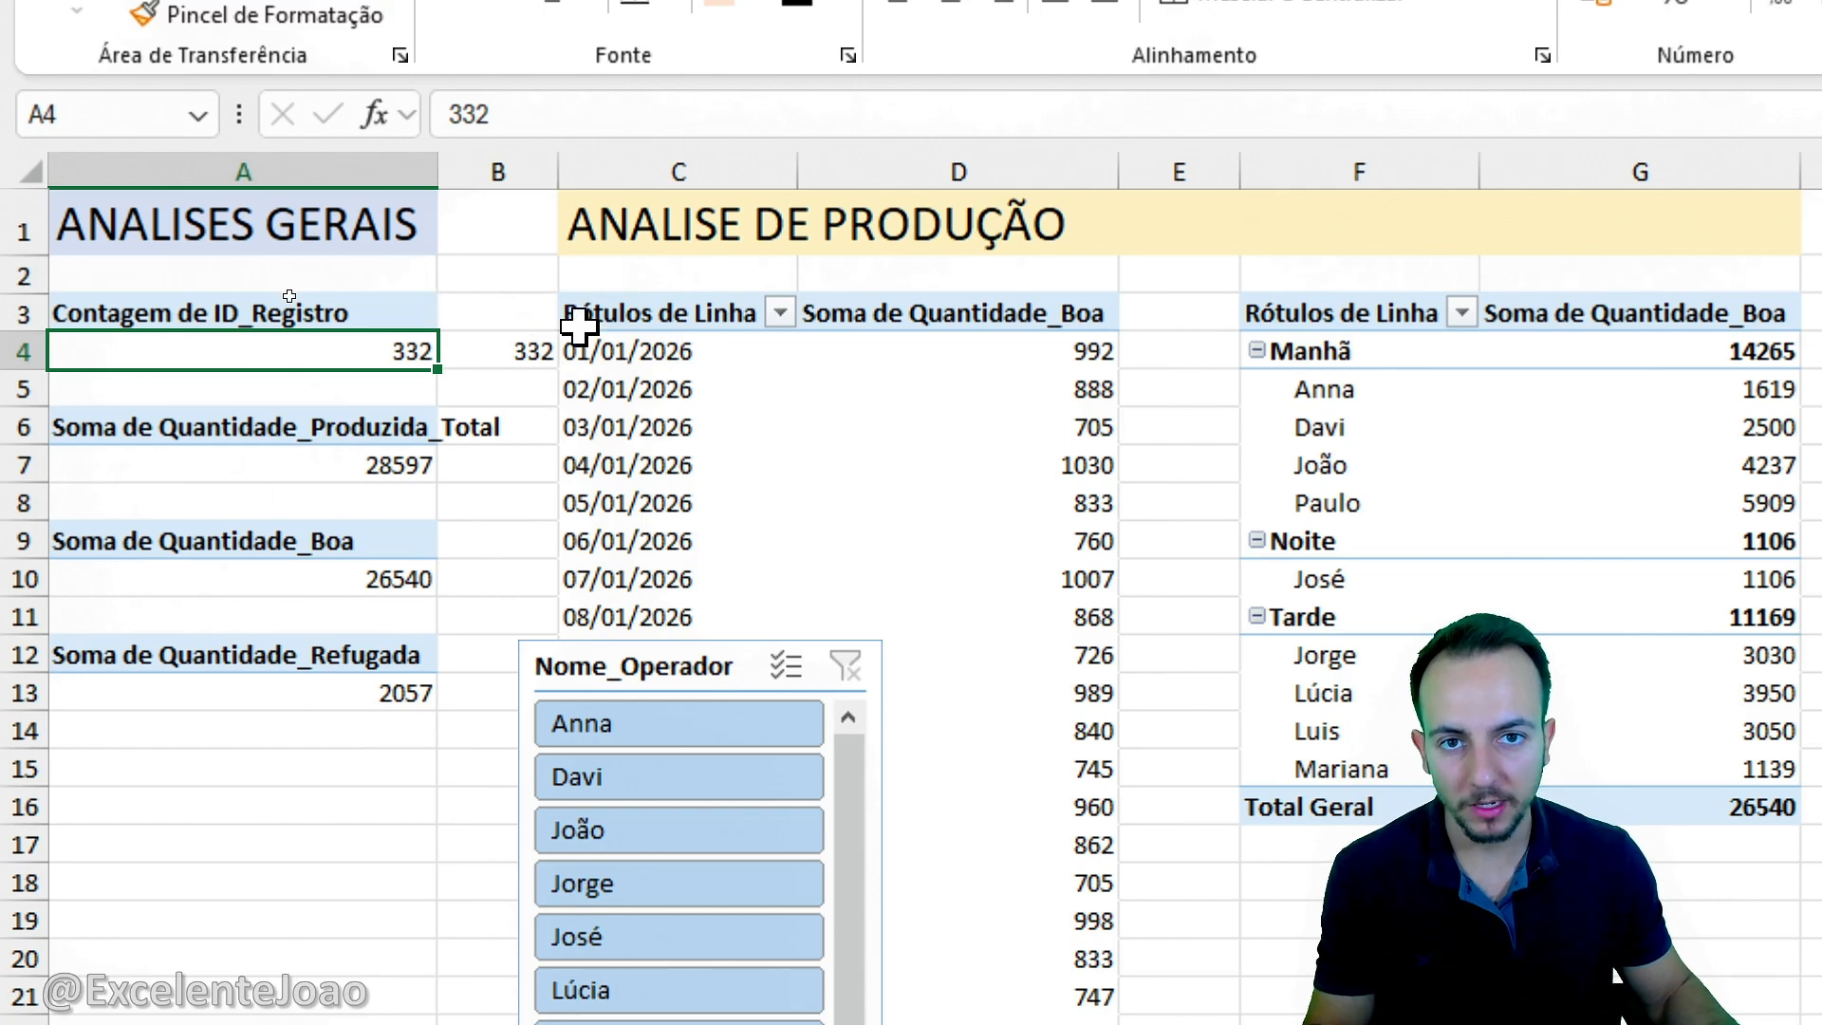
Copy the formula from B4 into cells B7, B10 and B13, and move the Nome_Operador slicer off column B.
click(496, 358)
key(ctrl+2)
drag(549, 300, 521, 395)
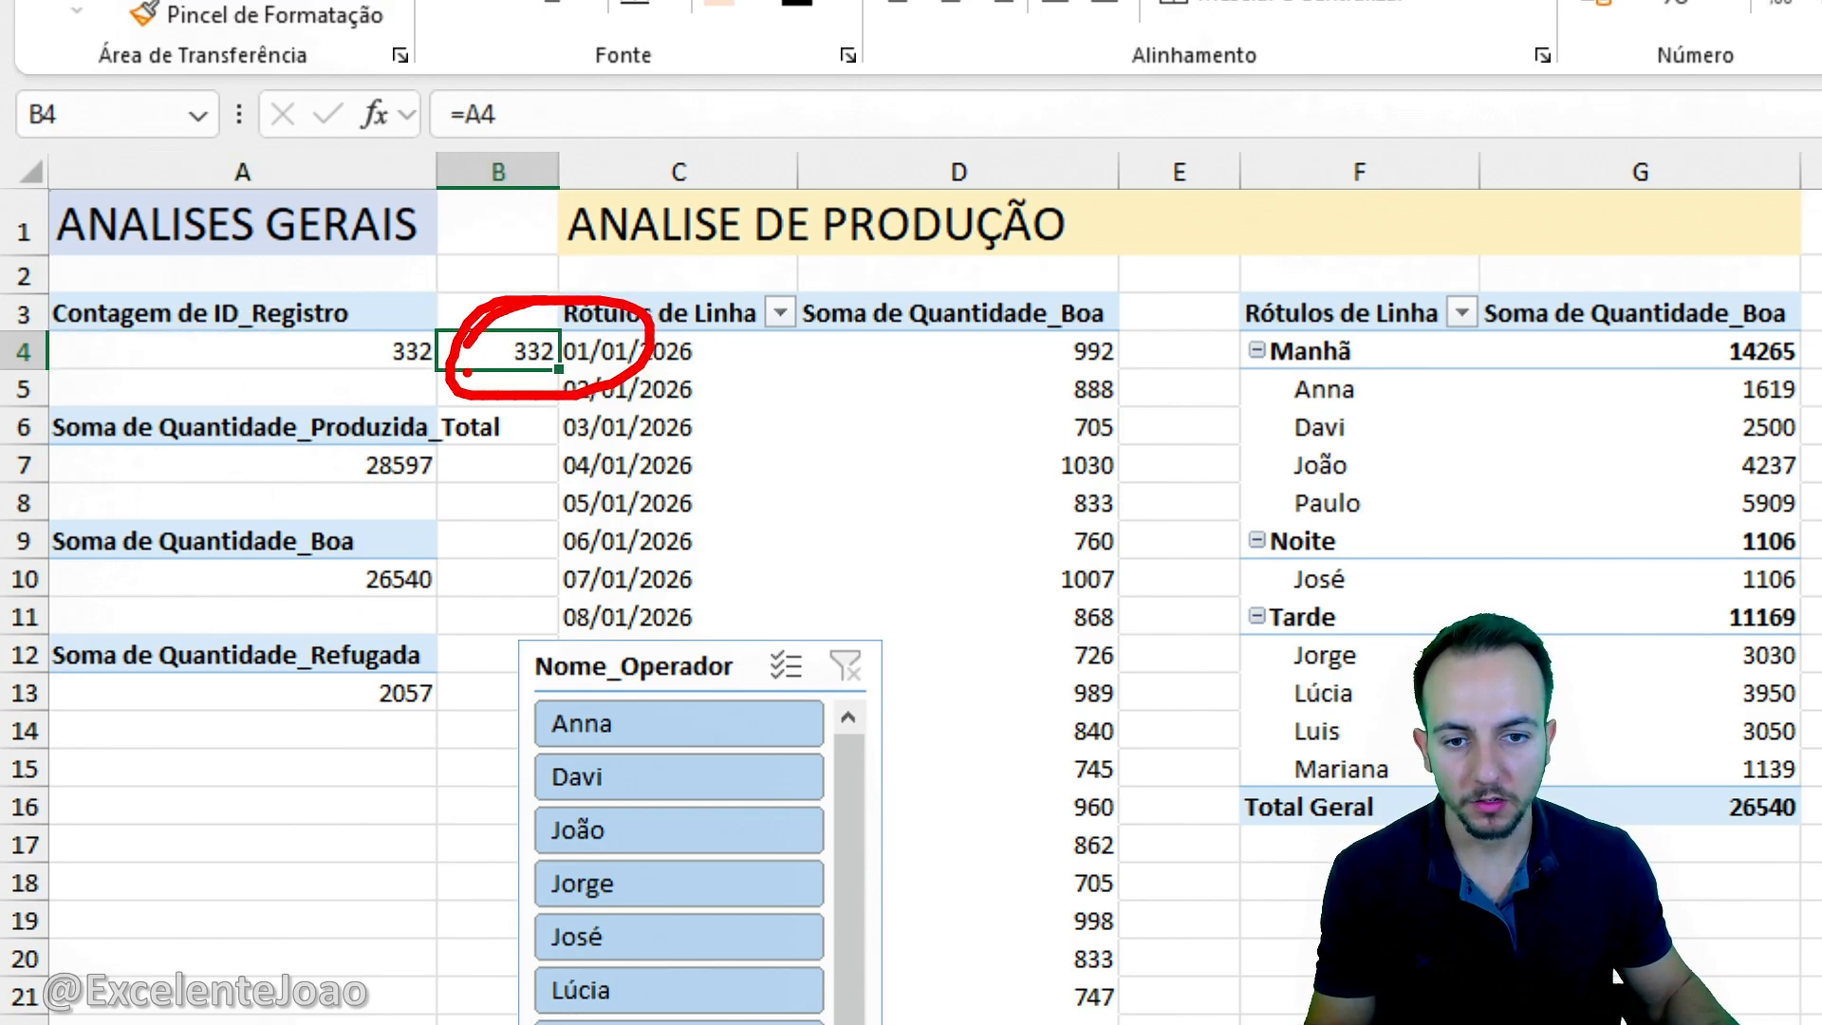
key(Escape)
key(ctrl+c)
click(472, 464)
key(ctrl+v)
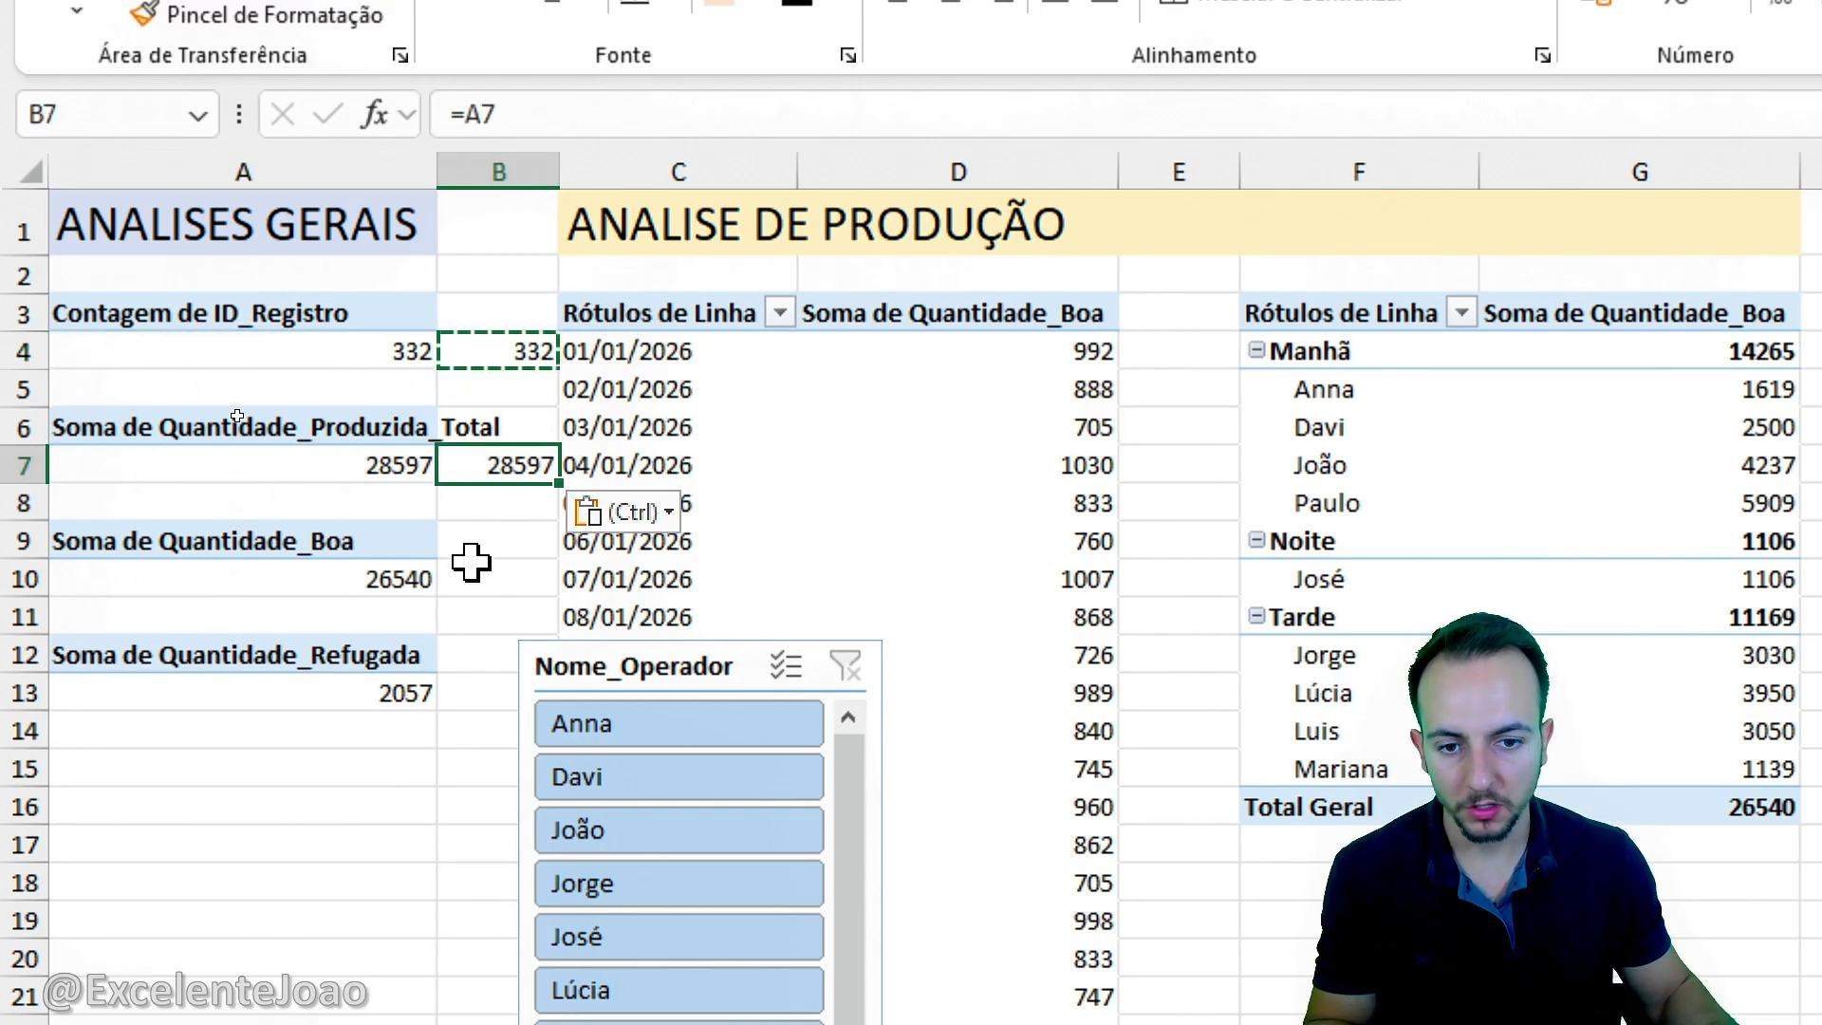
click(475, 567)
key(ctrl+v)
click(475, 689)
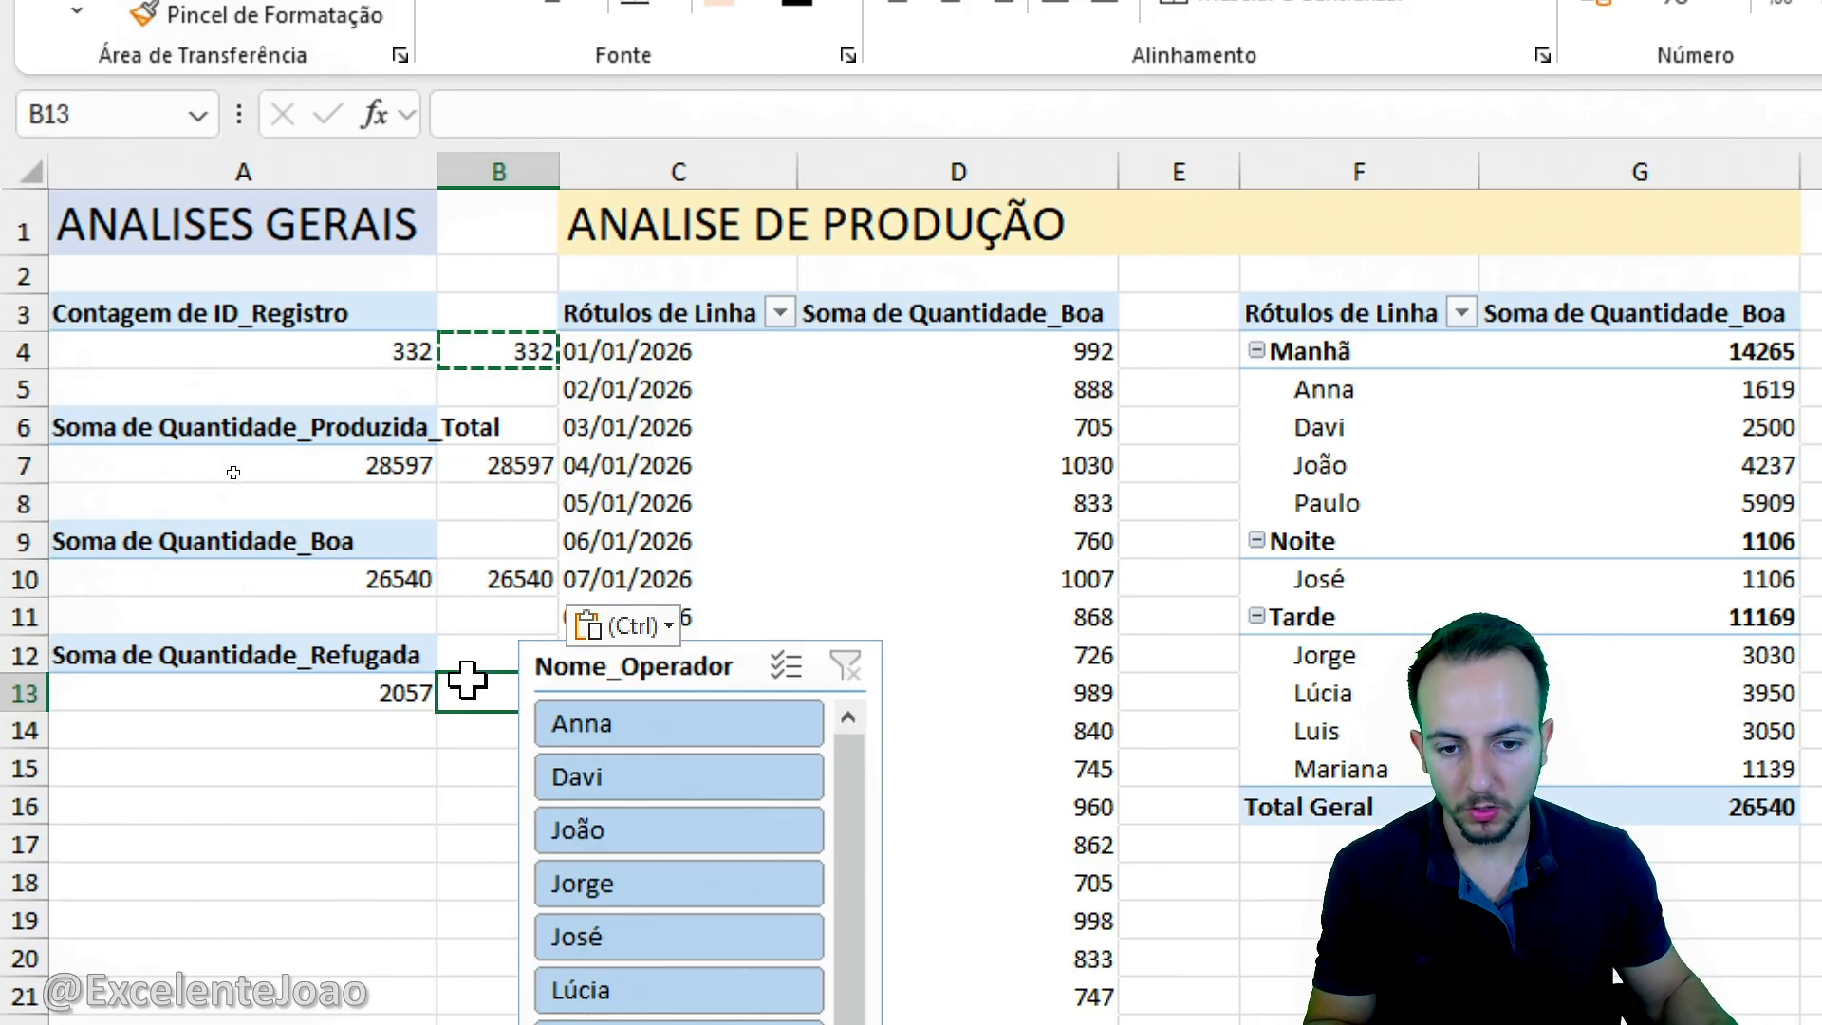
key(ctrl+v)
drag(551, 696, 688, 726)
click(366, 848)
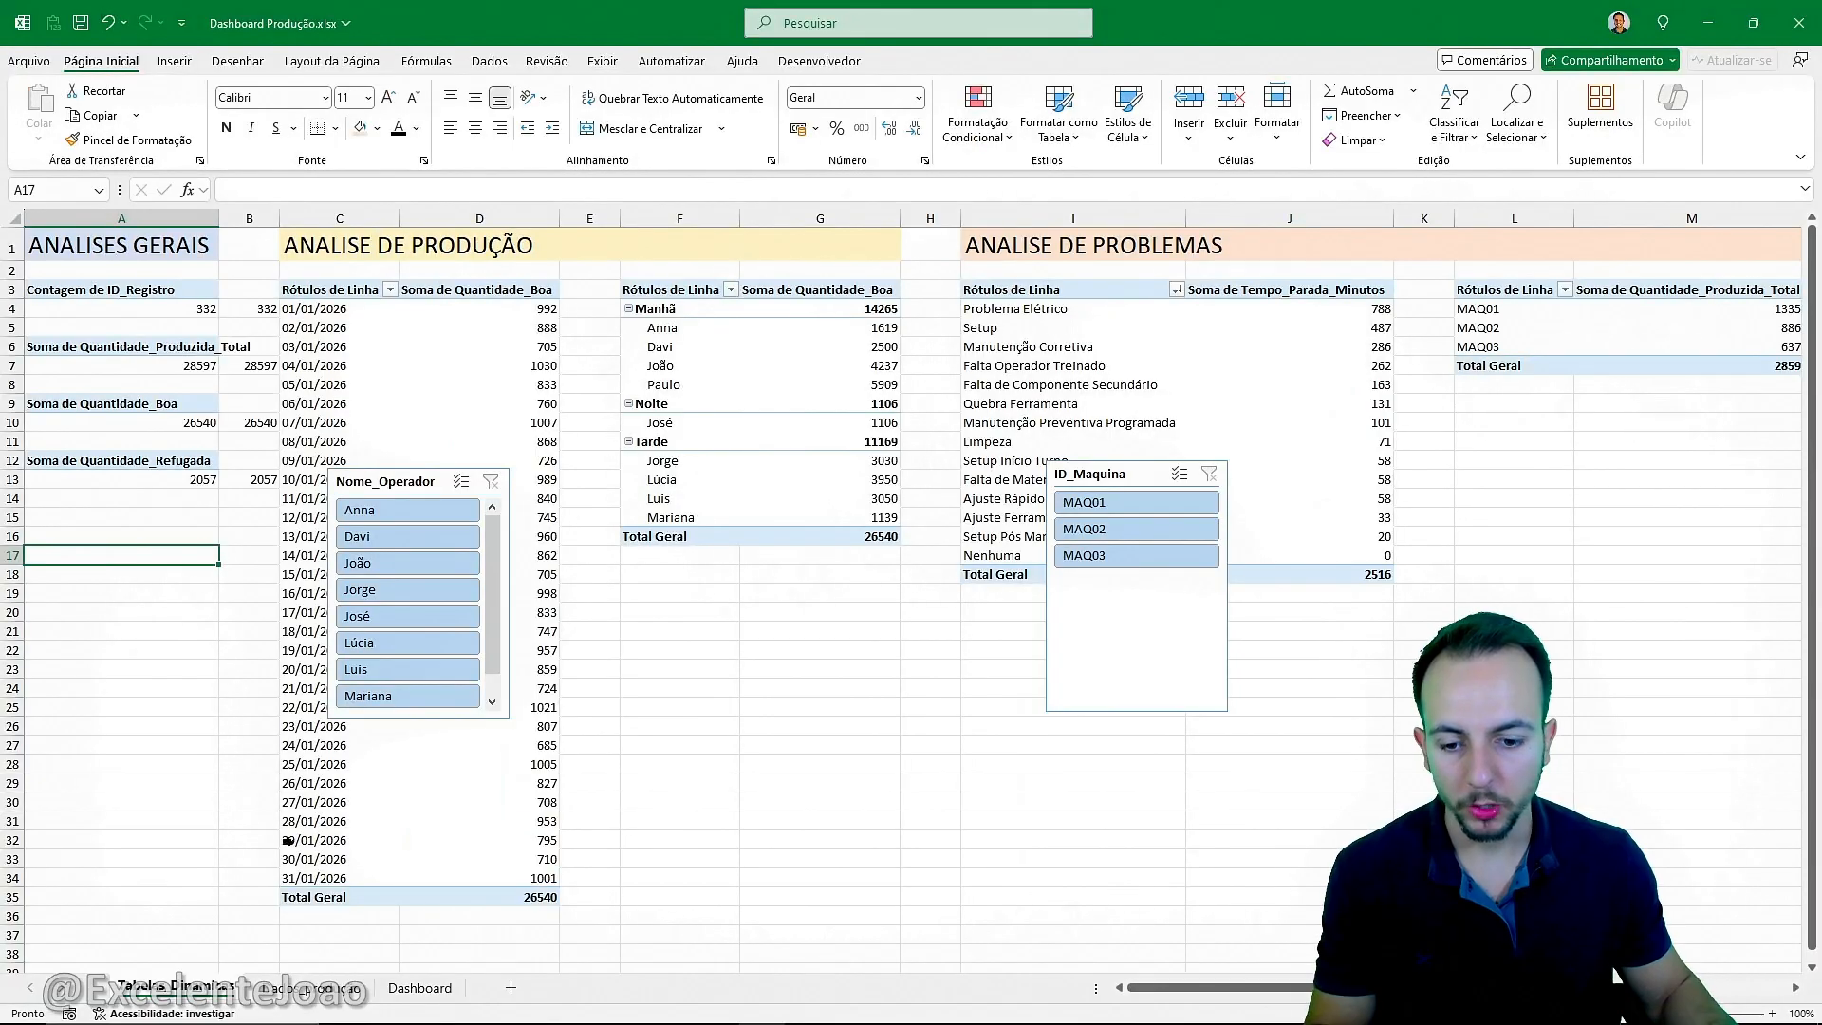
Link the rounded rectangle on the Dashboard sheet to the record count with the formula =Tabelas_Dinamicas!B4.
click(421, 988)
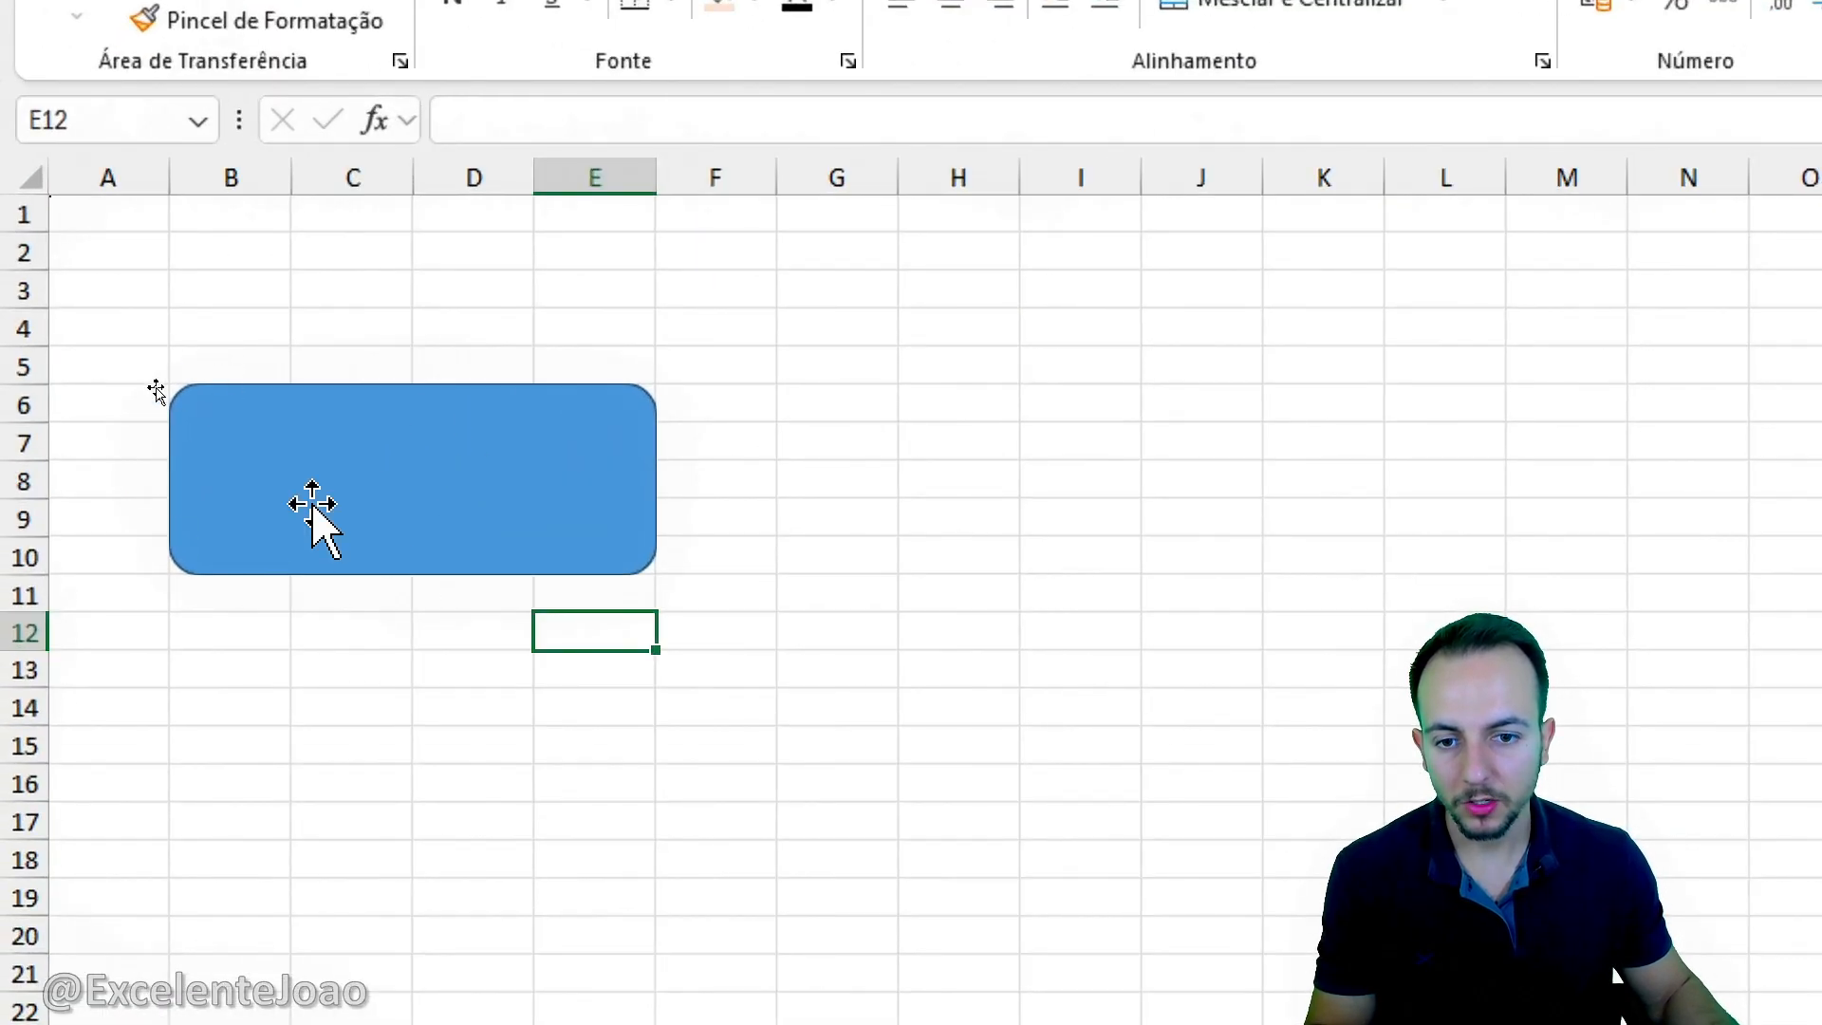
click(156, 388)
key(ctrl+2)
mouse_move(600, 105)
mouse_down()
mouse_move(489, 126)
mouse_move(569, 127)
mouse_up()
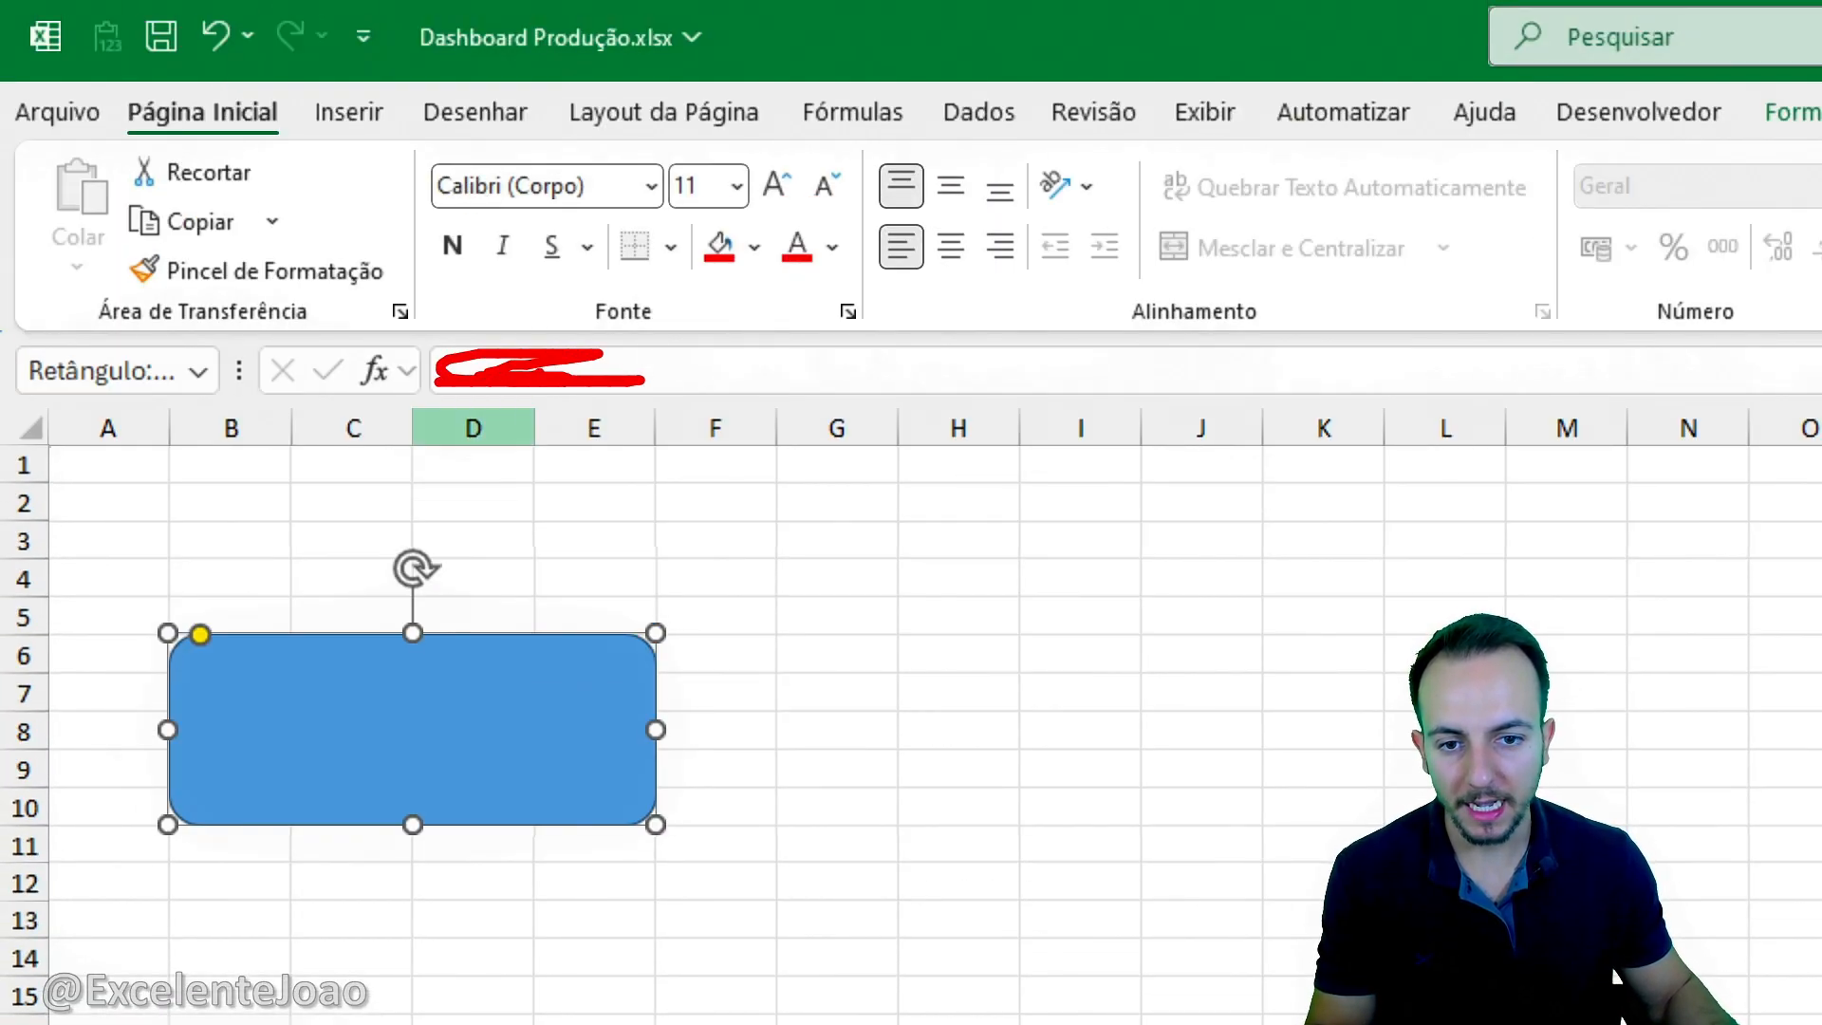
key(Escape)
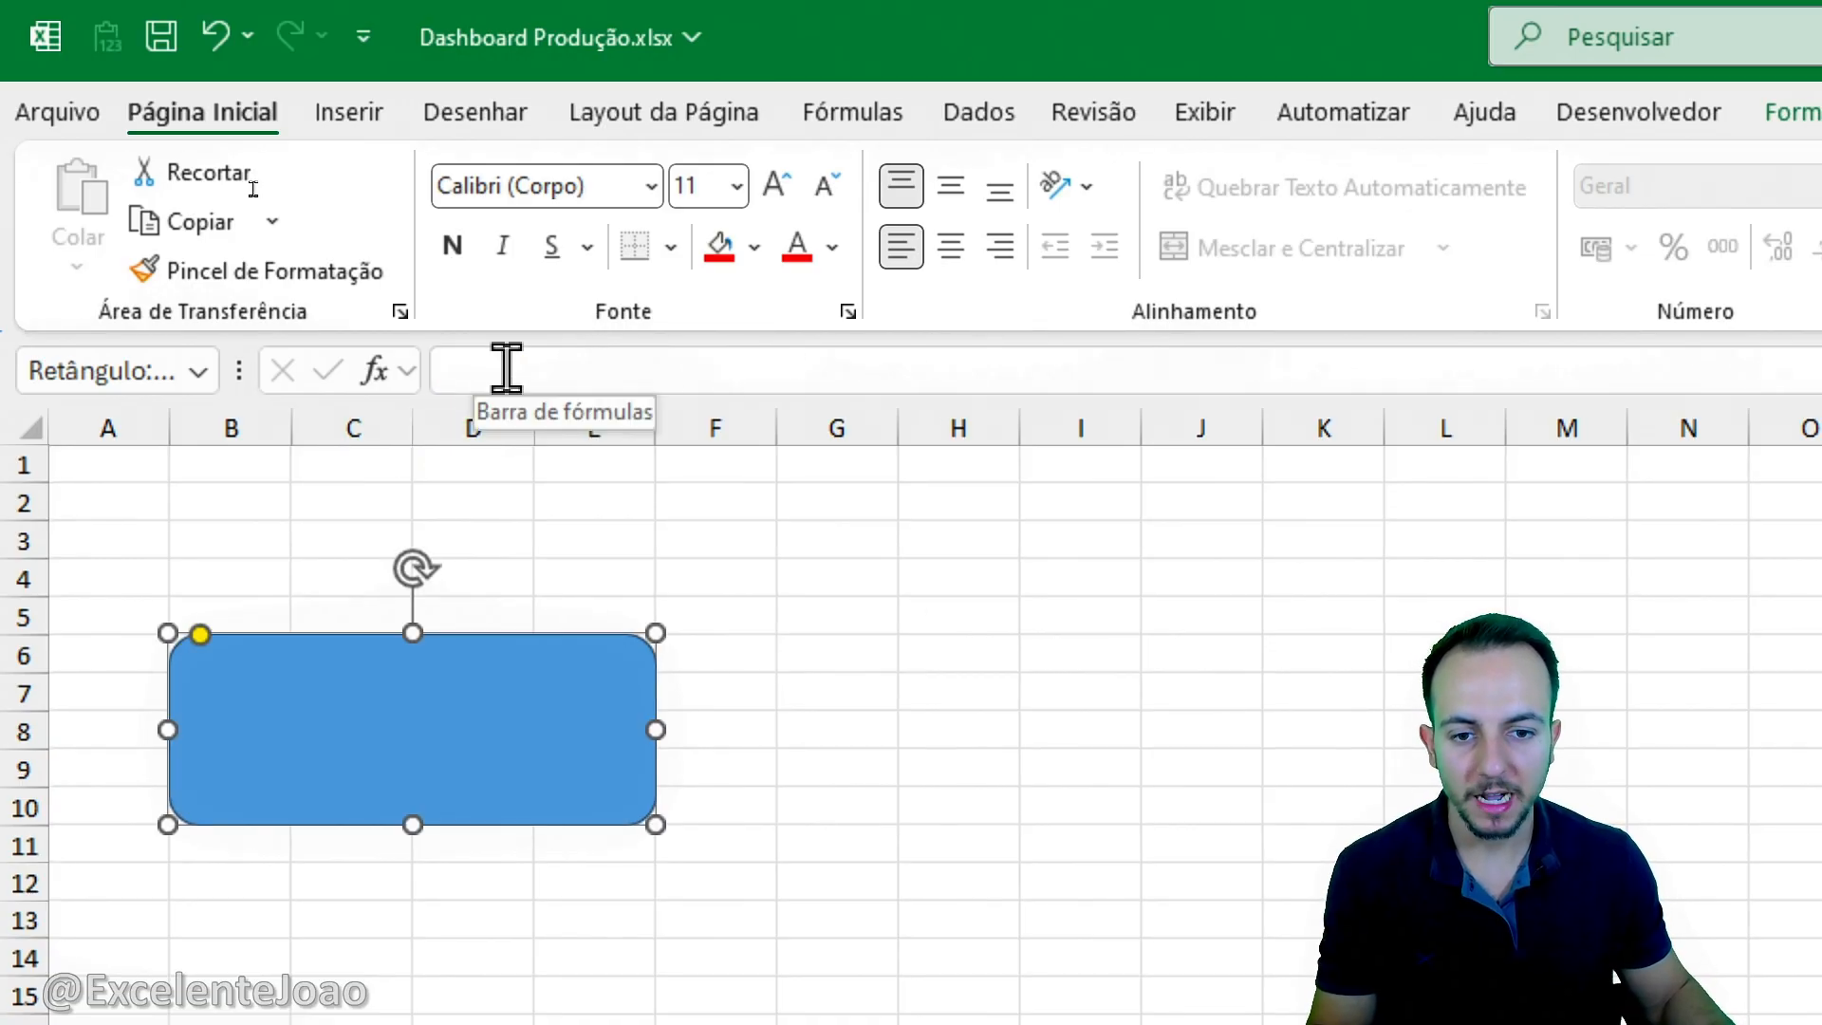
click(506, 369)
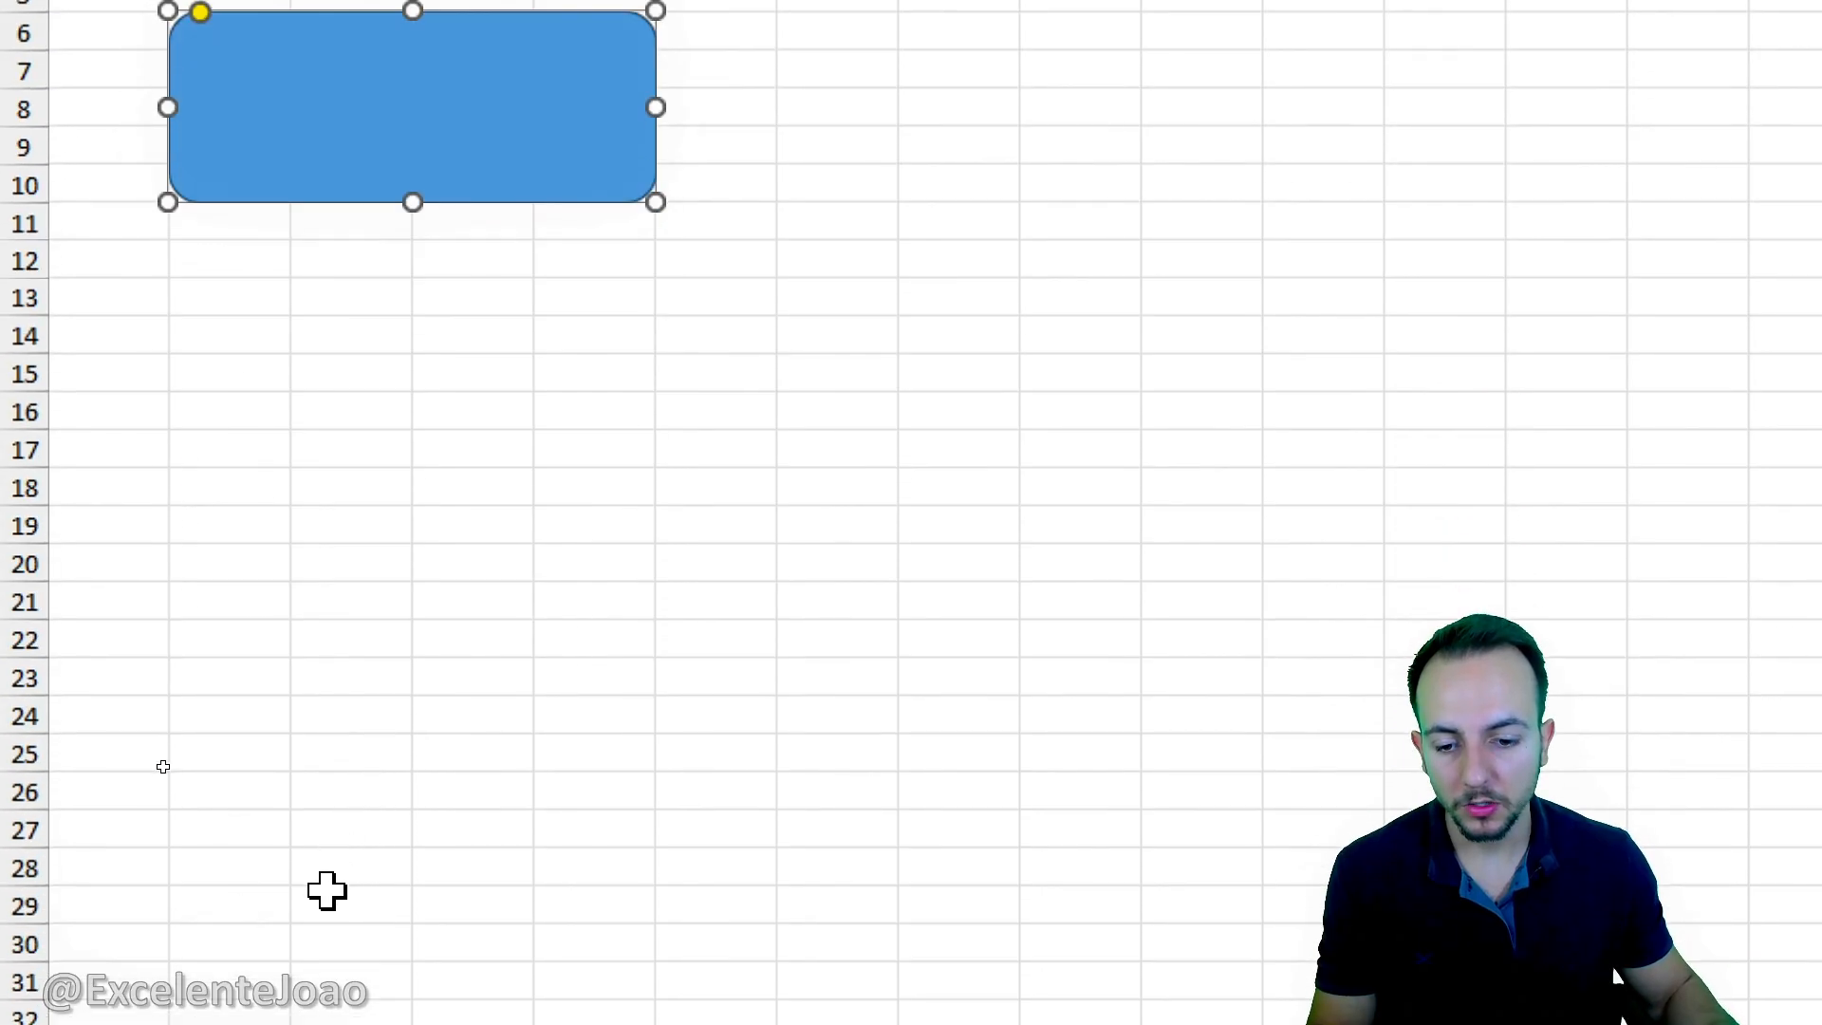
click(348, 950)
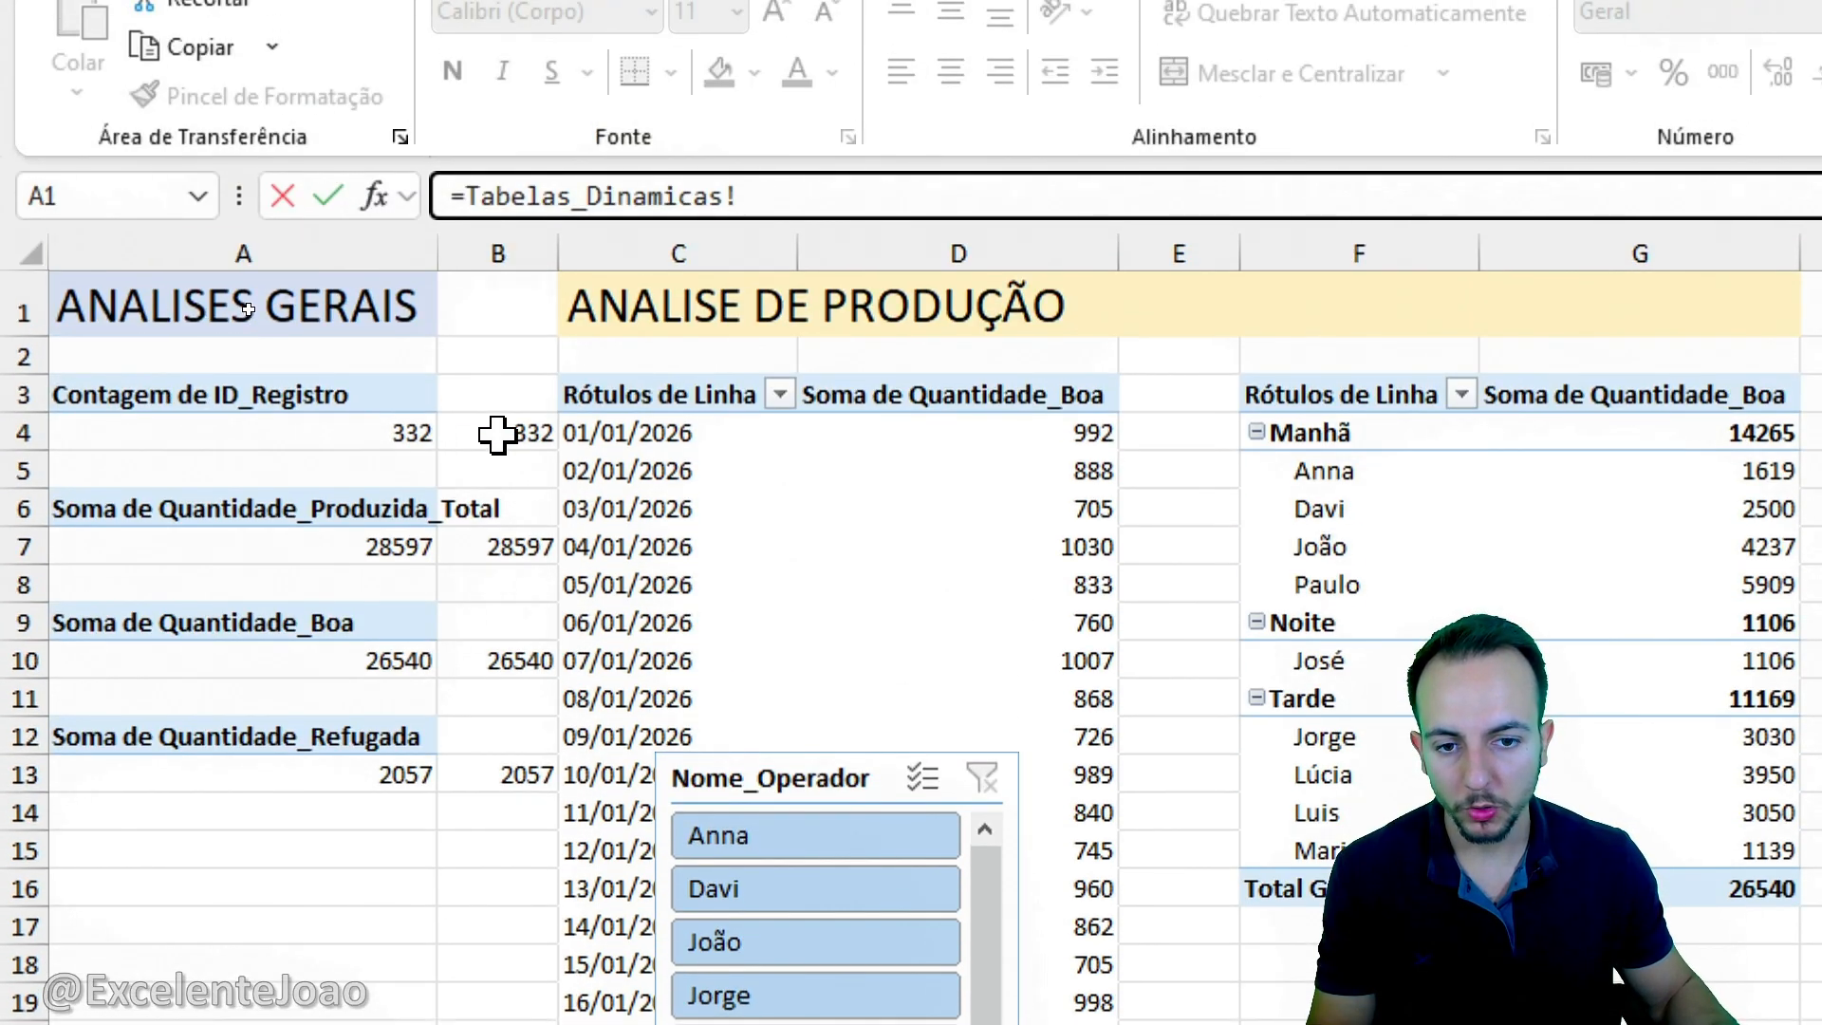
click(498, 434)
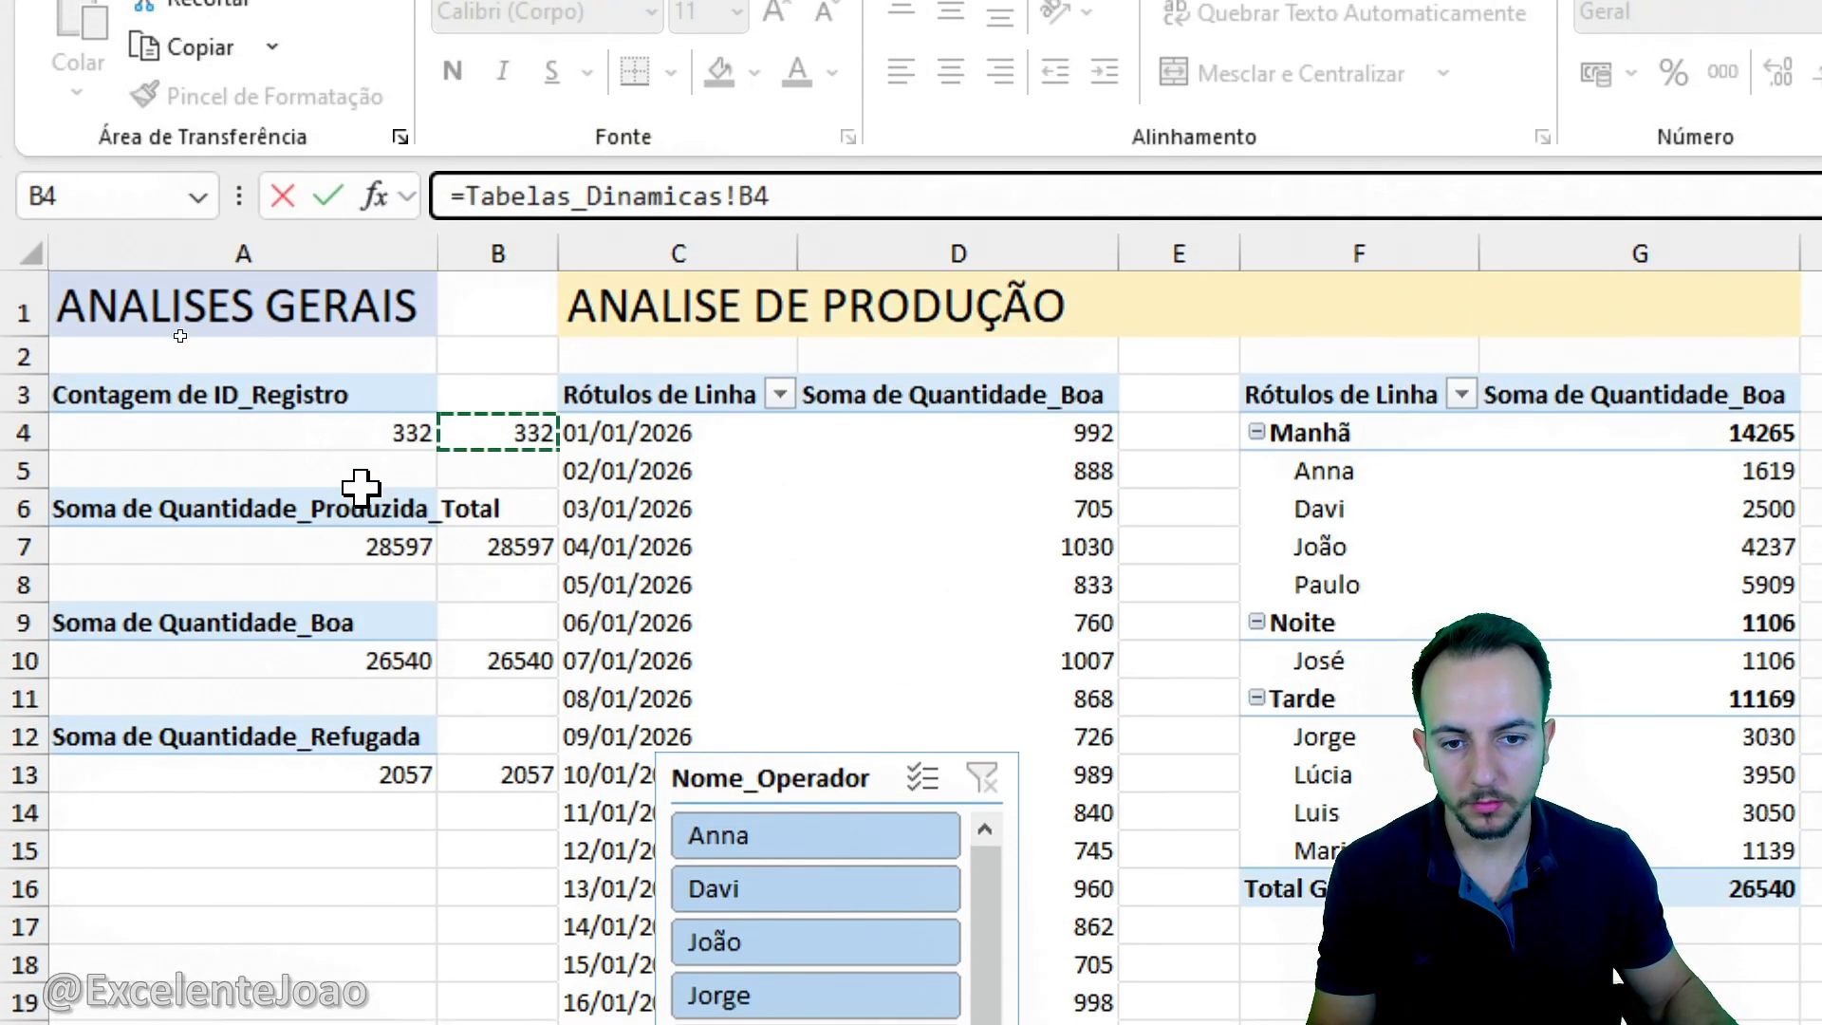
key(Return)
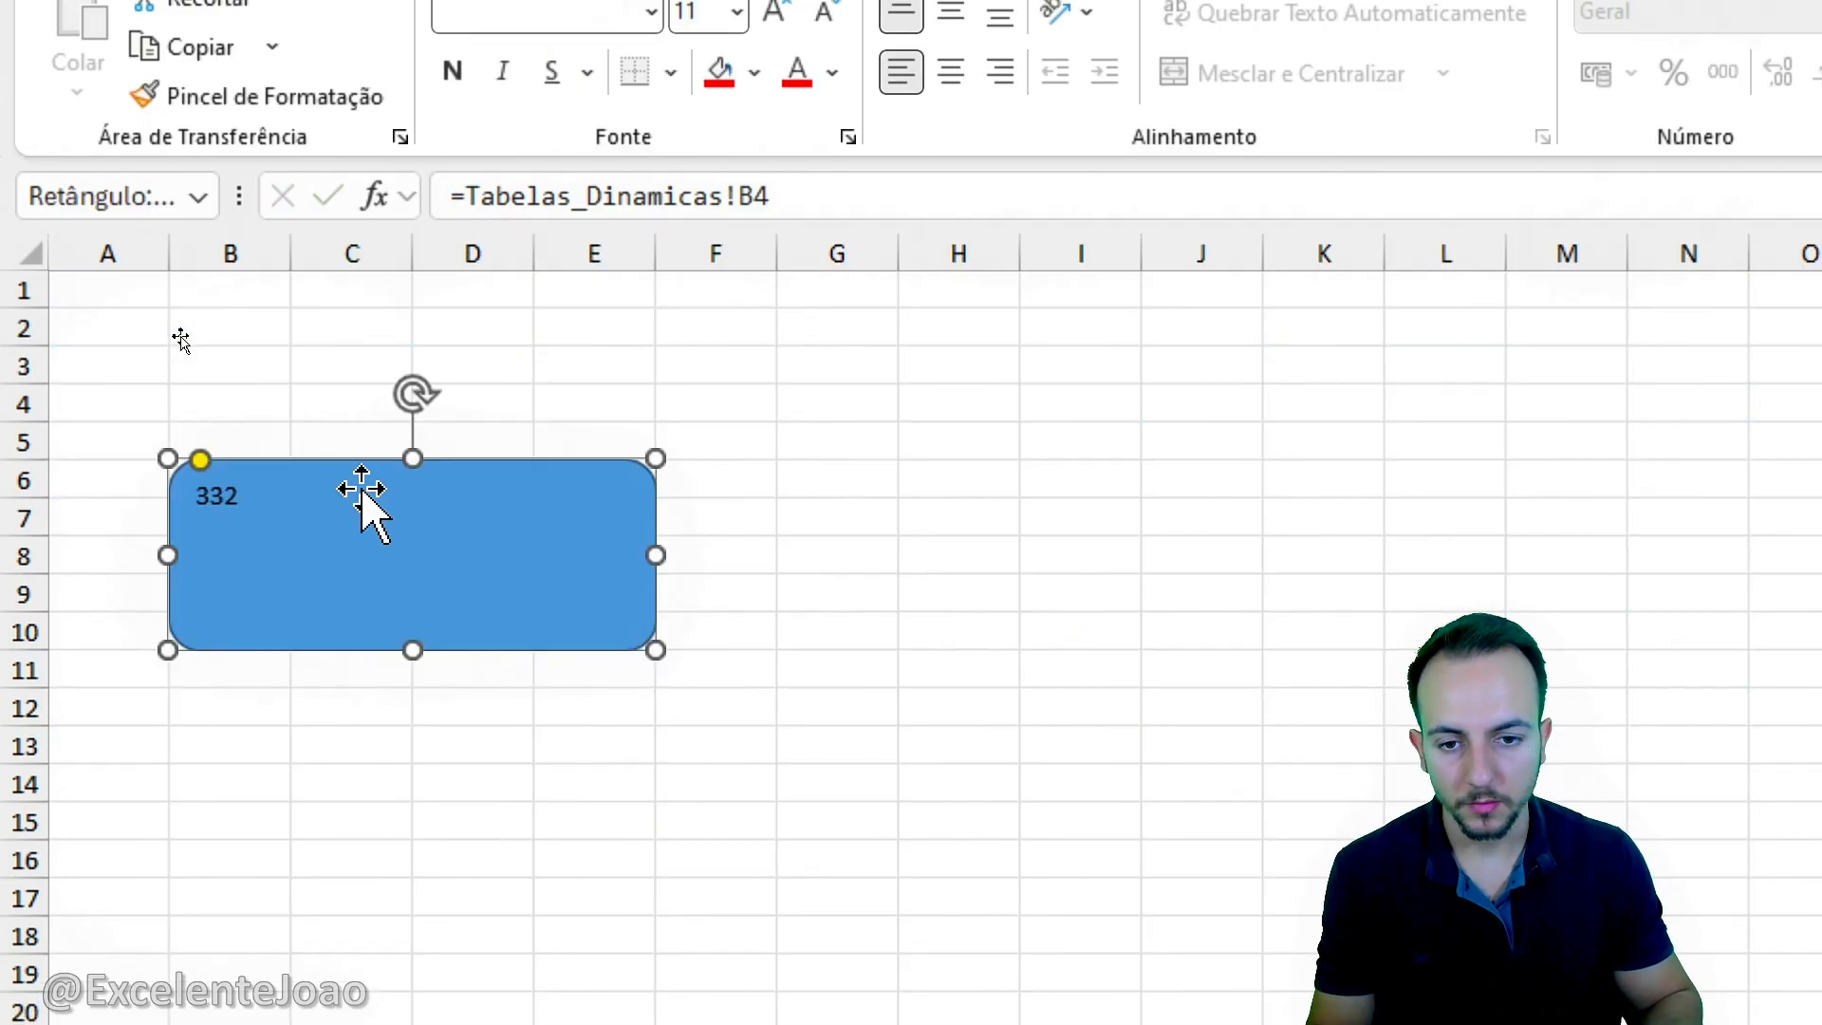
mouse_move(256, 441)
mouse_down()
mouse_move(112, 534)
mouse_move(261, 442)
mouse_up()
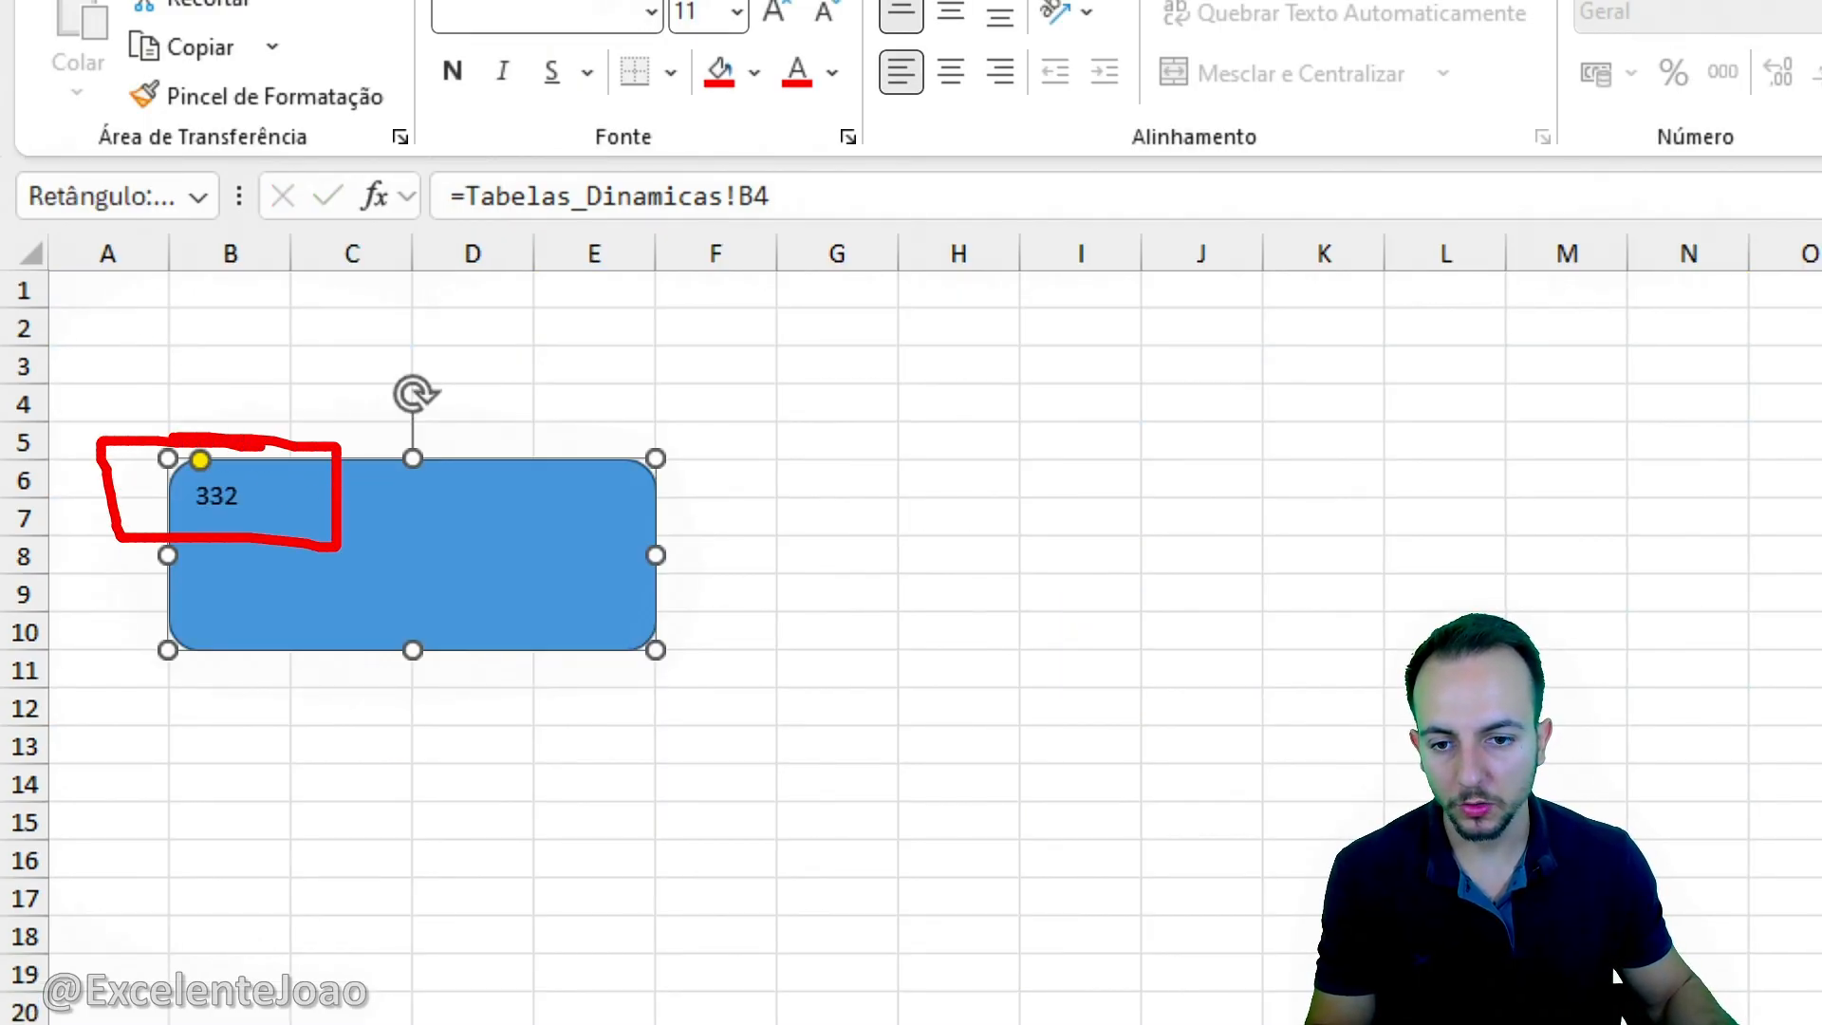
drag(285, 543, 384, 517)
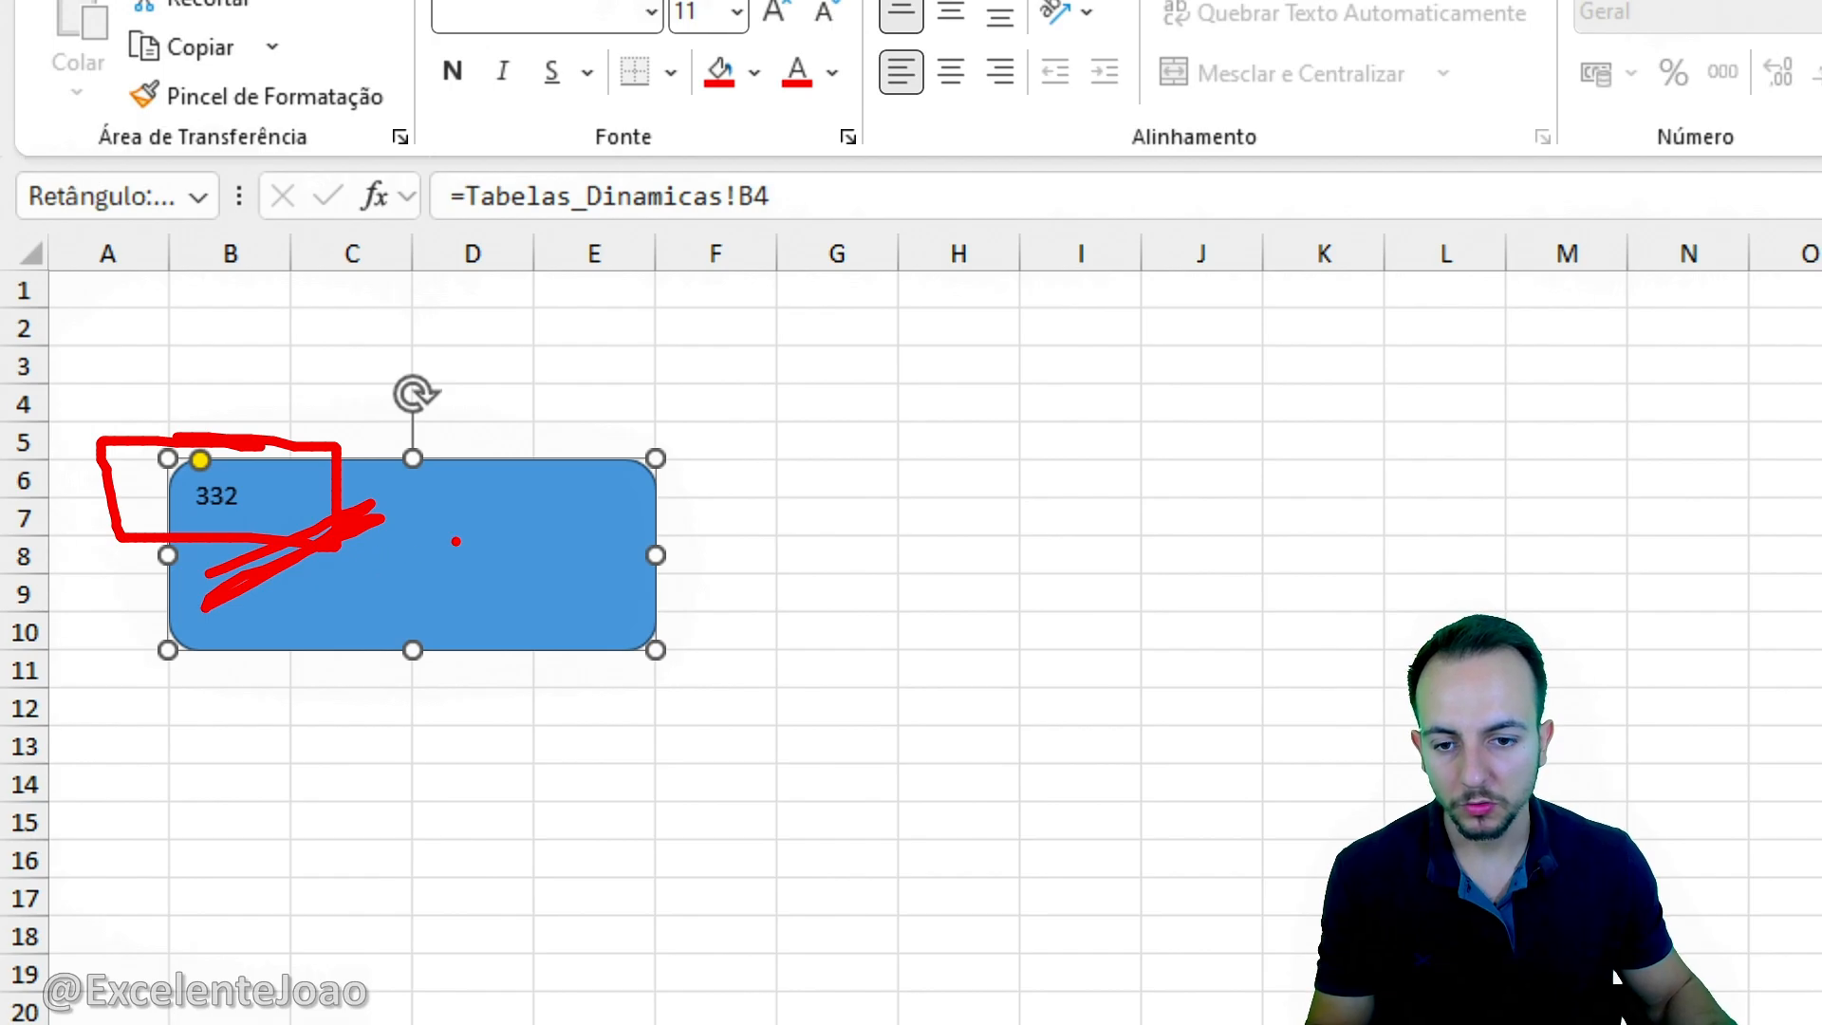
key(Escape)
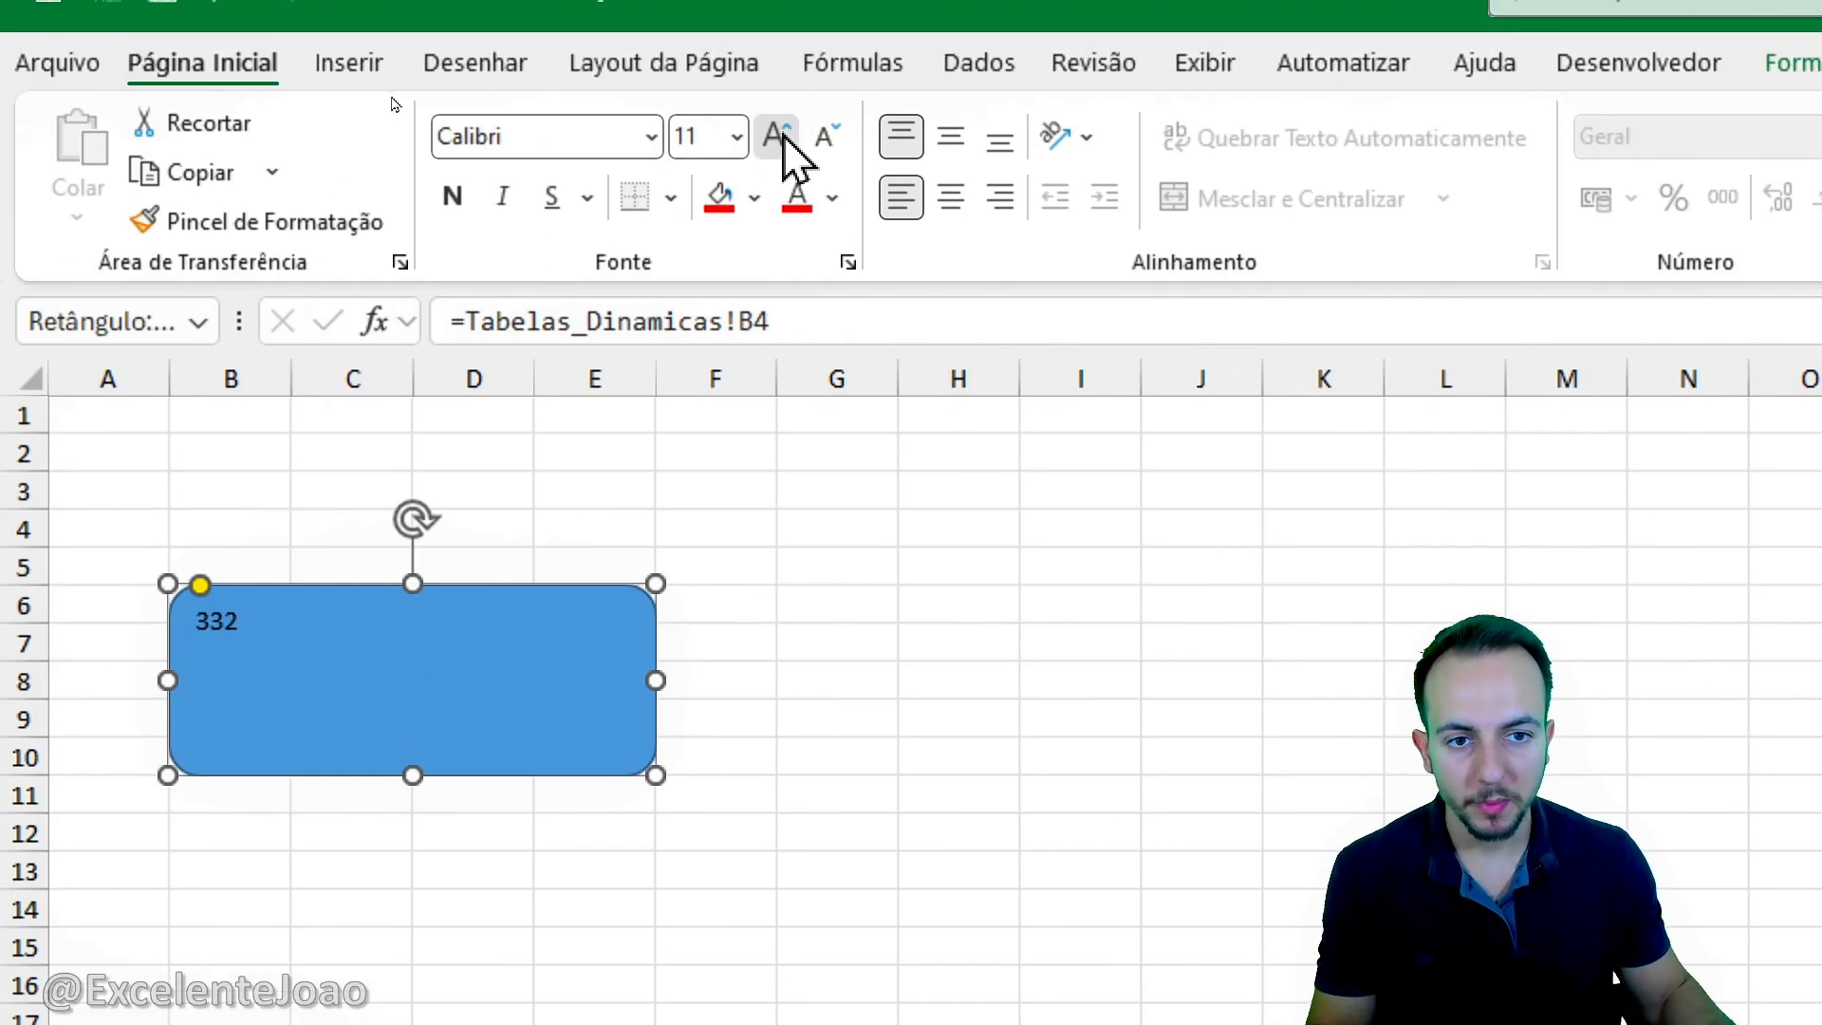
Increase the font size of the linked number in the rounded rectangle to 28.
click(779, 12)
click(778, 13)
click(778, 12)
click(779, 12)
click(784, 138)
click(784, 138)
click(784, 138)
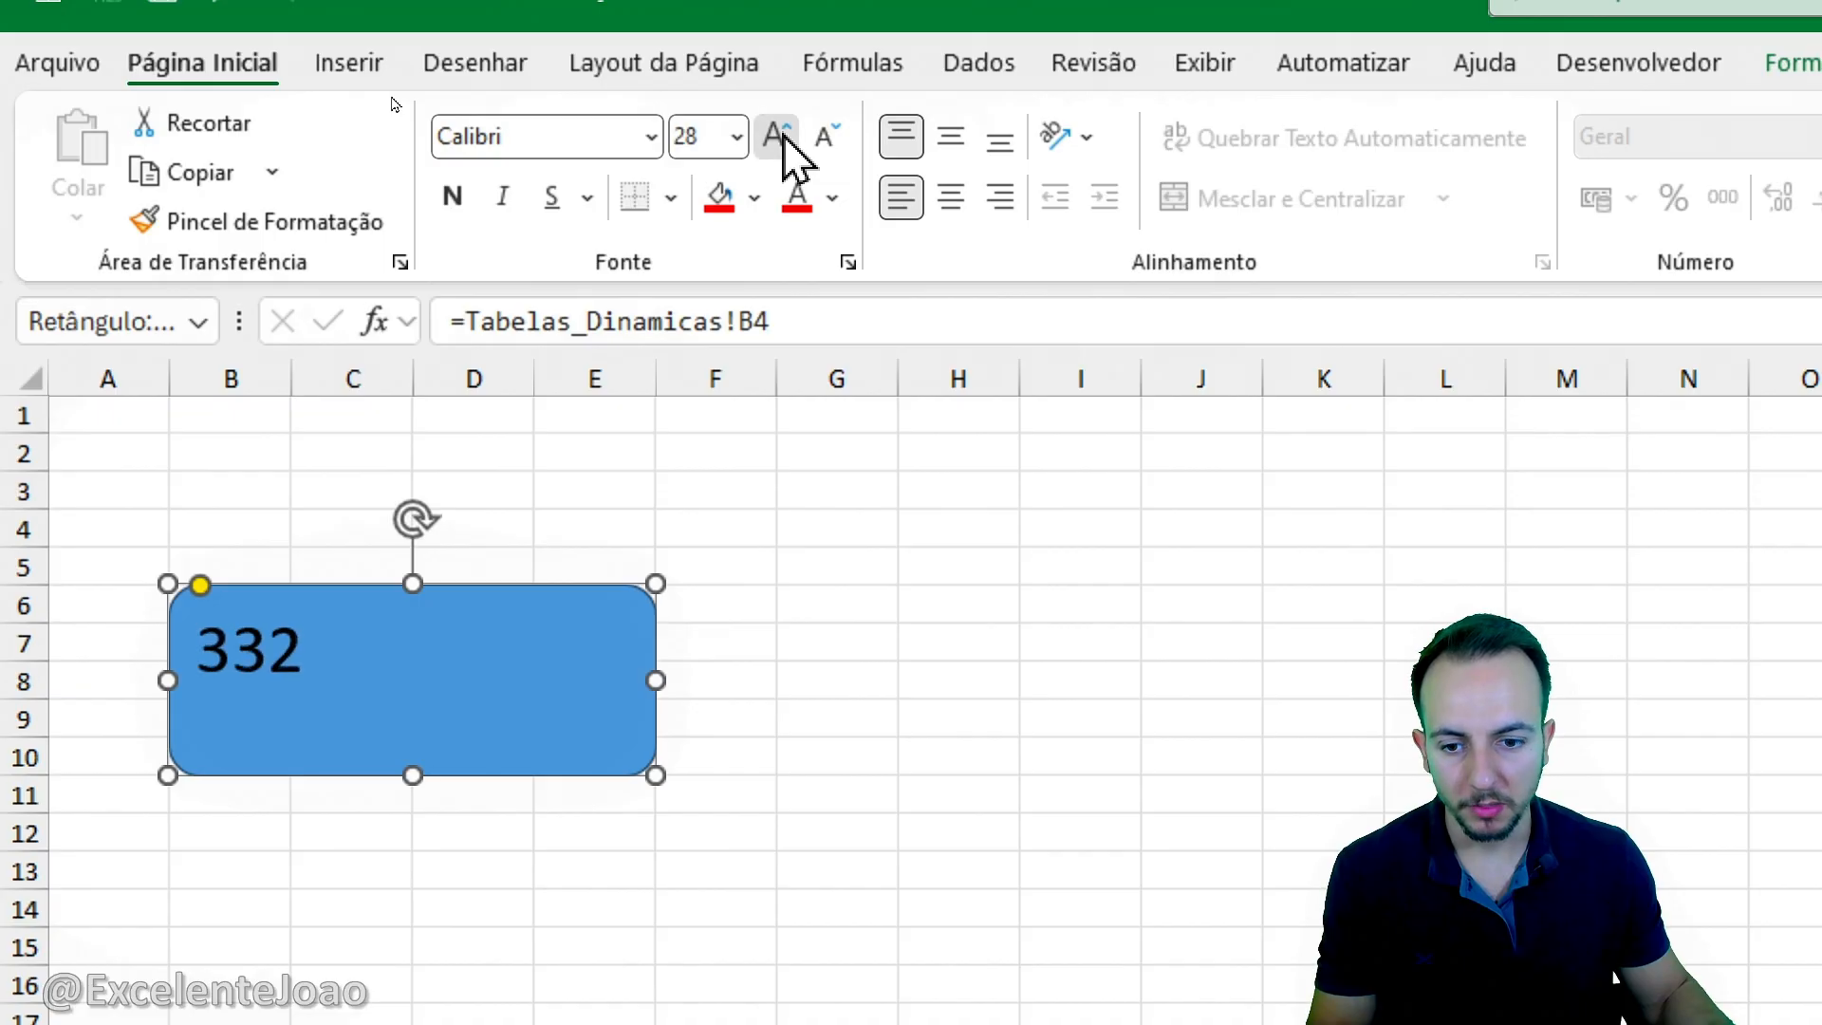
click(784, 138)
click(784, 138)
click(784, 138)
click(816, 152)
click(816, 152)
click(816, 152)
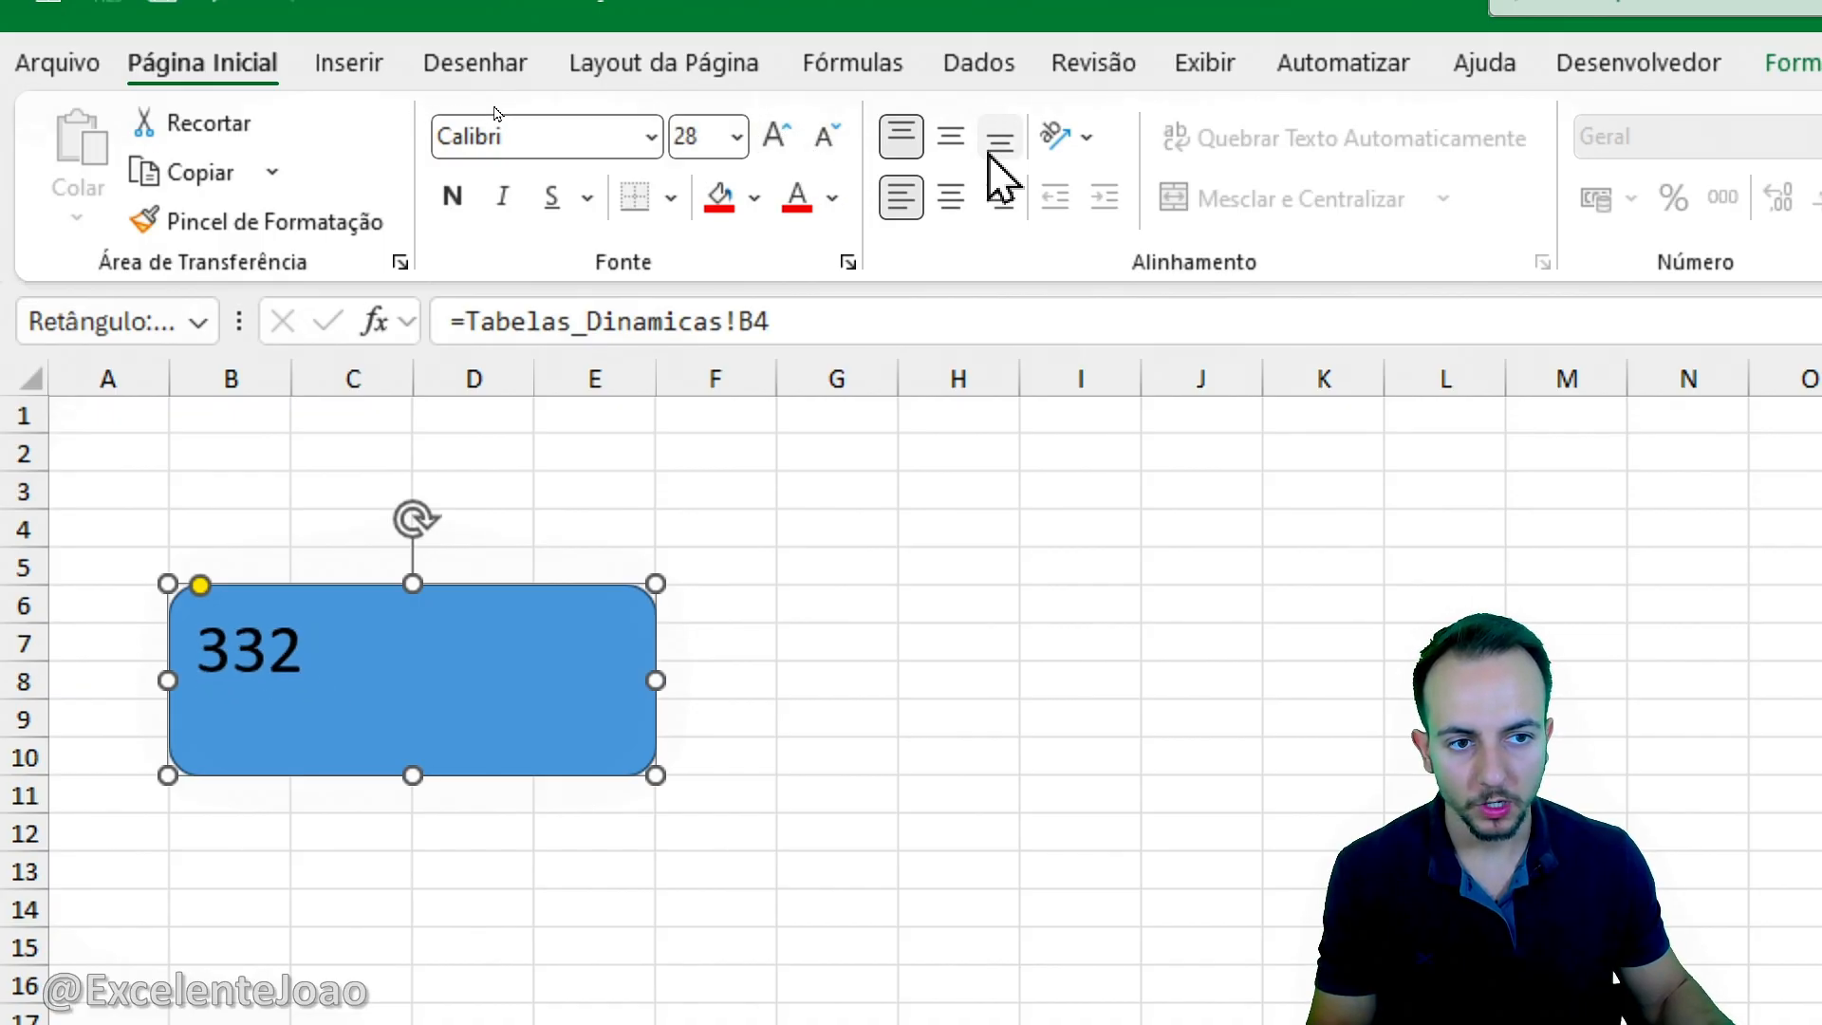
Align the card's number to its bottom right corner and set the font size to 36.
click(999, 139)
click(998, 197)
click(765, 133)
click(765, 133)
click(765, 133)
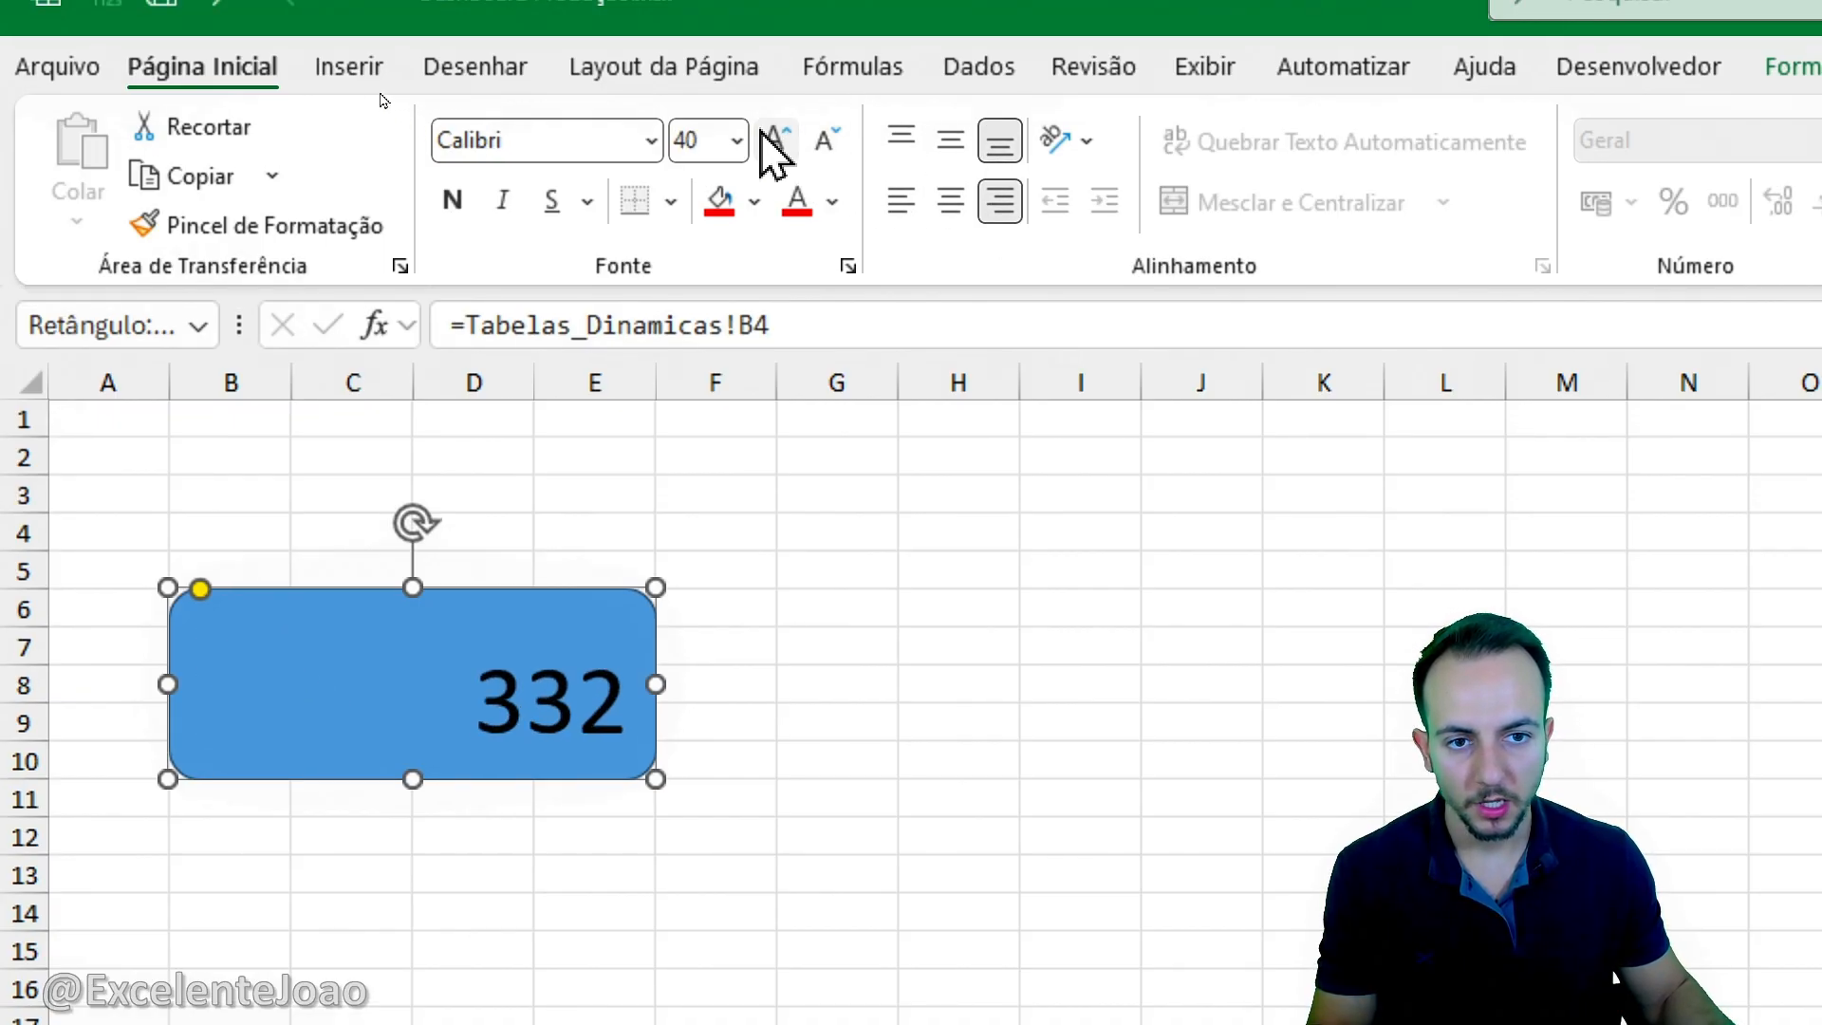
click(765, 133)
click(765, 133)
click(818, 152)
click(818, 152)
click(818, 152)
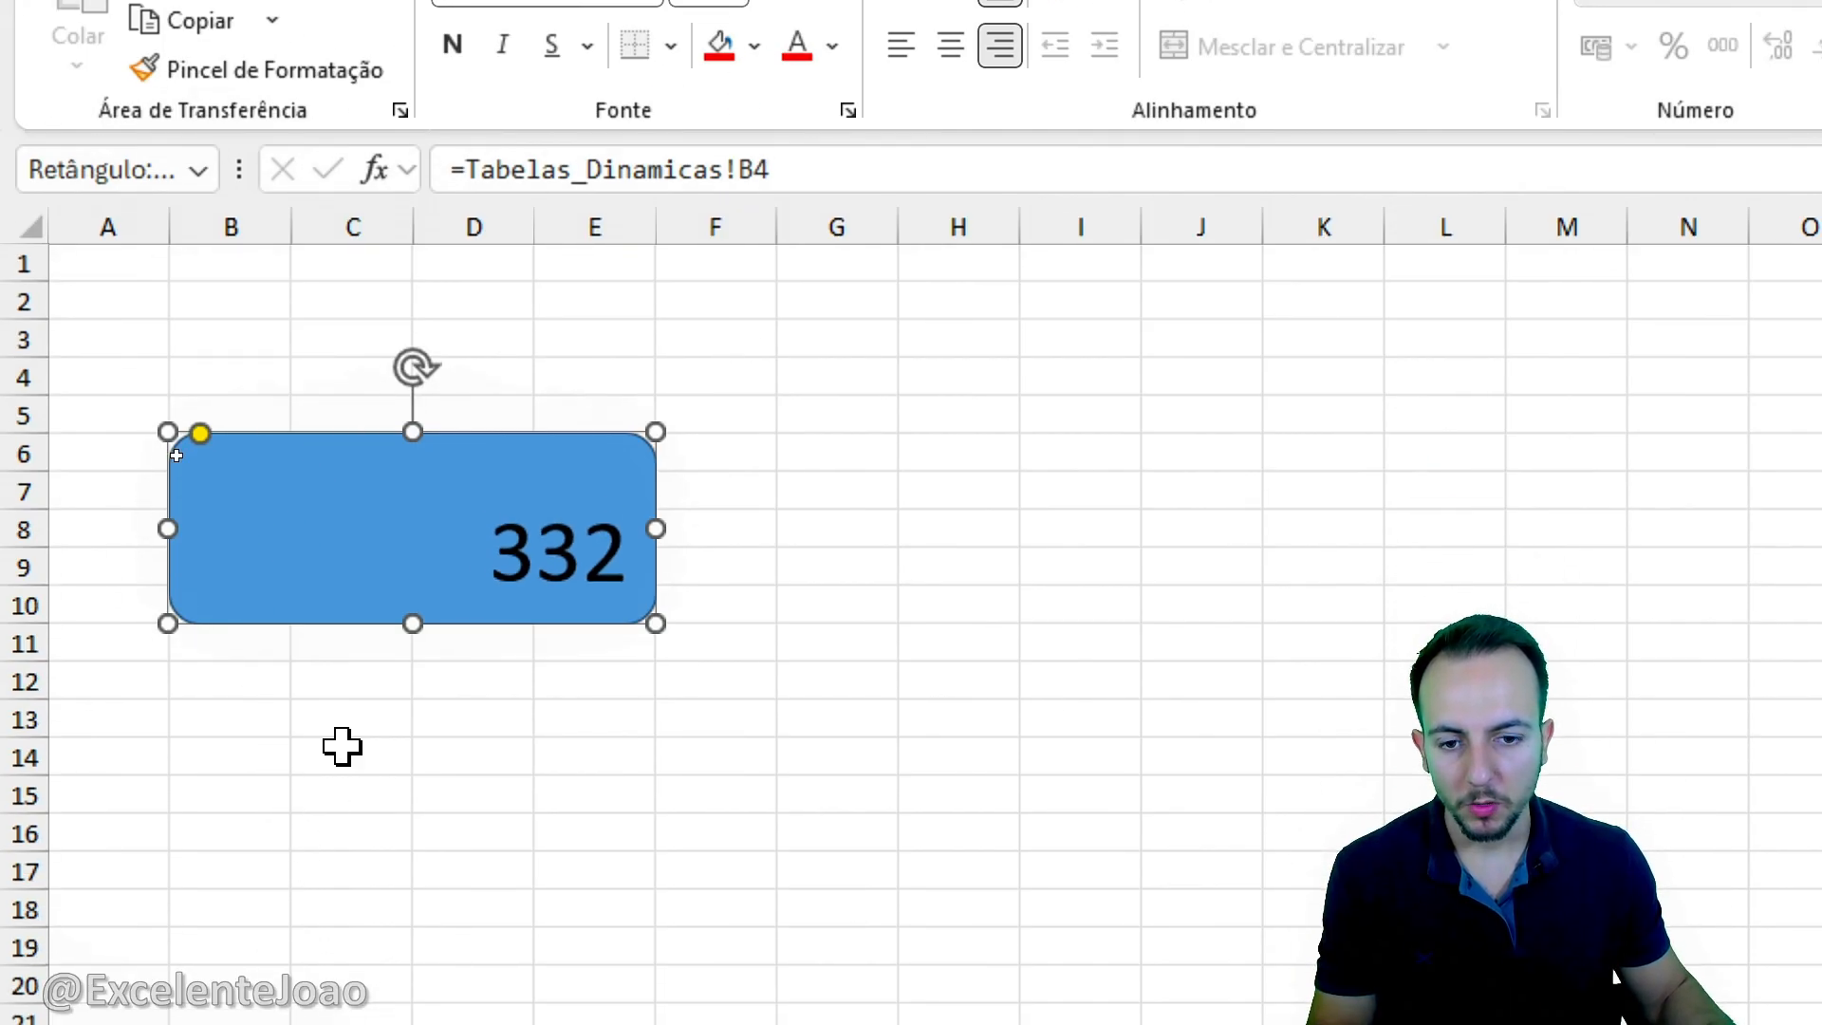
key(ctrl+2)
mouse_move(622, 265)
mouse_down()
mouse_move(468, 271)
mouse_move(472, 239)
mouse_up()
key(e)
key(Escape)
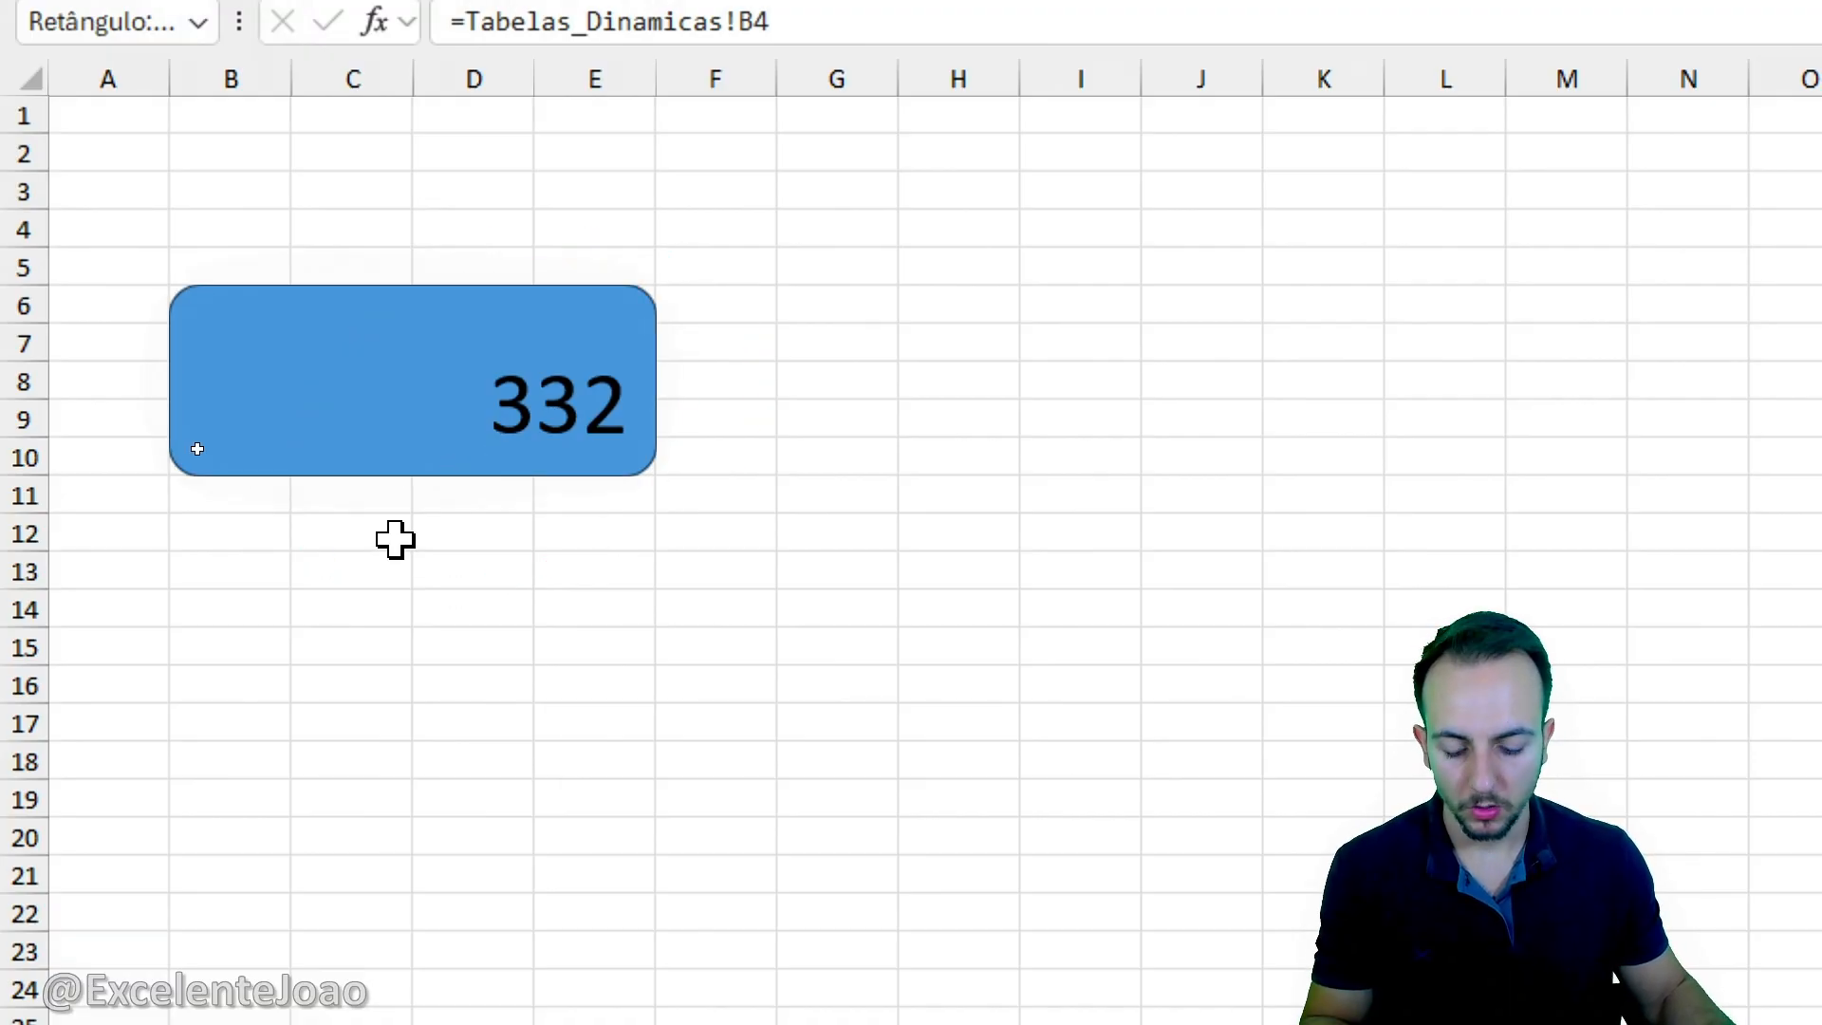
Paste three copies of the card below the original, starting at cells B12, B18 and B24.
click(224, 541)
key(ctrl+v)
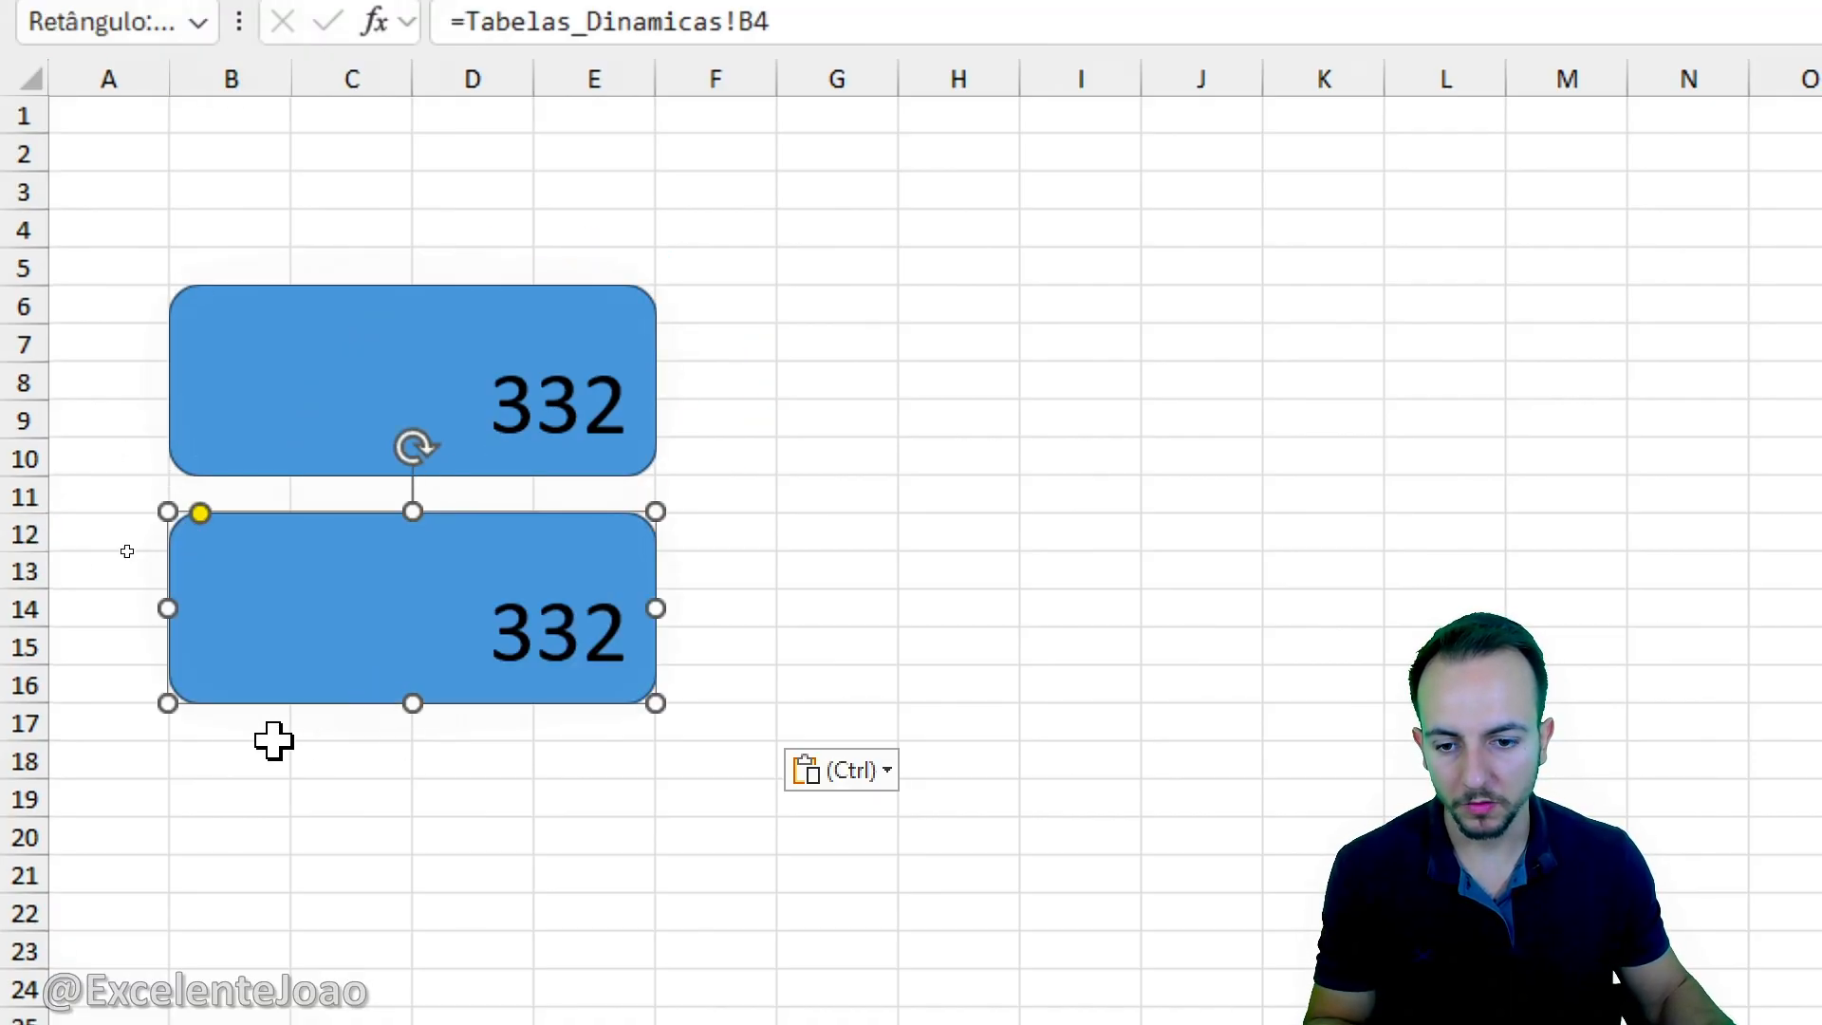
click(219, 765)
key(ctrl+v)
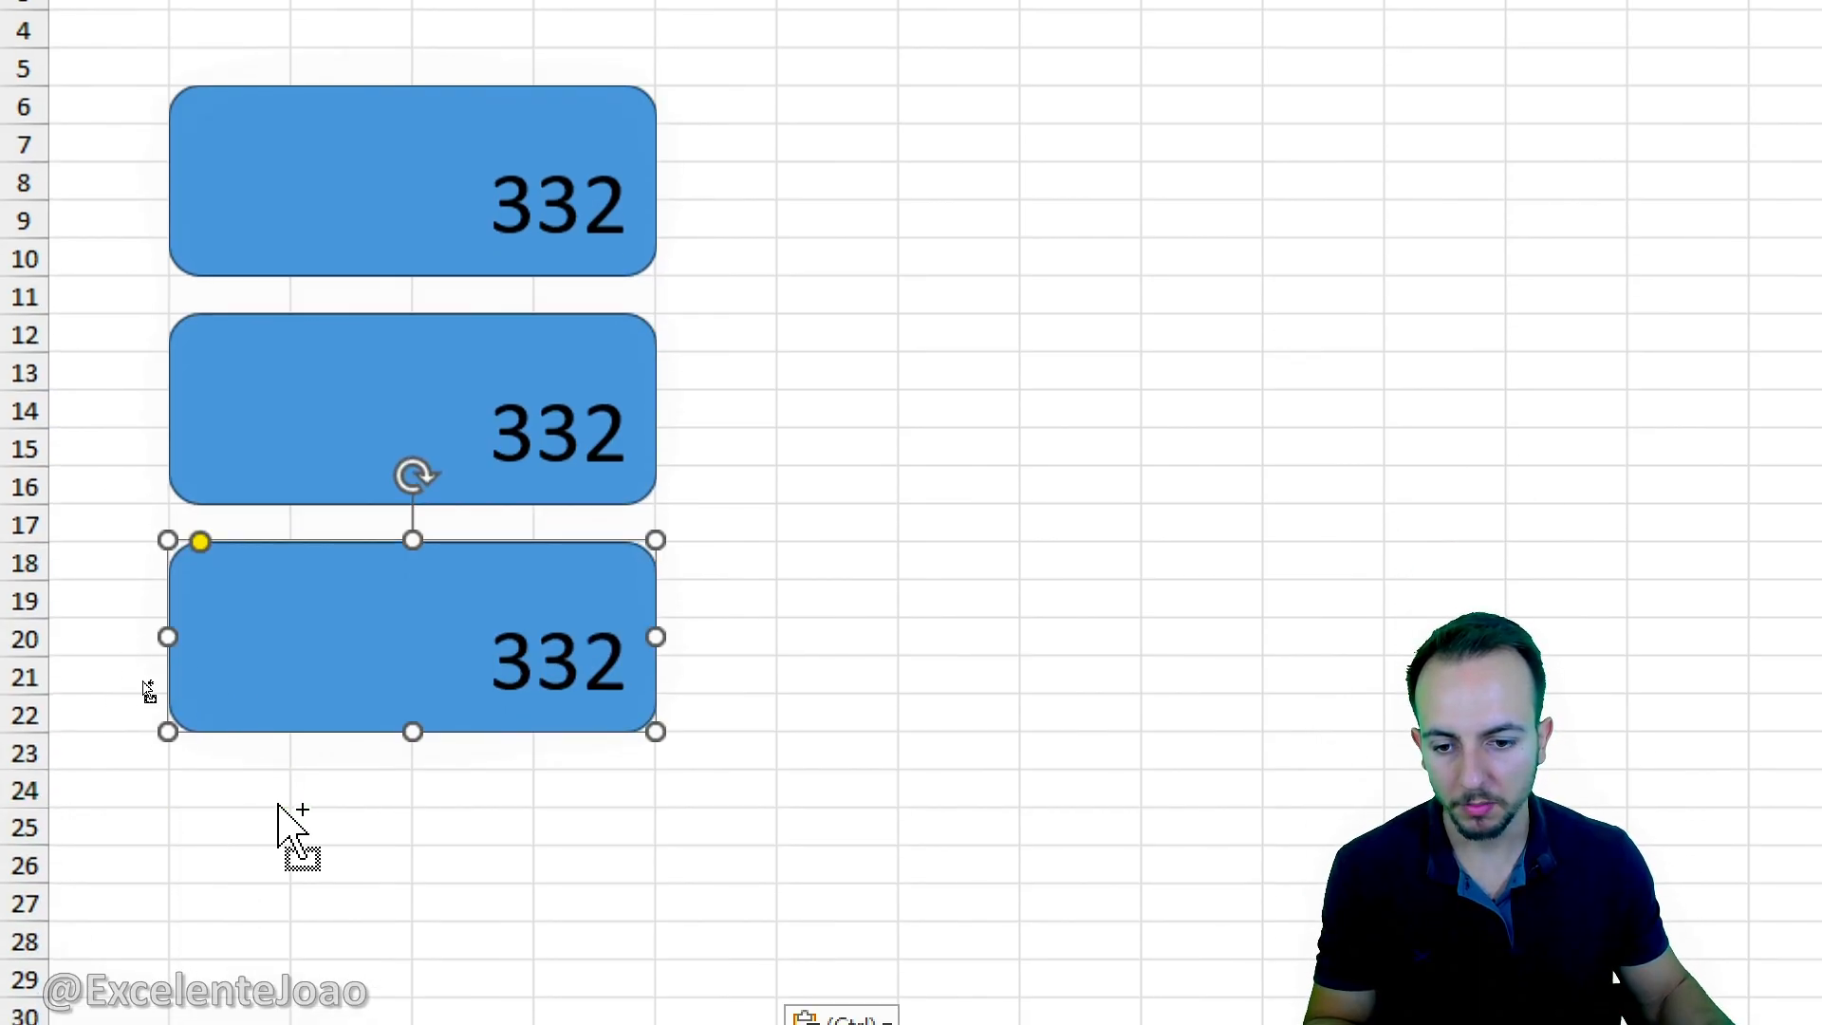
click(276, 799)
key(ctrl+v)
key(Escape)
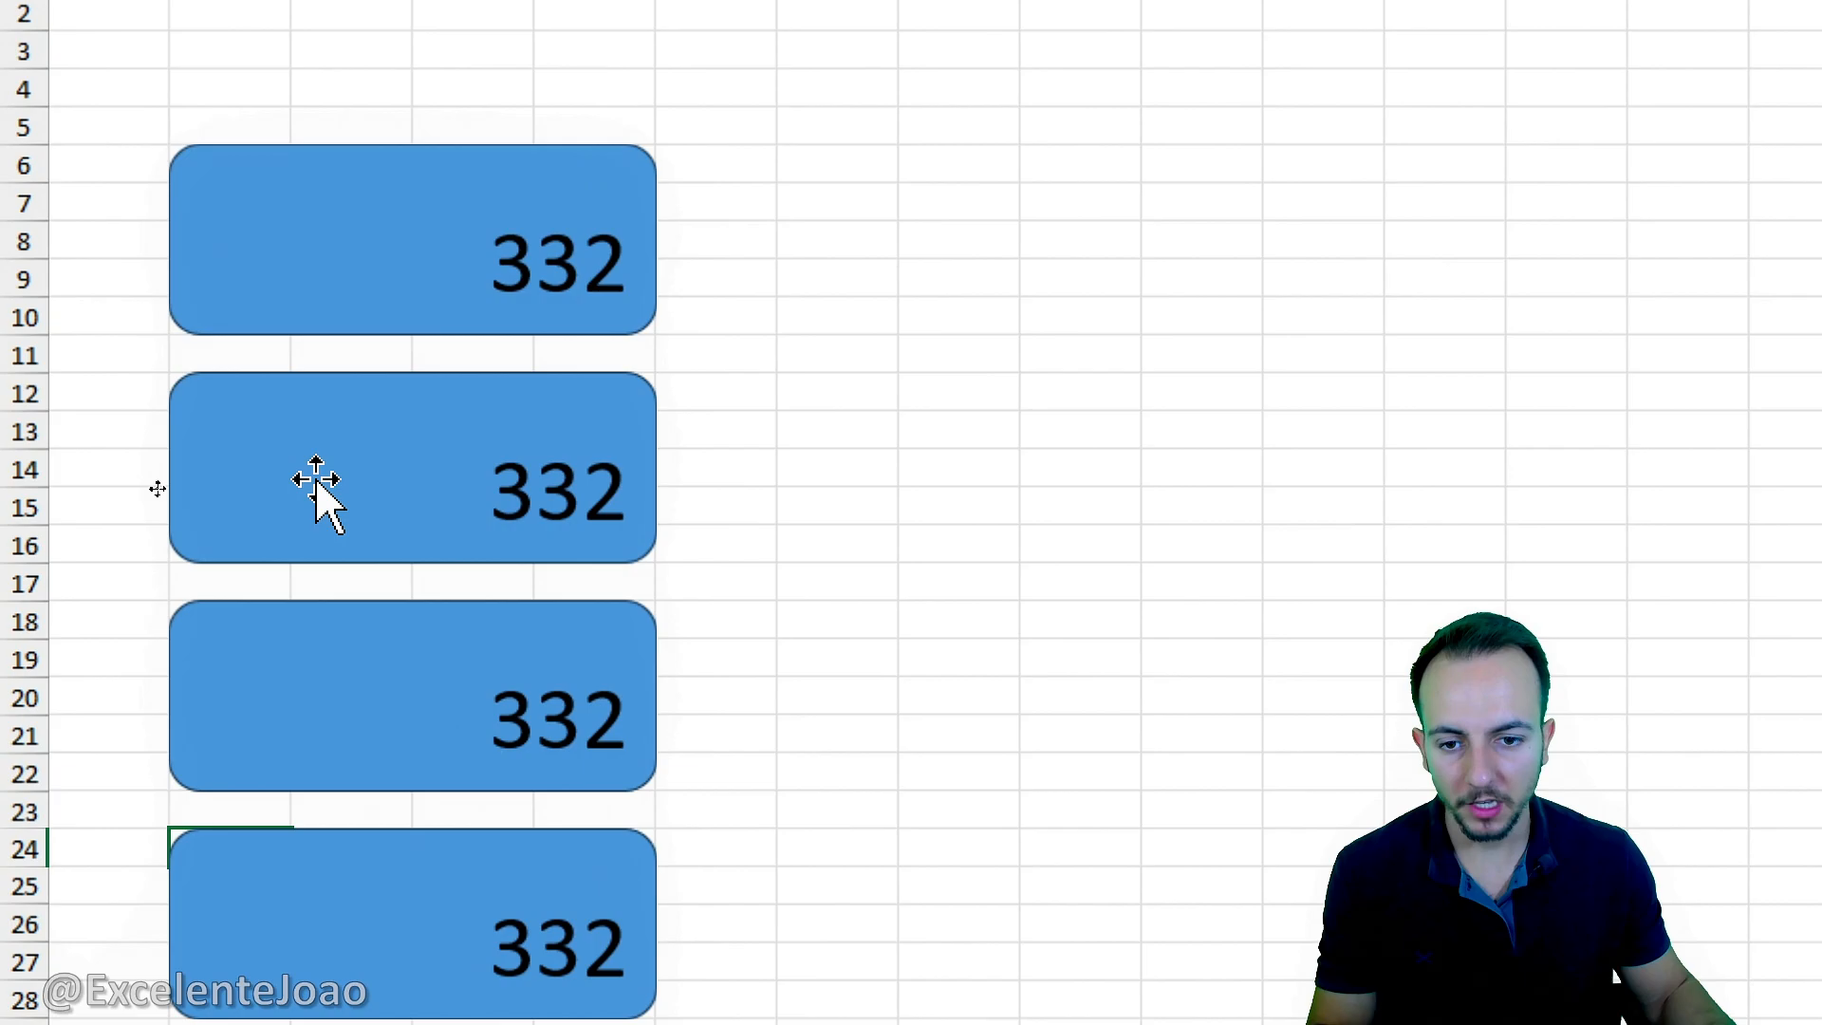
Replace the second card's link with =Tabelas_Dinamicas!B7 to reference the total produced quantity.
click(157, 495)
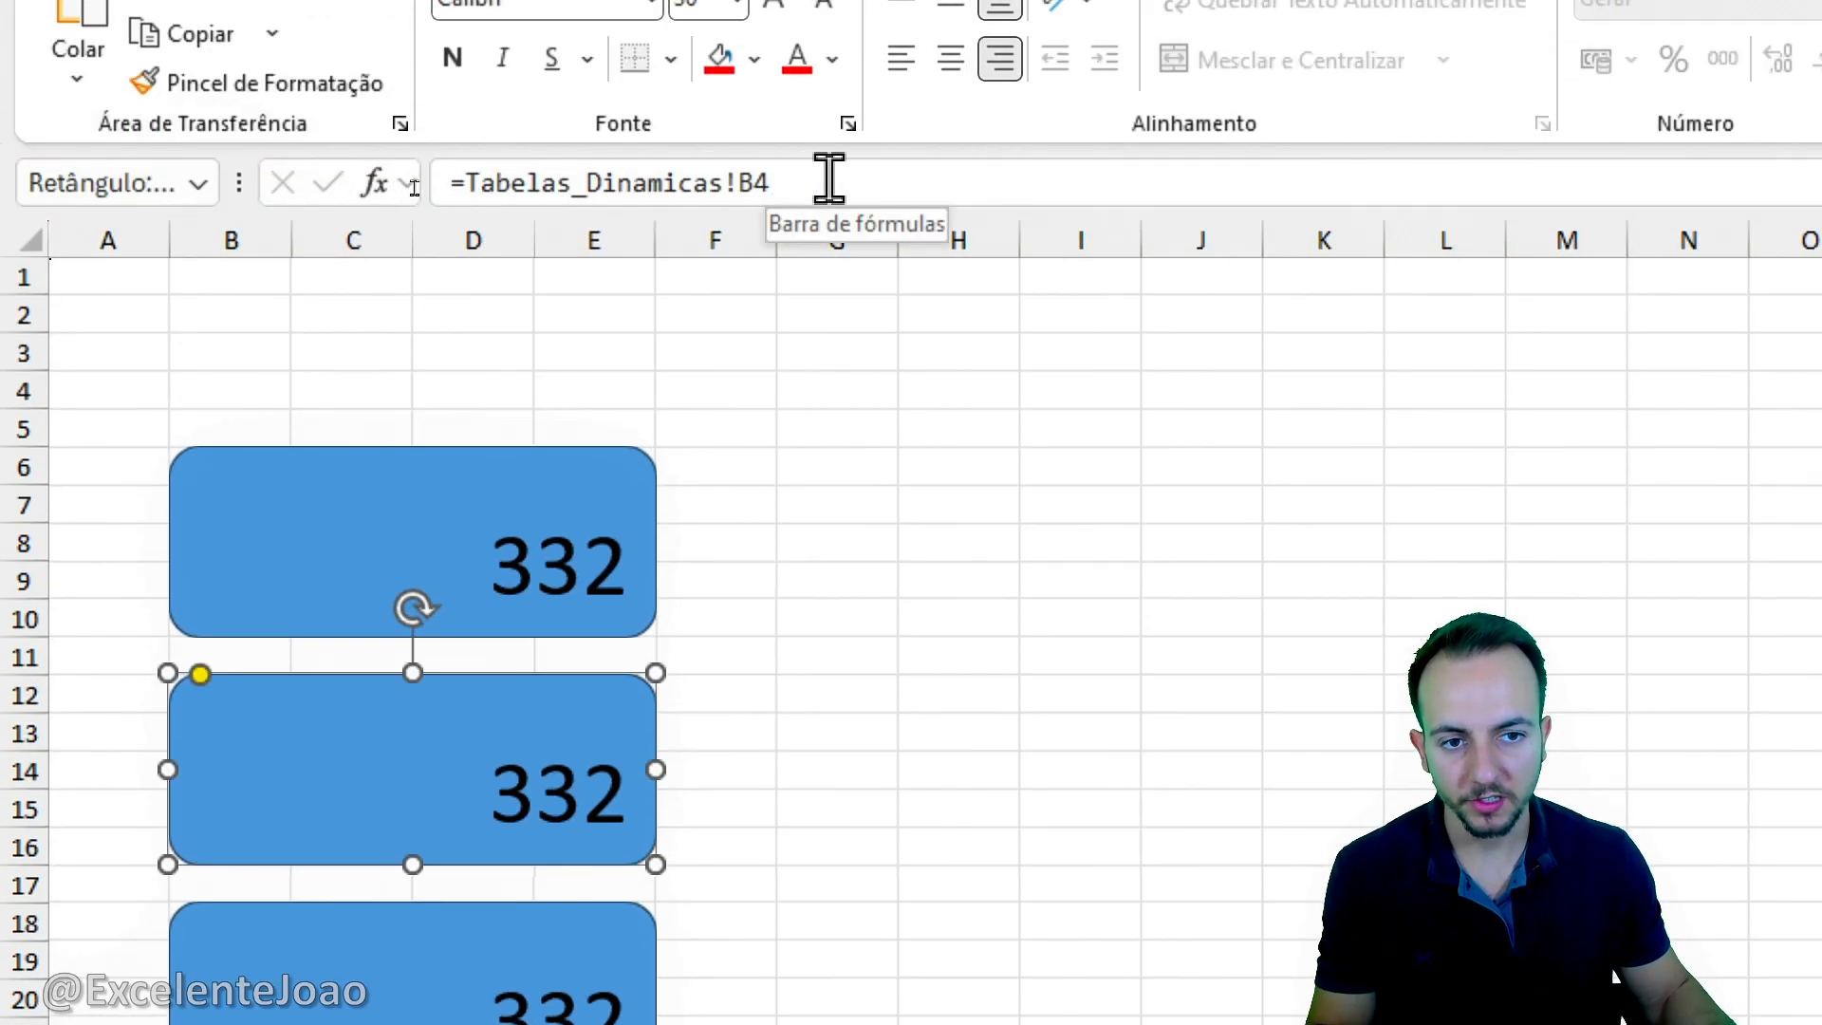
click(799, 180)
drag(799, 180, 450, 182)
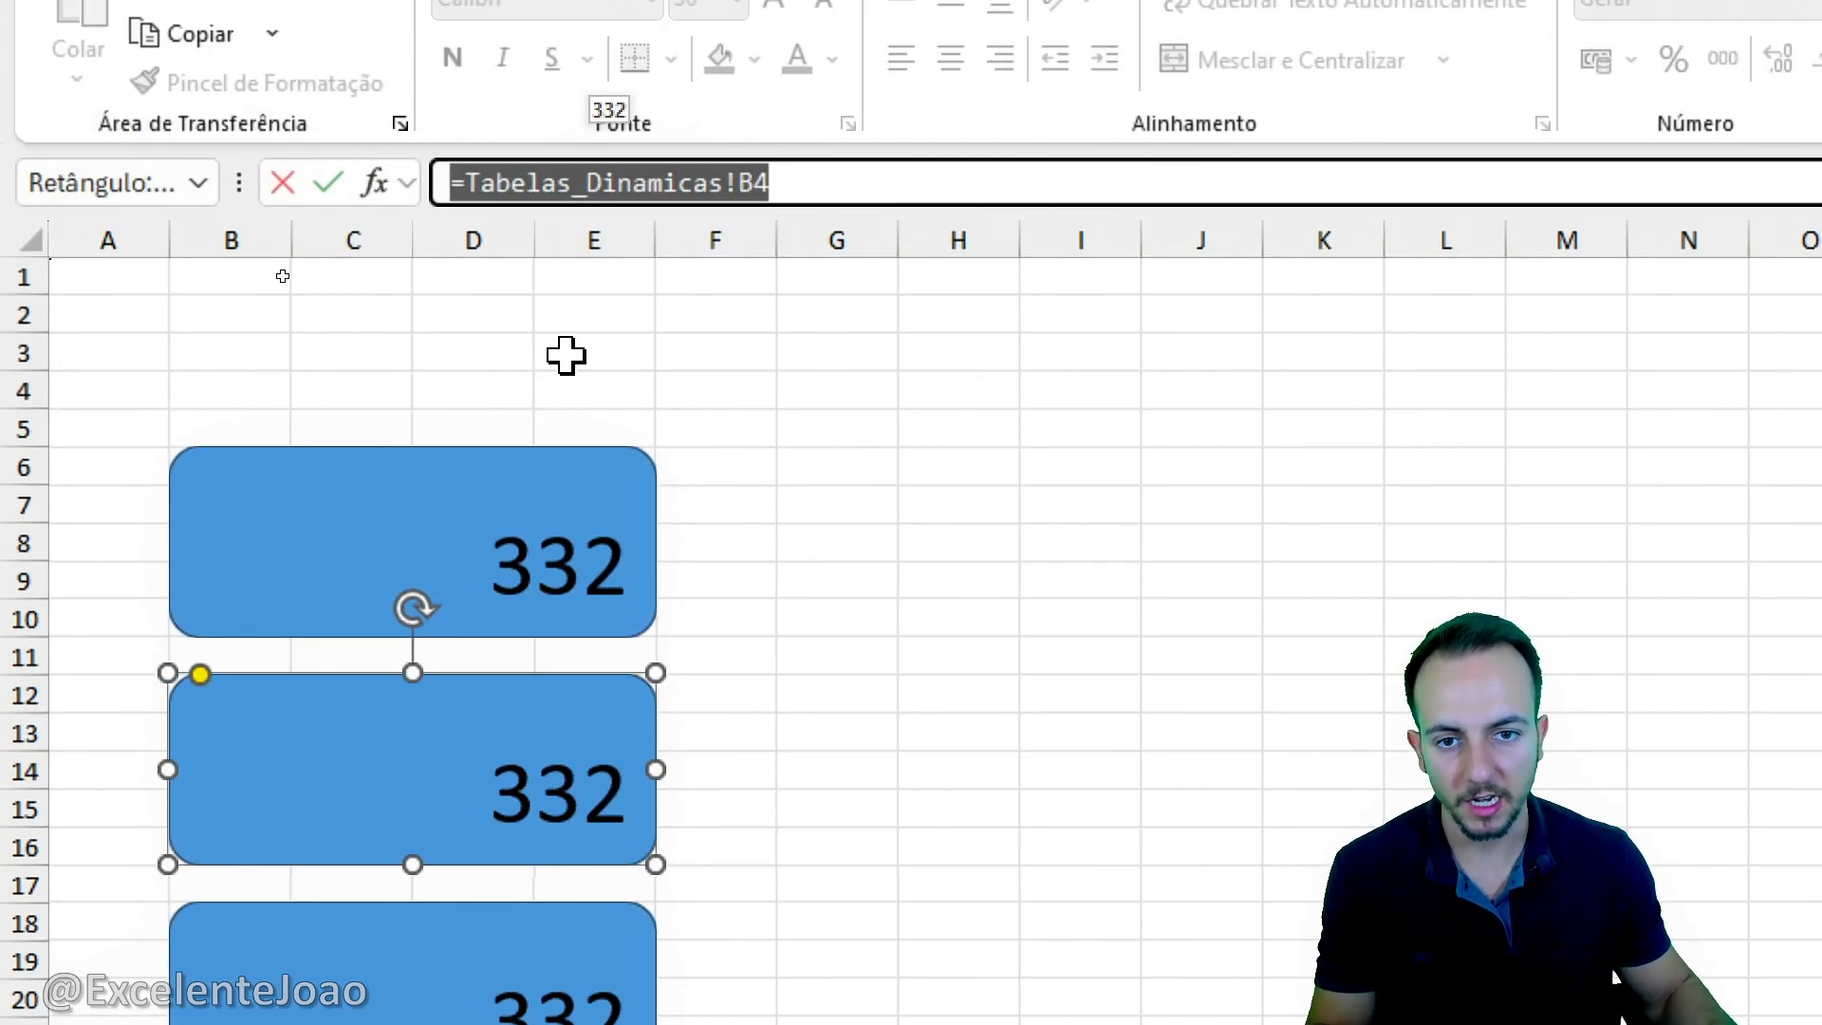
key(Delete)
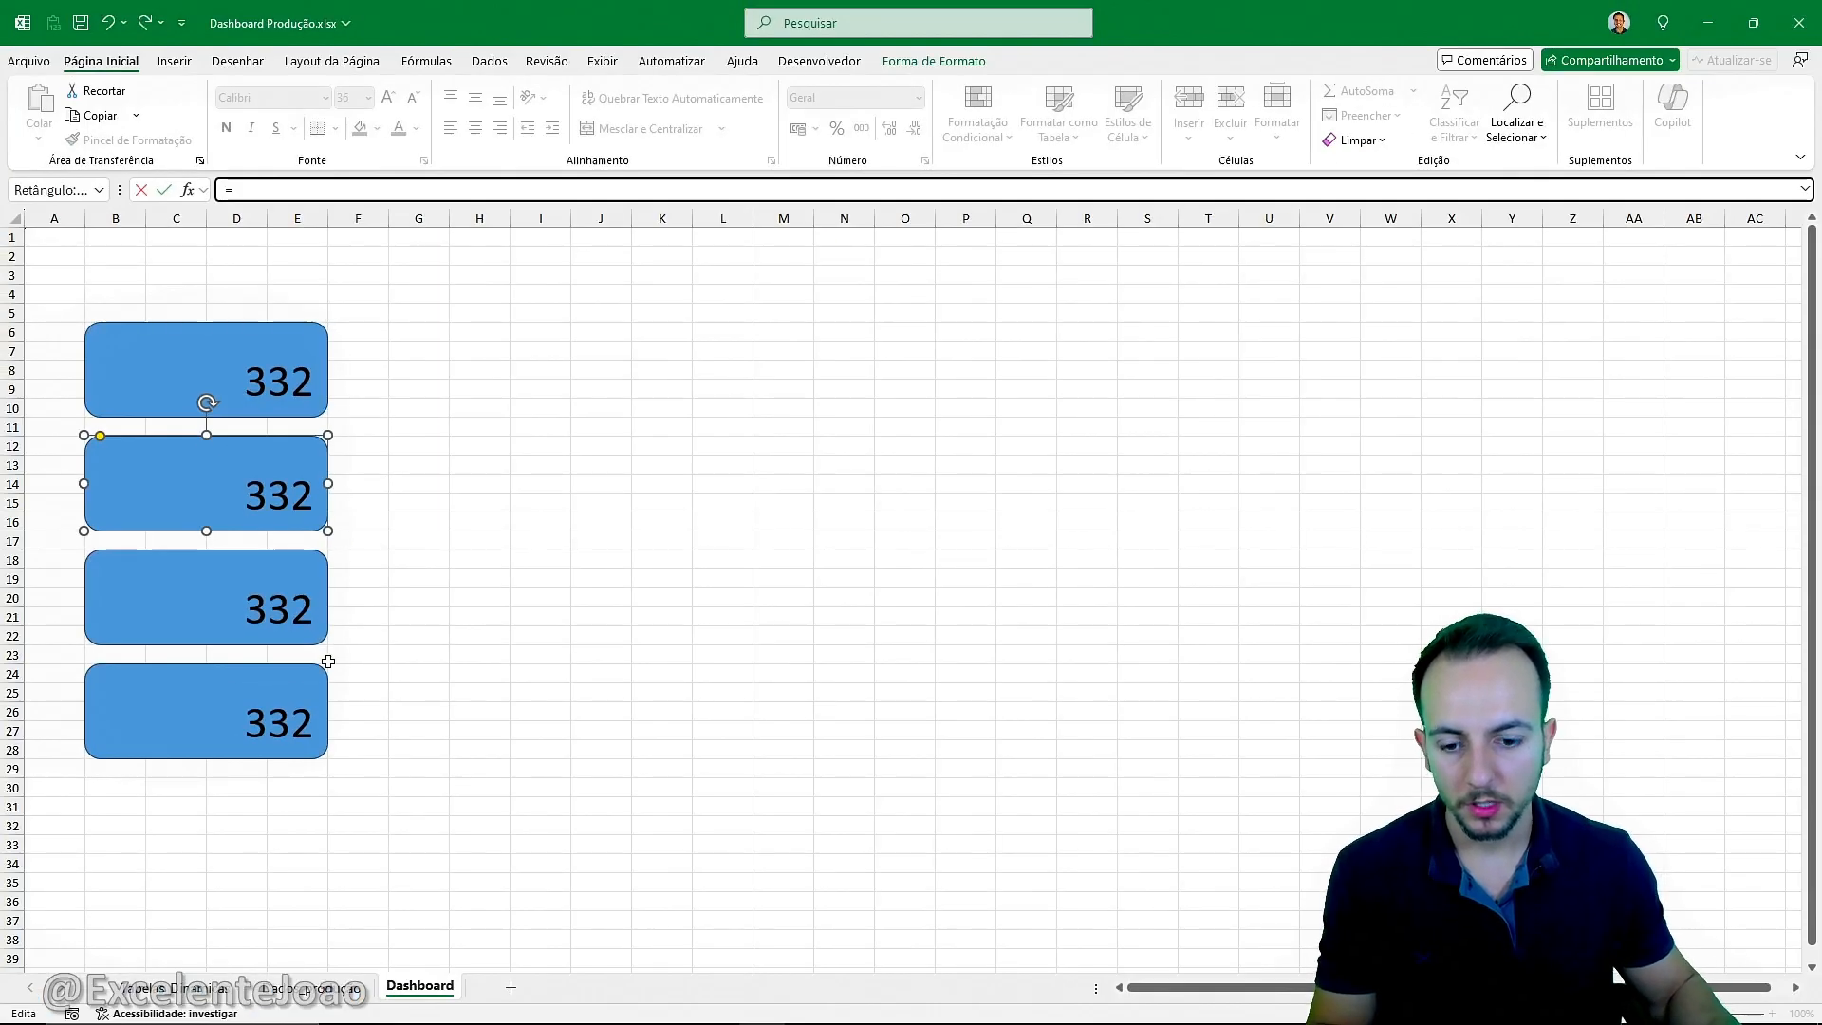
click(174, 988)
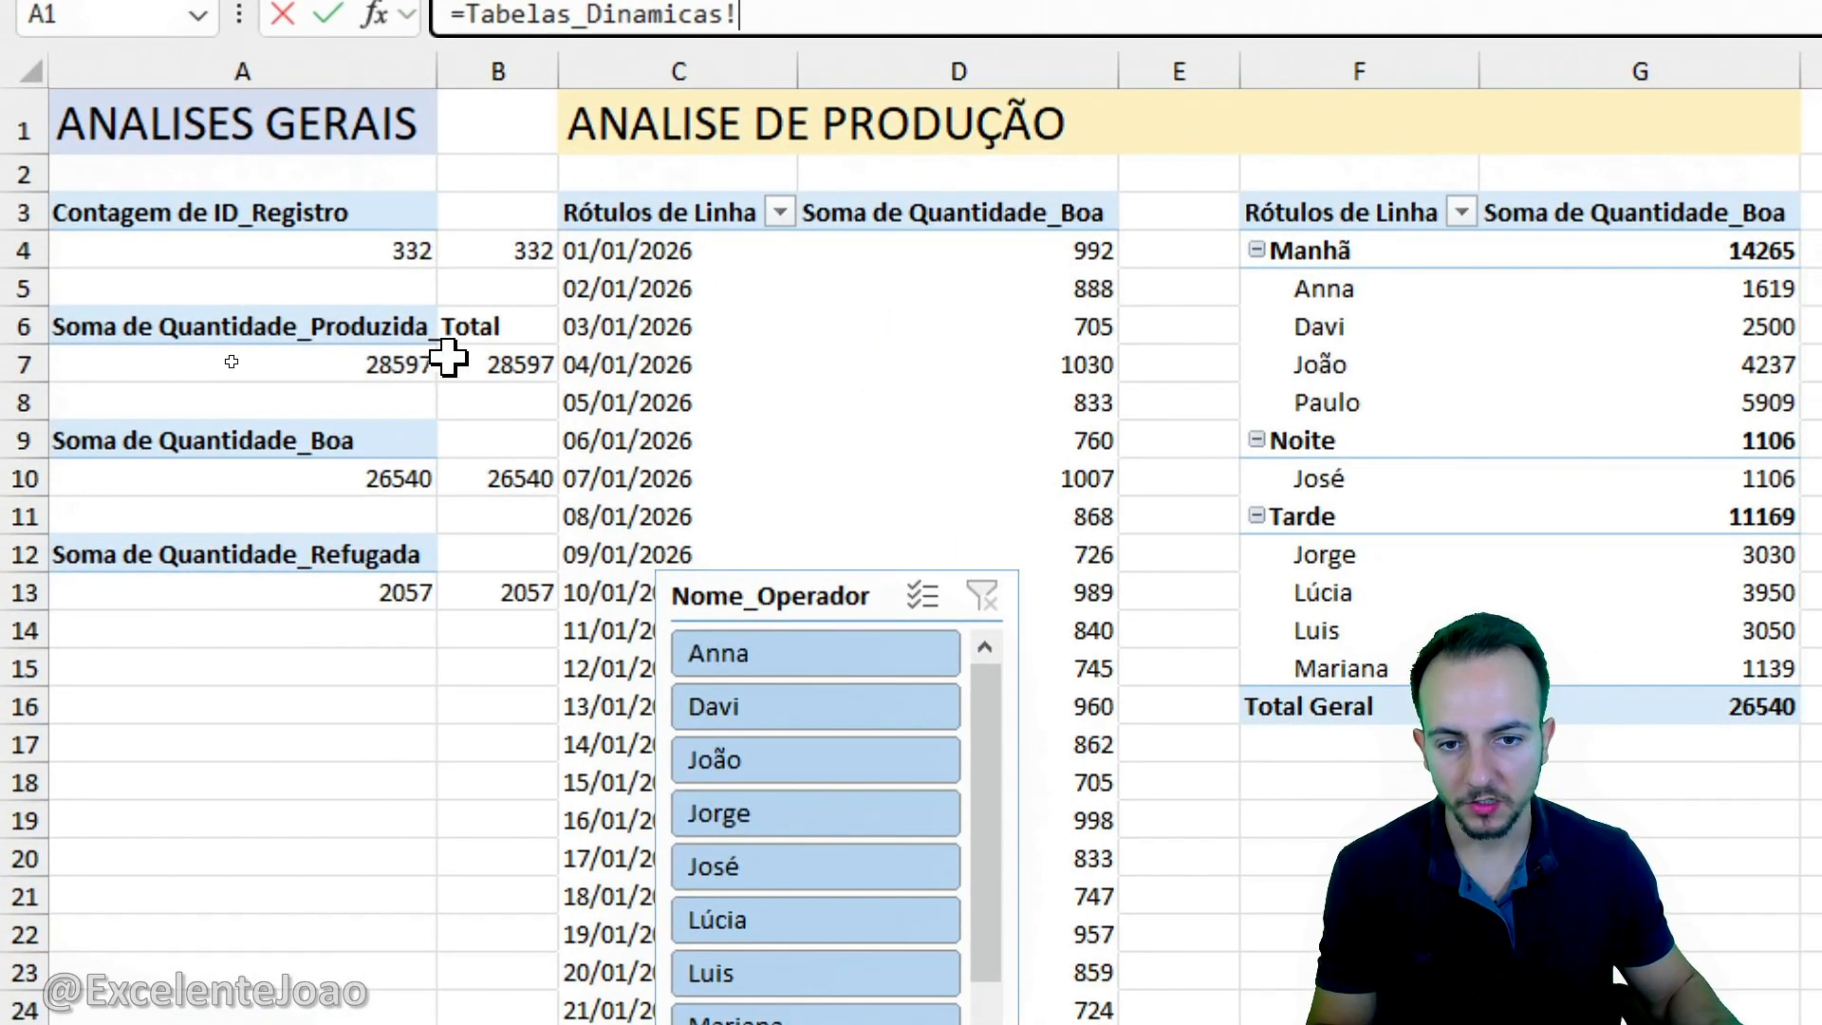
click(245, 359)
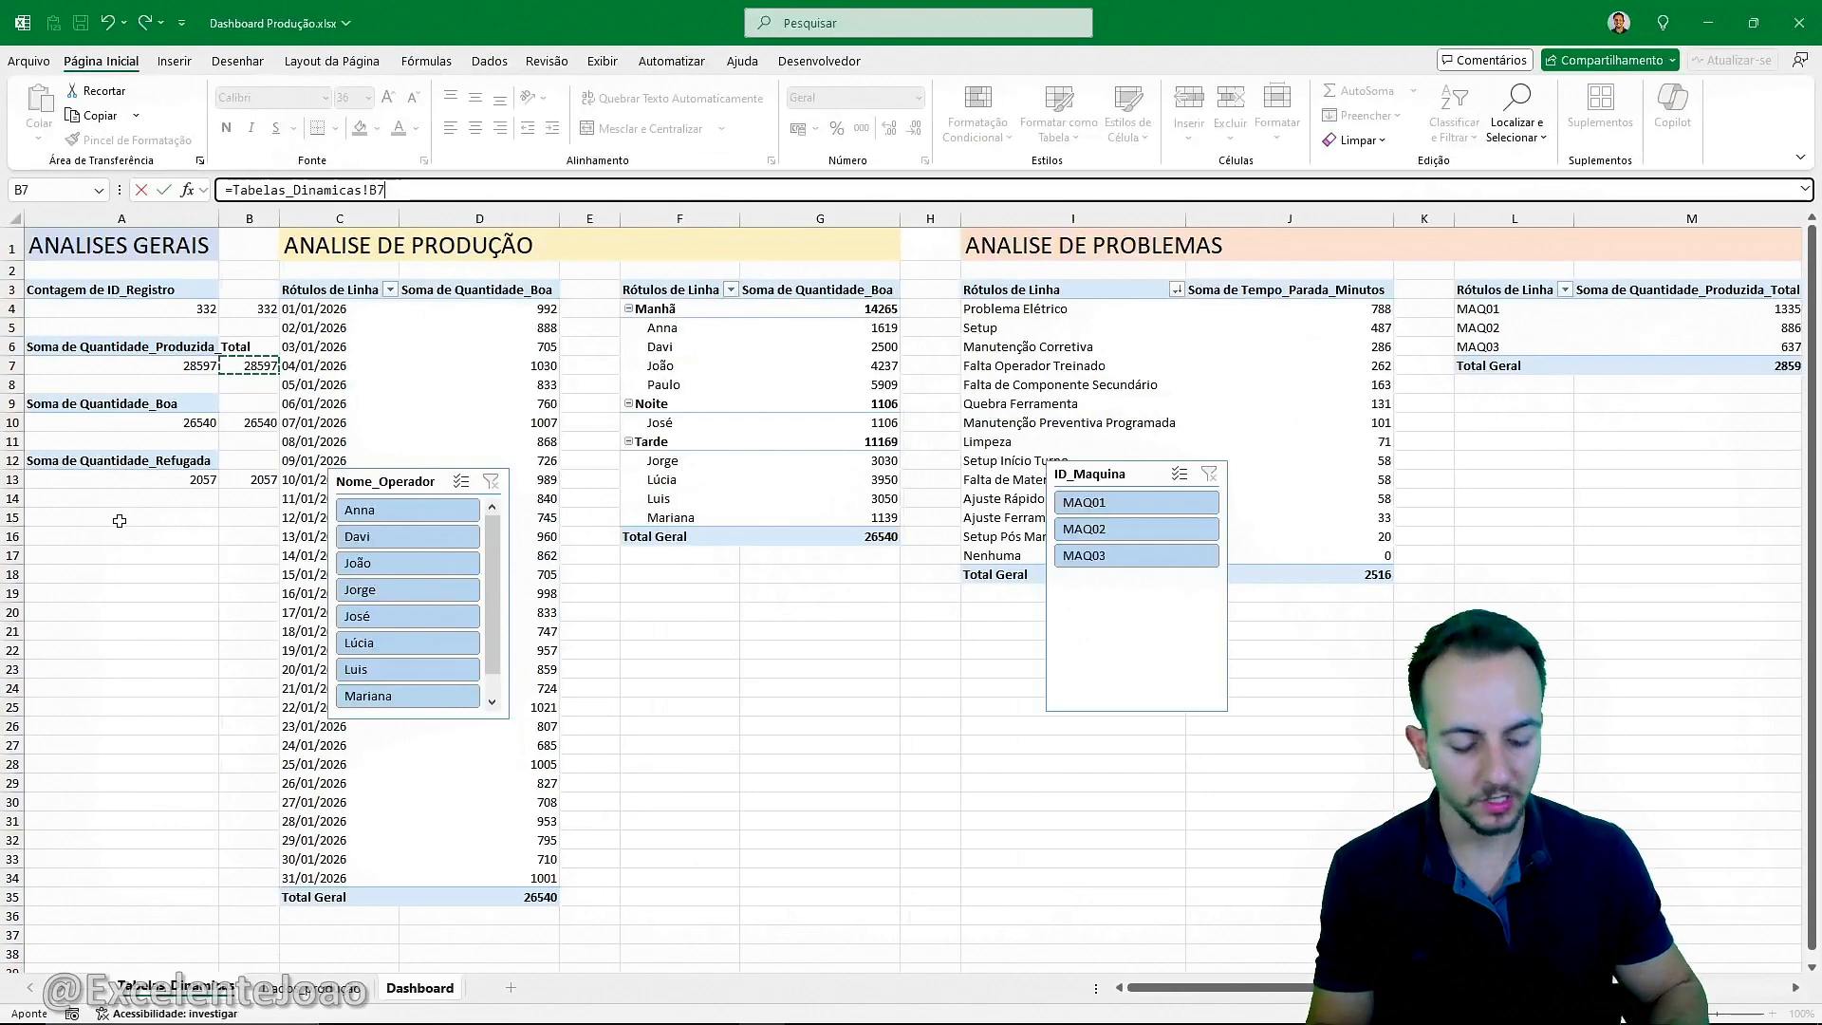
key(Return)
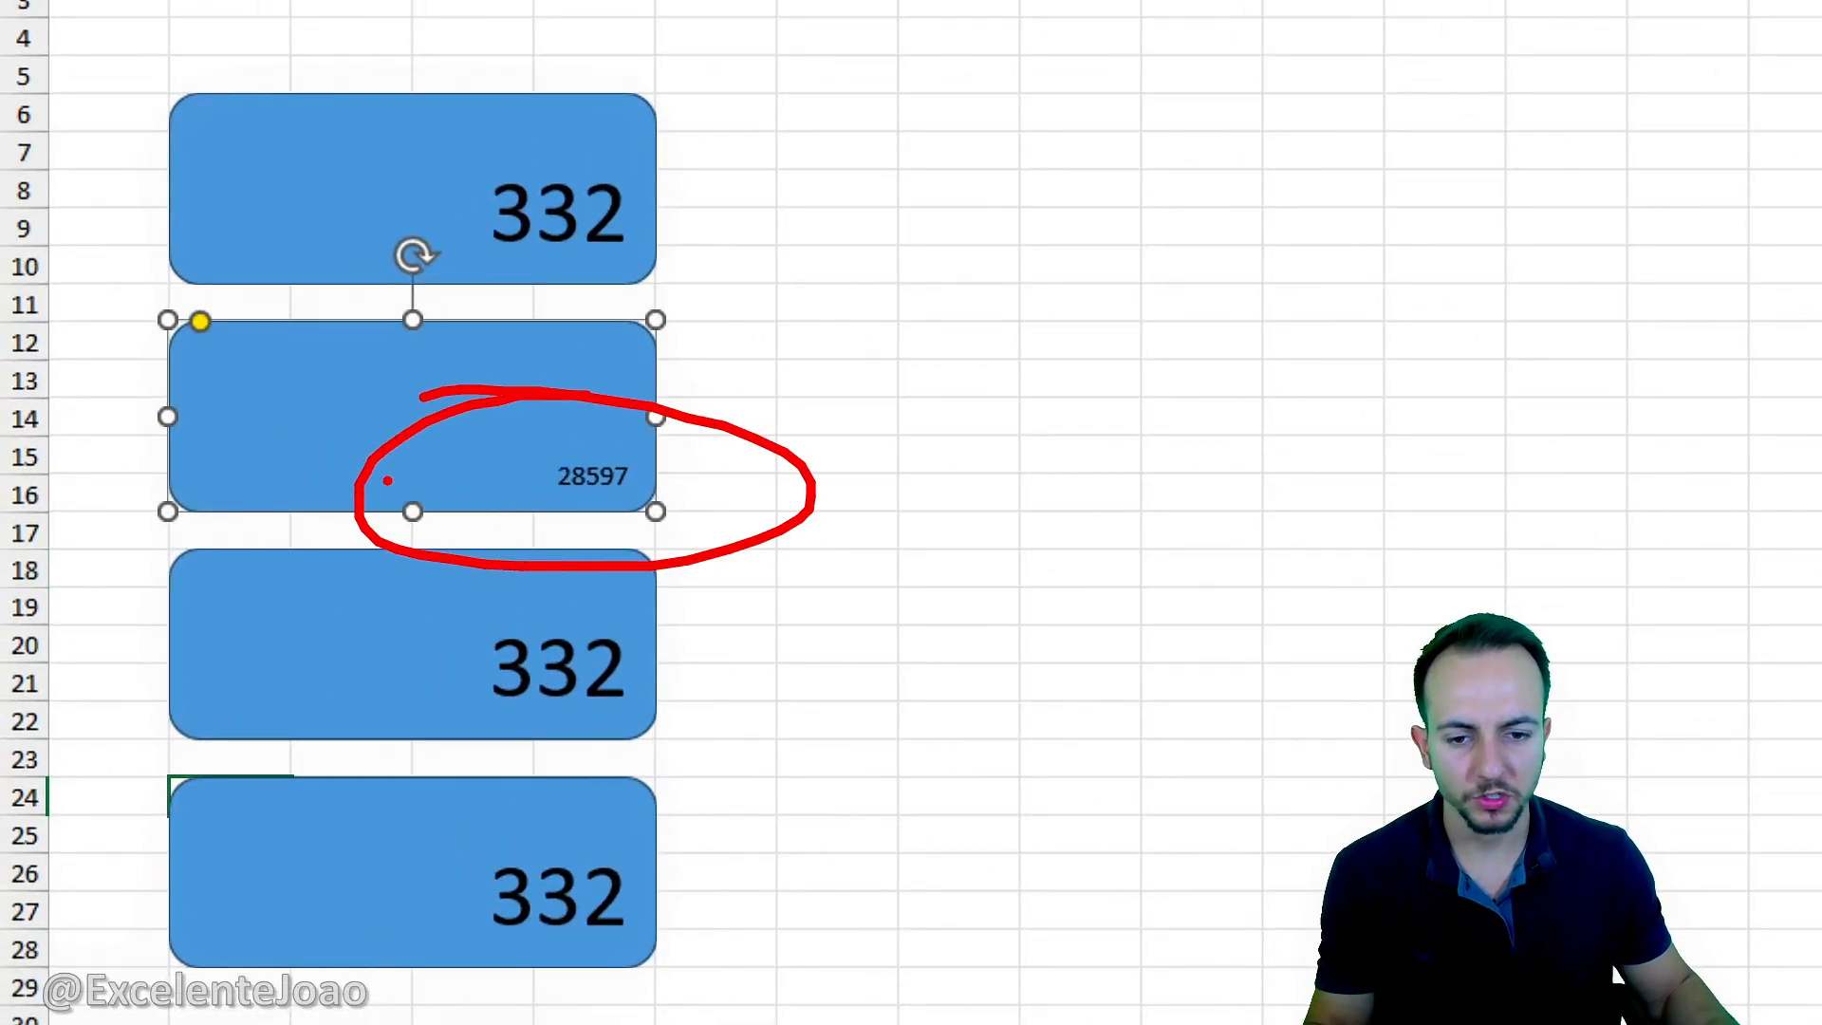
Replace the third card's link with =Tabelas_Dinamicas!B10 to reference the Soma de Quantidade_Boa value.
click(341, 529)
click(342, 631)
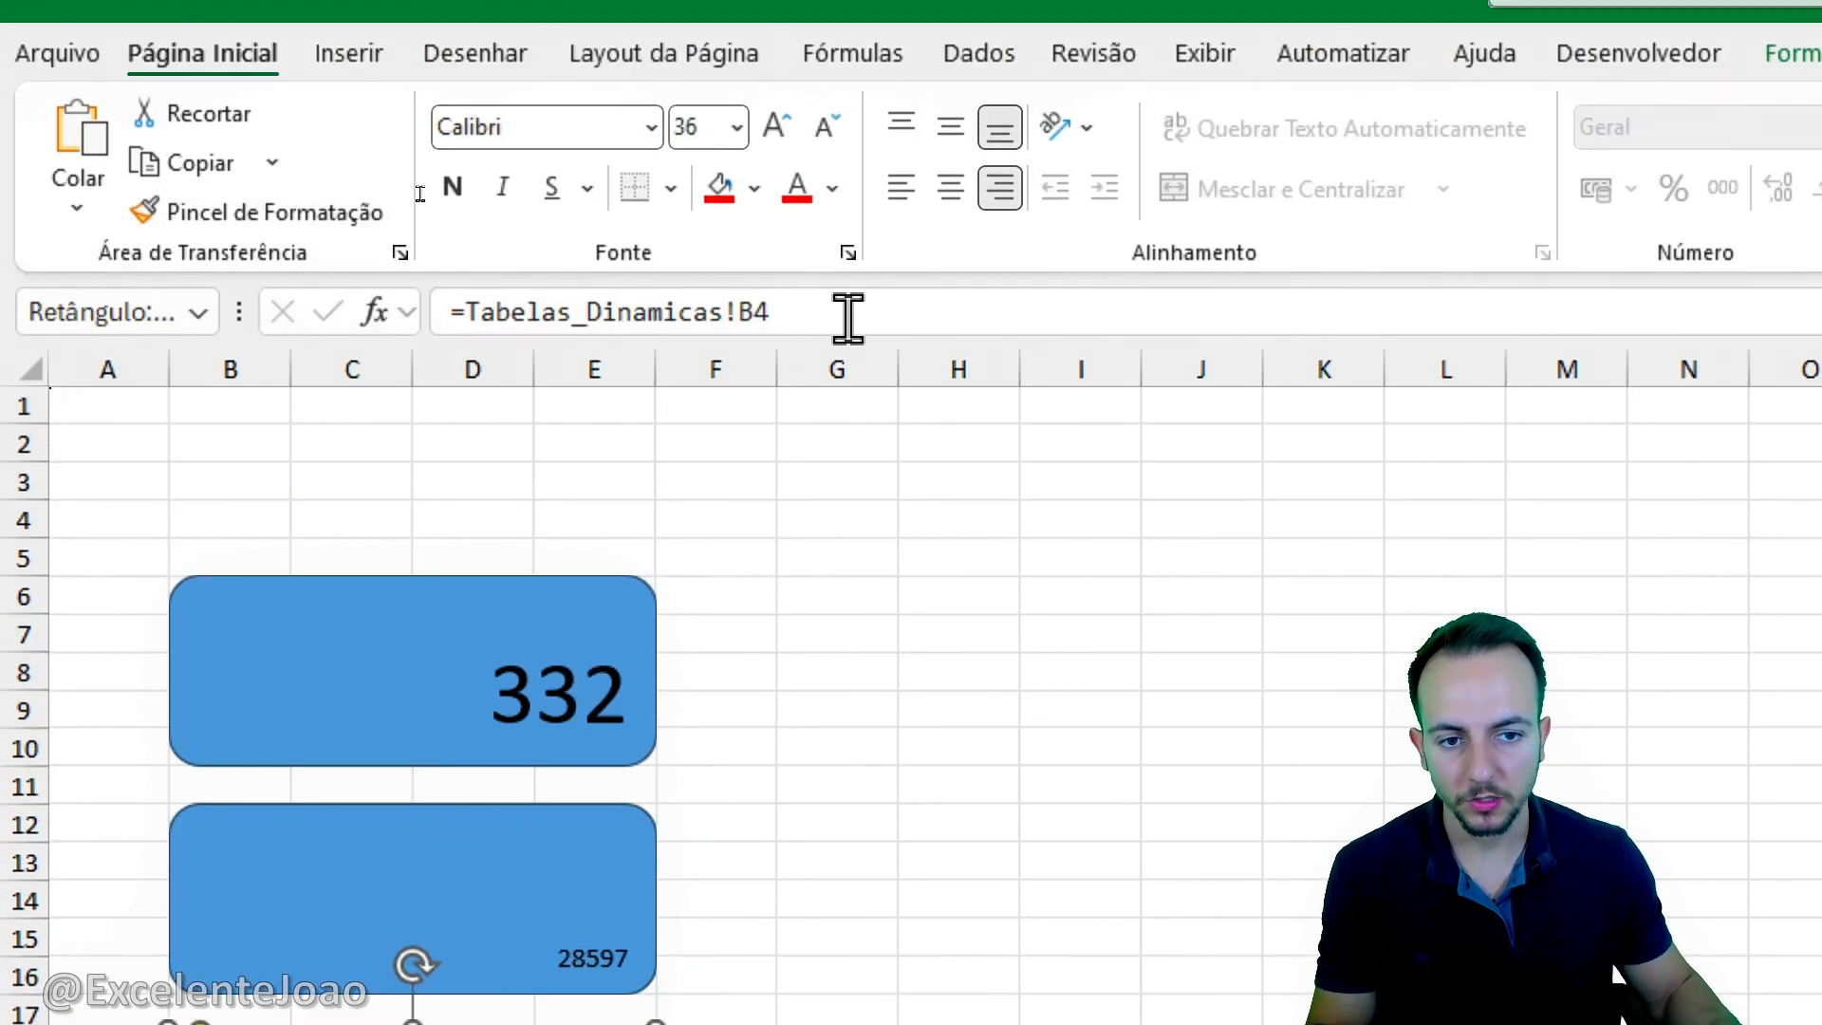
drag(847, 318, 357, 323)
key(BackSpace)
text(=)
key(ctrl+Page_Up)
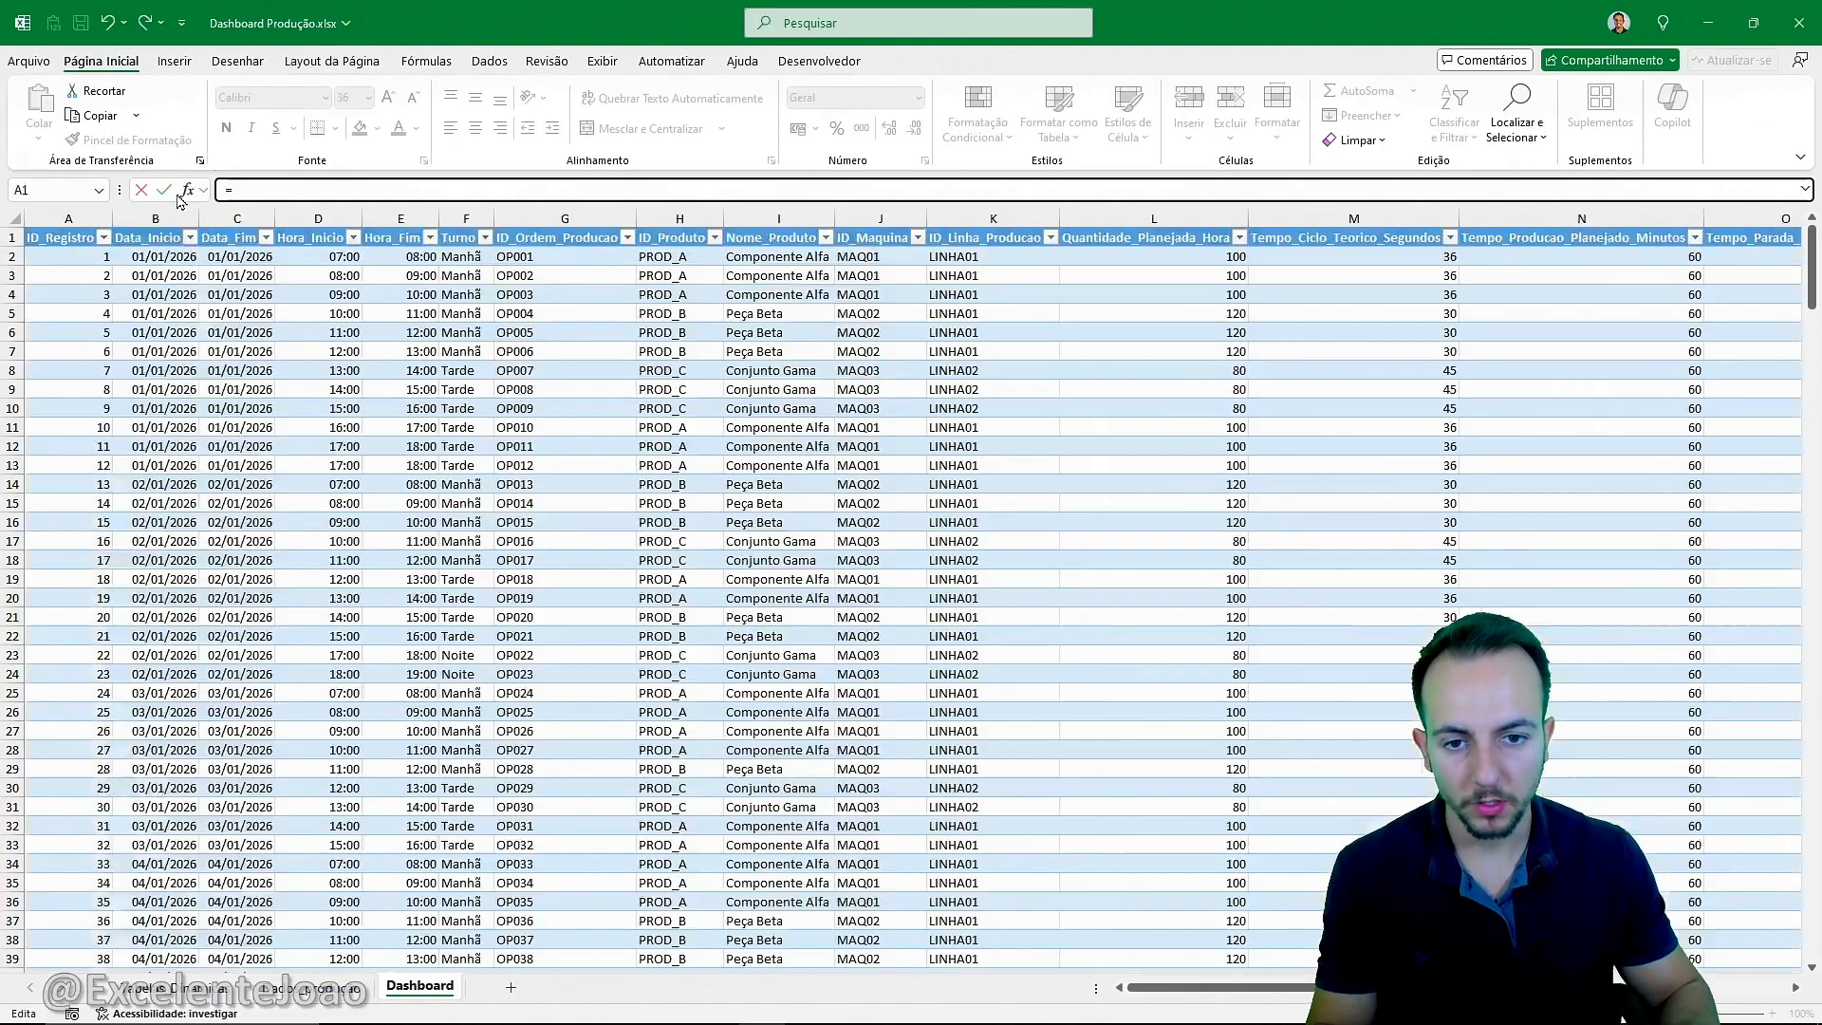
key(ctrl+Page_Up)
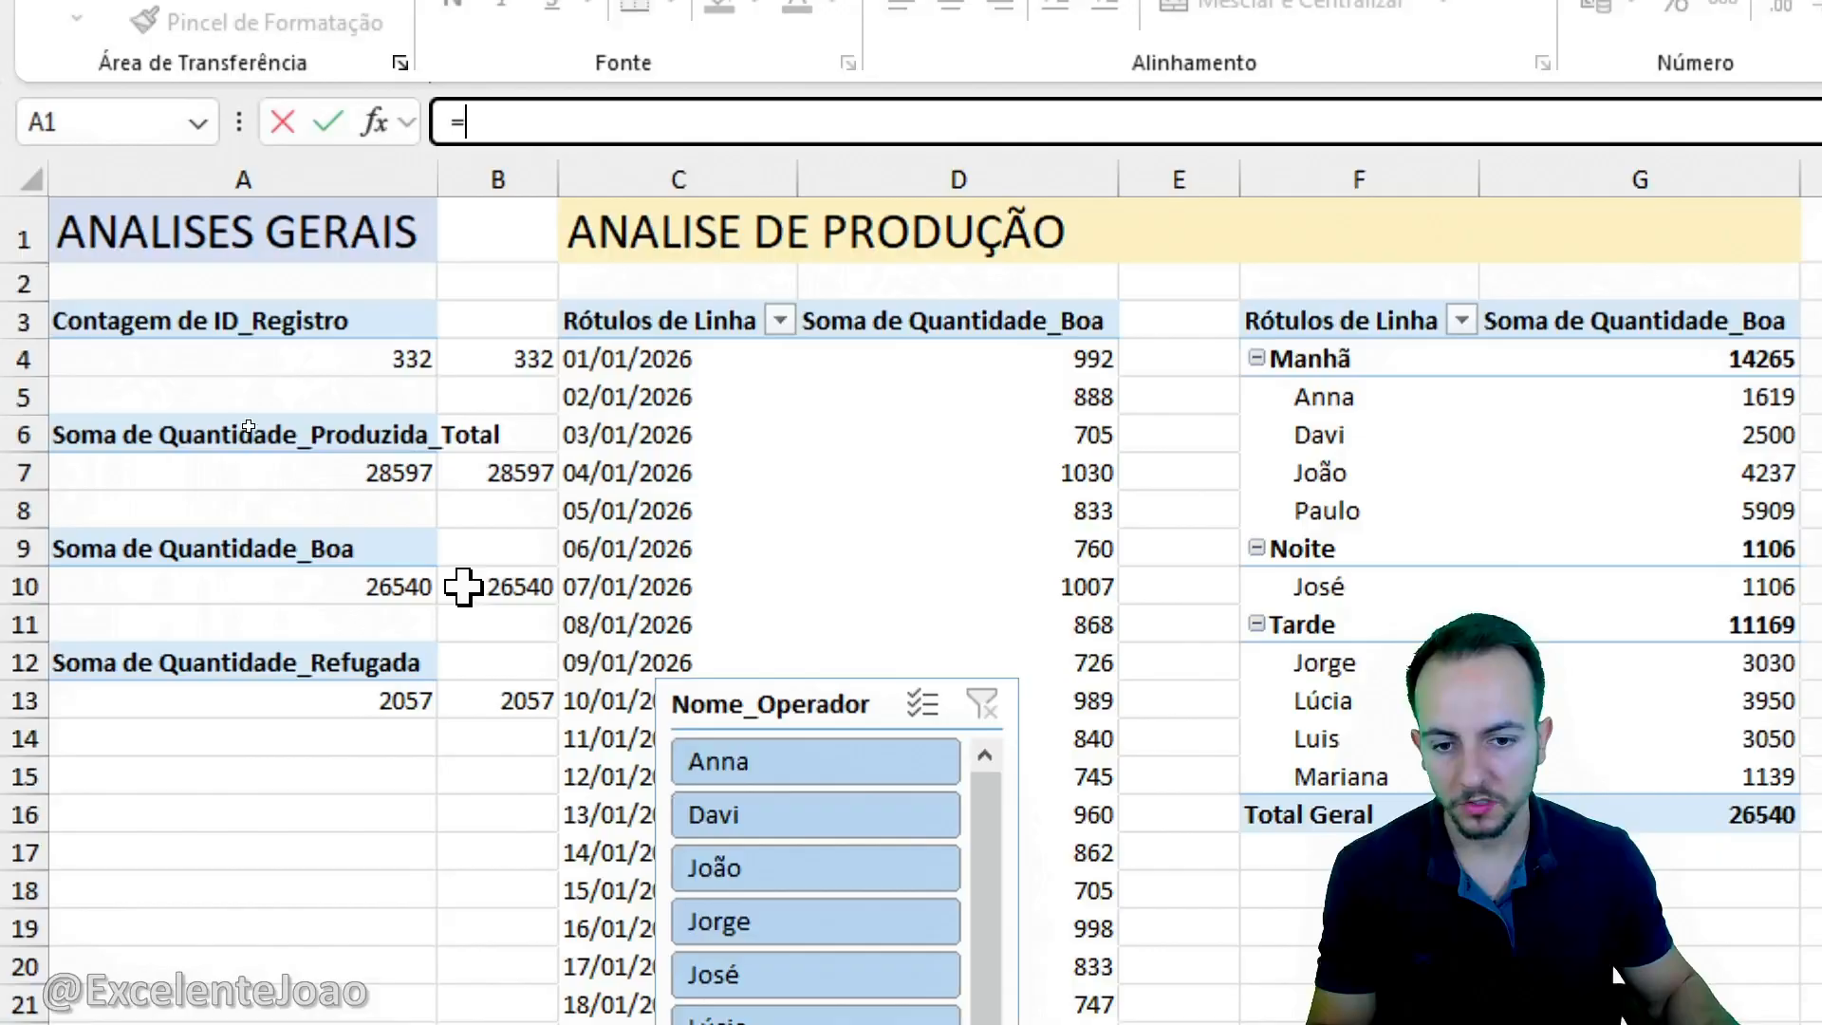
click(248, 422)
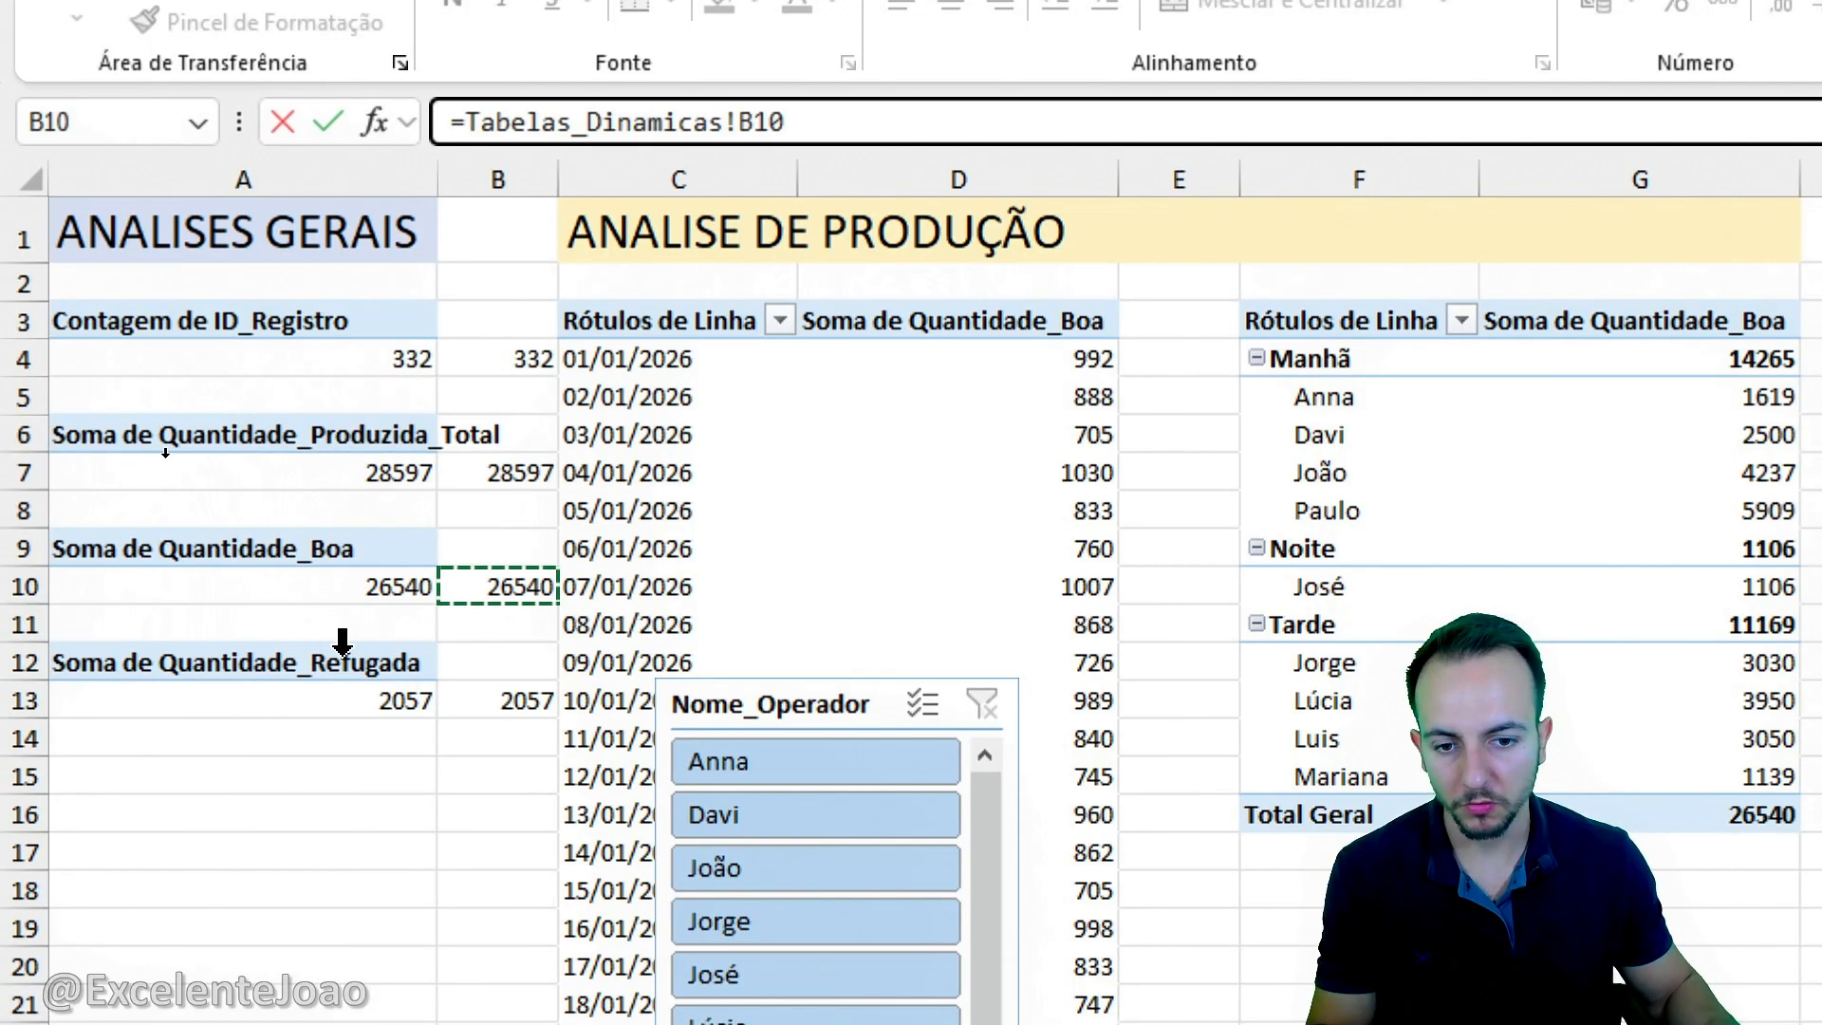
key(Return)
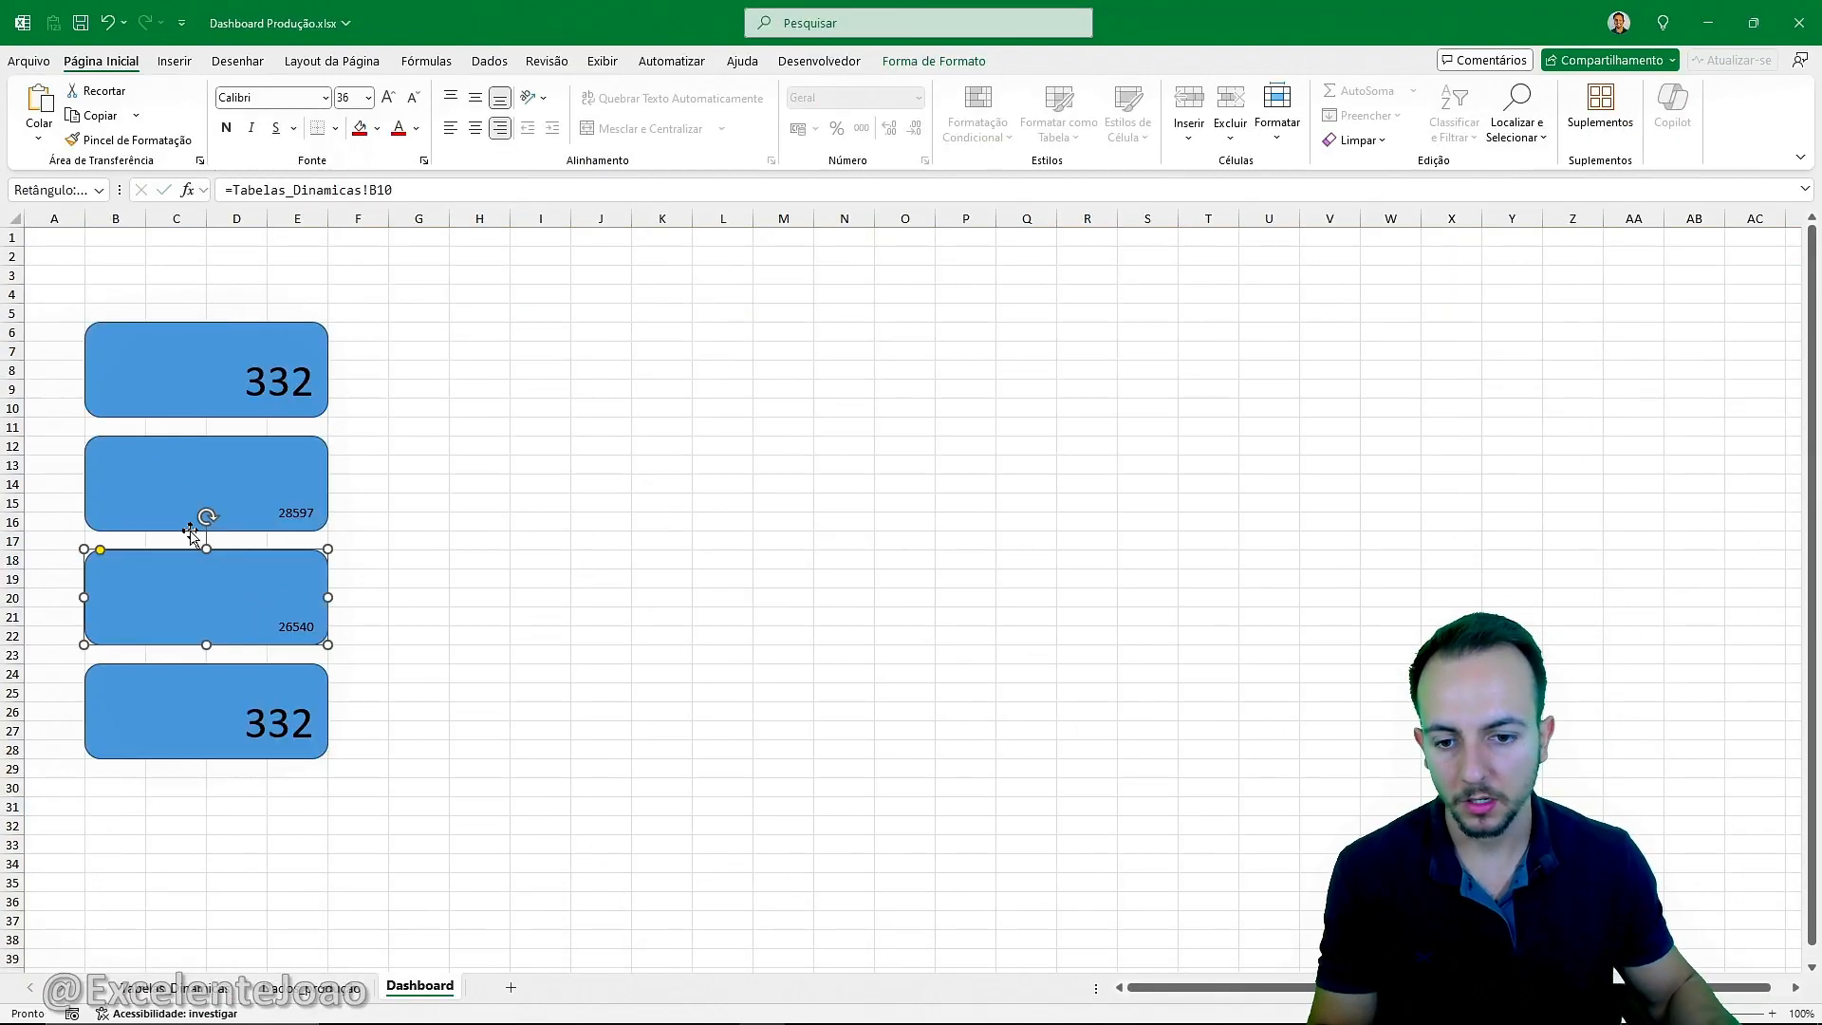
Replace the fourth card's link with =Tabelas_Dinamicas!B13 to reference the Soma de Quantidade_Refugada value.
click(163, 692)
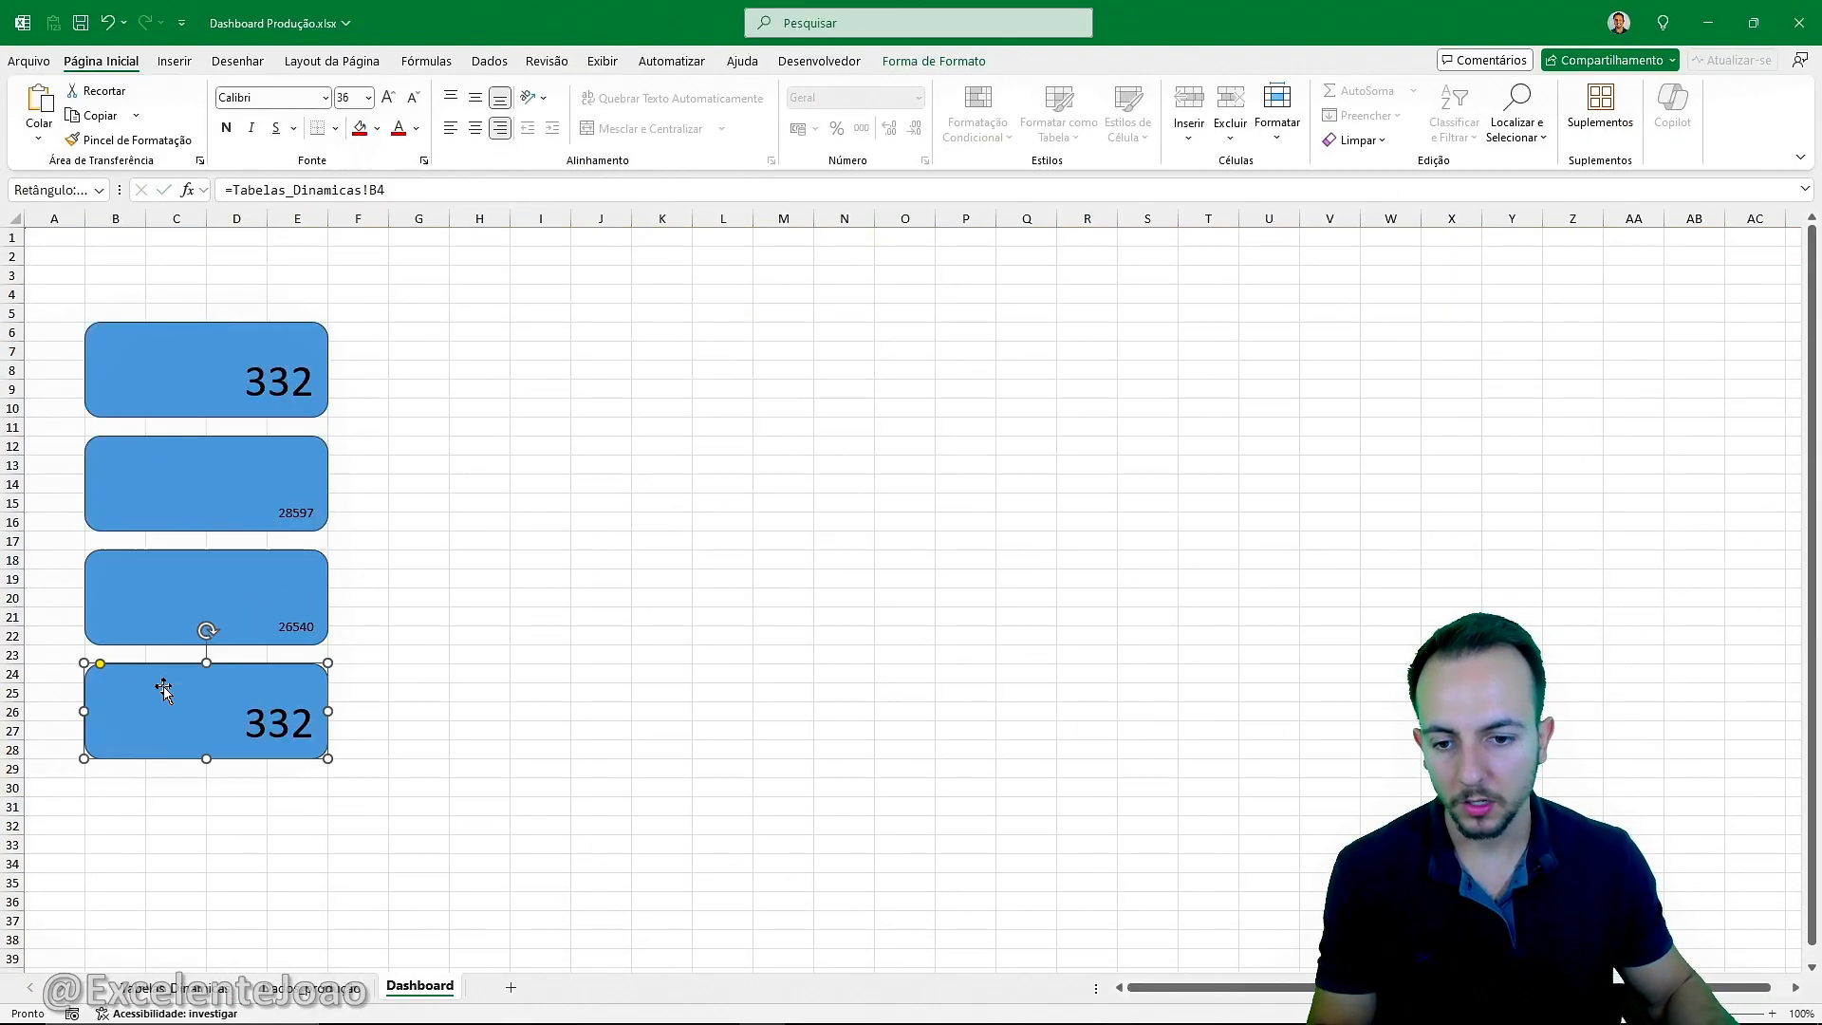
drag(399, 191, 214, 197)
text(=)
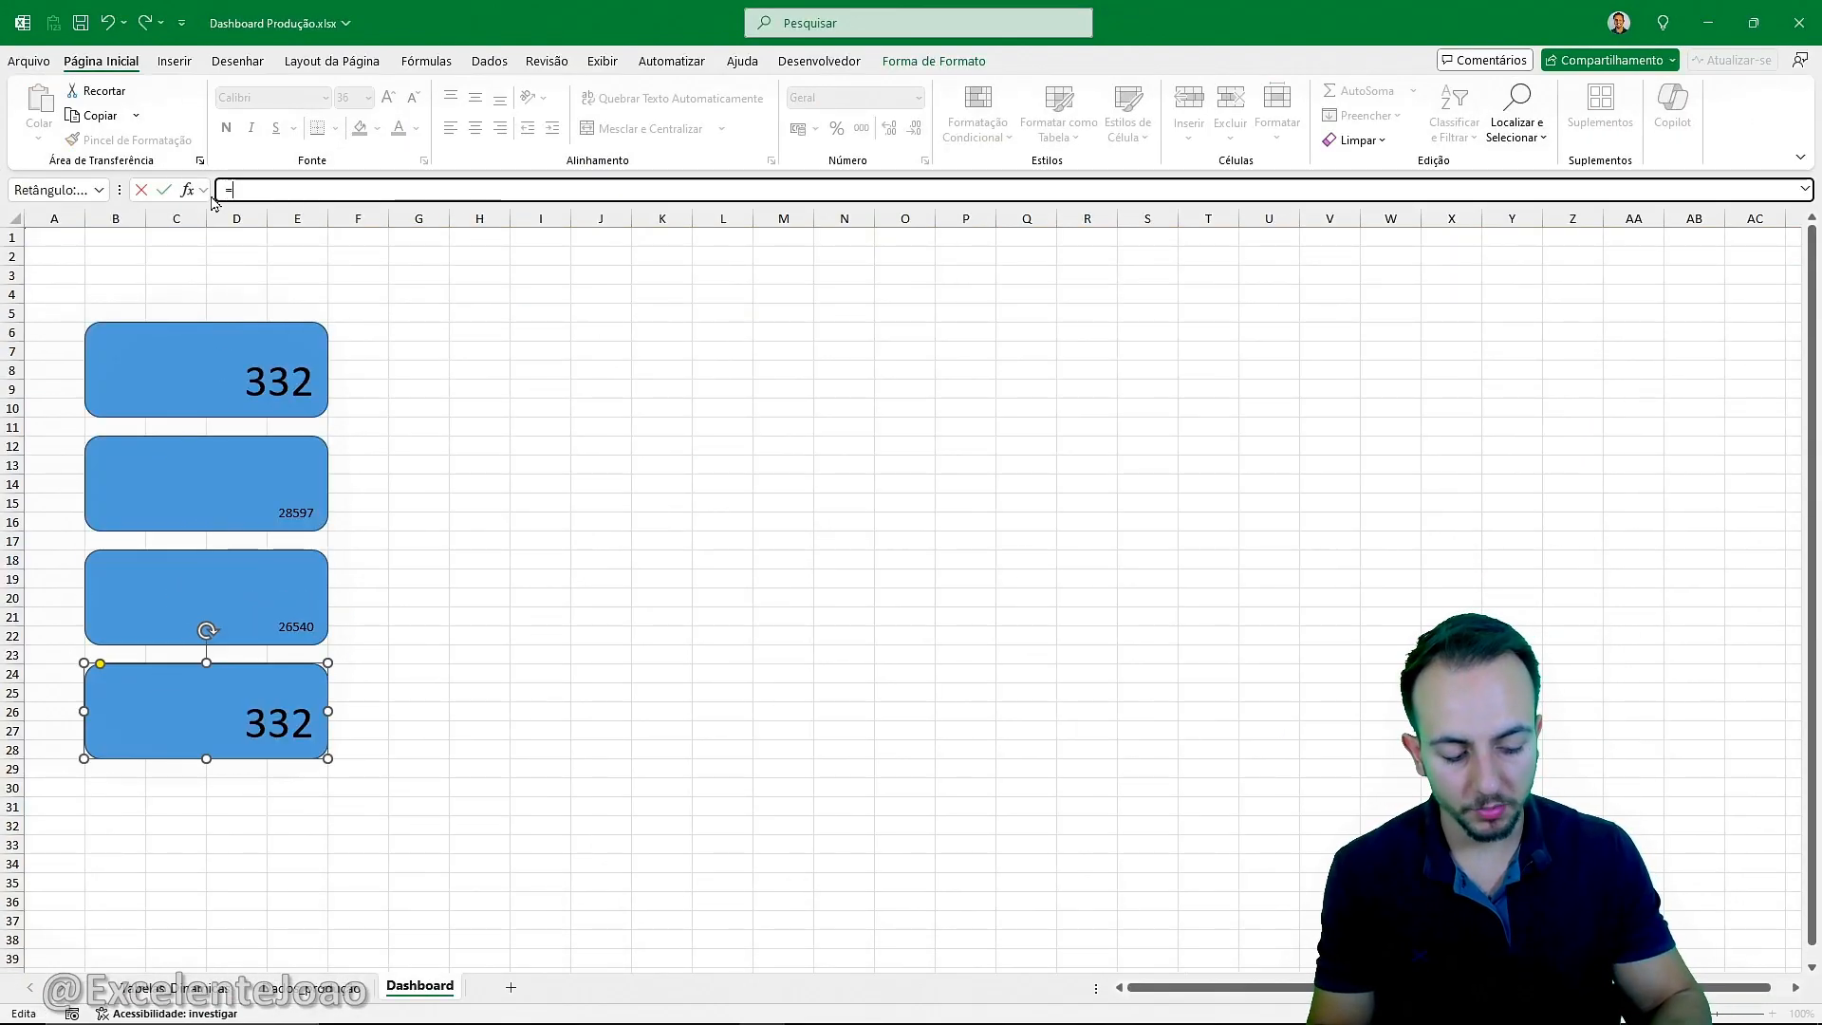
key(ctrl+Page_Up)
key(ctrl+Page_Up)
click(250, 479)
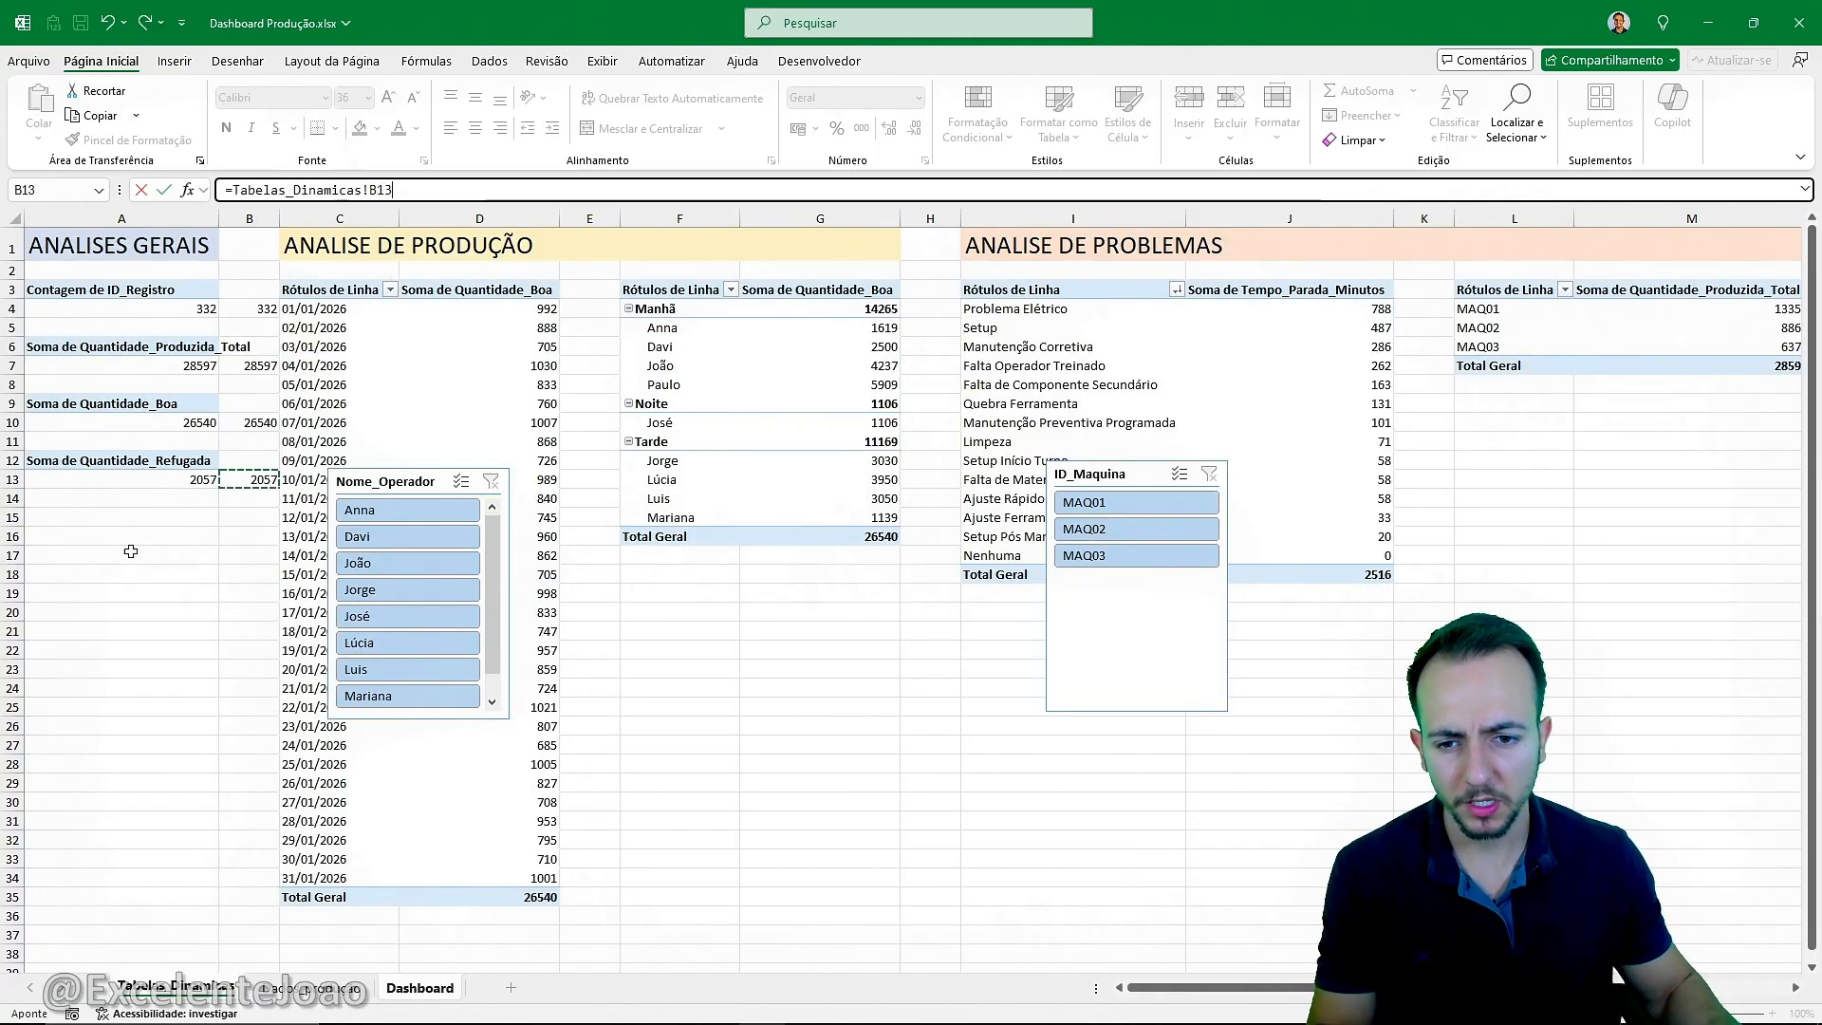
key(Return)
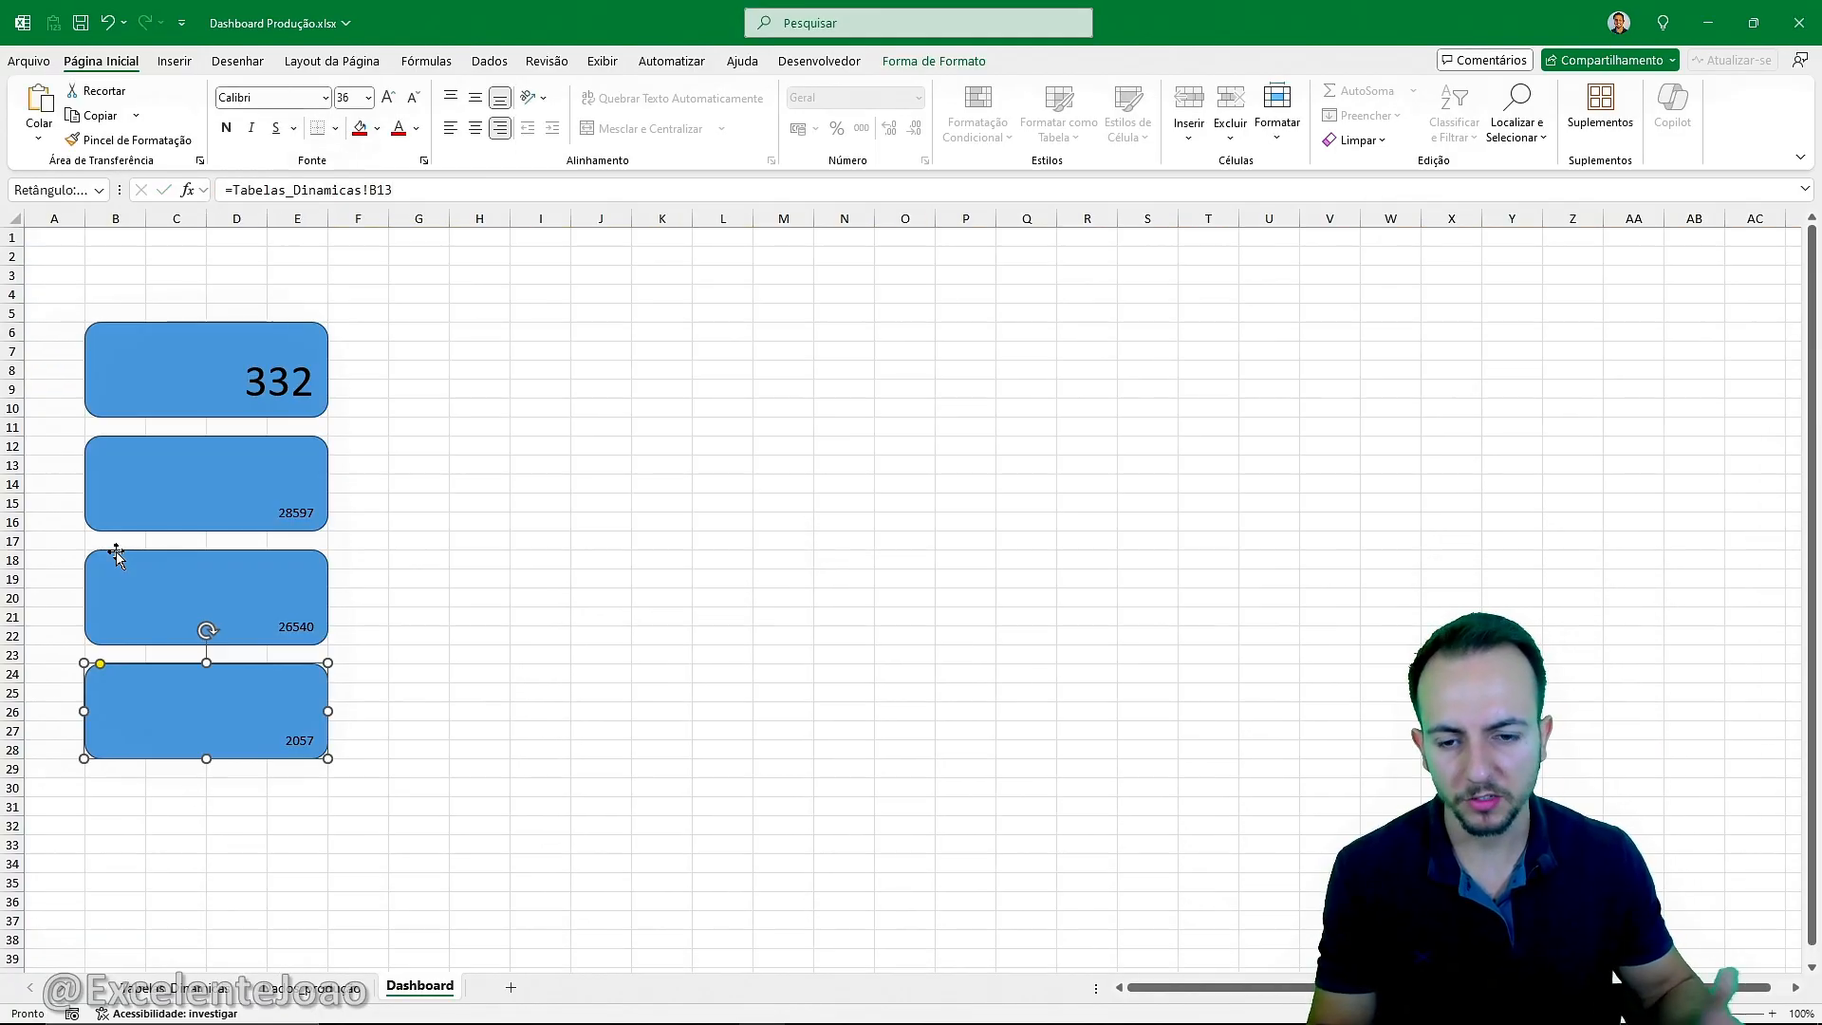
click(414, 461)
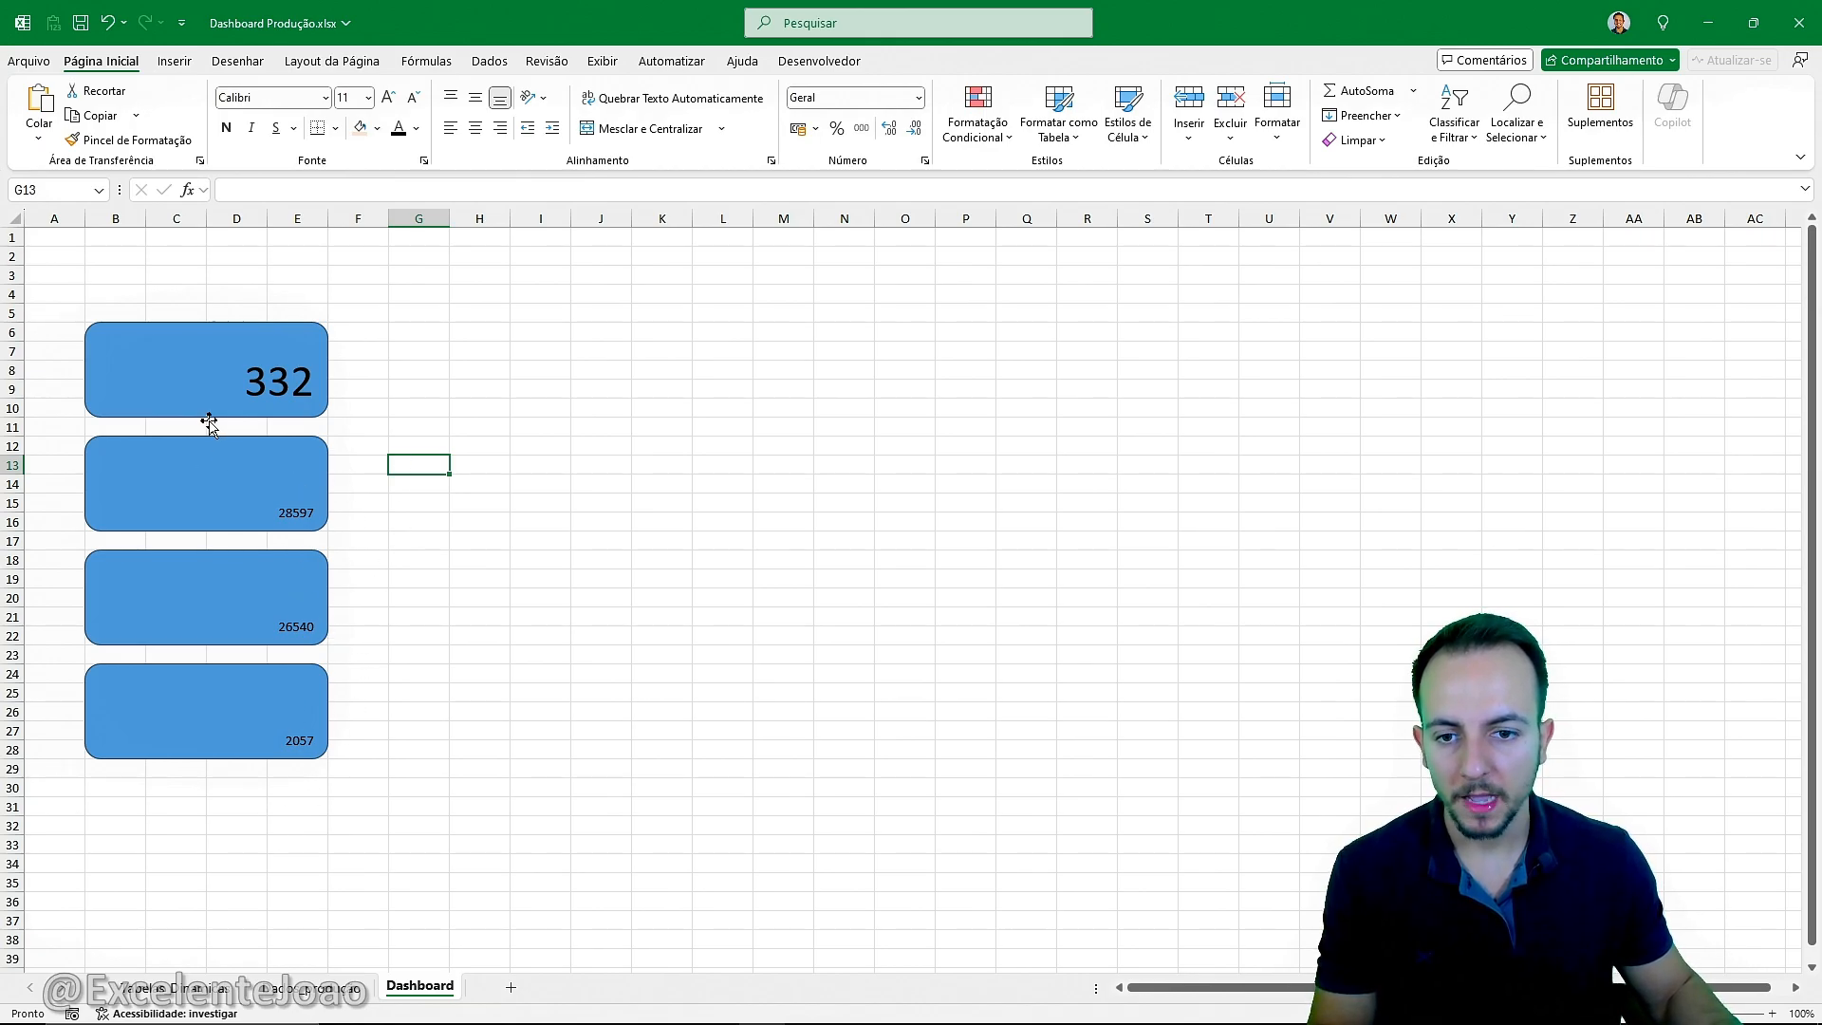
click(180, 987)
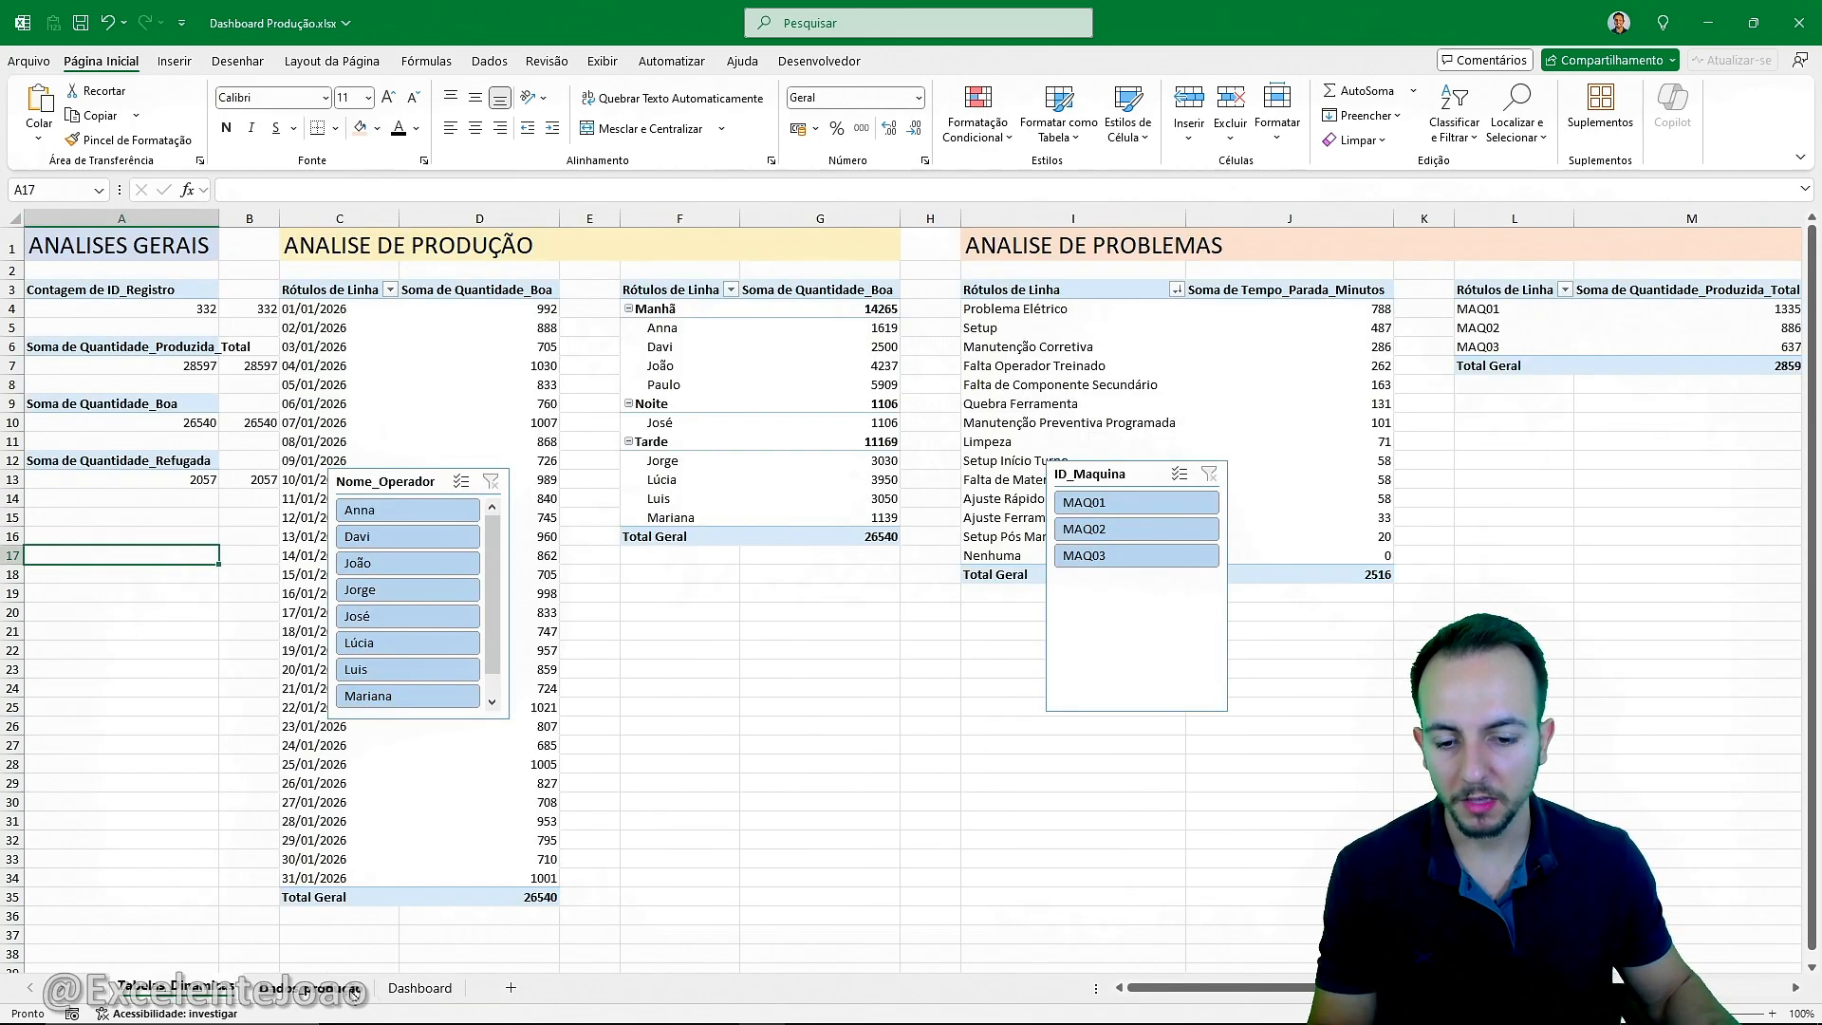
click(423, 987)
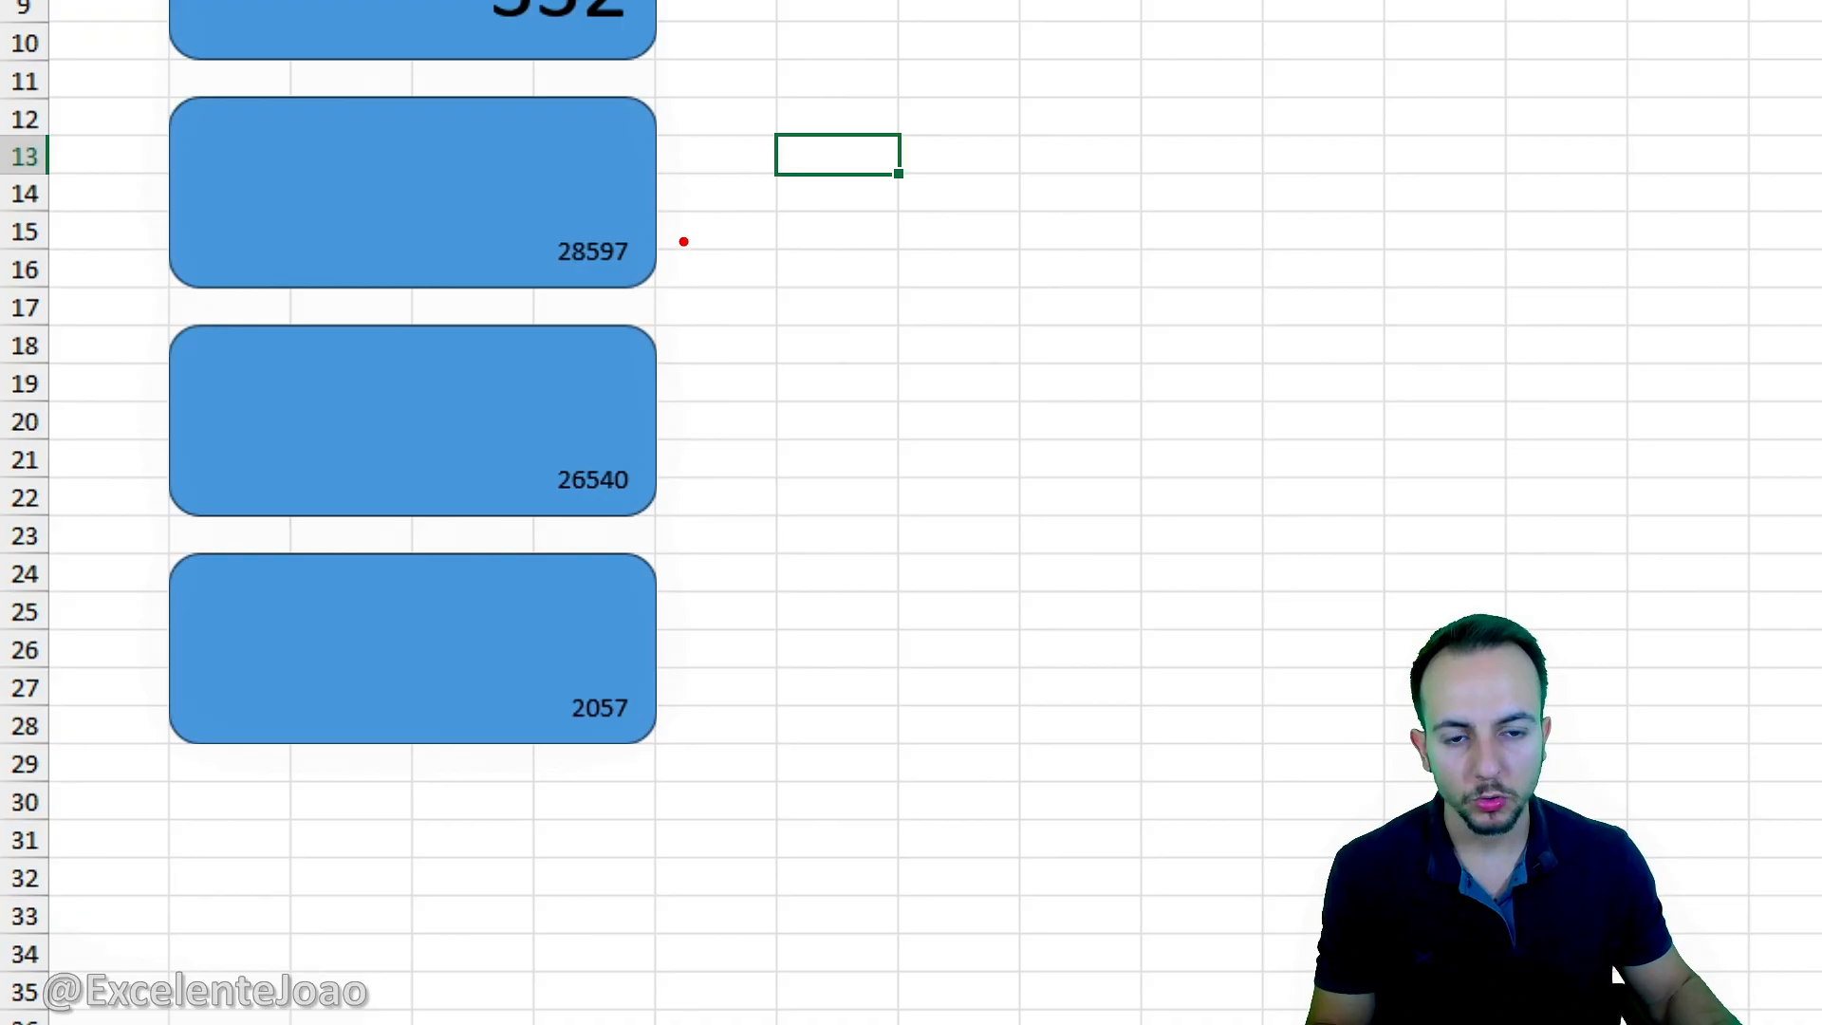
mouse_move(694, 435)
mouse_down()
mouse_move(801, 492)
mouse_move(1040, 558)
mouse_up()
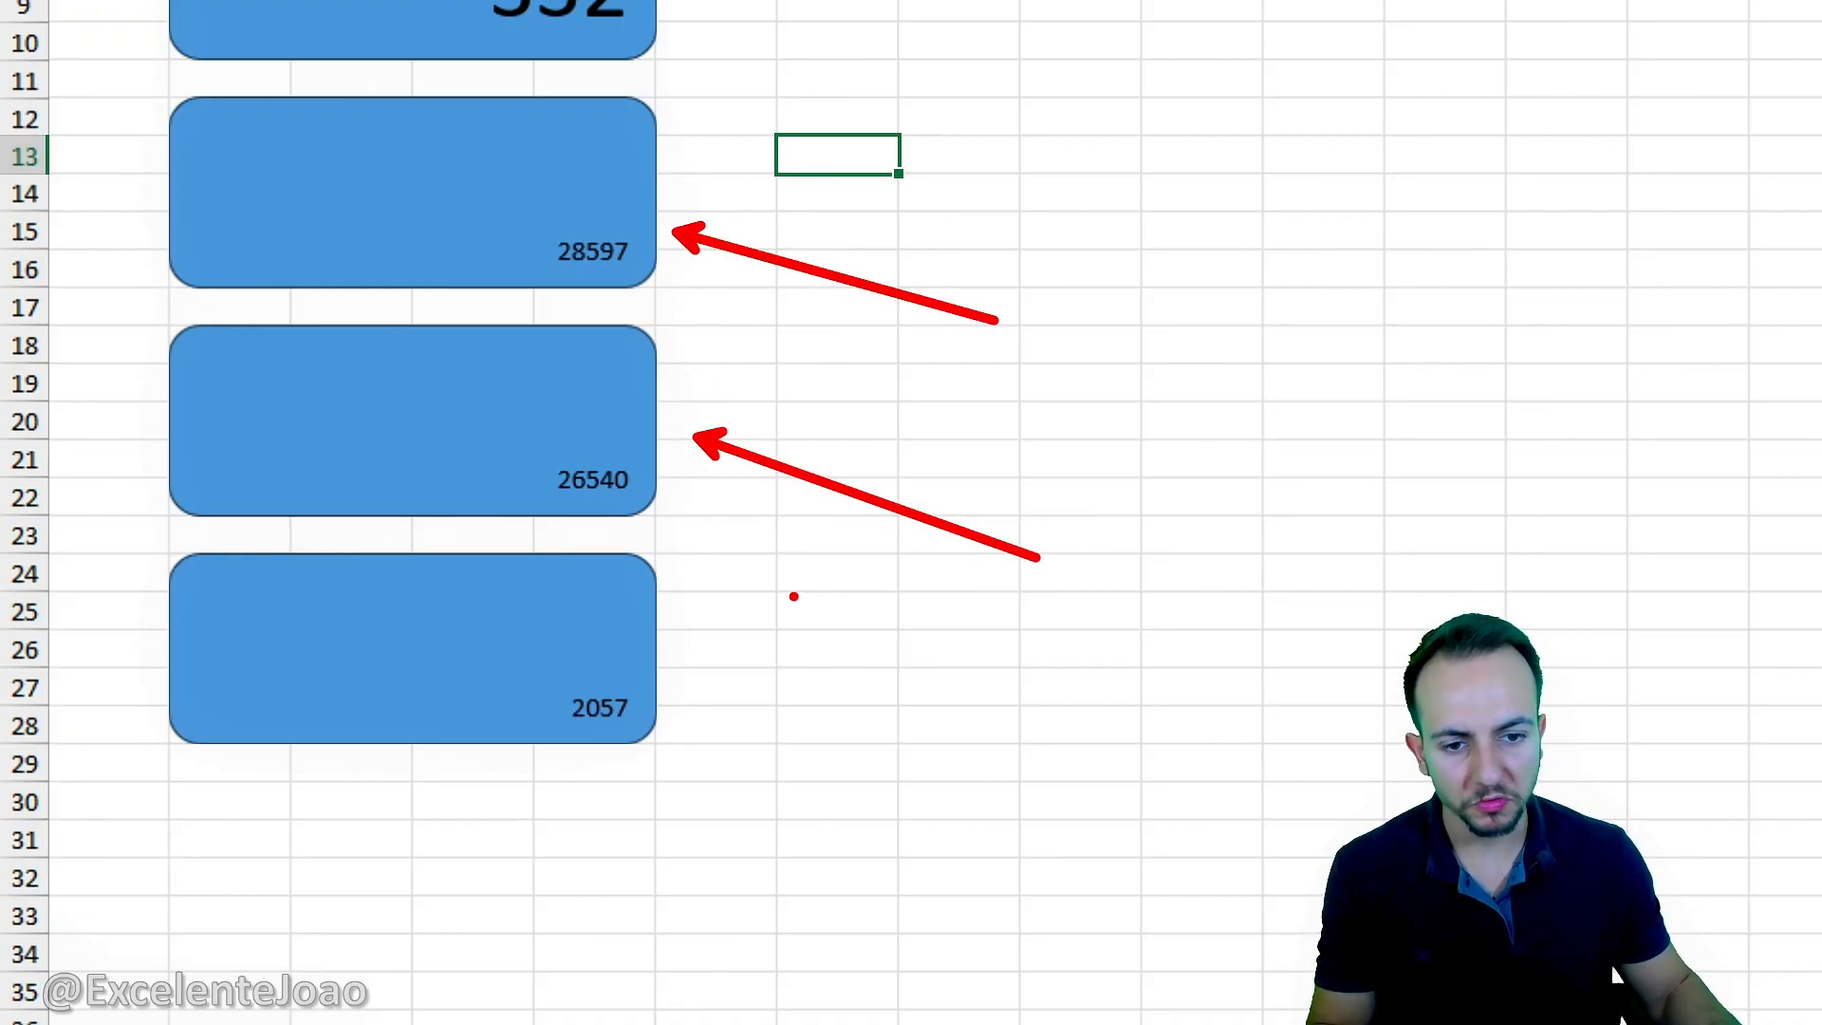
drag(713, 699, 957, 835)
key(Escape)
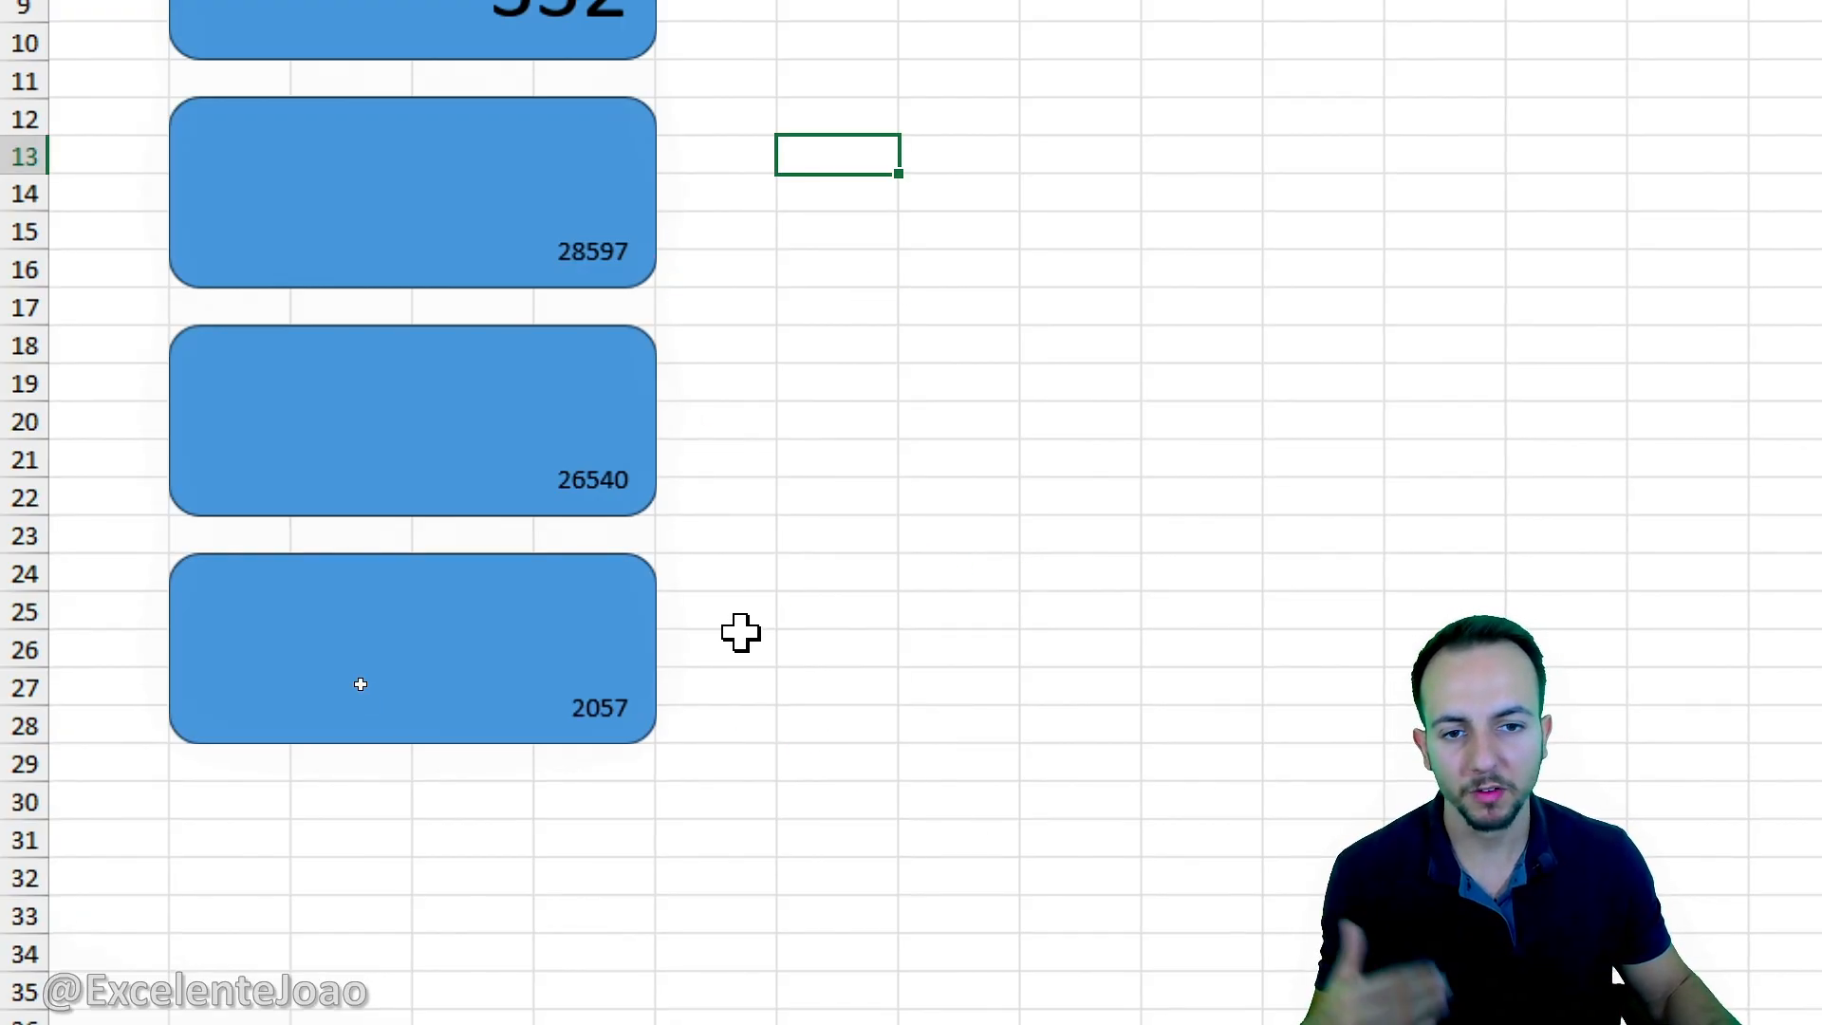
Fill the first card with white and set its number to a dark grey theme colour.
click(488, 358)
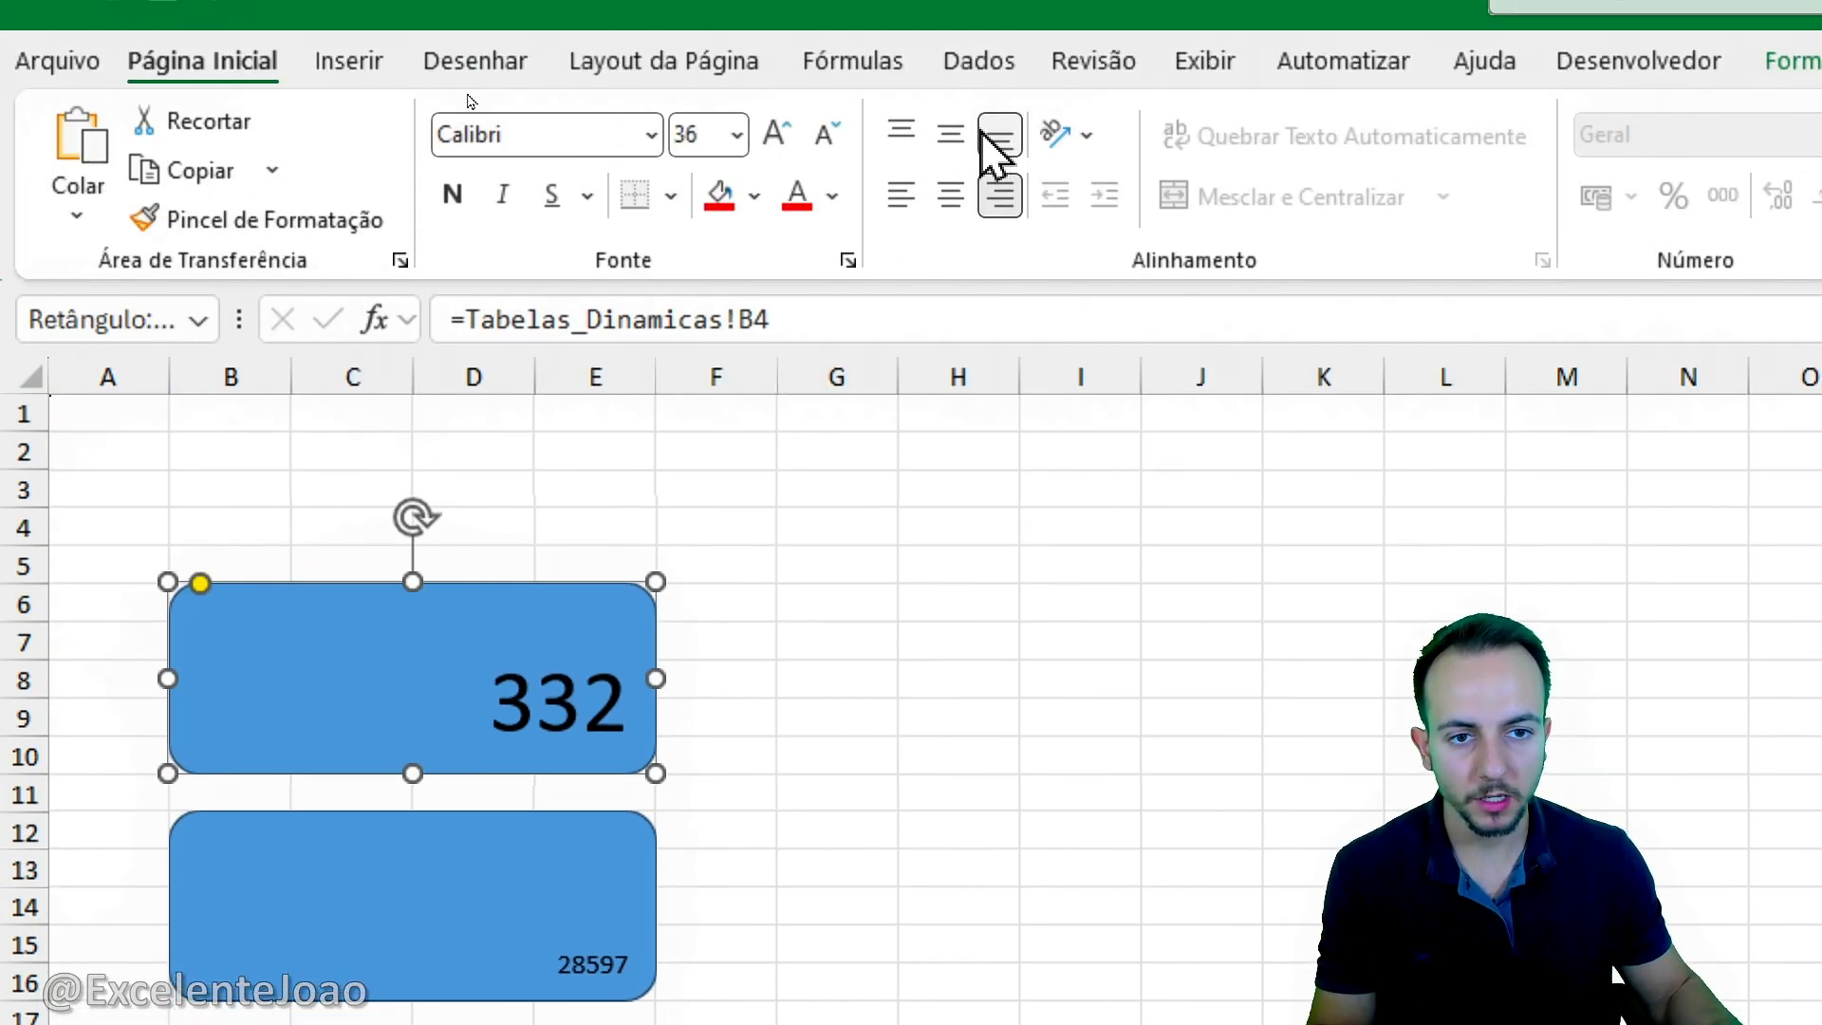
click(754, 0)
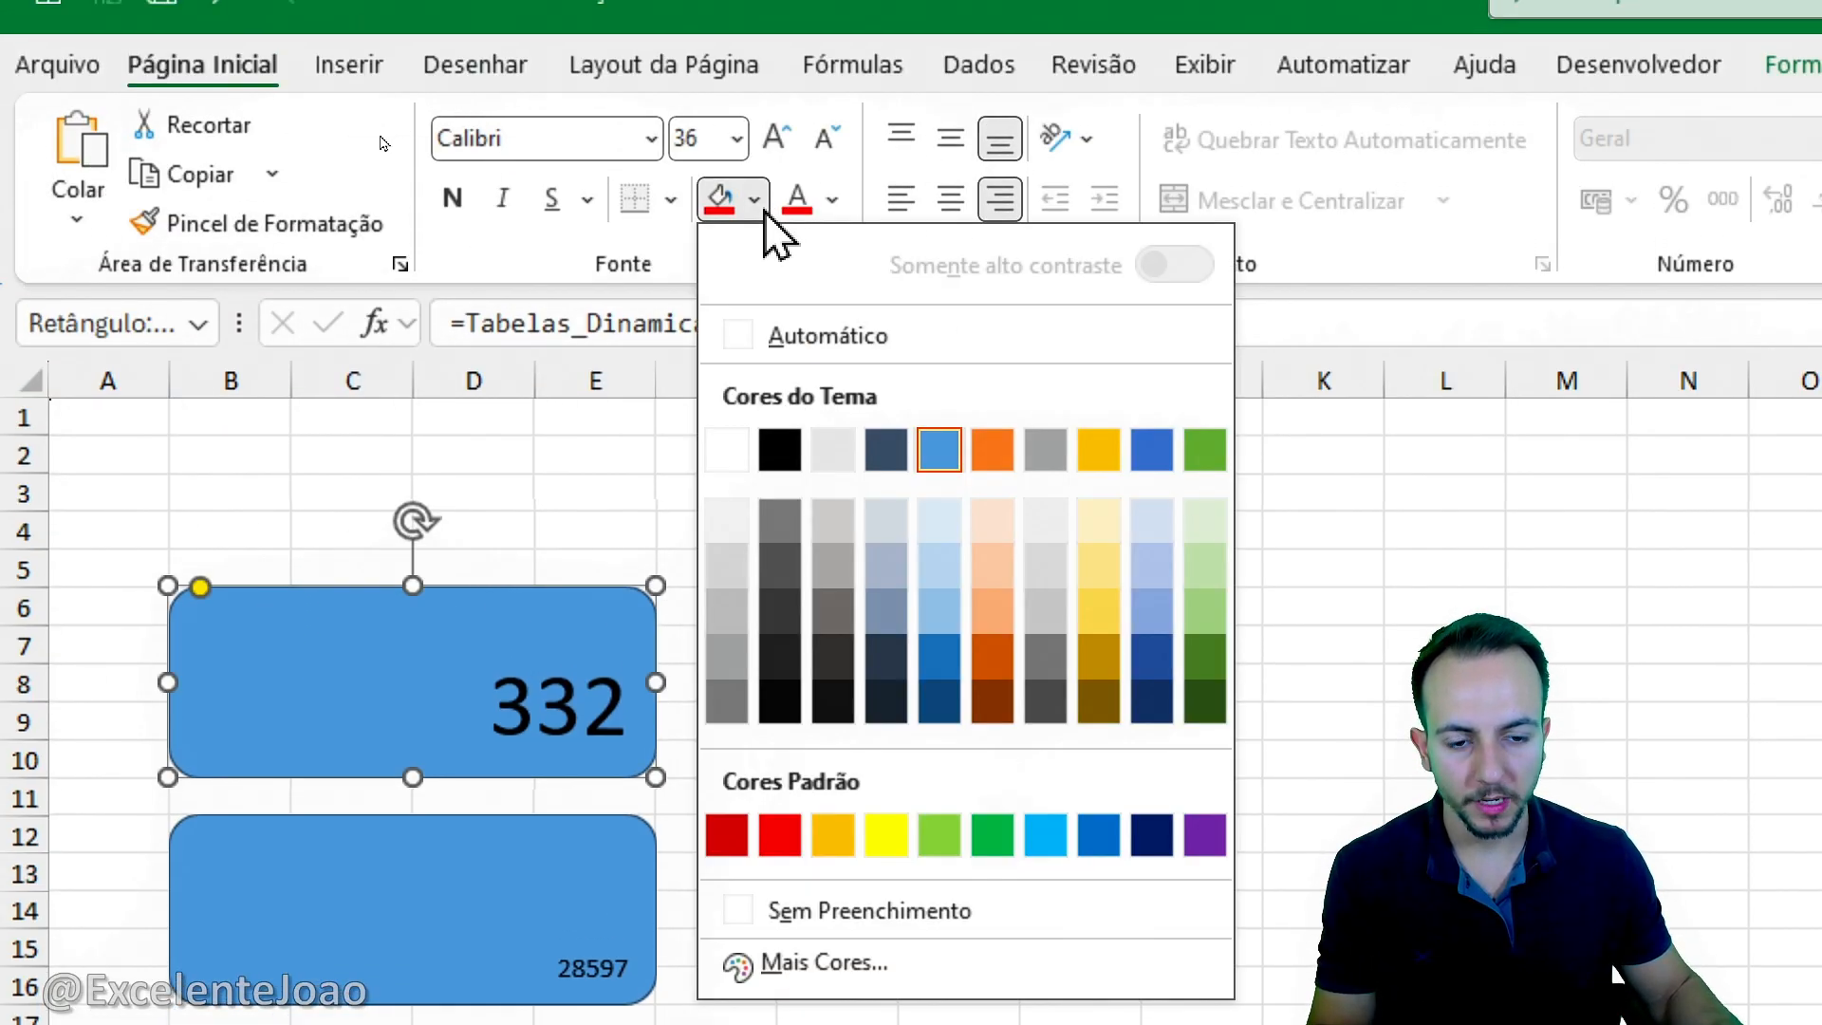
click(727, 452)
click(831, 203)
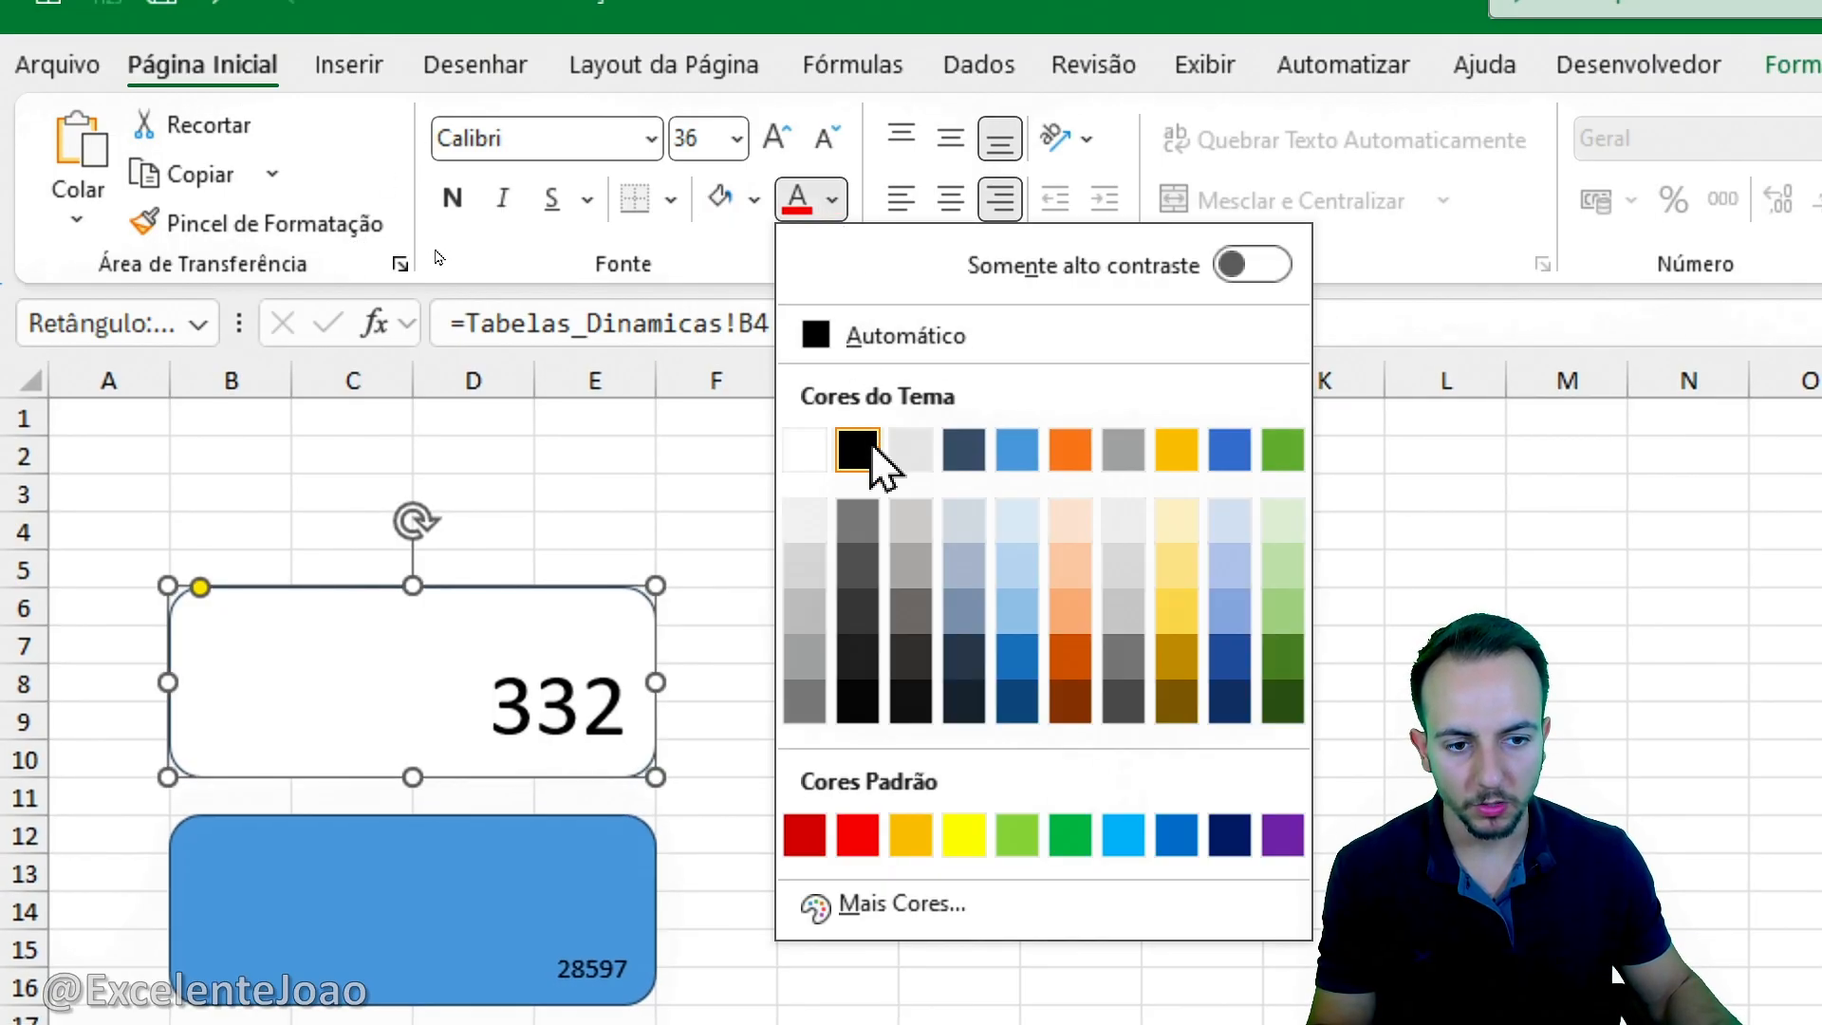
click(857, 612)
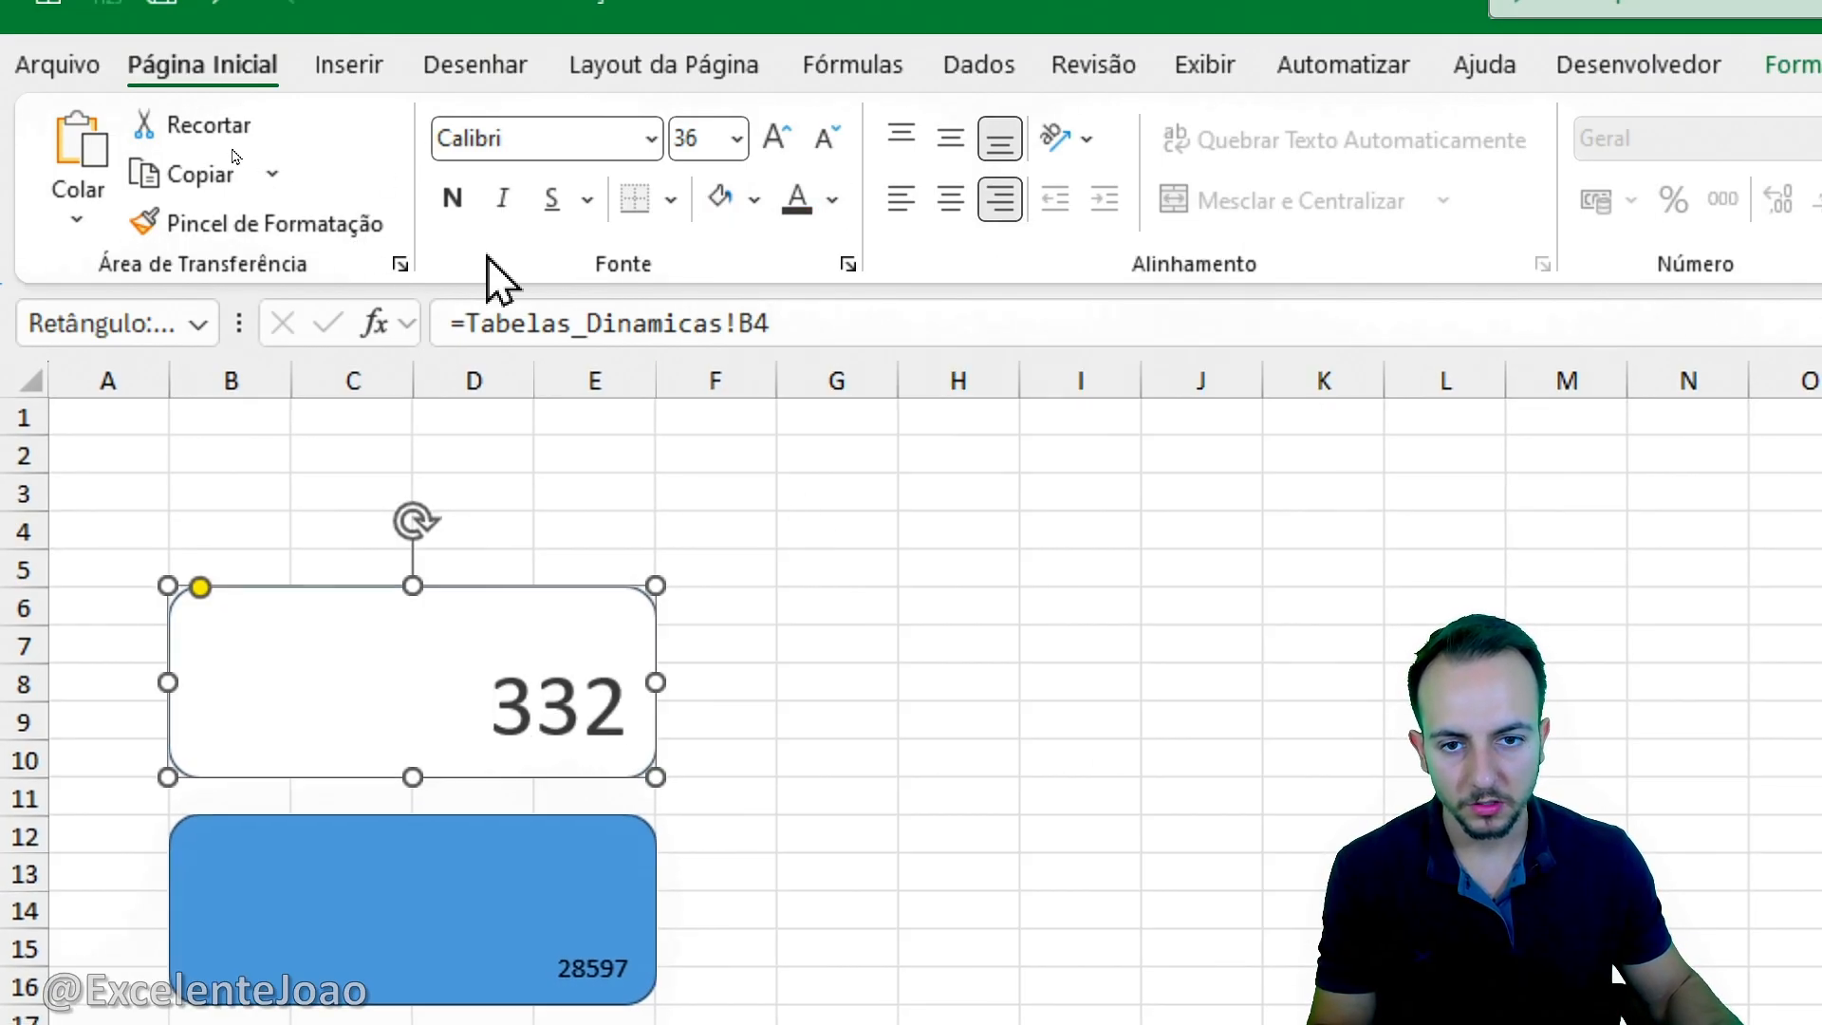
Make the first card's number bold and increase its font size to 44.
click(458, 197)
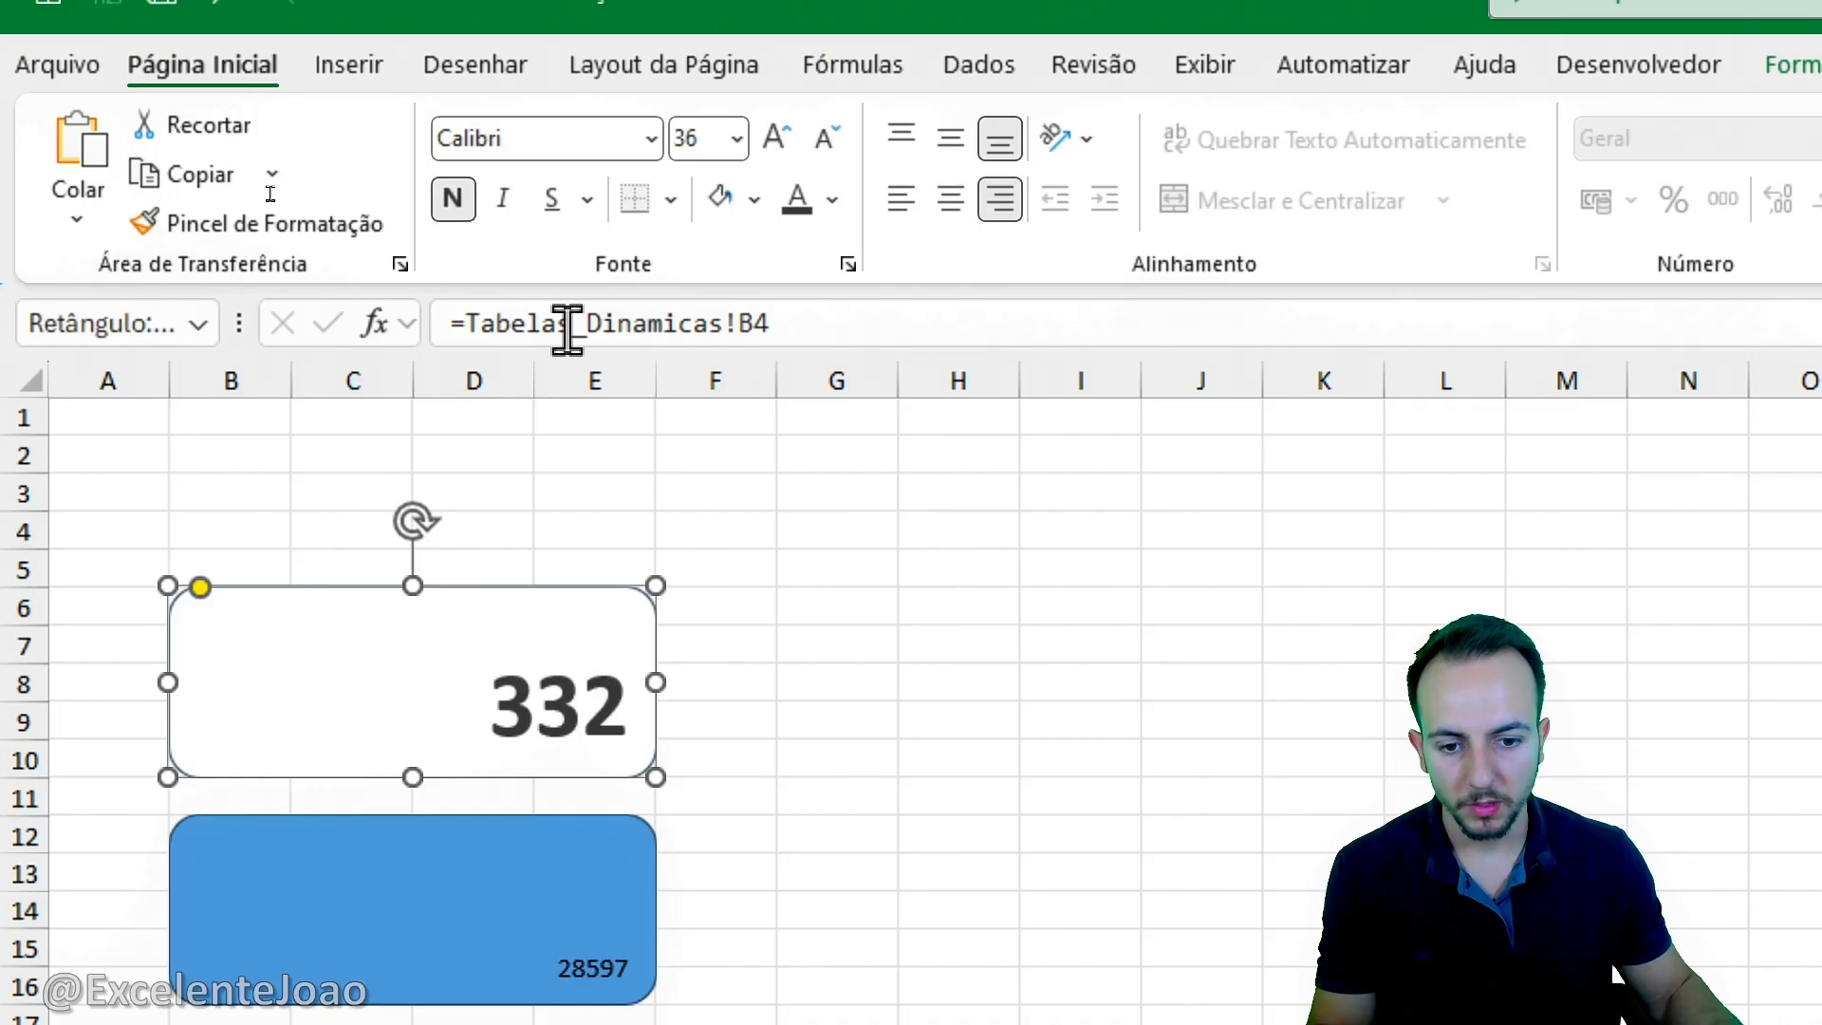
click(784, 154)
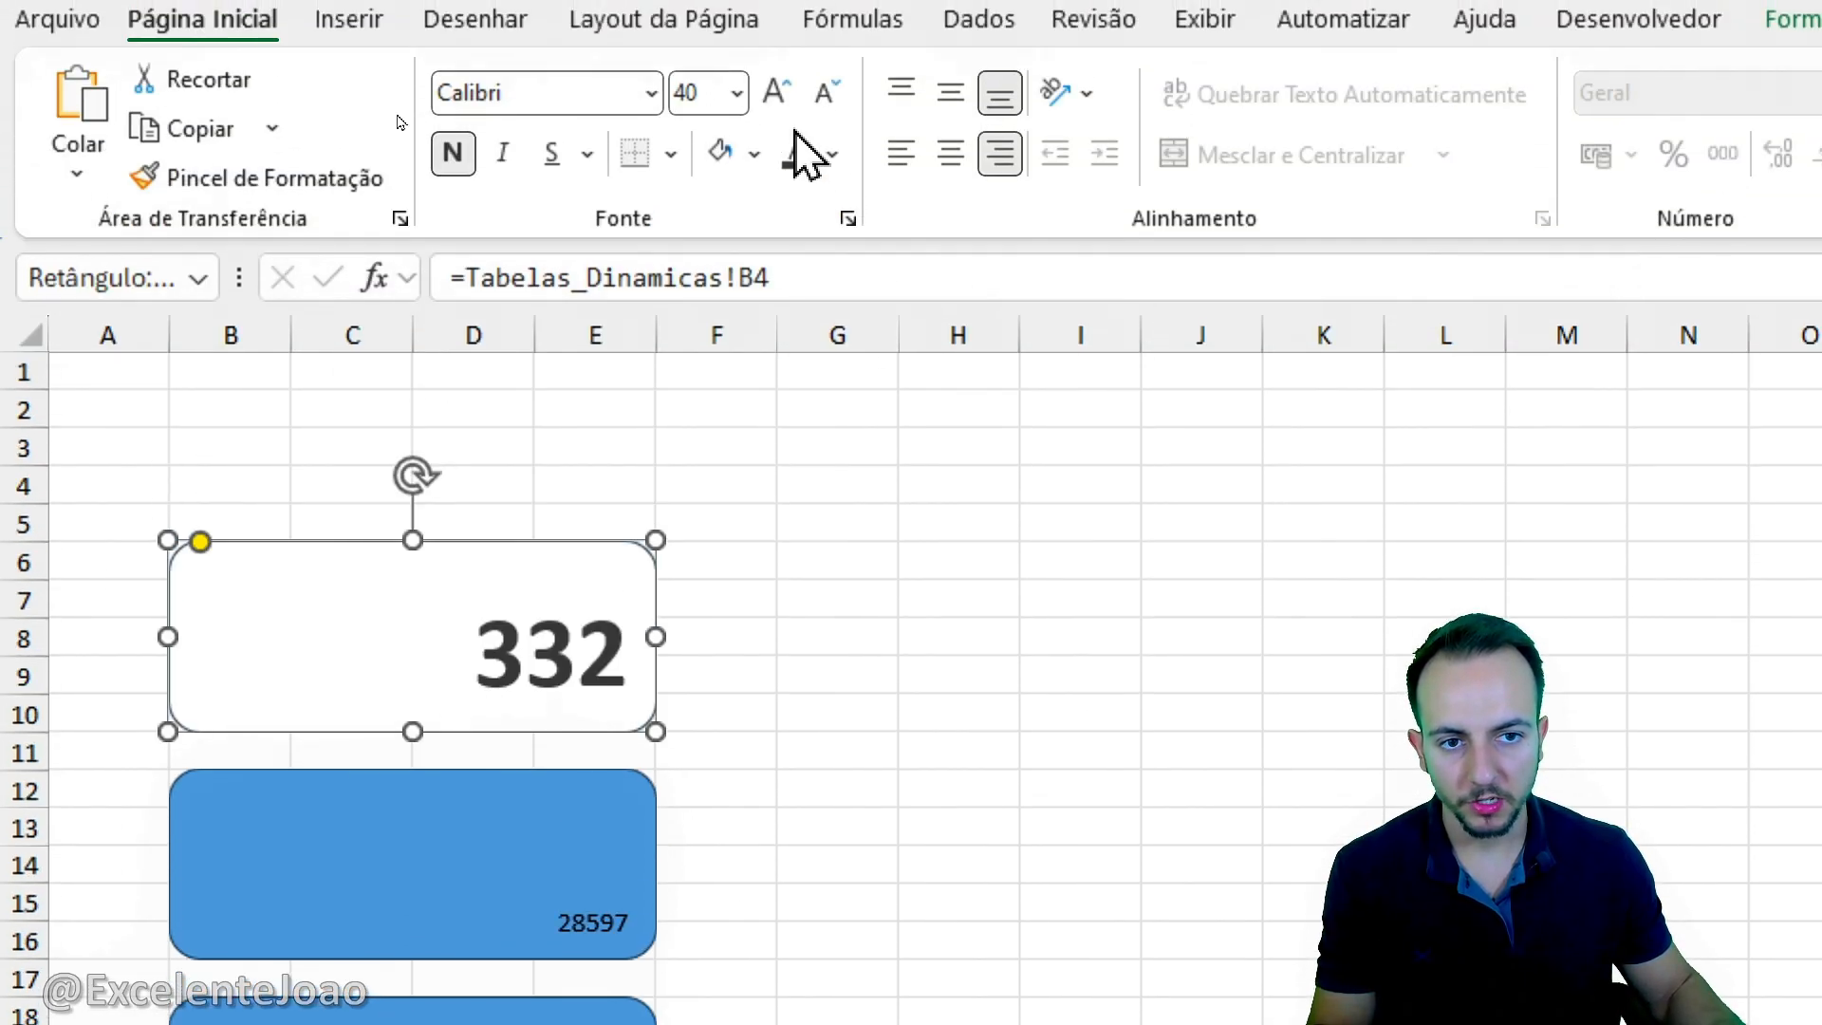
click(785, 95)
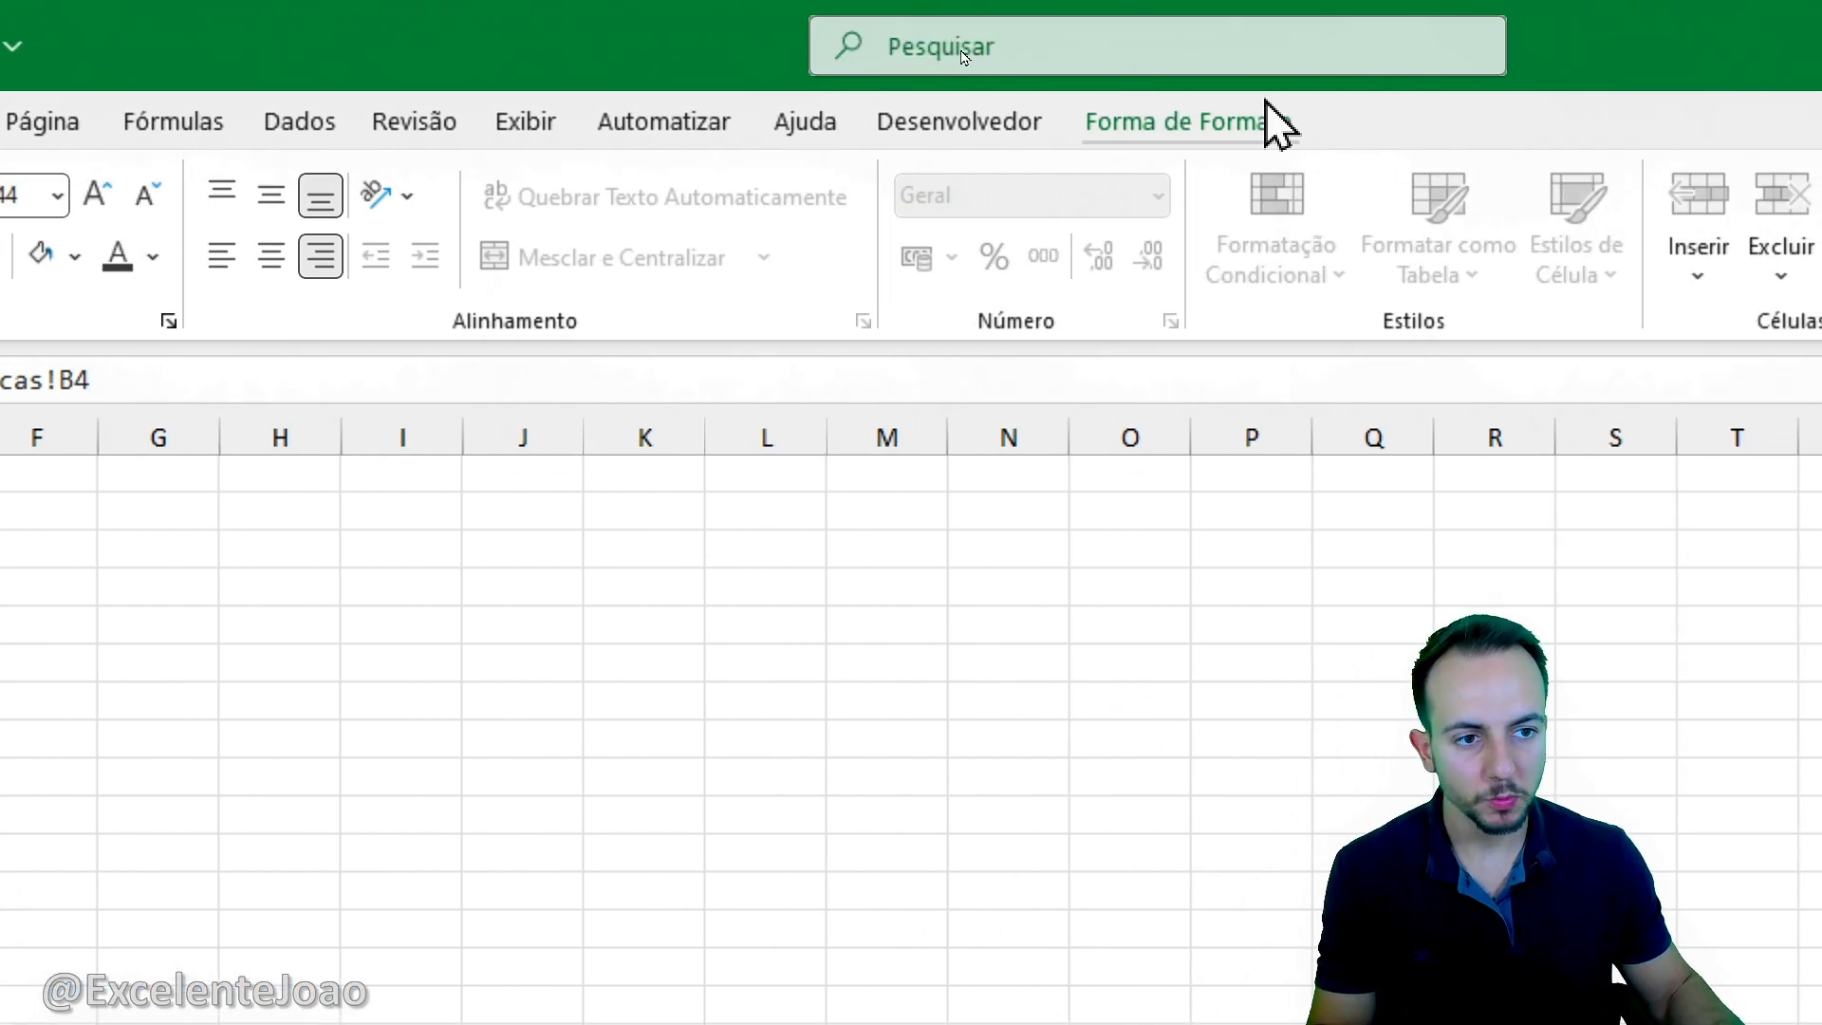
Give the first card a black outline and an outer shadow cast toward the bottom right.
click(1803, 49)
click(949, 233)
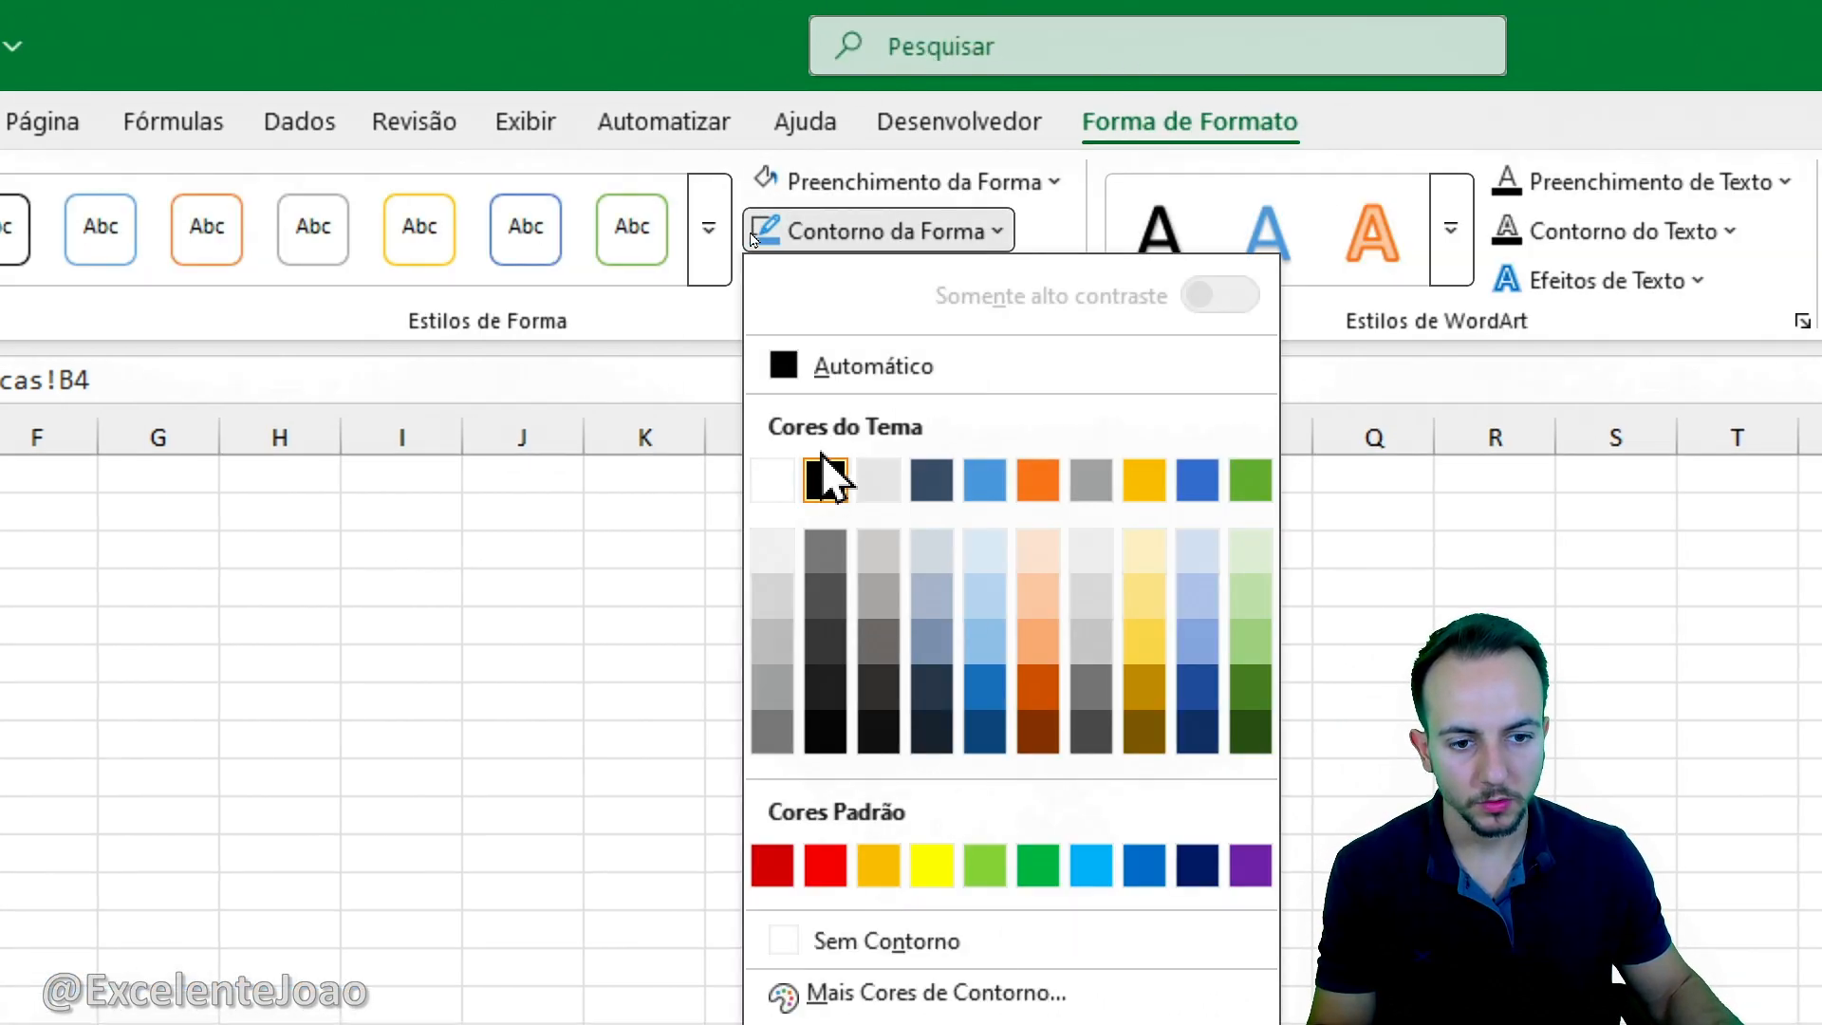
click(824, 474)
click(926, 285)
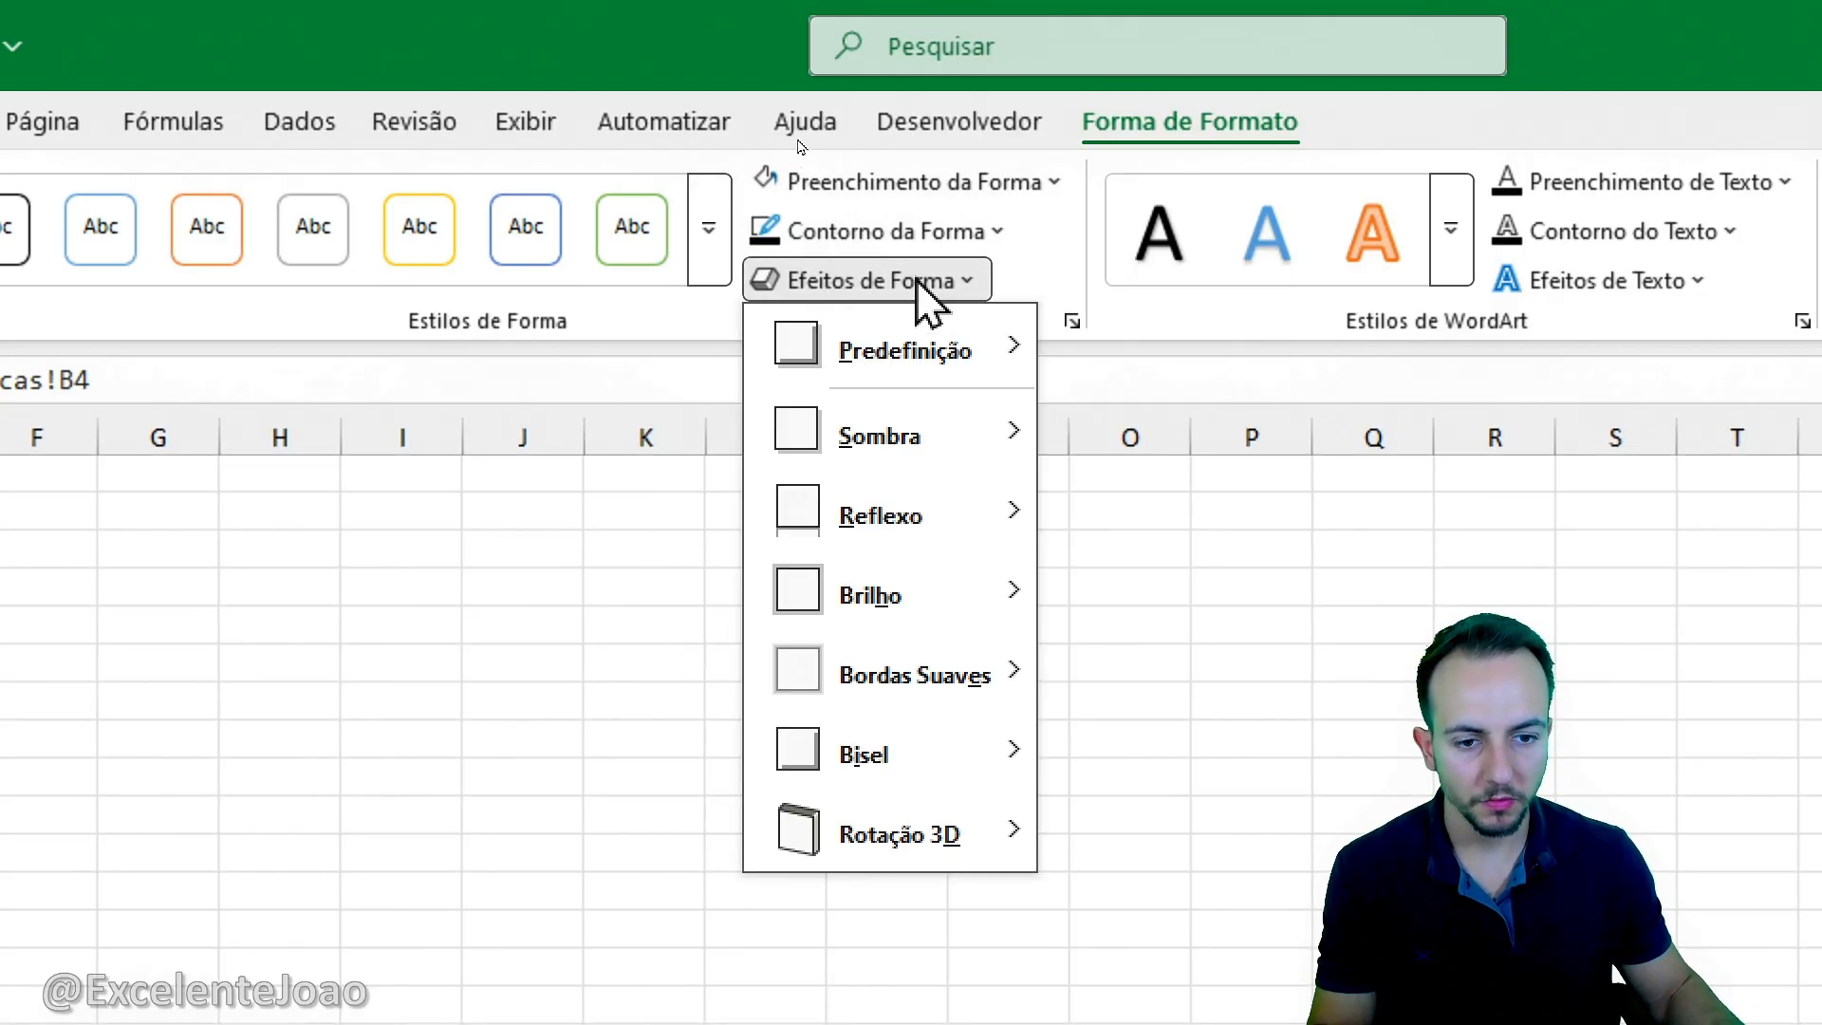
mouse_move(1025, 446)
click(1086, 676)
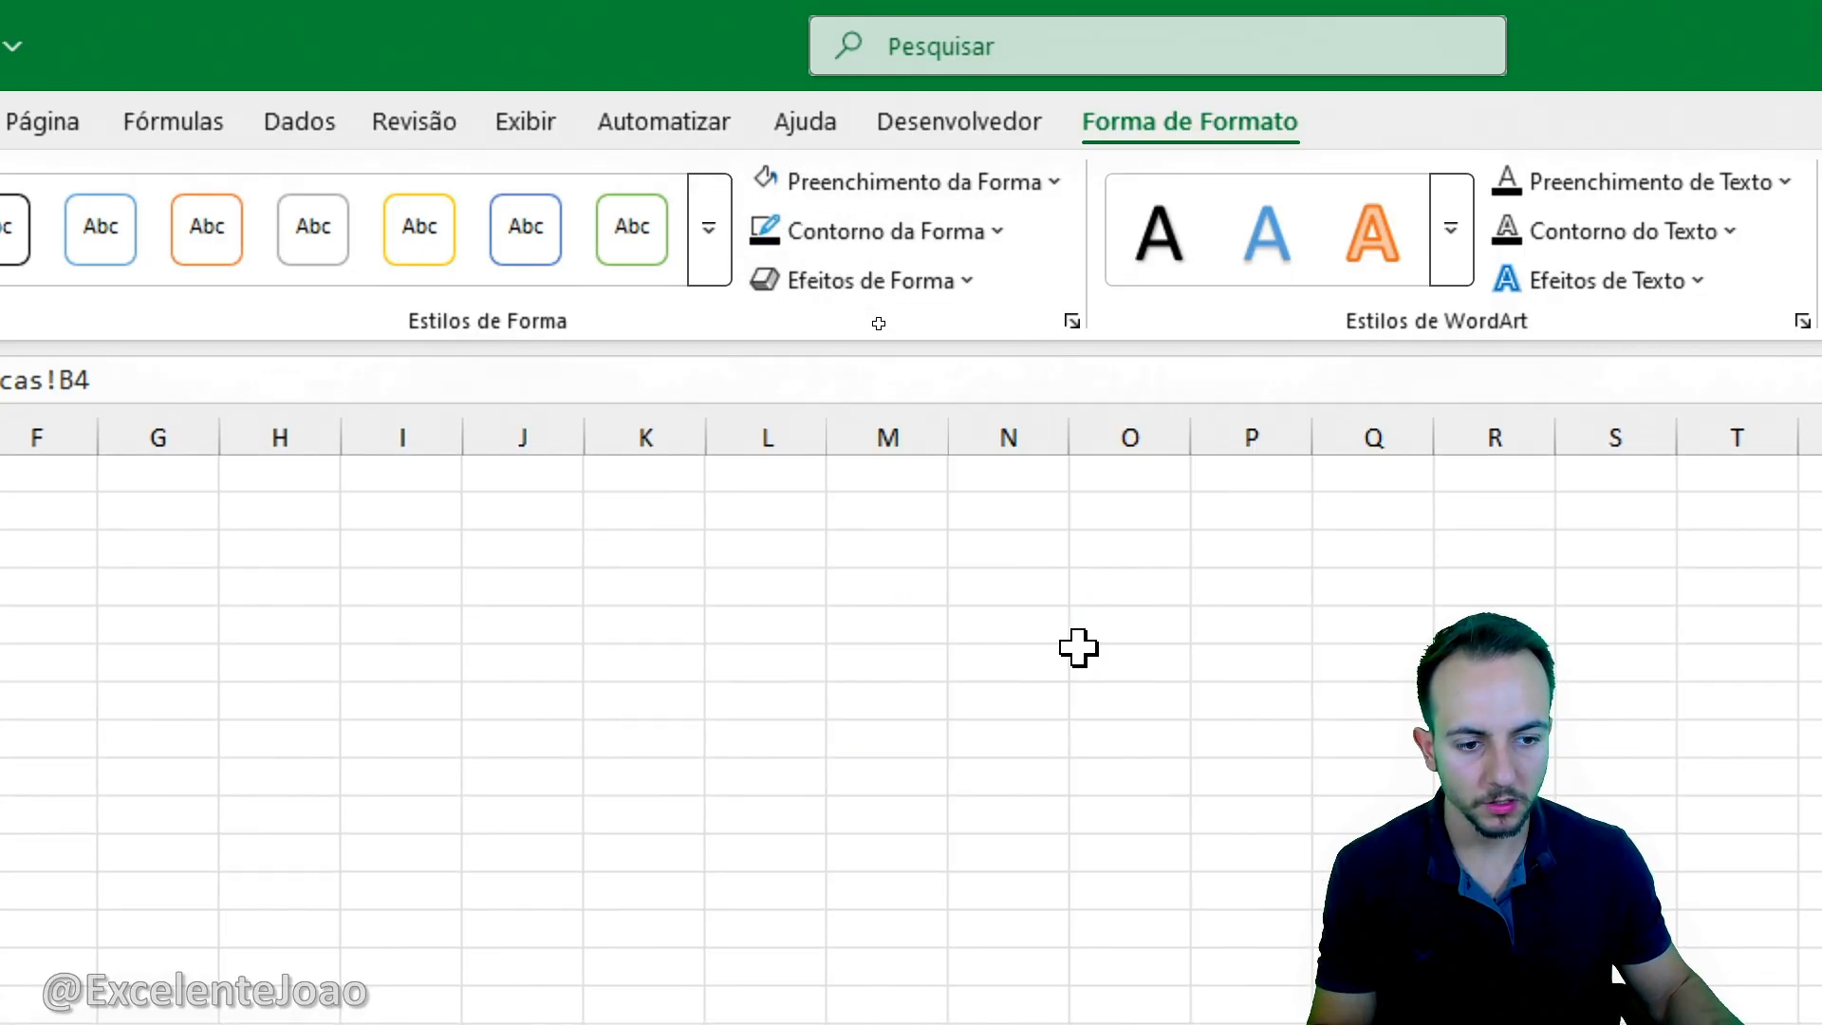
click(130, 866)
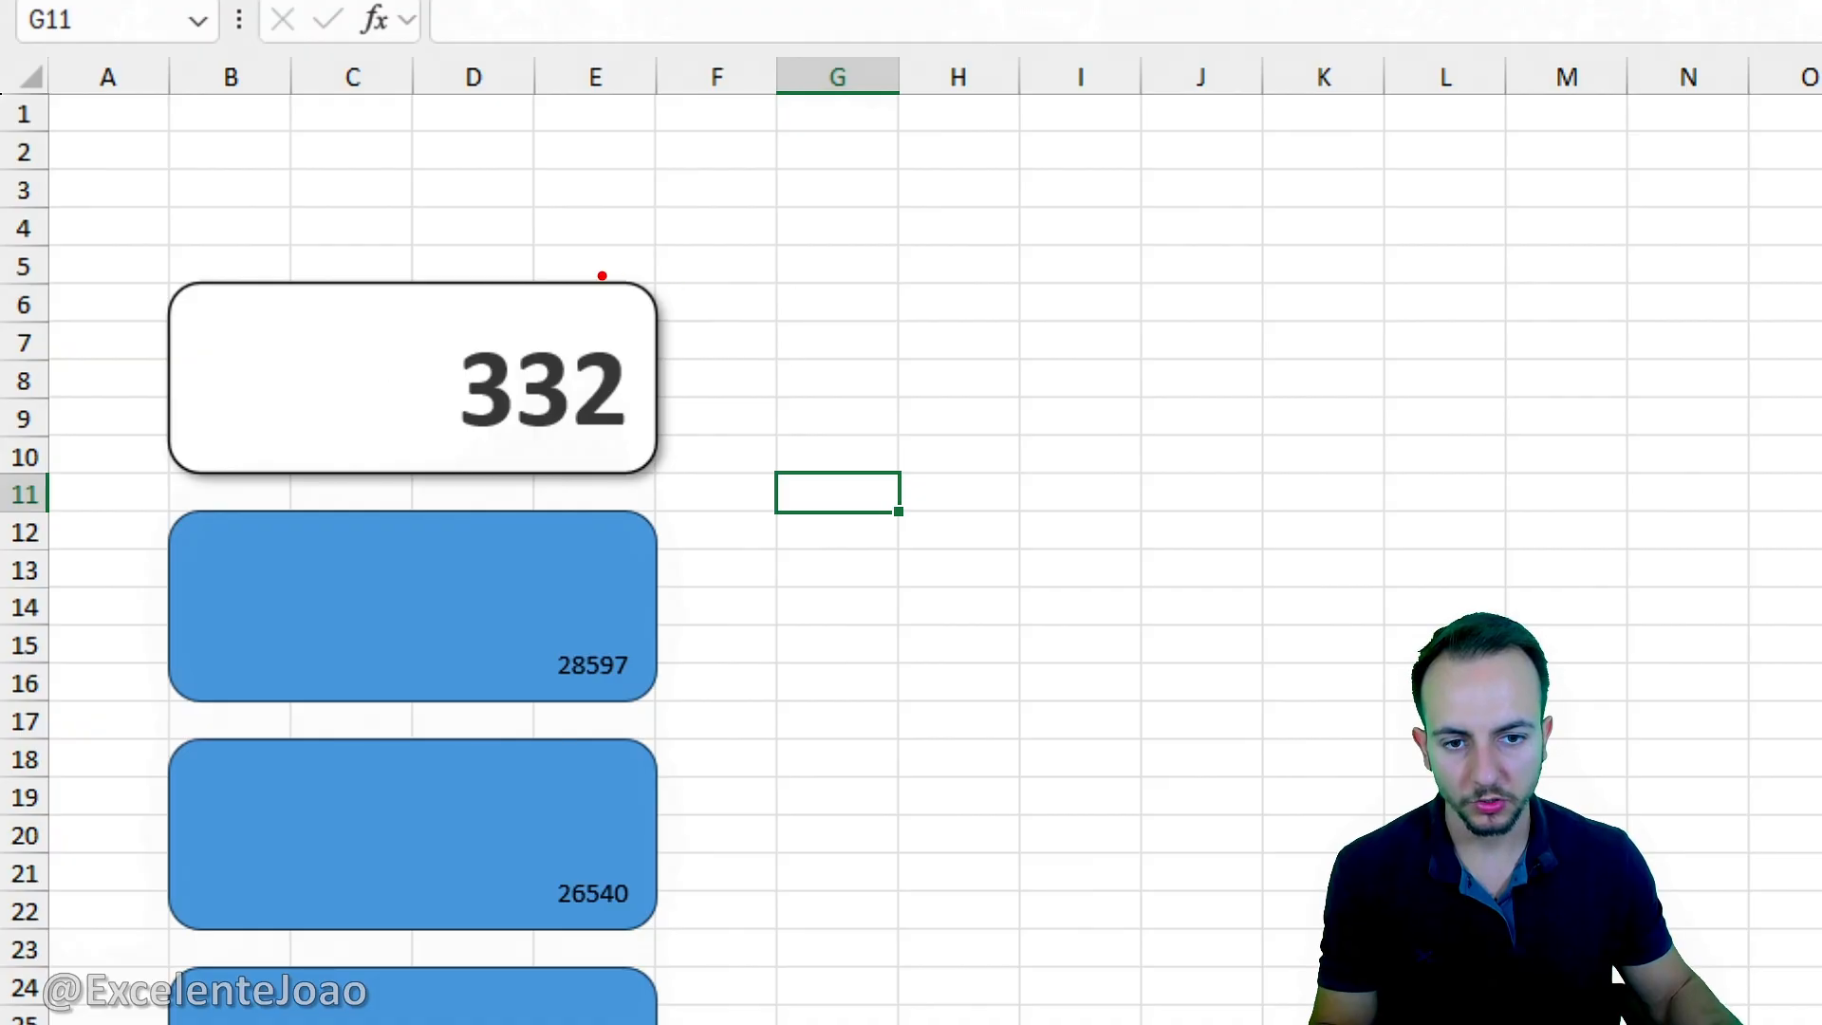
drag(602, 276, 607, 481)
key(Escape)
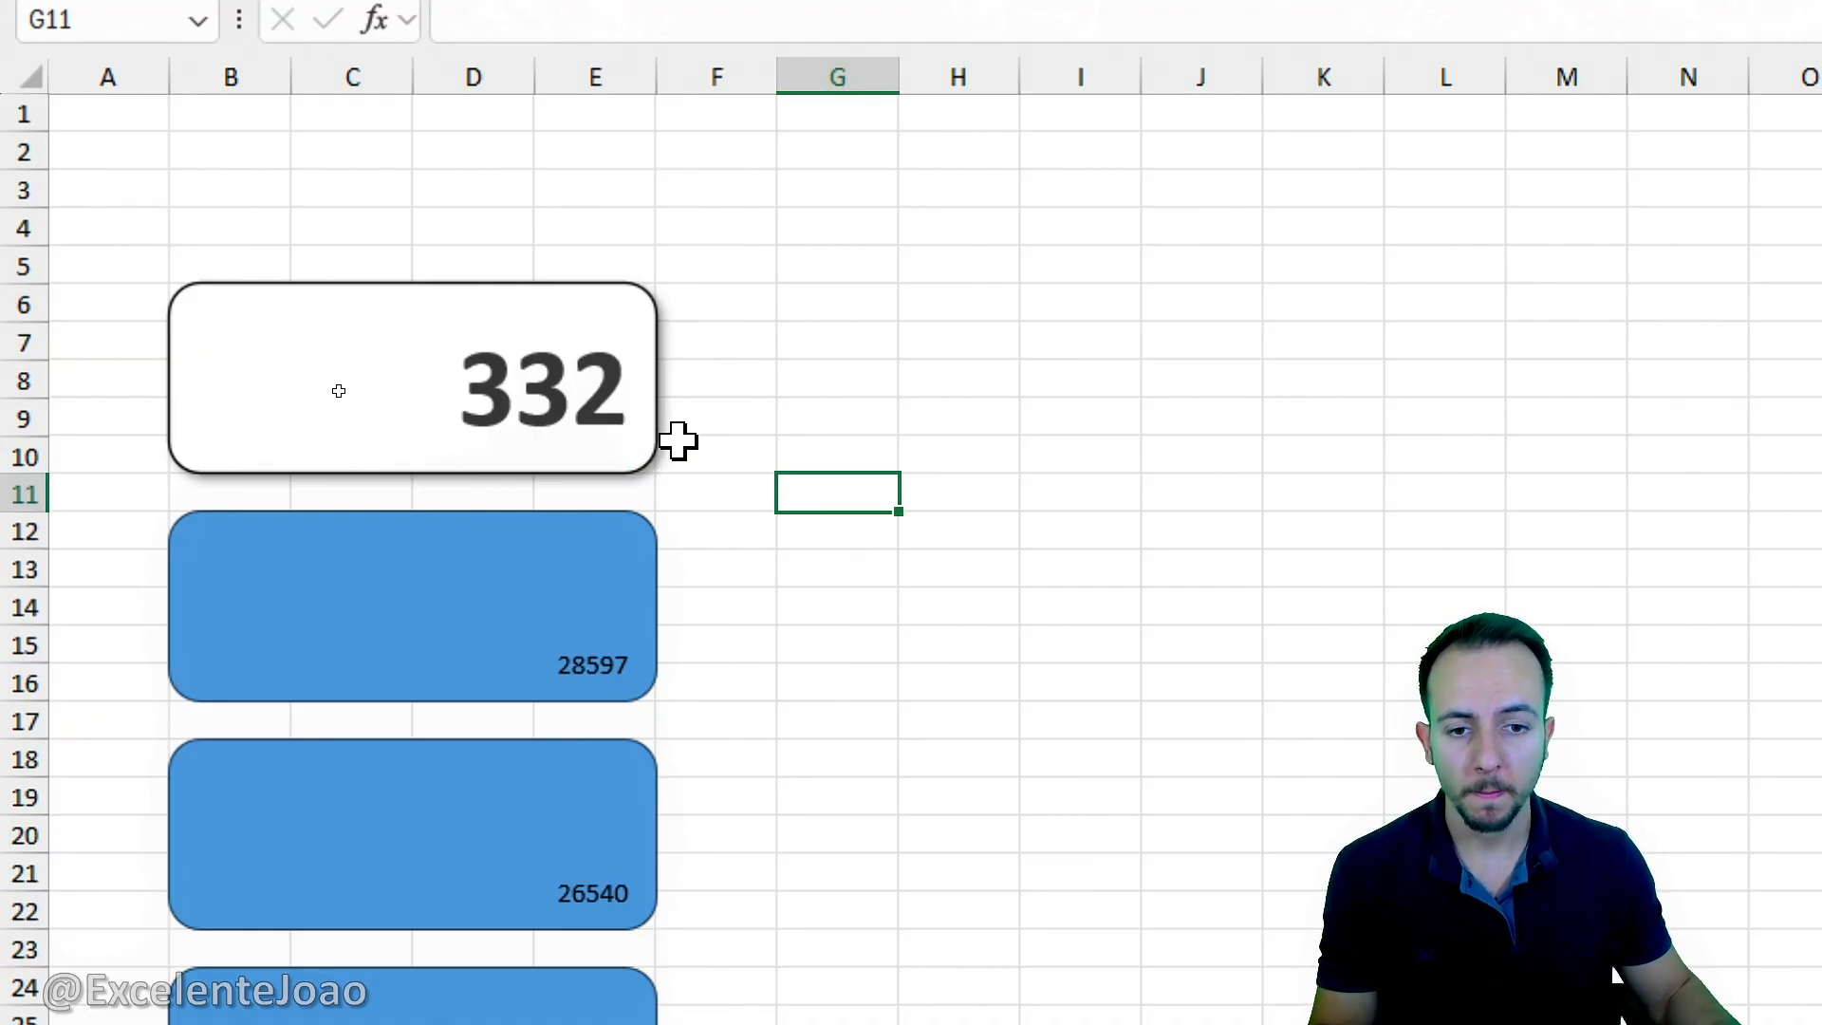
key(ctrl+2)
drag(506, 468, 668, 367)
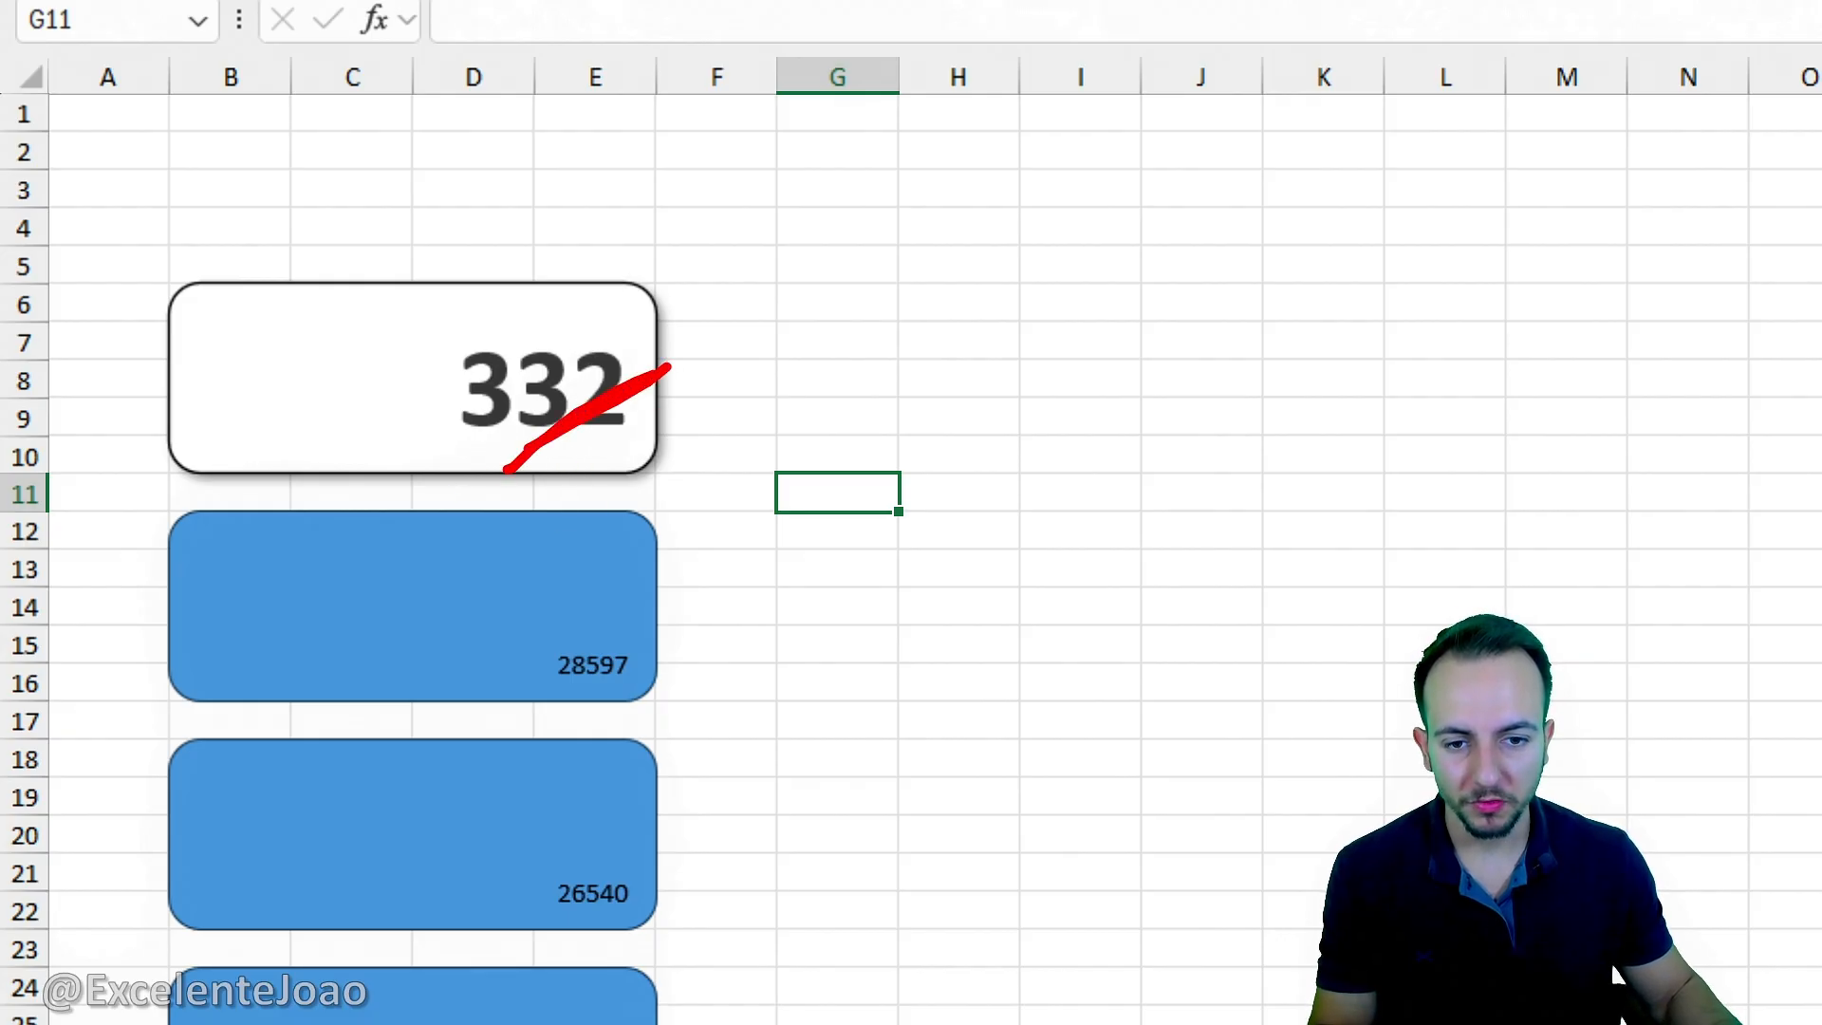
key(Escape)
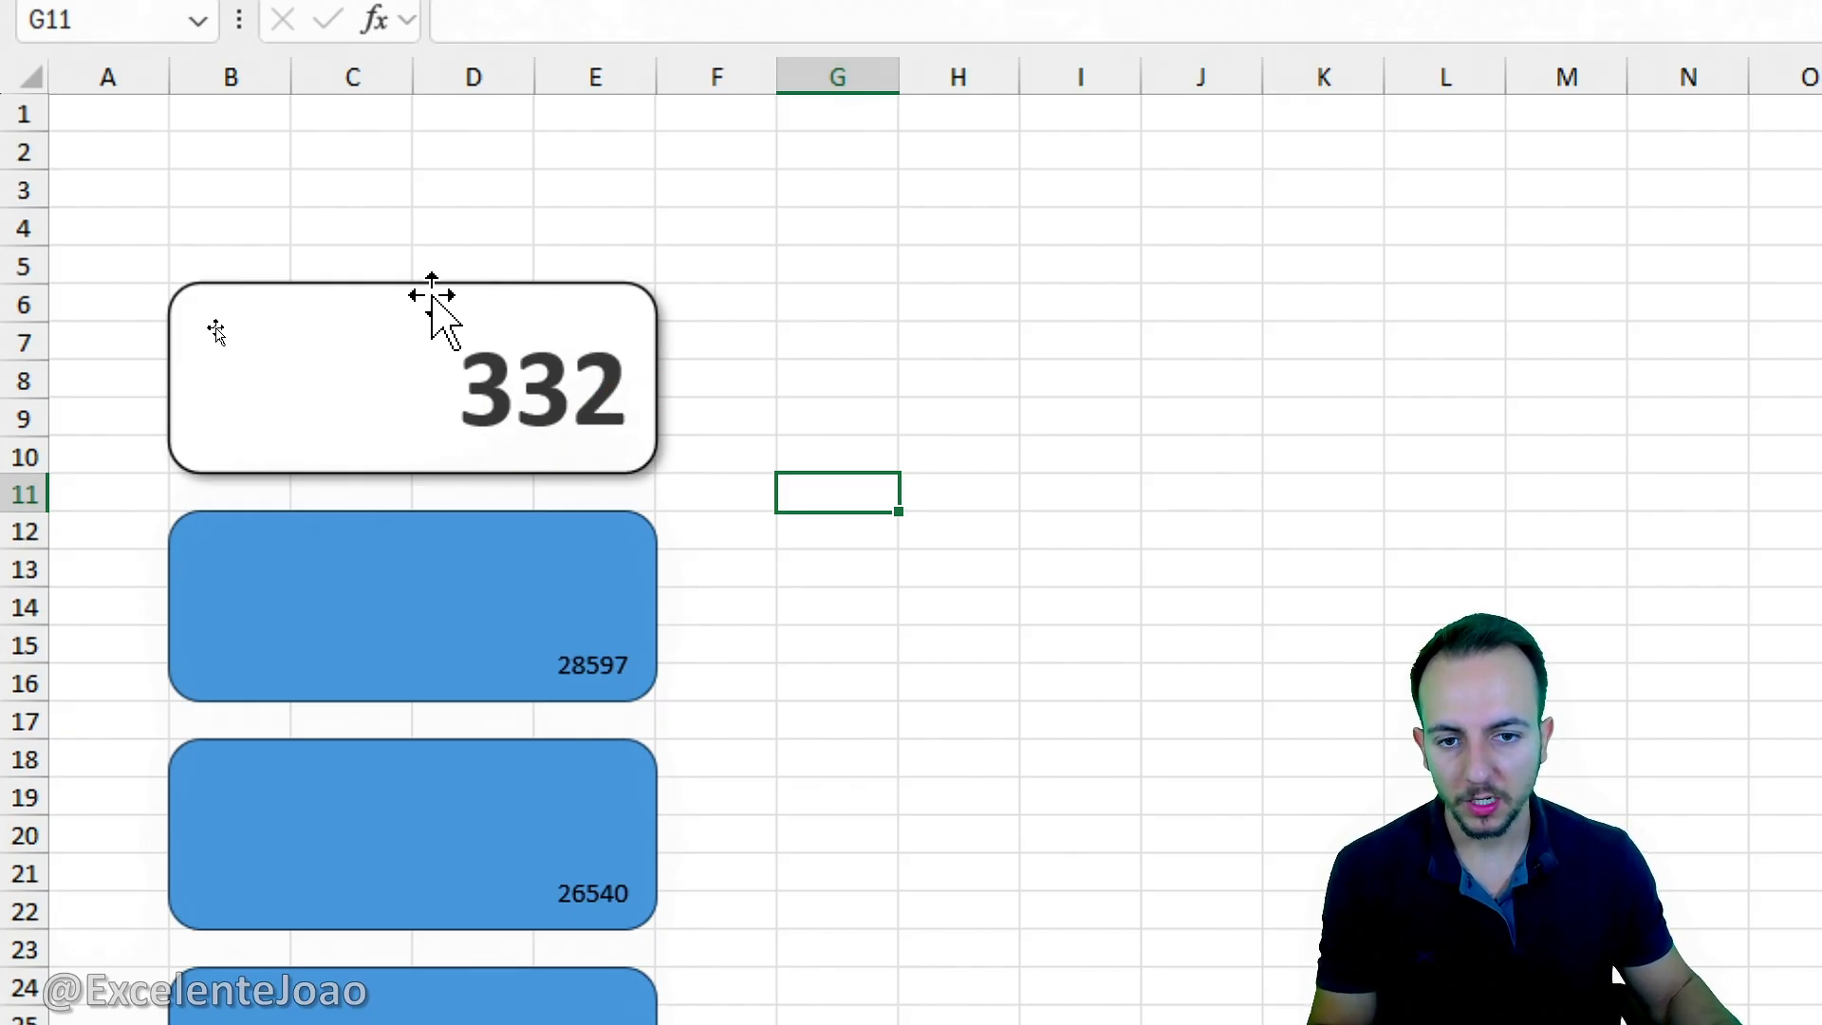
Change the first card's fill to a gradient using the radial preset that fades from white to blue.
right_click(434, 296)
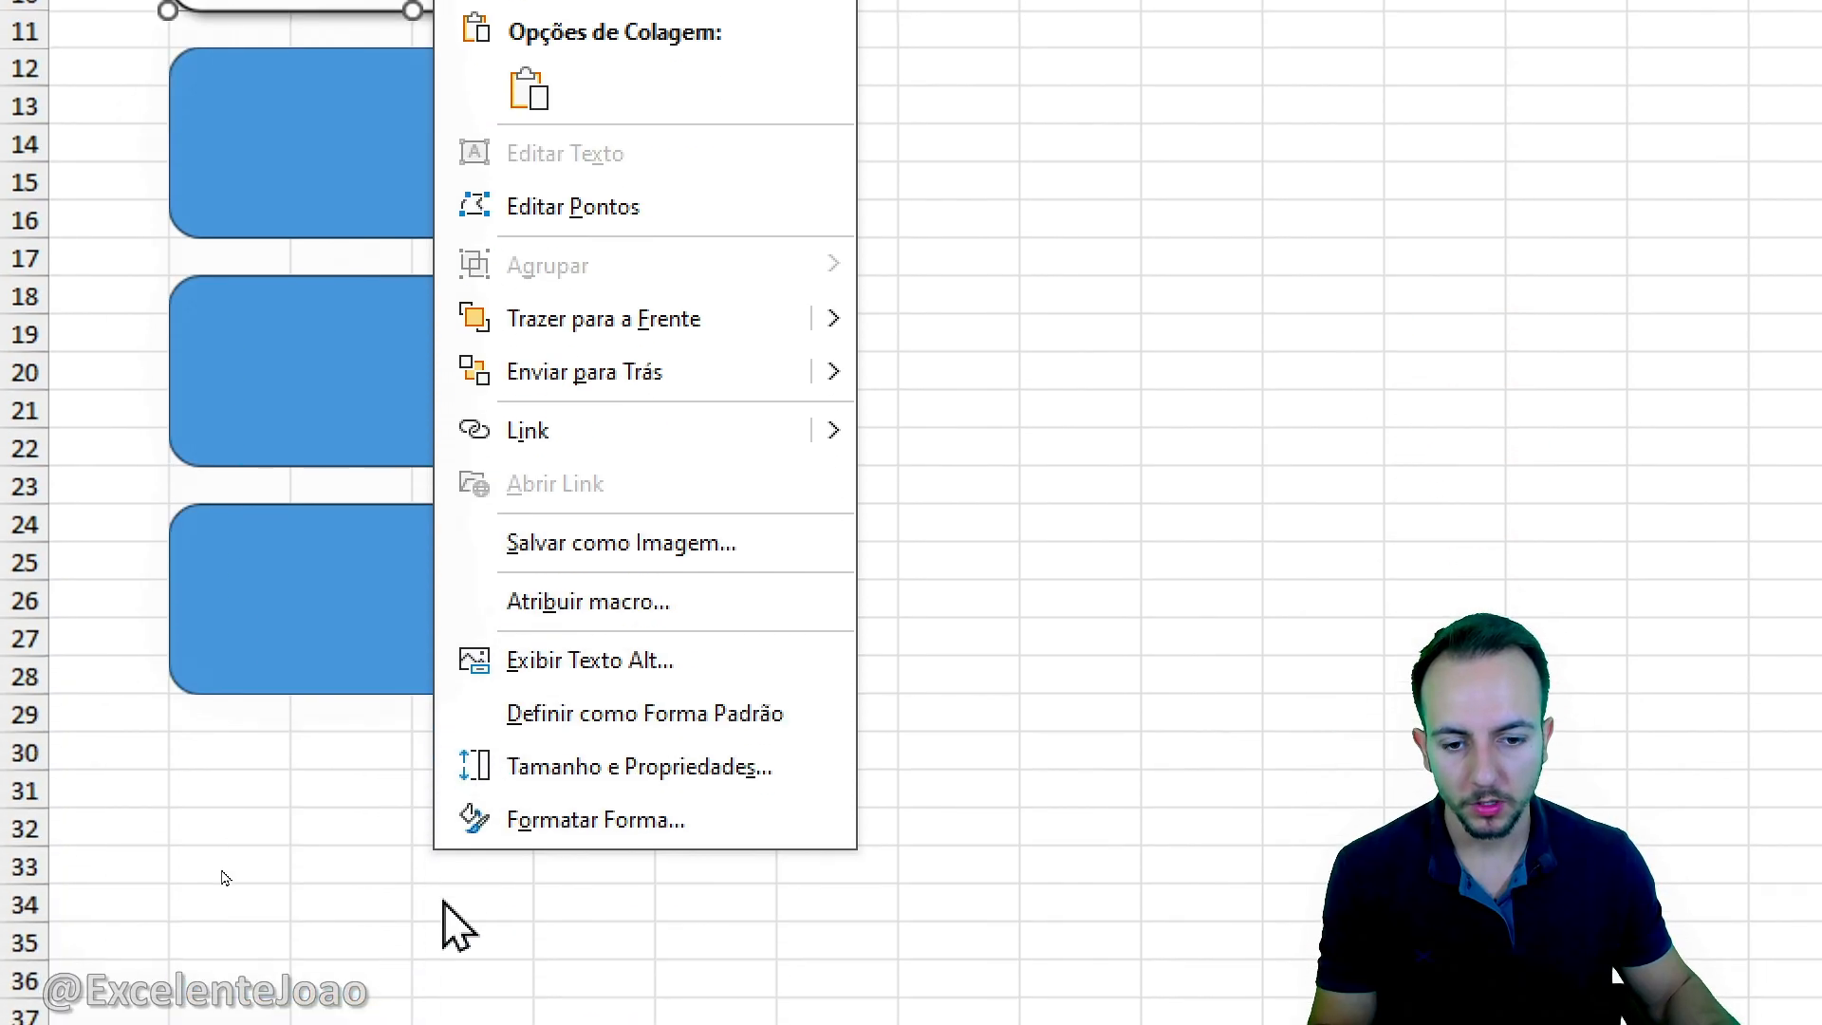
click(655, 796)
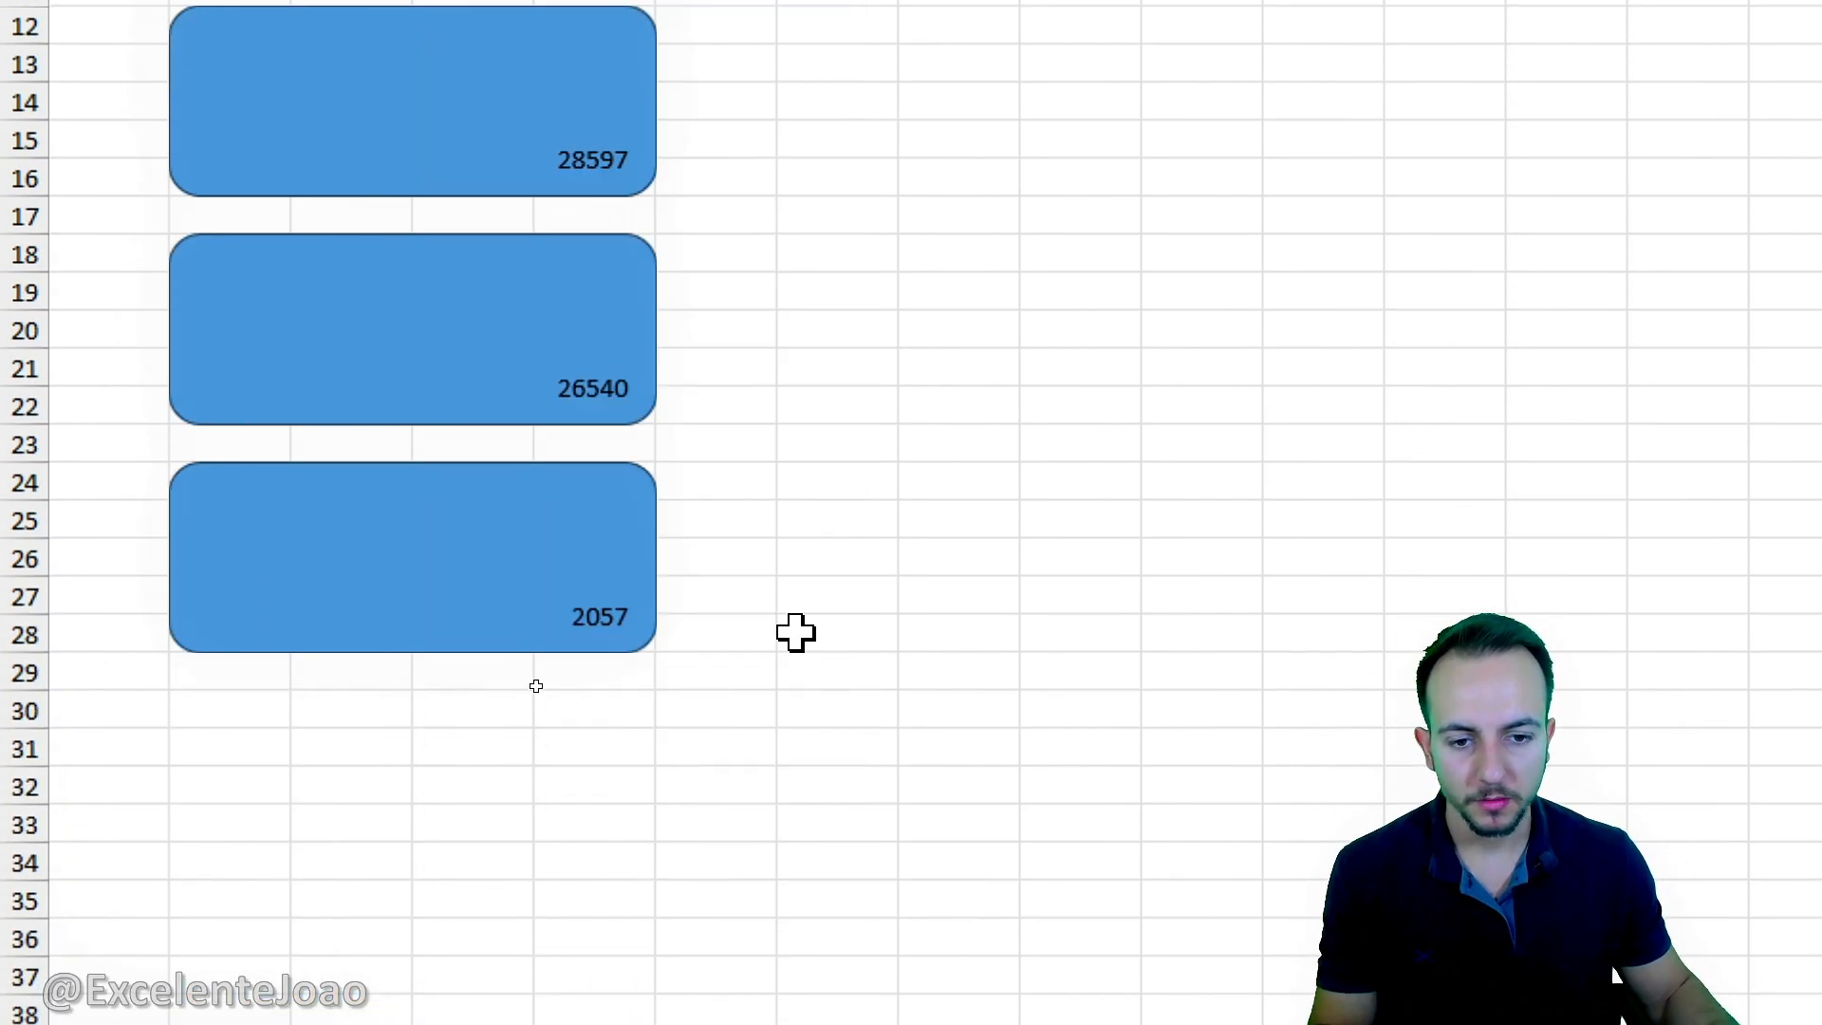
drag(864, 277, 736, 277)
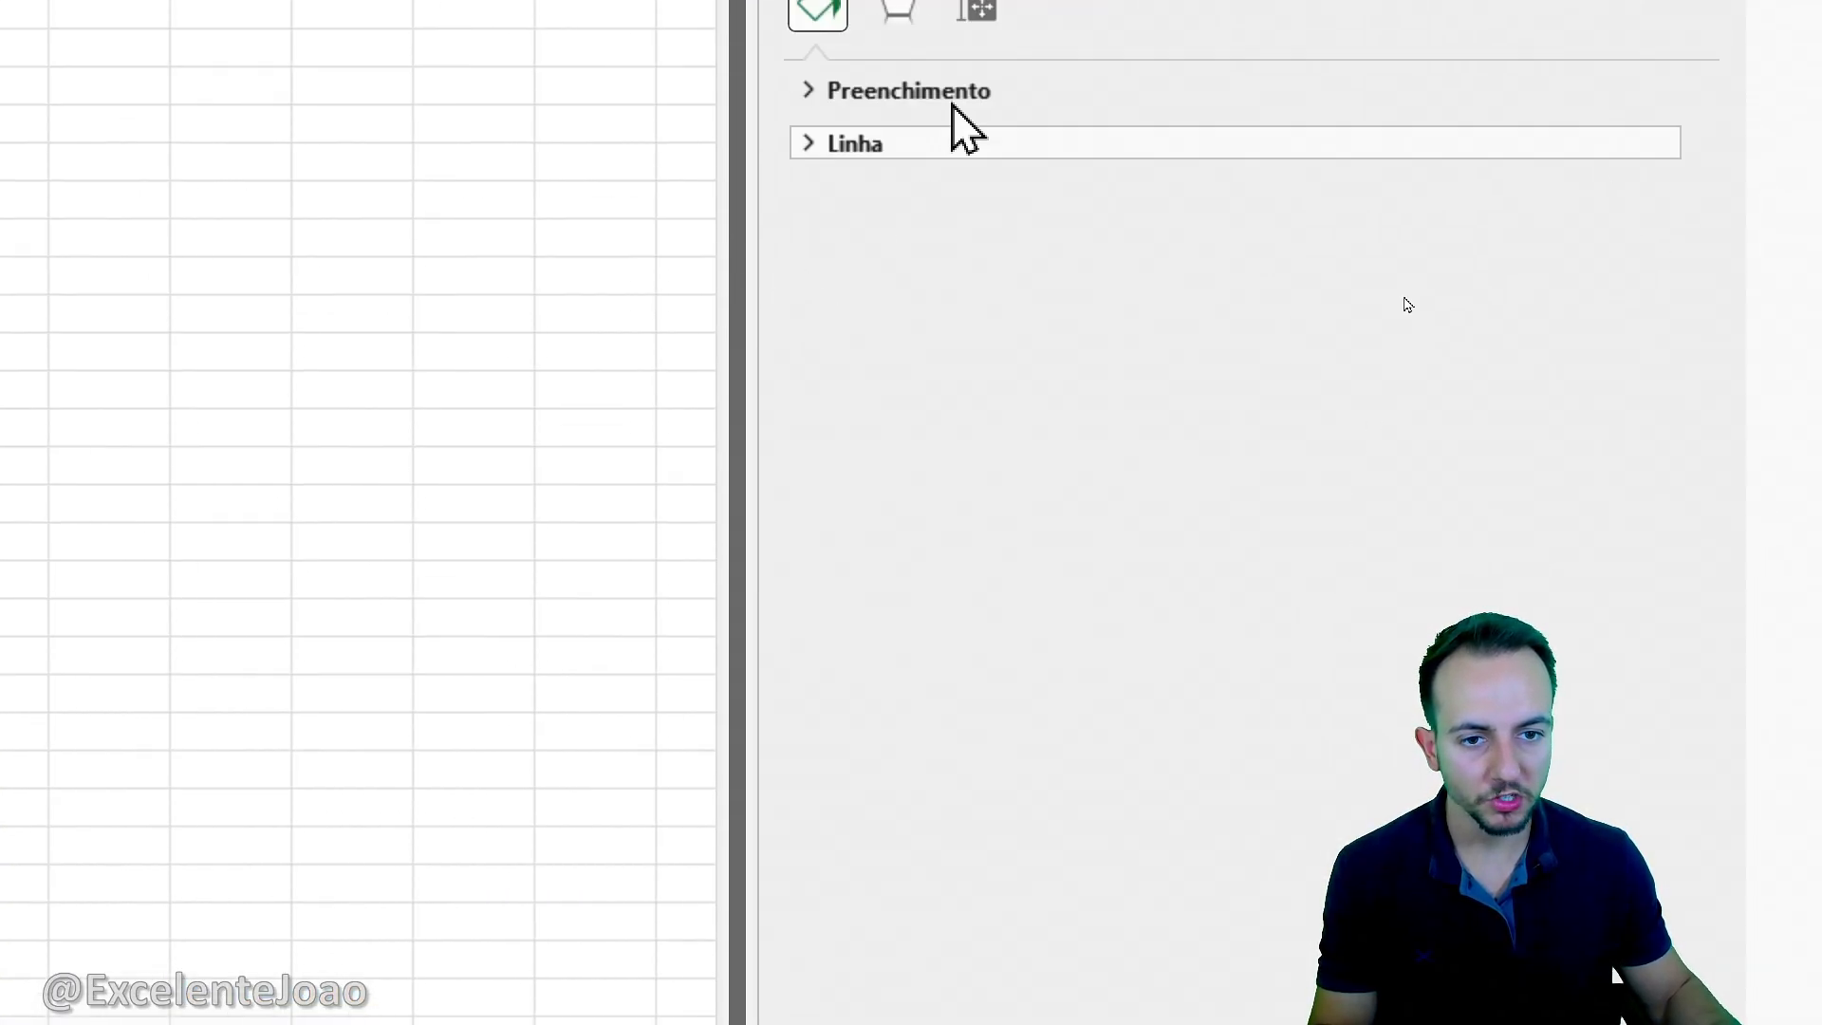
click(883, 484)
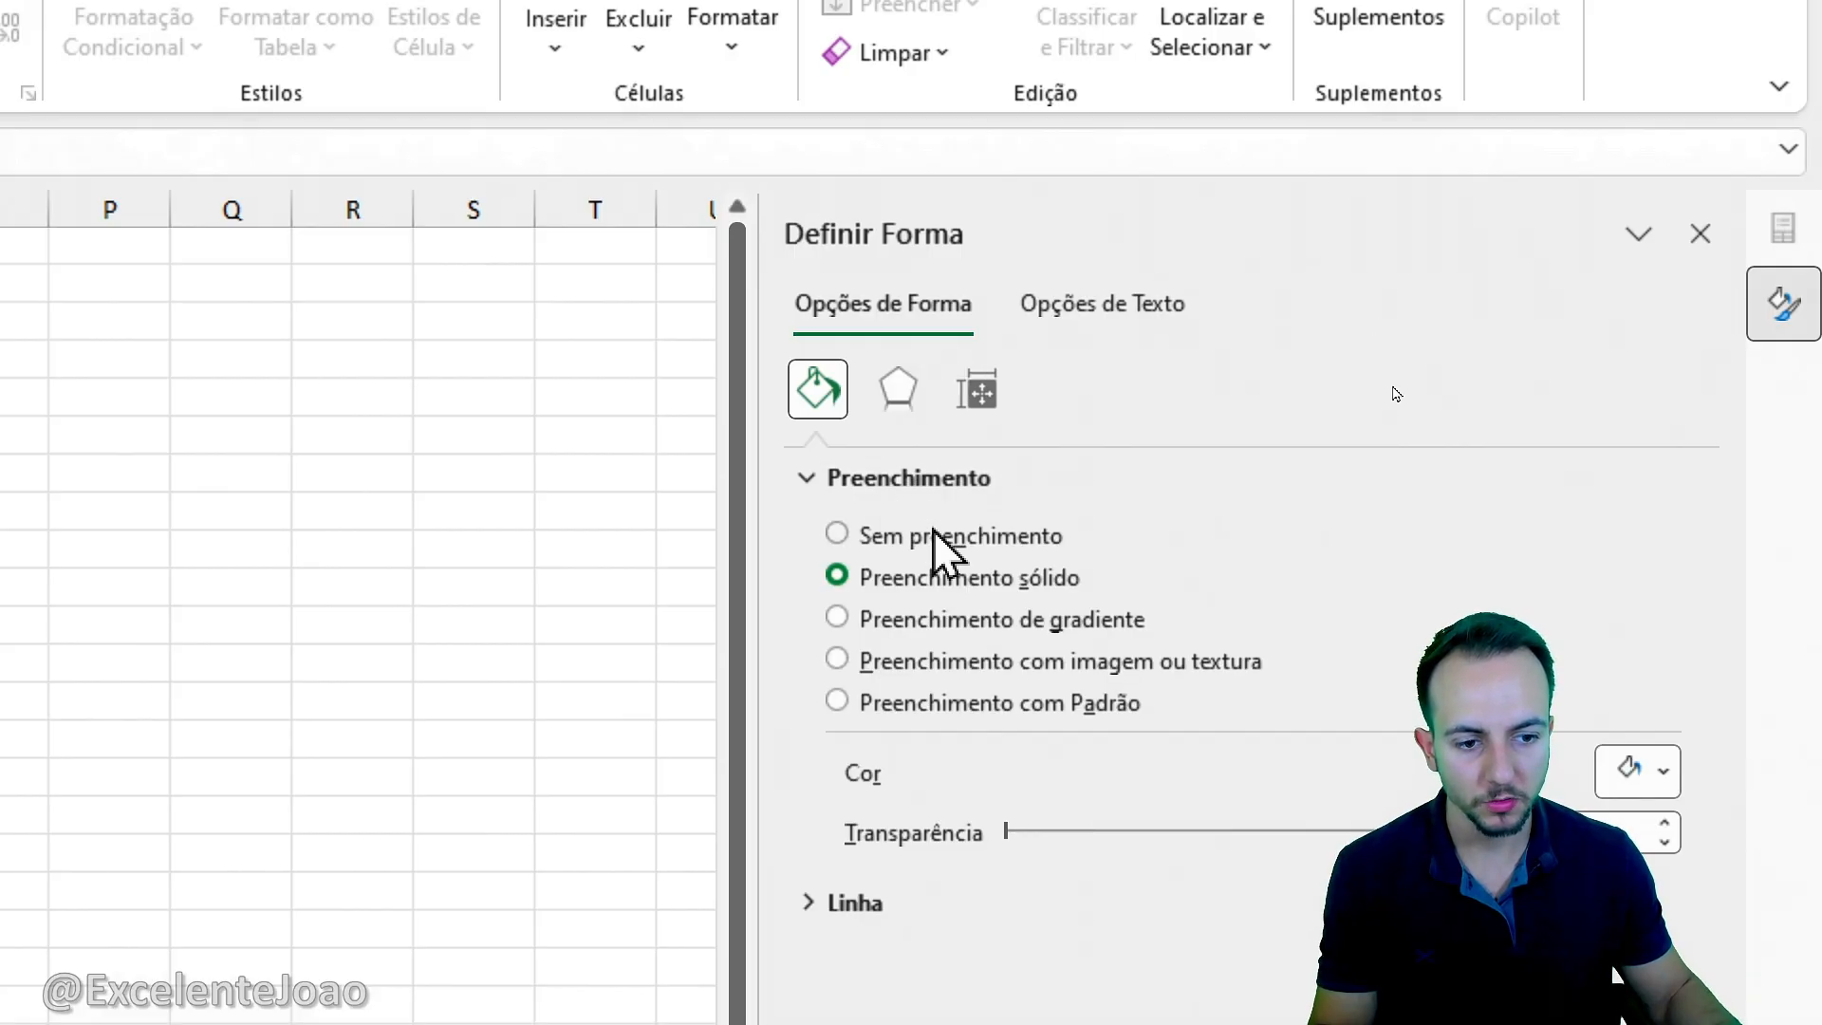
click(942, 620)
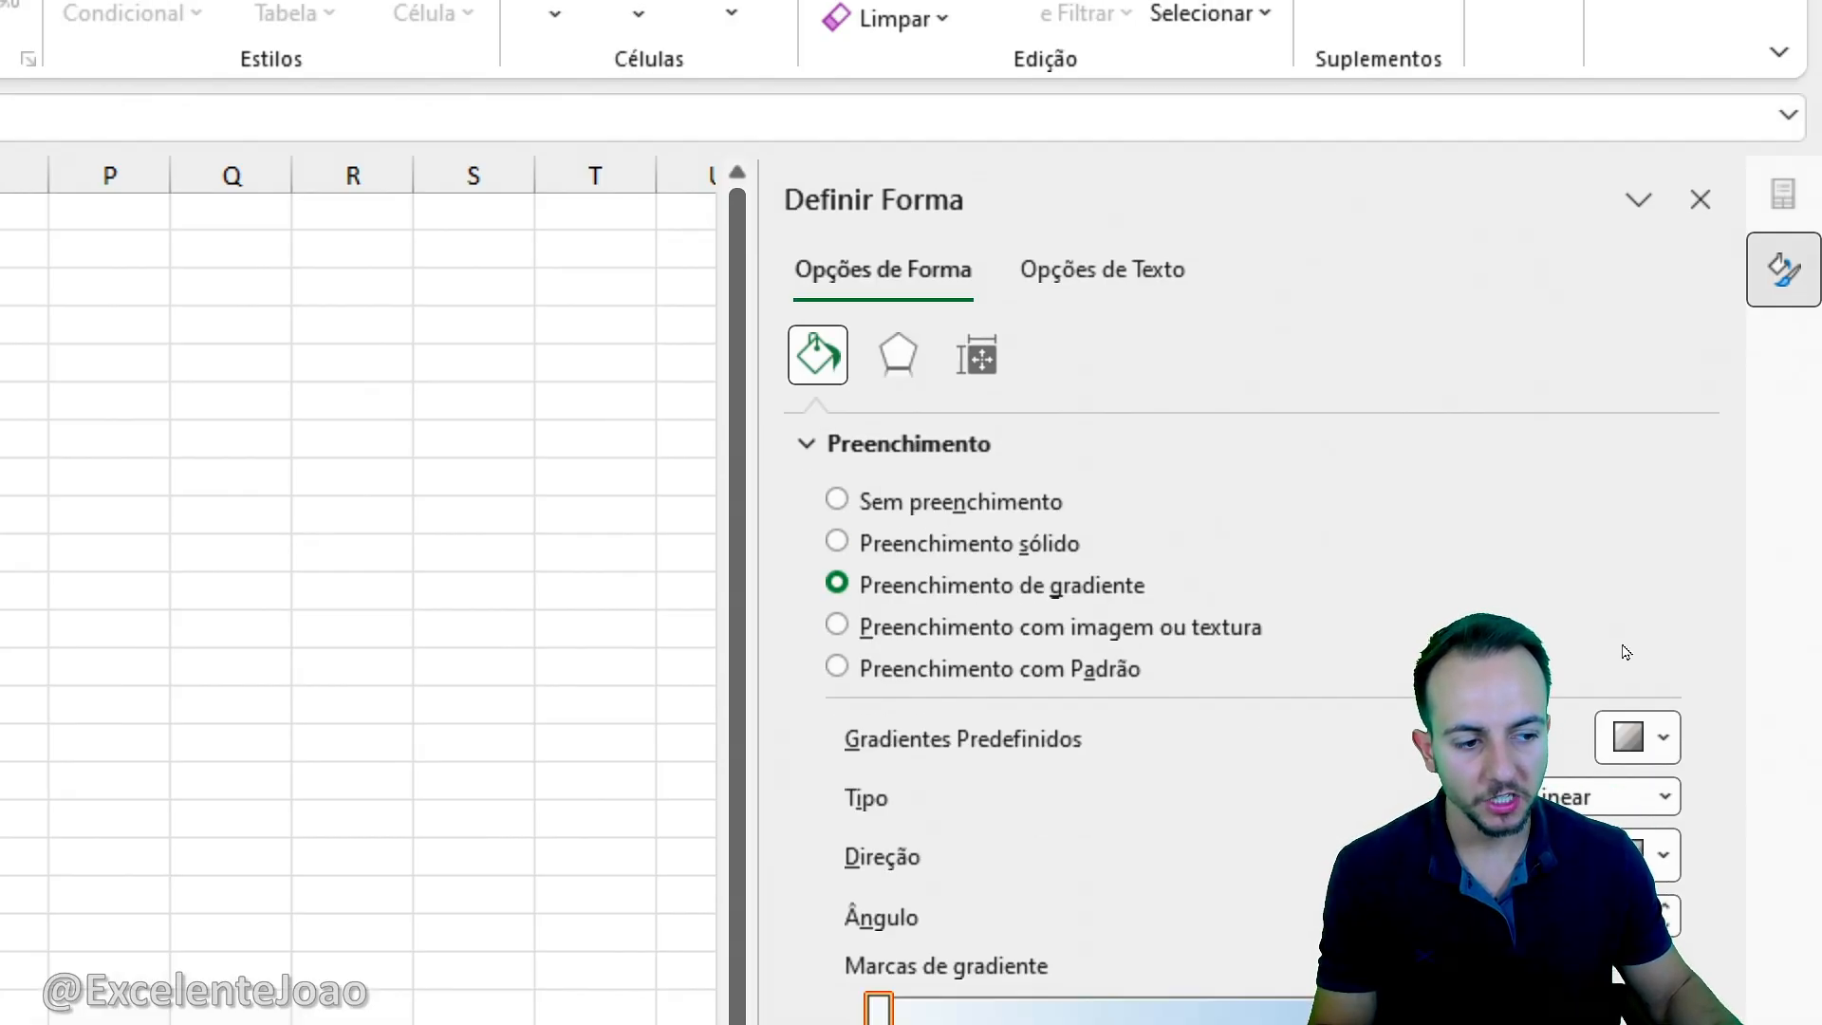
click(1661, 772)
click(1604, 545)
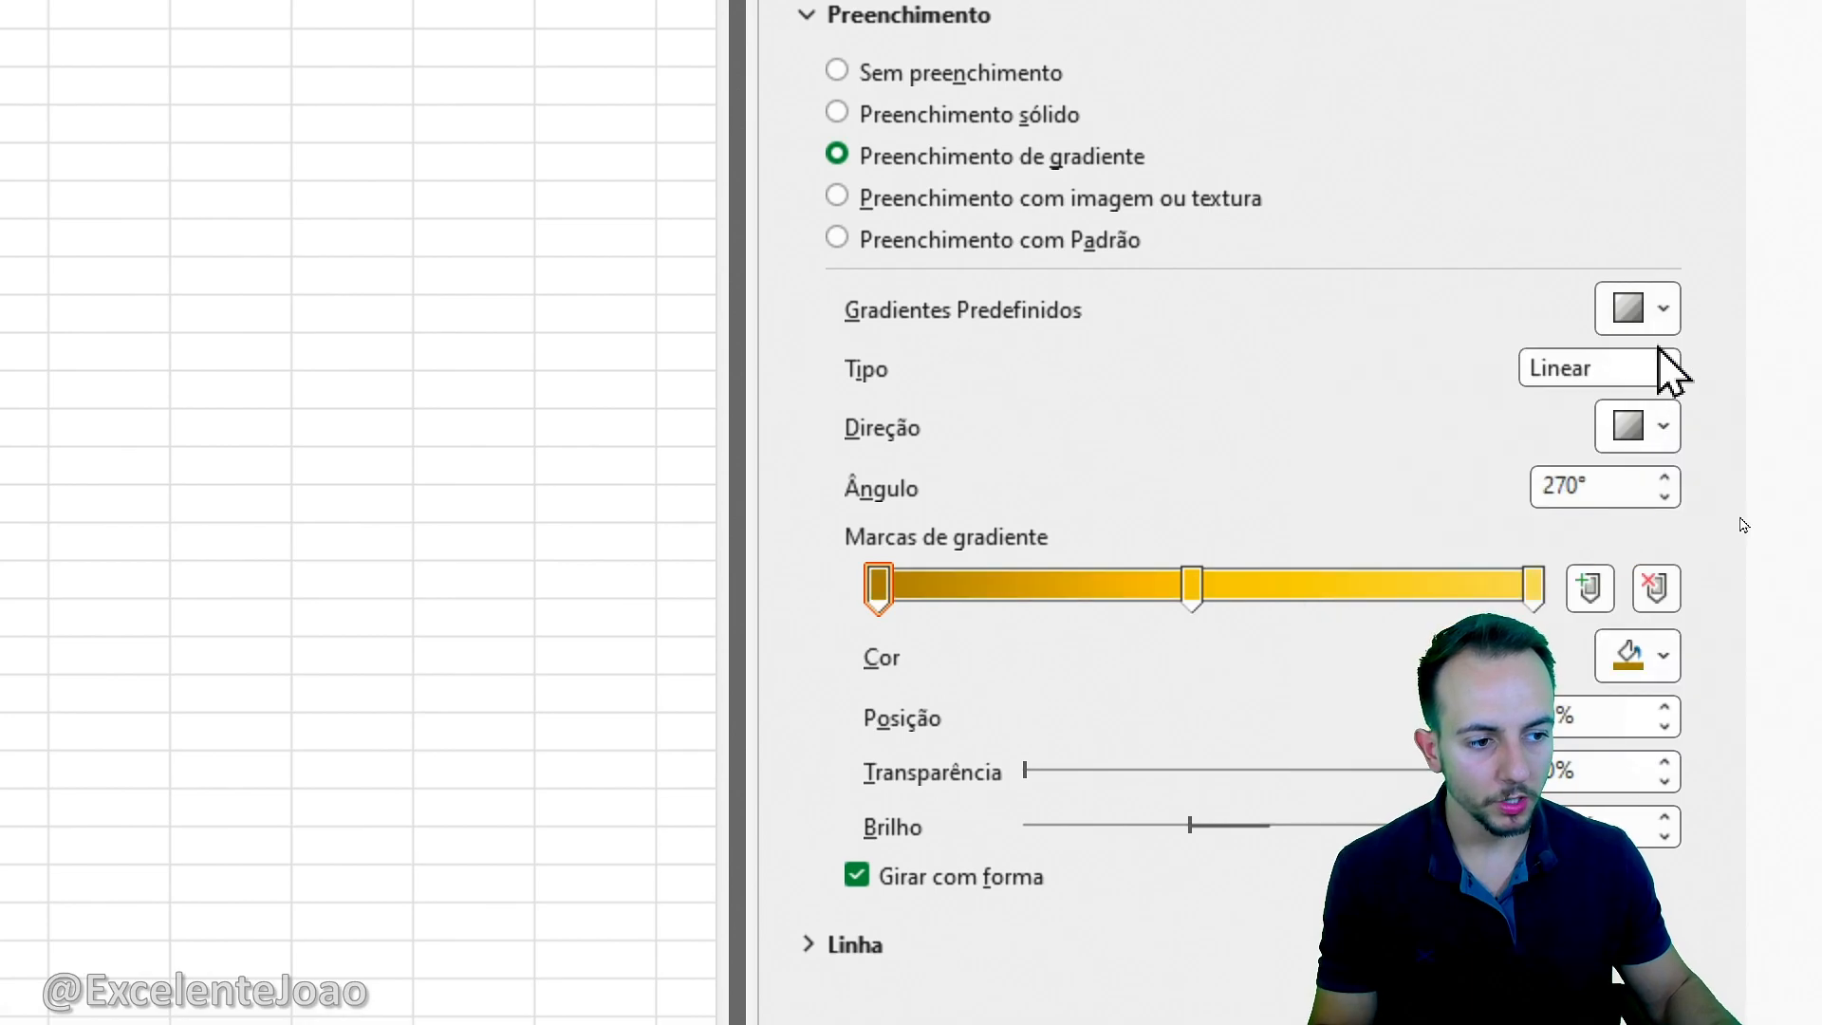
click(1637, 309)
click(1688, 463)
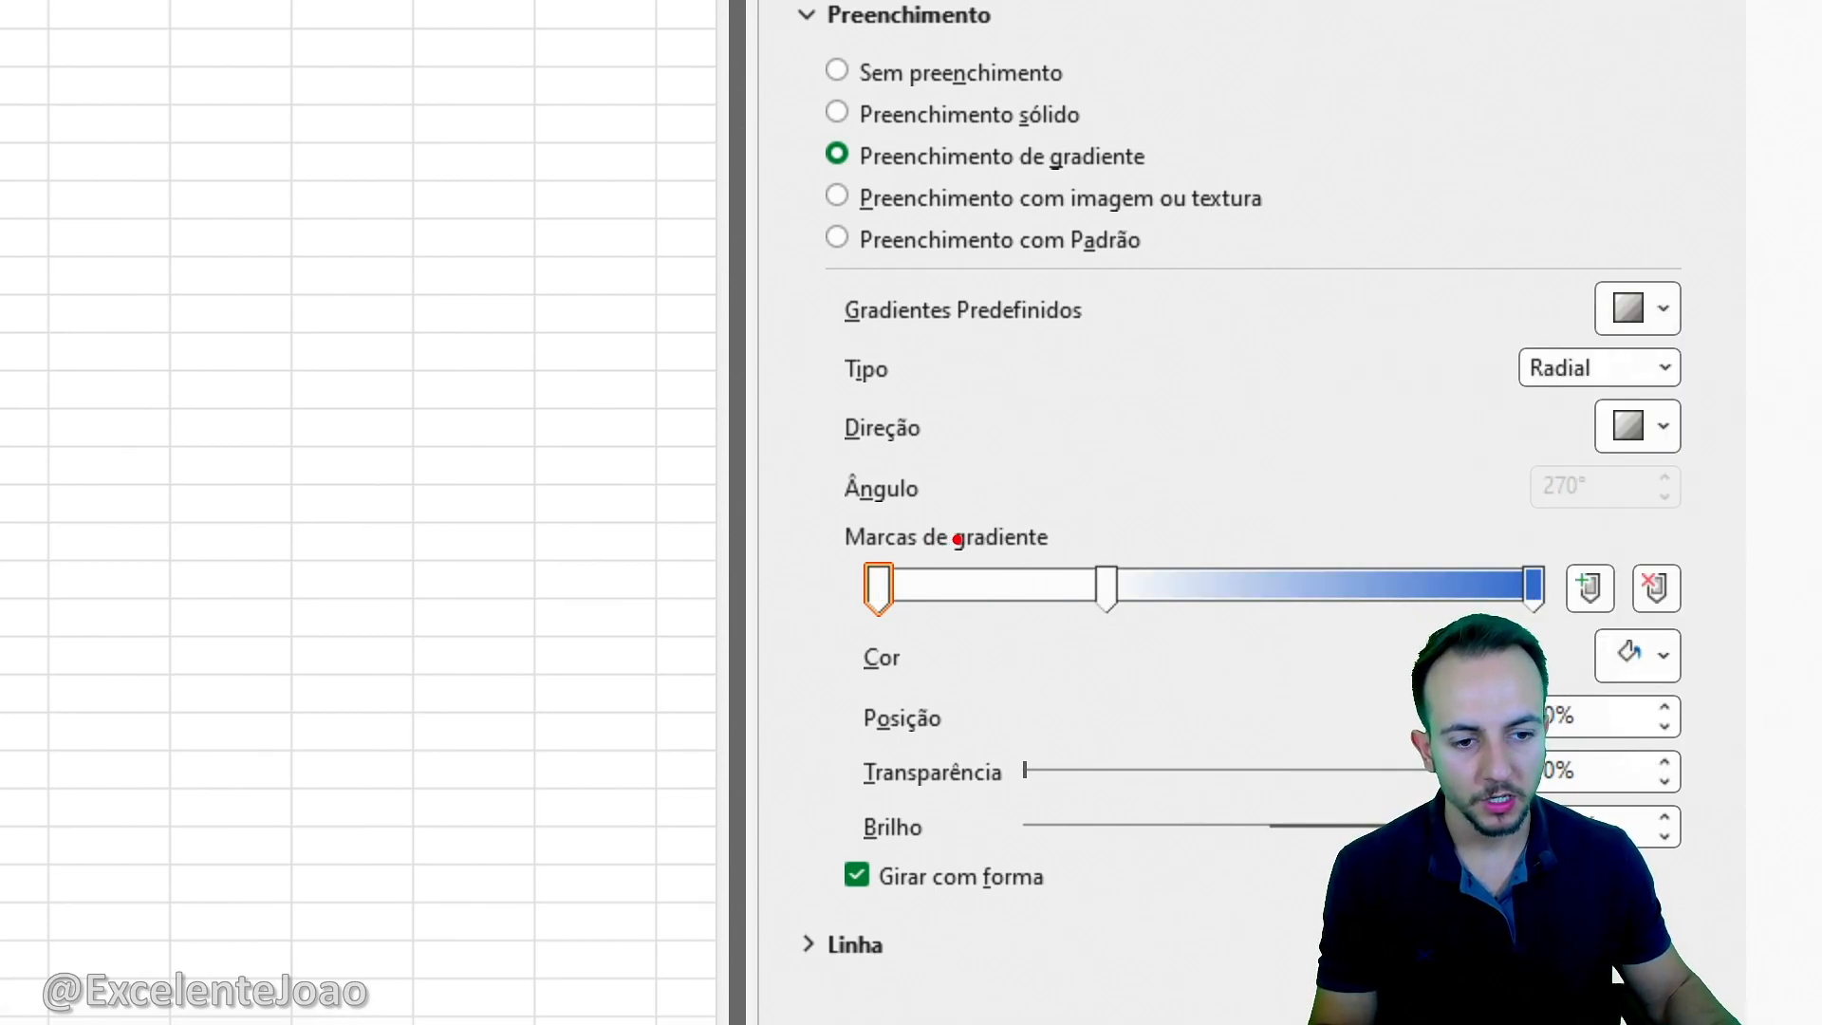
Delete the card gradient's first stop and move the remaining white stop to position 0%.
mouse_move(909, 516)
mouse_down()
mouse_move(848, 513)
mouse_move(1055, 465)
mouse_up()
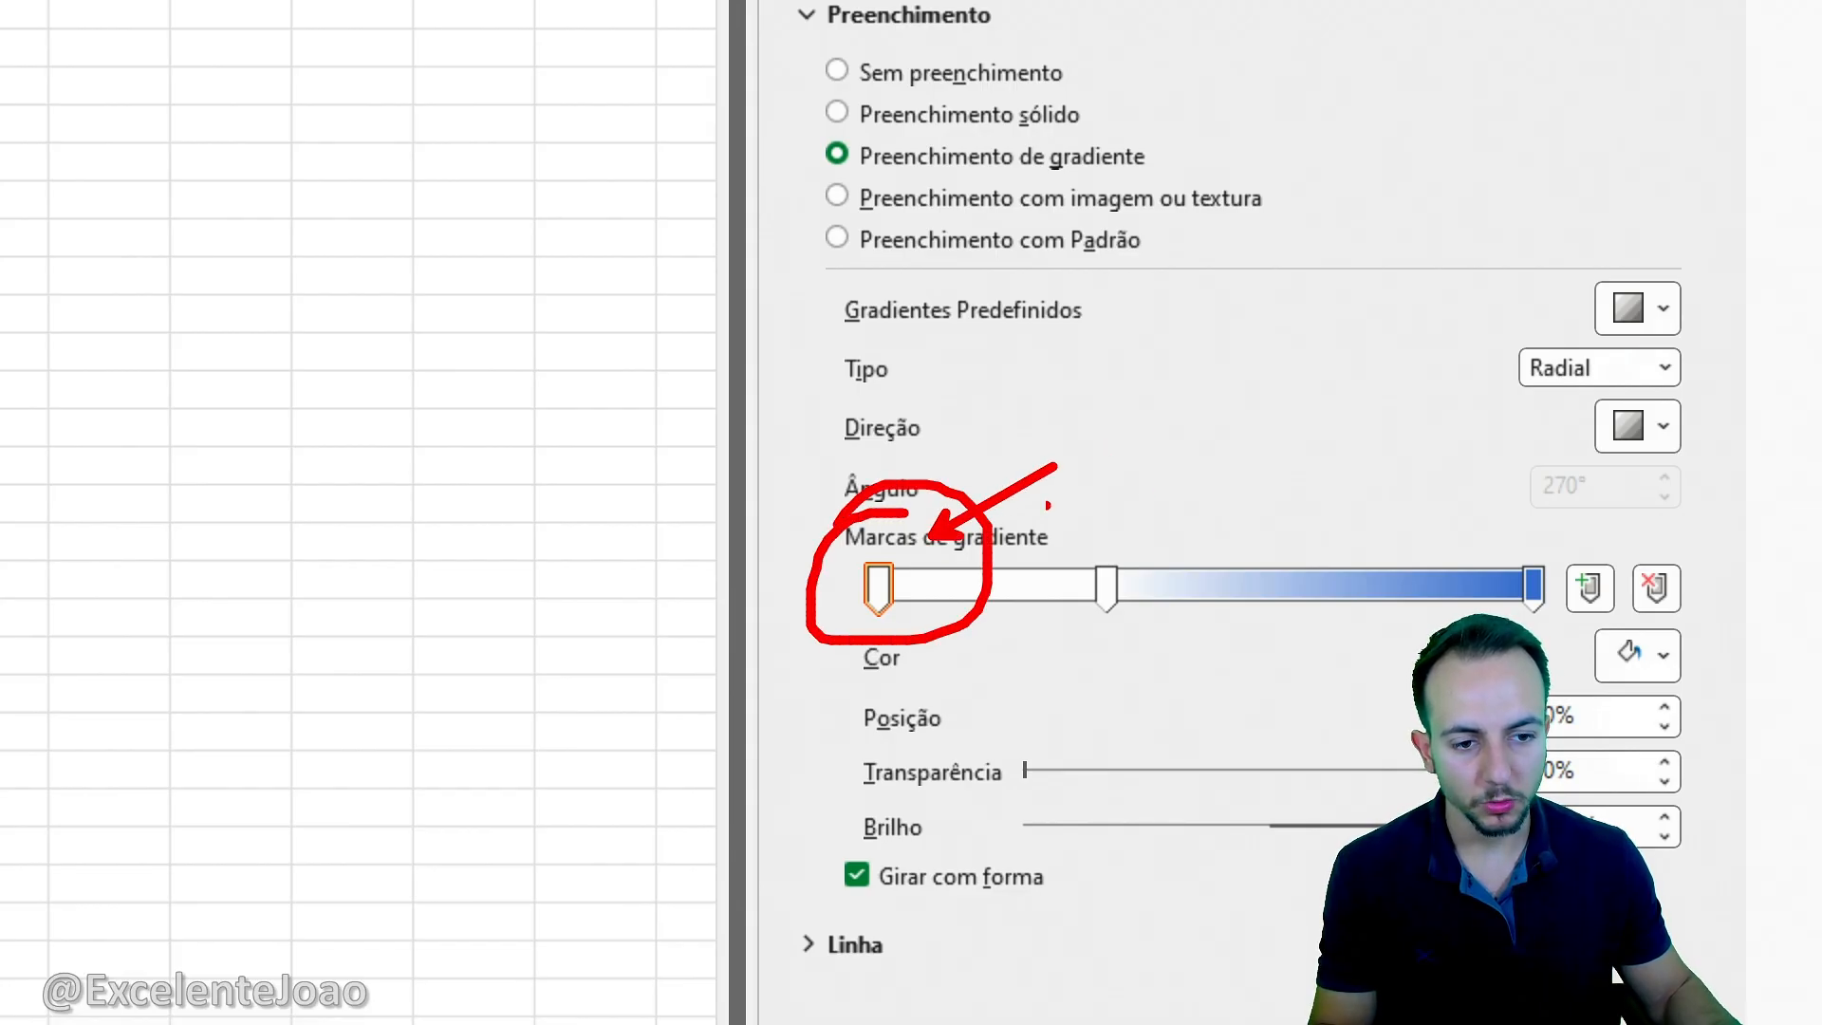
mouse_move(1634, 555)
mouse_down()
mouse_move(1609, 617)
mouse_move(1675, 546)
mouse_up()
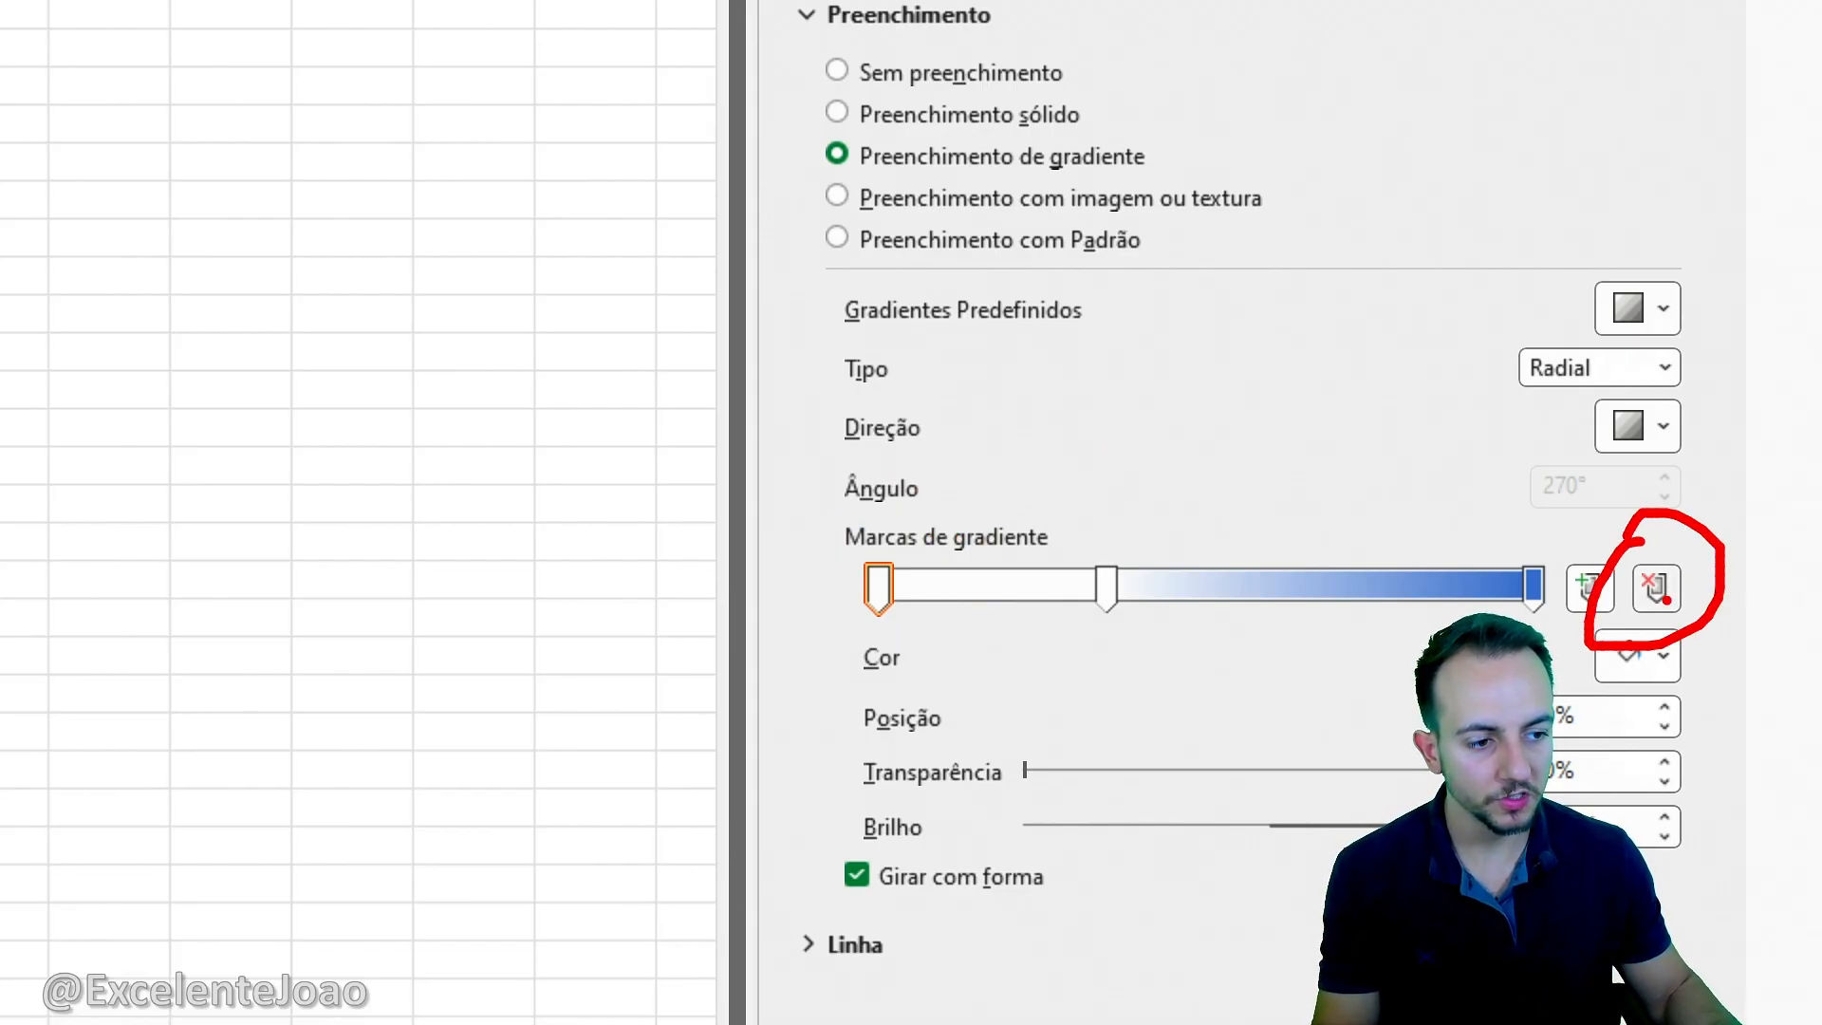
click(1656, 589)
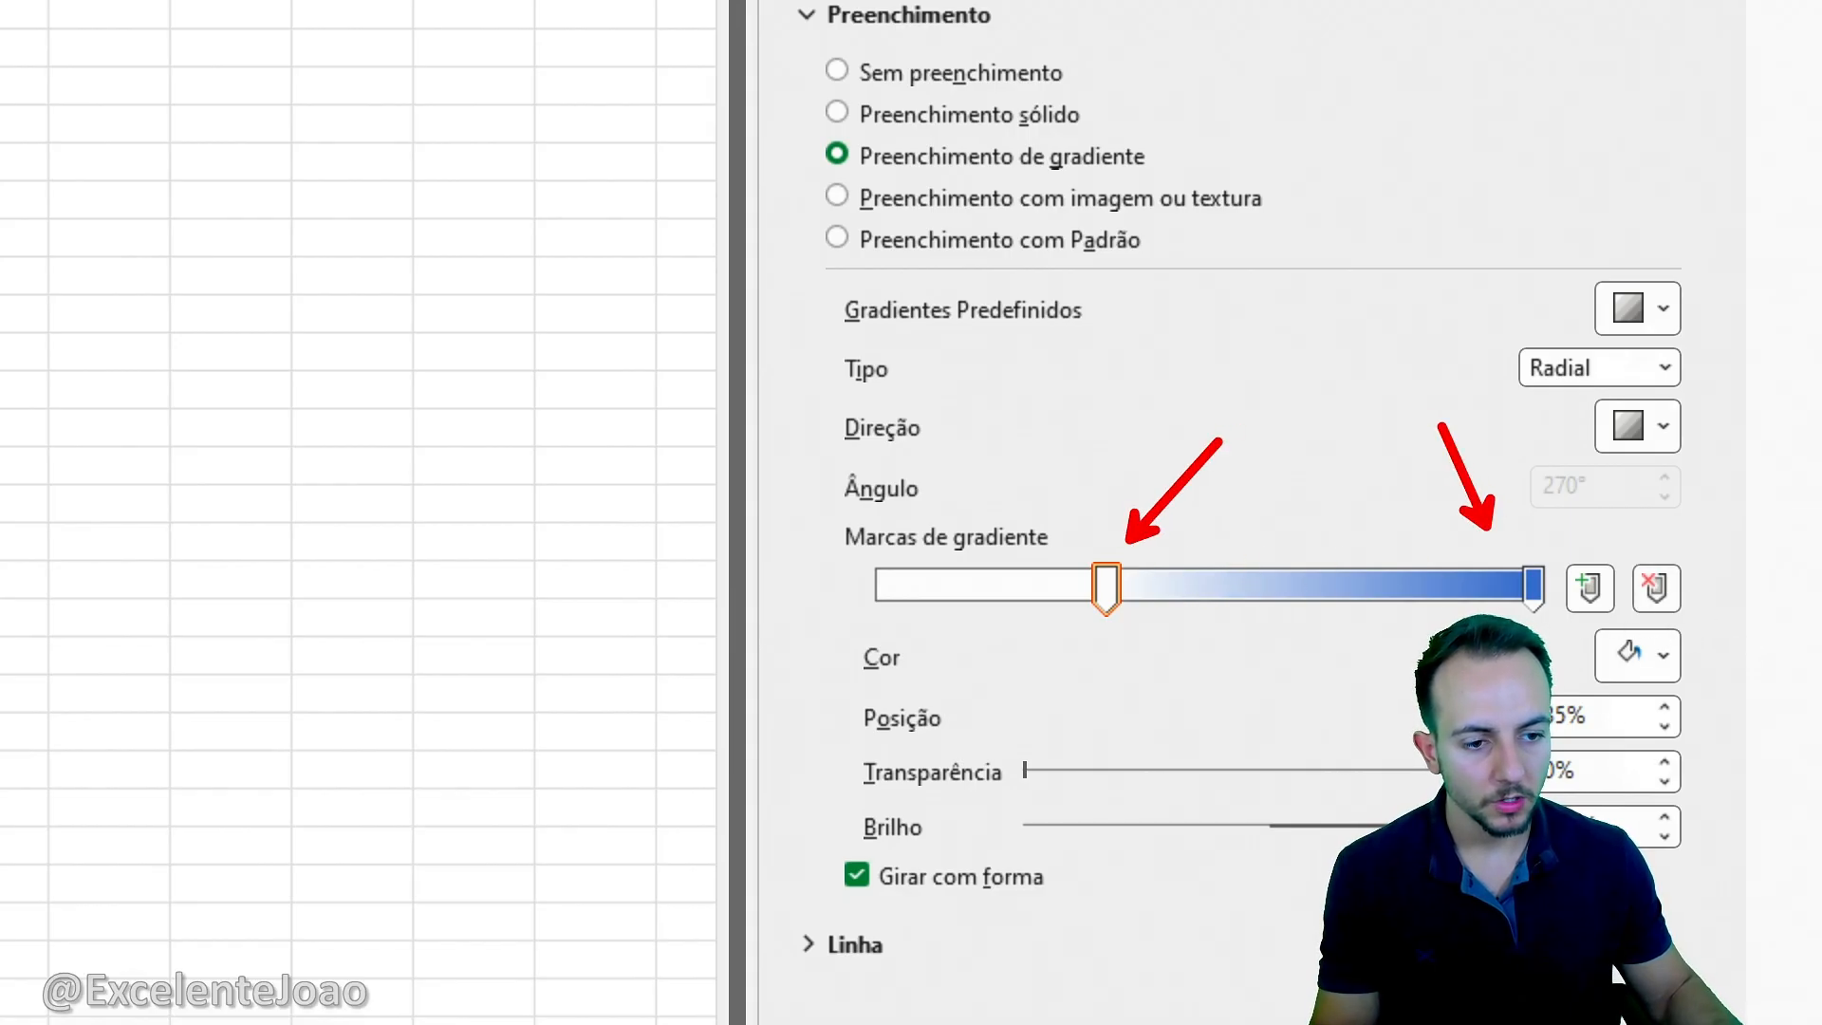
drag(1111, 584, 880, 603)
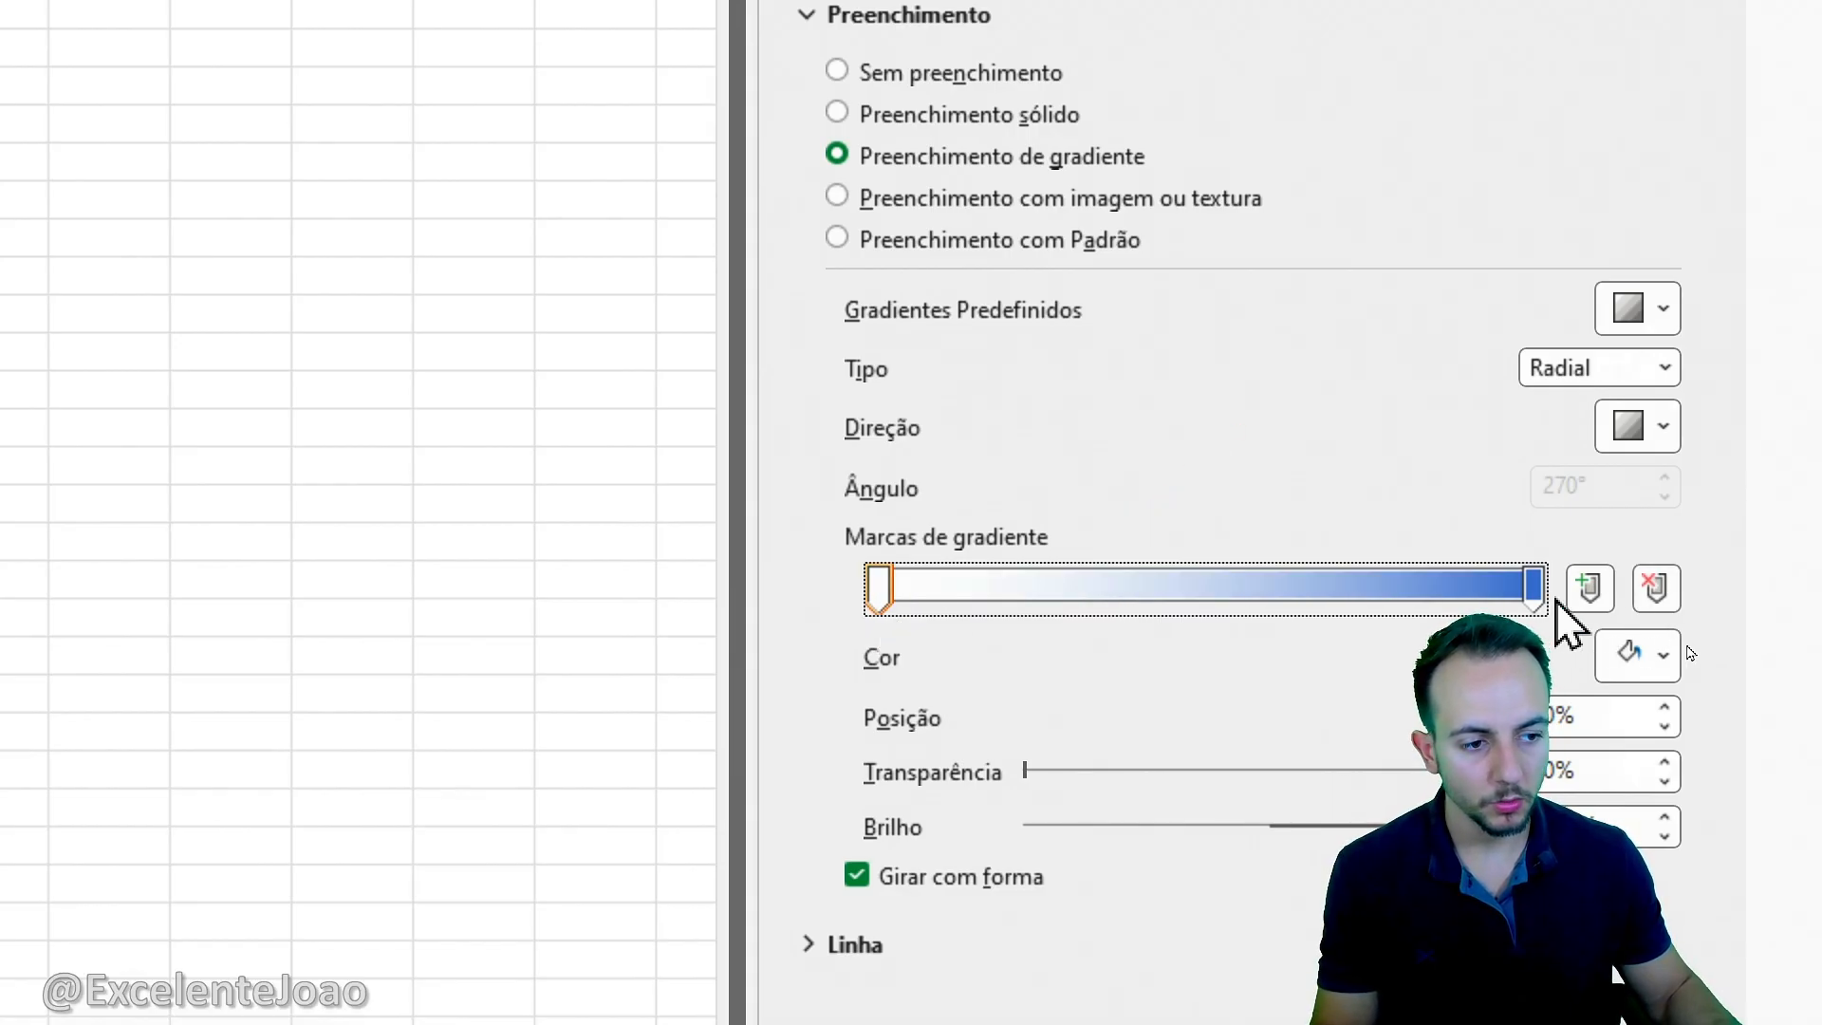
click(1539, 596)
click(873, 600)
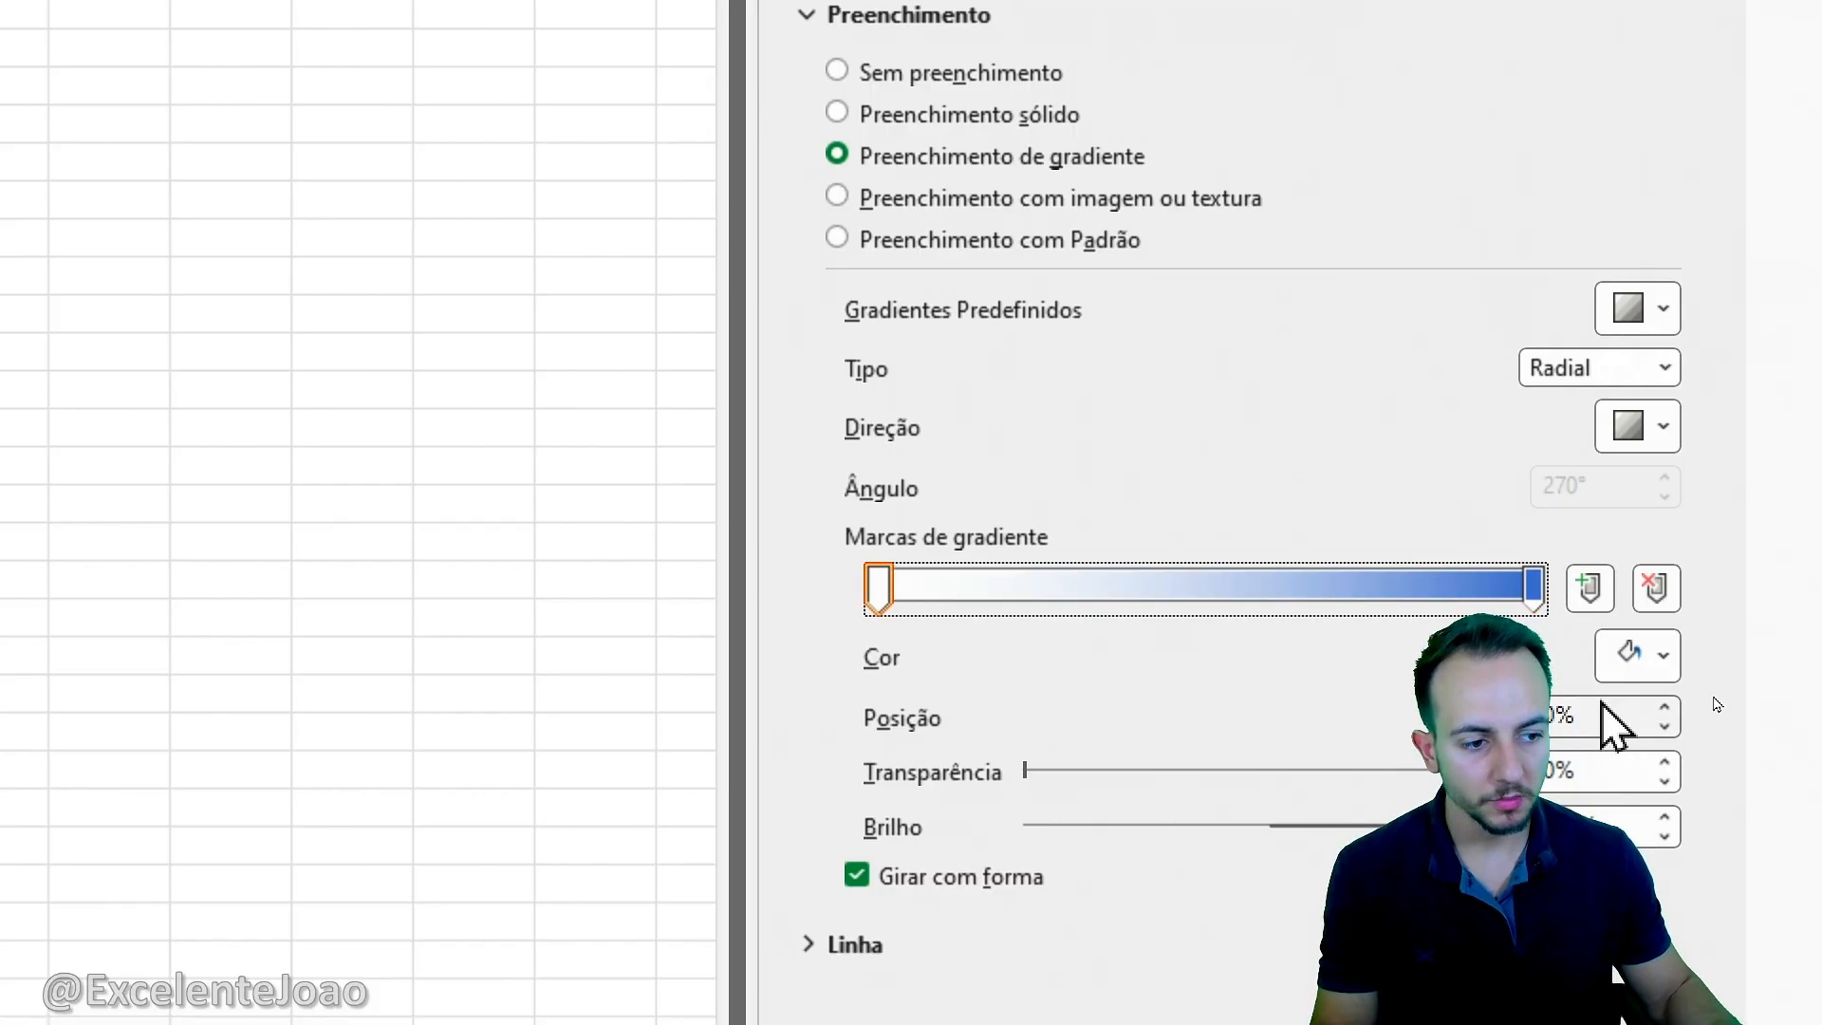
Set the last stop of the first card's gradient to the light gray theme color Plano de Fundo 2.
click(1648, 656)
click(1645, 669)
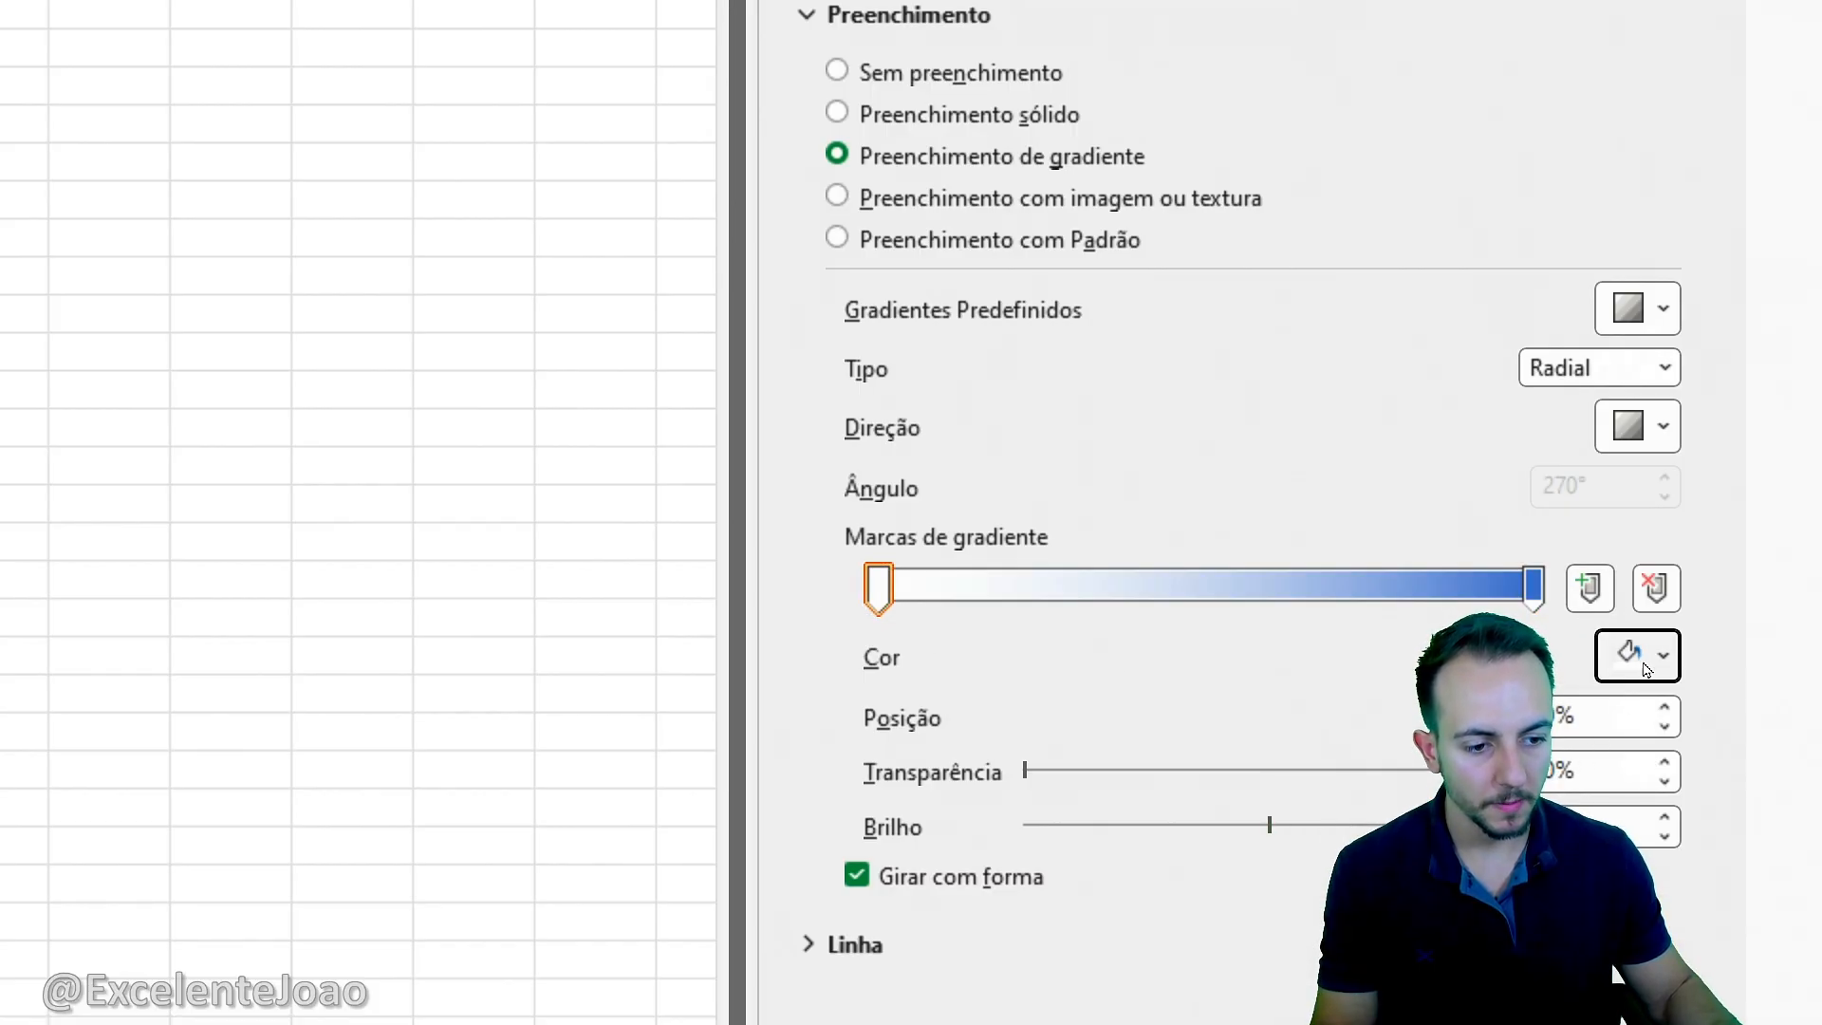
click(1532, 584)
click(1632, 655)
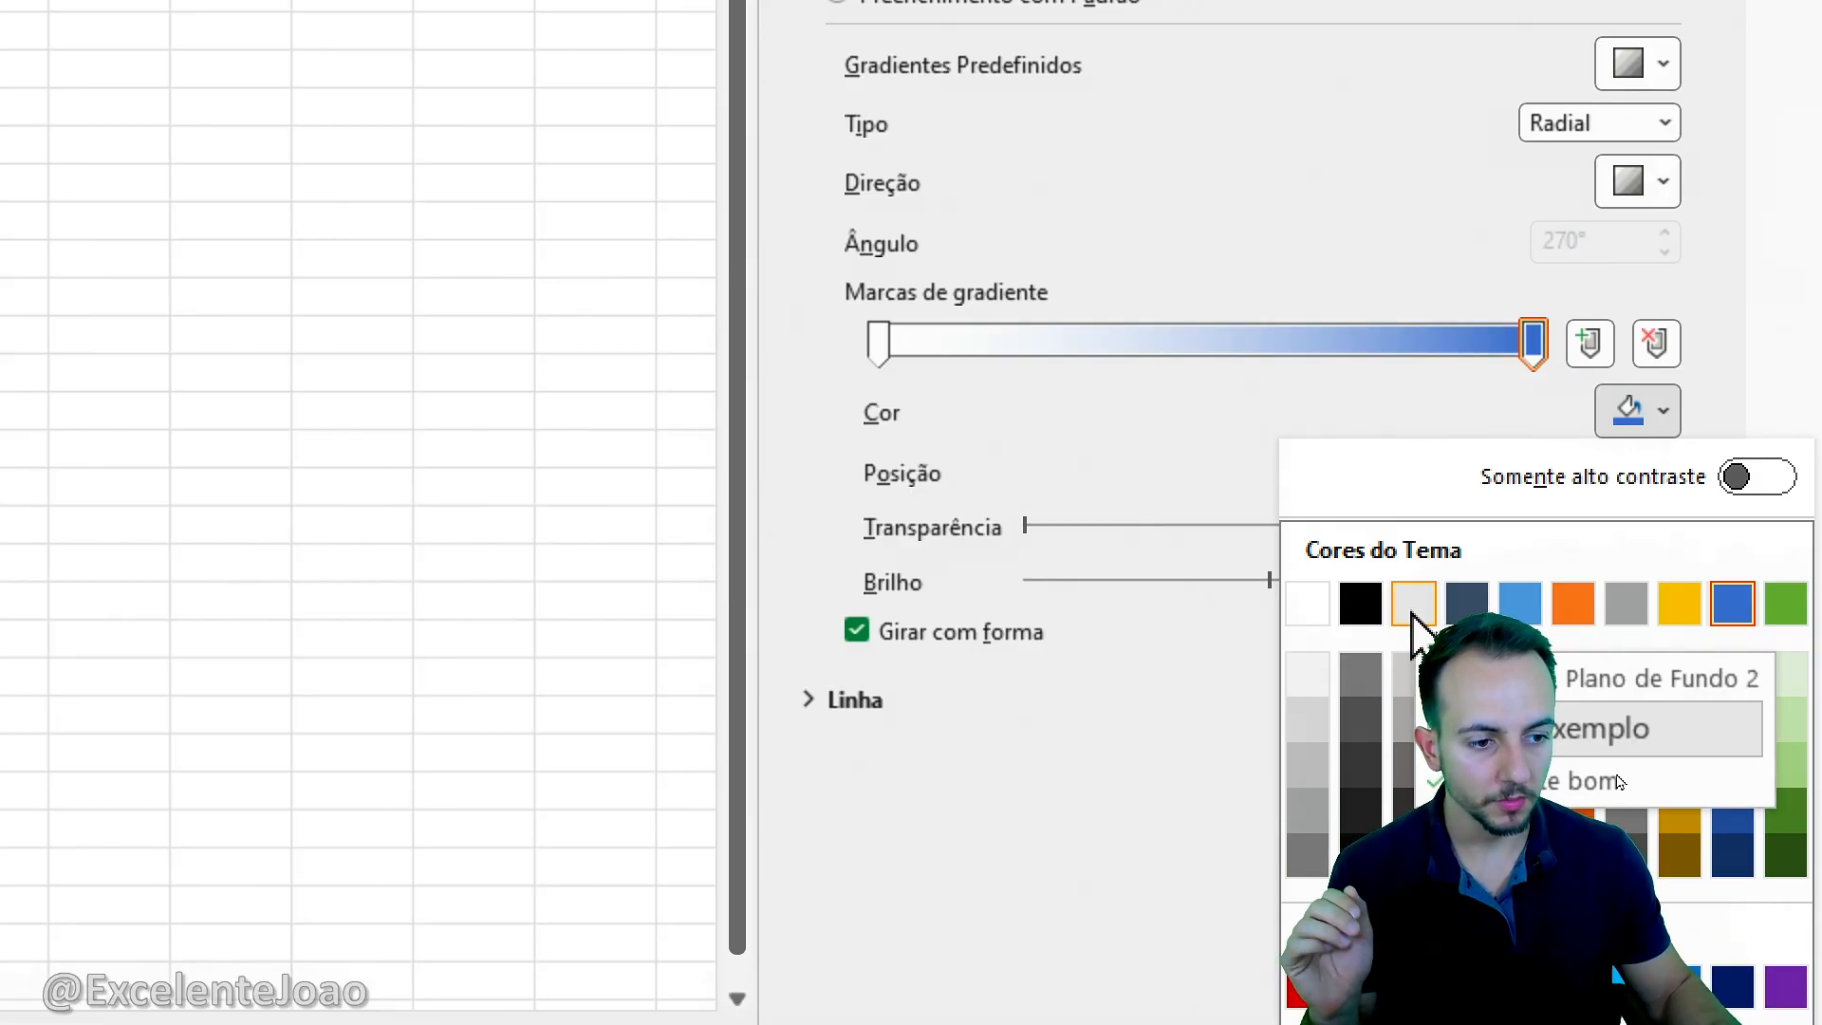
click(1415, 612)
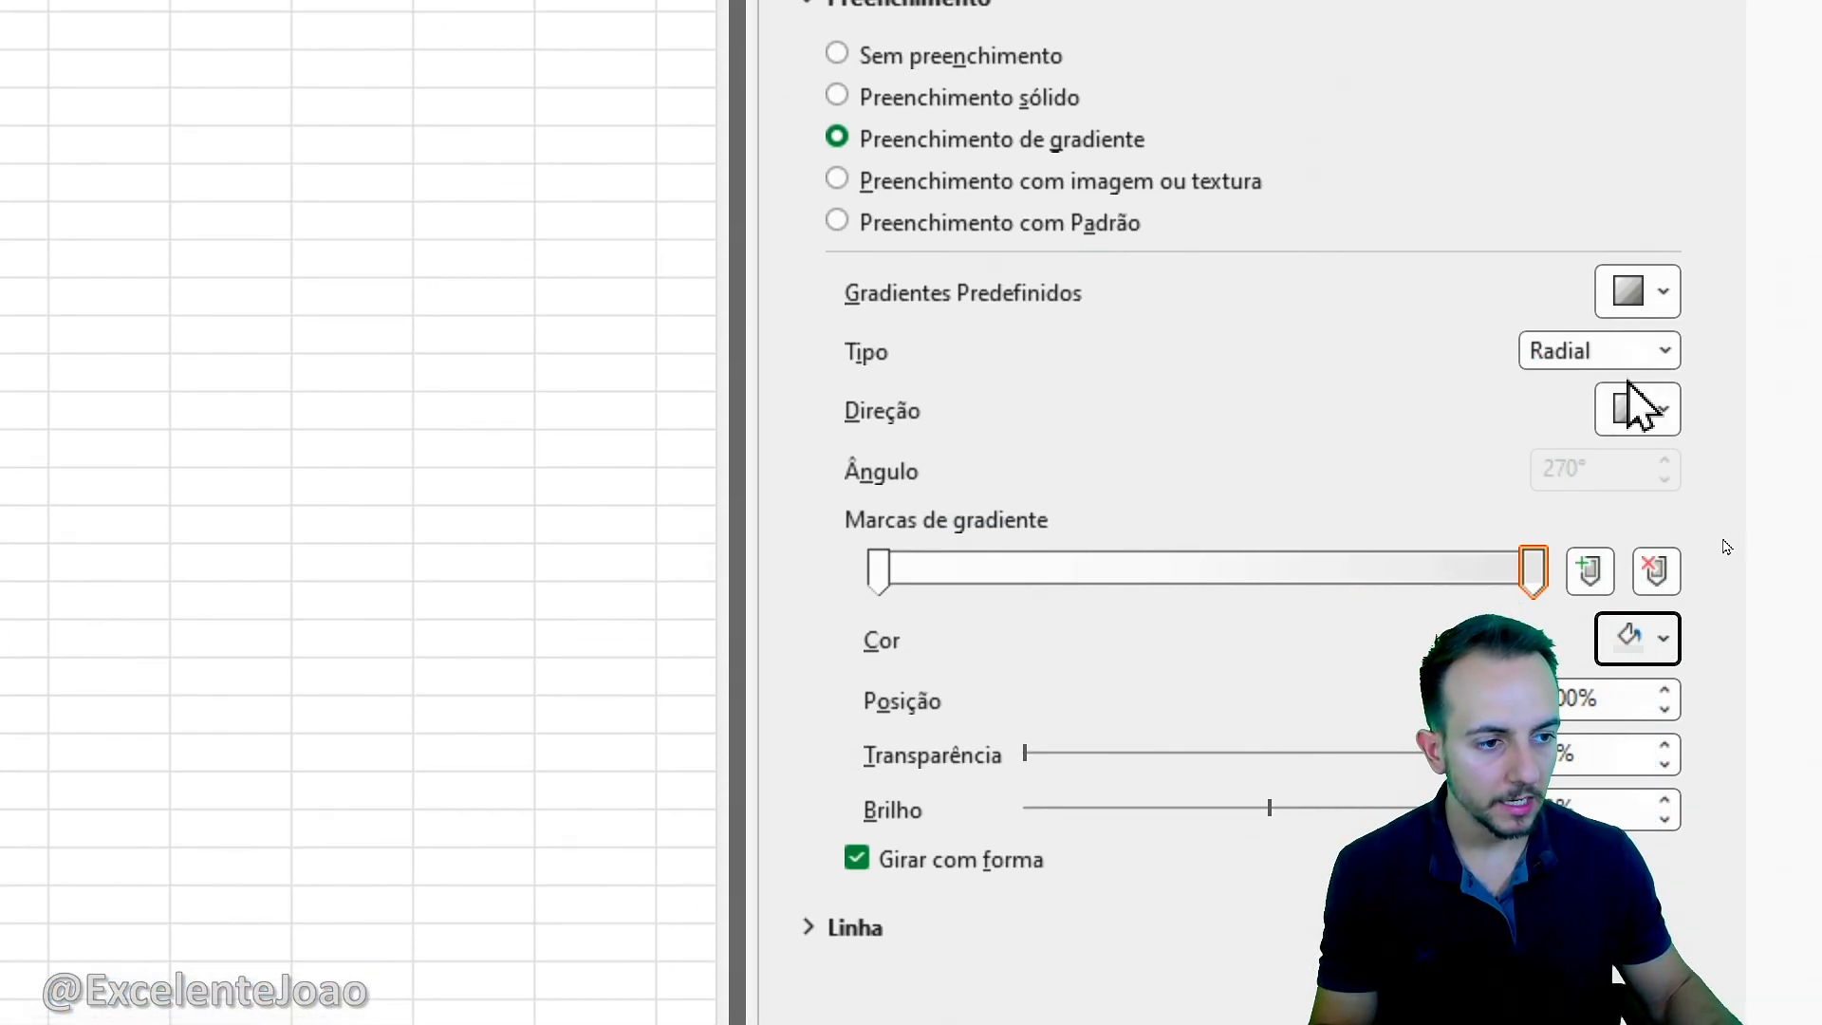
Change the first card's gradient type from radial to Linear.
click(1625, 357)
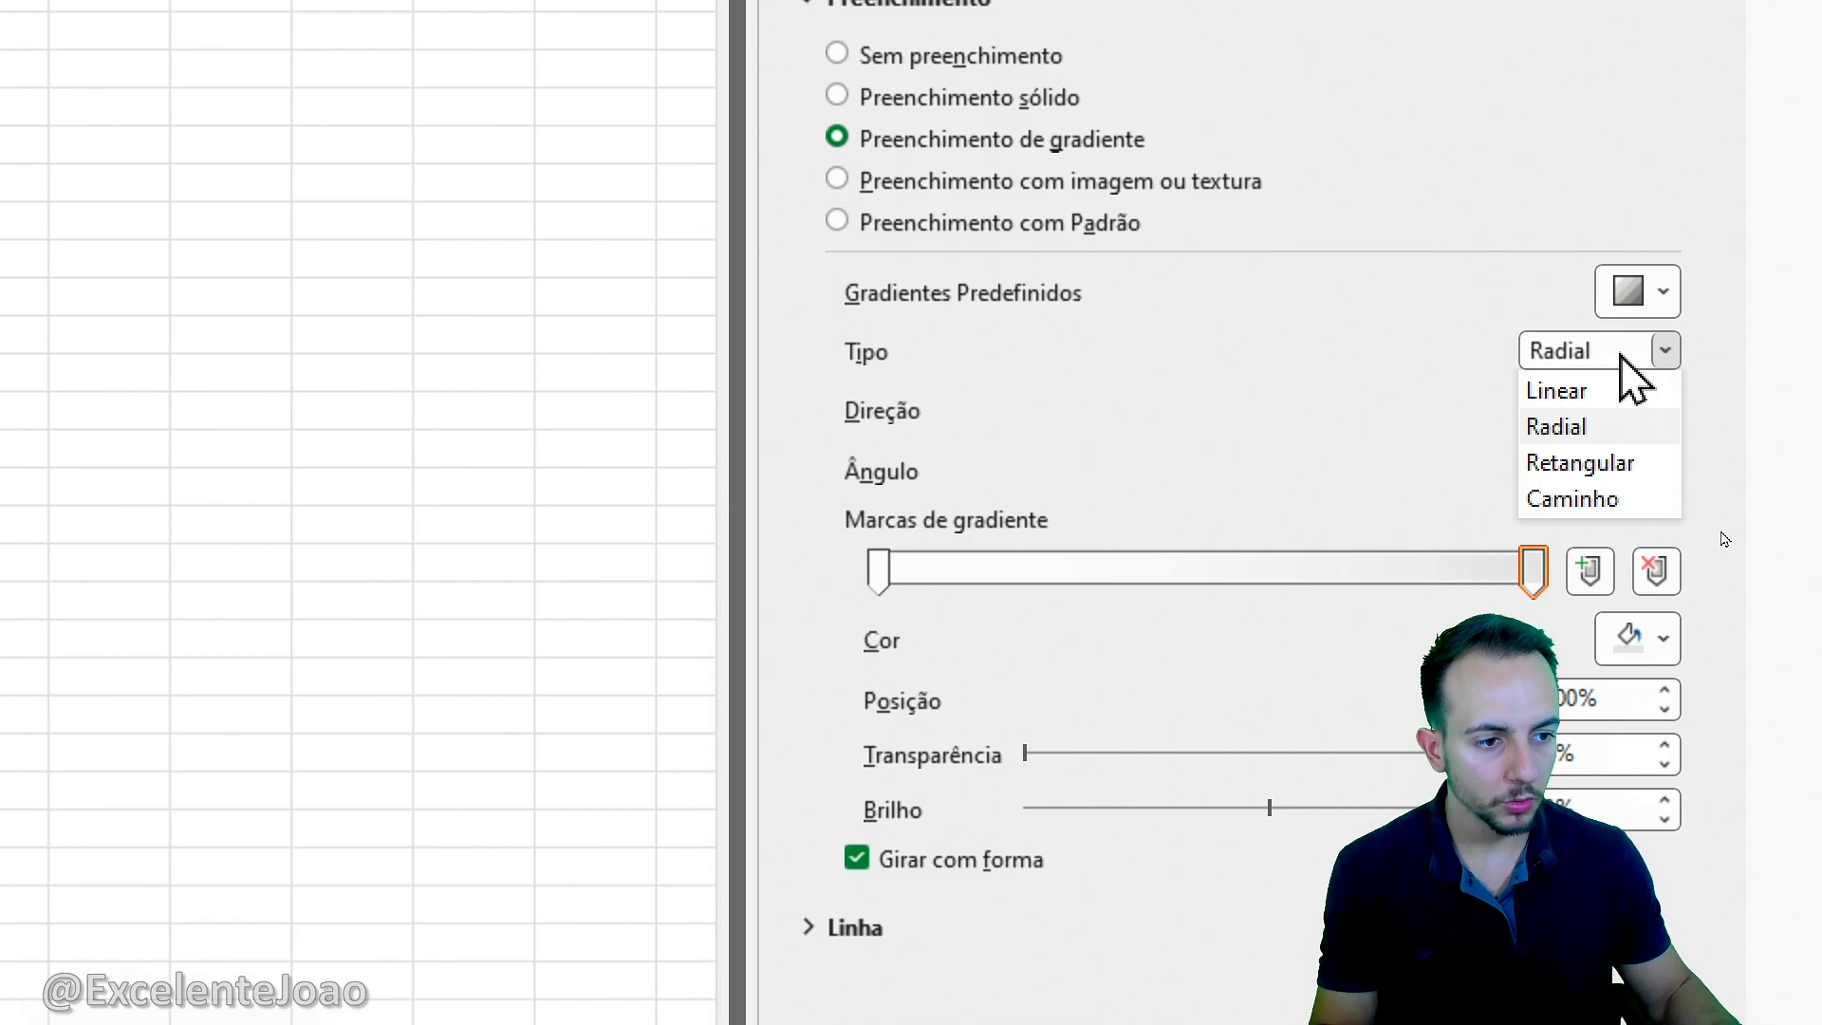
click(1621, 393)
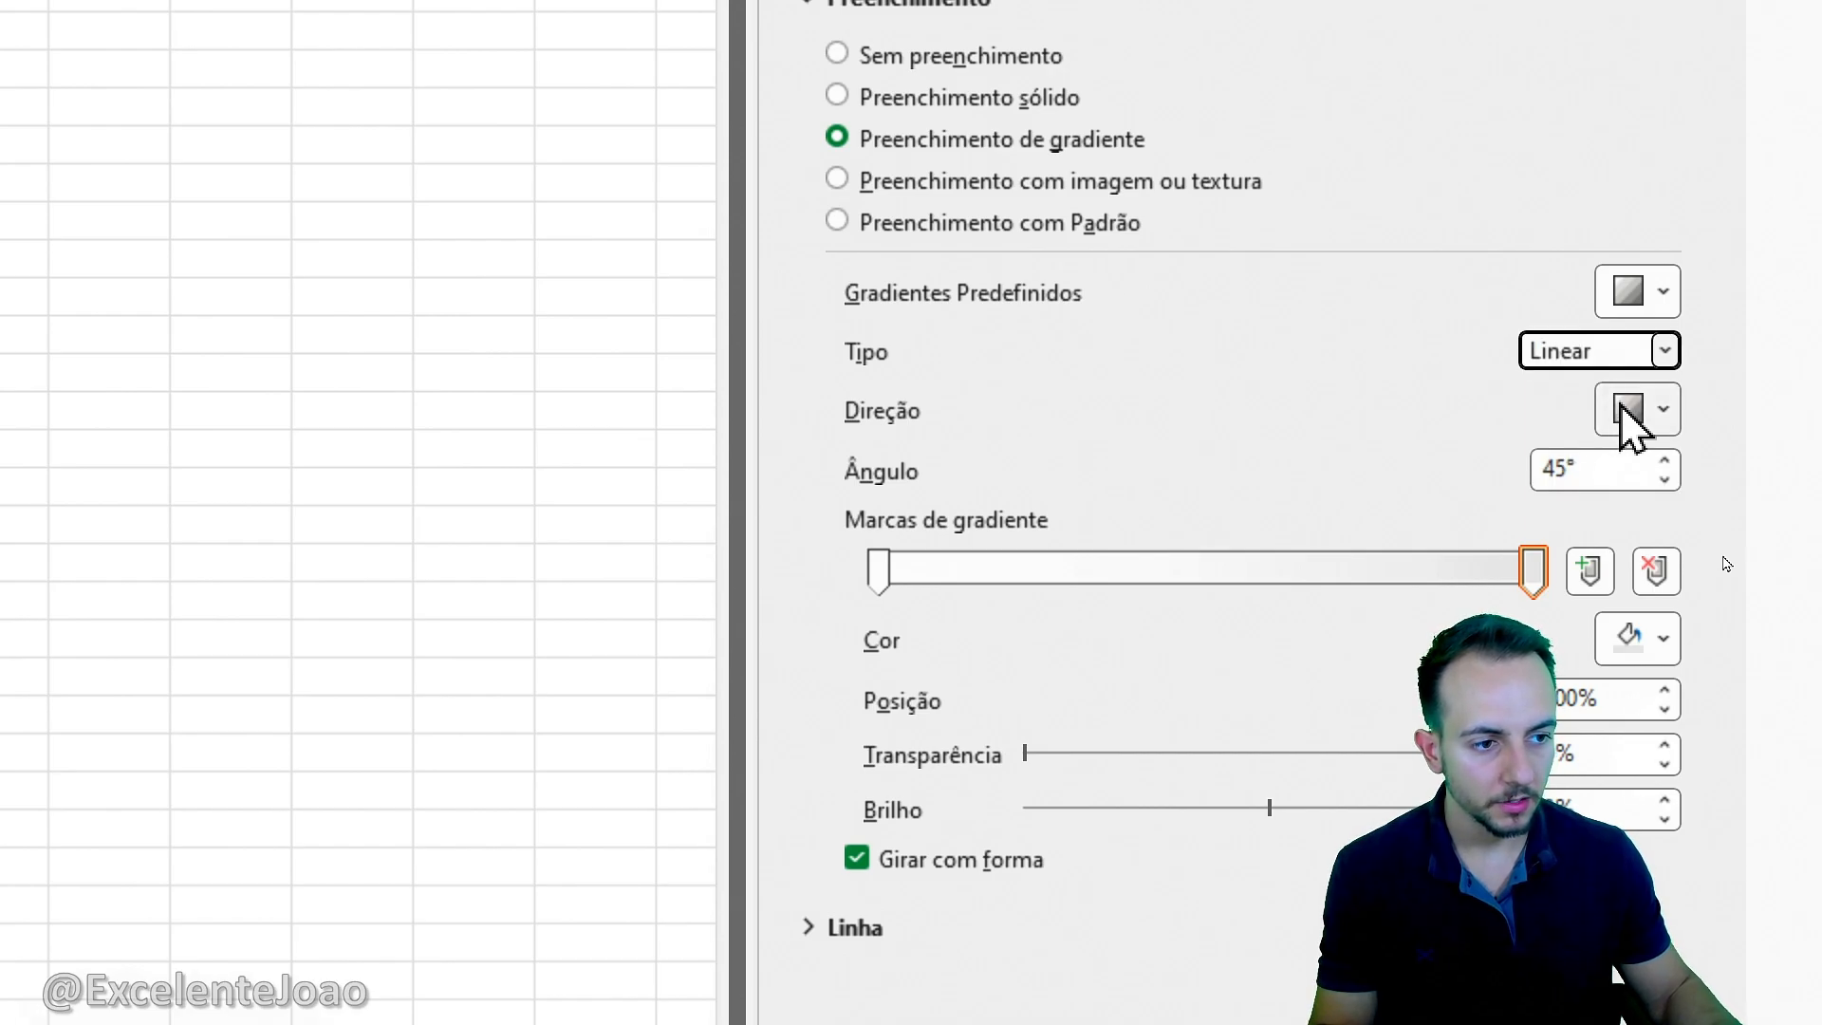
click(1631, 417)
click(1648, 492)
Color the card gradient's last stop black and apply the diagonal linear direction at 45°.
click(1540, 572)
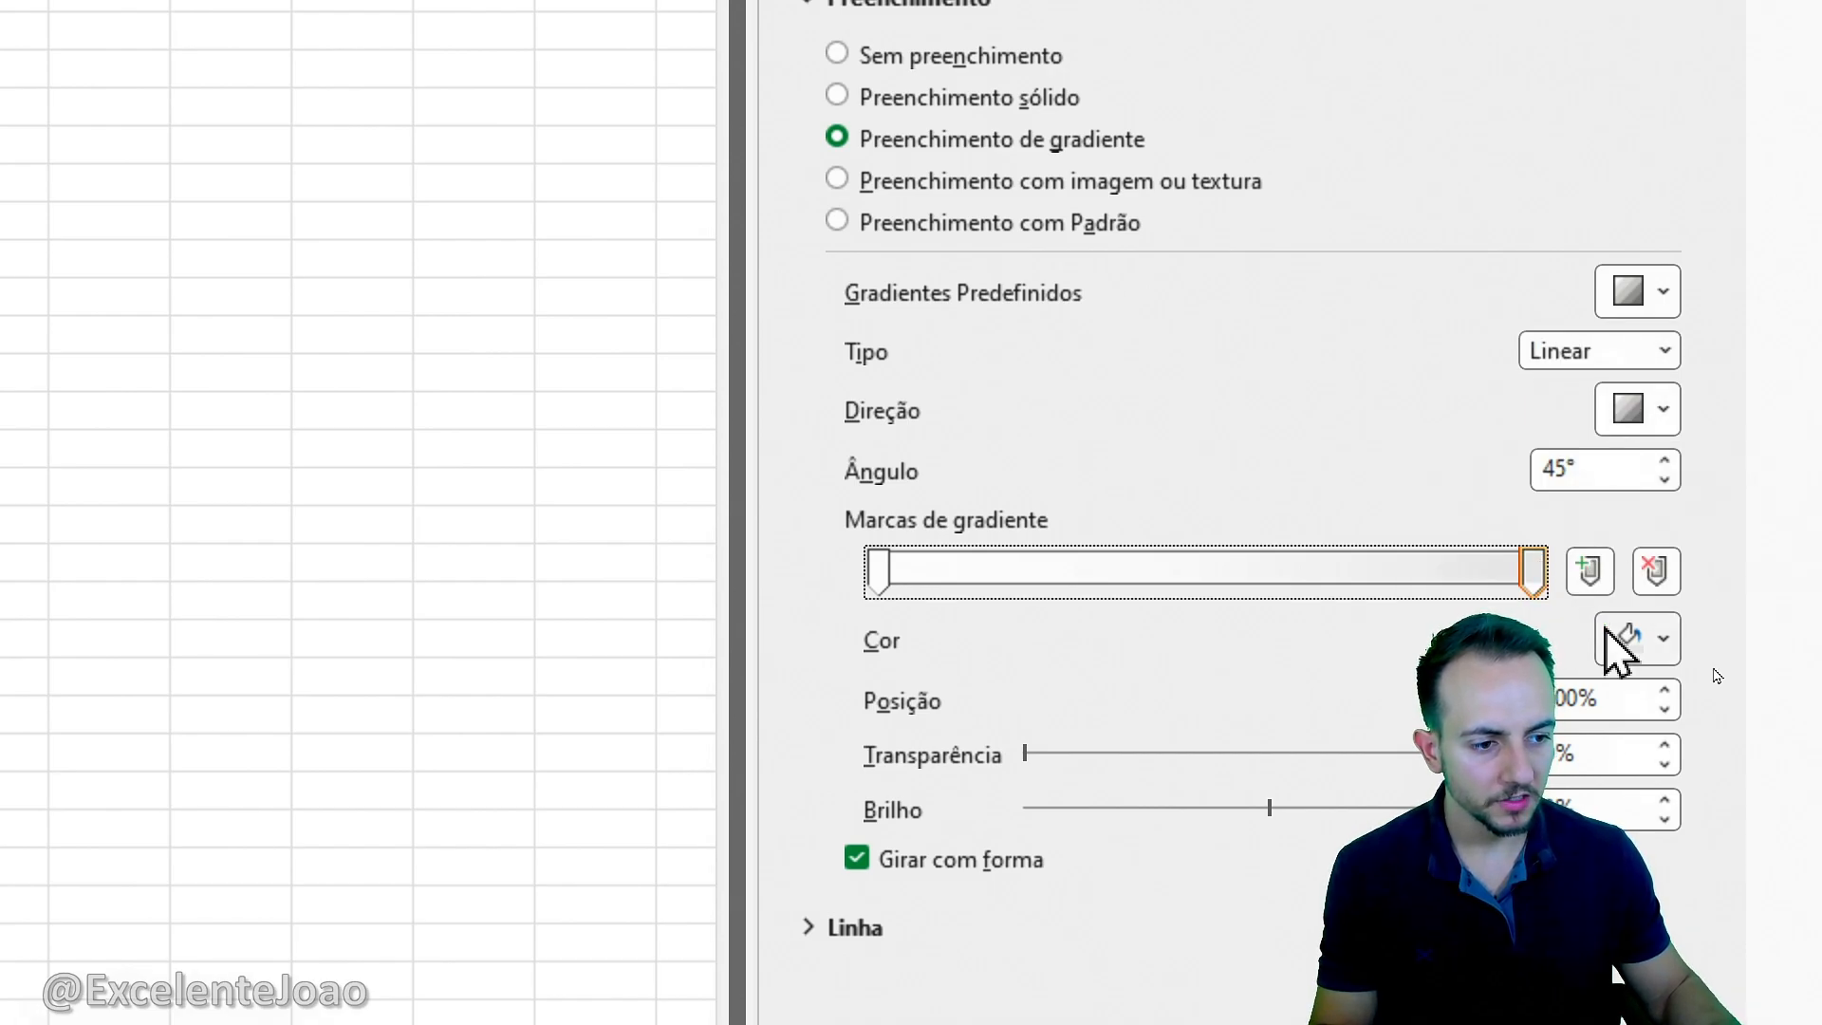
click(1614, 636)
click(1359, 828)
click(1639, 422)
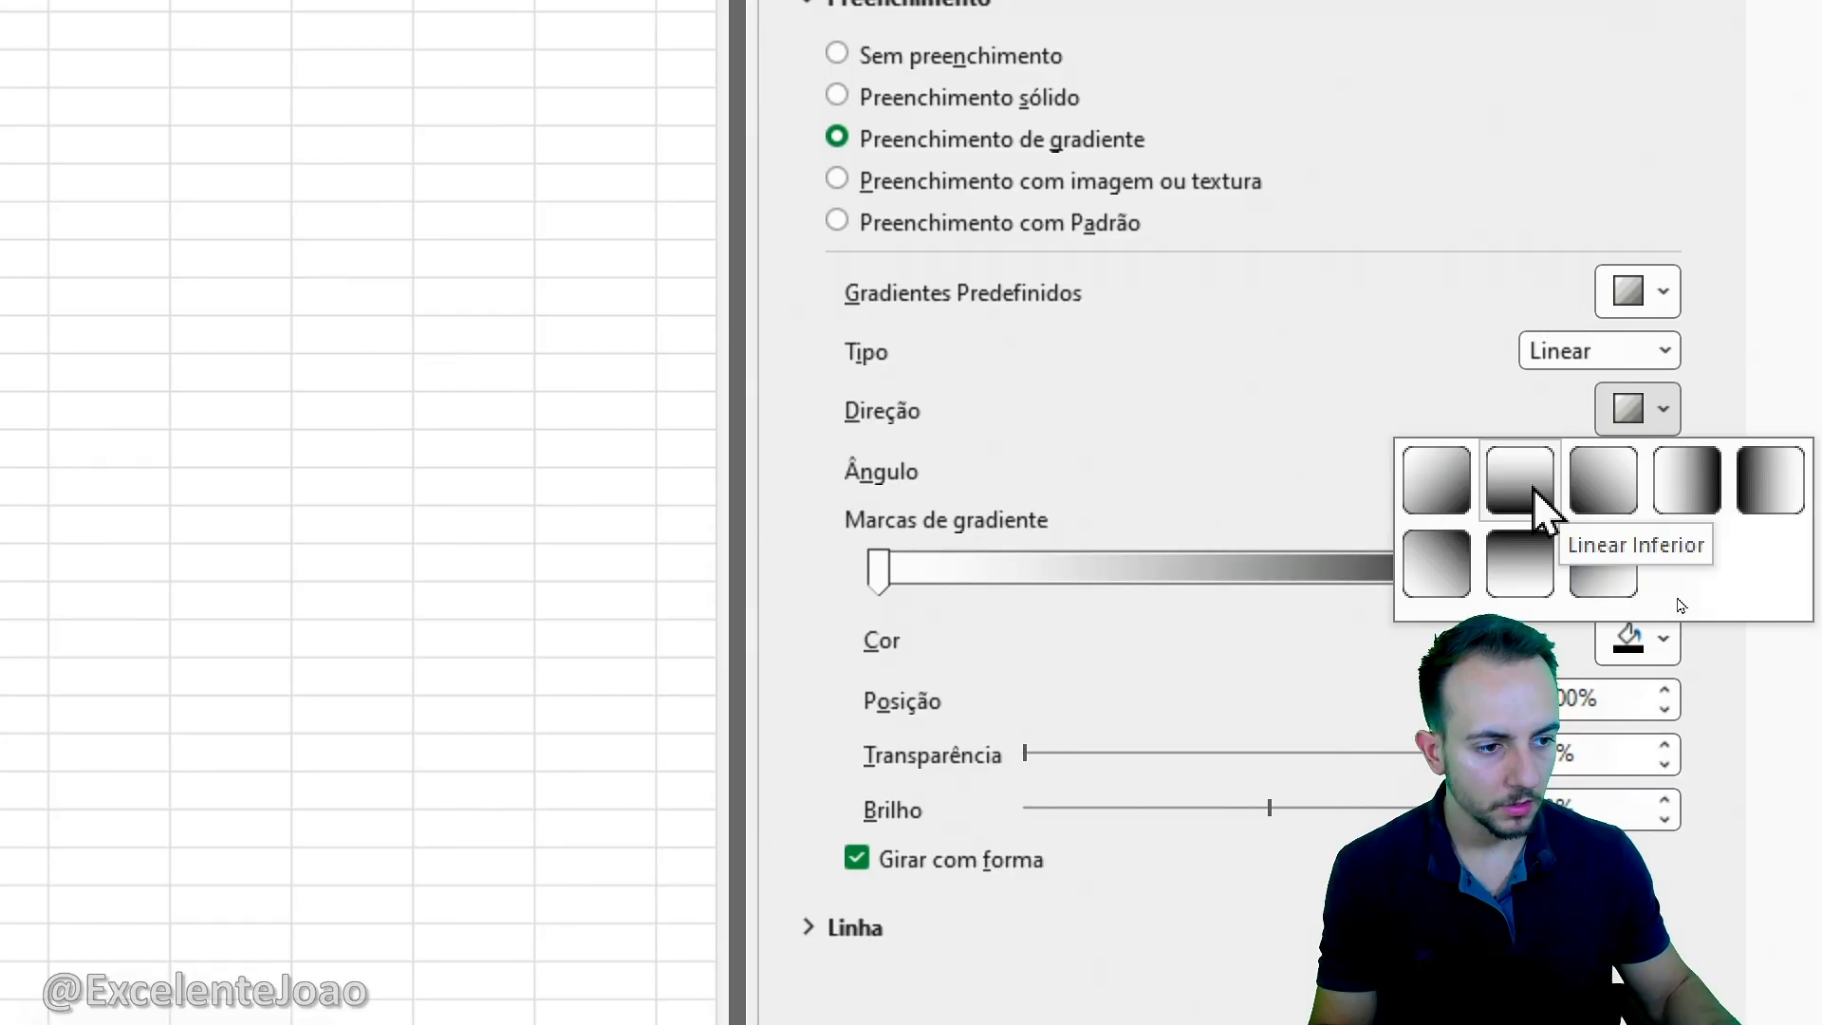
click(1458, 494)
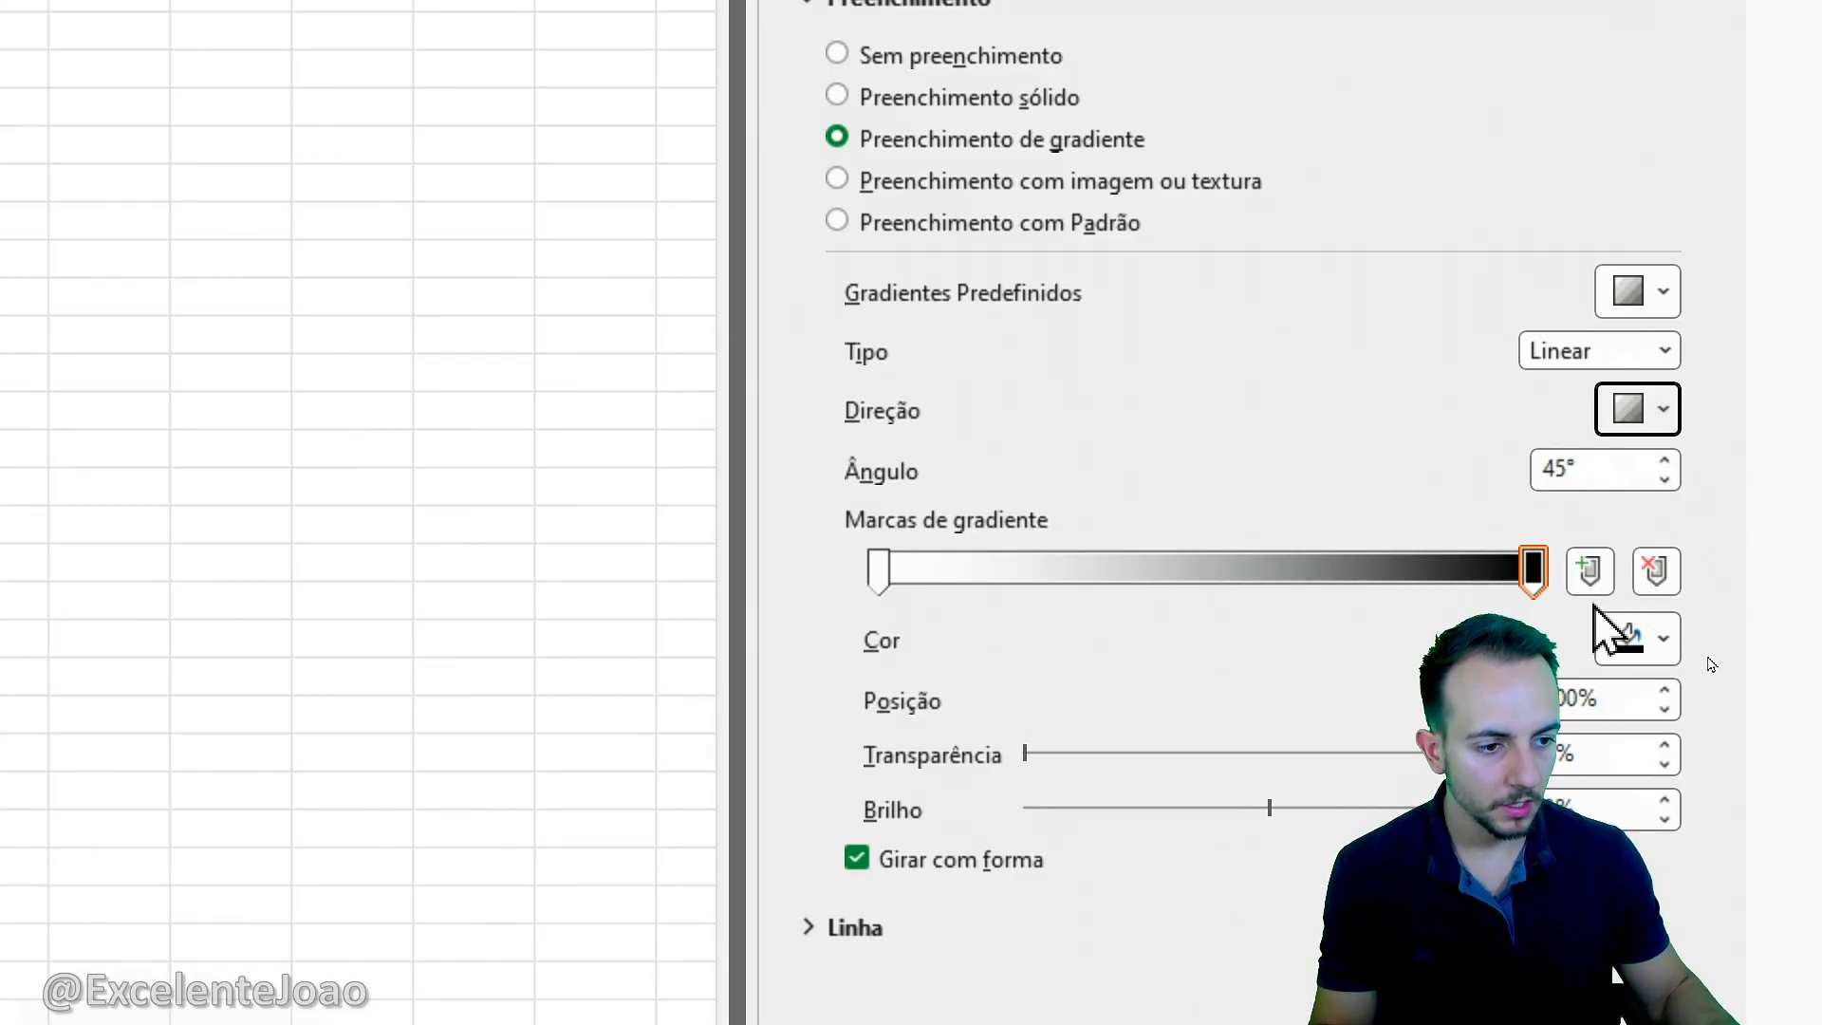
Recolor the gradient's last stop with the 10% darker shade of the Plano de Fundo 2 gray and deselect the card.
click(1604, 636)
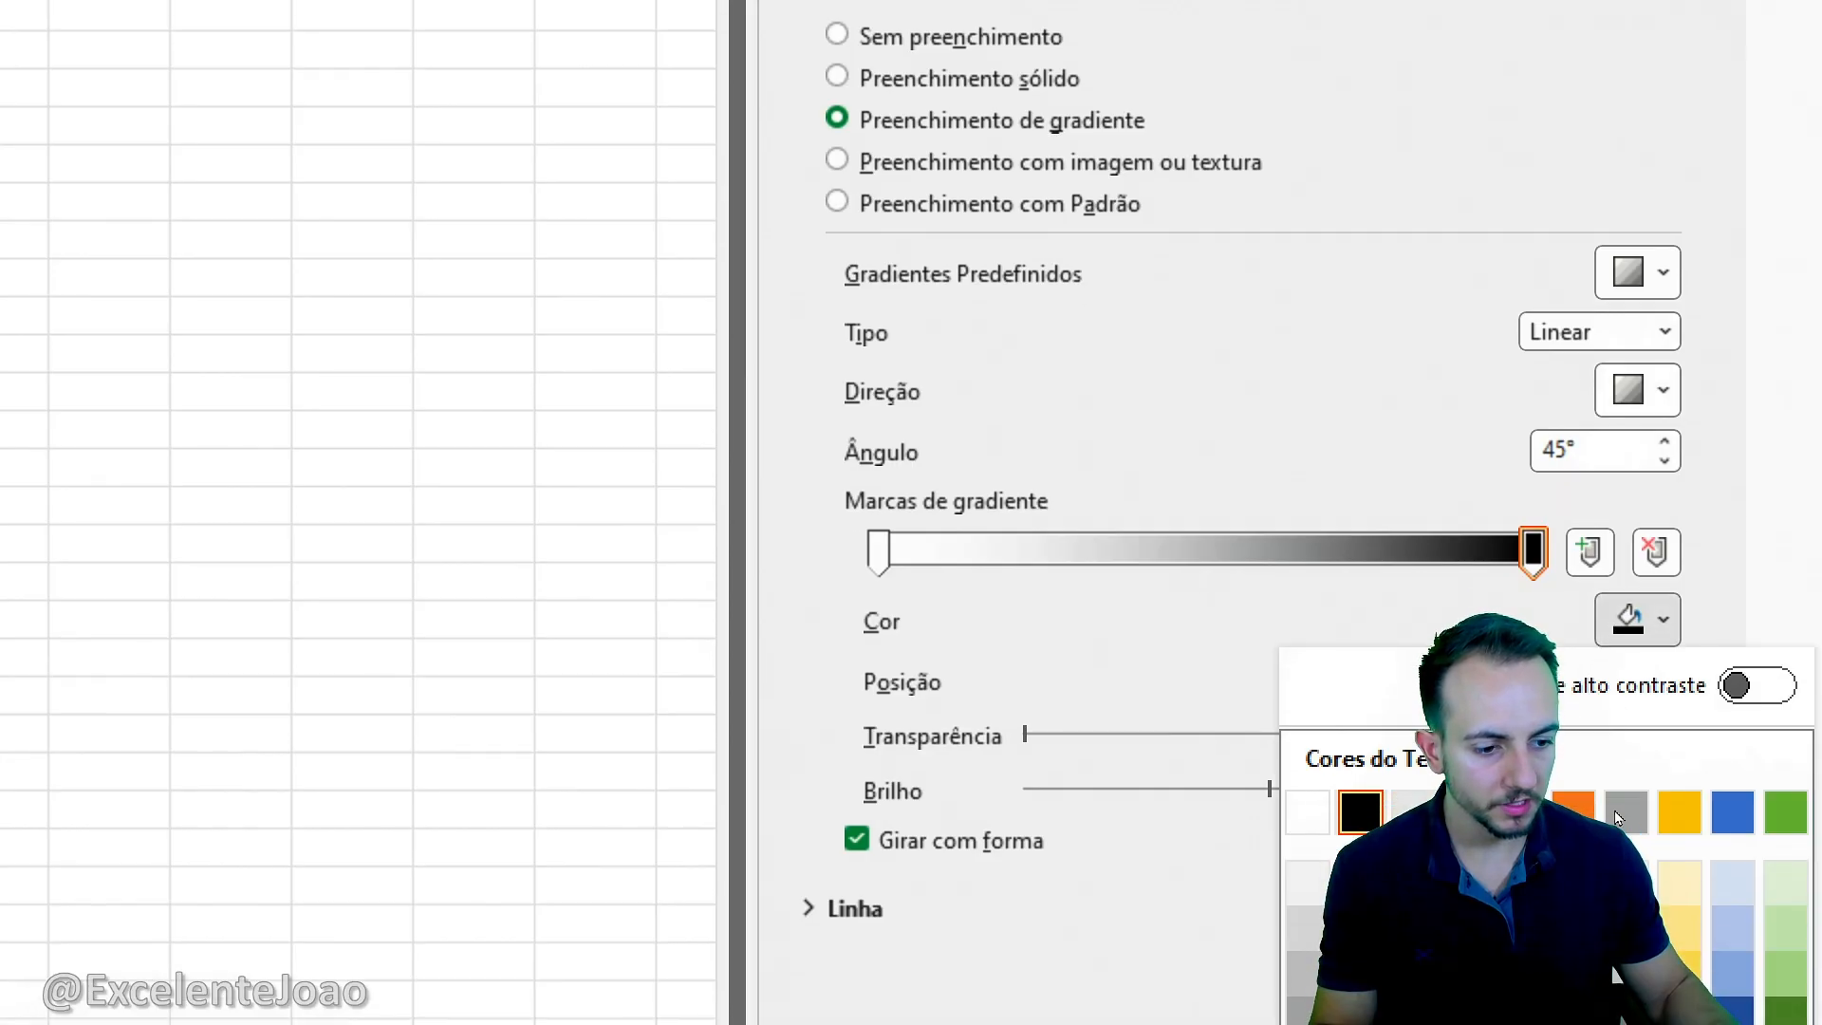
click(1625, 901)
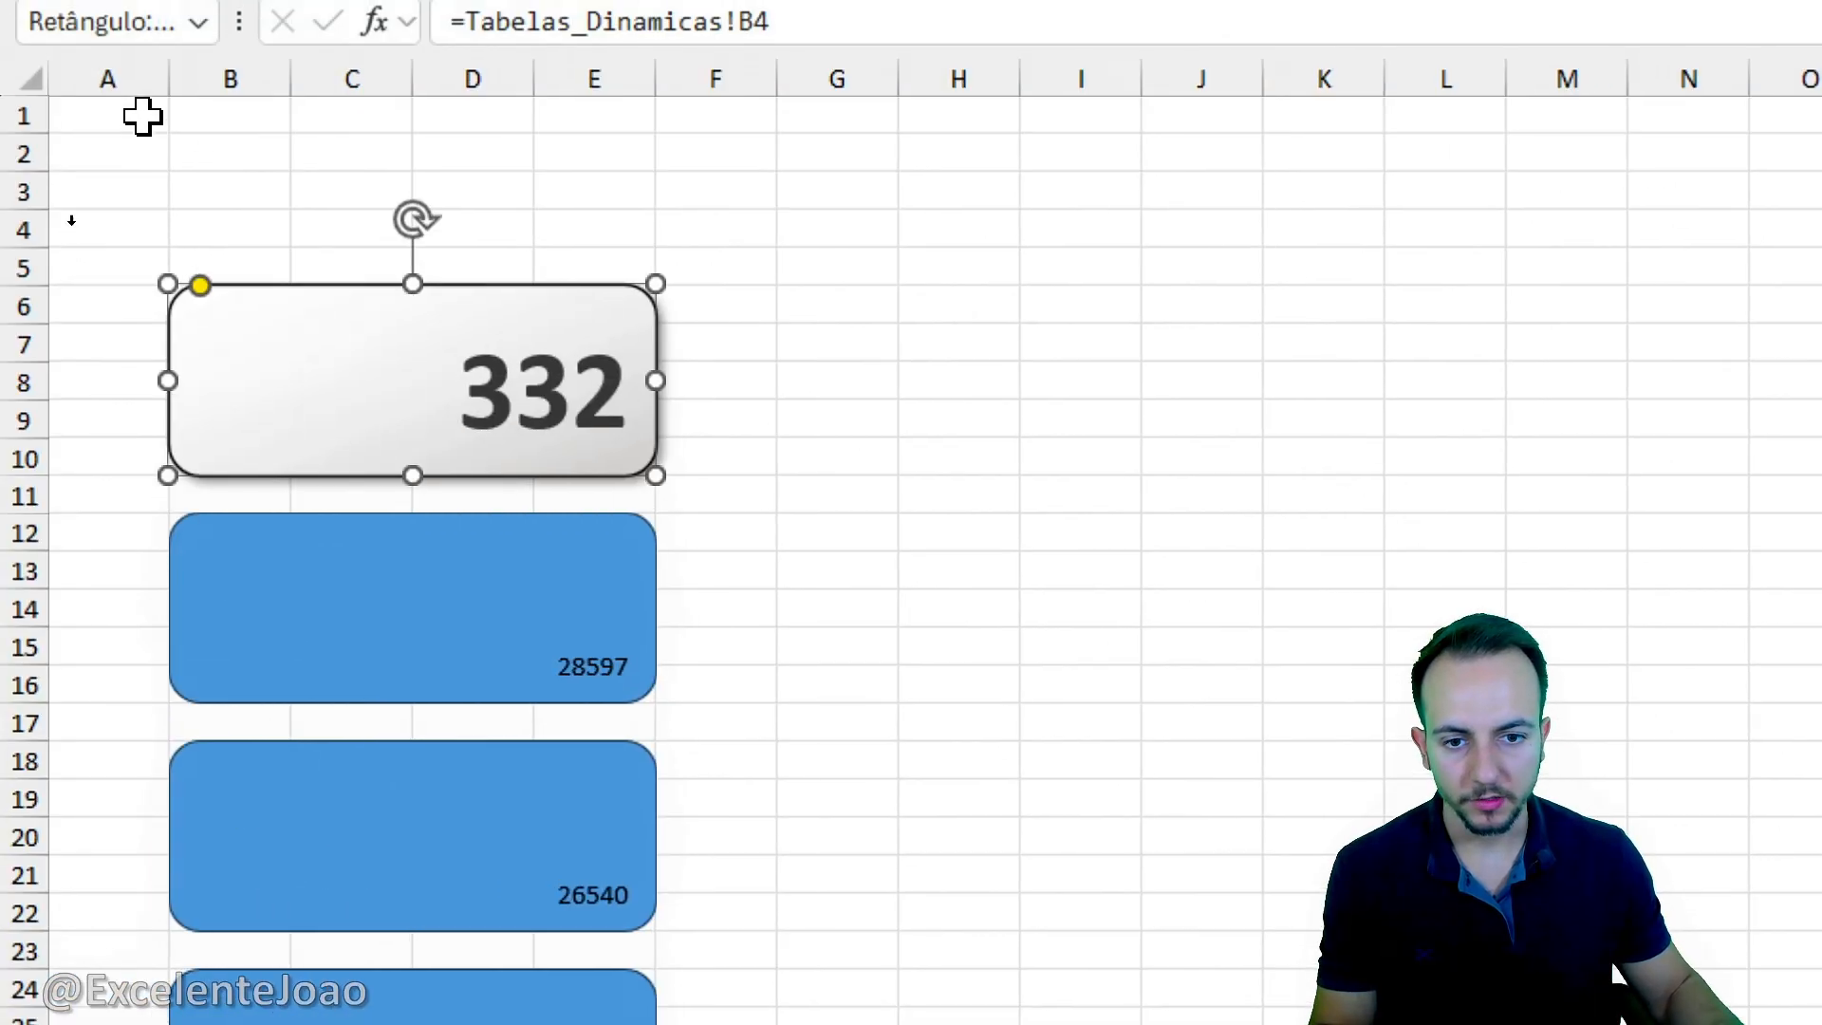
click(1202, 411)
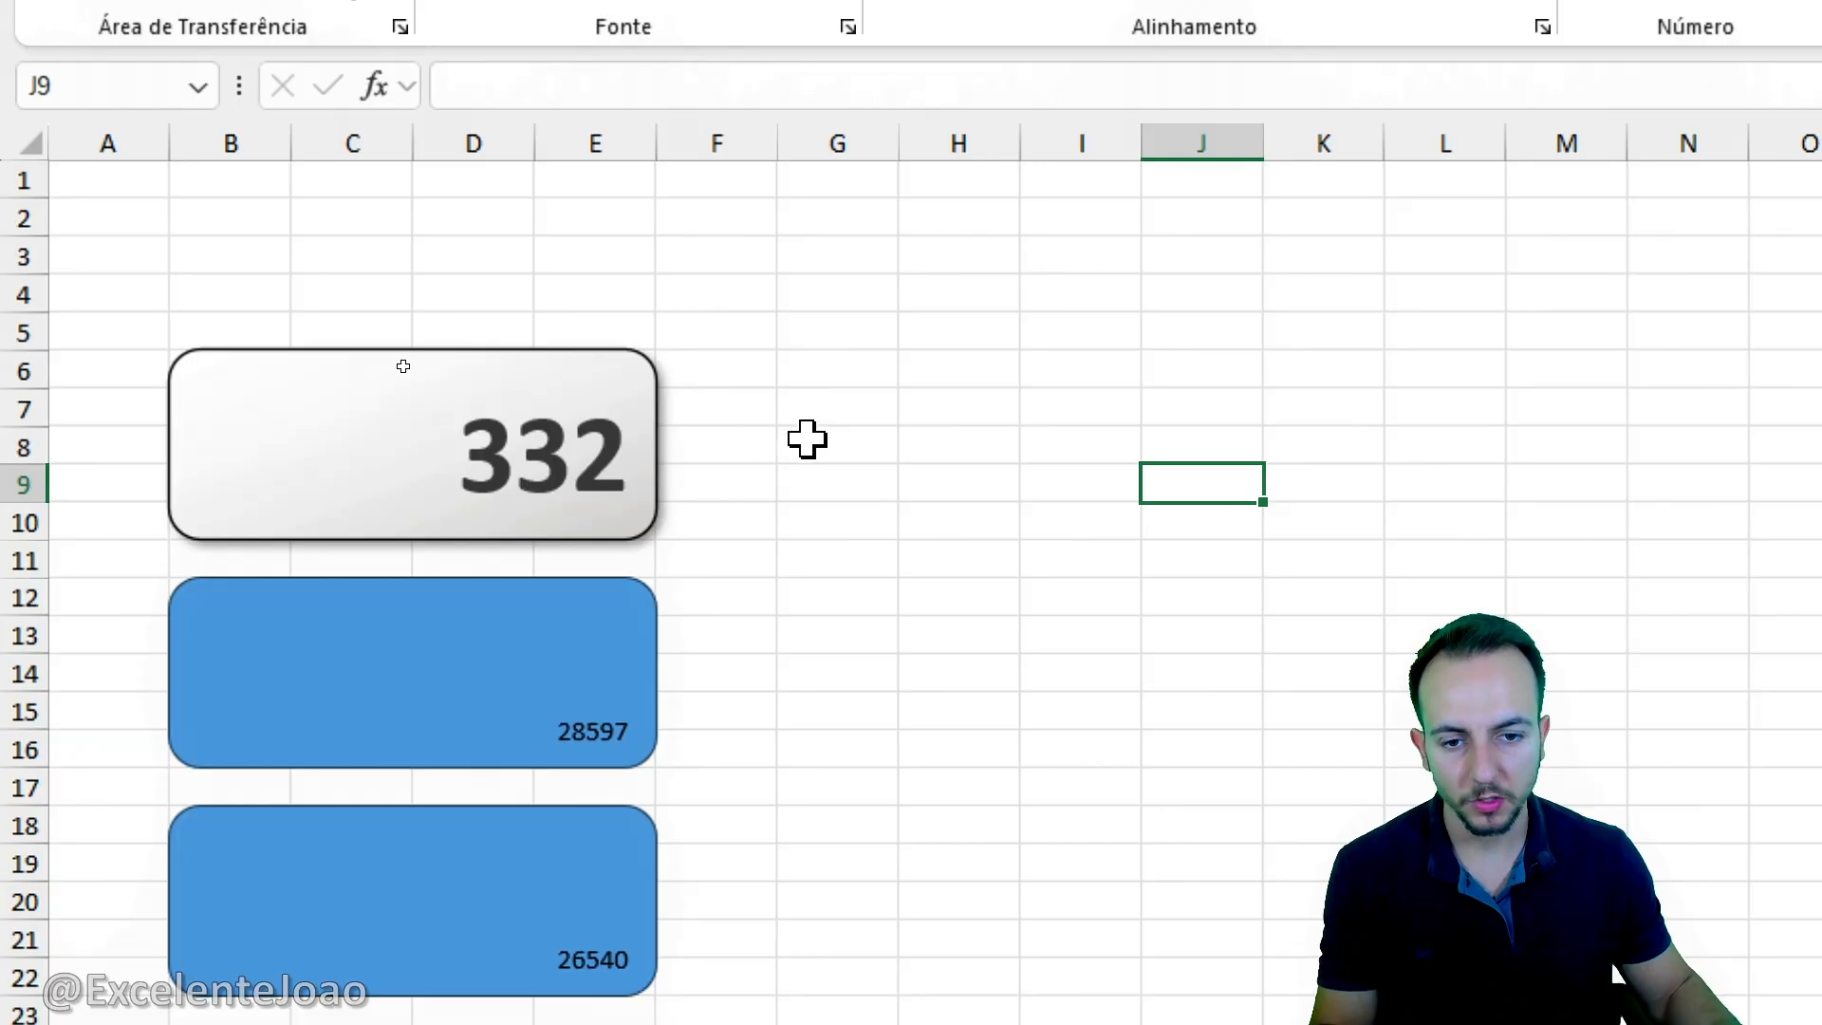
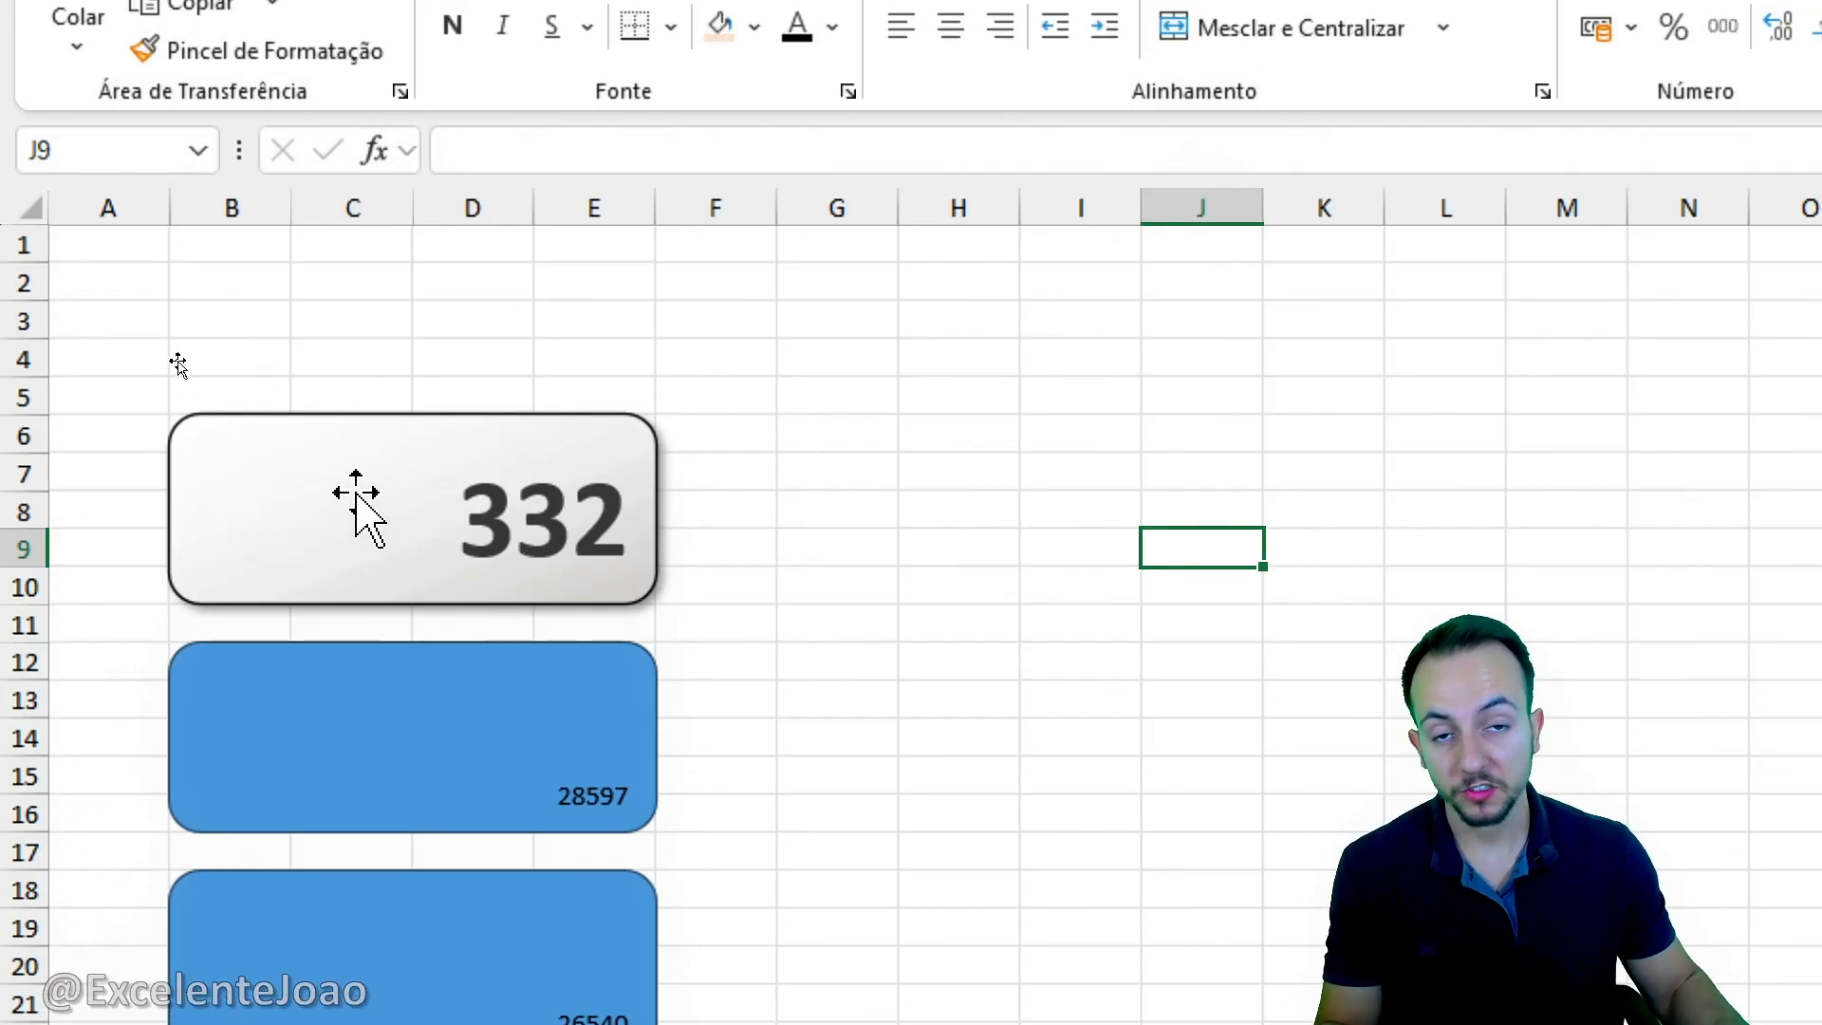
Copy the first card's formatting to the other three cards with the Format Painter.
click(640, 418)
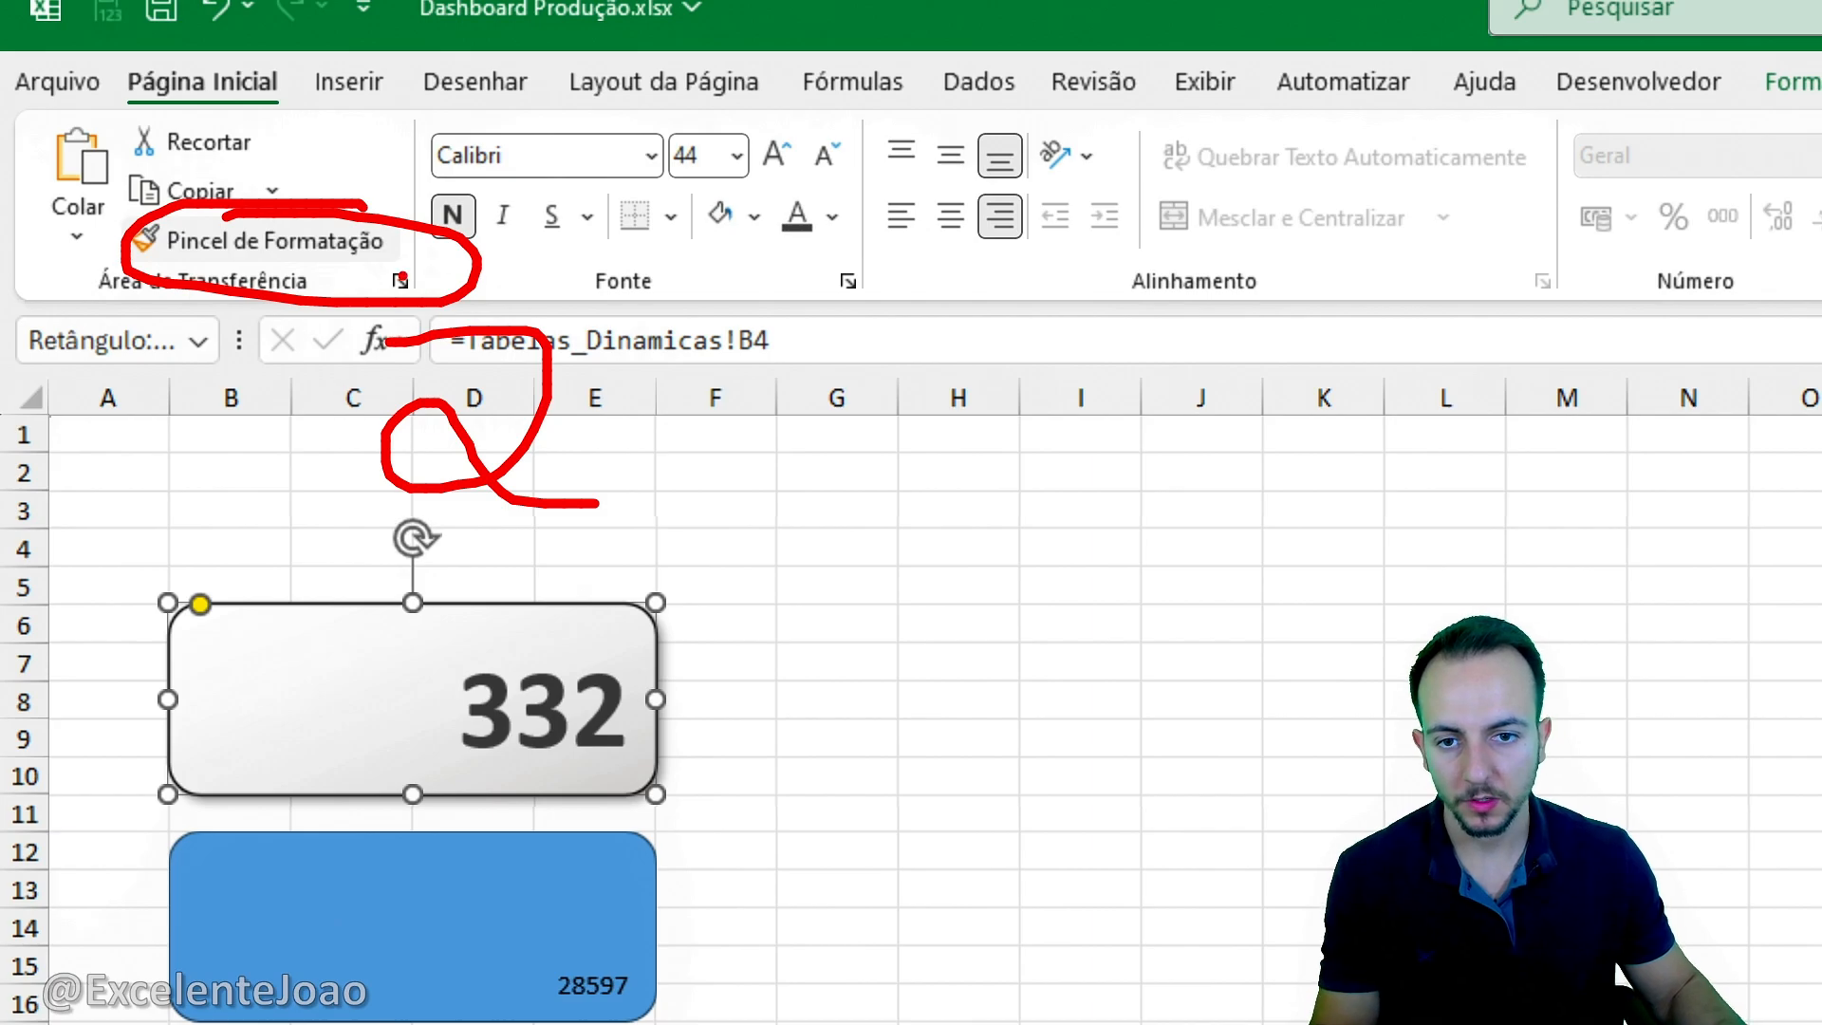
click(323, 251)
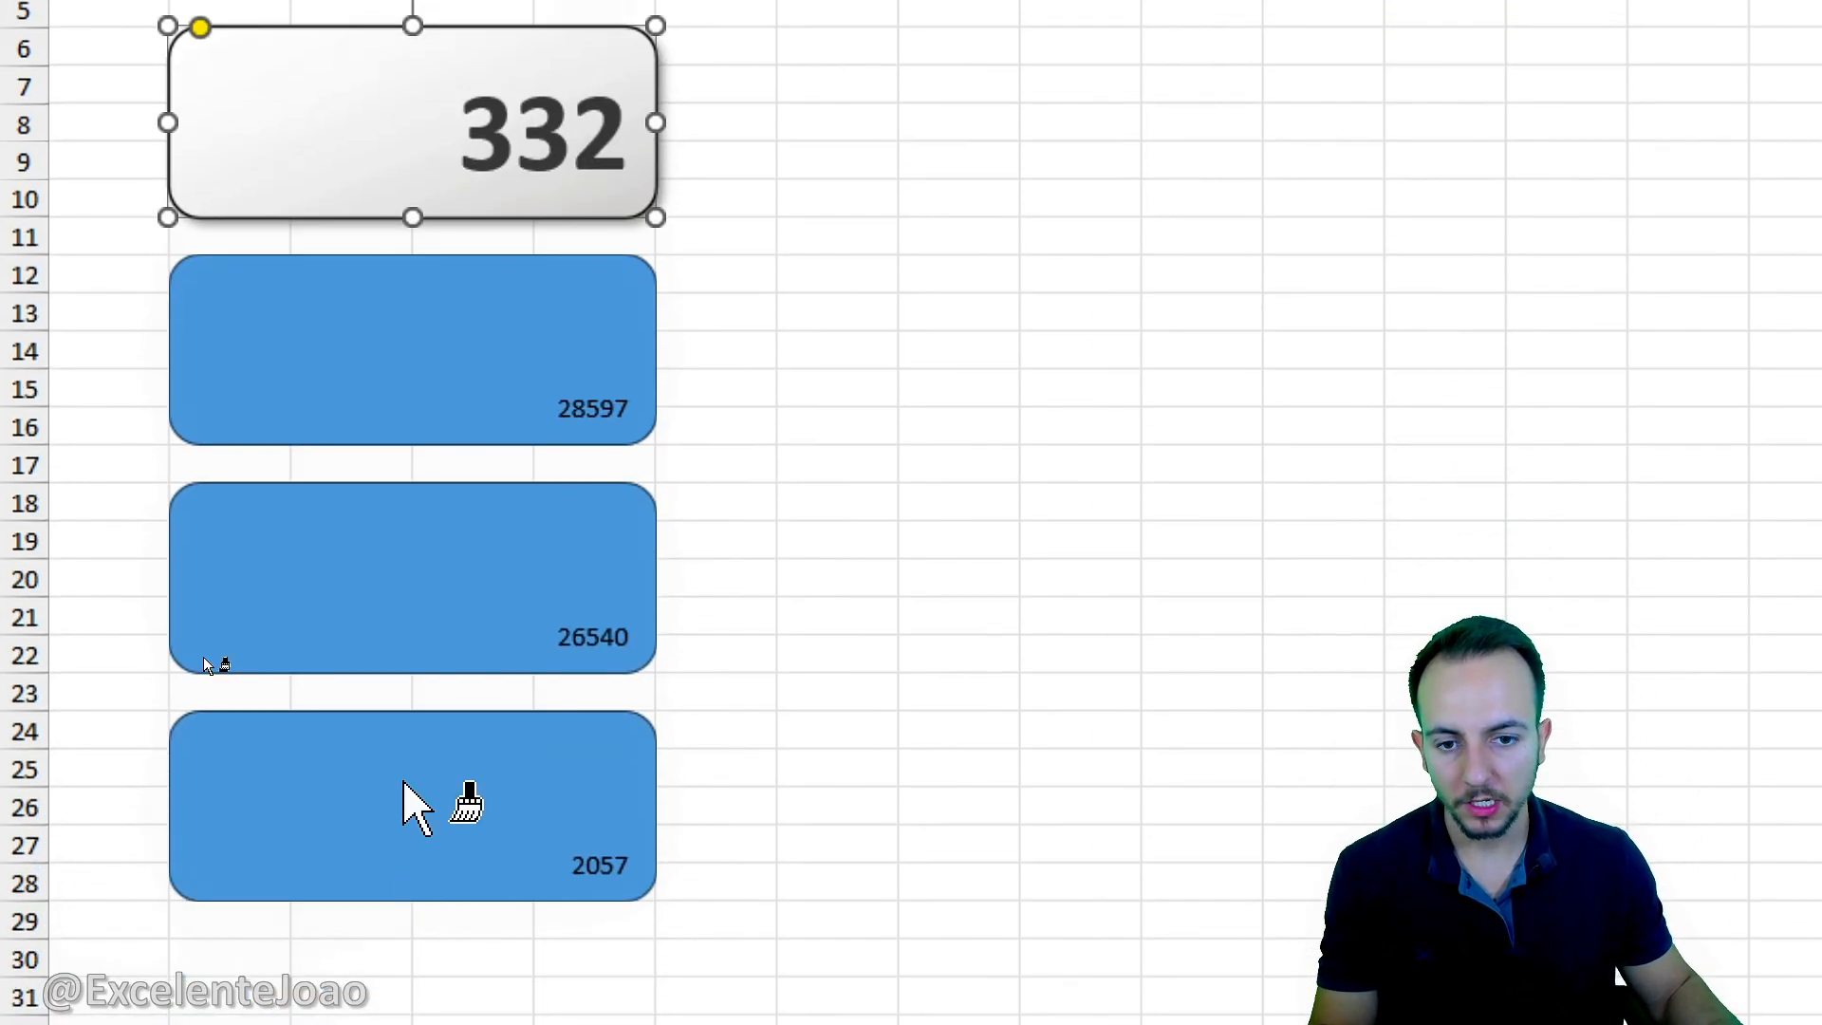
click(465, 399)
click(457, 613)
click(480, 778)
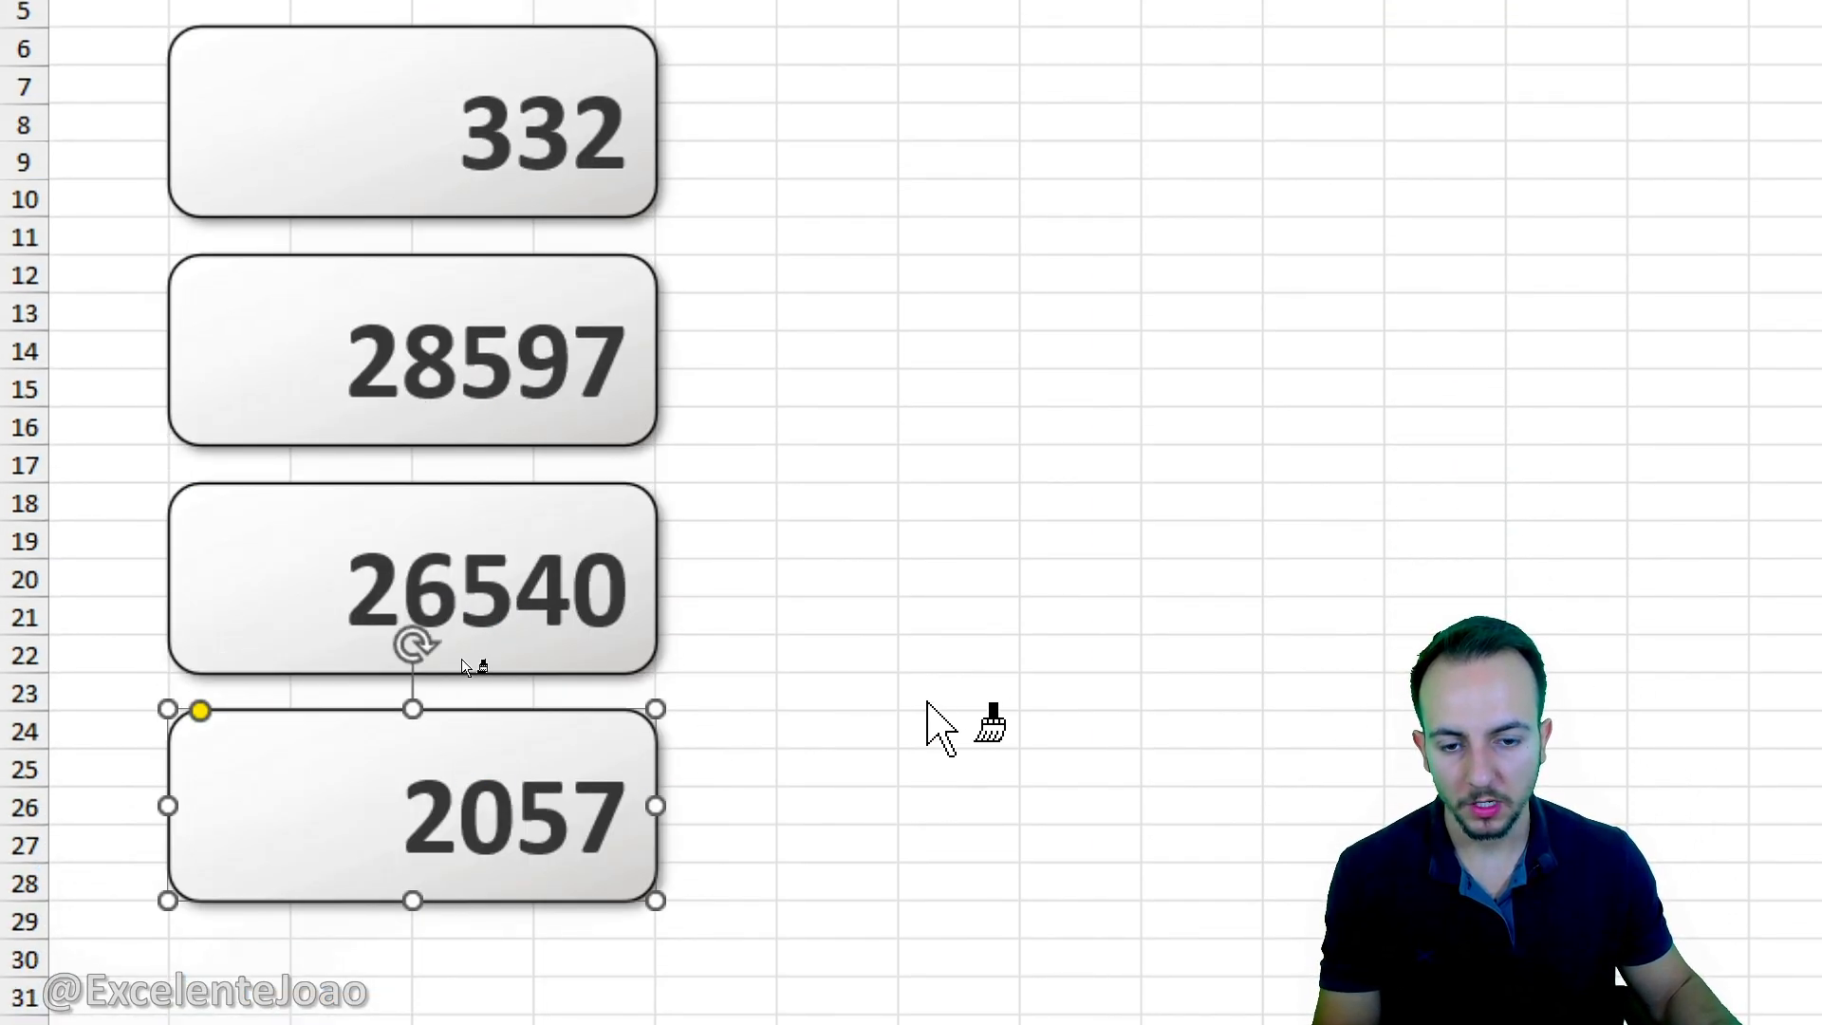
key(Escape)
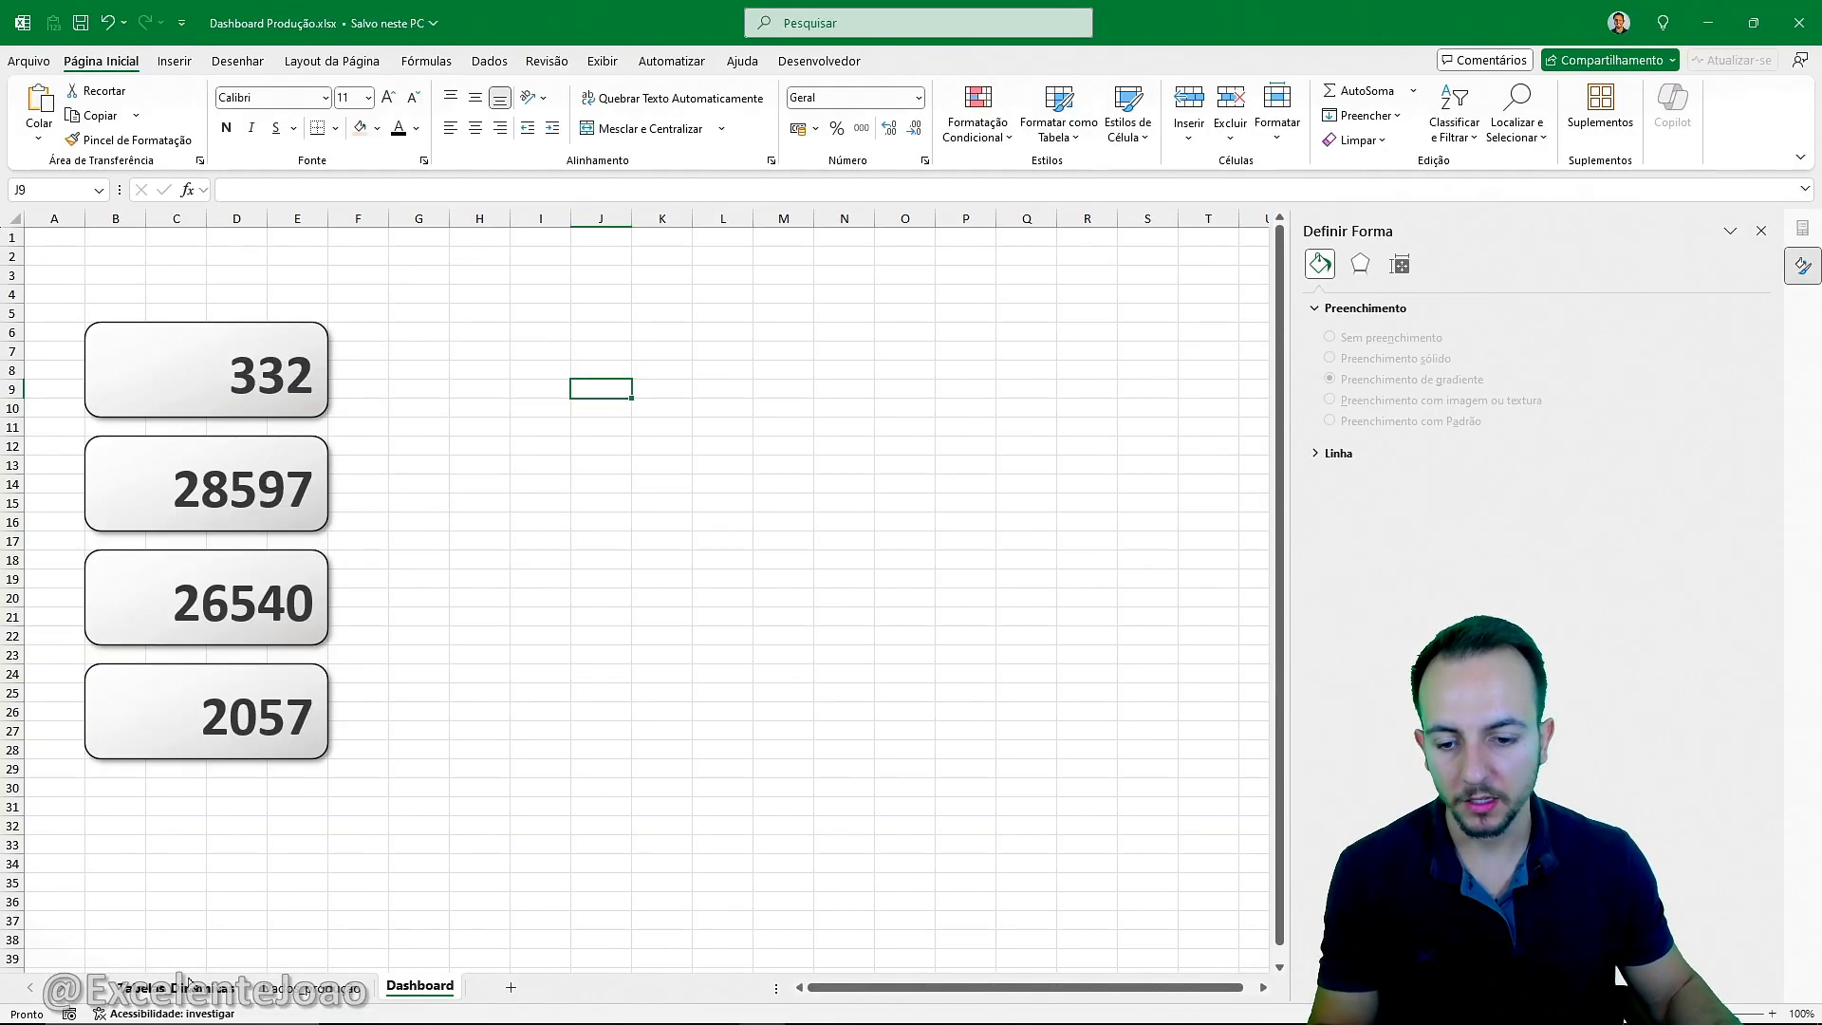
Give the second card's last gradient stop the lightest blue theme tint and its number the blue-gray Texto 2, Mais Claro 40% font color.
click(189, 984)
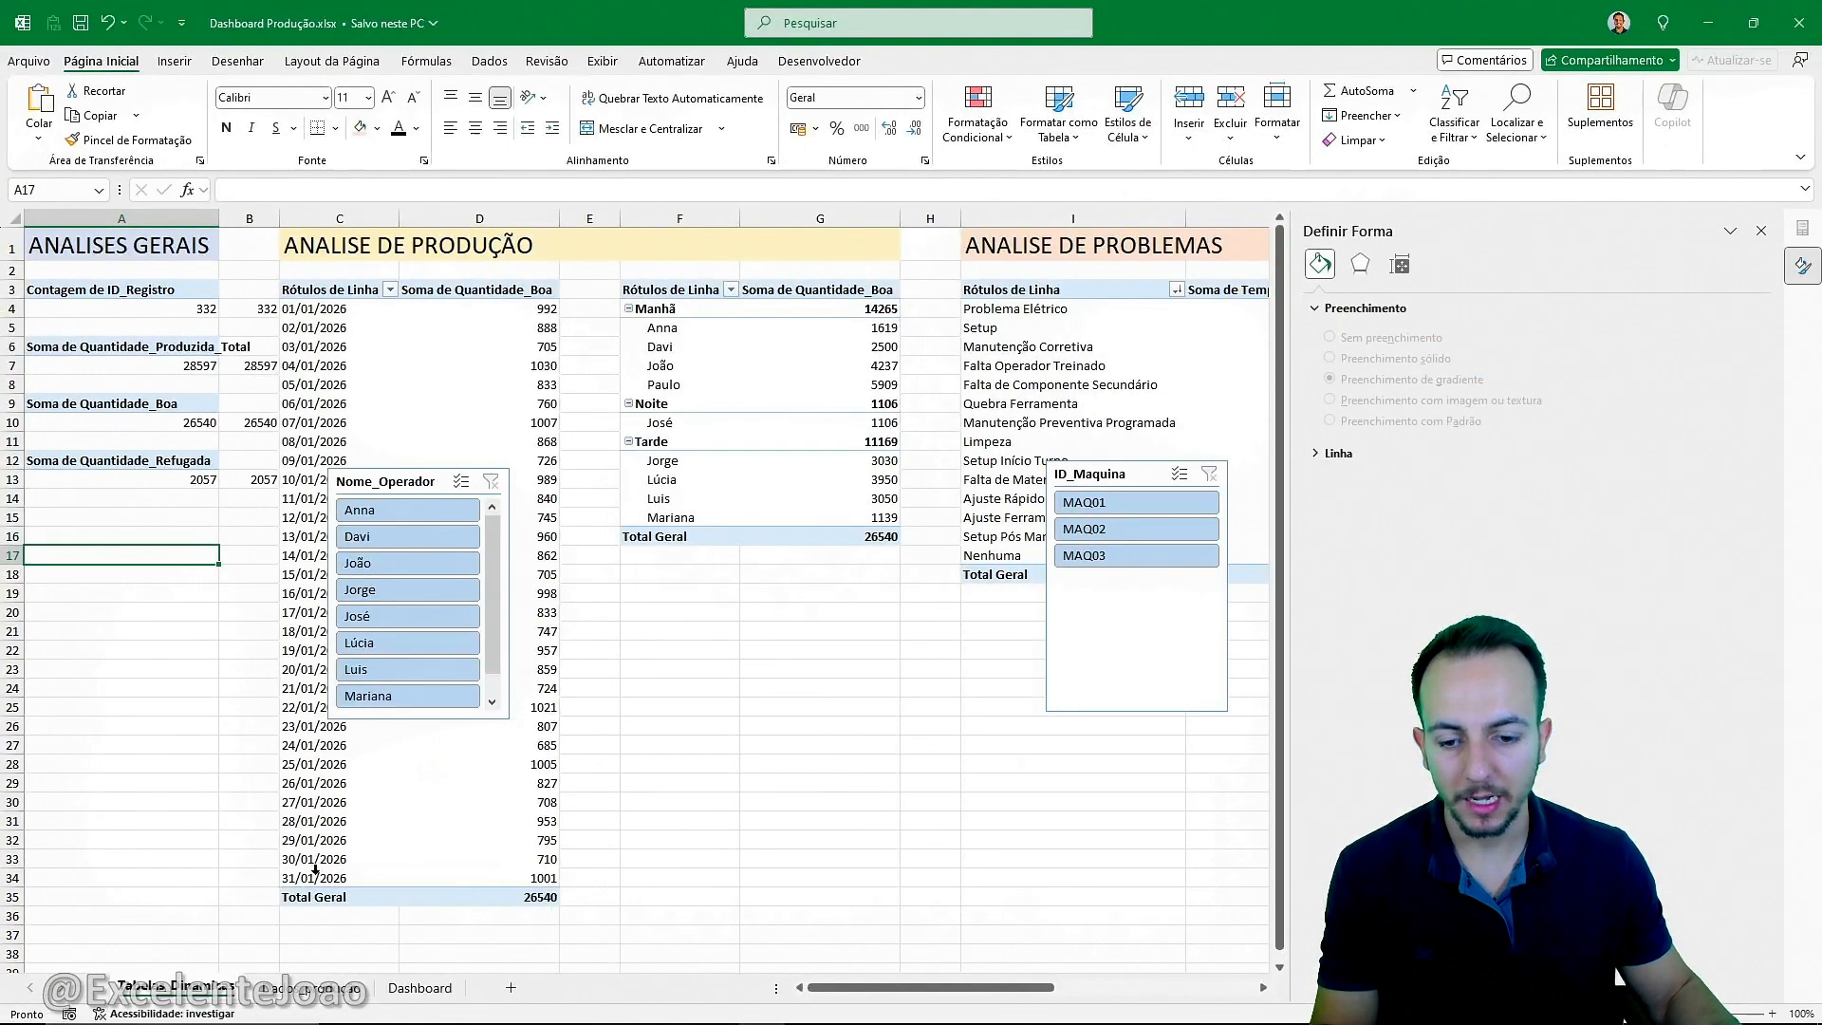
click(410, 989)
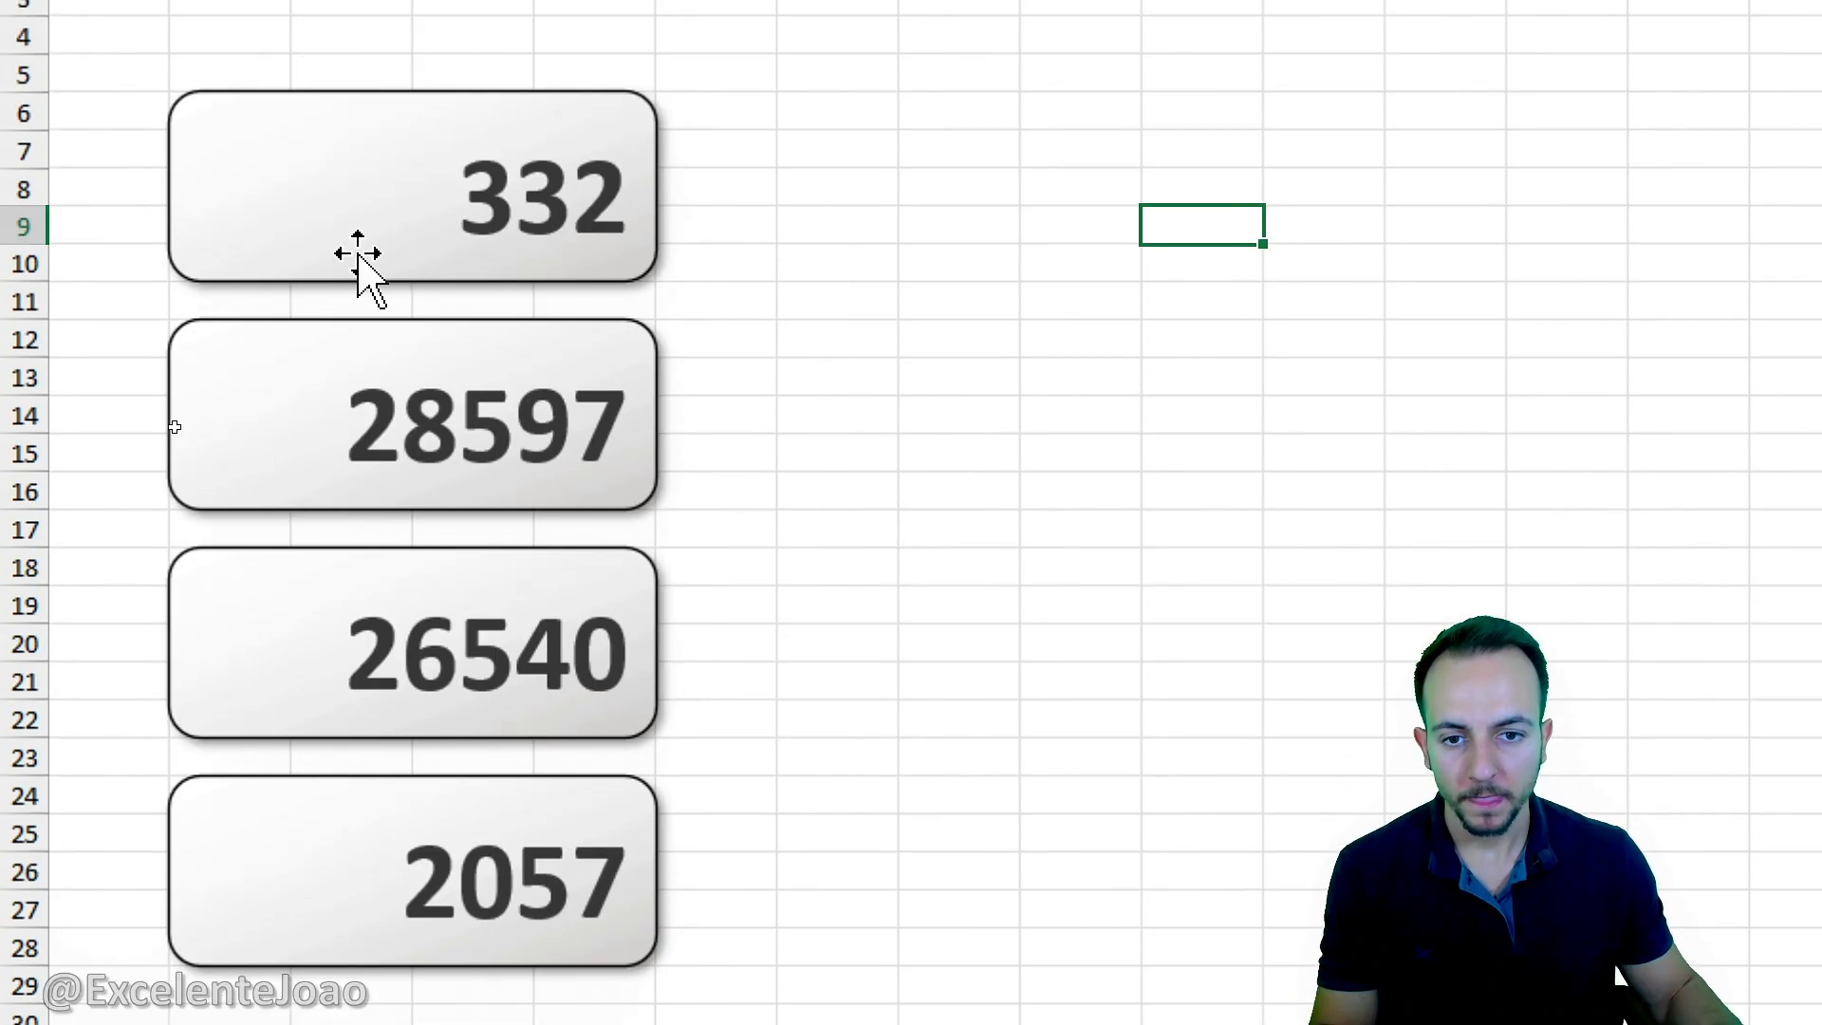
click(278, 441)
right_click(254, 446)
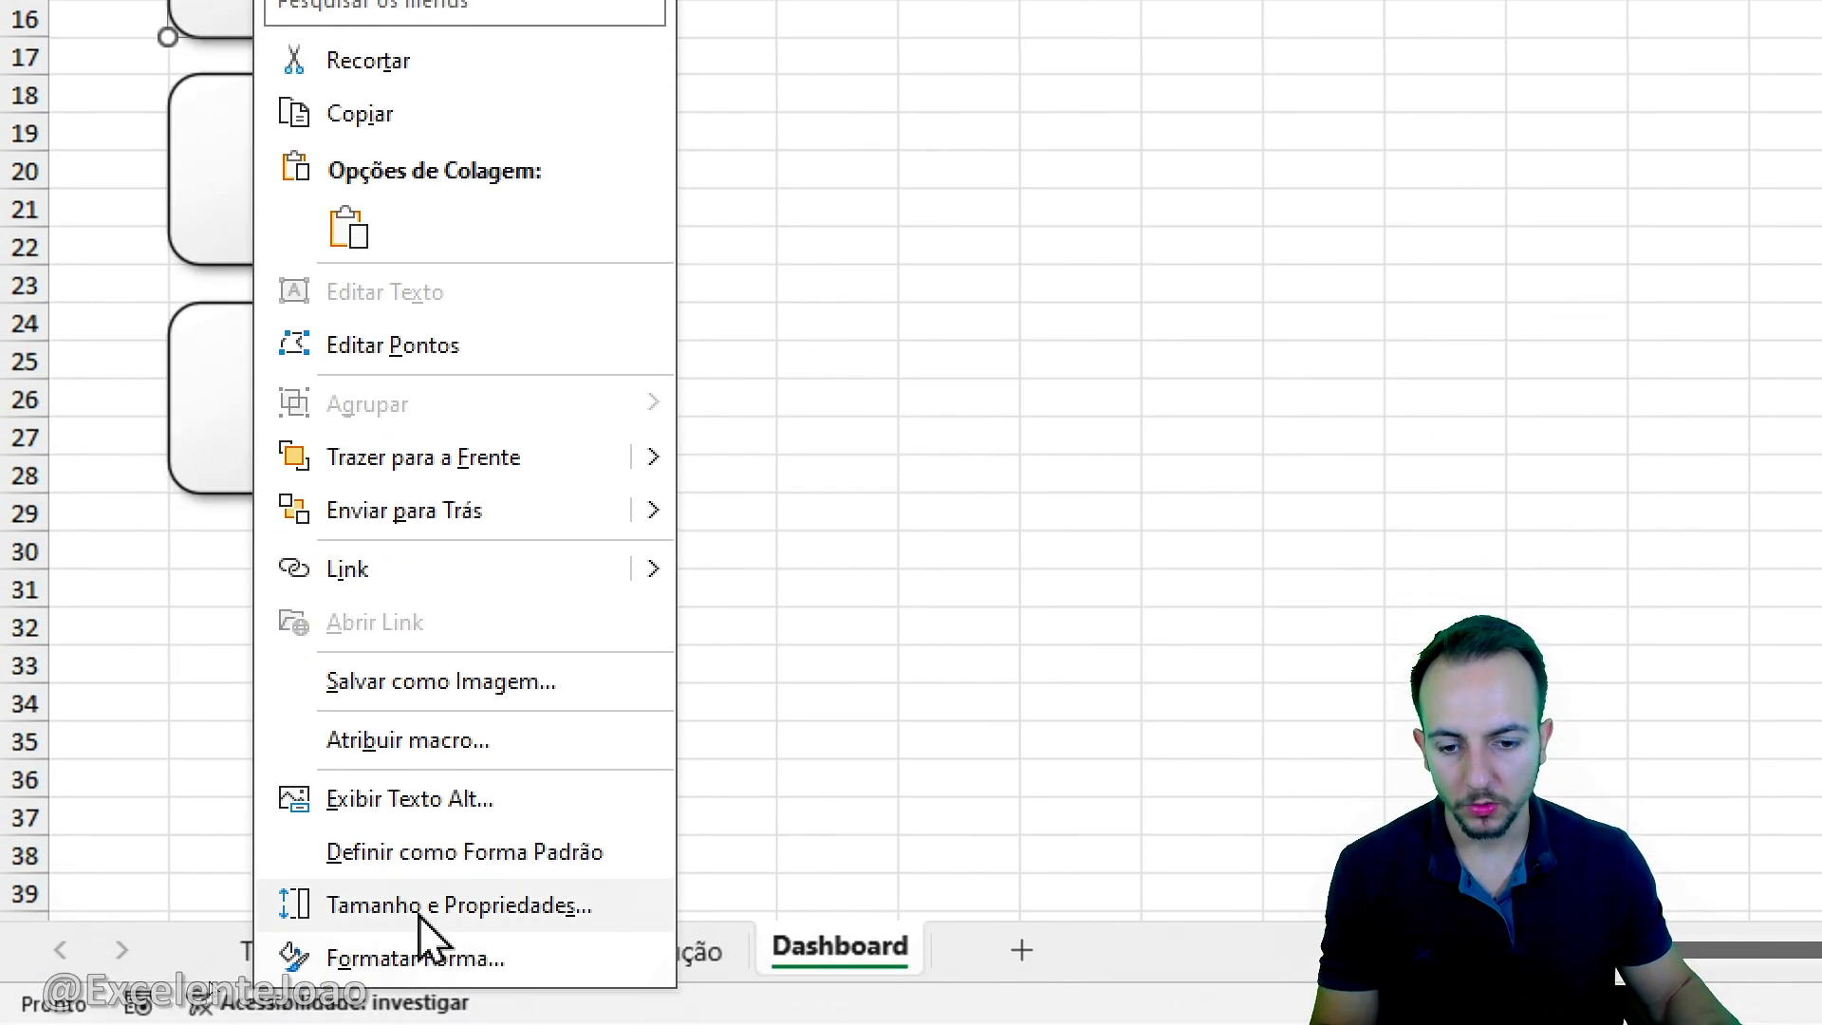
click(453, 965)
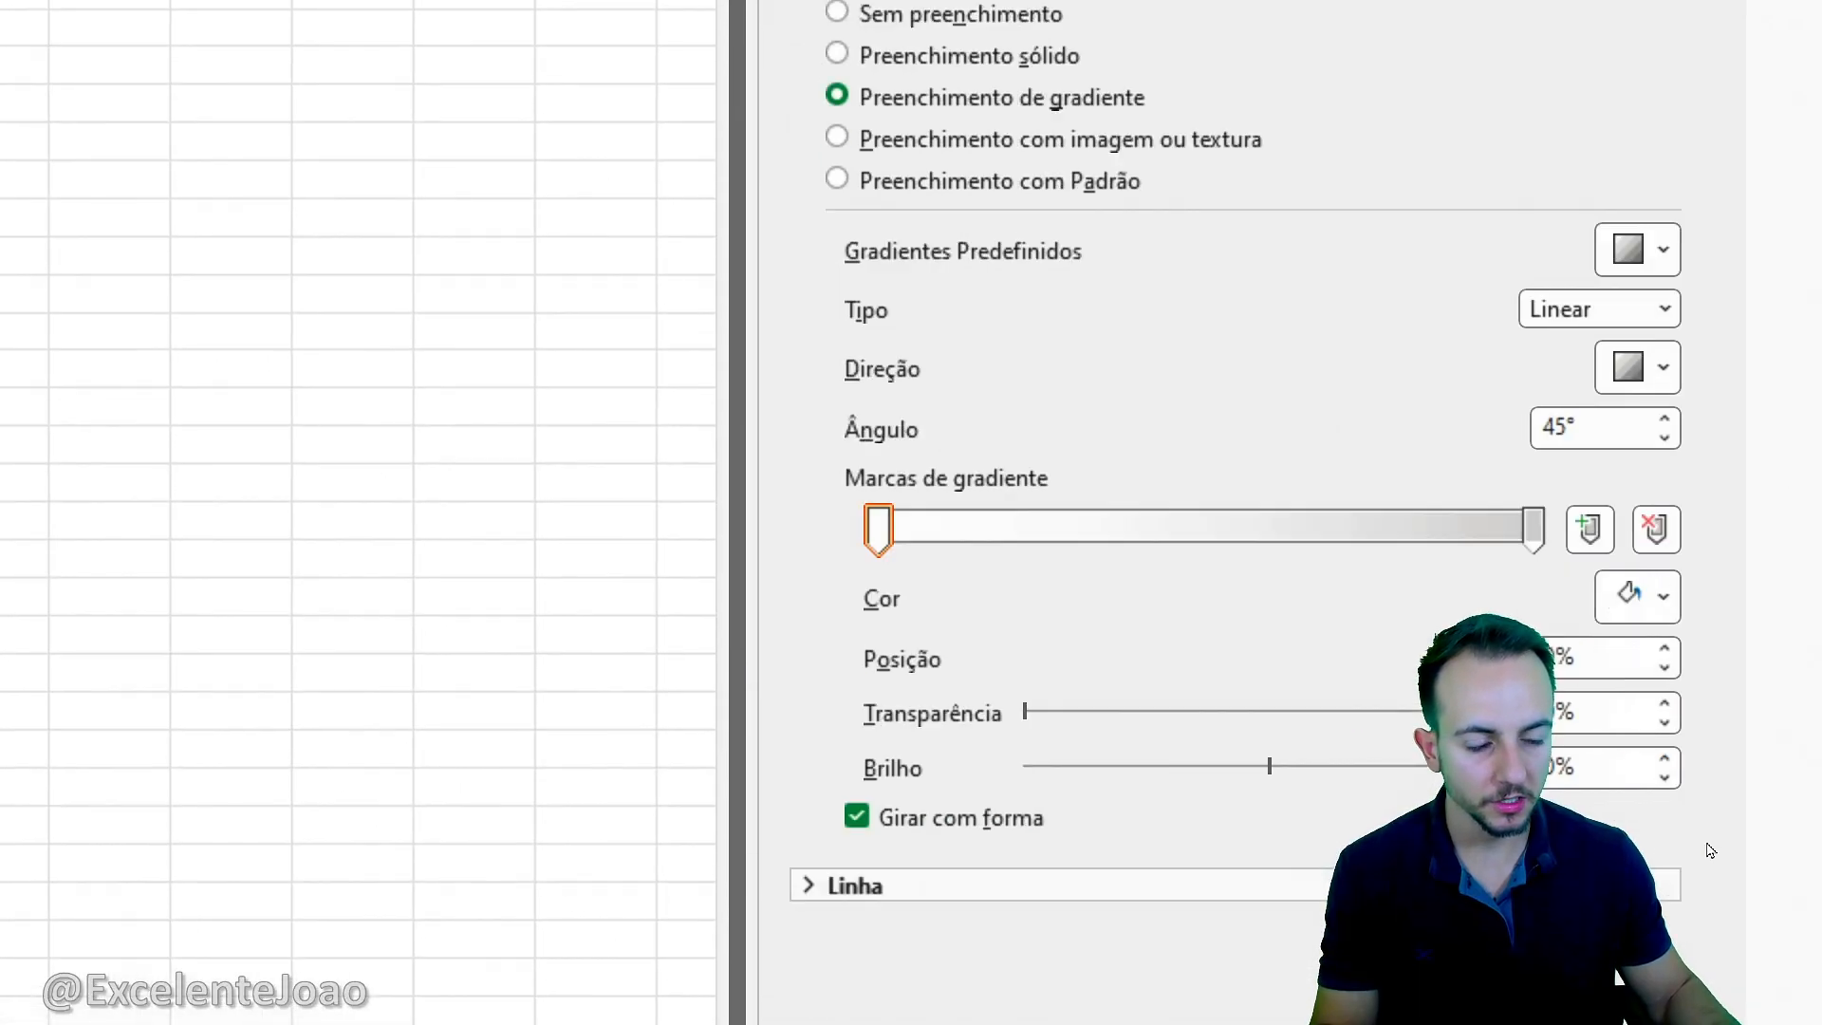
click(1535, 538)
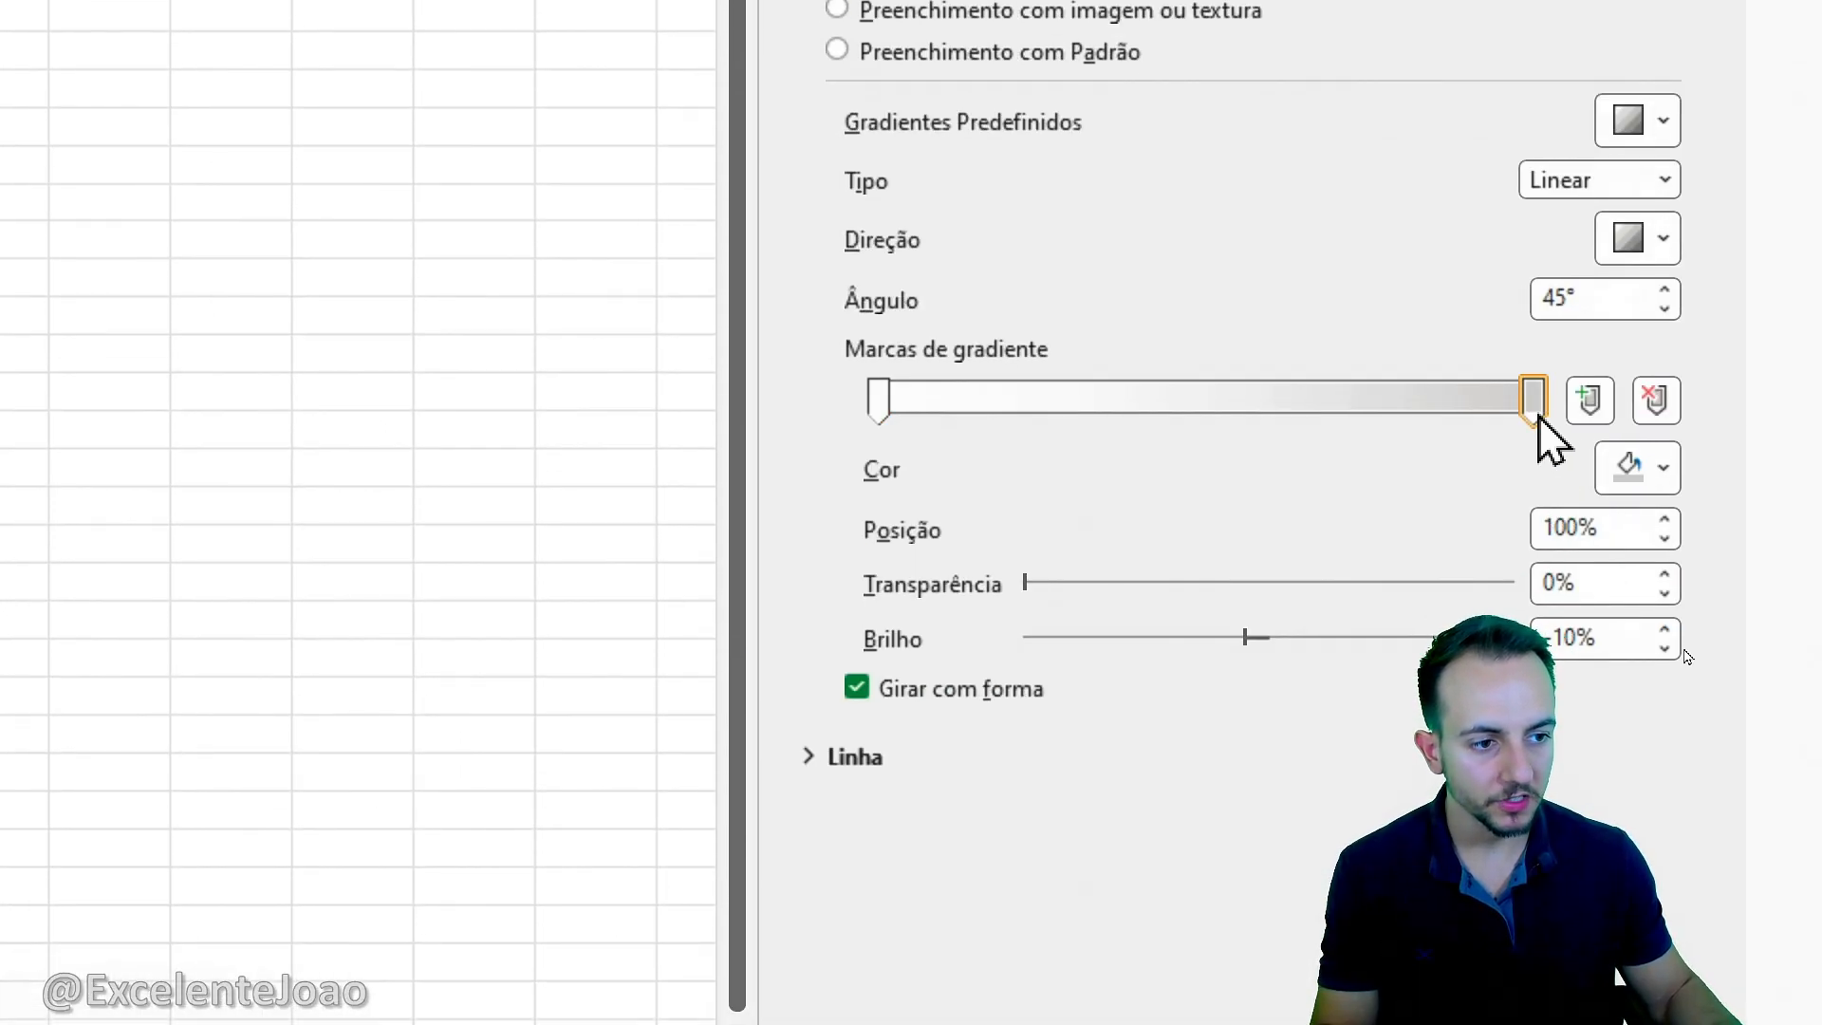
click(1625, 590)
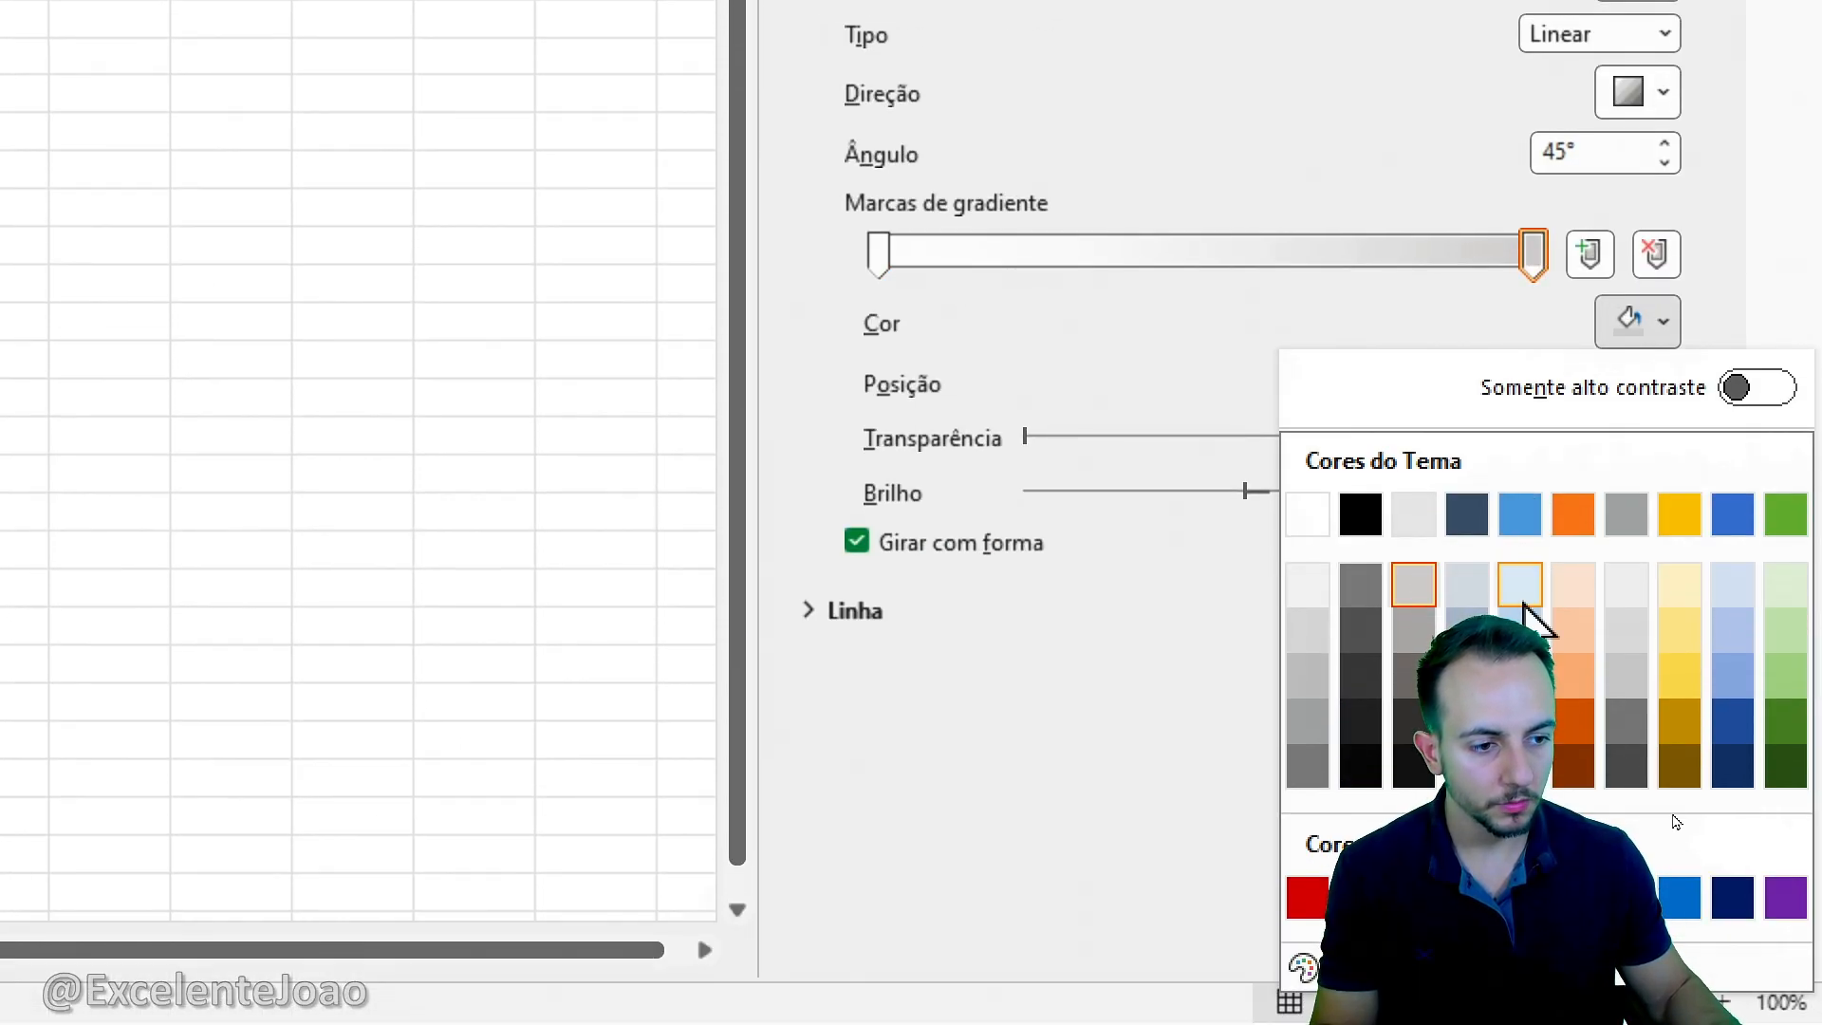
click(1523, 604)
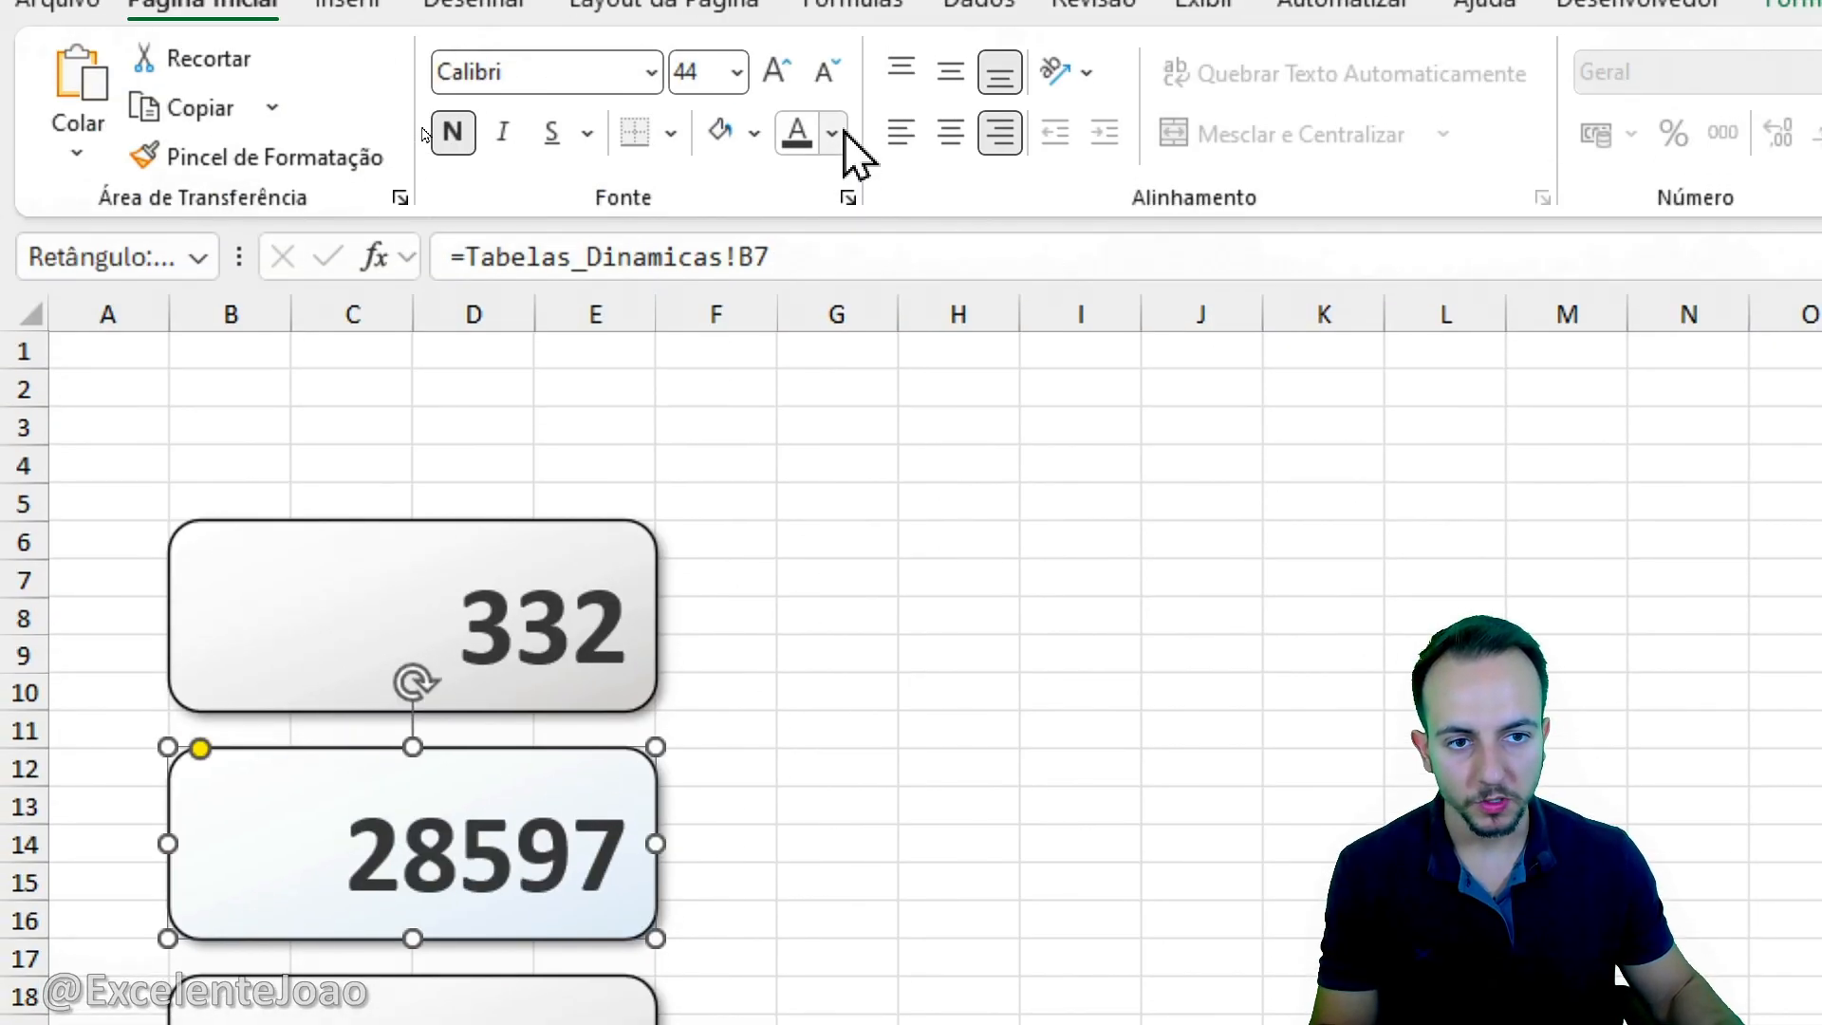
click(842, 134)
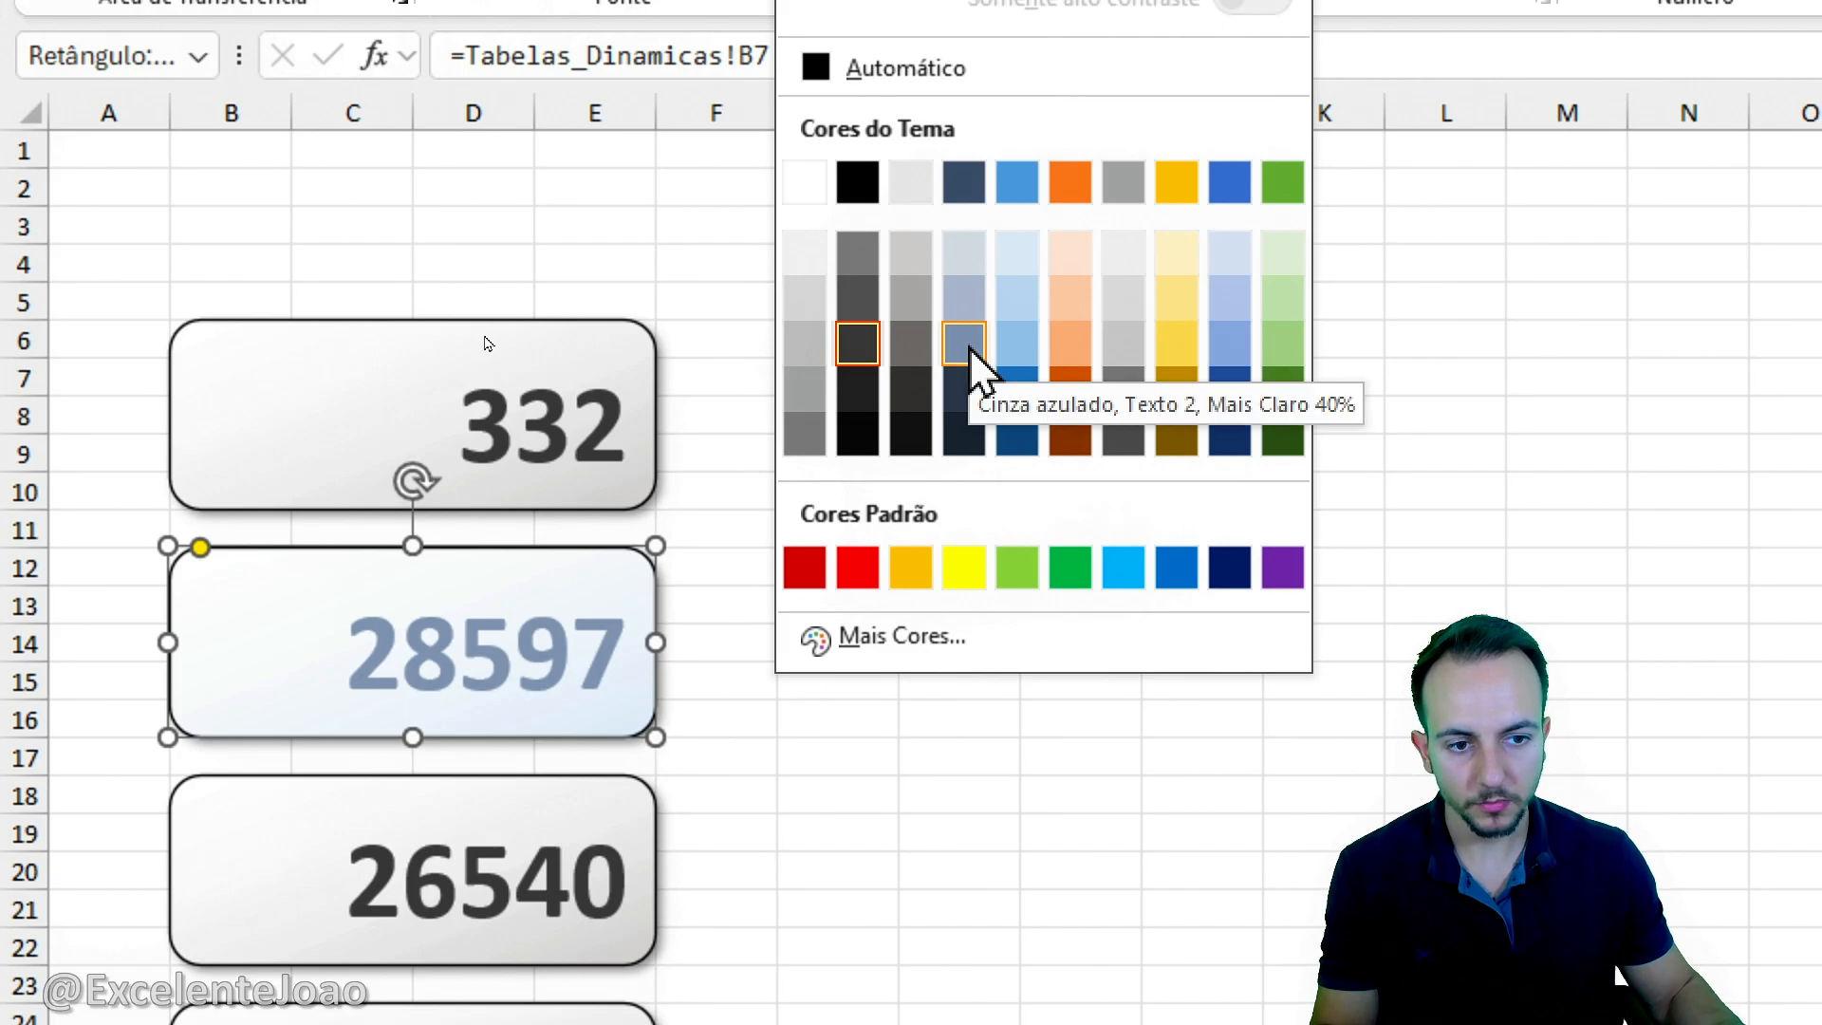
click(965, 343)
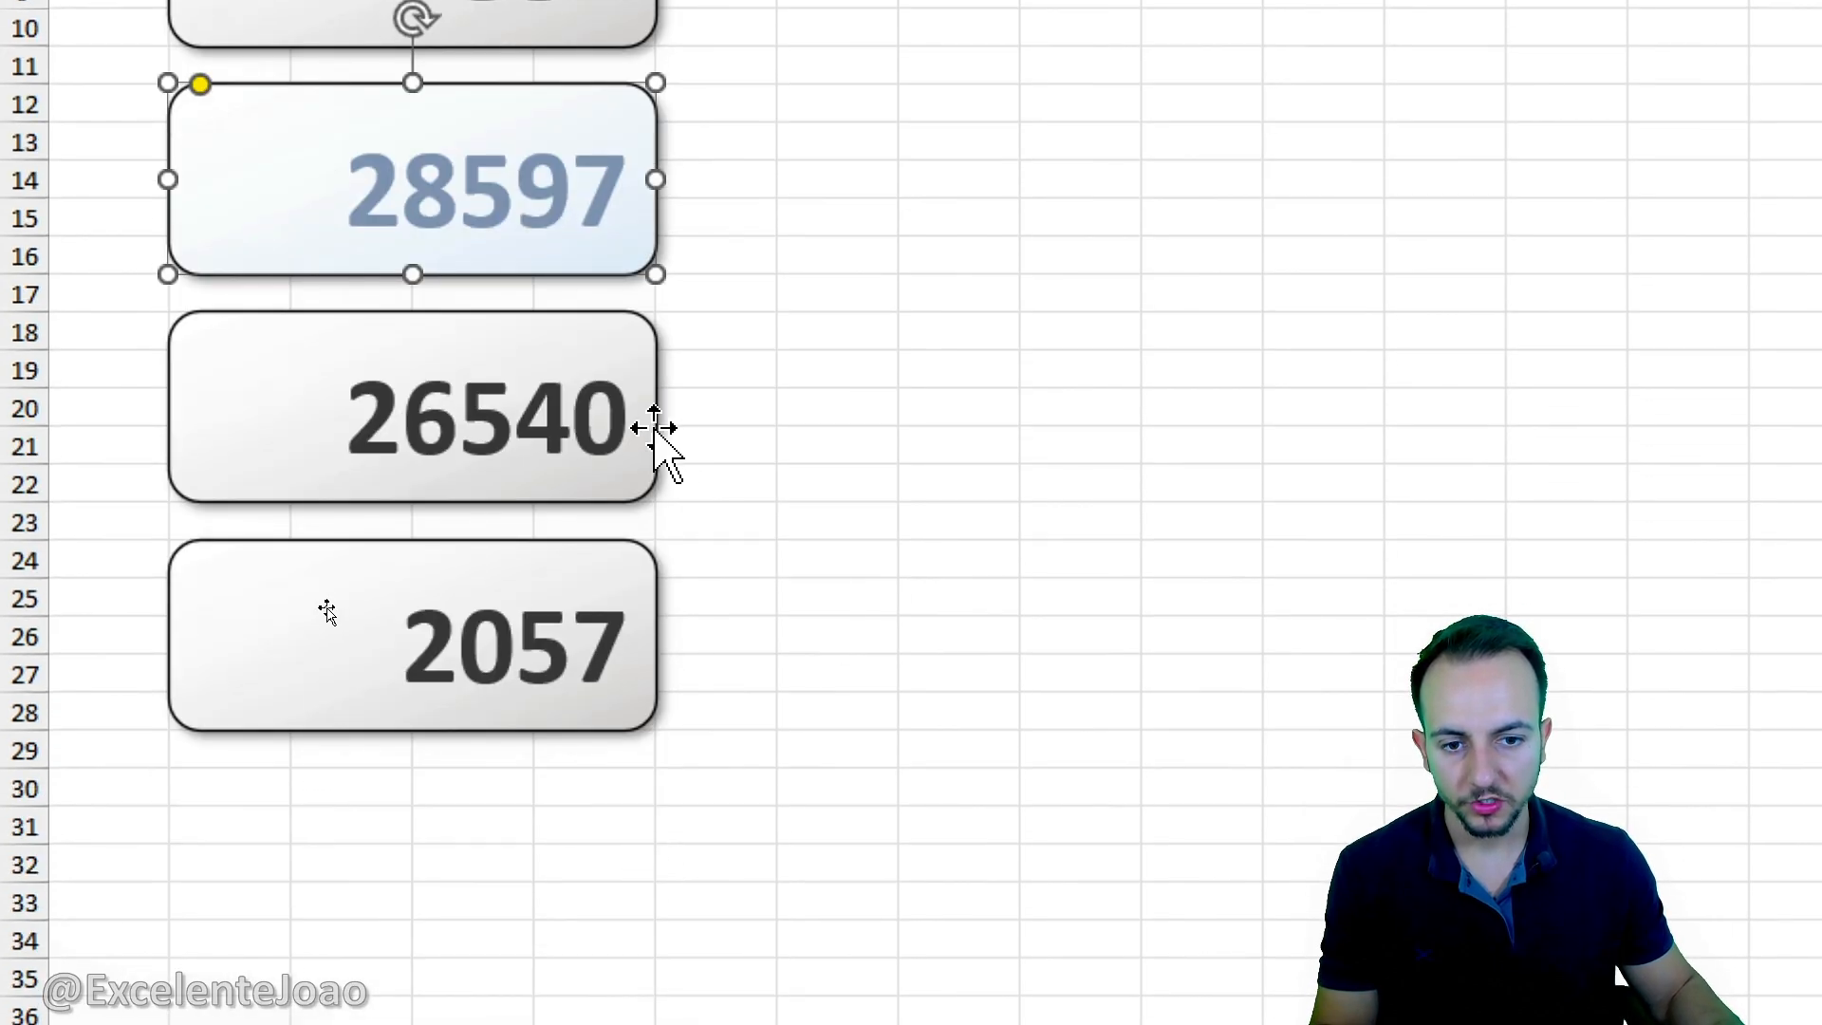
Give the third card's last gradient stop the lightest green theme tint and its number the green Ênfase 6 font color.
click(655, 428)
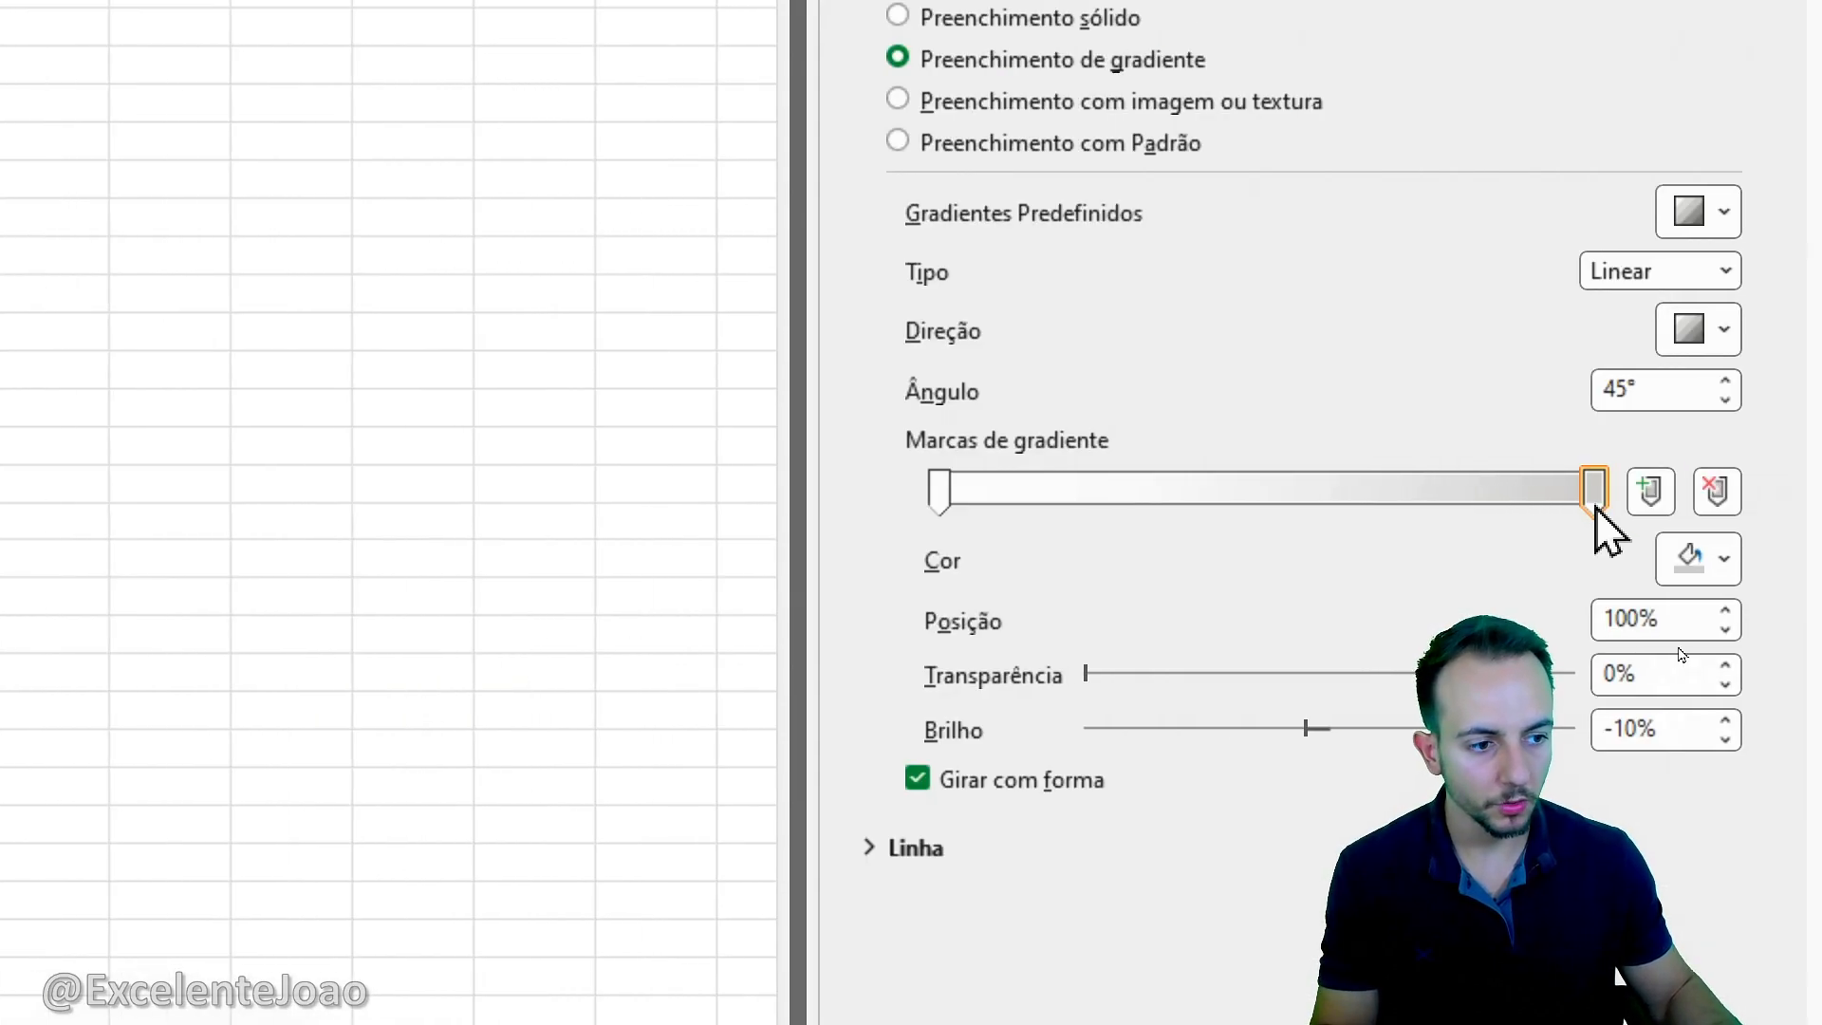
click(1713, 560)
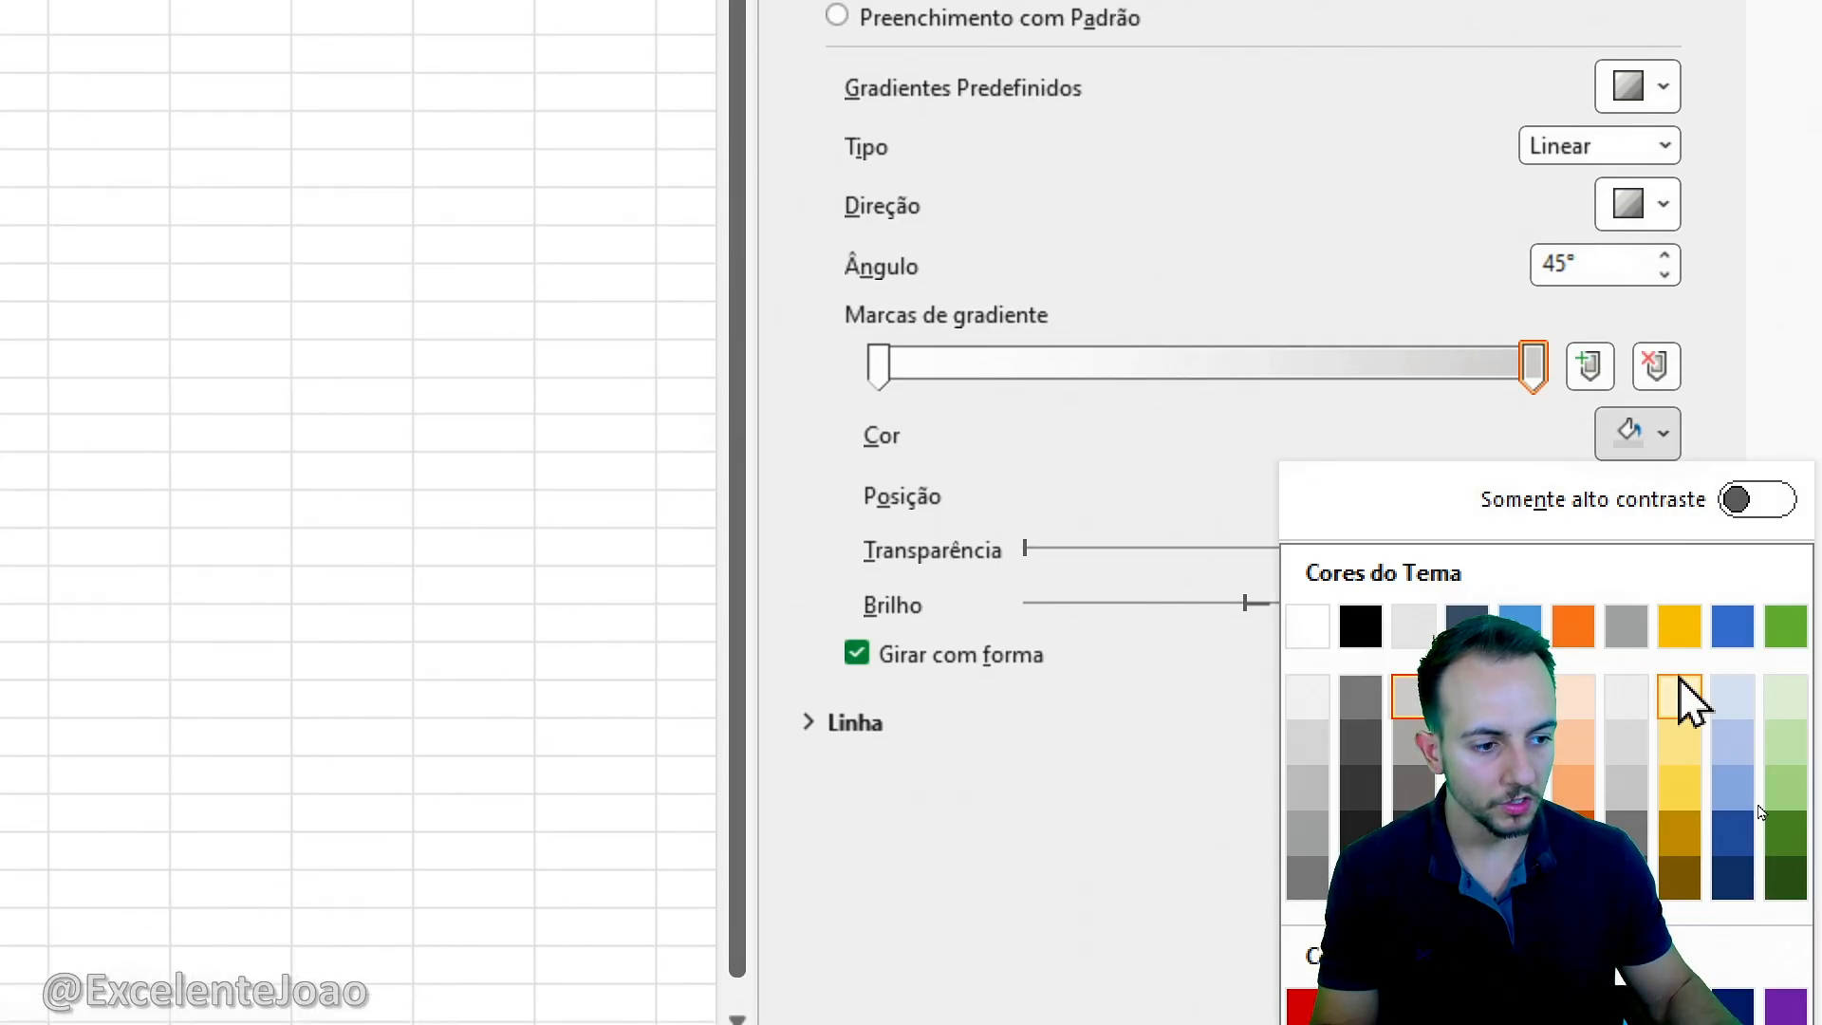
click(1787, 697)
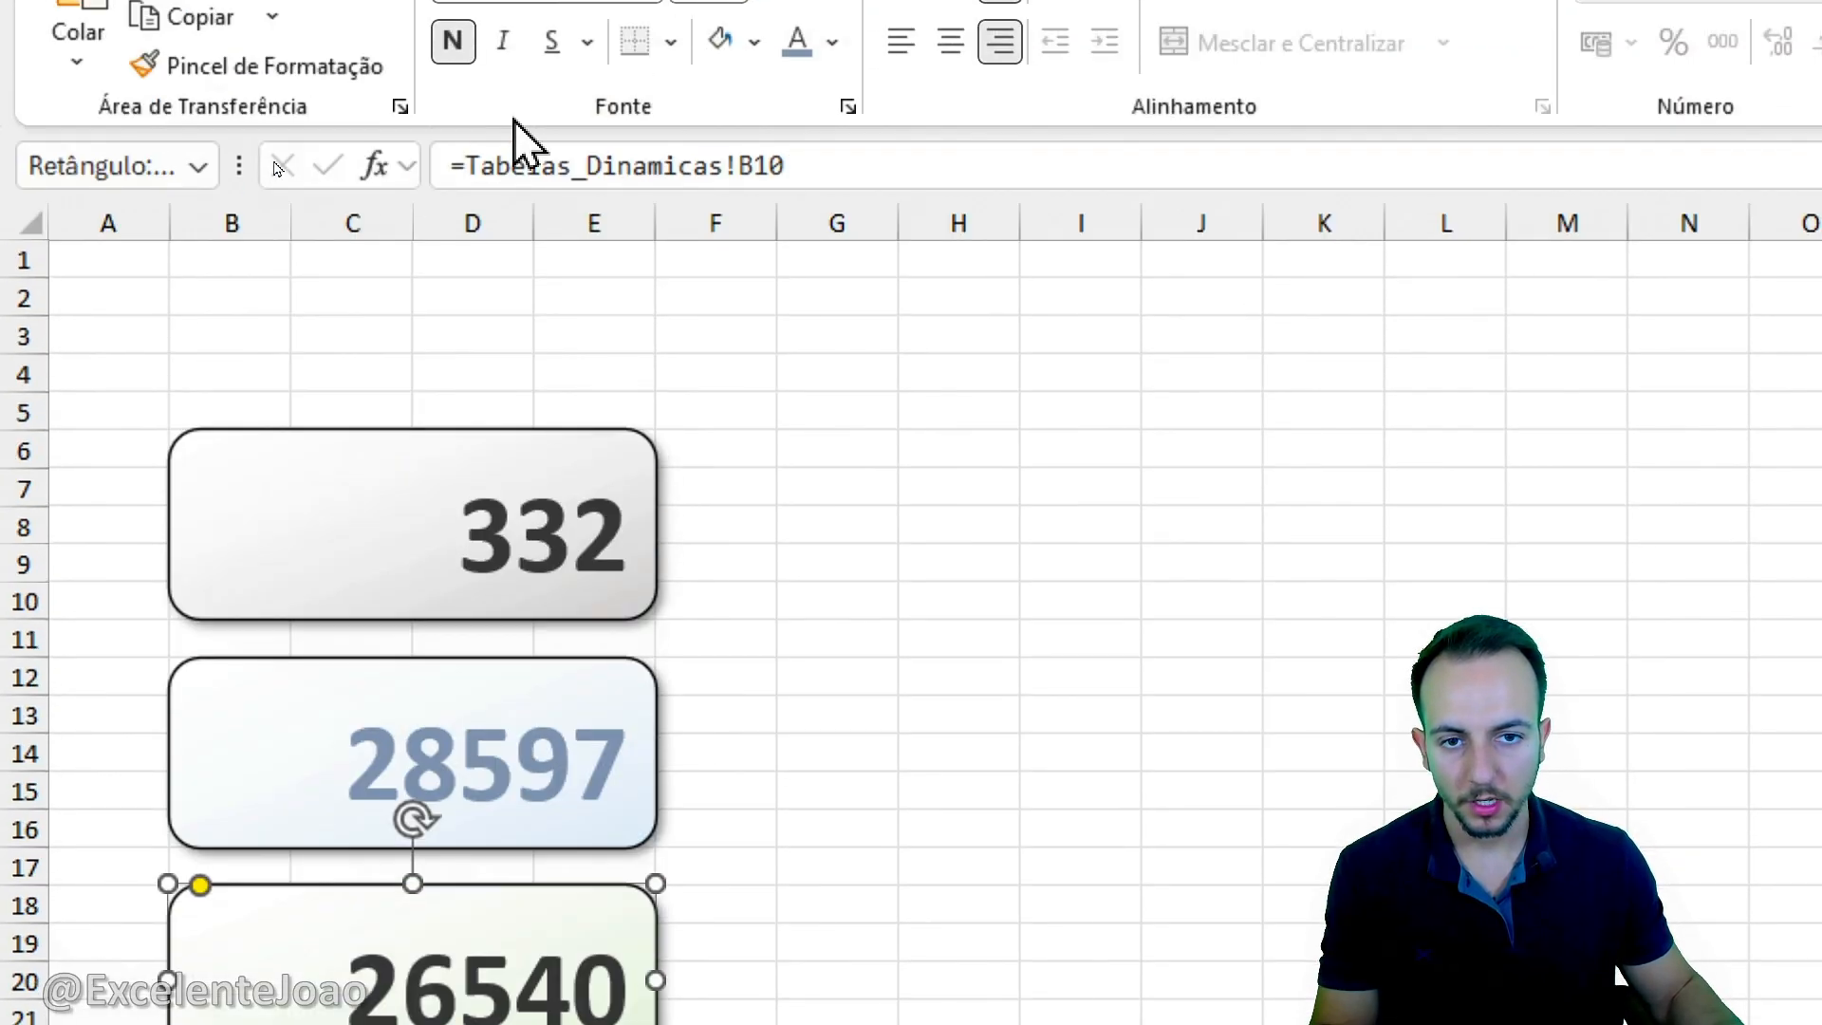
click(832, 42)
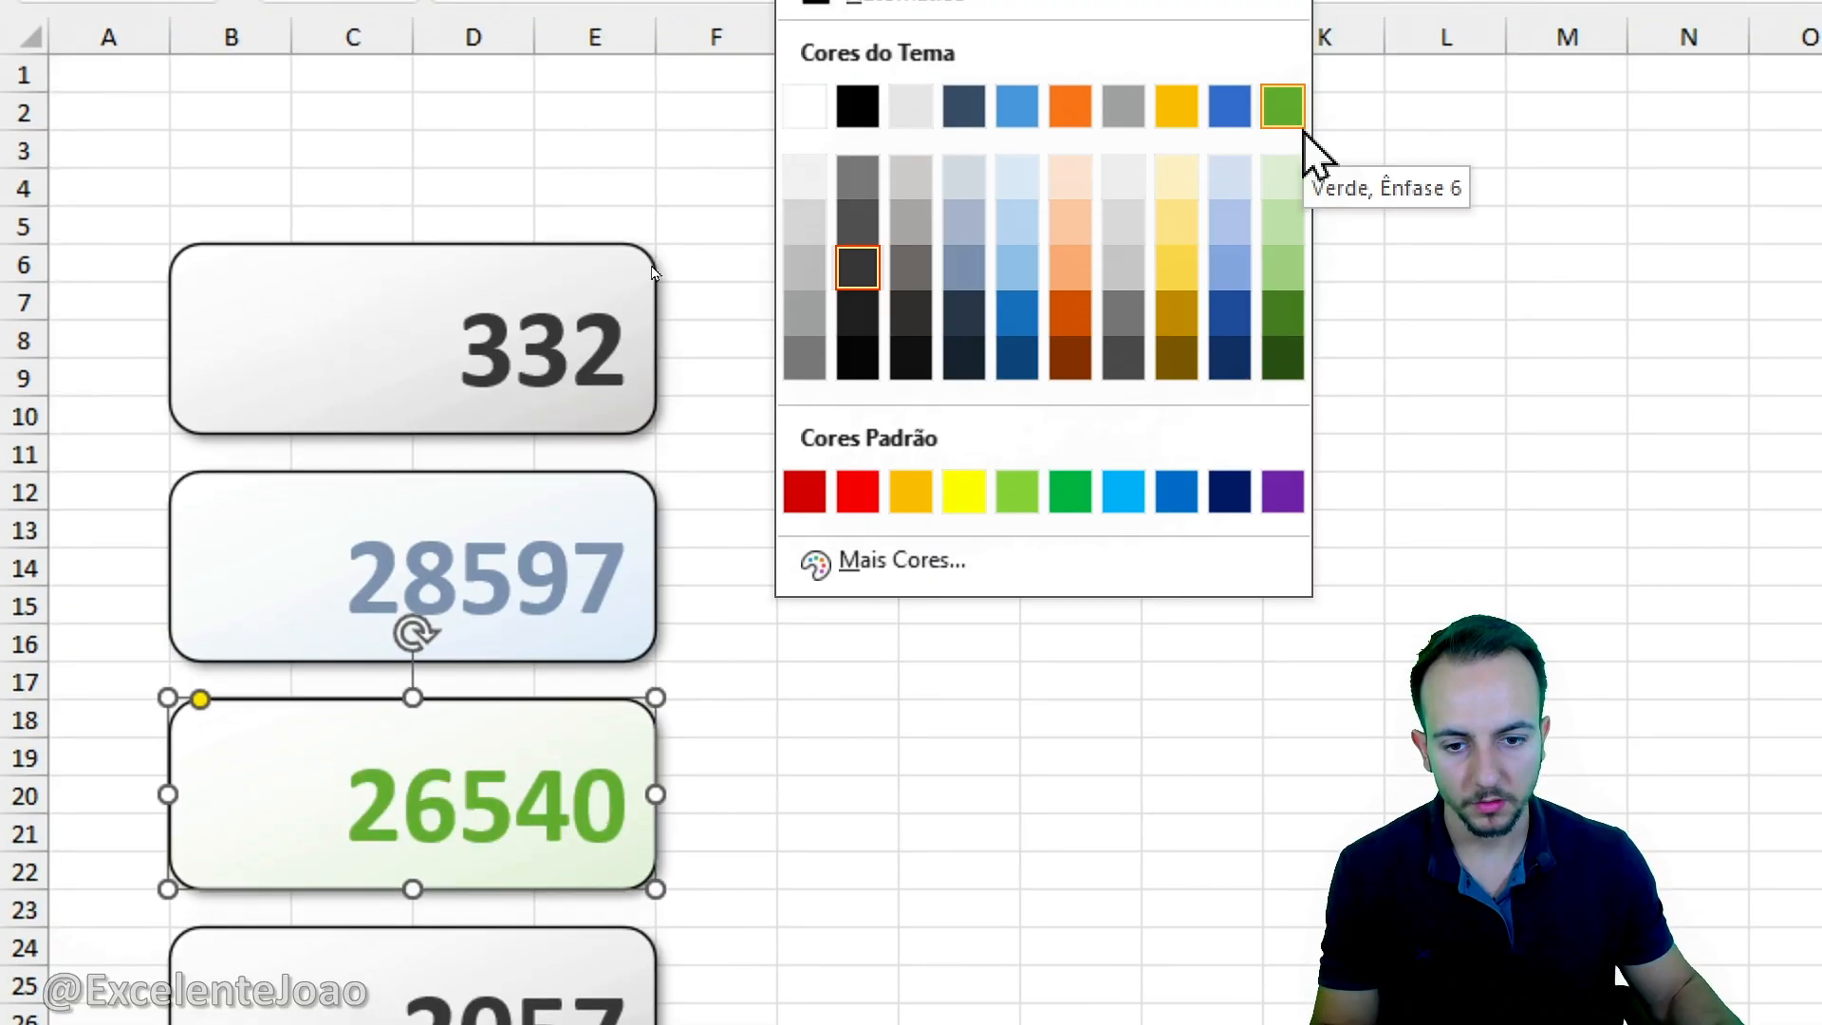
click(1288, 12)
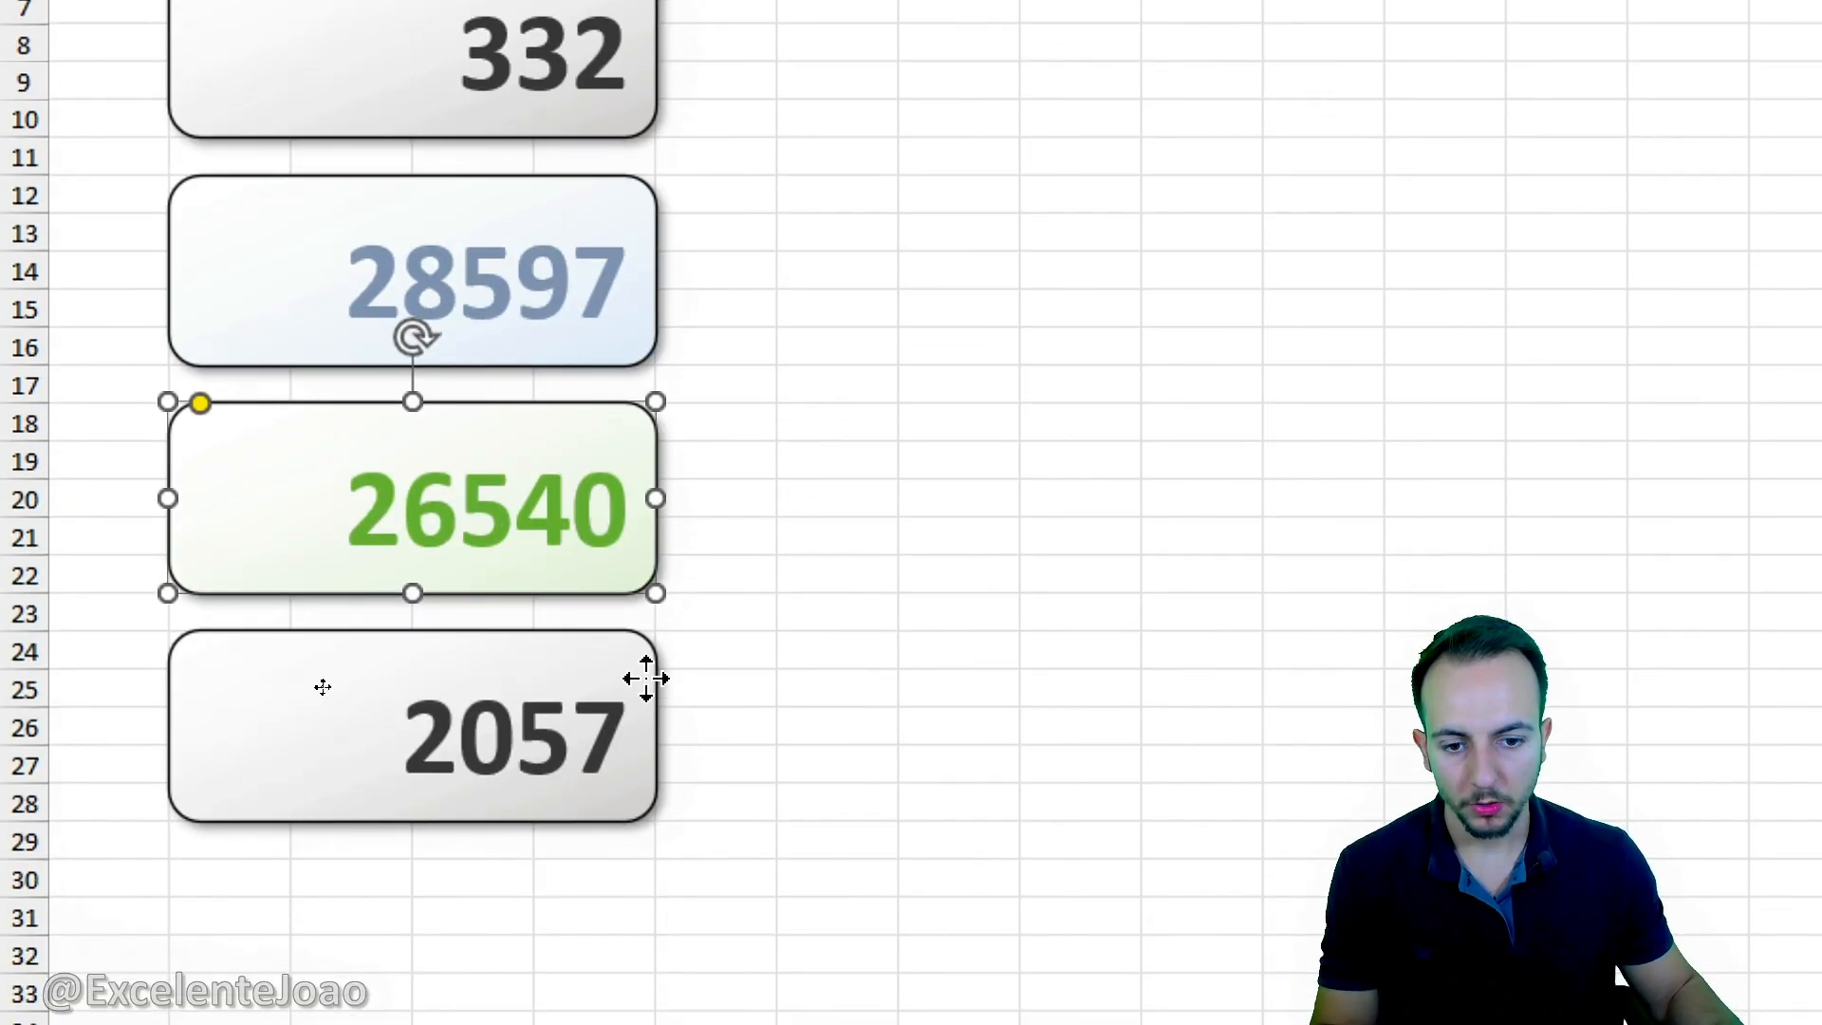
Give the fourth card's last gradient stop the lightest orange theme tint and its number a reddish font color.
click(648, 682)
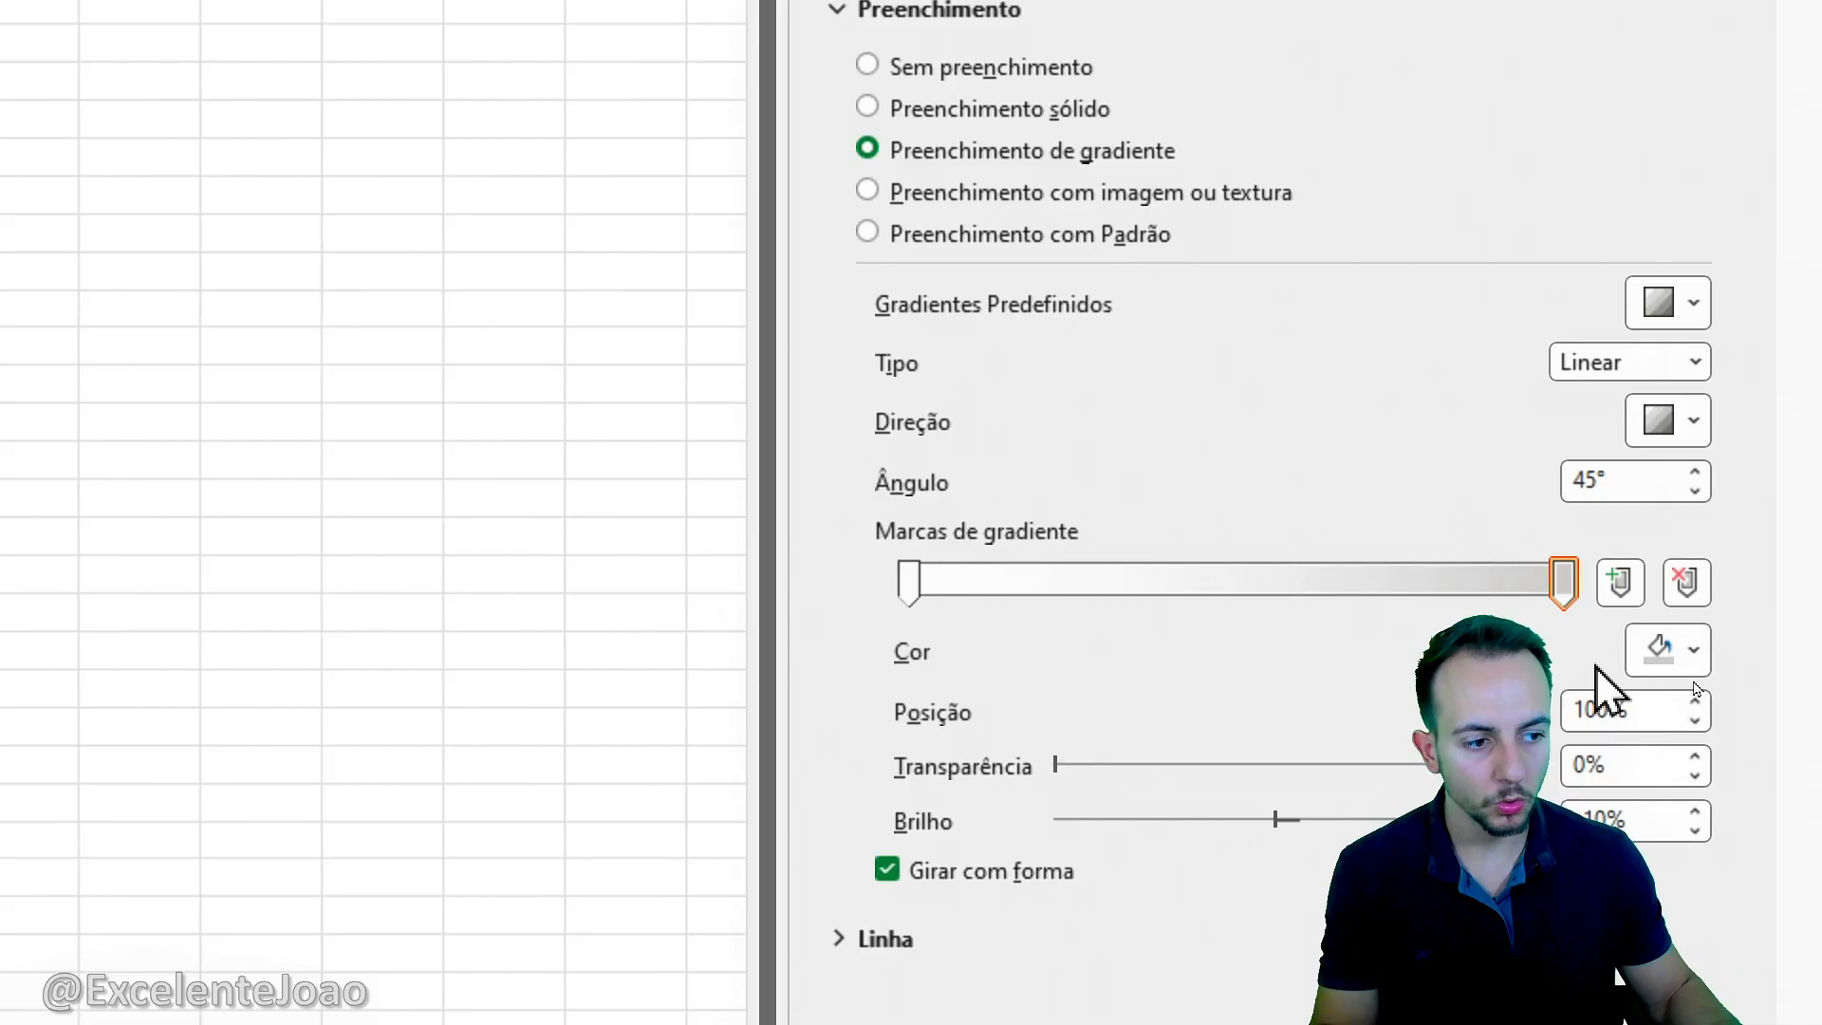
click(1635, 653)
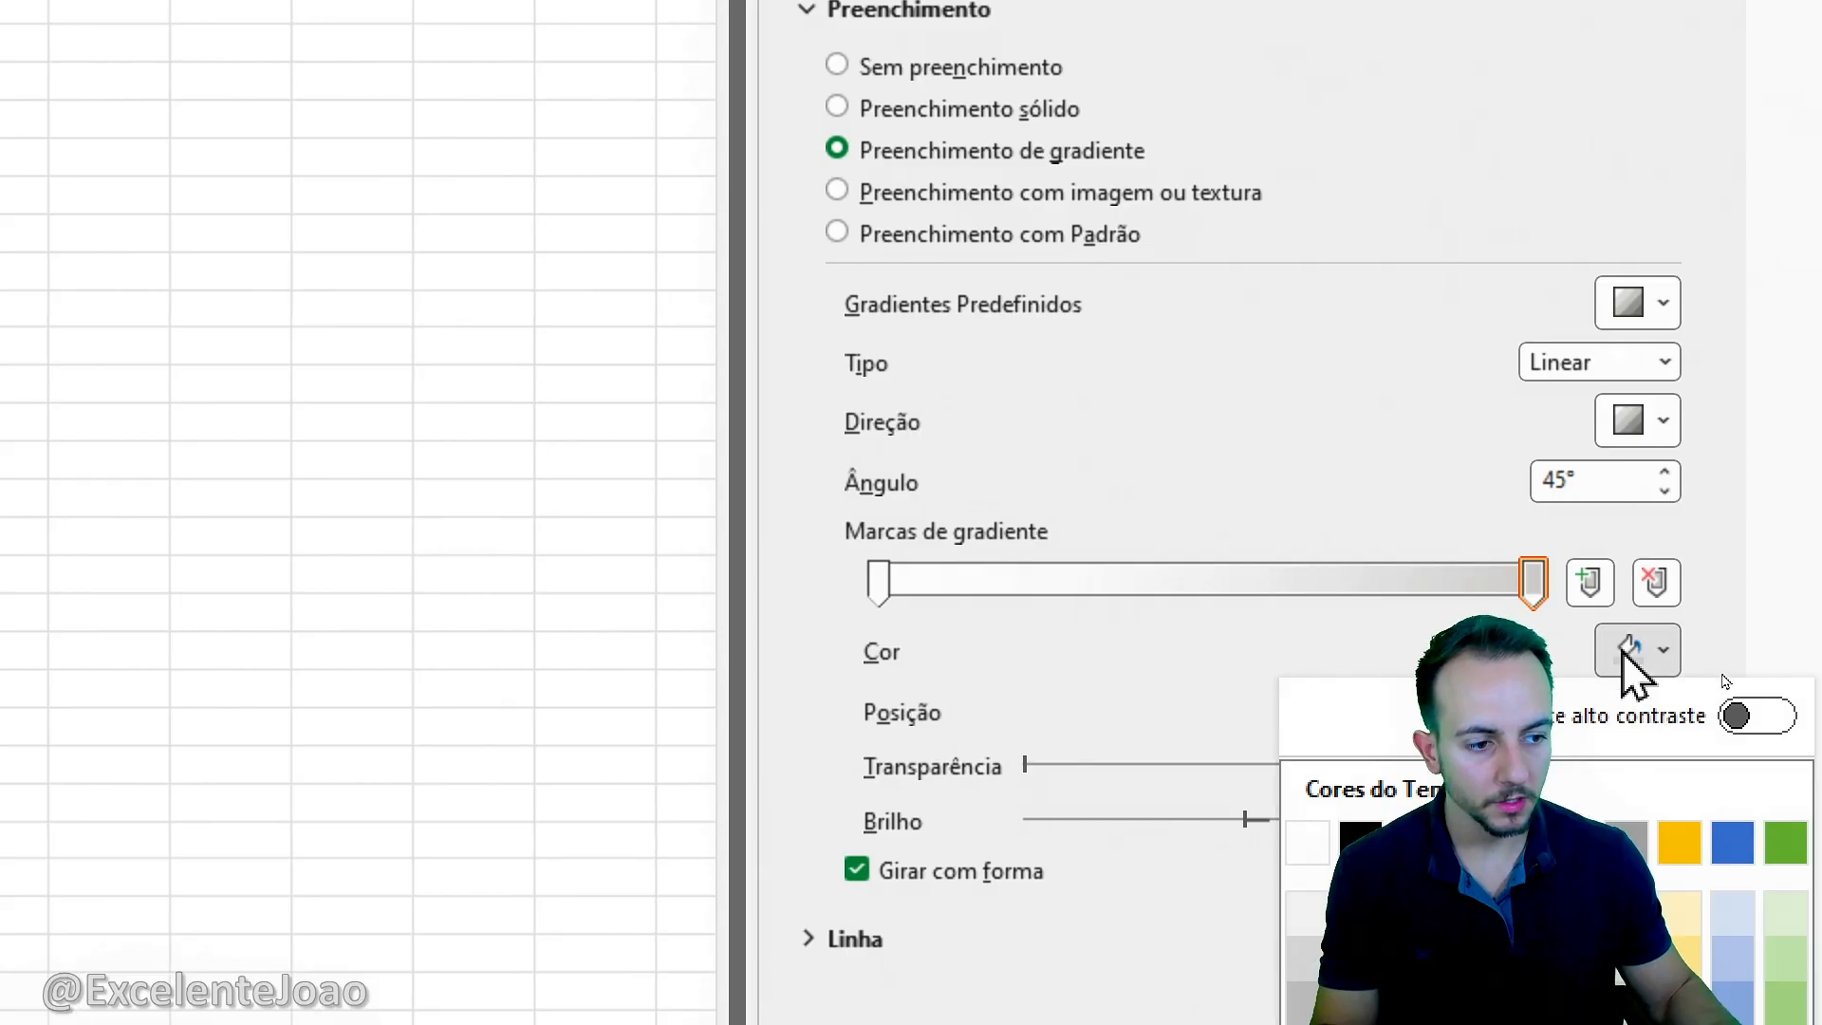
click(1589, 580)
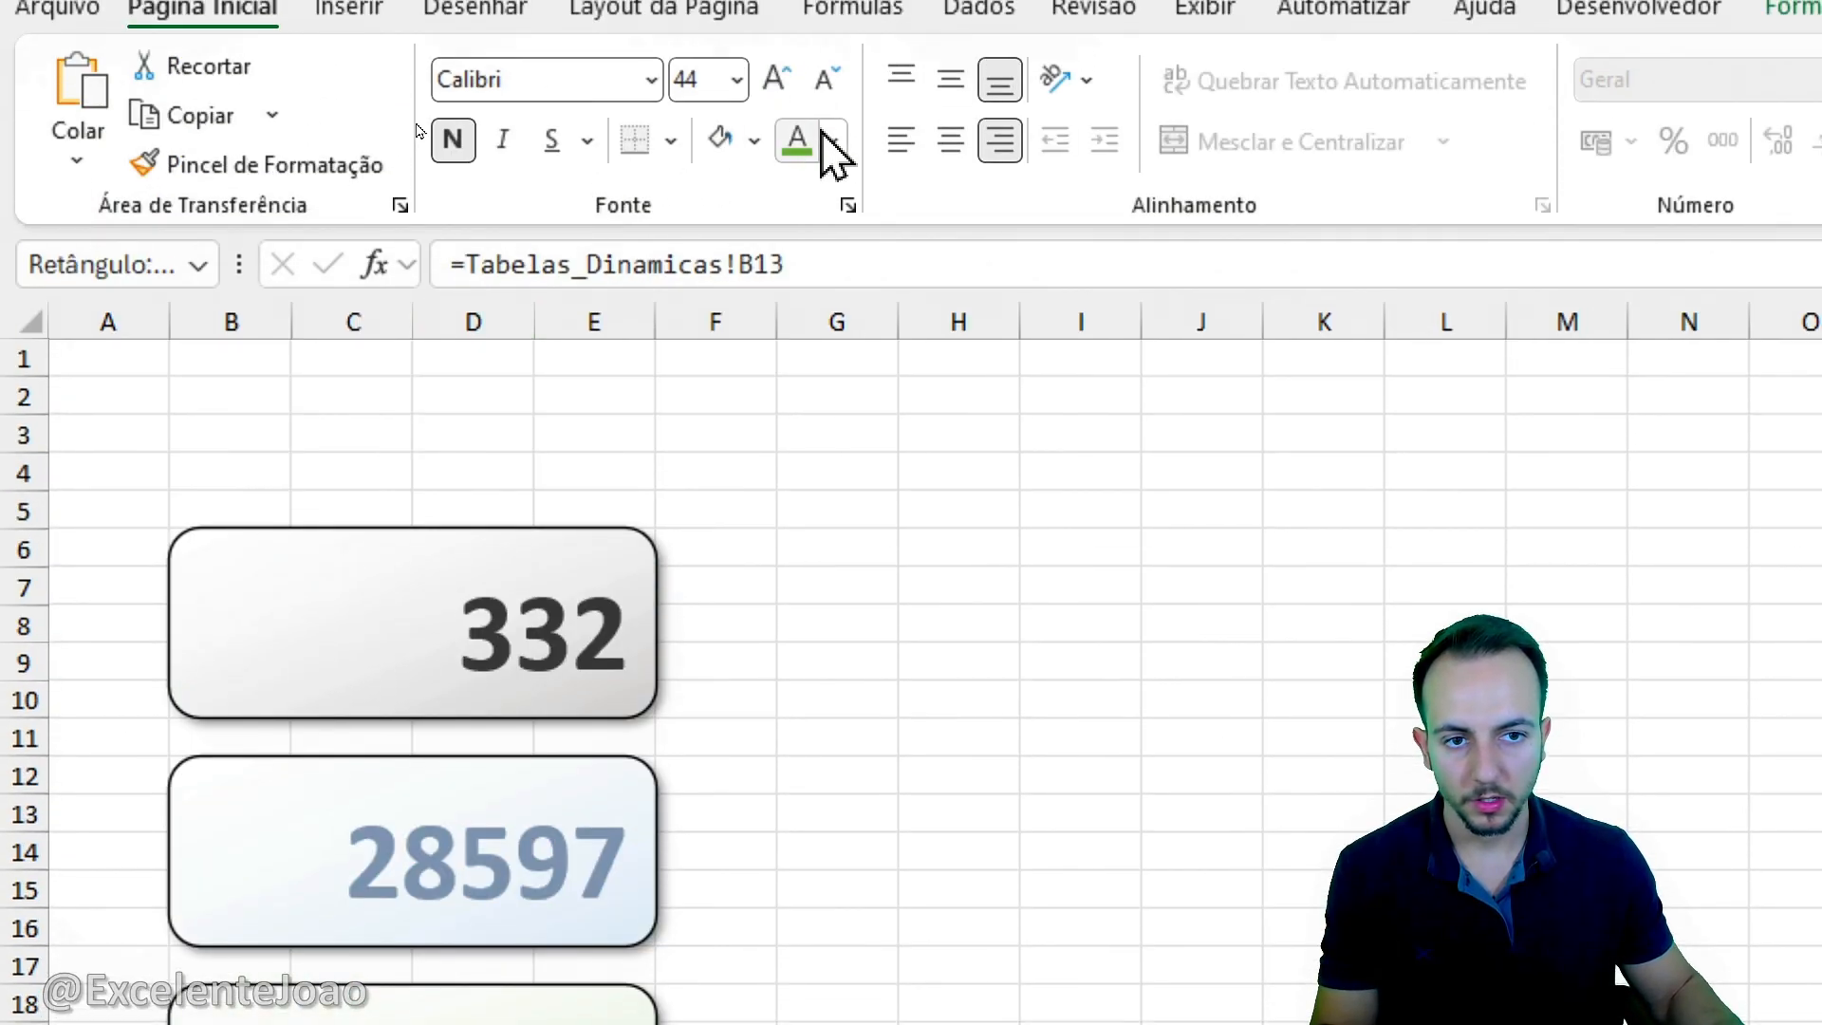
click(828, 140)
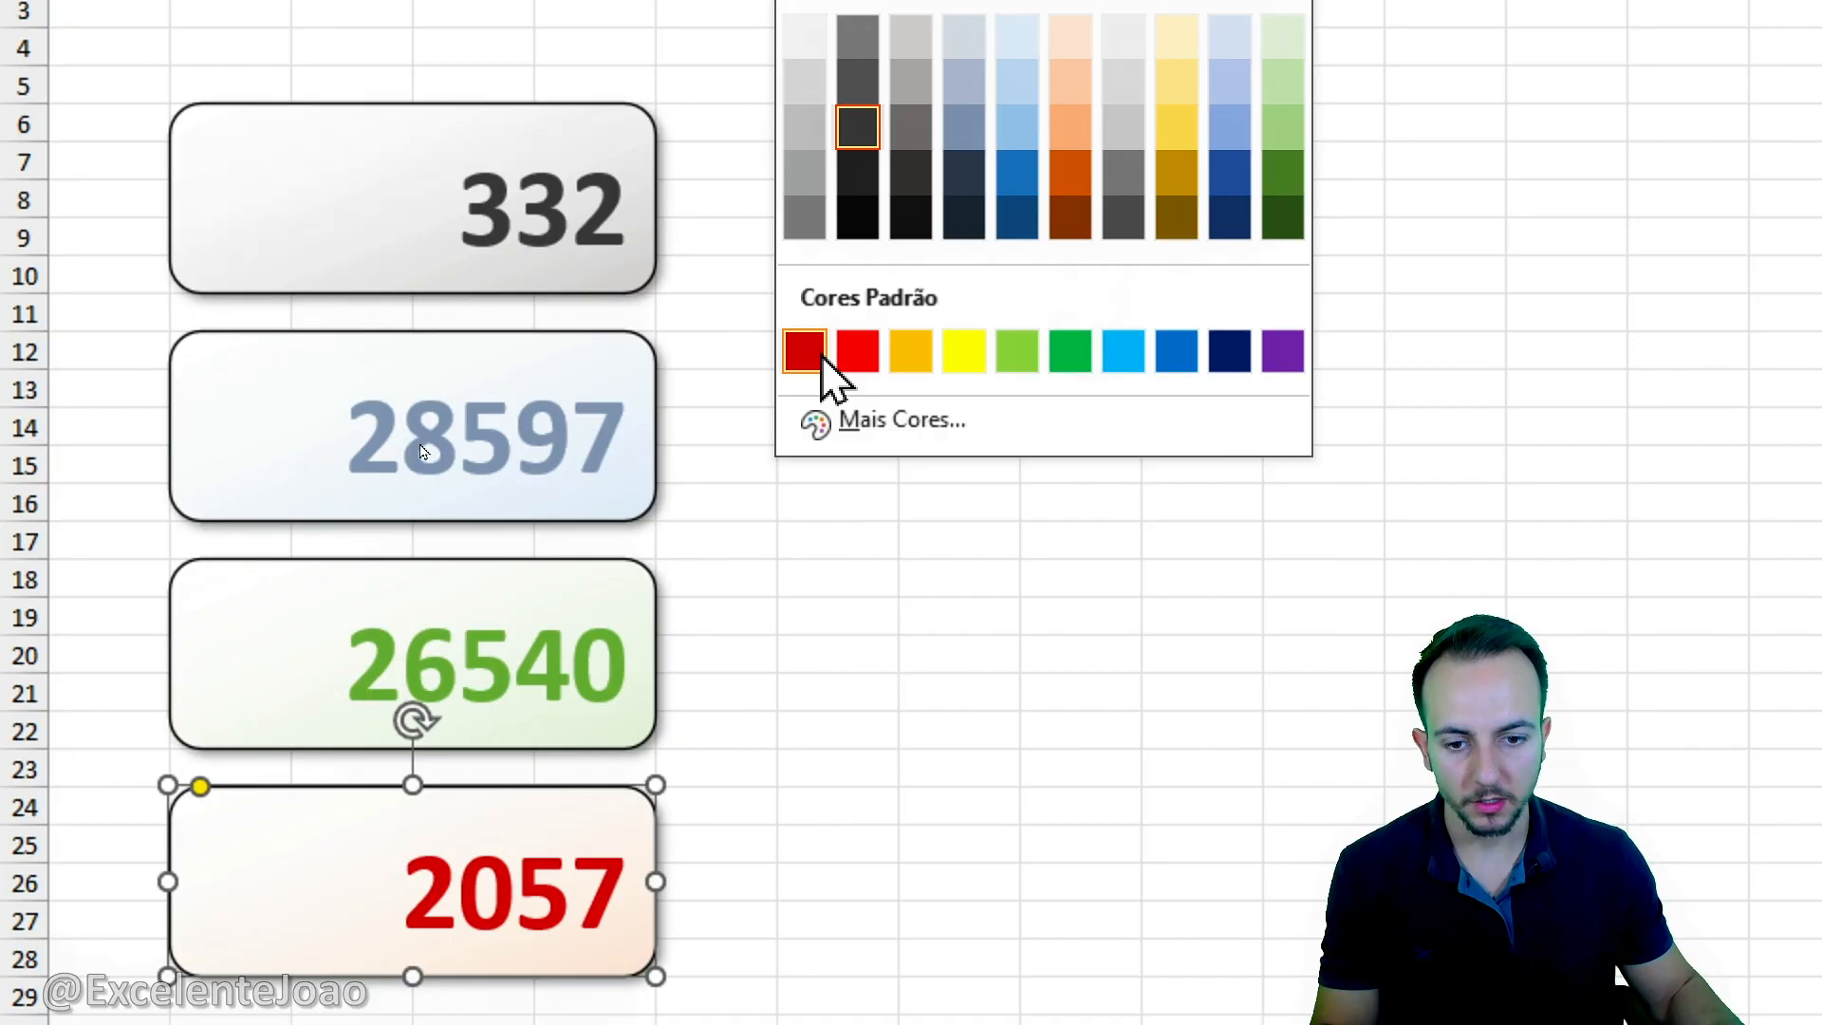
click(1077, 180)
click(987, 462)
click(1067, 788)
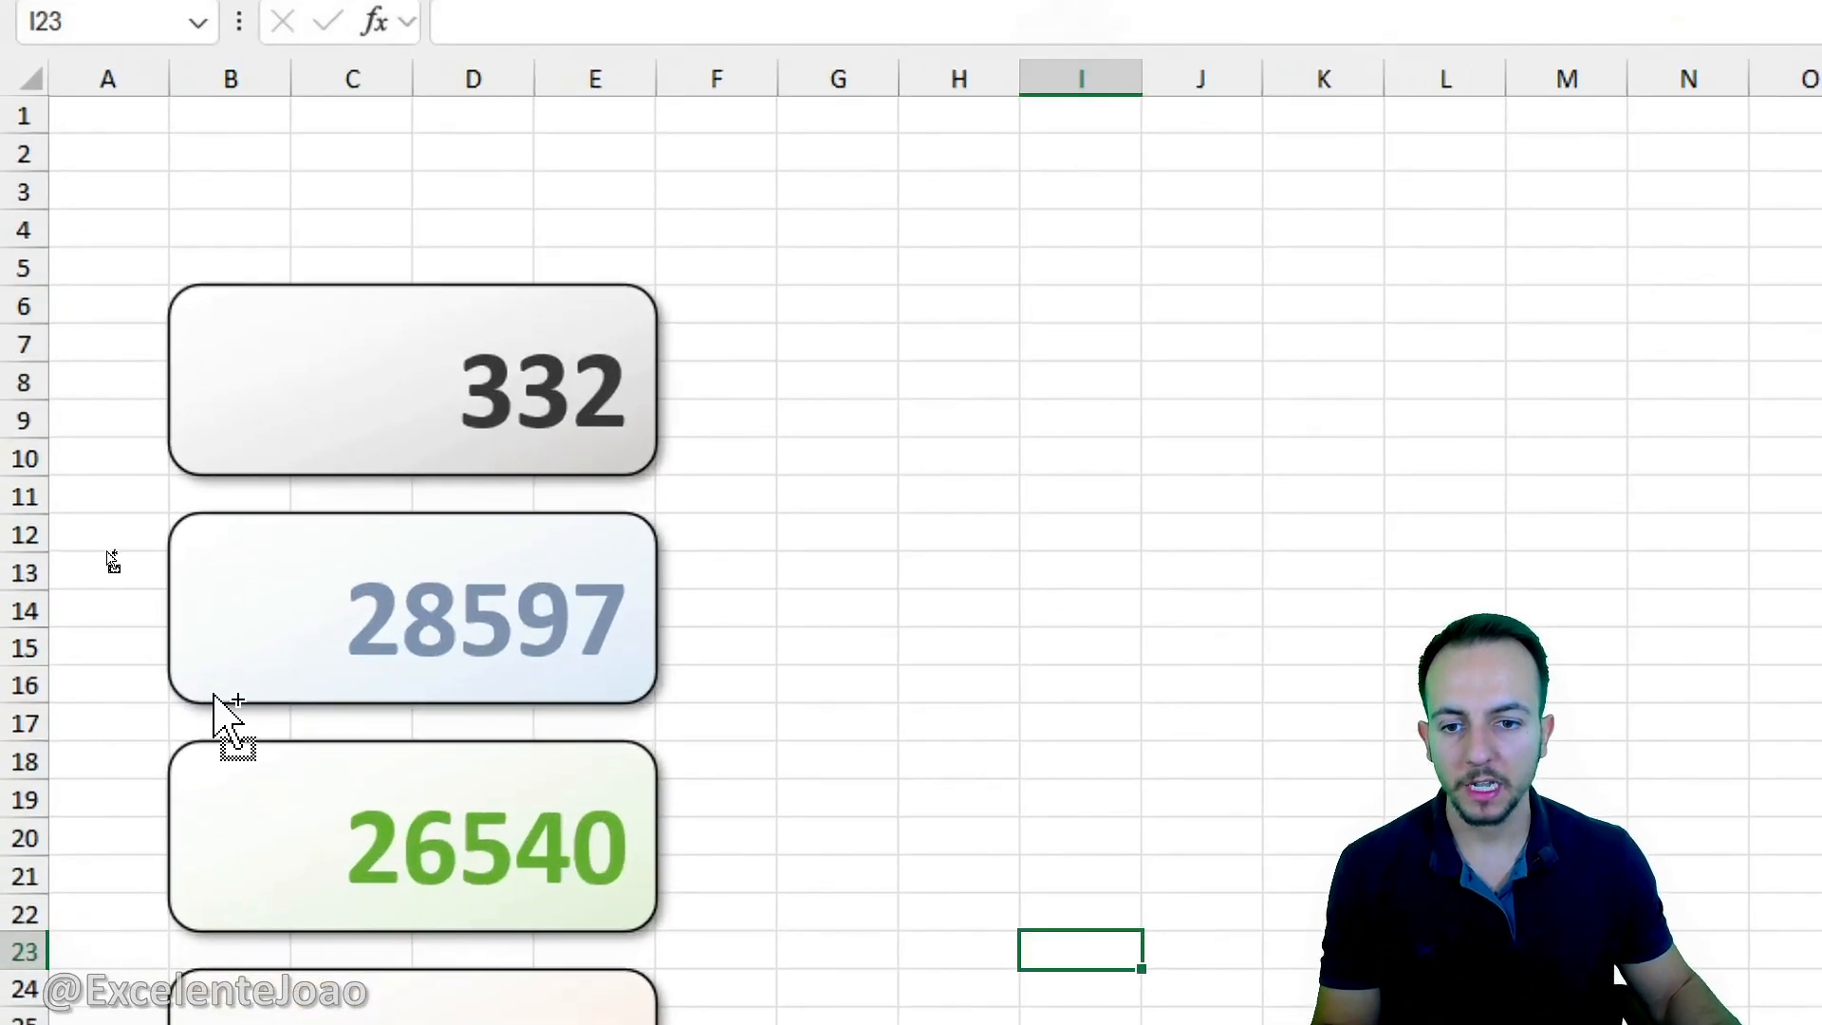
Insert a rectangle covering the left half of the first card, over cells B6:C10.
drag(681, 140, 818, 887)
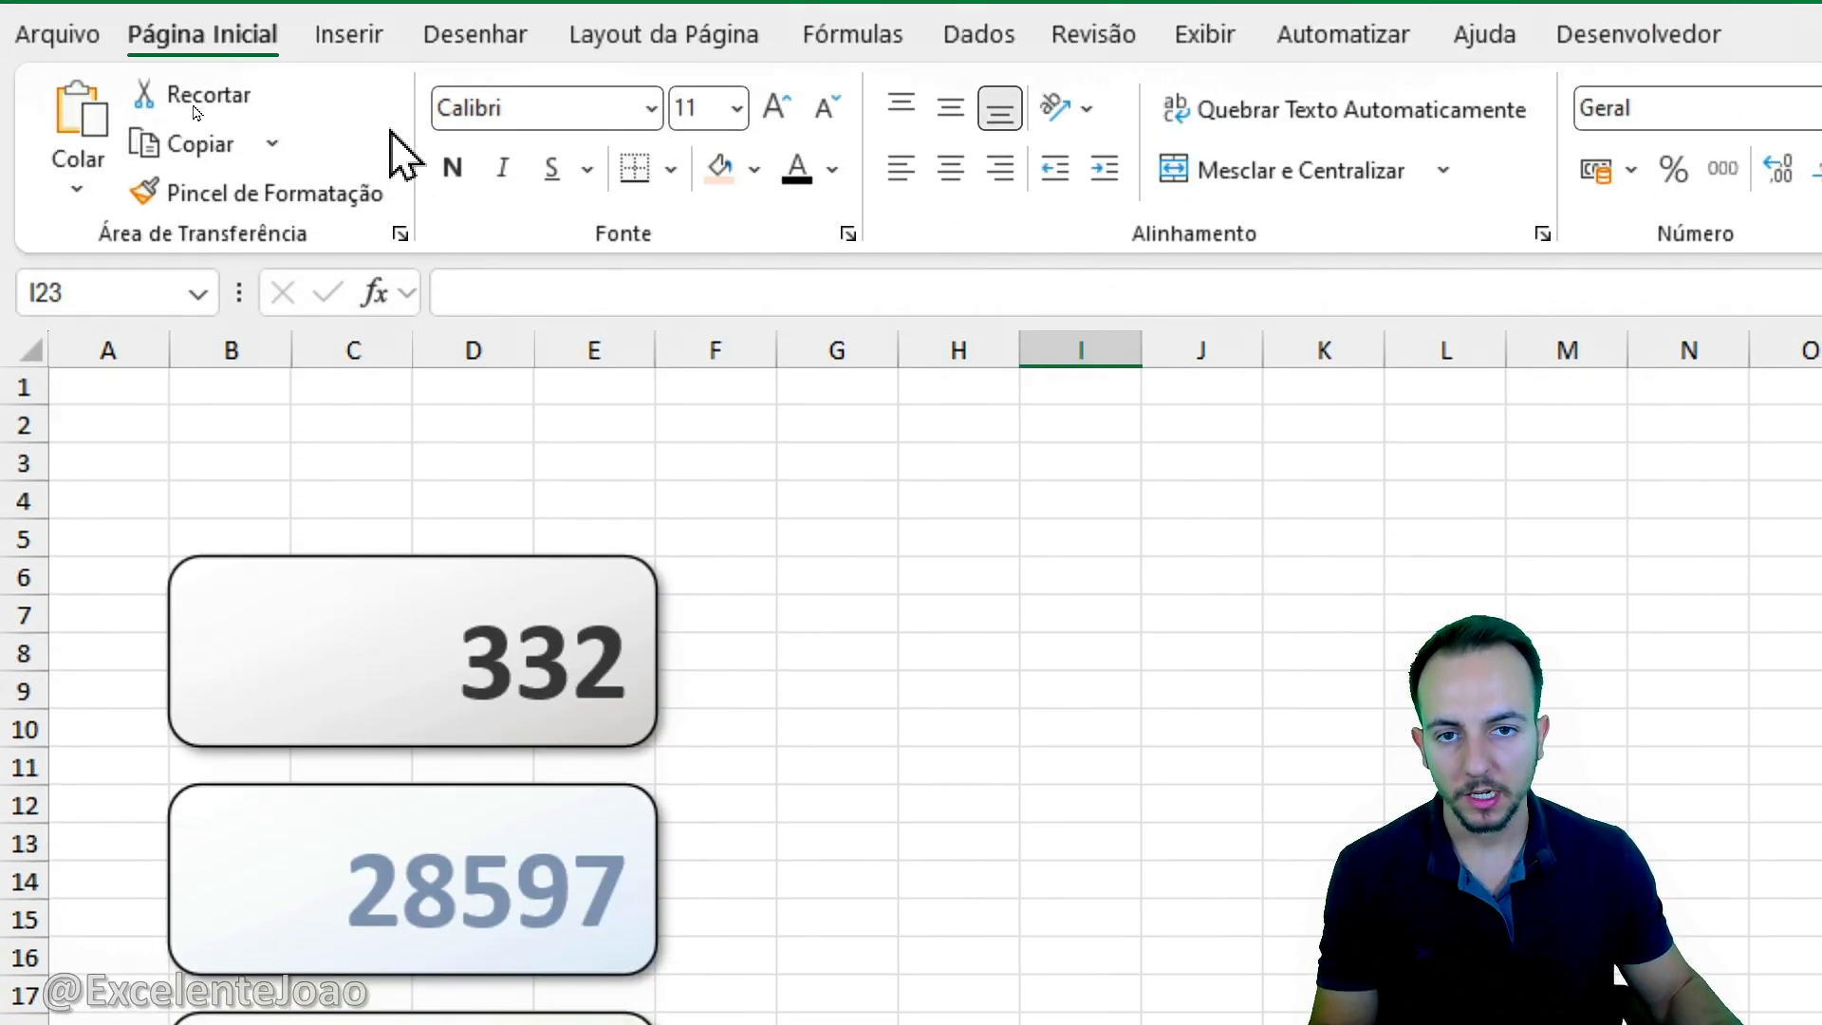
click(343, 133)
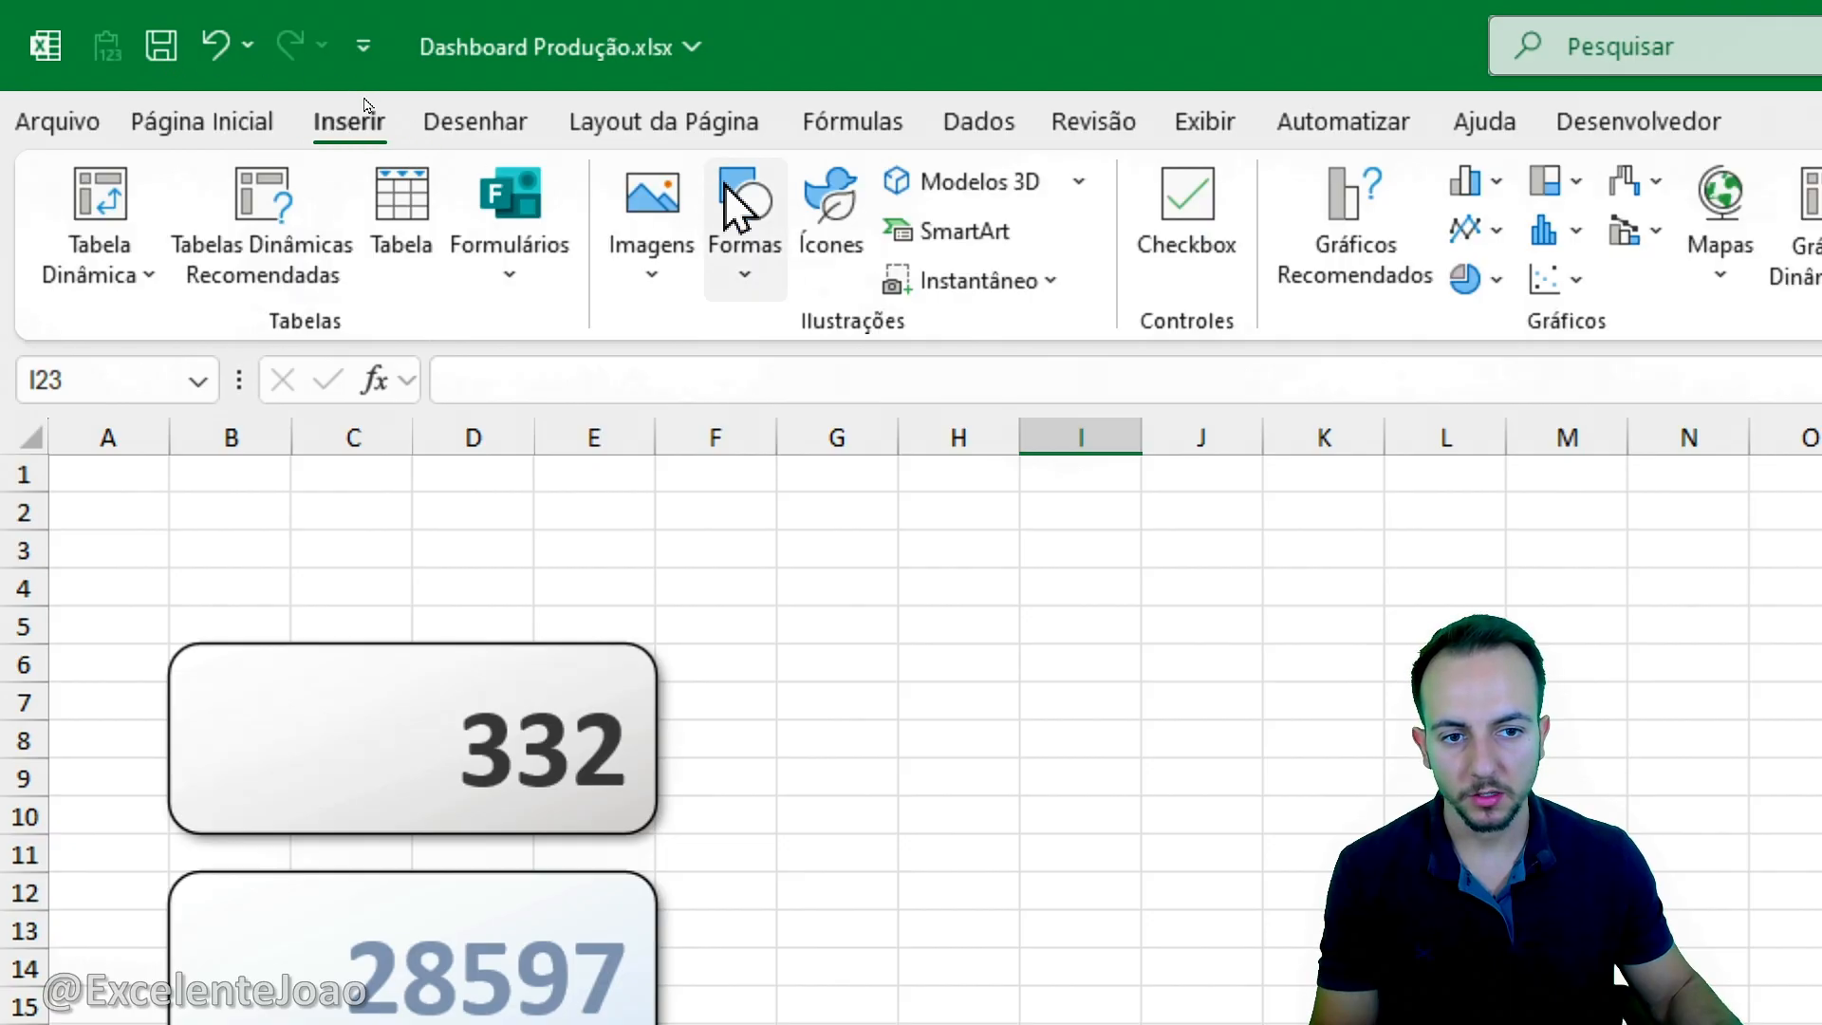
click(742, 217)
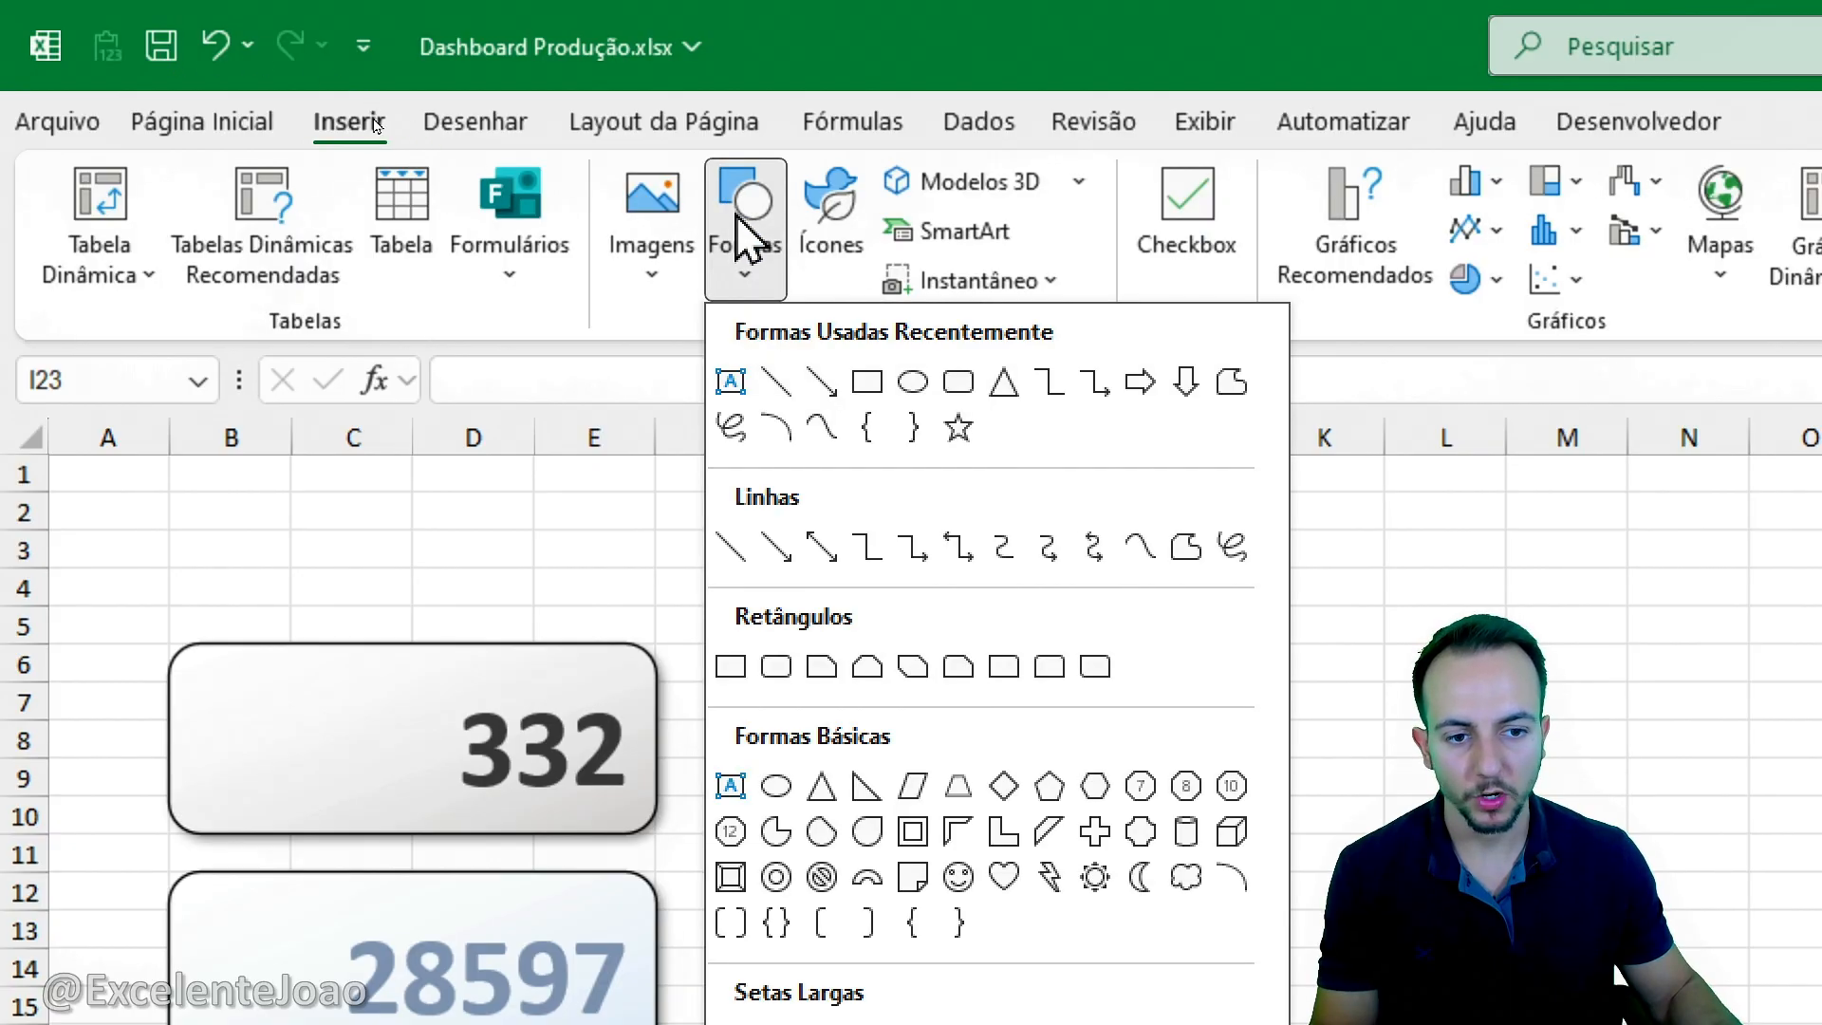
click(744, 672)
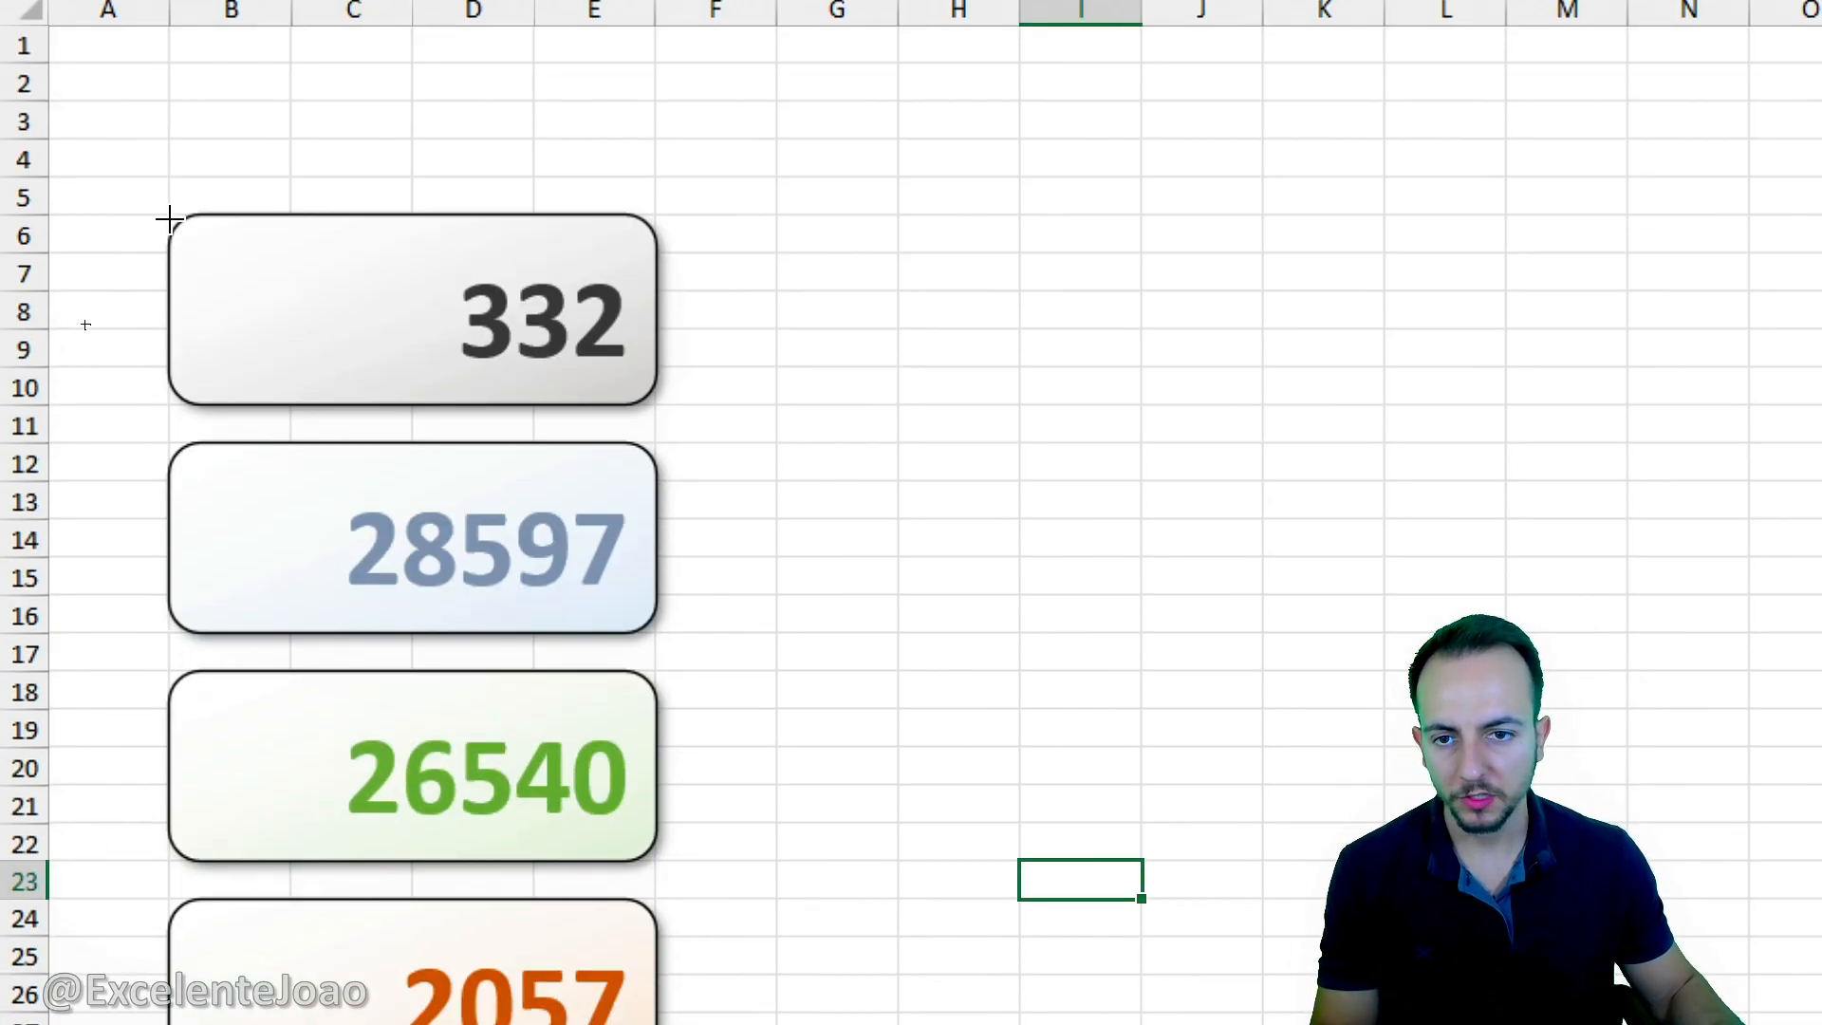
drag(170, 221, 413, 405)
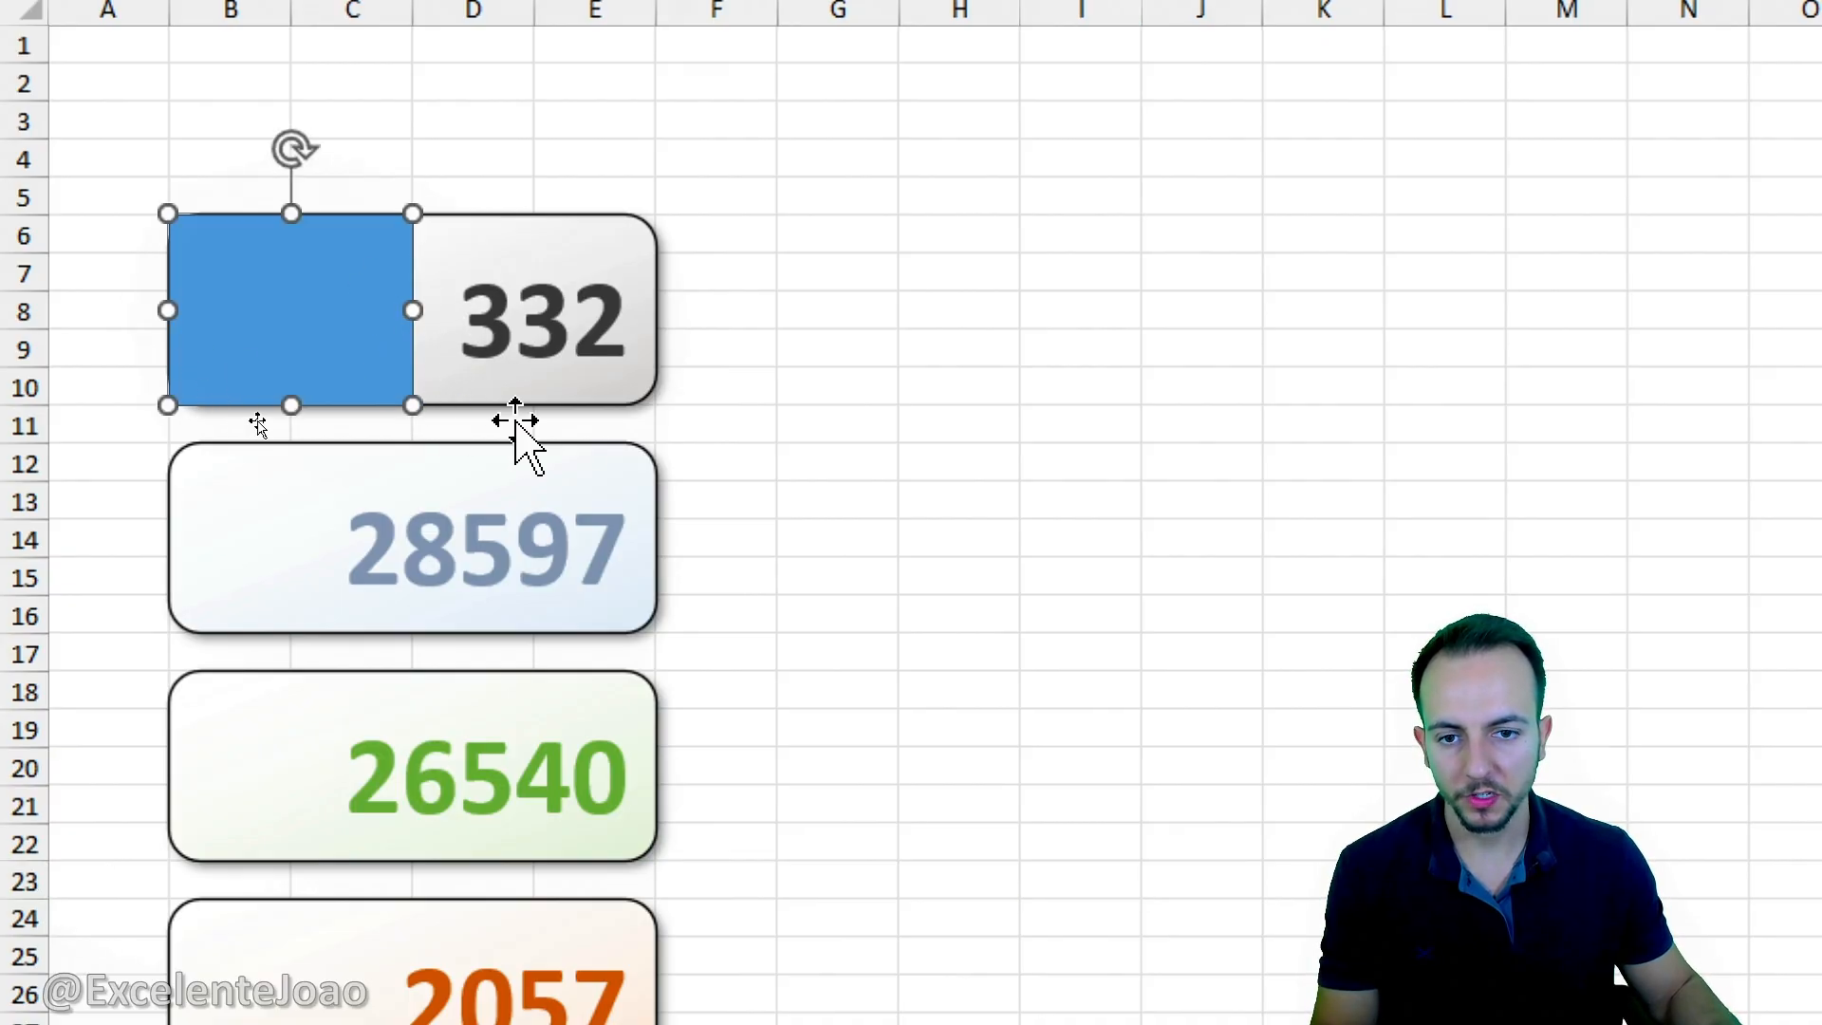
click(475, 138)
drag(219, 215, 291, 211)
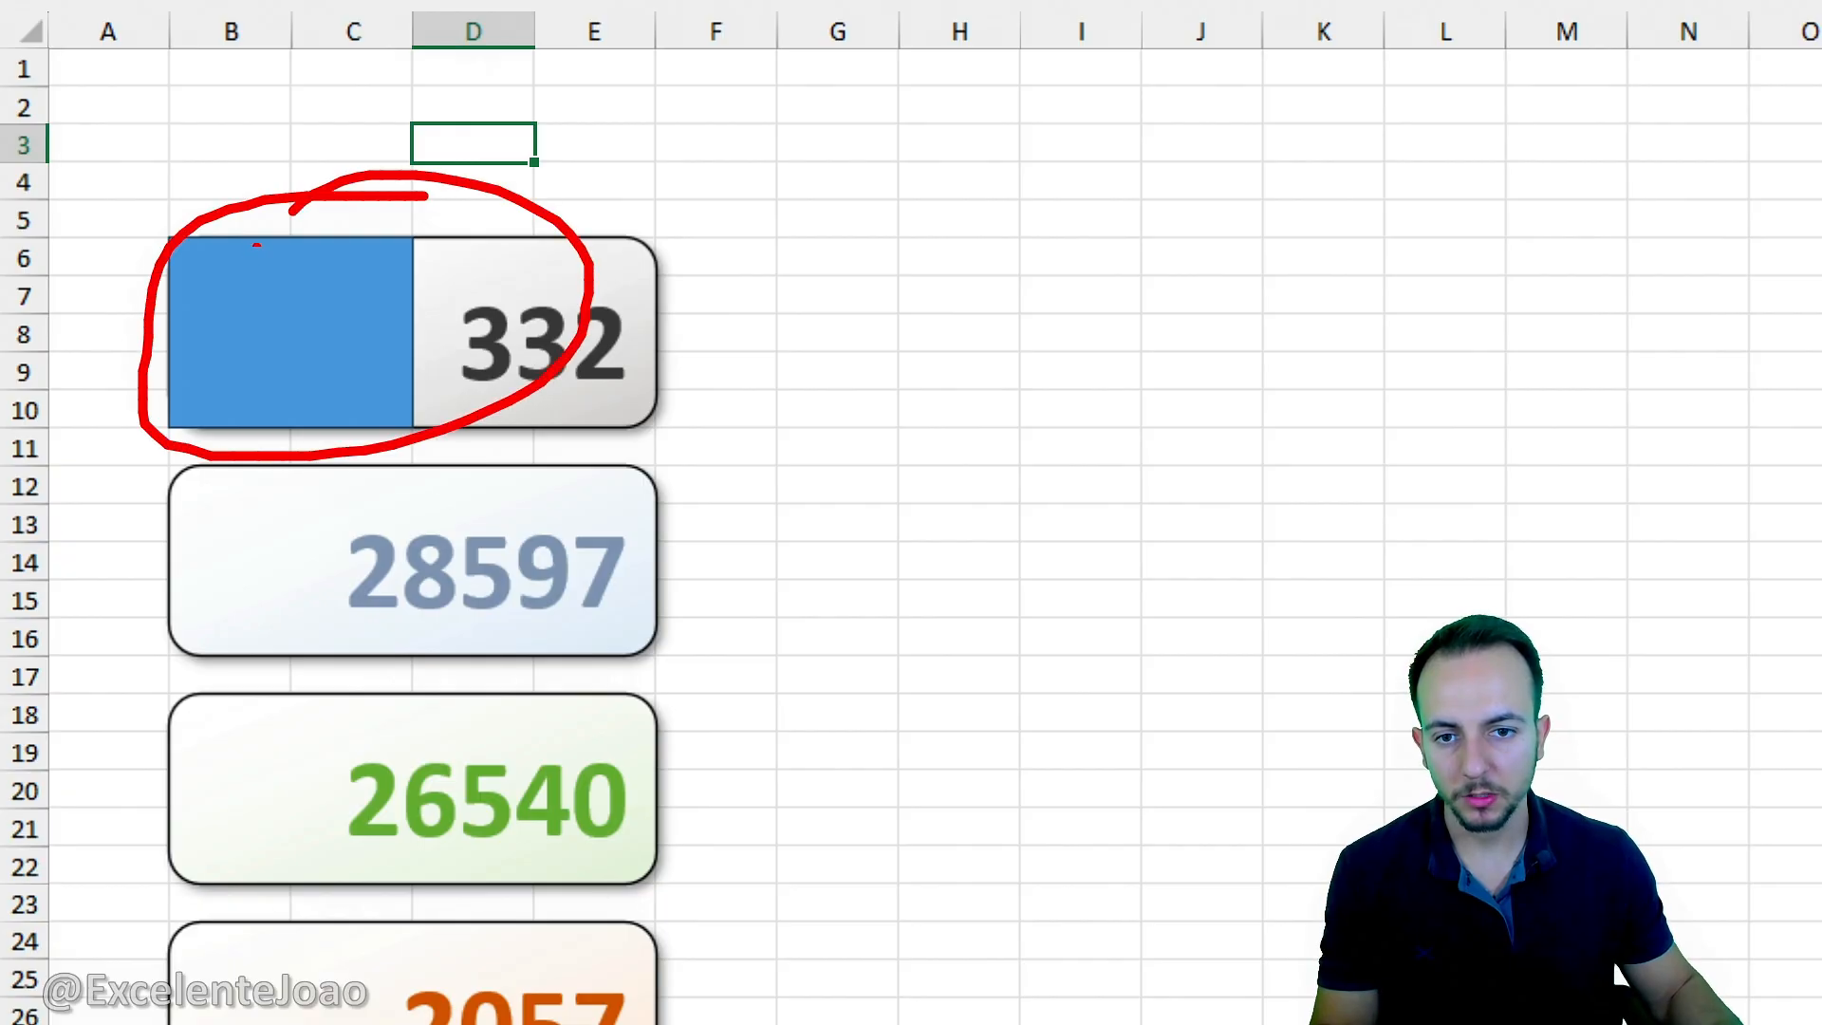
key(Escape)
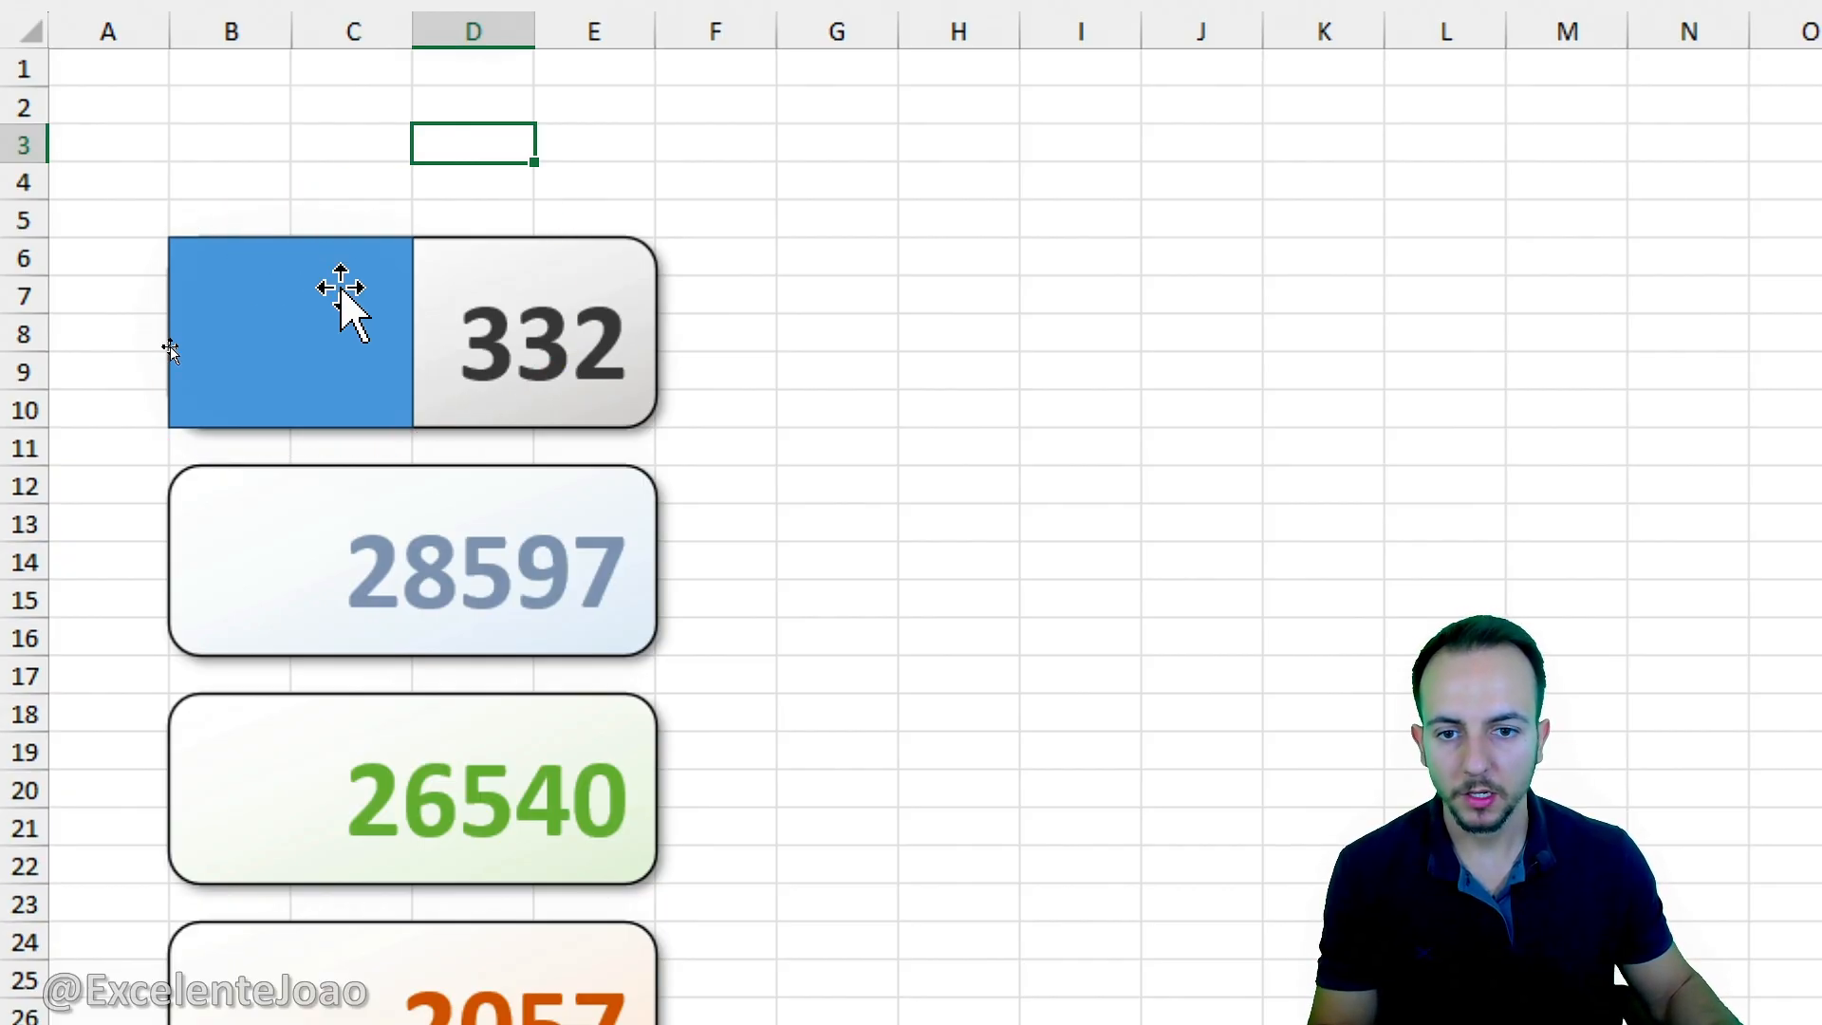
Enter the label "Ordens de Produção" in the blue rectangle on the first card.
click(339, 286)
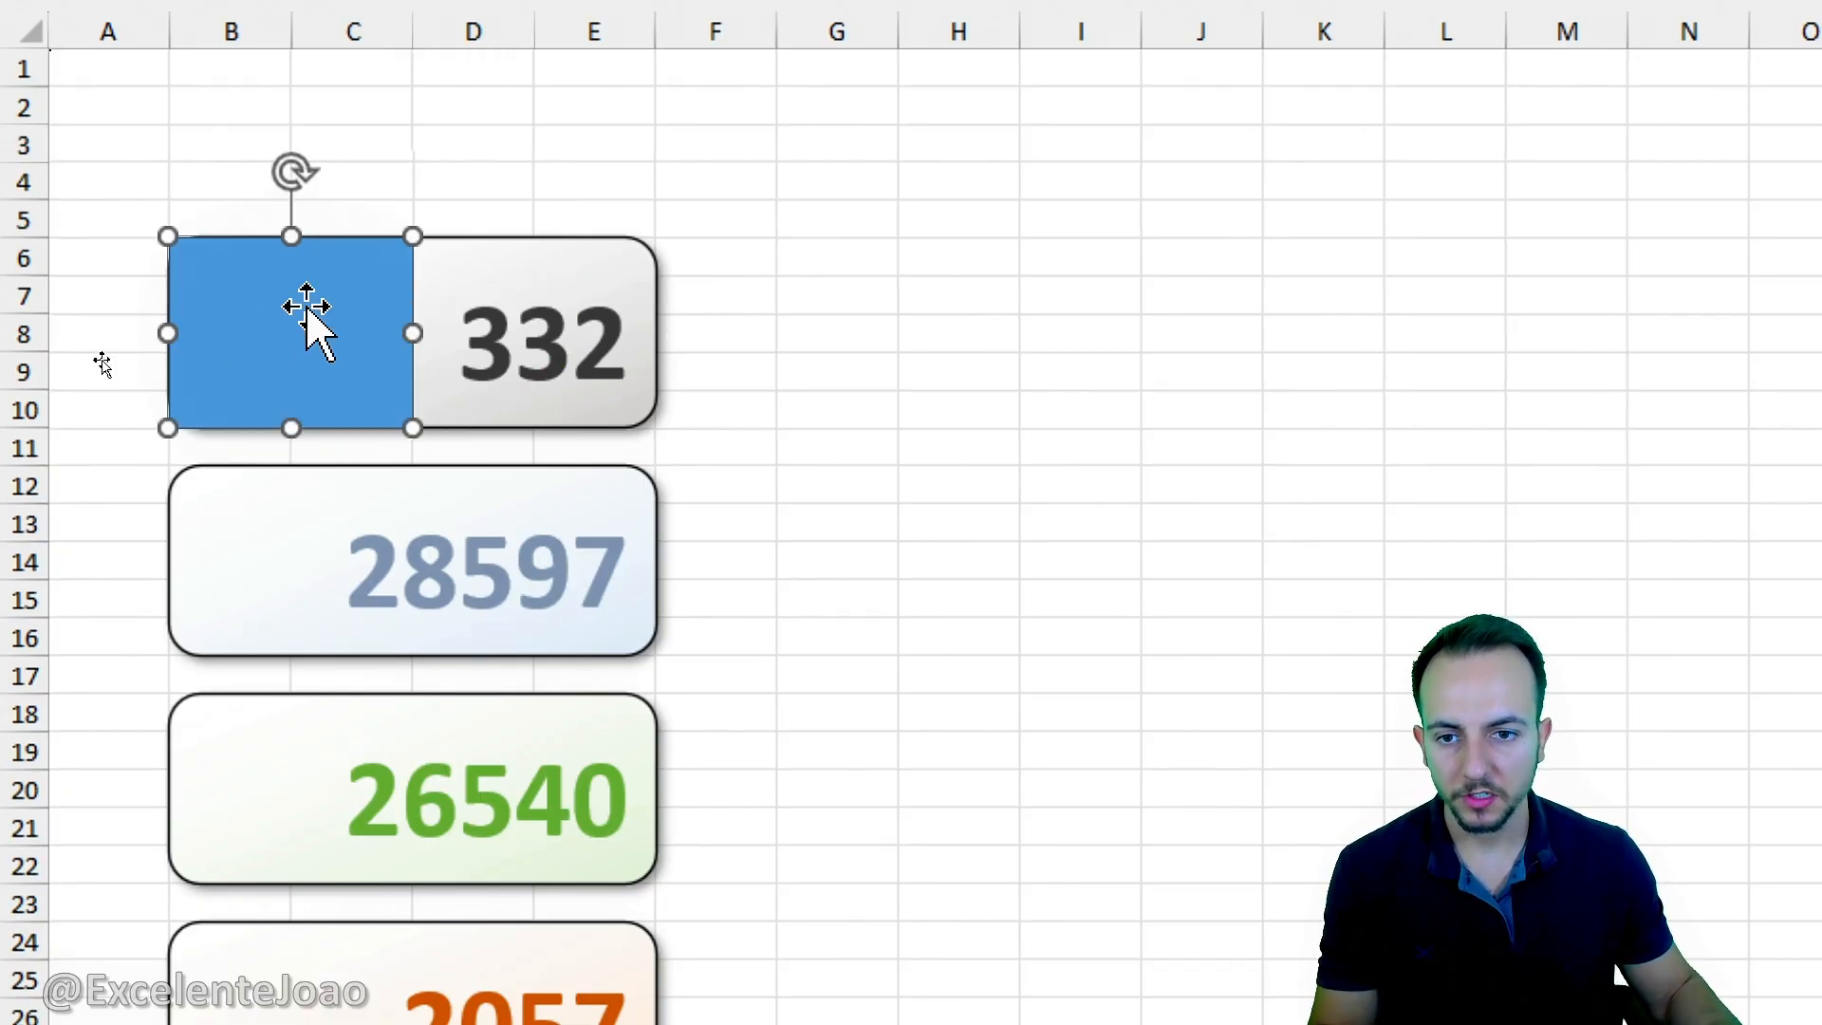
text(Ordens de Pr)
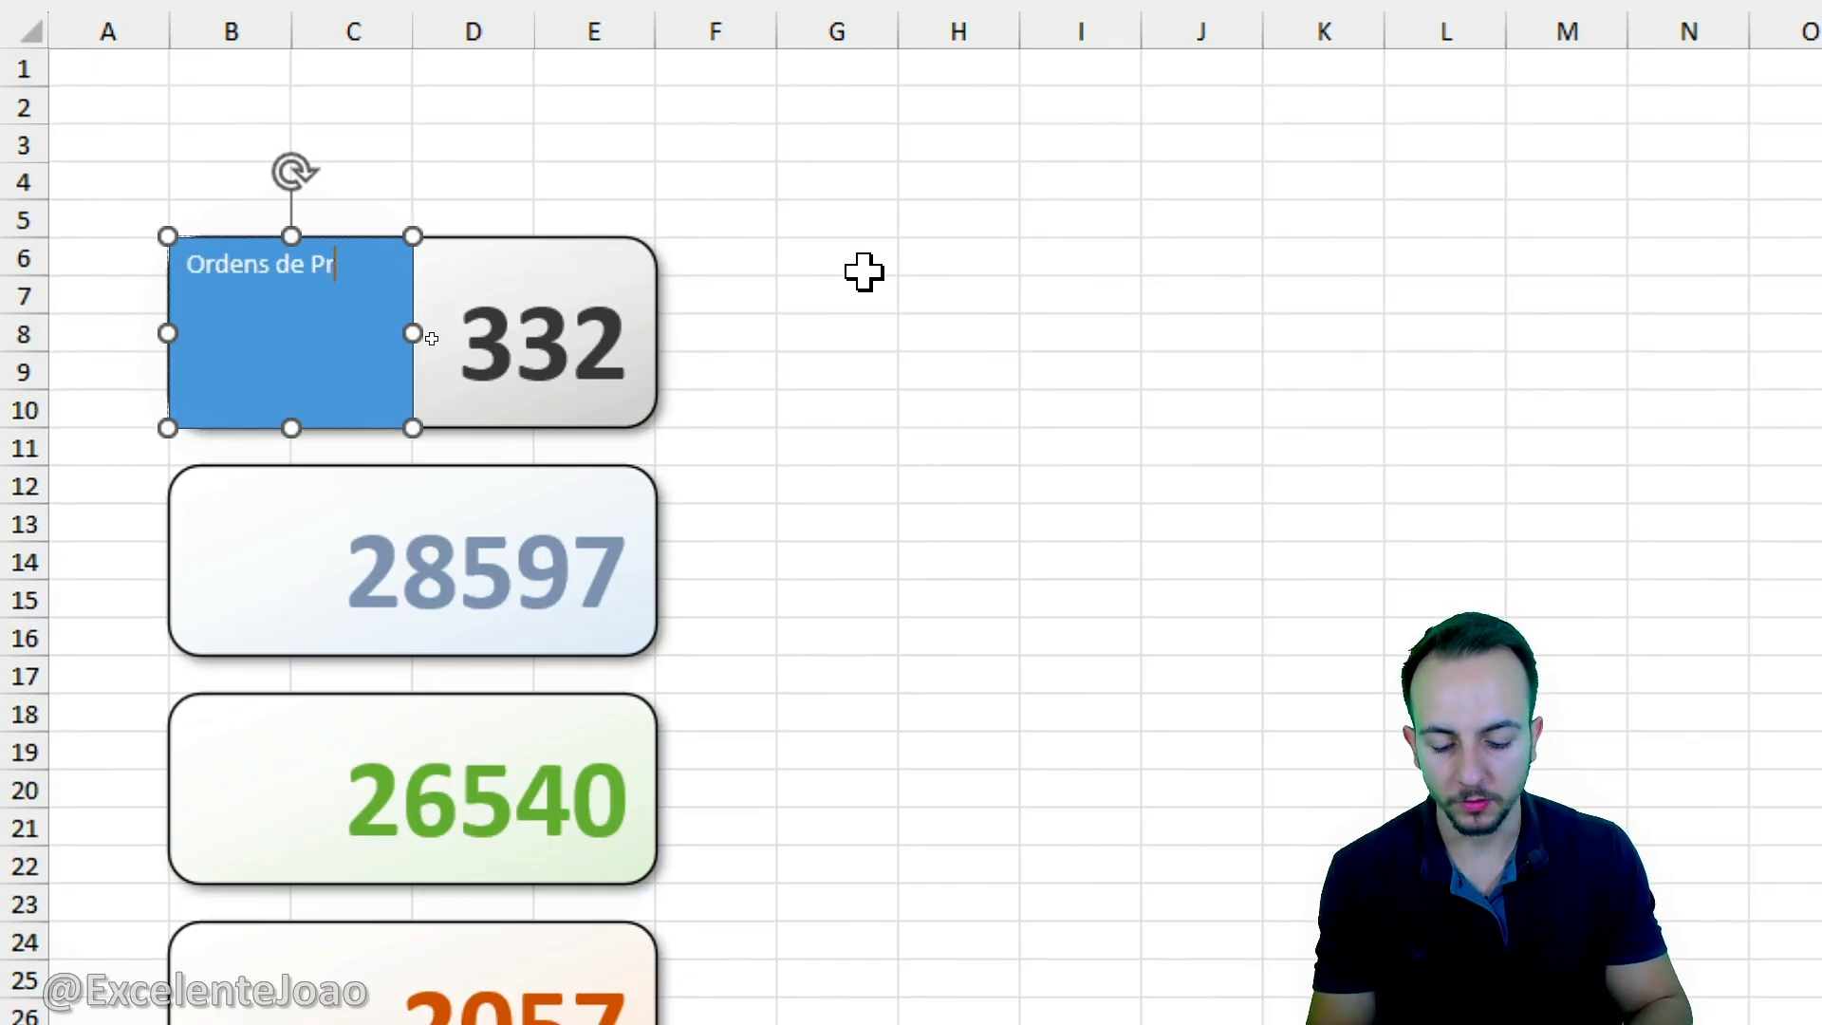
text(odução)
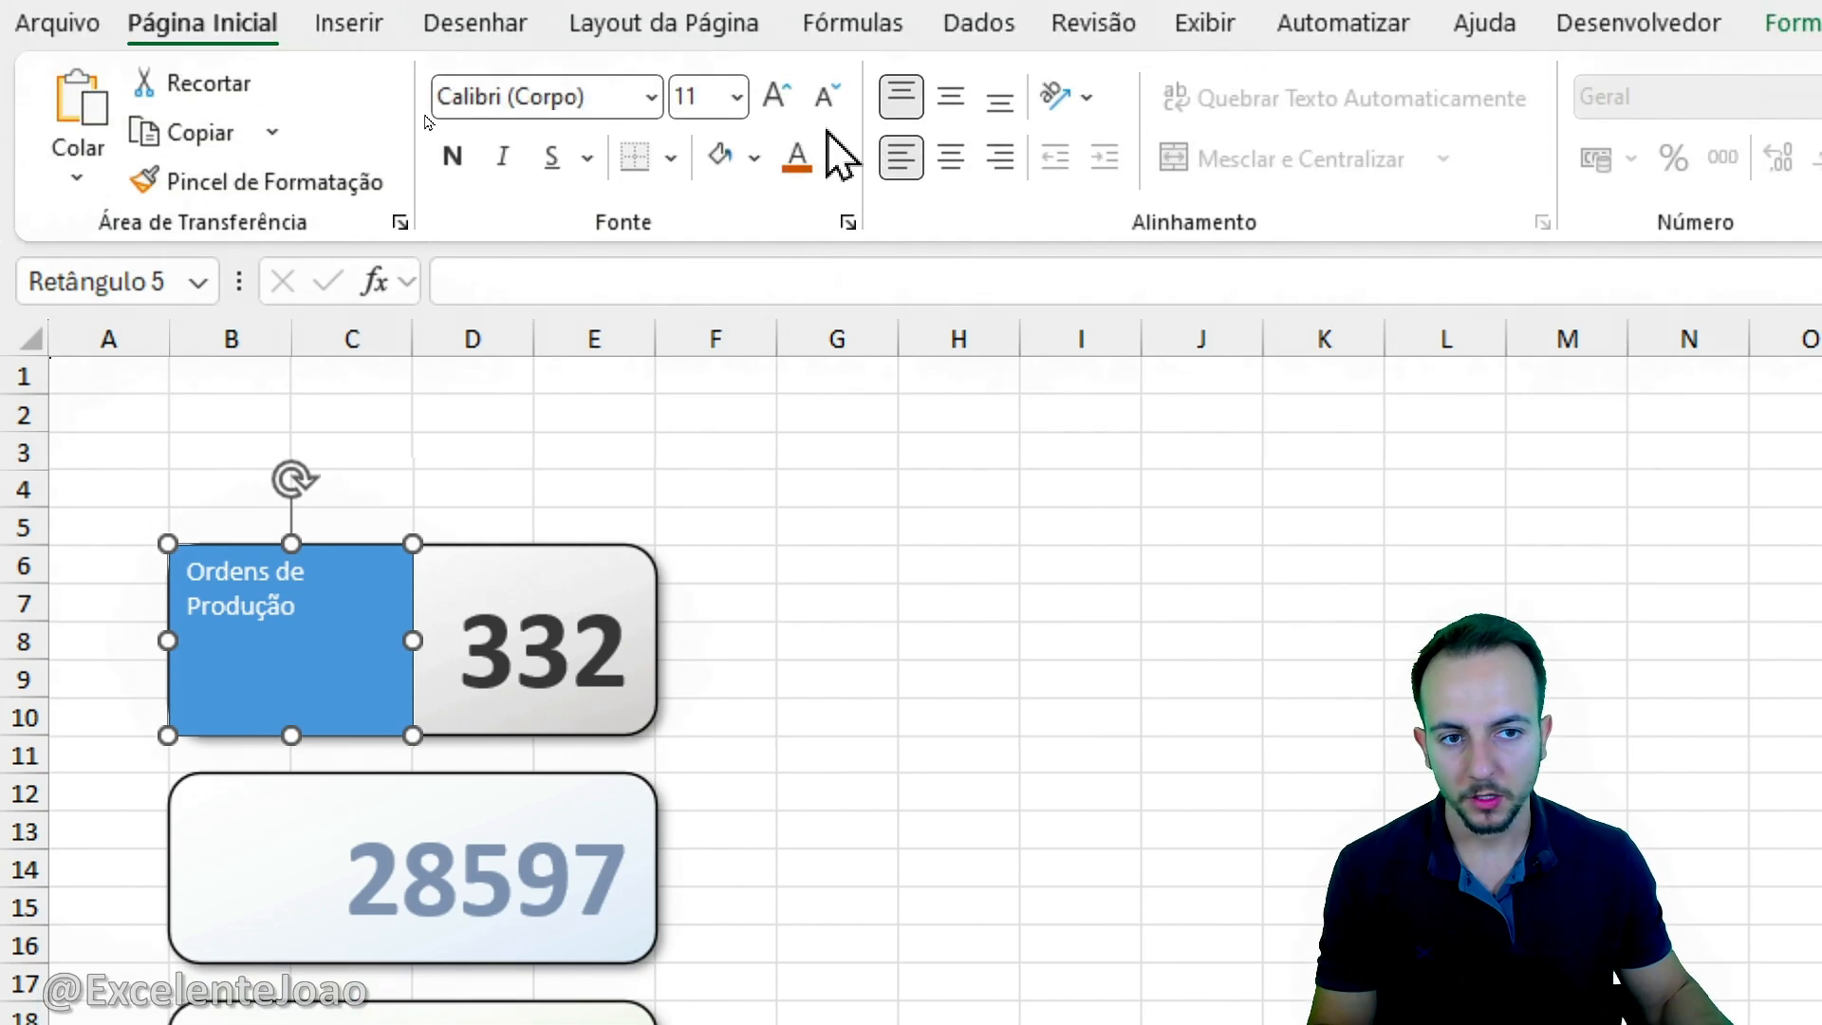
Format the "Ordens de Produção" label with middle vertical alignment, font size 16, dark gray font color and bold.
click(950, 96)
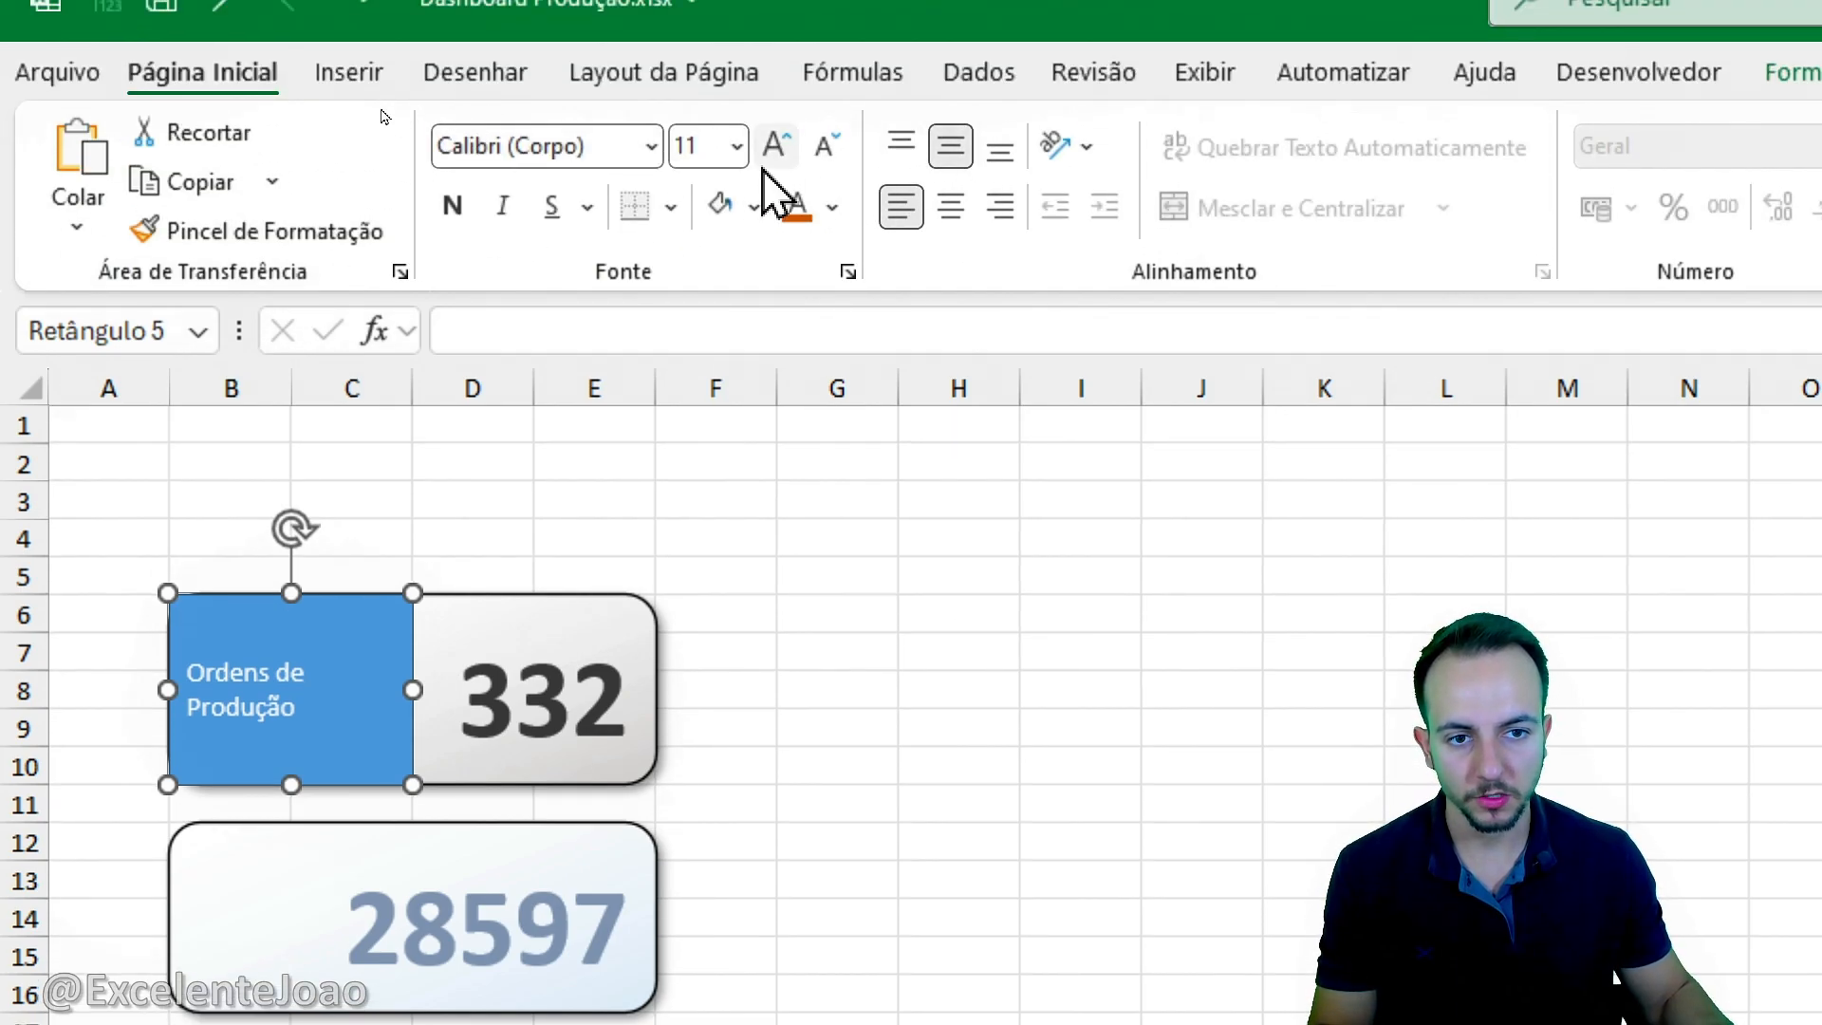
click(764, 166)
click(764, 166)
click(765, 167)
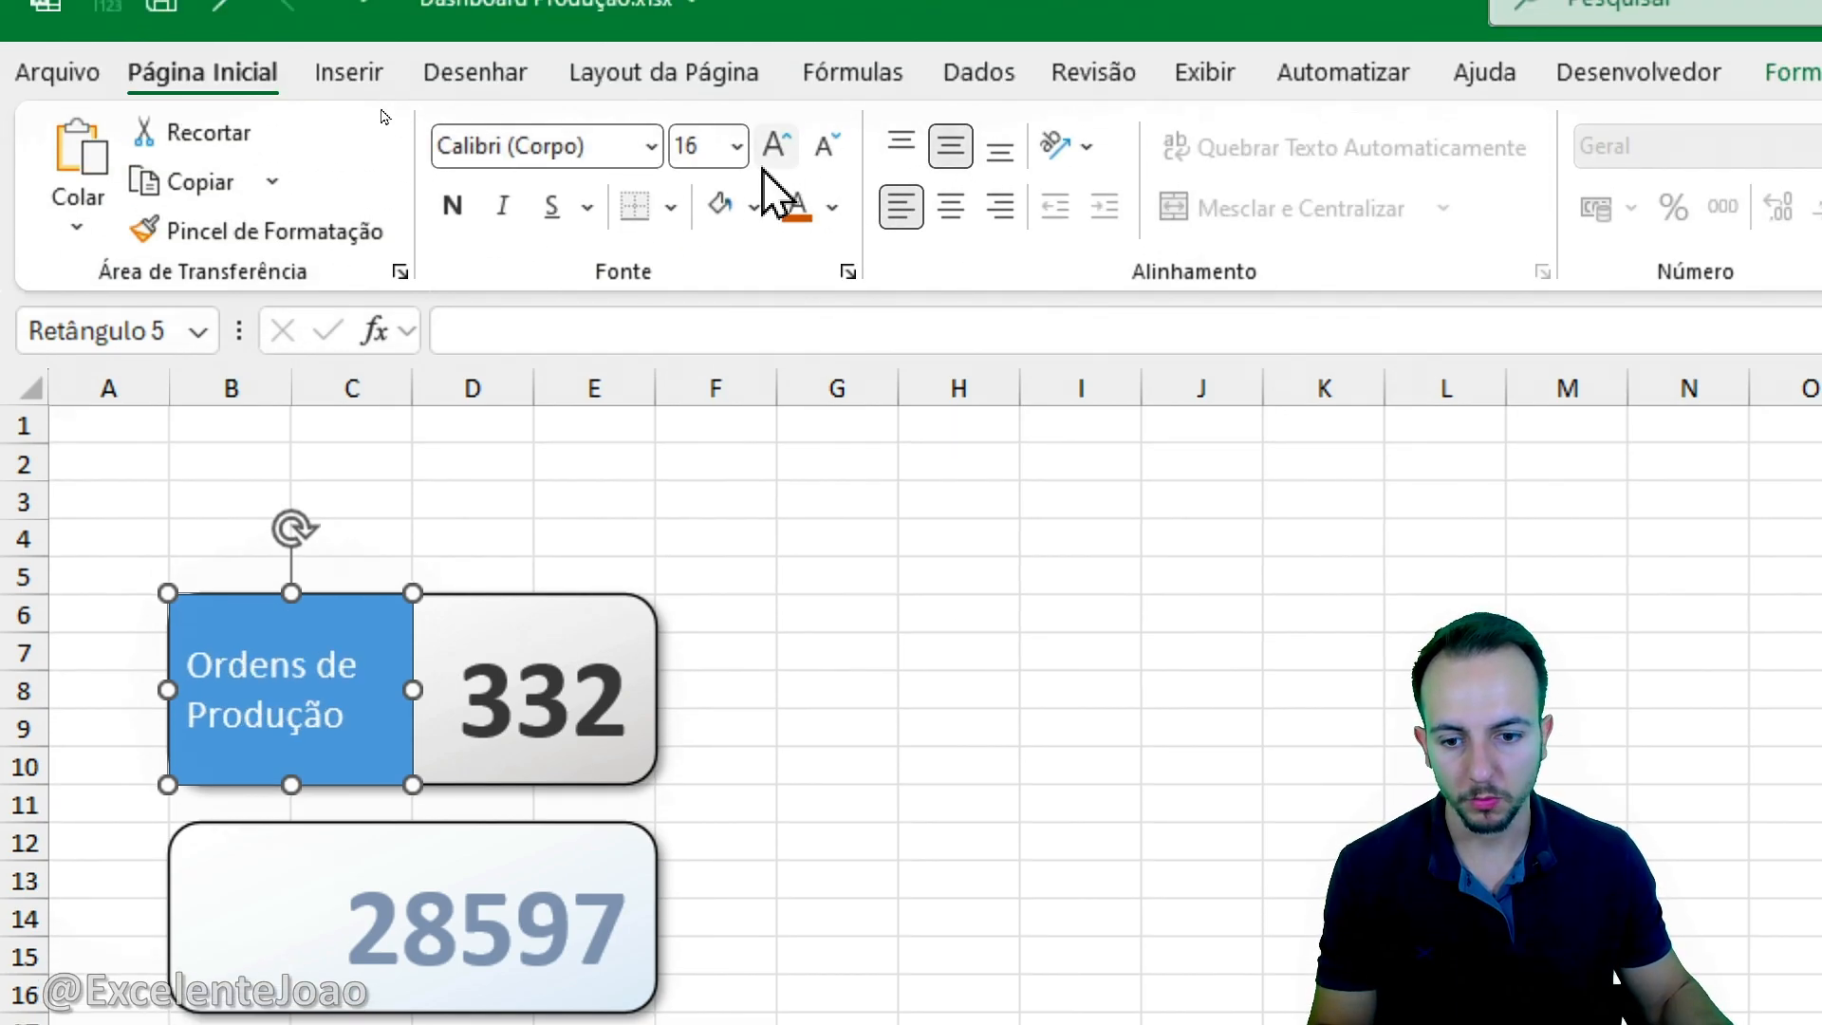
click(820, 206)
click(860, 603)
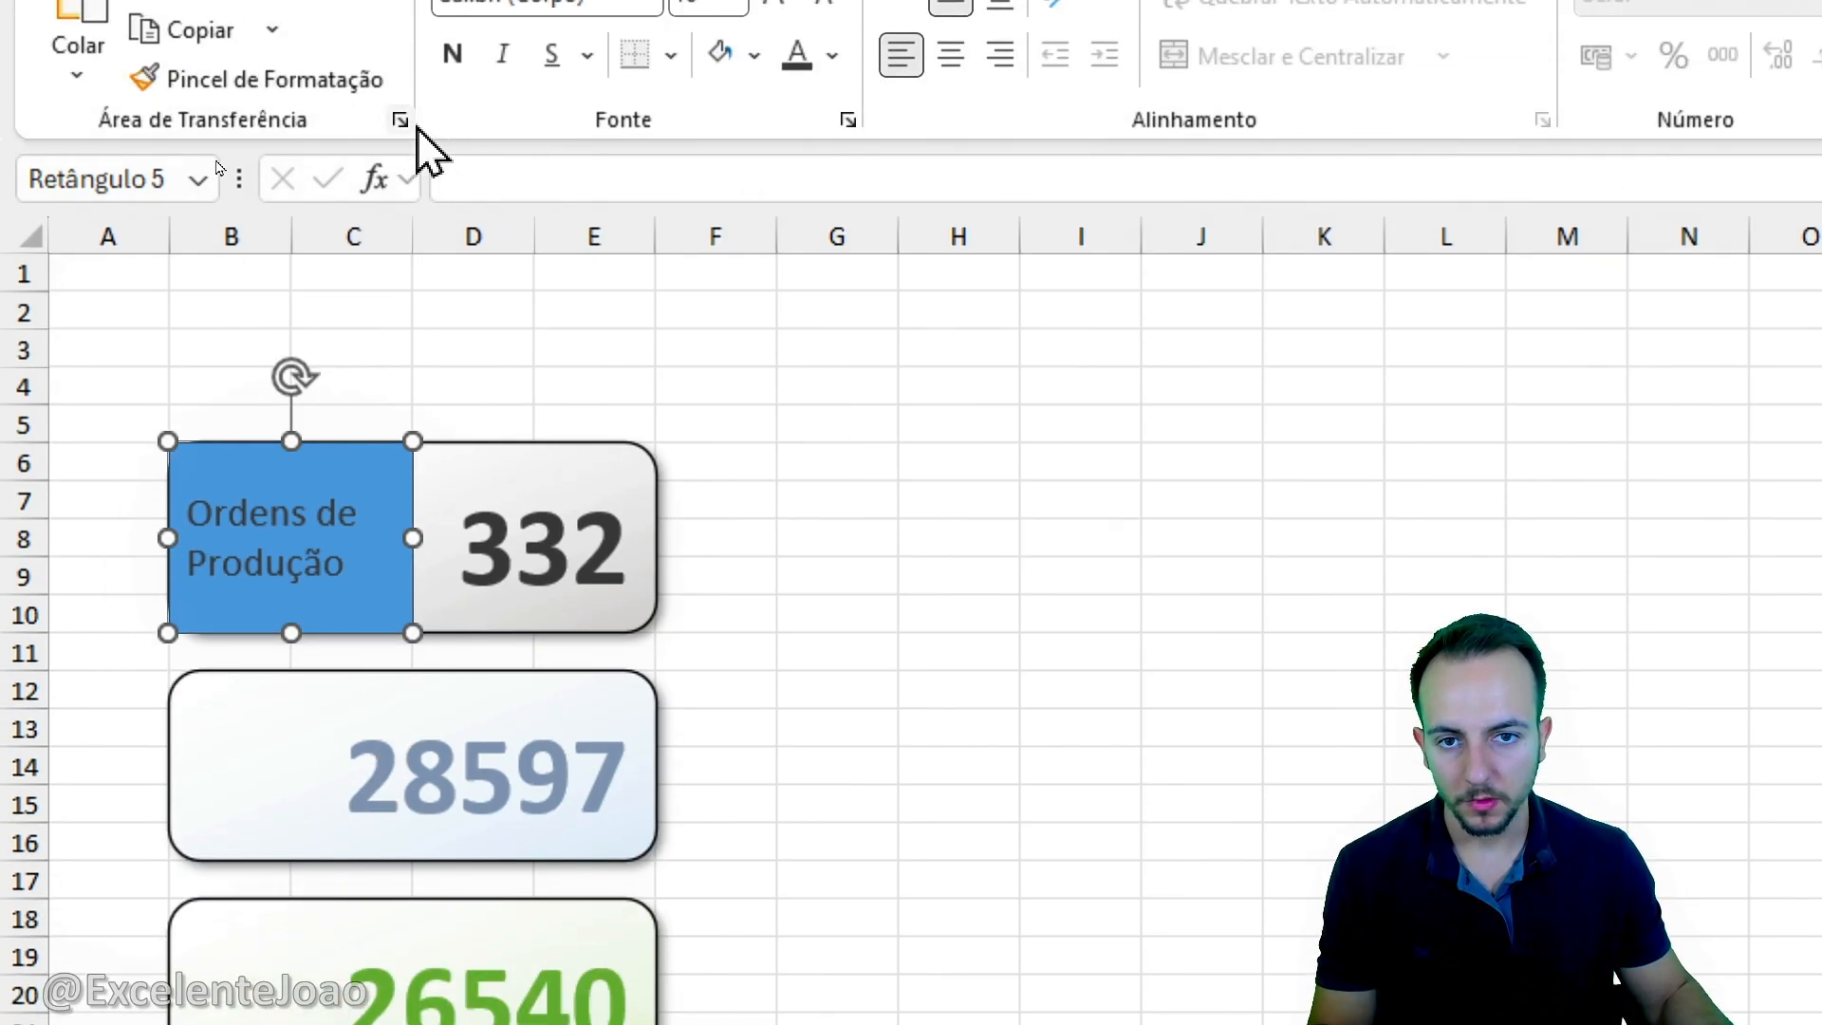
click(453, 126)
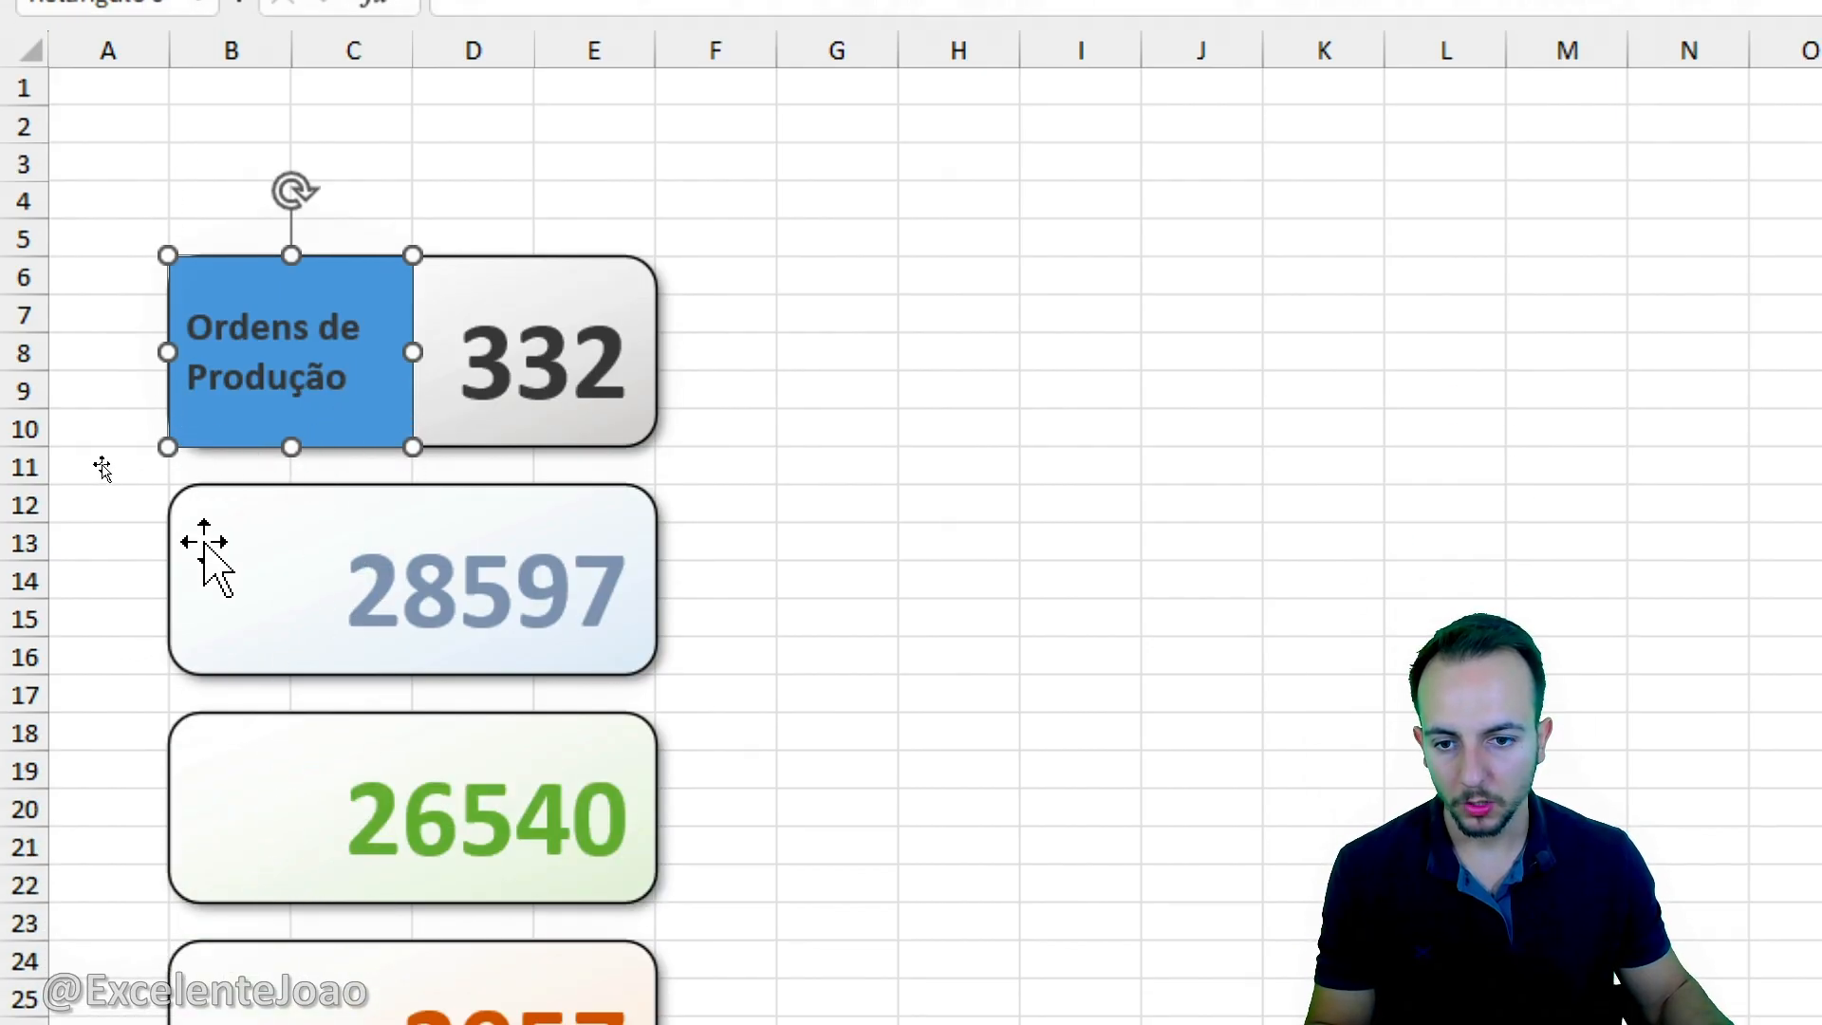
Copy the "Ordens de Produção" label rectangle onto the left half of each of the other three cards.
click(204, 542)
key(ctrl+v)
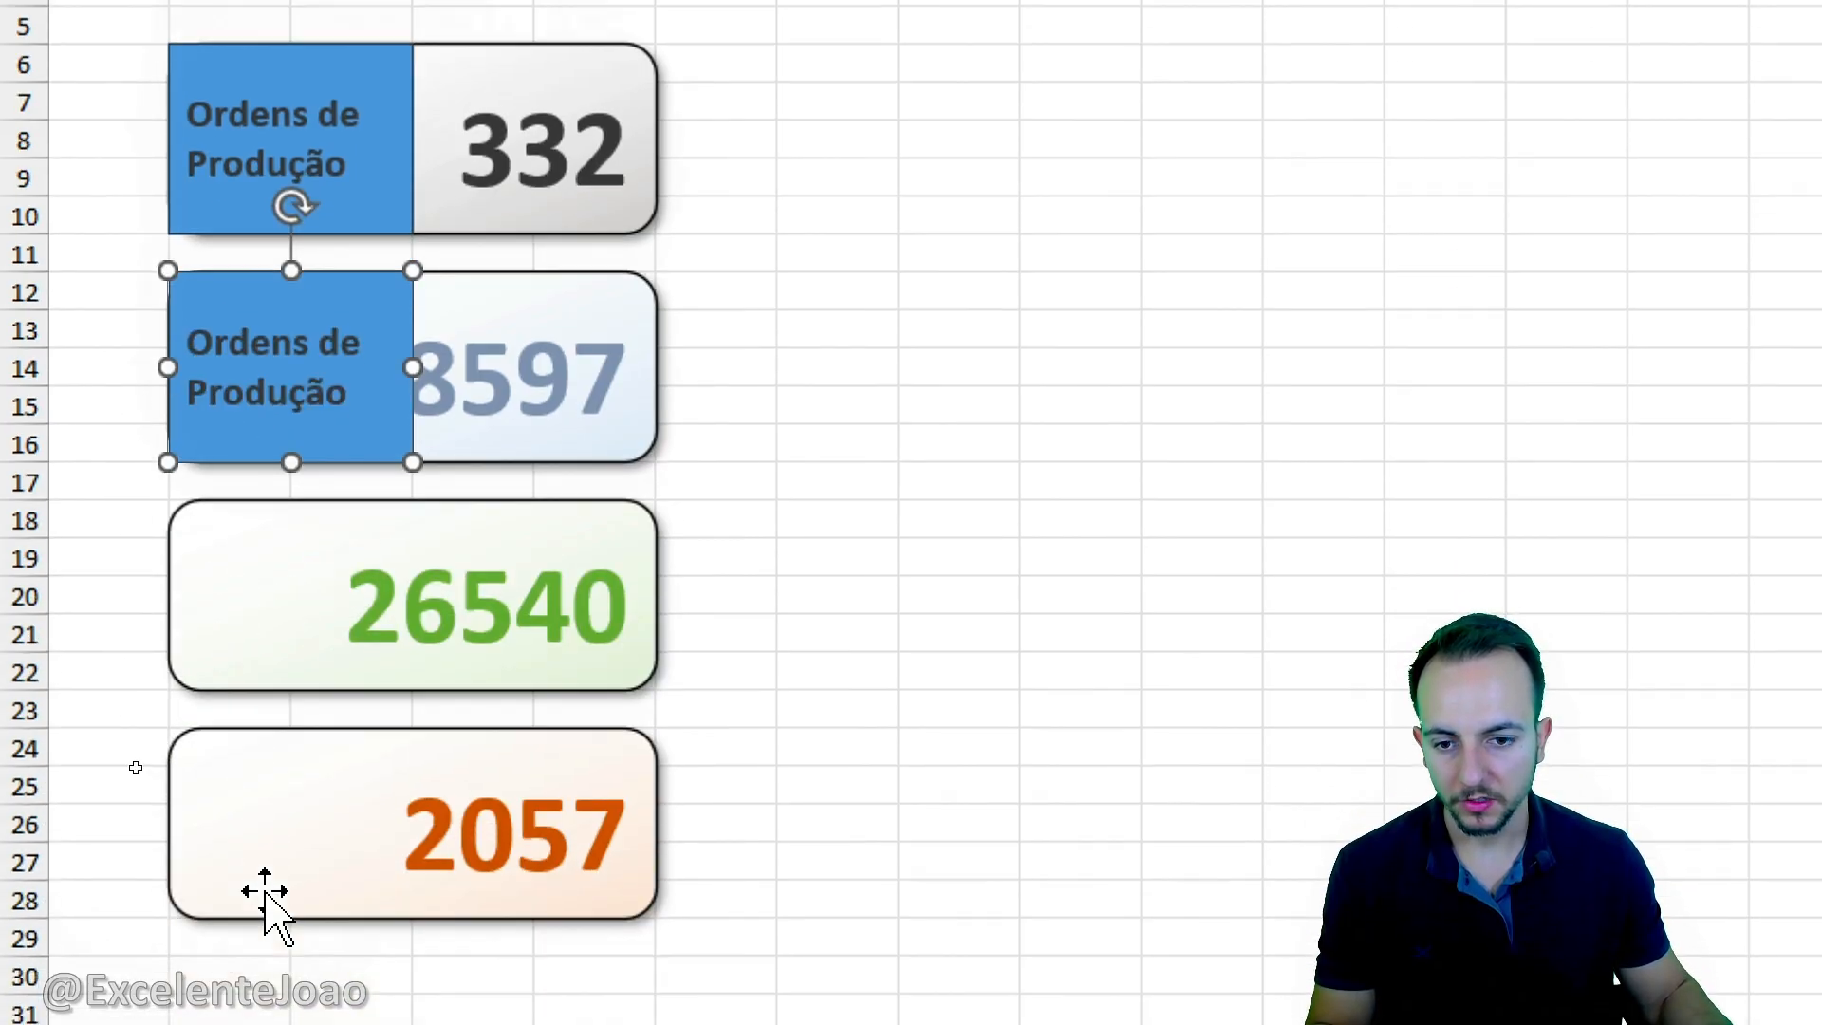
click(257, 855)
key(ctrl+v)
click(261, 975)
key(ctrl+v)
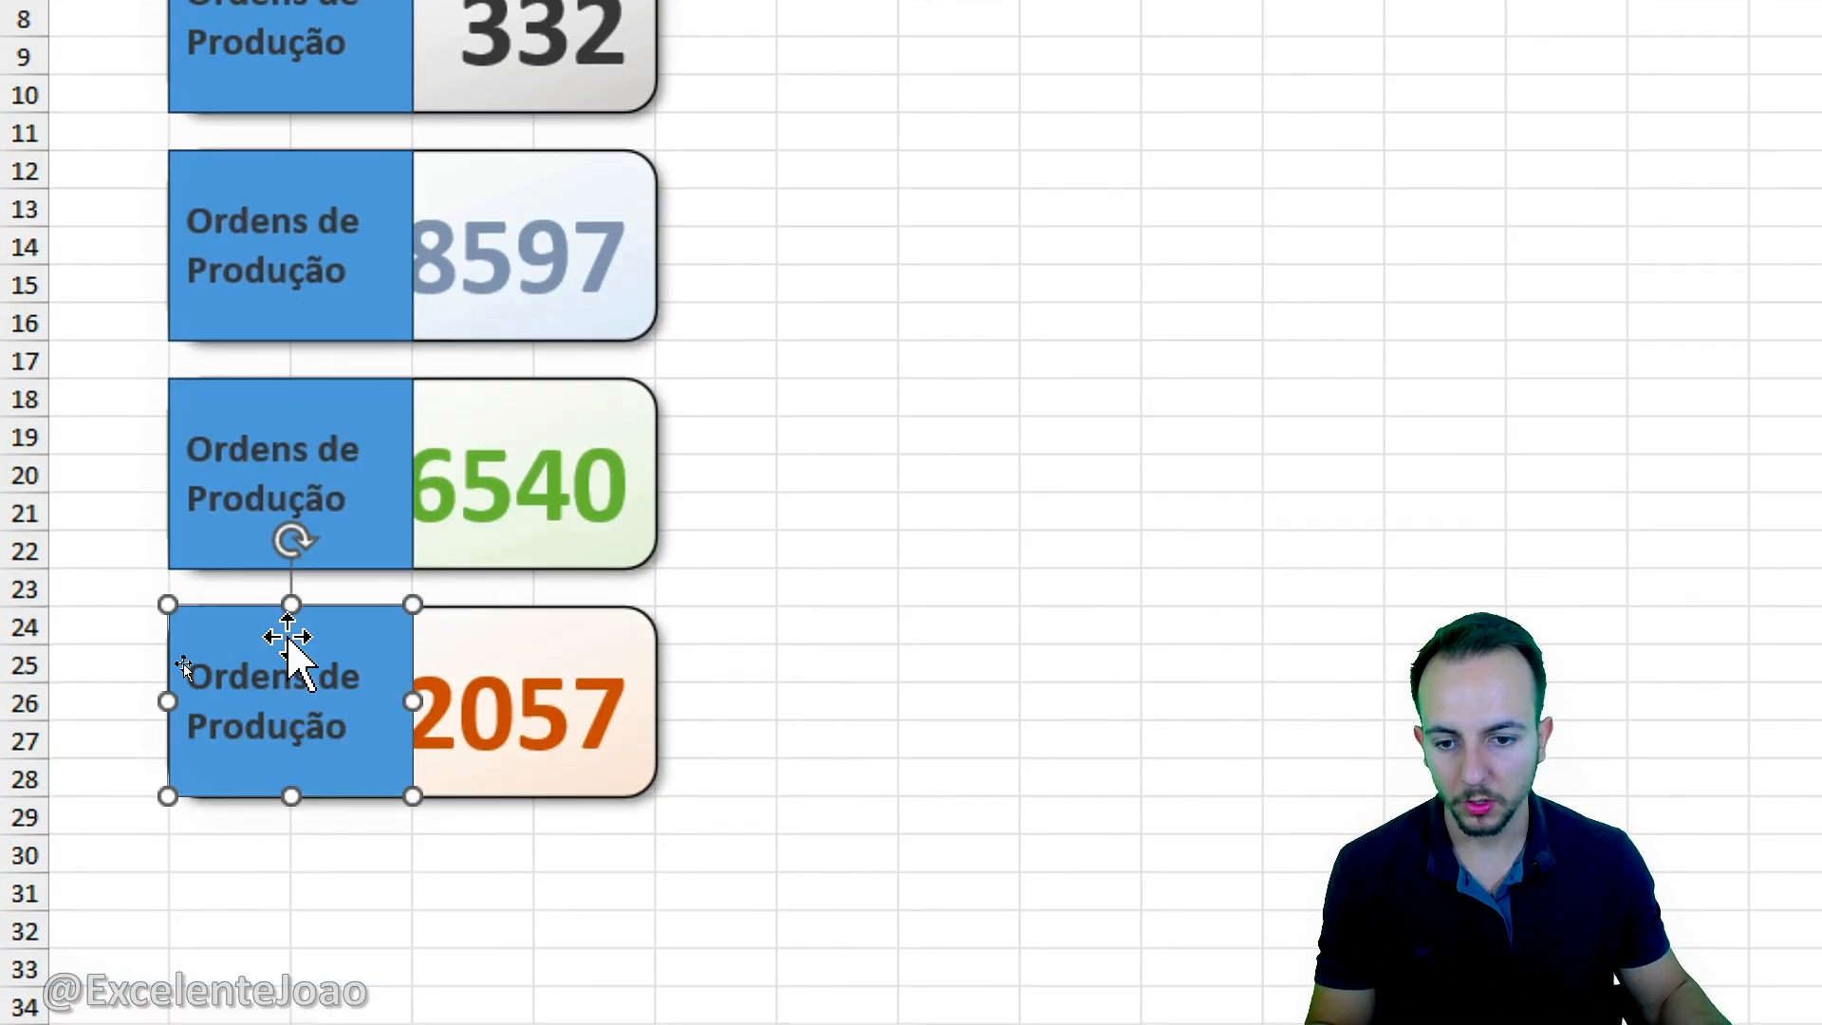
key(Escape)
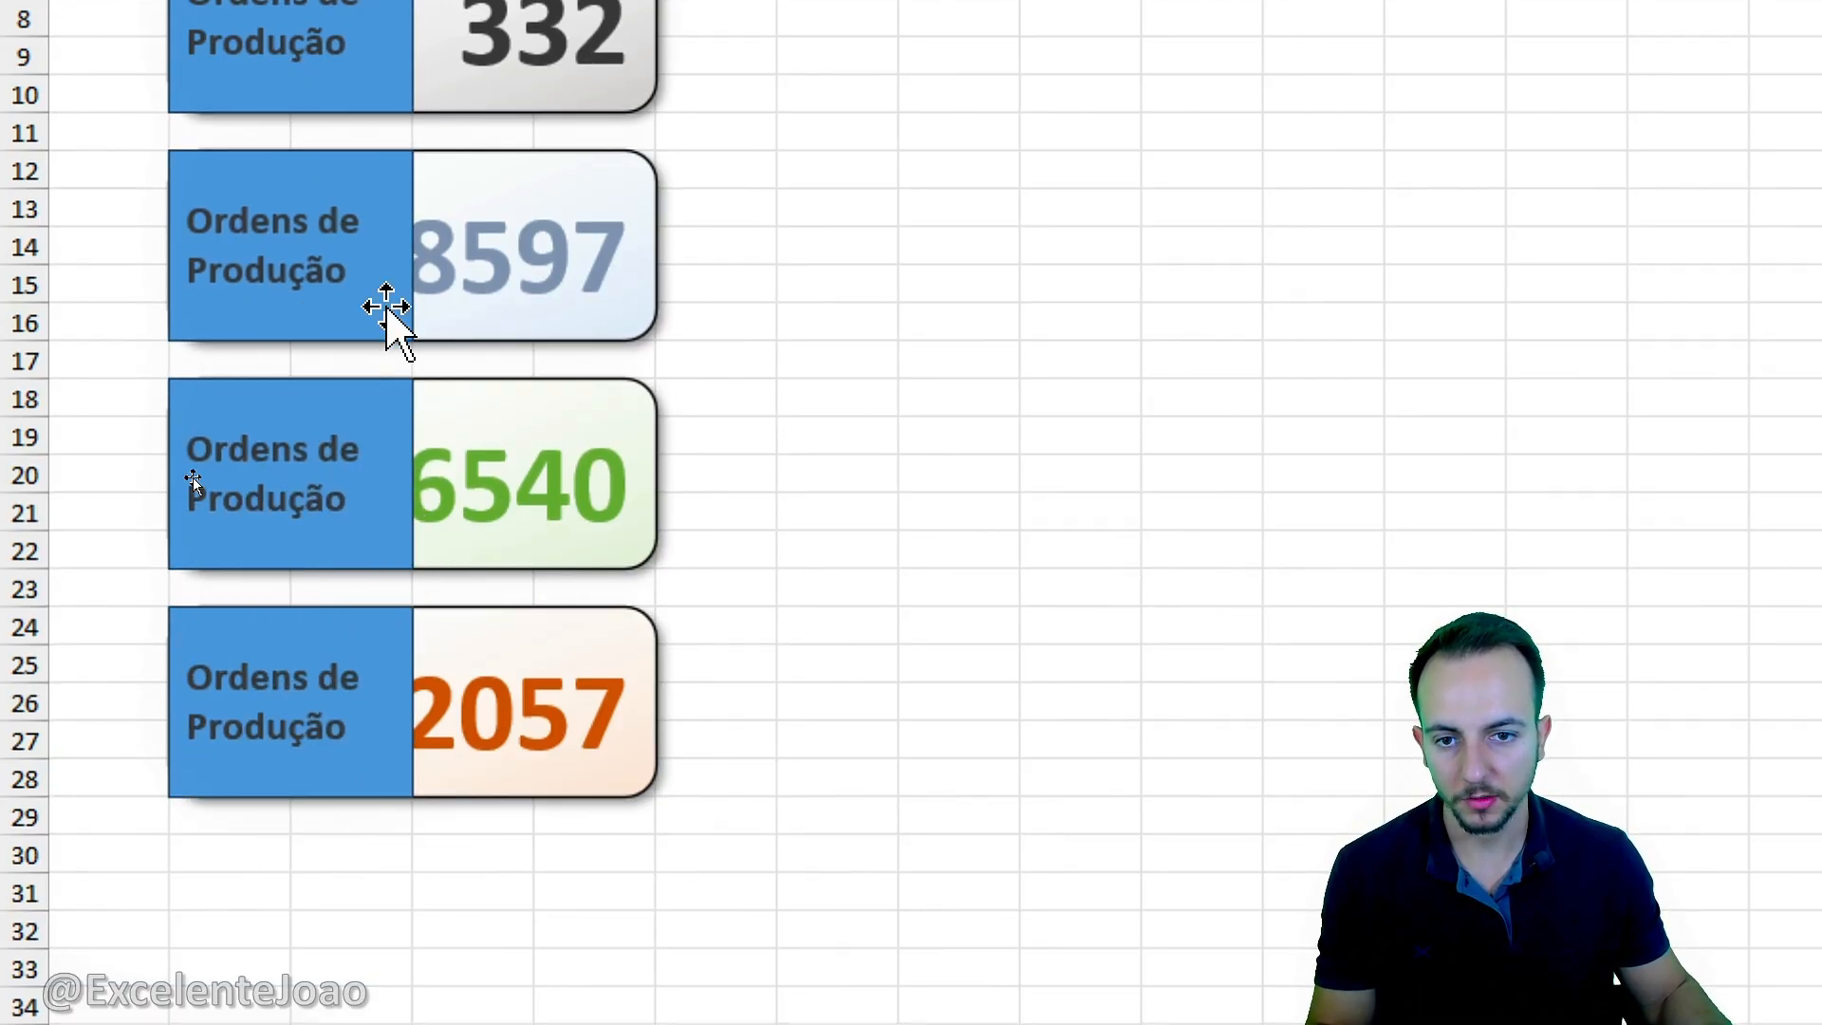
Replace the second card's label text with "Total de peças".
scroll(386, 317, up, 2)
click(320, 456)
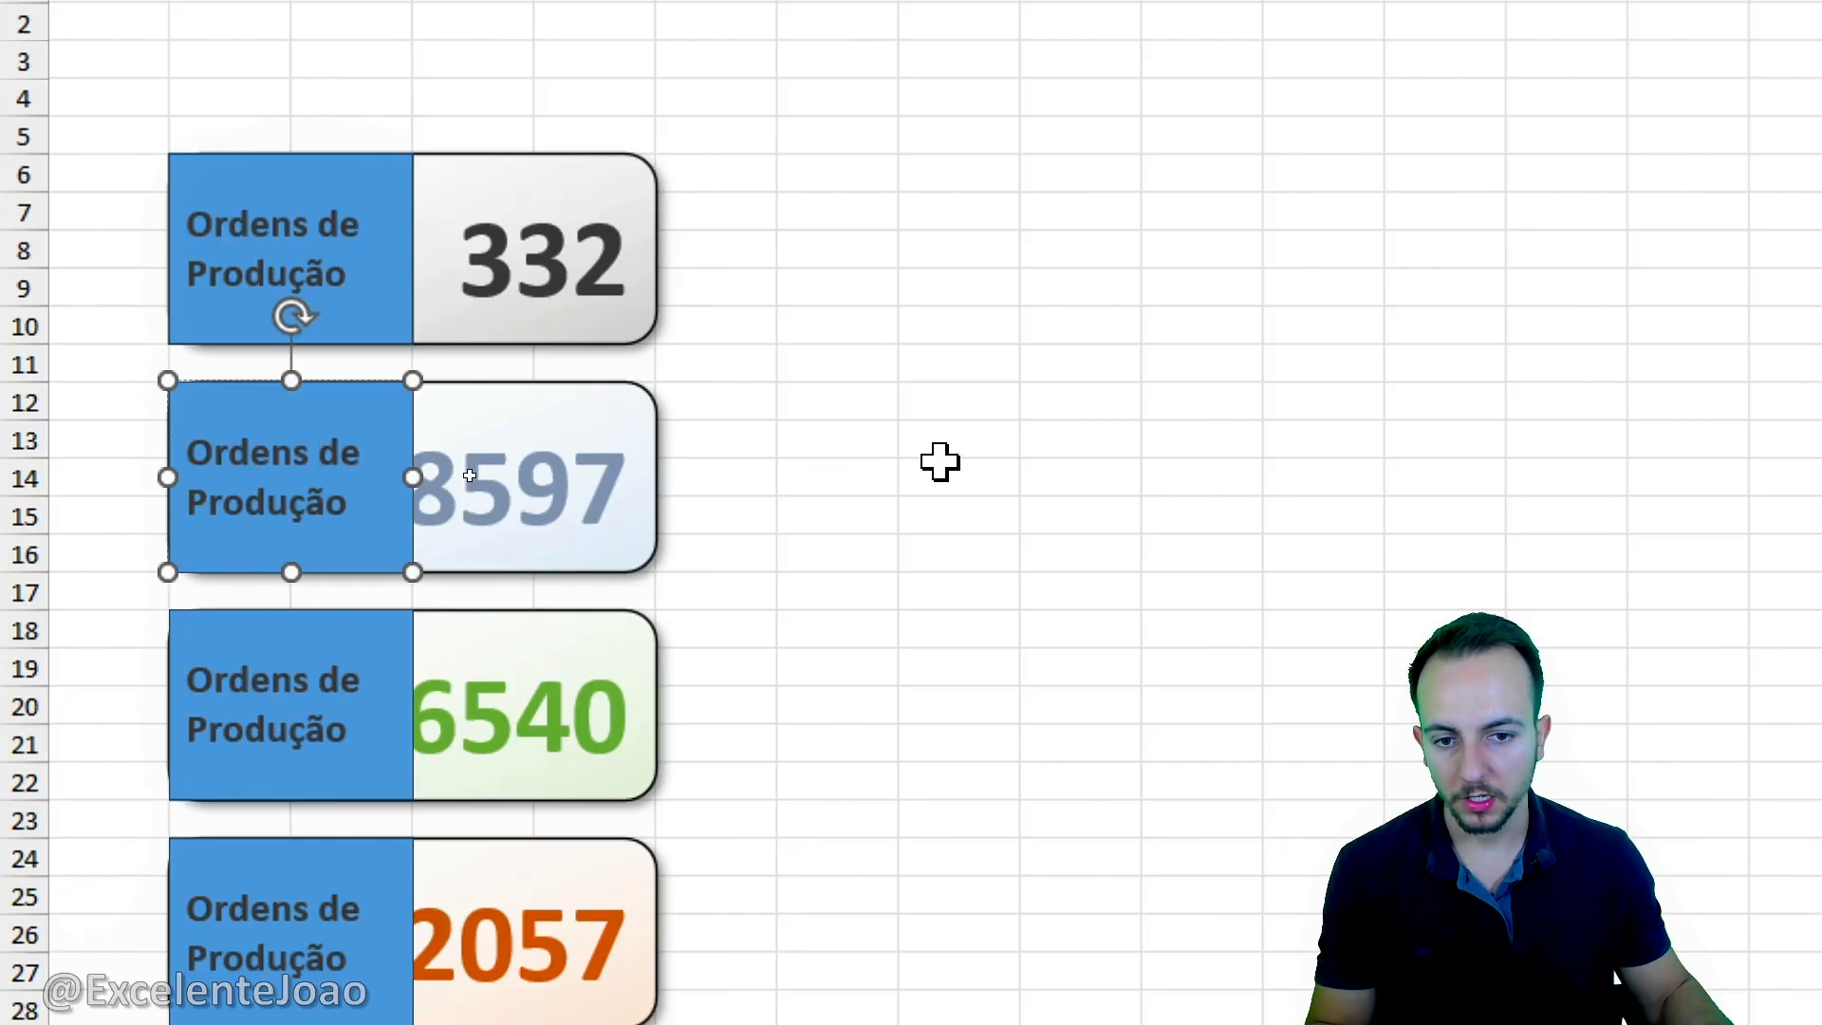
key(ctrl+a)
text(To)
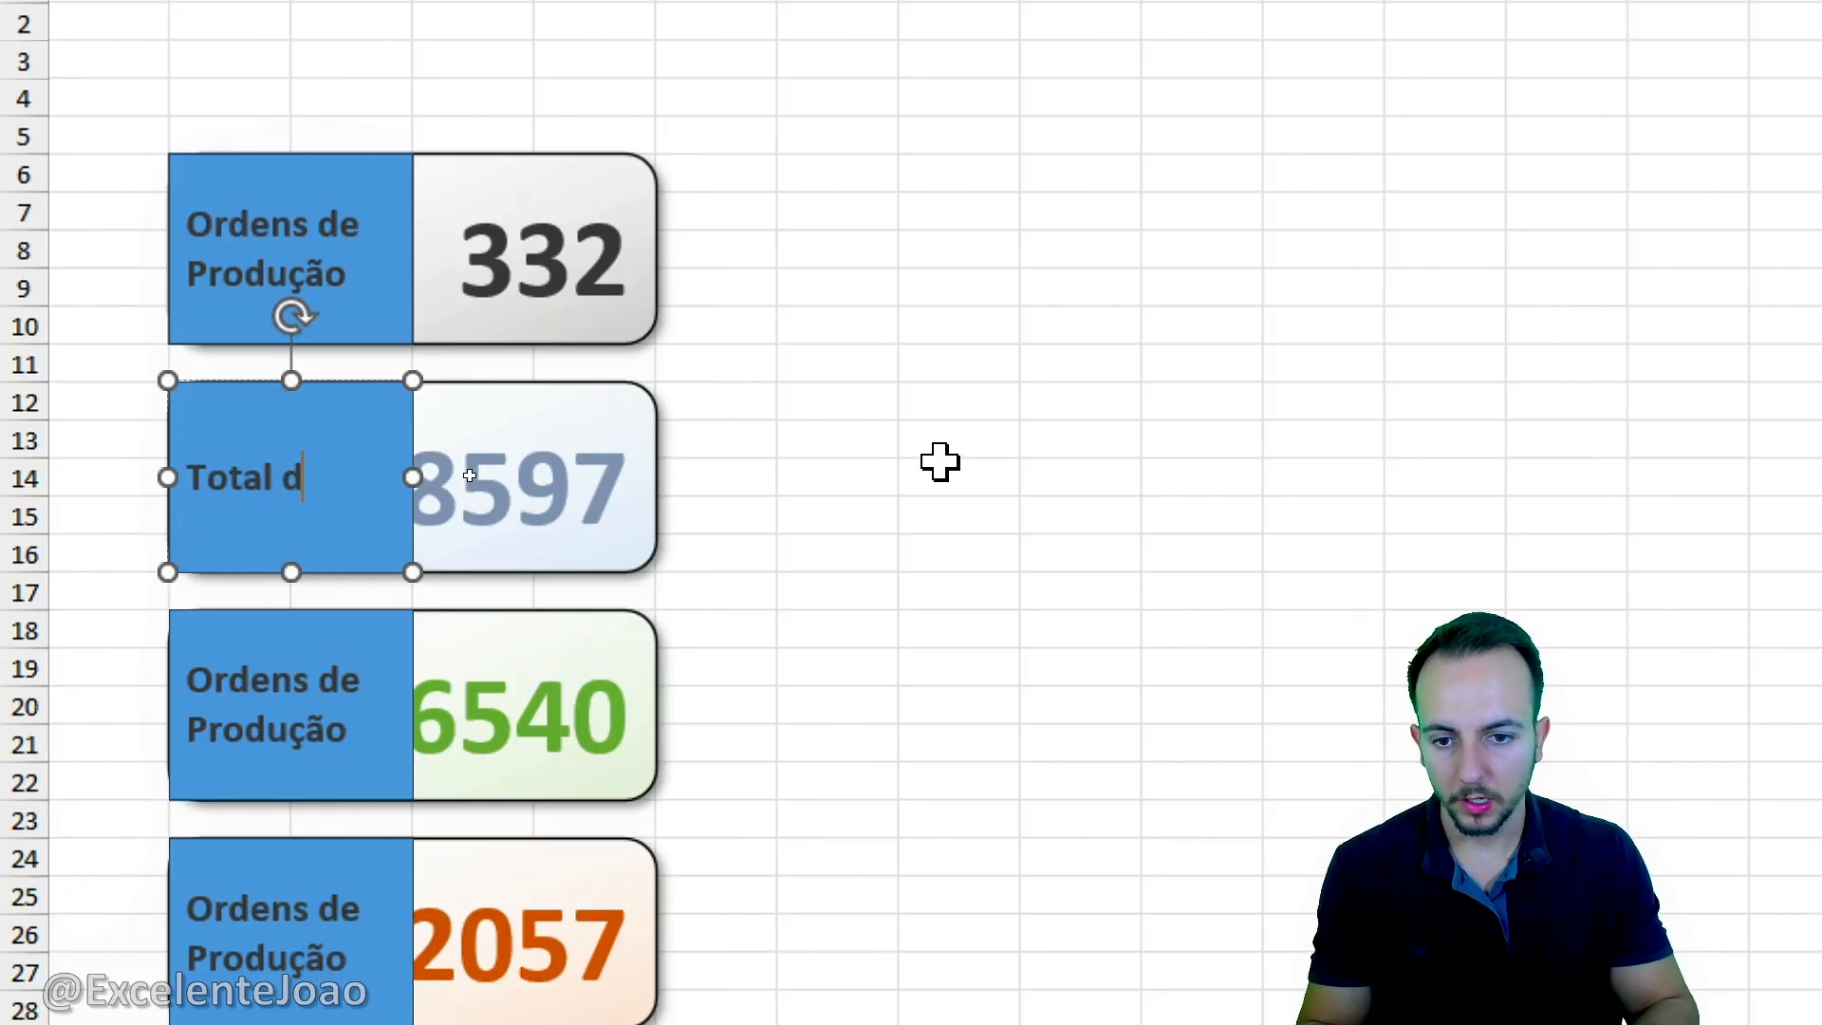
text(tal de peças)
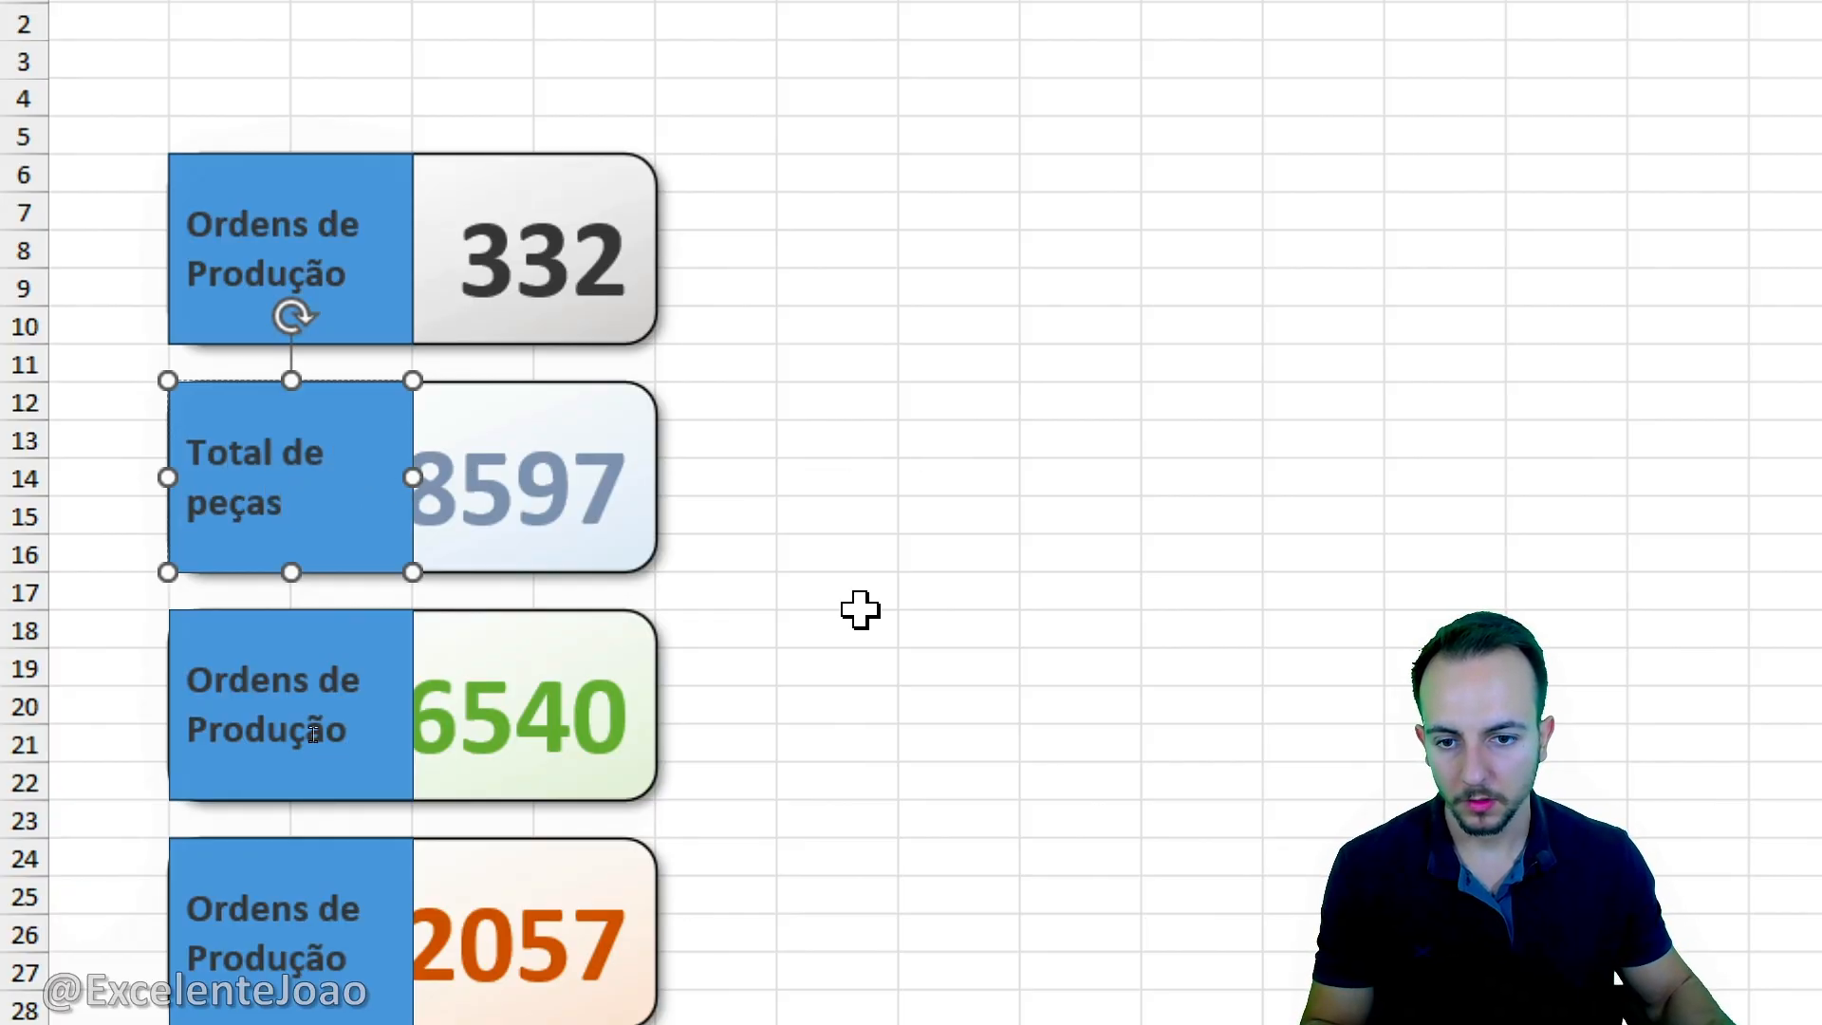
Replace the third card's label text with "Peças boas" and the fourth card's with "Peças ruins".
scroll(313, 733, down, 3)
click(212, 358)
key(ctrl+a)
text(P)
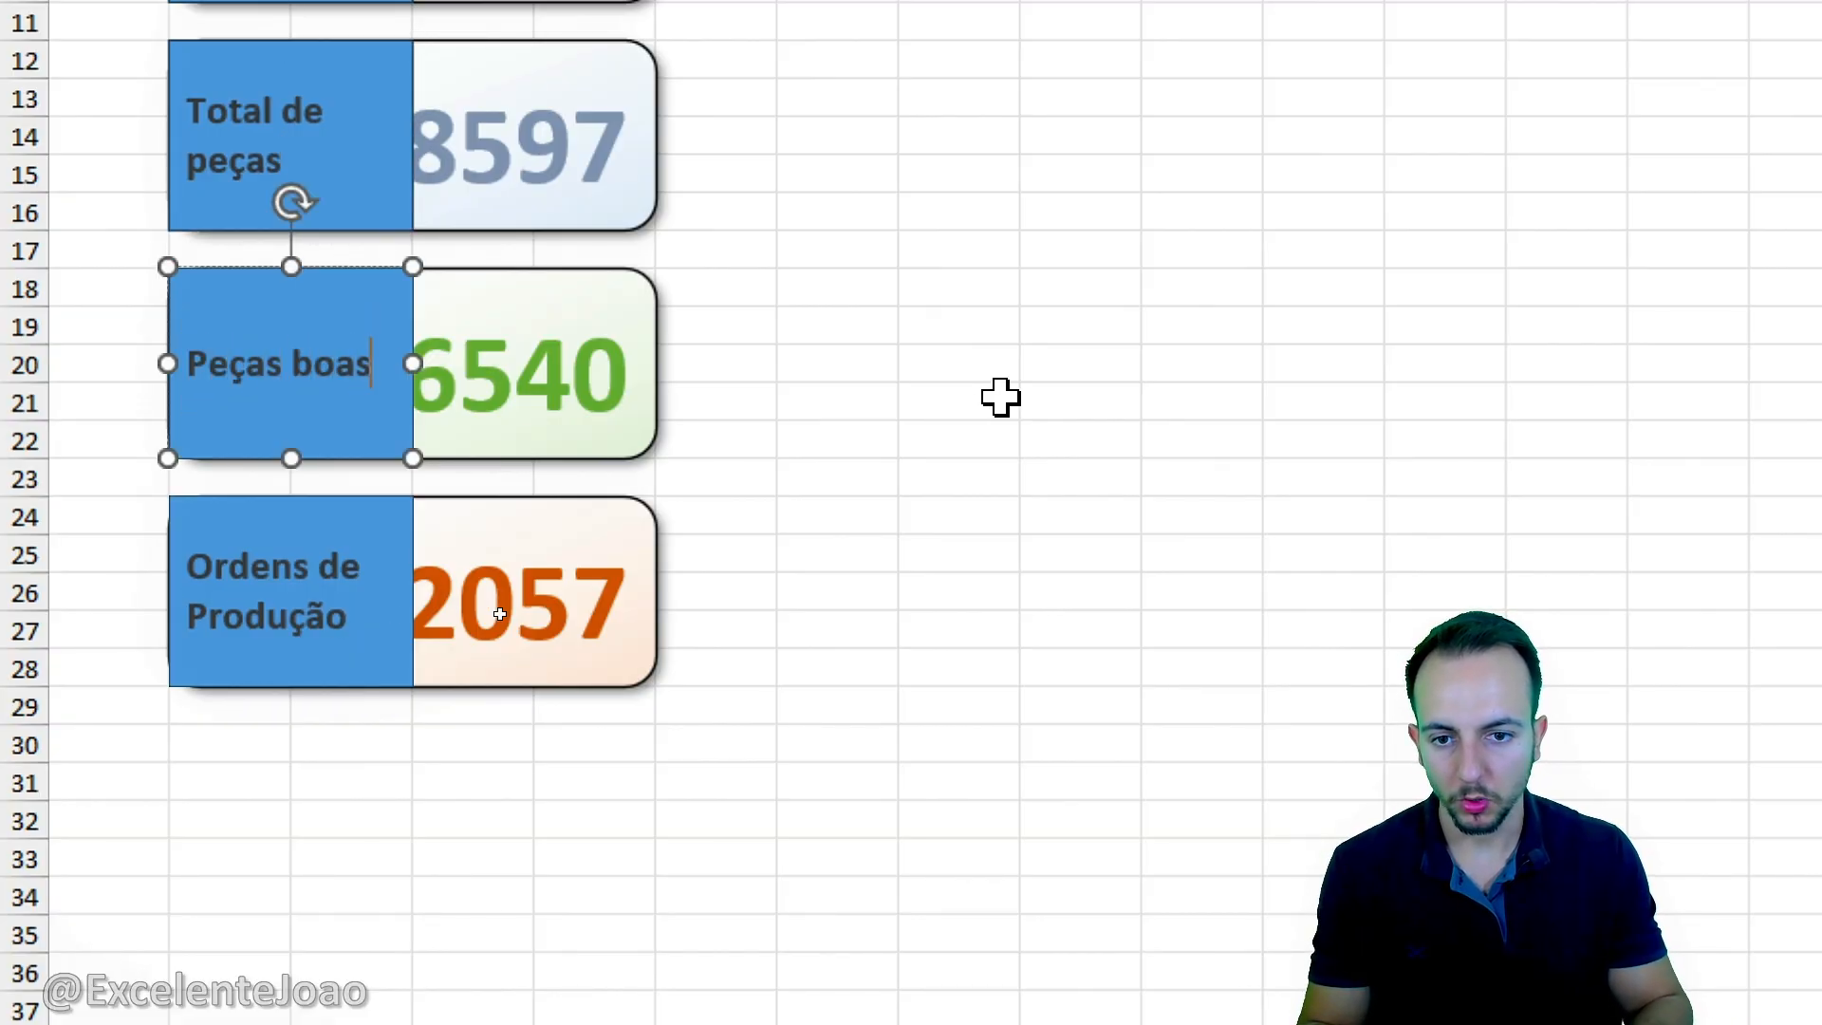
click(277, 543)
key(ctrl+a)
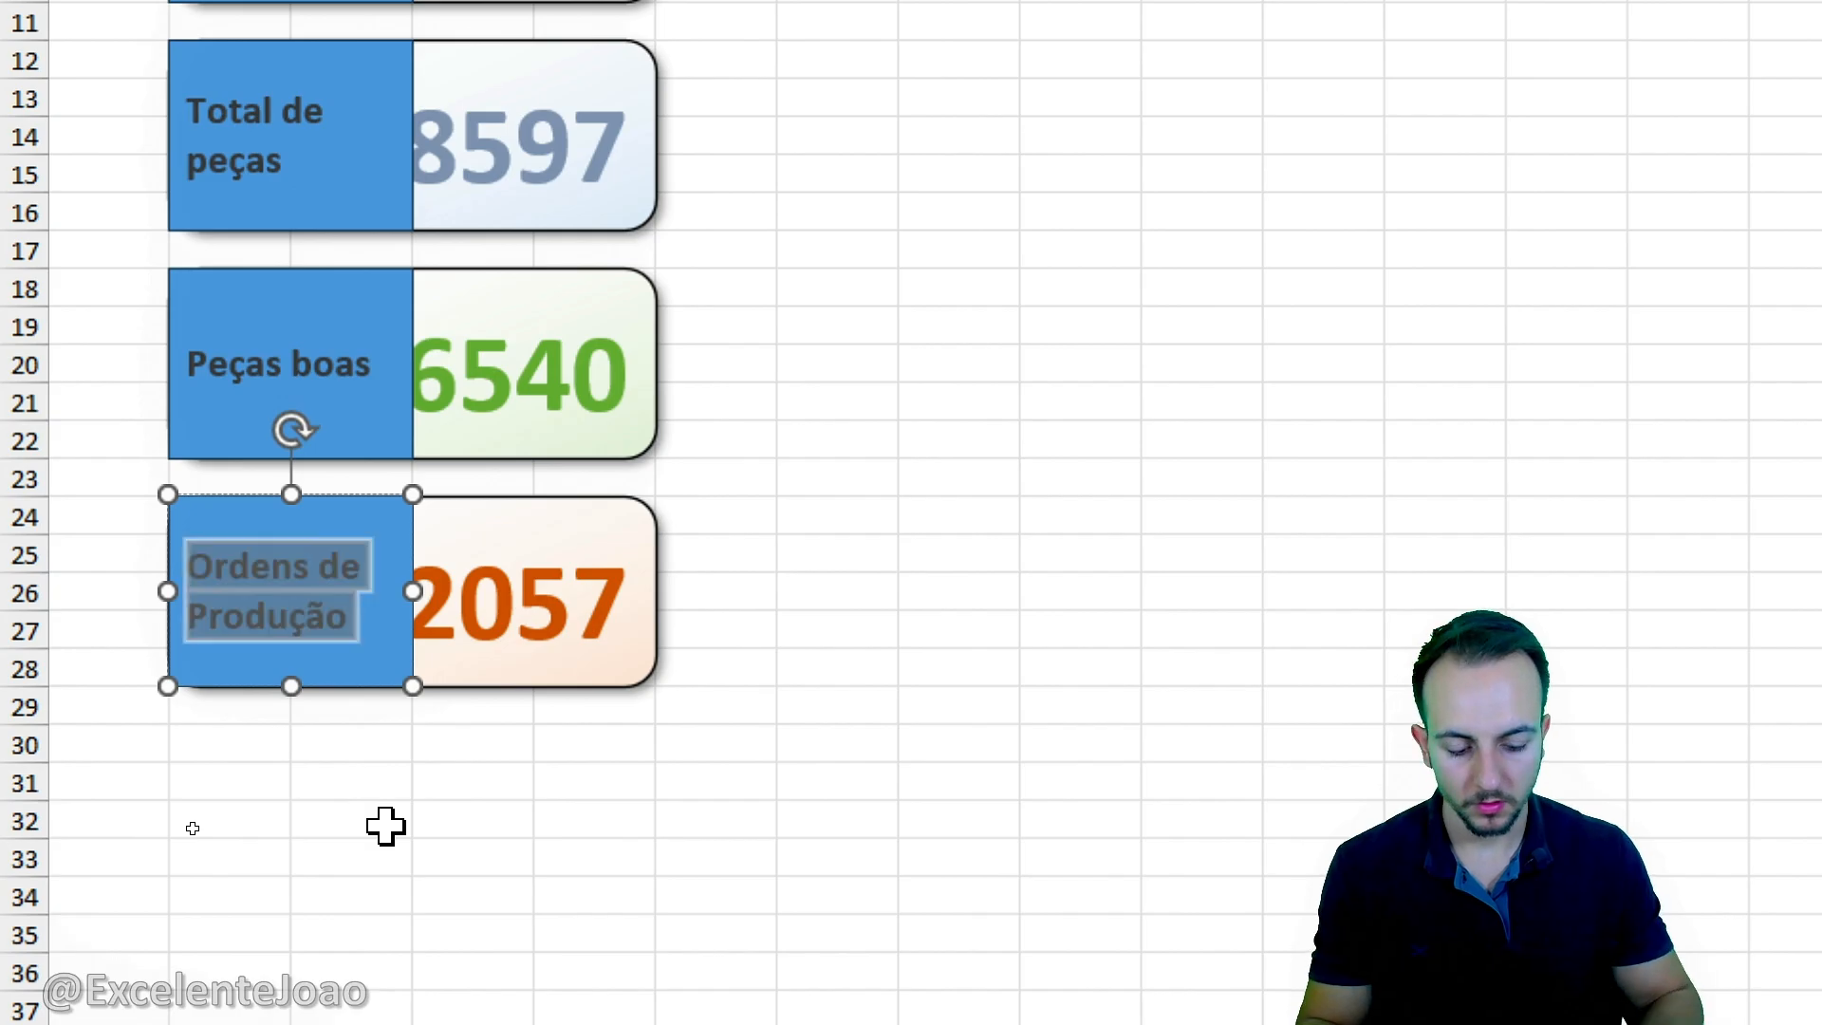
text(Peças ruins)
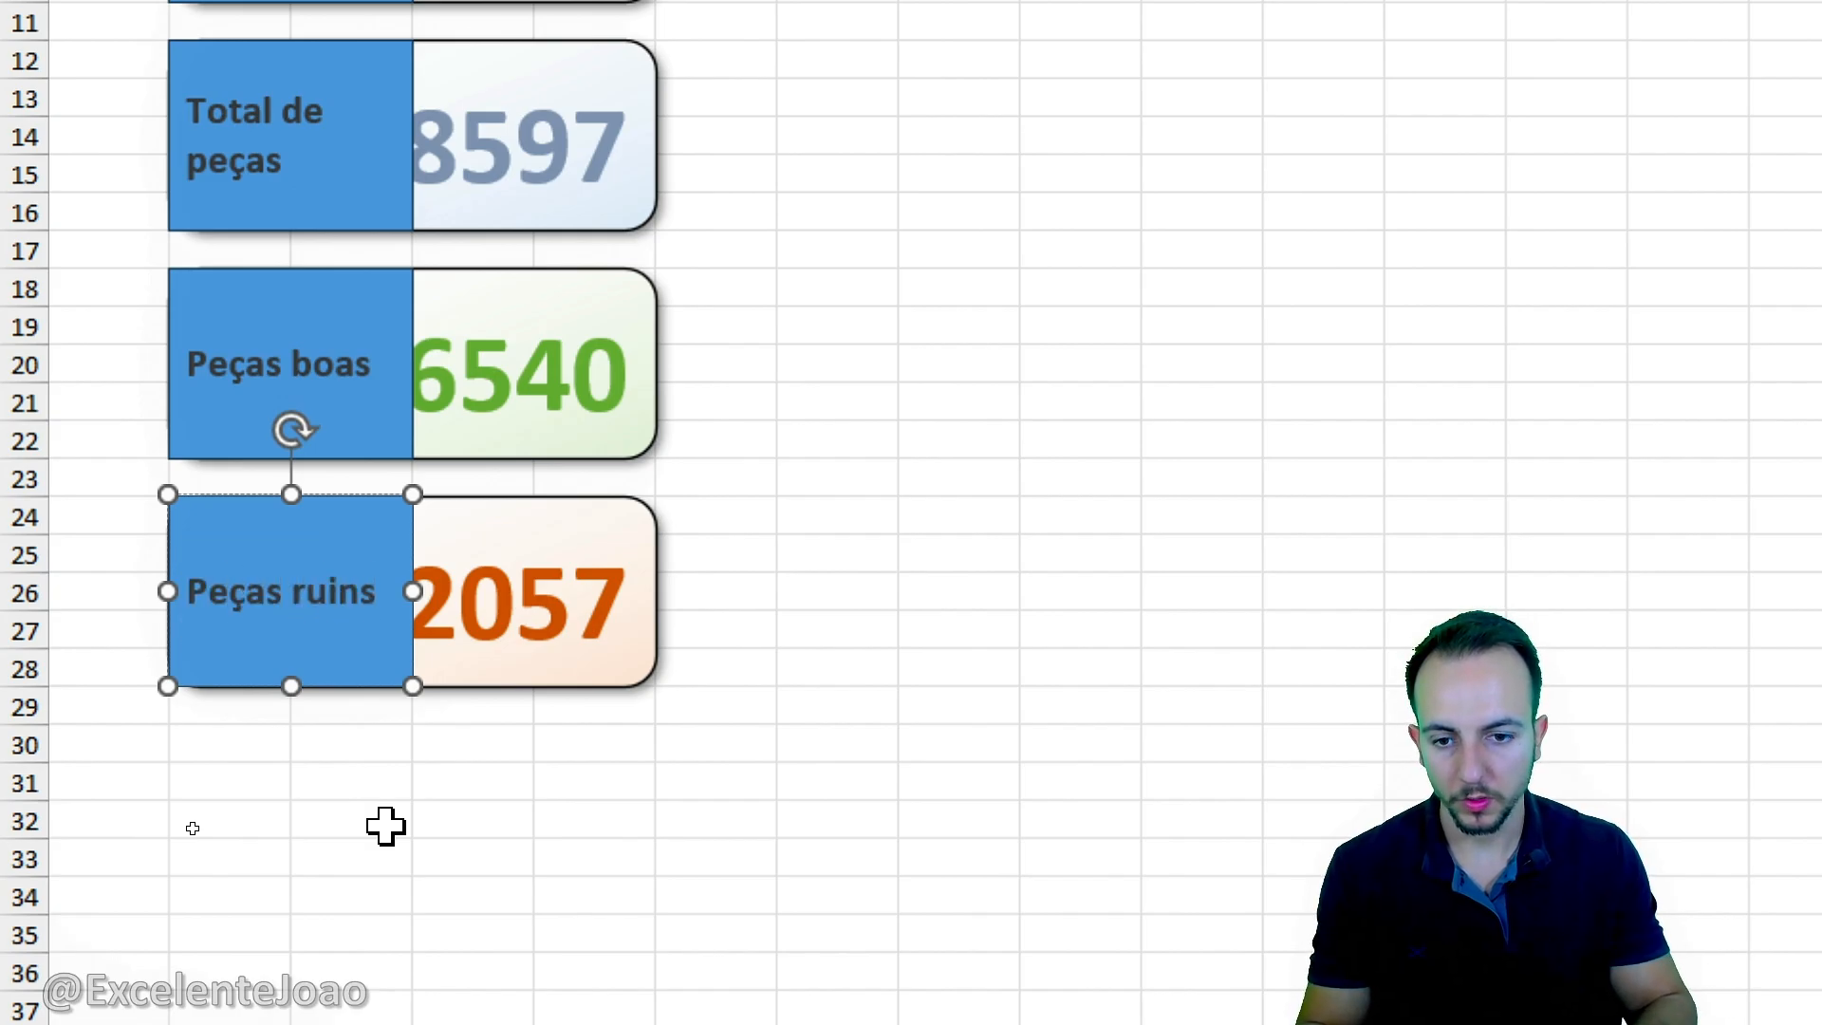
click(386, 825)
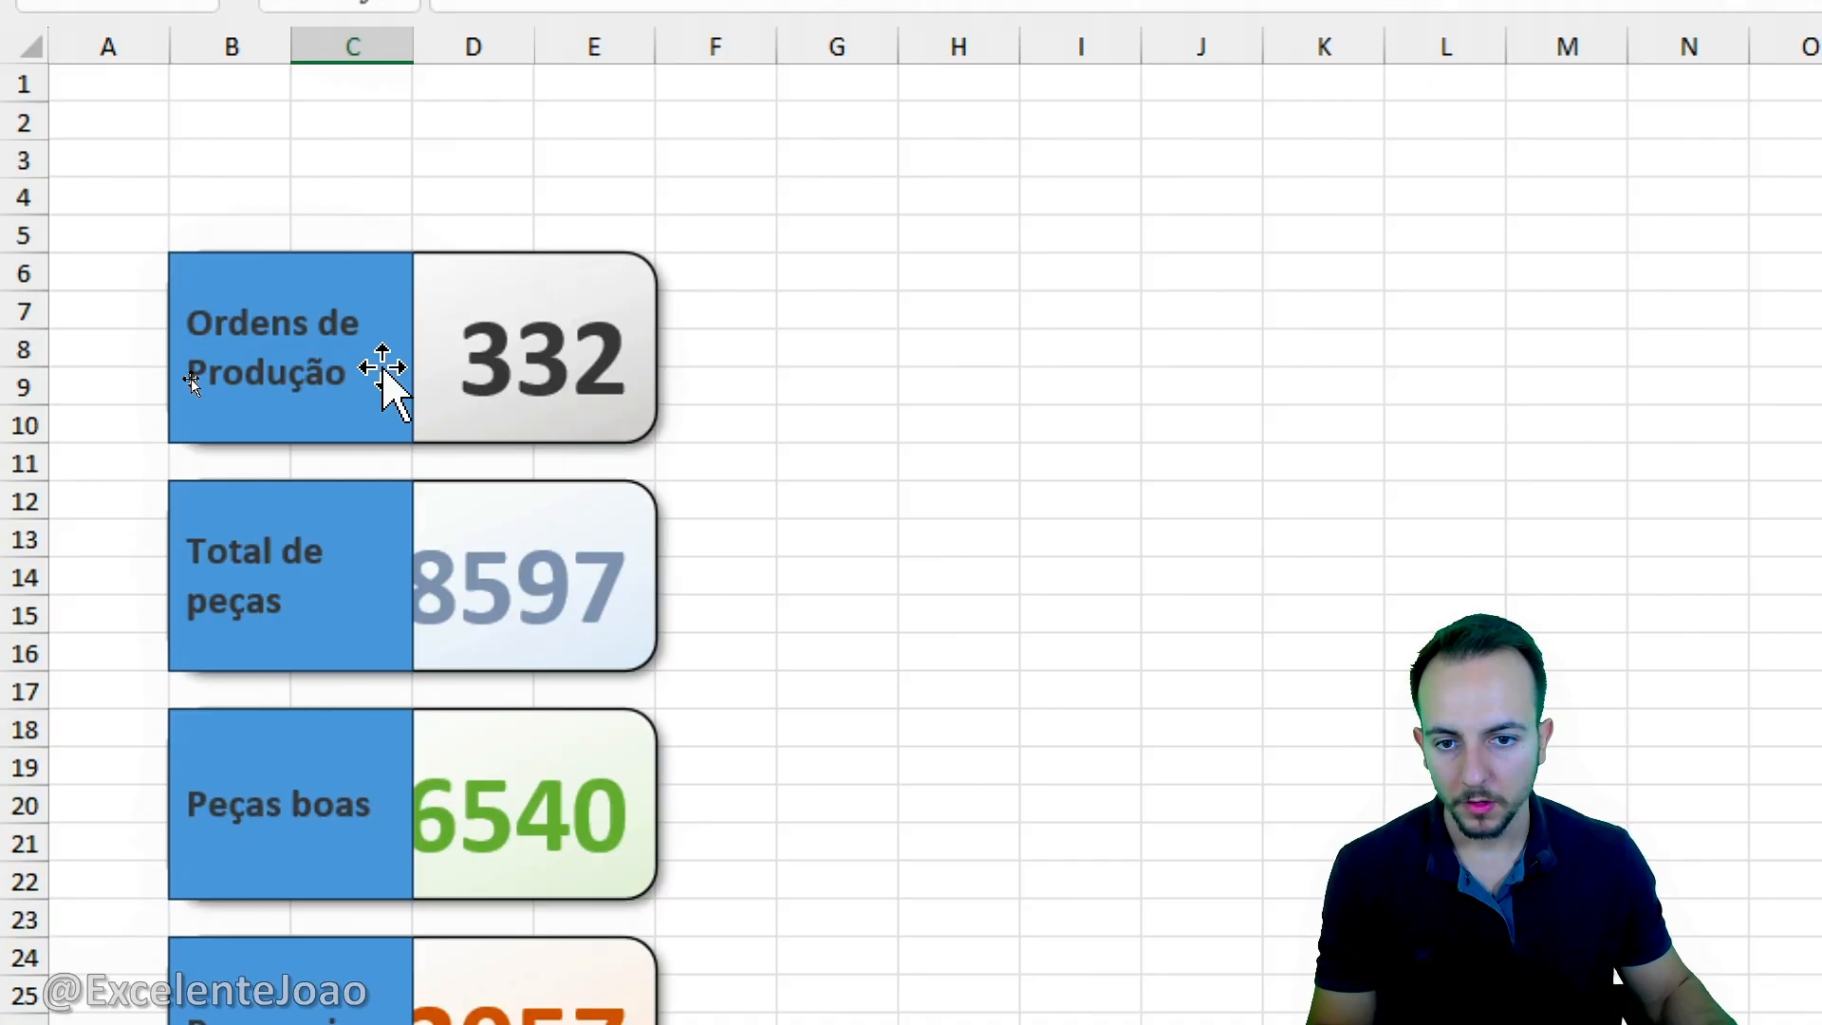
Remove the outline and the fill from the "Ordens de Produção" label rectangle on the first card.
click(384, 370)
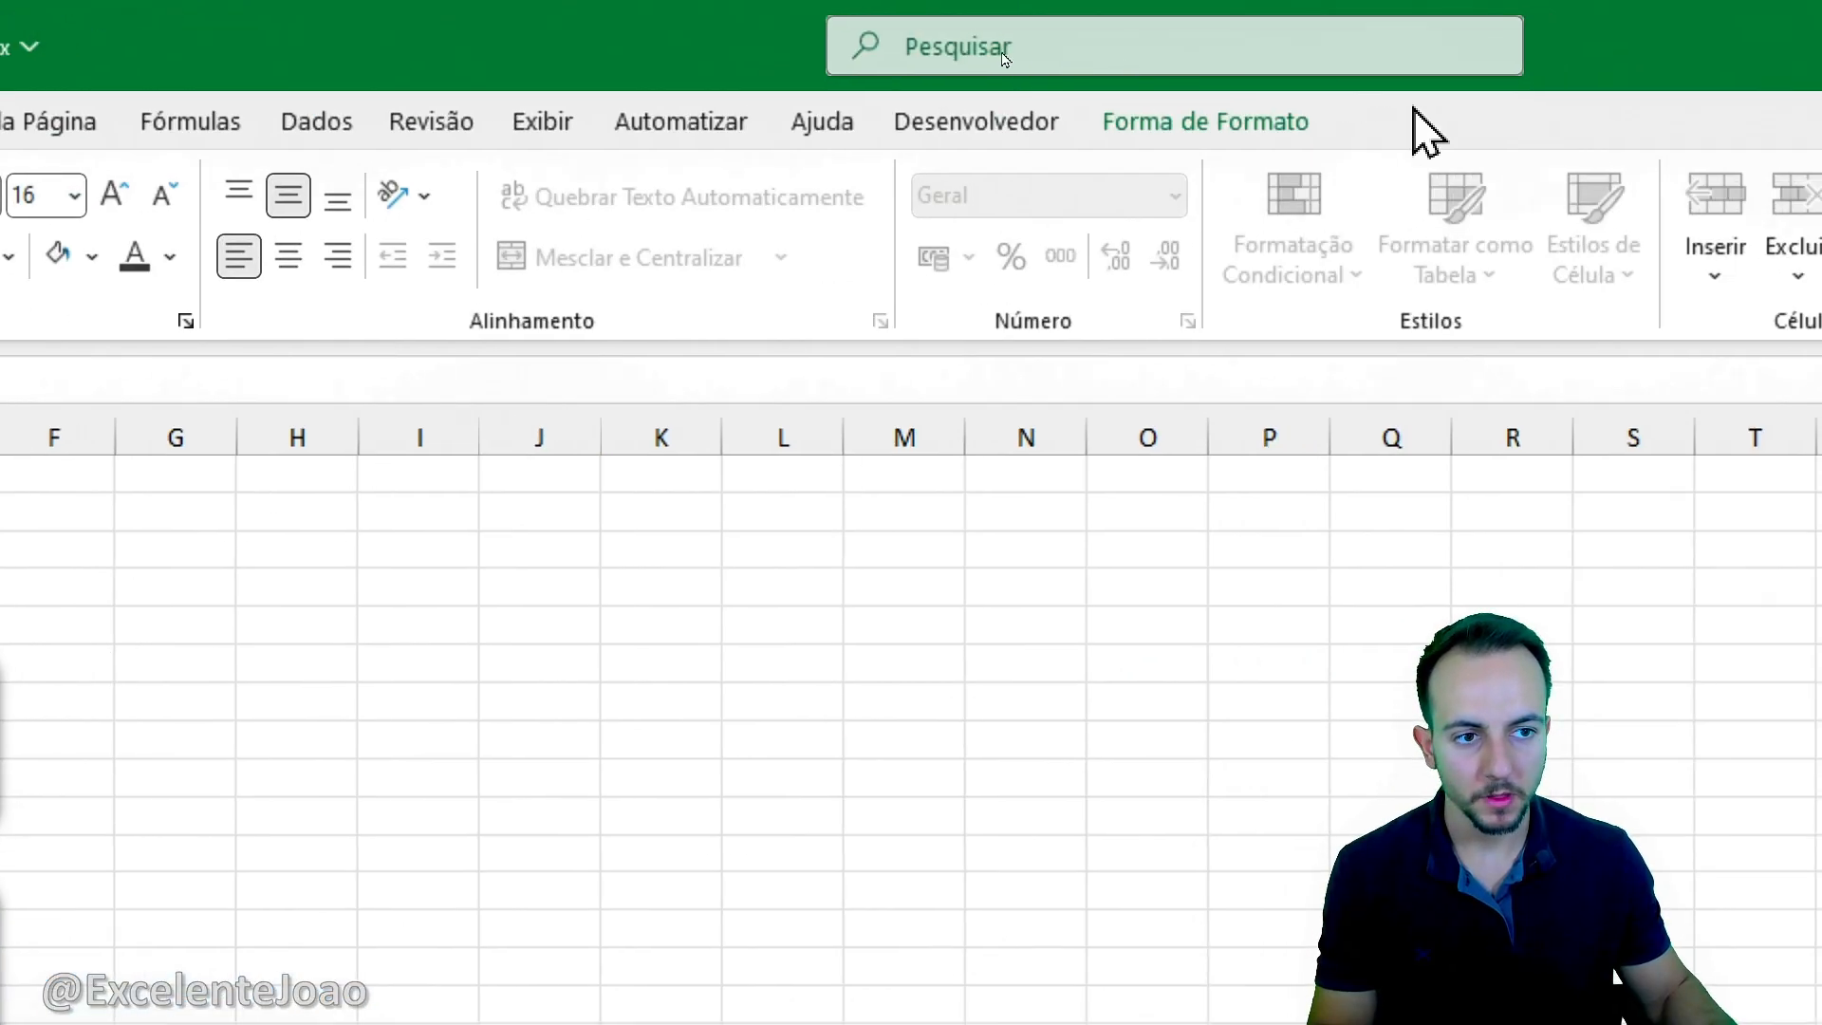
click(1253, 121)
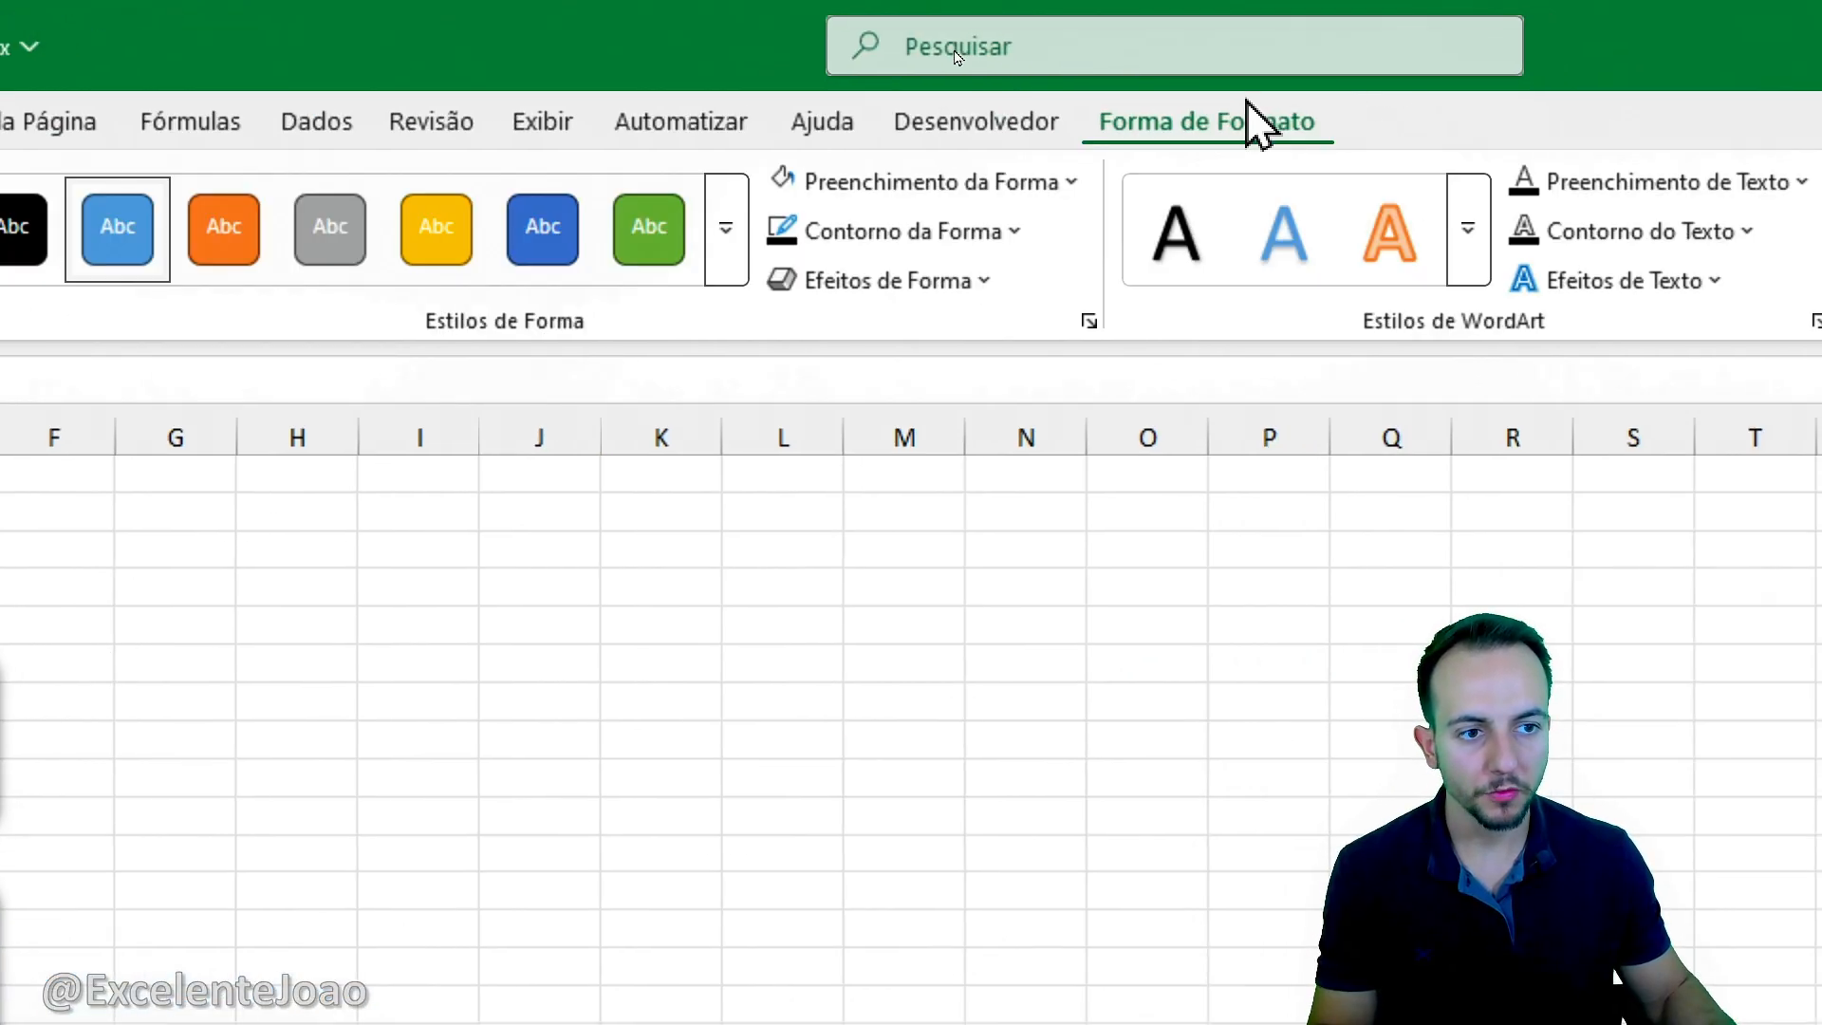
click(940, 237)
click(897, 906)
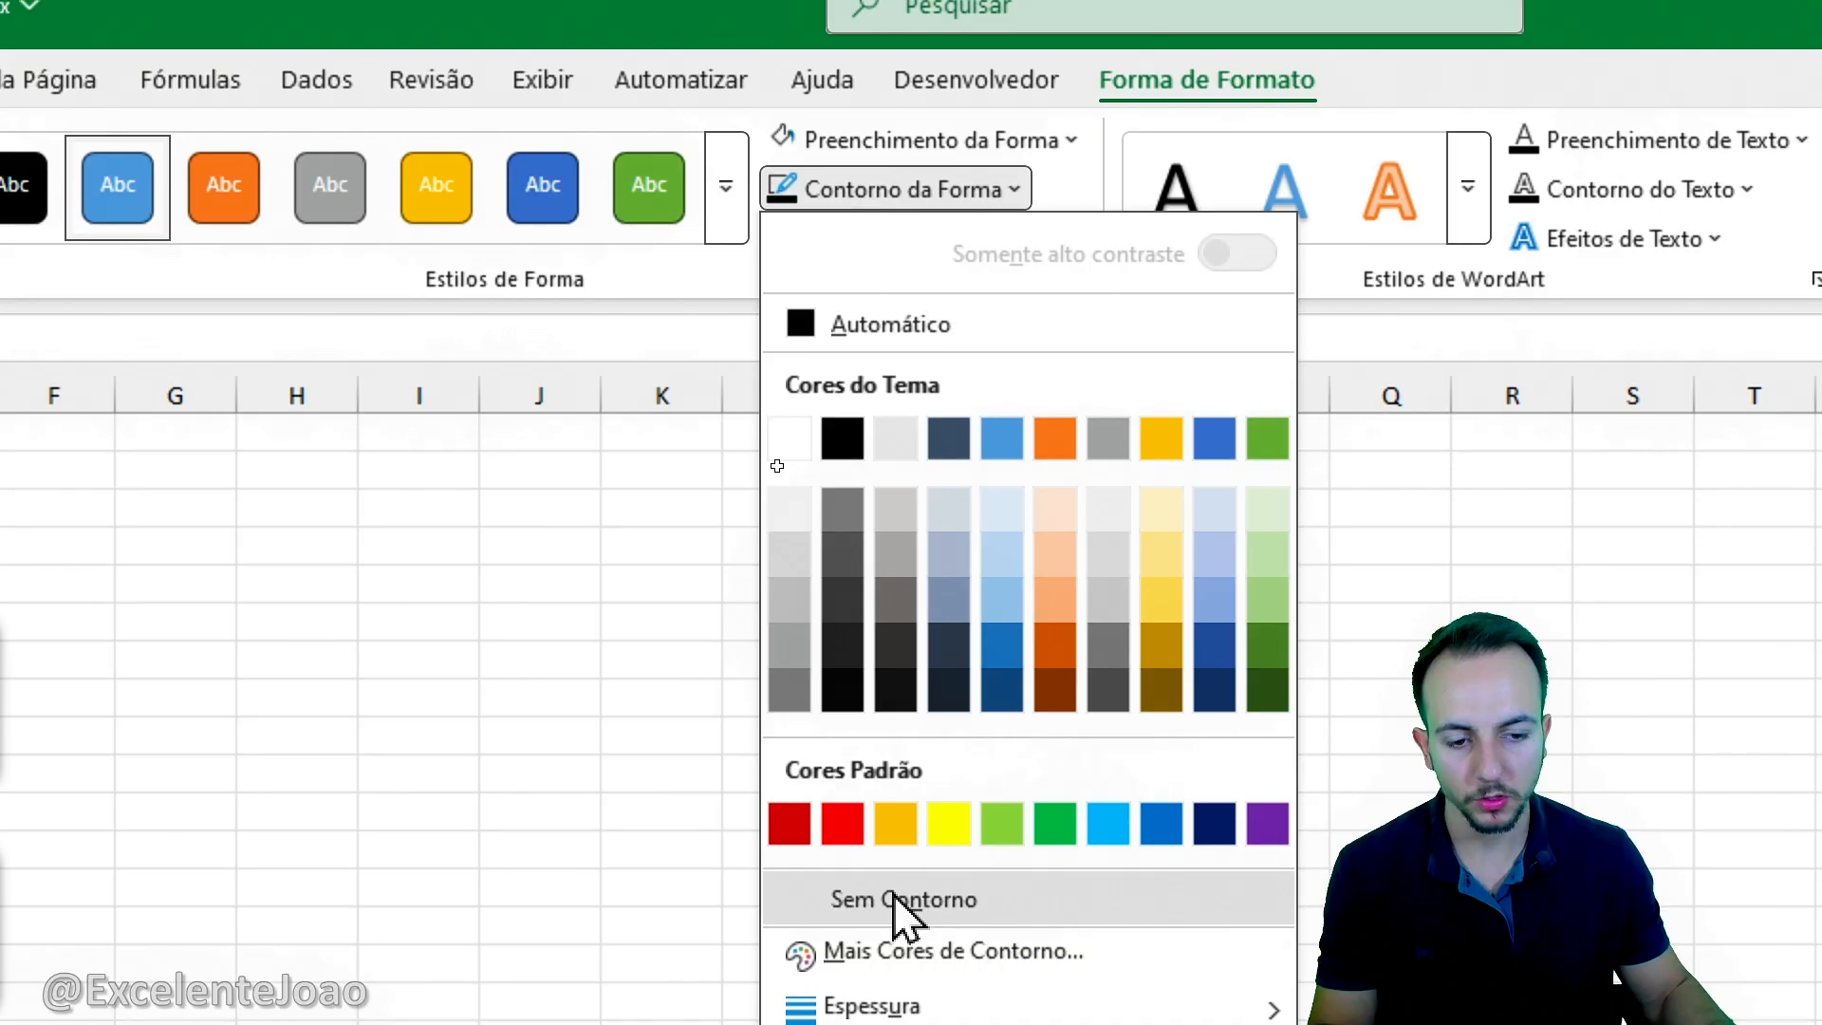
click(1041, 151)
click(813, 866)
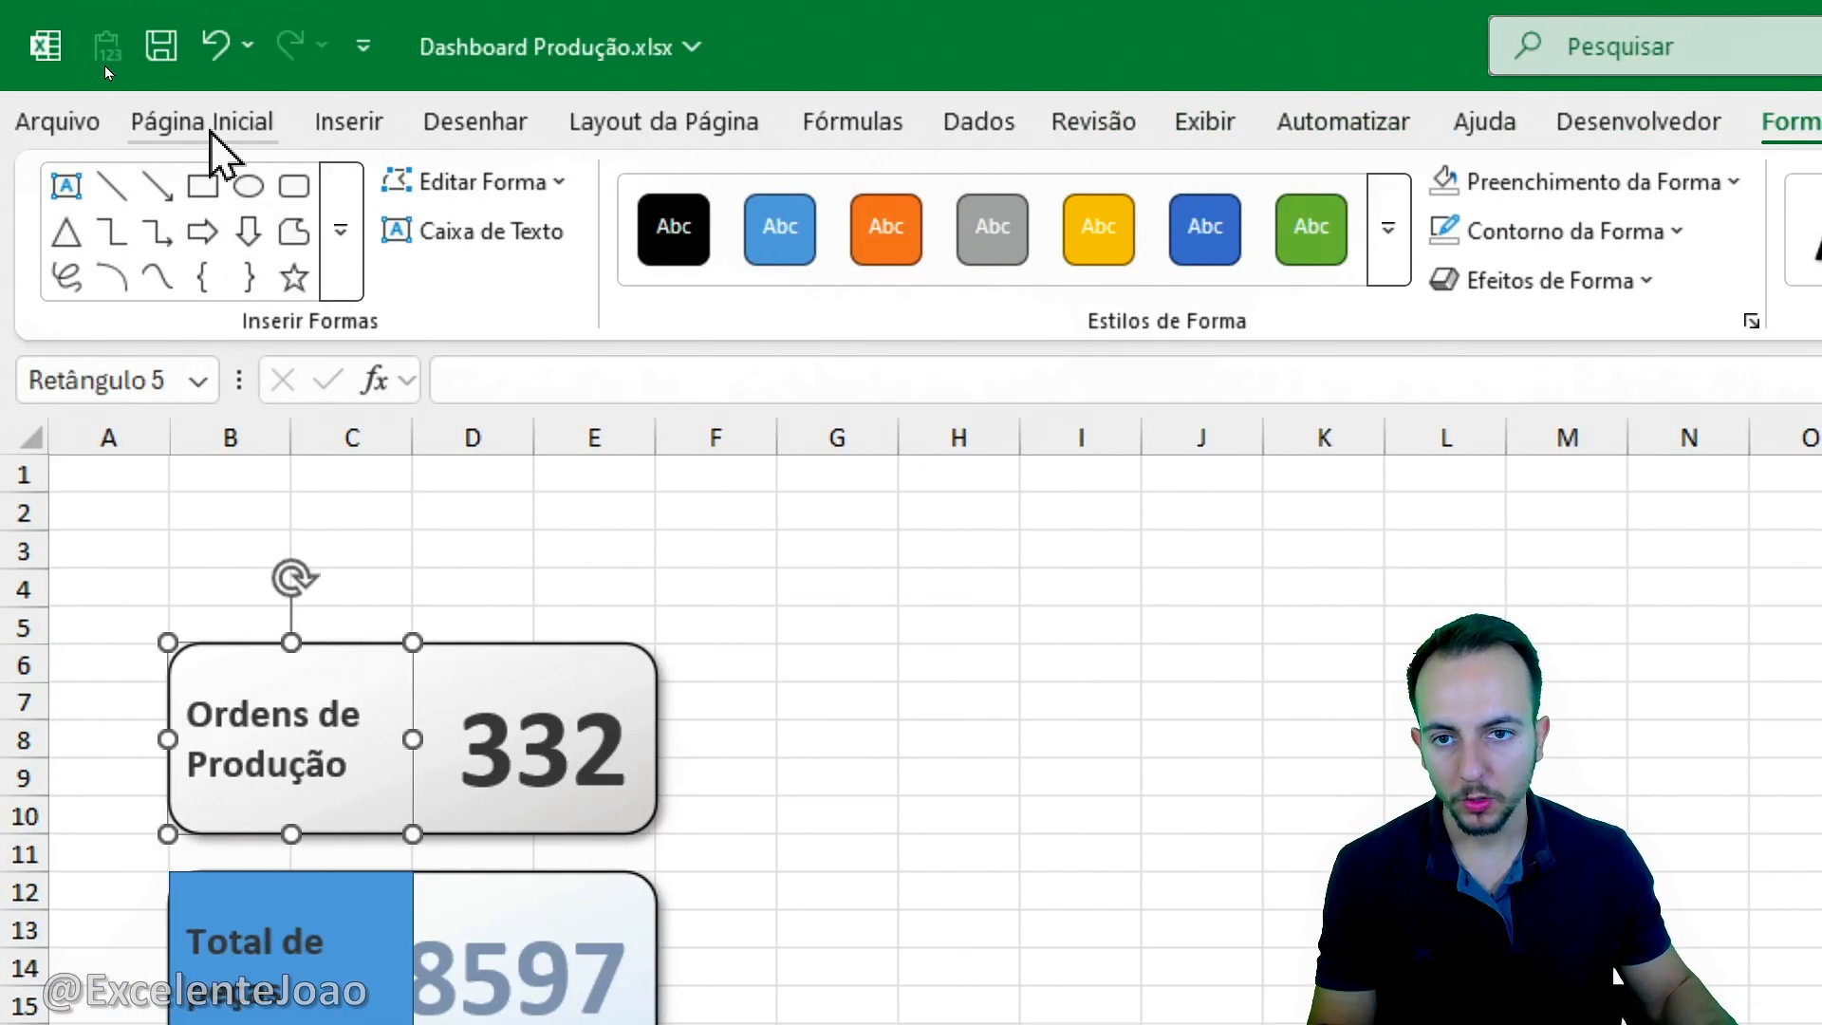
Copy the first label's formatting to the "Total de peças", "Peças boas" and "Peças ruins" labels with the Format Painter.
click(211, 126)
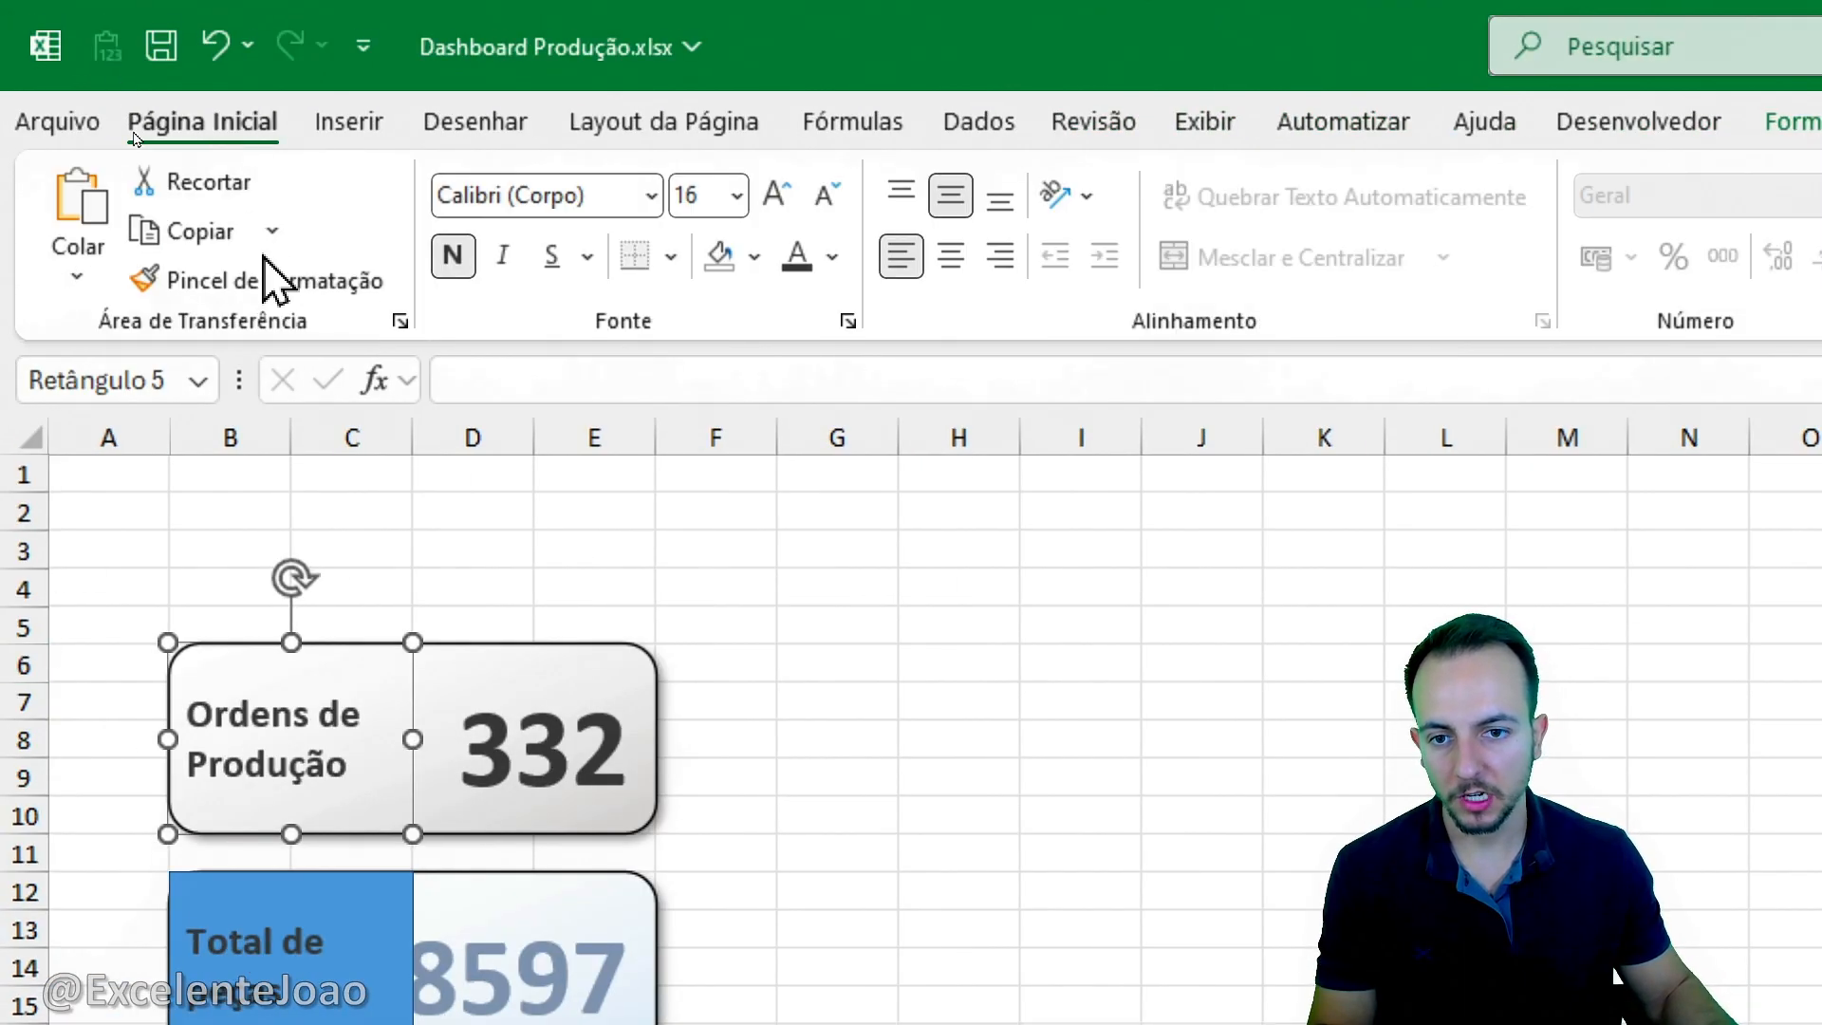
click(285, 285)
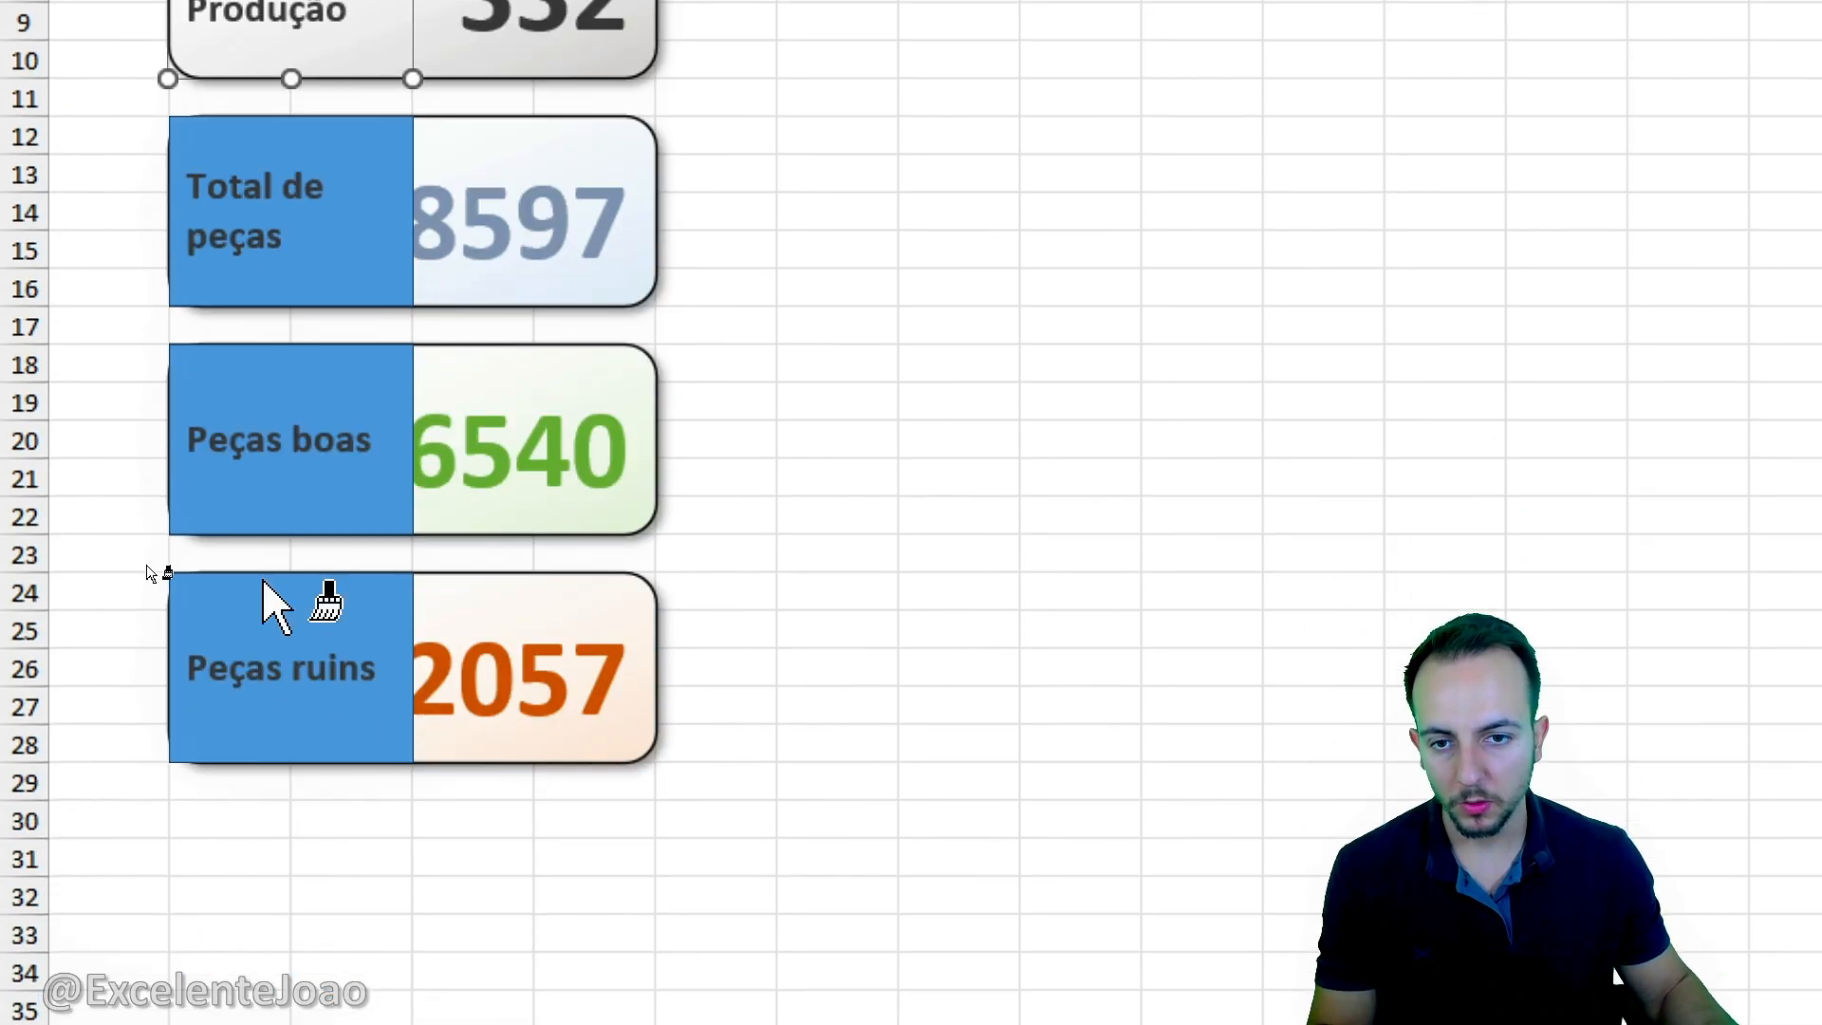
click(327, 982)
click(333, 418)
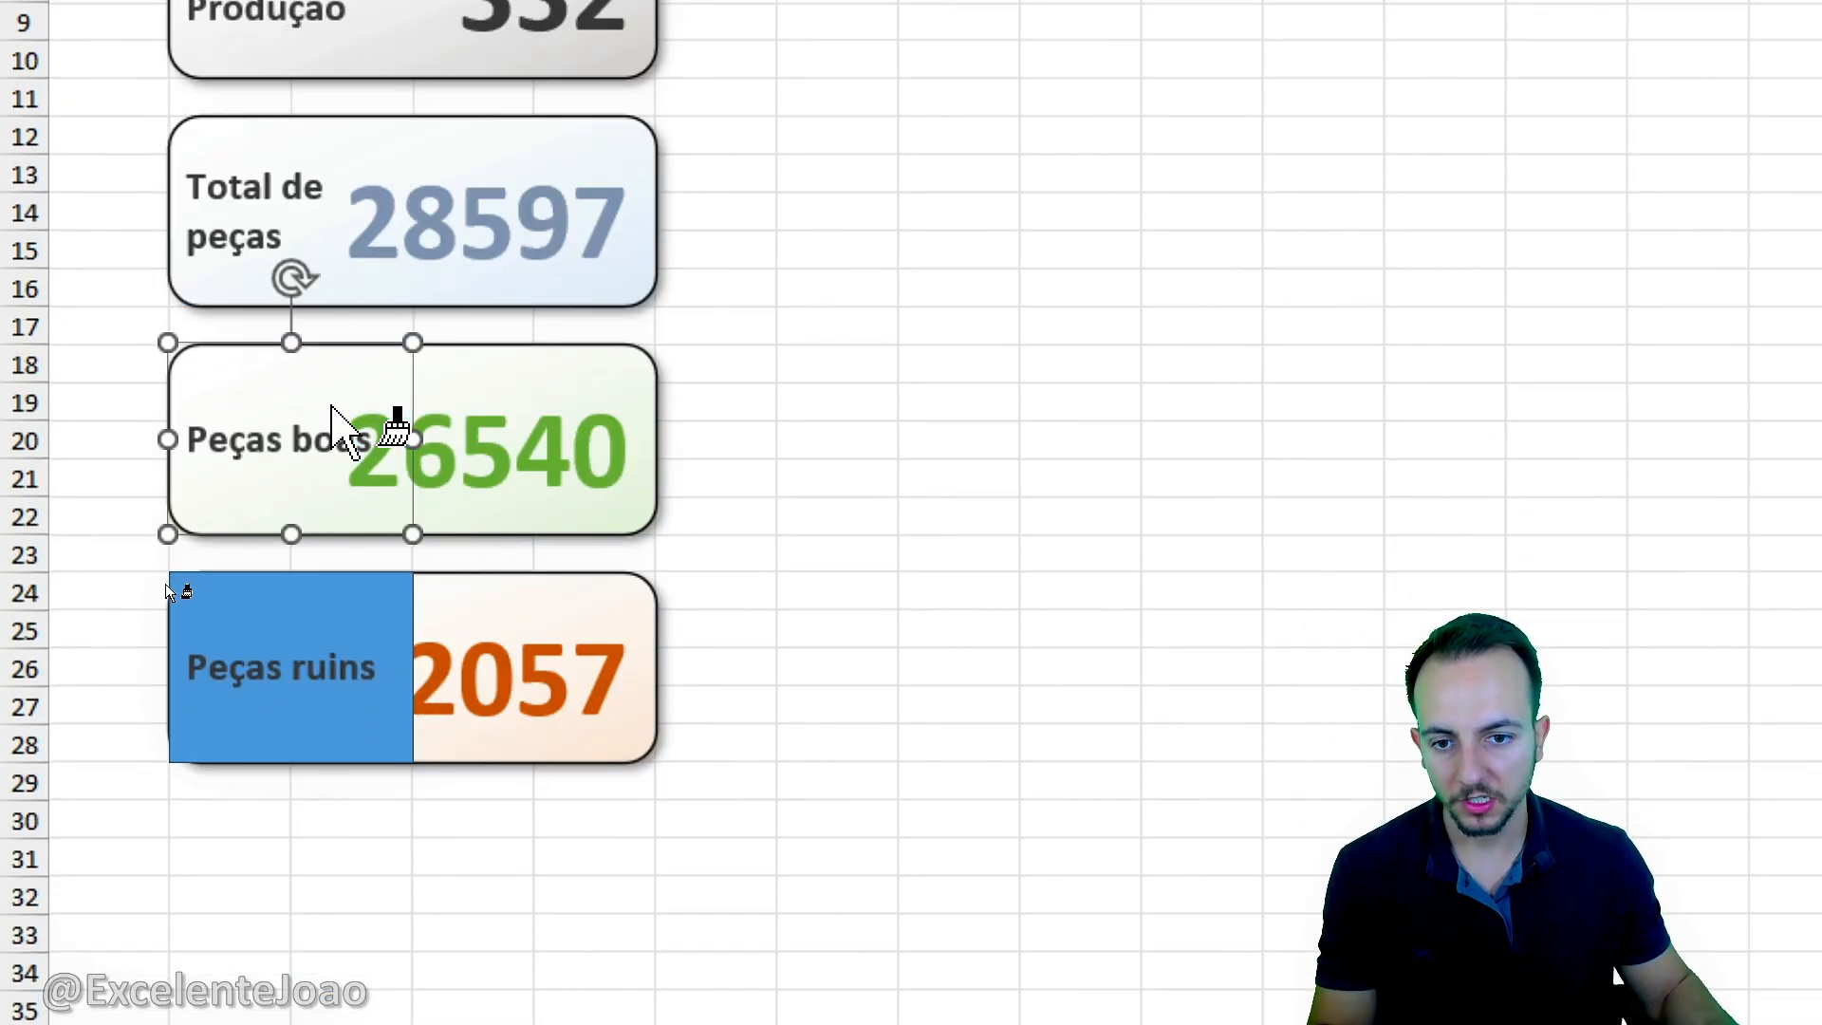
click(338, 692)
key(Escape)
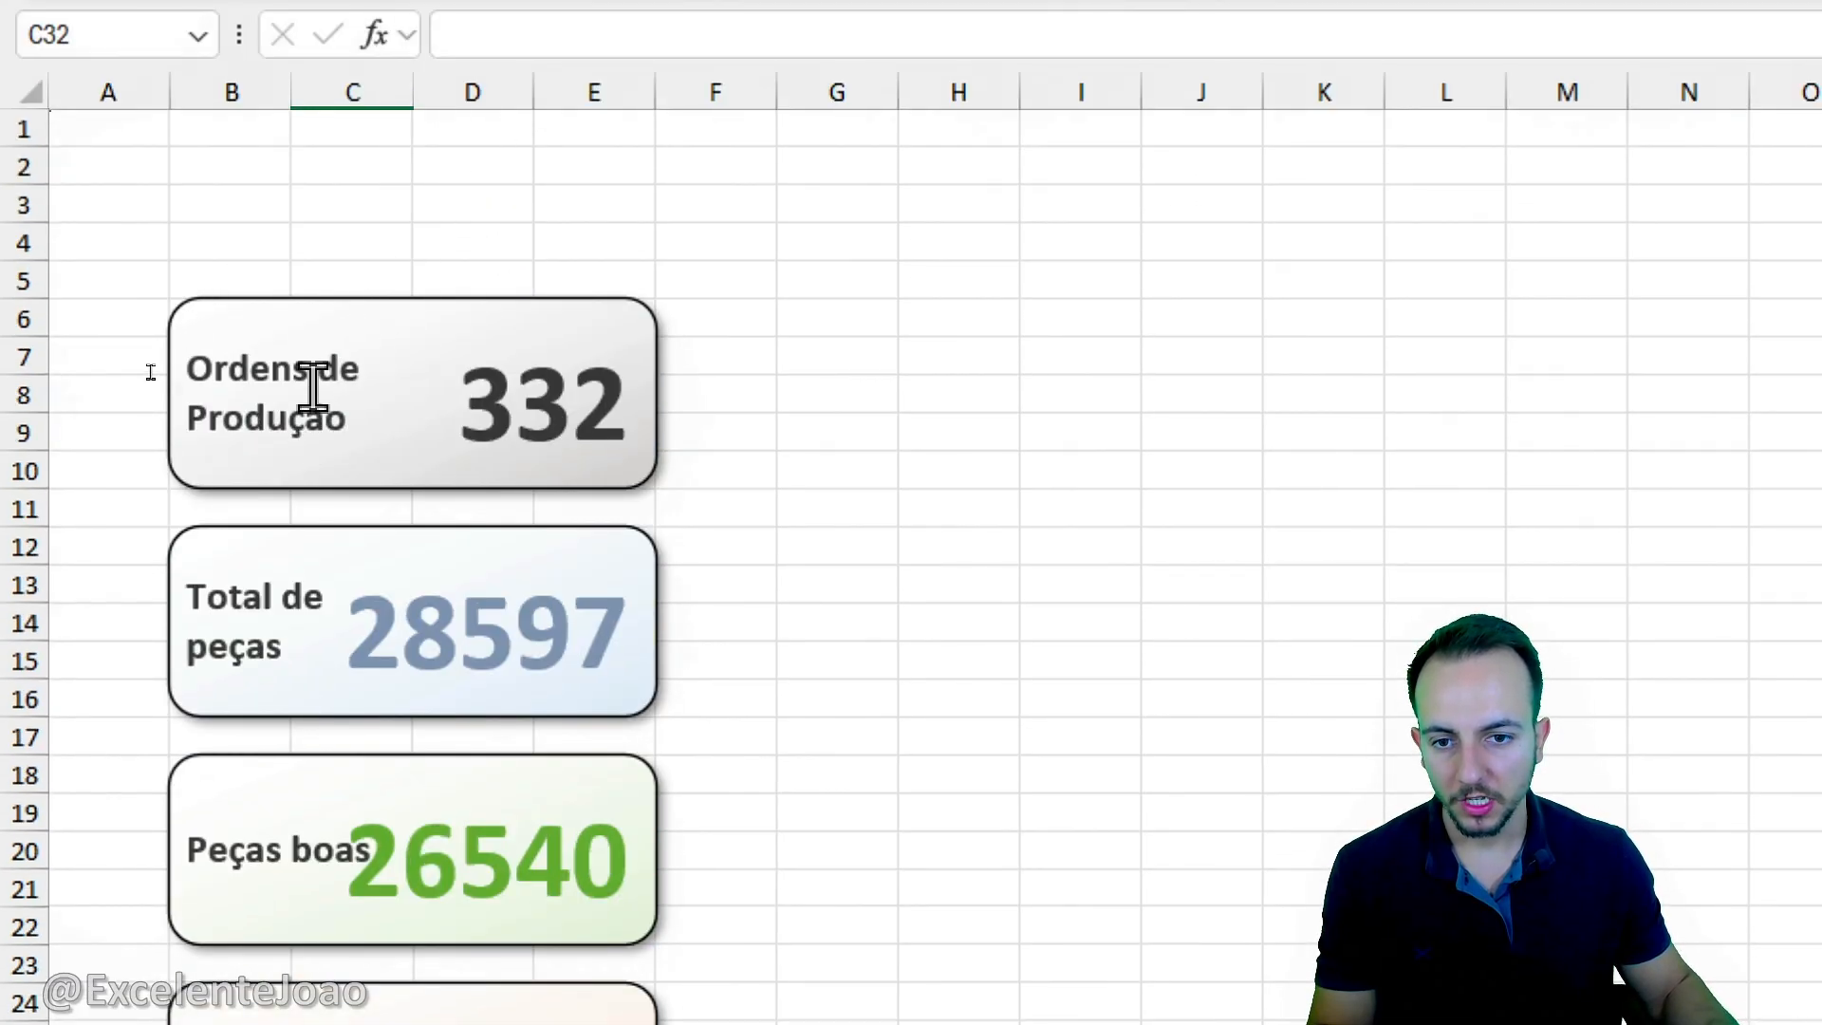
Set the "Total de peças" label's font color to a dark shade of the theme's royal blue.
click(284, 588)
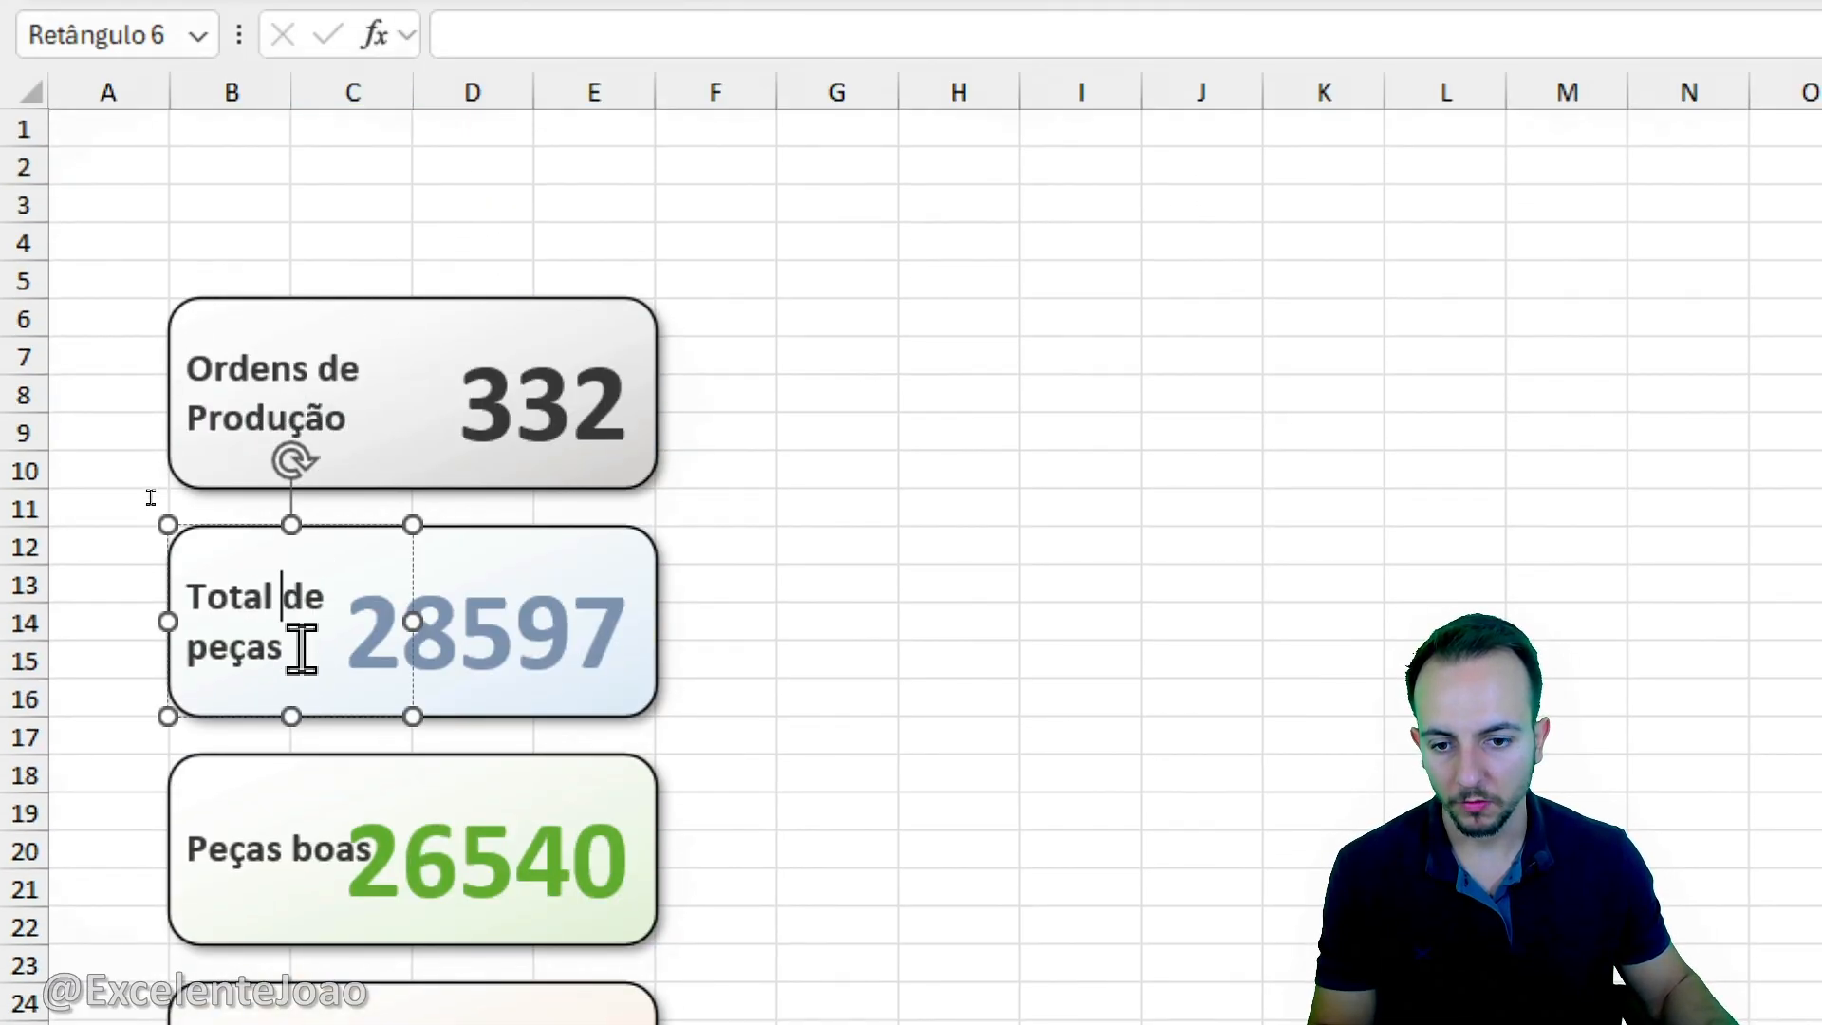
drag(302, 650, 191, 598)
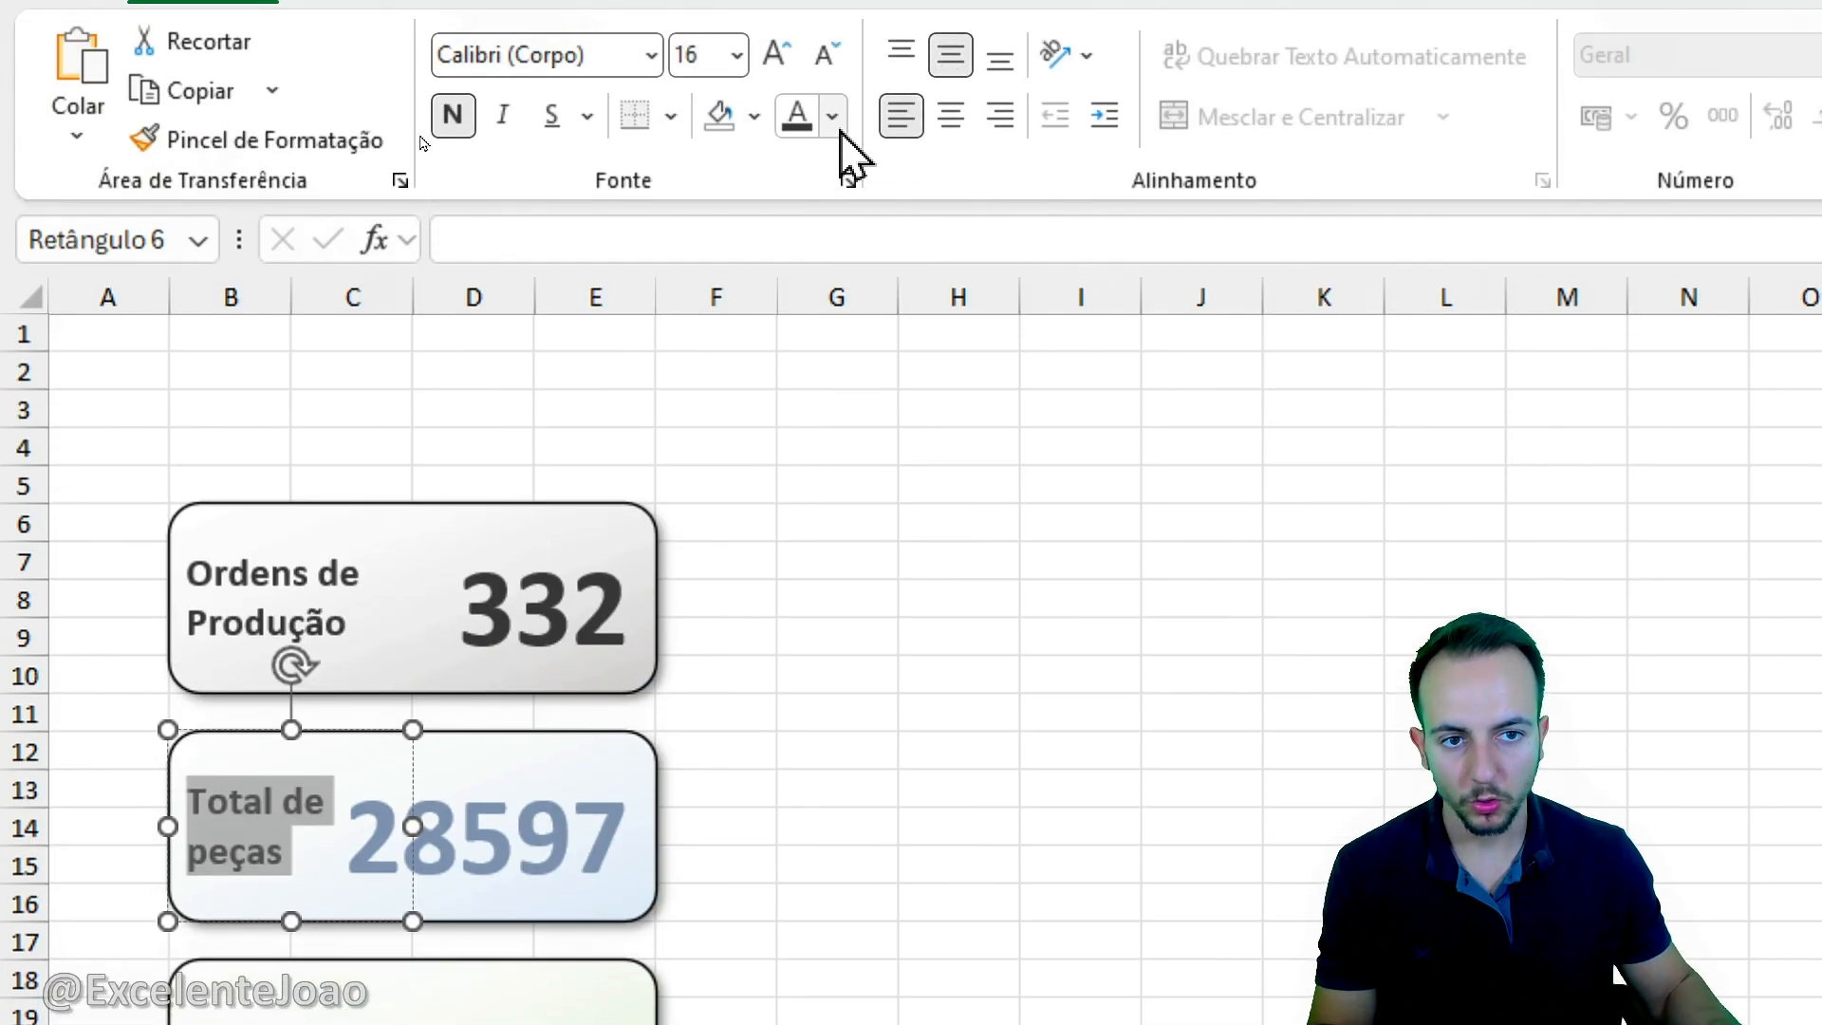
click(831, 96)
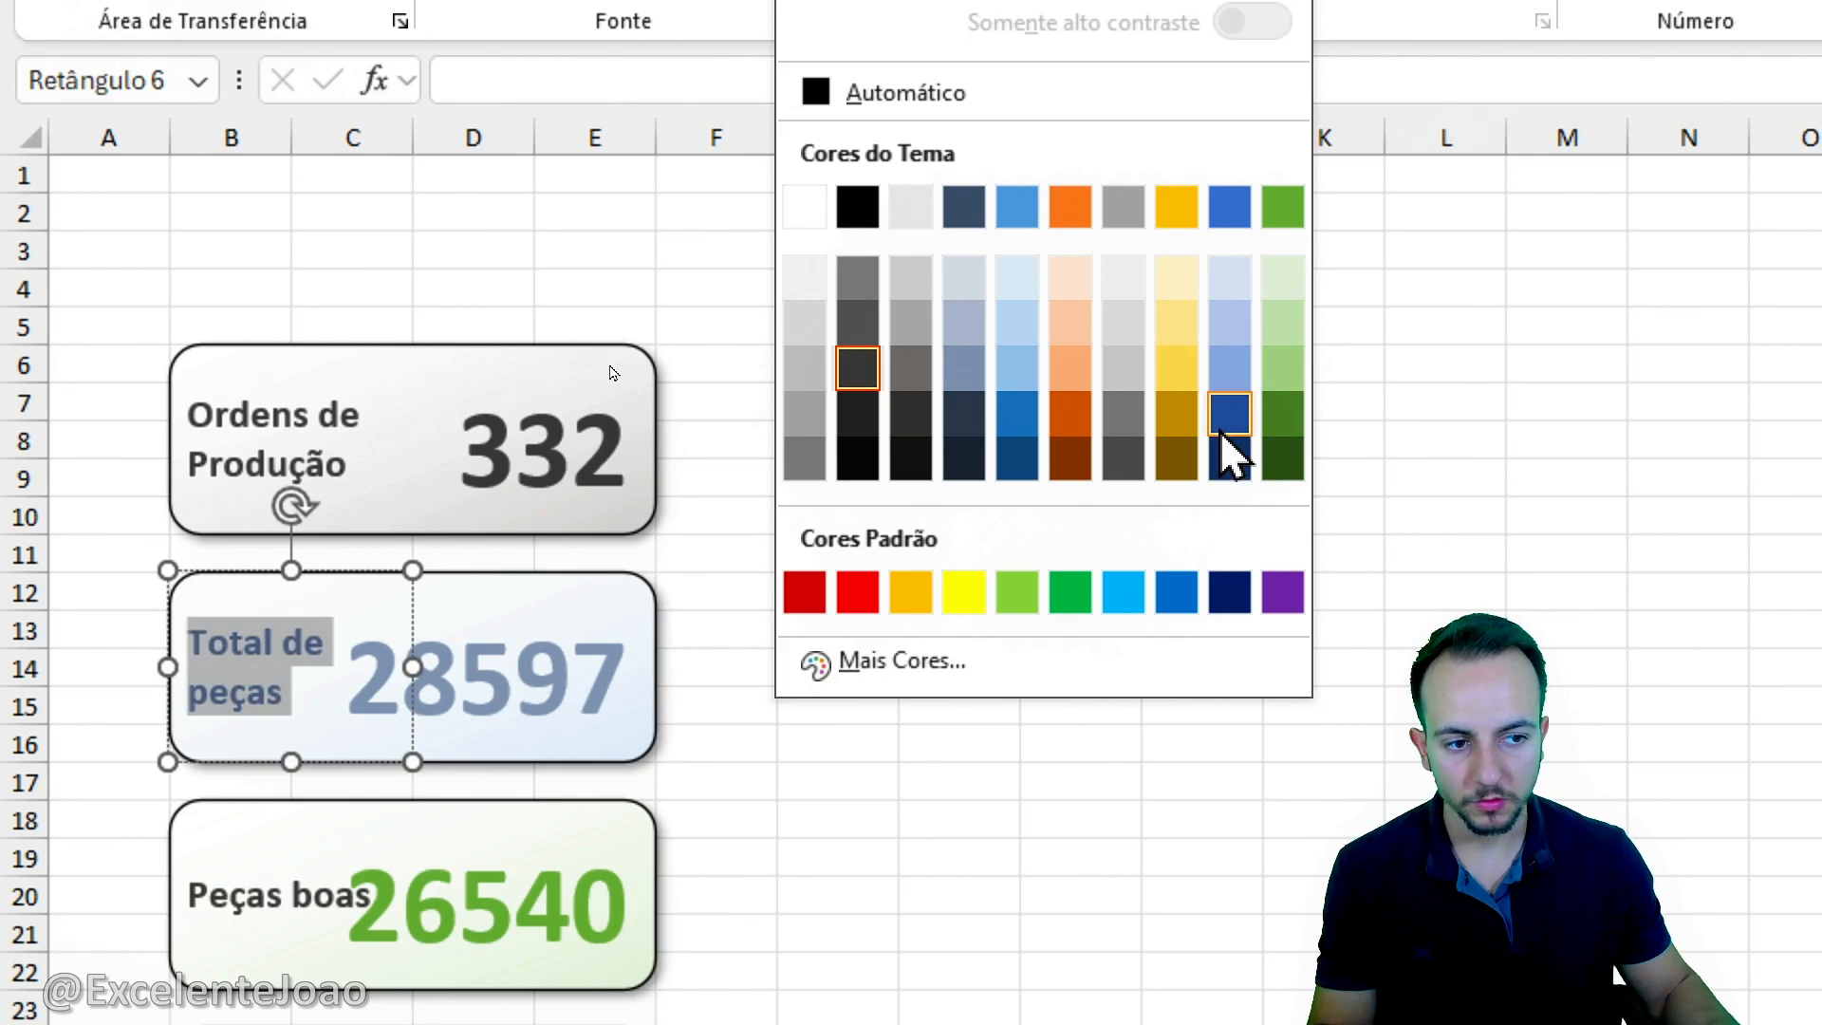
click(1230, 460)
Set the second card's number and its "Total de peças" label to the same darker sky-blue theme font color.
click(631, 736)
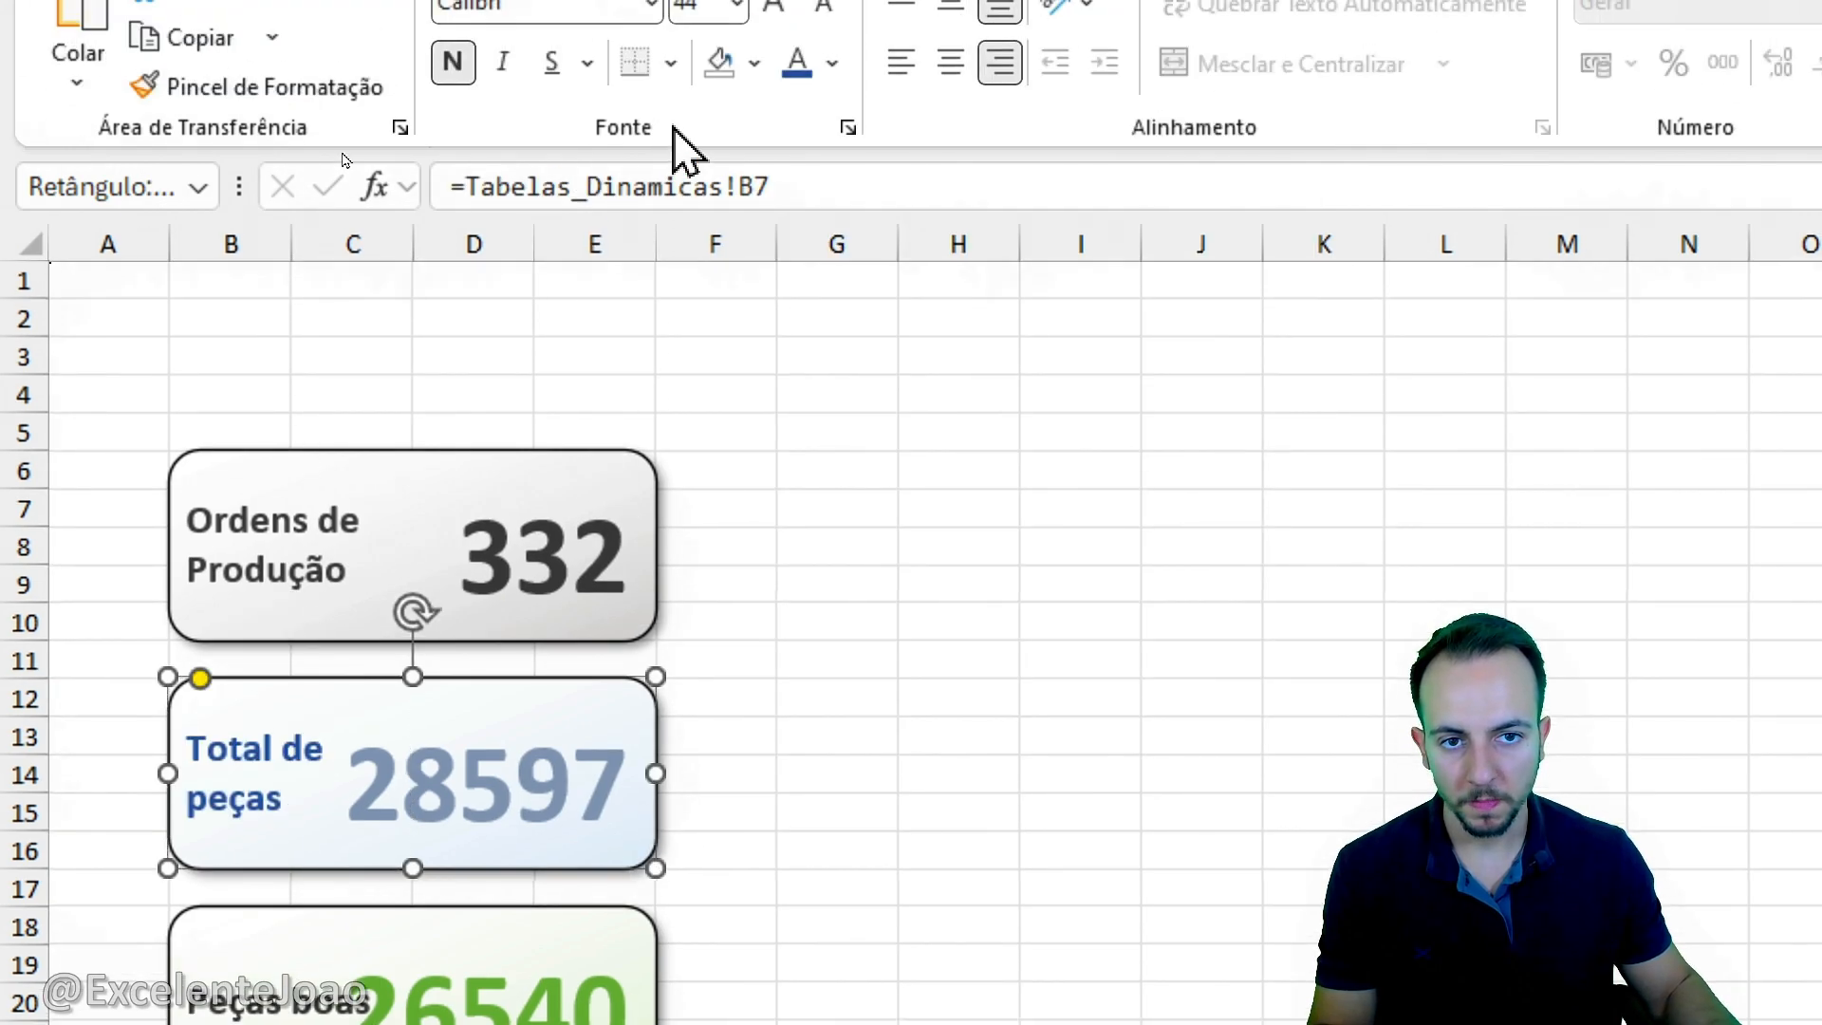
click(832, 126)
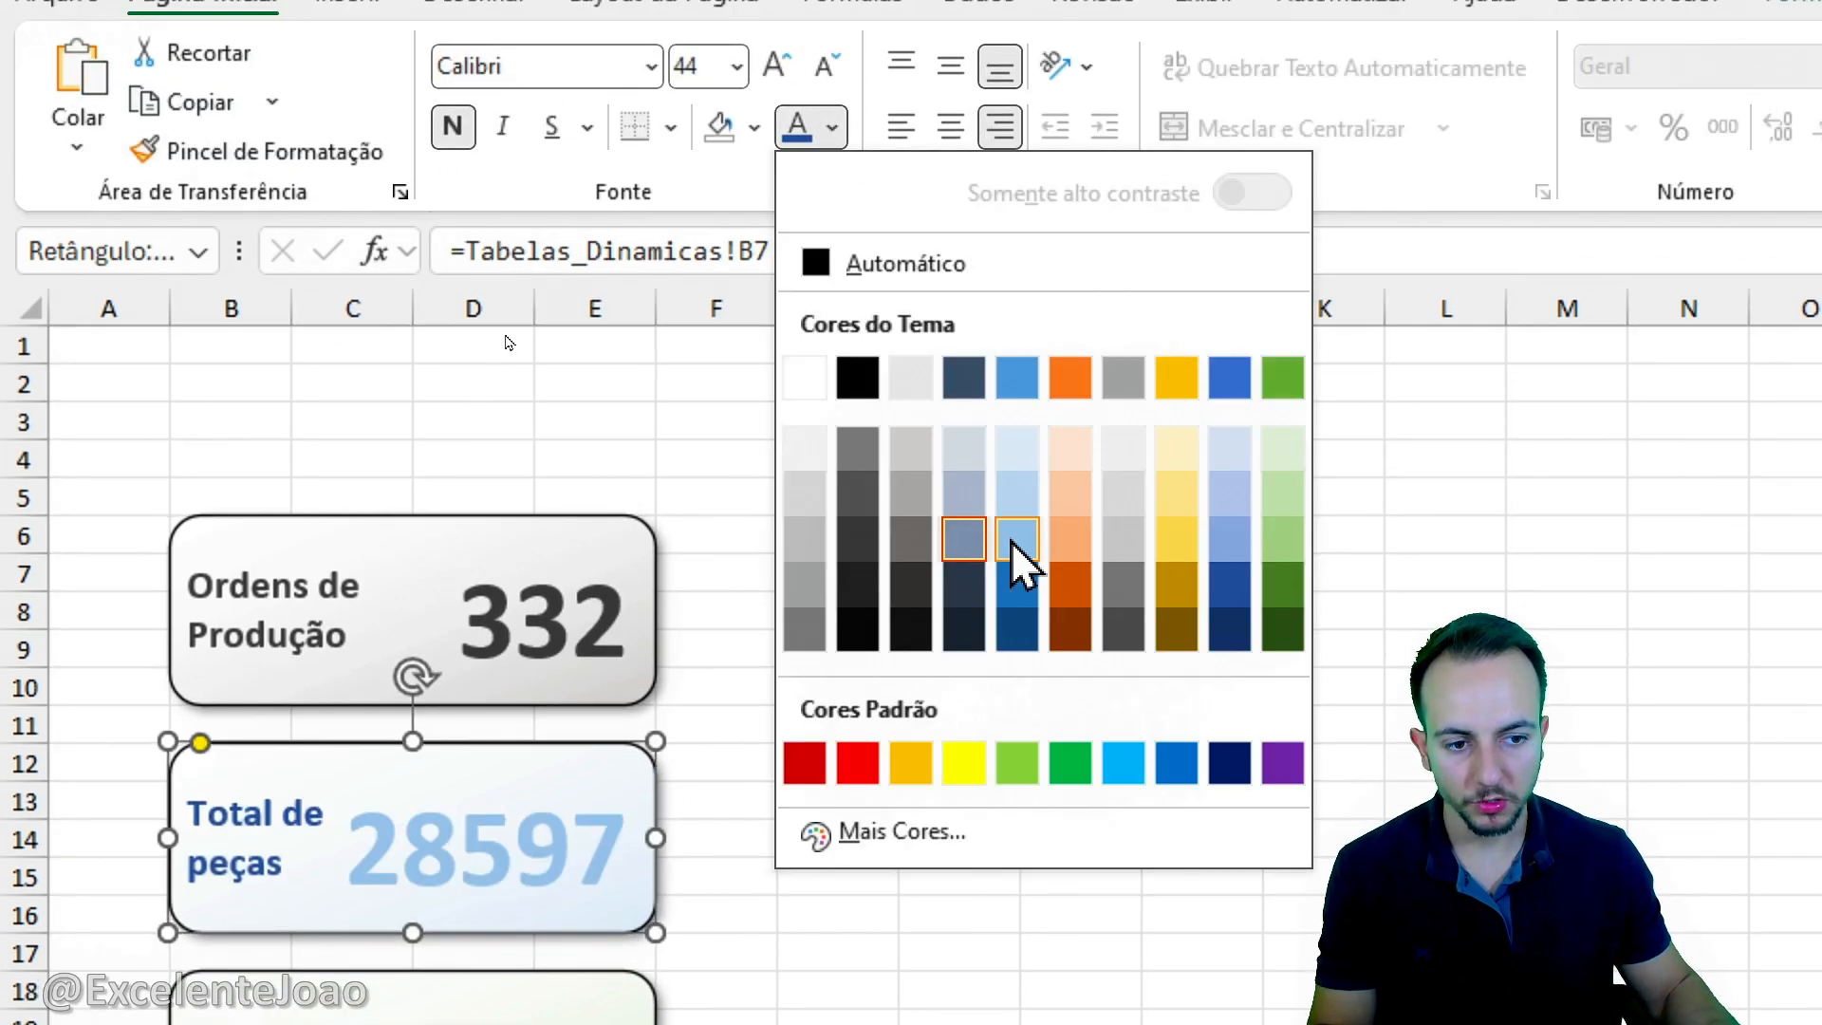
click(1017, 586)
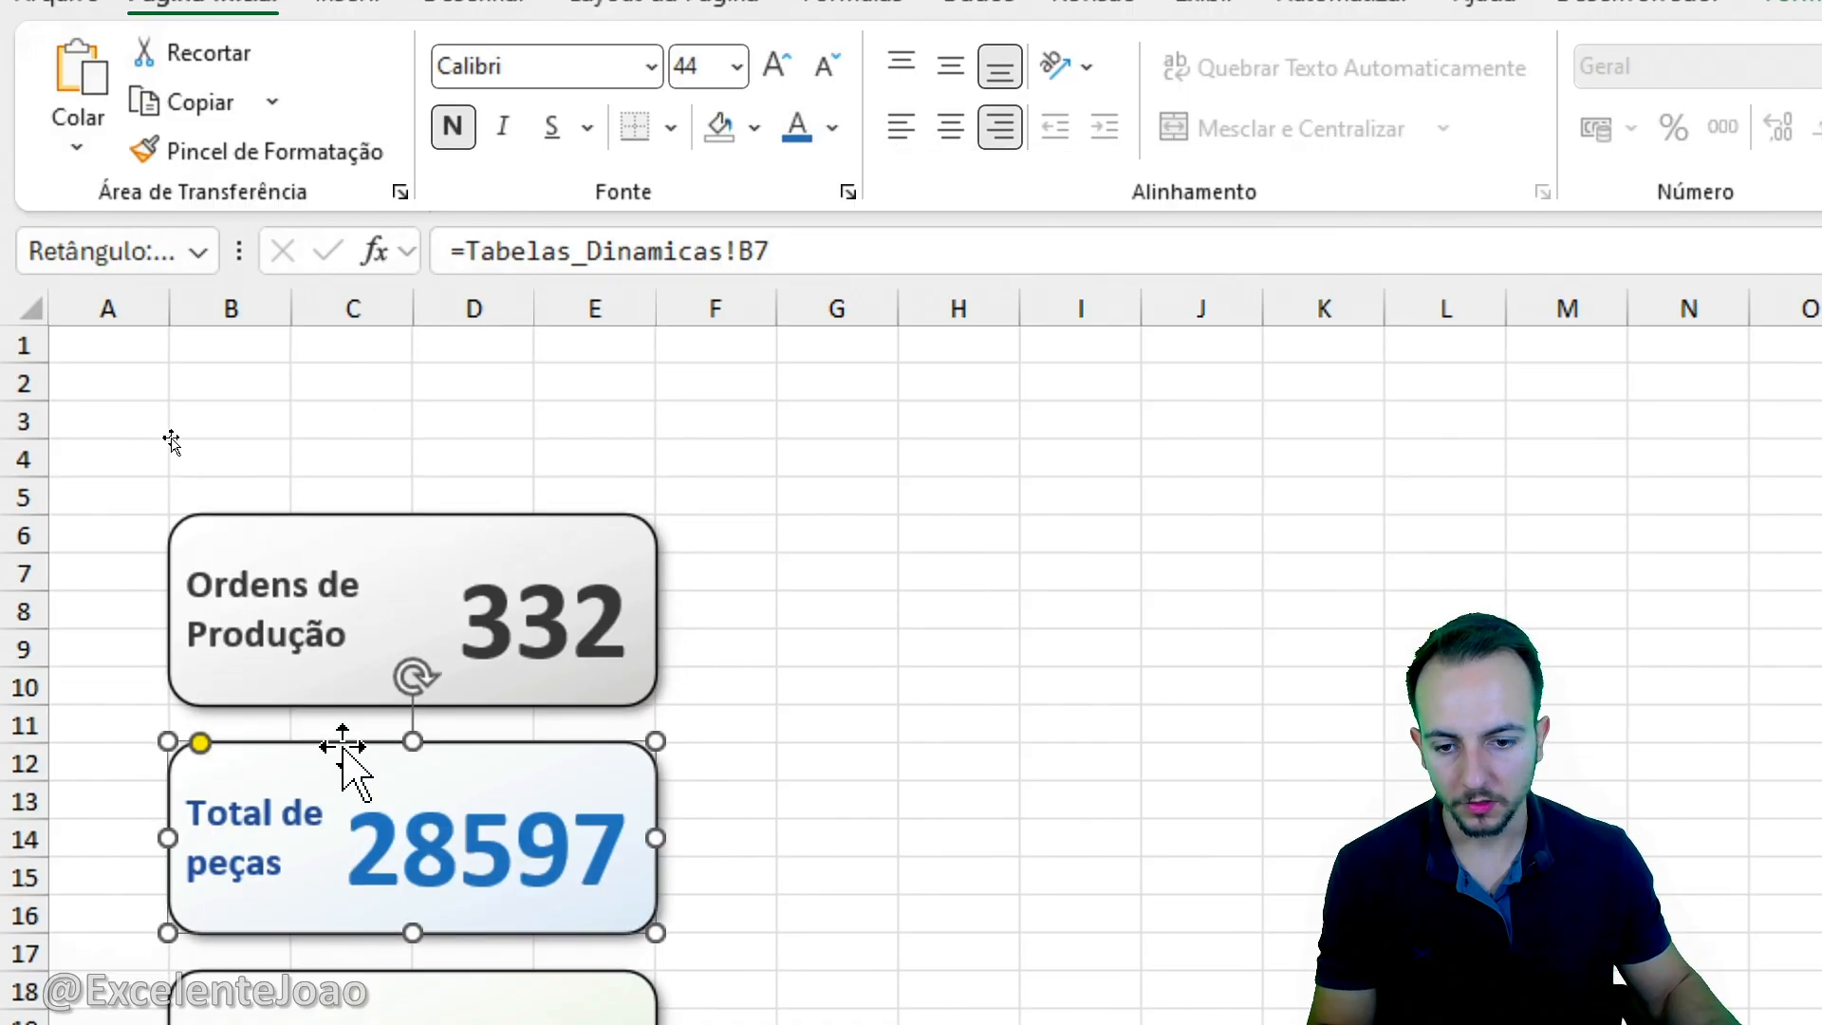
click(284, 833)
key(ctrl+a)
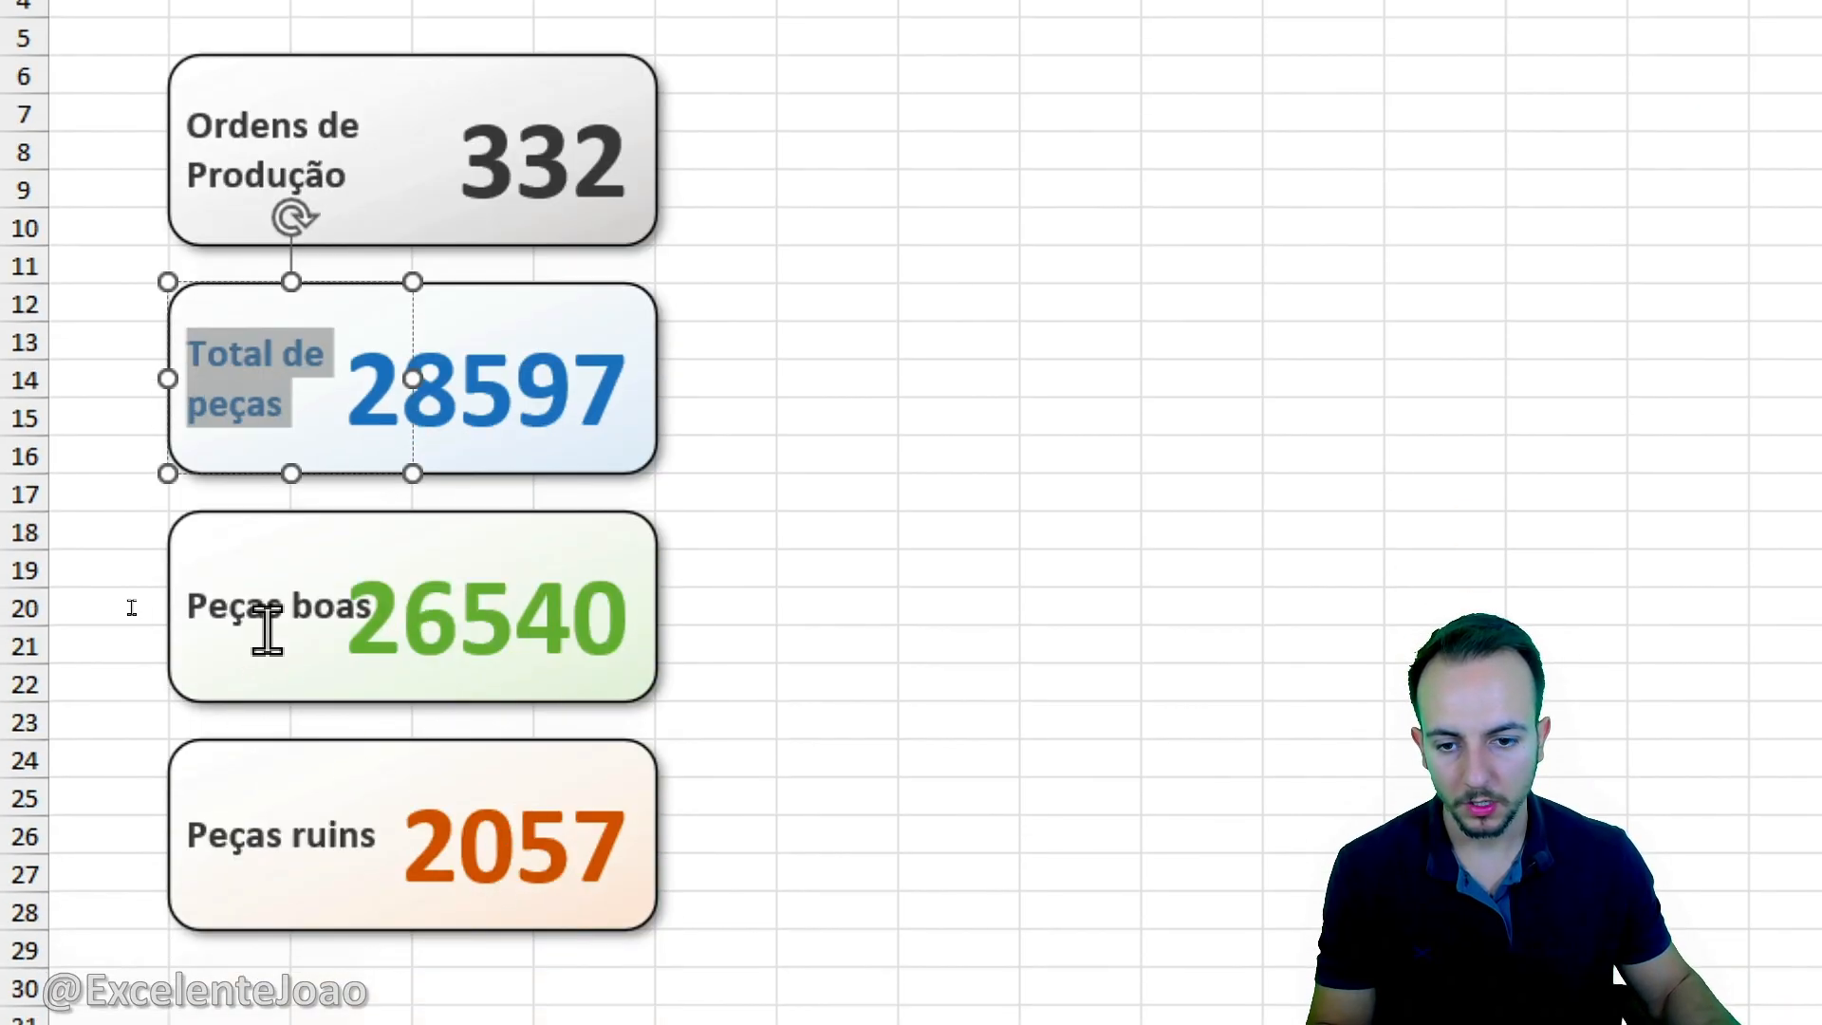
Narrow the "Peças boas" label so its text wraps onto two lines and set its font color to theme green.
click(247, 613)
drag(413, 610, 369, 608)
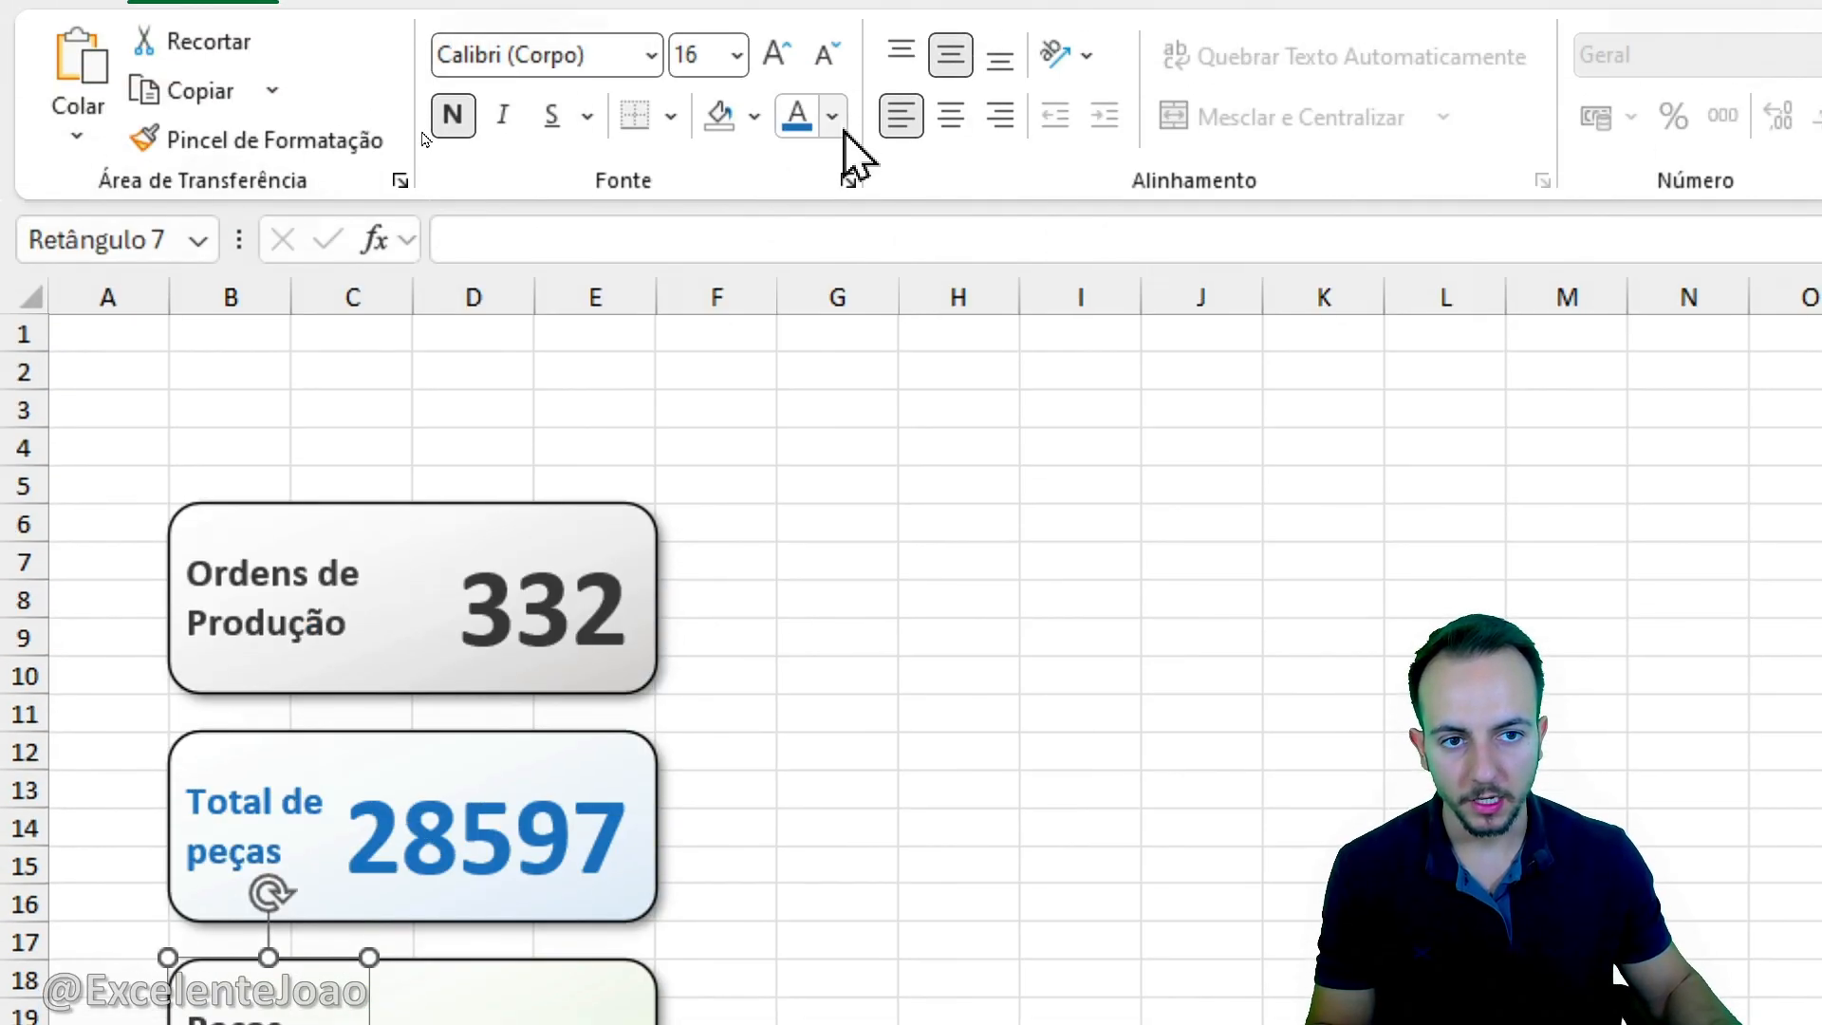
click(834, 115)
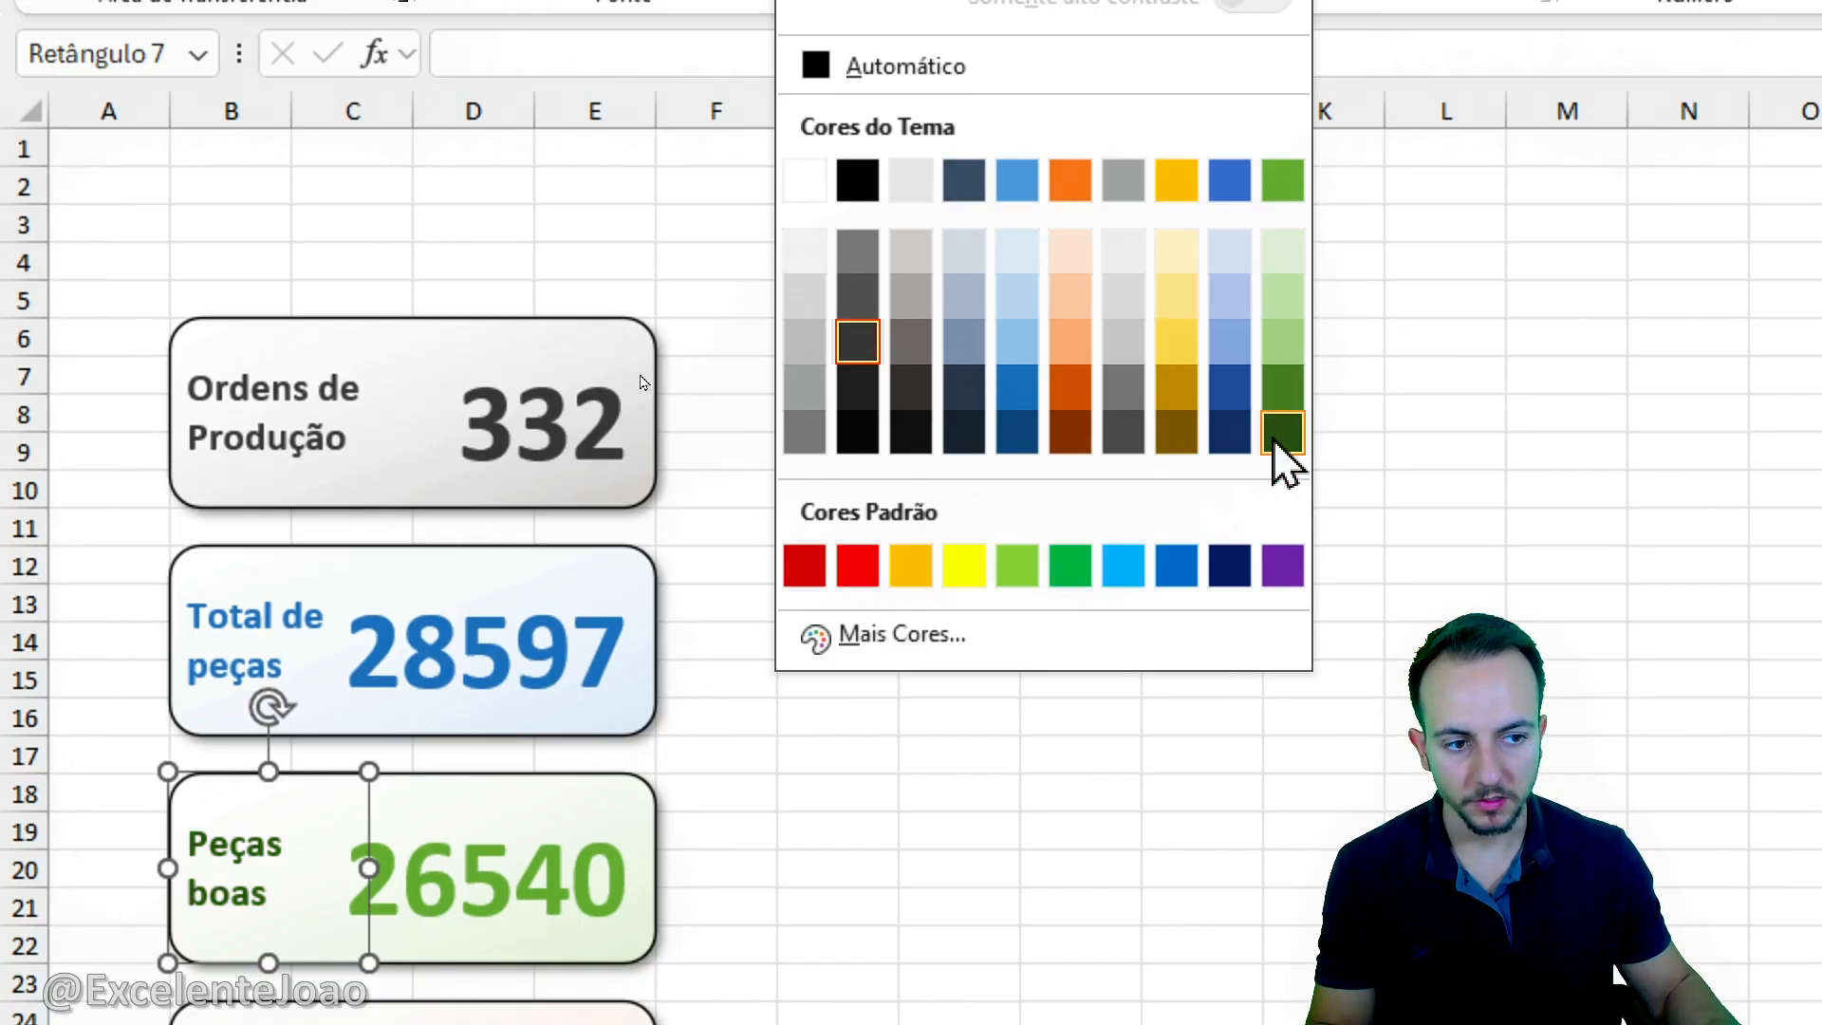
click(1289, 175)
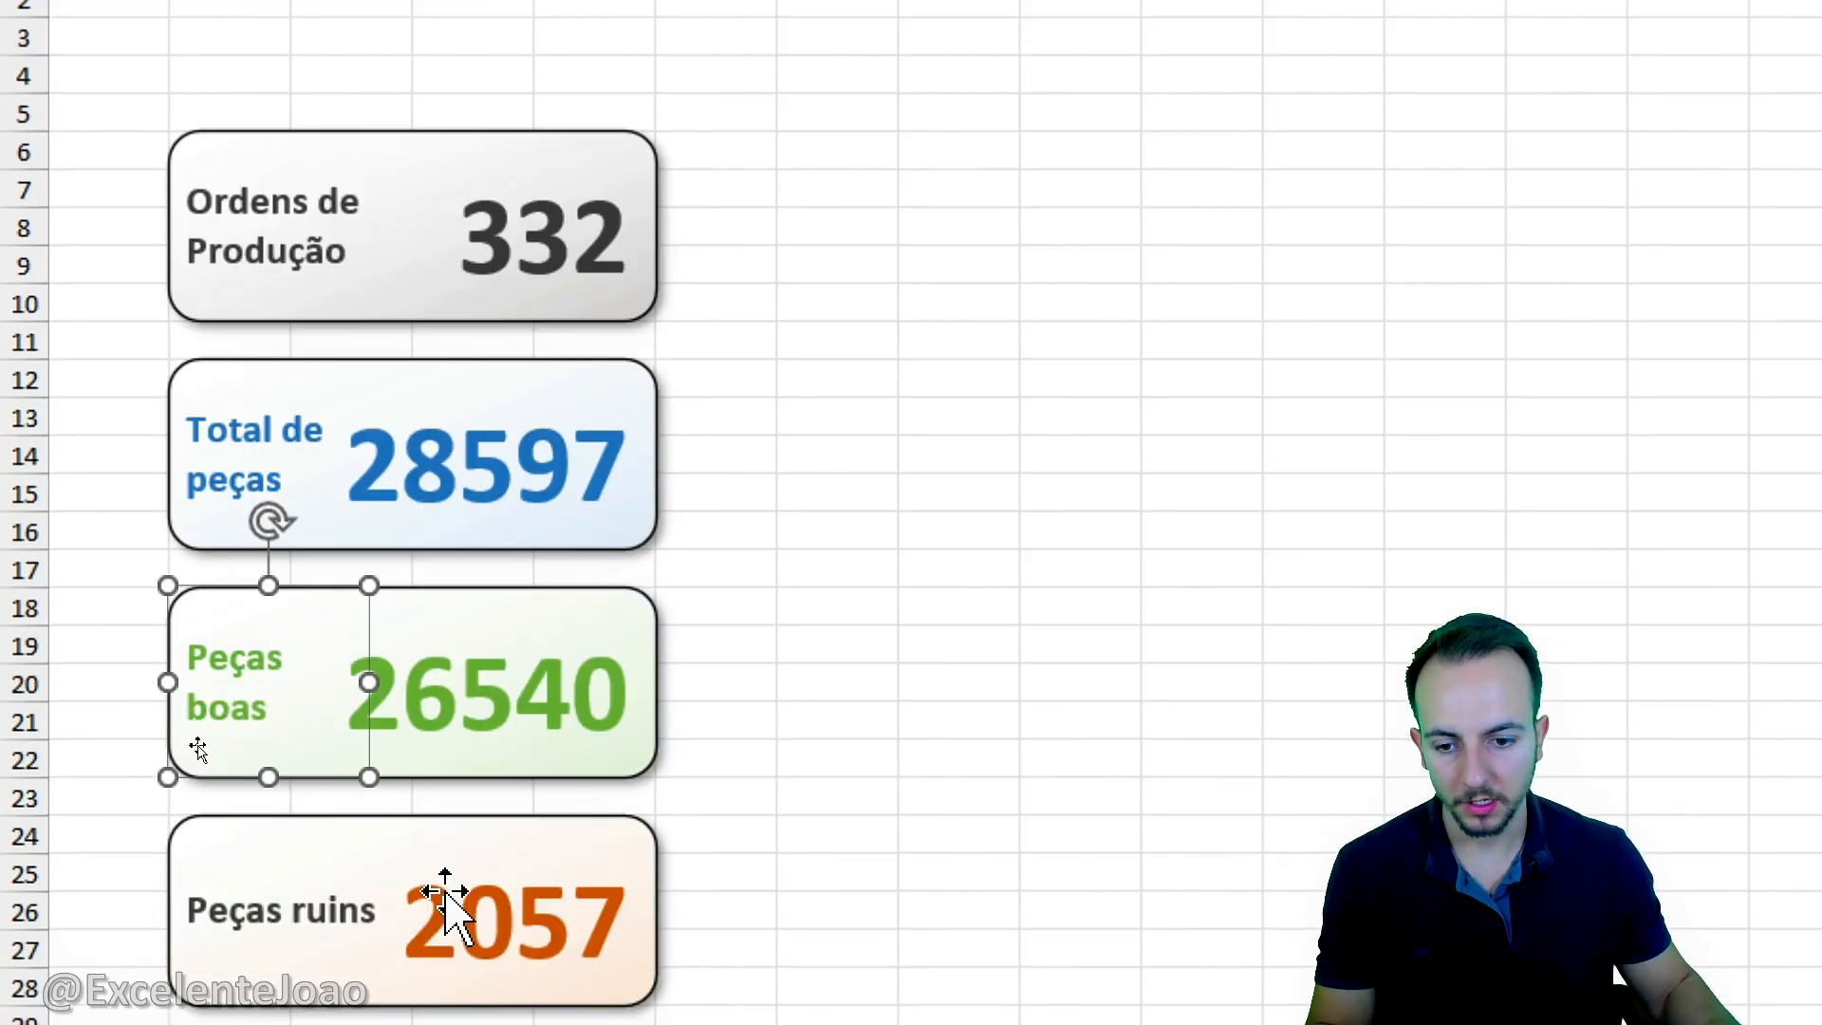
Narrow the "Peças ruins" label so its text wraps onto two lines and set its font color to the card's dark orange.
click(289, 650)
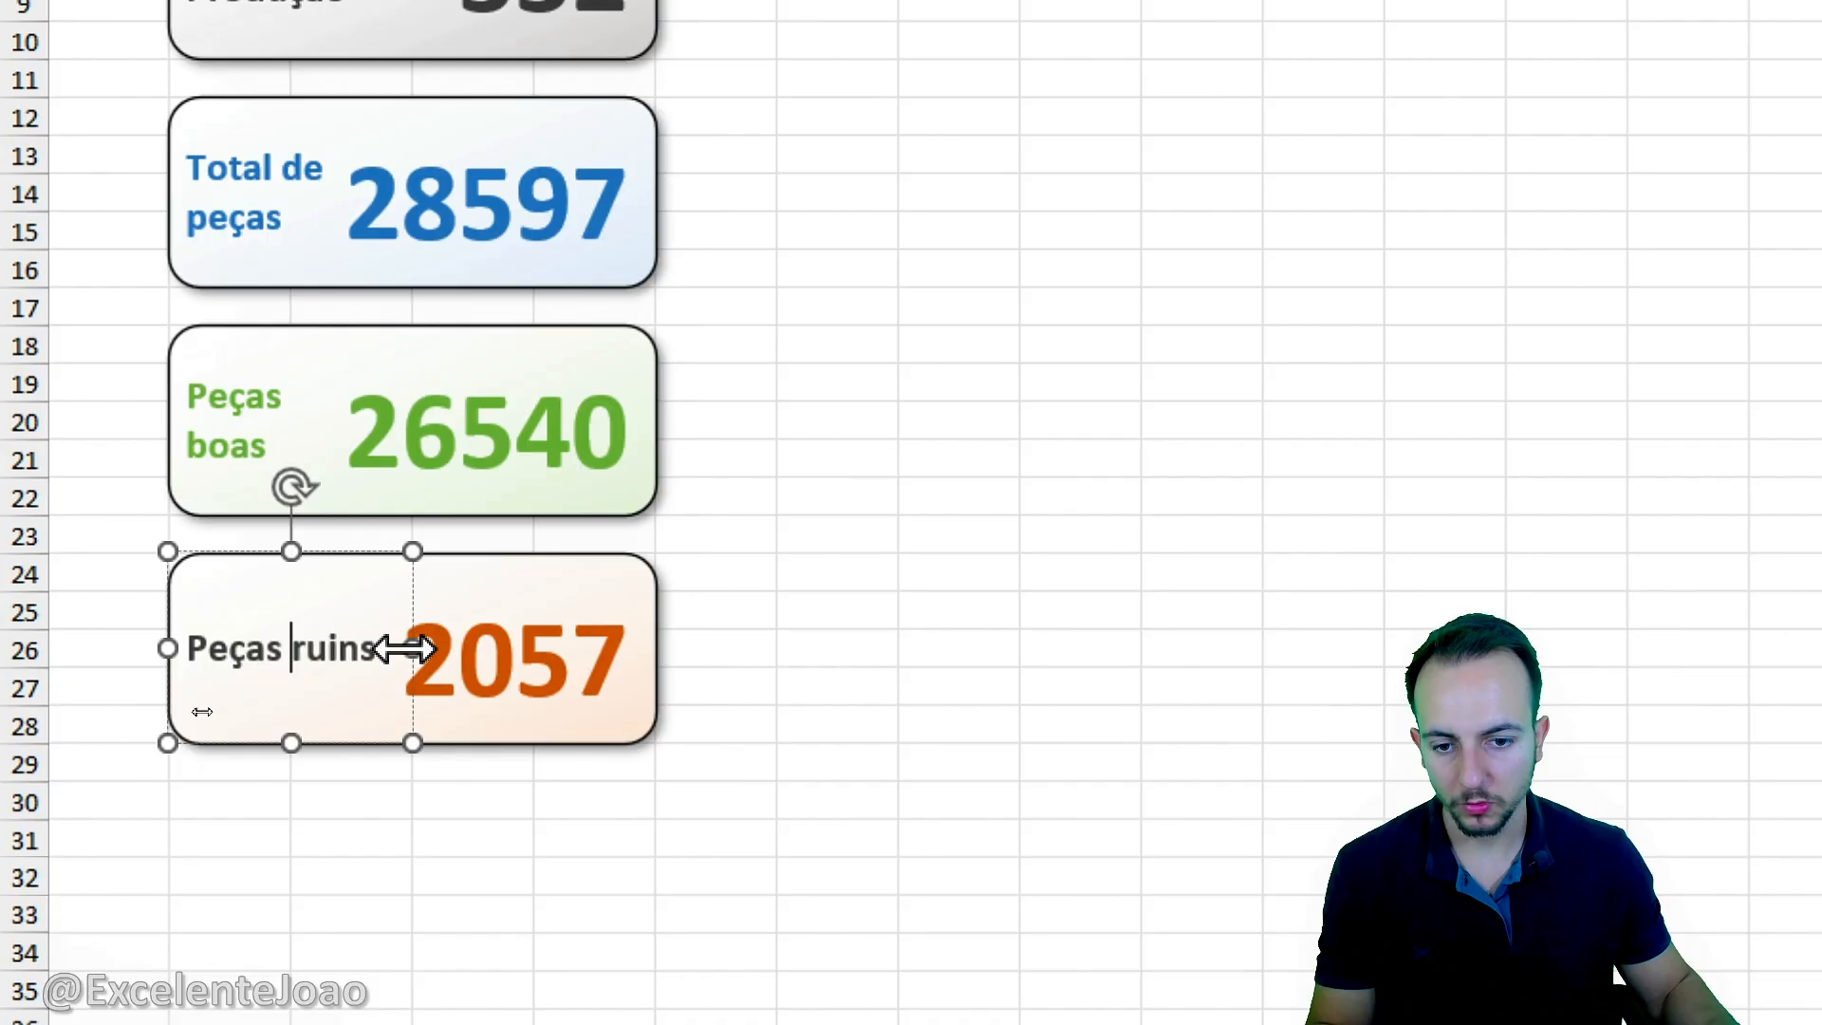
drag(404, 649, 367, 643)
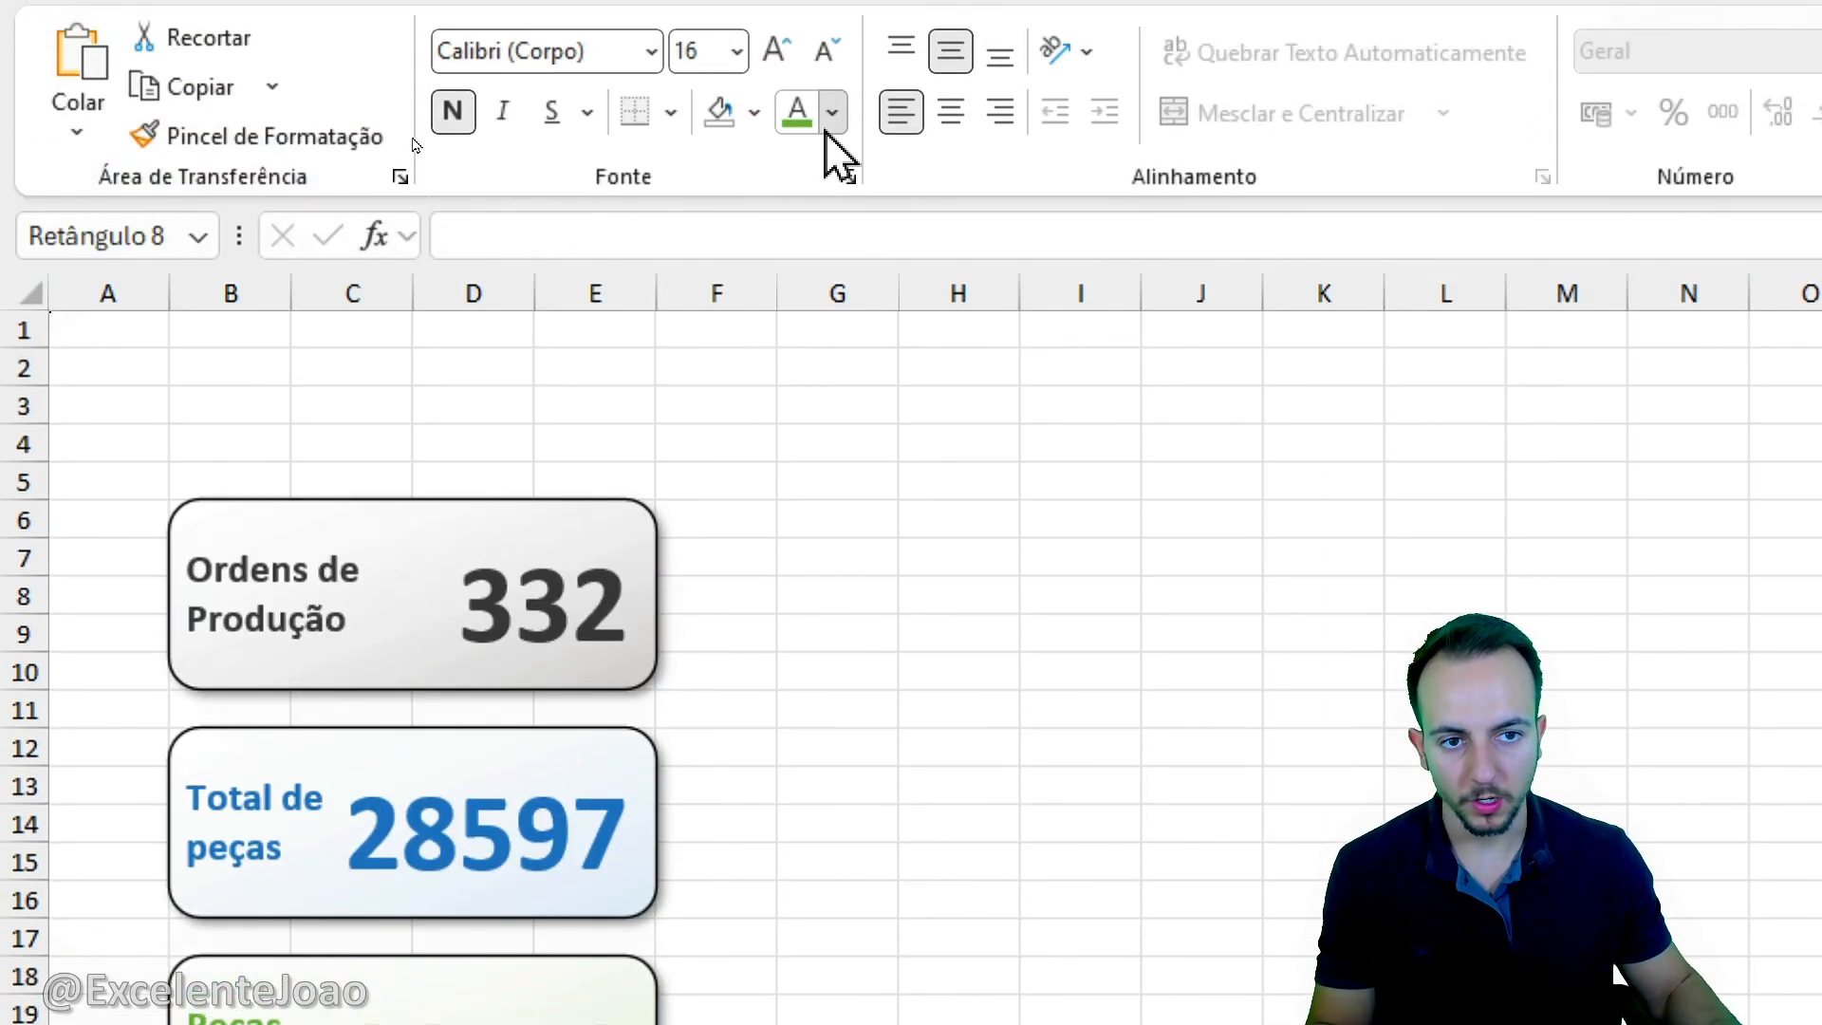
click(829, 122)
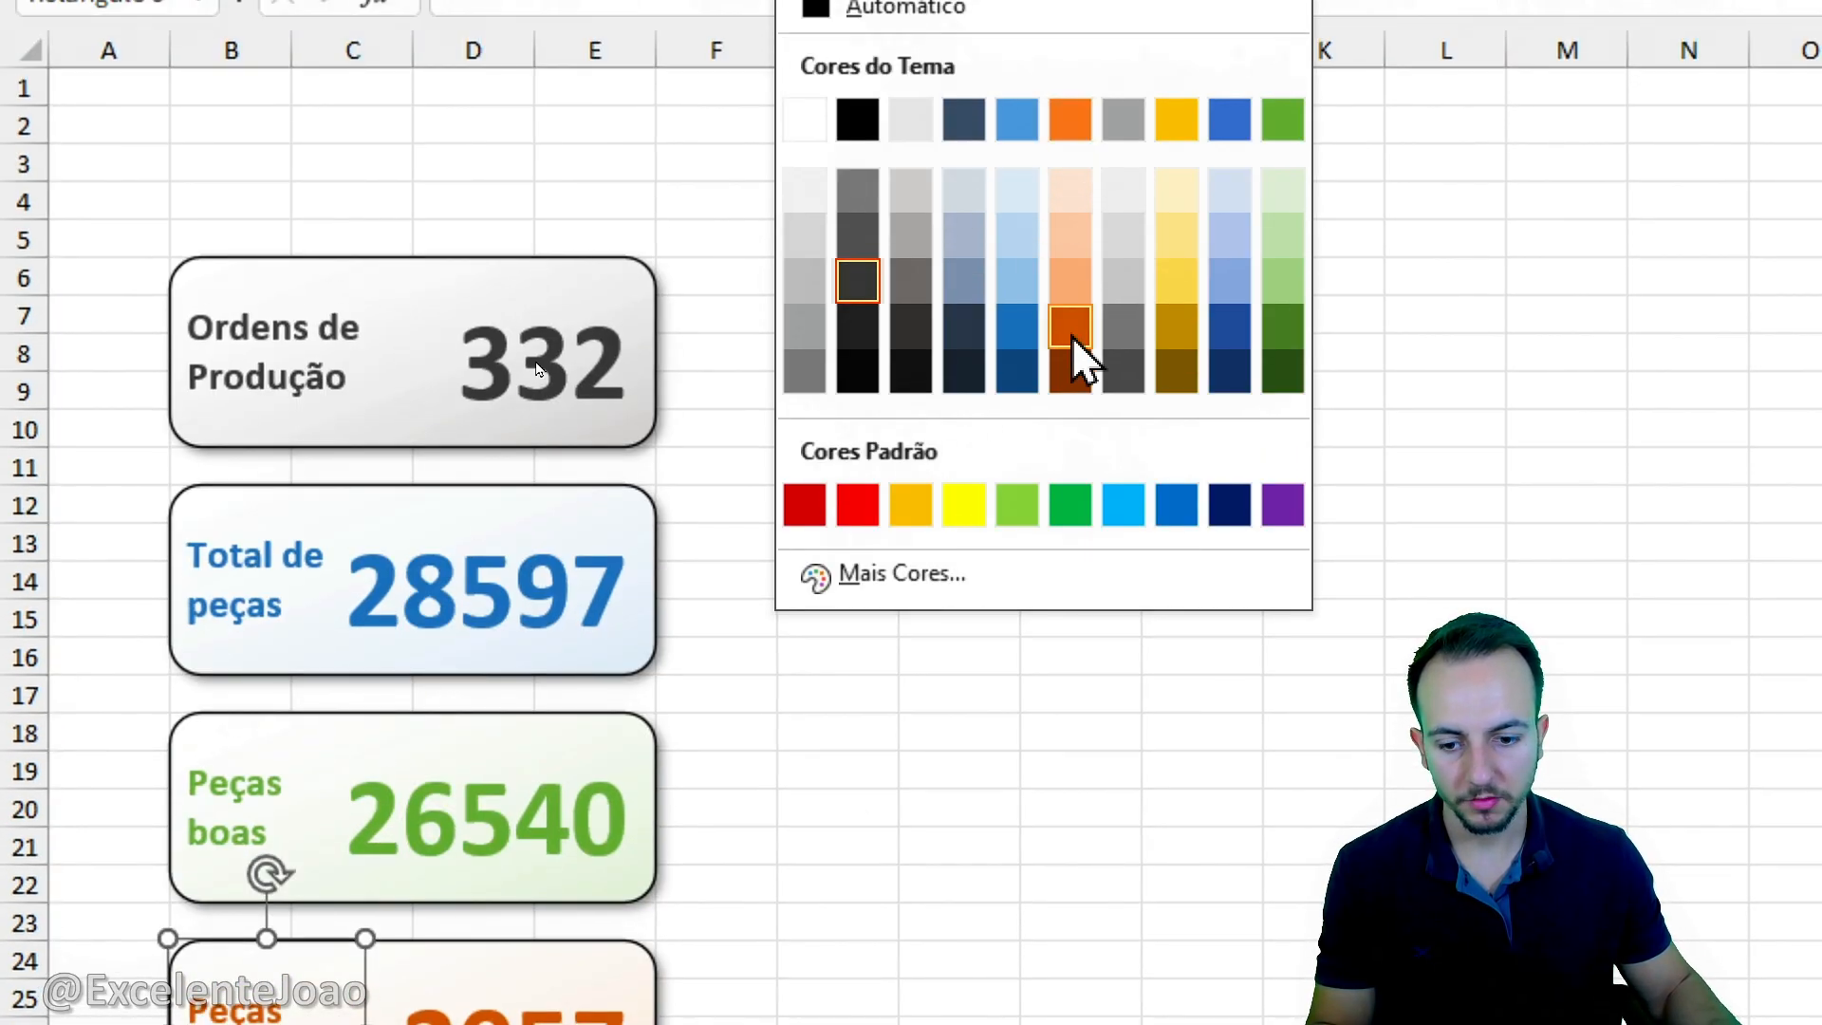
click(1089, 337)
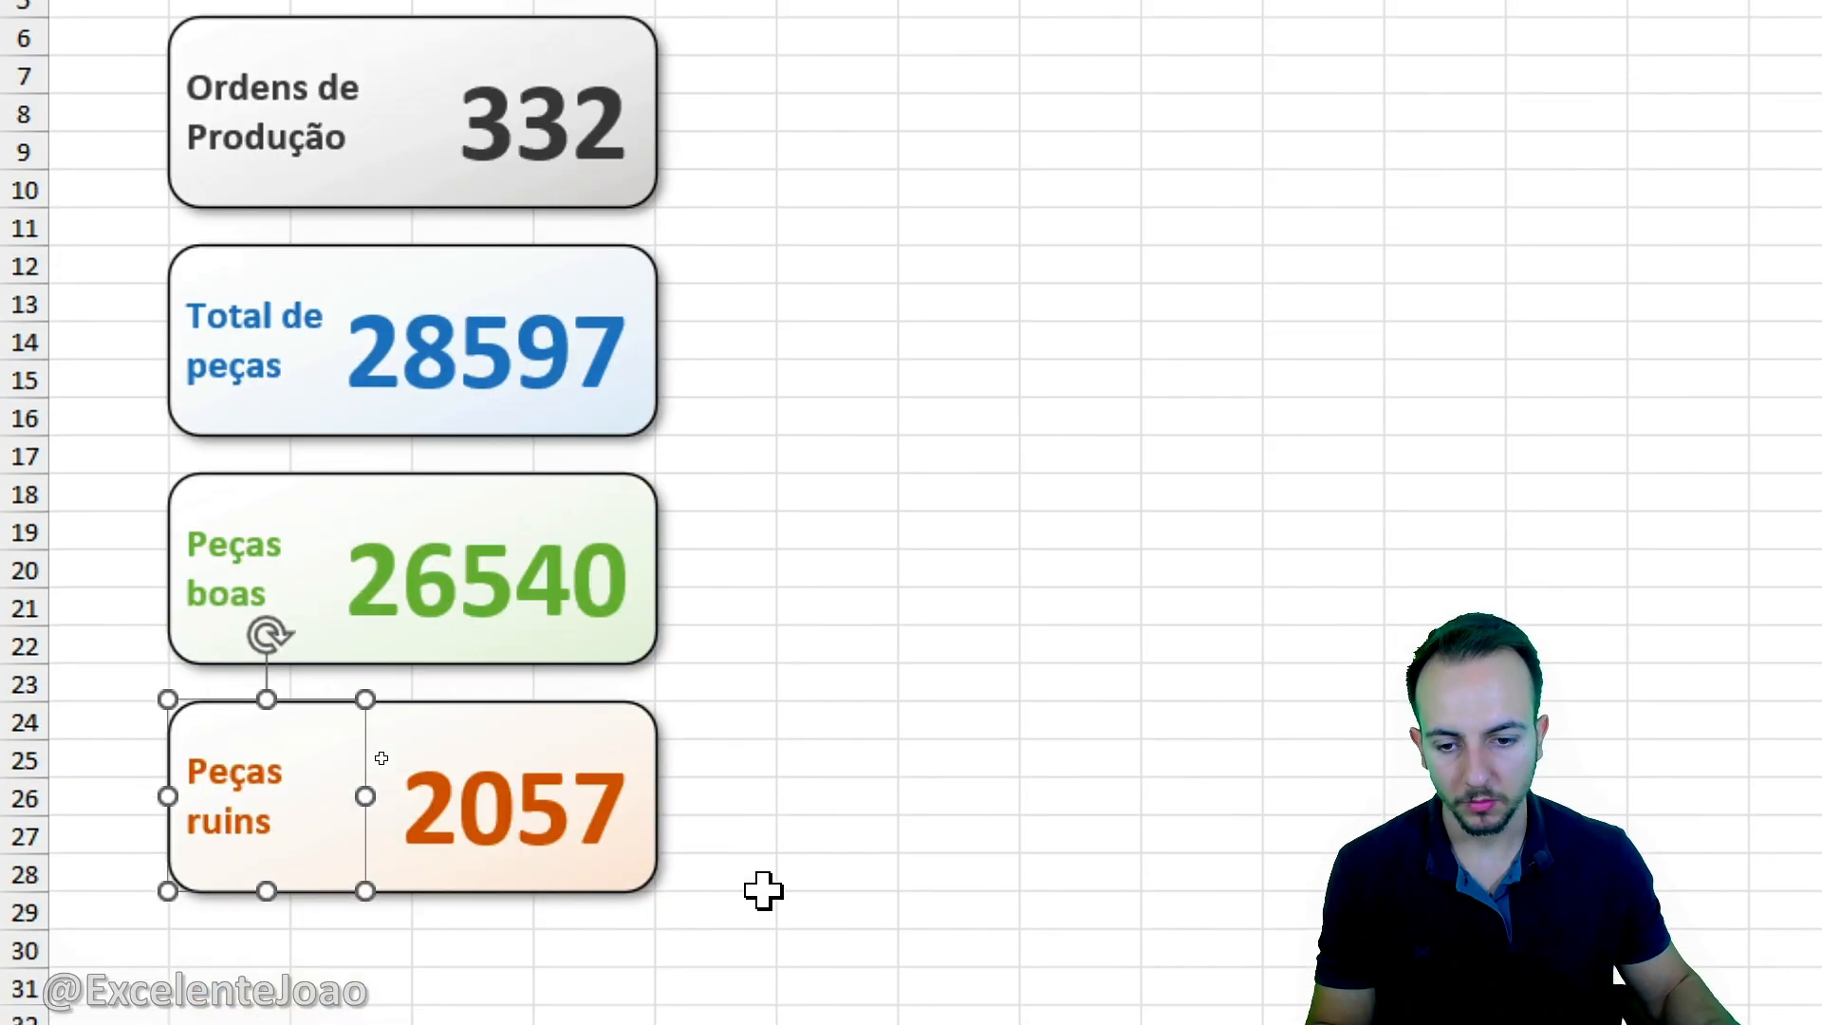
click(793, 871)
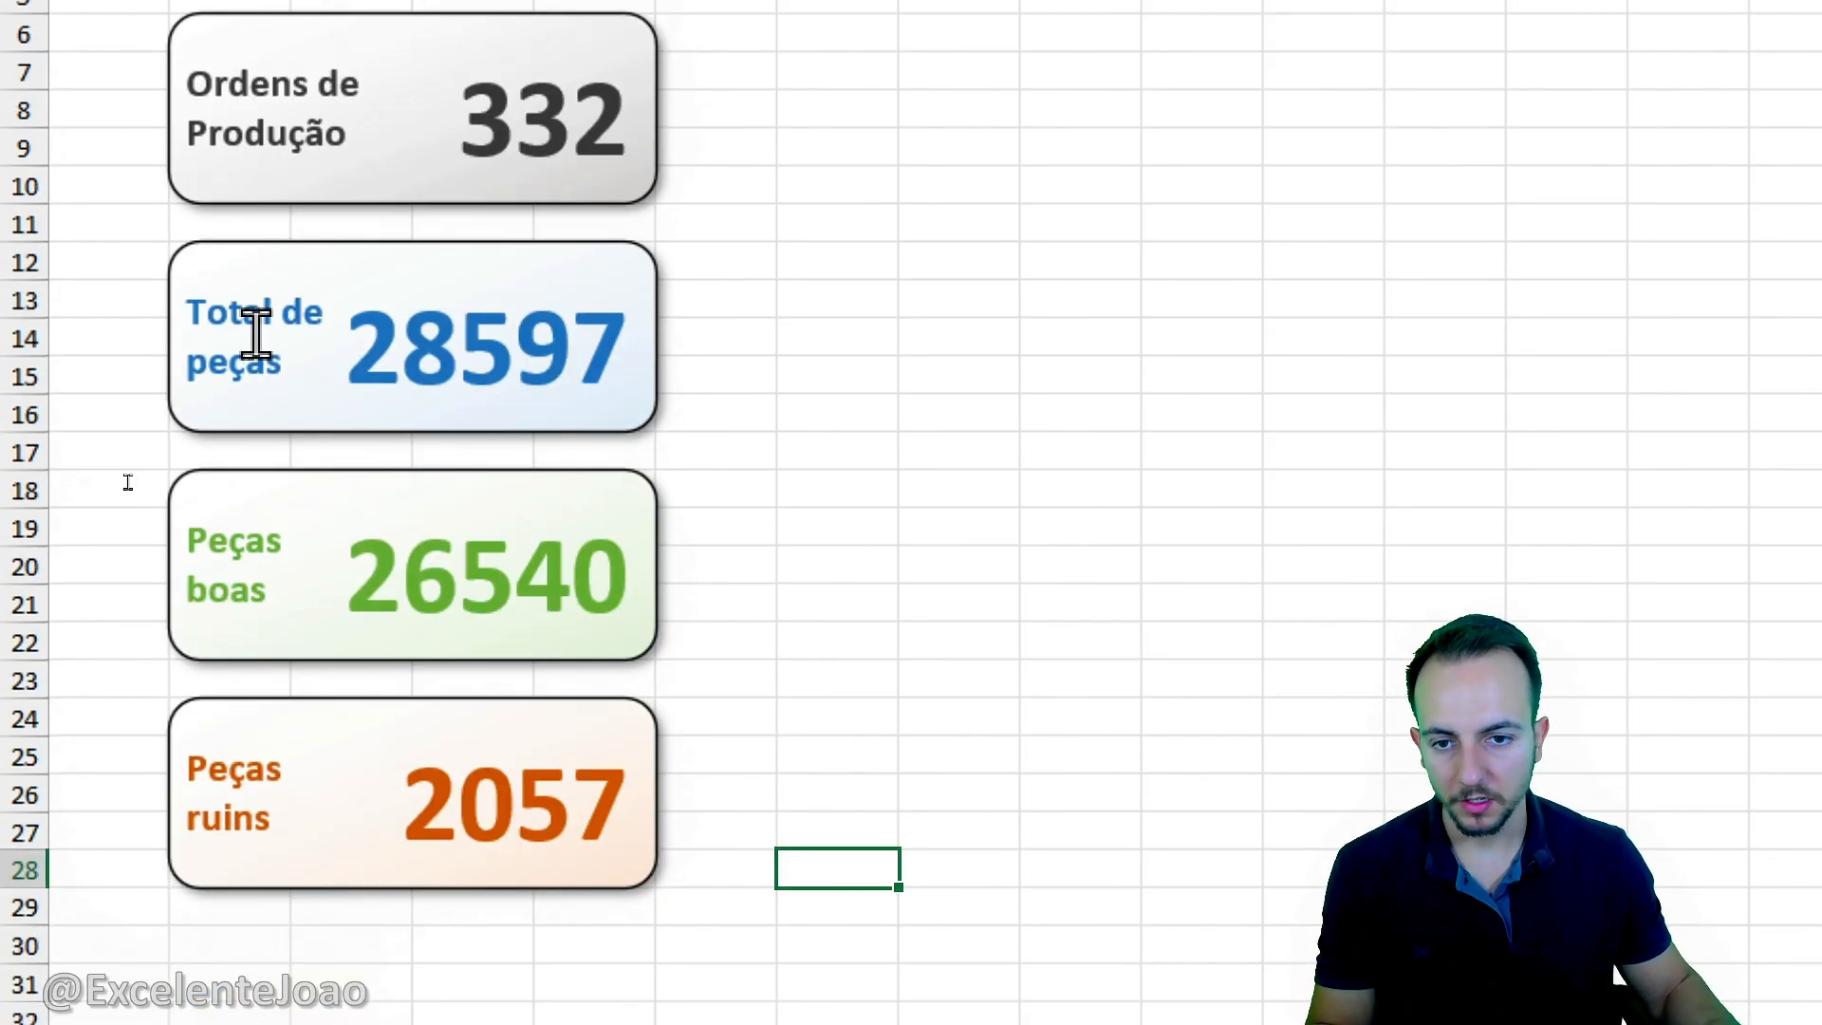
Narrow the "Total de peças" label box on the second card to match the labels below it.
click(294, 303)
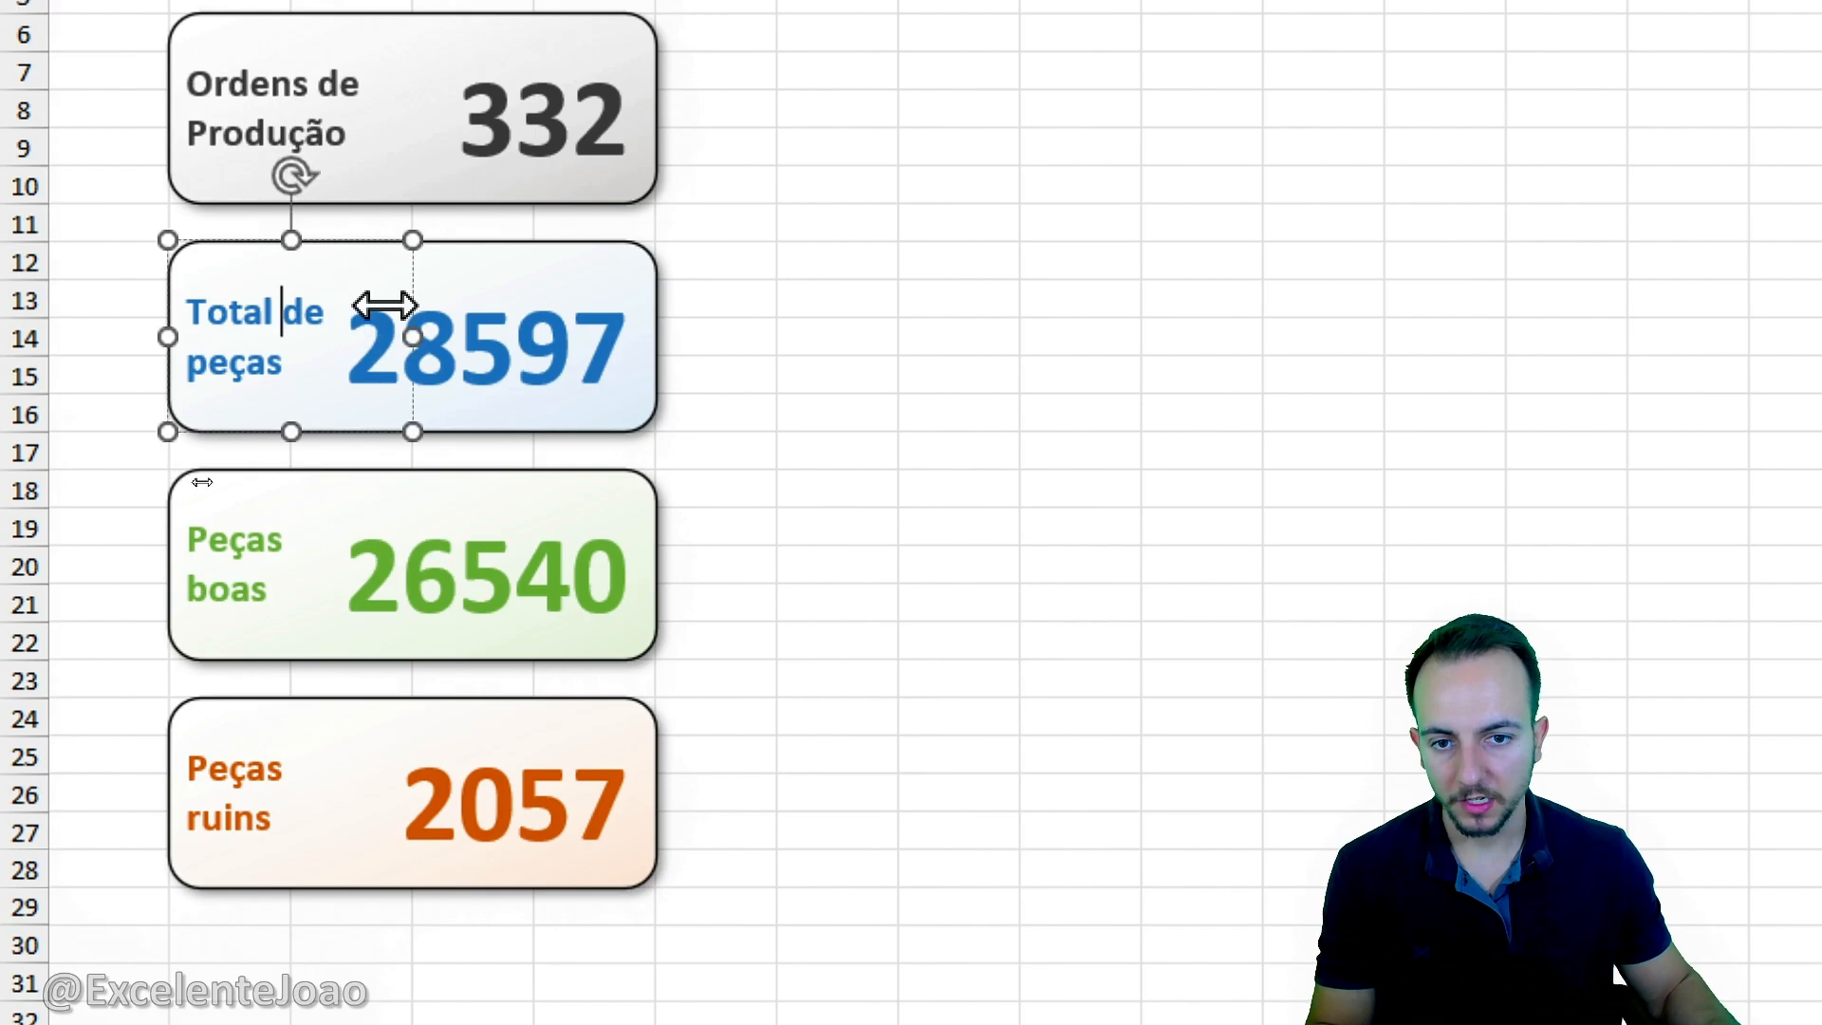
drag(403, 323, 350, 334)
click(1081, 375)
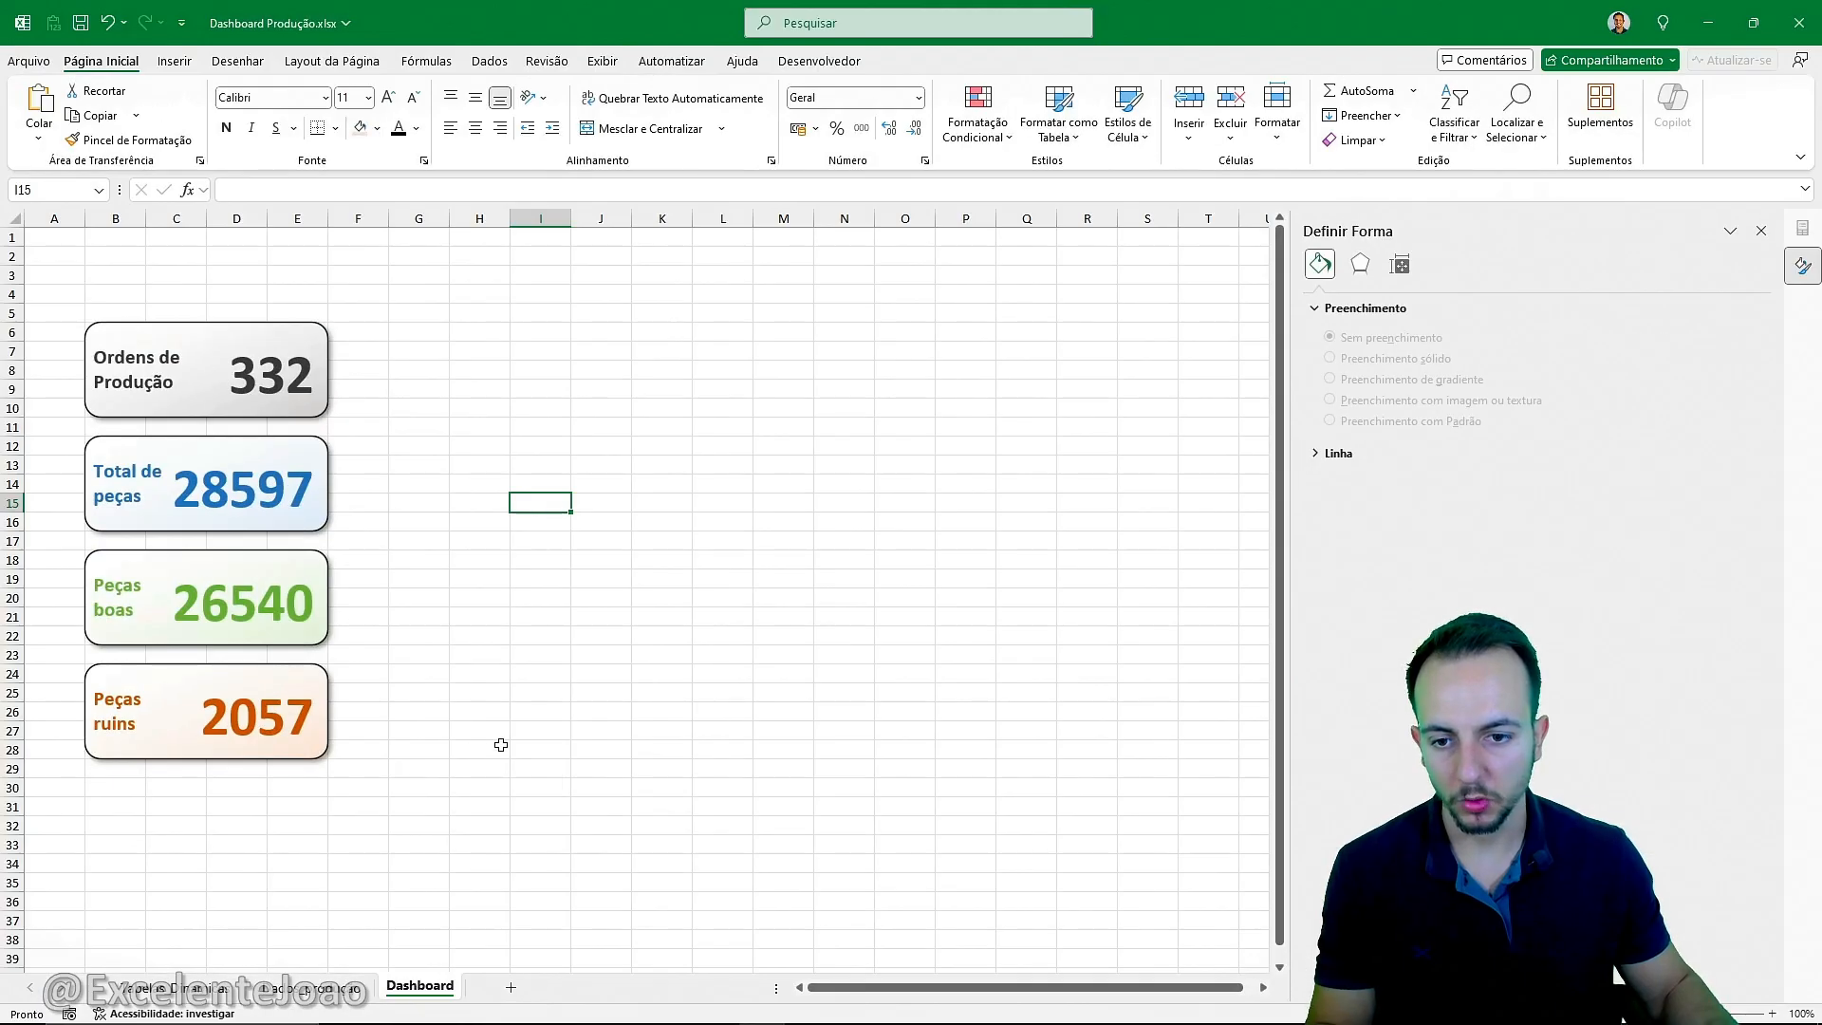
click(880, 868)
click(1033, 493)
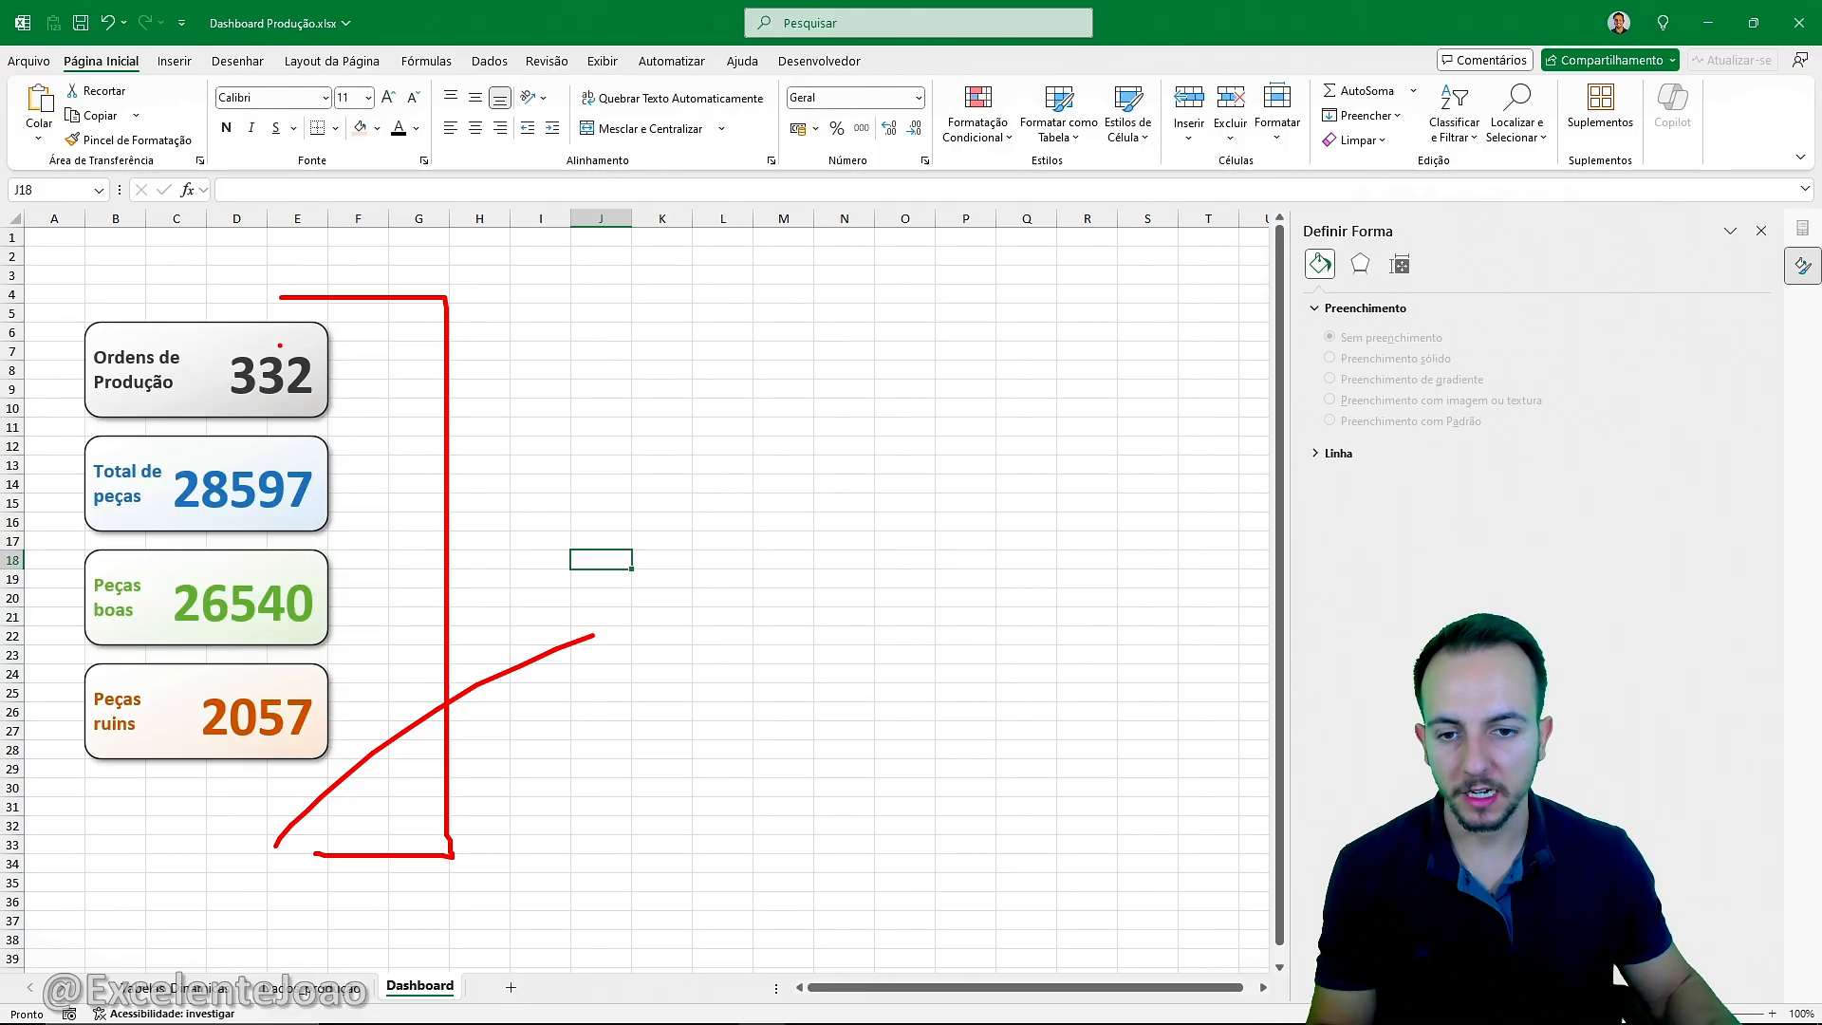
key(Escape)
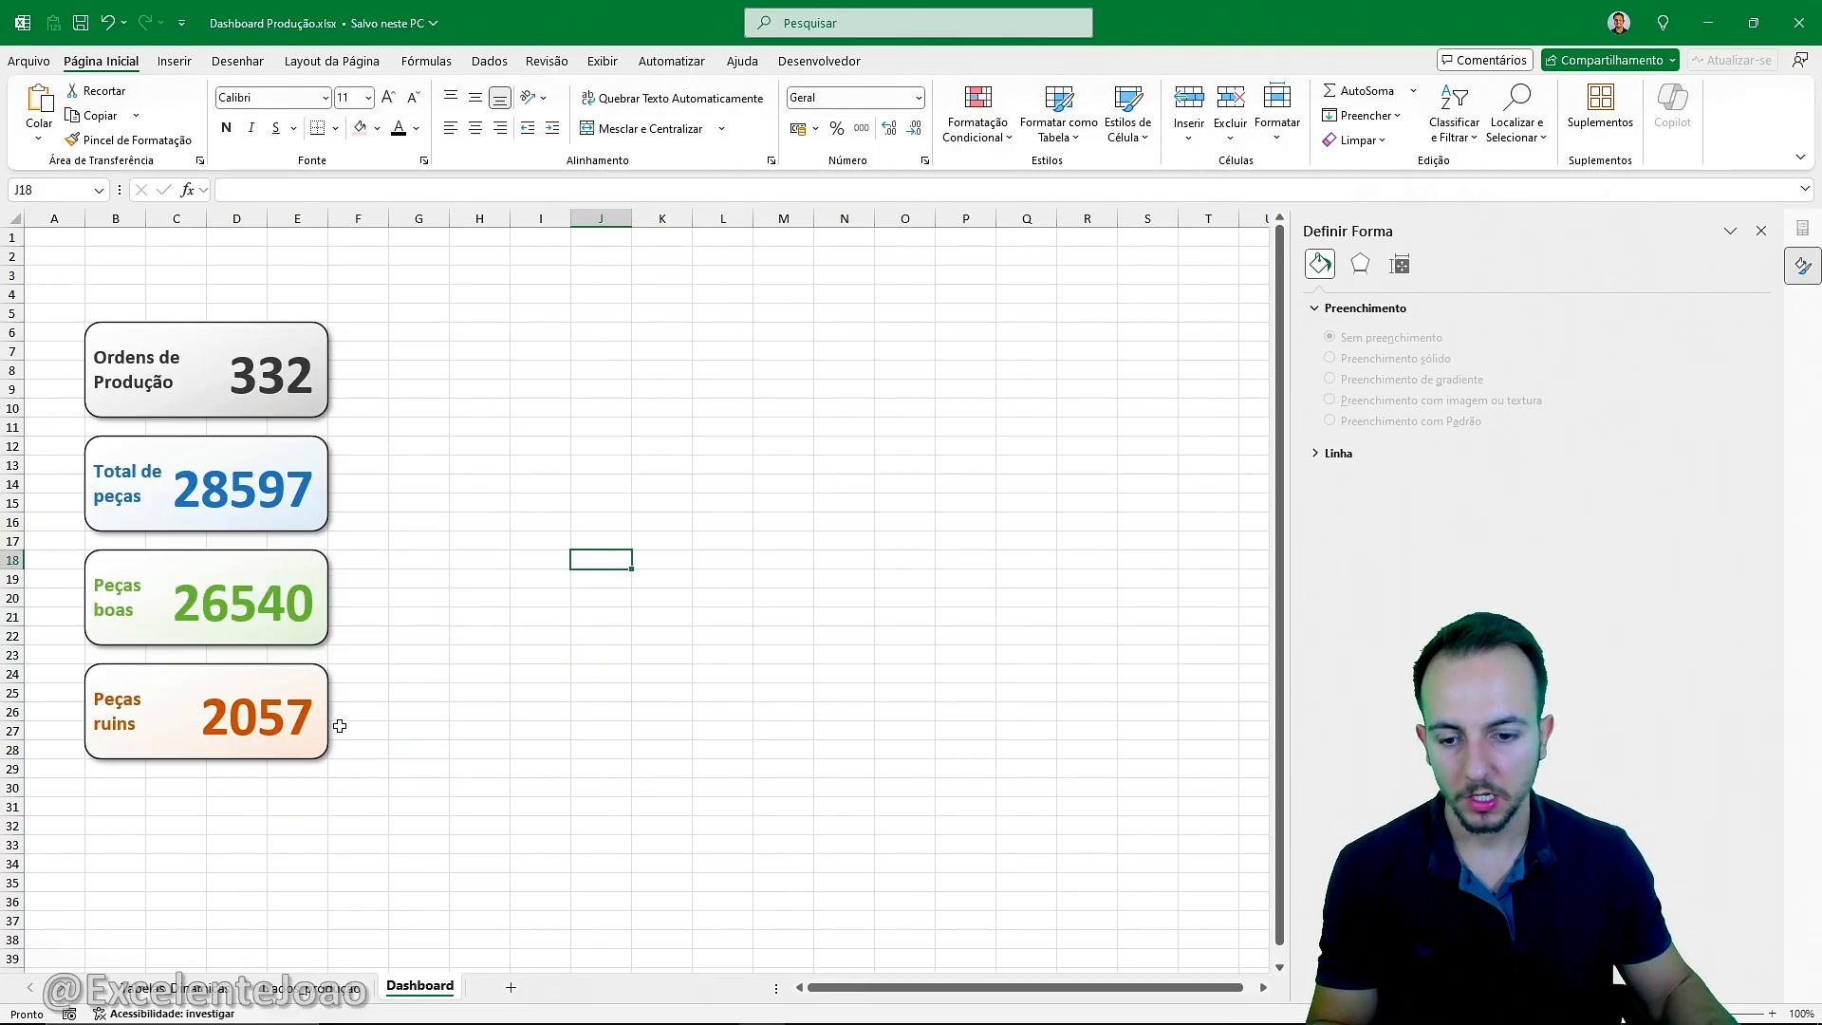
On the Tabelas_Dinamicas sheet, insert a Turno slicer from the Contagem de ID_Registro pivot table and place it below the ANALISES GERAIS tables.
click(204, 989)
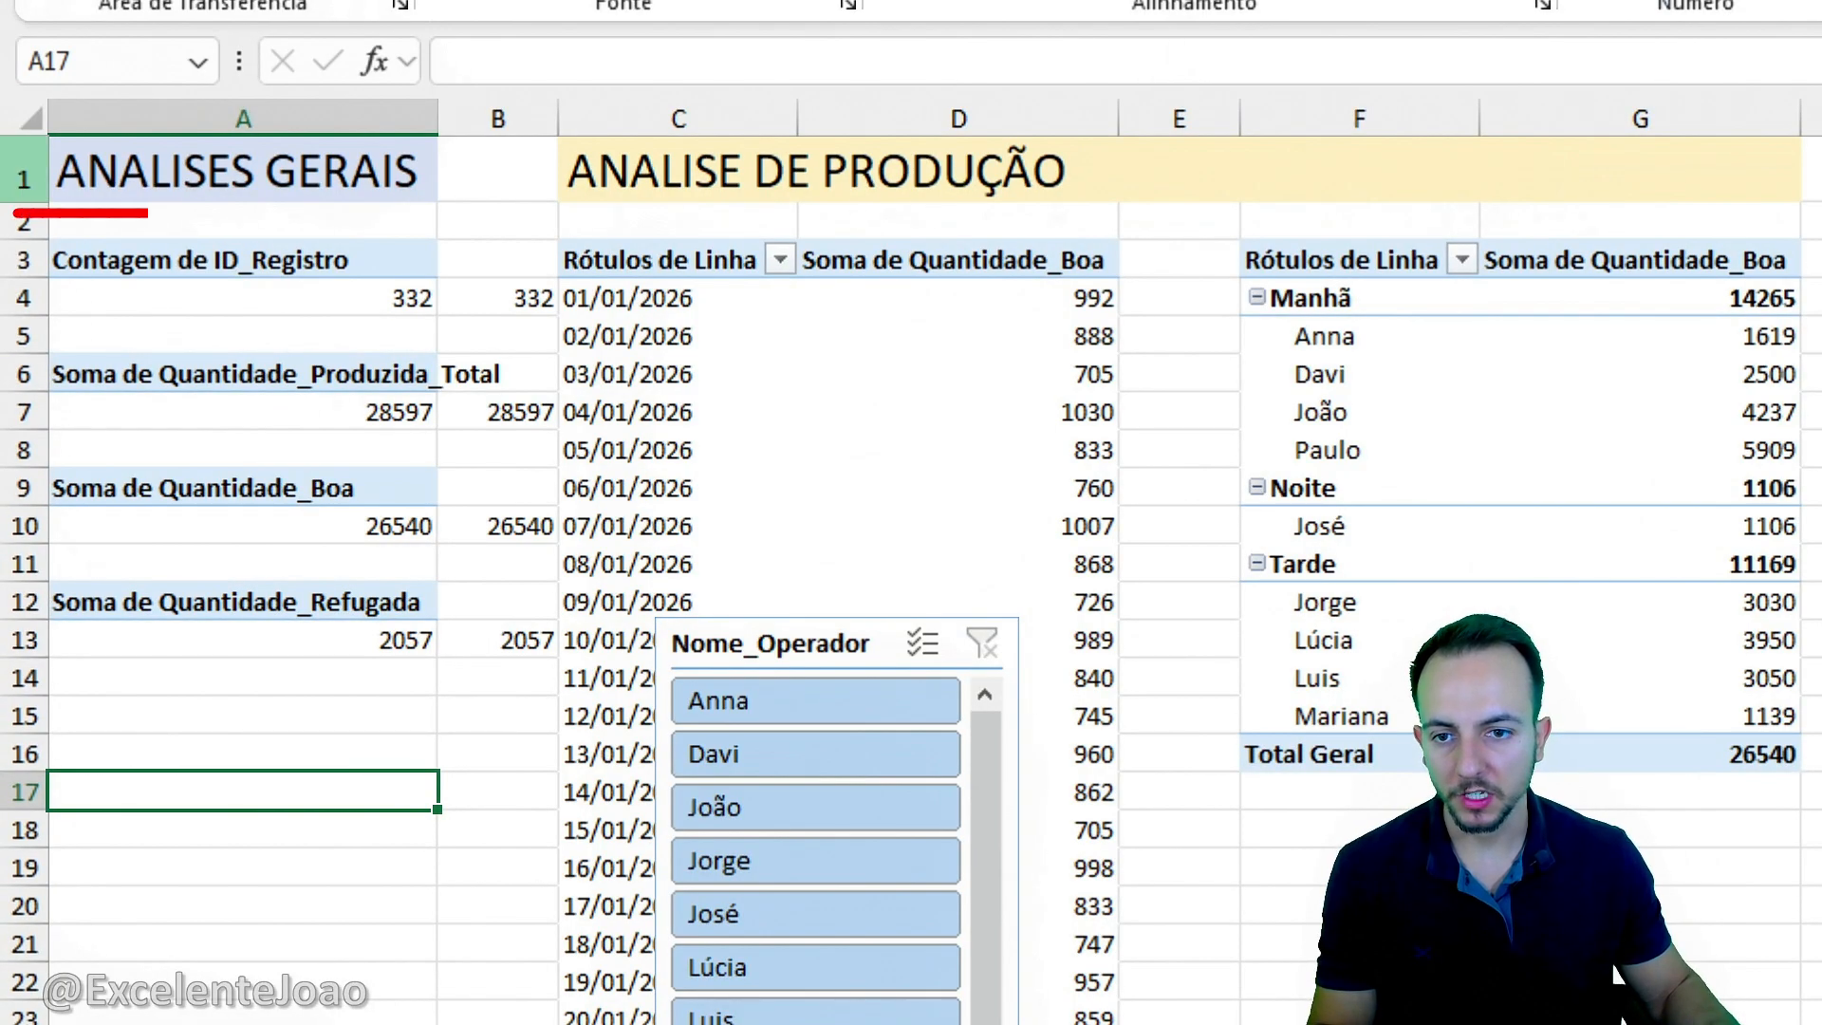
mouse_move(147, 214)
mouse_down()
mouse_move(374, 667)
mouse_move(52, 297)
mouse_up()
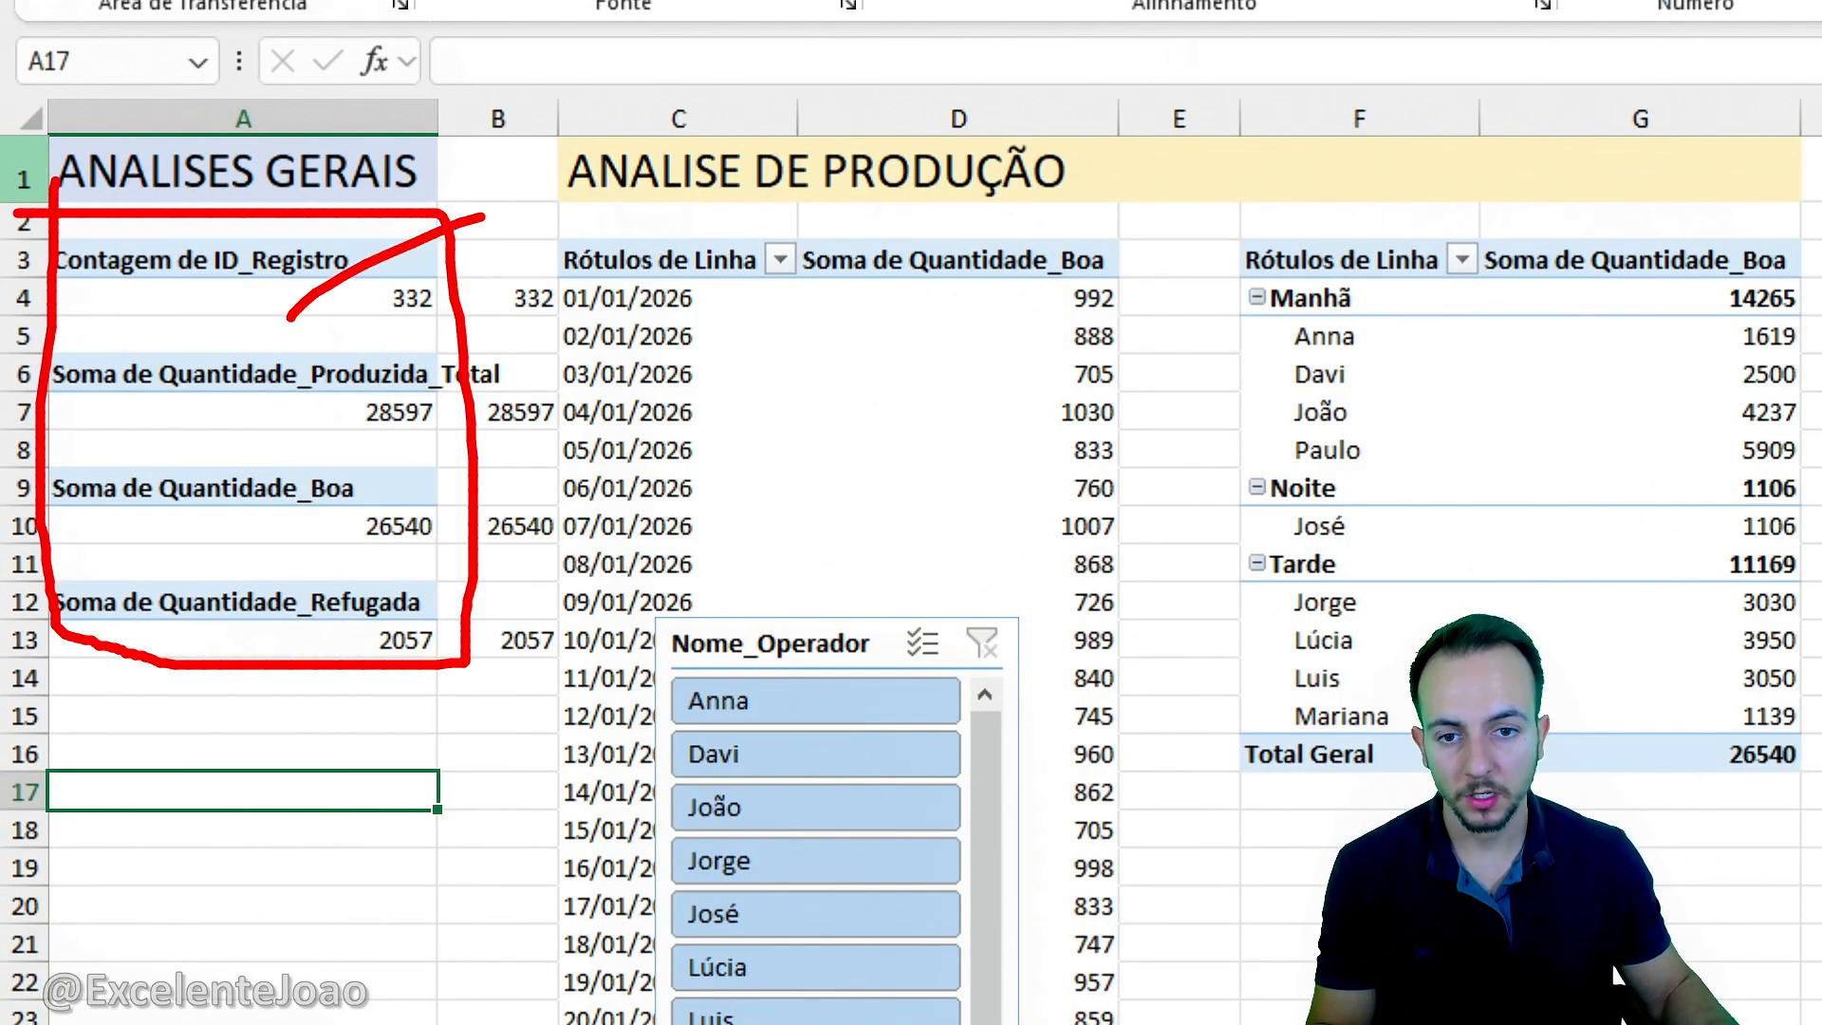
drag(513, 294, 288, 446)
drag(454, 429, 261, 539)
key(Escape)
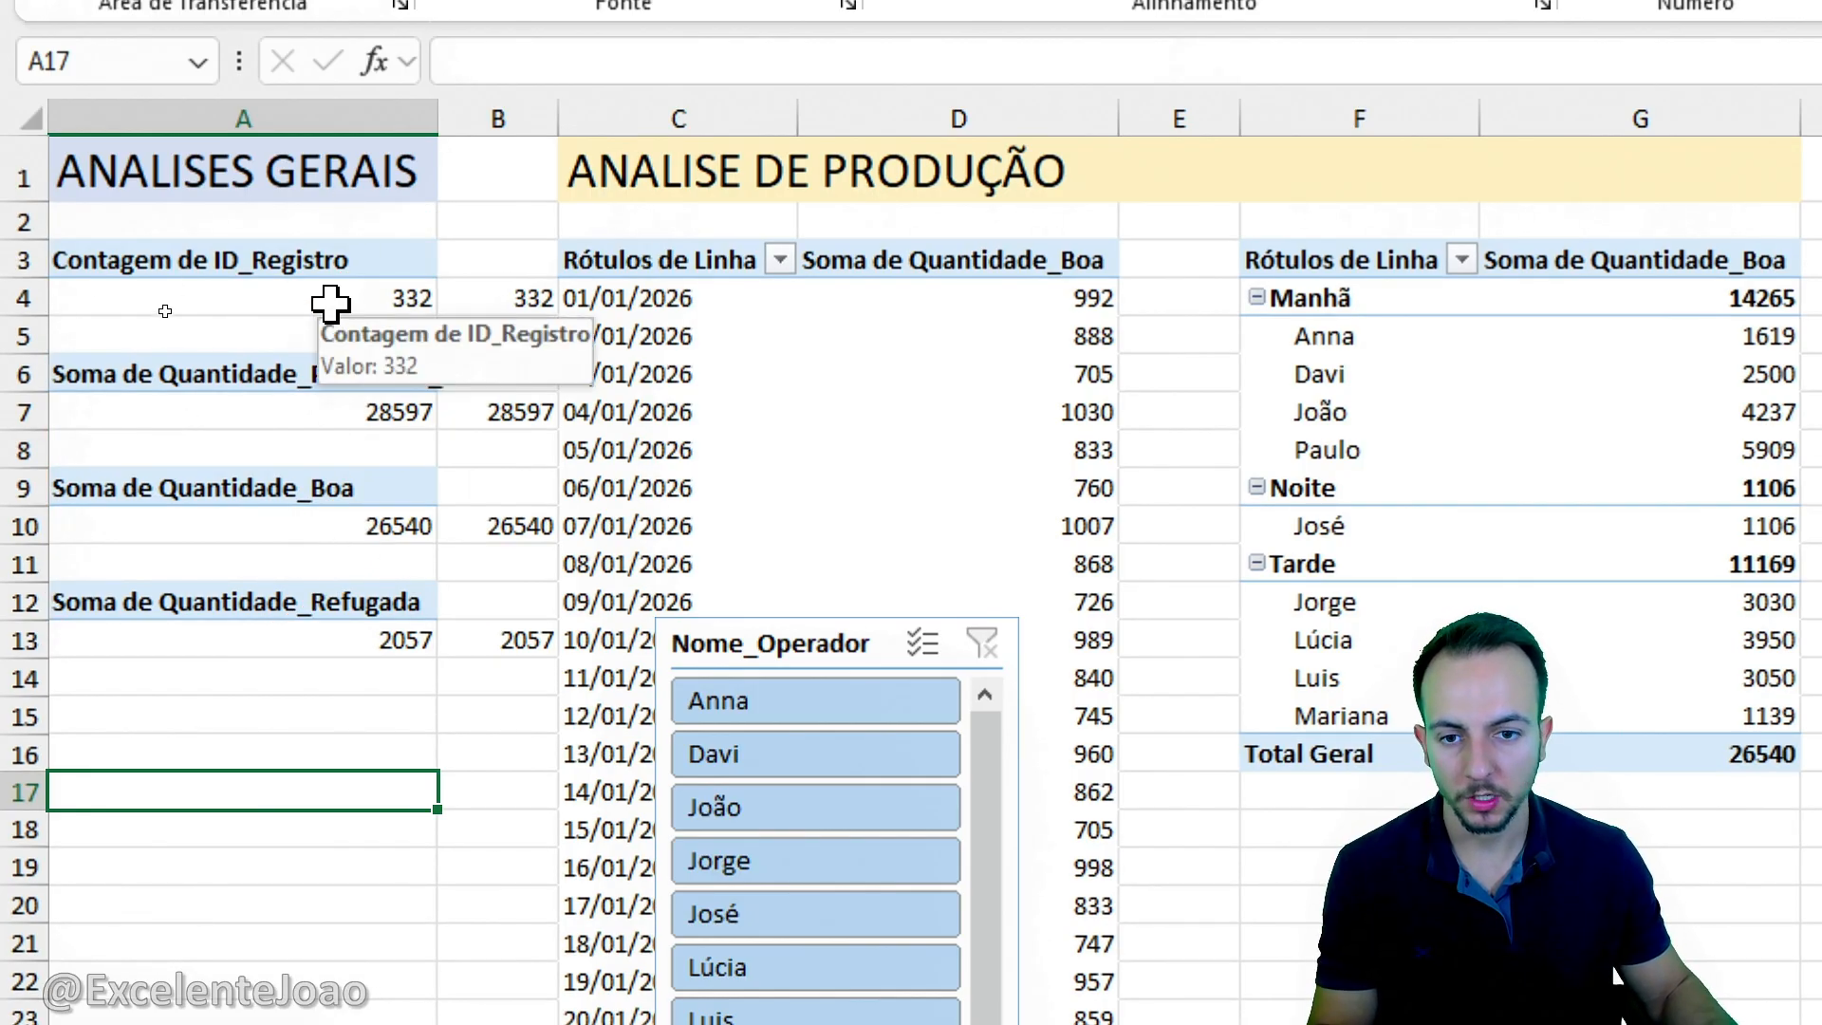
click(297, 258)
drag(349, 226, 138, 248)
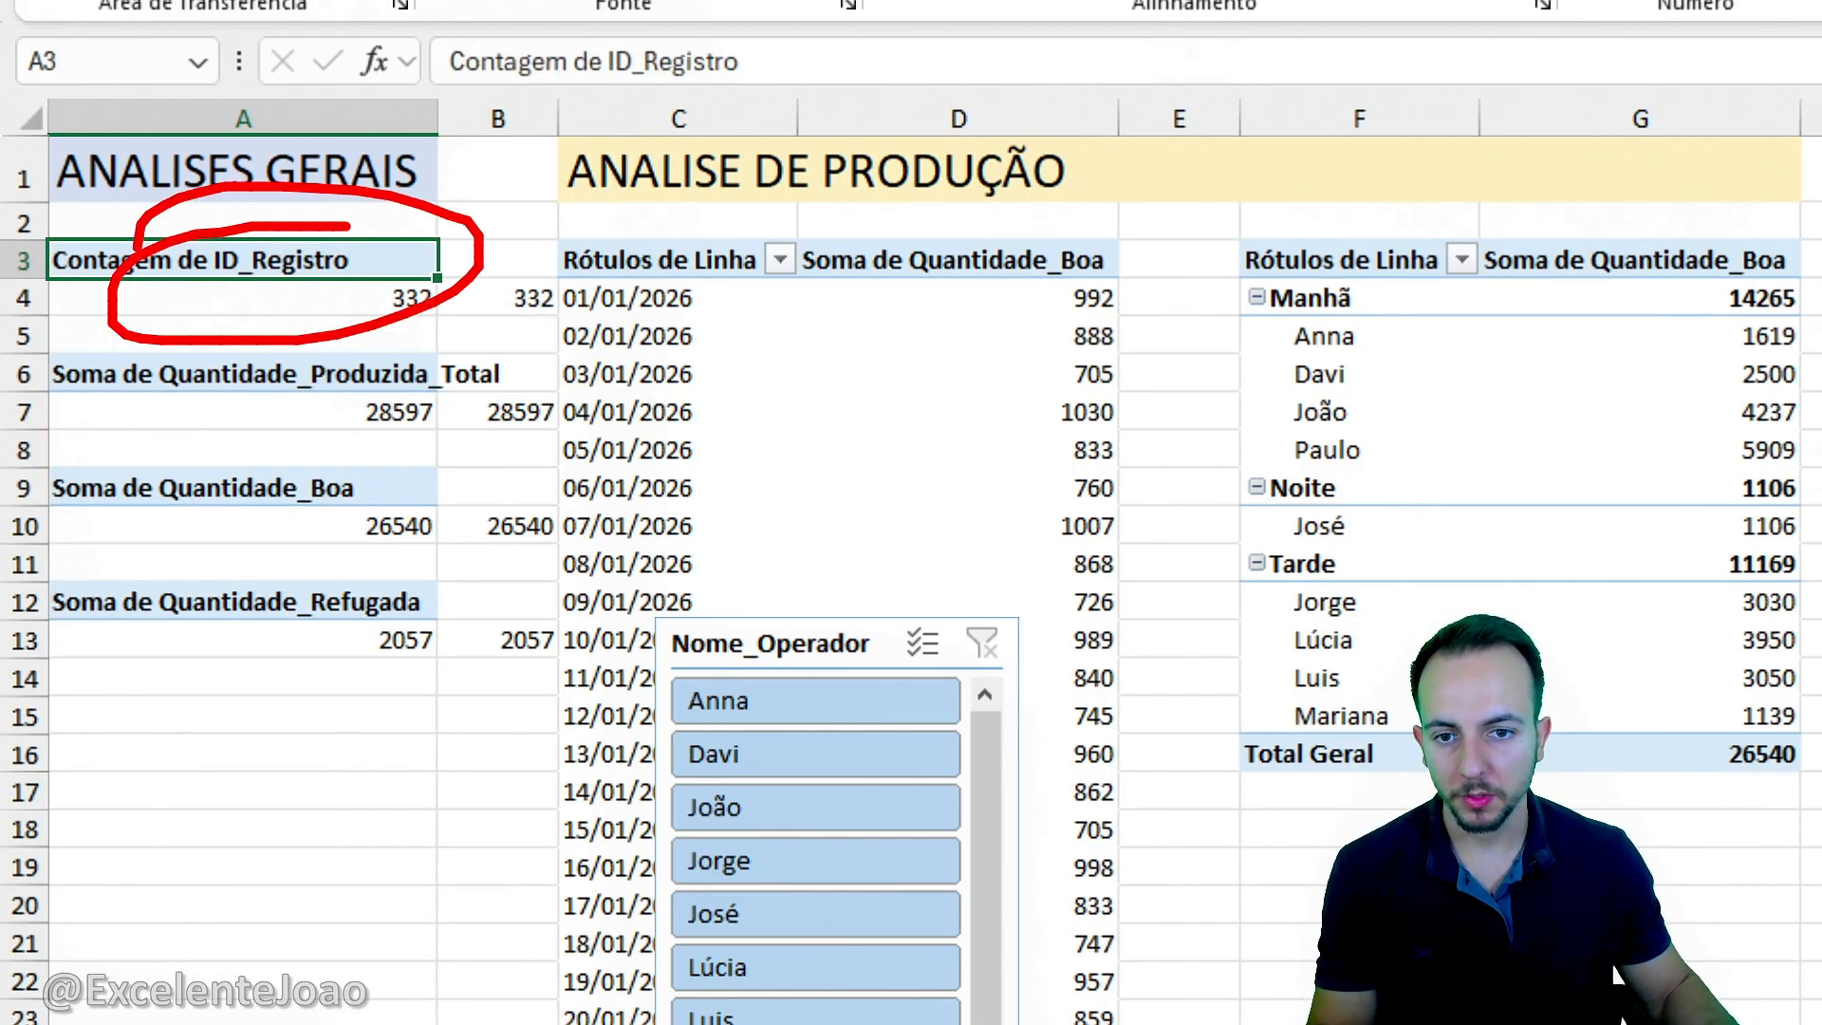
key(Escape)
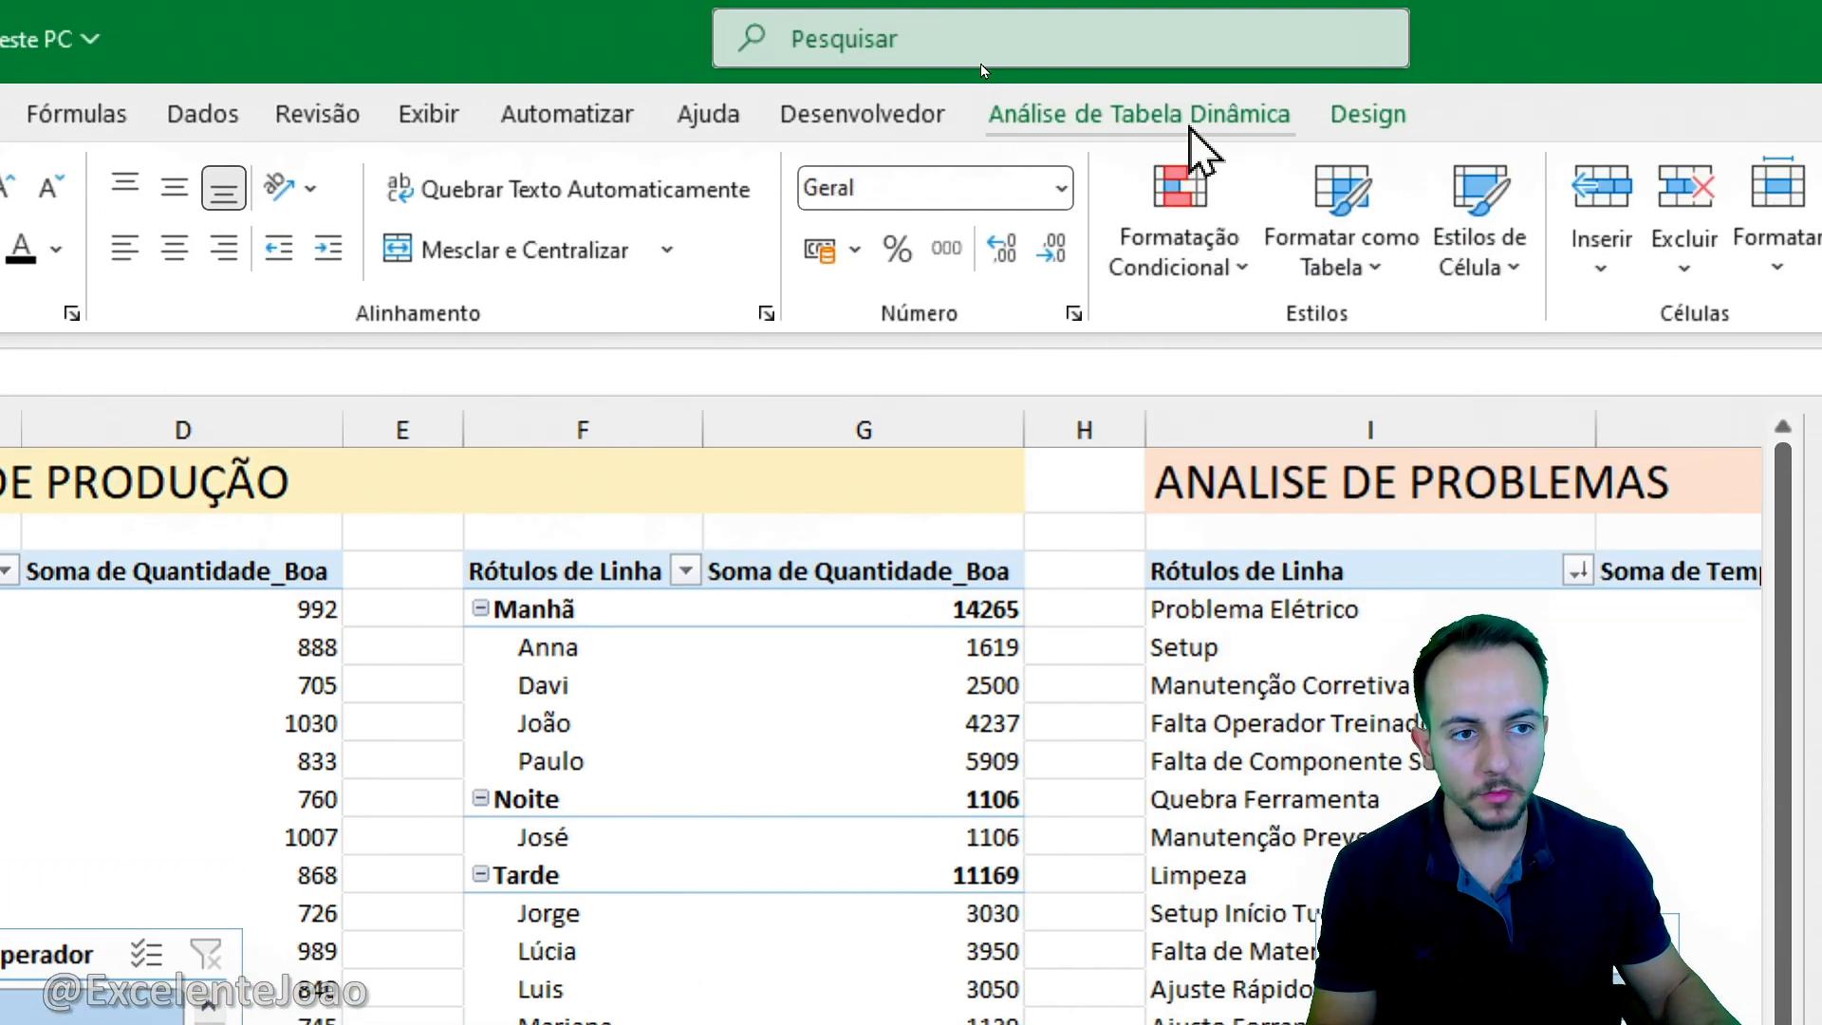
click(1188, 121)
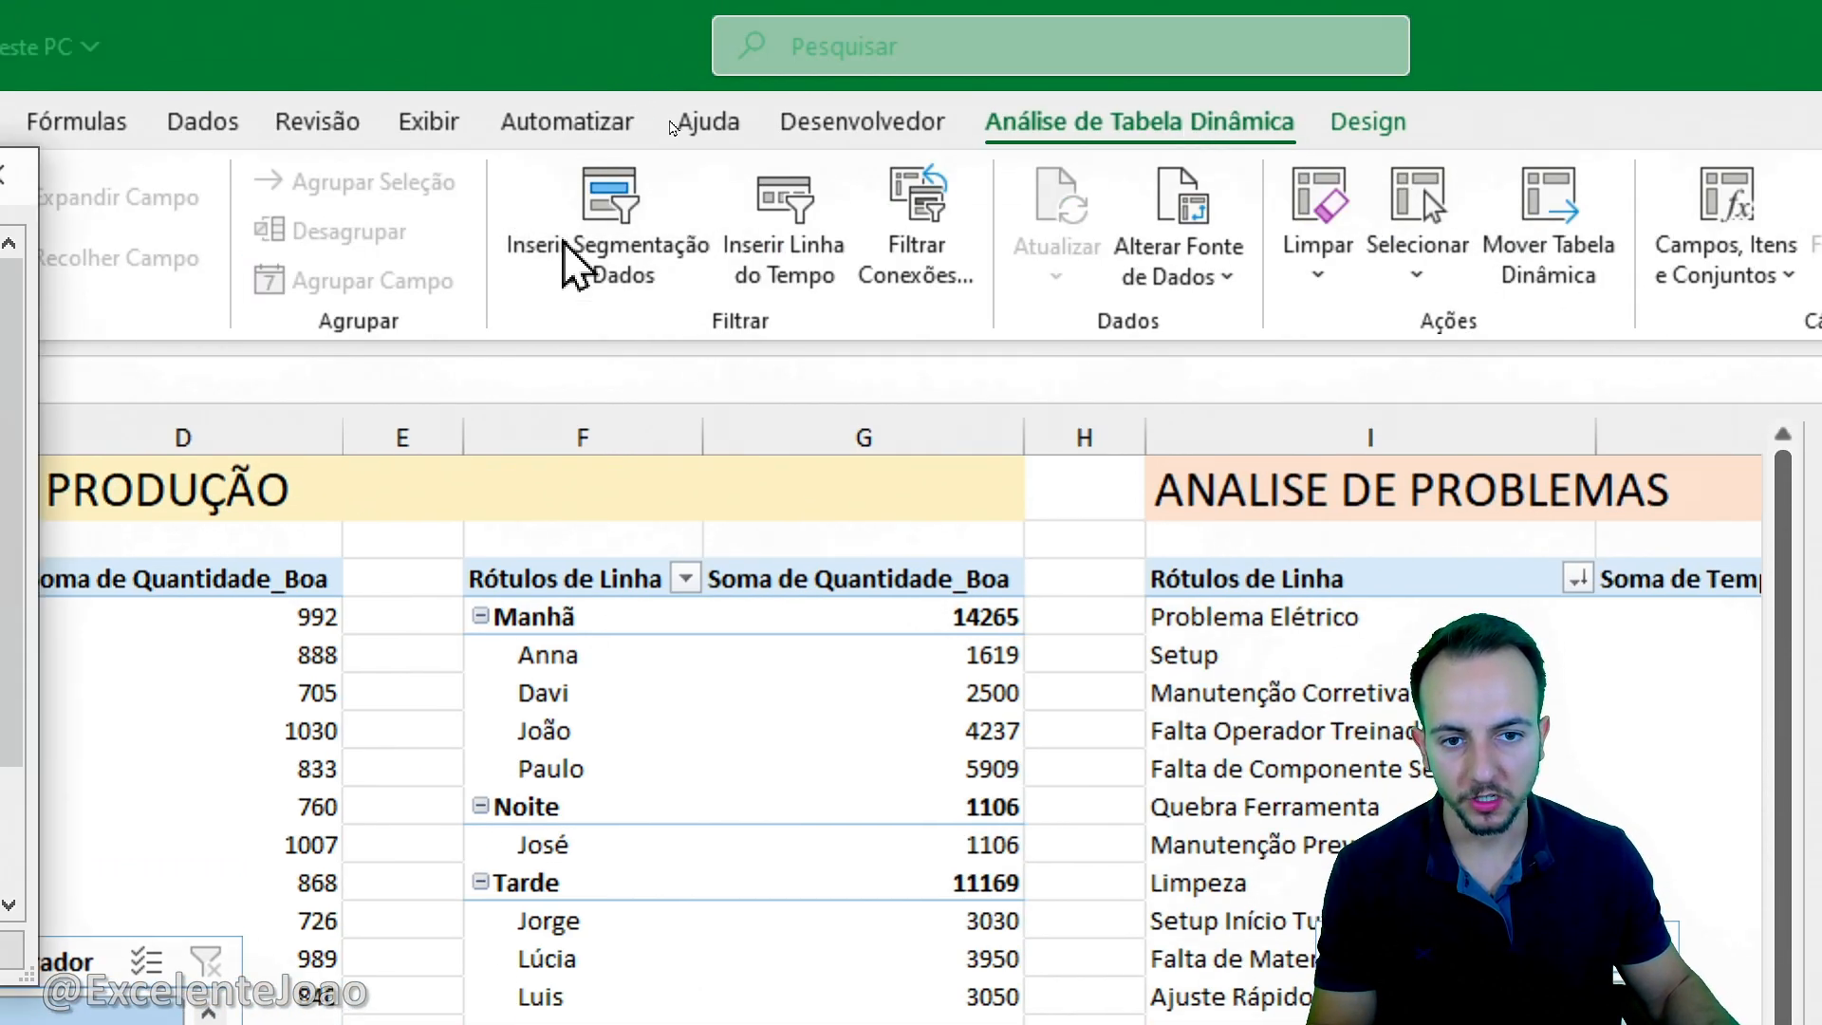
click(567, 266)
click(357, 451)
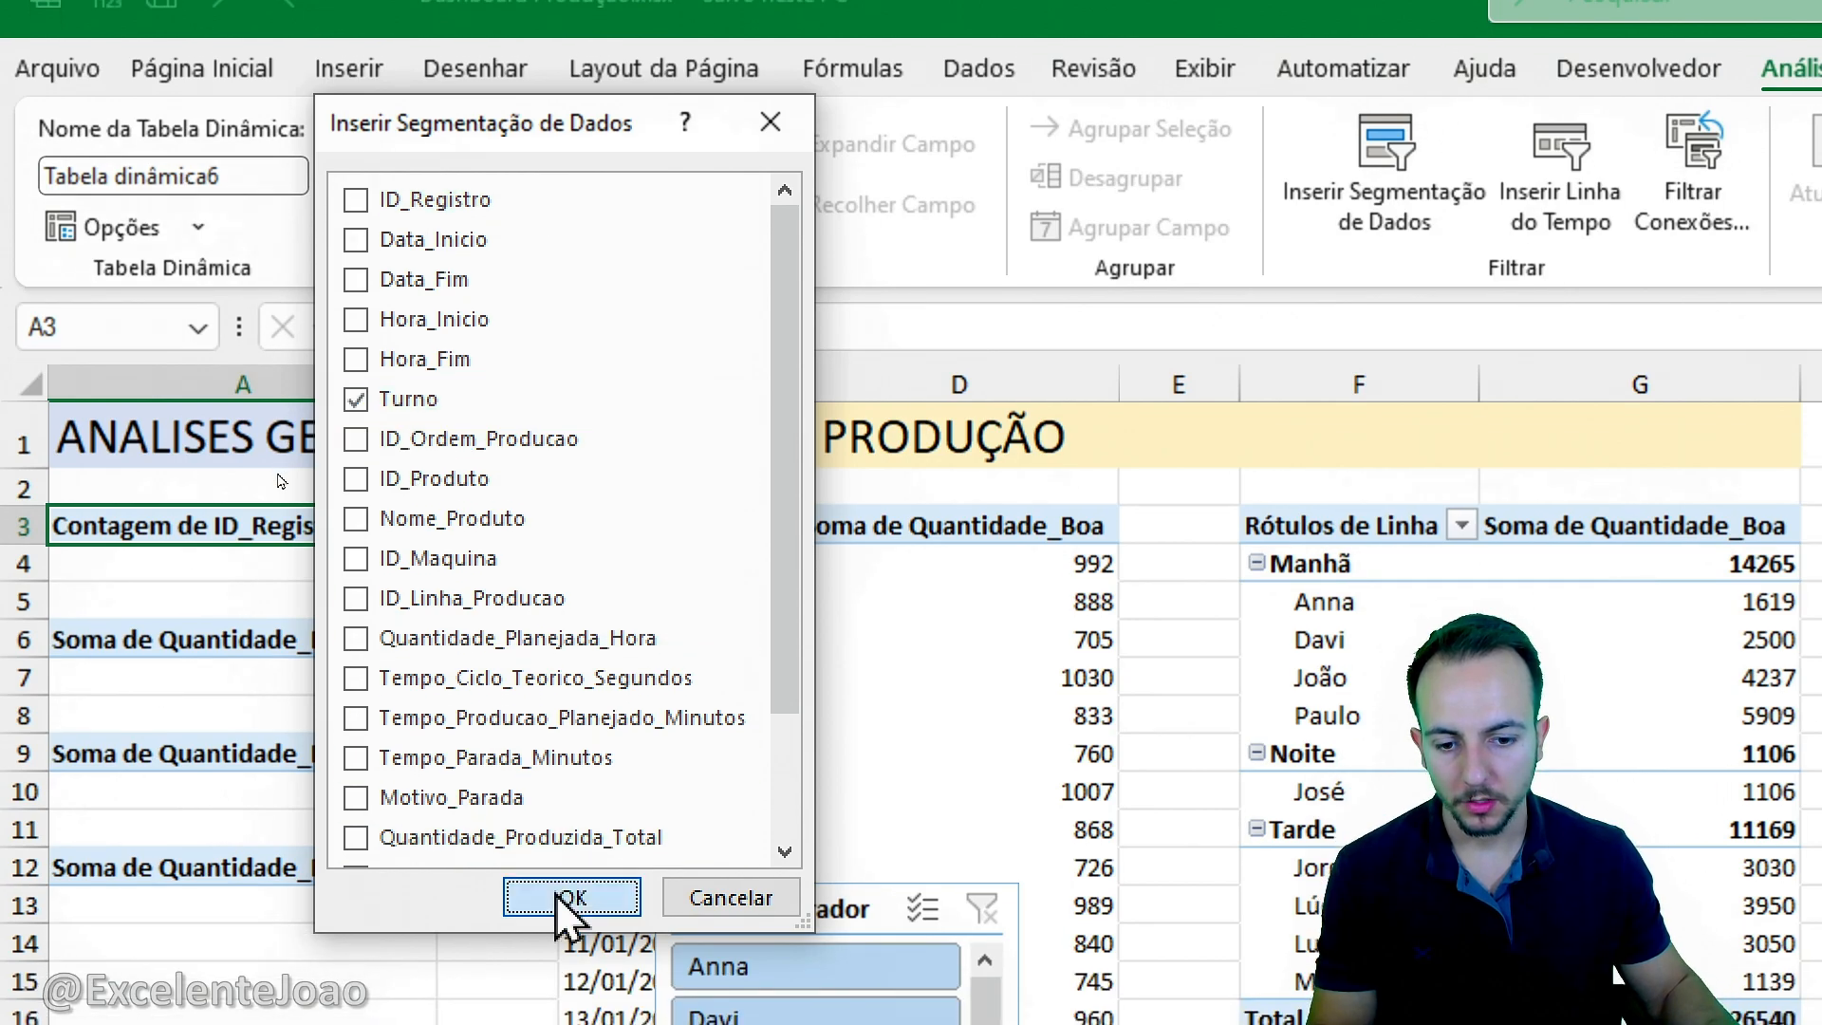
click(573, 951)
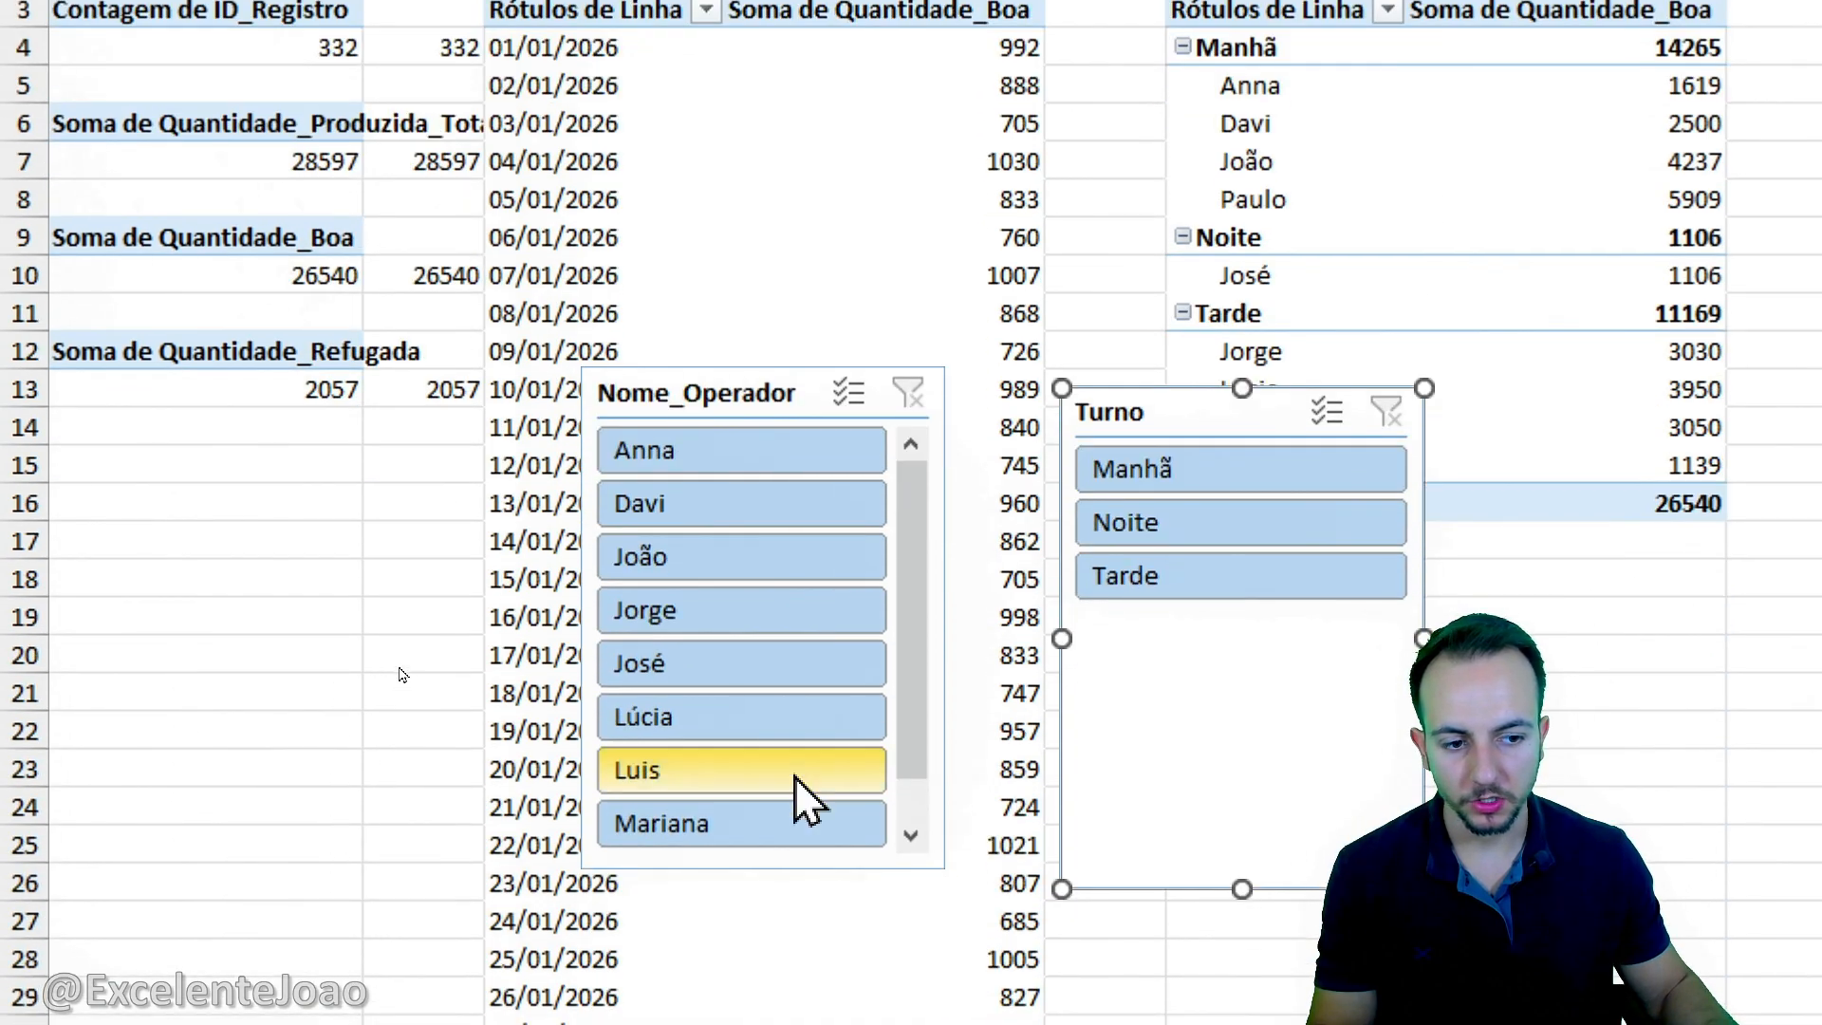
drag(1180, 786, 202, 846)
drag(202, 481, 199, 465)
Extend the Turno slicer's report connections to Tabela dinâmica7, Tabela dinâmica8 and Tabela dinâmica9, keeping Tabela dinâmica6 connected.
right_click(199, 469)
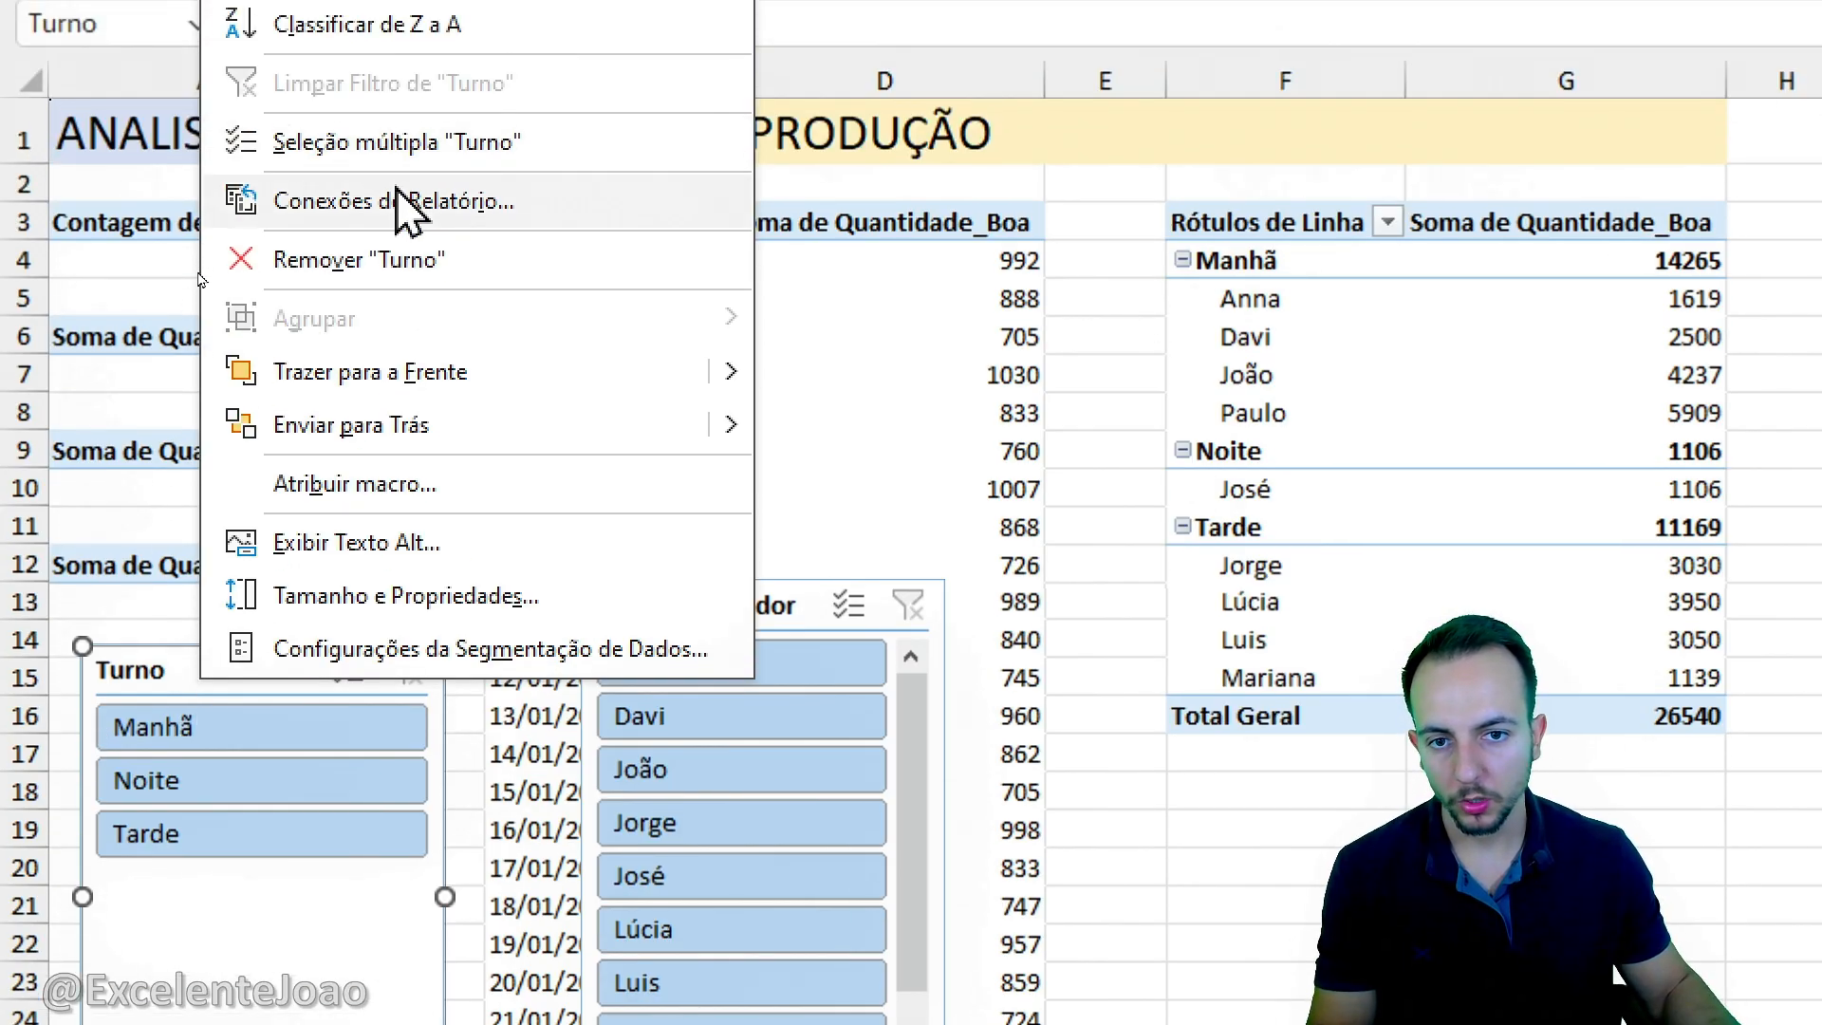
click(395, 187)
drag(335, 84, 879, 94)
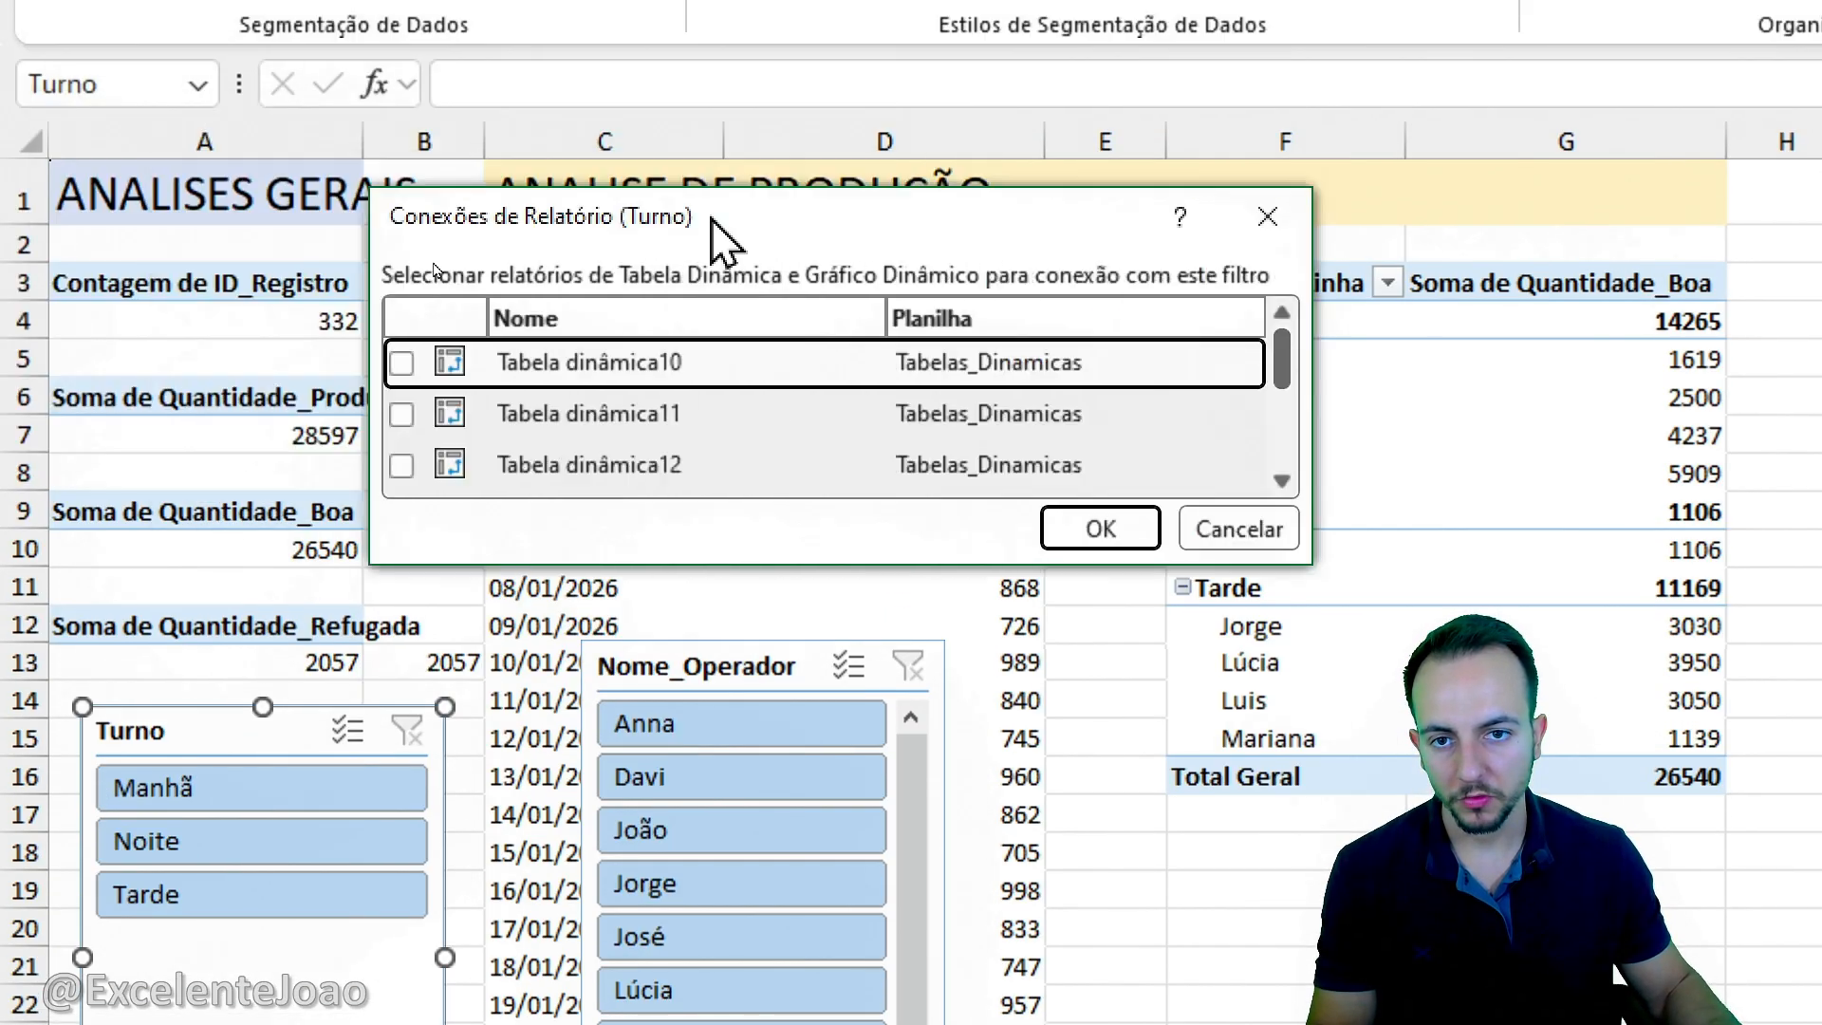
drag(775, 489, 773, 856)
click(810, 494)
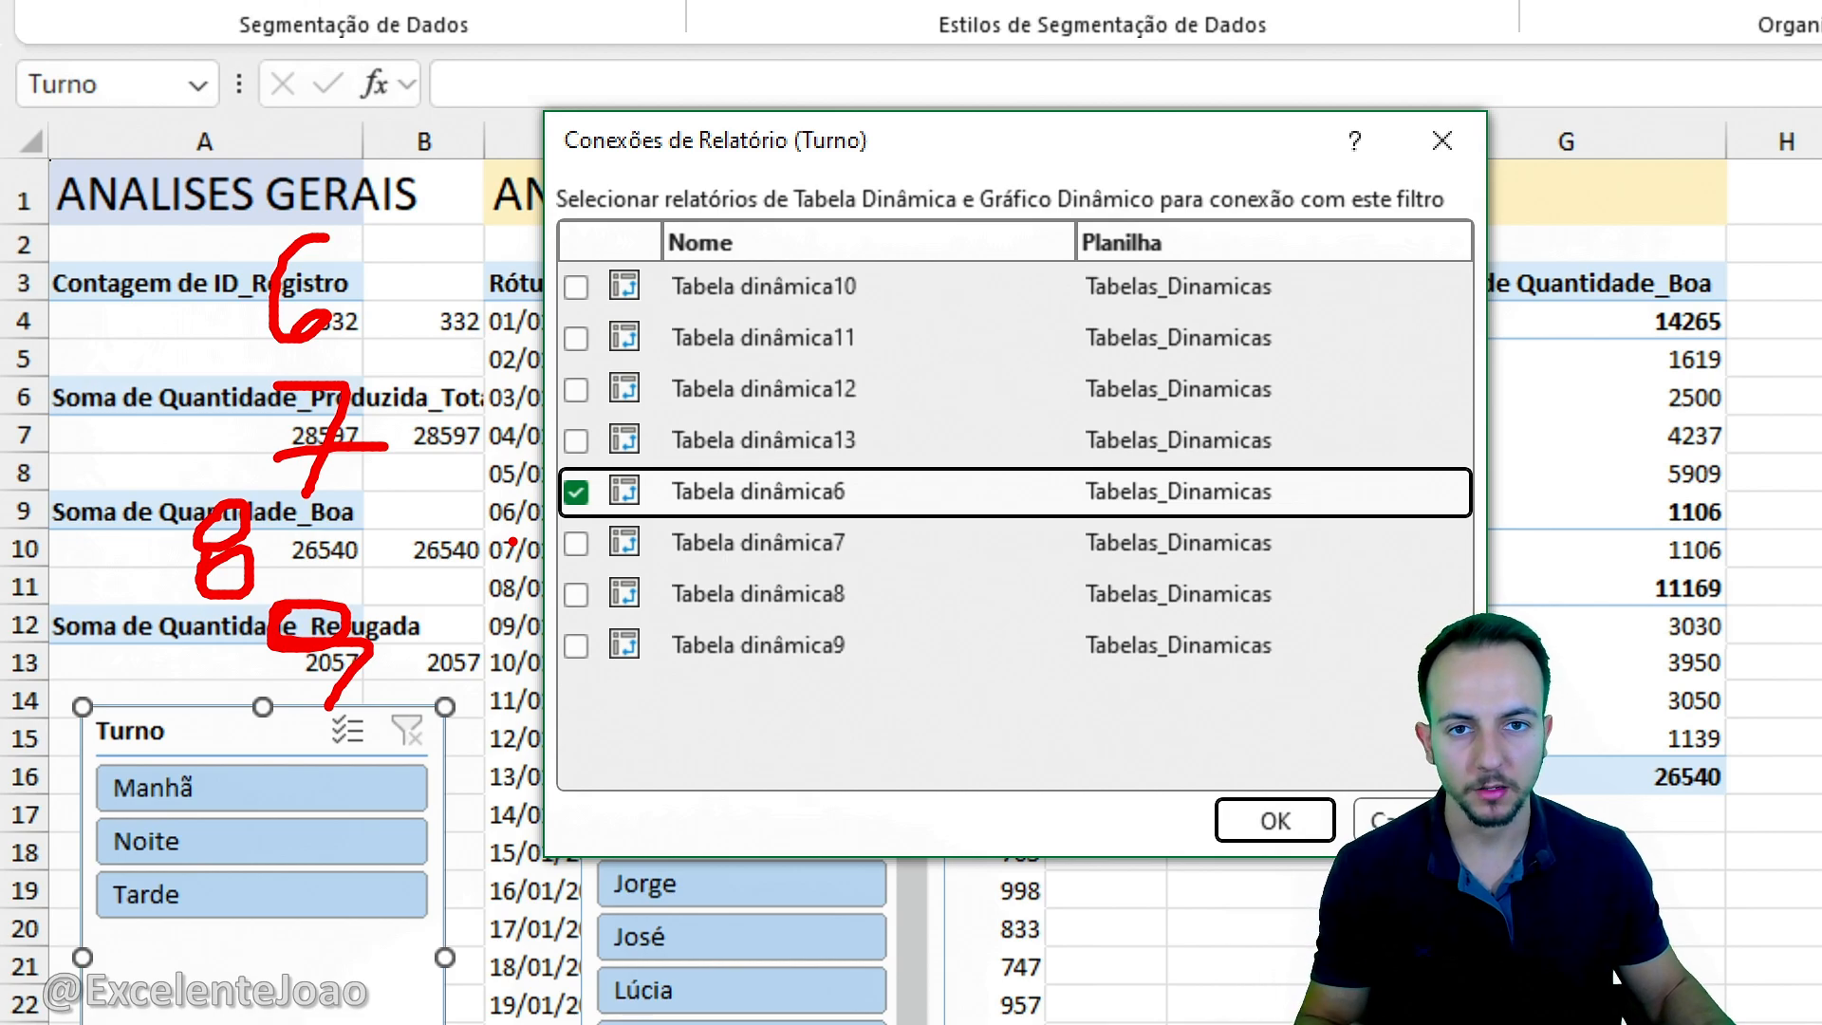
click(576, 543)
click(576, 595)
click(576, 646)
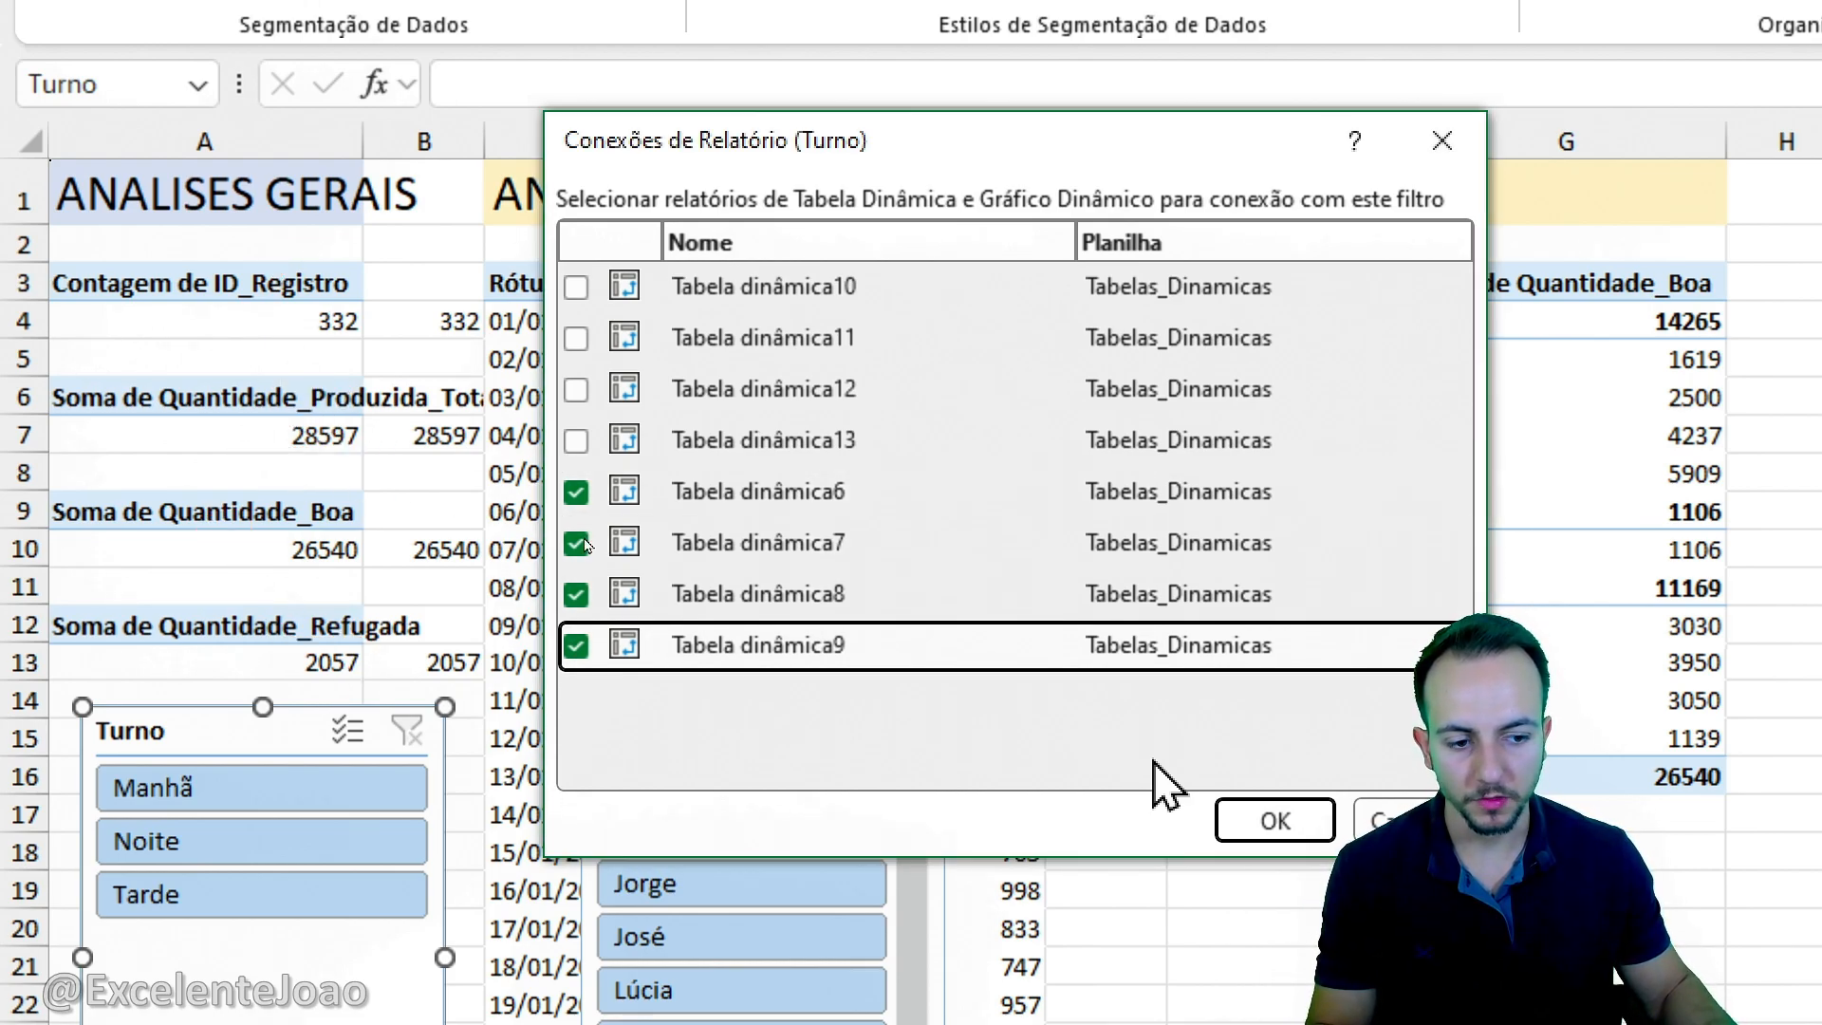
click(1225, 818)
Test the Turno slicer by filtering through Manhã, Noite and Tarde, ending on Manhã.
click(285, 788)
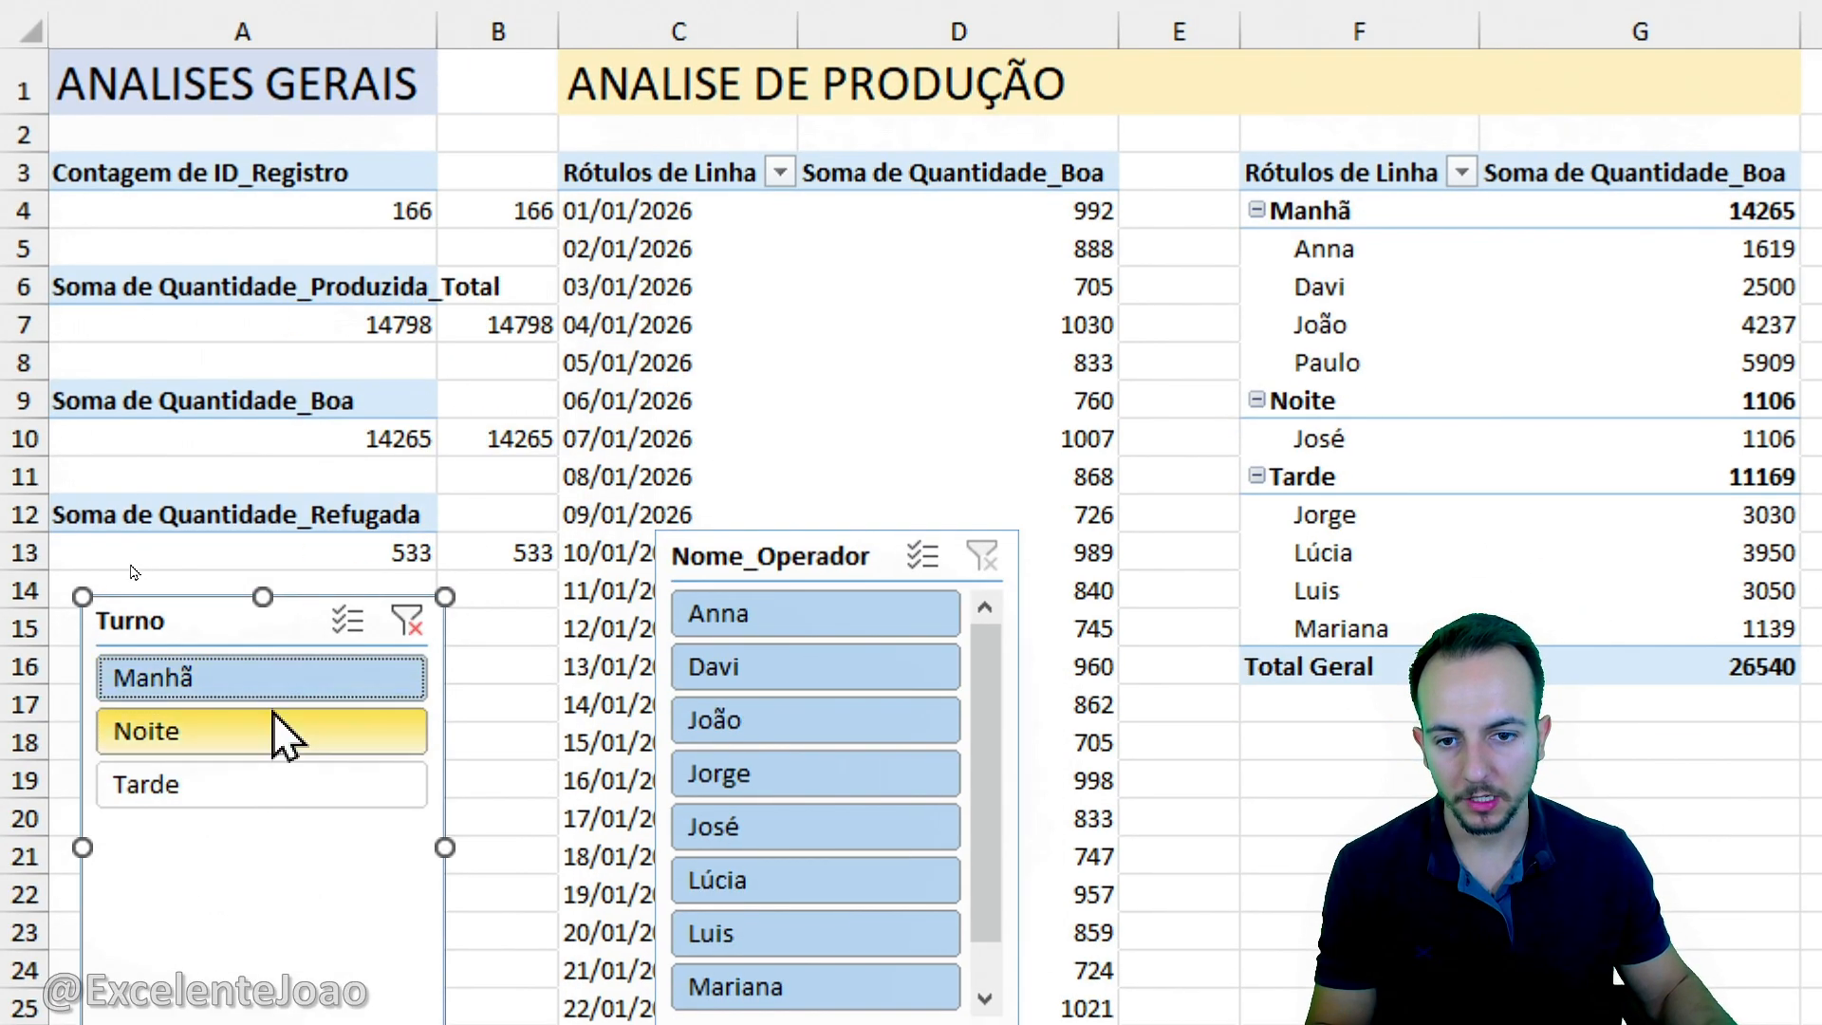
click(271, 841)
click(252, 784)
click(275, 736)
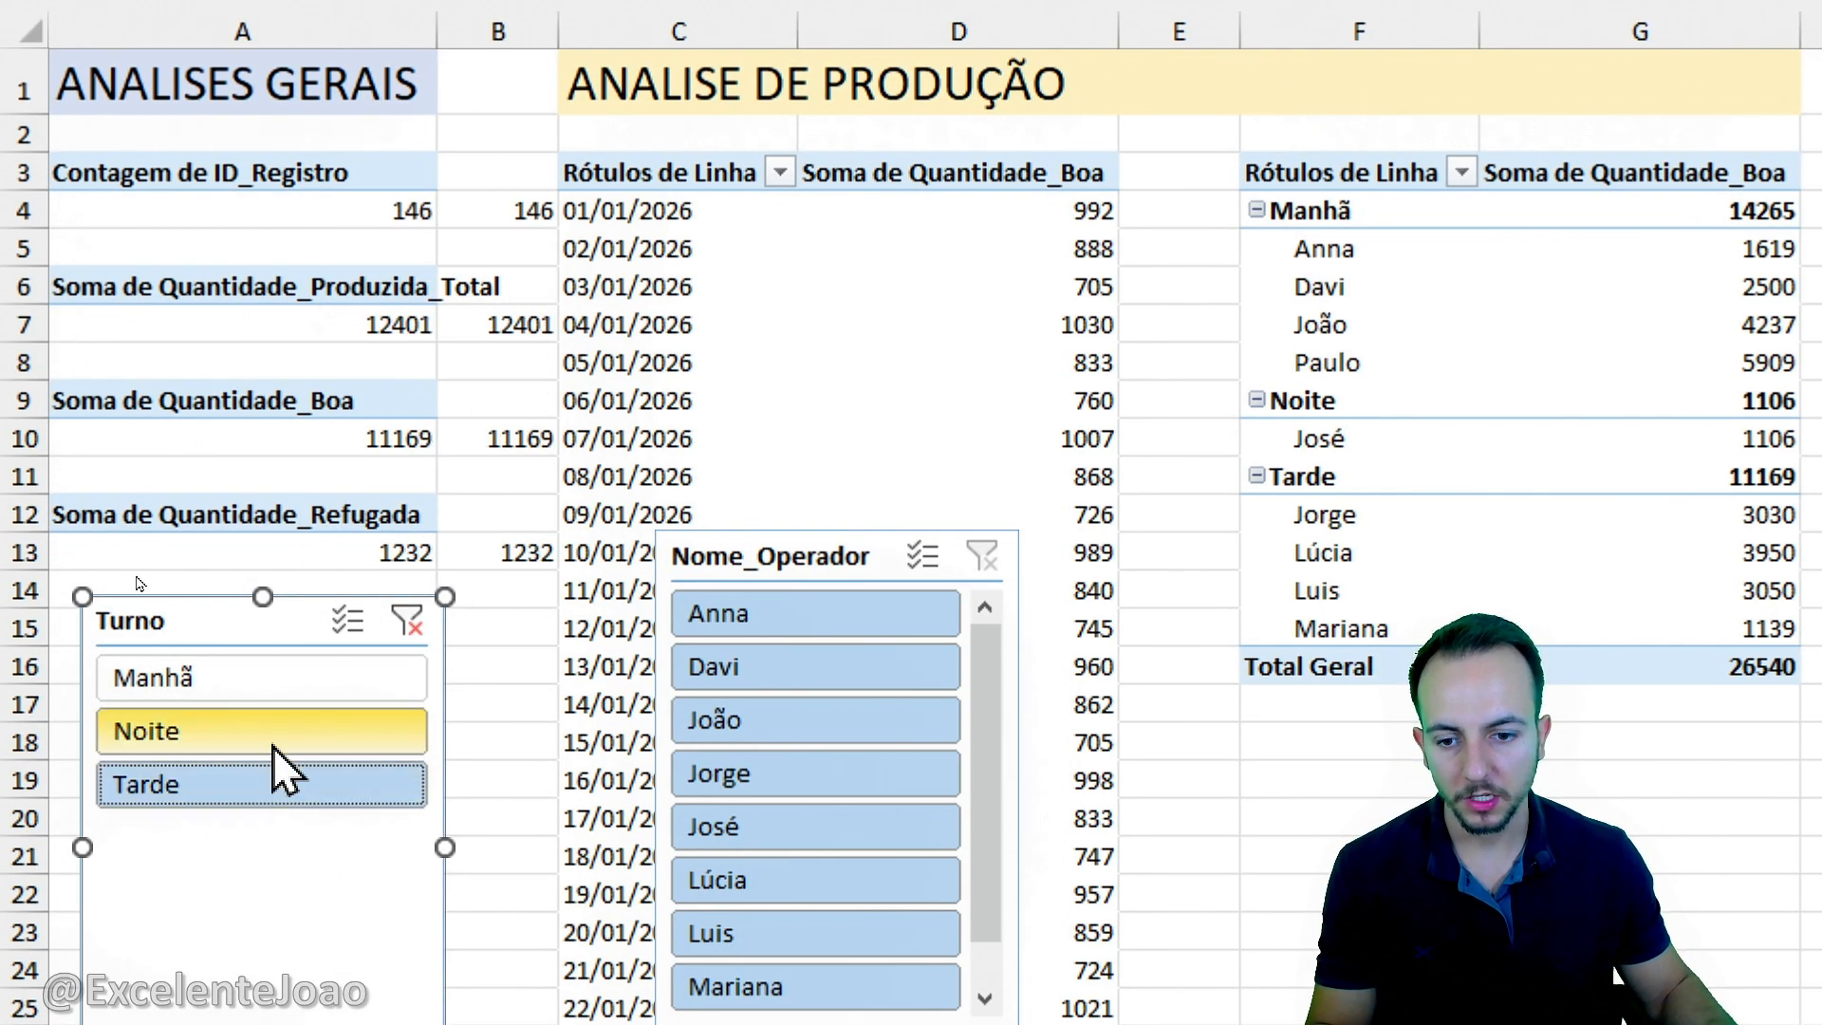
click(341, 685)
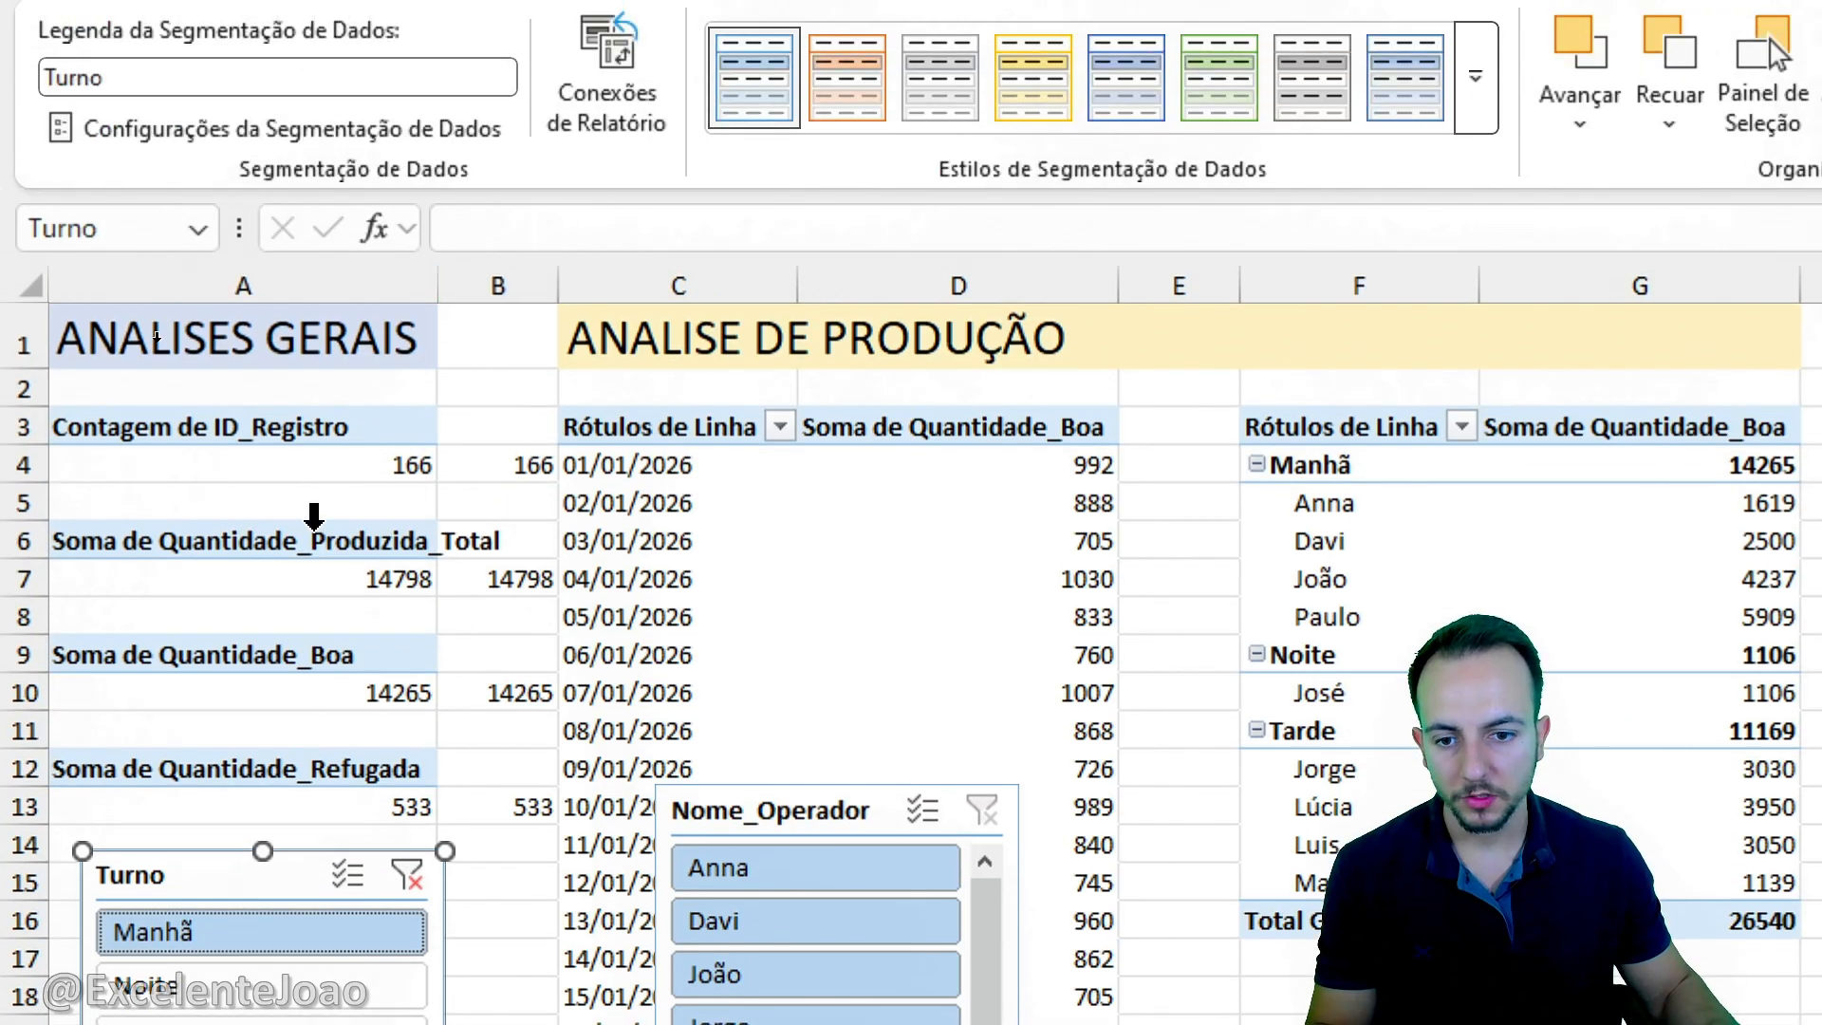
Cut the Turno slicer from Tabelas_Dinamicas, paste it at cell B30 of the Dashboard sheet, and widen it to match the cards.
click(313, 287)
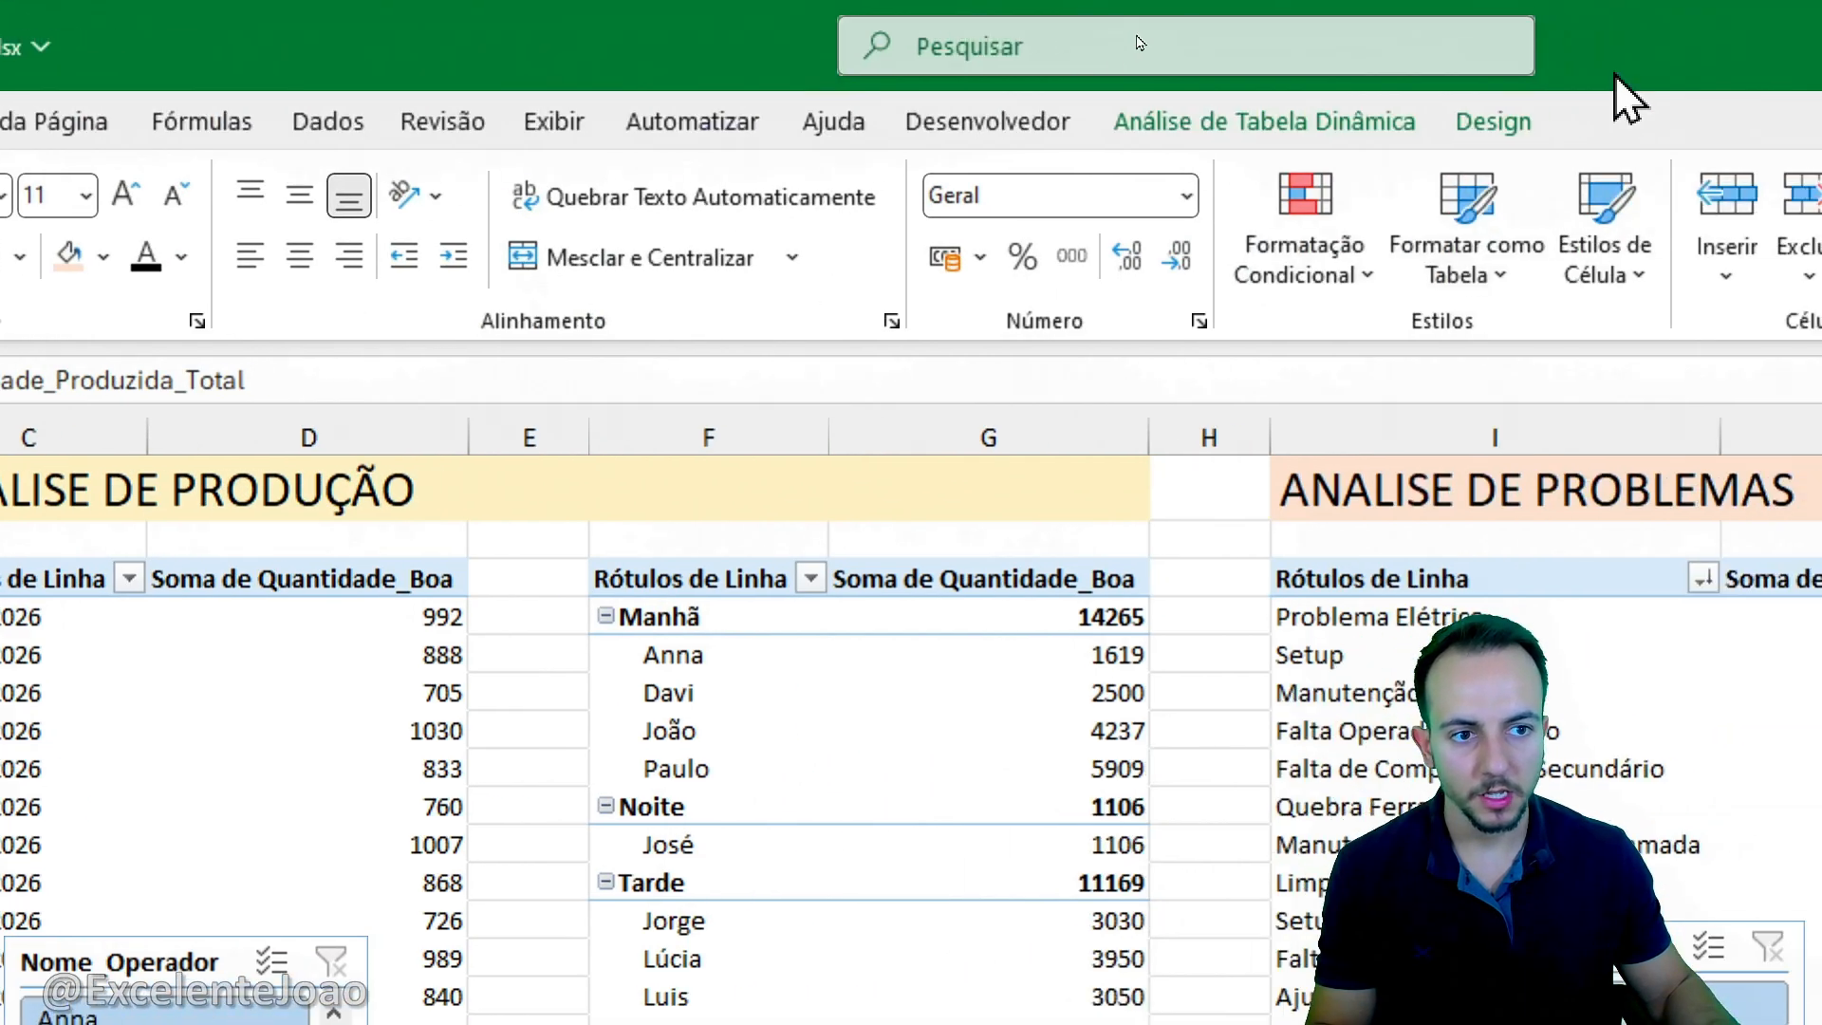
click(1215, 122)
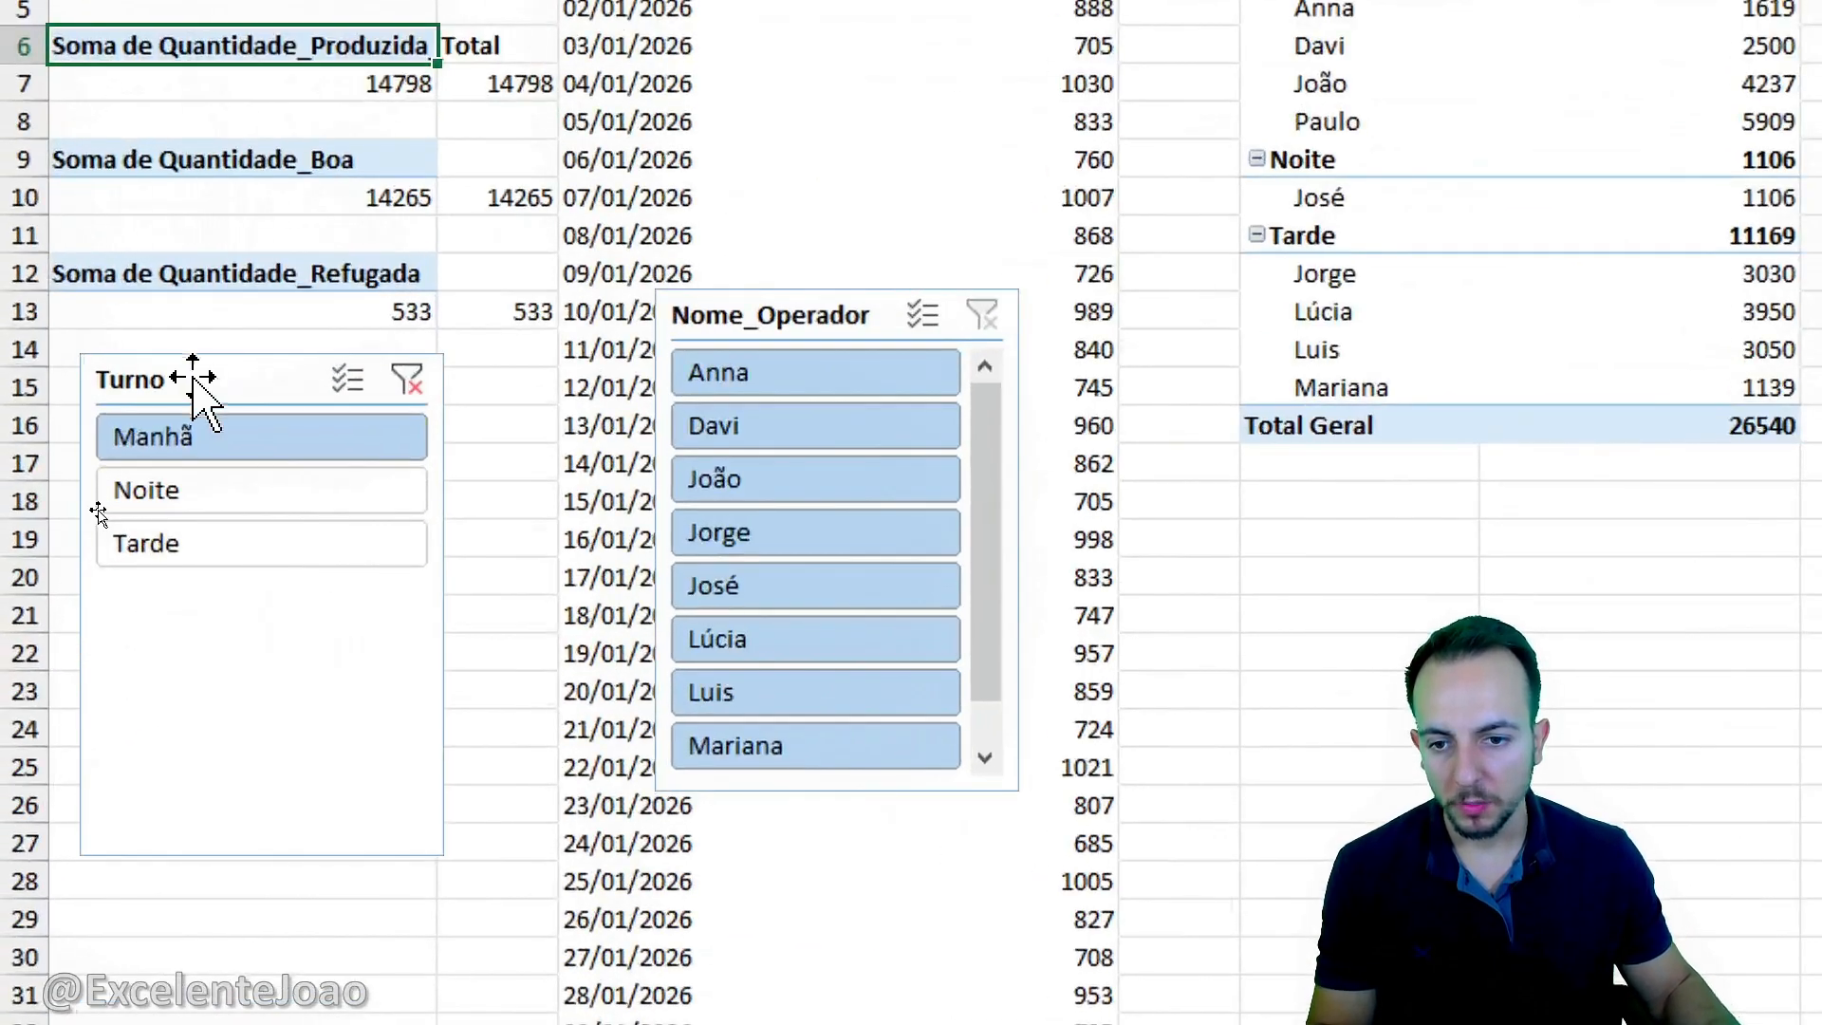
click(196, 379)
right_click(201, 376)
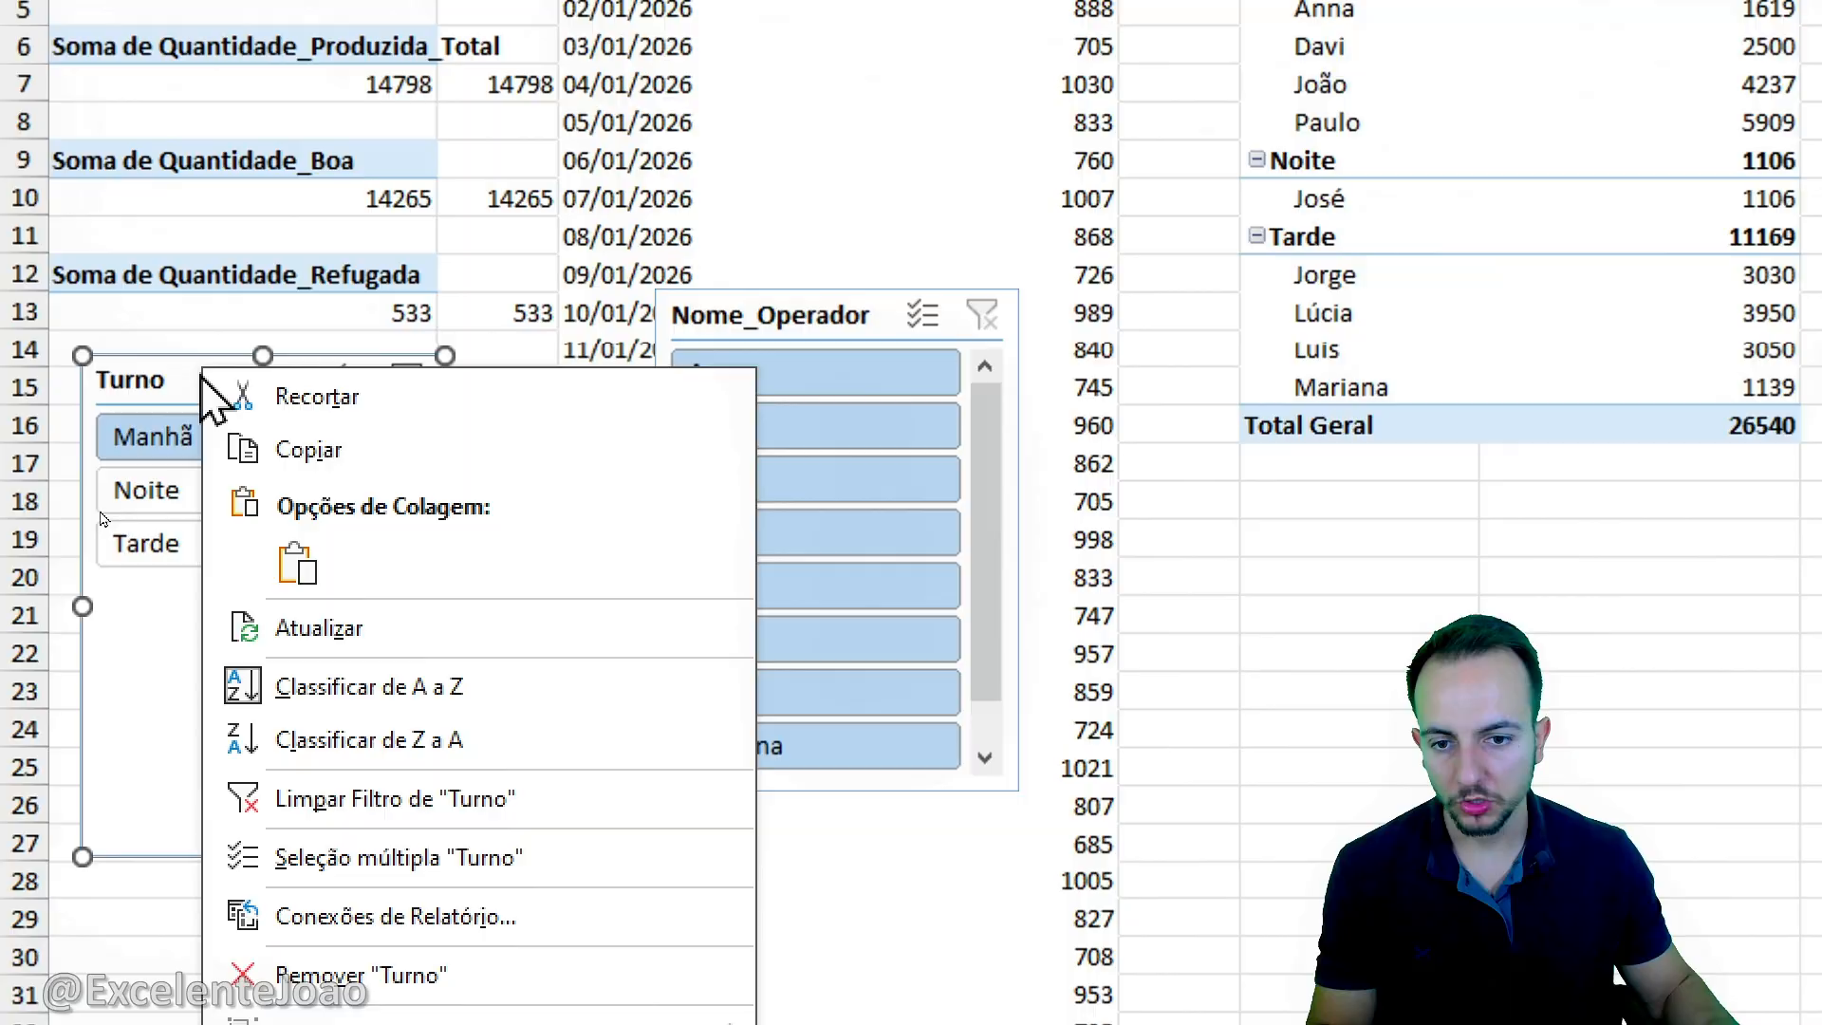
click(377, 408)
click(313, 989)
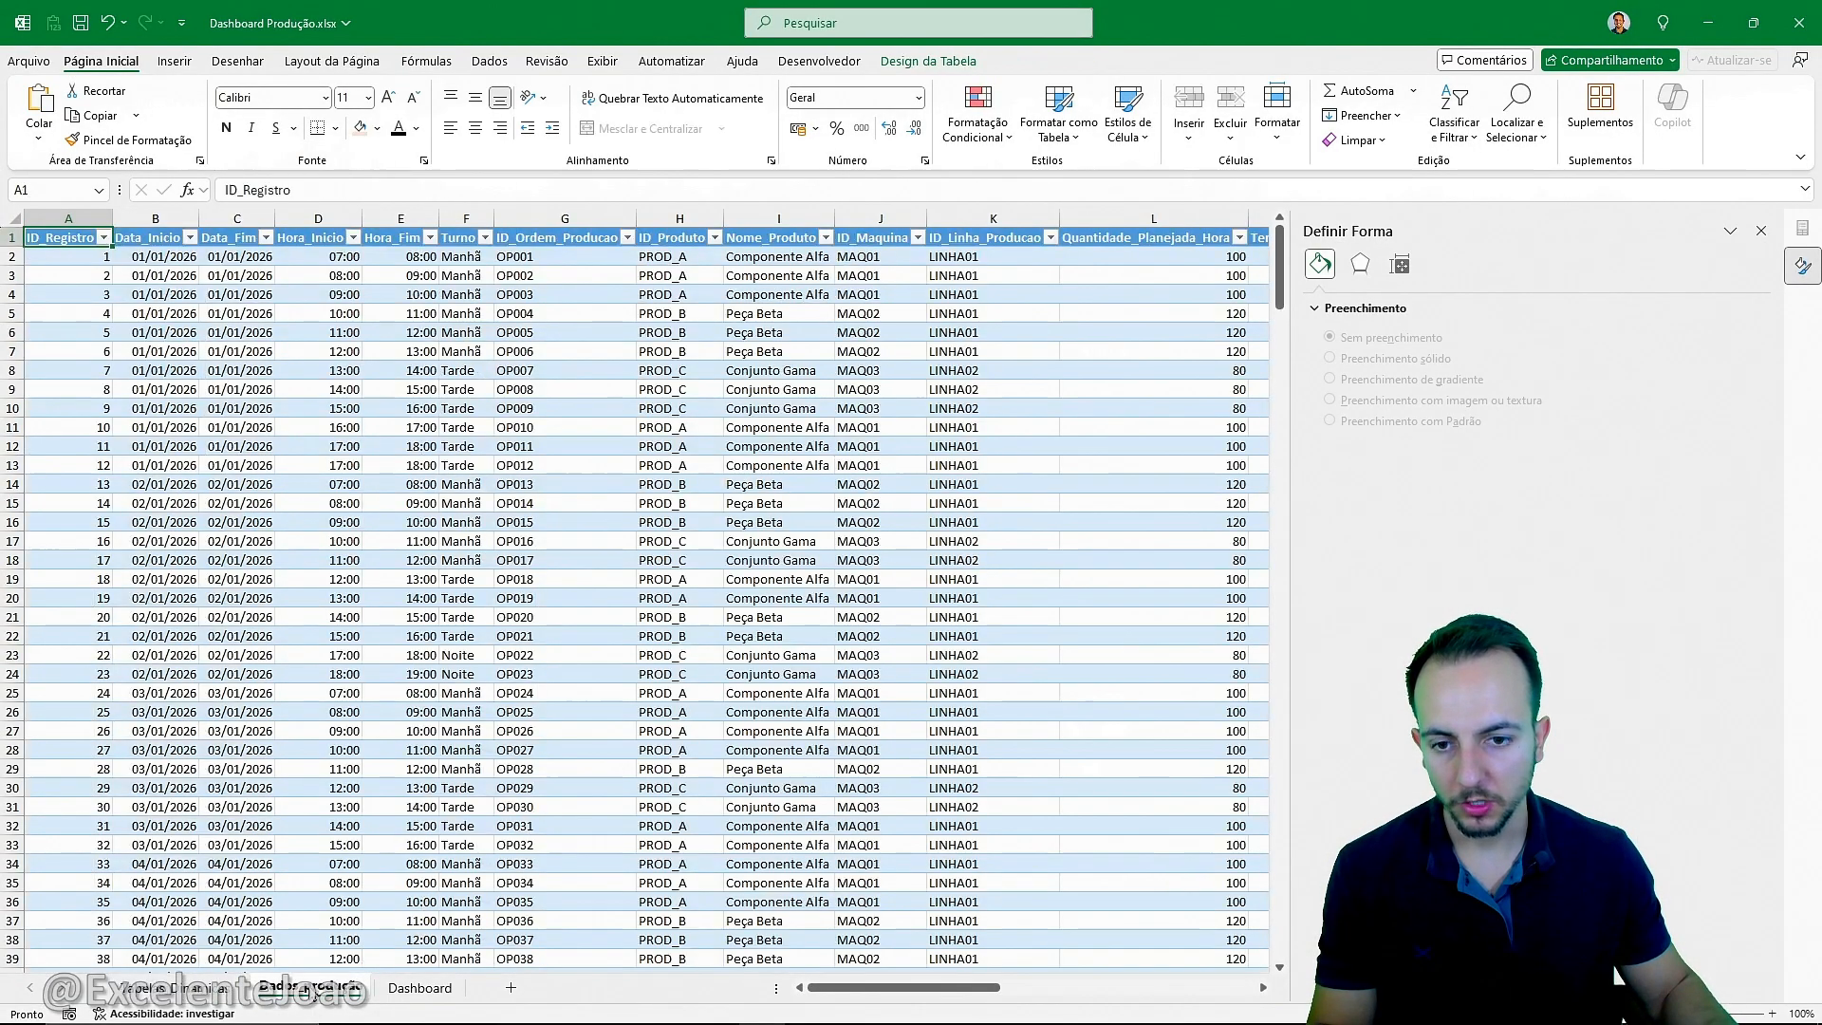
click(425, 993)
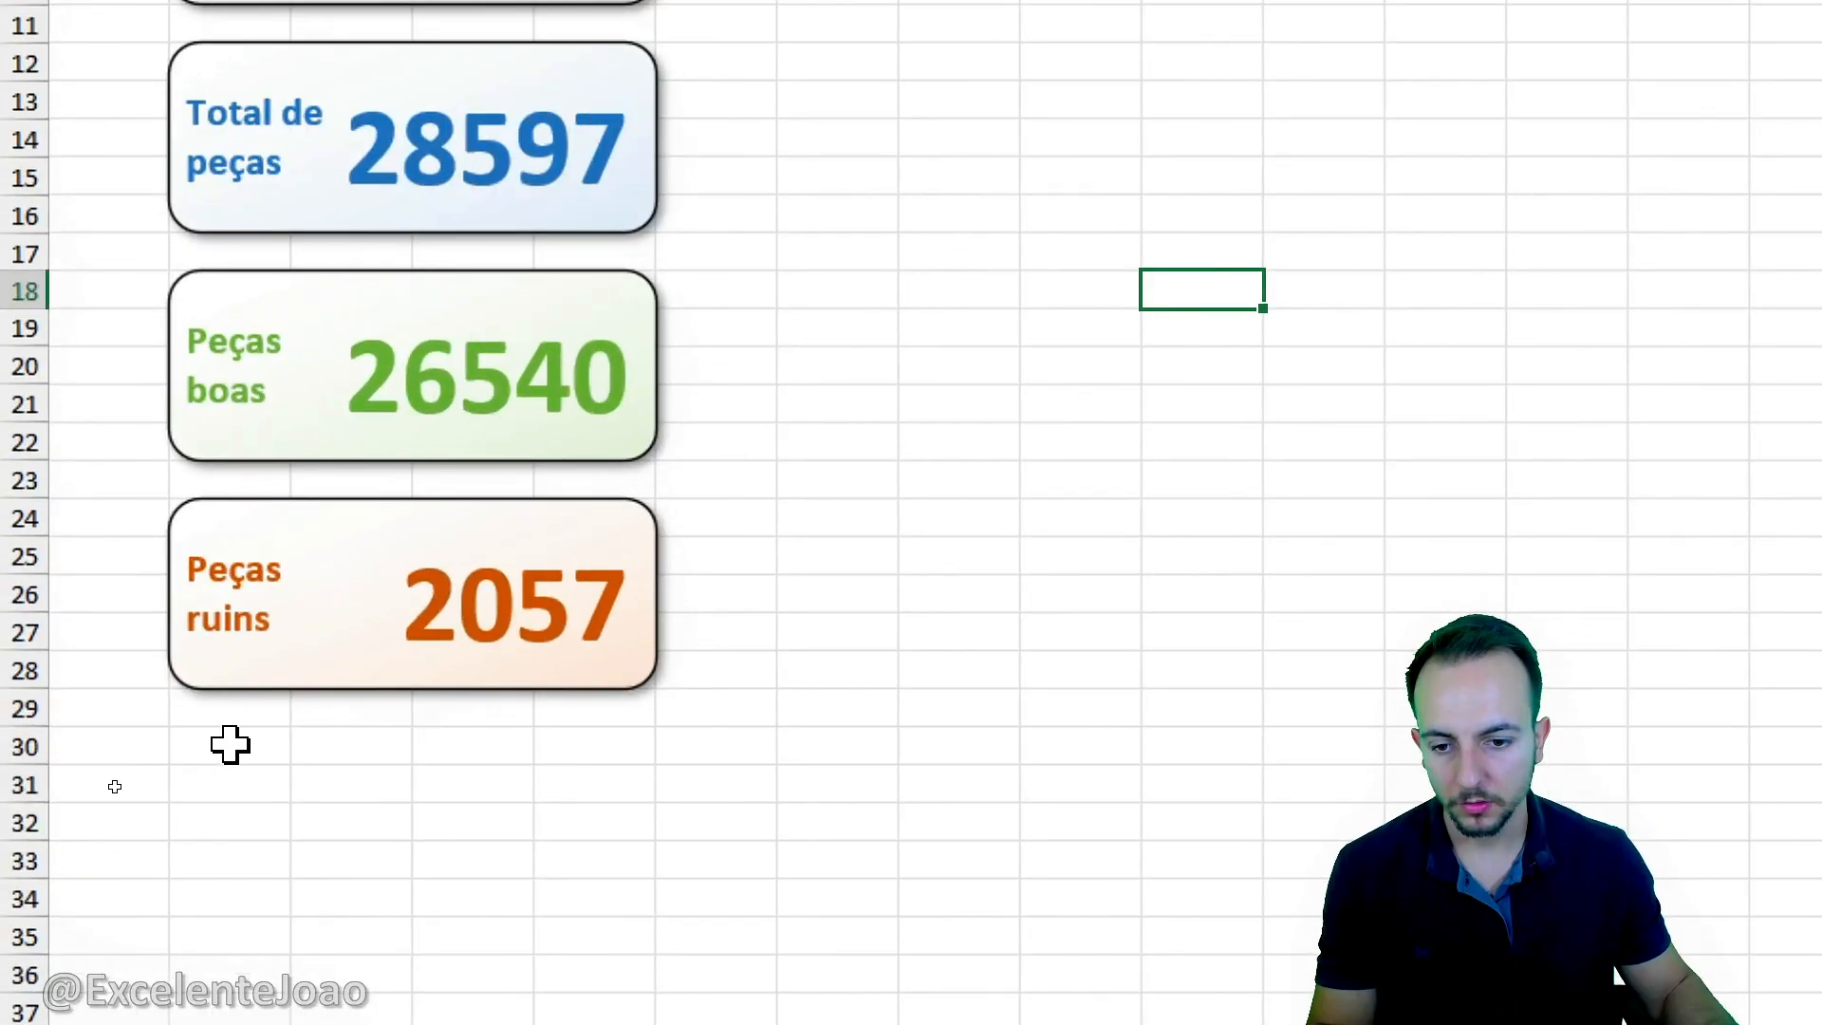
click(116, 793)
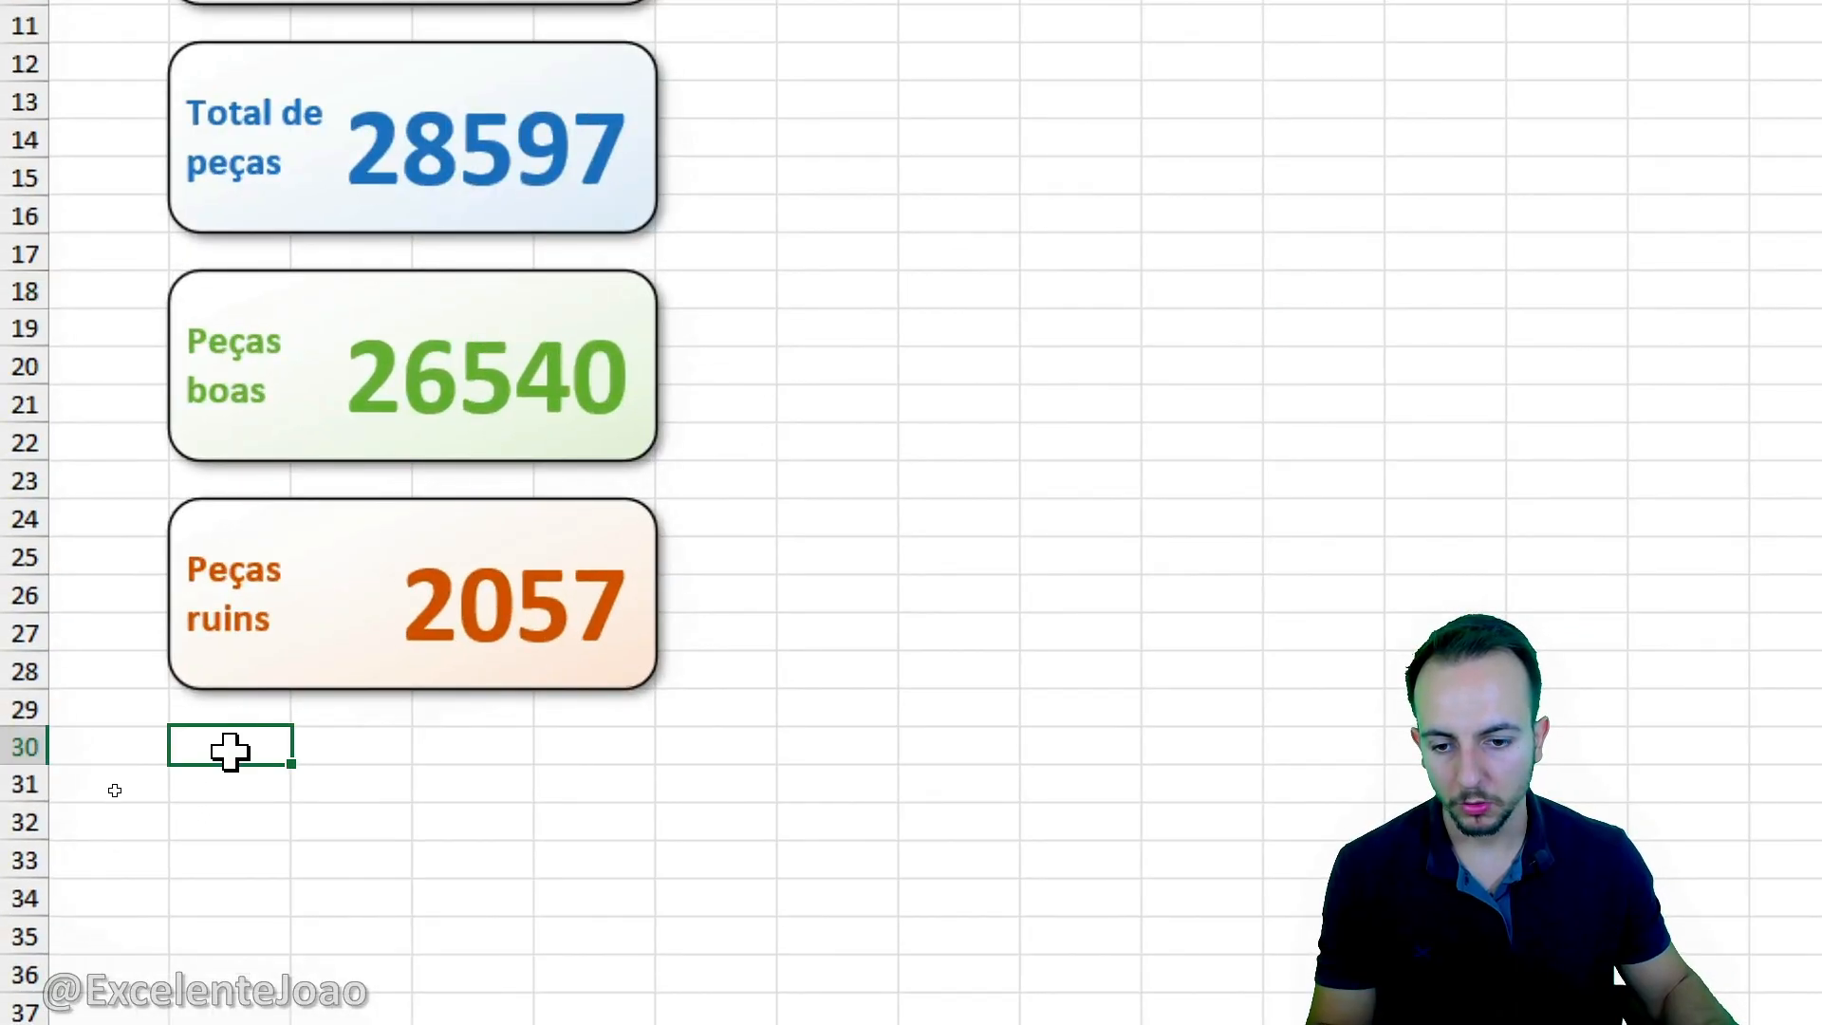
right_click(229, 750)
click(327, 114)
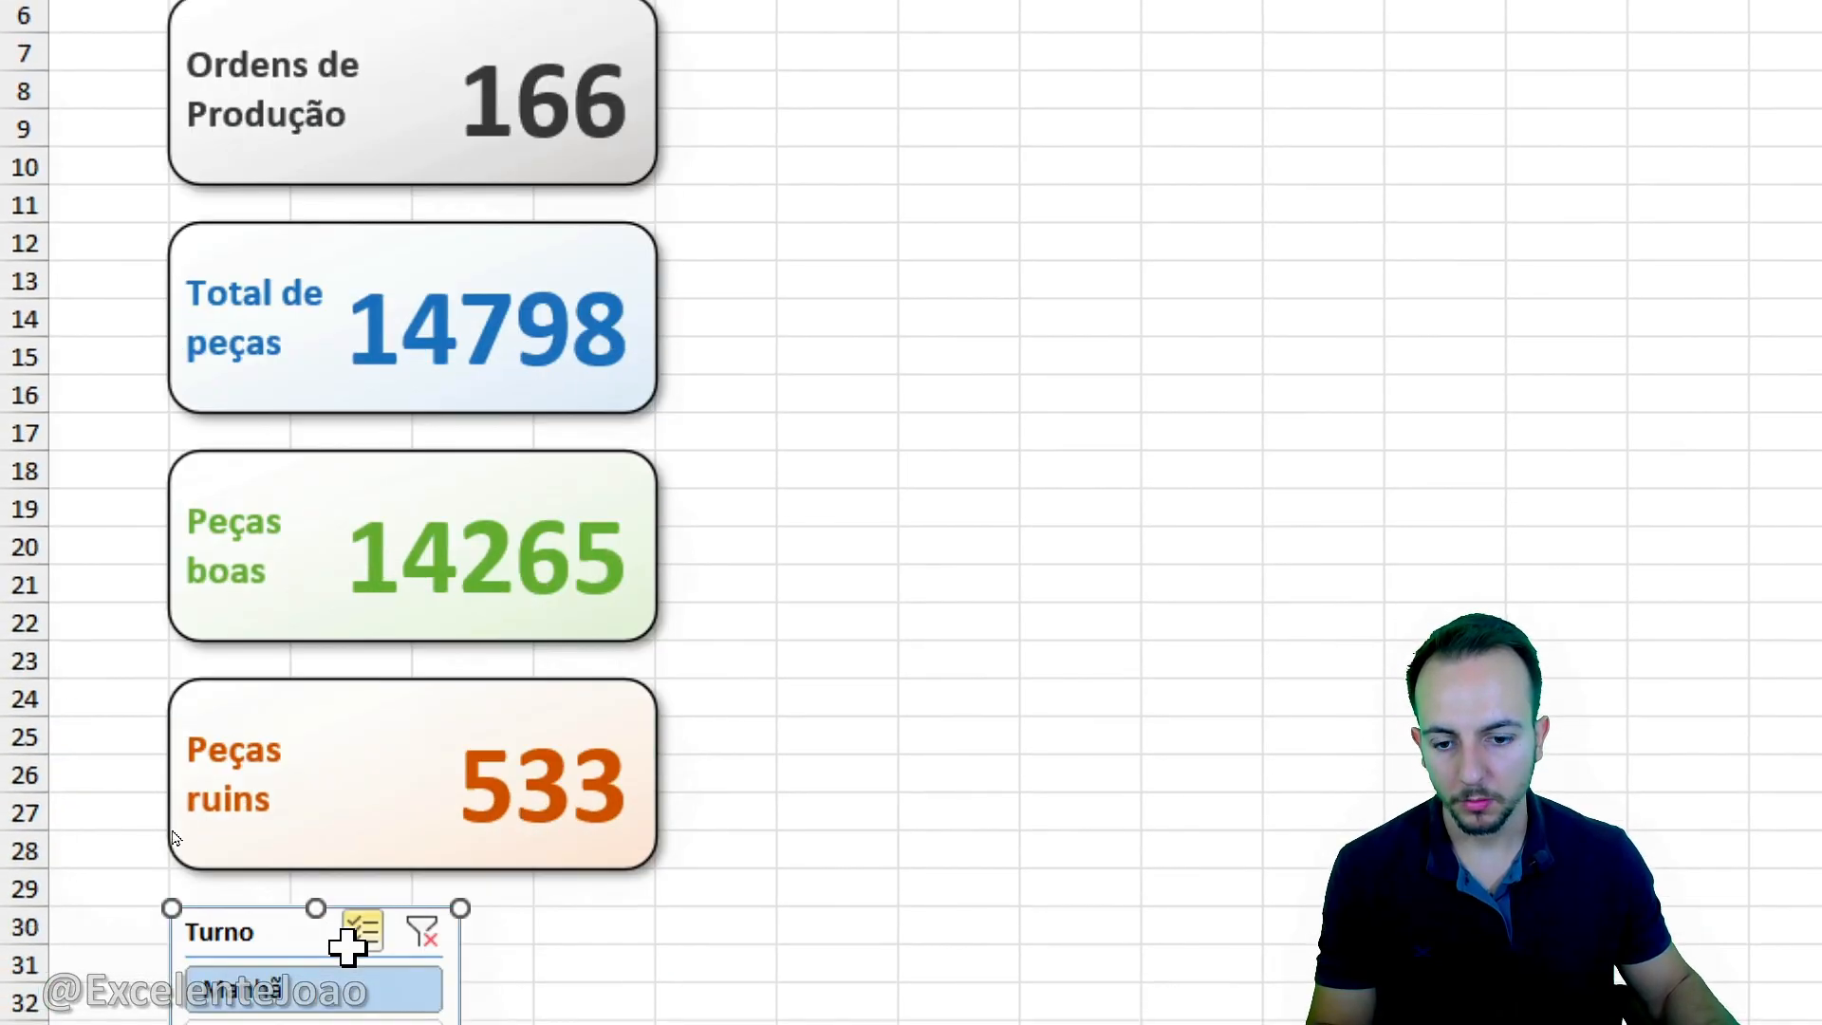
drag(461, 888, 642, 880)
click(853, 796)
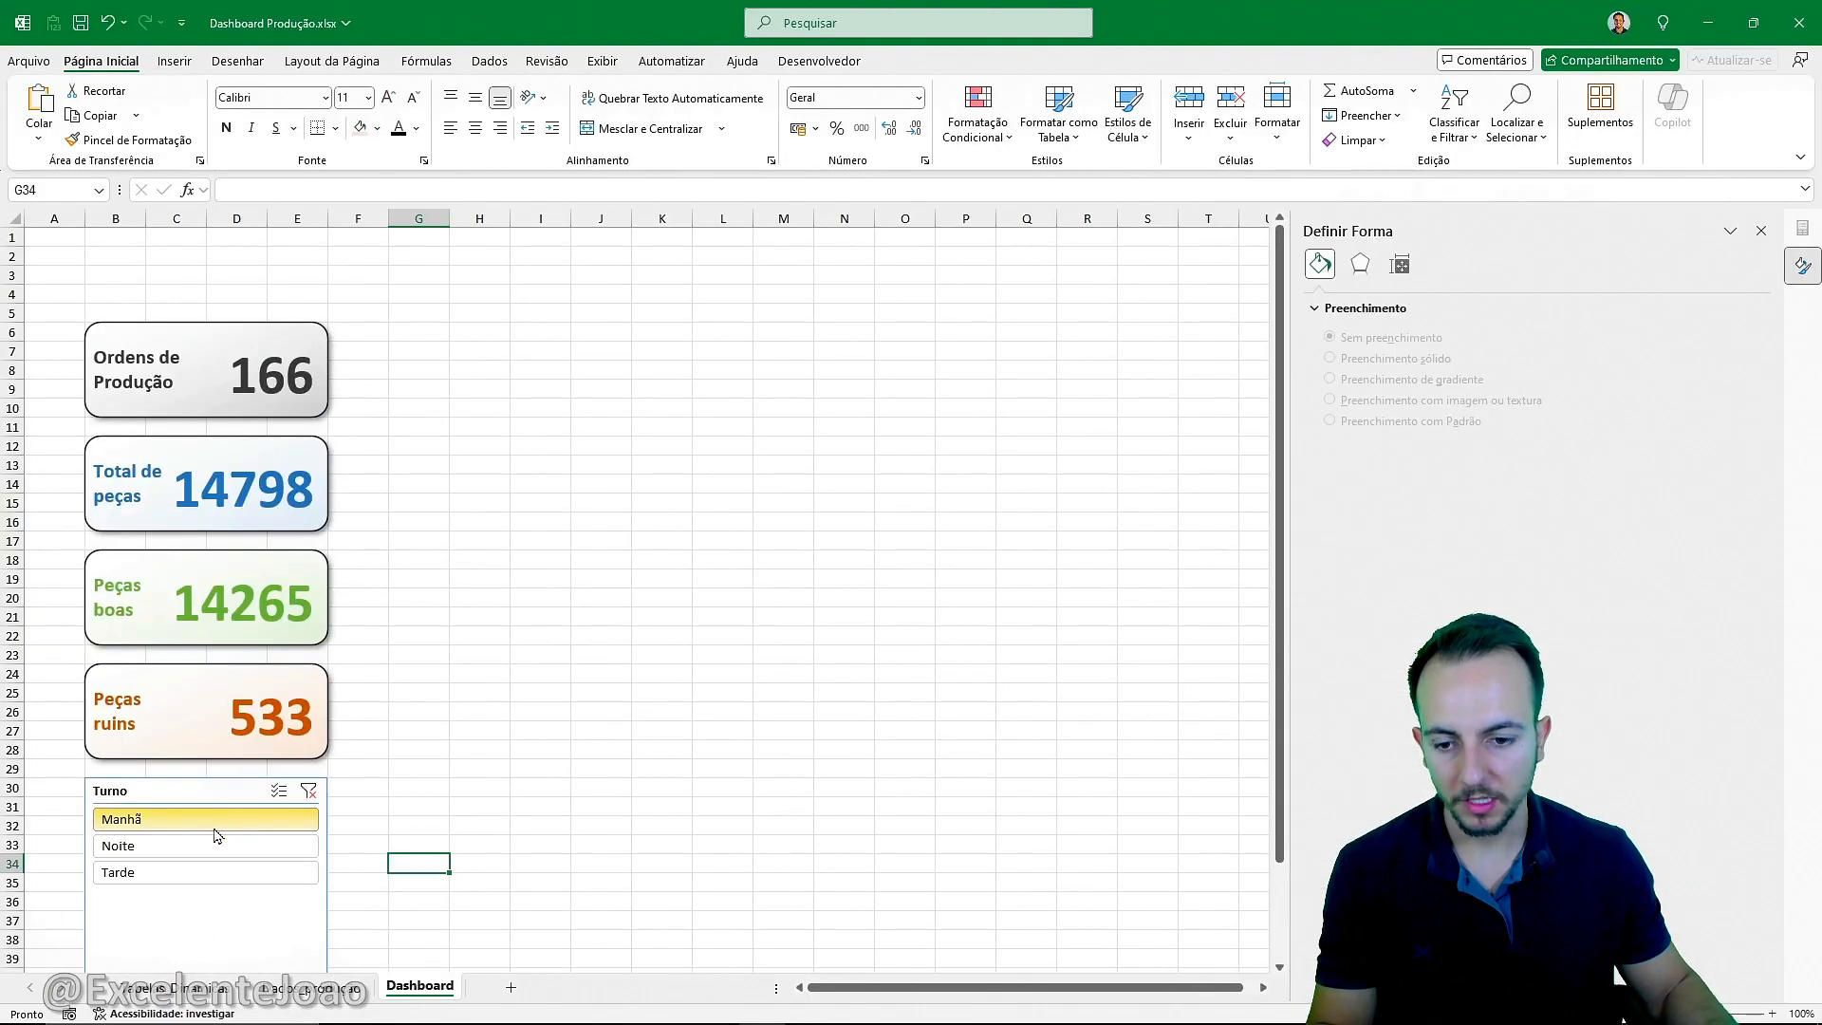
Test the slicer on the Dashboard by filtering the cards repeatedly through Noite, Tarde and Manhã, ending on Manhã.
click(416, 755)
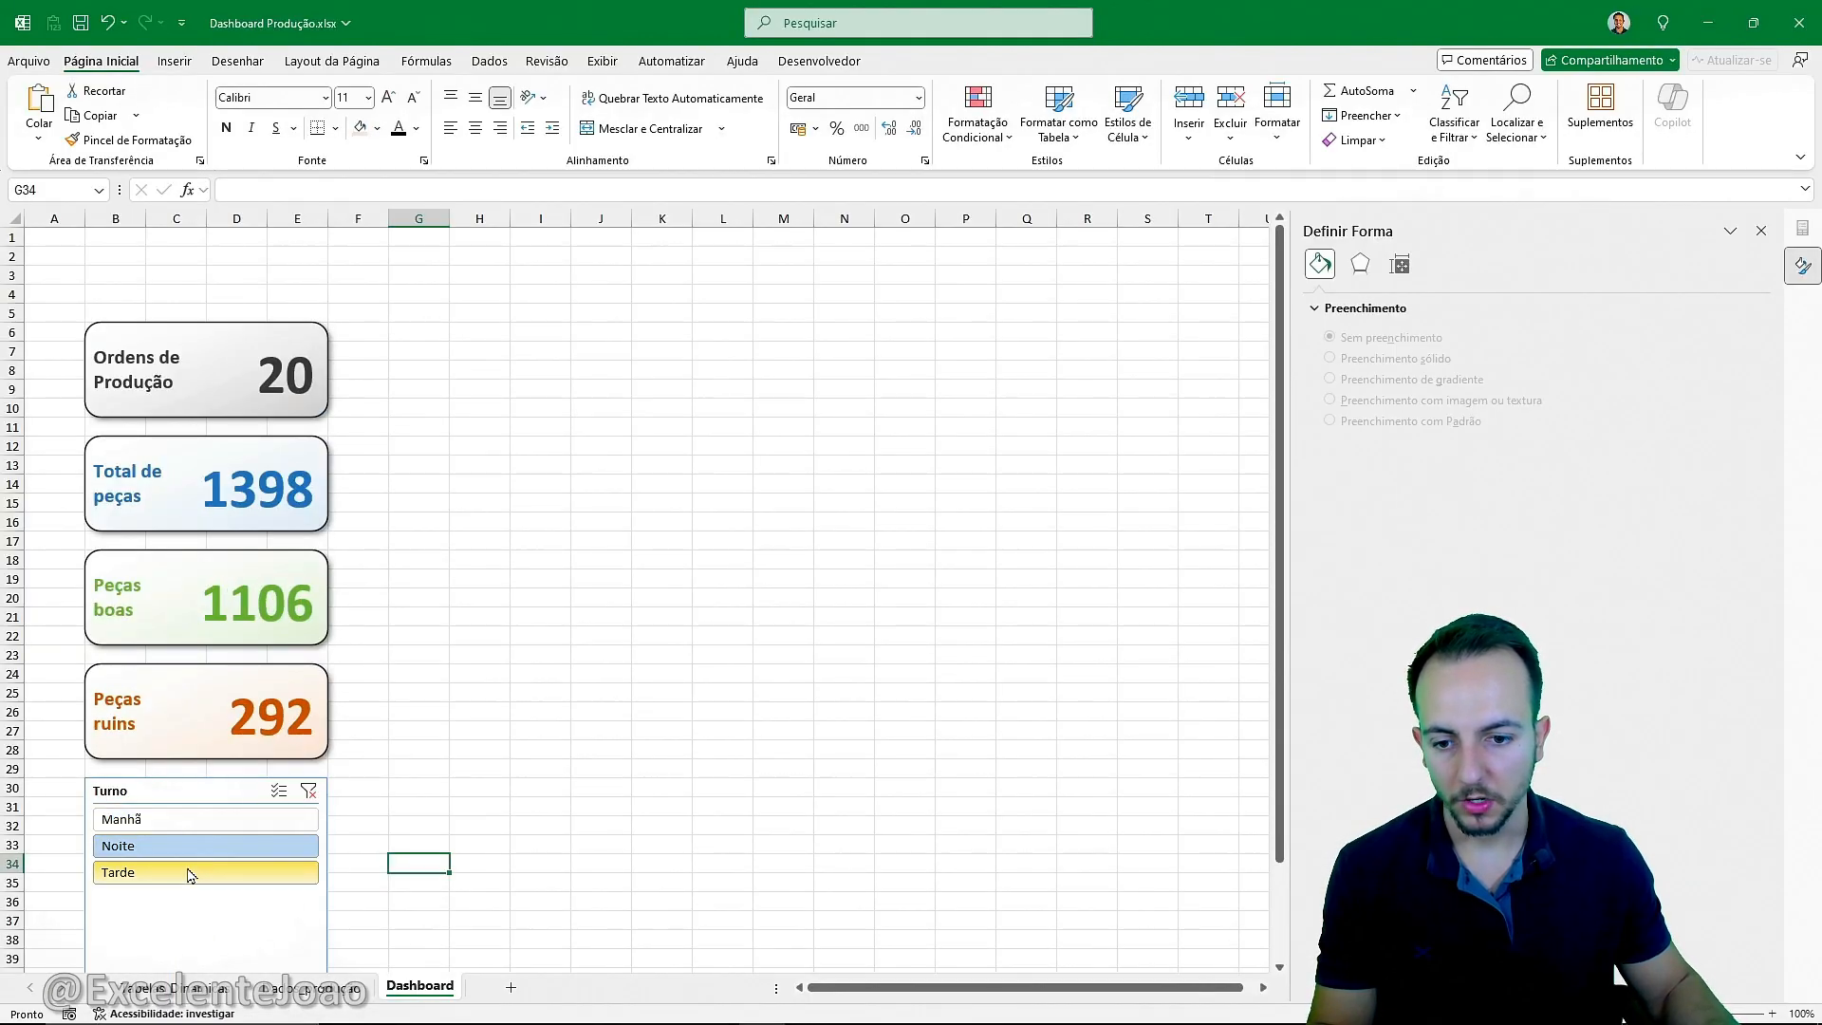
click(191, 873)
click(199, 846)
click(219, 819)
click(201, 872)
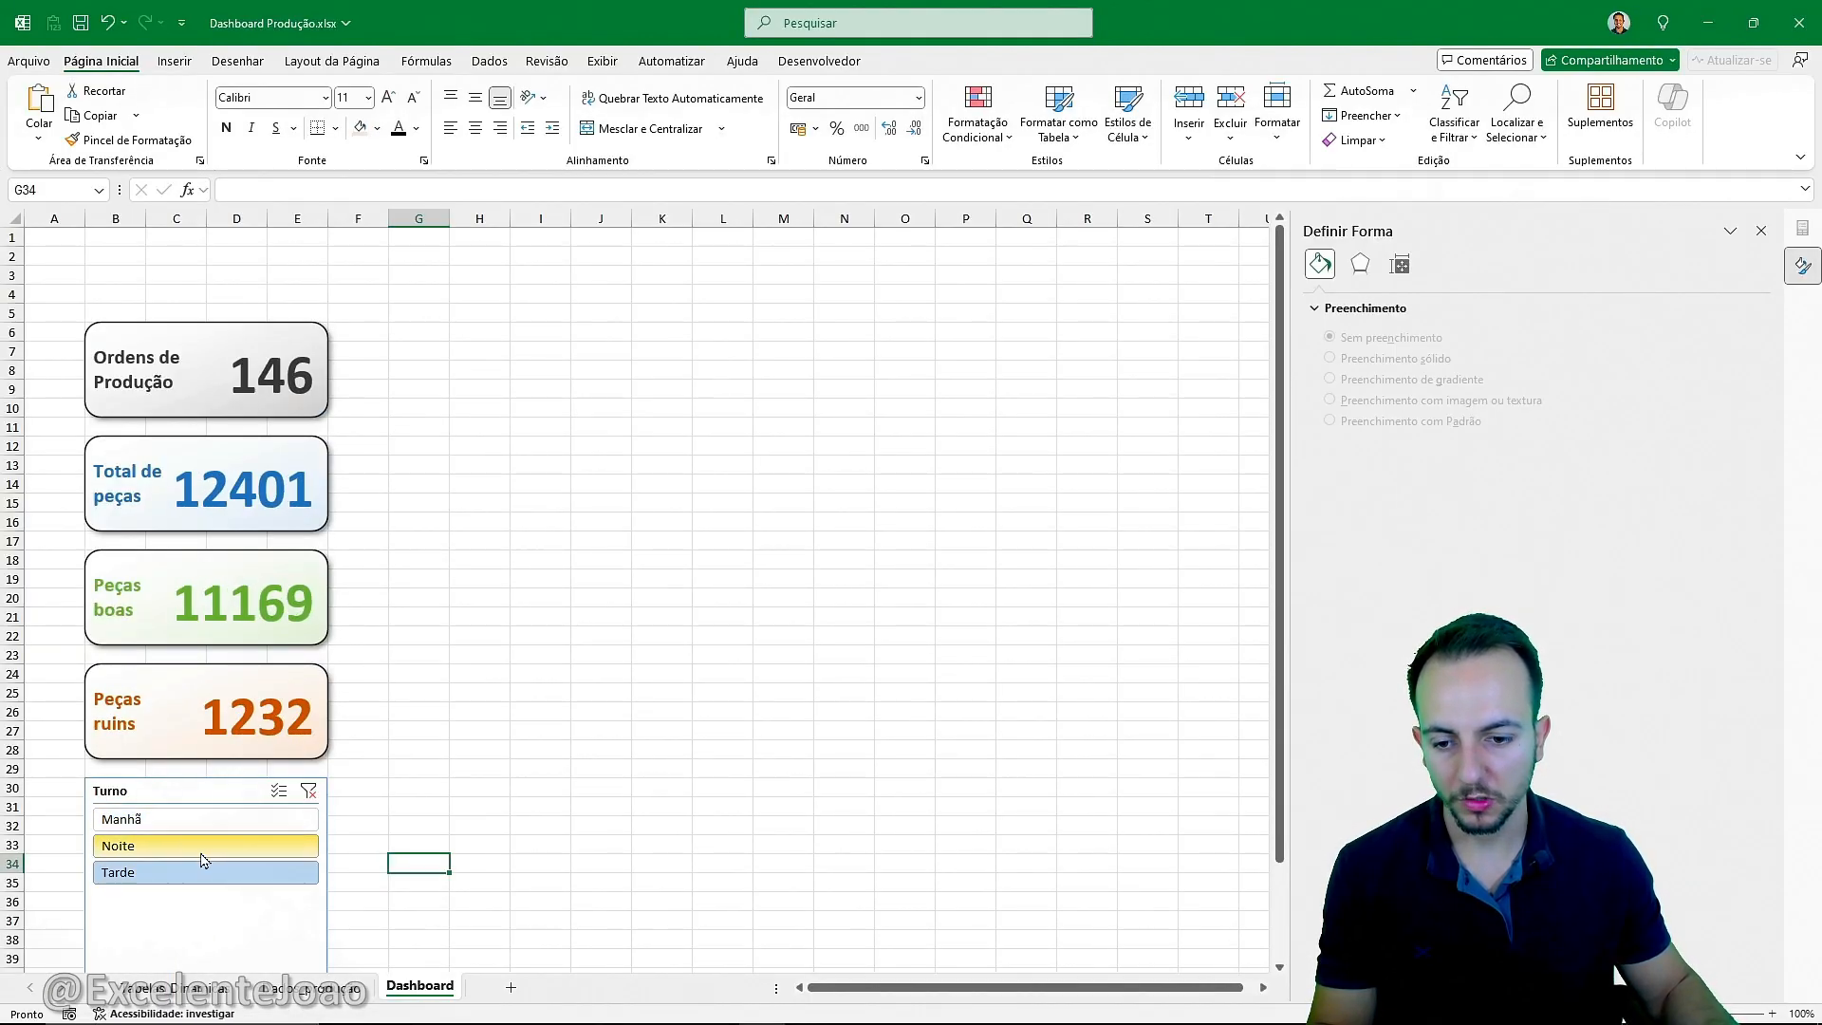
click(203, 852)
click(228, 826)
click(202, 850)
click(205, 878)
click(228, 848)
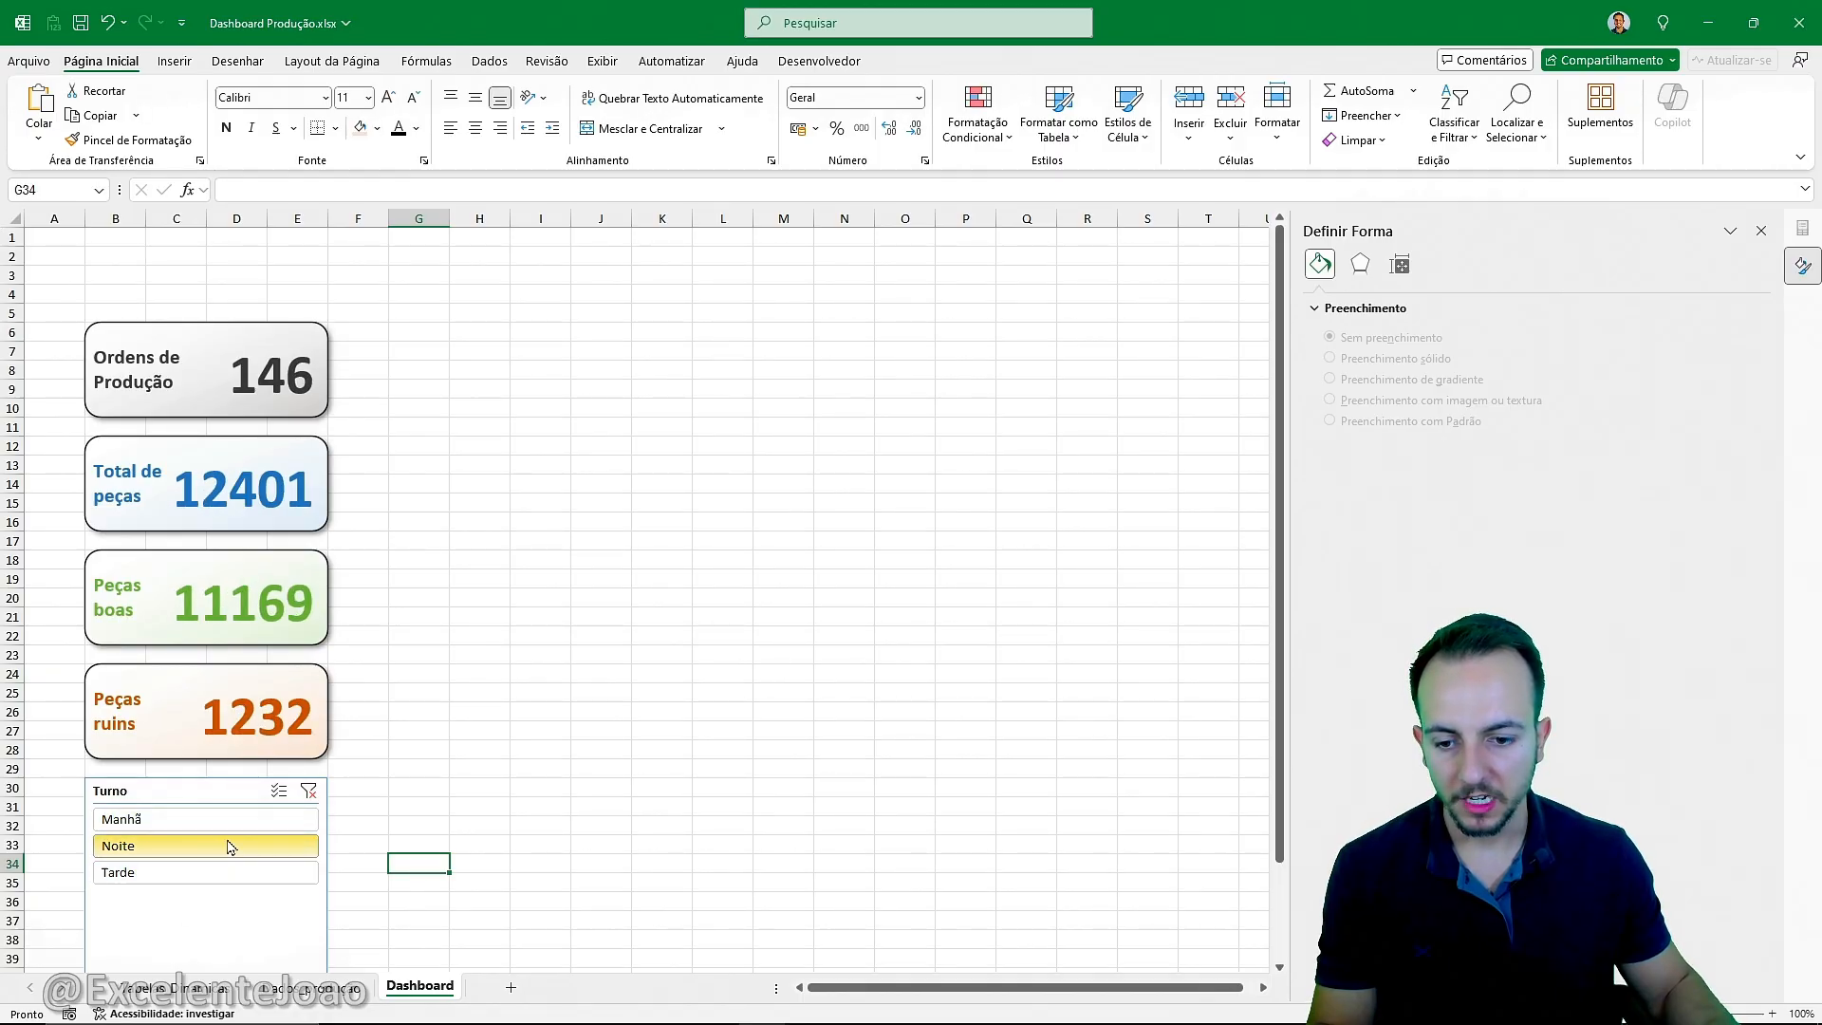
click(233, 822)
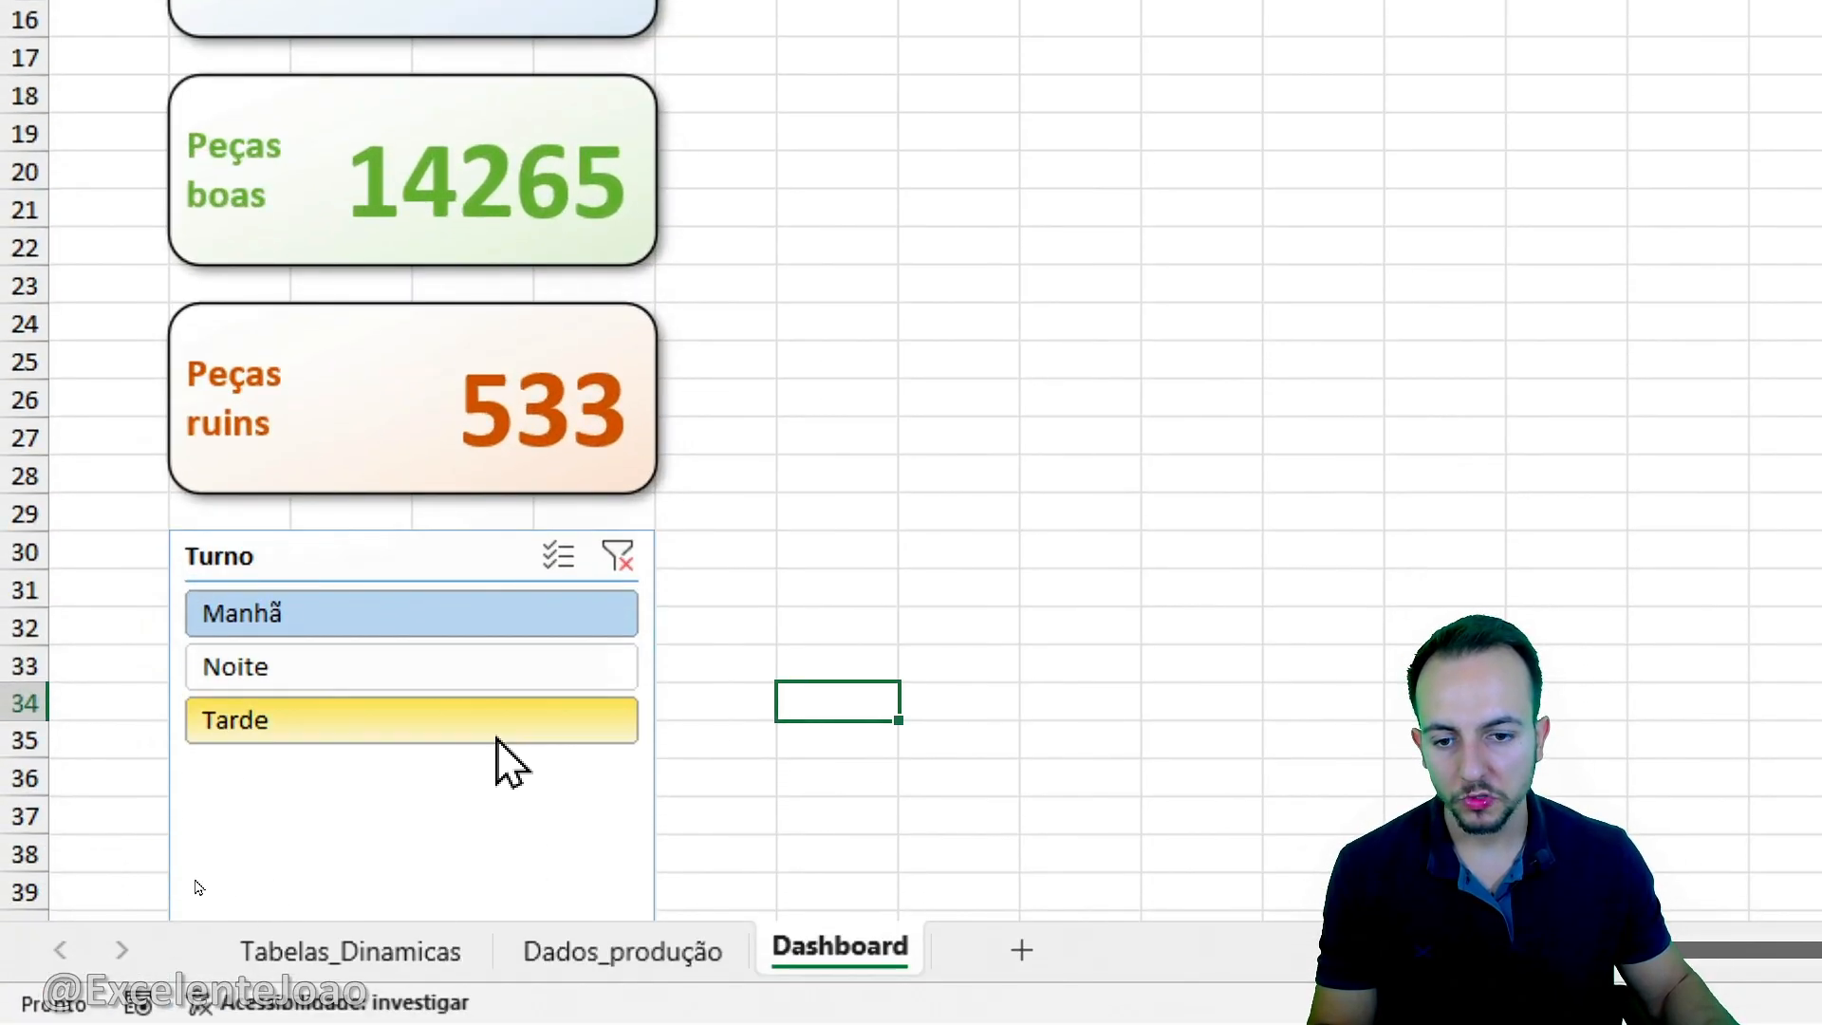
Arrange the Turno slicer's buttons in 3 columns and set their height to 1 cm.
click(429, 564)
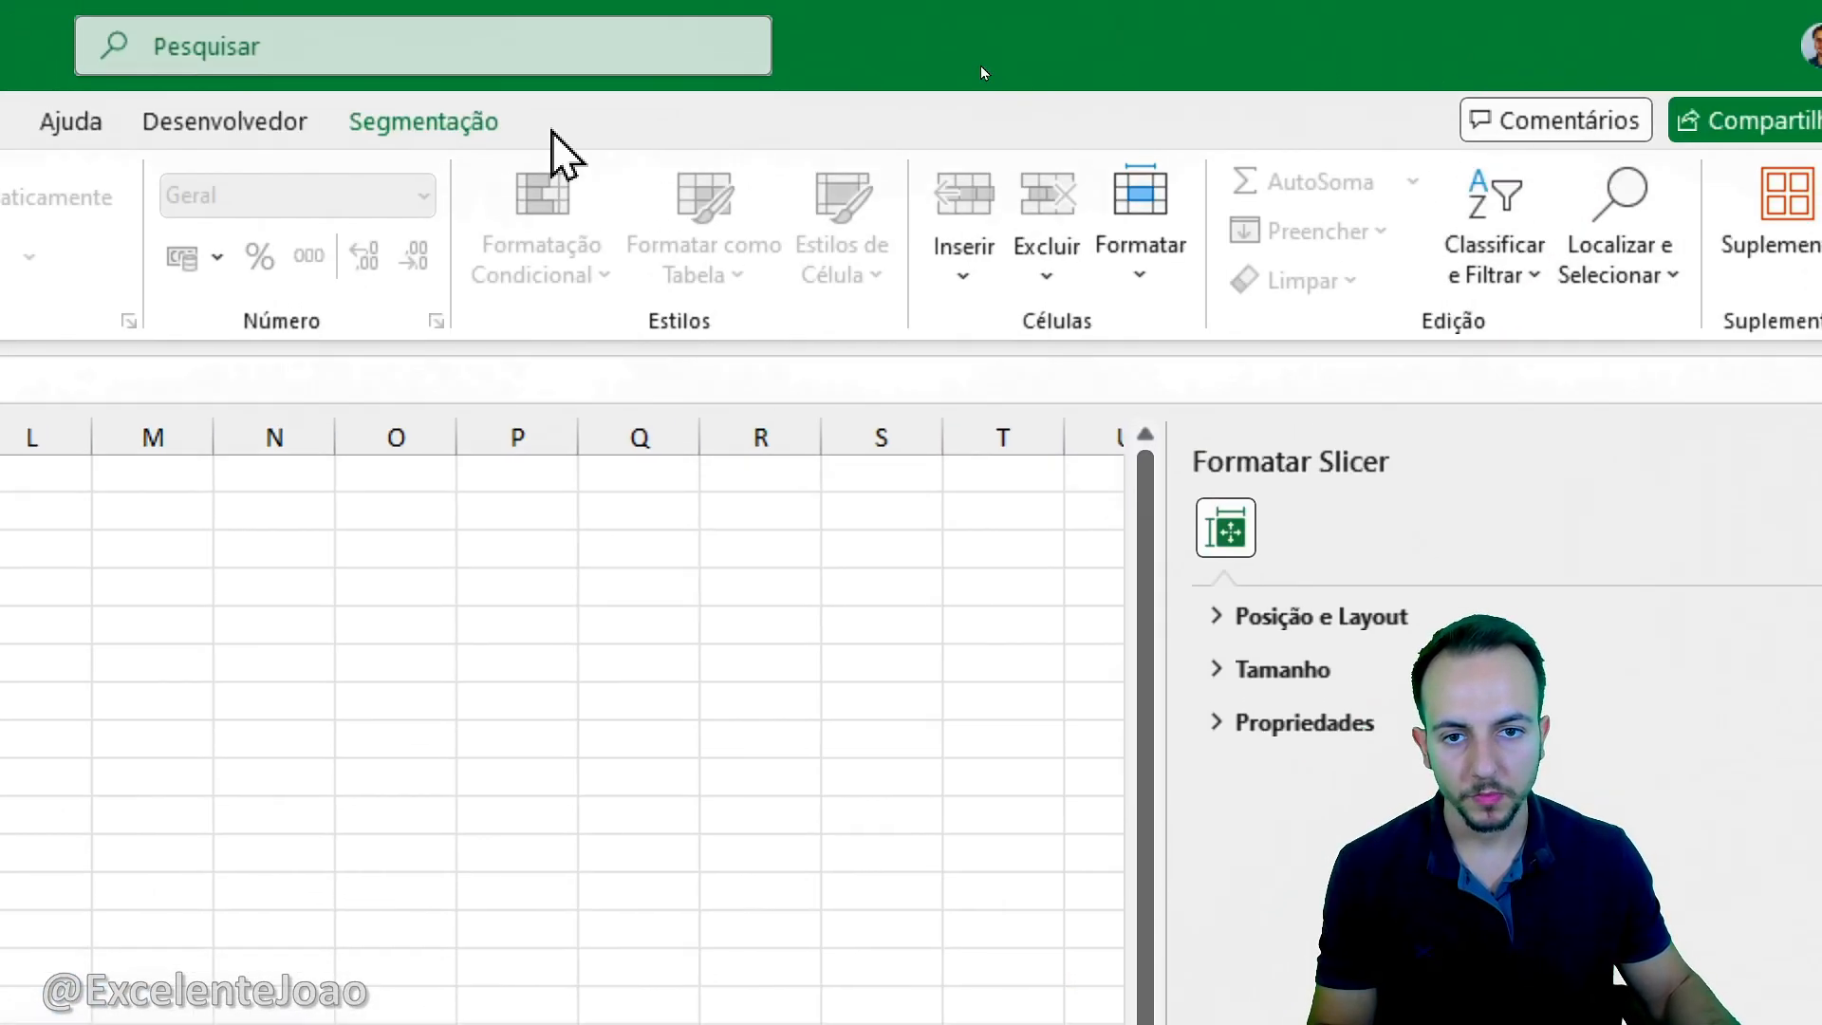
click(446, 71)
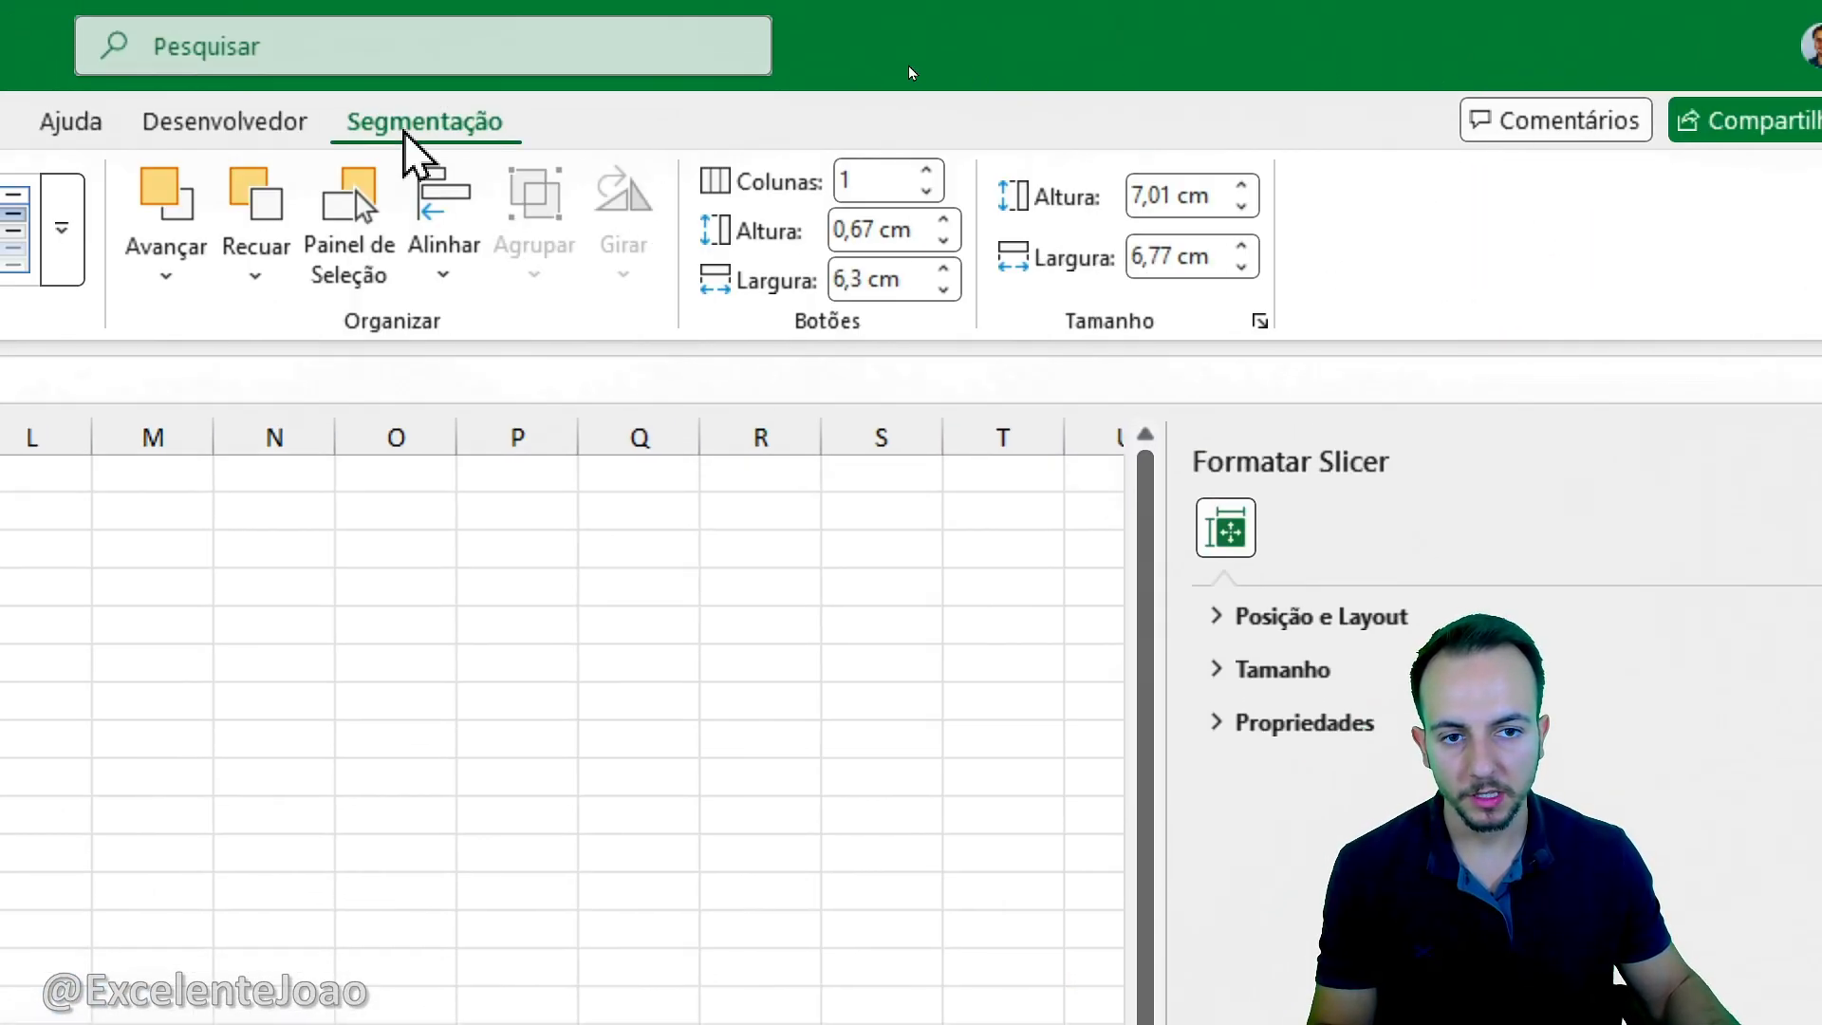
click(926, 171)
click(927, 171)
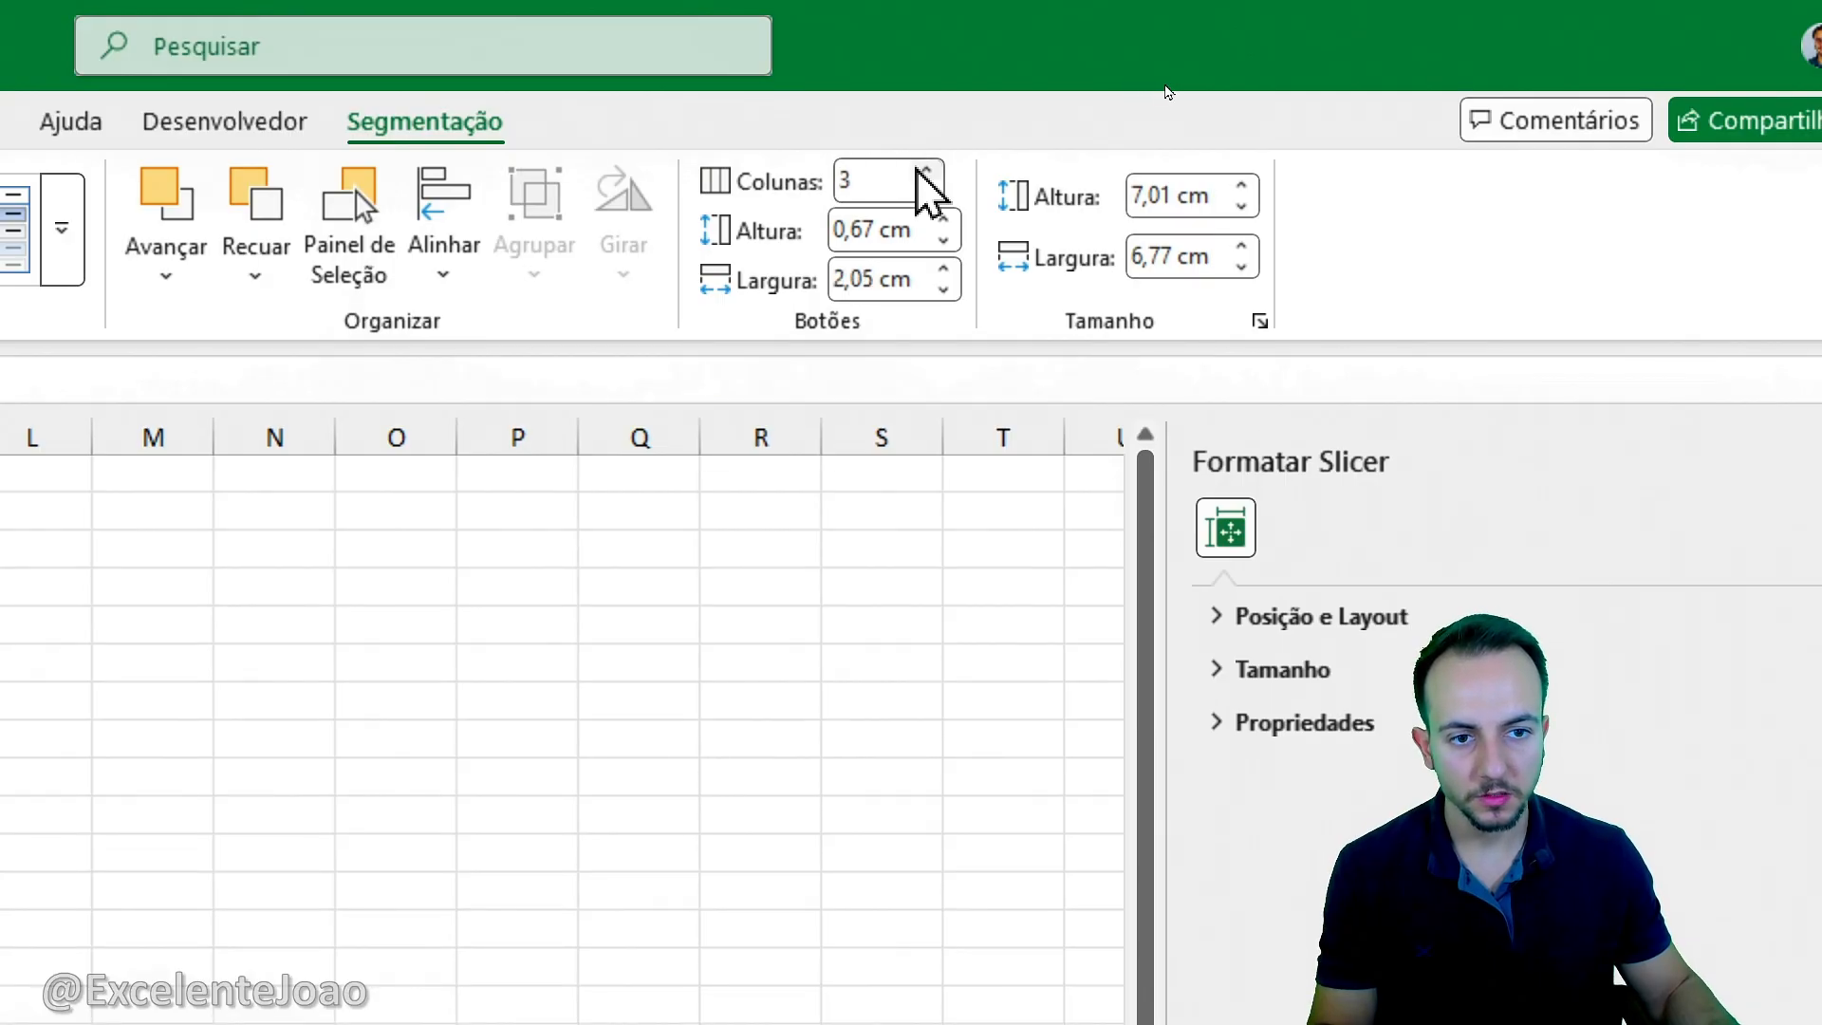
click(944, 219)
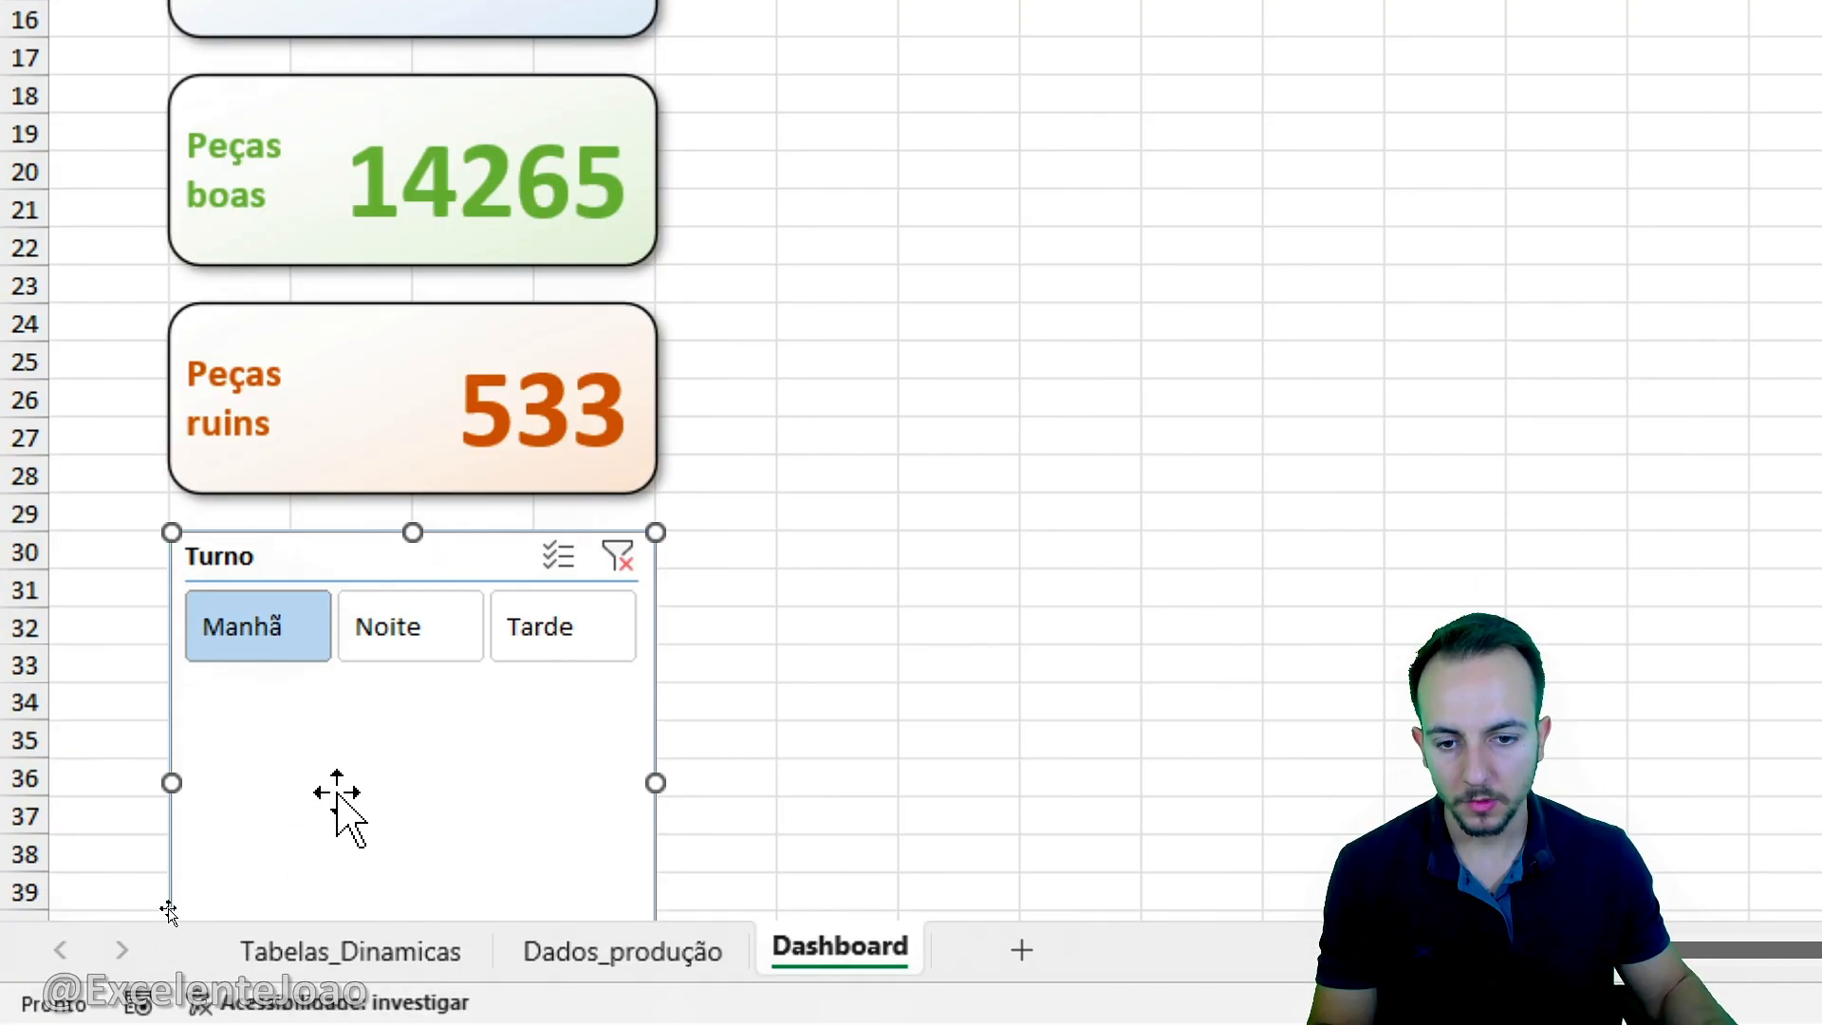
Shorten the Turno slicer to a height of 2,65 cm and increase its button height to fill the frame.
scroll(399, 731, down, 2)
drag(411, 802, 550, 491)
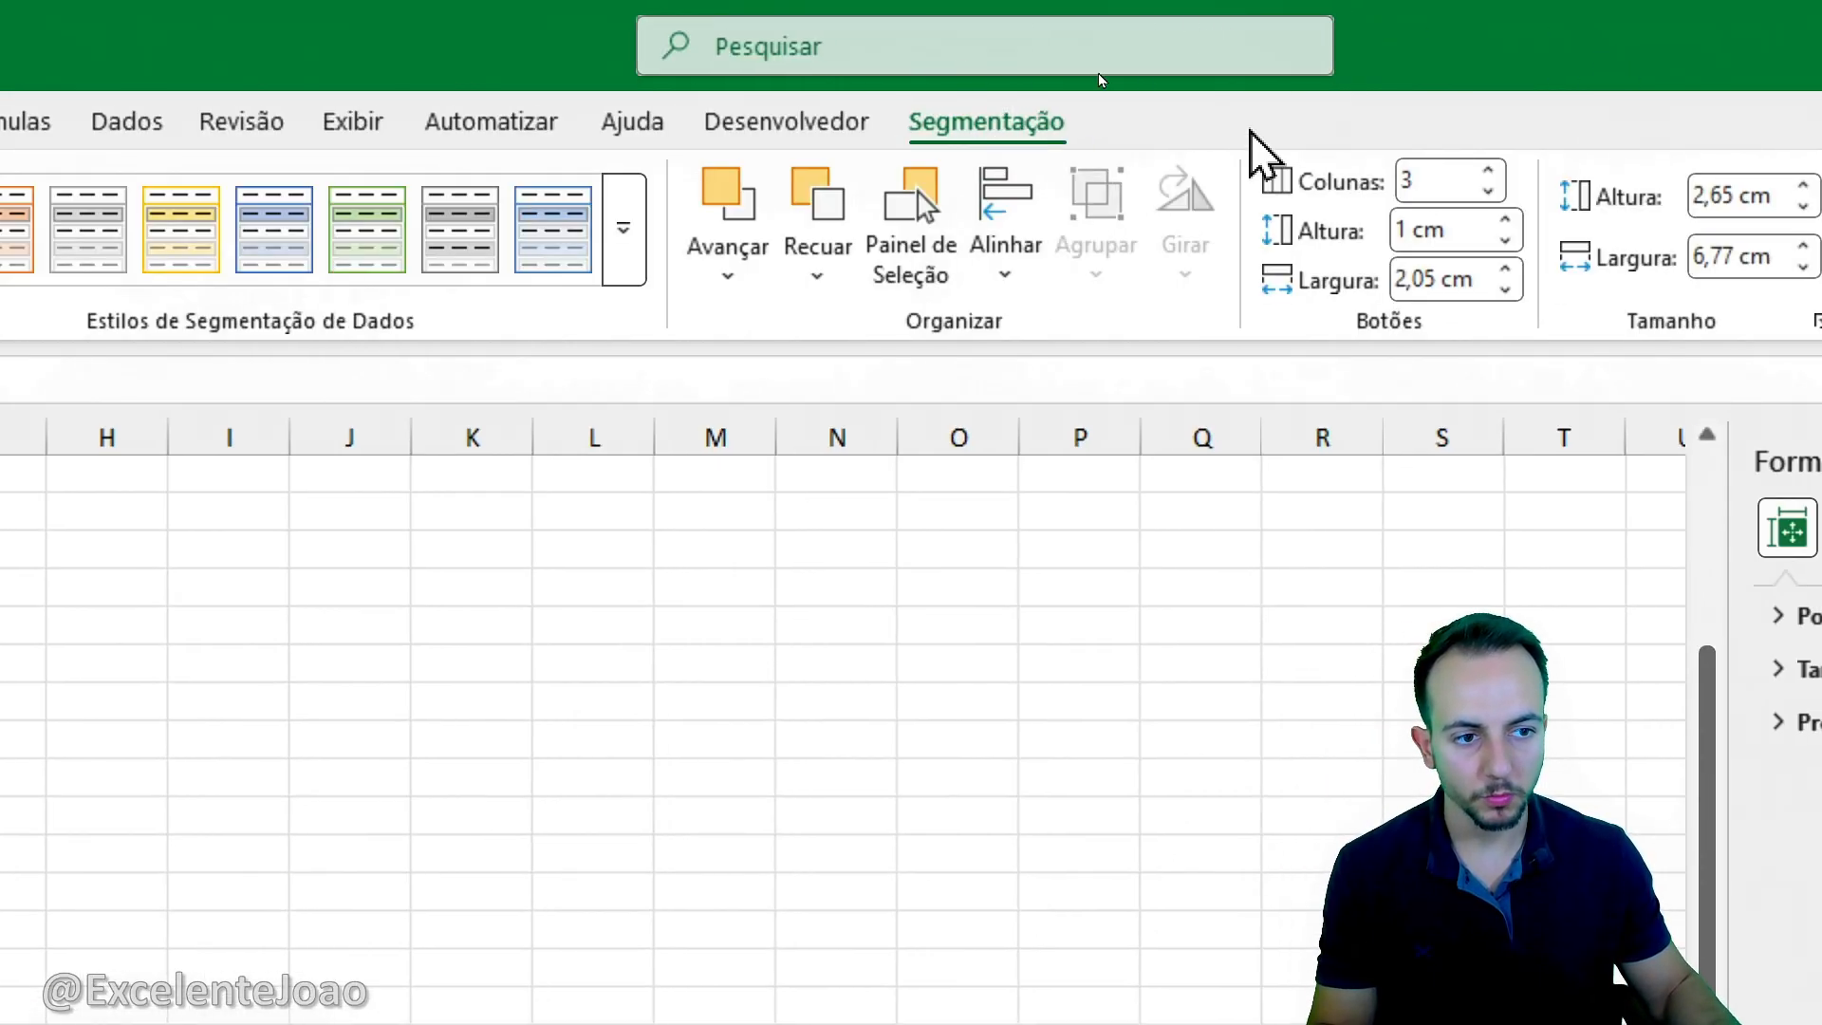
click(1283, 221)
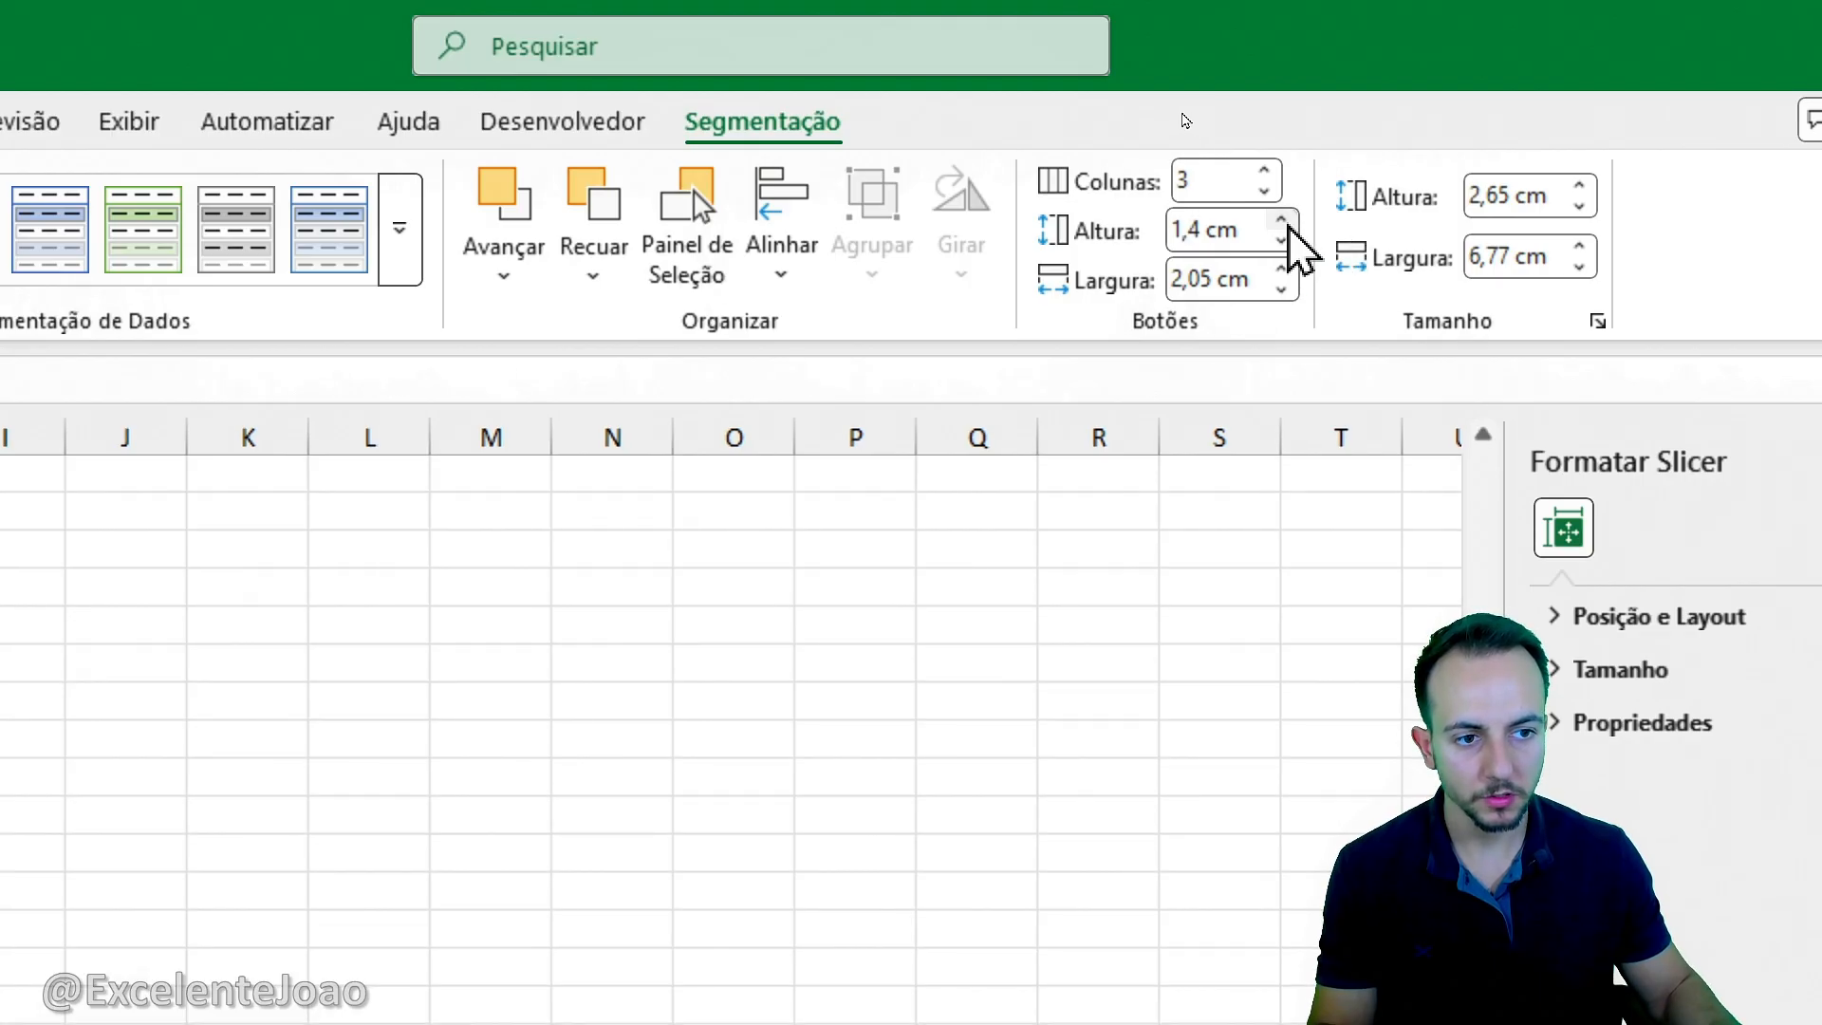
click(1282, 221)
click(523, 859)
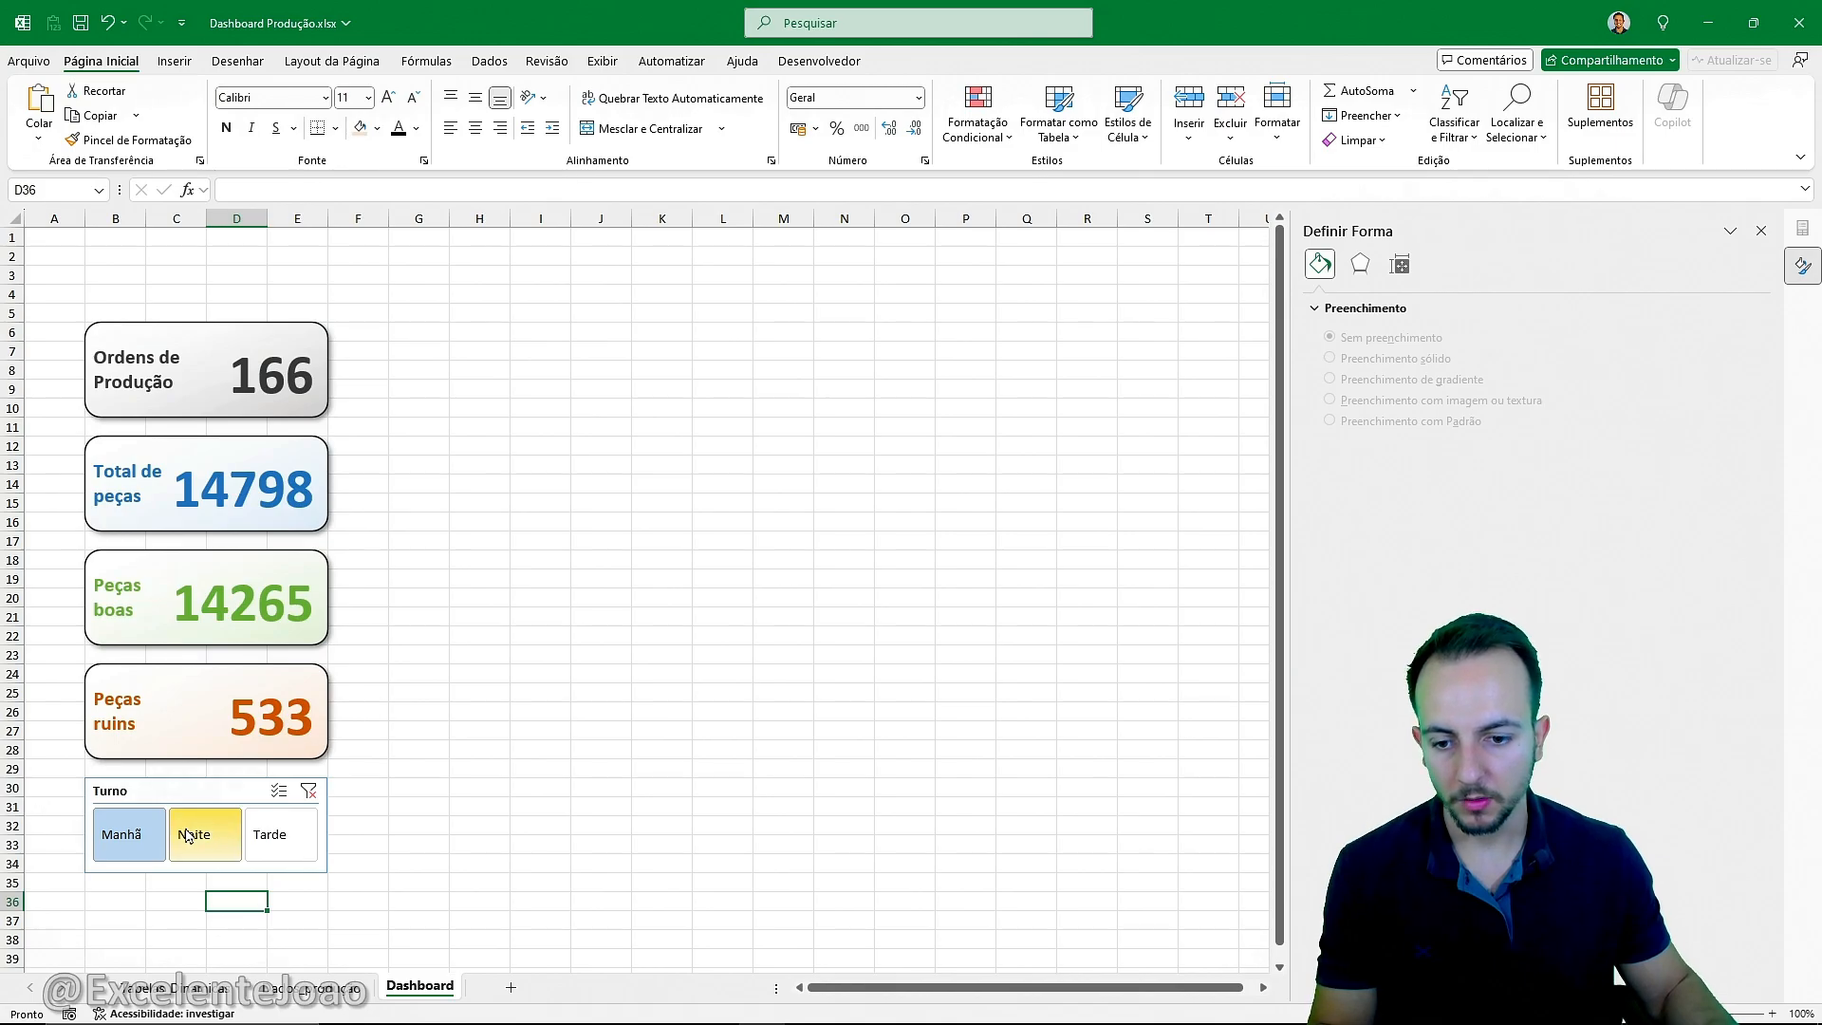
Check the resized Turno slicer by switching the cards between Noite, Manhã and Tarde, ending on Tarde.
click(187, 835)
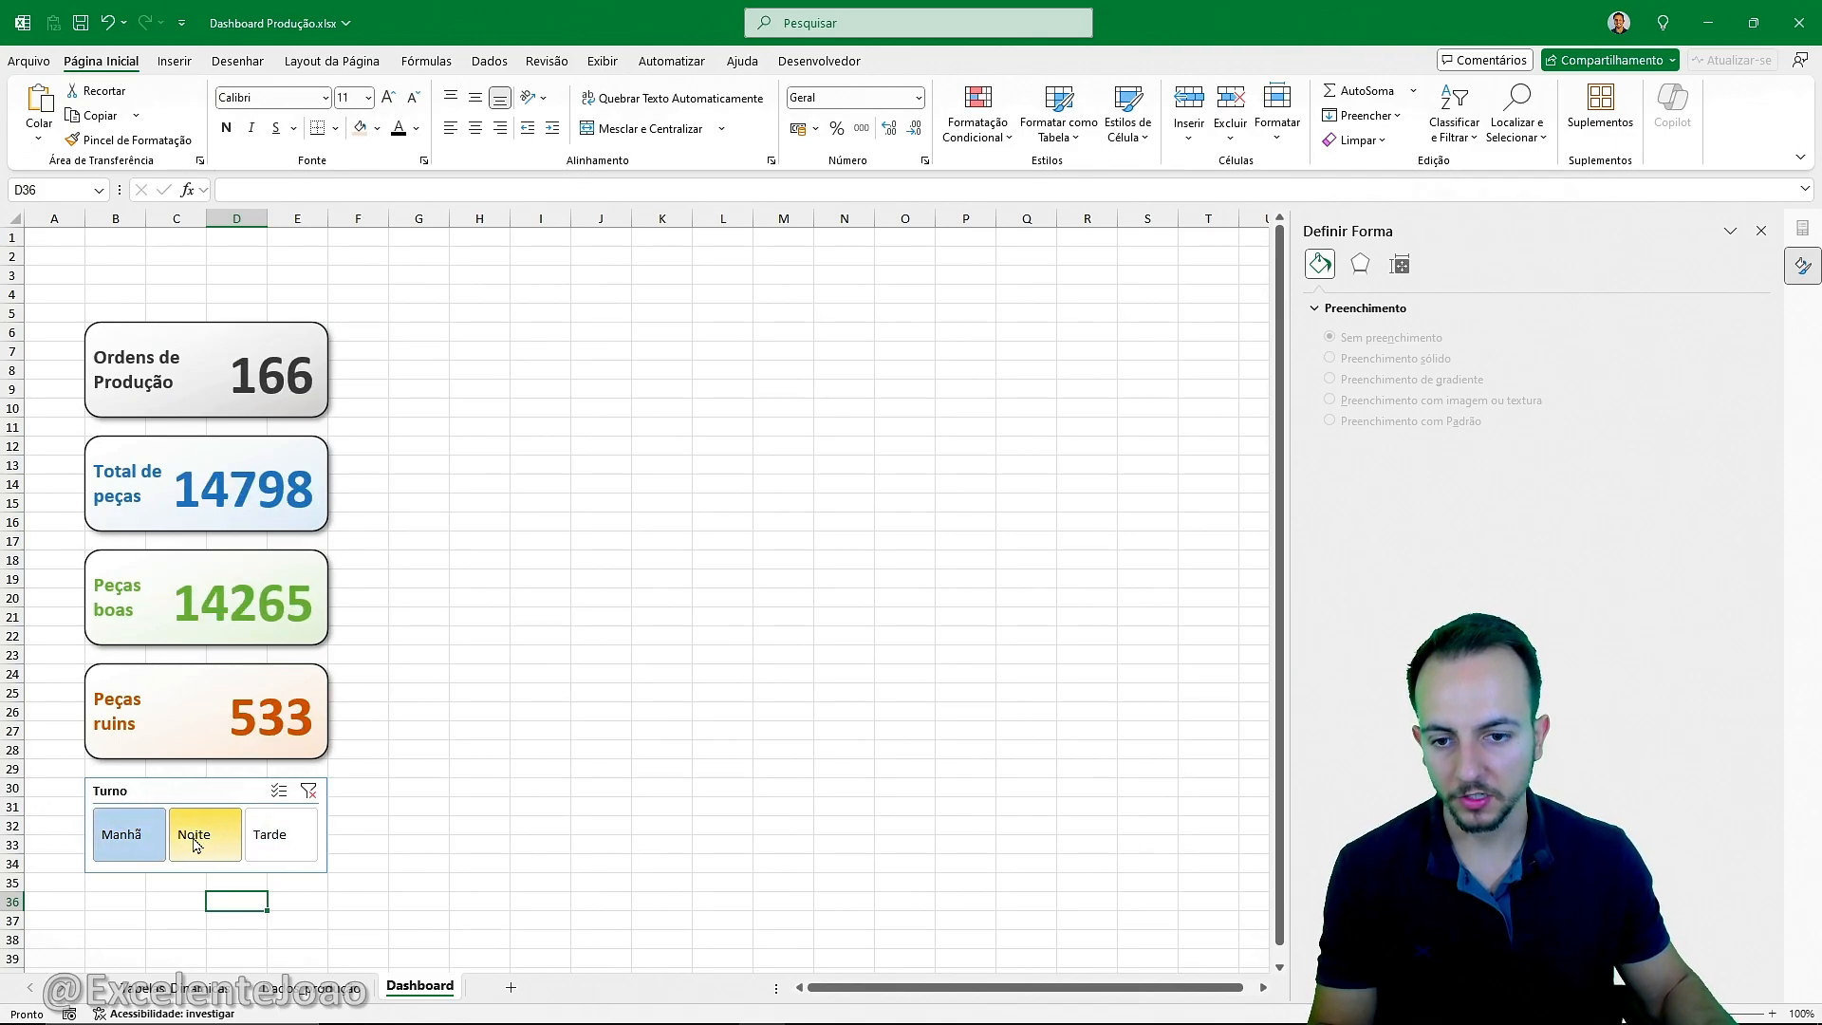
click(187, 835)
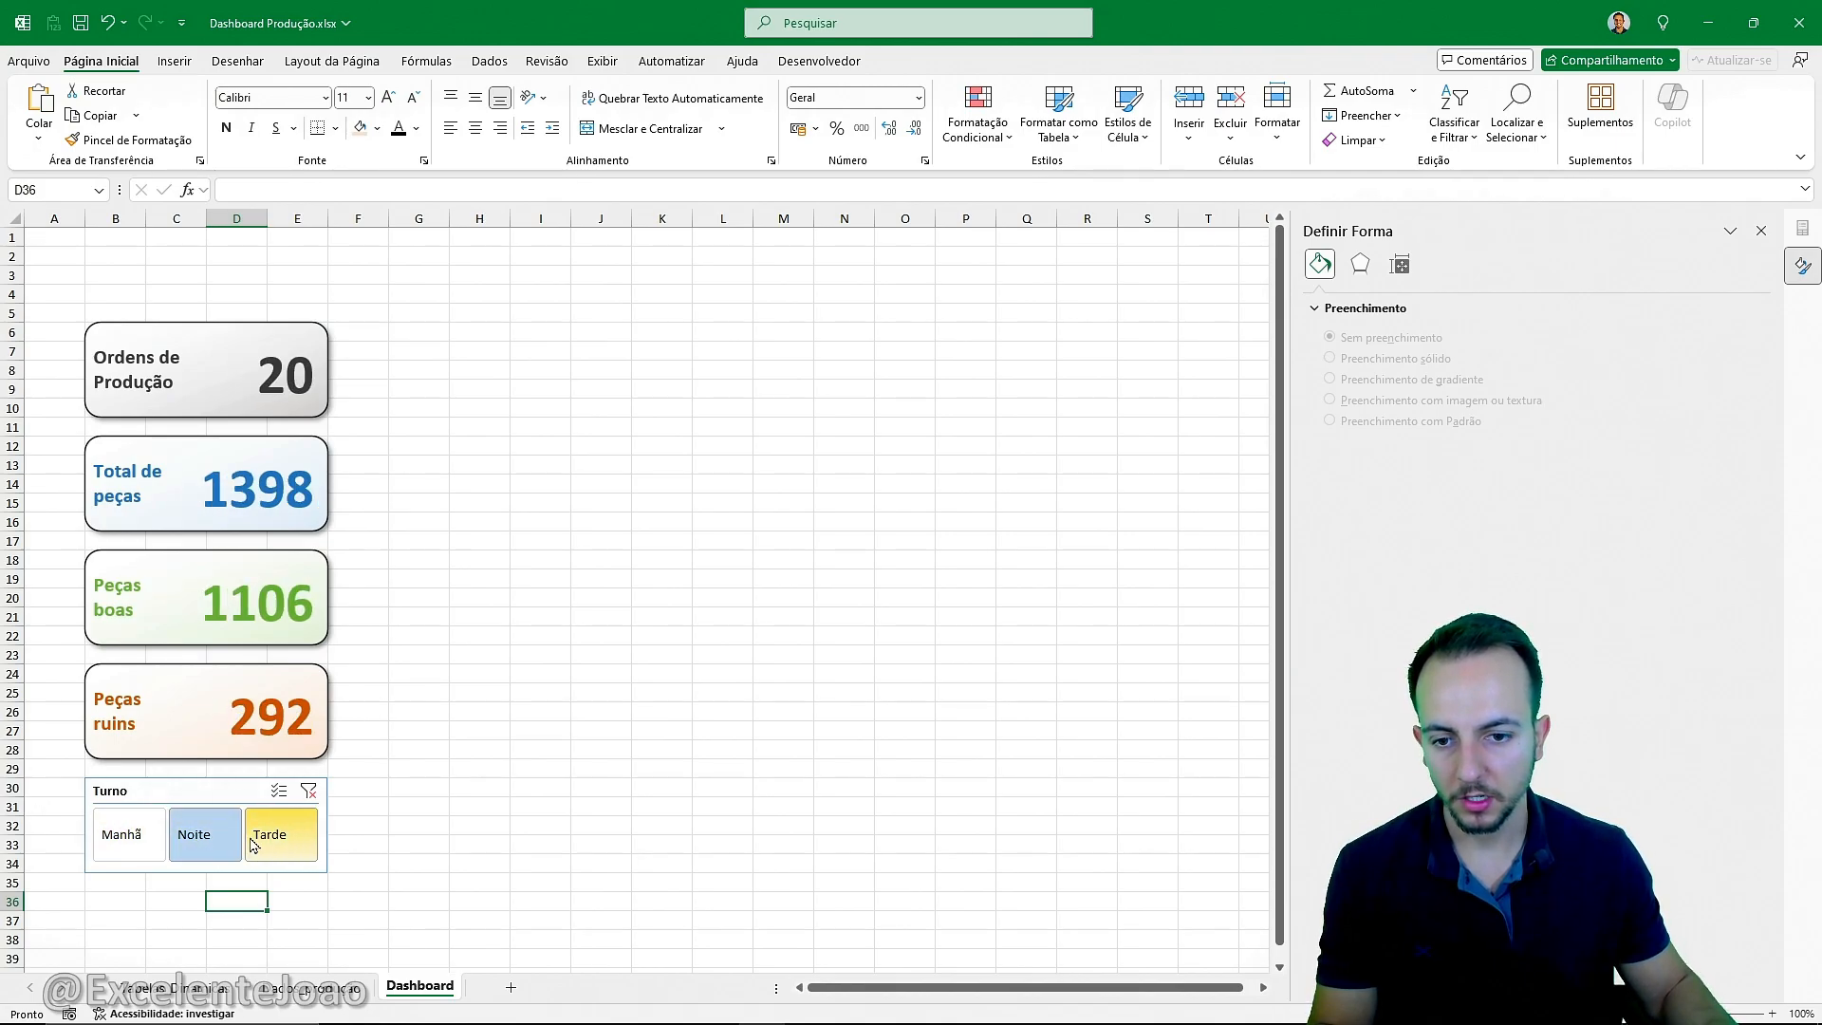
click(131, 837)
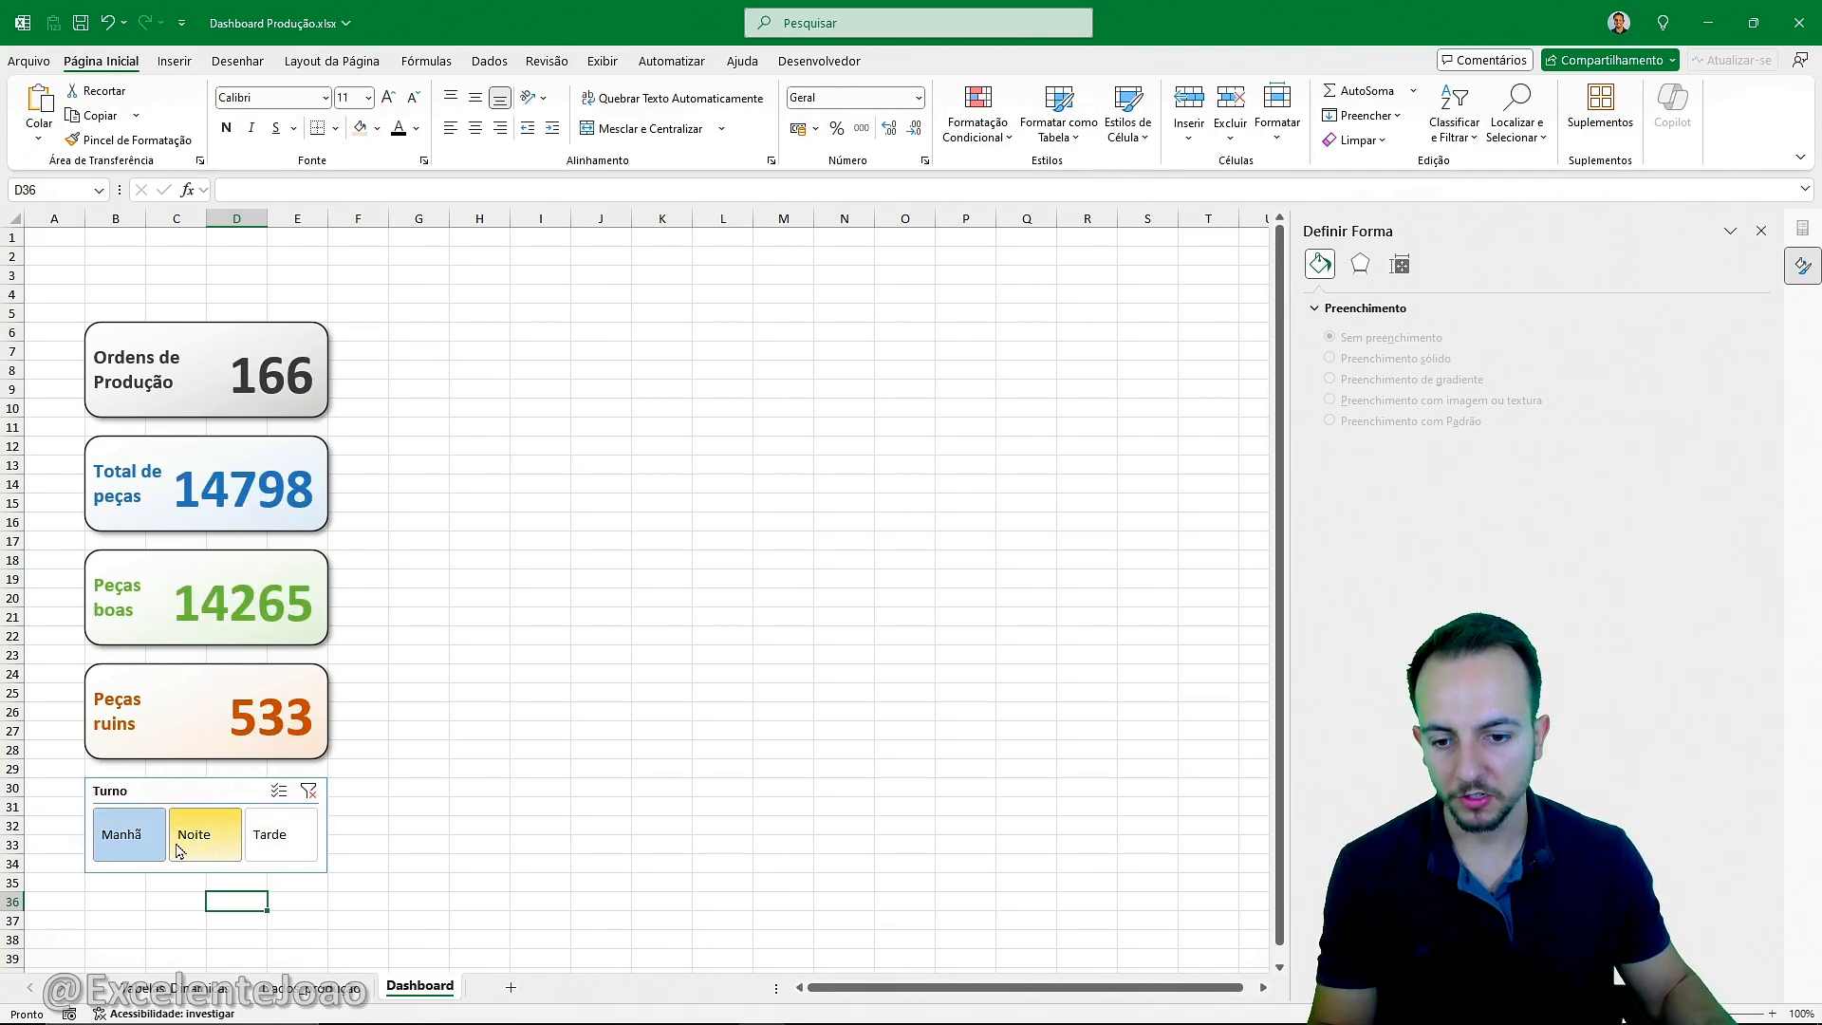
click(185, 840)
click(268, 840)
click(119, 840)
click(194, 840)
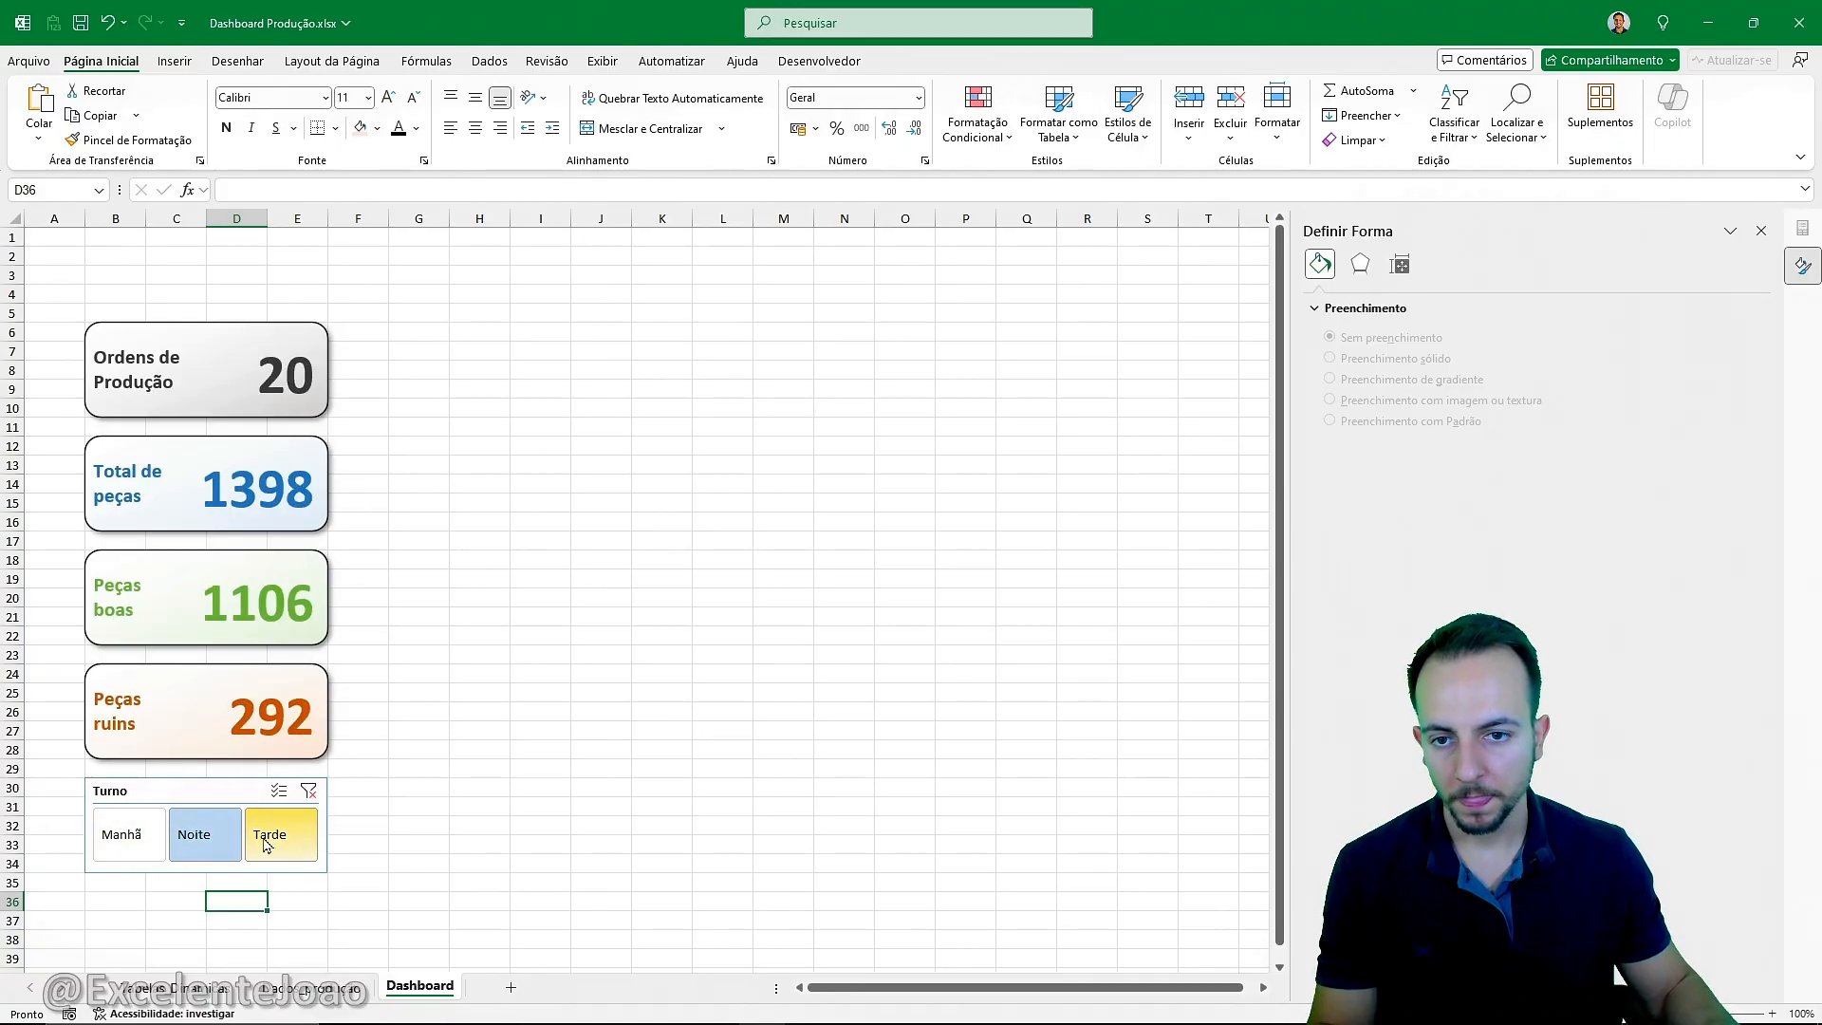
click(265, 842)
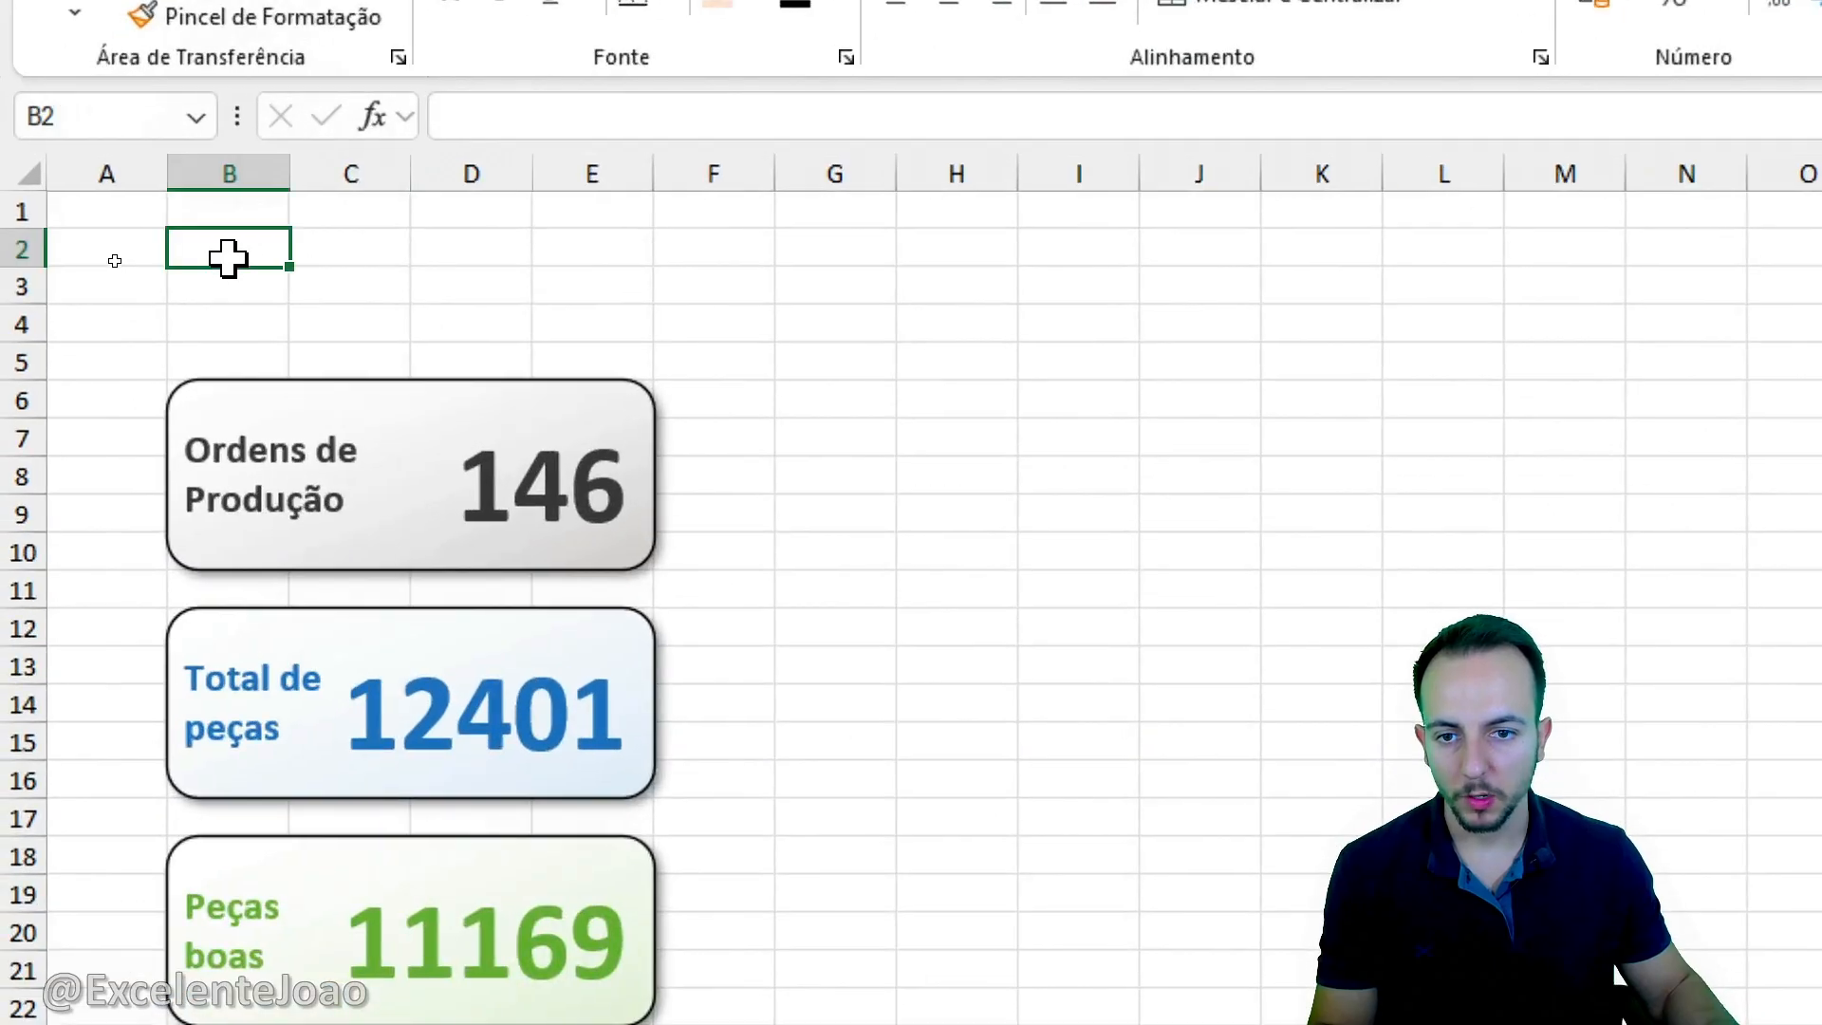
Try placing the Turno slicer above the Ordens de Produção card, and undo the move.
drag(115, 258, 280, 295)
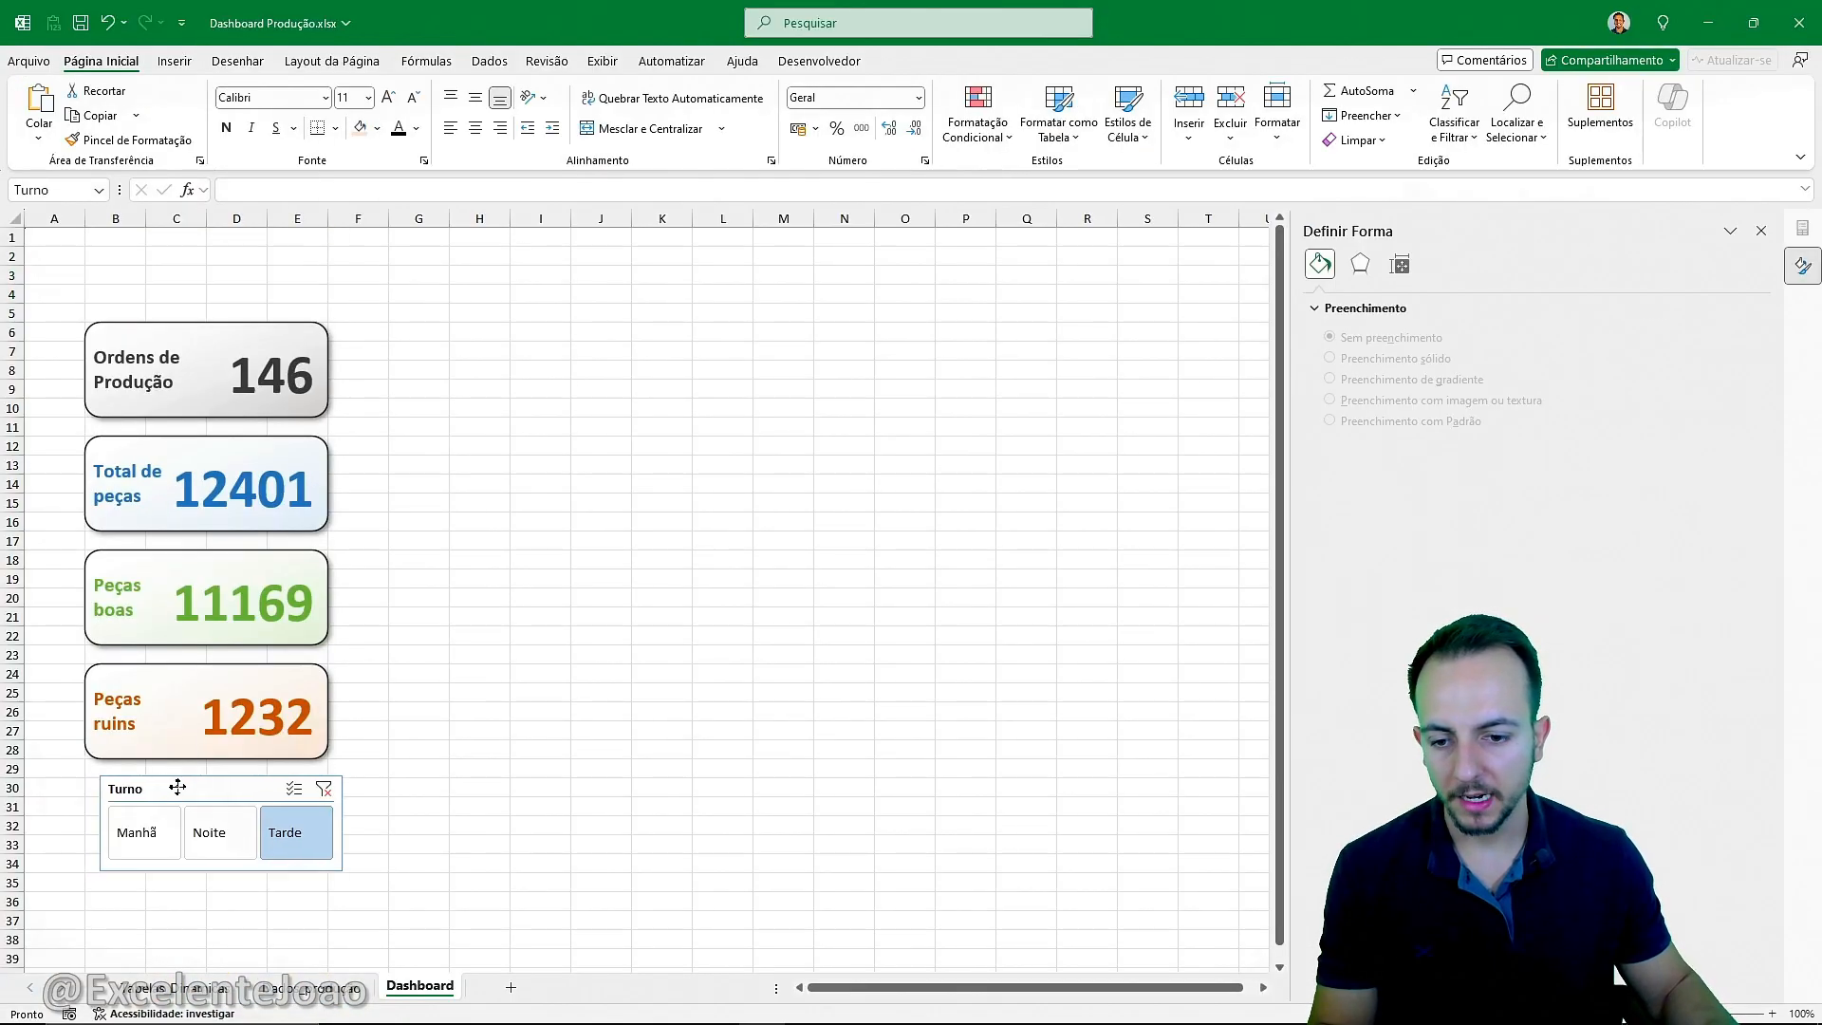
drag(175, 785, 169, 238)
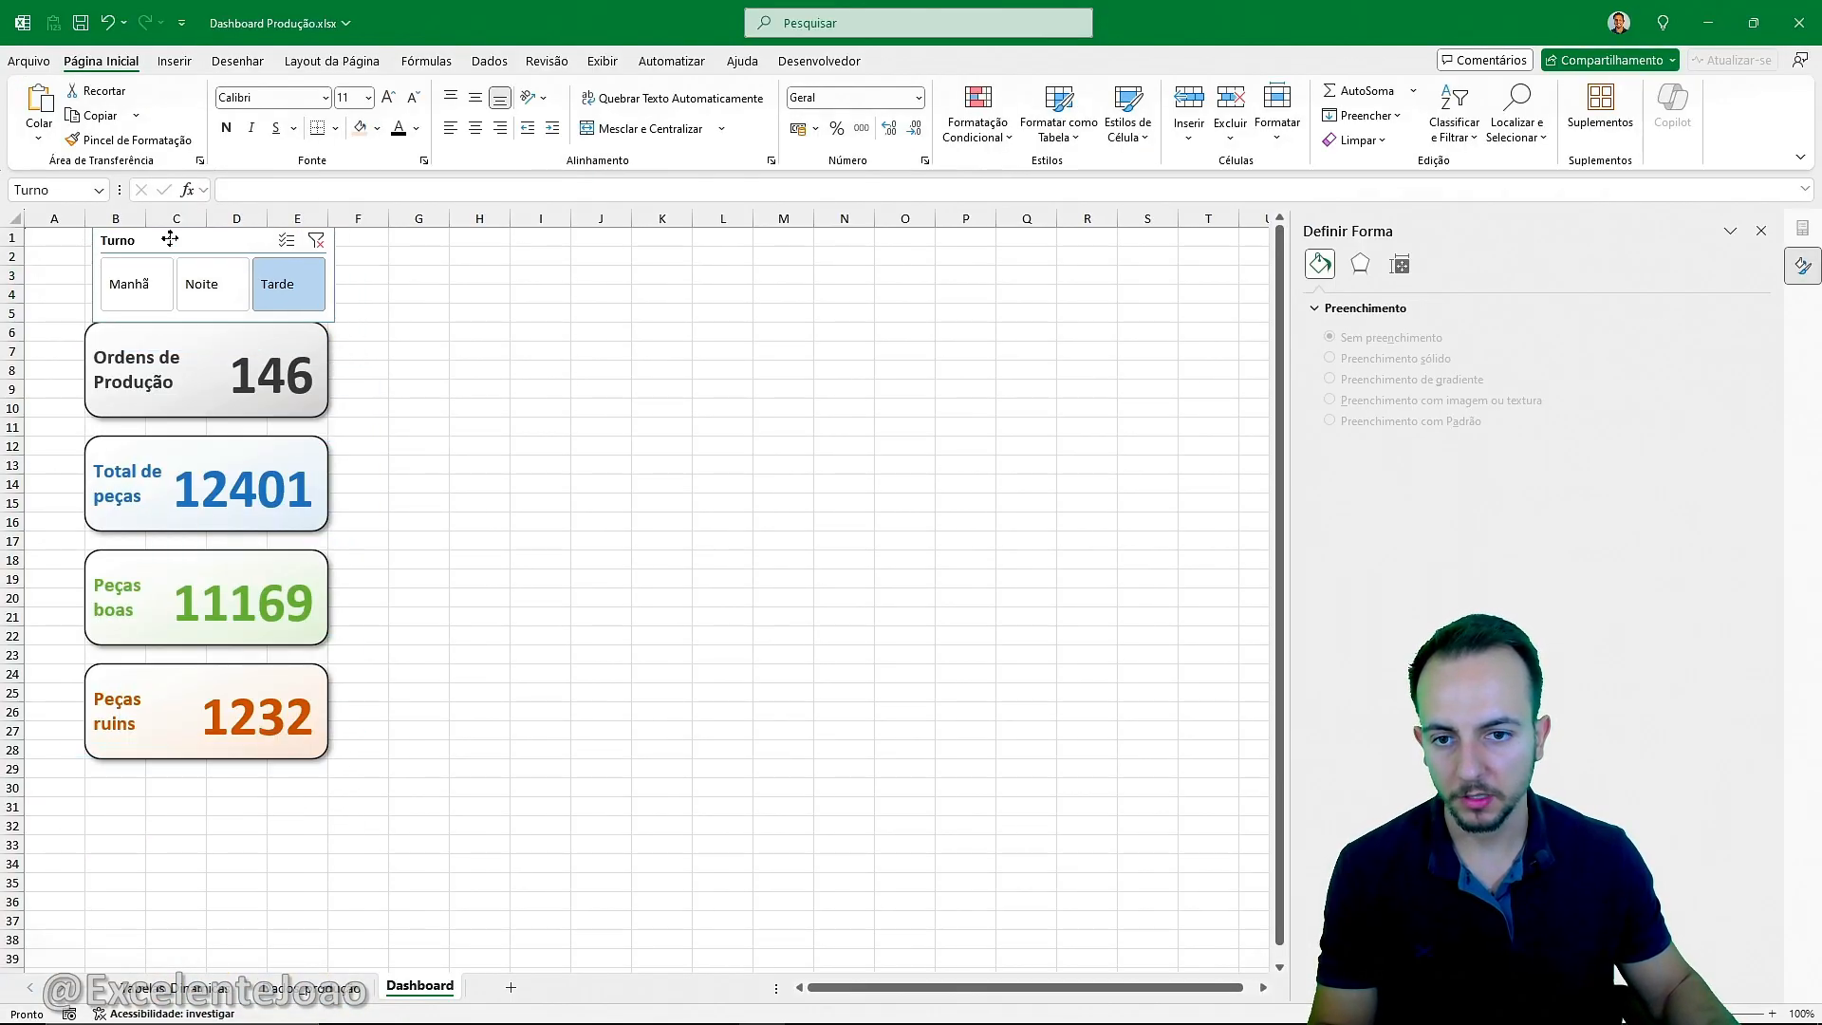
key(ctrl+z)
click(413, 561)
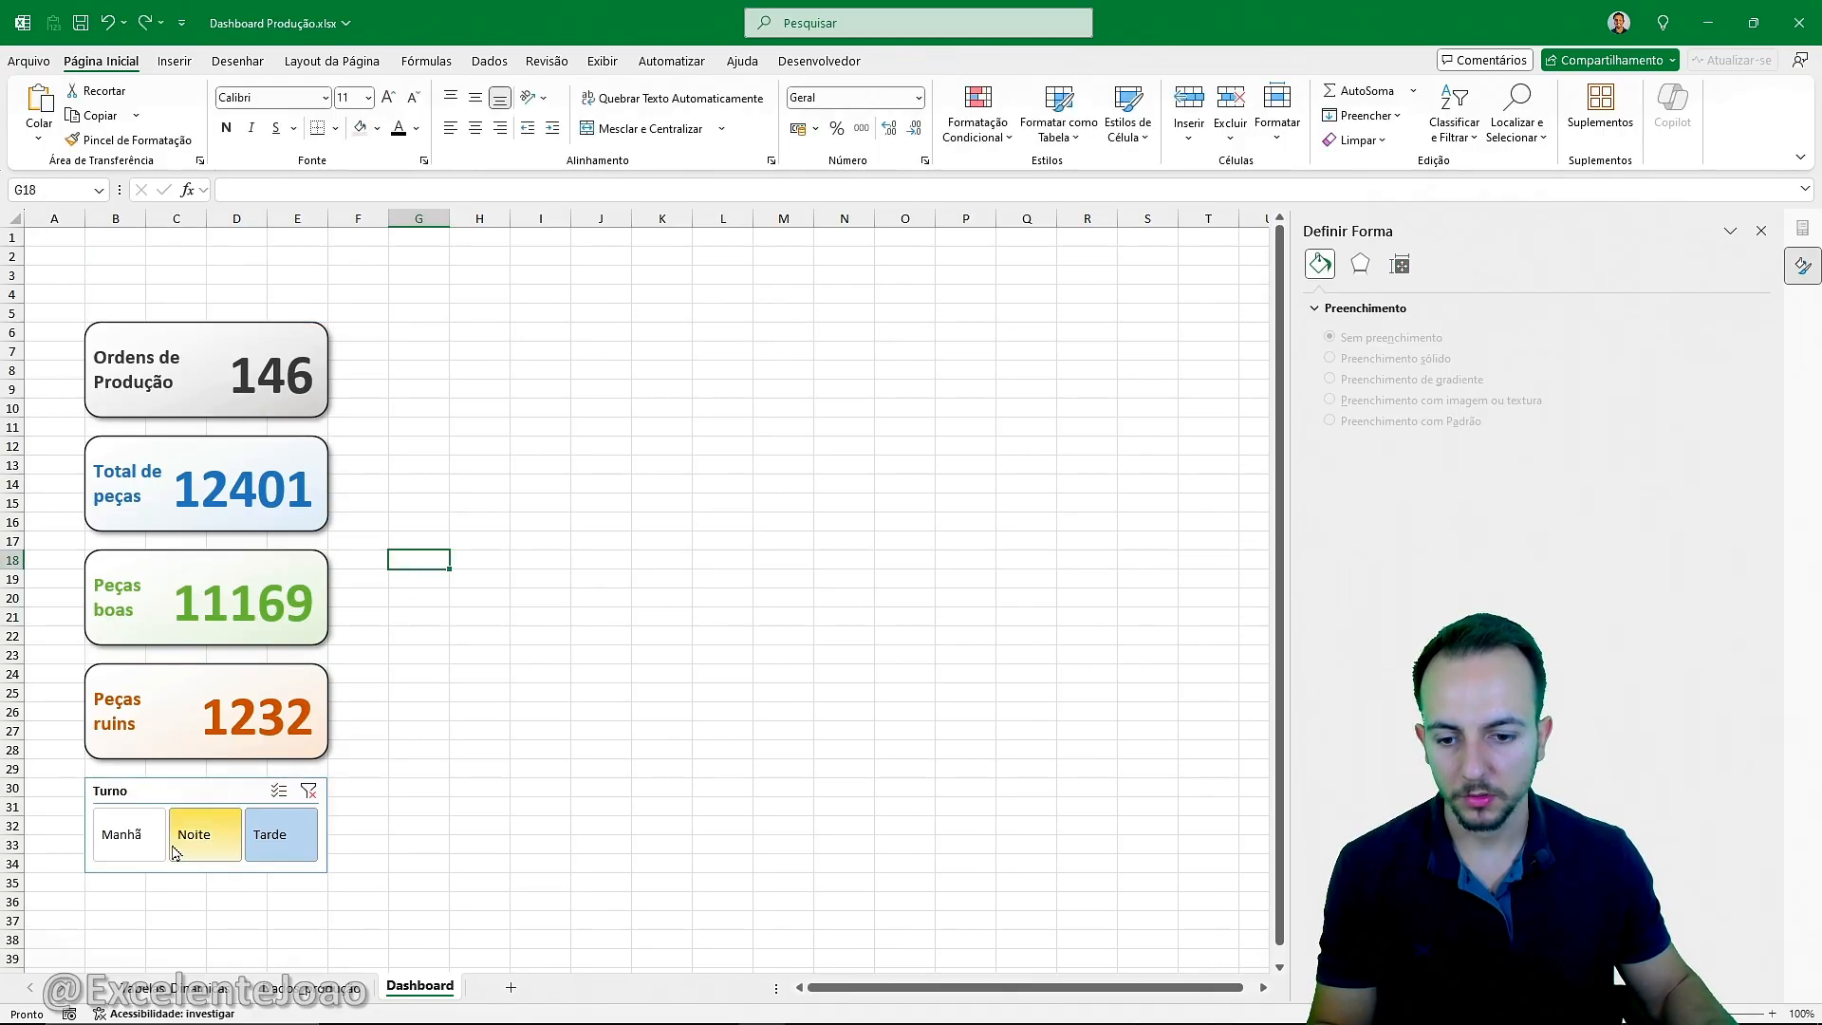
Filter the cards with the Turno slicer through Manhã, Noite and Tarde, ending on Noite.
click(142, 842)
click(200, 847)
click(275, 835)
click(133, 835)
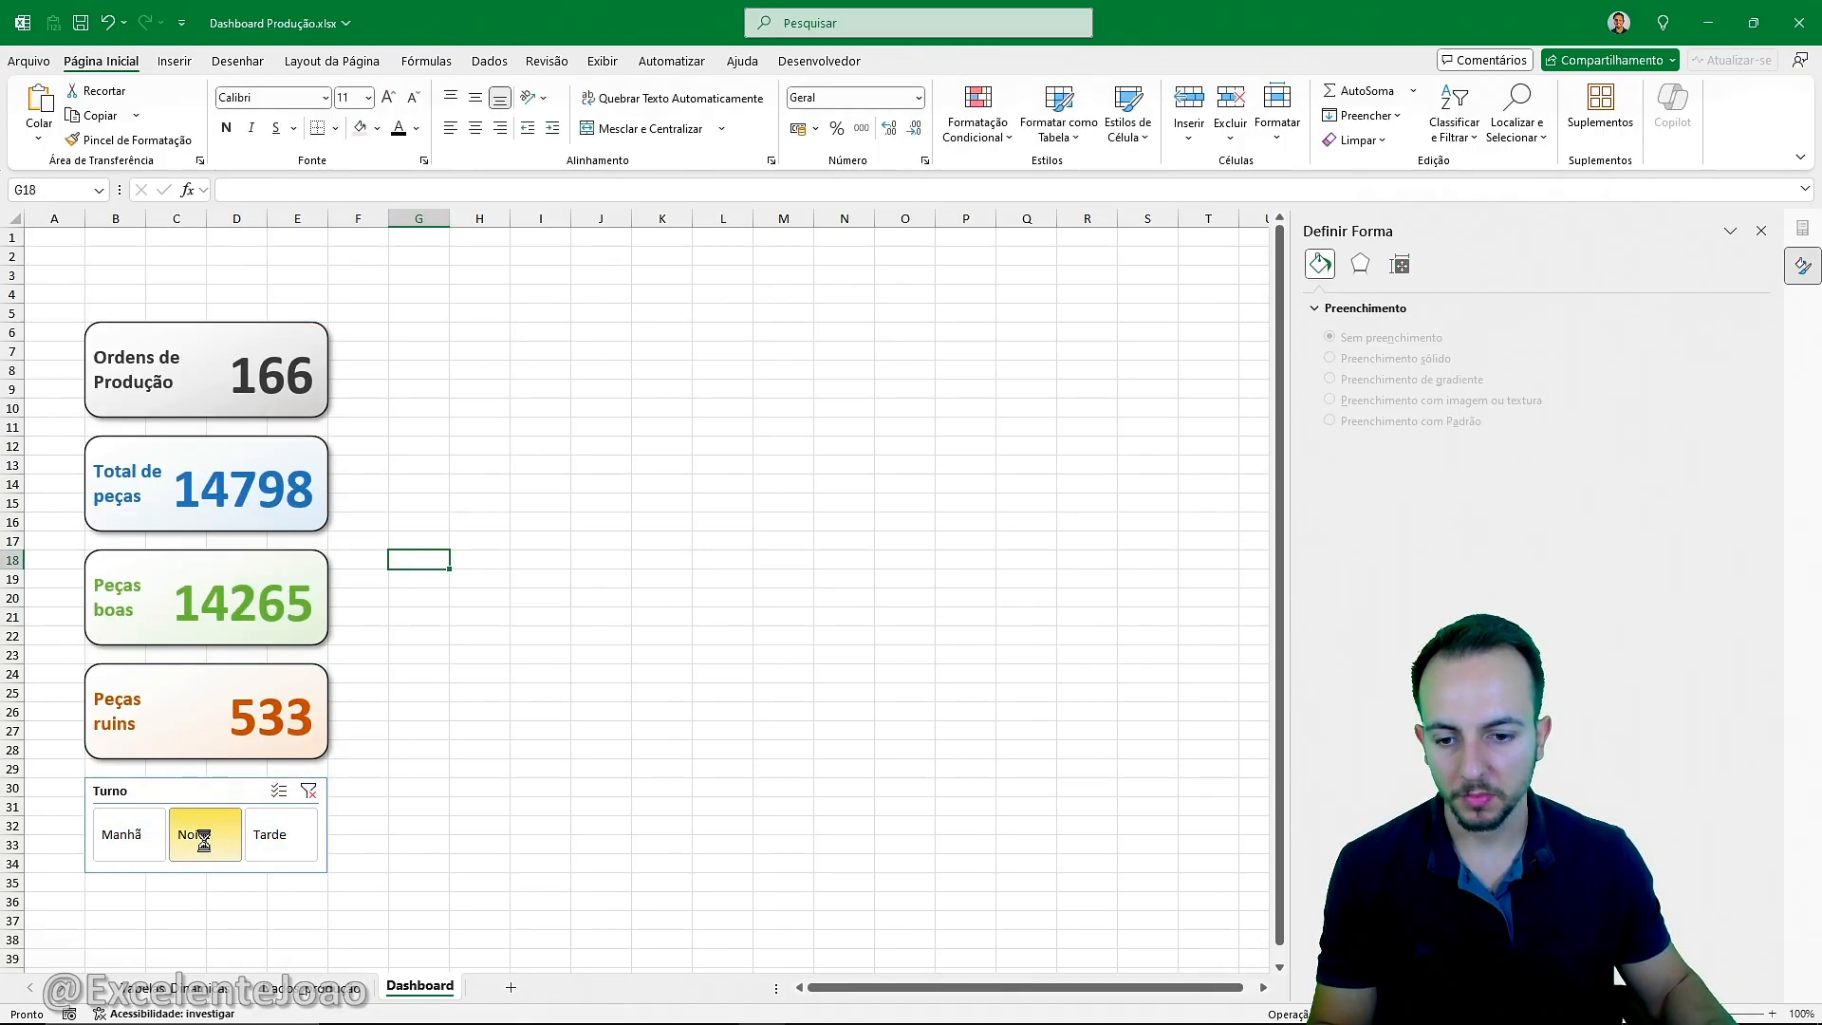
click(195, 835)
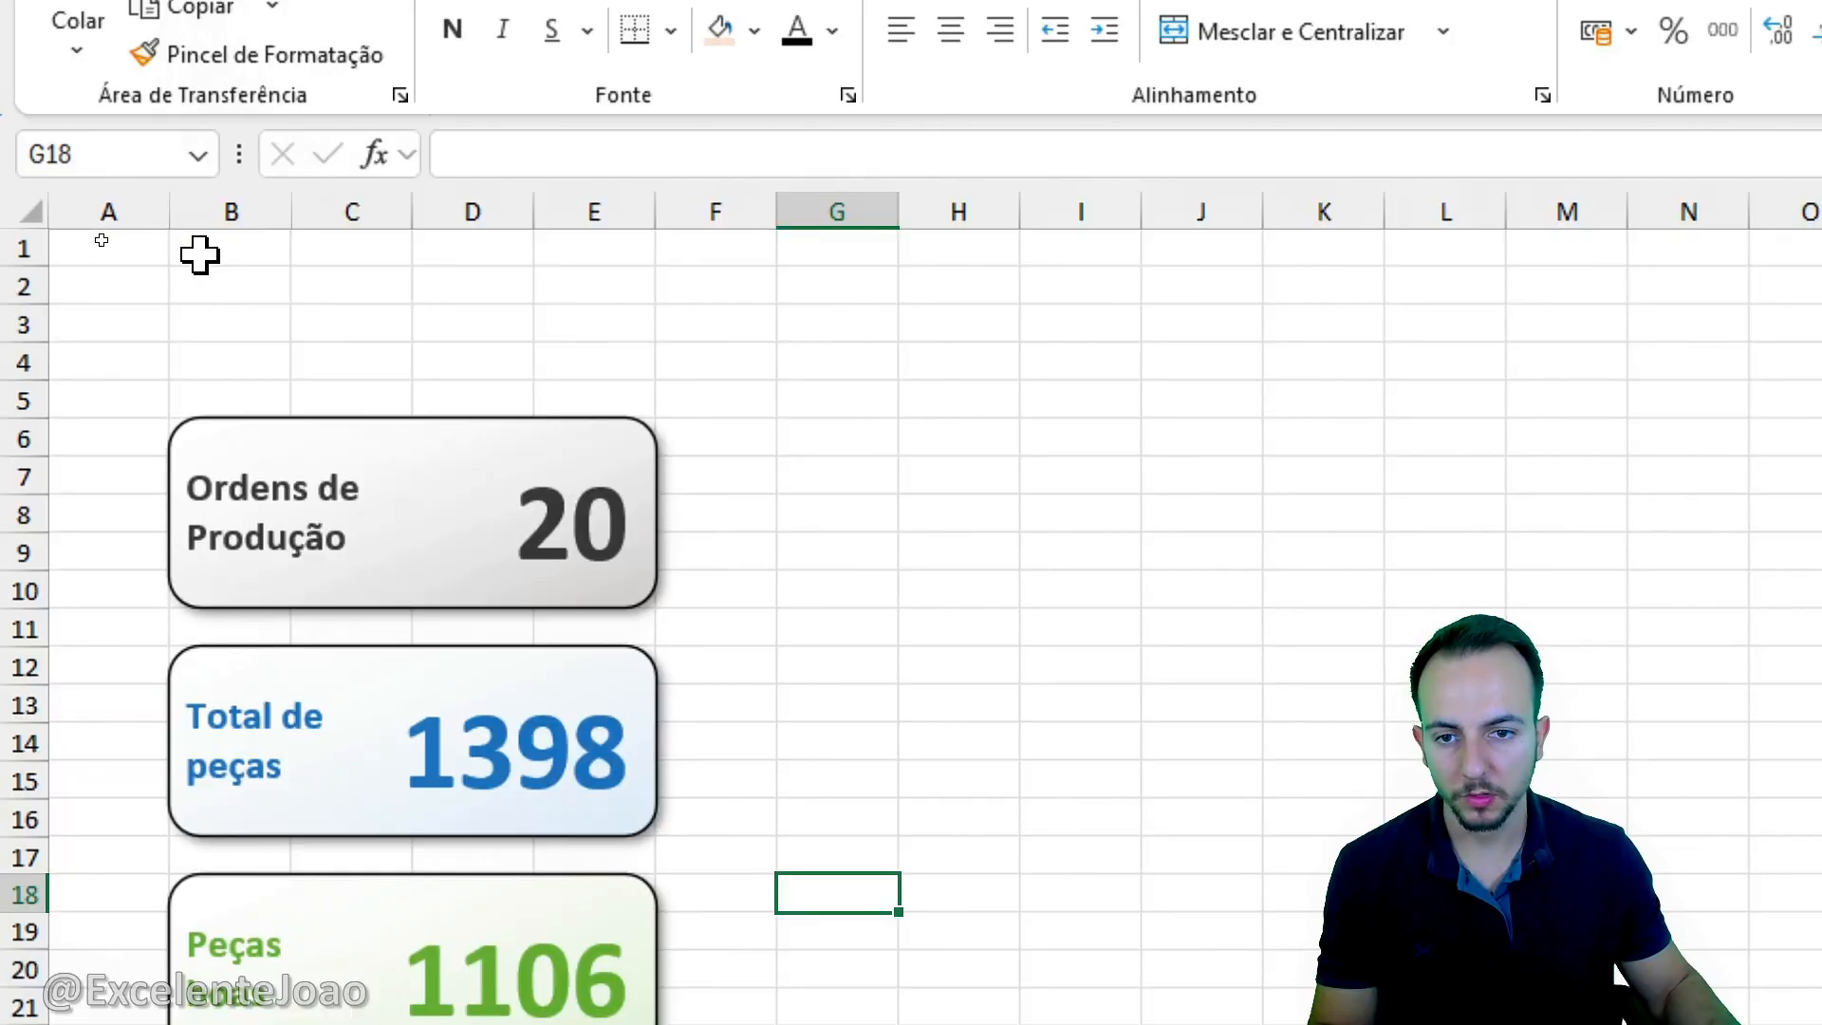
Merge and center cells B1:E5 above the Ordens de Produção card and align the merged cell's content to the vertical middle.
drag(218, 254, 575, 383)
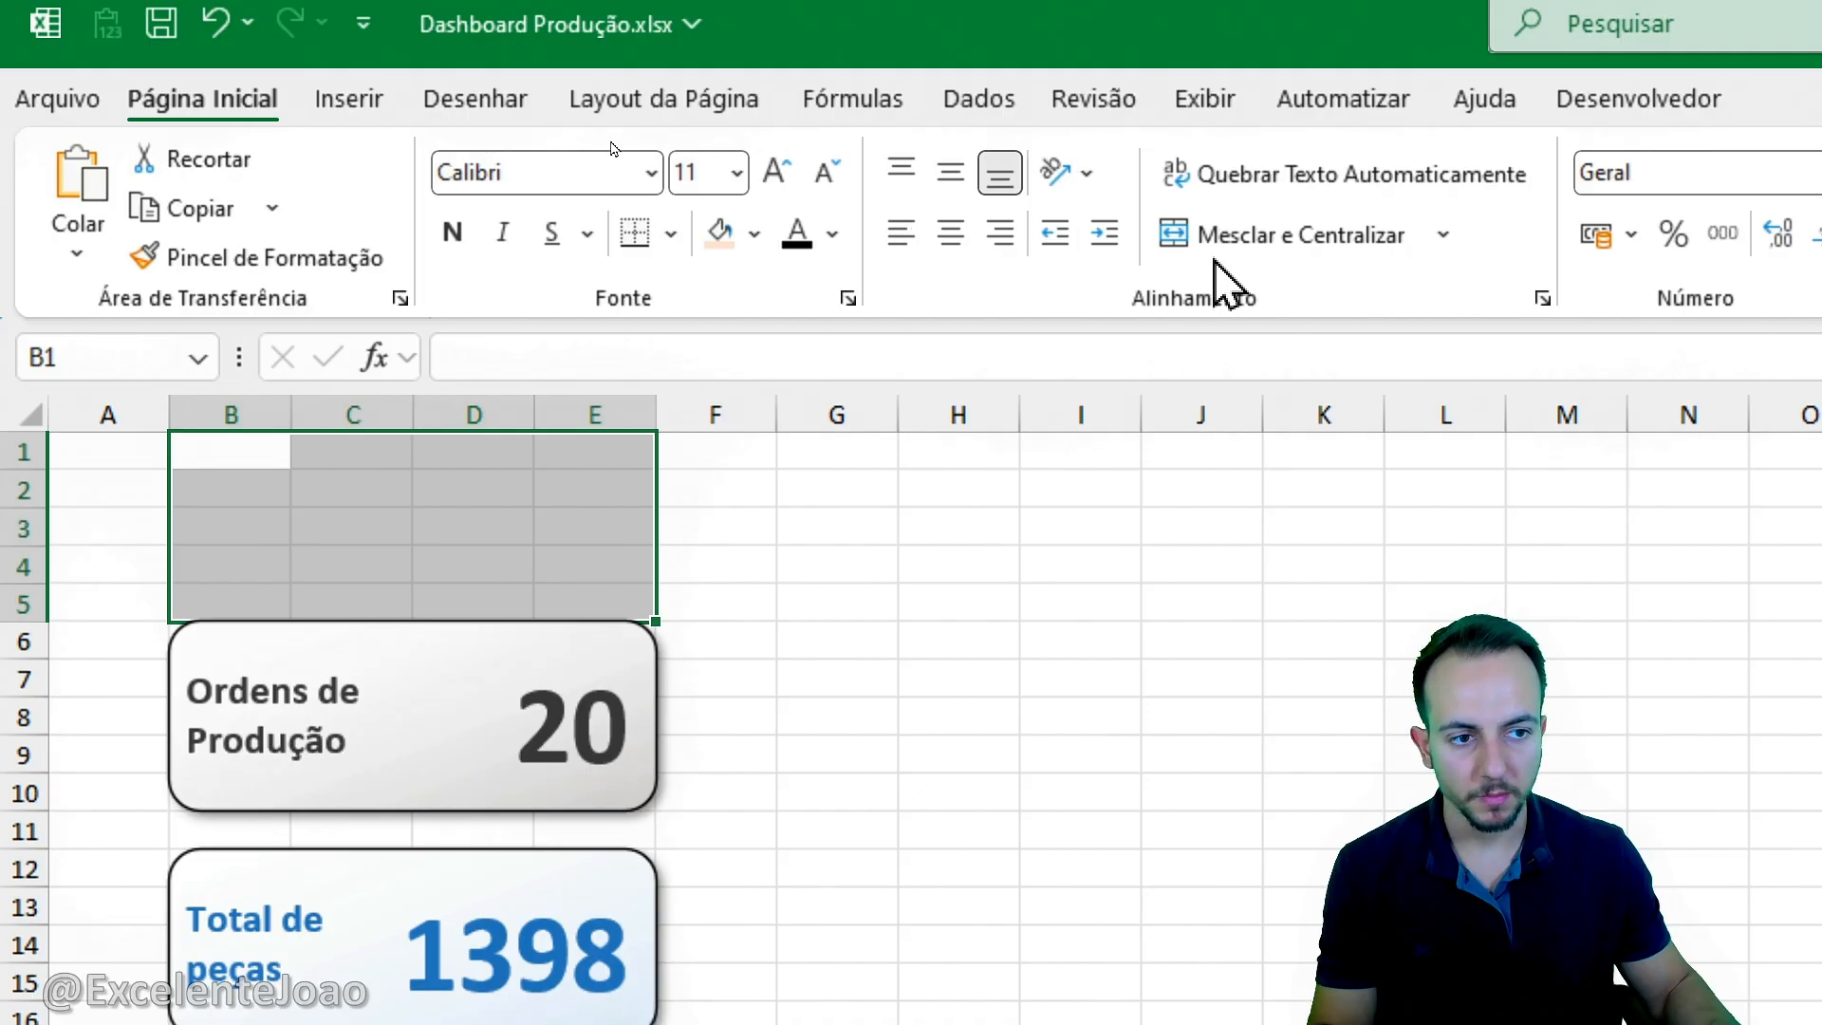
click(1249, 47)
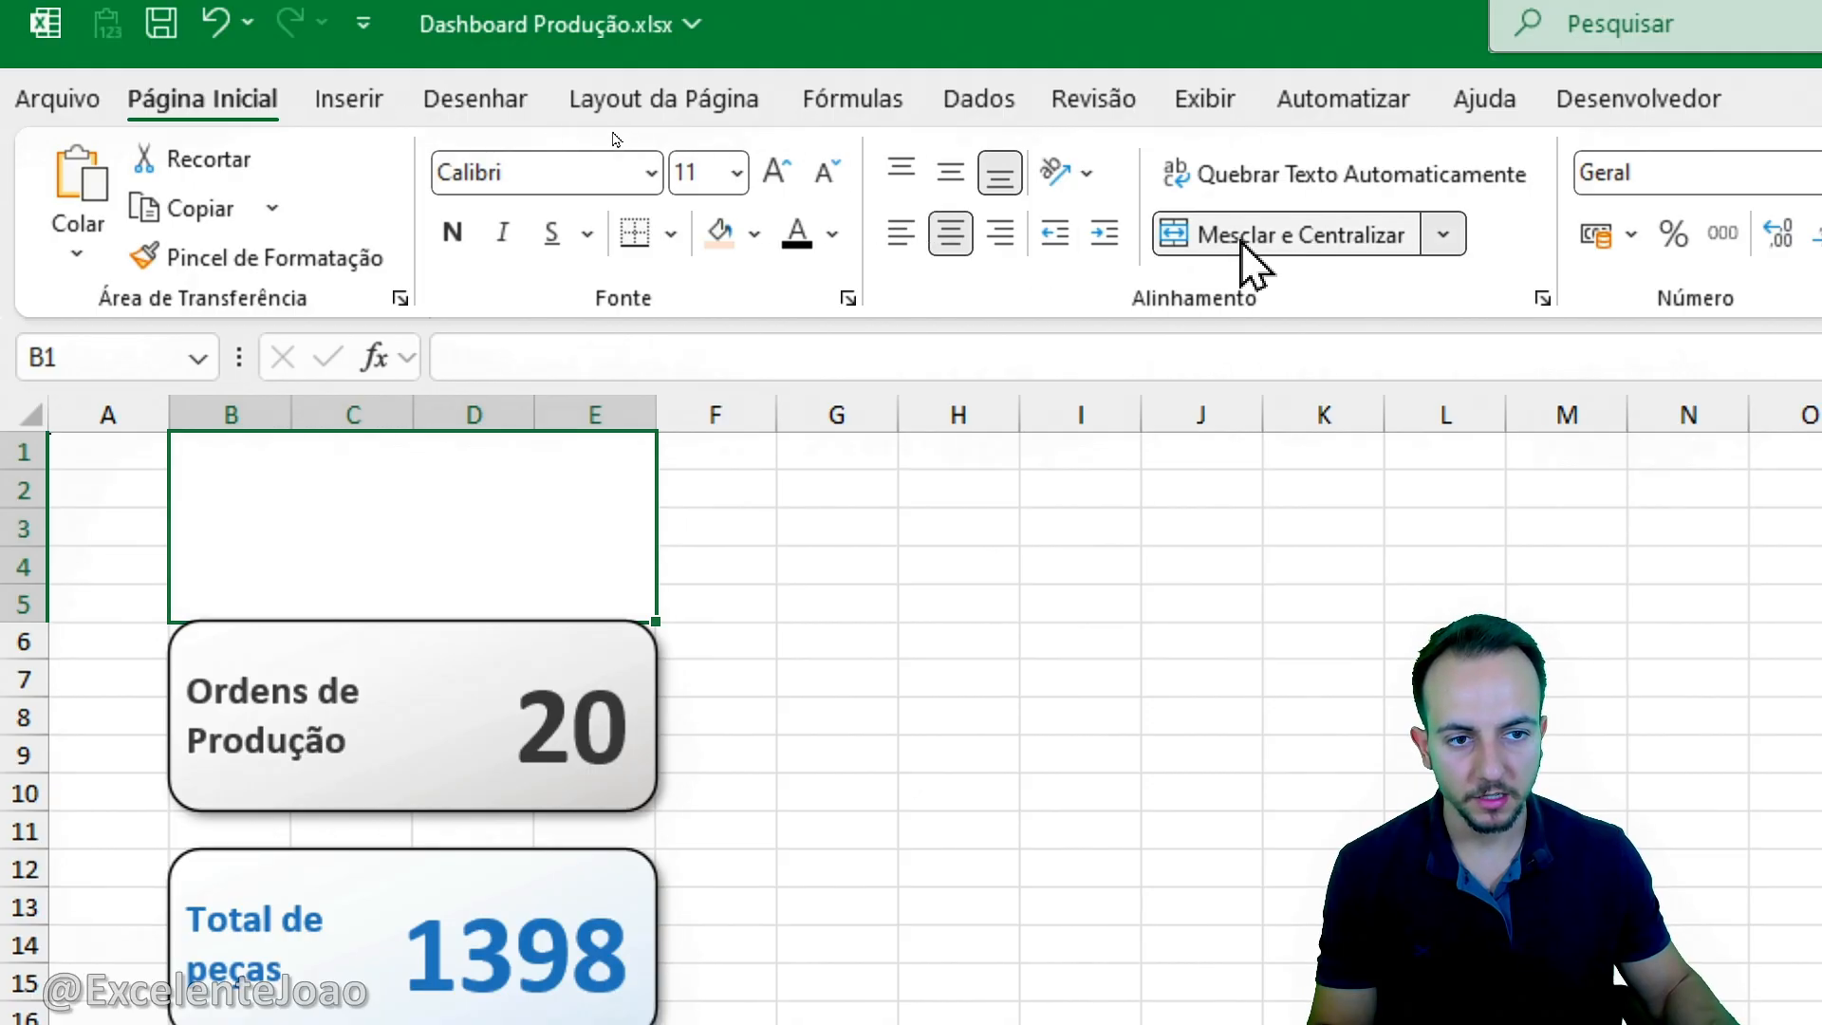
click(950, 174)
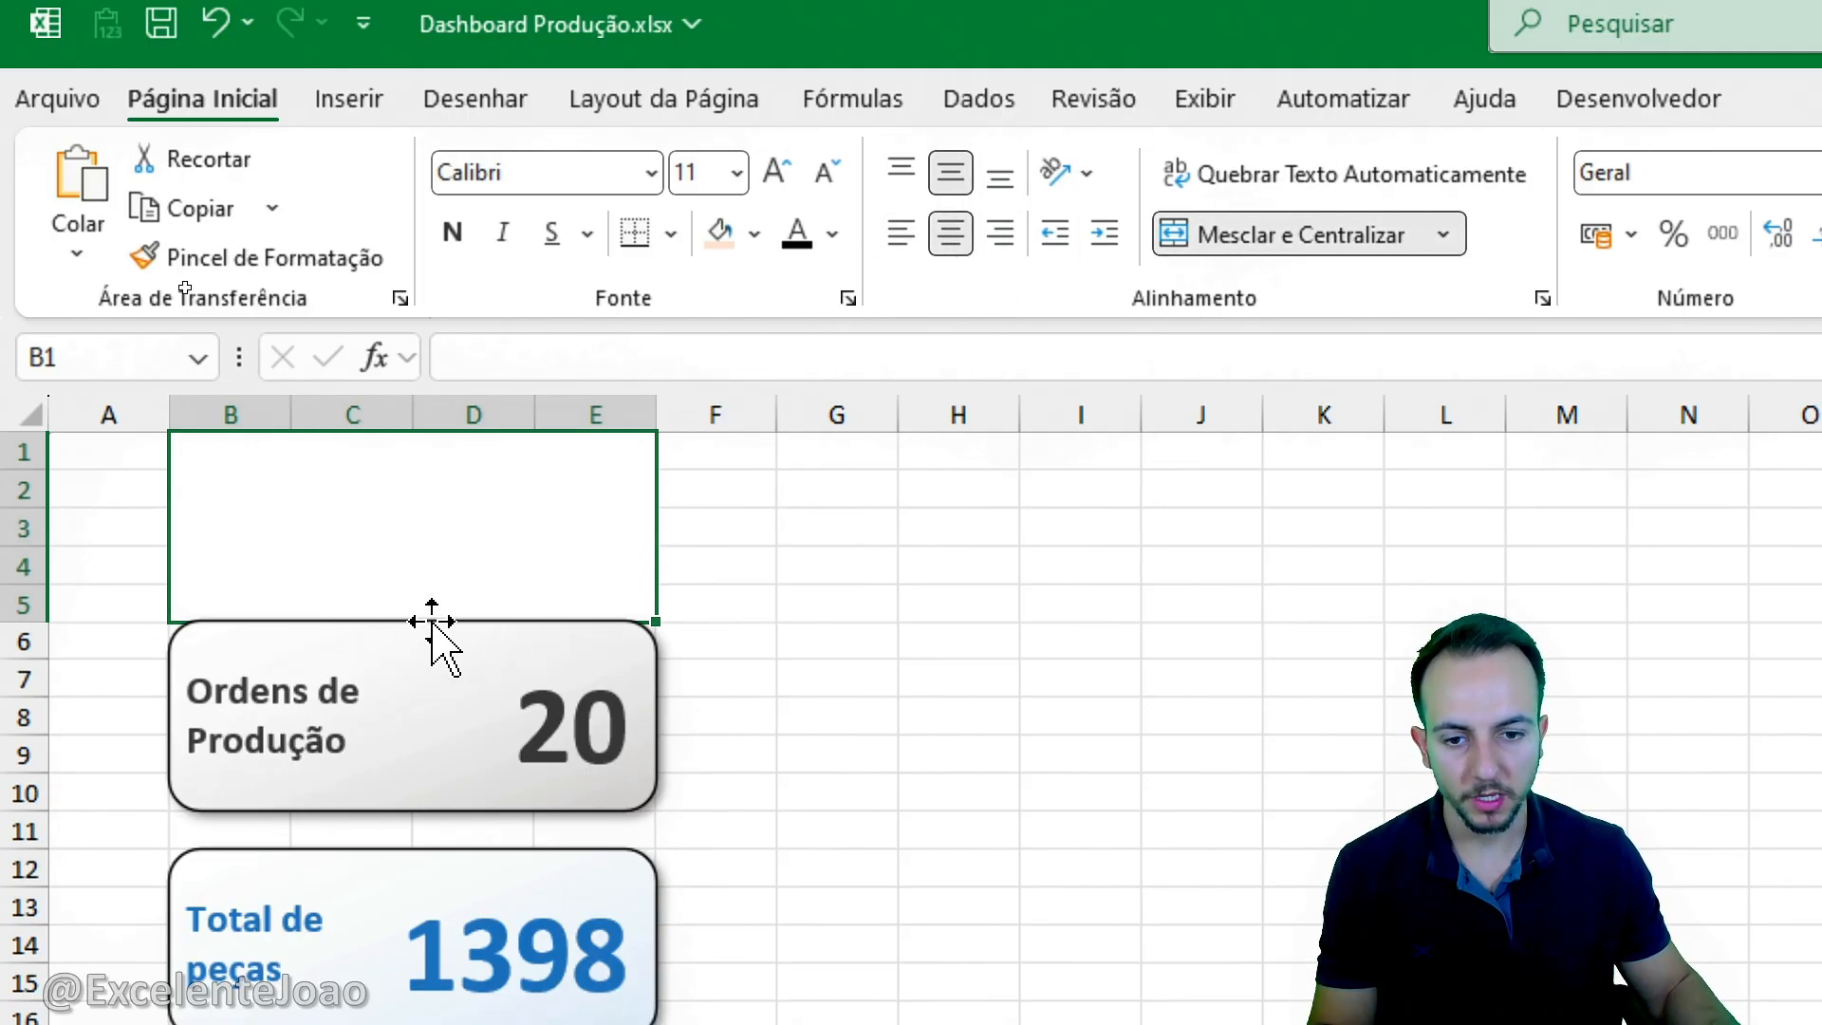
Enter the title "Dashboard de análise de produto de 2026" followed by the channel handle in the merged cell above the Ordens de Produção card.
text(Dashbo)
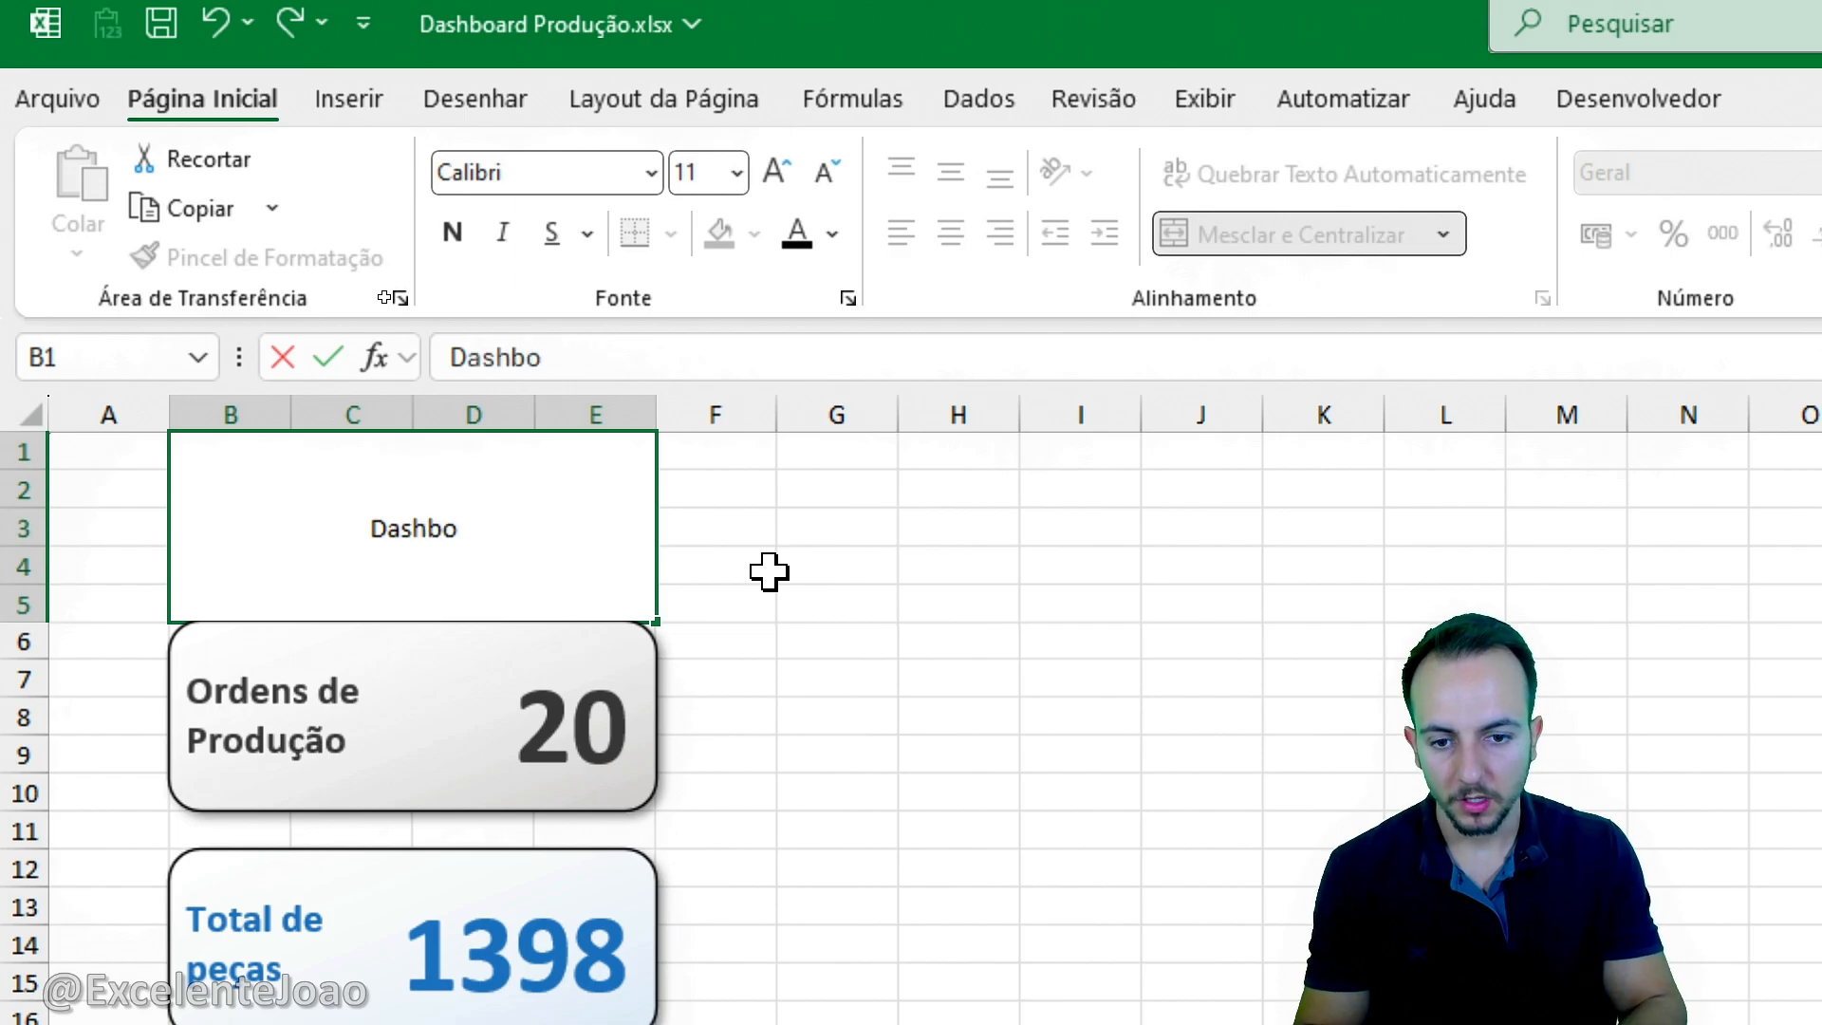
text(ard de)
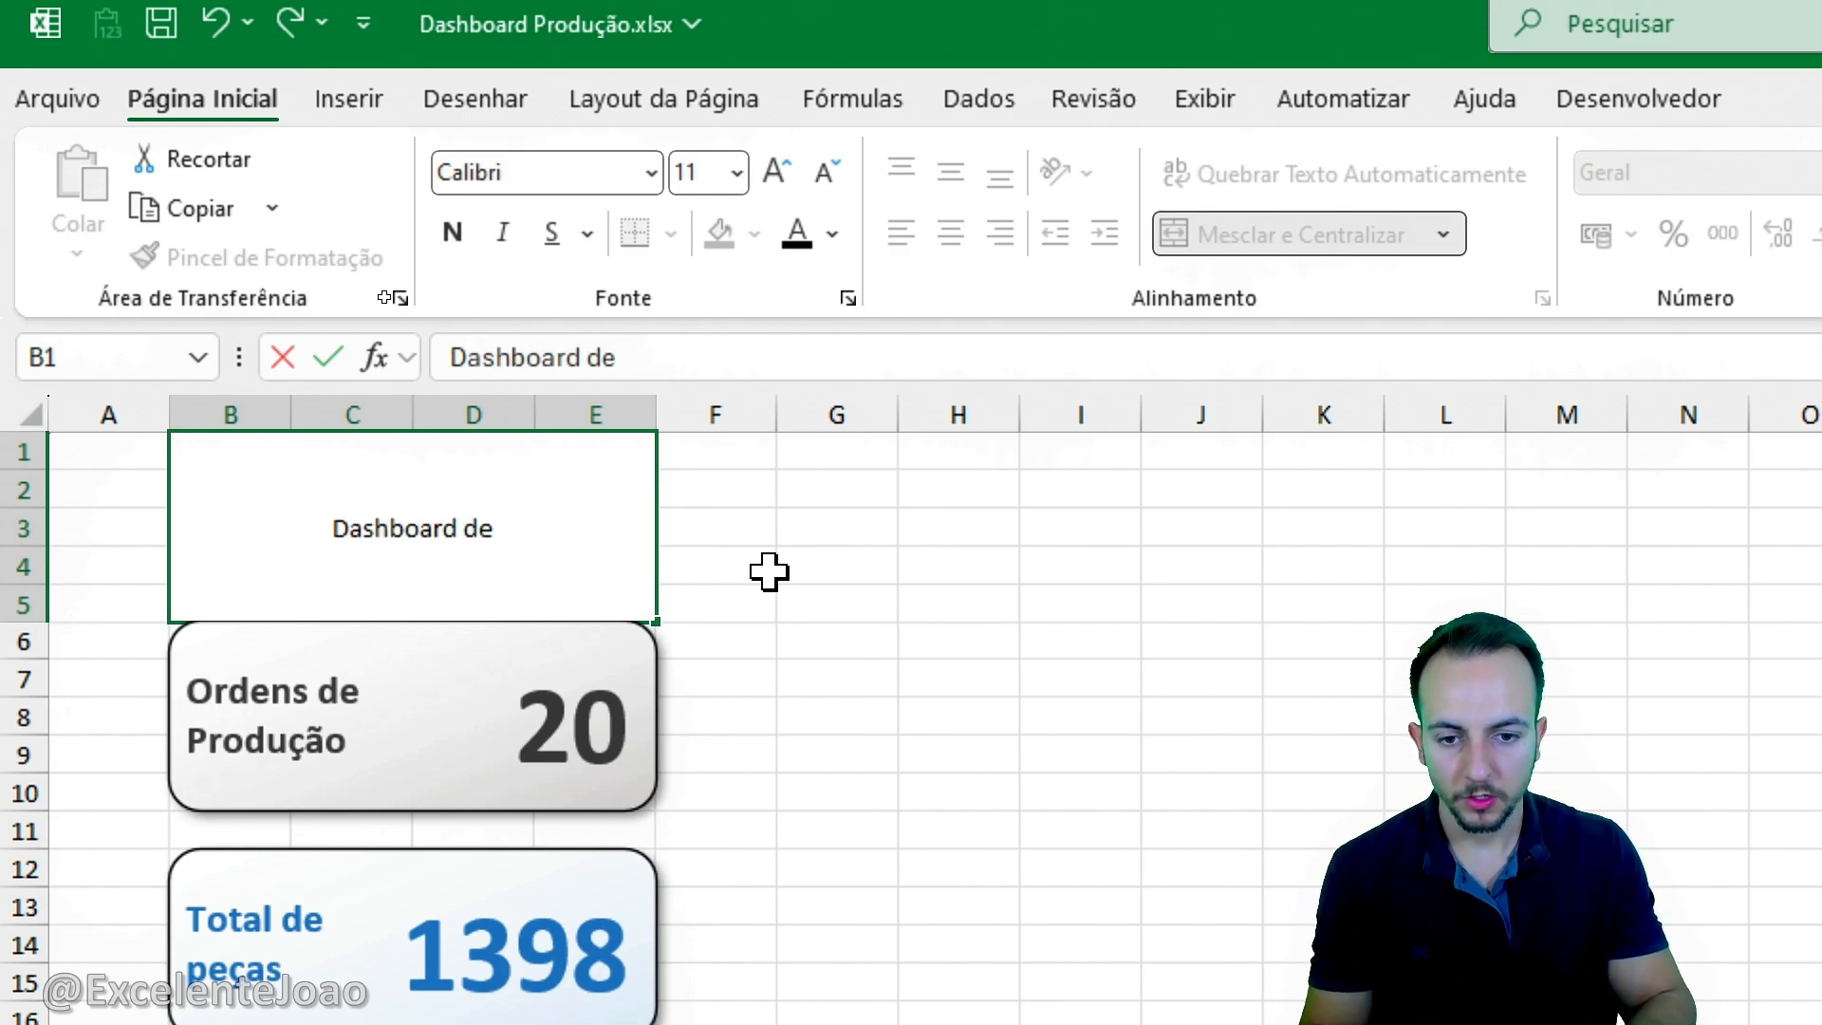
text( análise de produ)
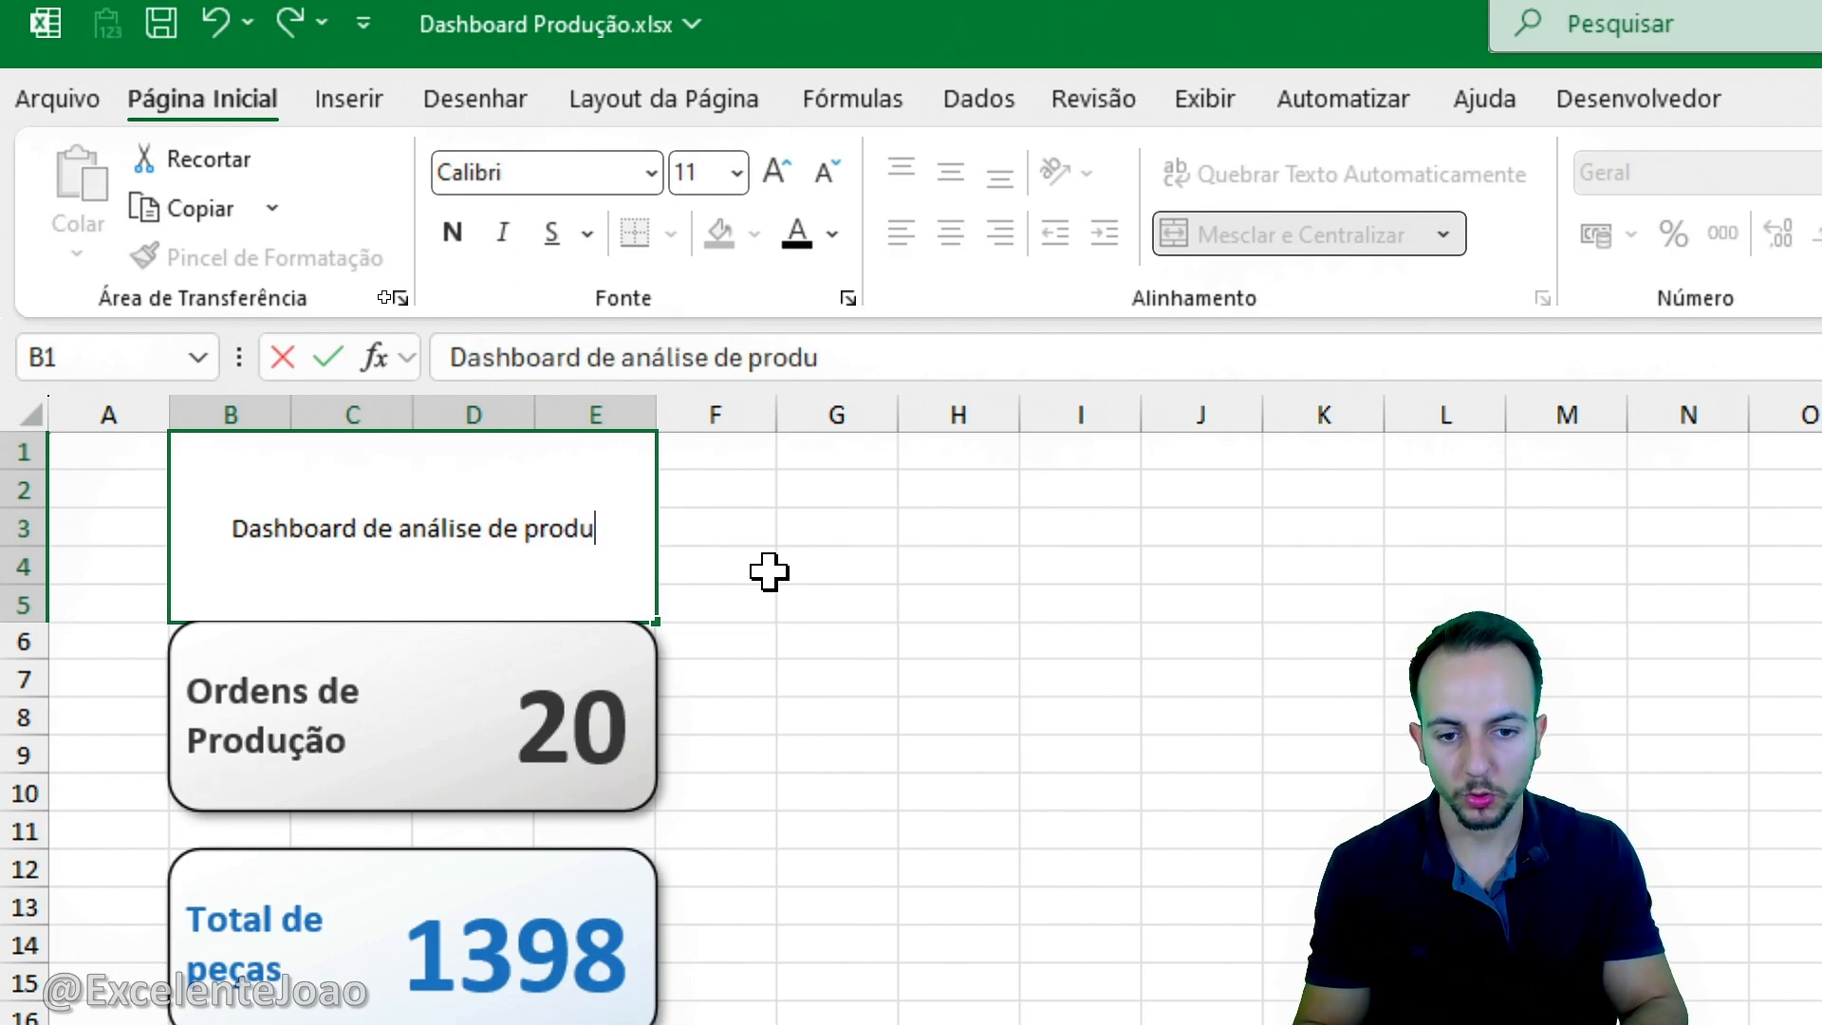
text(to em)
key(BackSpace)
key(BackSpace)
text(de 2026)
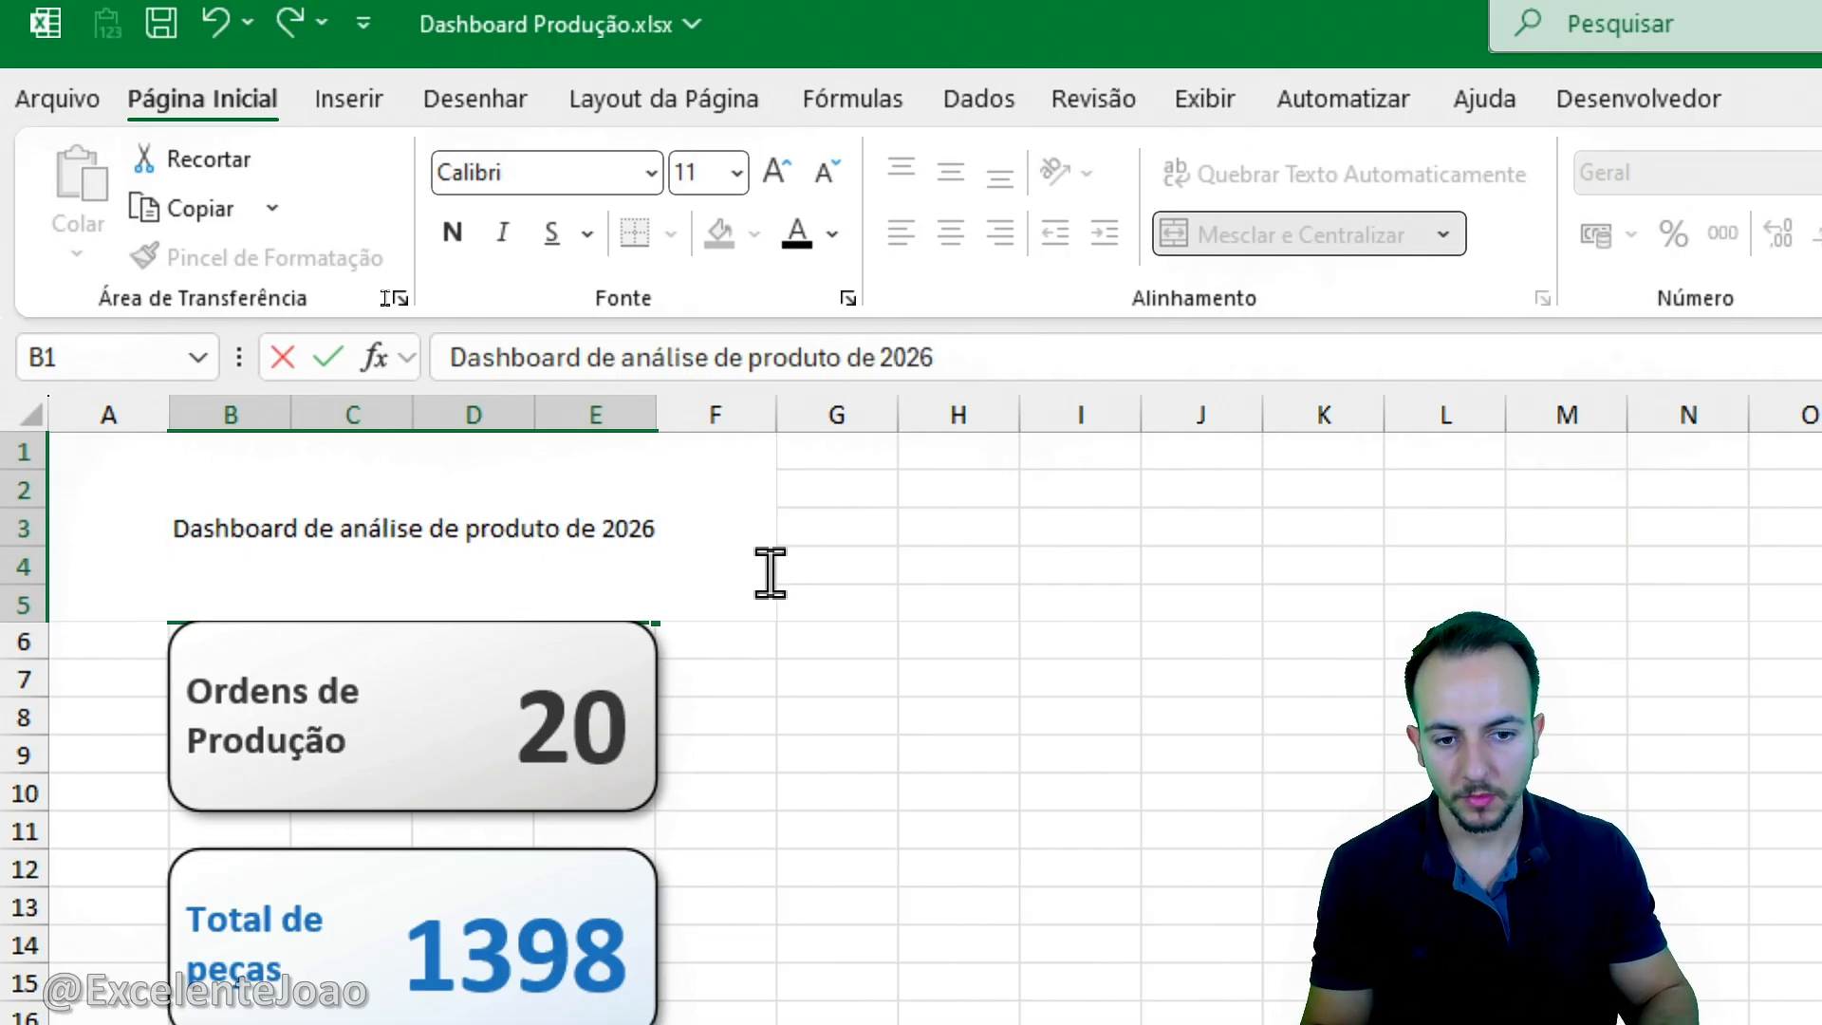
key(alt+Return)
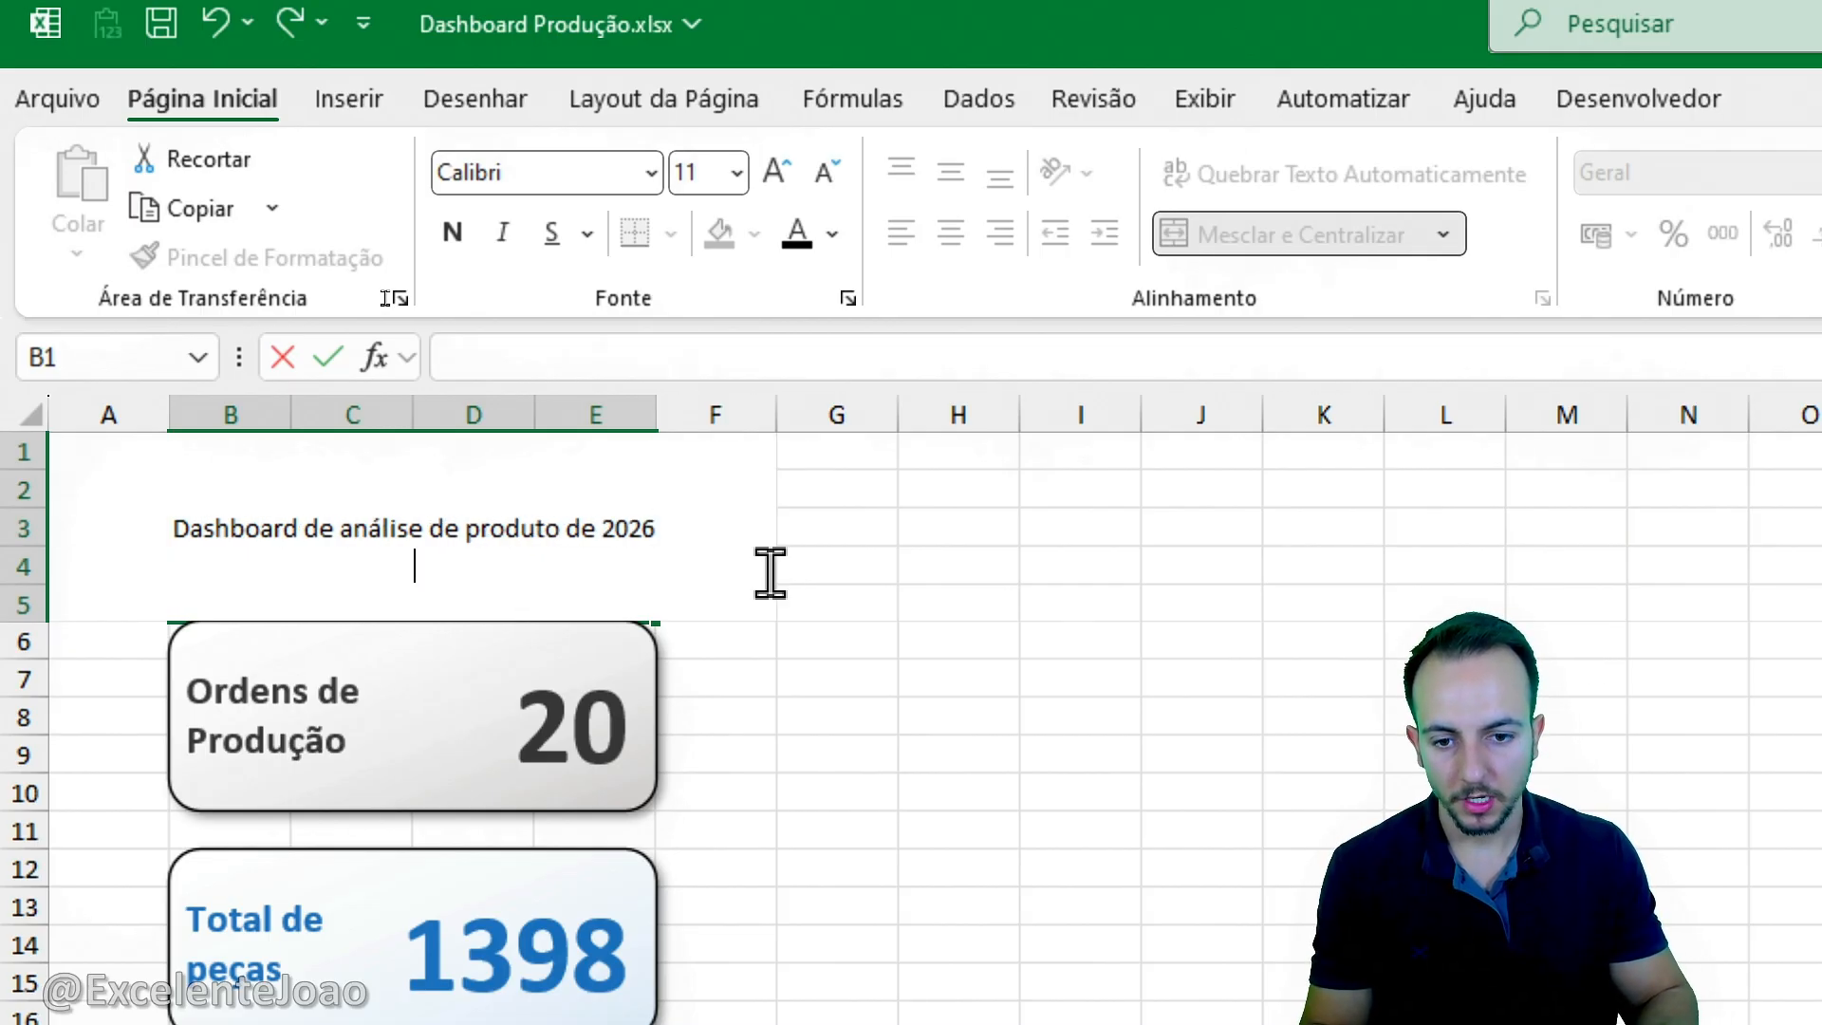
key(BackSpace)
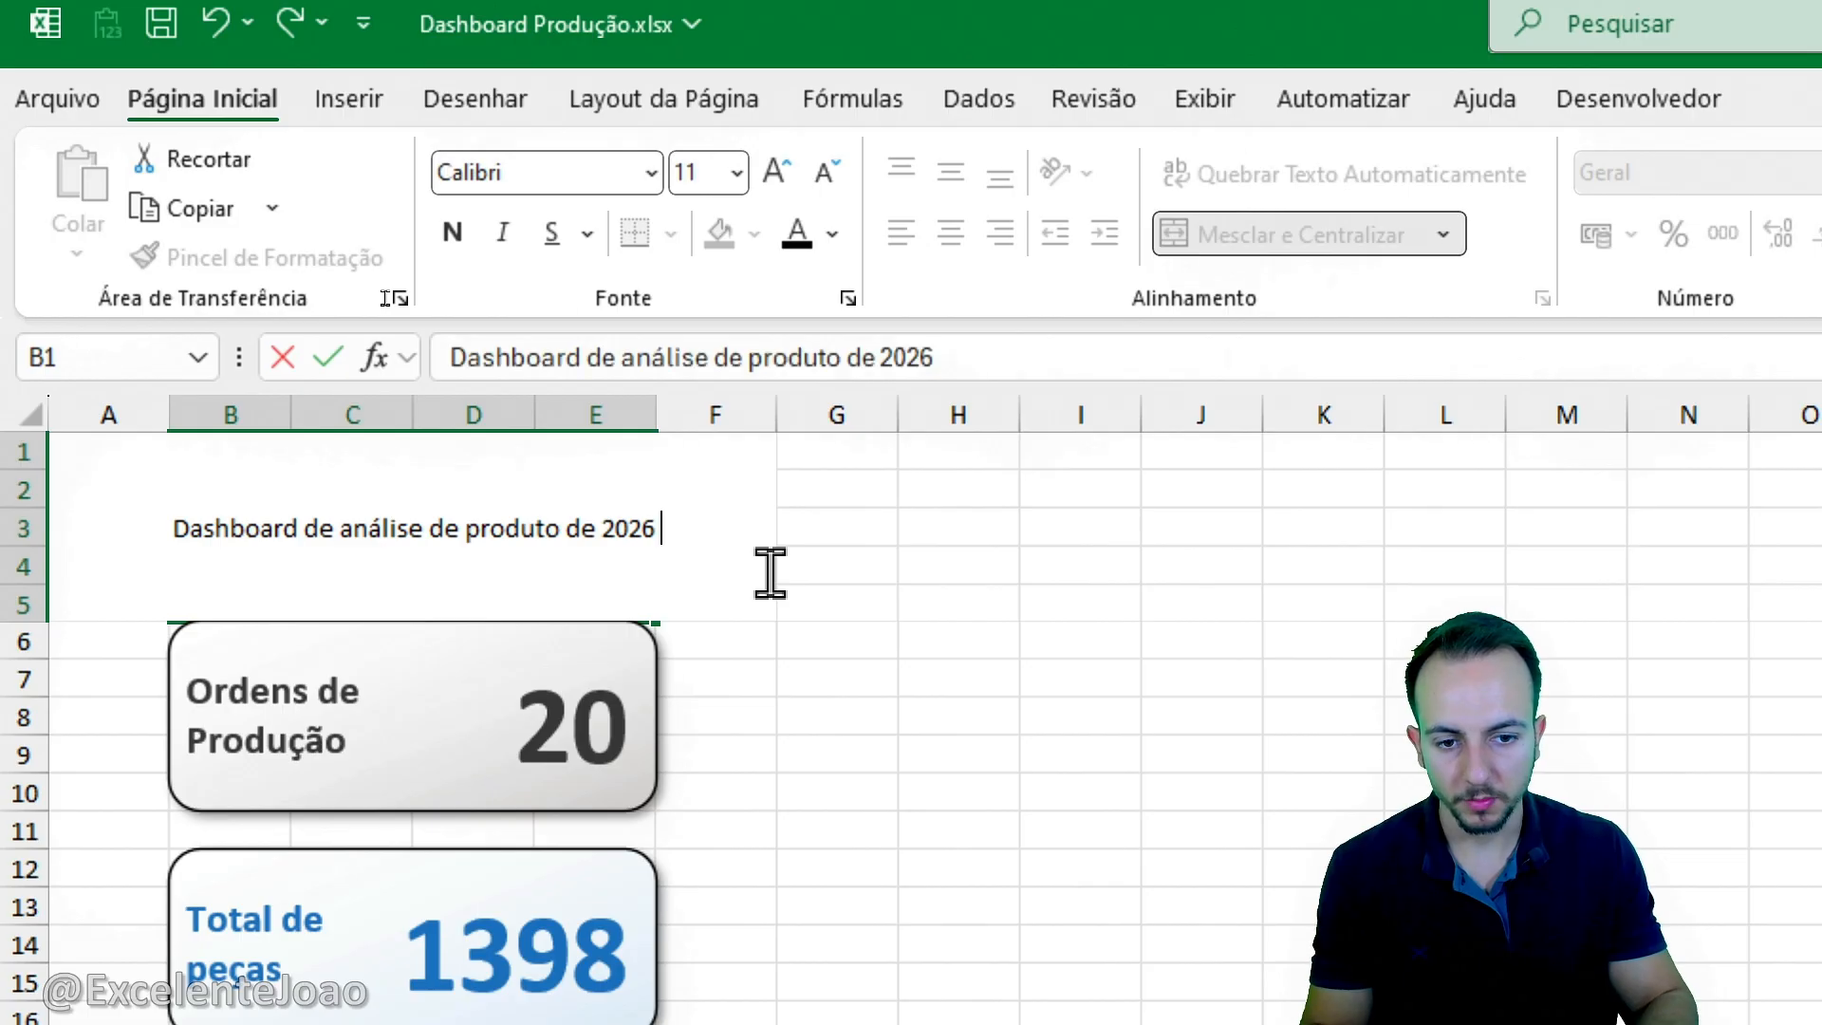
text(@ExcelenteJoao)
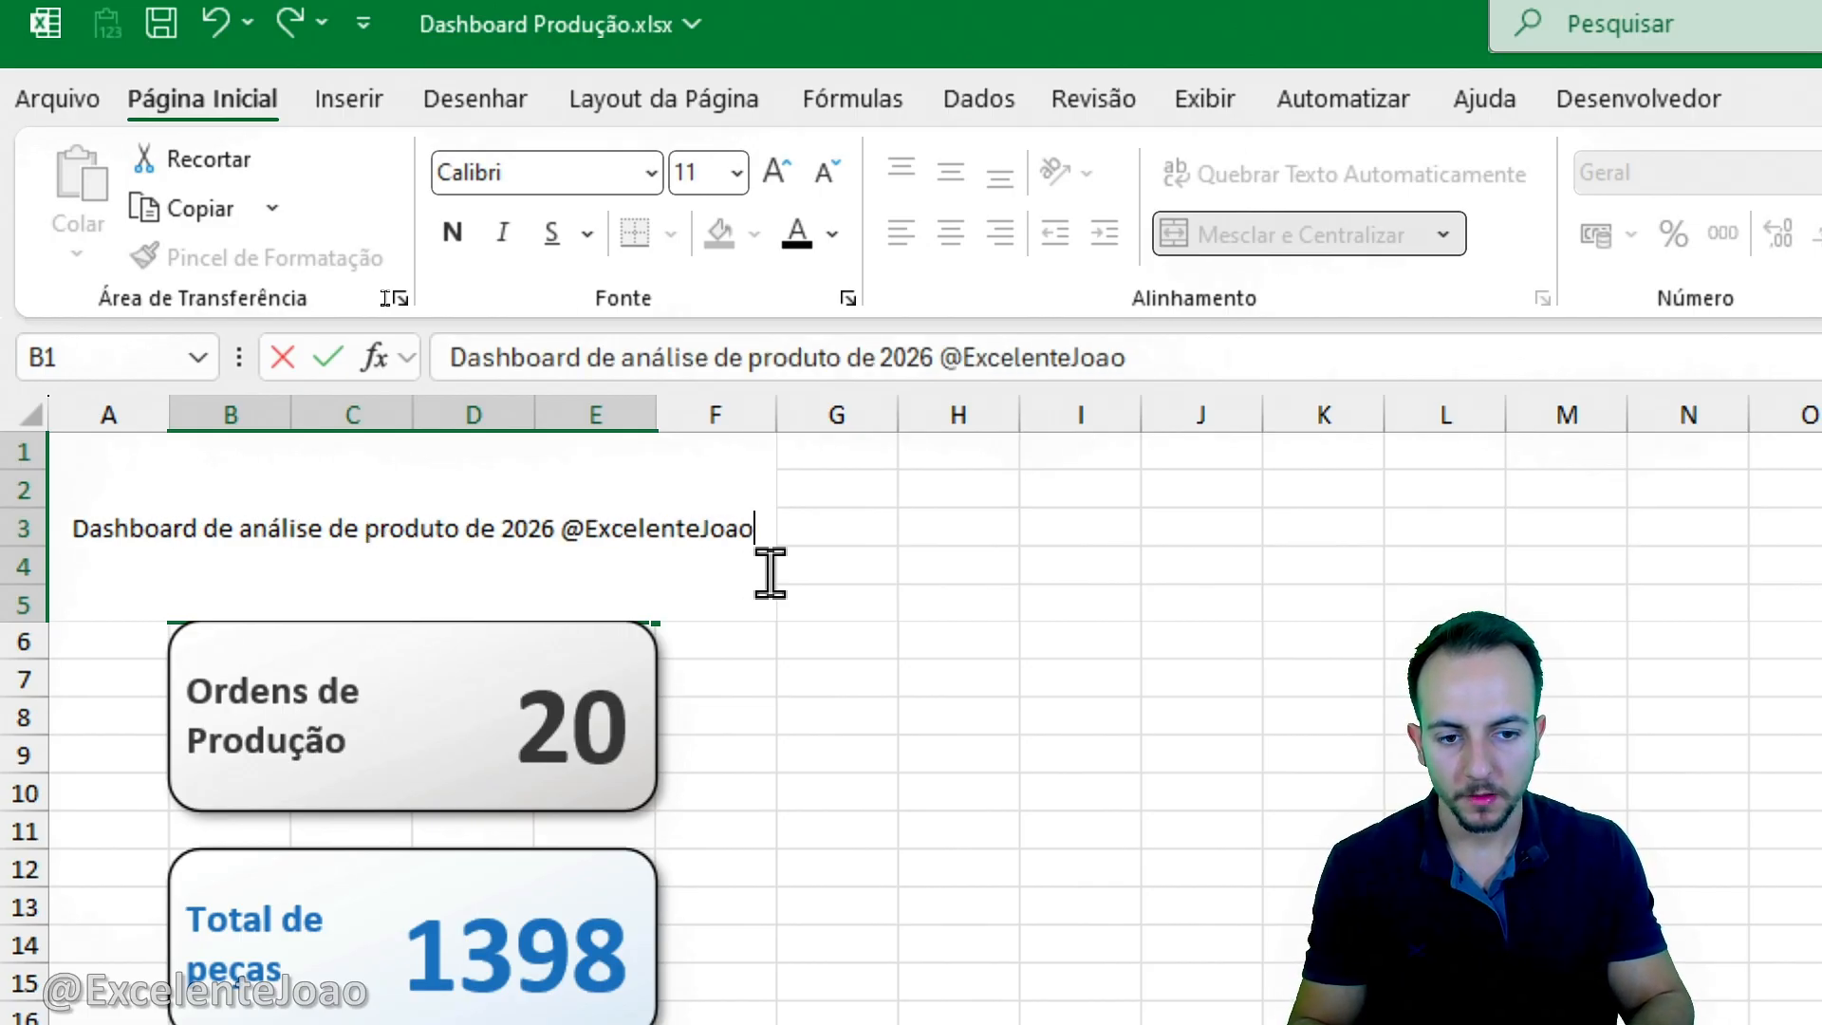
key(Return)
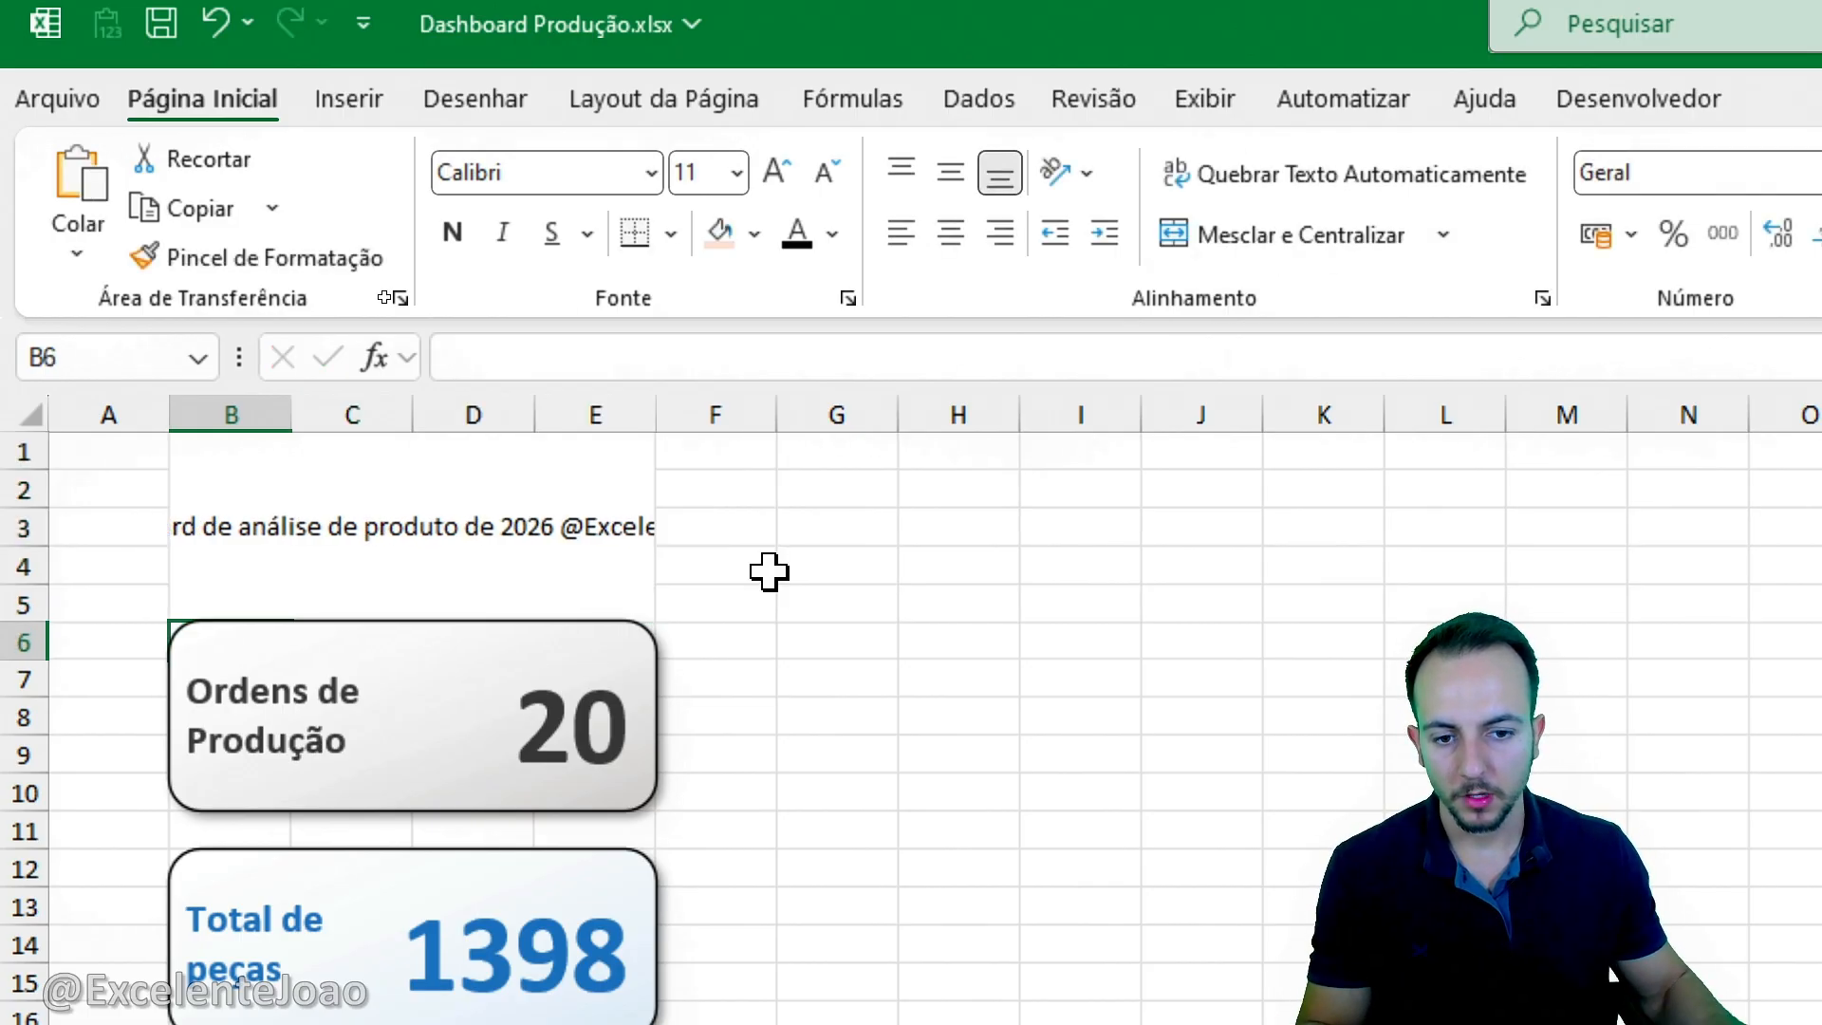
Wrap the title text within its merged cell and set its font size to 14.
click(548, 521)
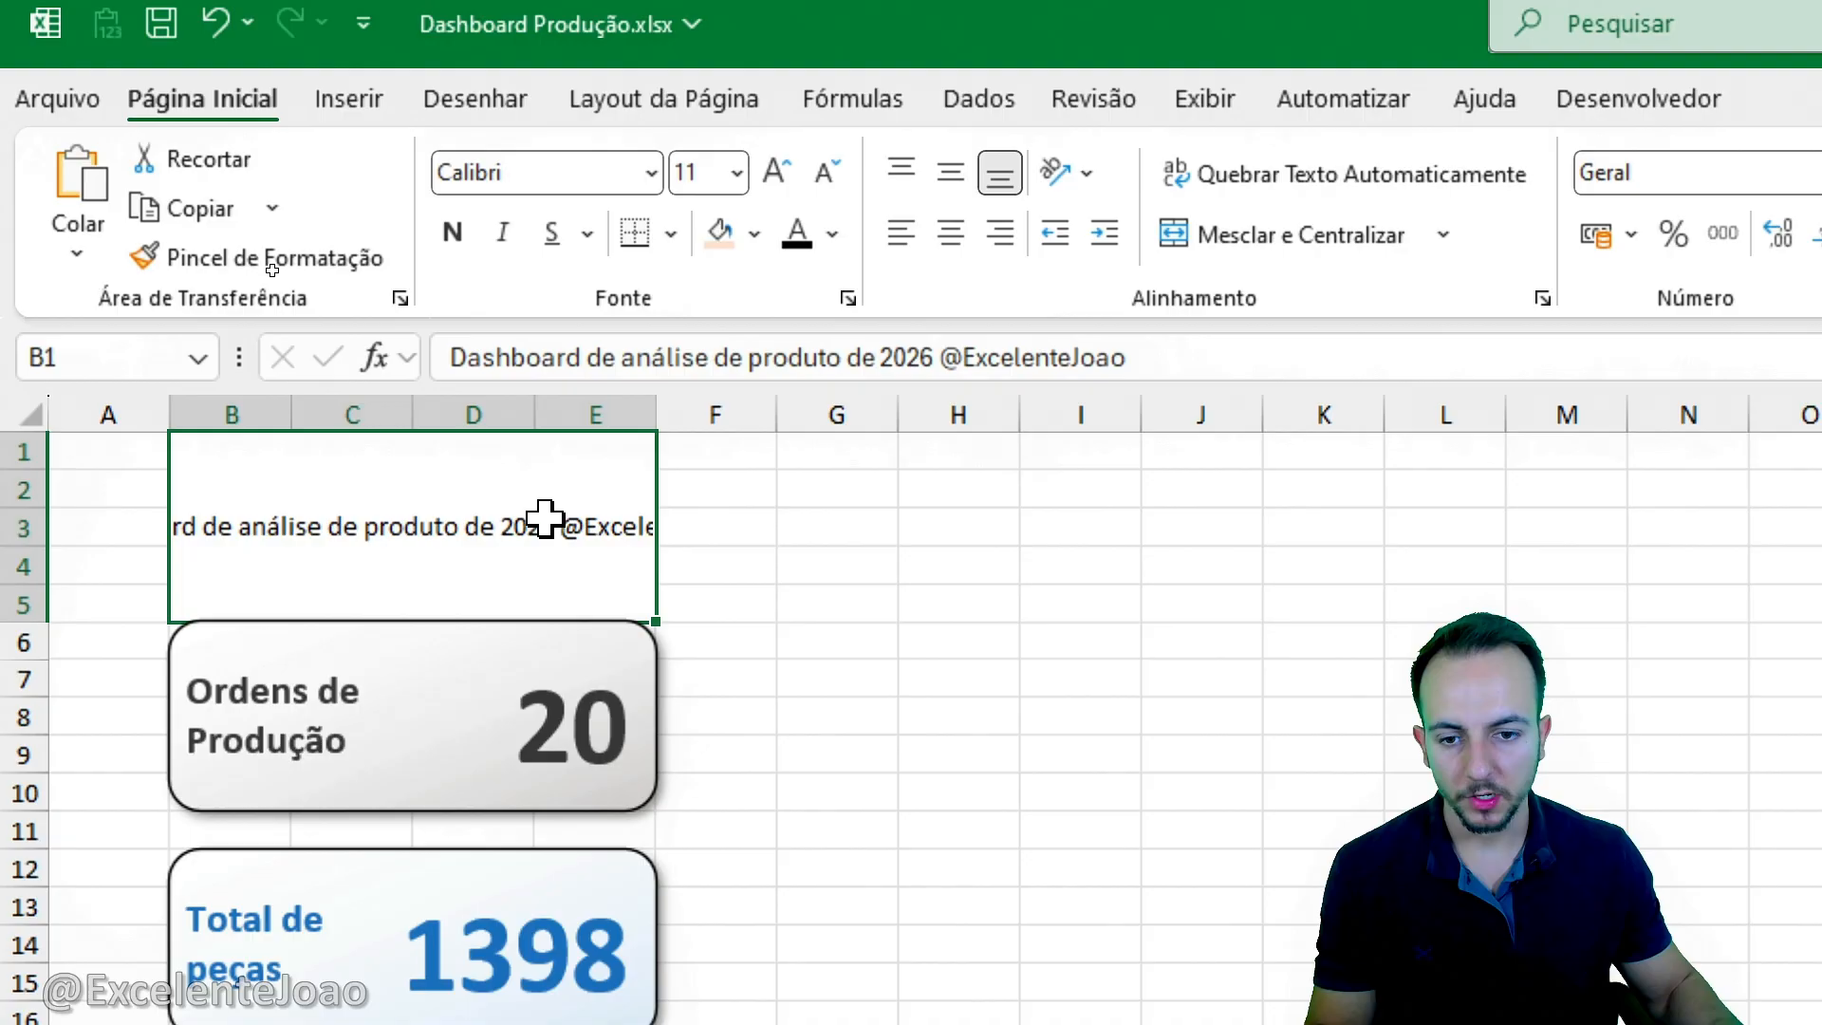
click(1243, 185)
click(779, 175)
click(779, 175)
click(778, 176)
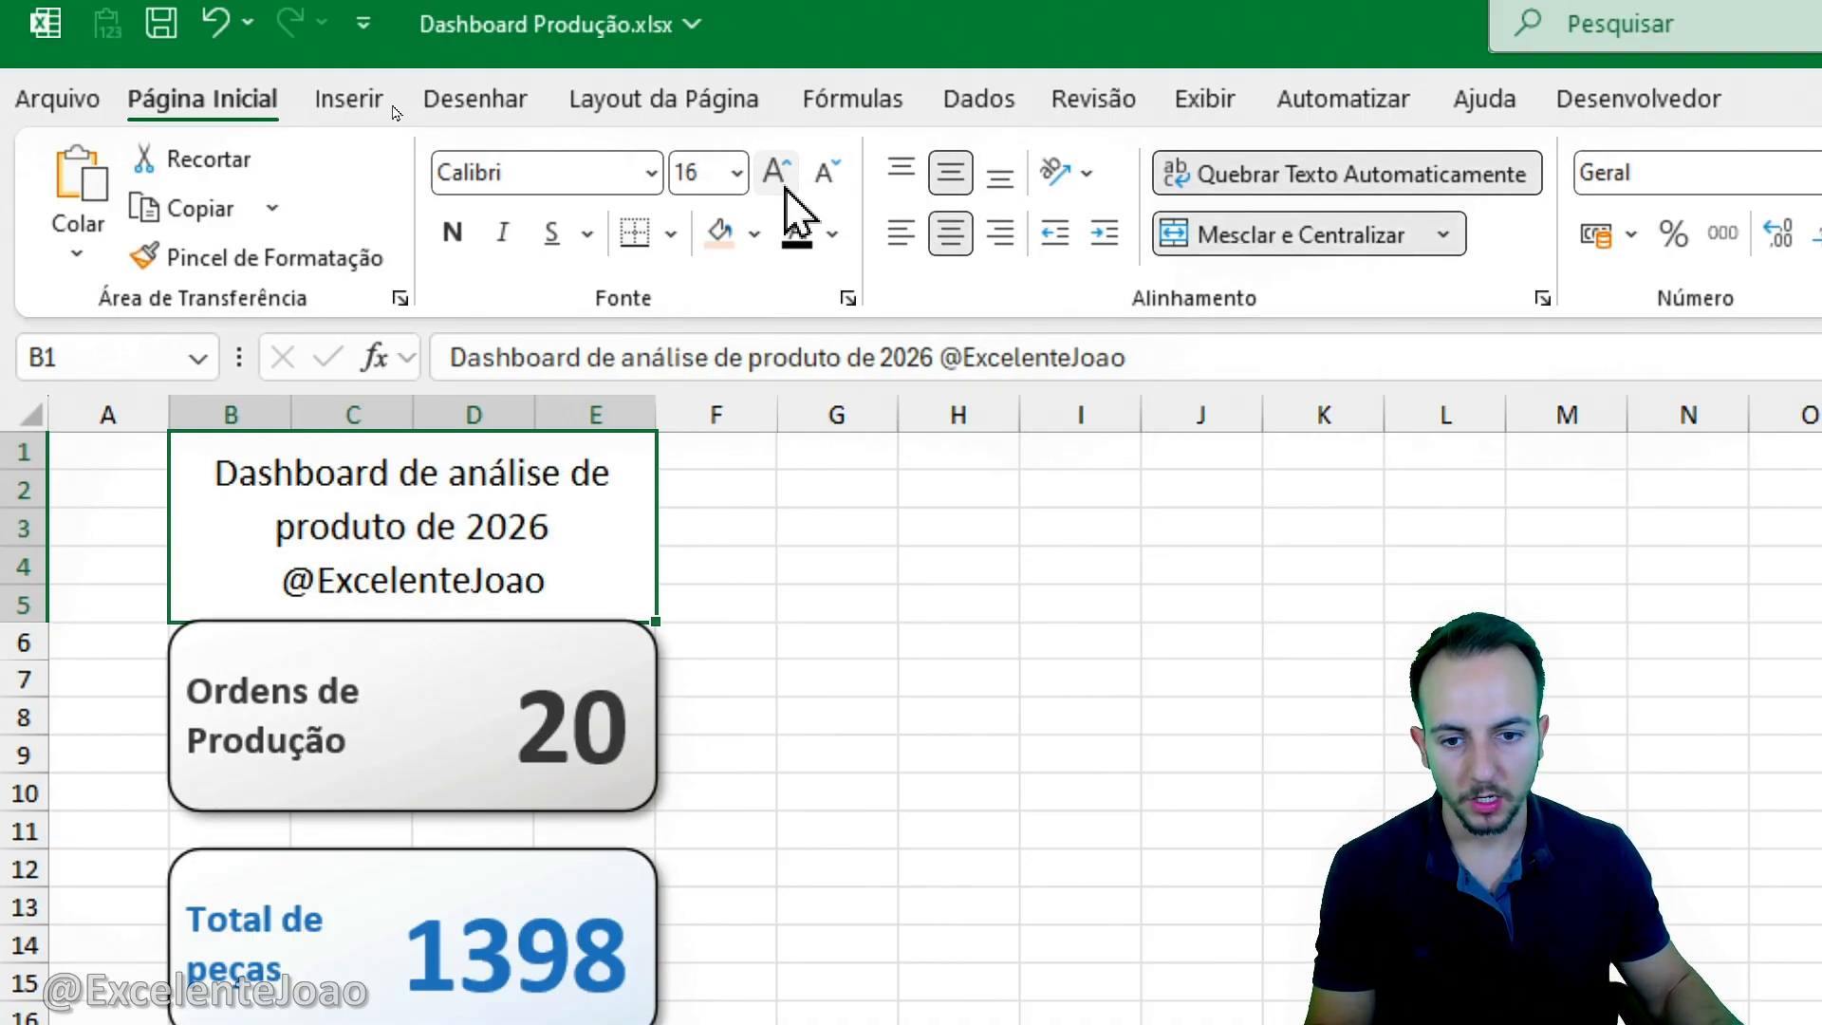
click(822, 176)
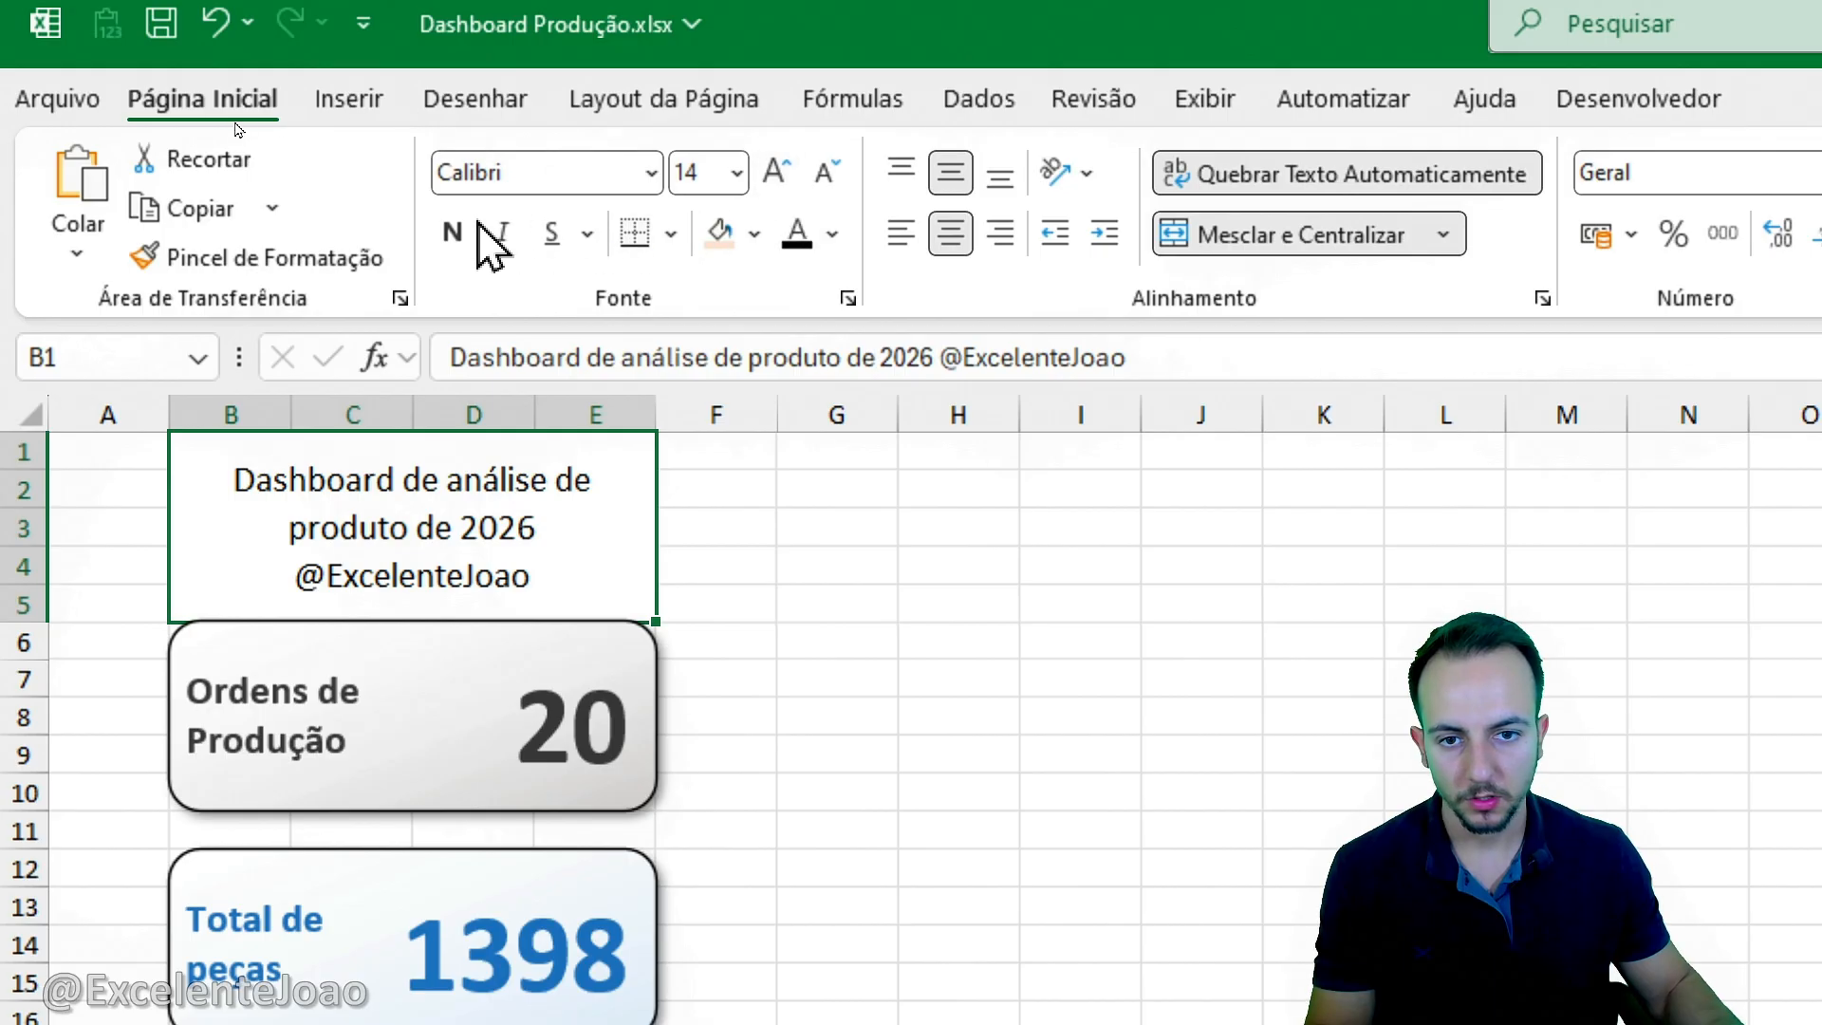
Make the dashboard title bold and color its text dark gray.
click(453, 232)
click(833, 235)
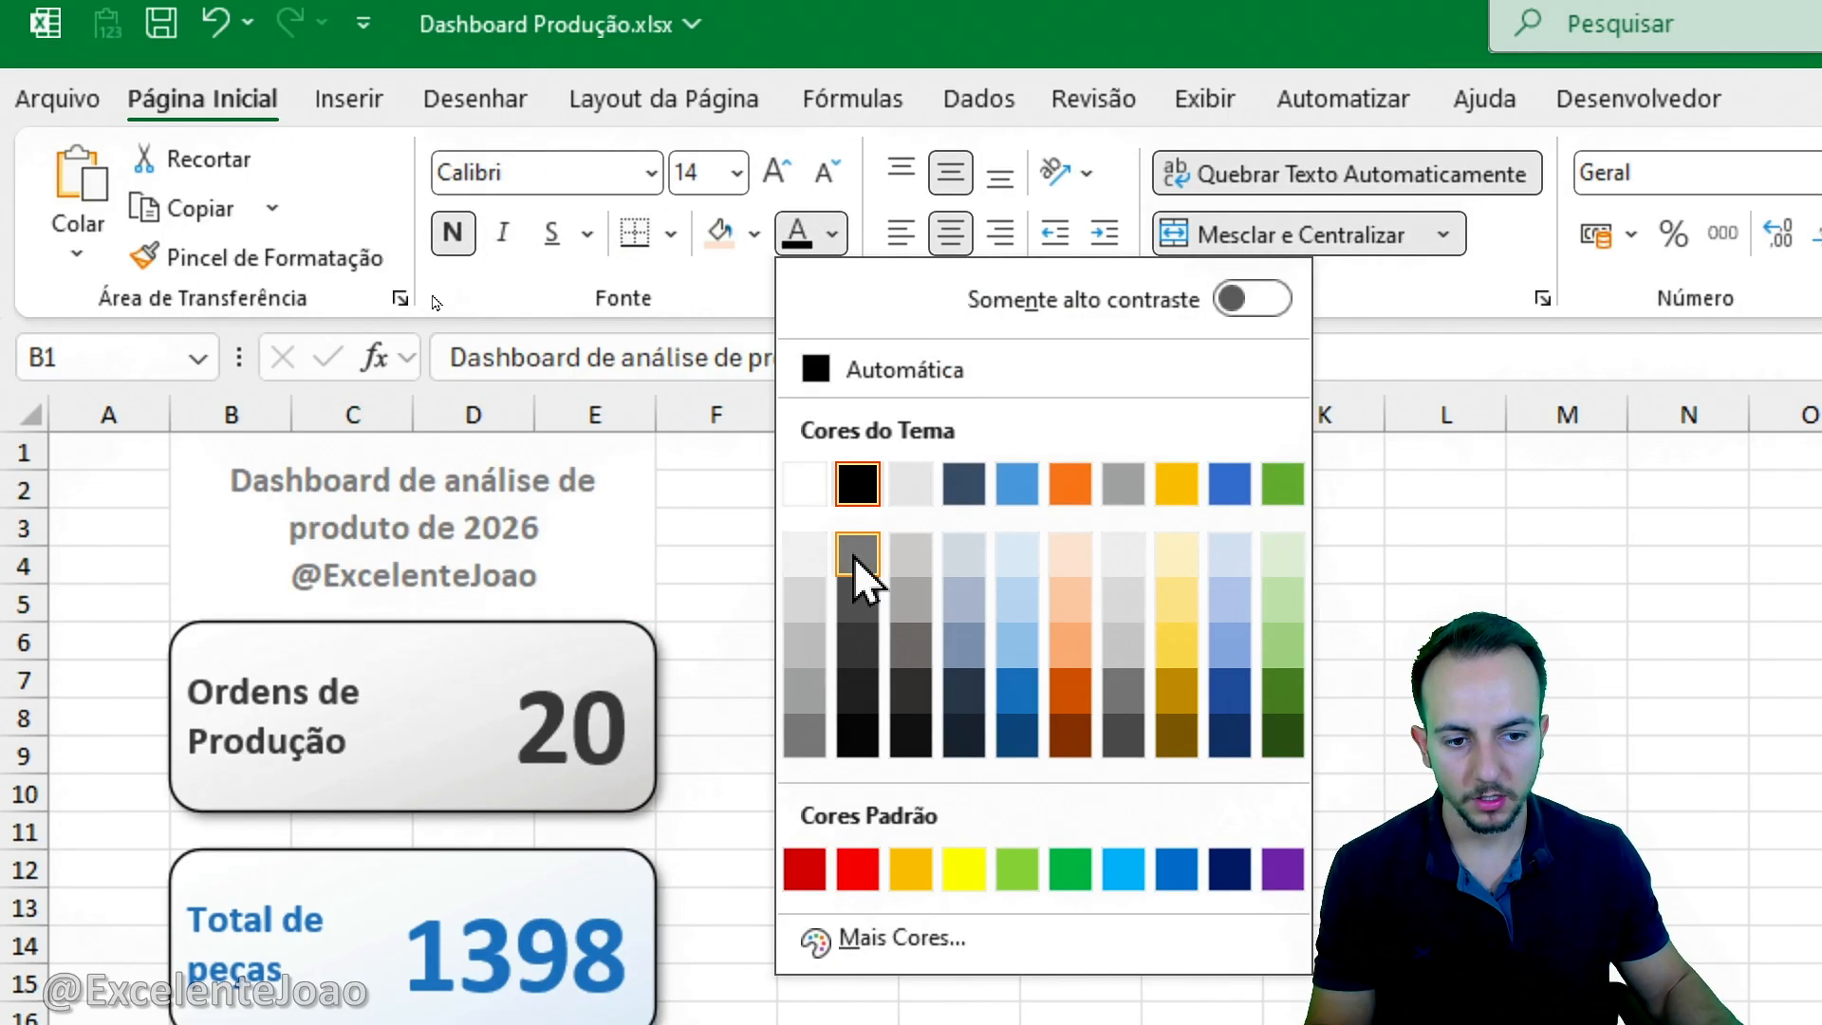
click(861, 600)
click(853, 525)
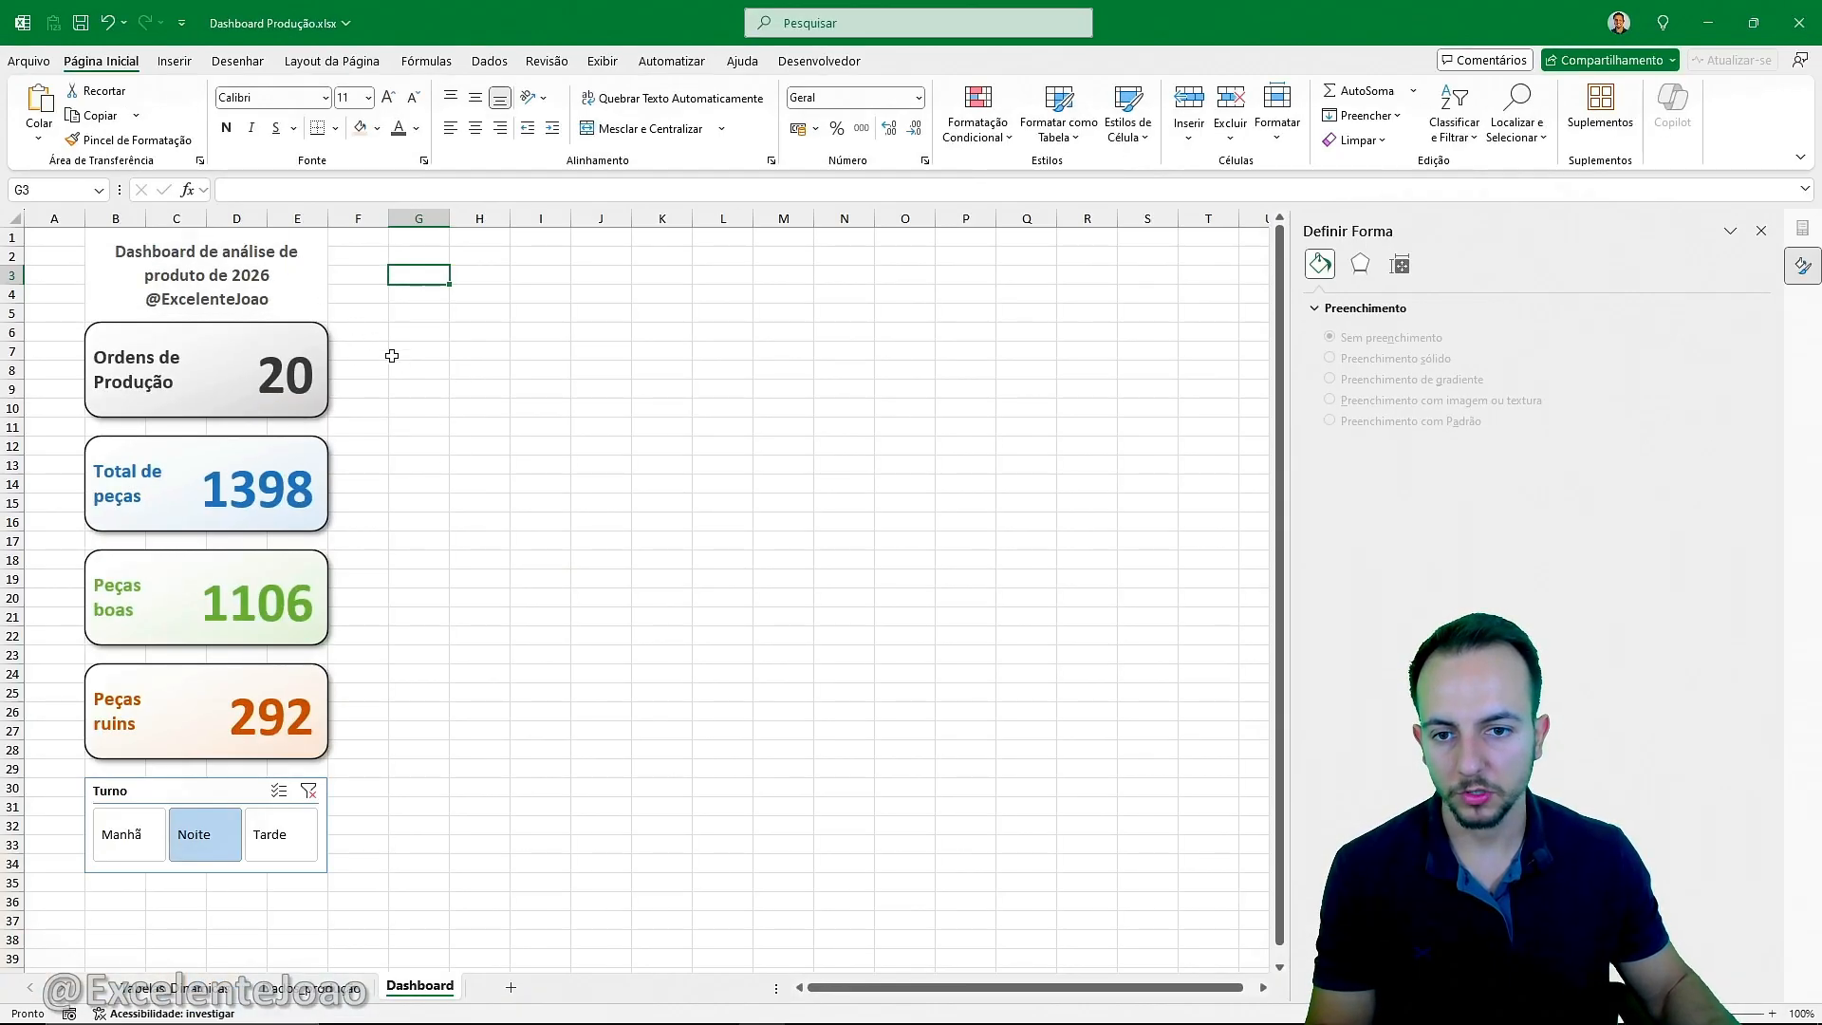
Reduce the dashboard title's font size to 12 and align it to the top of its merged cell.
click(190, 251)
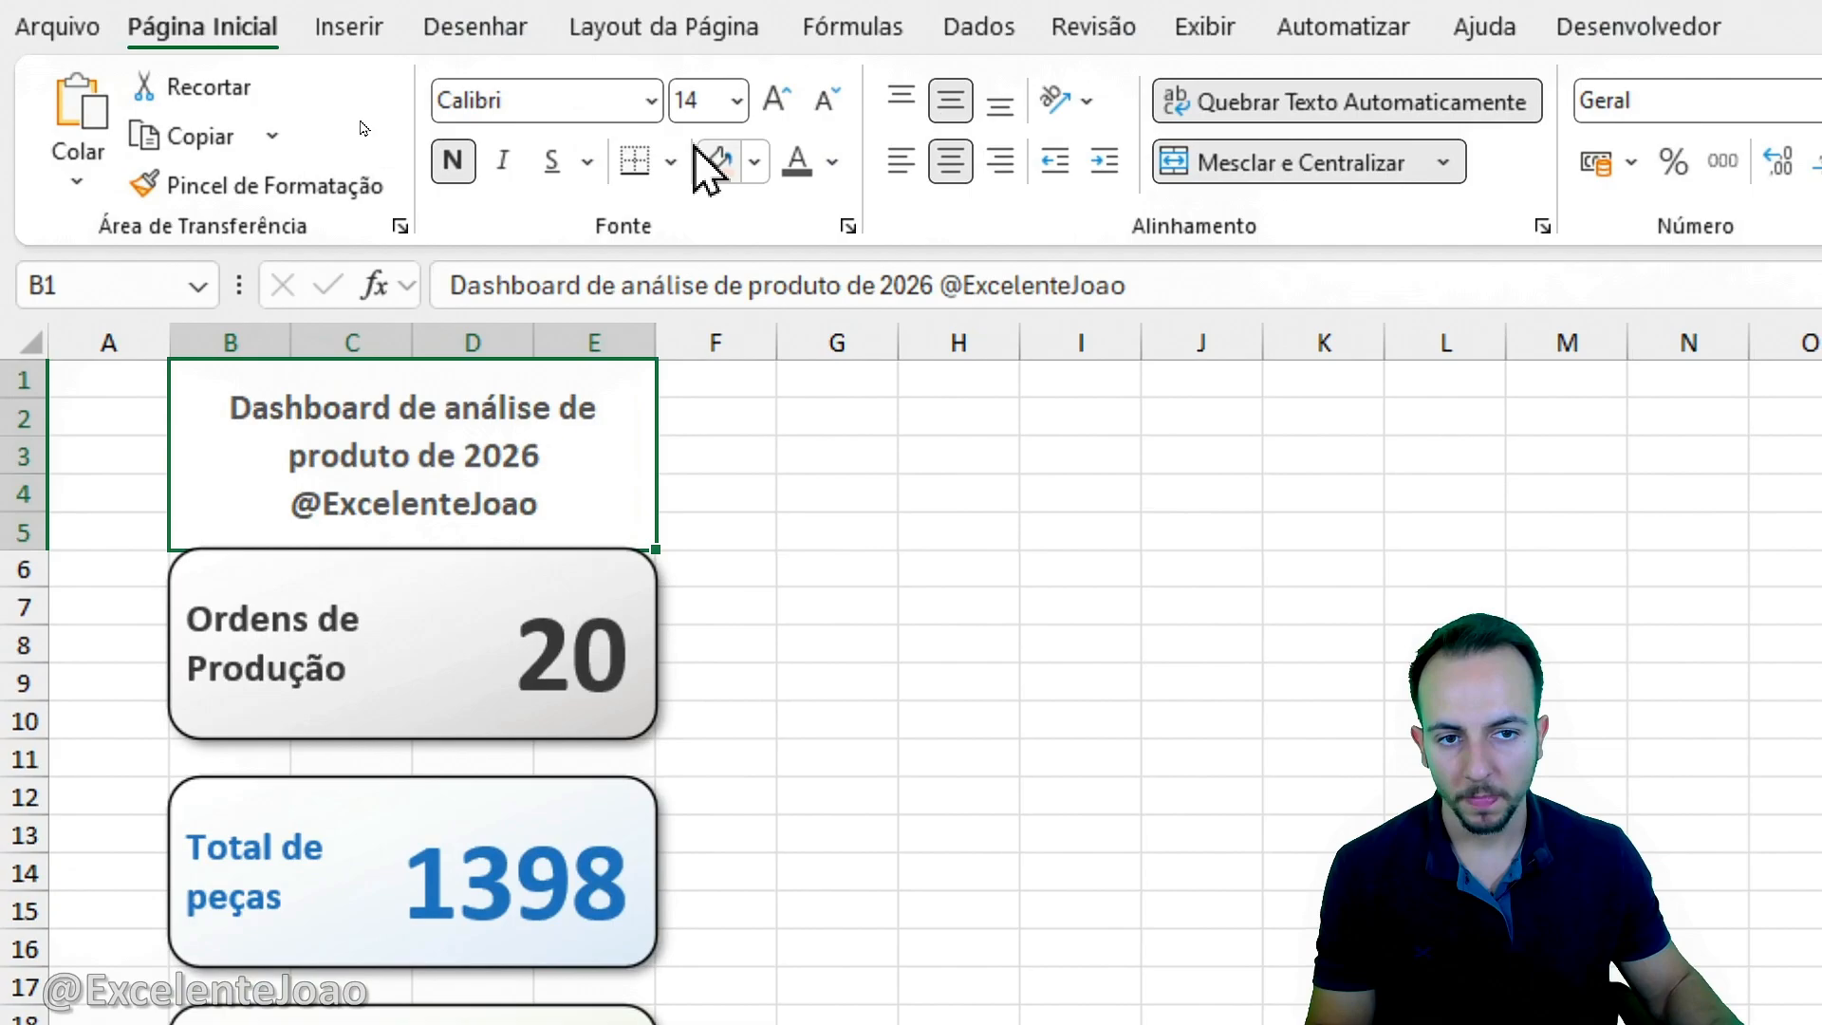
click(413, 96)
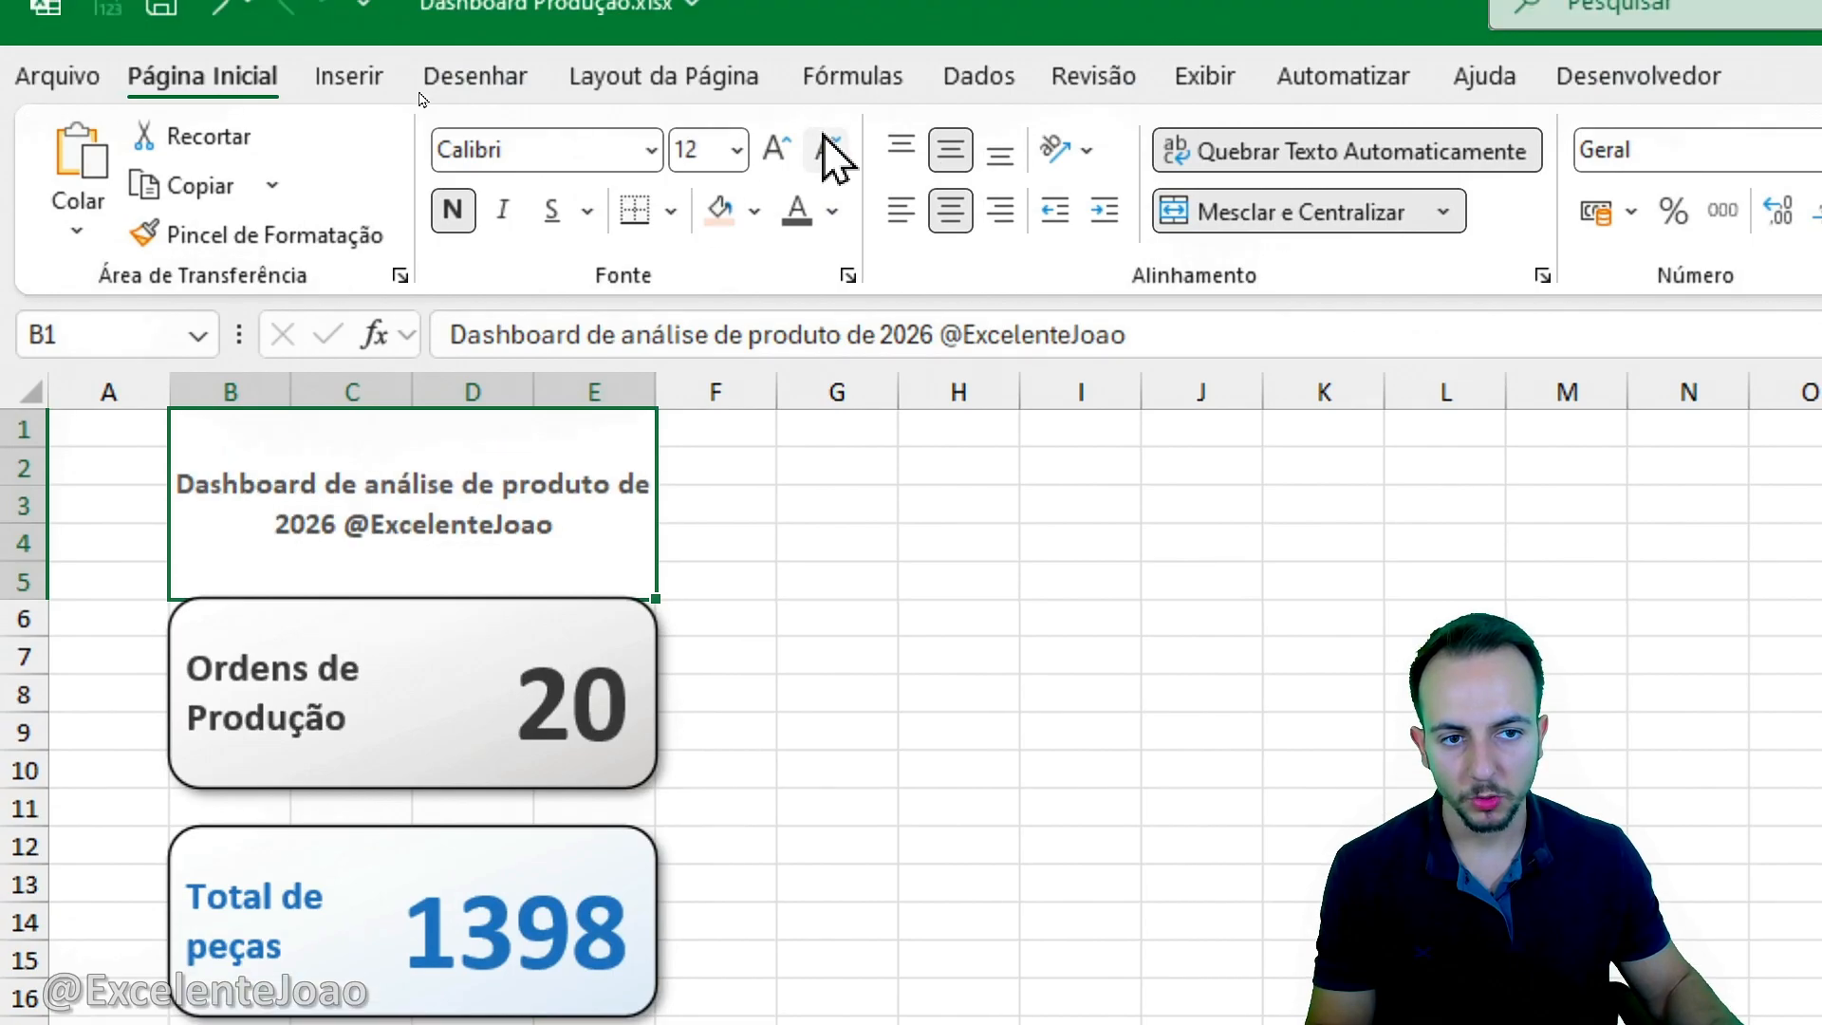
click(902, 150)
click(835, 574)
click(597, 469)
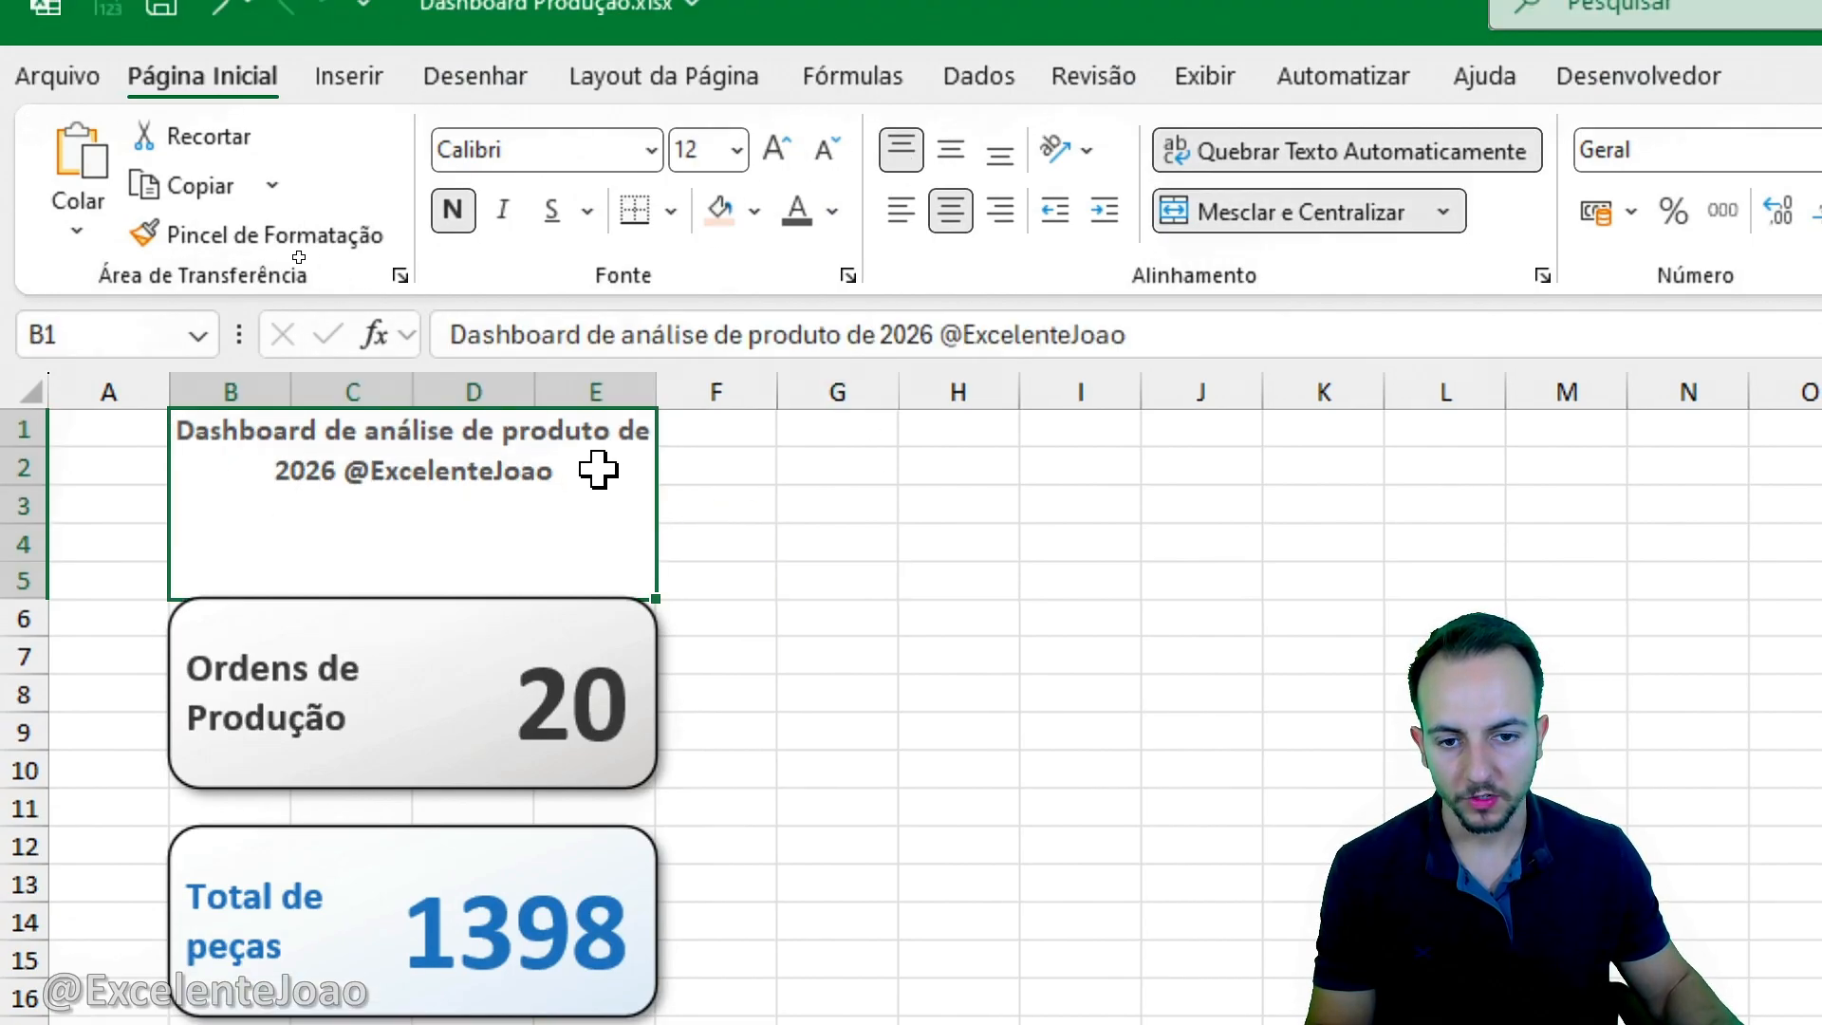
double_click(598, 470)
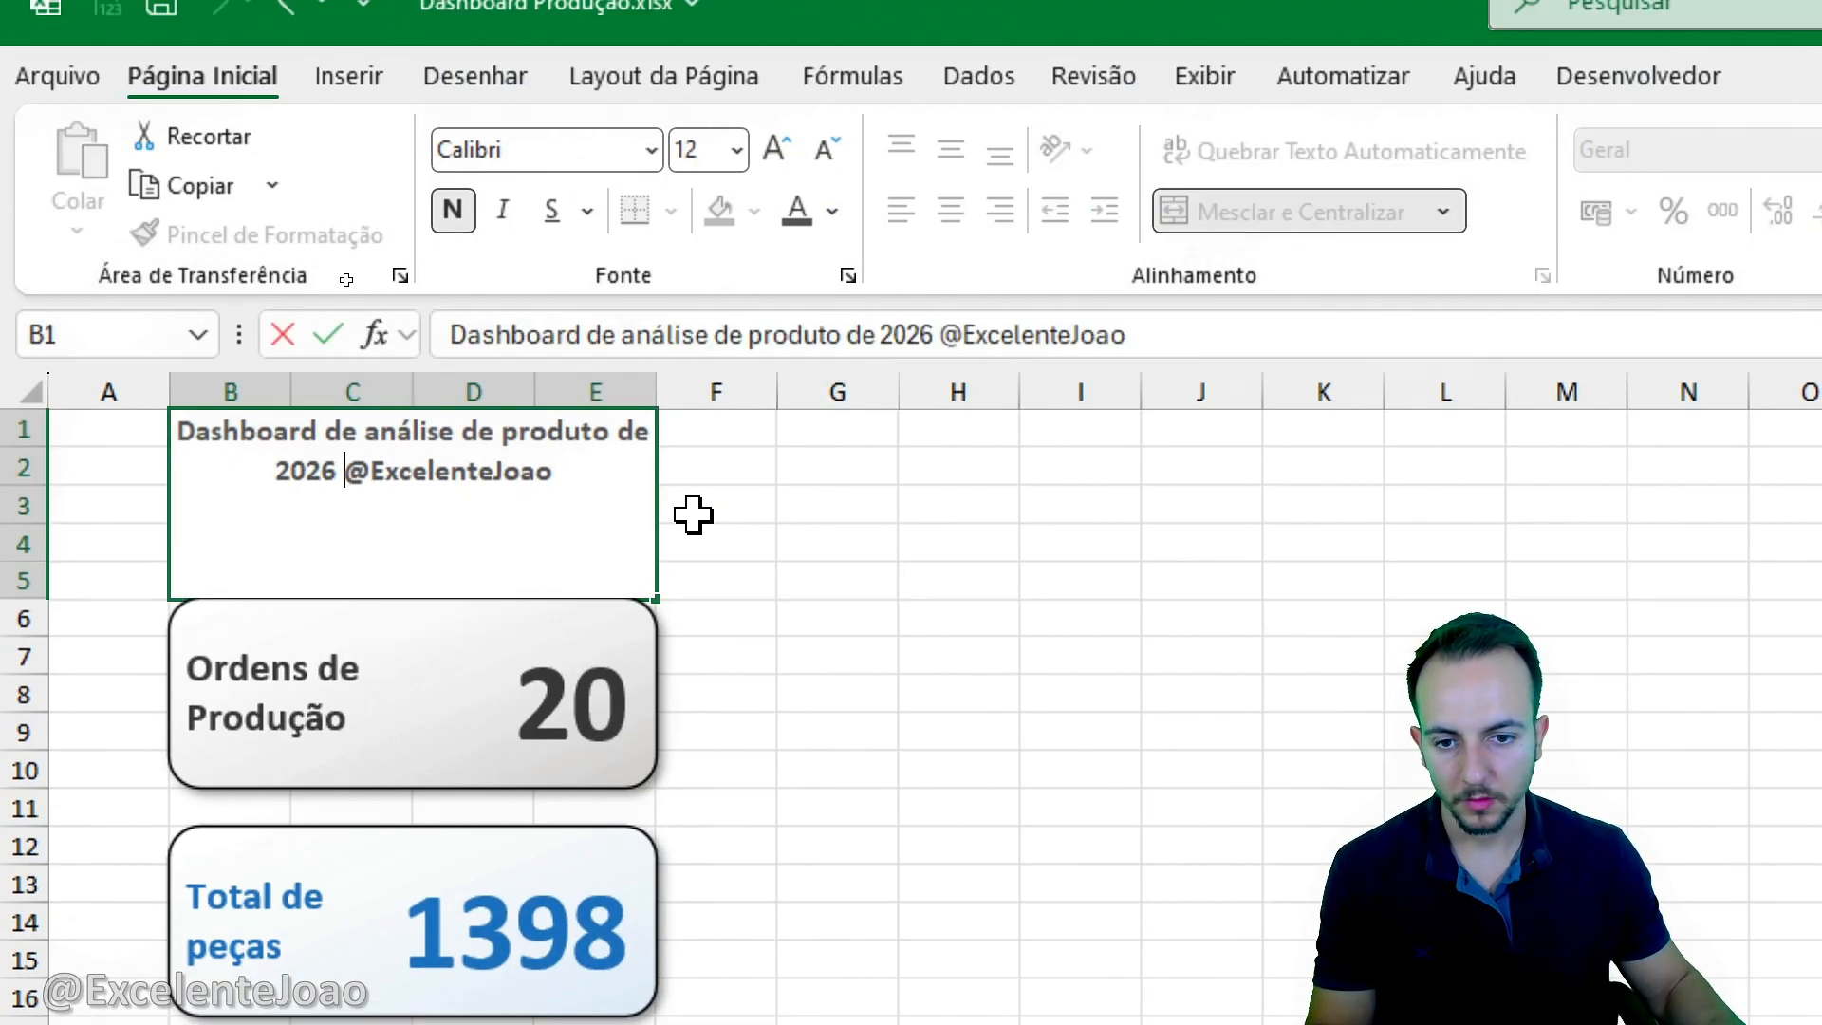
key(BackSpace)
key(alt)
key(Escape)
key(Escape)
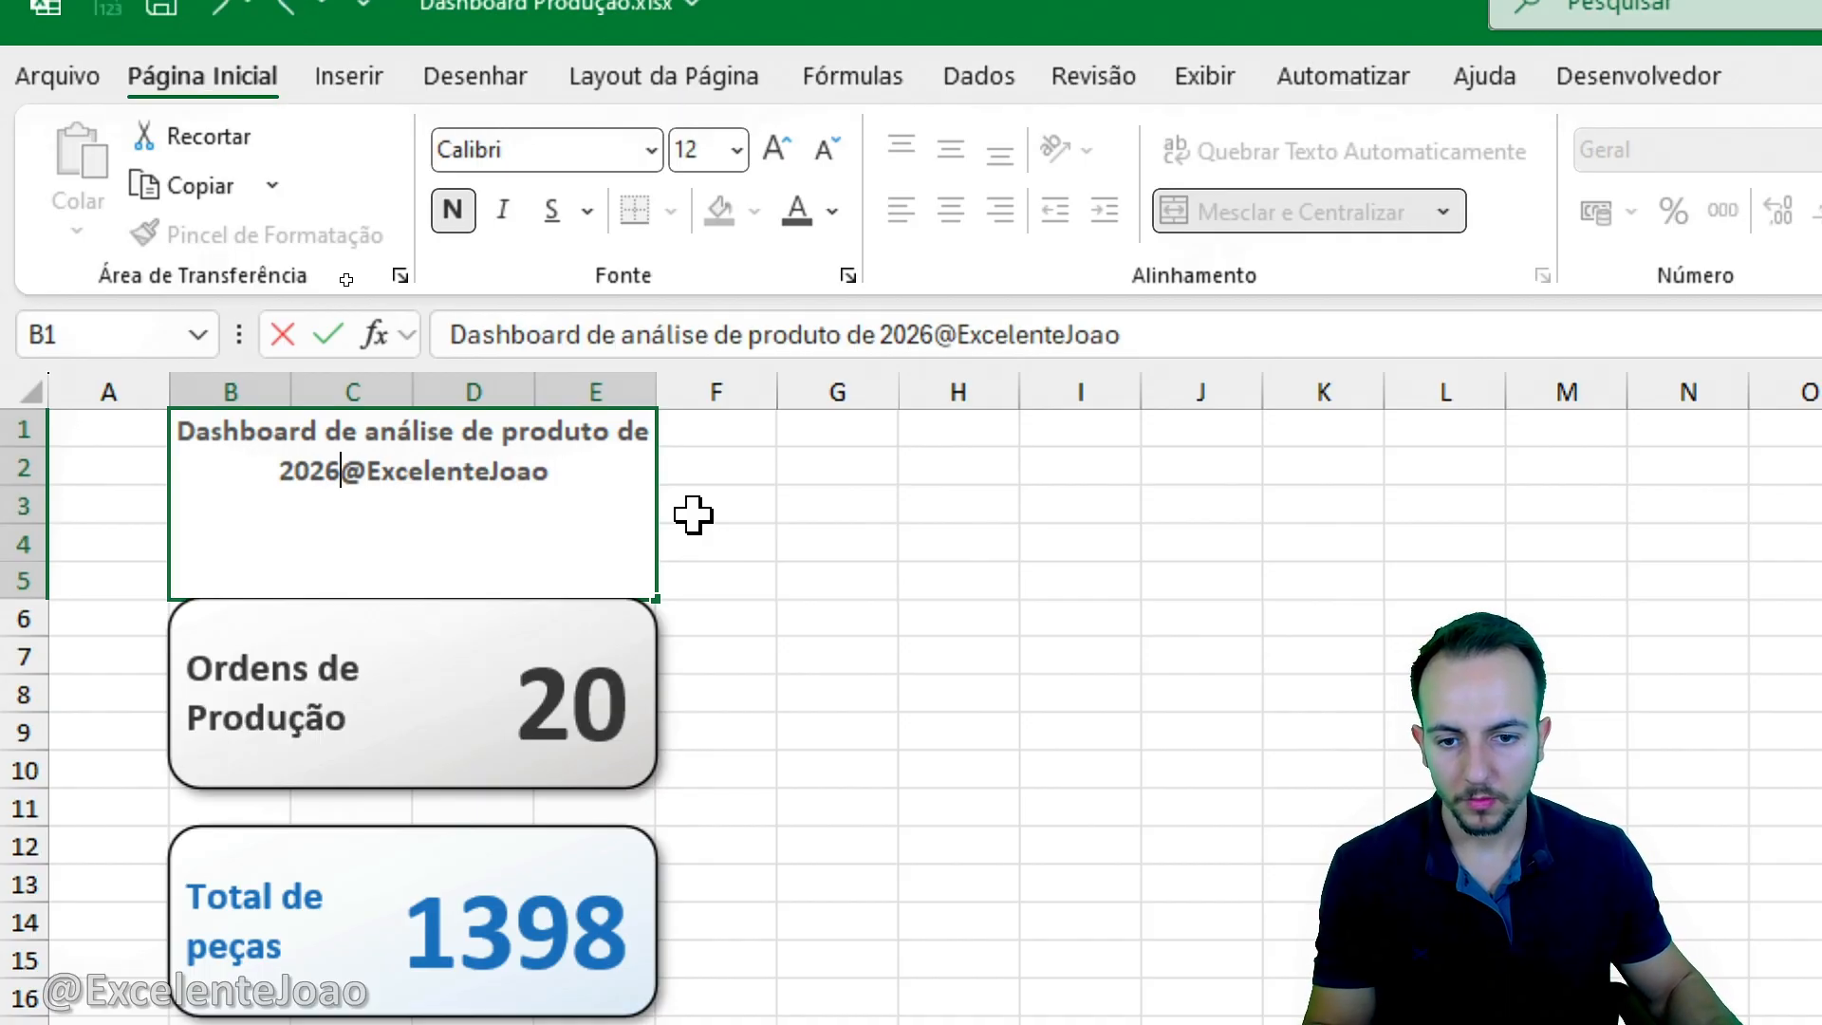
click(822, 530)
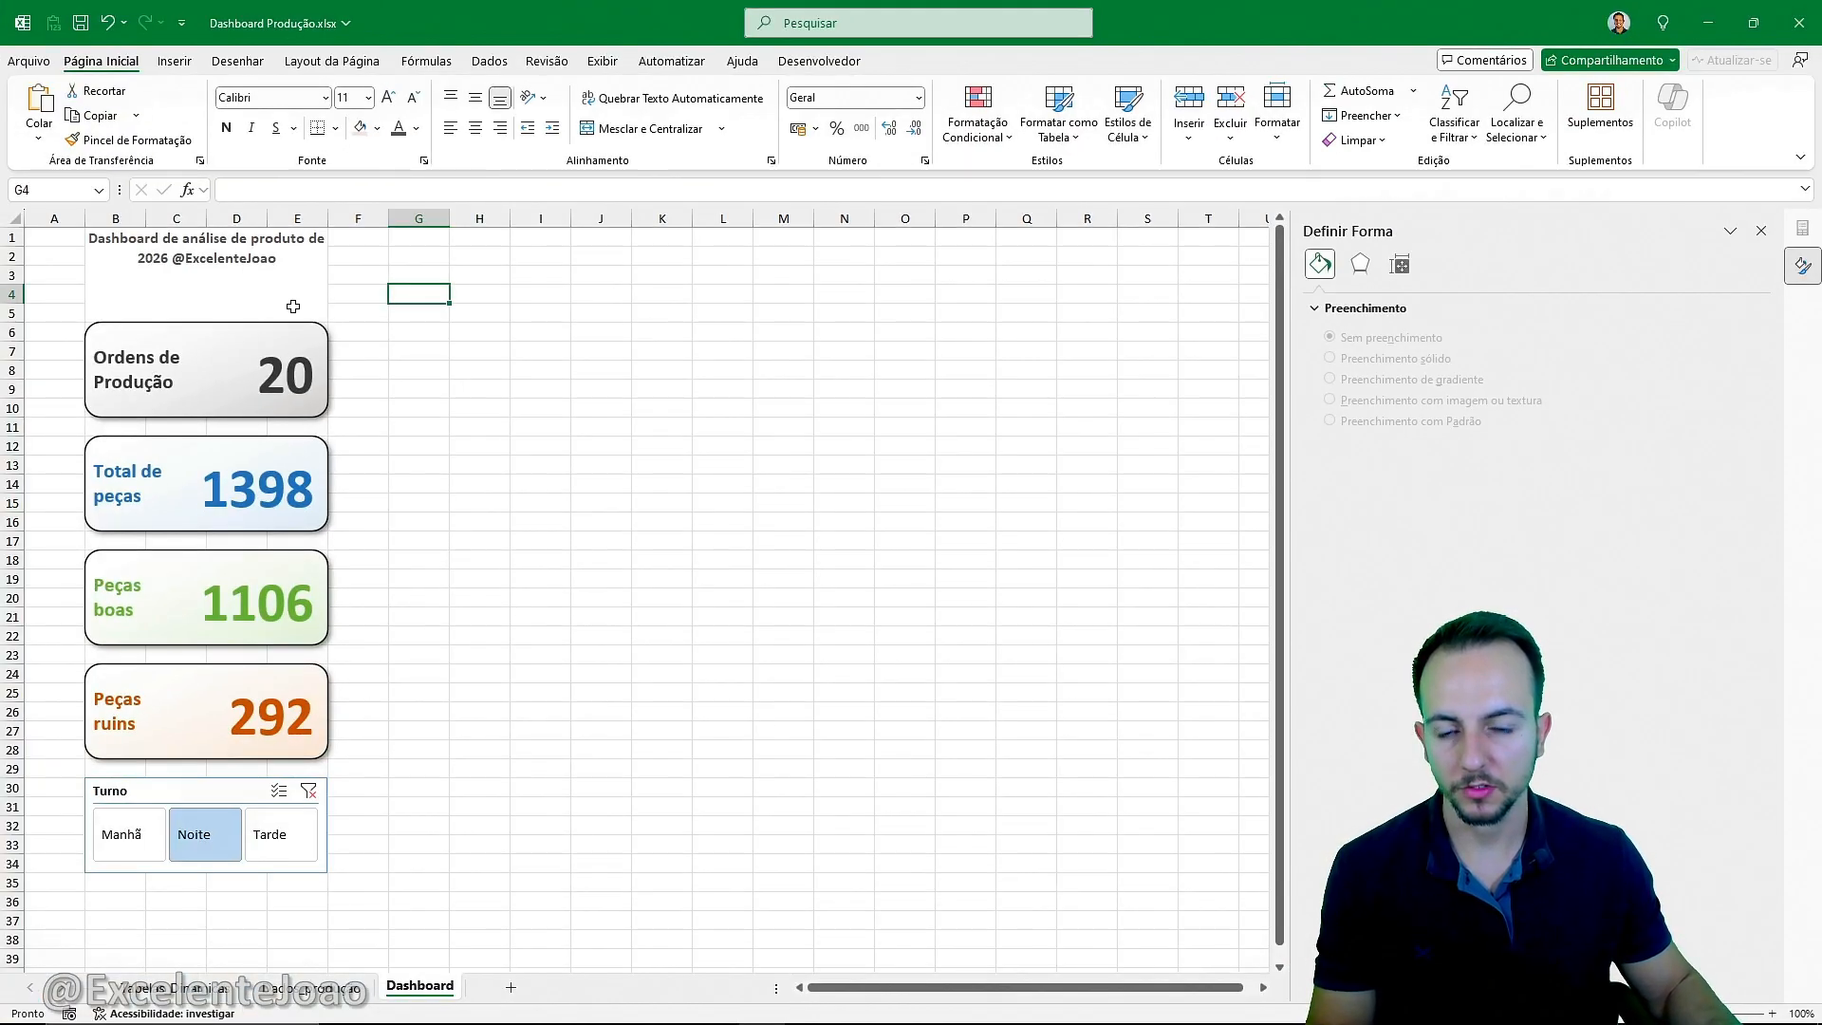
click(519, 393)
key(Up)
key(Right)
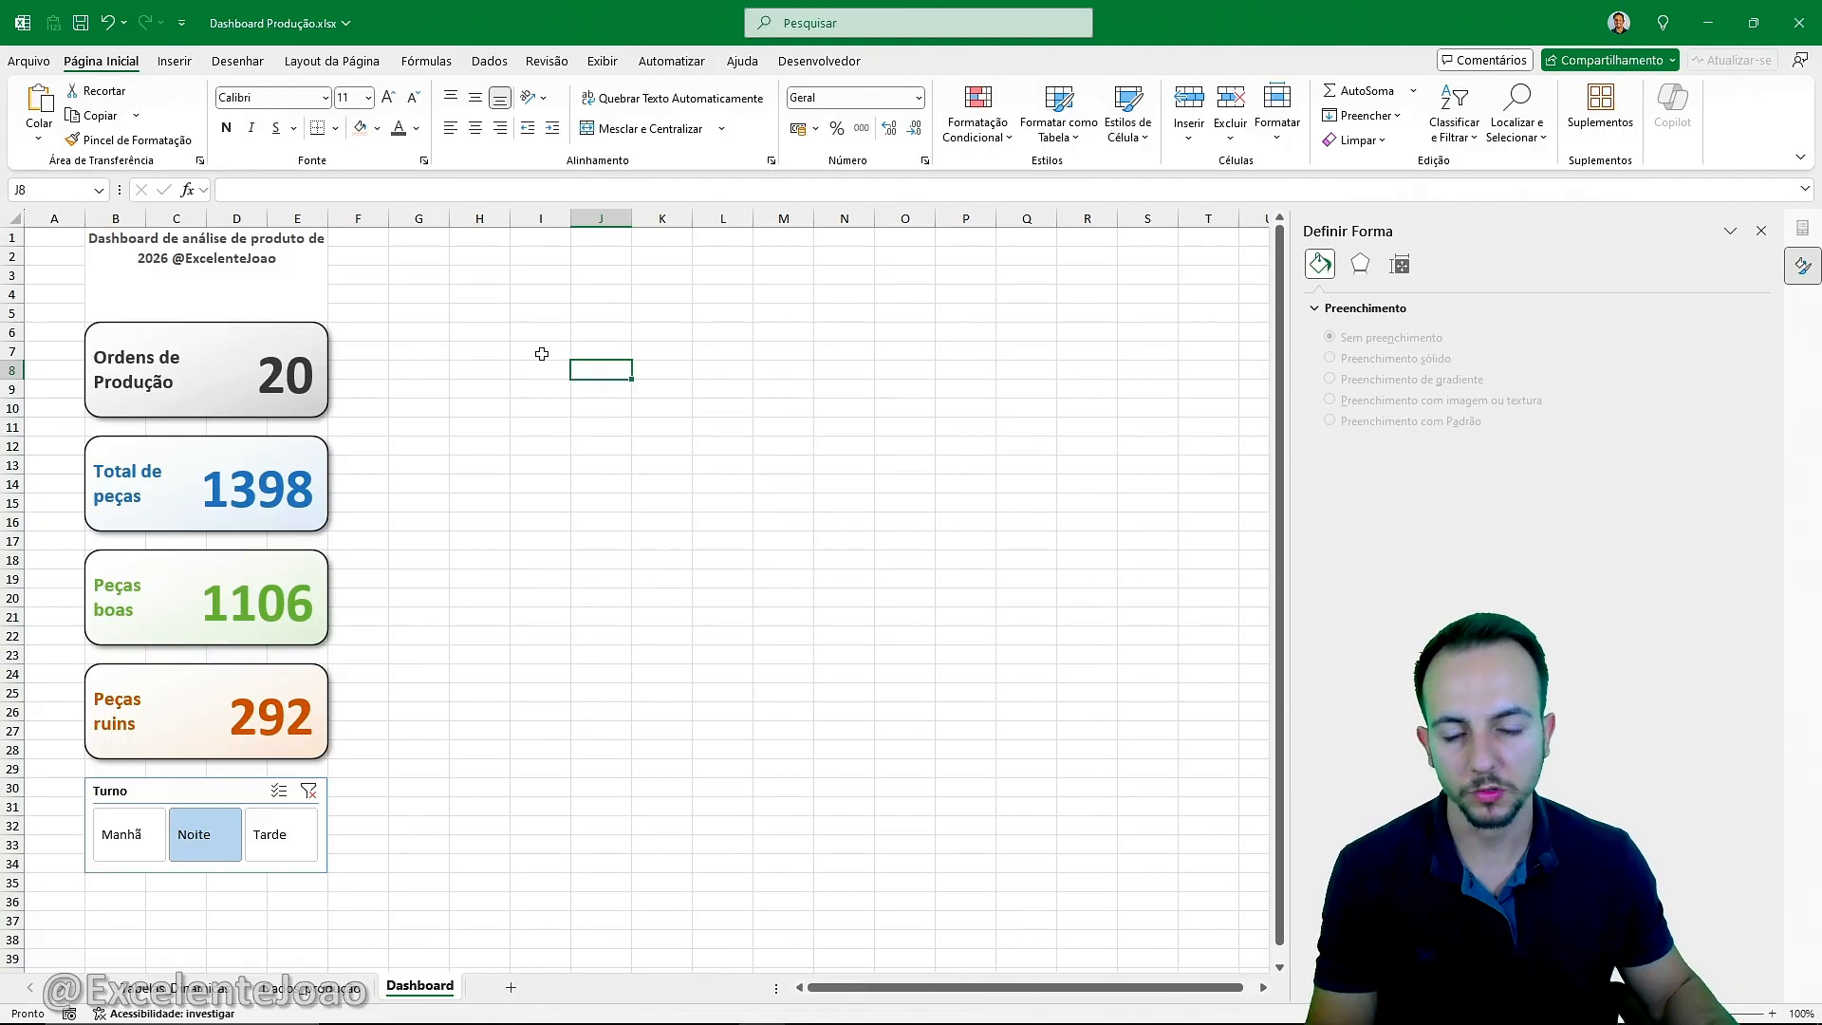
Test the cards by switching the Turno slicer repeatedly between Manhã, Noite and Tarde, ending on Tarde.
click(124, 841)
click(217, 844)
click(273, 843)
click(180, 844)
click(135, 844)
click(214, 851)
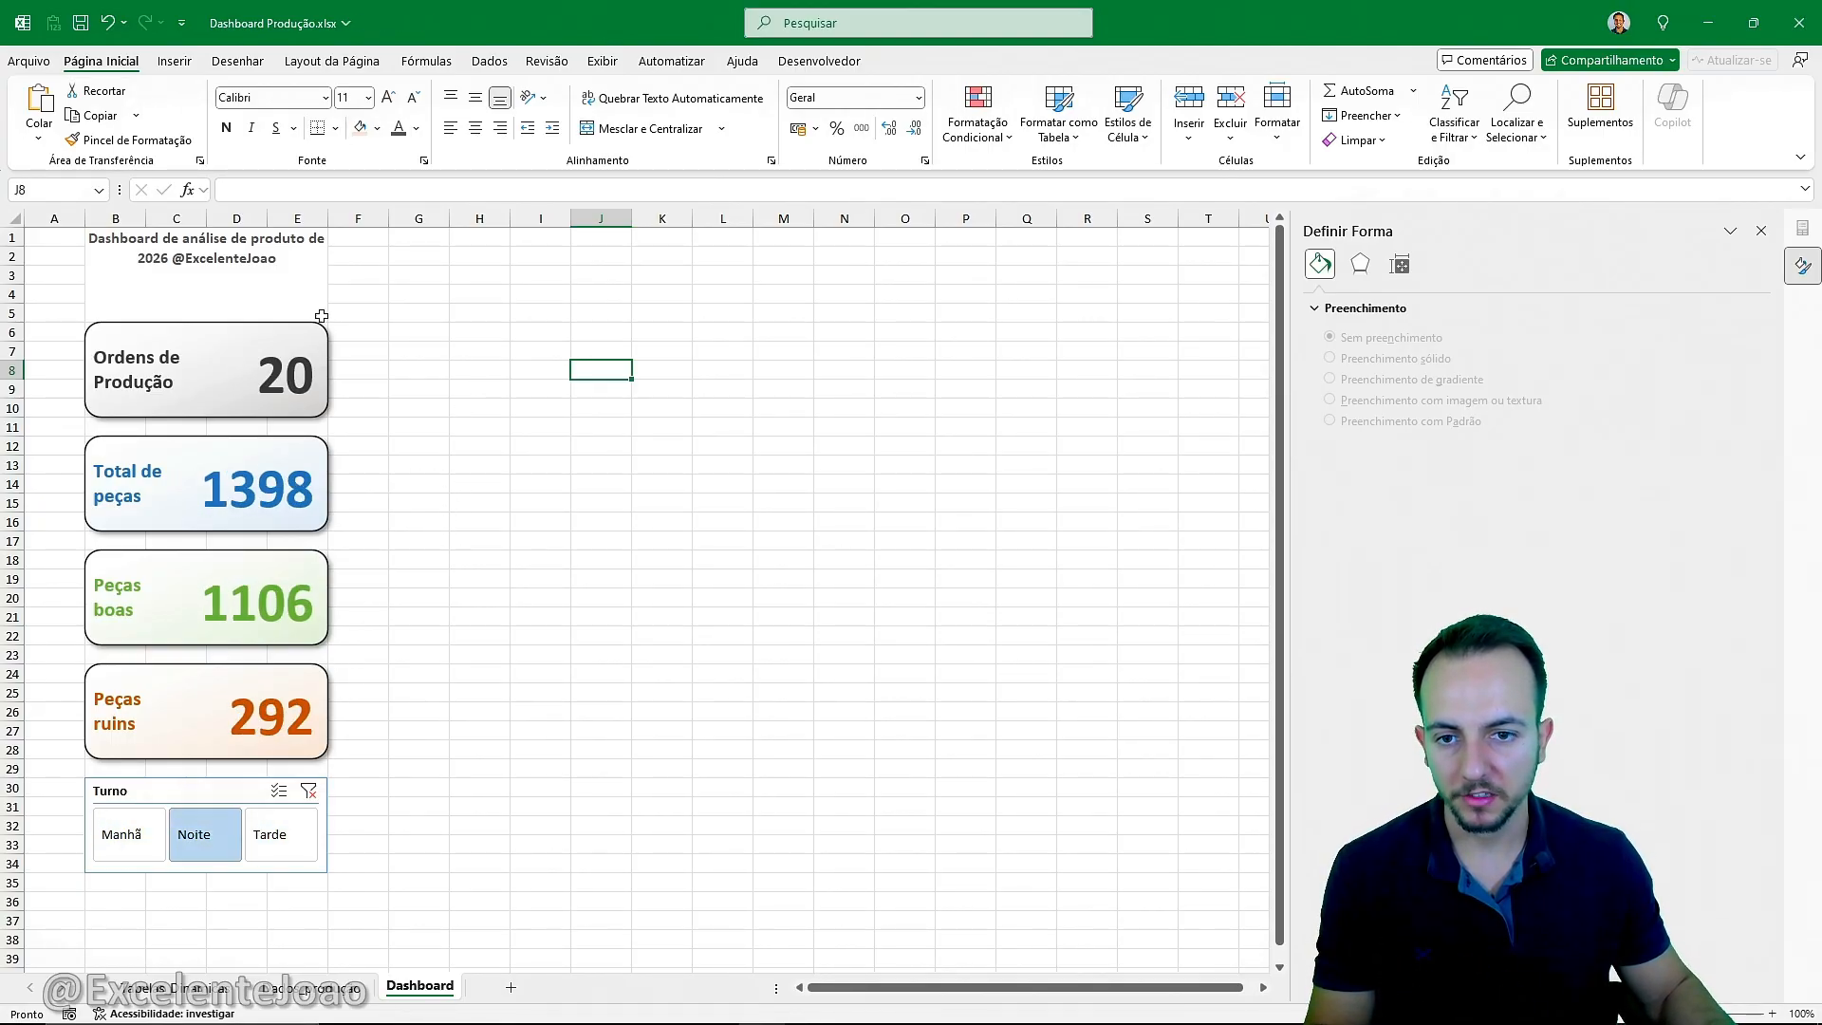
click(307, 291)
click(266, 832)
click(215, 843)
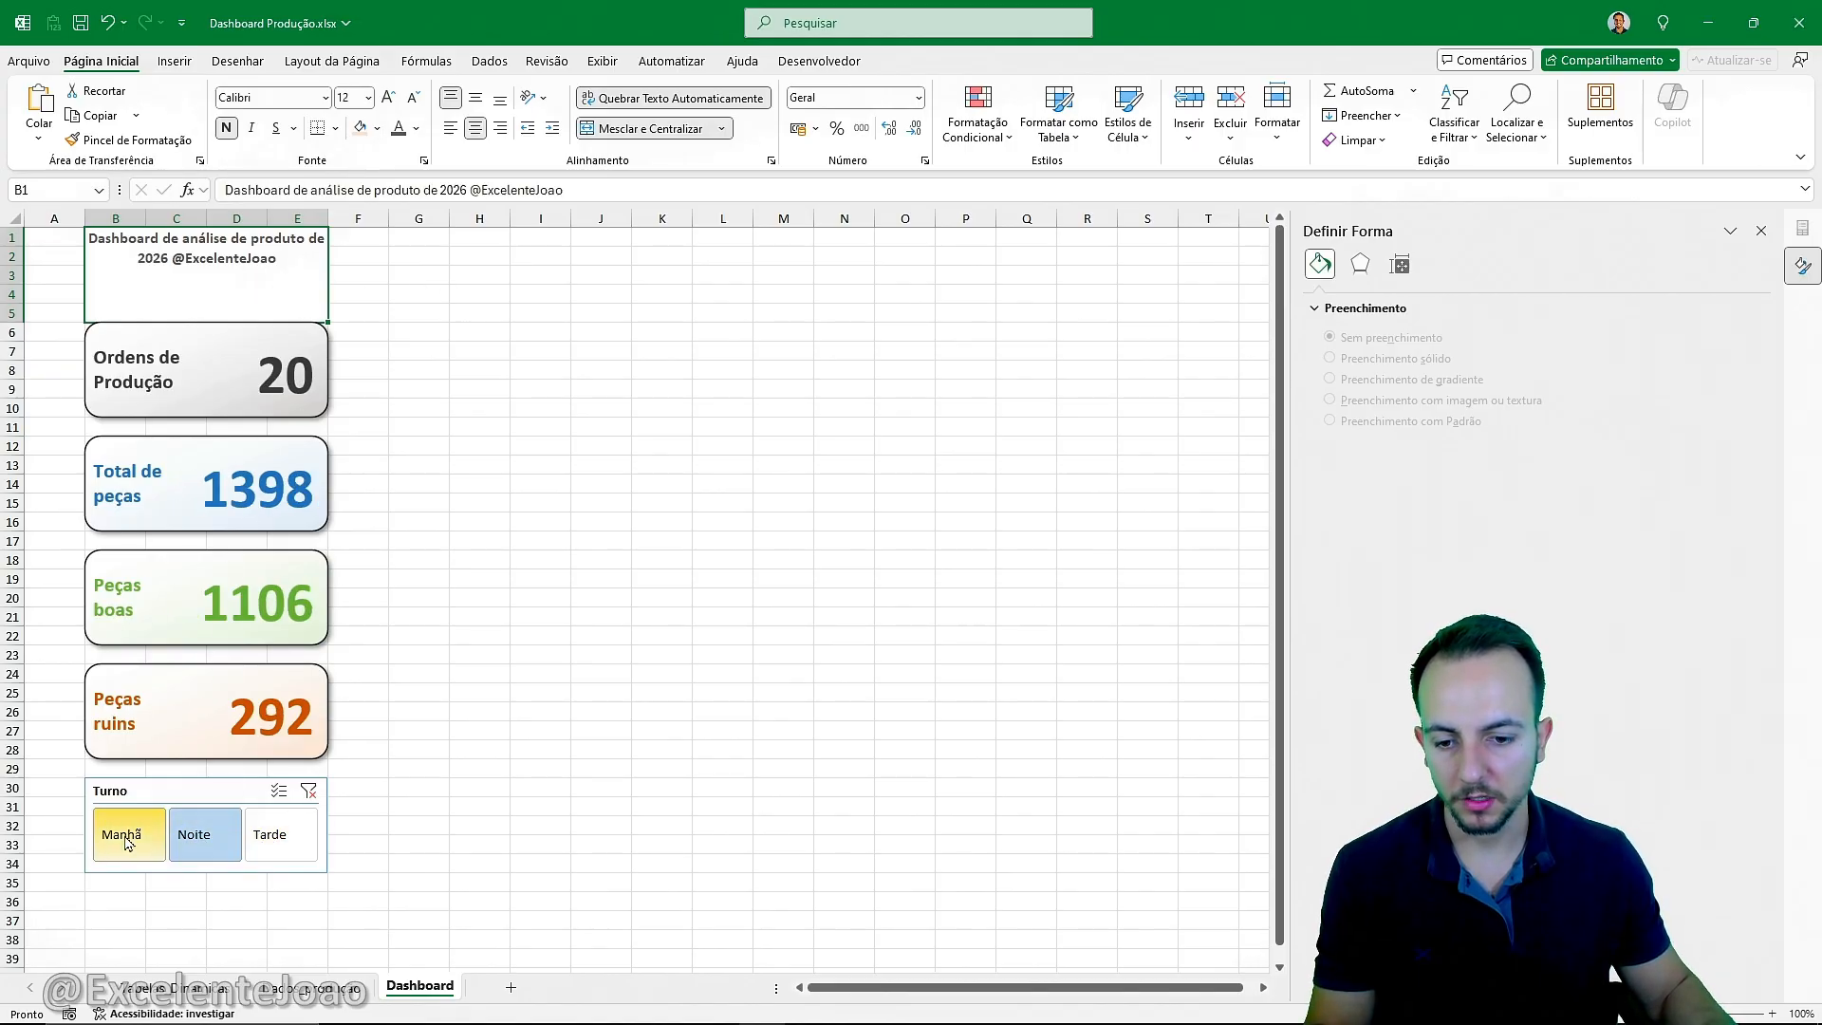
click(128, 844)
click(205, 843)
click(269, 843)
click(195, 842)
click(129, 837)
click(203, 840)
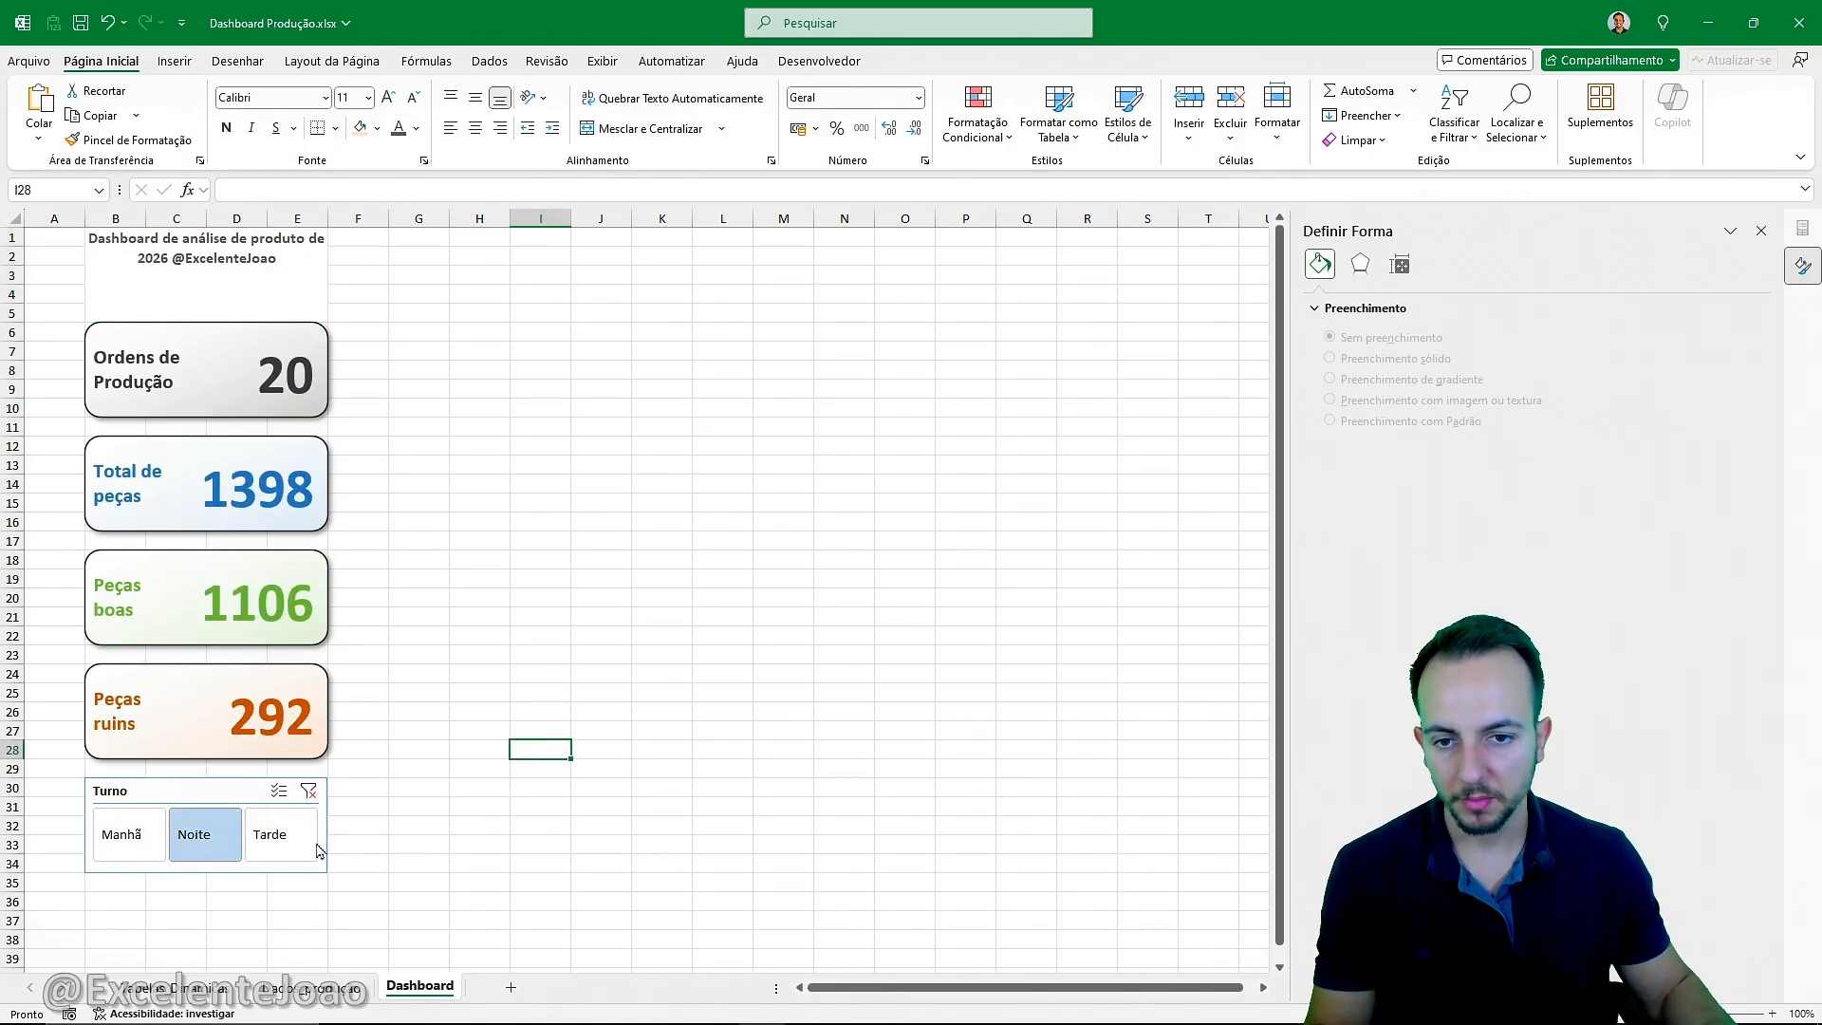
click(275, 840)
click(129, 840)
click(199, 847)
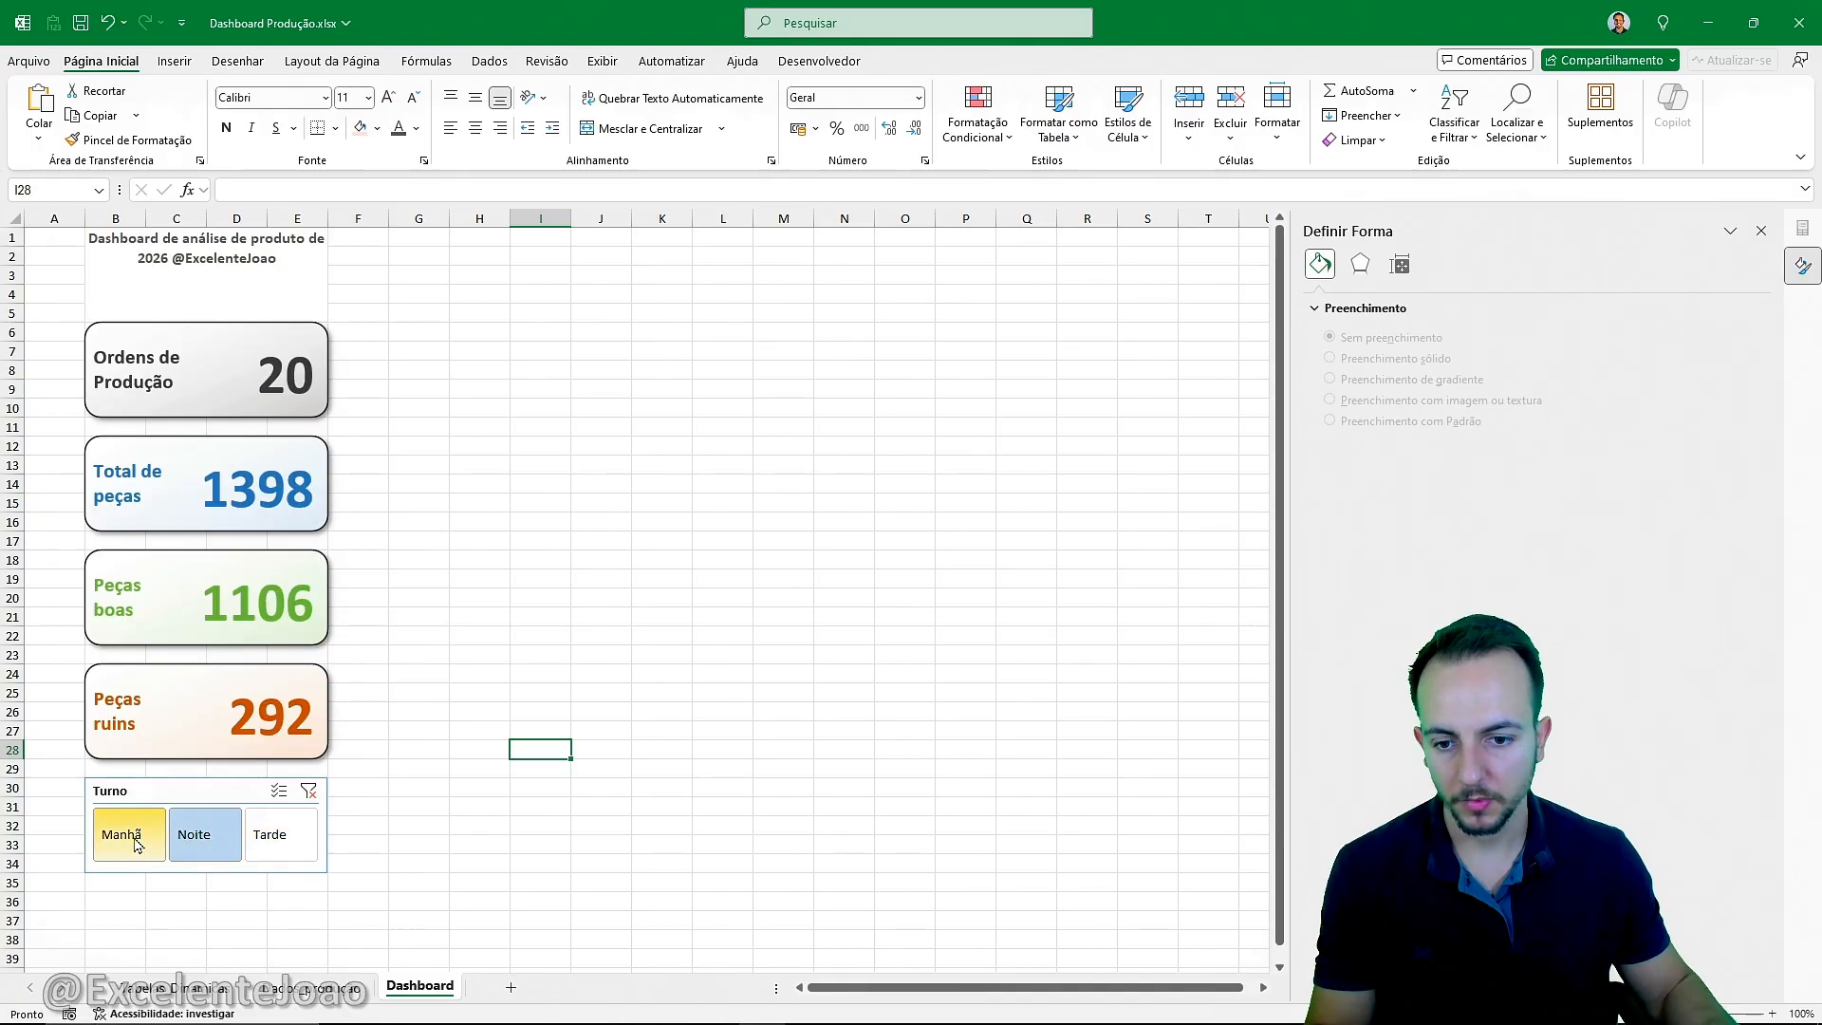
click(292, 846)
click(206, 846)
click(128, 848)
click(205, 851)
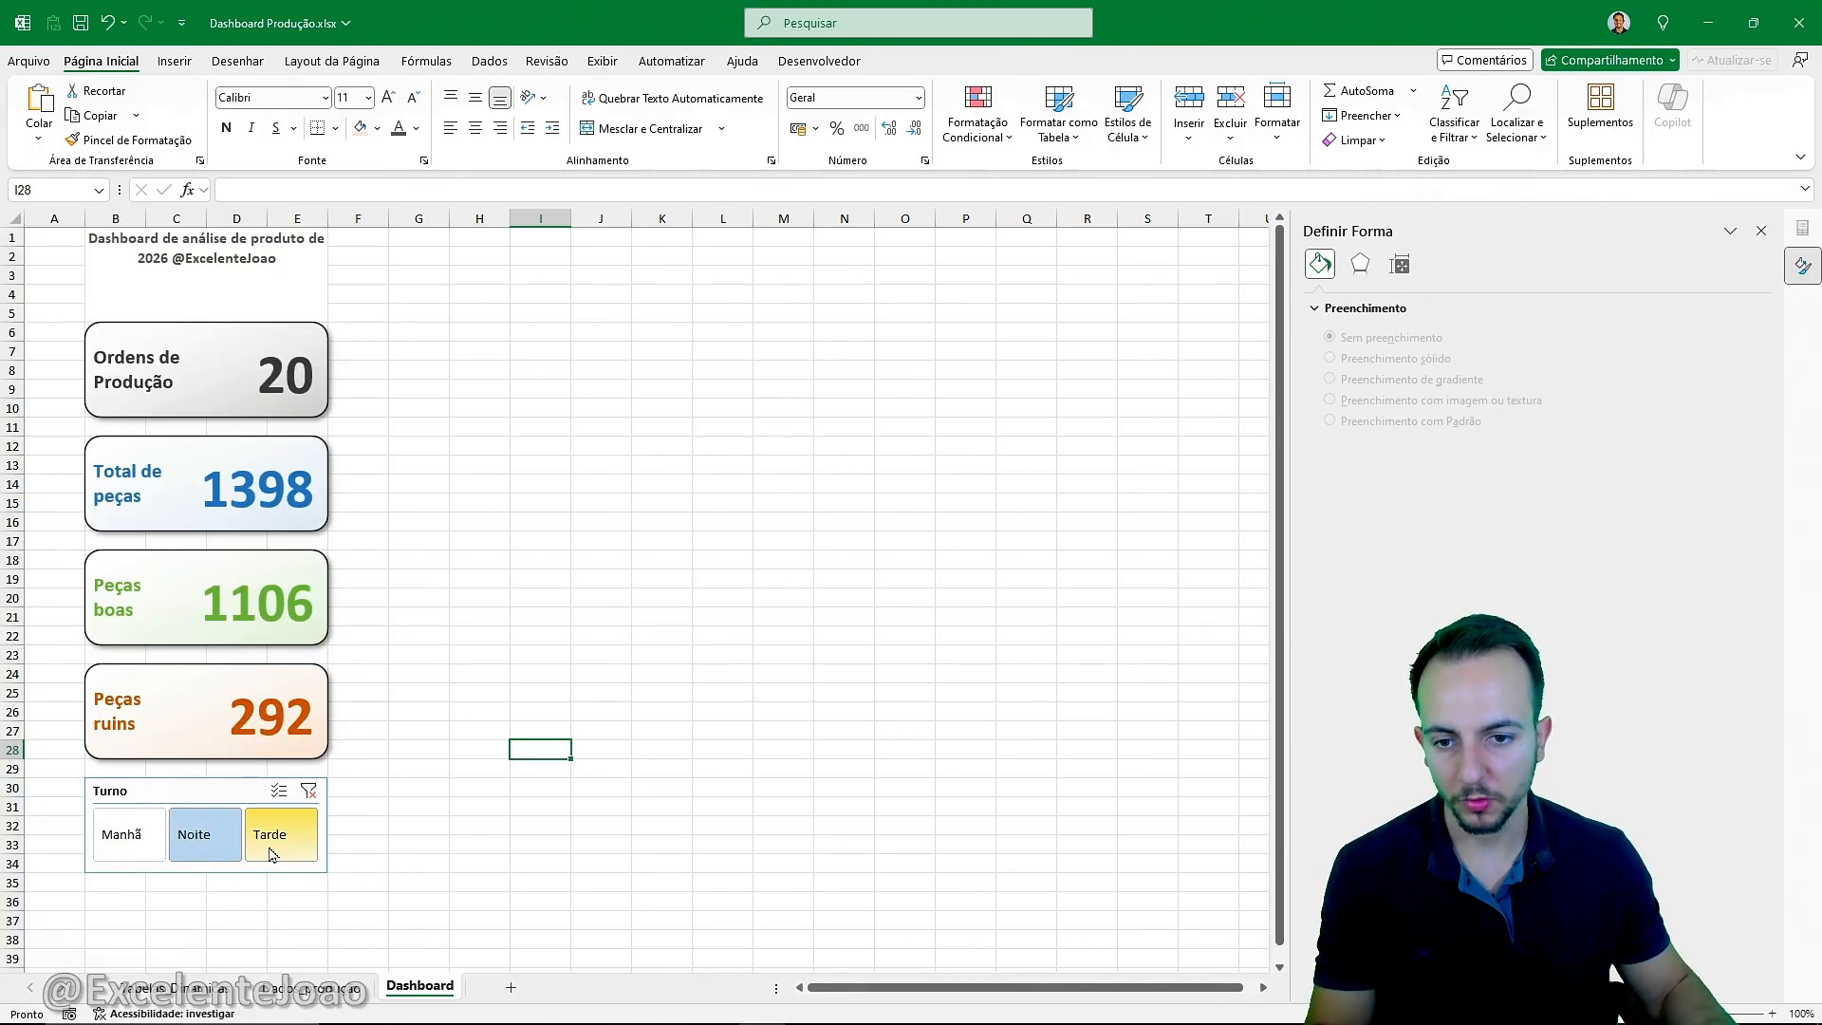
click(273, 852)
click(204, 853)
click(133, 852)
click(207, 854)
click(273, 853)
click(126, 852)
click(272, 853)
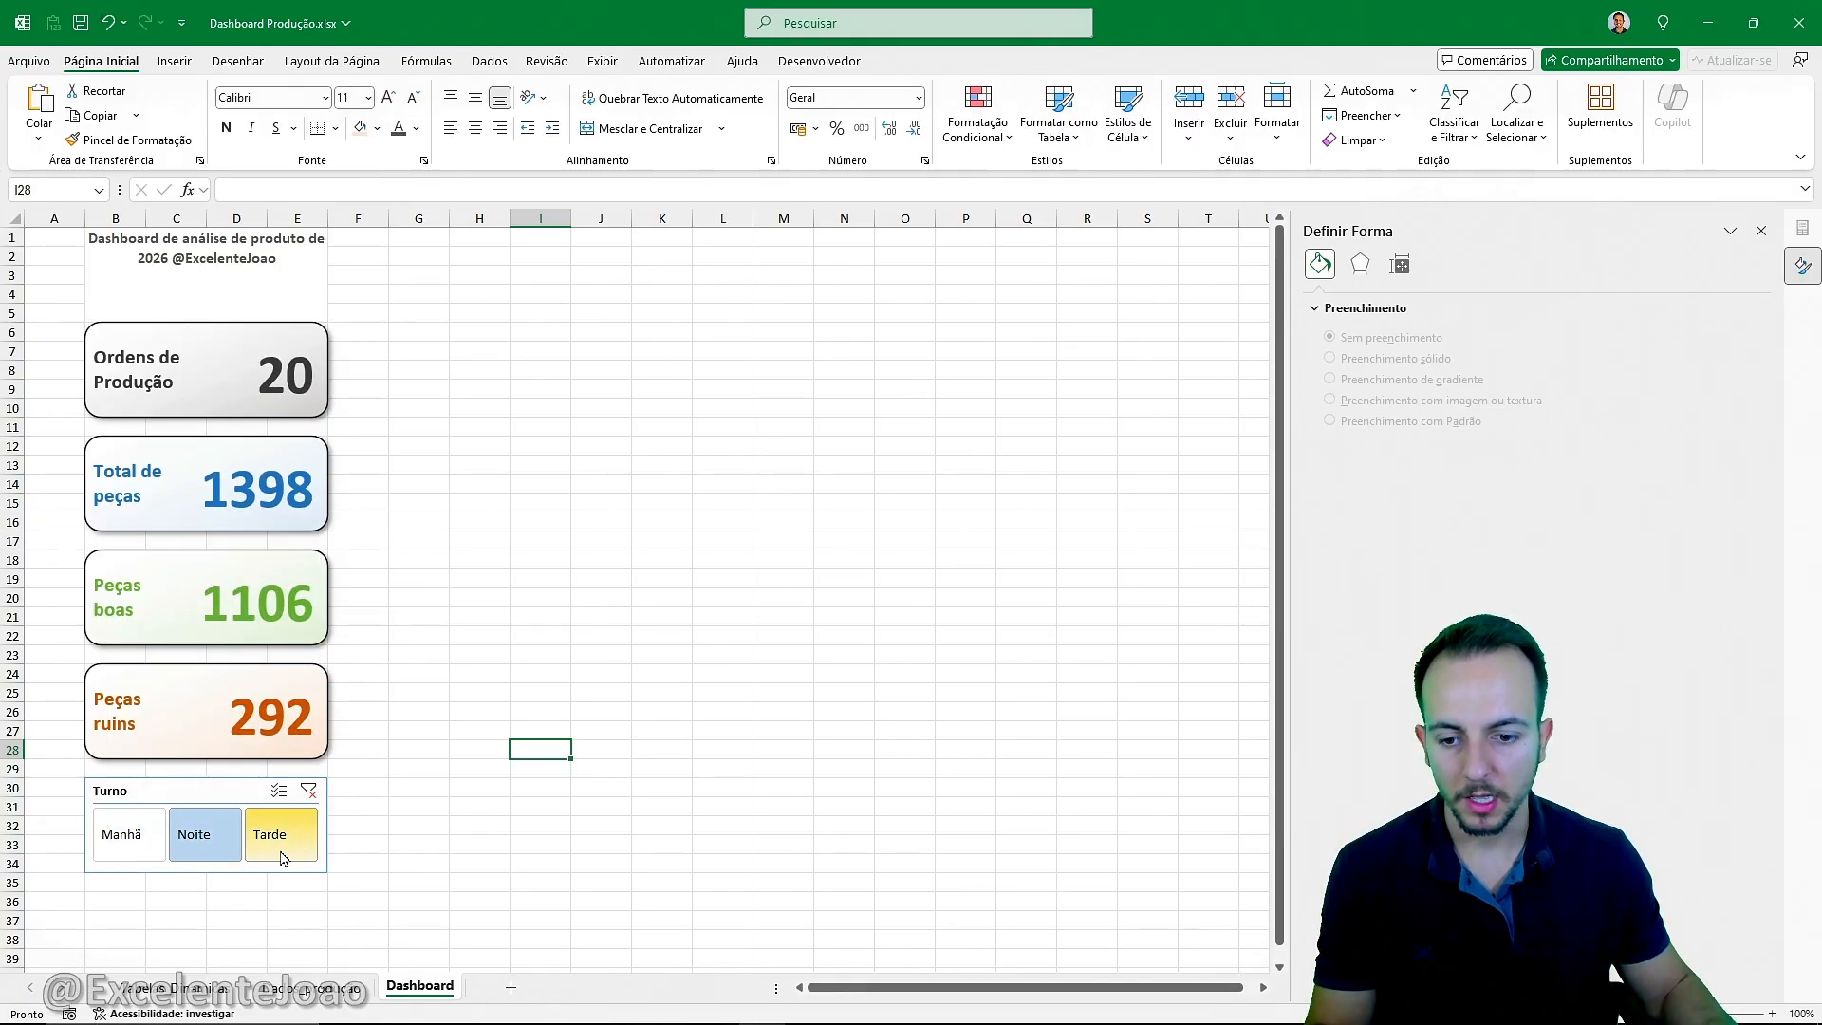
click(126, 852)
click(275, 851)
click(275, 851)
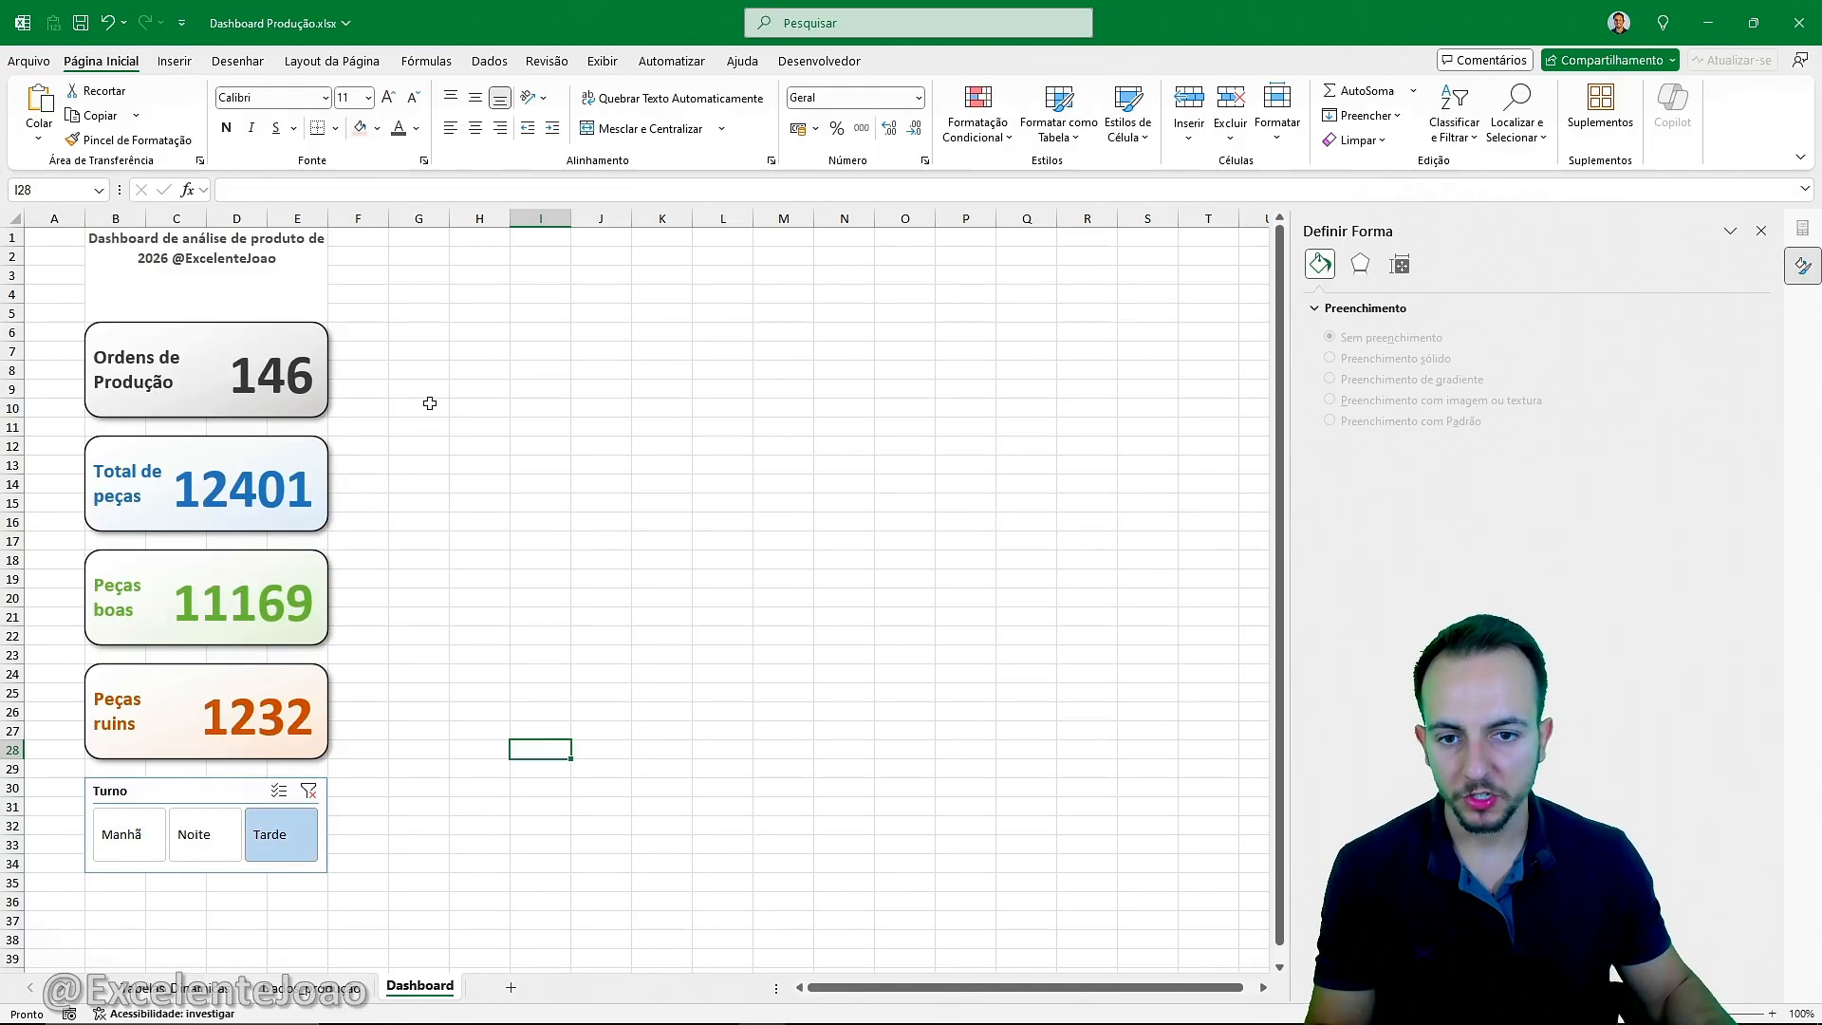
Go to the pivot tables sheet, look over its analysis tables and close the Definir Forma pane.
click(176, 988)
scroll(788, 690, right, 6)
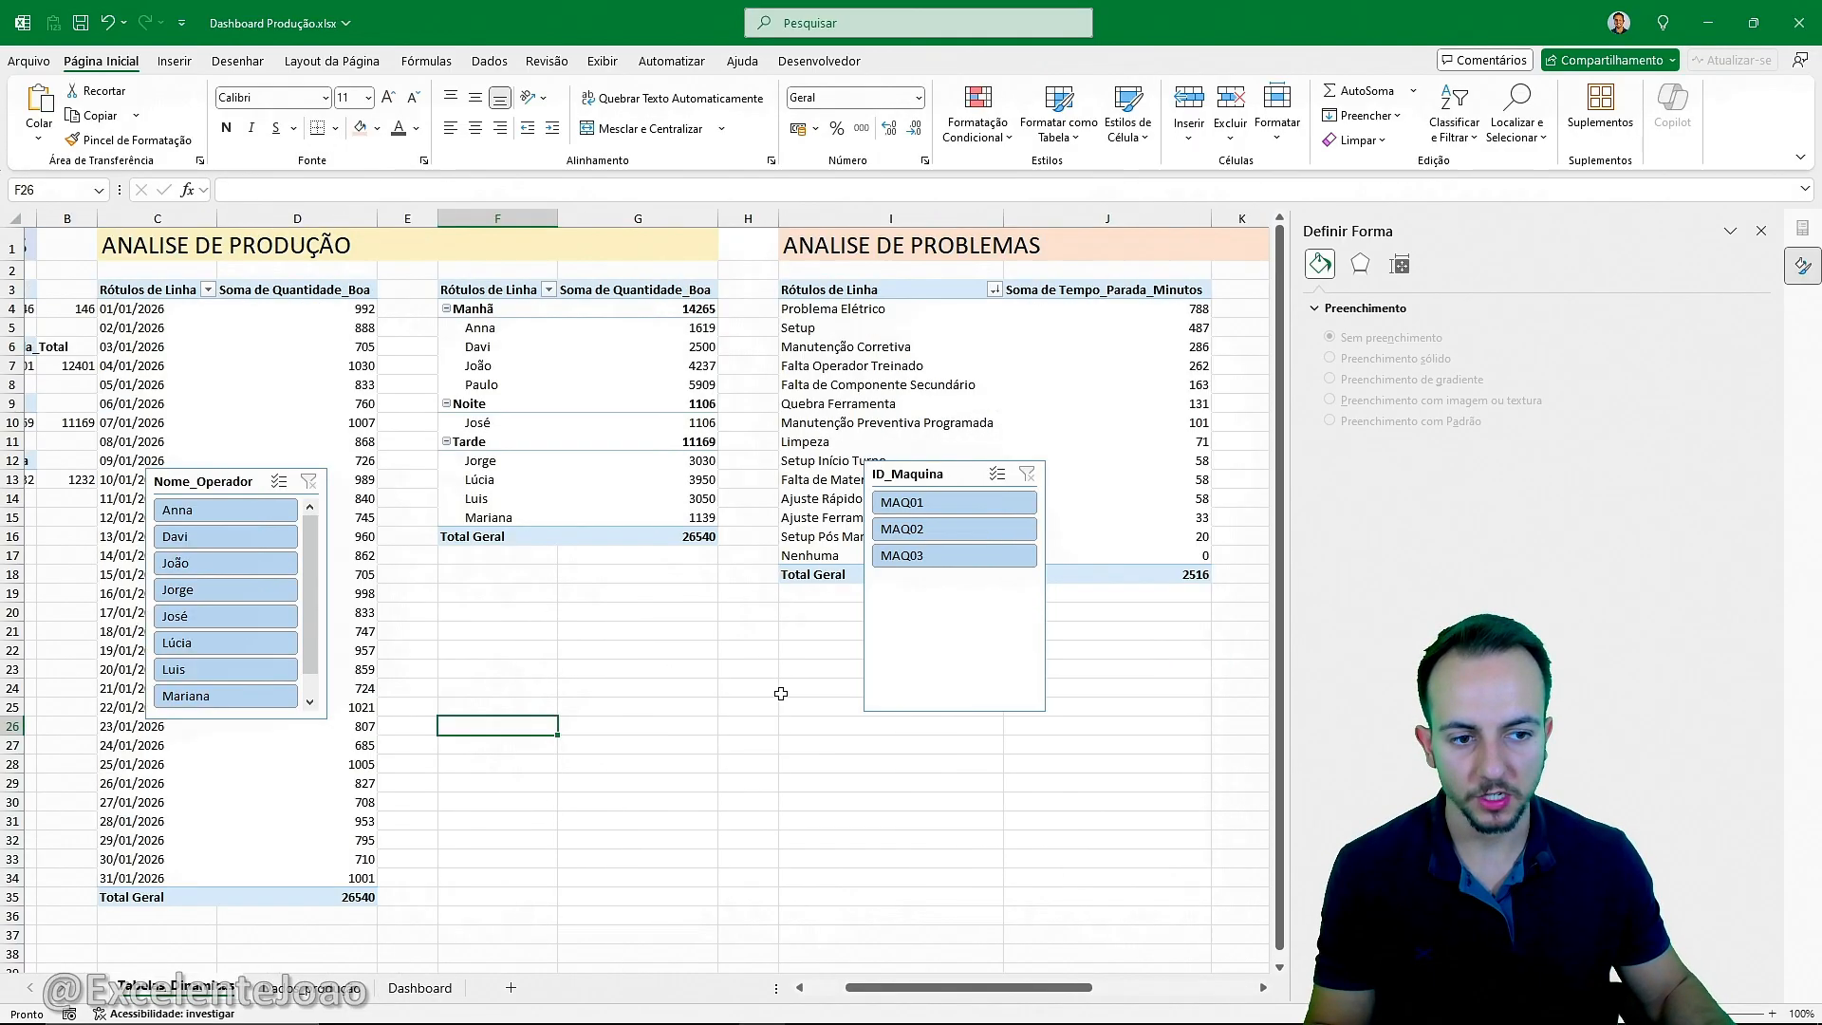
scroll(789, 690, left, 6)
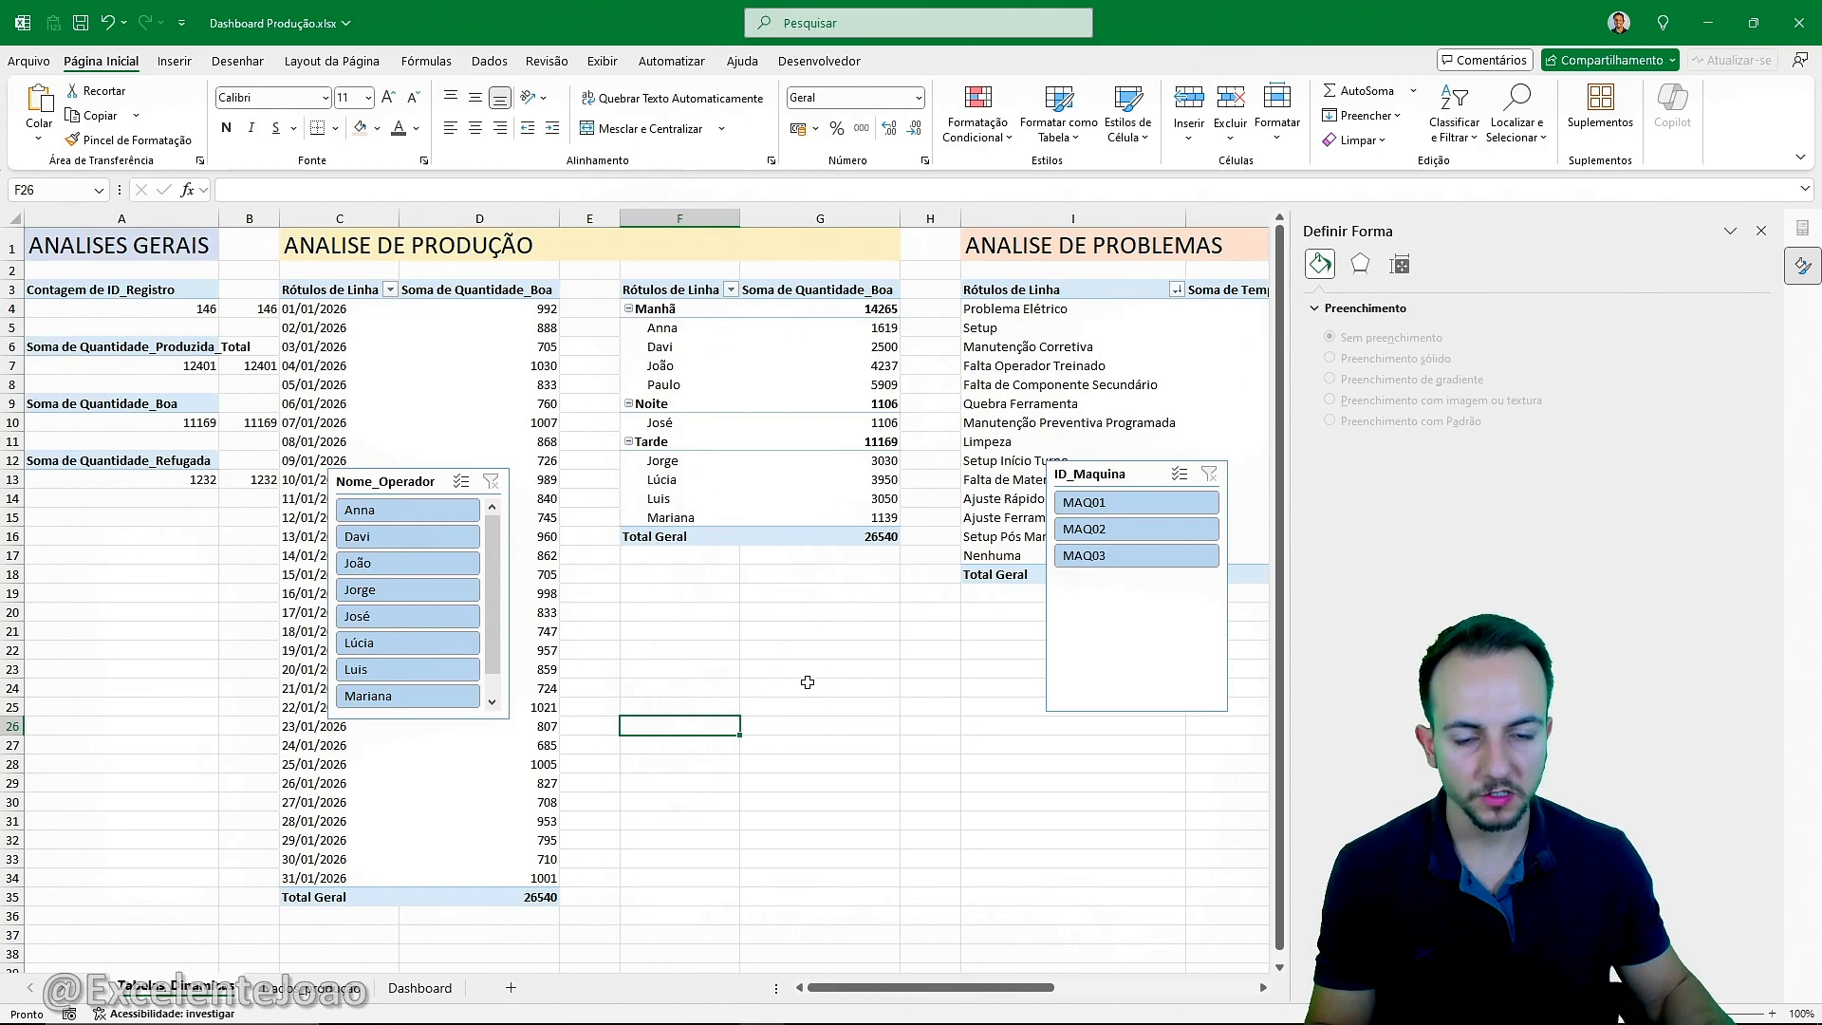
click(1761, 230)
click(876, 764)
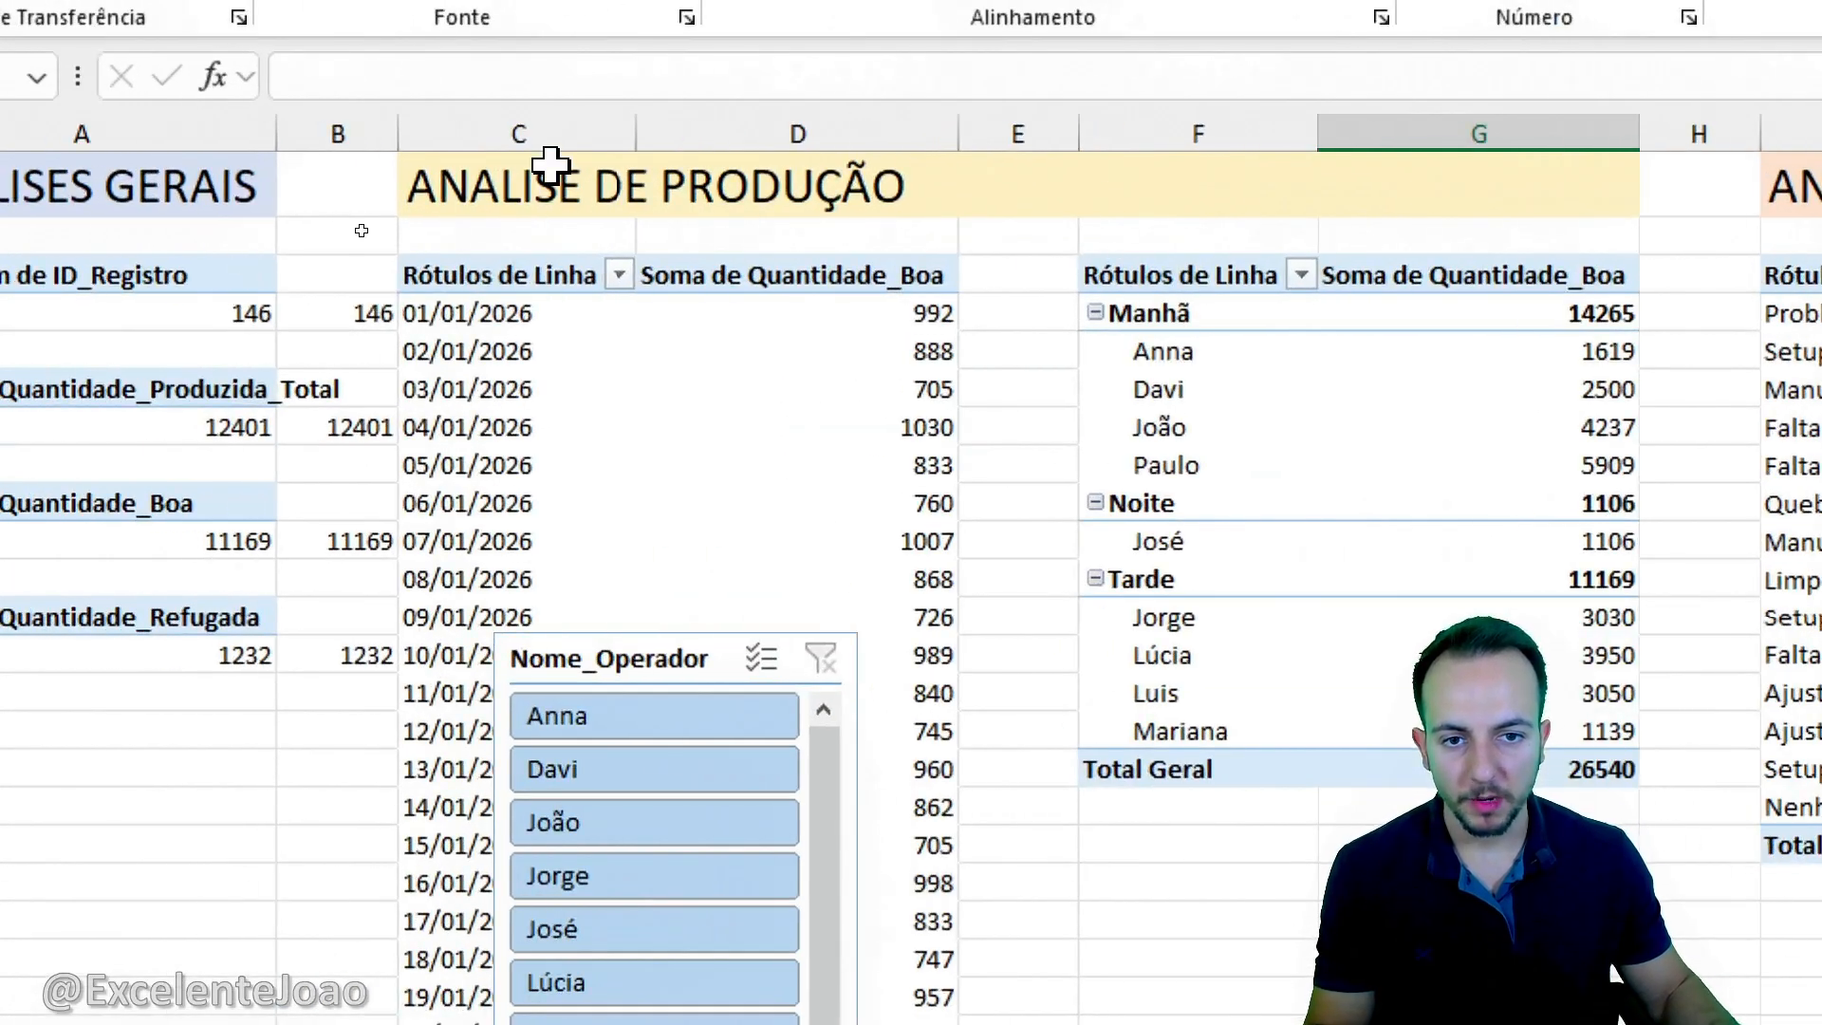
Insert a clustered column pivot chart from the daily Soma de Quantidade_Boa table under ANALISE DE PRODUÇÃO and cut it from the sheet.
drag(347, 220, 399, 301)
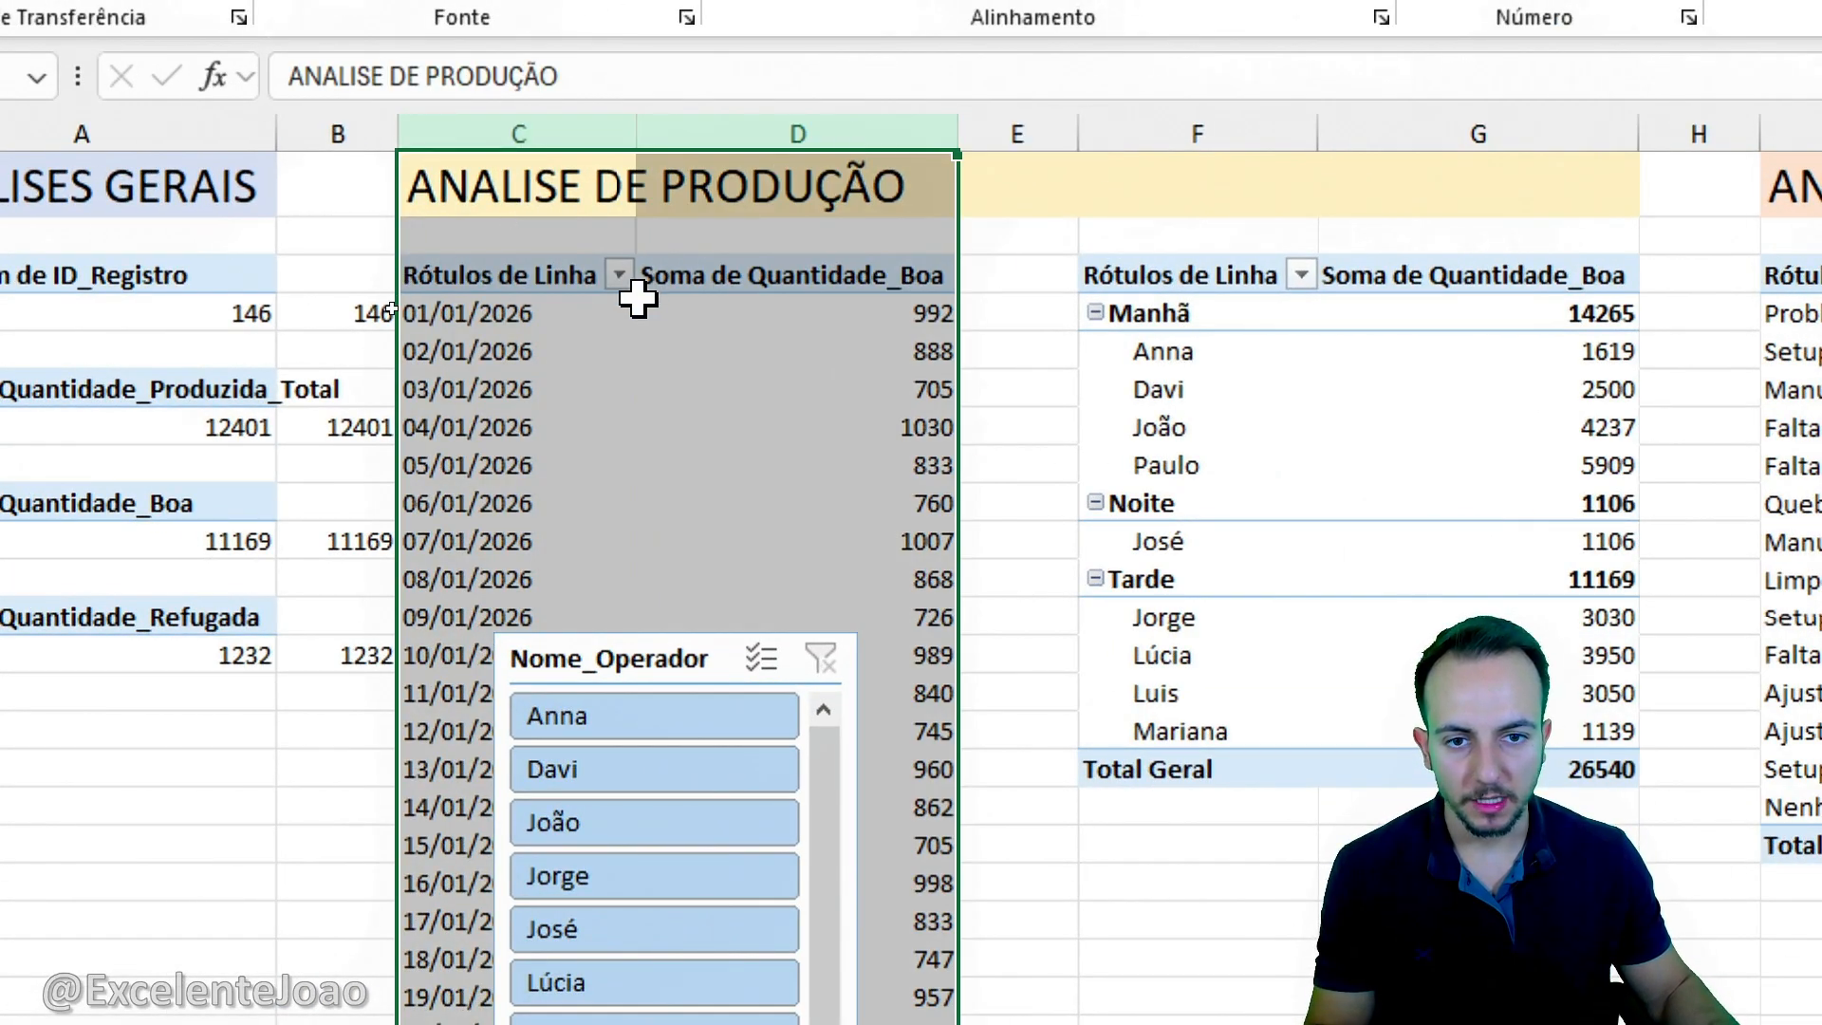
click(615, 396)
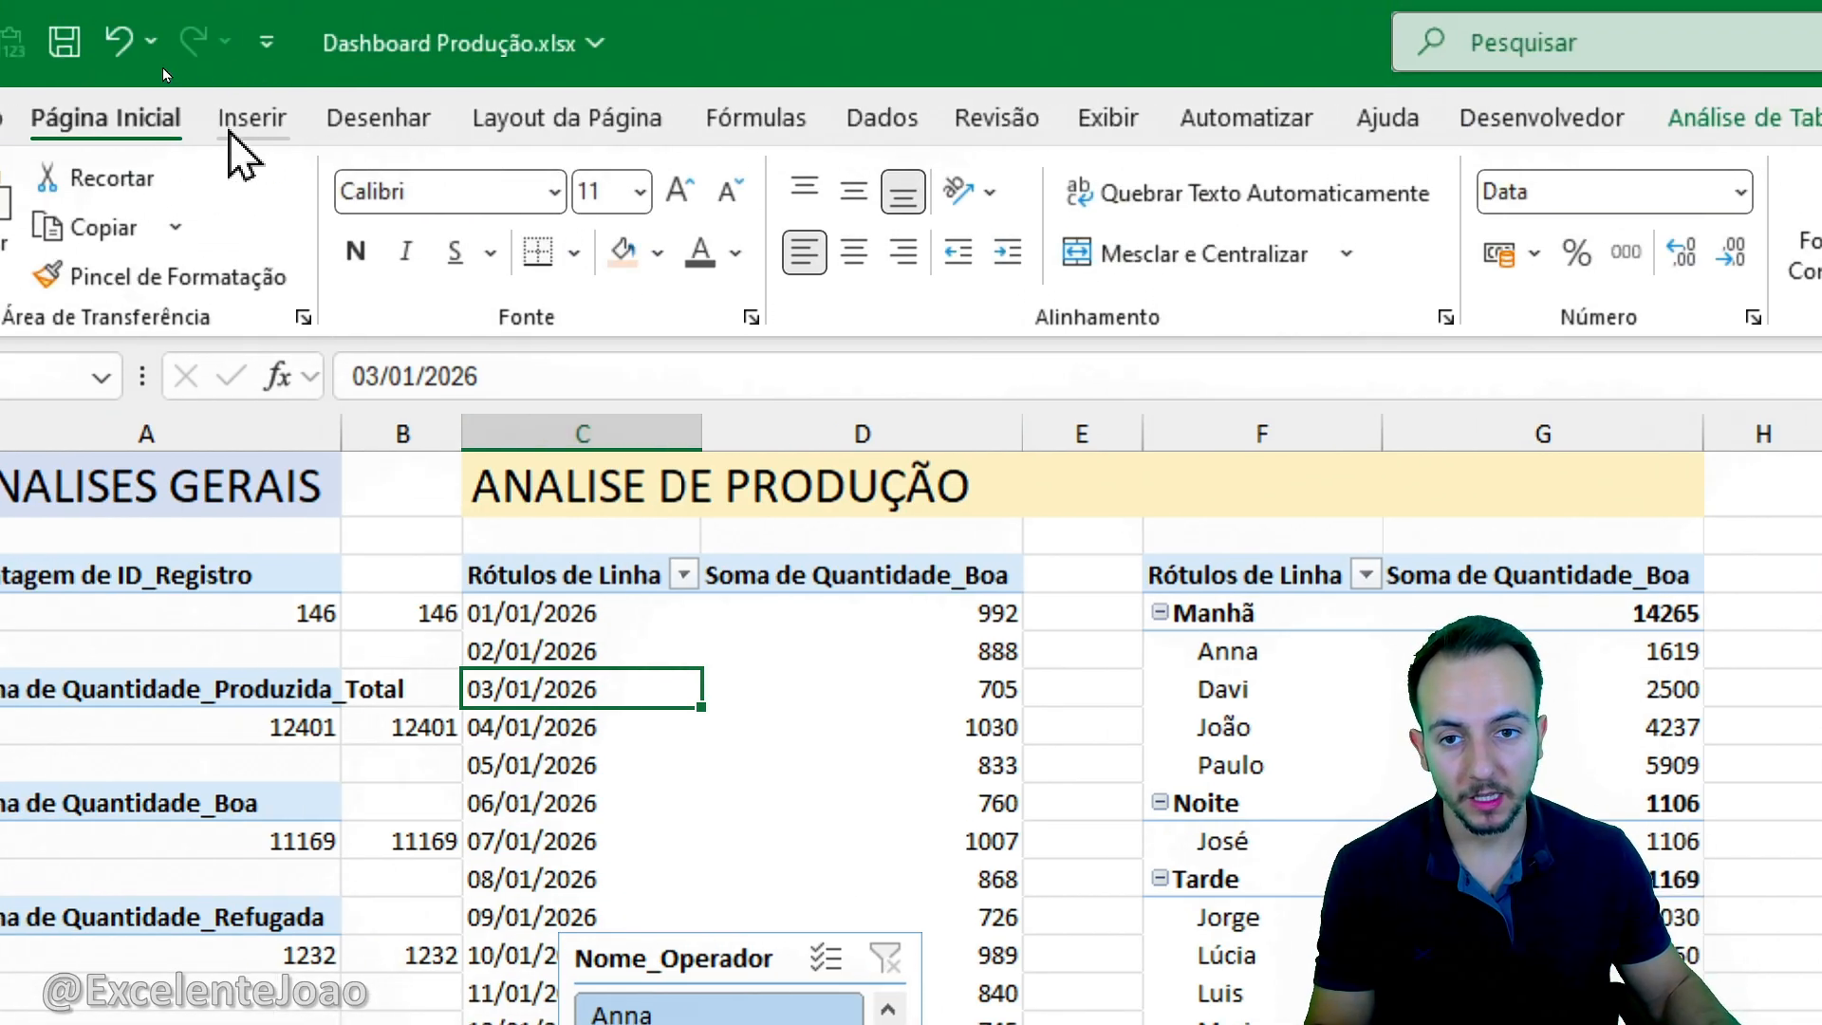
click(232, 131)
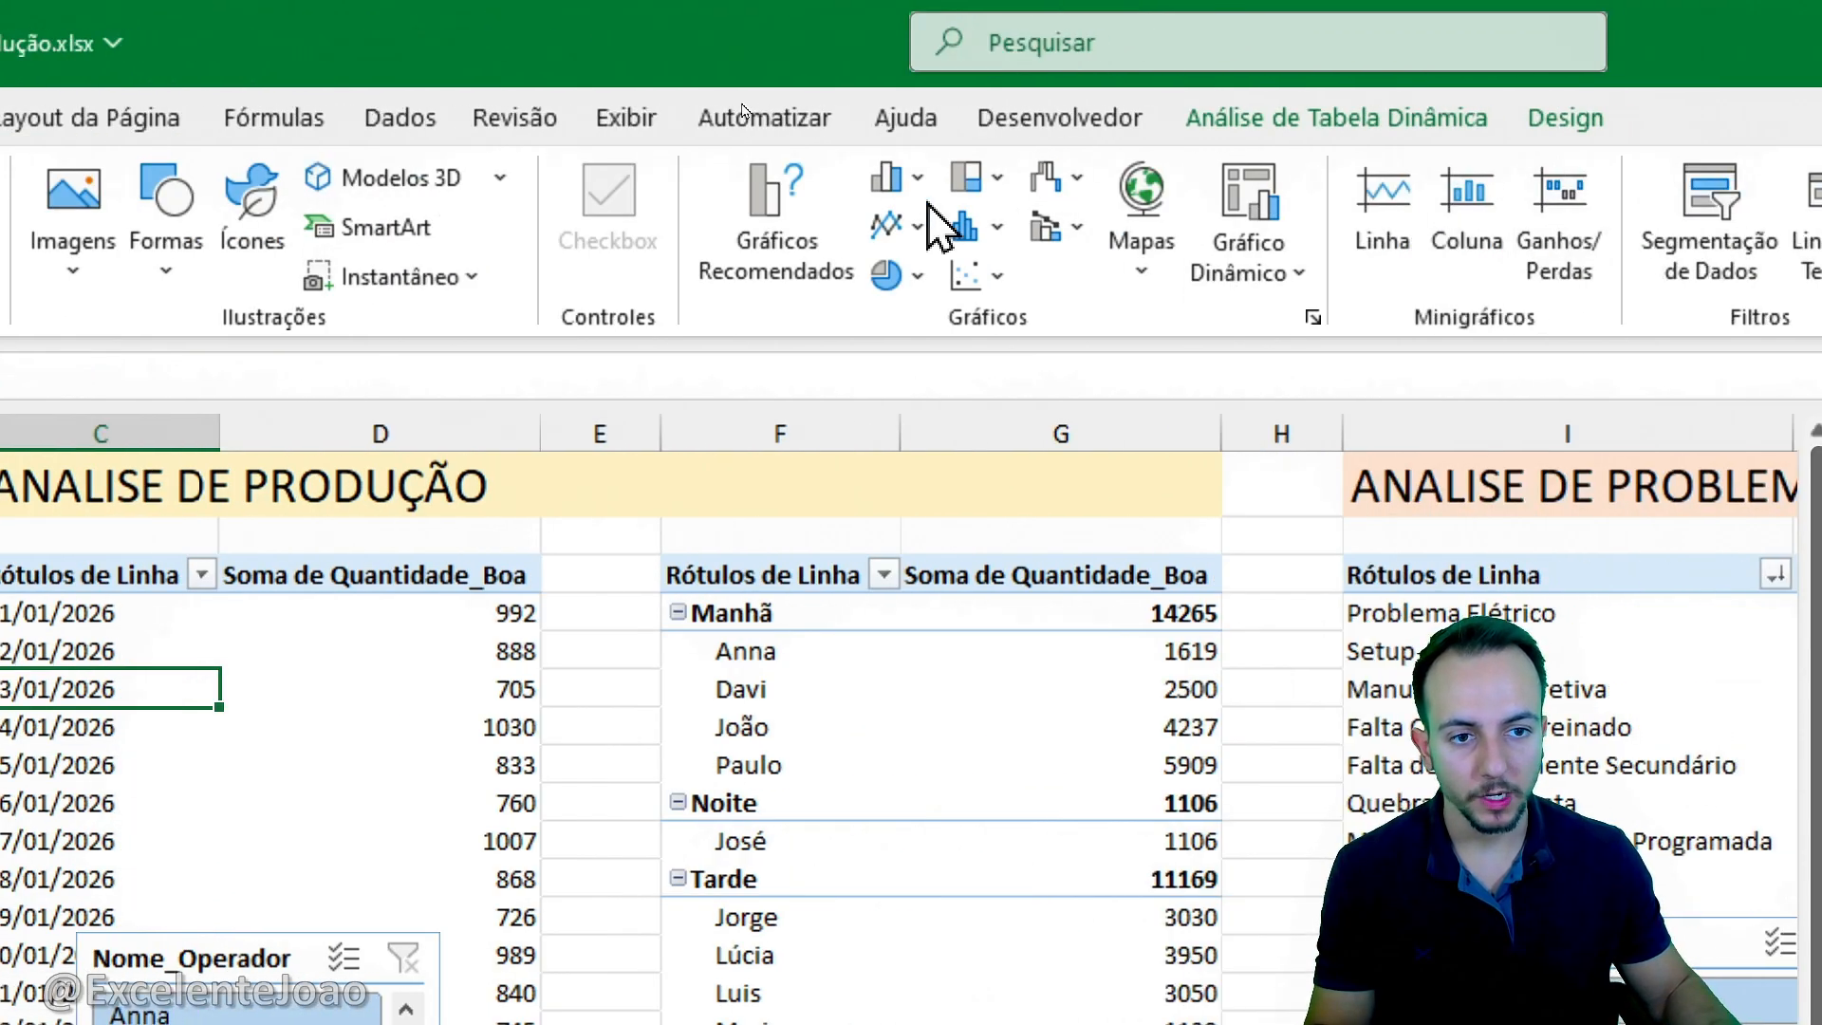
click(1382, 175)
click(906, 318)
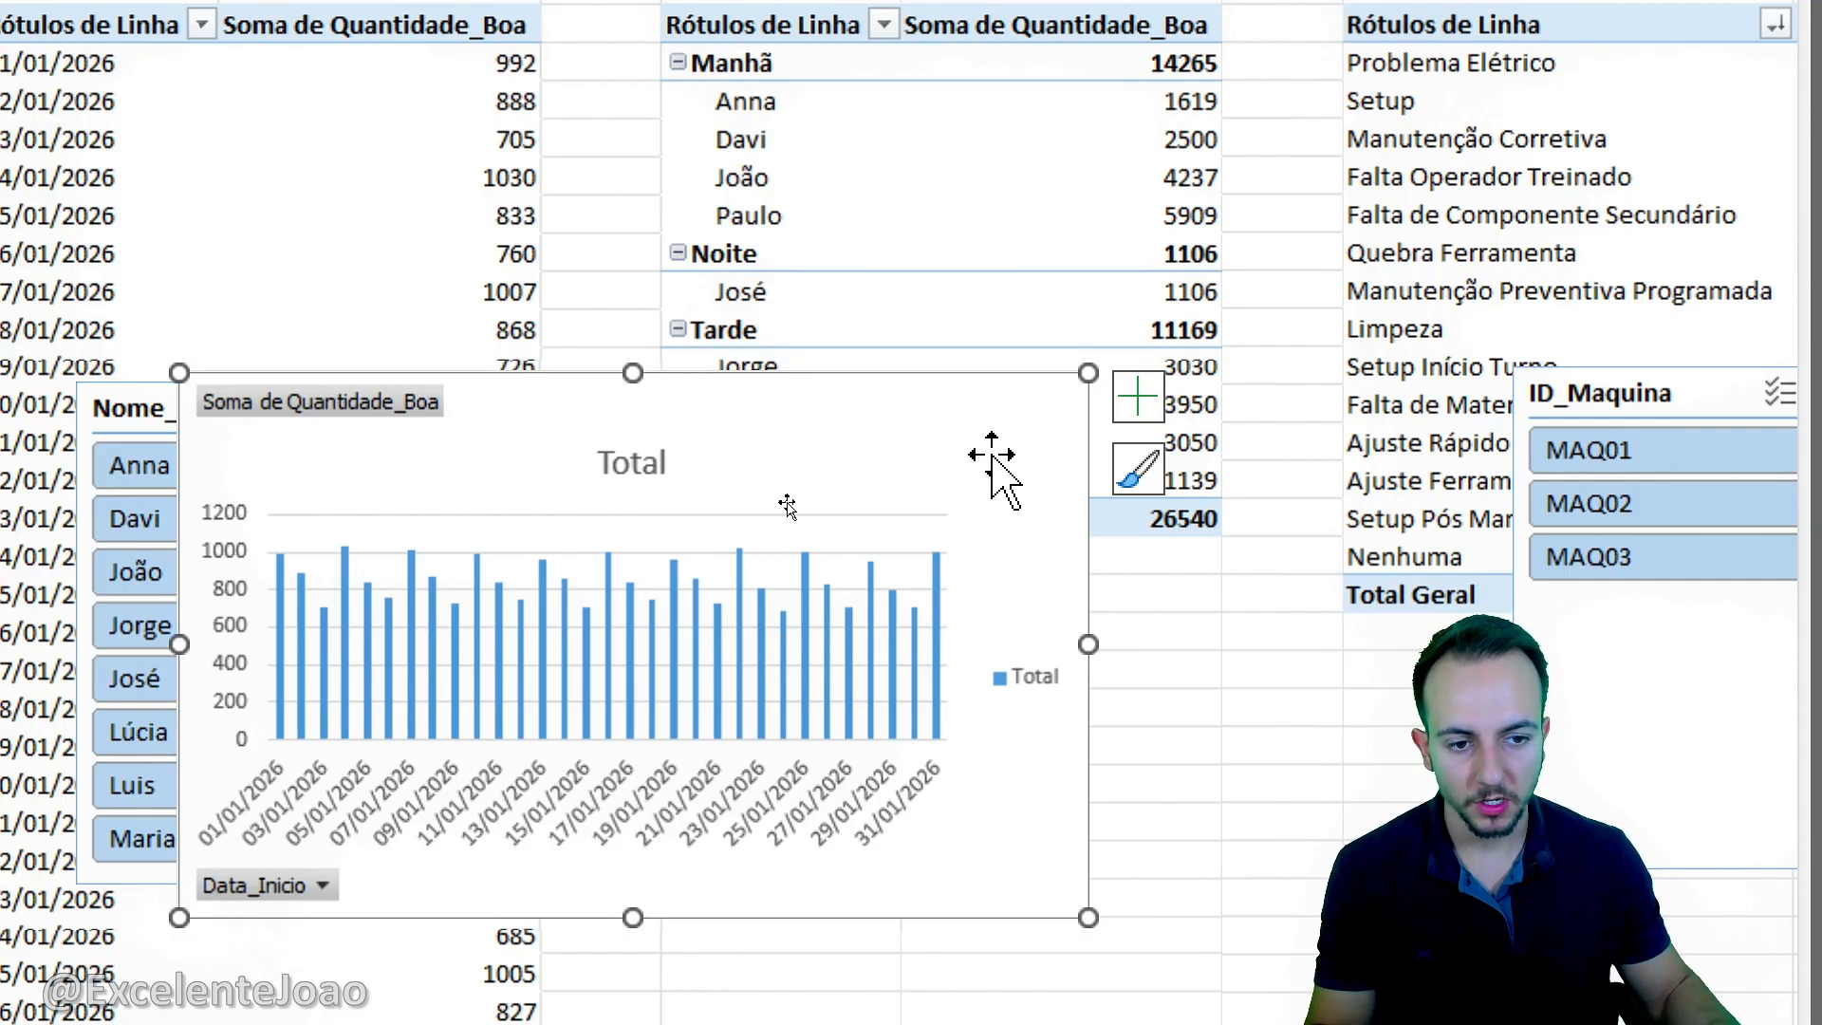
right_click(994, 472)
click(1101, 333)
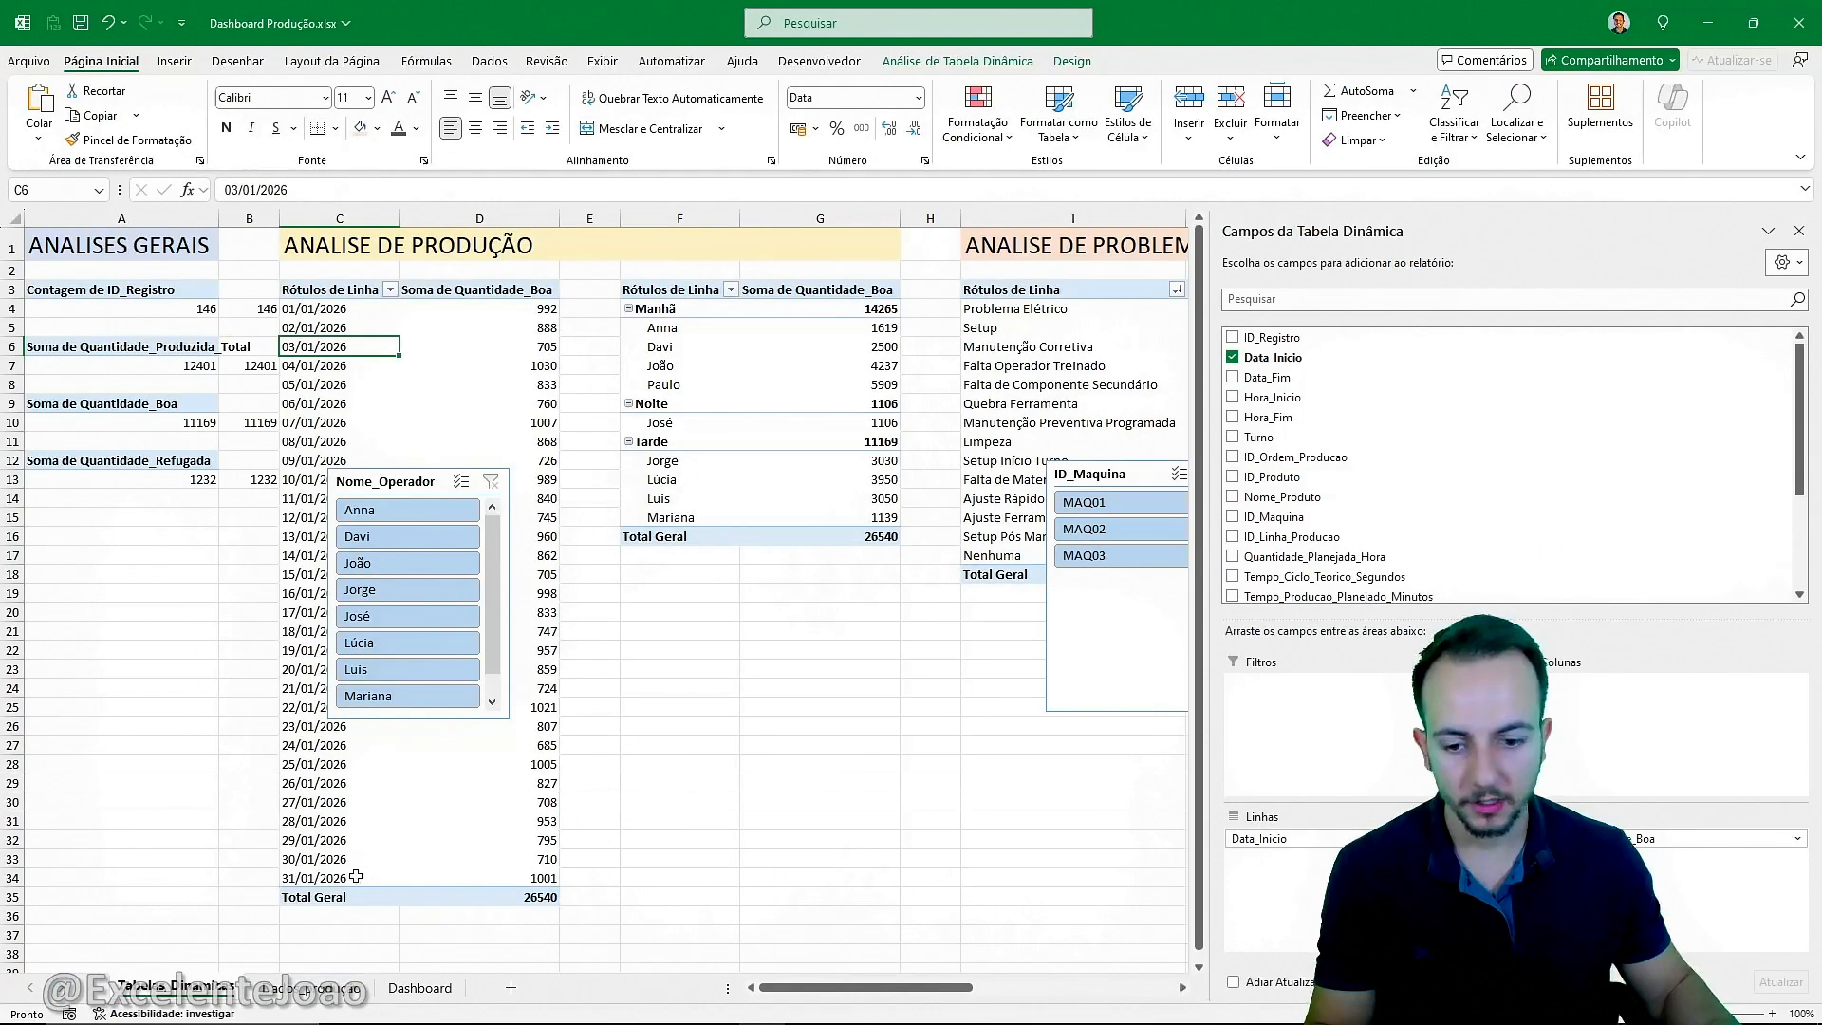
Paste the cut daily production chart into the Dashboard sheet at cell G2.
click(318, 988)
click(420, 988)
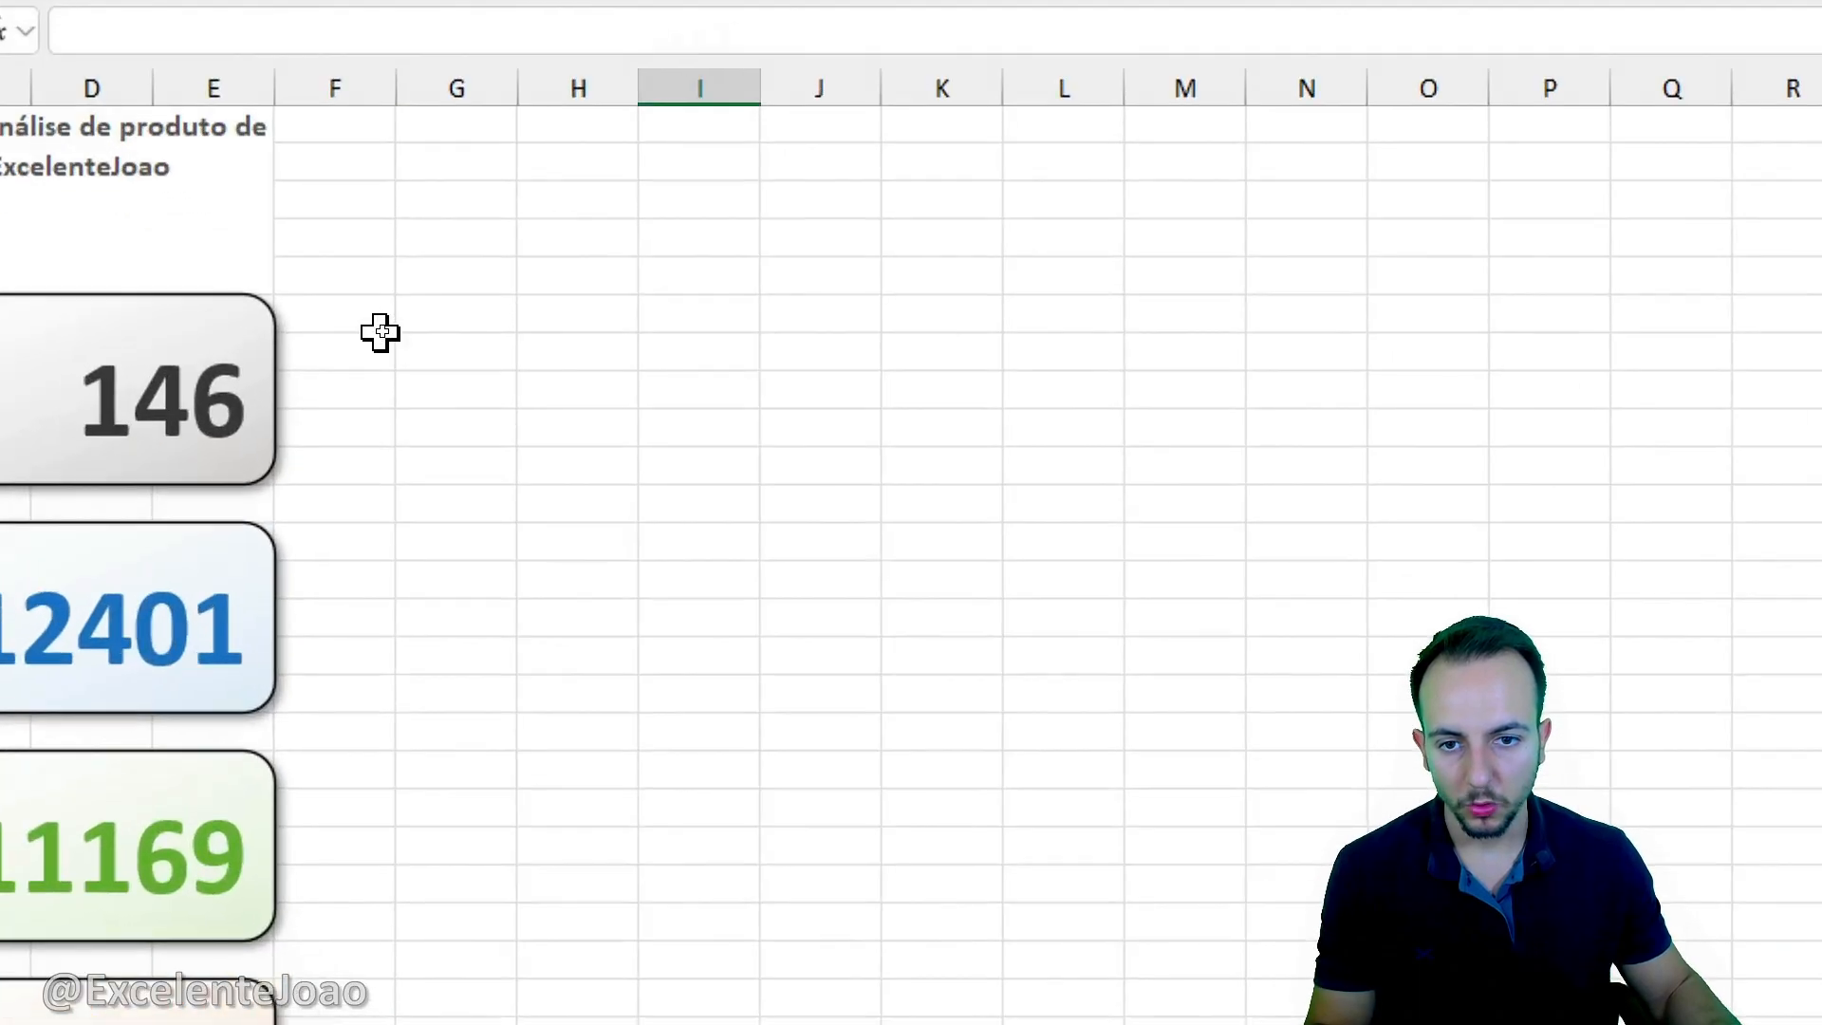
right_click(480, 242)
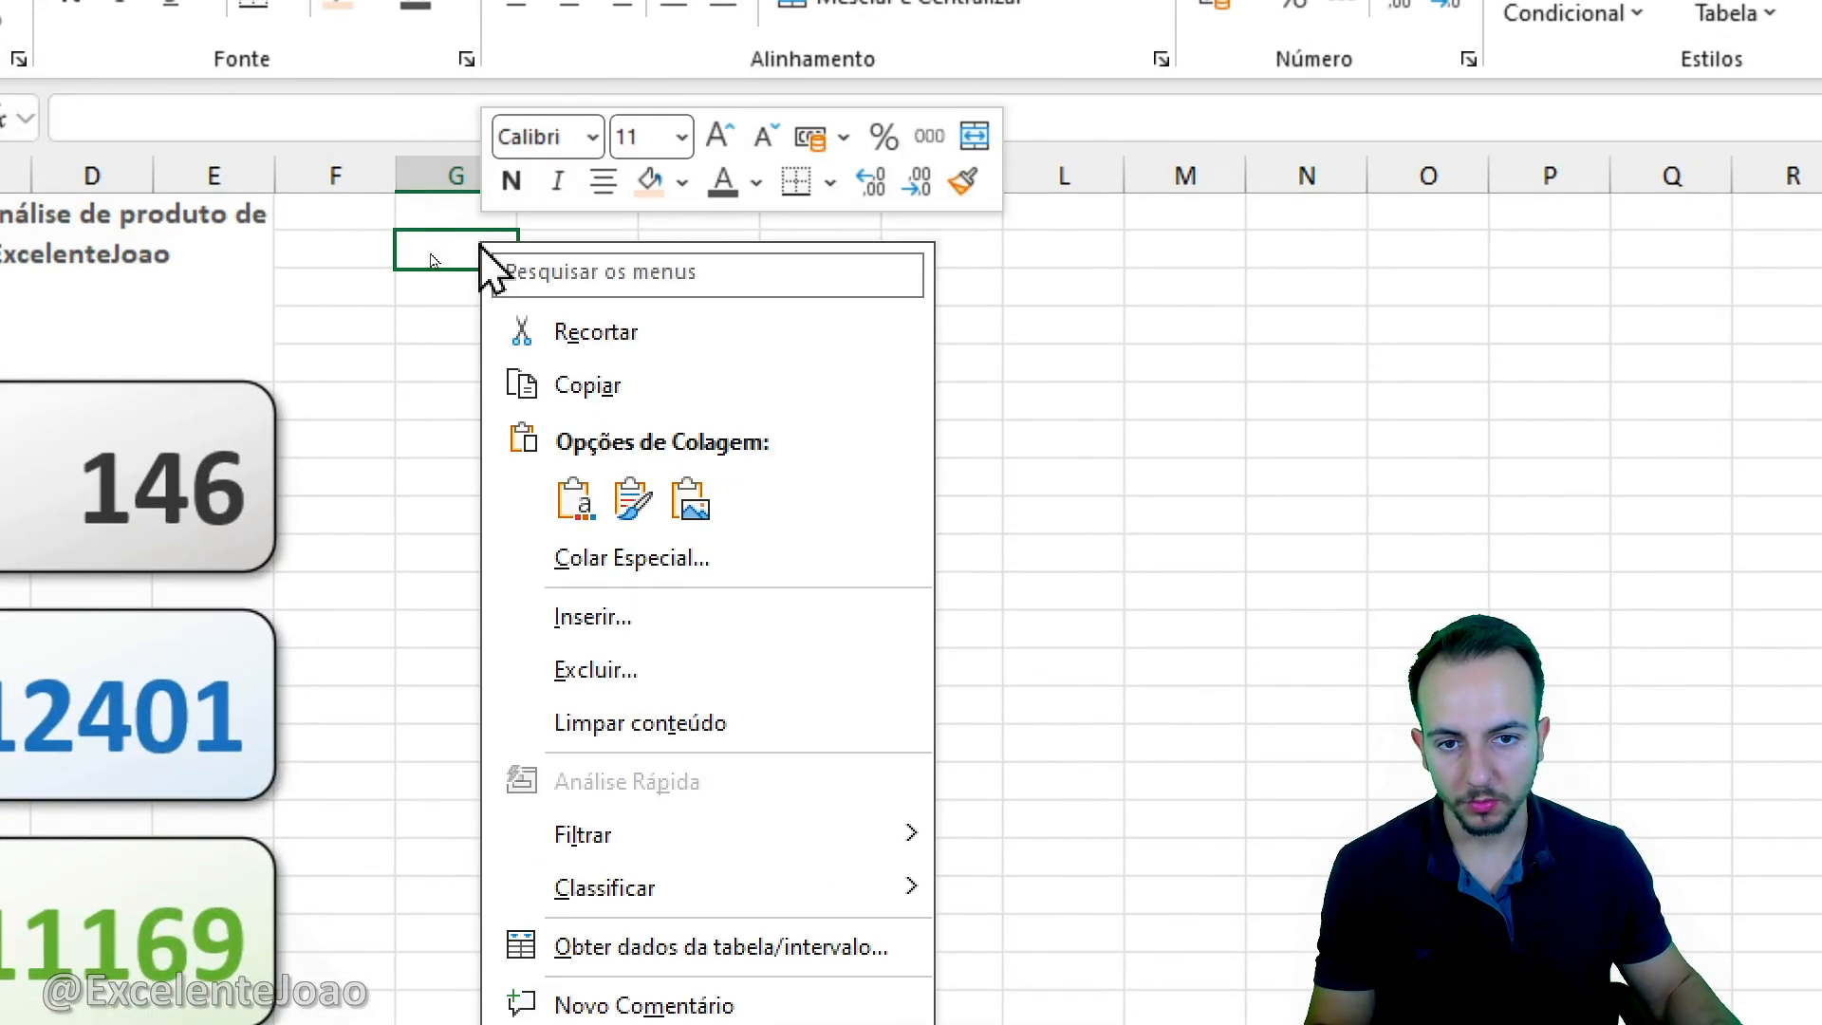
click(574, 496)
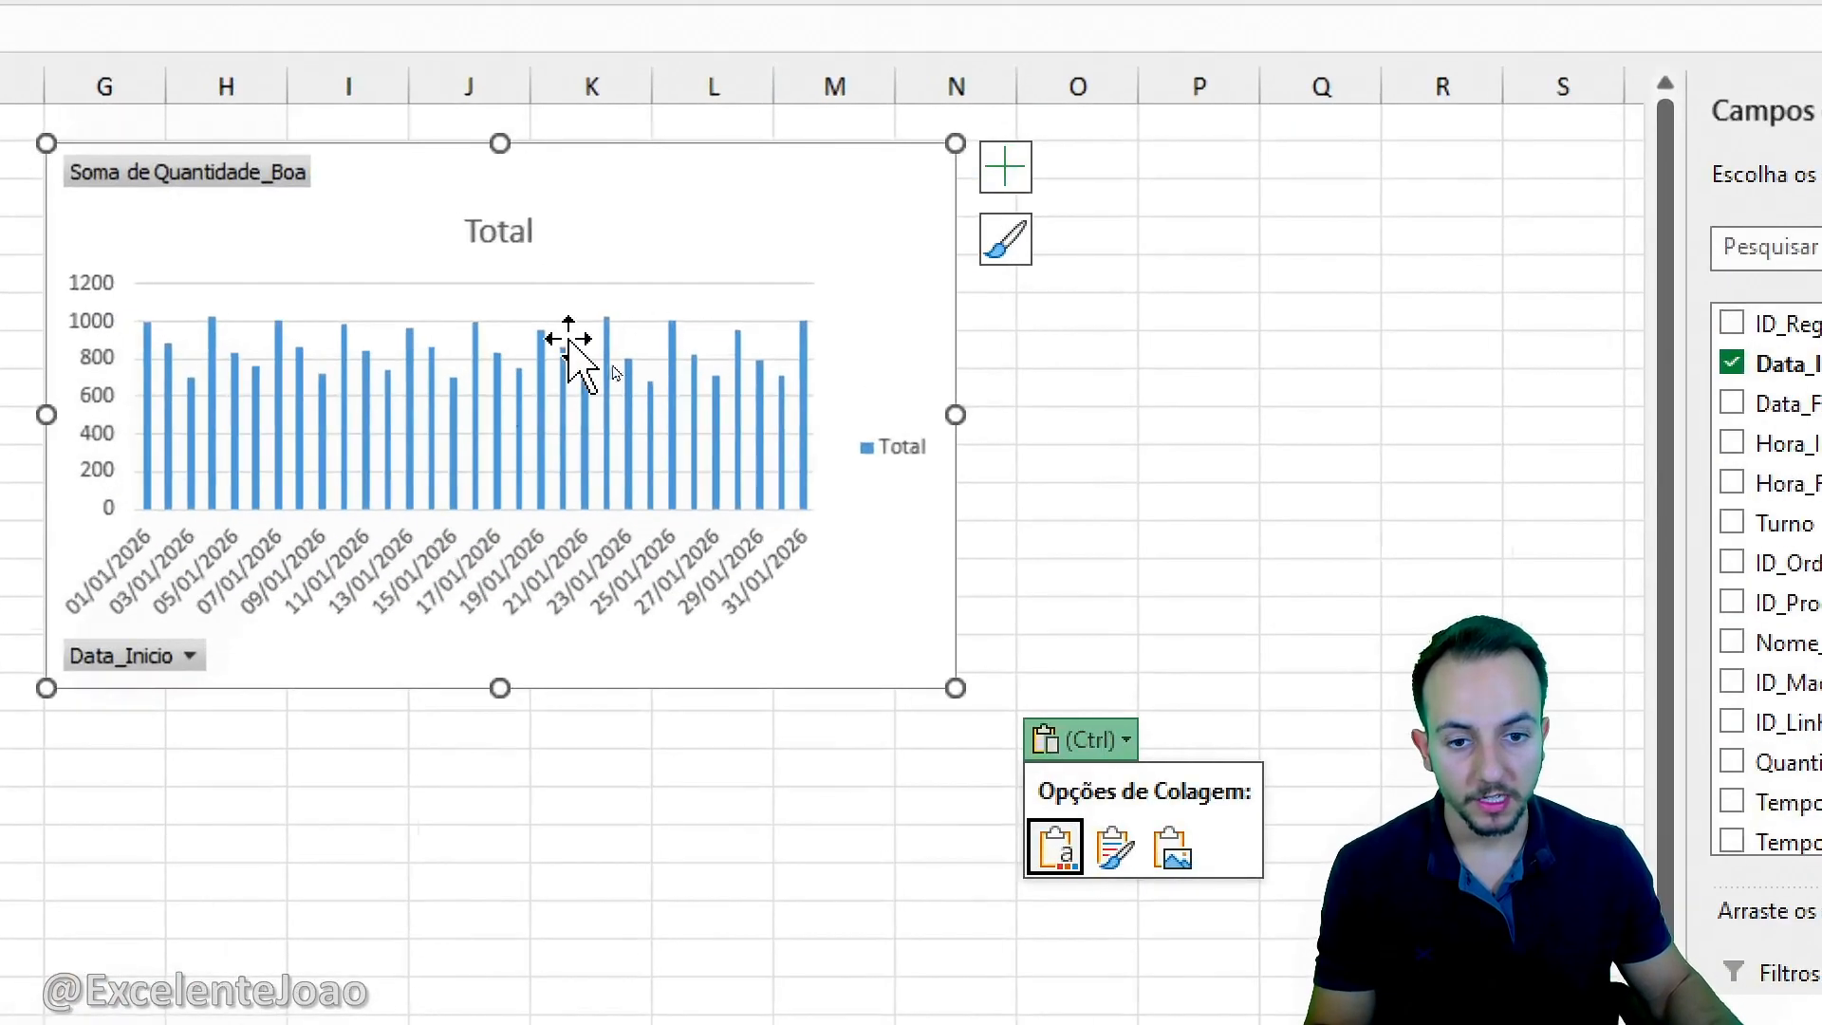
mouse_move(659, 128)
mouse_down()
mouse_move(442, 230)
mouse_move(517, 122)
mouse_up()
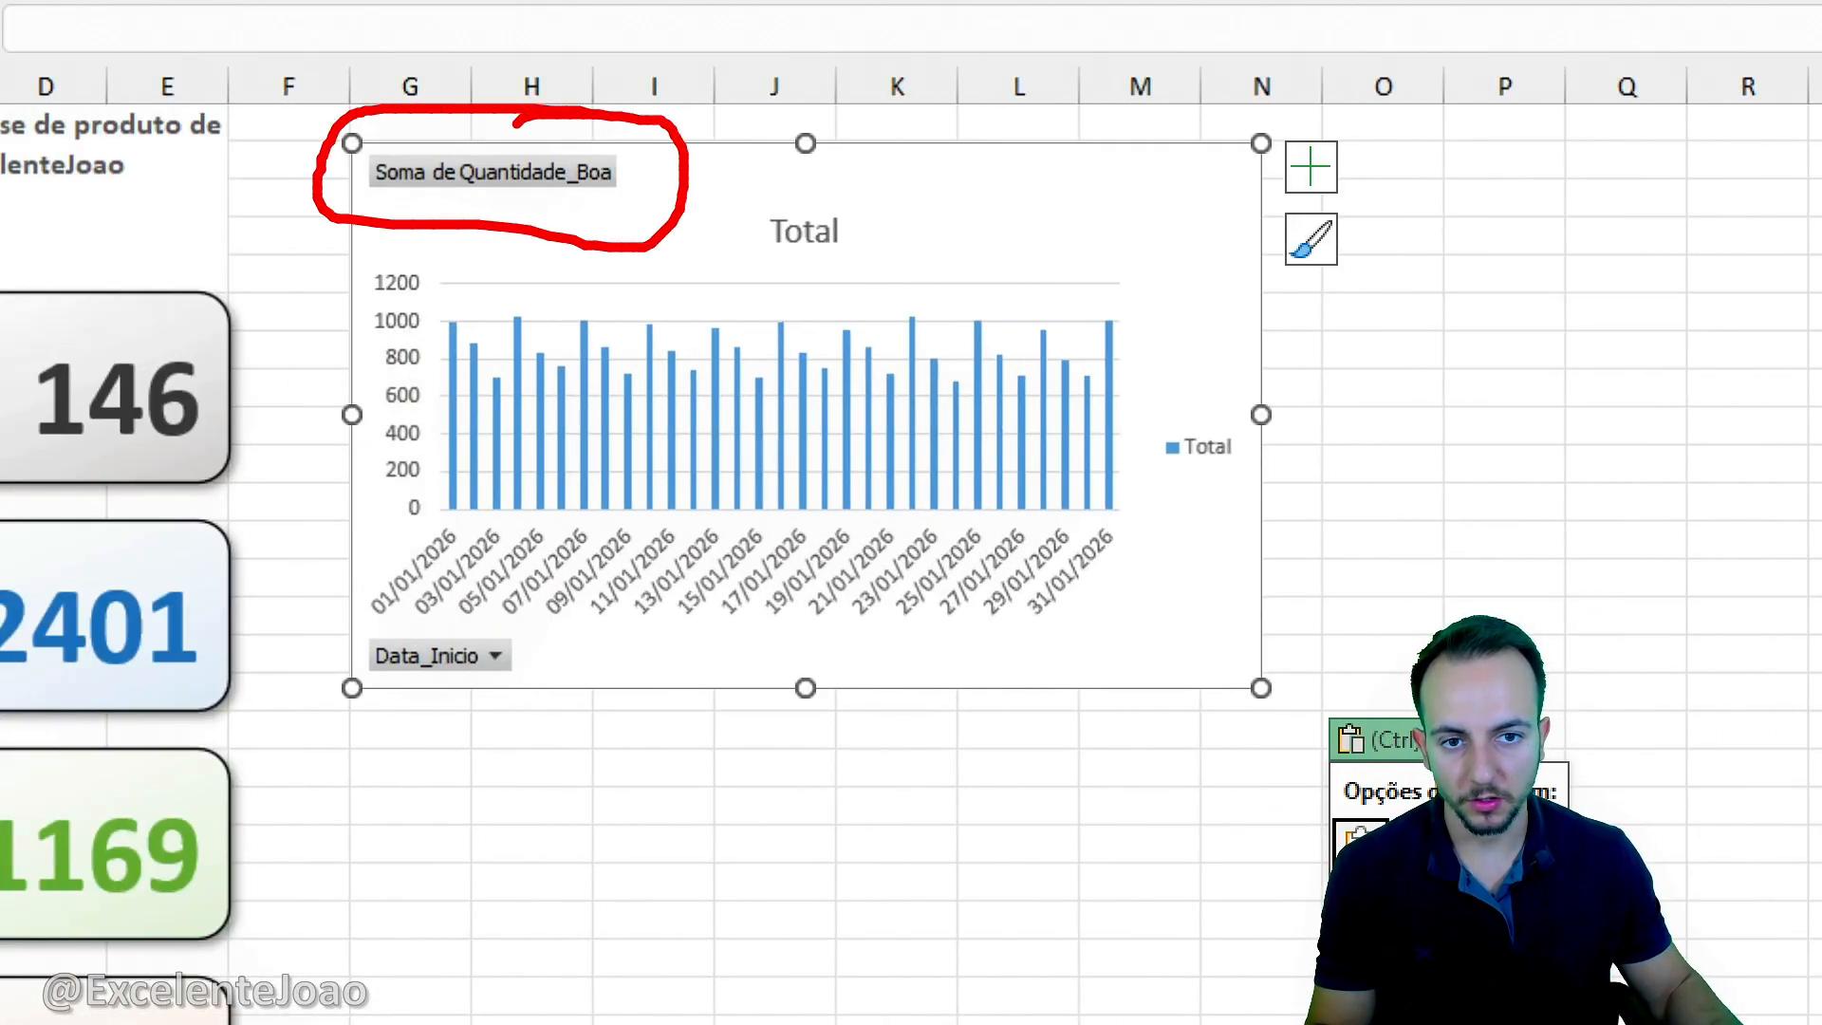
mouse_move(507, 562)
mouse_down()
mouse_move(558, 683)
mouse_move(403, 581)
mouse_up()
mouse_move(1181, 376)
mouse_down()
mouse_move(1017, 444)
mouse_move(1039, 368)
mouse_up()
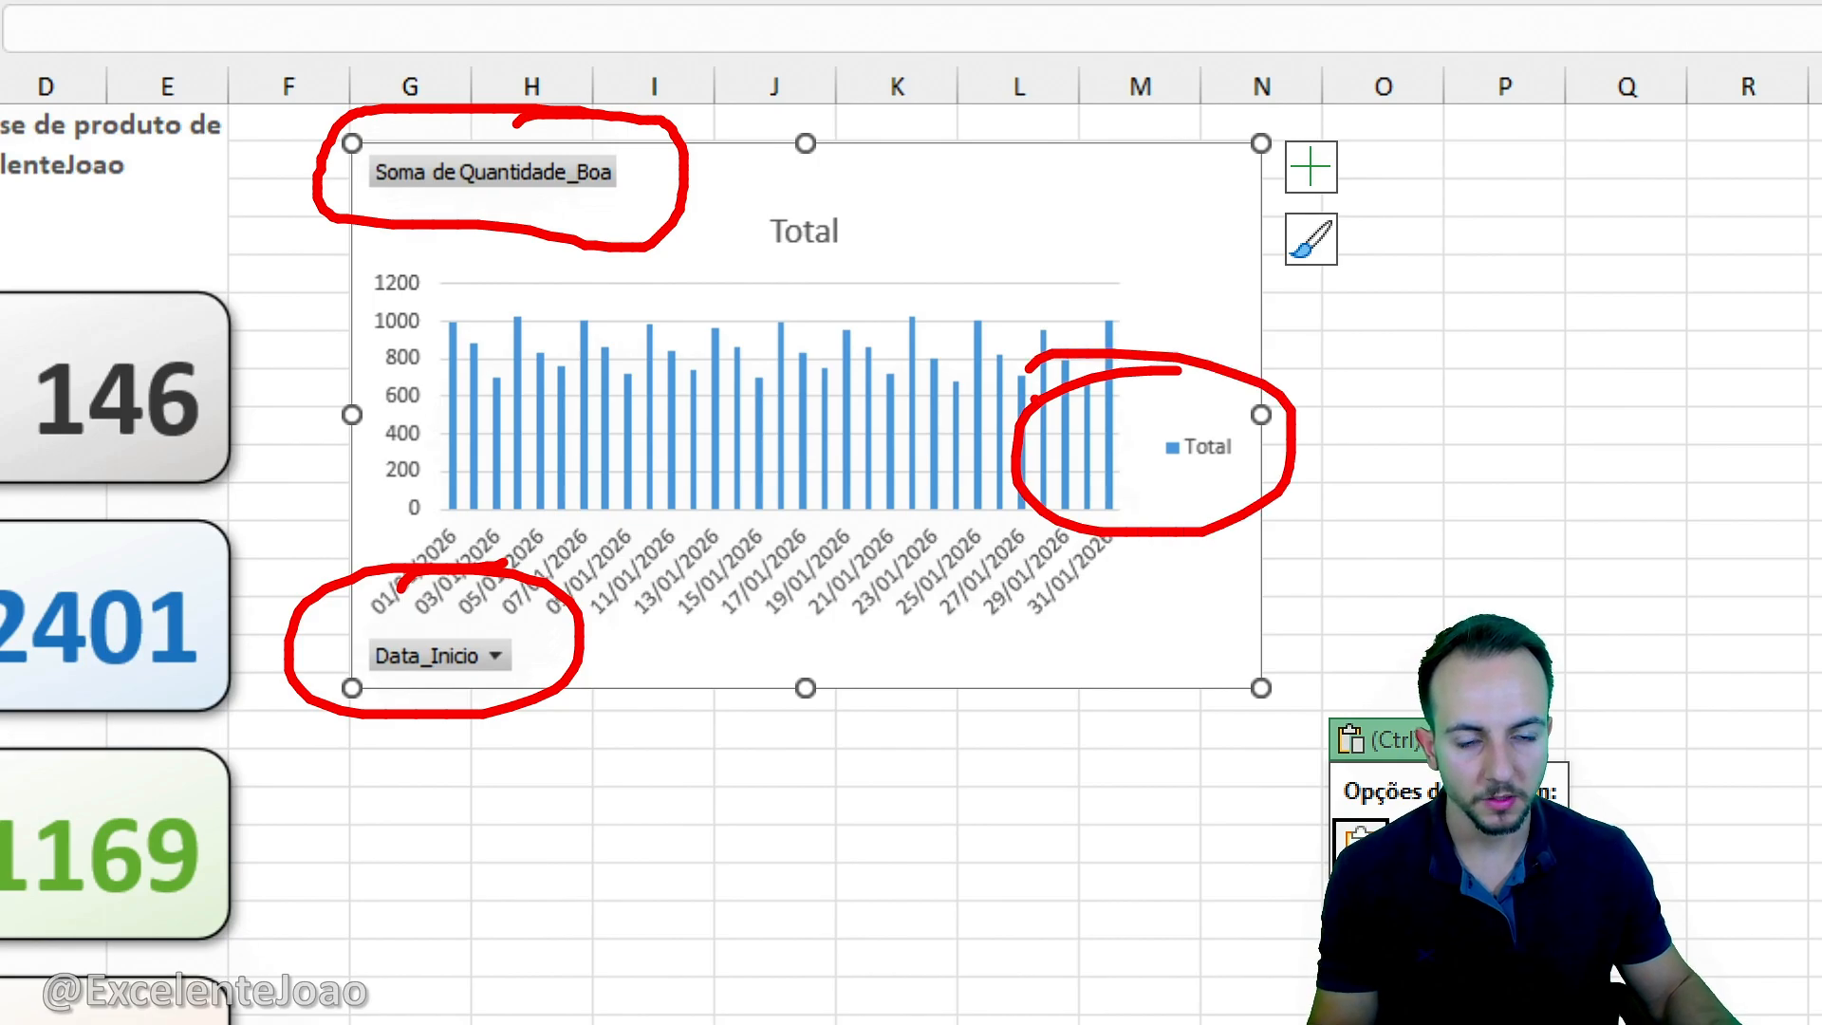
key(Escape)
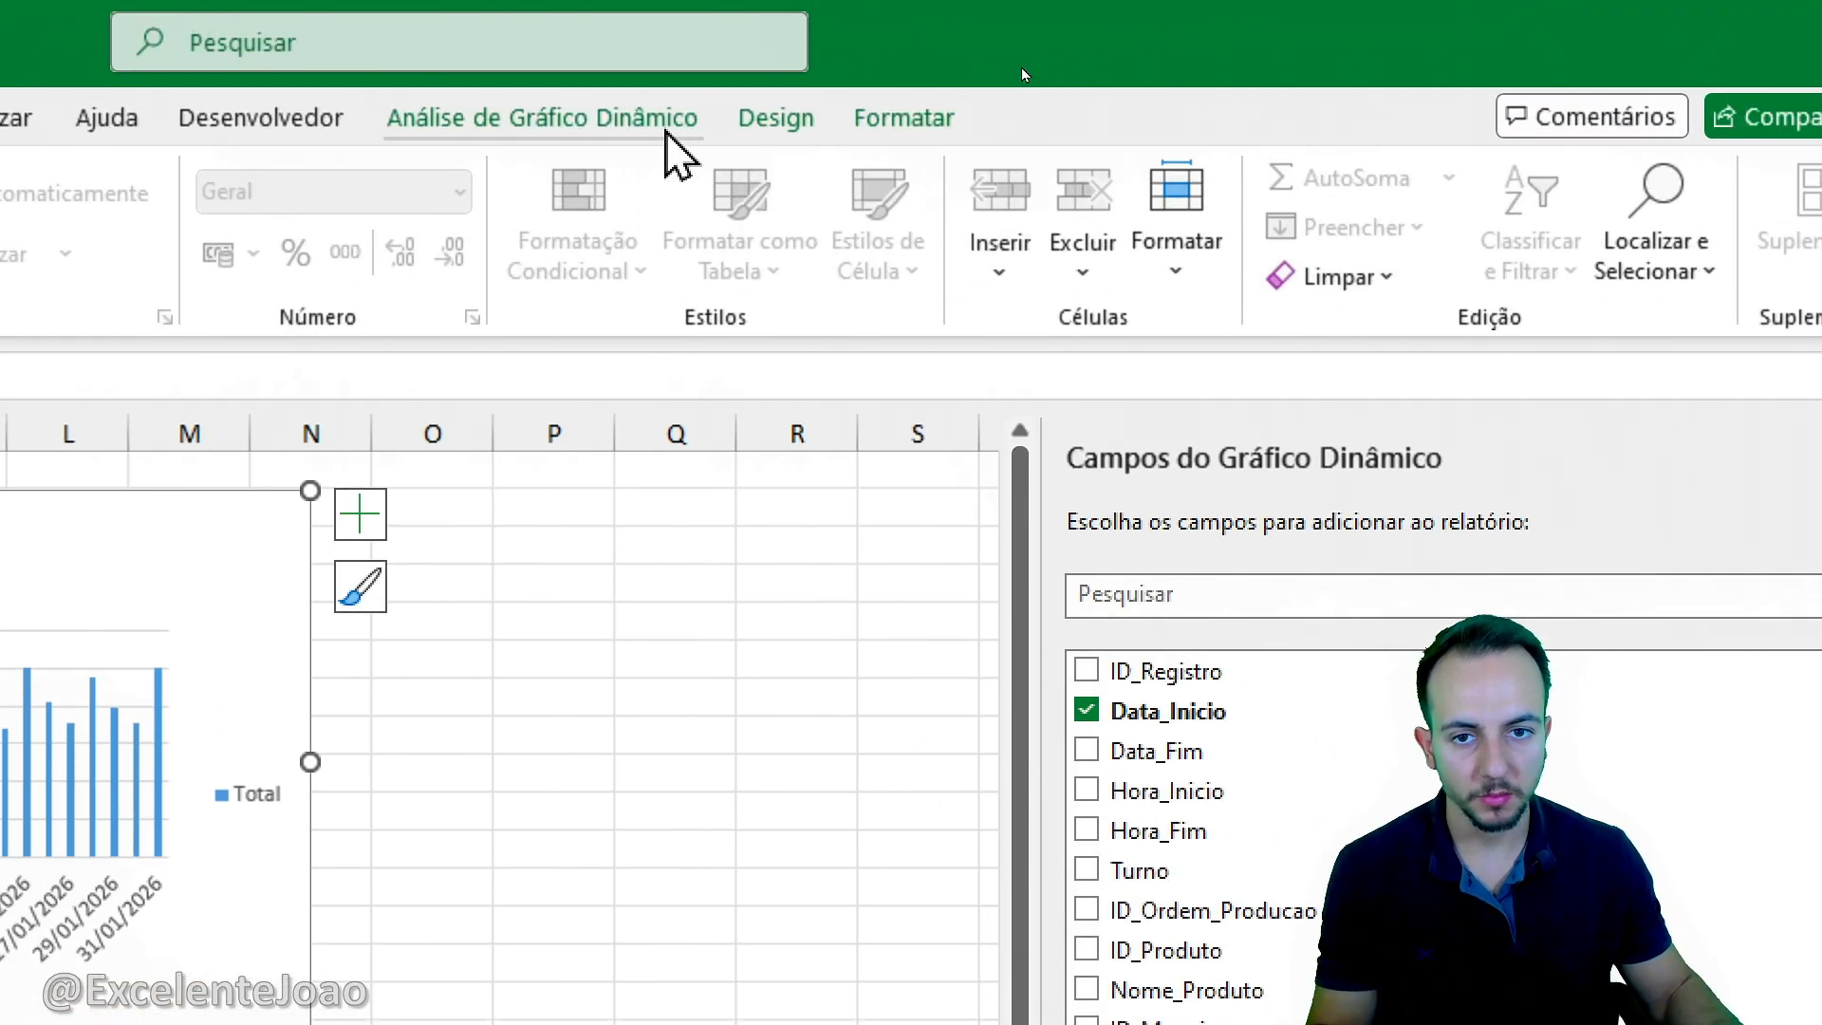
Hide all field buttons on the pivot chart and delete its Total legend.
click(664, 122)
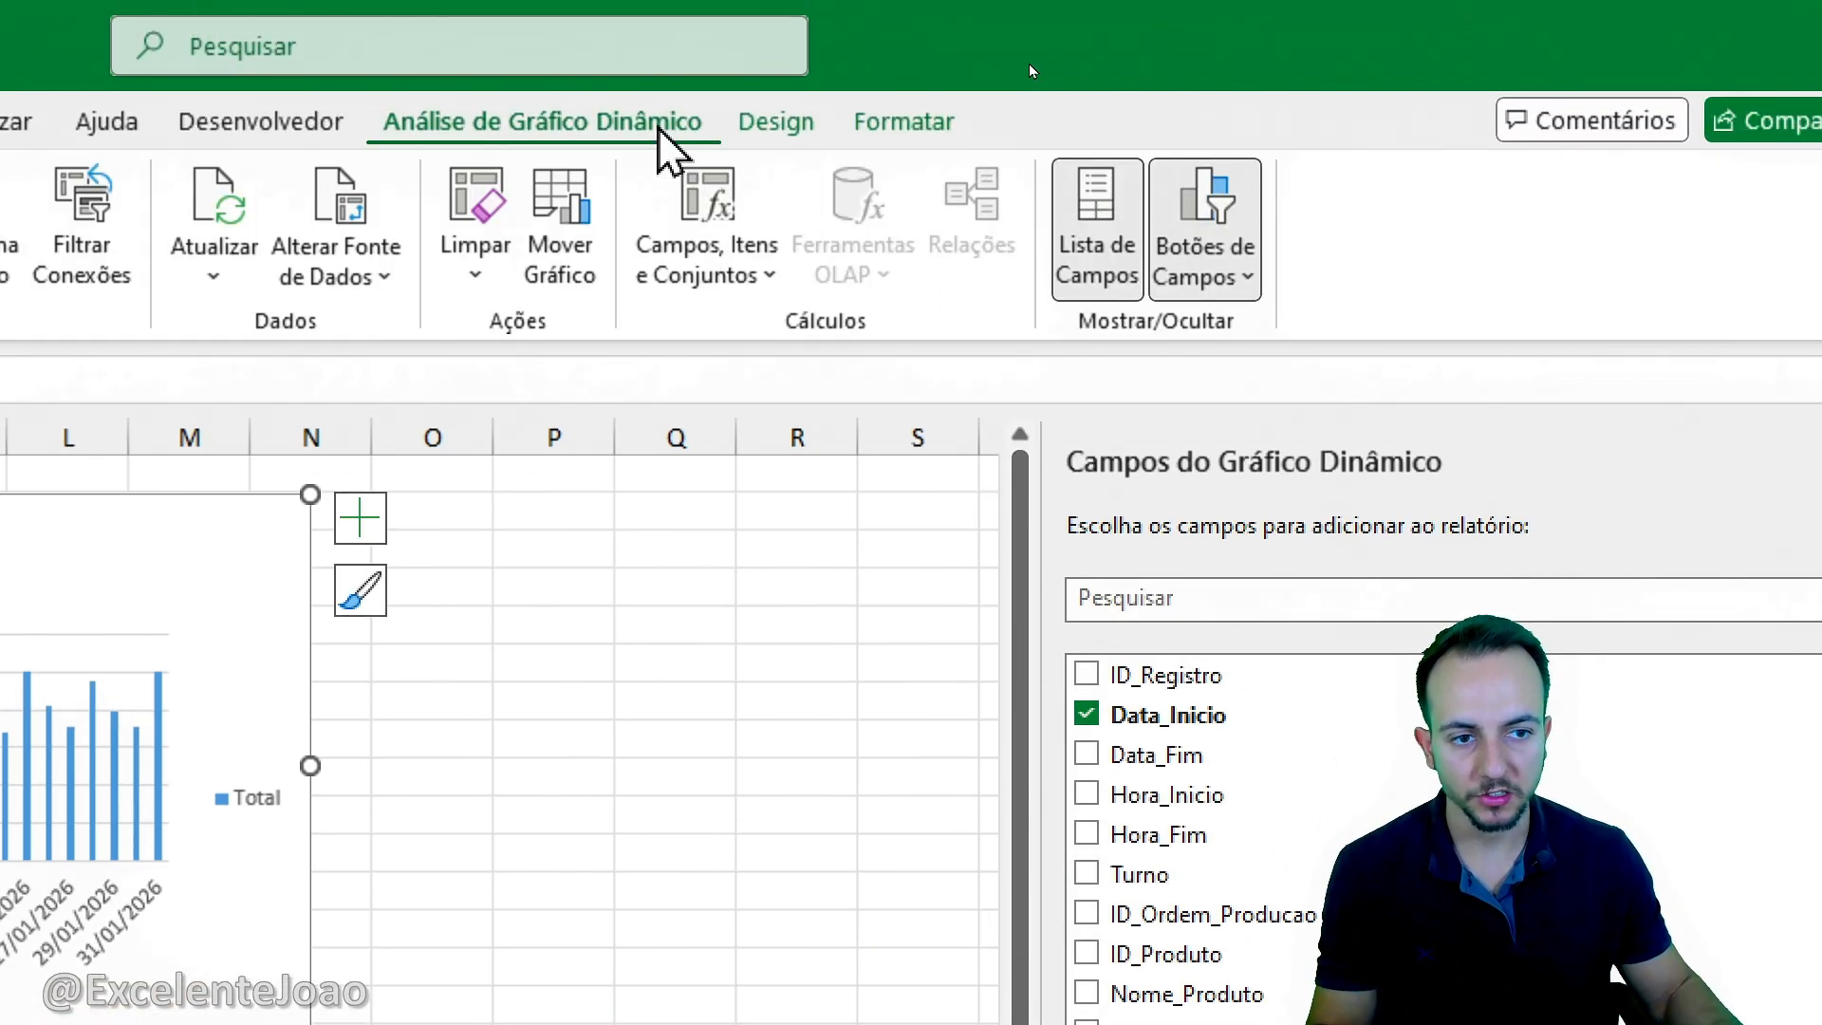
click(1210, 282)
click(1254, 548)
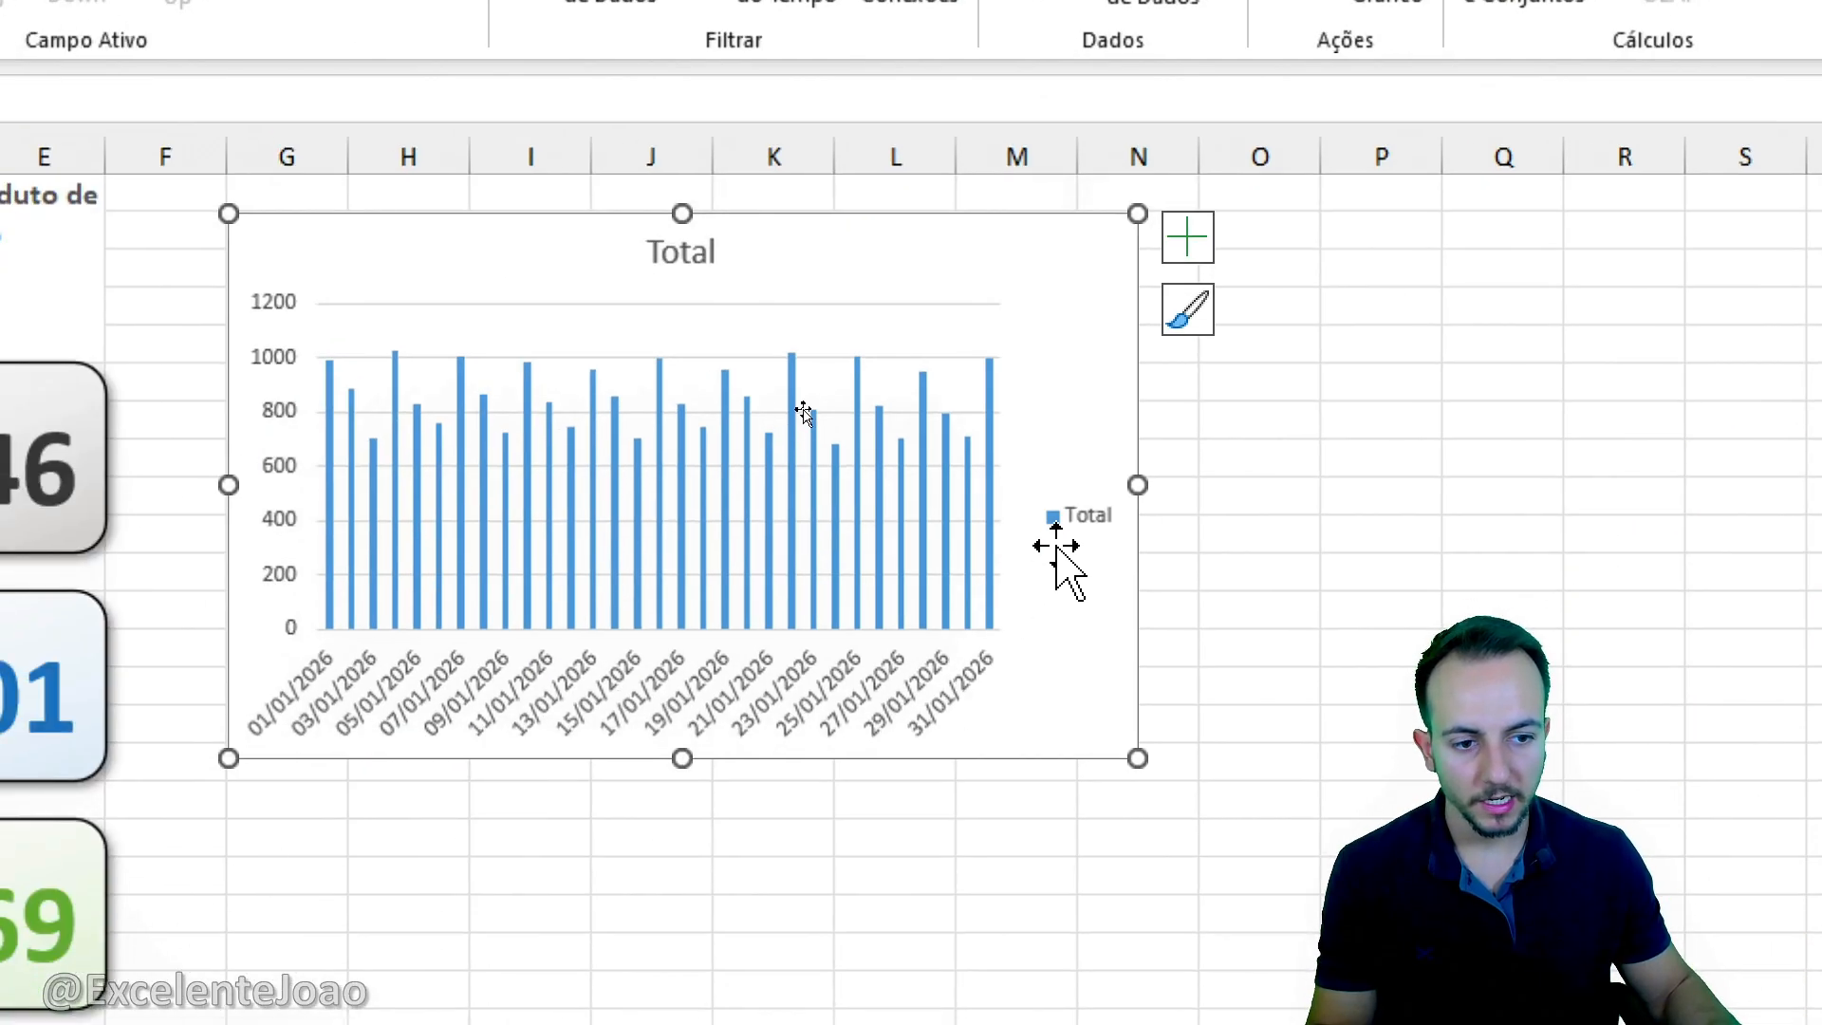
click(253, 799)
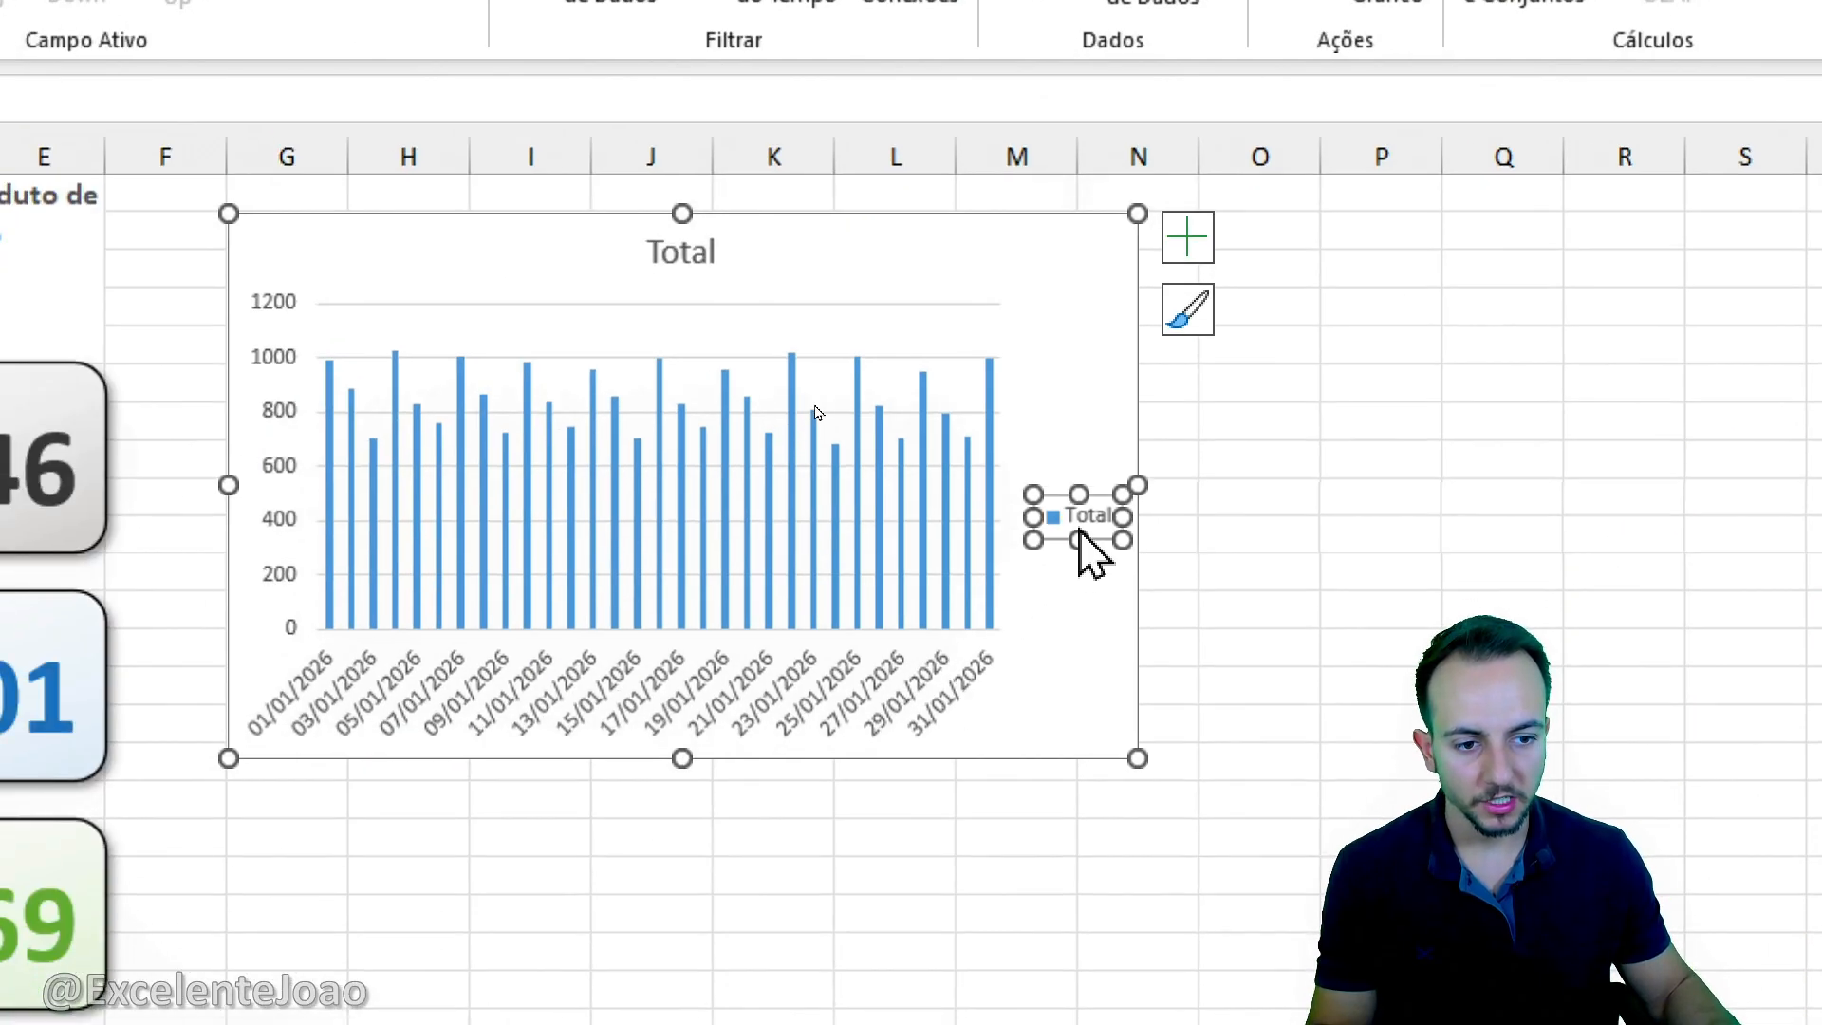
key(Delete)
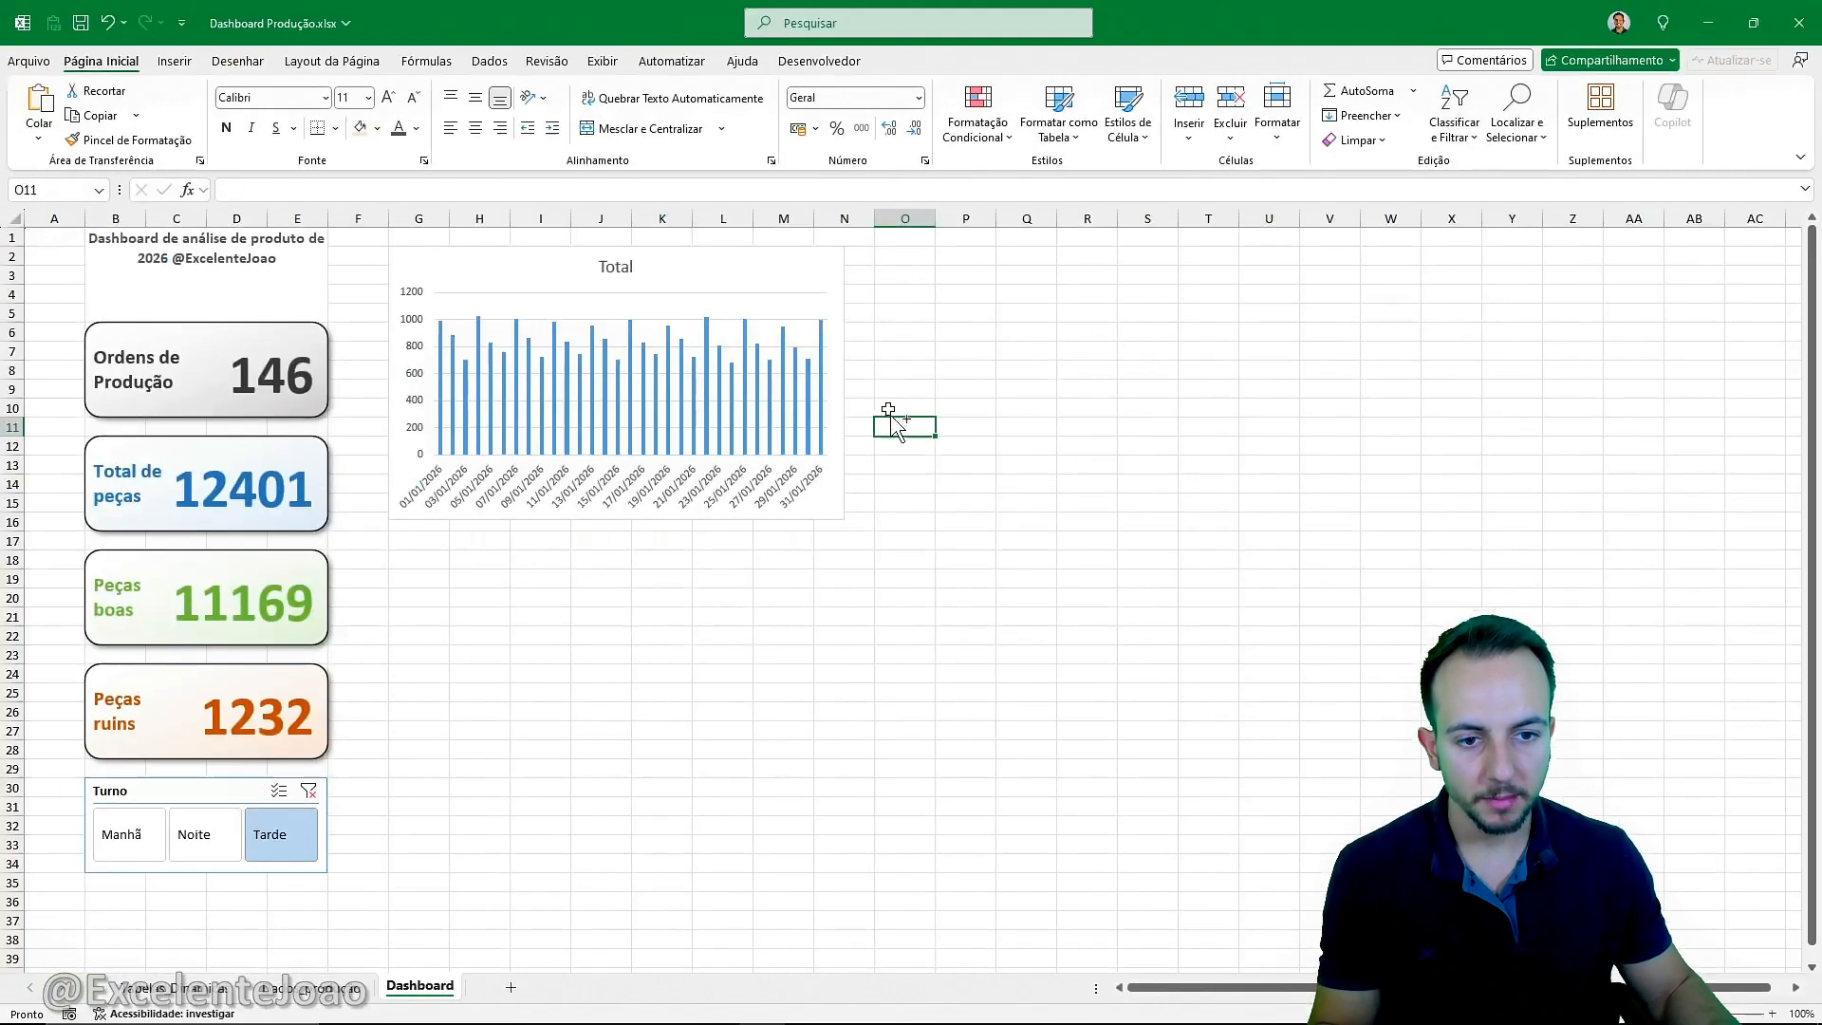
Widen the daily production chart so that it spans columns G through V.
drag(845, 382, 1117, 383)
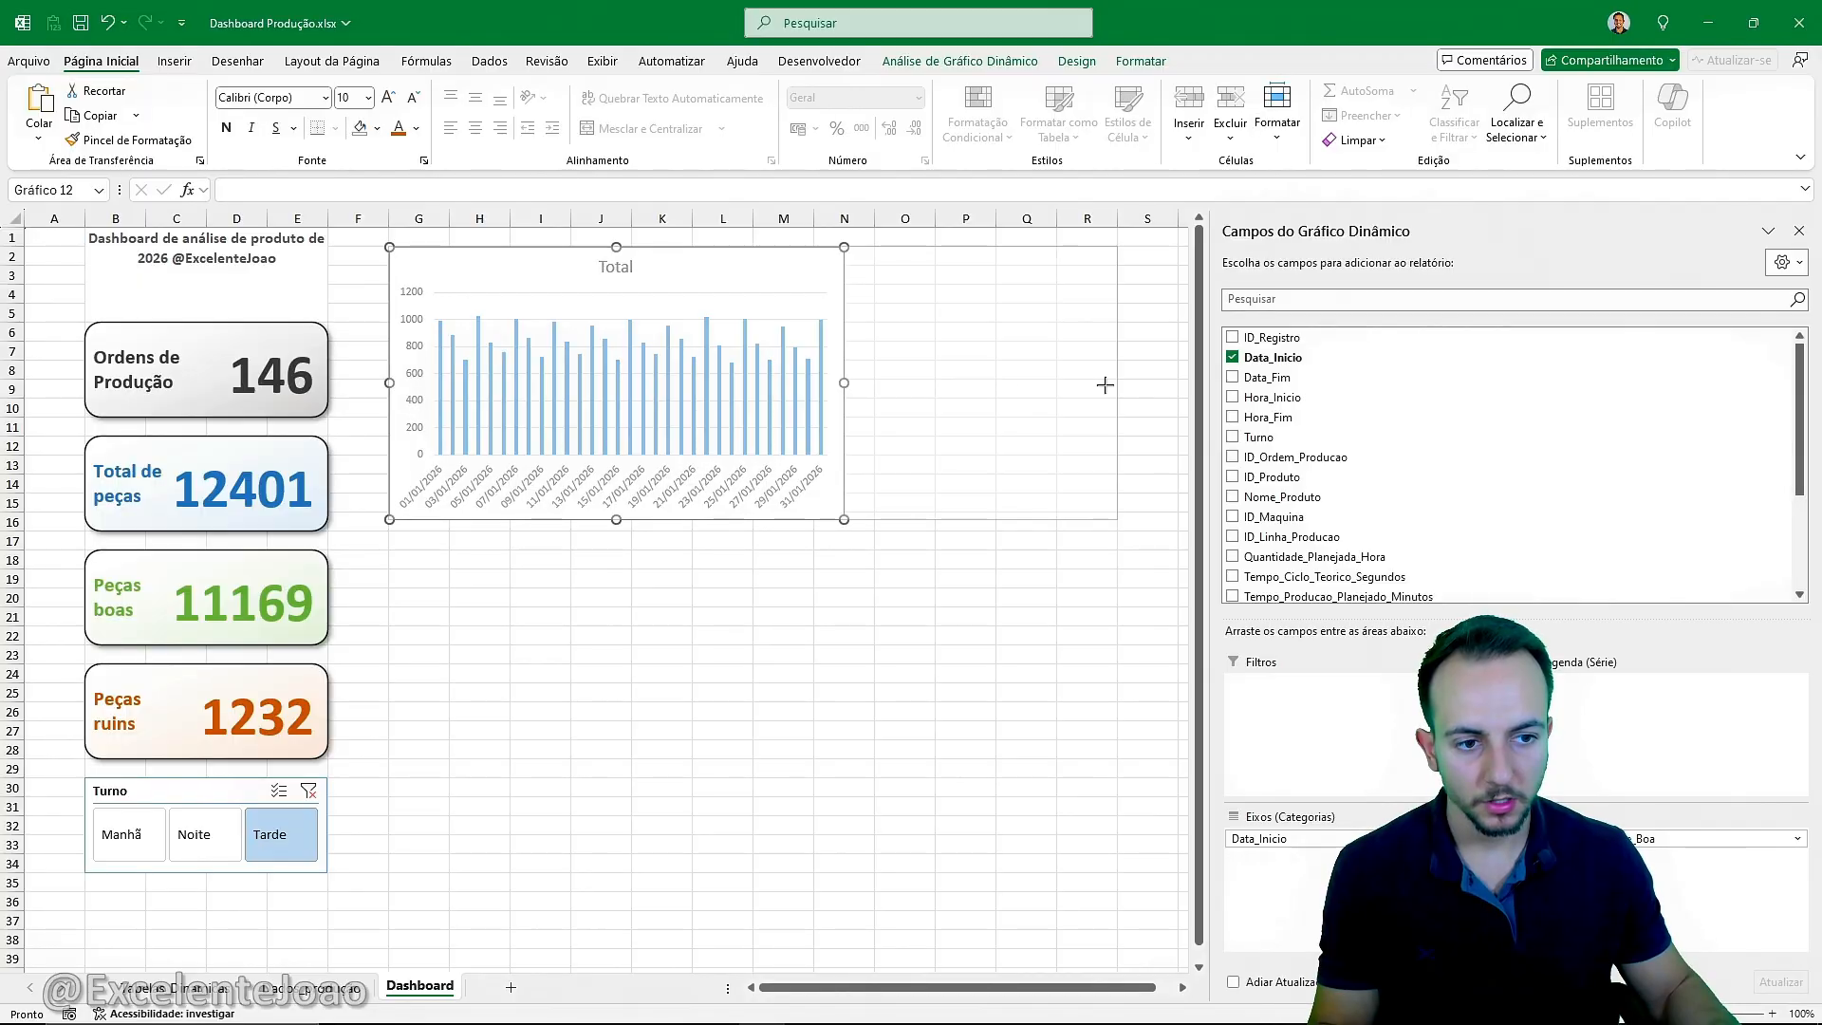
click(1026, 579)
scroll(1044, 581, right, 3)
click(748, 365)
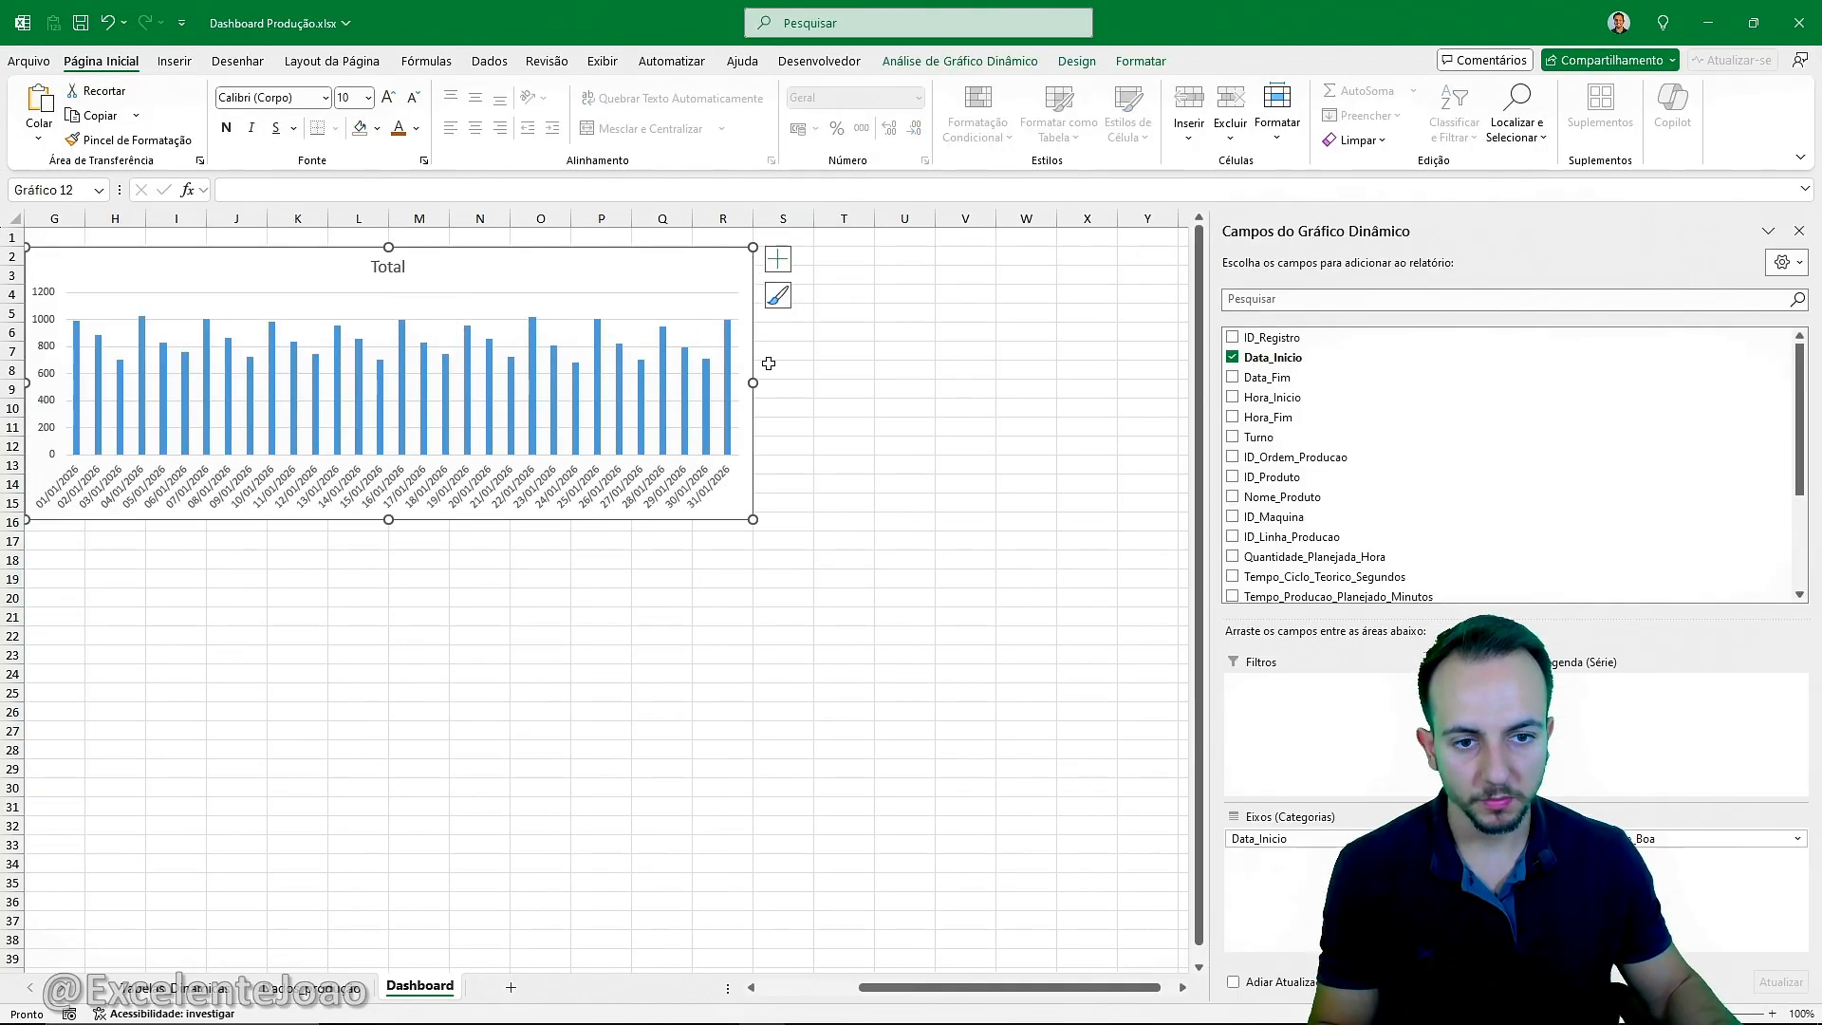
drag(754, 382, 943, 384)
click(846, 596)
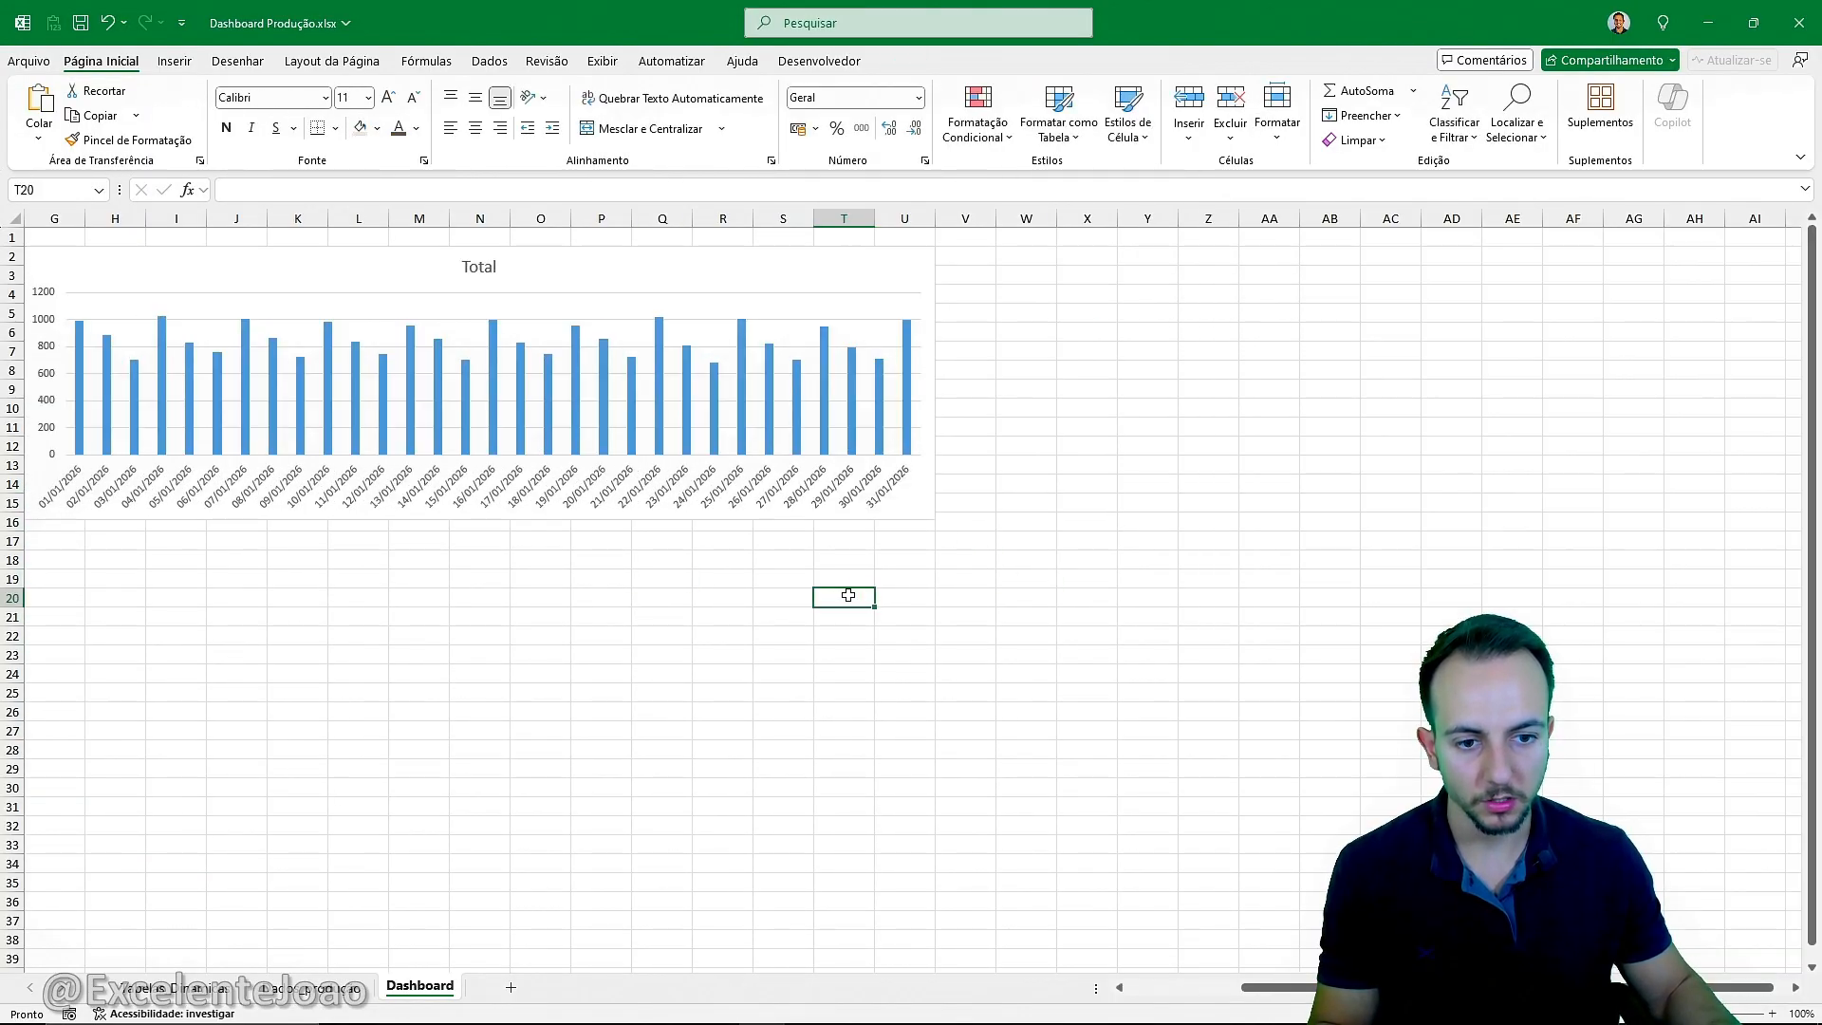
scroll(830, 600, left, 3)
scroll(1222, 425, right, 4)
click(742, 277)
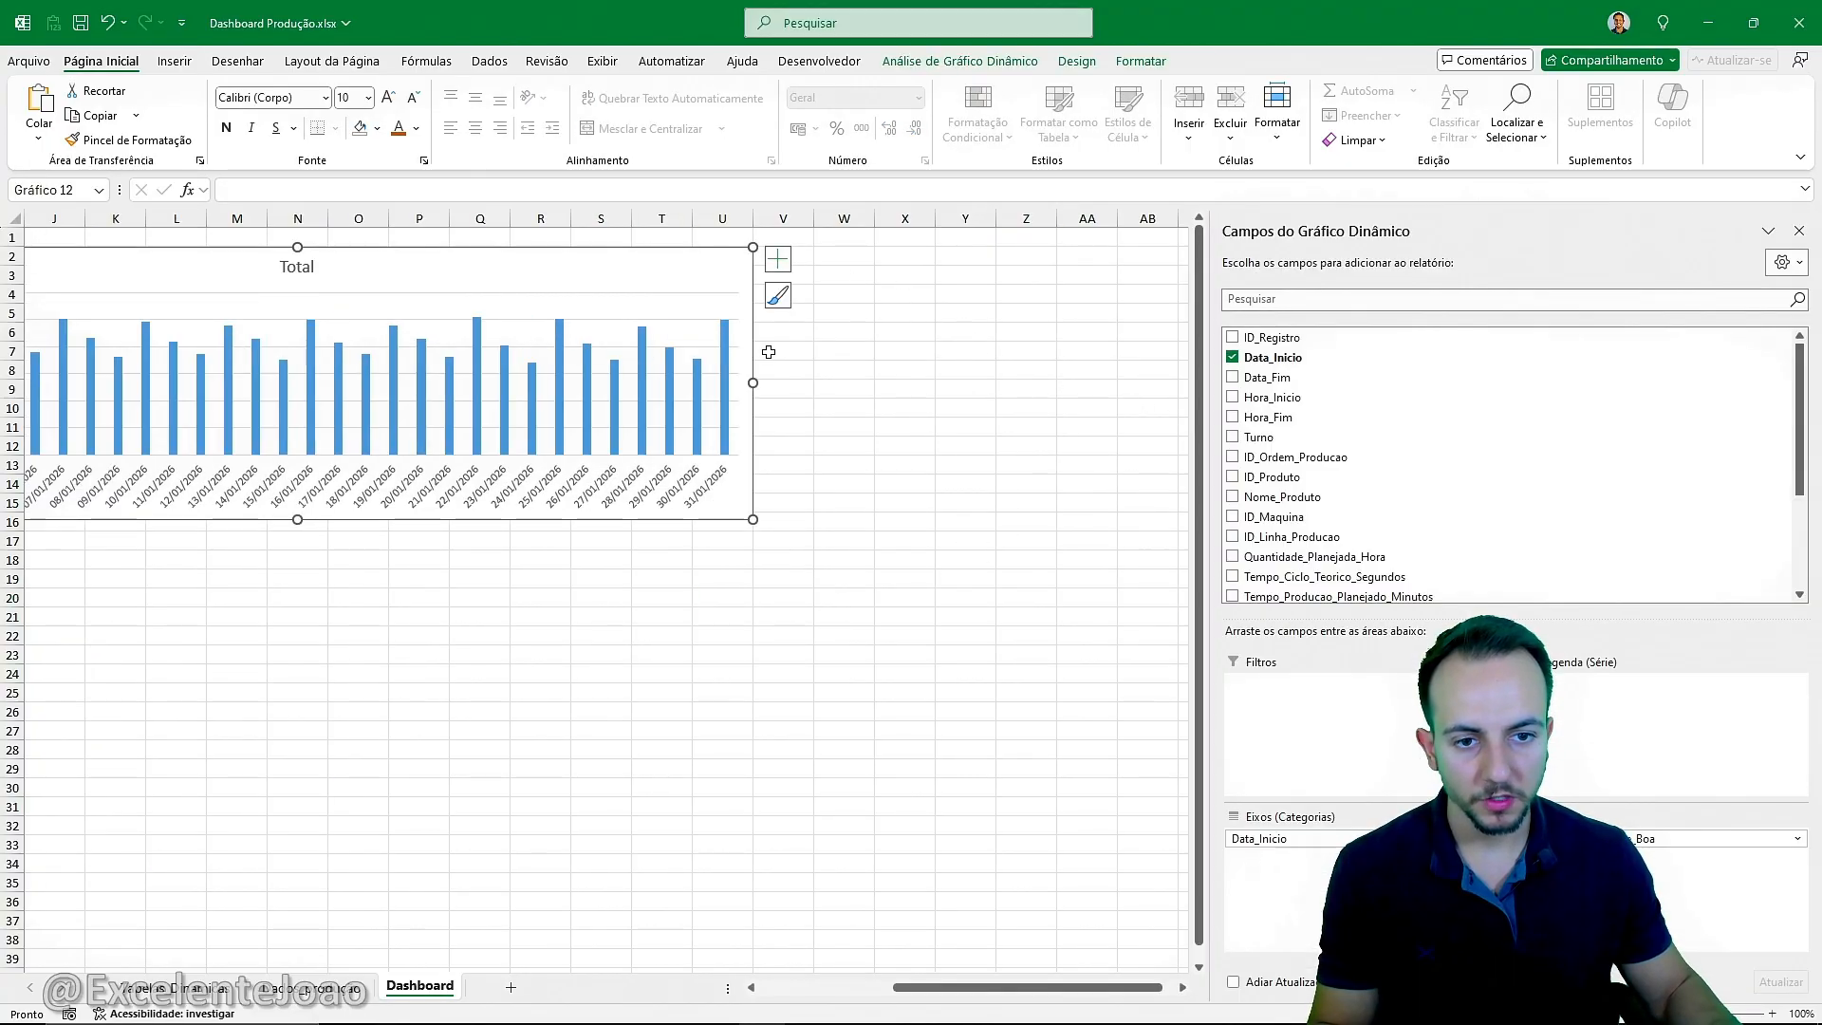
drag(751, 398, 813, 387)
click(783, 541)
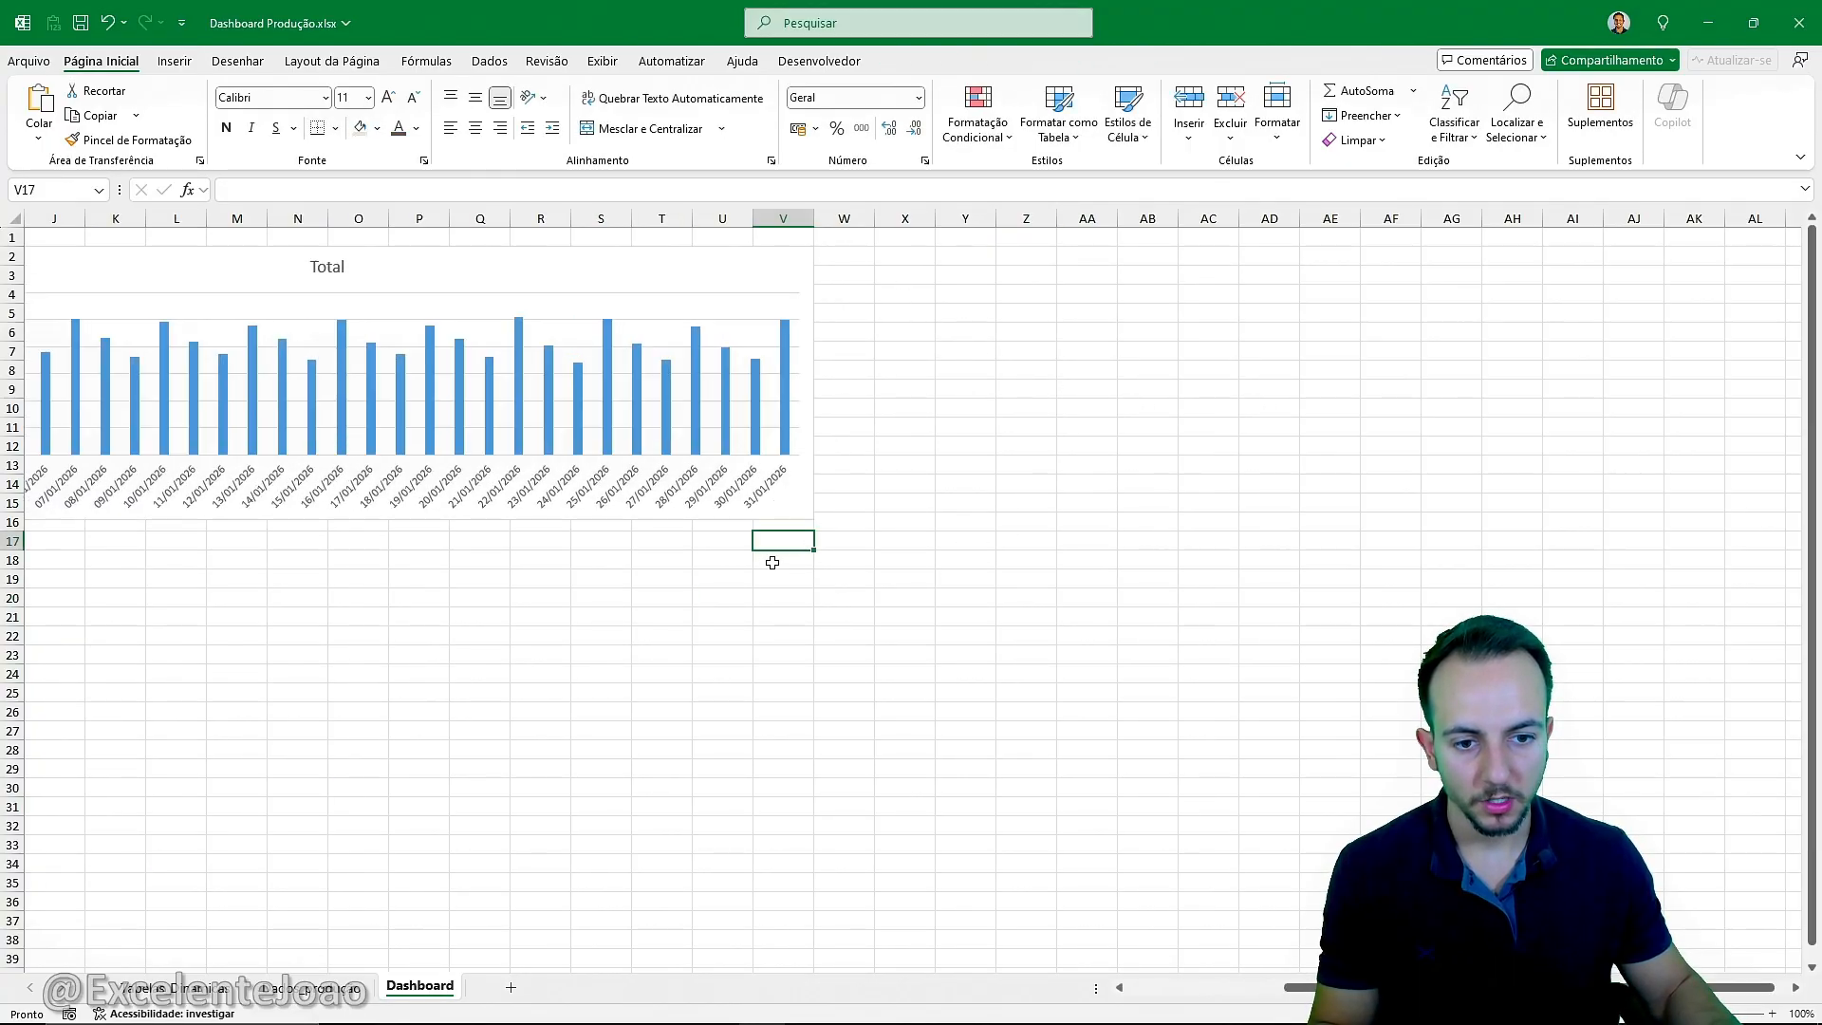
scroll(744, 562, left, 3)
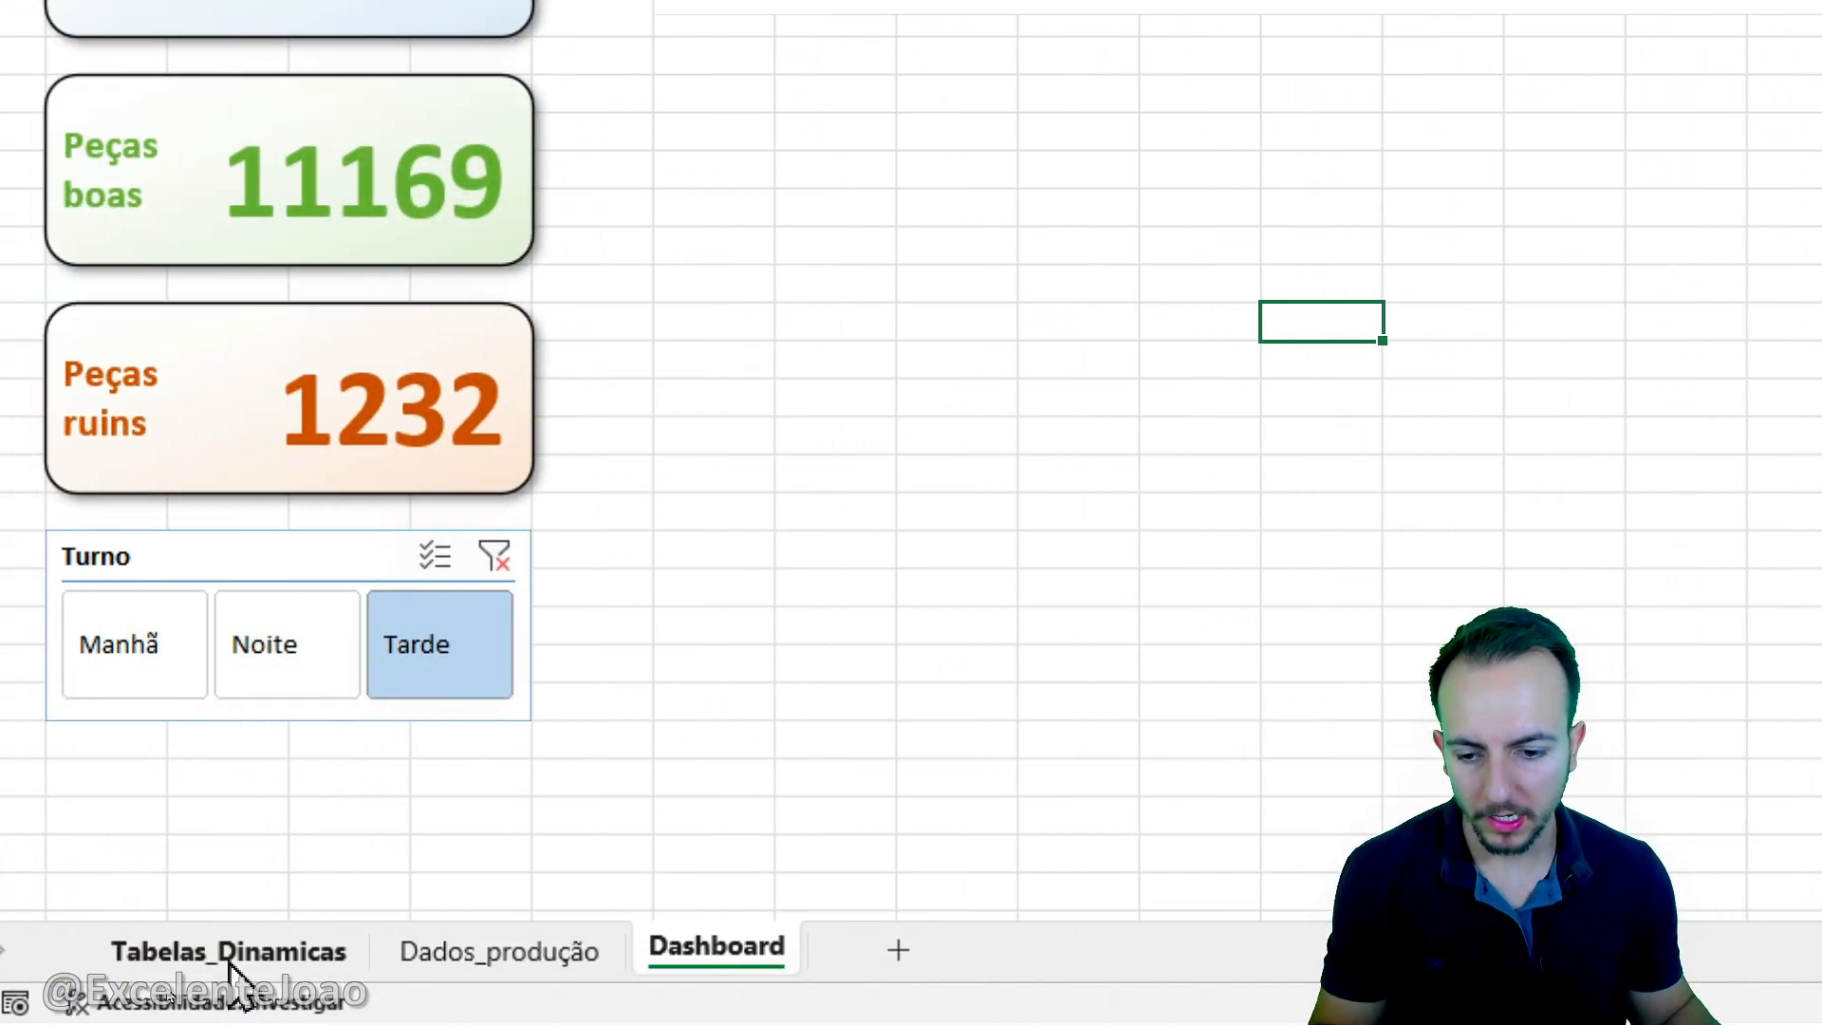
In Tabelas_Dinamicas, set the Data_Inicio row field's number format to the 14-mar date type and return to the Dashboard sheet.
click(230, 956)
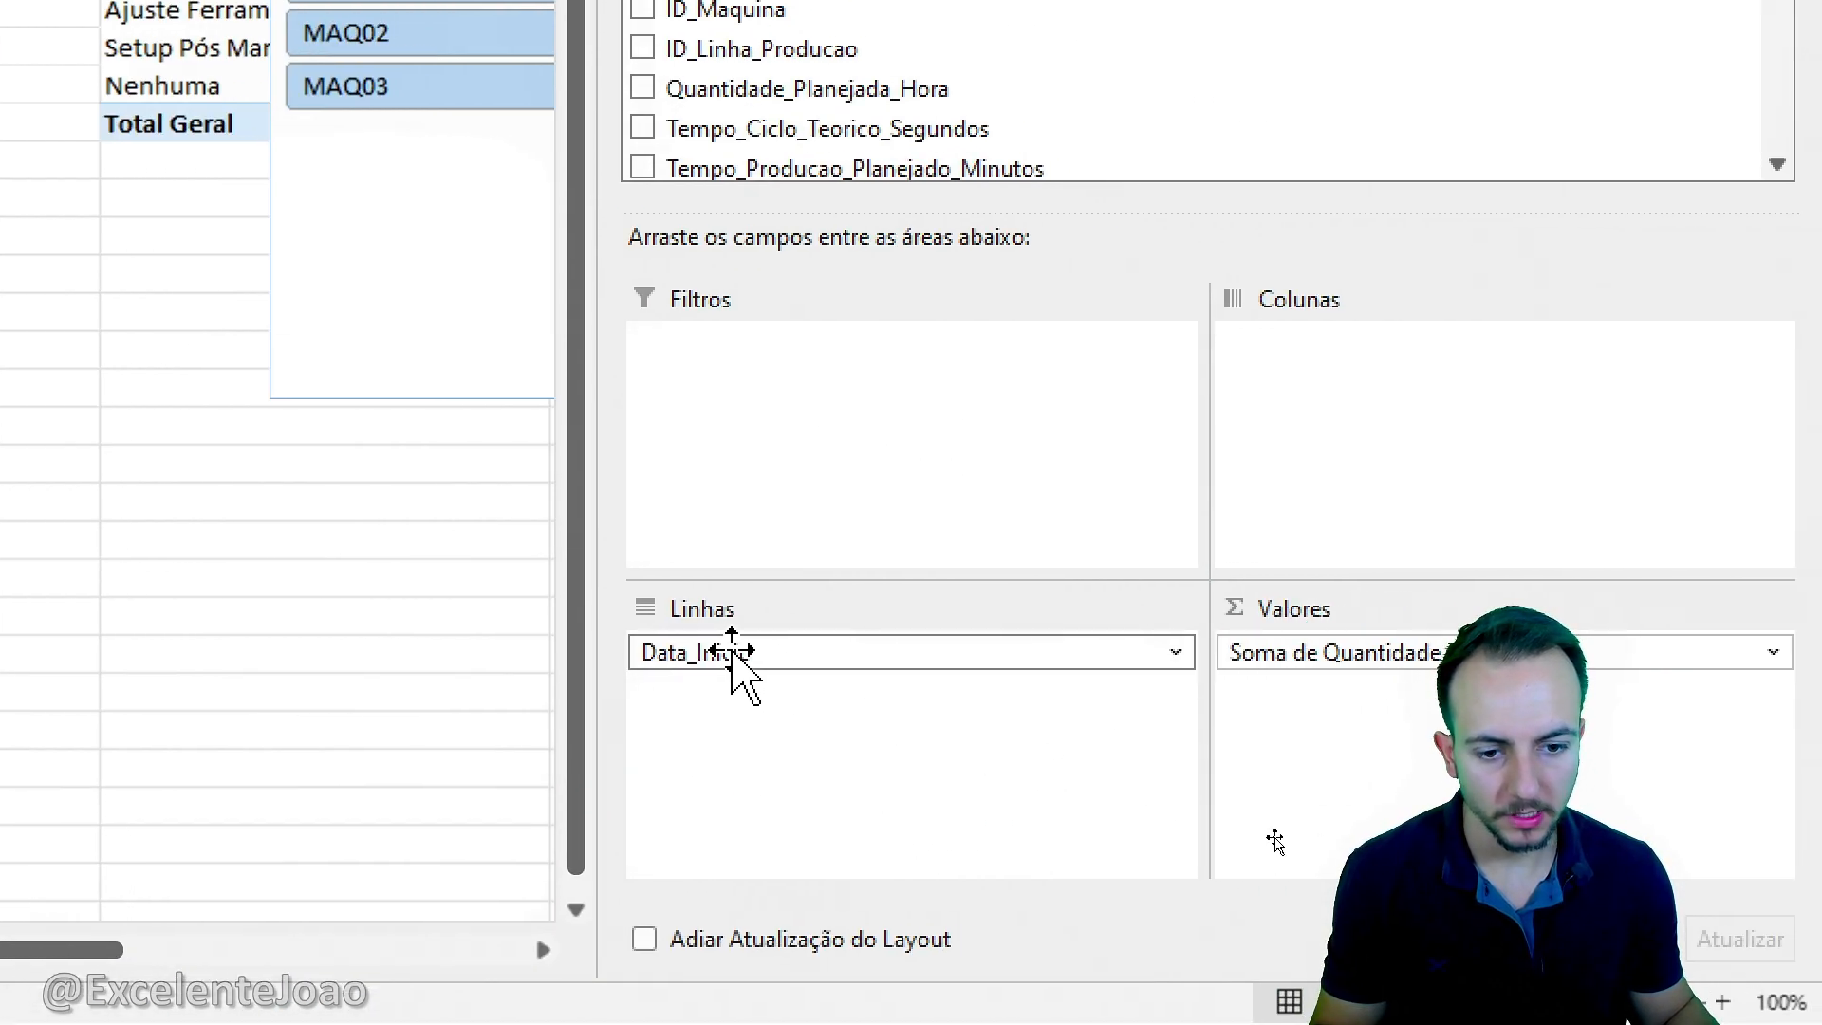
click(752, 655)
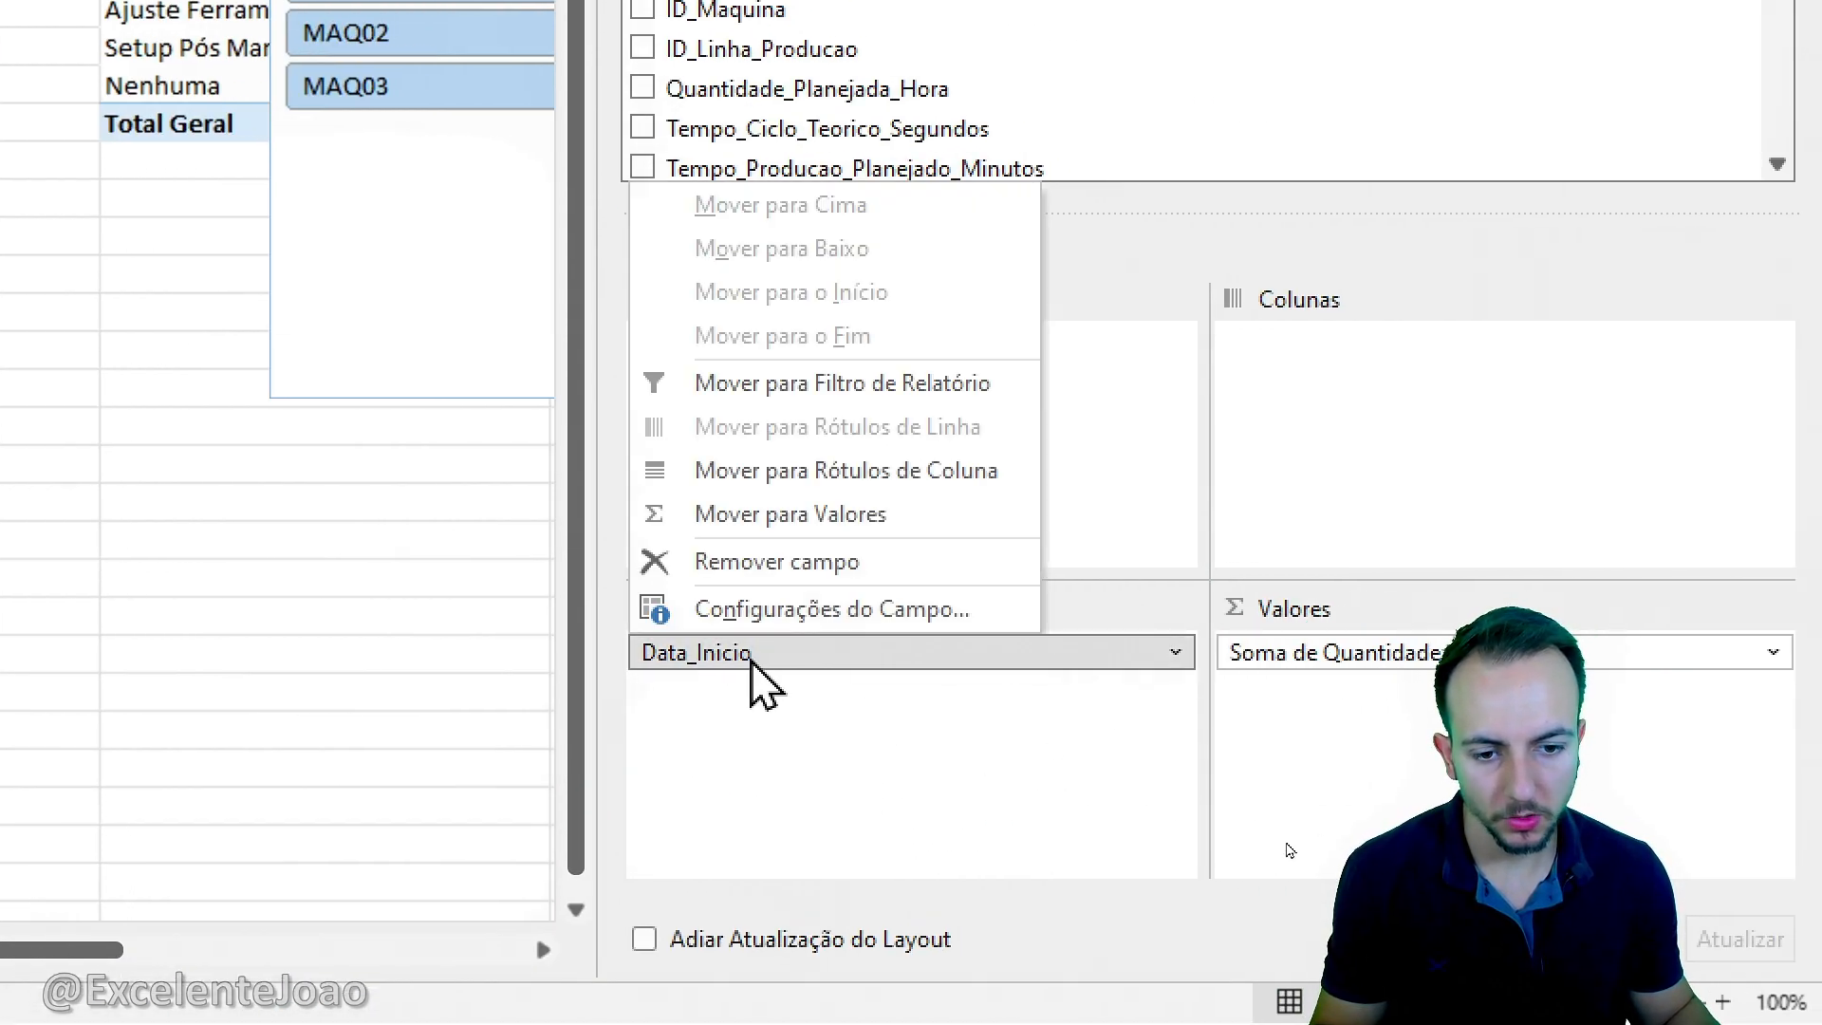
click(829, 617)
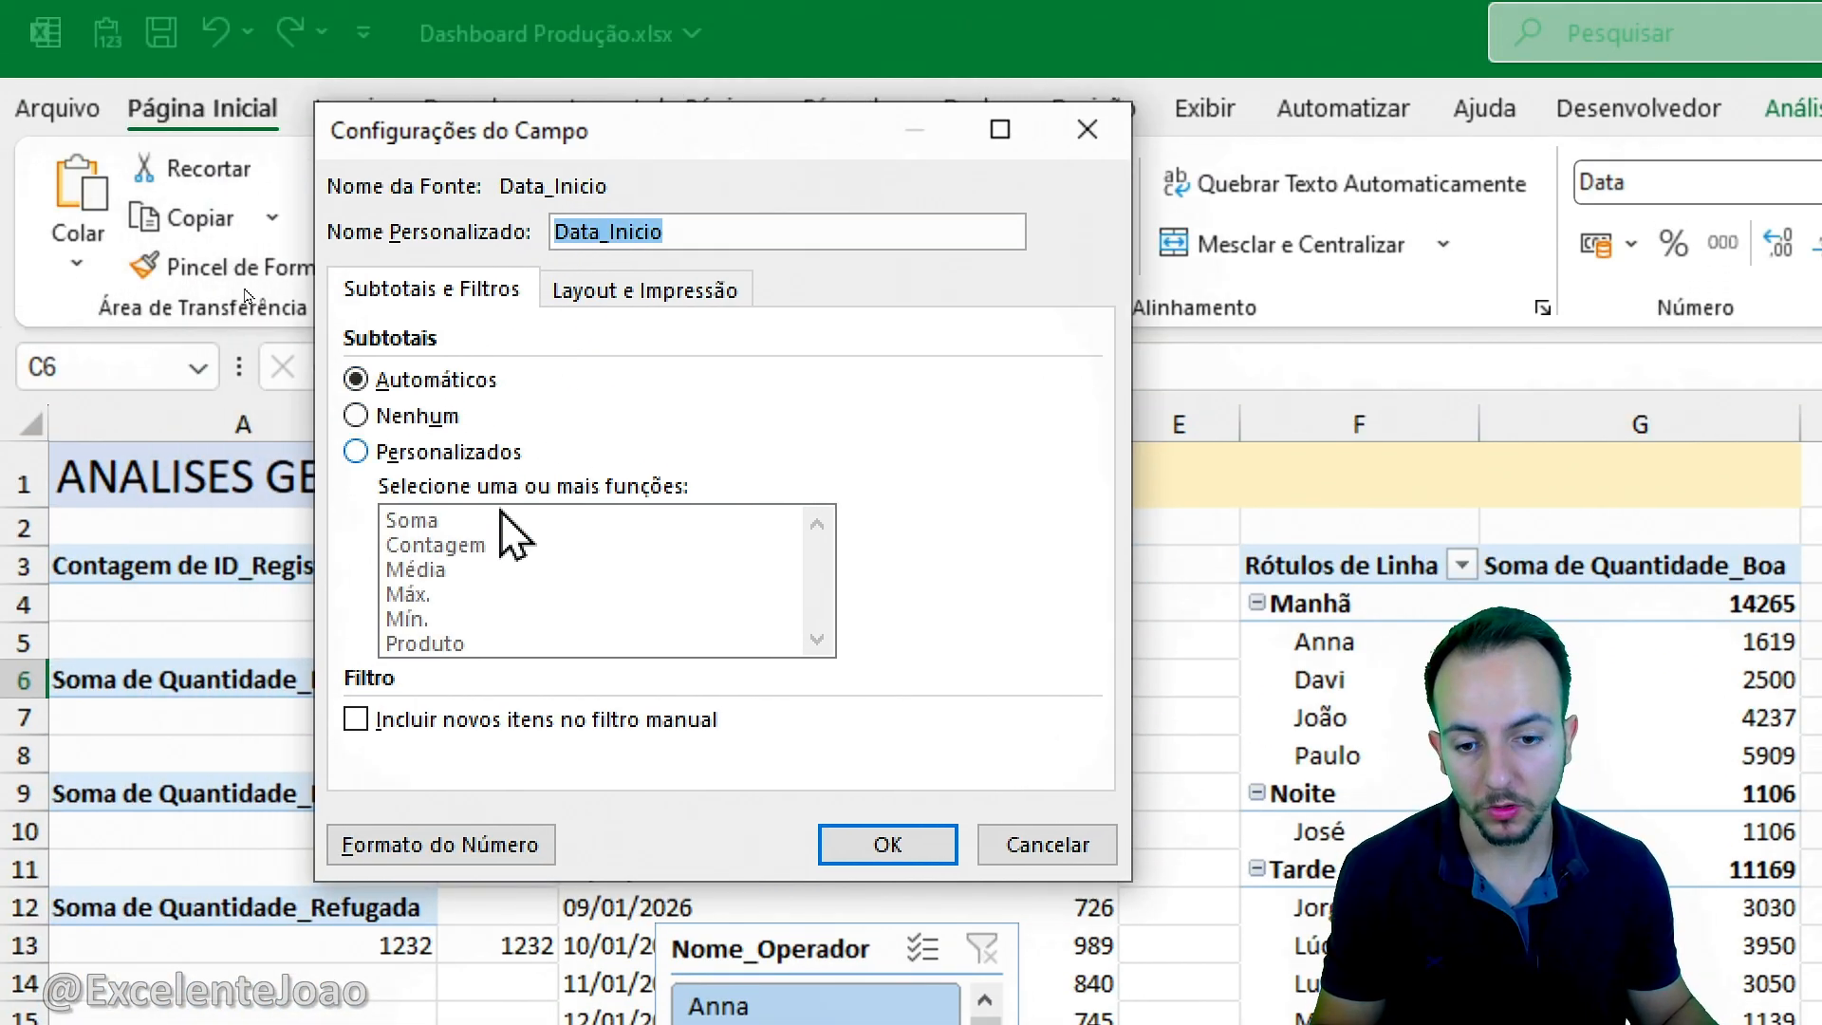
click(429, 848)
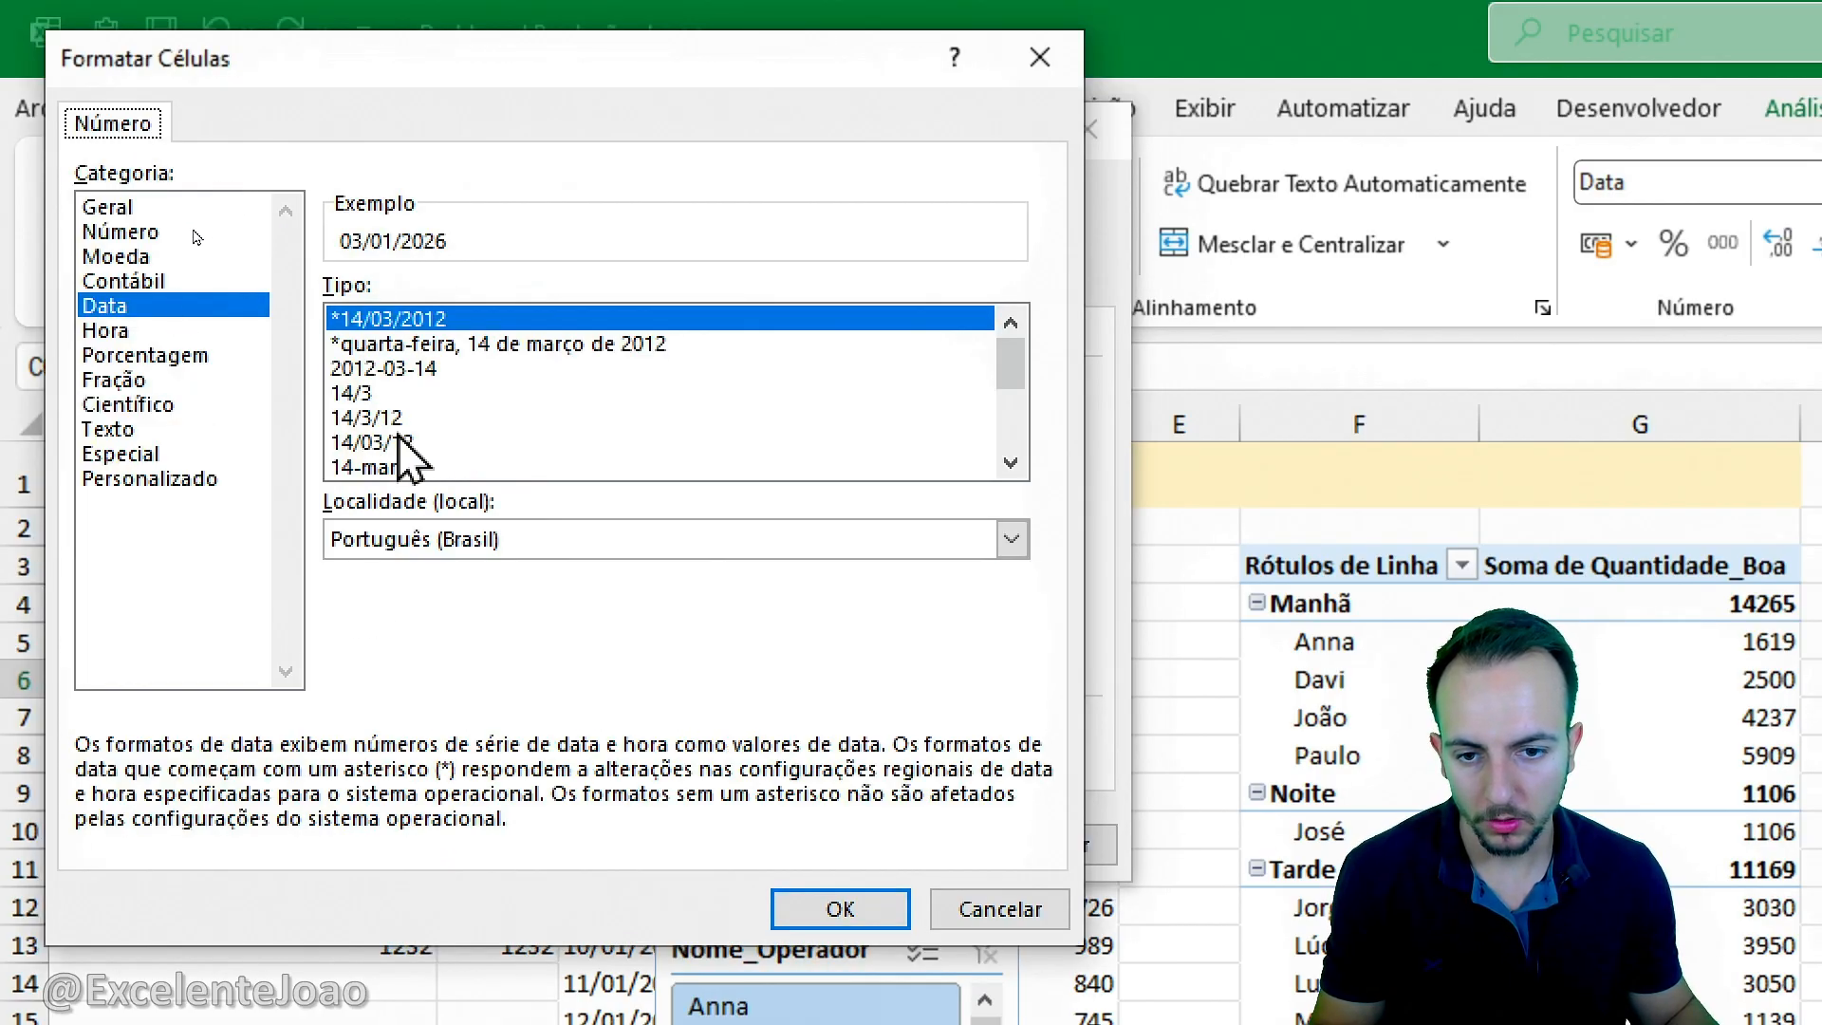
click(379, 467)
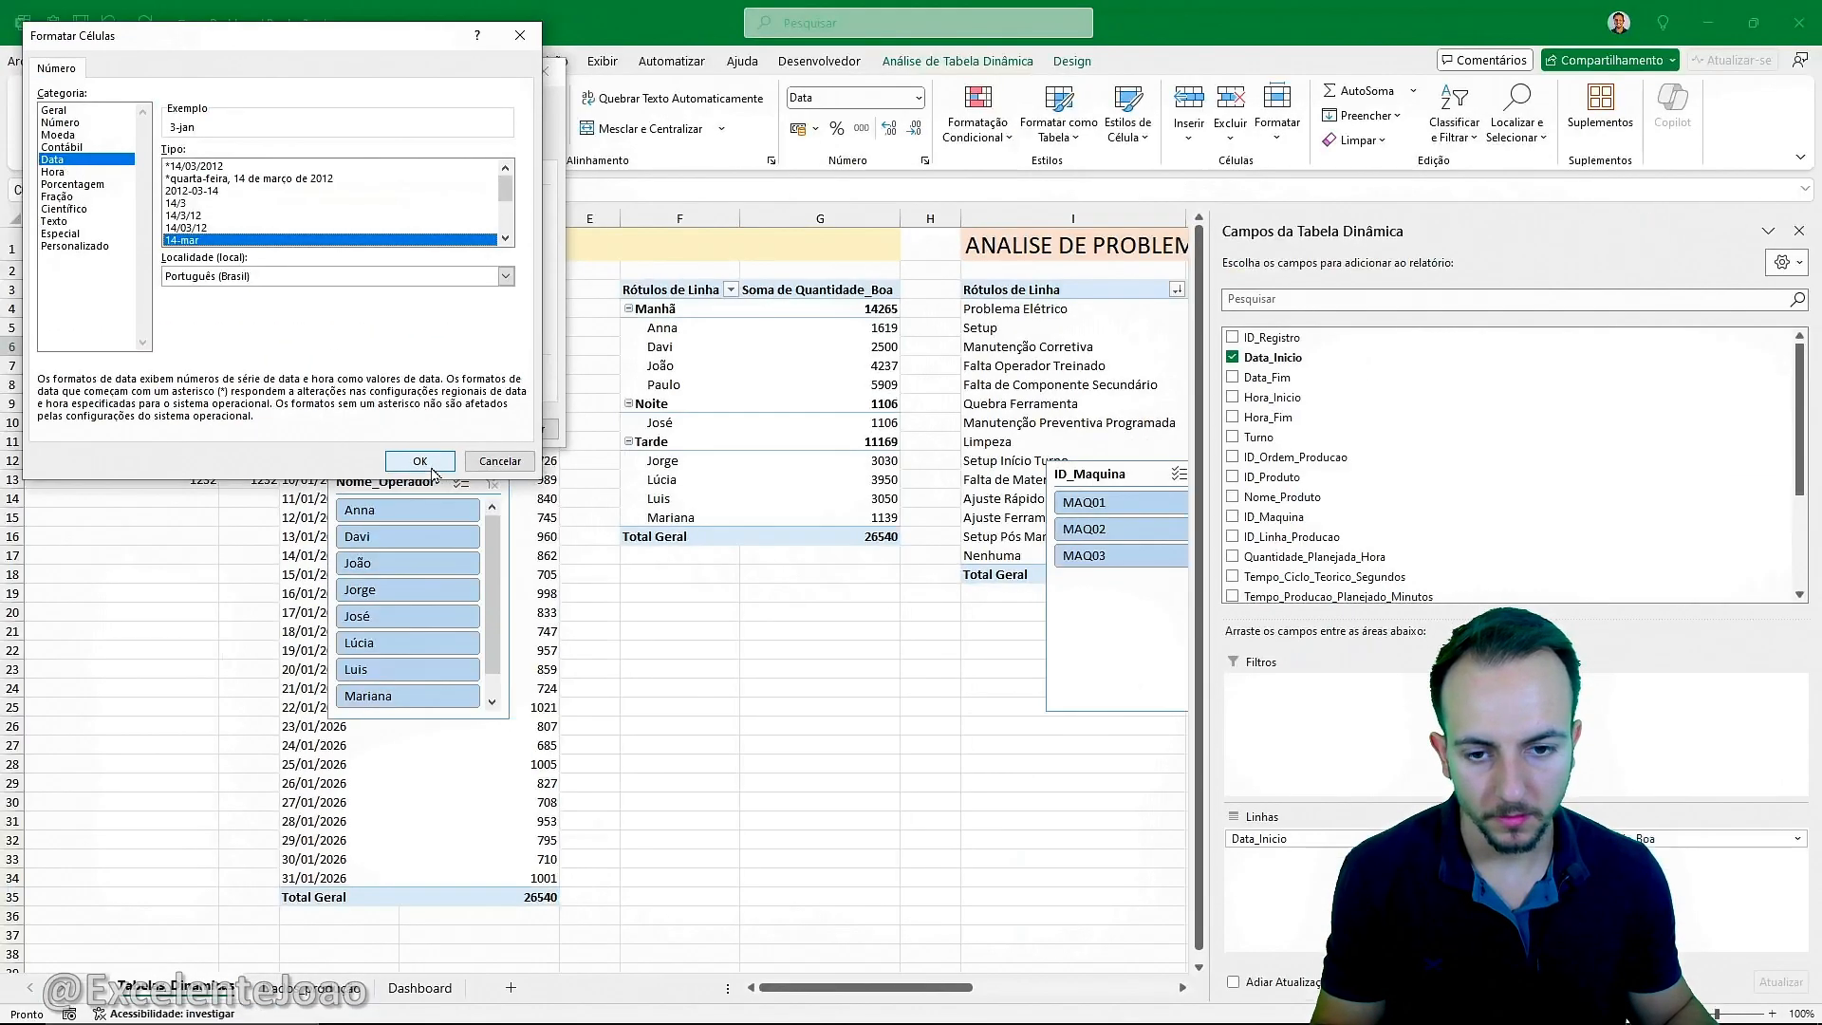
click(432, 465)
click(438, 420)
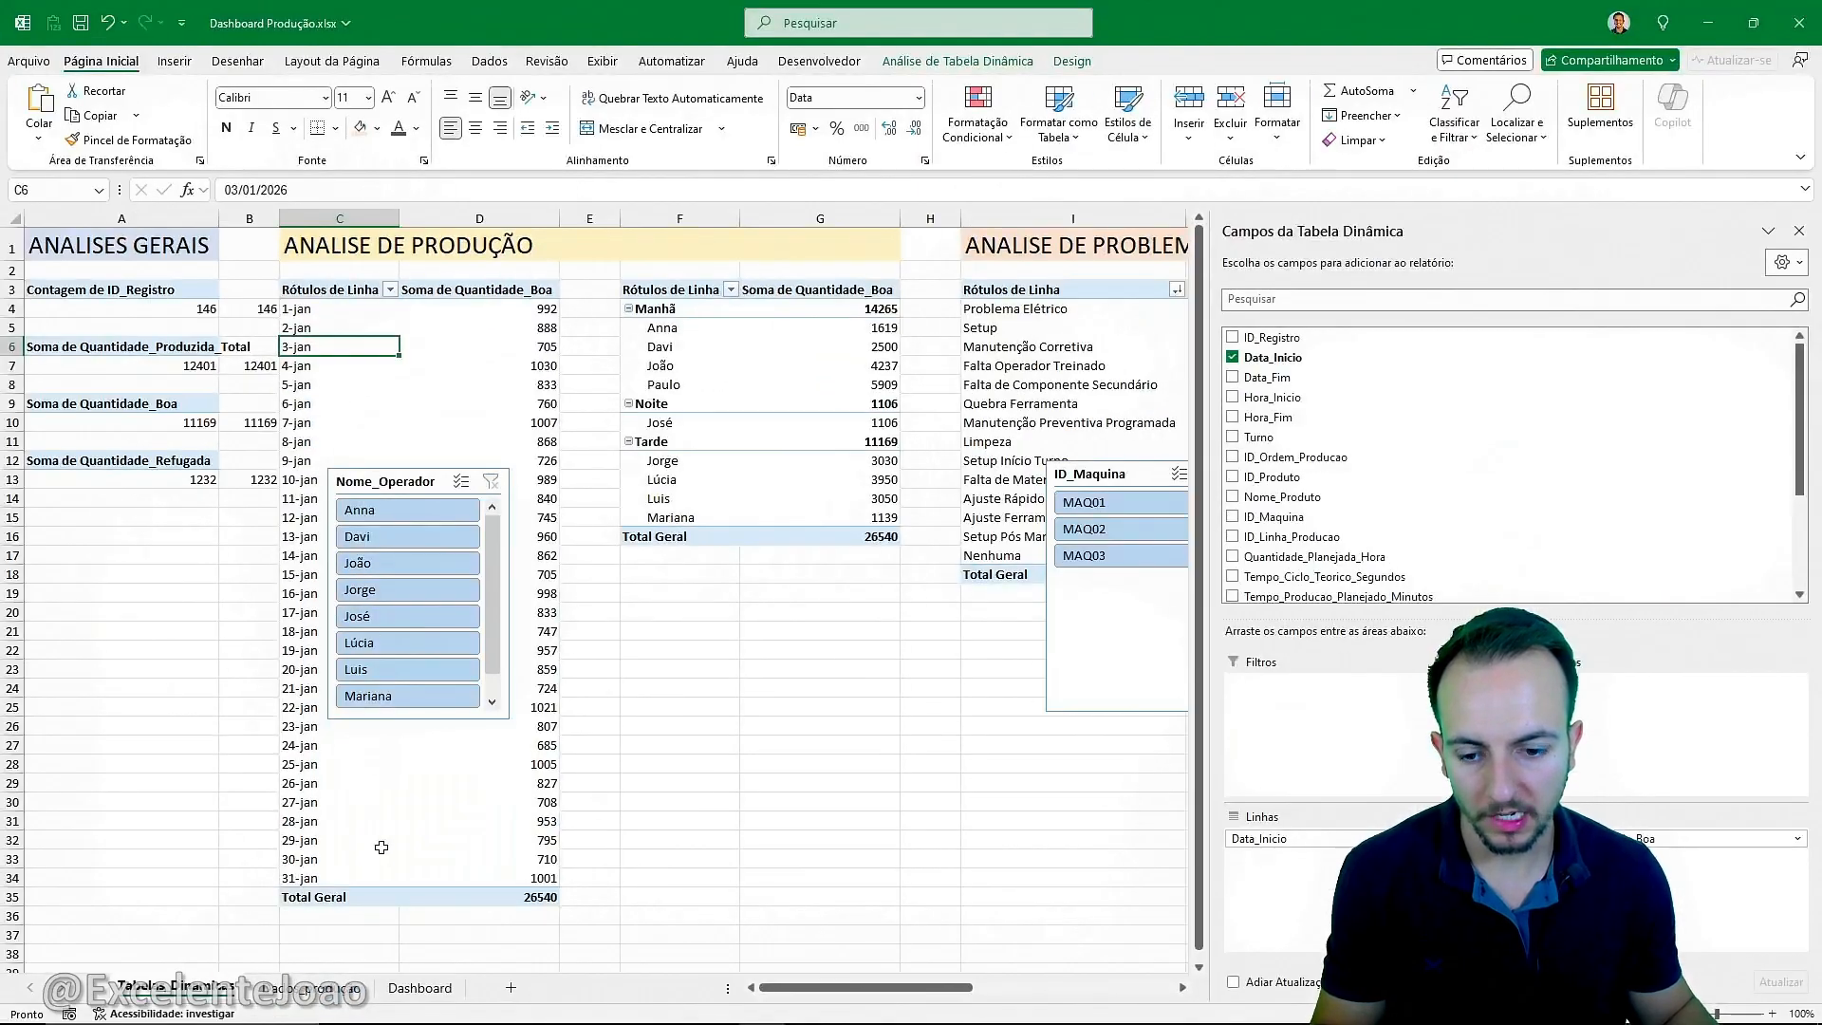
click(420, 993)
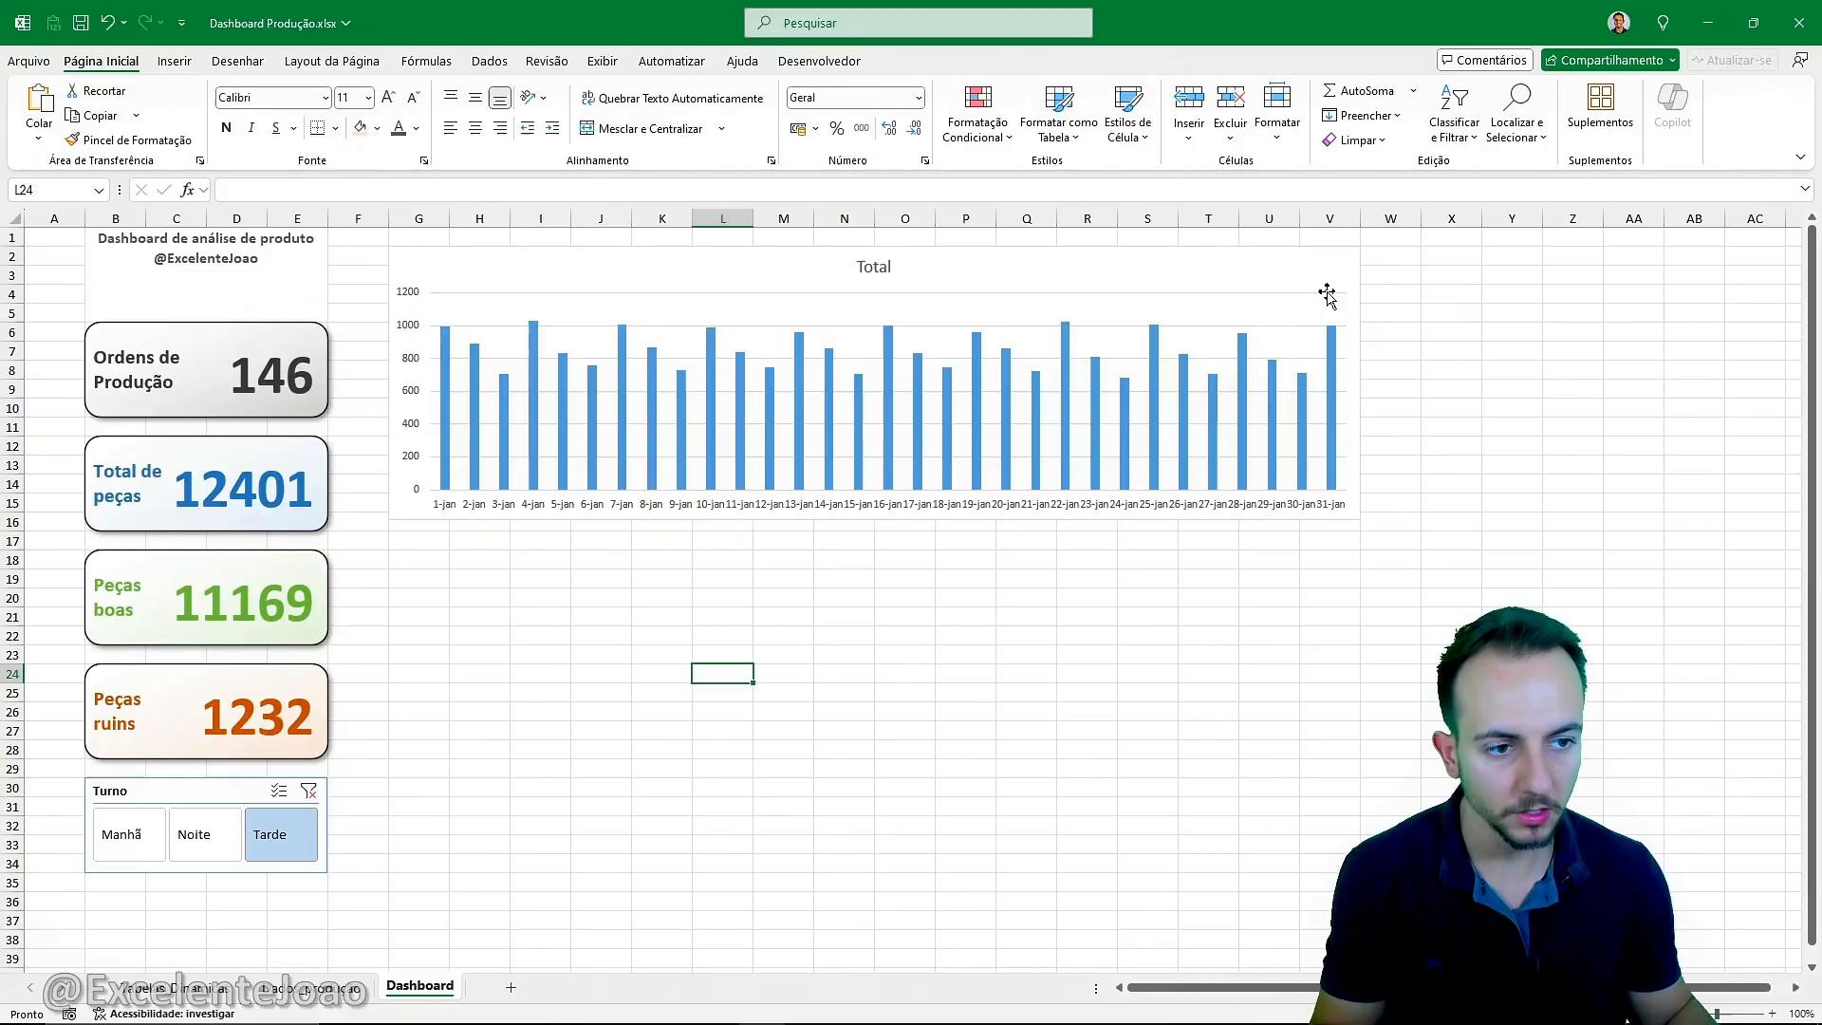
Try widening the daily production chart by one more column and undo the resize.
click(1326, 293)
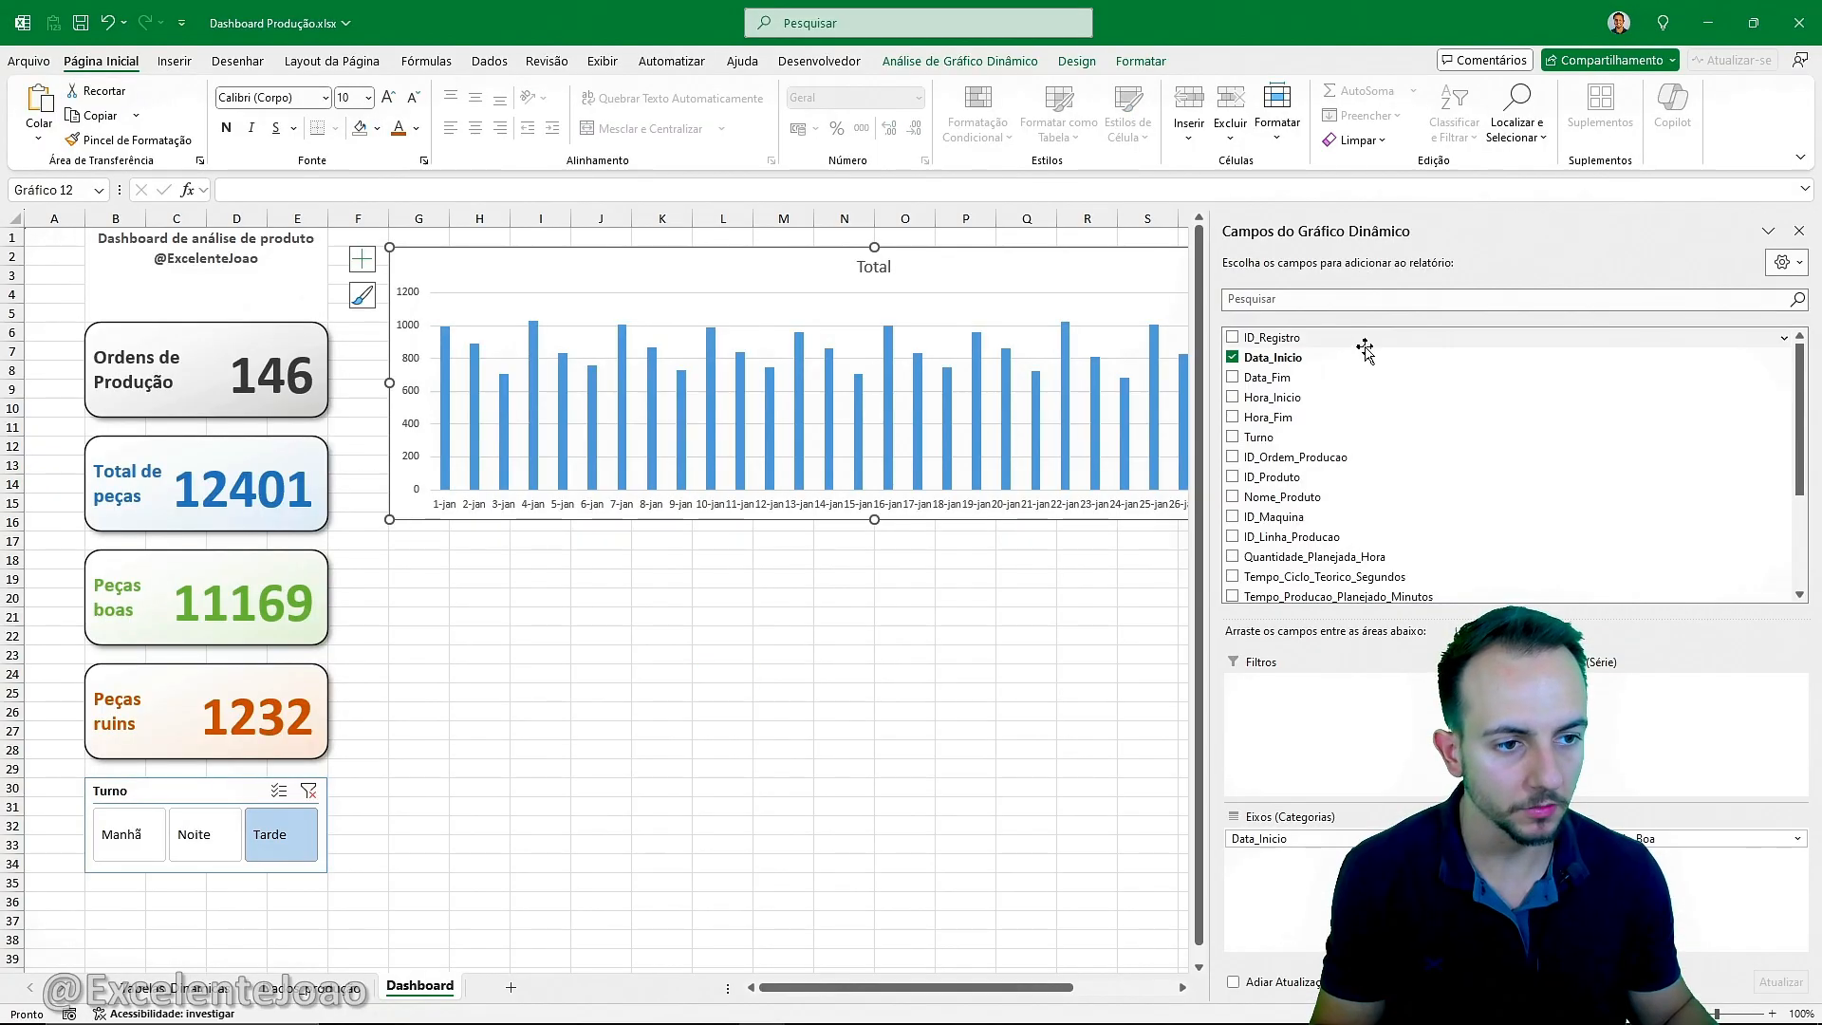
click(985, 637)
scroll(1044, 475, right, 3)
click(1003, 292)
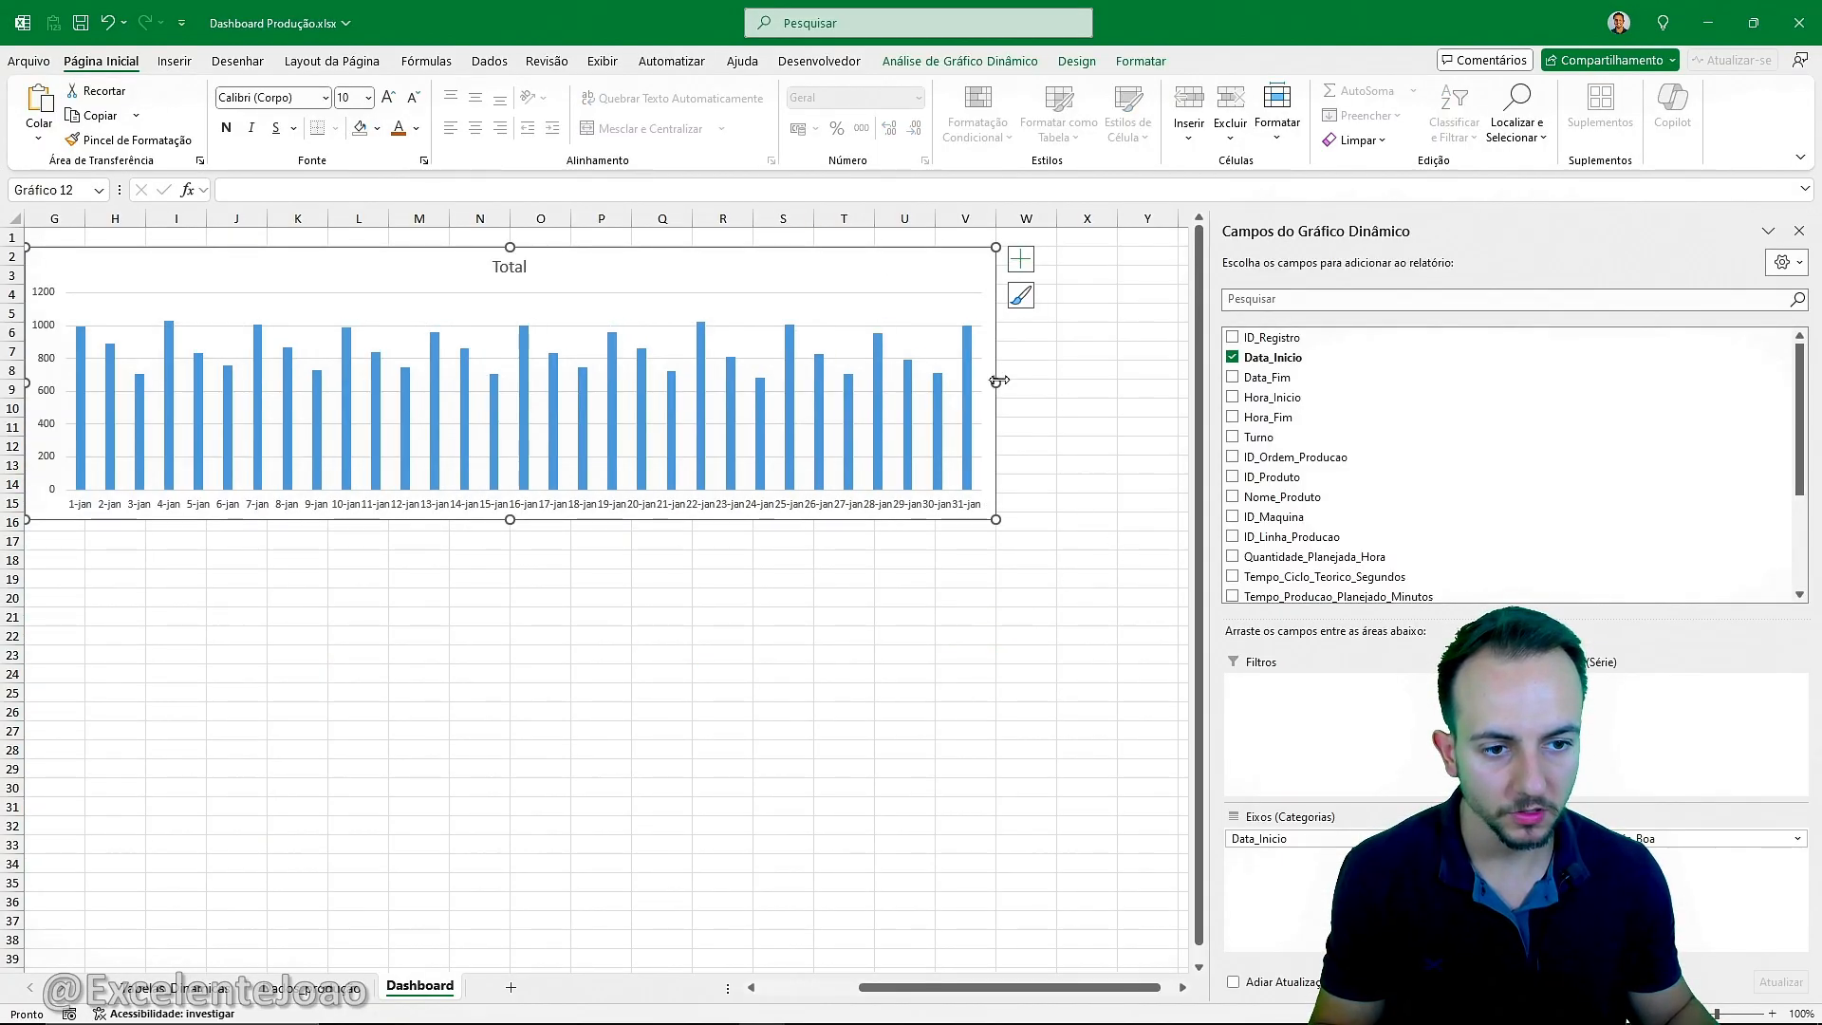
drag(996, 380, 1056, 380)
click(881, 603)
key(ctrl+z)
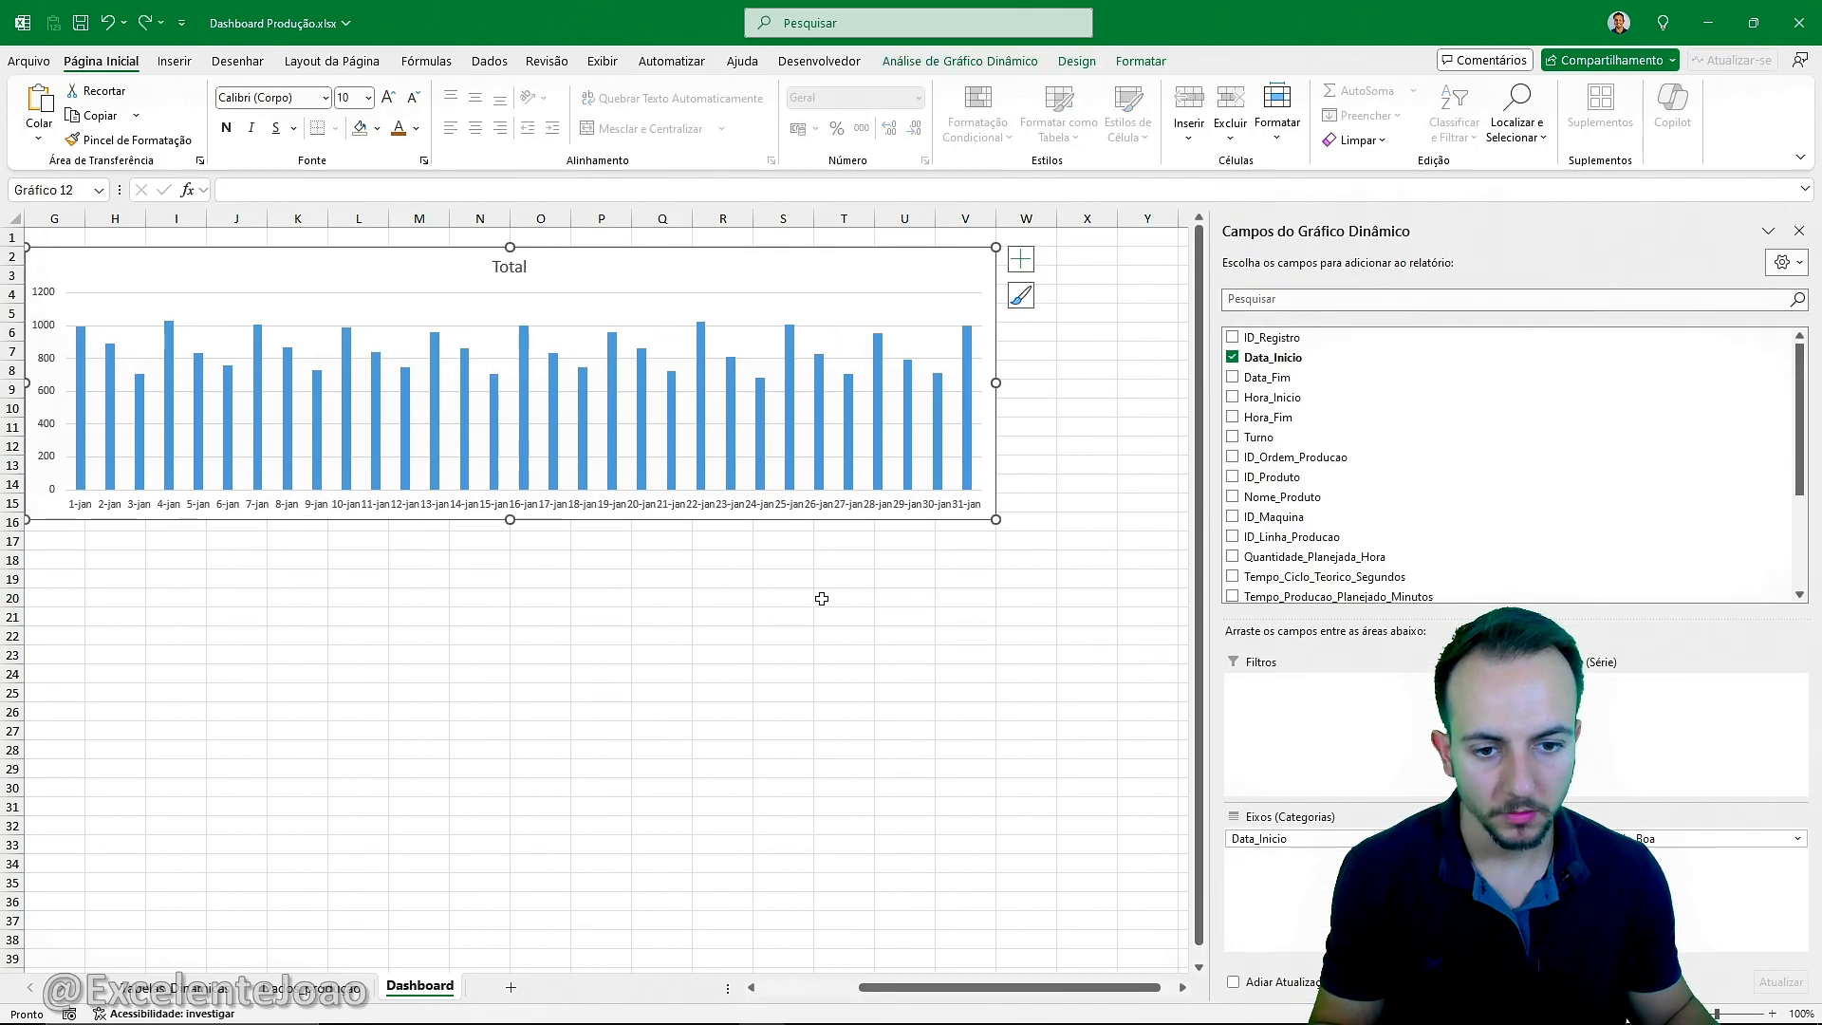
click(783, 617)
scroll(450, 516, left, 3)
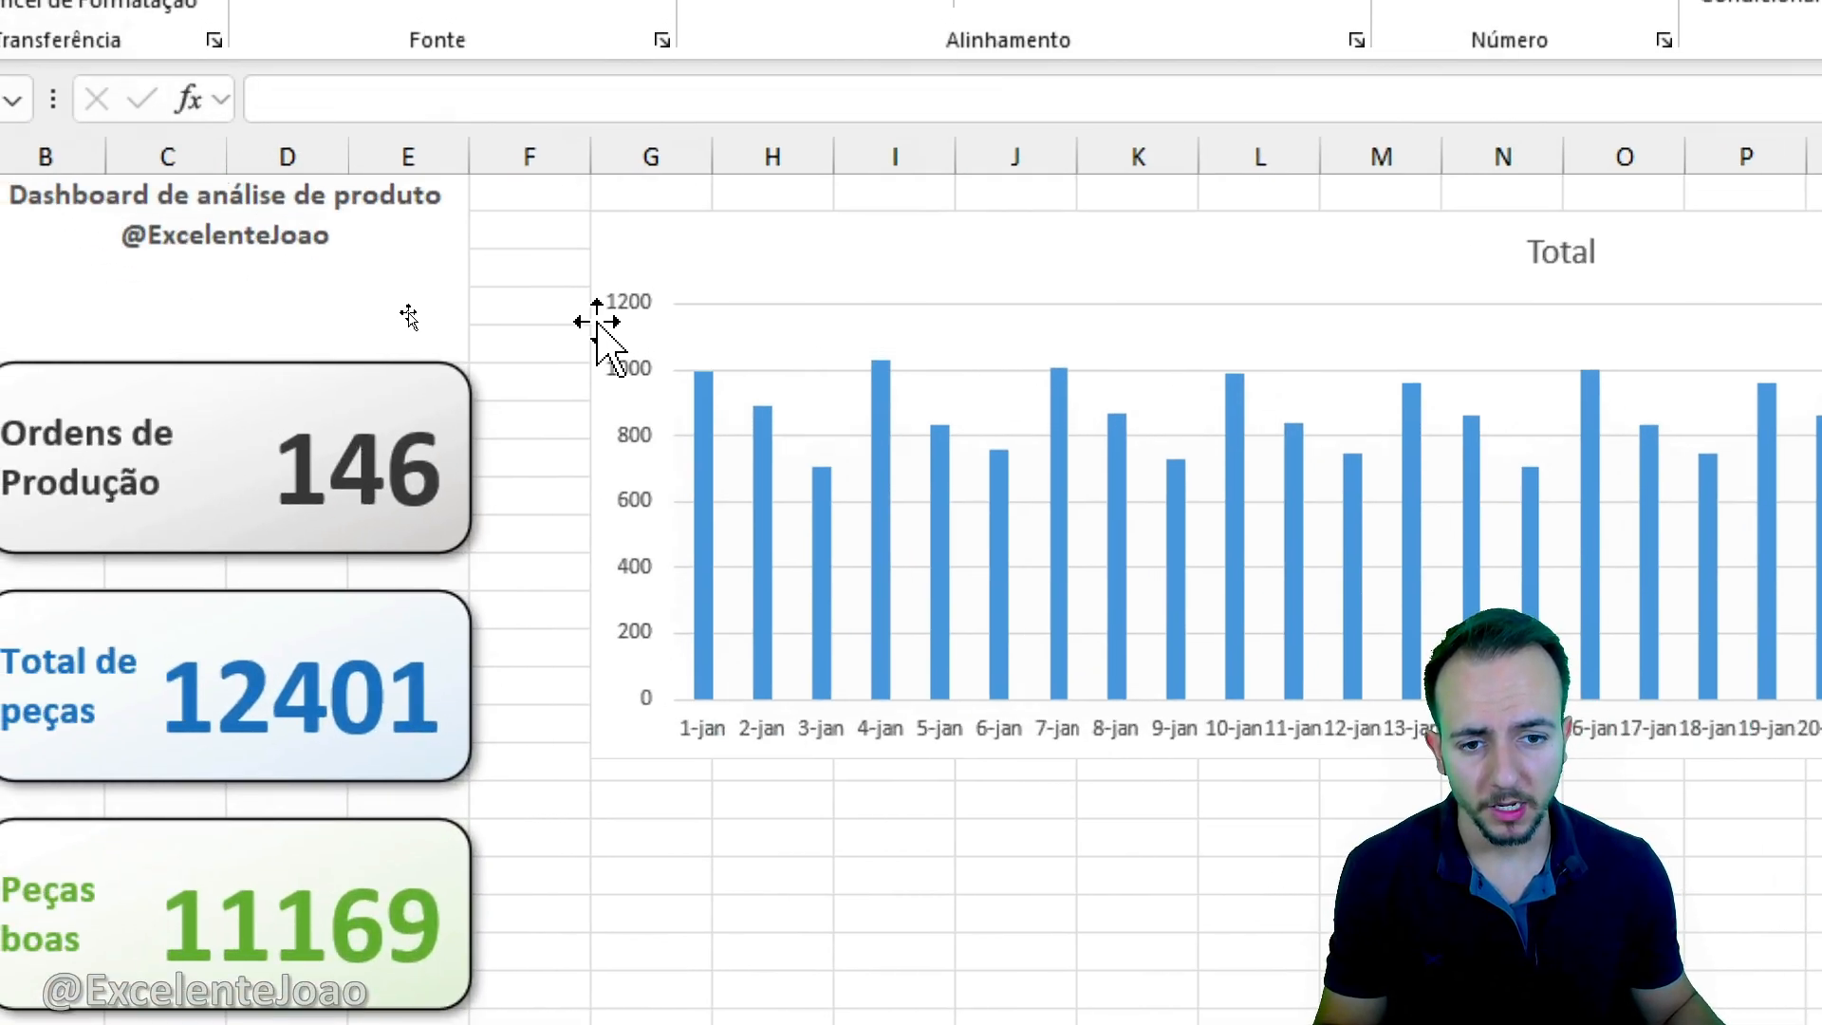
Delete the vertical axis and the horizontal gridlines from the daily production chart.
click(632, 372)
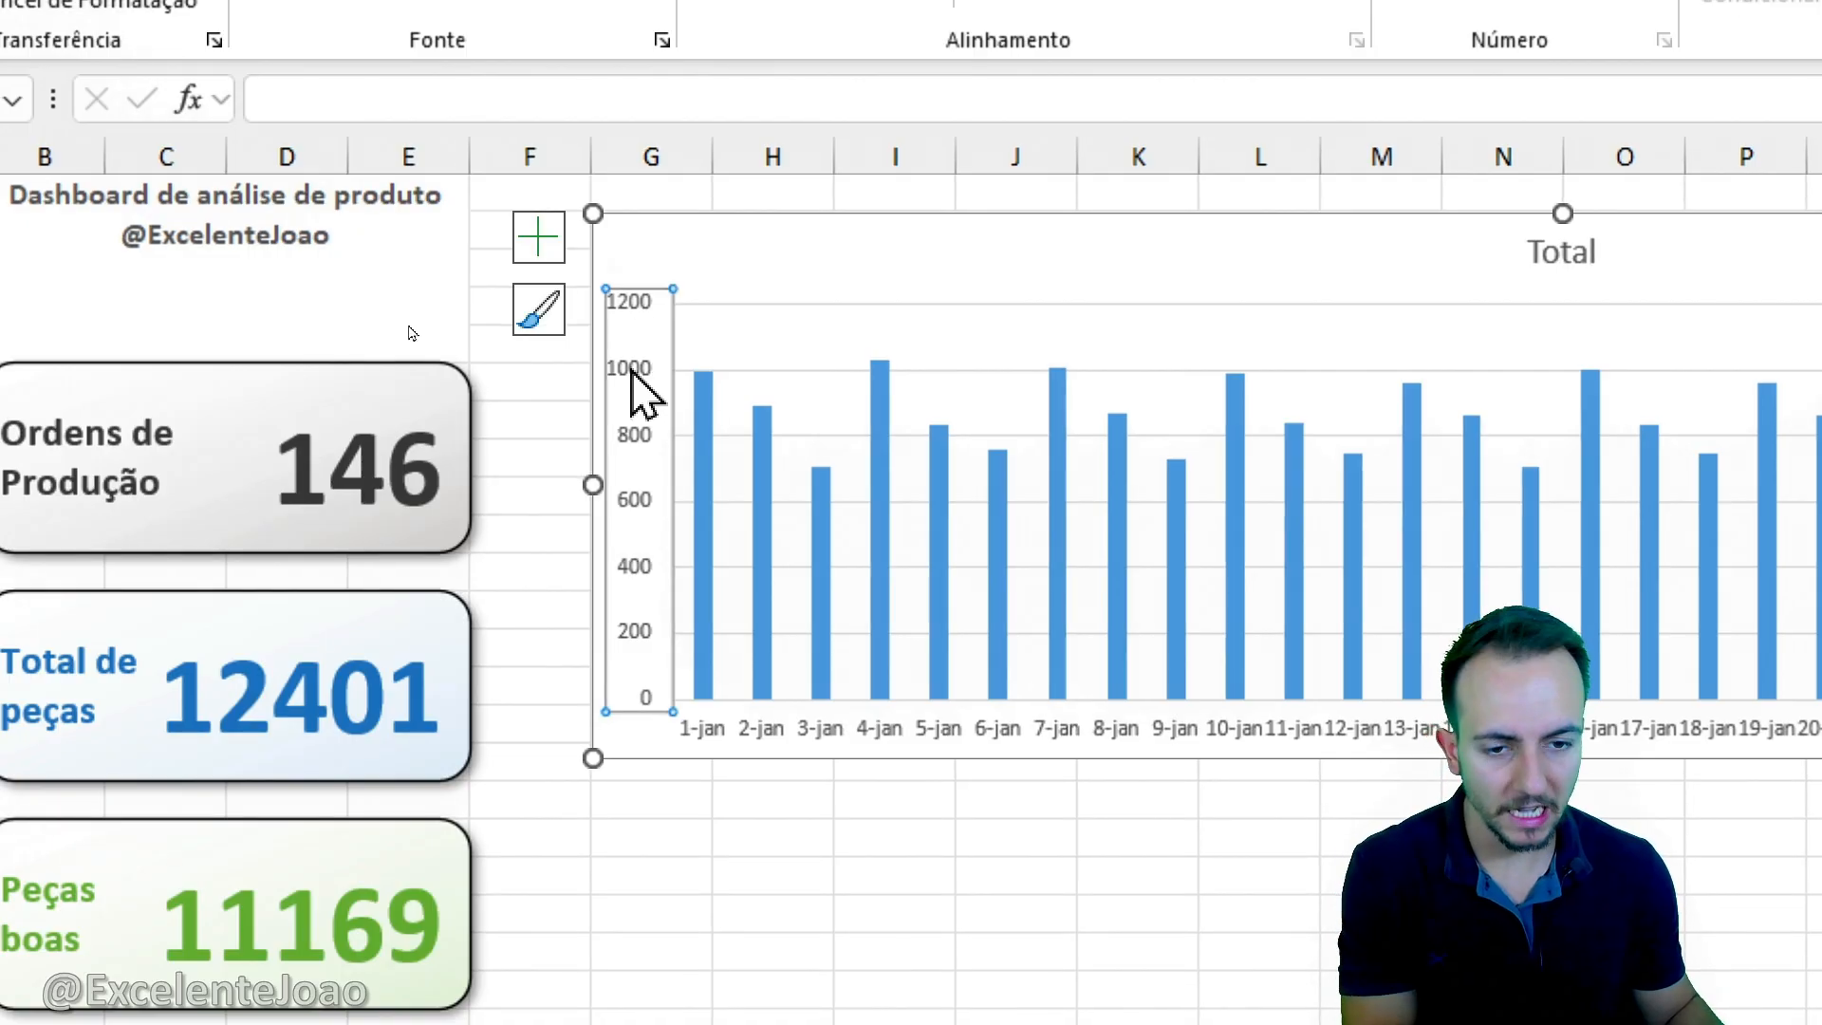
key(Delete)
click(776, 437)
key(Delete)
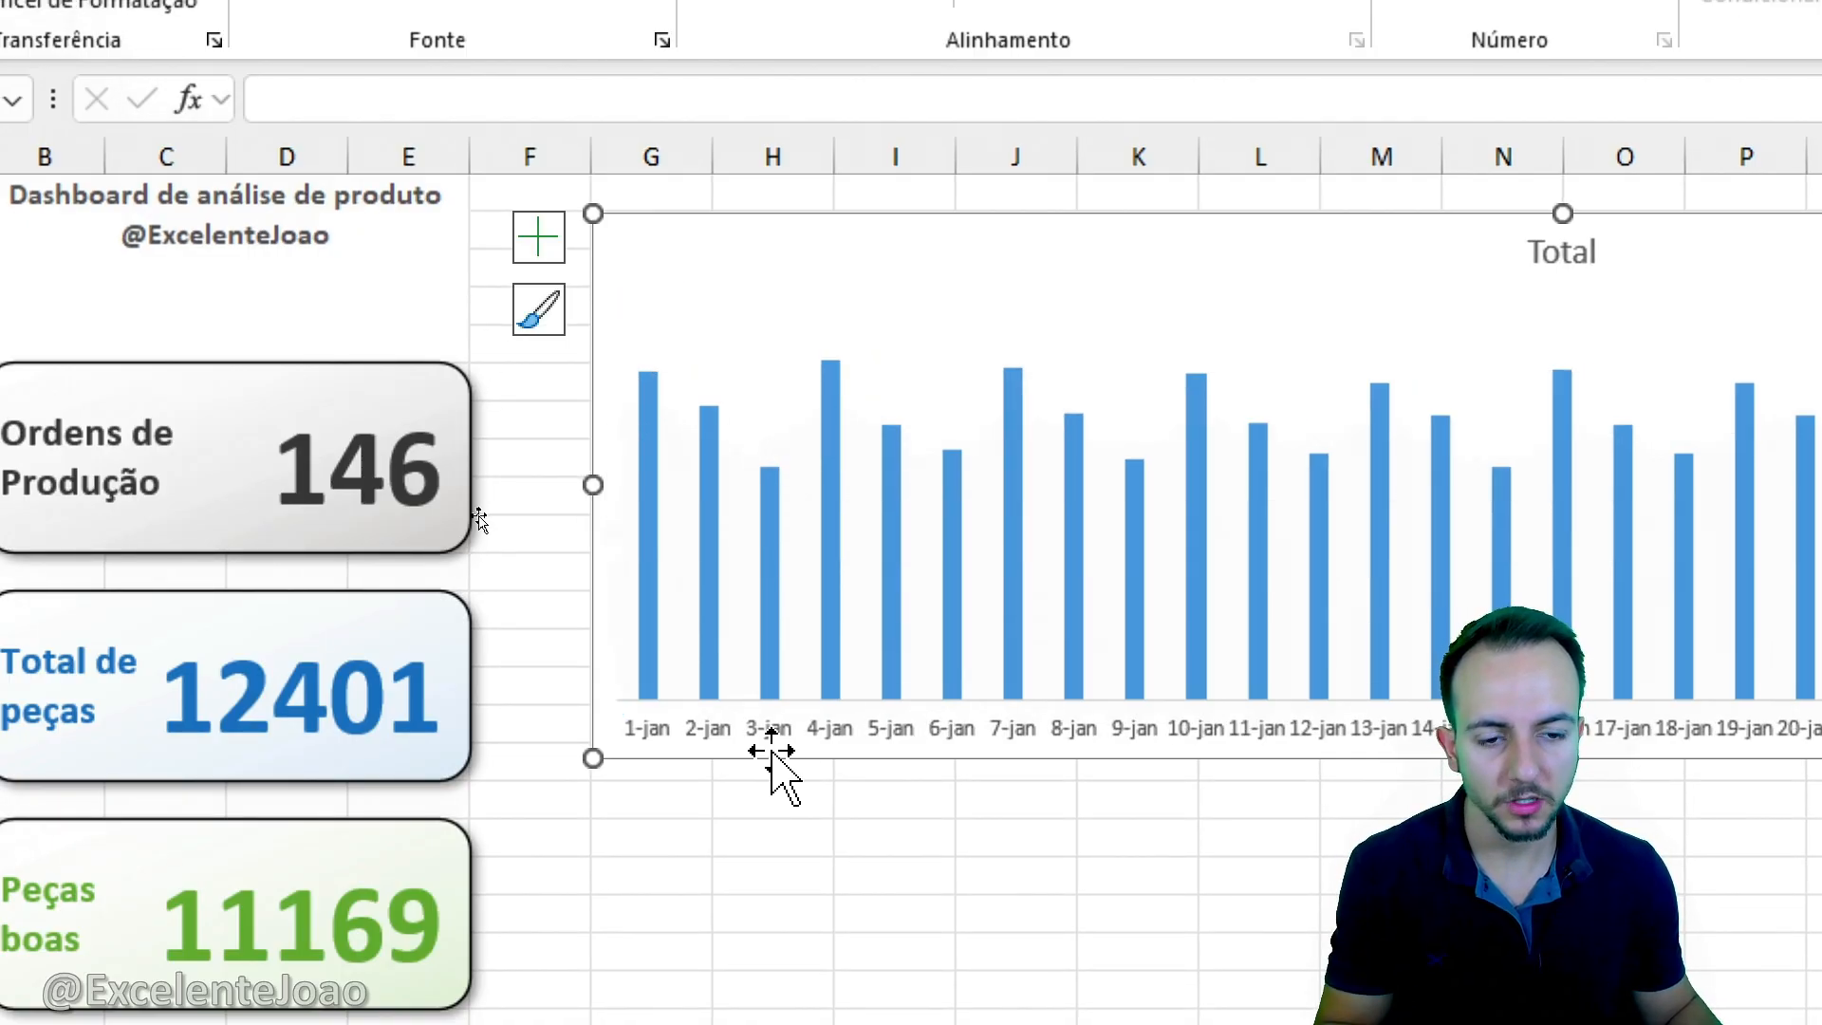
Set the gap width (Largura do Espaçamento) of the chart's data series to 66%.
right_click(837, 547)
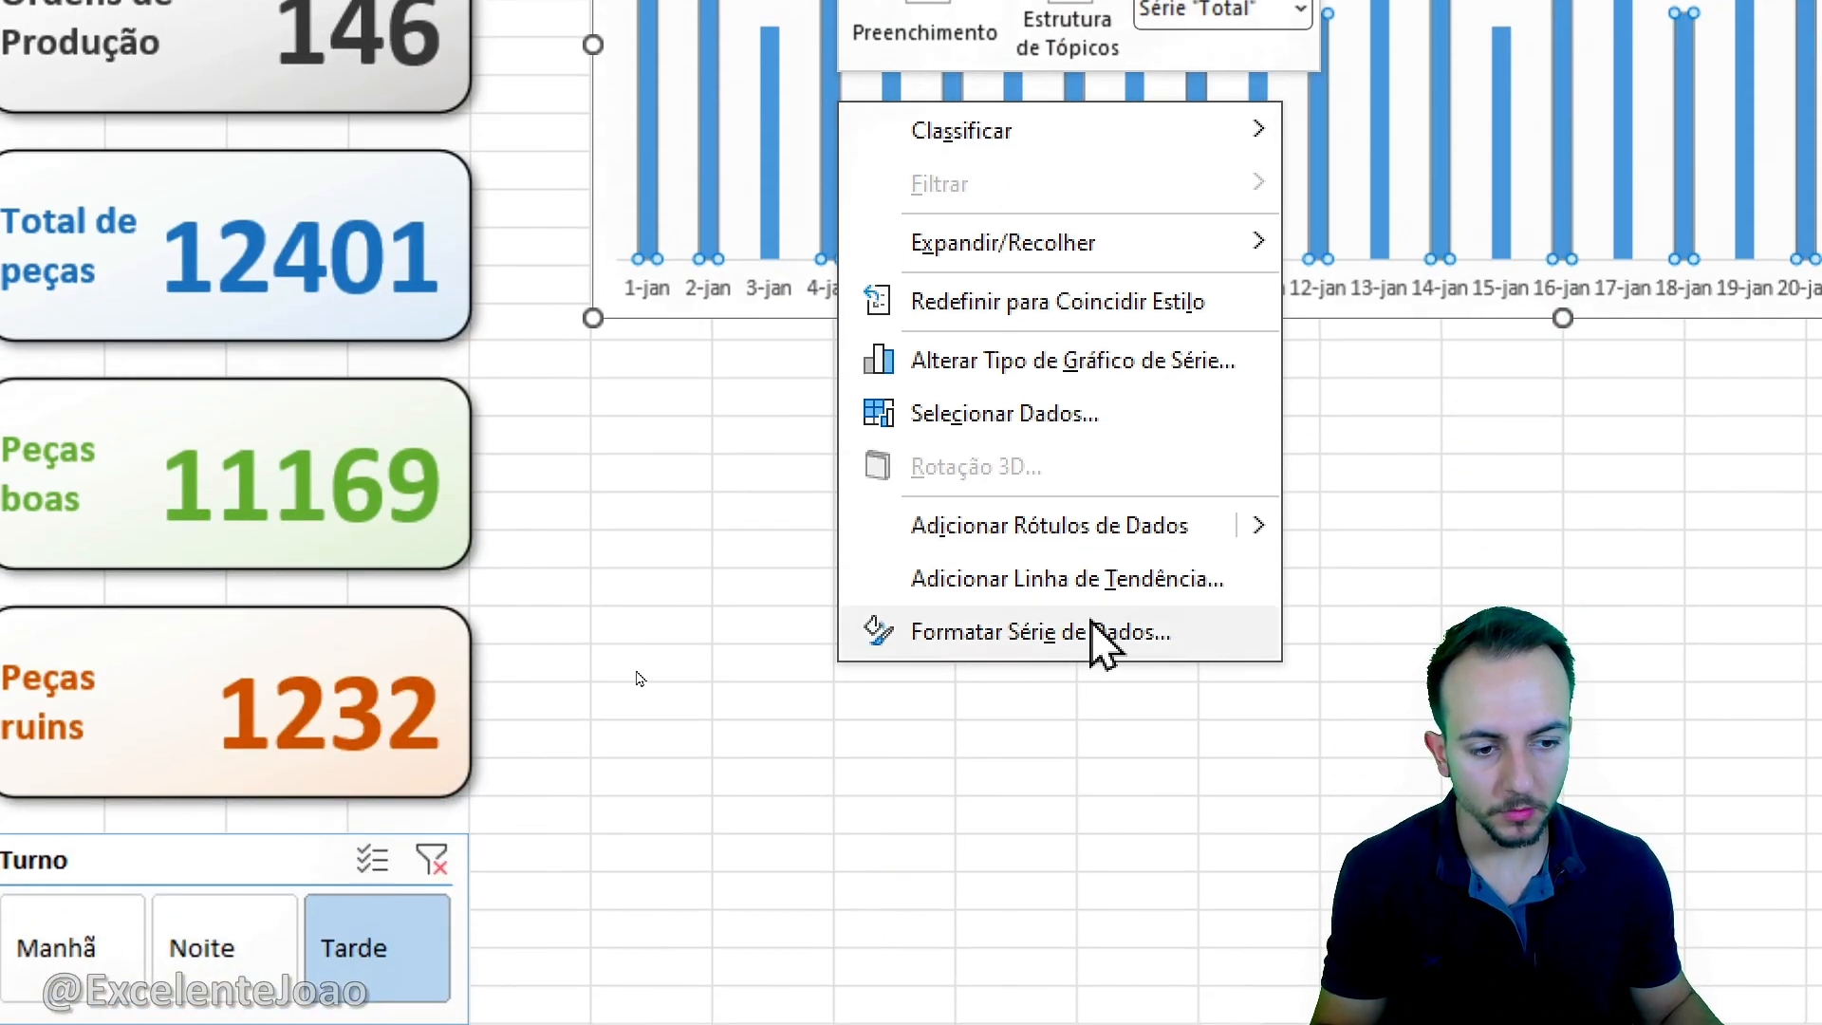
click(1093, 626)
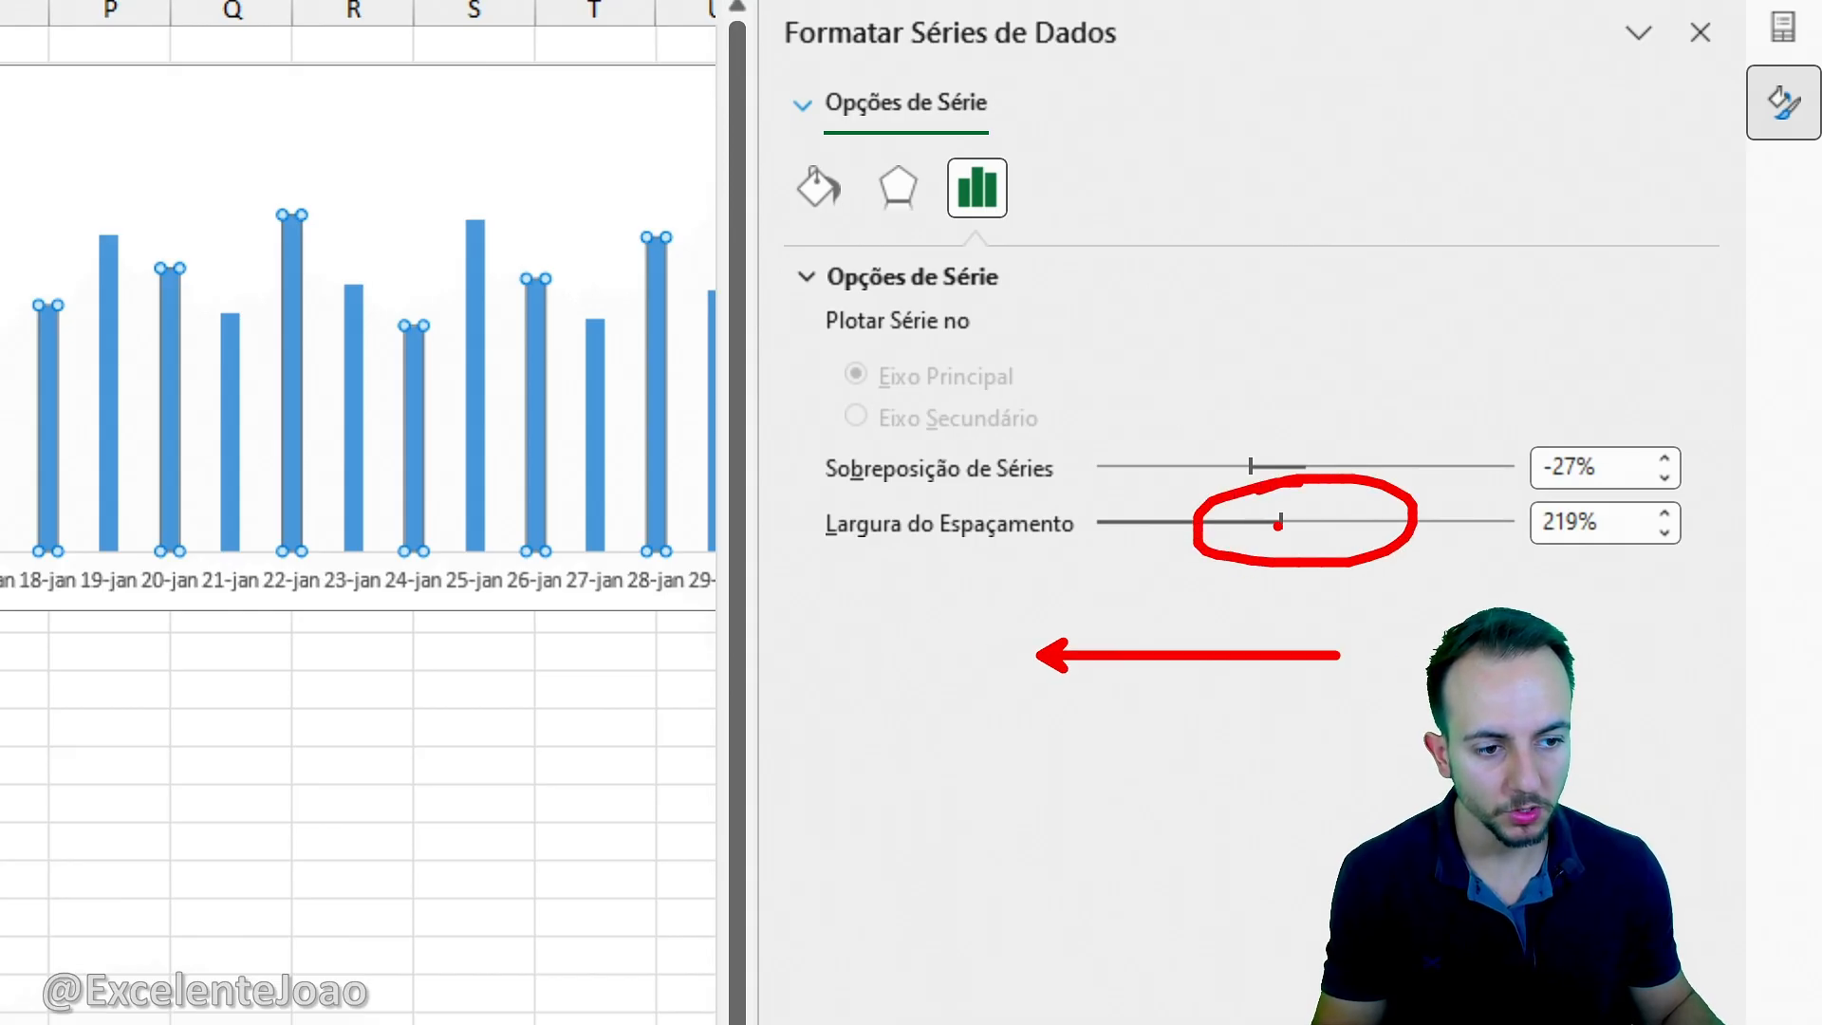
drag(1282, 521, 1147, 524)
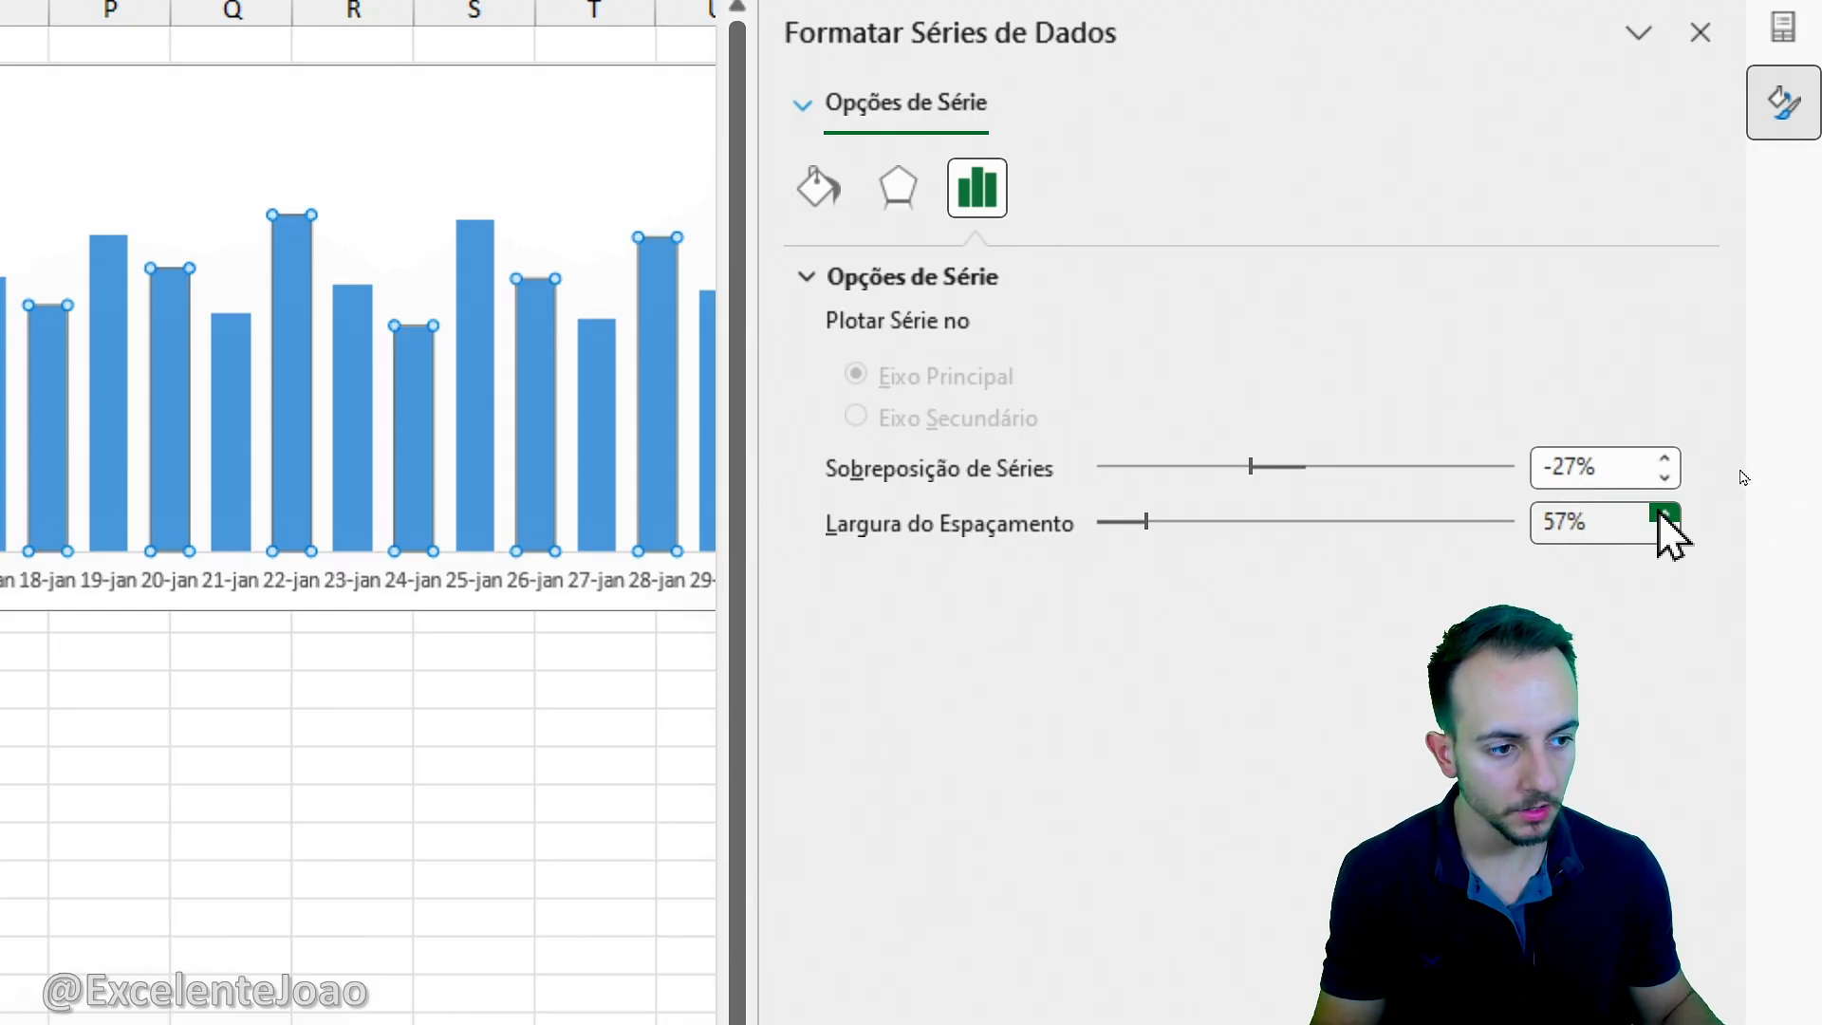
click(1663, 515)
click(1662, 515)
click(1663, 516)
click(1663, 515)
click(1662, 515)
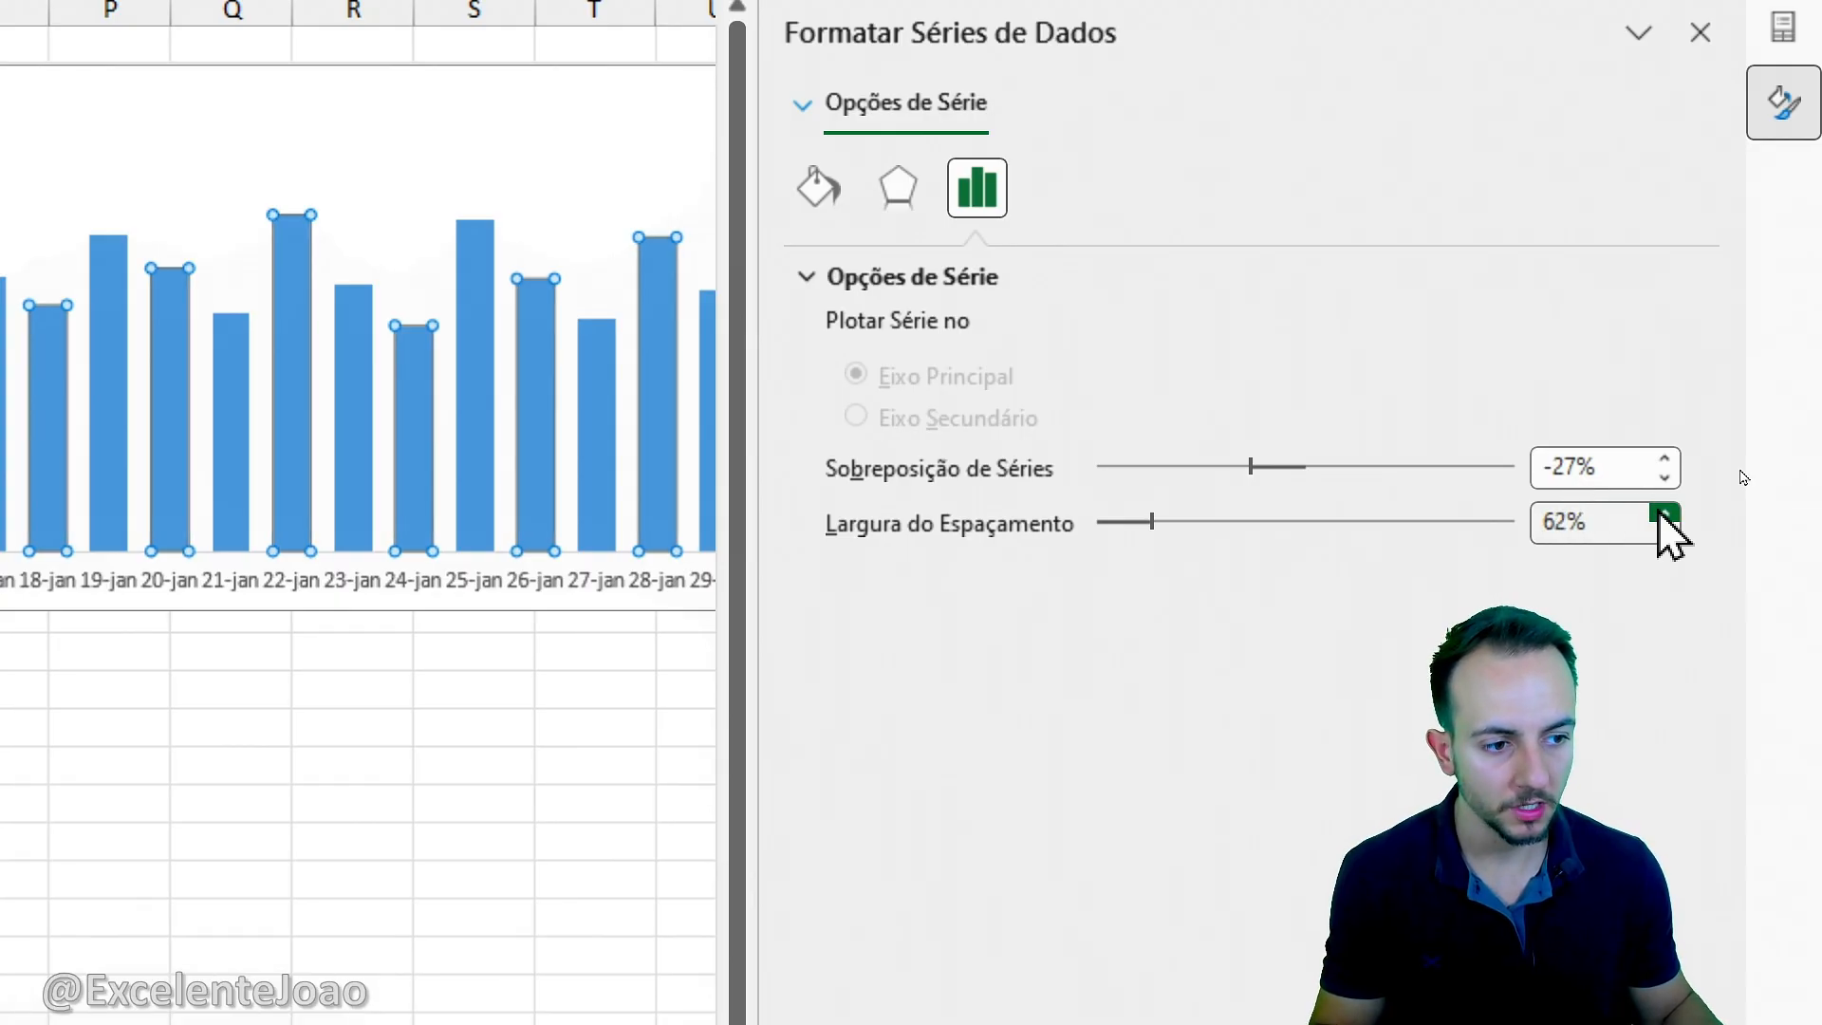
click(1663, 515)
click(1663, 516)
click(1663, 515)
click(1663, 515)
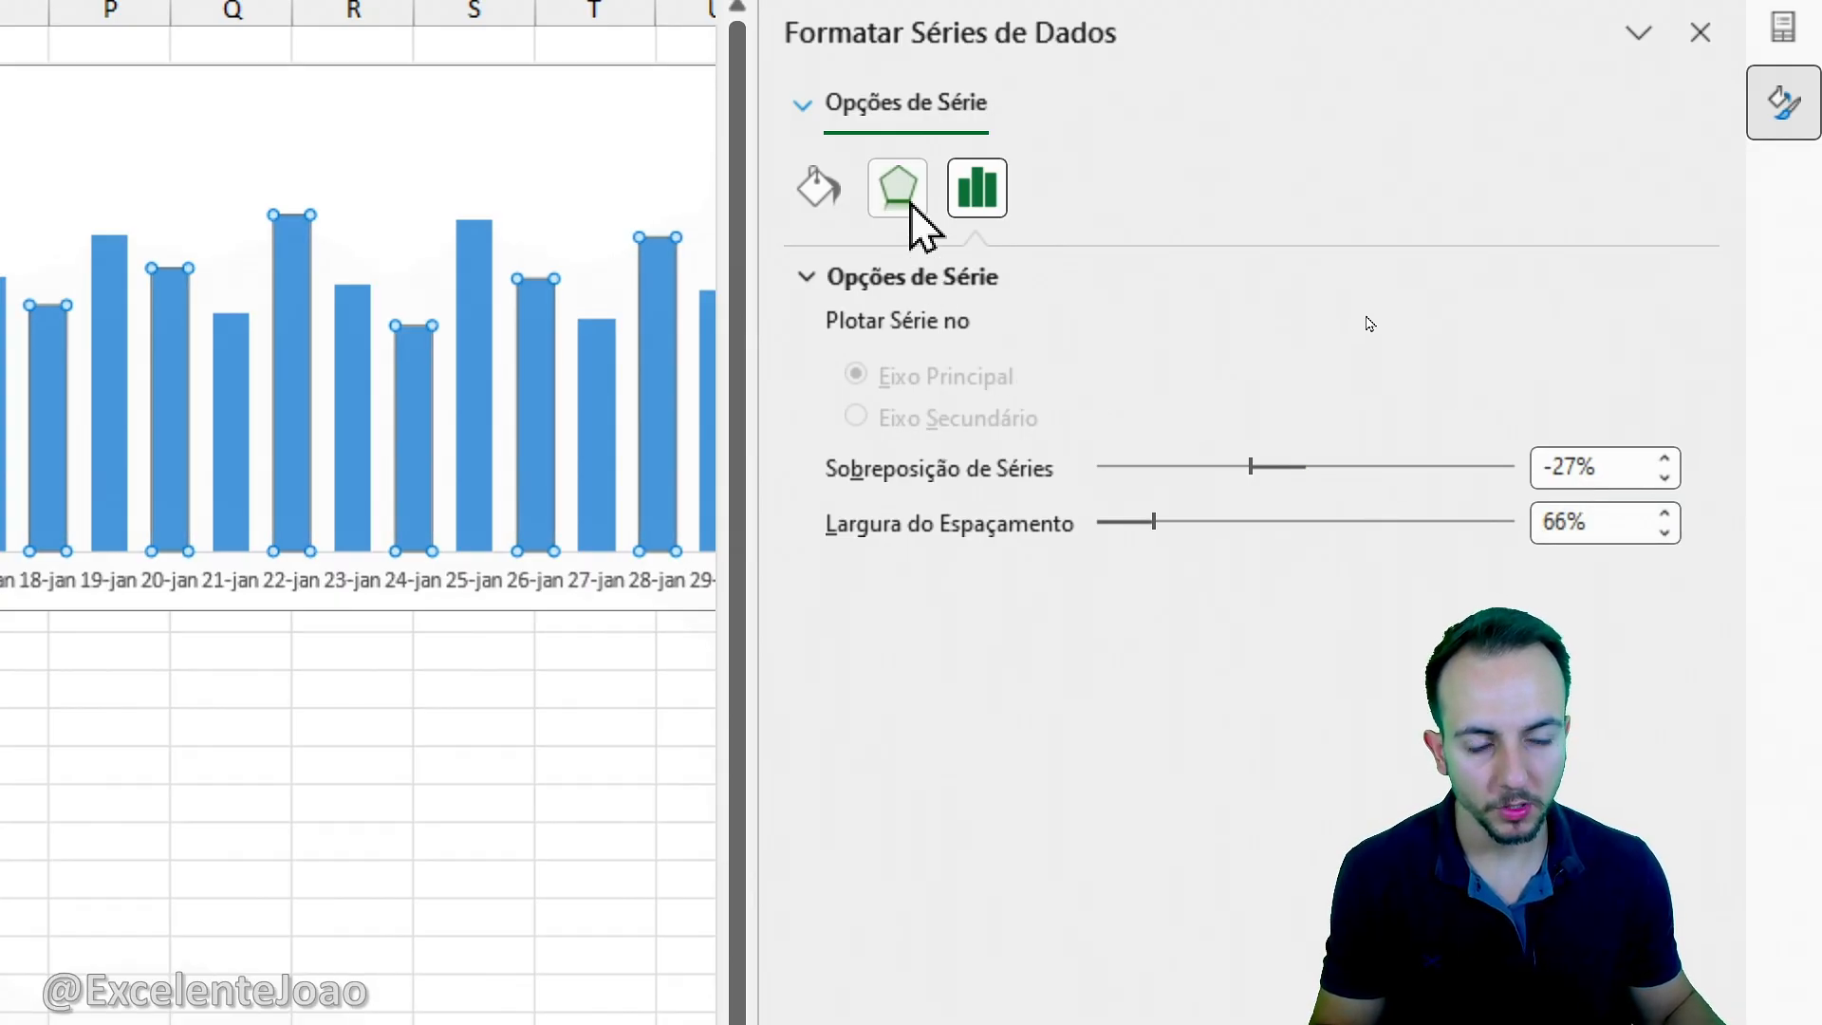
Apply an outer shadow preset with 60% transparency, 4 pt blur and a 45° angle to the daily production chart's columns.
click(909, 211)
click(925, 278)
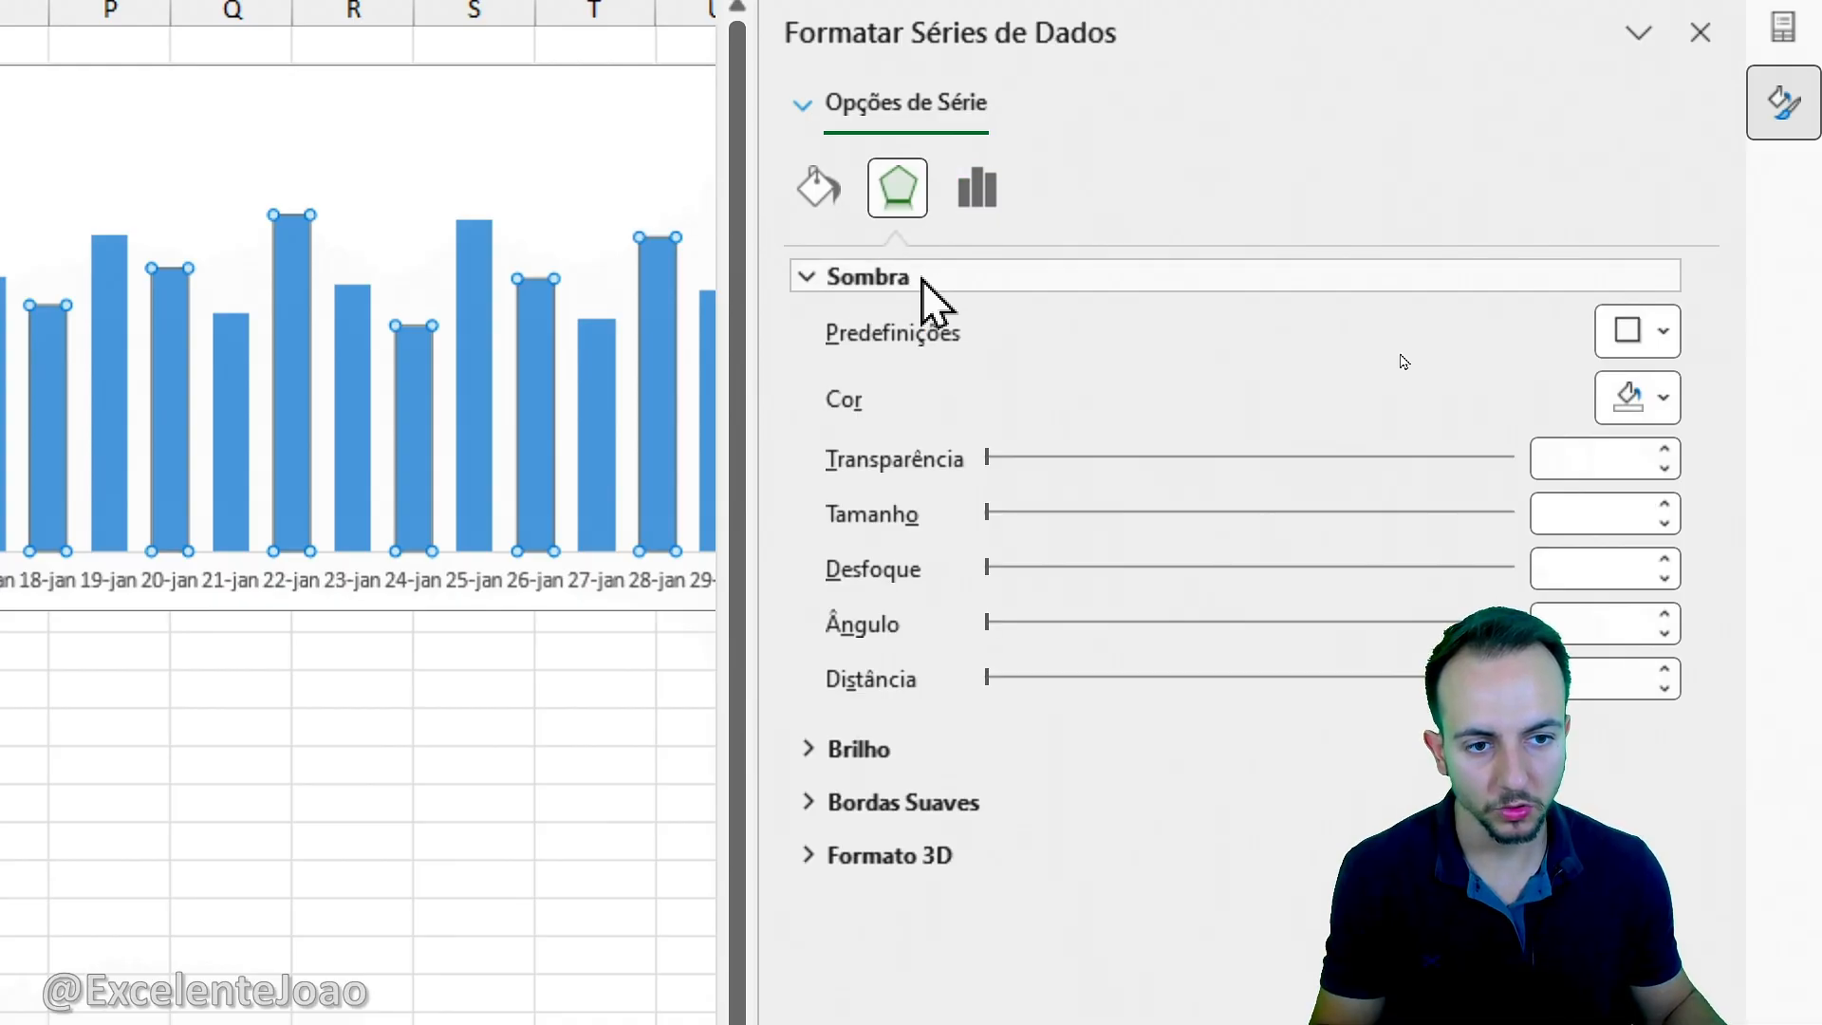
click(1621, 332)
click(1545, 631)
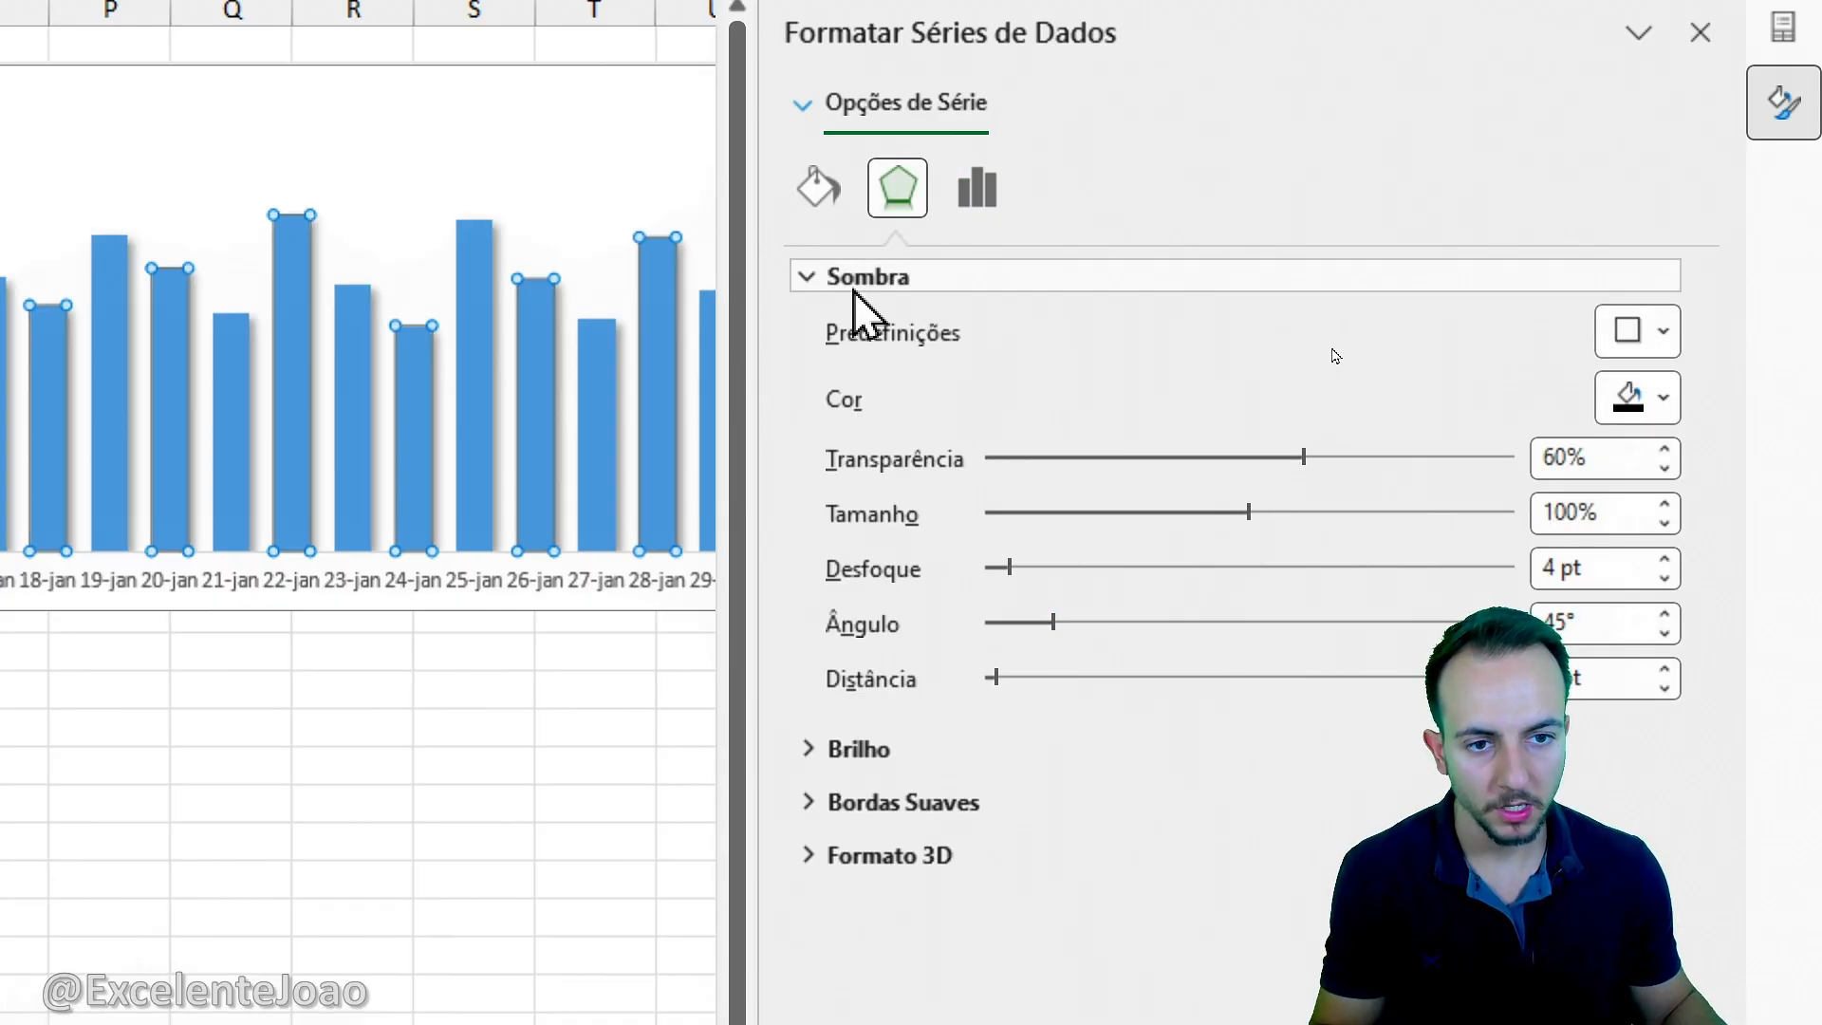
Fill the daily production columns with the theme's darker base blue.
click(817, 194)
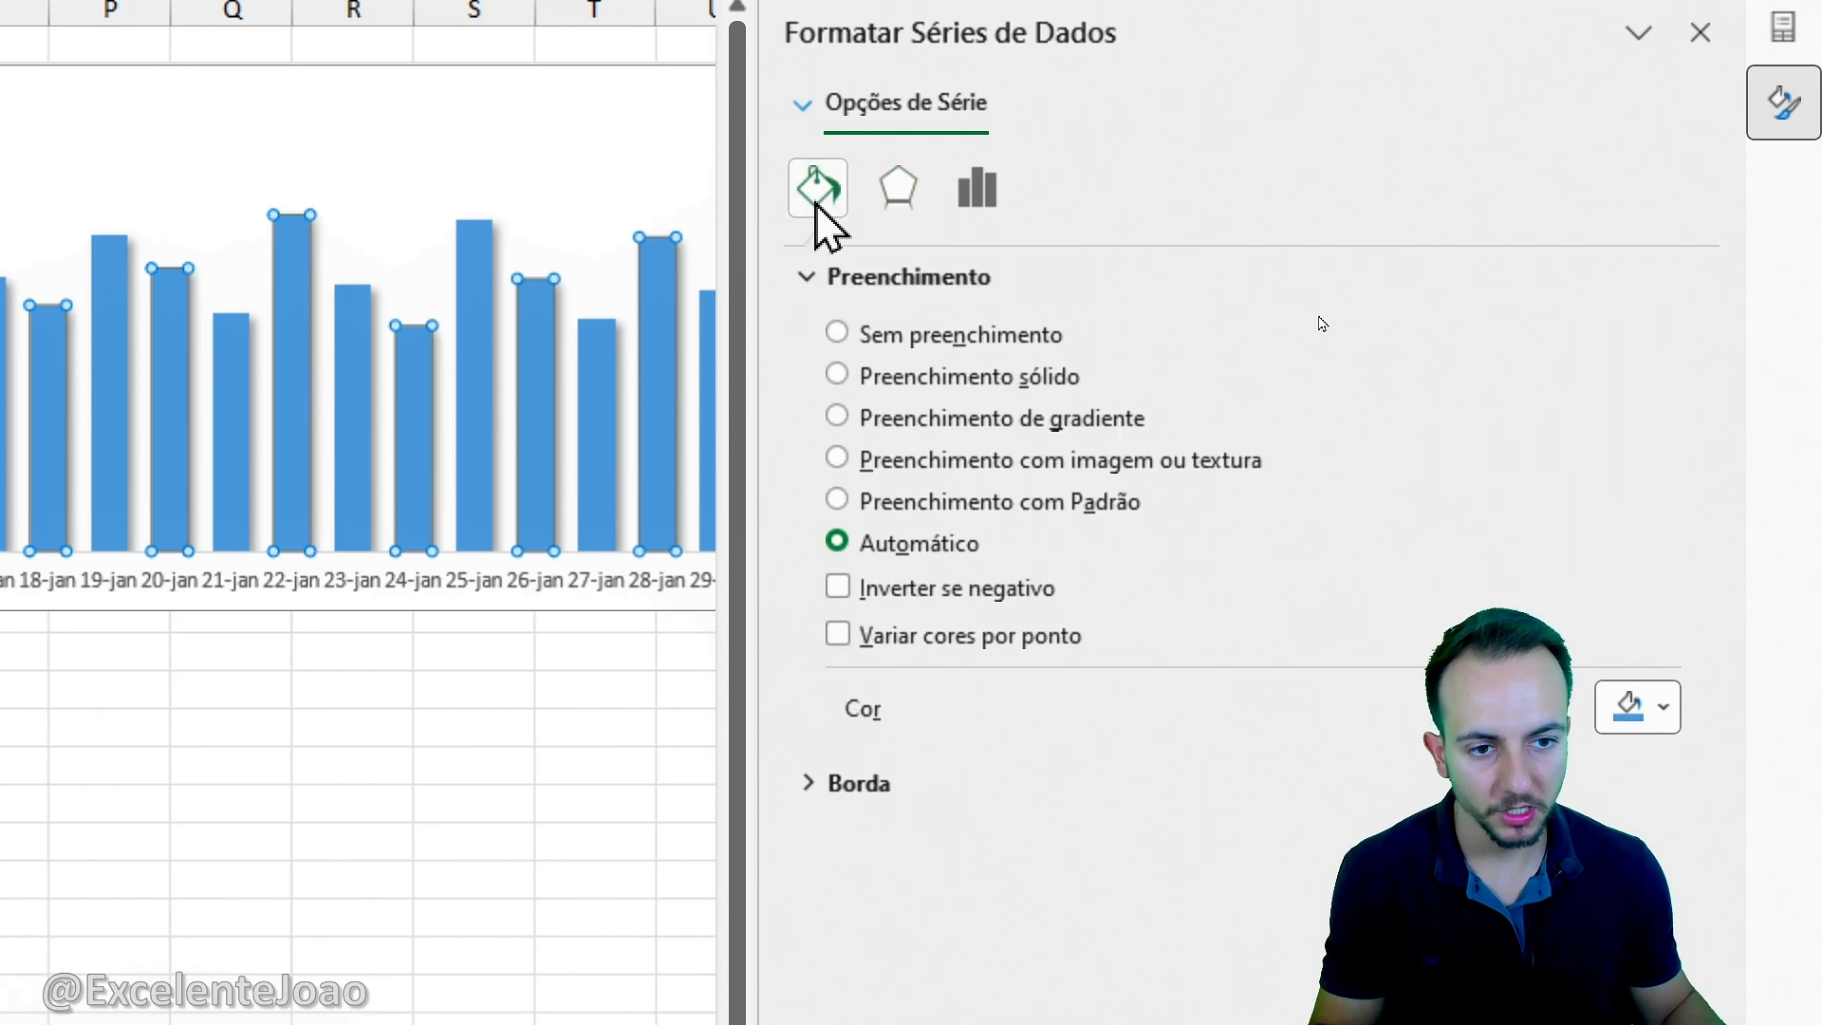
click(1625, 707)
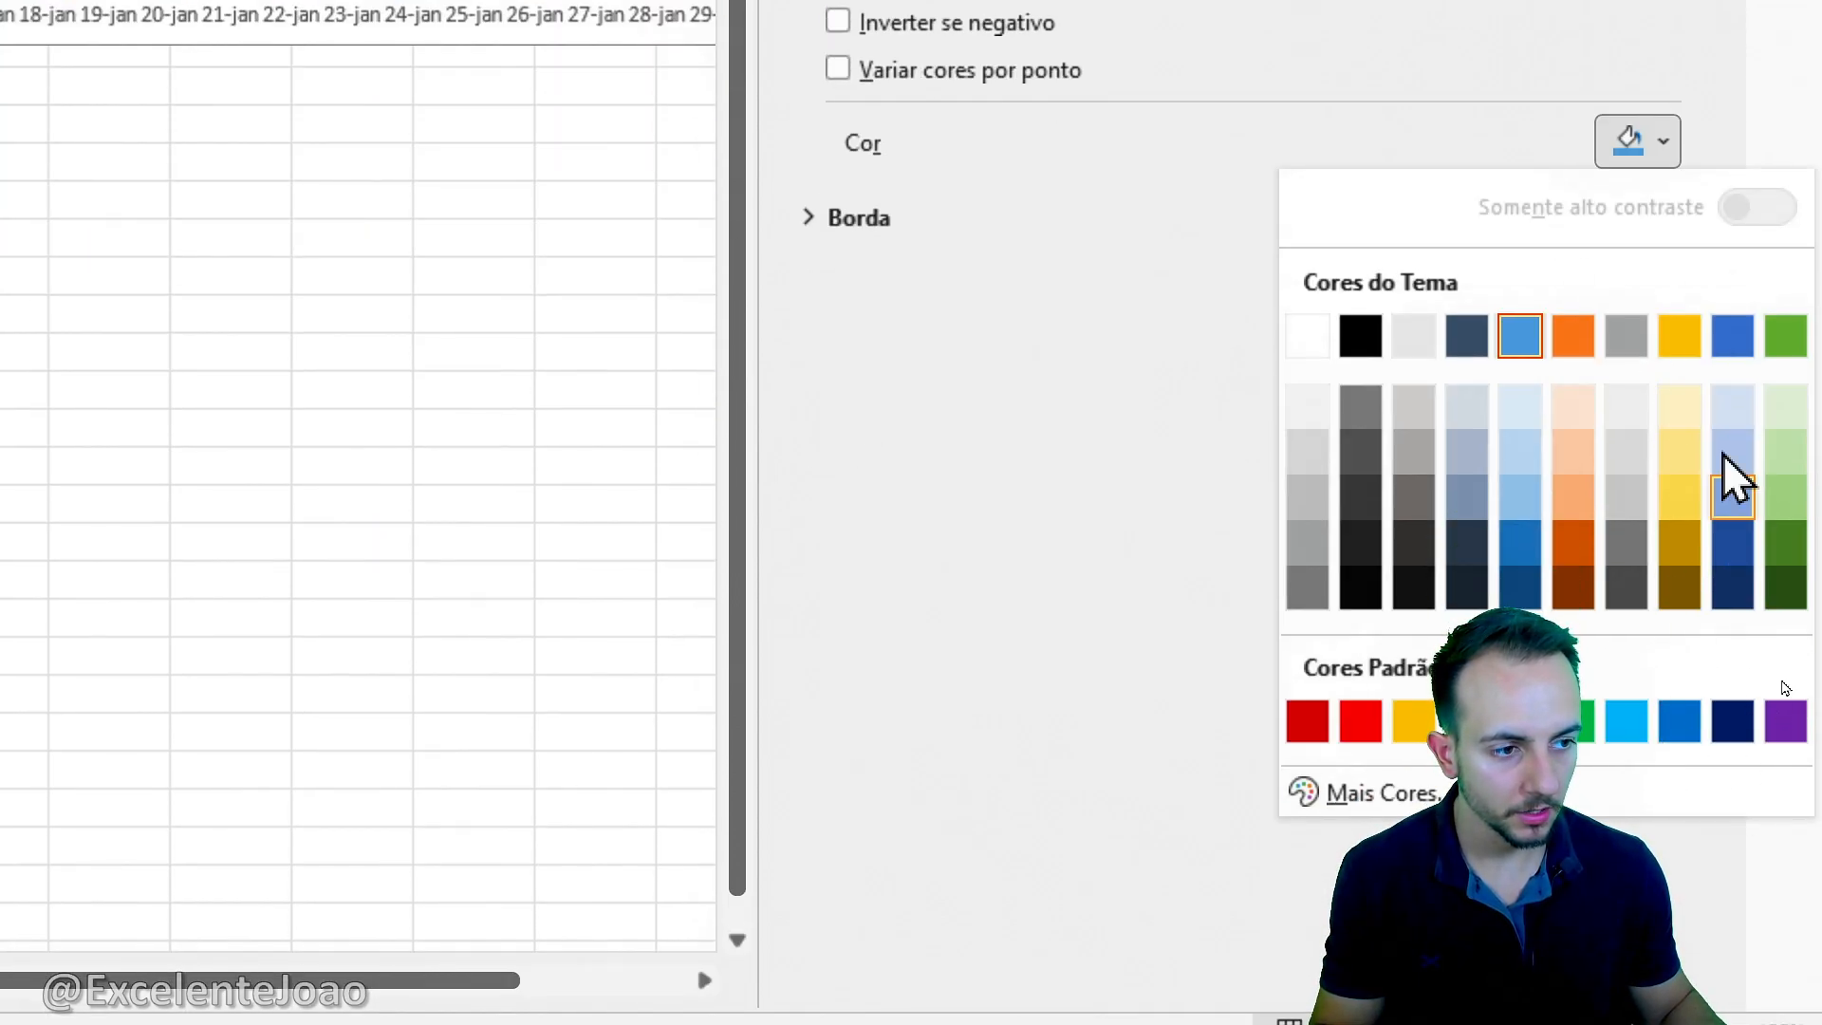
click(1737, 336)
click(961, 288)
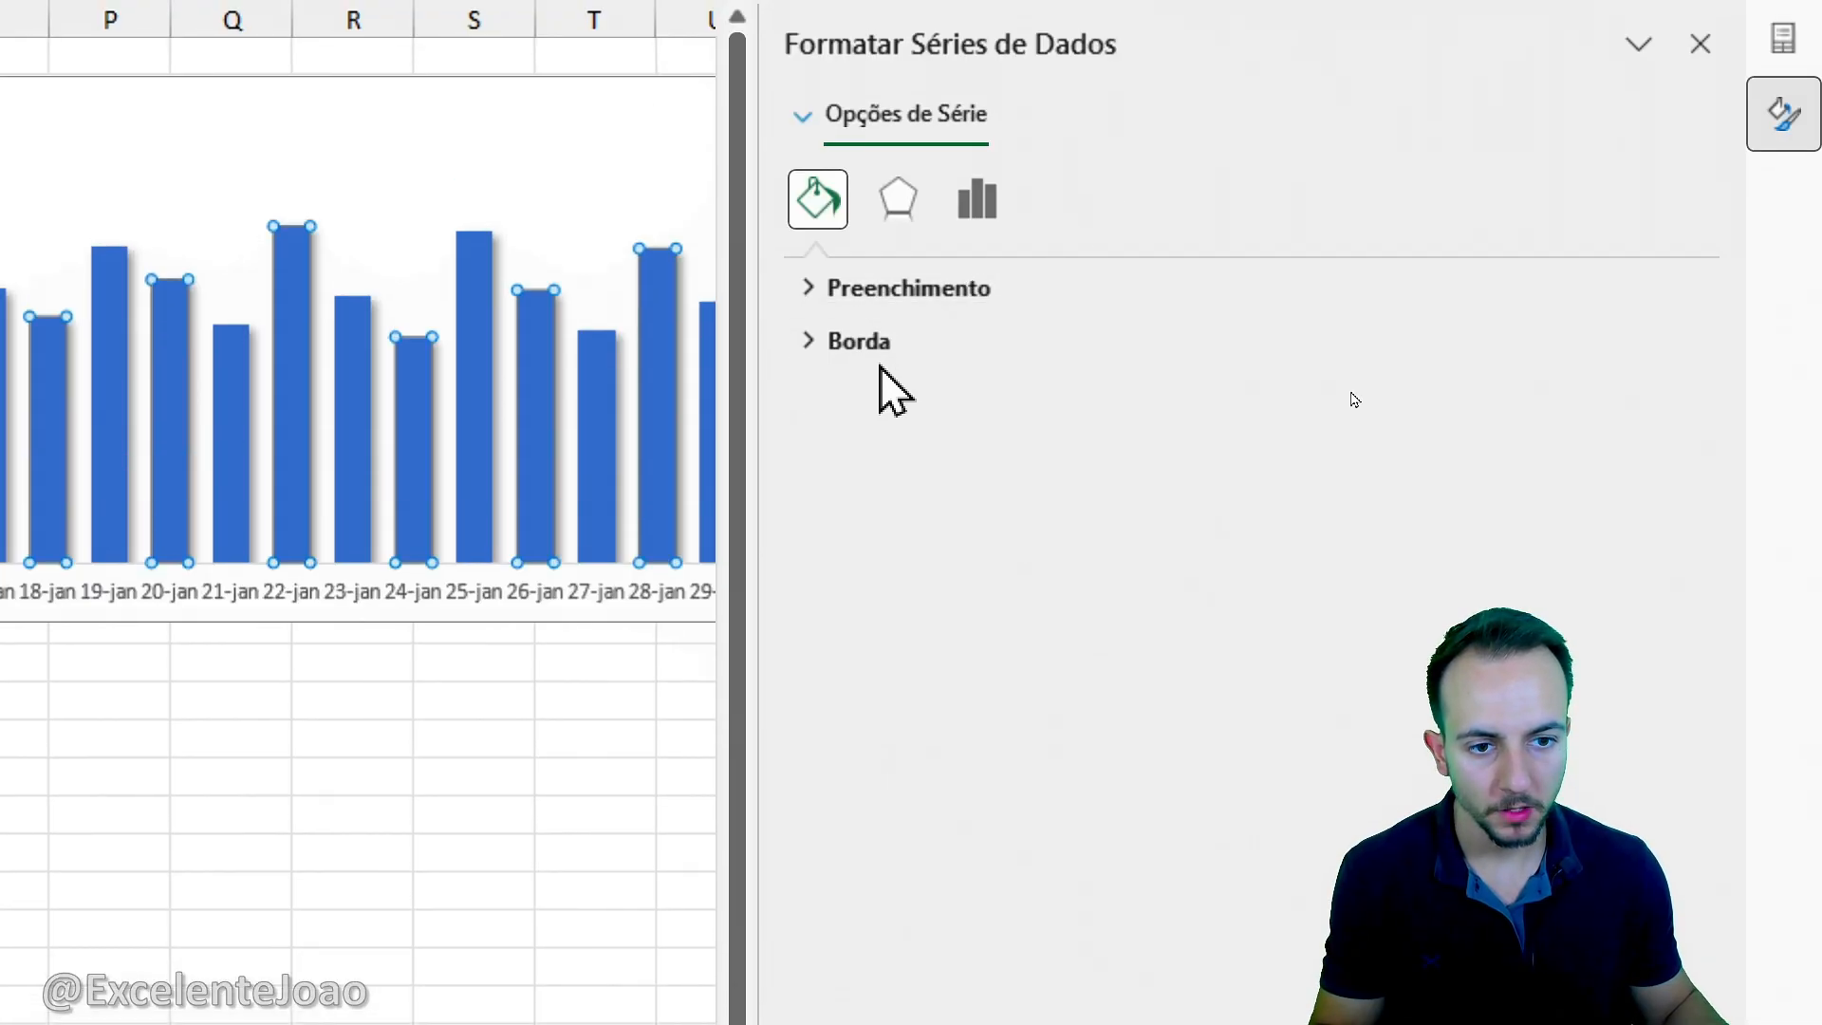
Give the columns a solid border in the same theme blue and increase its width well beyond 0,75 pt to round the column tops.
click(859, 342)
click(1637, 590)
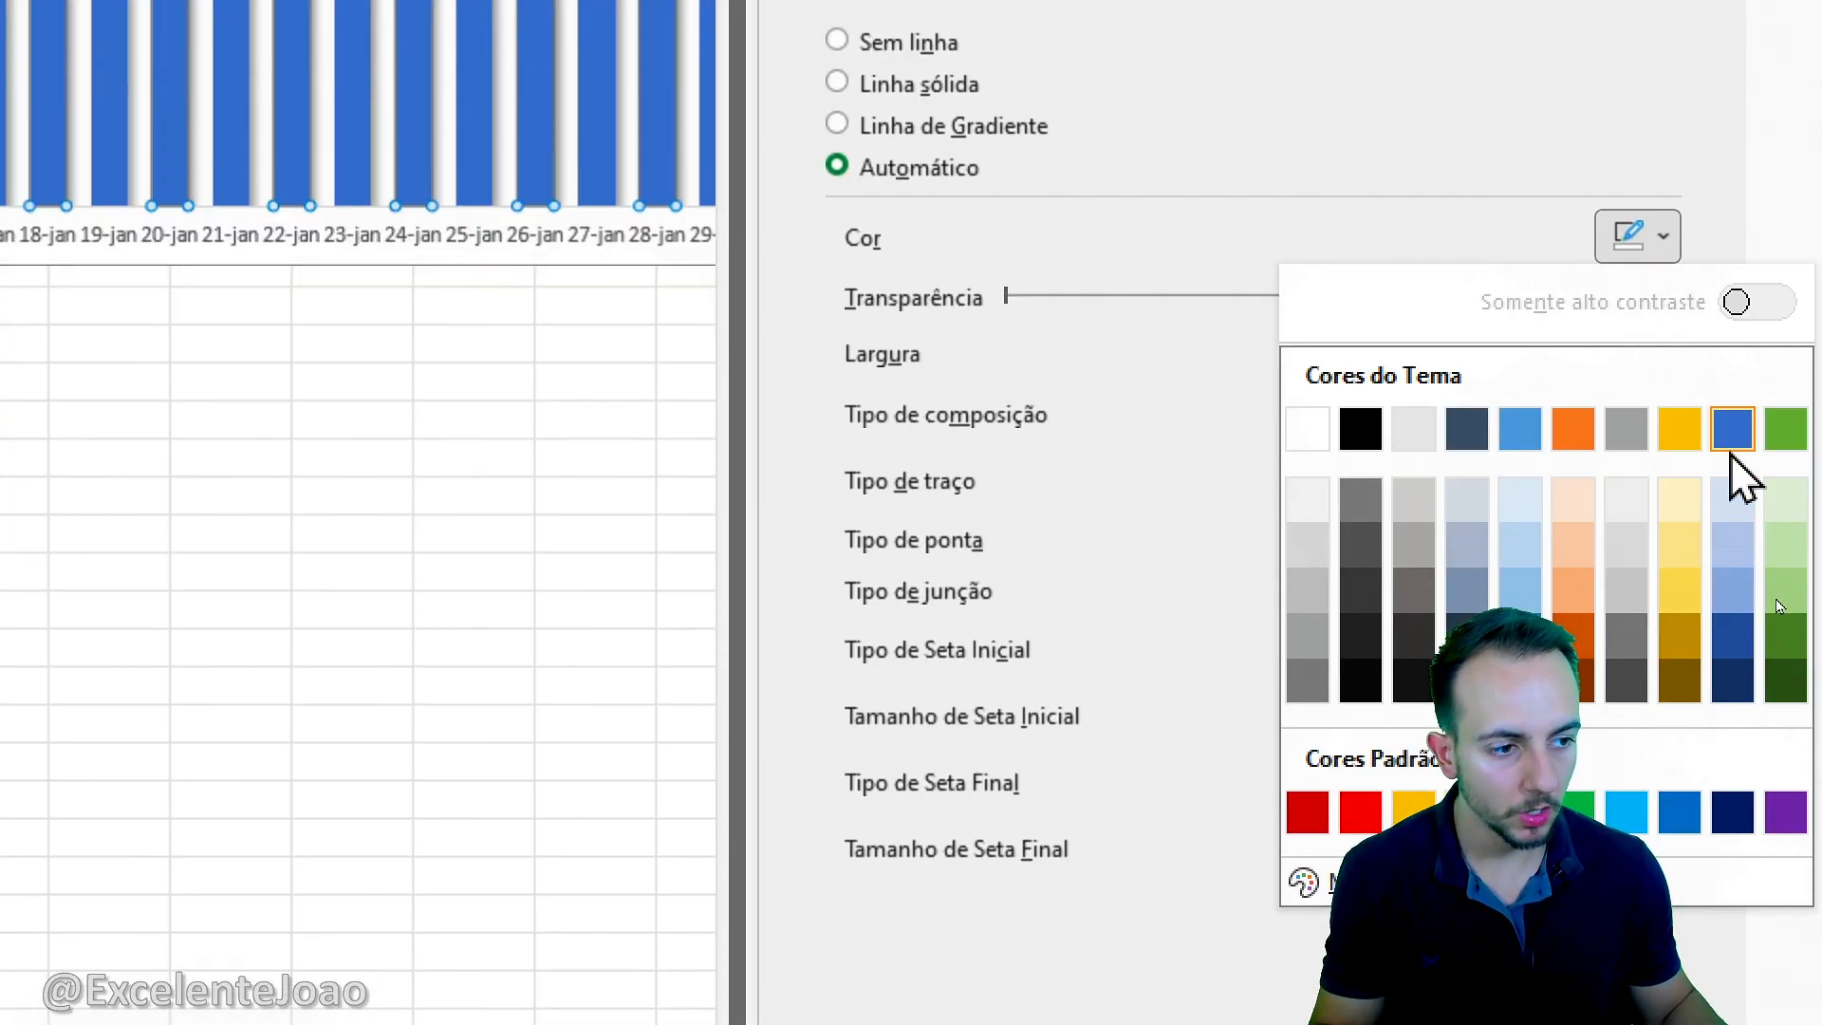
click(1732, 437)
drag(958, 546, 1375, 549)
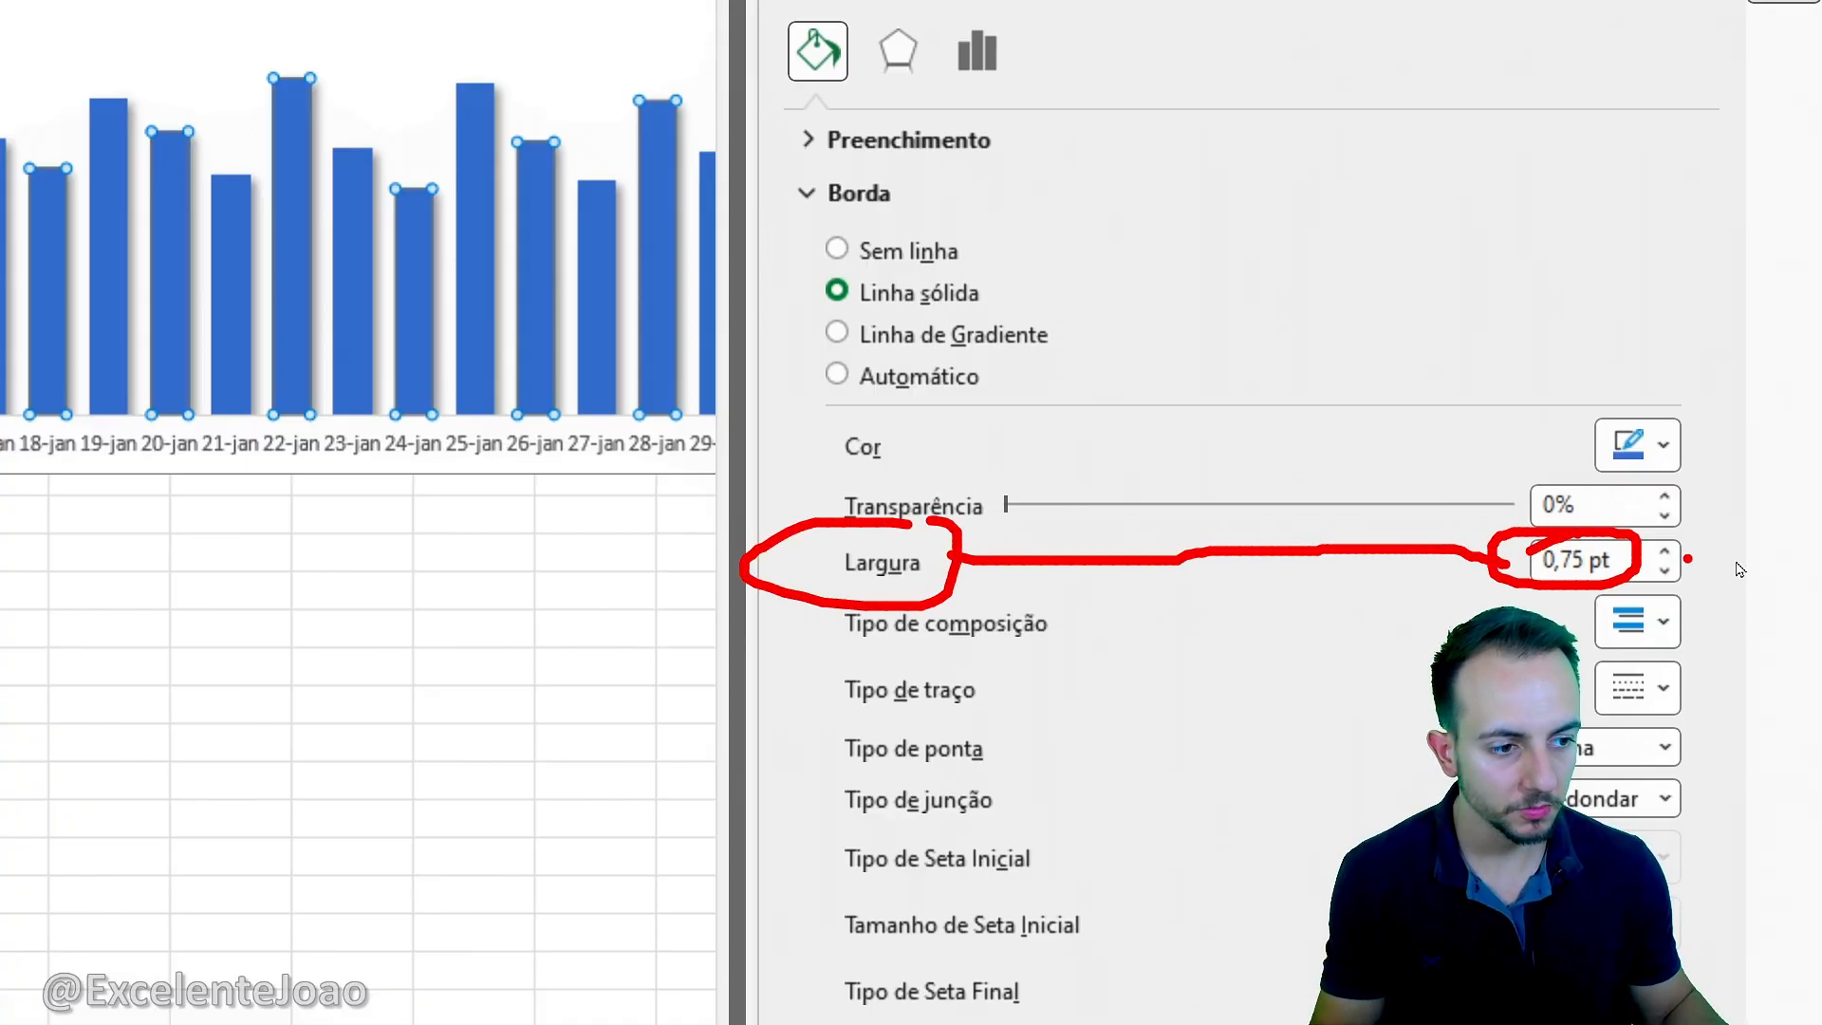
key(Escape)
drag(1654, 560, 1653, 560)
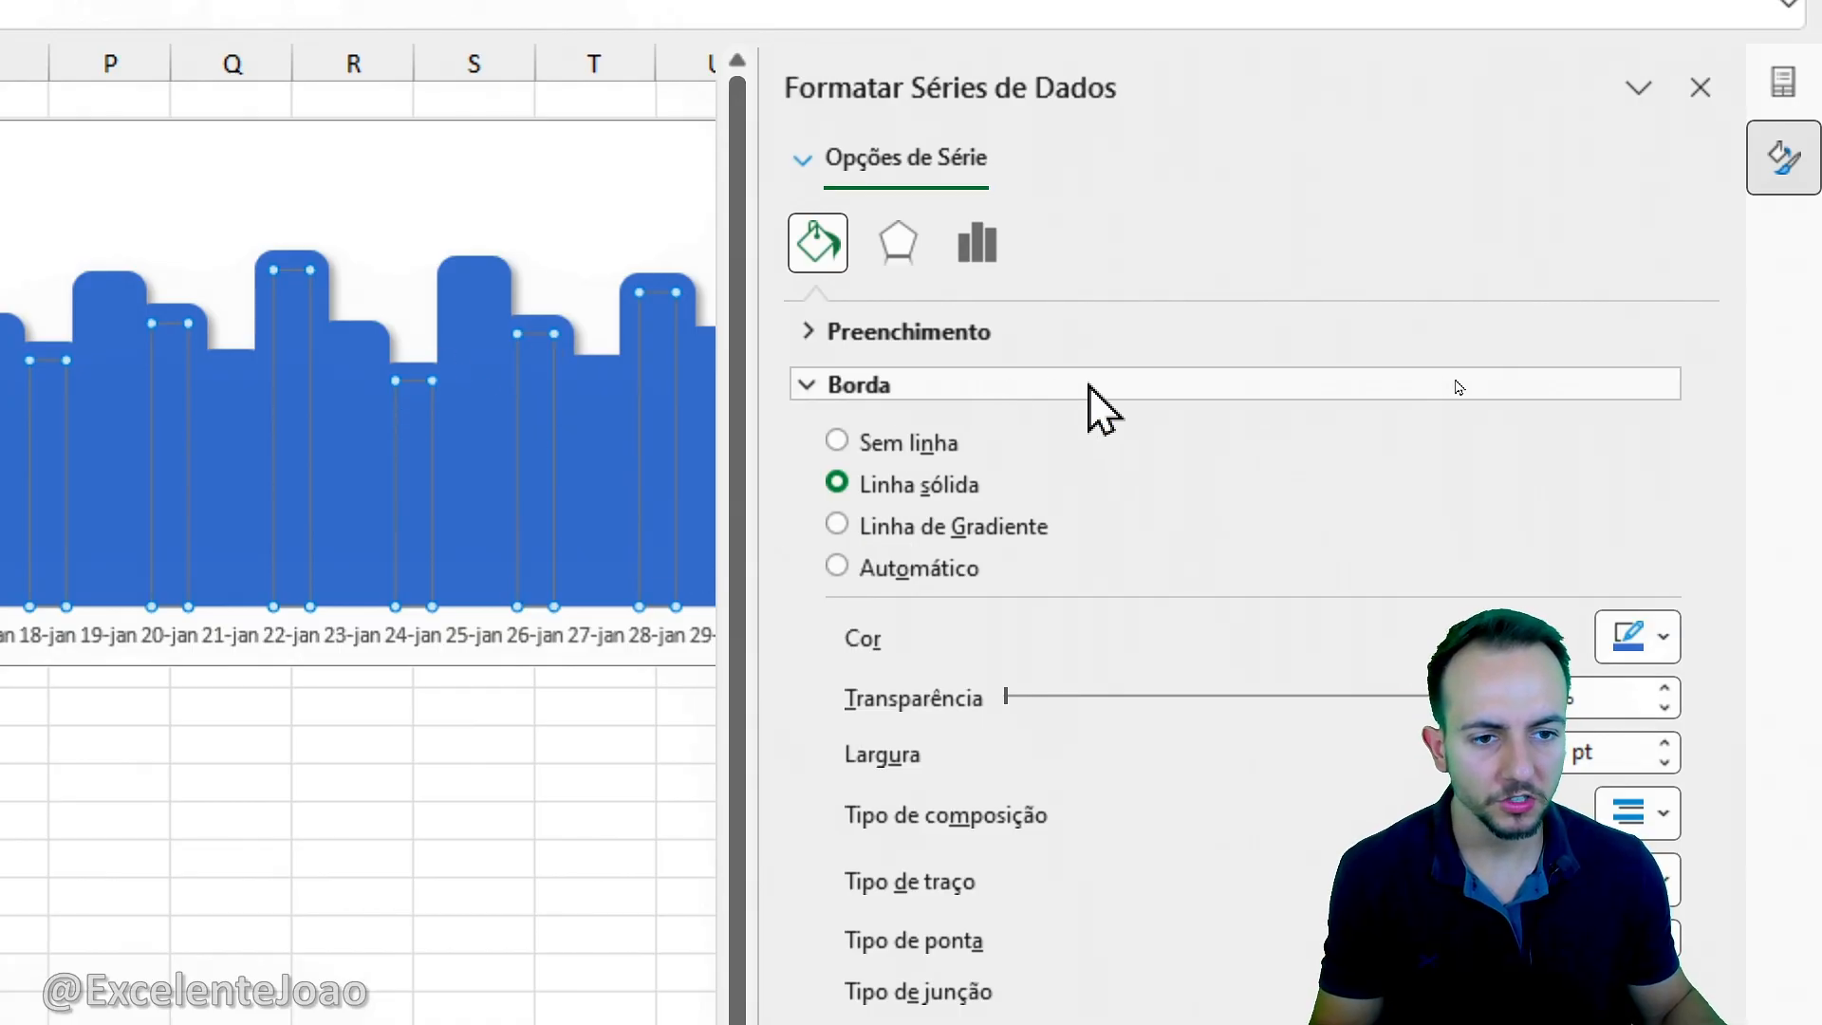
Increase the series' gap width (Largura do Espaçamento) until the thick-bordered columns are clearly separated from each other.
click(997, 261)
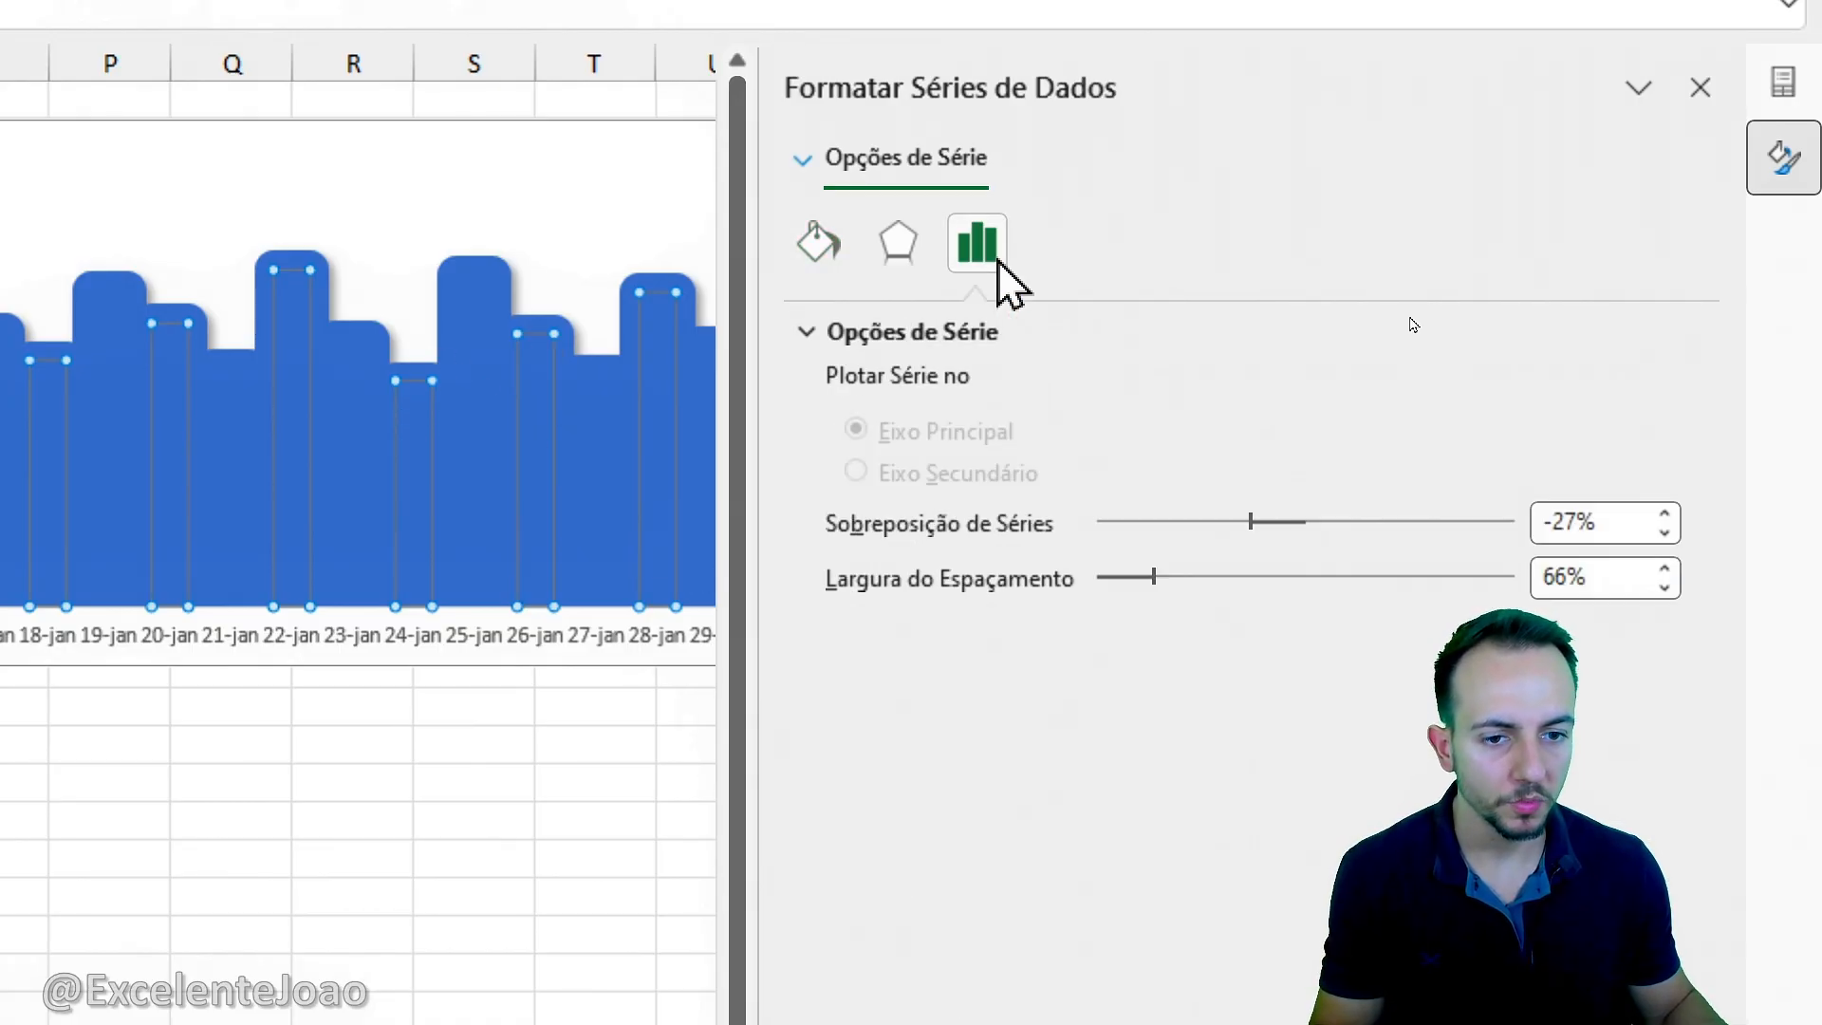
drag(1151, 579, 1329, 576)
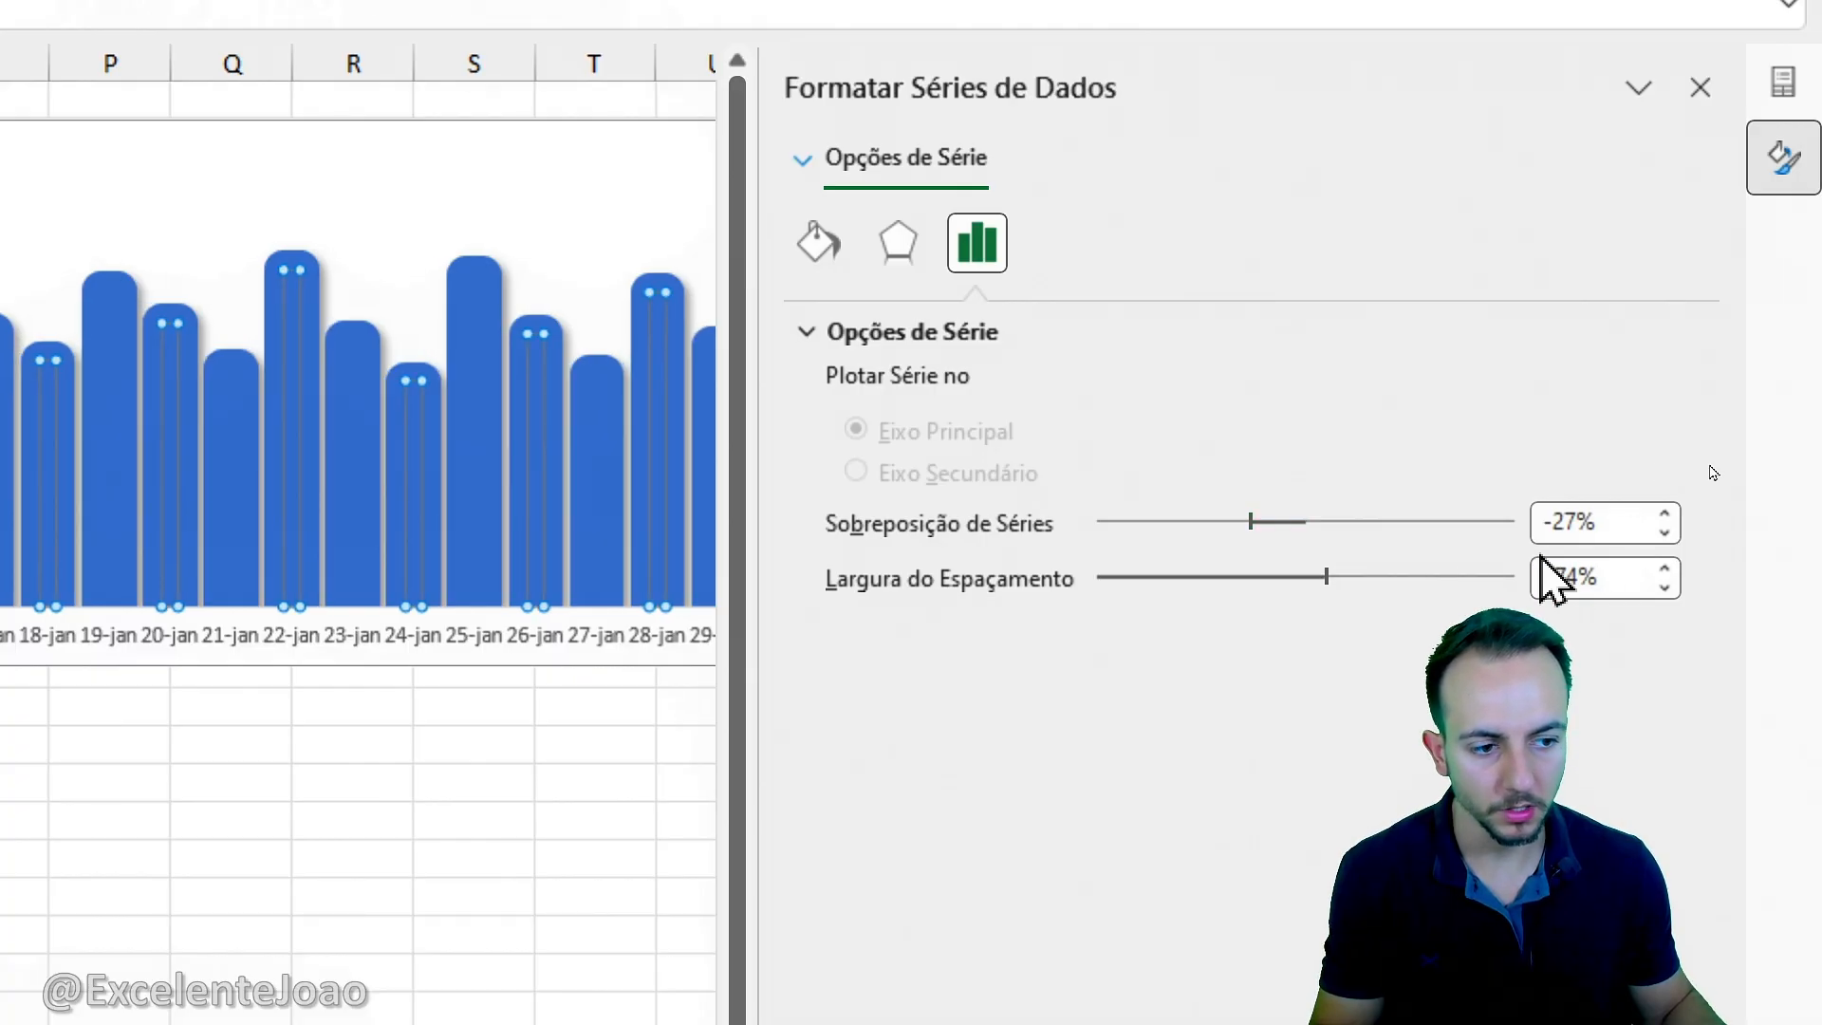
drag(1670, 573, 1670, 573)
drag(1383, 581, 1384, 581)
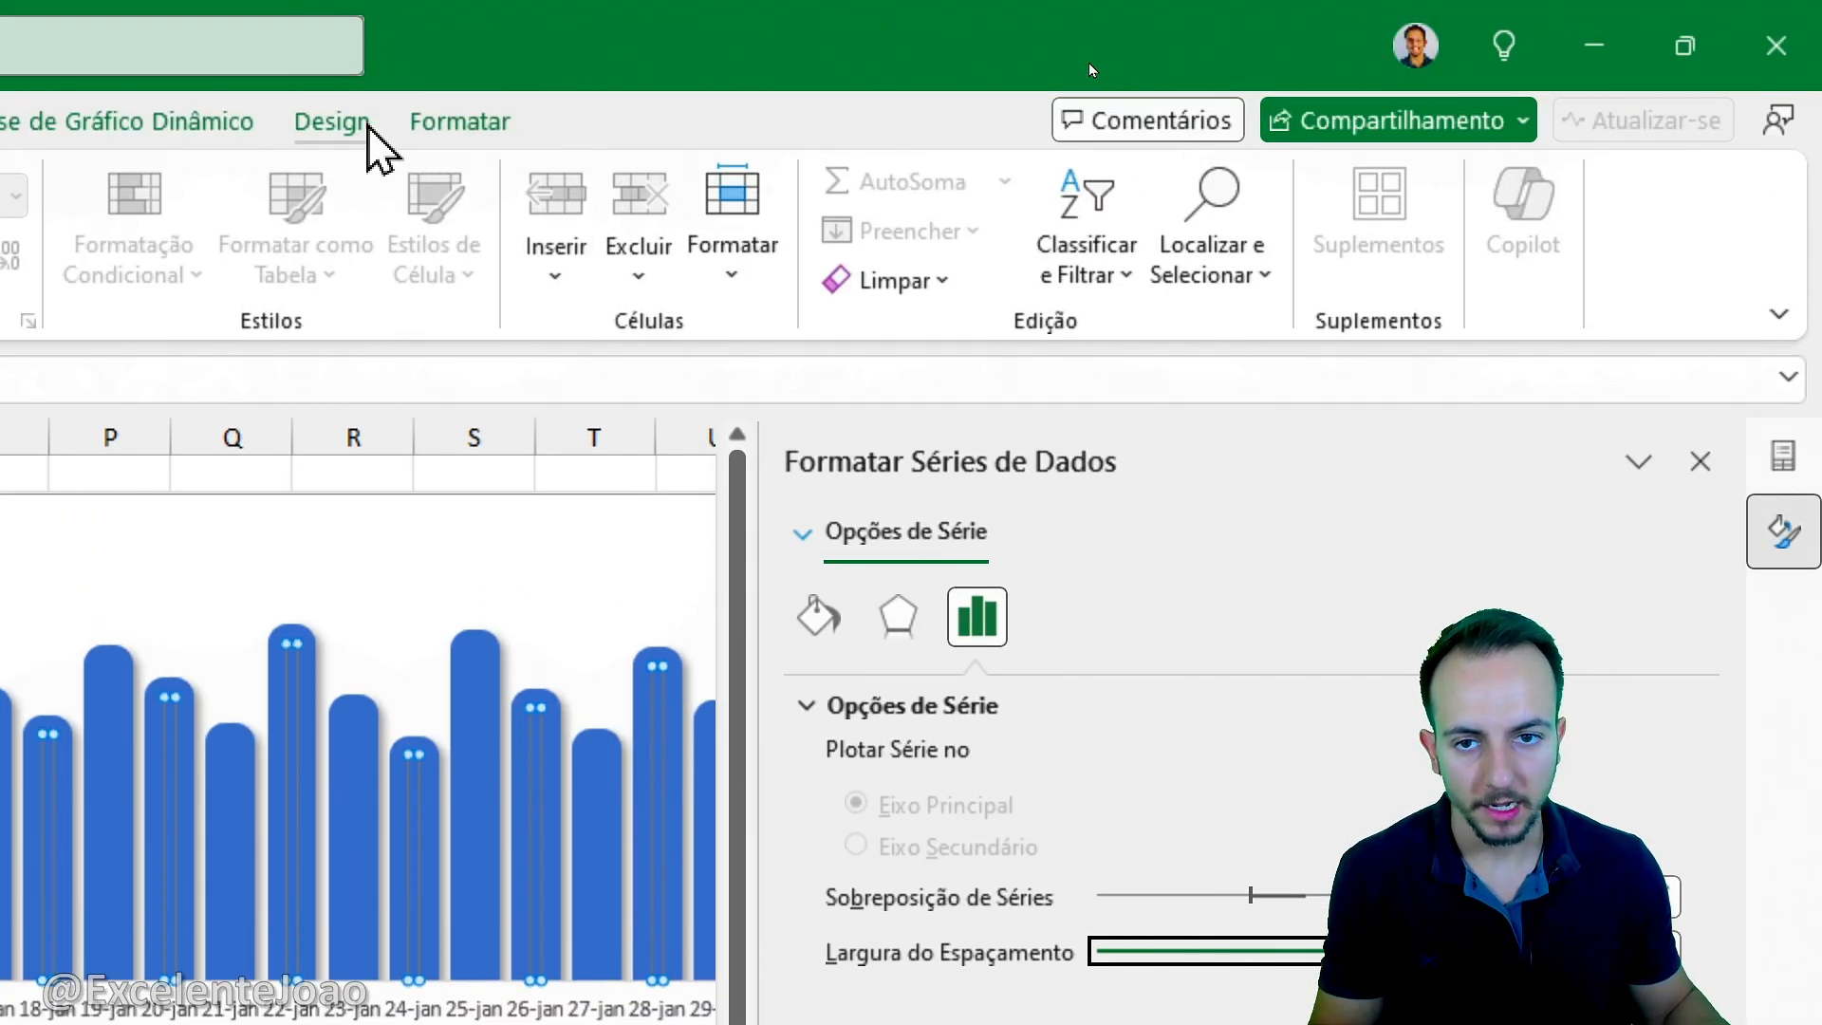
Add data labels at the outside end (Extremidade Externa) of the daily production columns.
click(366, 124)
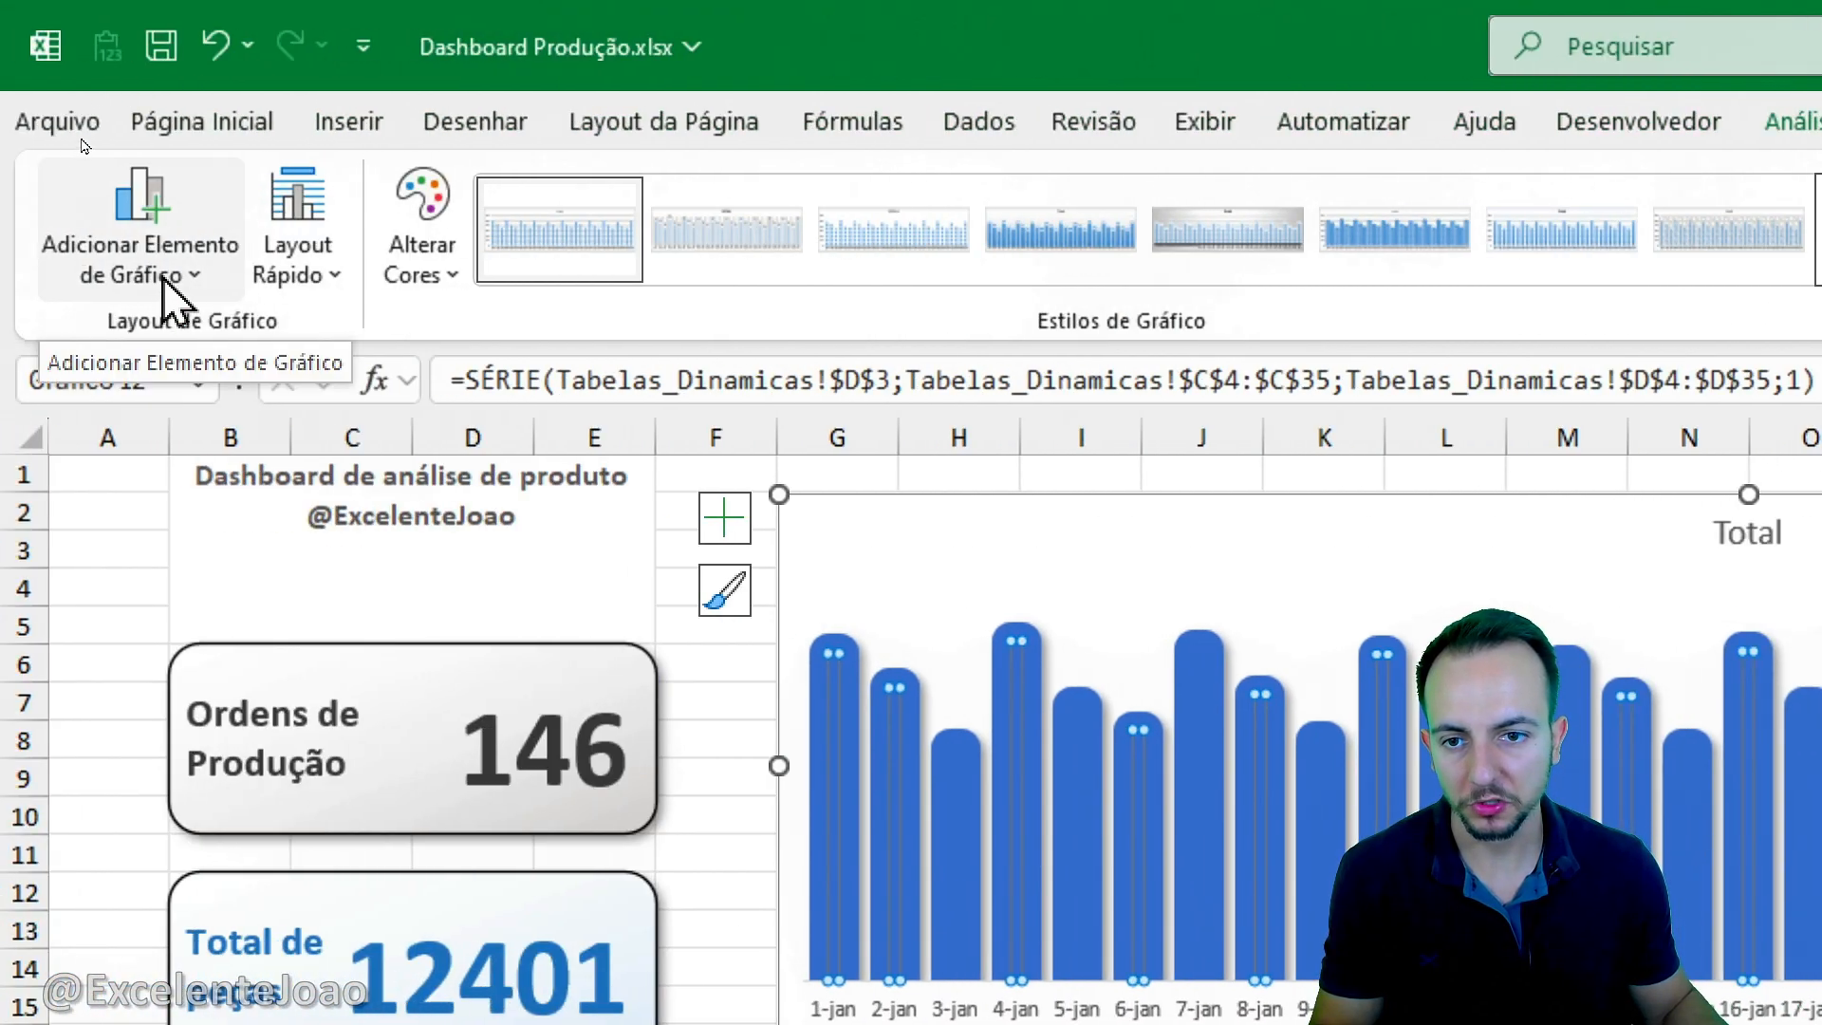
click(164, 277)
mouse_move(313, 484)
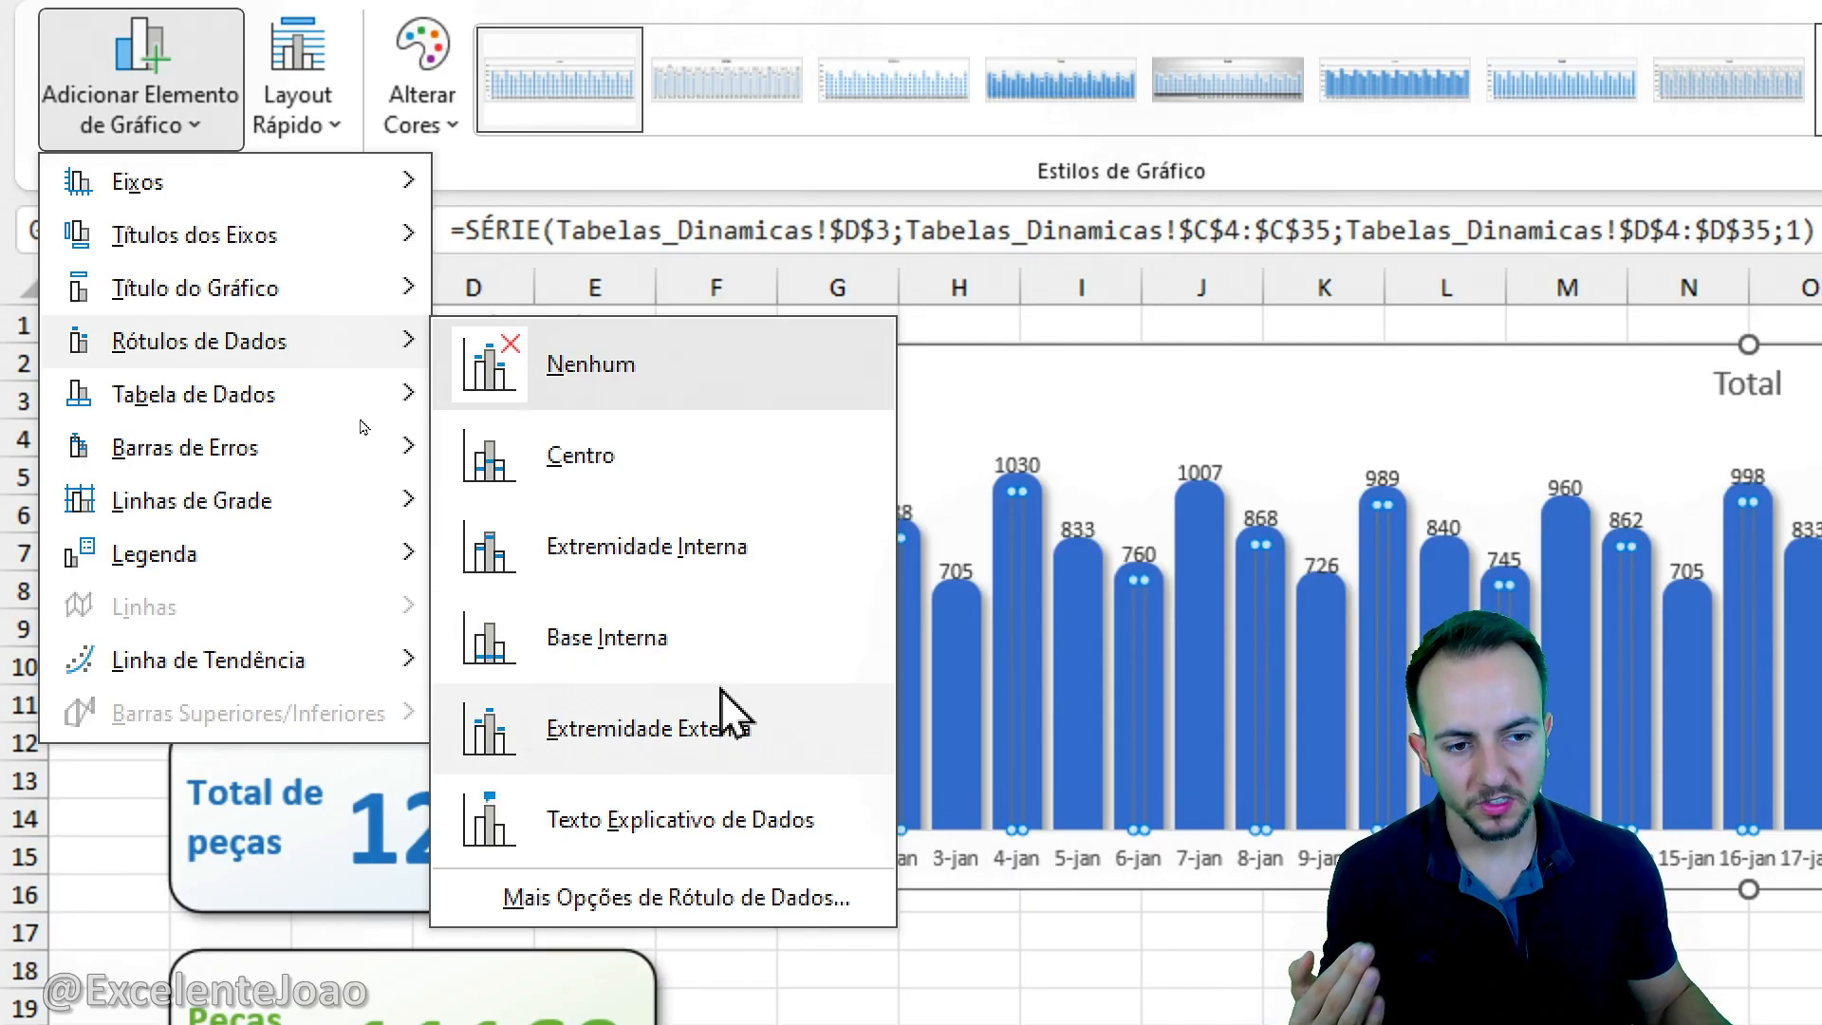
click(722, 690)
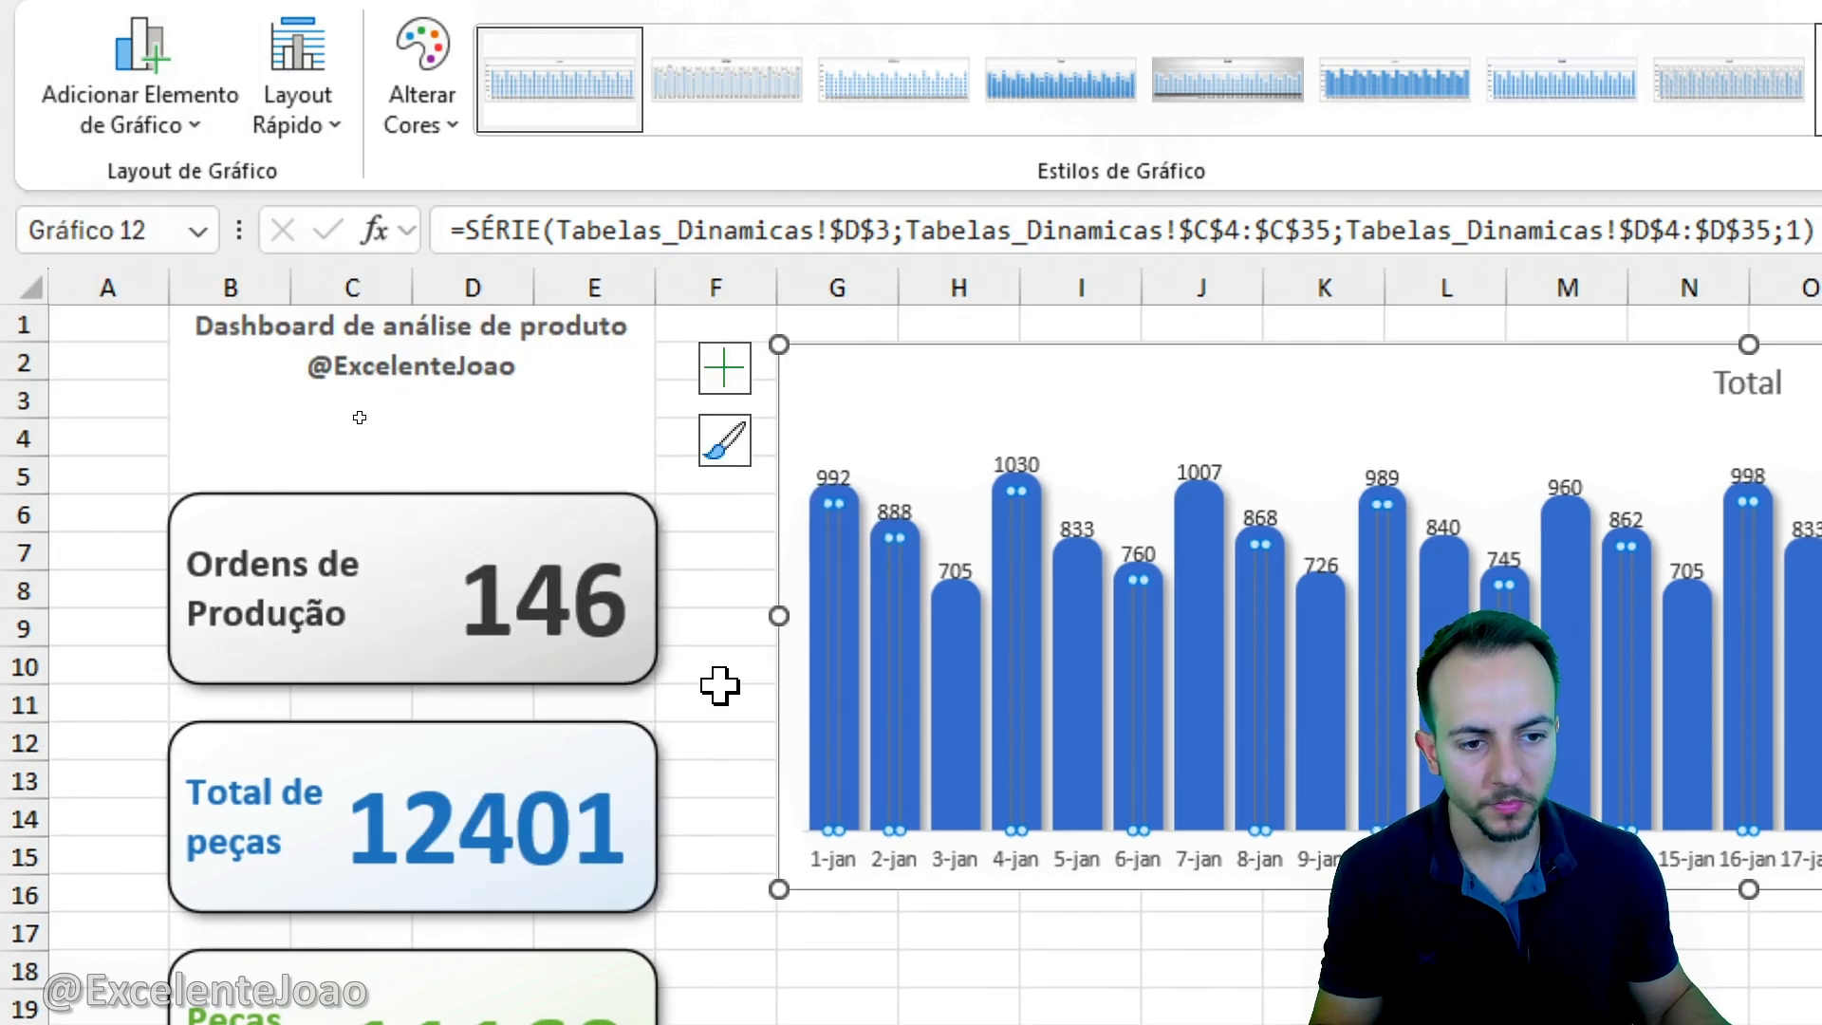
Set the top margin (Margem superior) of the chart's data labels to 0,1 cm.
double_click(1020, 465)
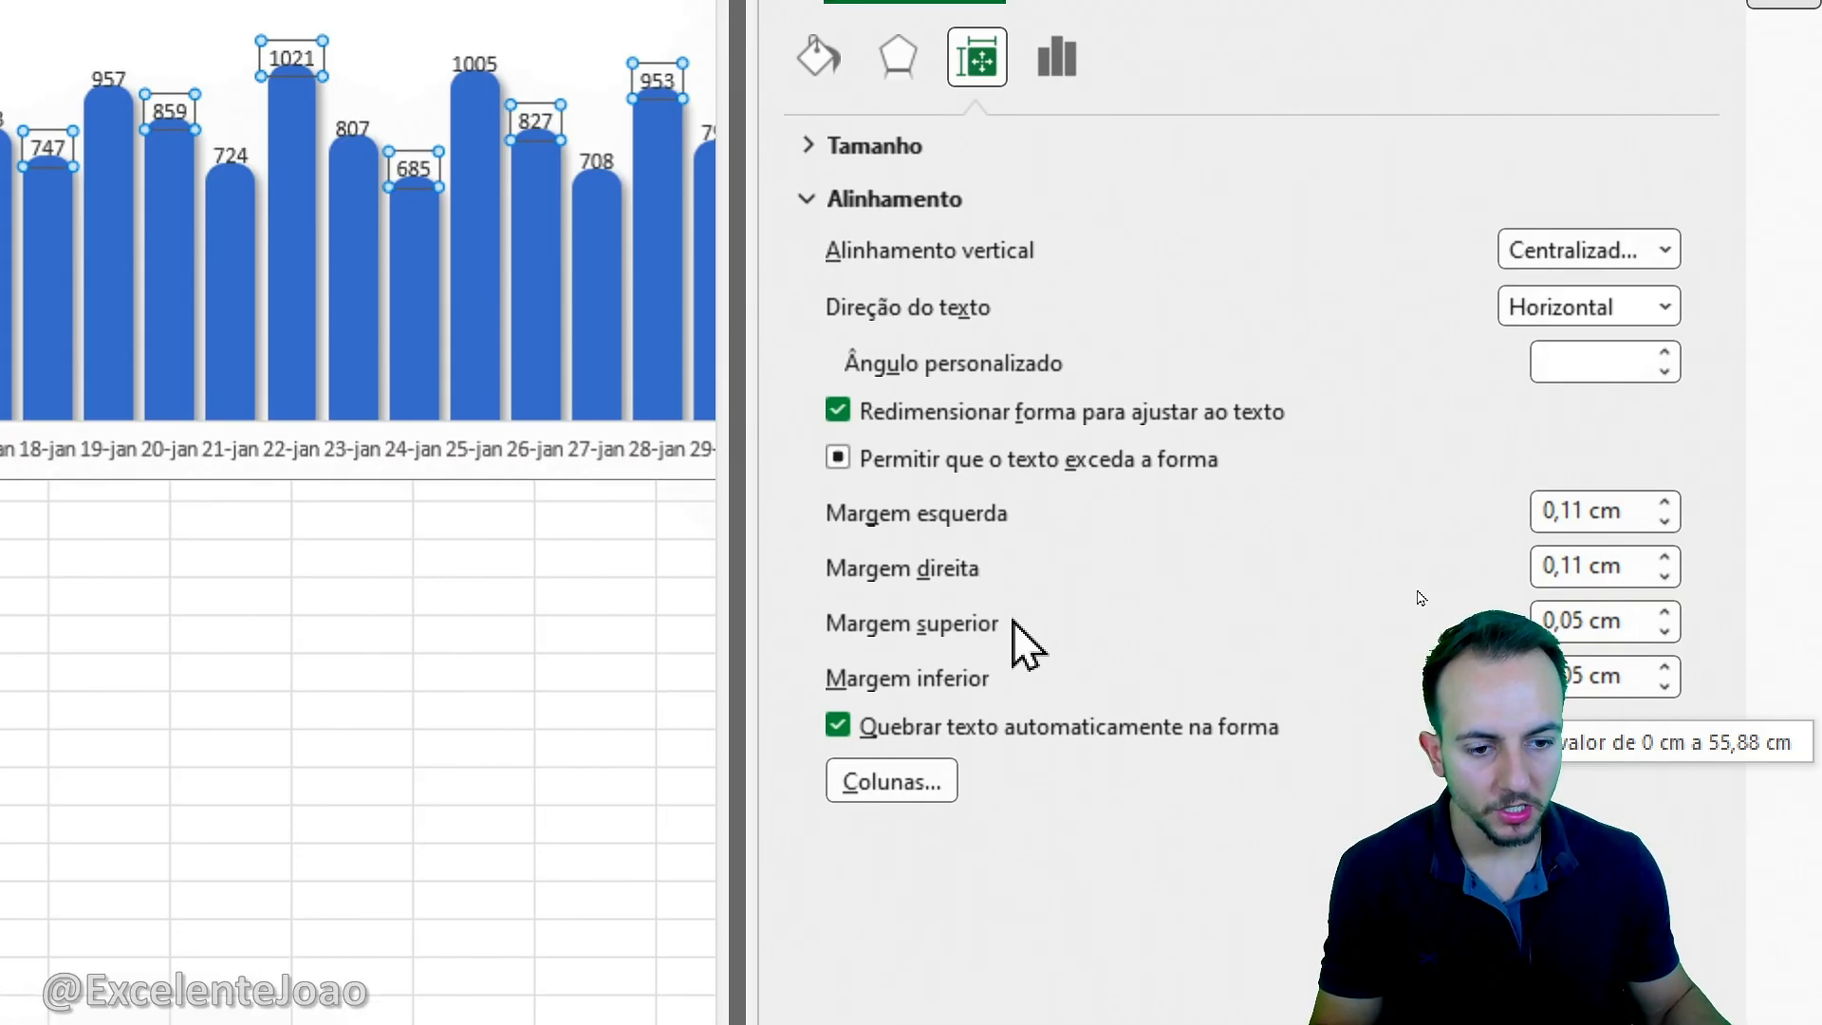
click(1665, 611)
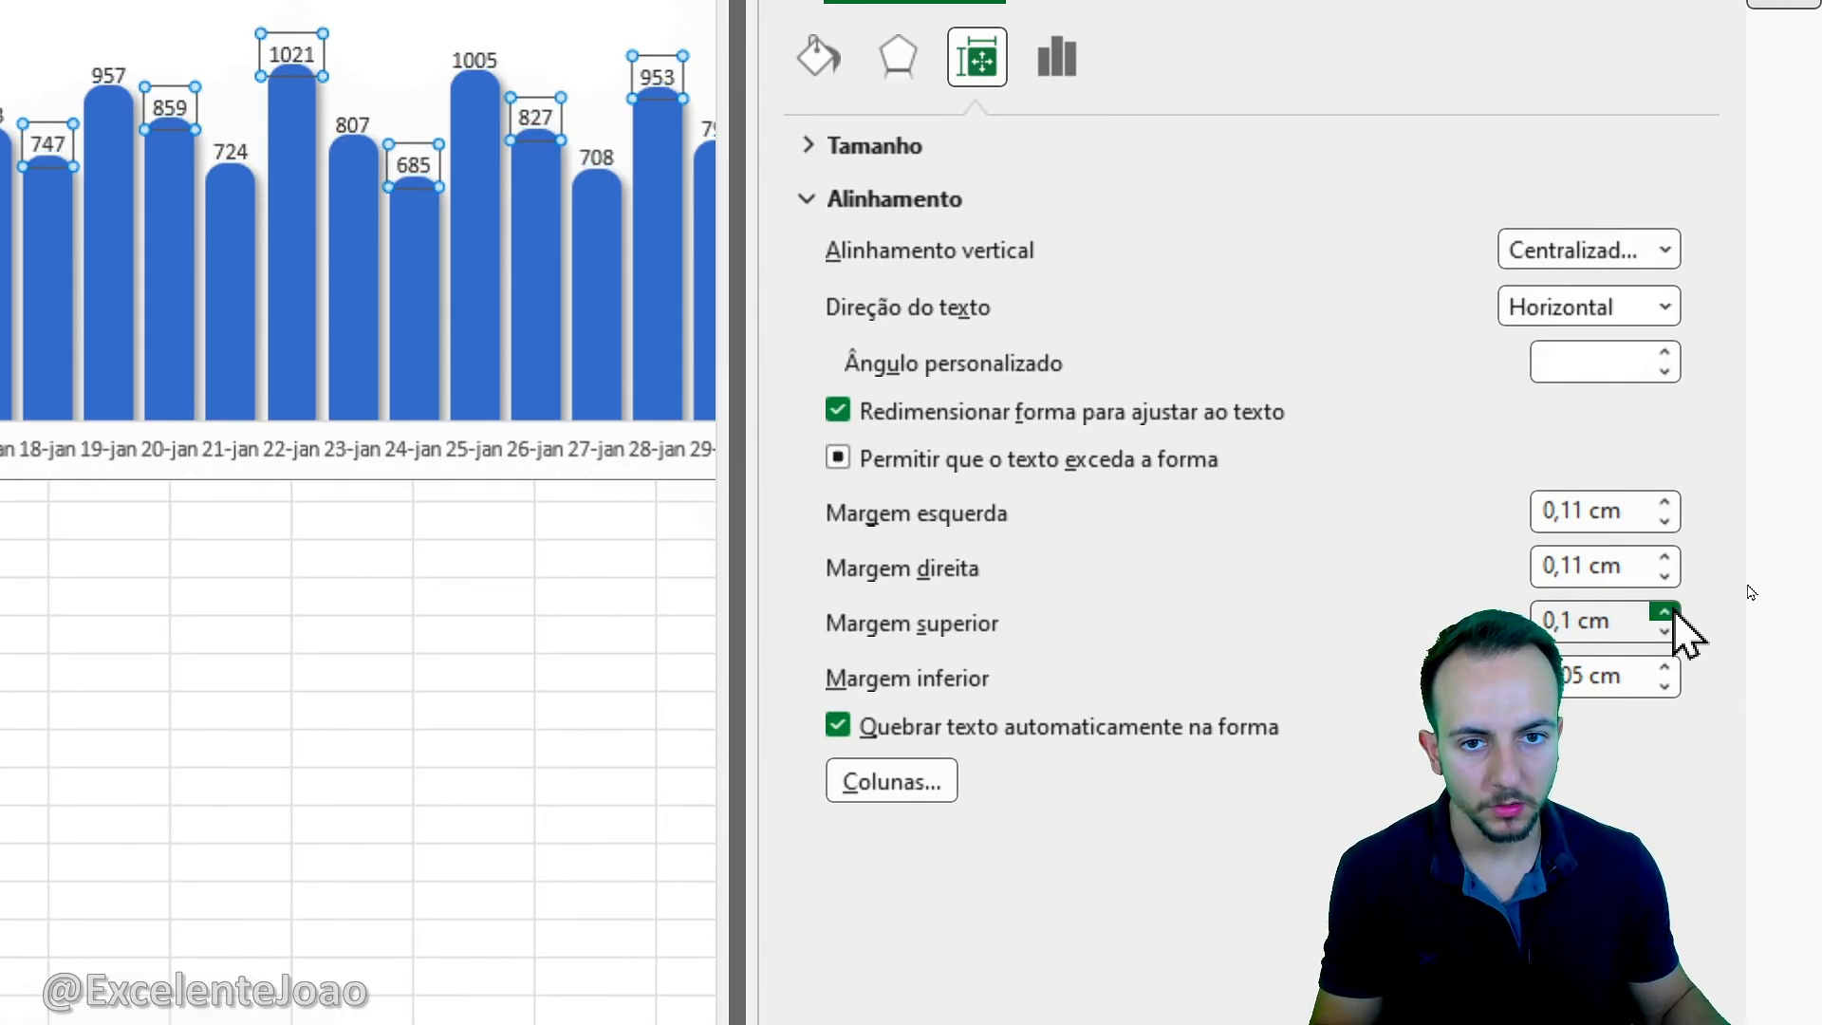
Increase the top margin of the daily chart's data labels and close the formatting pane.
click(1664, 611)
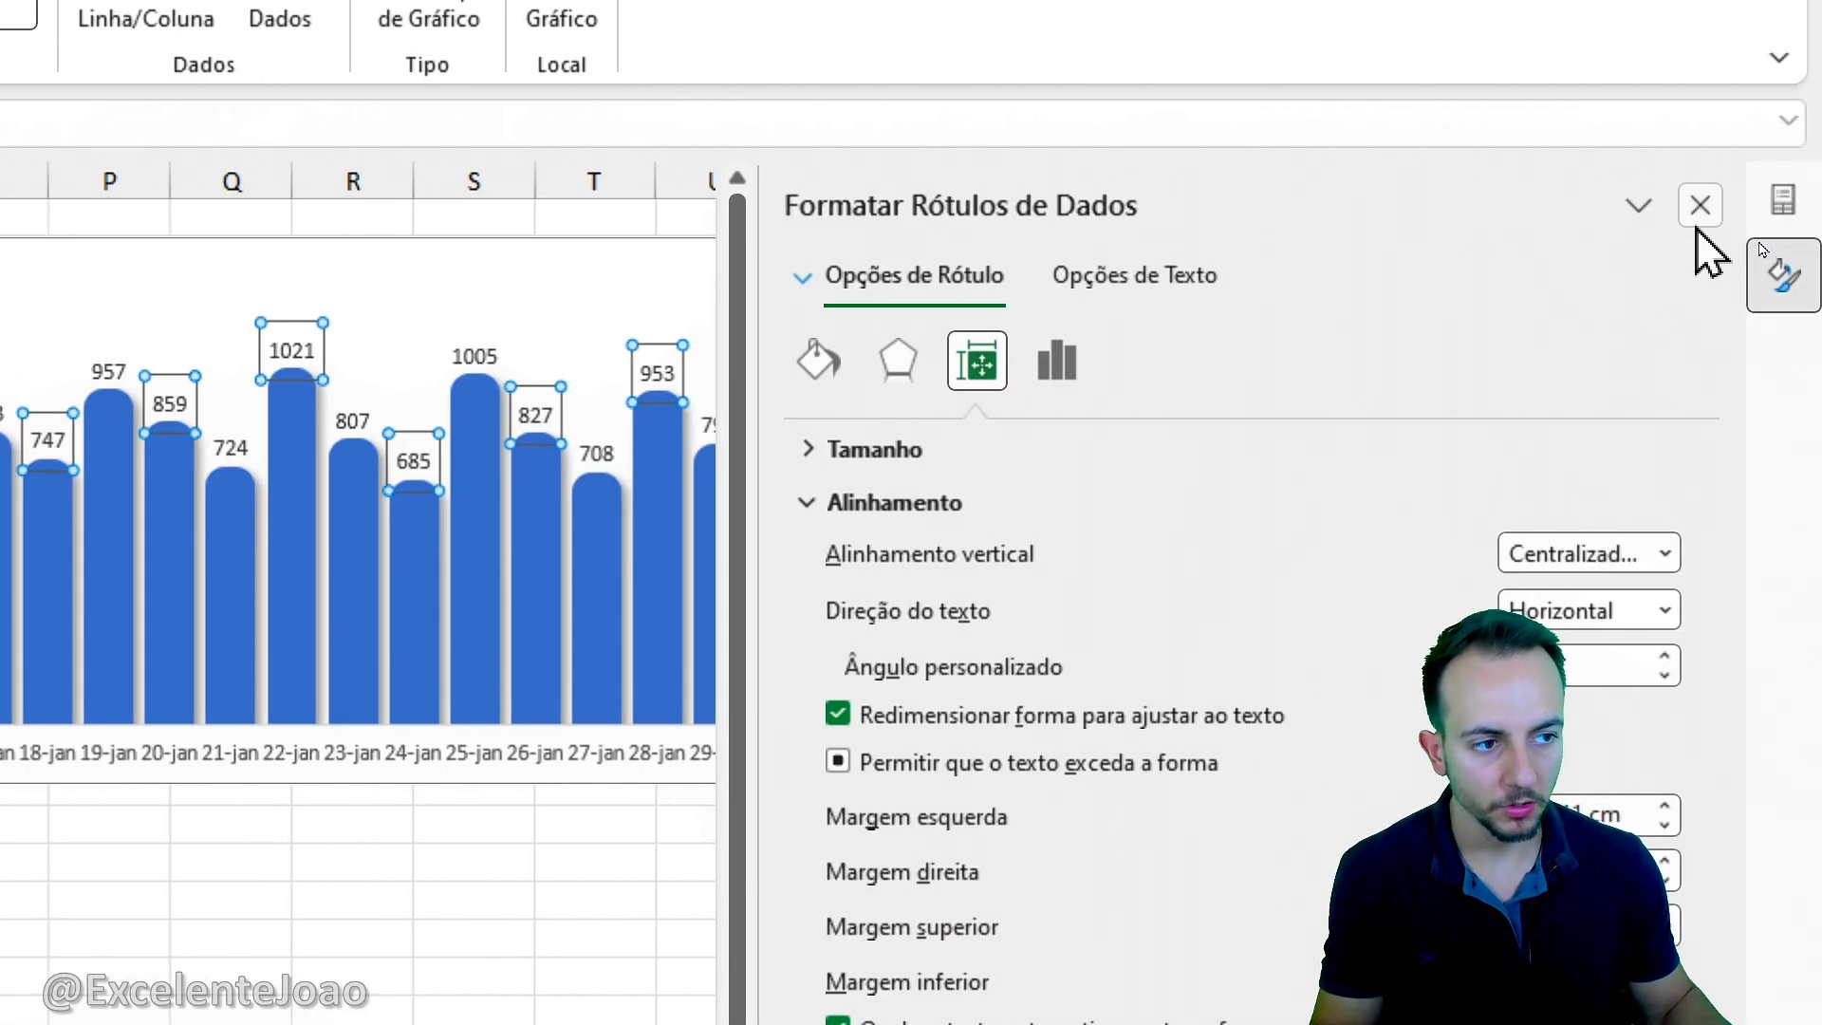
click(1699, 211)
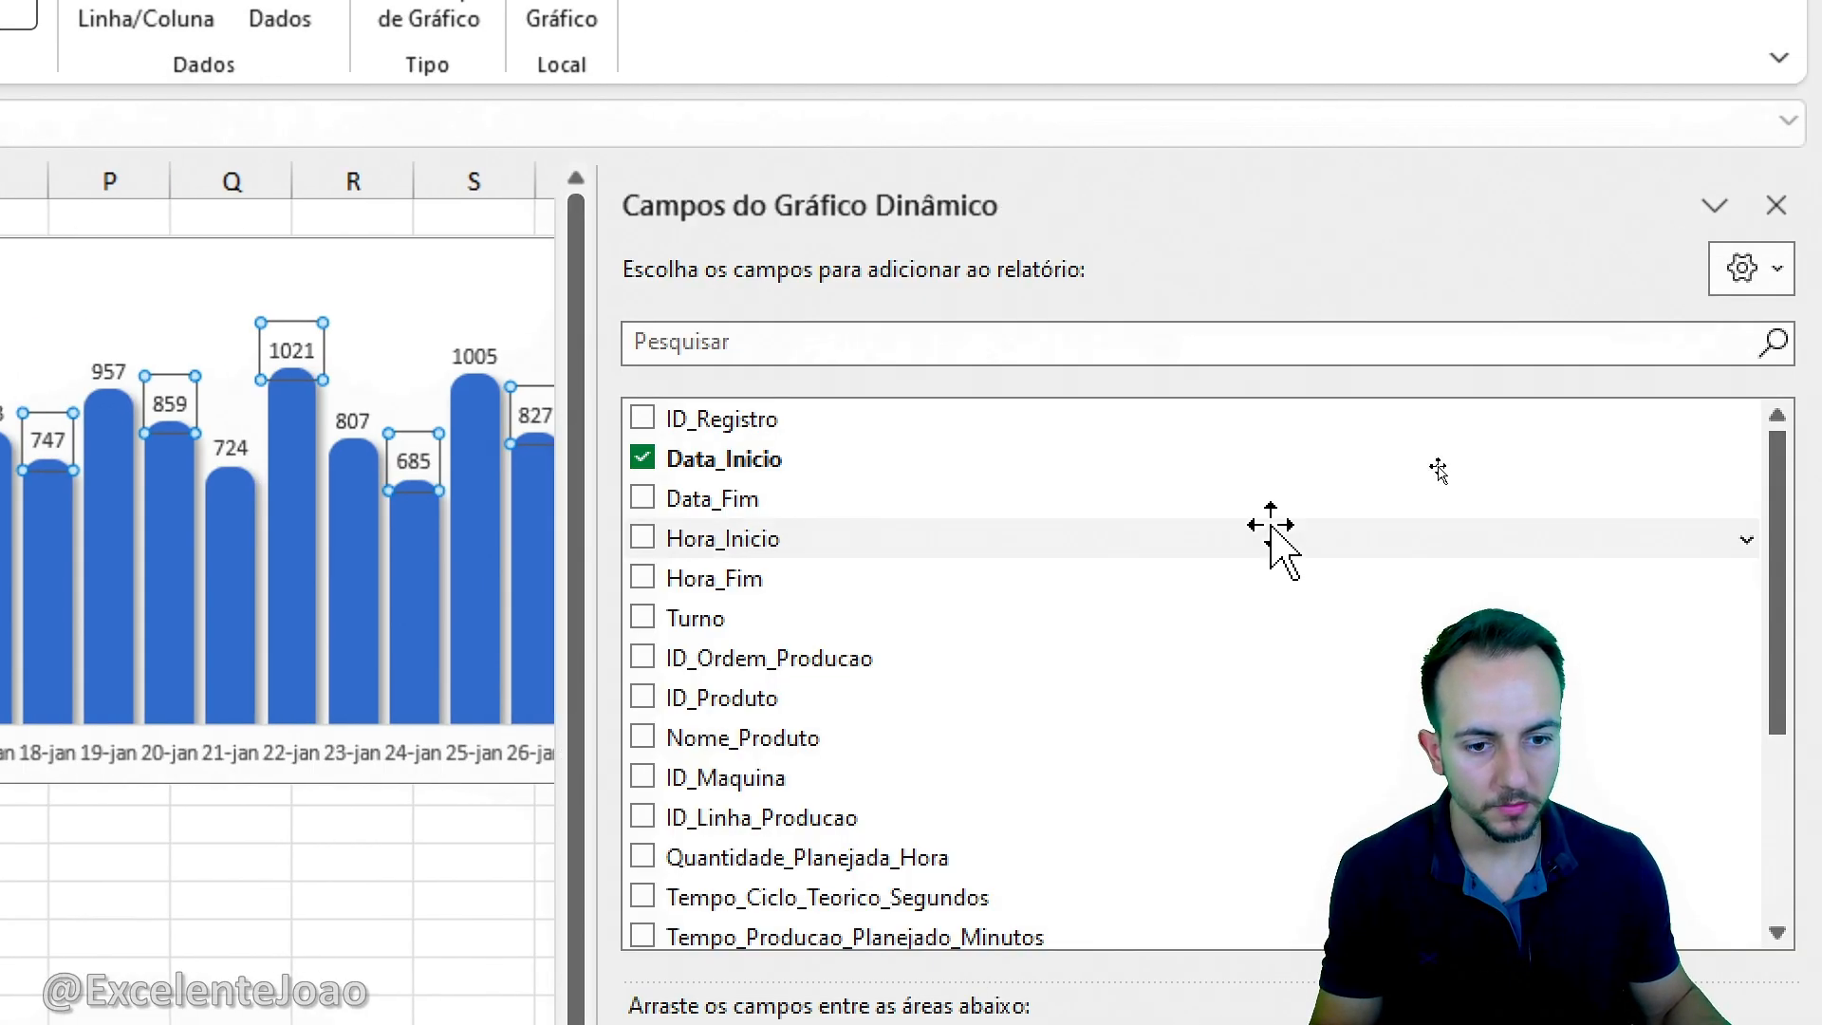
click(199, 897)
click(858, 653)
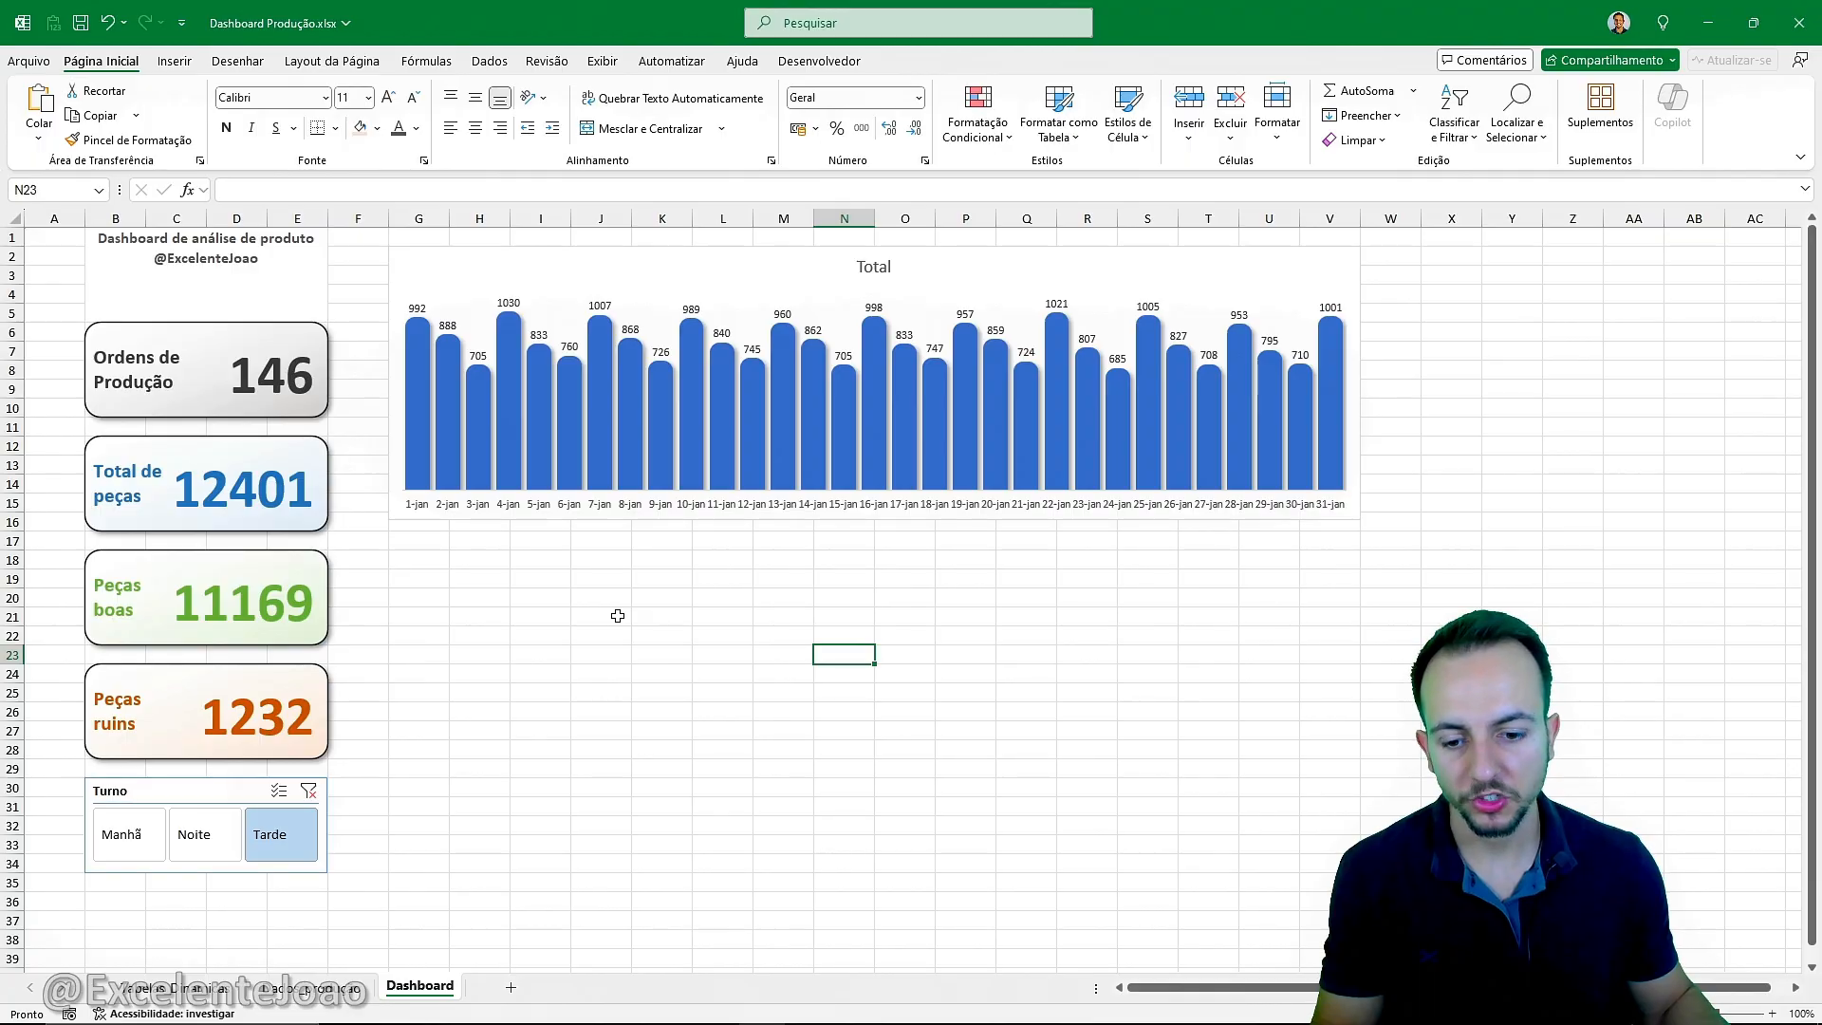
Return to the Dashboard sheet after viewing the pivot tables and thin the solid border of the chart's columns by two increments.
click(195, 987)
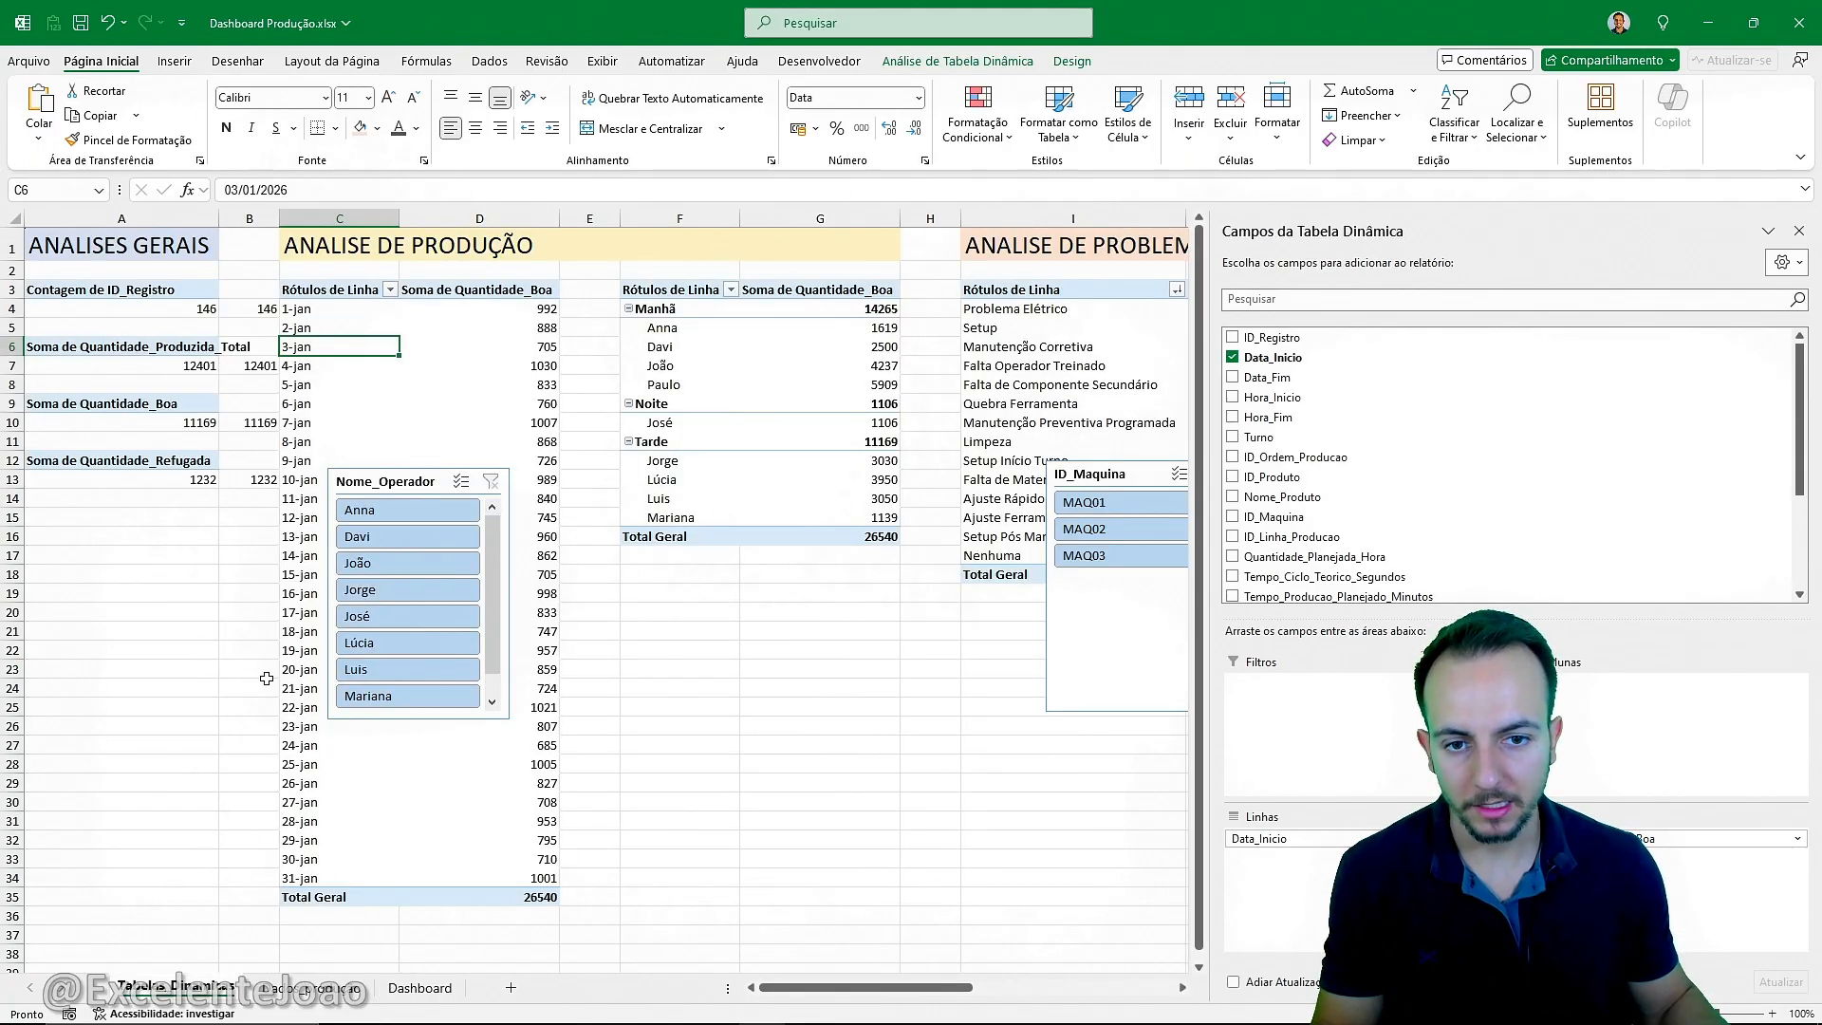
click(418, 988)
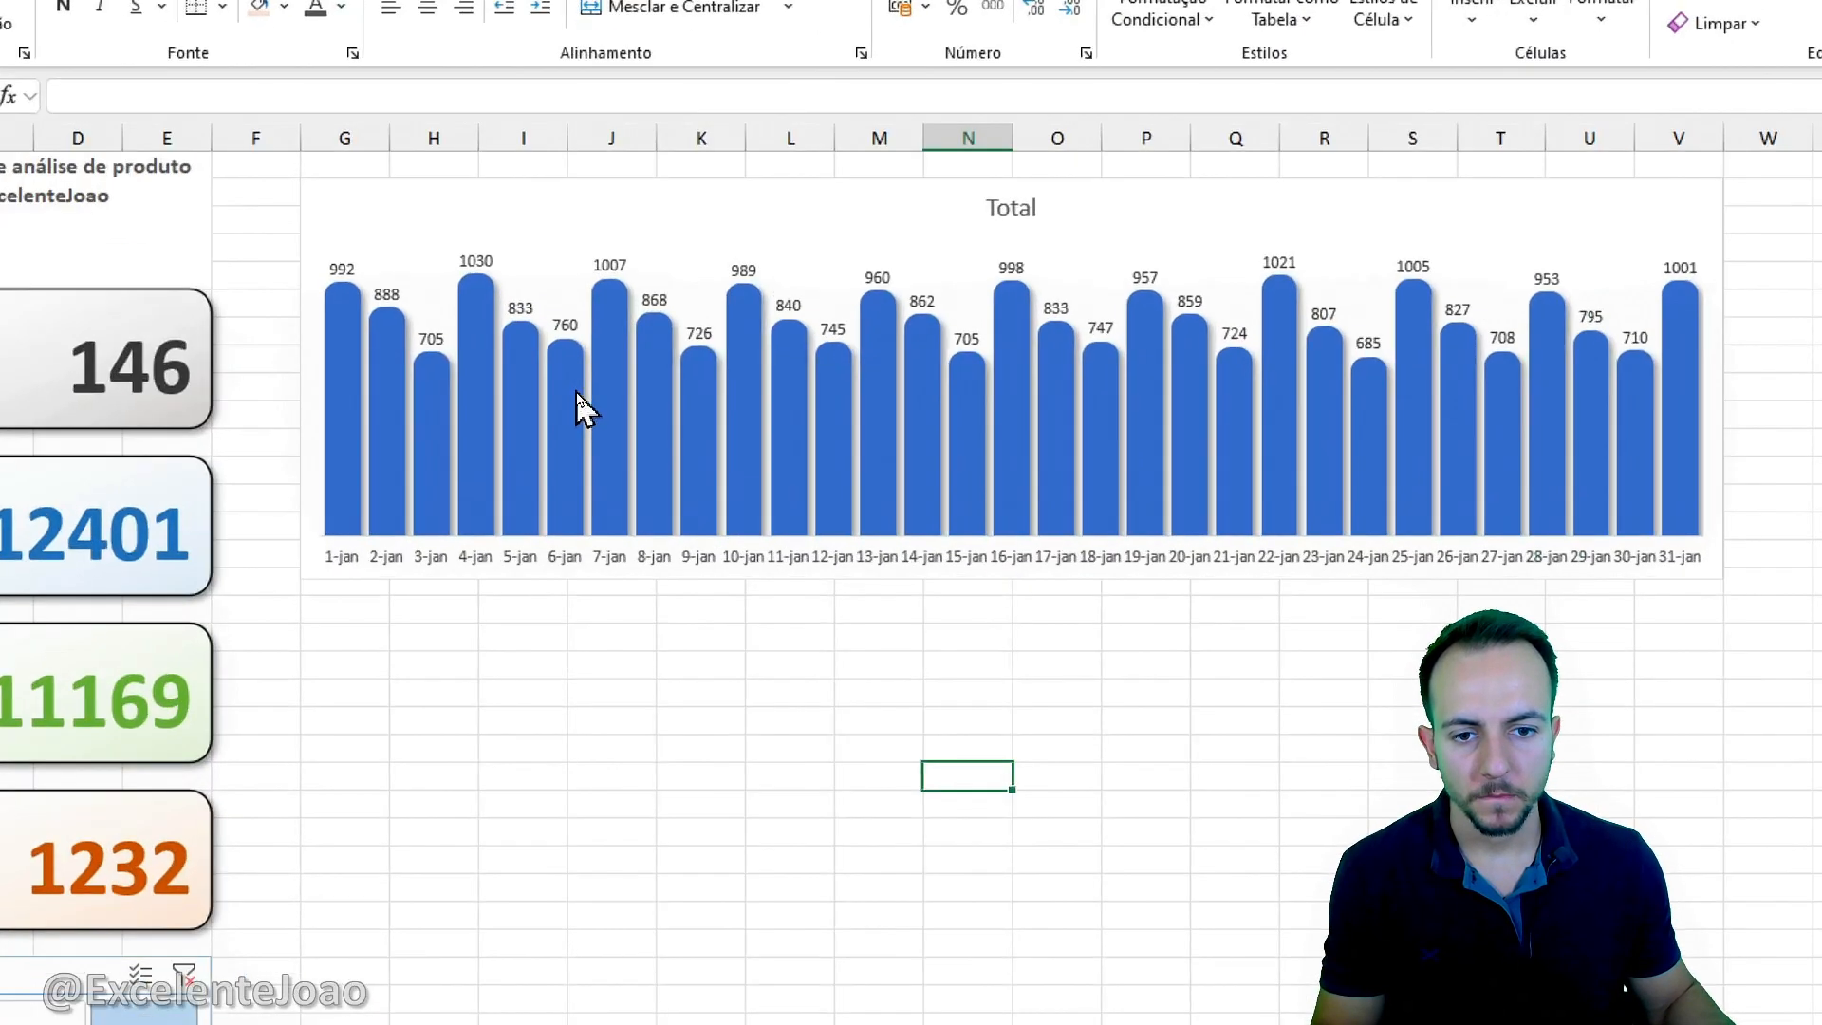
right_click(579, 394)
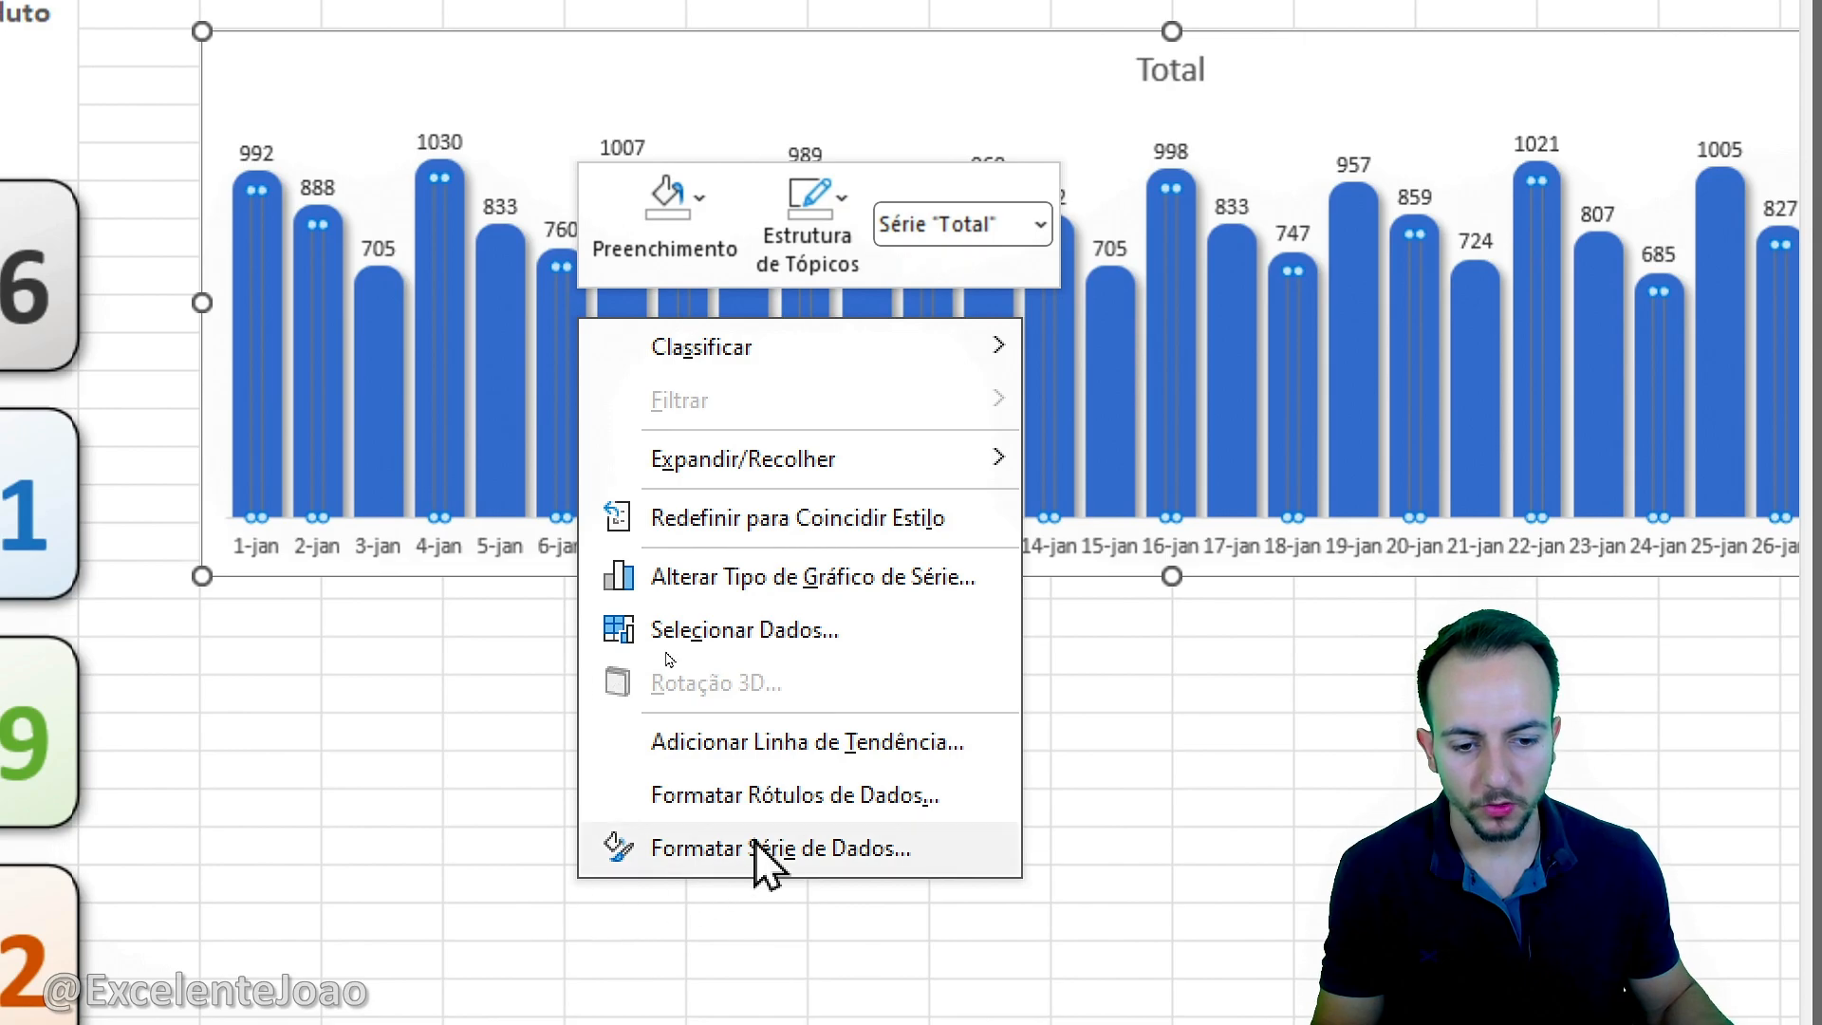
click(760, 847)
click(1180, 151)
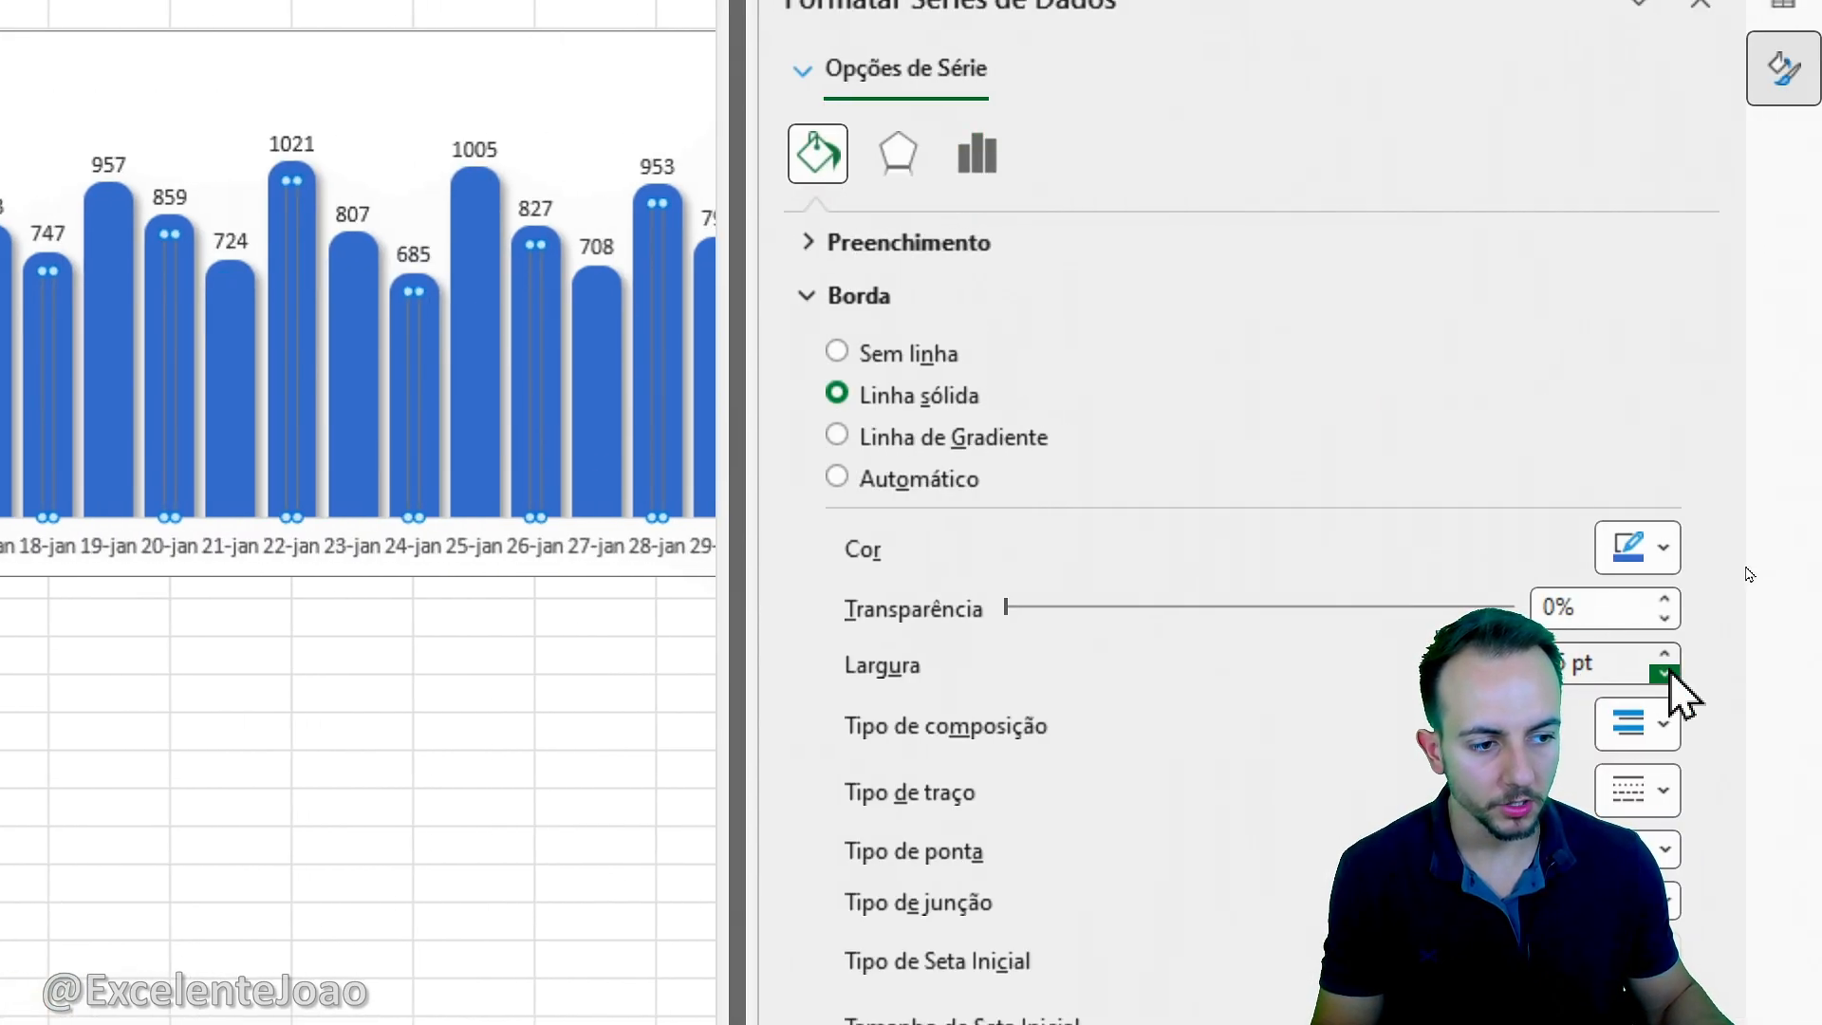
click(1664, 674)
click(1664, 674)
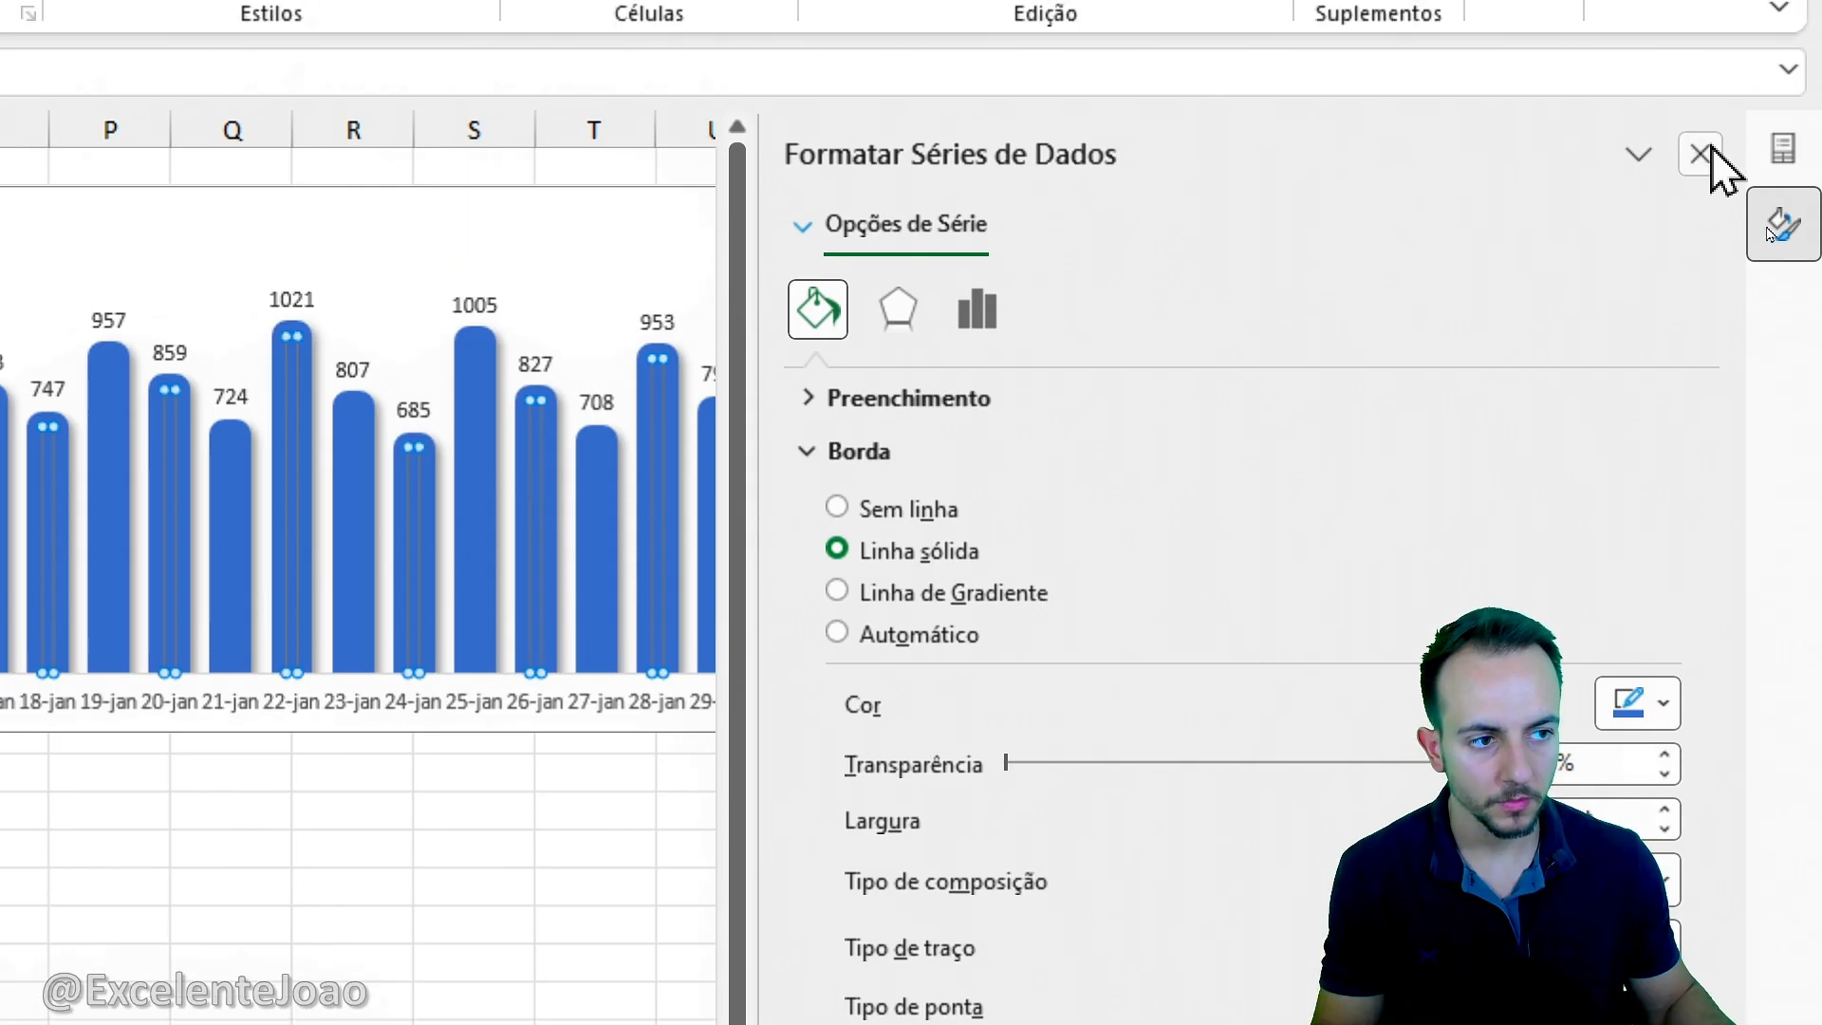
click(1700, 153)
click(306, 892)
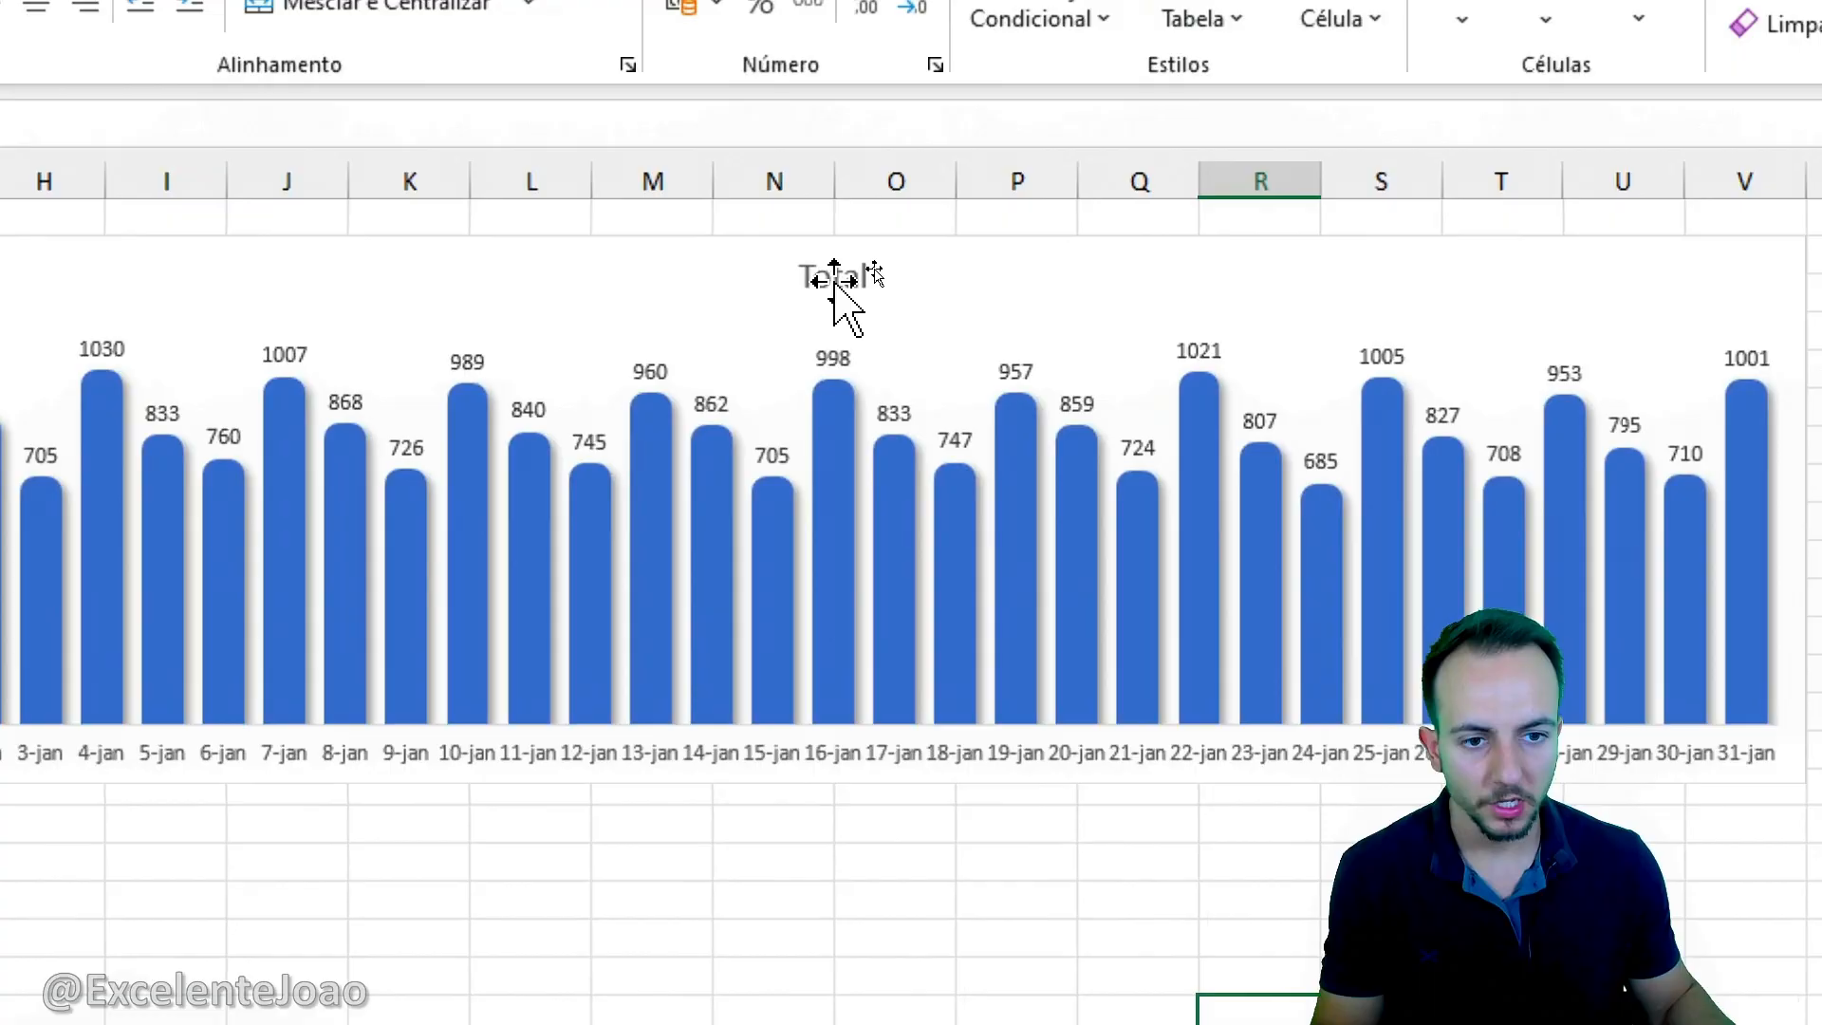
Replace the chart title on the Dashboard with "Total de produção por data".
click(873, 269)
double_click(835, 277)
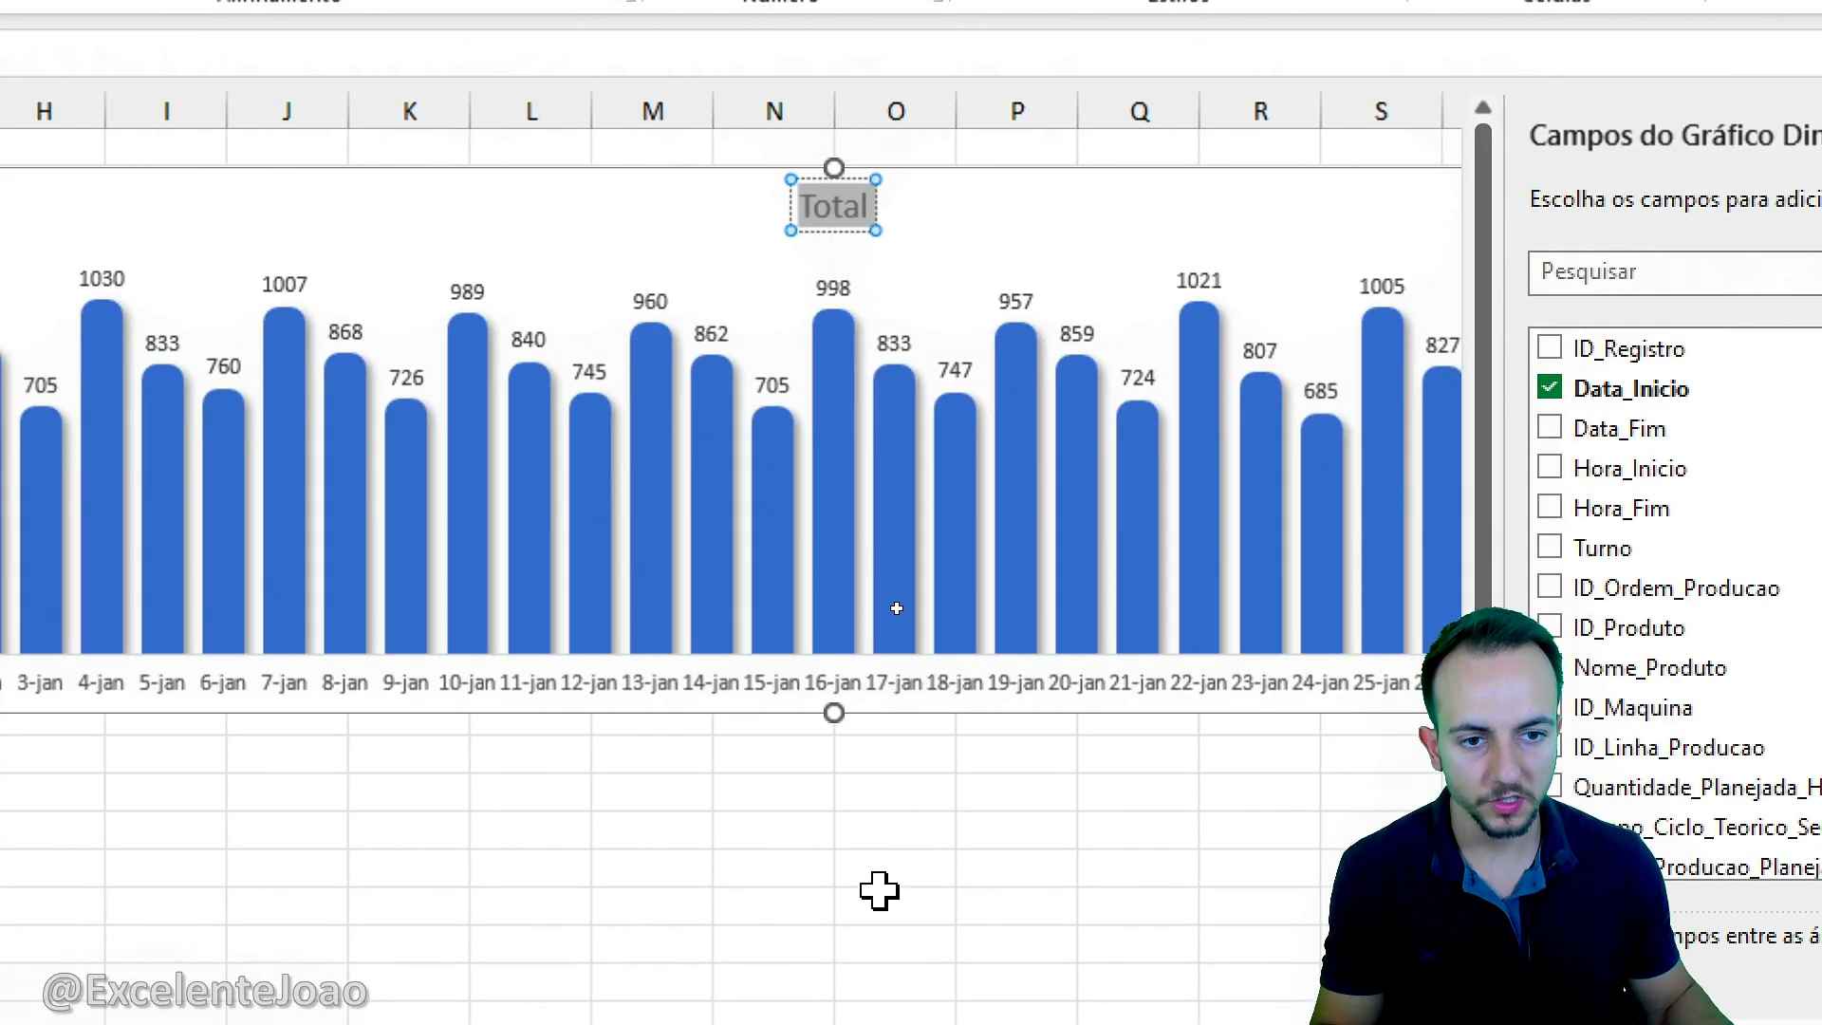
text(Total de p)
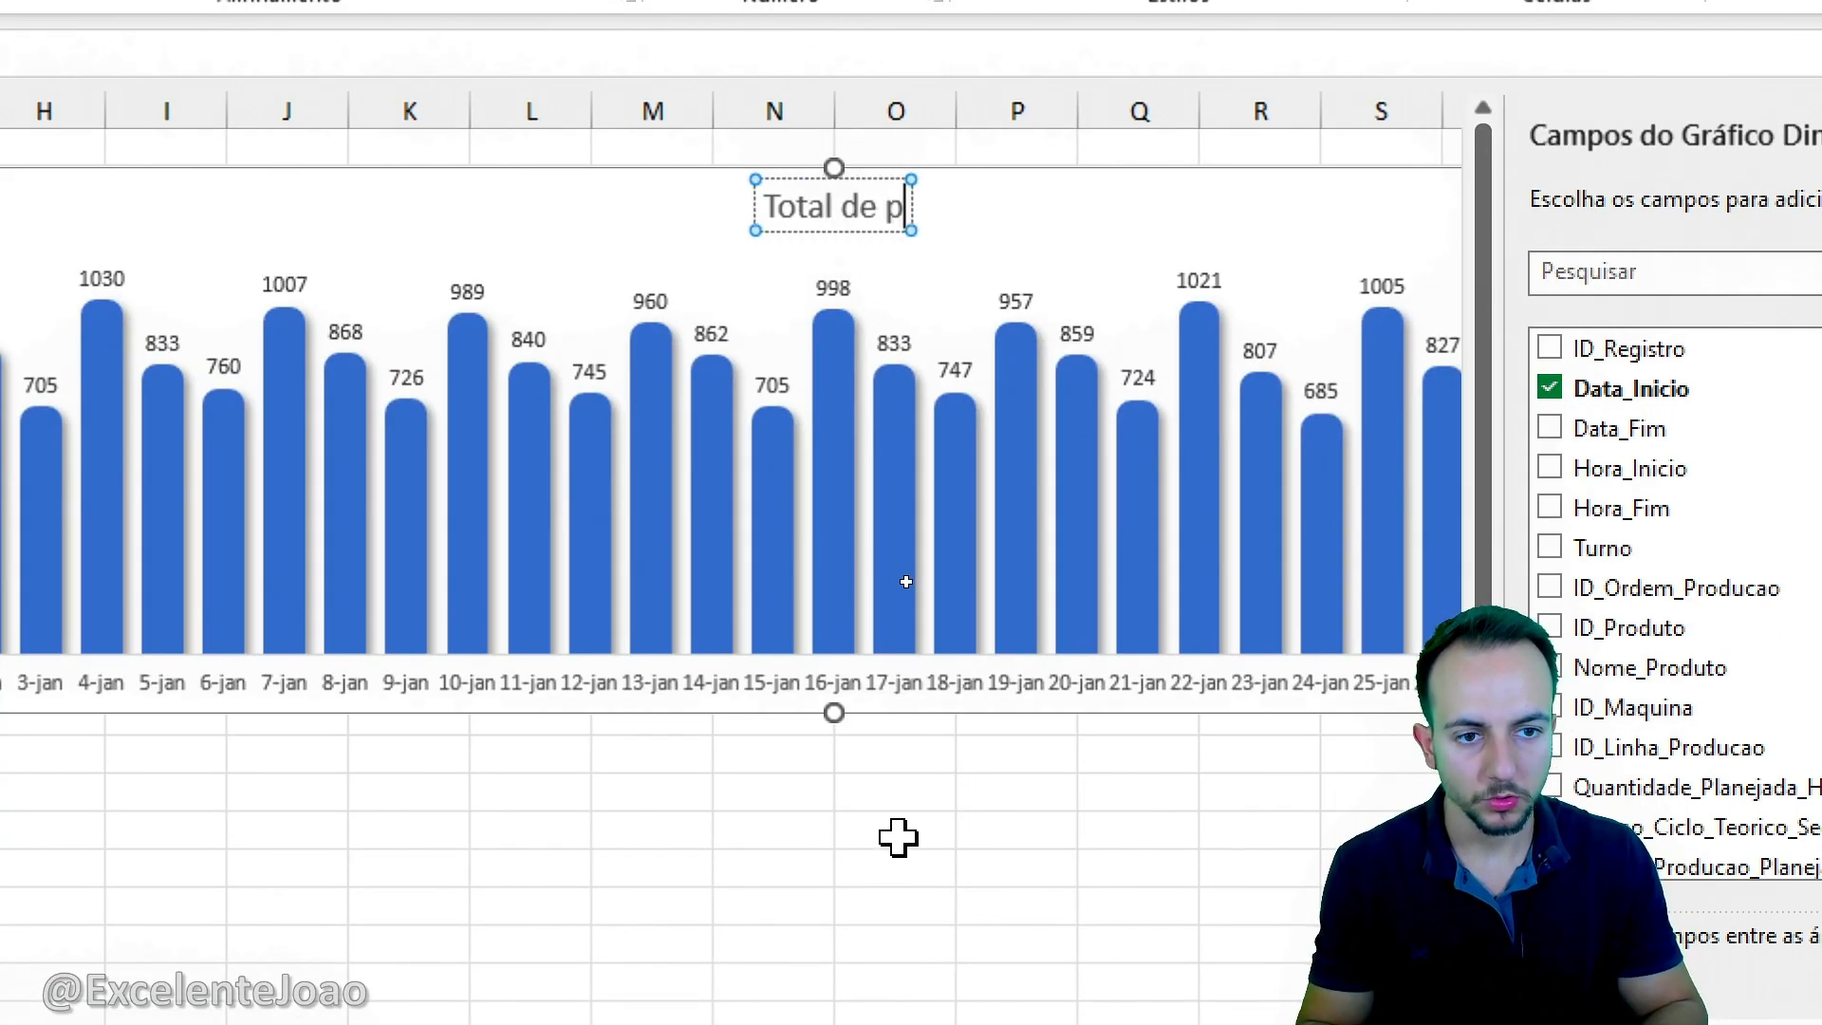
text(rodução pro)
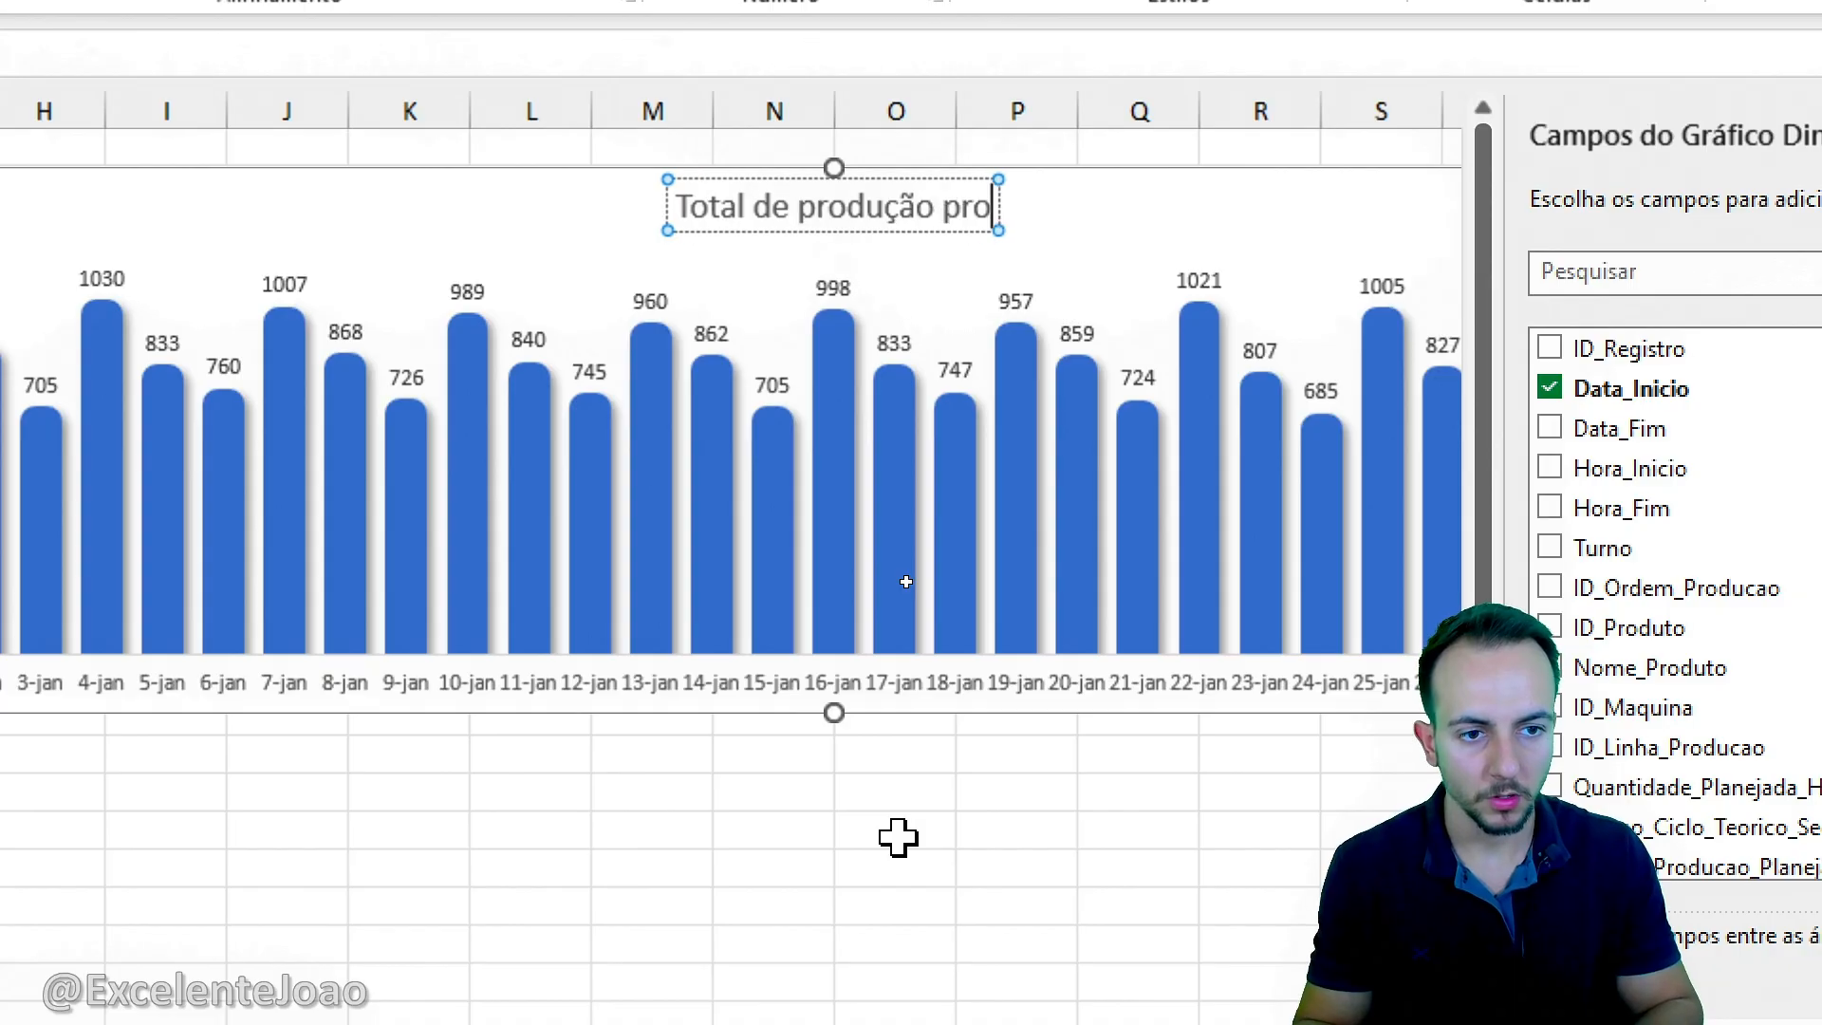
key(BackSpace)
key(BackSpace)
text(or data)
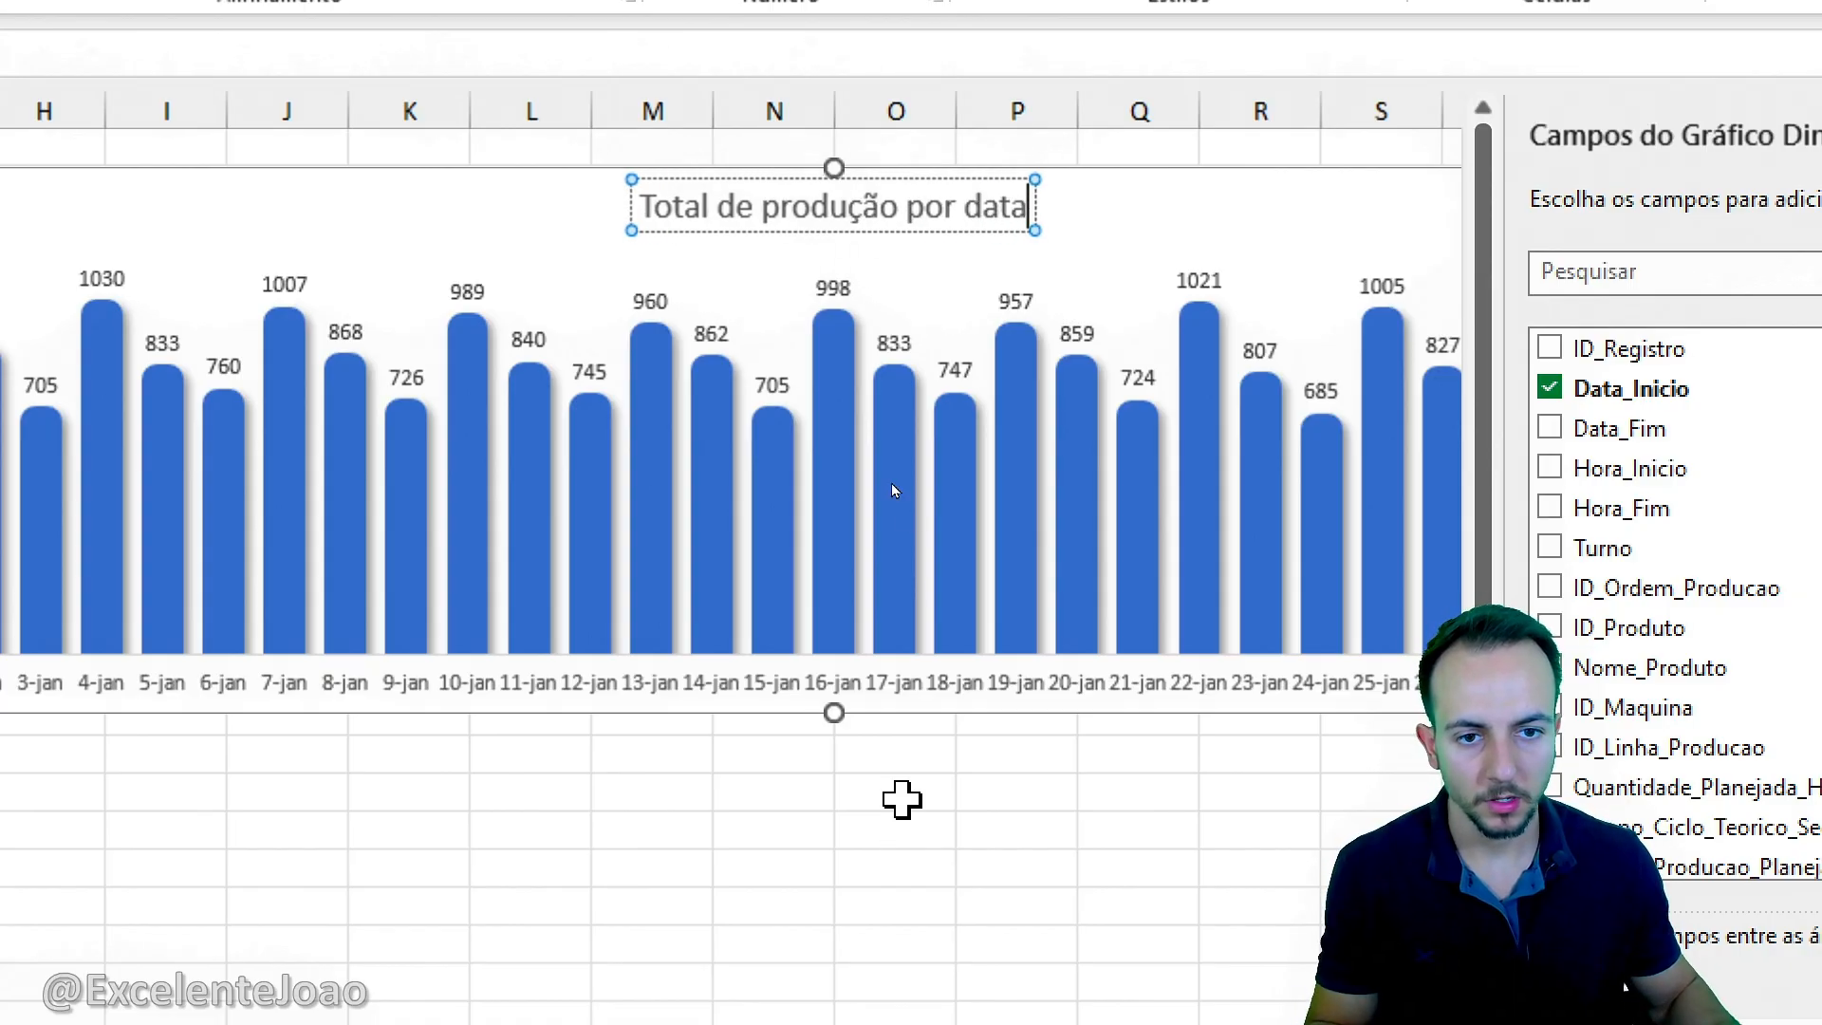
Format the chart title in bold at font size 12.
click(631, 204)
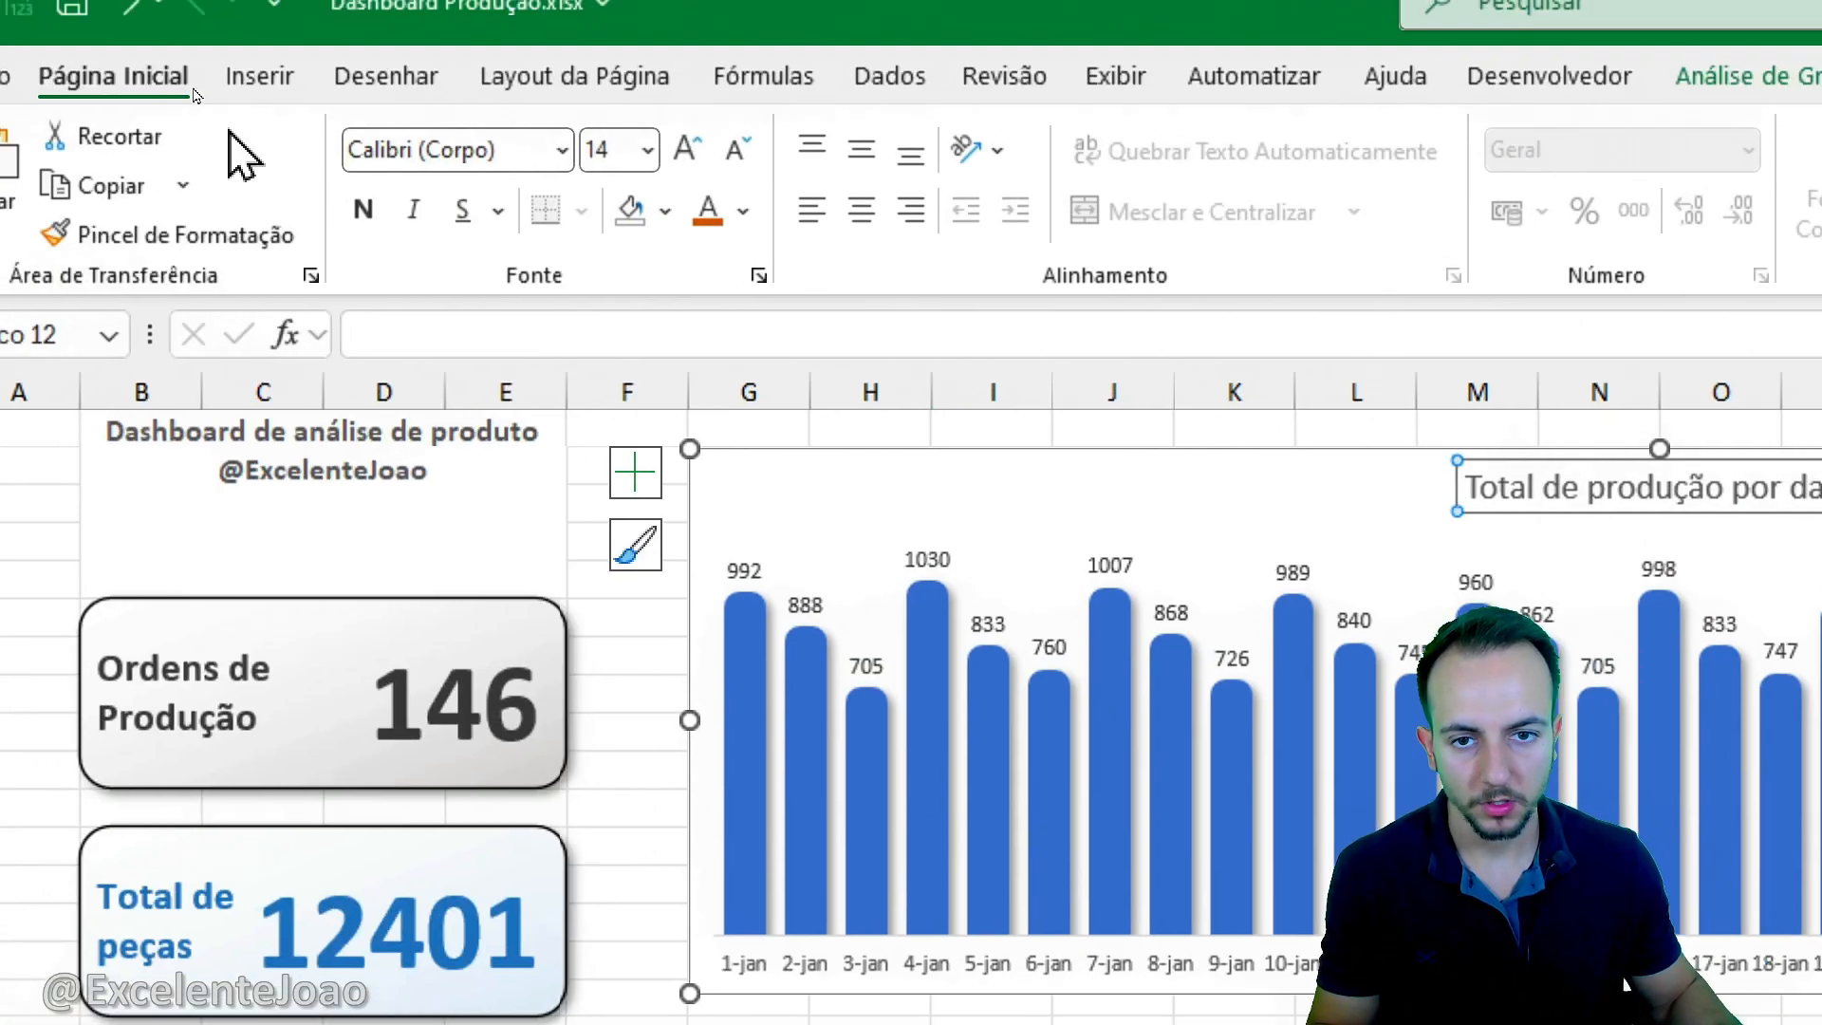
click(735, 152)
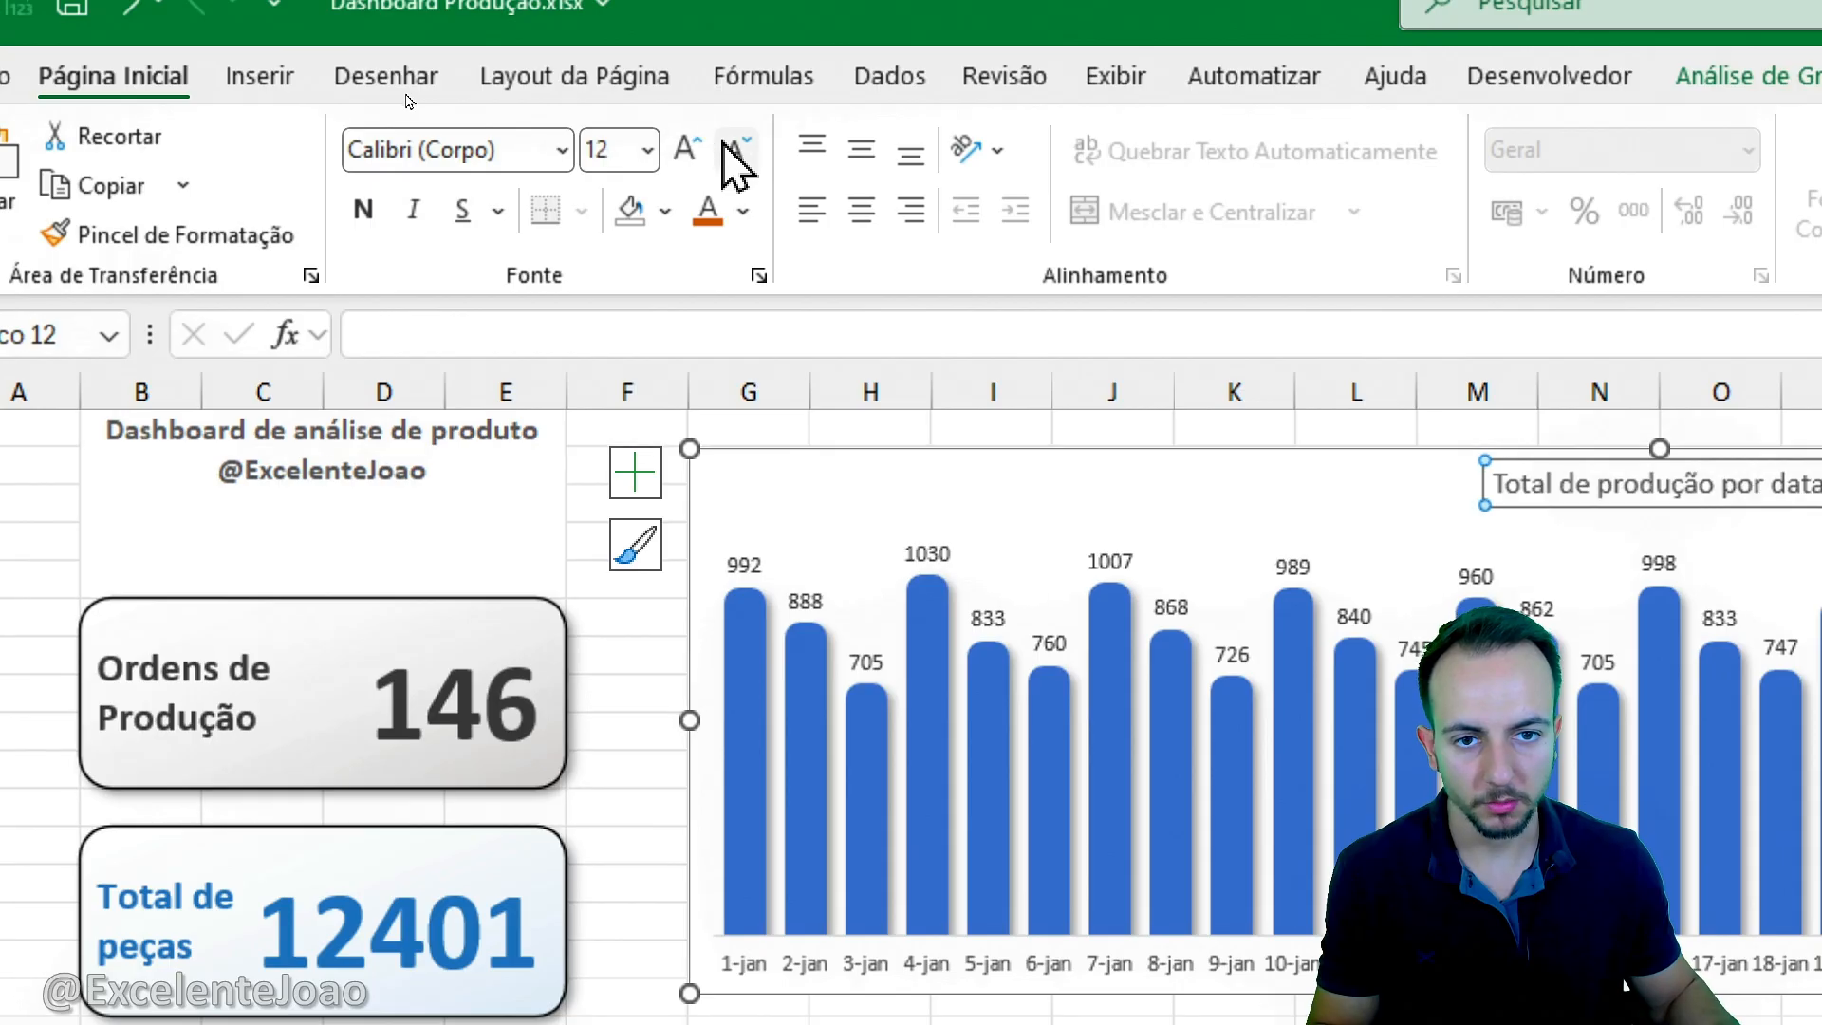
click(364, 209)
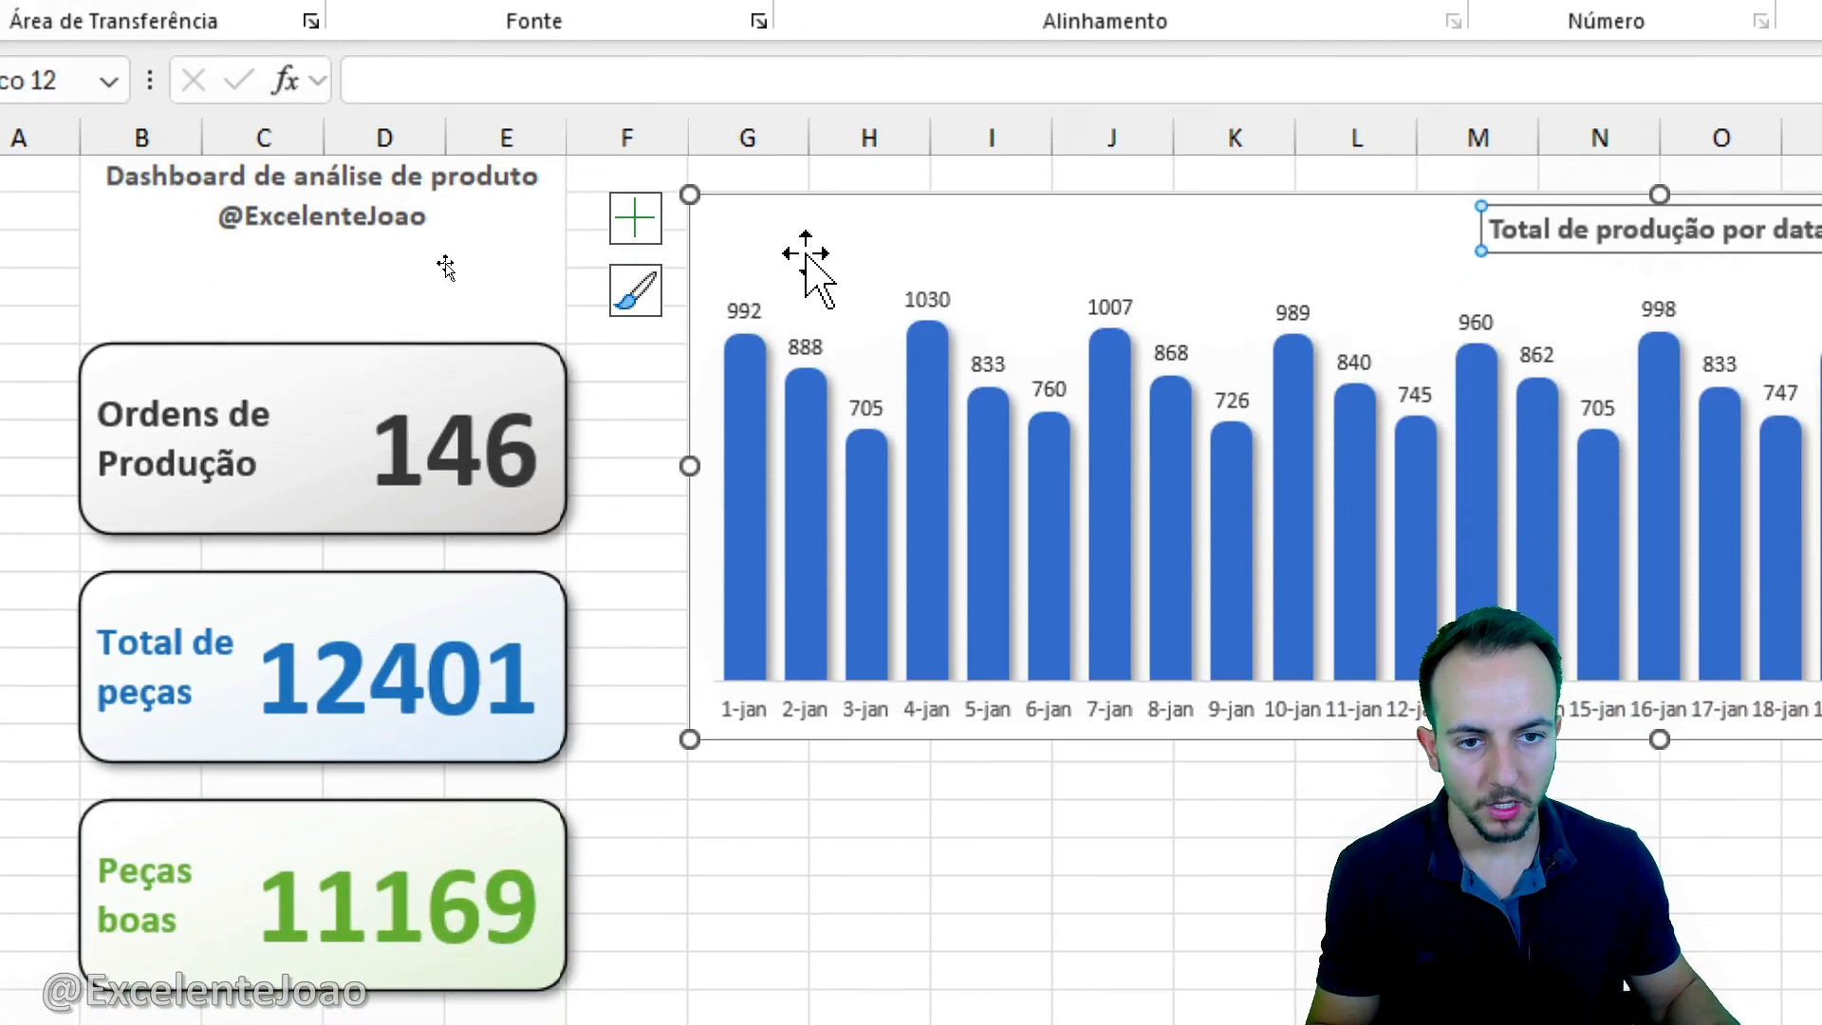
Apply the first outer shadow preset to the chart area.
click(749, 203)
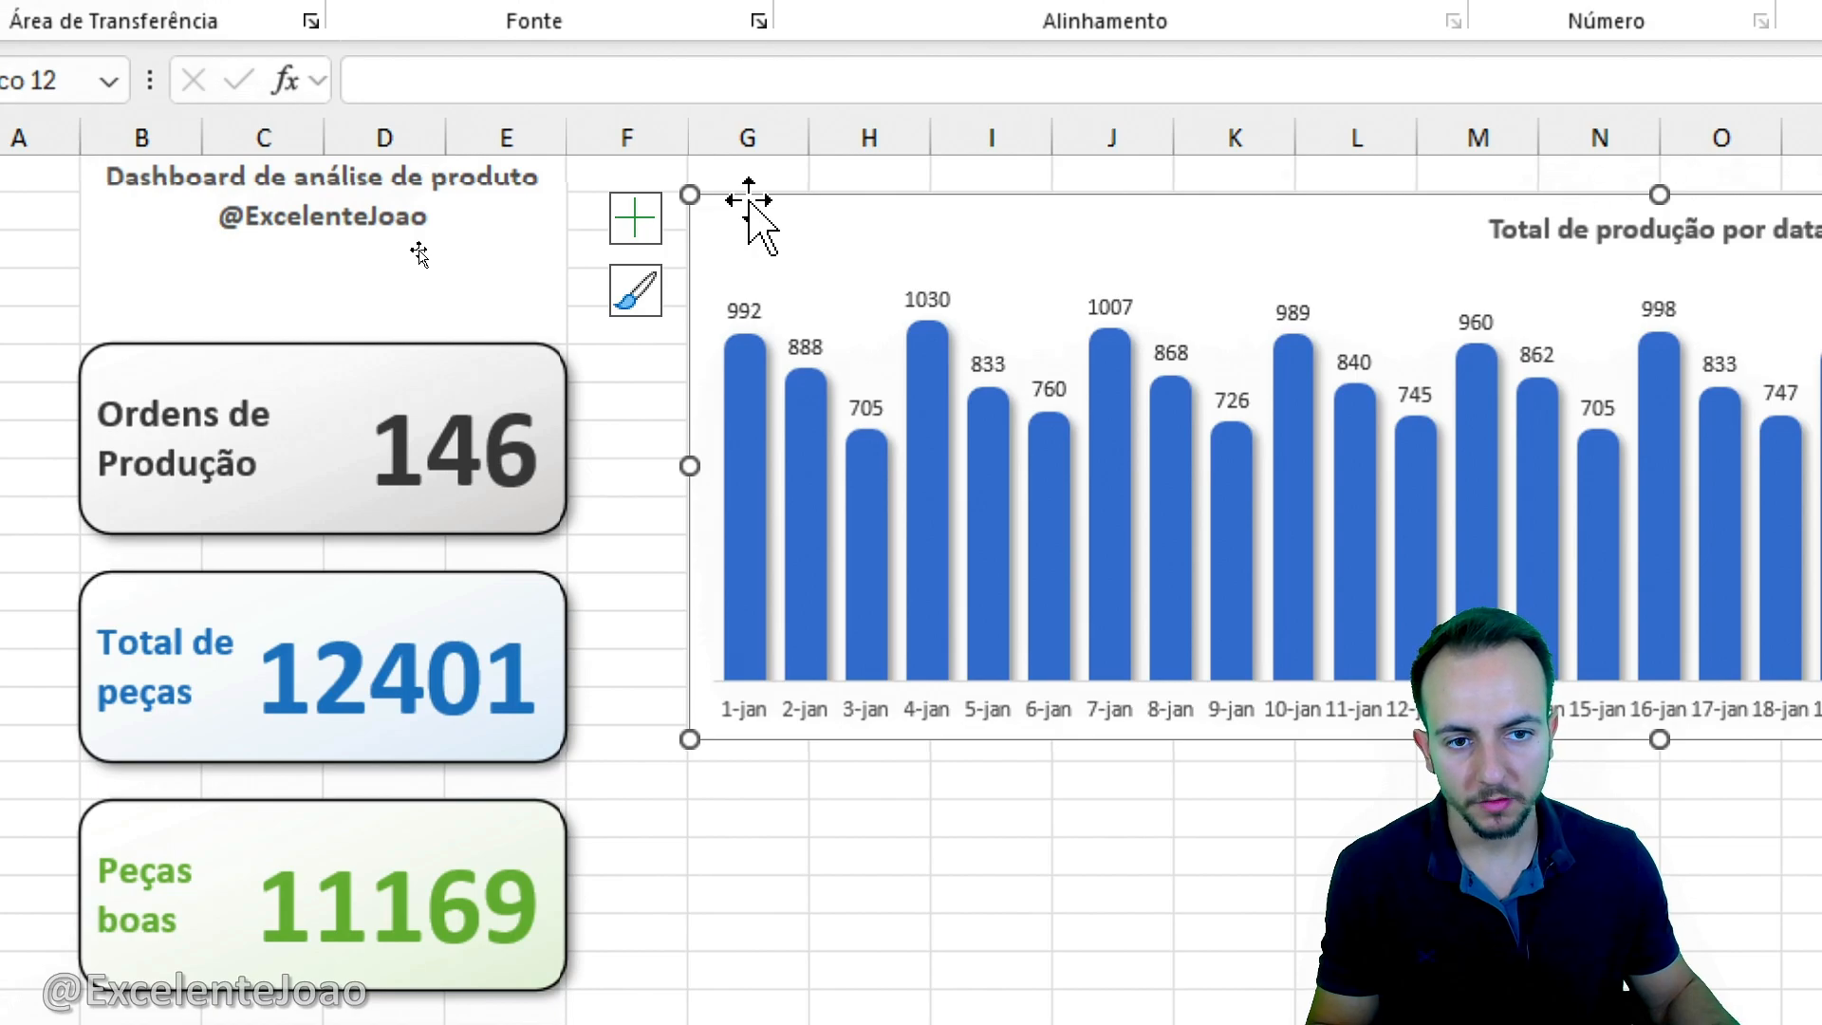
right_click(749, 202)
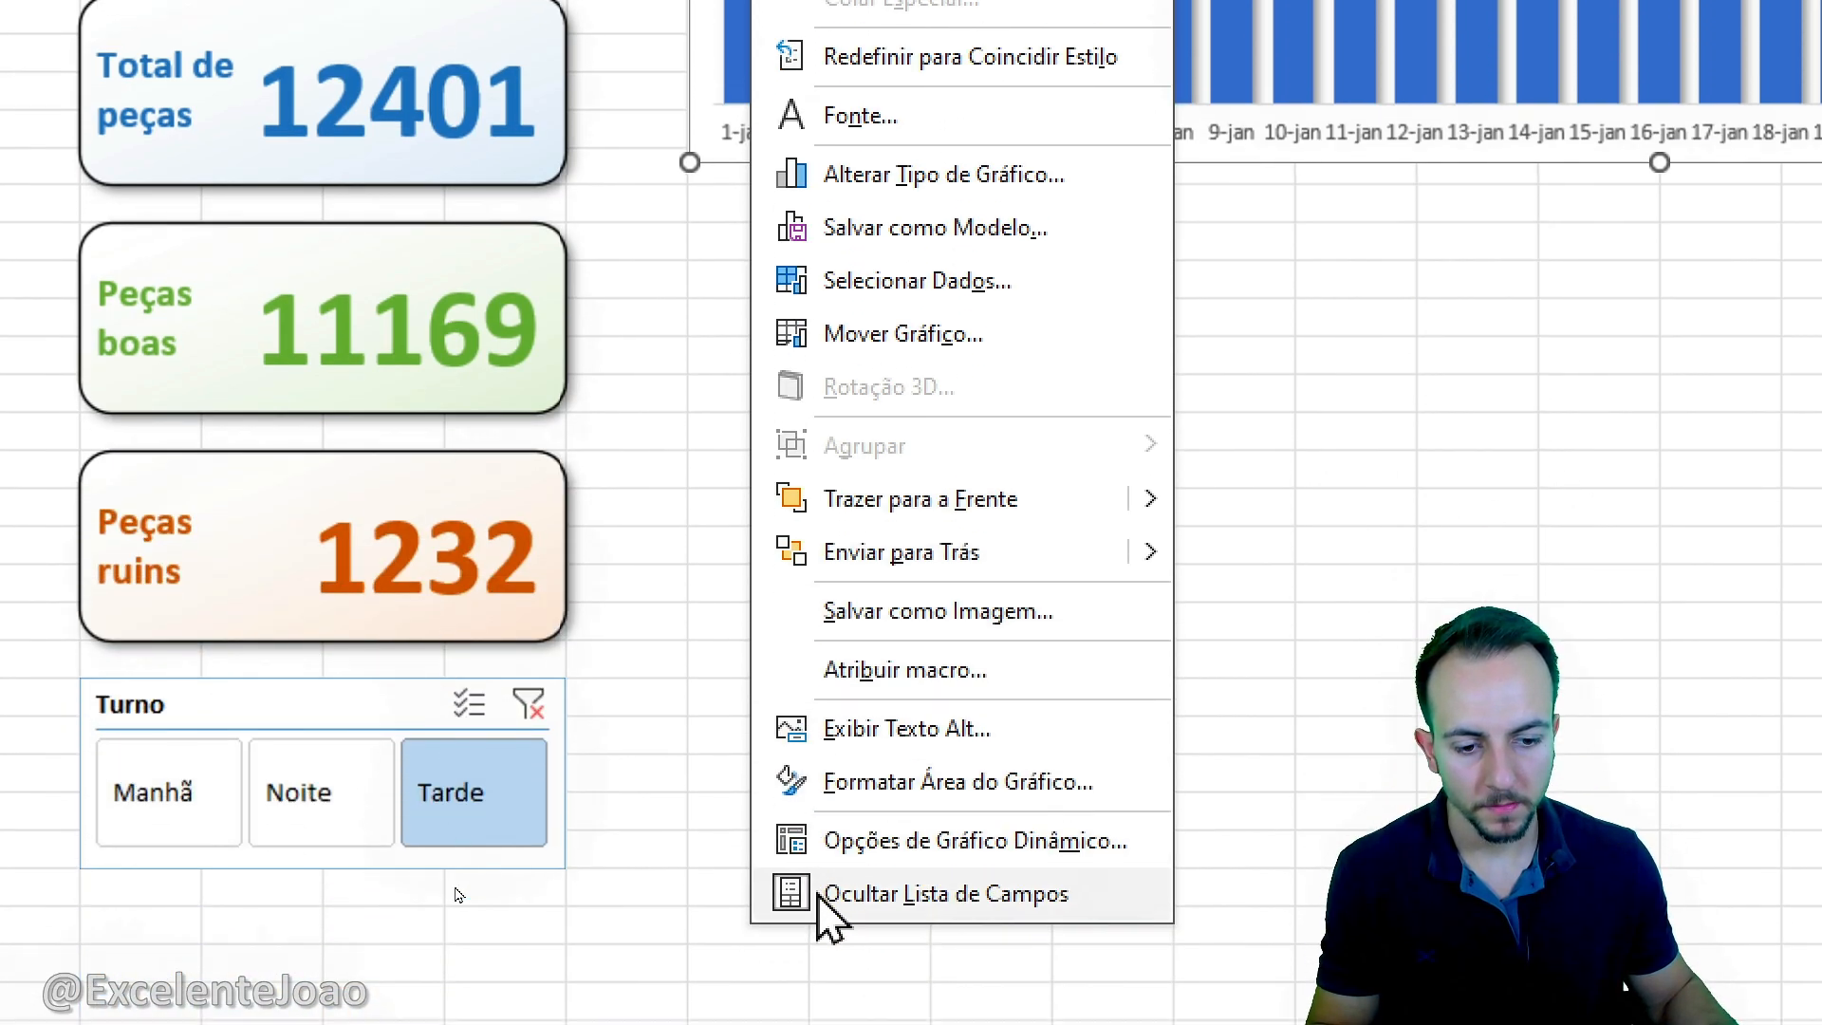
click(1004, 794)
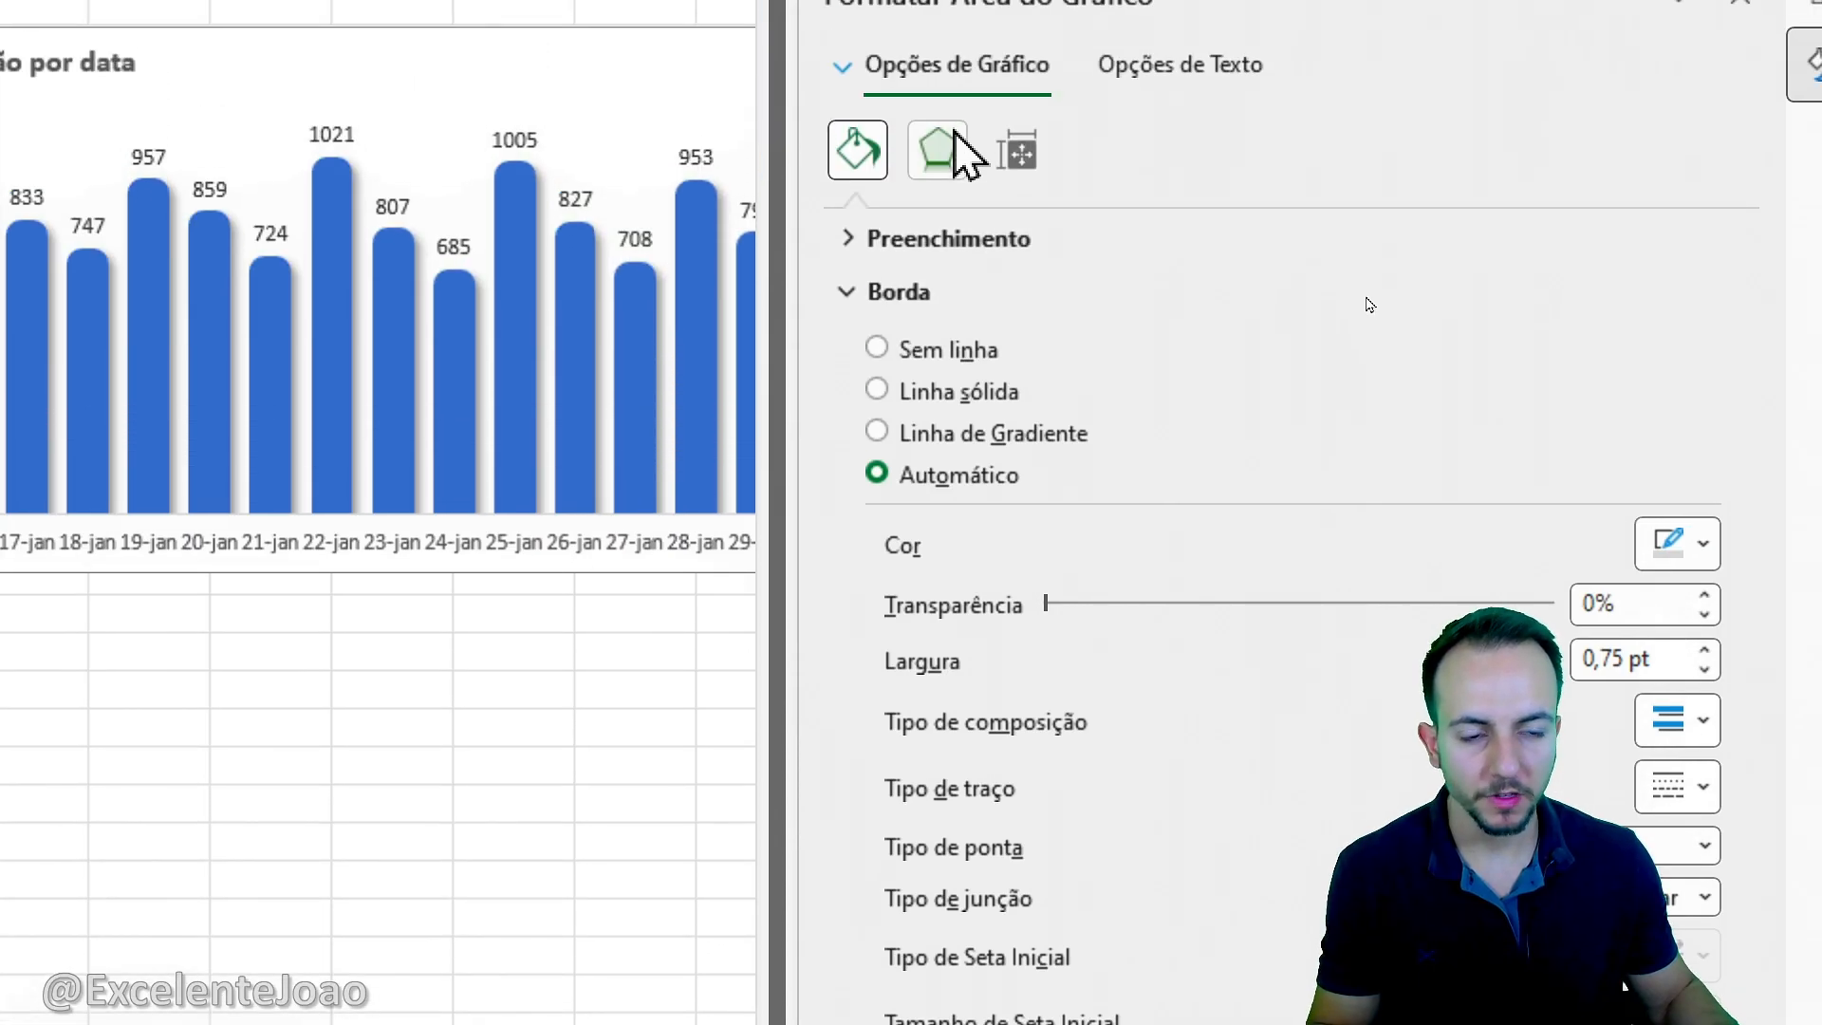
click(964, 152)
click(1668, 294)
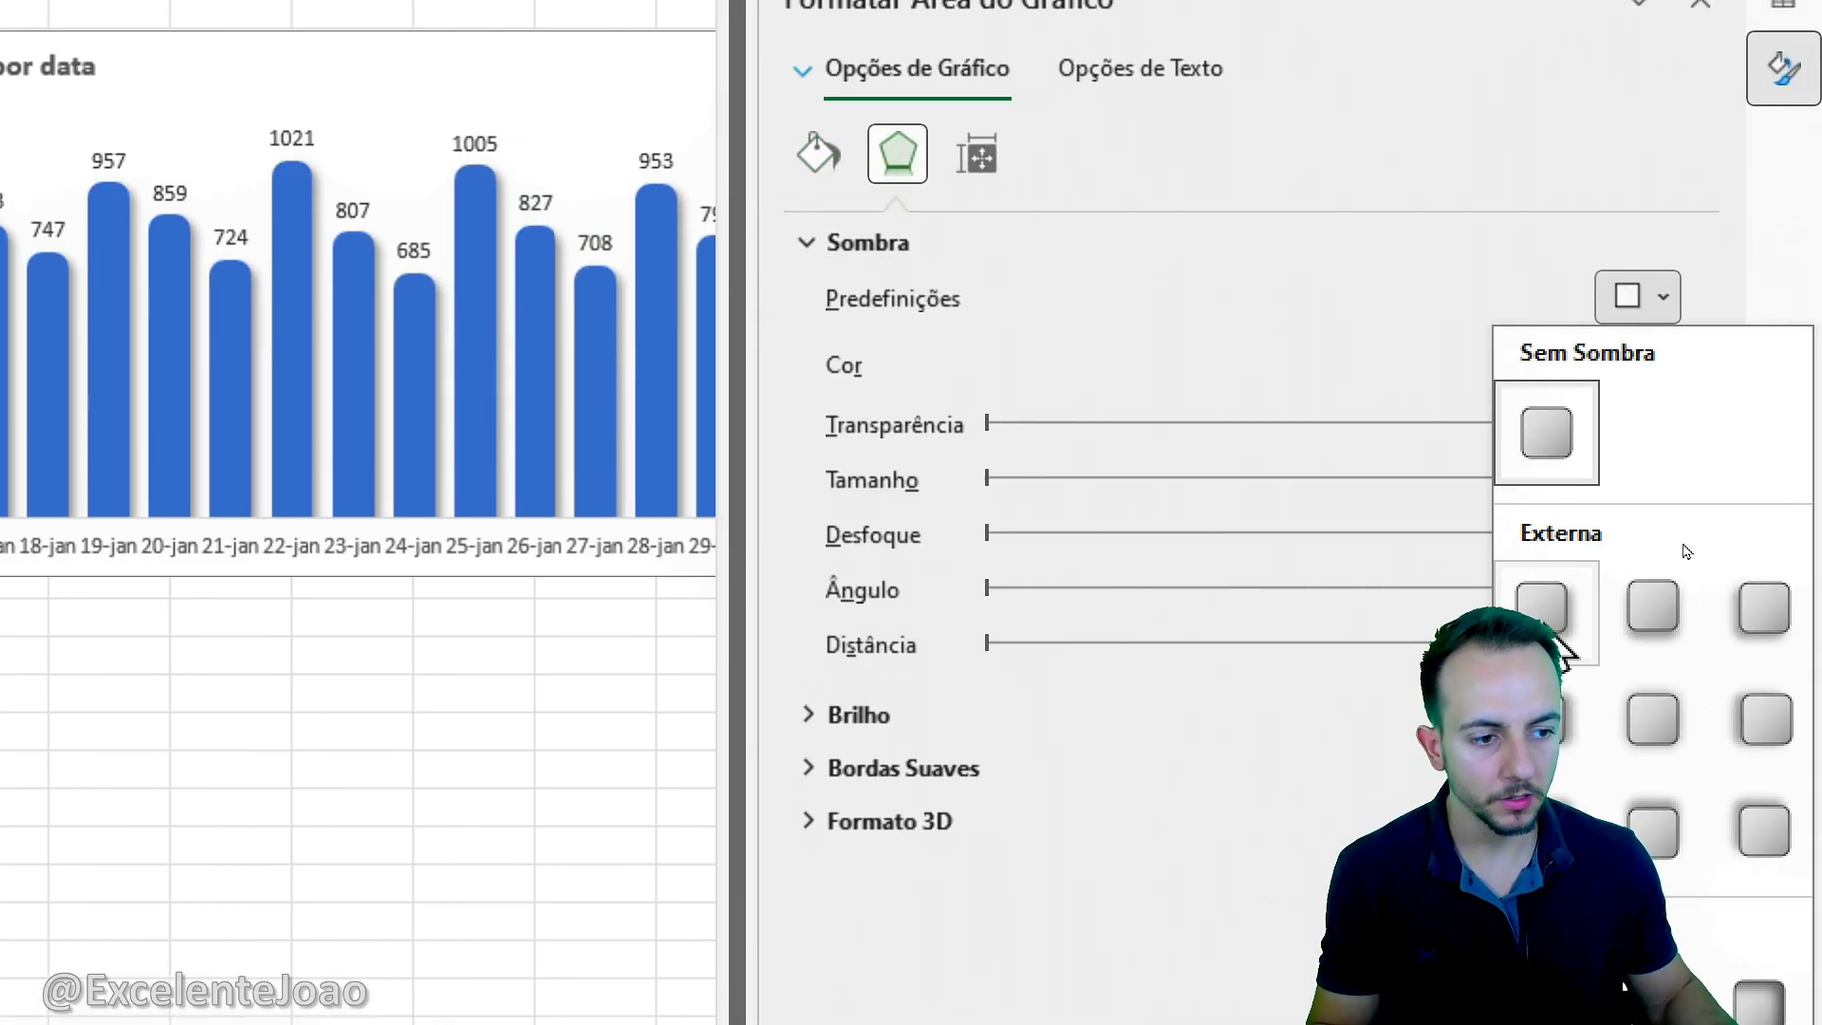
click(1557, 630)
Give the chart area a solid black border 1 pt wide.
click(820, 153)
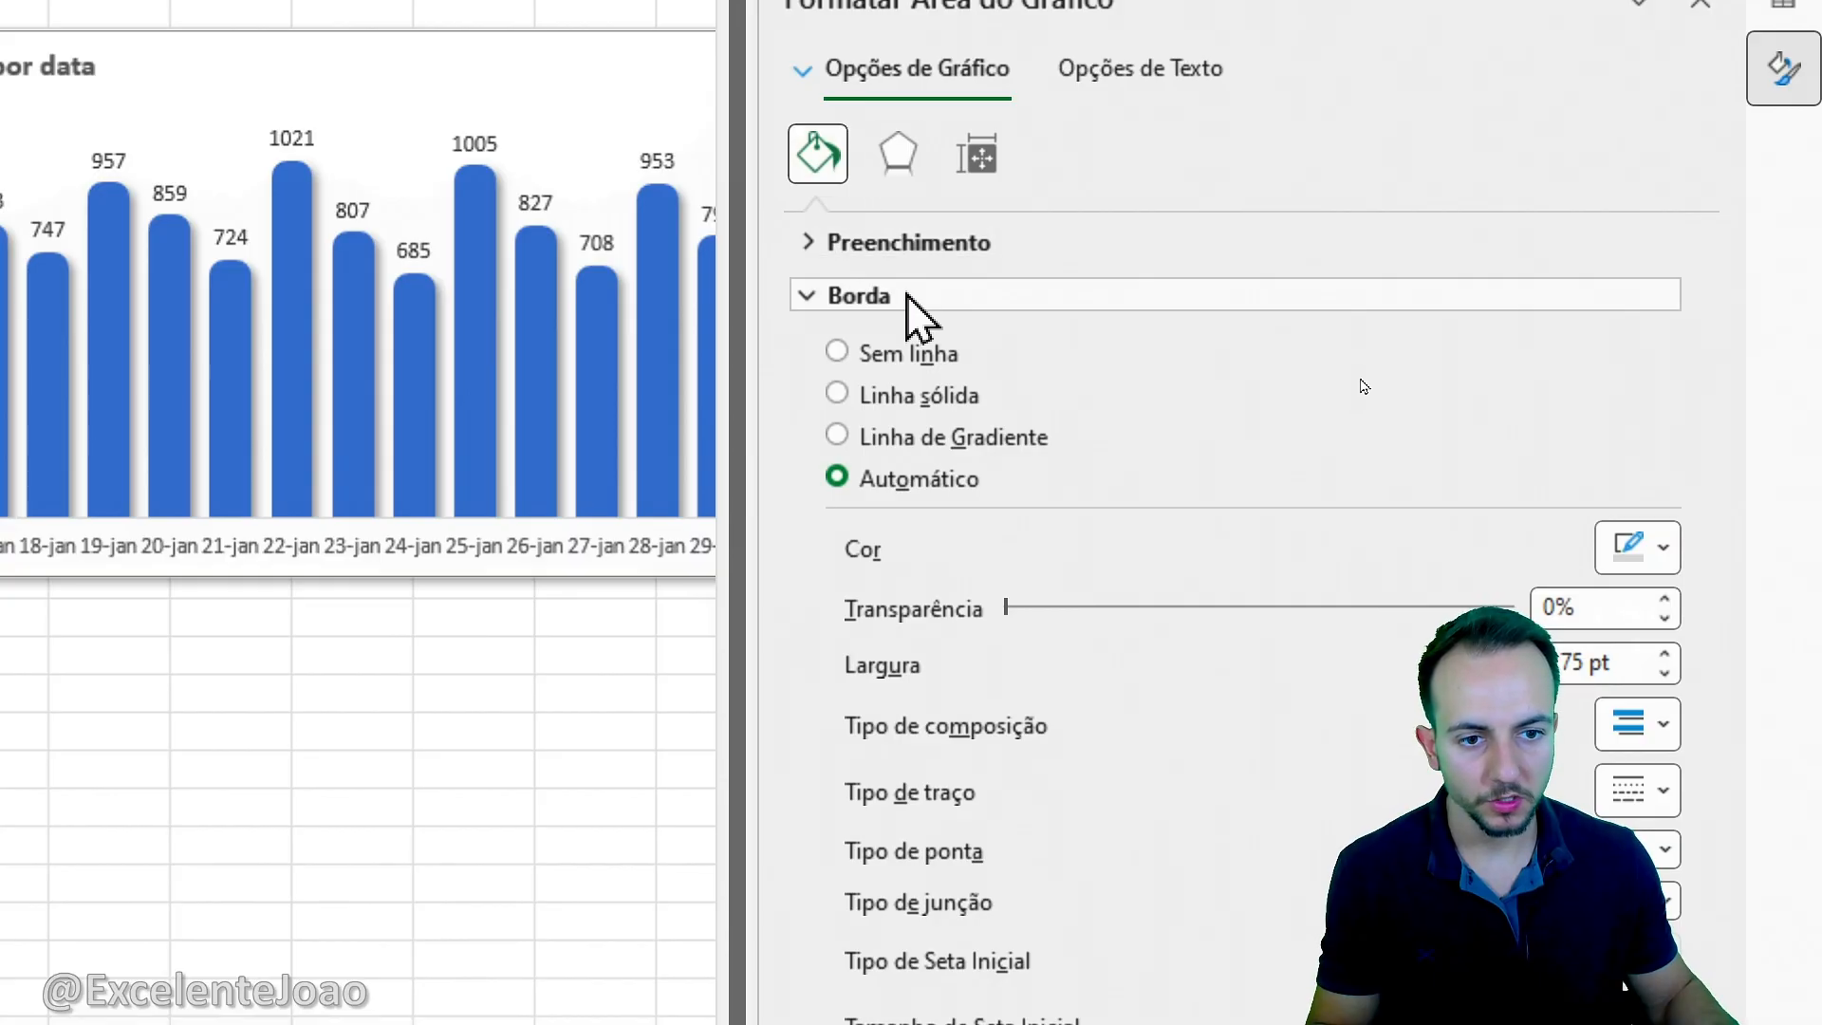
click(932, 393)
click(1635, 562)
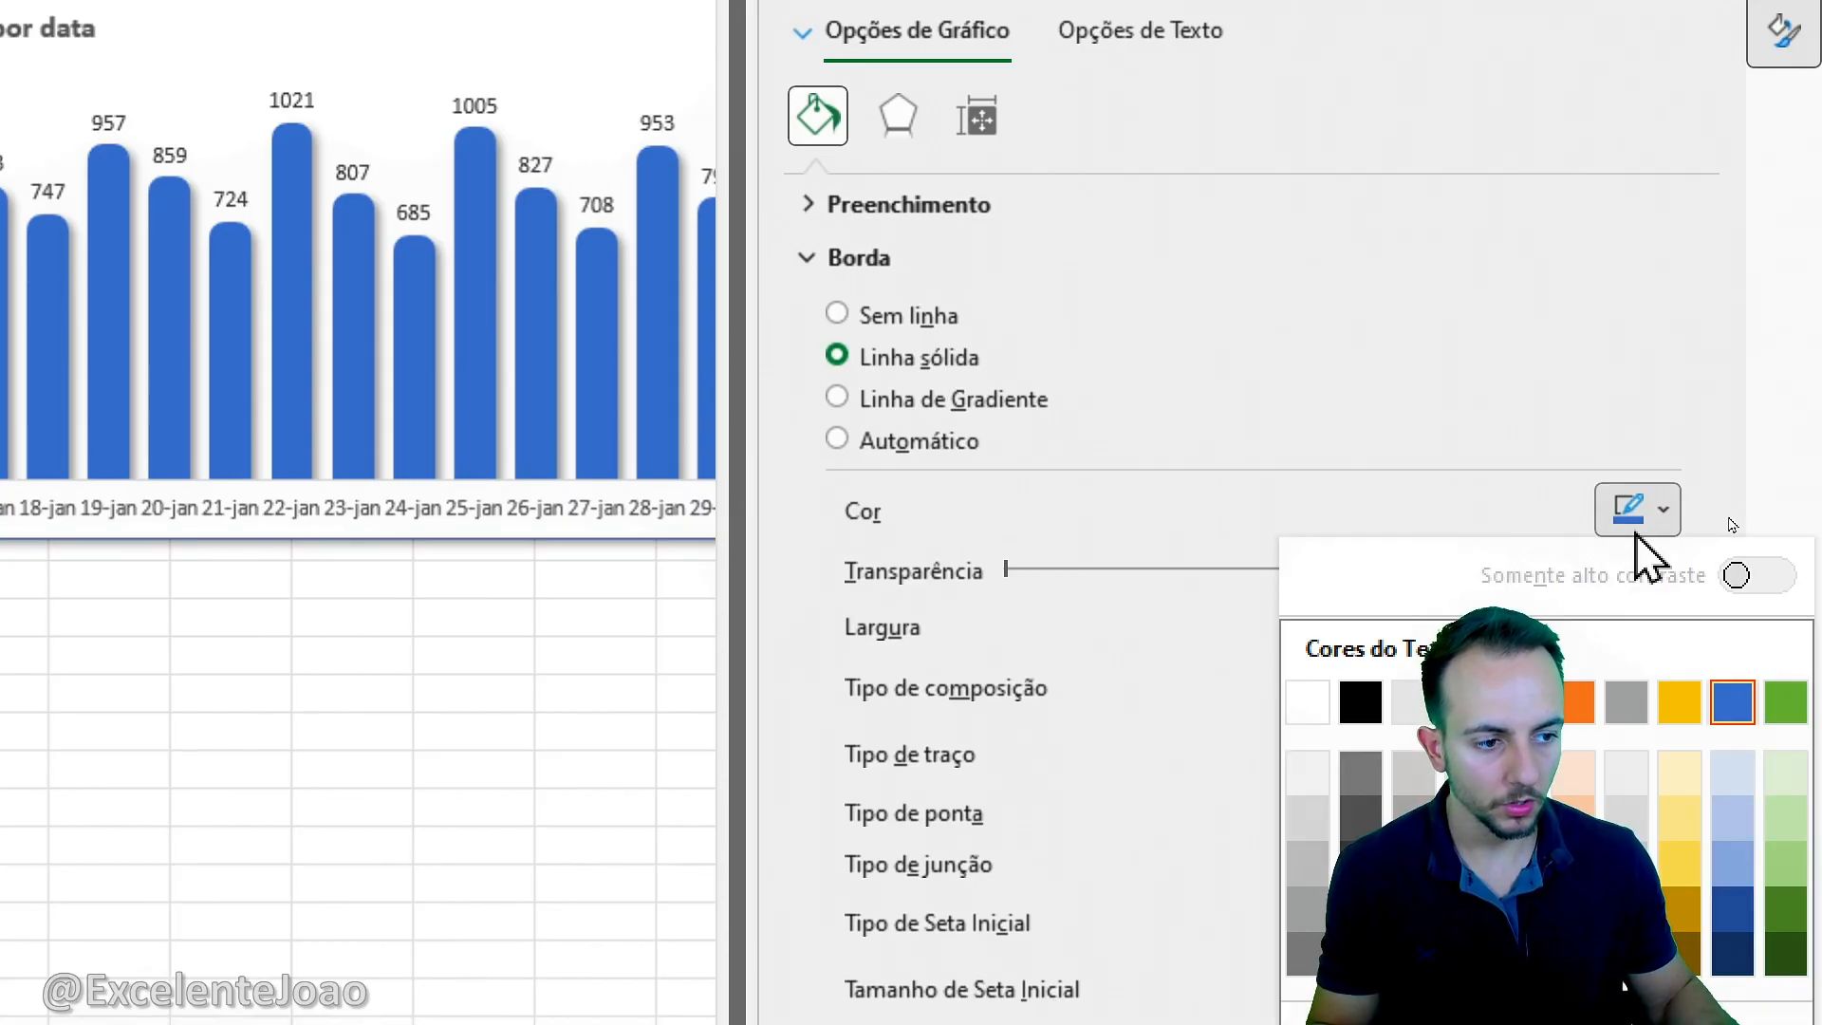
click(1361, 703)
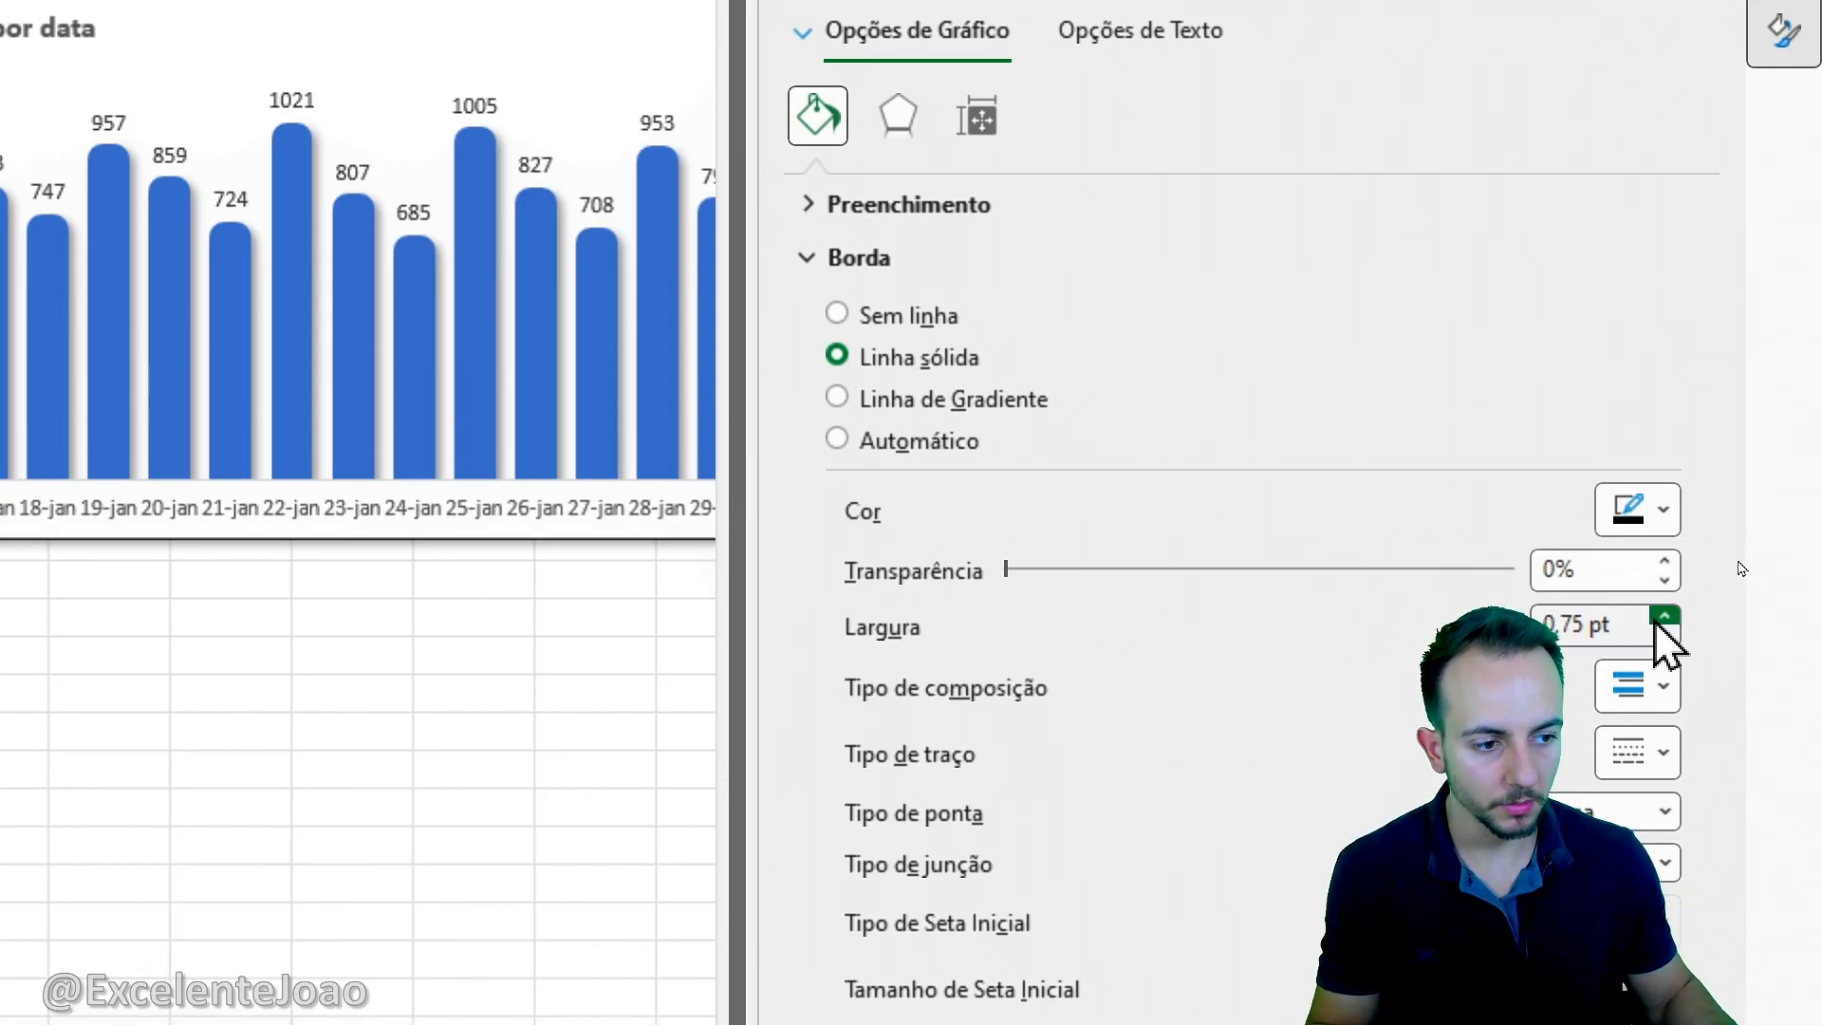
click(1665, 618)
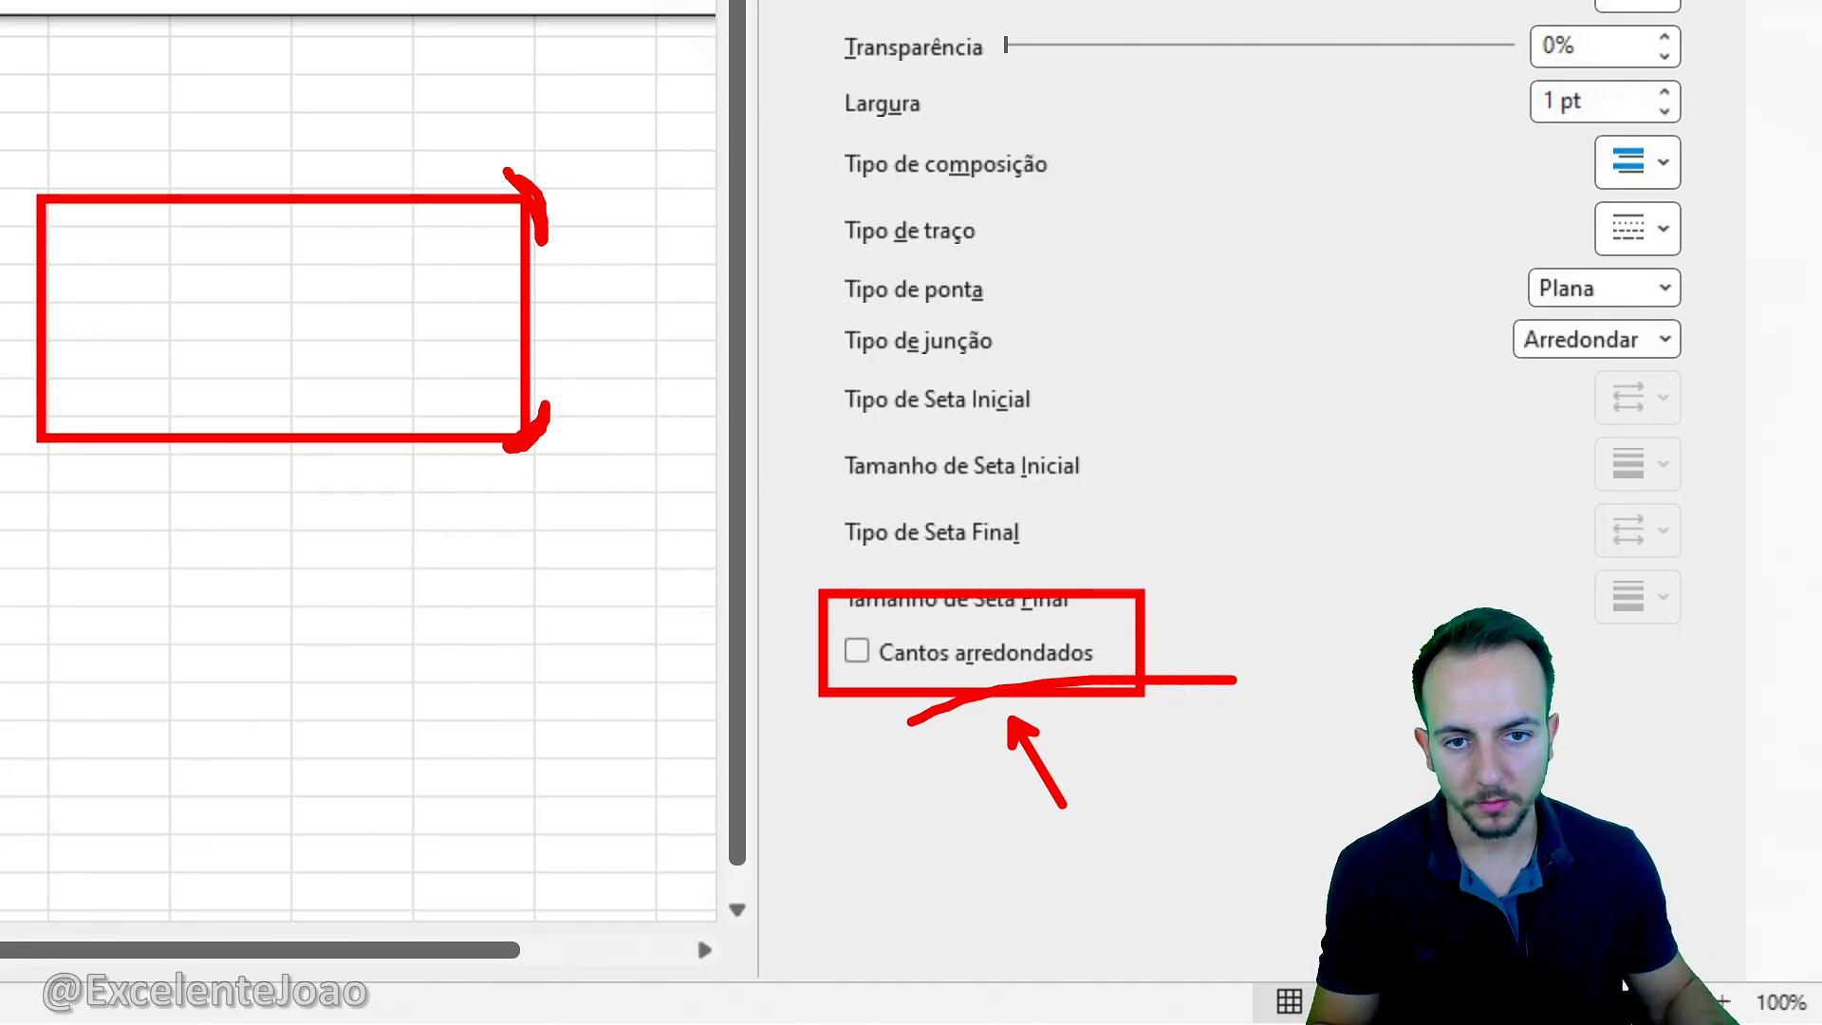
Turn on rounded corners for the chart area and close the formatting pane.
click(880, 656)
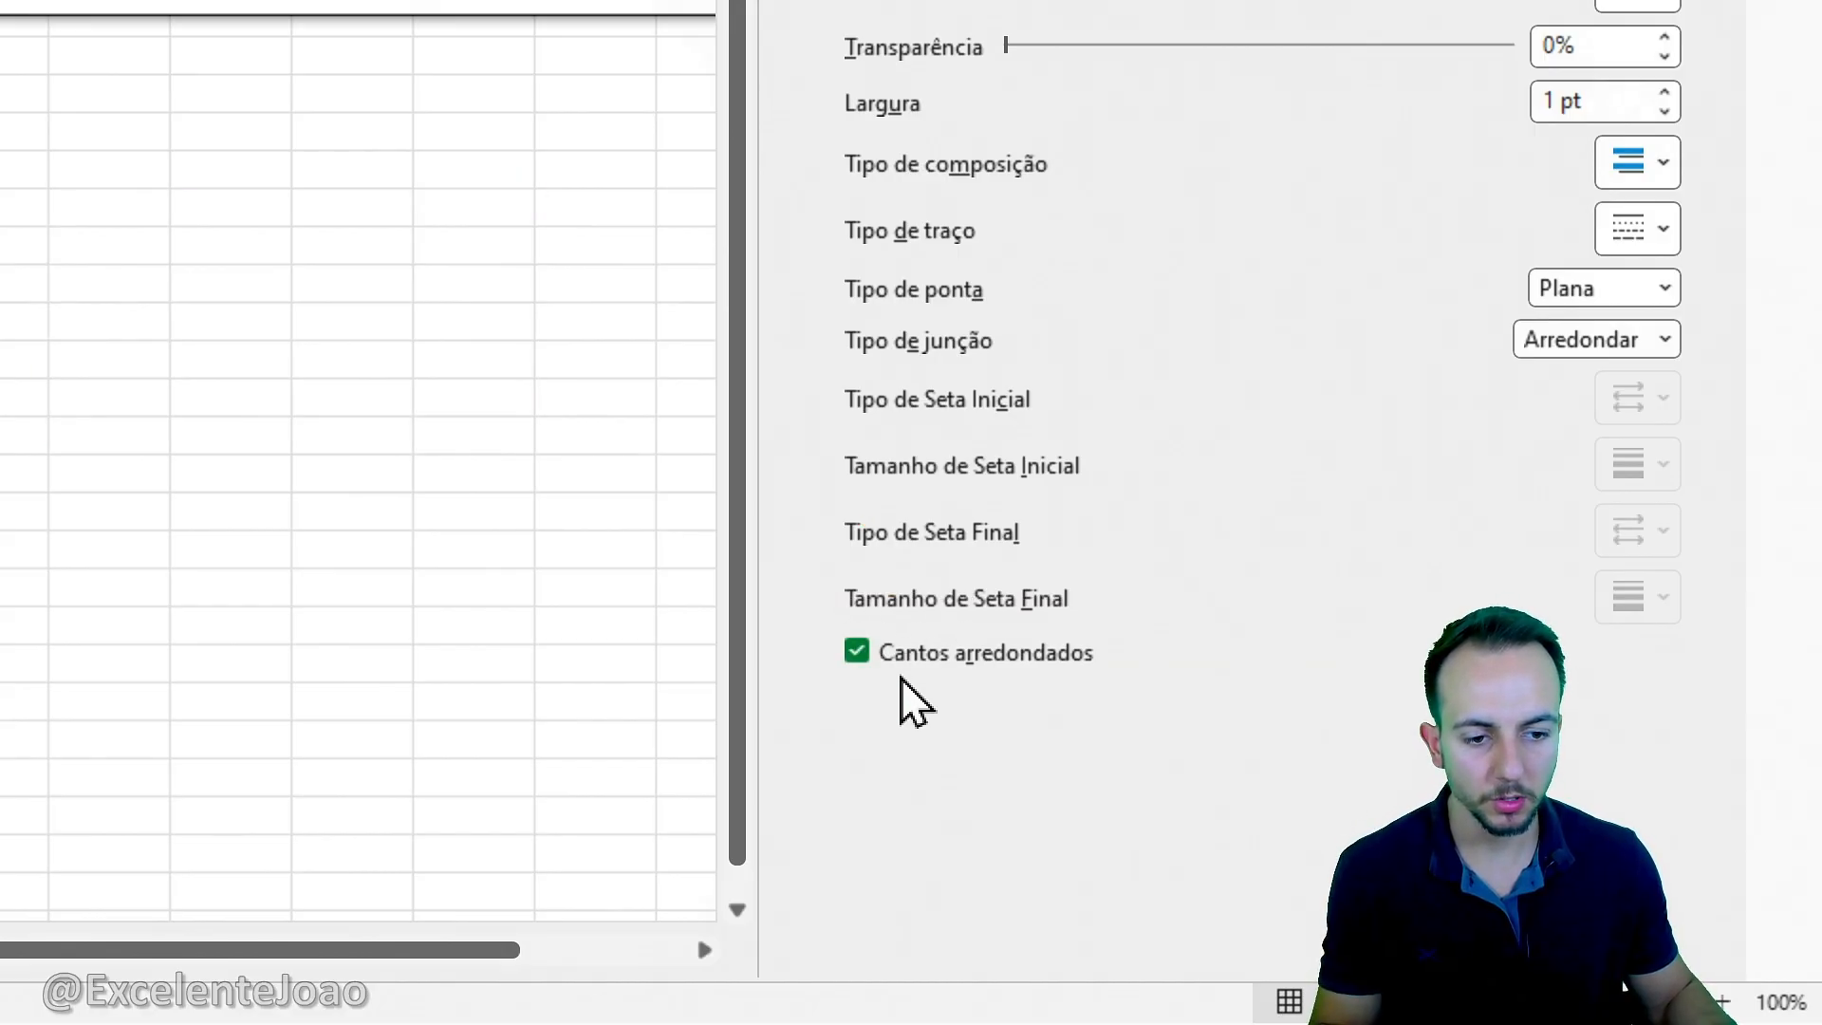
click(1697, 129)
click(178, 243)
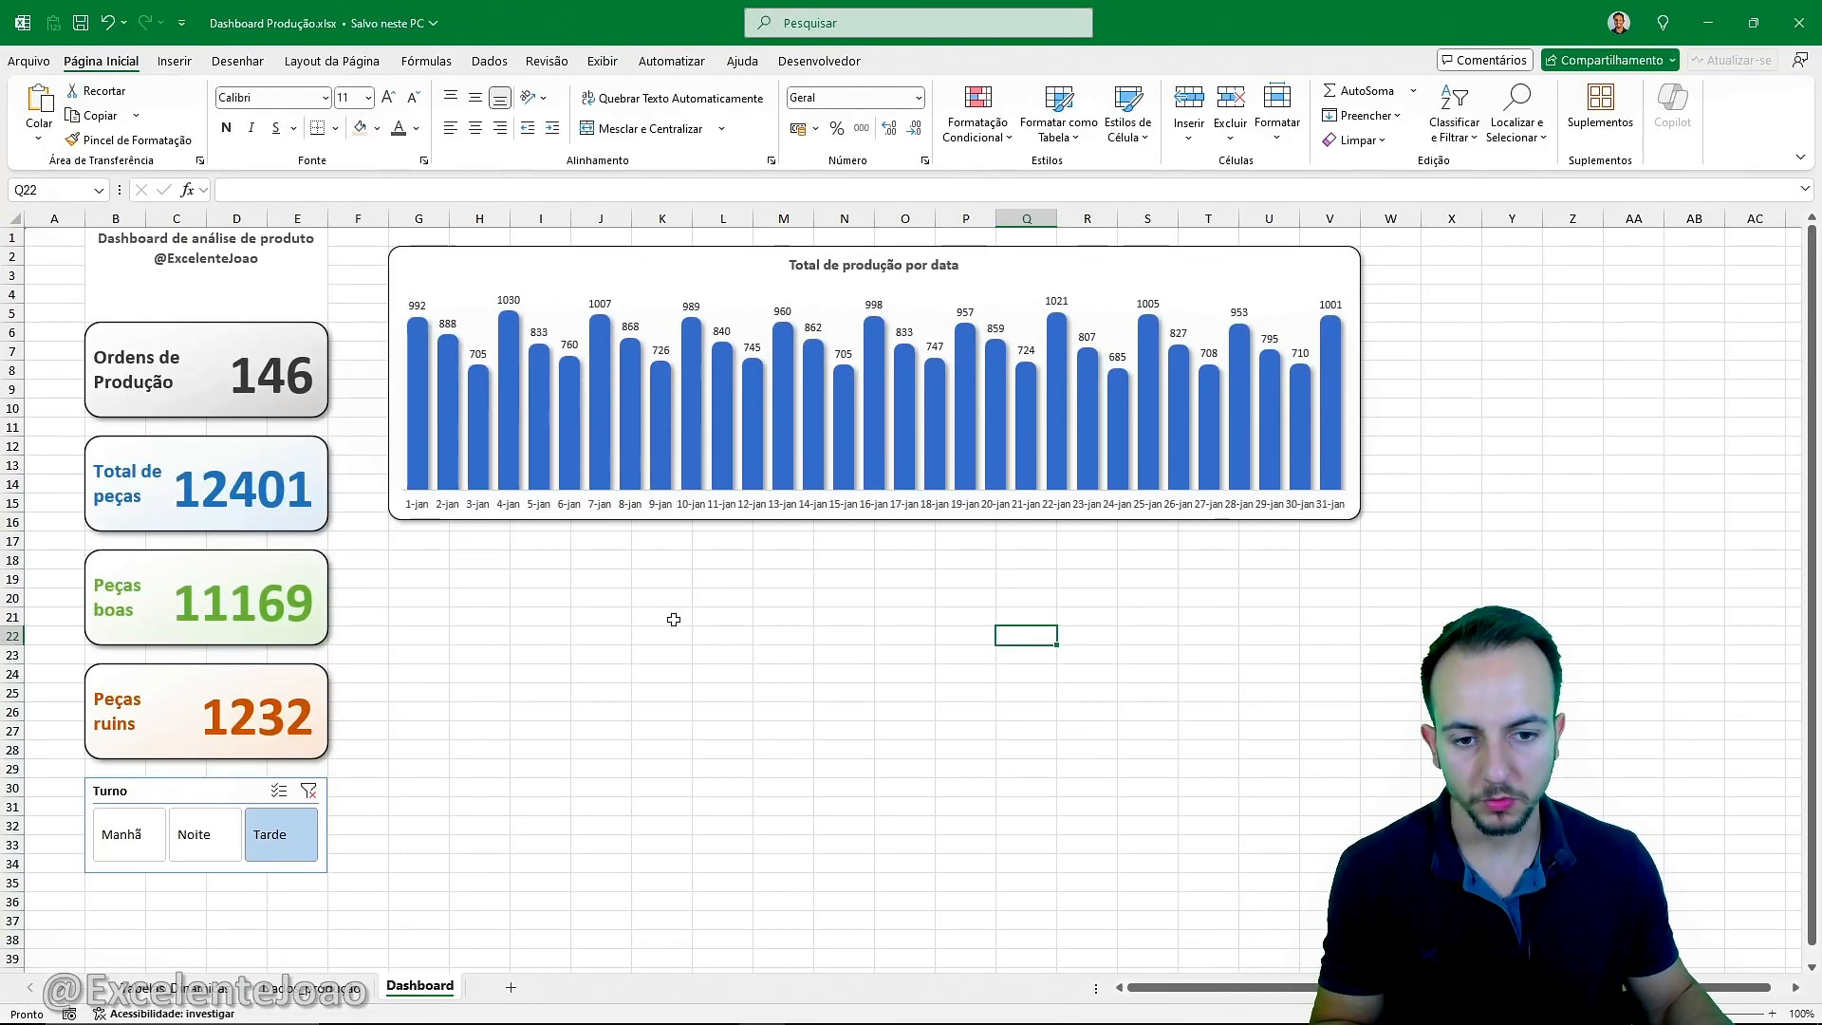
Cut the Nome_Operador slicer from the pivot table sheet.
click(176, 987)
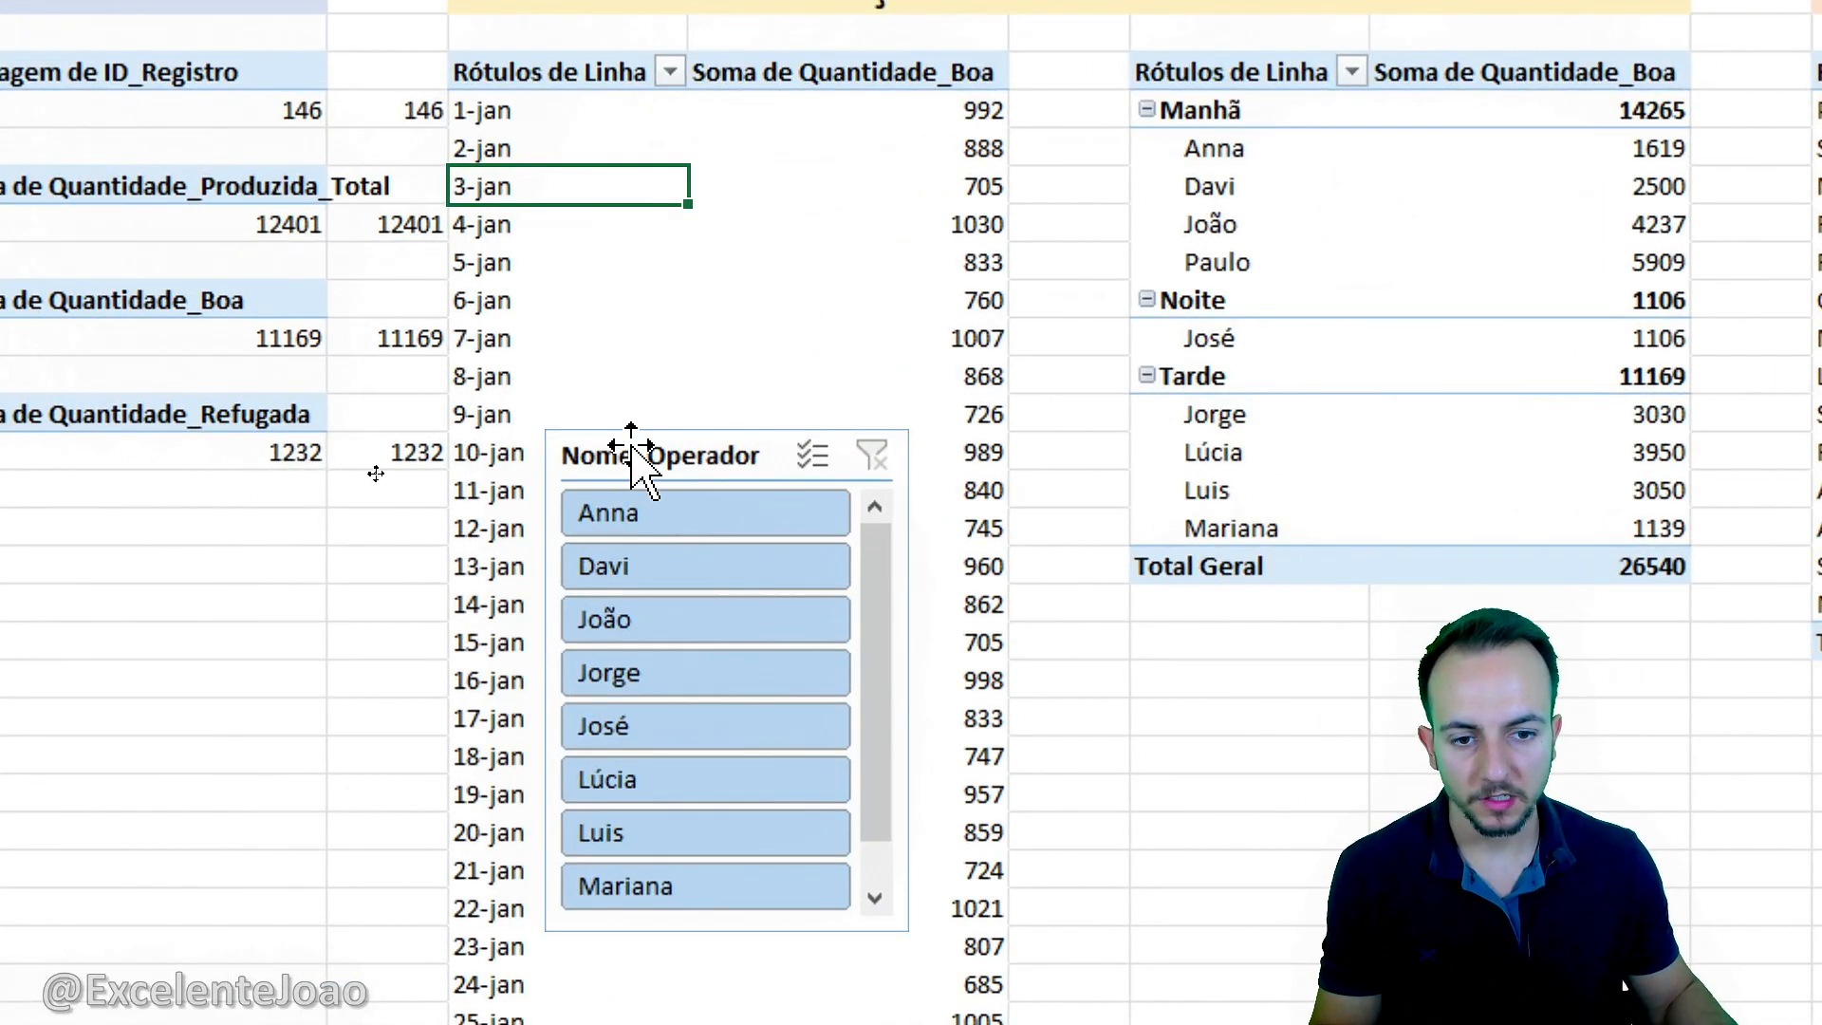
drag(638, 454, 628, 239)
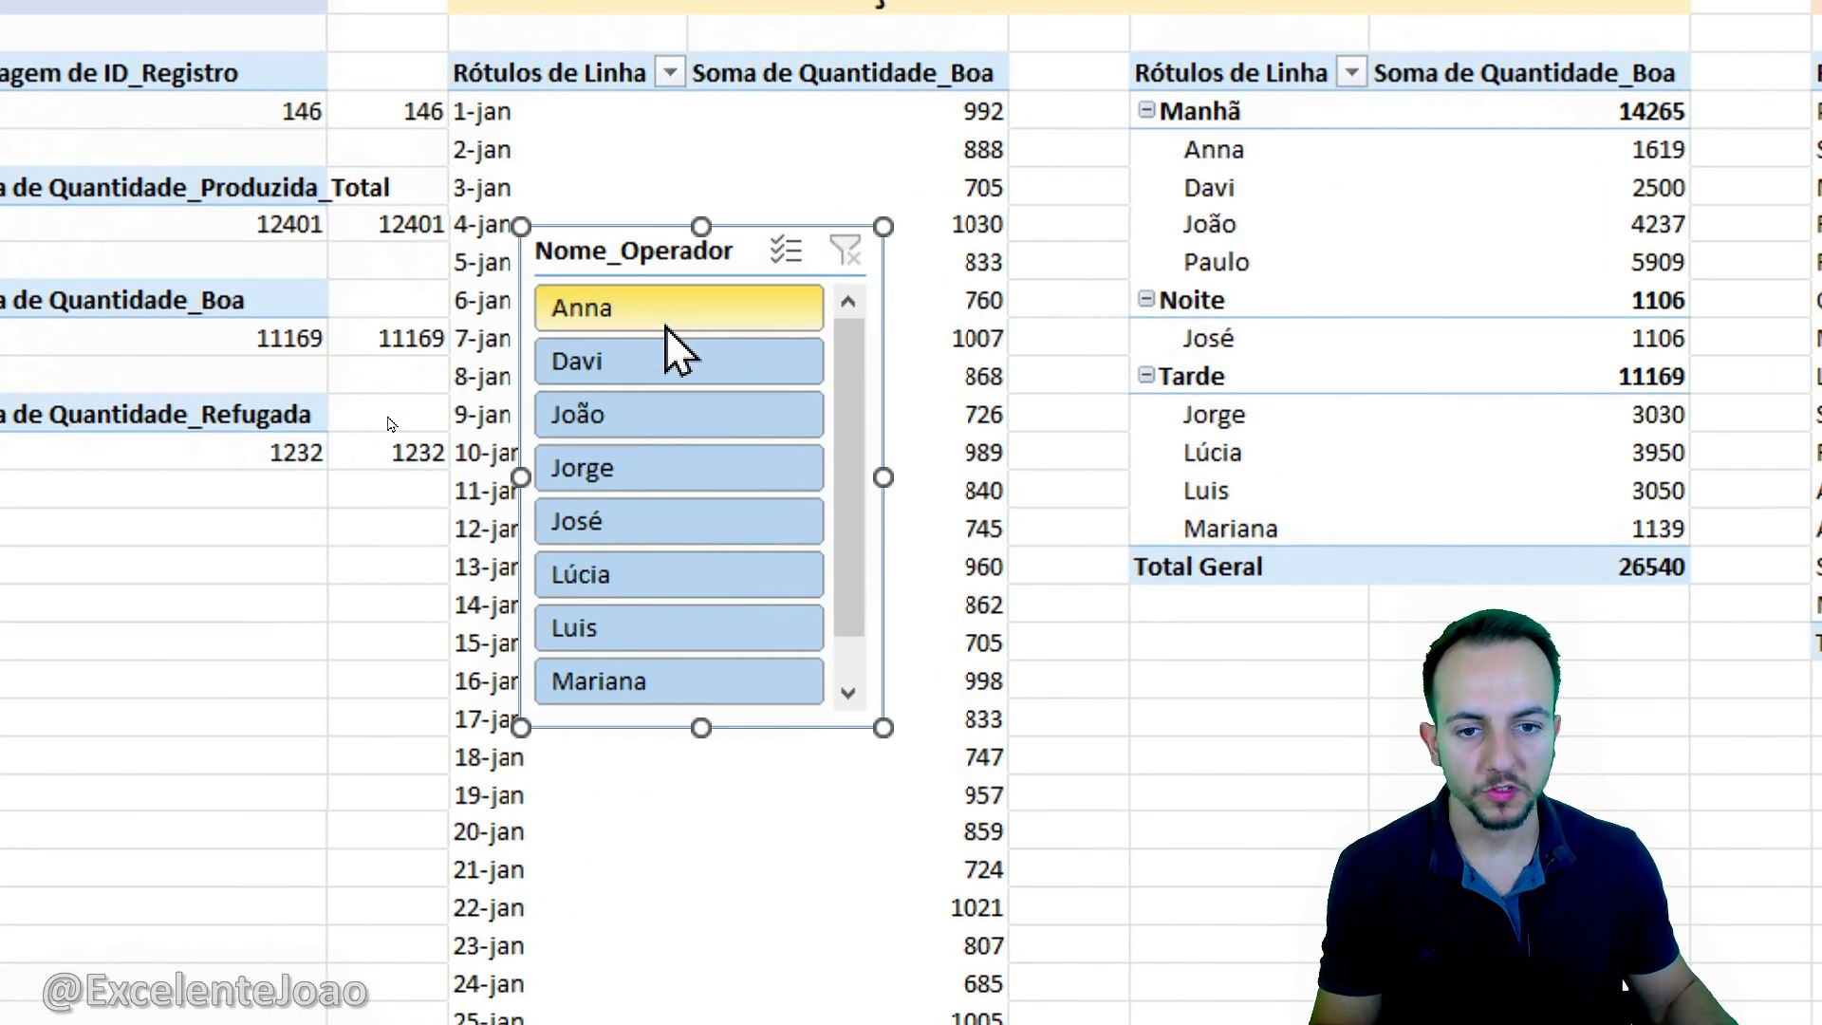
right_click(691, 251)
click(760, 276)
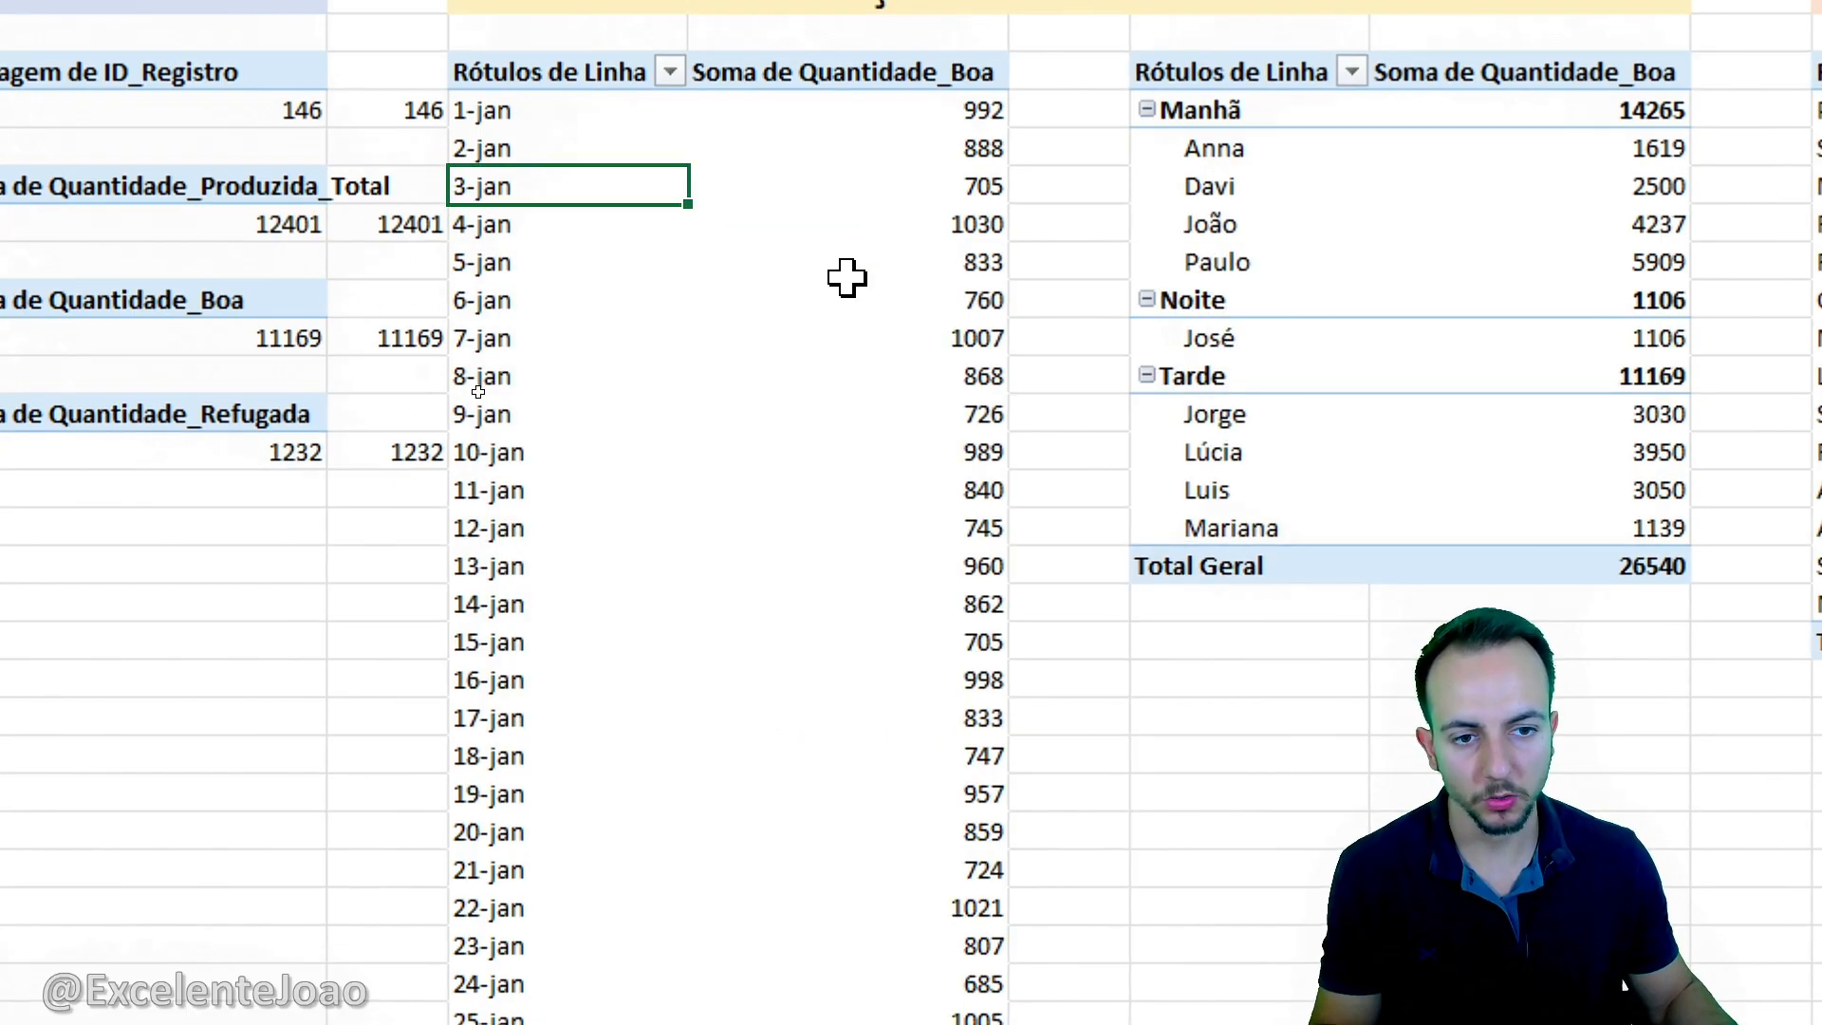
Paste the Nome_Operador slicer into the Dashboard sheet just beyond the chart's 31-jan end and widen it to about 6,59 cm.
click(420, 988)
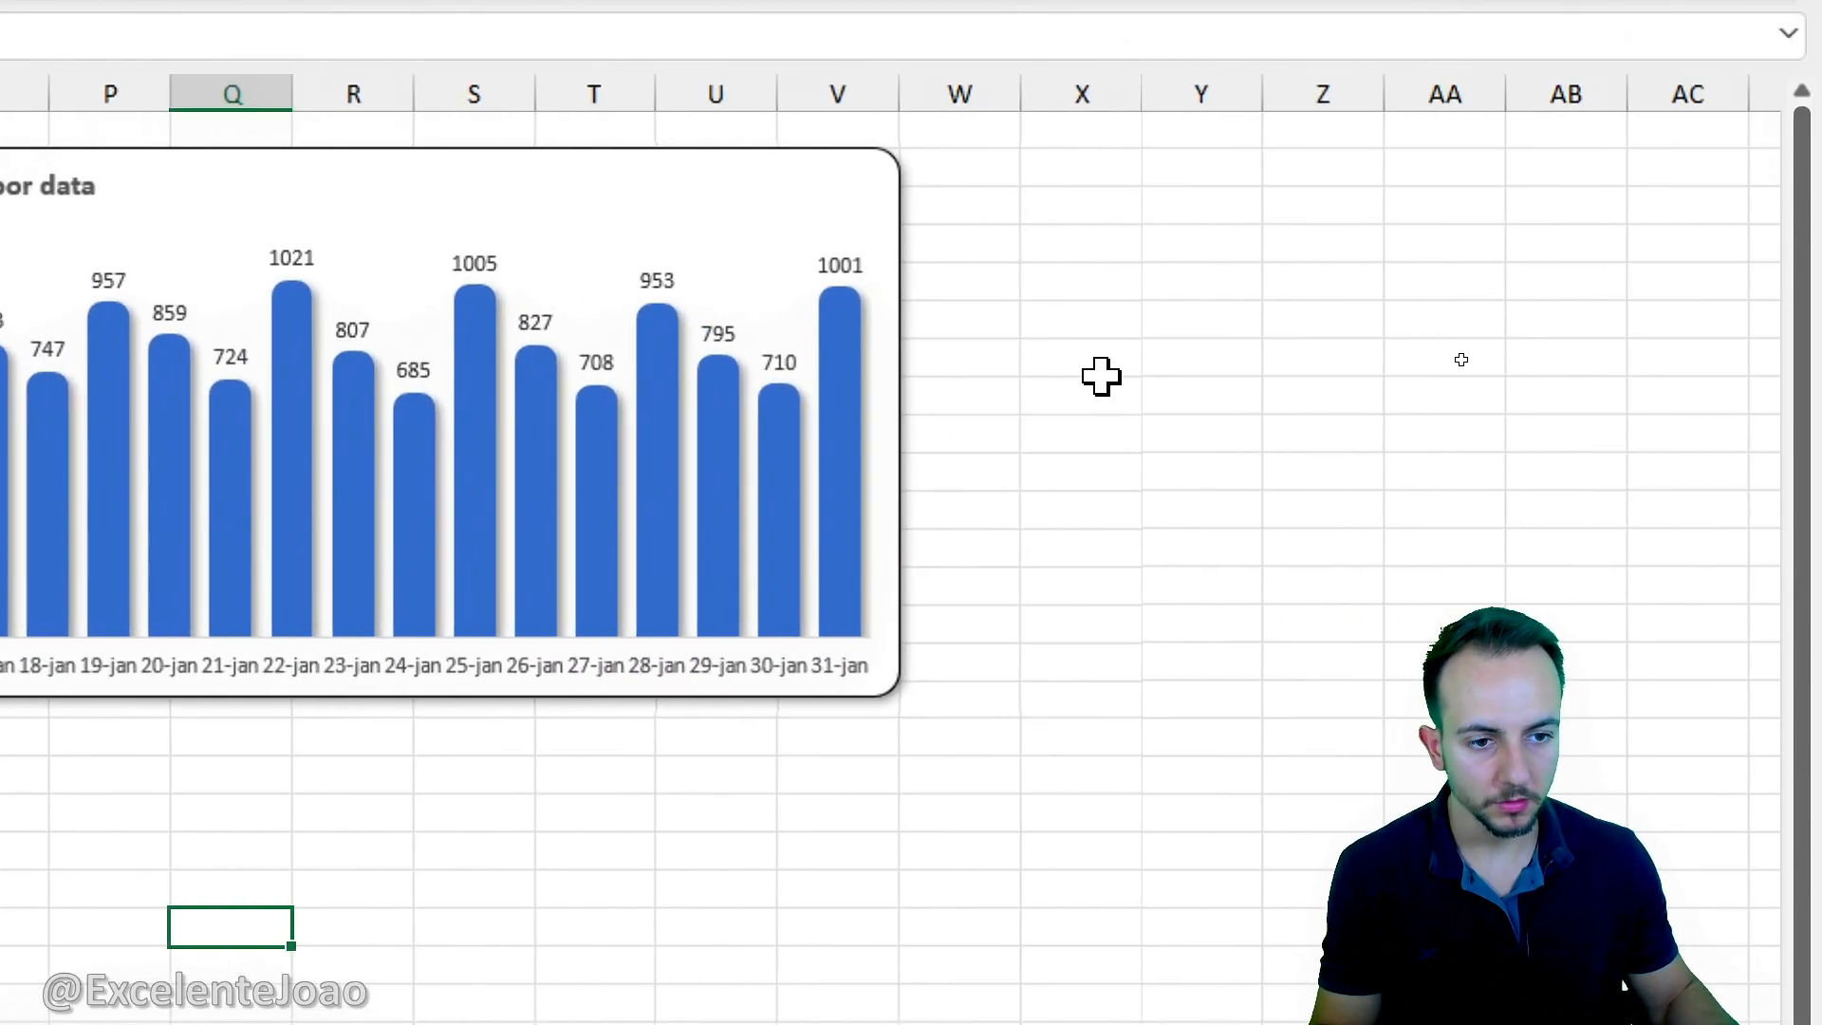
right_click(1448, 368)
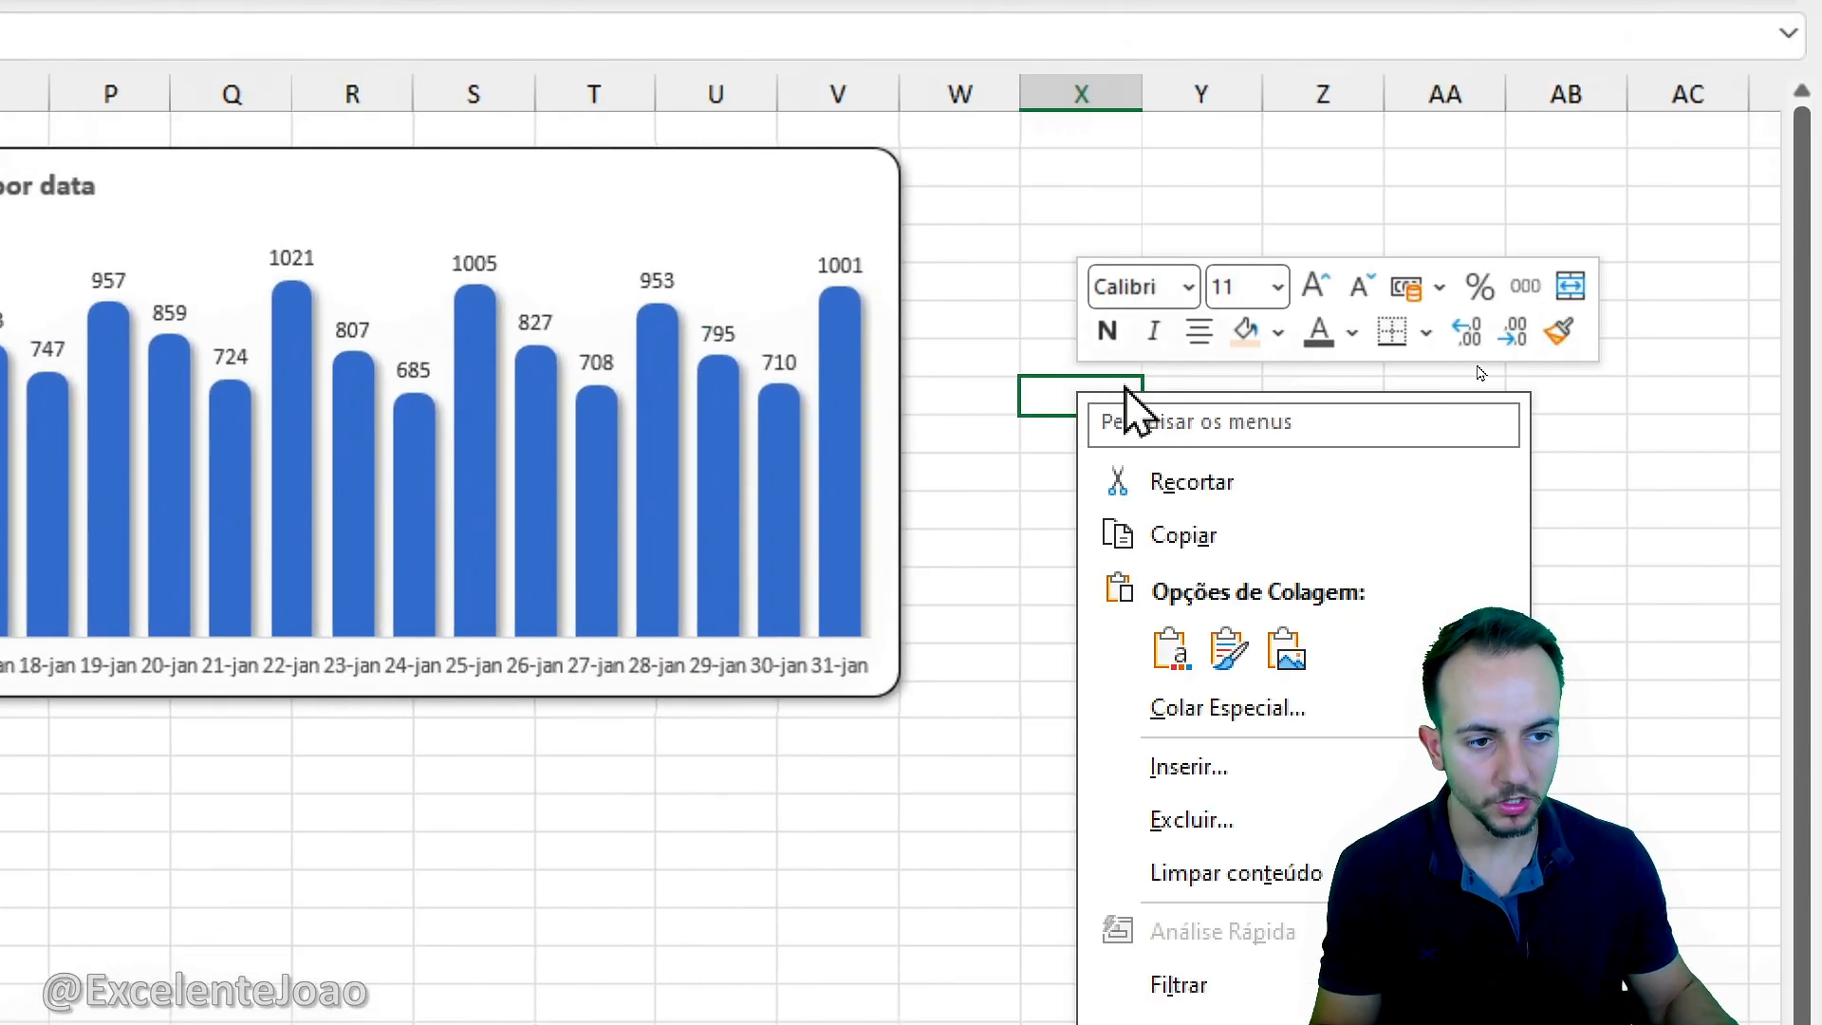
click(1171, 653)
drag(1083, 422, 977, 225)
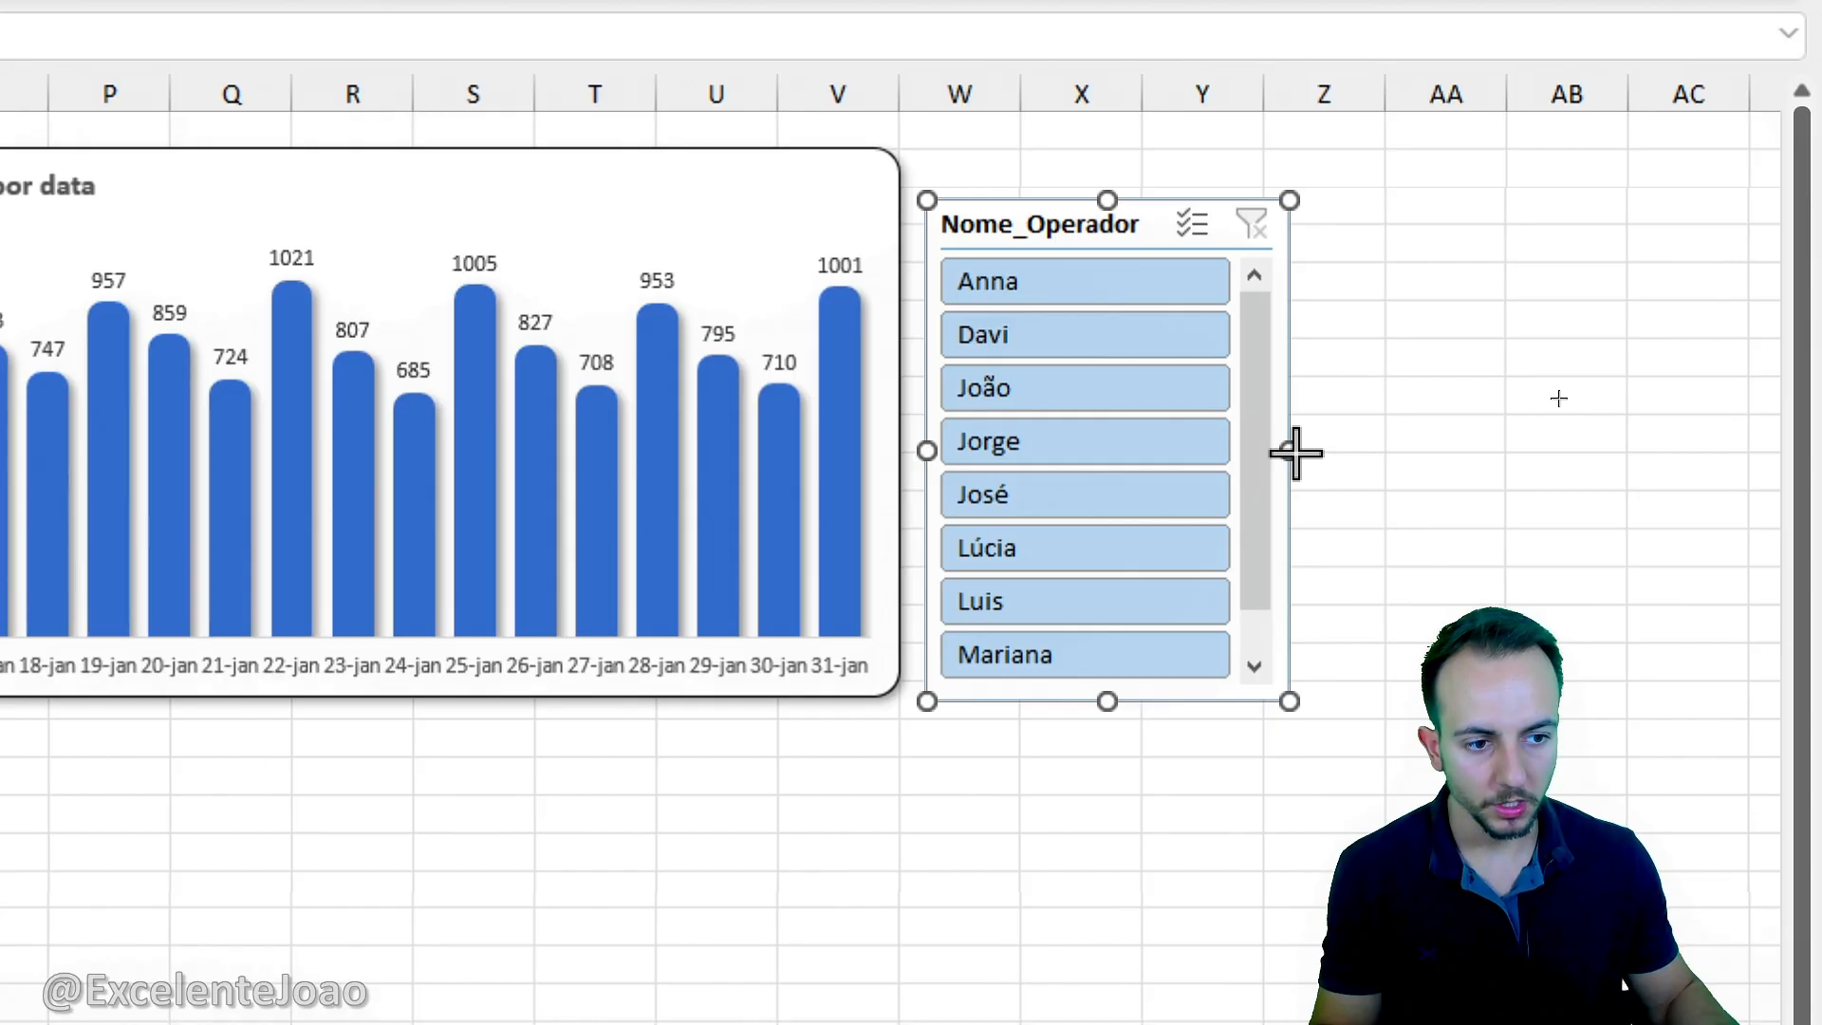
drag(1295, 453, 1395, 451)
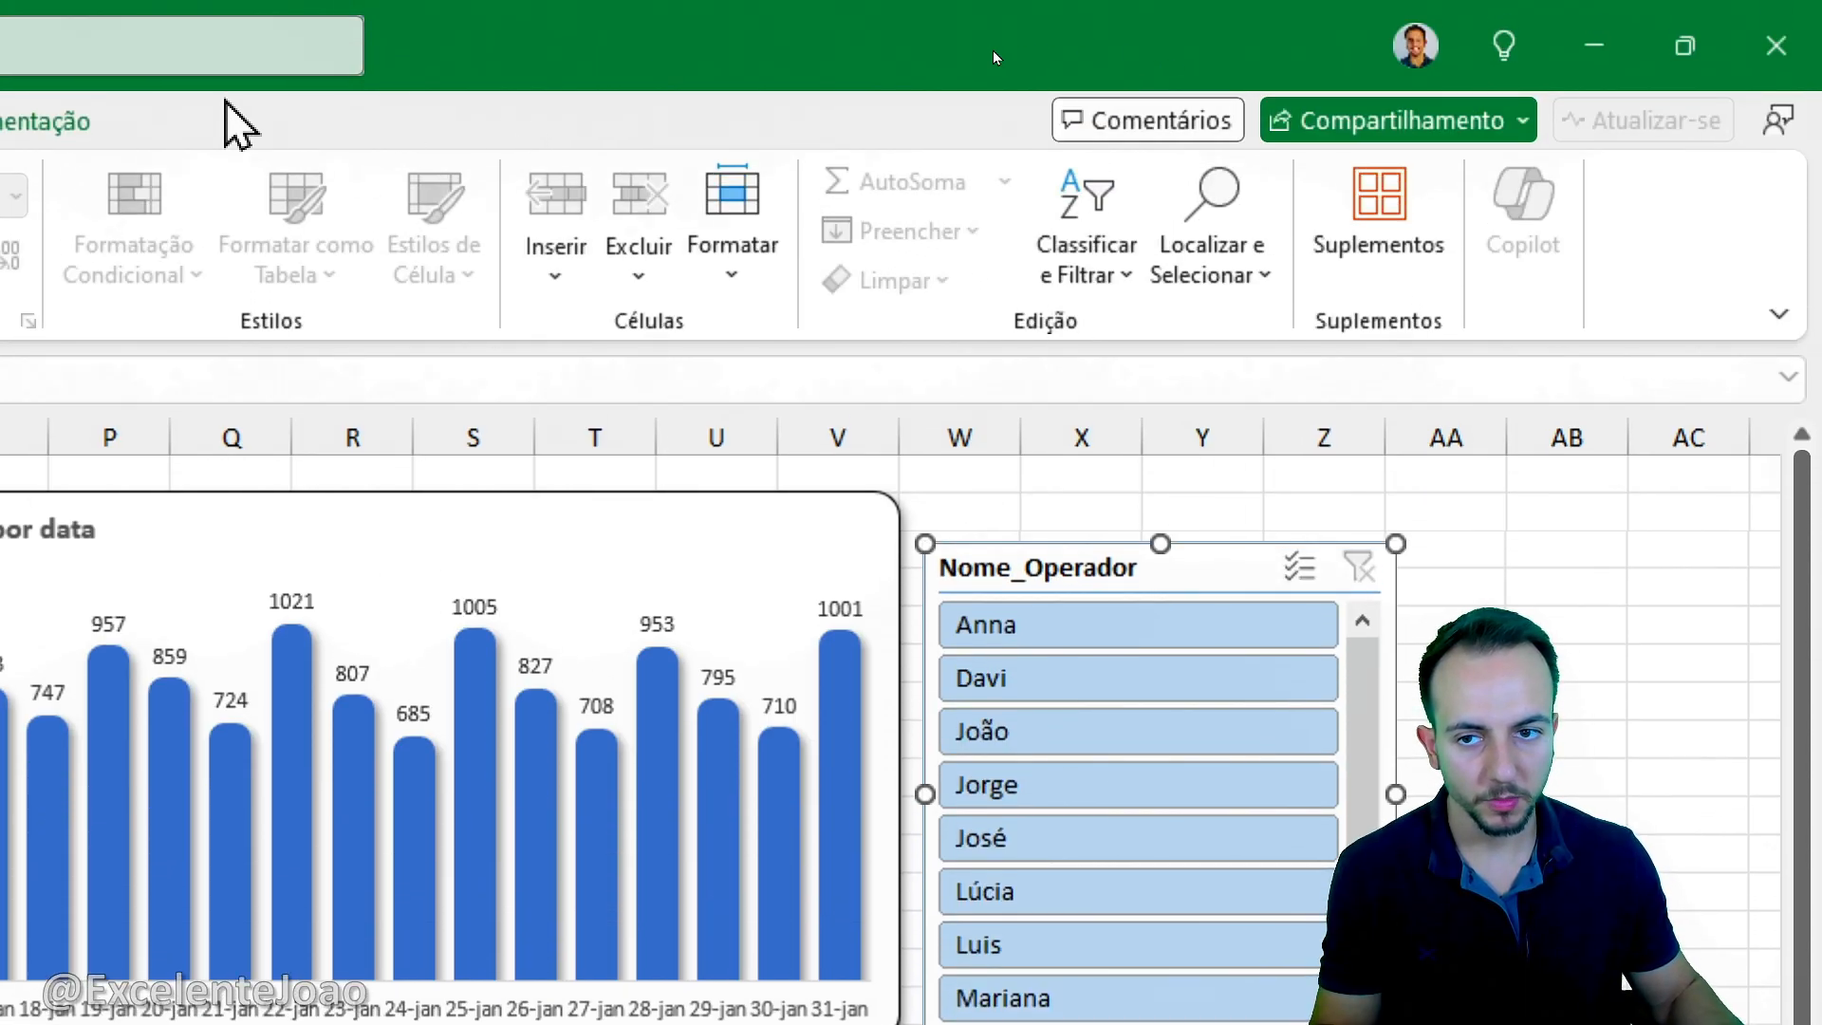
Arrange the Nome_Operador slicer in 3 columns with buttons 1,5 cm high and shorten the slicer to about 5,82 cm.
click(91, 121)
click(519, 171)
click(518, 170)
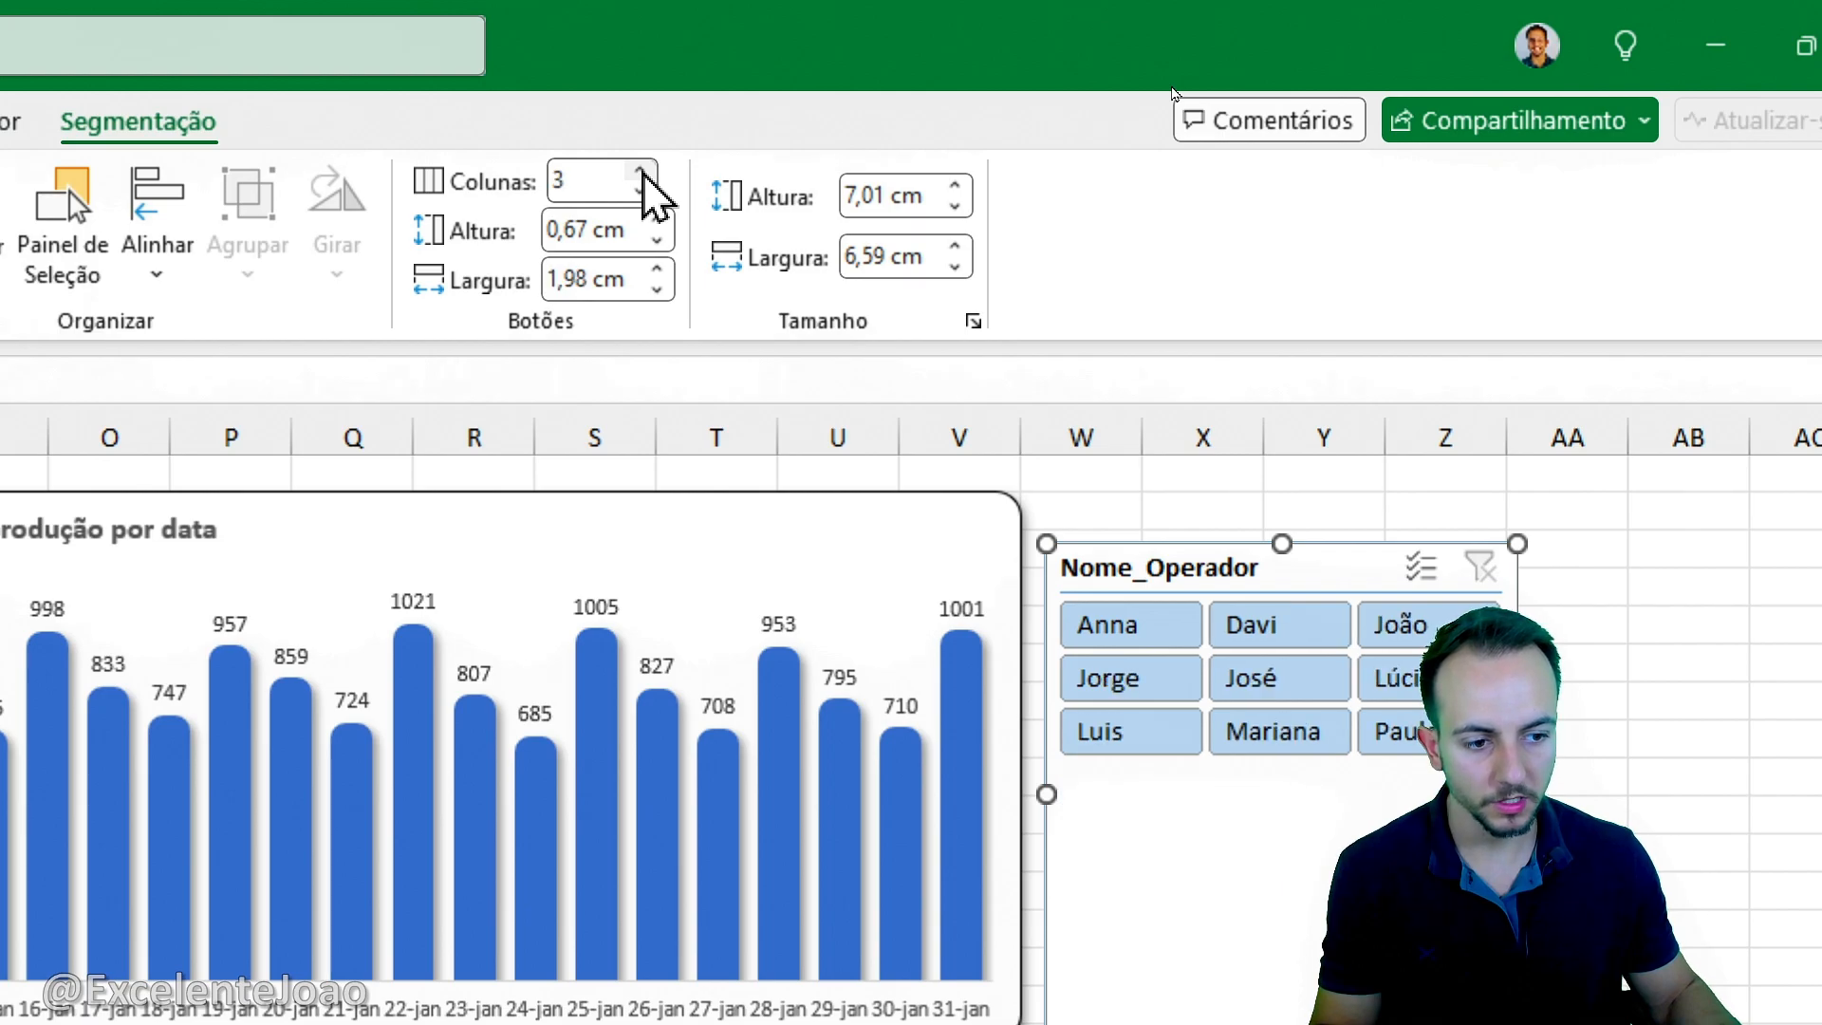
click(653, 226)
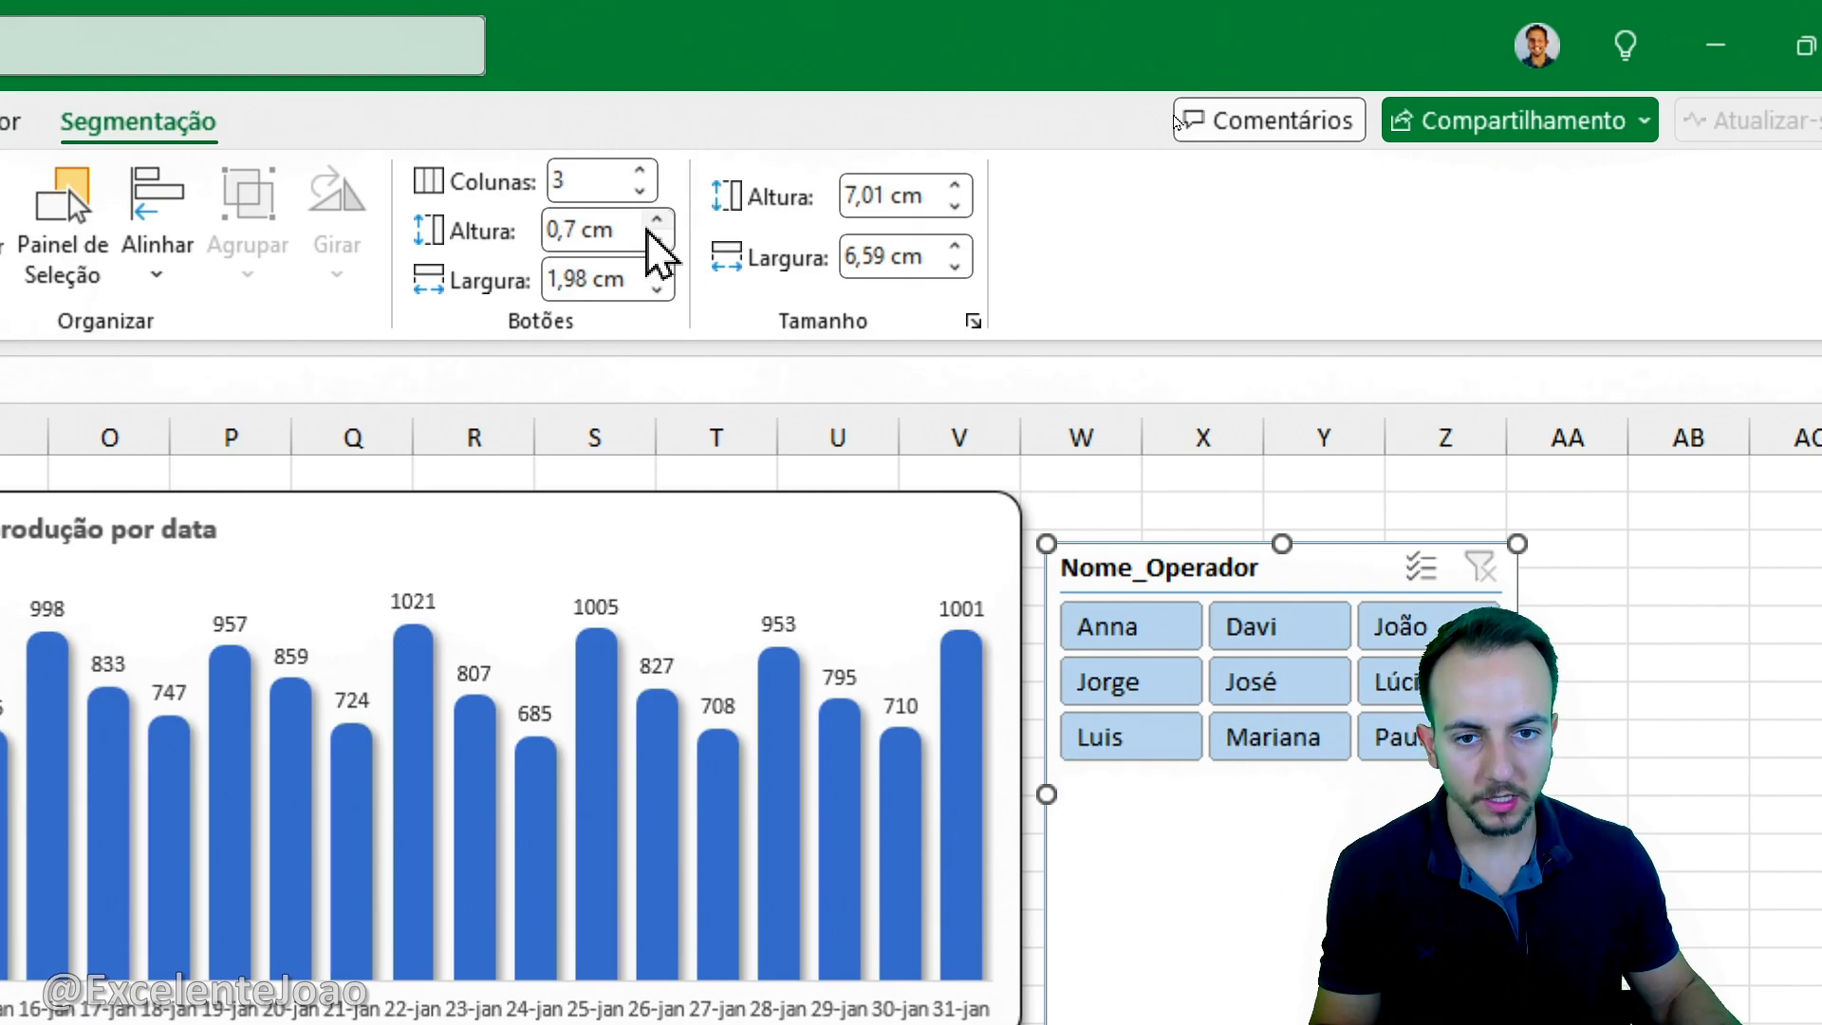
click(653, 226)
click(653, 226)
click(653, 226)
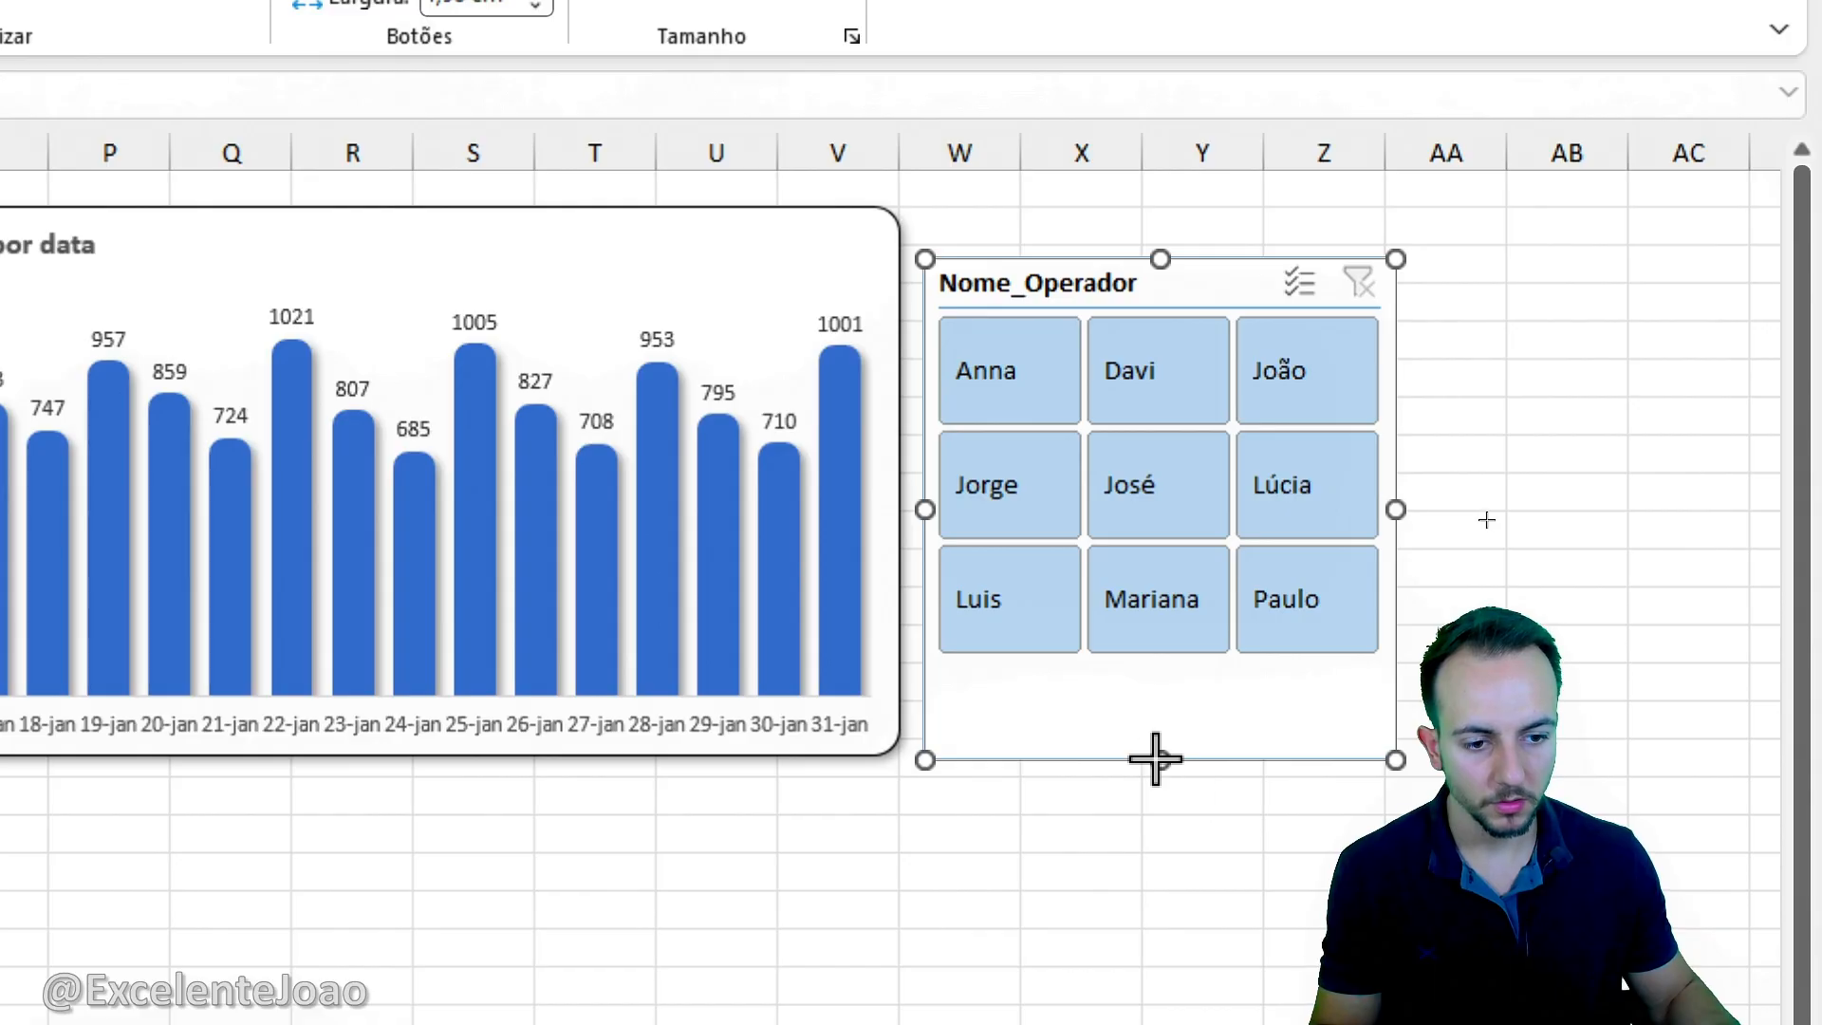
drag(1156, 759, 1282, 674)
Test the Nome_Operador slicer by filtering the daily production chart by several individual operators in turn.
click(1165, 493)
click(1037, 486)
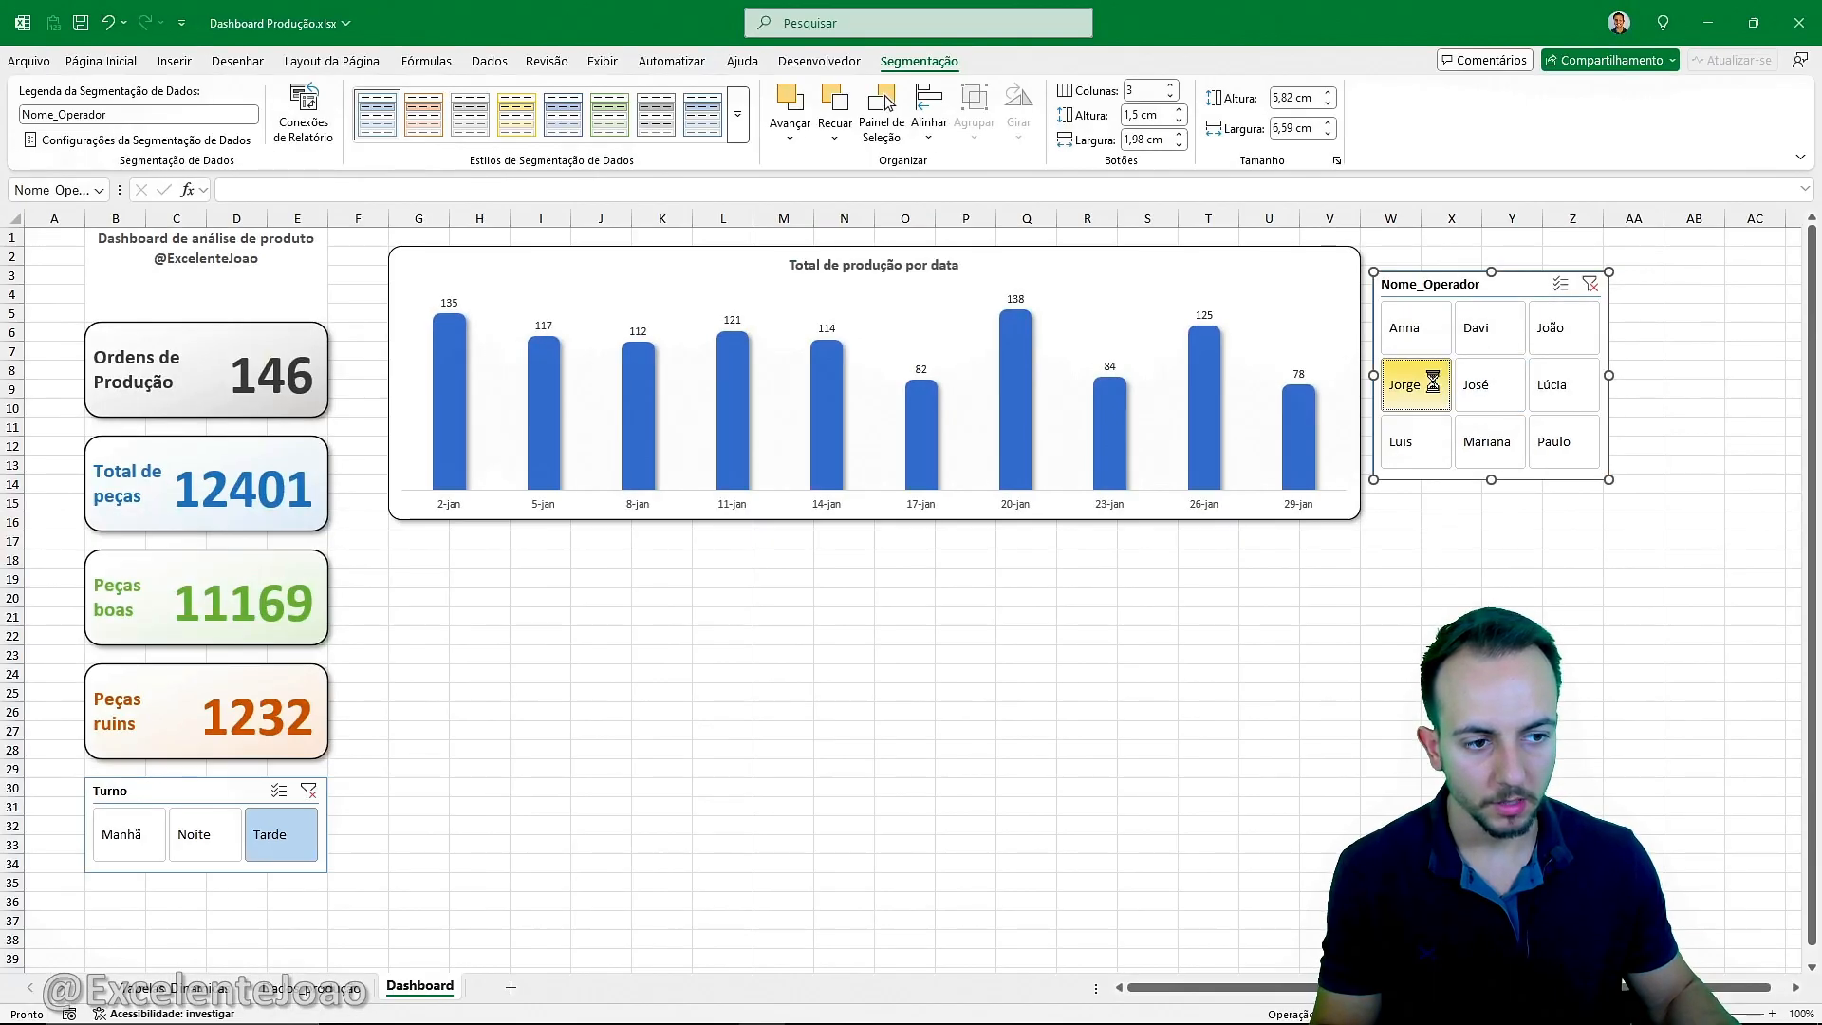
click(1044, 598)
click(1153, 598)
click(1547, 384)
click(1554, 328)
click(1481, 327)
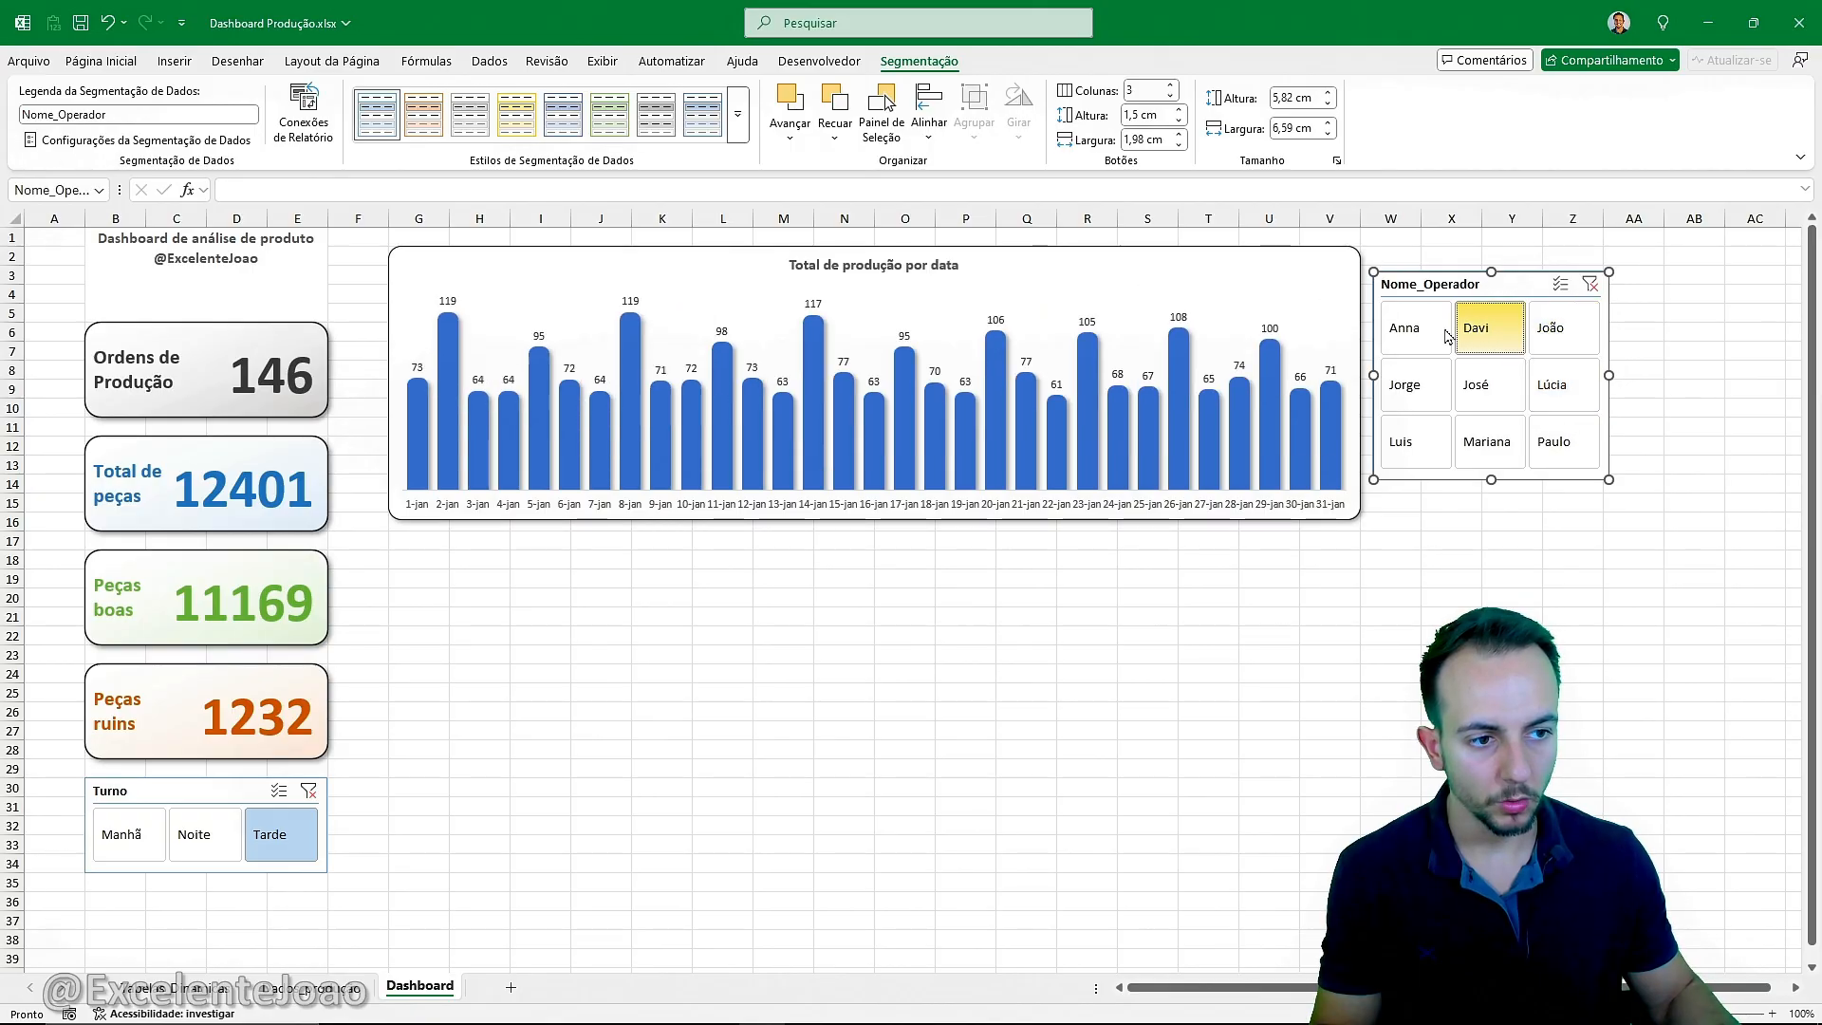
click(1408, 327)
click(1401, 389)
click(1415, 332)
click(1473, 383)
click(1504, 427)
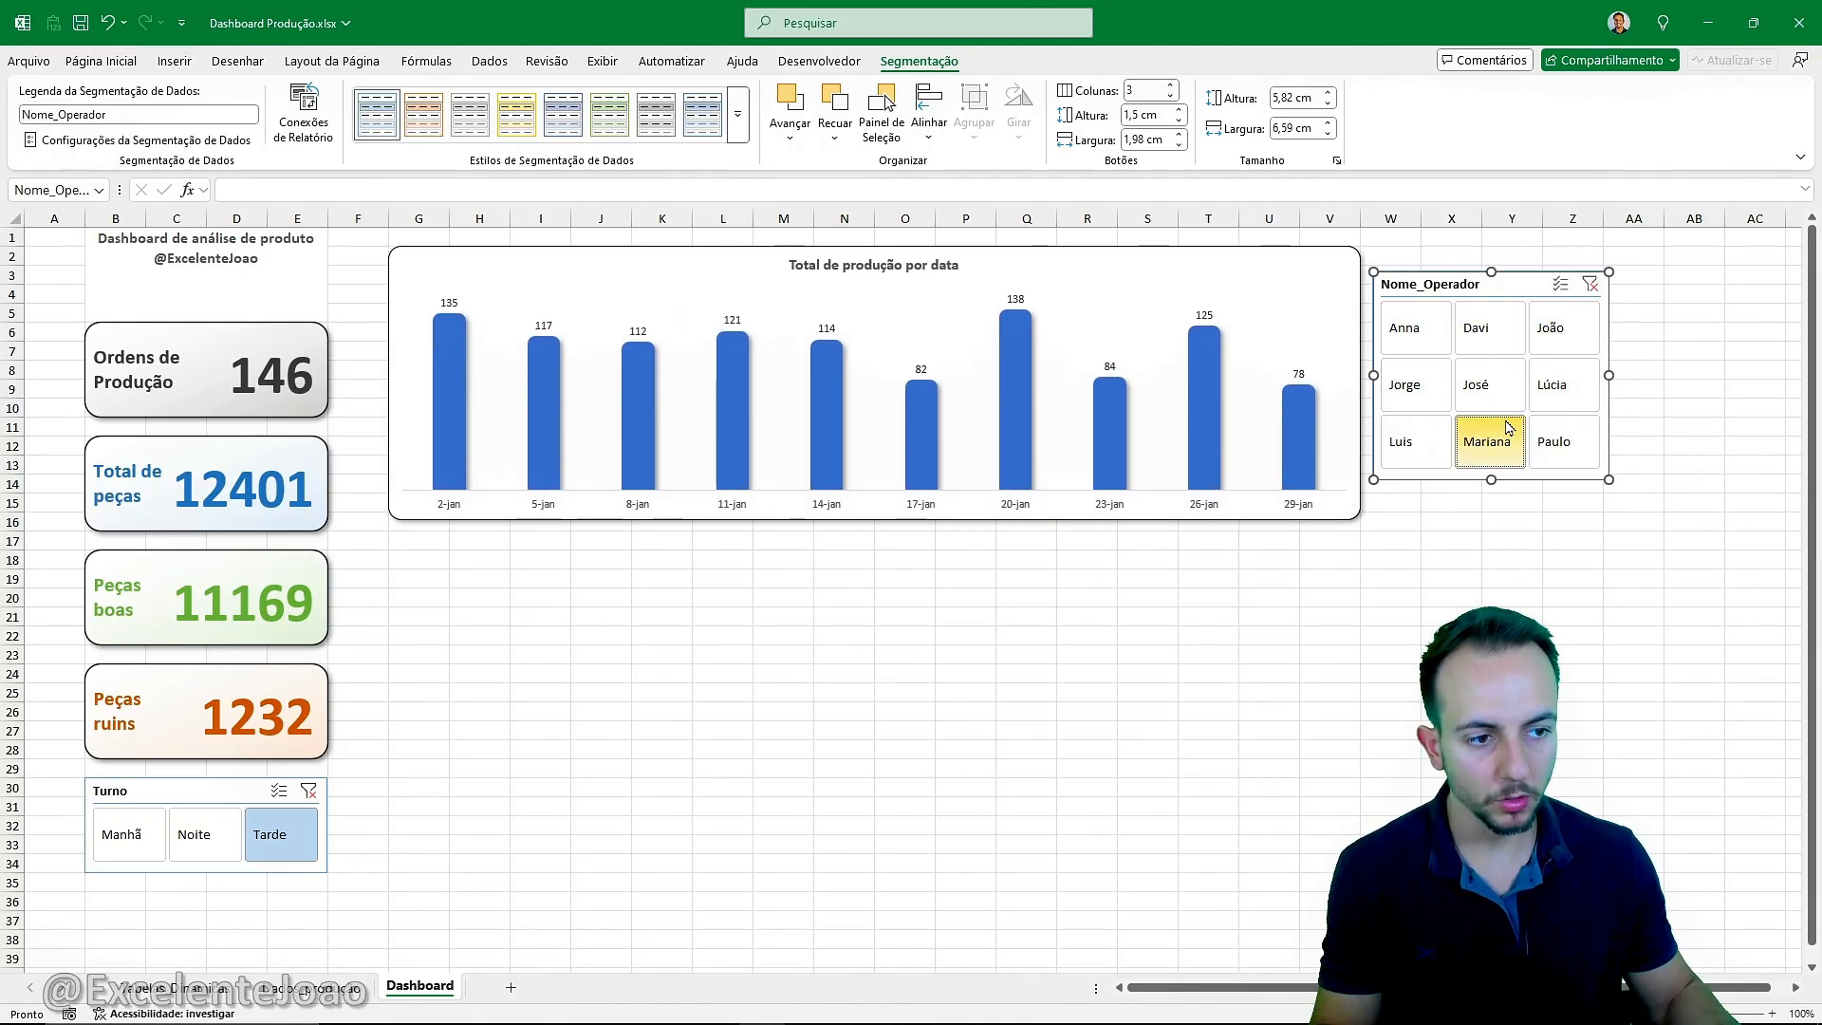
click(1560, 436)
click(1560, 380)
click(1486, 378)
click(1482, 327)
click(1486, 383)
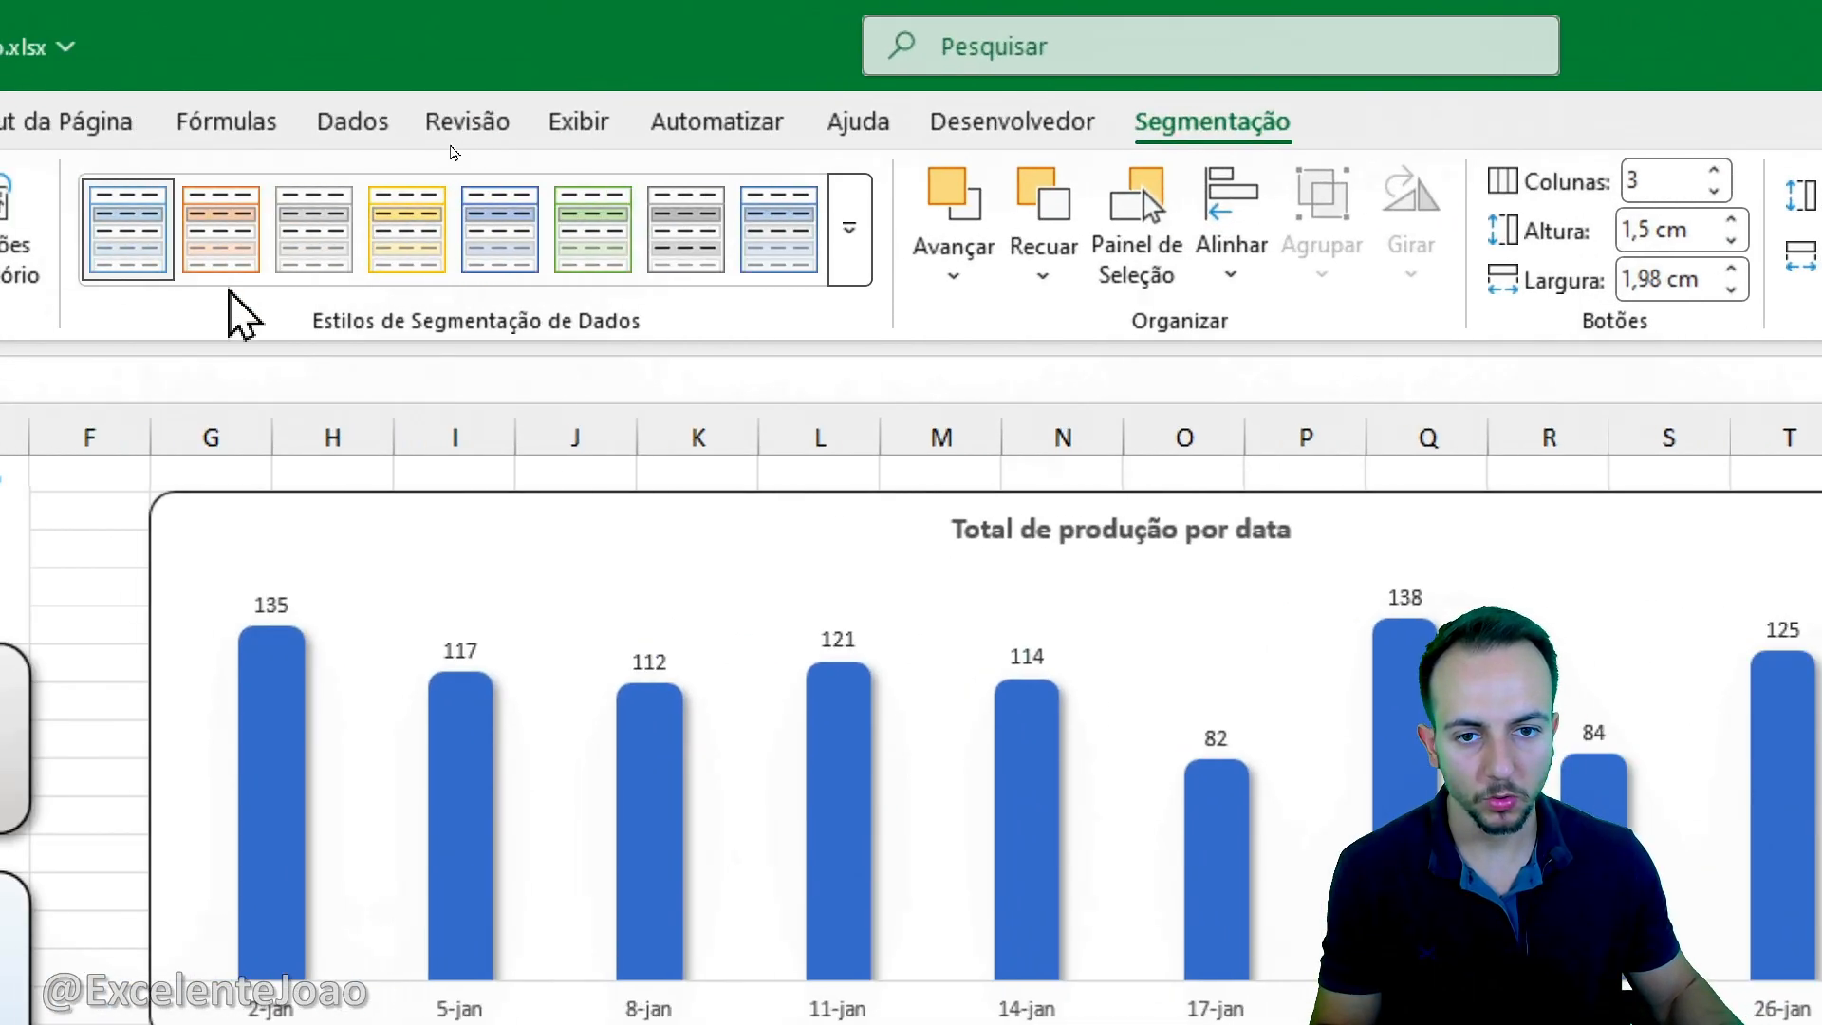
Apply the last blue style of the Clara group to the Nome_Operador and Turno slicers and clear the operator filter.
click(844, 256)
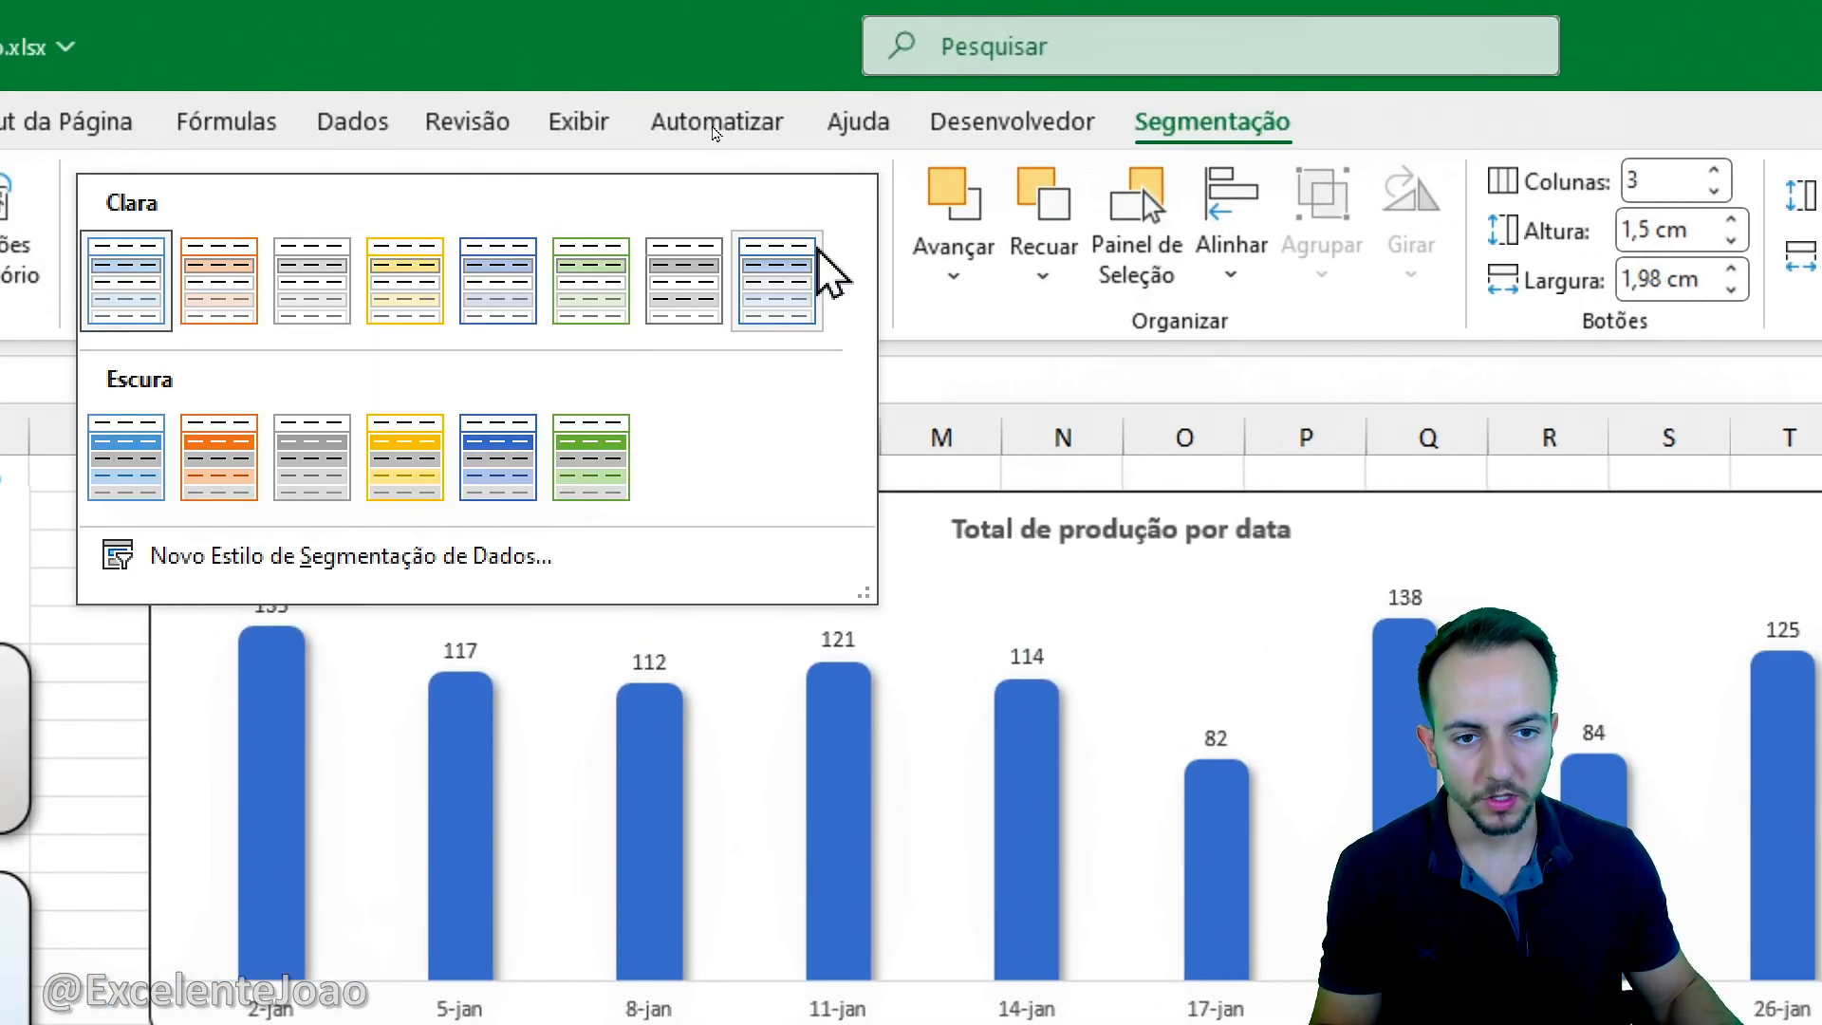
click(788, 302)
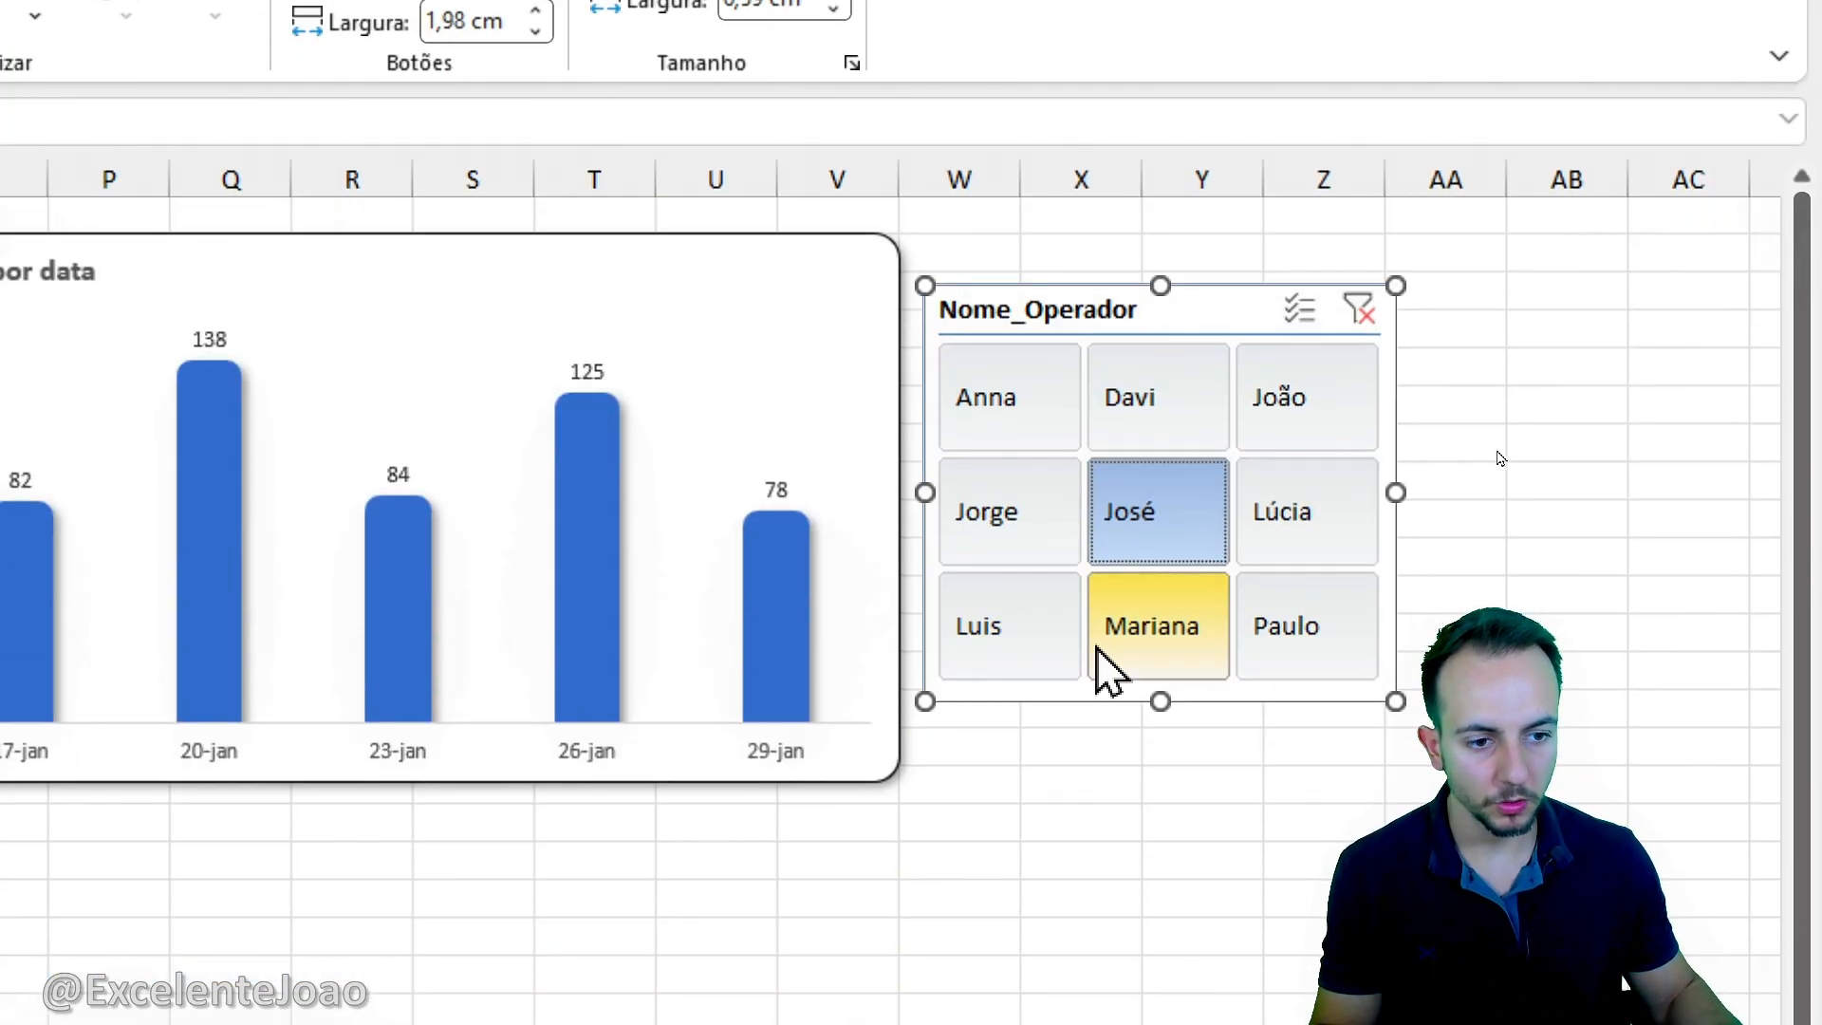
drag(1107, 333, 1102, 390)
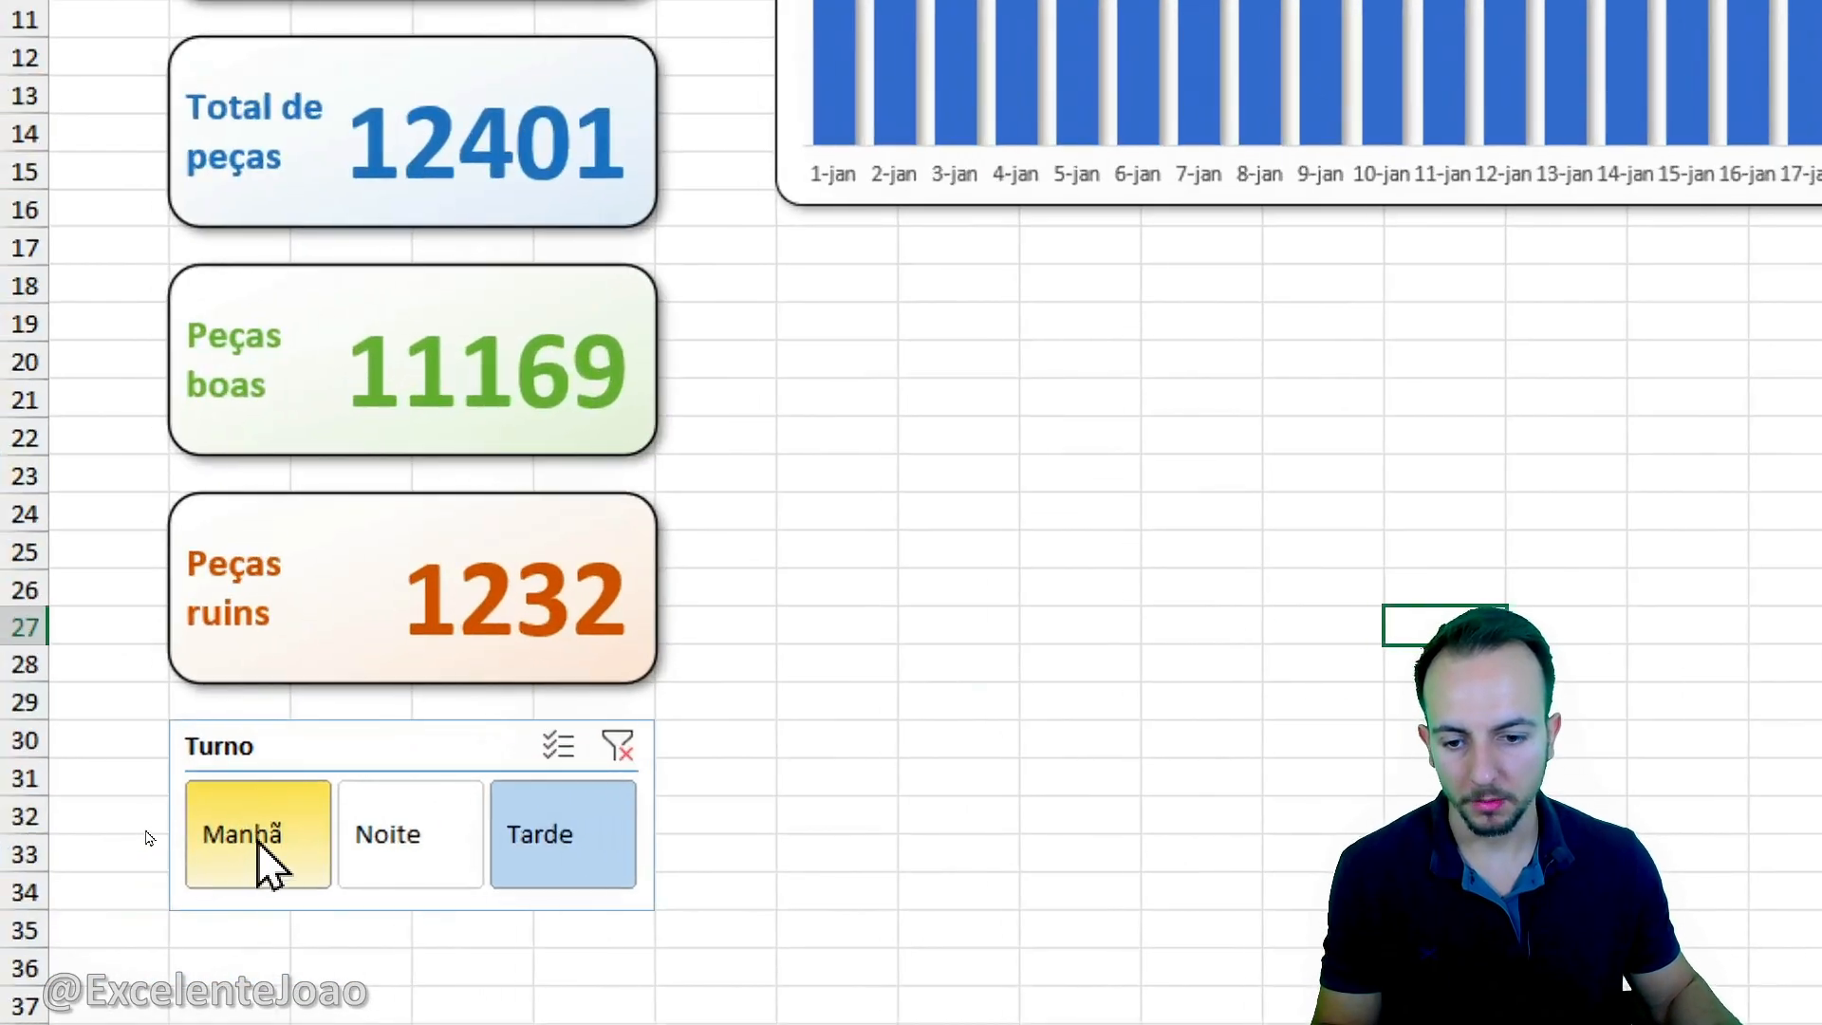
click(351, 744)
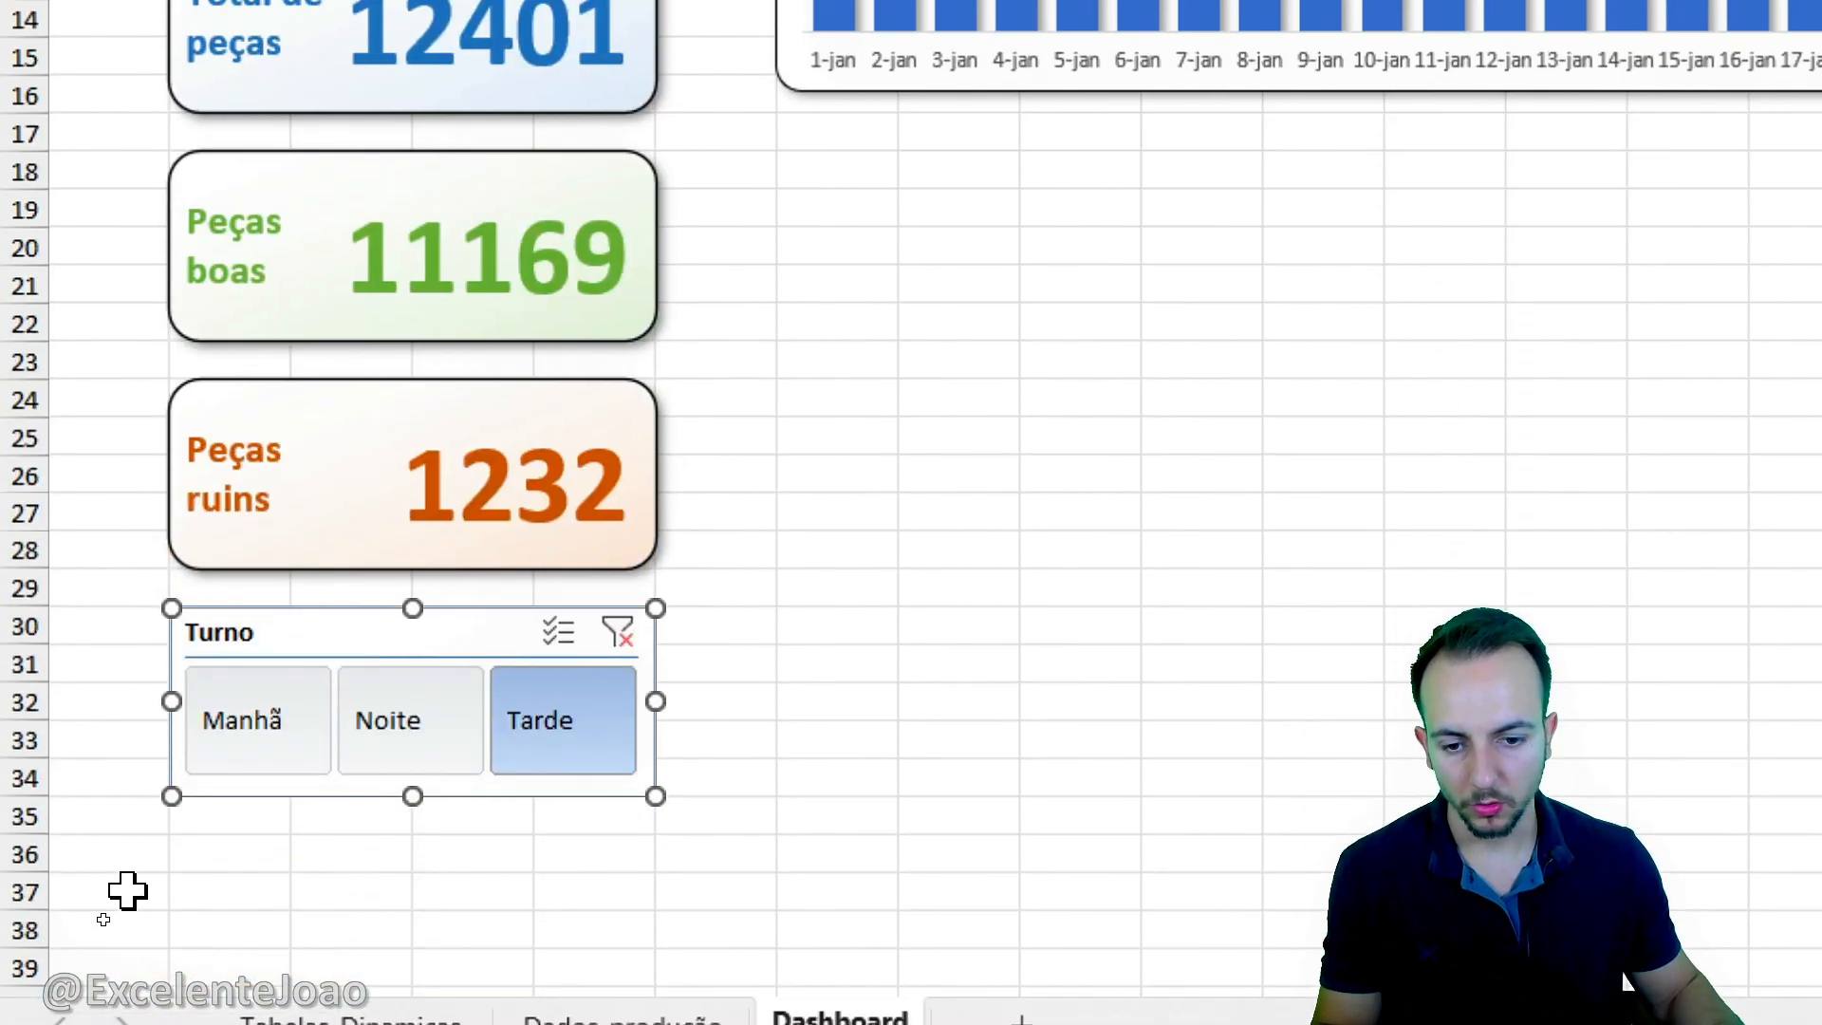
click(436, 888)
Try the Manhã, Noite and Tarde filters in the Turno slicer, leaving Manhã selected.
click(247, 721)
click(394, 721)
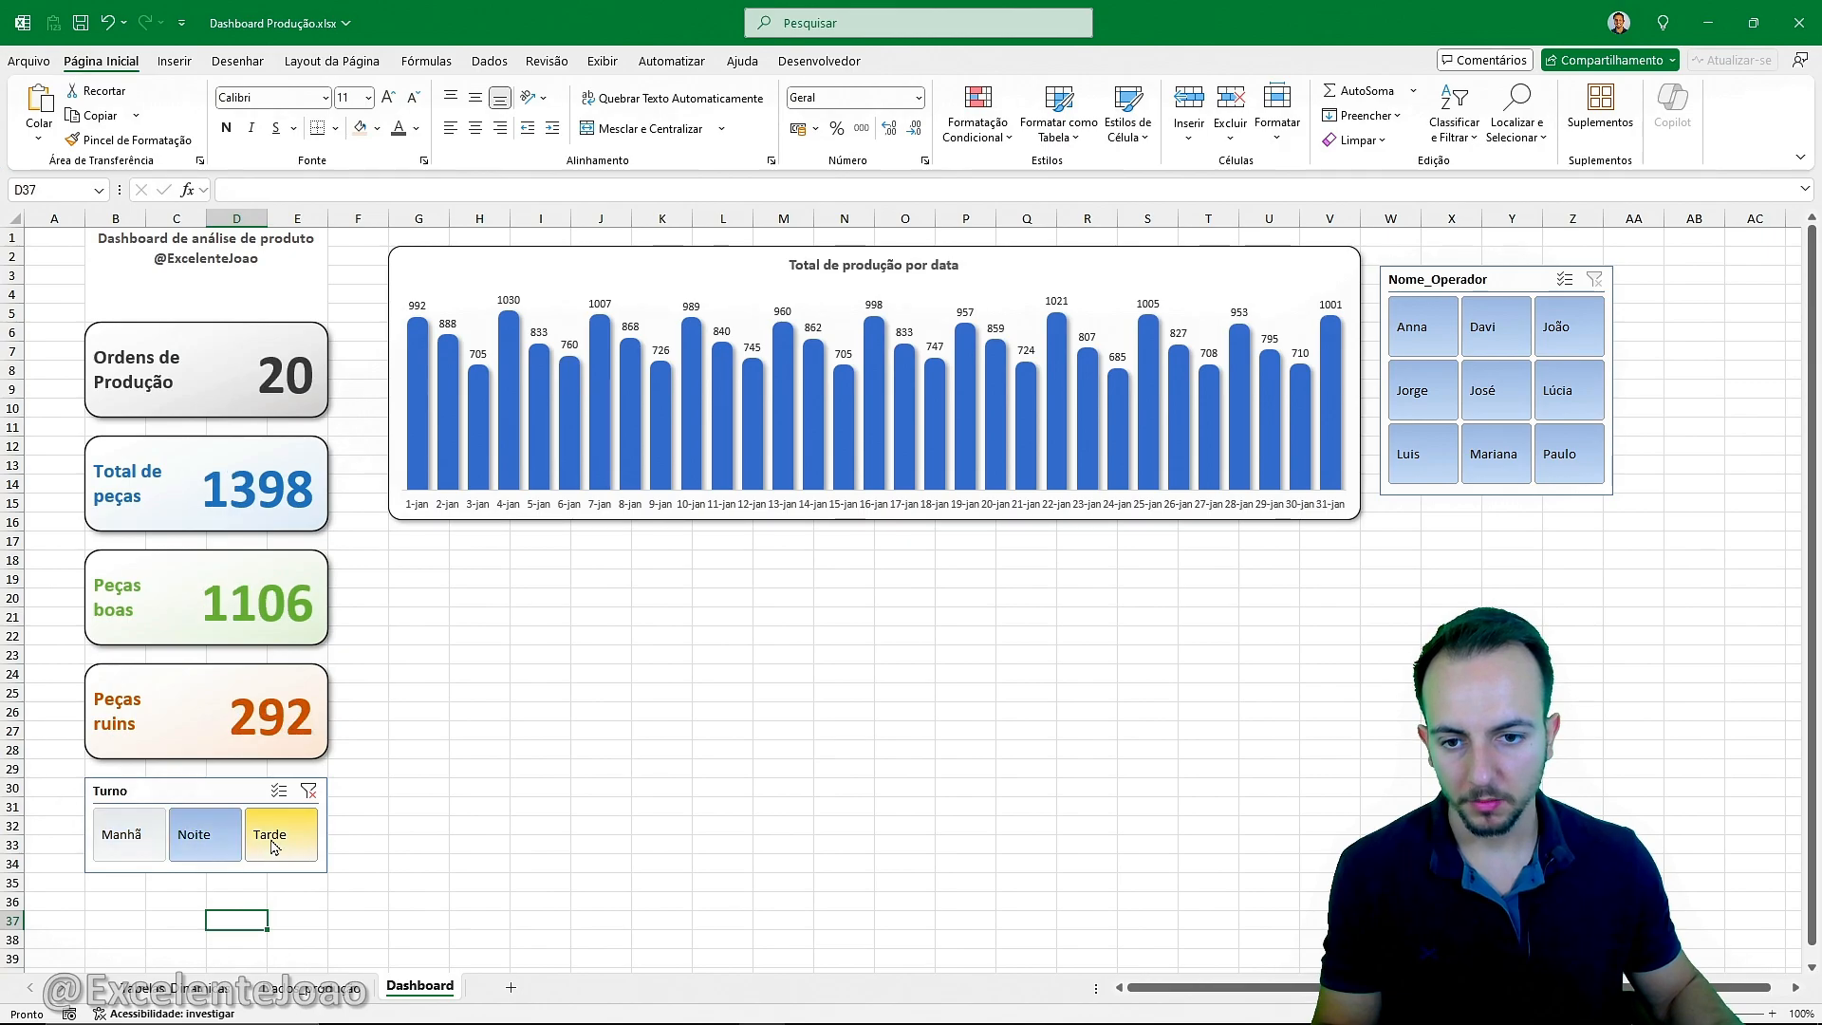
click(274, 840)
click(129, 835)
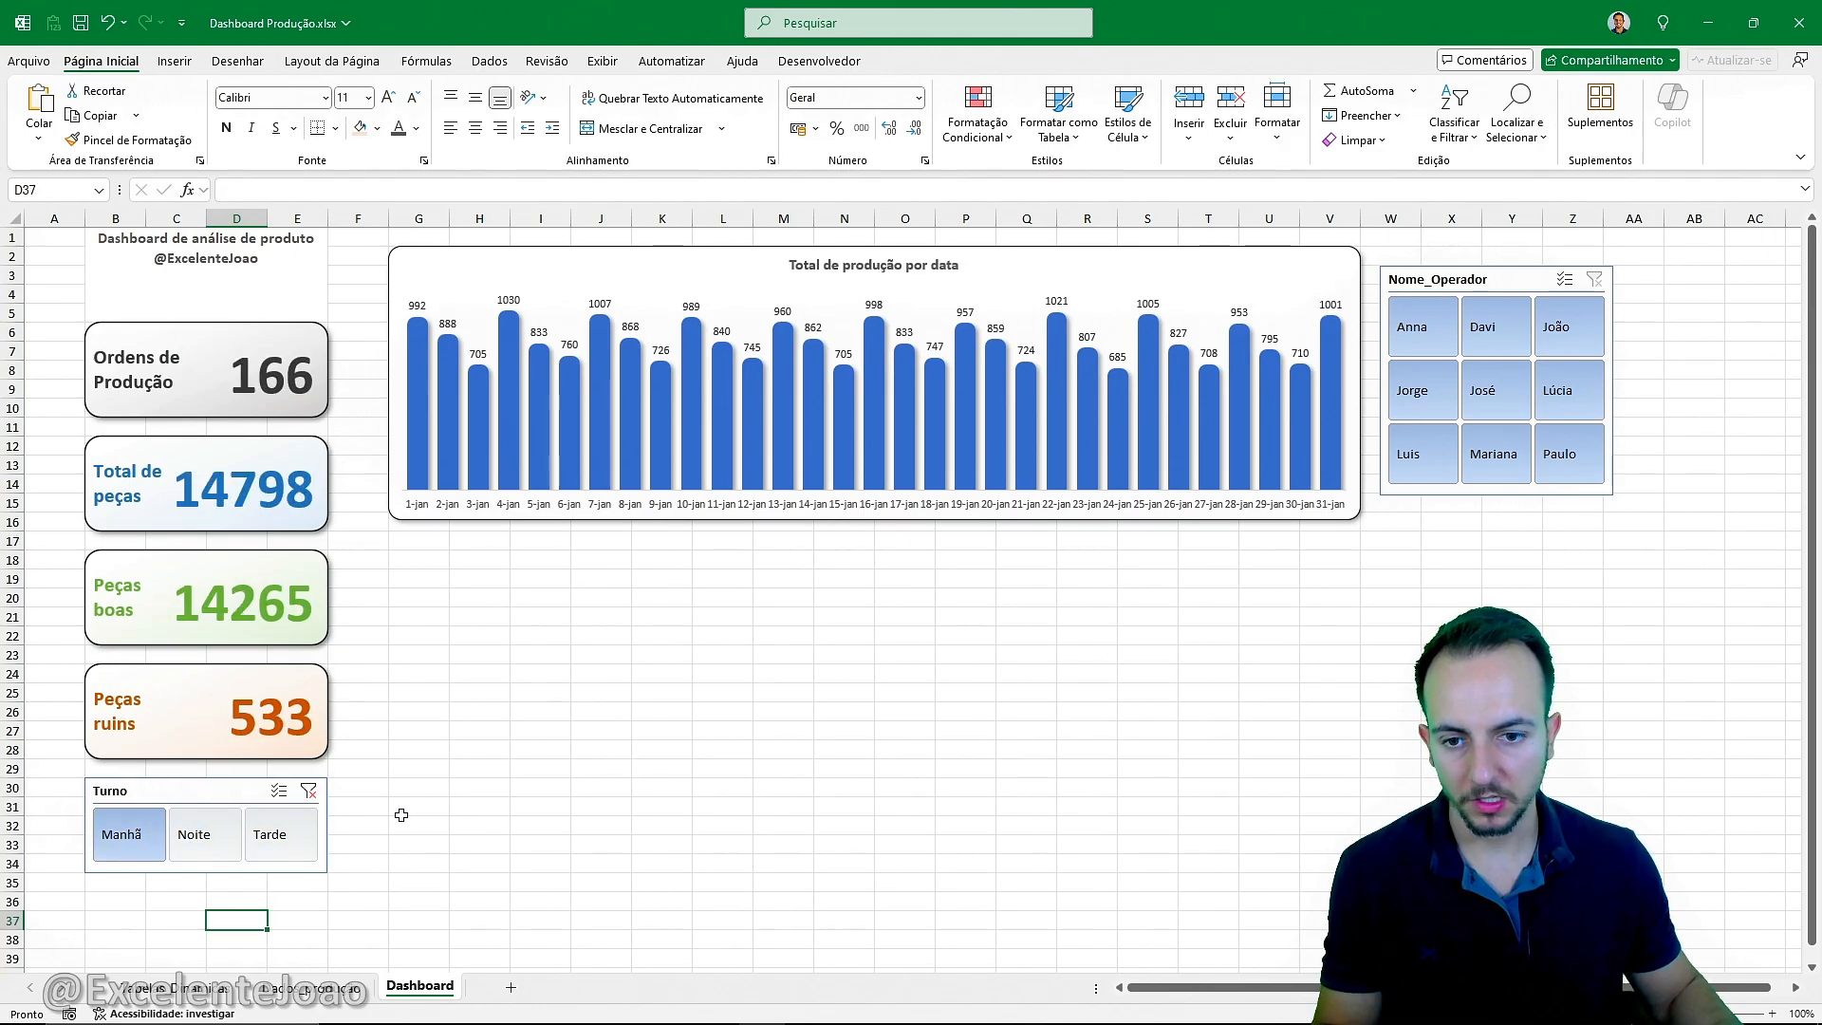
Insert a clustered column pivot chart from the Turno and operator pivot table on the pivot tables sheet.
click(215, 987)
click(793, 672)
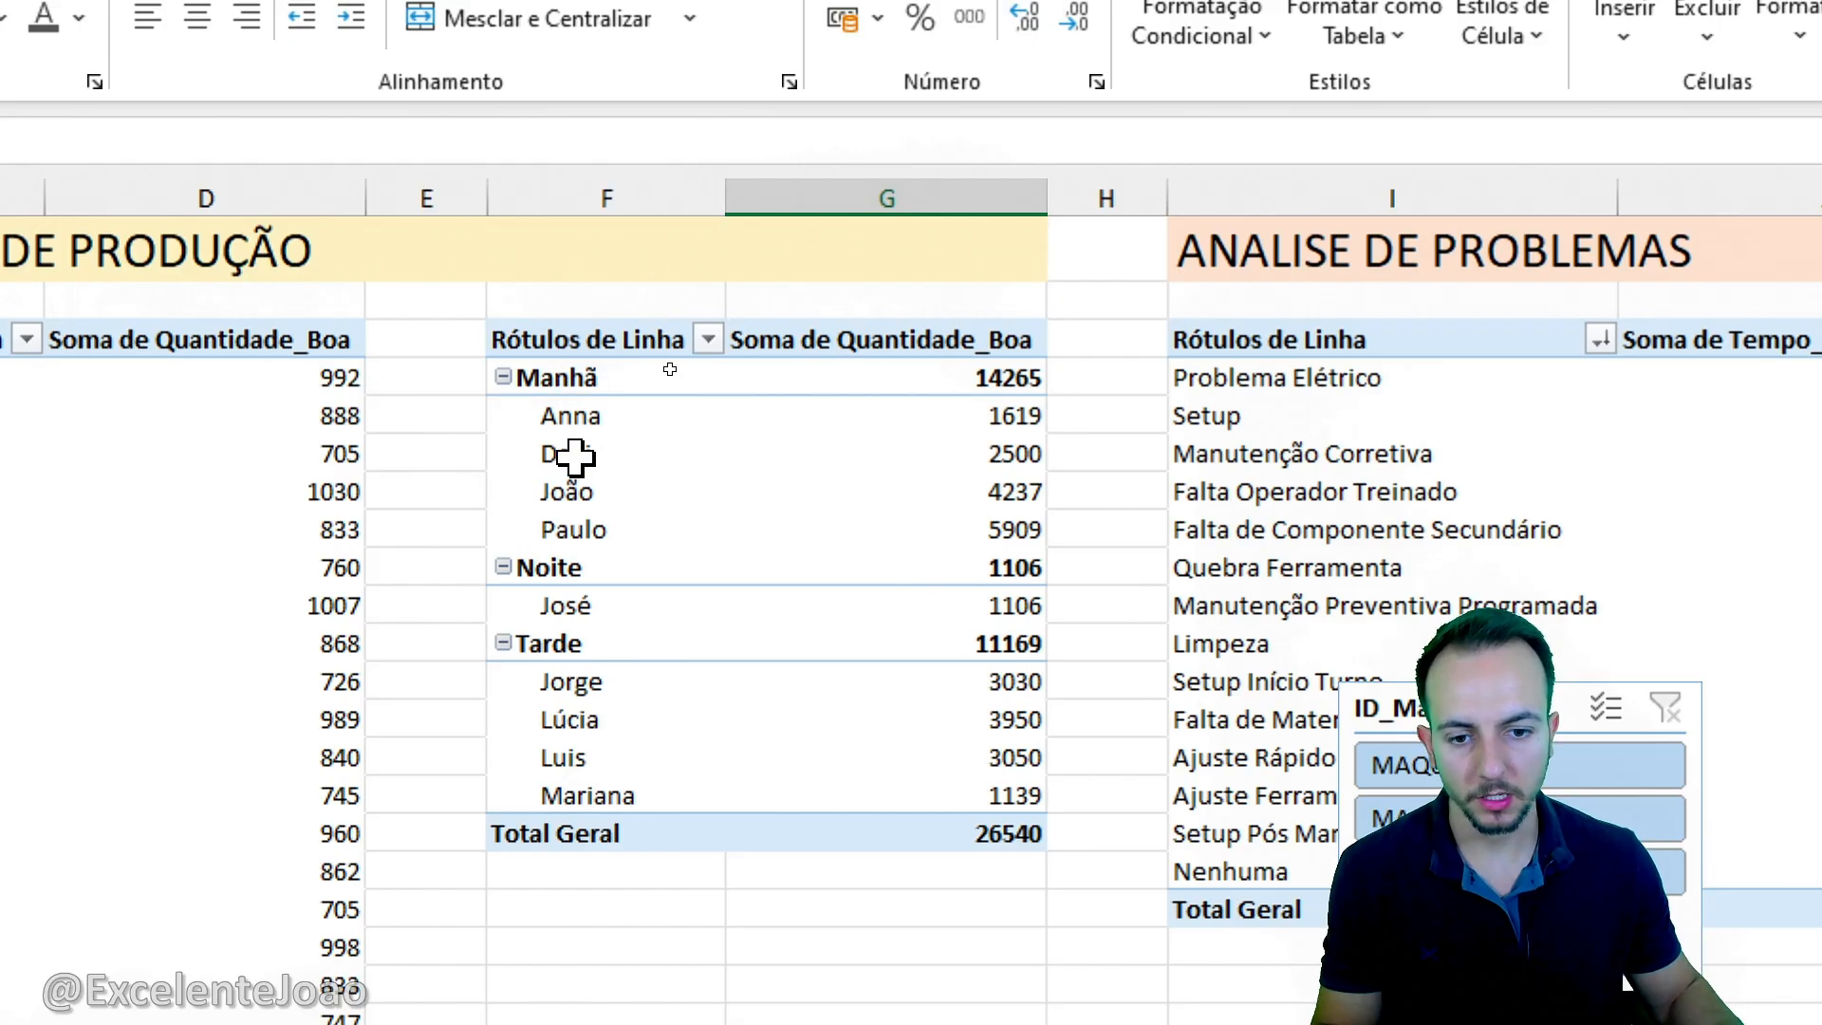
click(594, 493)
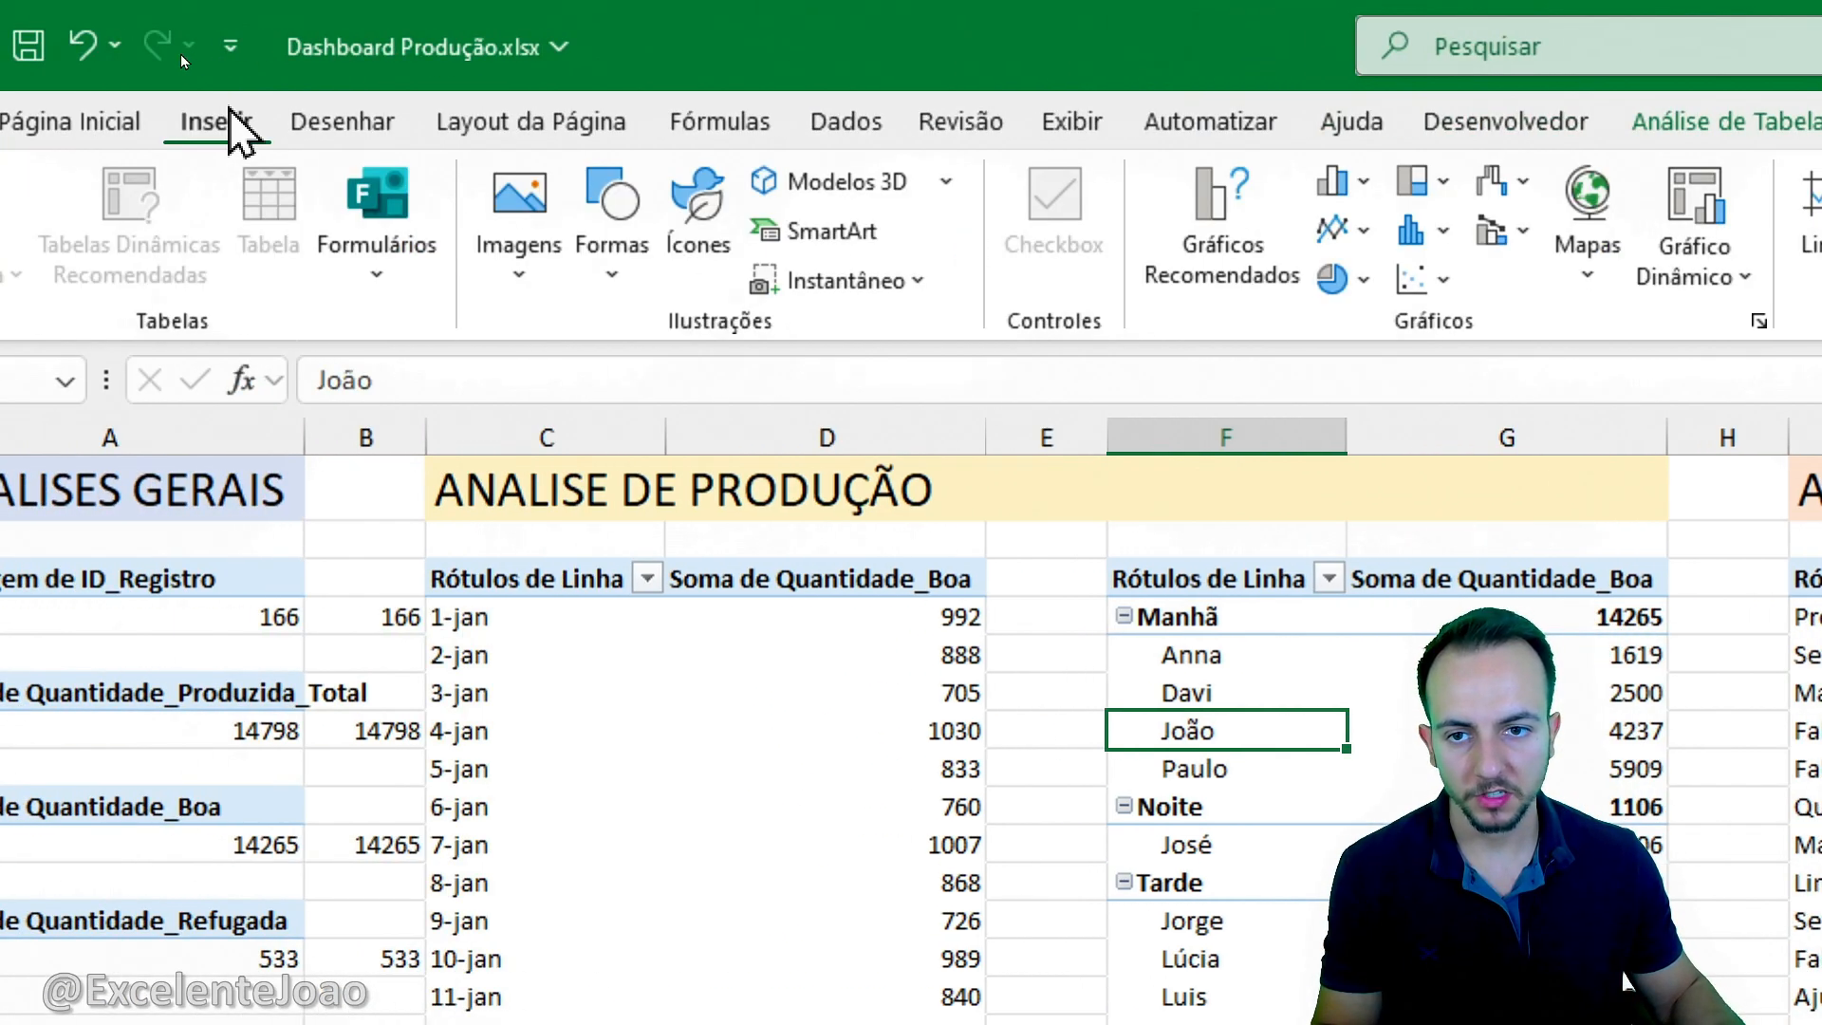
click(1336, 182)
click(1364, 305)
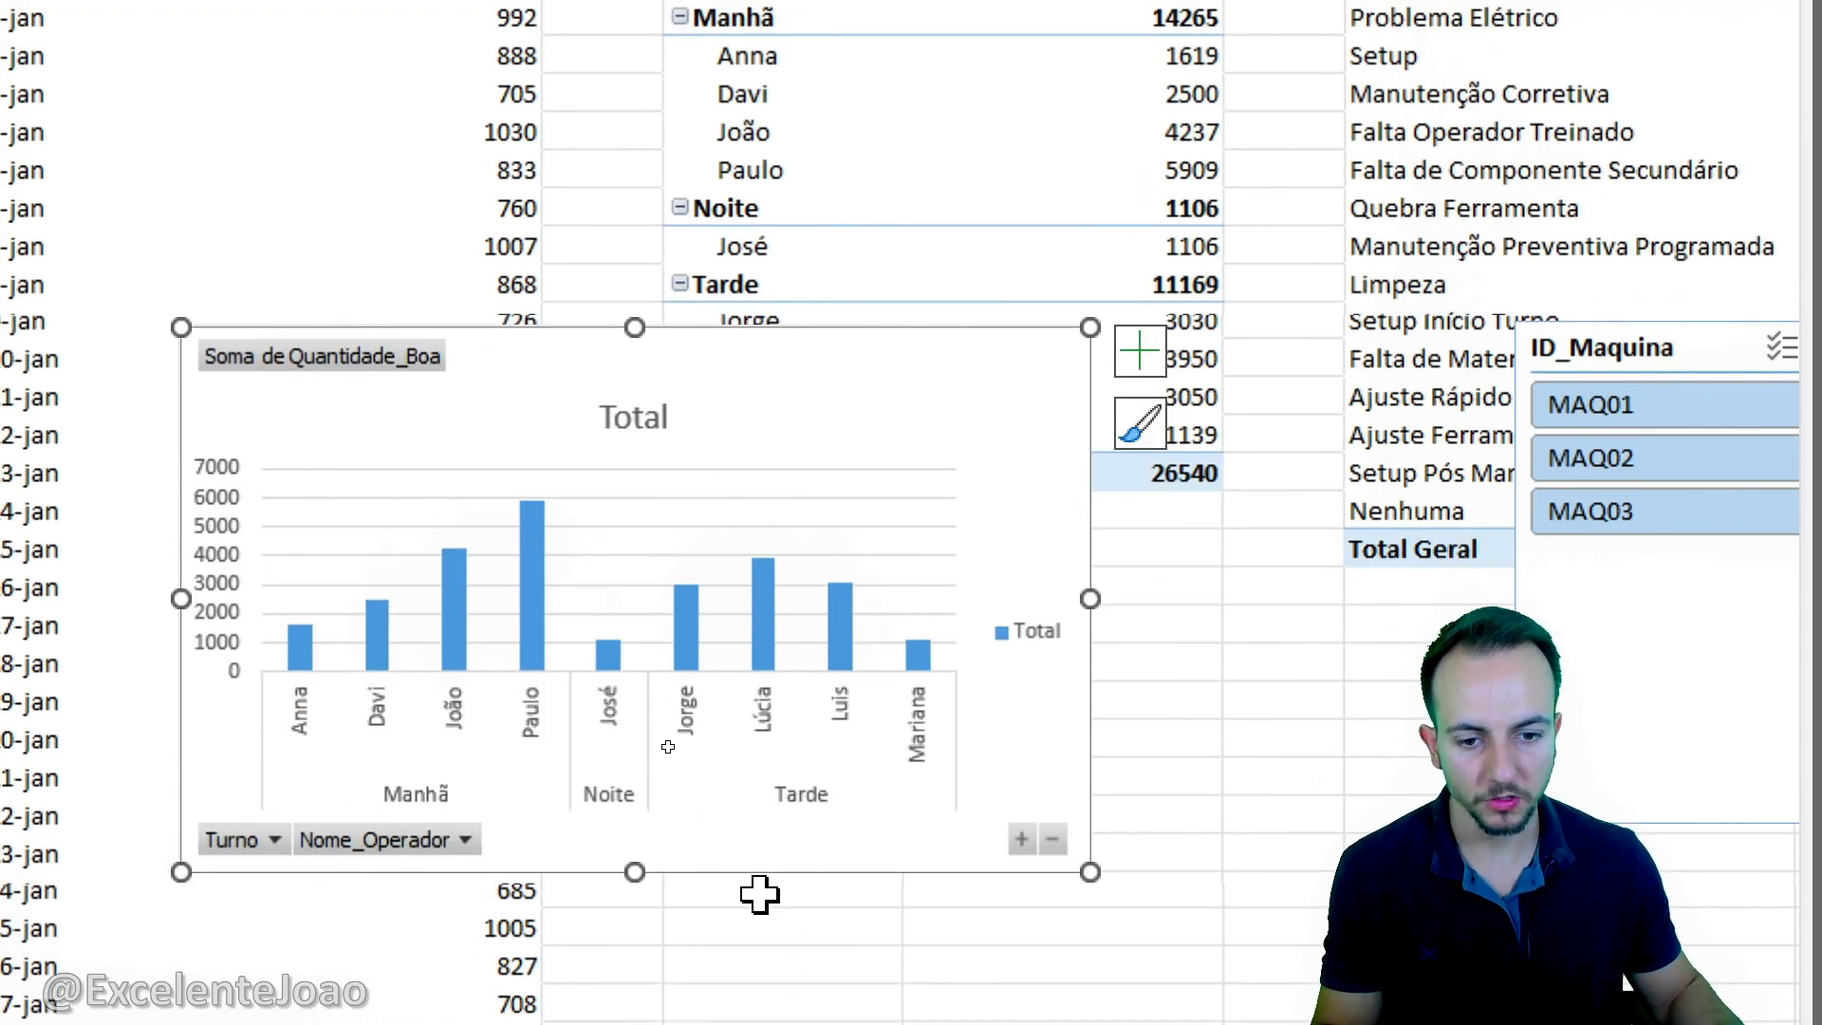
drag(420, 640, 458, 629)
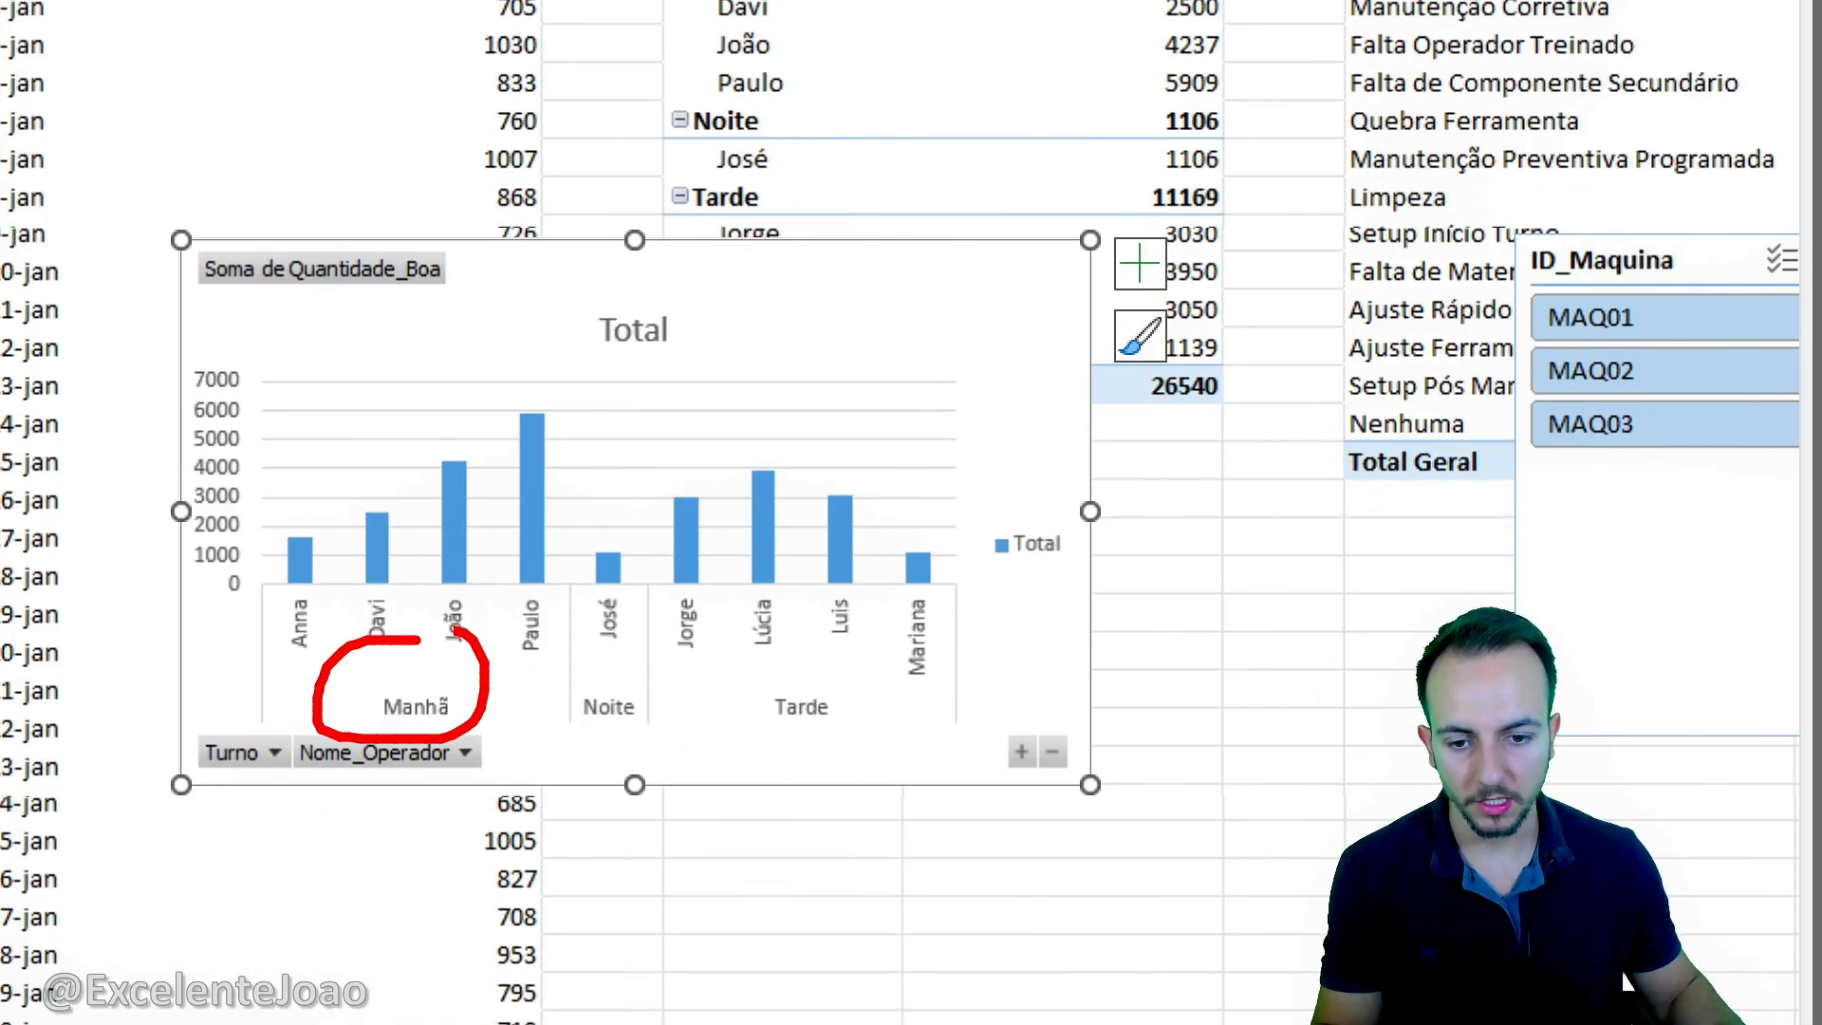
drag(501, 726, 545, 670)
drag(833, 660, 667, 664)
key(Escape)
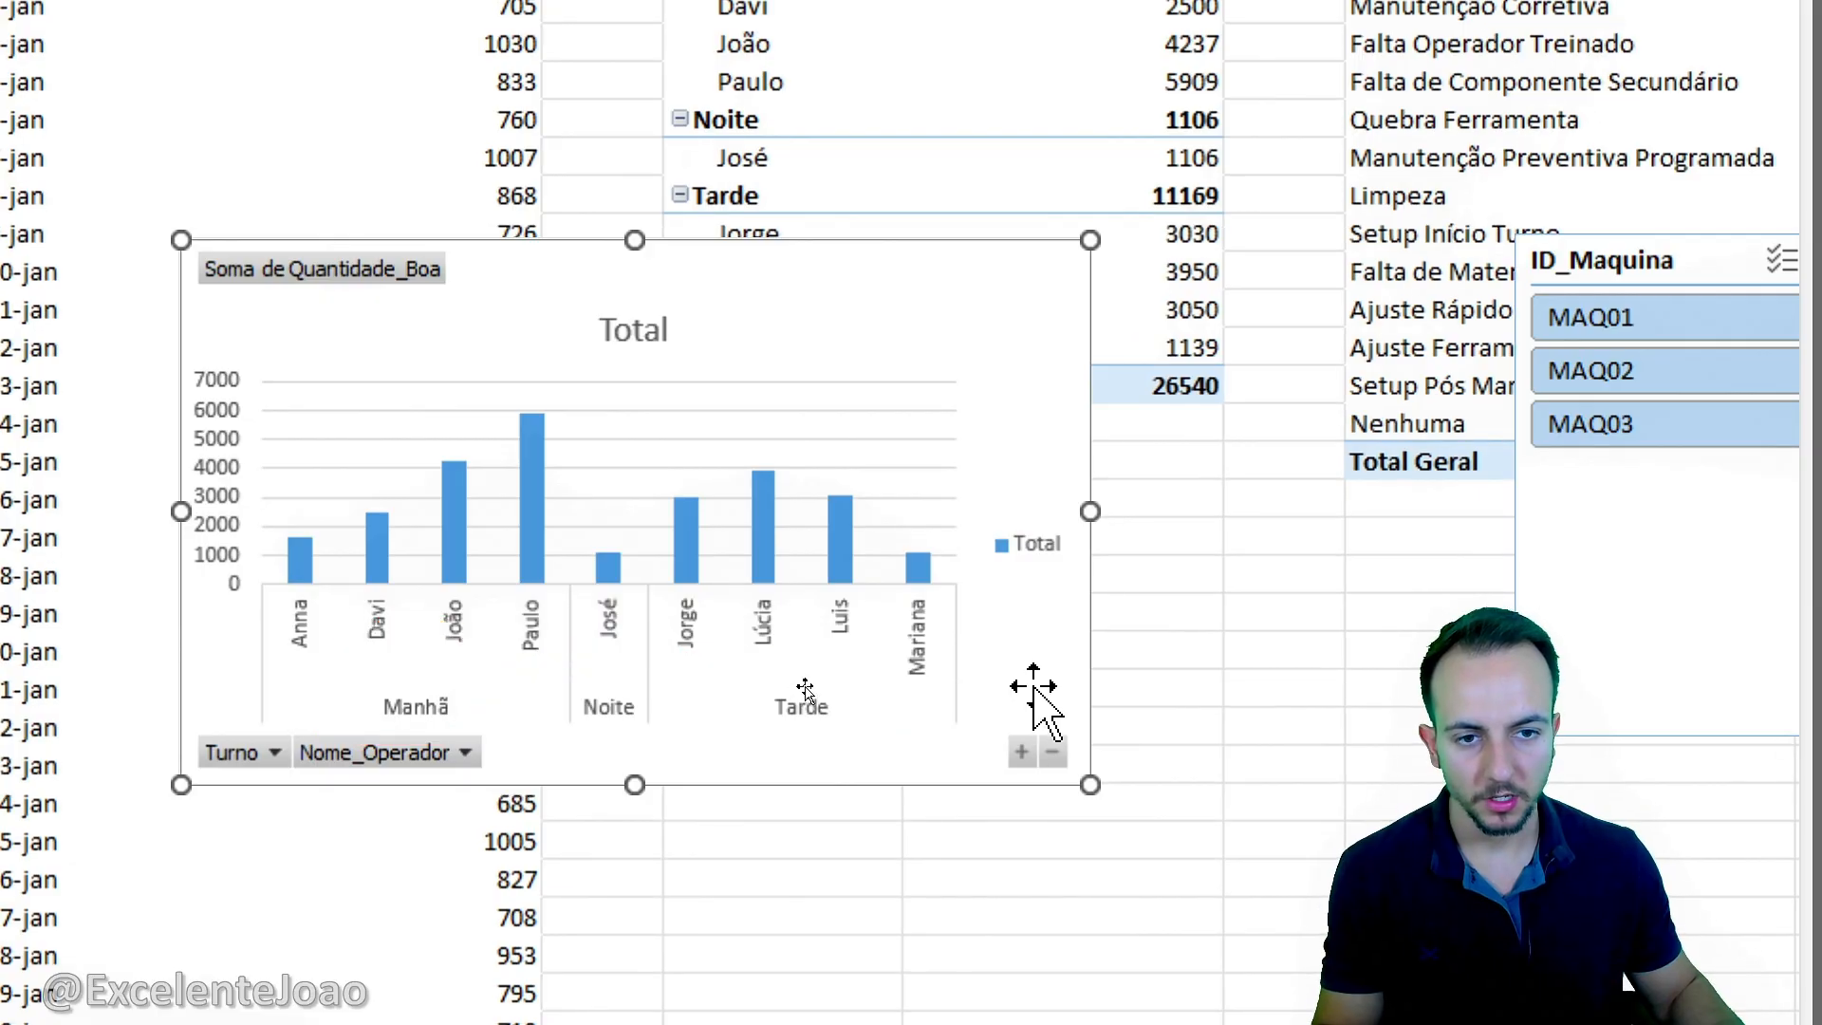
Move the new chart below its pivot table and sort Turno in descending order by Soma de Quantidade_Boa.
drag(946, 367, 999, 459)
click(999, 458)
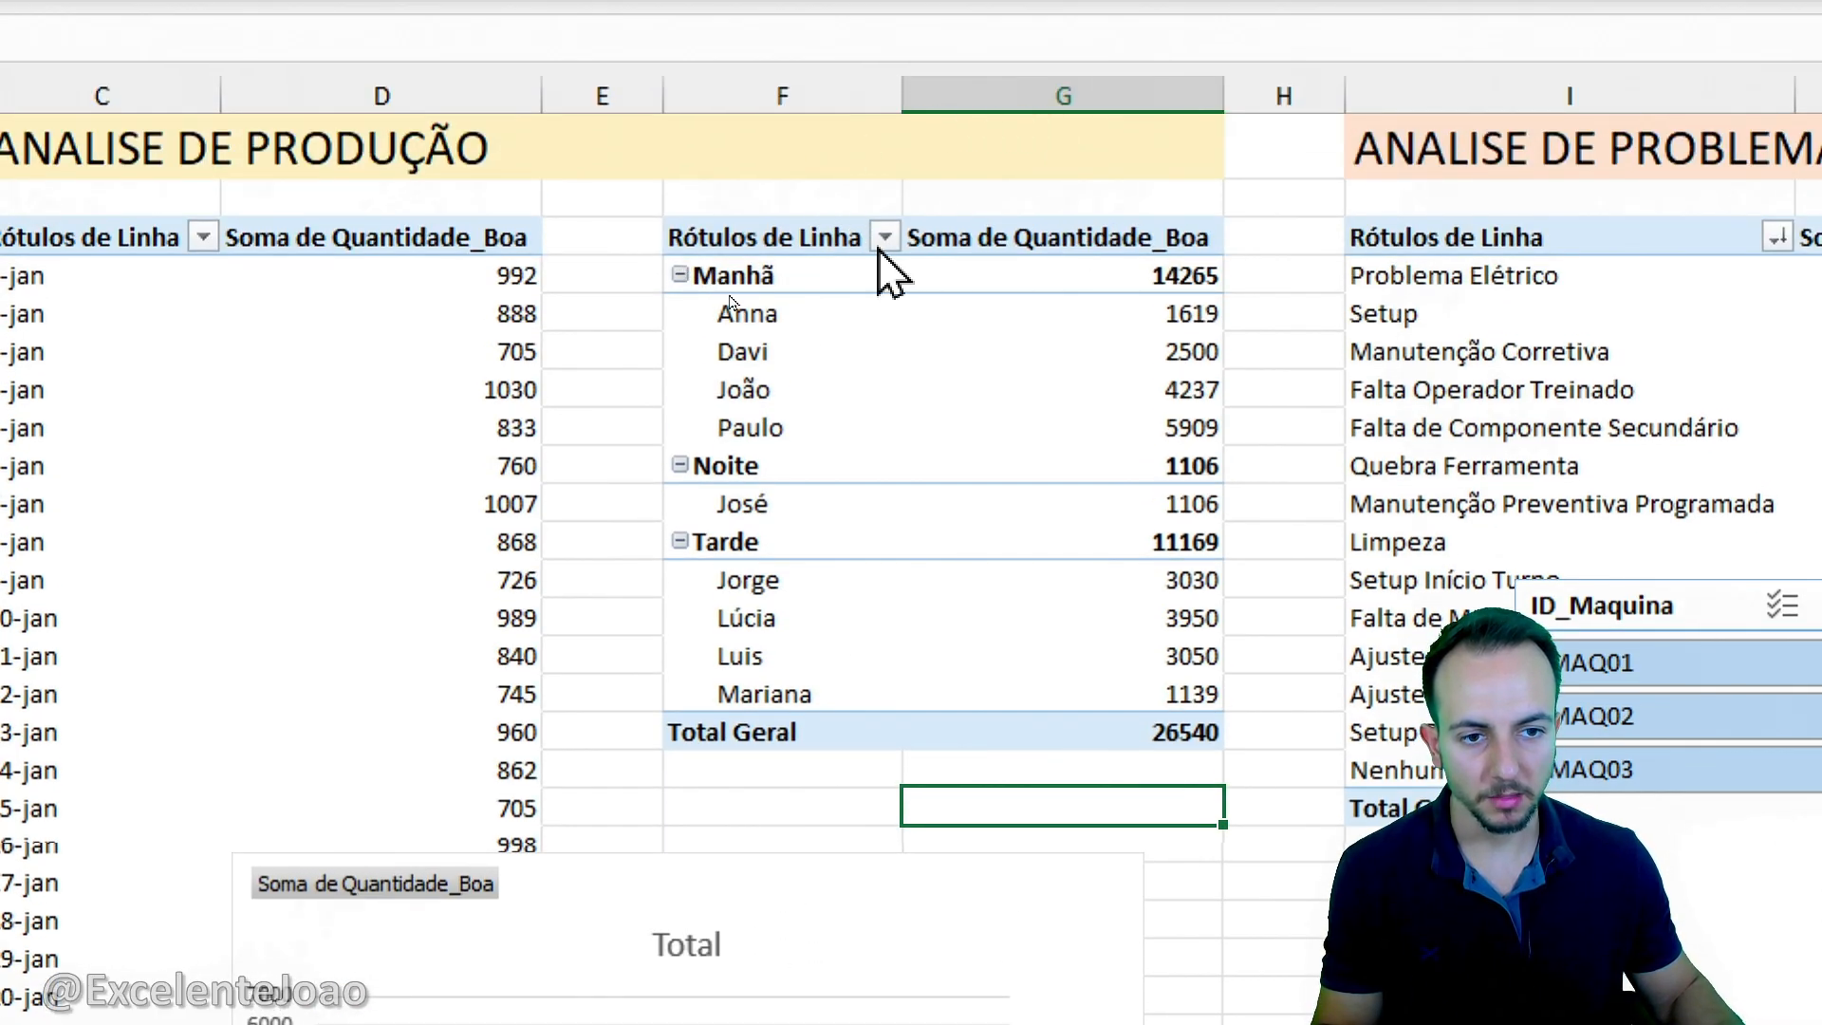
click(885, 236)
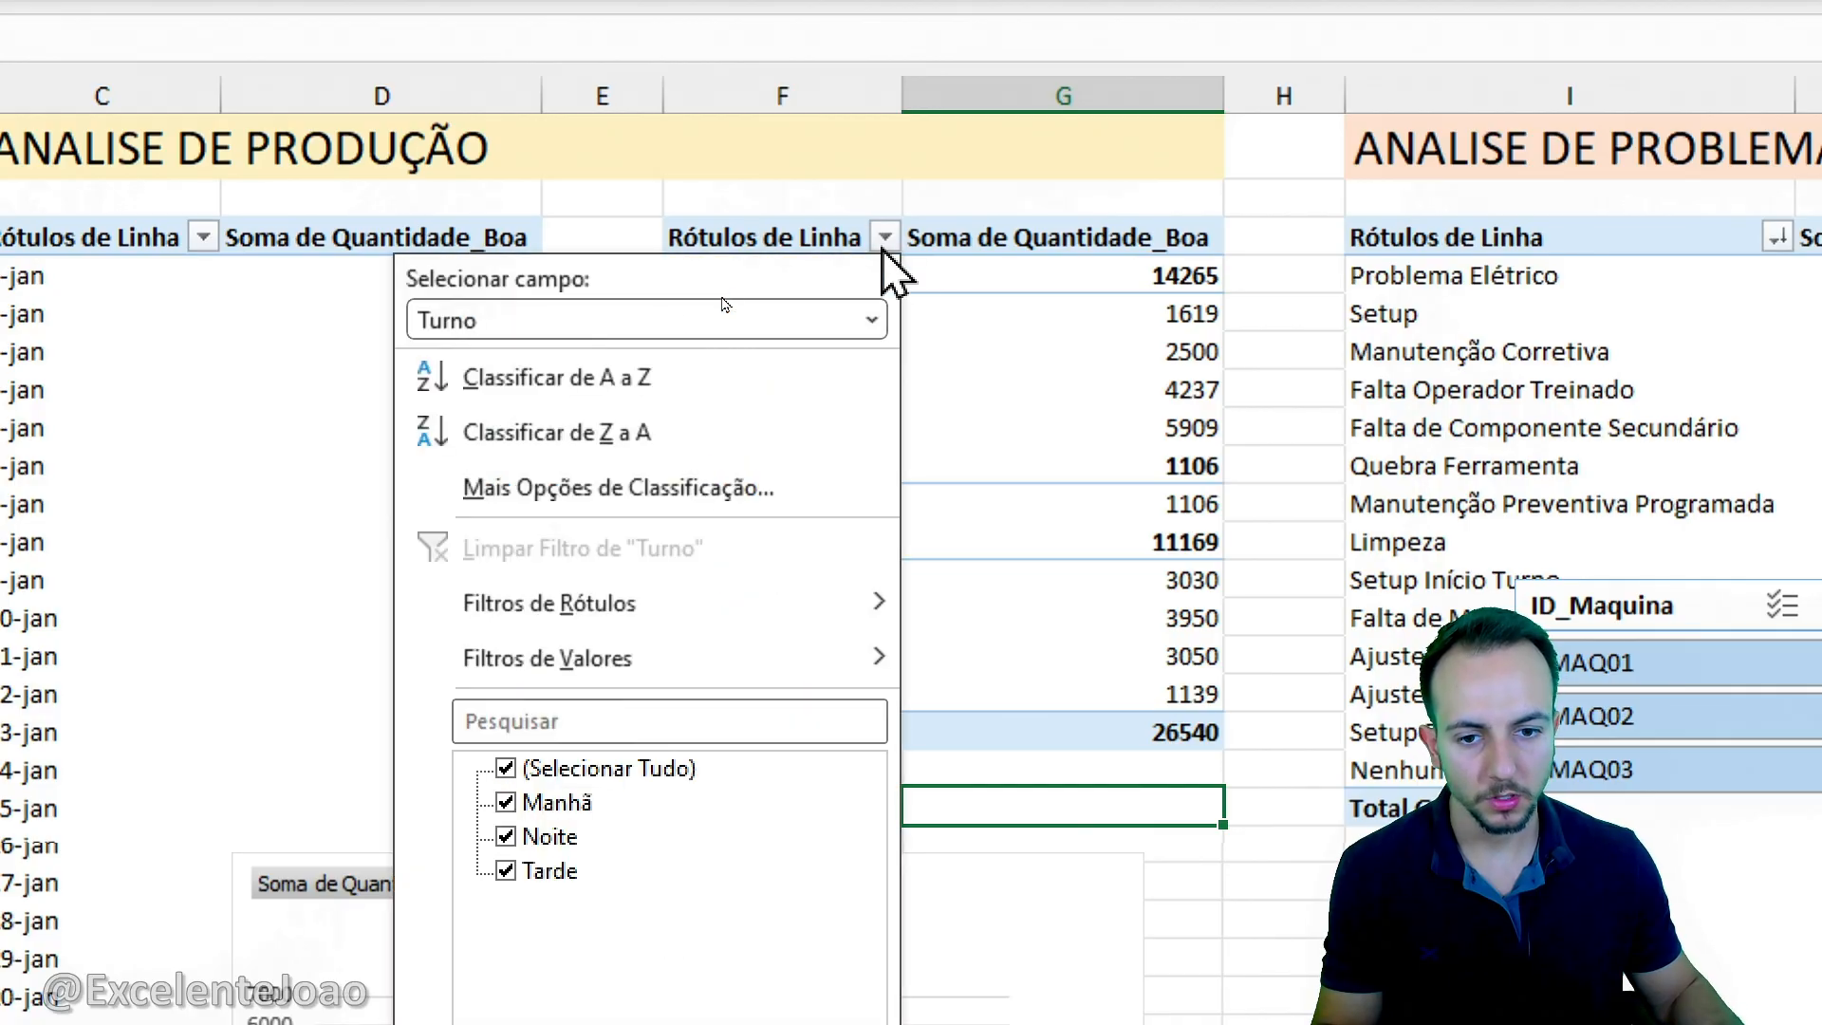
click(585, 481)
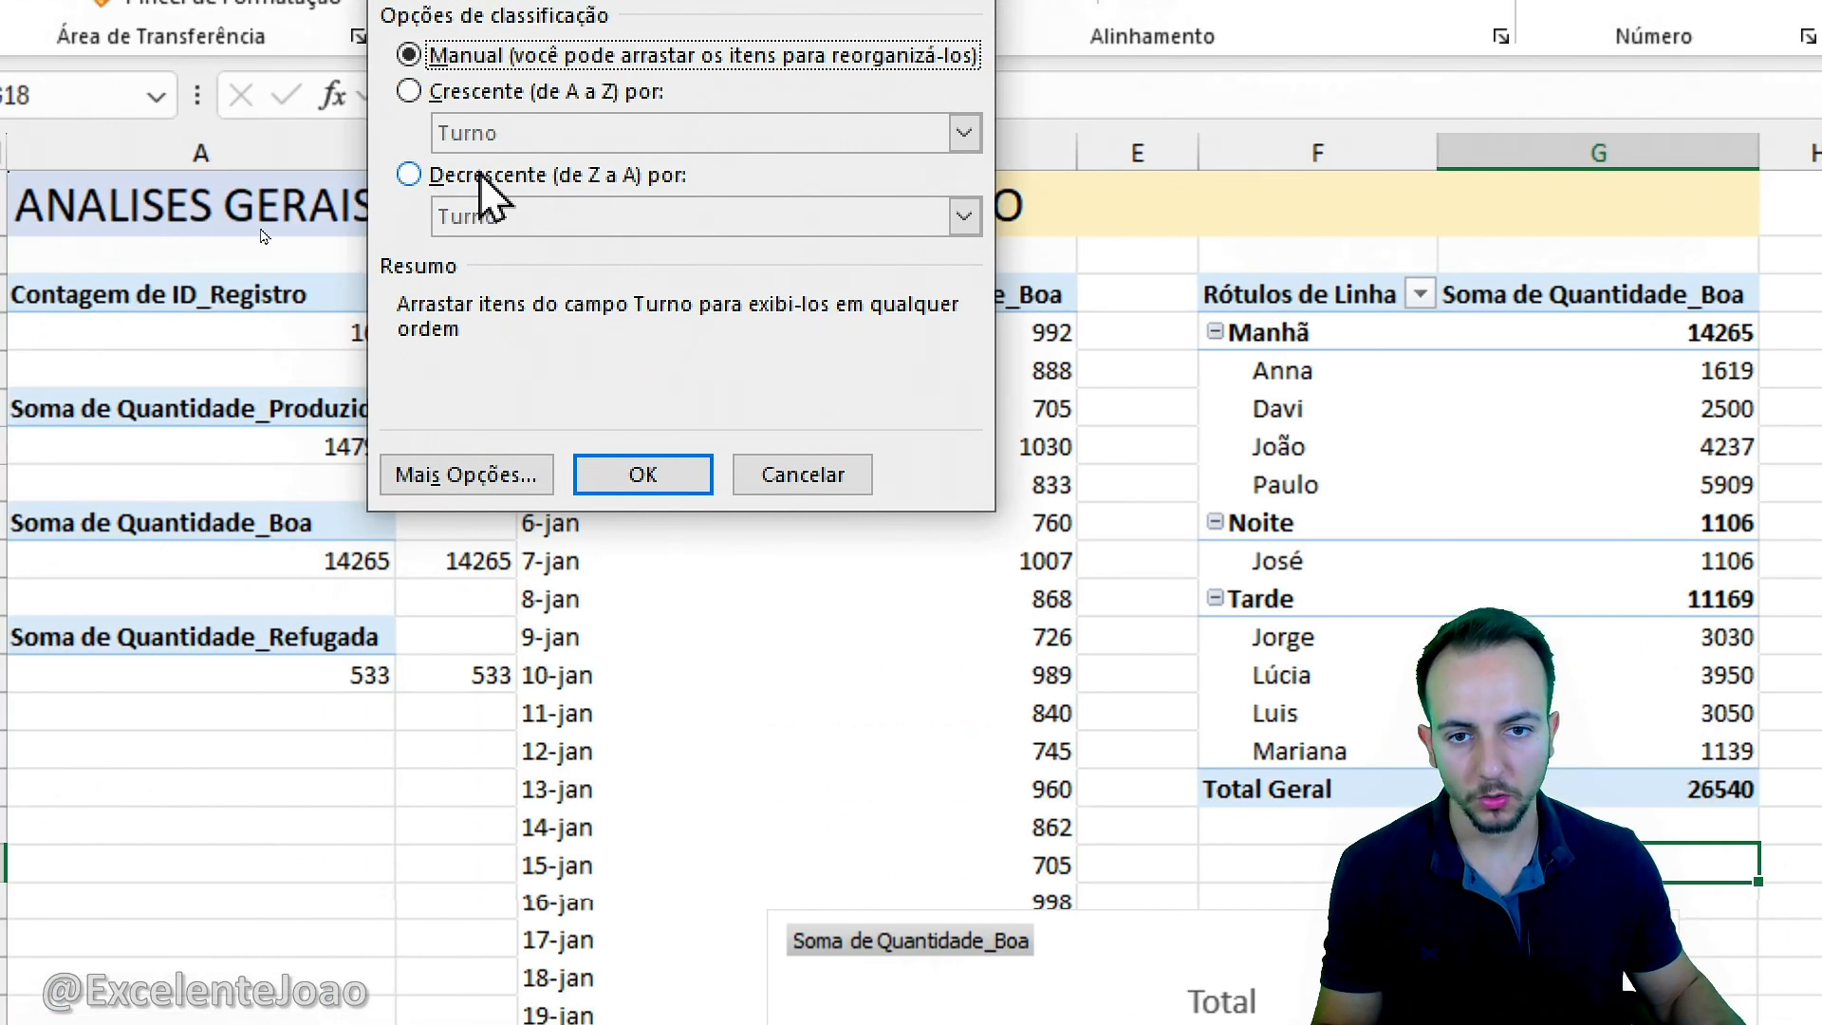
click(485, 176)
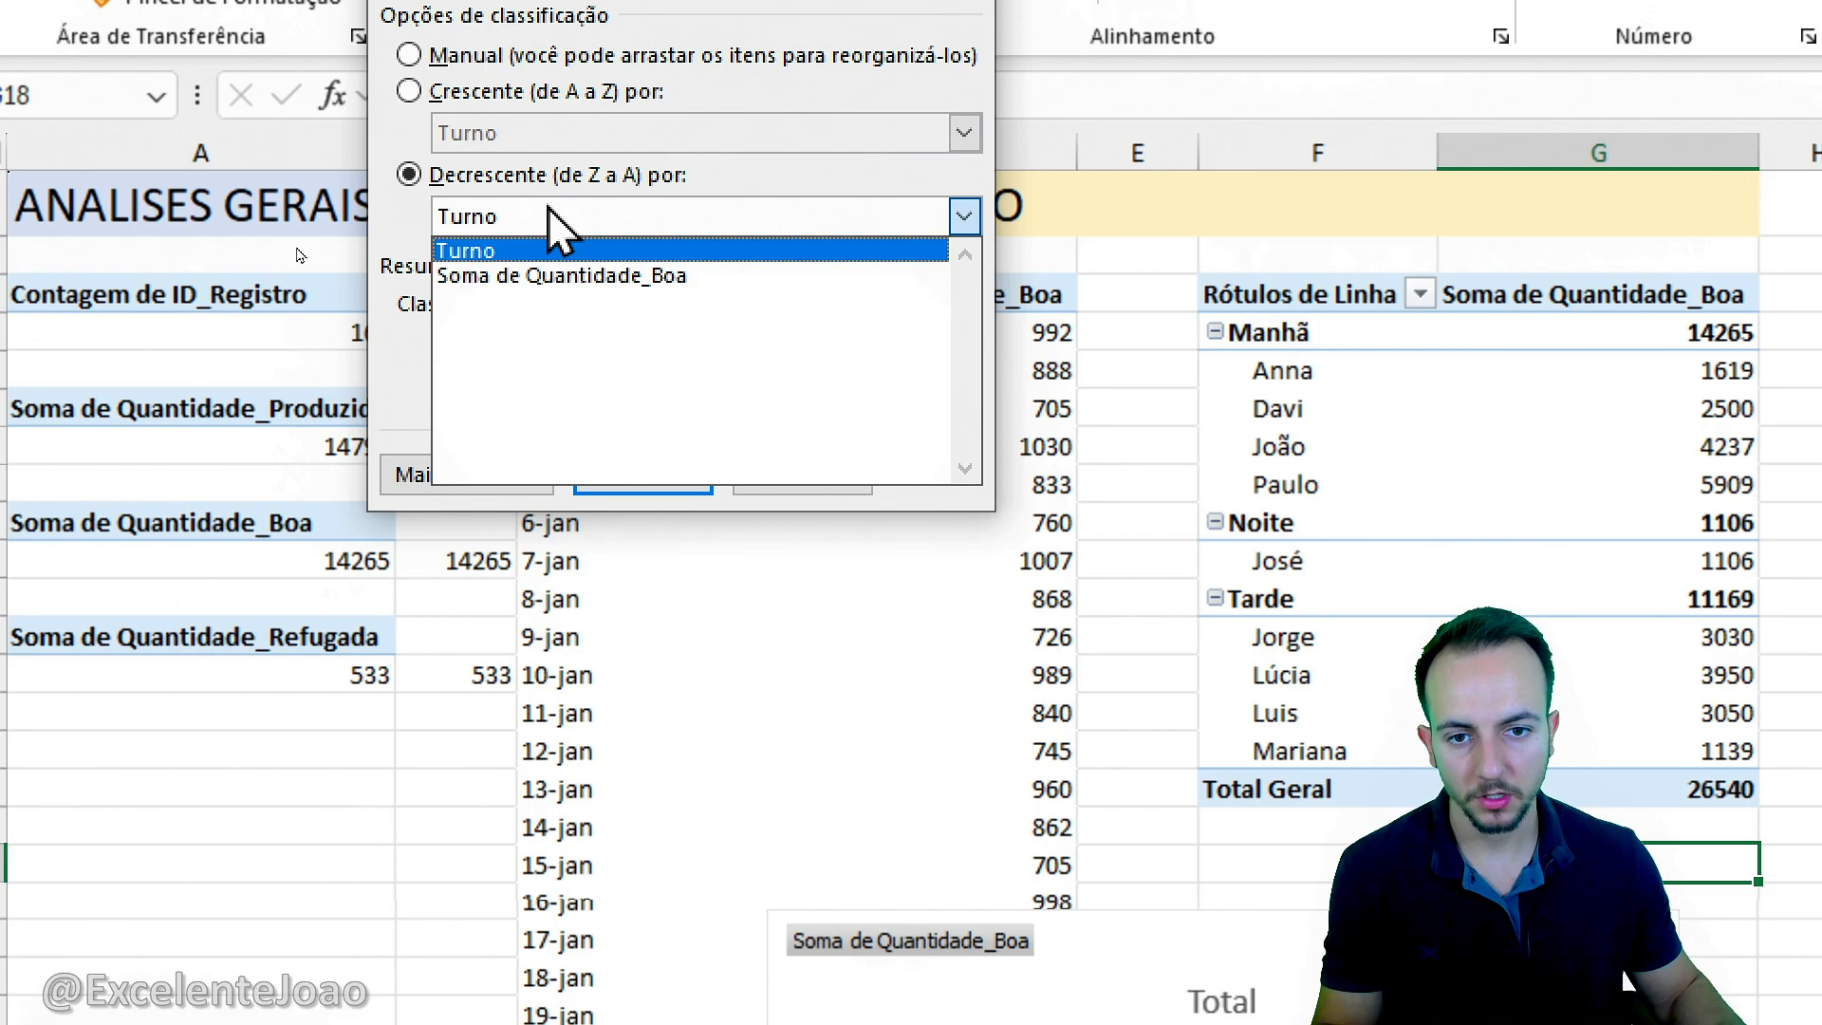
click(588, 275)
click(645, 472)
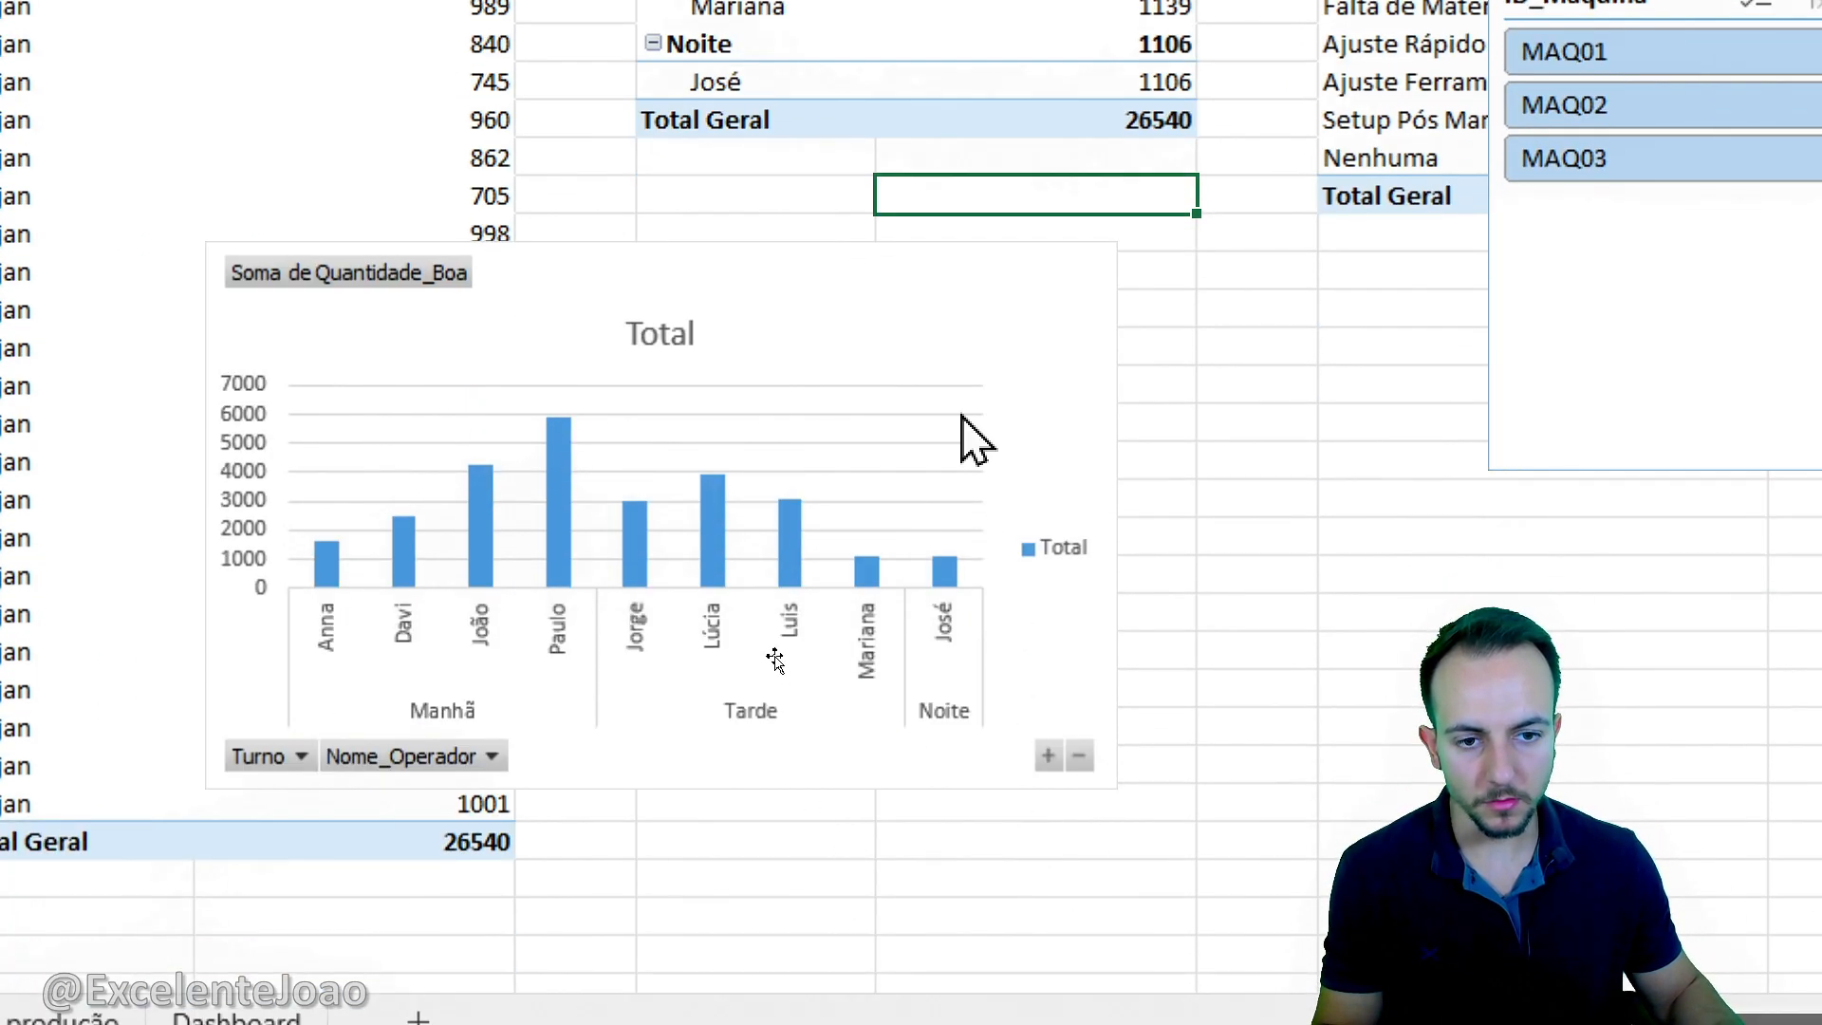
Cut the operator-by-shift chart and paste it into the Dashboard sheet below the daily production chart.
right_click(961, 415)
click(1022, 209)
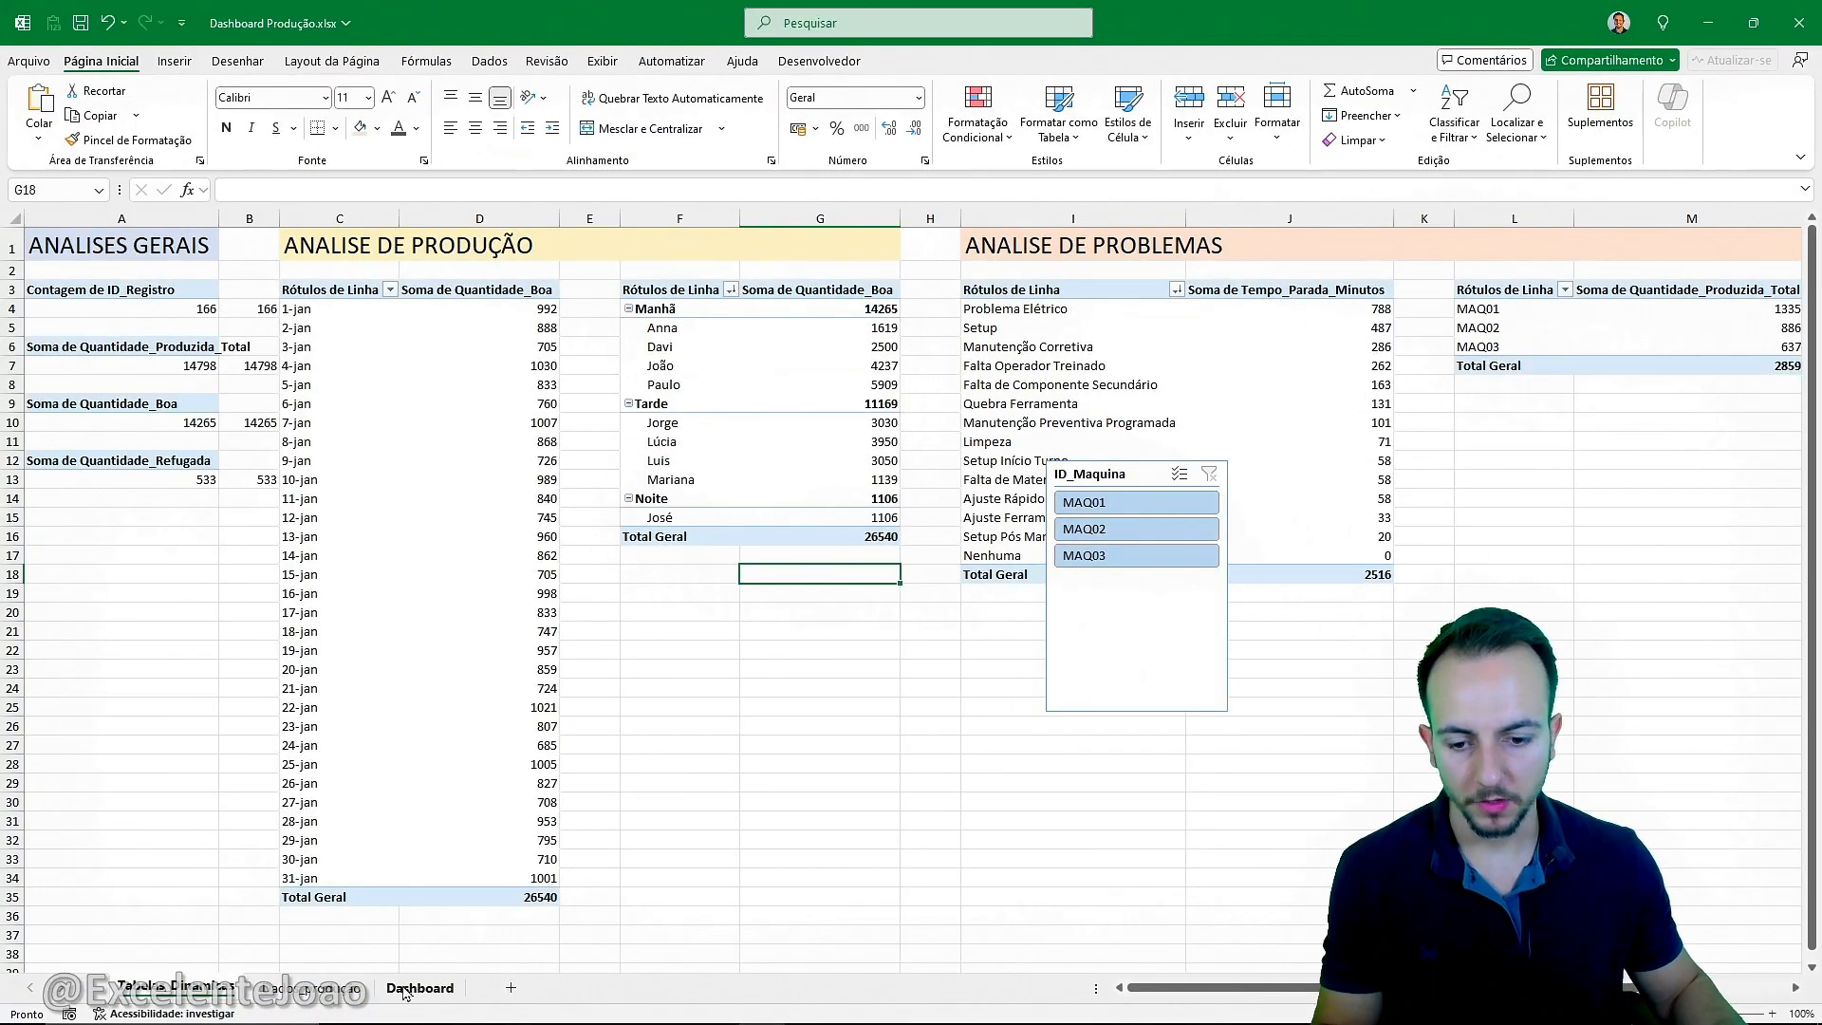
click(418, 988)
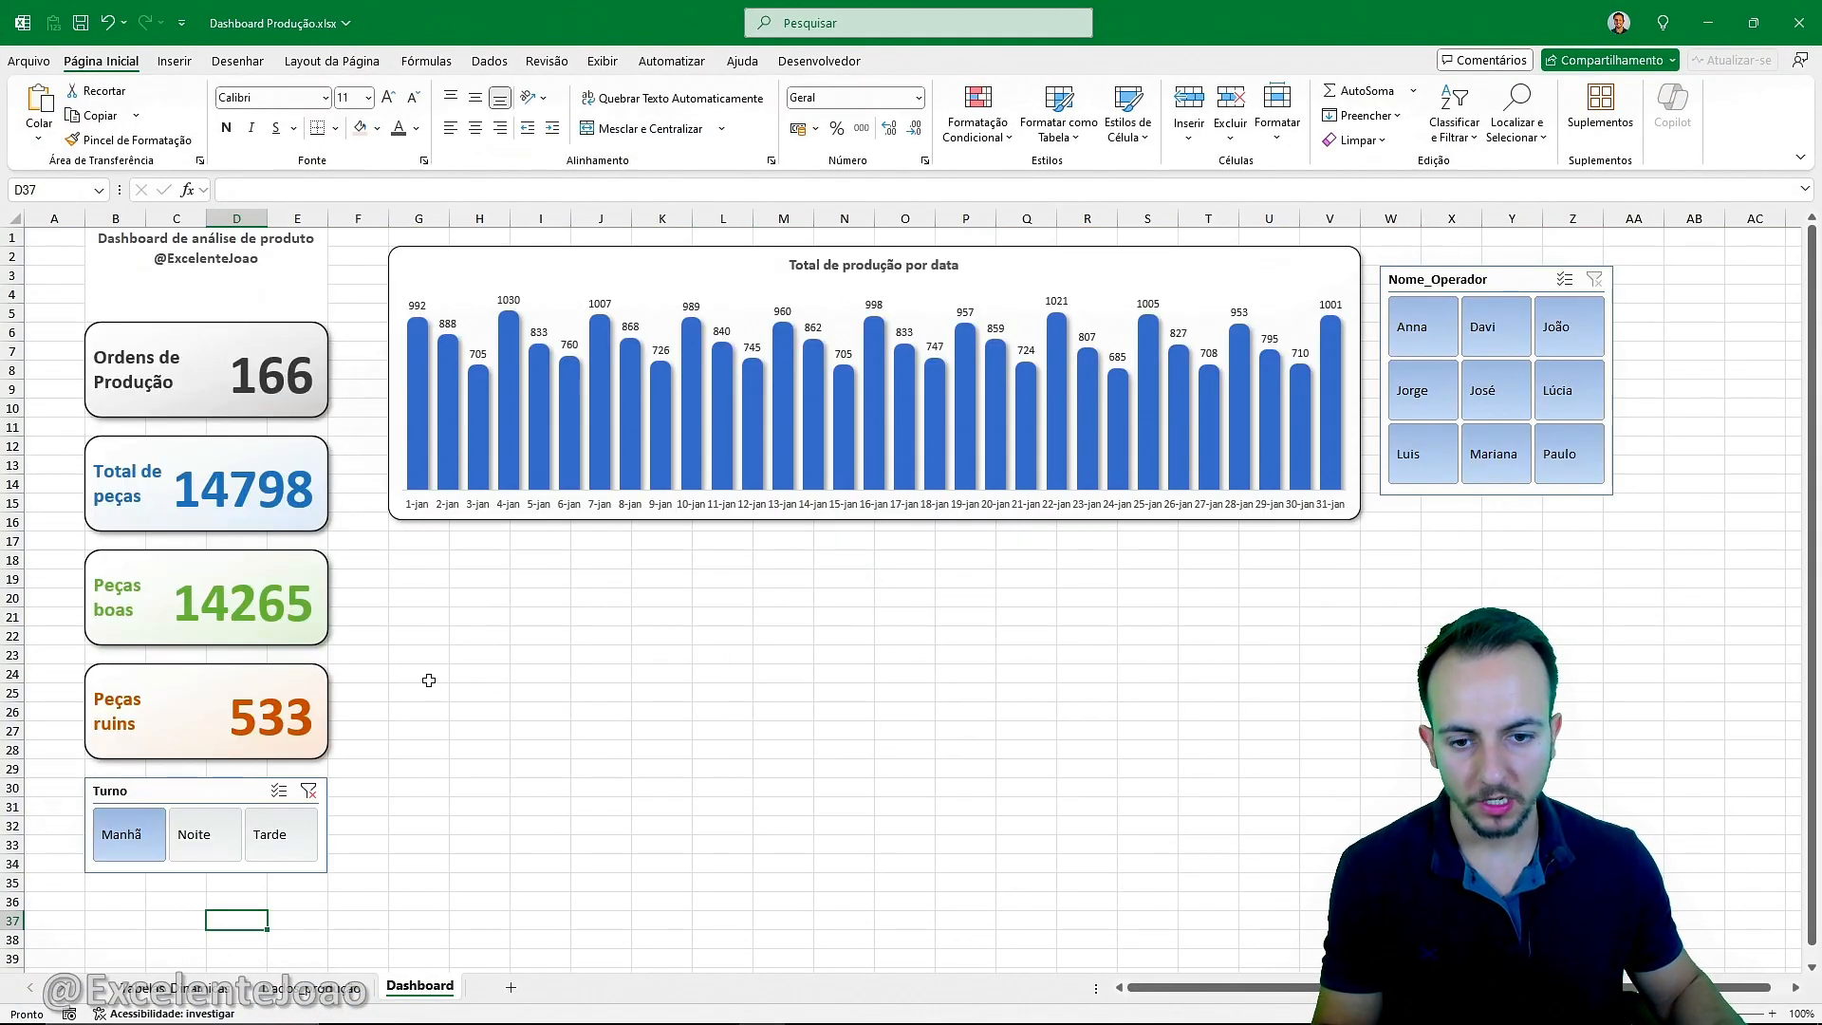
right_click(432, 560)
click(480, 560)
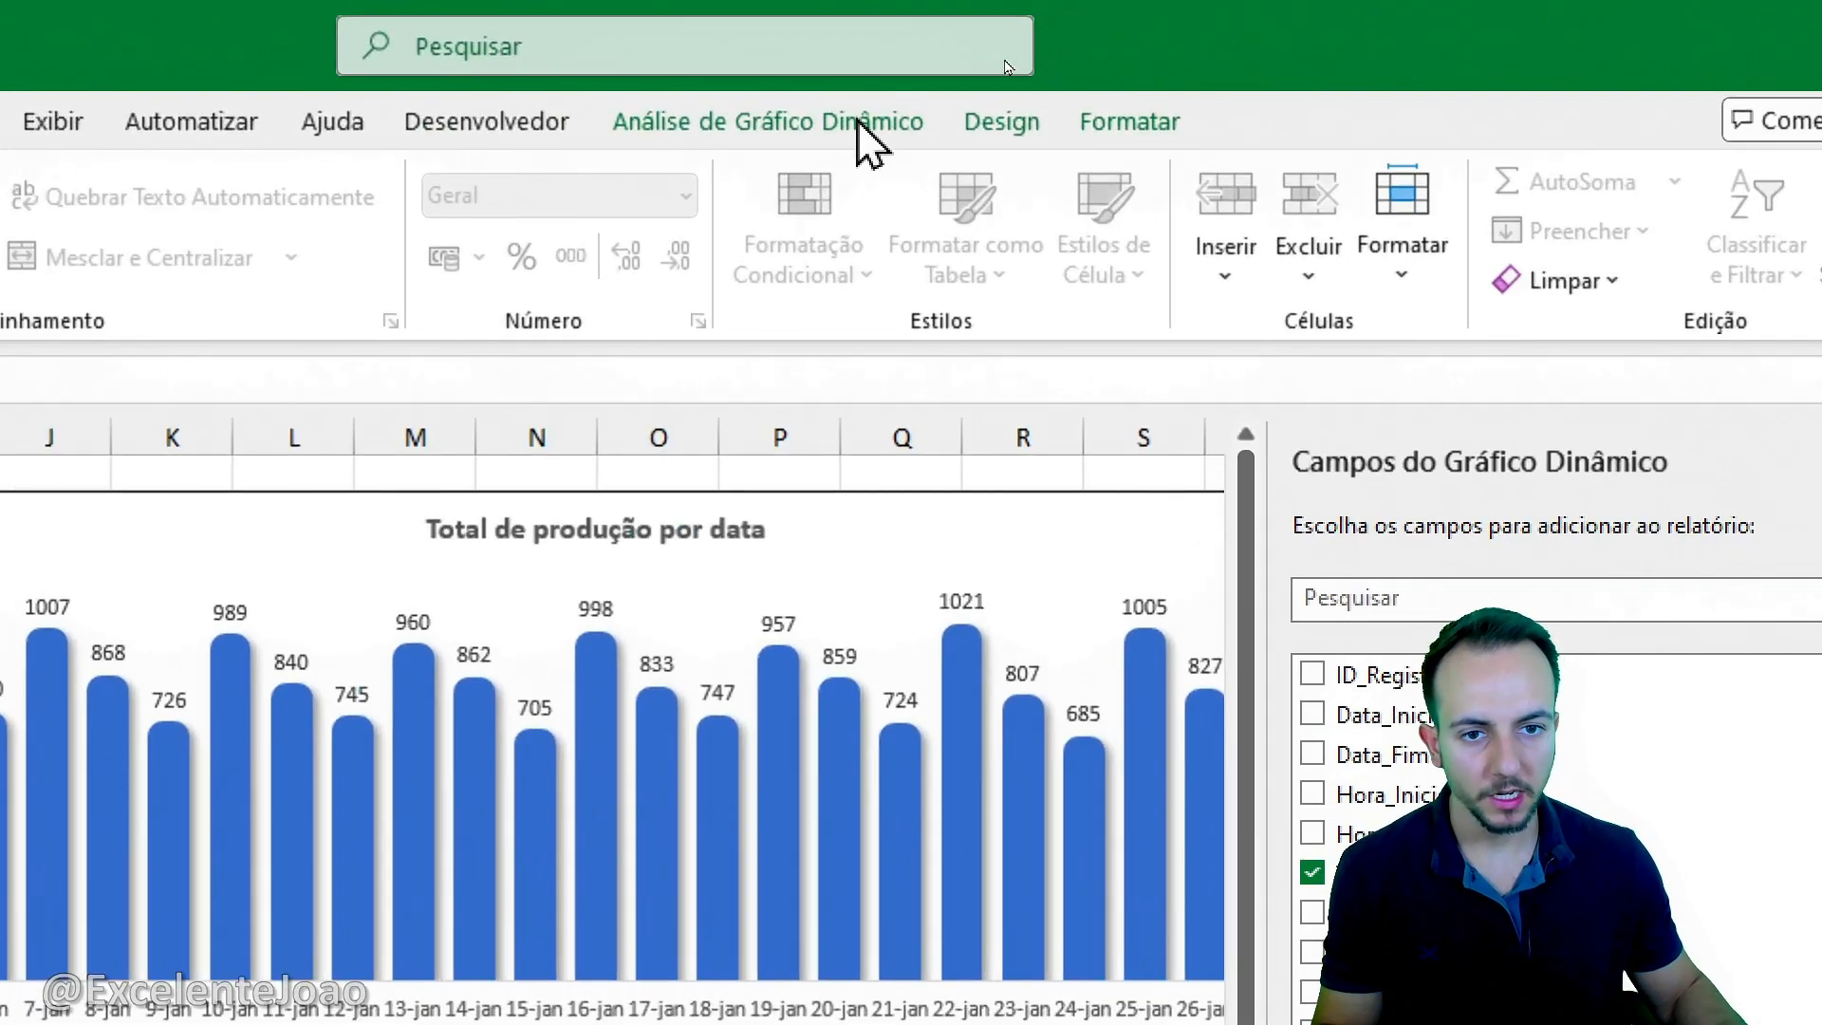
Hide all field buttons on the operator-by-shift chart.
click(869, 142)
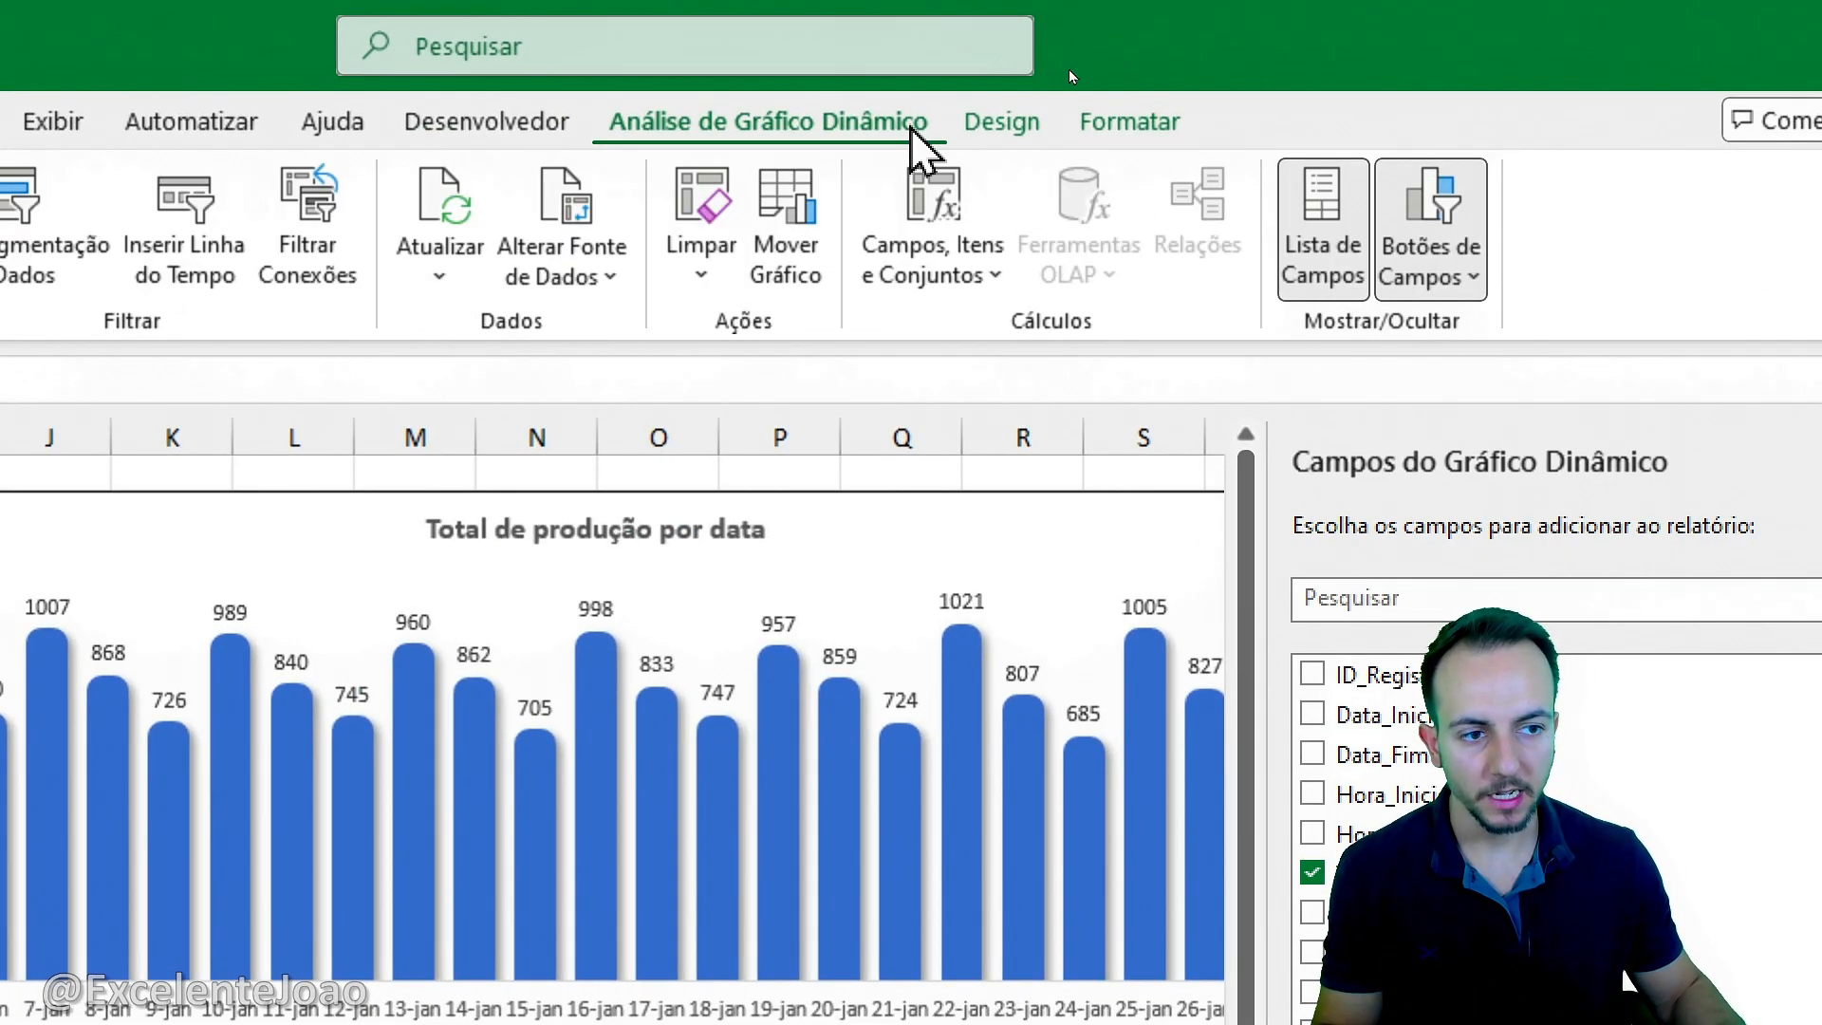
click(1431, 275)
click(1465, 600)
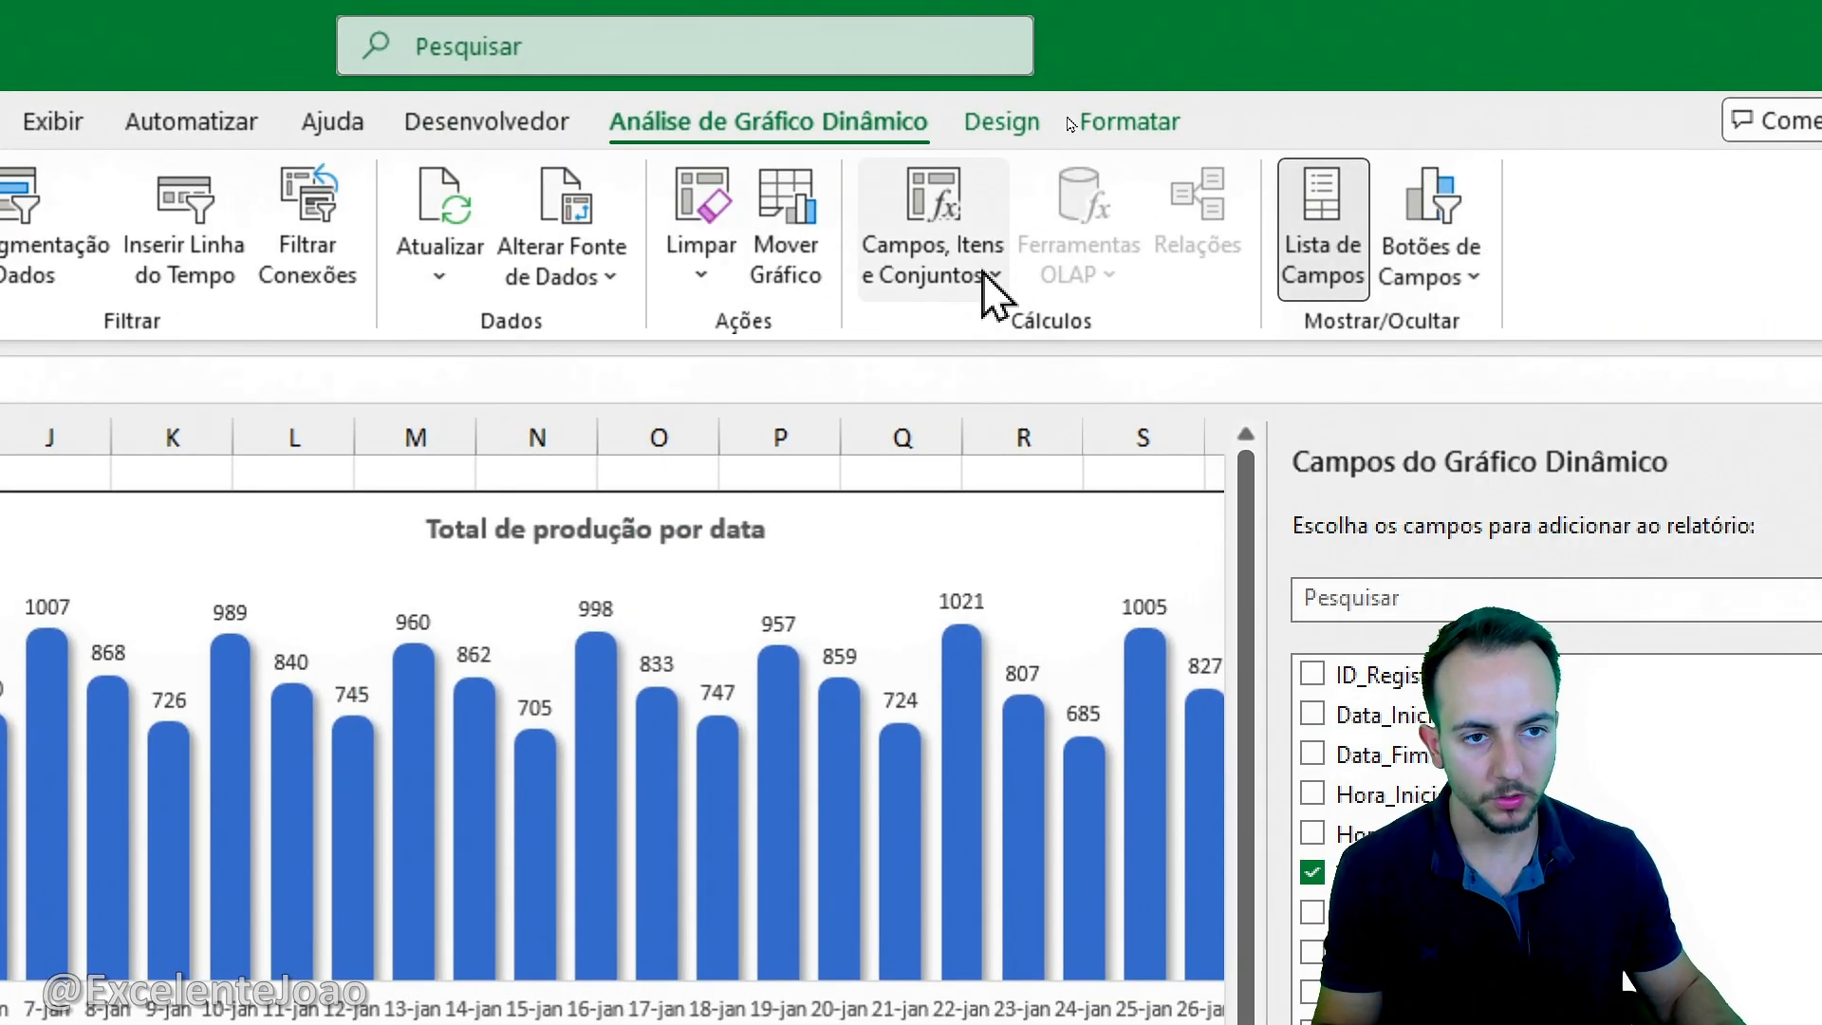
Add data labels at the outside end (Extremidade Externa) of the operator chart's columns.
click(998, 125)
click(42, 236)
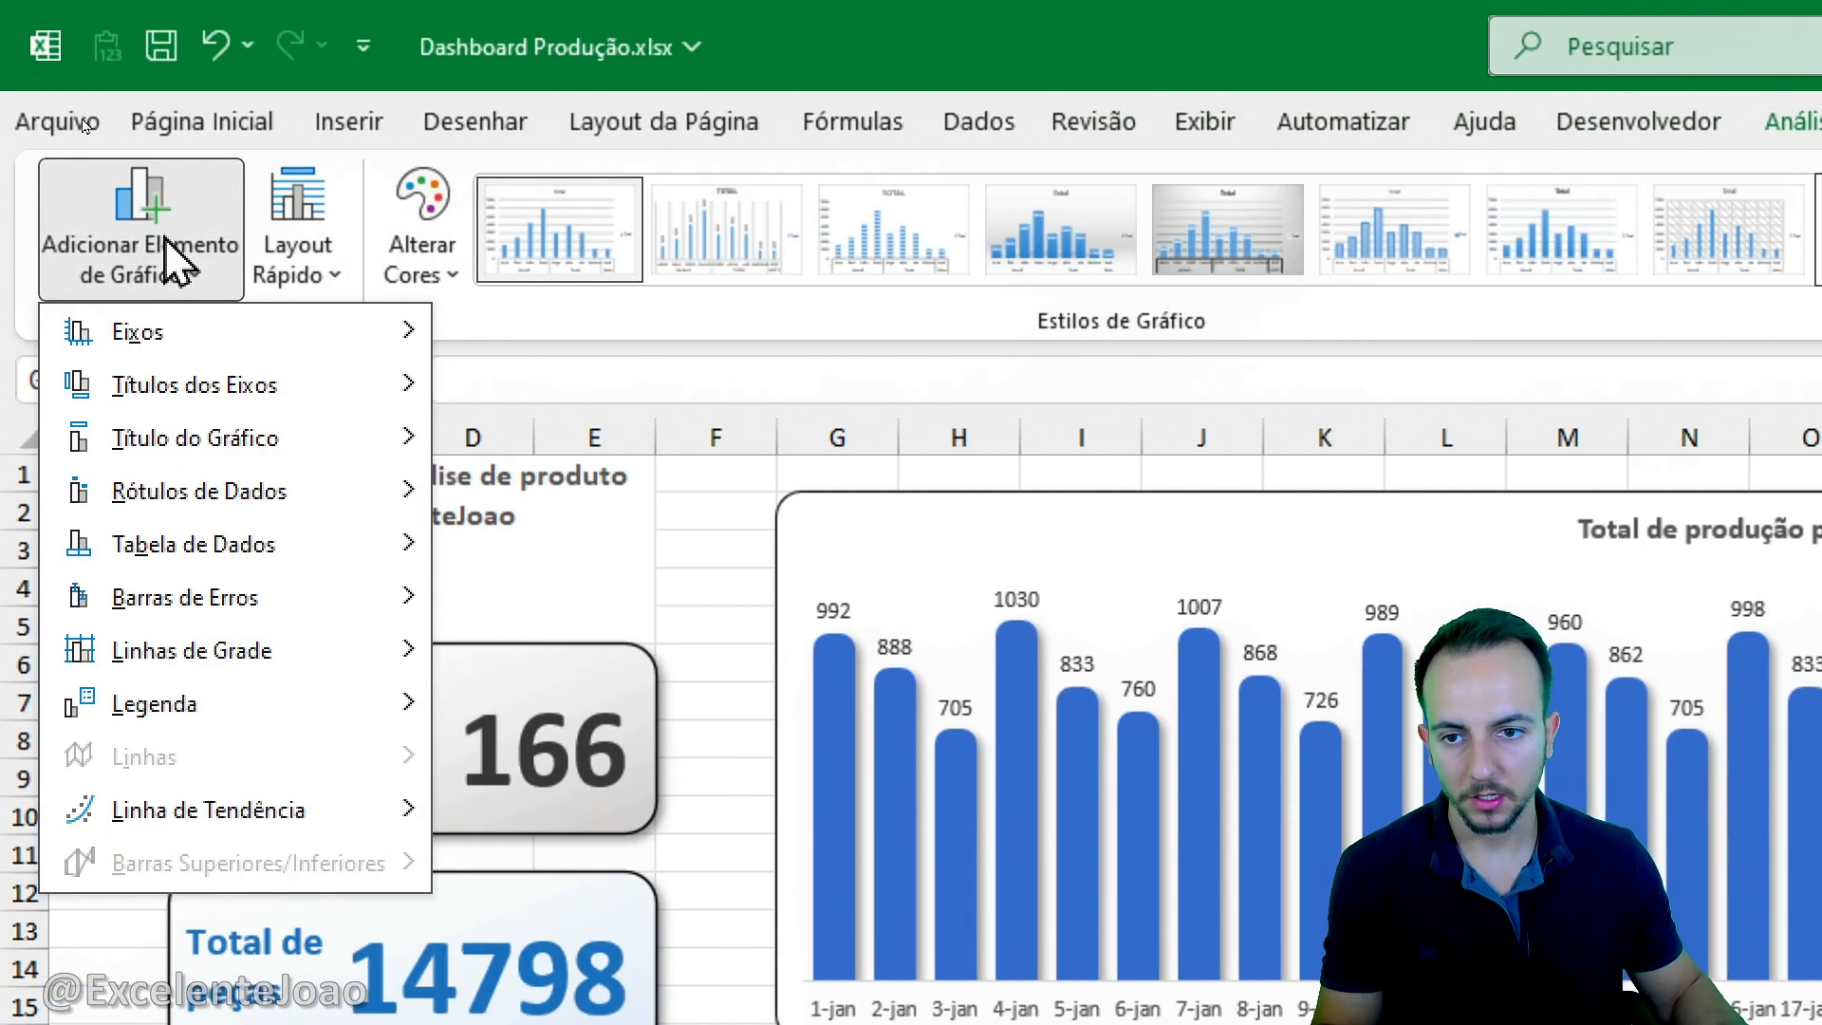
mouse_move(127, 505)
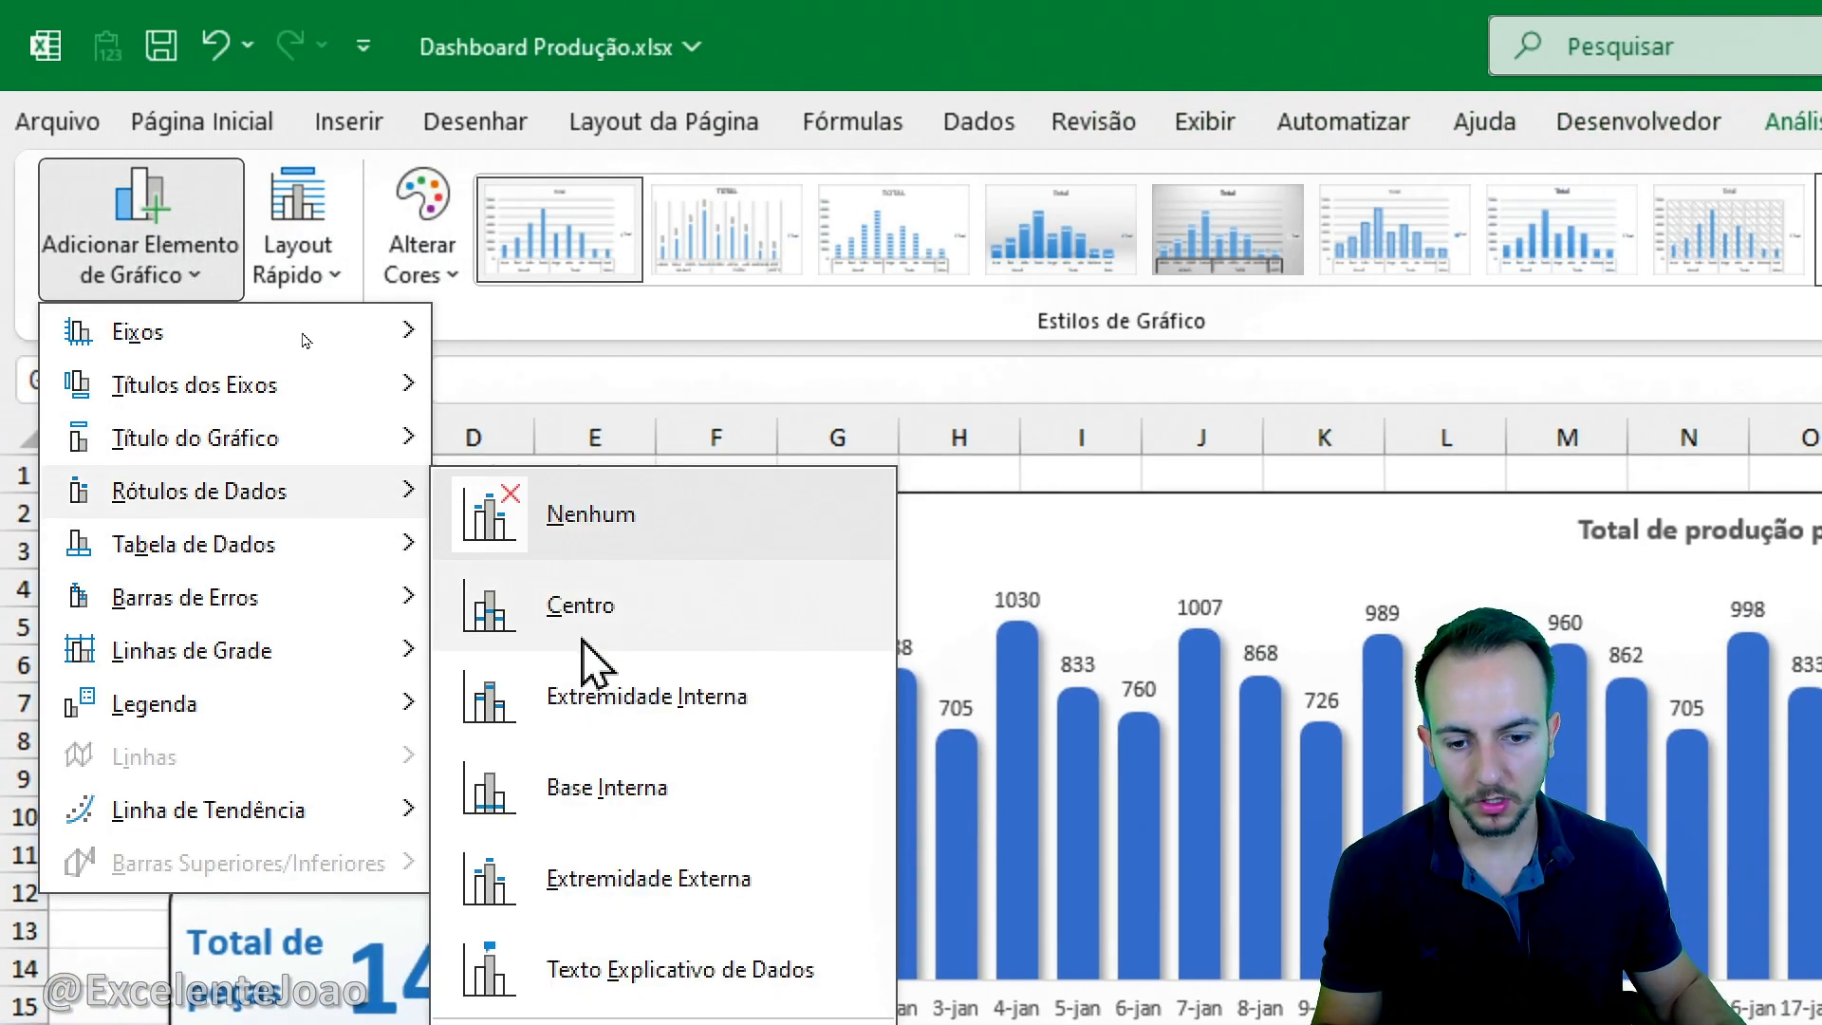
click(702, 897)
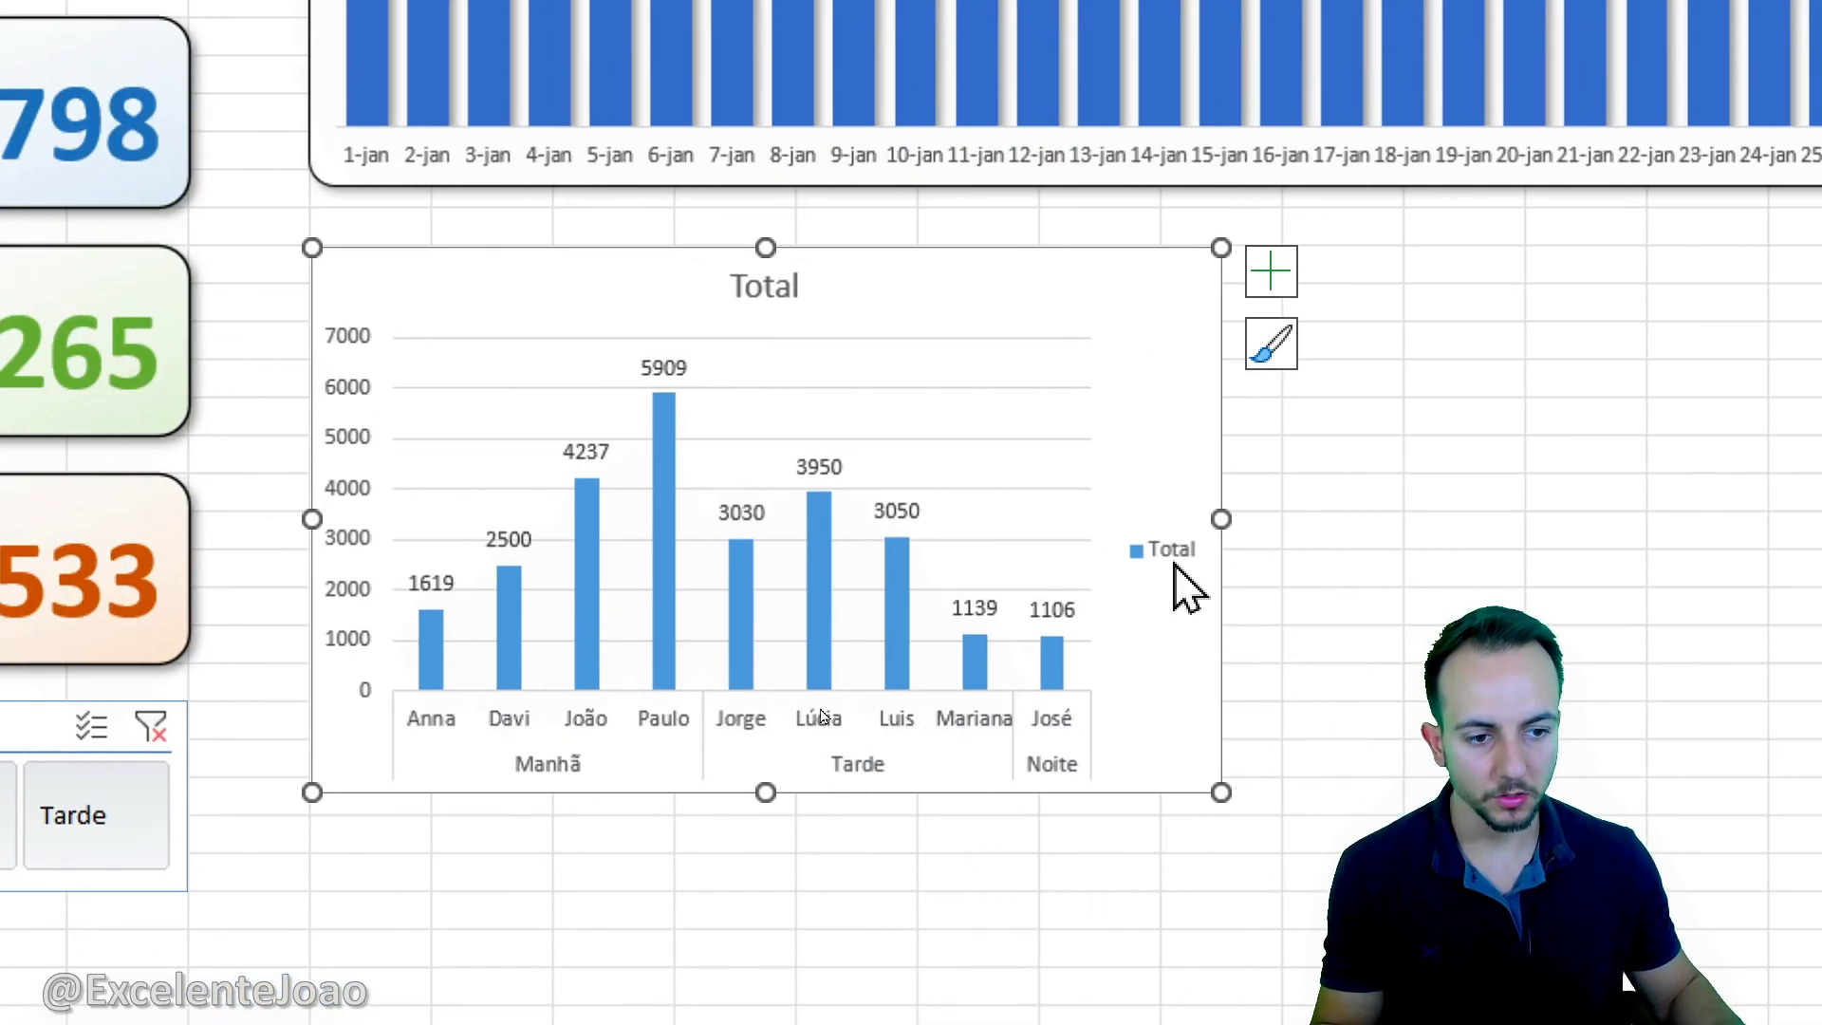
Delete the legend, the vertical value axis and the horizontal gridlines from the operator chart.
click(1168, 556)
key(Delete)
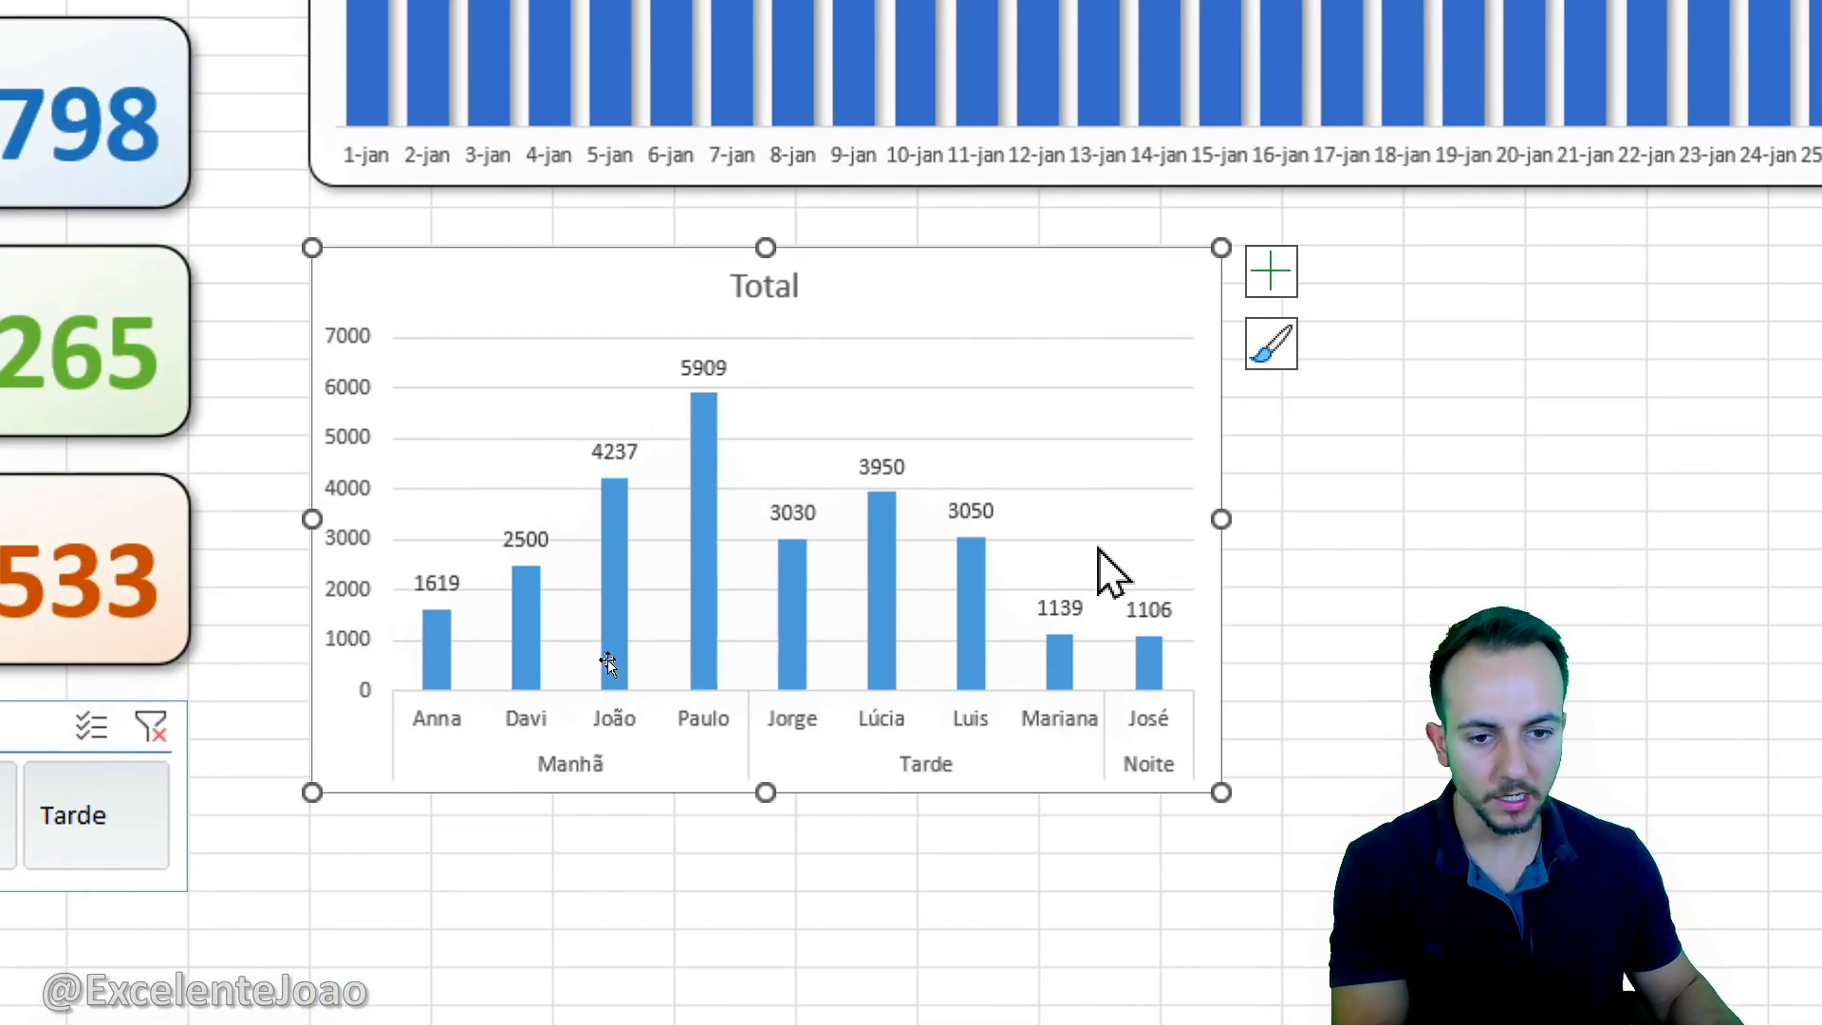
click(382, 417)
key(Delete)
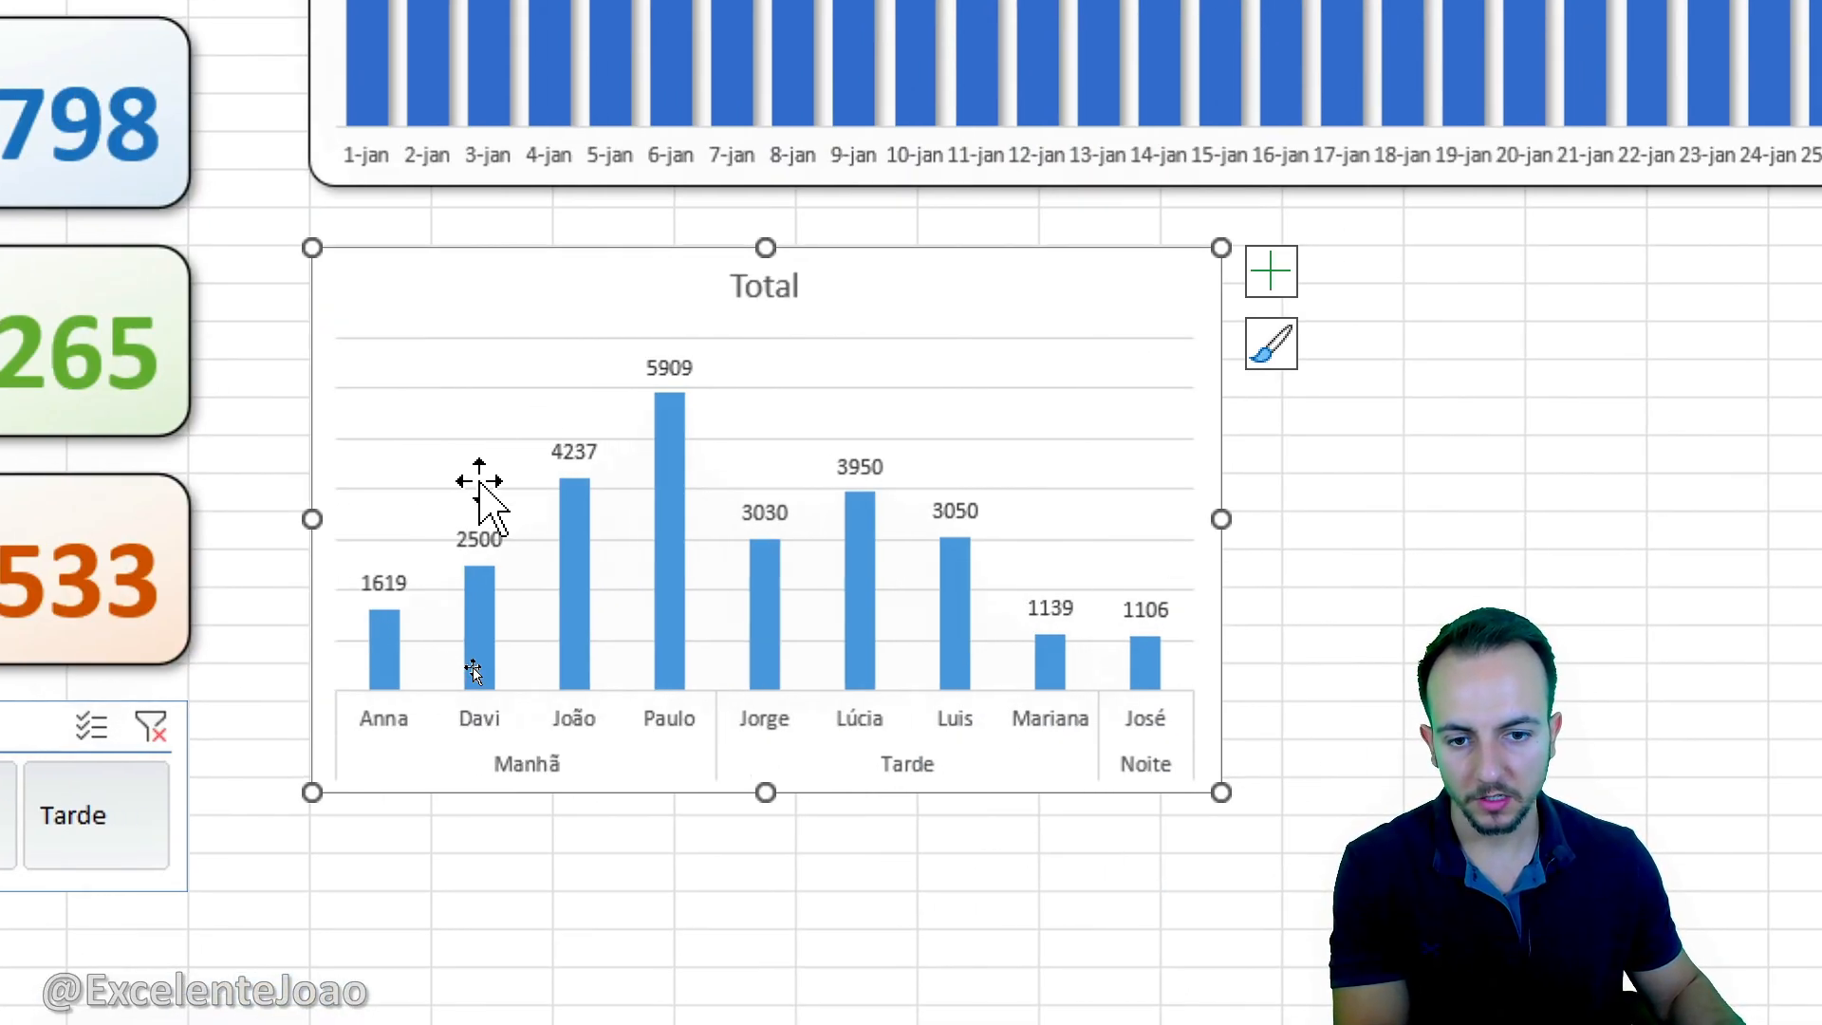
click(484, 489)
key(Delete)
click(1050, 887)
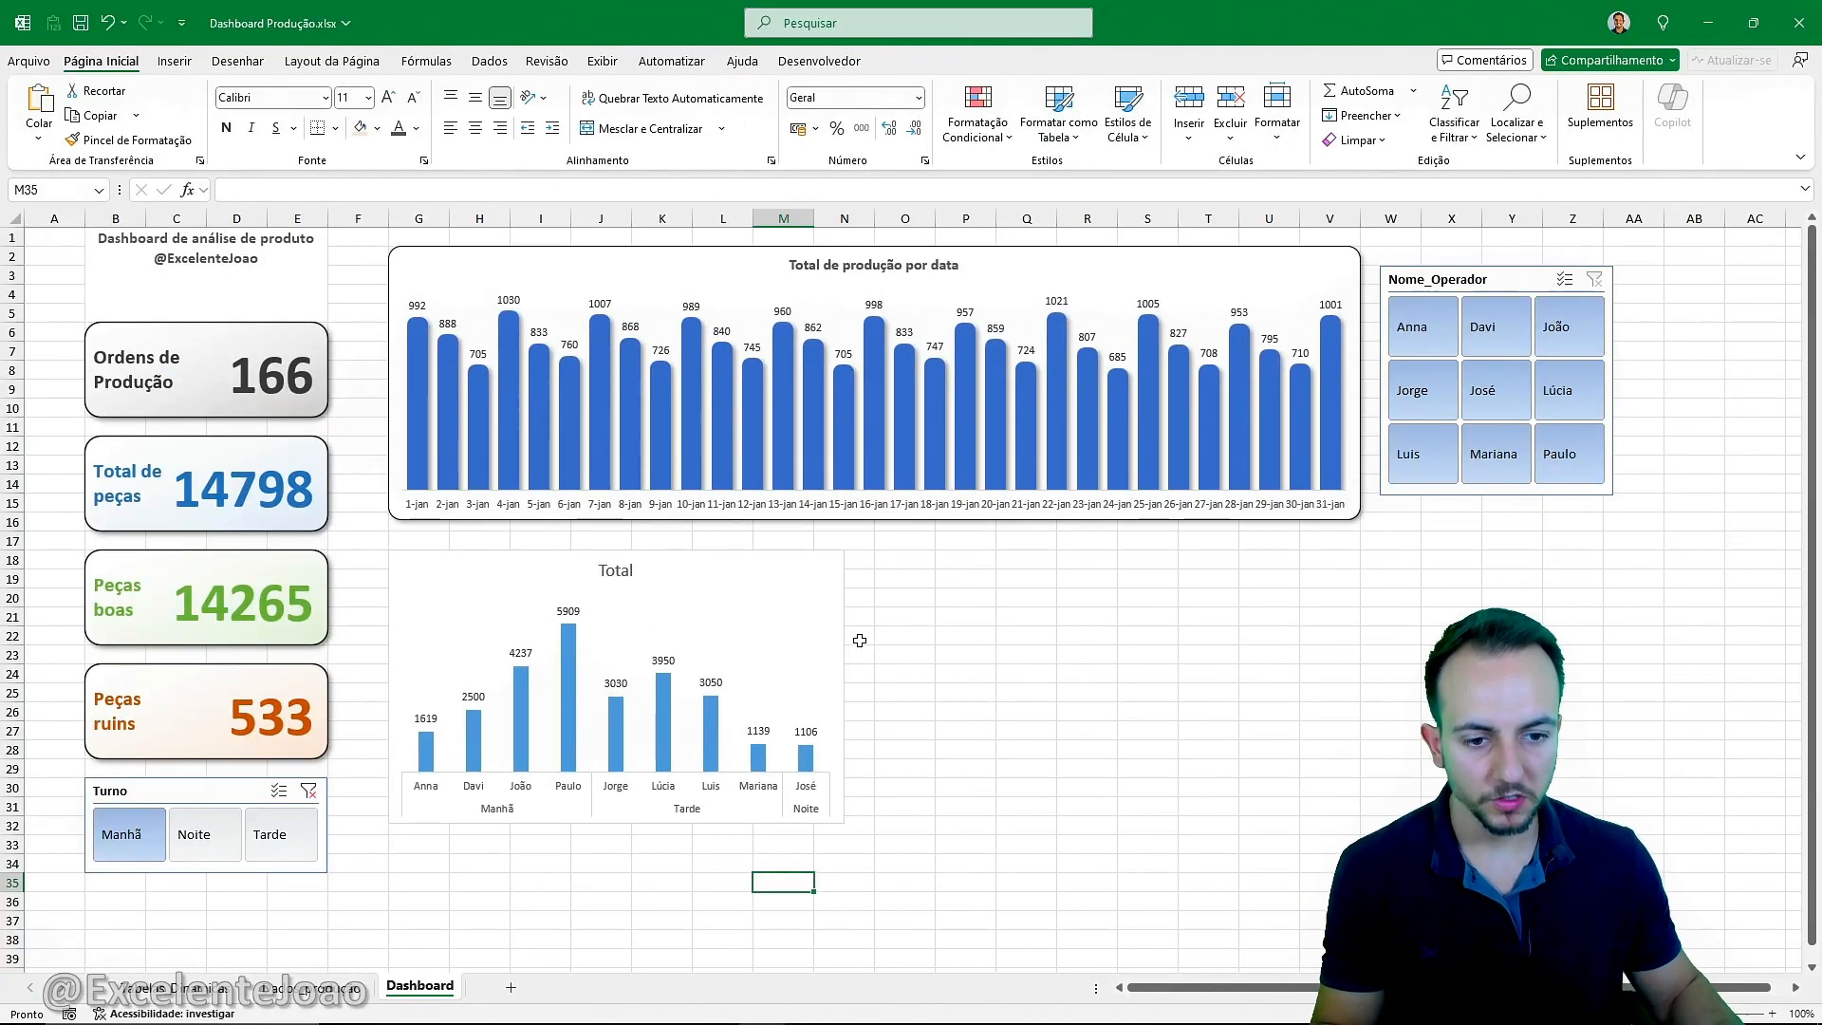
click(846, 625)
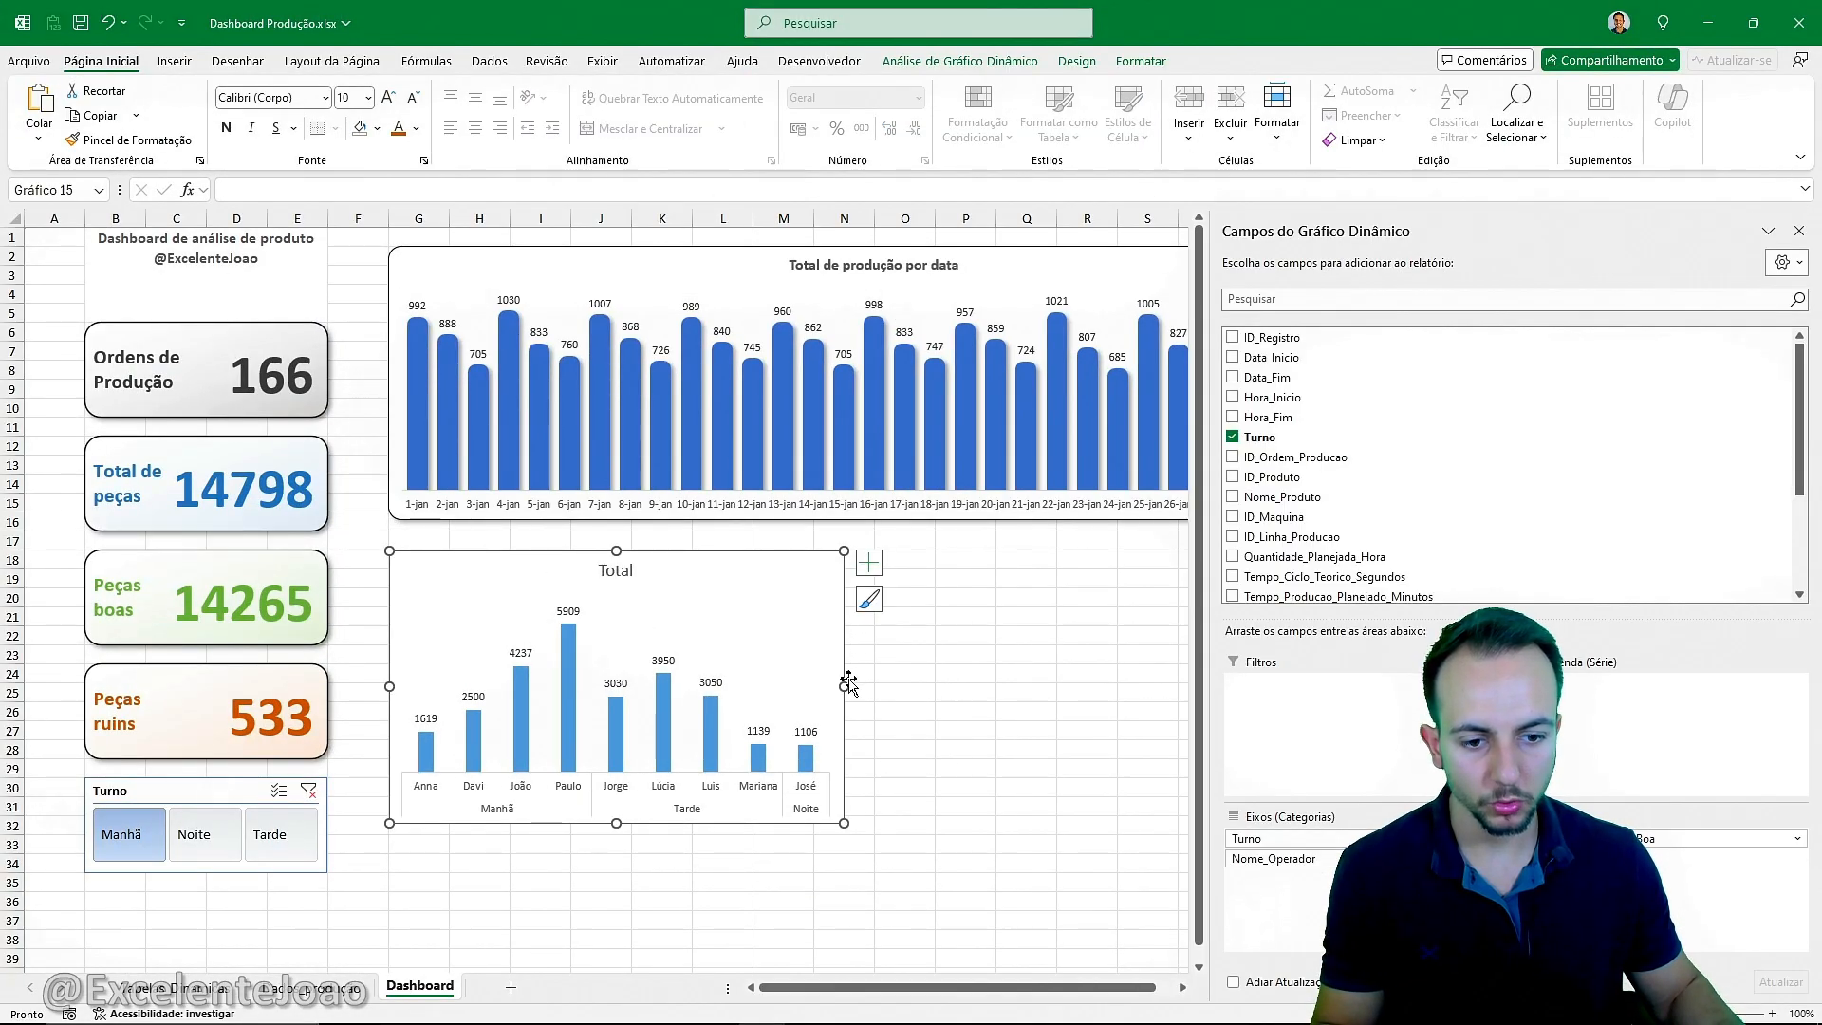
Widen the operator-by-shift chart to the right edge of column O.
drag(842, 686, 936, 688)
click(994, 810)
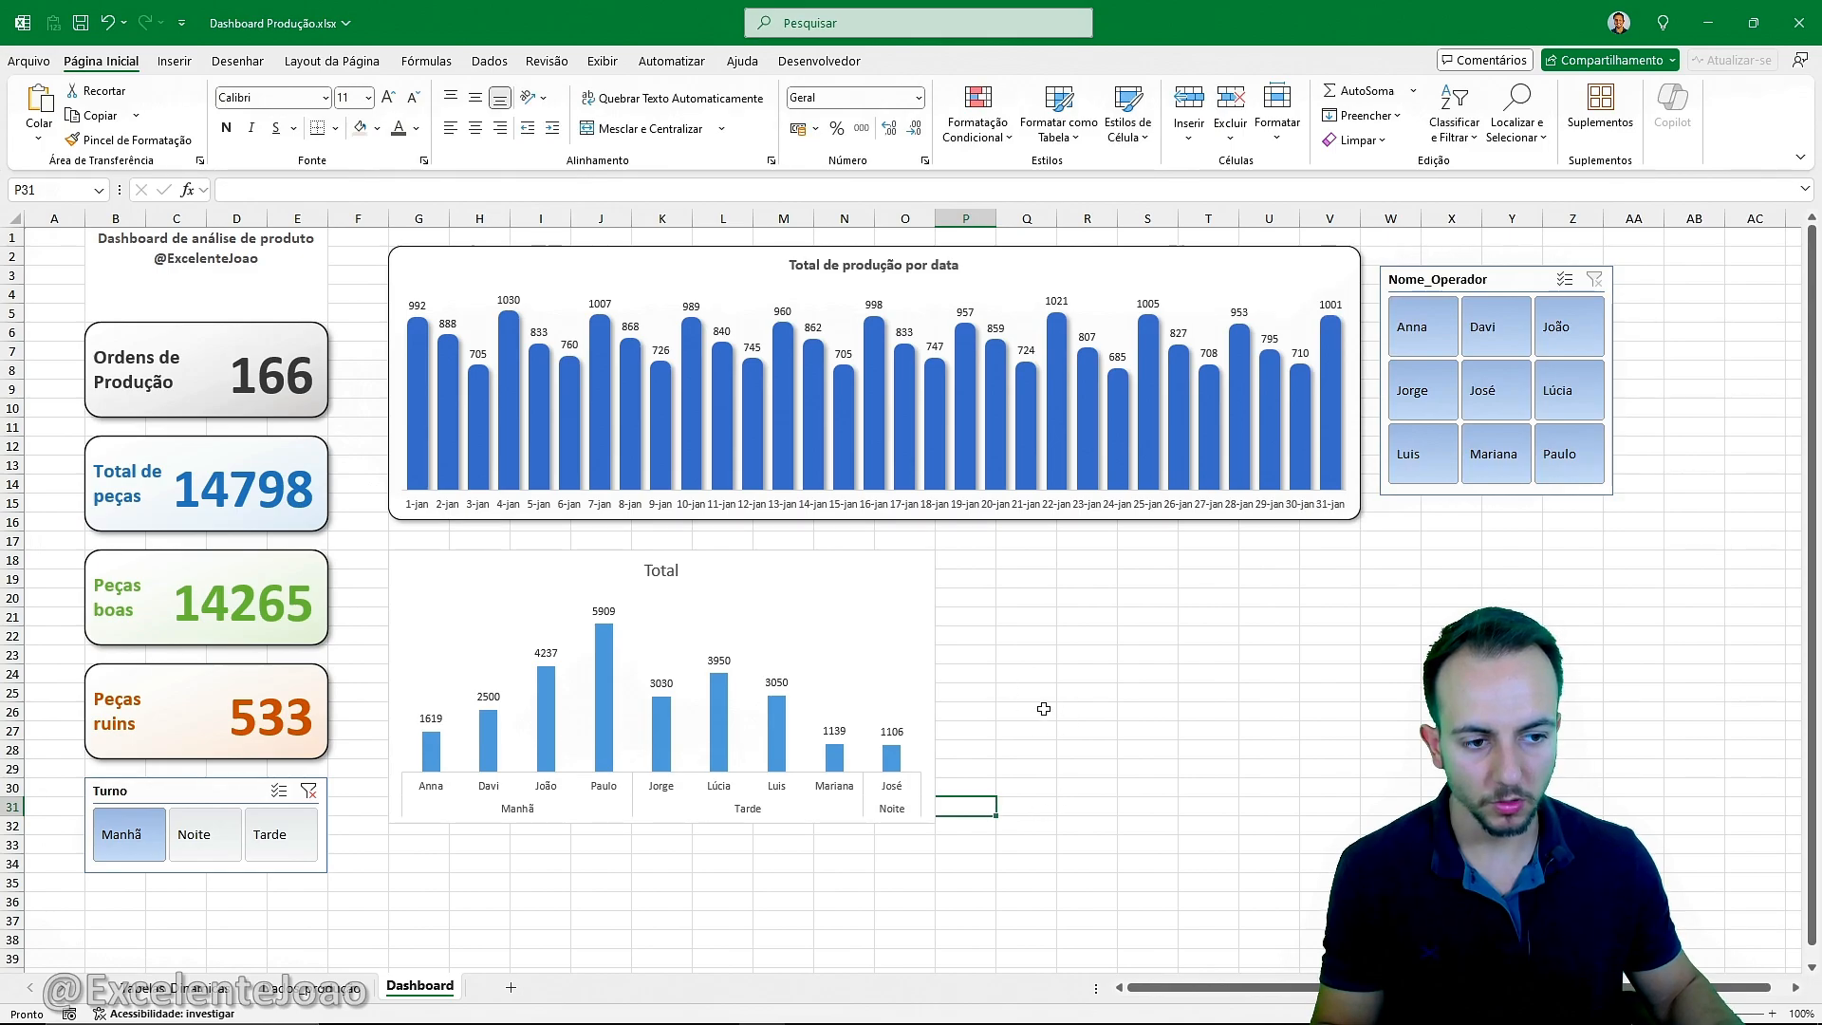
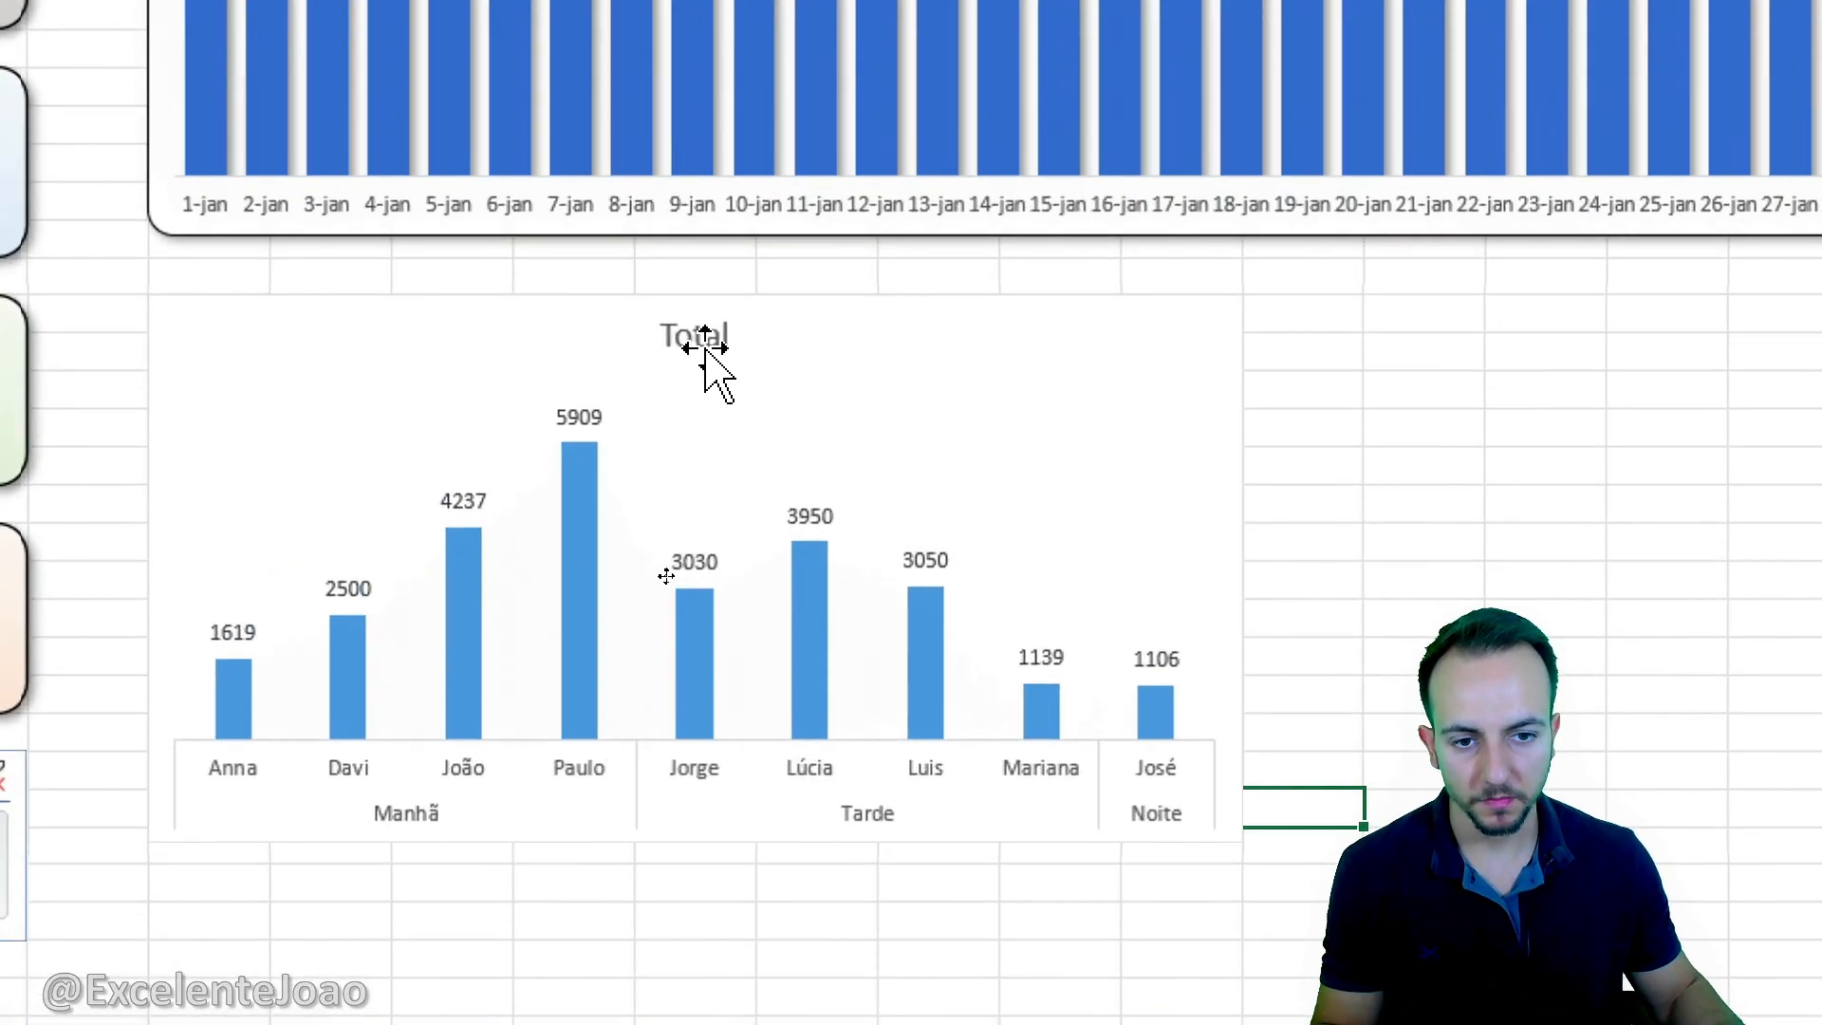
Retitle the operator chart "Total de peças produzidas por turno por colaborador" and make the title bold with a smaller font.
click(705, 349)
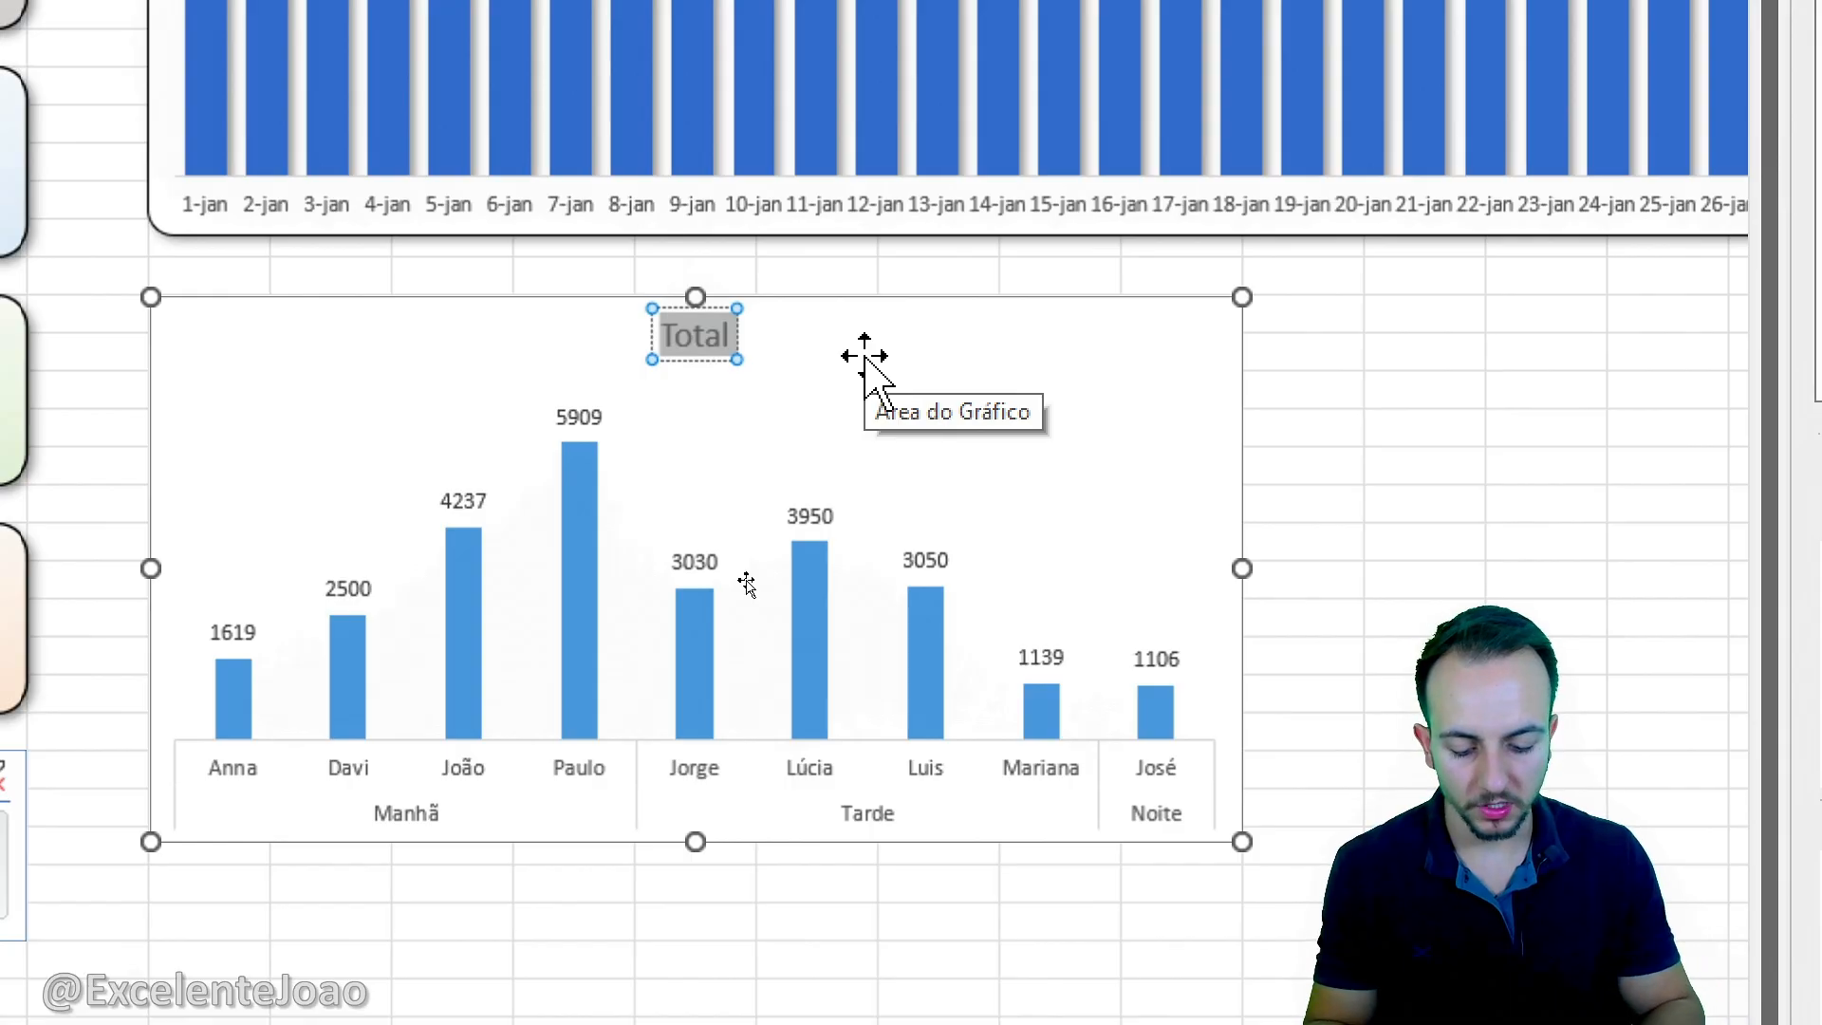
text(Total de)
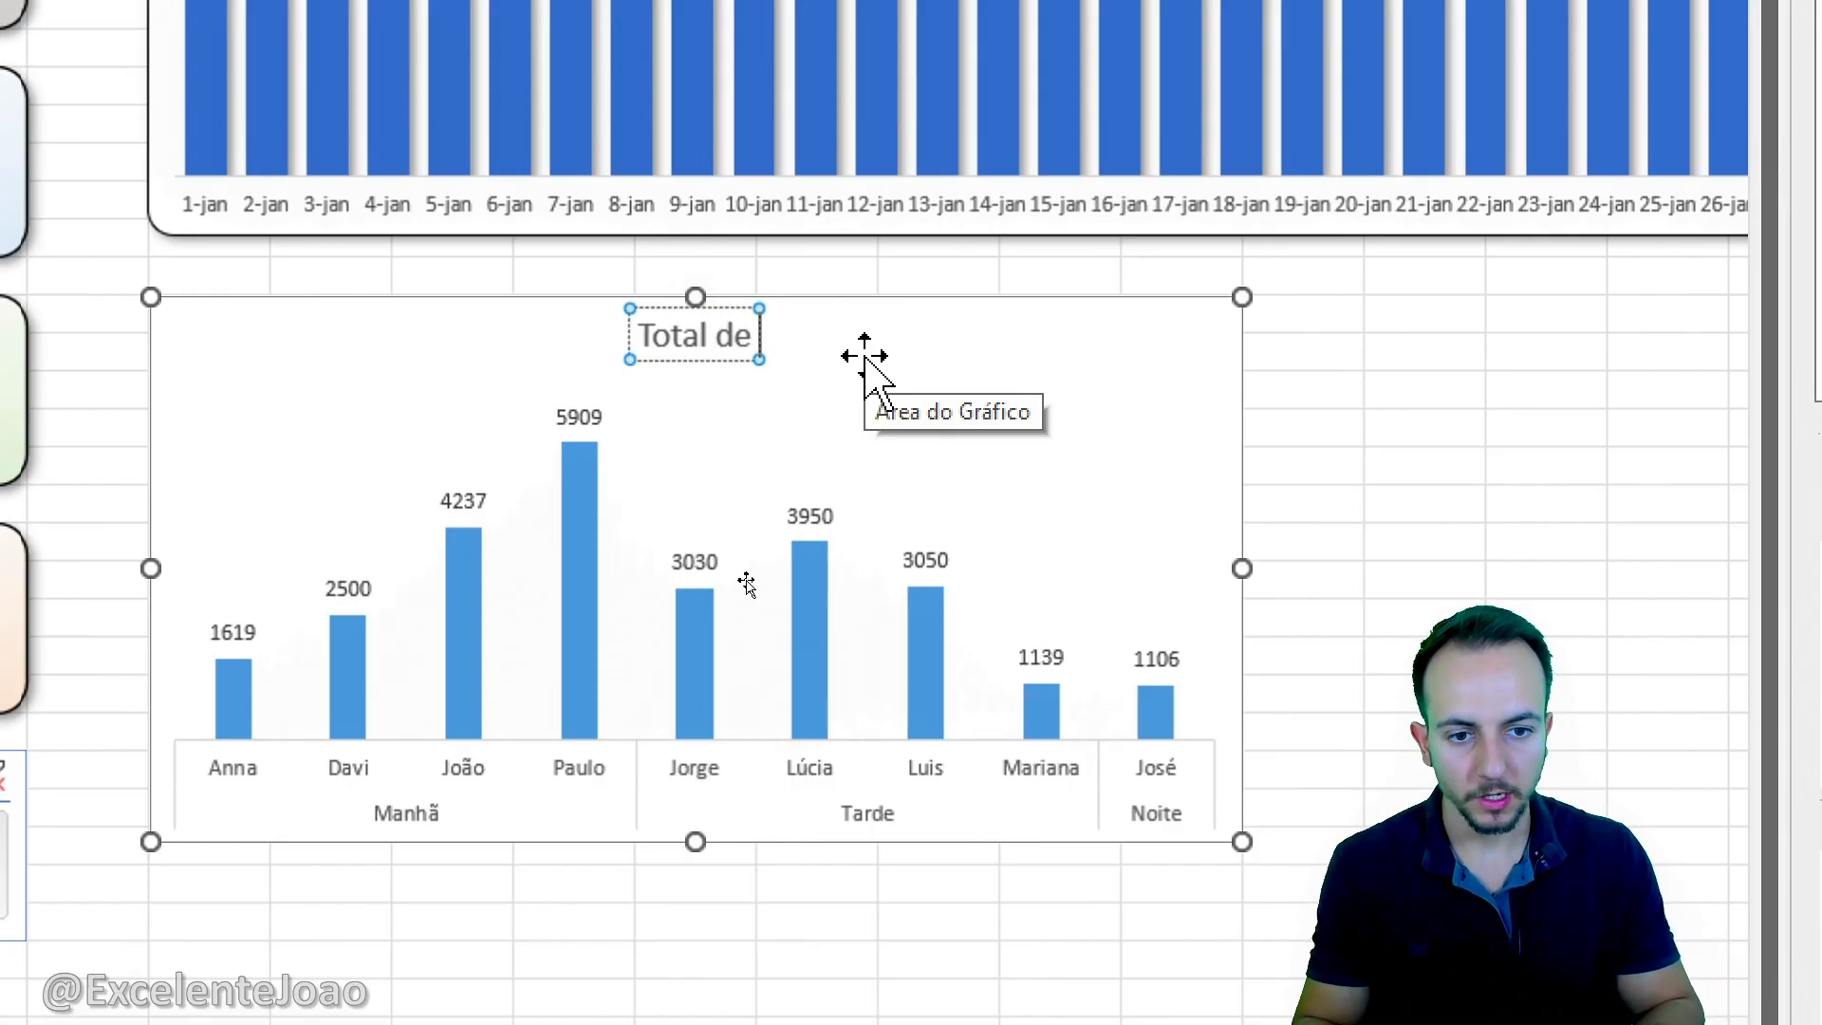
text( peças)
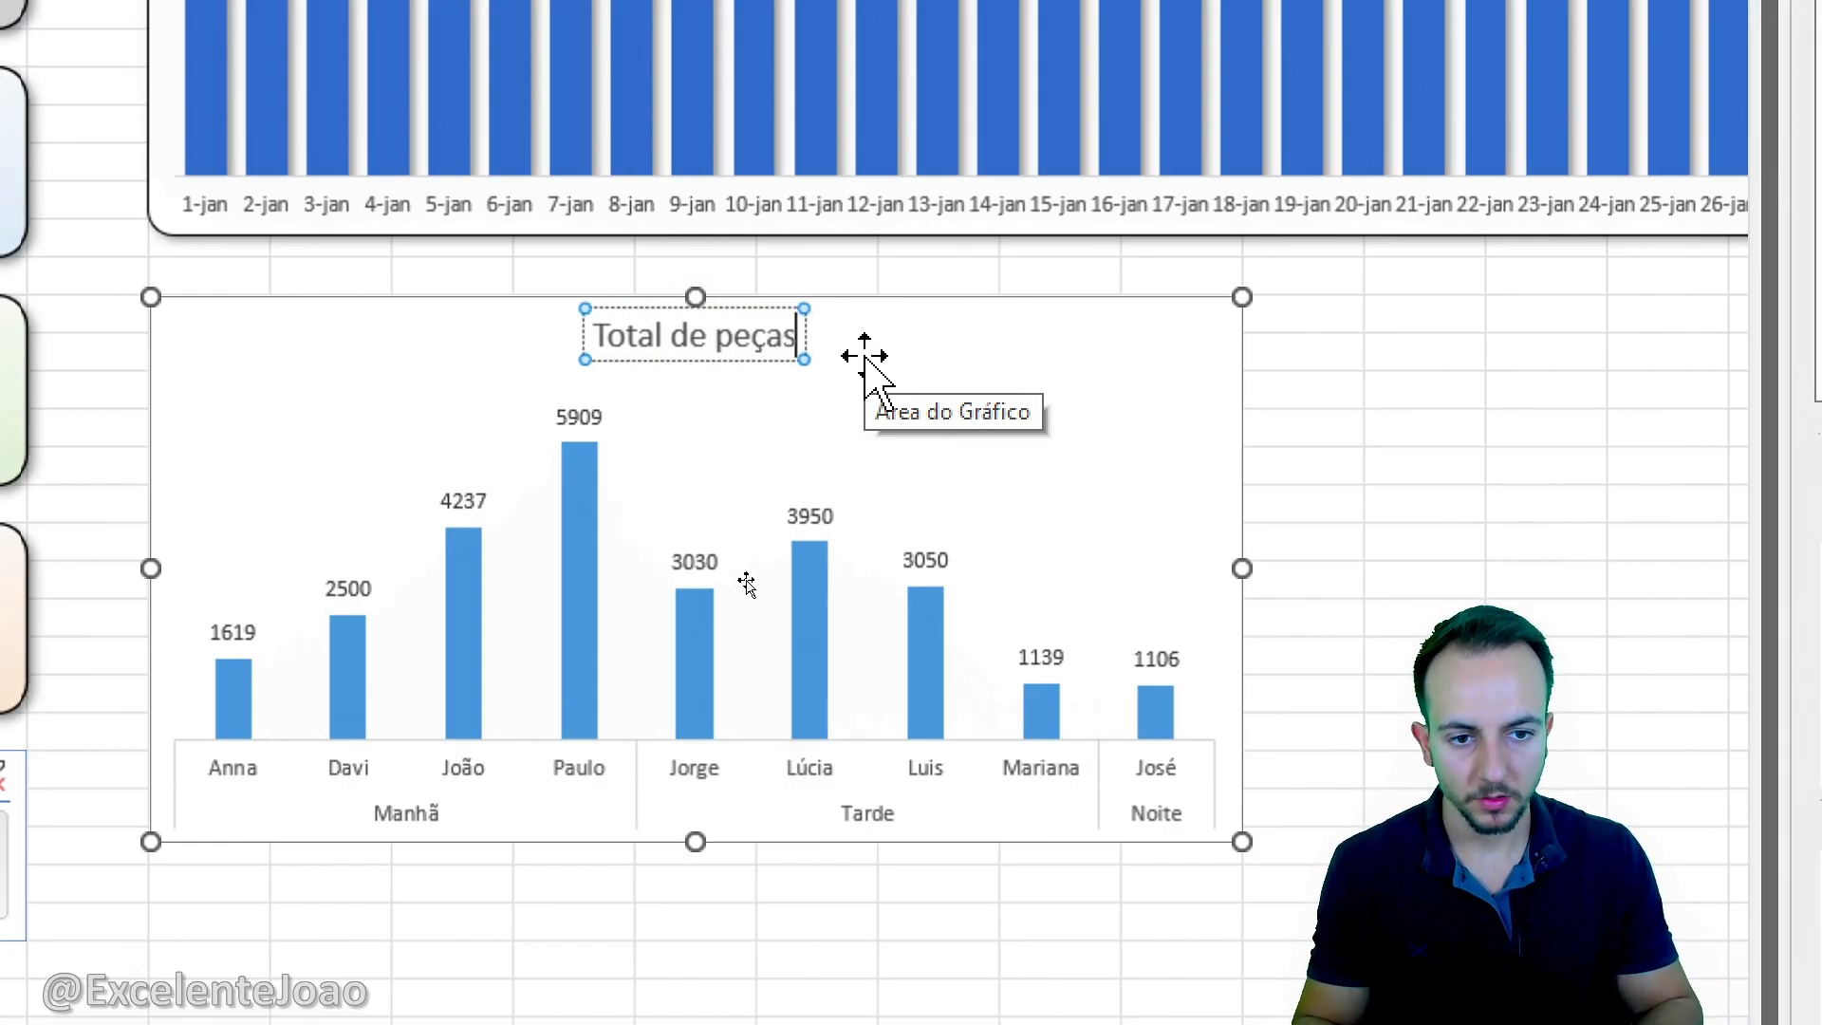
text( produzidas por pe)
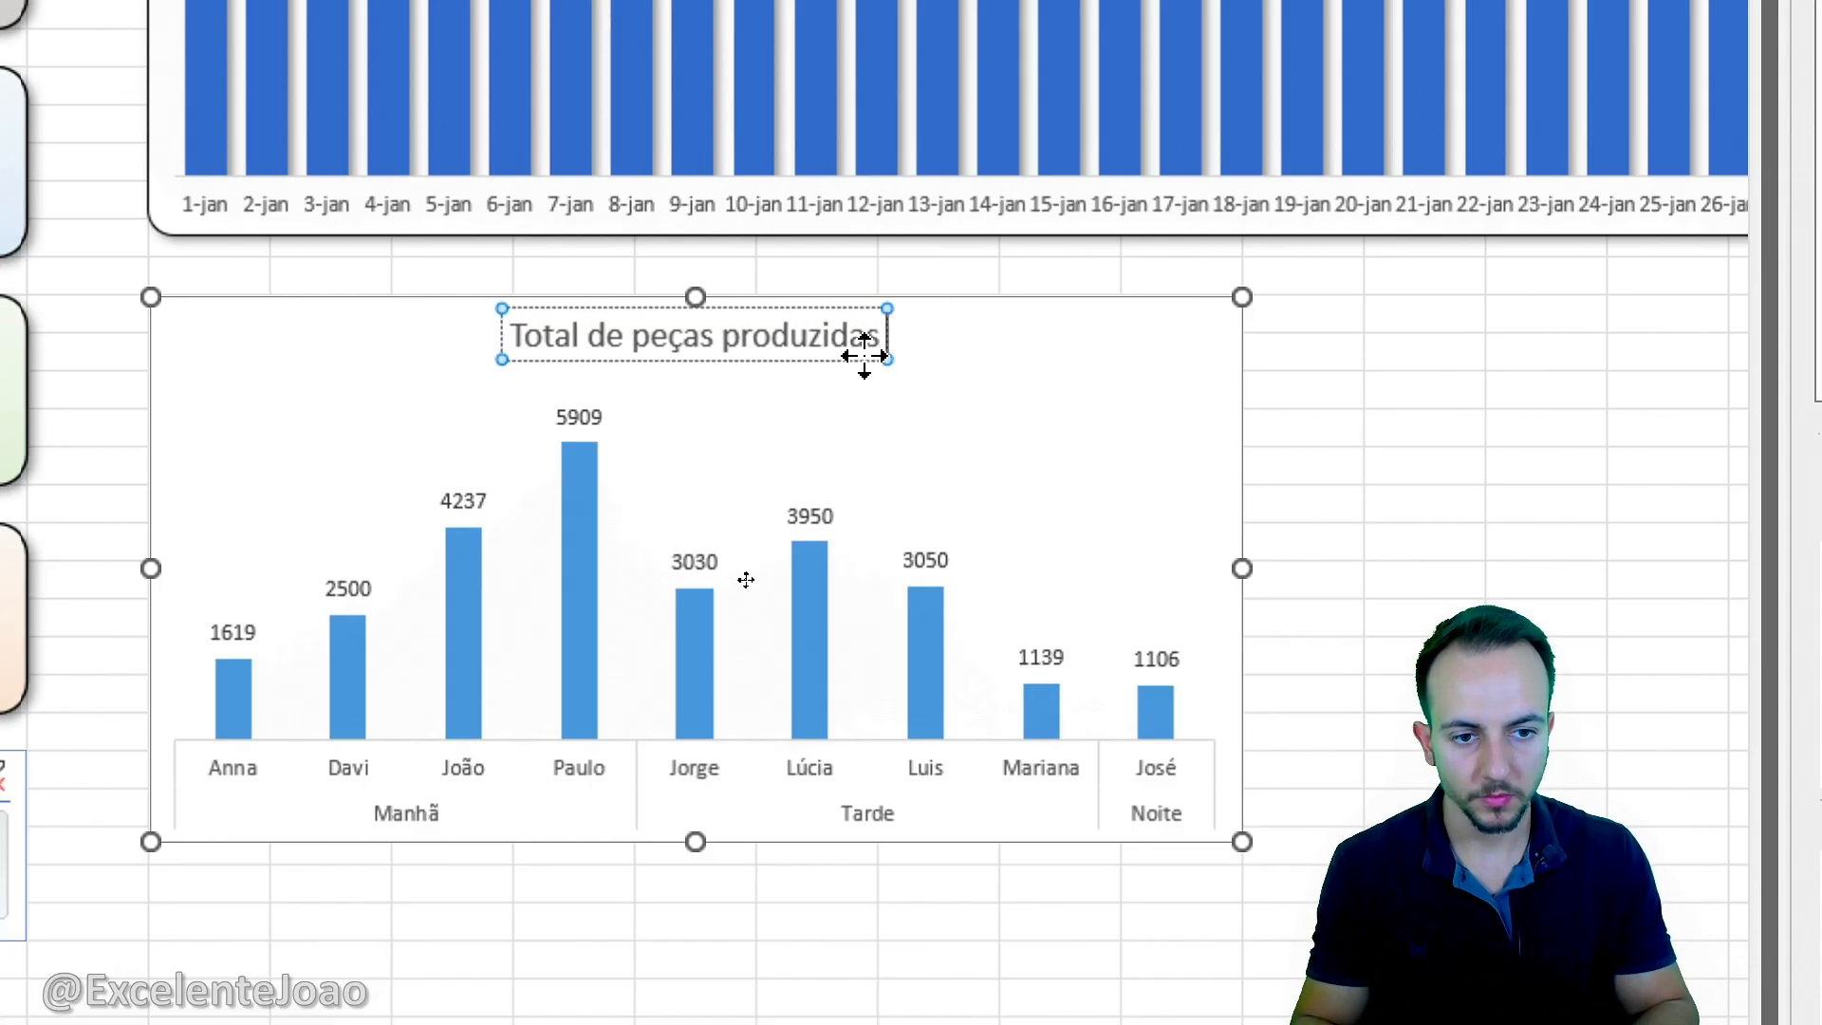
key(BackSpace)
key(BackSpace)
text(turno)
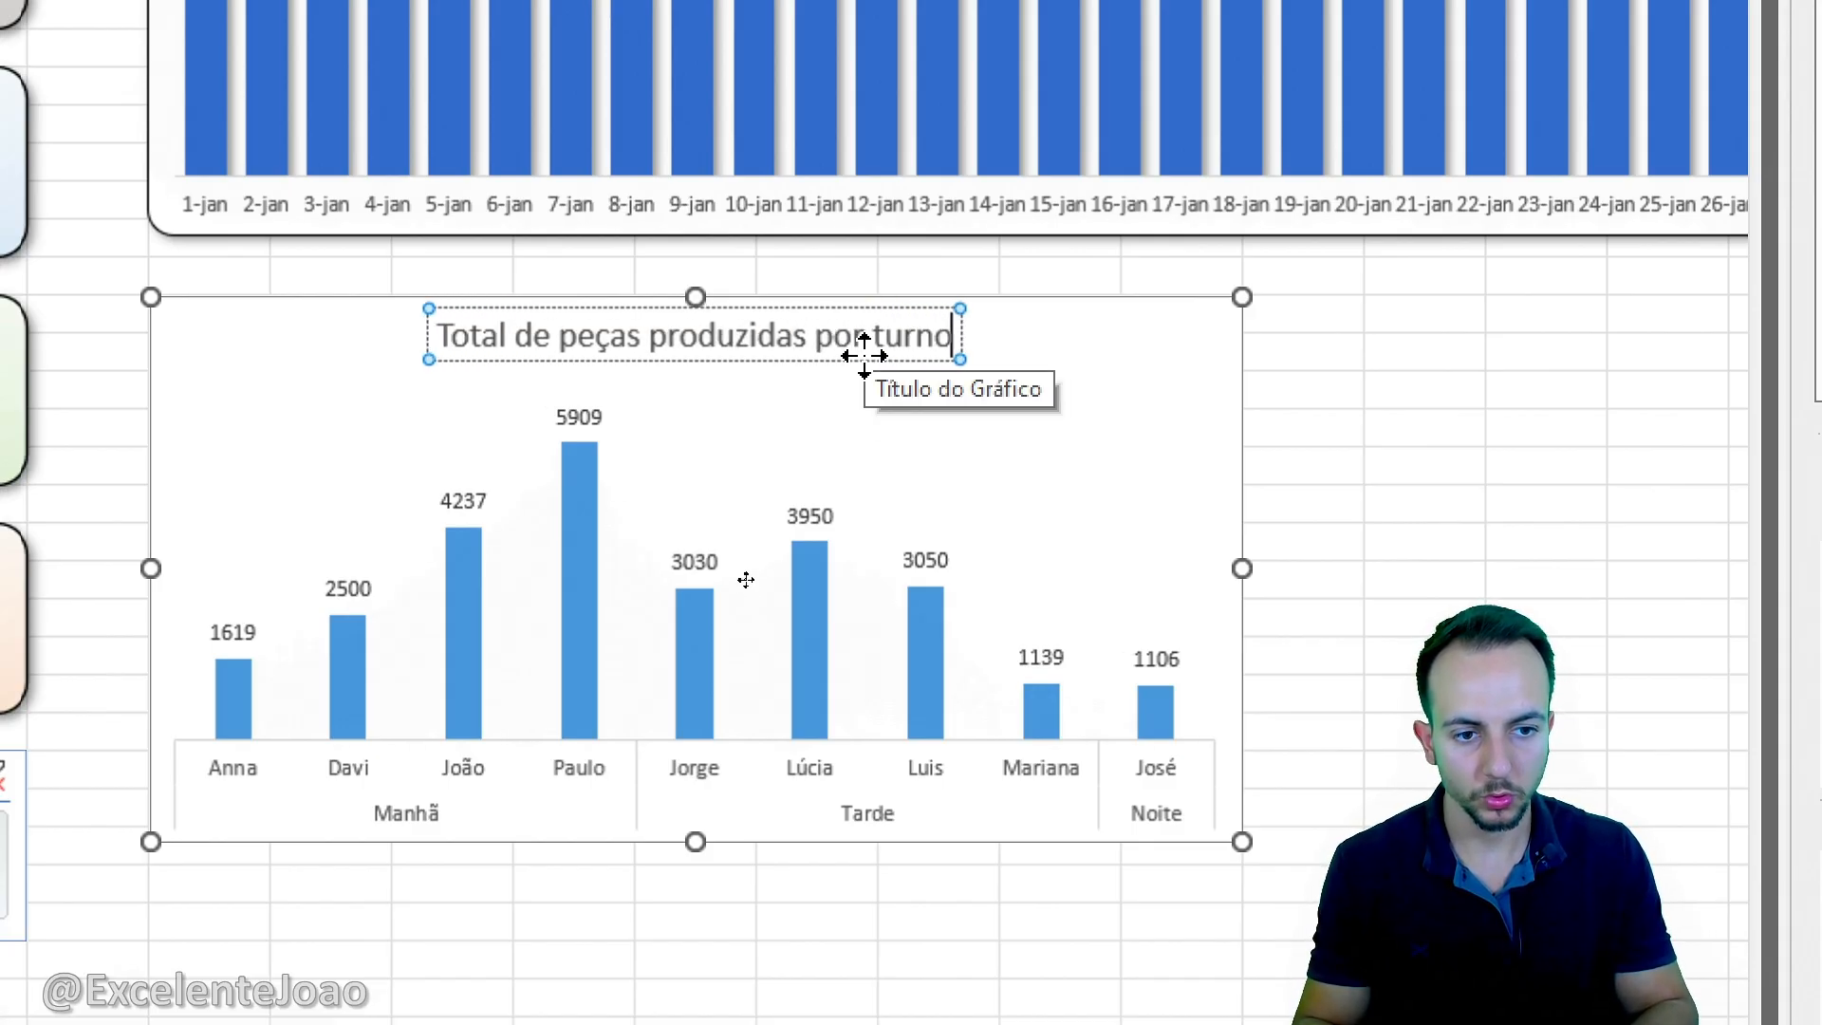
text( por)
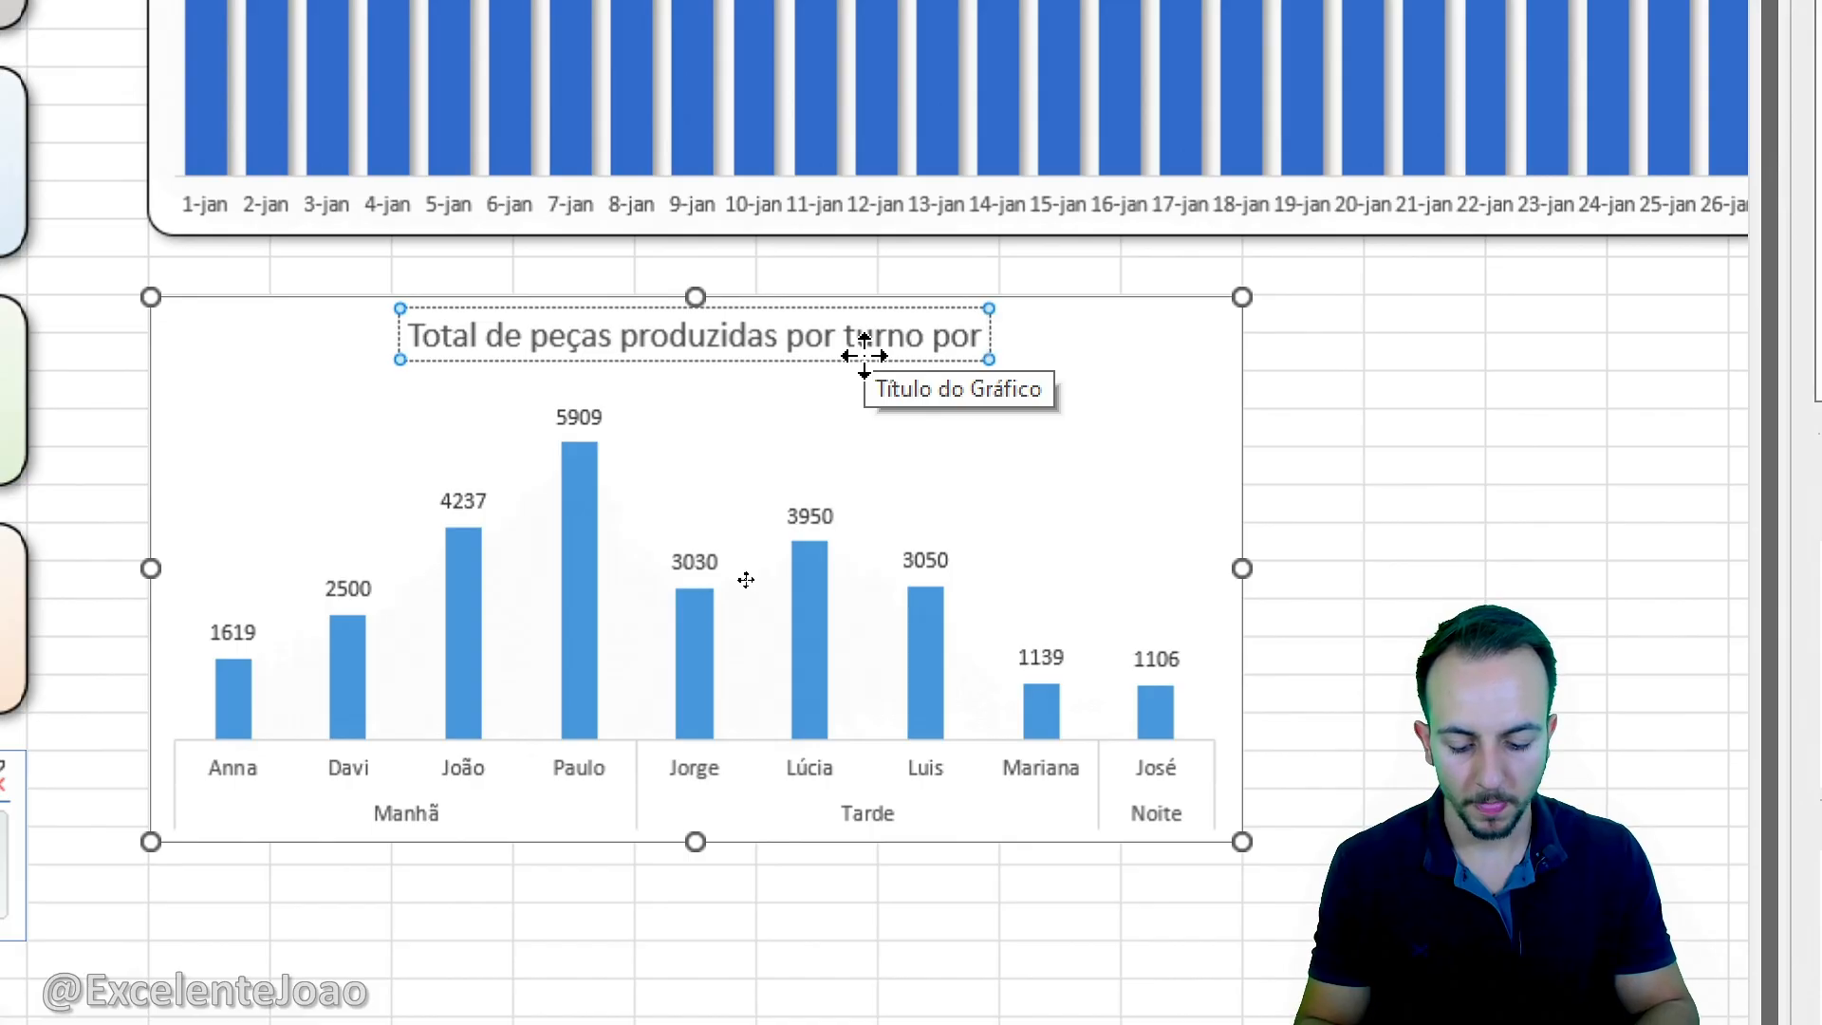
text( colaborador)
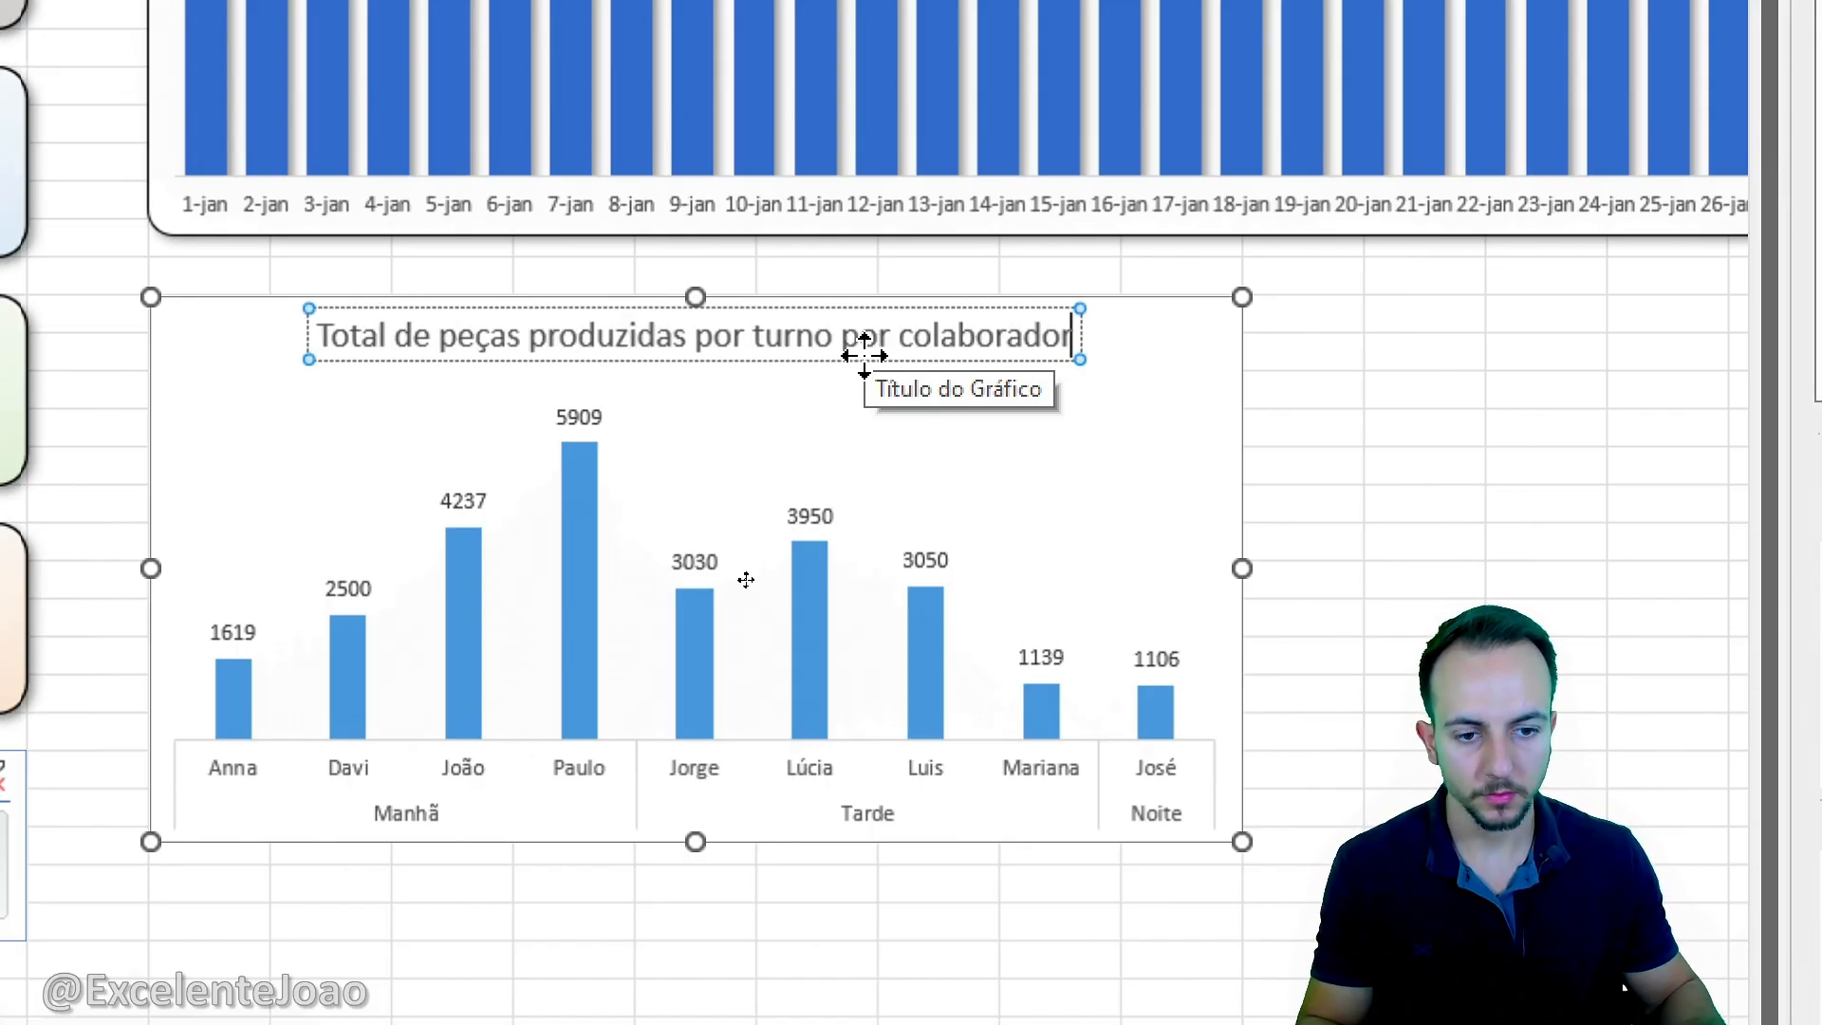
click(679, 361)
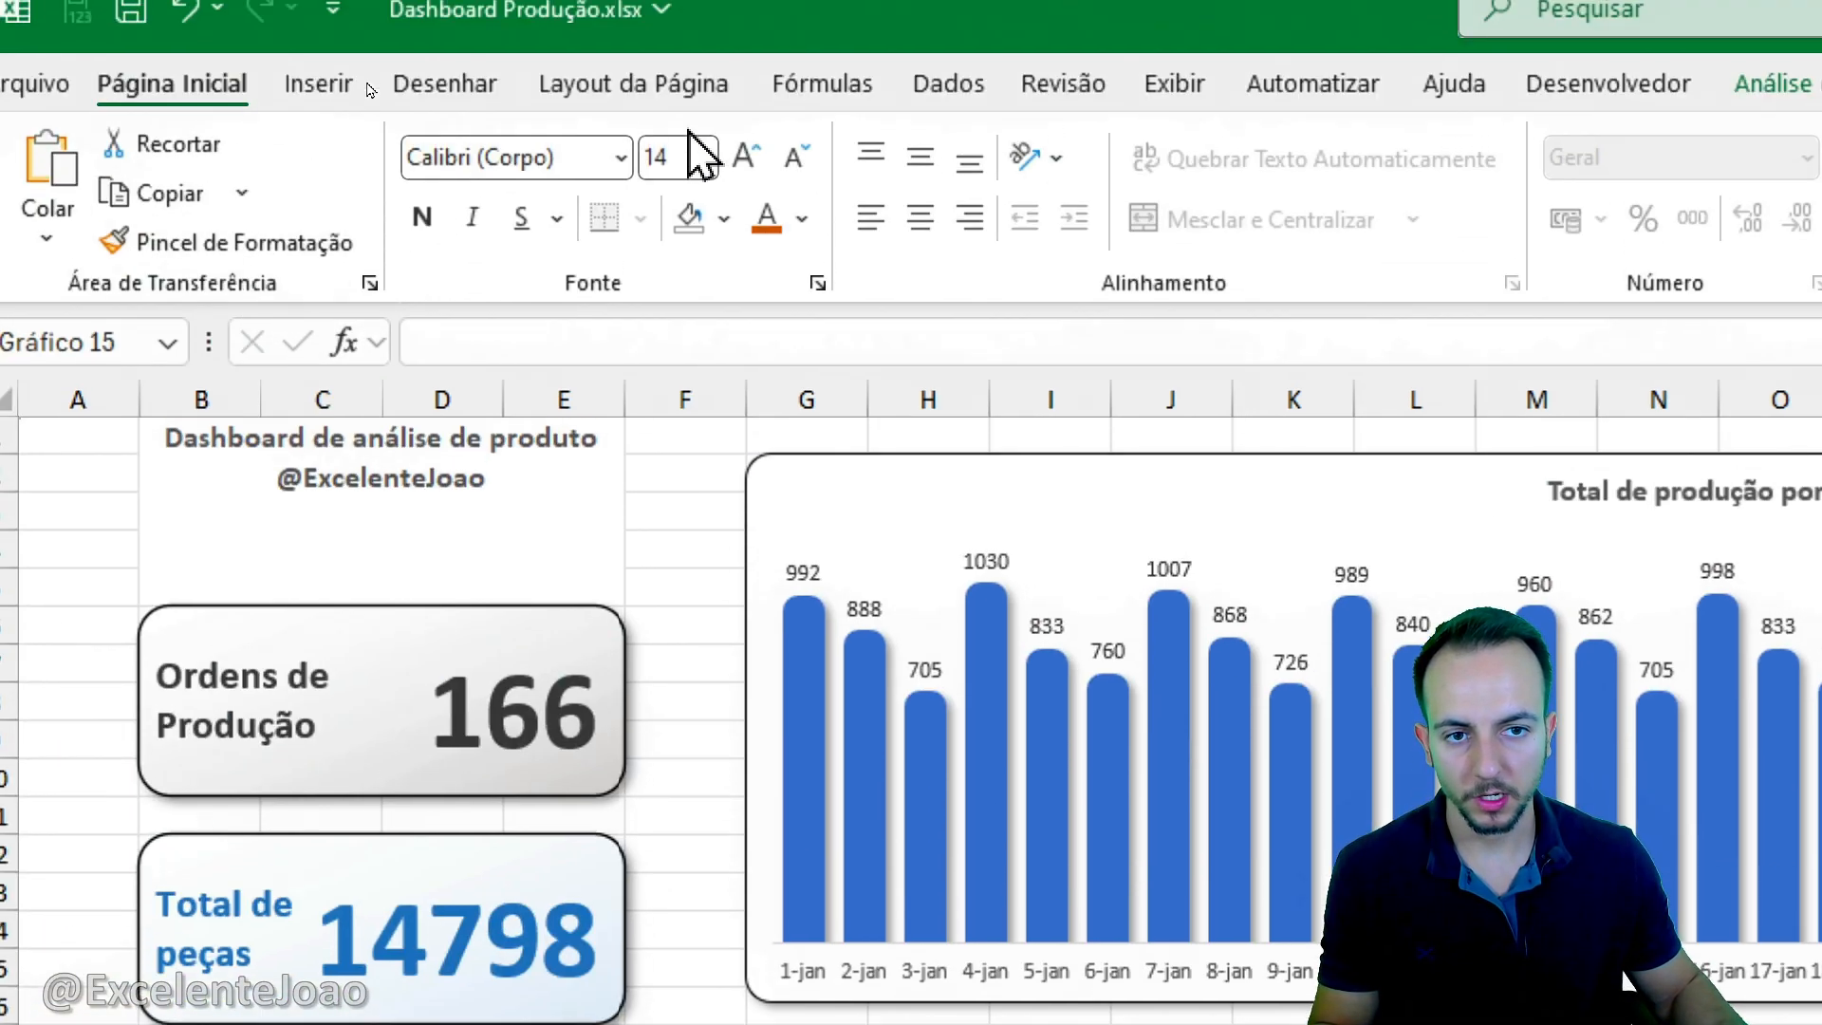
click(795, 157)
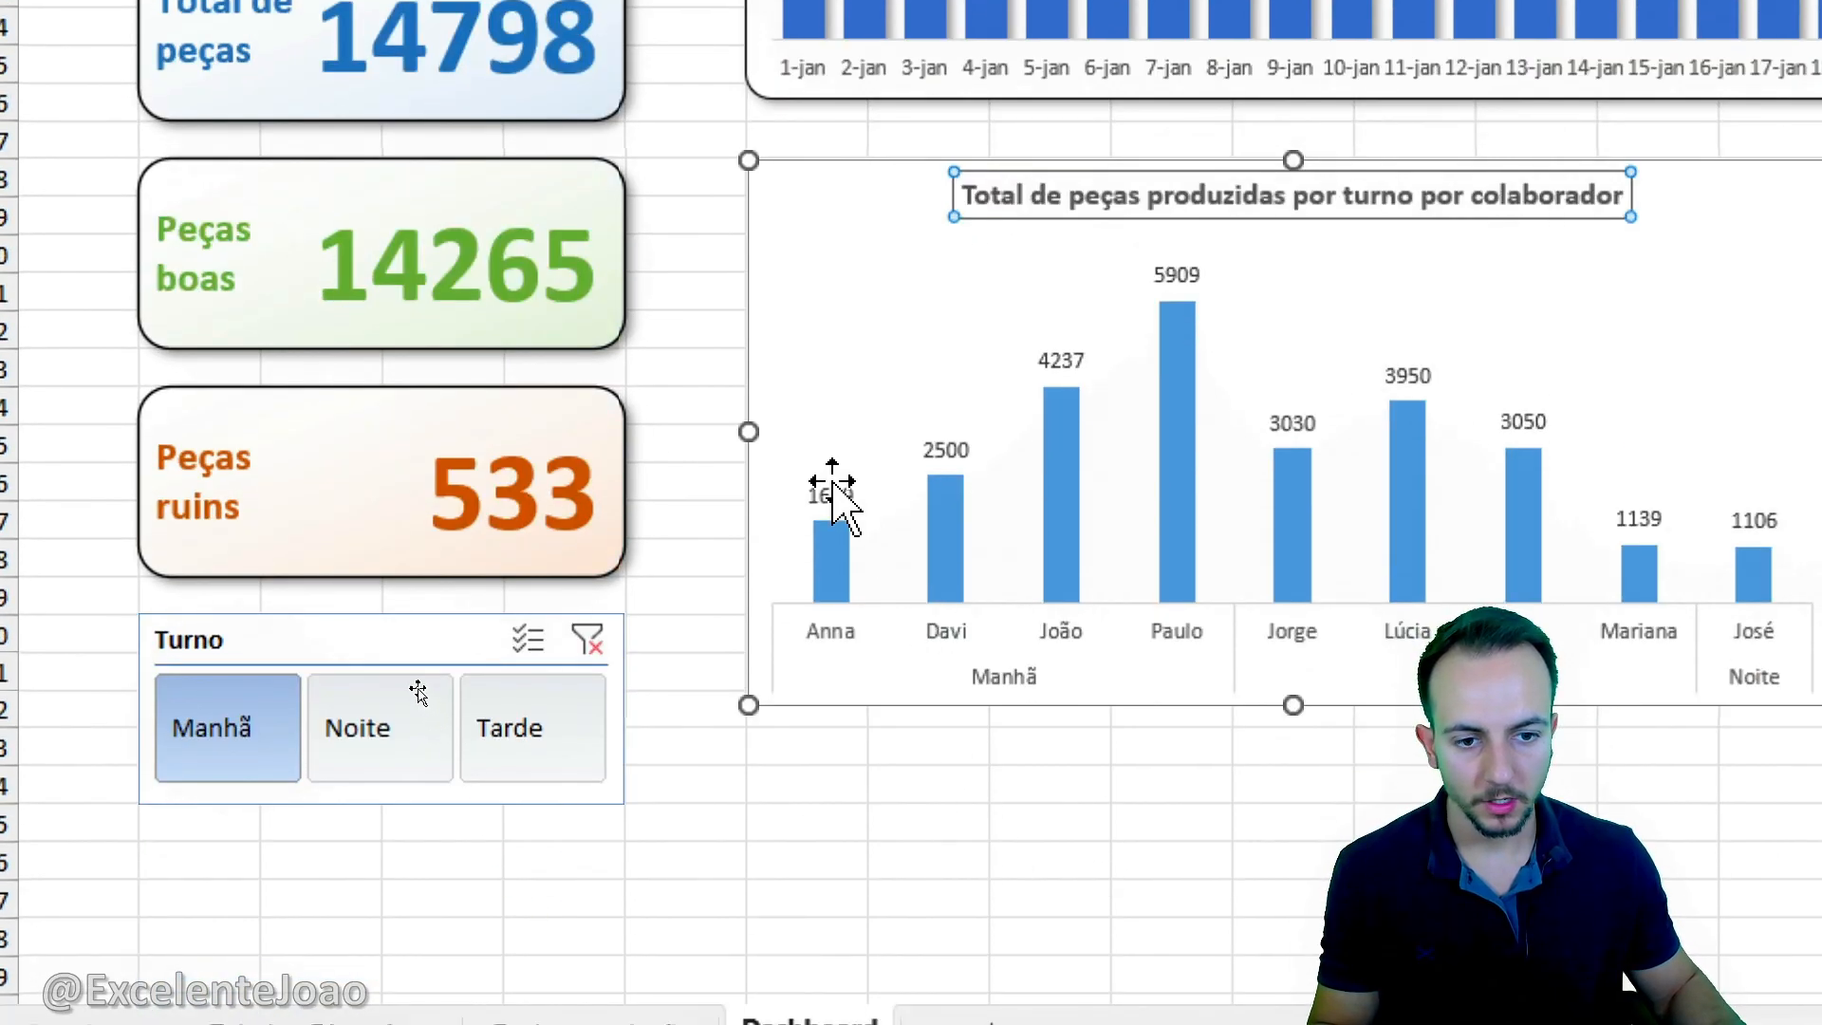
Give the operator chart's area rounded corners (Cantos arredondados) and a solid black border.
click(756, 333)
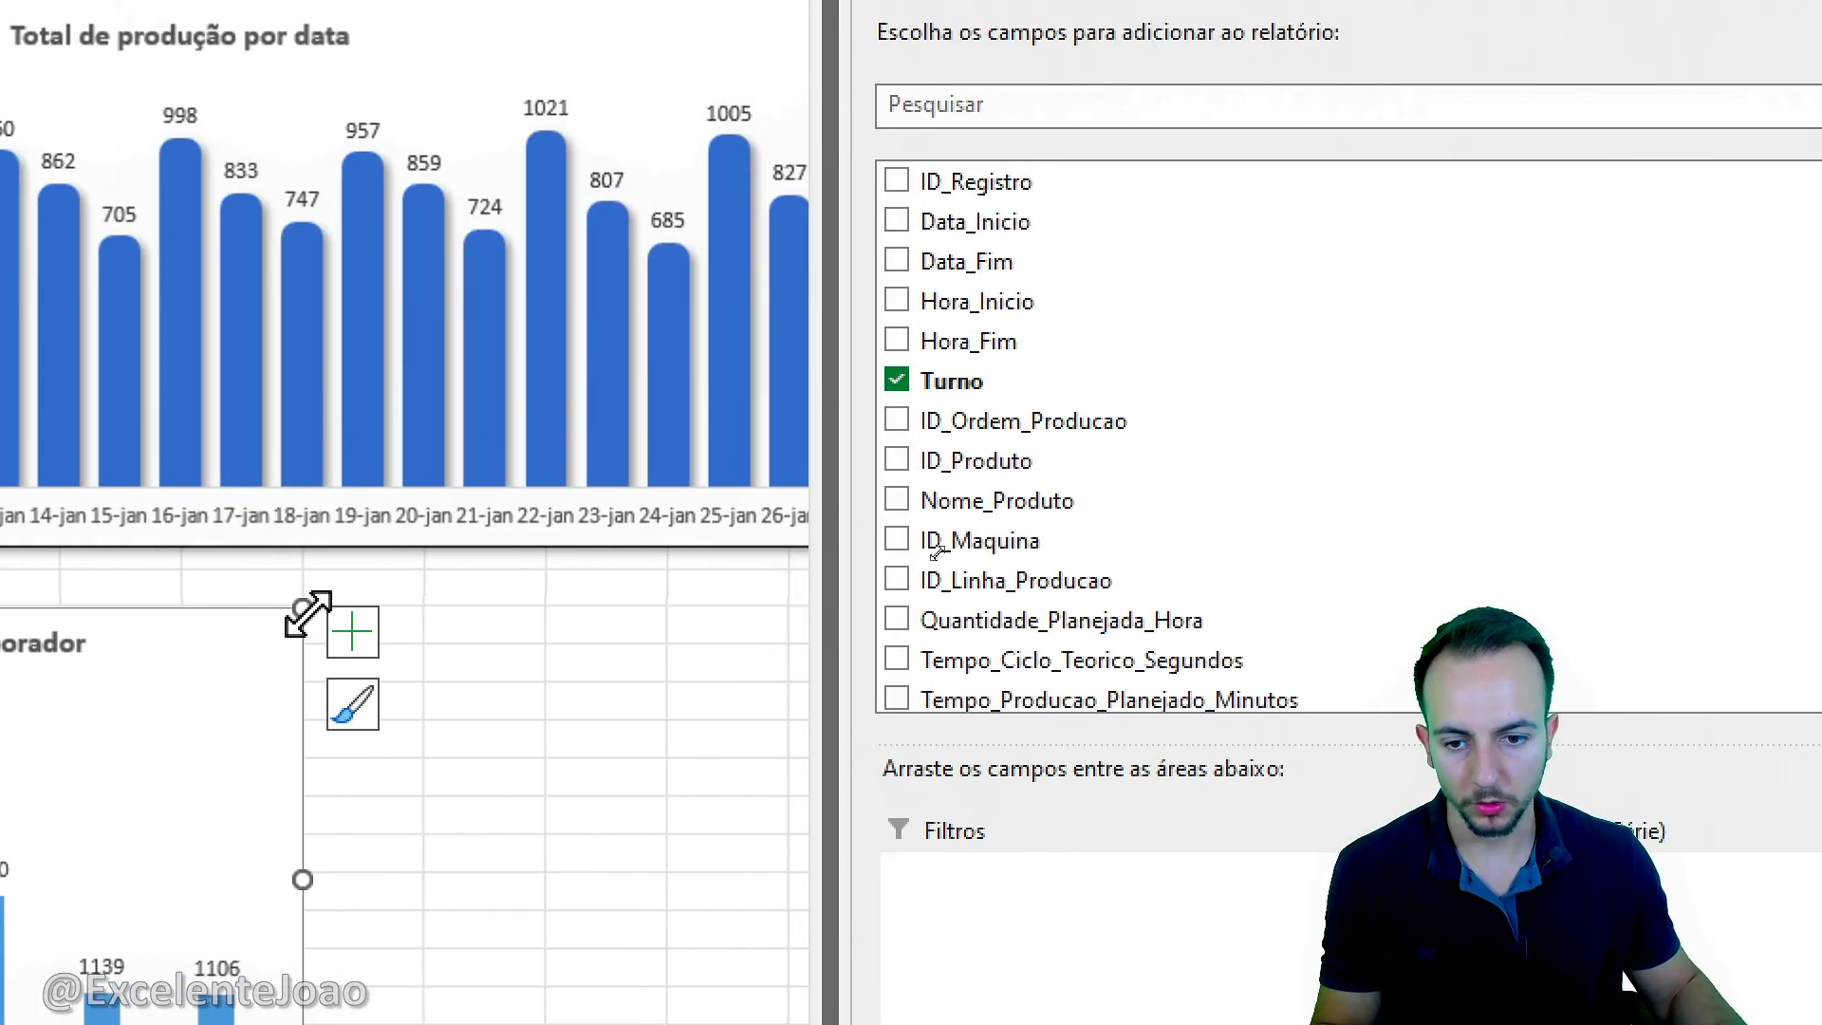
right_click(302, 612)
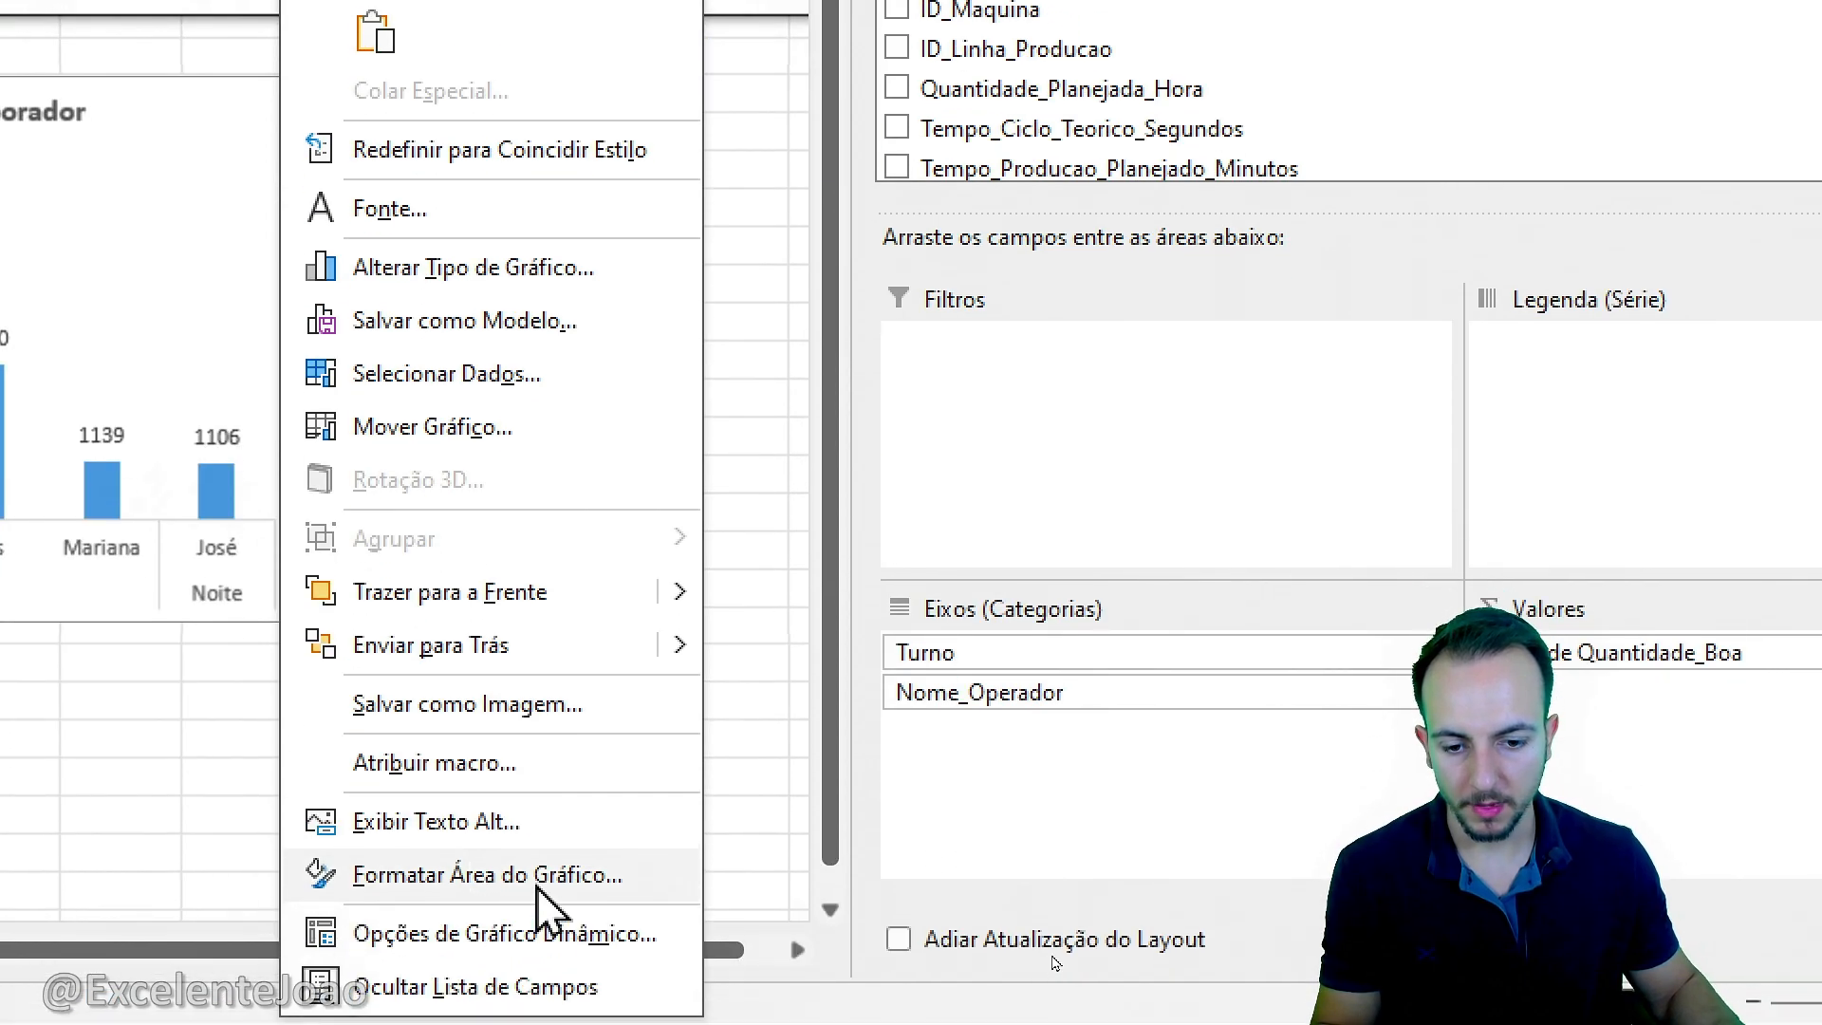
click(531, 936)
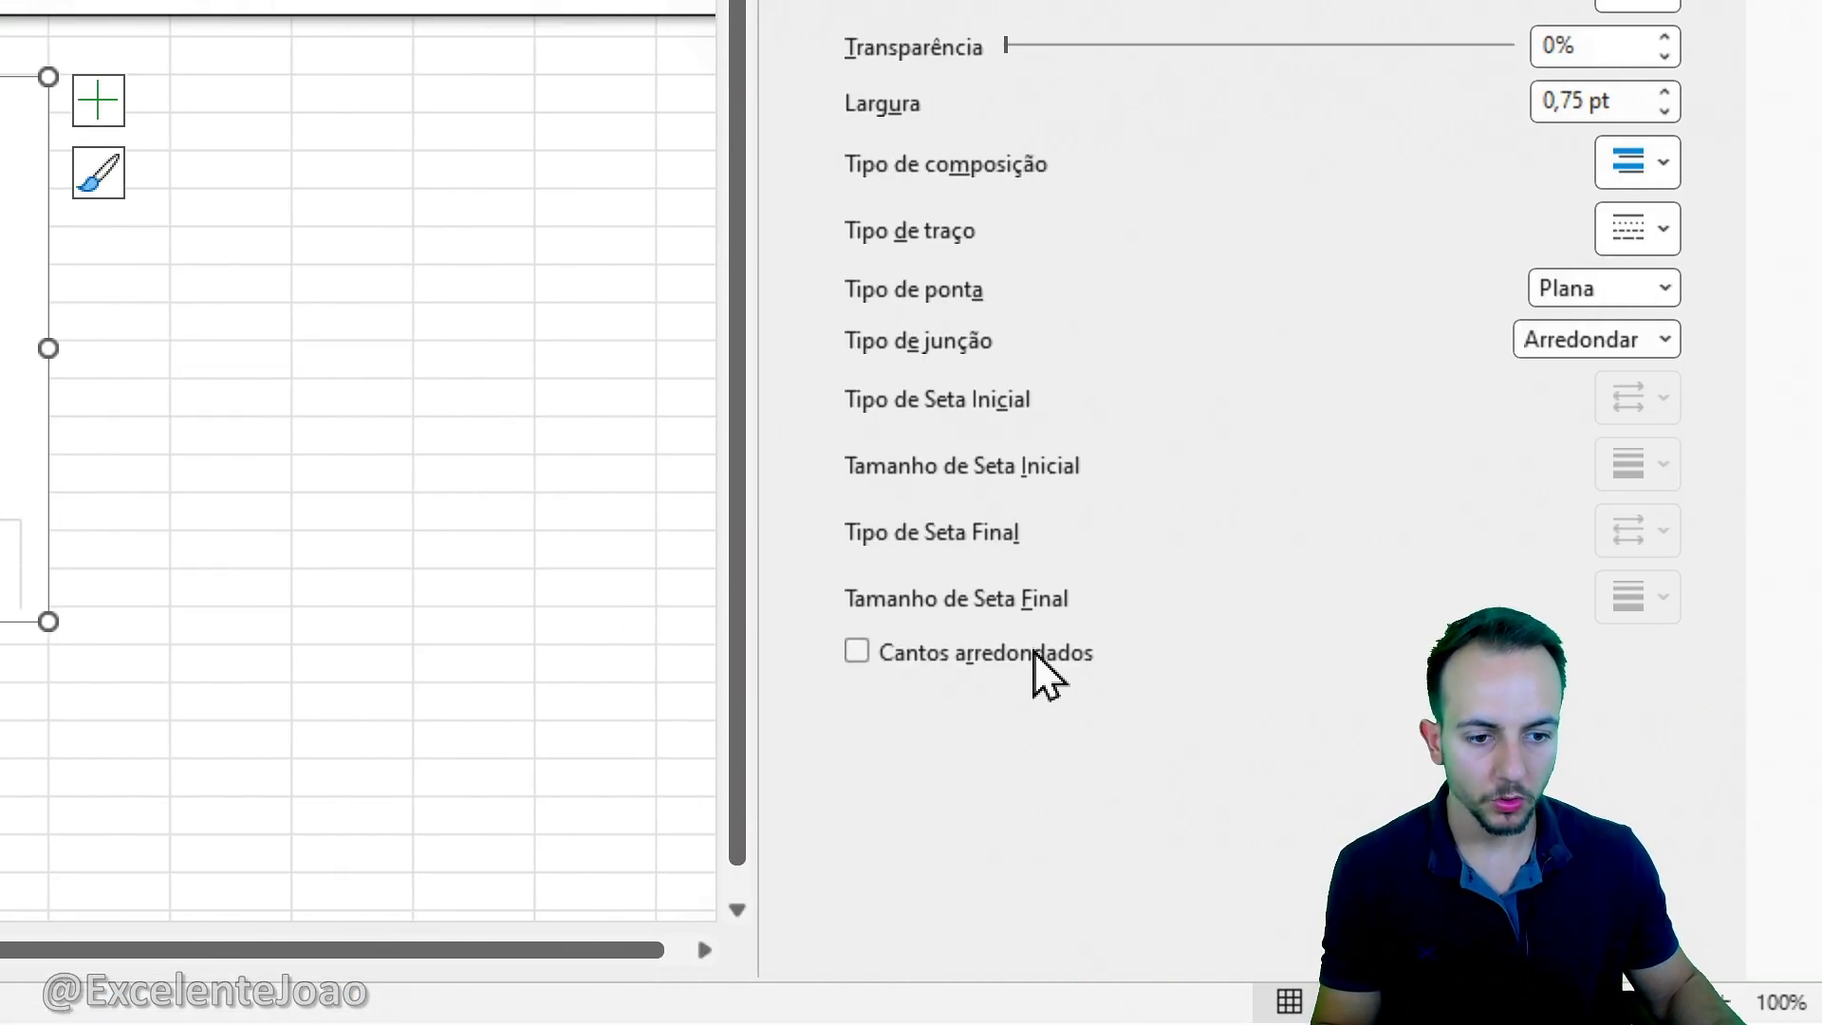
click(1036, 653)
click(1623, 0)
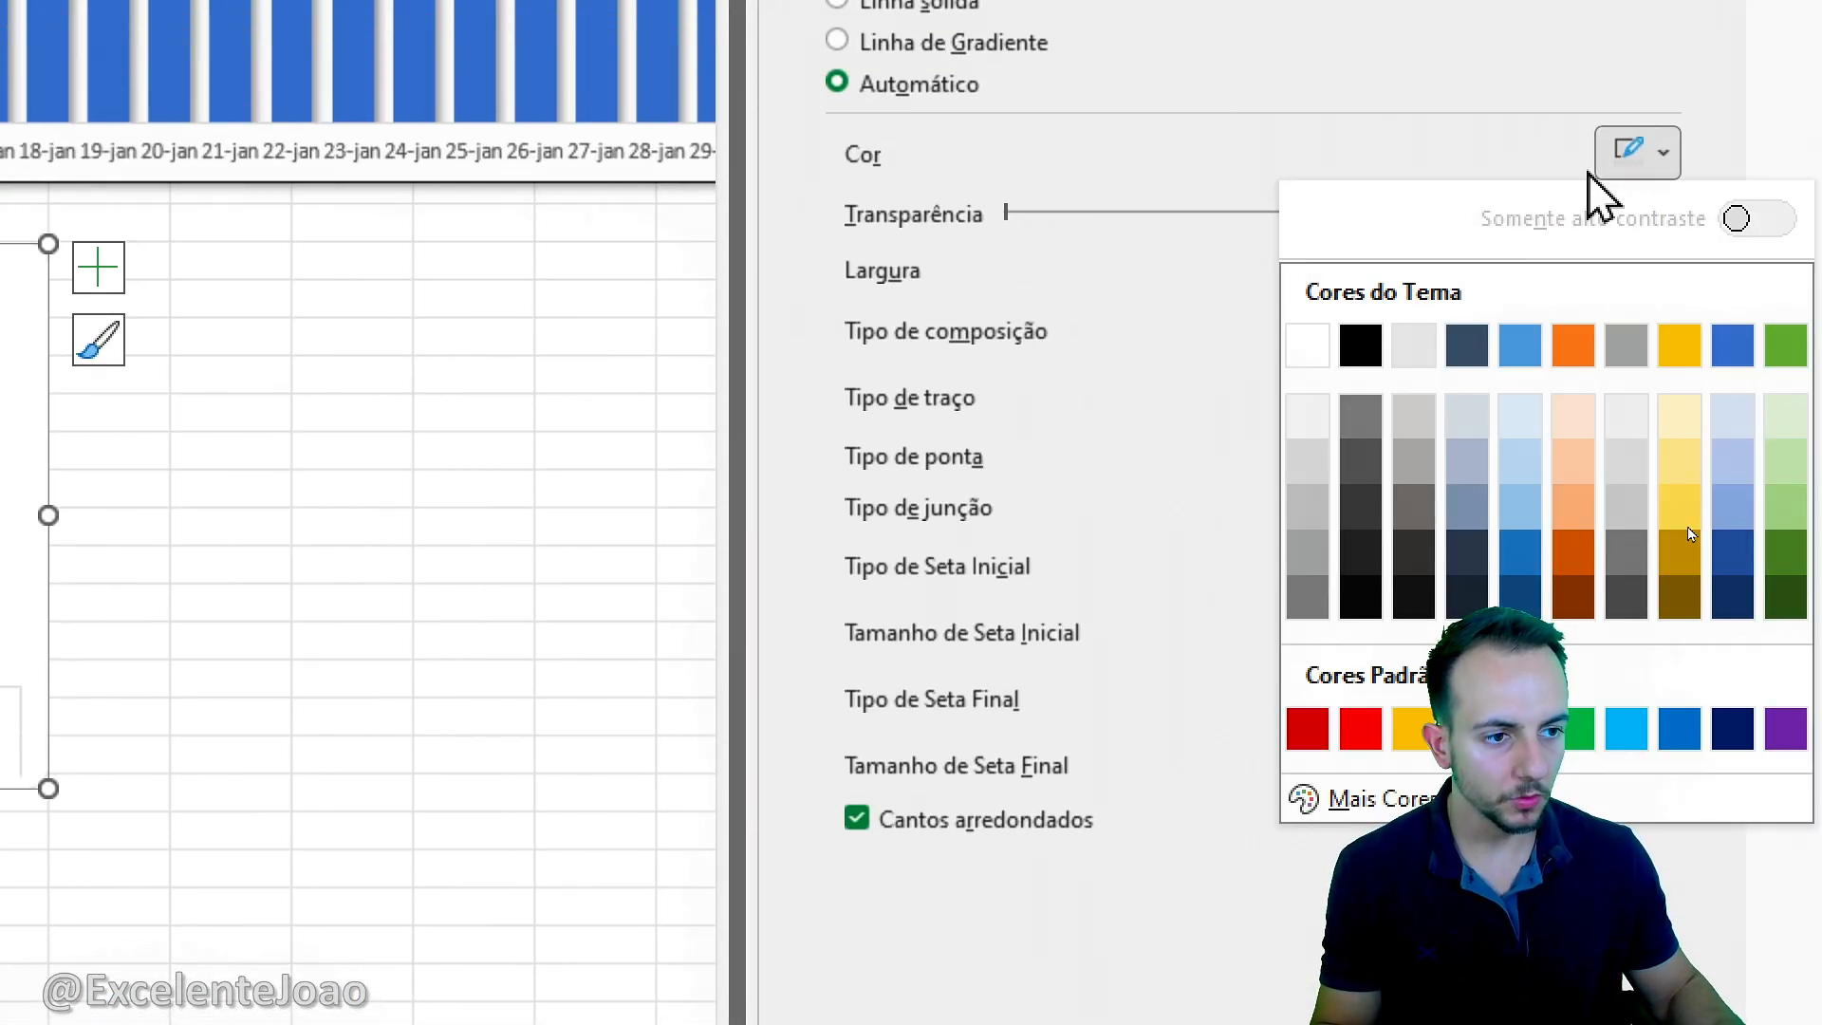
click(1361, 343)
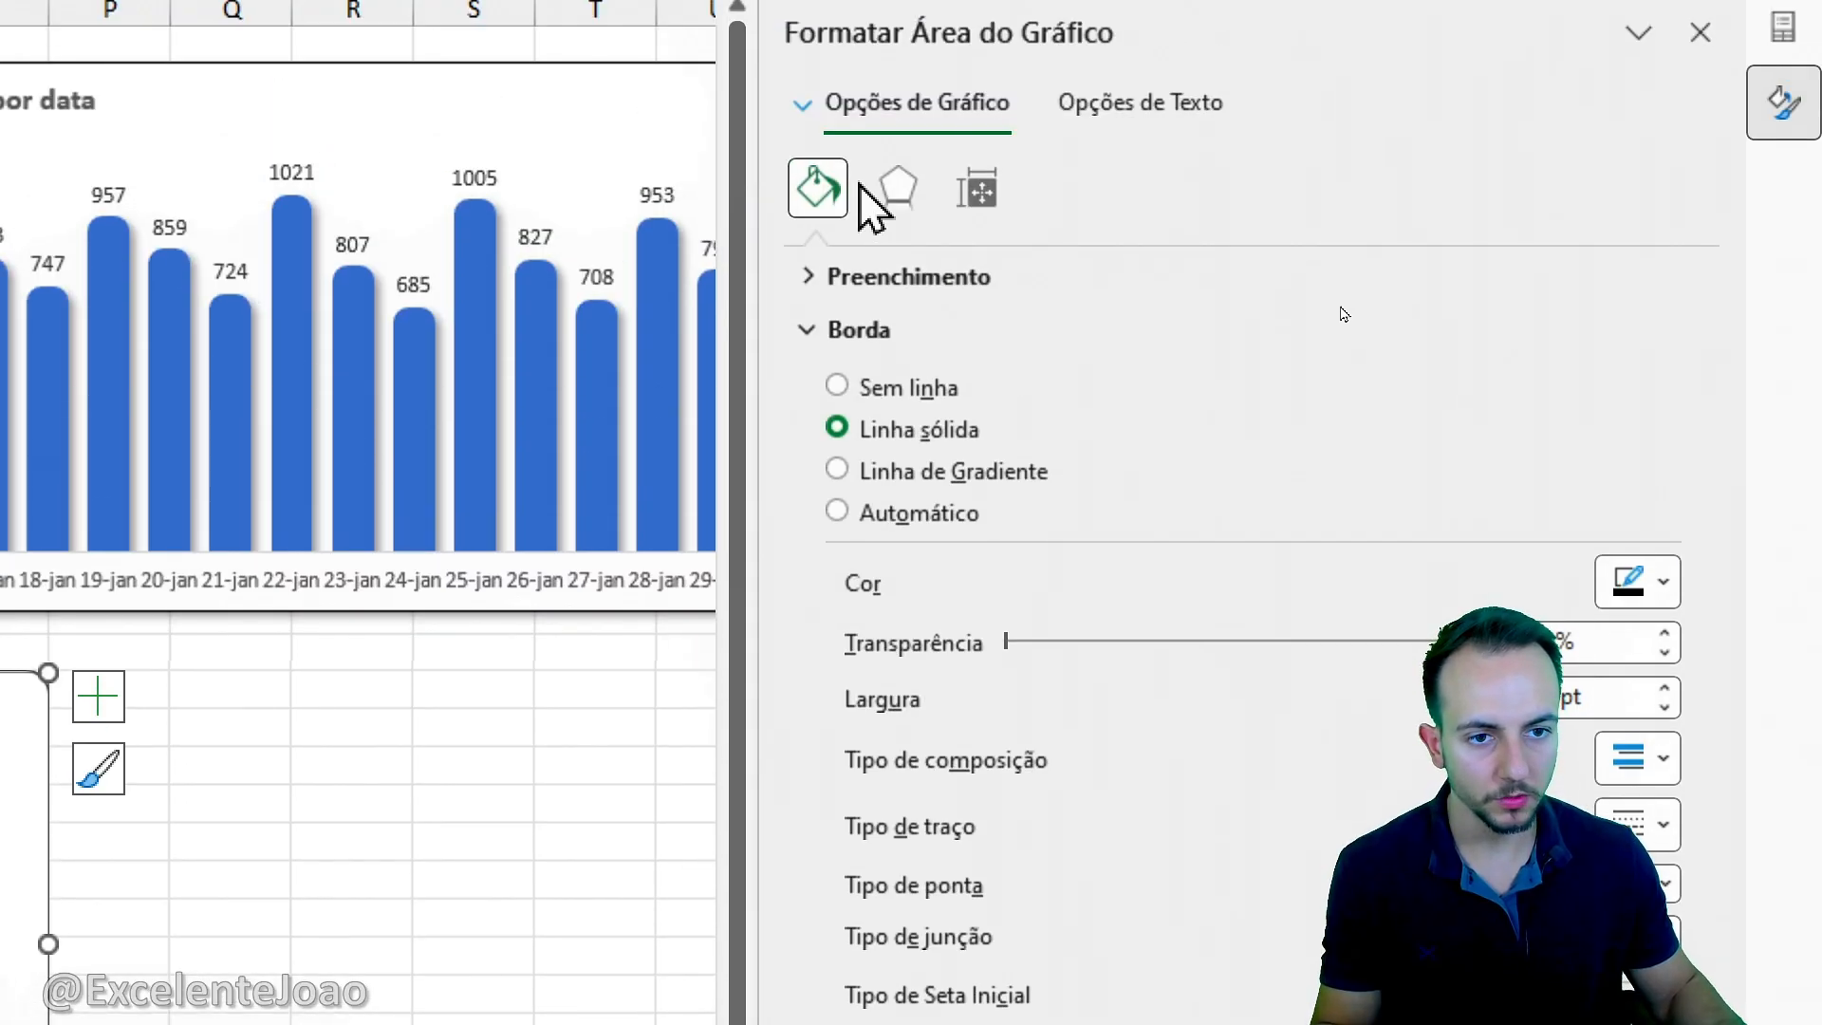
Apply an outer (Externa) shadow preset to the operator chart's area.
click(897, 187)
click(1637, 330)
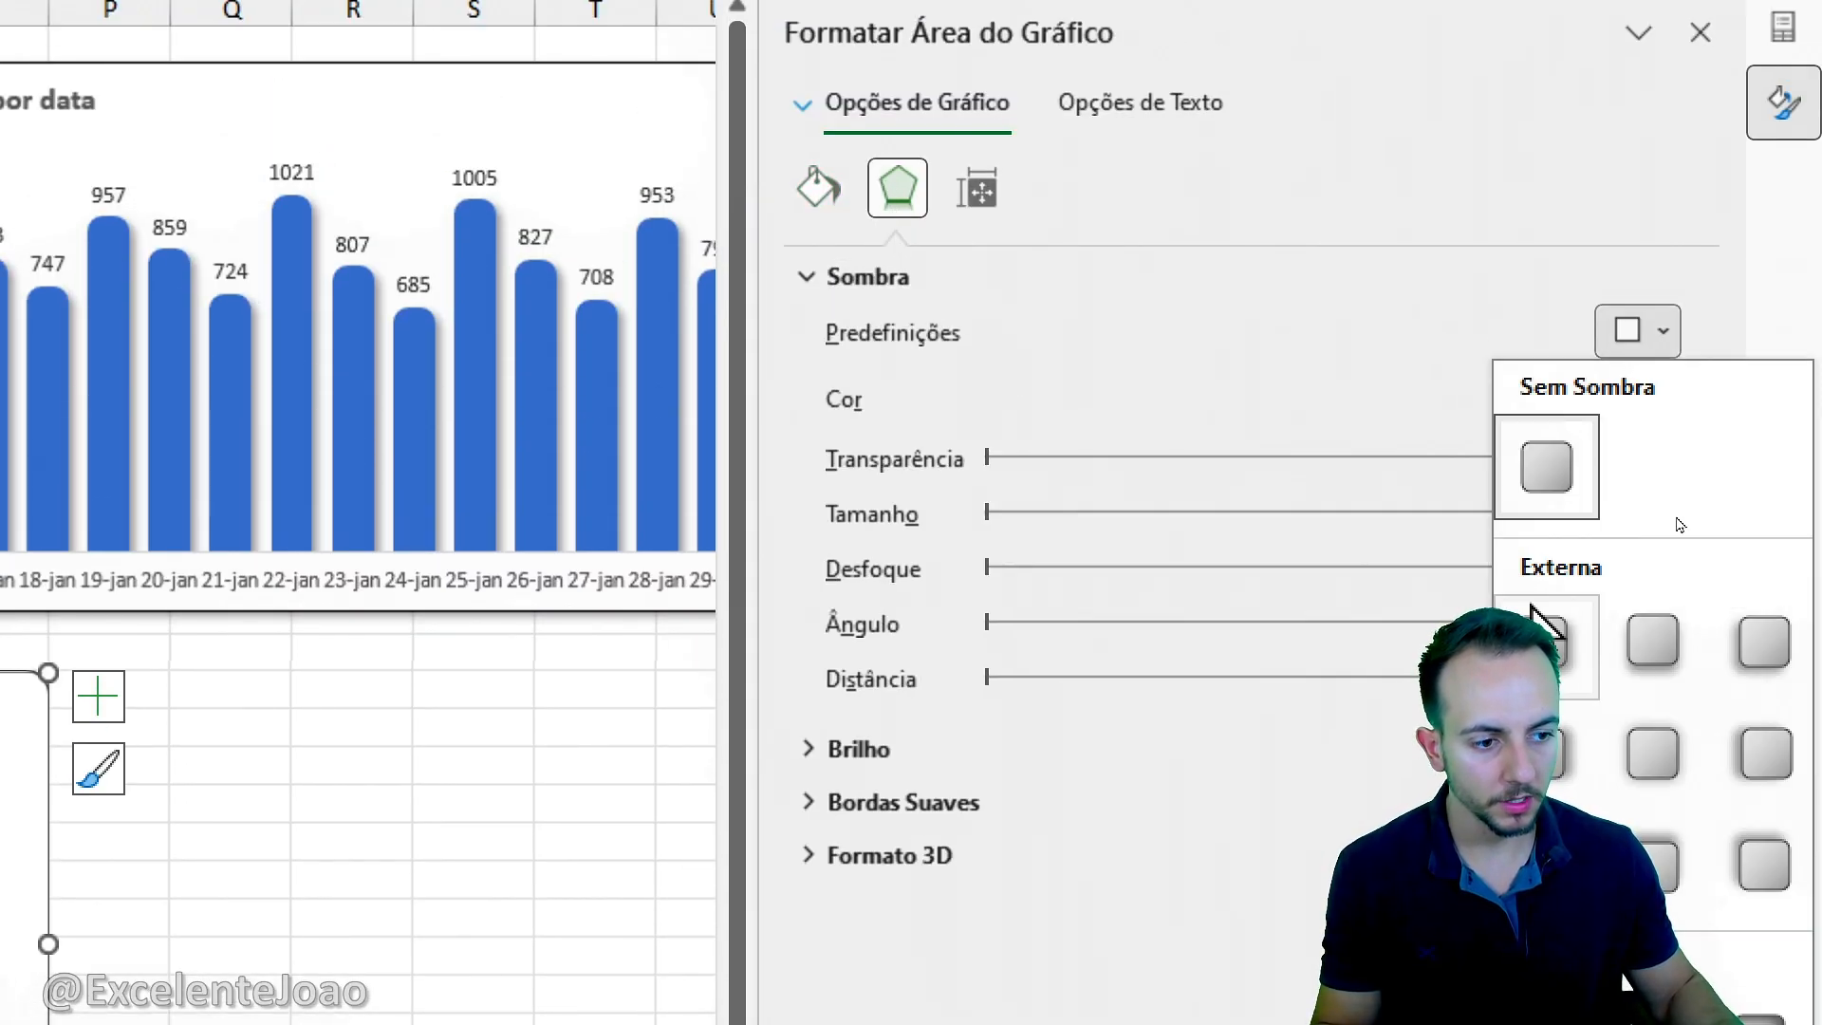
click(1651, 639)
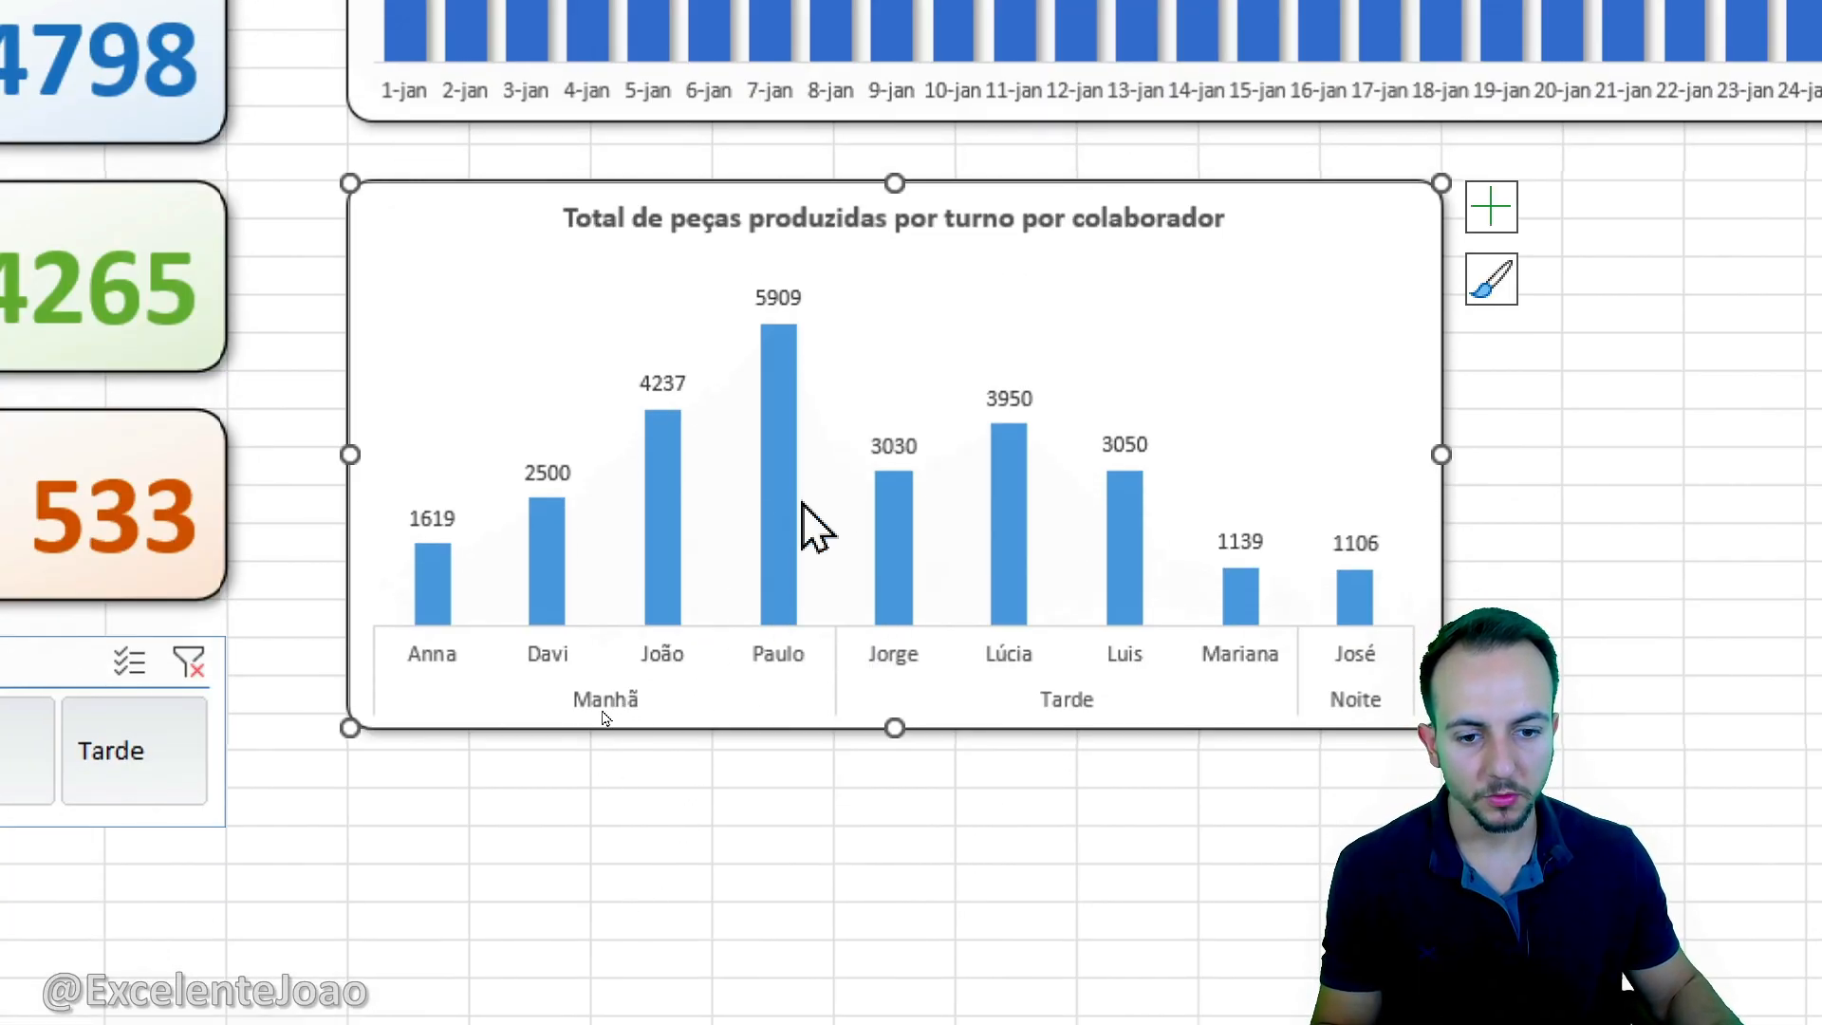
Apply an outer (Externa) shadow preset to the operator chart's column series.
mouse_move(784, 517)
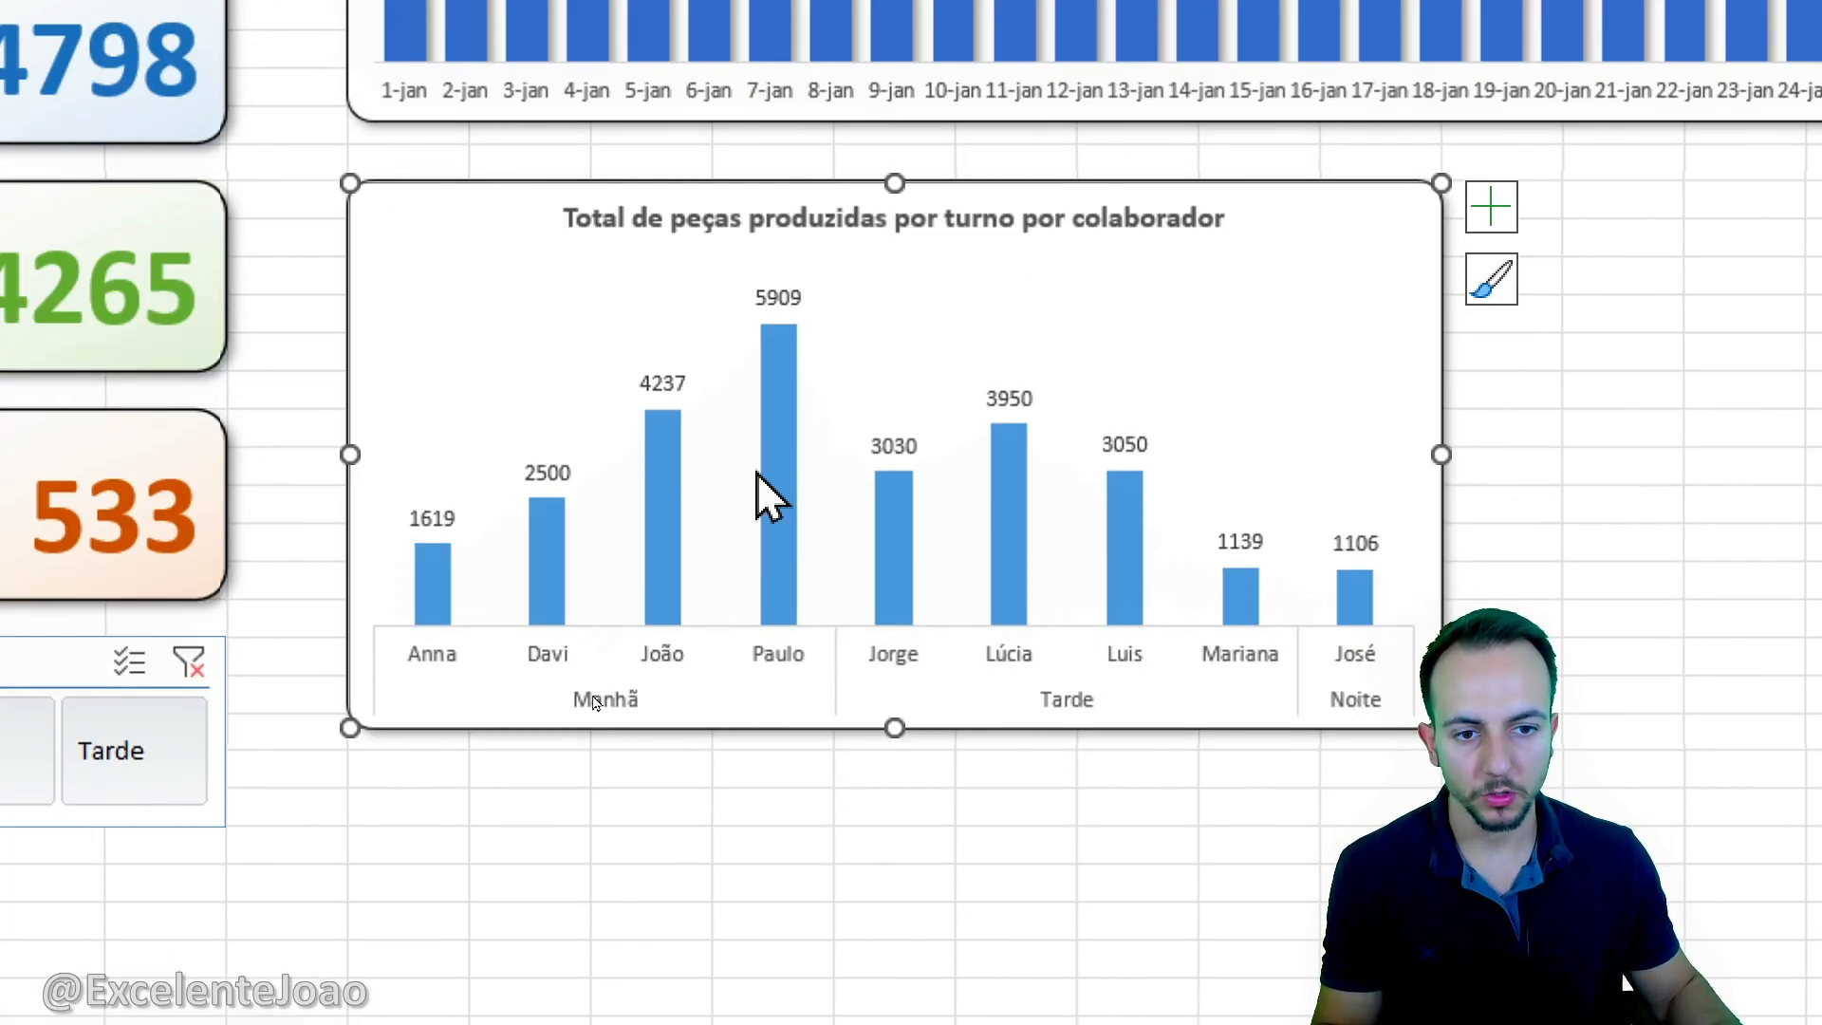
double_click(793, 441)
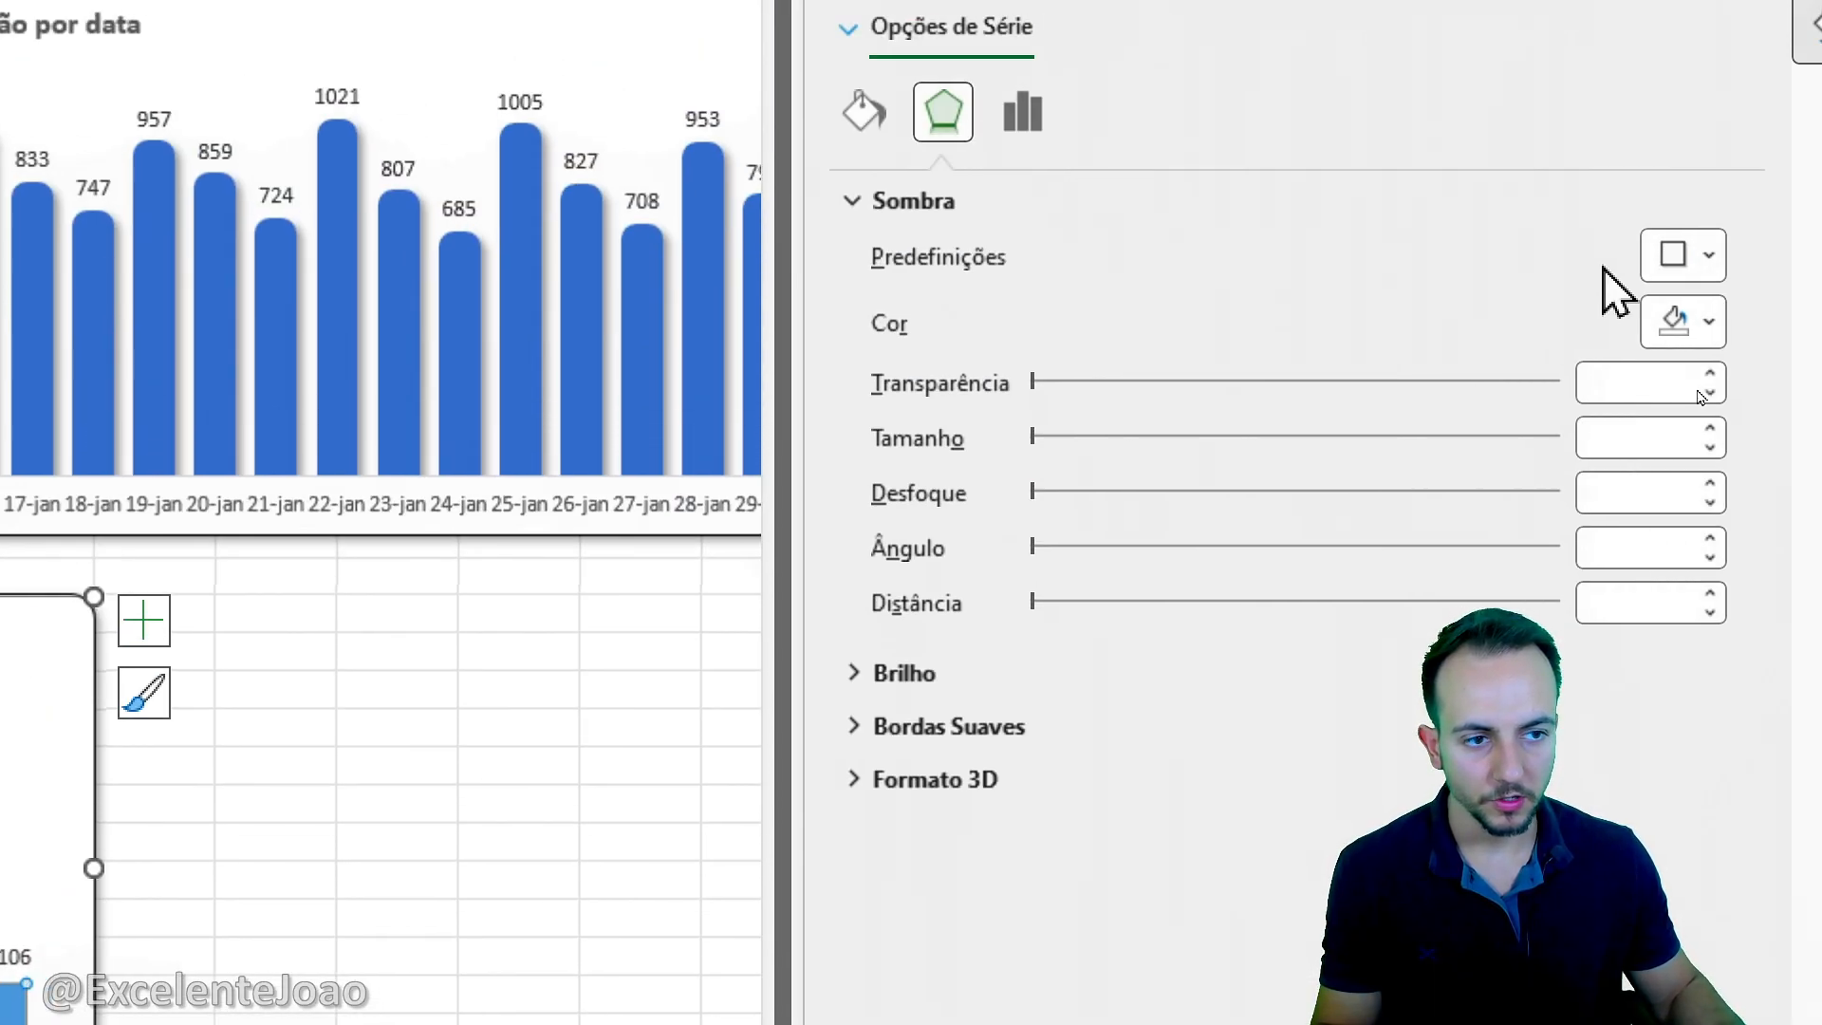
click(1678, 254)
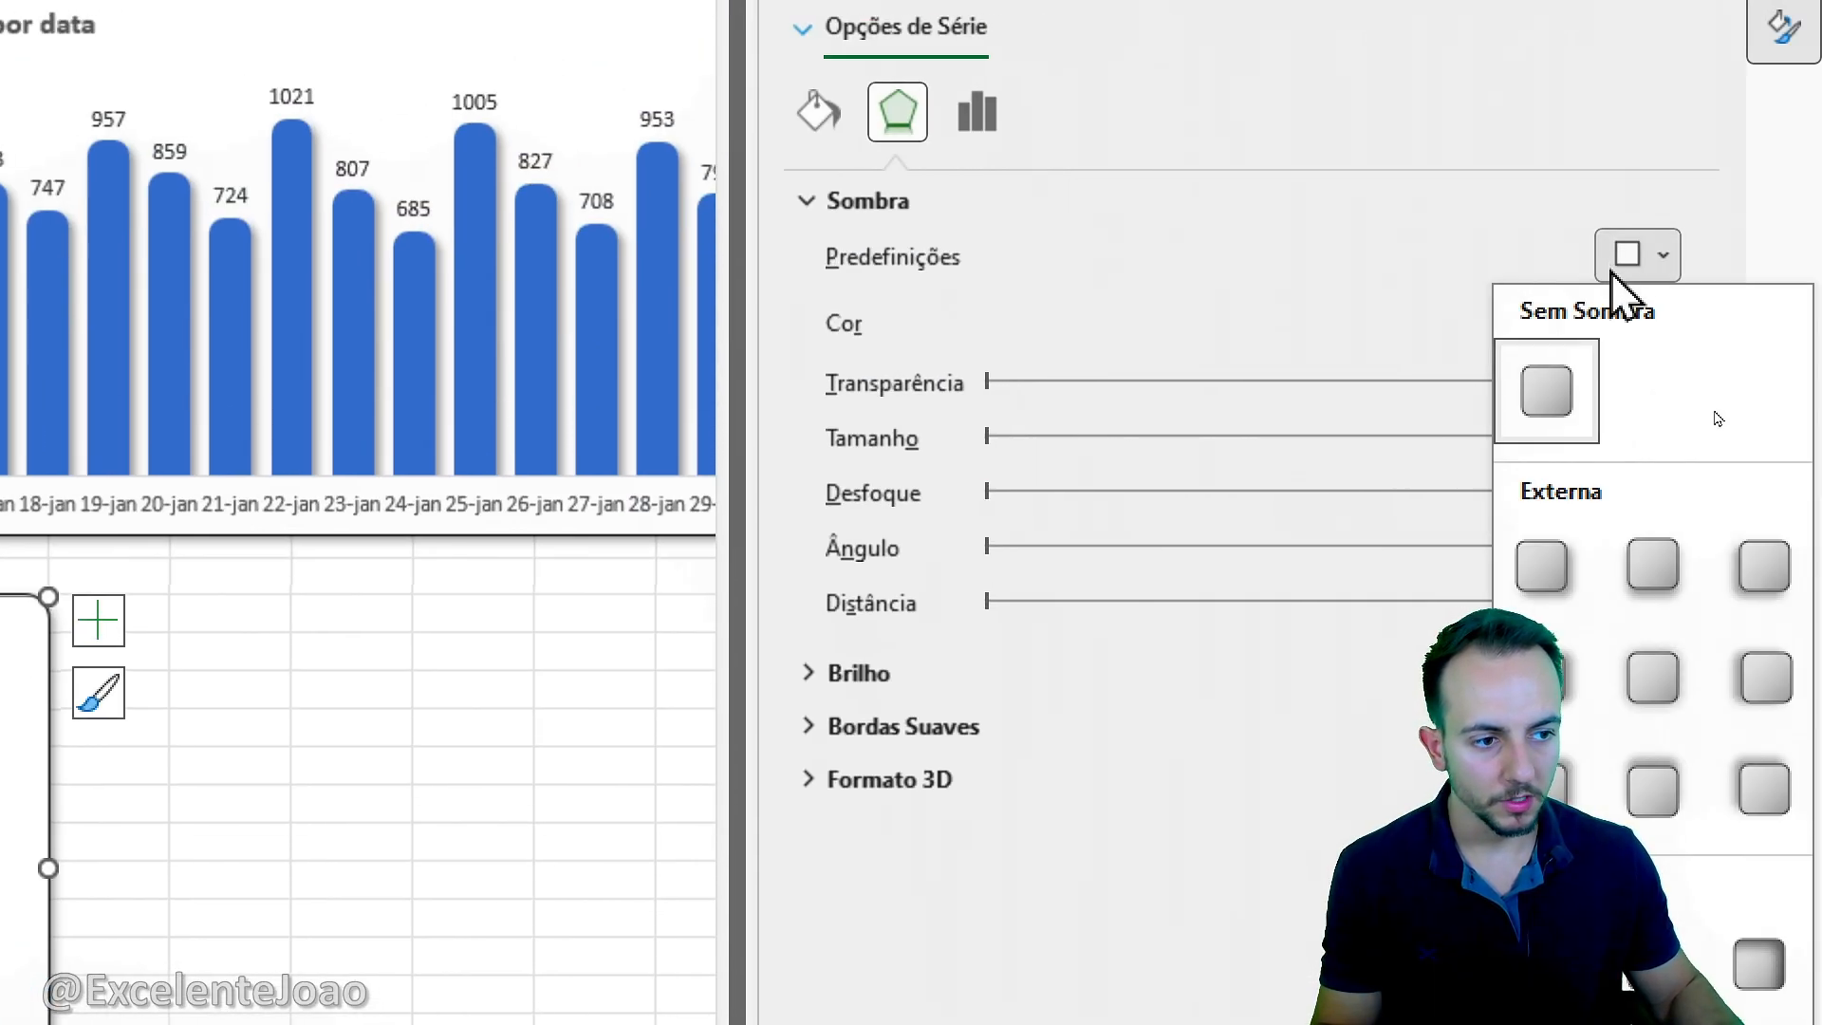
click(1608, 542)
Fill the operator chart's columns with a light grey theme colour.
click(863, 112)
click(1006, 212)
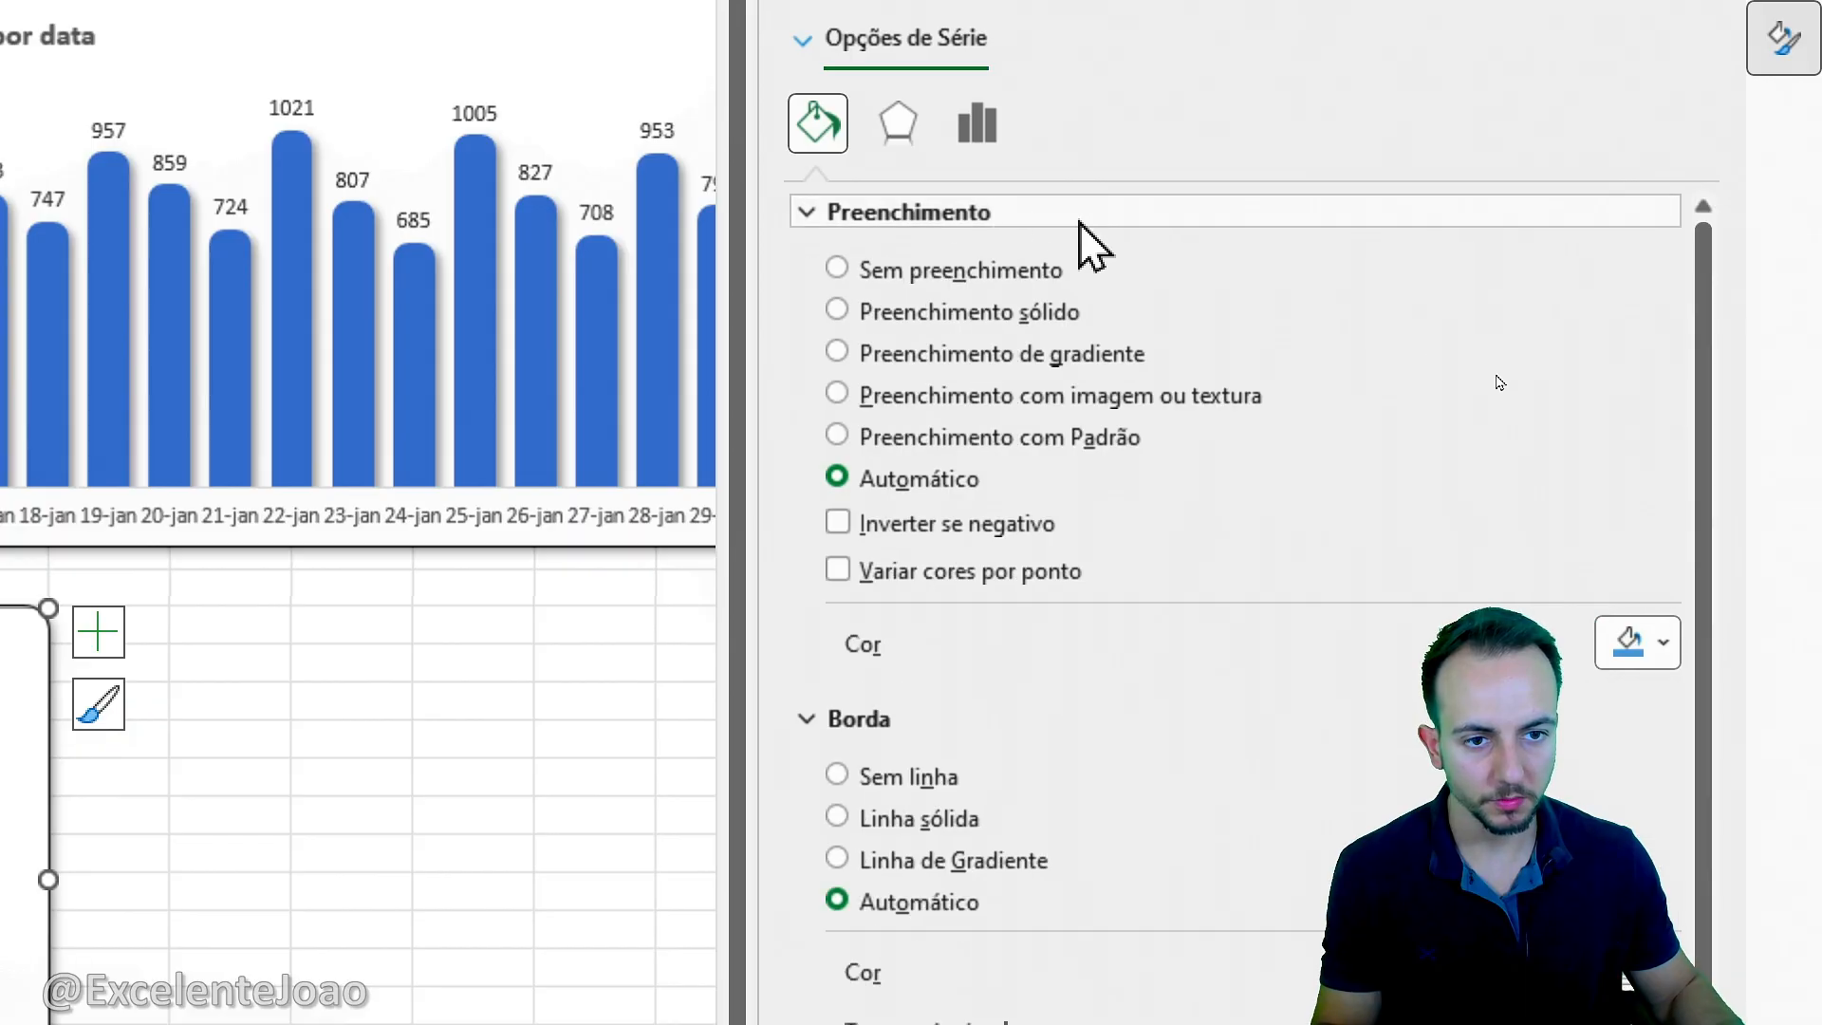
click(1656, 639)
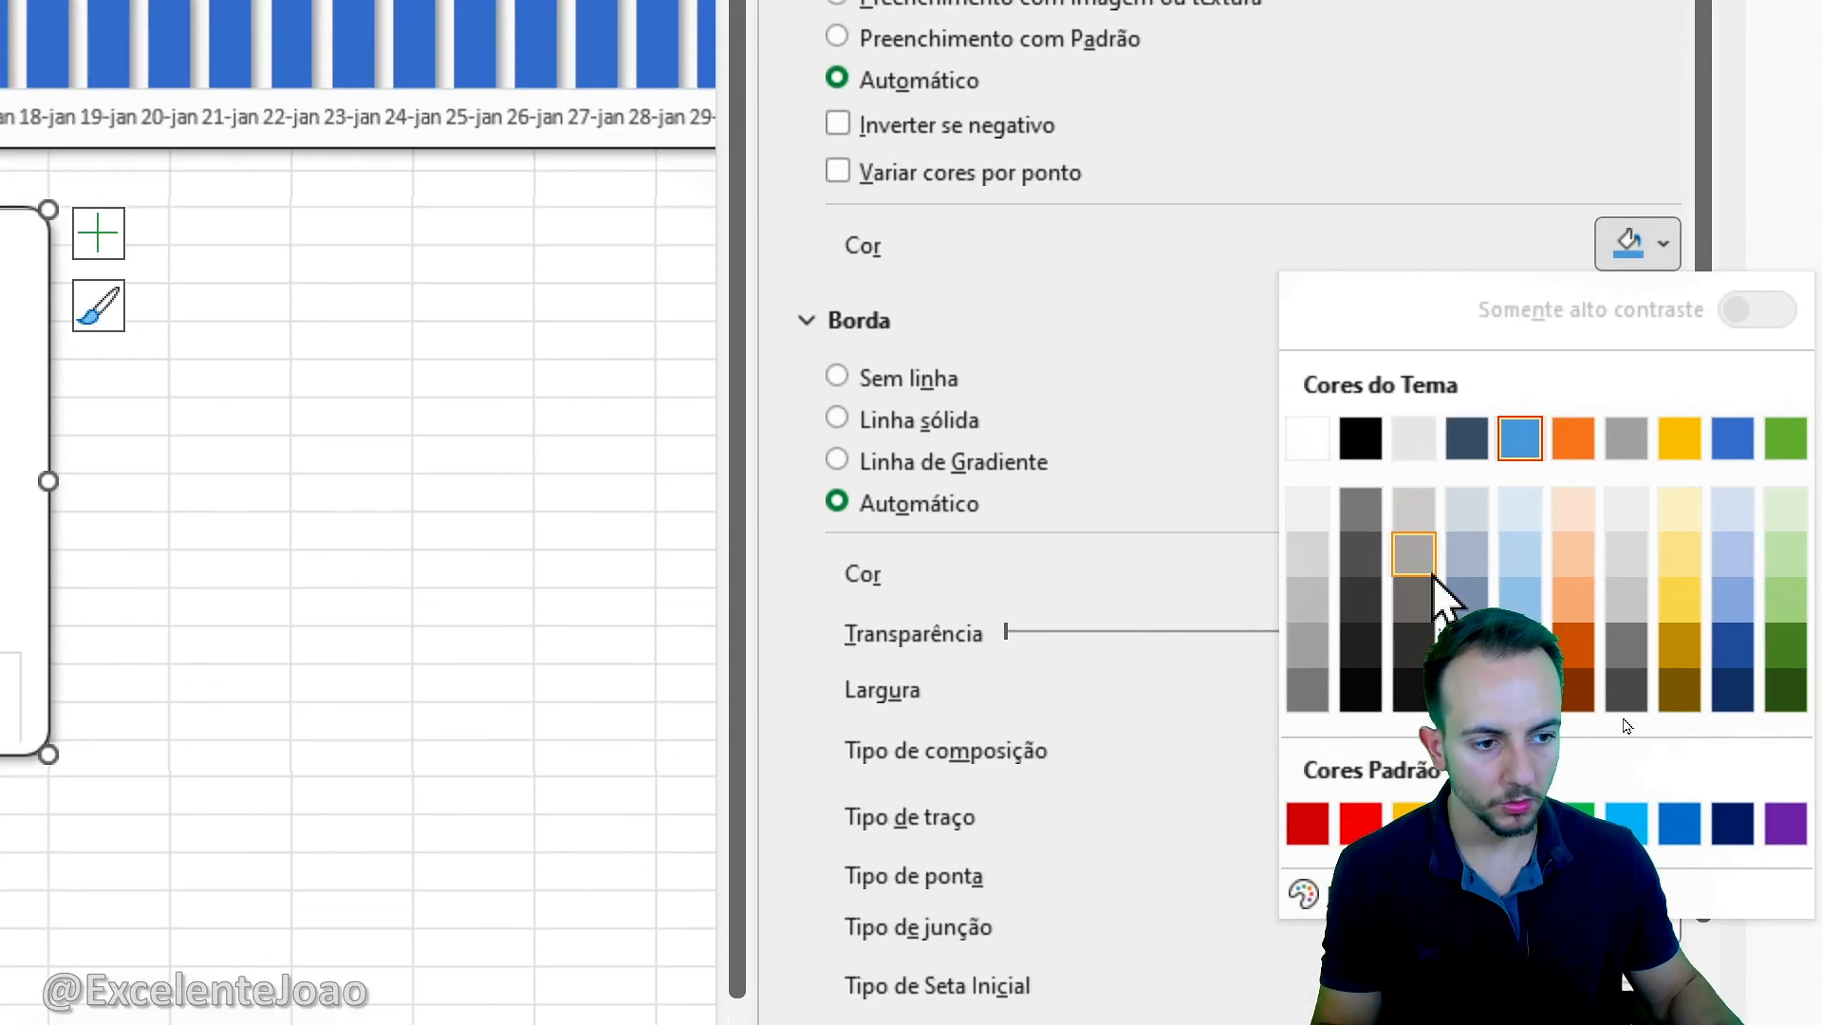
click(1408, 497)
Give the operator chart's columns a solid light grey border with rounded joins and thicken it beyond 6,75 pt.
click(885, 123)
click(1630, 408)
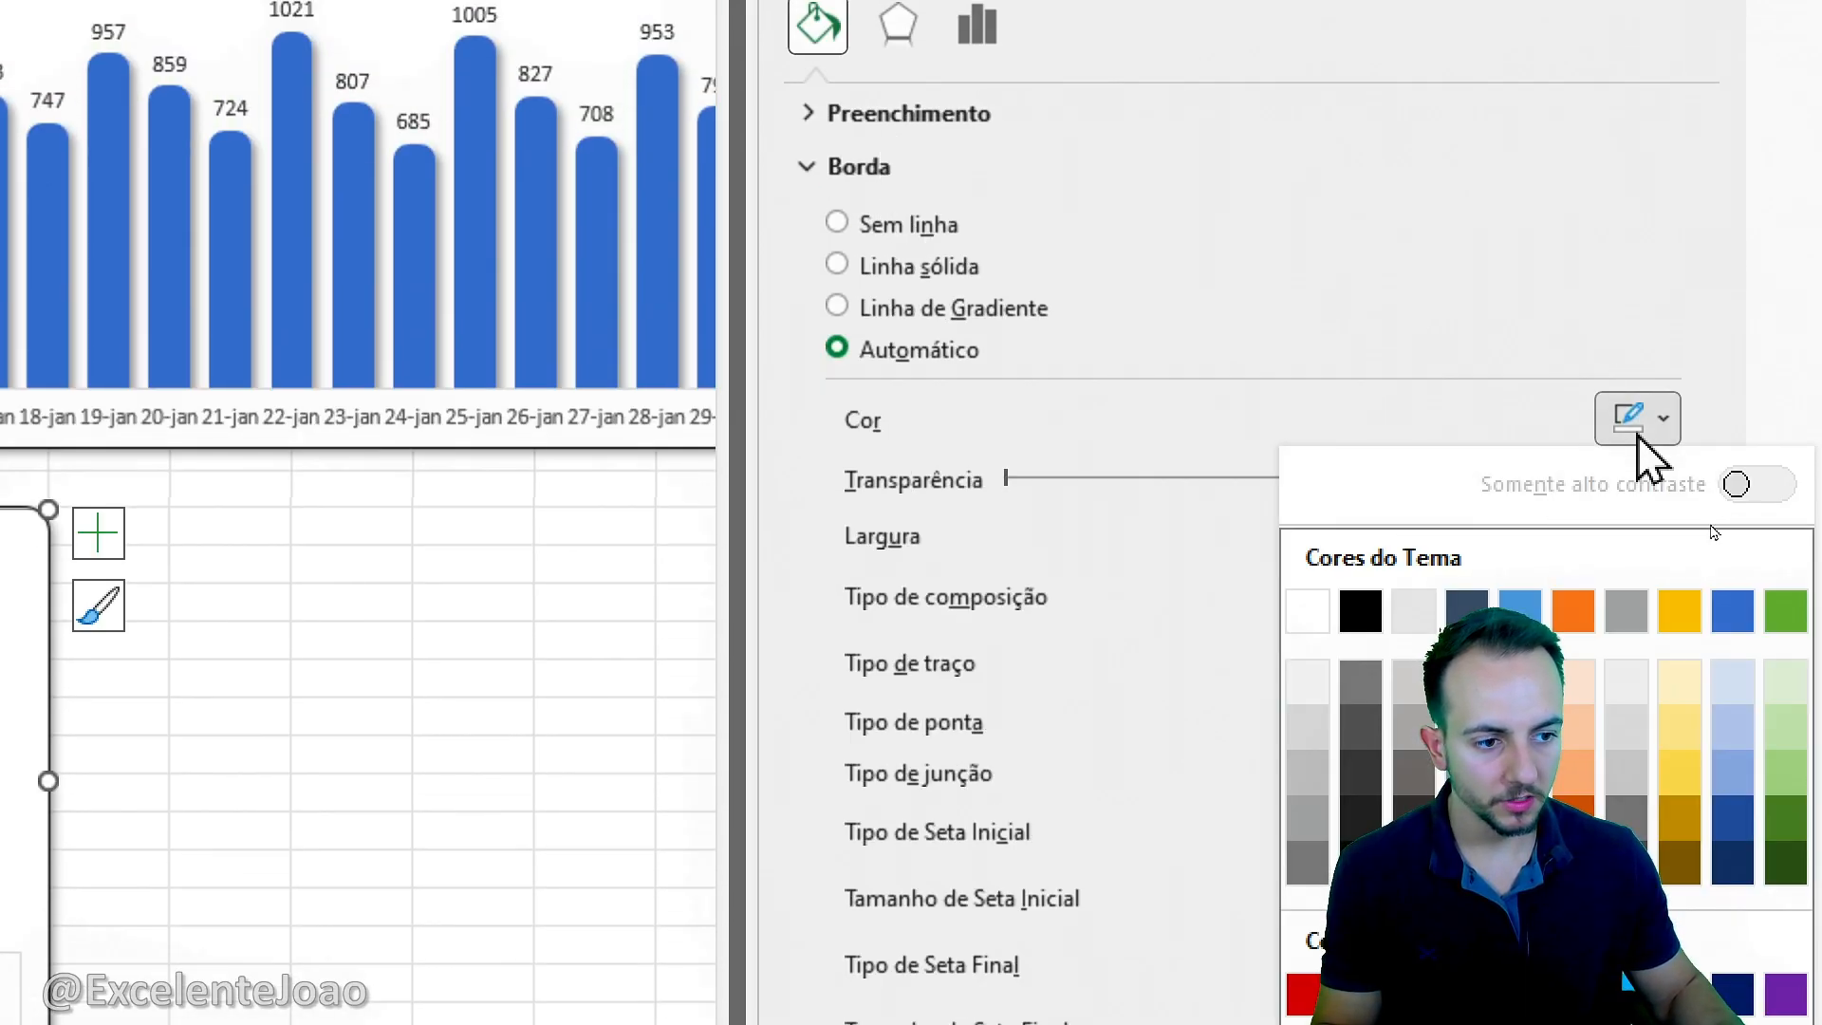
click(1627, 631)
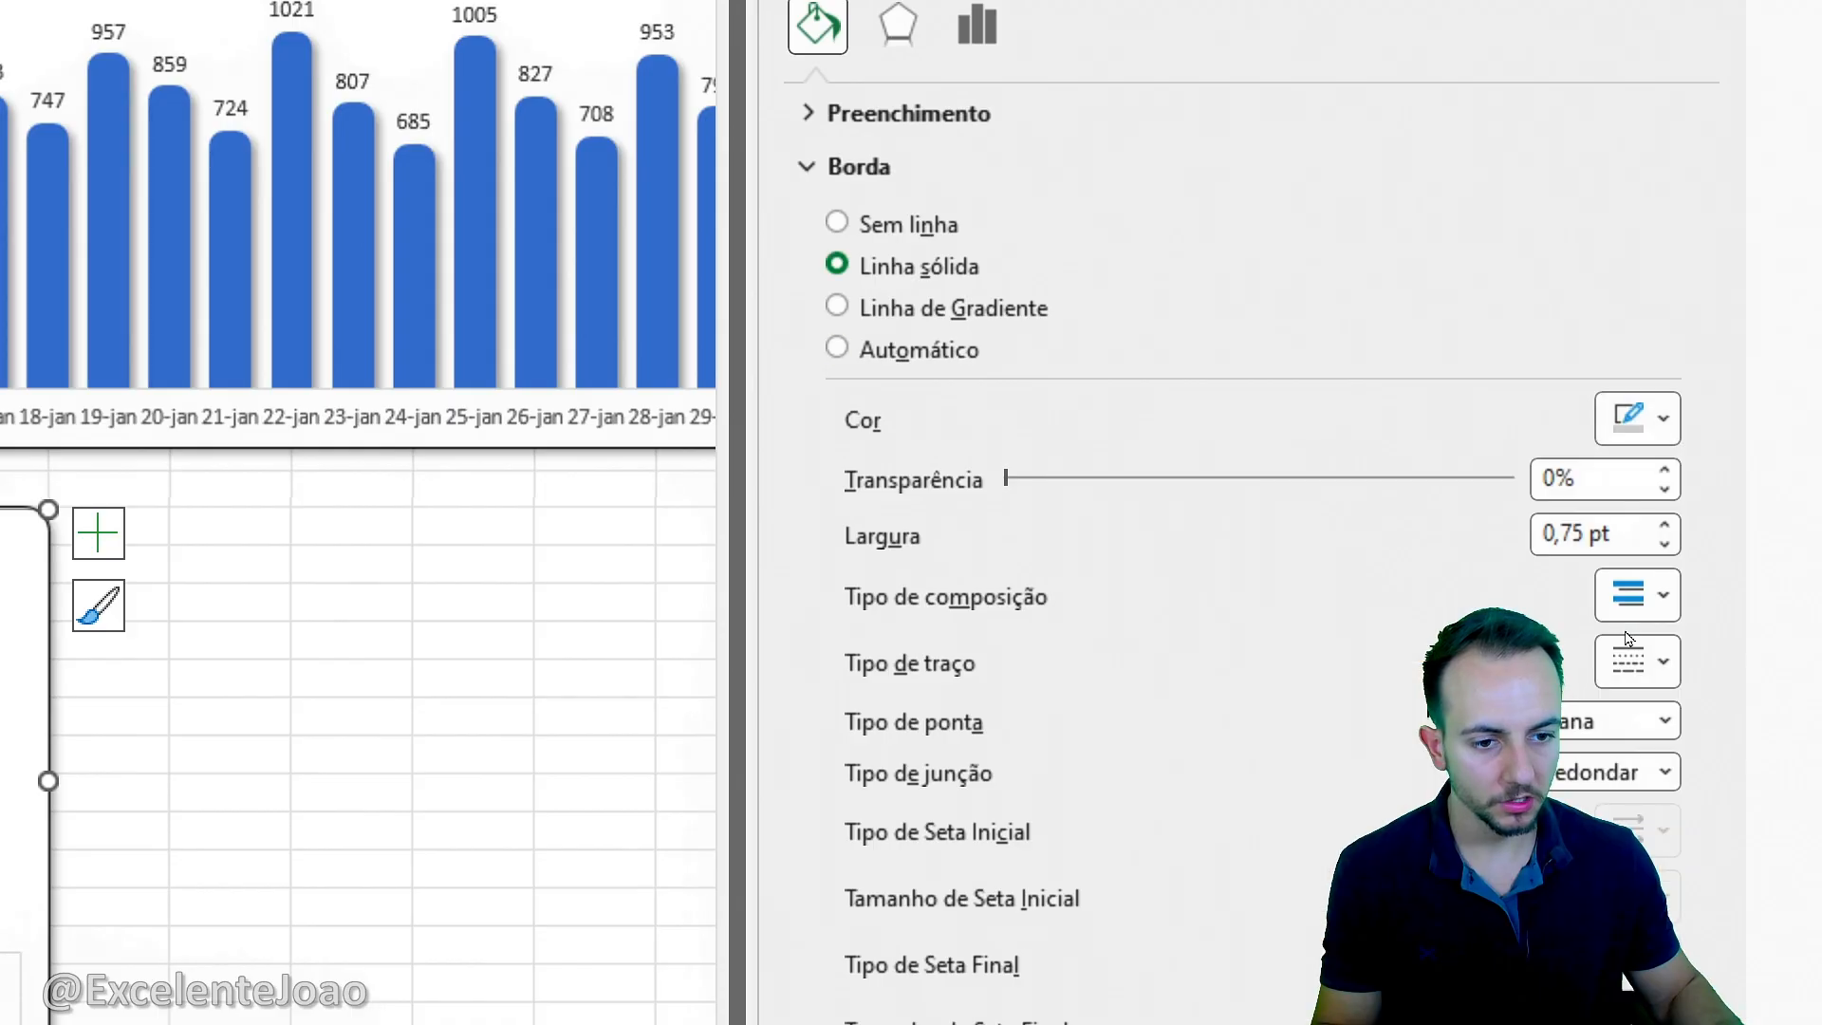
click(1665, 525)
click(1665, 525)
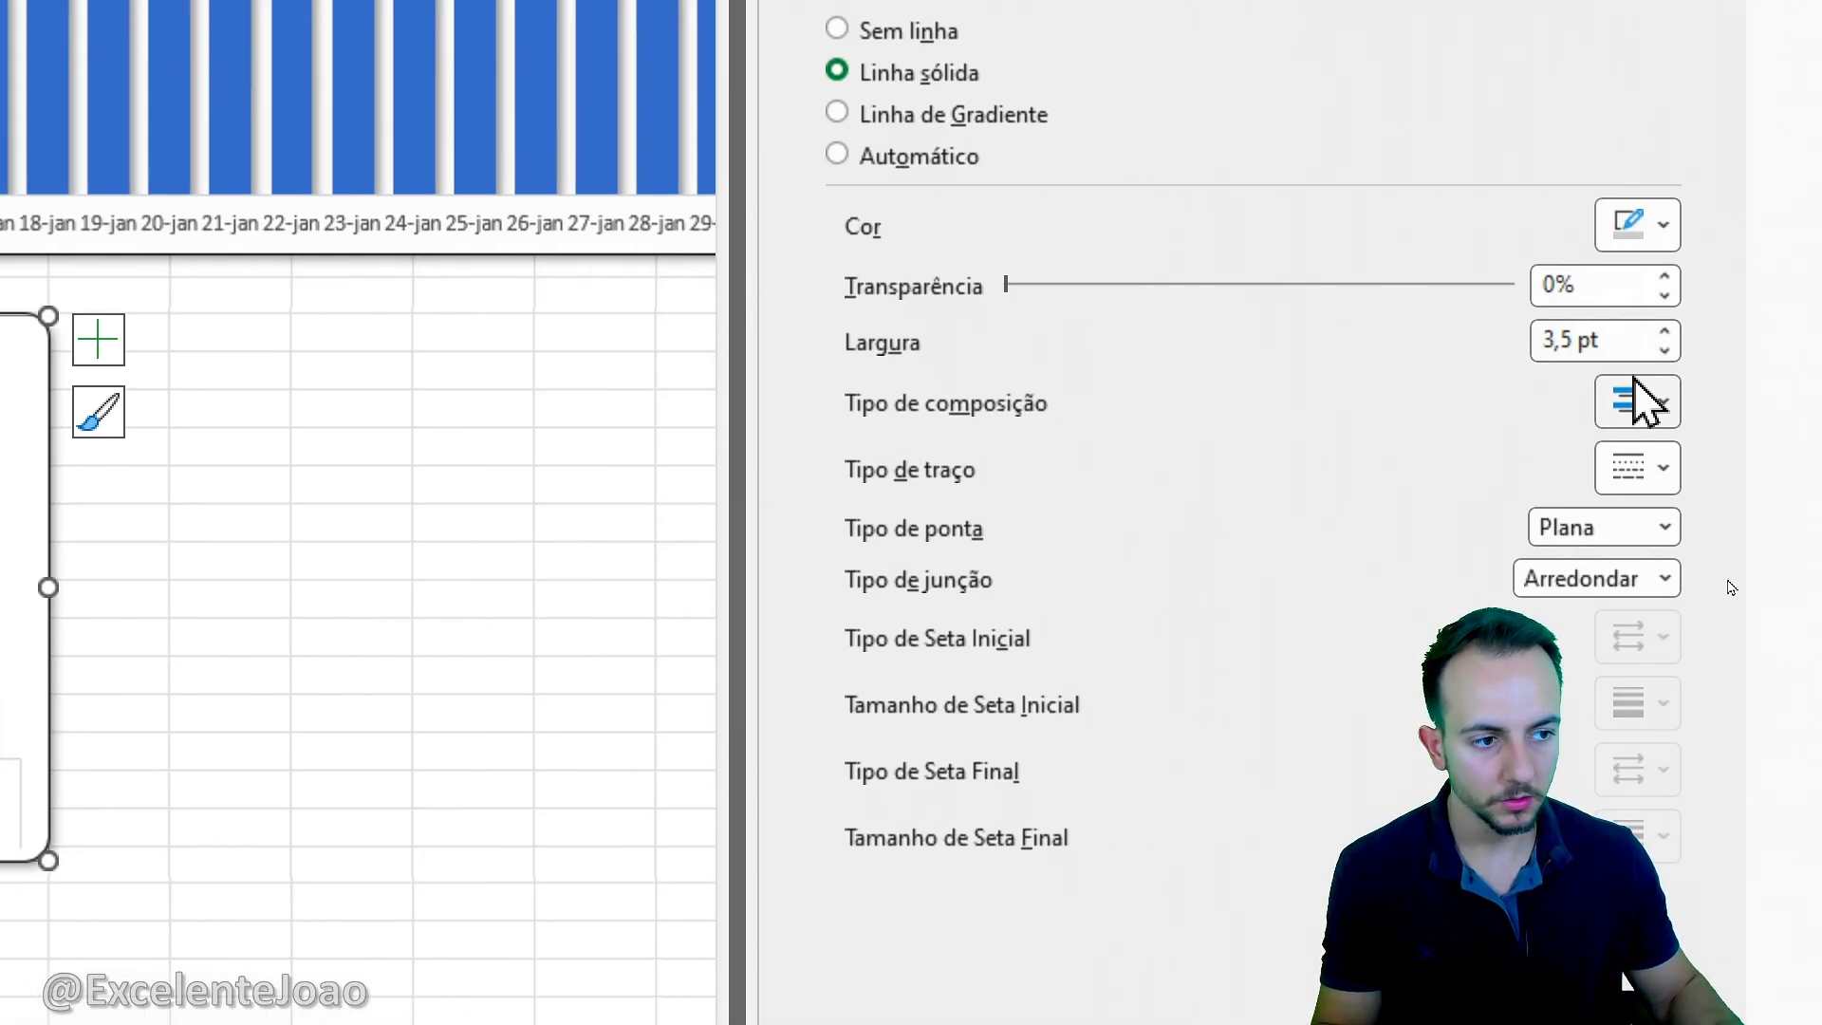
click(1664, 332)
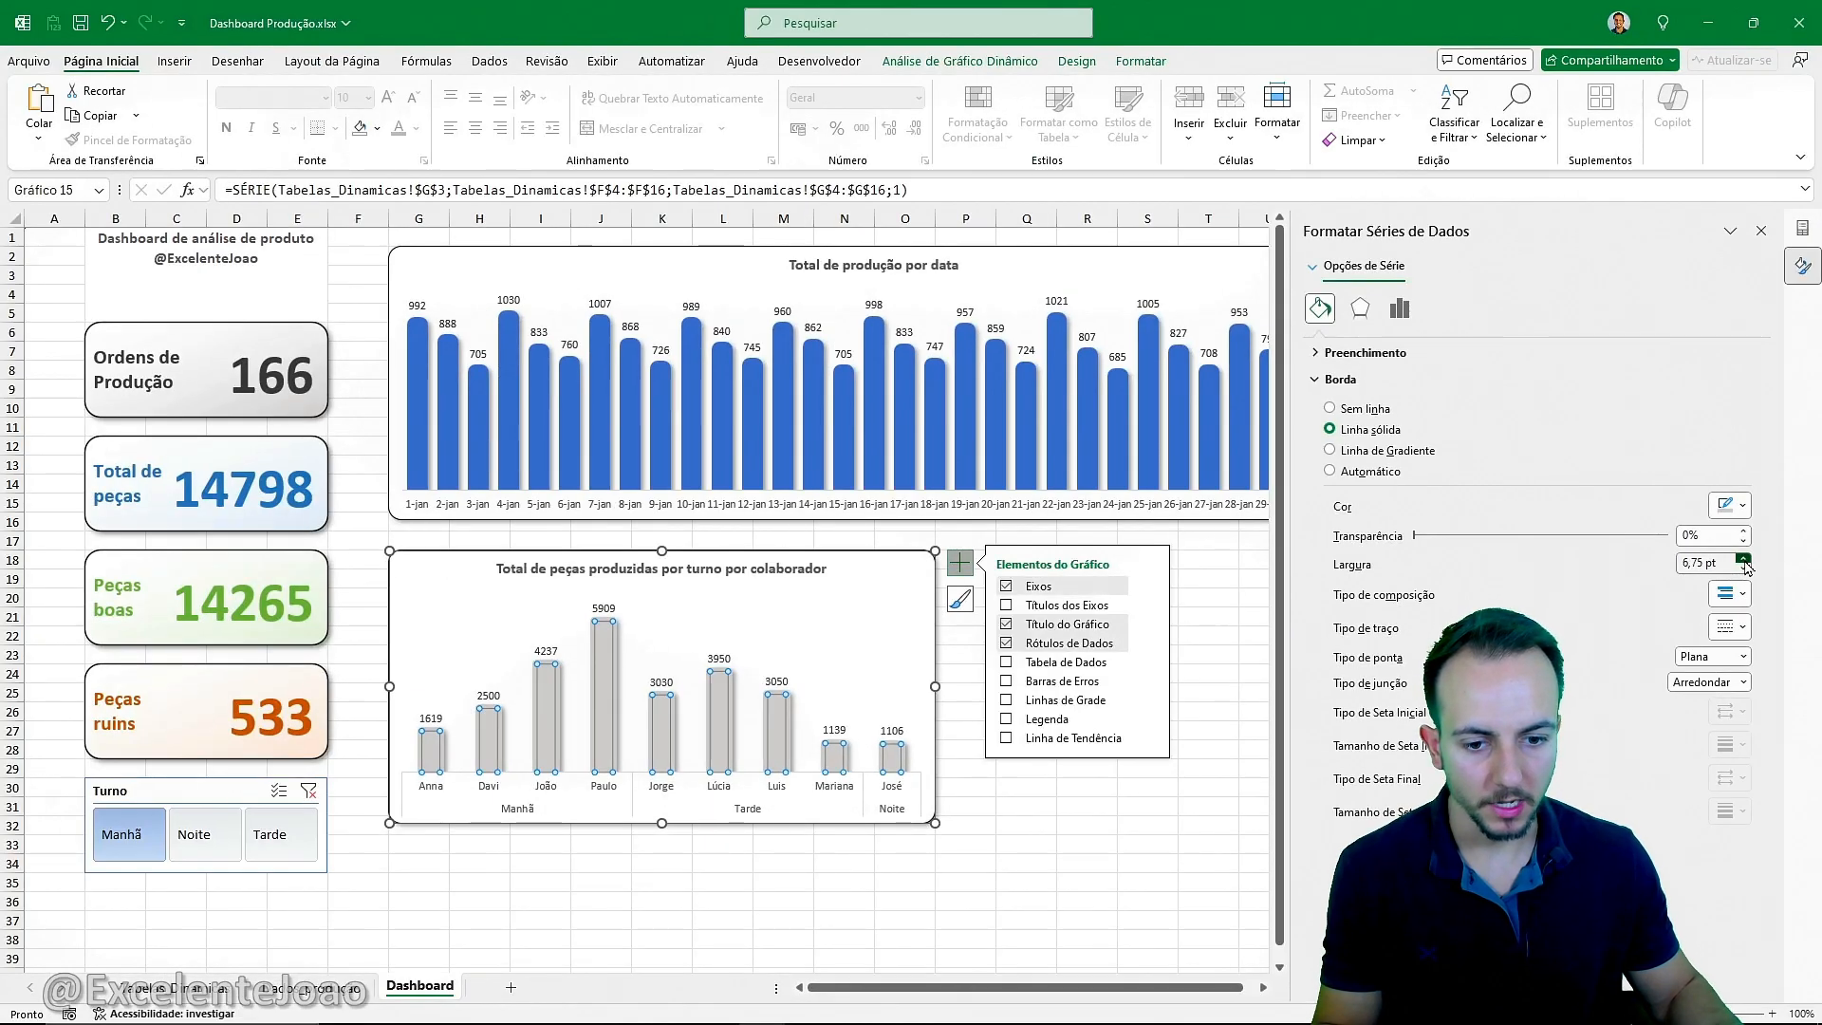
click(1746, 561)
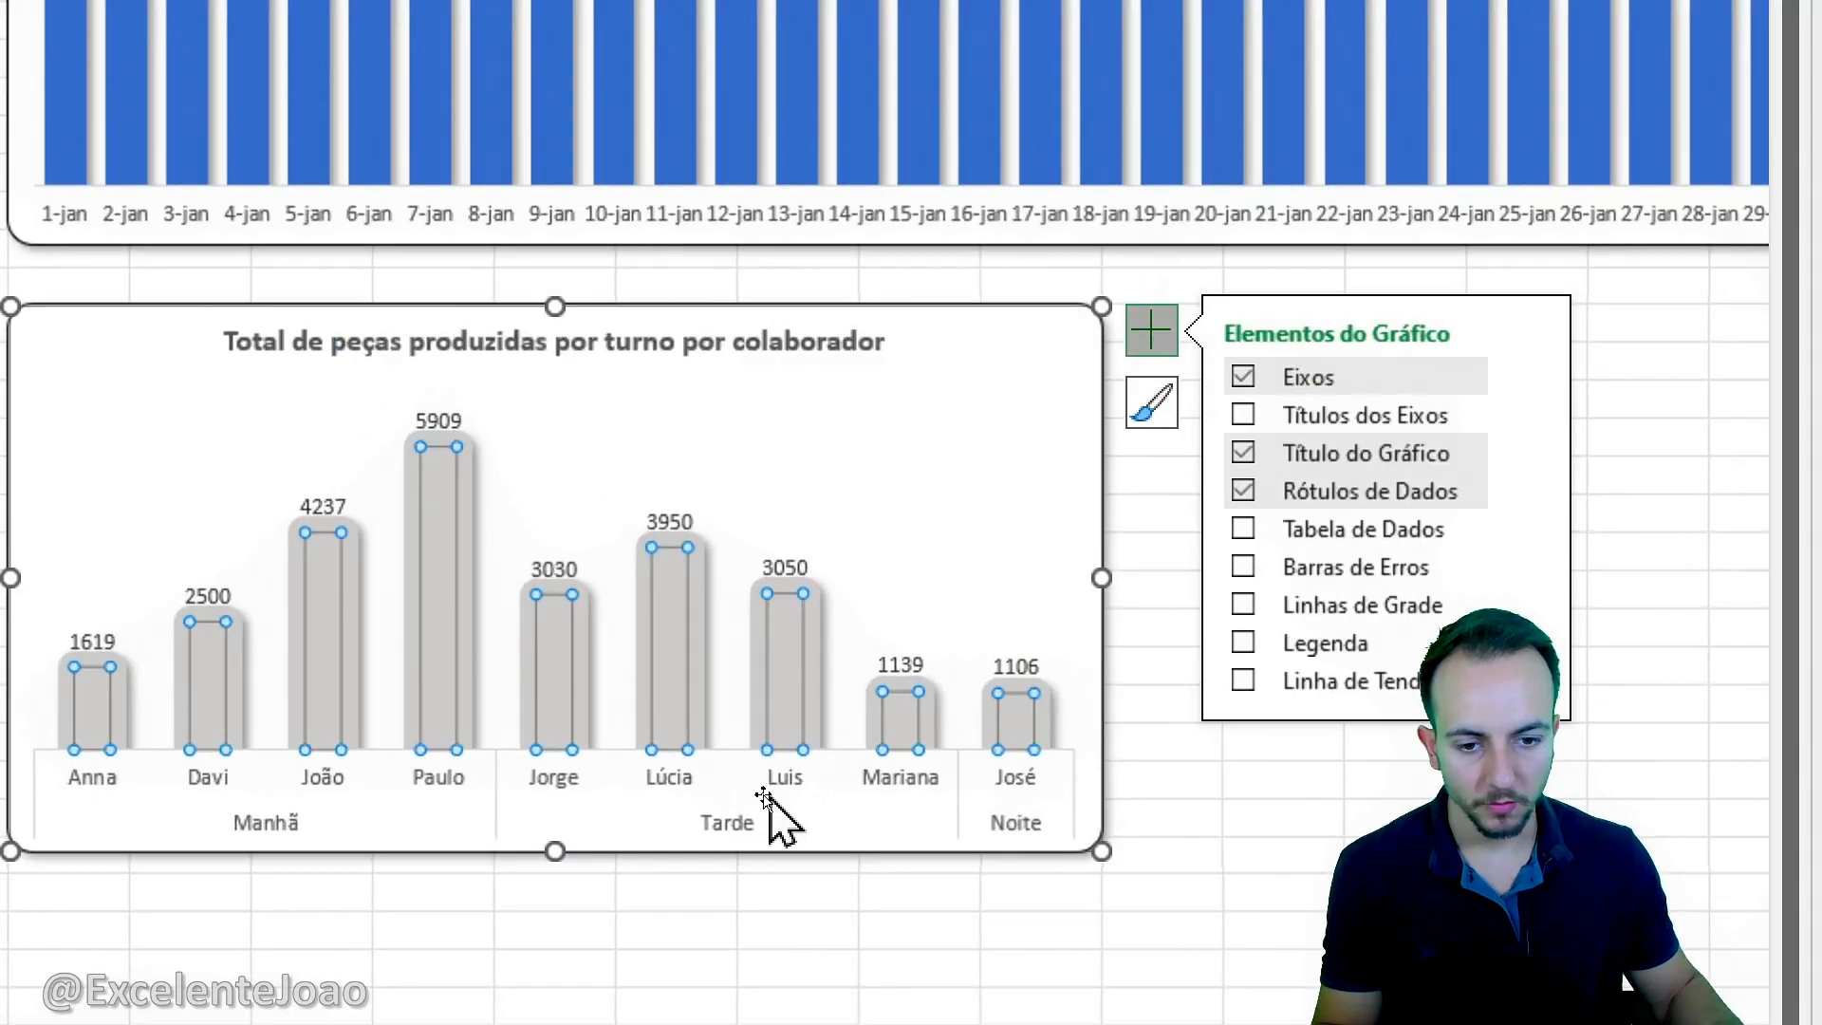
Increase the top margin (Margem superior) of the operator chart's data labels beyond 0,1 cm and deselect the chart.
click(731, 666)
right_click(675, 522)
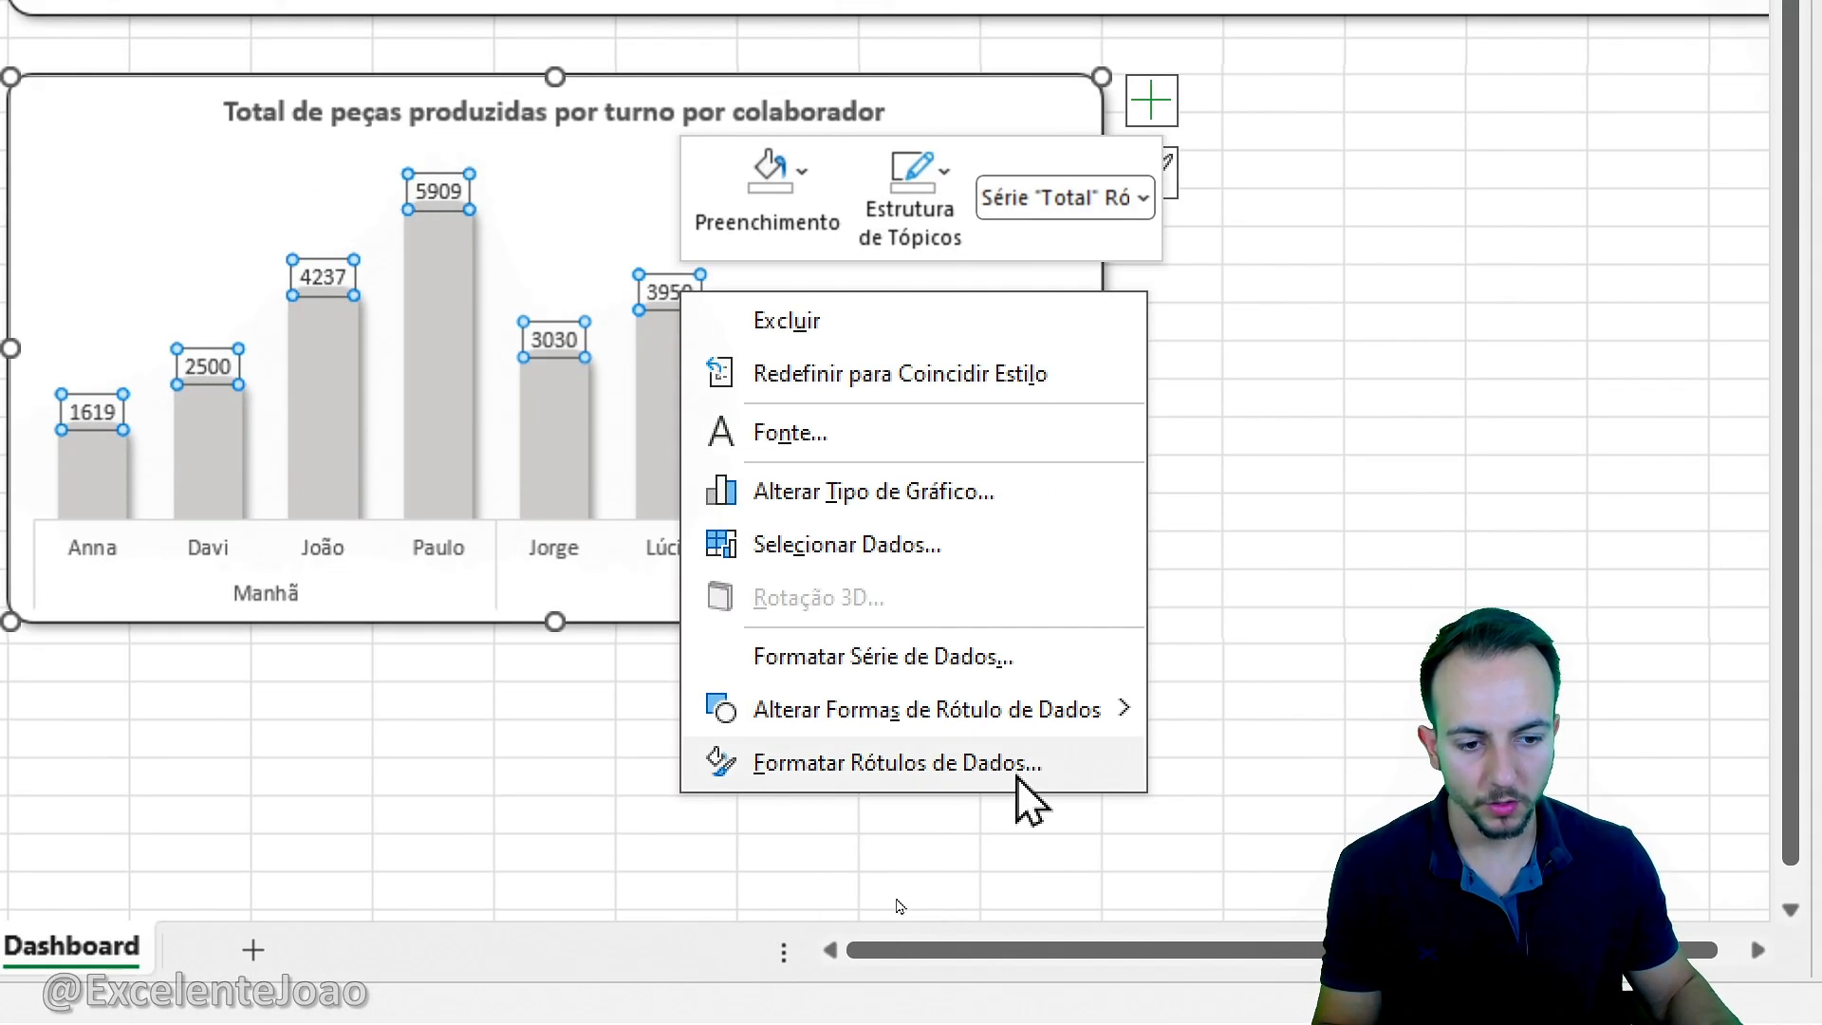
click(1018, 778)
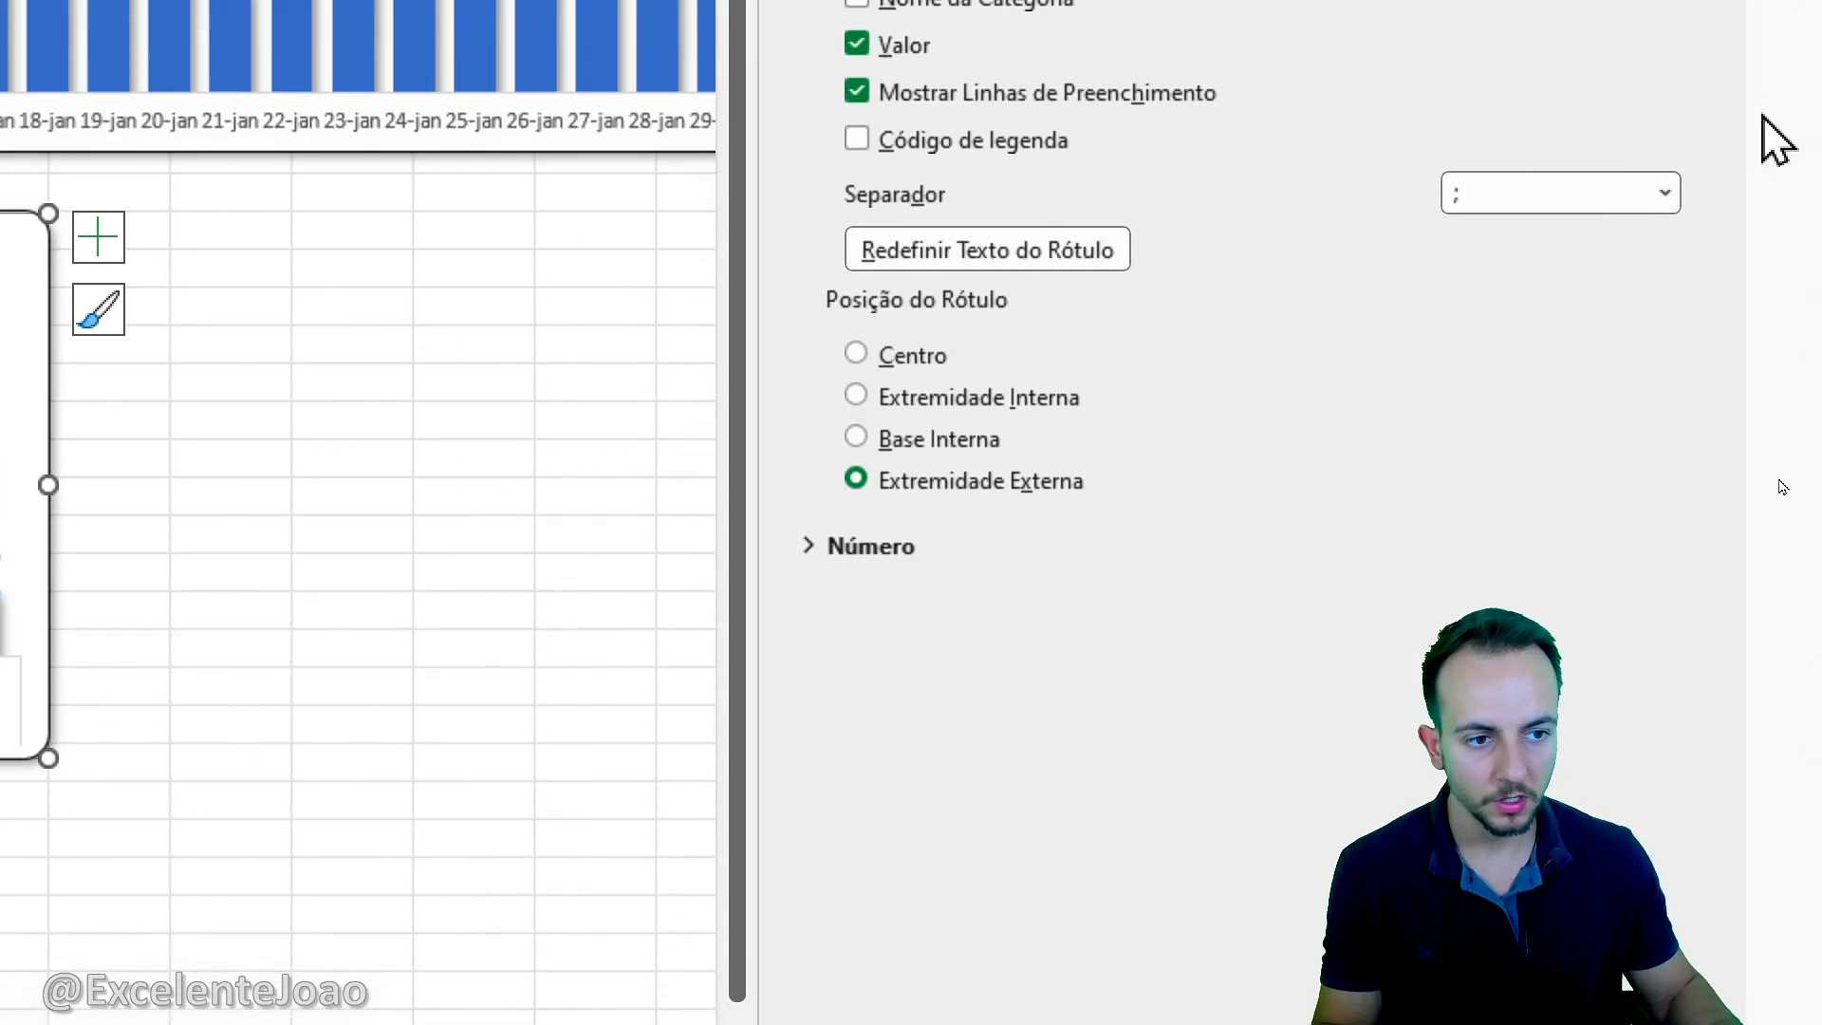
click(1030, 106)
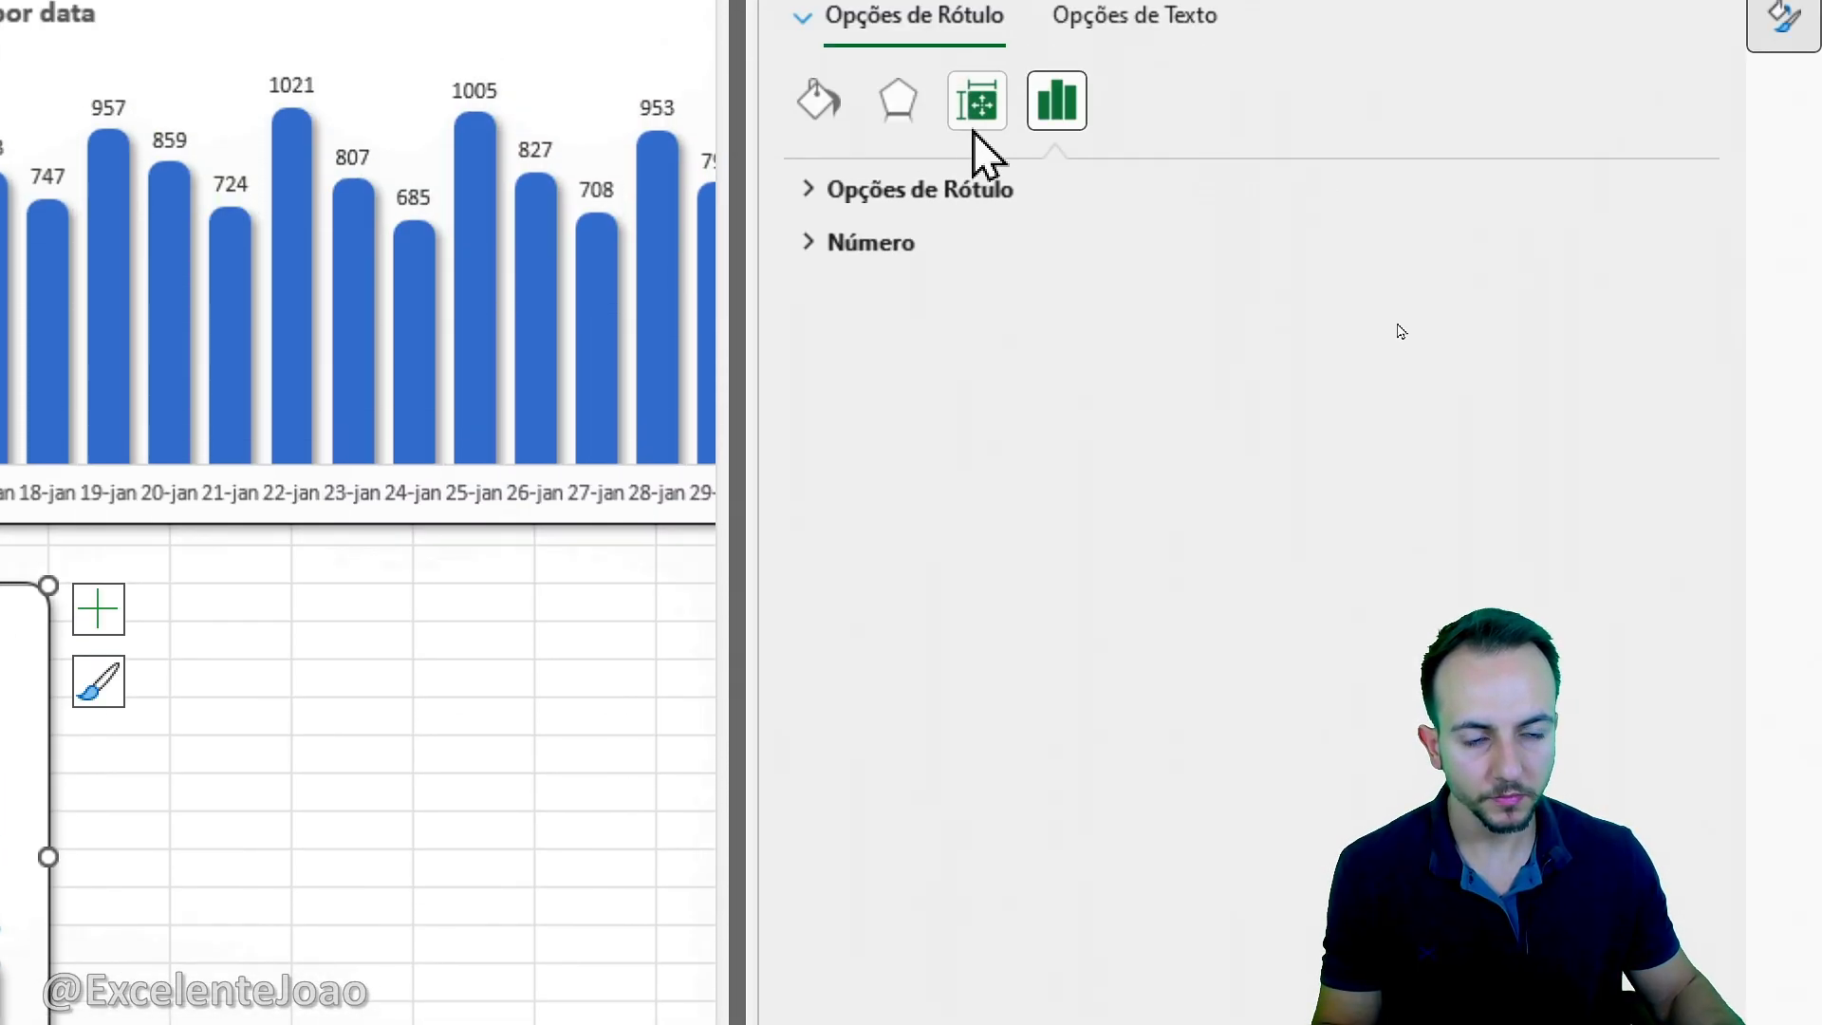
click(971, 129)
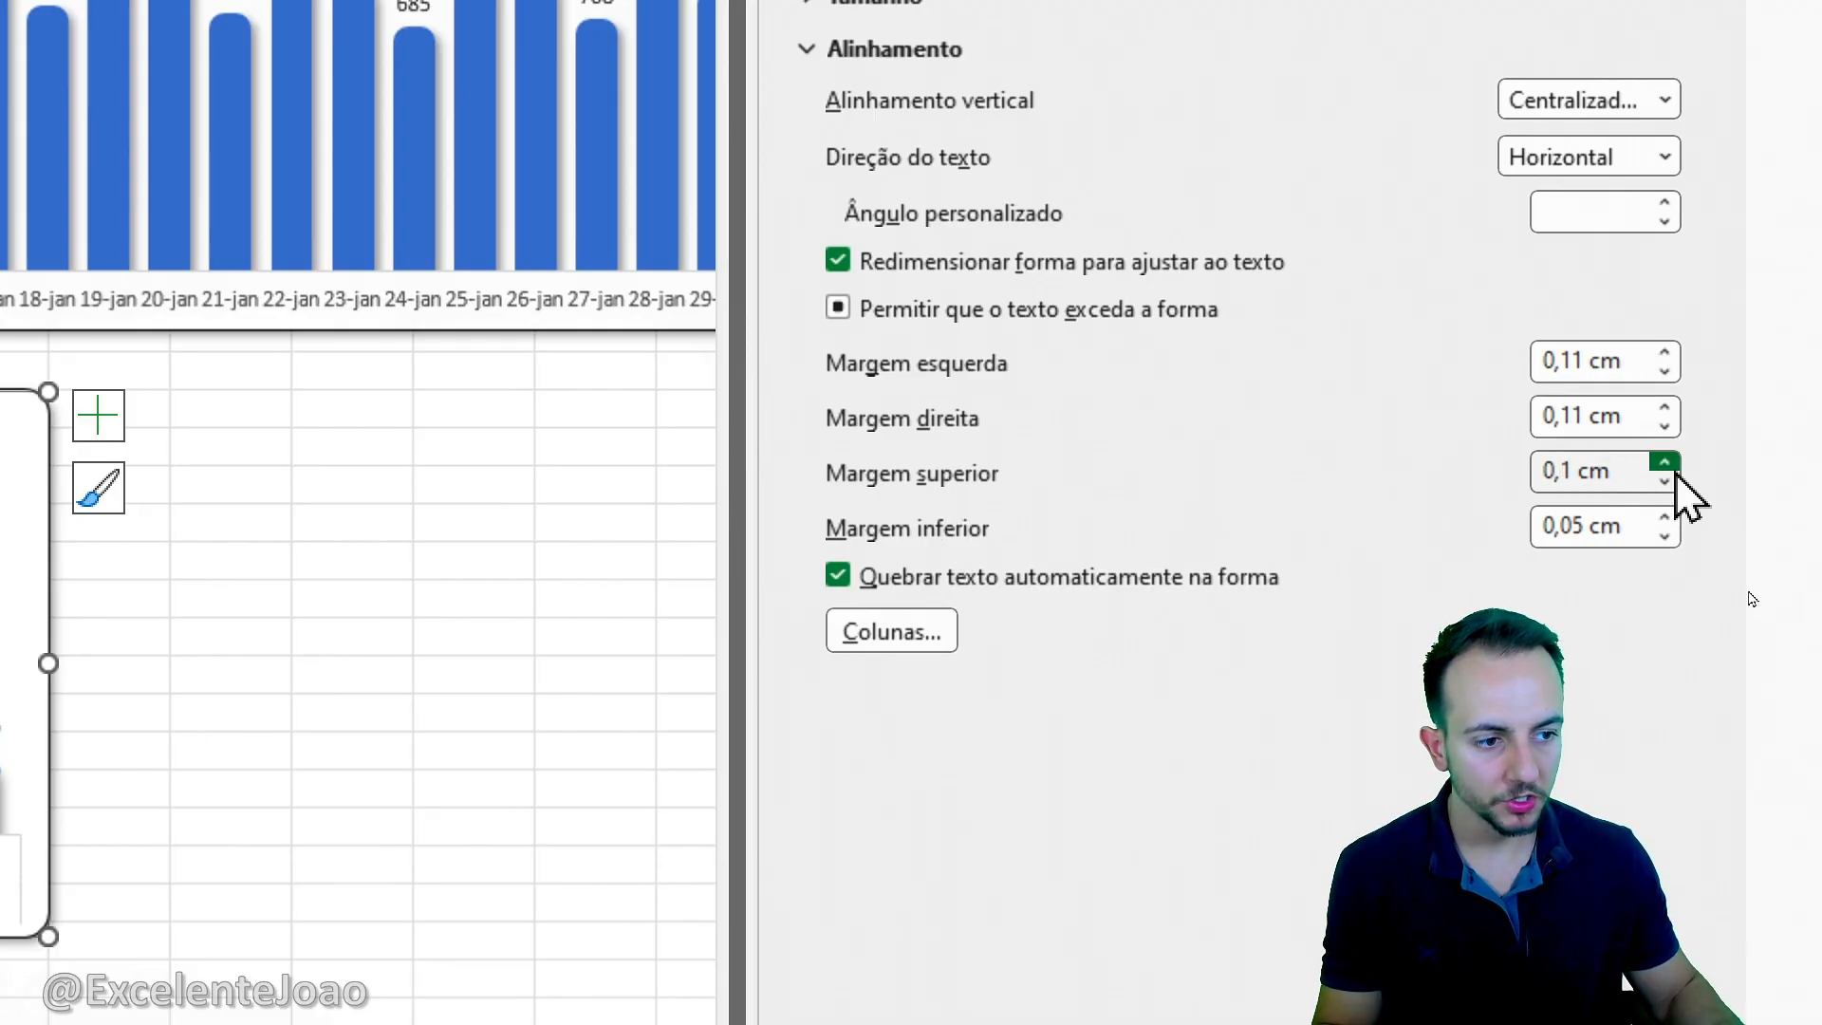
click(1664, 462)
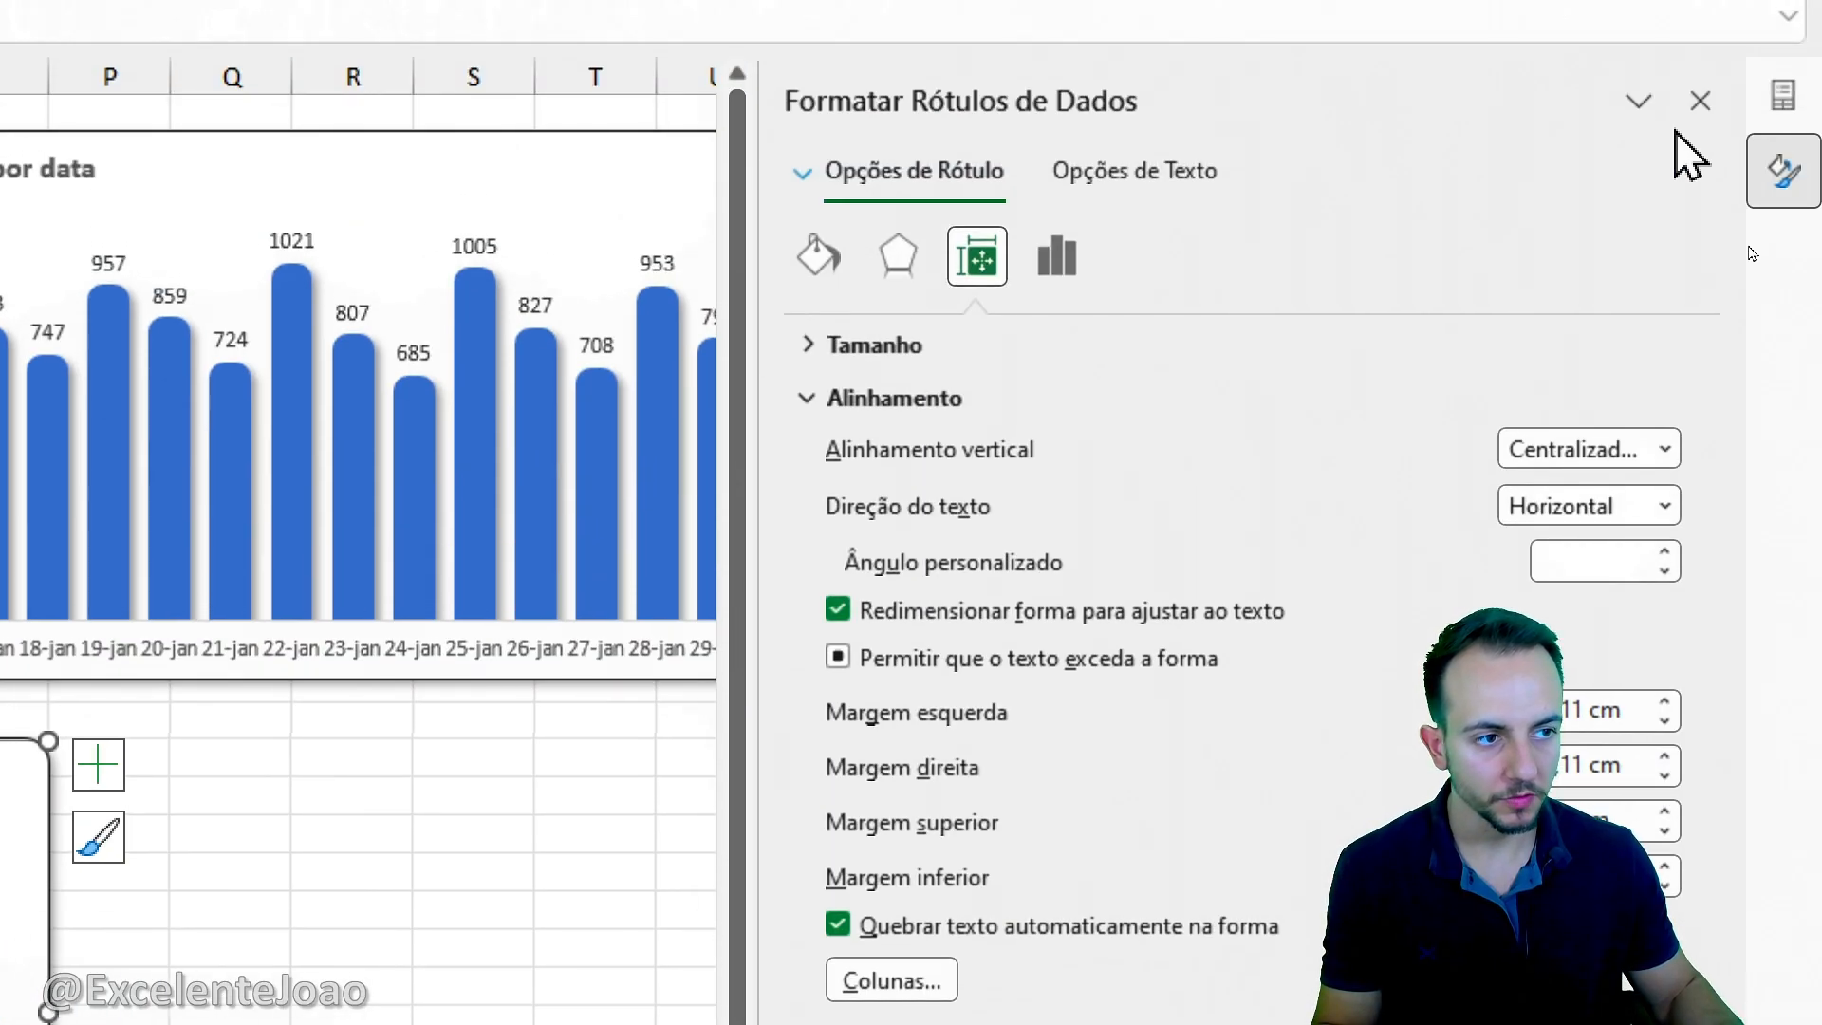
click(1699, 105)
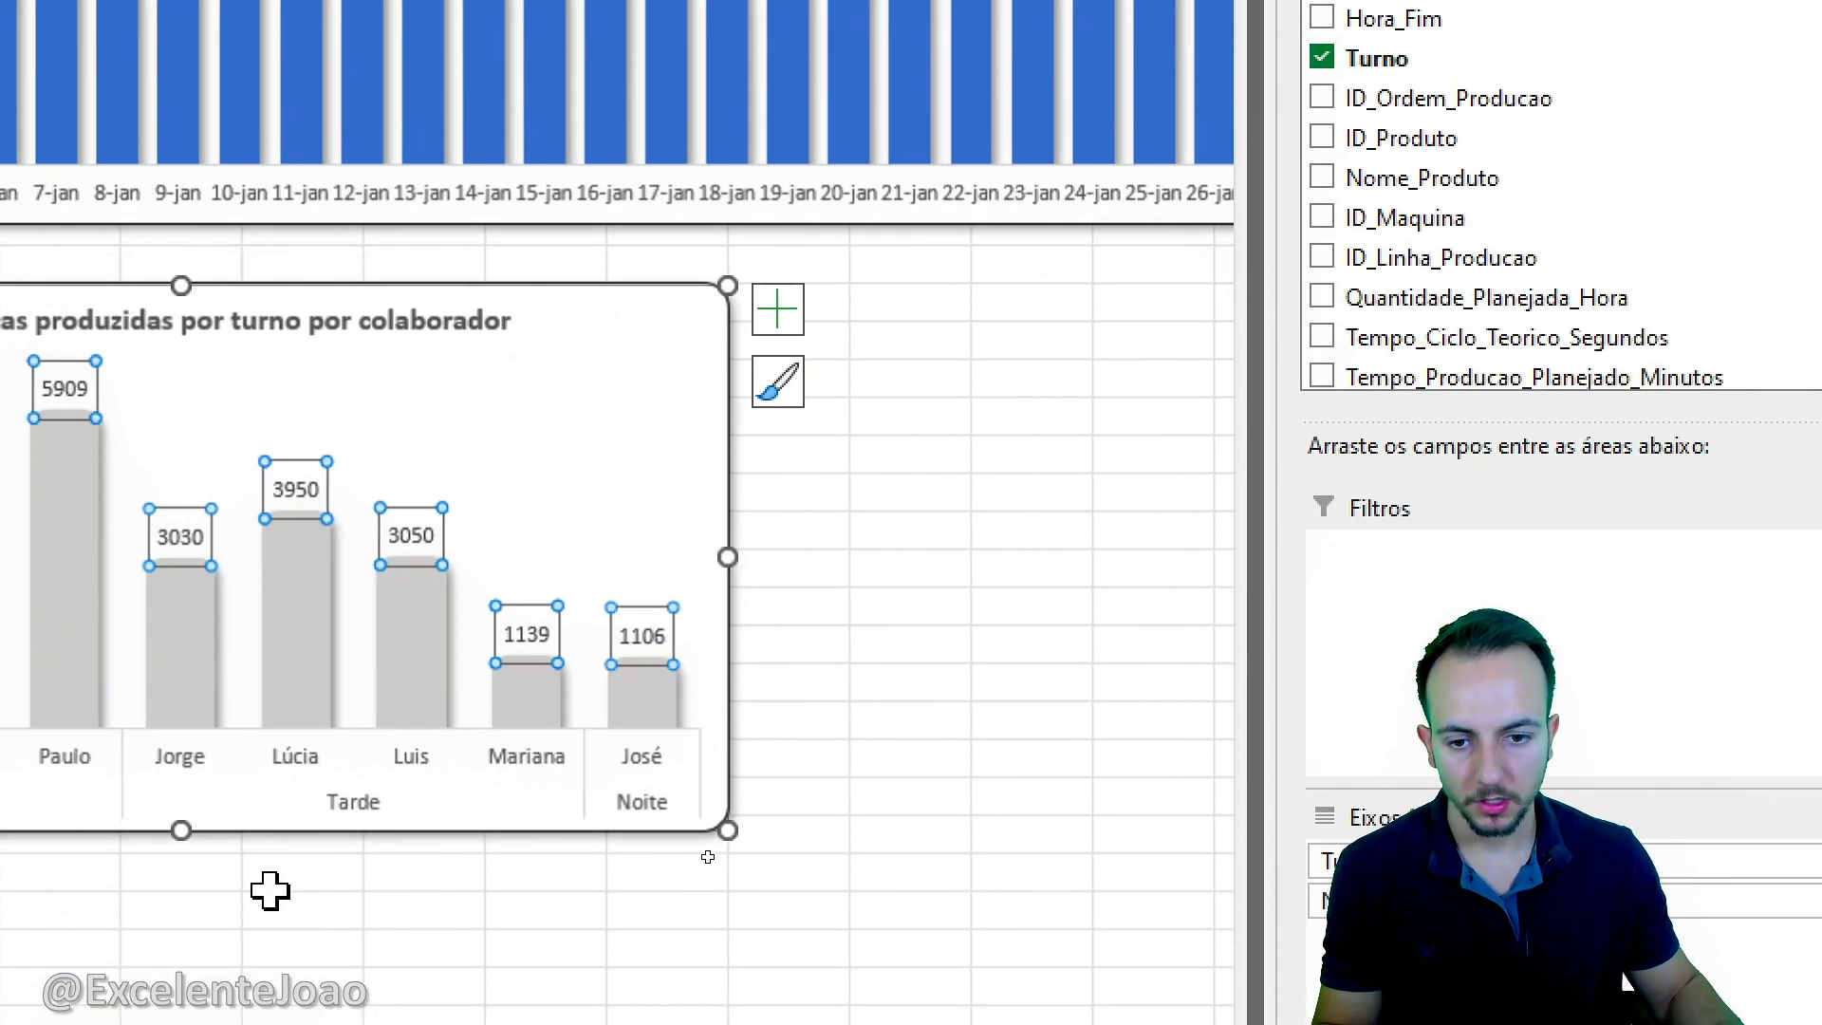
click(266, 883)
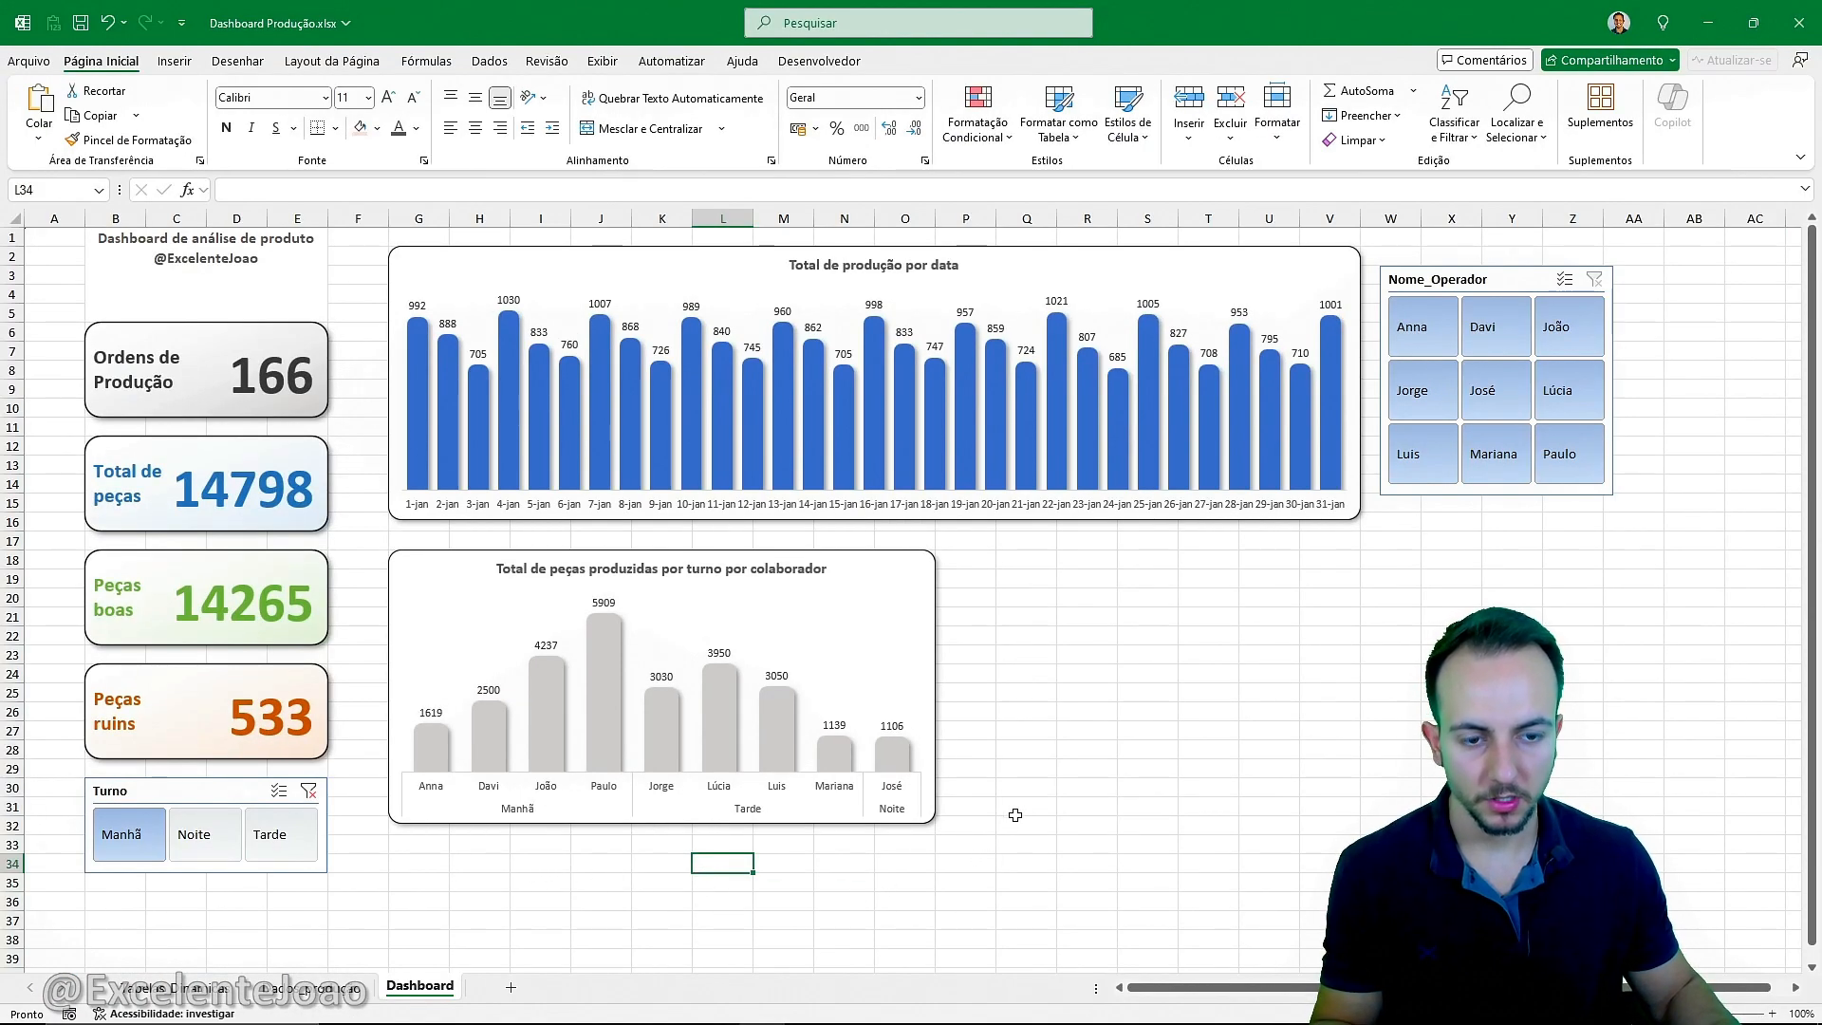
Save the workbook, and on the pivot table sheet shrink the ID_Maquina slicer's height to fit its three buttons and move it down to row 17.
key(ctrl+s)
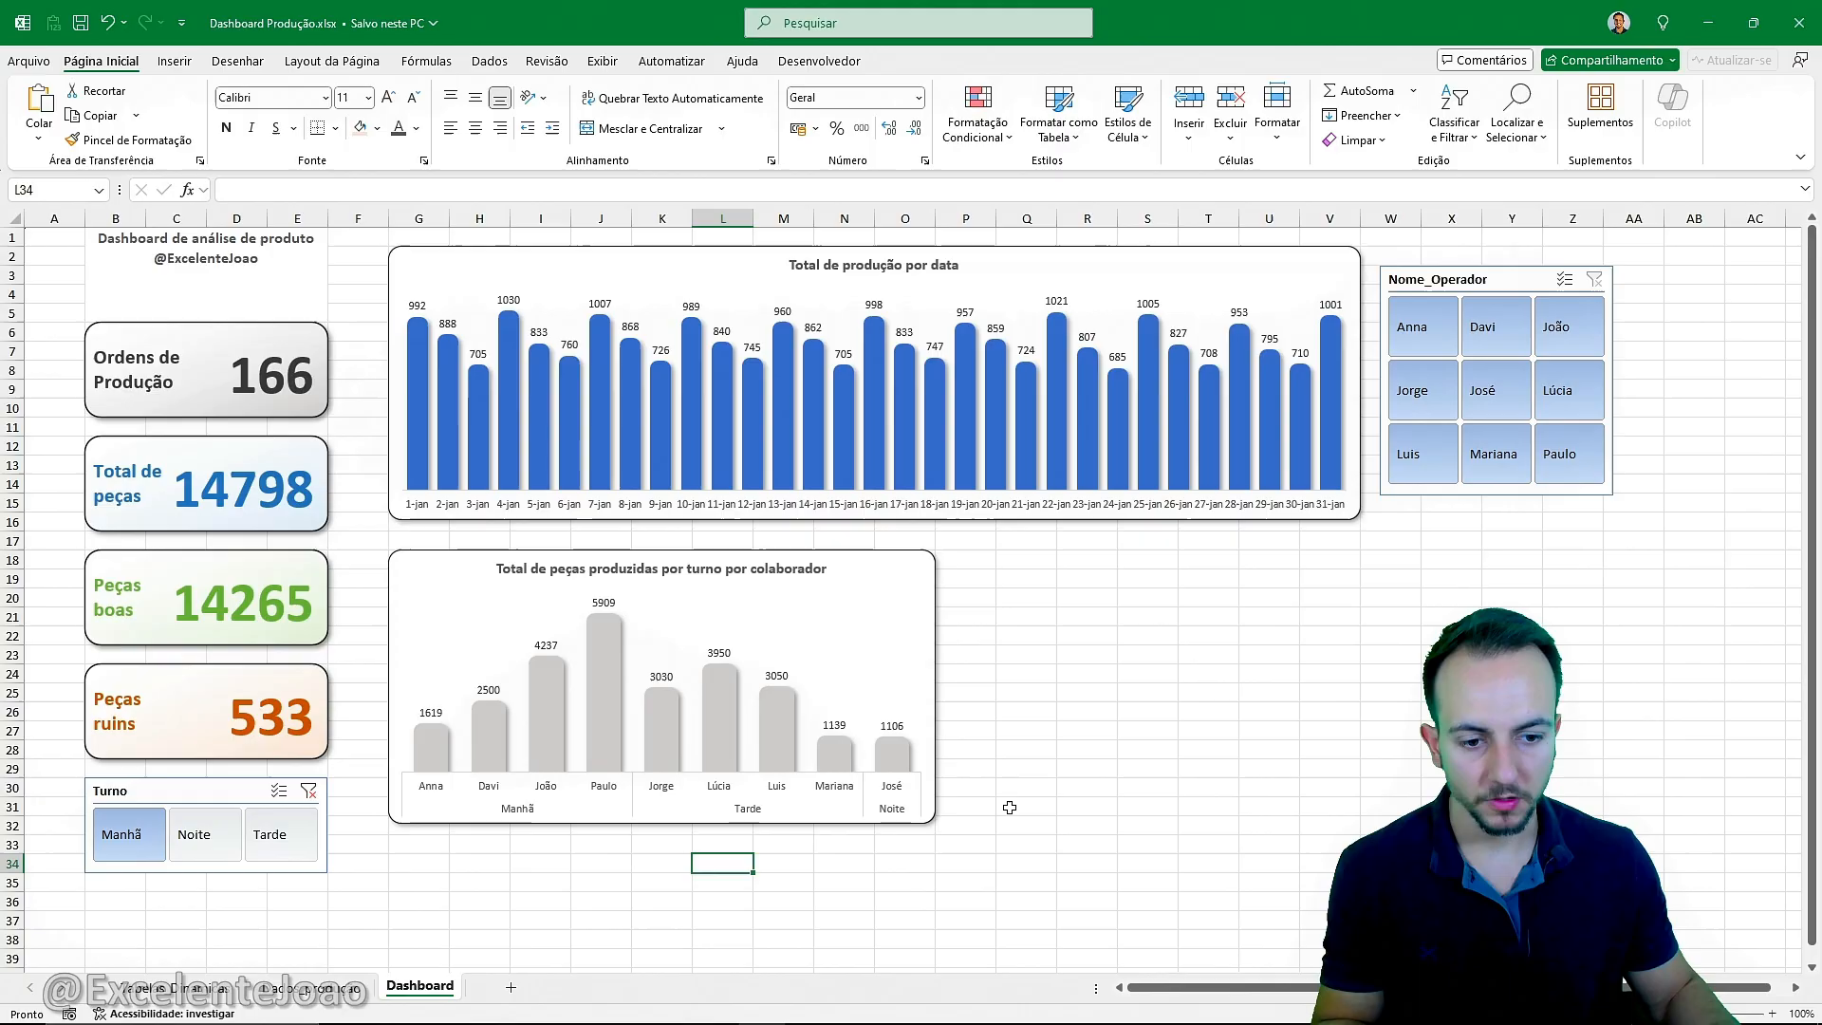
click(220, 996)
scroll(736, 658, right, 6)
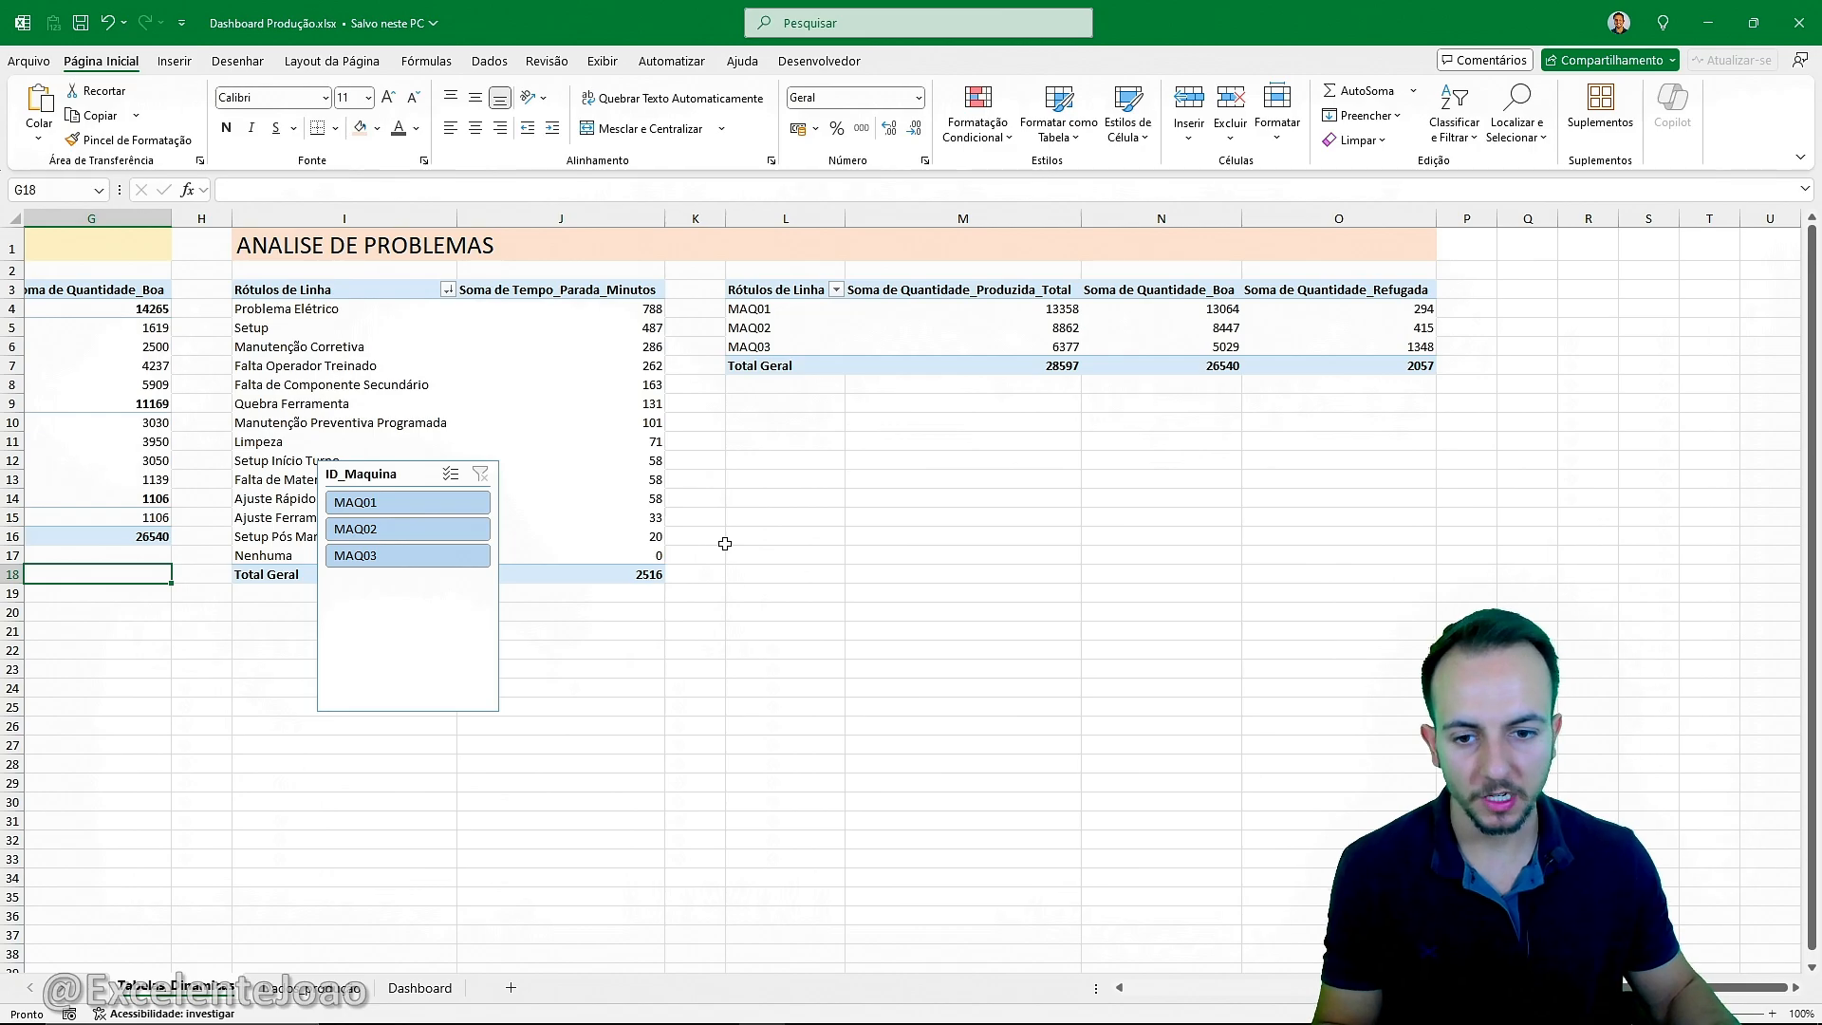
click(436, 660)
drag(412, 711, 463, 581)
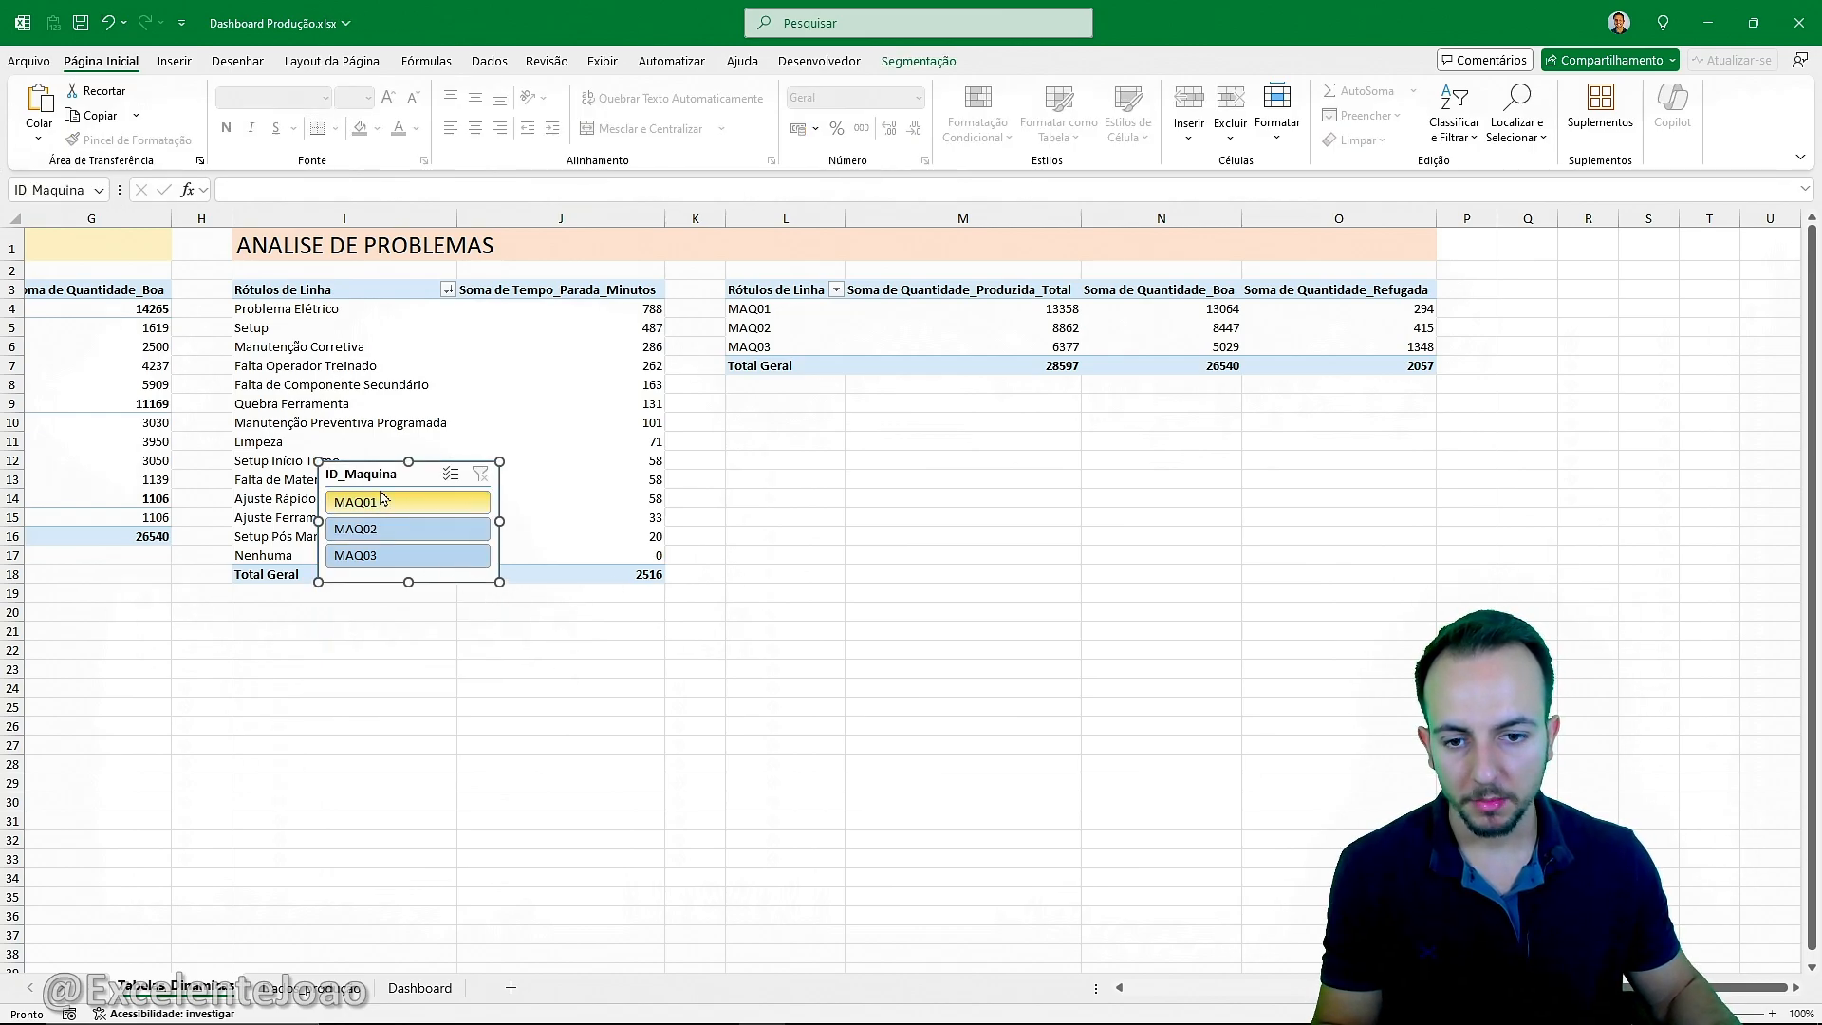
drag(382, 481, 389, 580)
click(634, 686)
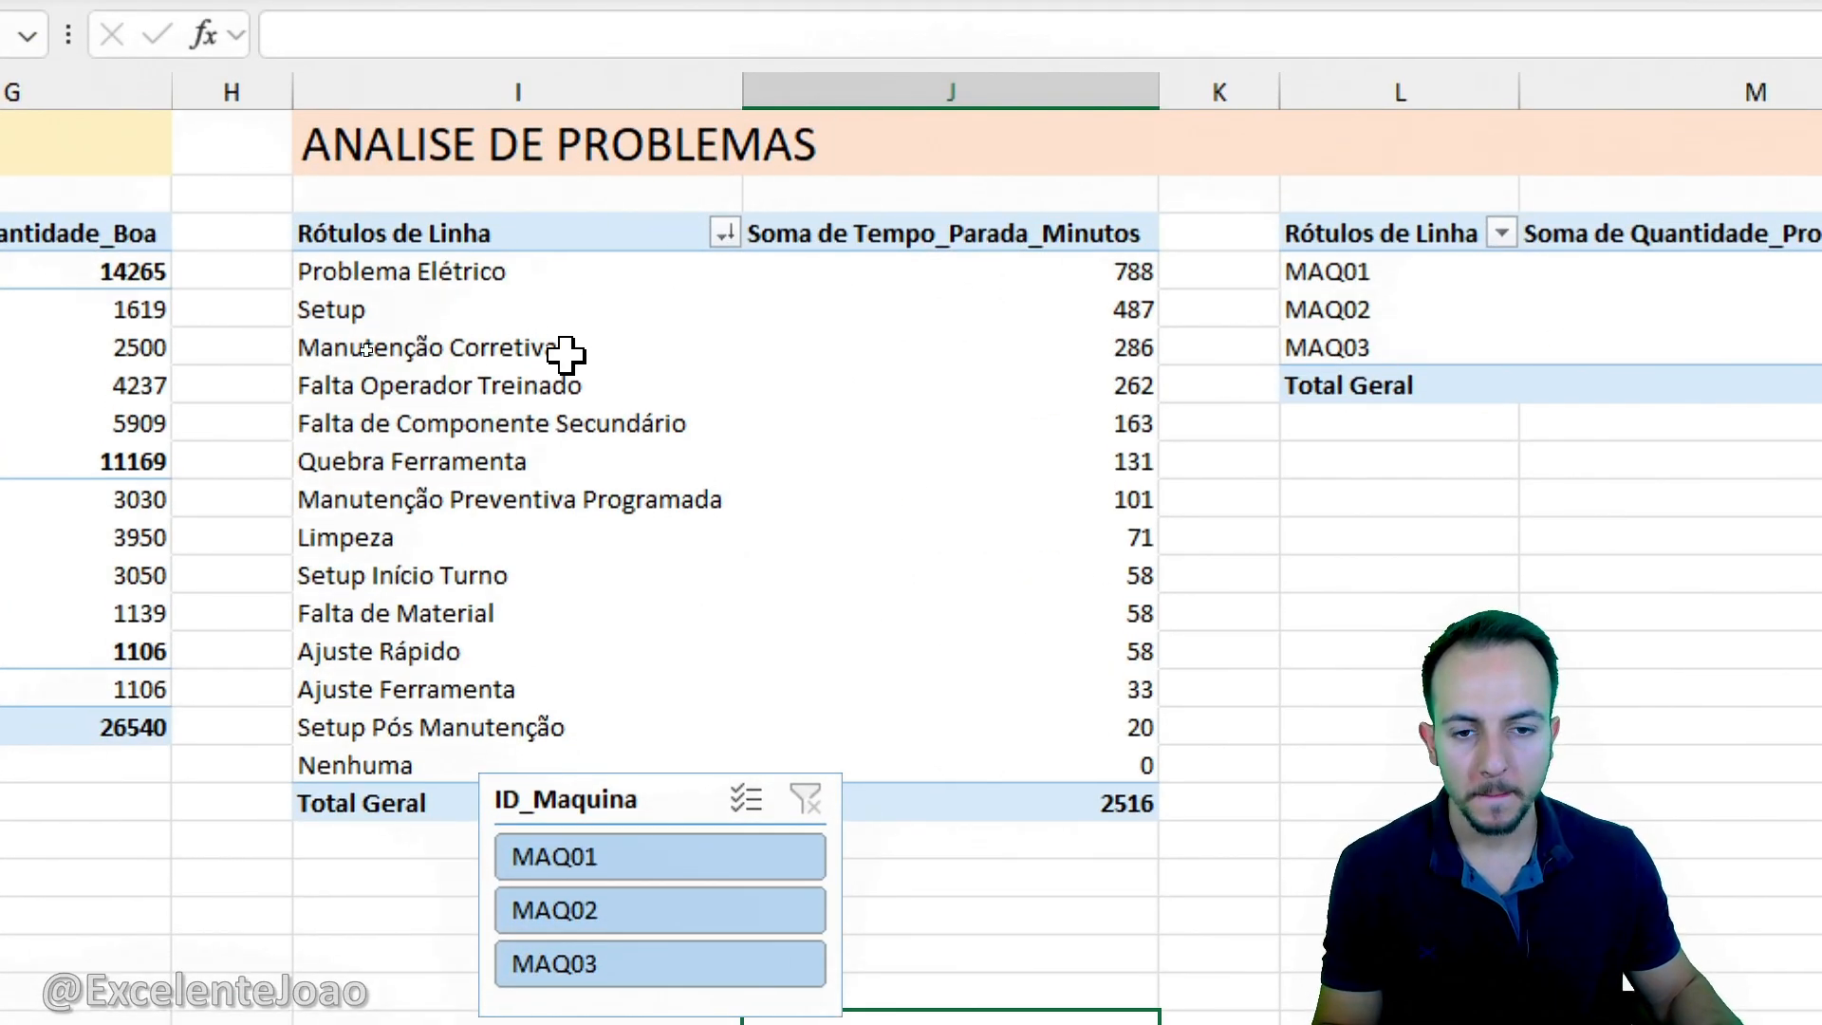
Insert a clustered bar chart from the stop-time pivot table under ANALISE DE PROBLEMAS.
click(556, 355)
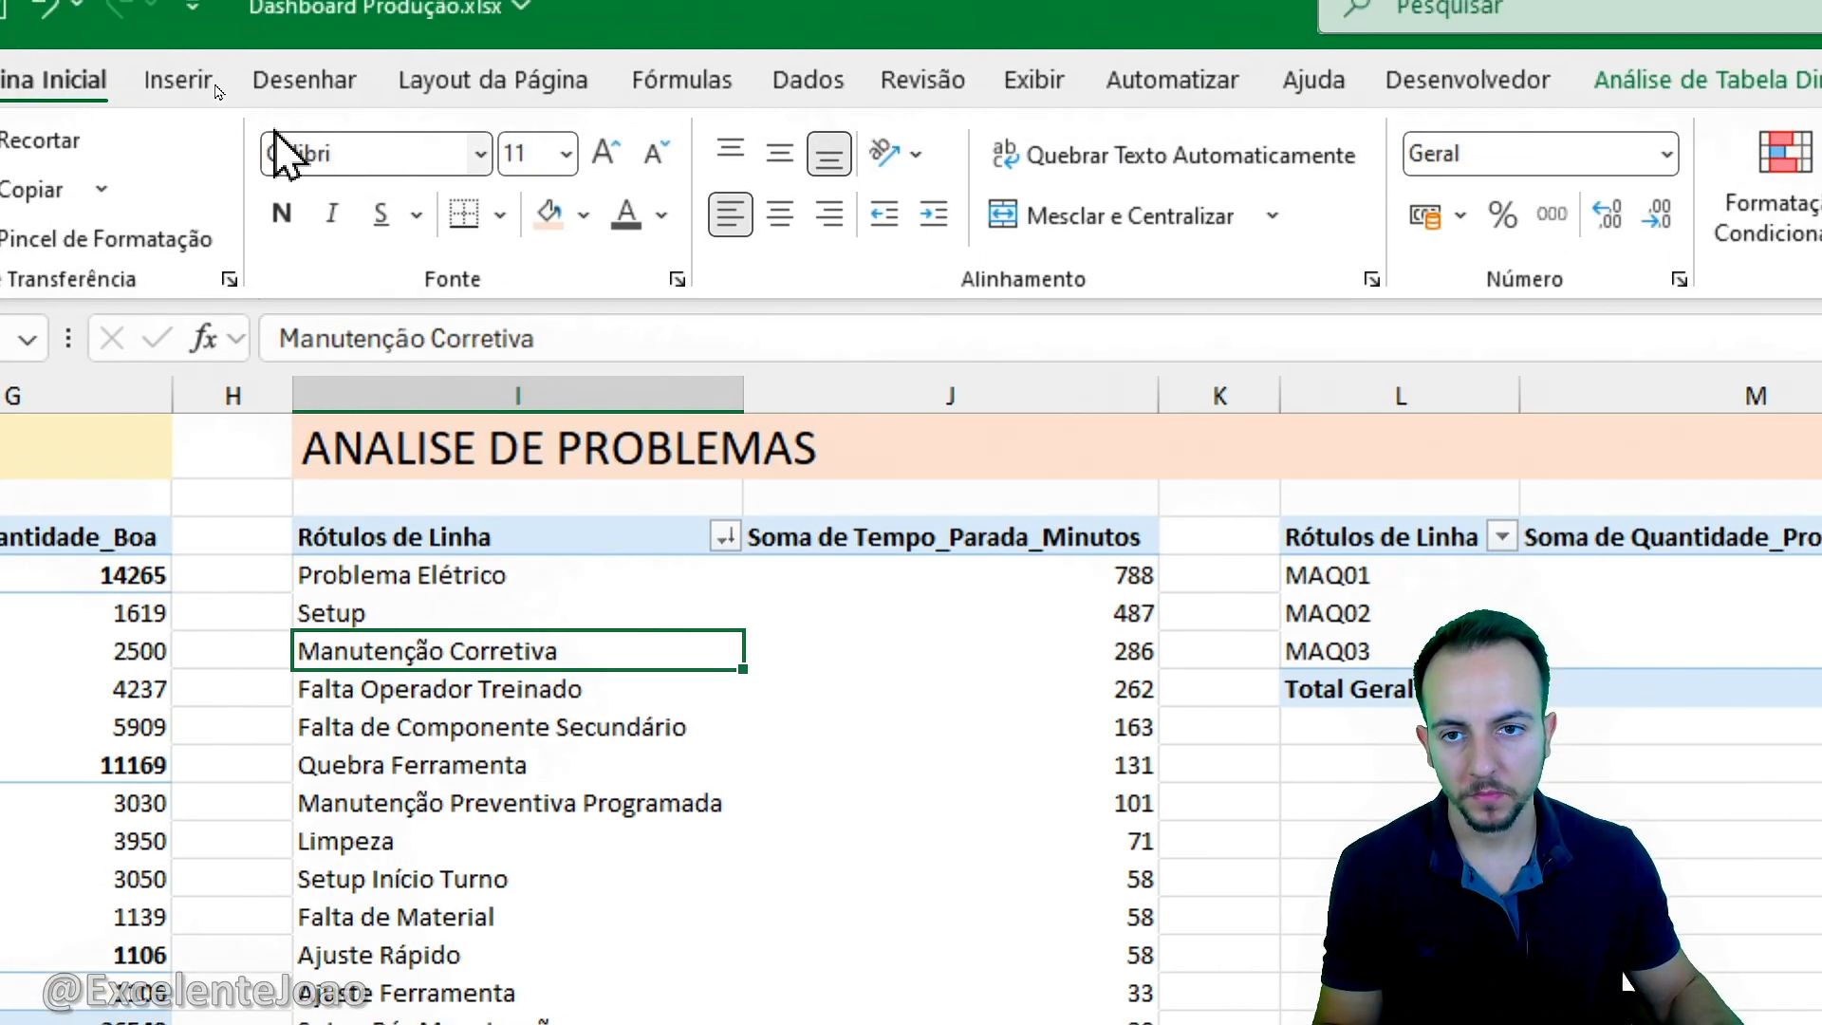
click(185, 80)
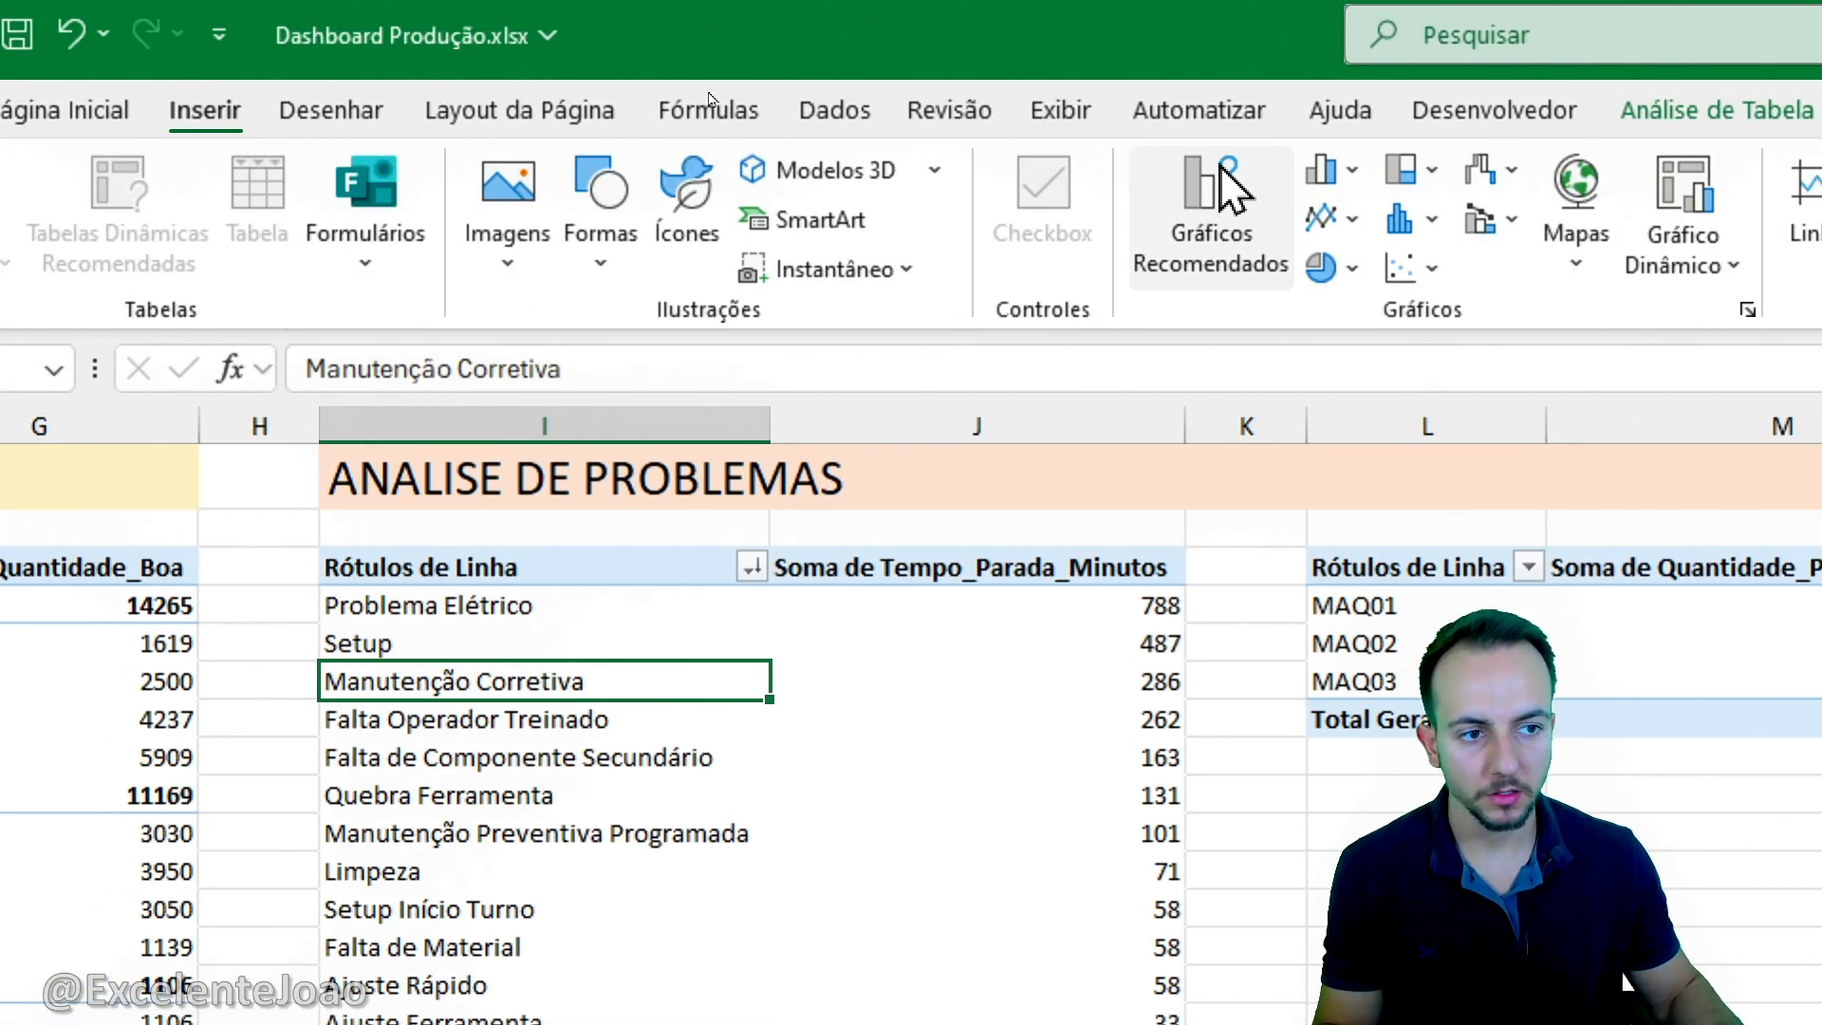
click(1338, 172)
click(1363, 658)
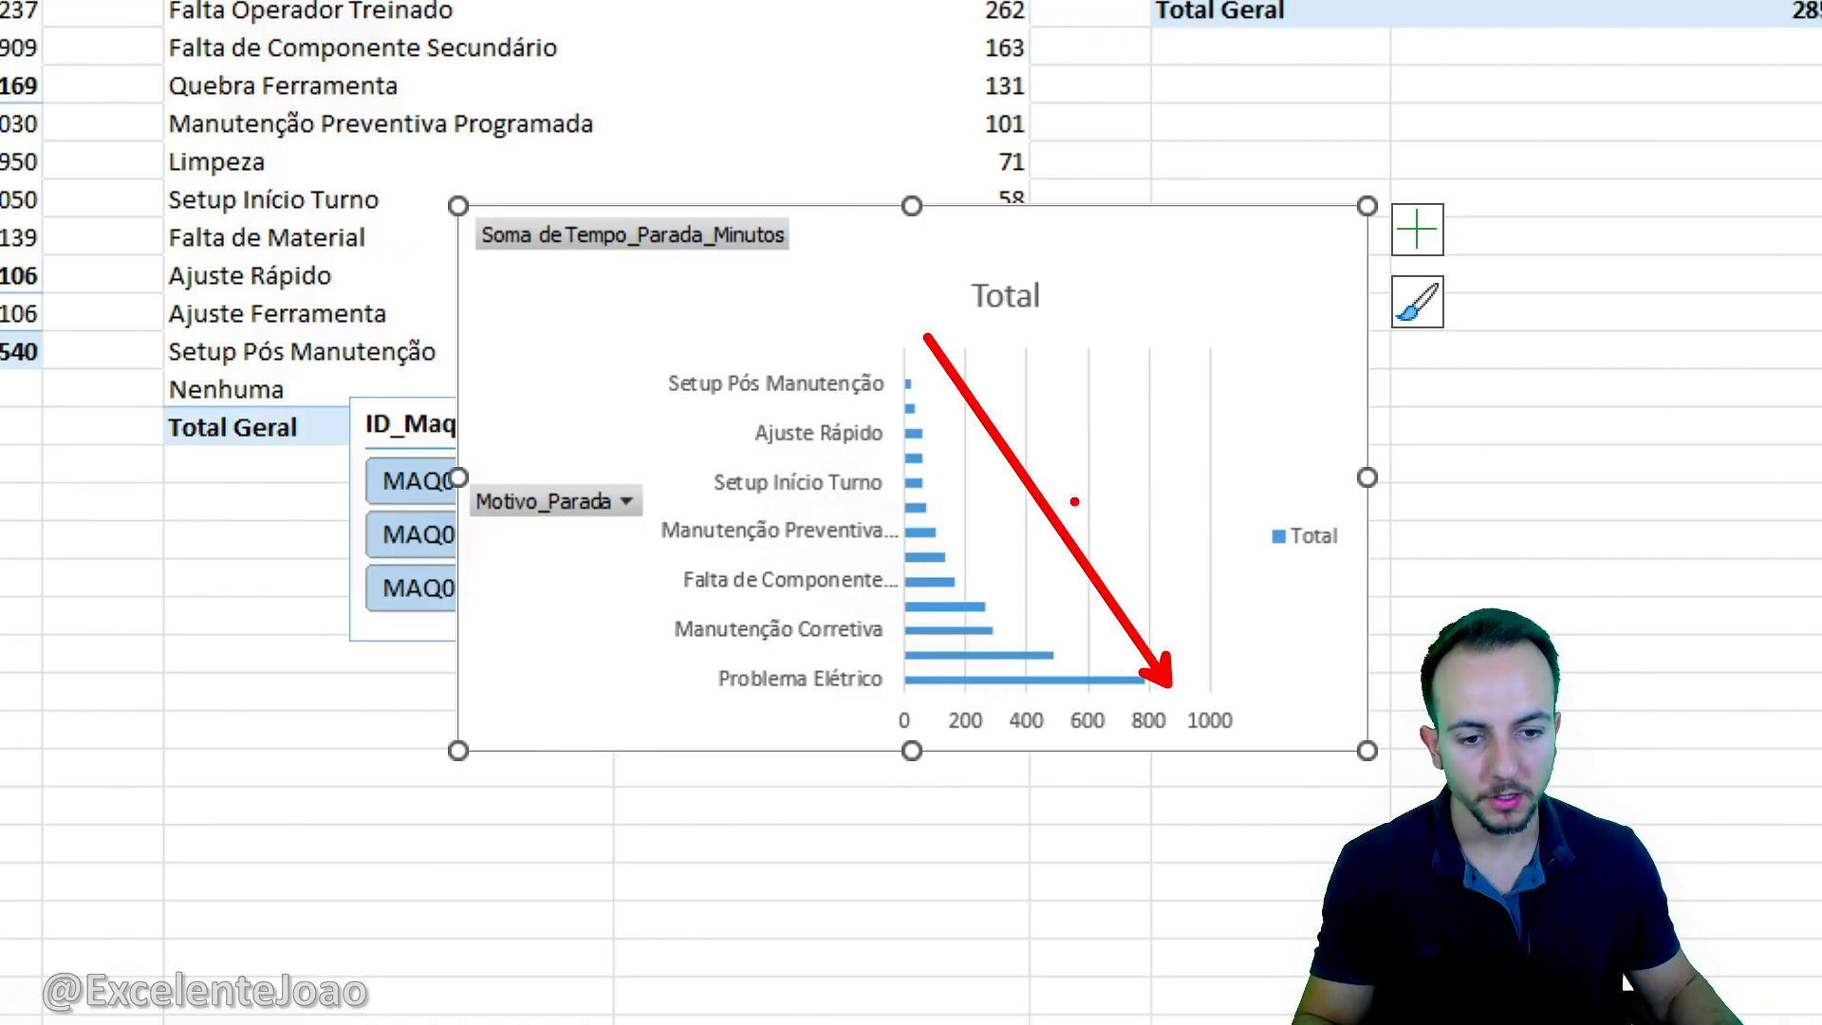
Put the categories of the stop-time chart's vertical axis in reverse order (Categorias em ordem inversa).
right_click(798, 532)
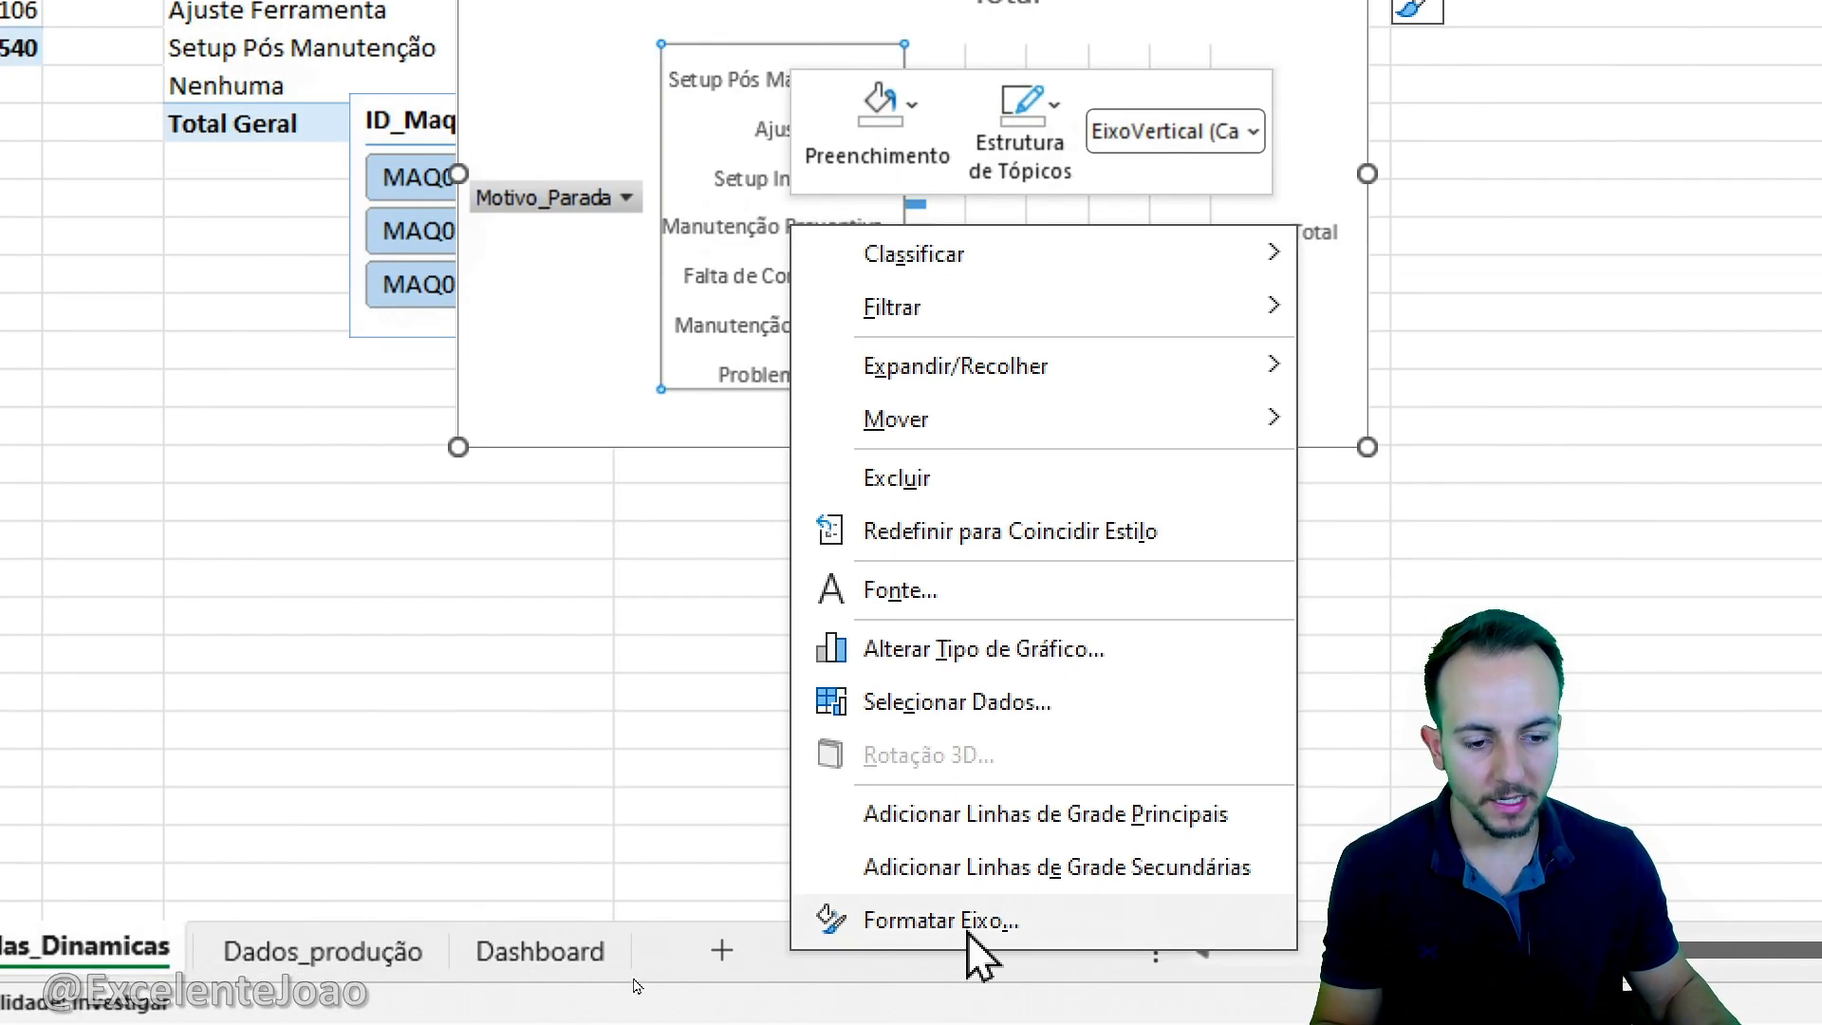
click(968, 922)
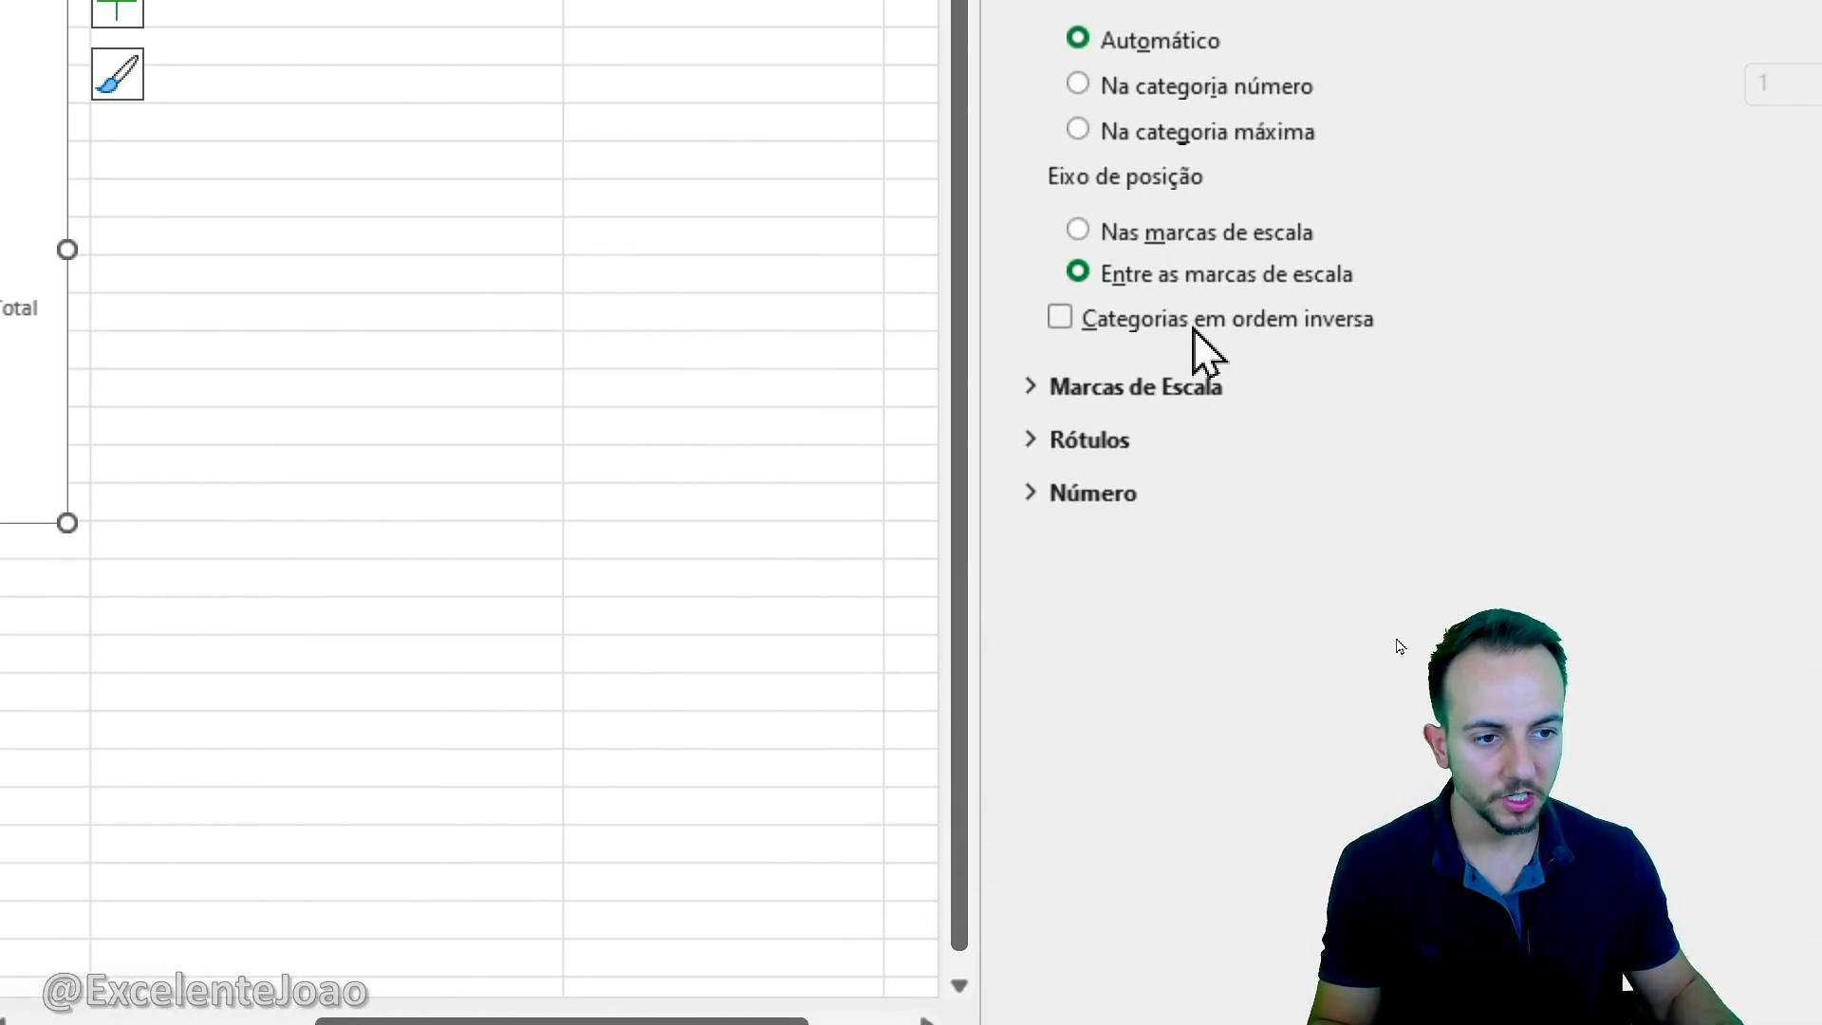
click(1216, 323)
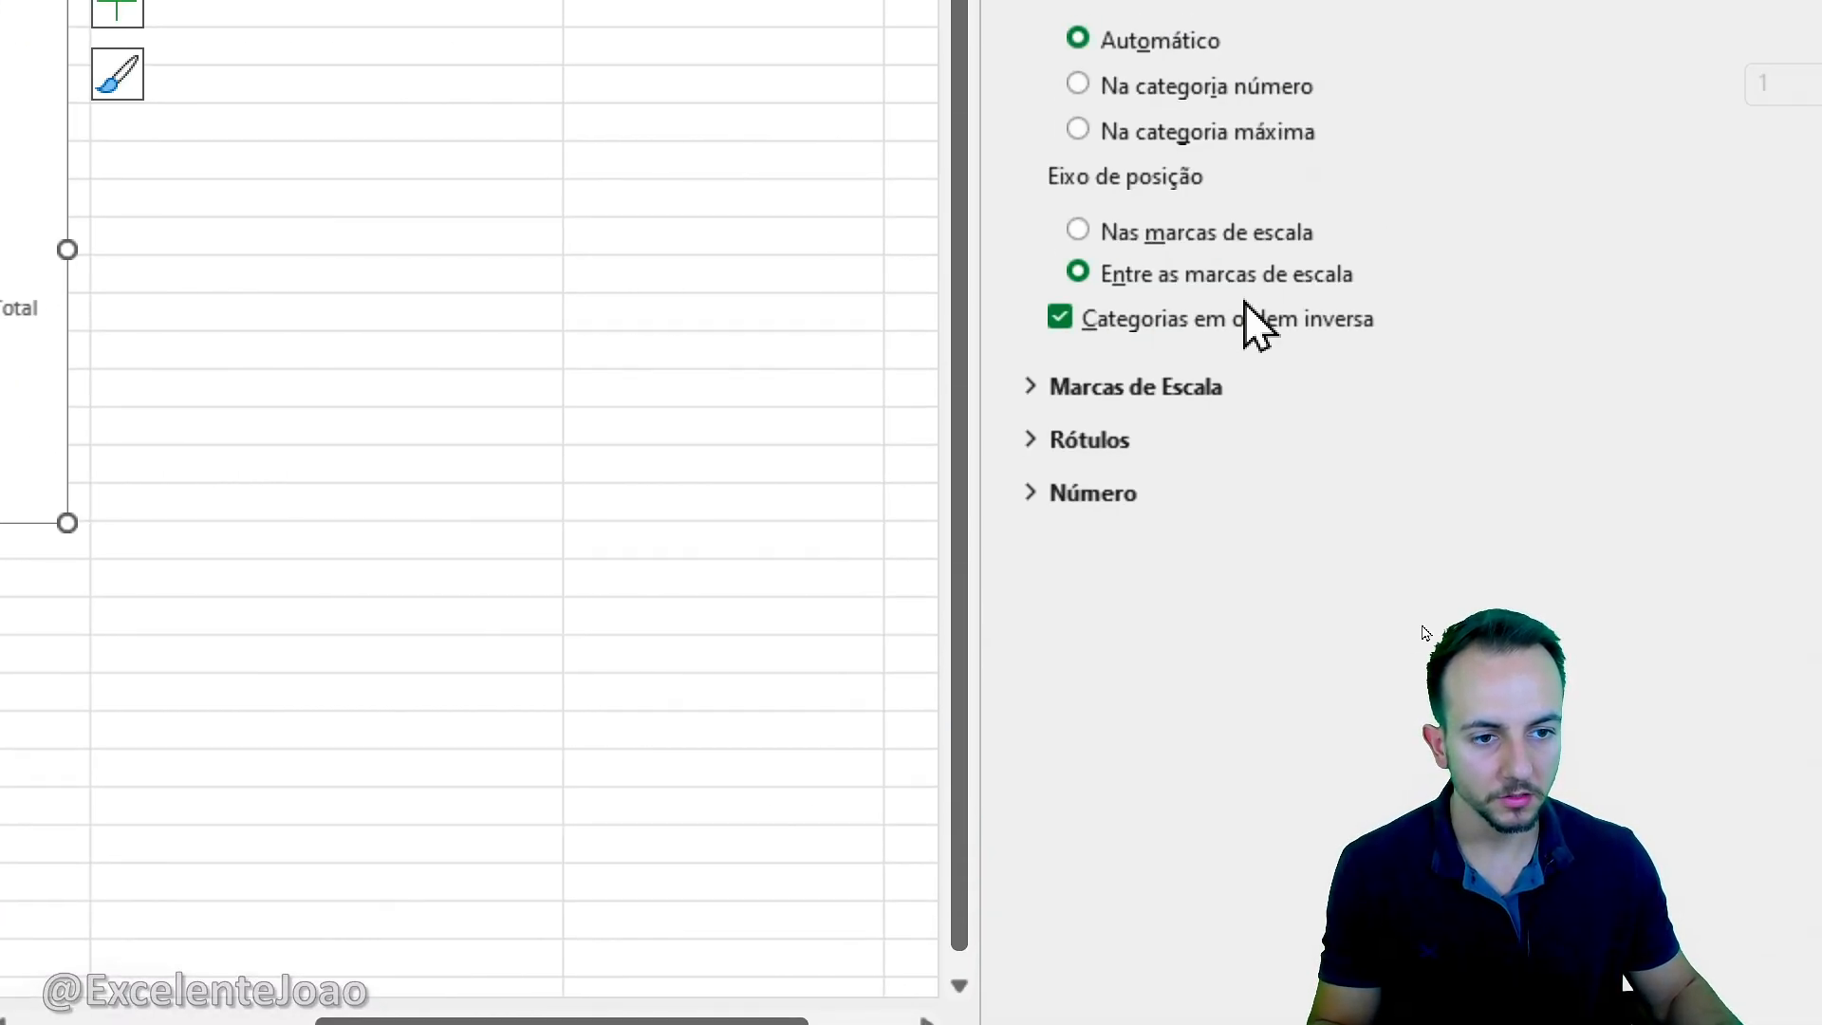
click(440, 468)
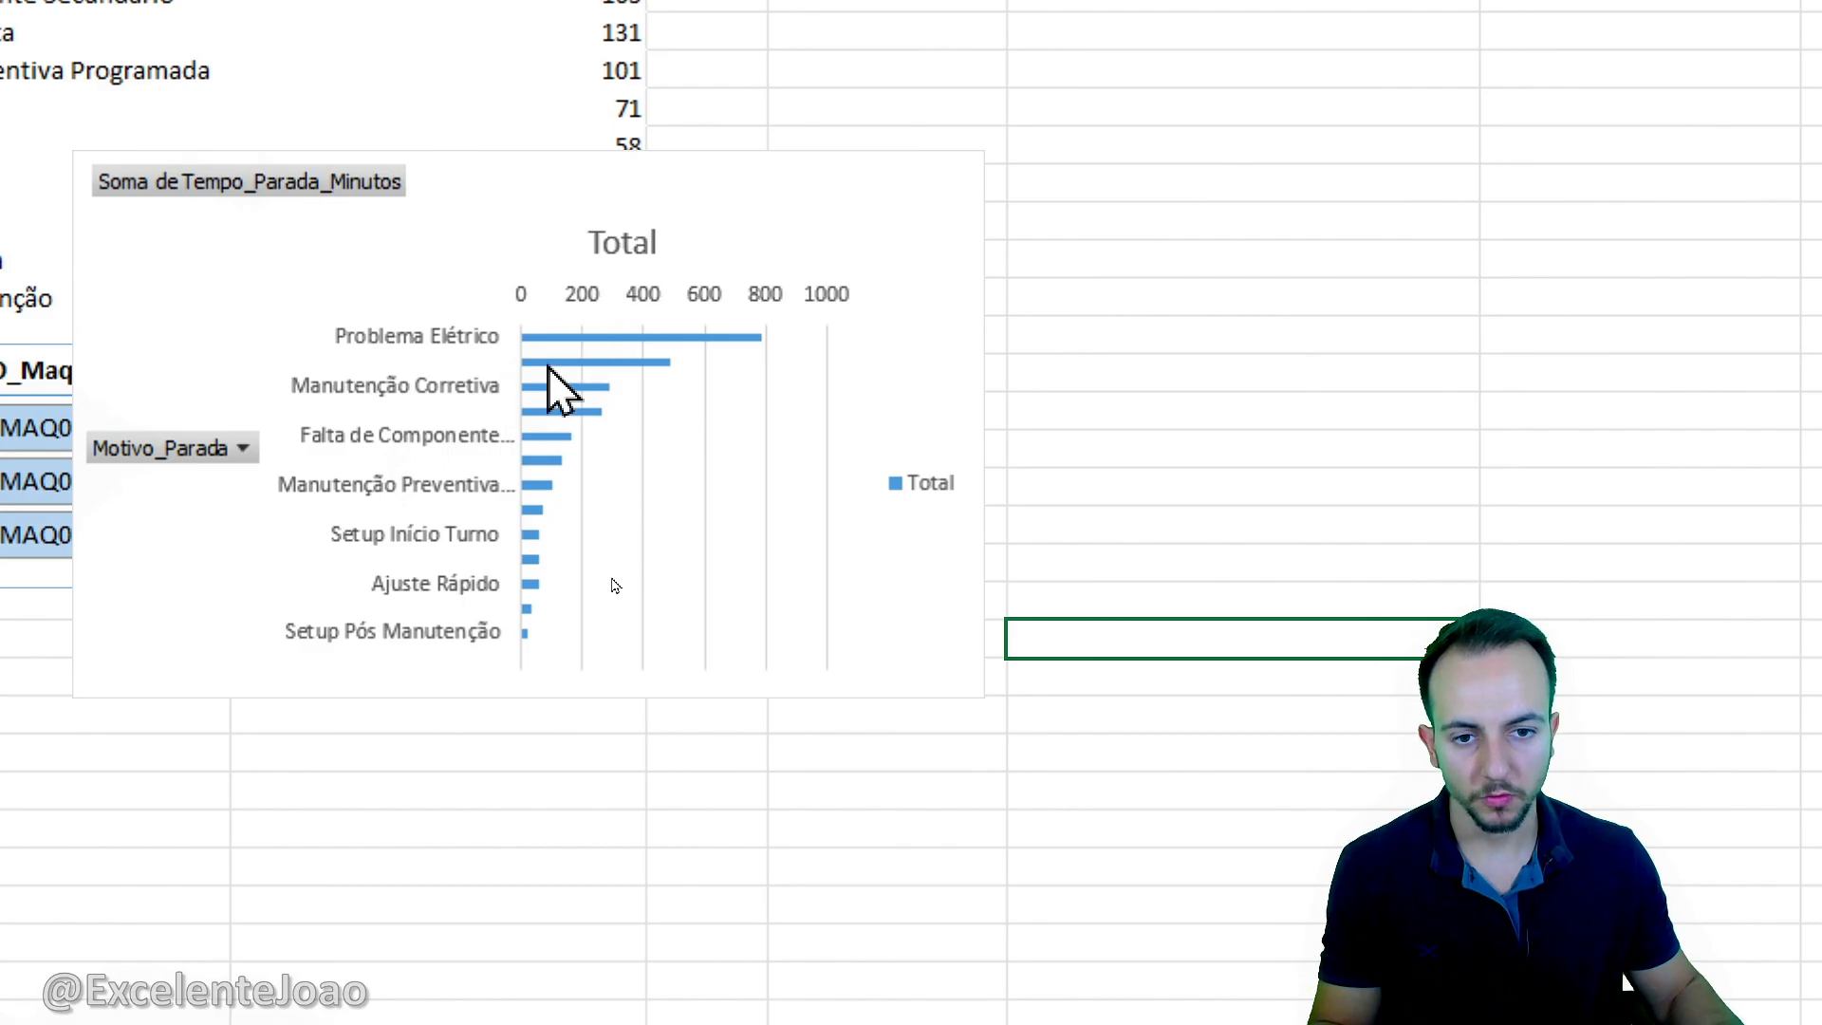
Cut the stop-time bar chart and paste it onto the Dashboard sheet beside the shift and operator chart.
click(939, 266)
right_click(940, 270)
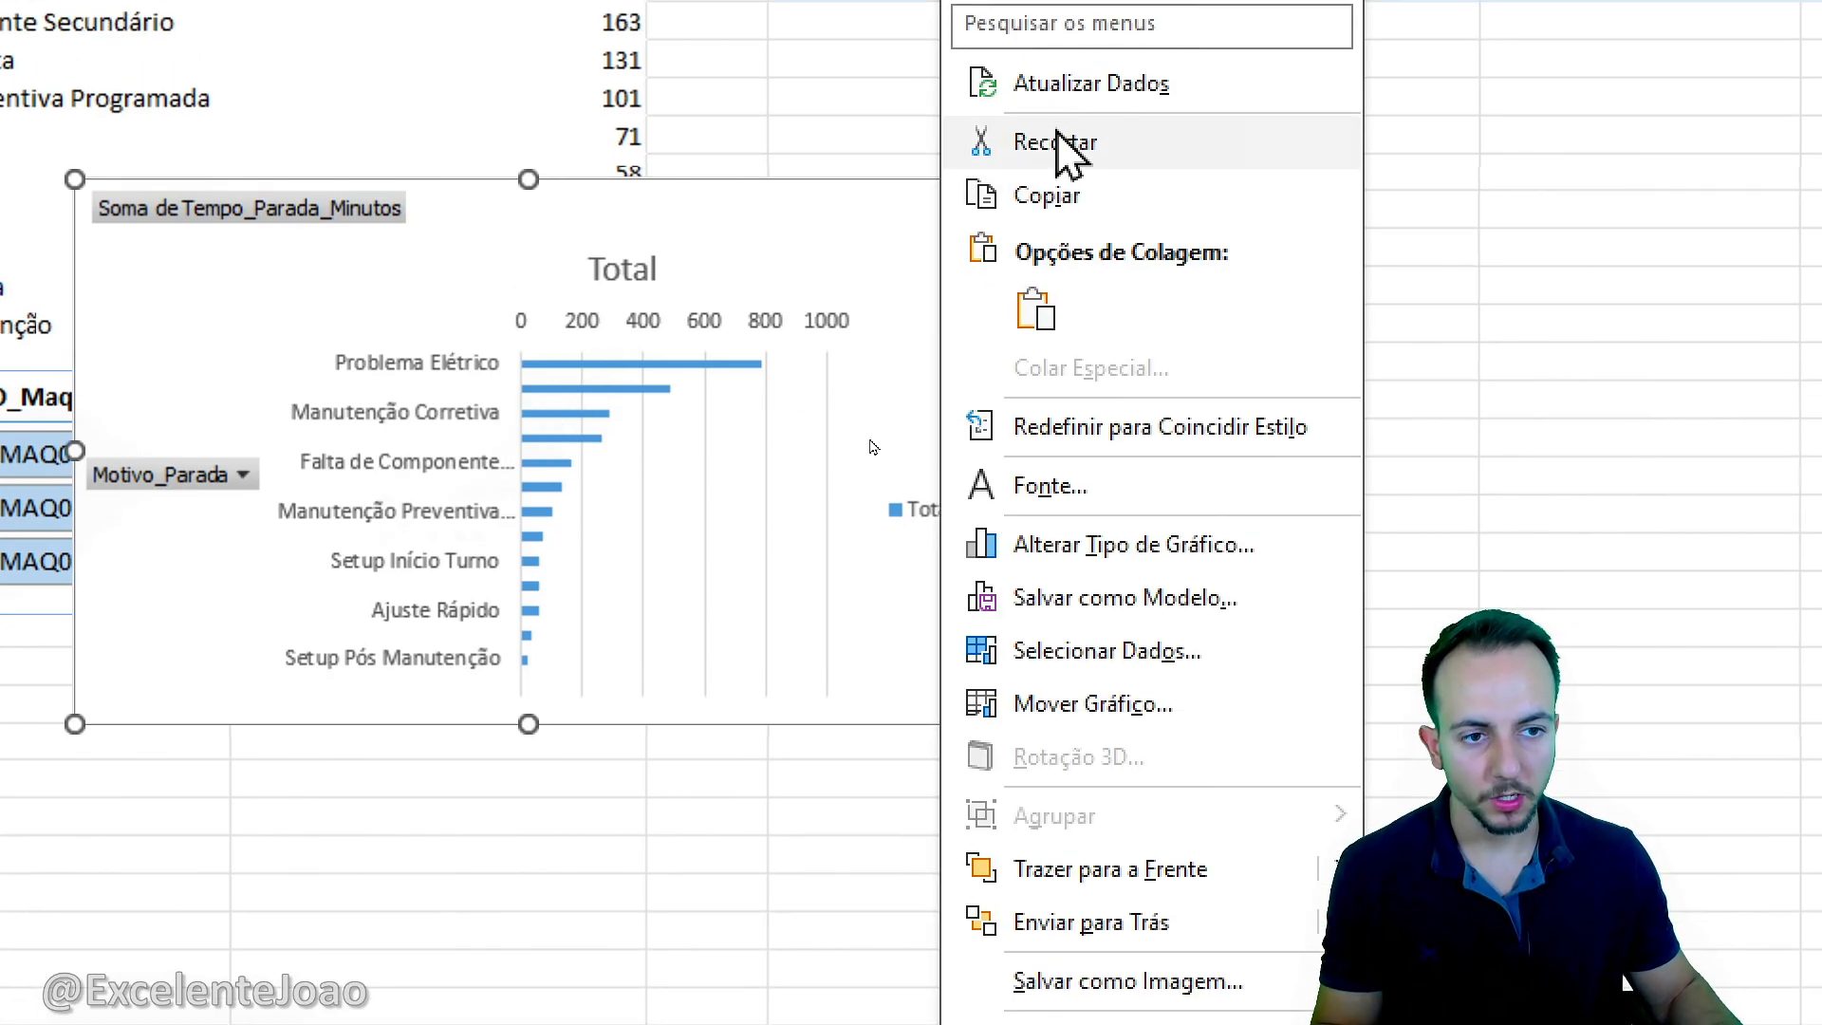
click(959, 141)
click(440, 990)
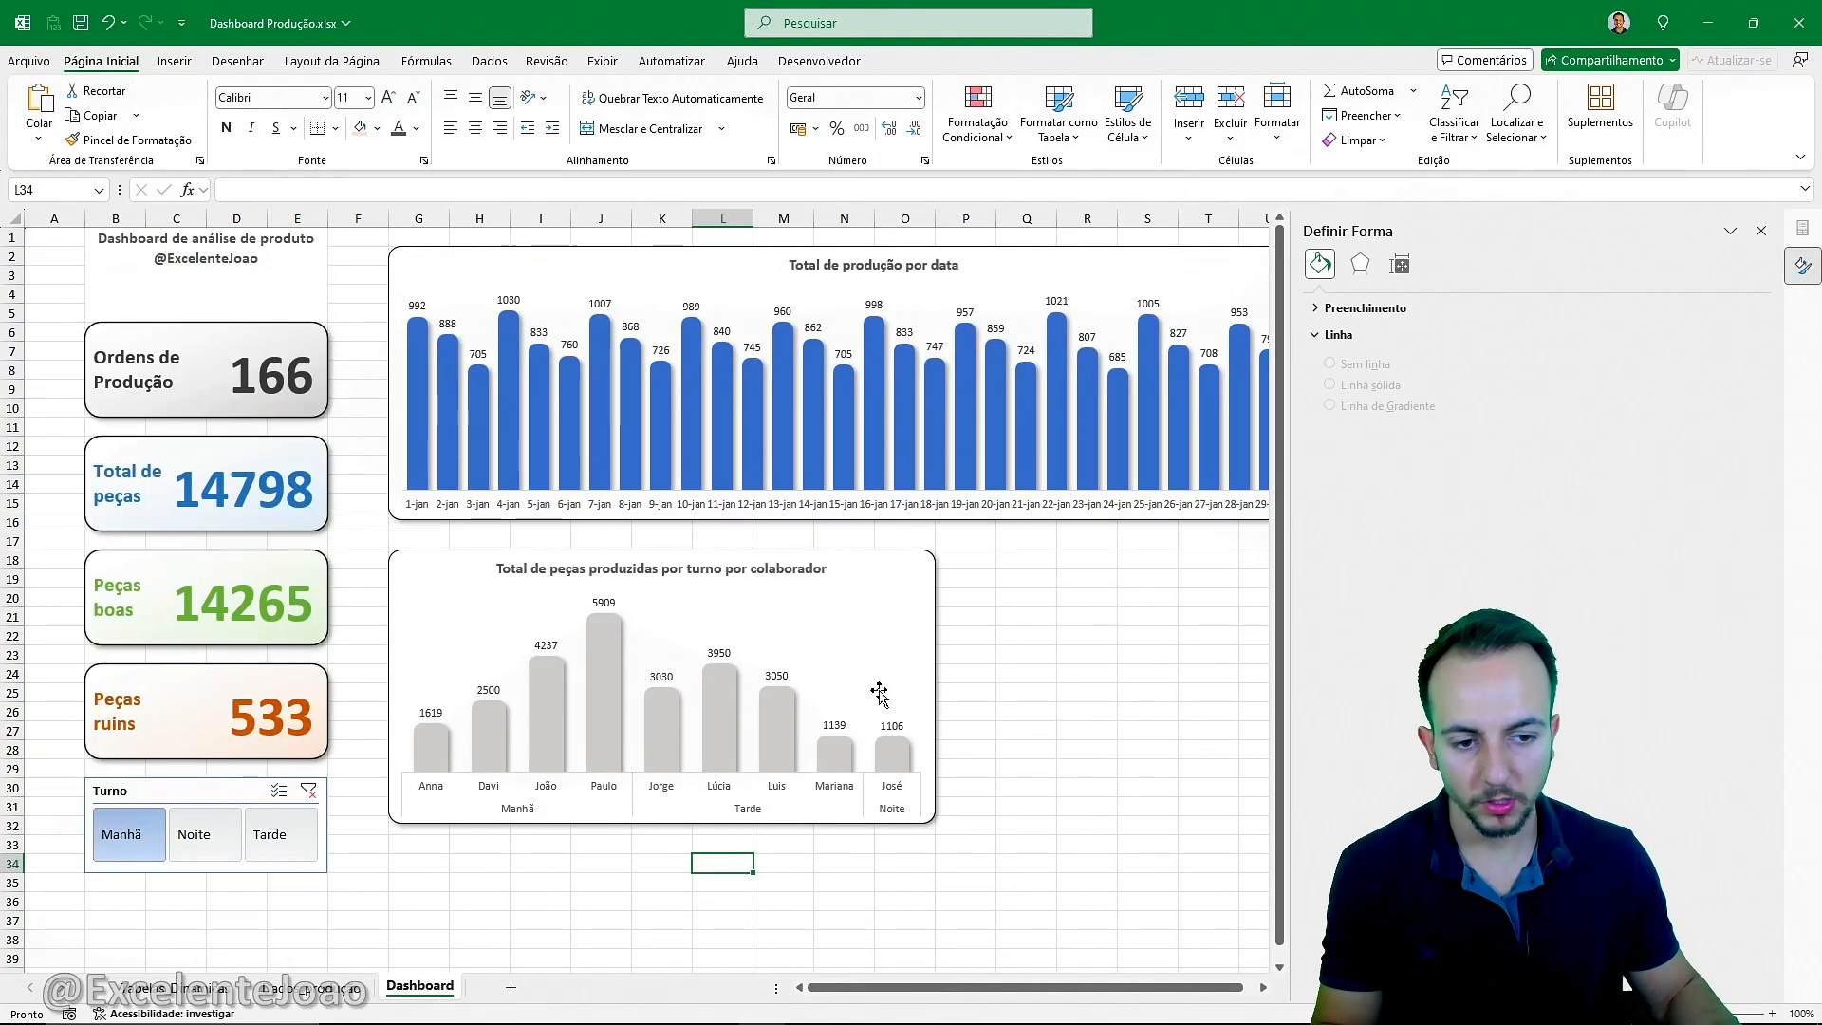
right_click(1021, 569)
click(1070, 560)
click(1044, 845)
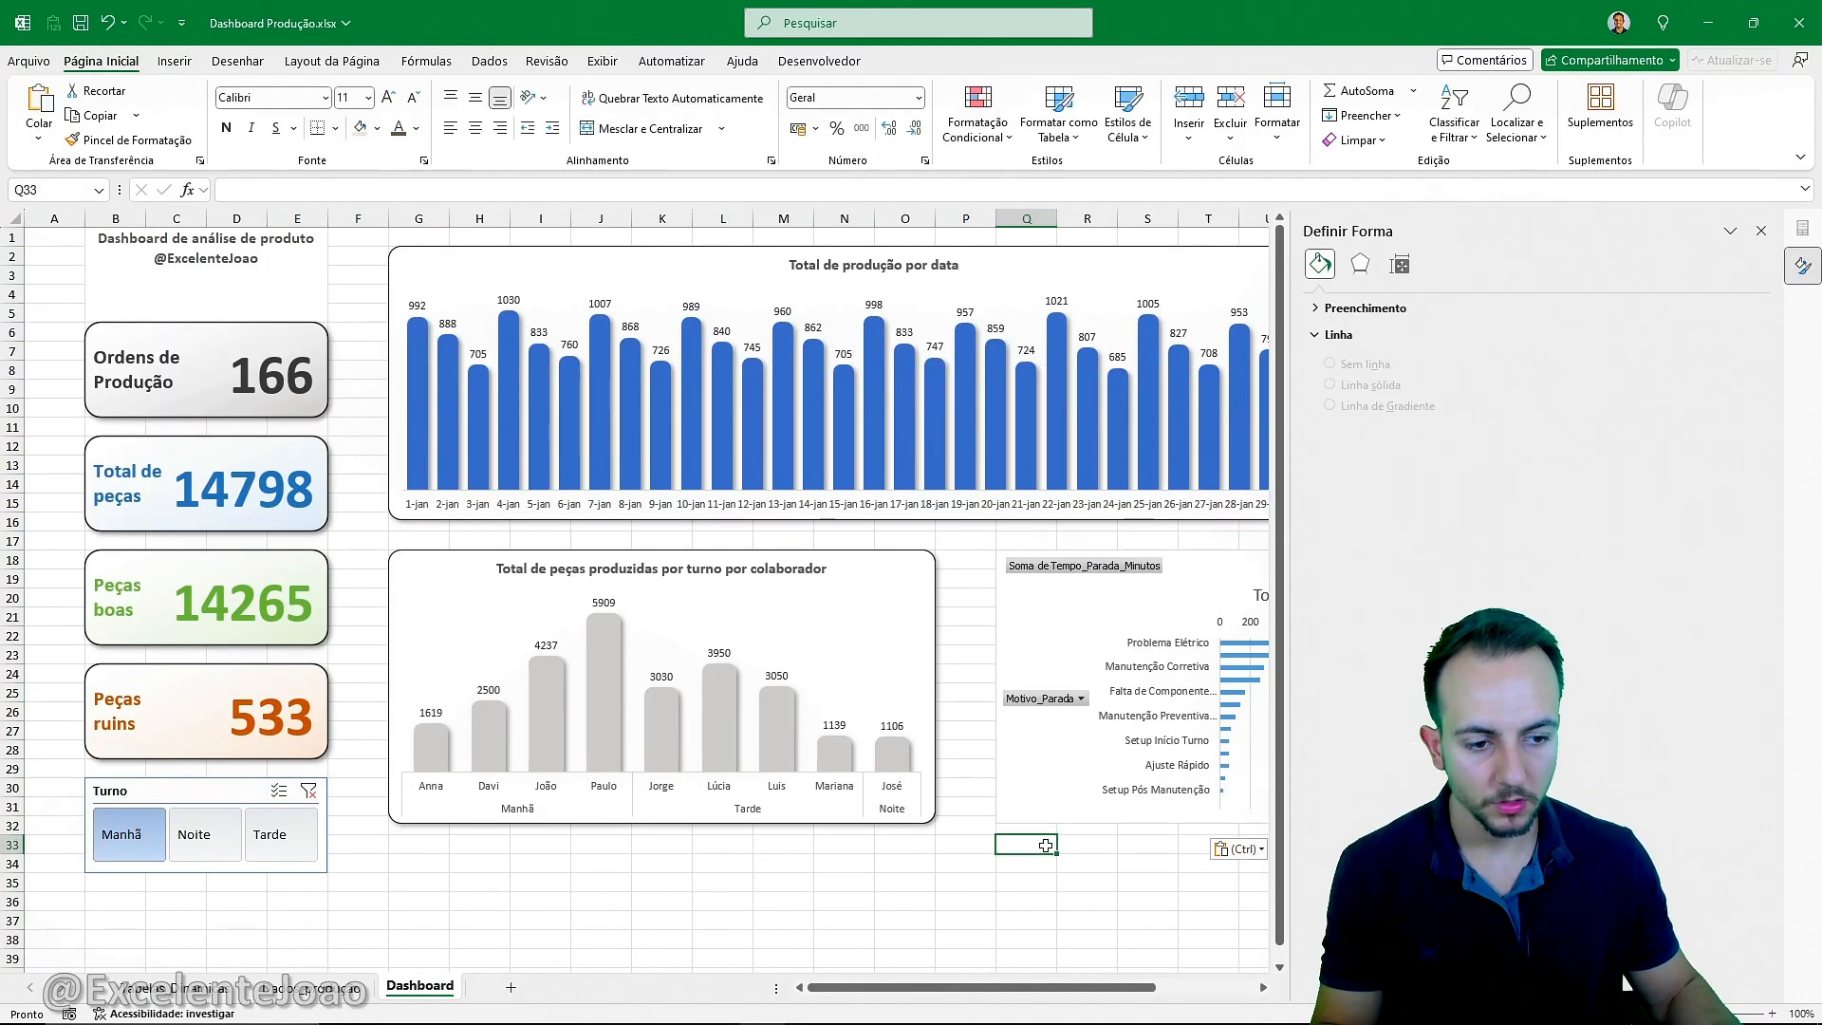
Review the per-machine pivot table and compare it with the Dashboard sheet's layout and free space.
click(221, 994)
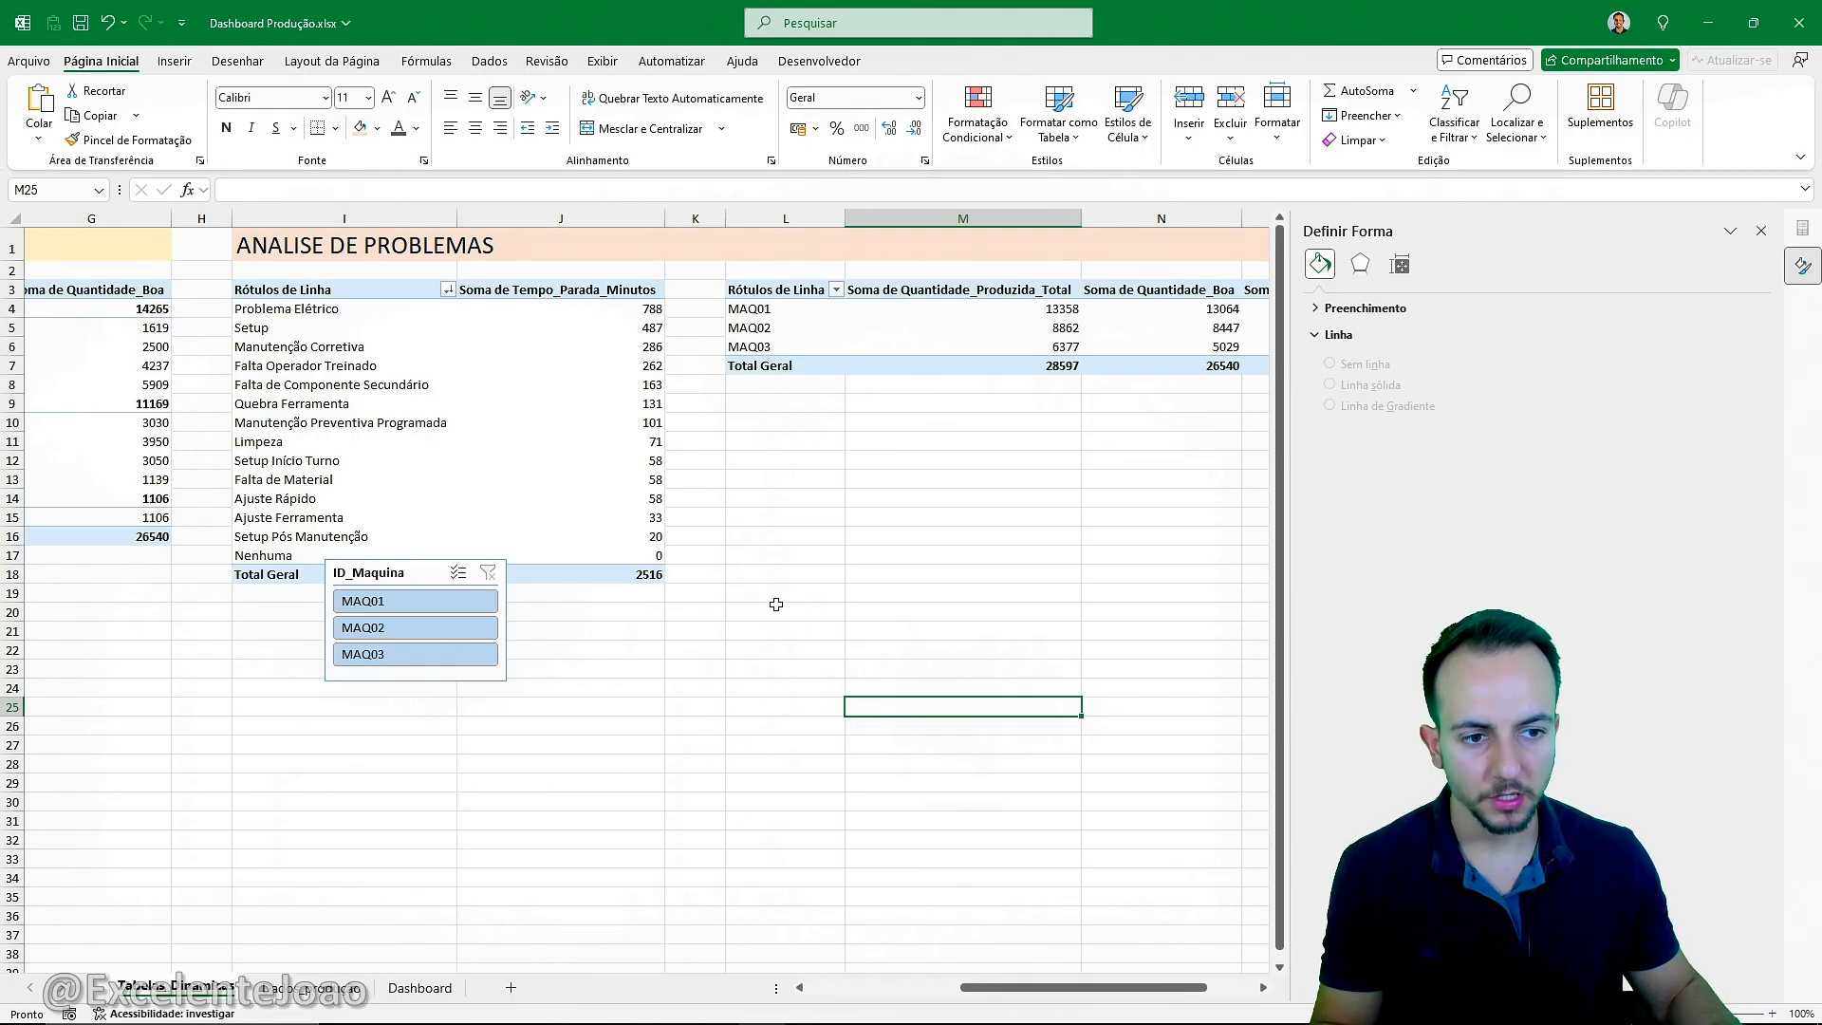
scroll(776, 604, right, 4)
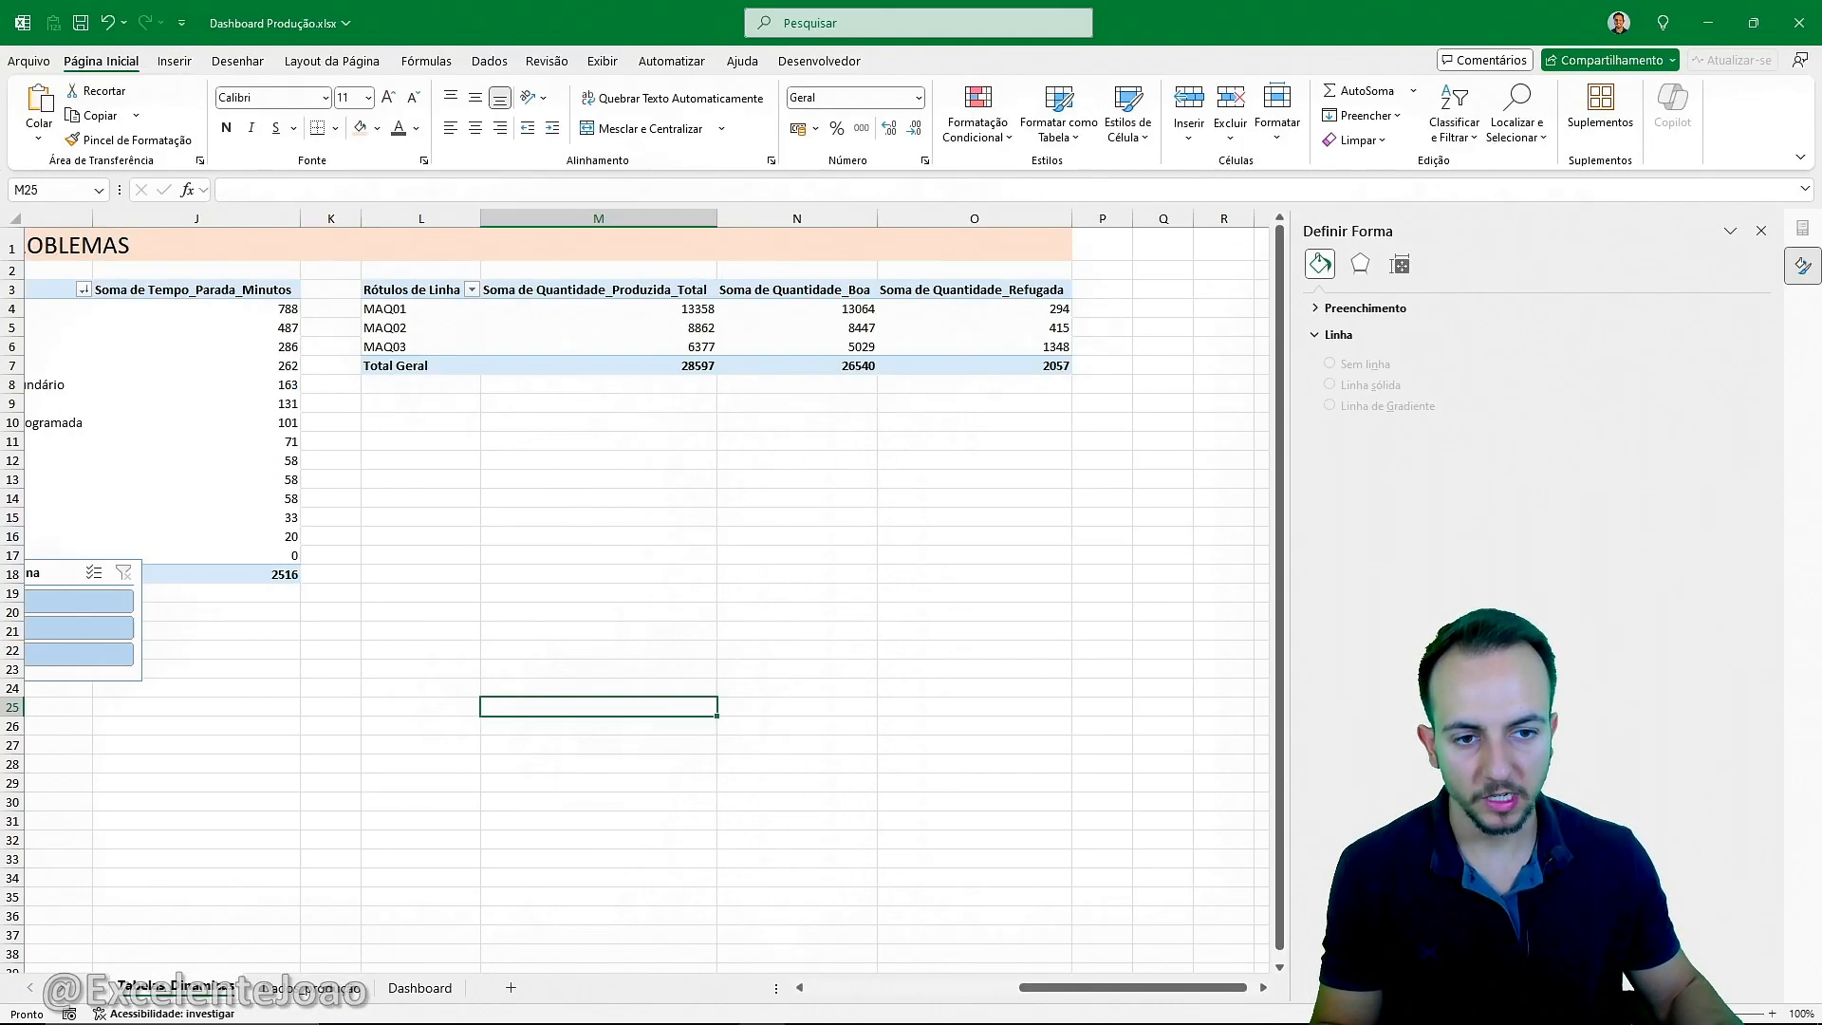
click(411, 995)
click(784, 889)
scroll(906, 887, right, 3)
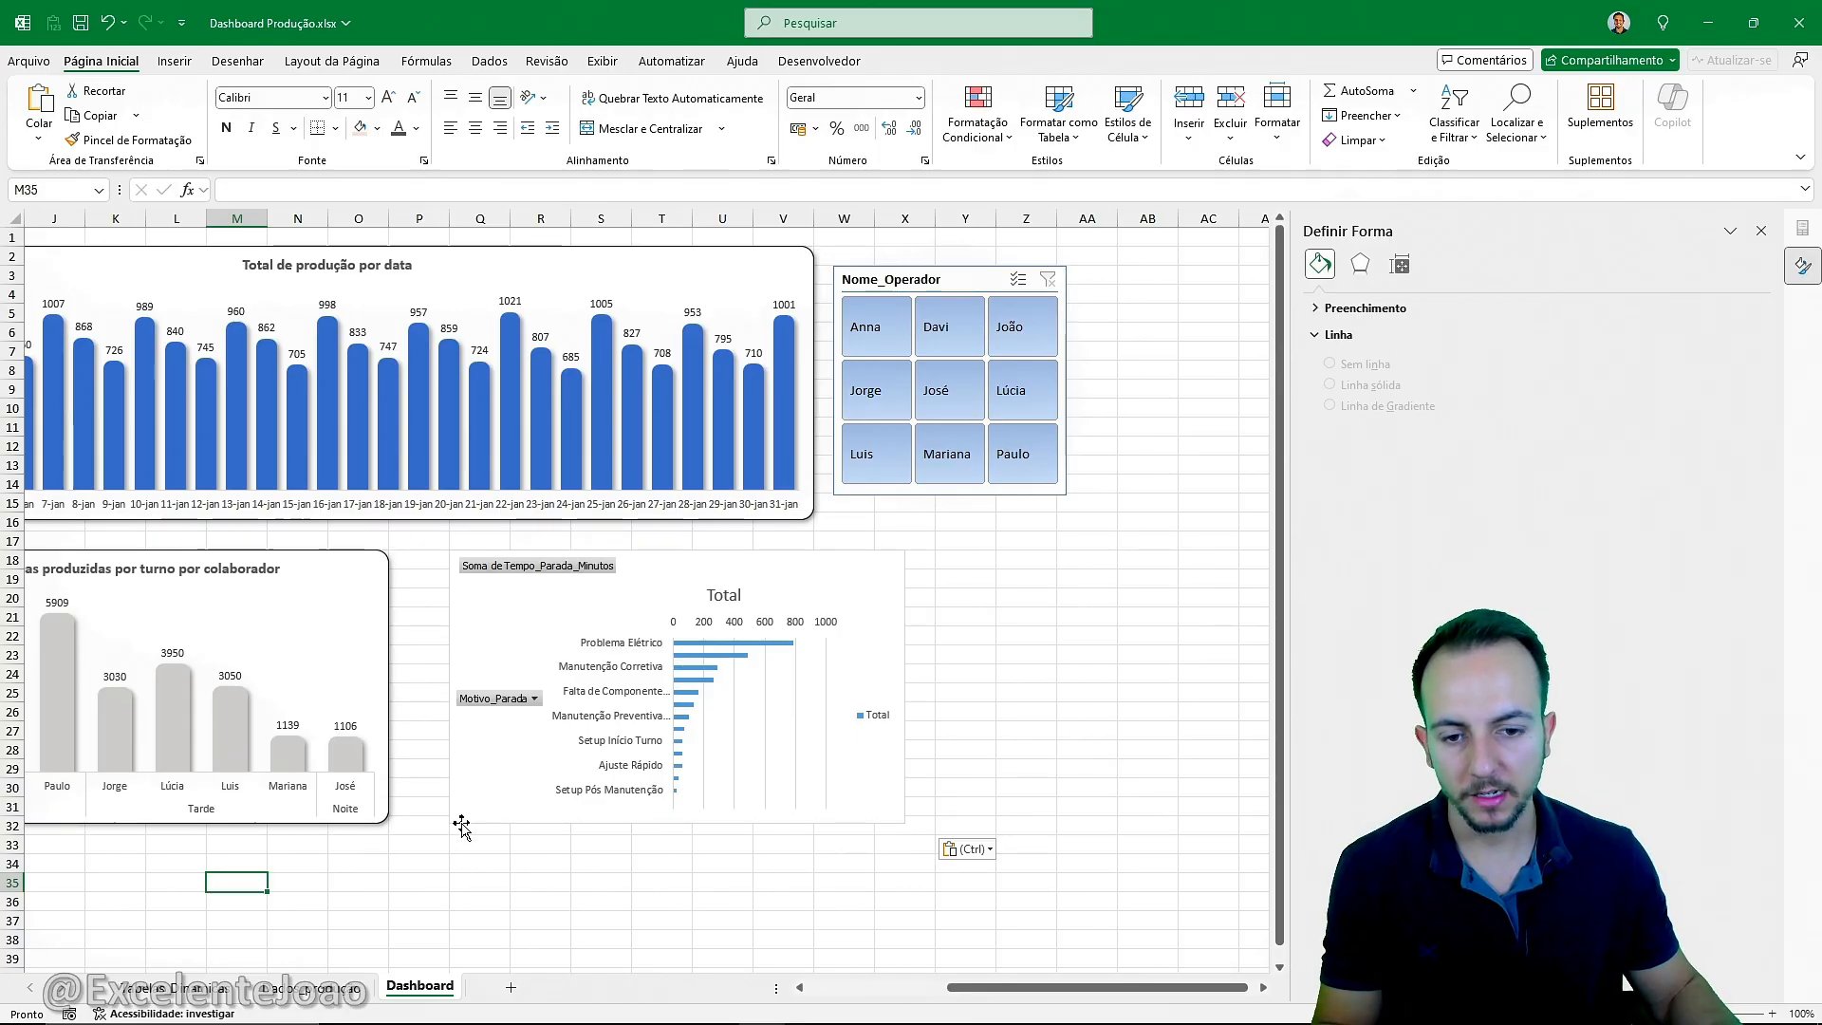
scroll(446, 869, left, 3)
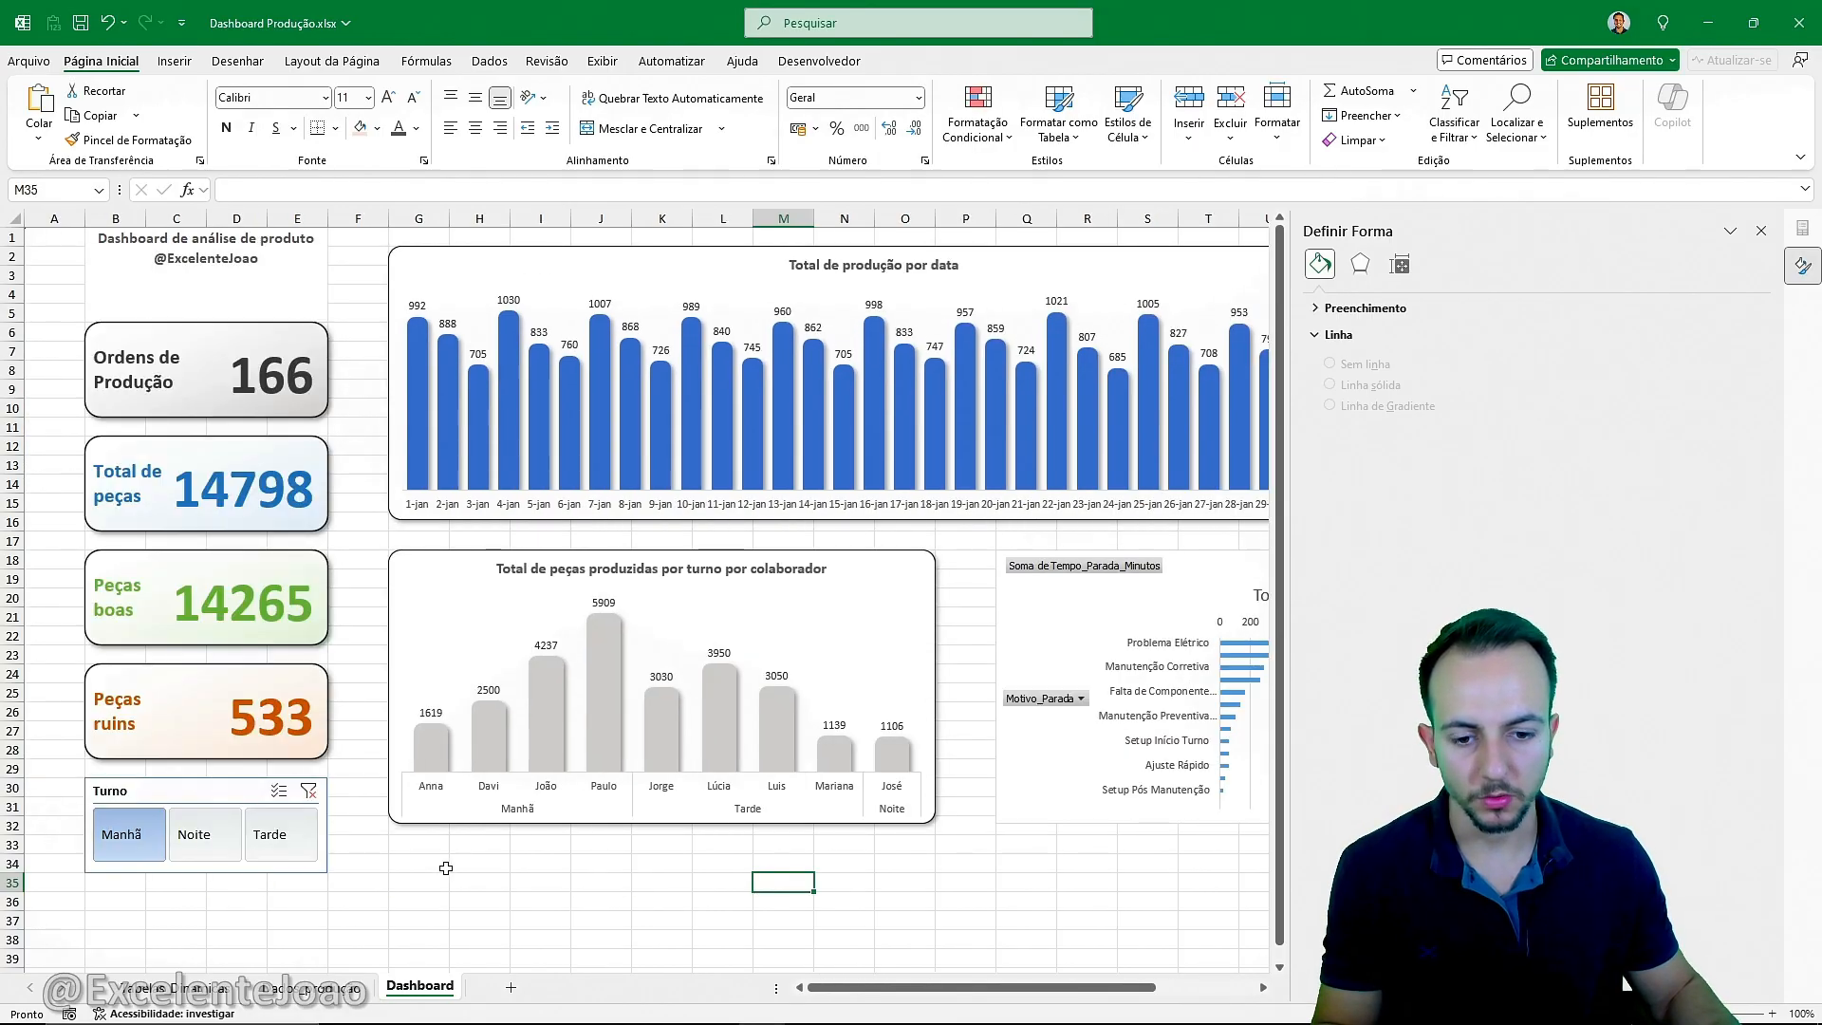
scroll(446, 869, right, 2)
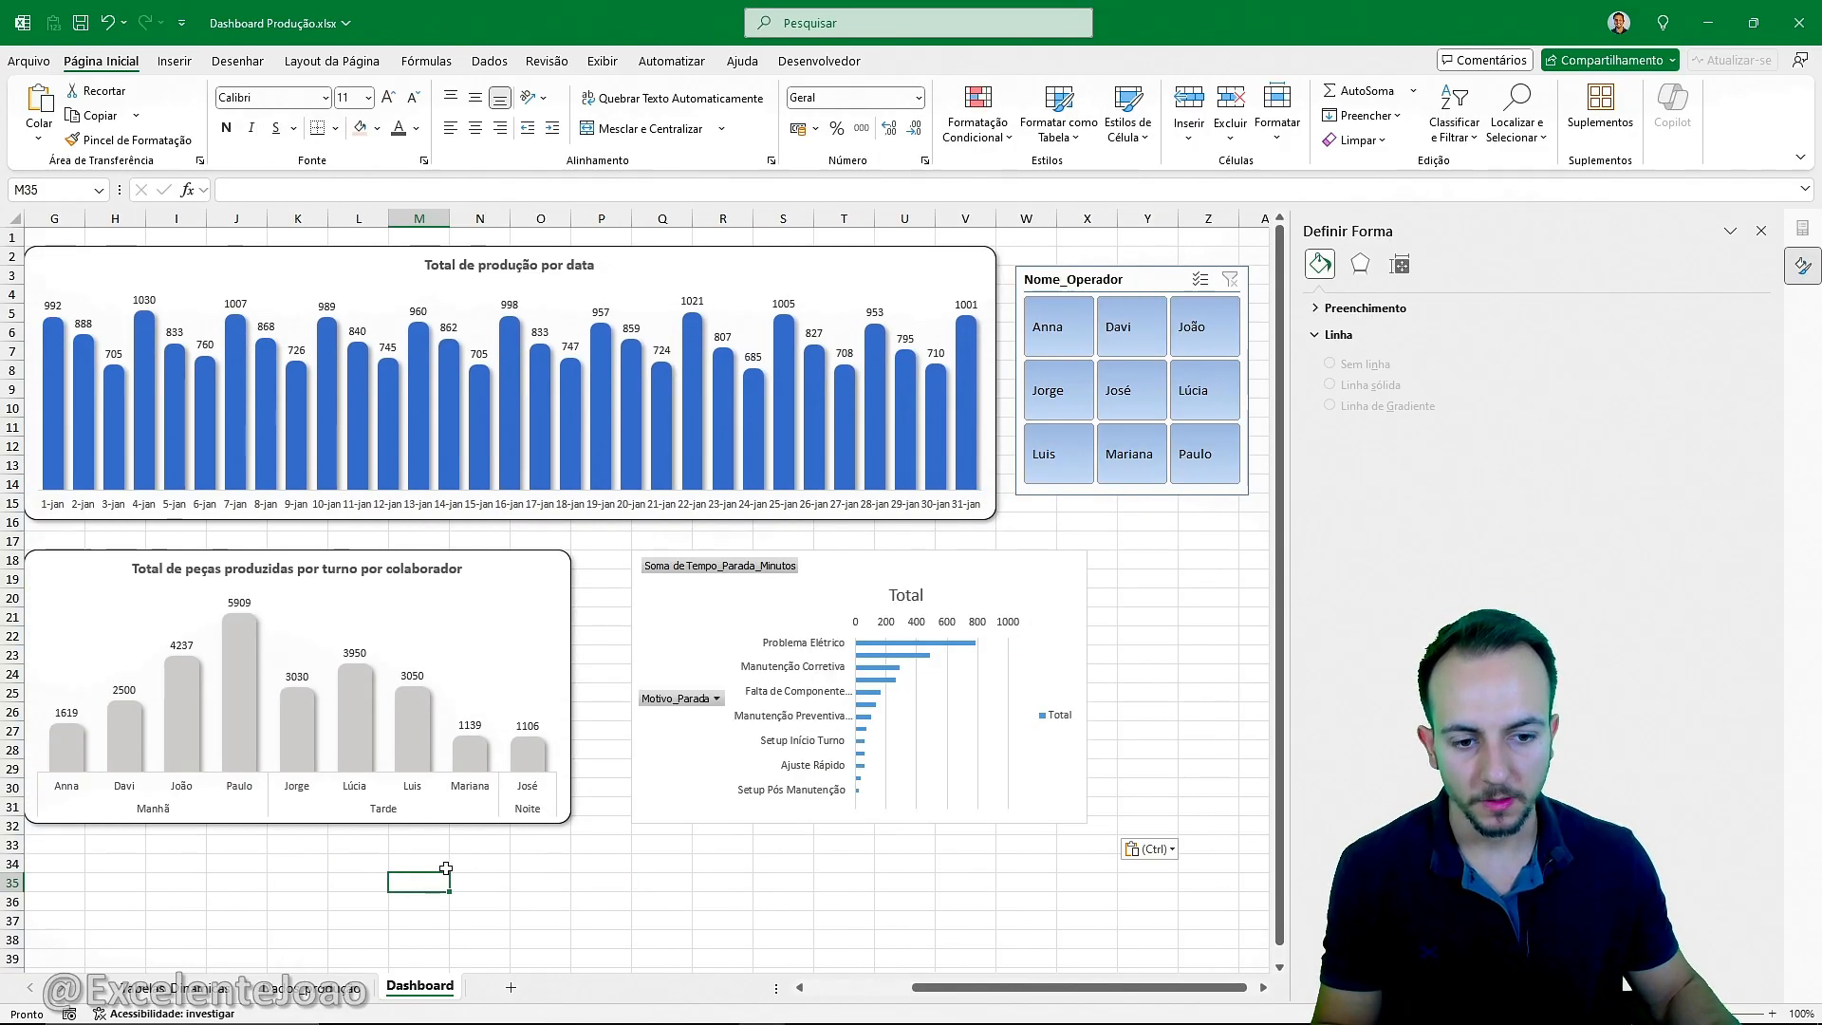
scroll(446, 868, right, 1)
key(ctrl+4)
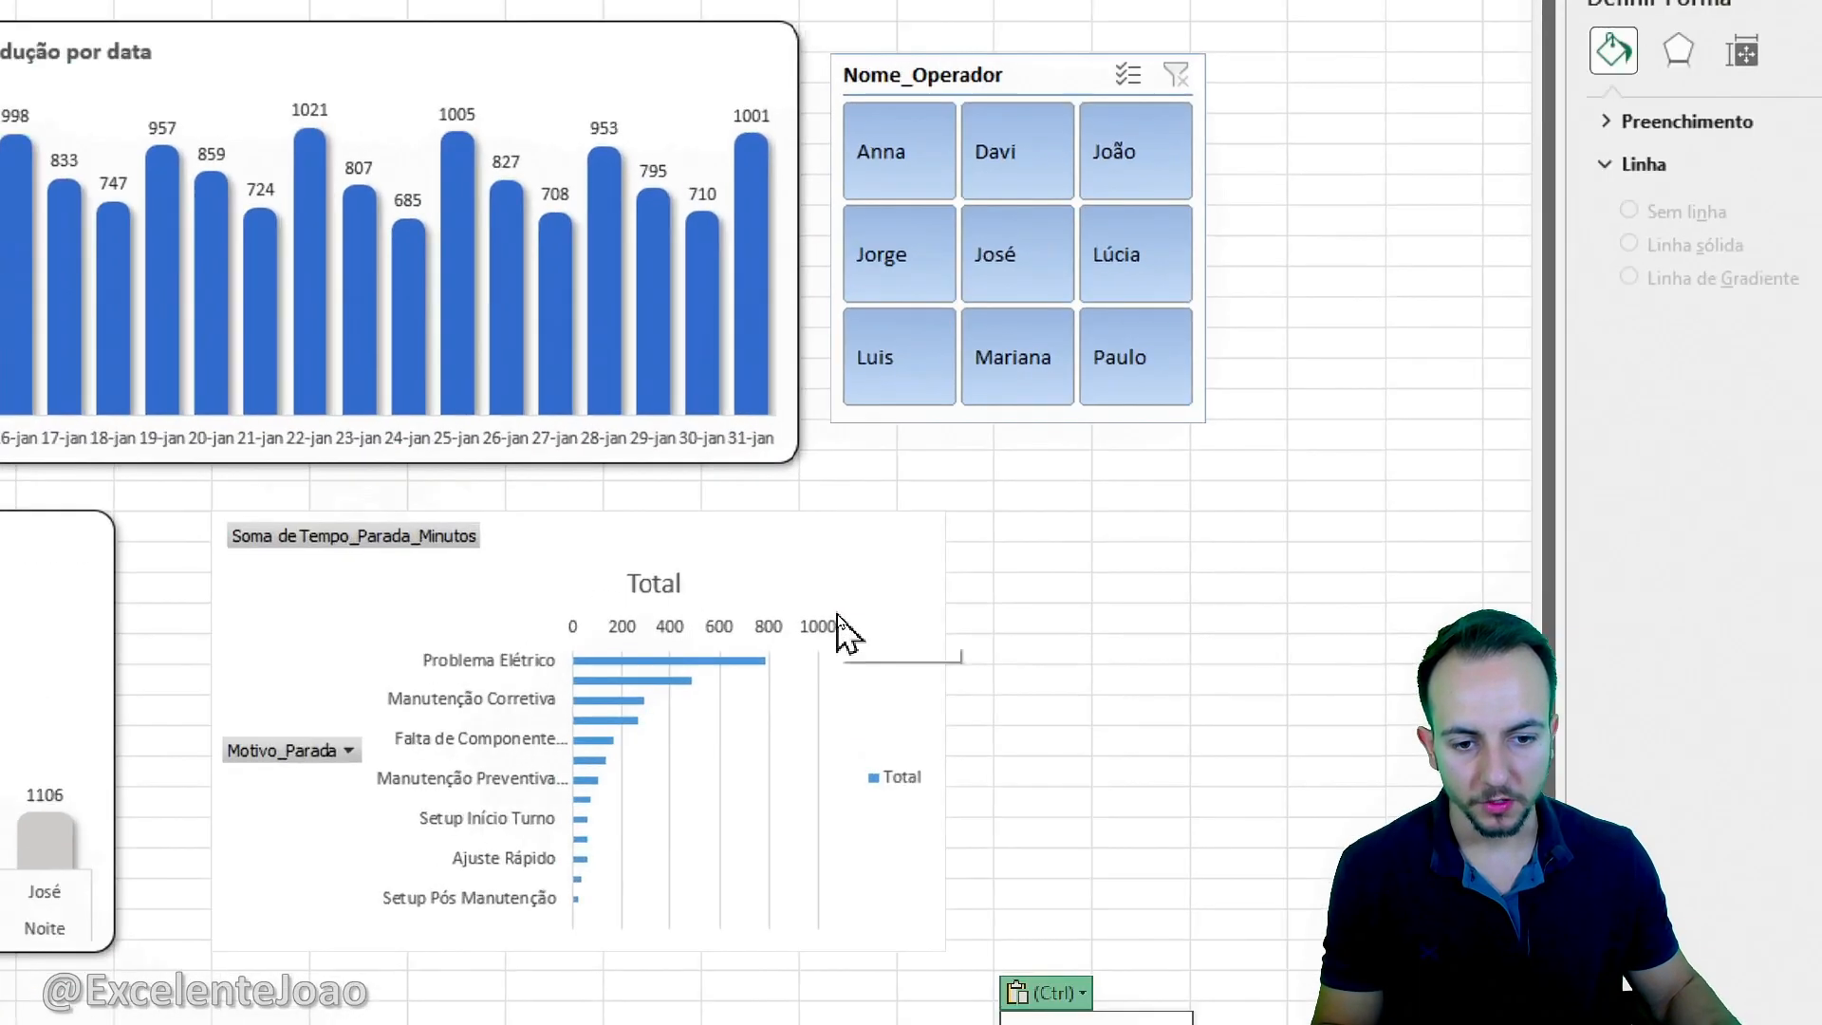
Hide all pivot field buttons on the dashboard's stop-time bar chart.
click(891, 626)
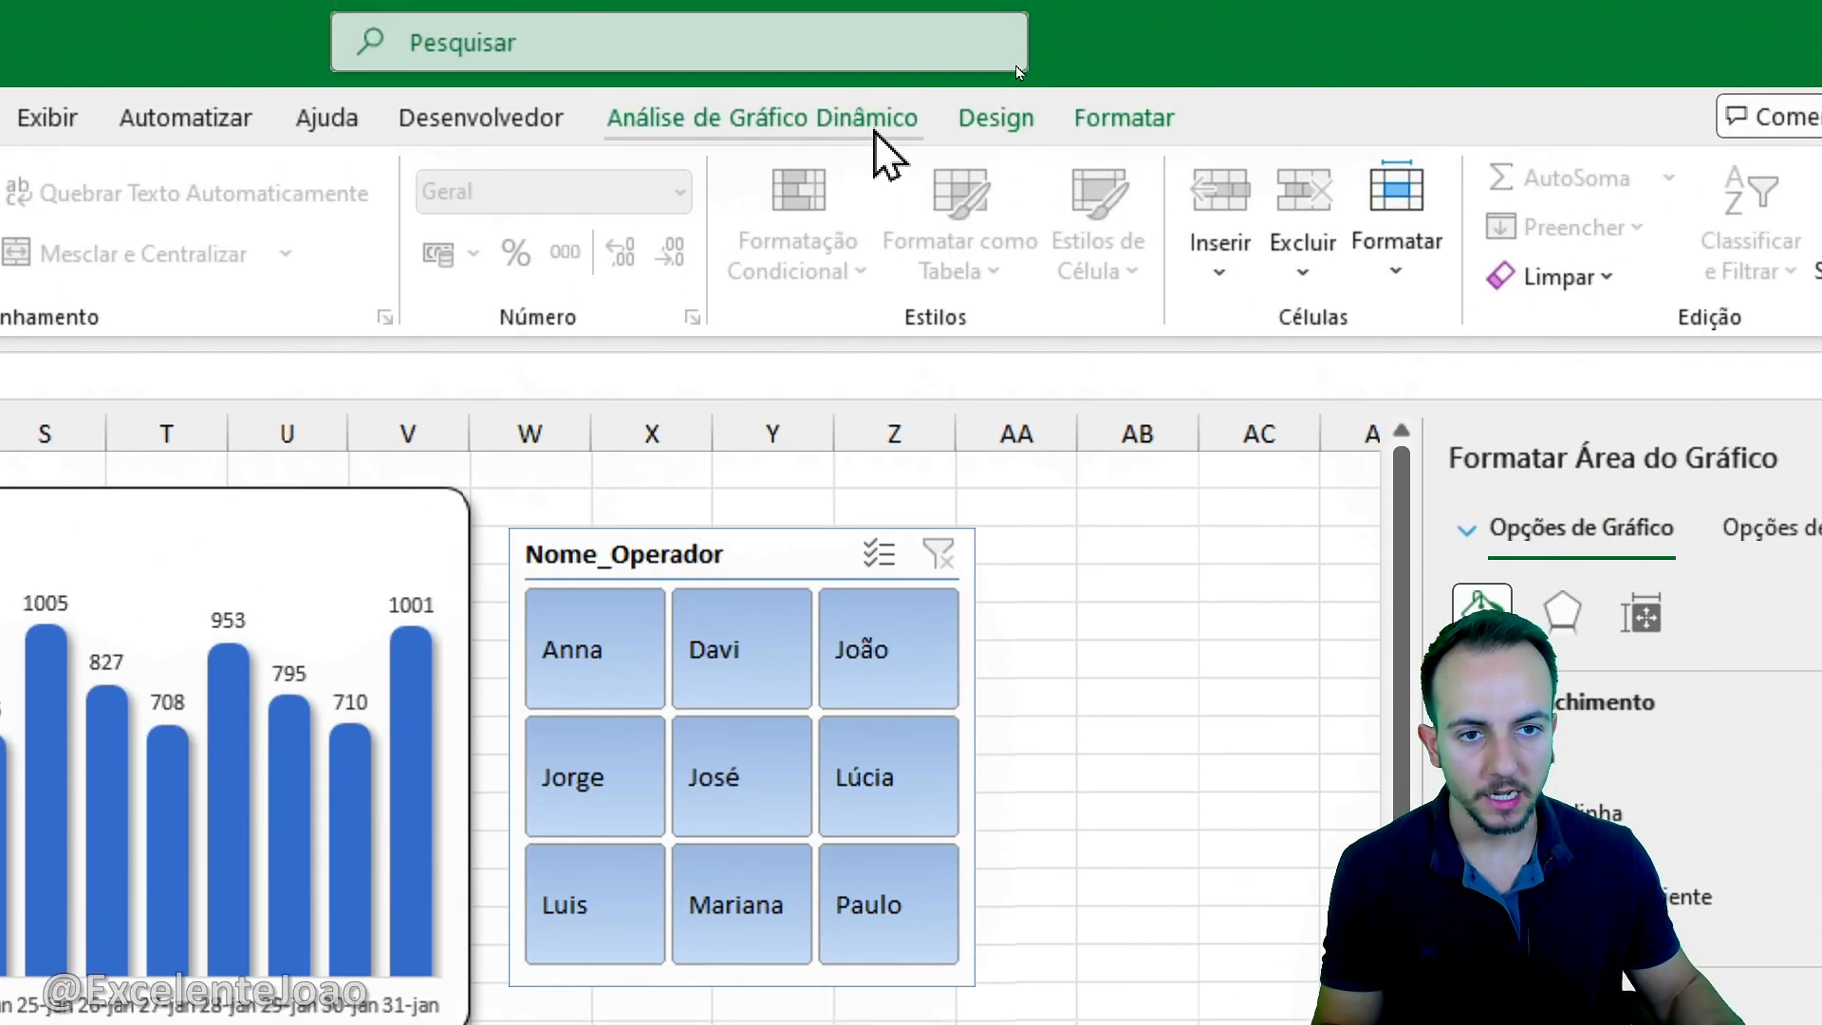
click(871, 130)
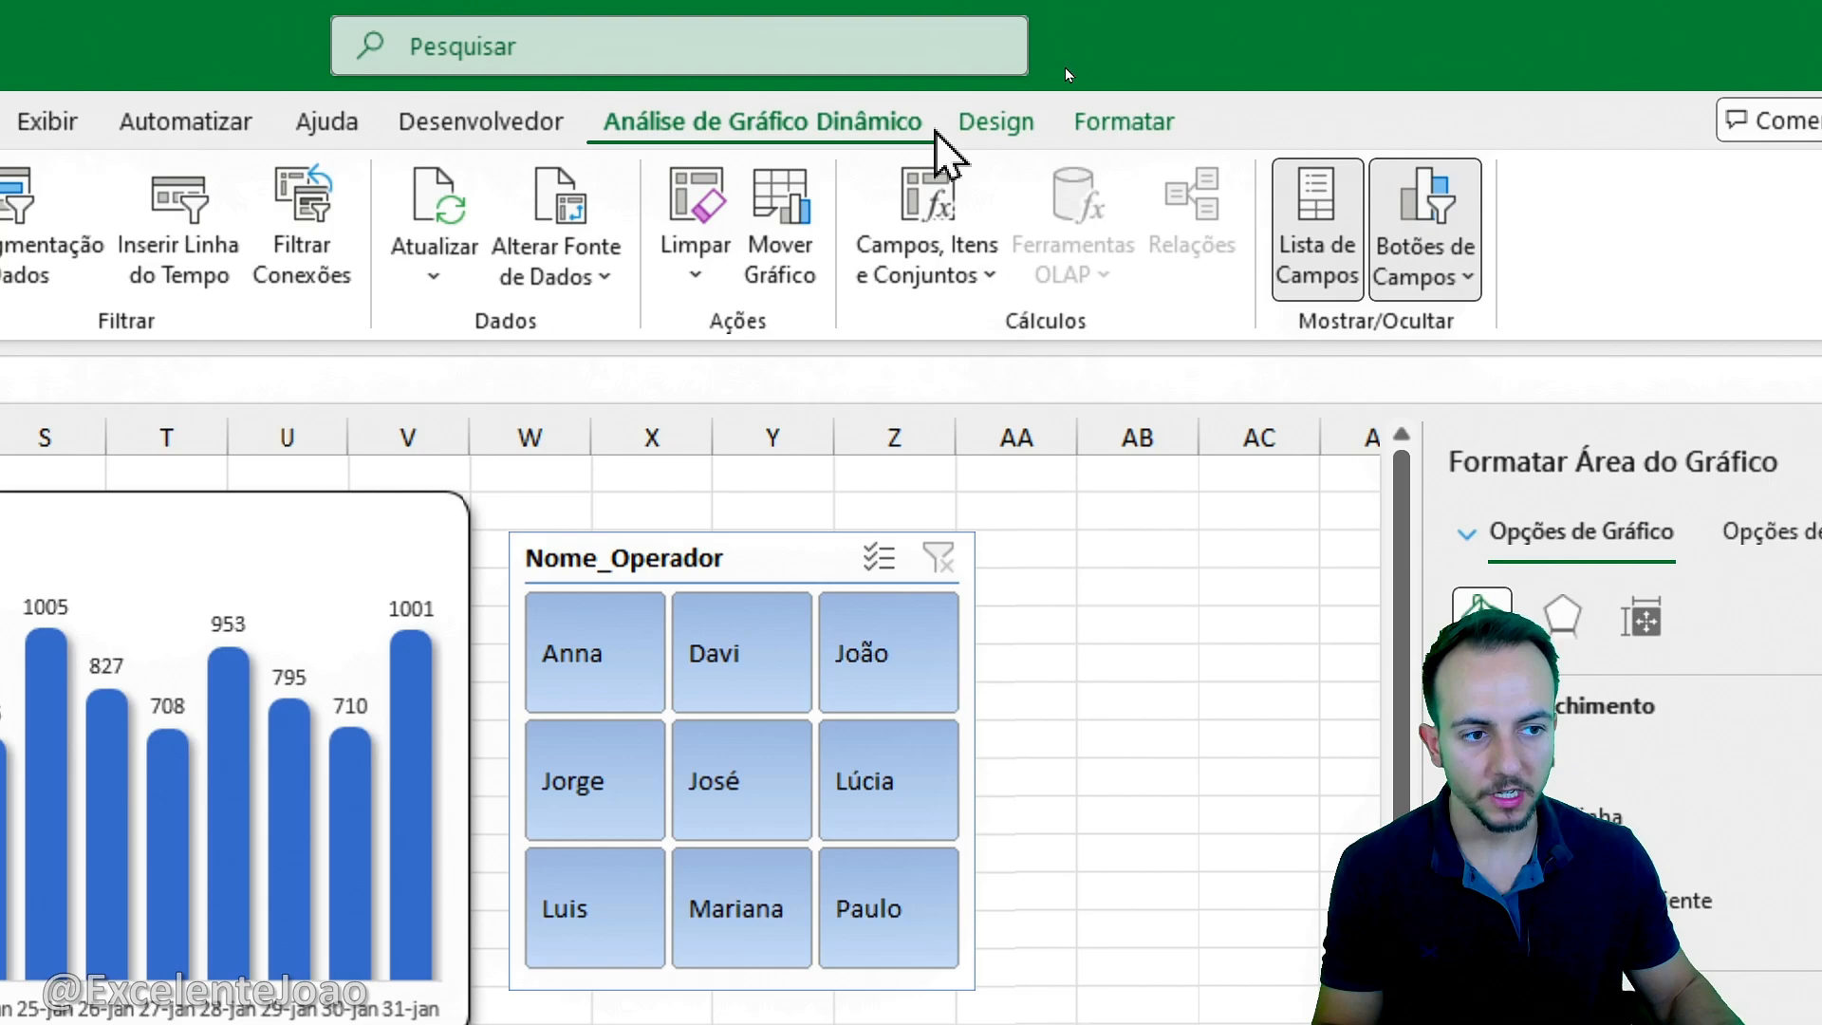
click(1424, 276)
click(1533, 611)
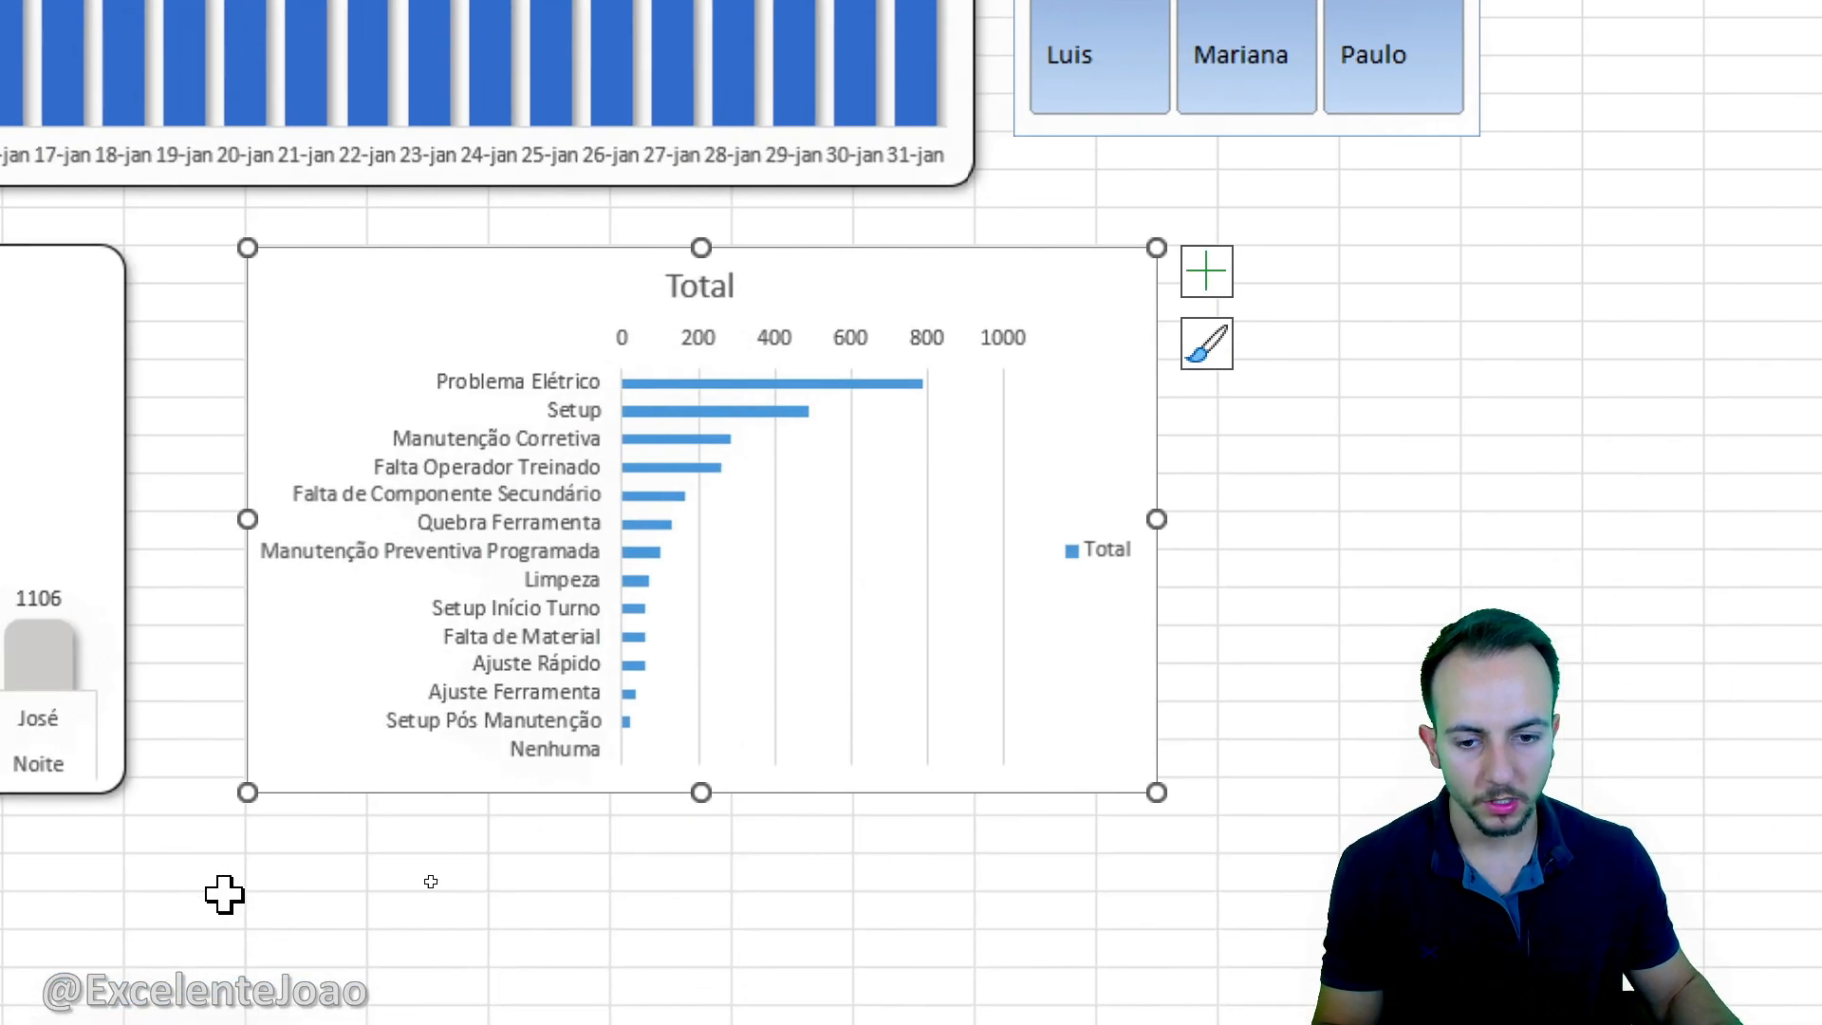
Delete the legend, the horizontal value axis and the vertical gridlines from the stop-time bar chart.
click(1153, 512)
key(Delete)
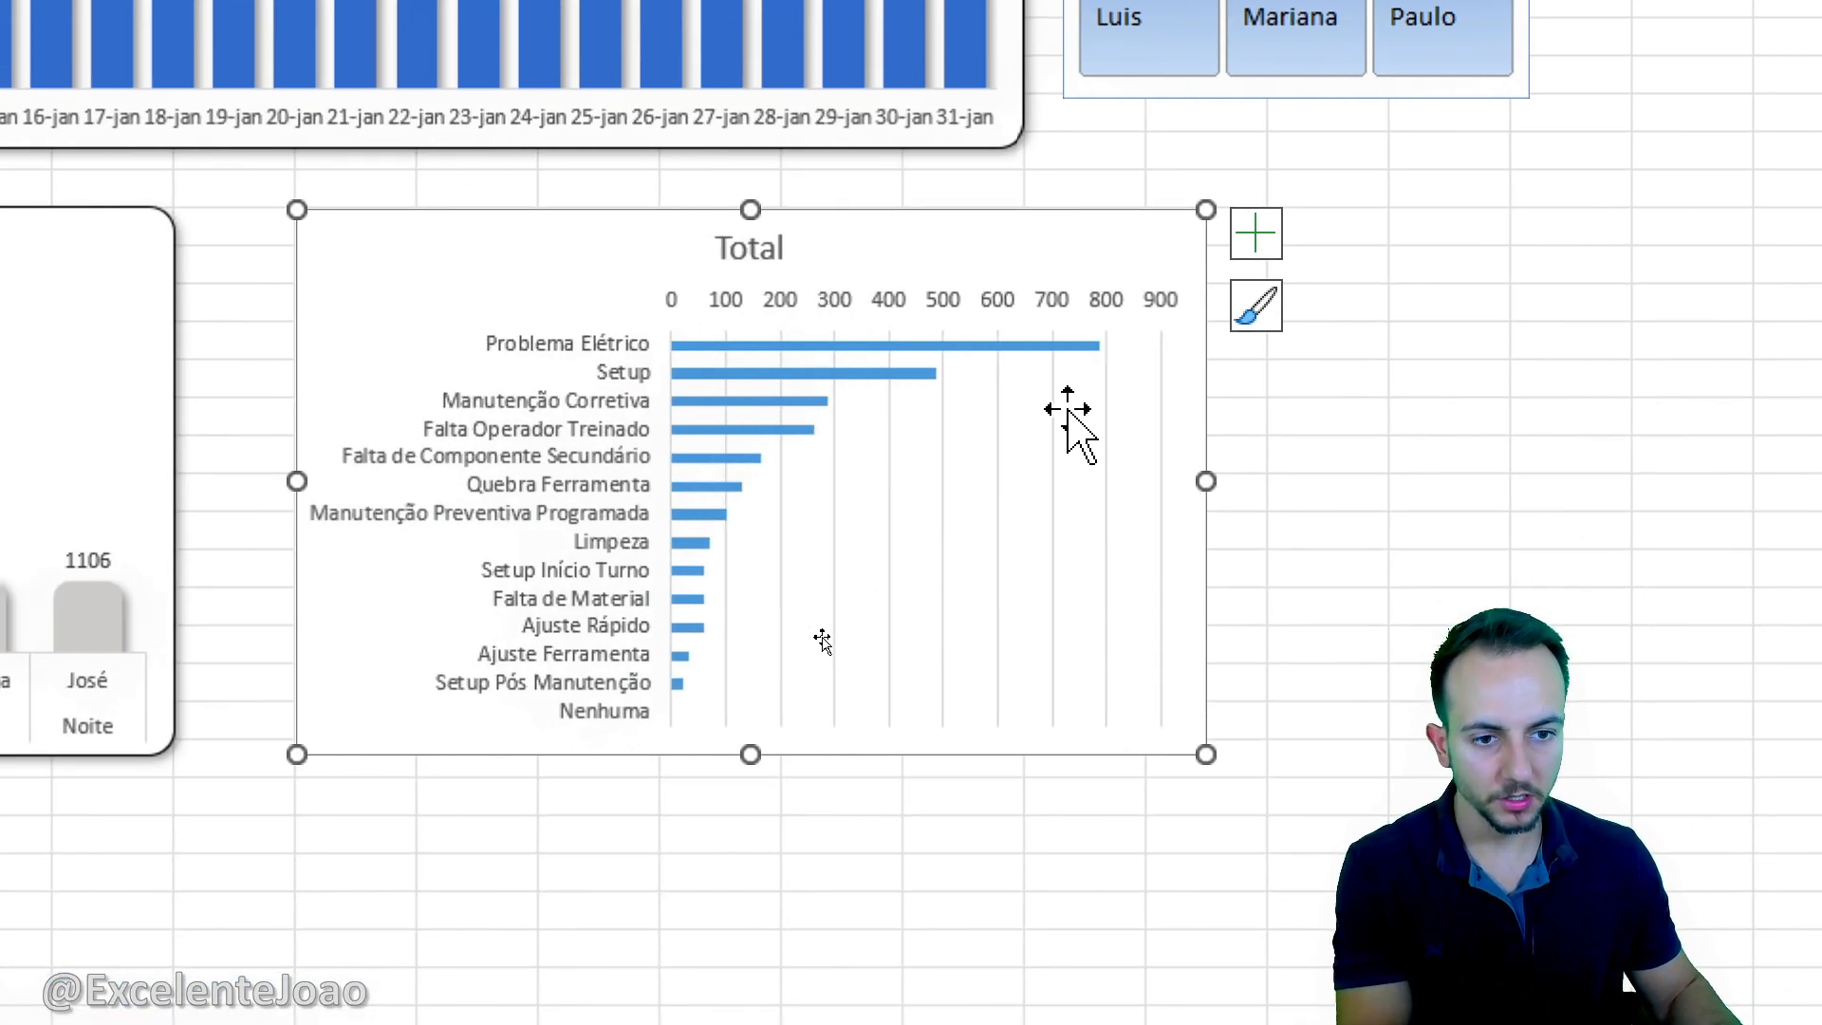
click(992, 302)
key(Delete)
click(894, 435)
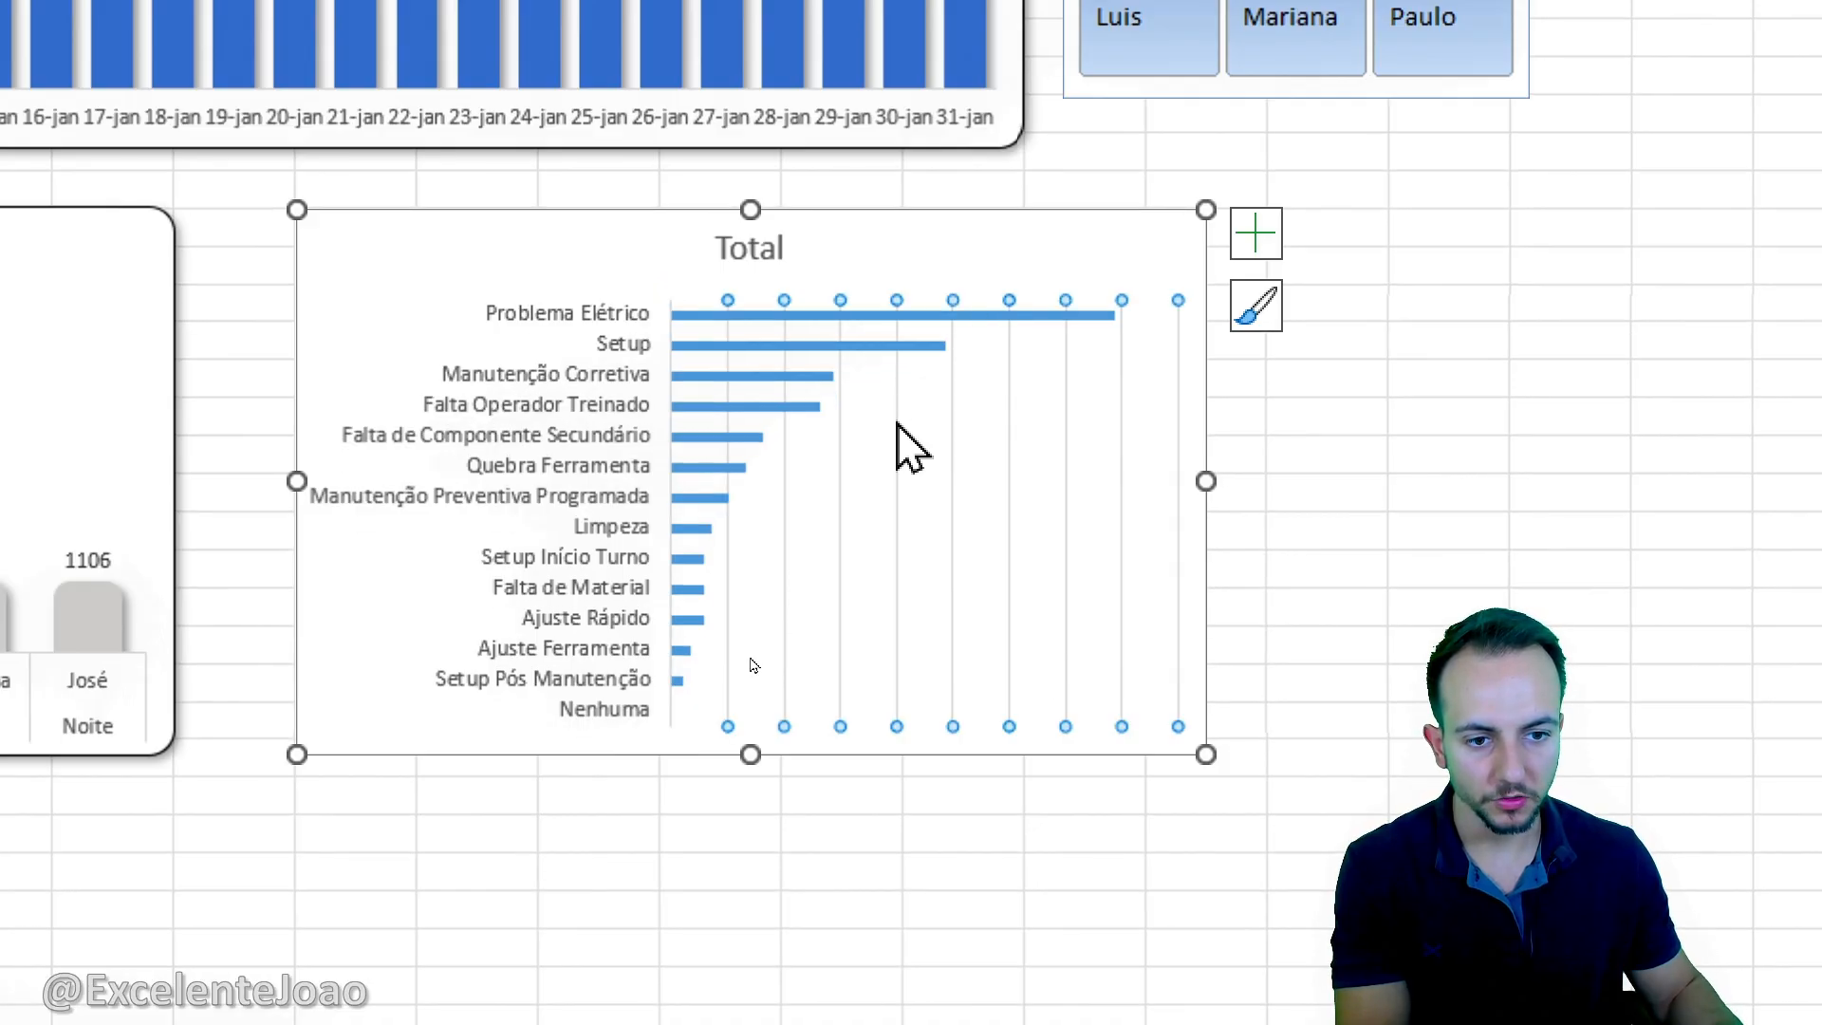
key(Delete)
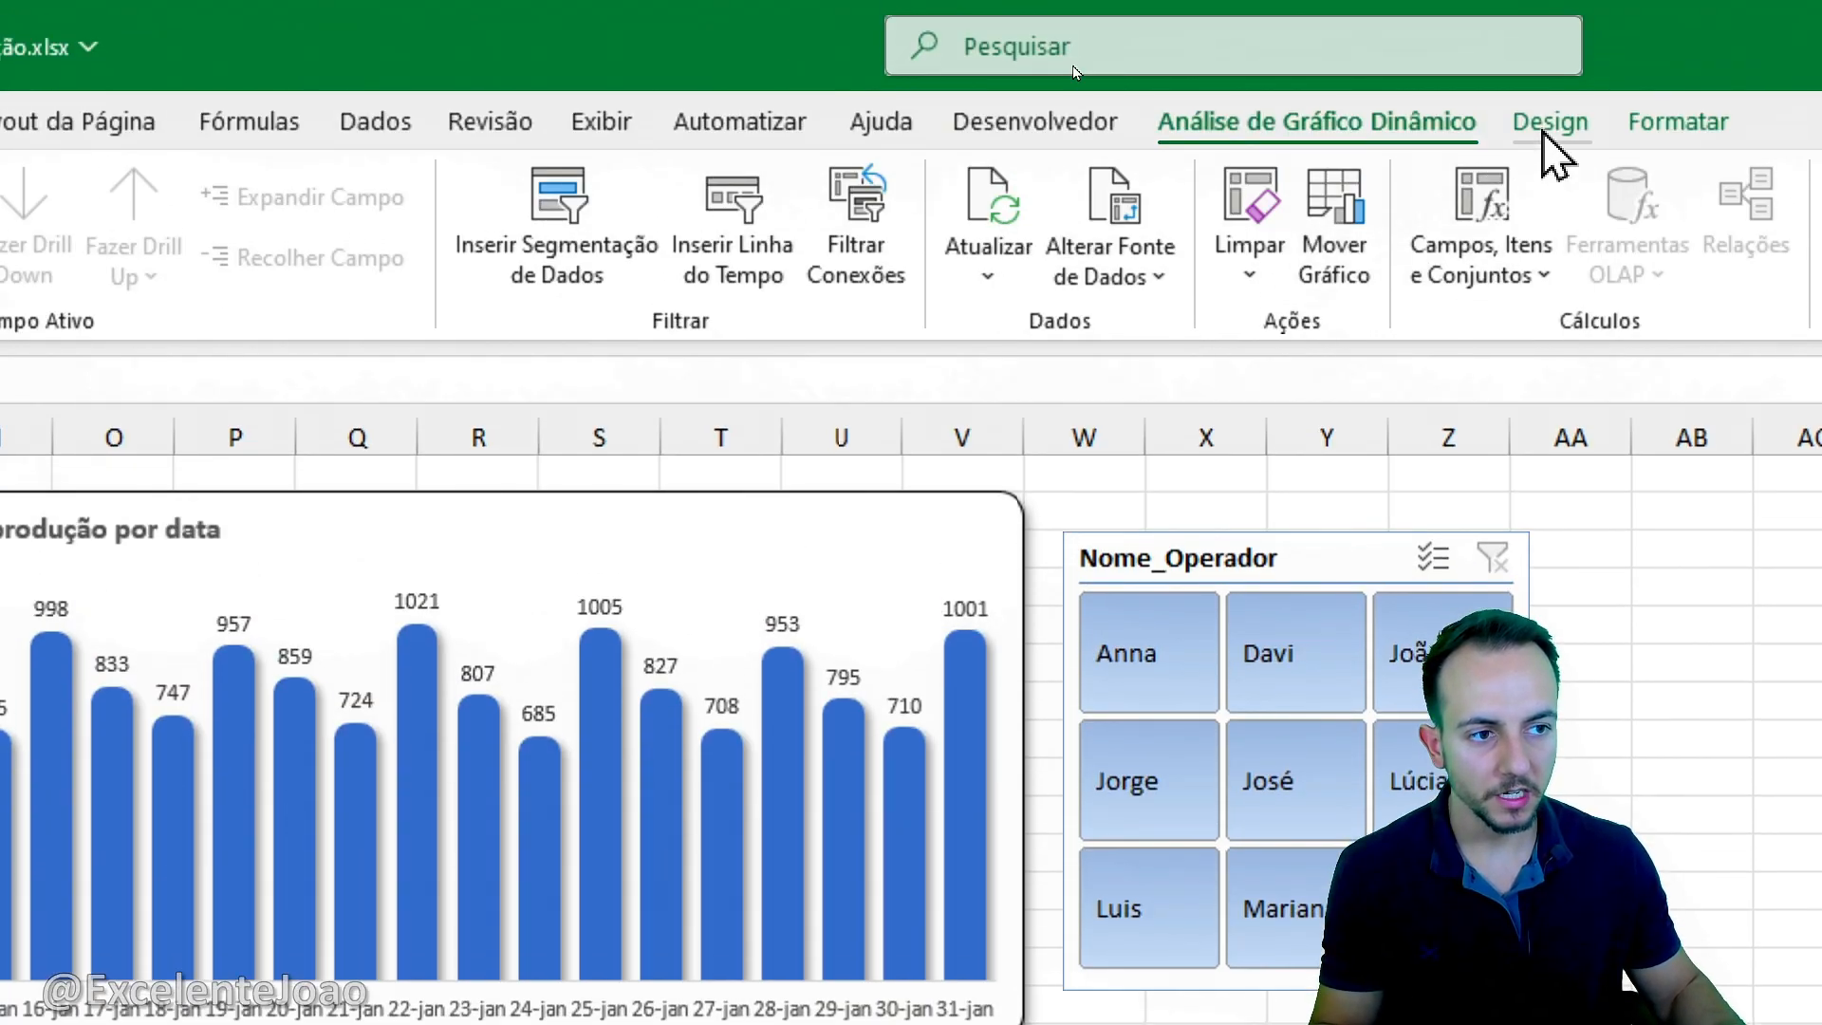
Add data labels to the stop-time chart's bars at the outside end (Extremidade Externa).
click(1550, 127)
click(150, 269)
mouse_move(175, 503)
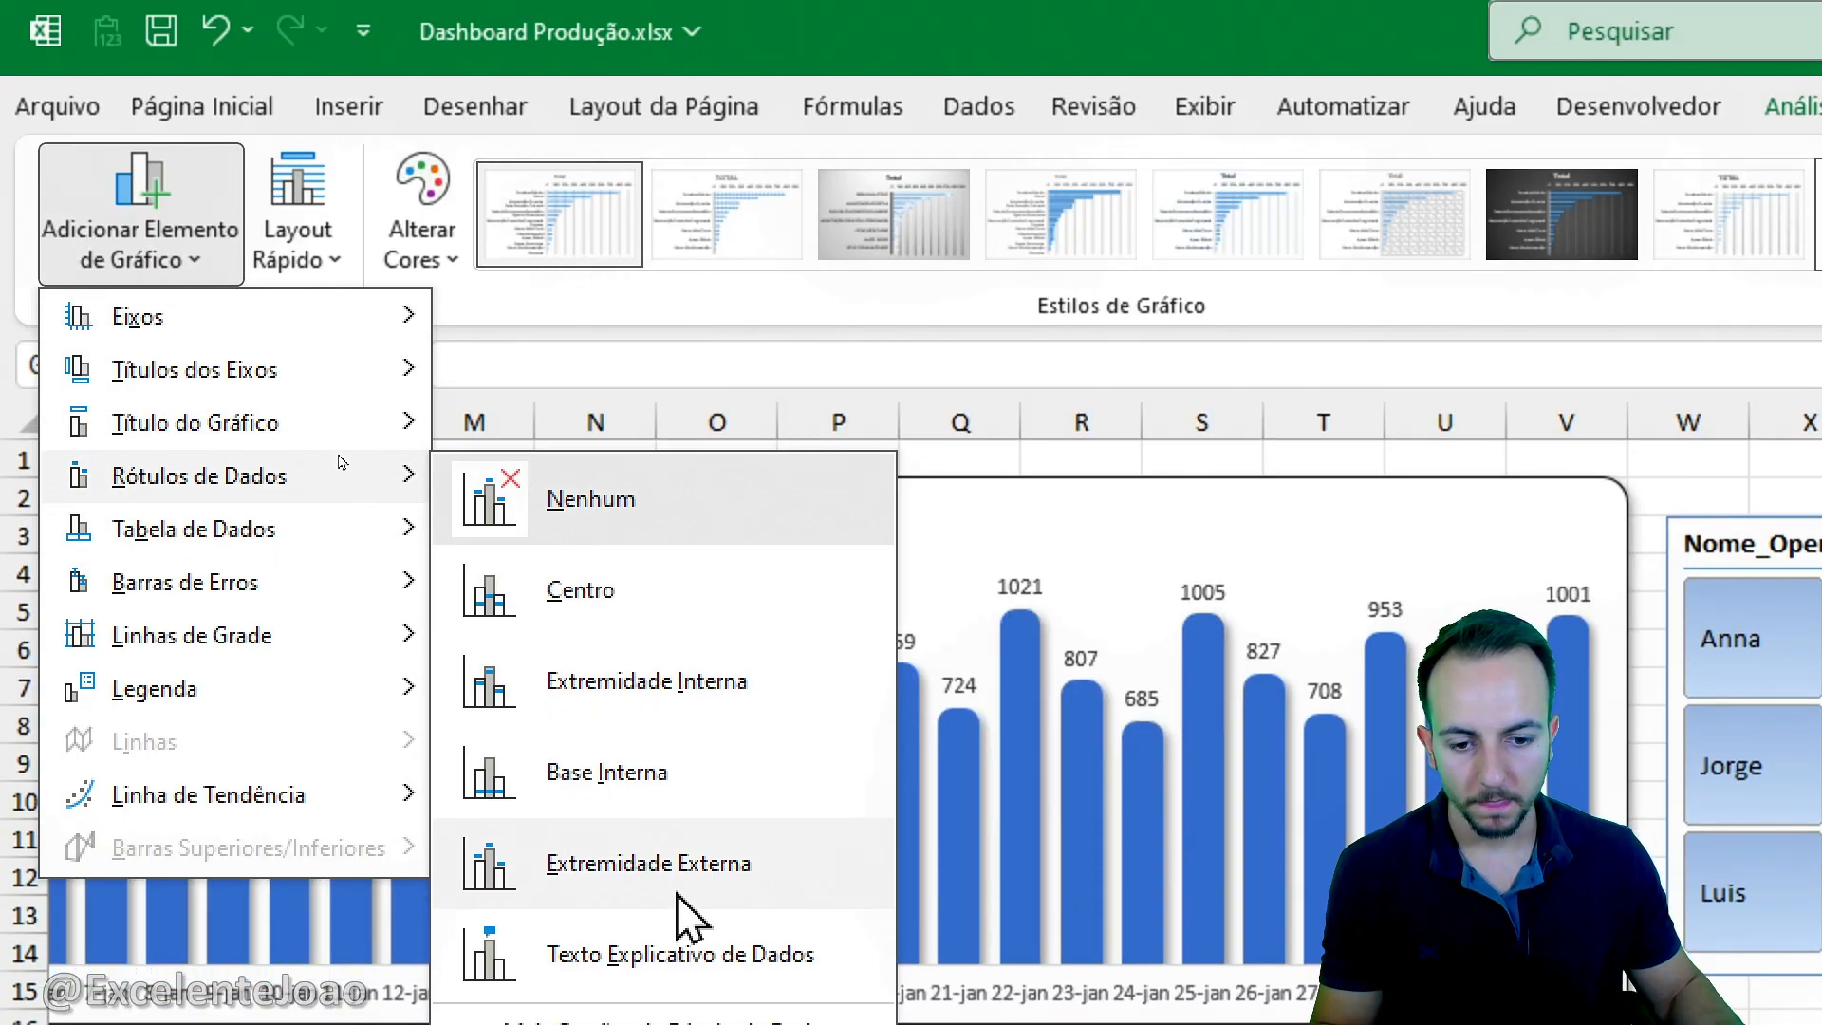
click(680, 898)
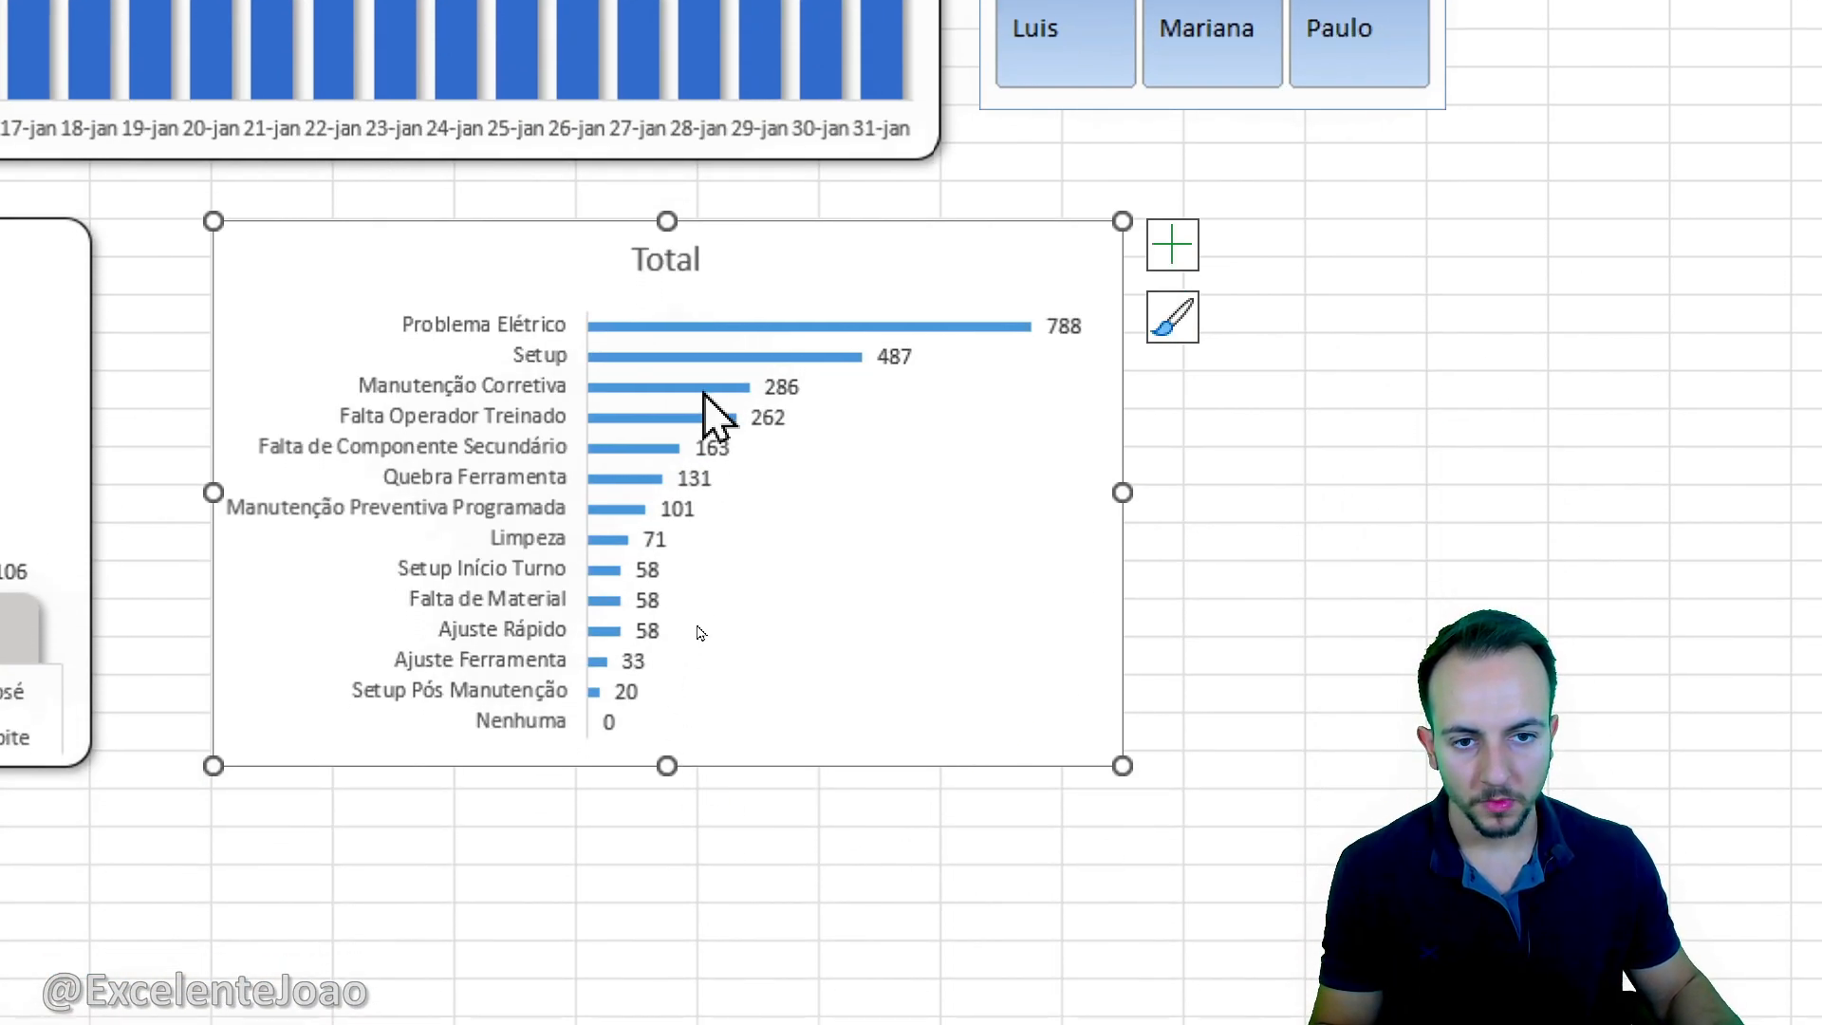
Change the stop-time chart's title to "Tempo de parada por problema" and format it in smaller bold text like the other chart titles.
click(685, 275)
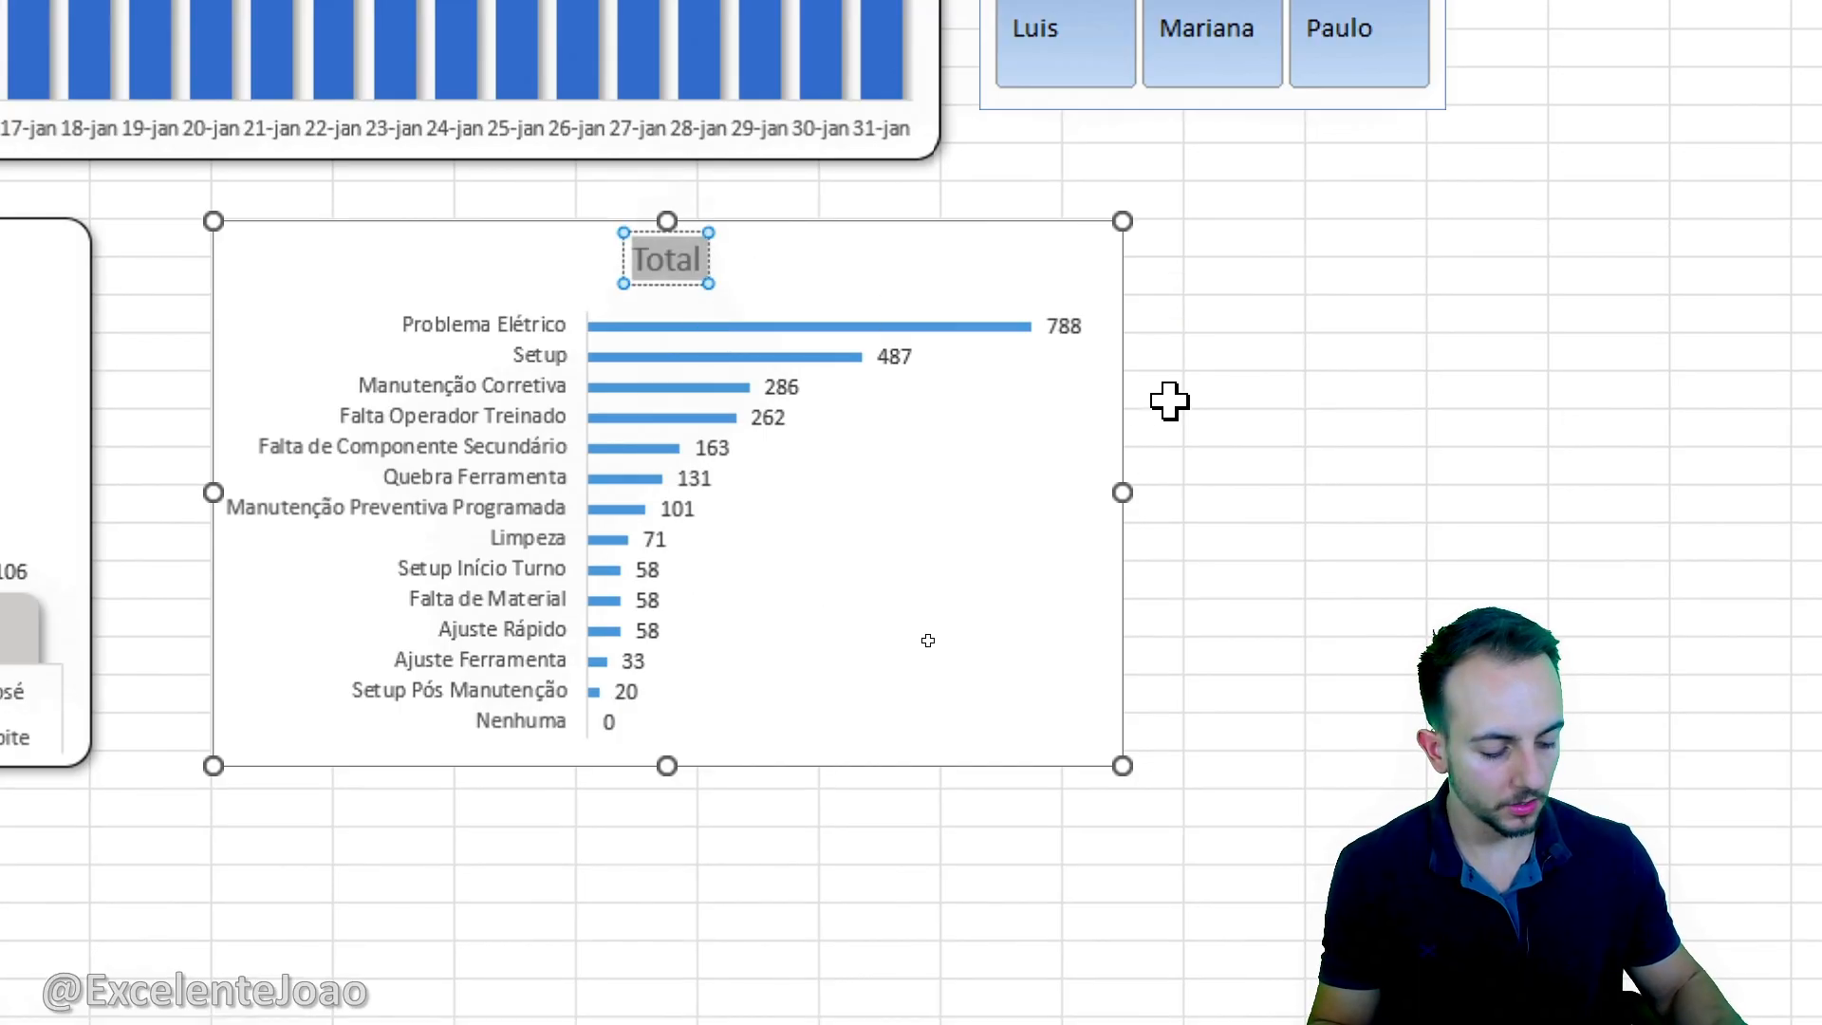
text(Tempo de parada)
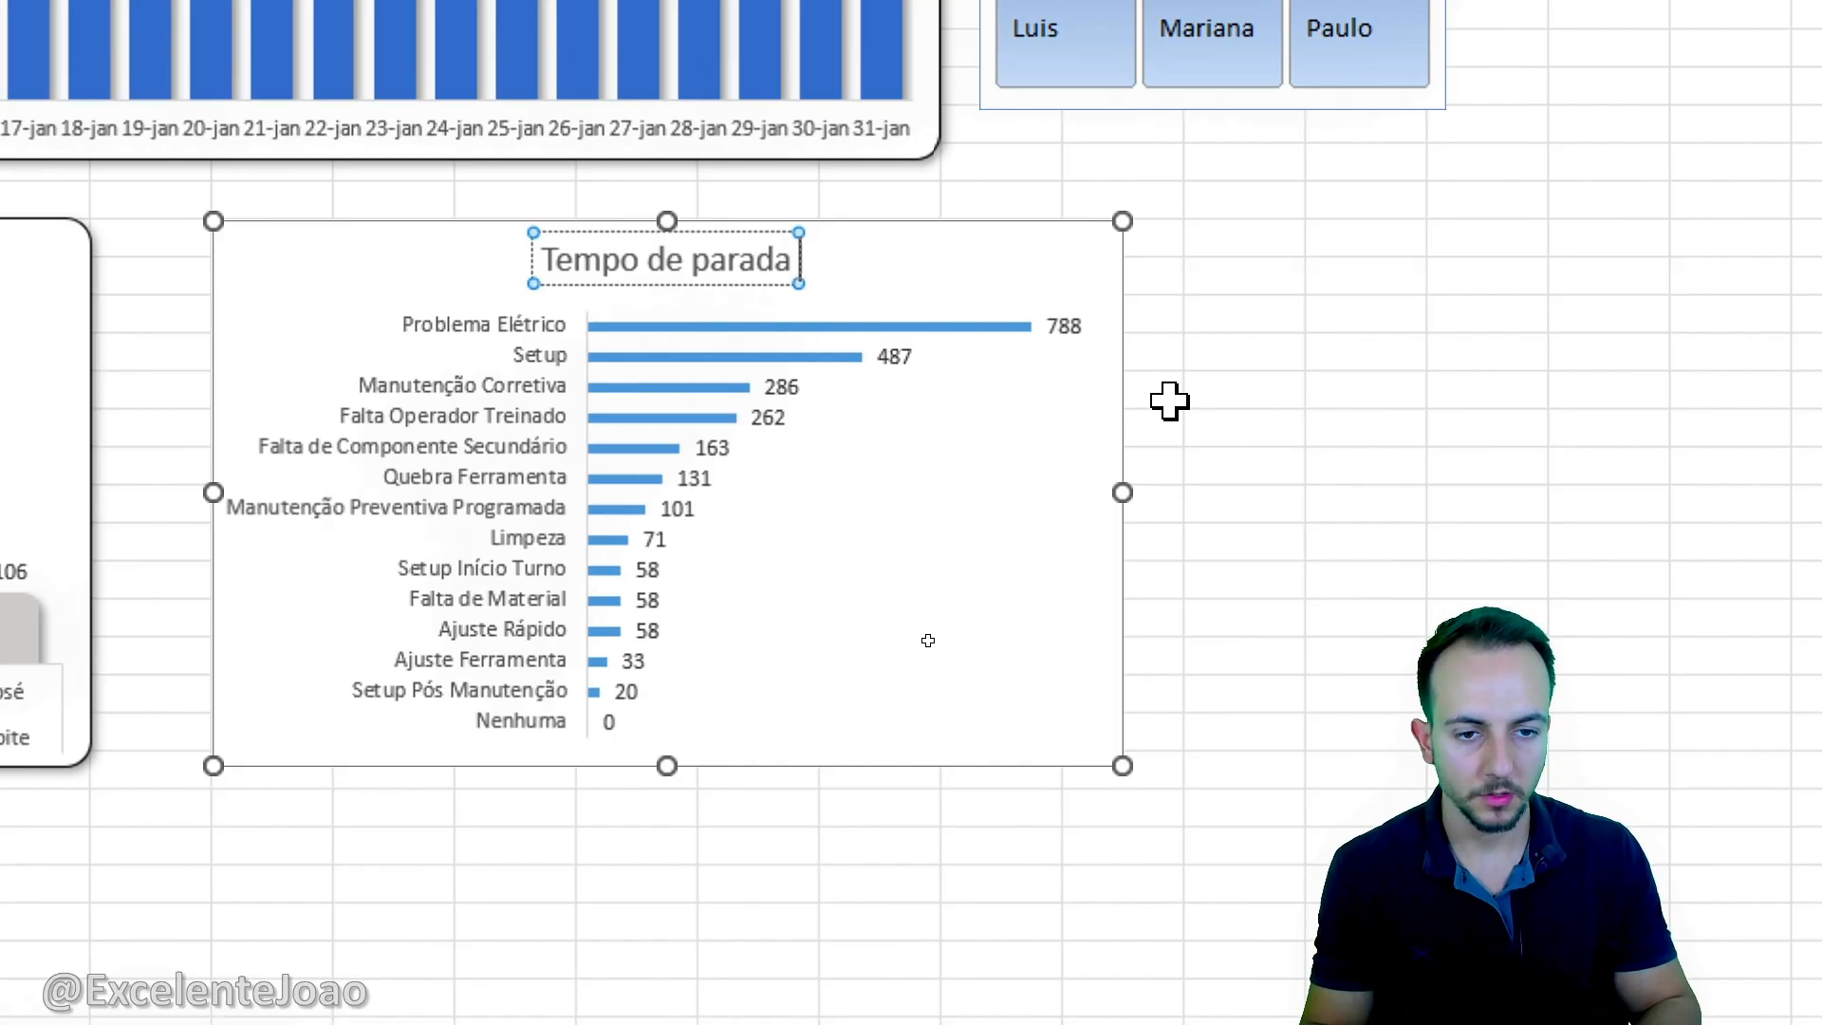
text(por problema)
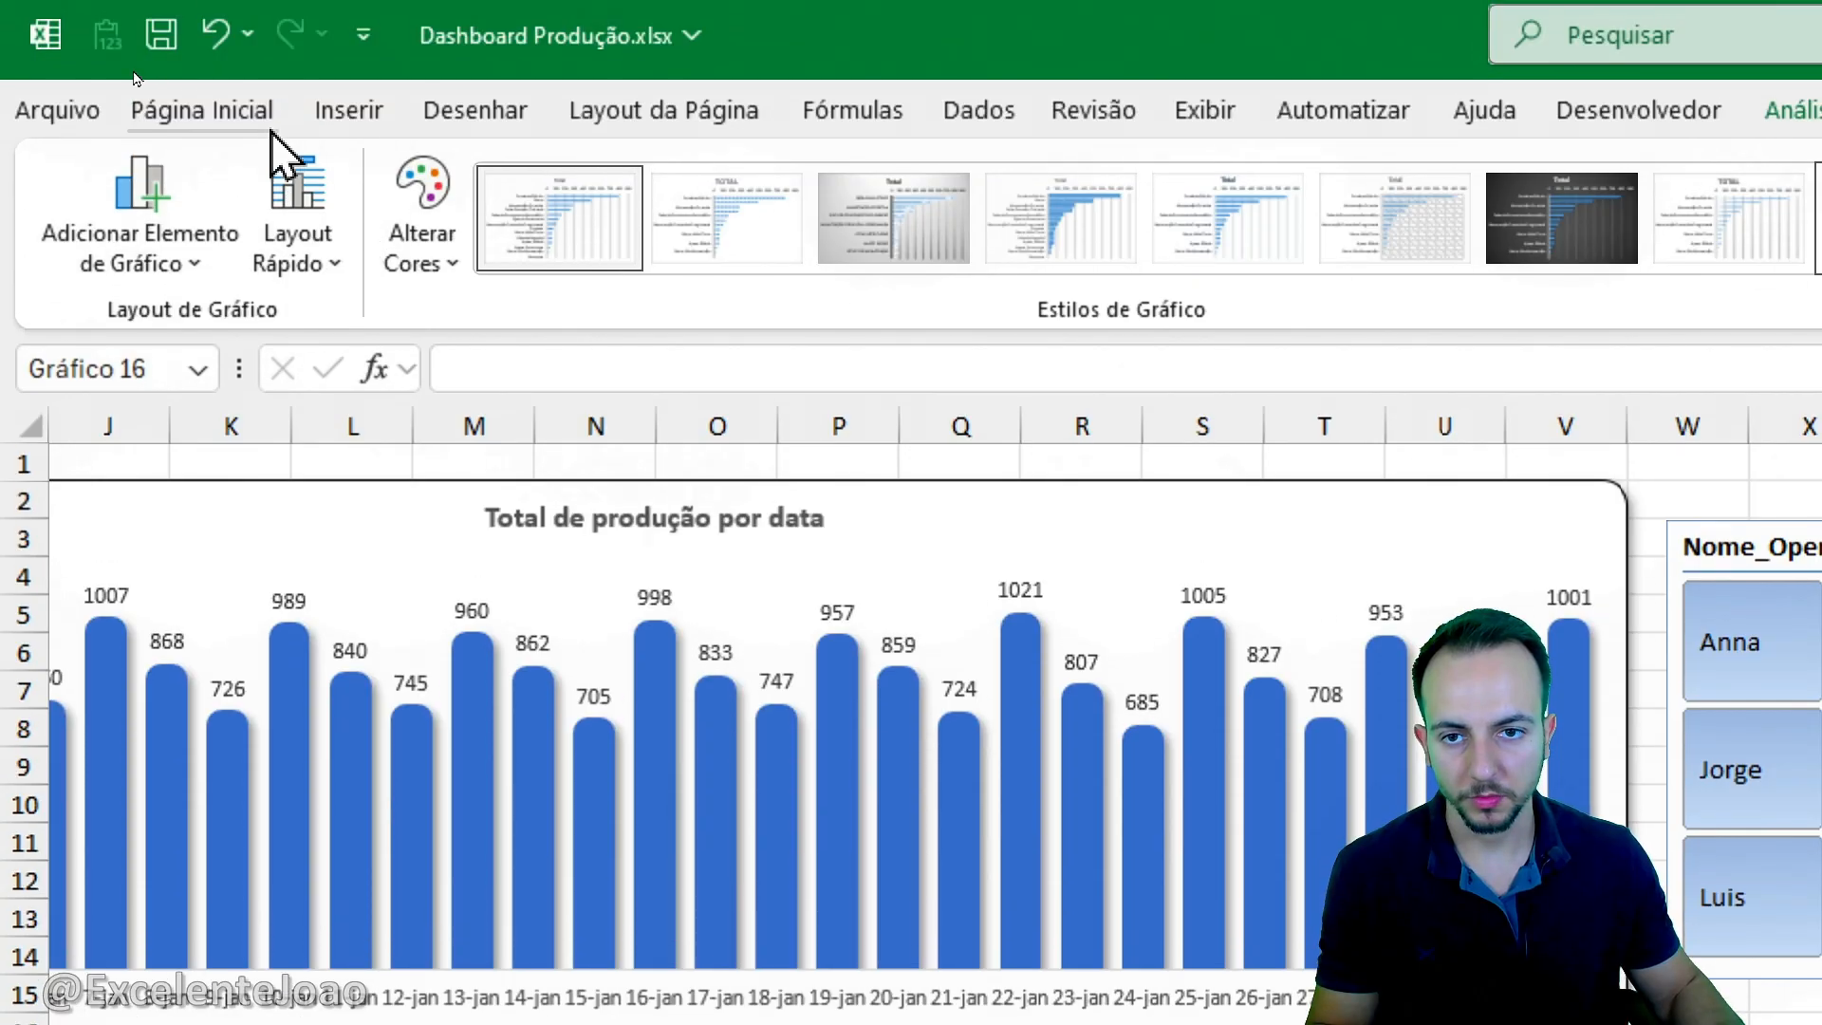
click(270, 128)
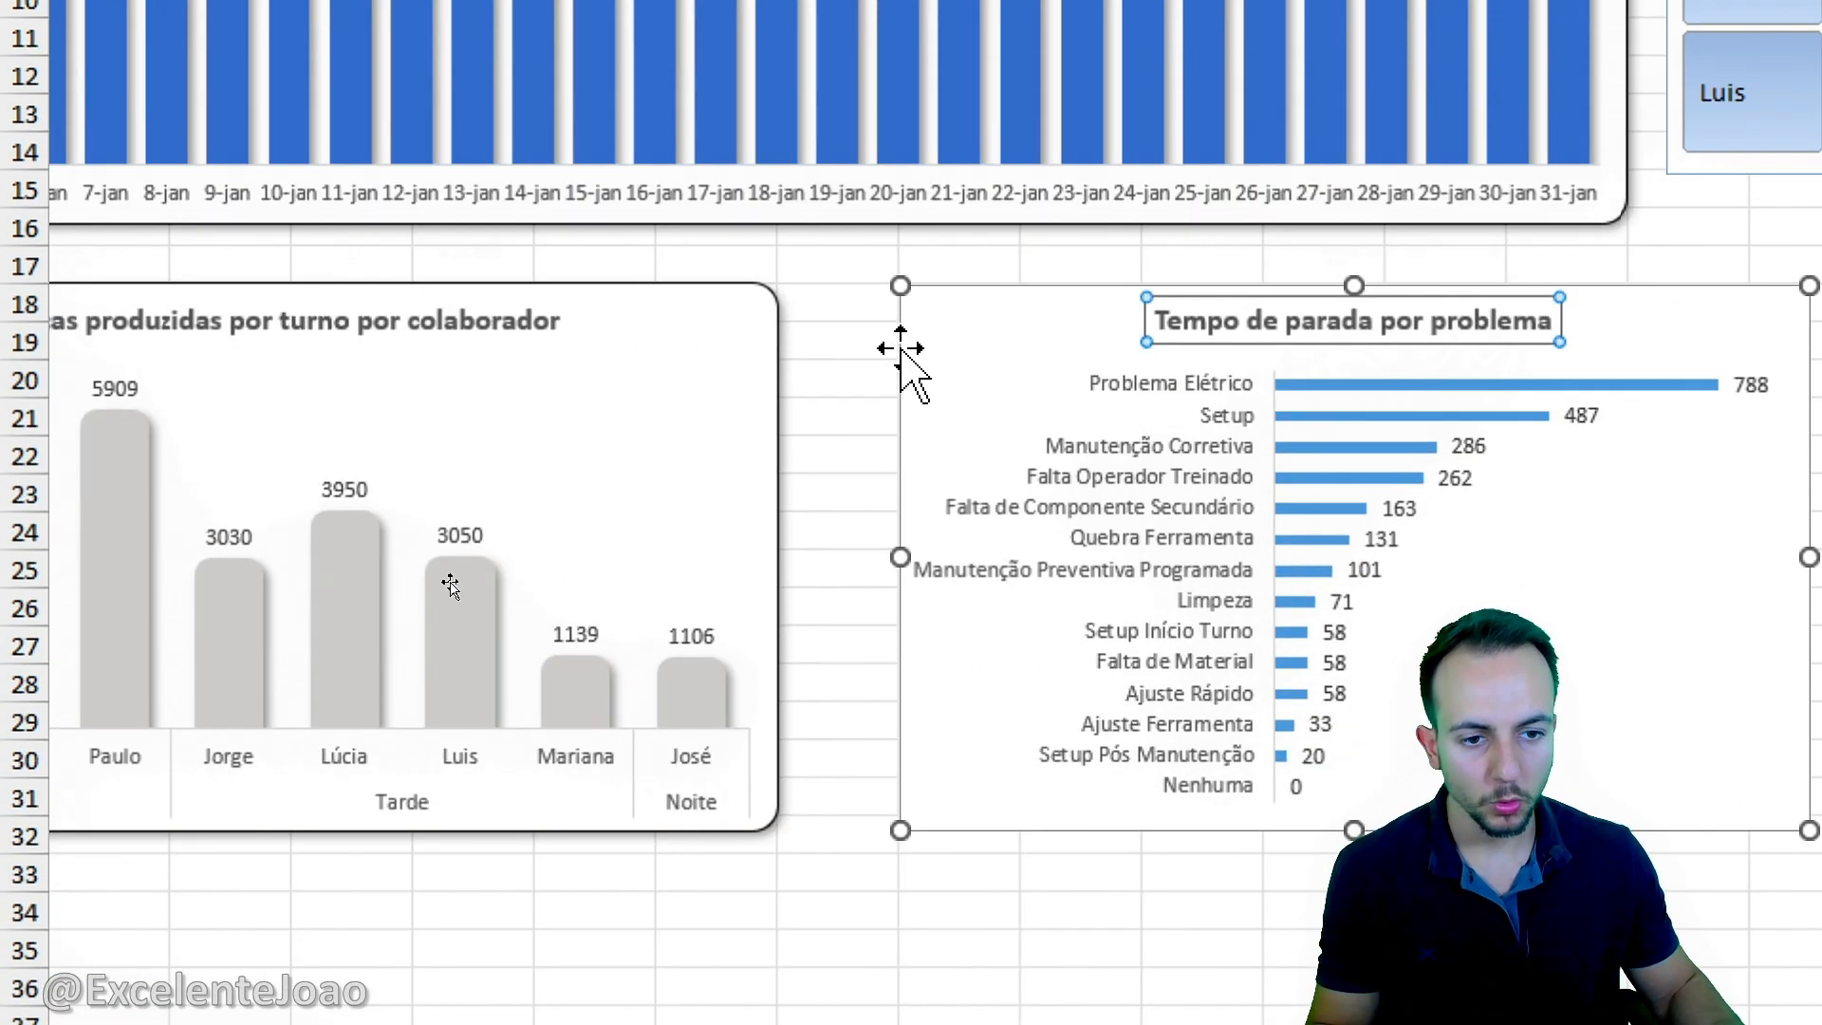
Apply a shadow preset to the chart area of the Tempo de parada por problema chart.
right_click(899, 360)
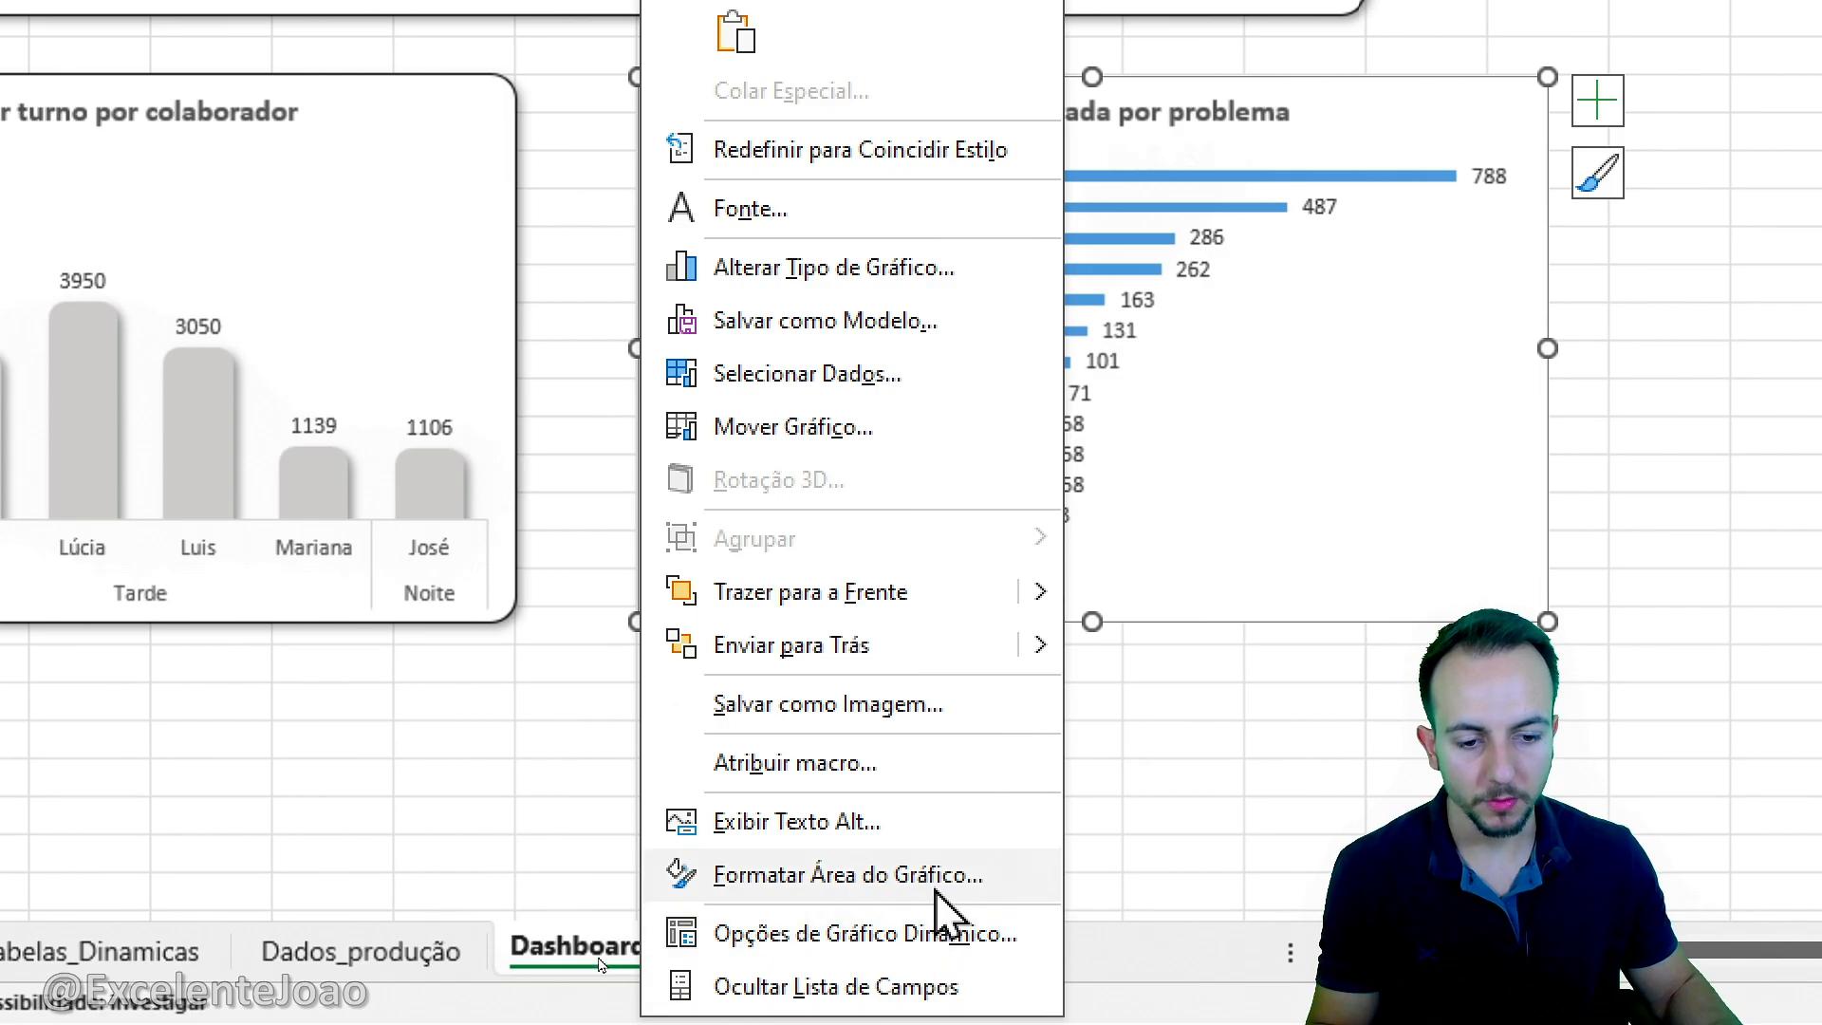
click(939, 997)
click(977, 119)
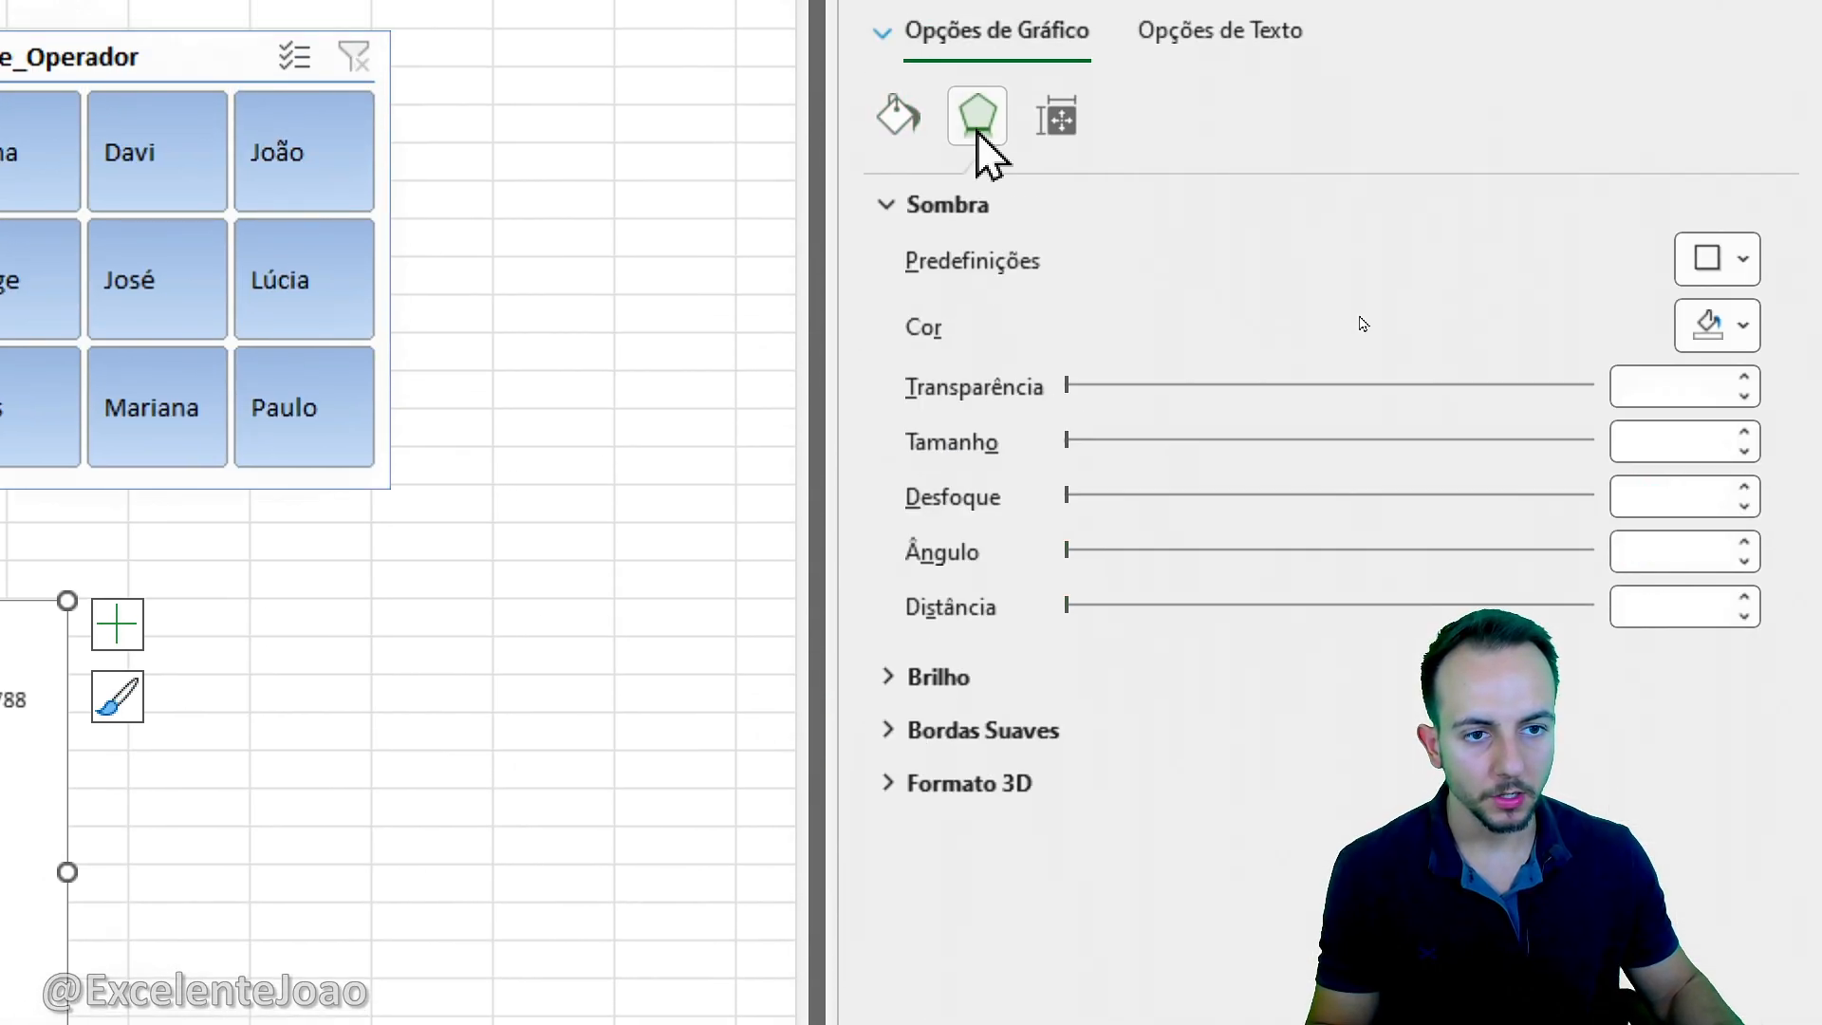
click(1718, 258)
click(1629, 565)
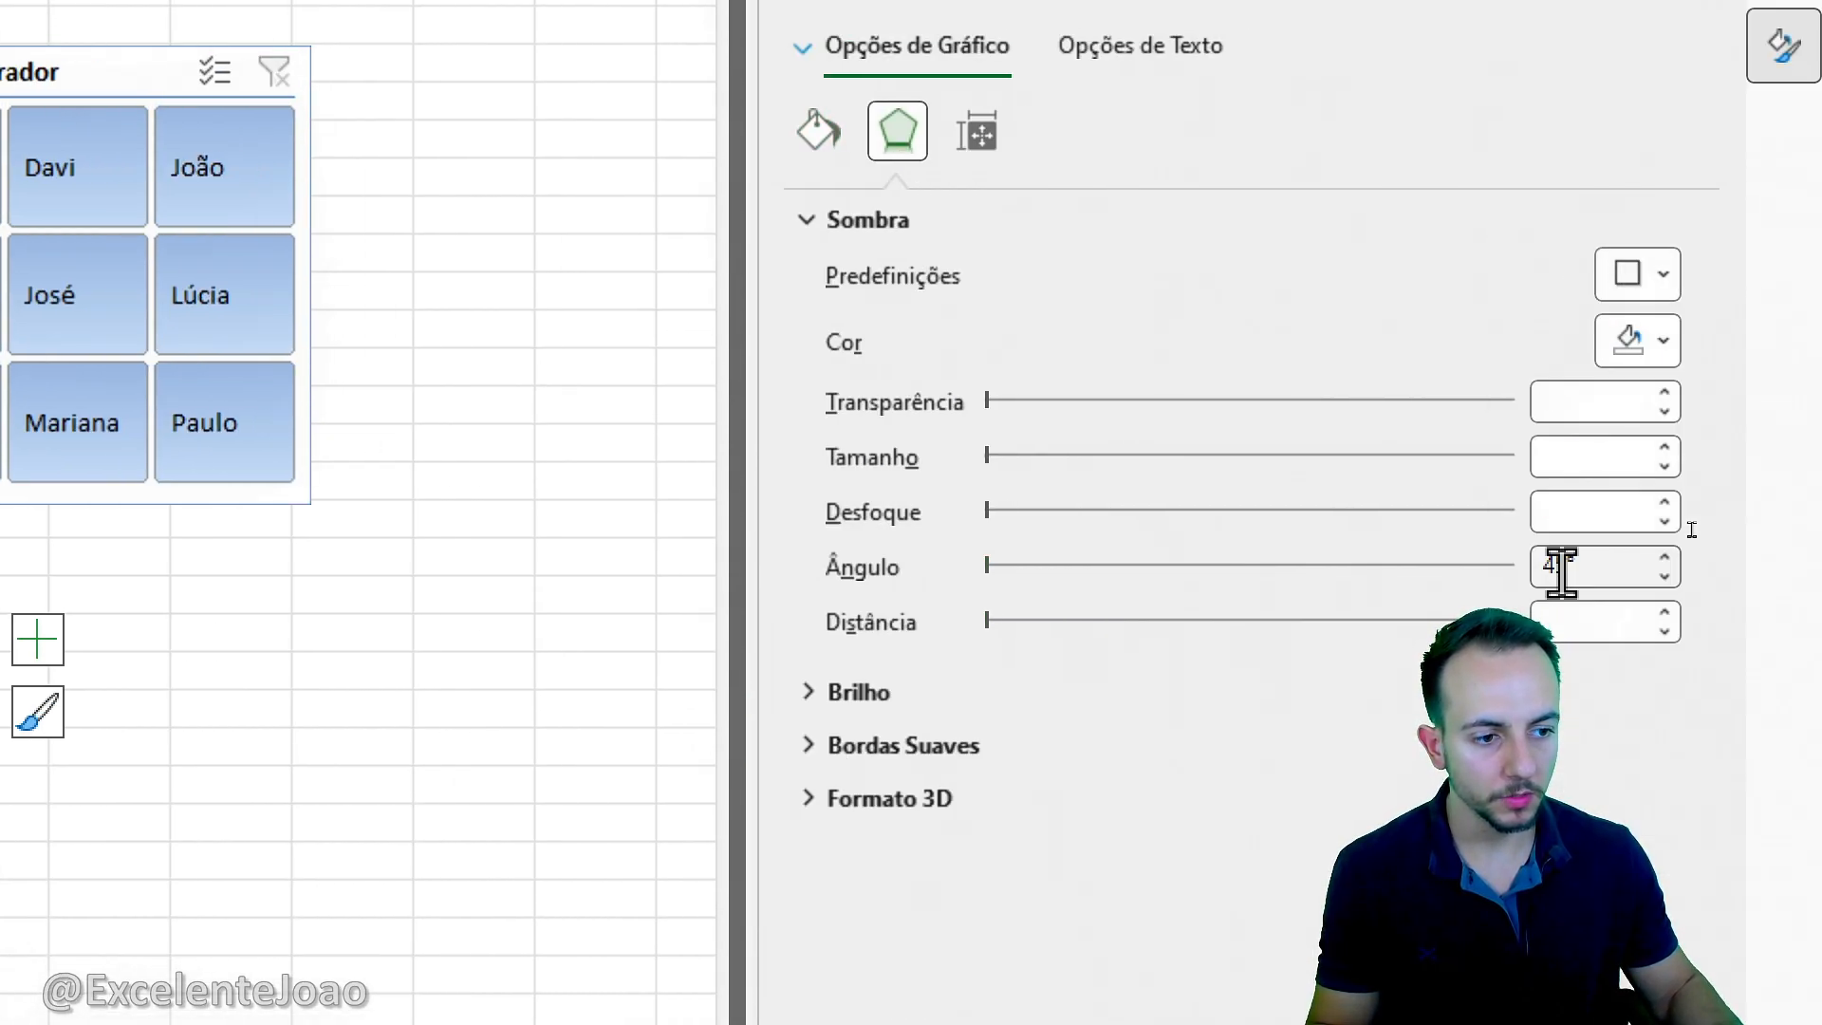
Give the Tempo de parada por problema chart area a solid black 1 pt border with rounded corners.
click(820, 143)
click(1634, 522)
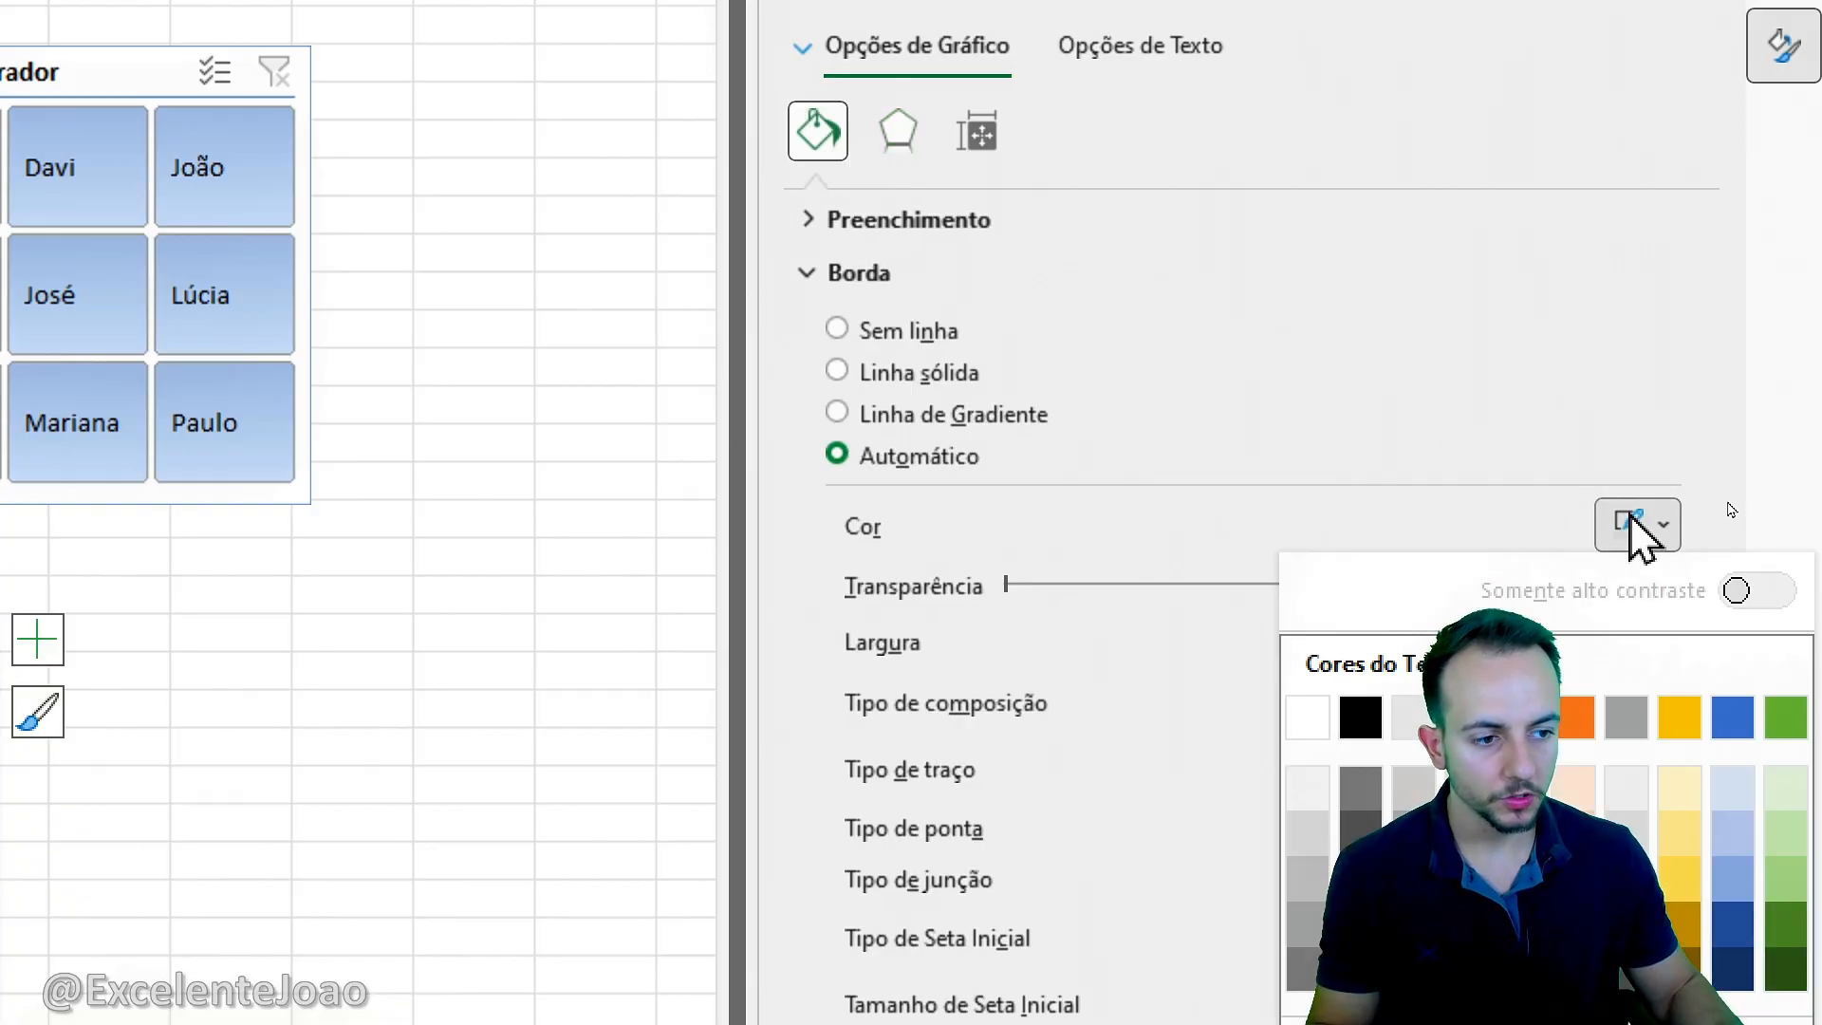
click(1363, 717)
click(1665, 631)
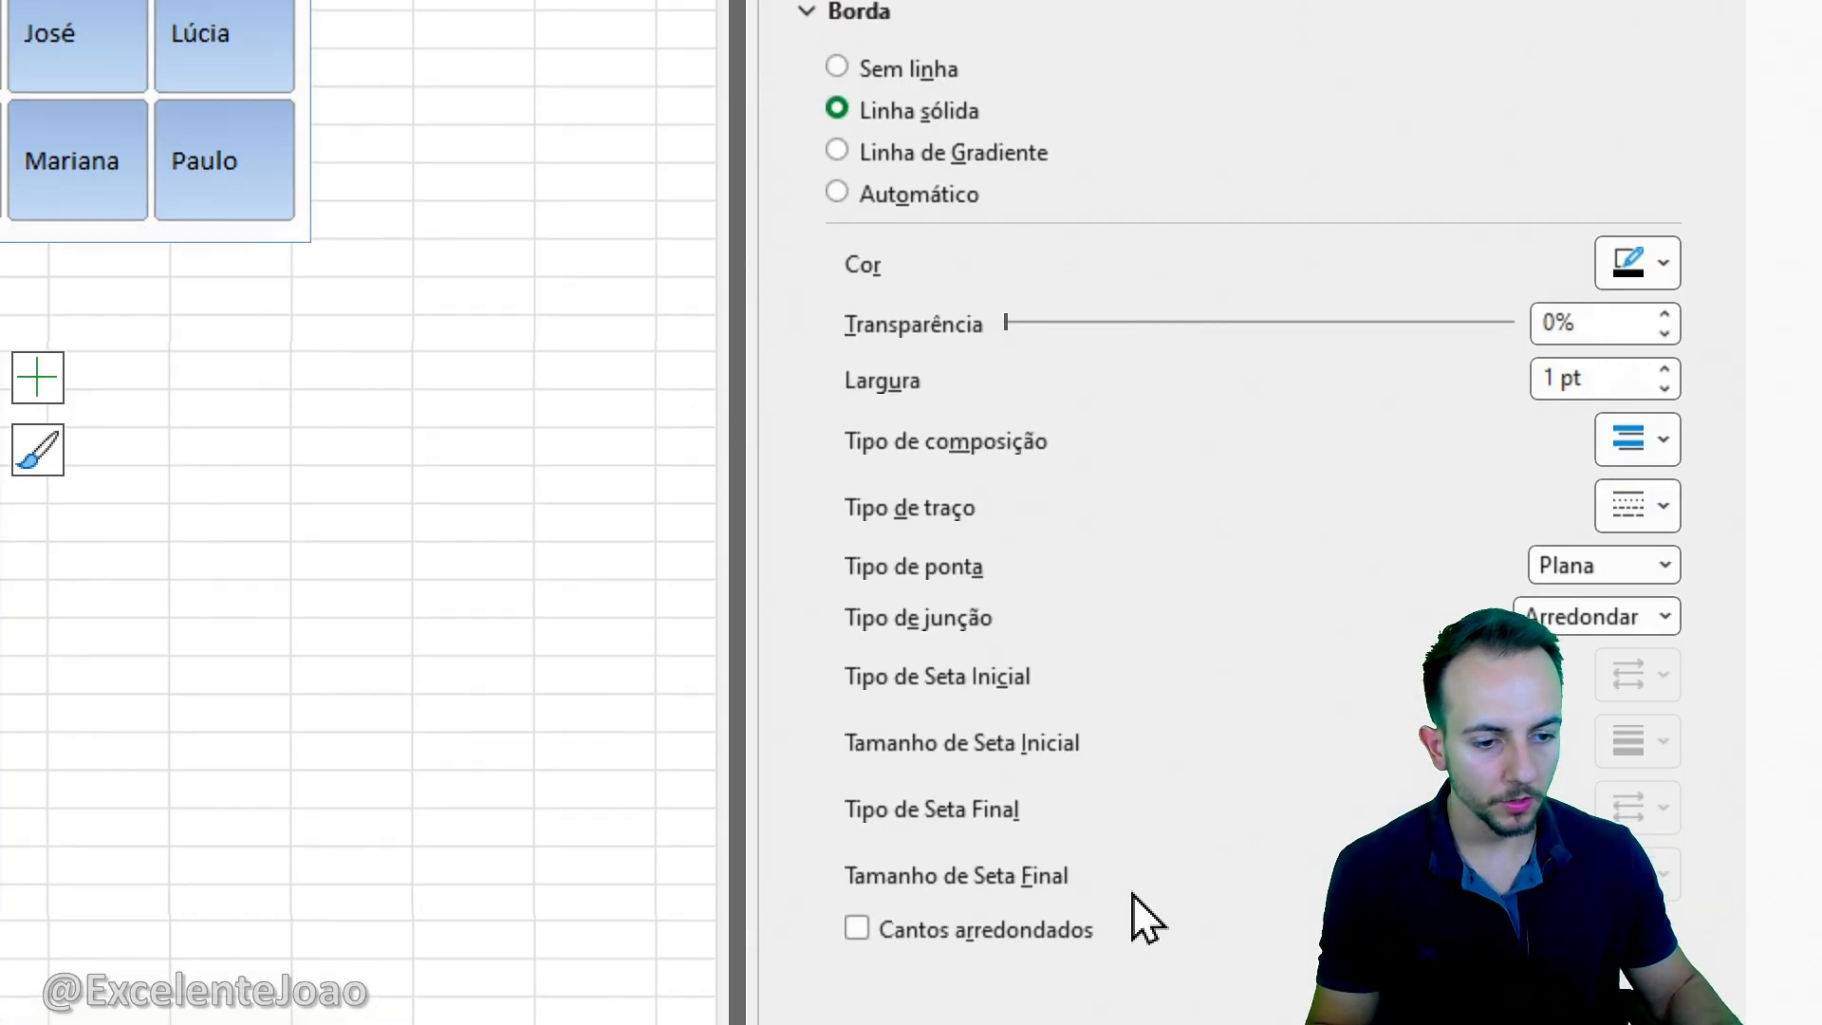
click(969, 751)
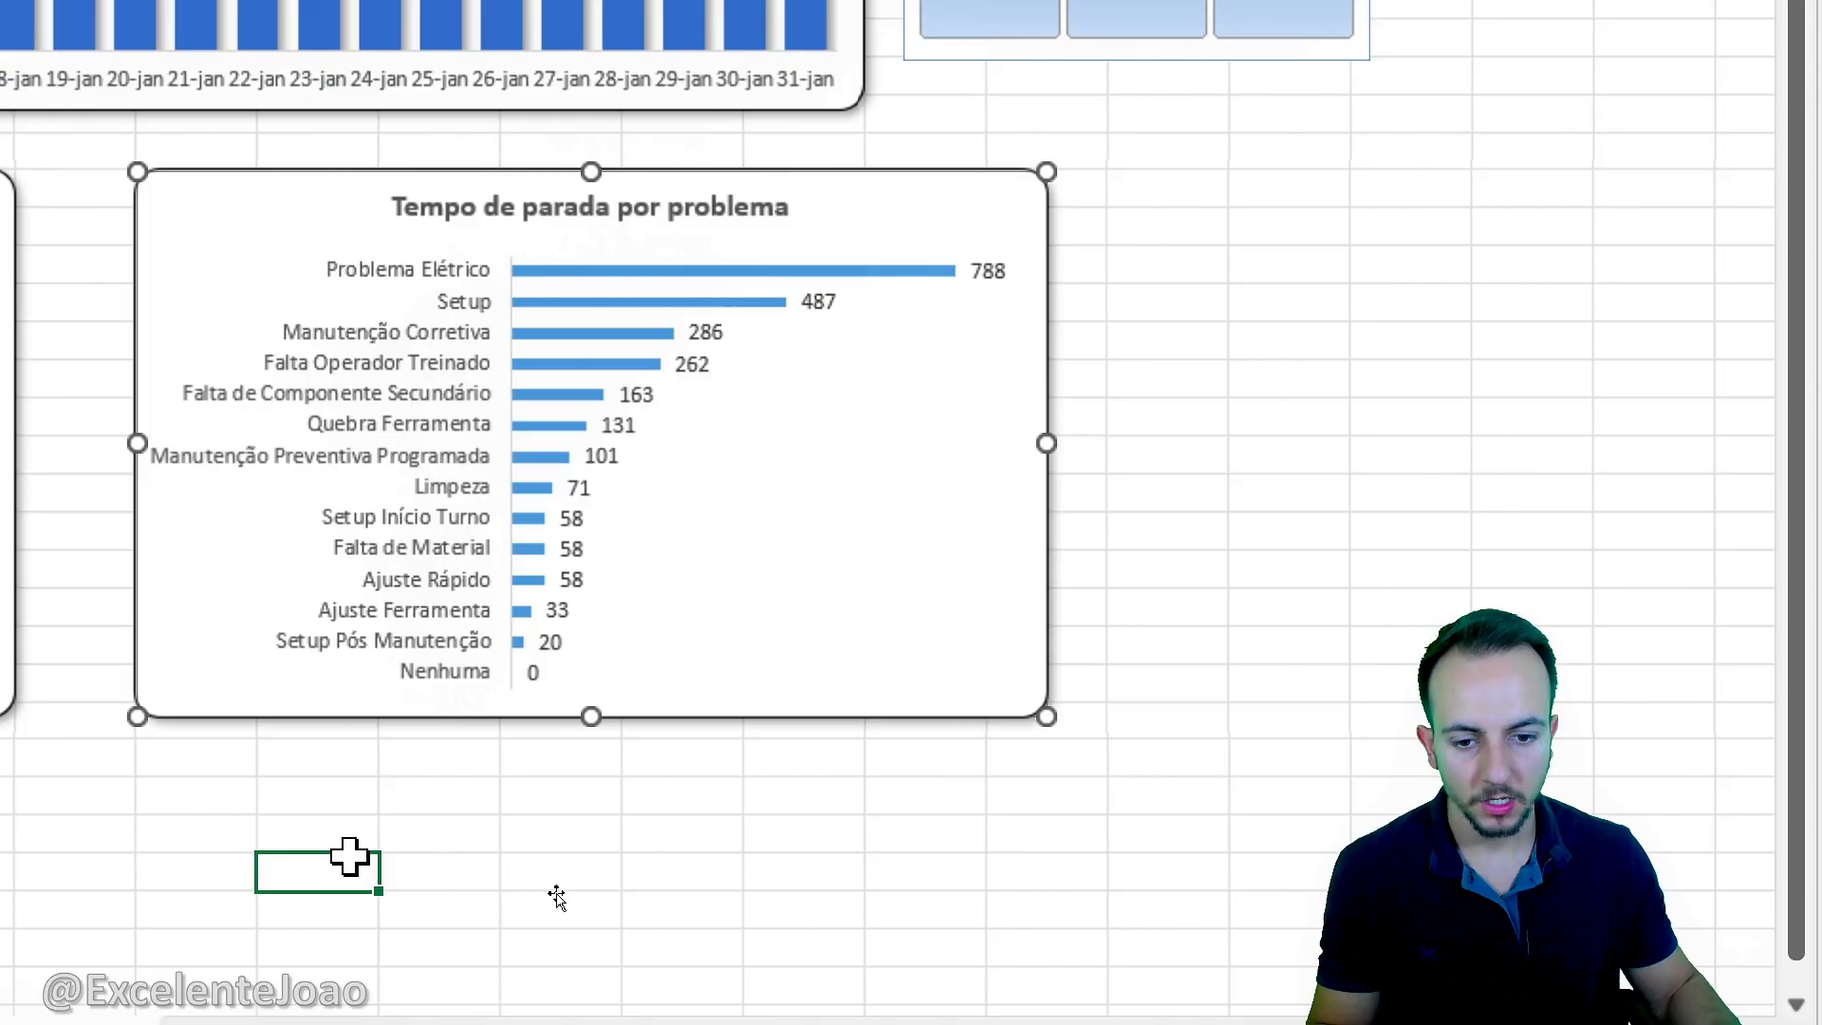
click(349, 857)
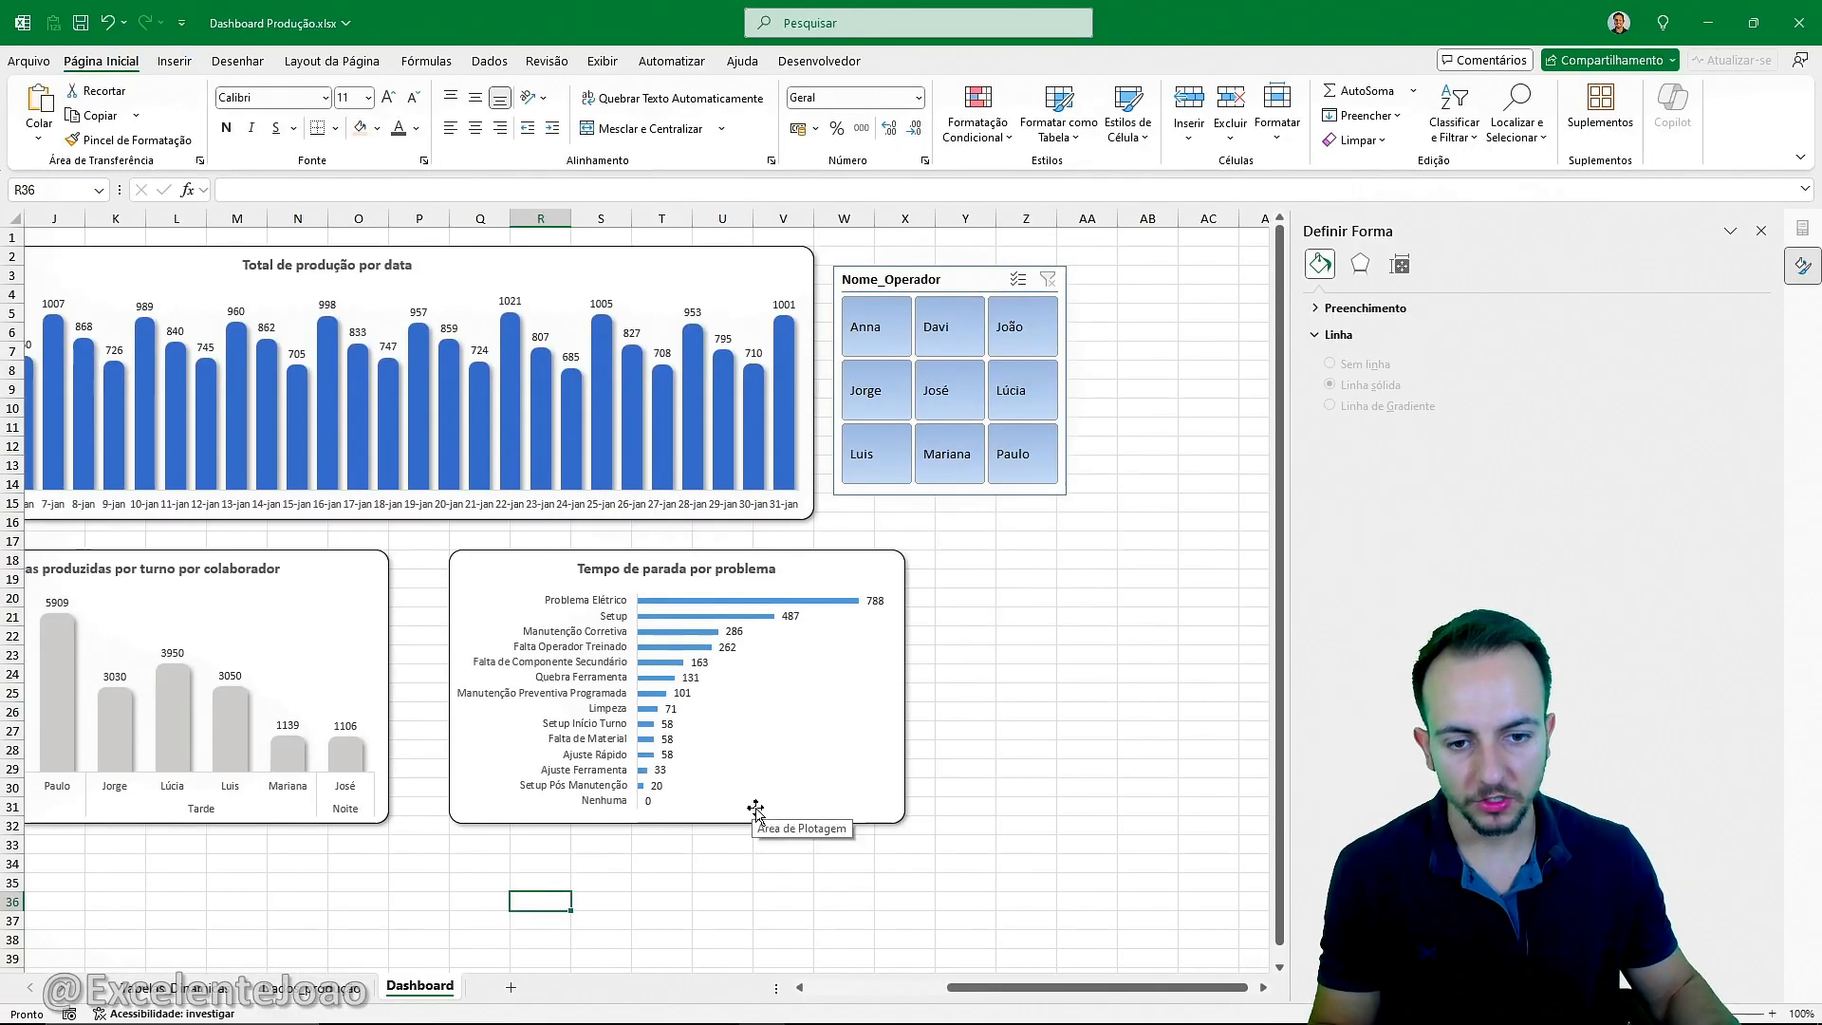
Stretch the stop-time chart downward to about row 44 so its bars get more height.
click(1316, 699)
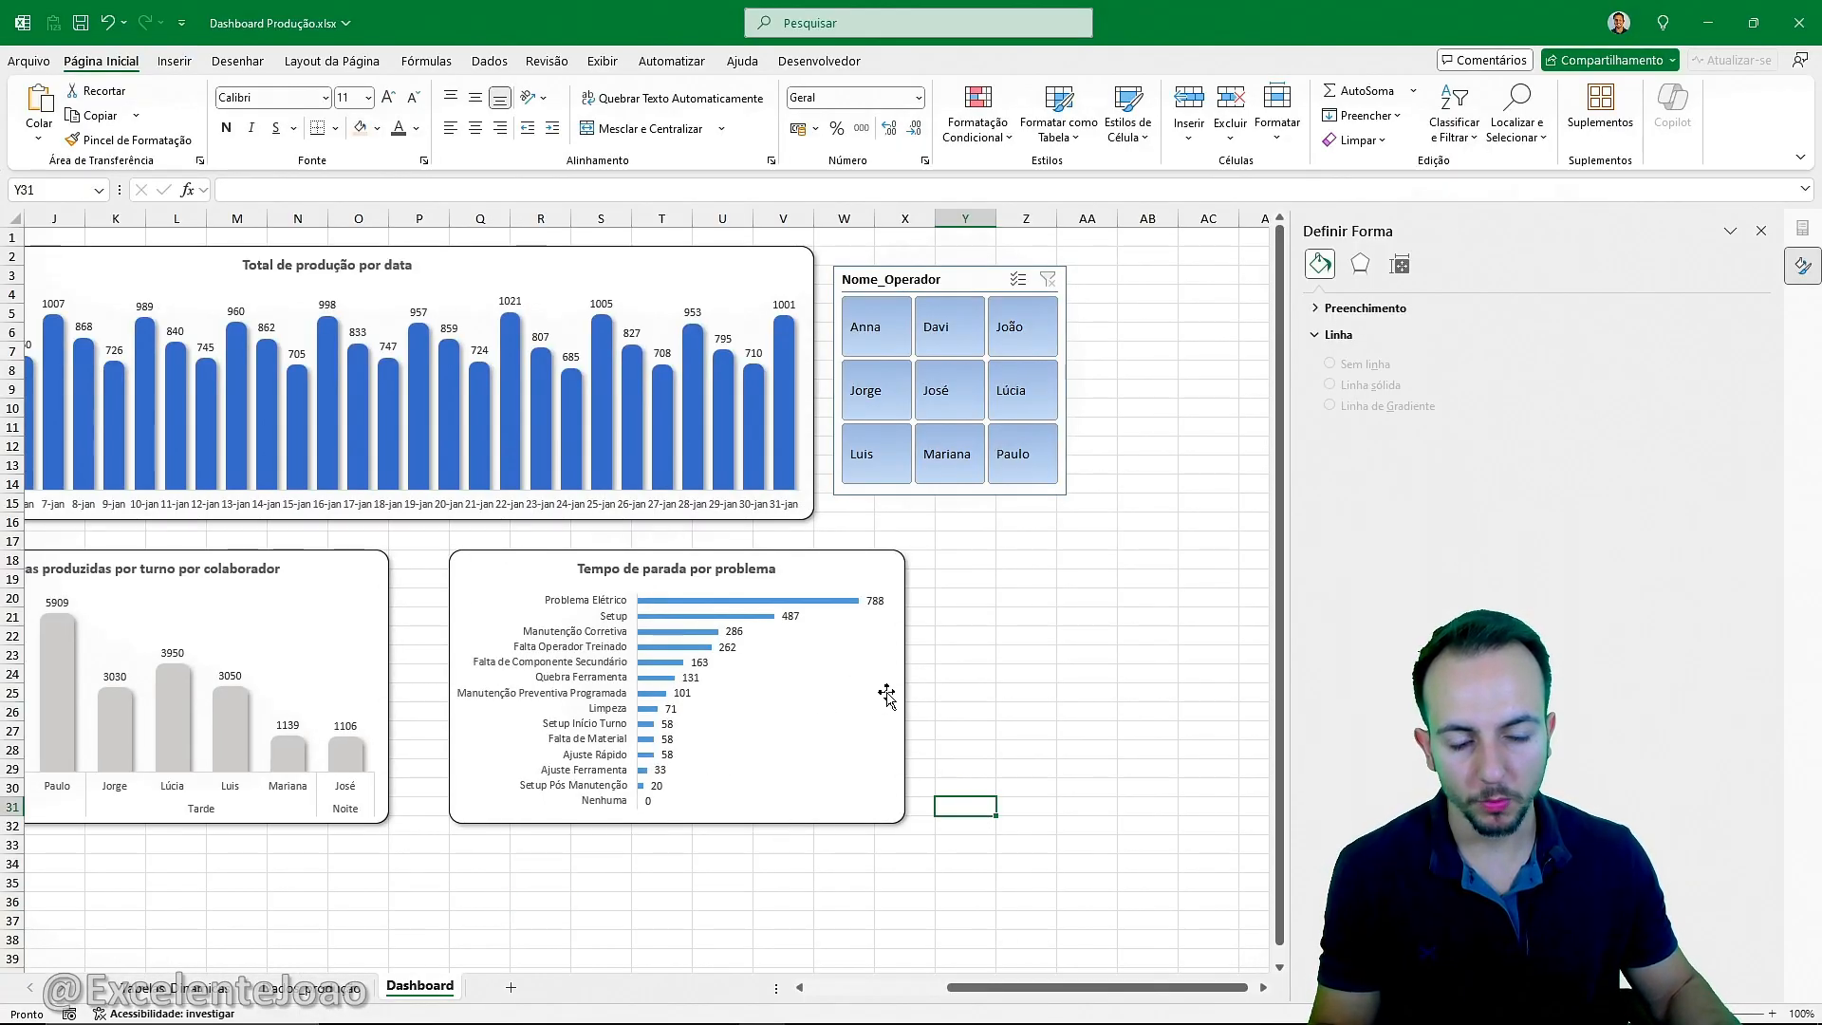
scroll(985, 667, down, 6)
click(788, 475)
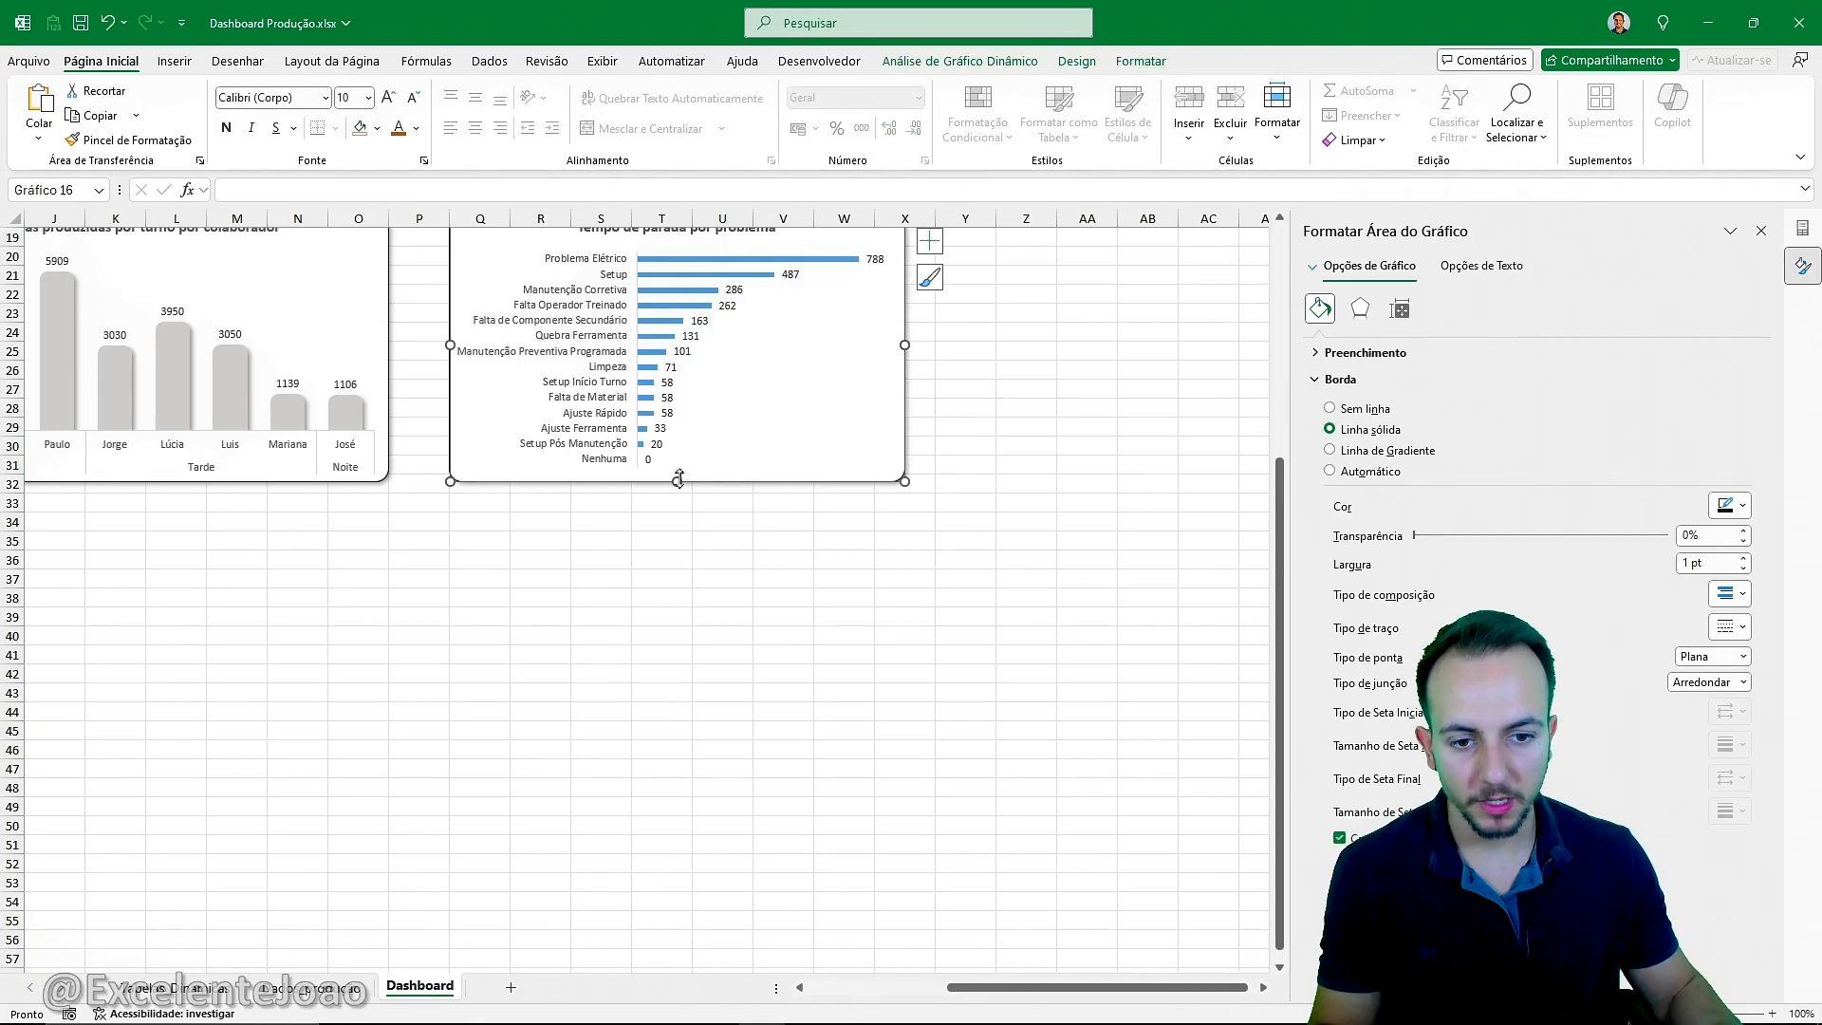
drag(677, 481, 677, 725)
click(671, 781)
scroll(700, 703, up, 3)
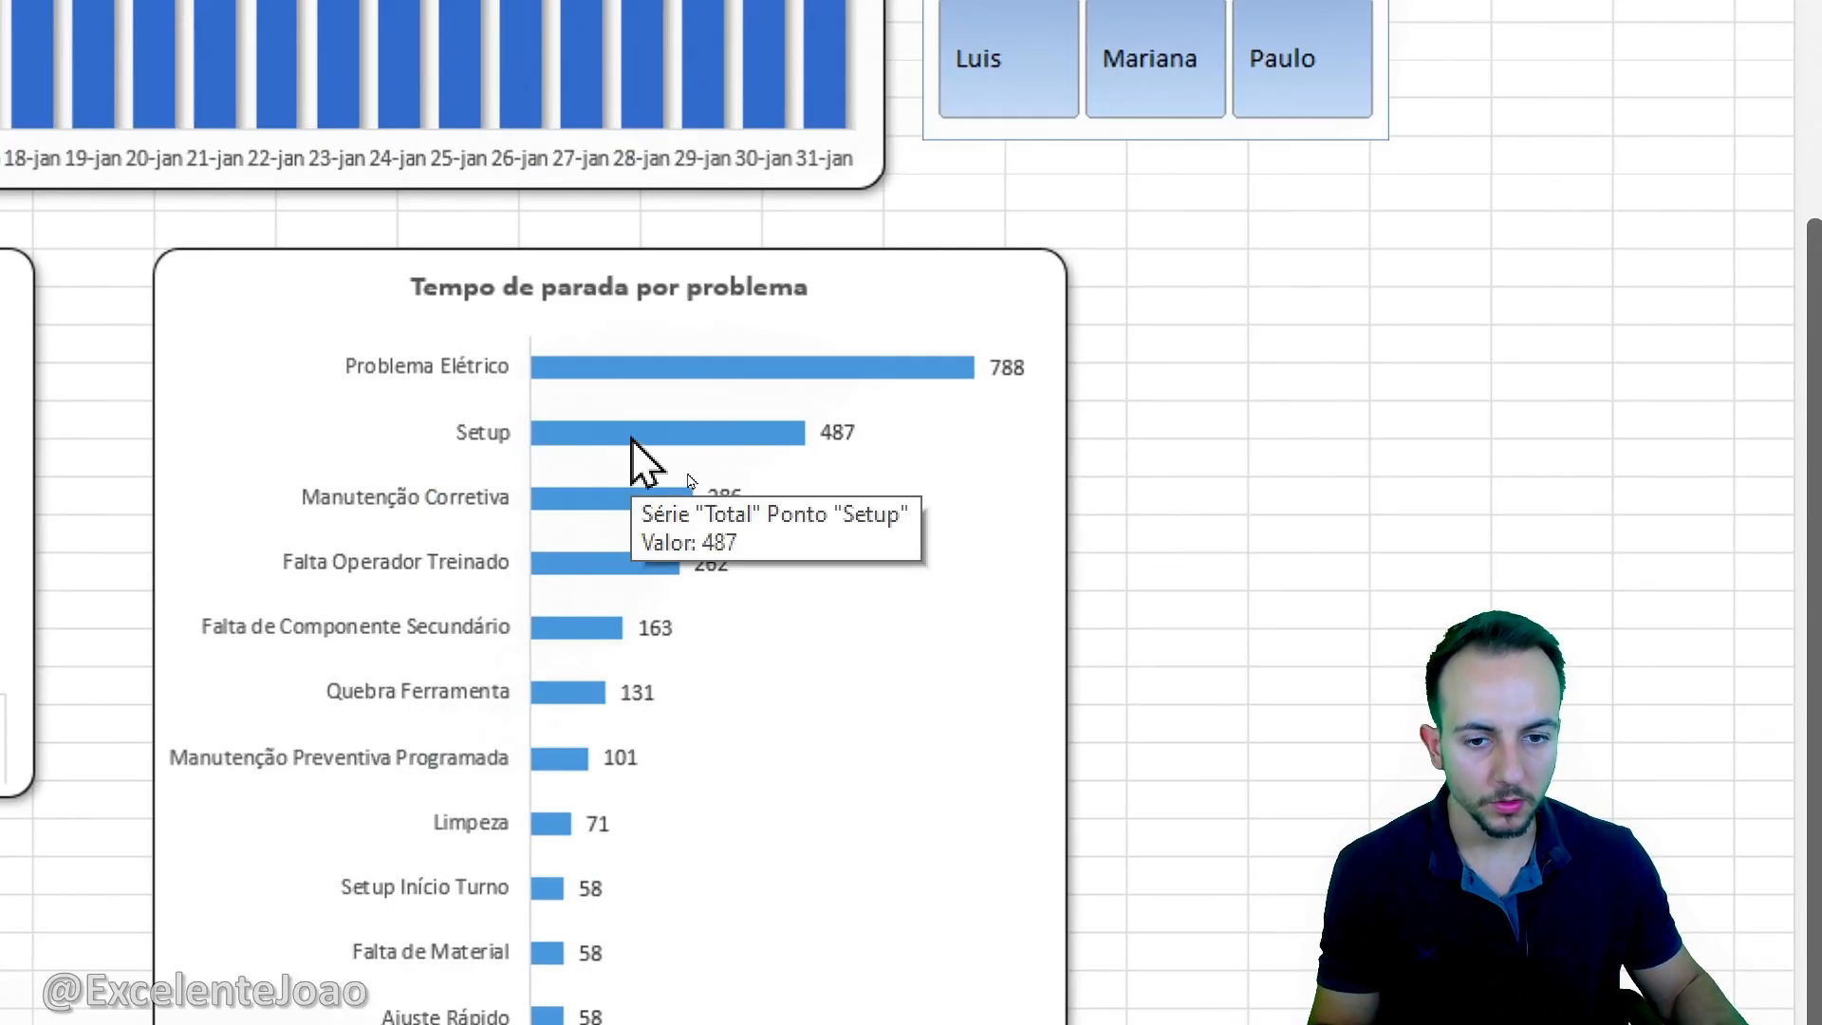
Apply a shadow preset to the bars of the stop-time chart.
double_click(630, 436)
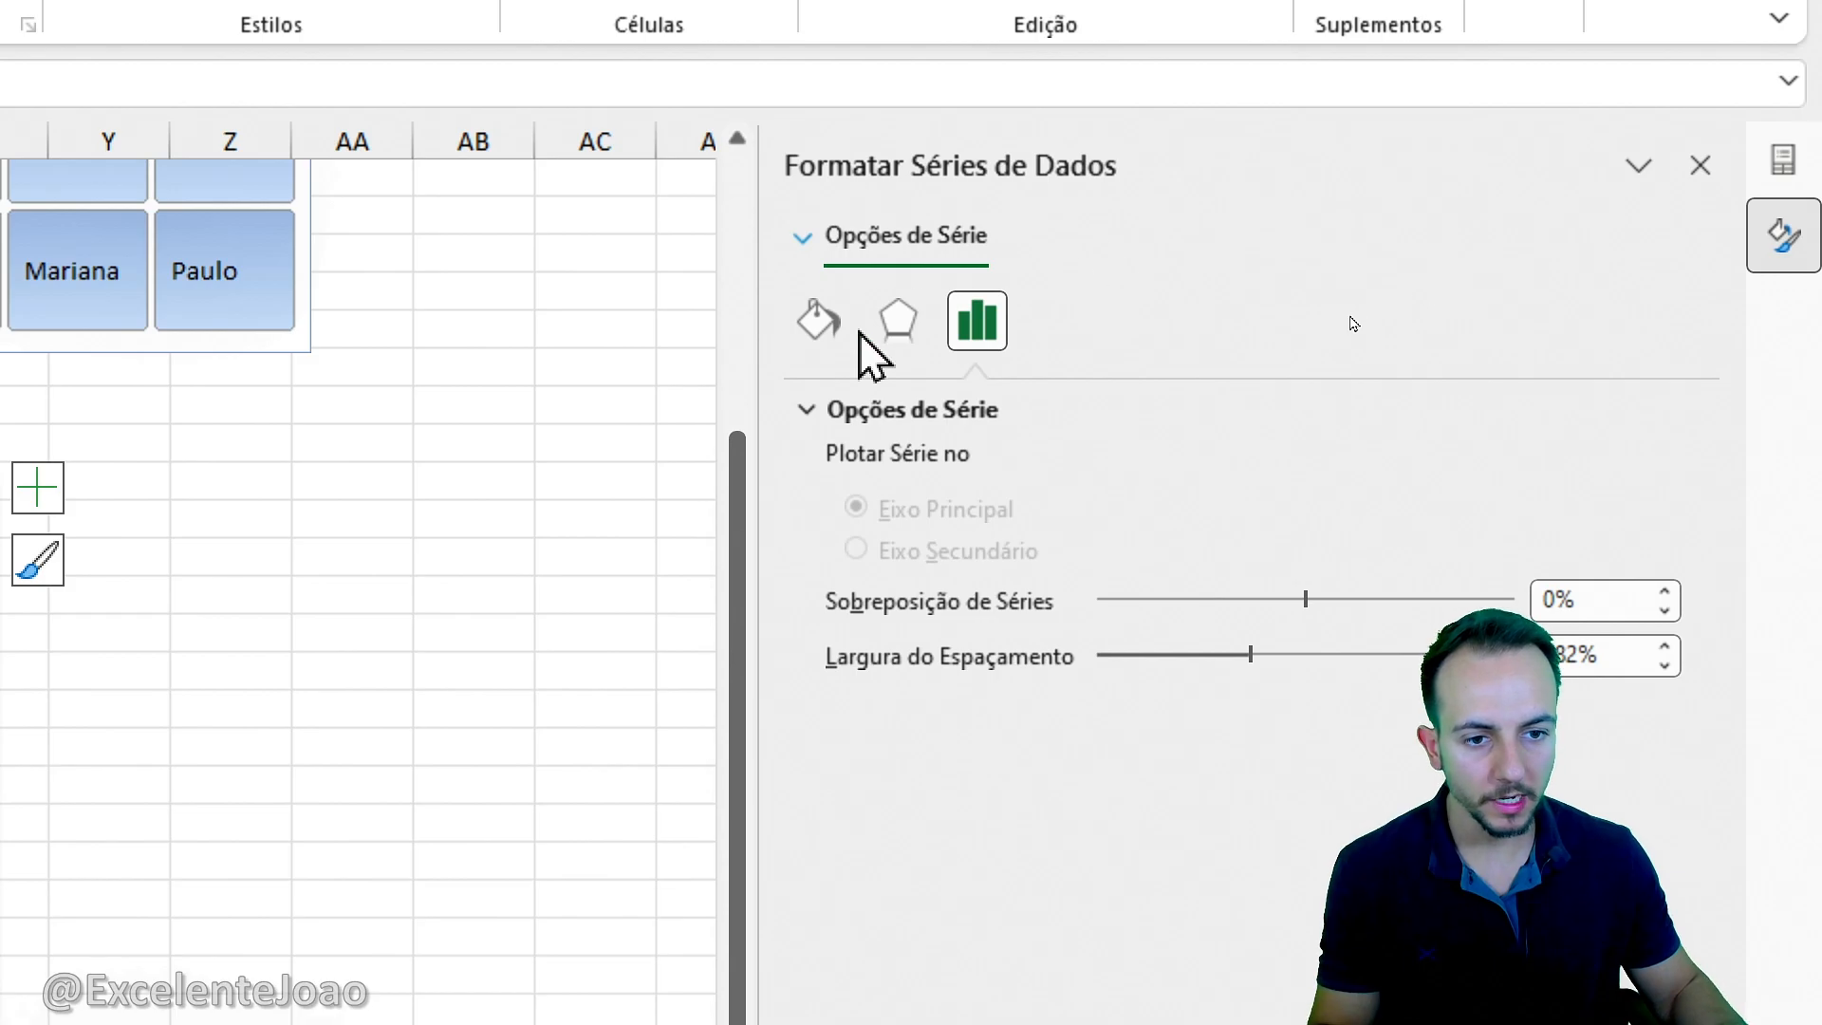
click(895, 328)
click(1627, 463)
click(1539, 766)
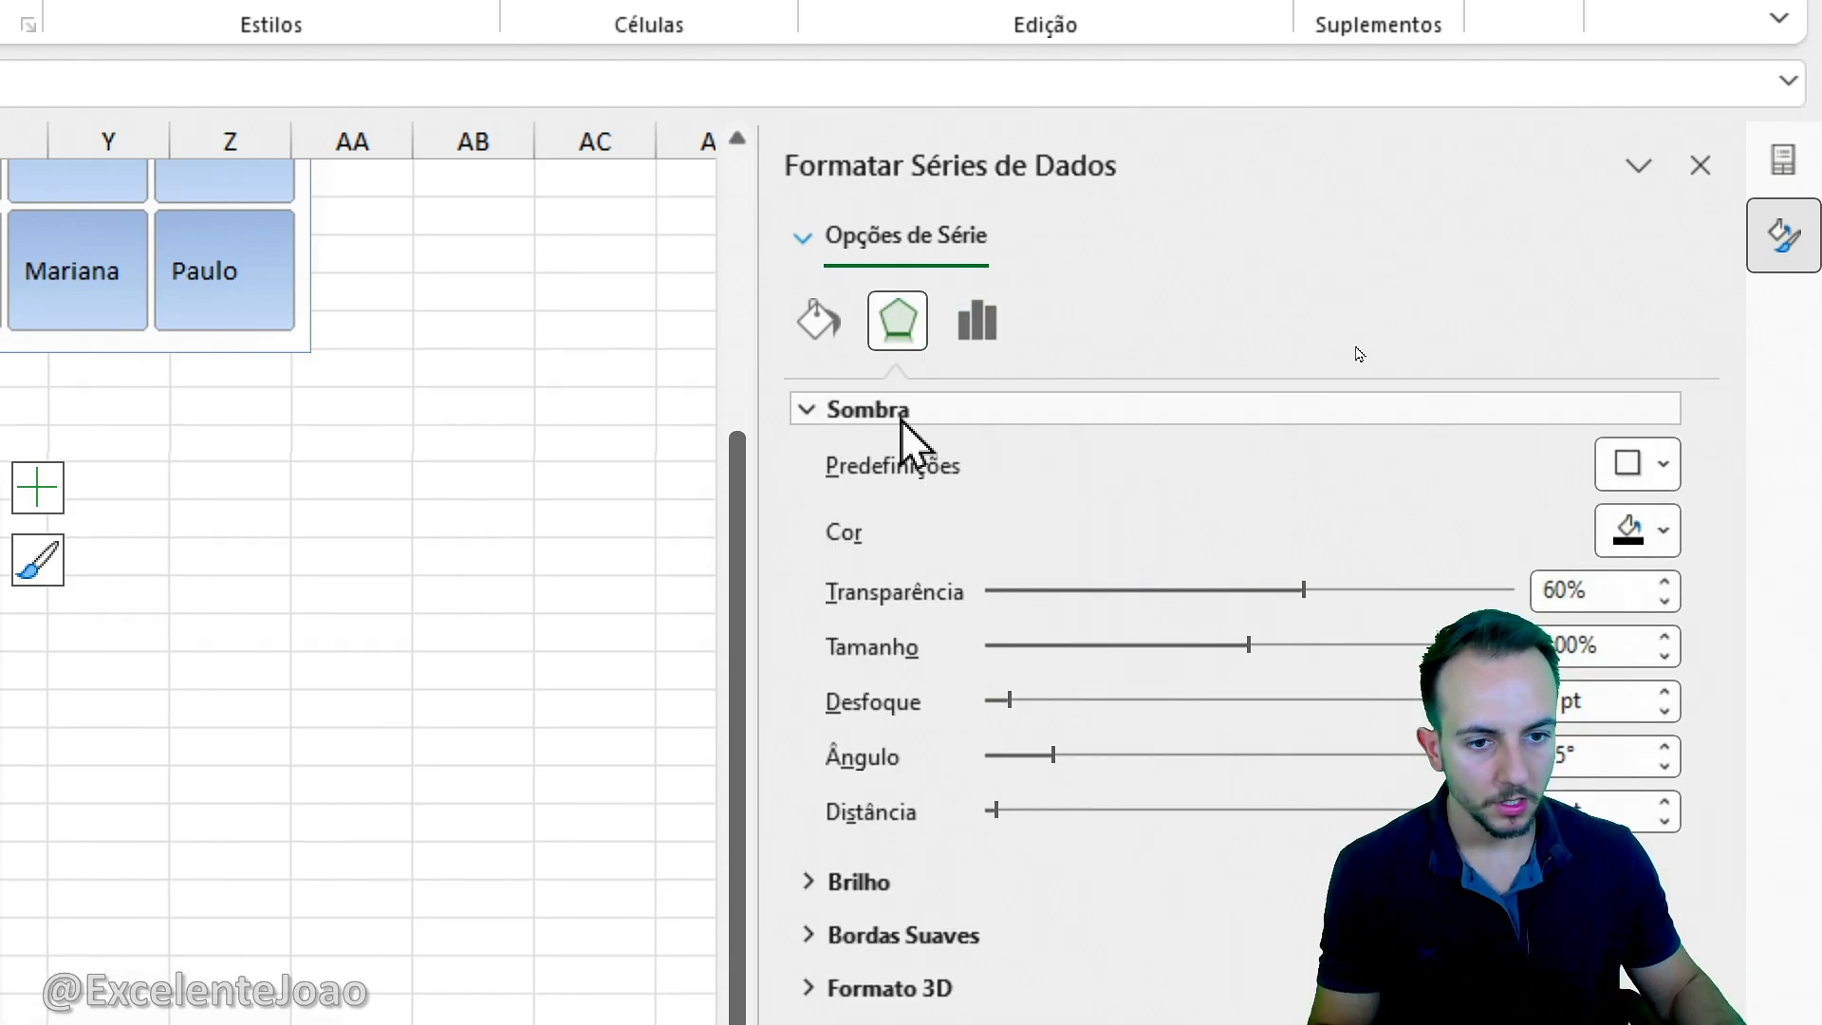
Fill the stop-time chart's bars with a solid light orange.
click(824, 322)
click(840, 412)
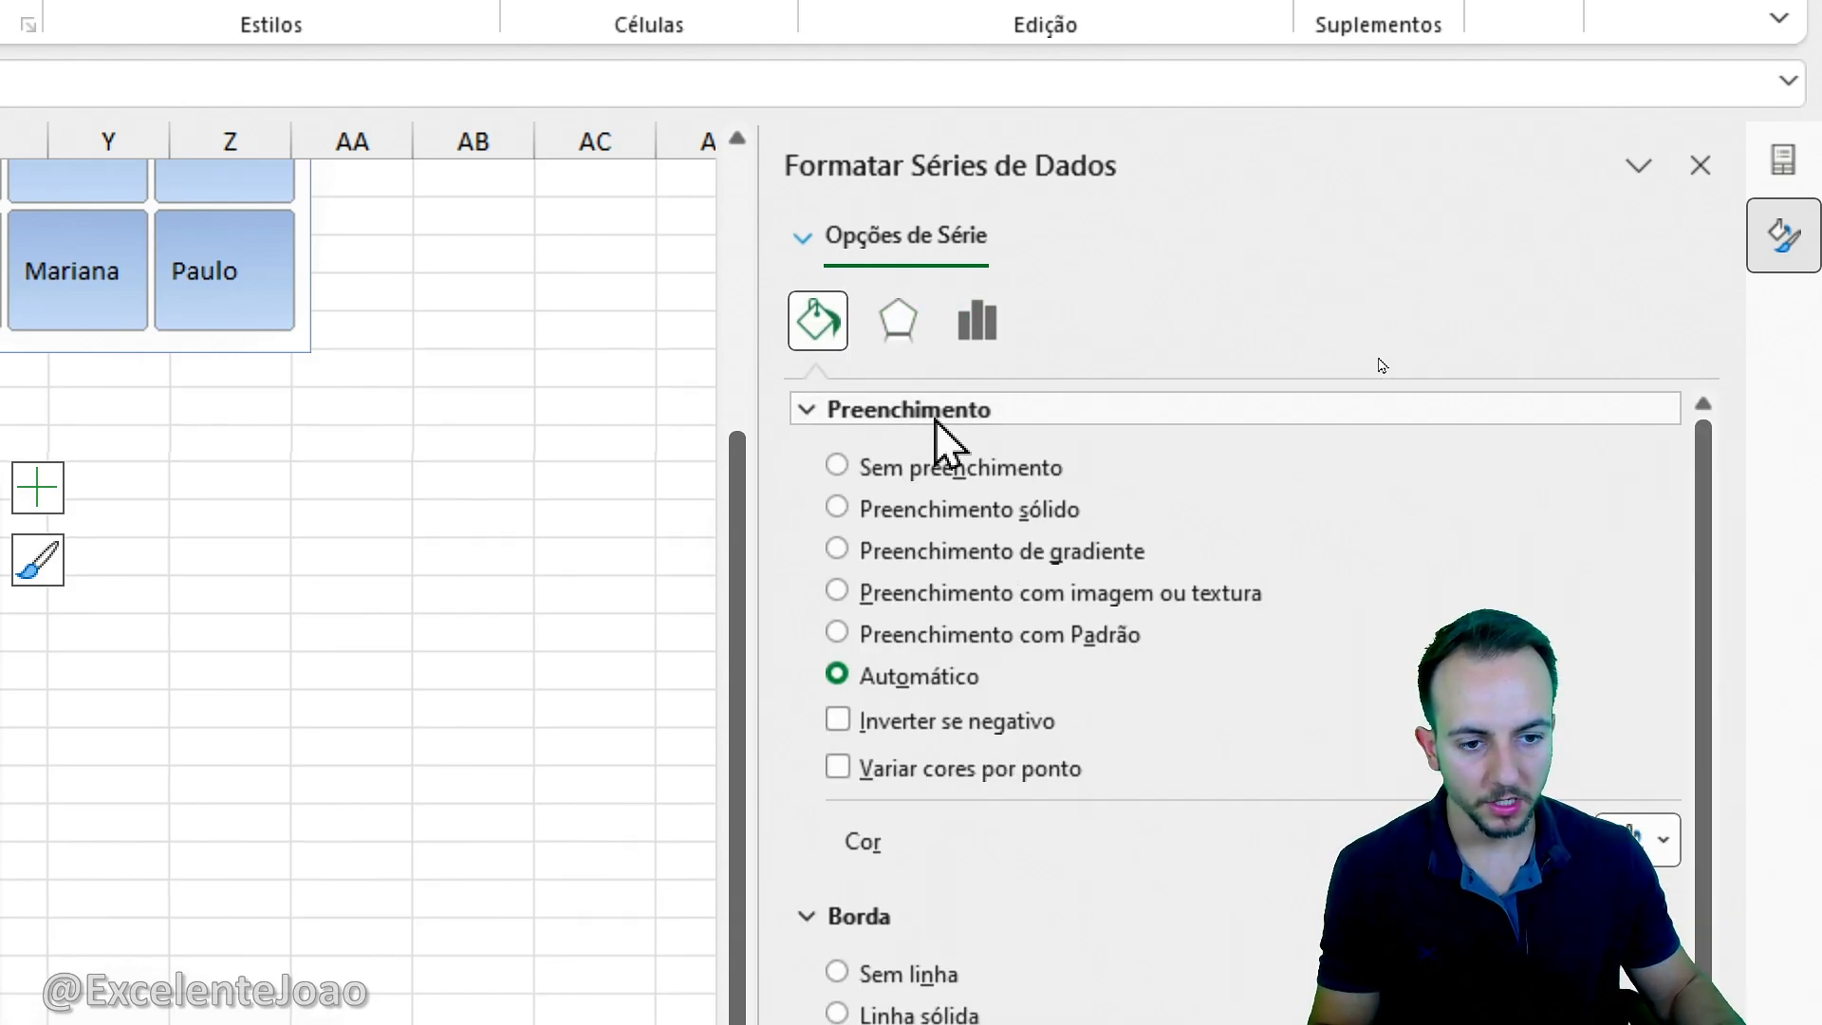
click(1034, 510)
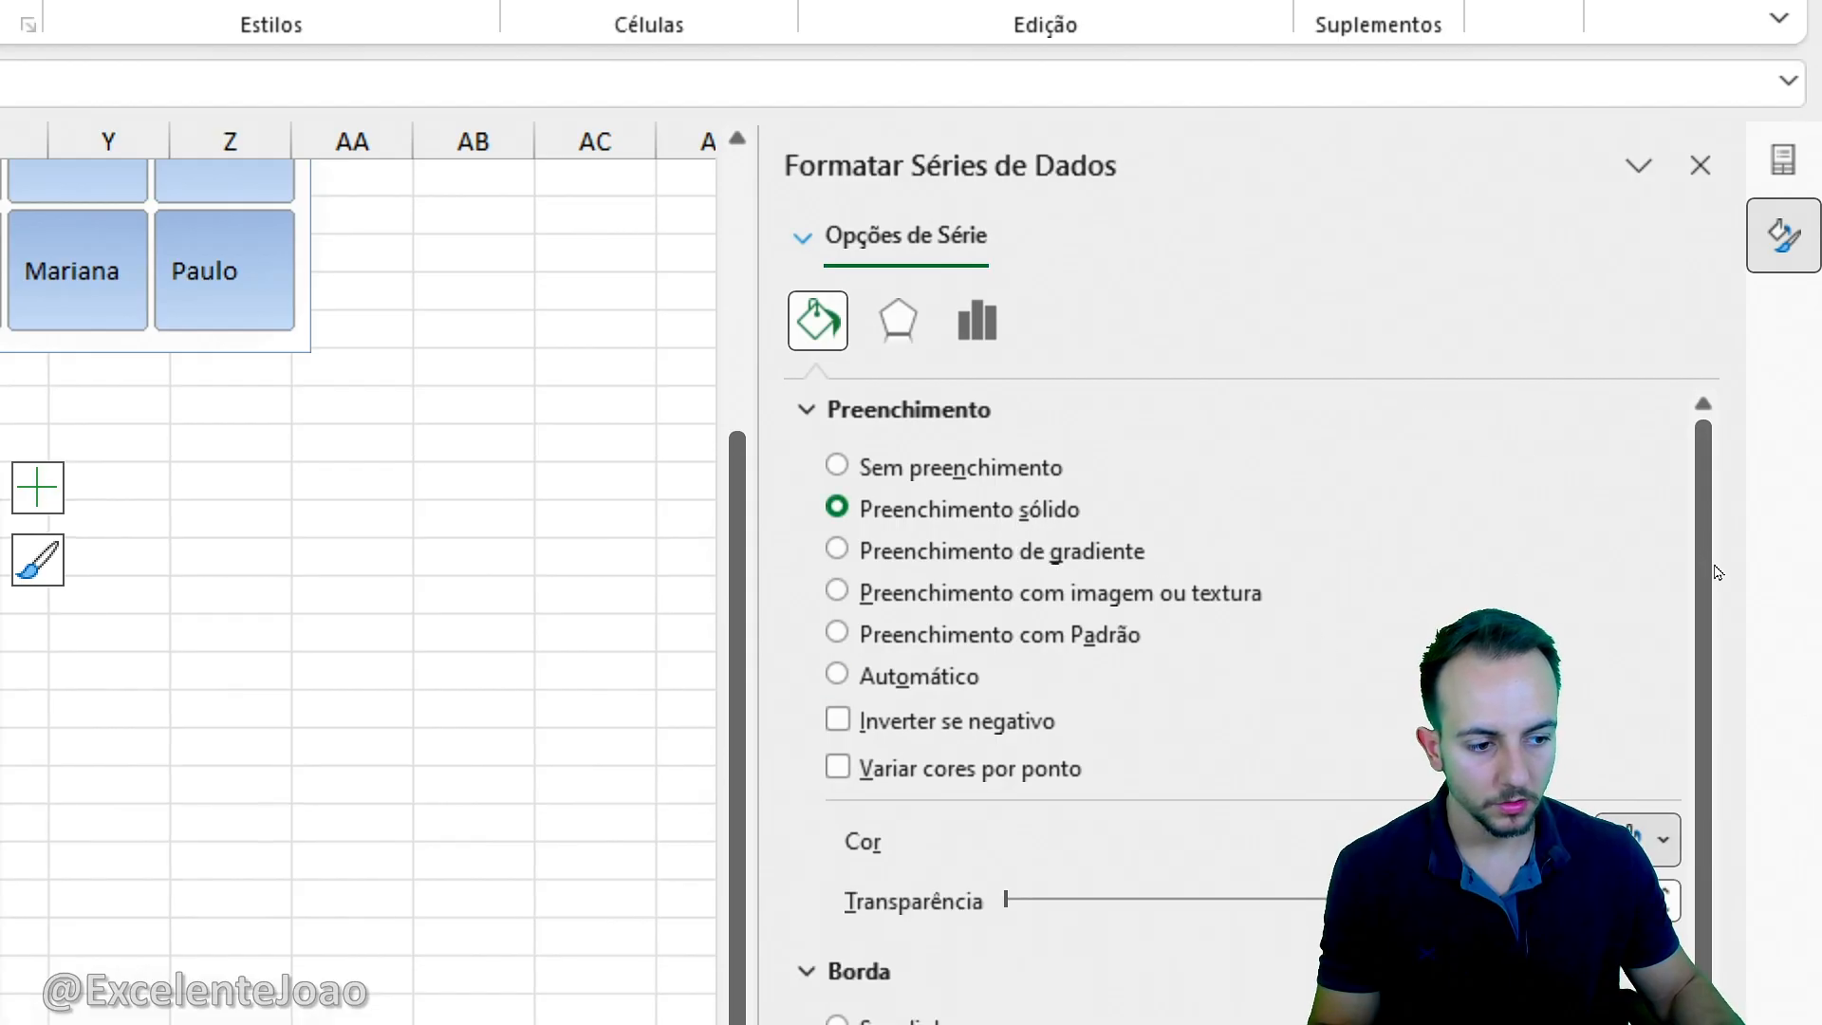
click(1640, 840)
click(1584, 598)
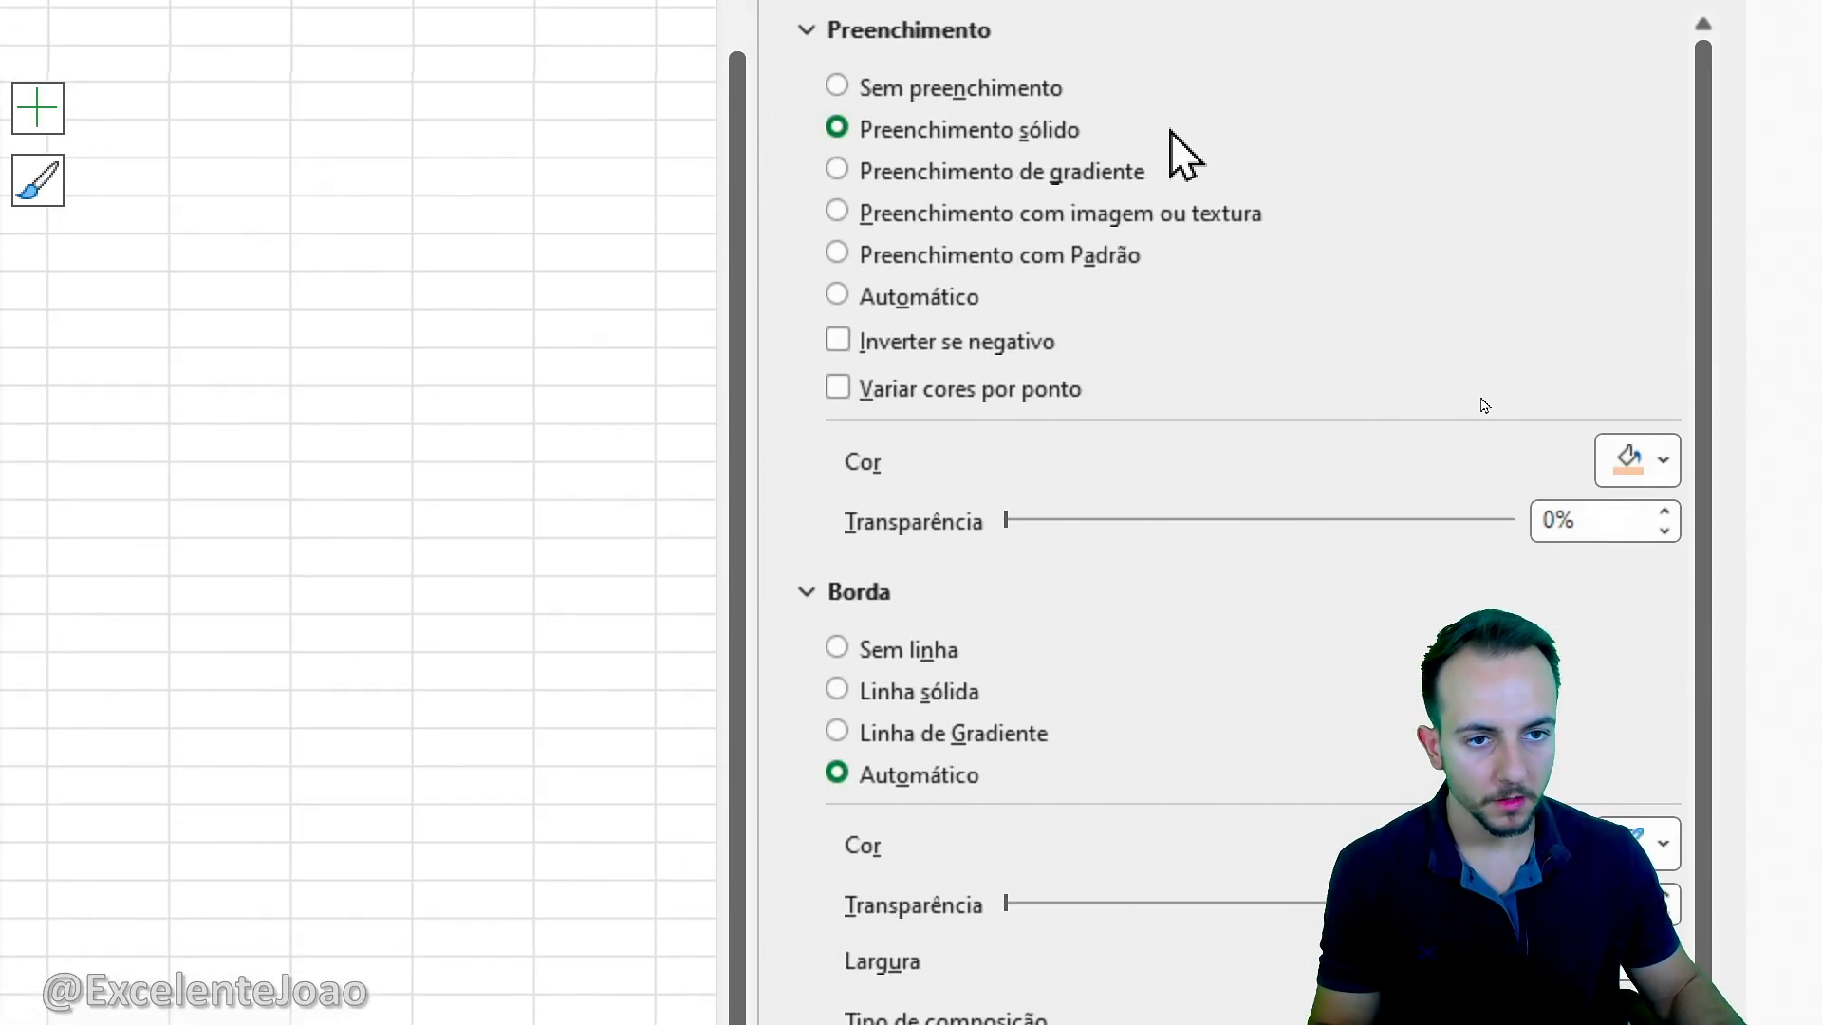
Give the stop-time bars a solid light orange border and thicken it to at least 9.5 pt for rounded bar ends.
click(1016, 34)
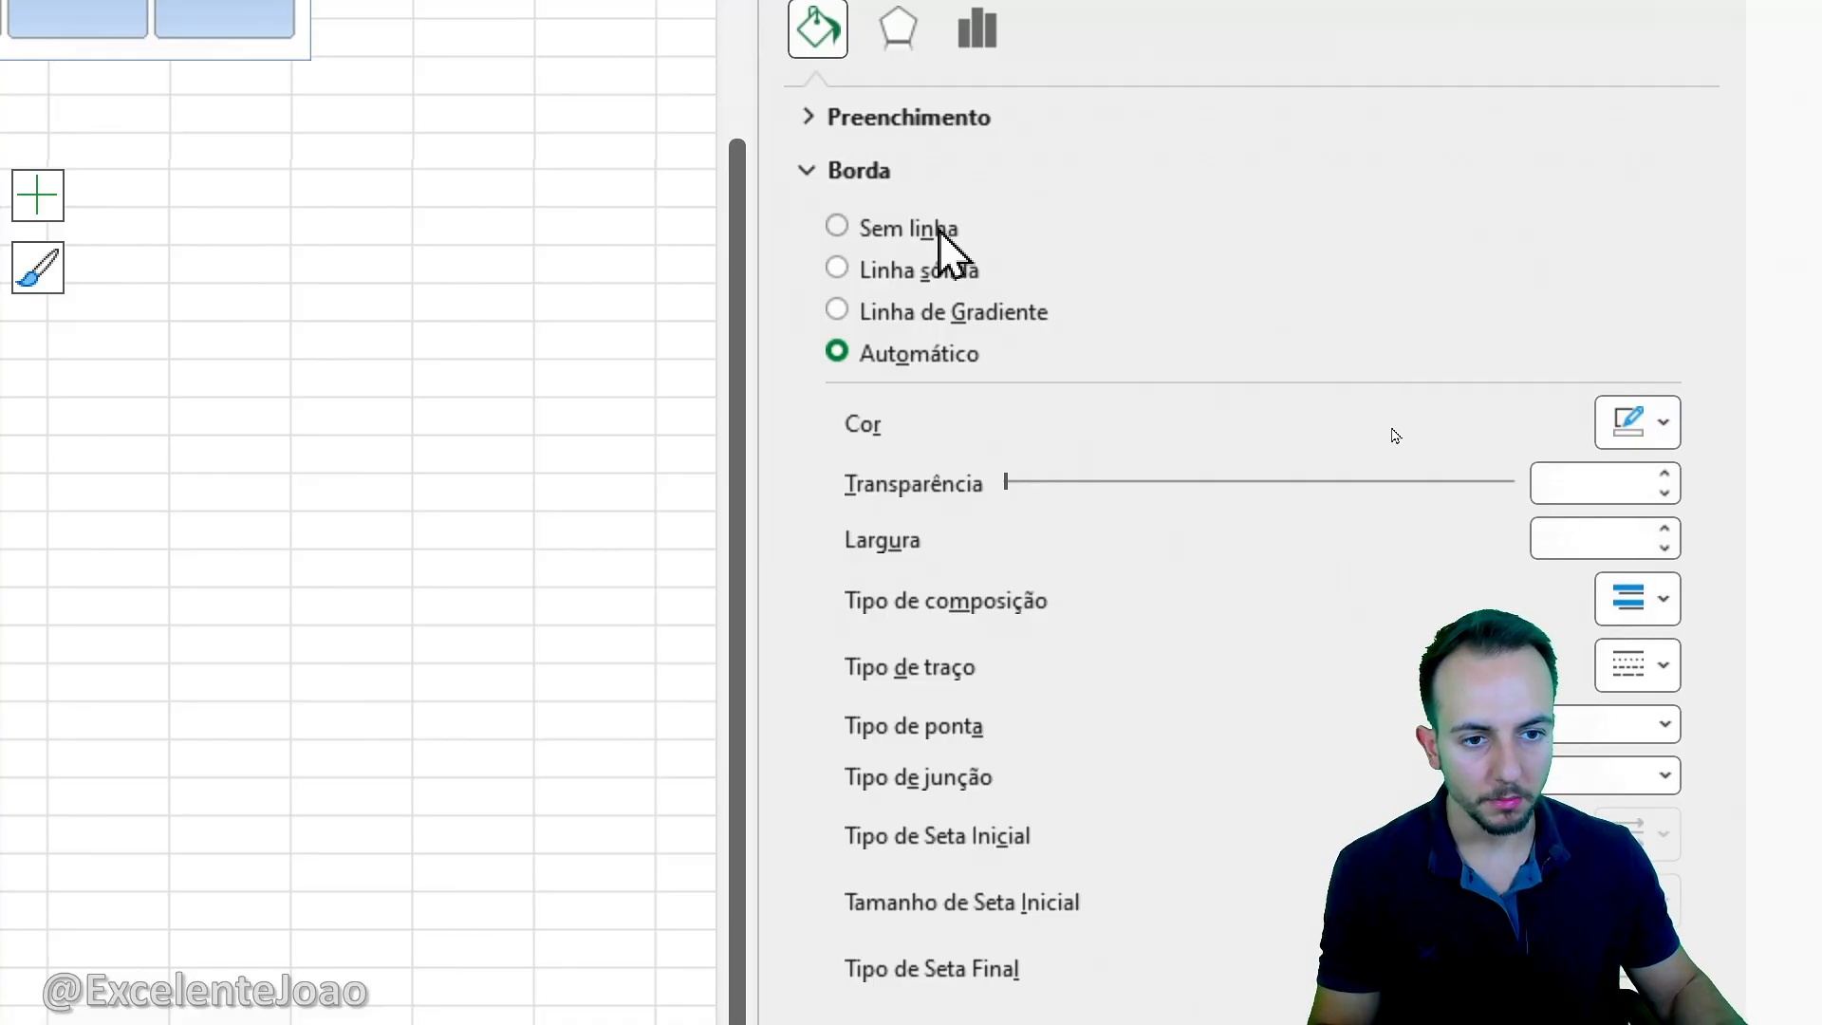
click(949, 182)
click(1638, 422)
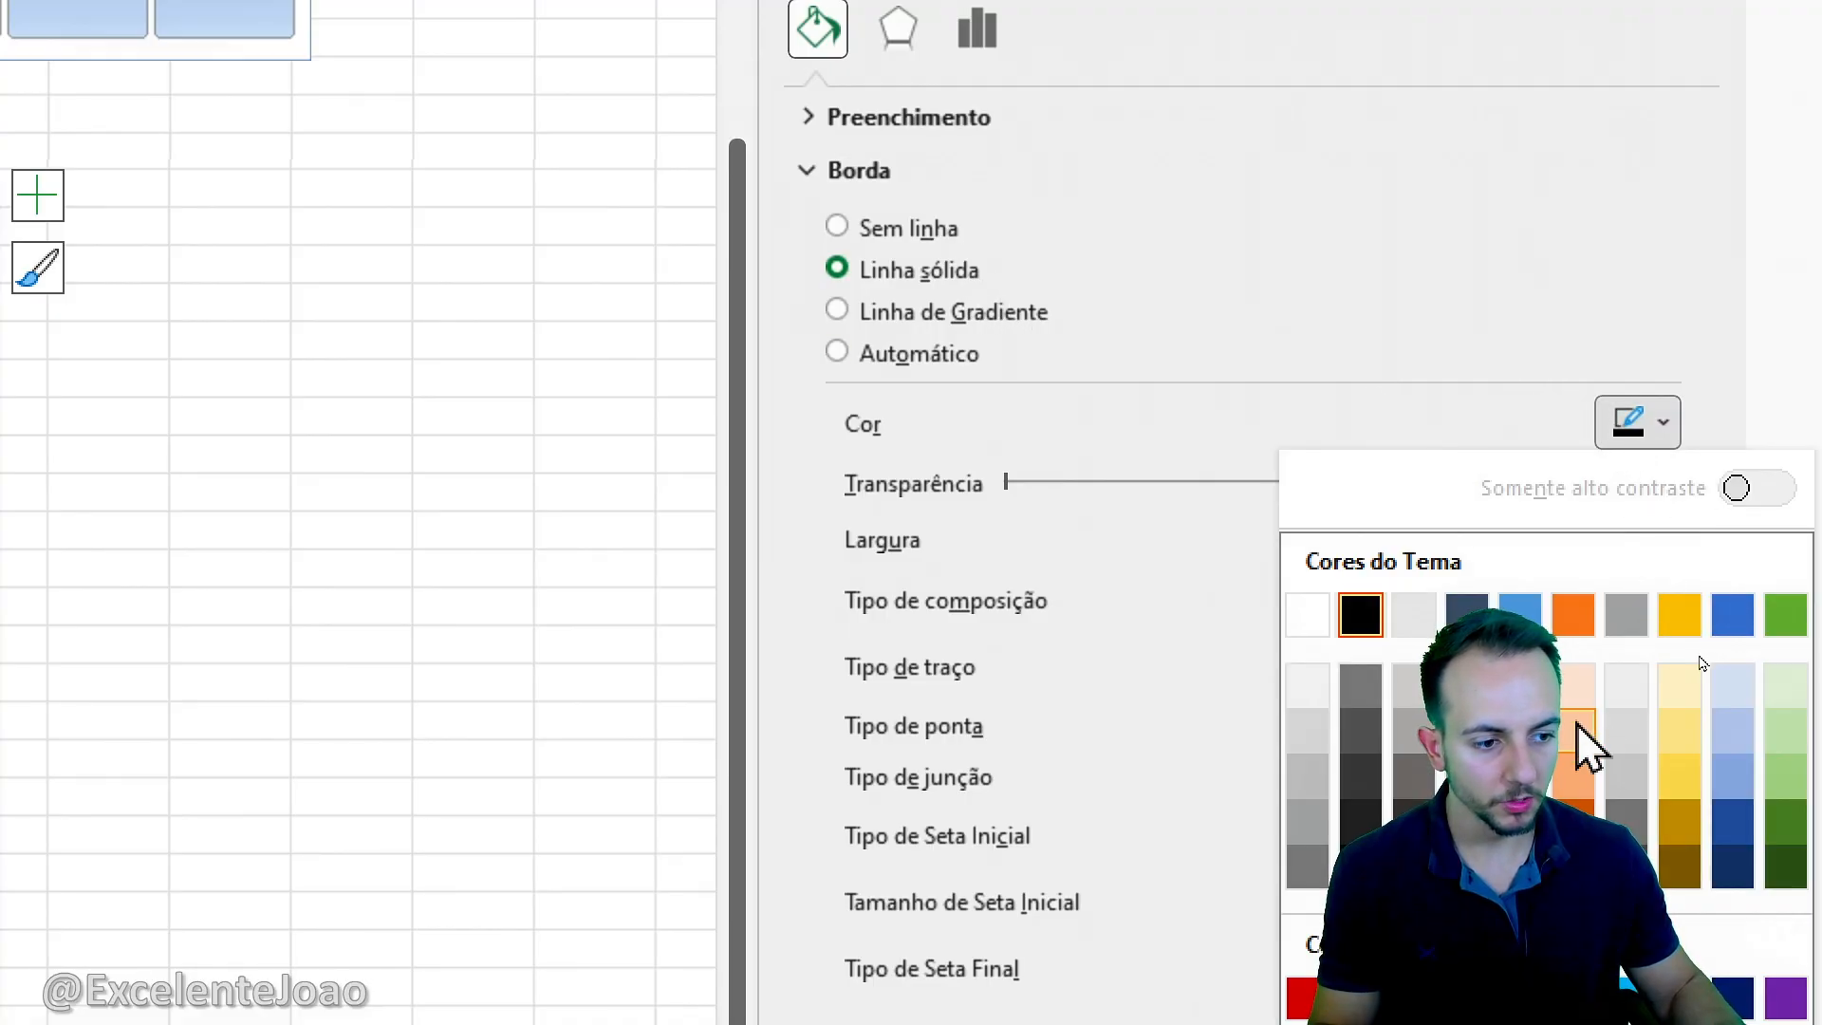
click(1586, 744)
click(1665, 529)
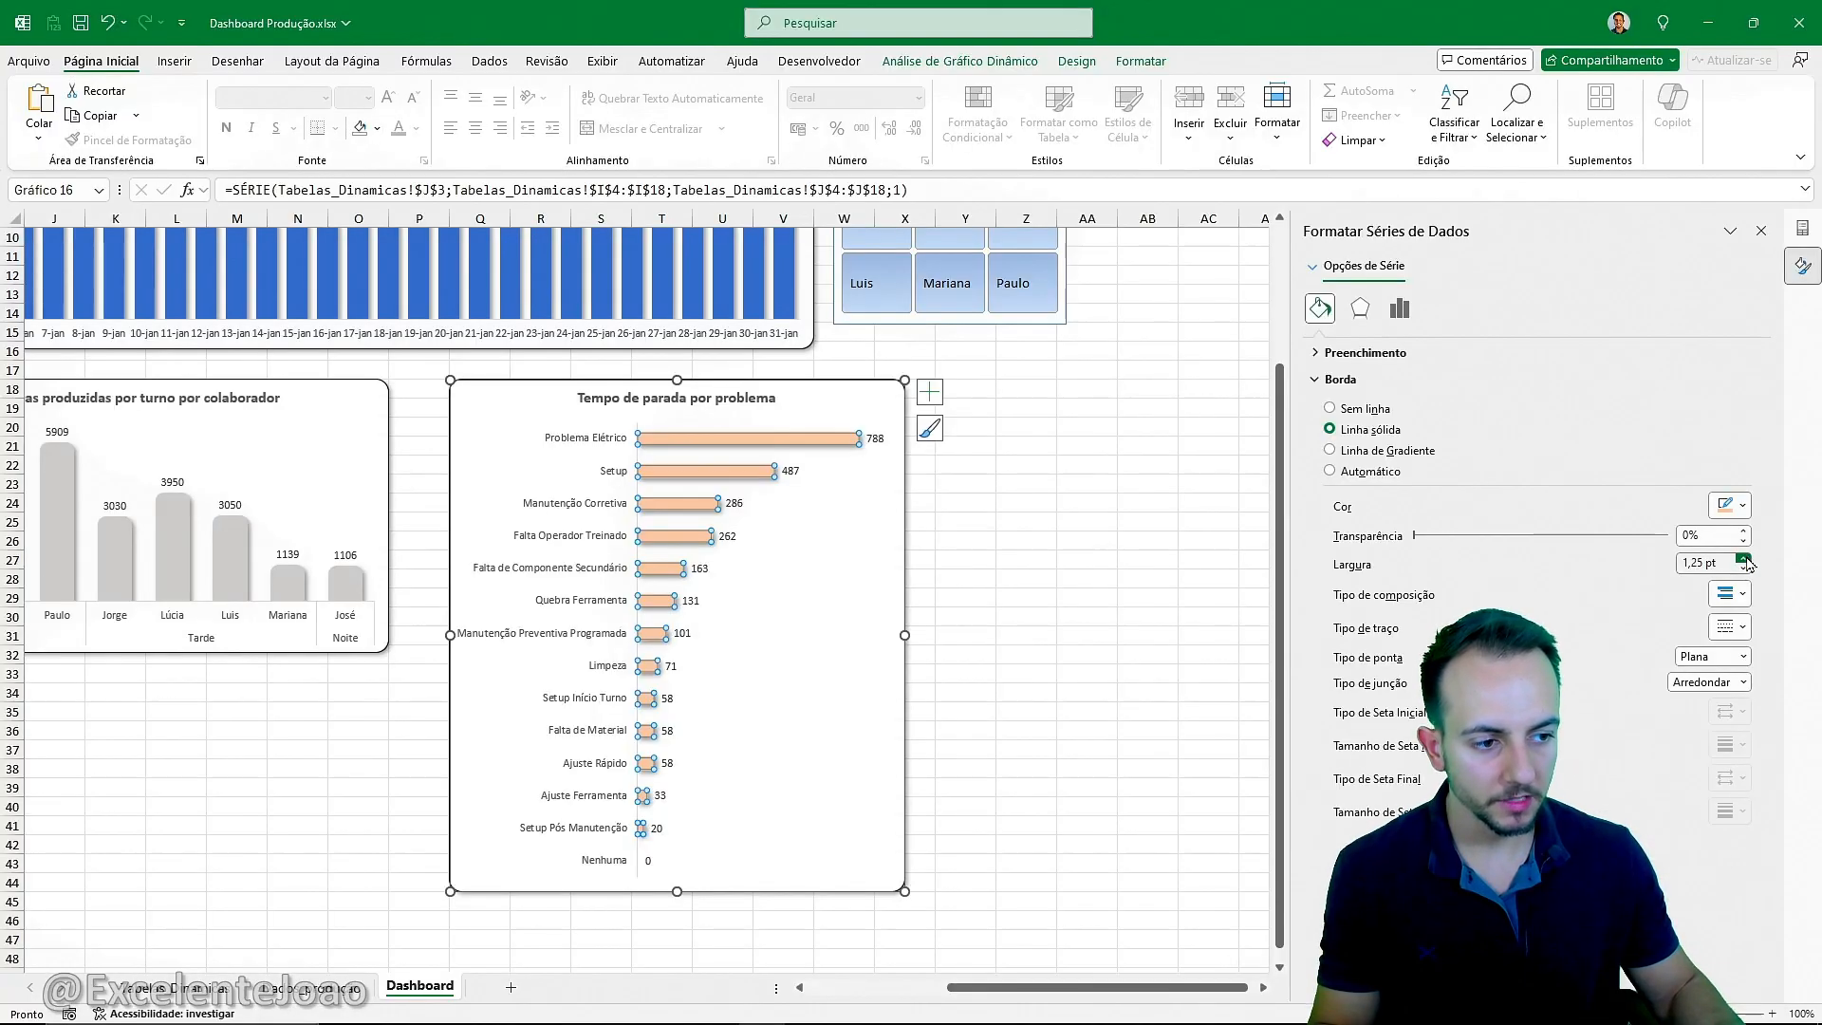
click(1744, 560)
click(1743, 560)
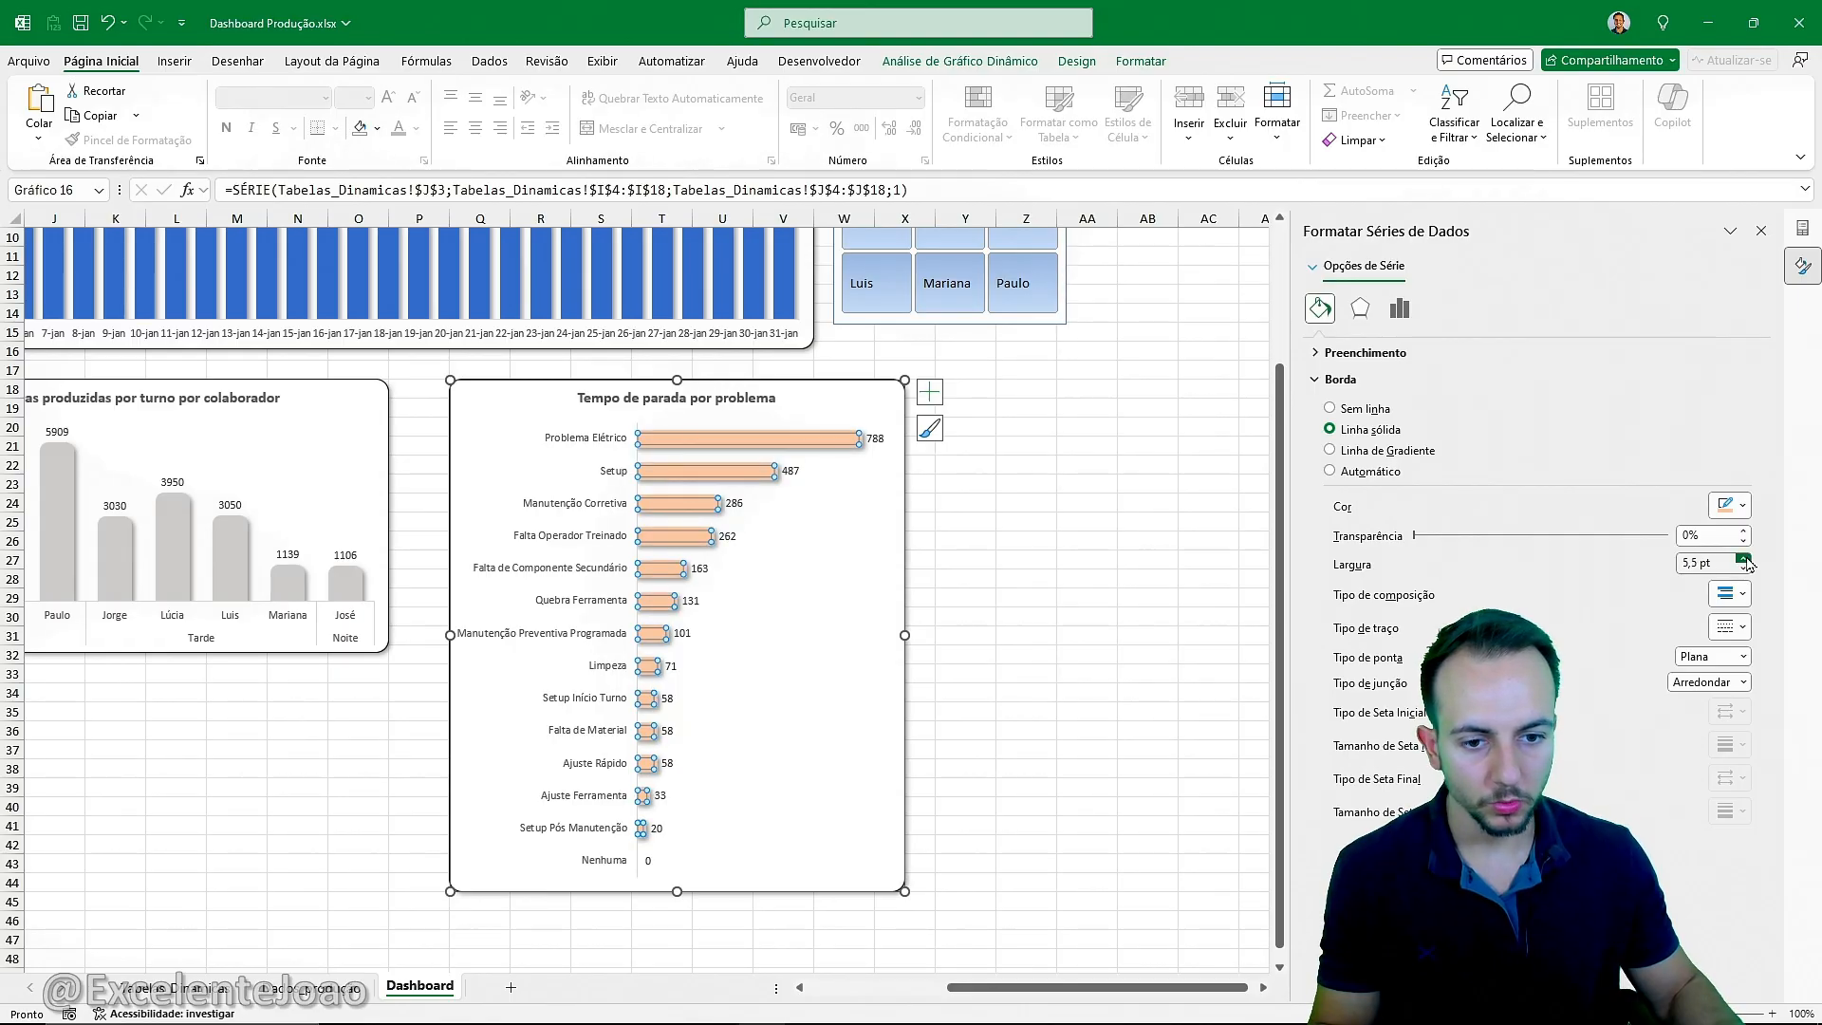
click(1744, 560)
click(1743, 560)
click(1743, 560)
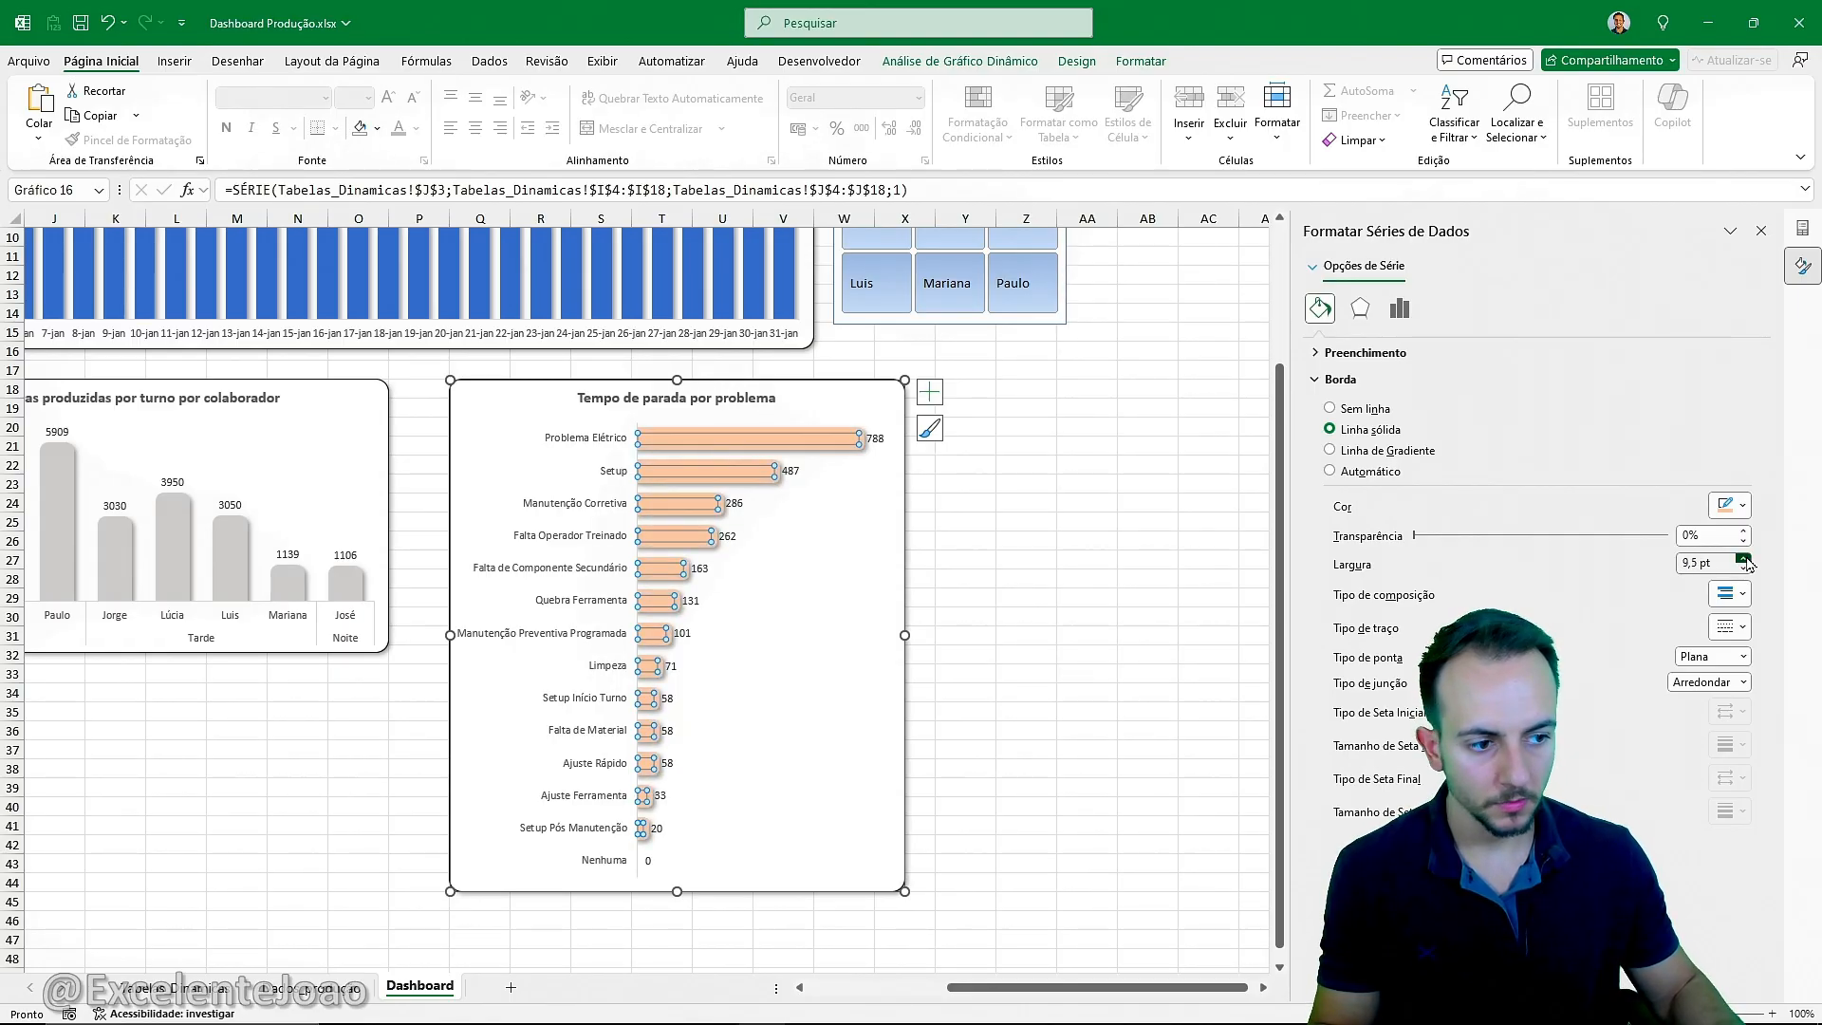
click(1744, 560)
click(1744, 560)
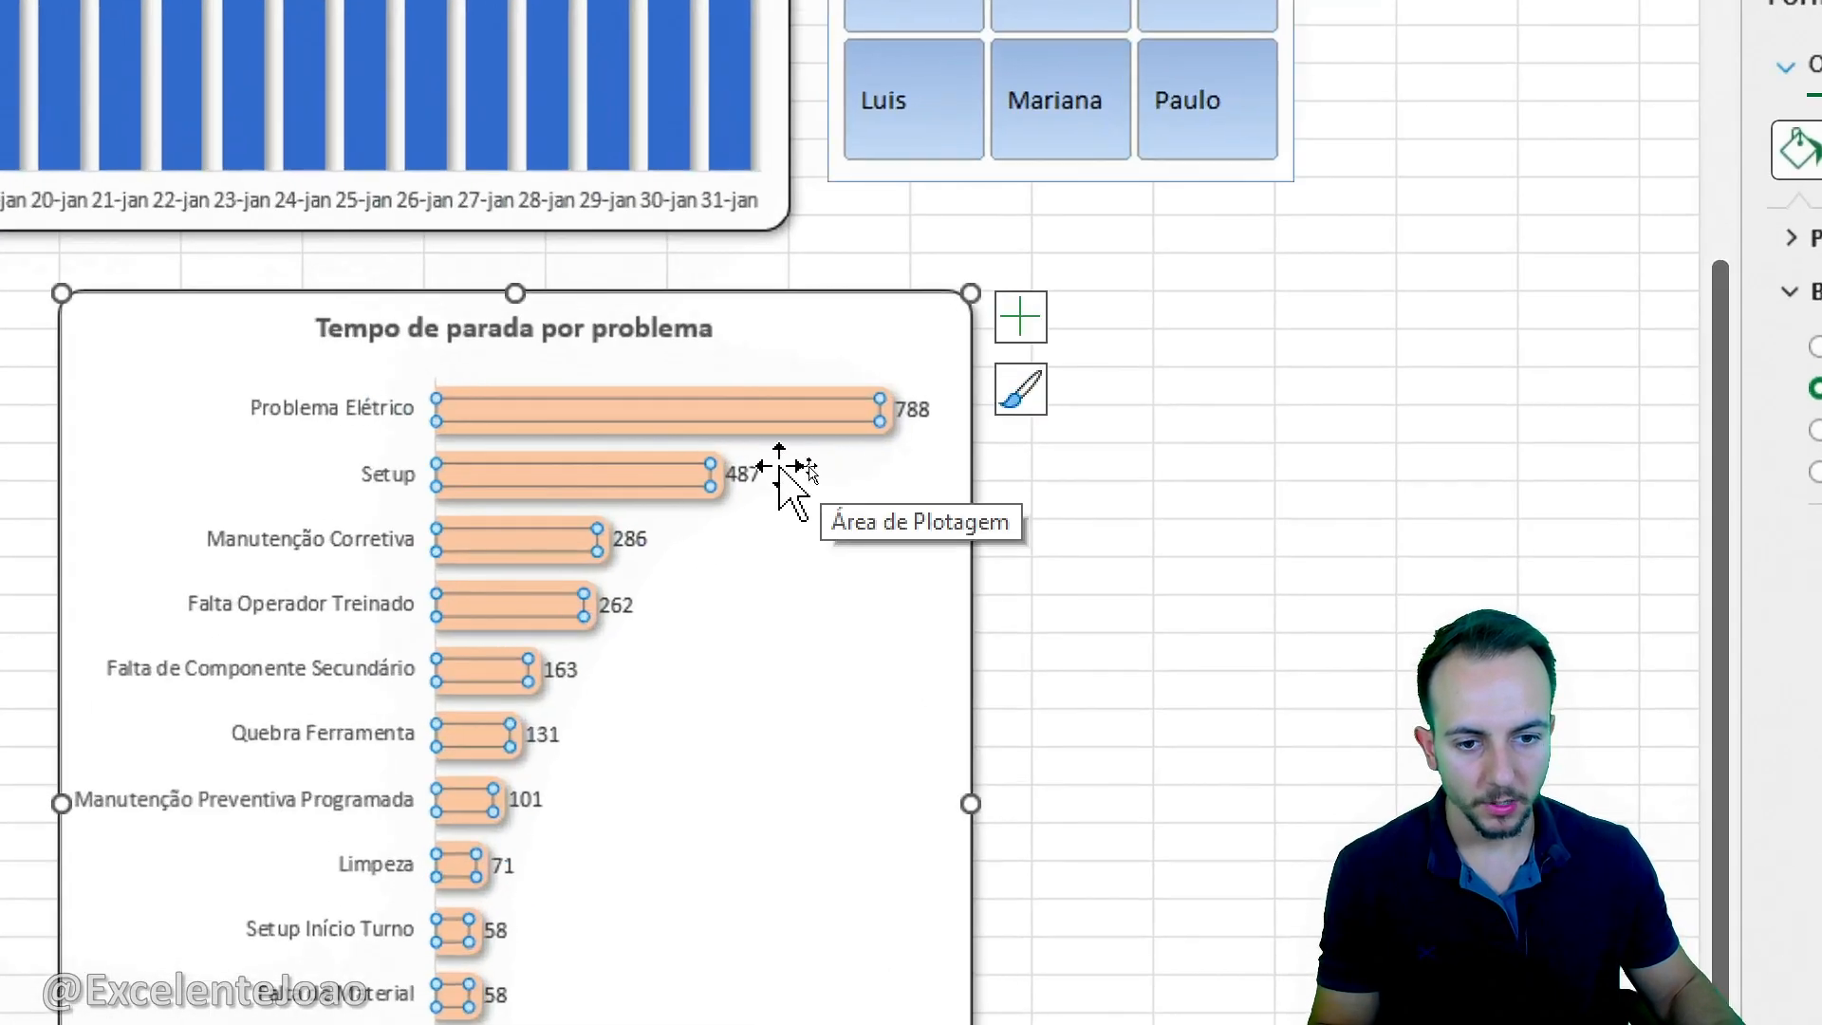
Set the left margin of the stop-time chart's data labels to 0.3 cm to space them from the bars.
click(931, 392)
right_click(794, 477)
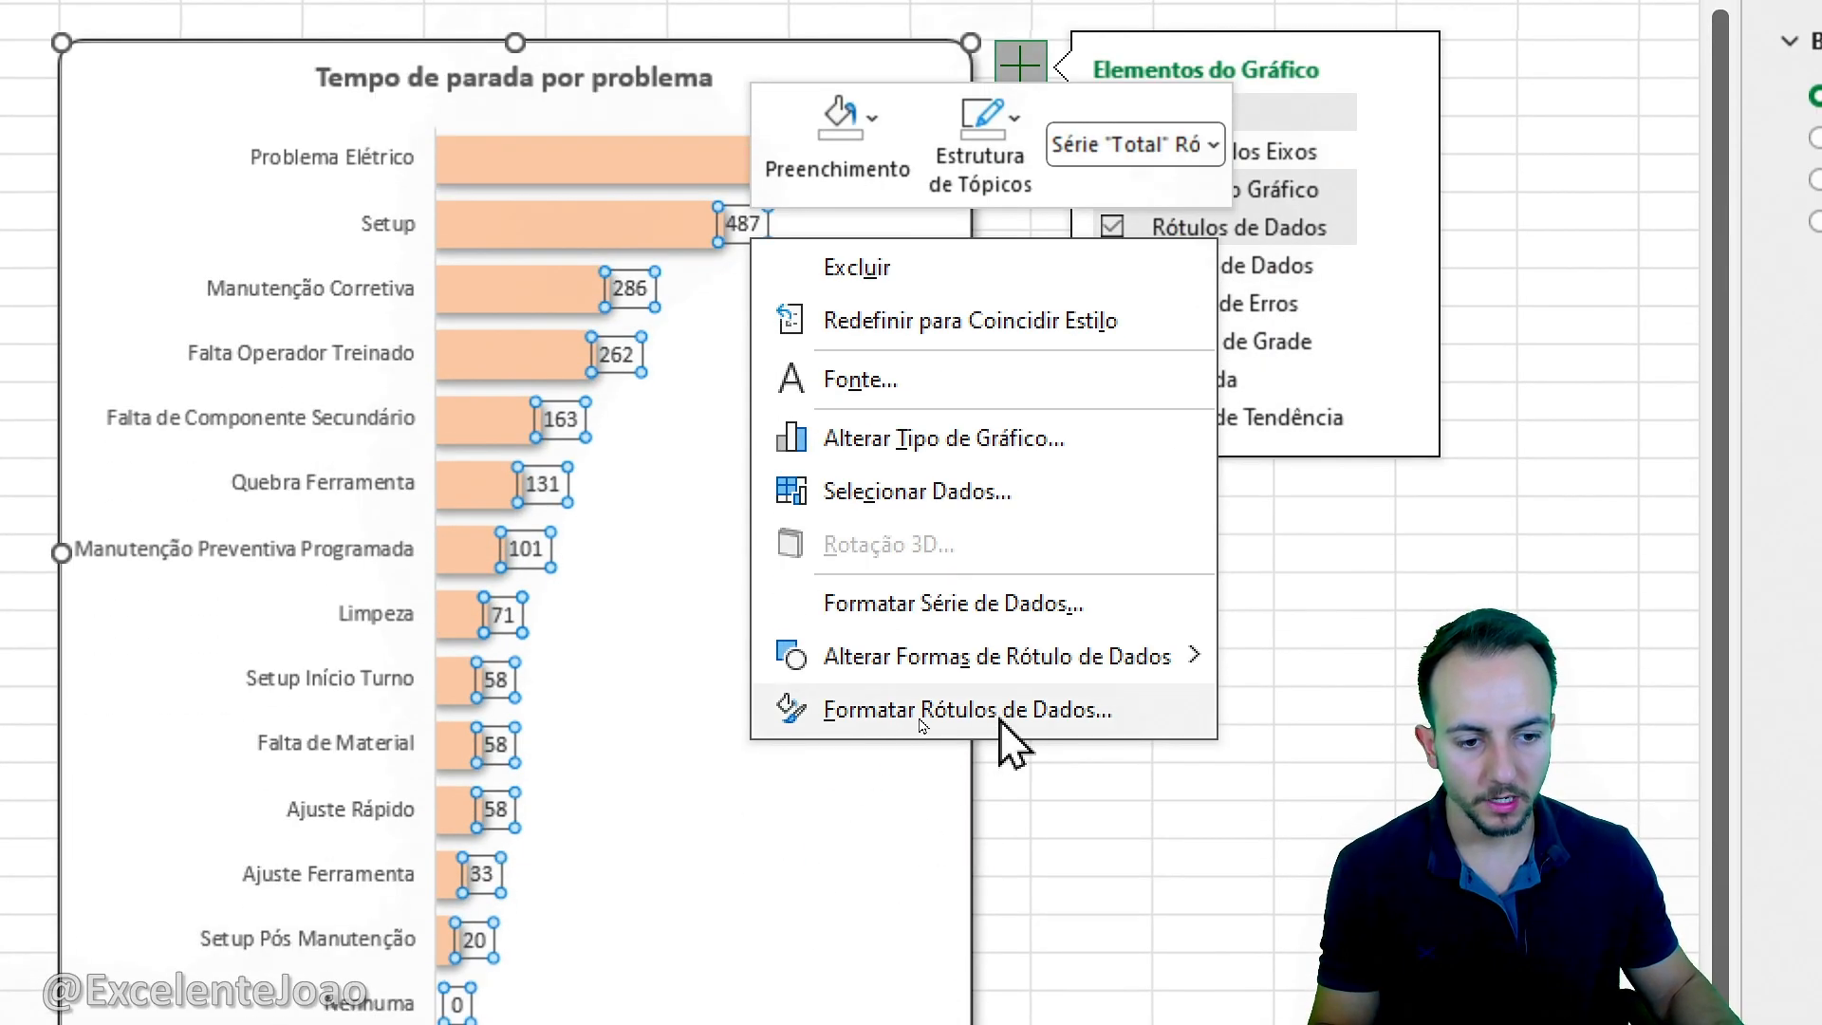
click(957, 963)
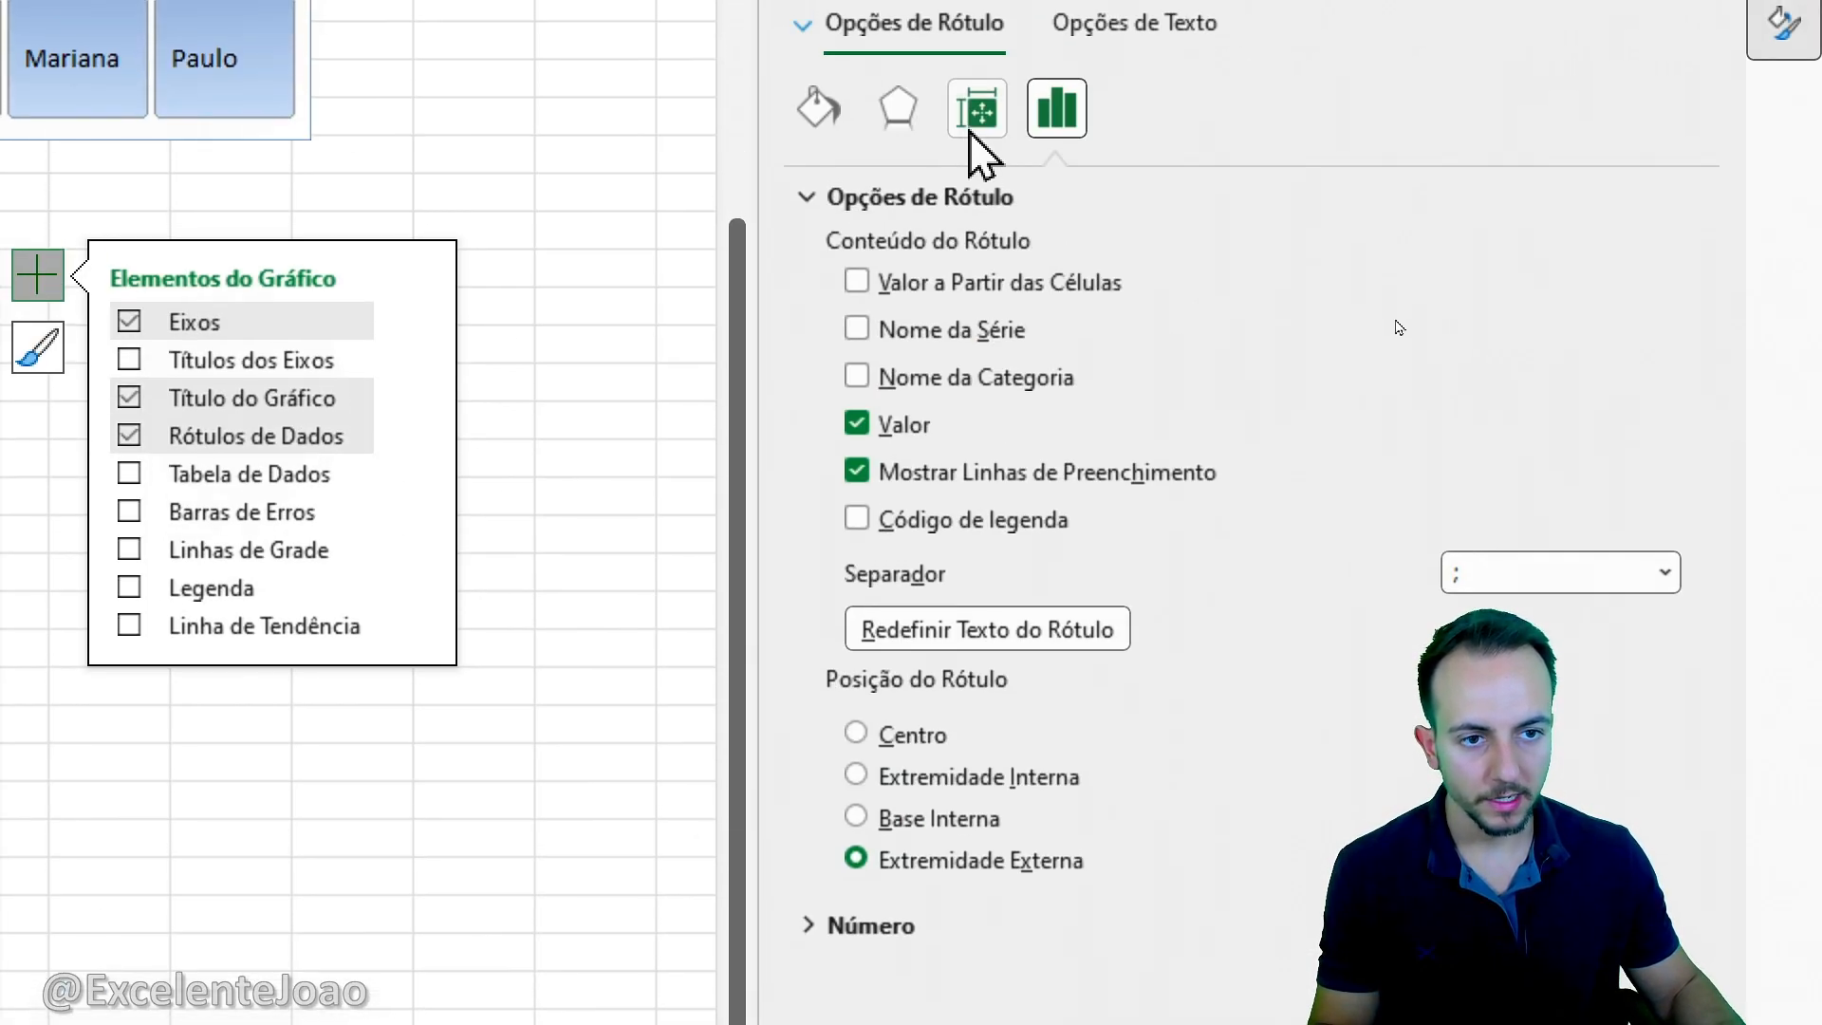
click(972, 128)
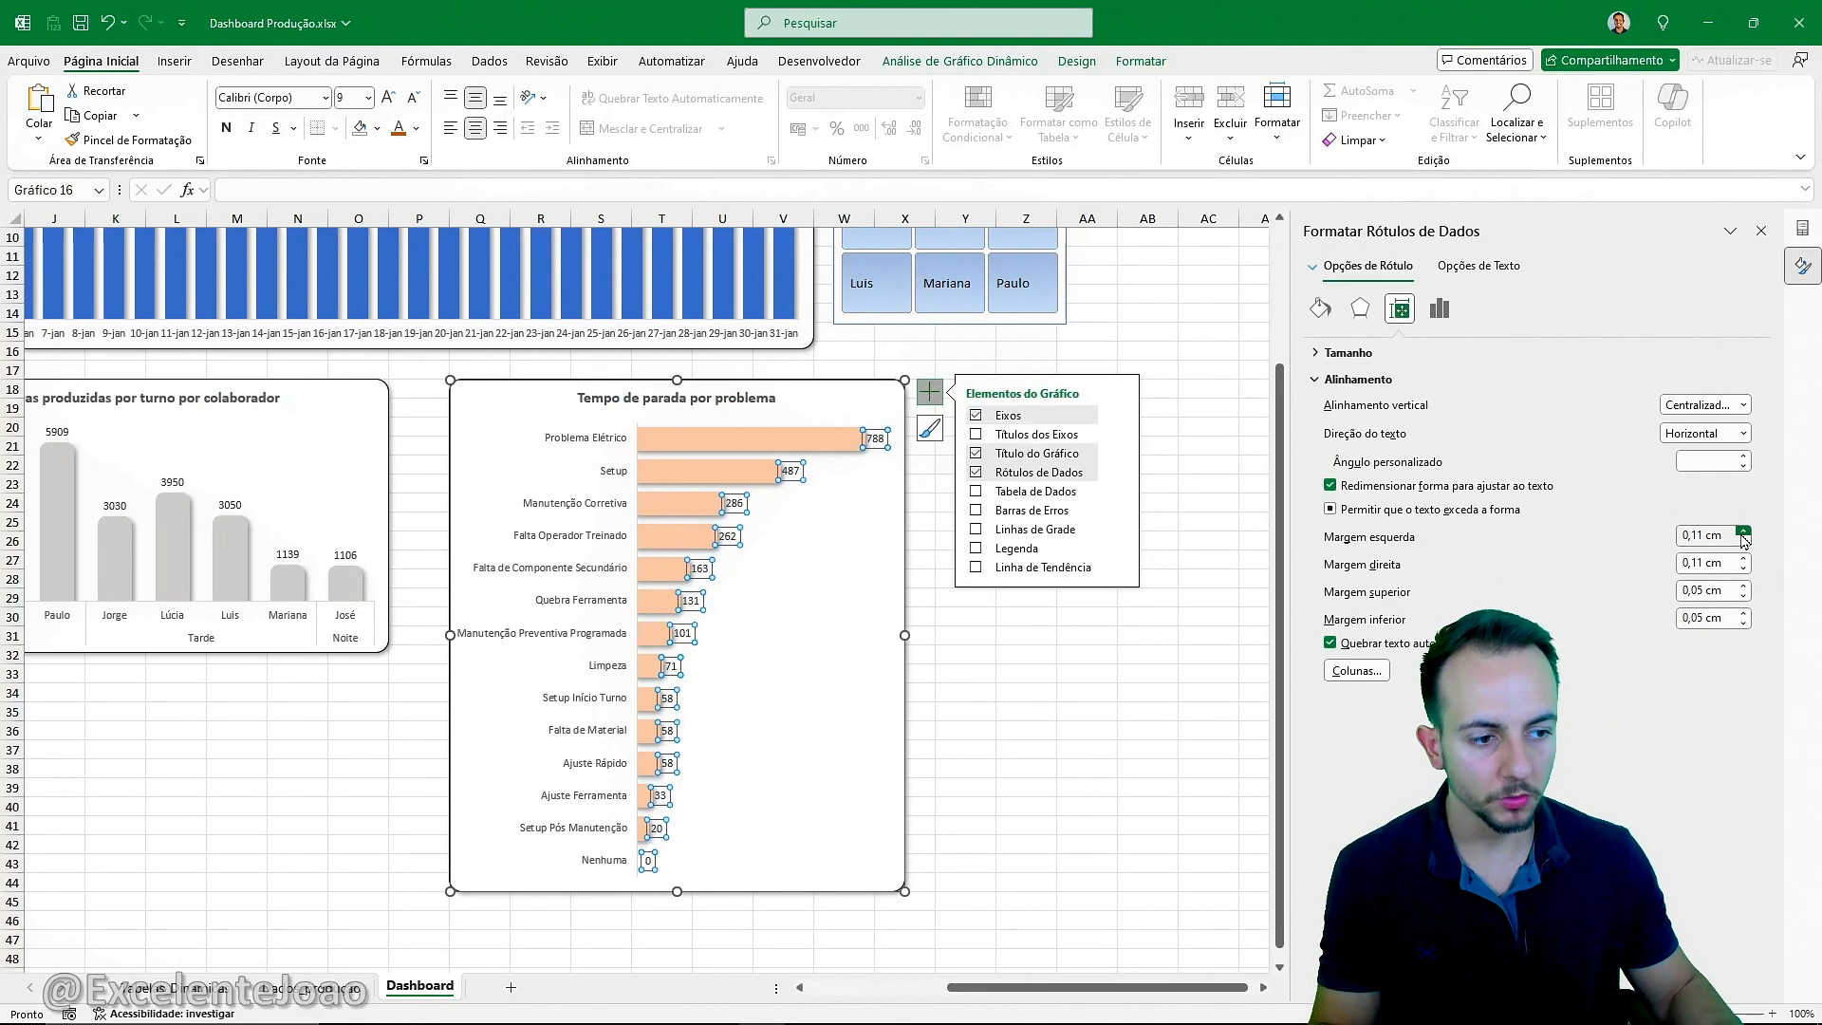
click(1665, 555)
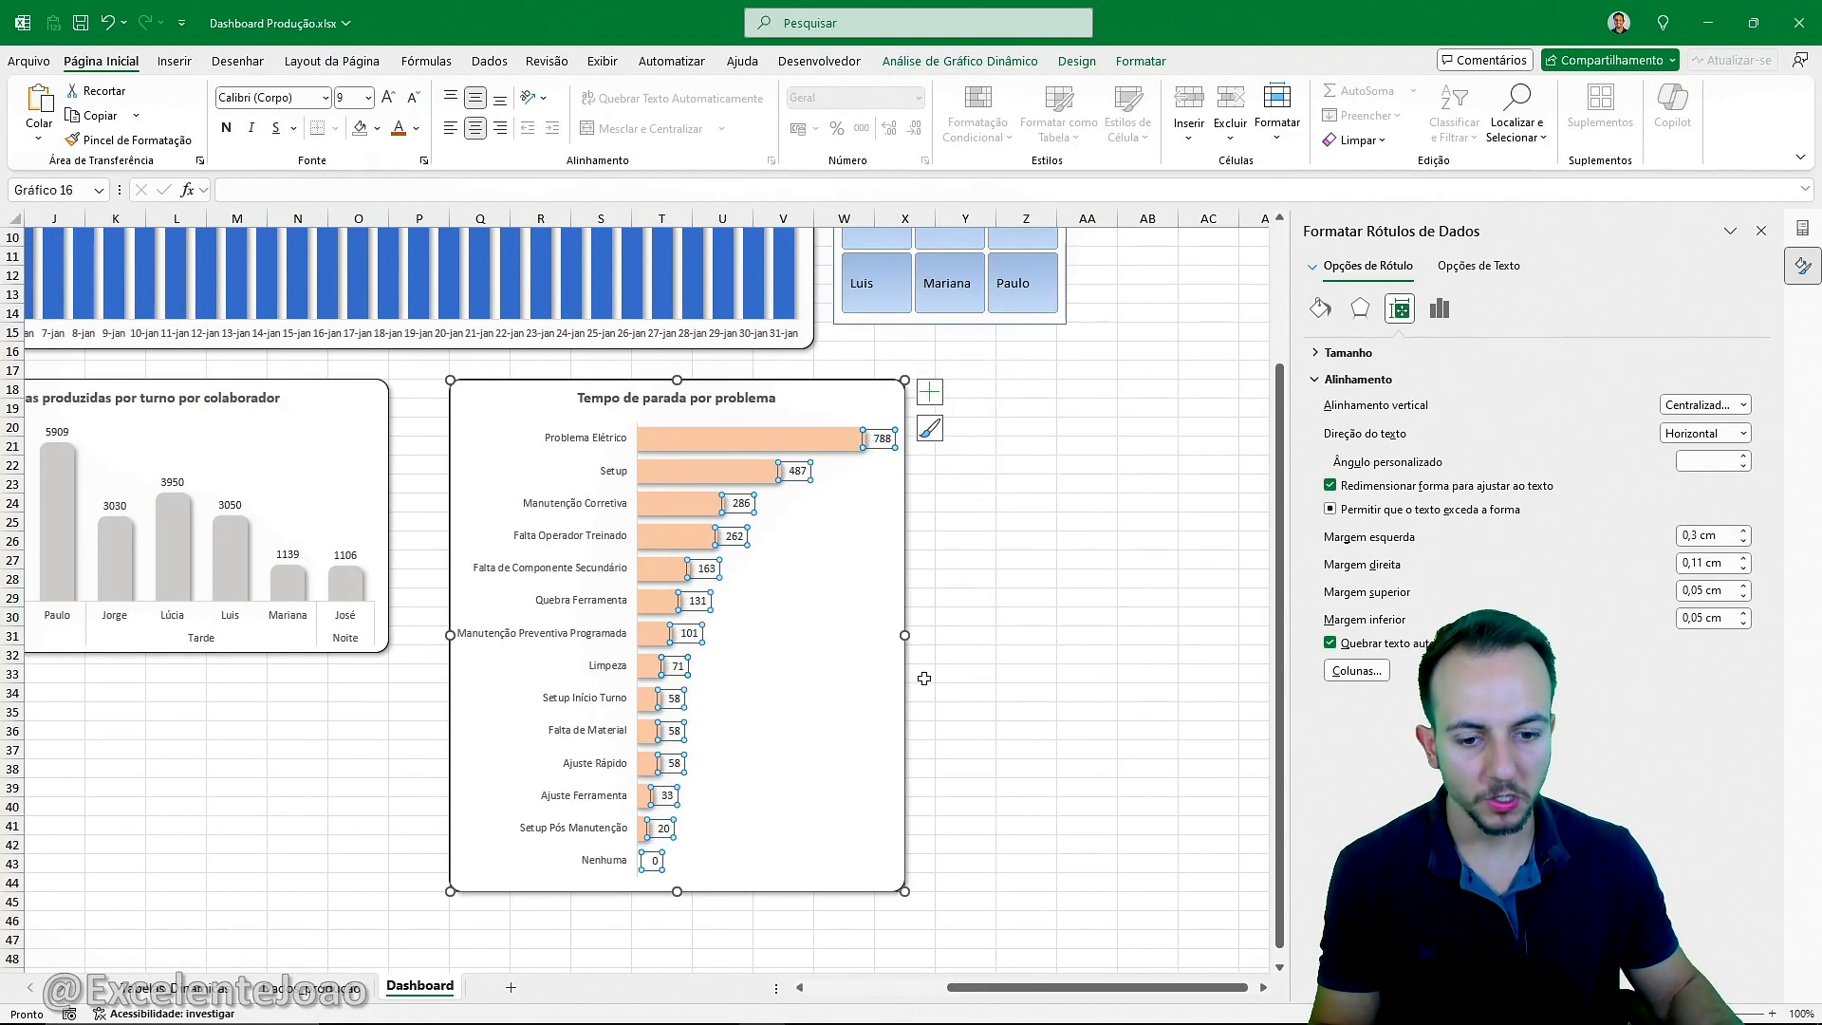
click(1050, 581)
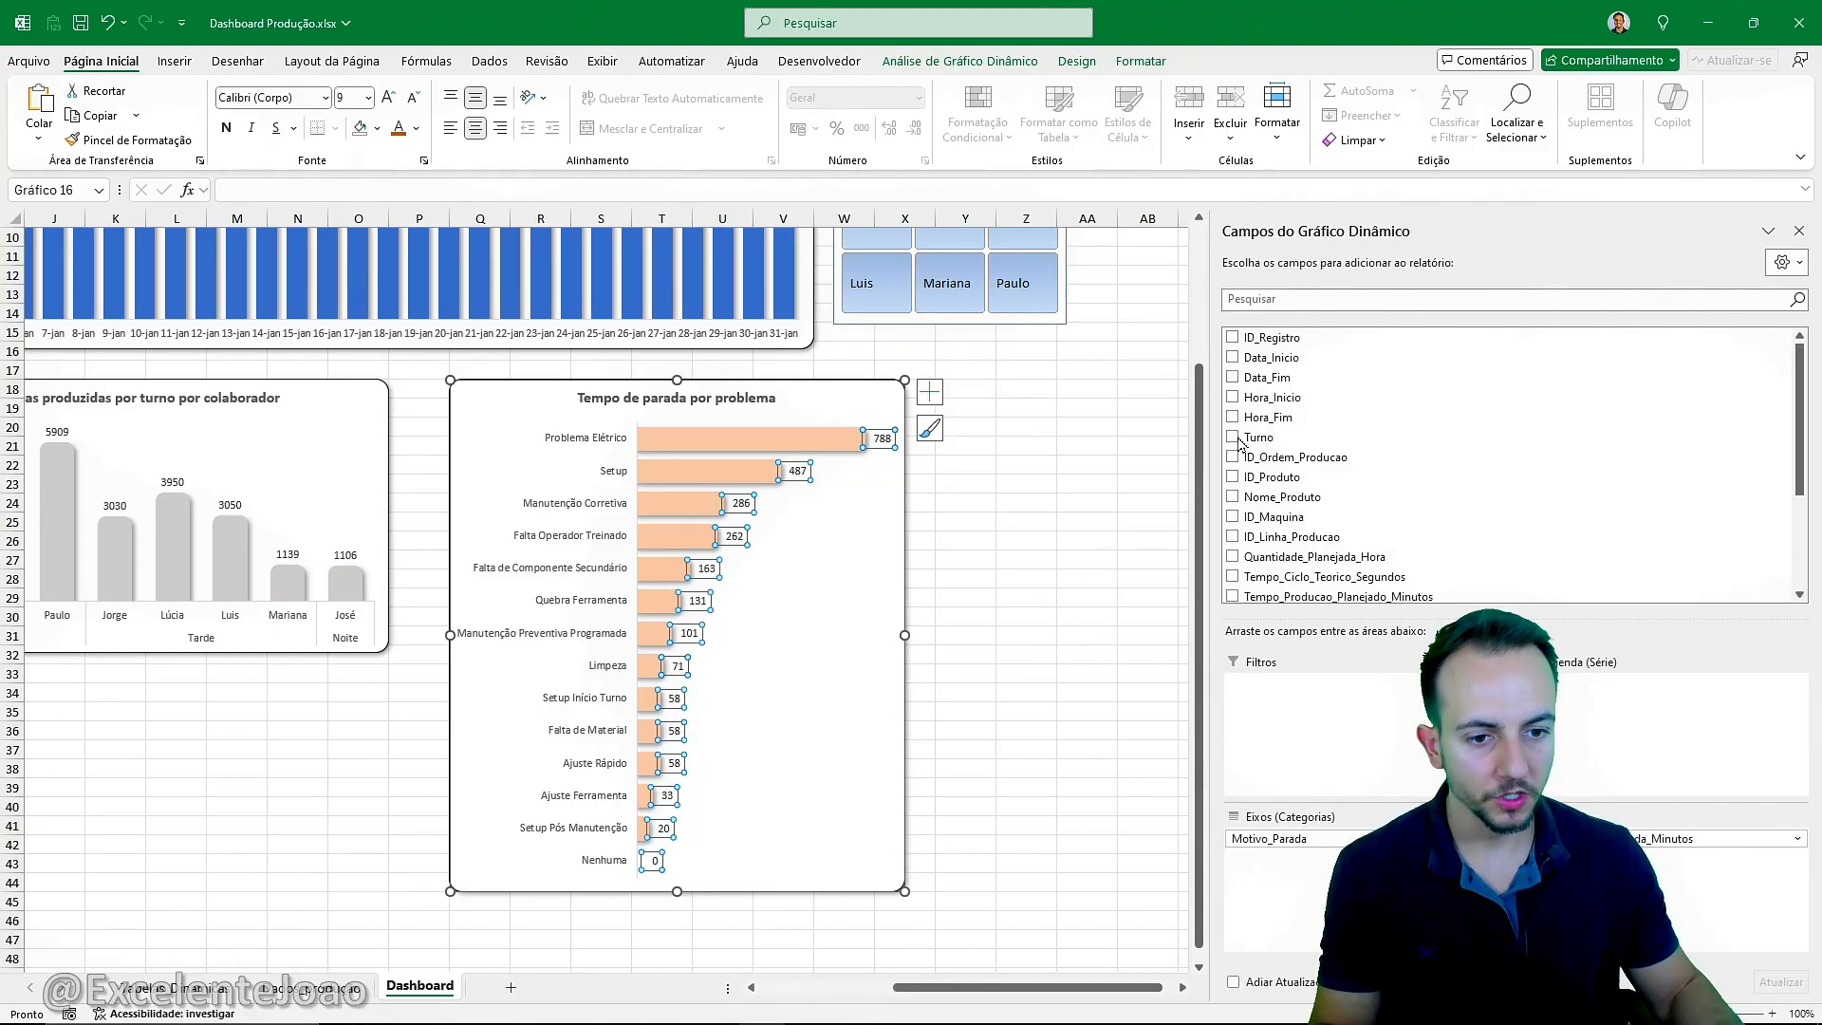
Move the ID_Maquina slicer from the pivot table sheet to the Dashboard sheet, placing it beside the stop-time chart and below the Nome_Operador slicer.
scroll(1113, 618, left, 3)
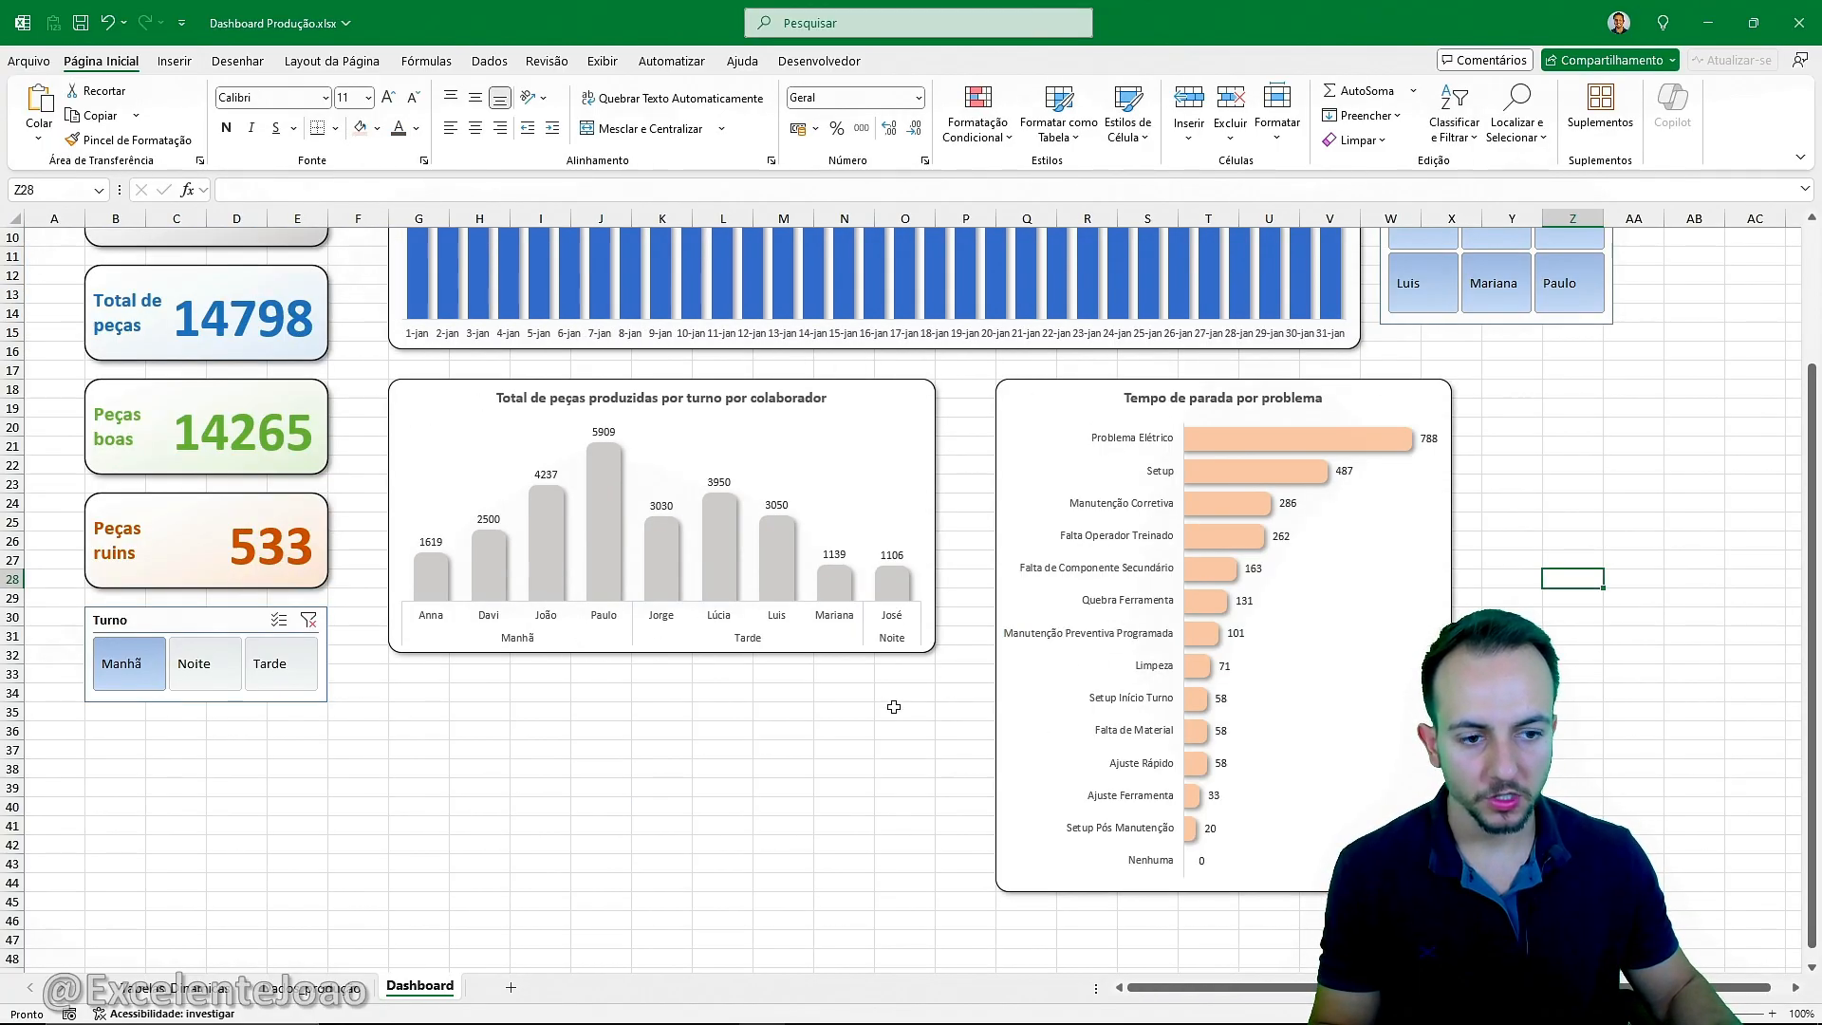
scroll(894, 707, up, 3)
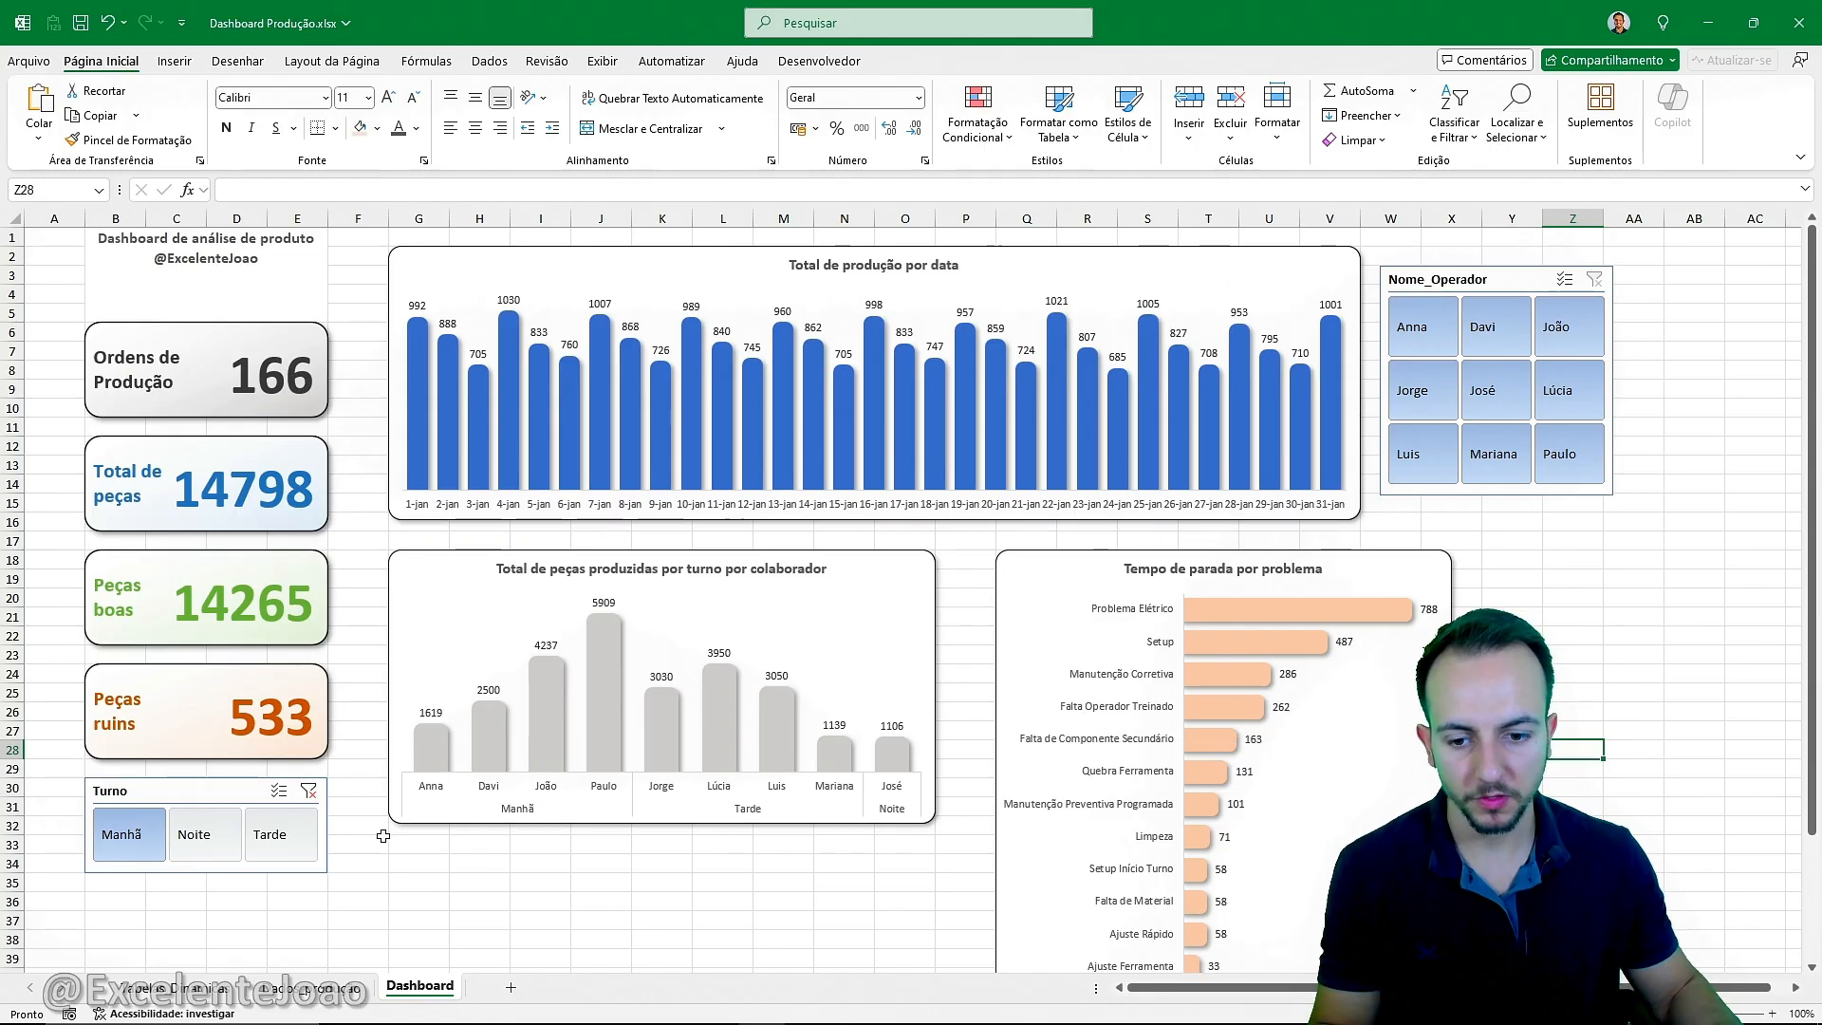
click(249, 987)
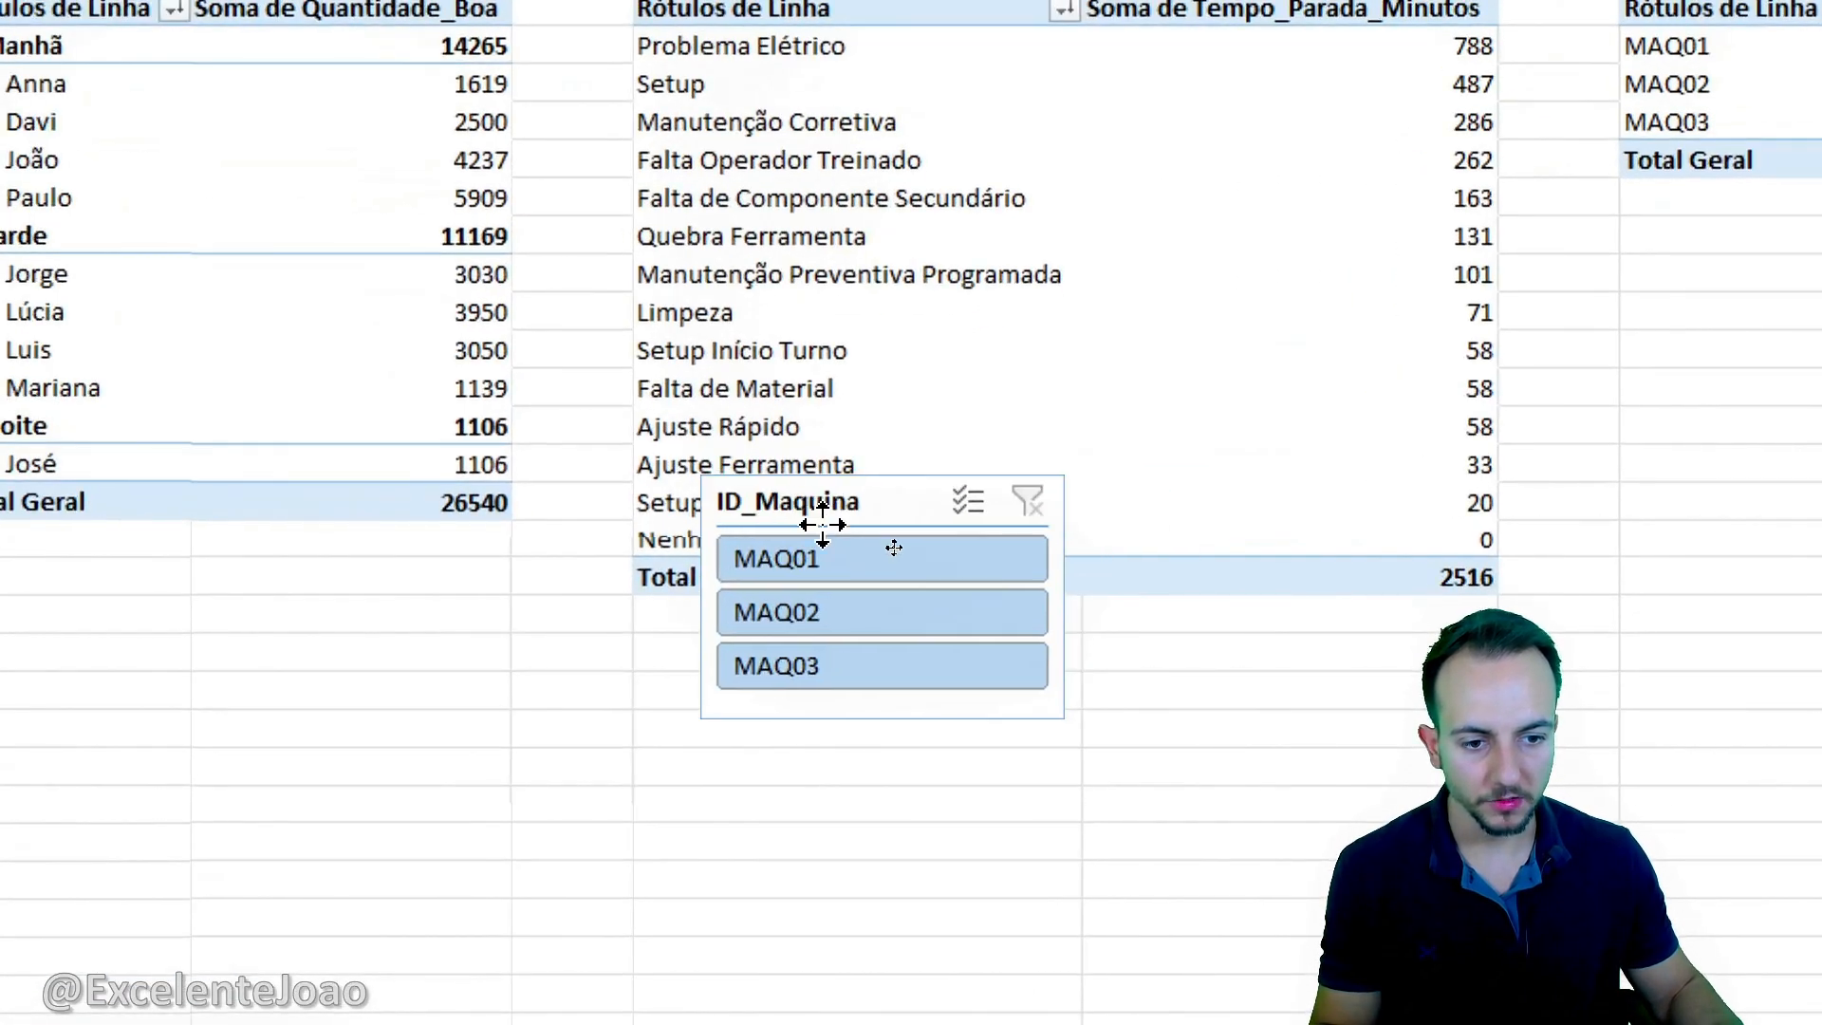
right_click(908, 528)
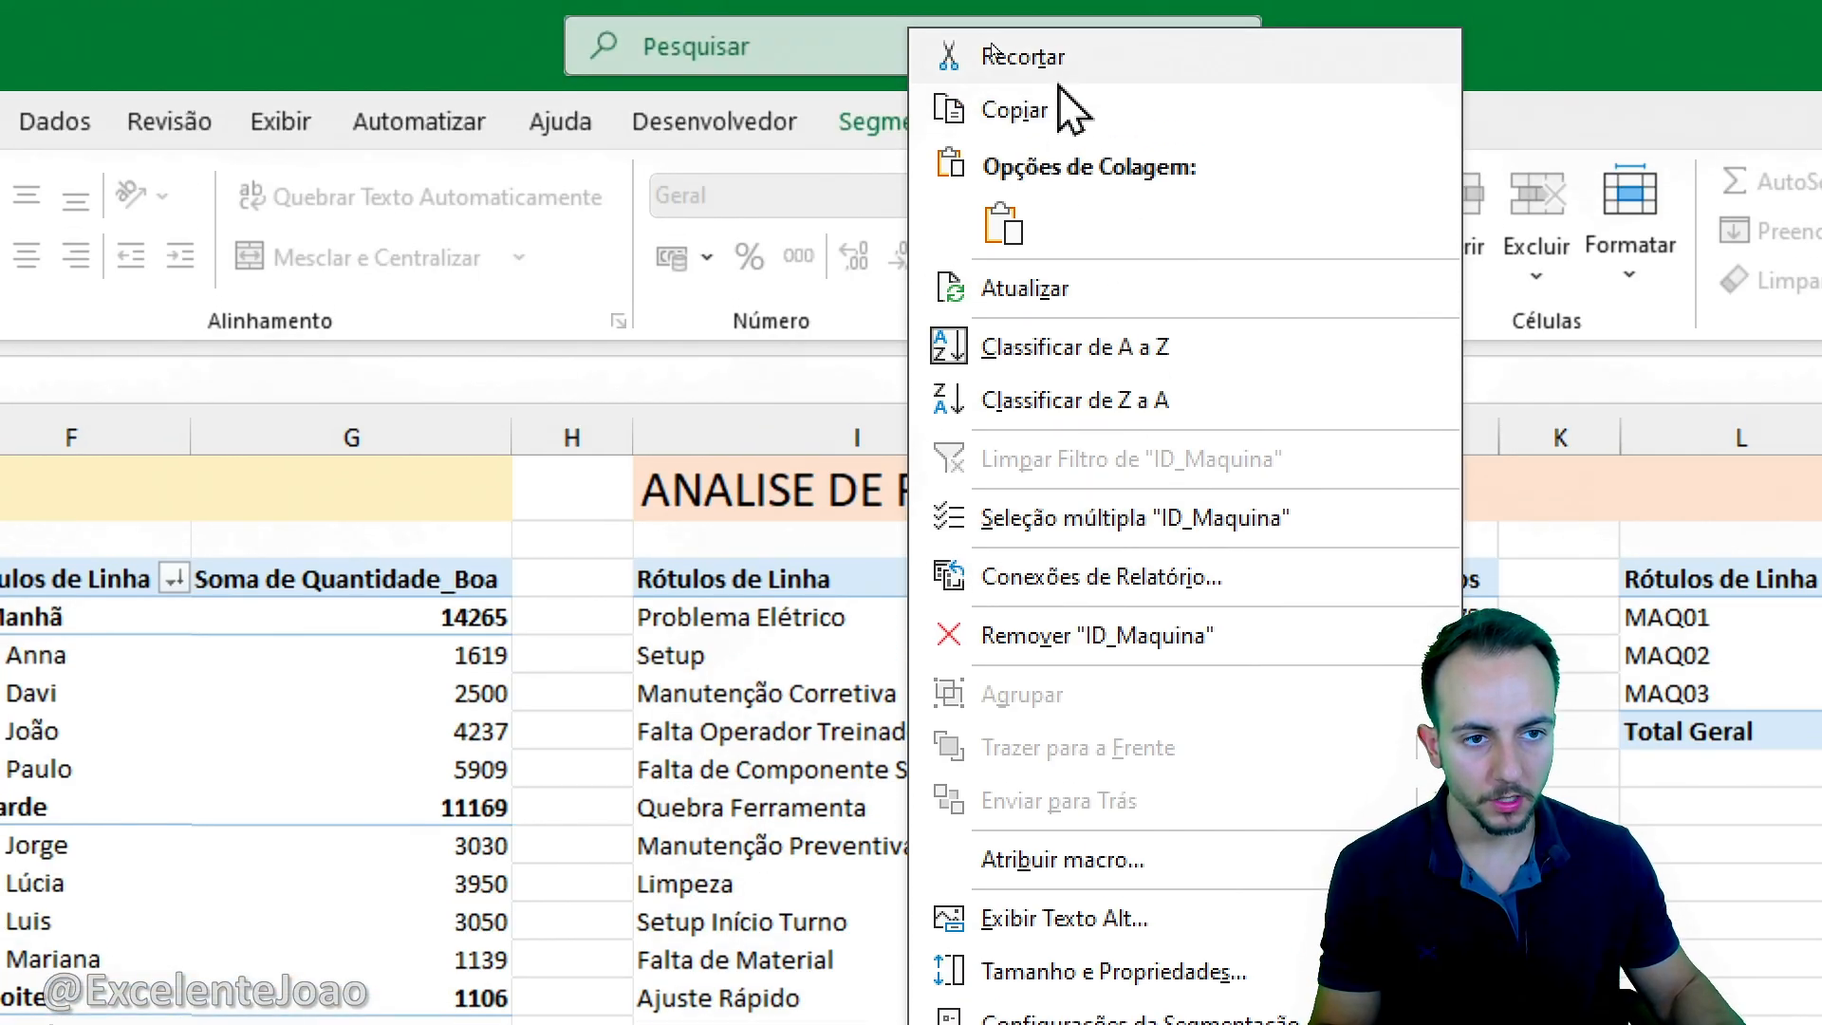
click(1054, 44)
click(453, 996)
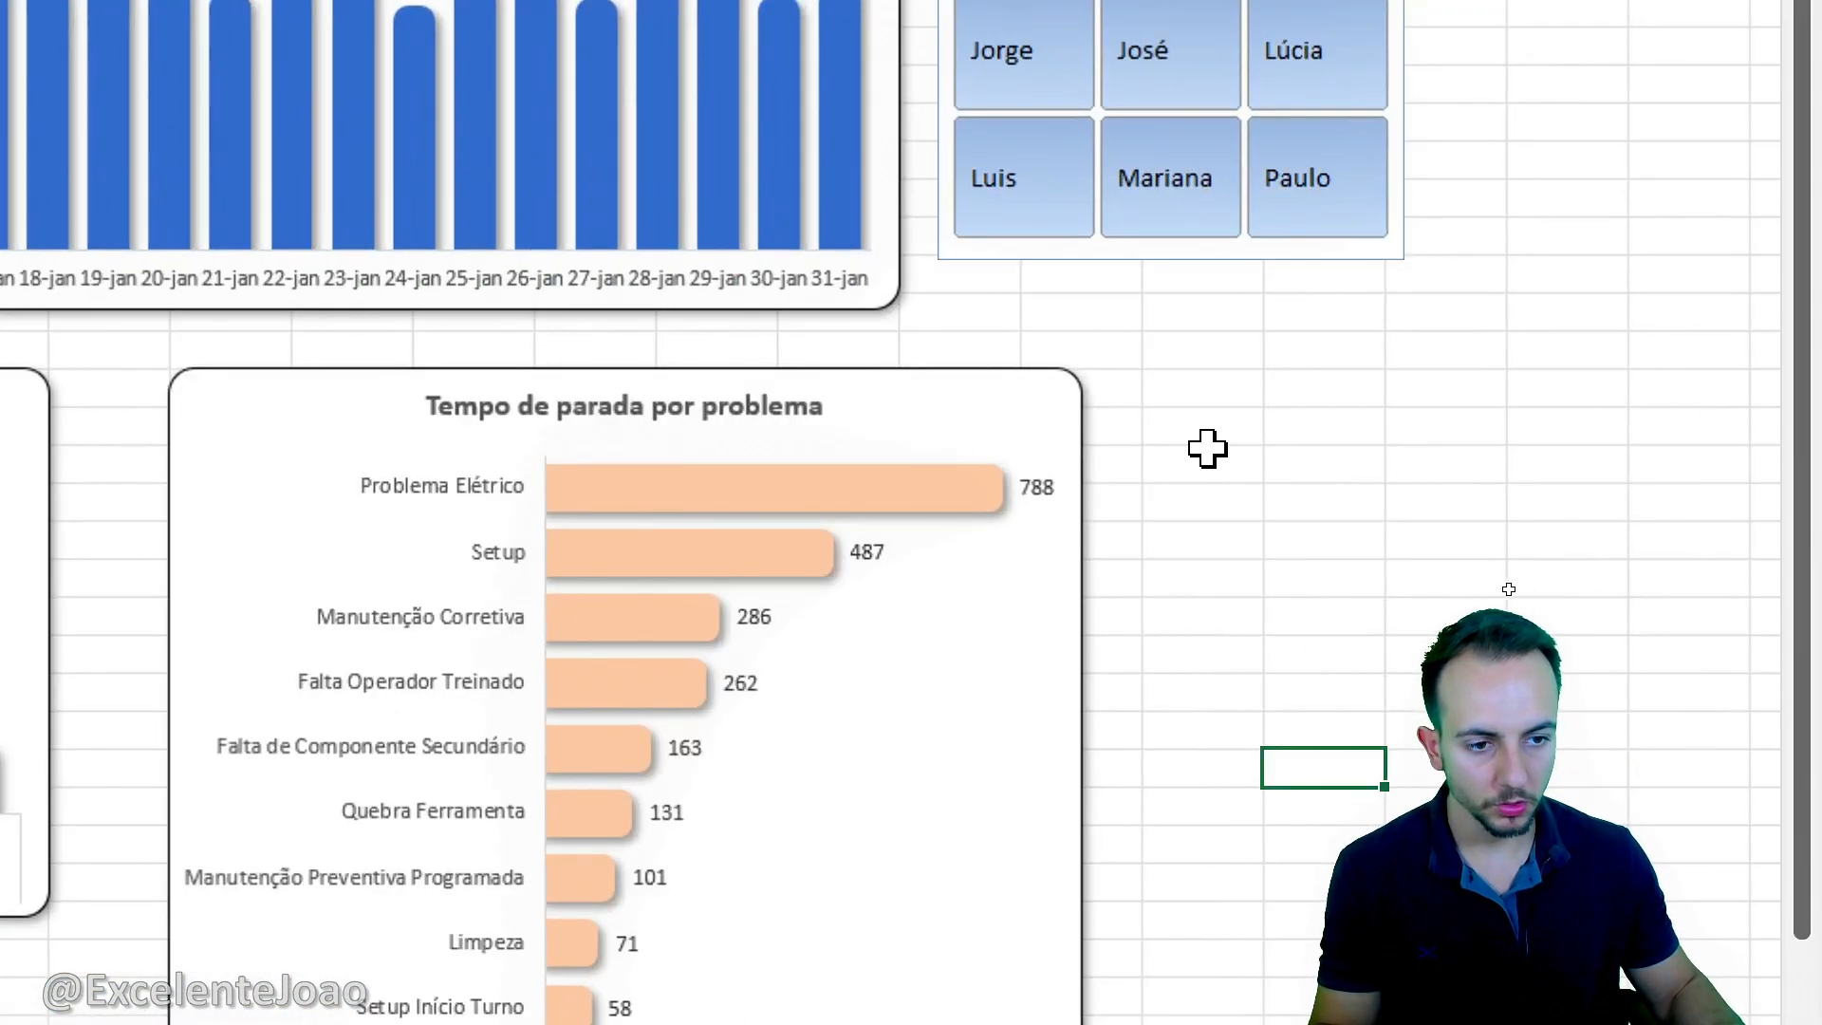
right_click(1519, 598)
click(1281, 385)
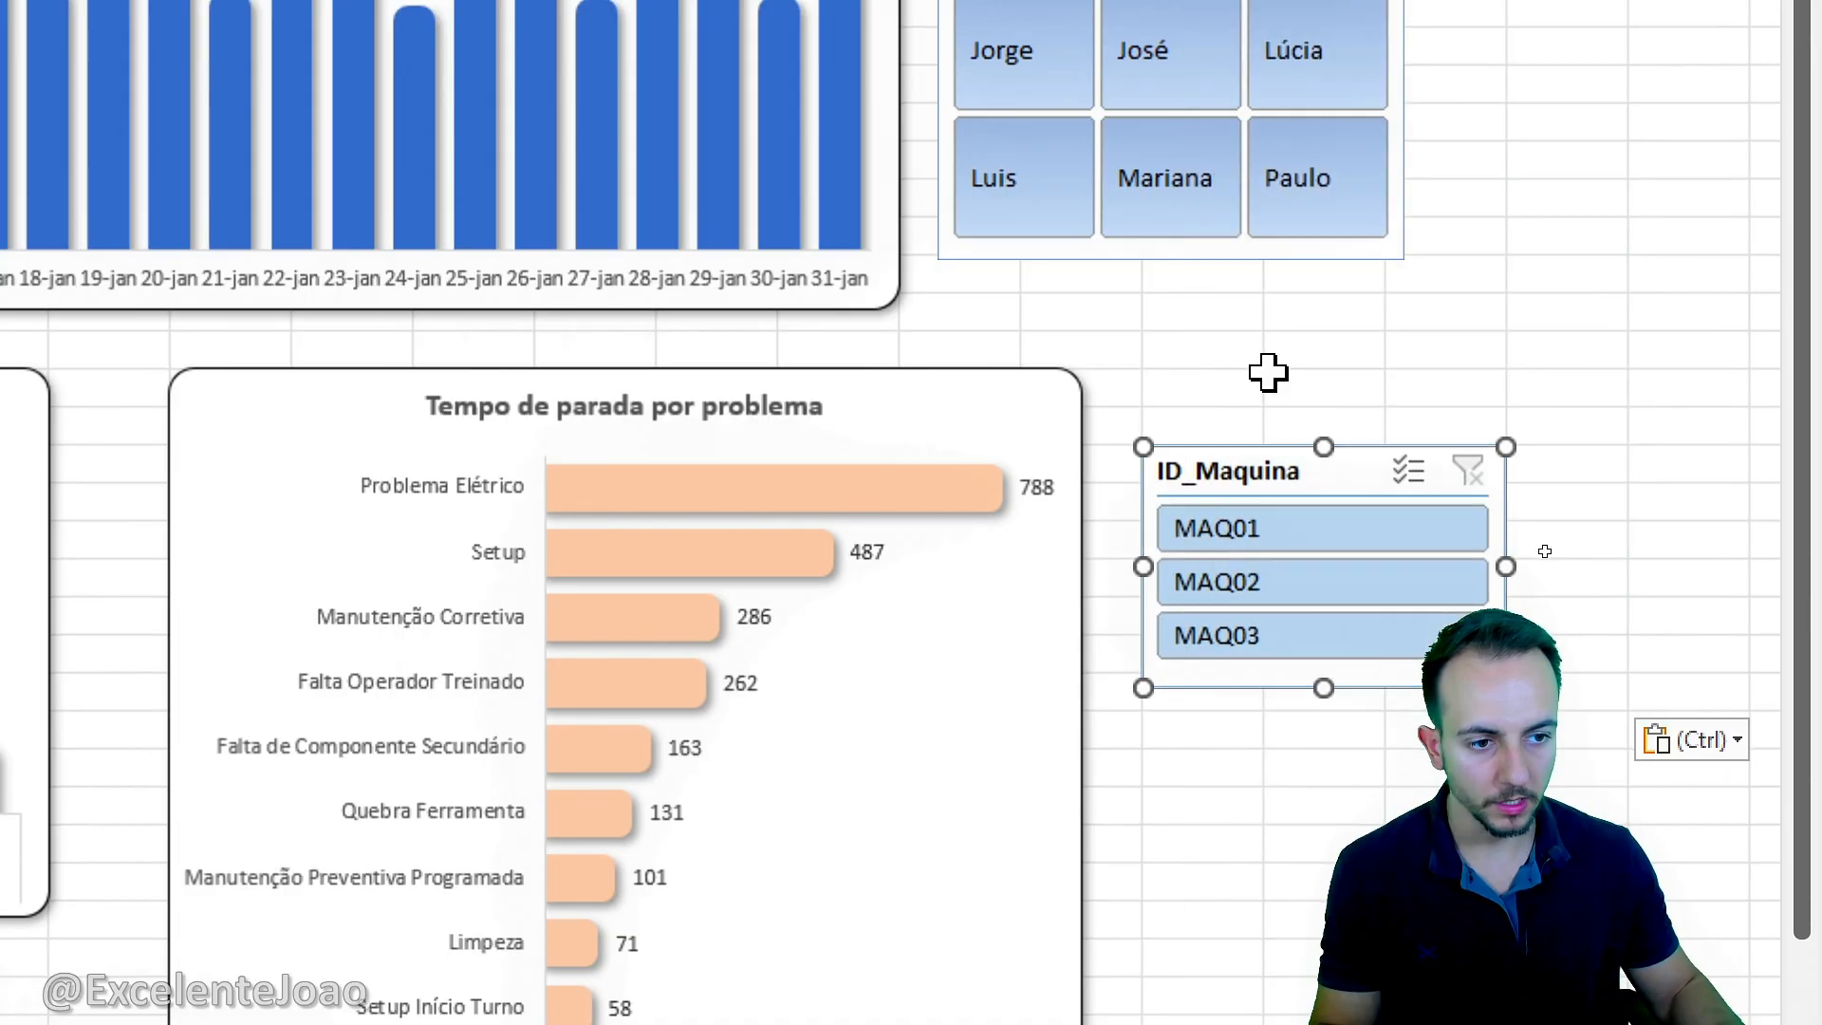
drag(1212, 462, 1201, 391)
Test the ID_Maquina slicer by filtering to MAQ01, MAQ02 and MAQ03 one after another.
click(1220, 474)
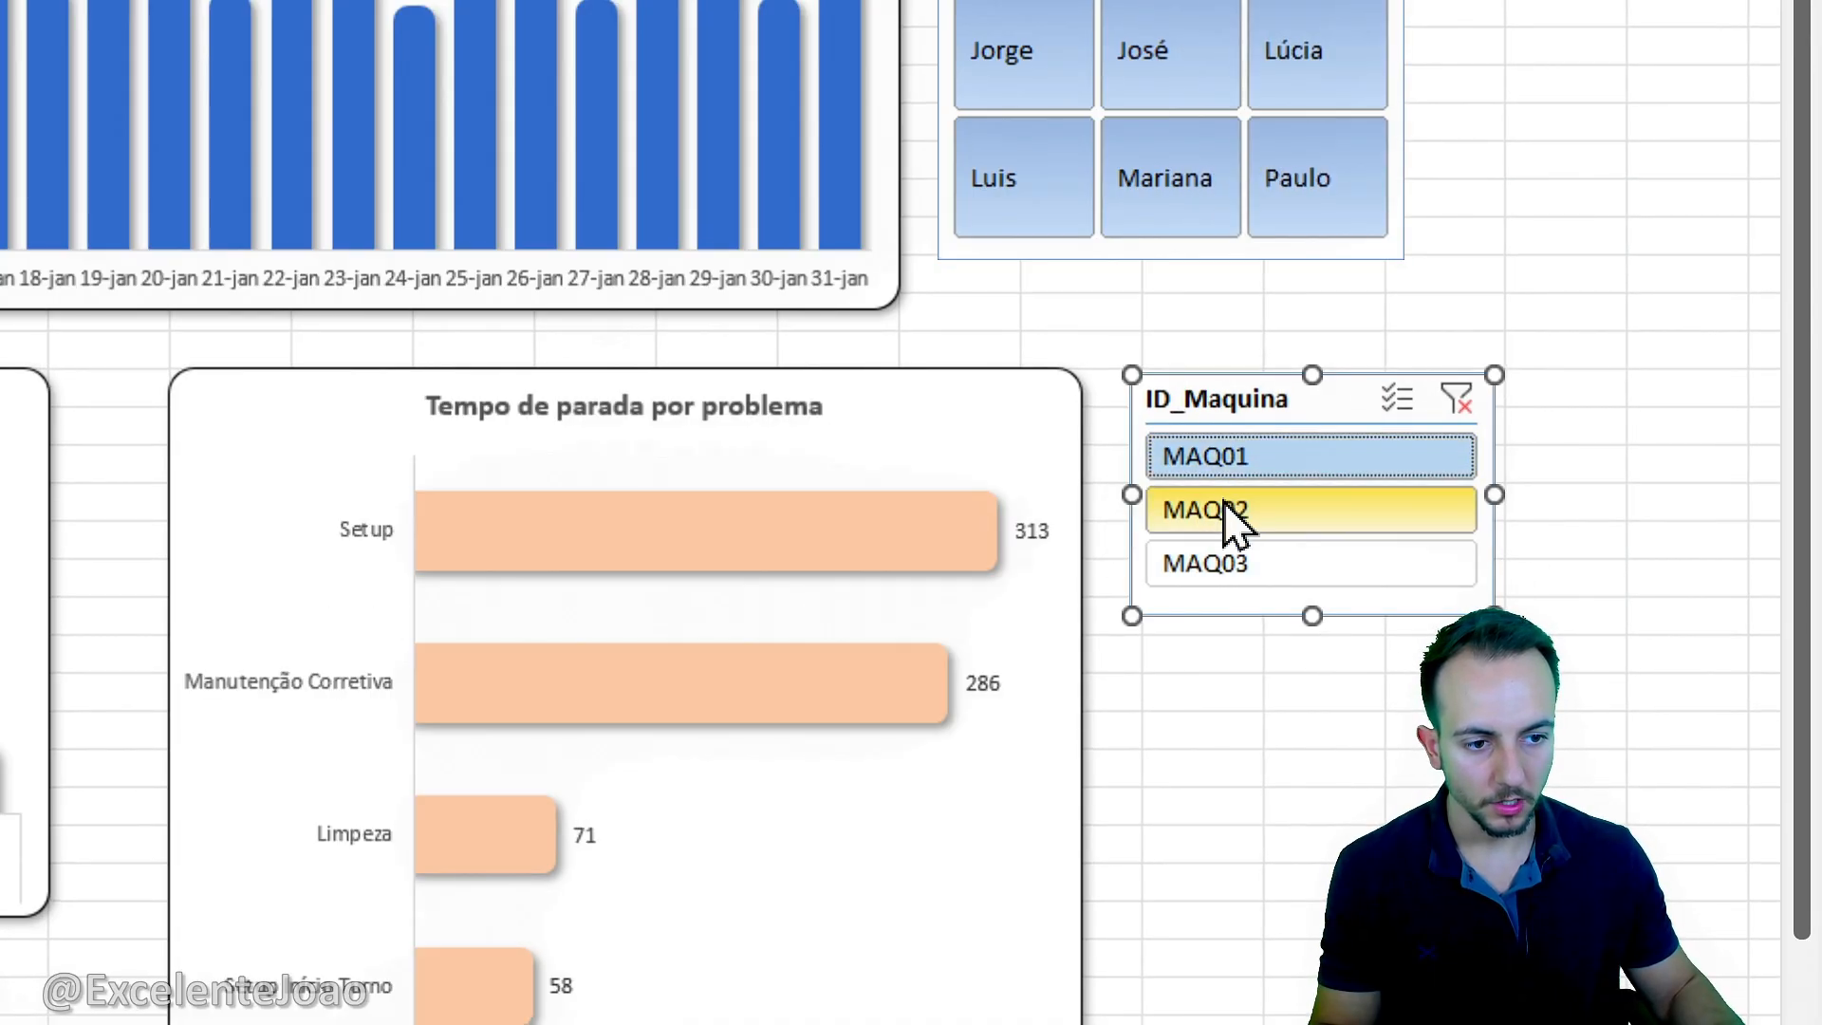
click(1224, 510)
click(1234, 562)
click(1234, 778)
Shorten the stop-time chart from its bottom edge to about the height of the neighbouring shift and operator chart.
scroll(1215, 550, down, 5)
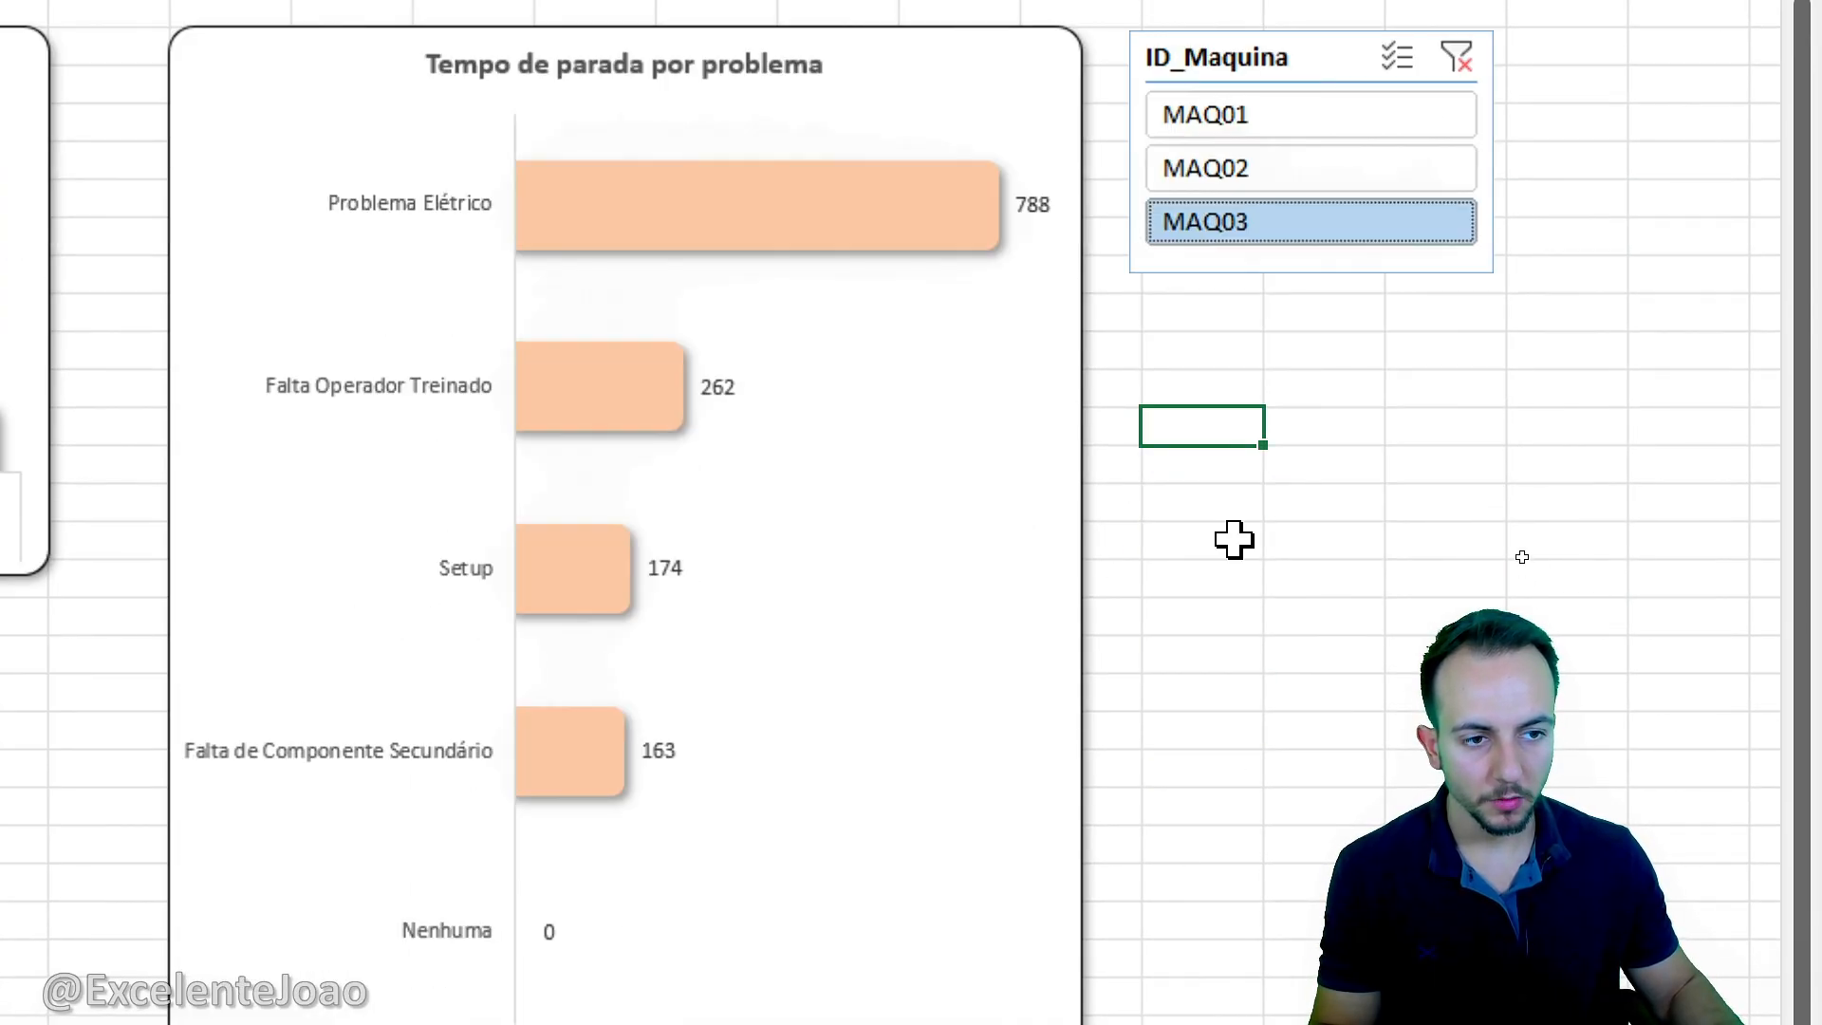
click(726, 821)
click(399, 881)
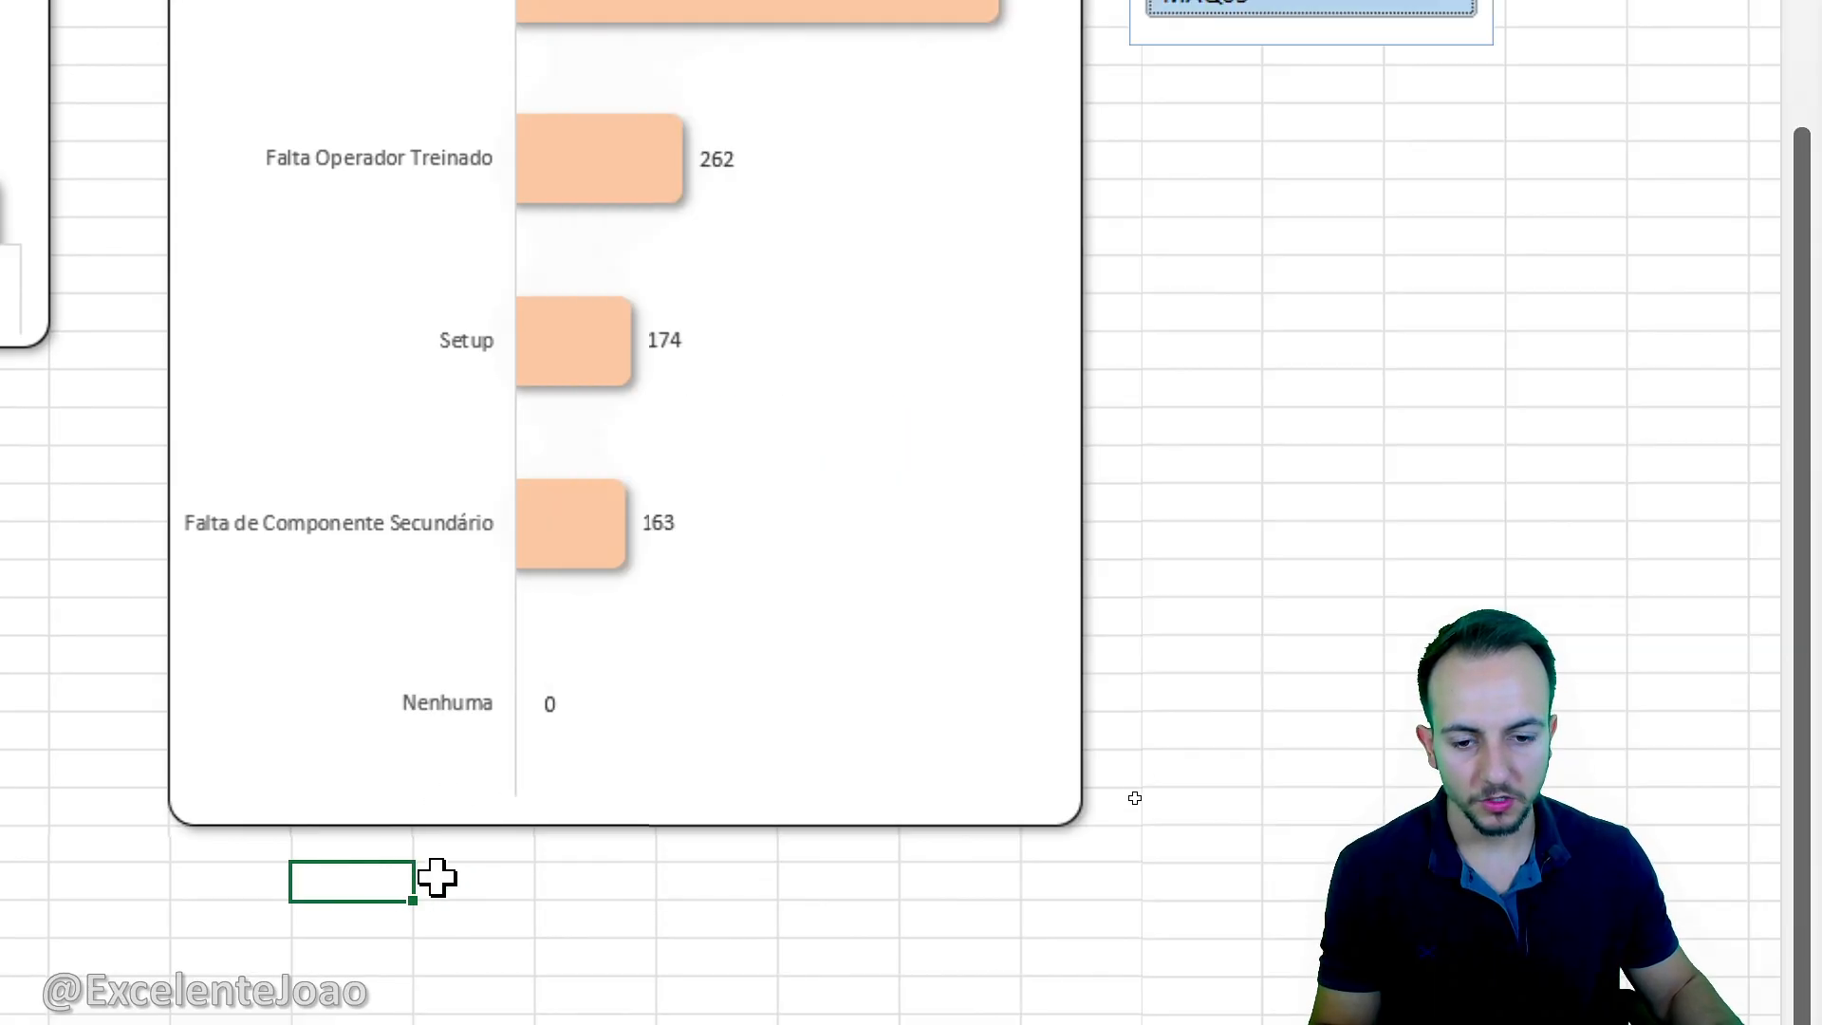
click(472, 826)
click(417, 891)
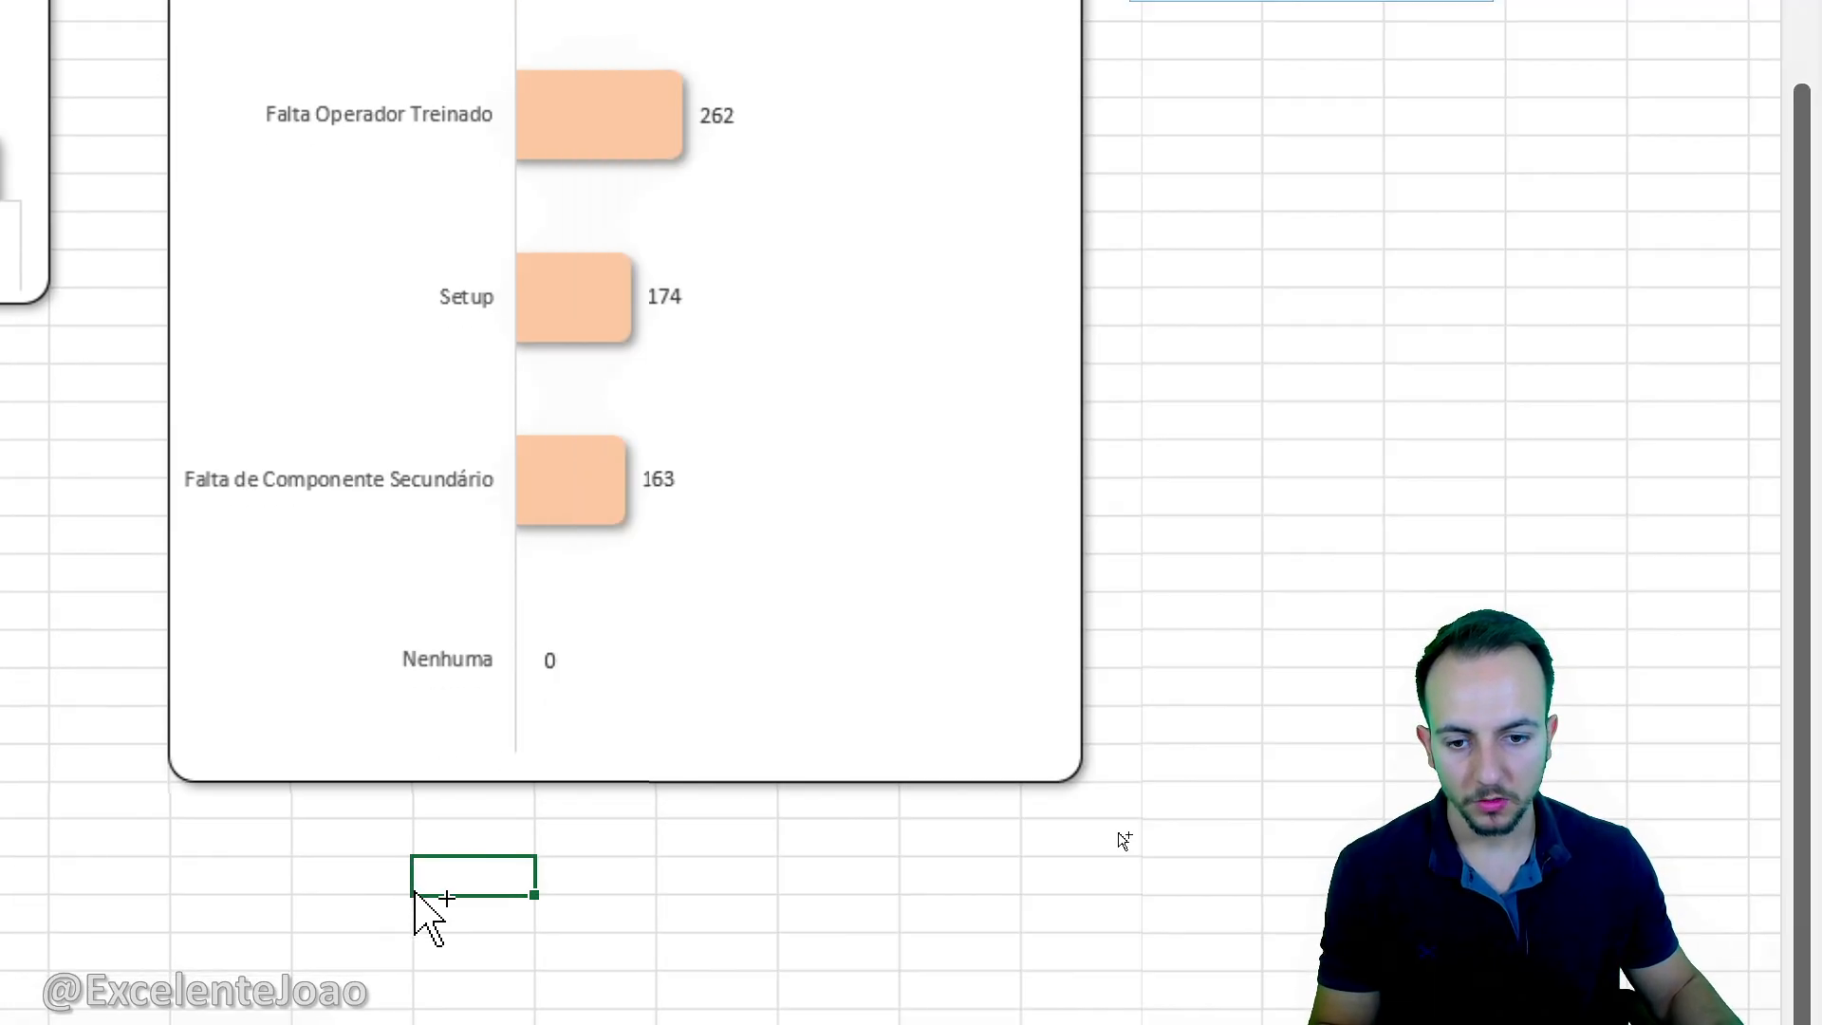
scroll(419, 900, right, 2)
click(510, 762)
drag(510, 762, 512, 295)
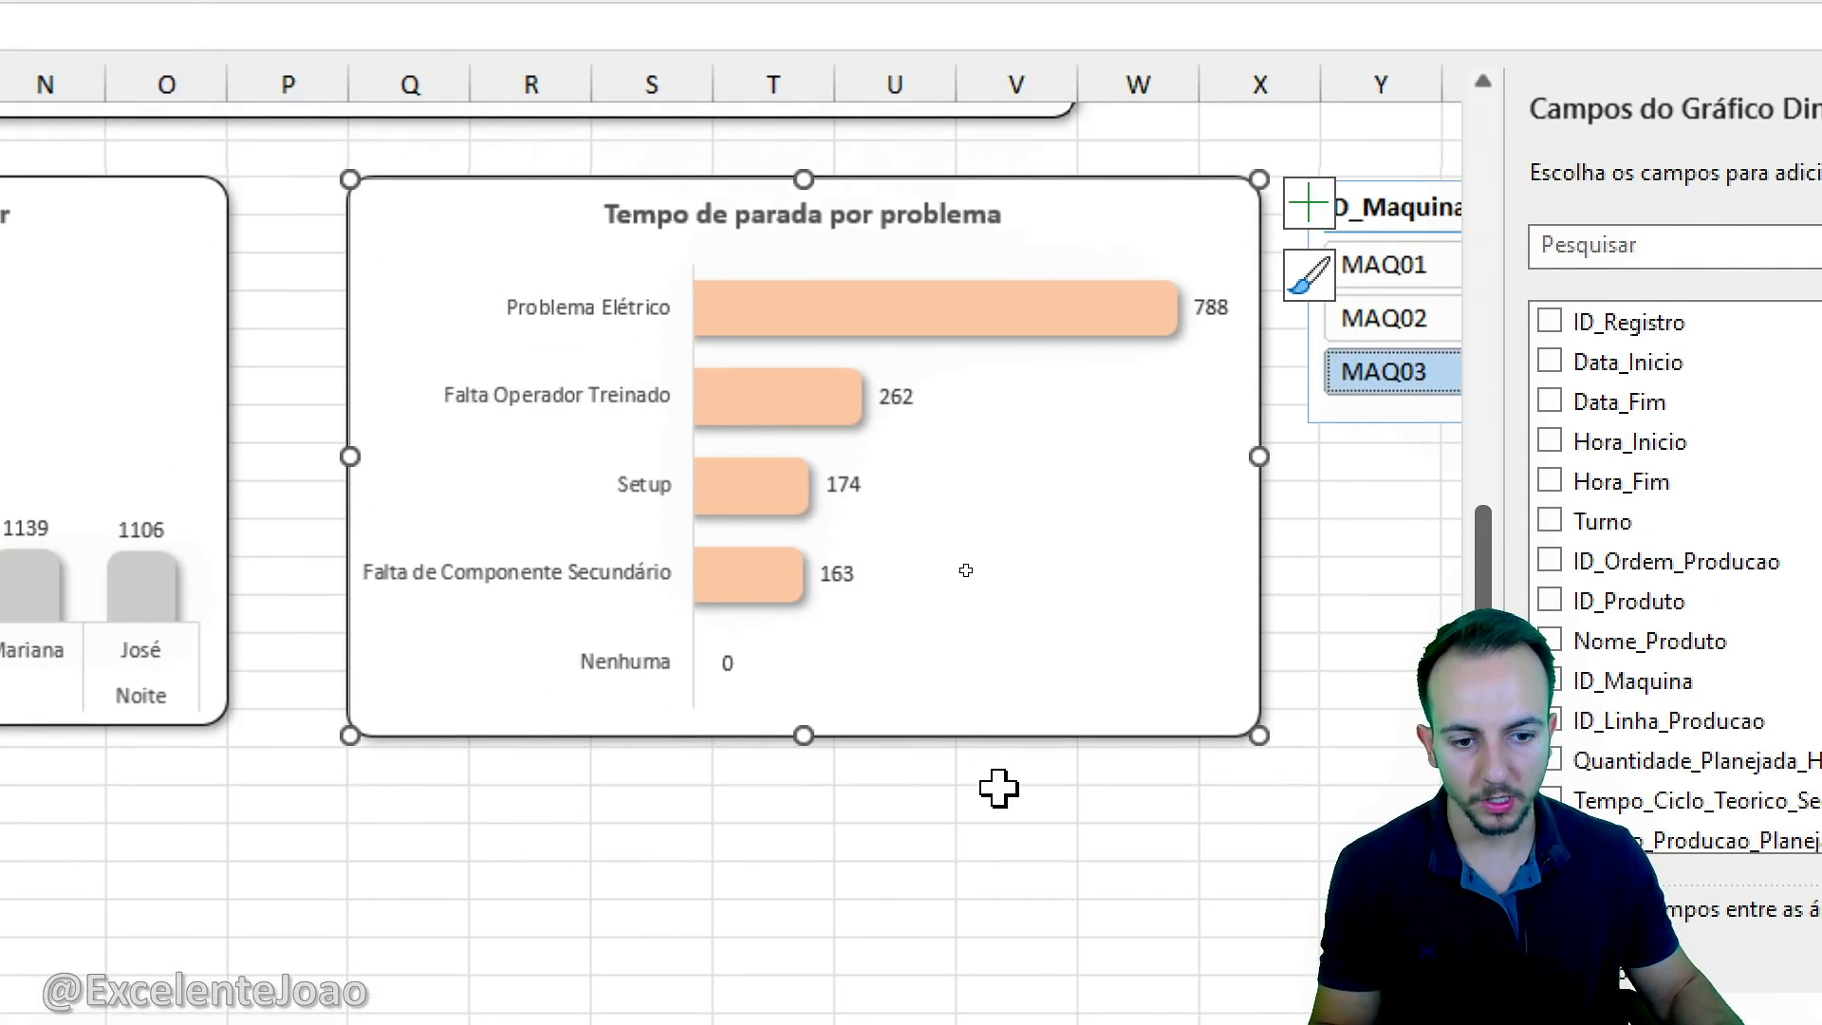
Check the shortened stop-time chart by switching the ID_Maquina slicer between MAQ01, MAQ02 and MAQ03, finishing on MAQ02.
click(1400, 323)
click(1411, 285)
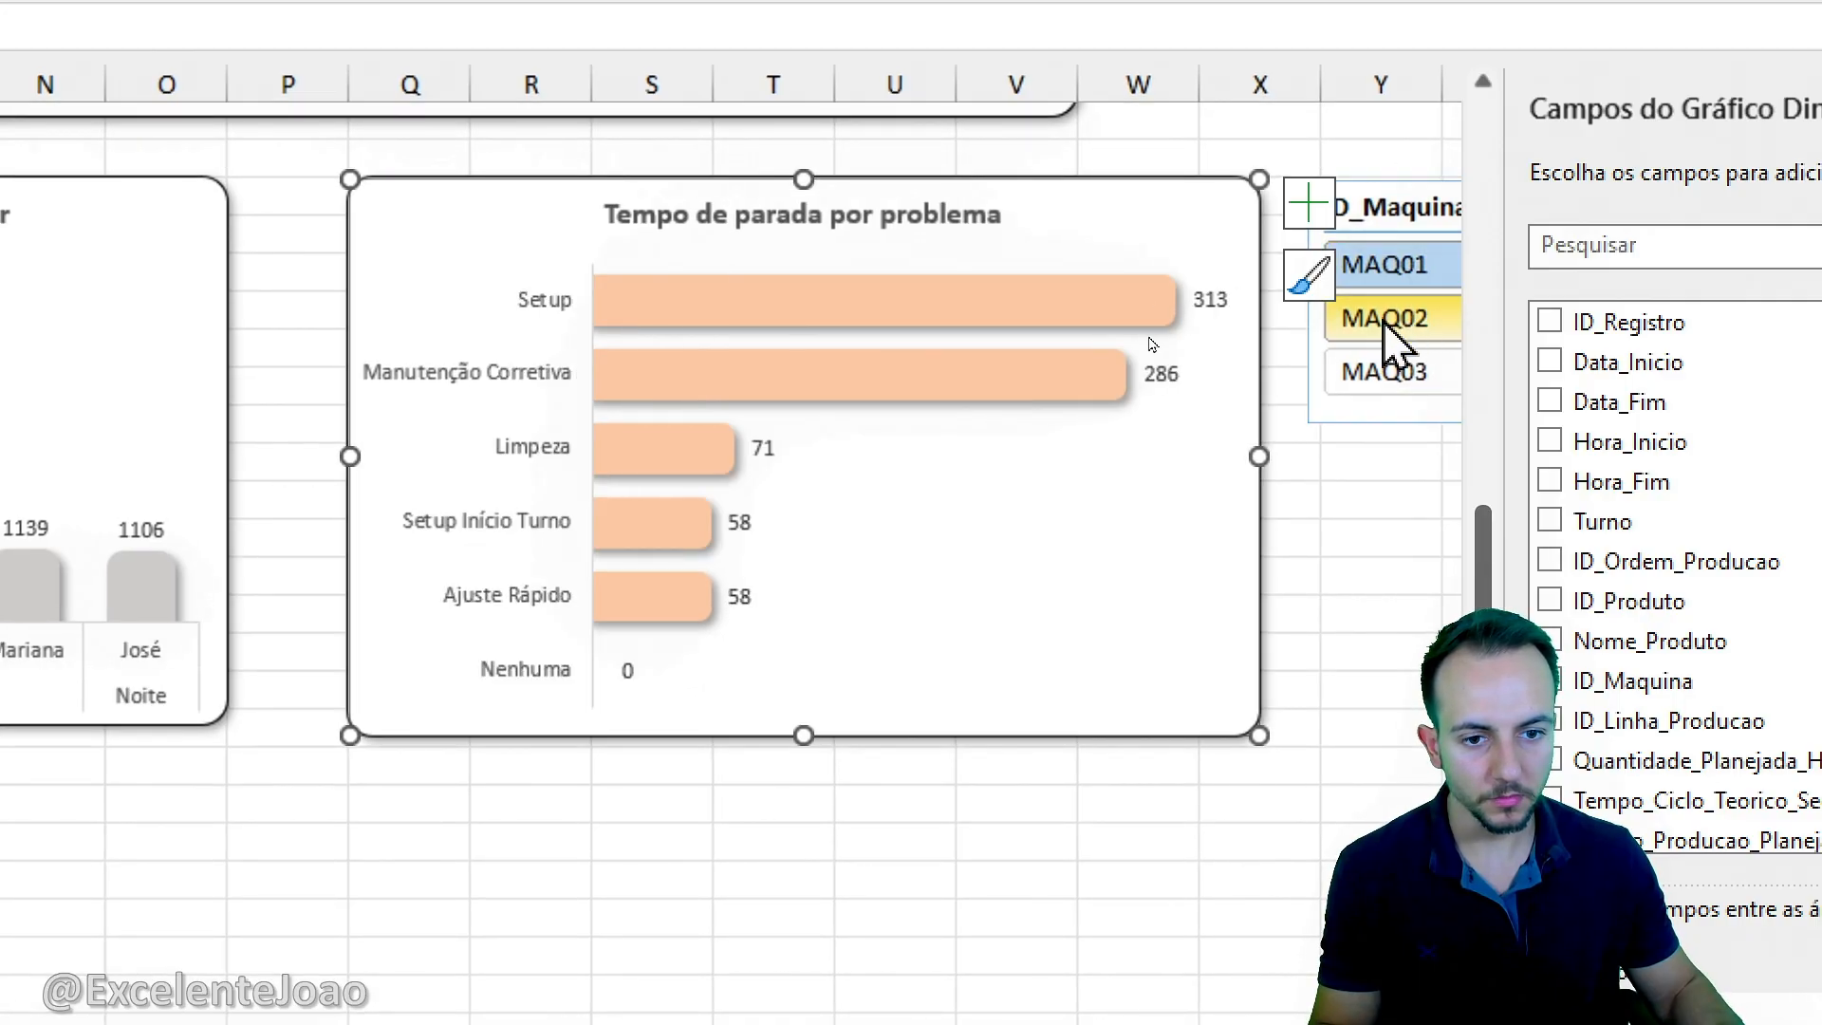
click(1382, 322)
click(1371, 367)
click(1395, 313)
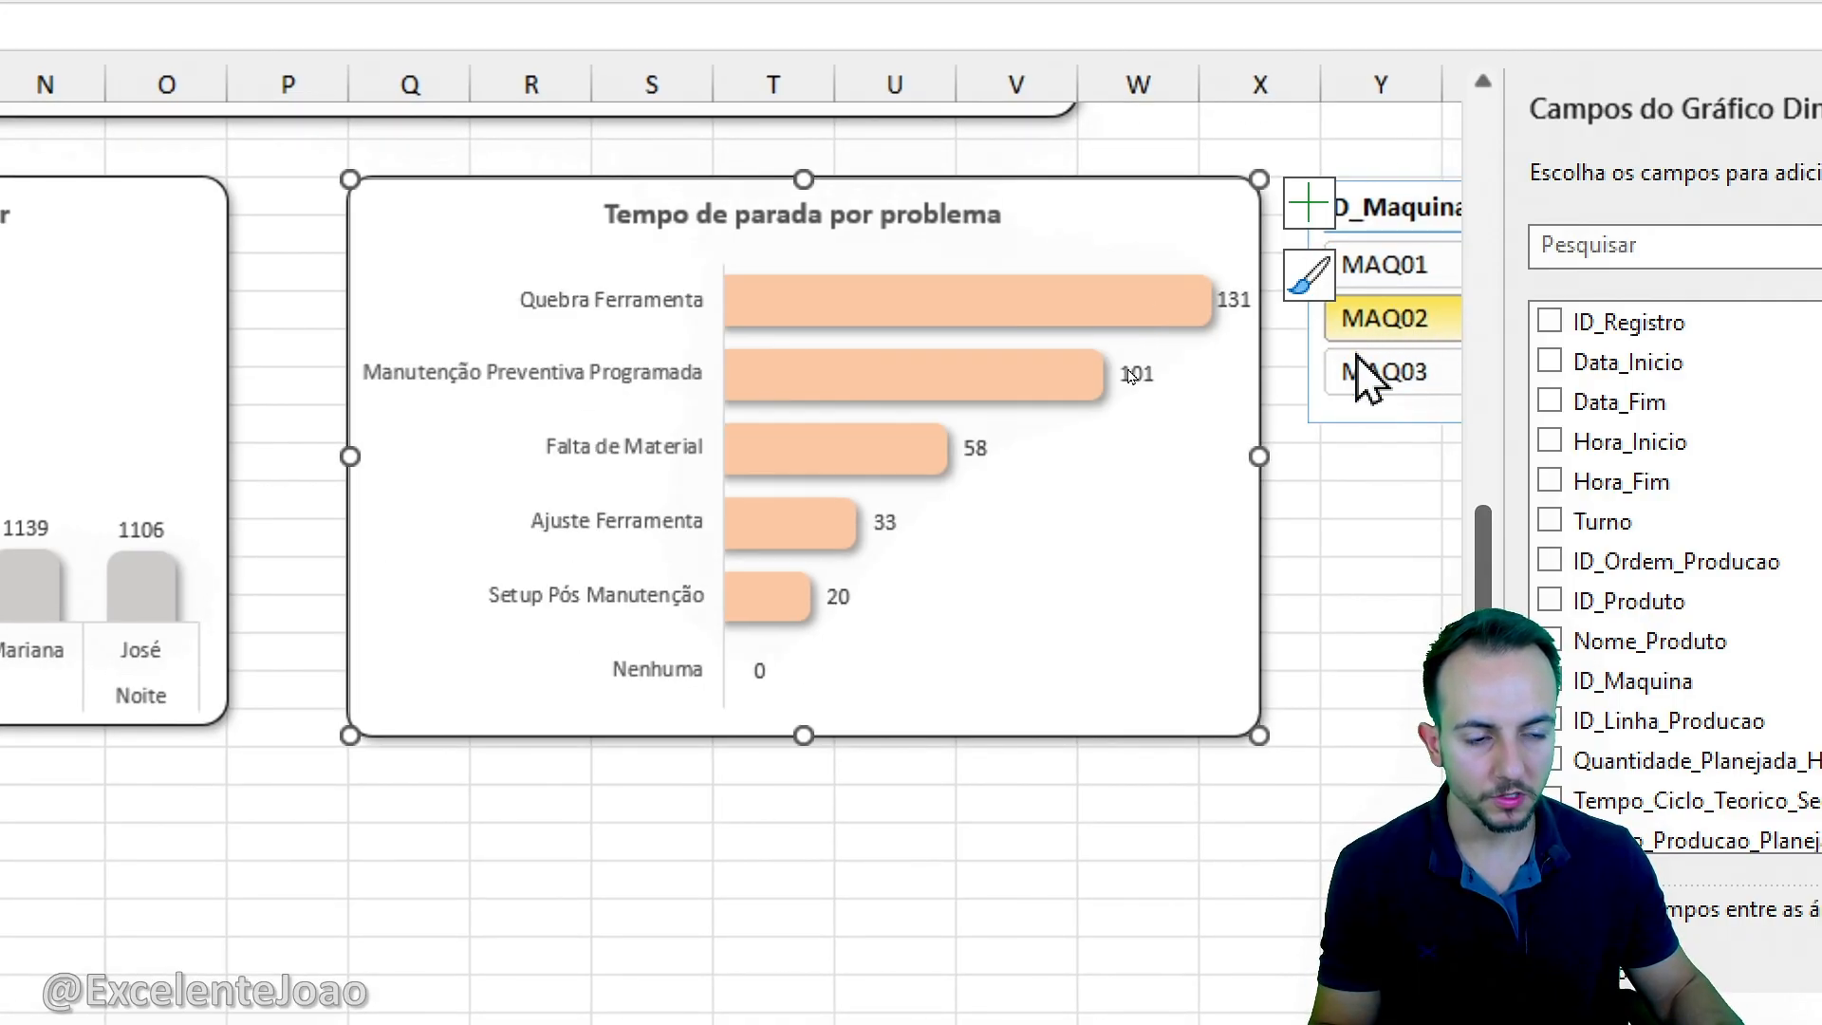
click(1328, 539)
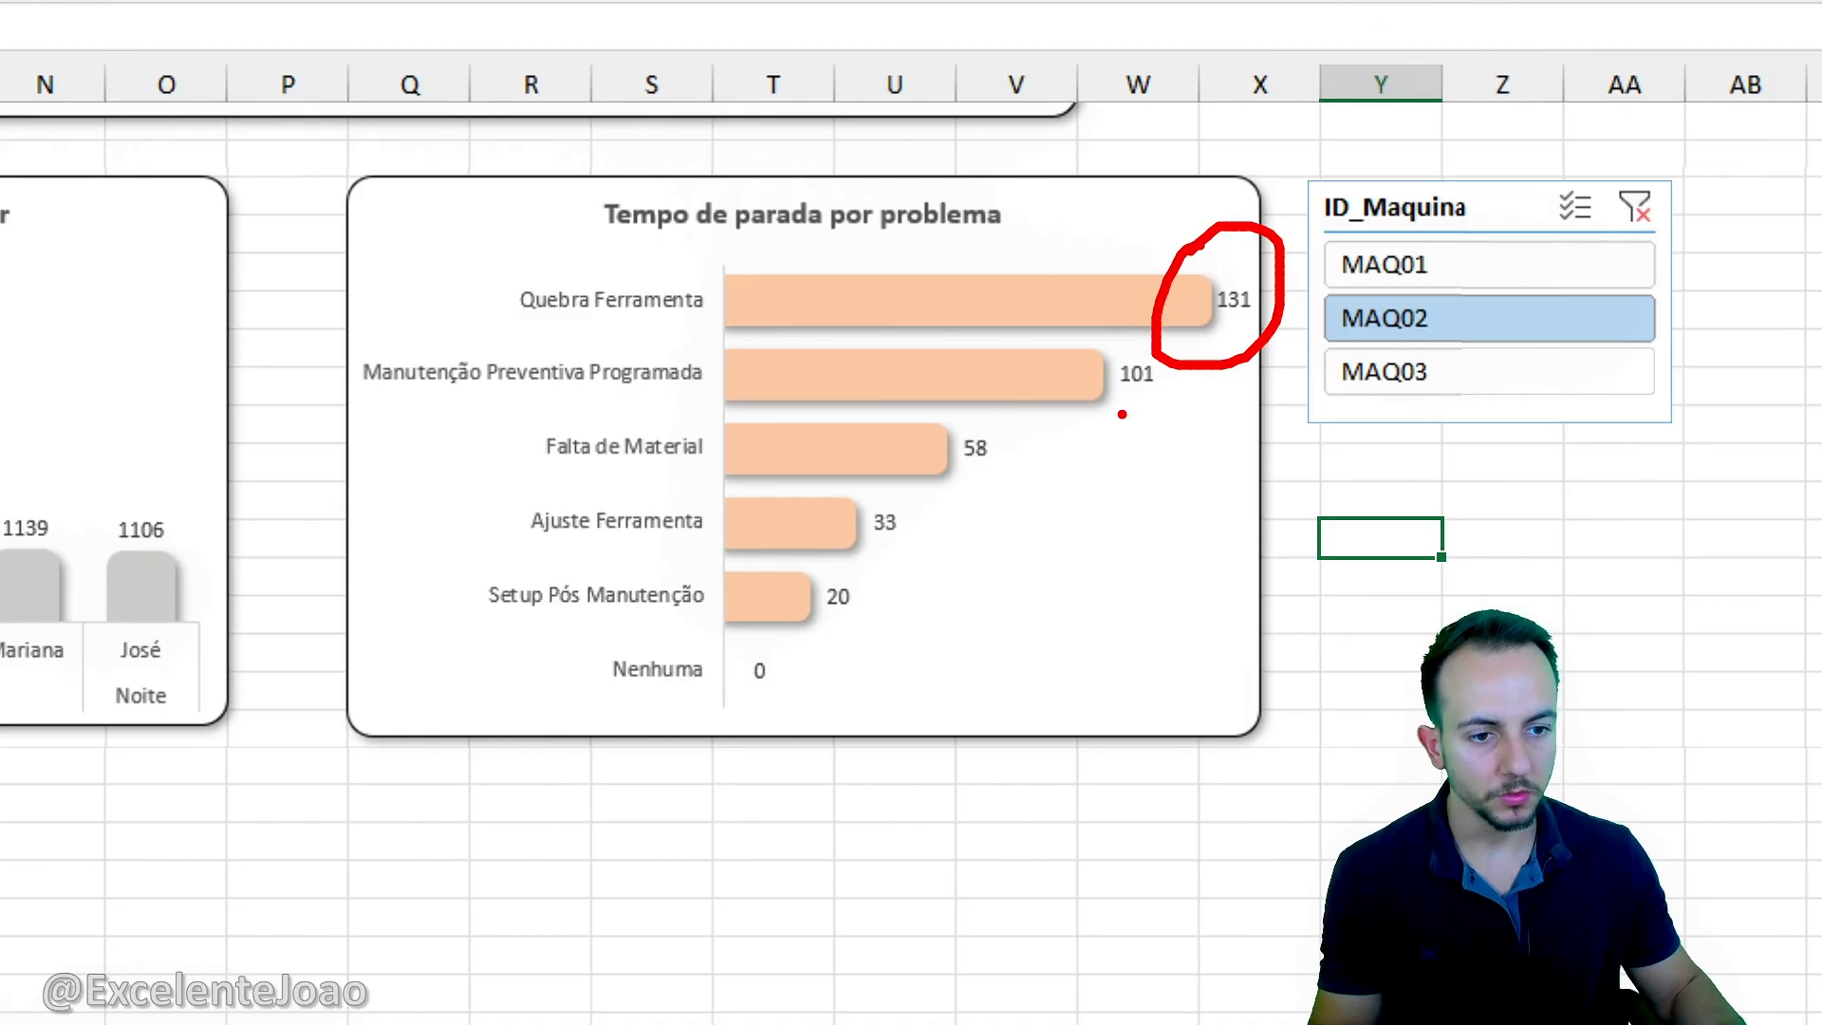
Narrow the stop-time chart's plot area slightly from its right edge to leave room for the longest bar's data label.
click(1139, 484)
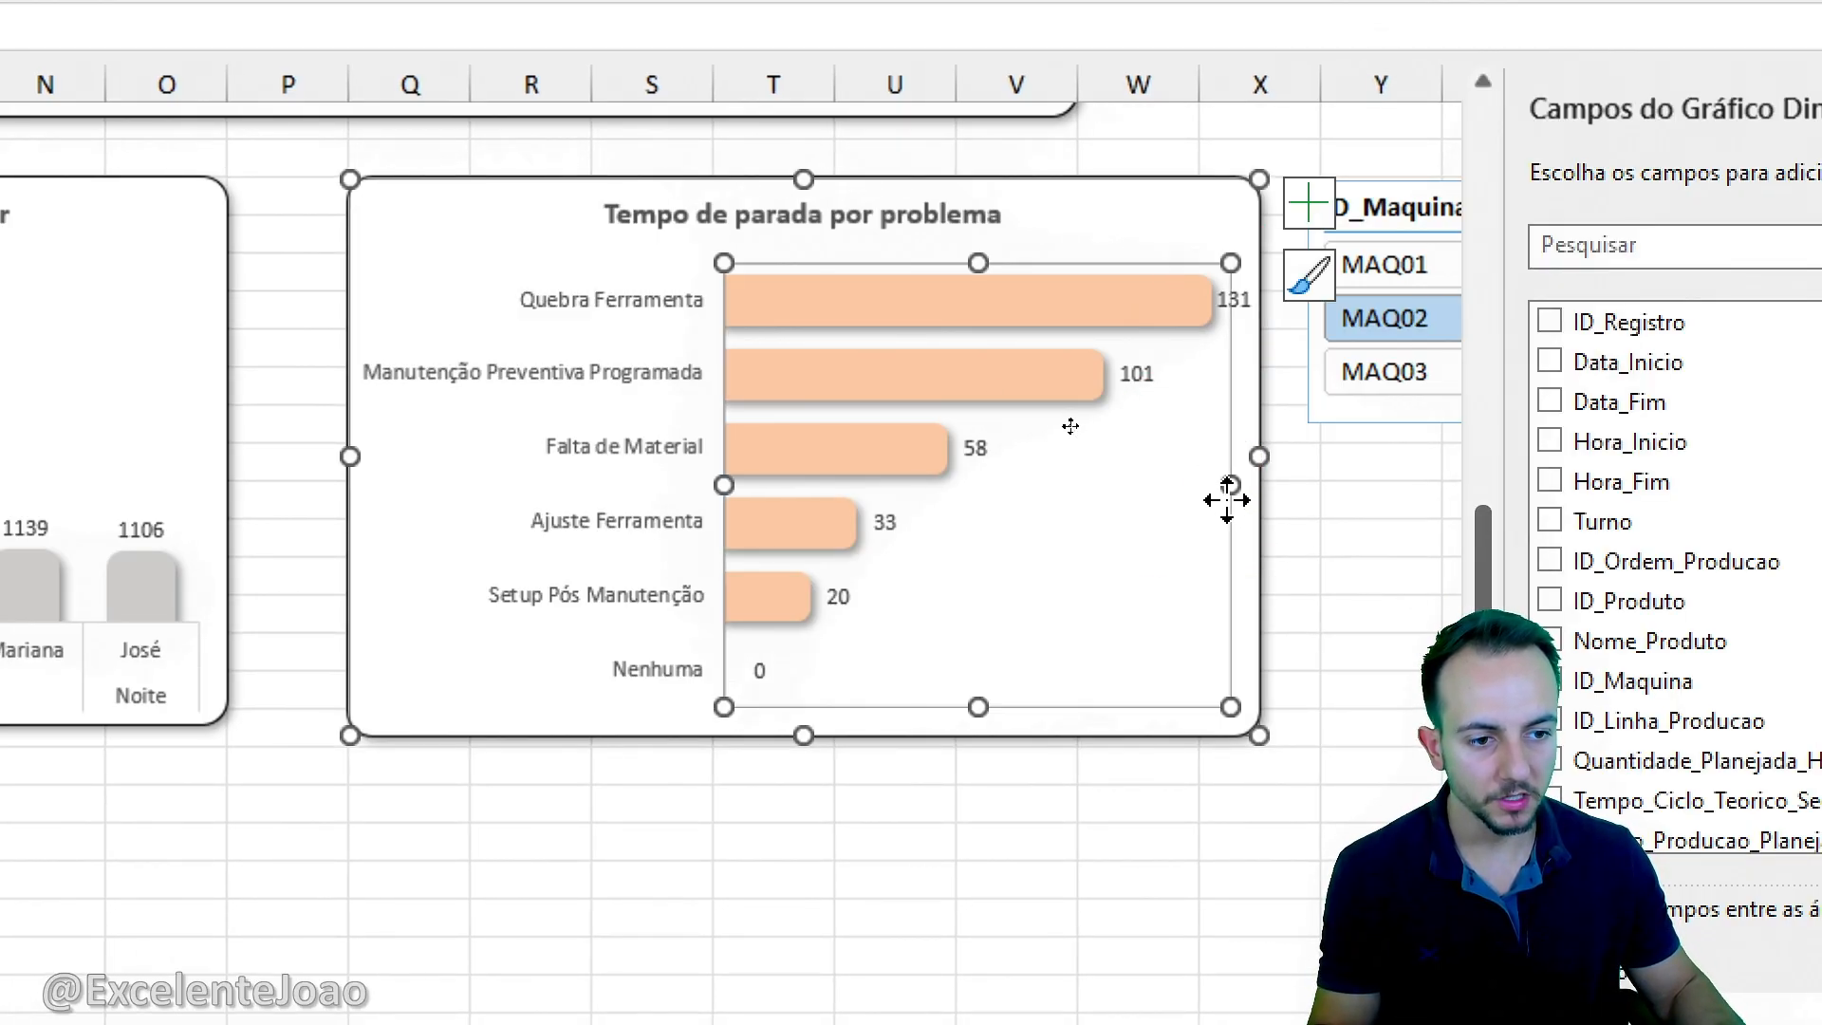
drag(1228, 486, 1204, 486)
click(1357, 581)
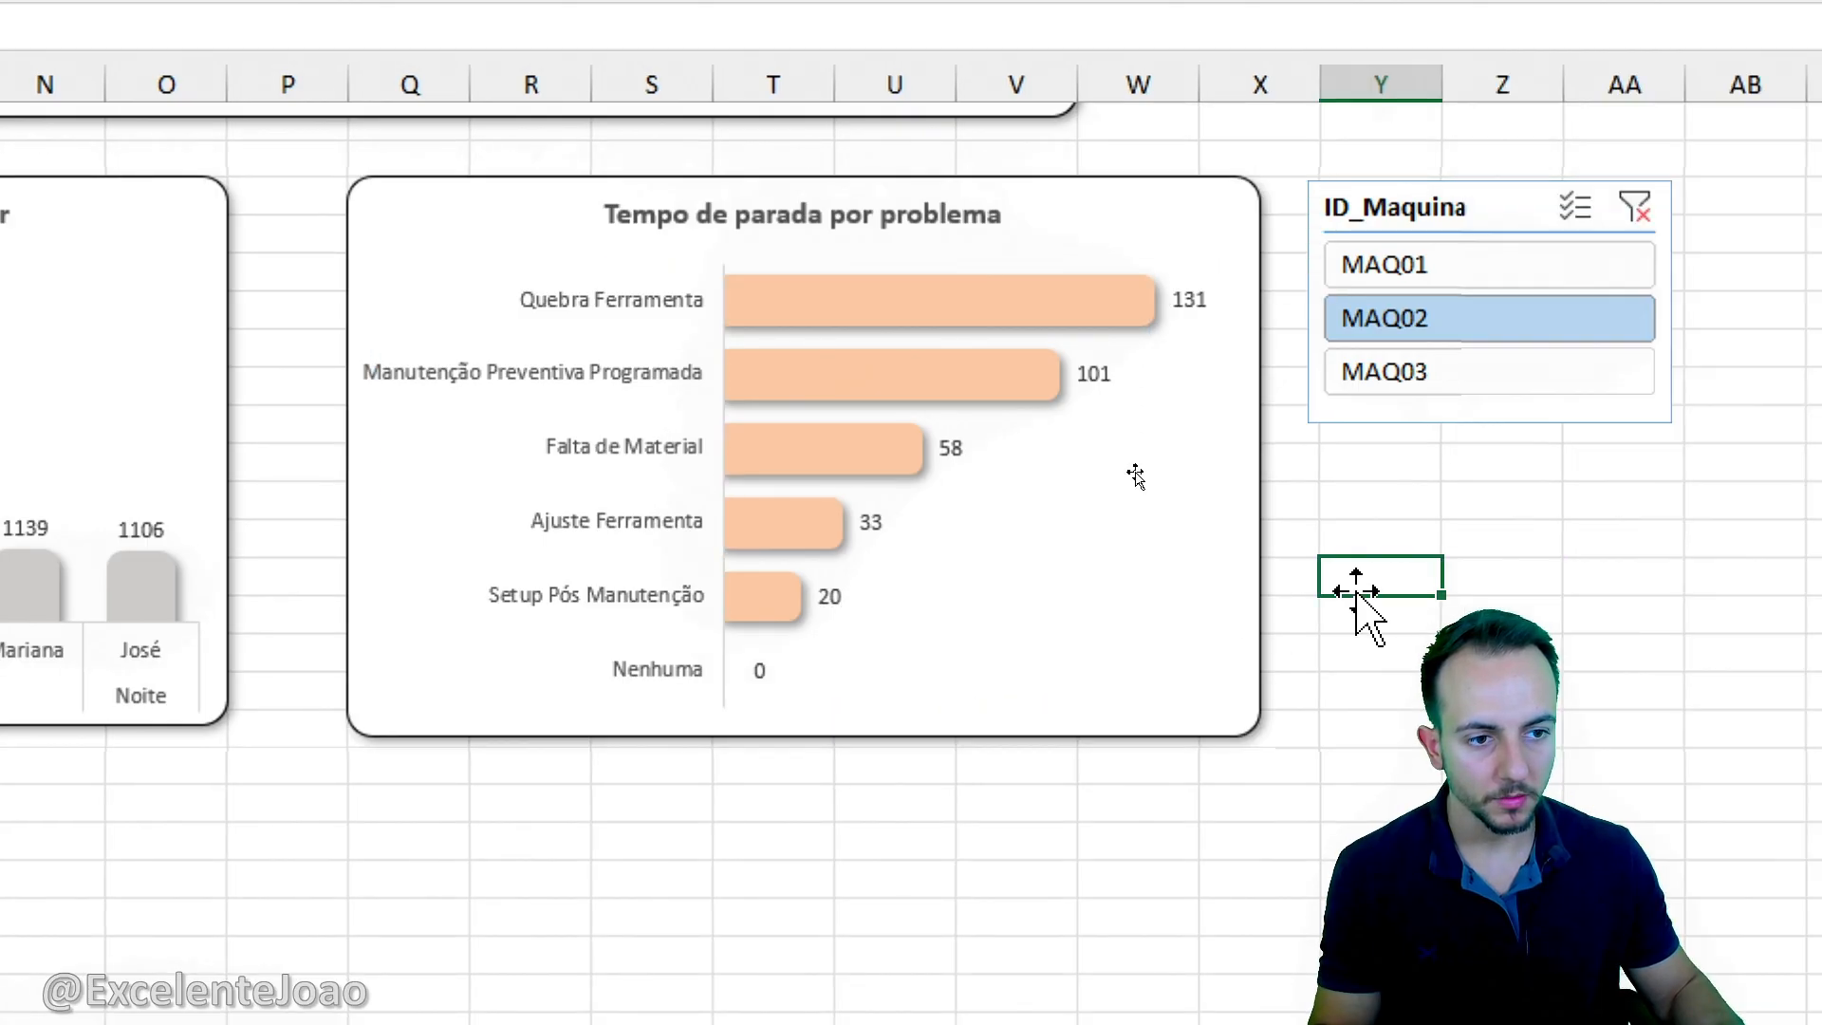
Check the narrowed bars and their labels by filtering the stop-time chart to MAQ03, MAQ02 and MAQ01.
click(1414, 375)
click(1413, 323)
click(1408, 275)
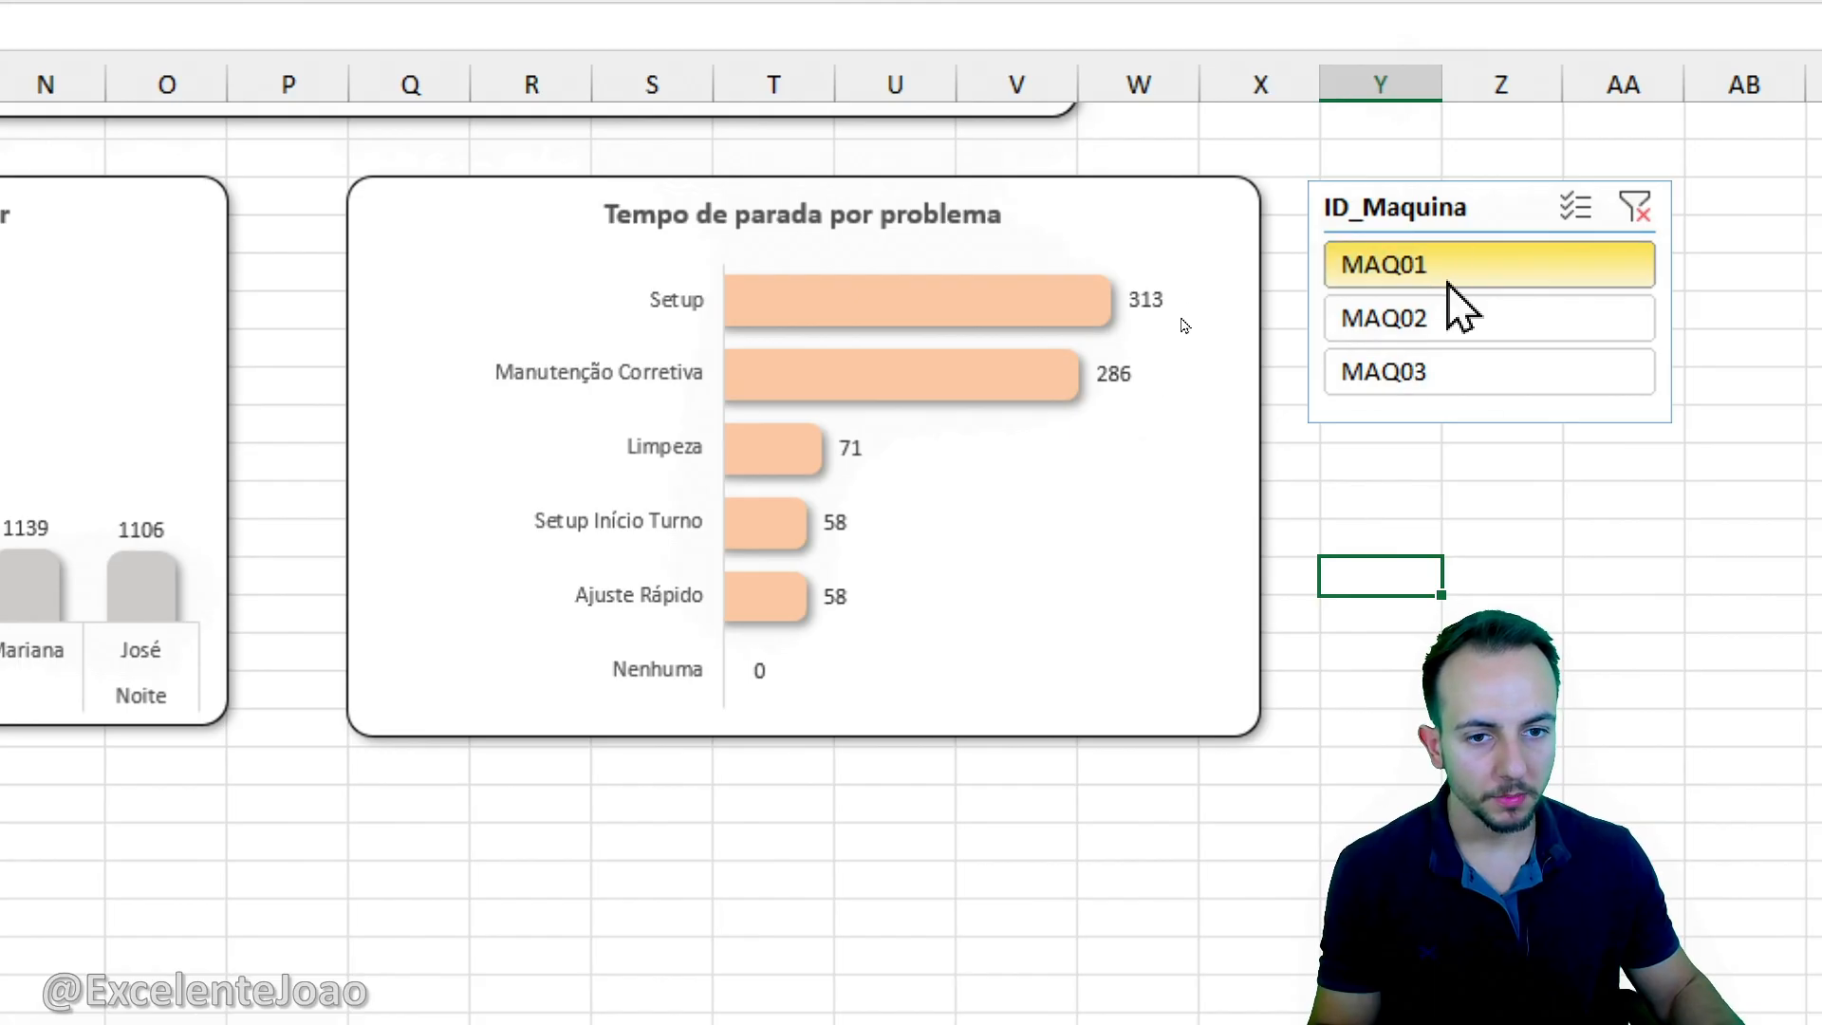
click(1421, 323)
click(1410, 280)
Examine the biggest stop cause in the chart for MAQ01, MAQ02 and MAQ03 in turn.
key(ctrl+2)
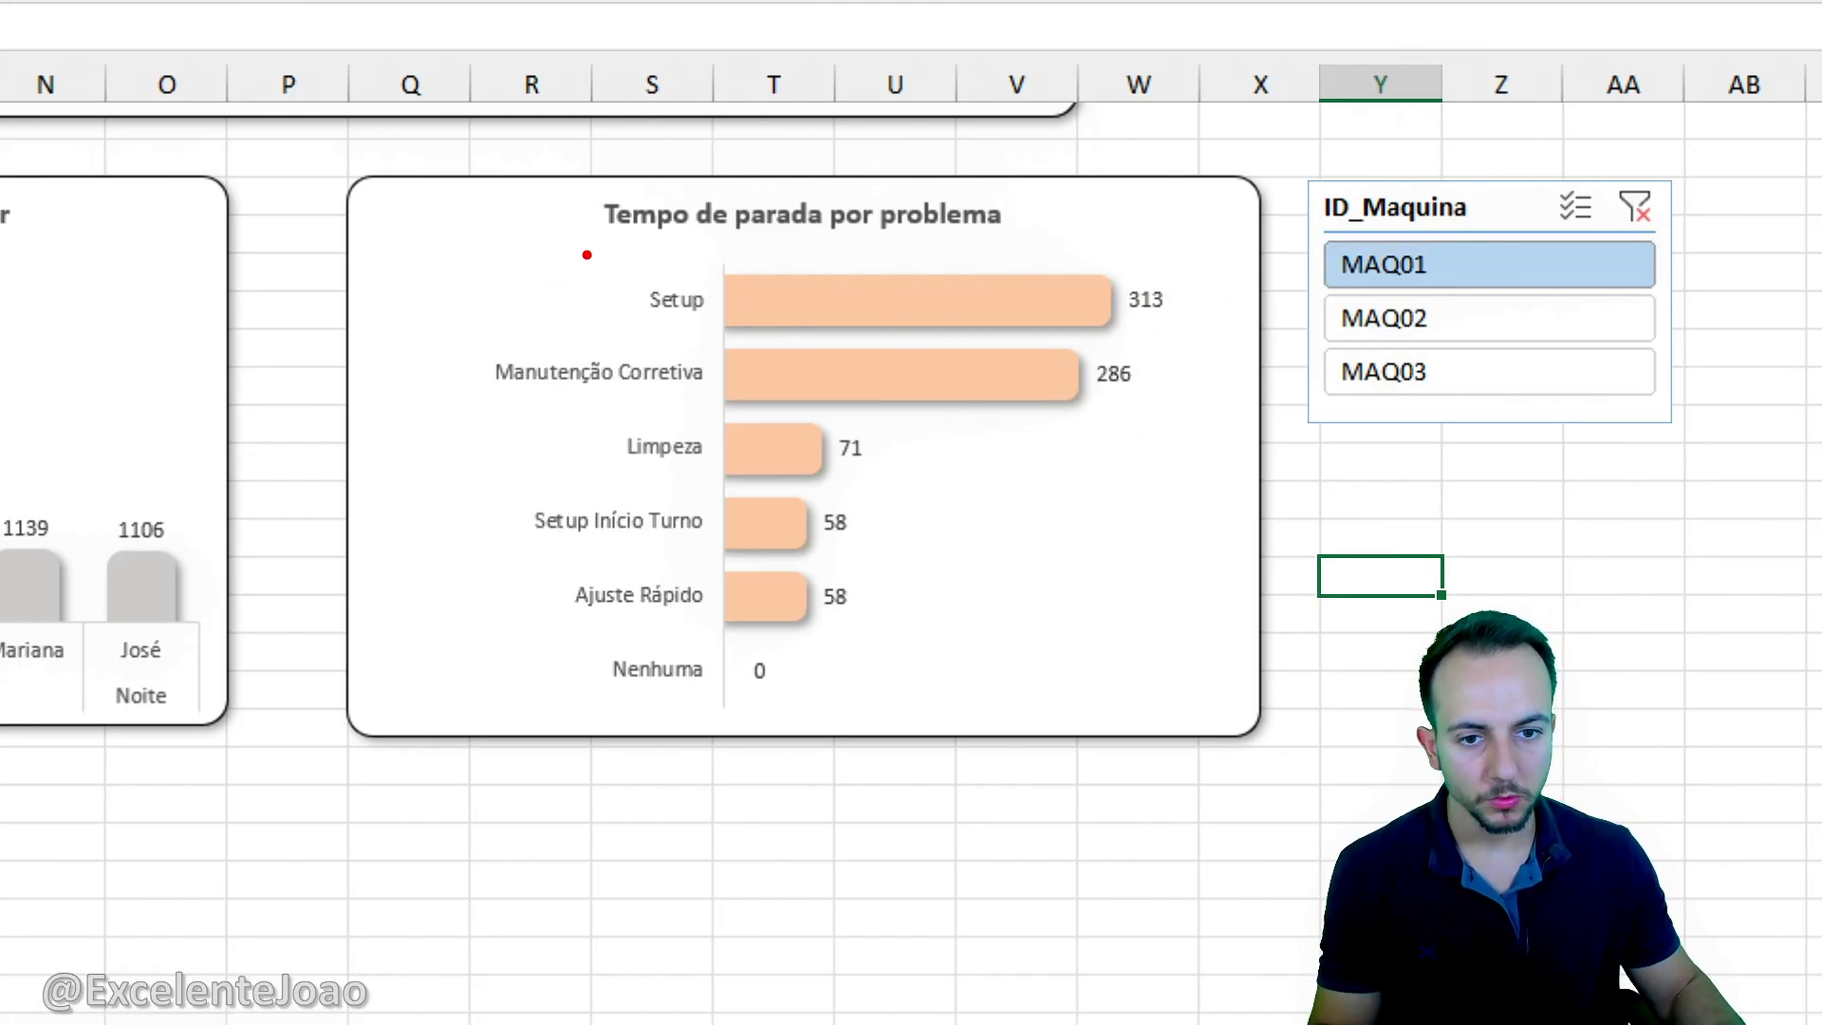
drag(586, 252, 1166, 337)
key(Escape)
click(1452, 334)
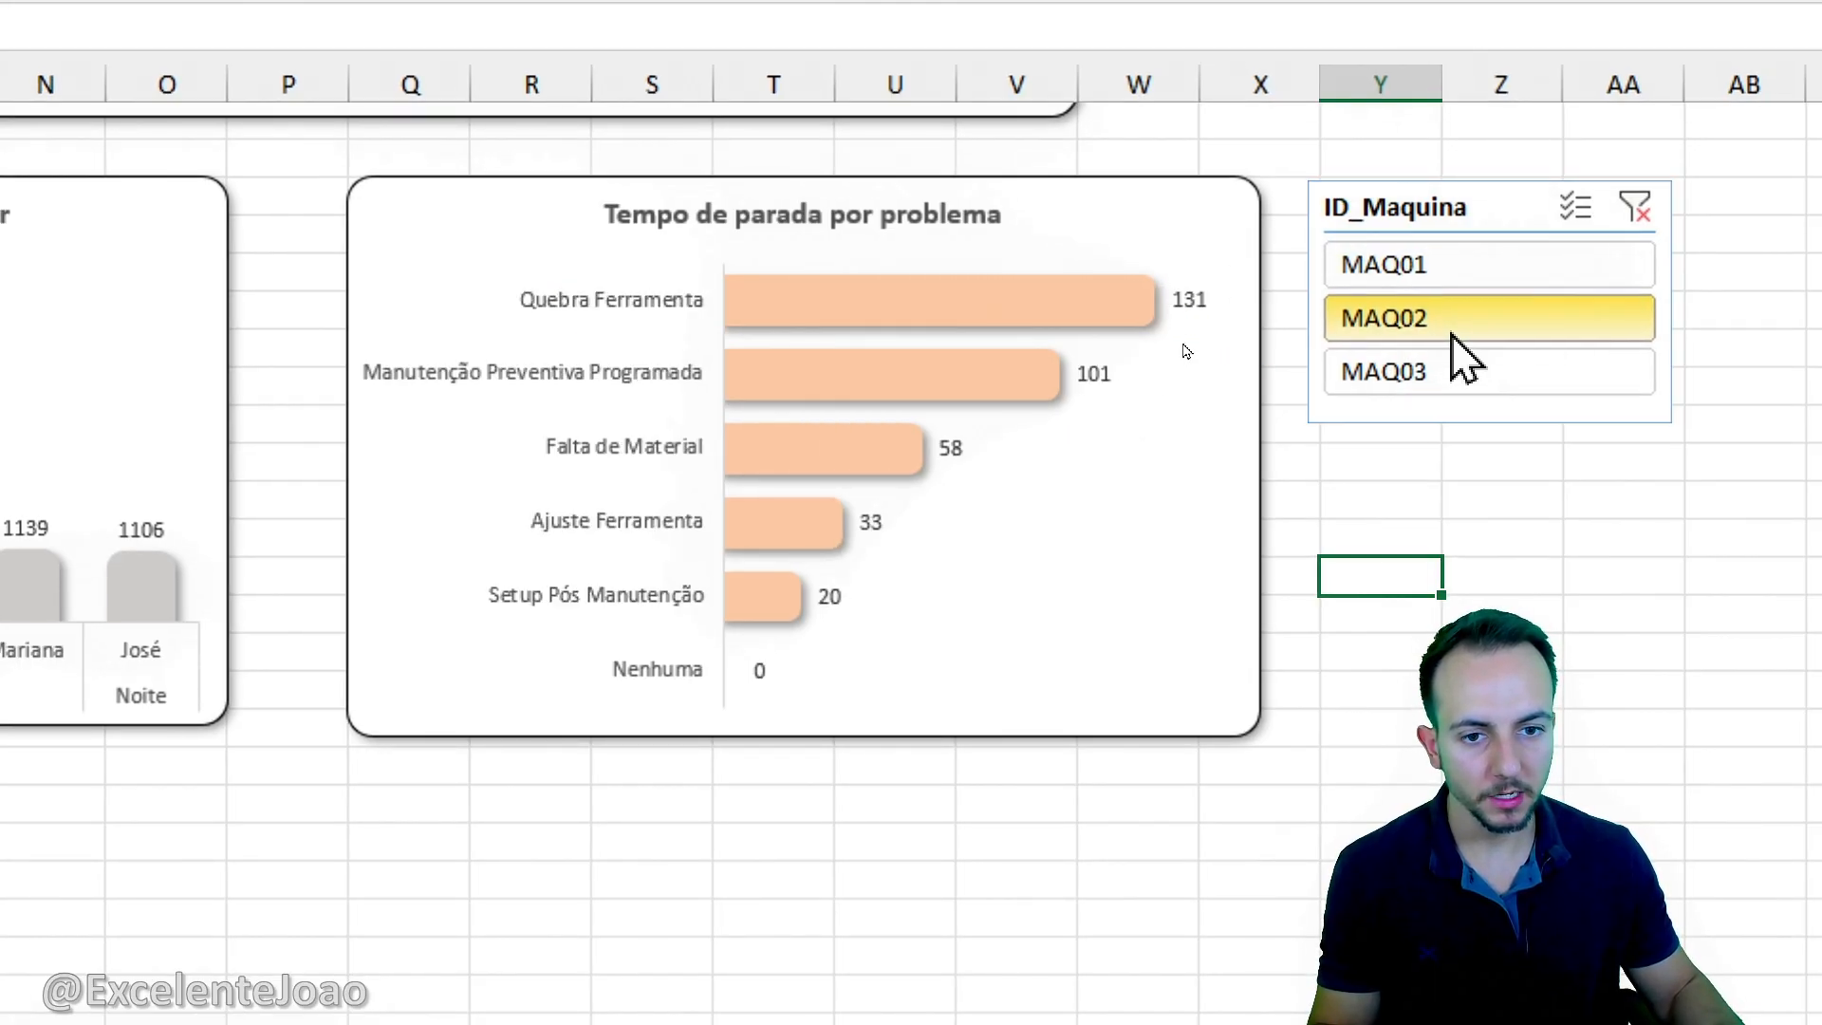
key(ctrl+2)
drag(504, 259, 1242, 344)
key(Escape)
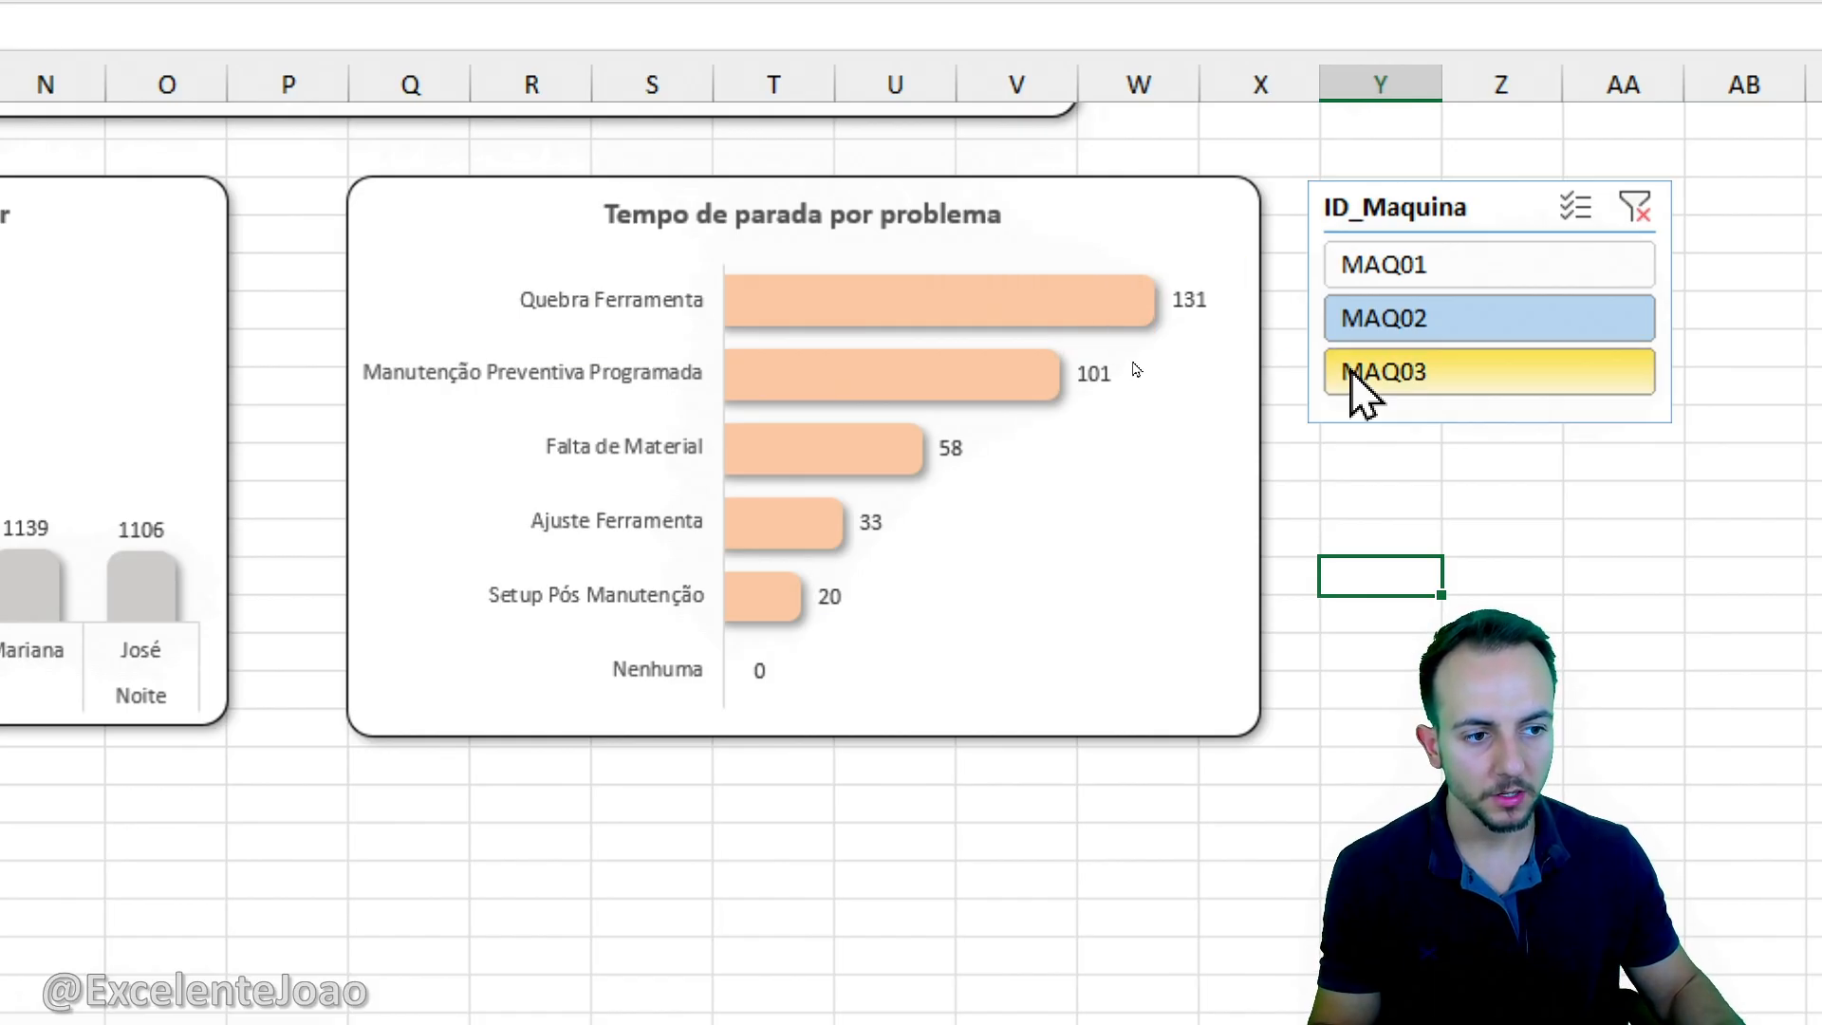
click(1353, 375)
key(ctrl+2)
drag(531, 292, 1134, 344)
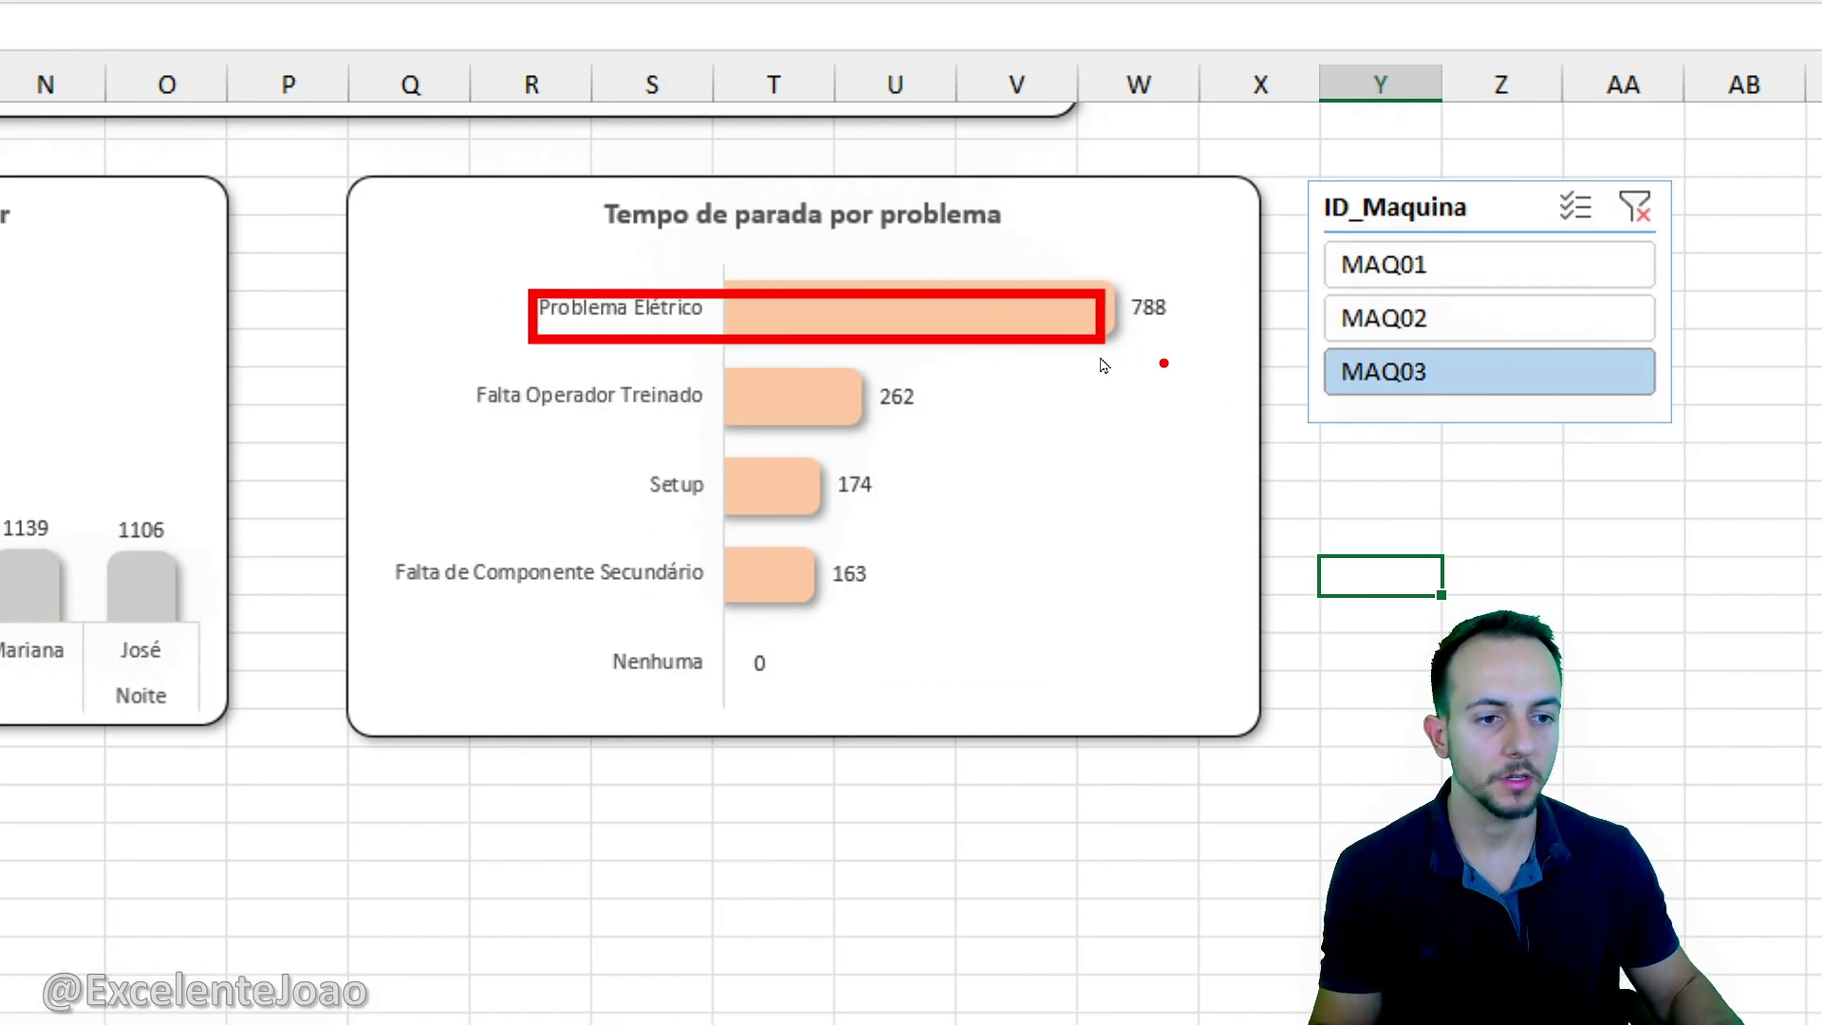
key(Escape)
Clear the ID_Maquina filter to see all machines together, and filter the stop-time chart to MAQ02 again.
click(1635, 207)
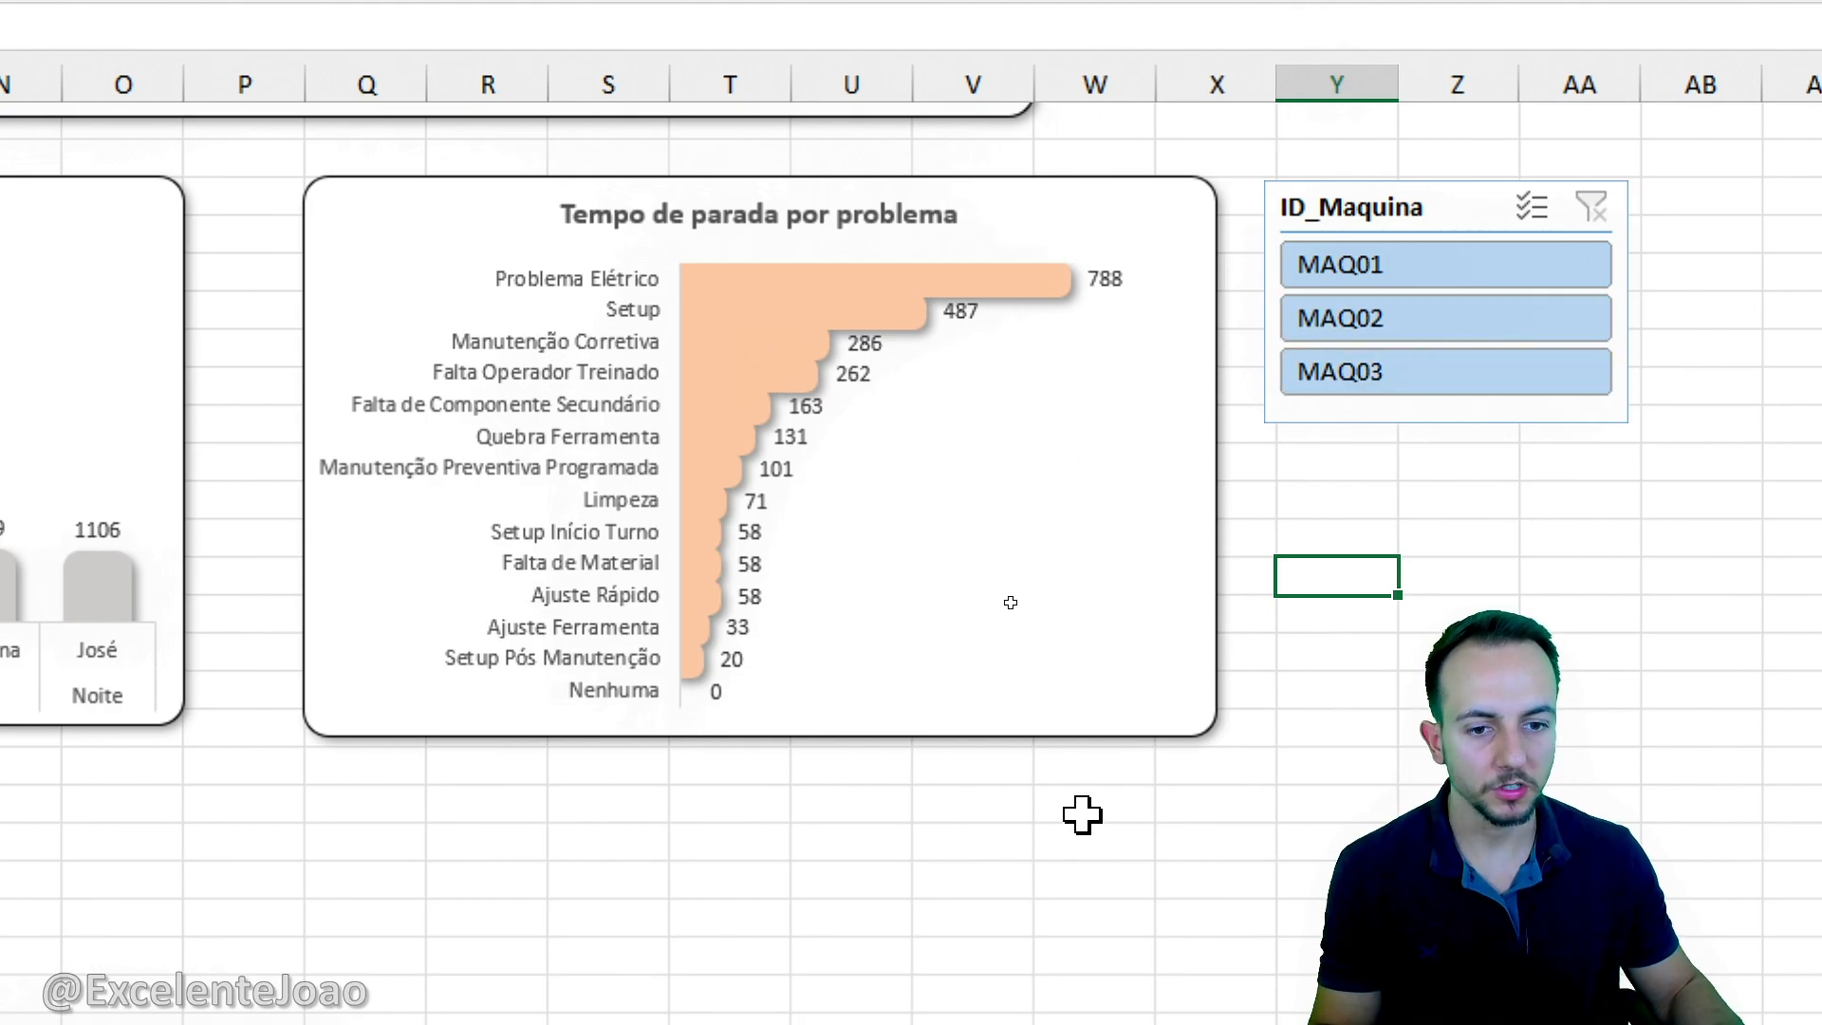
click(930, 989)
click(1414, 233)
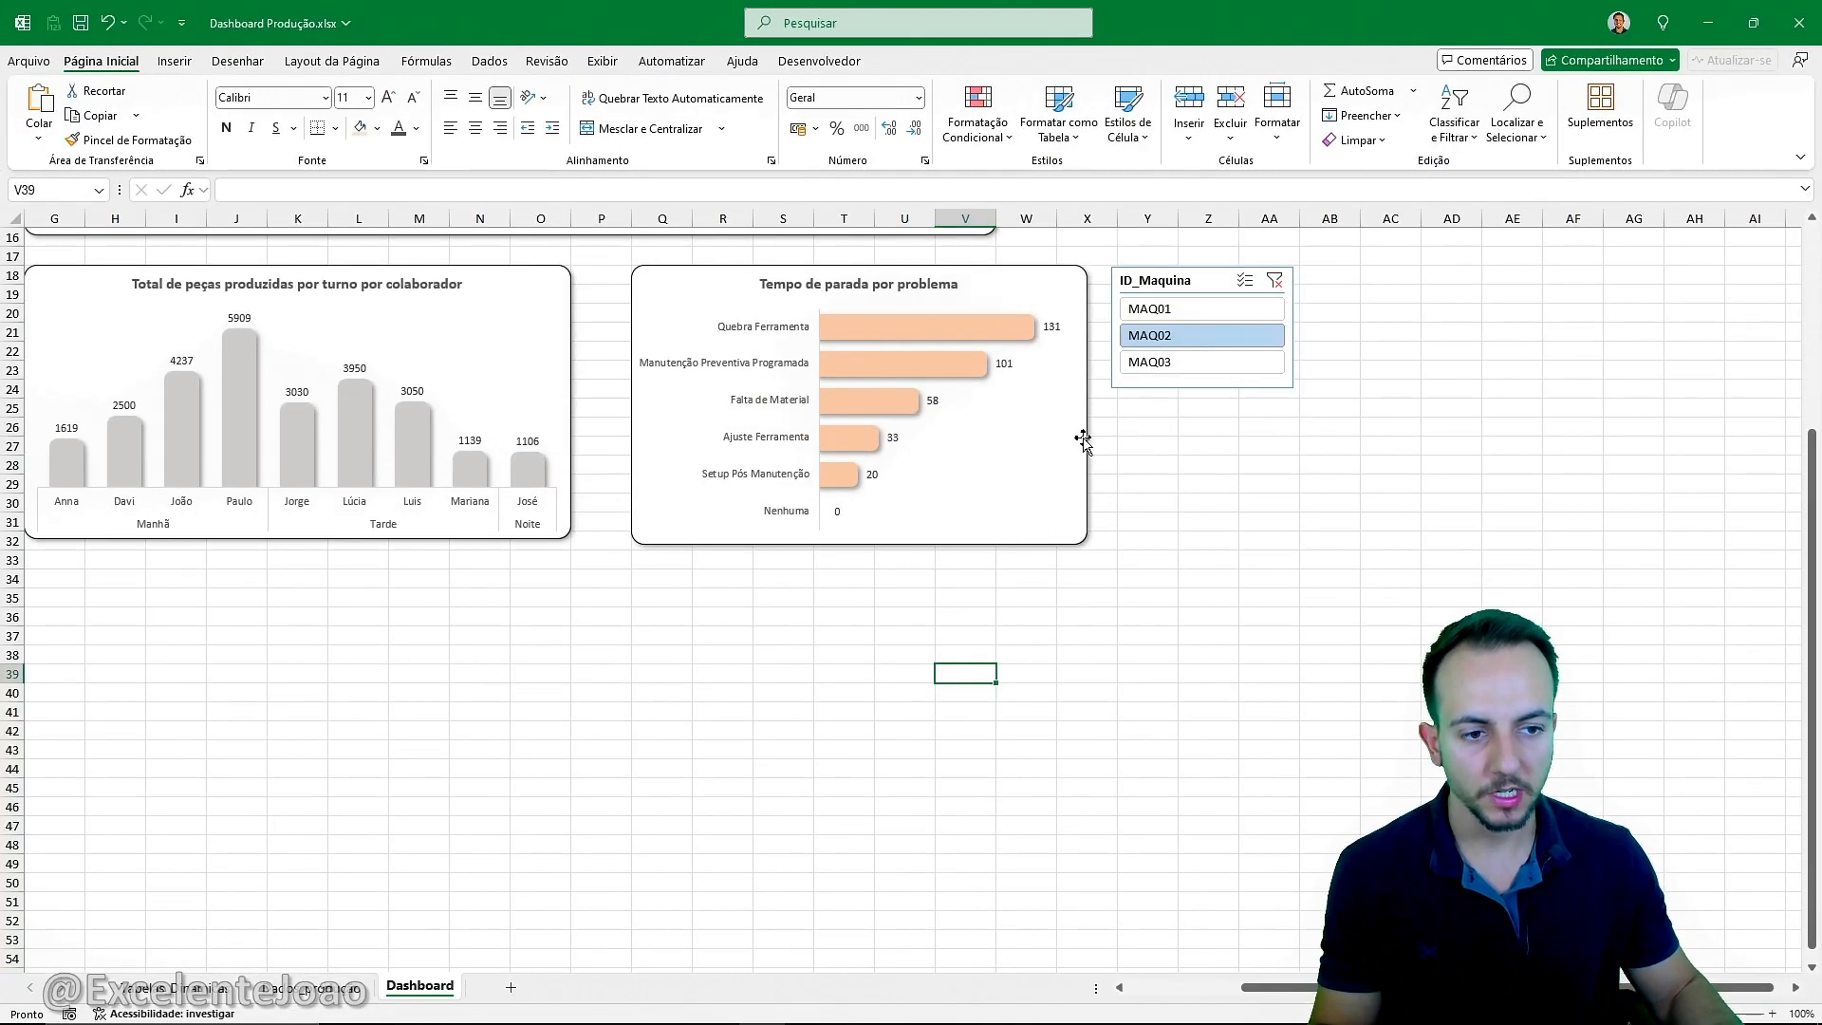
Increase the button height of the ID_Maquina slicer to 1.5 cm.
scroll(1083, 439, up, 5)
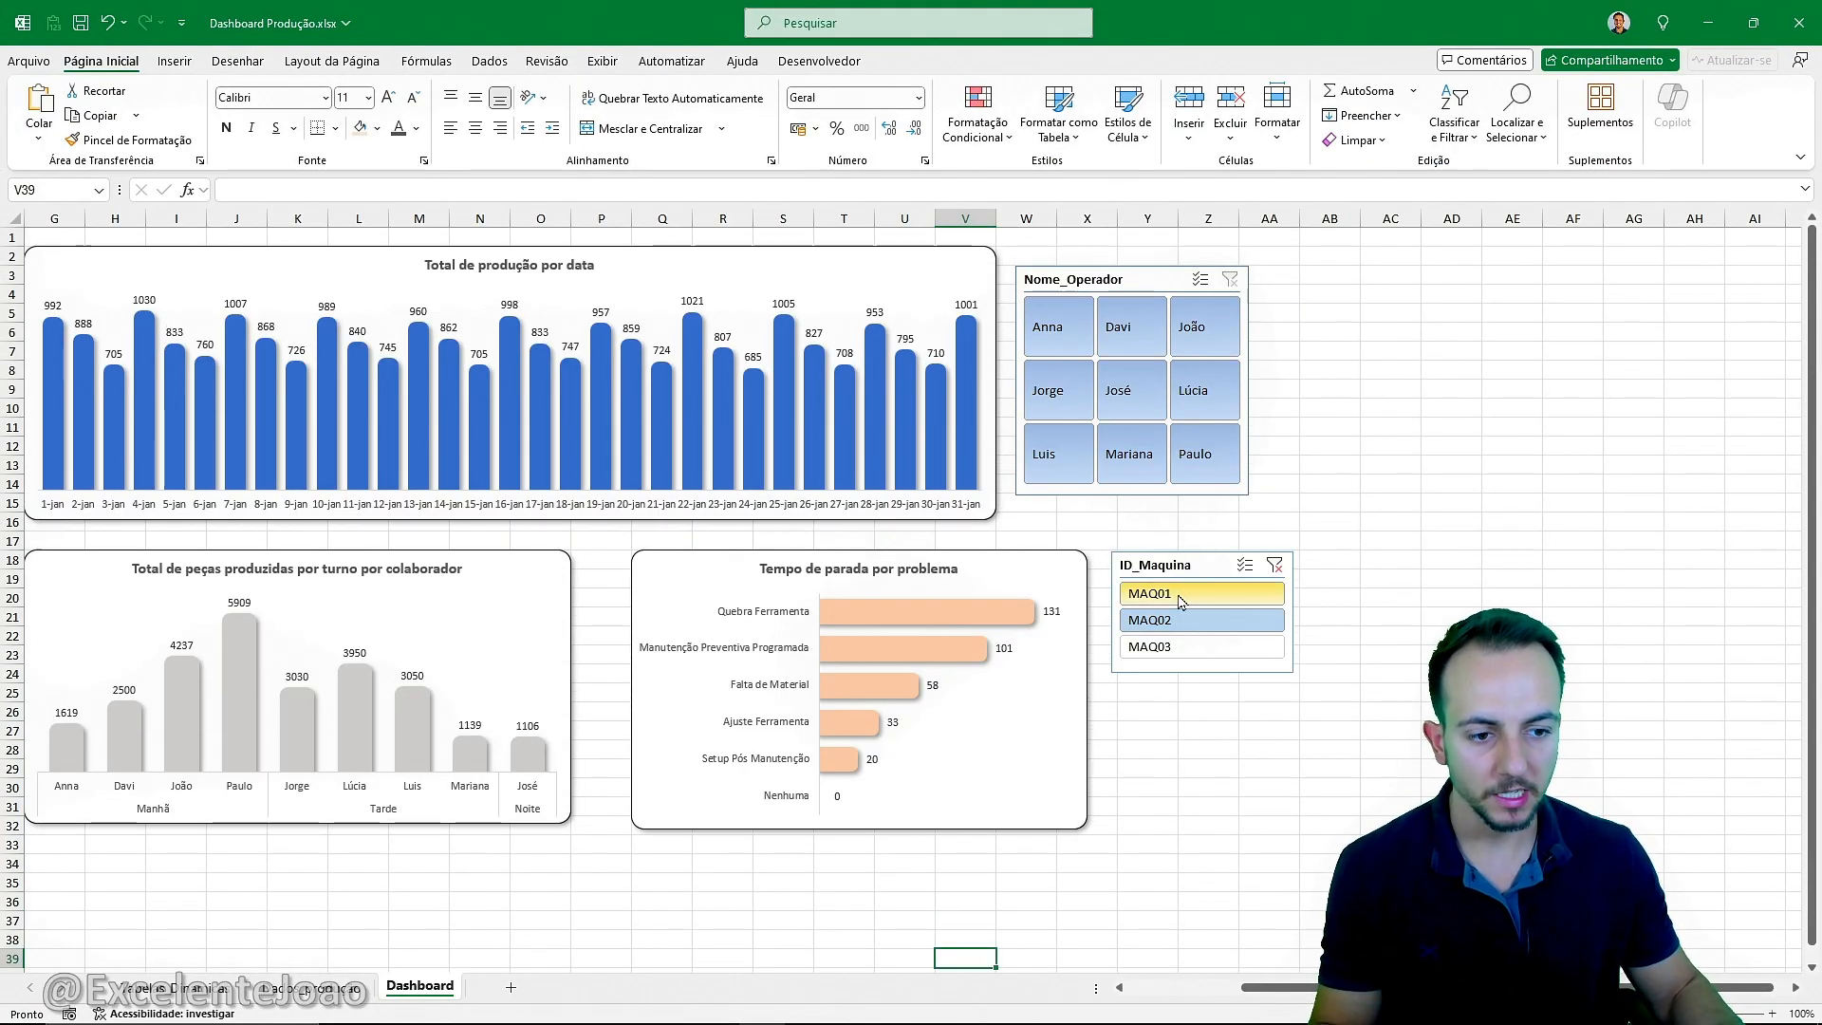
click(1177, 569)
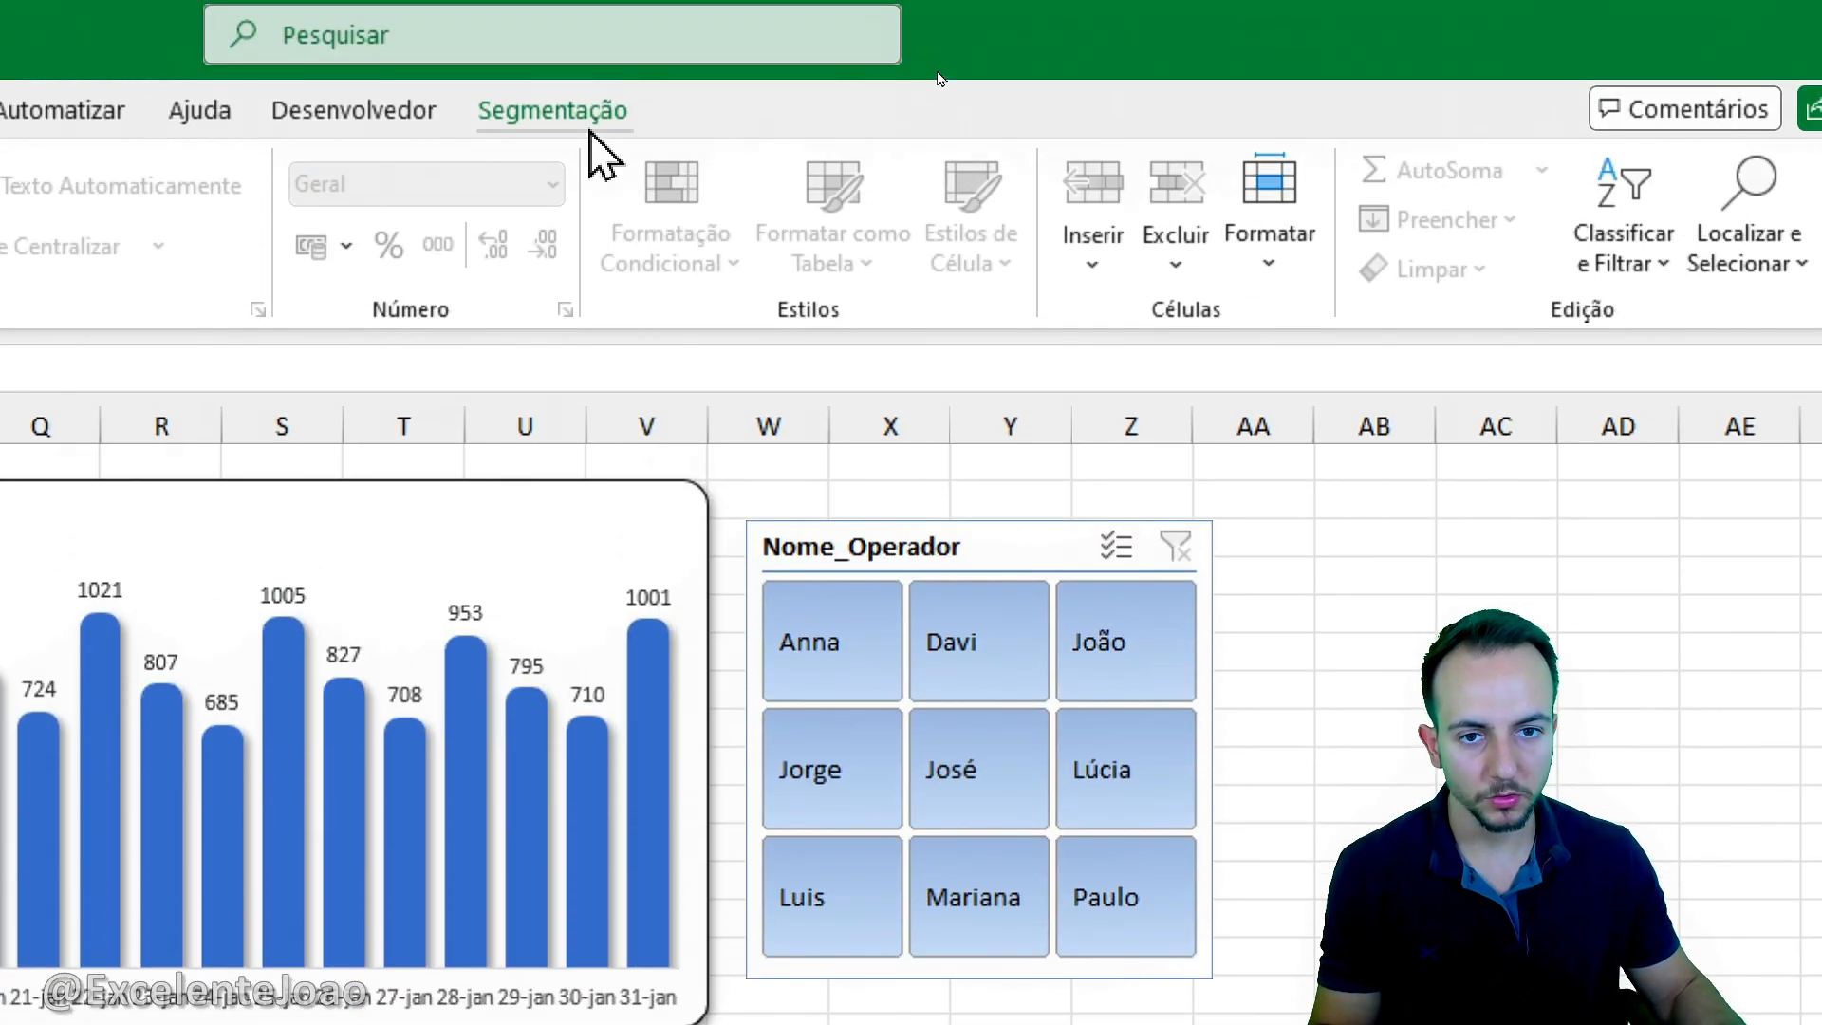
click(581, 9)
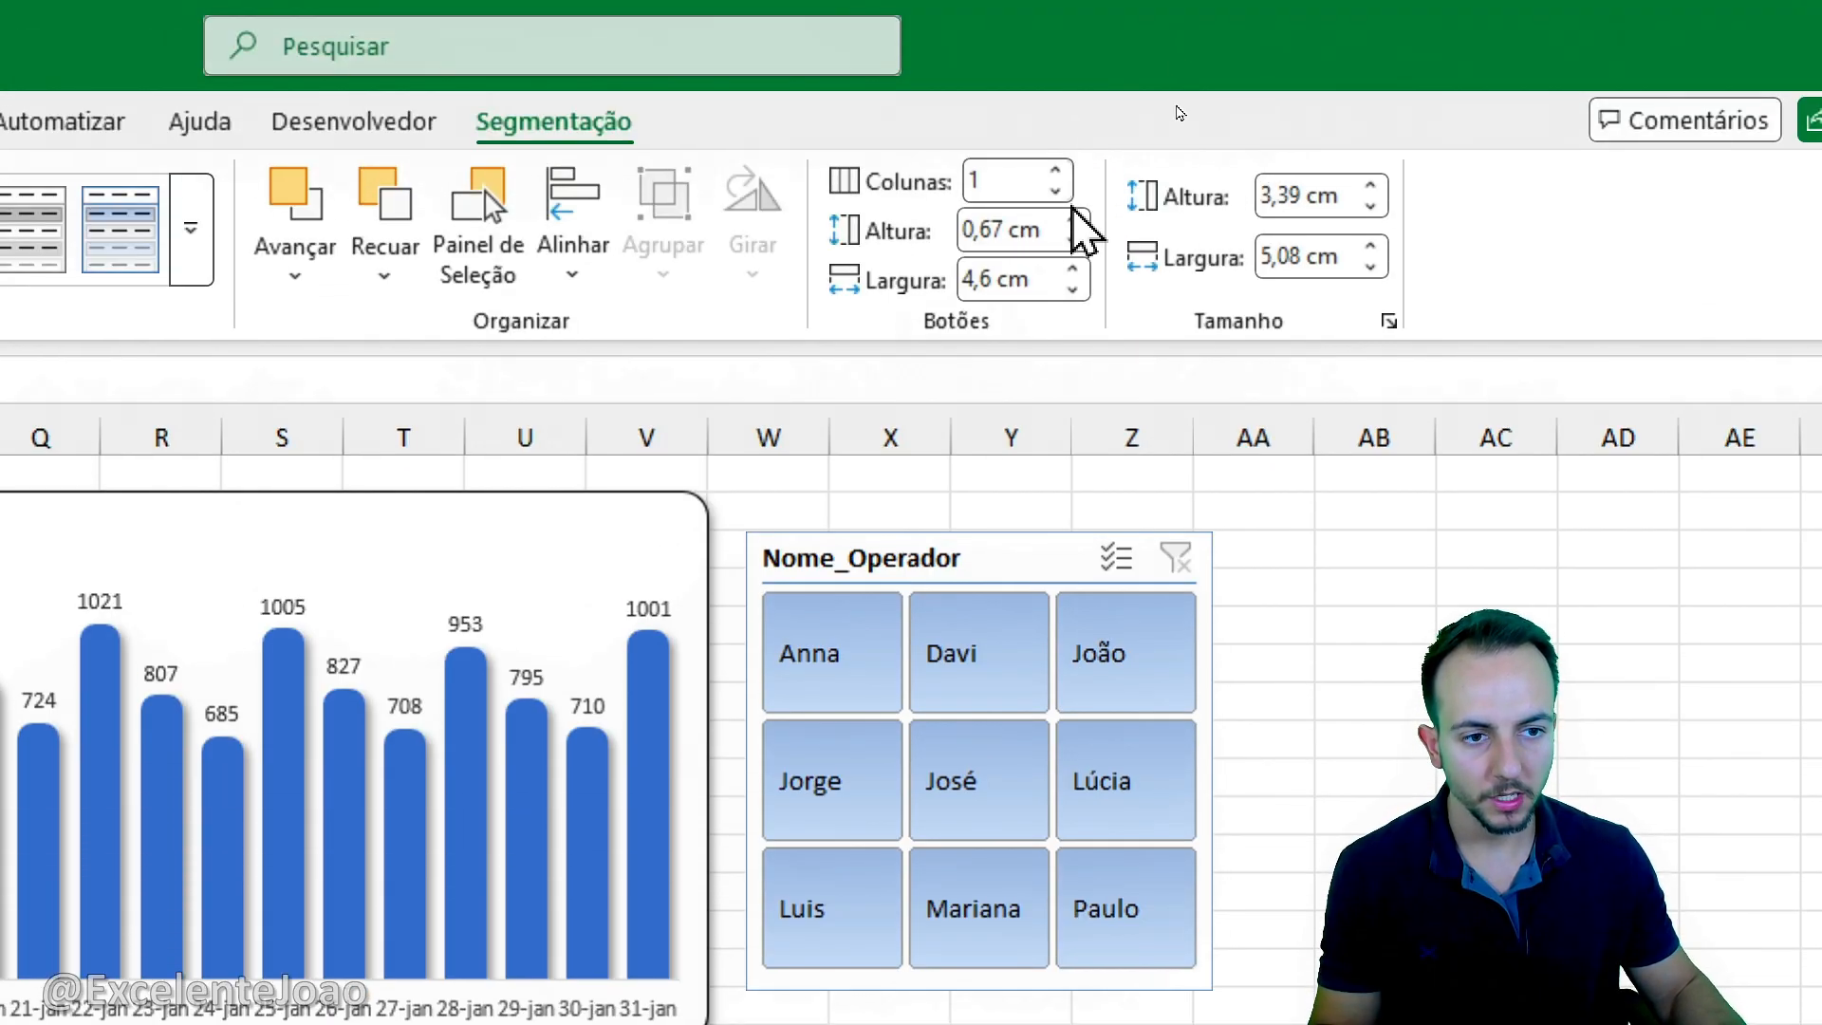
click(1072, 220)
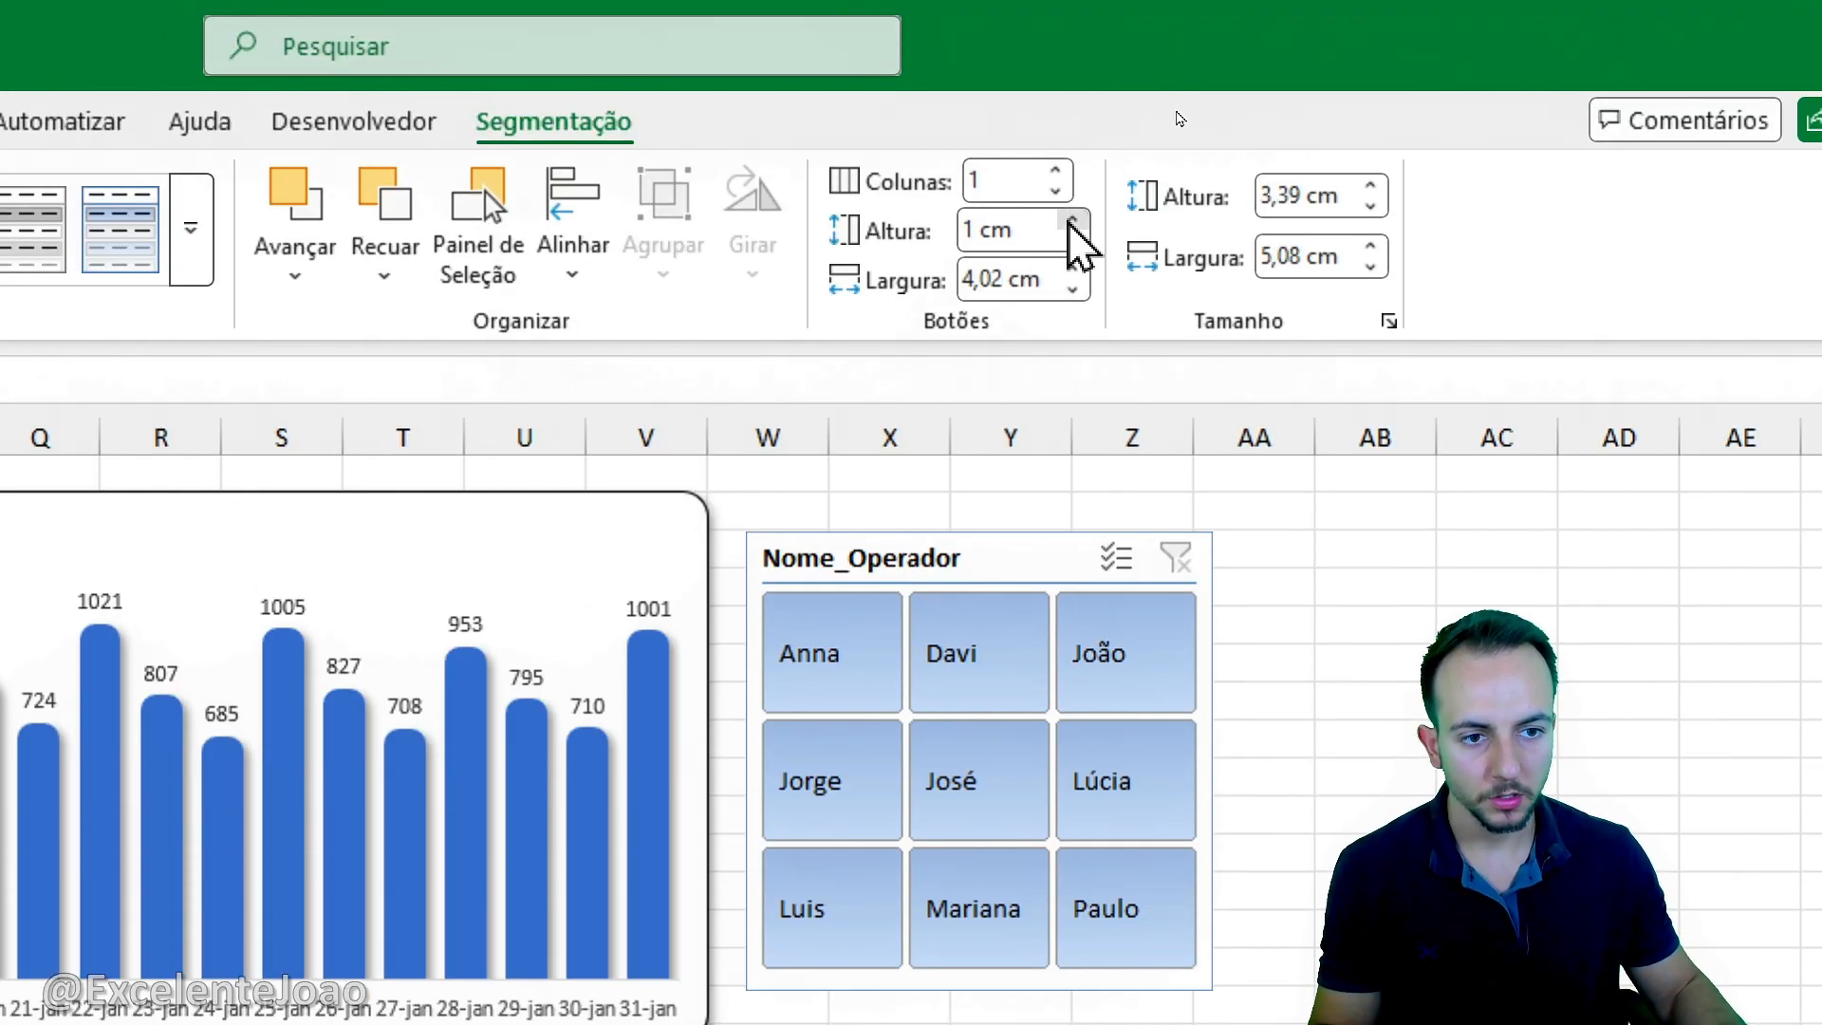
click(1072, 219)
click(1072, 220)
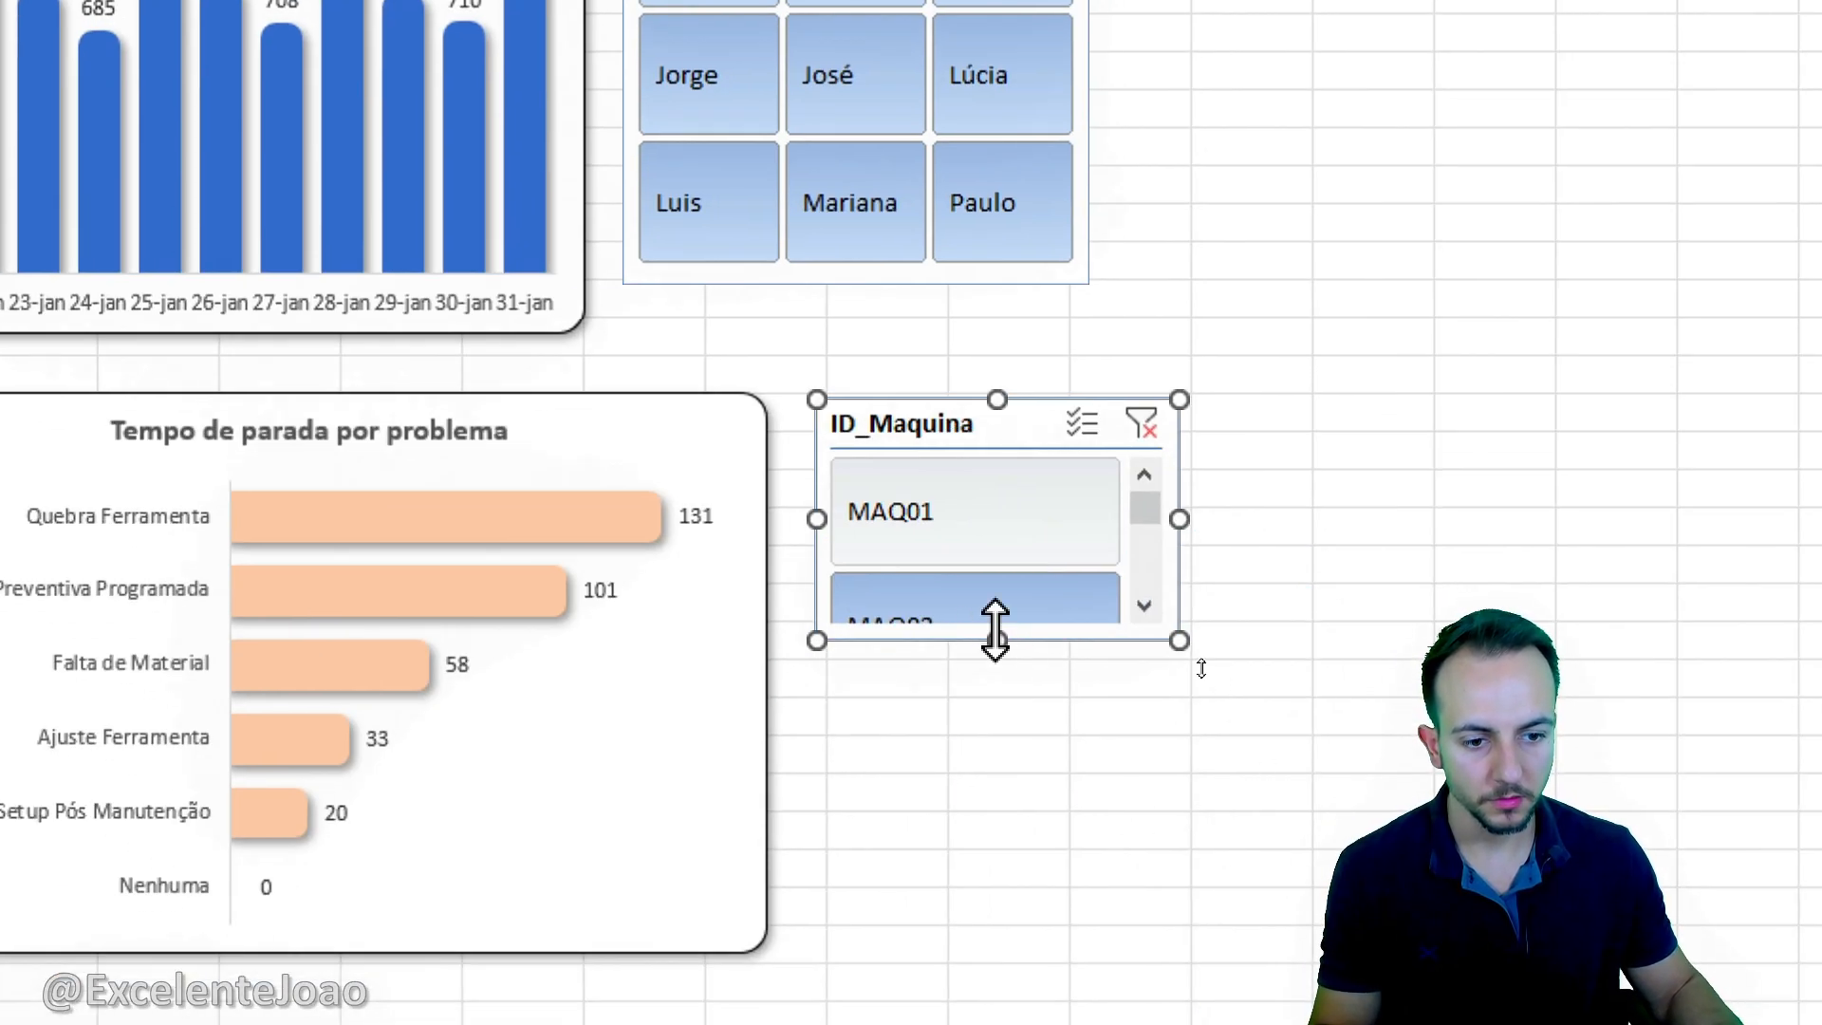
Resize the ID_Maquina slicer to about 5.4 cm high and 3.89 cm wide so that all three buttons fit.
drag(996, 629, 997, 856)
drag(1180, 627, 1095, 624)
drag(949, 849, 1045, 779)
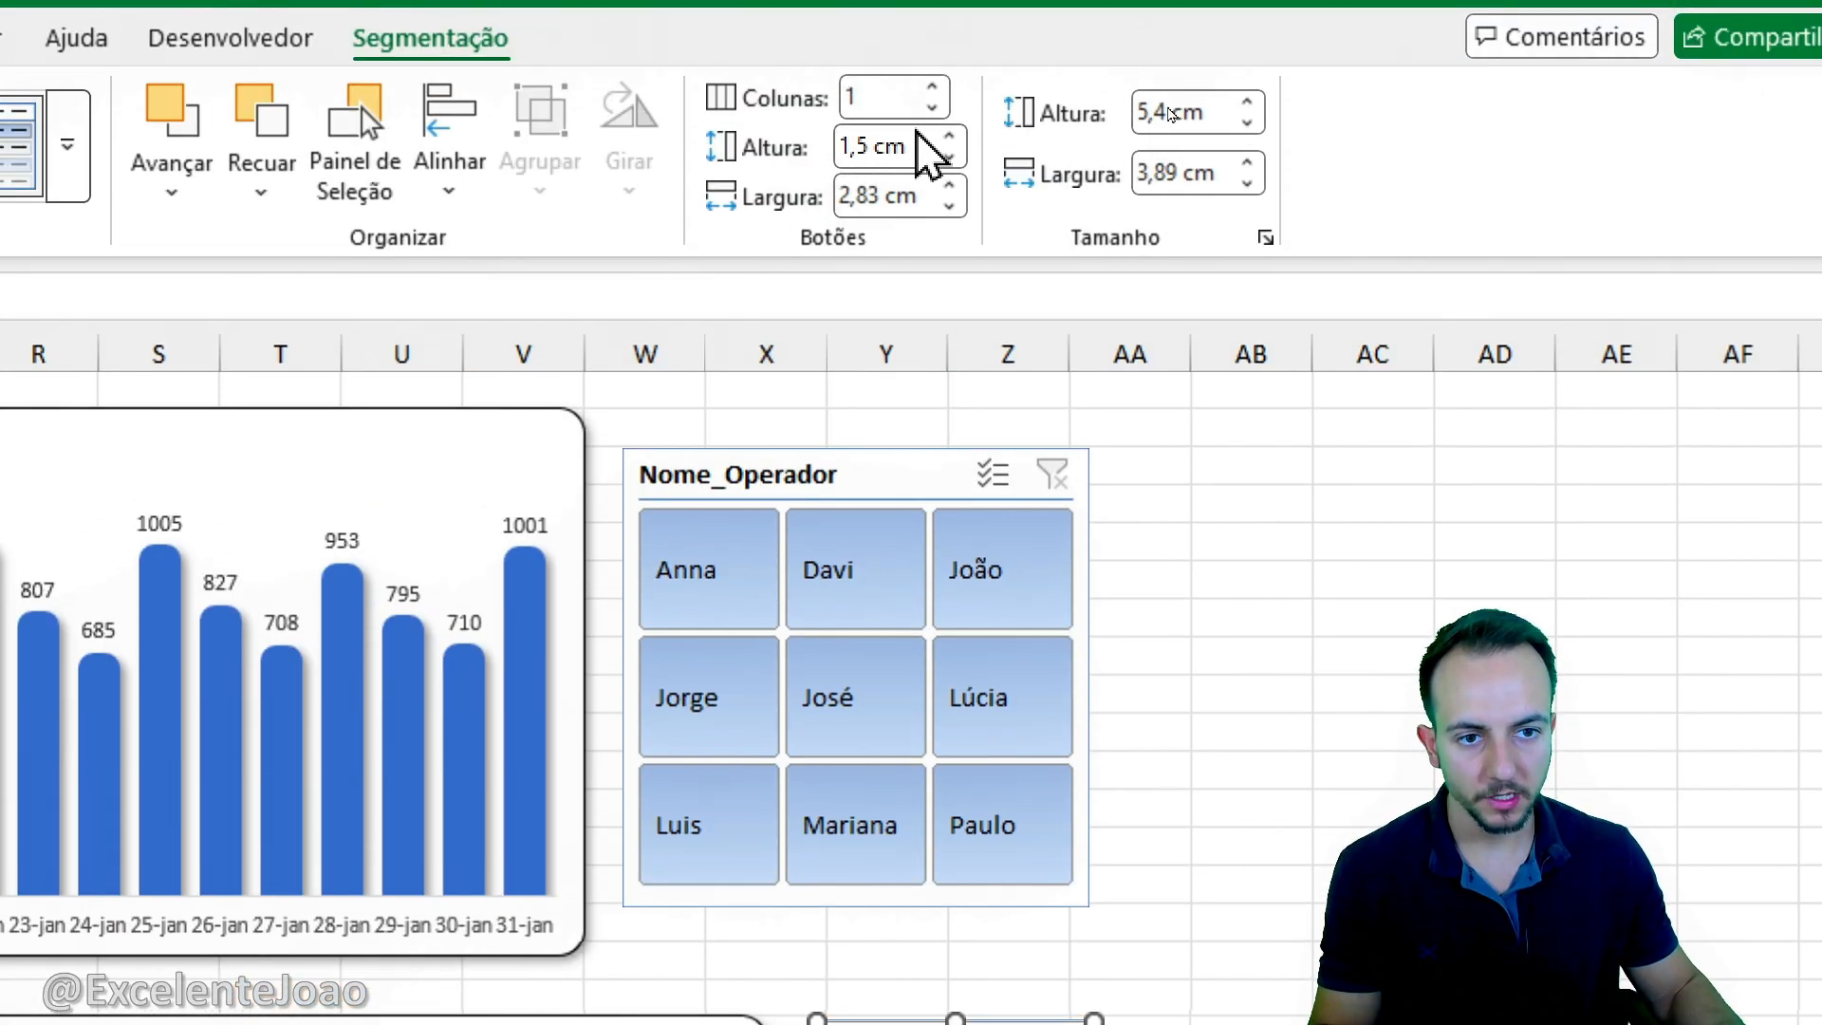
Reduce the ID_Maquina slicer's button height slightly and shorten its frame to end just below the MAQ03 button.
click(948, 158)
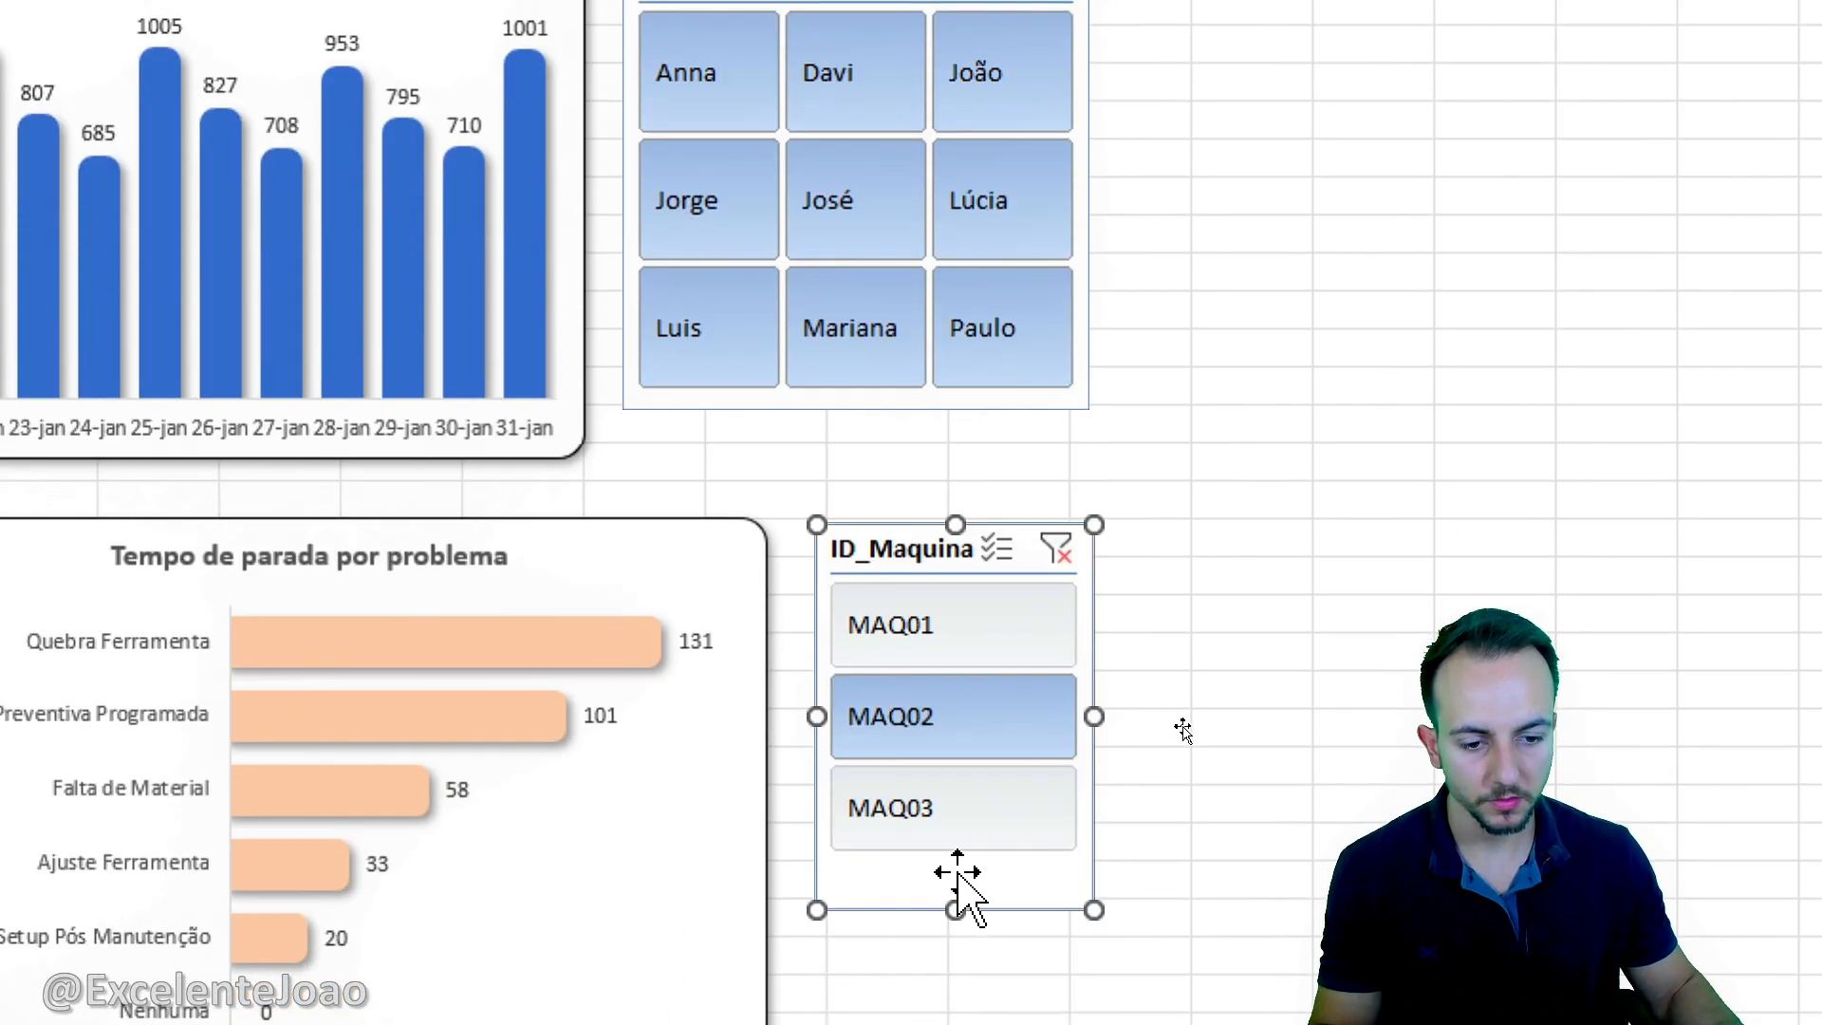
drag(961, 903, 1003, 869)
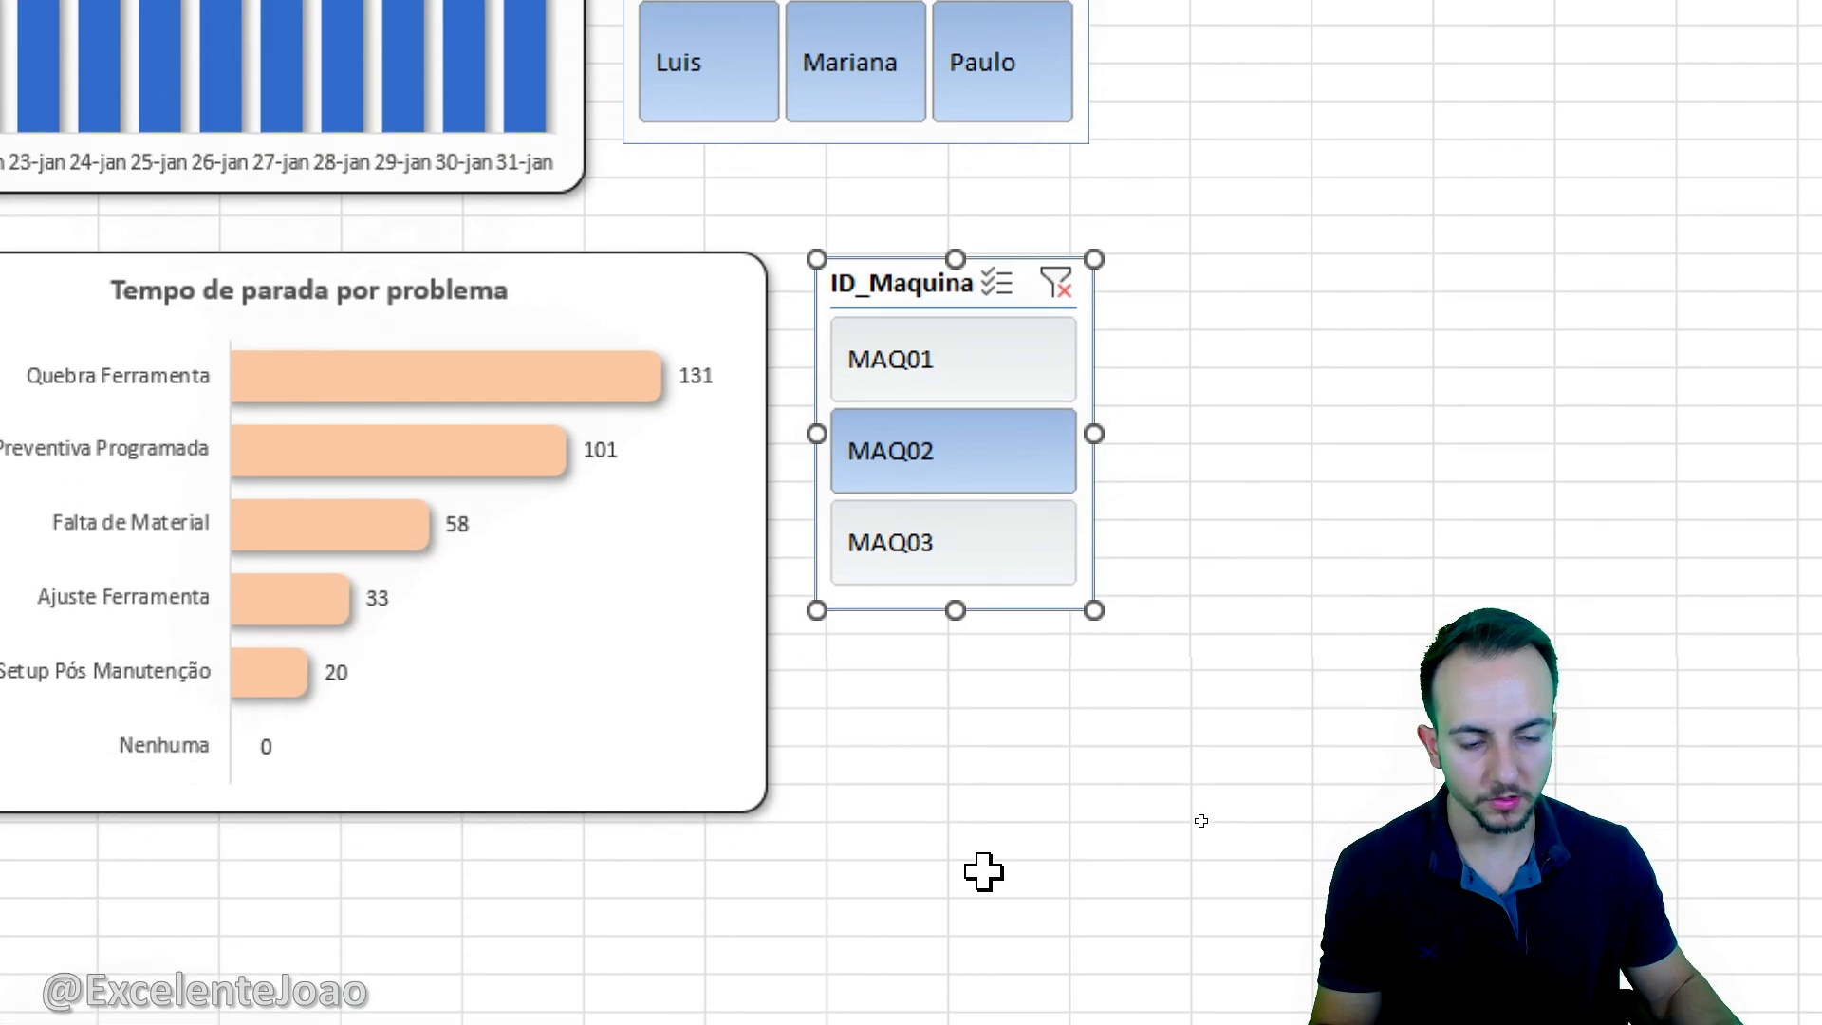
click(992, 948)
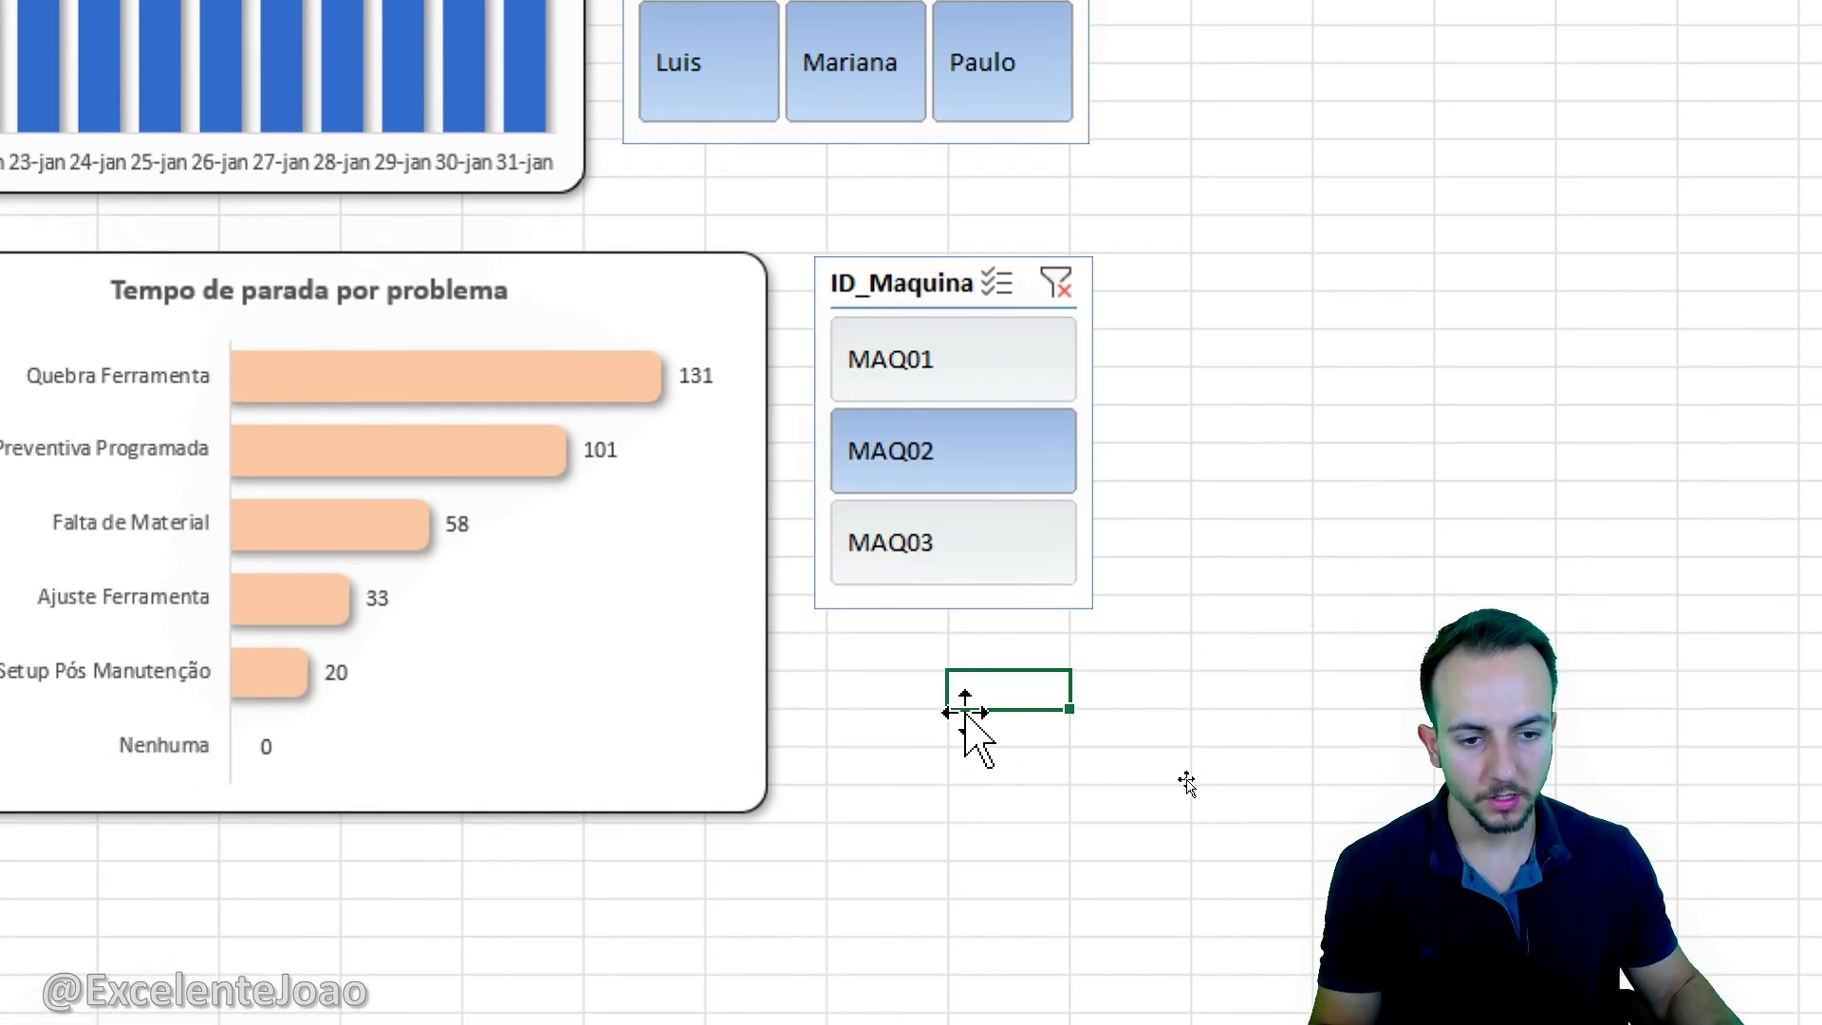
Move the ID_Maquina slicer down so that it sits vertically centred beside the stop-time chart.
drag(897, 290, 868, 384)
click(887, 162)
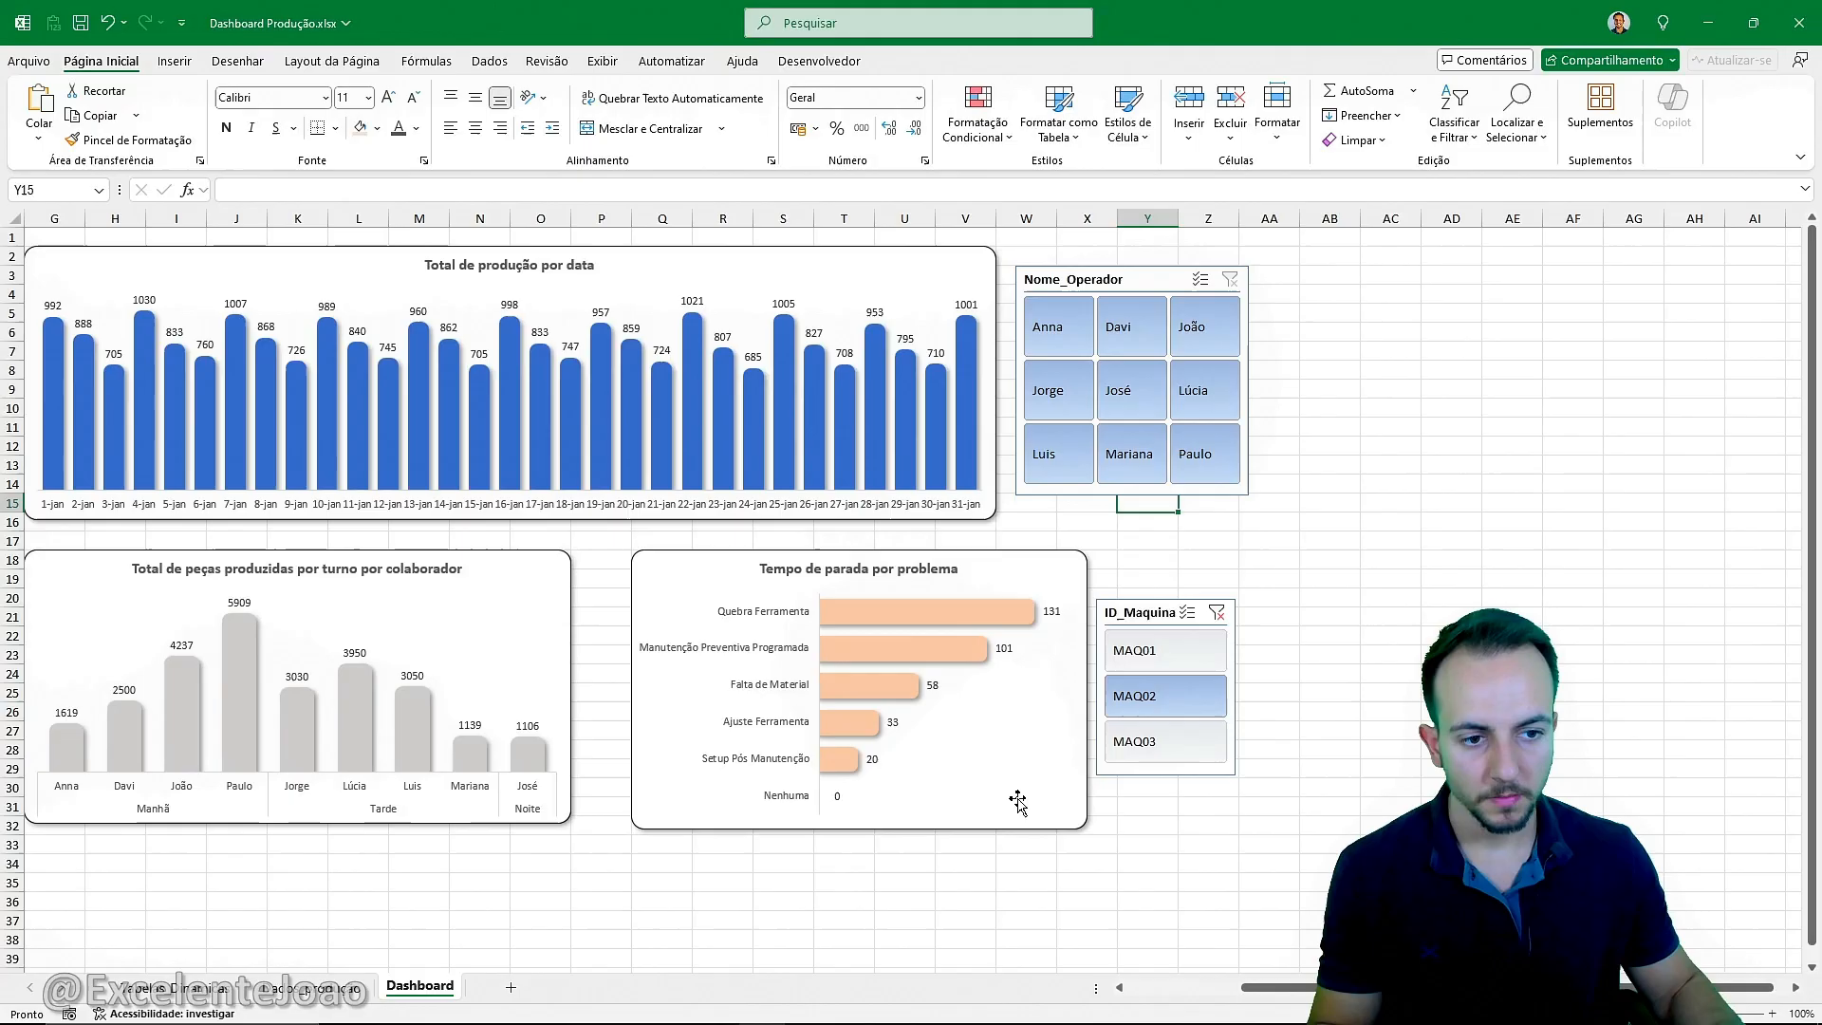
scroll(725, 873, left, 3)
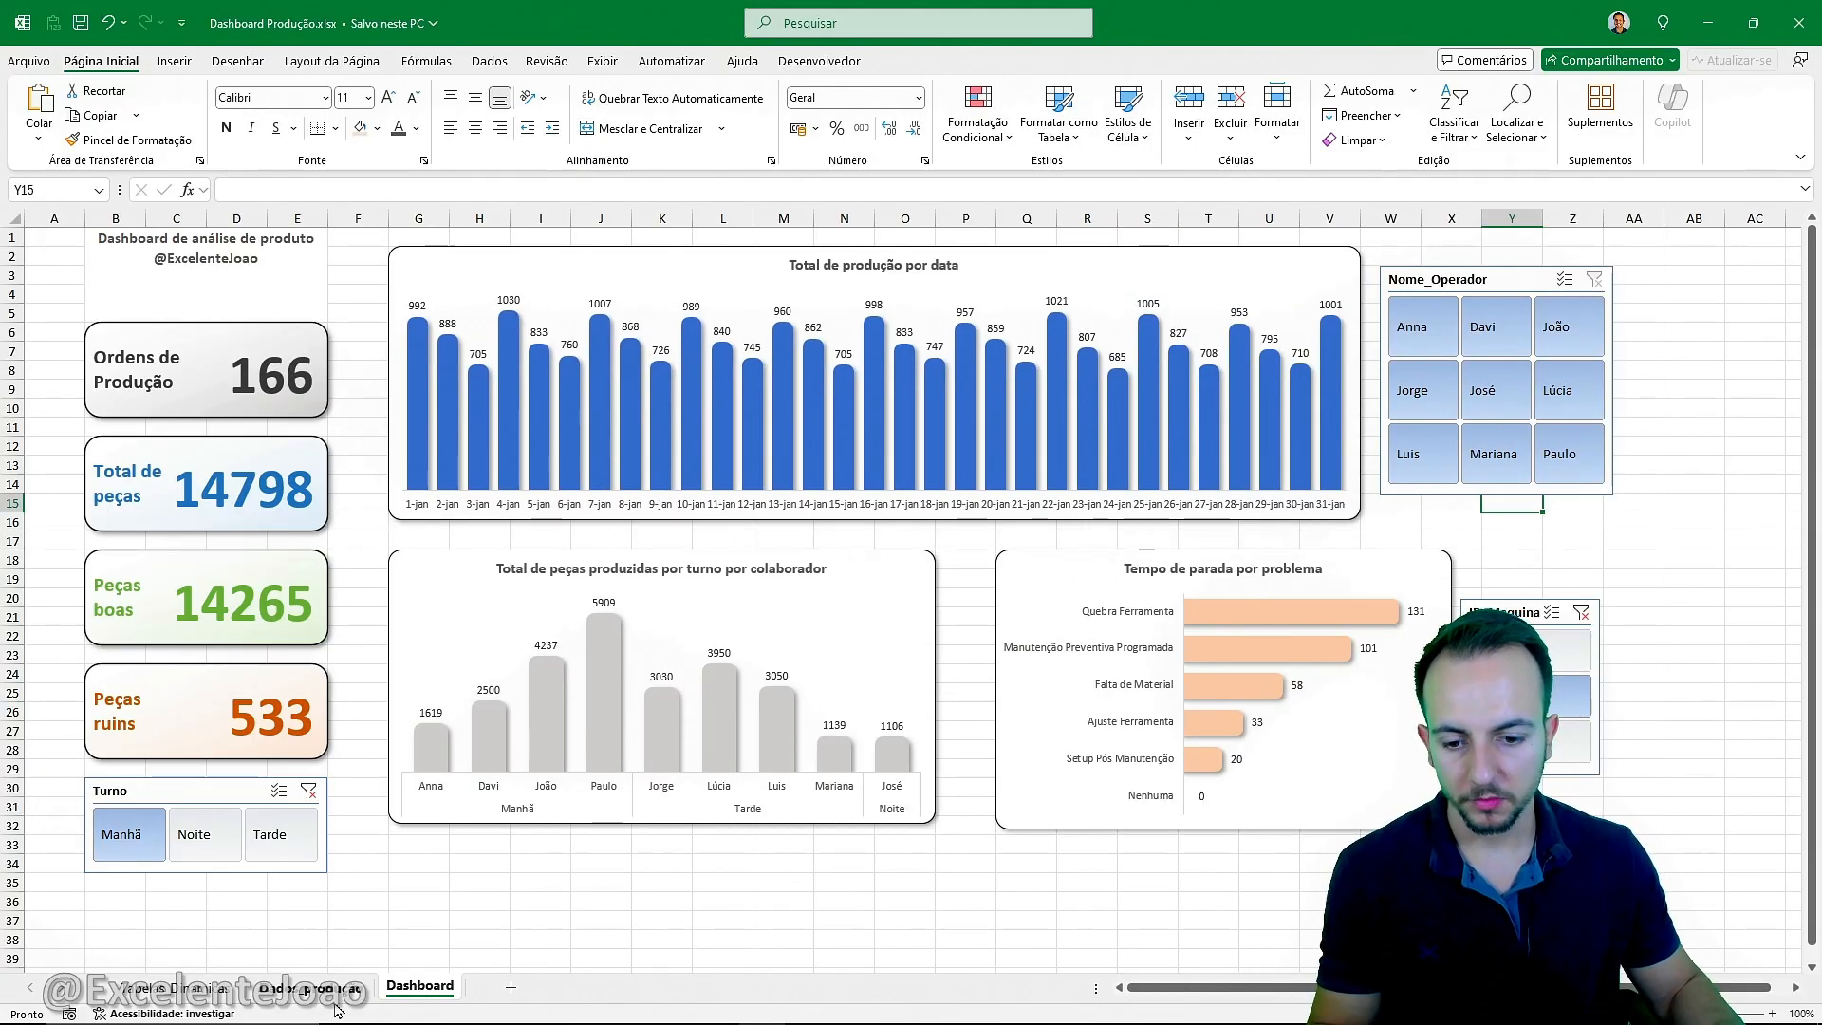
Insert a 2D clustered column chart from the machine pivot table of total produced, good and rejected quantities.
click(149, 1001)
scroll(810, 541, right, 5)
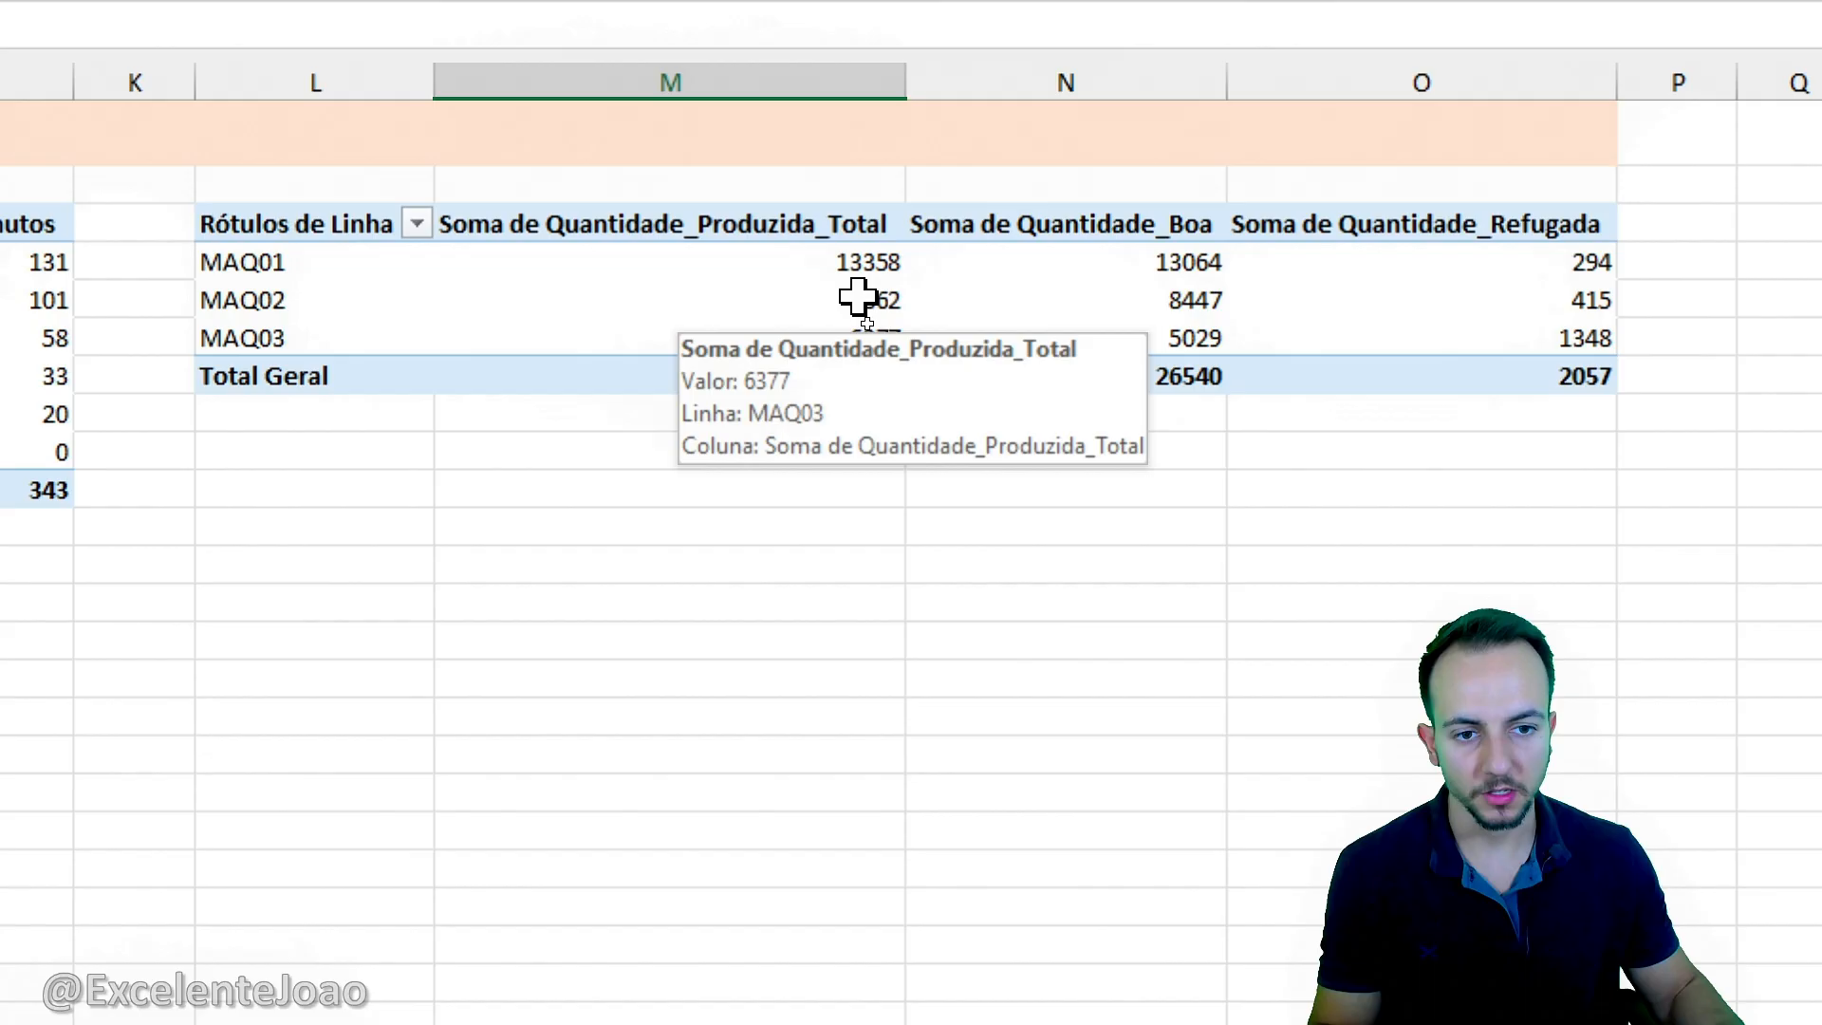
click(857, 297)
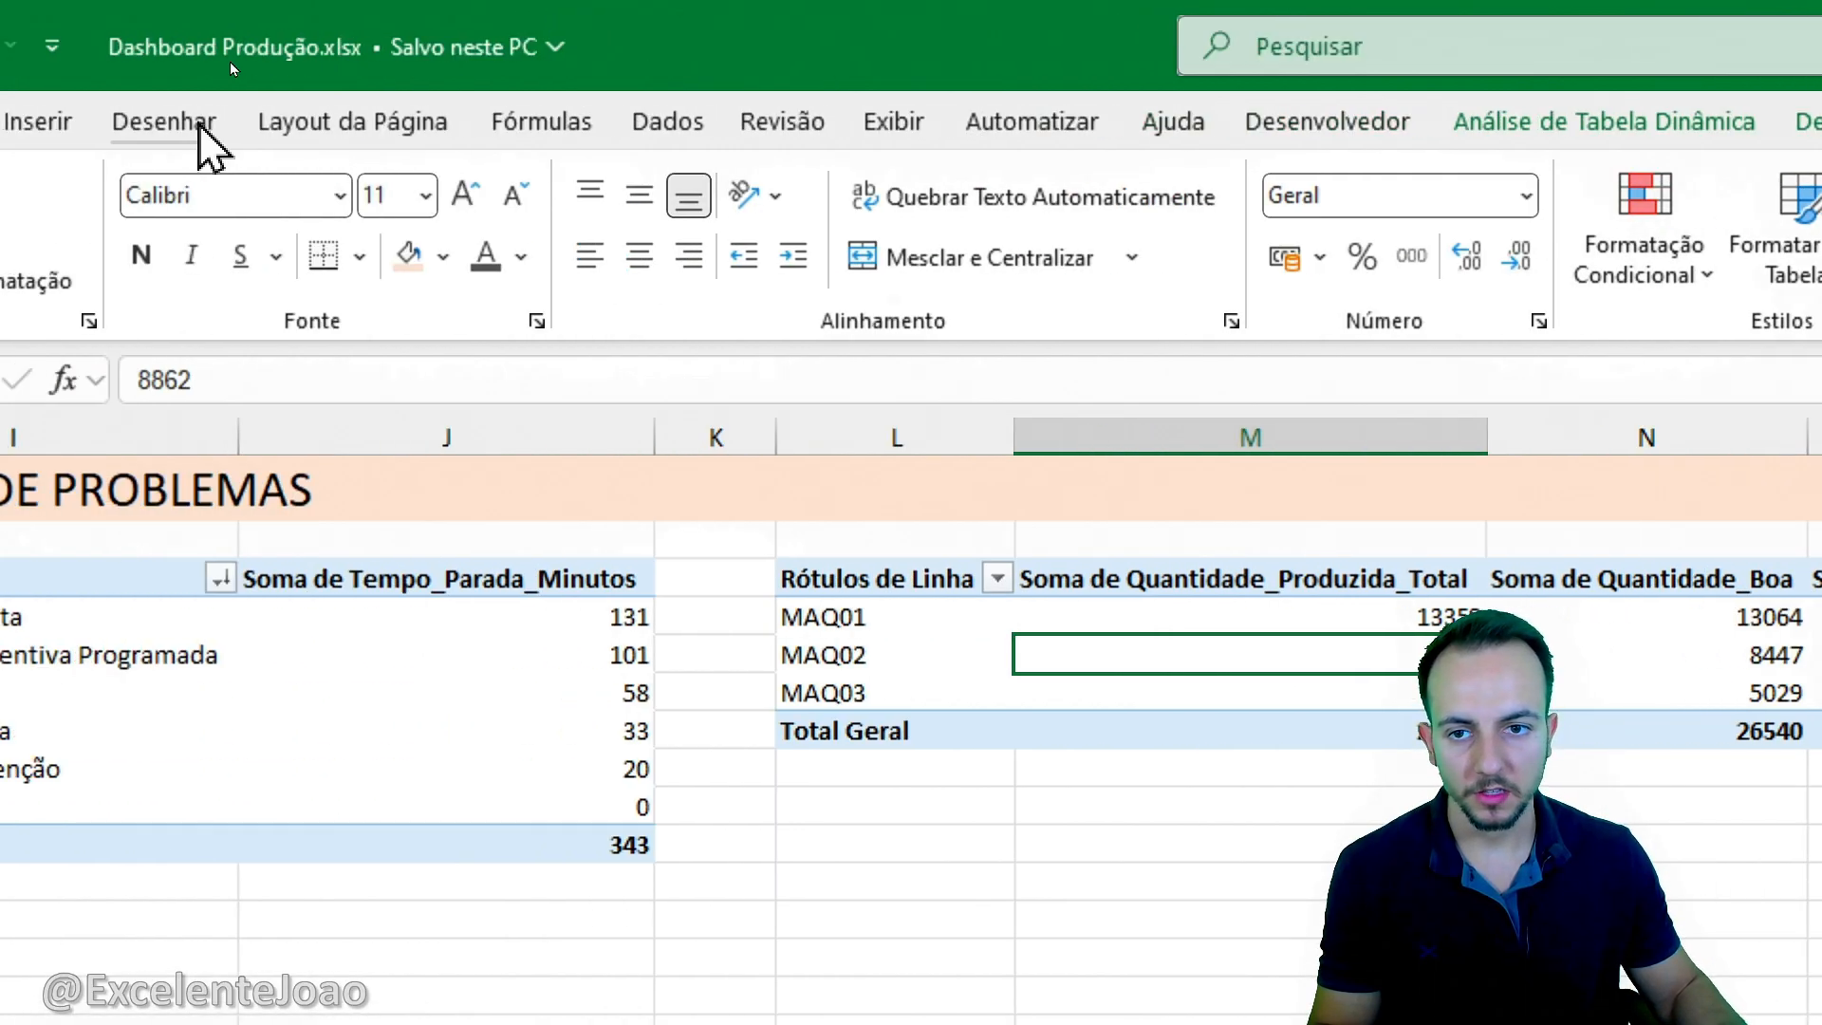
click(213, 123)
click(1333, 180)
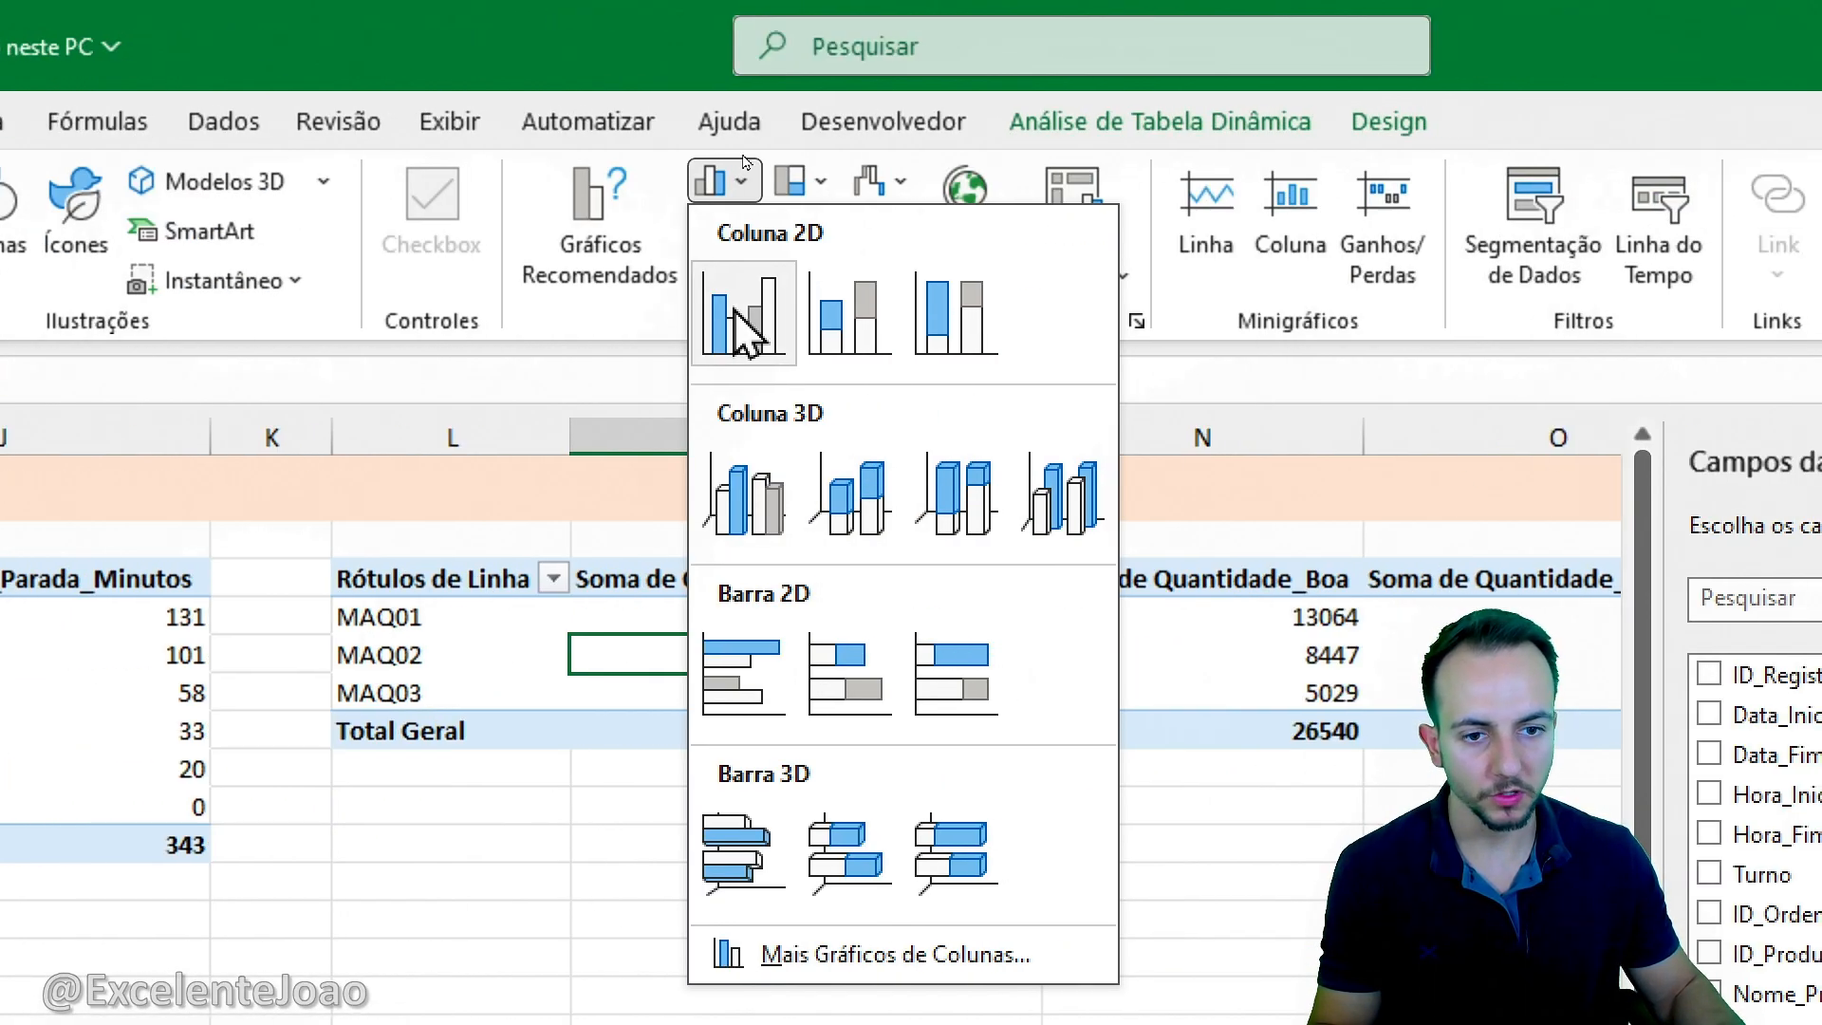
click(1376, 312)
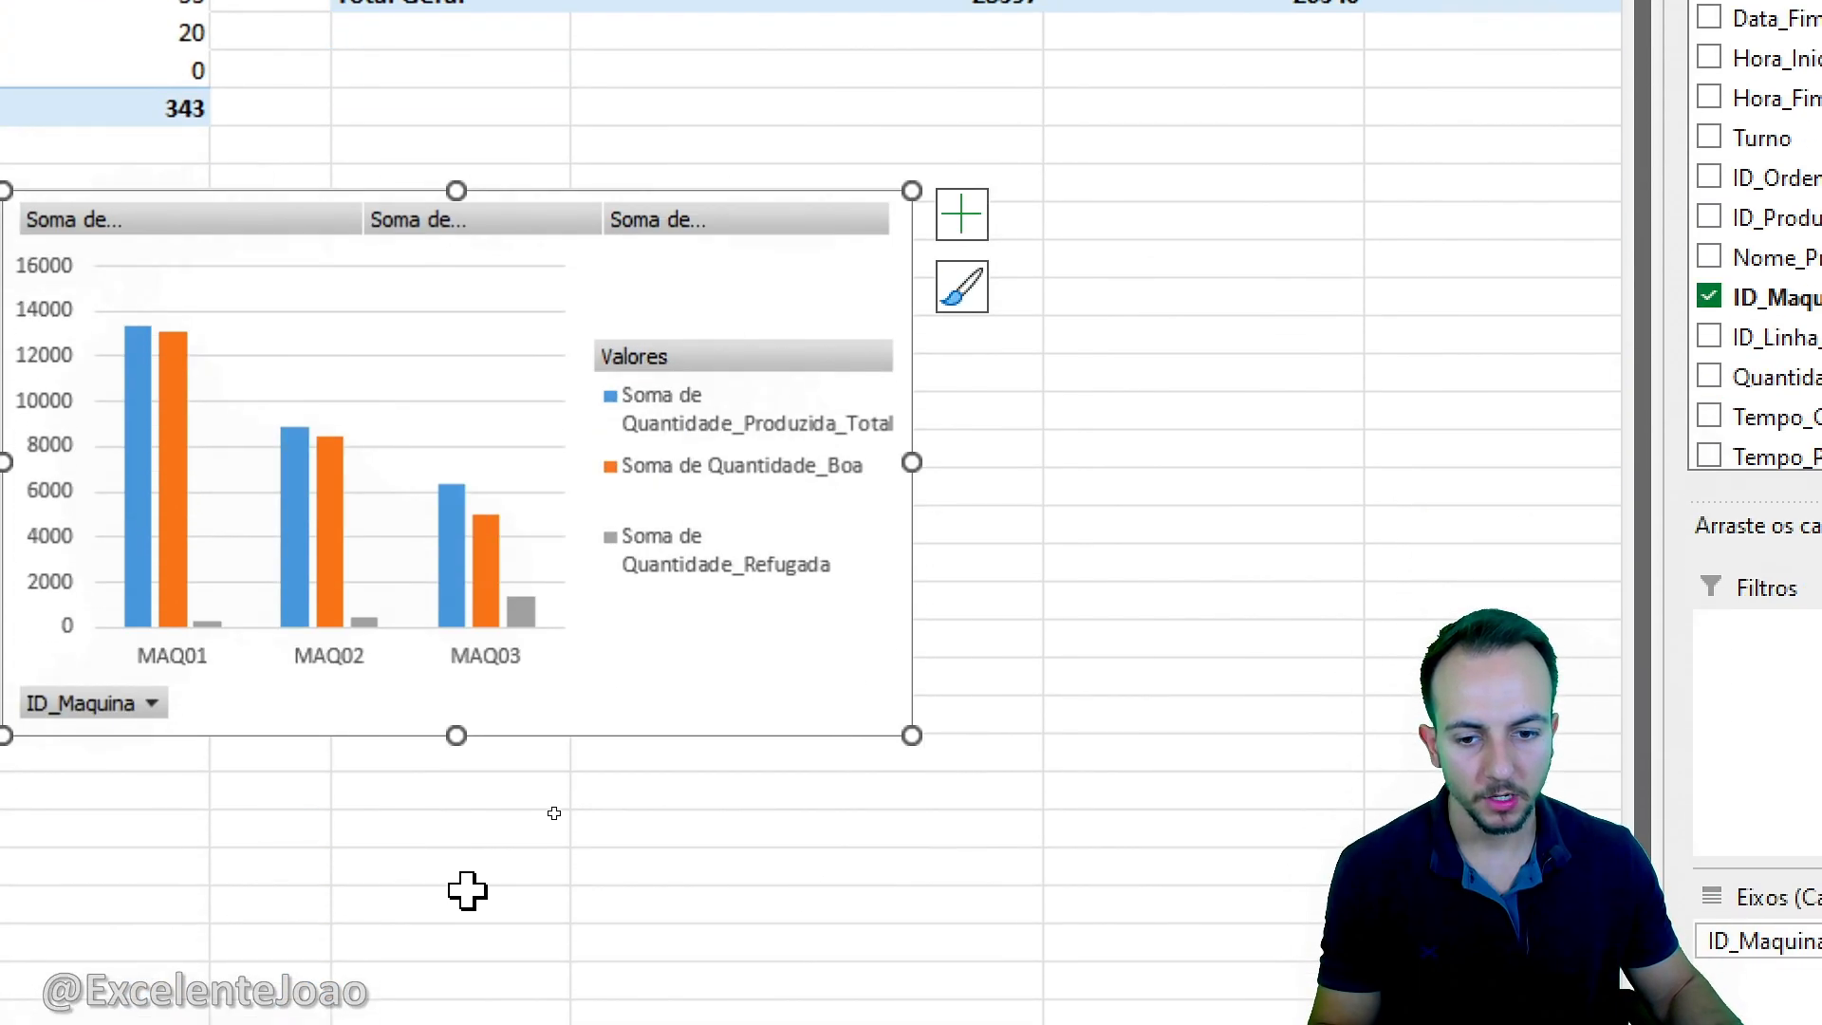
click(467, 897)
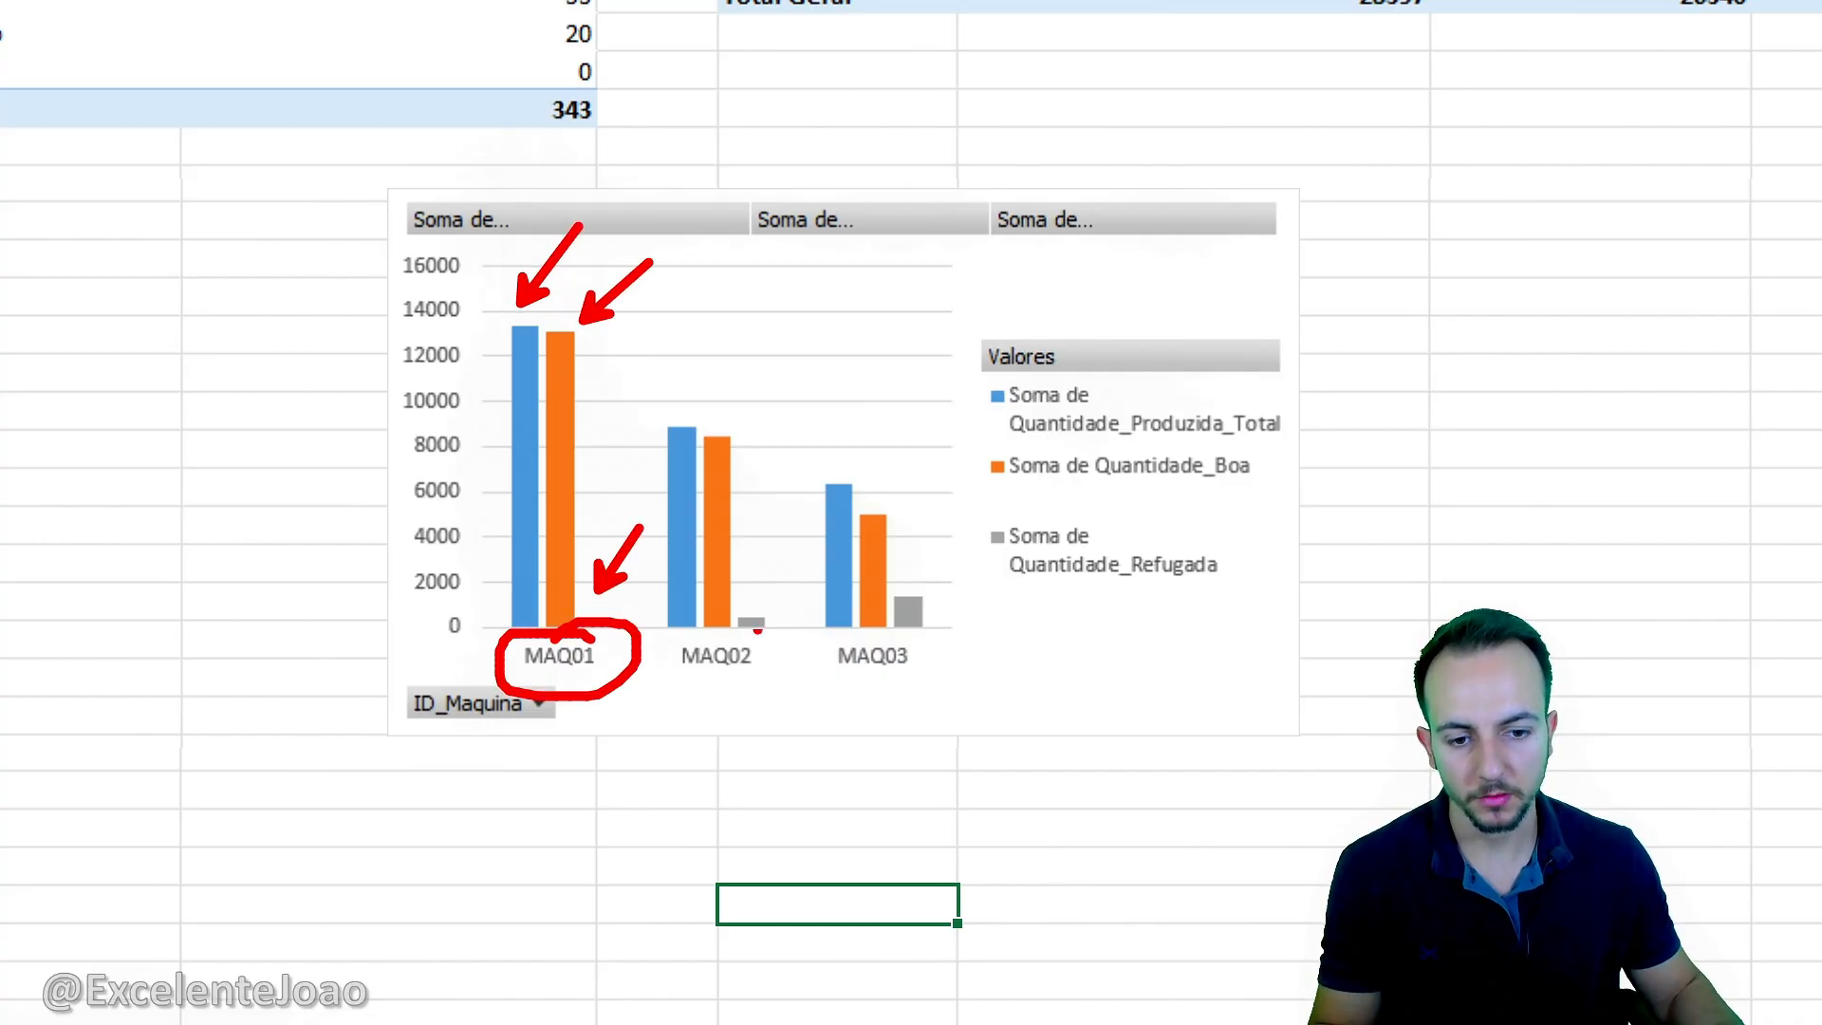
drag(901, 619, 800, 648)
key(Escape)
Copy the machine quantities chart to the Dashboard sheet at cell G35, below the shift and operator chart.
right_click(1075, 661)
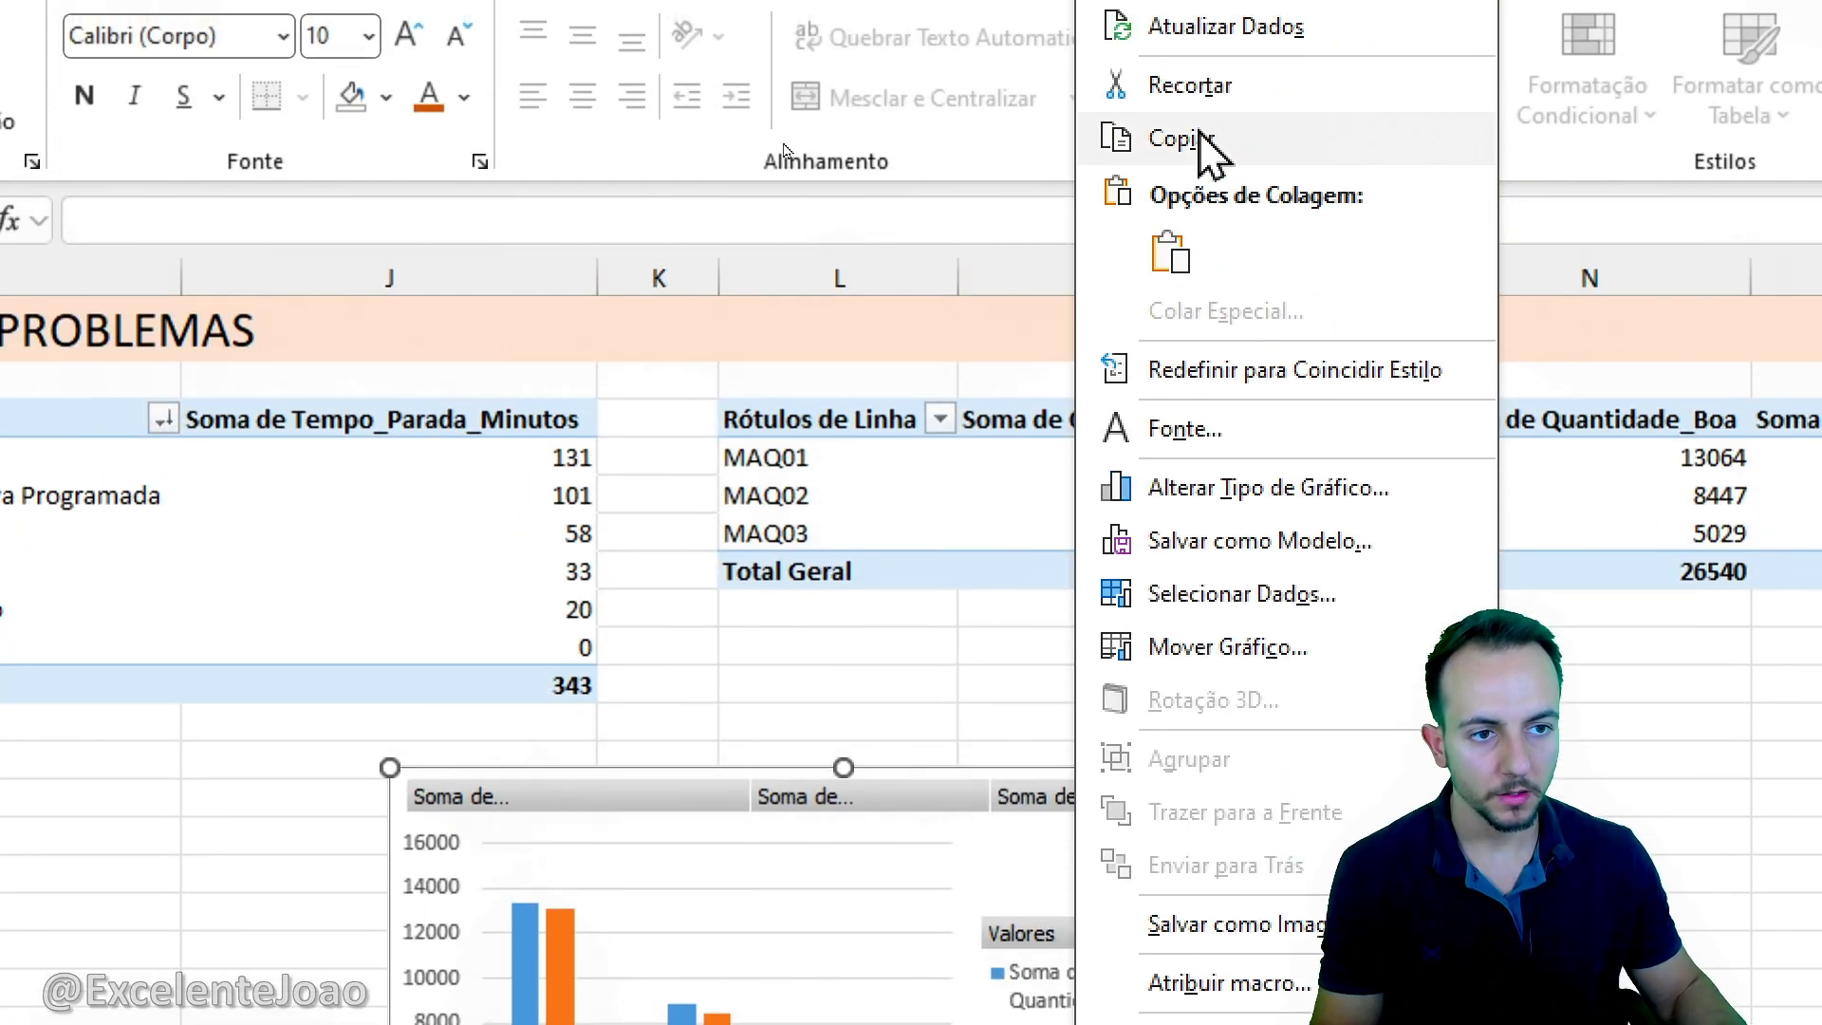
click(1197, 140)
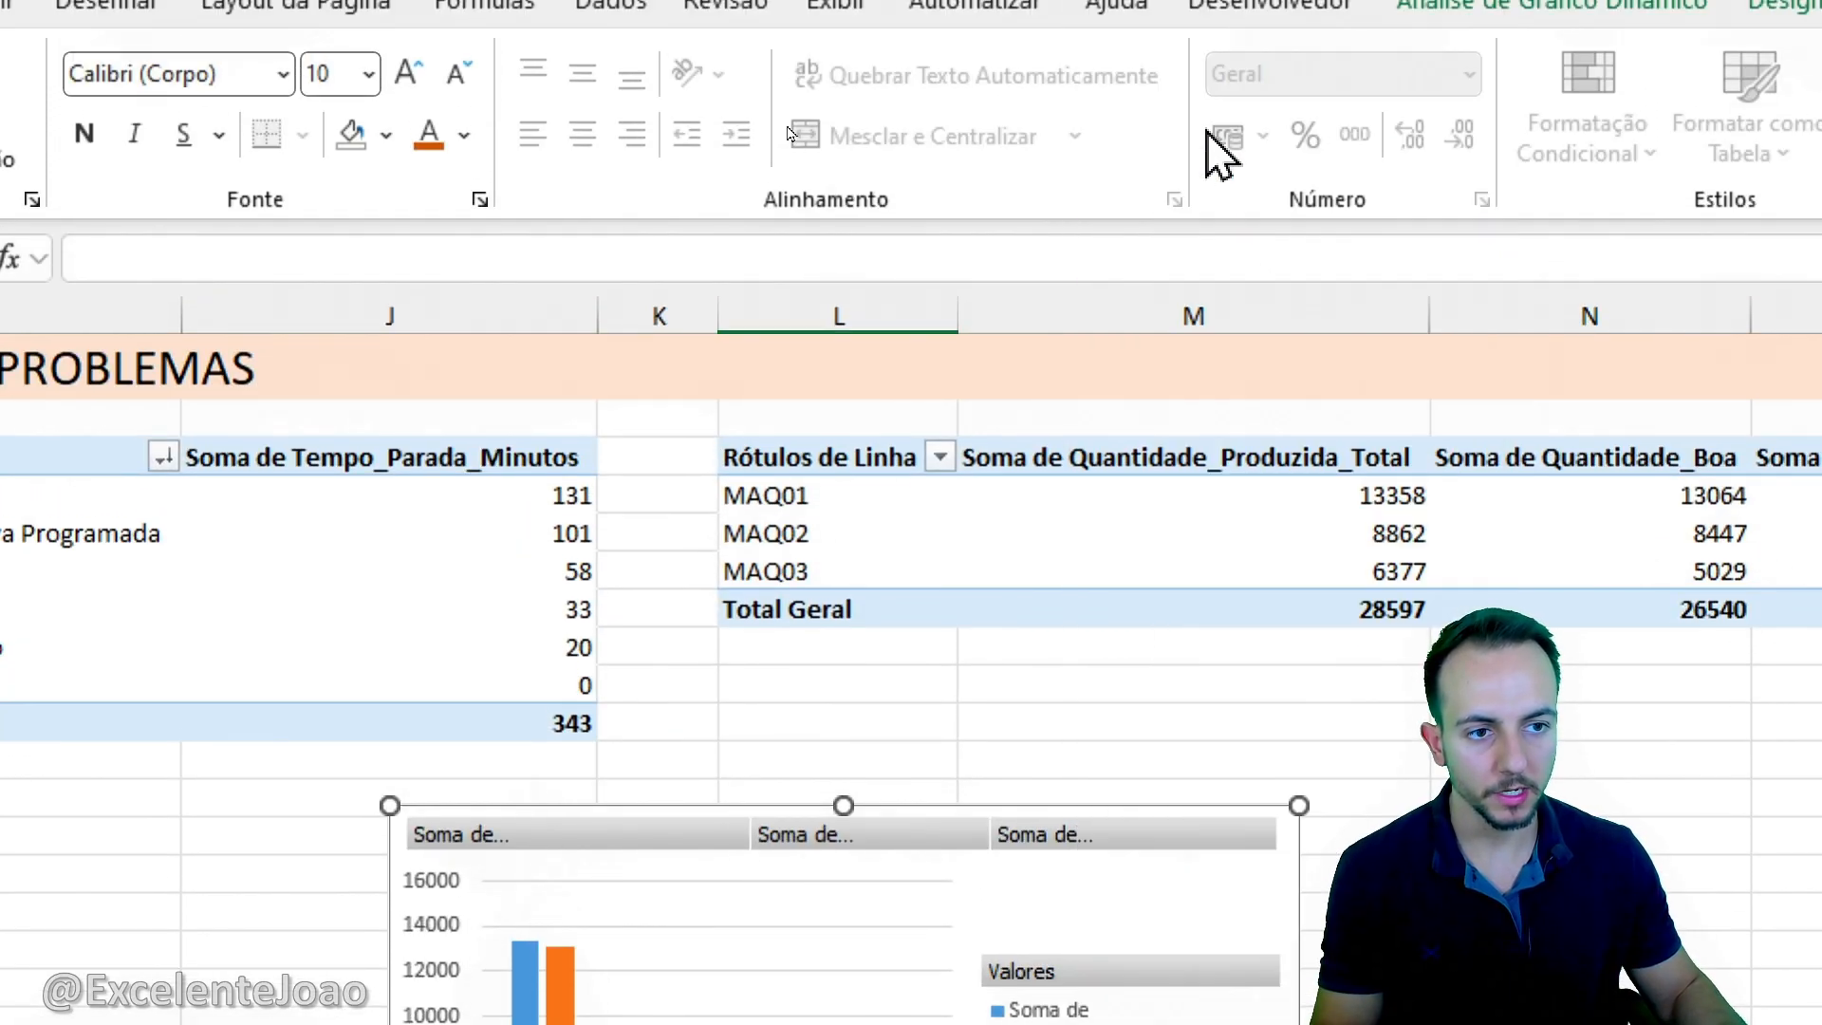
click(421, 985)
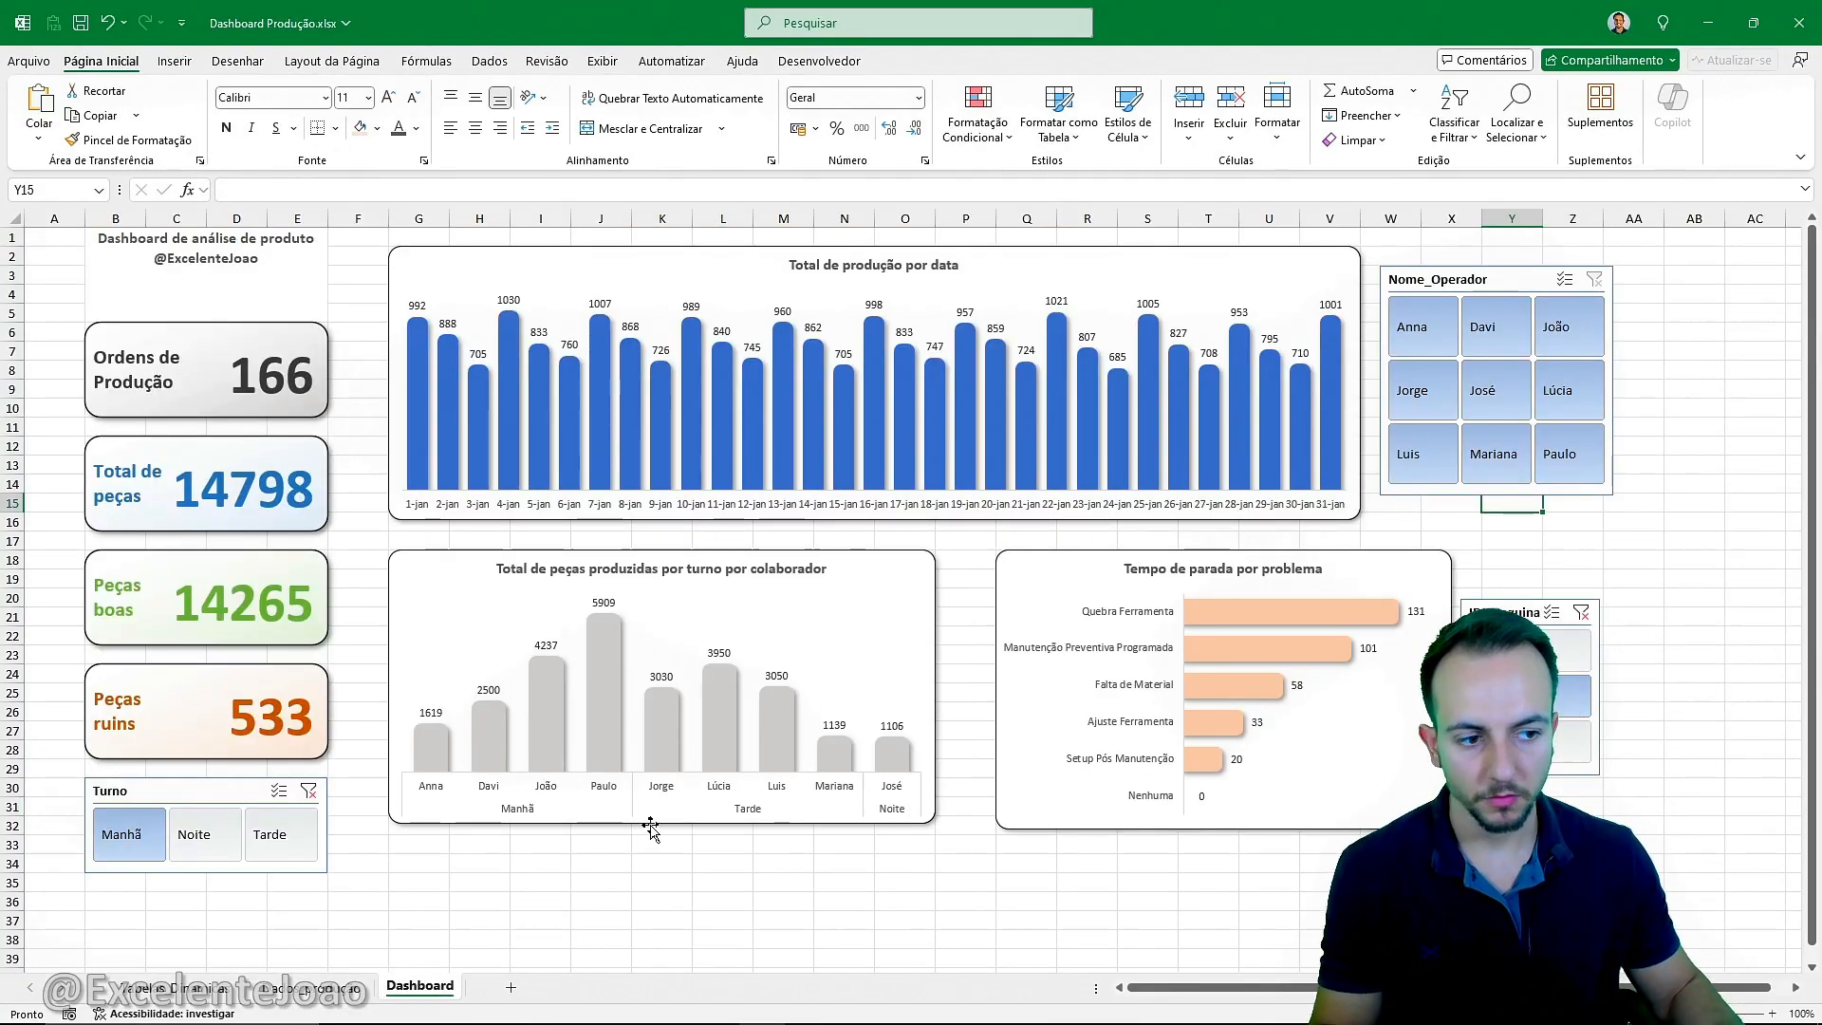
scroll(587, 857, down, 5)
right_click(434, 600)
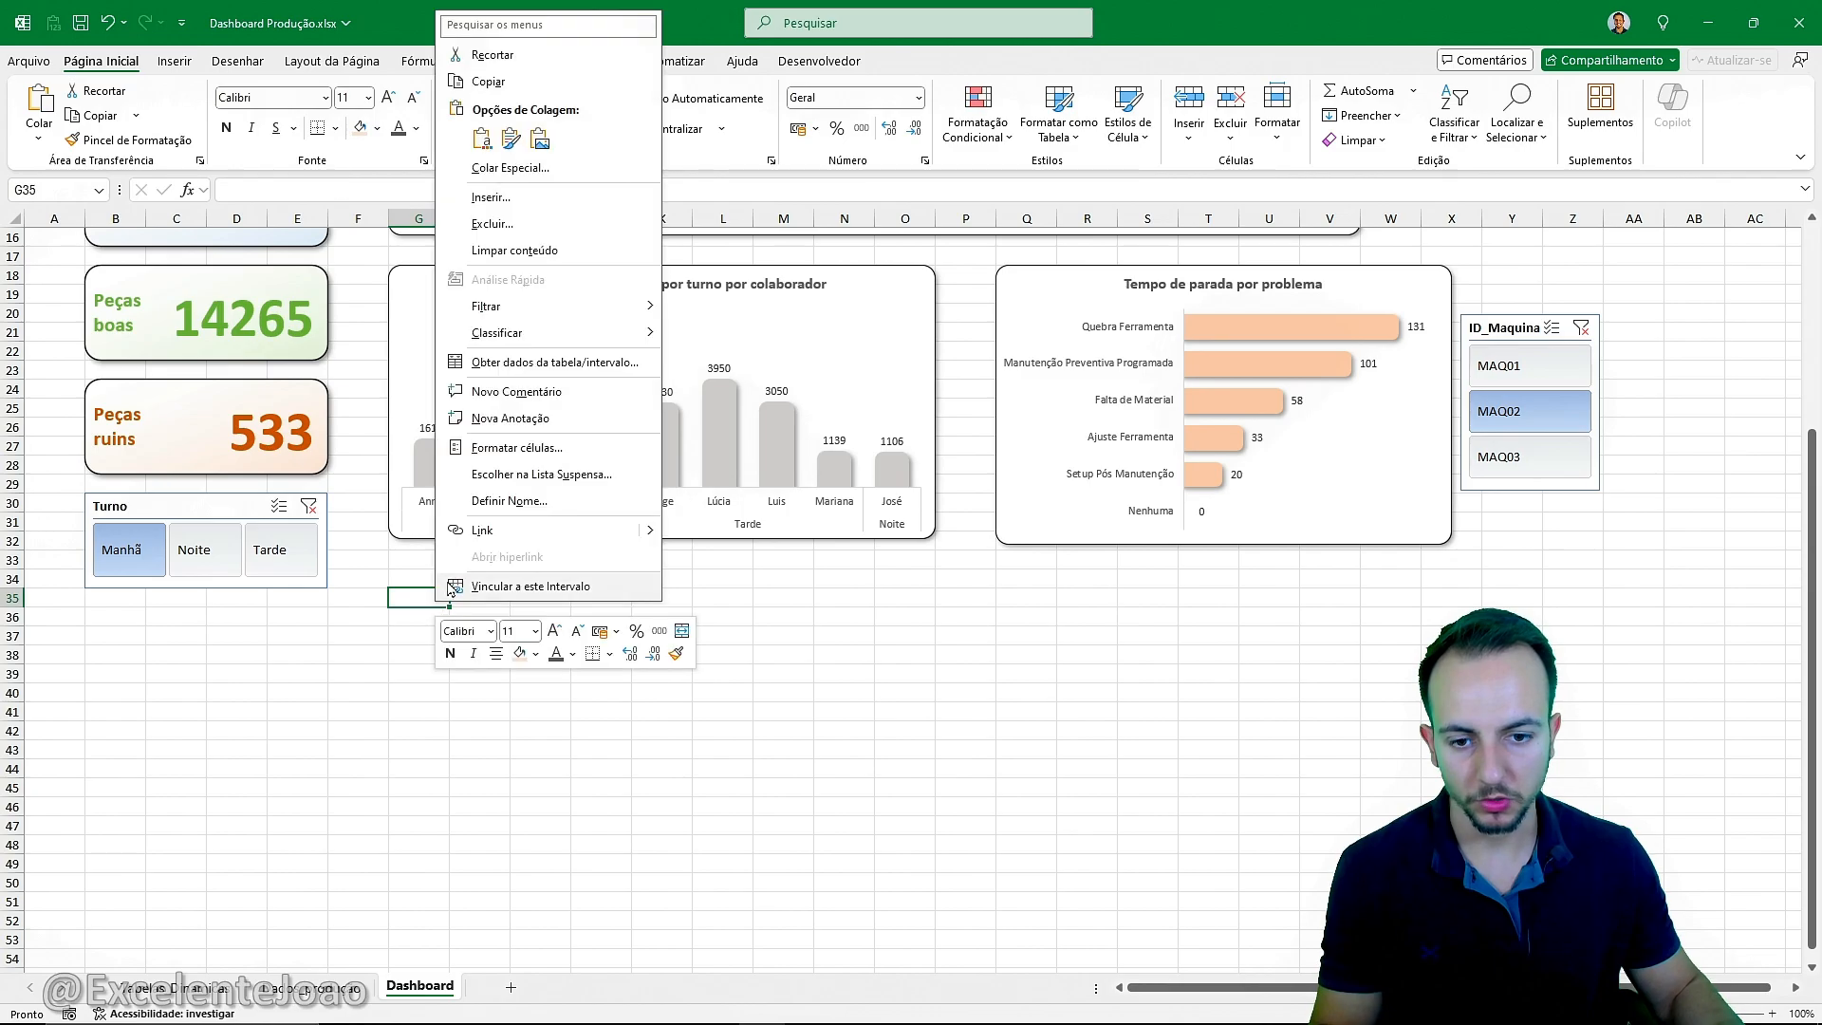
click(484, 139)
click(966, 712)
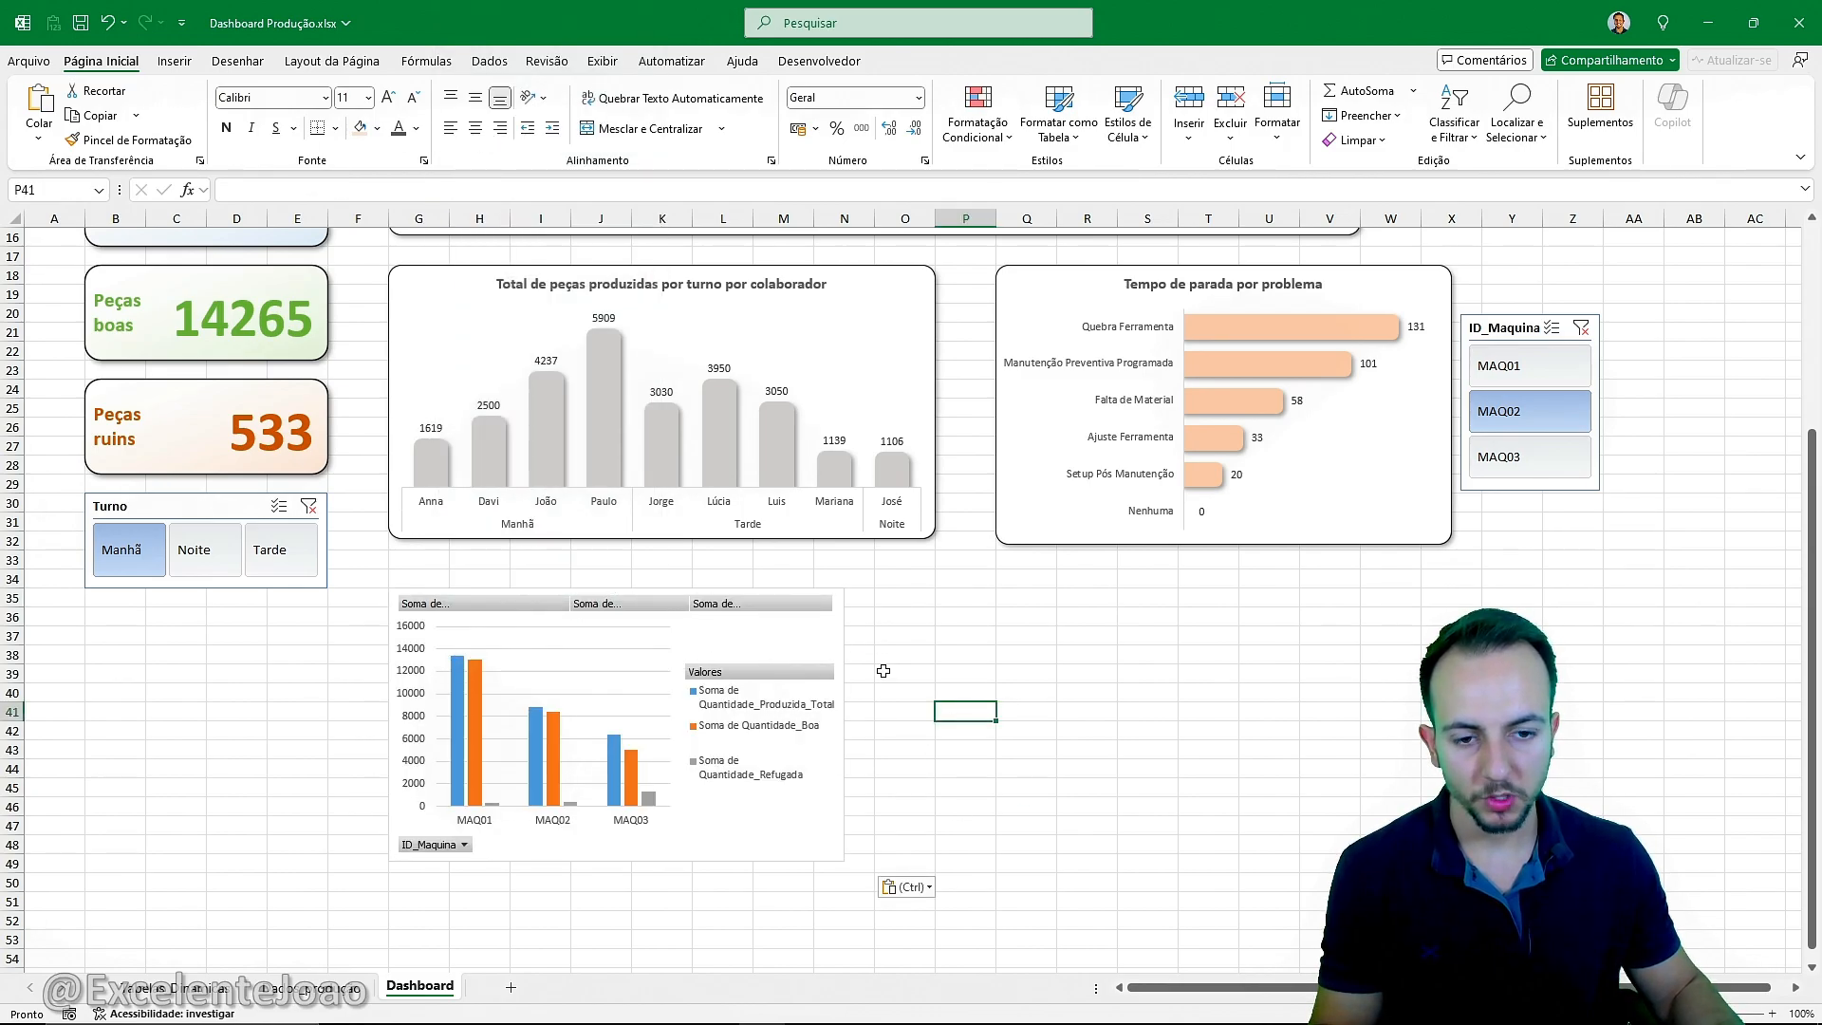
scroll(1055, 818, up, 5)
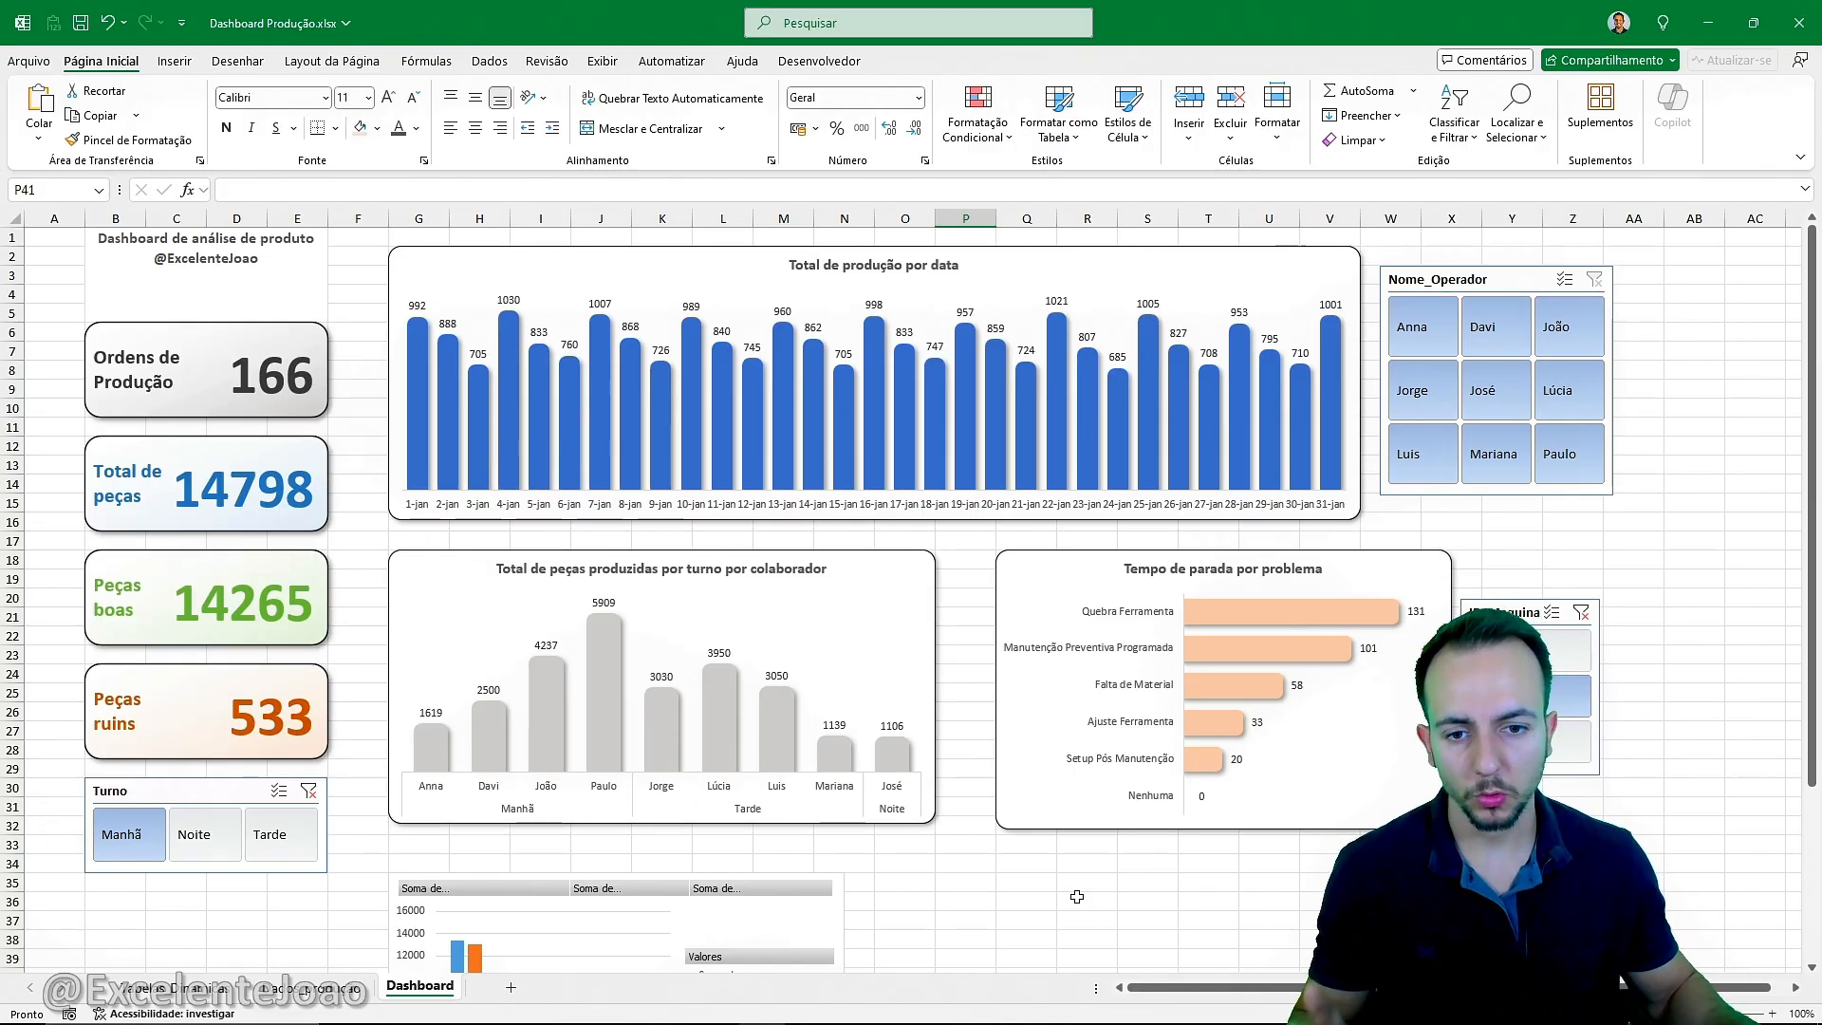
scroll(1077, 897, down, 4)
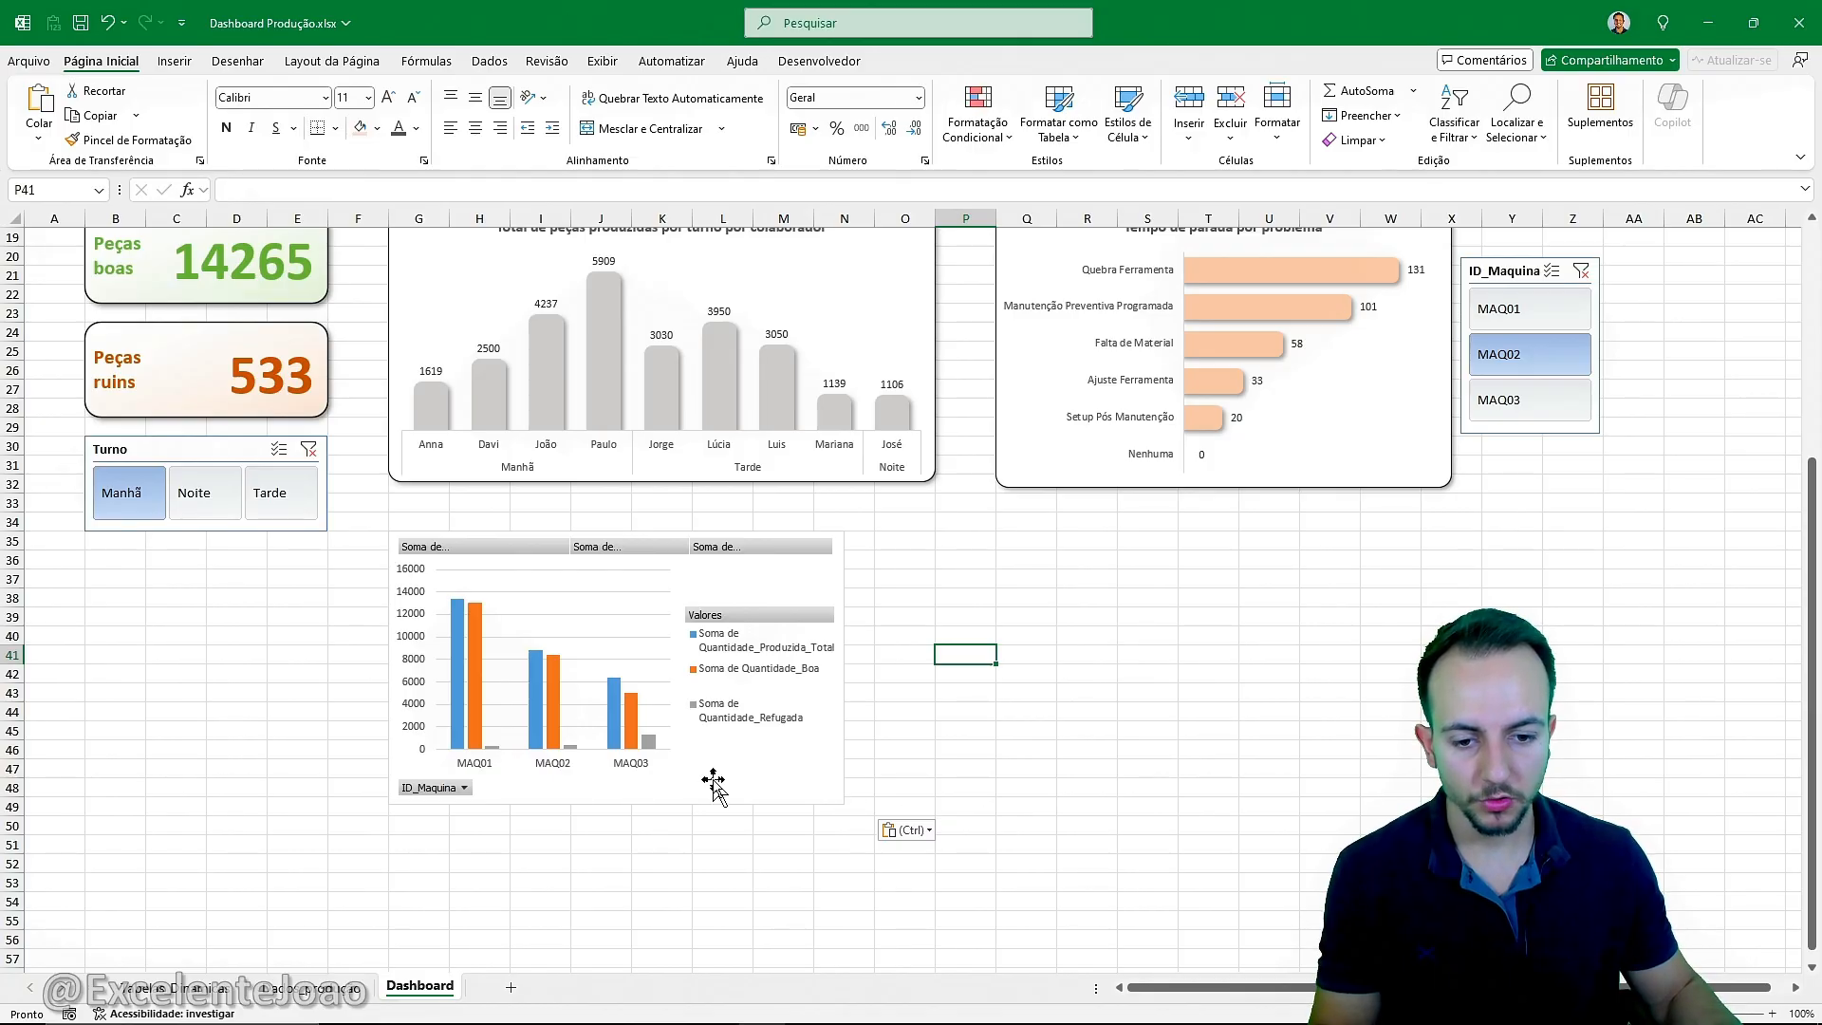
Hide all field buttons on the machine quantities pivot chart.
key(ctrl)
click(719, 778)
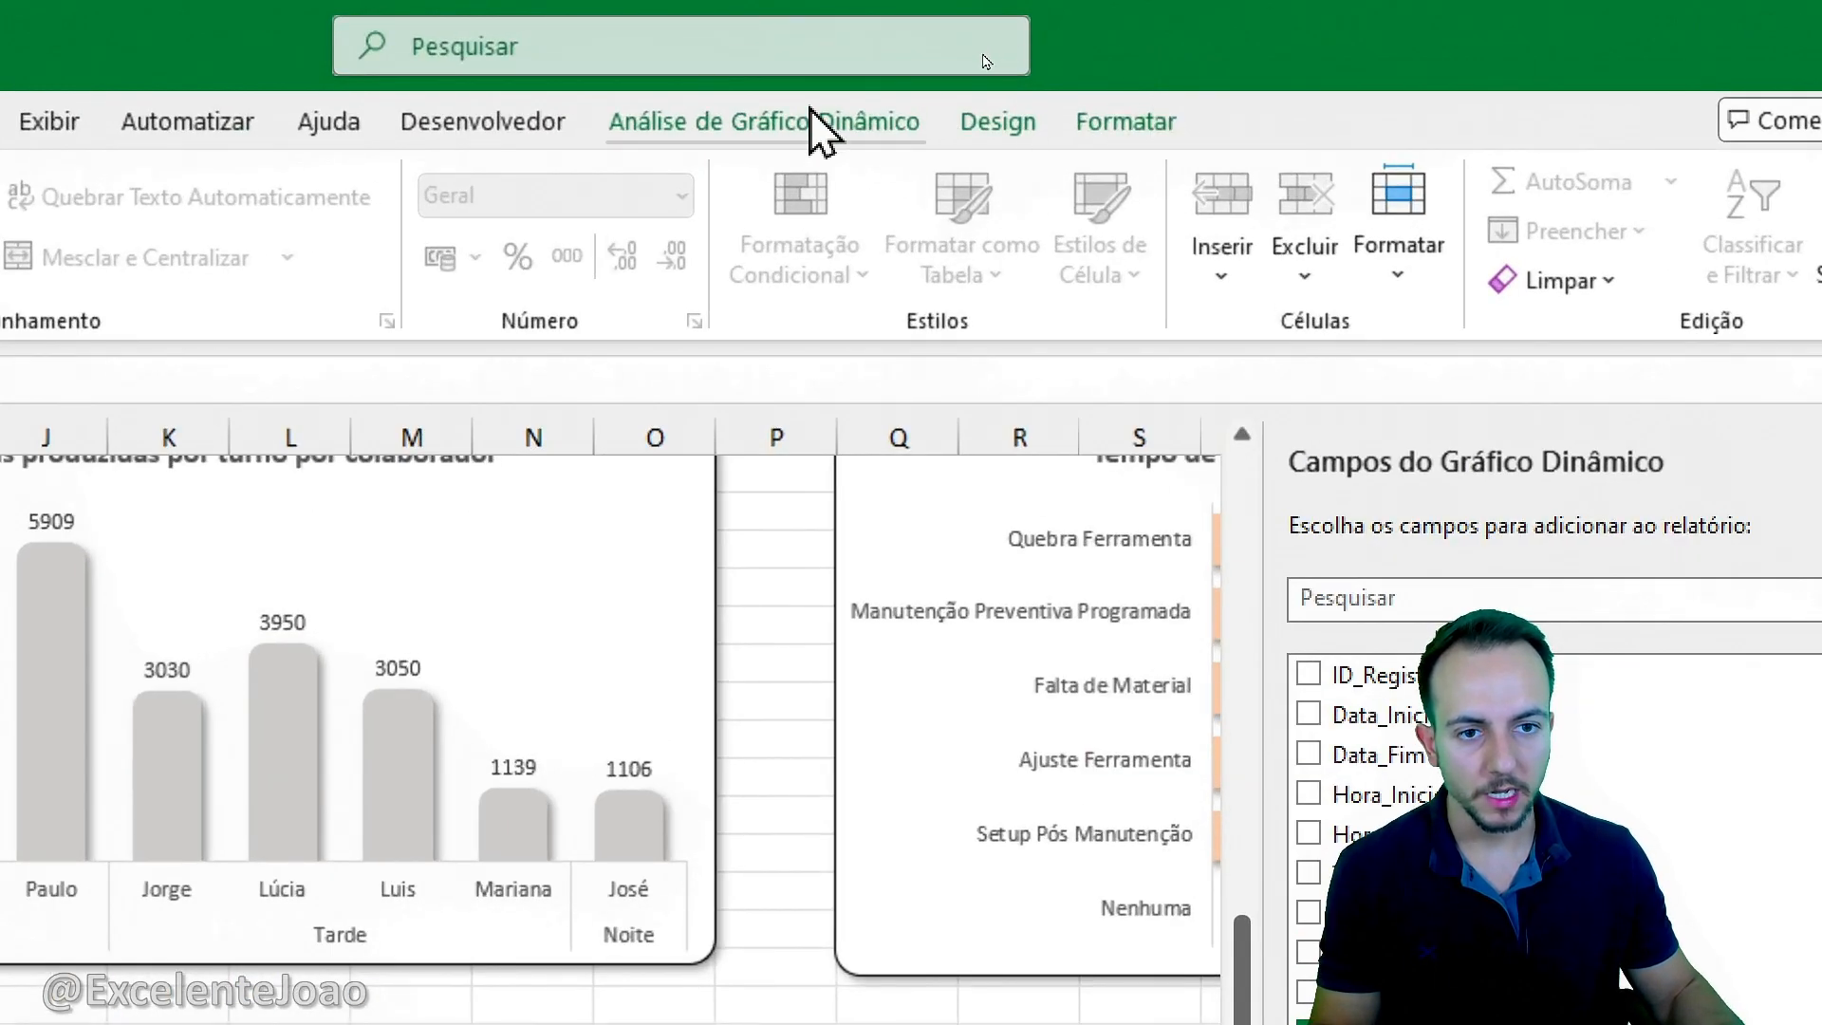
click(821, 128)
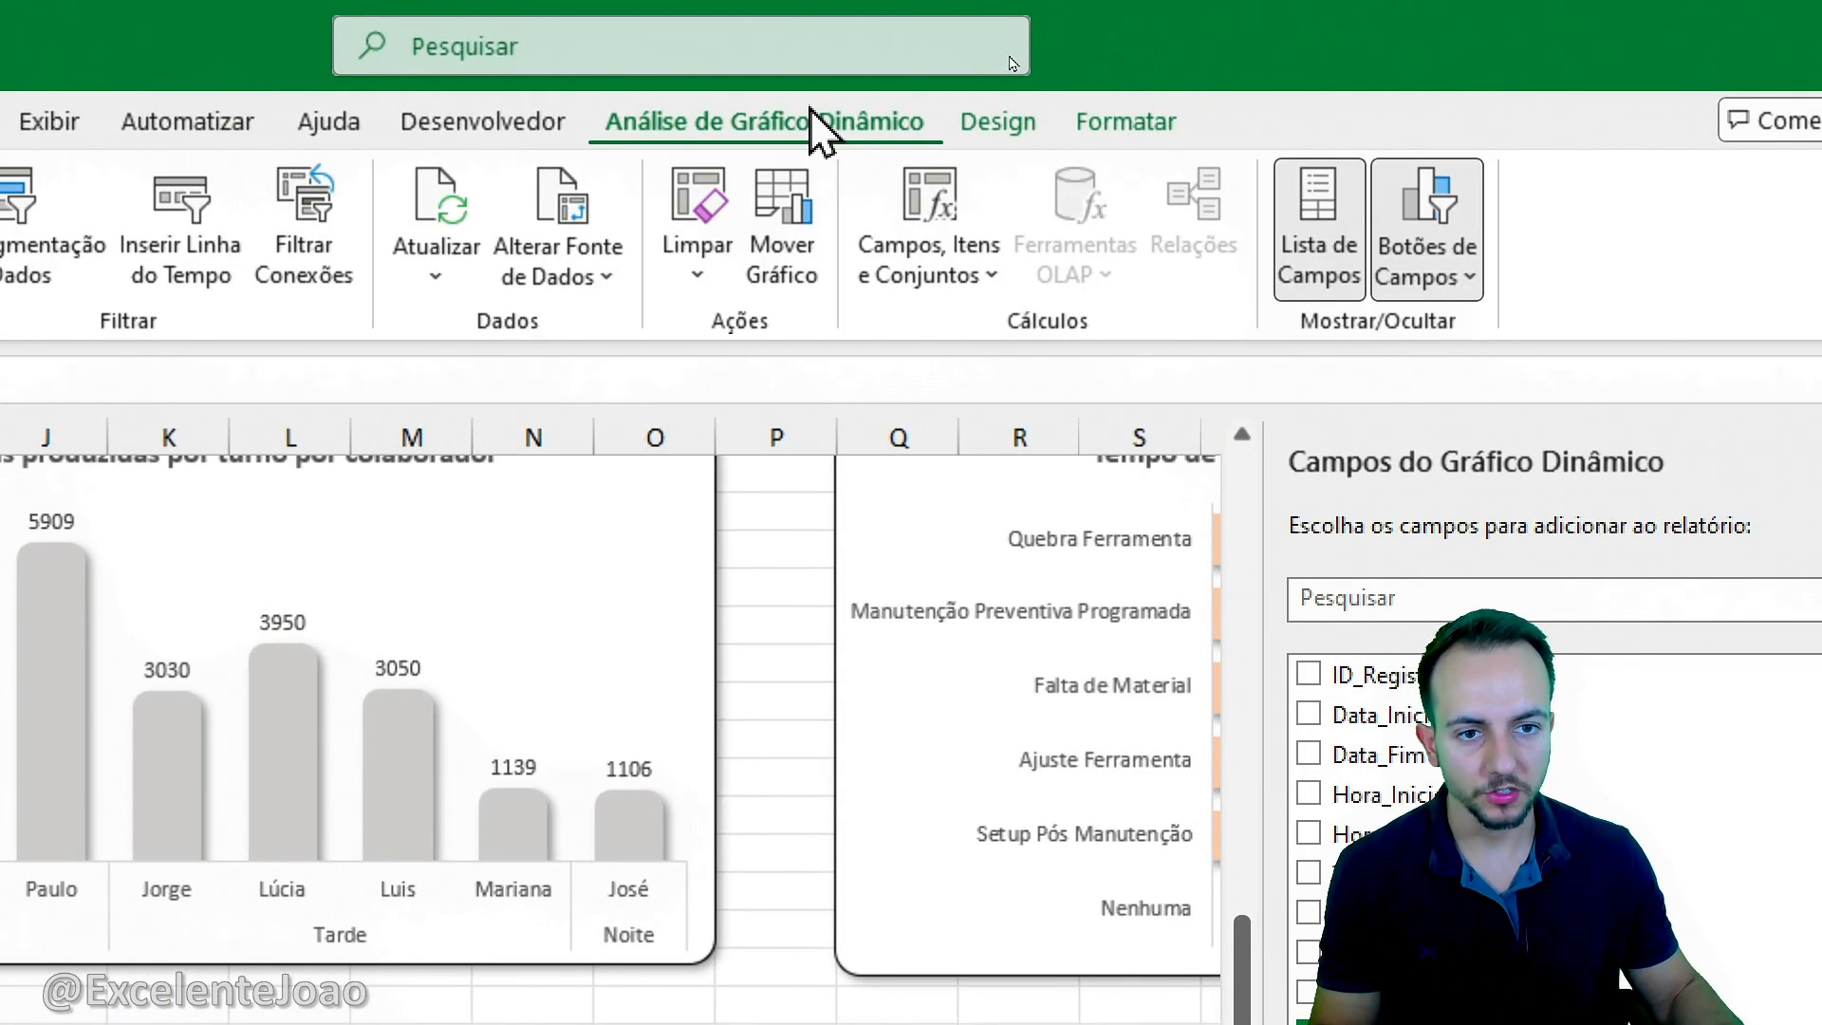
click(1469, 276)
click(1107, 294)
Add data labels at the outside end of the machine chart's columns.
click(996, 122)
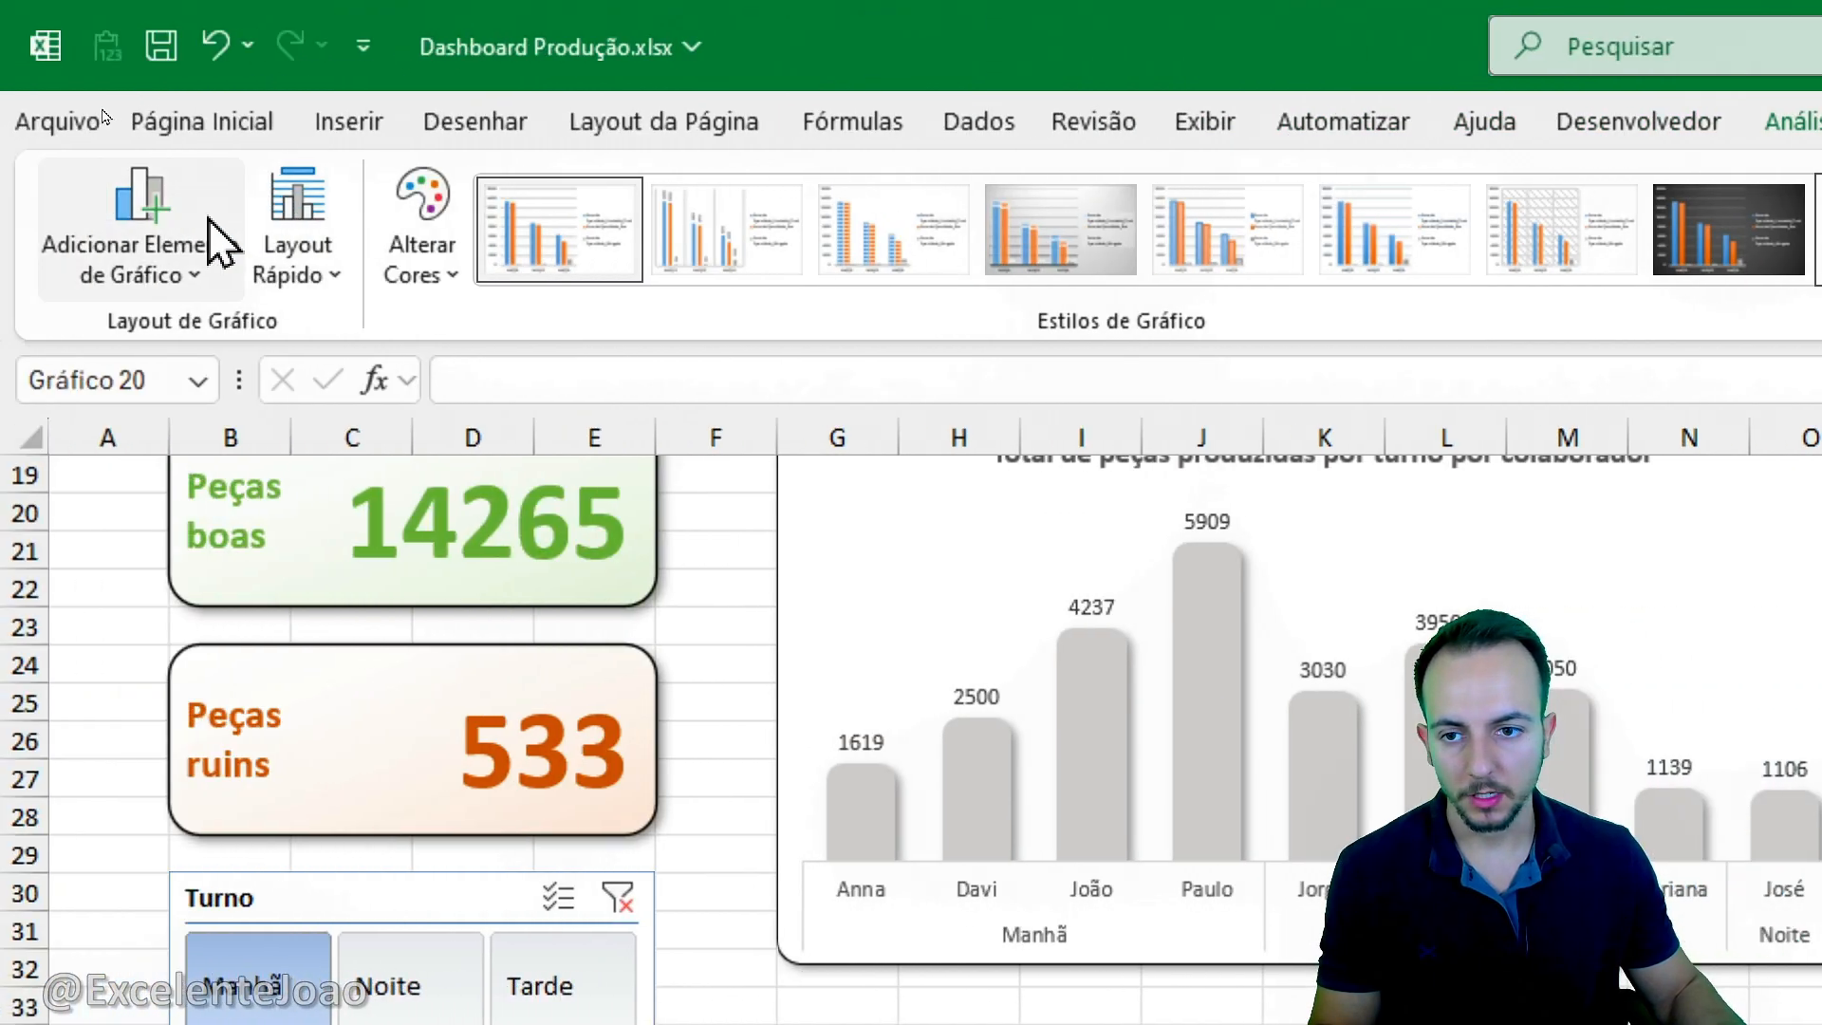
click(218, 247)
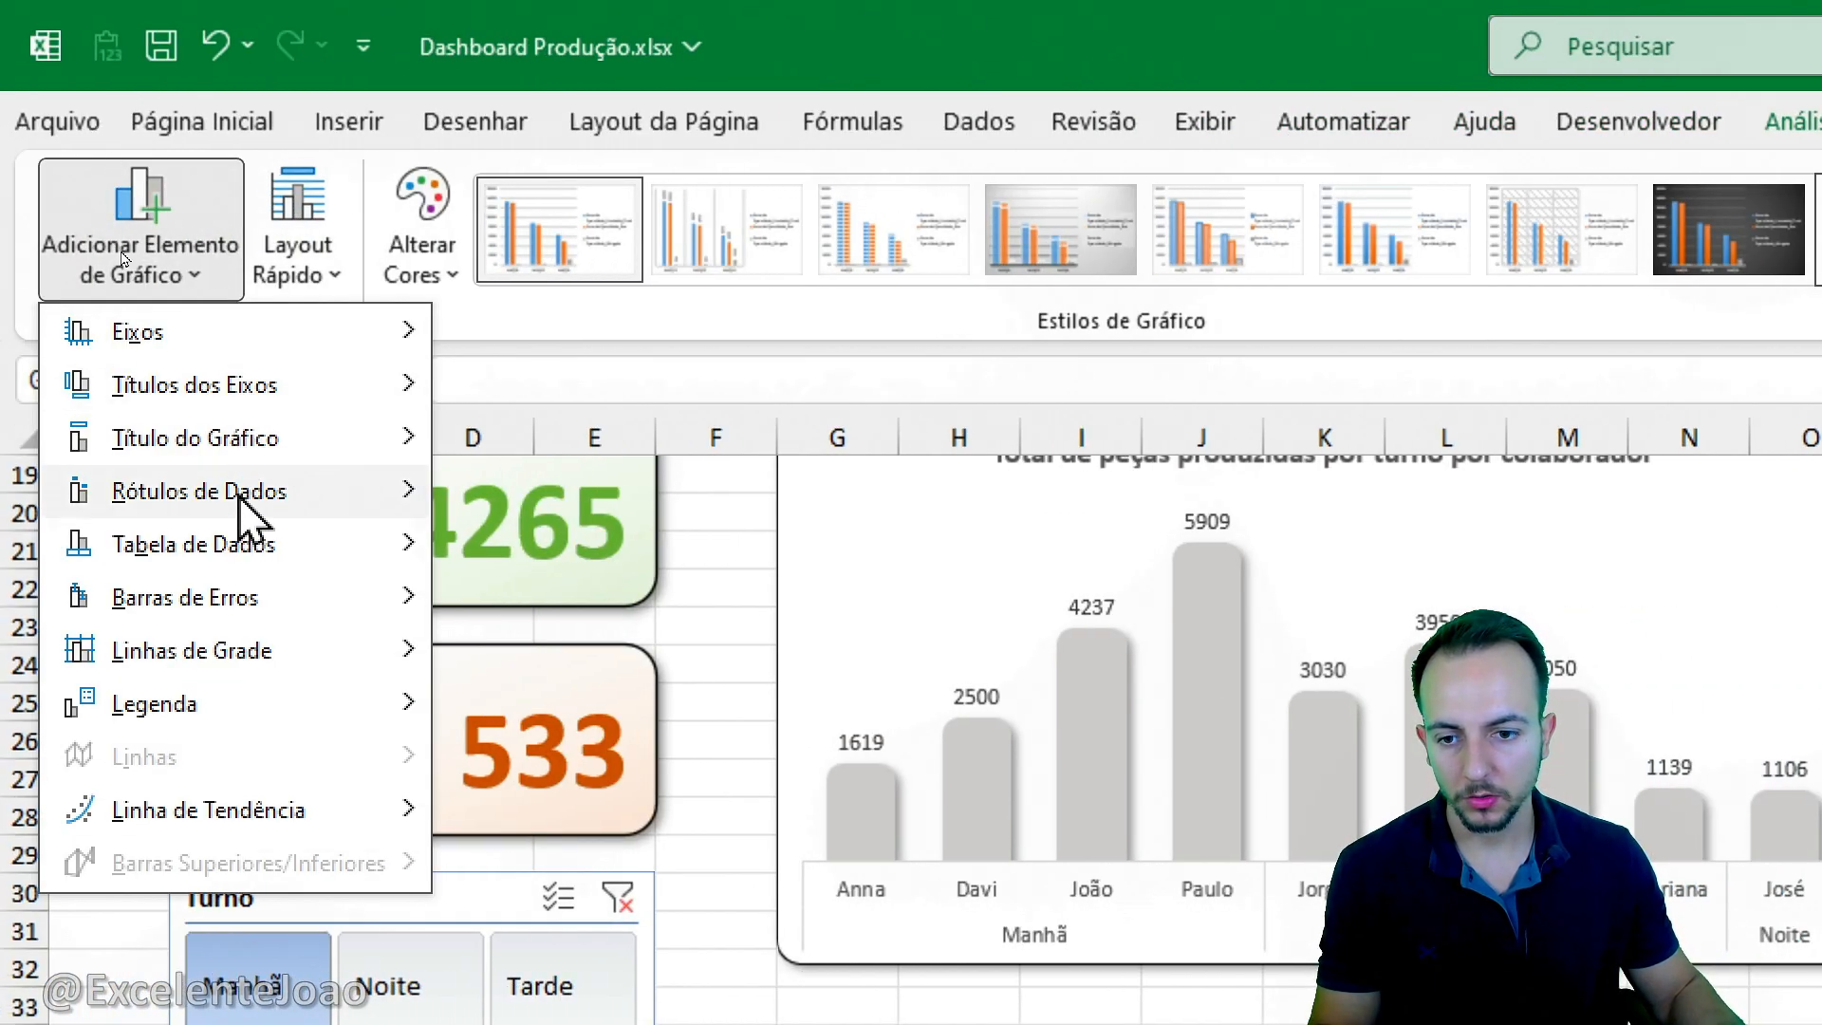
mouse_move(256, 512)
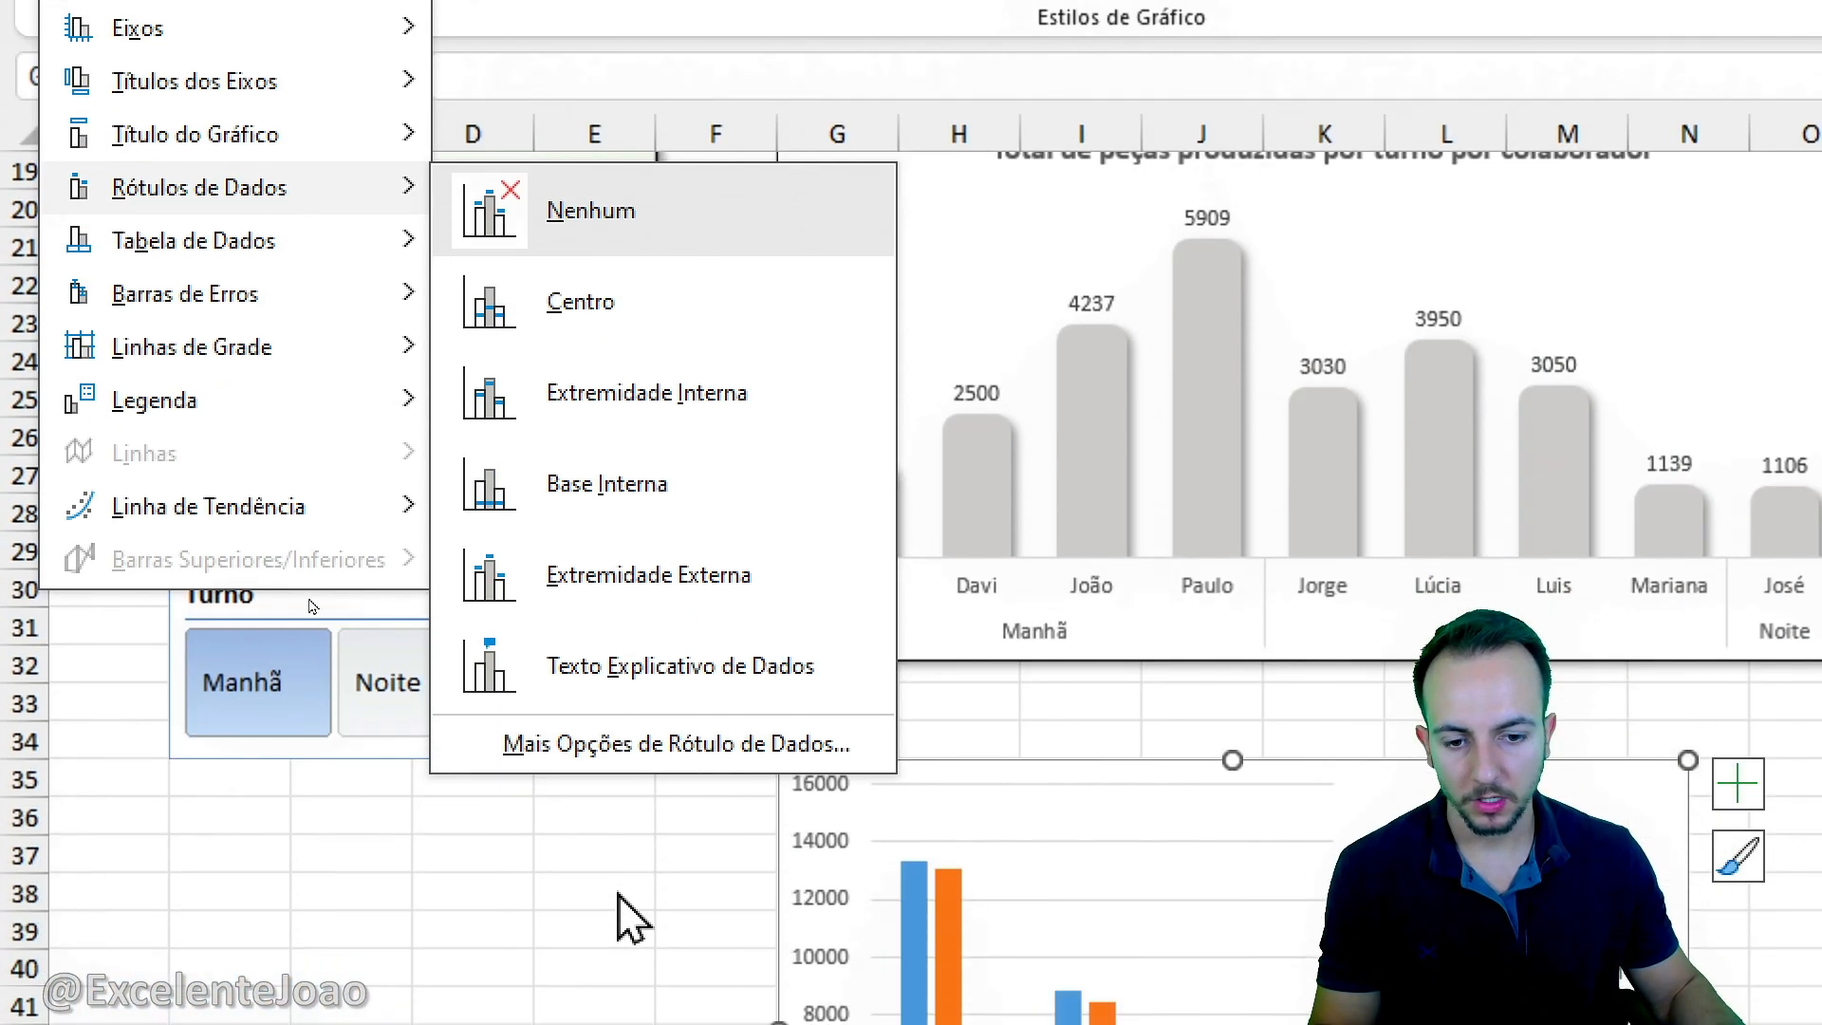
click(698, 569)
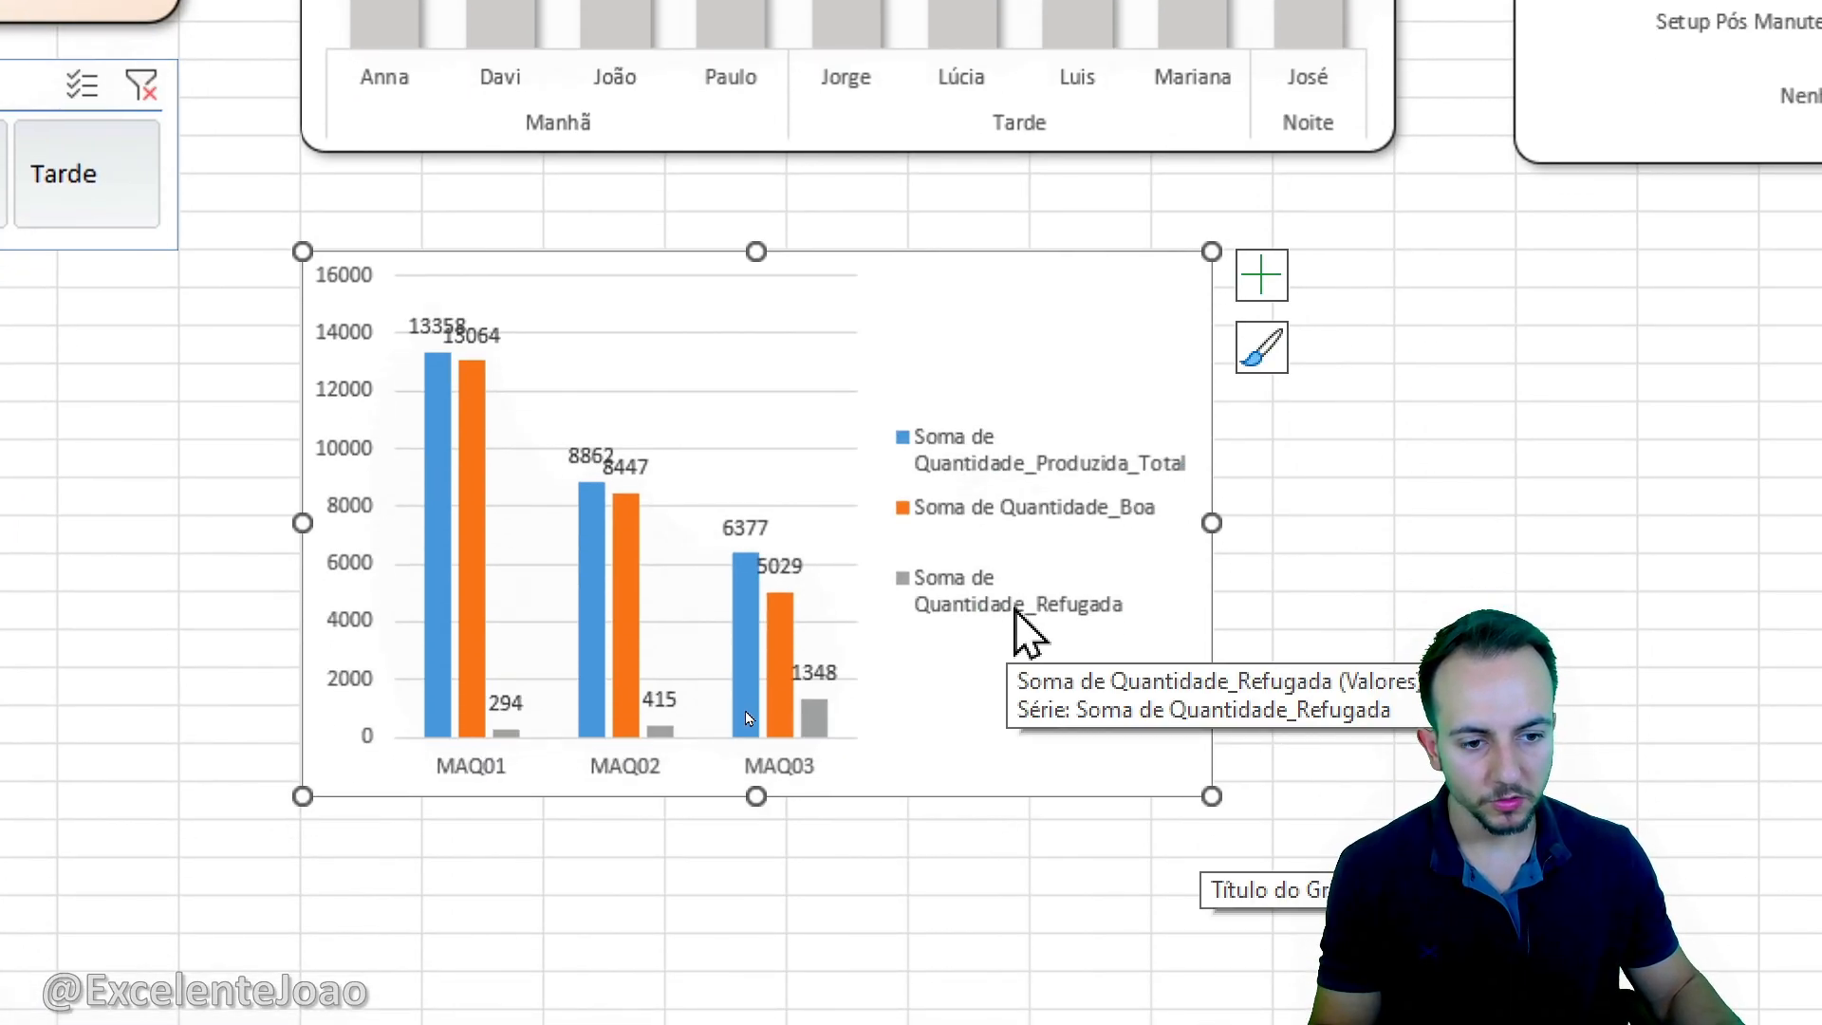
Delete the vertical value axis and the horizontal gridlines from the machine quantities chart.
click(343, 451)
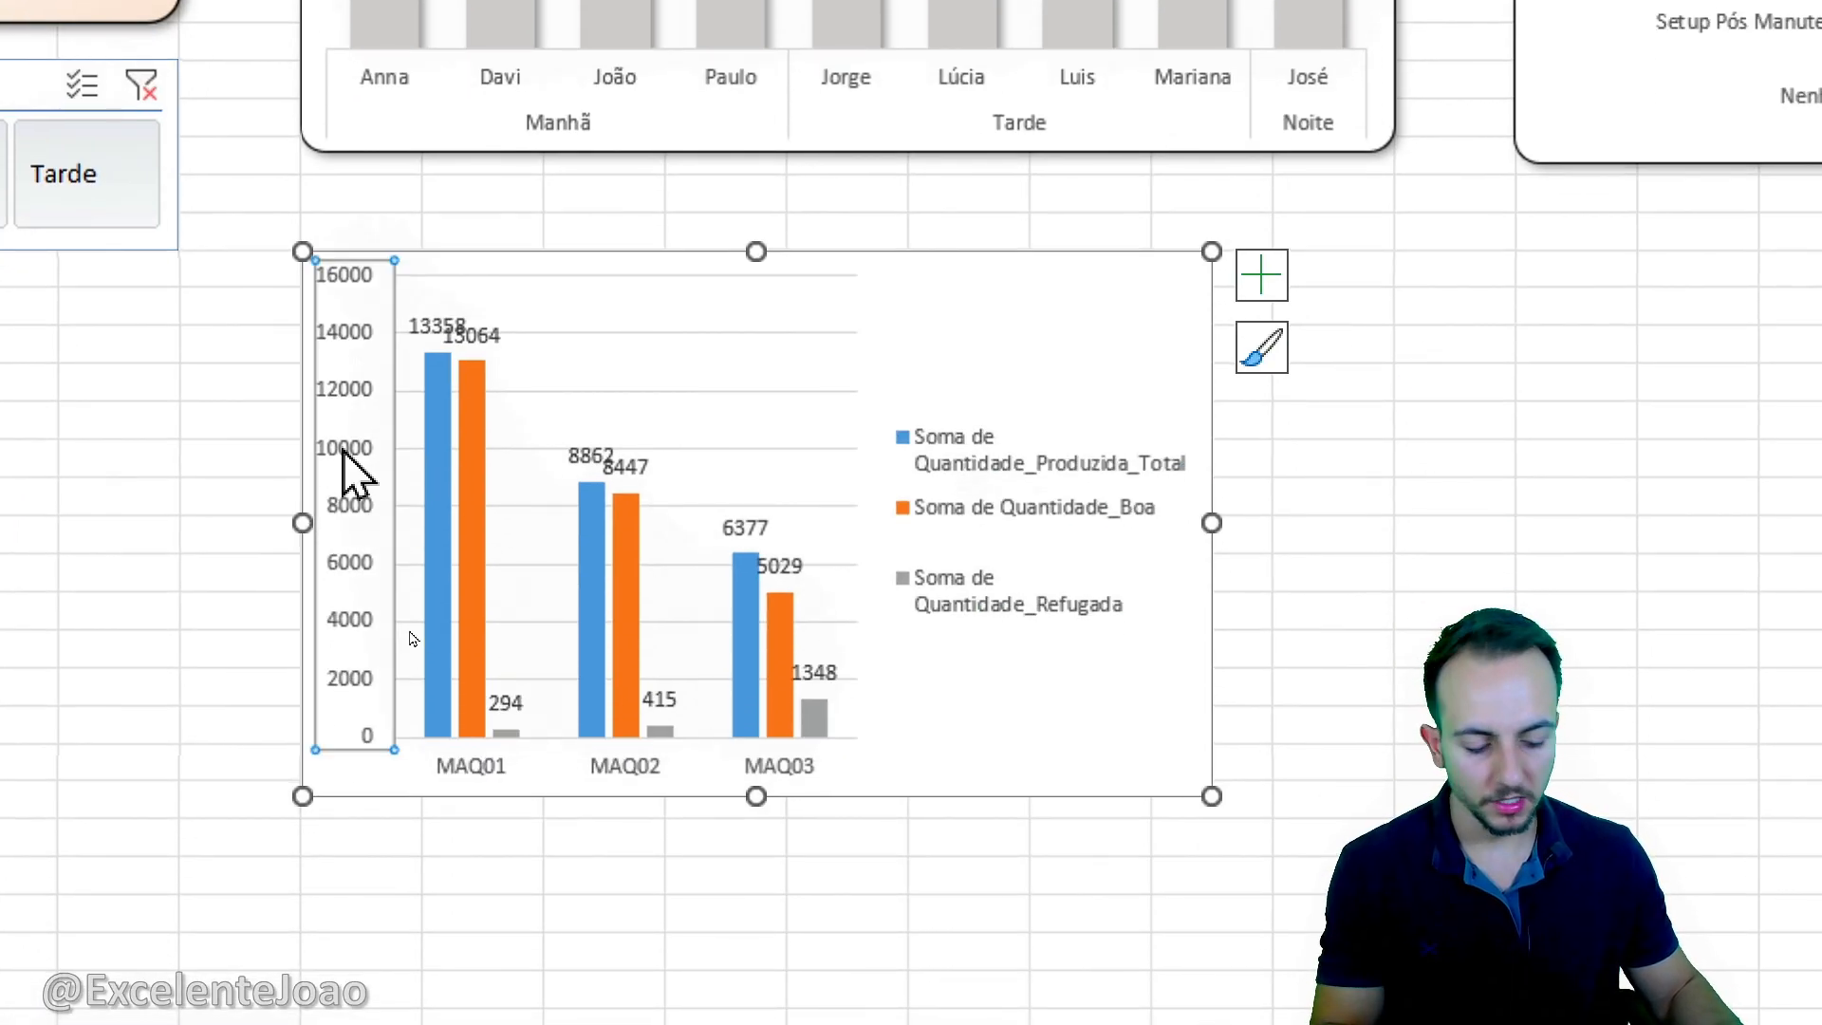
key(Delete)
click(761, 449)
key(Delete)
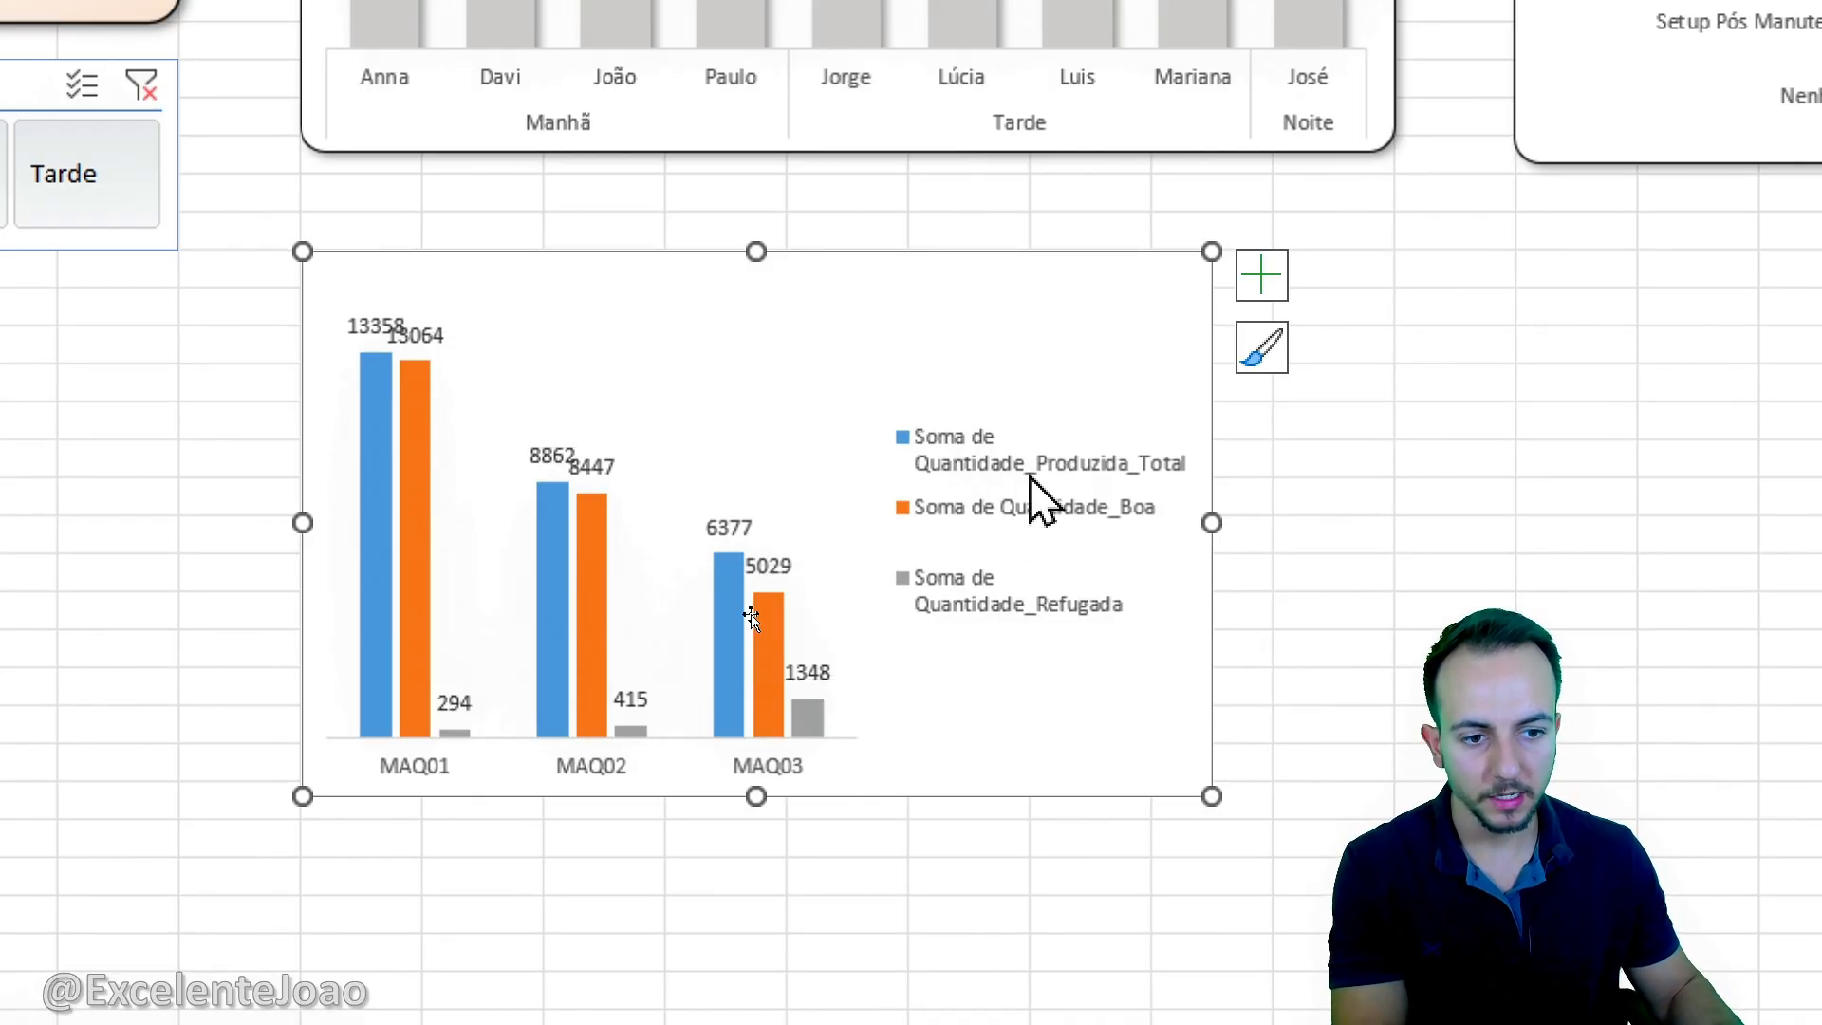
Place the machine quantities chart's legend below the plot area.
click(1265, 285)
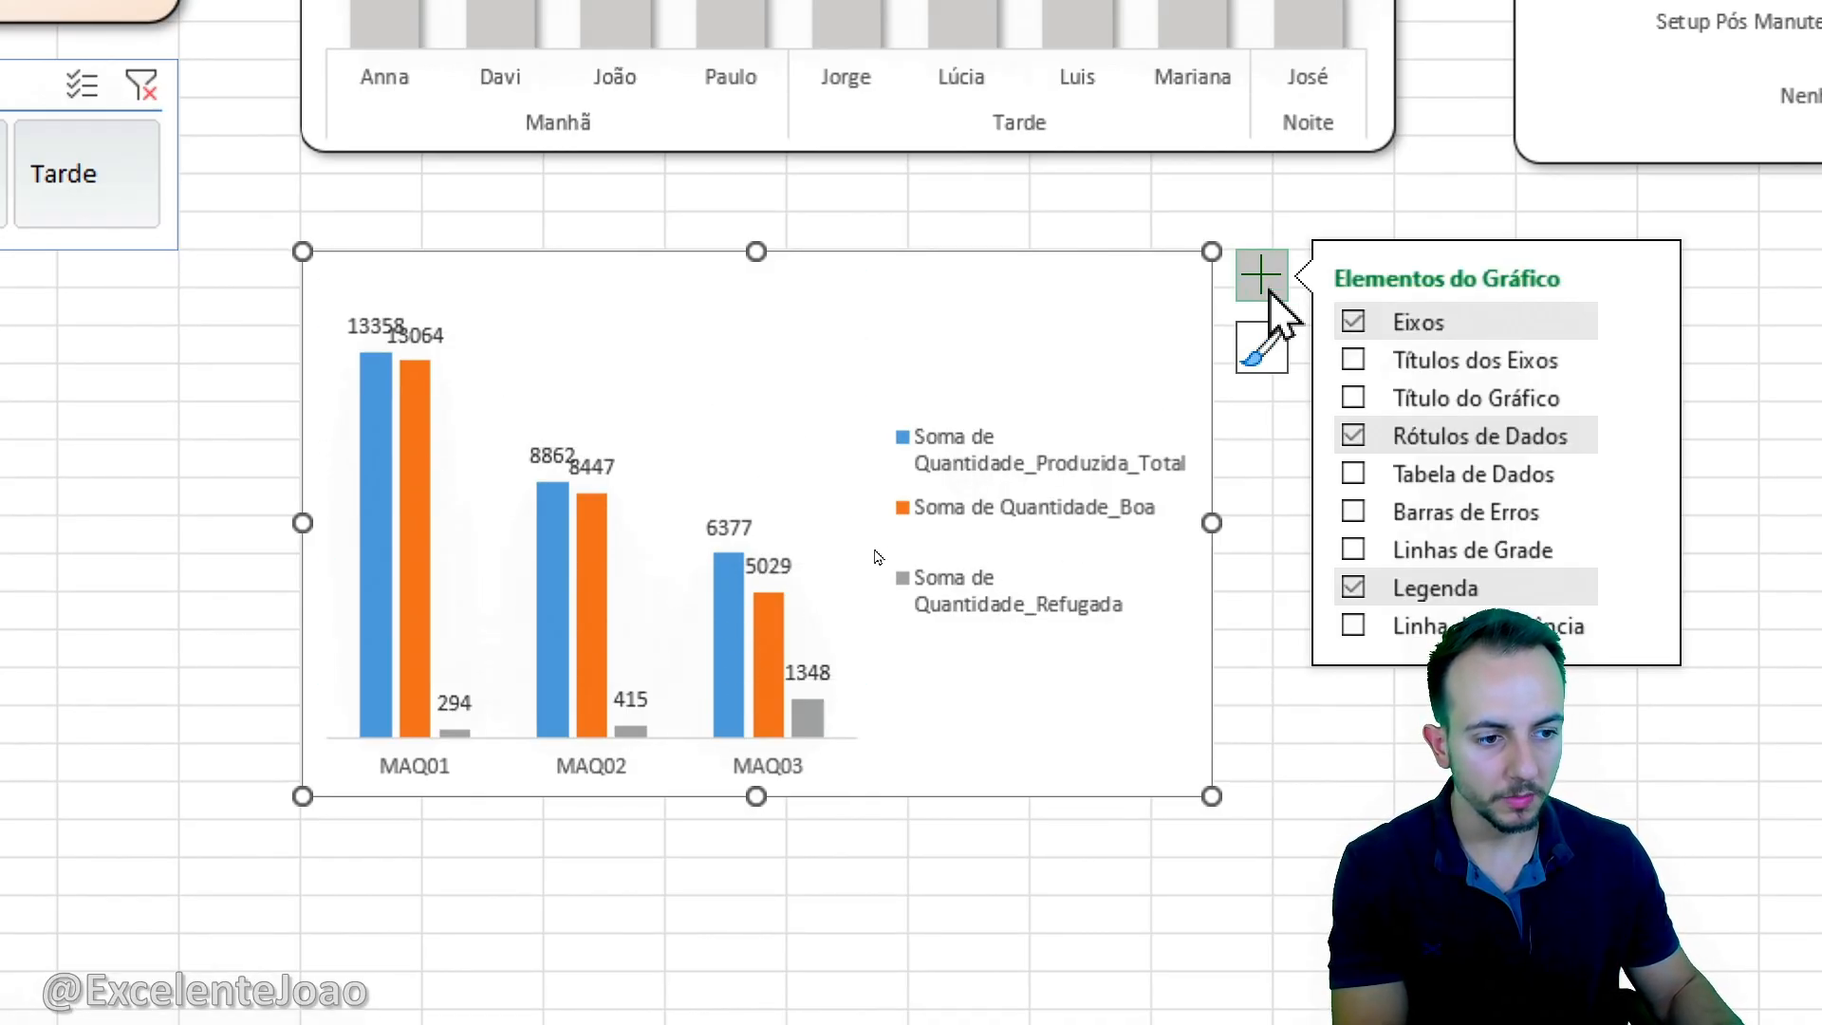
click(1640, 587)
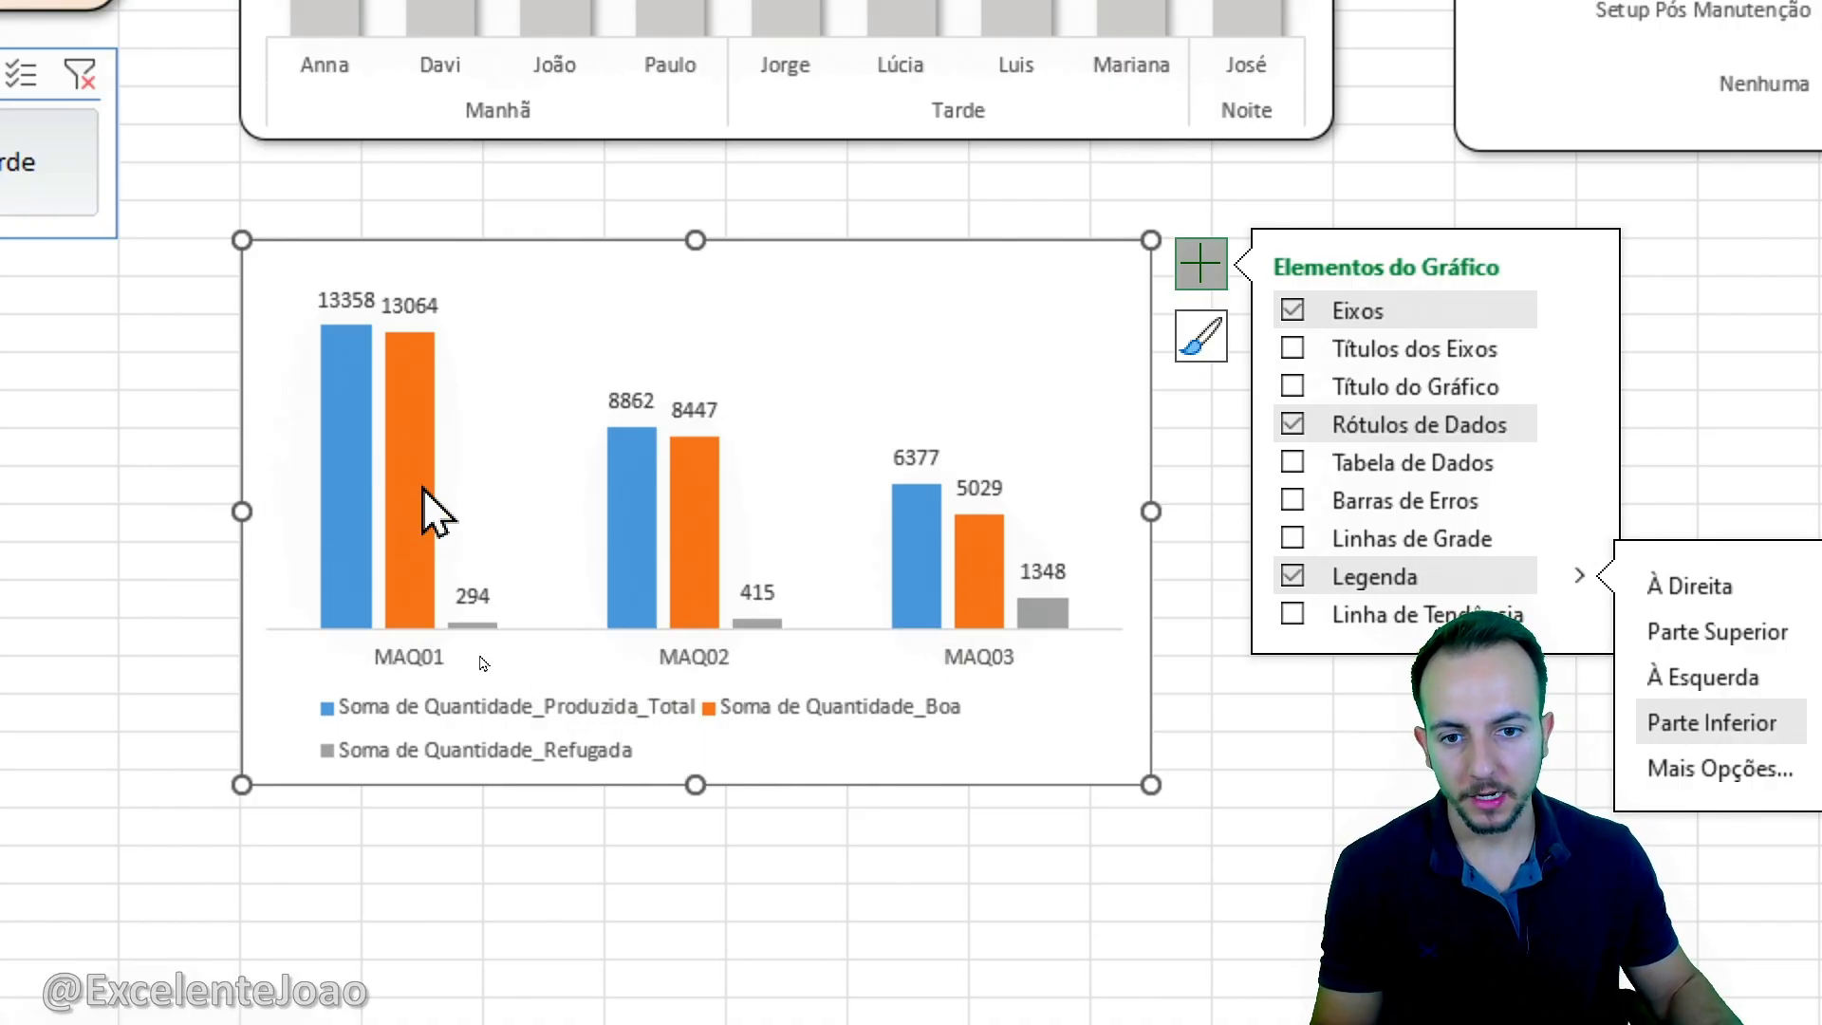
Apply an outer shadow preset with 4 pt blur and 45° angle to the good-quantity columns.
click(402, 401)
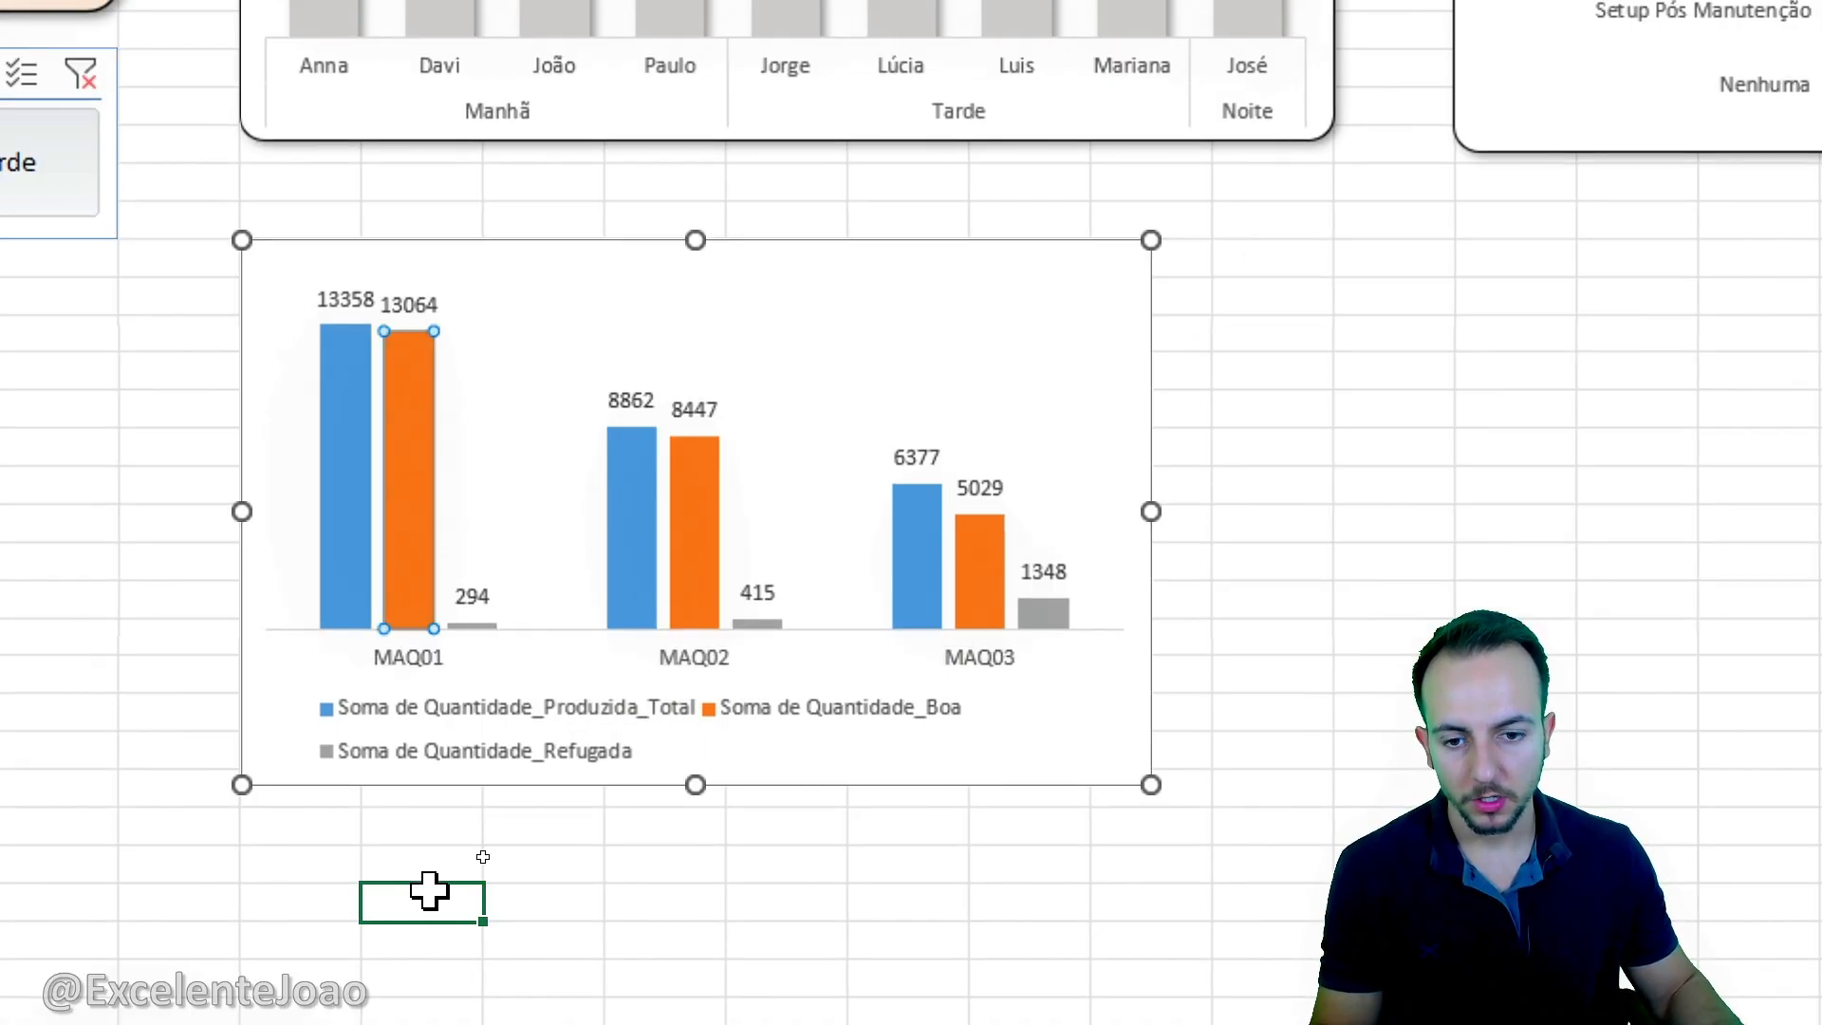
right_click(410, 474)
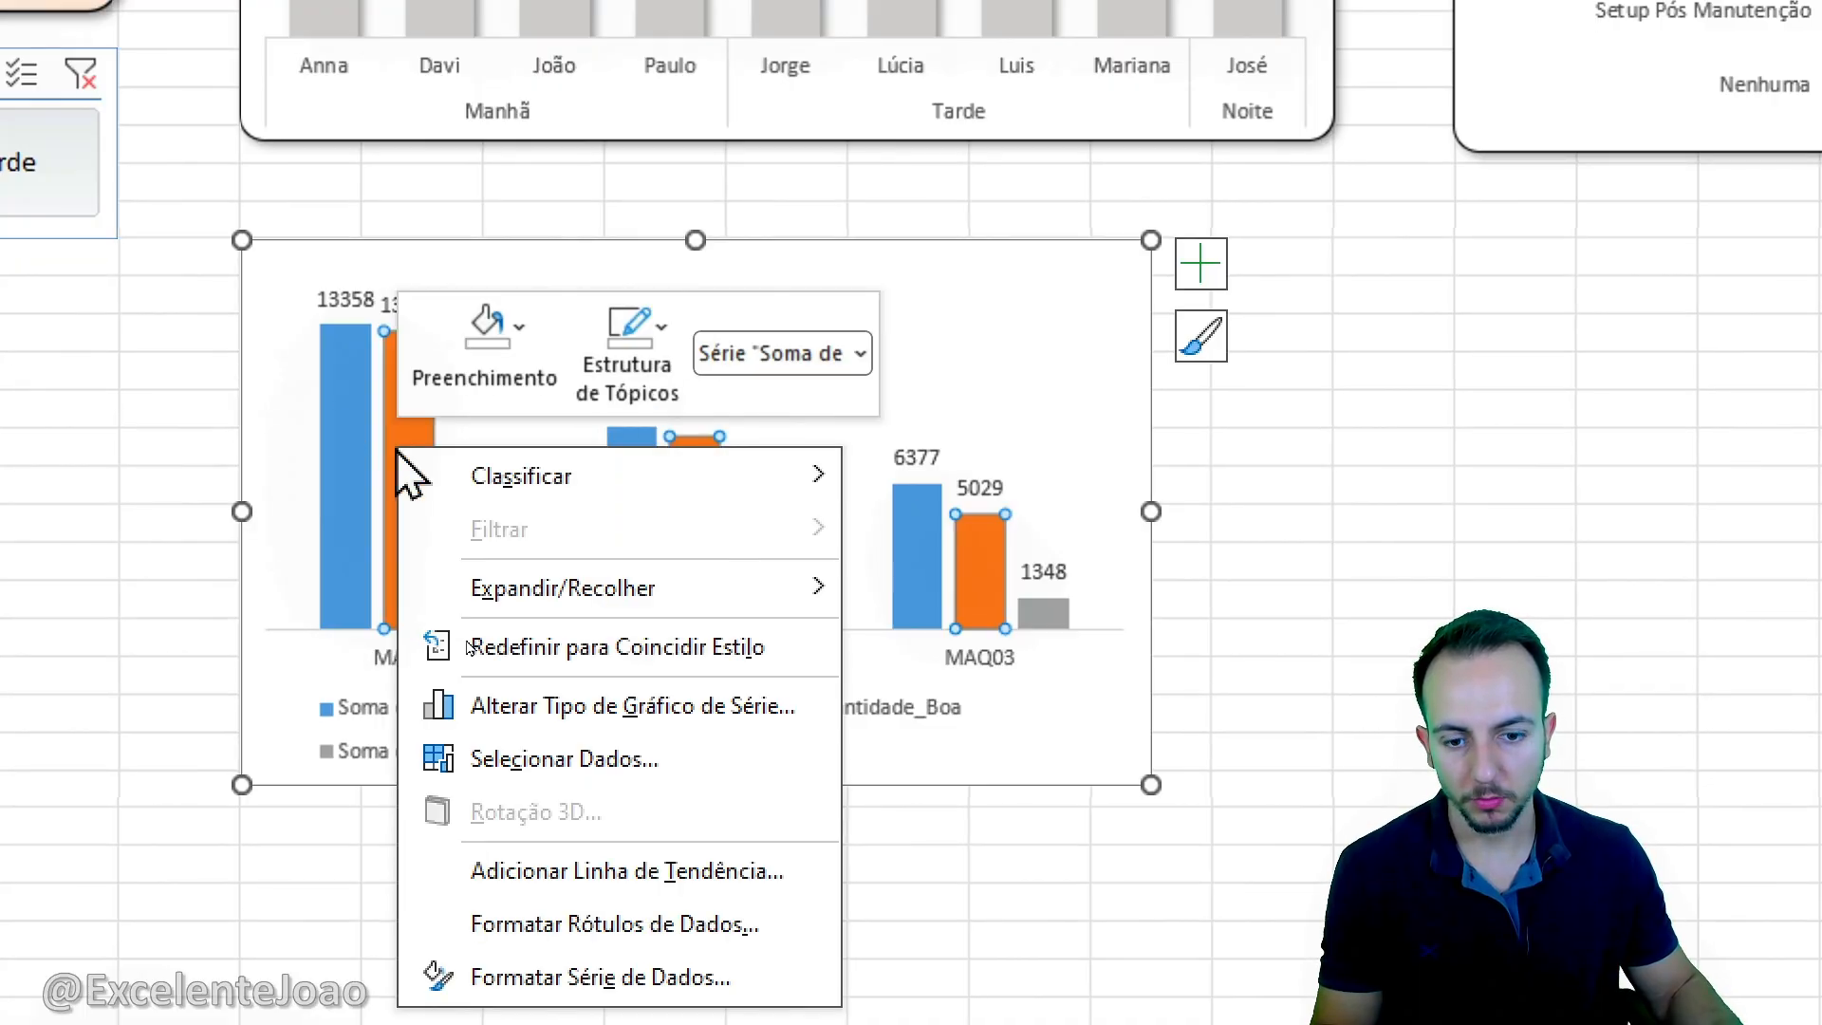
click(545, 903)
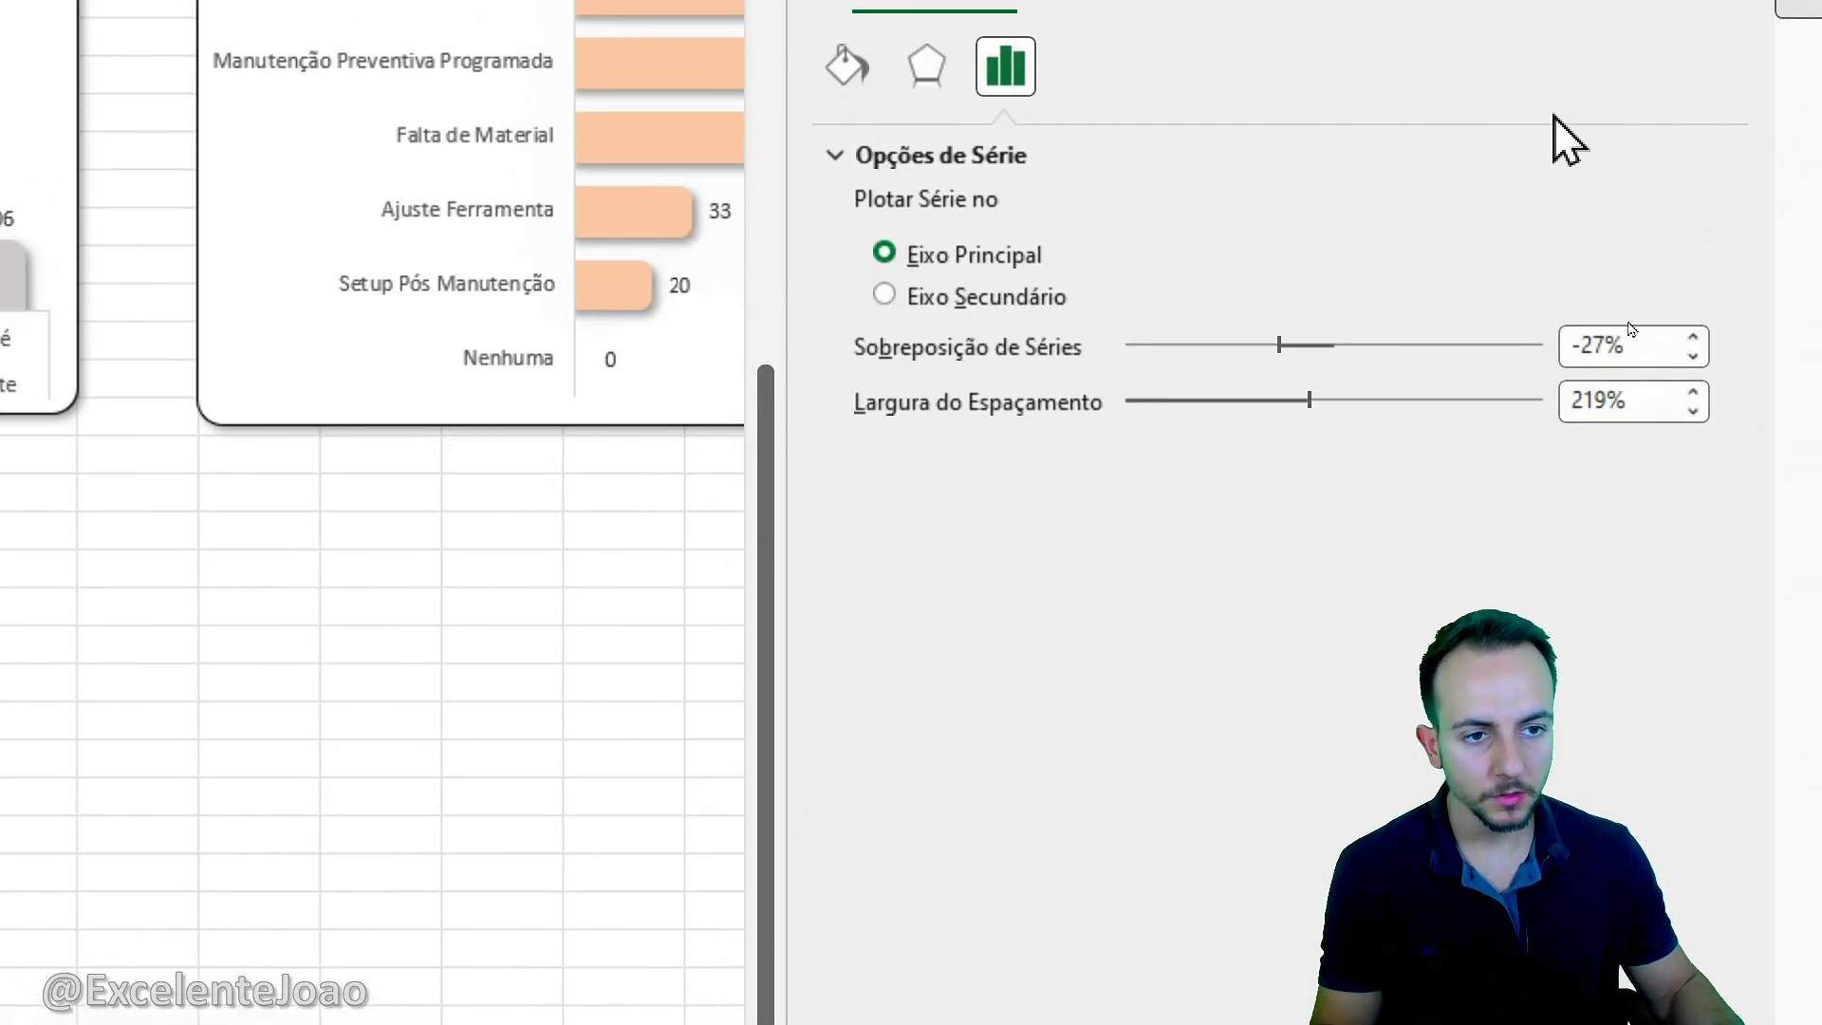
click(935, 150)
click(1656, 288)
click(1549, 596)
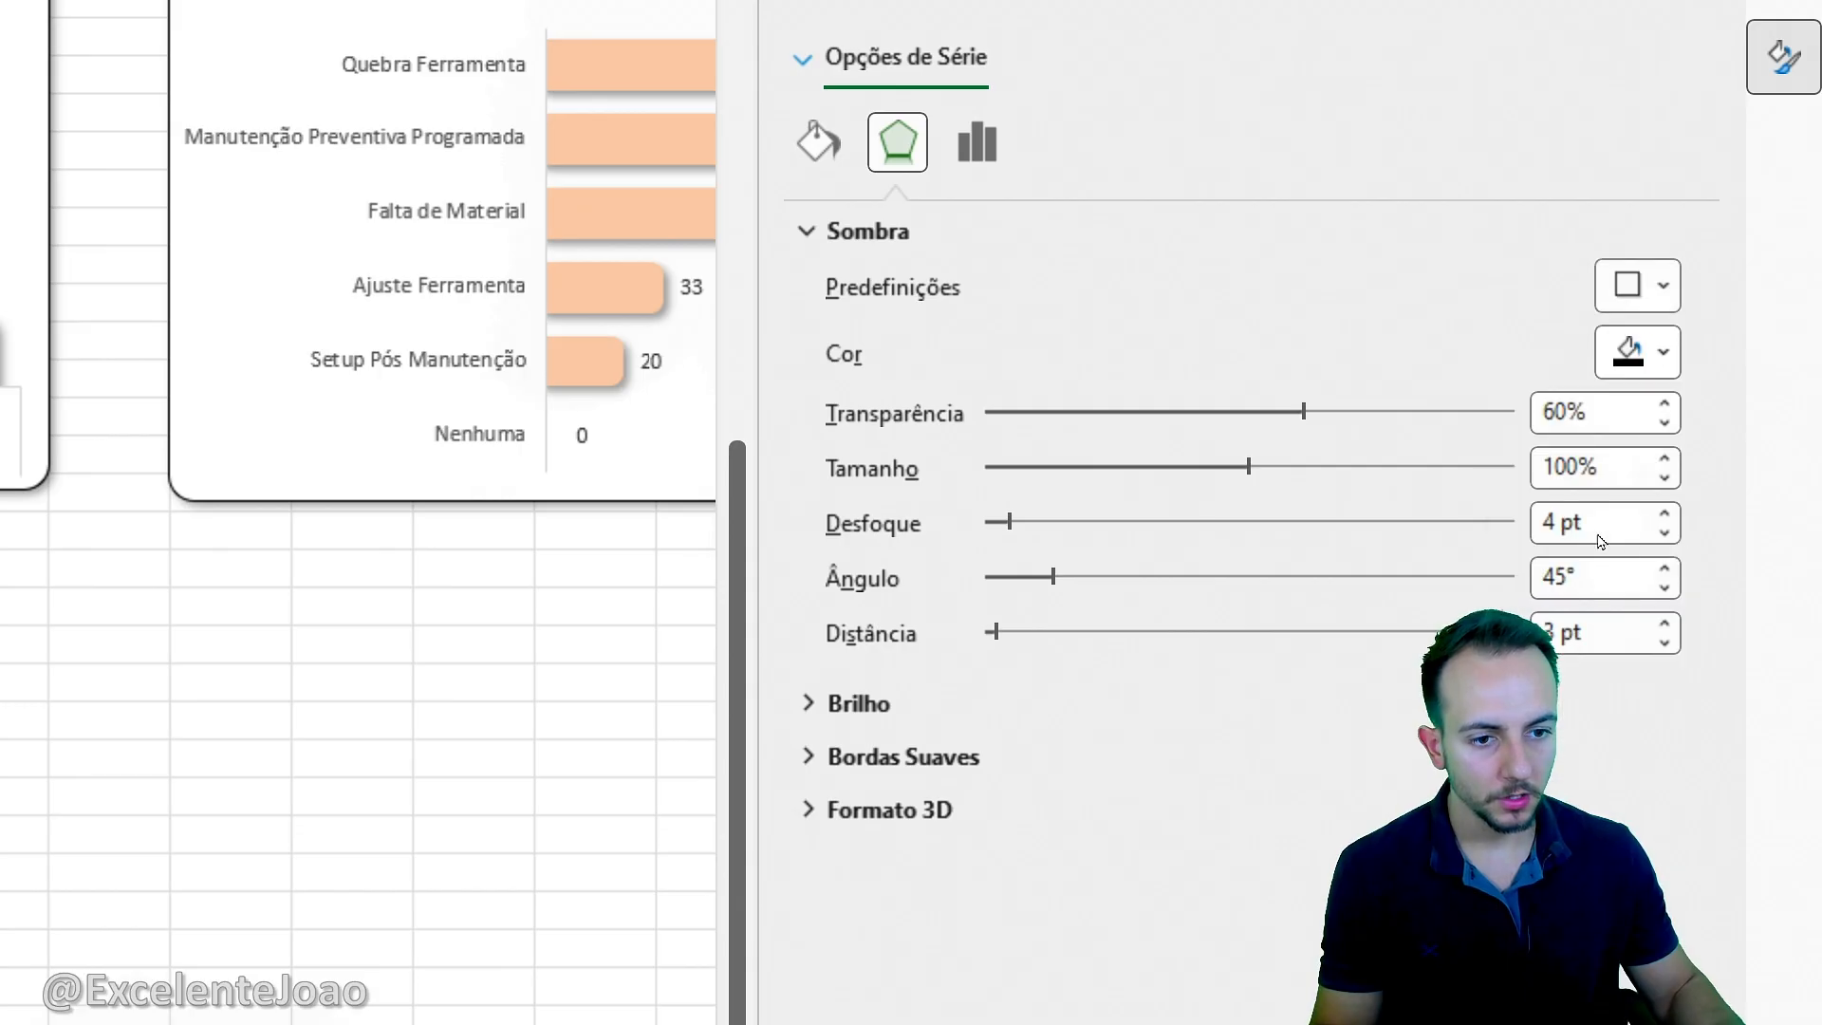
Apply the same outer shadow preset to the total-produced and rejected-quantity columns.
click(590, 680)
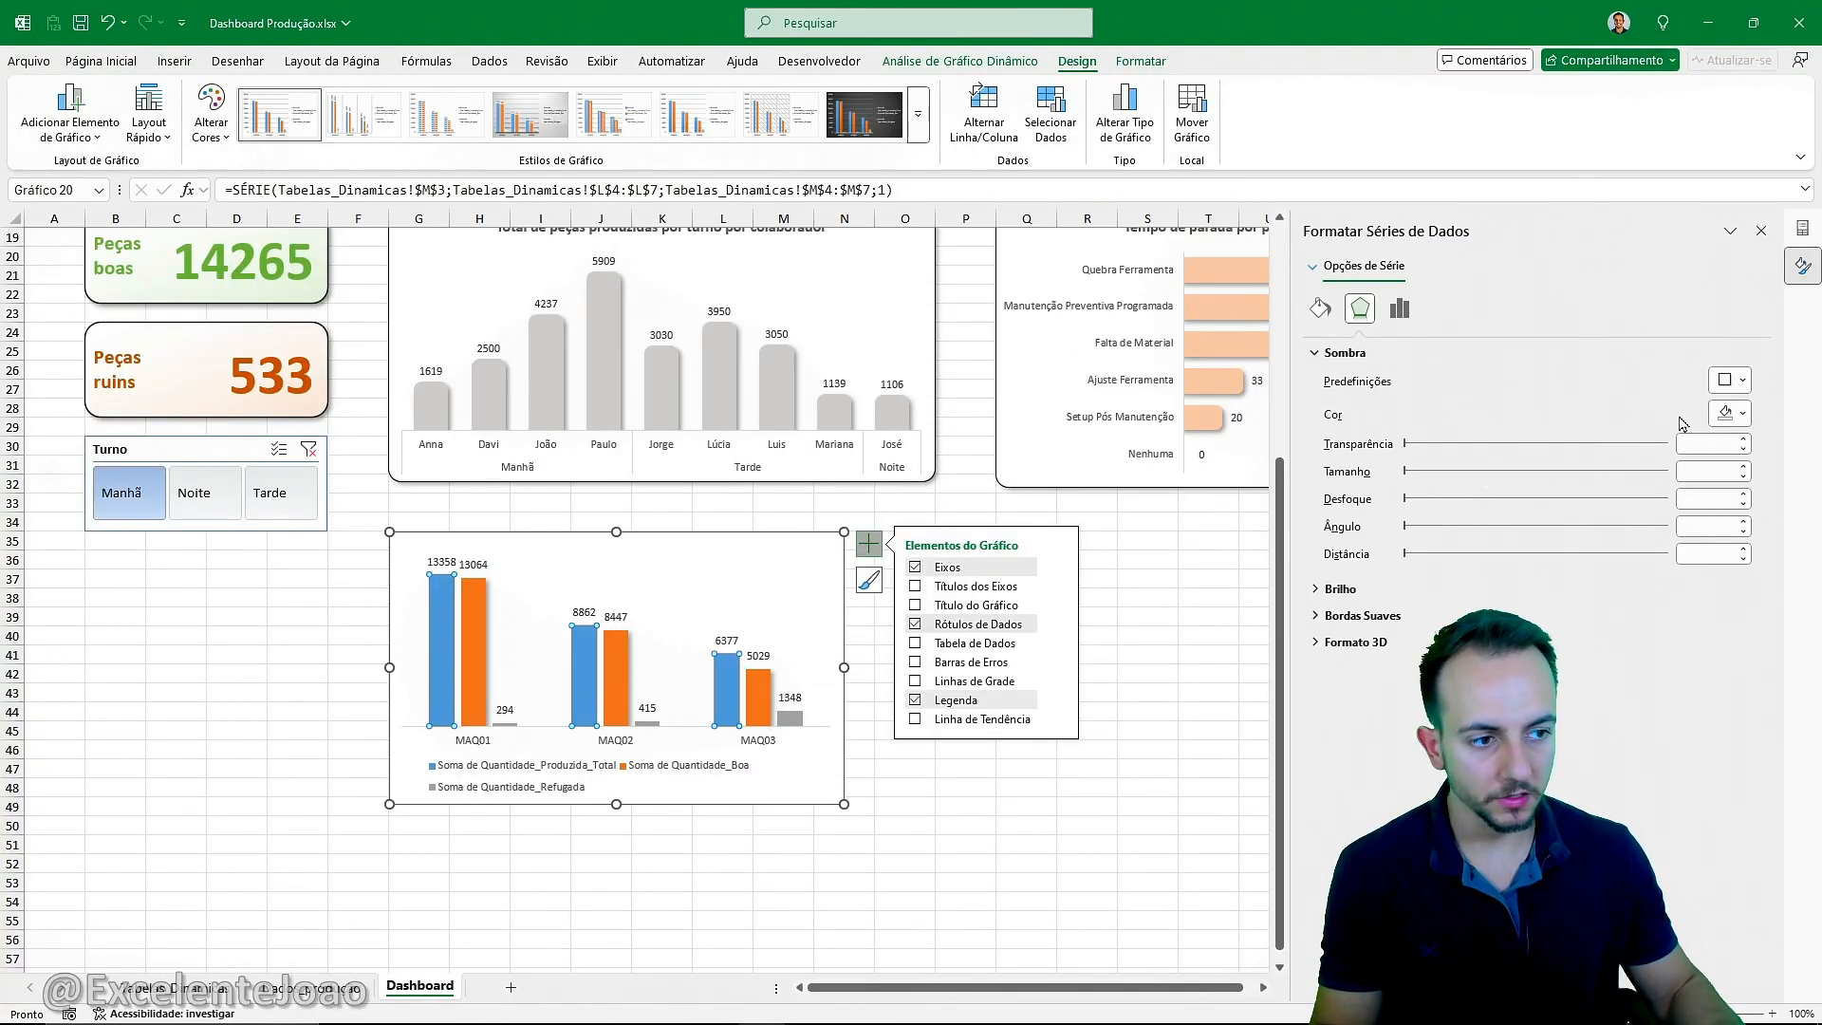
click(1730, 380)
click(1699, 520)
click(791, 718)
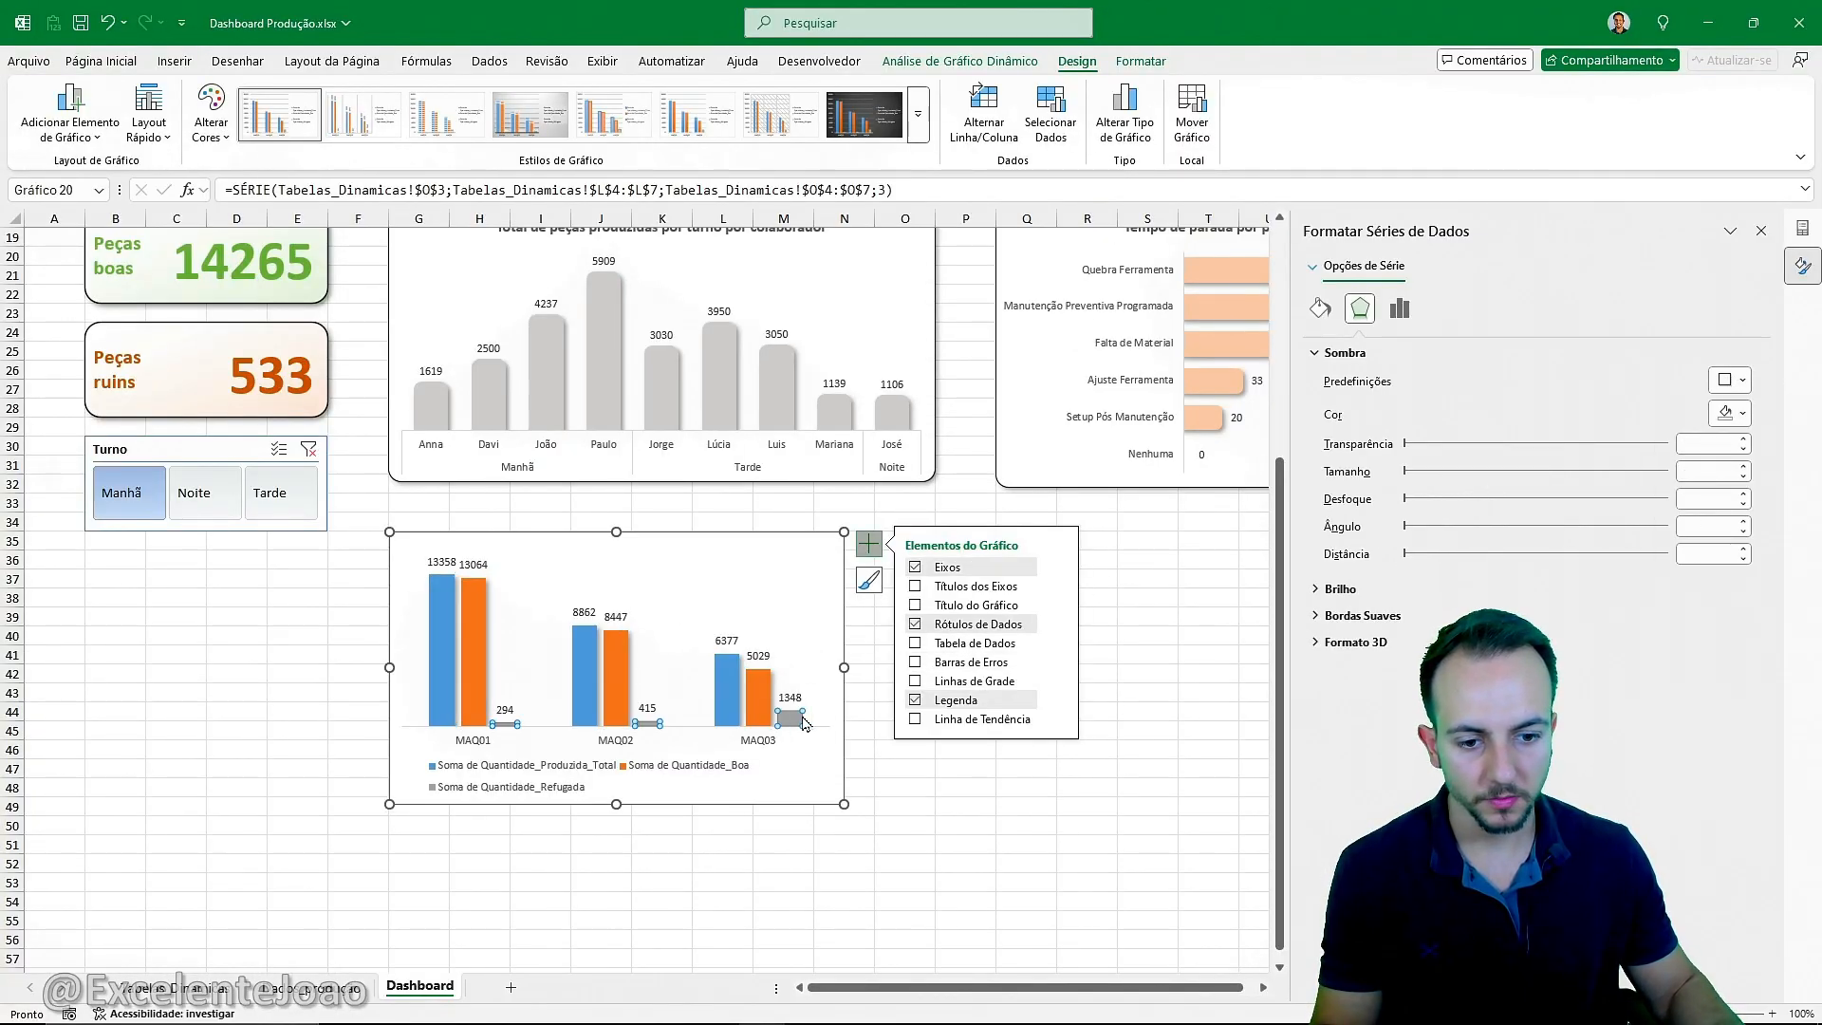
click(1730, 380)
click(1685, 522)
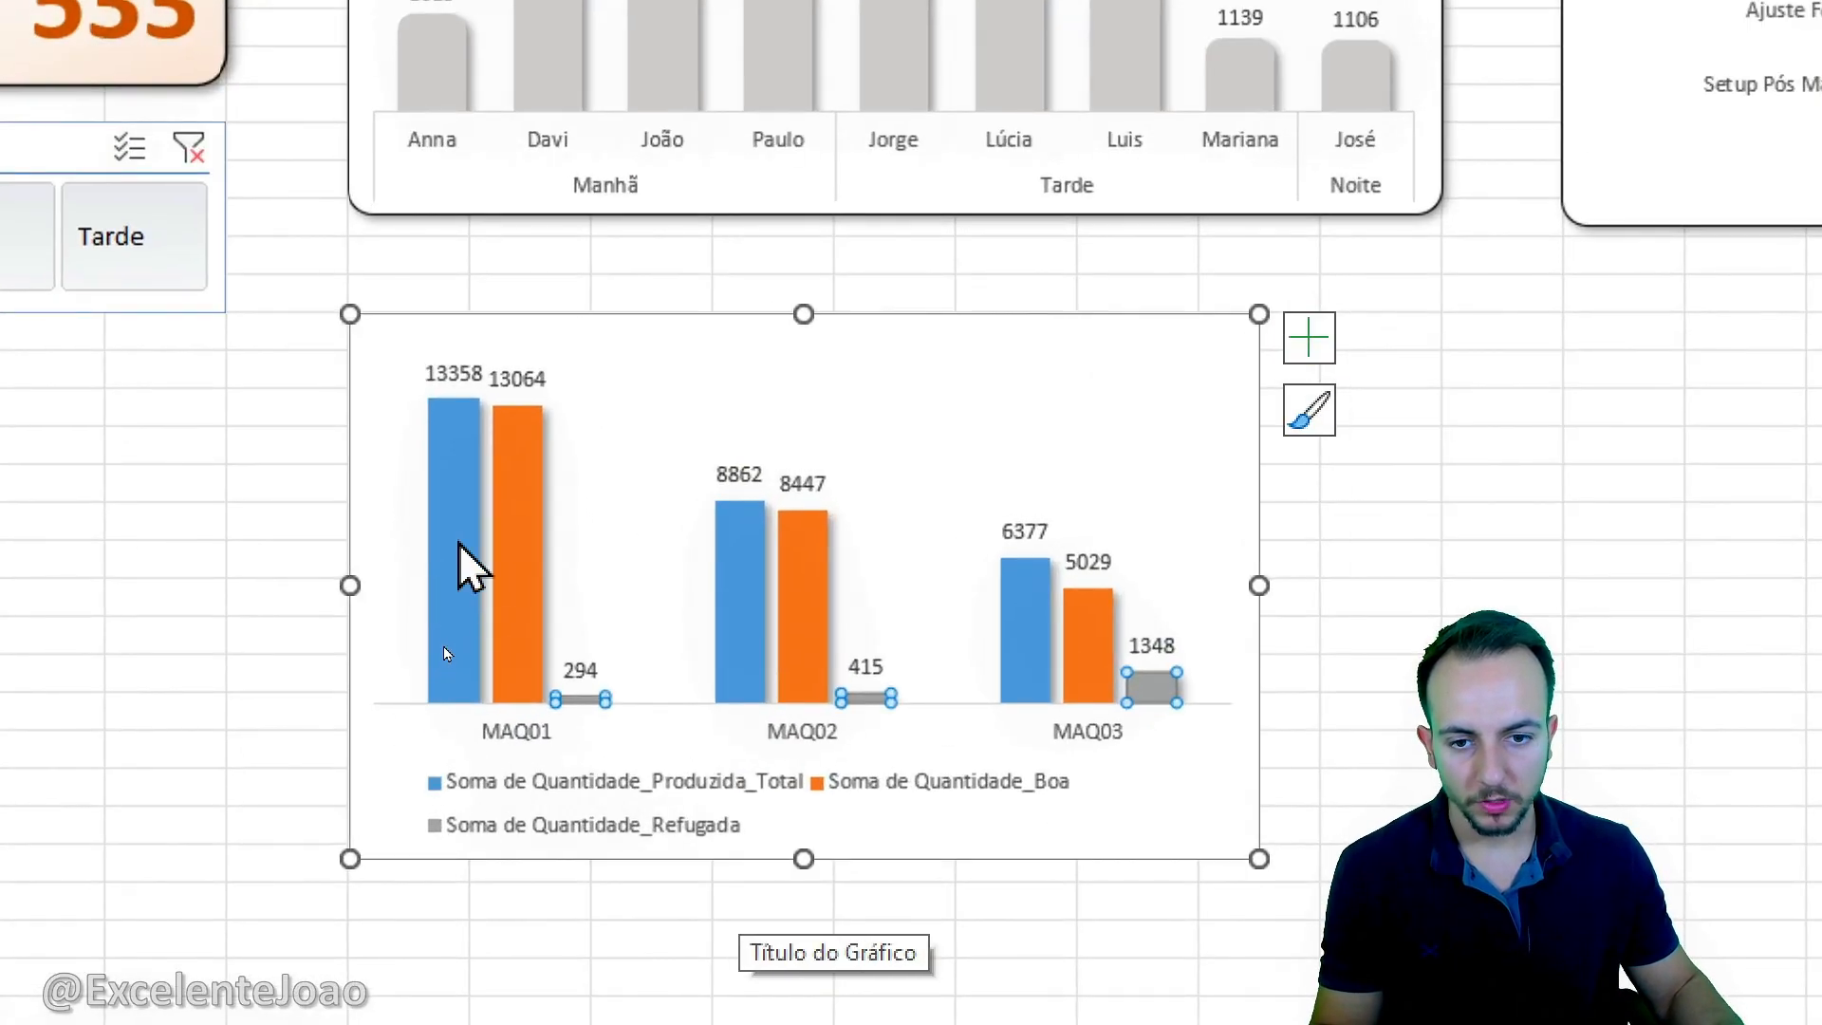
Fill the total-produced columns of the machine chart with the darker theme blue.
click(442, 598)
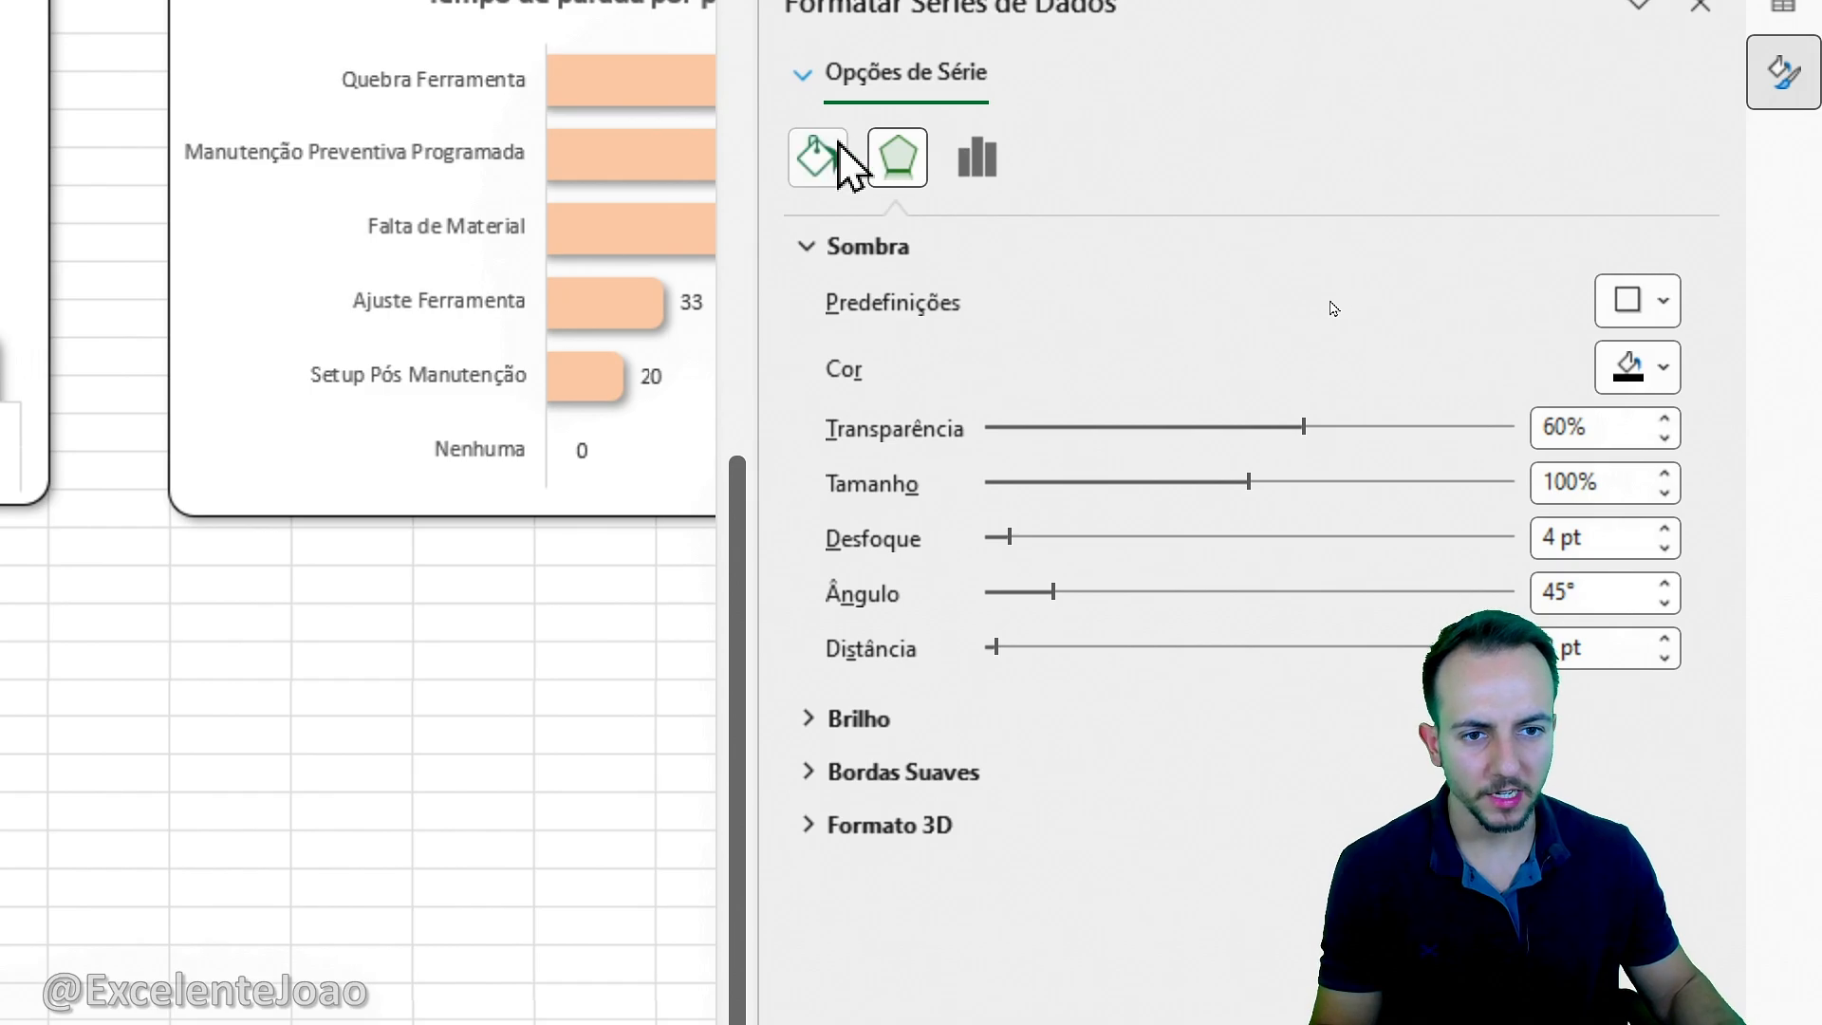
click(835, 157)
click(954, 249)
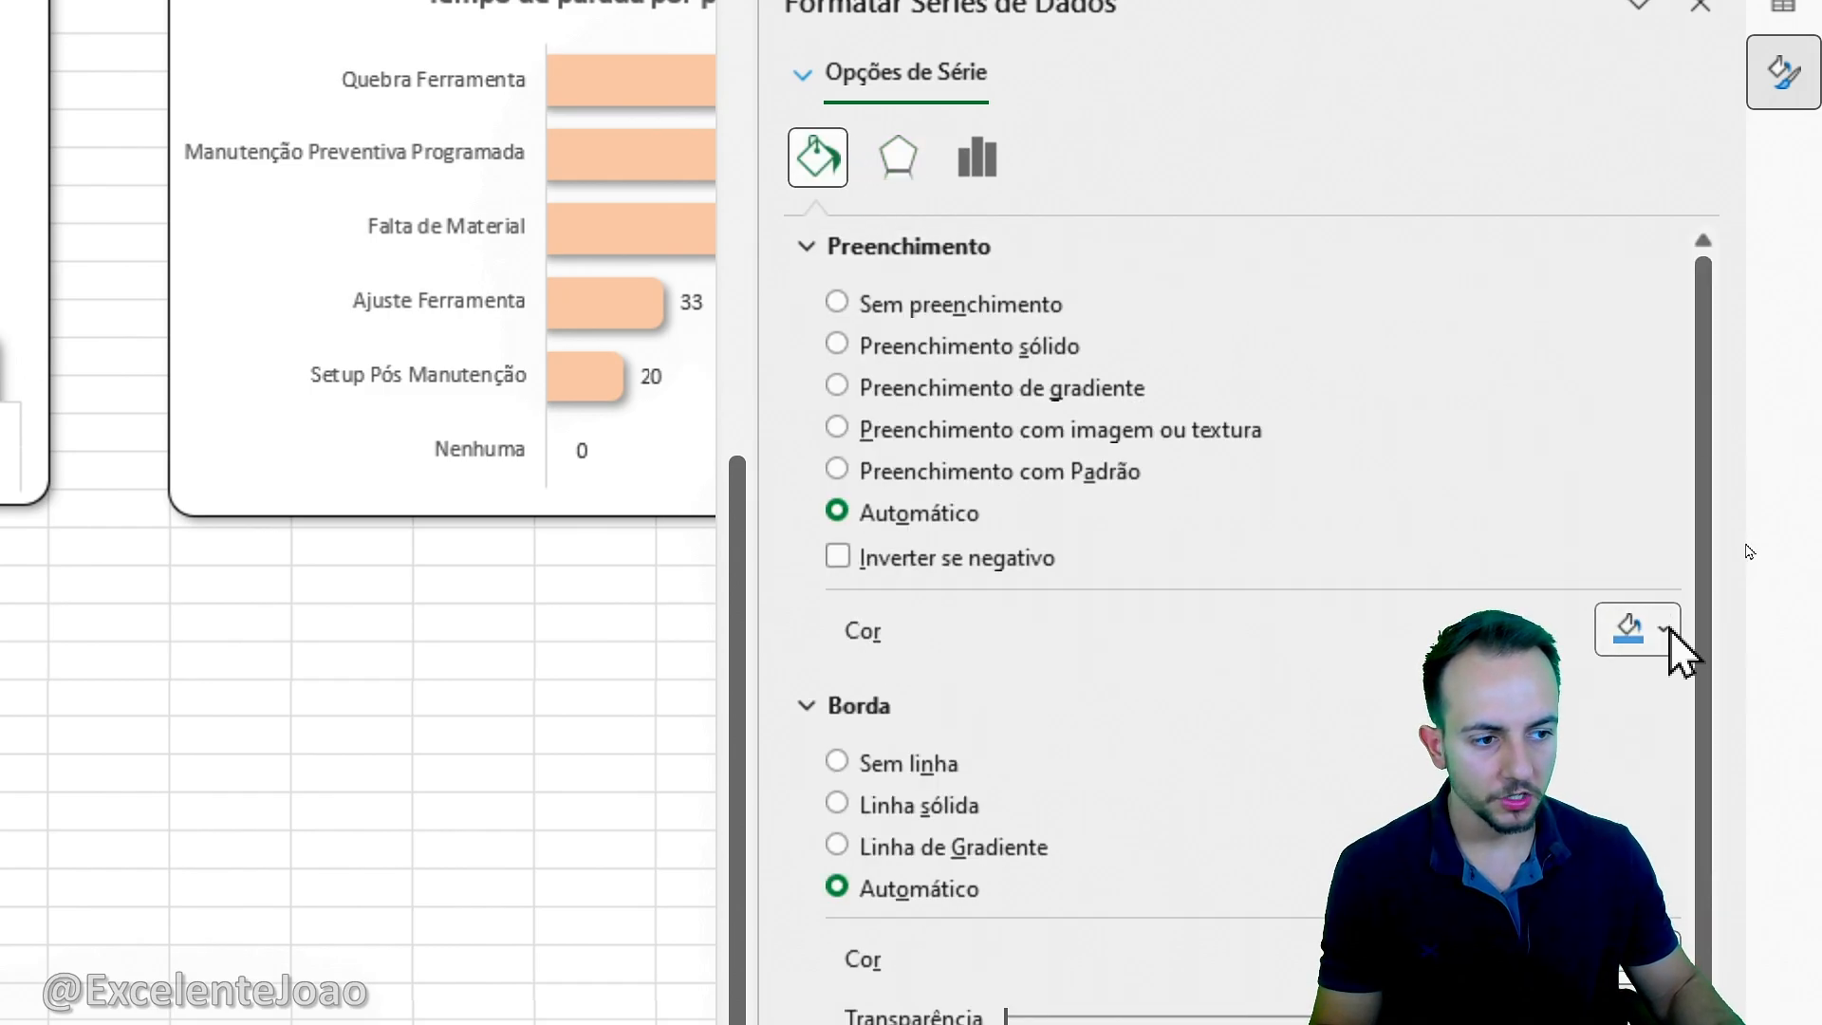
click(1671, 631)
click(1729, 820)
Give the total-produced columns a solid border in the same theme blue, 15 pt wide with rounded joins.
click(940, 249)
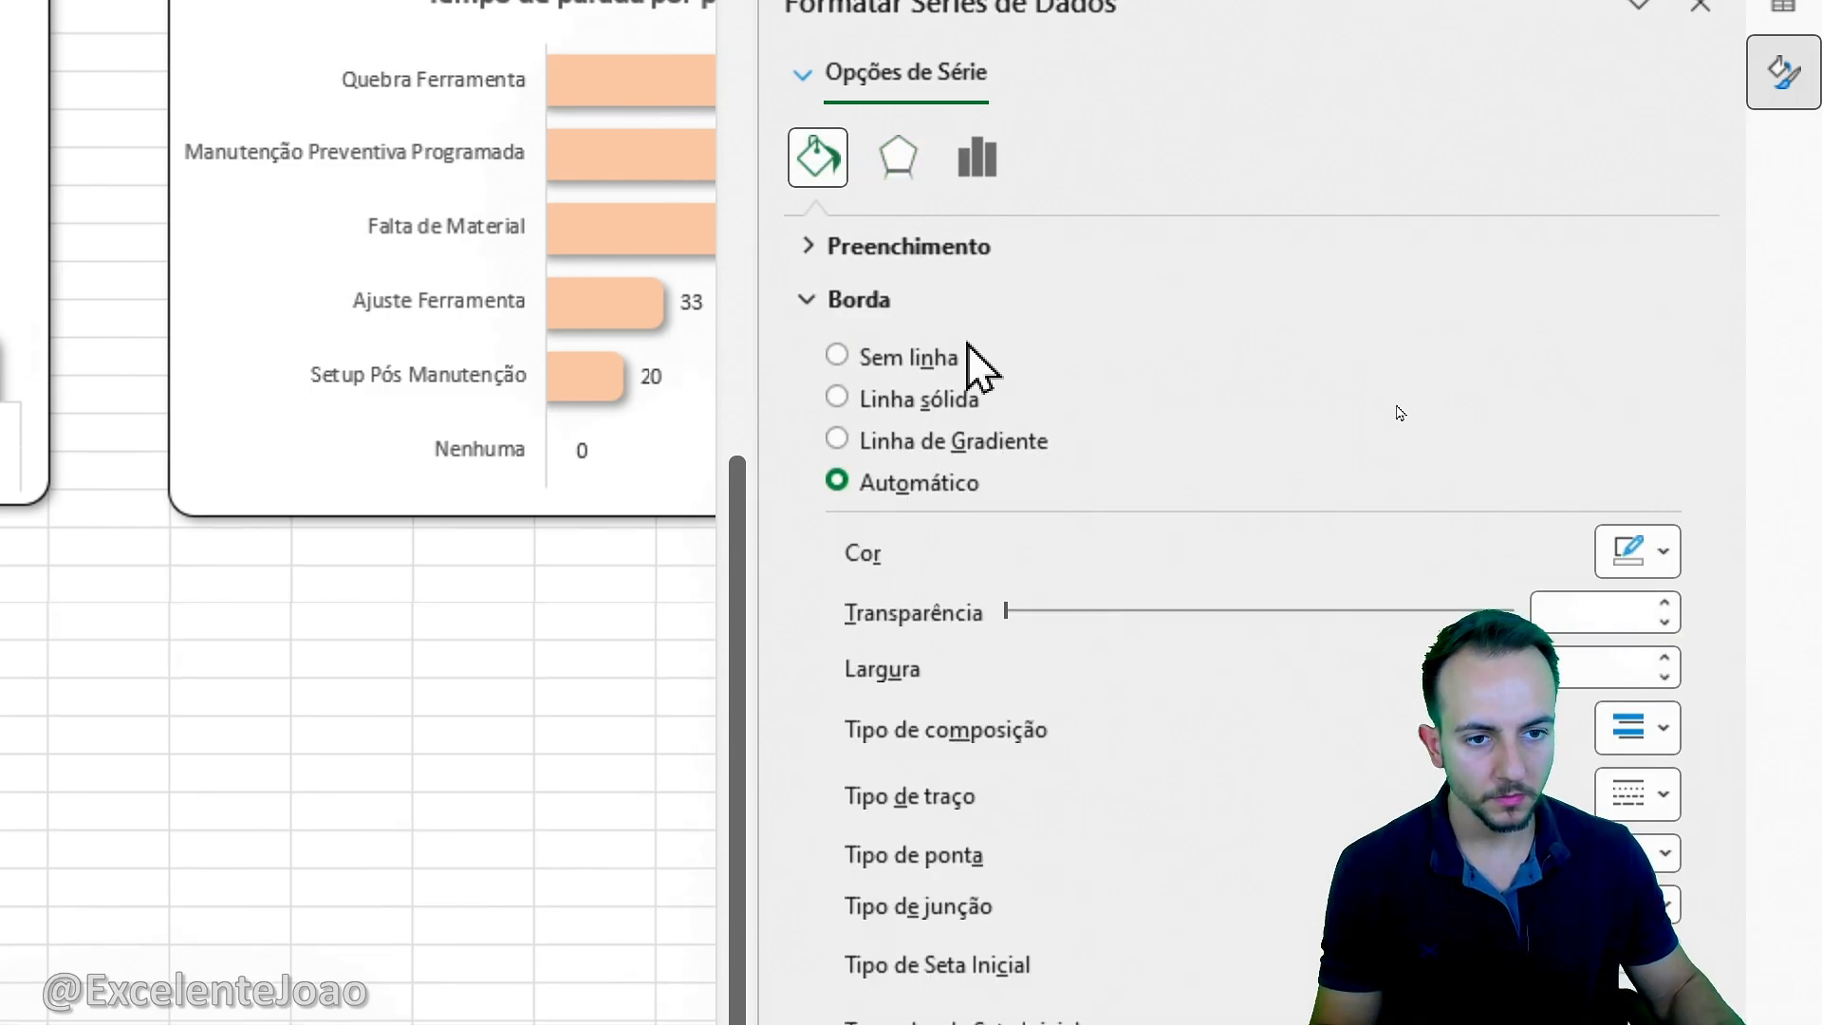
click(1630, 555)
click(1747, 735)
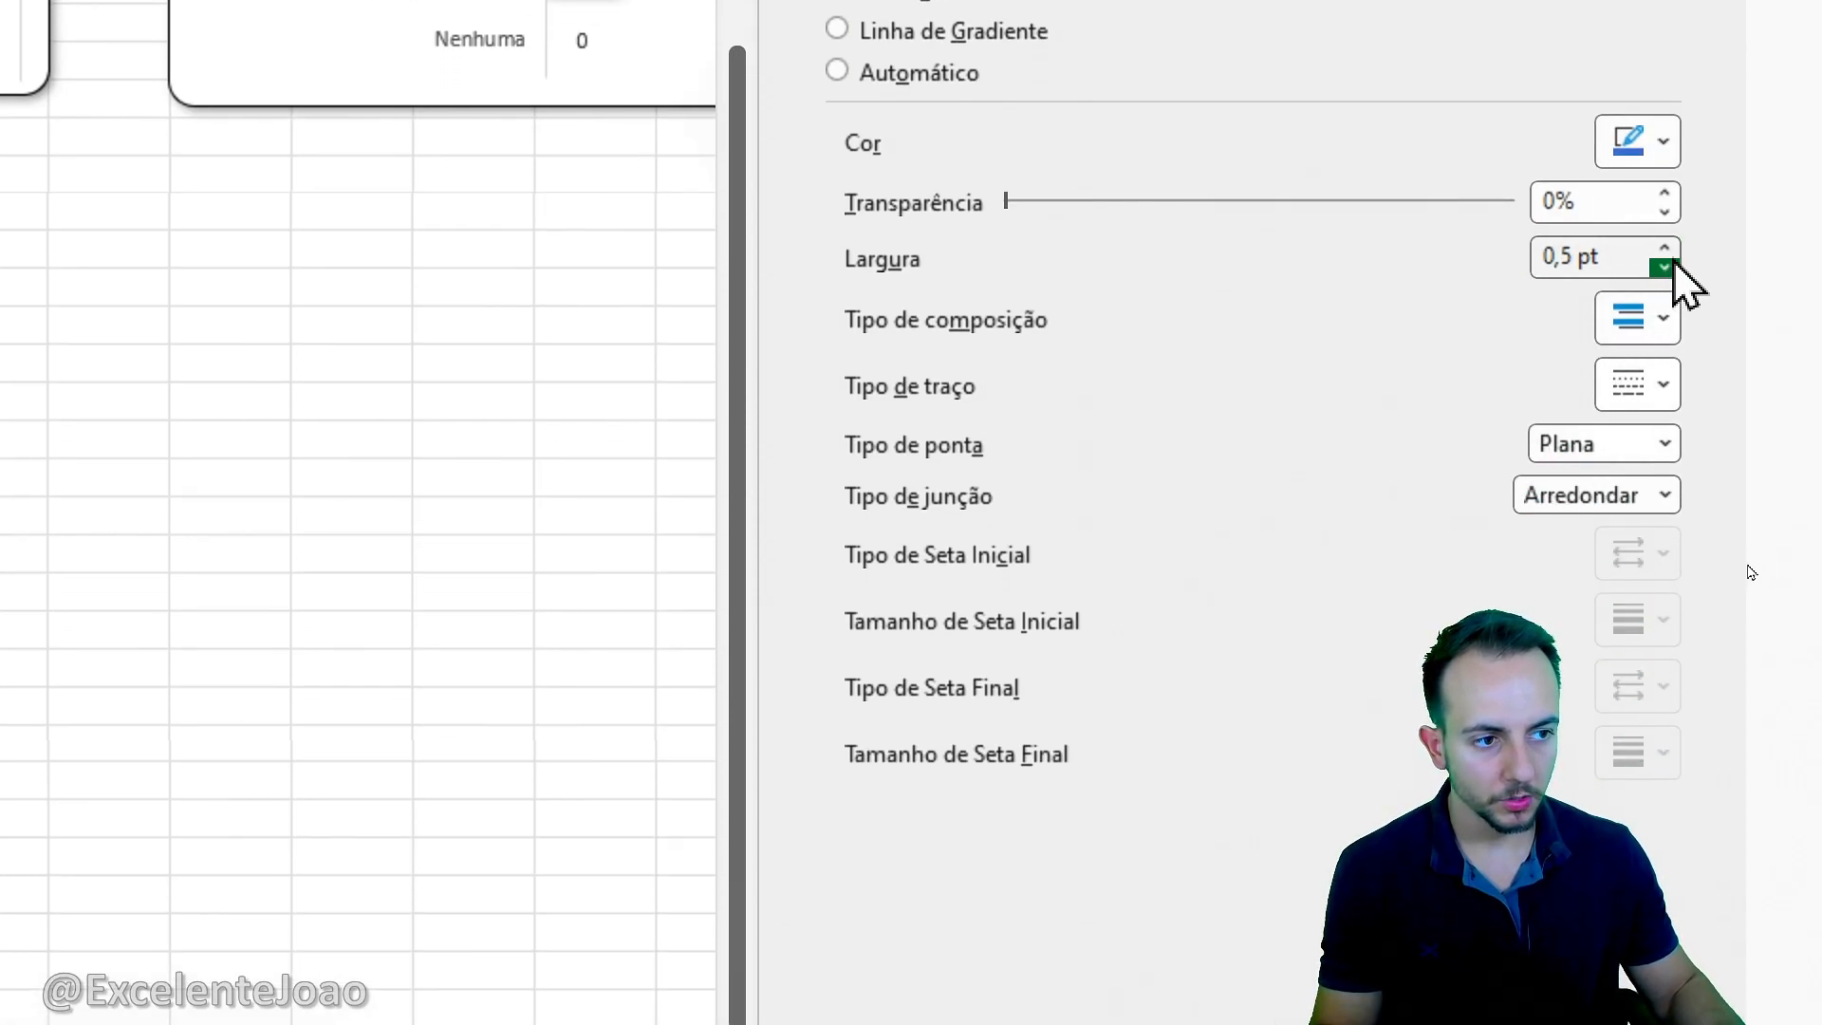
click(1675, 252)
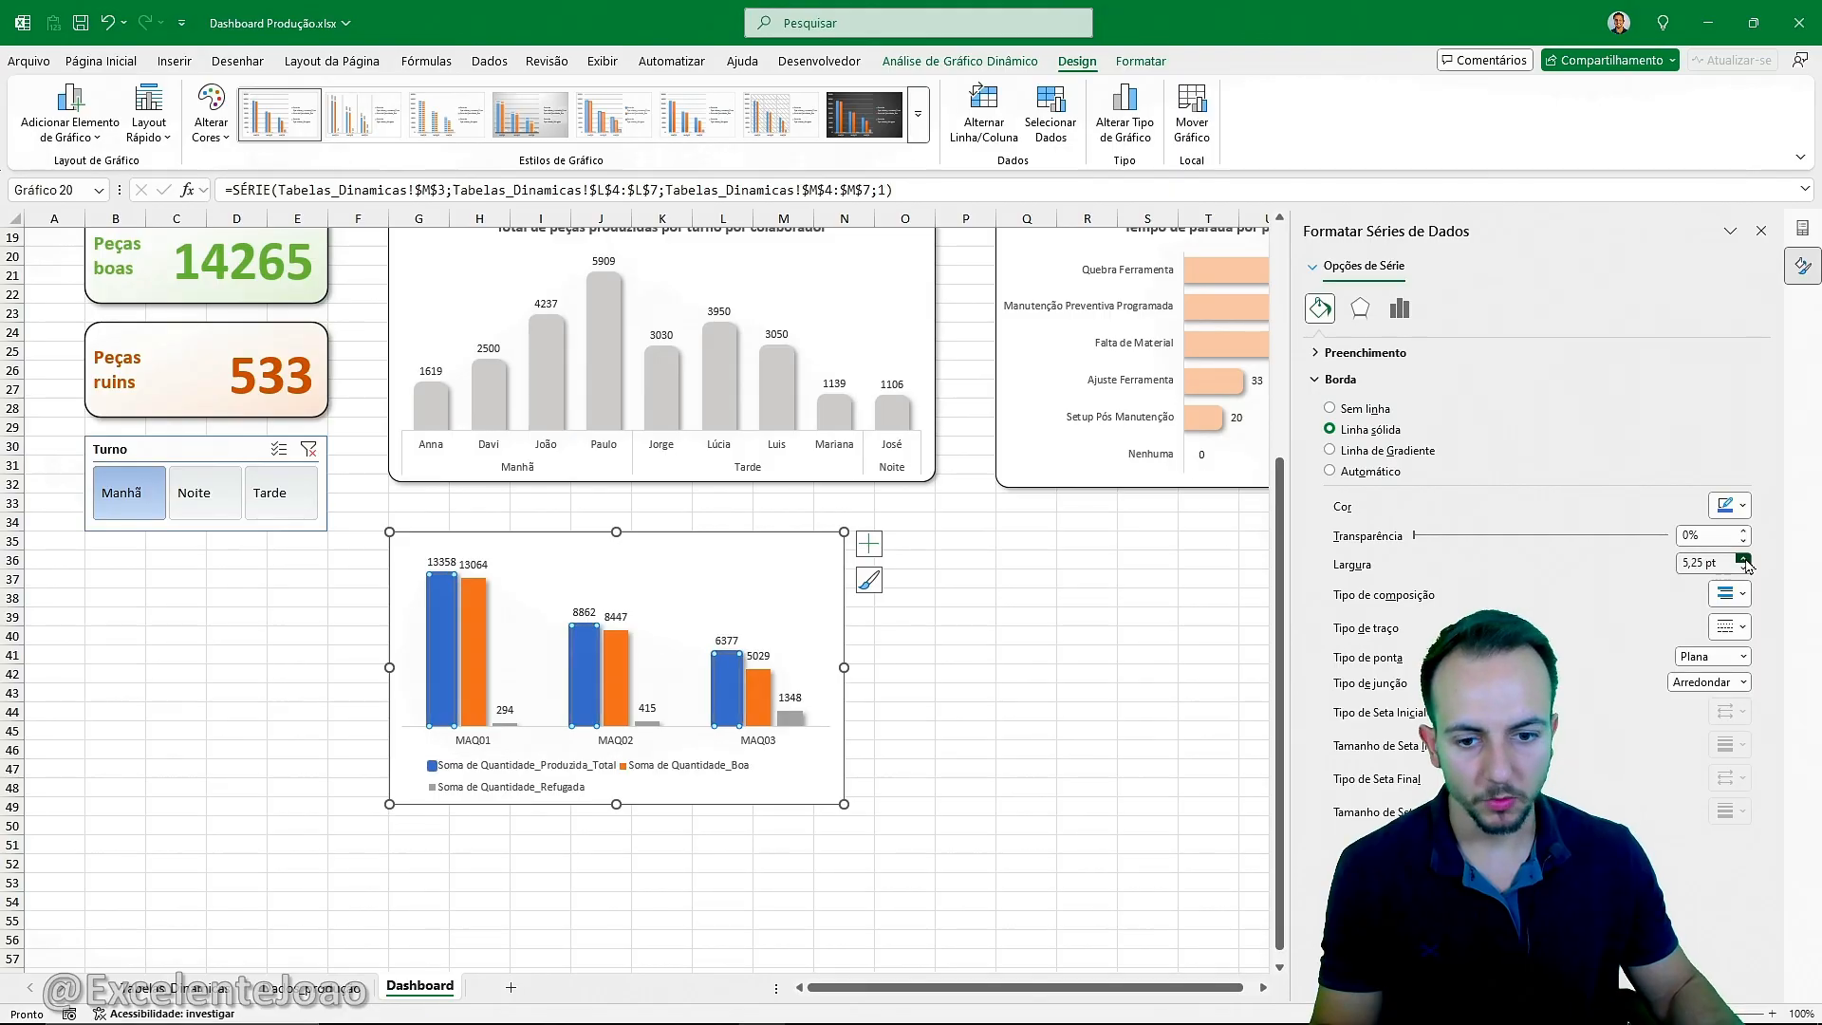
drag(1744, 561, 1744, 561)
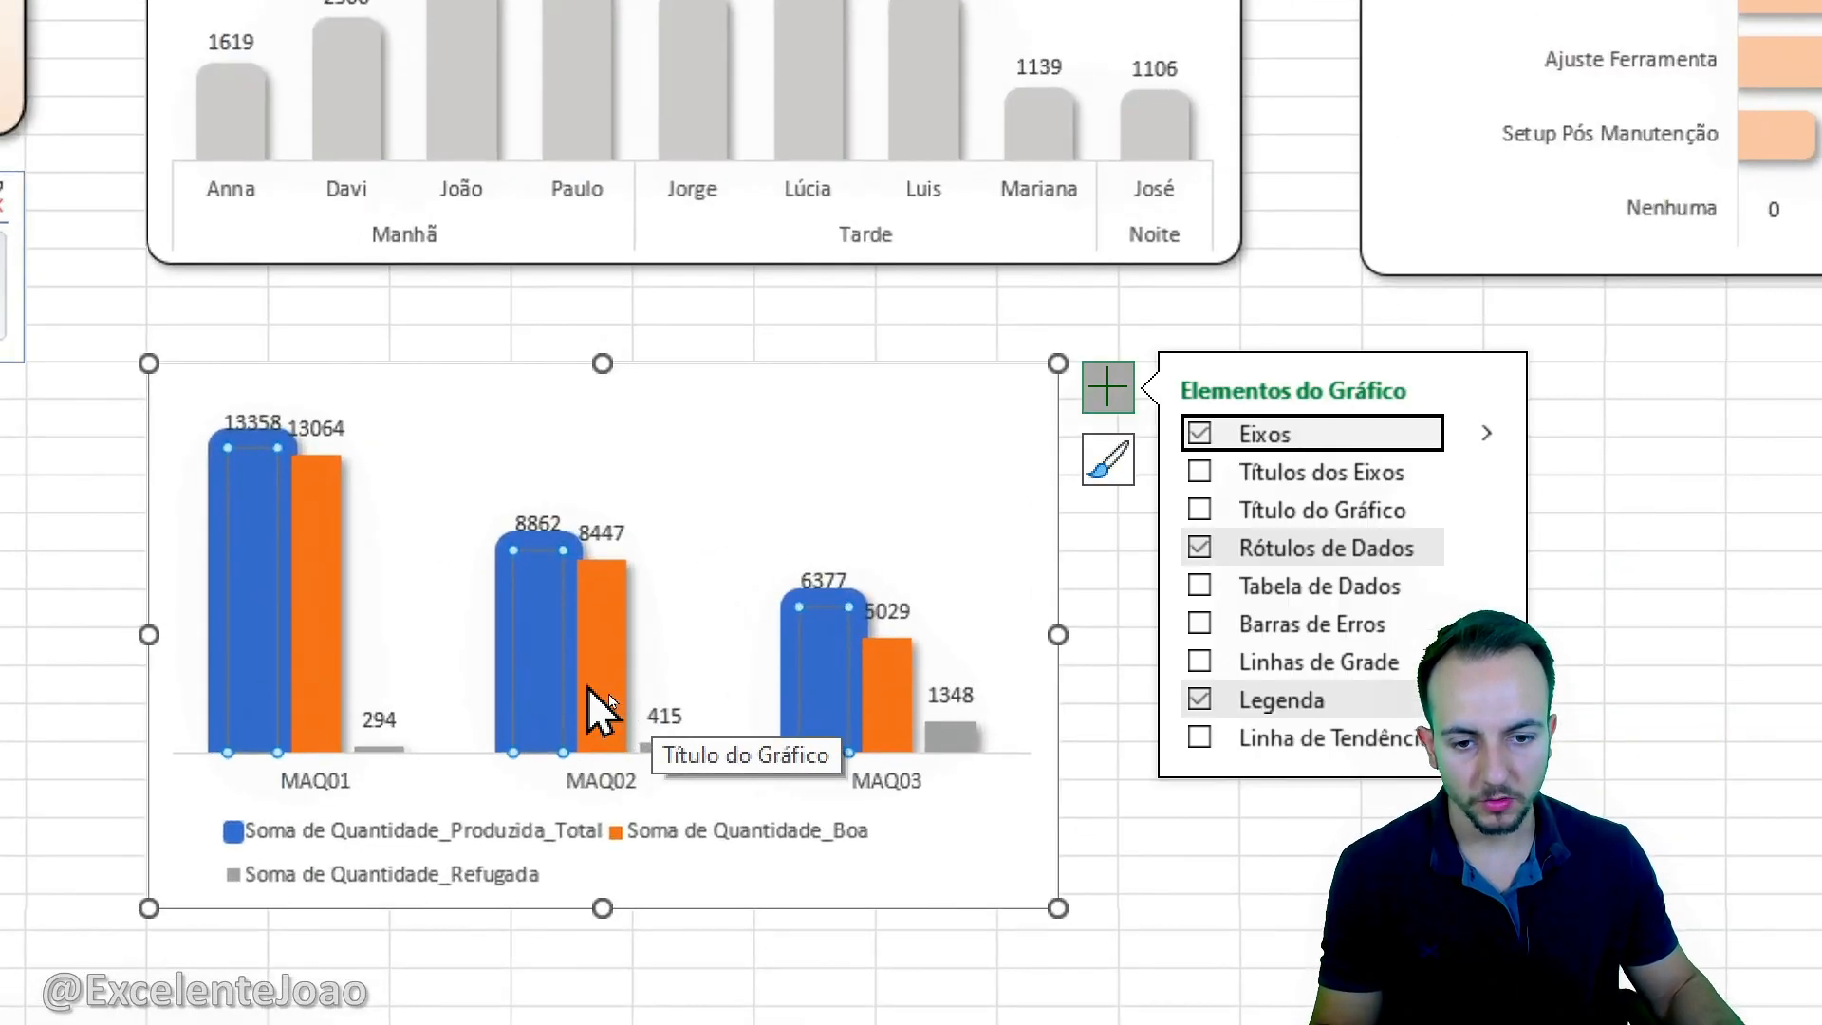
Fill the good-quantity columns of the machine chart with the medium-light theme green.
click(609, 694)
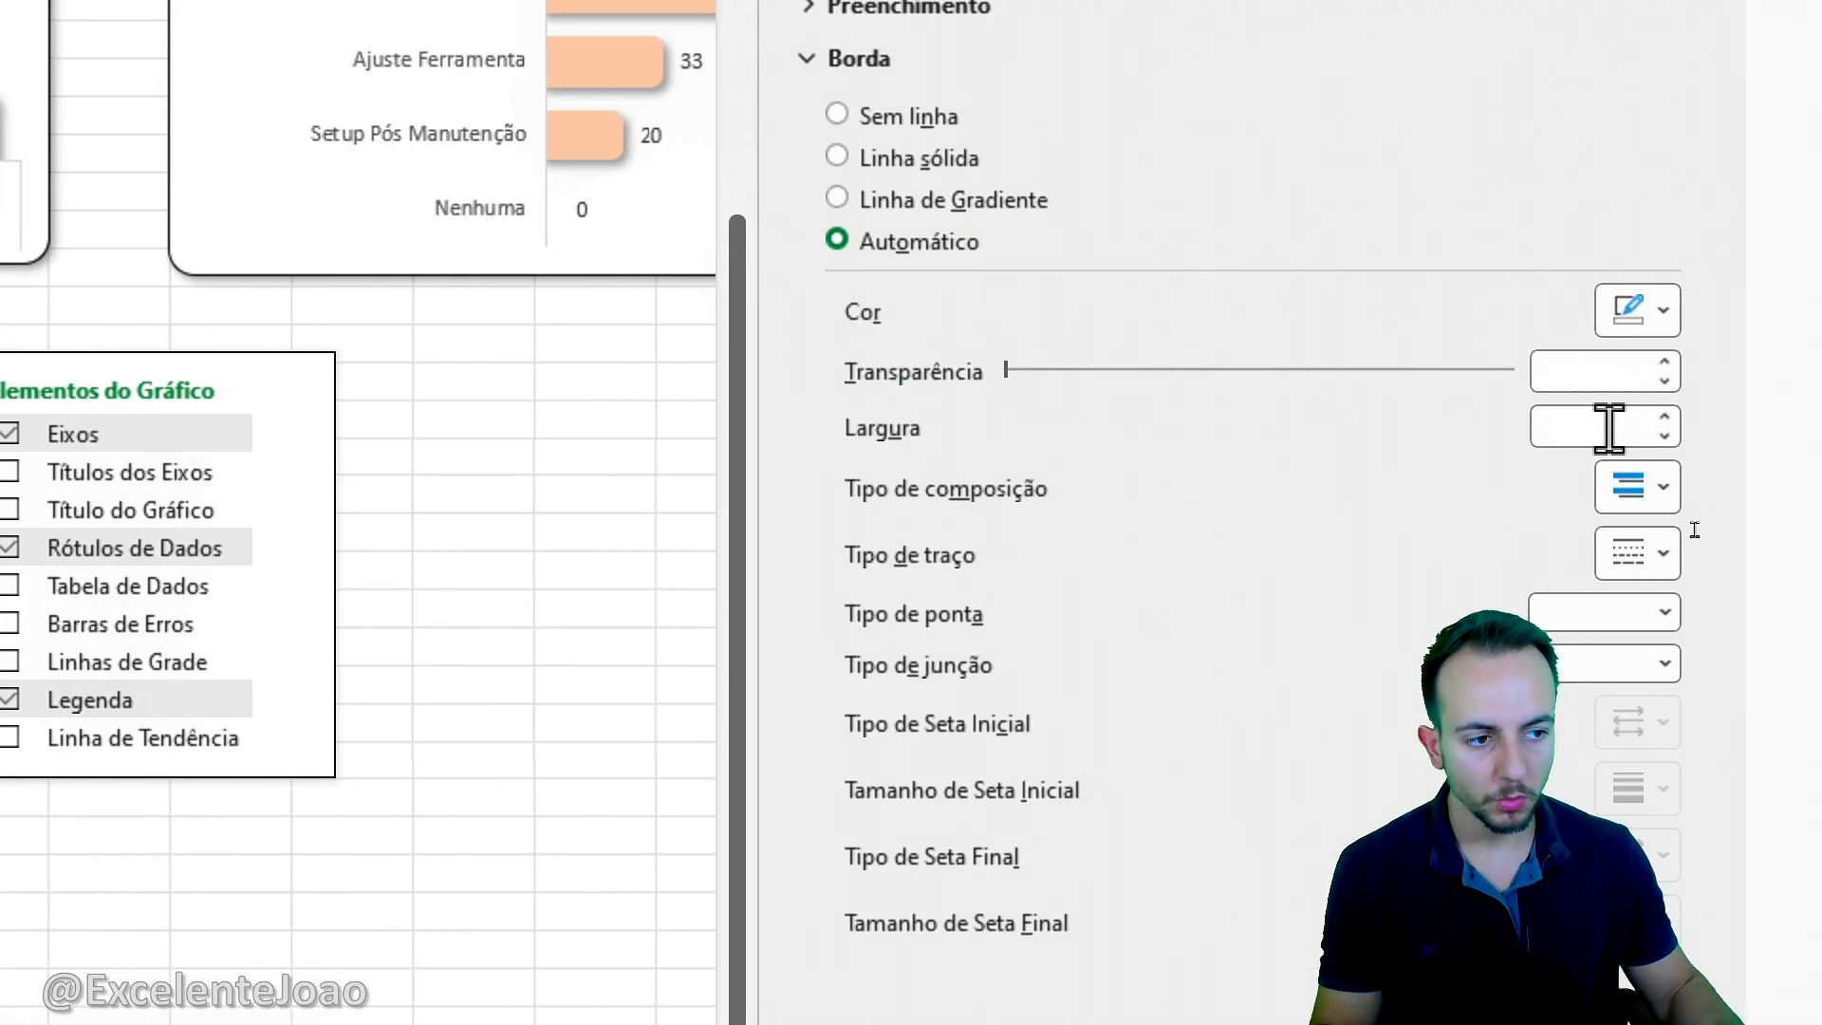
click(940, 152)
click(1639, 529)
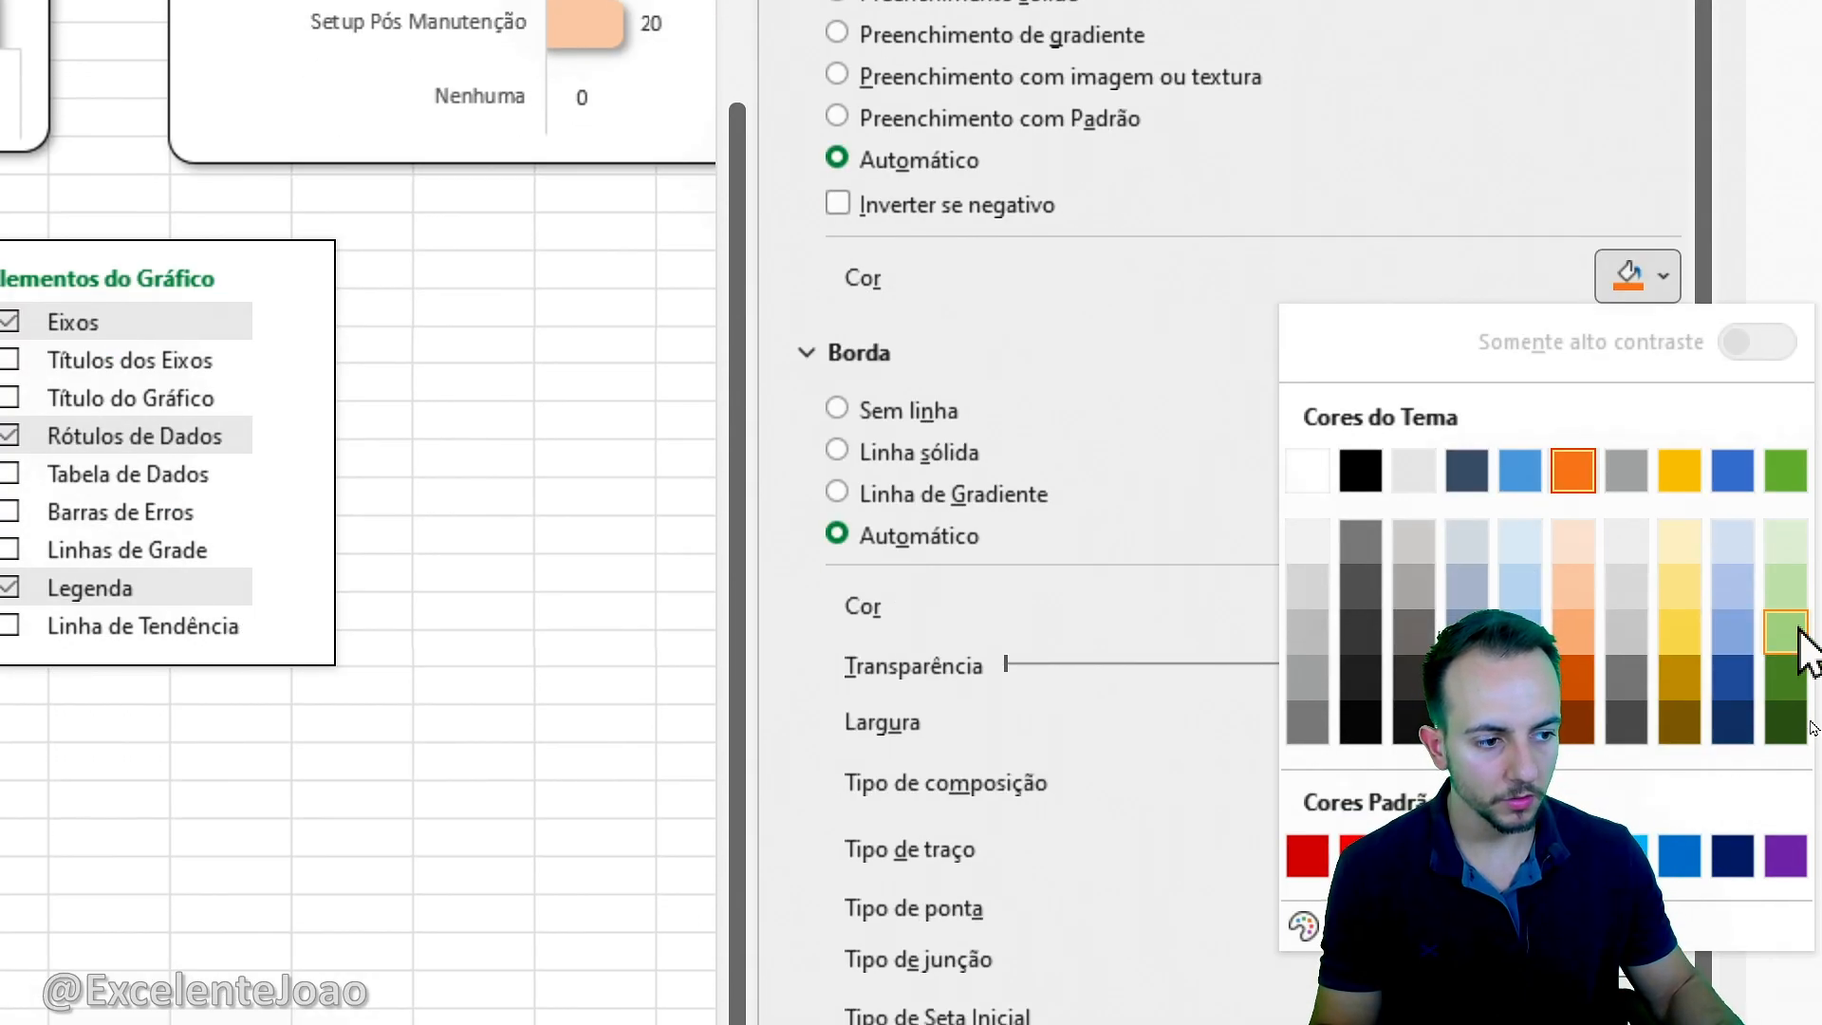
click(1786, 632)
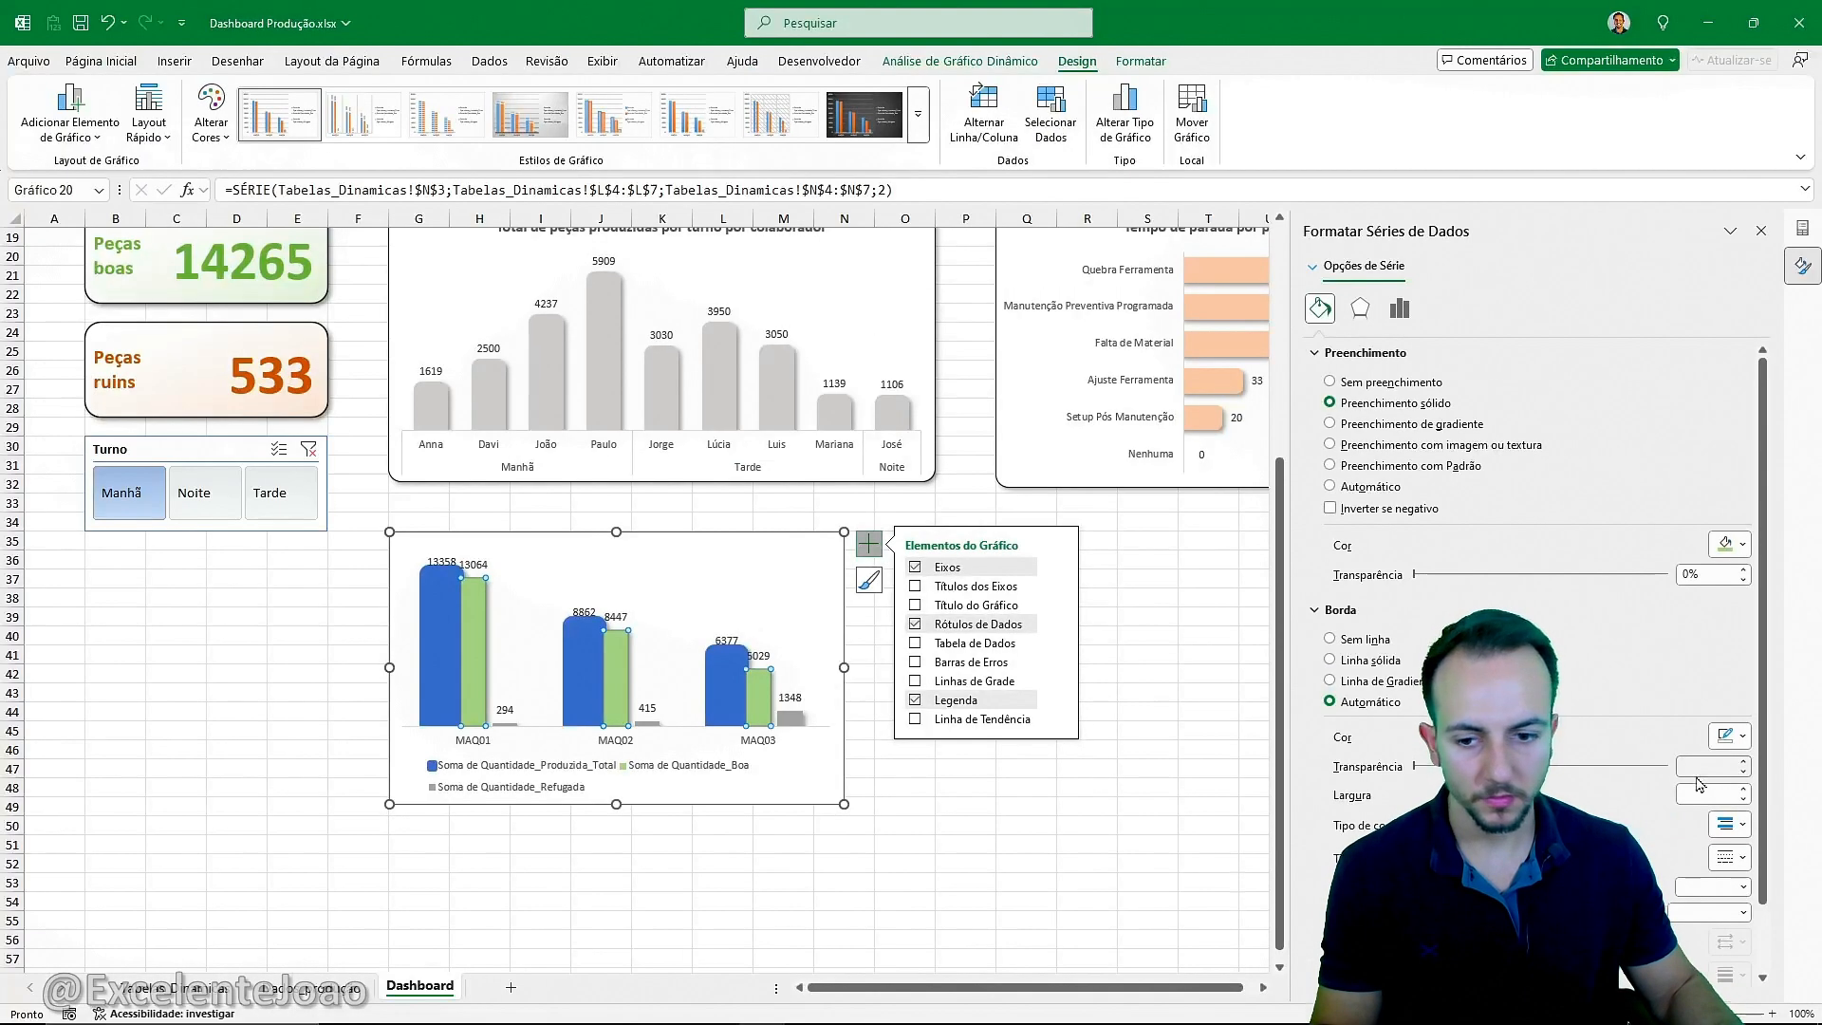
Give the good-quantity columns a solid border in the matching light green, 12 pt wide.
click(1408, 354)
click(1729, 505)
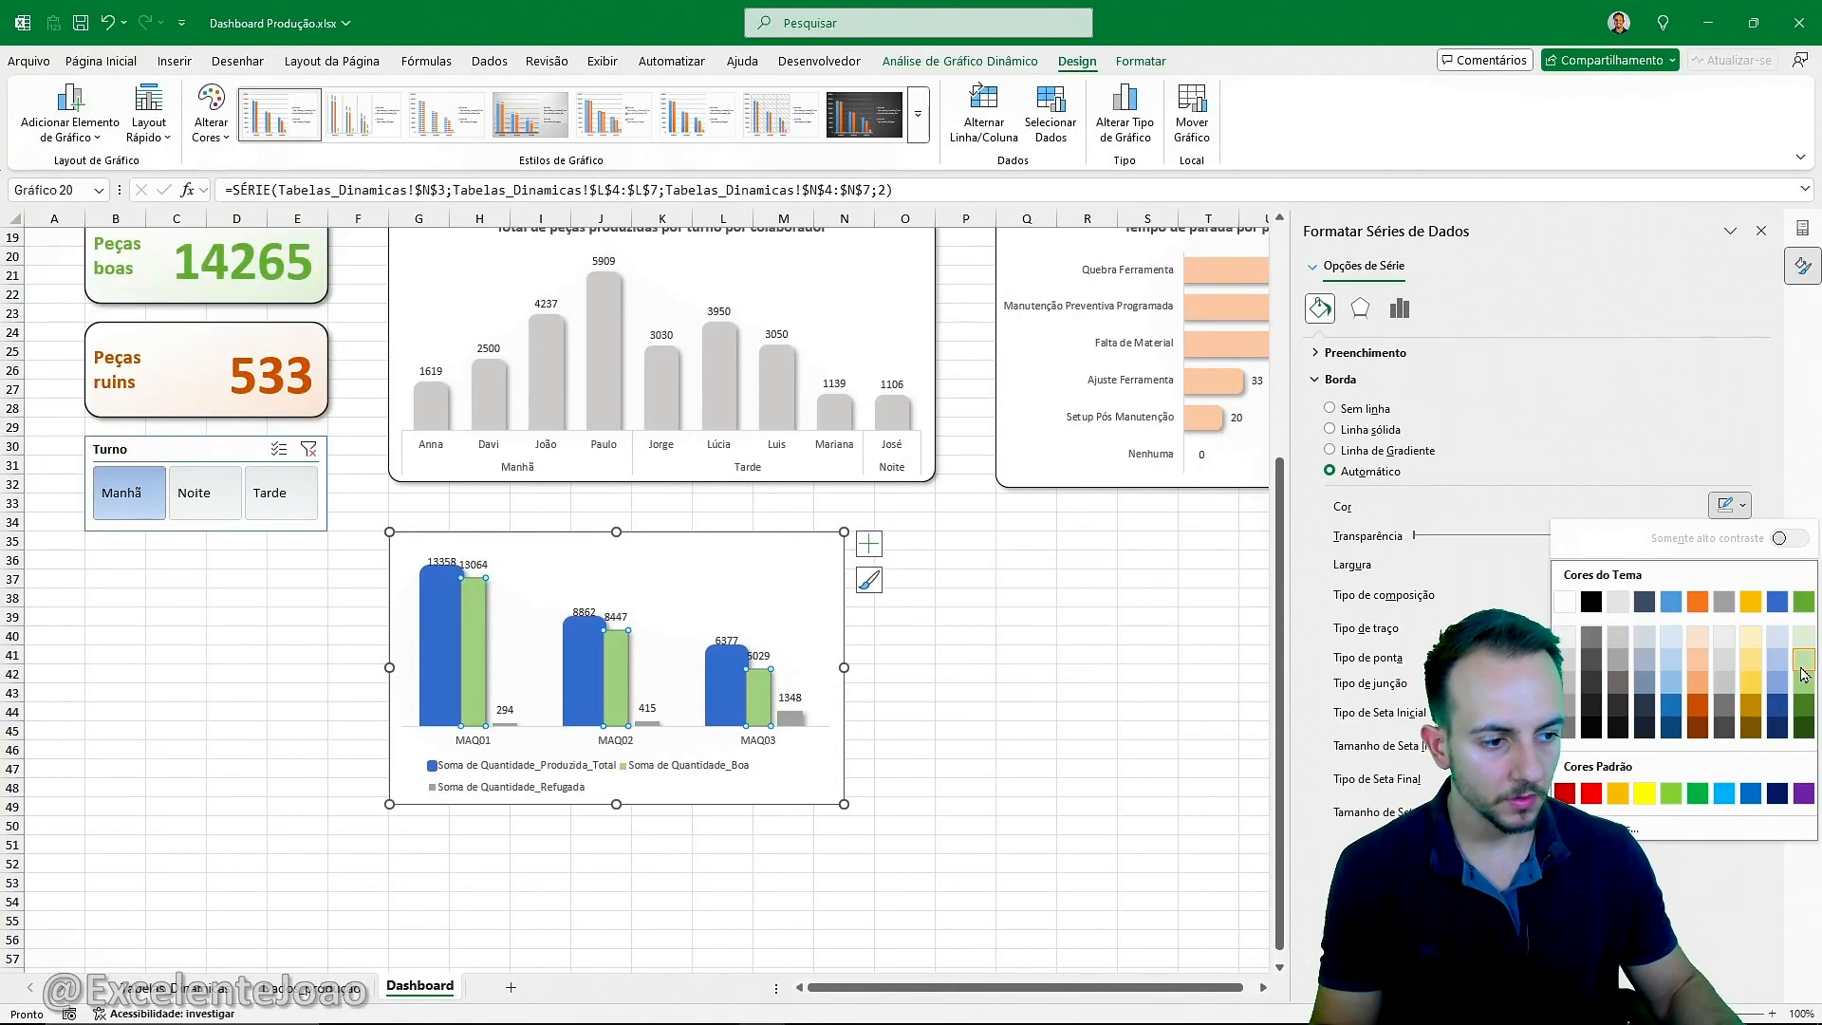
click(1803, 684)
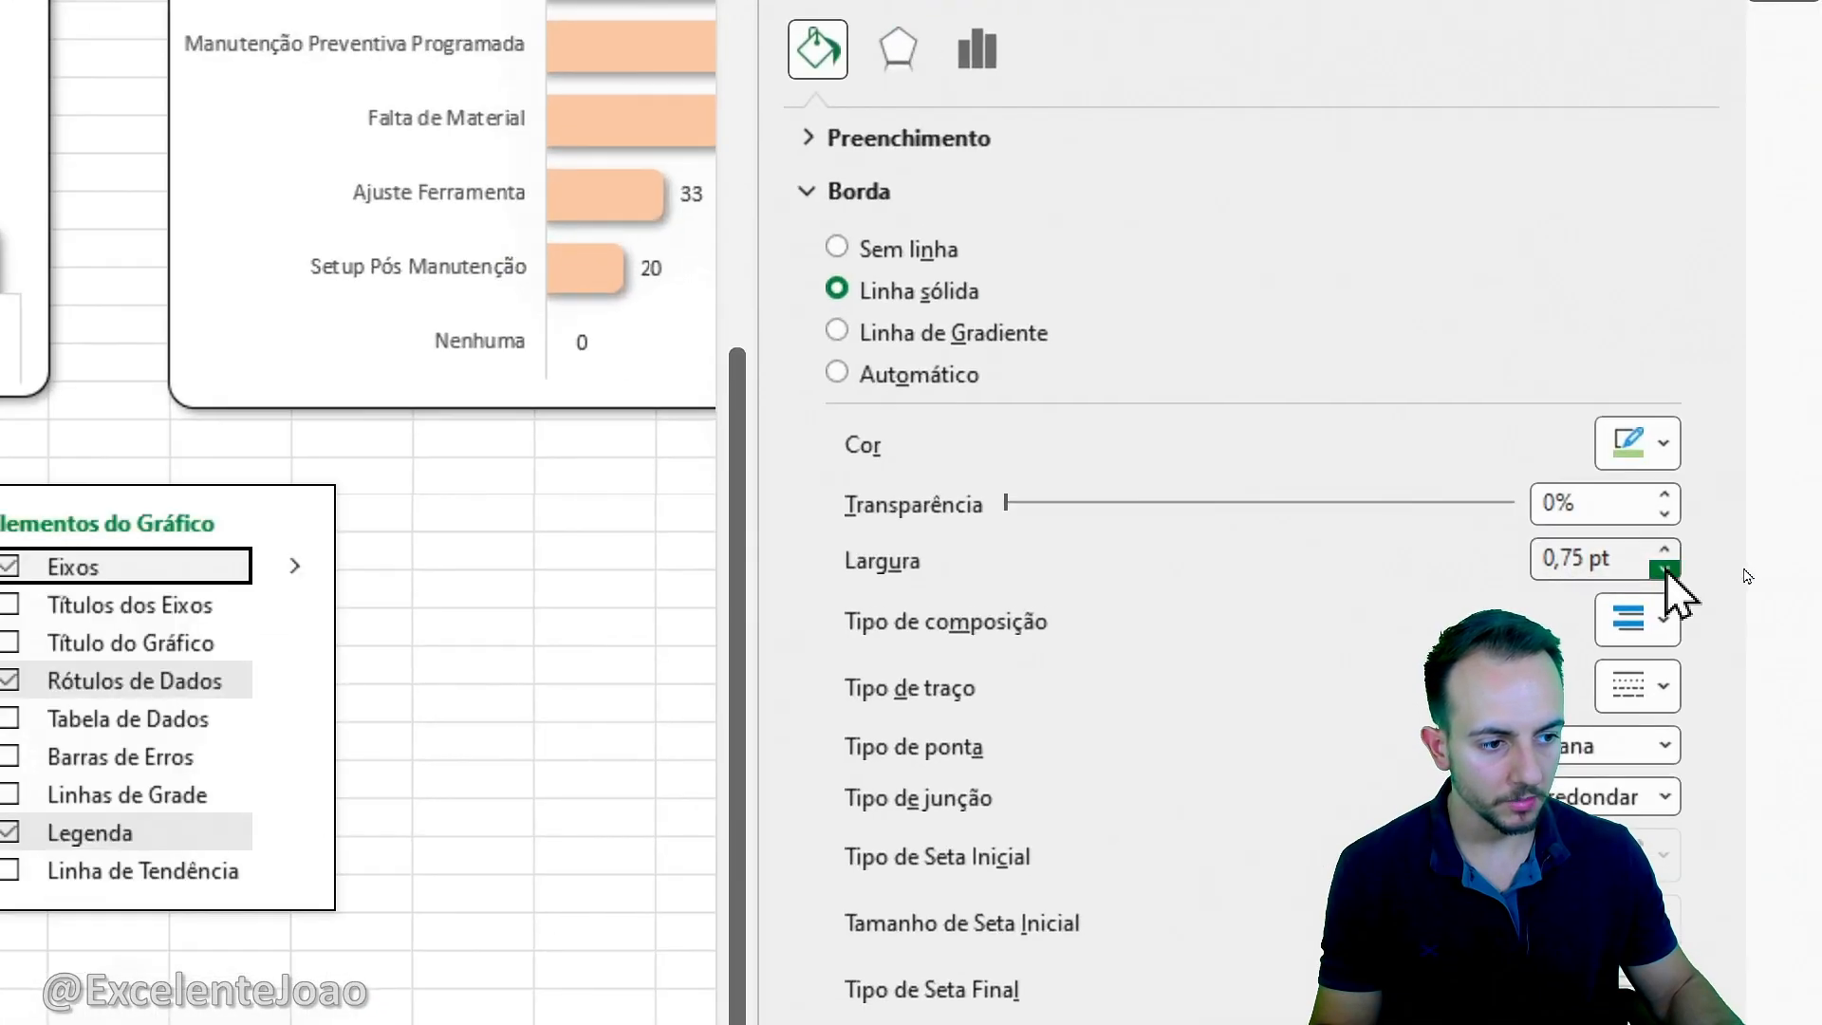
click(1613, 560)
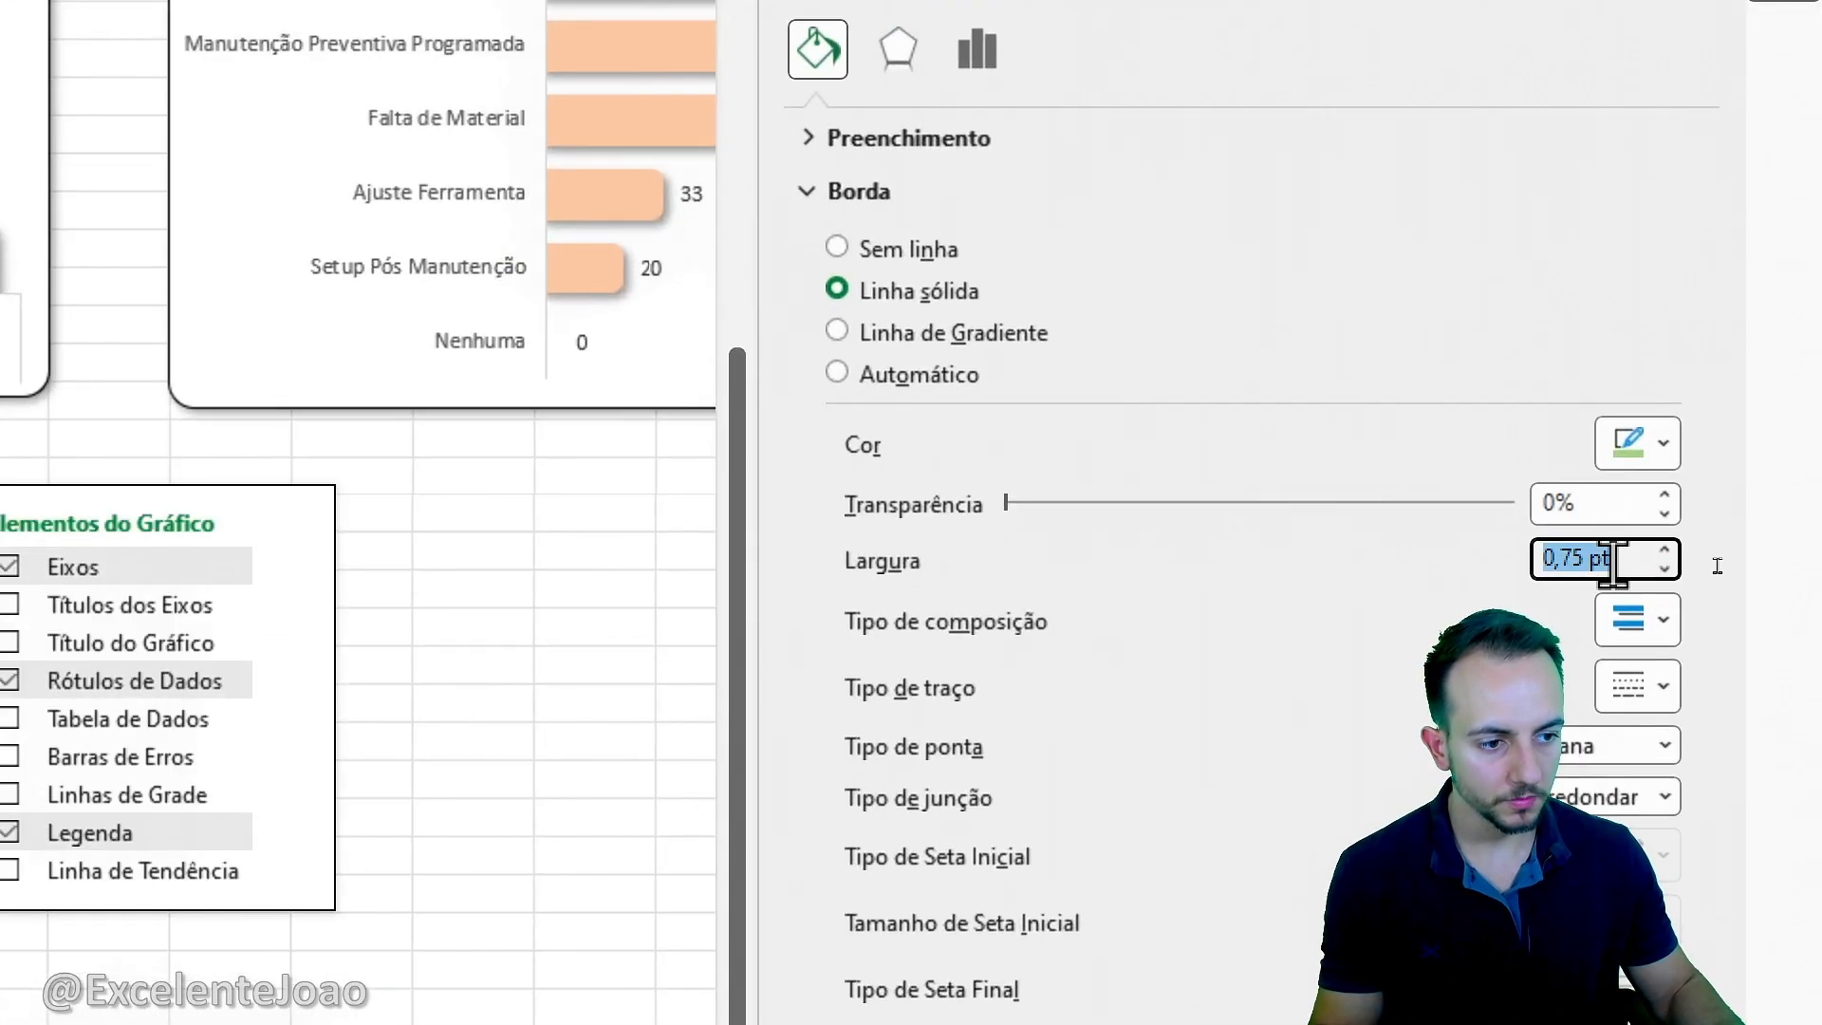
text(12)
key(Return)
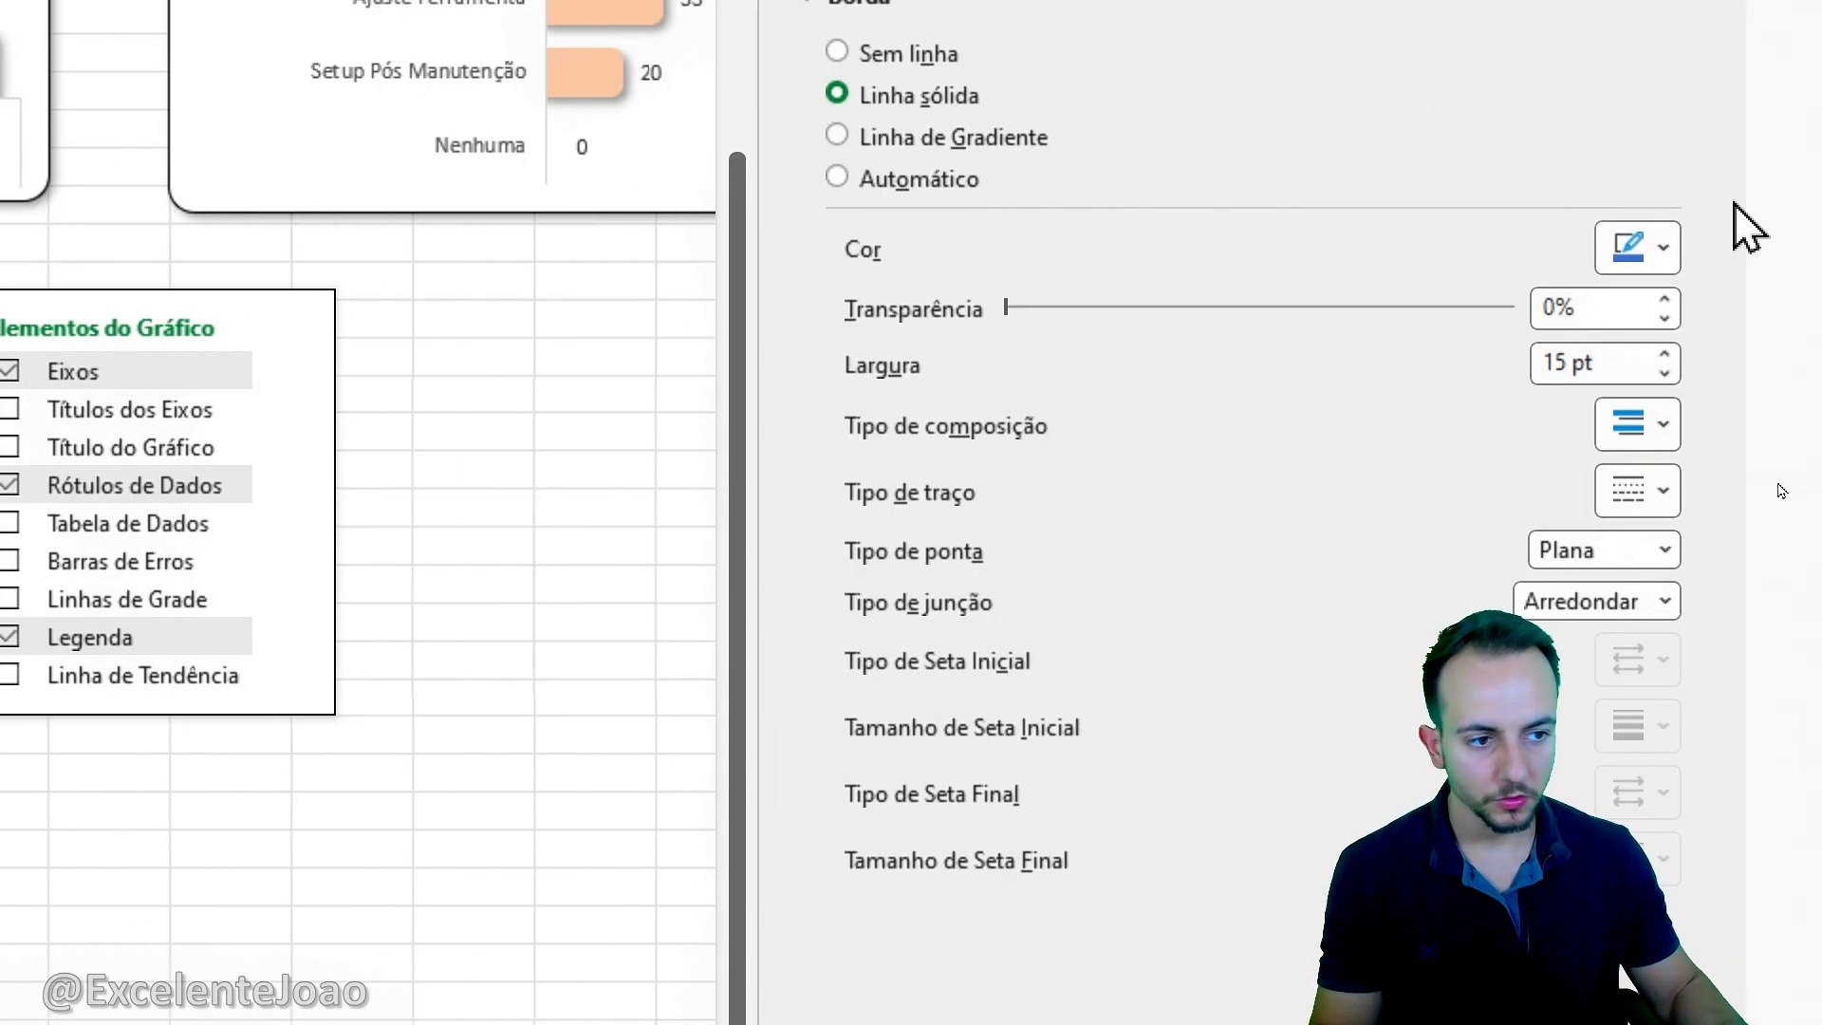
Change the total-produced columns' border to a lighter theme blue and open their fill colour choices.
click(1669, 252)
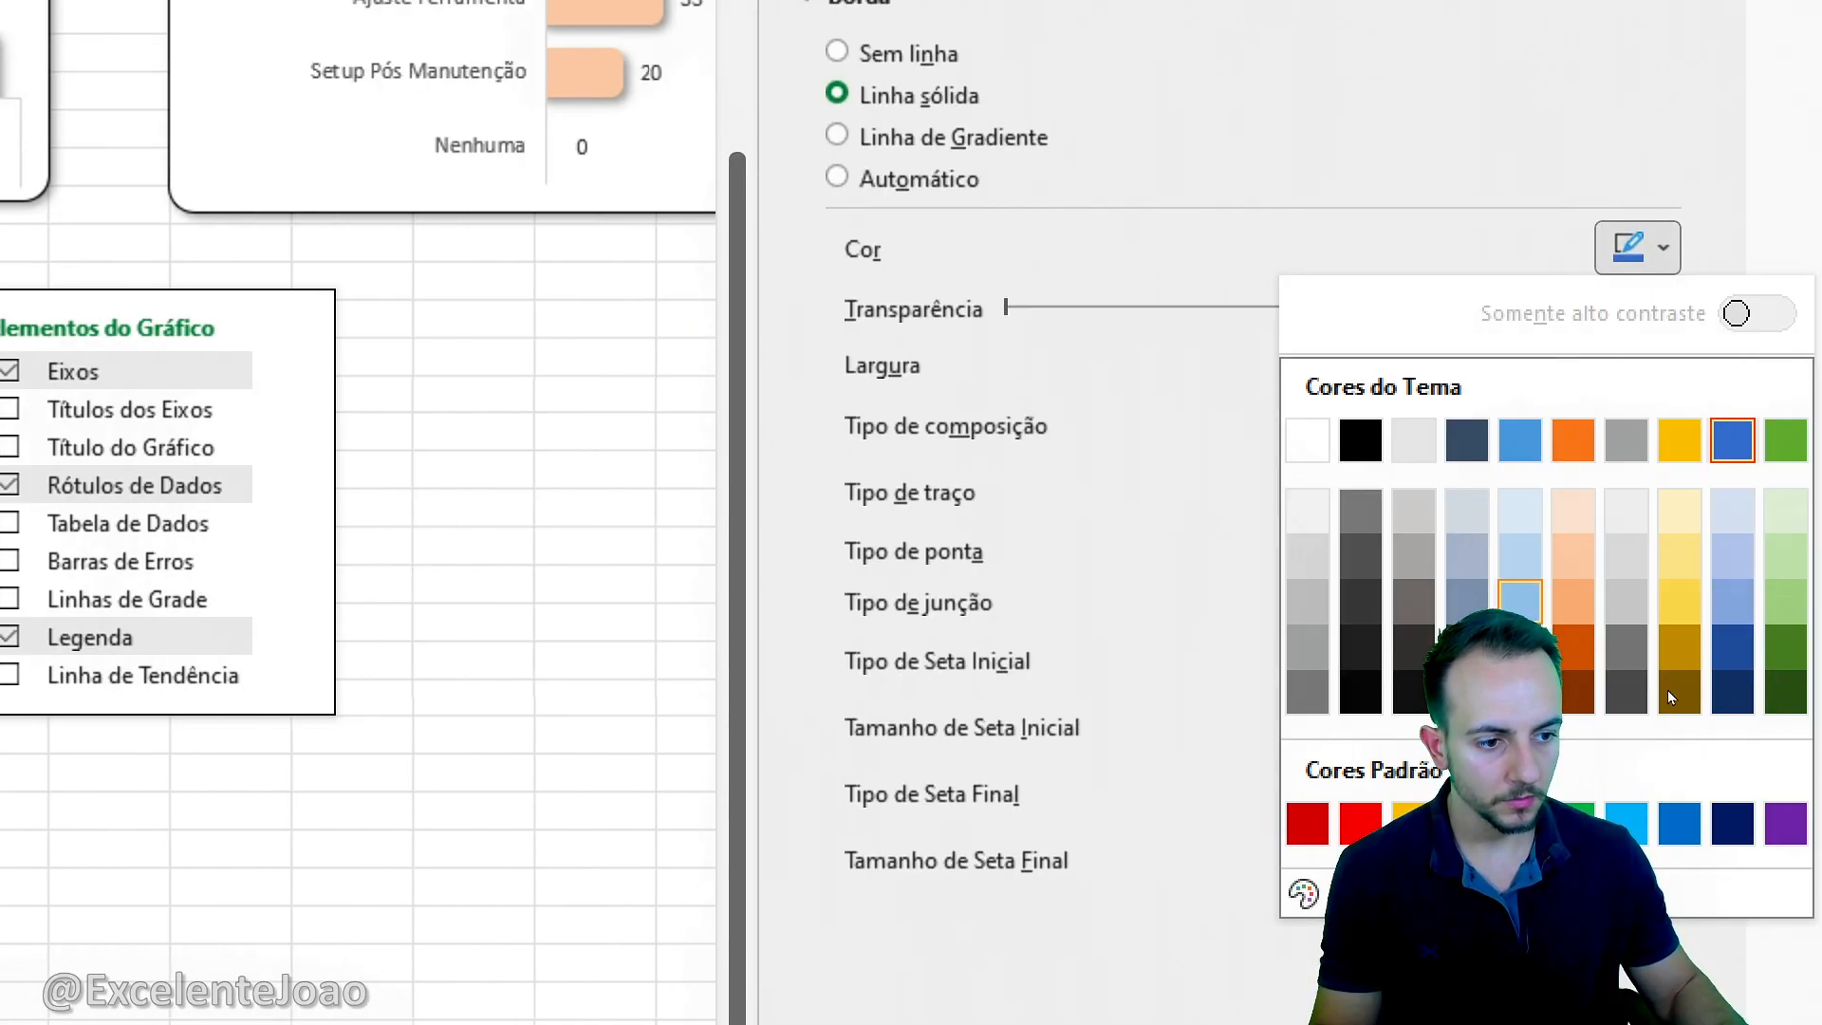
click(1733, 601)
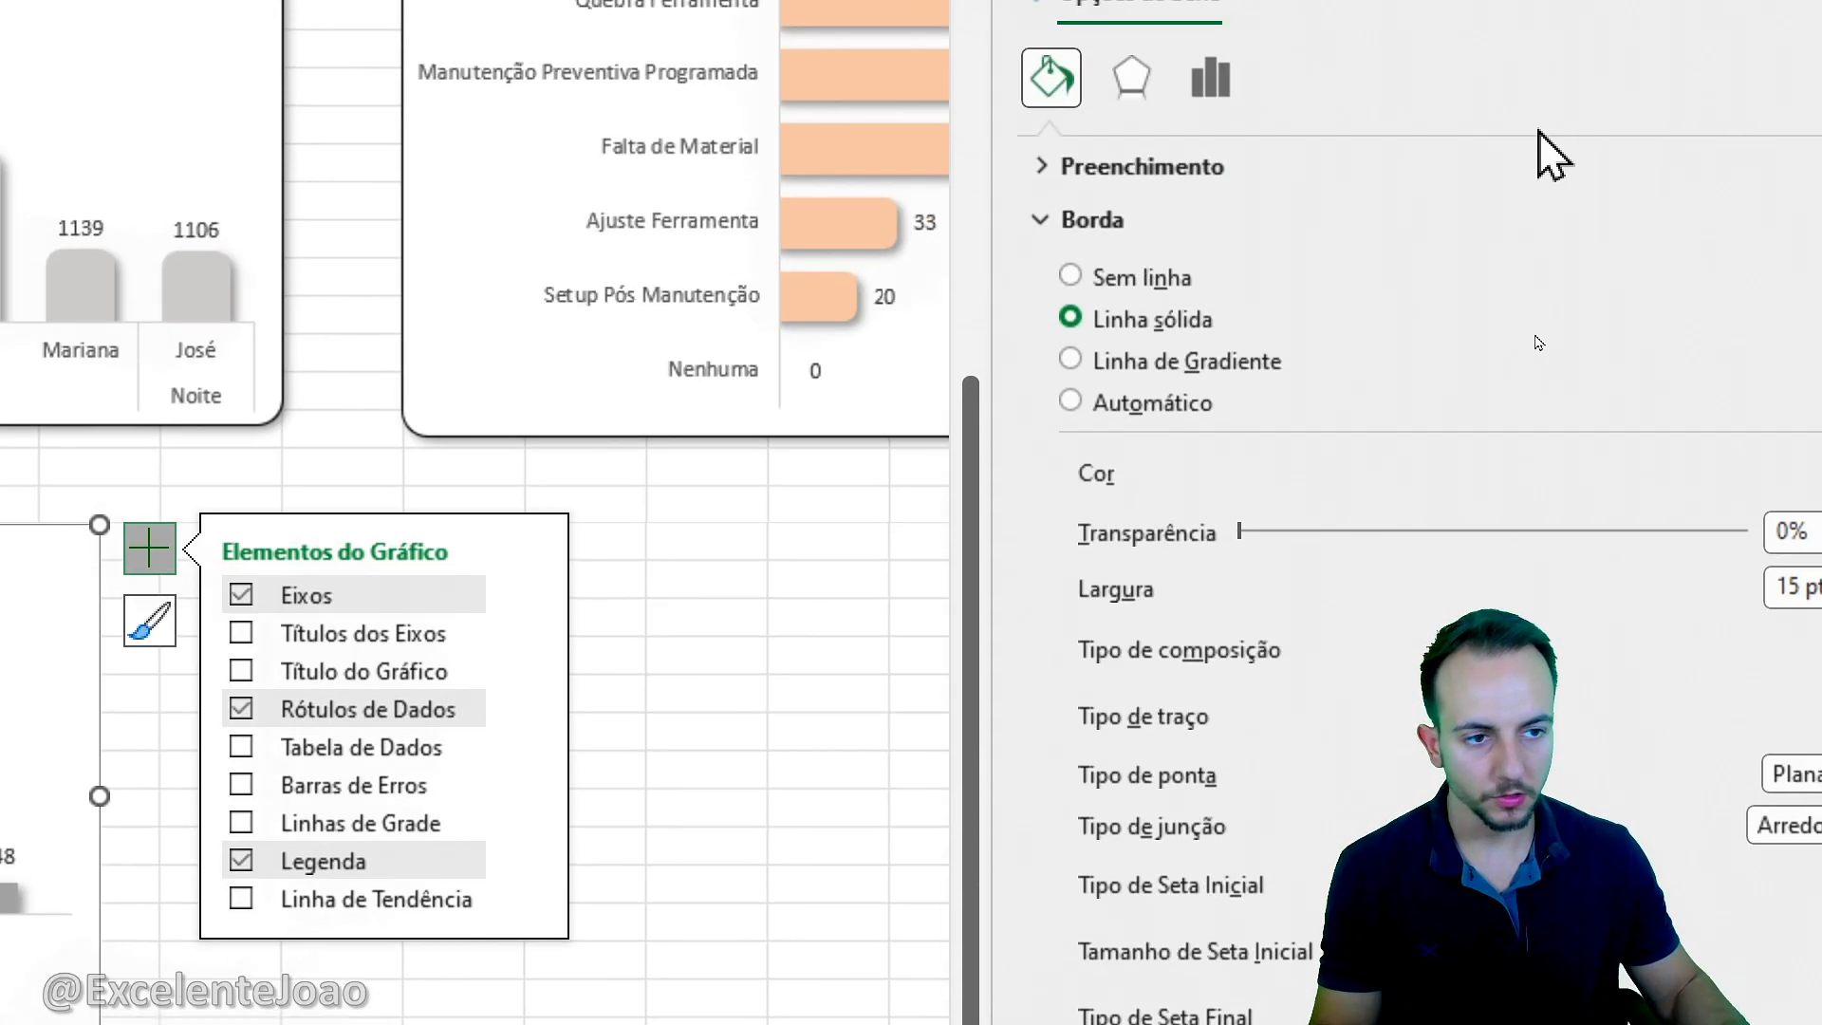
click(1282, 171)
click(1661, 558)
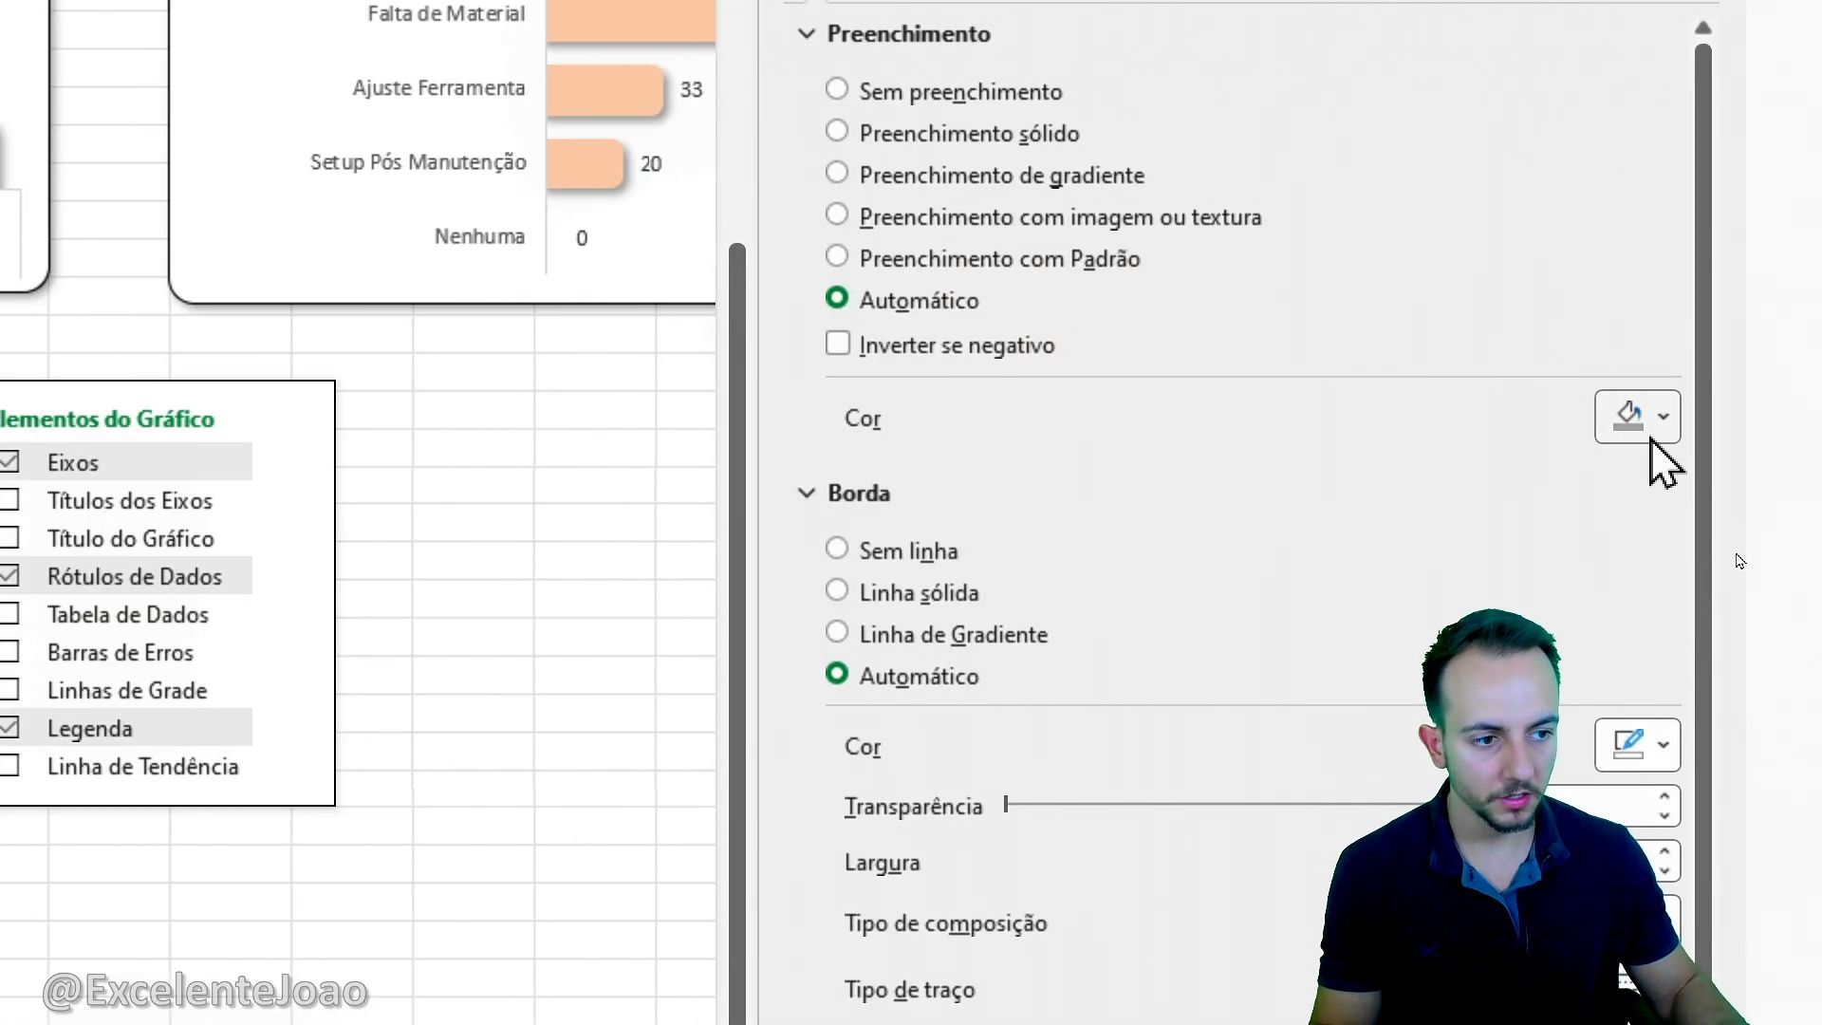
Fill the rejected-quantity columns of the machine chart with light theme orange.
click(1647, 418)
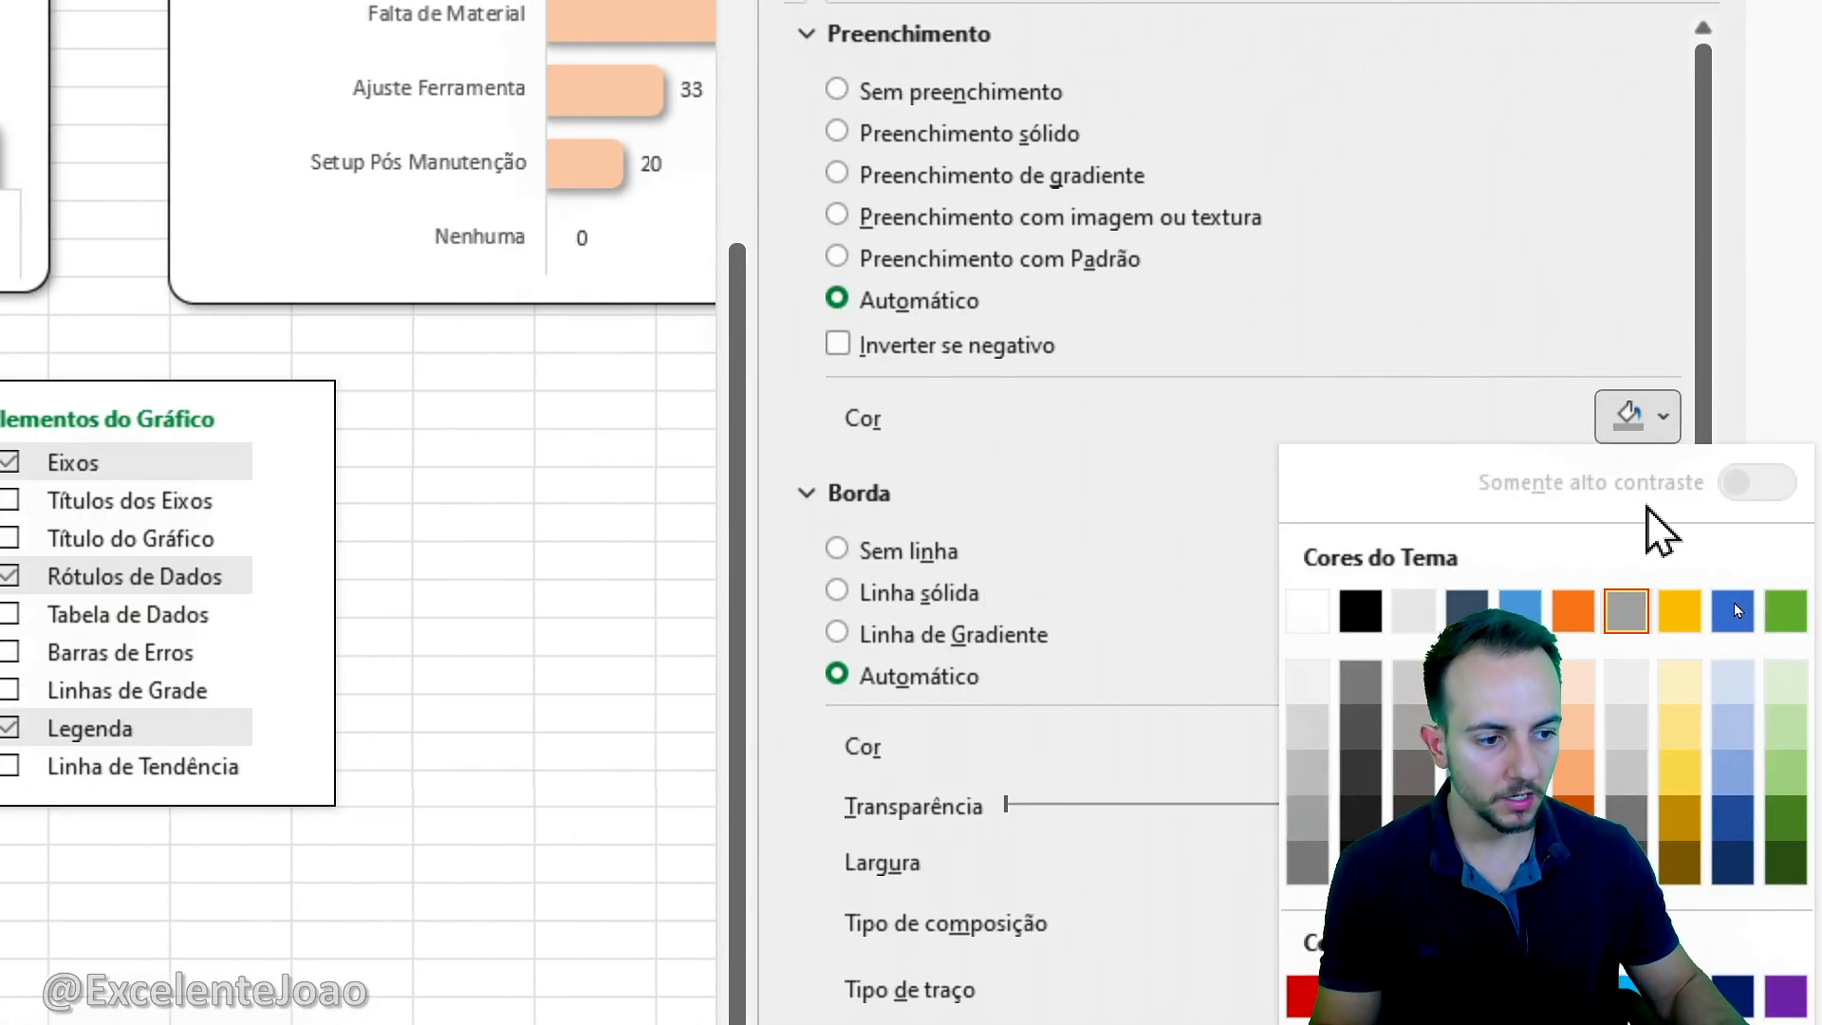
click(1575, 773)
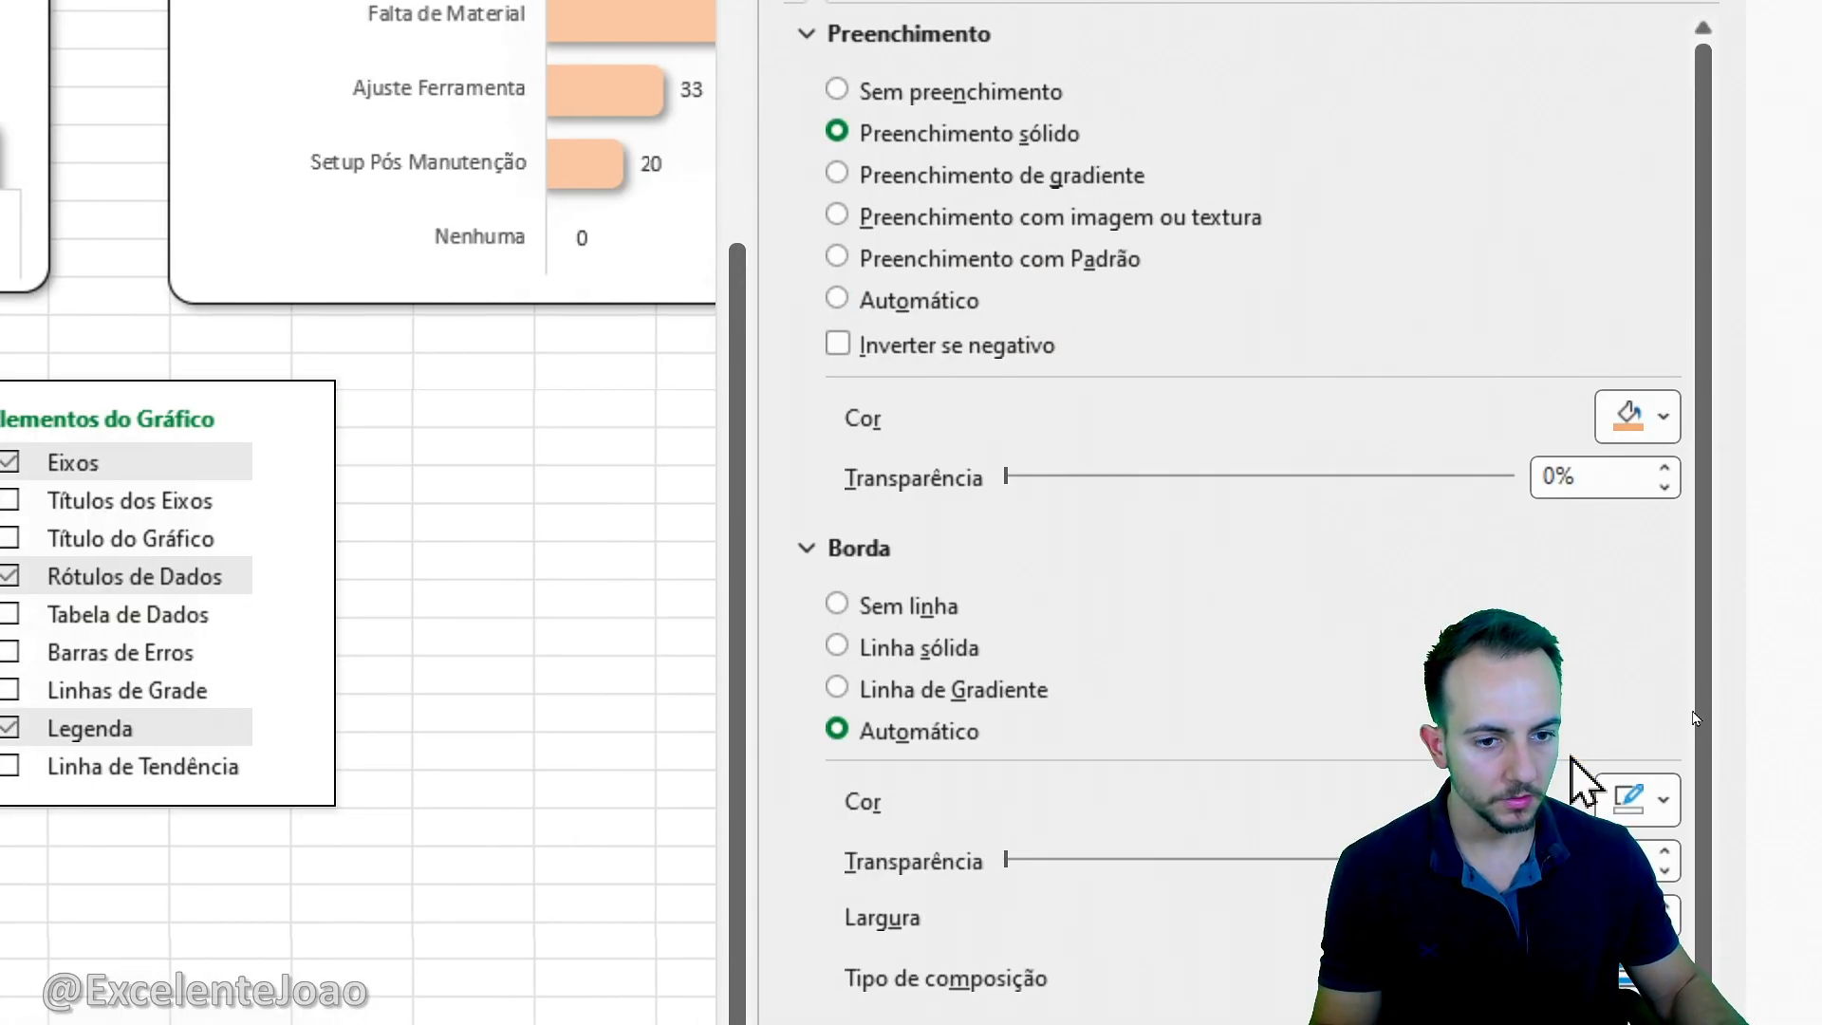
Give the rejected-quantity columns of the machine chart a thick solid border in the matching light orange.
click(1656, 802)
click(1561, 180)
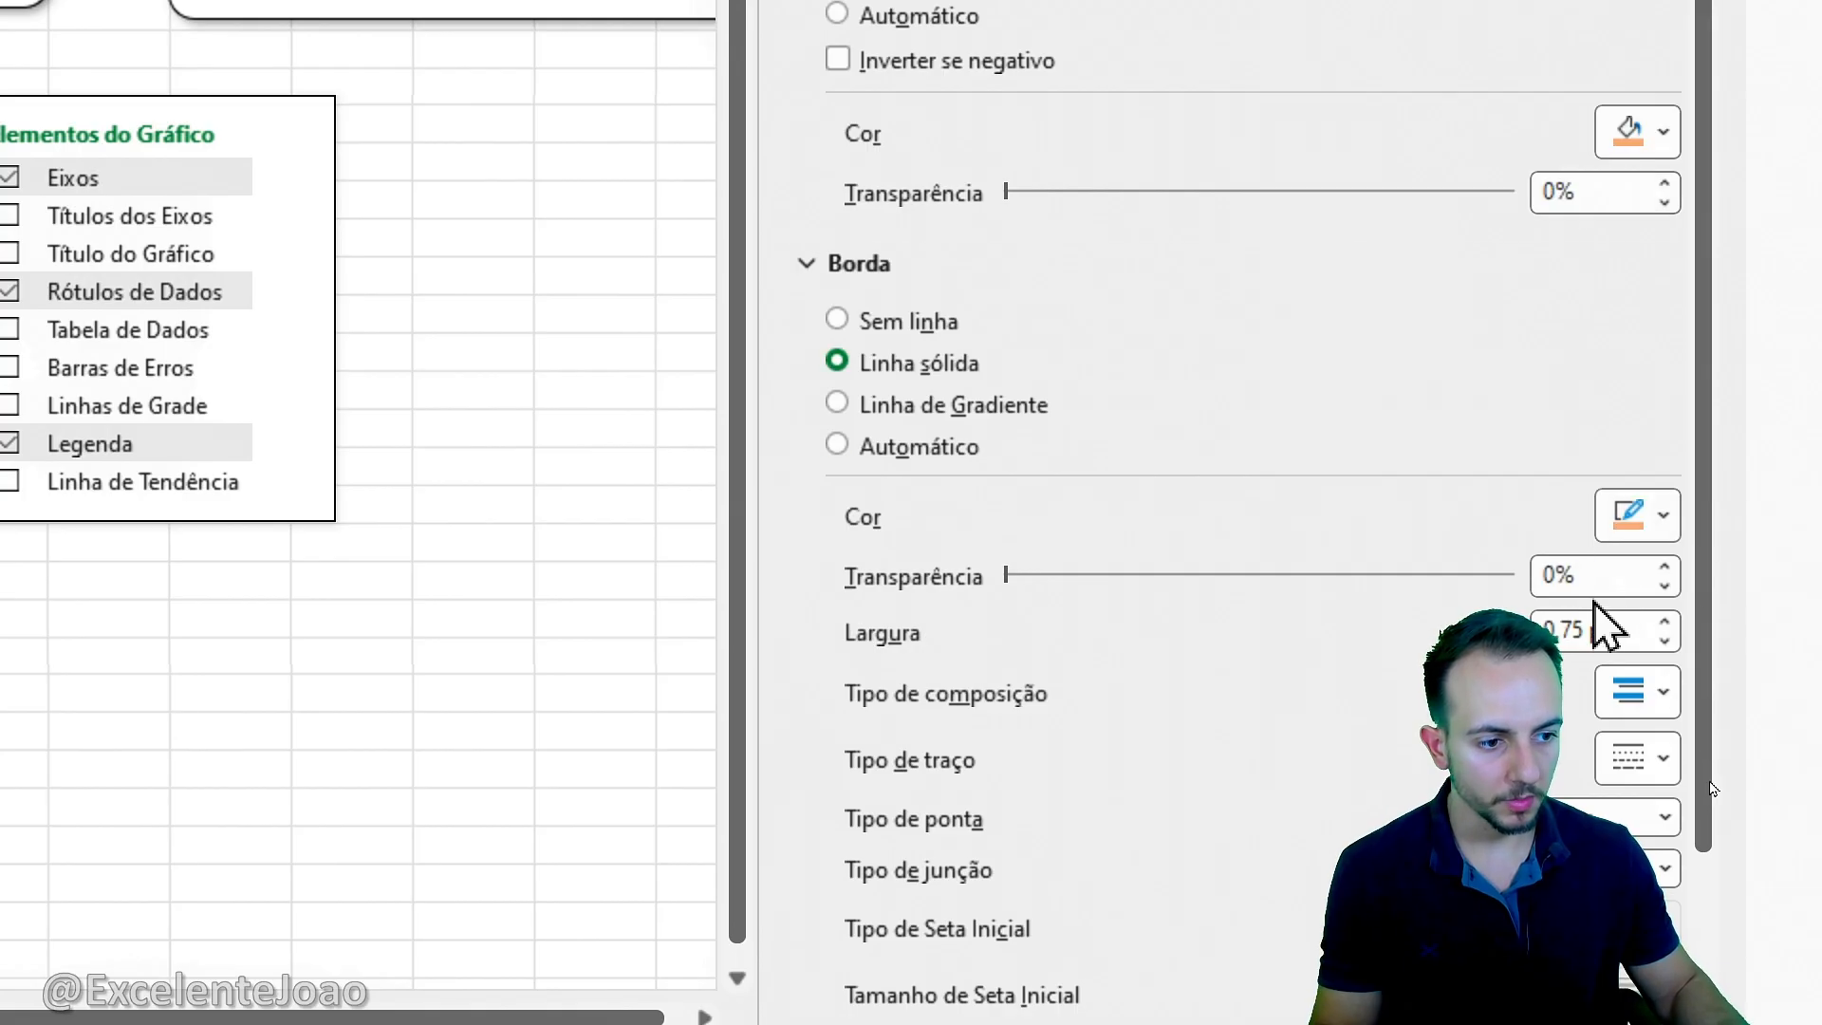
text(2)
key(Return)
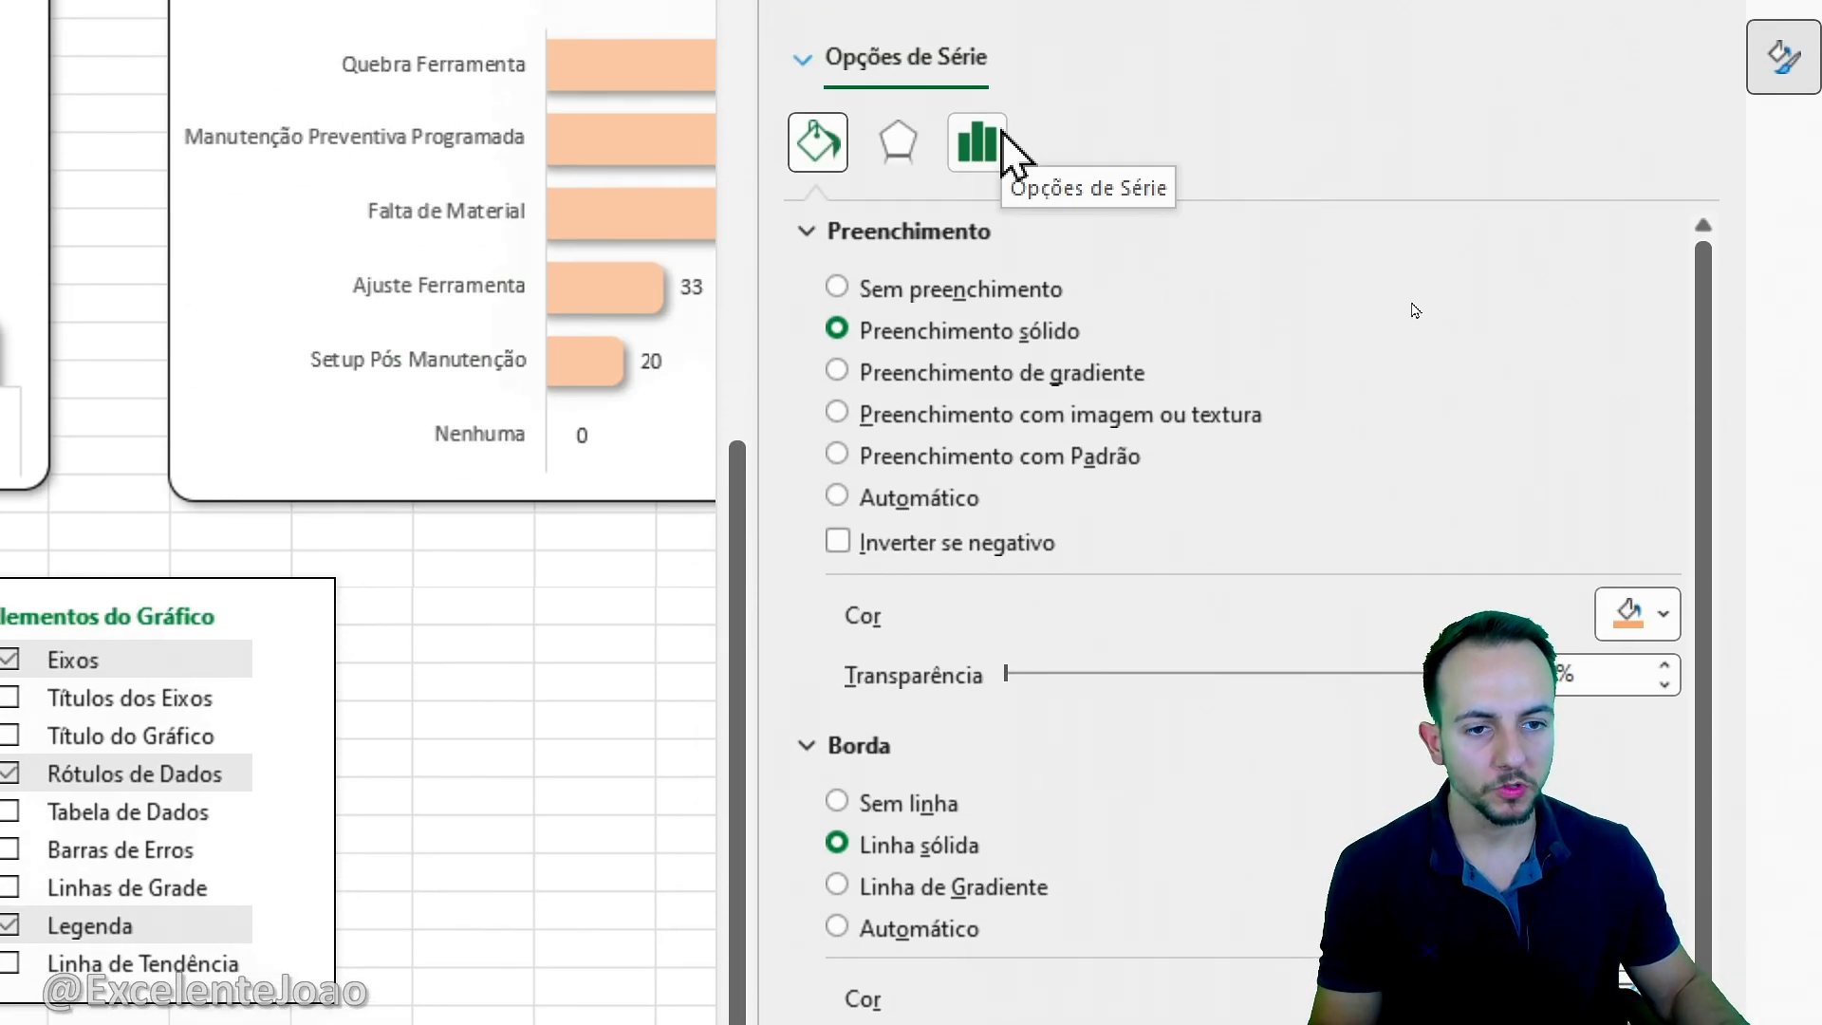
Set the machine chart's series overlap to -100% and reduce its gap width to widen the columns.
click(978, 142)
drag(1281, 488, 1410, 490)
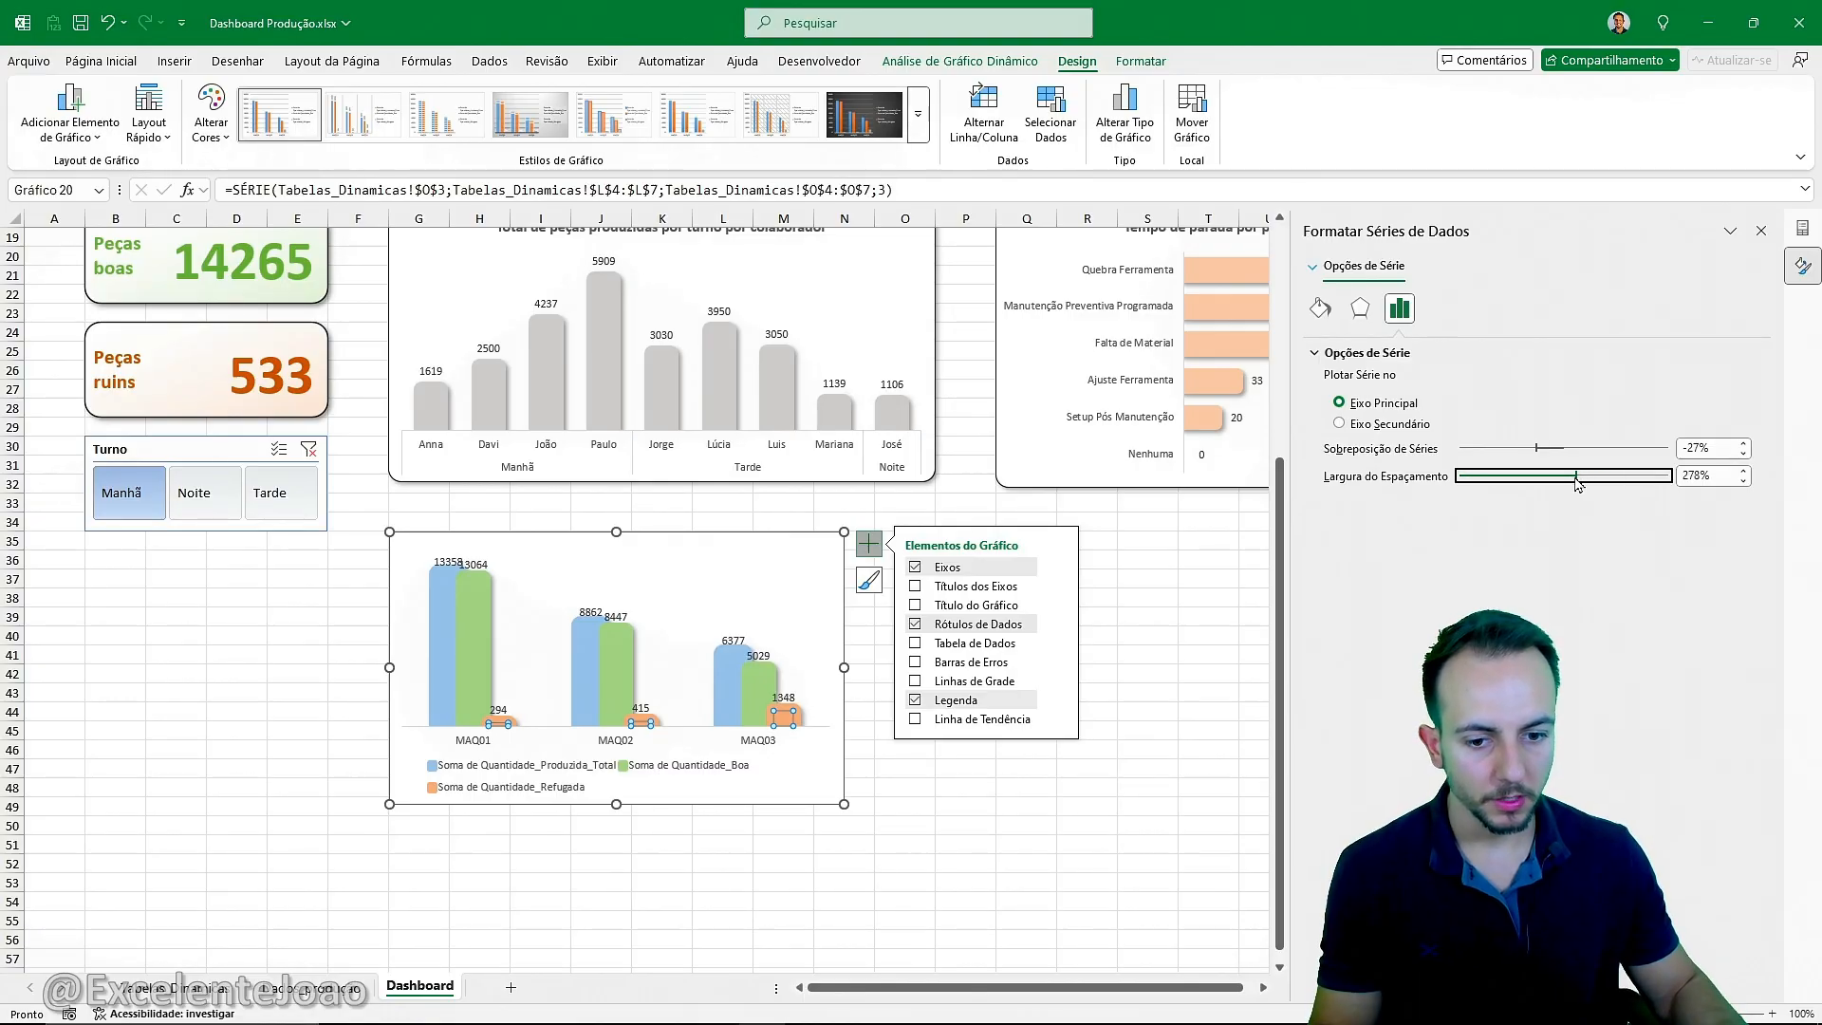
drag(1578, 484, 1558, 484)
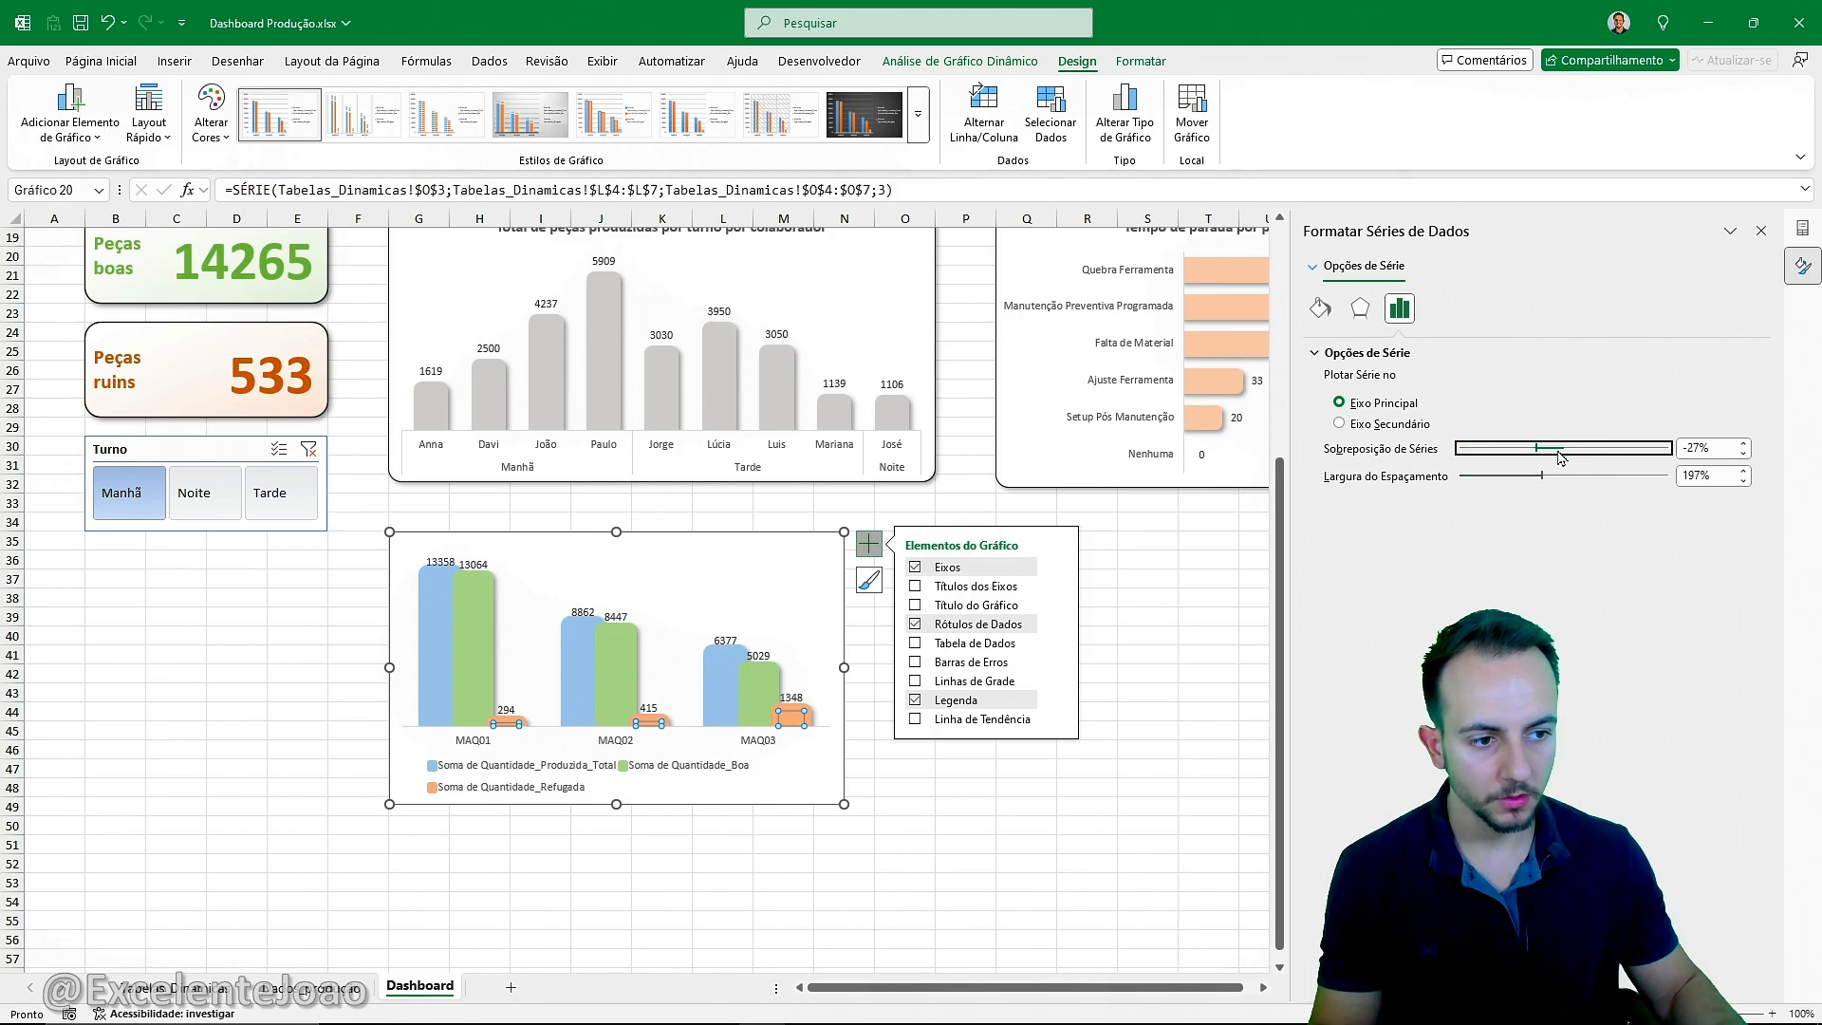
drag(1539, 455, 1476, 459)
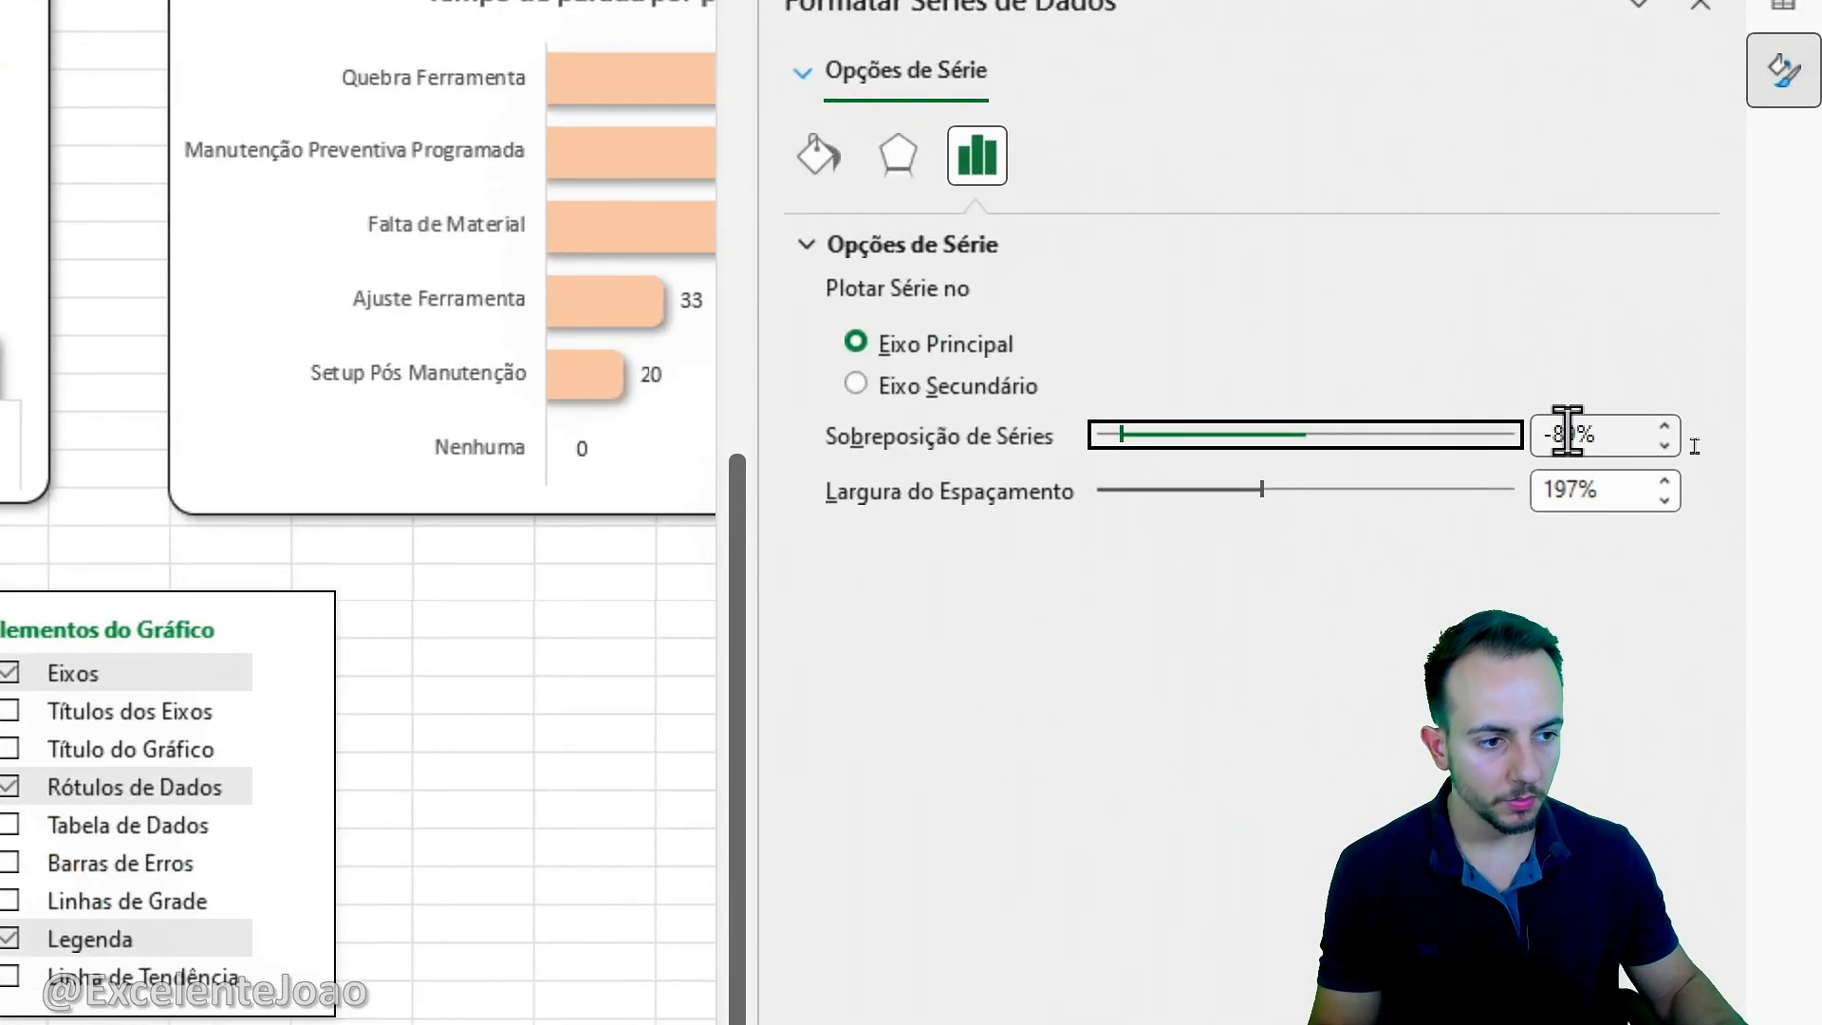
click(1481, 449)
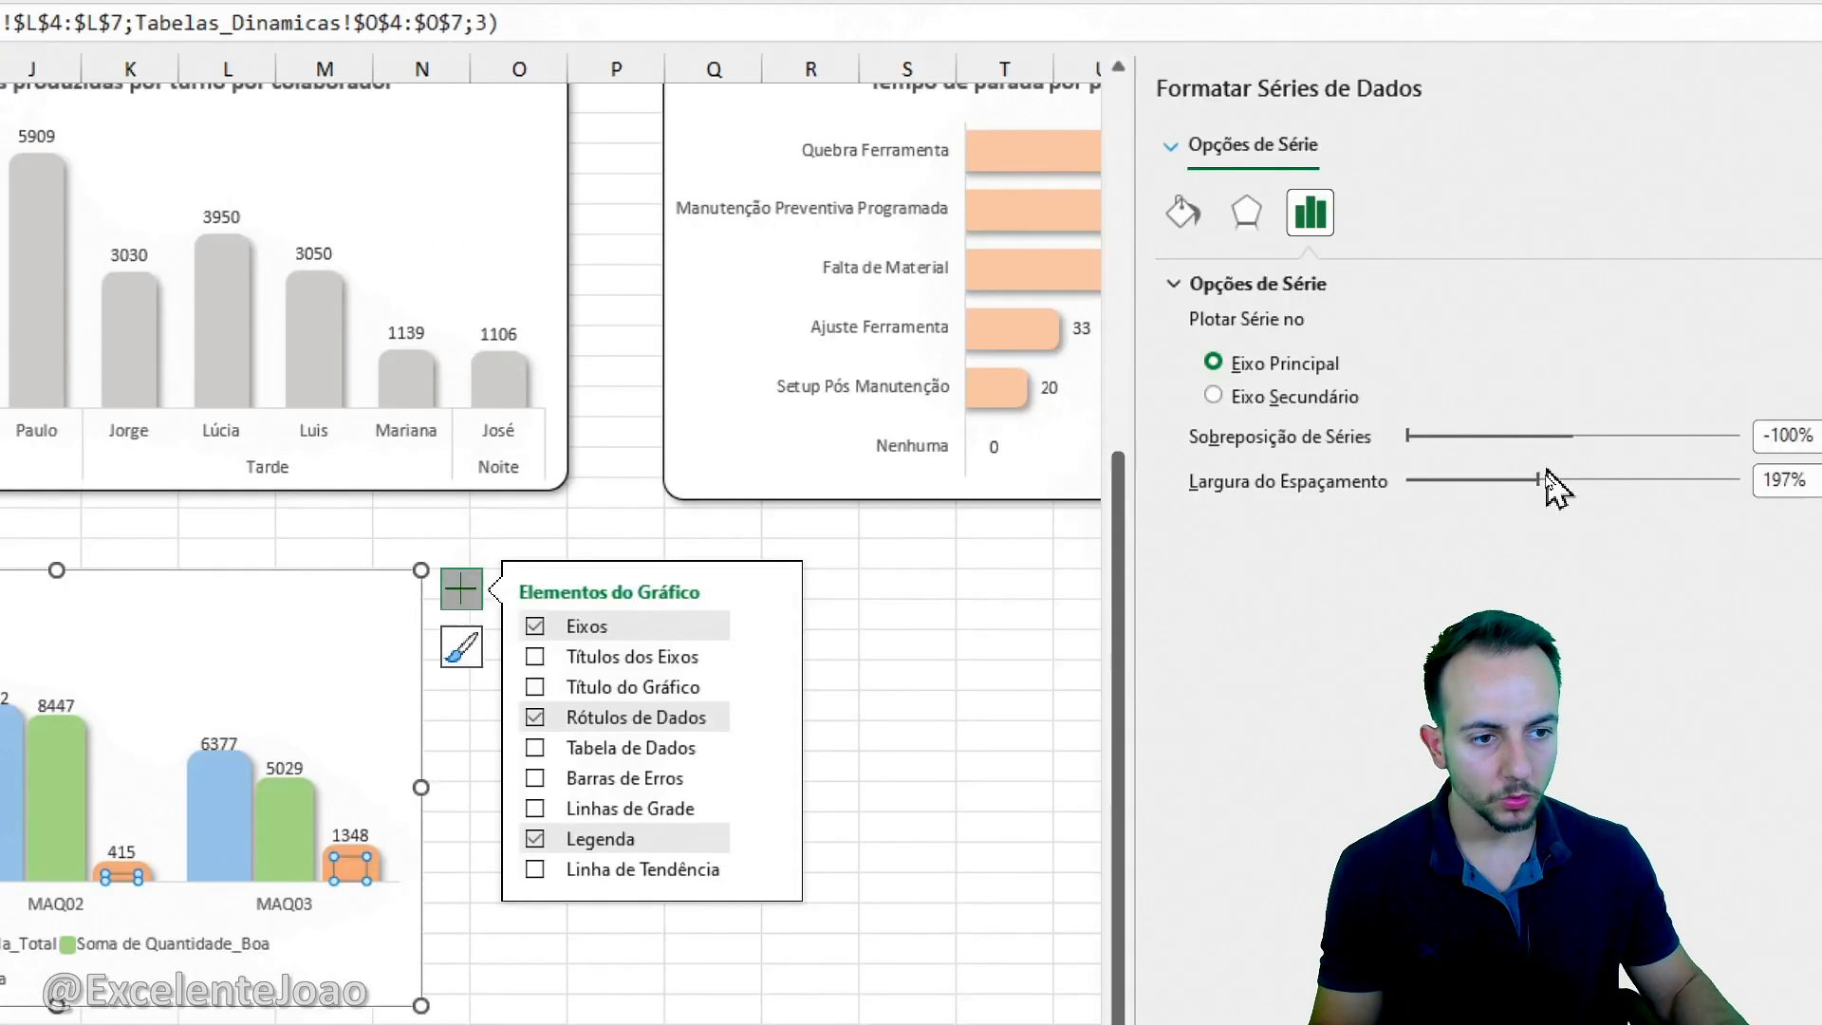
click(1542, 480)
drag(1540, 483, 1530, 484)
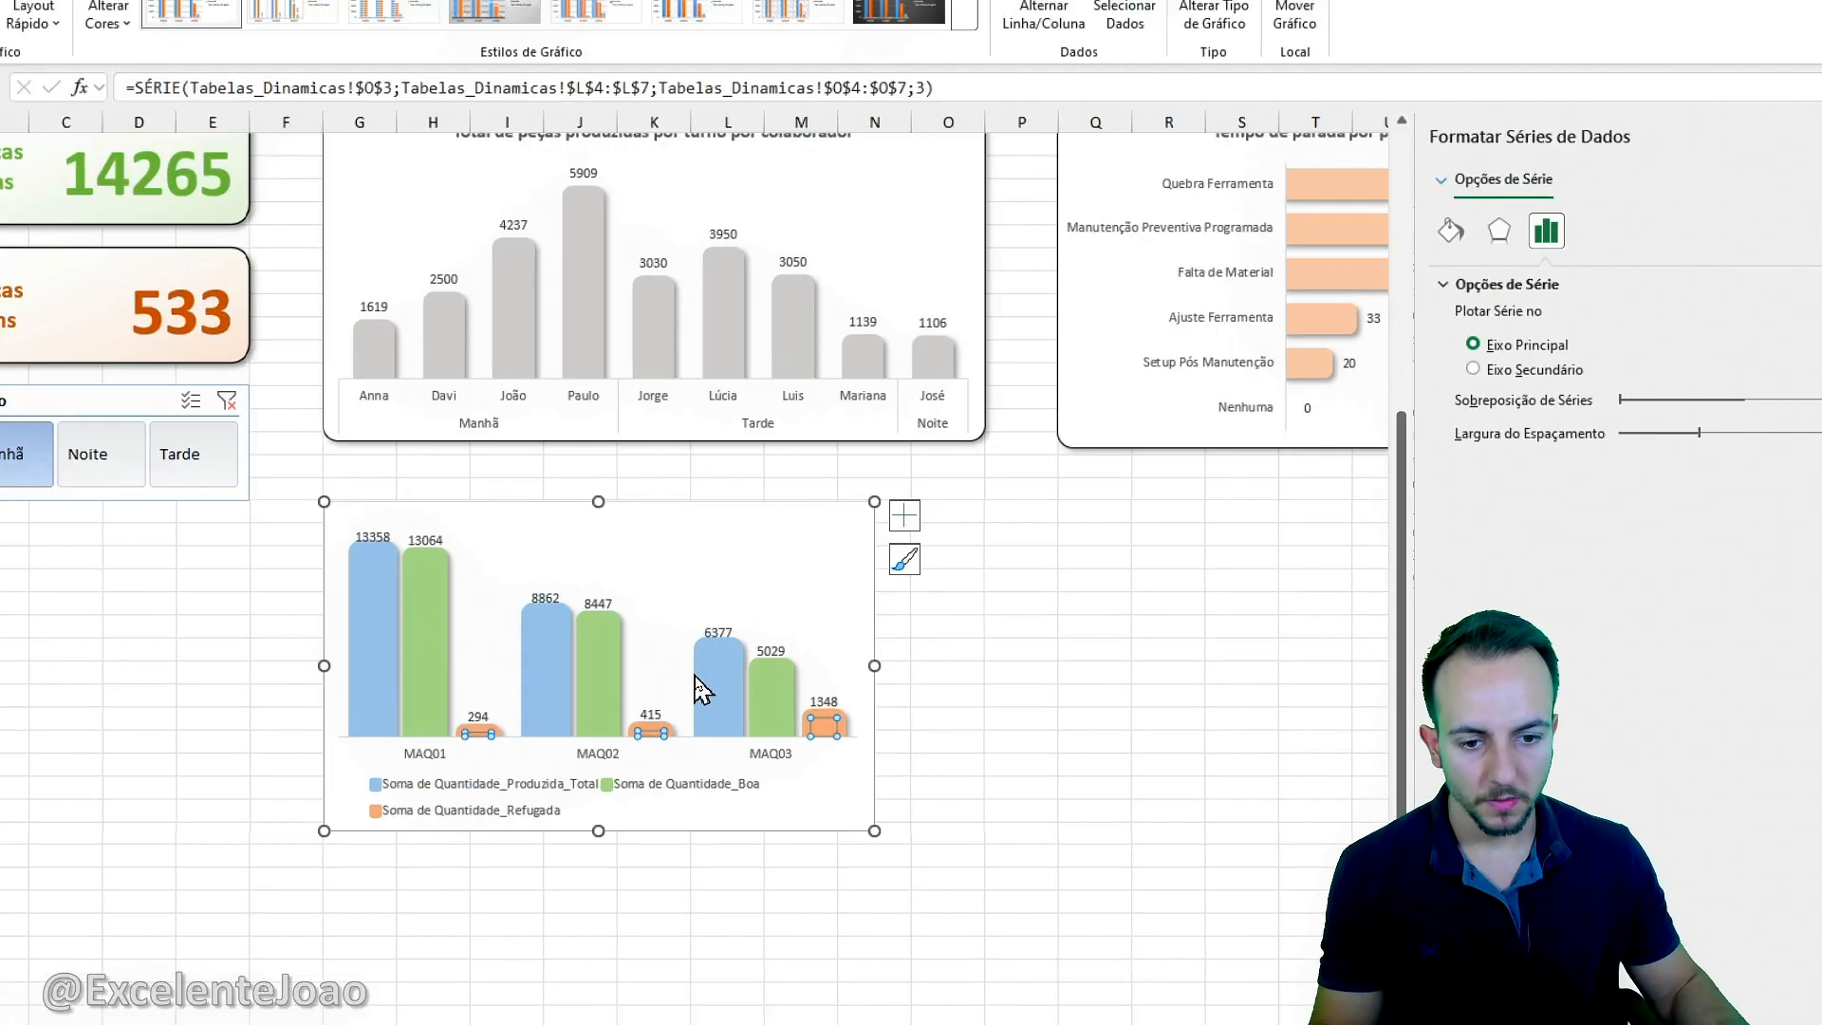
Set the top margin of the machine chart's data labels to 0,2 cm and close the formatting pane.
click(869, 580)
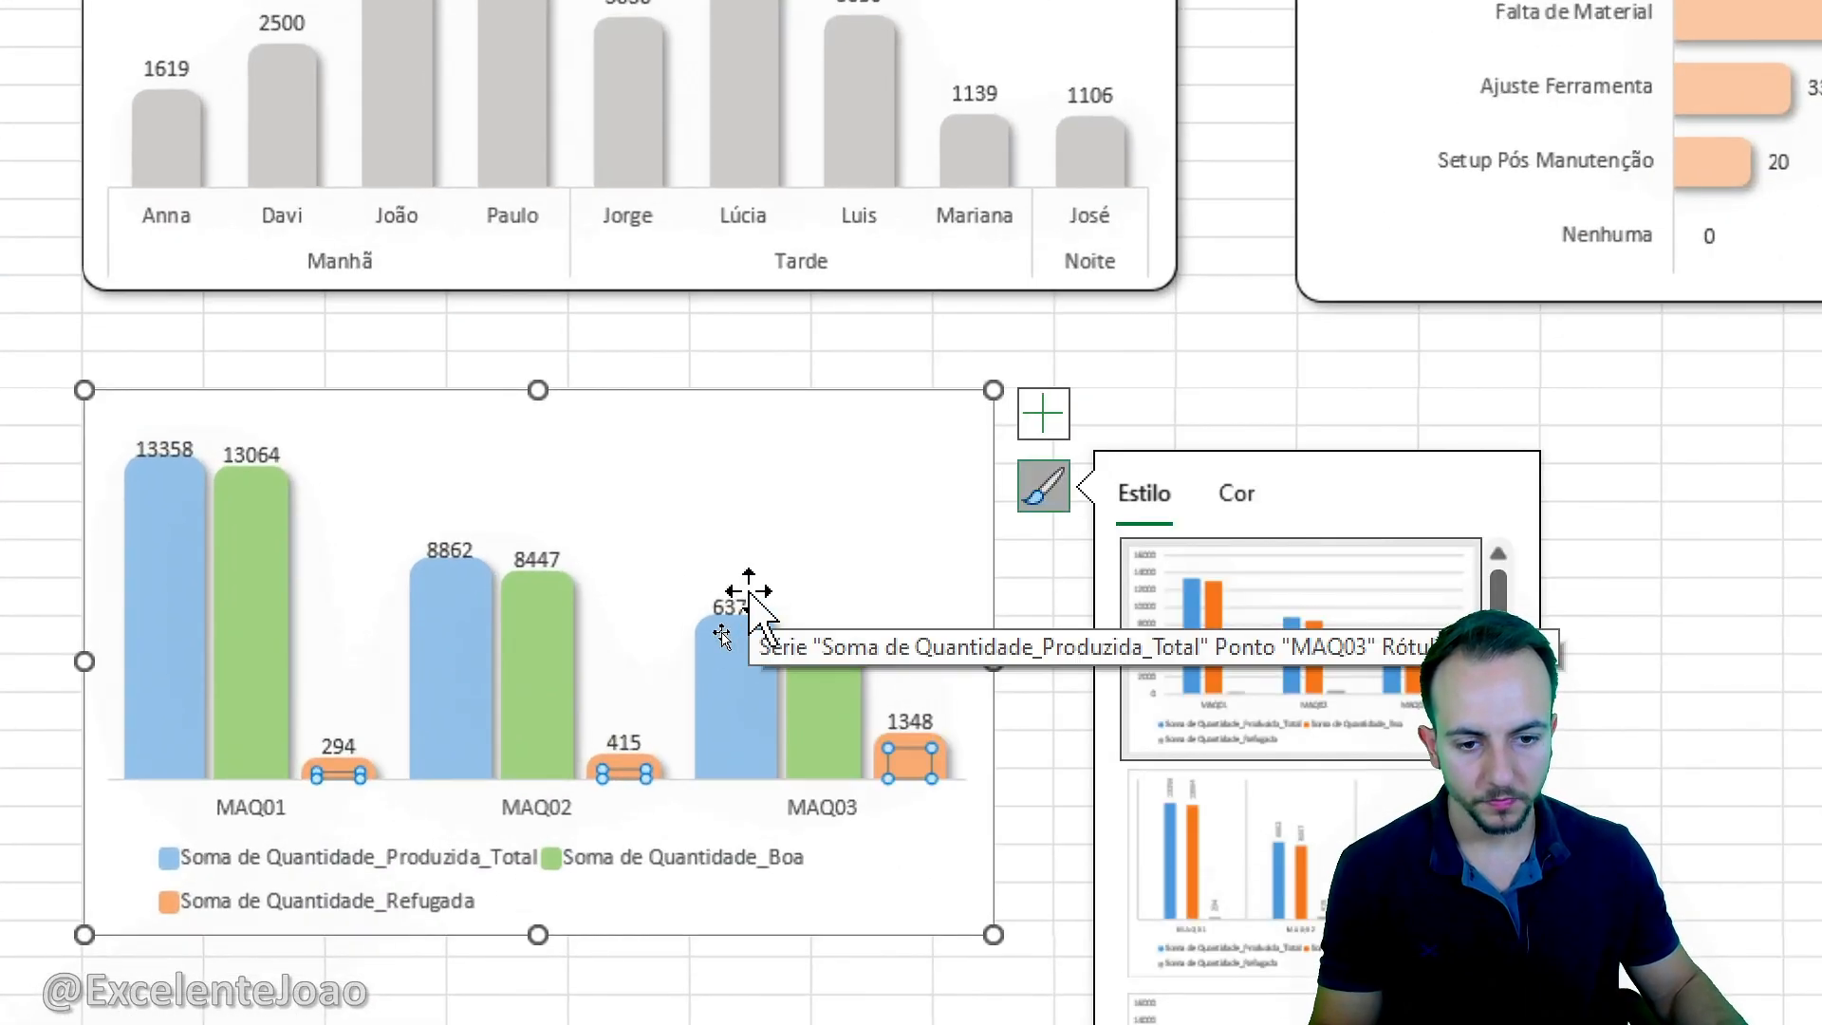
right_click(750, 613)
click(1036, 712)
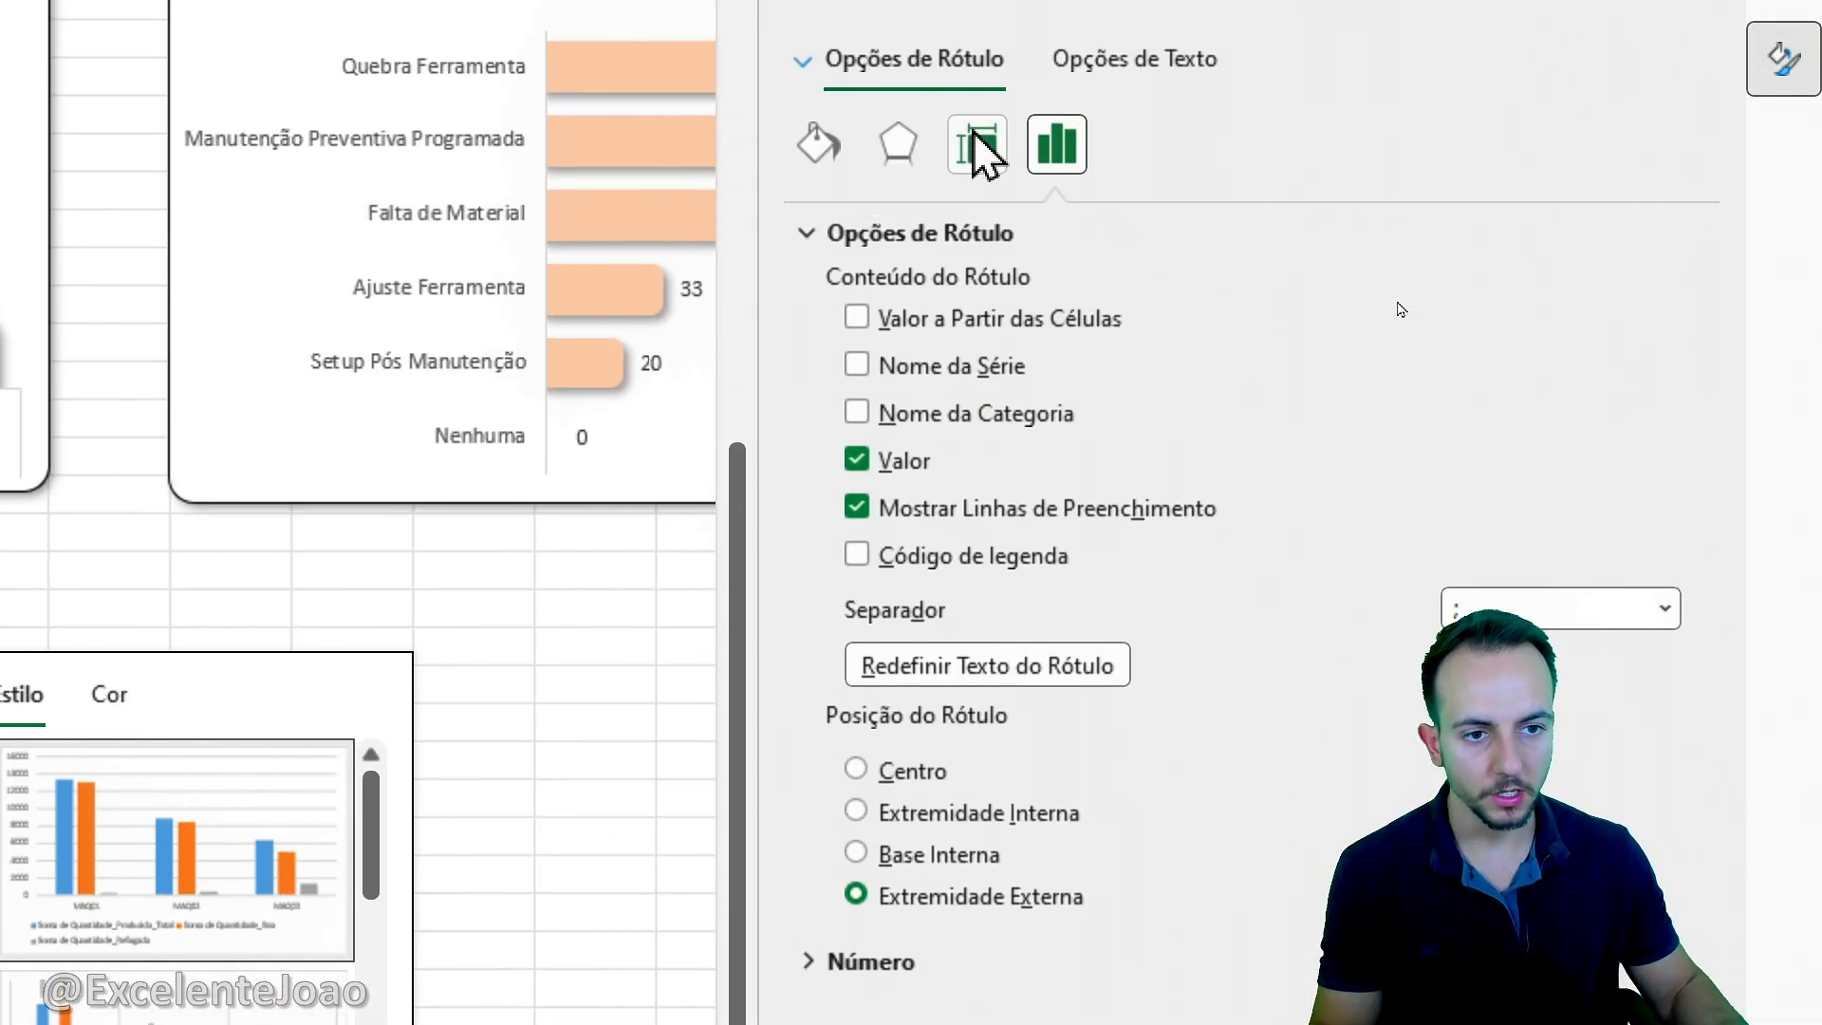
click(975, 140)
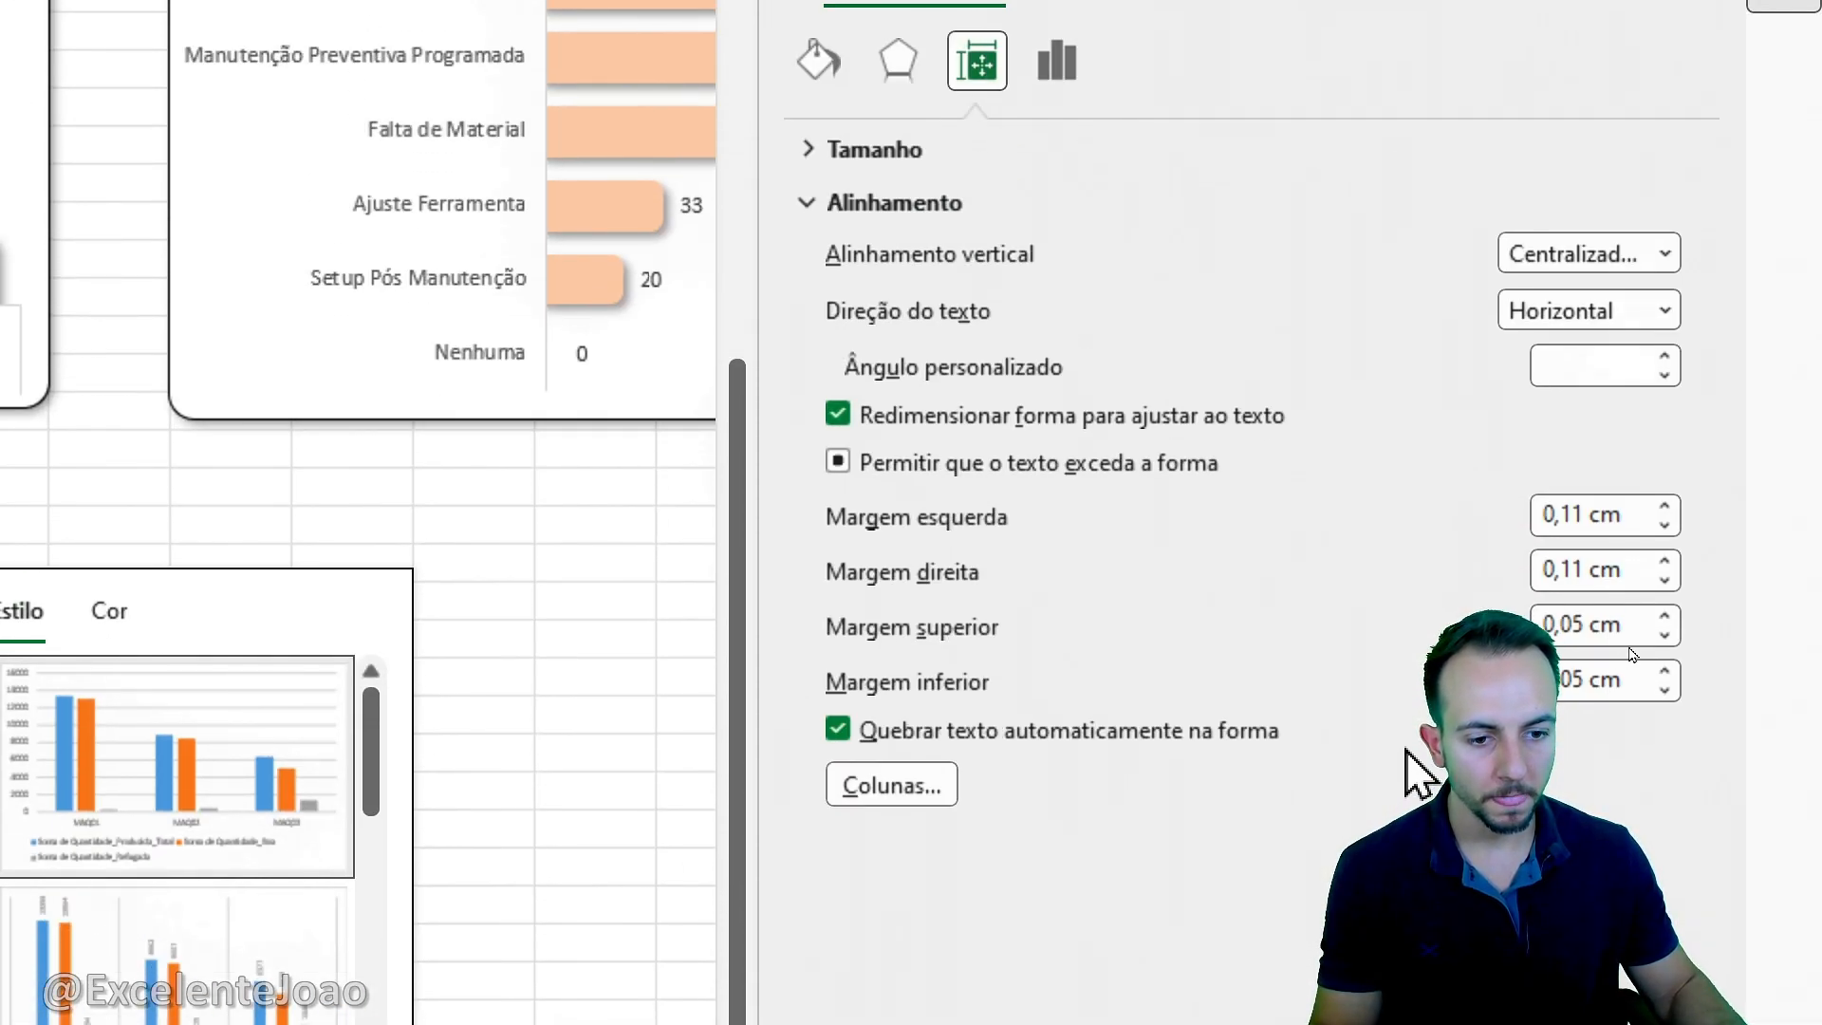
click(1665, 618)
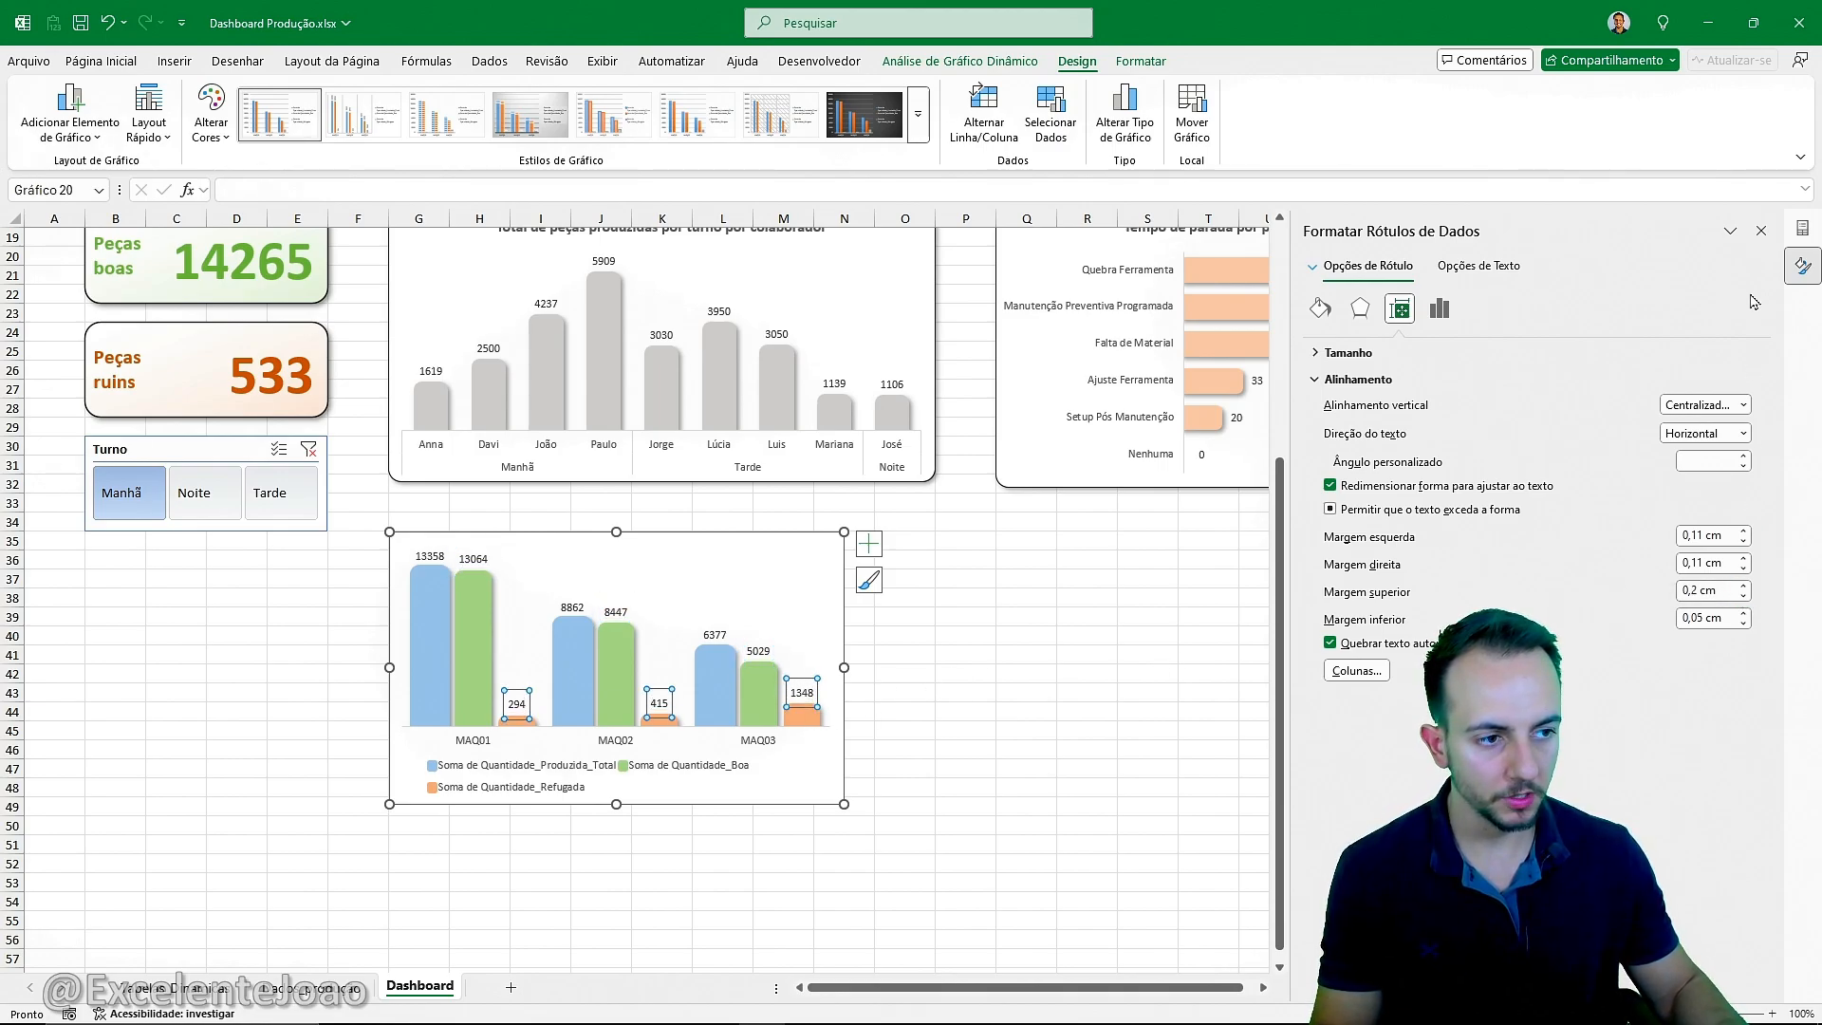
click(1762, 231)
click(1095, 657)
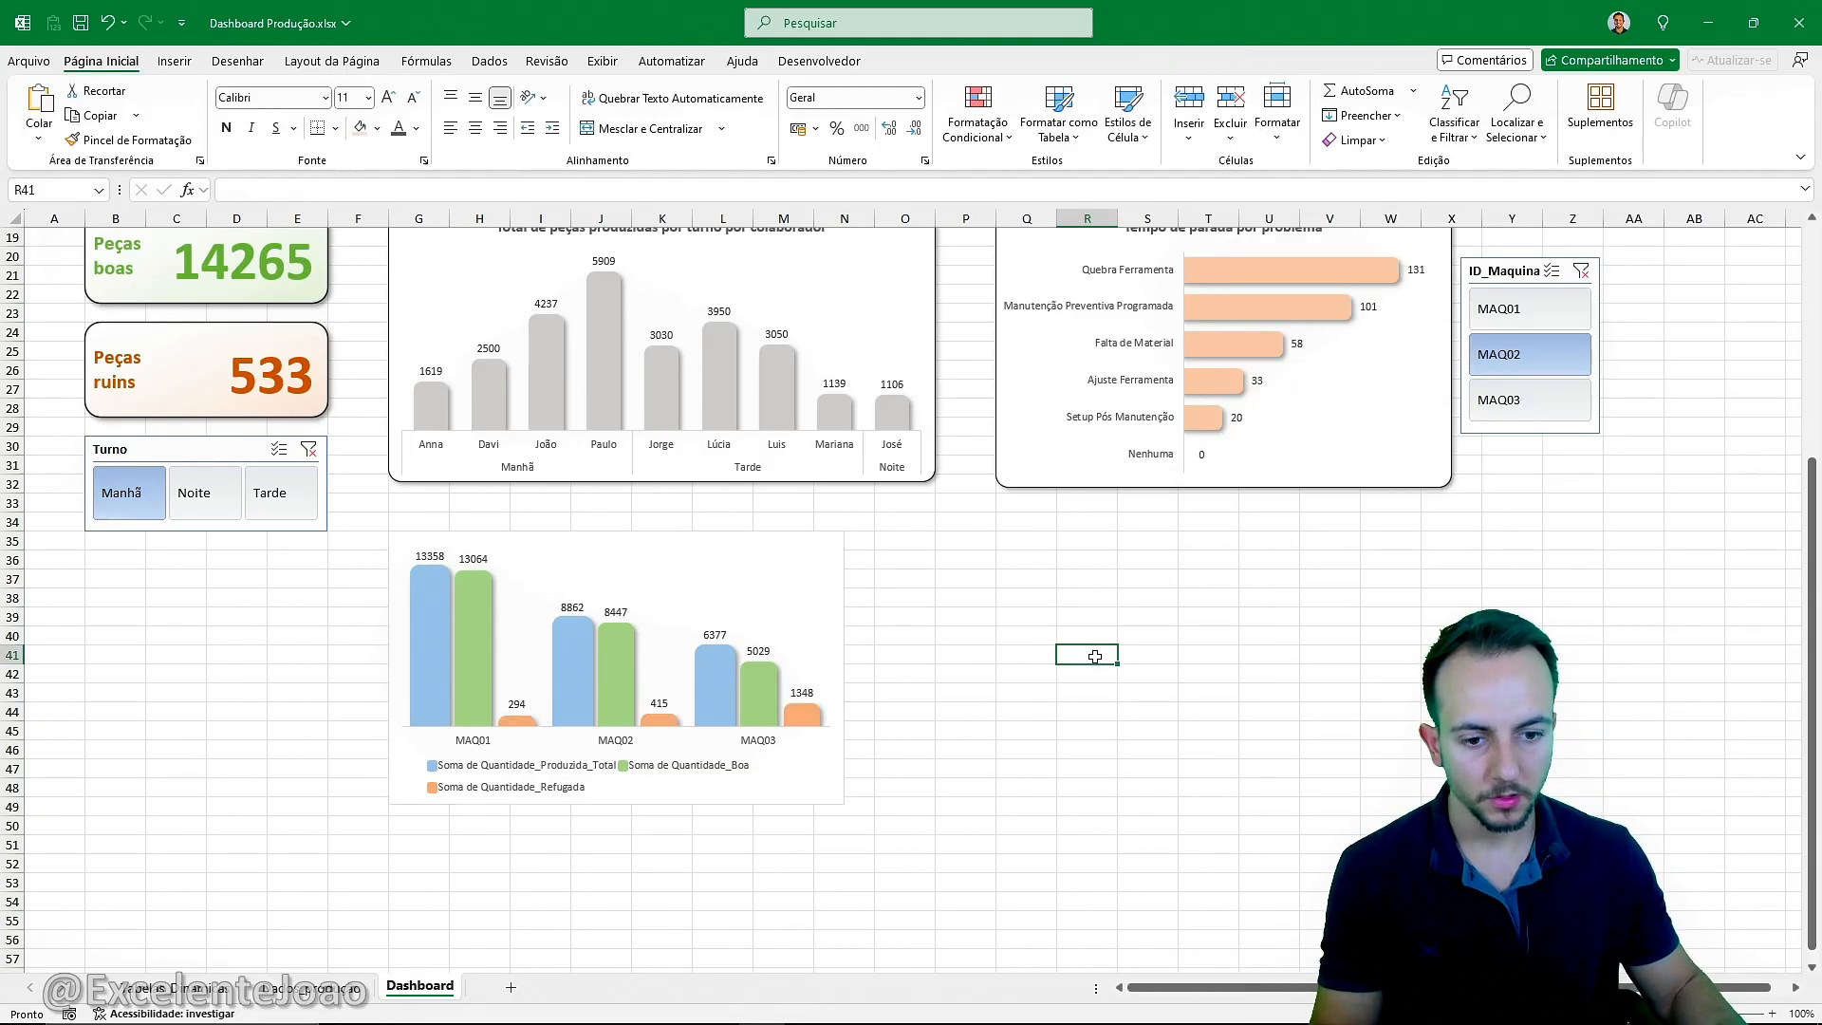
Widen the machine chart so that it extends to the end of column Q.
click(845, 594)
drag(847, 669, 1056, 670)
click(914, 860)
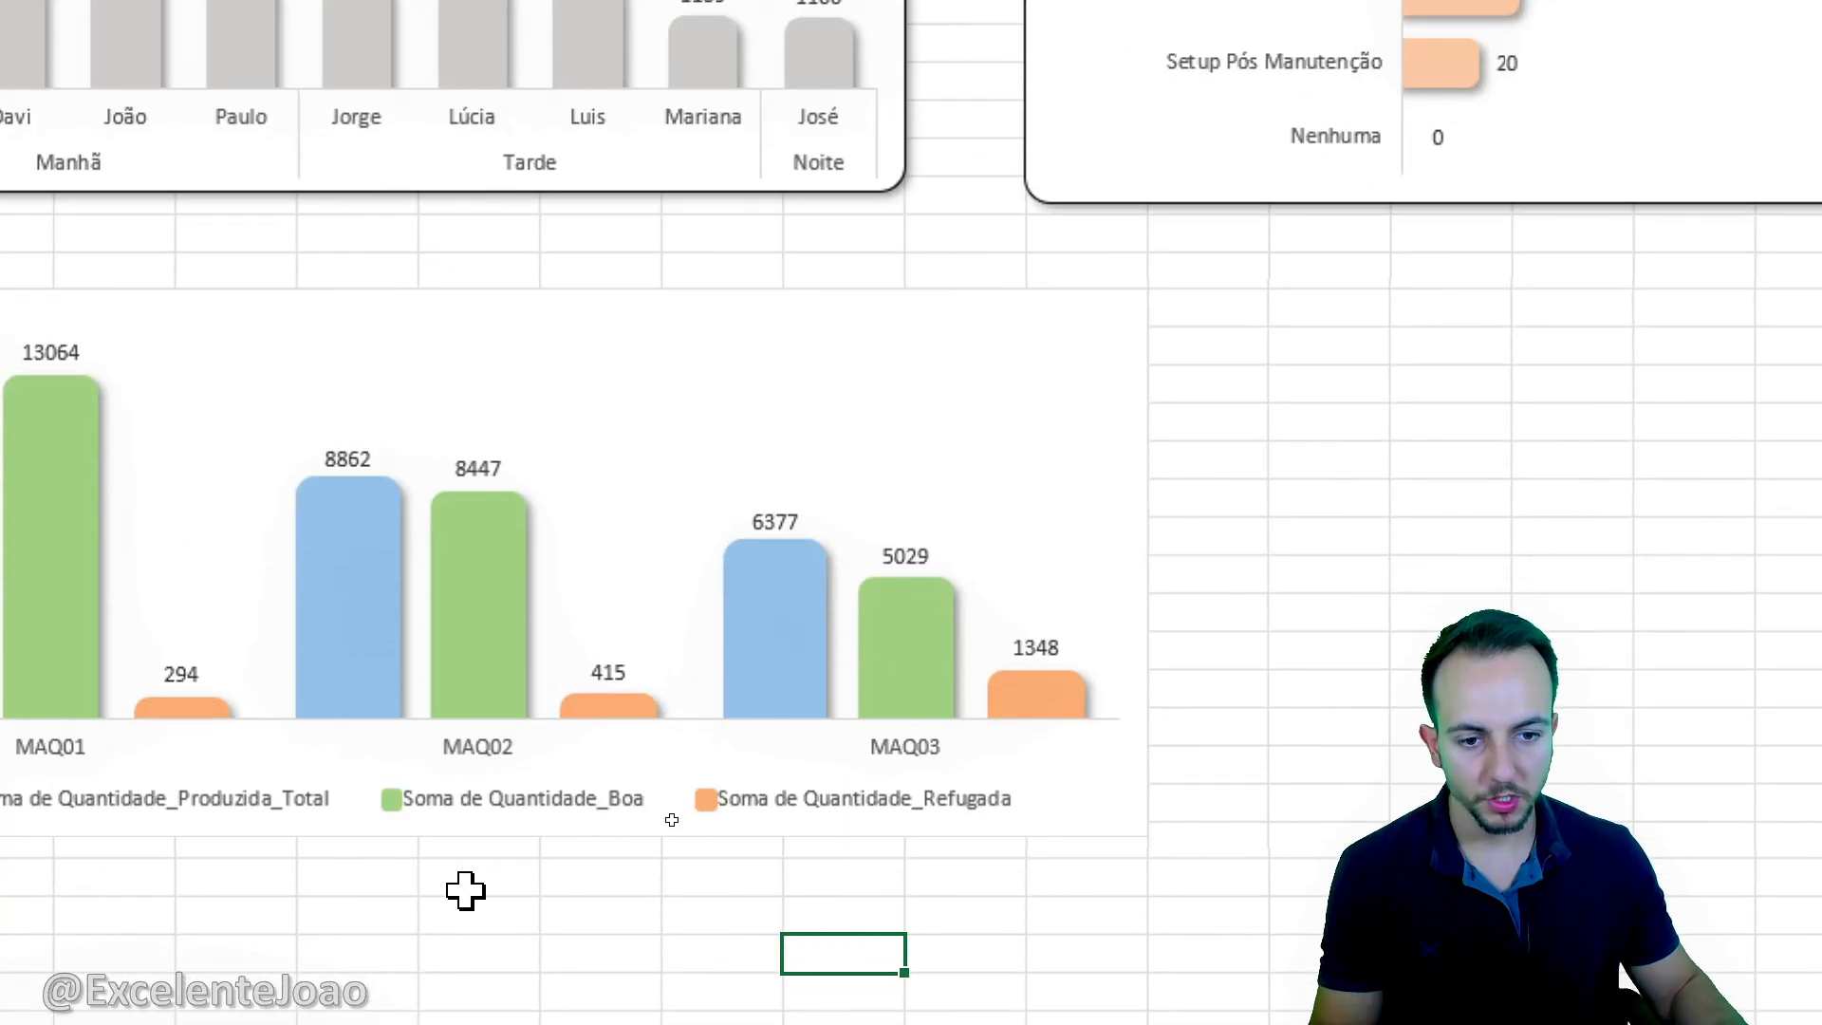
drag(1145, 248, 1066, 891)
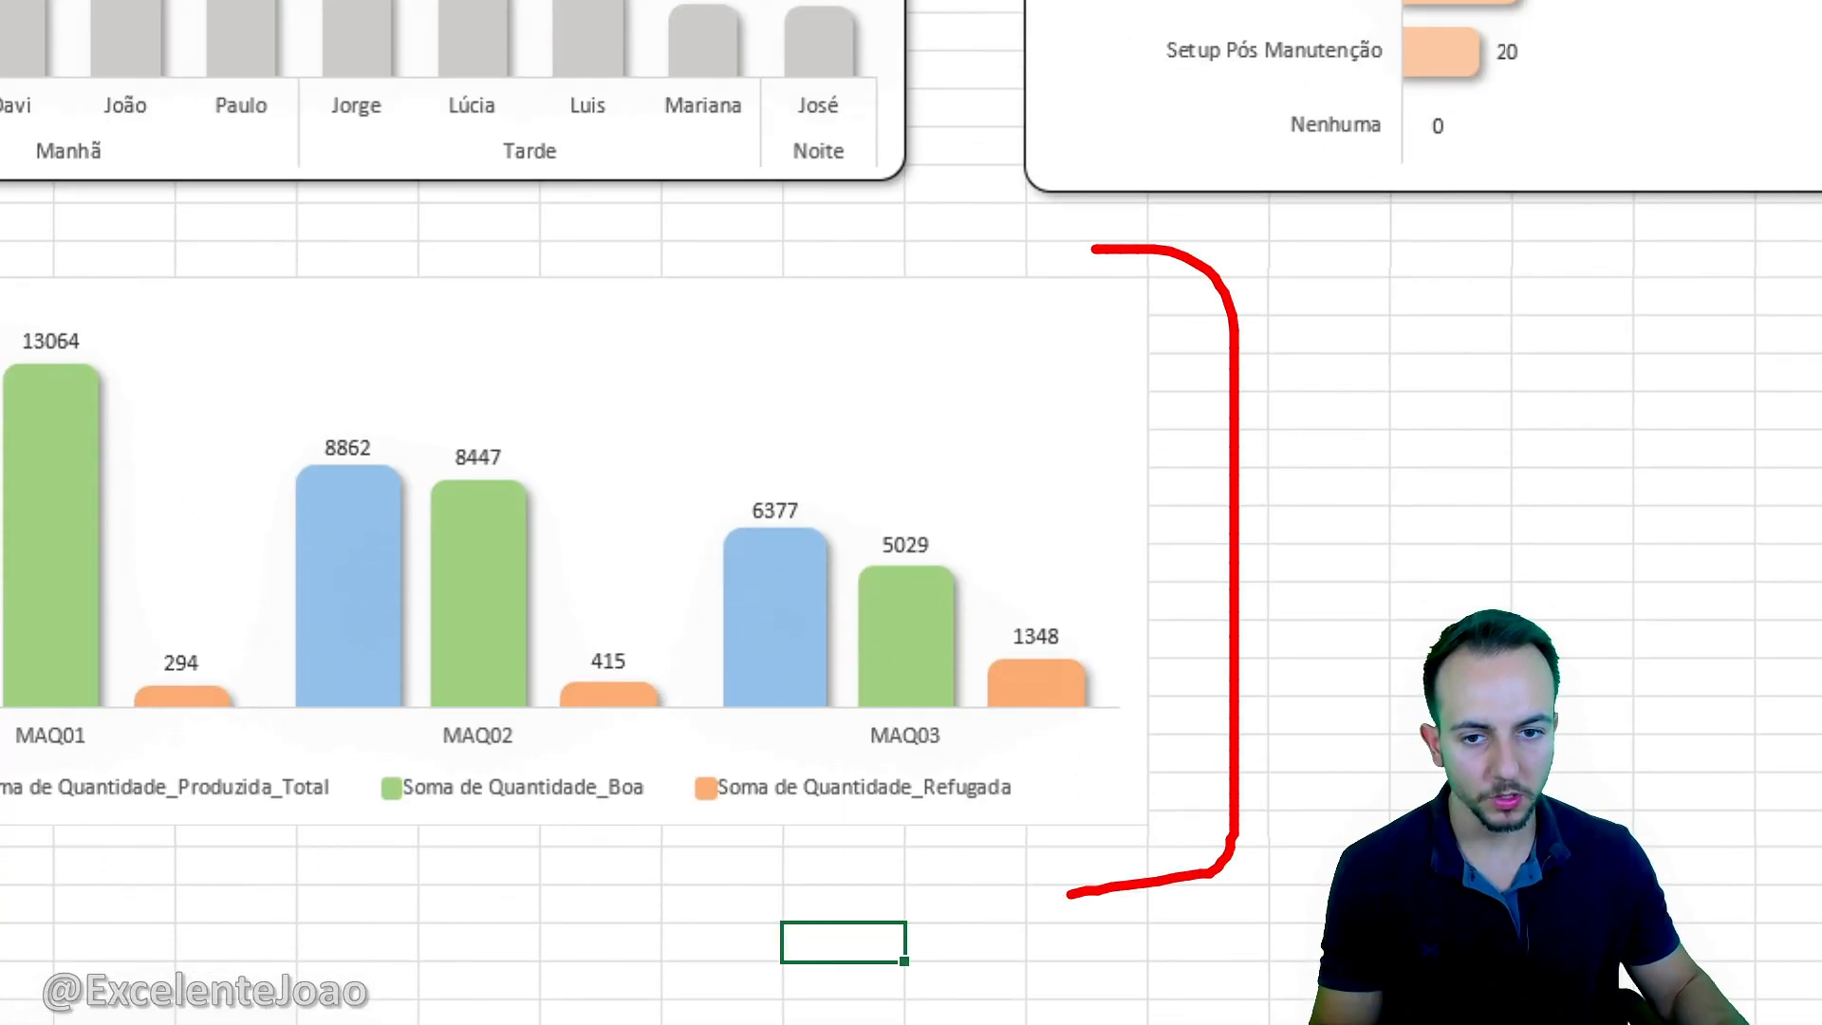
drag(387, 292, 408, 332)
key(Escape)
Add a title above the plot of the machine chart.
click(1092, 276)
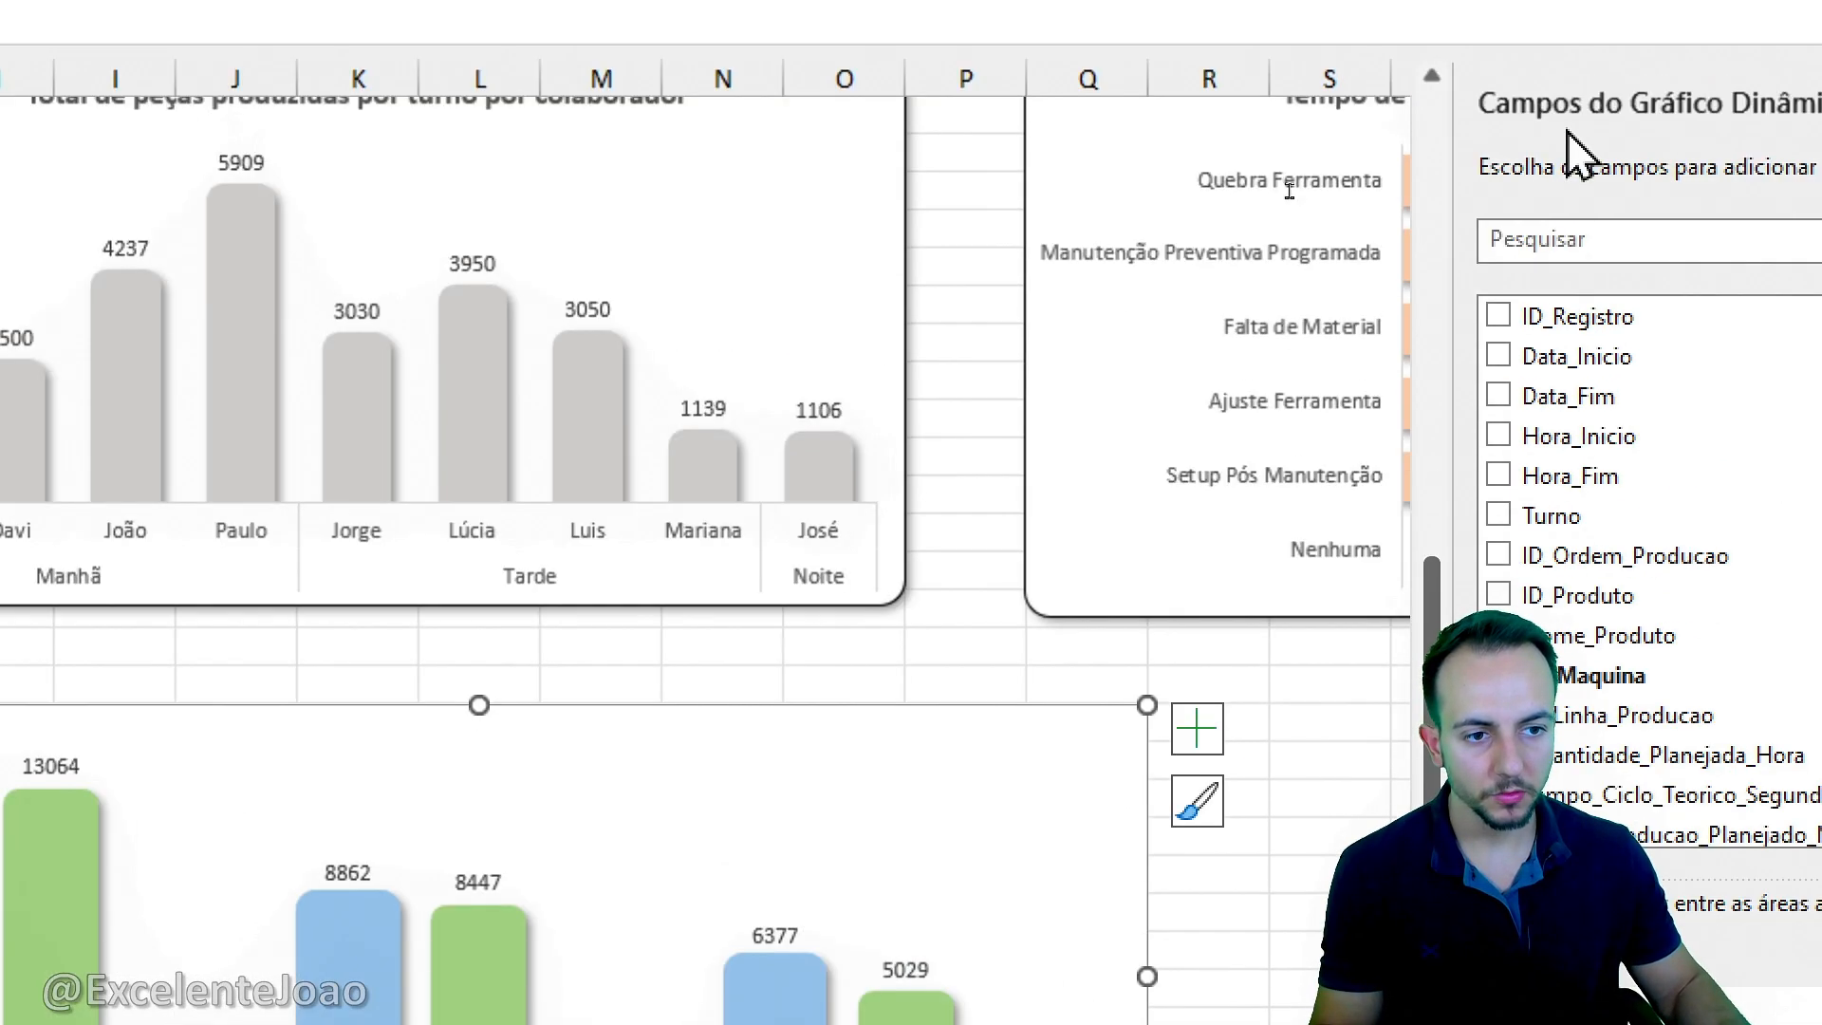
click(1073, 121)
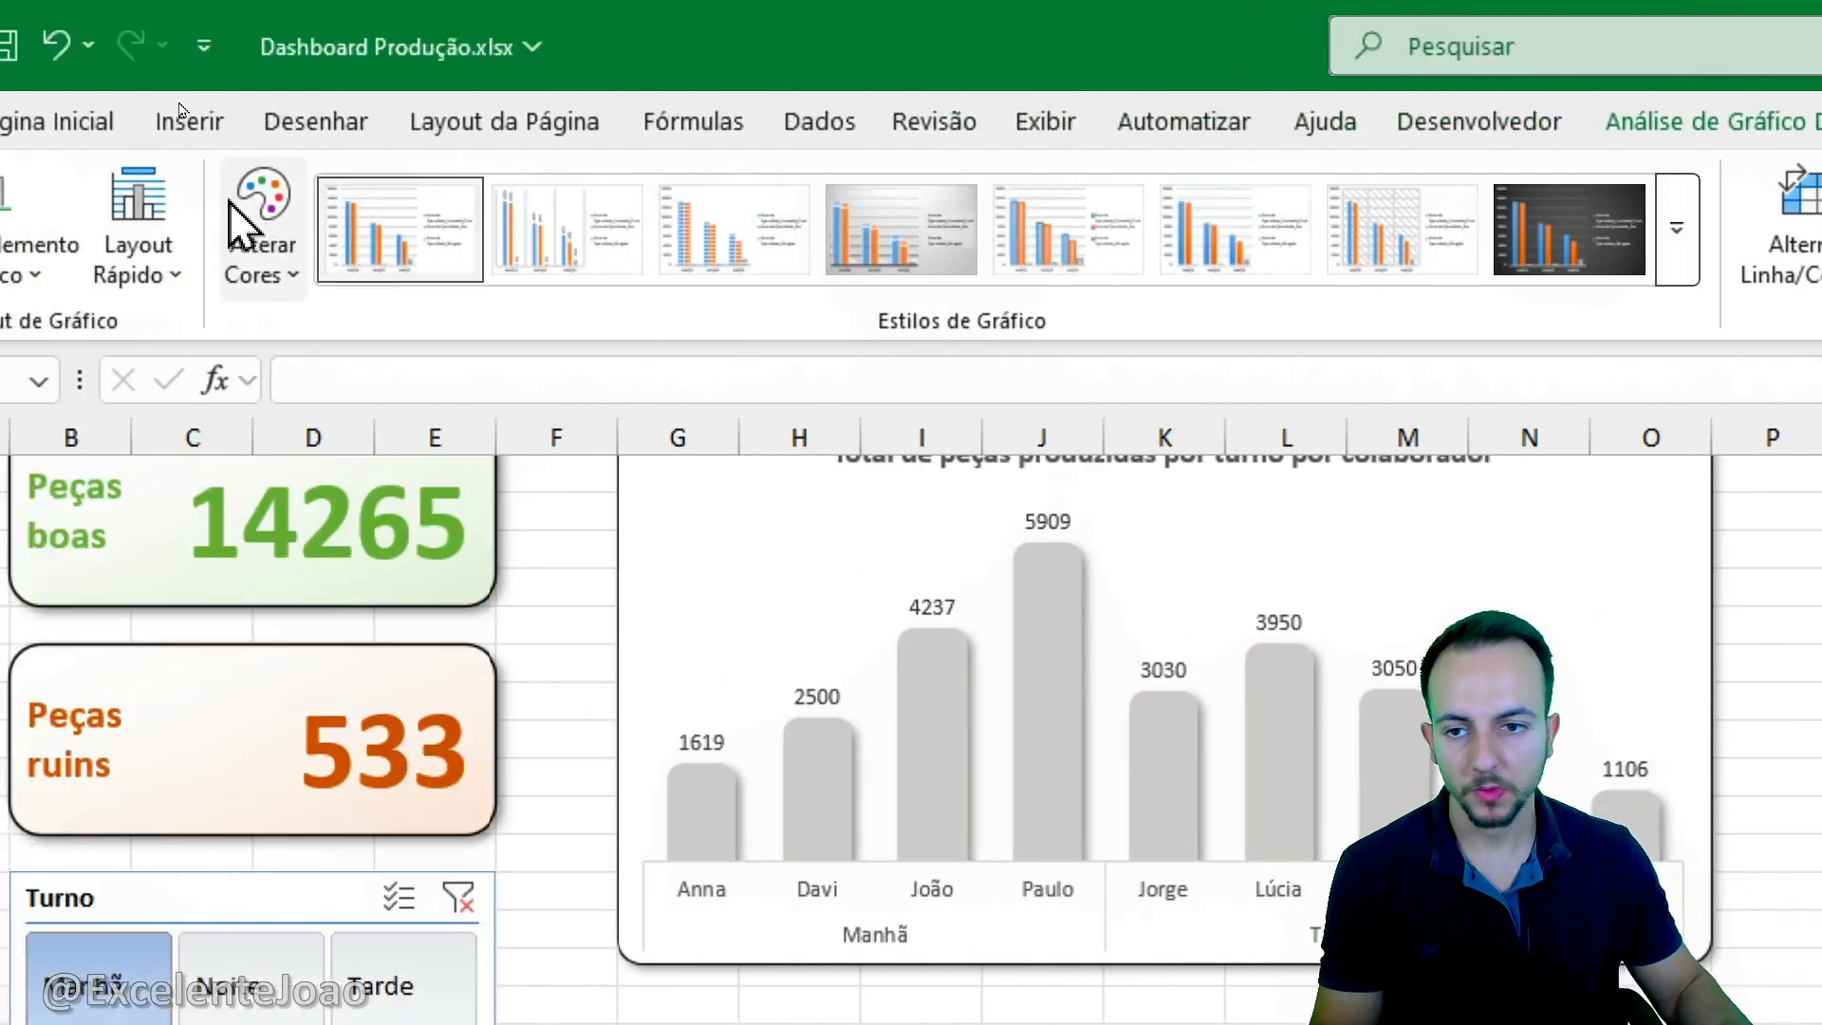
click(171, 251)
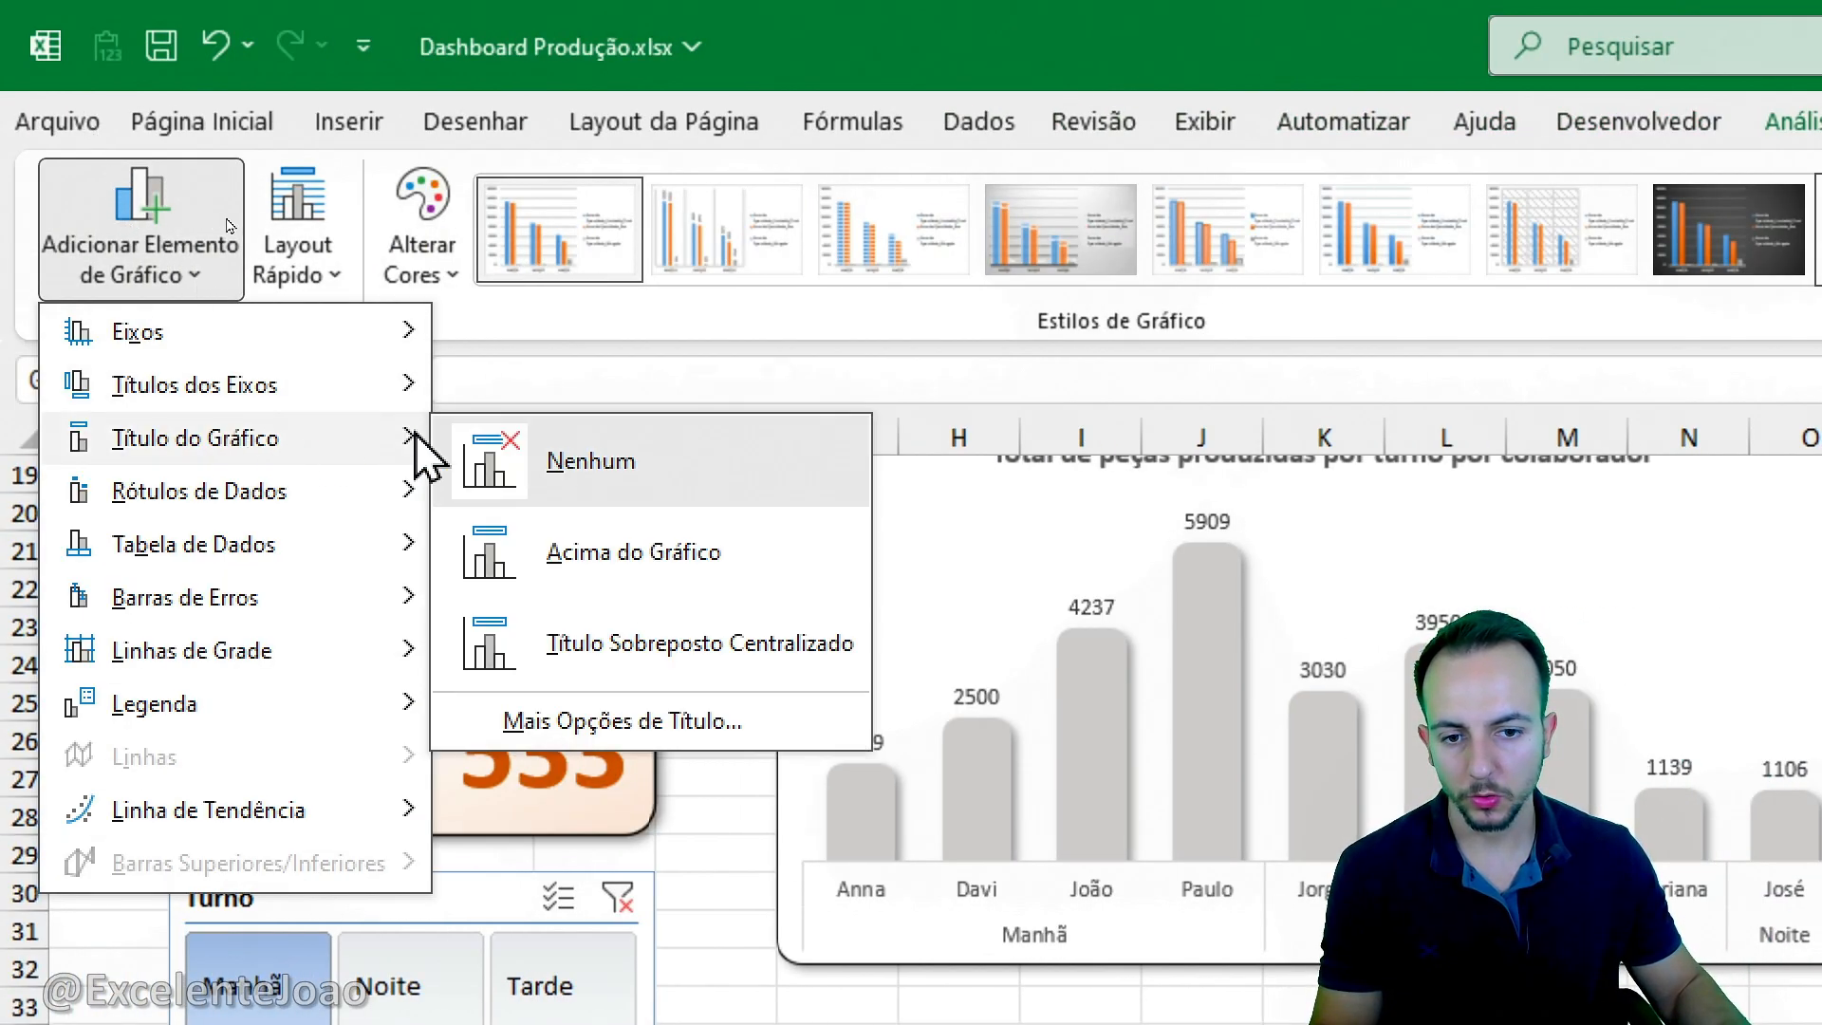
click(714, 570)
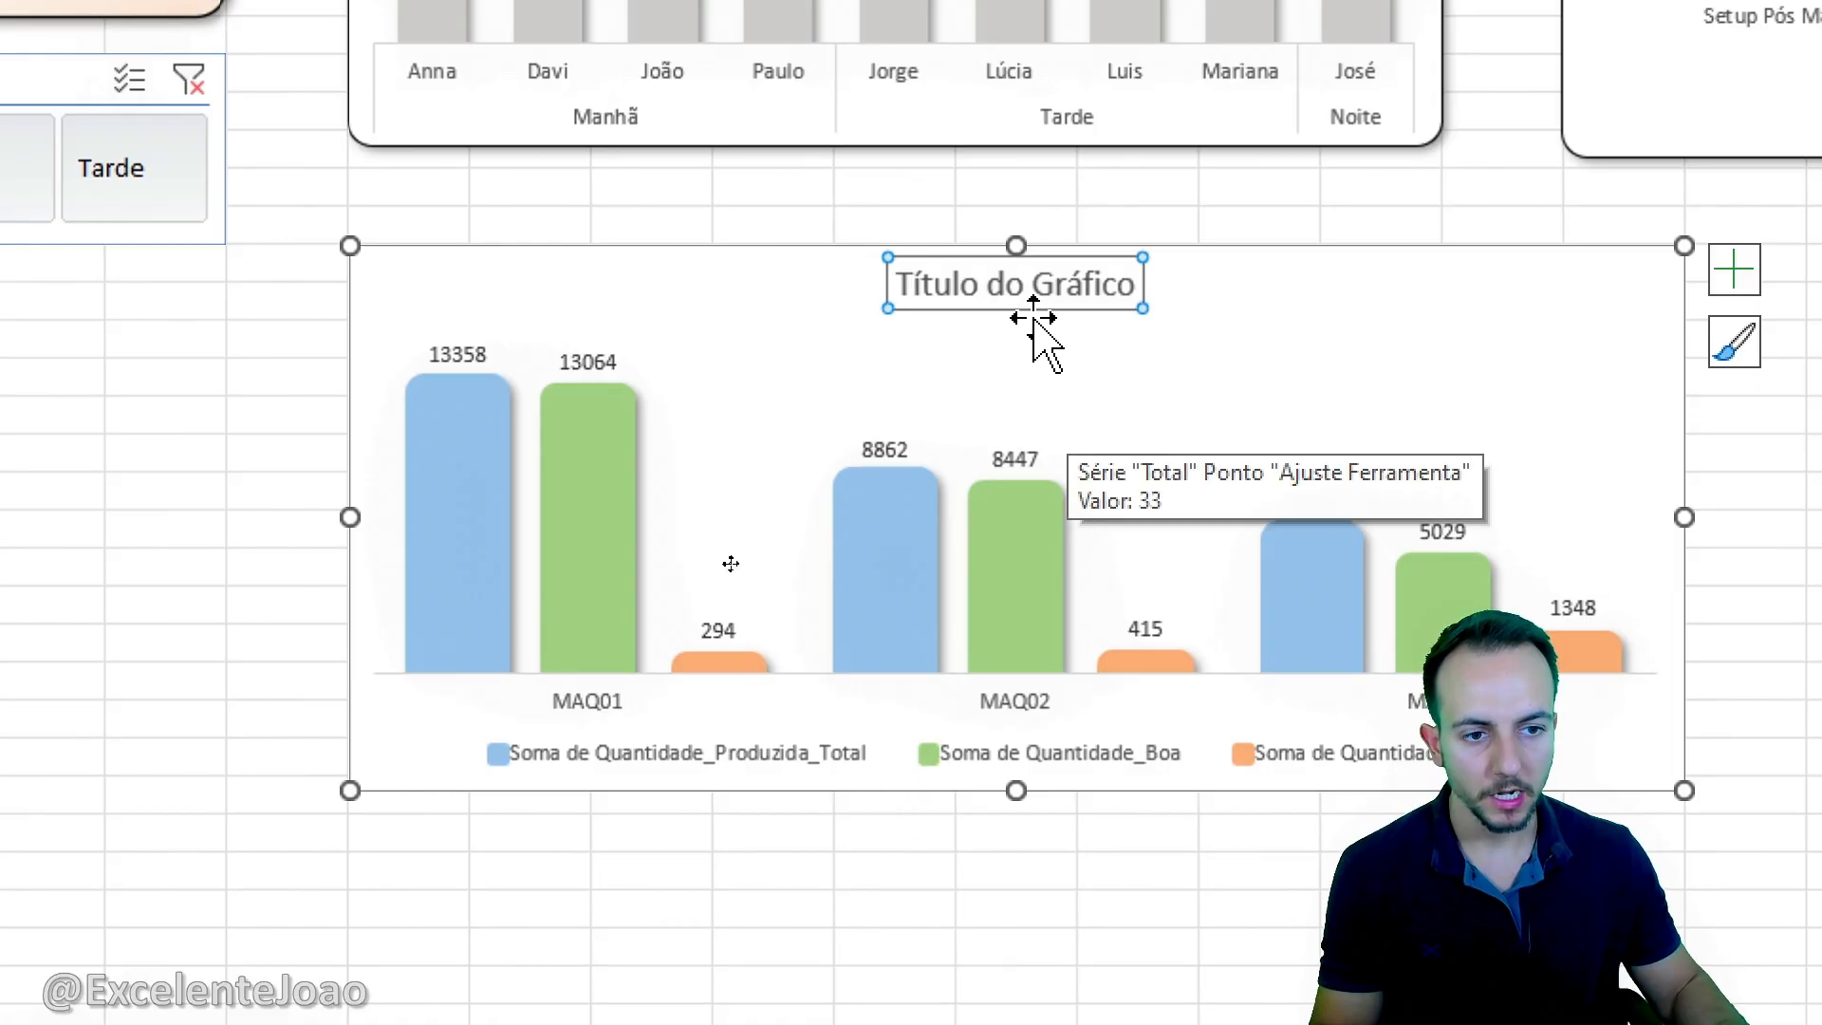
Change the machine chart's title to "Total de produção por máquina" in smaller bold text.
click(1014, 276)
key(ctrl+t)
text(T)
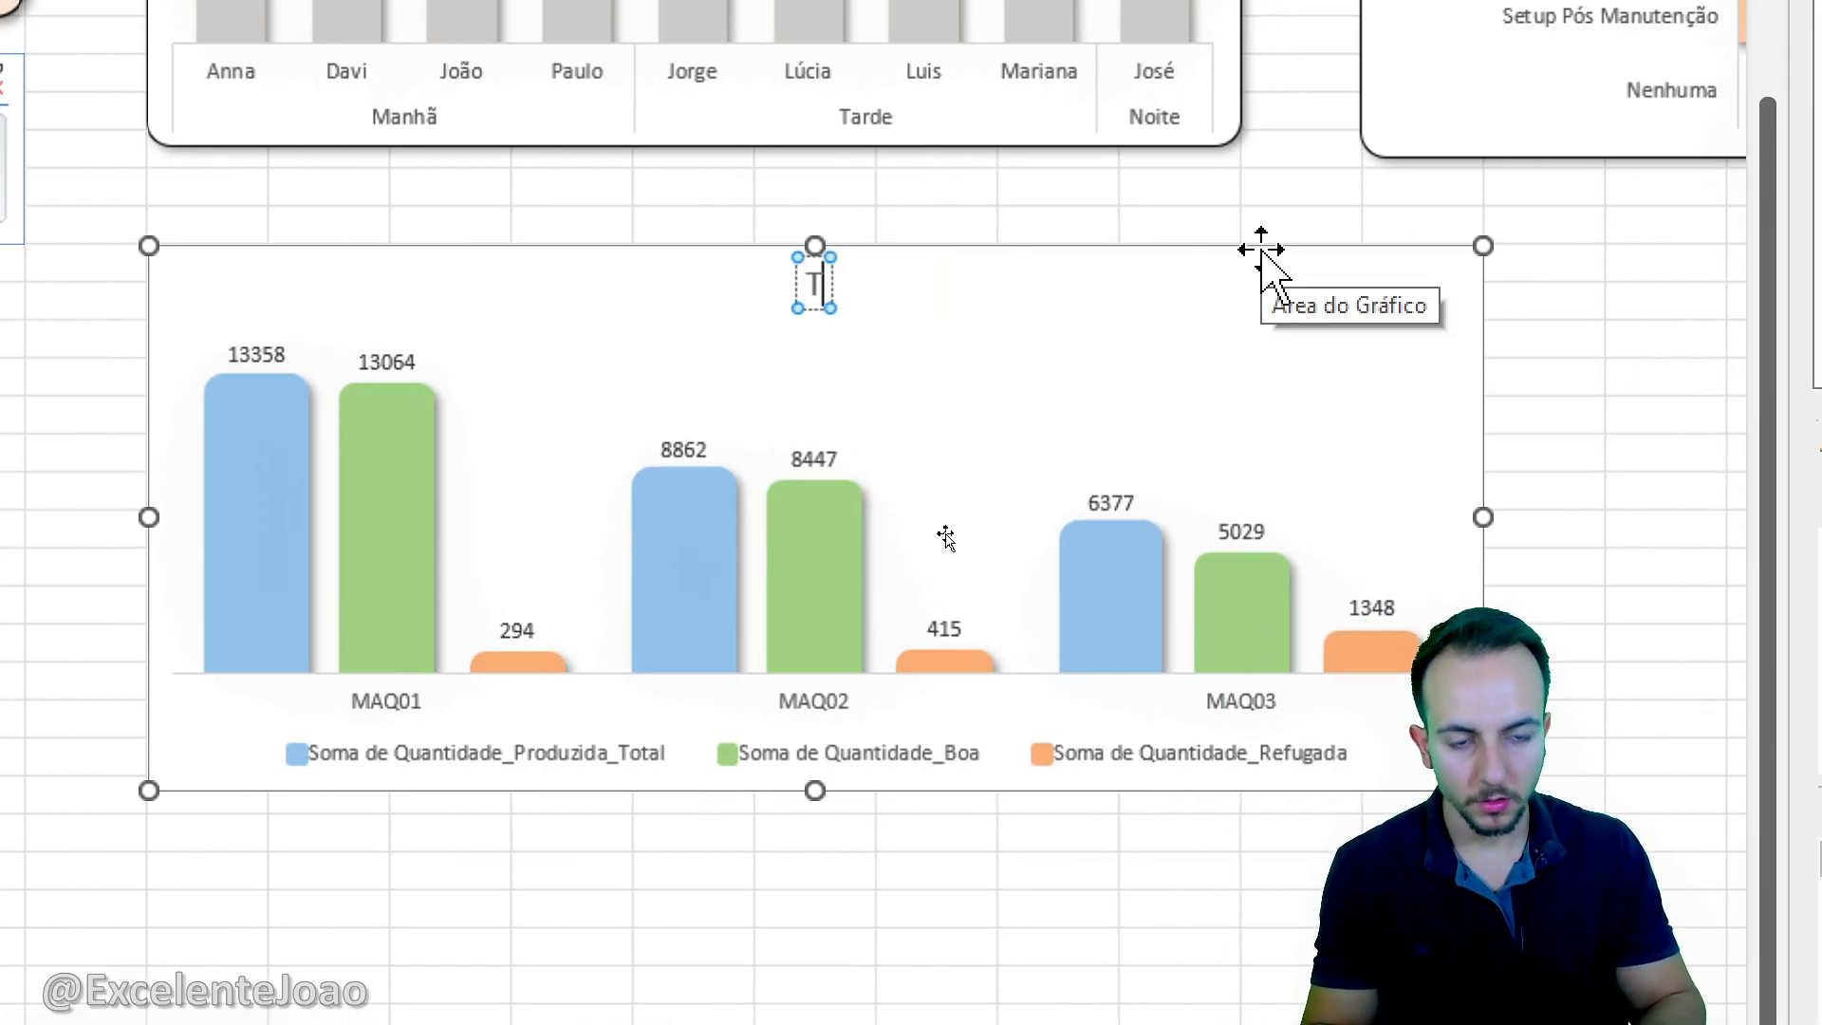
text(otal de produçãop)
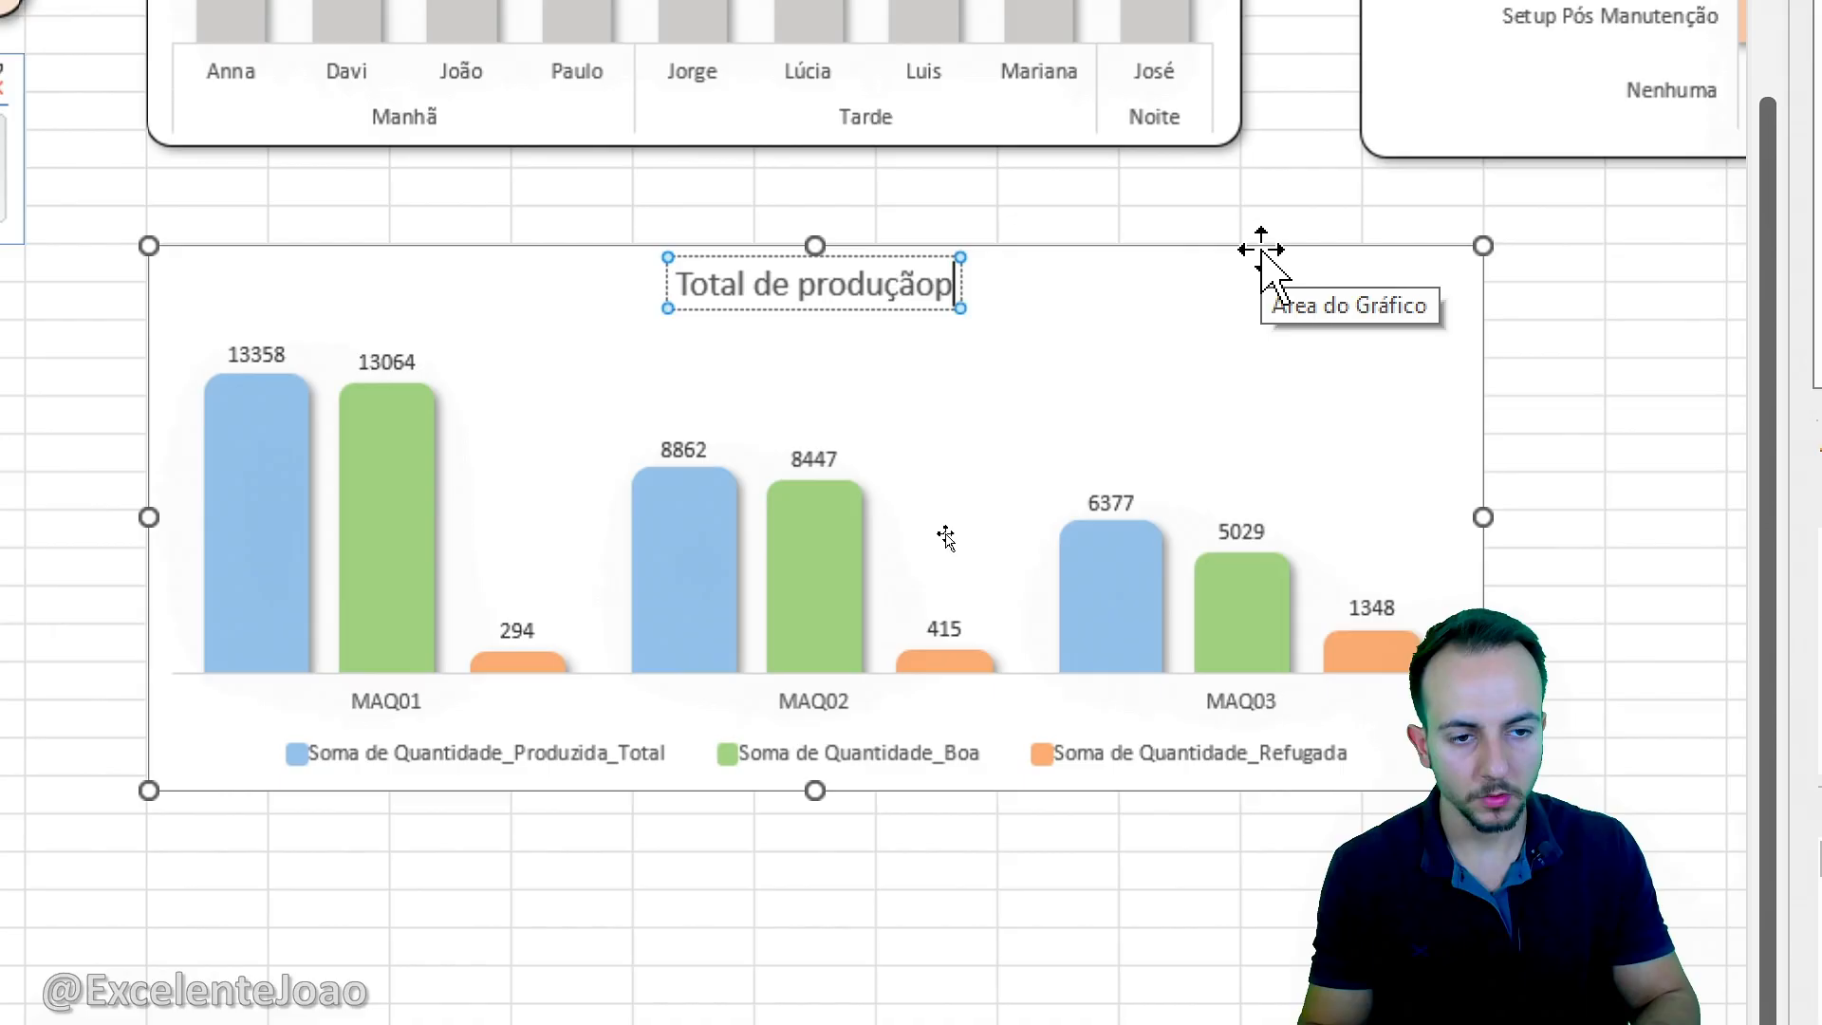
key(BackSpace)
text(por m)
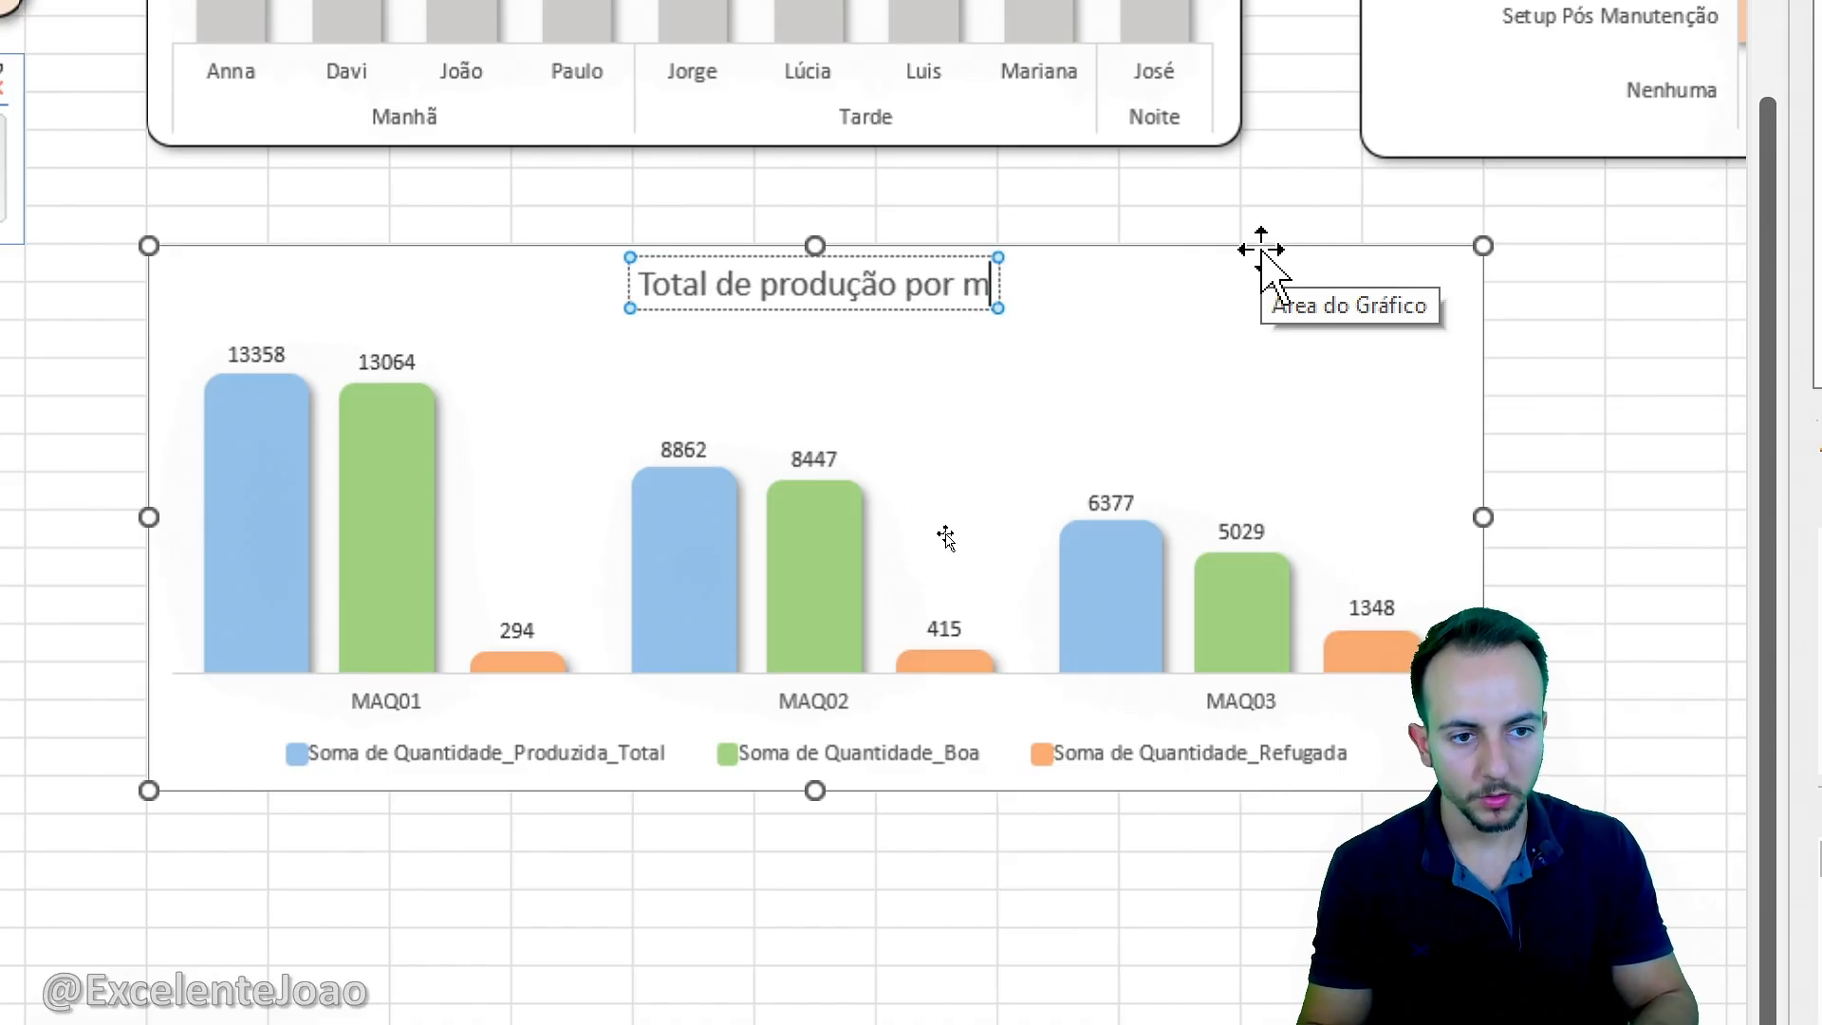
text(áquina)
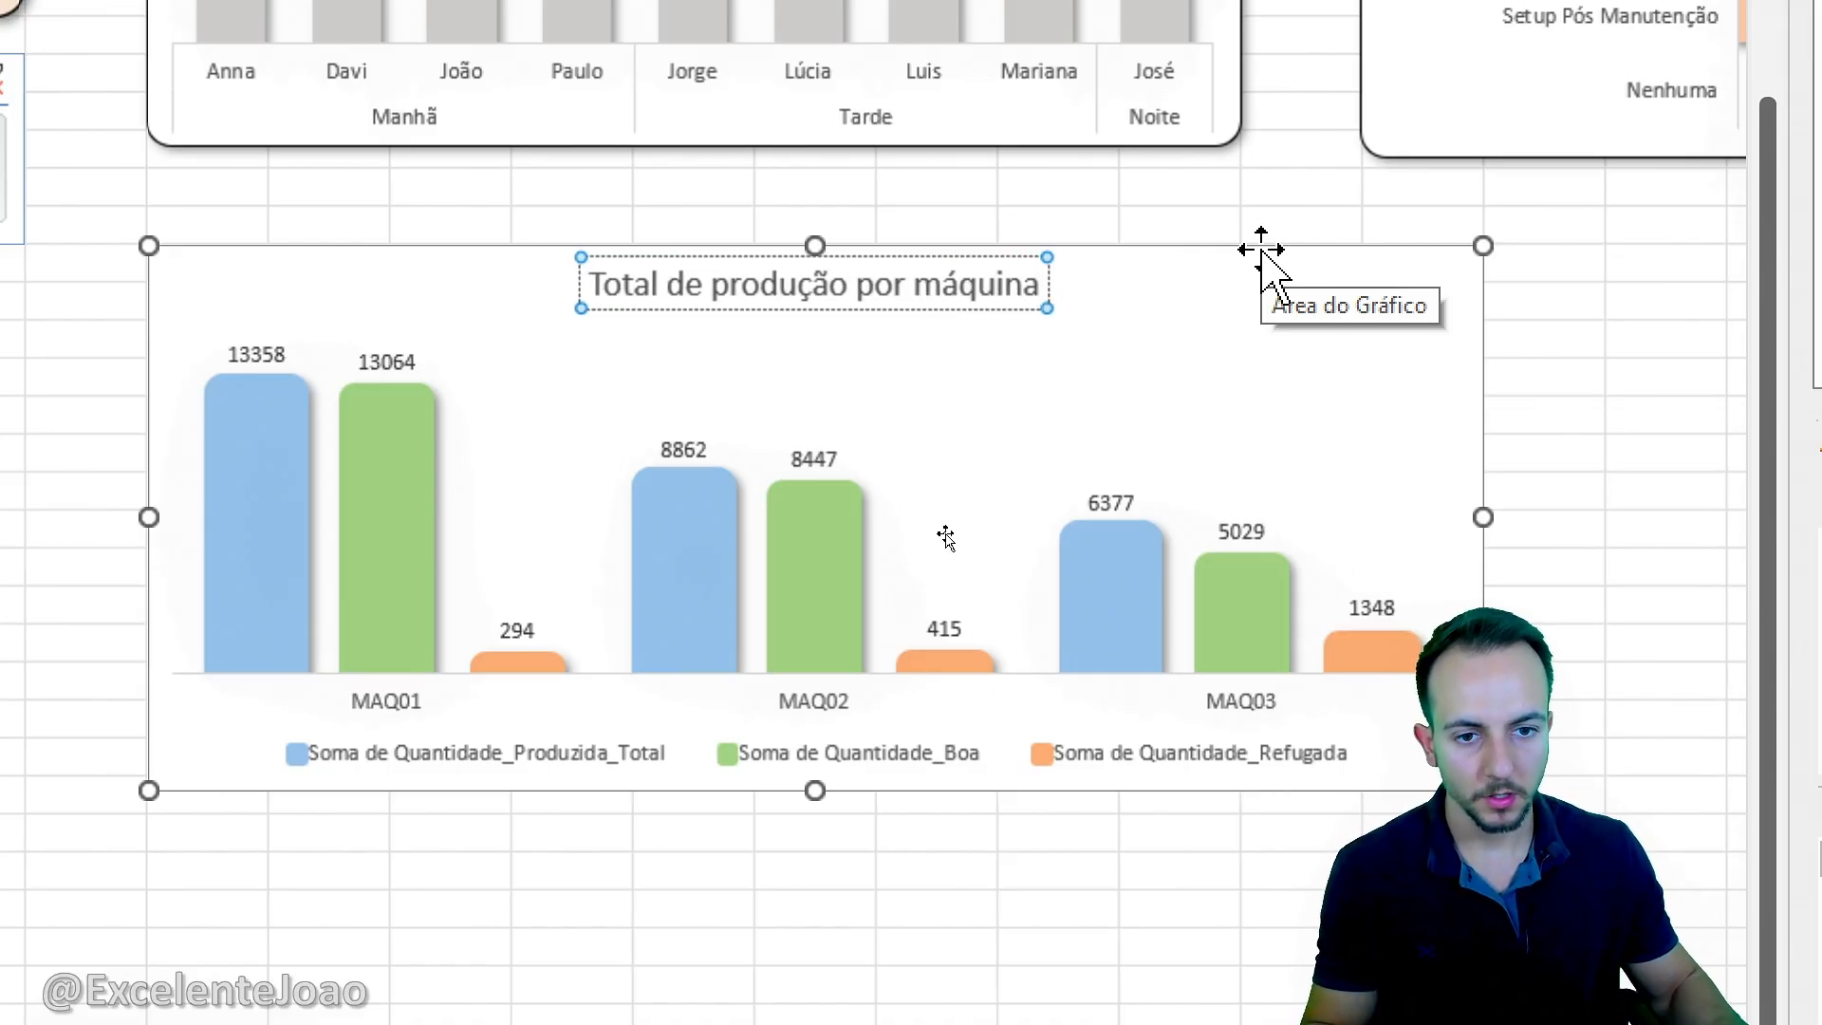
key(Escape)
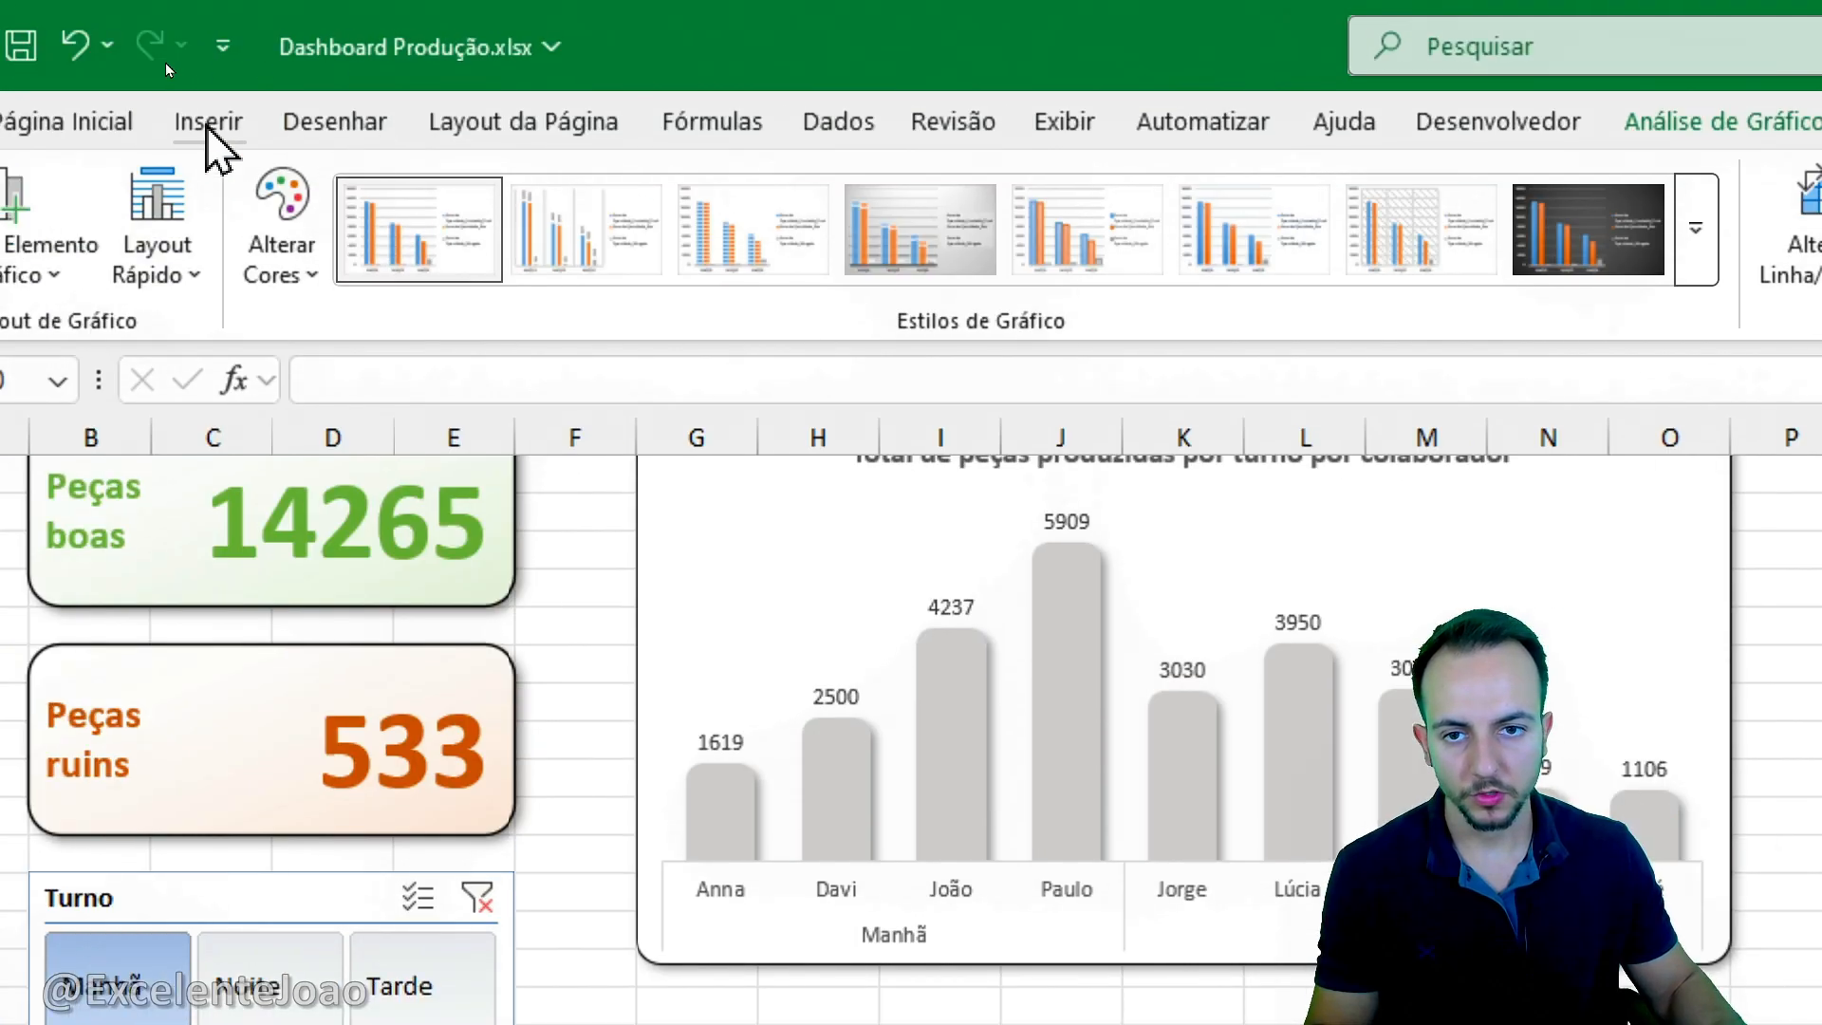
click(74, 122)
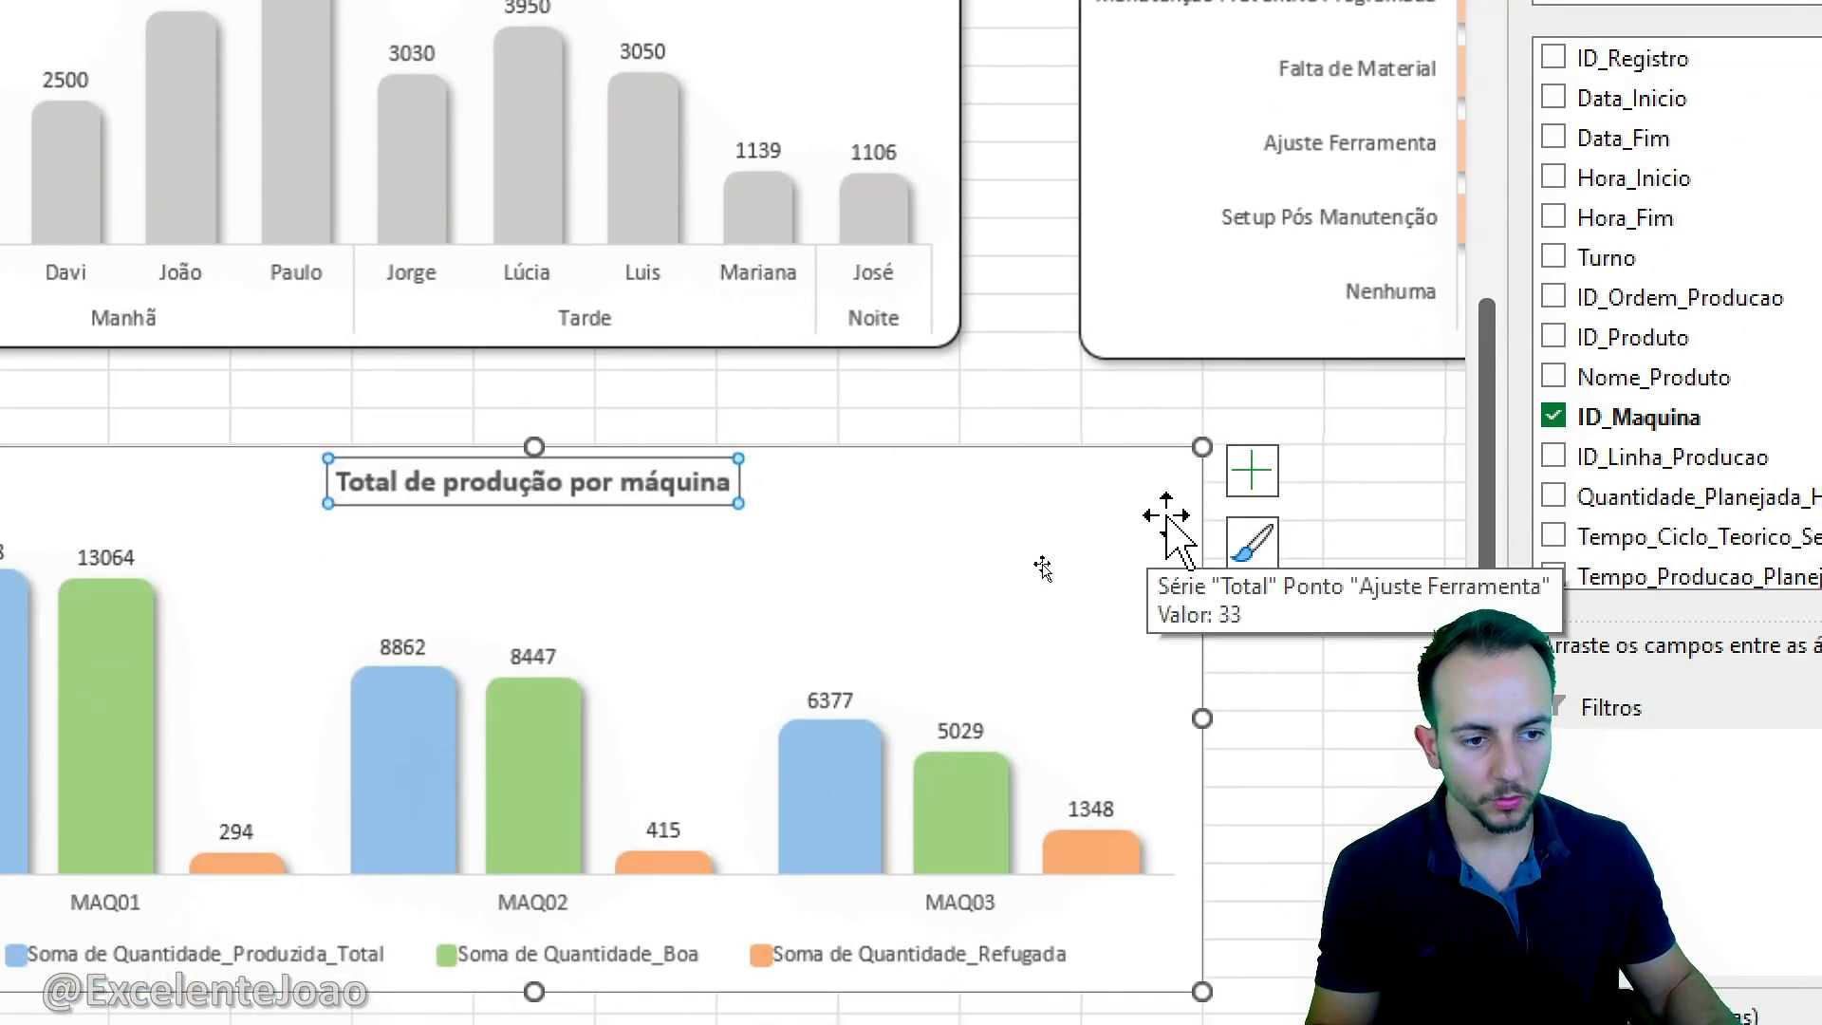
Apply a preset shadow to the chart area of the machine chart.
right_click(1212, 497)
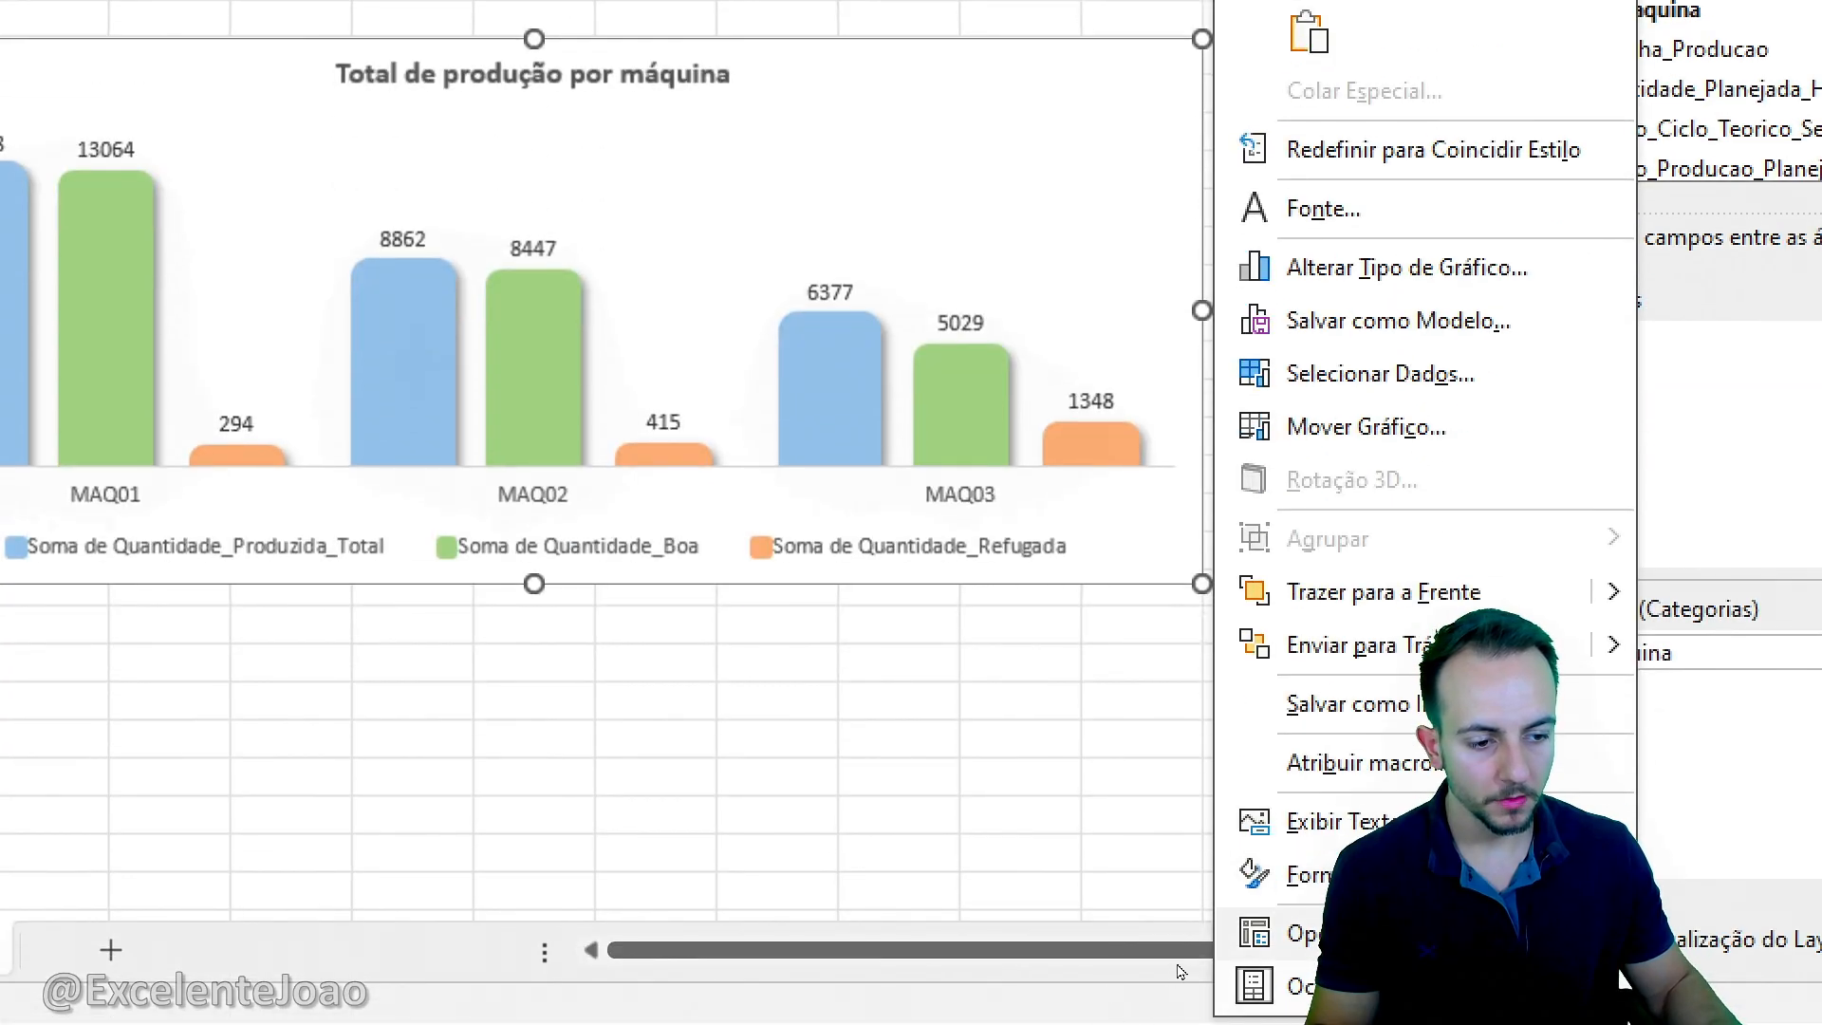
click(1329, 875)
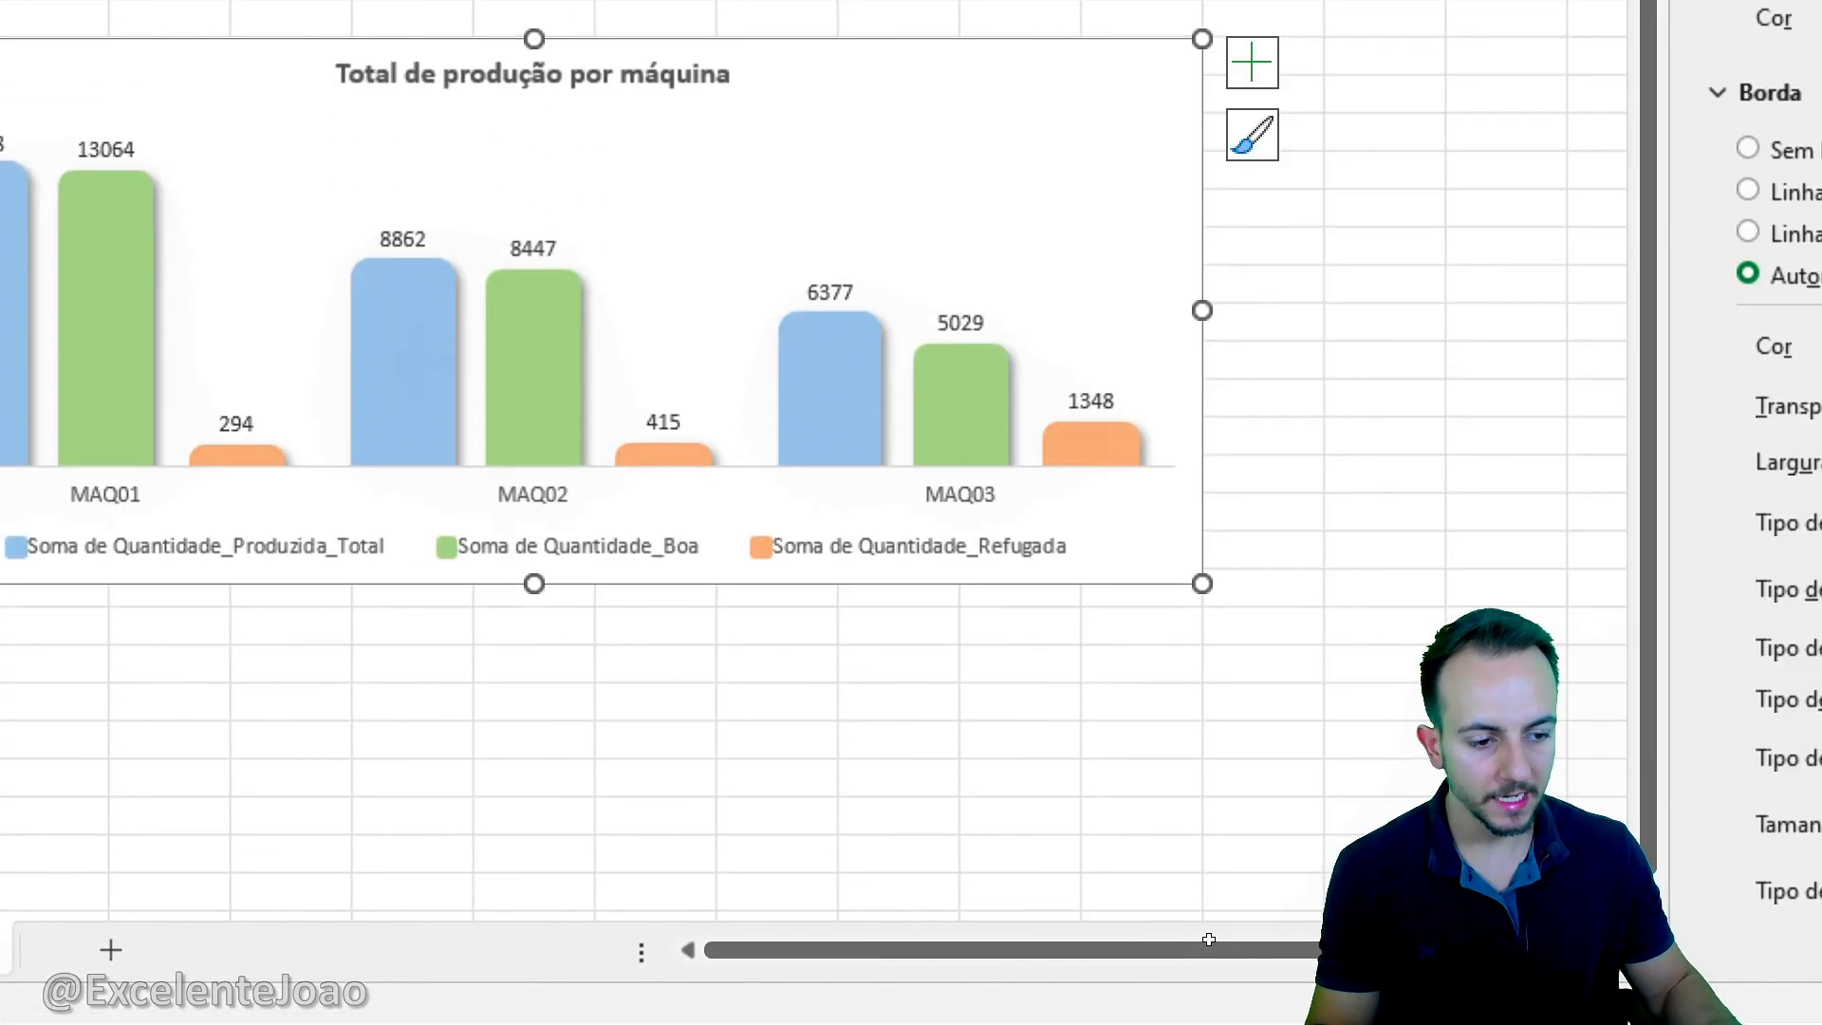
click(936, 182)
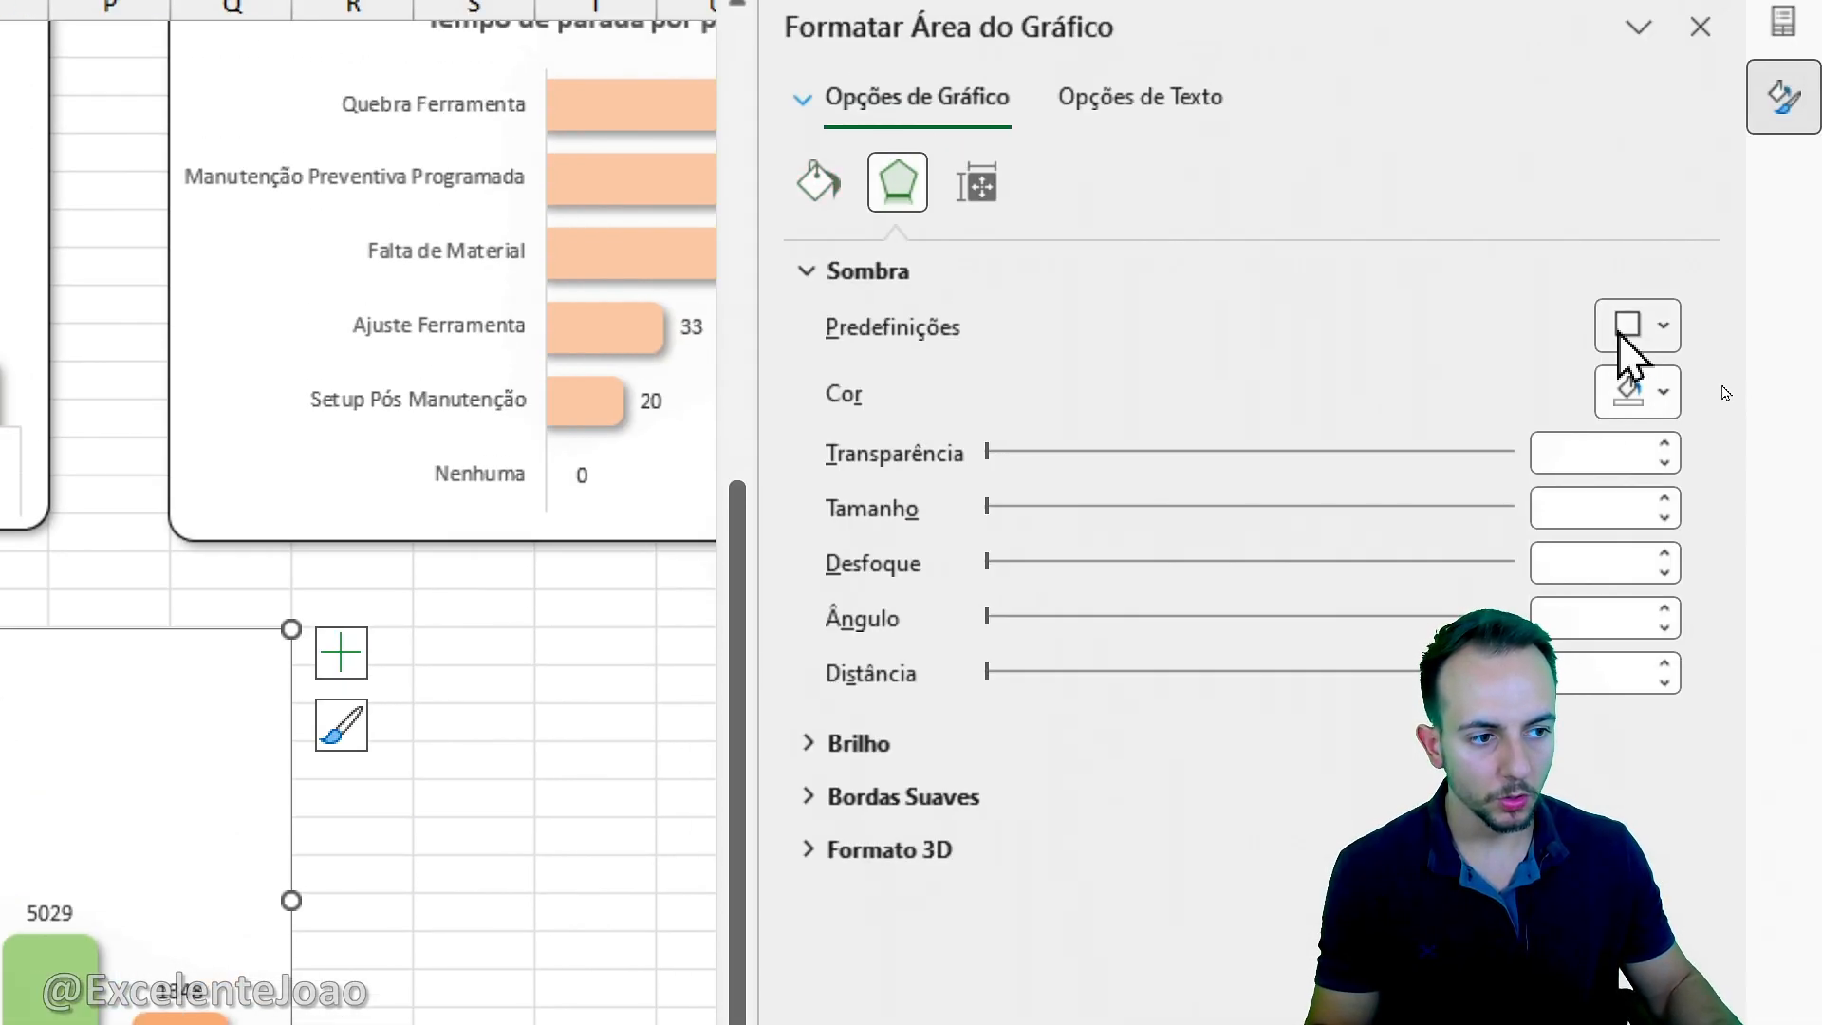
click(1675, 325)
click(1575, 630)
Give the machine chart a solid black border with rounded corners, close the formatting pane and deselect the chart.
click(856, 182)
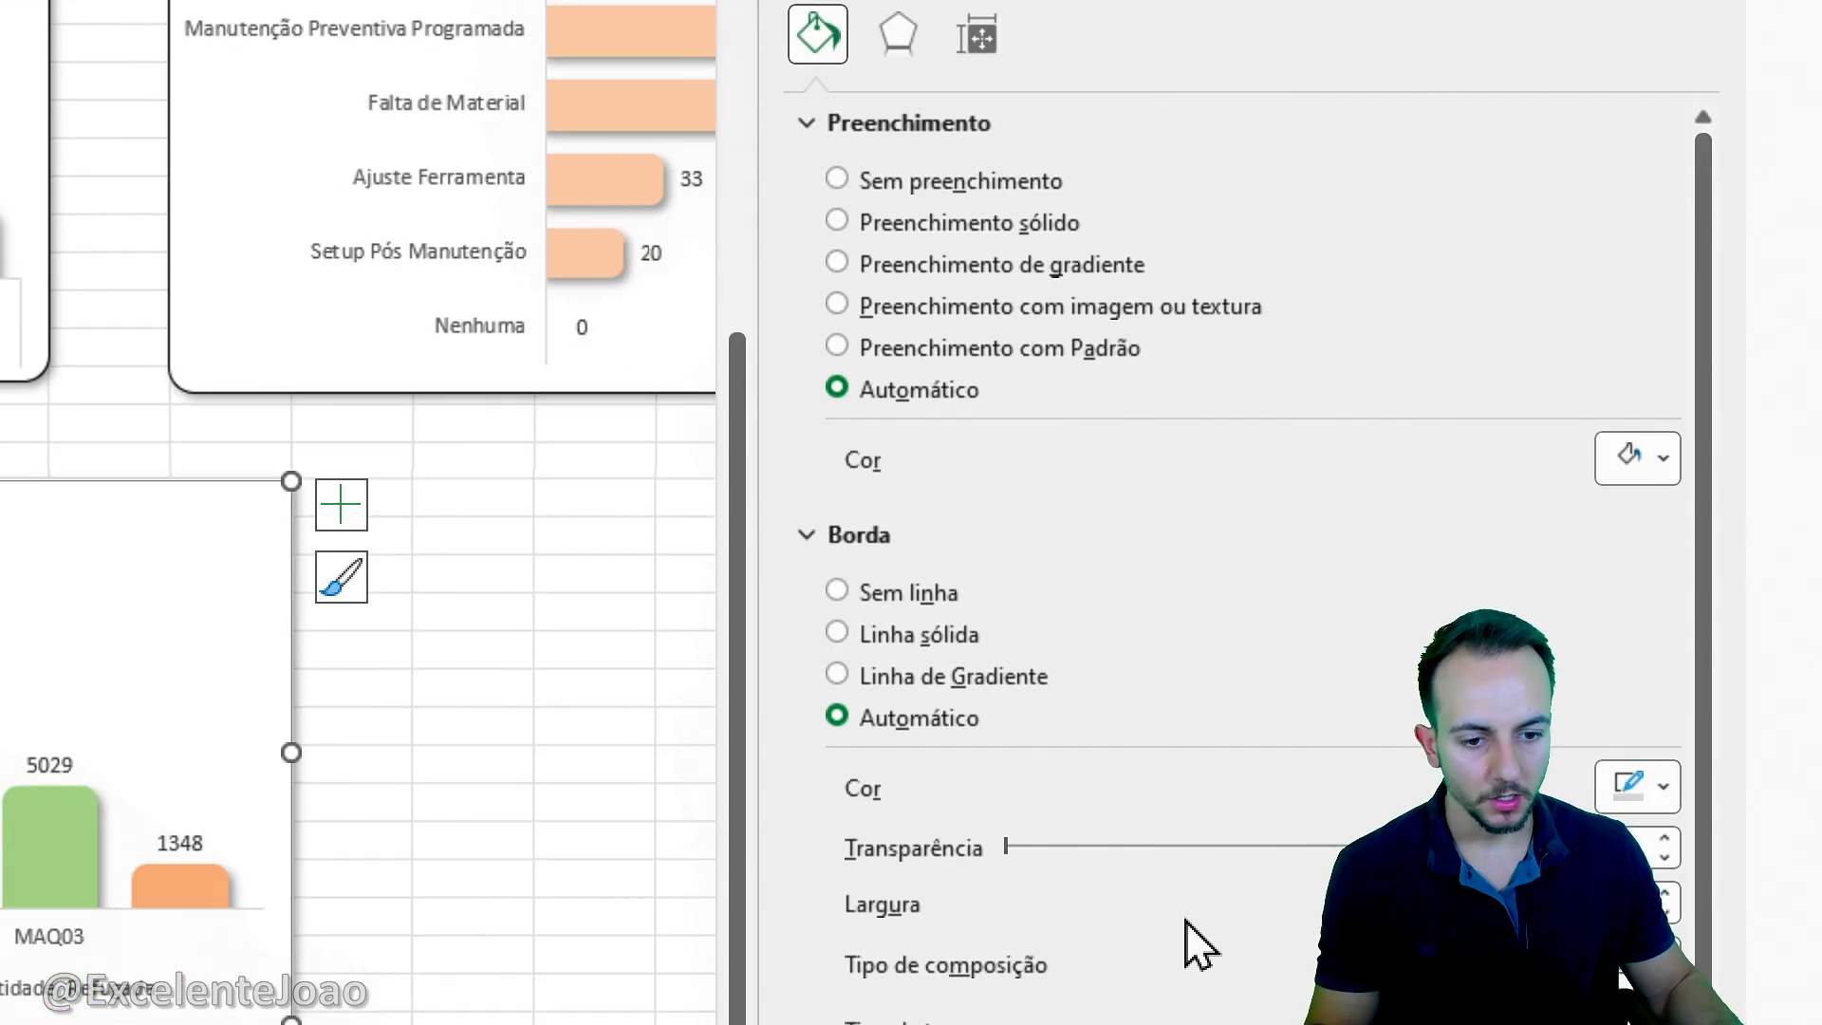
click(1664, 938)
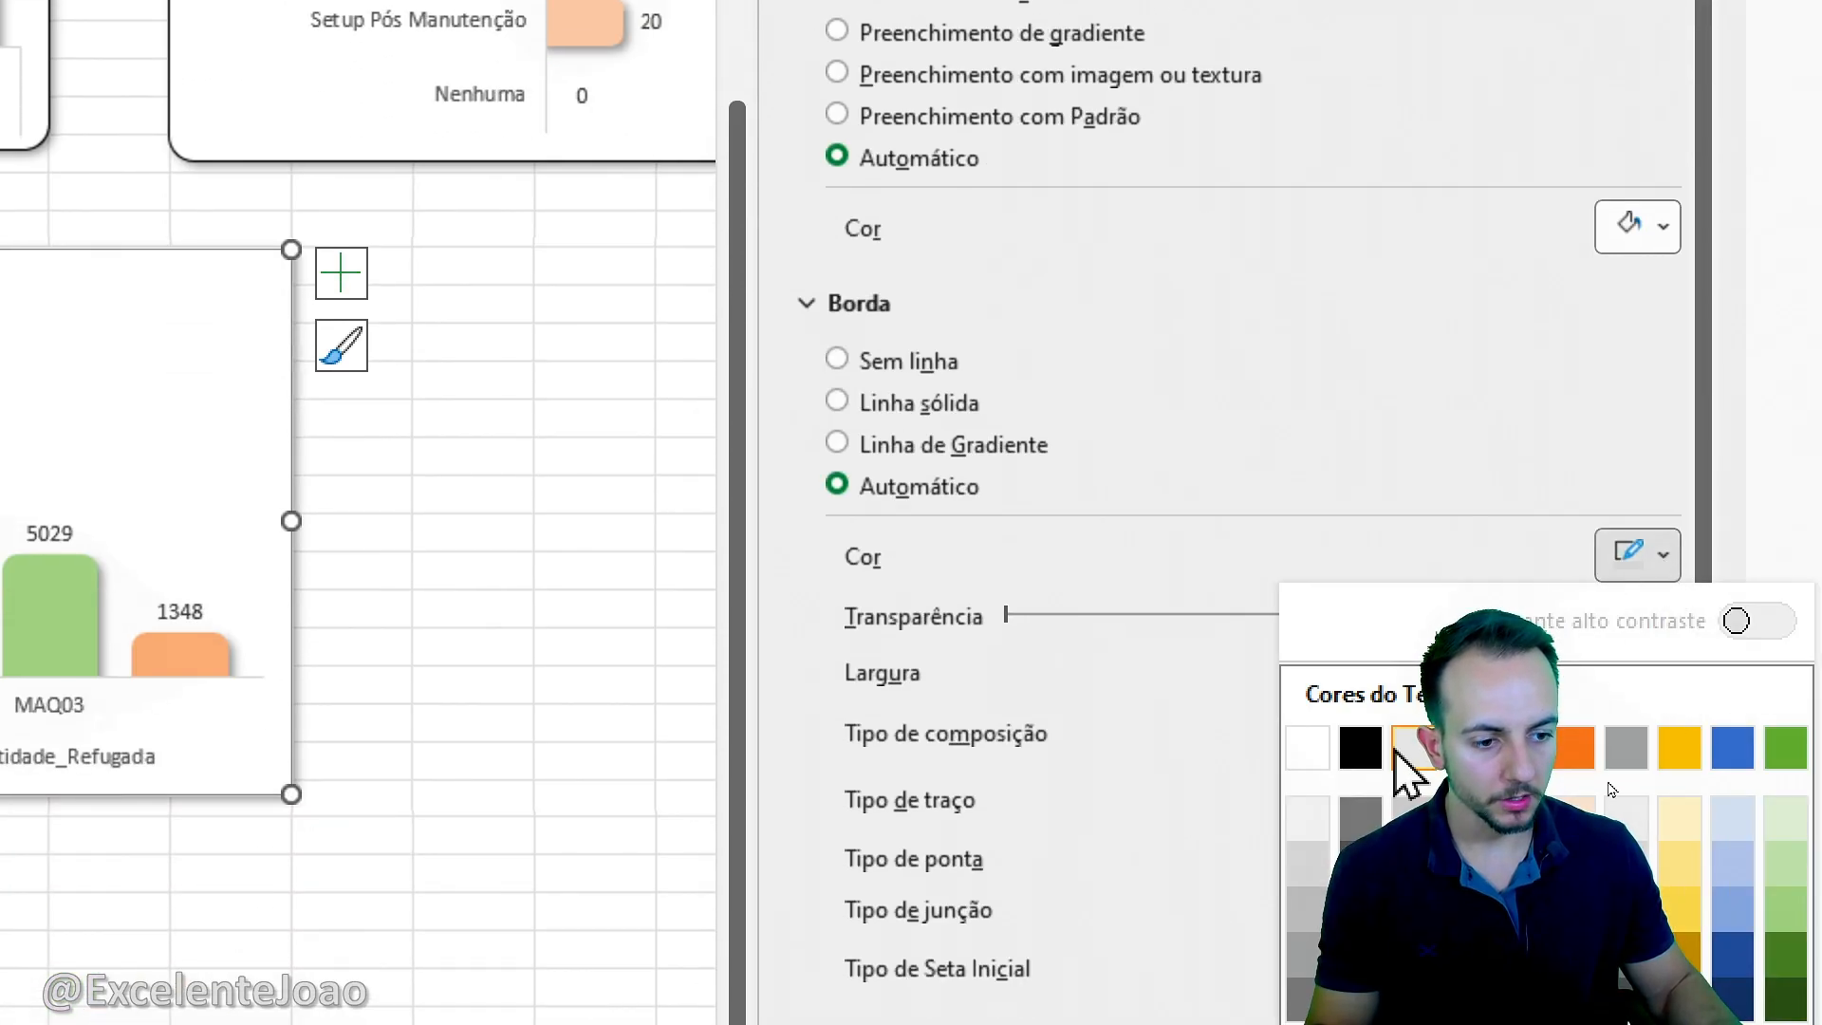
click(1400, 754)
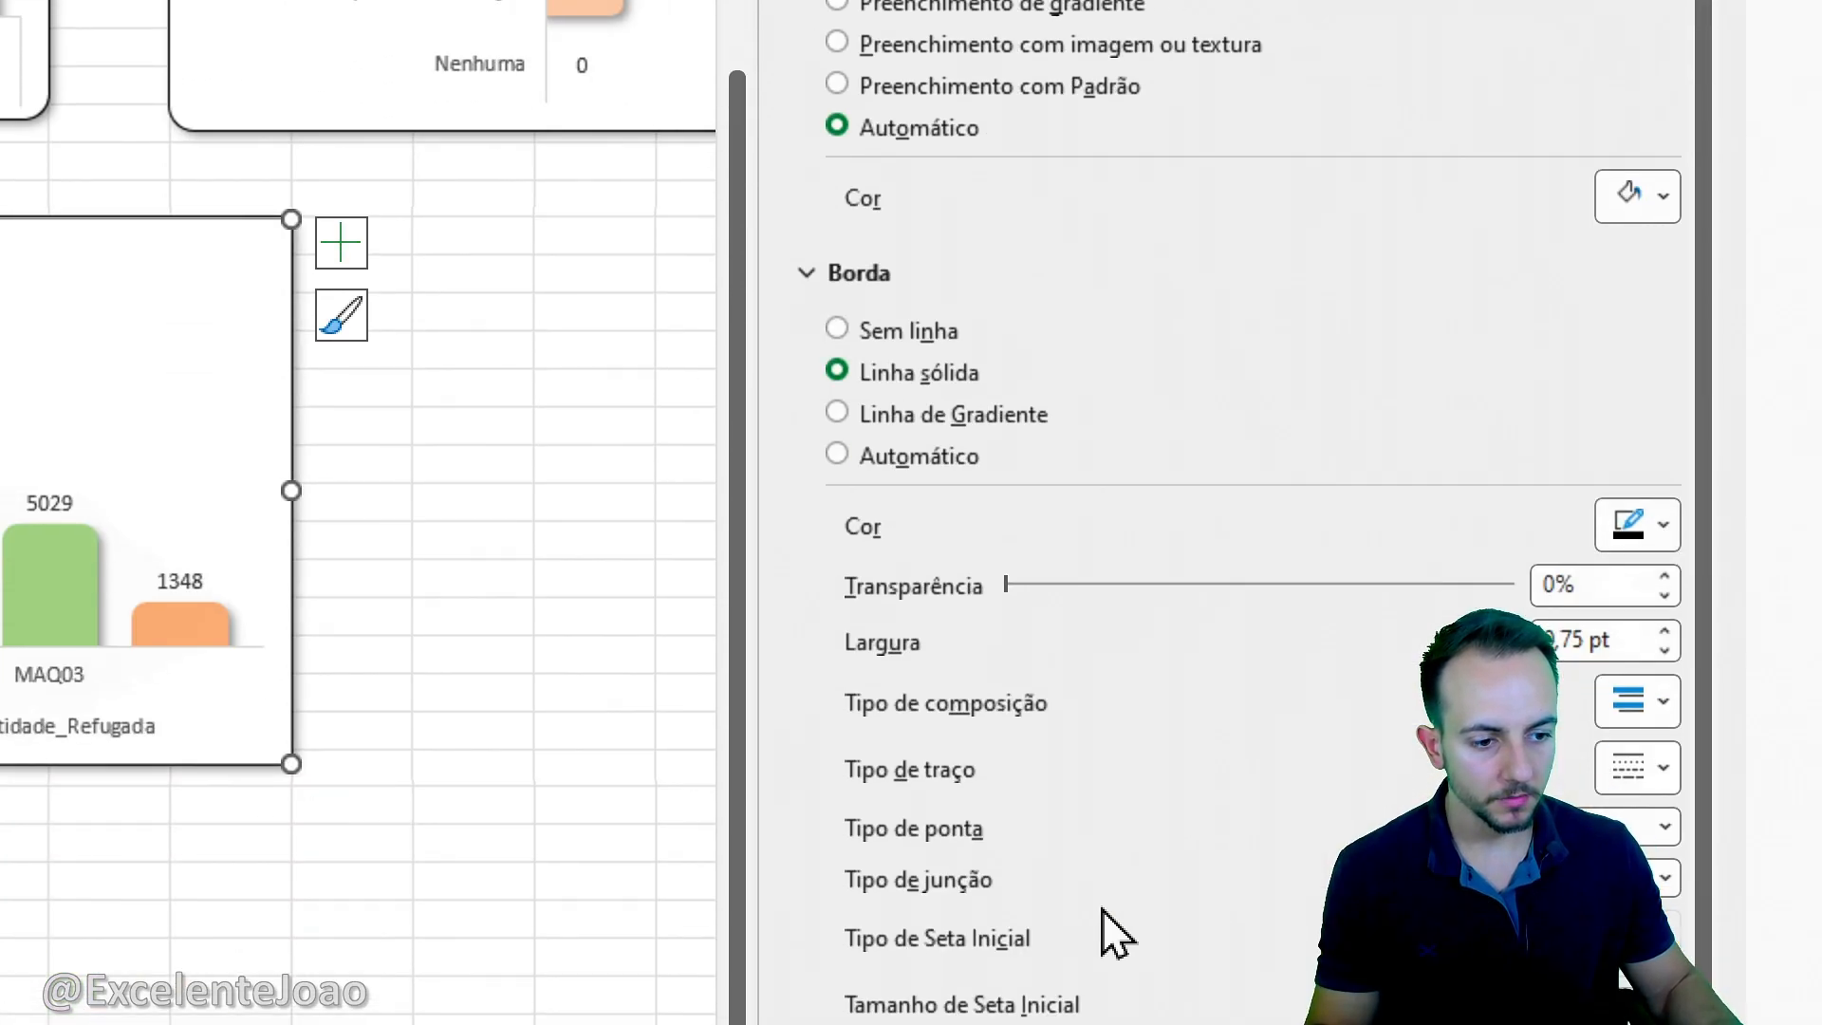
scroll(984, 927, down, 2)
click(915, 913)
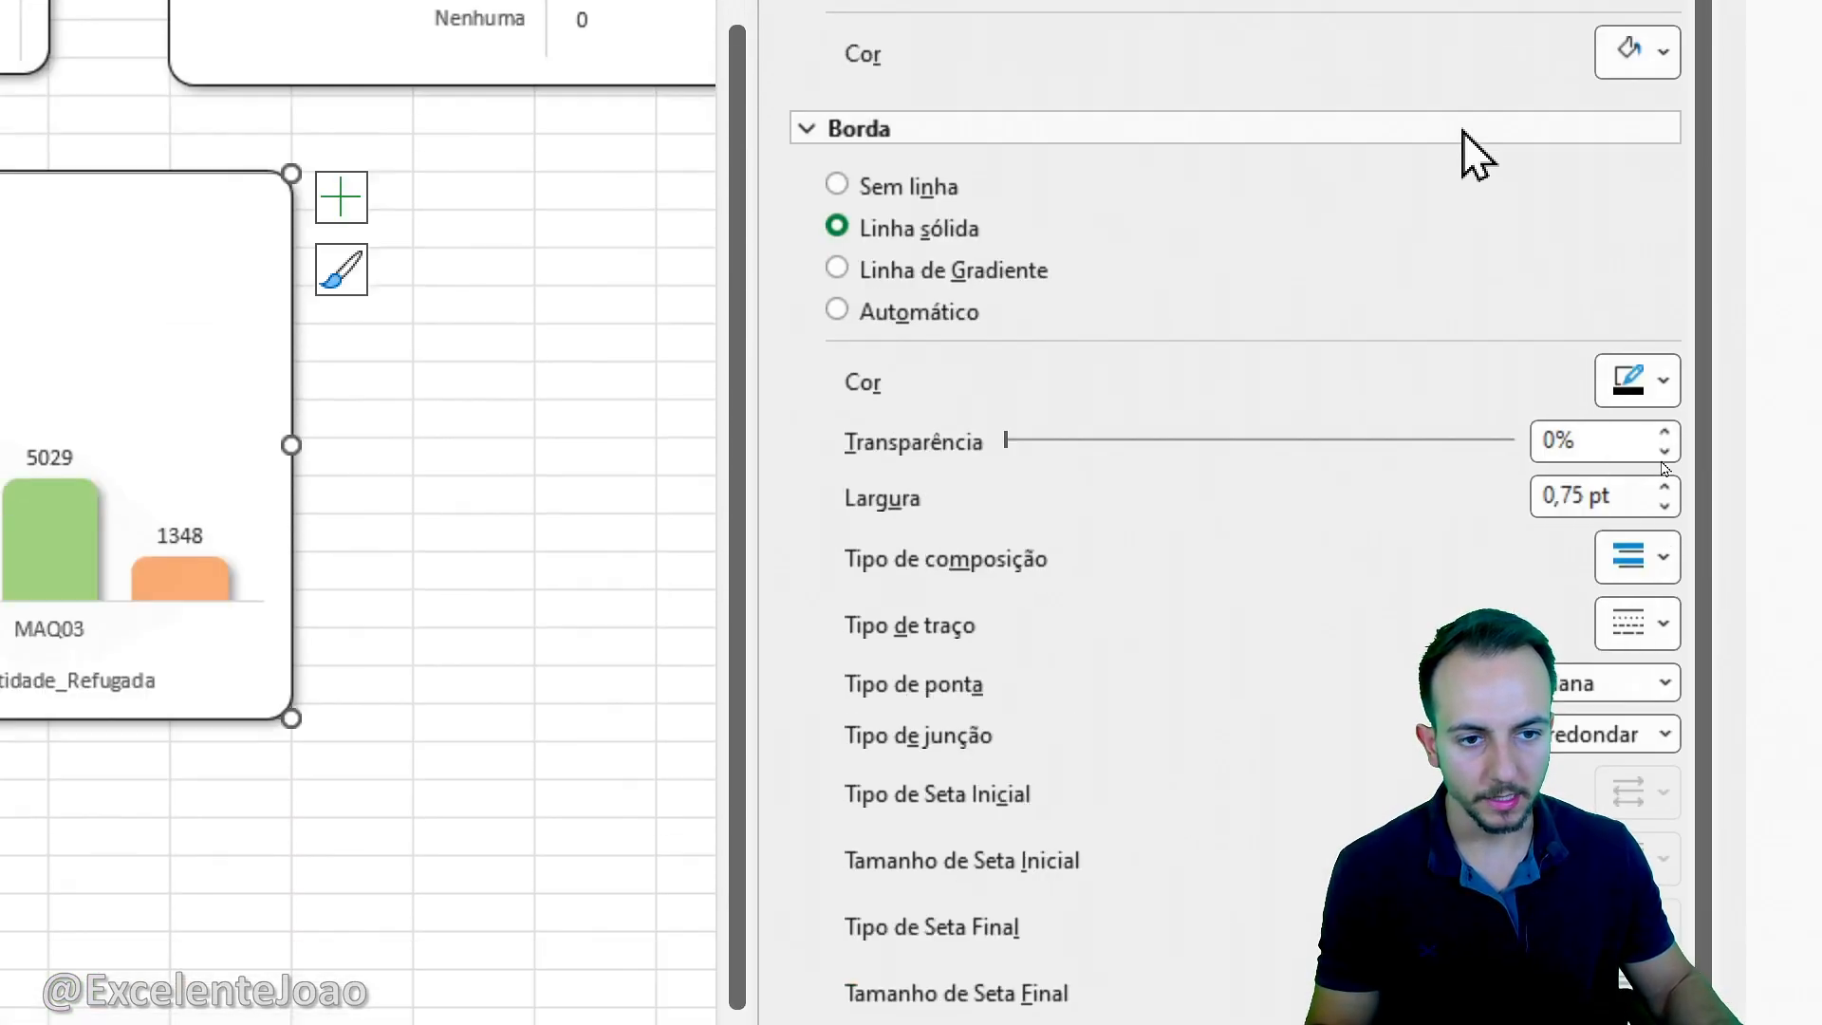
click(1700, 141)
click(1776, 144)
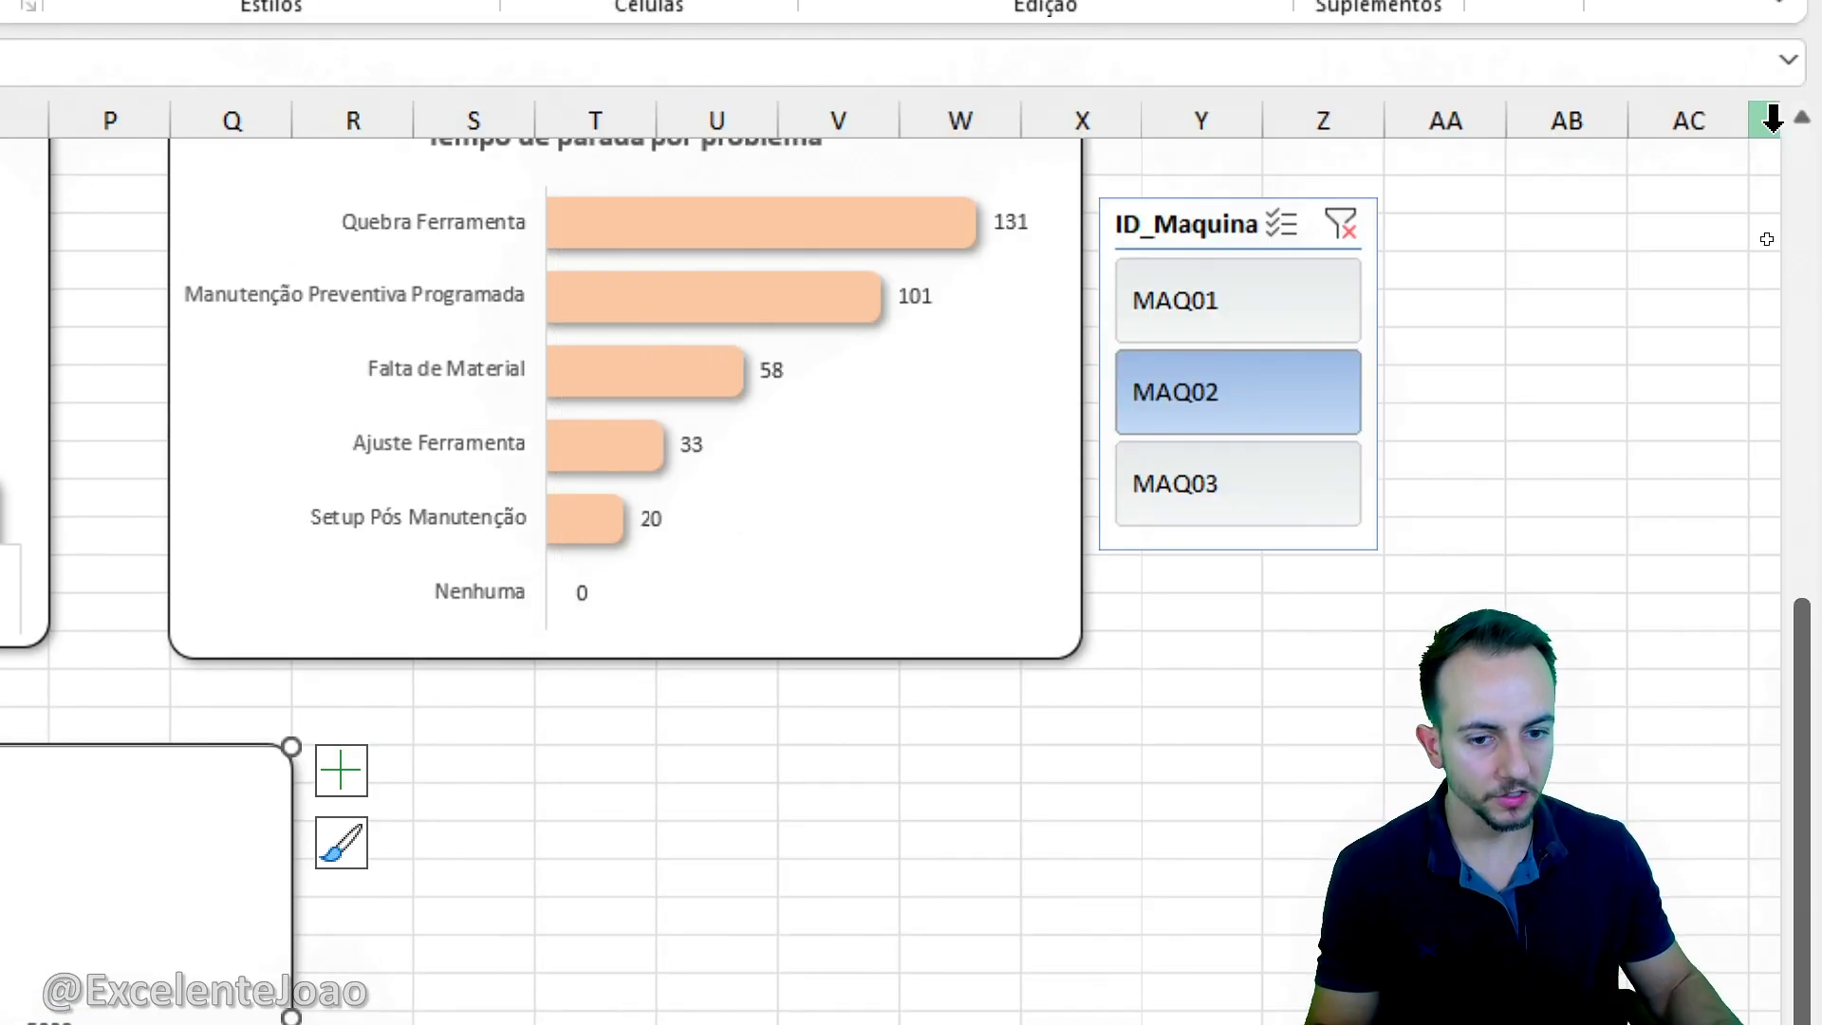
click(664, 948)
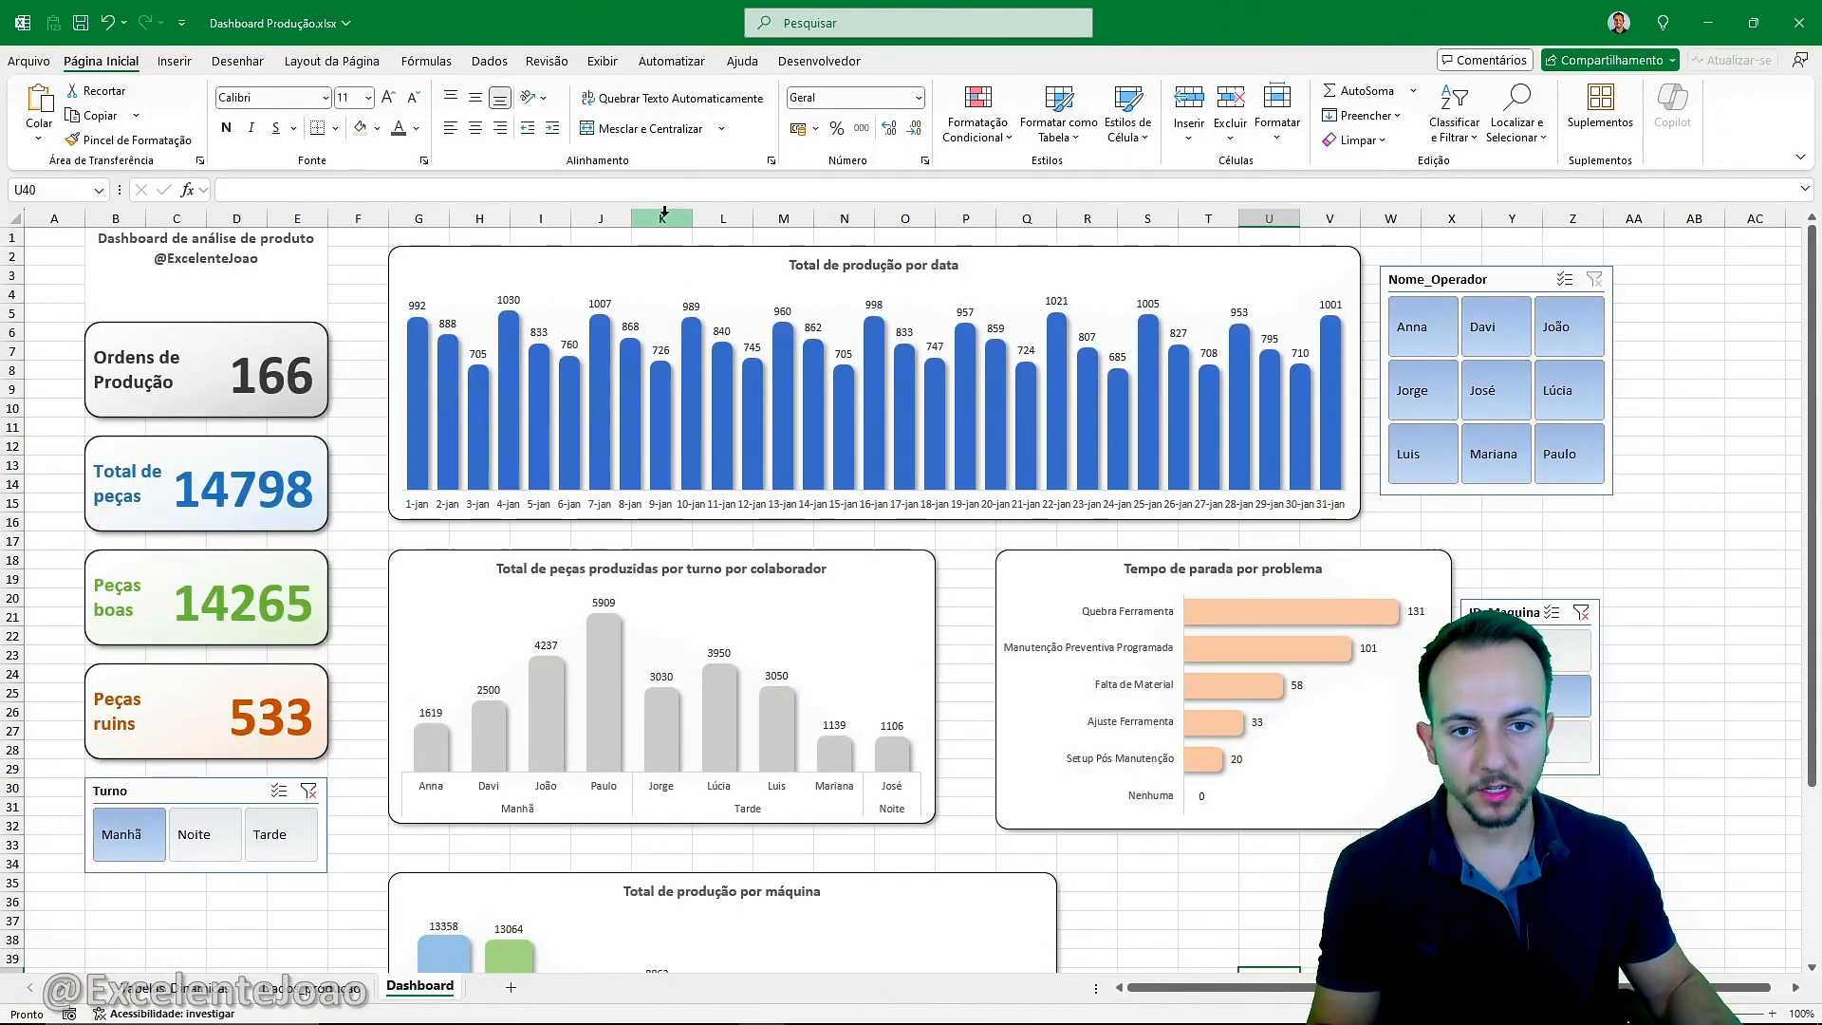
Hide the gridlines on the Dashboard sheet.
scroll(769, 423, right, 10)
scroll(537, 512, down, 4)
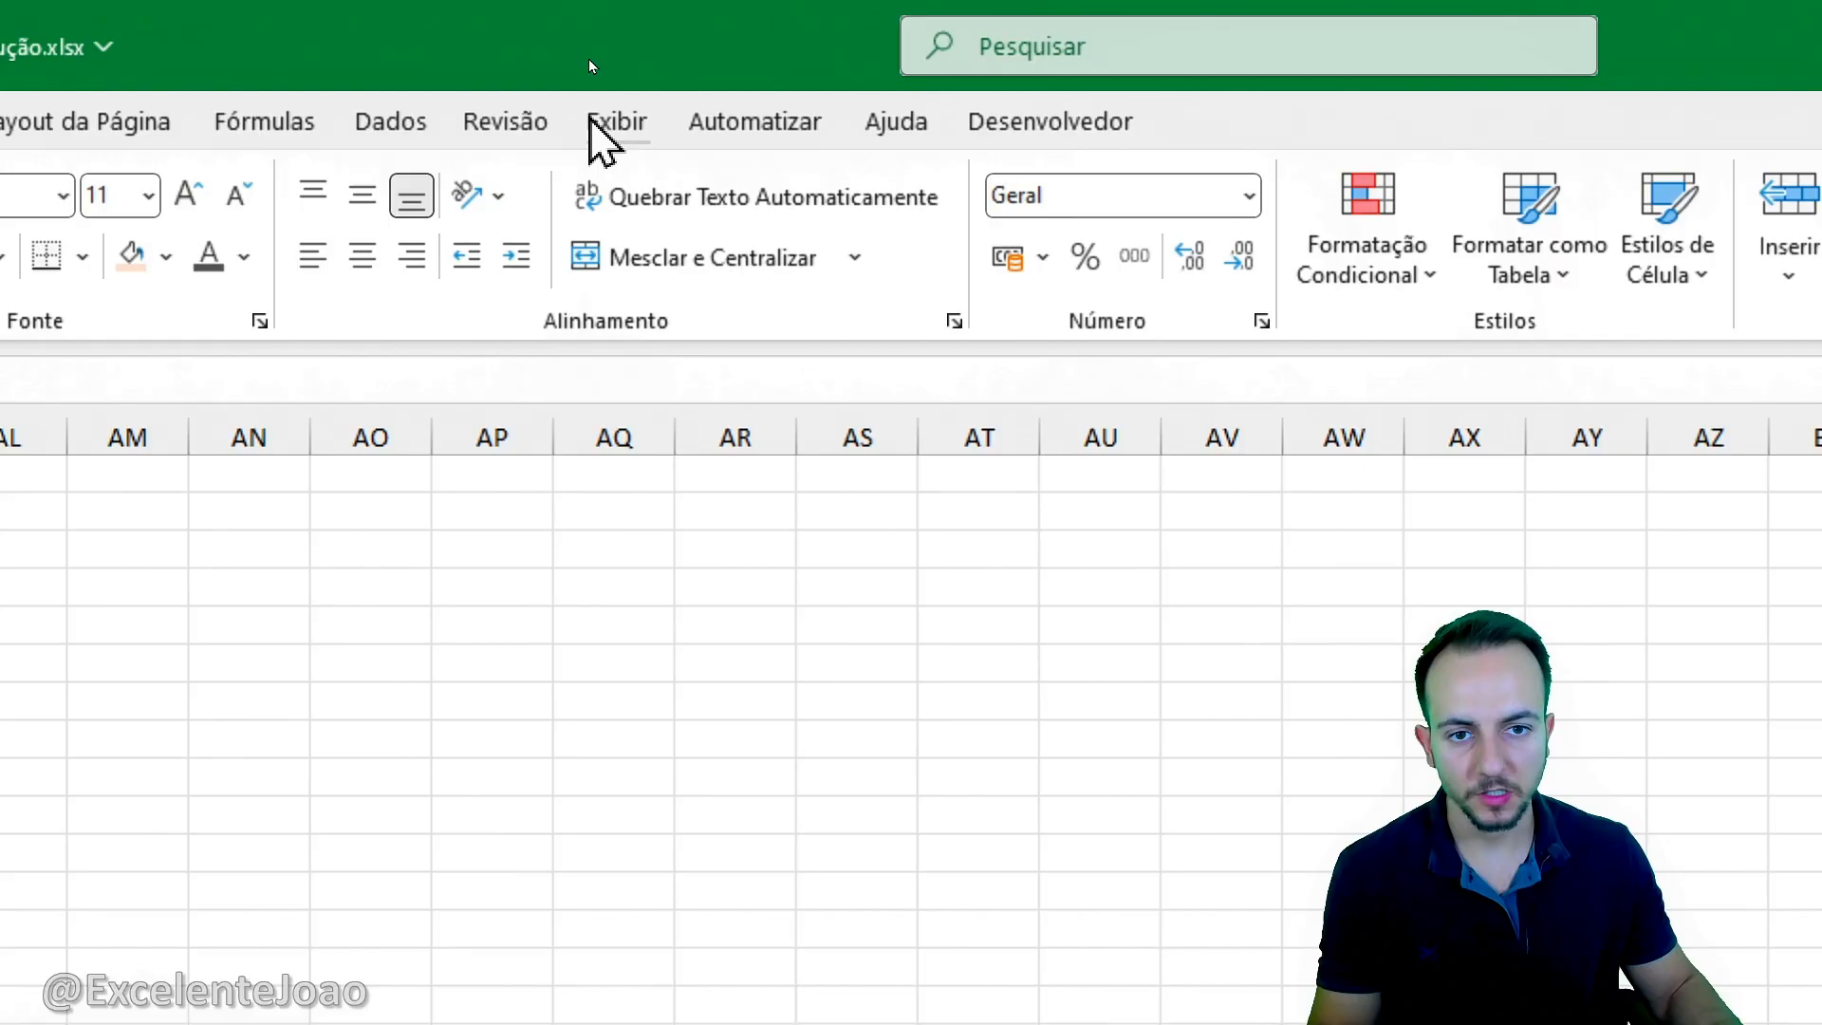
click(593, 123)
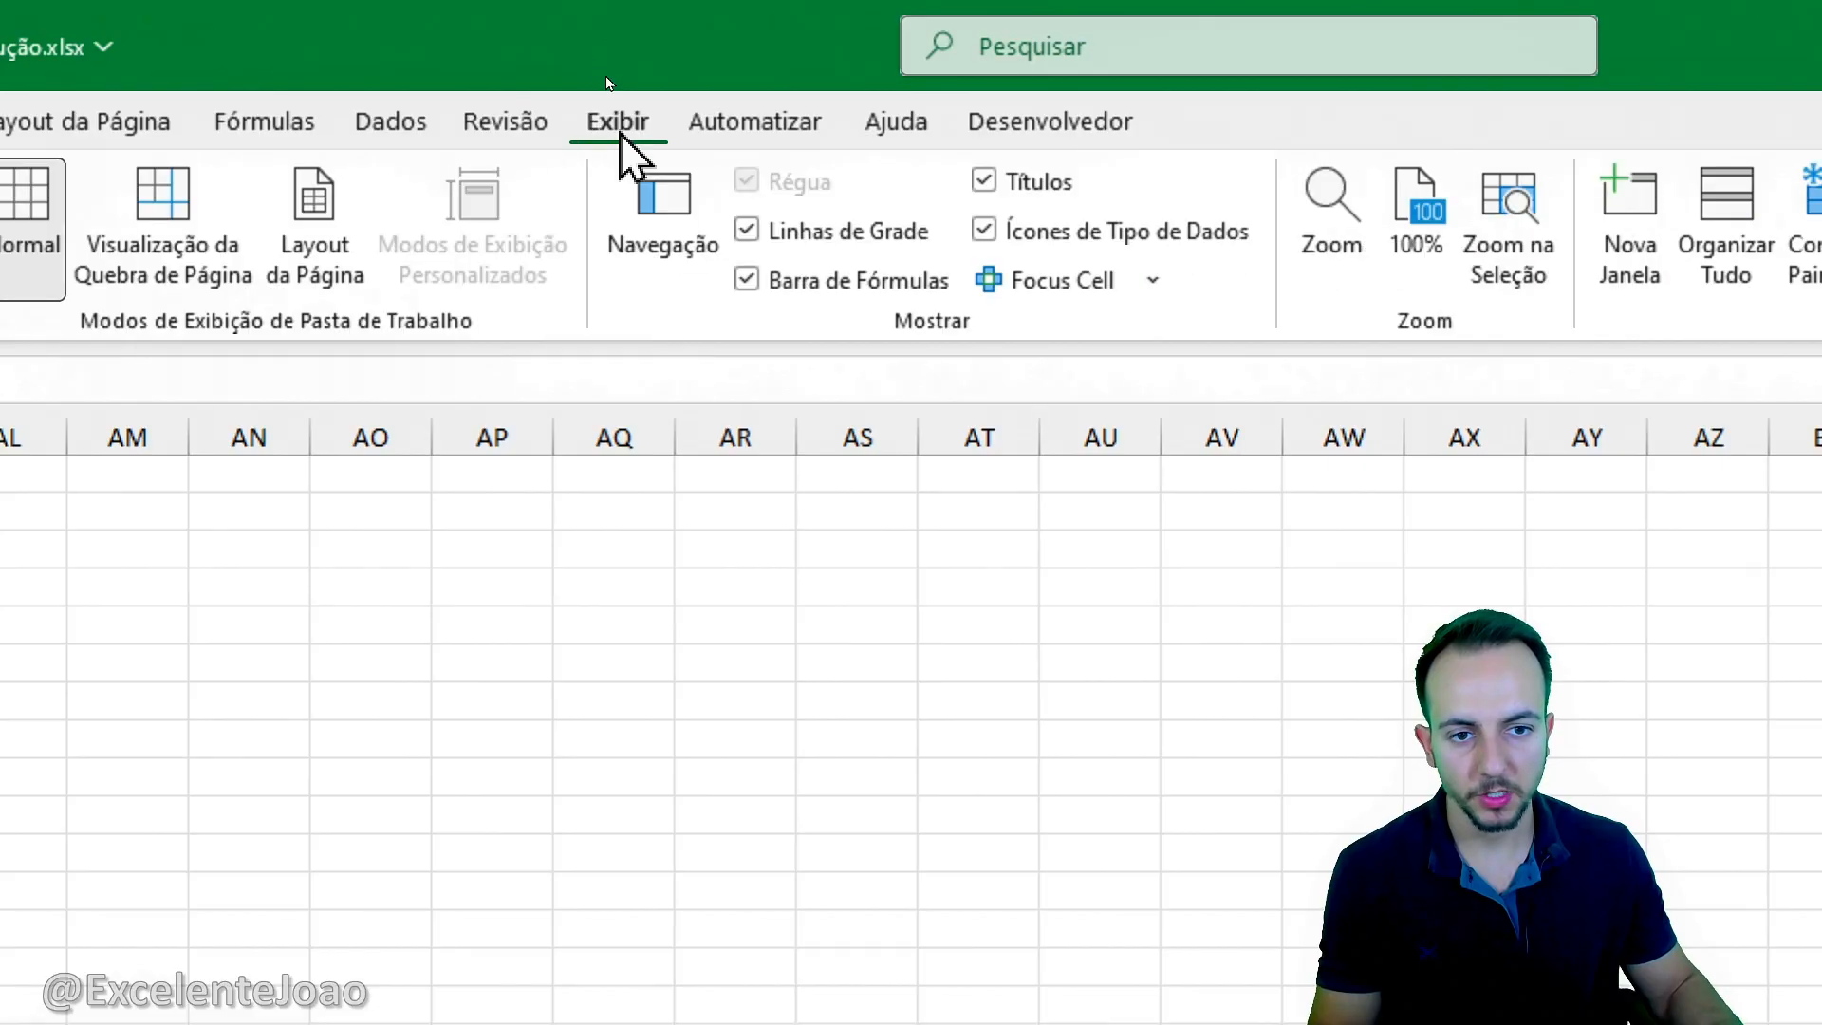
click(810, 229)
scroll(691, 386, left, 10)
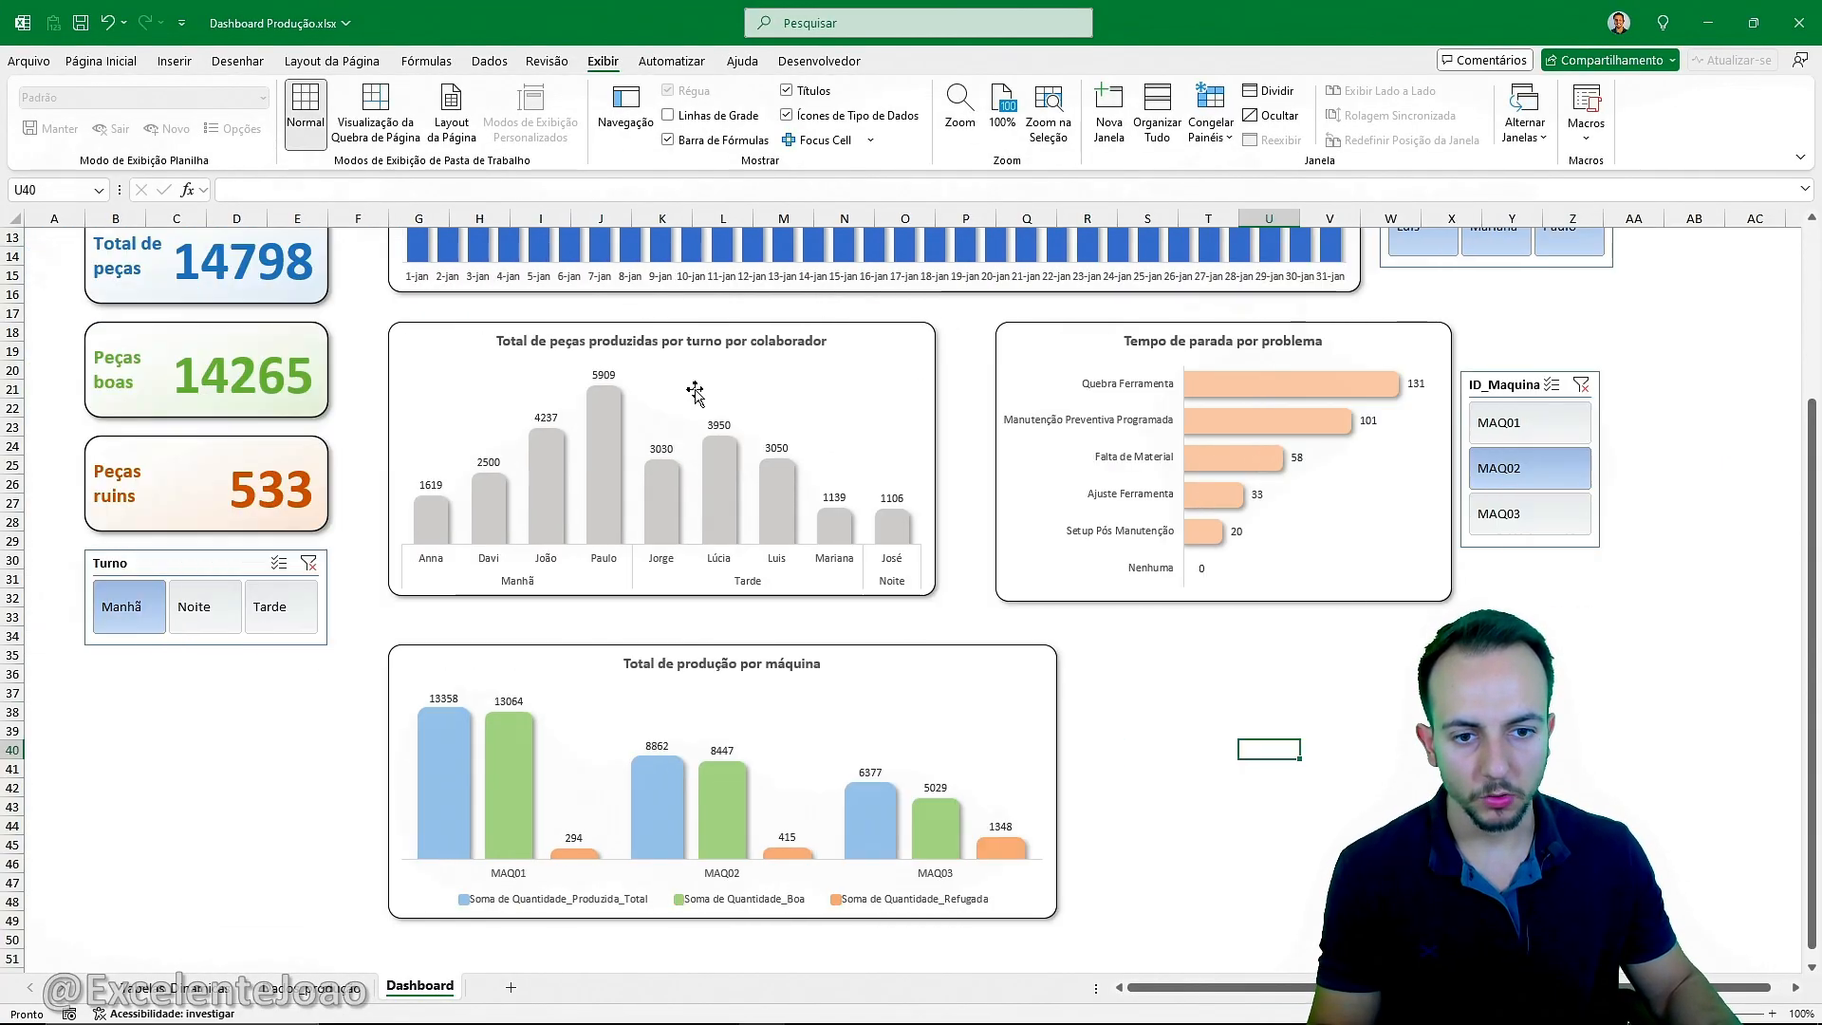
scroll(651, 449, up, 4)
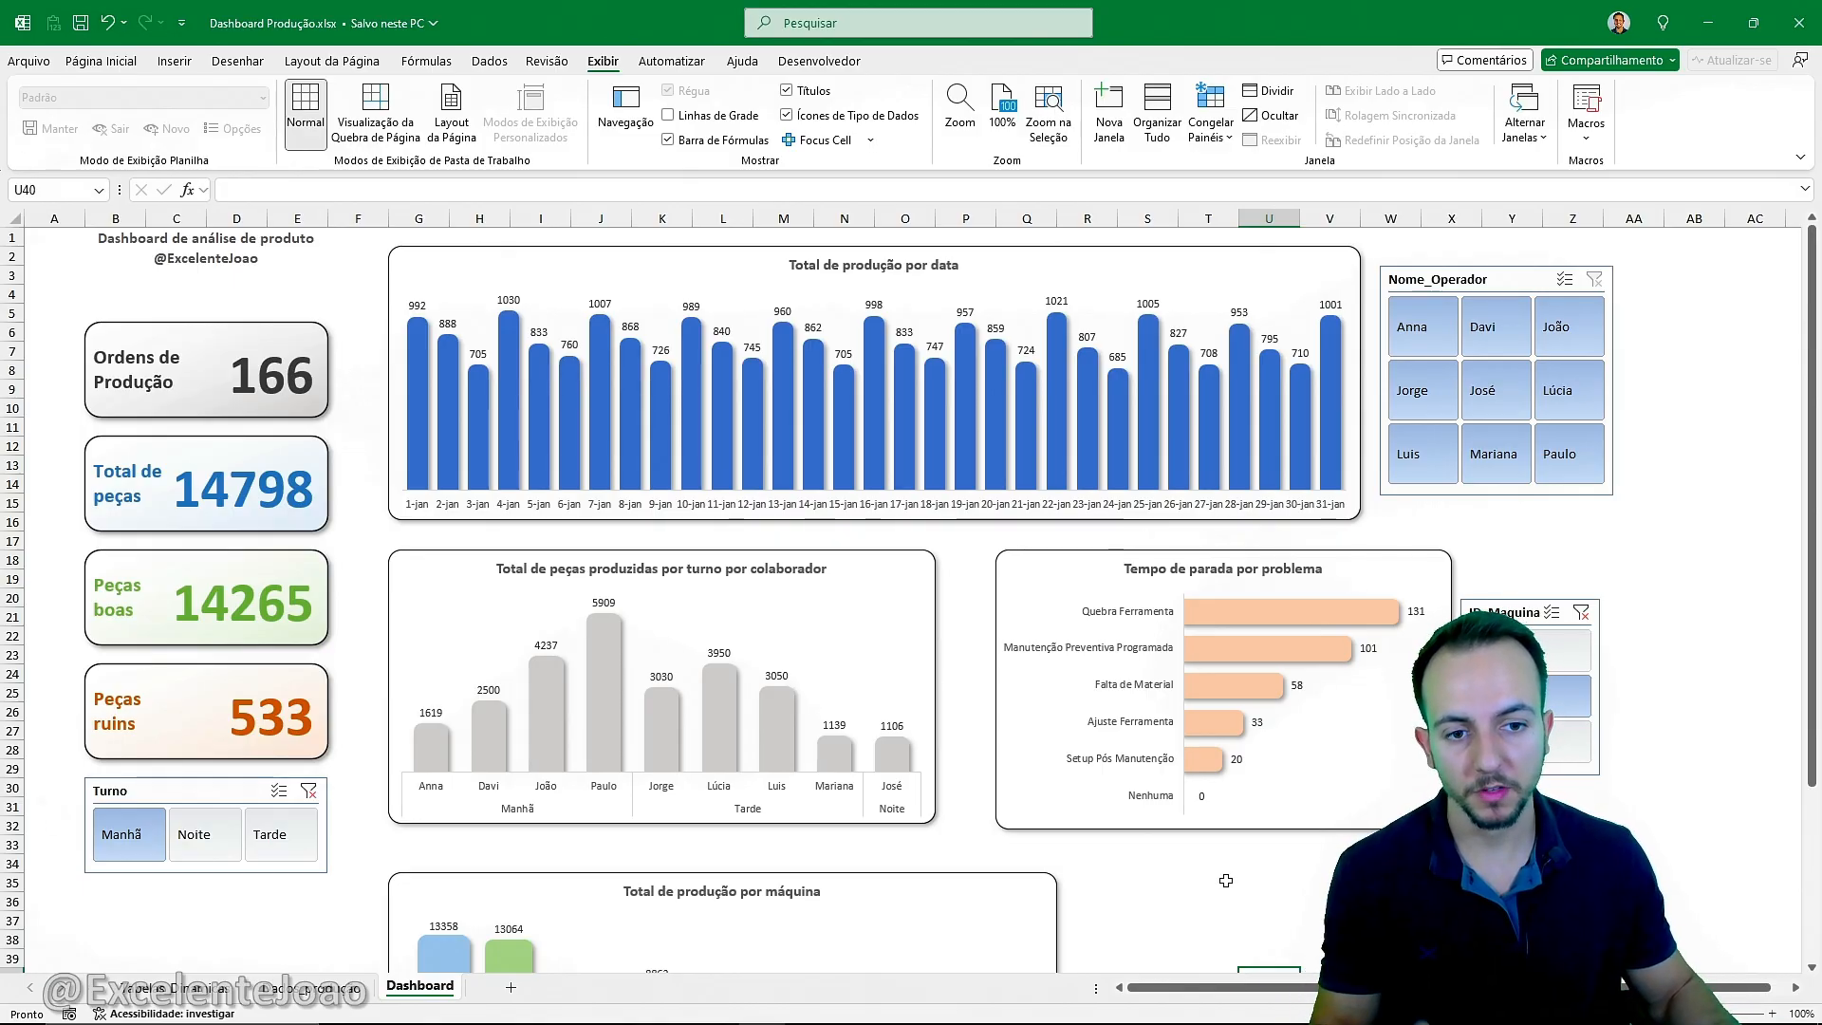
Change the fill of the columns in the "Total de produção por data" chart to the light blue used in the machine chart.
scroll(582, 622, down, 5)
scroll(583, 621, up, 2)
scroll(582, 621, down, 3)
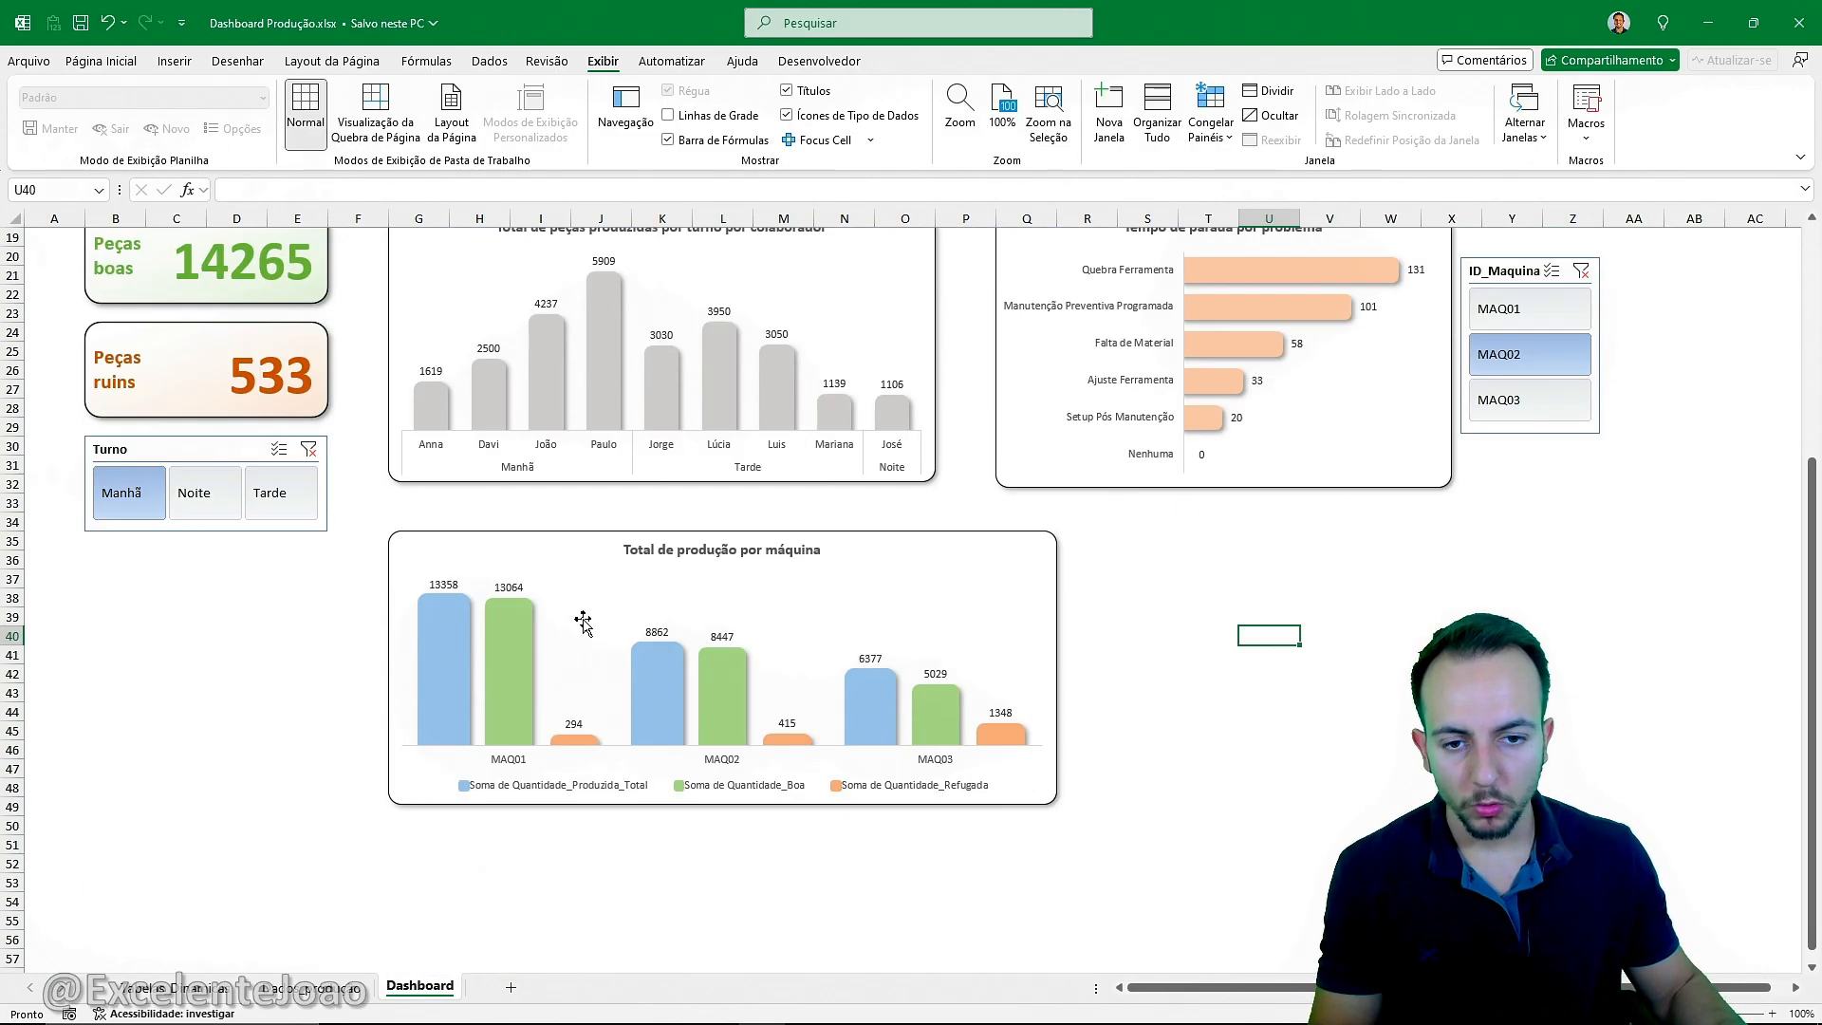
mouse_move(445, 714)
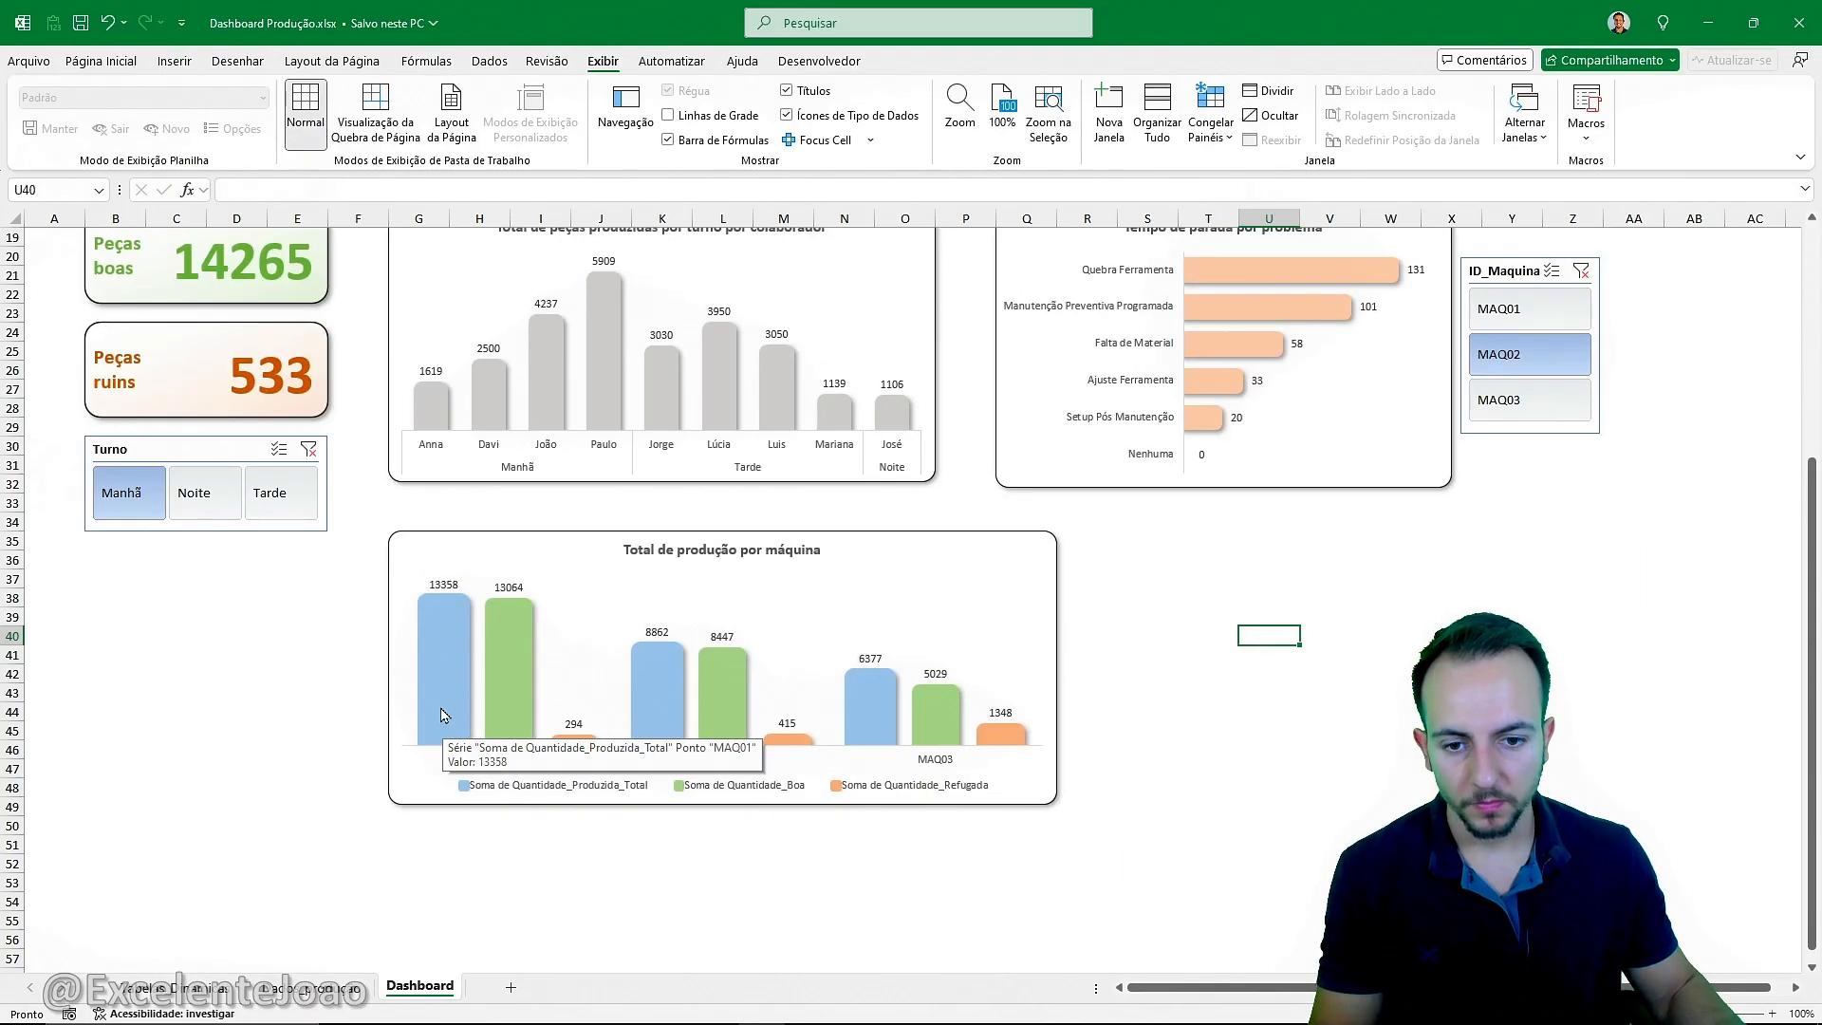
scroll(445, 721, up, 6)
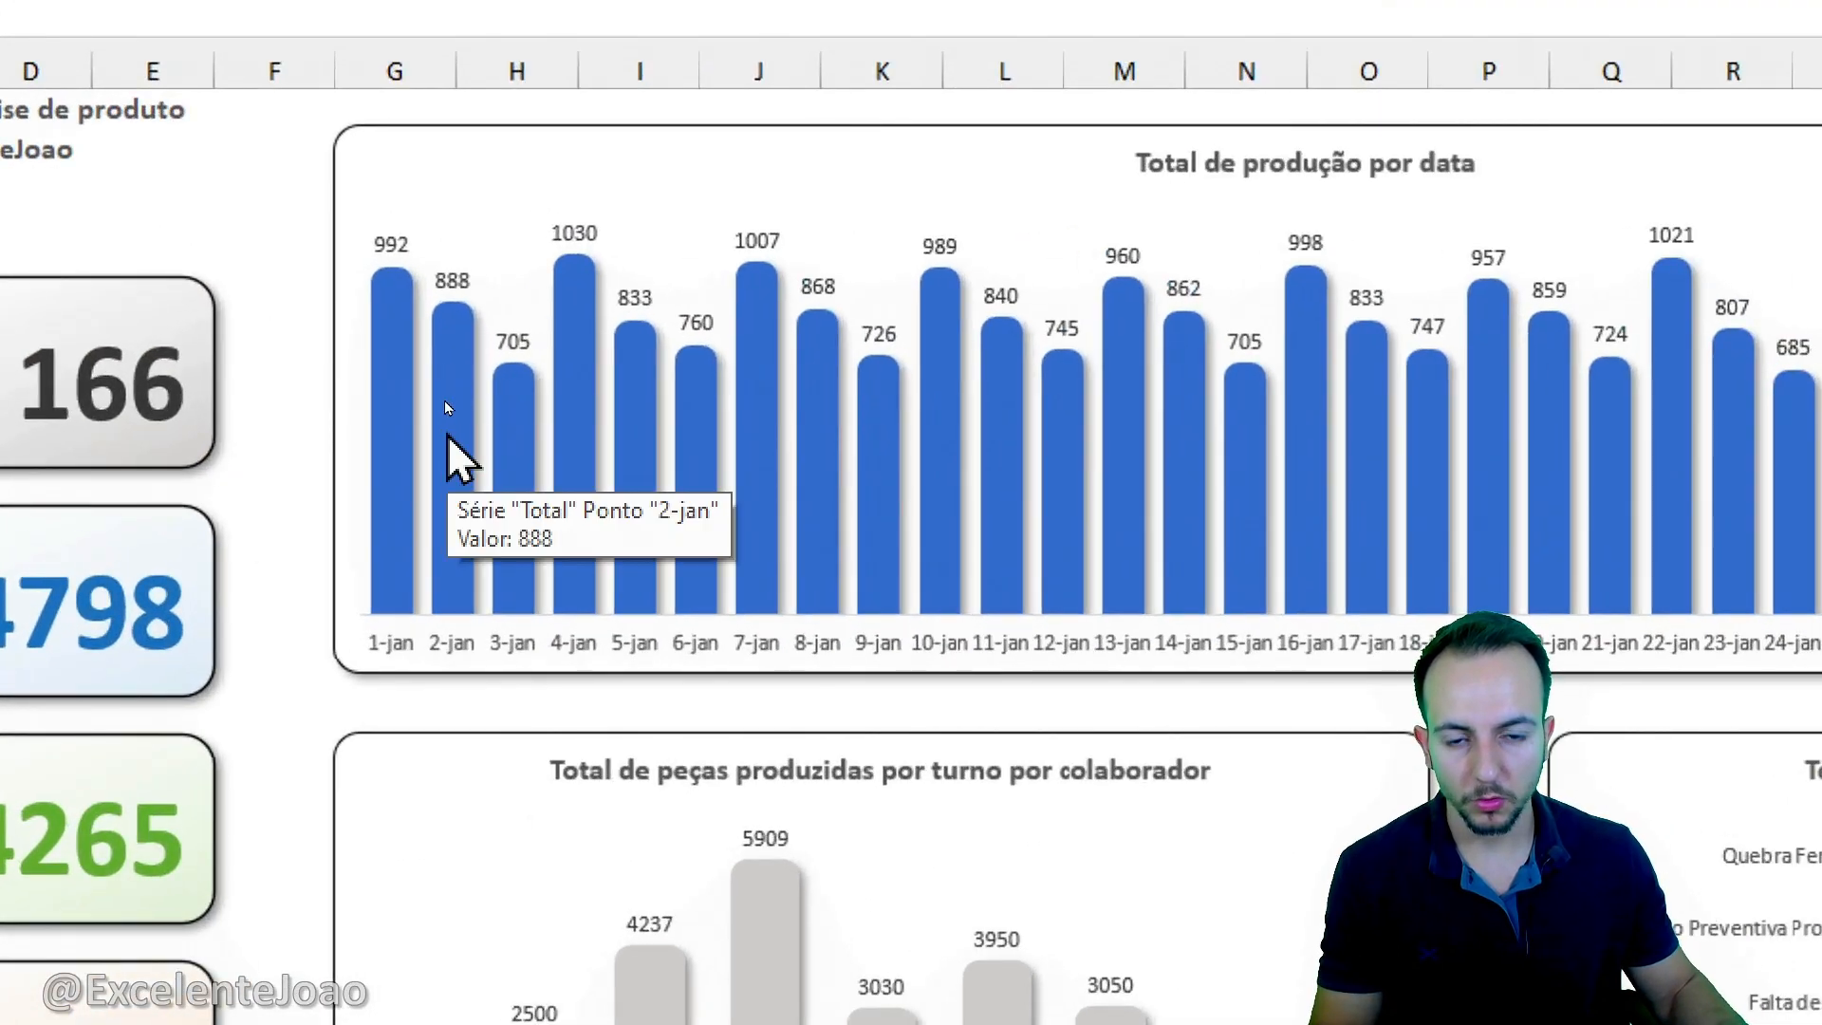
right_click(446, 407)
click(635, 776)
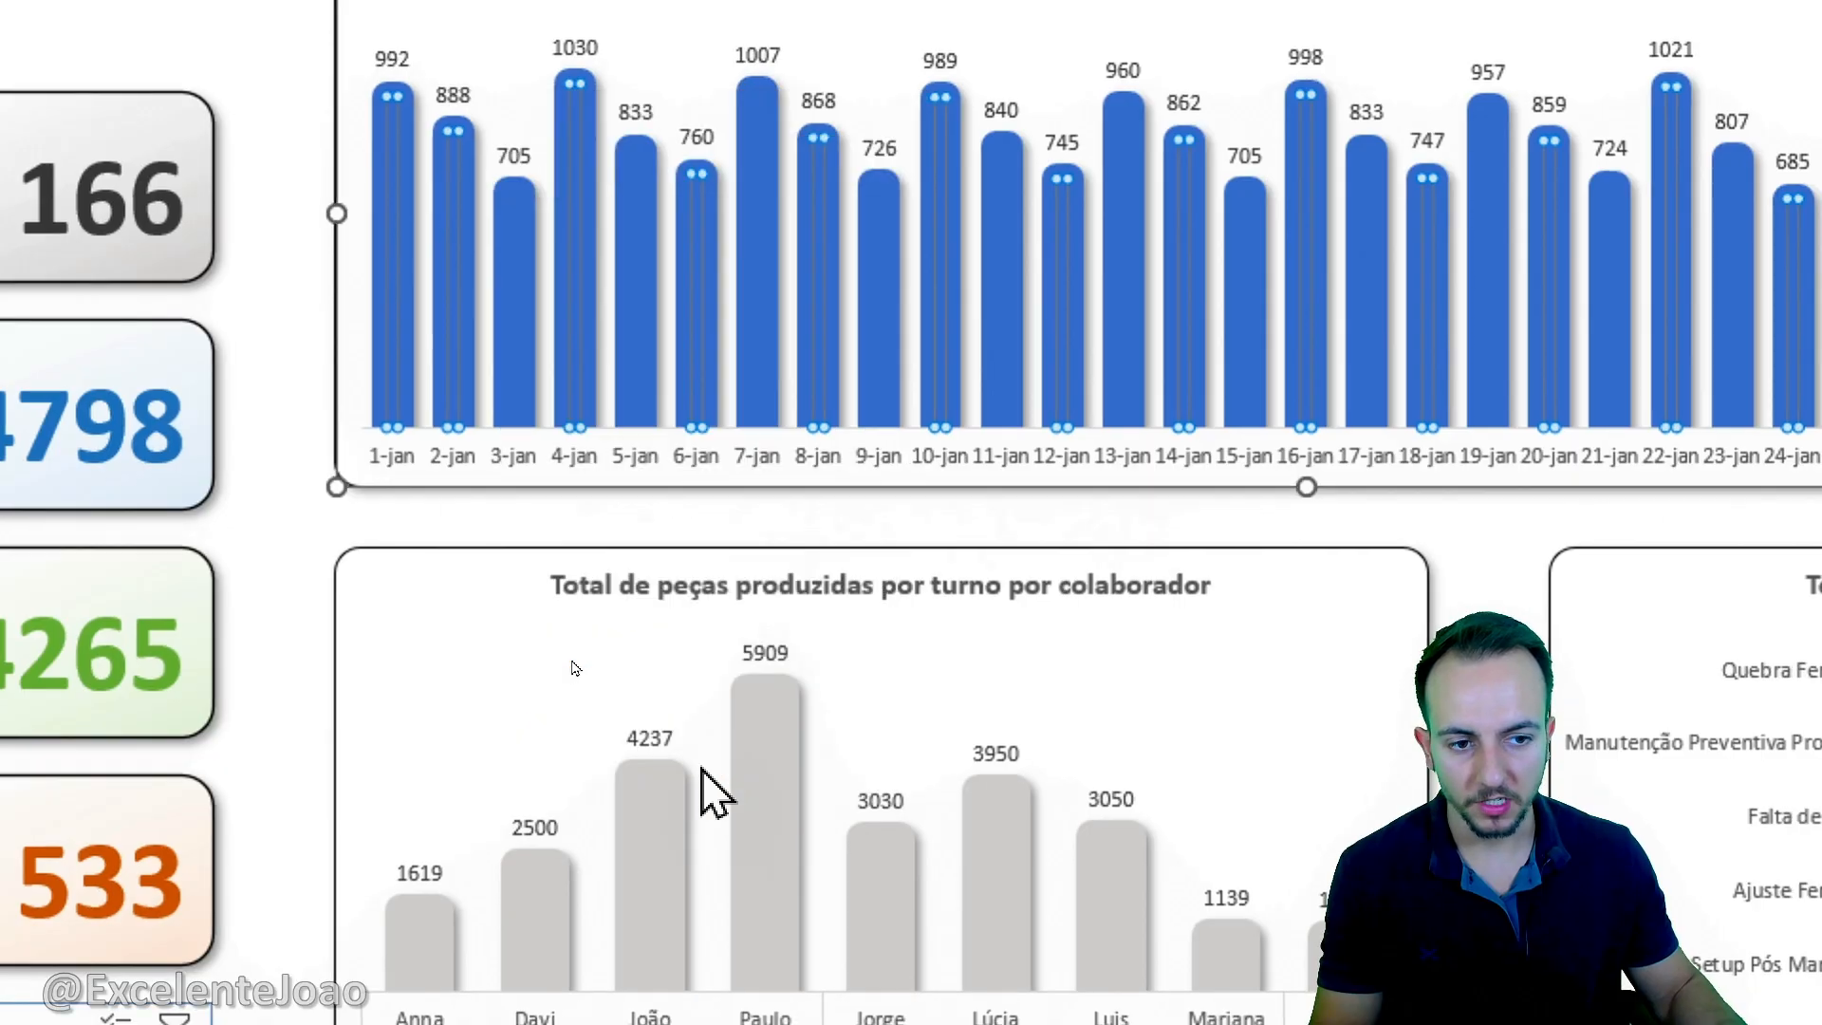
click(893, 128)
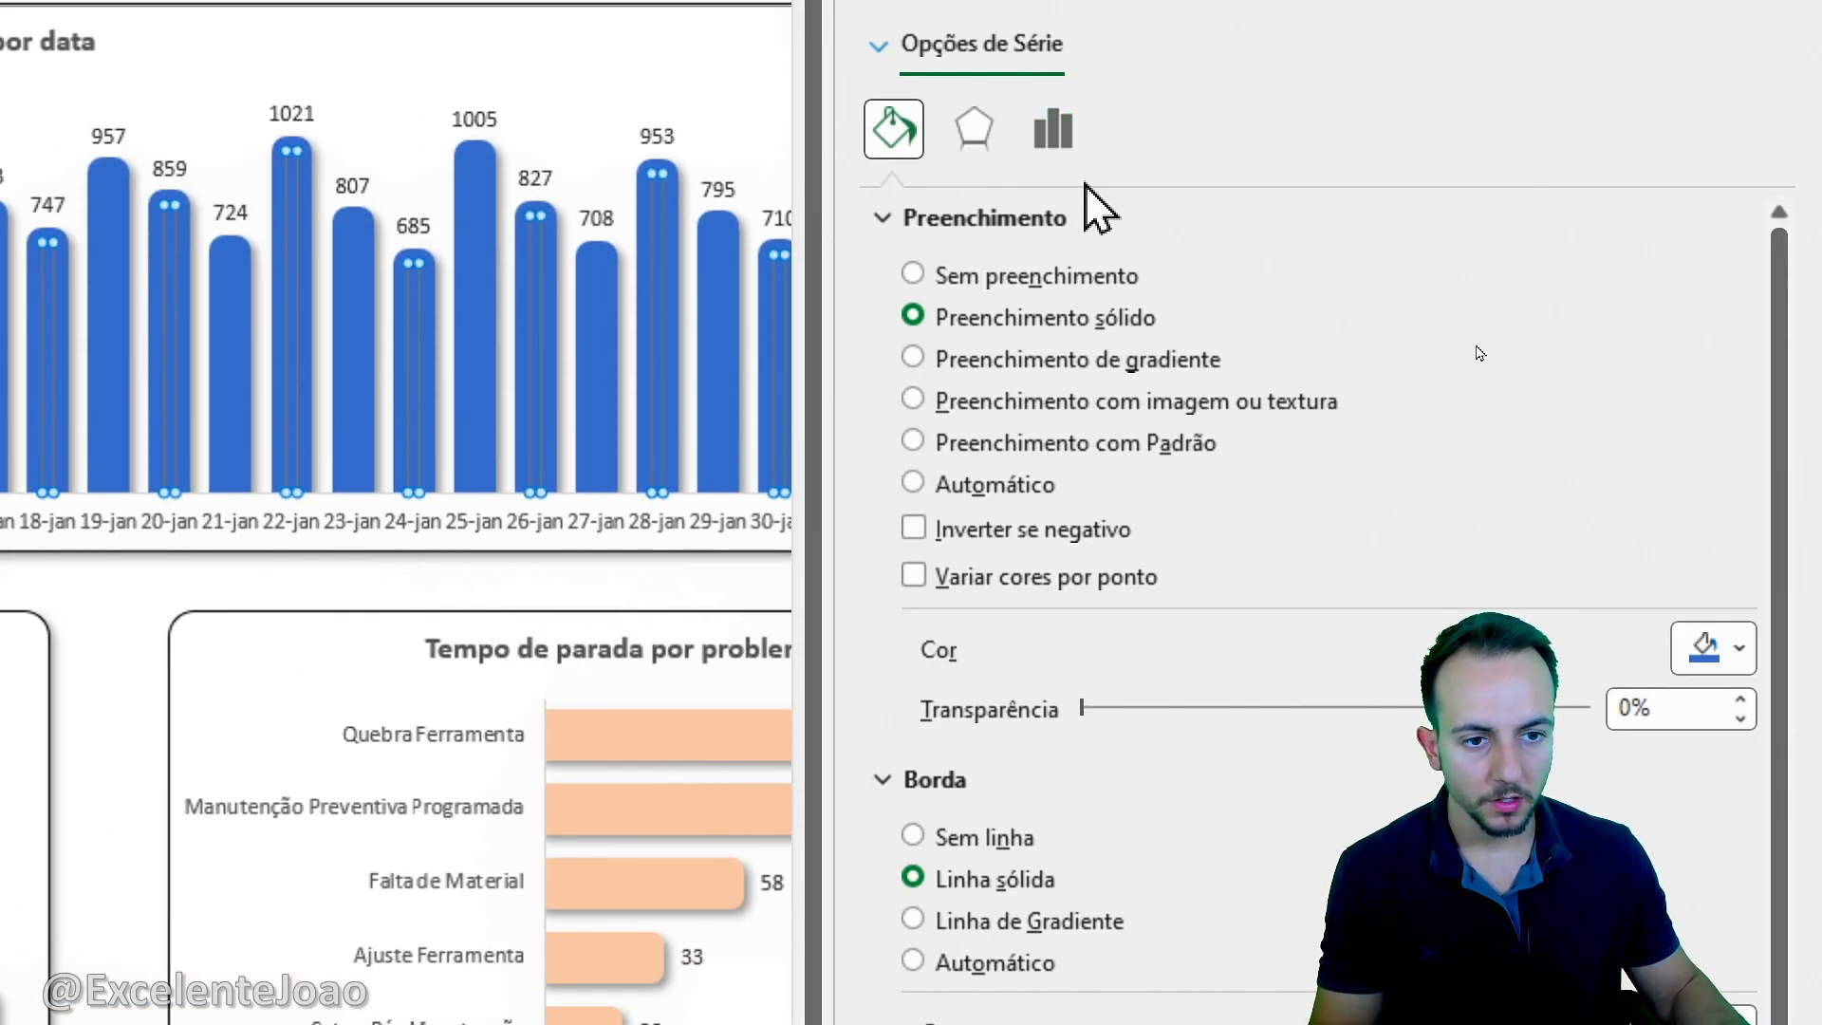
click(1723, 649)
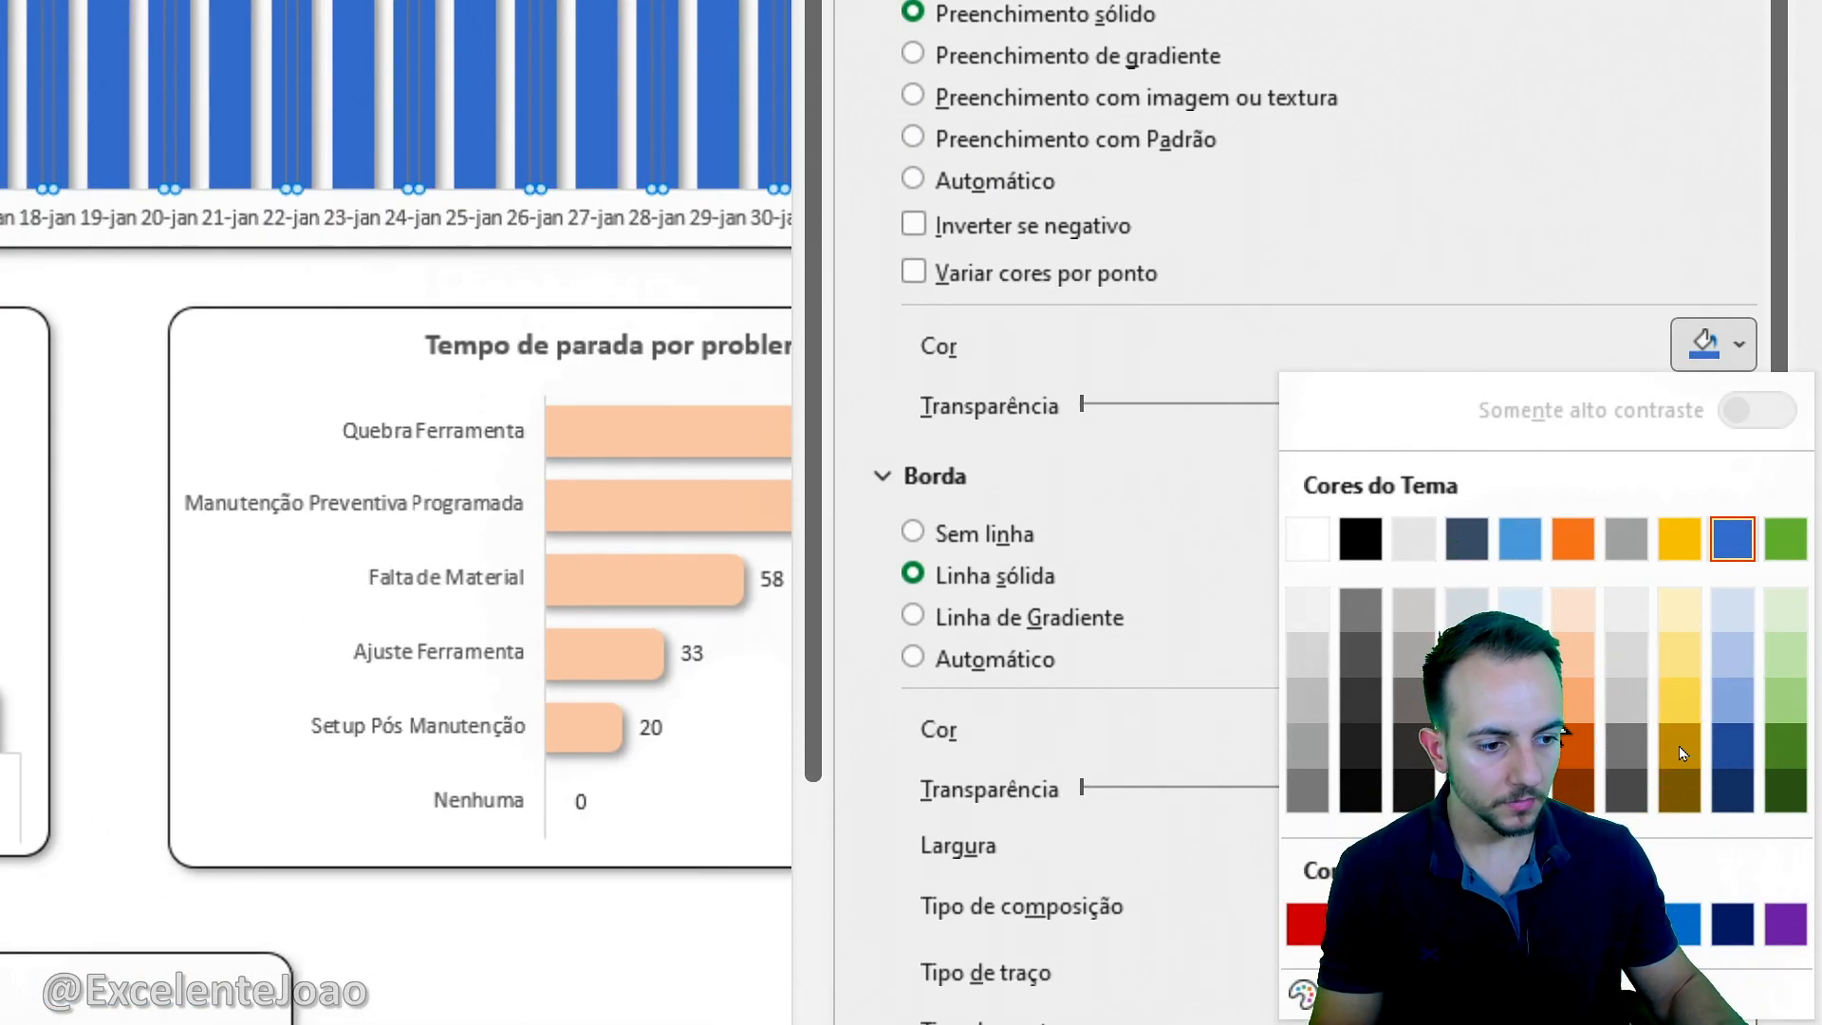
click(1549, 708)
Set the column border of the date chart to the same light blue, close the formatting pane and deselect the chart.
click(1026, 124)
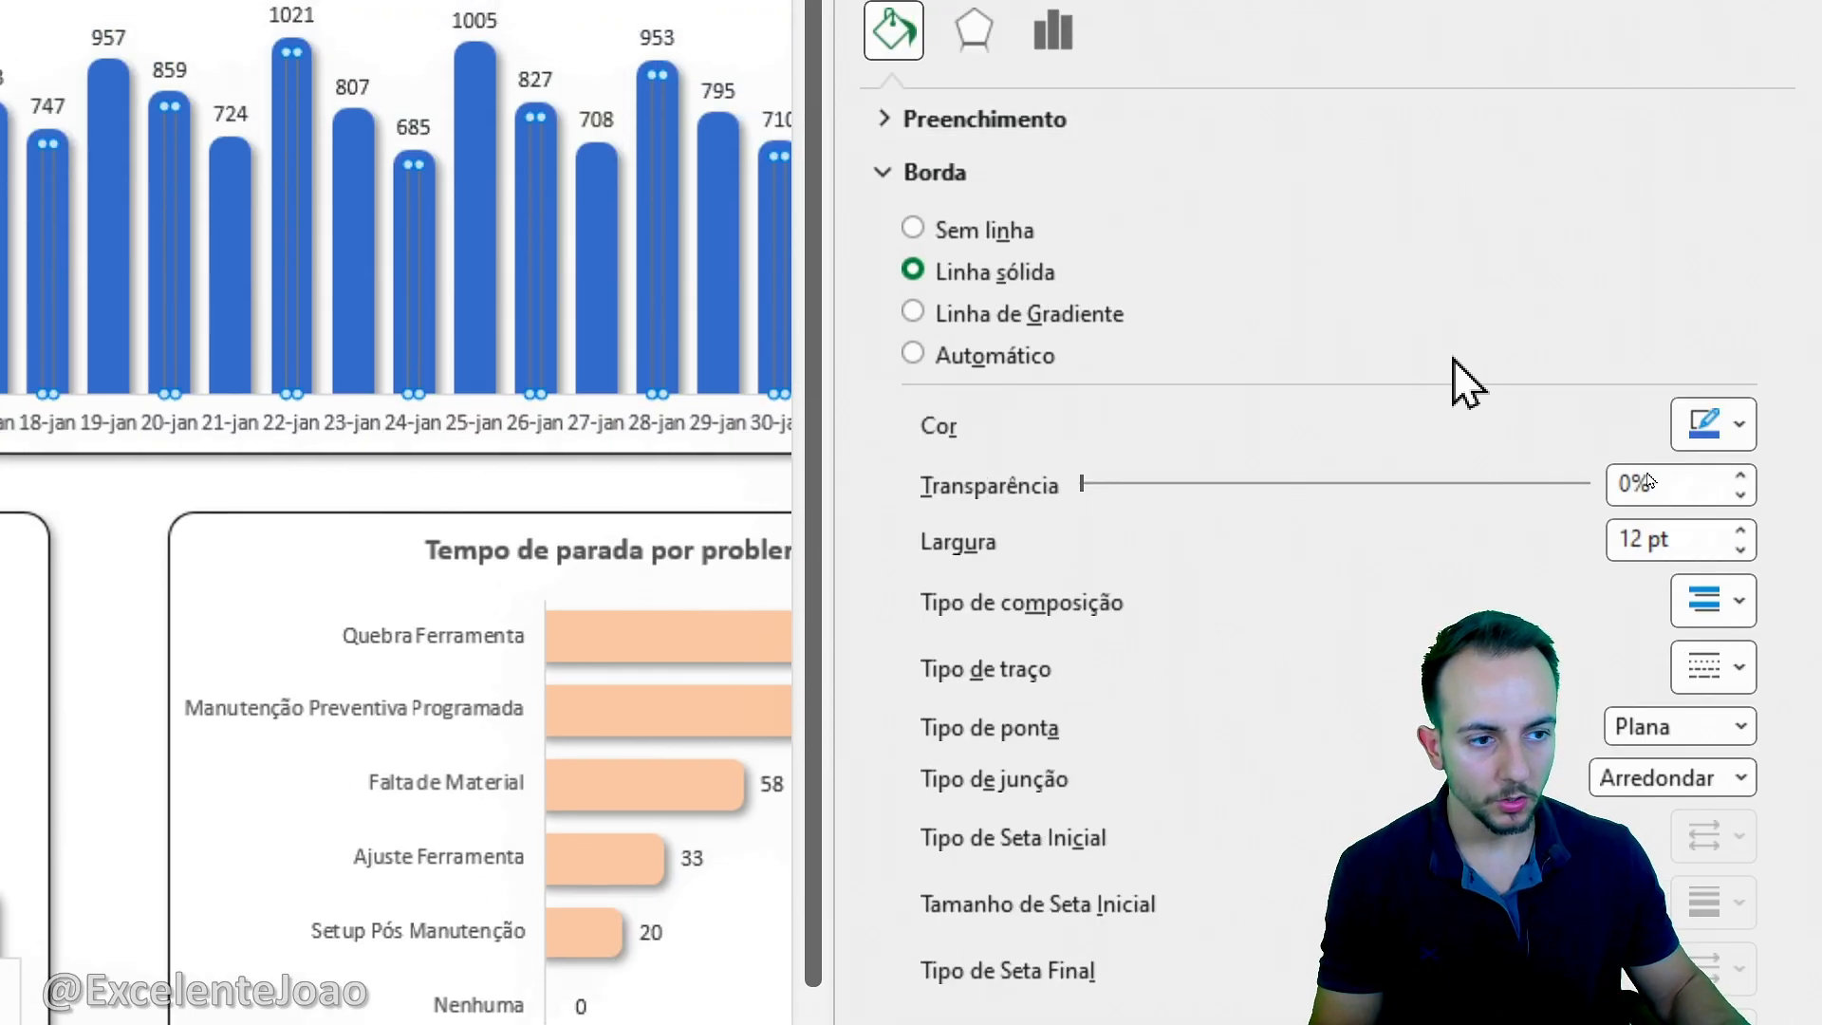
click(1723, 424)
click(1676, 700)
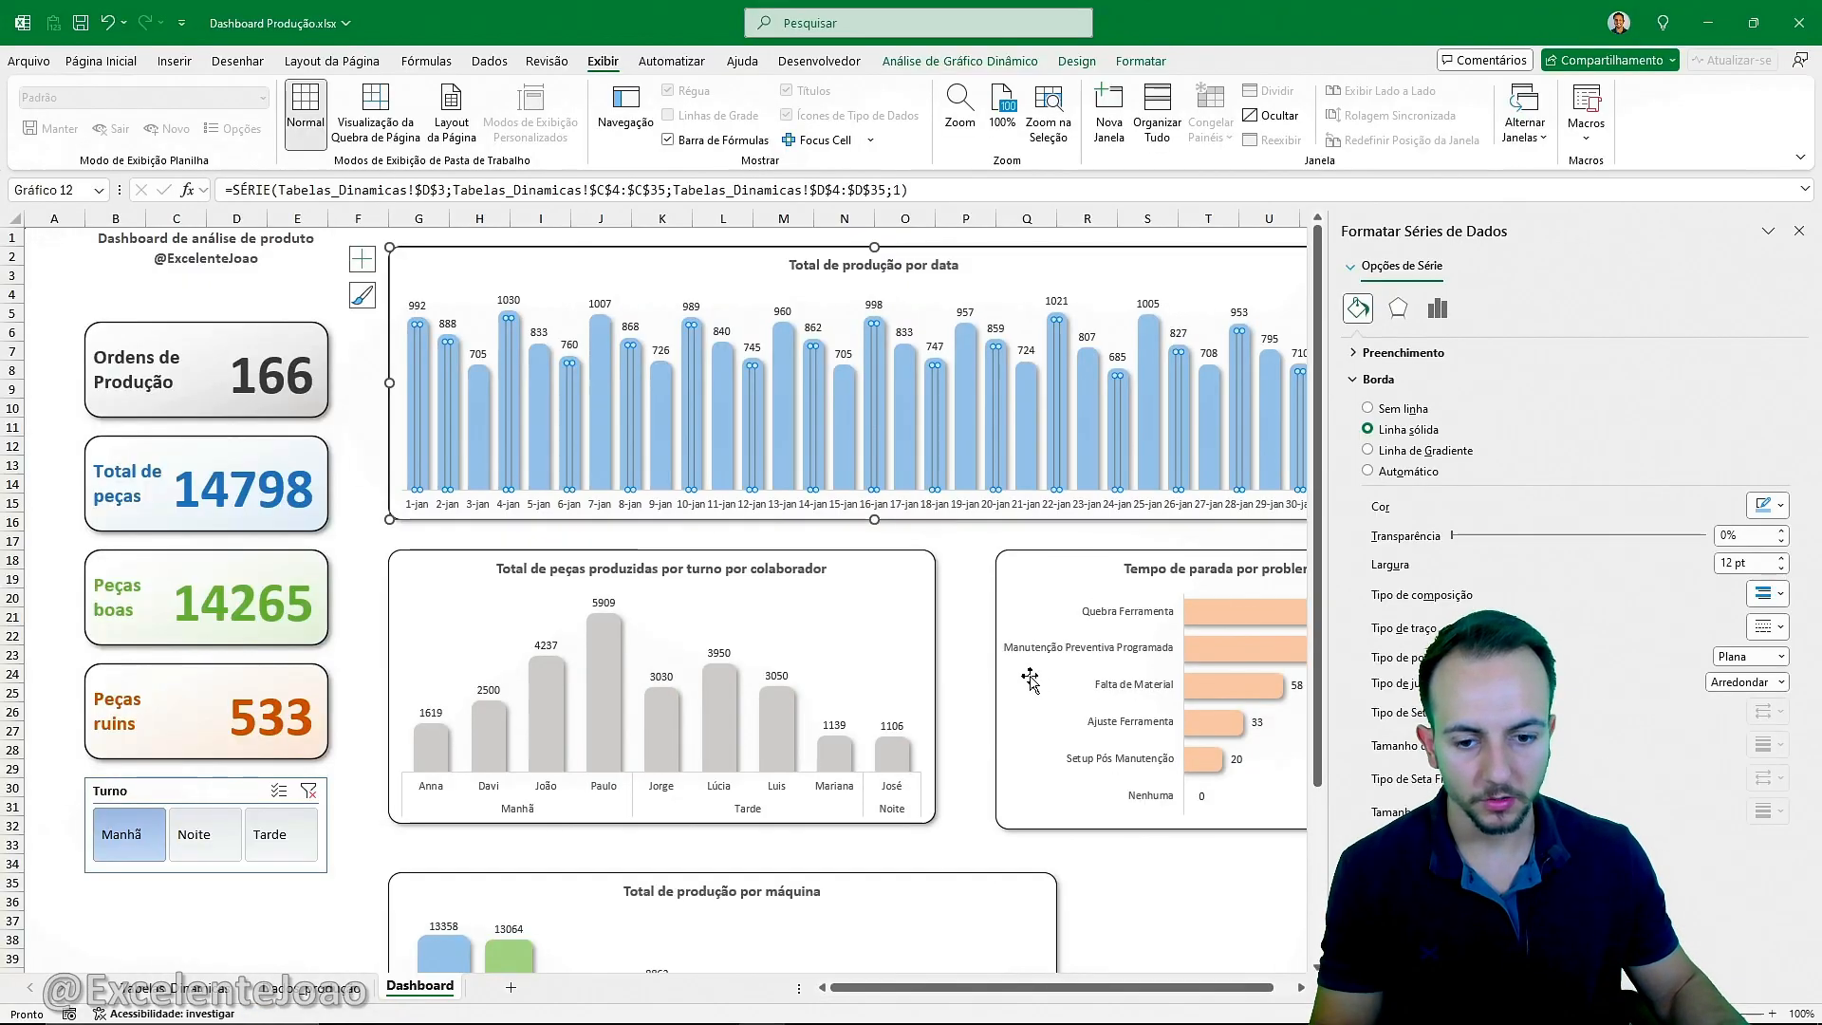
key(ctrl)
click(1799, 231)
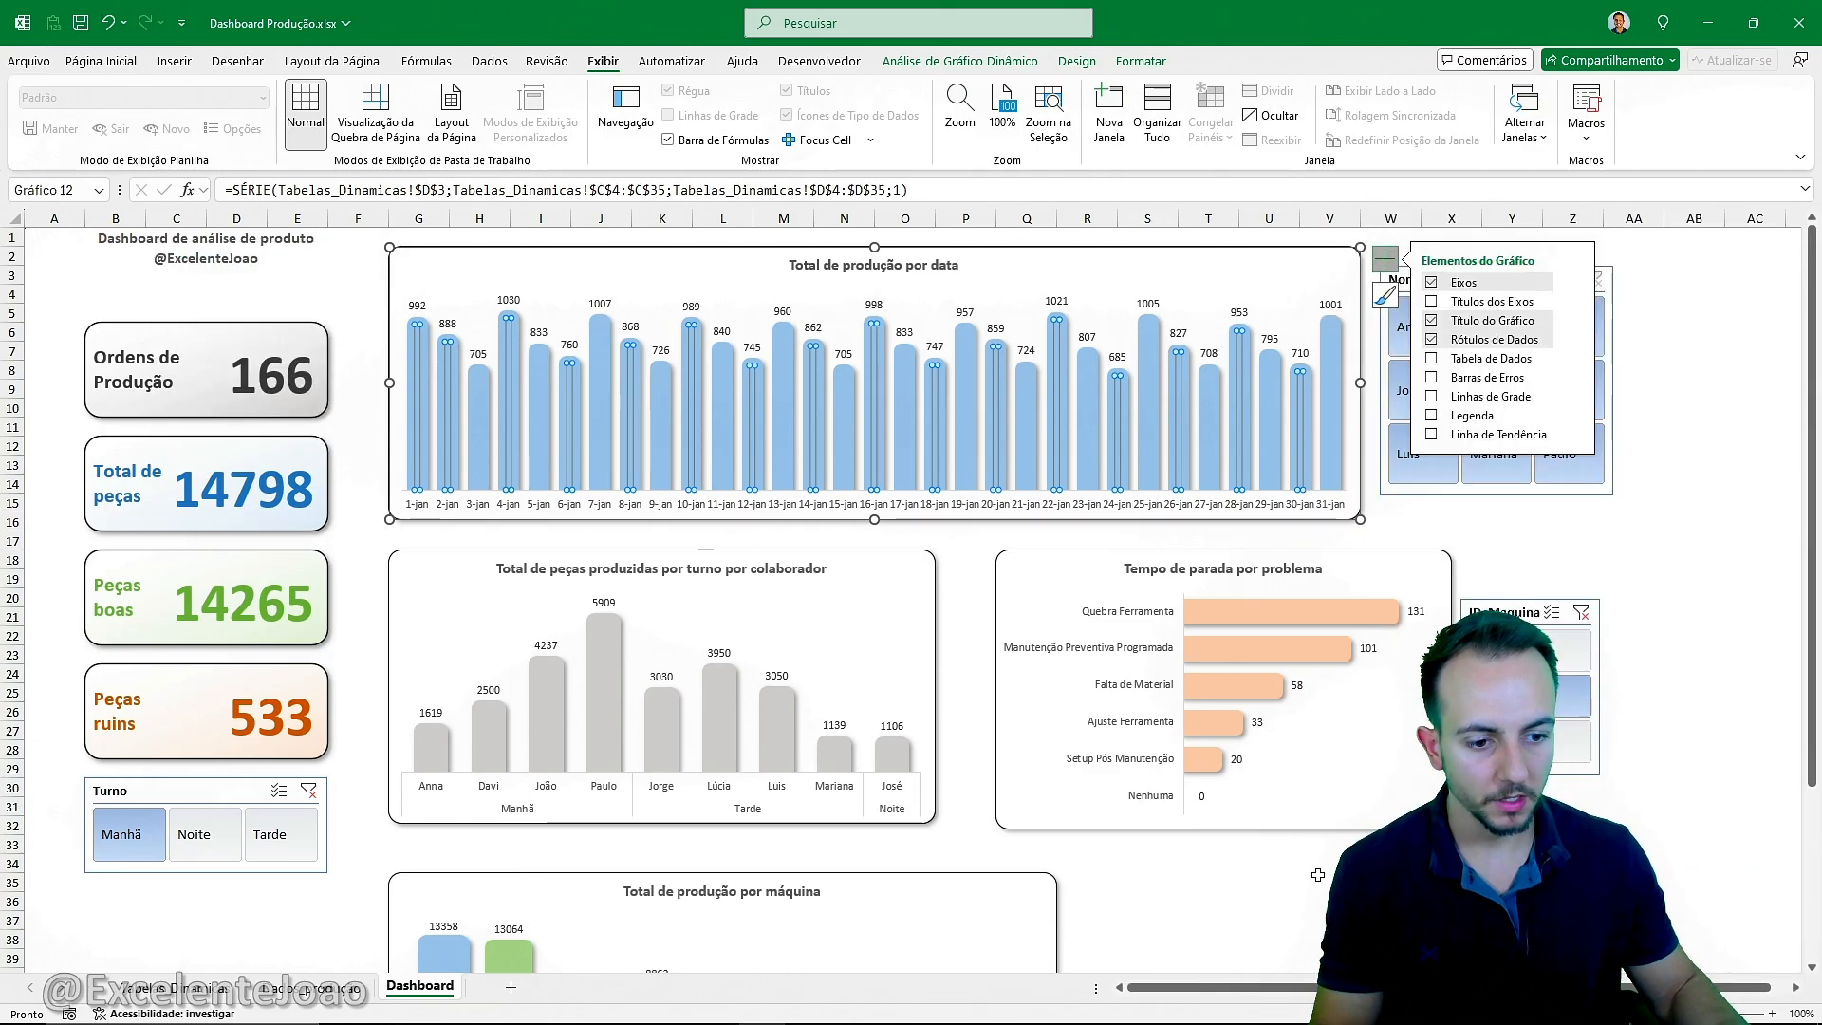
click(1329, 883)
Go to the Tabelas_Dinamicas sheet that holds the machine production pivot table.
scroll(1170, 850, down, 4)
scroll(1170, 850, down, 3)
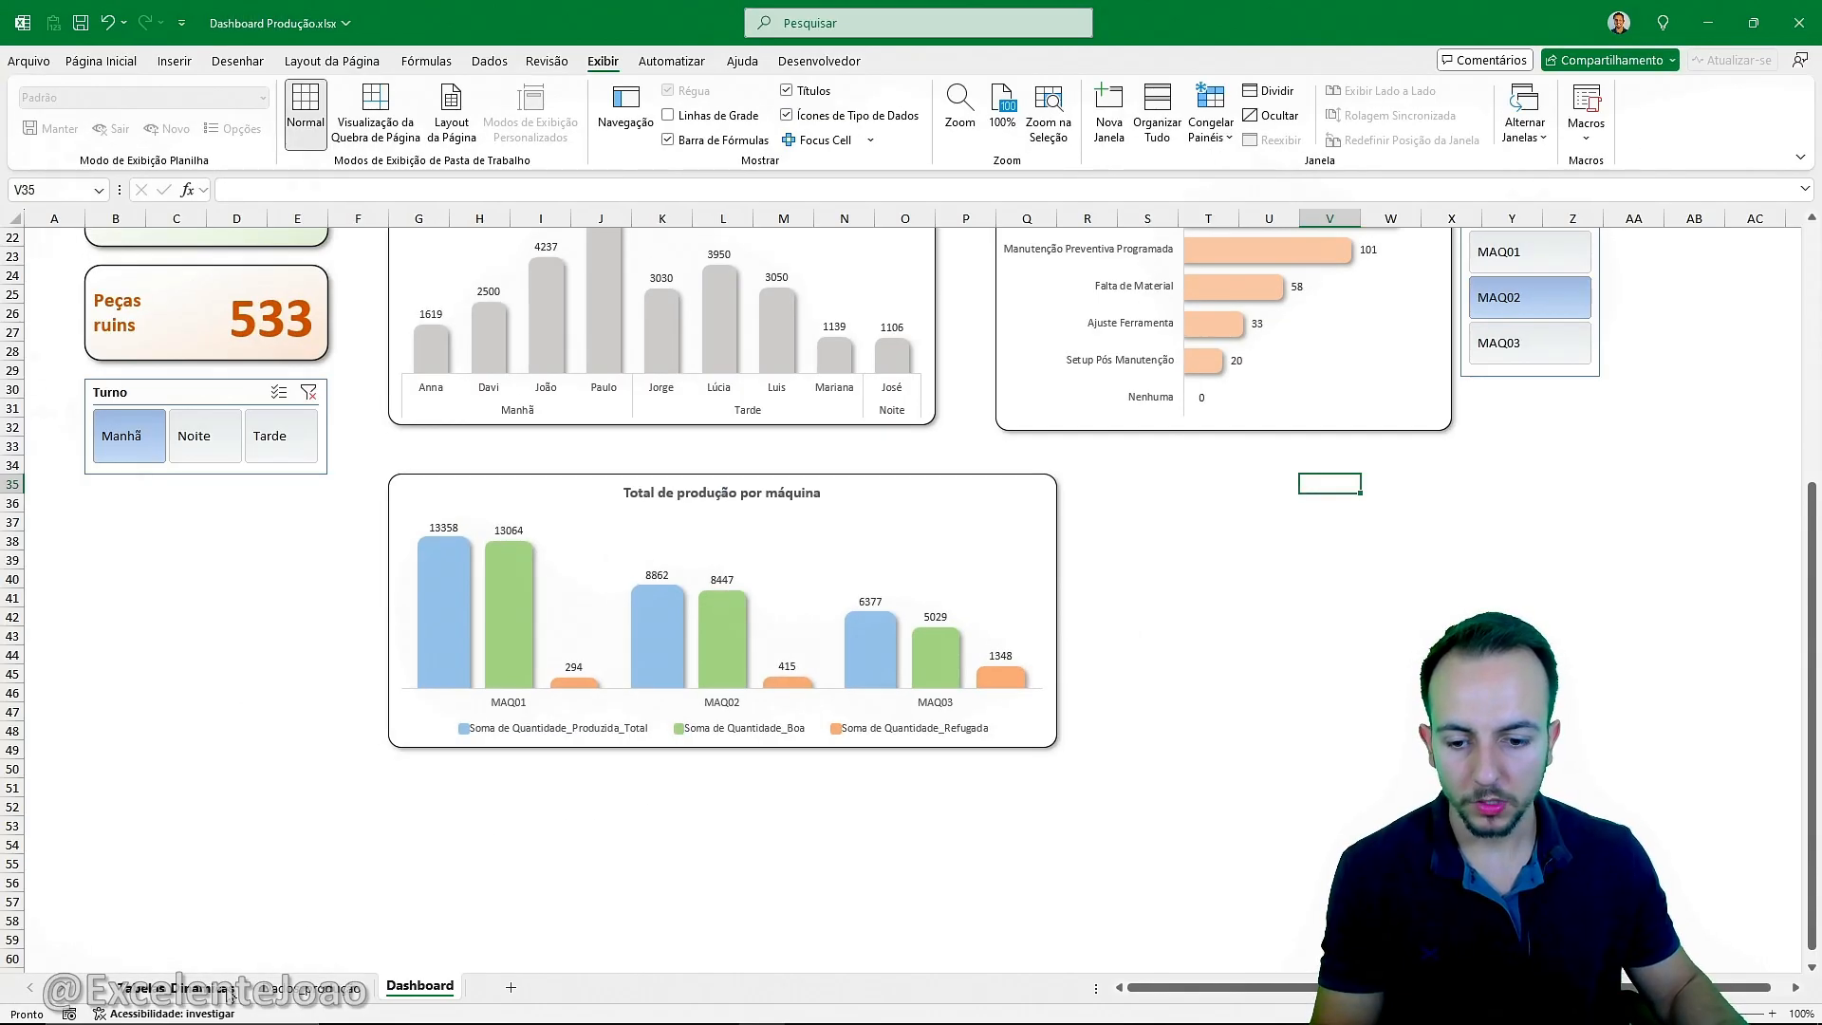
click(175, 988)
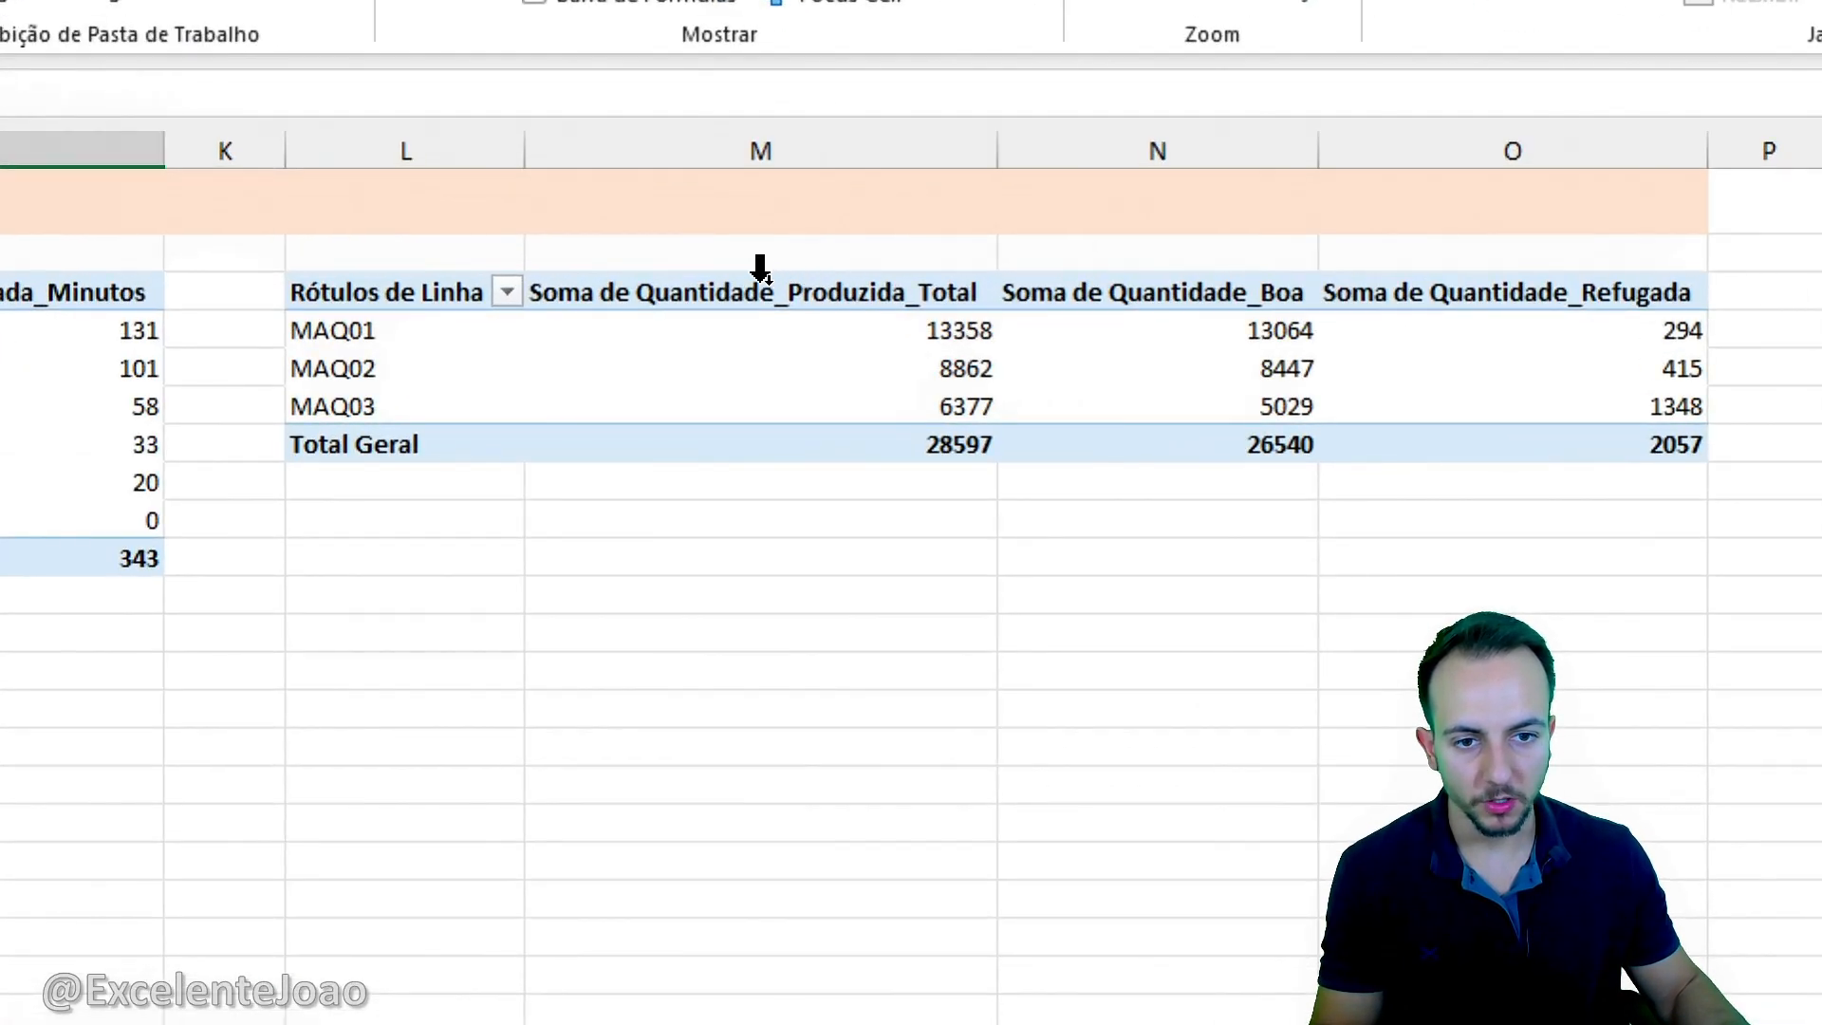
Rename the "Soma de Quantidade_Produzida_Total" header of the machine pivot table as "Total produzido".
click(760, 271)
click(656, 305)
key(ctrl+2)
mouse_move(769, 258)
mouse_down()
mouse_move(972, 285)
mouse_move(592, 252)
mouse_up()
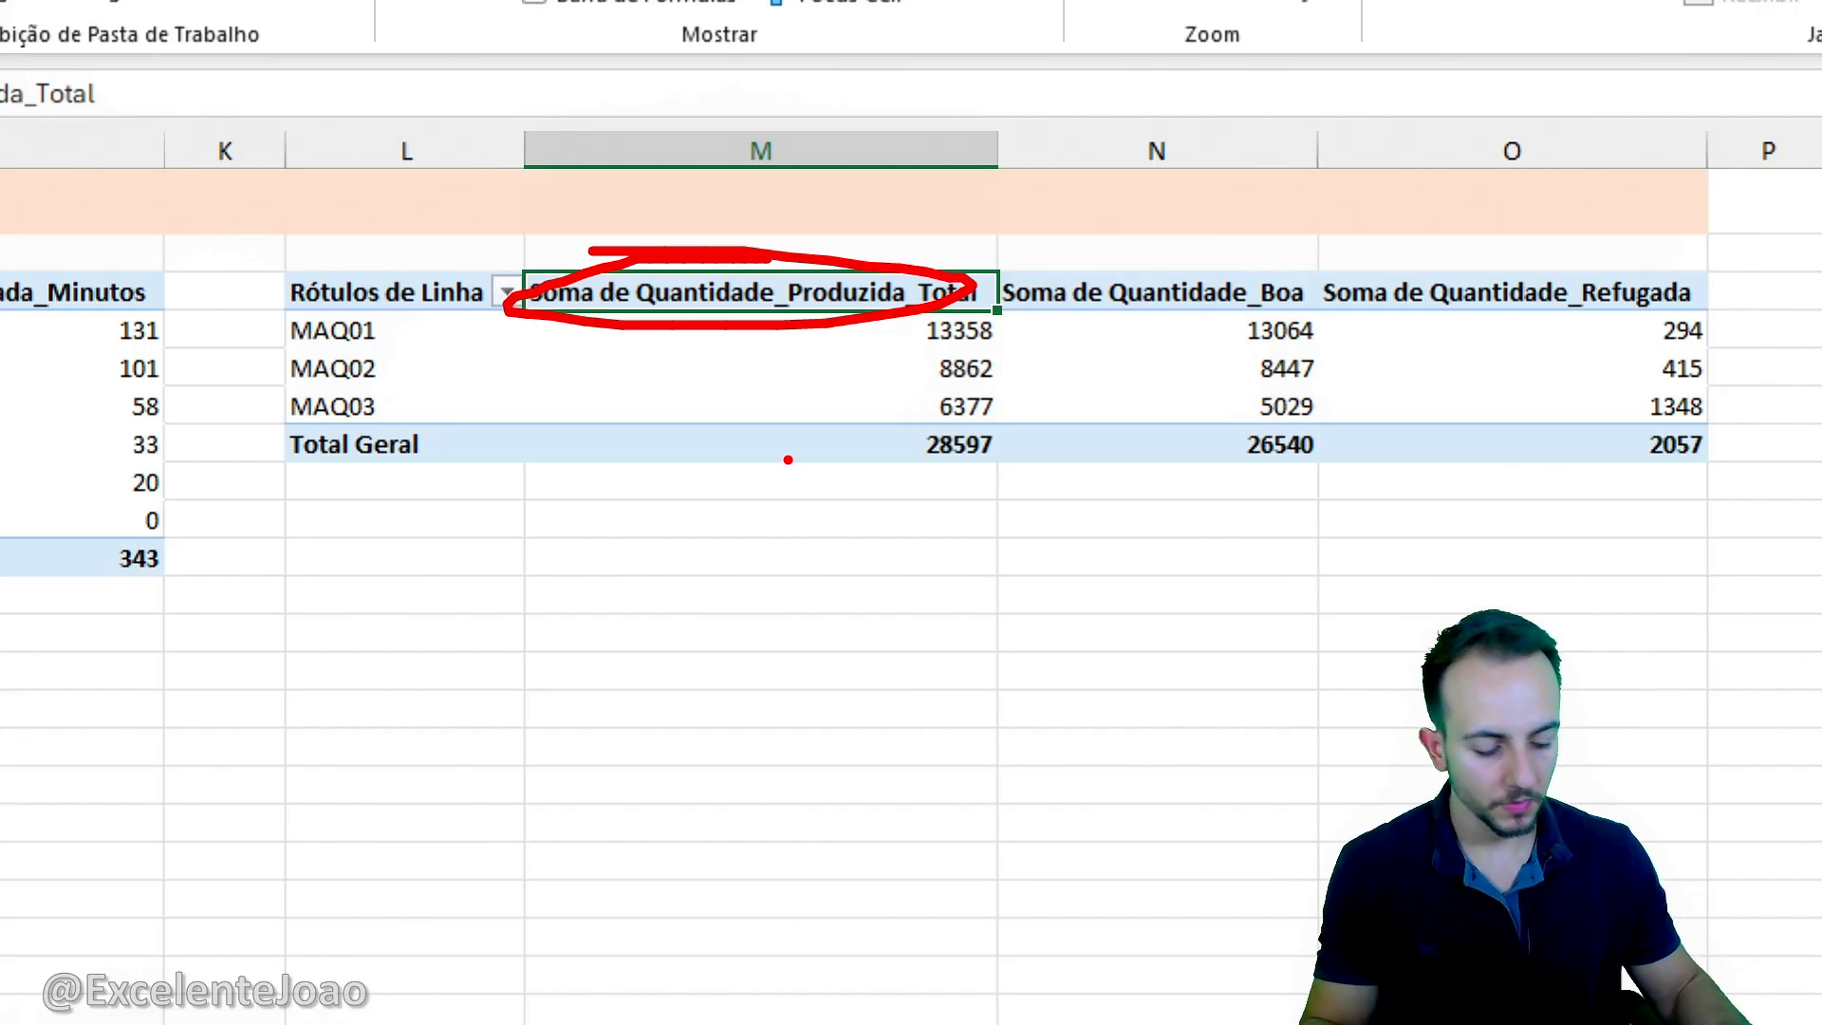
key(Escape)
text(Total produ)
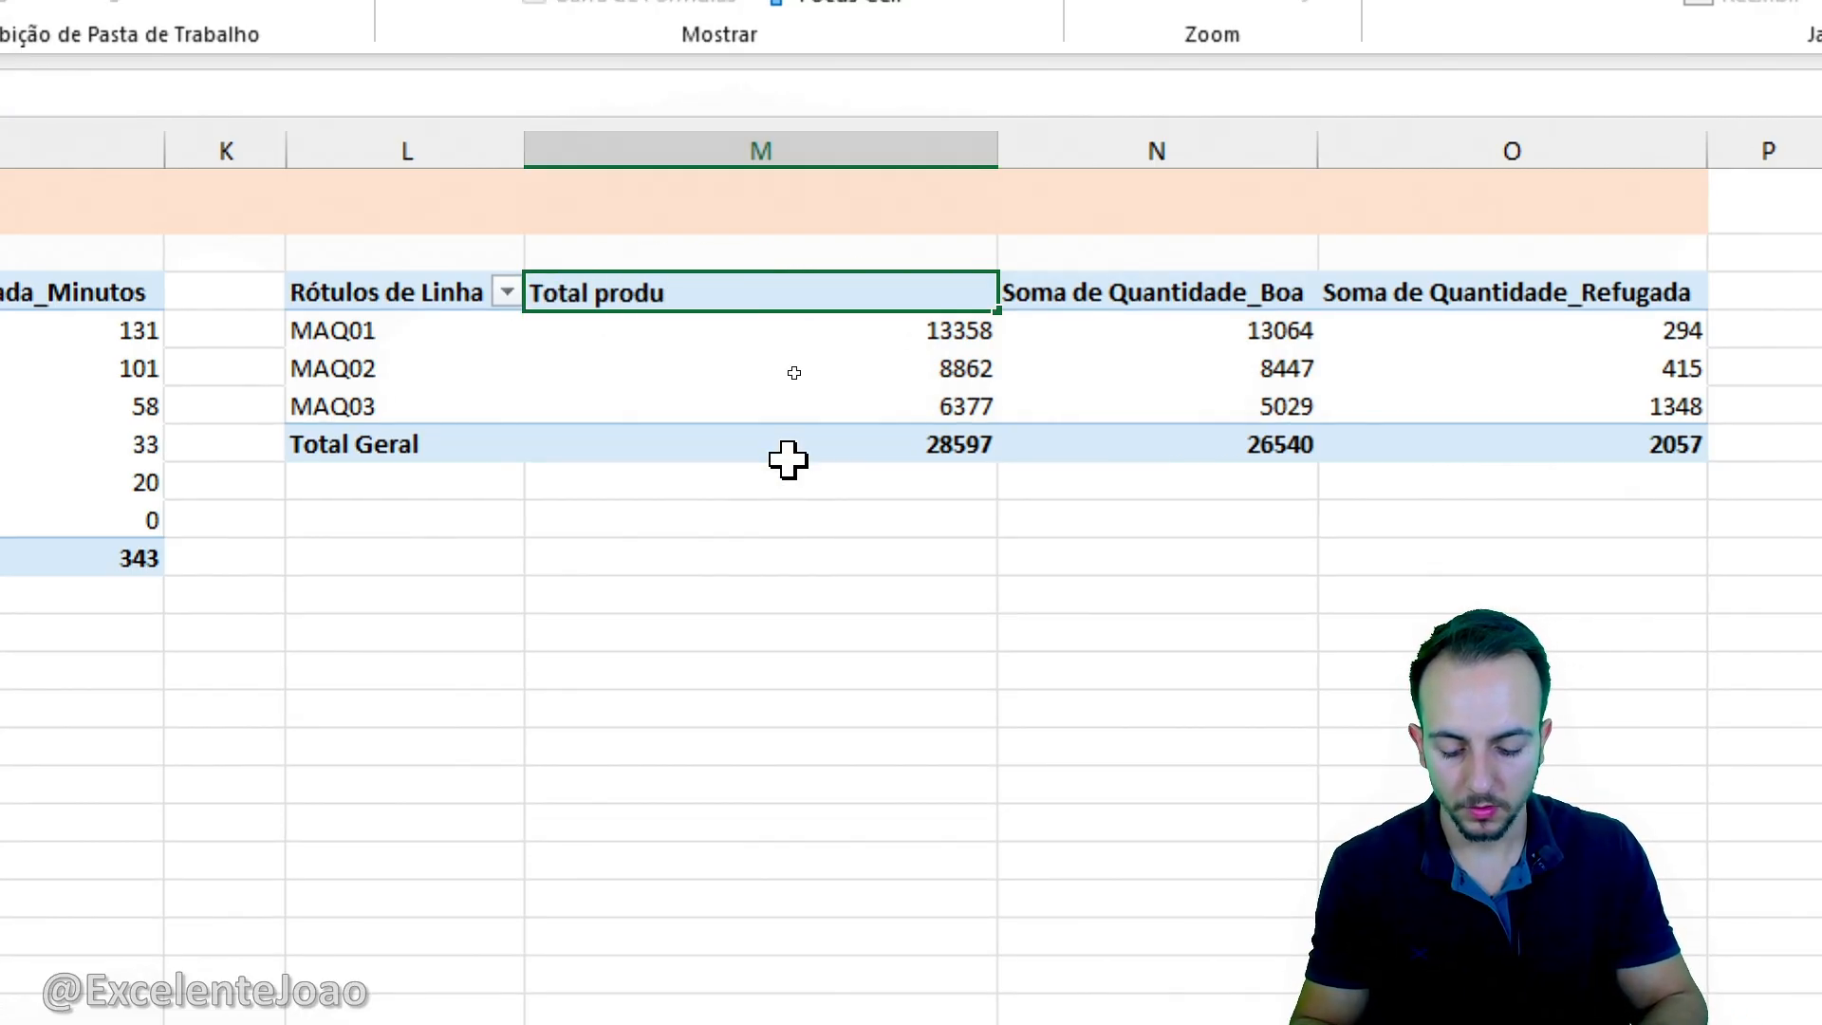
text(zido)
key(Return)
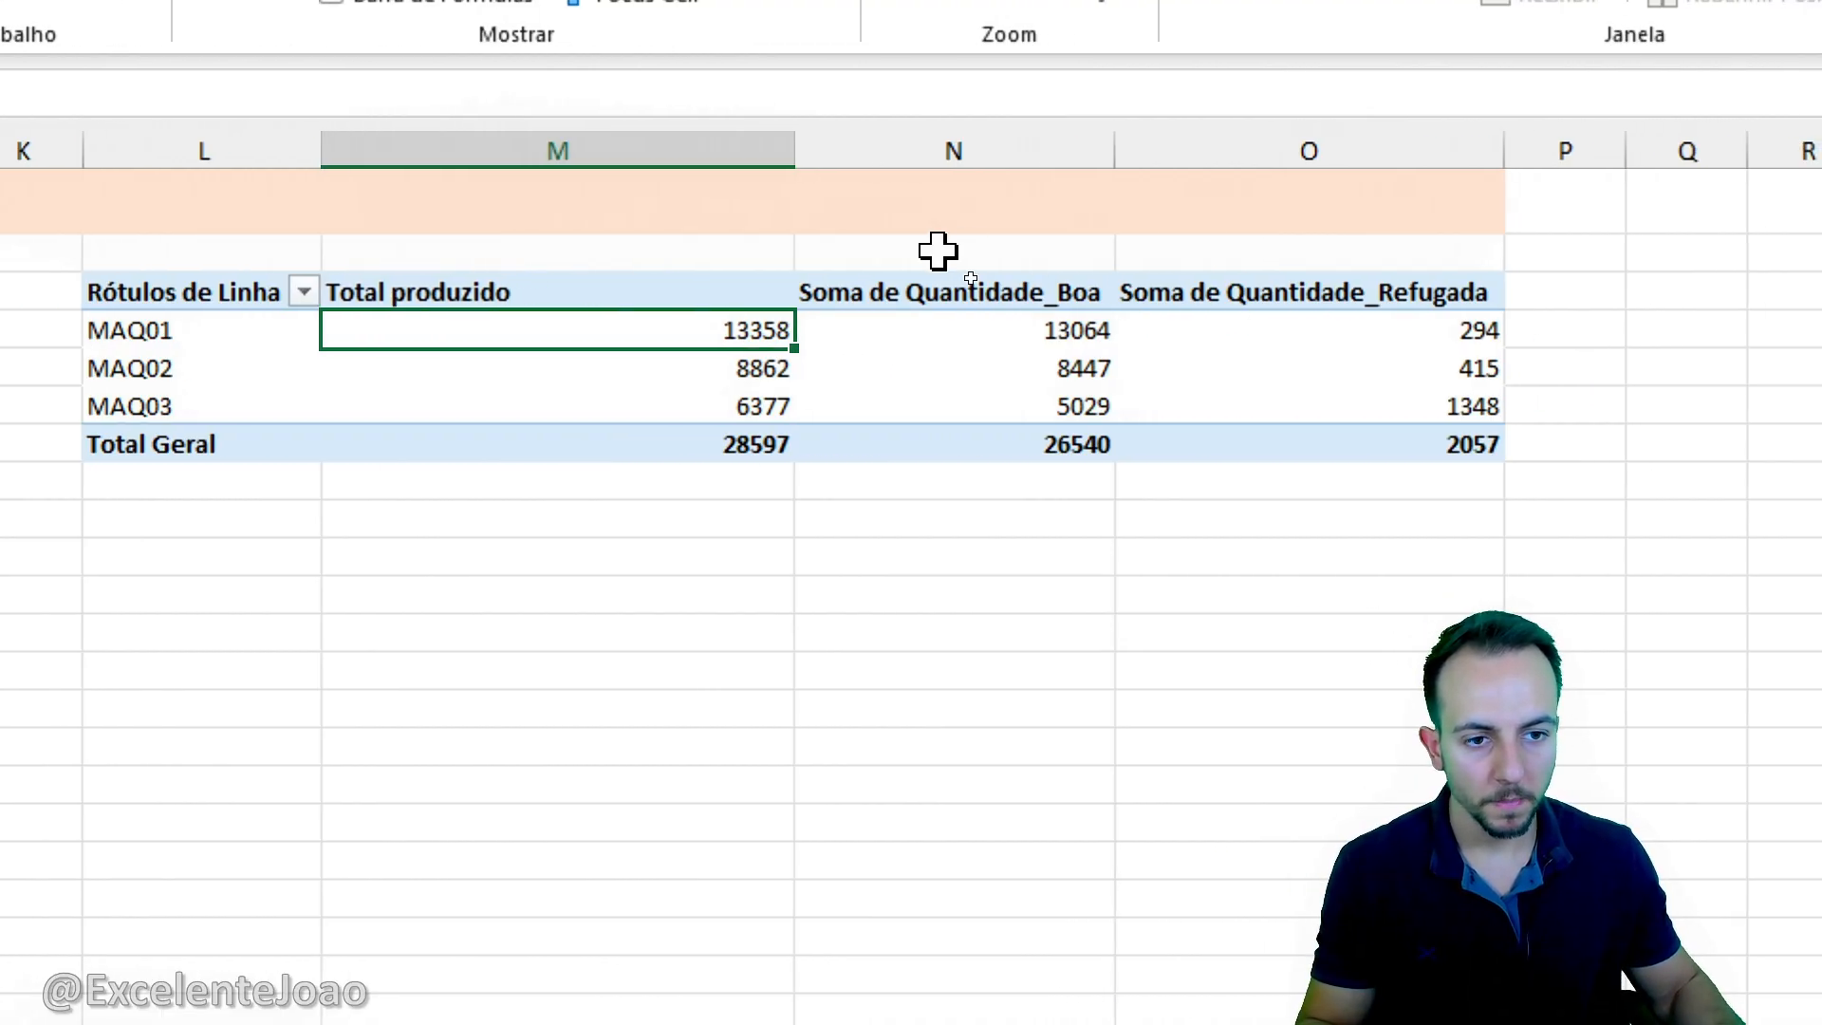
Rename the "Soma de Quantidade_Boa" header of the machine pivot table as "Quantidade boa".
click(973, 282)
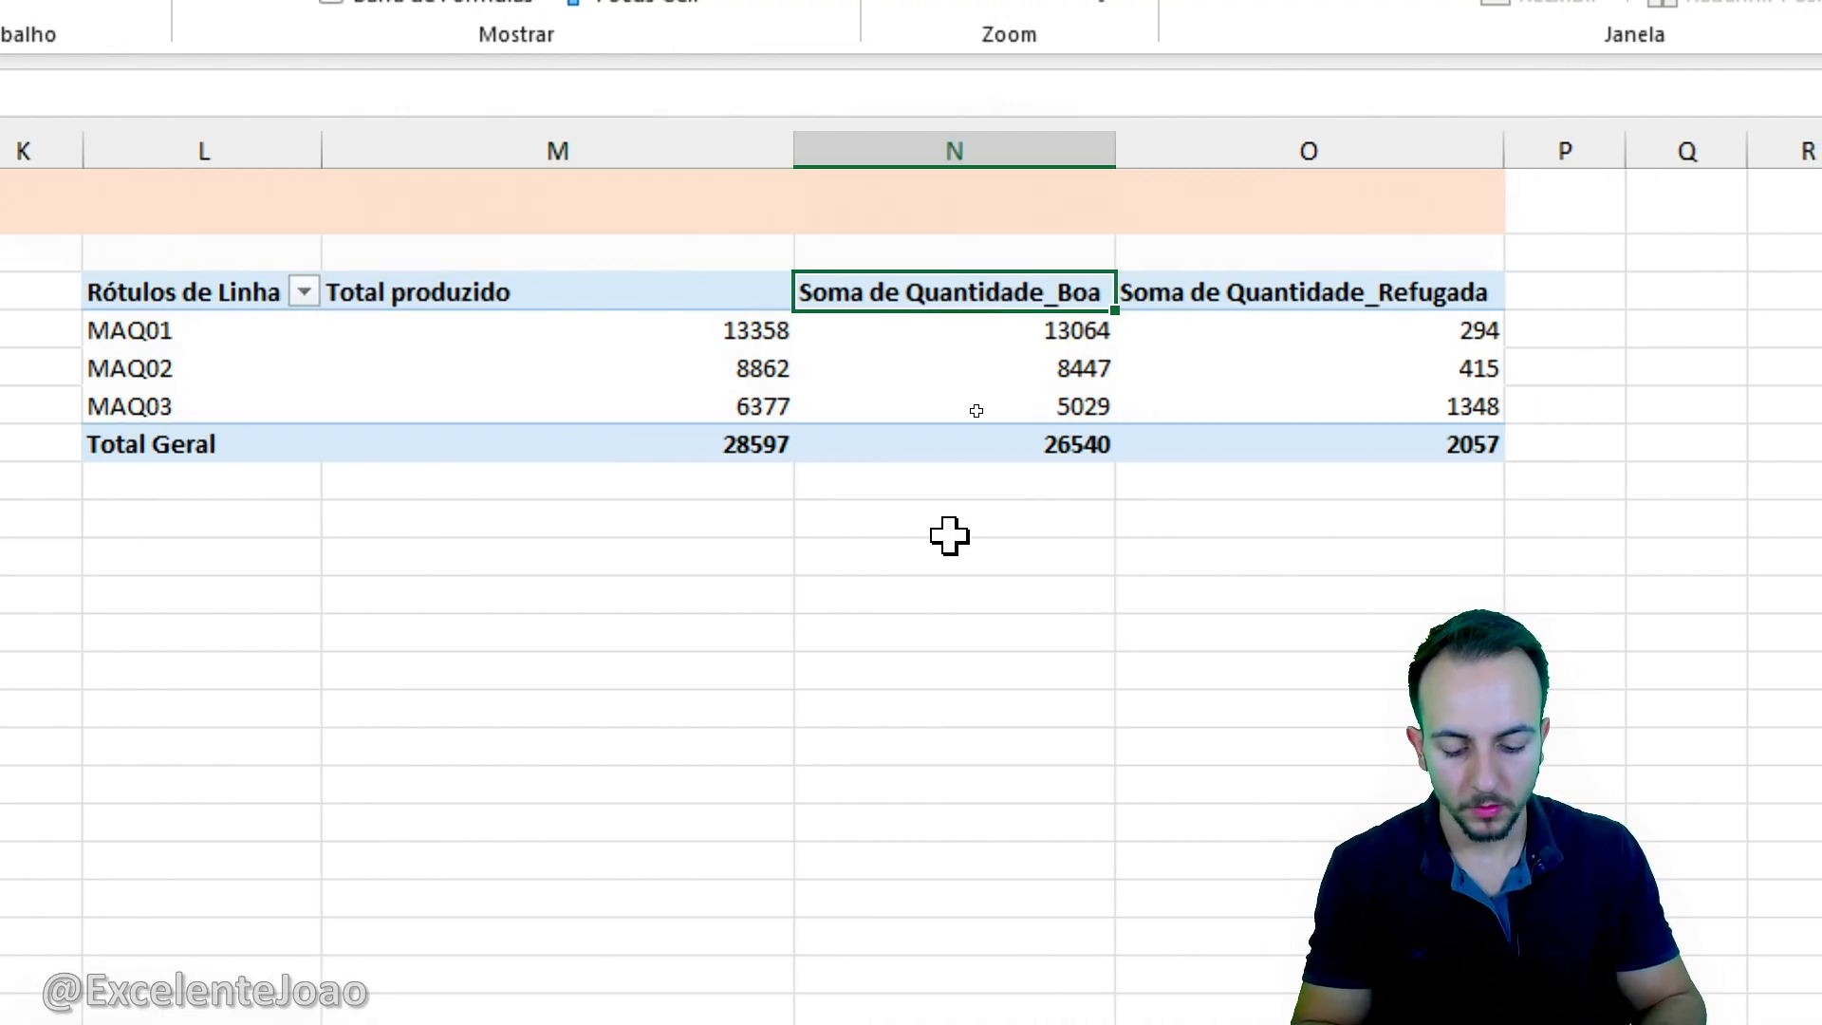
text(Q)
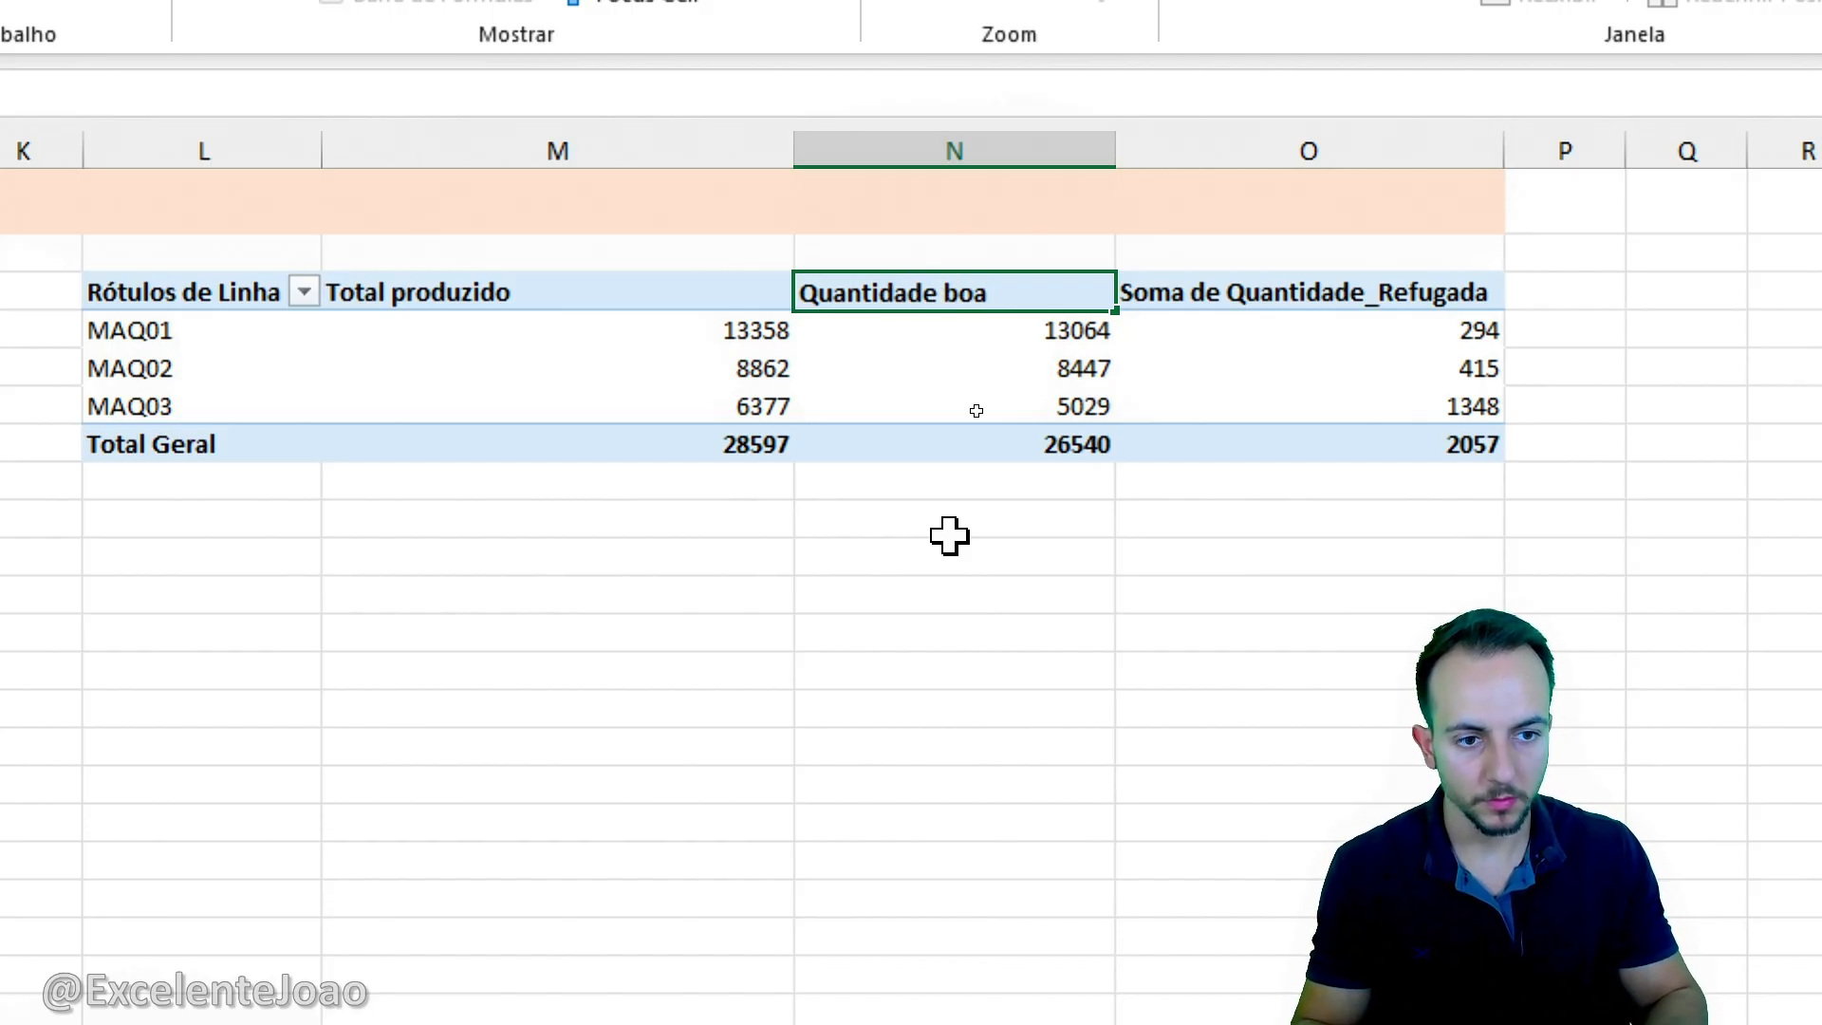
key(Tab)
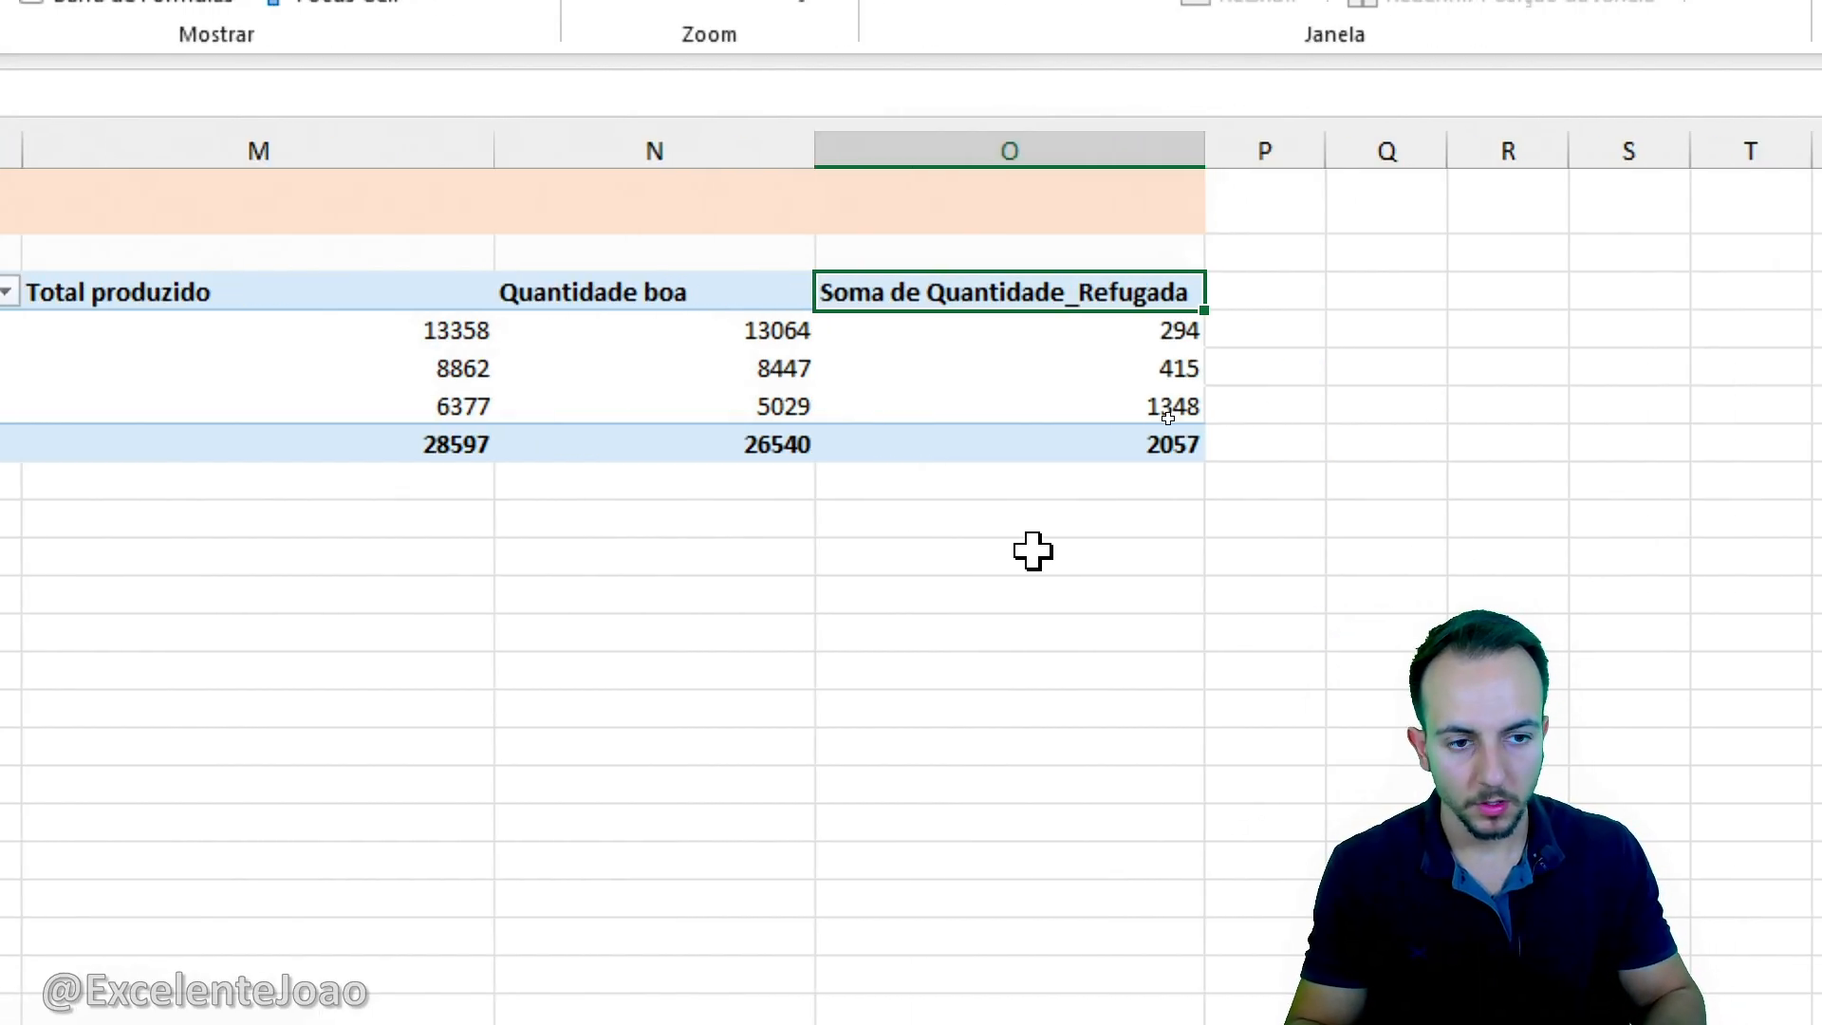
Rename the "Soma de Quantidade_Refugada" header of the machine pivot table as "Quantidade ruim".
key(F2)
key(Home)
key(ctrl+shift+Right)
key(ctrl+shift+Right)
key(Delete)
key(Right)
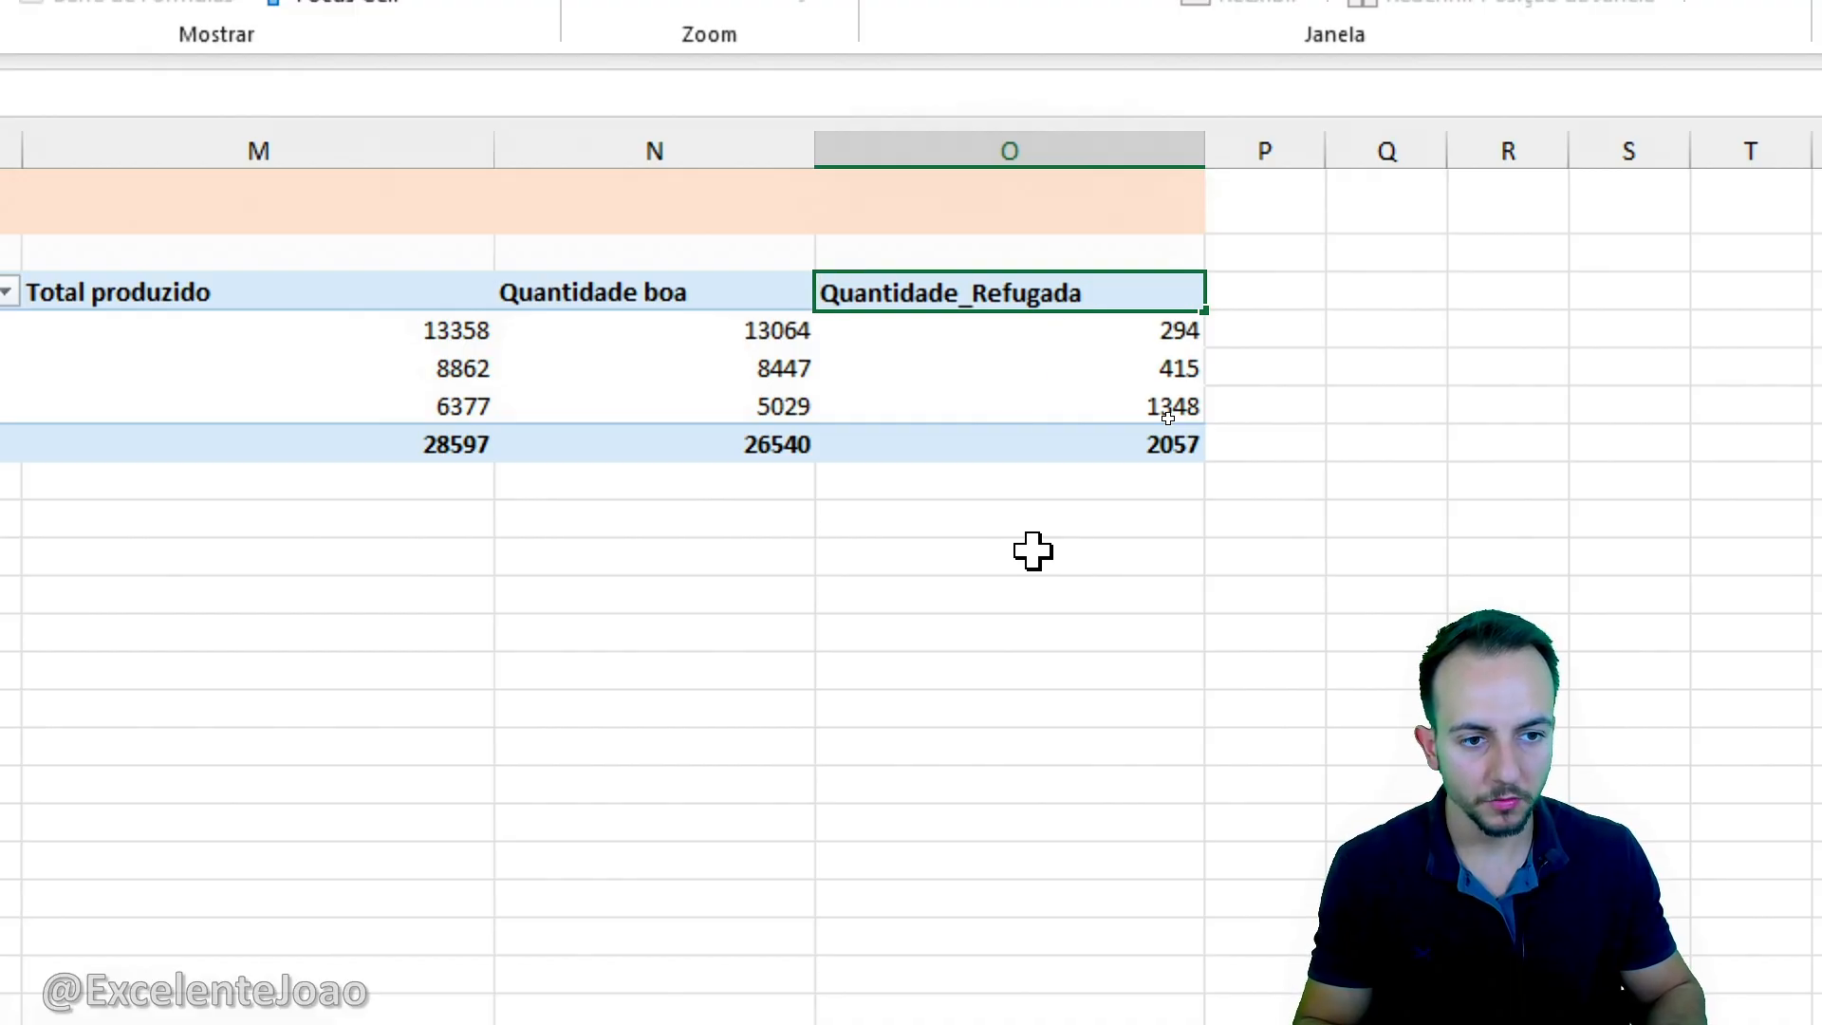
key(shift+End)
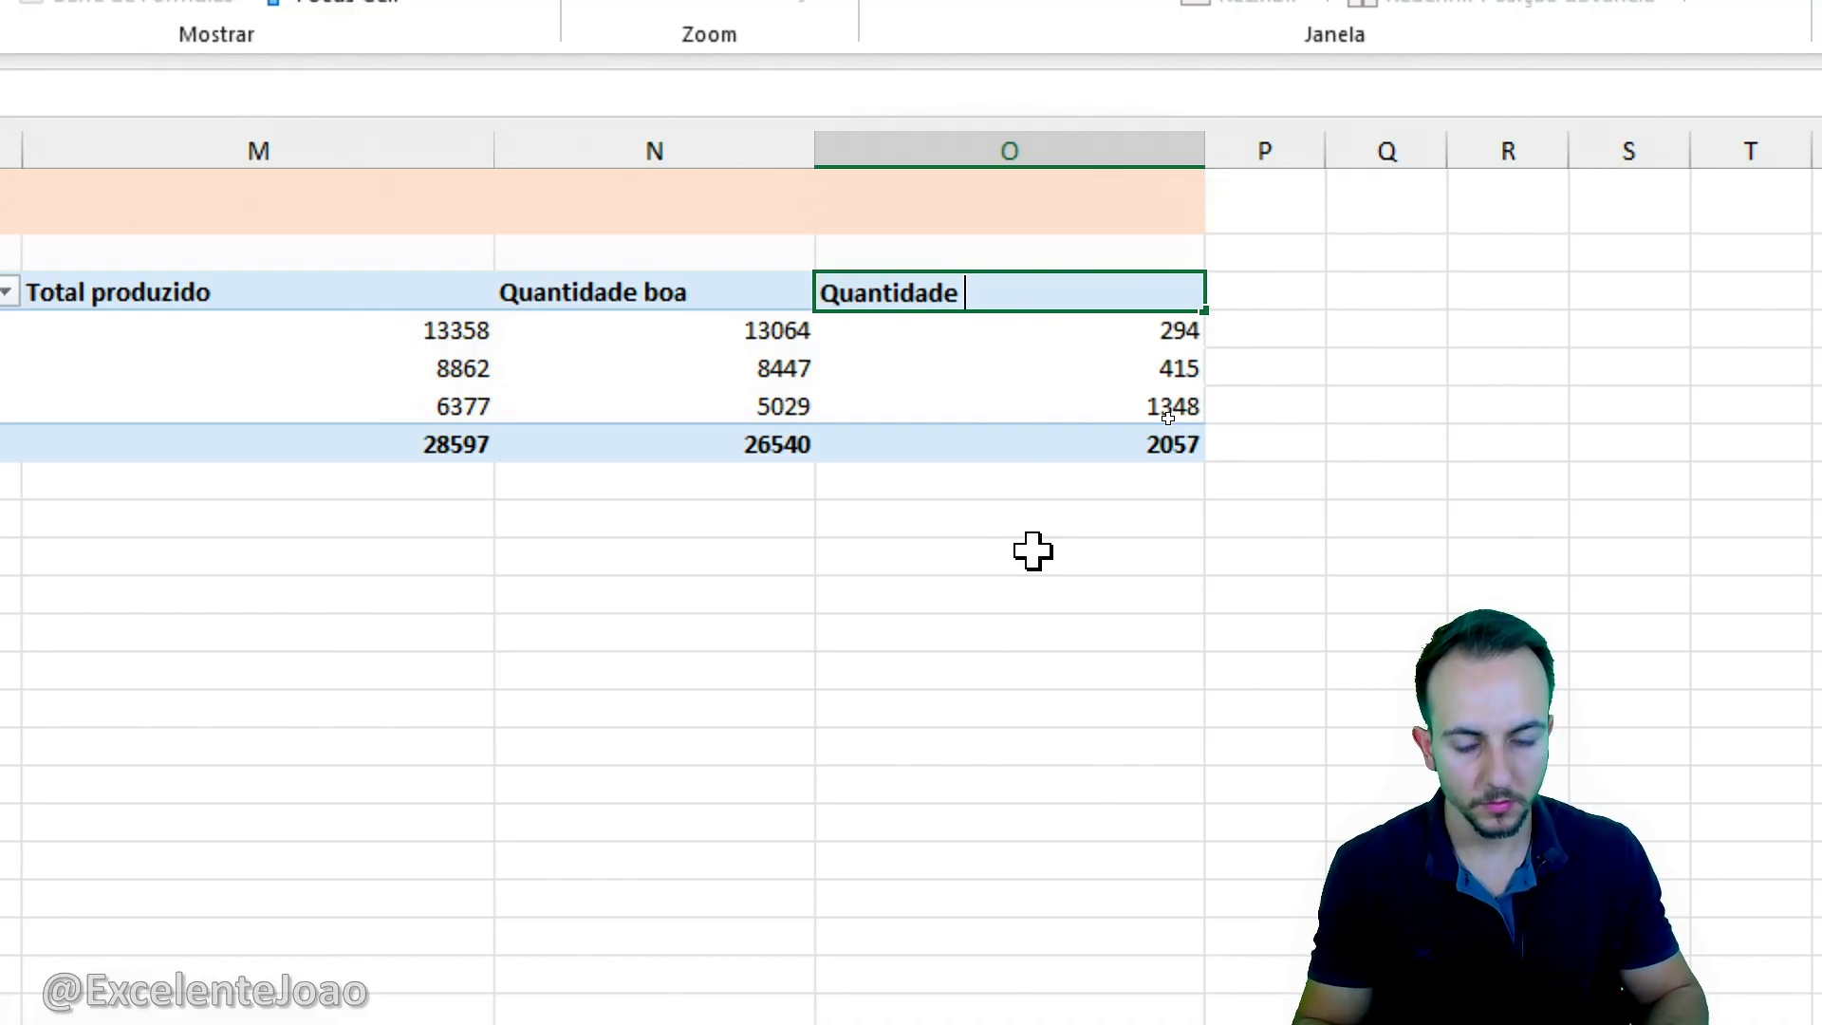
key(Return)
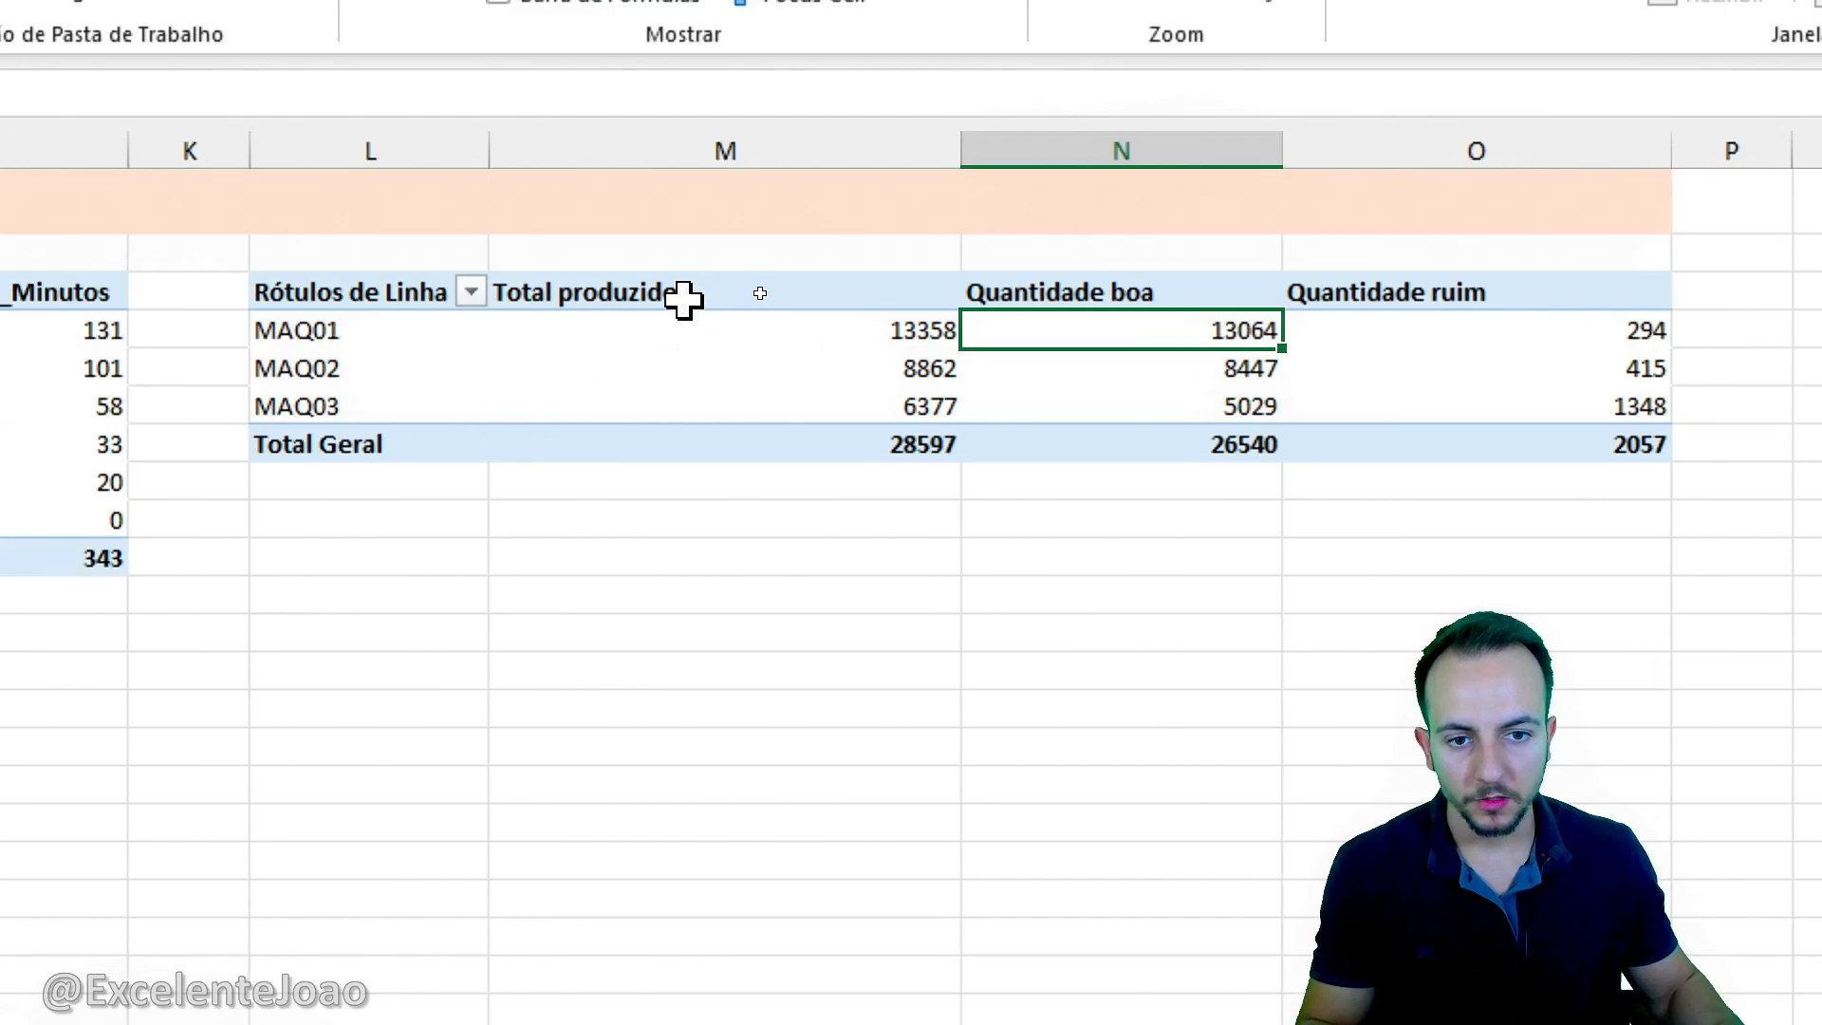
Rename the total produced header of the machine pivot table as "Quantidade total".
click(216, 295)
text(Quantidade total)
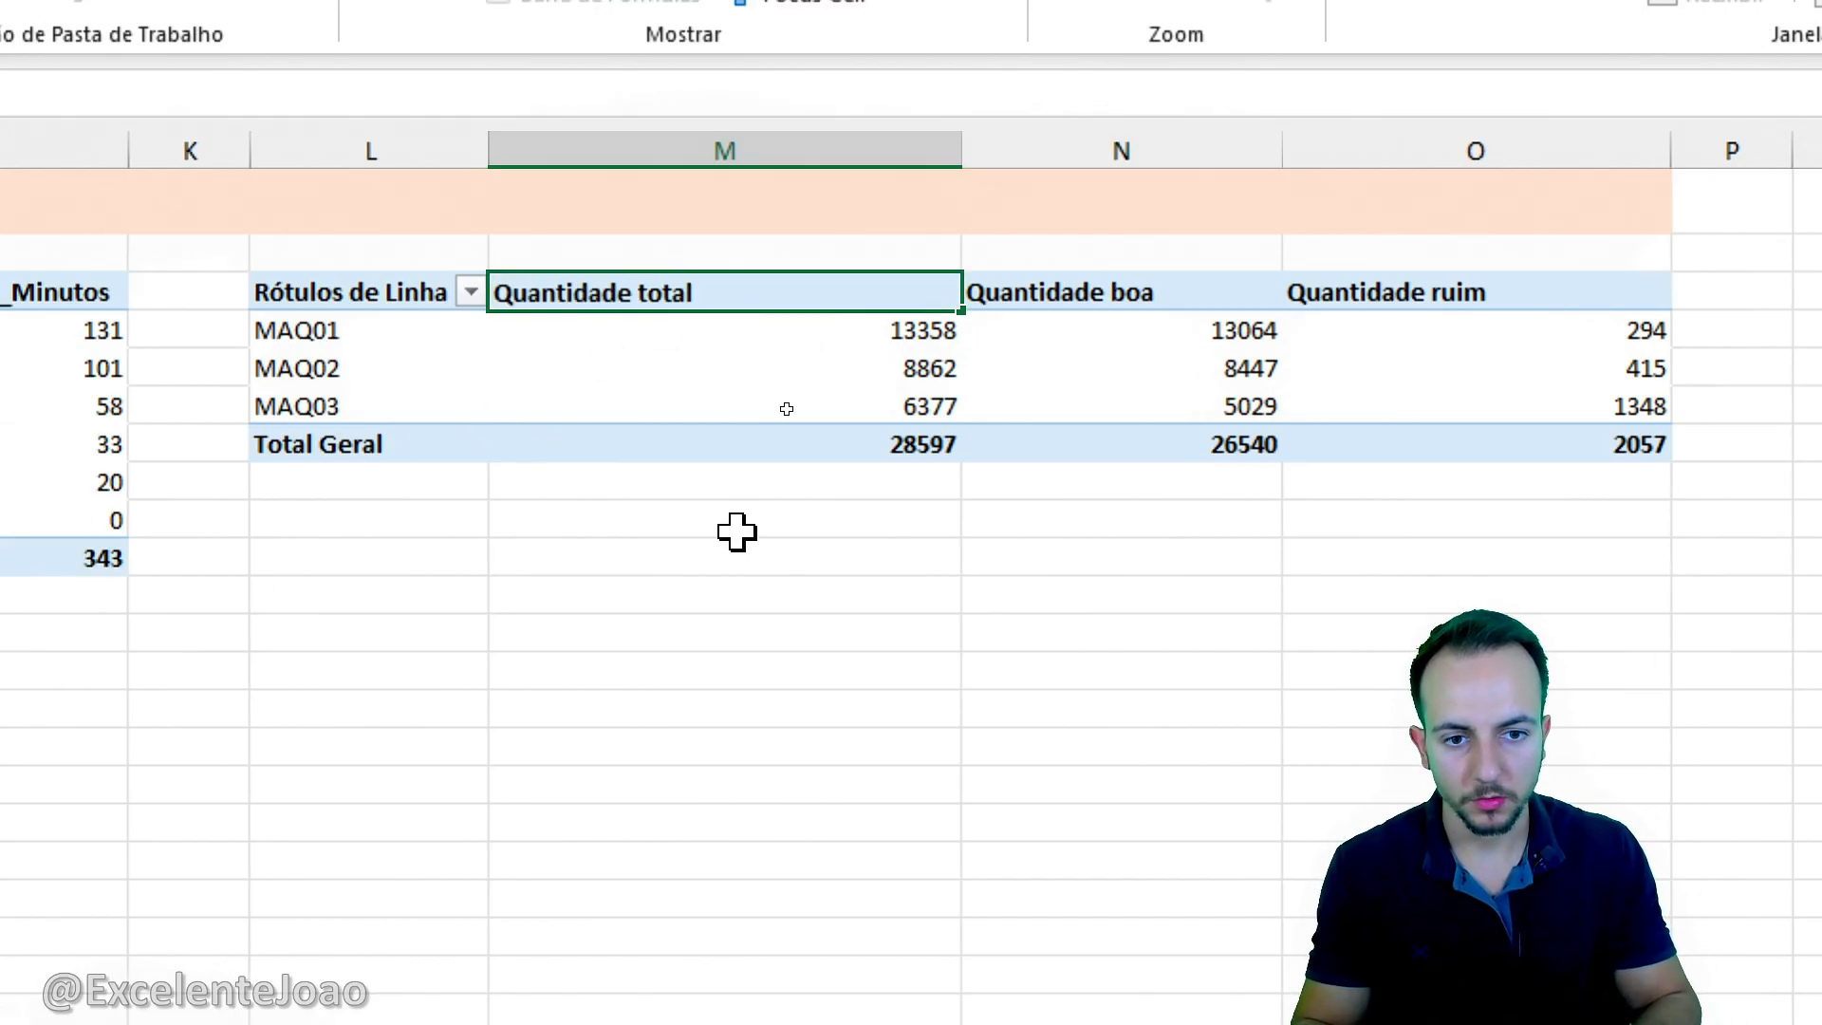
key(Return)
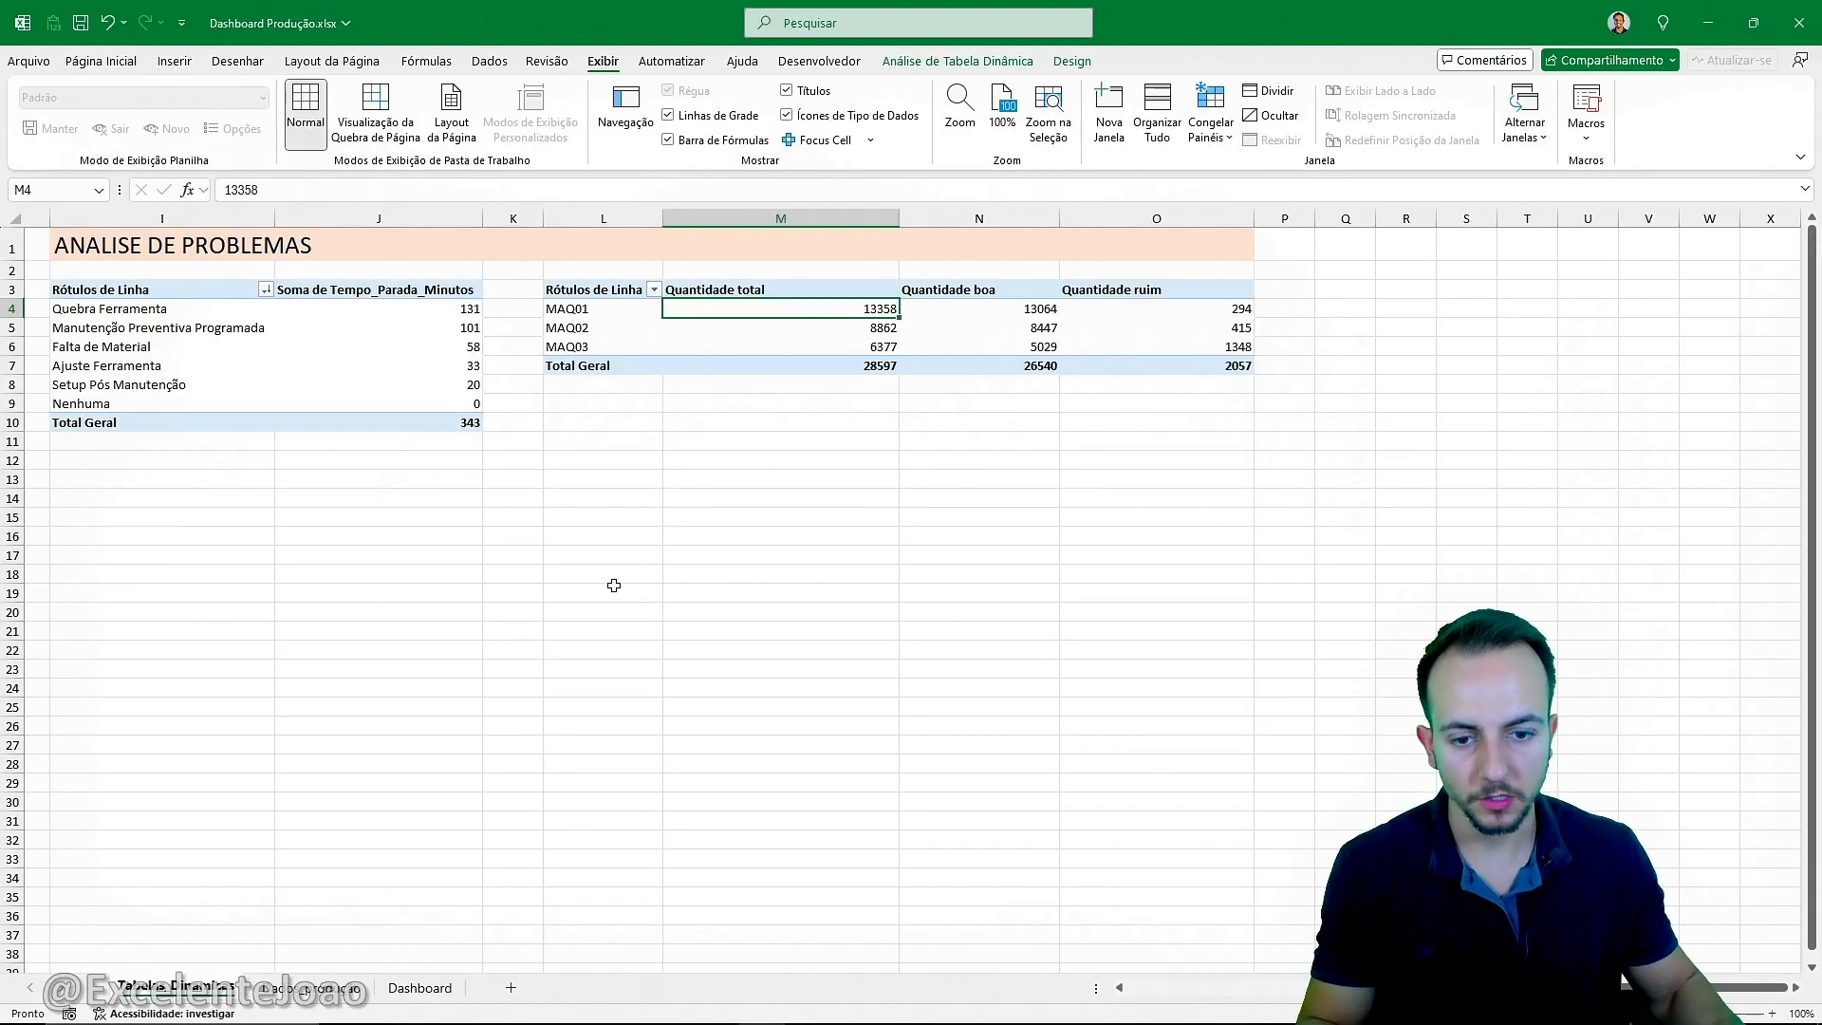
Return to the Dashboard sheet, review the charts and the machine chart's legend, and save the workbook.
click(417, 985)
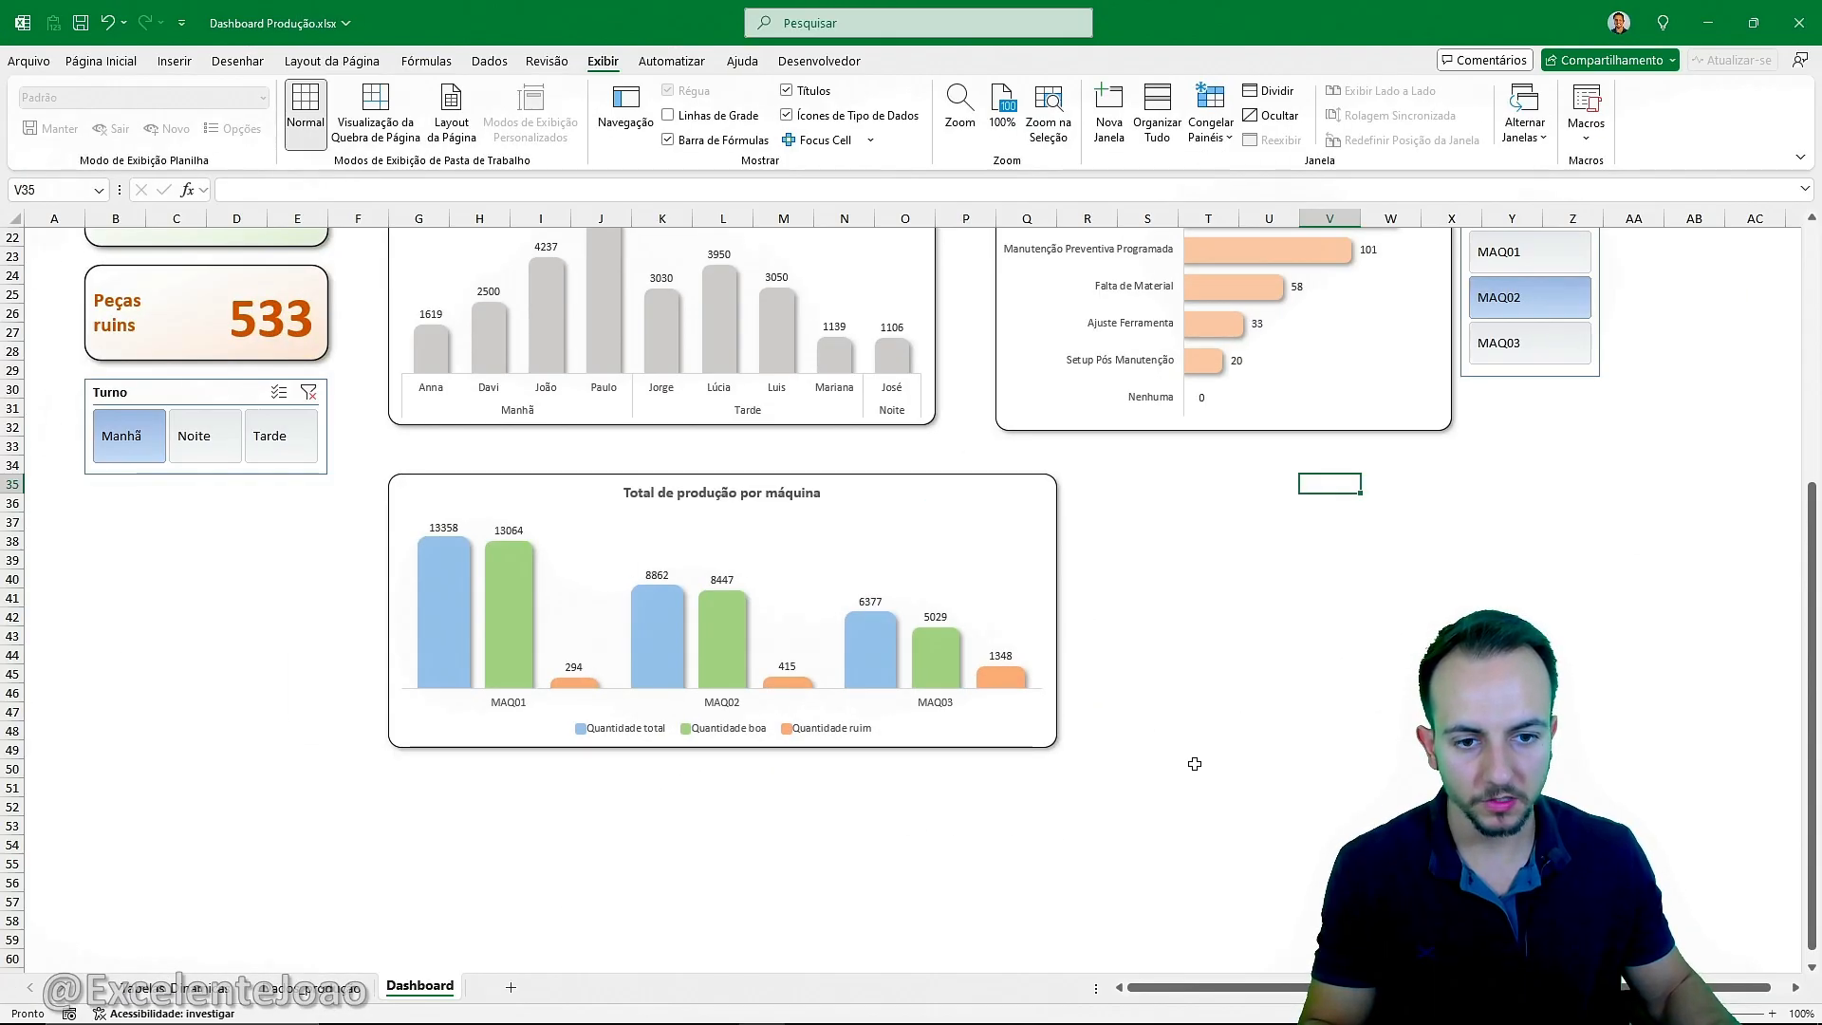
scroll(1195, 764, up, 7)
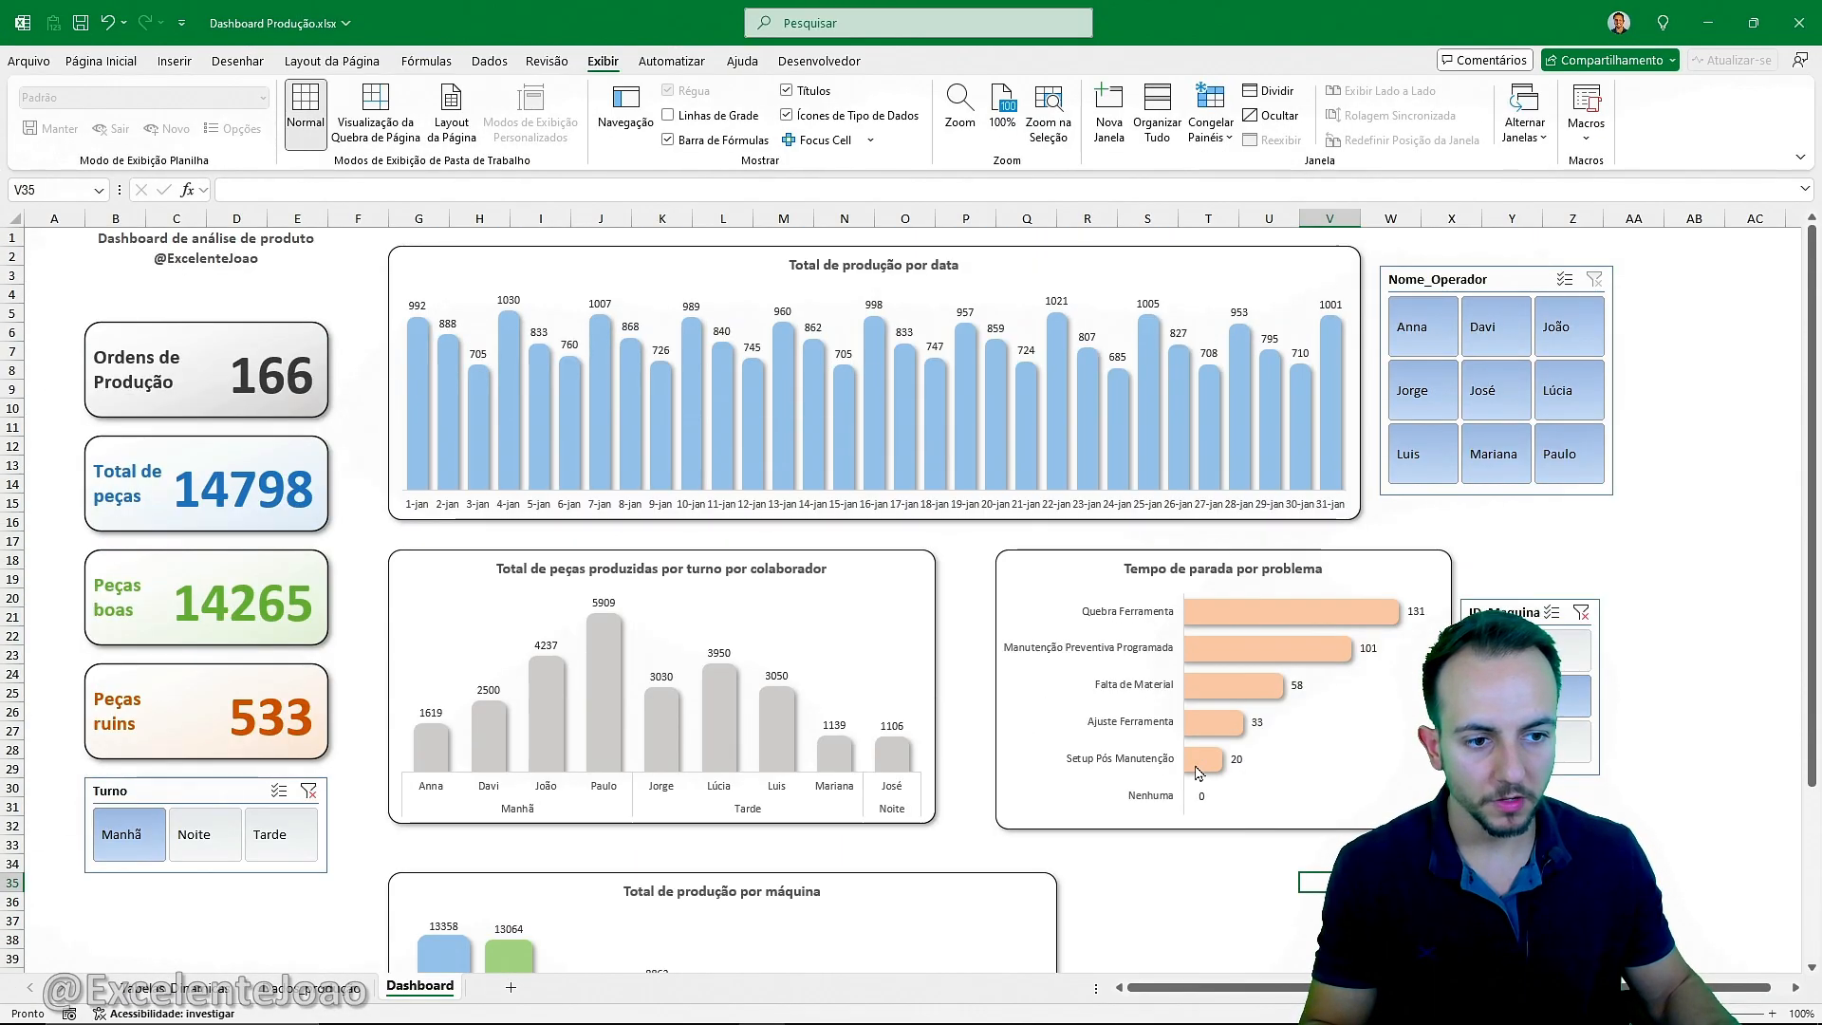
scroll(1090, 793, down, 6)
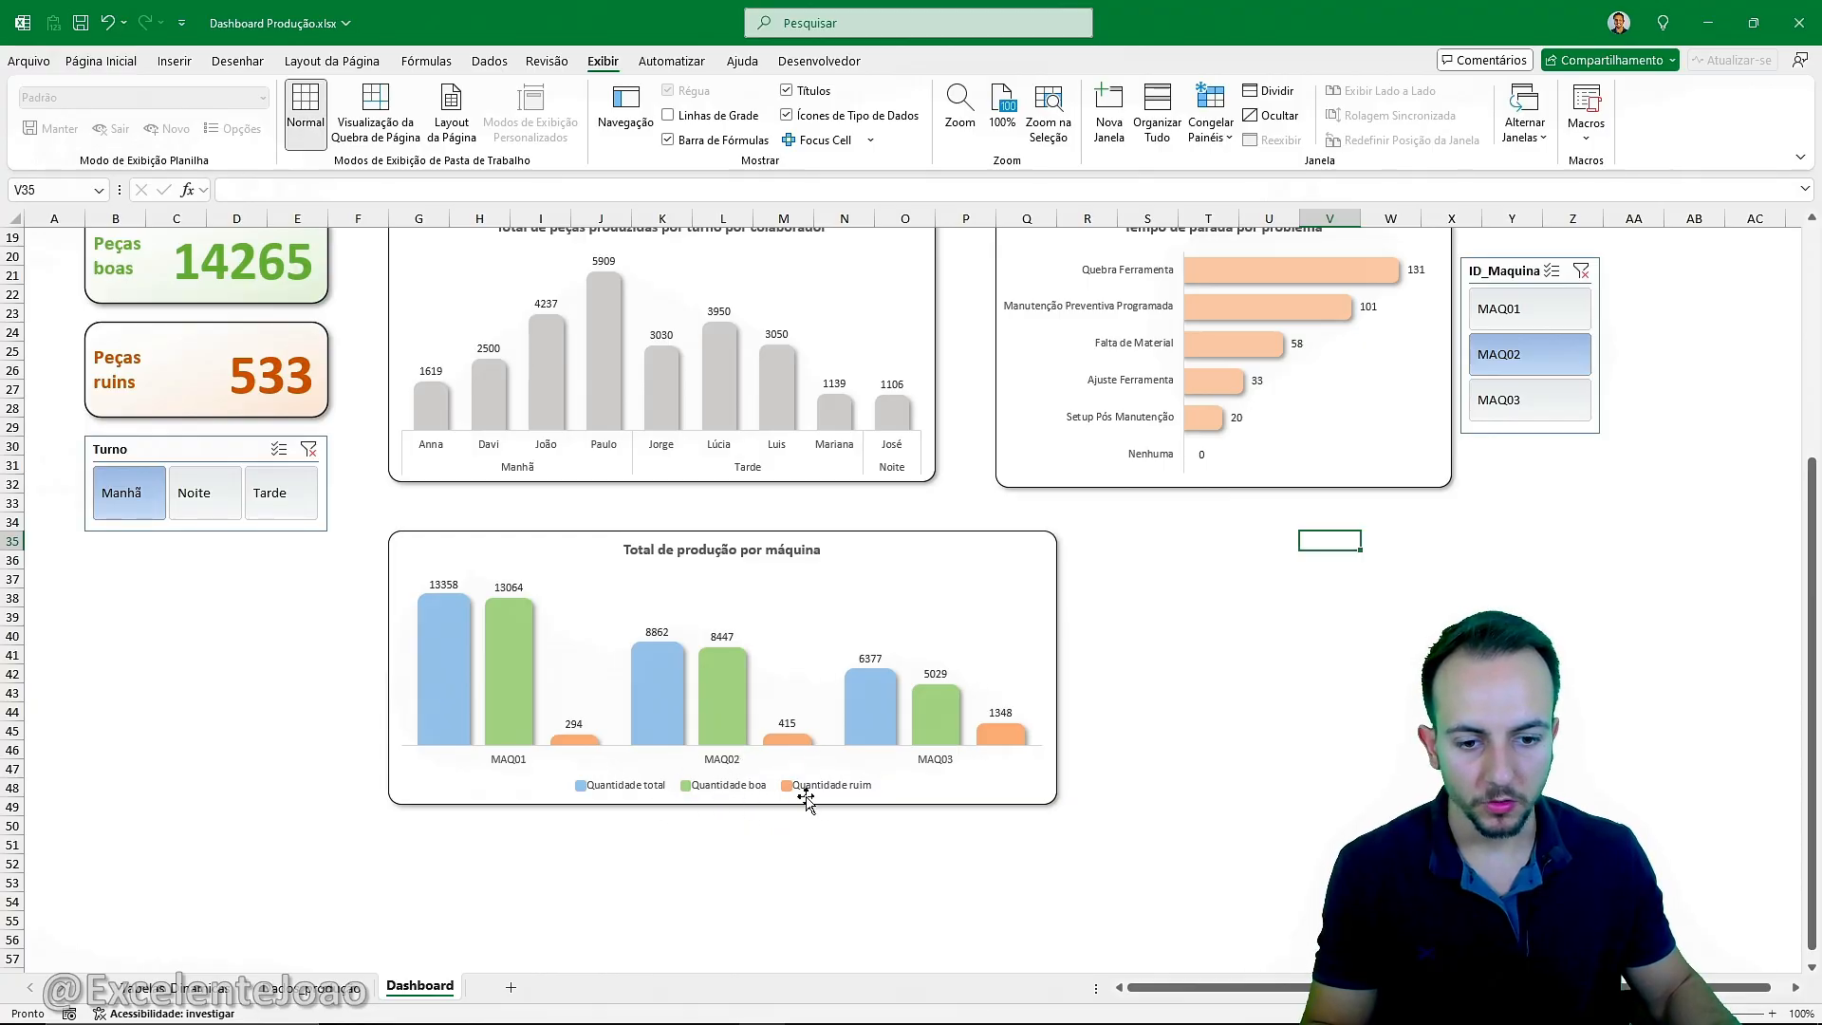
scroll(807, 816, up, 6)
scroll(928, 810, down, 4)
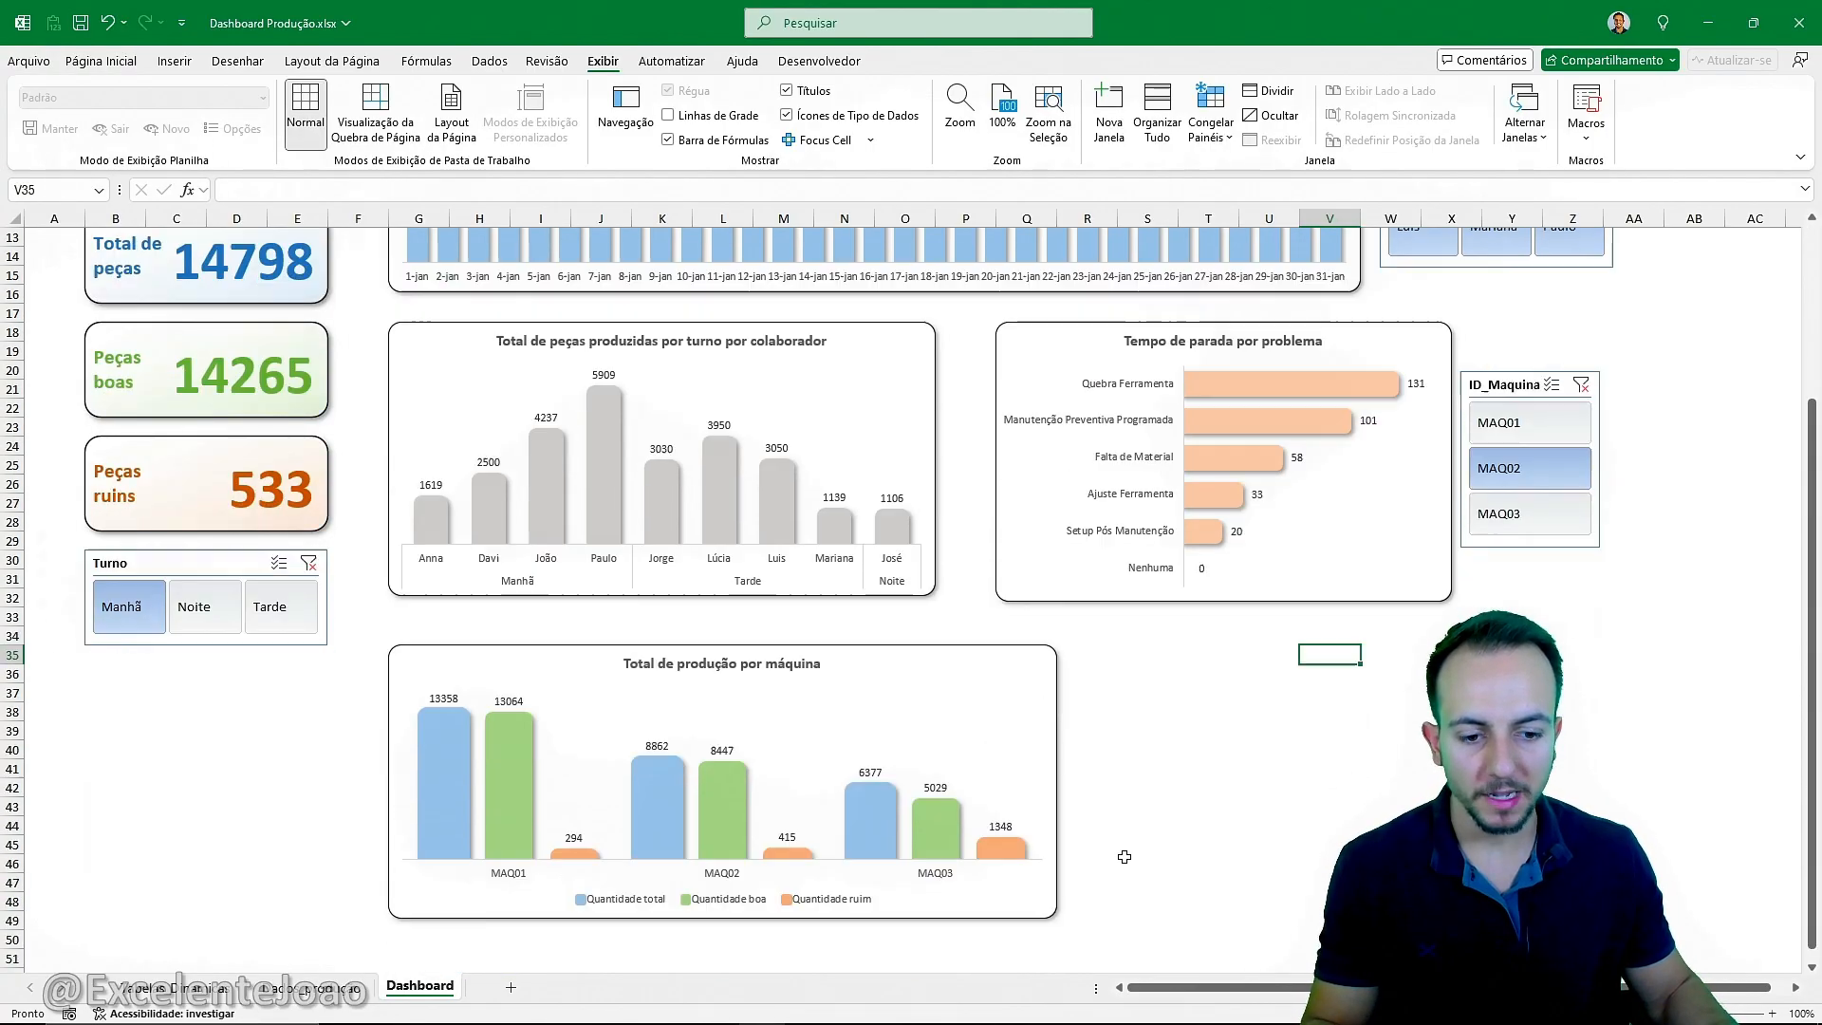
scroll(1123, 855, up, 4)
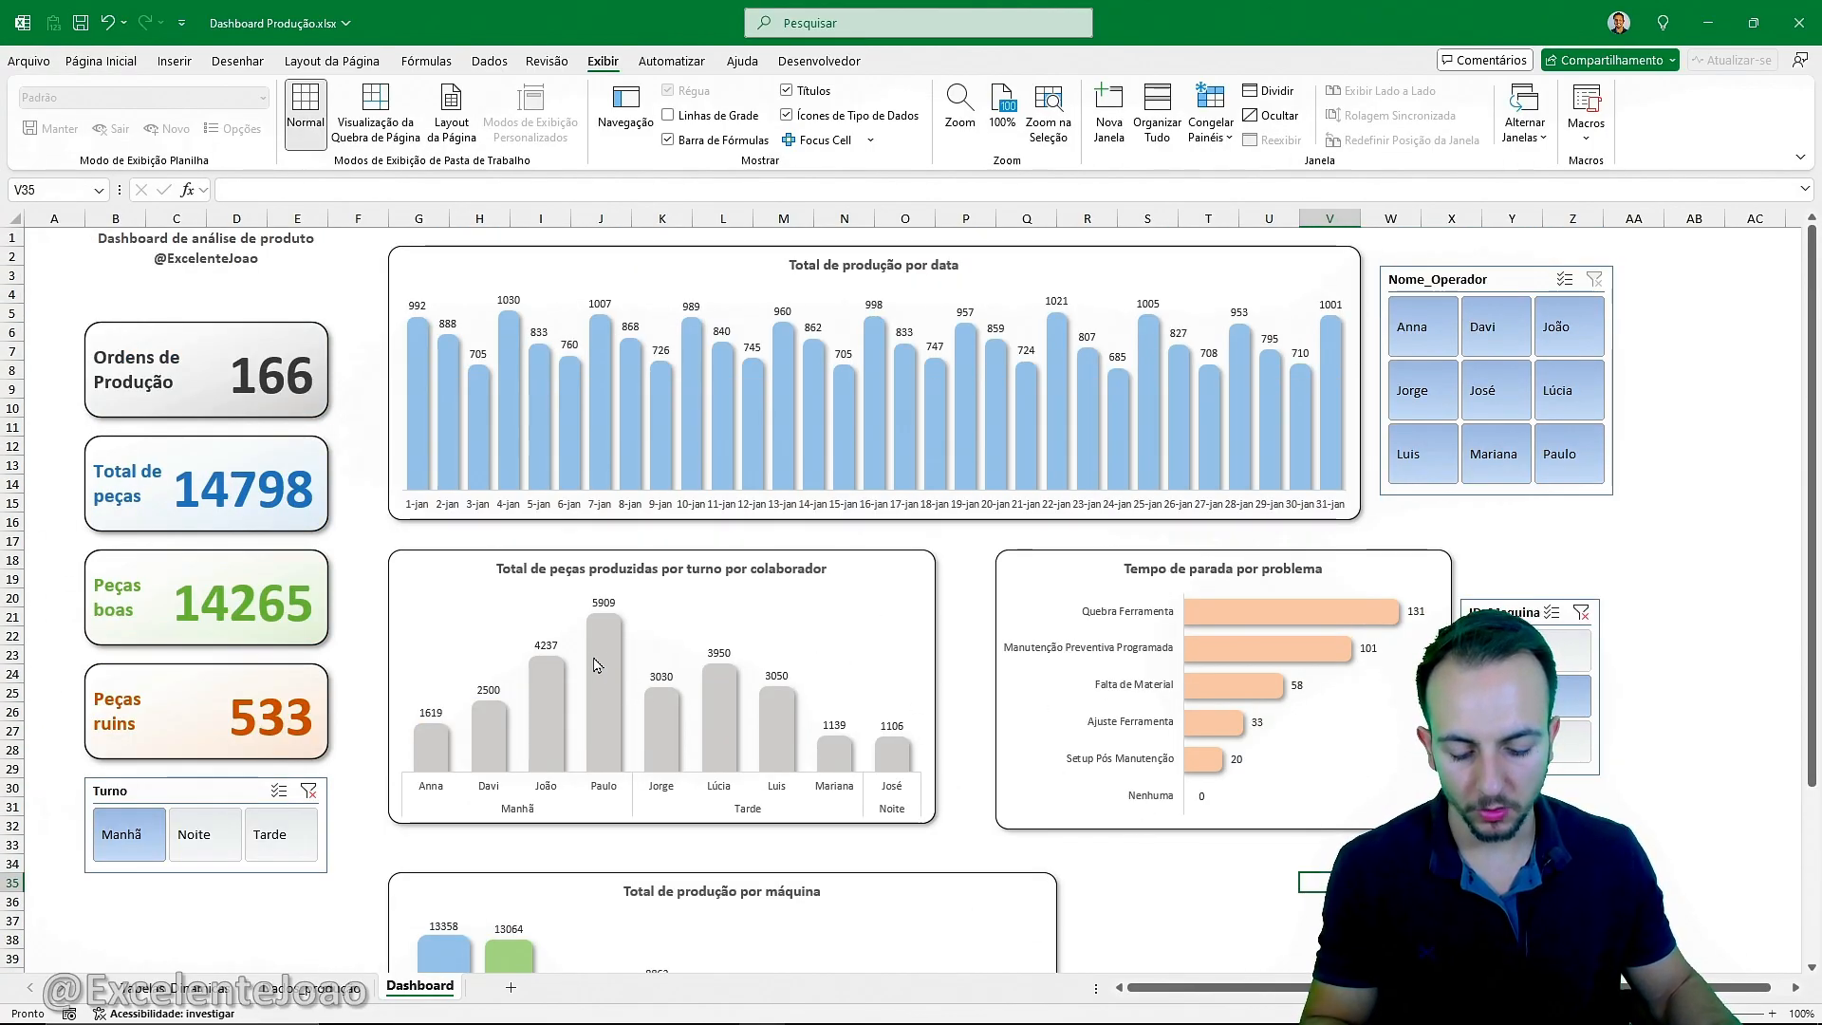
key(ctrl+s)
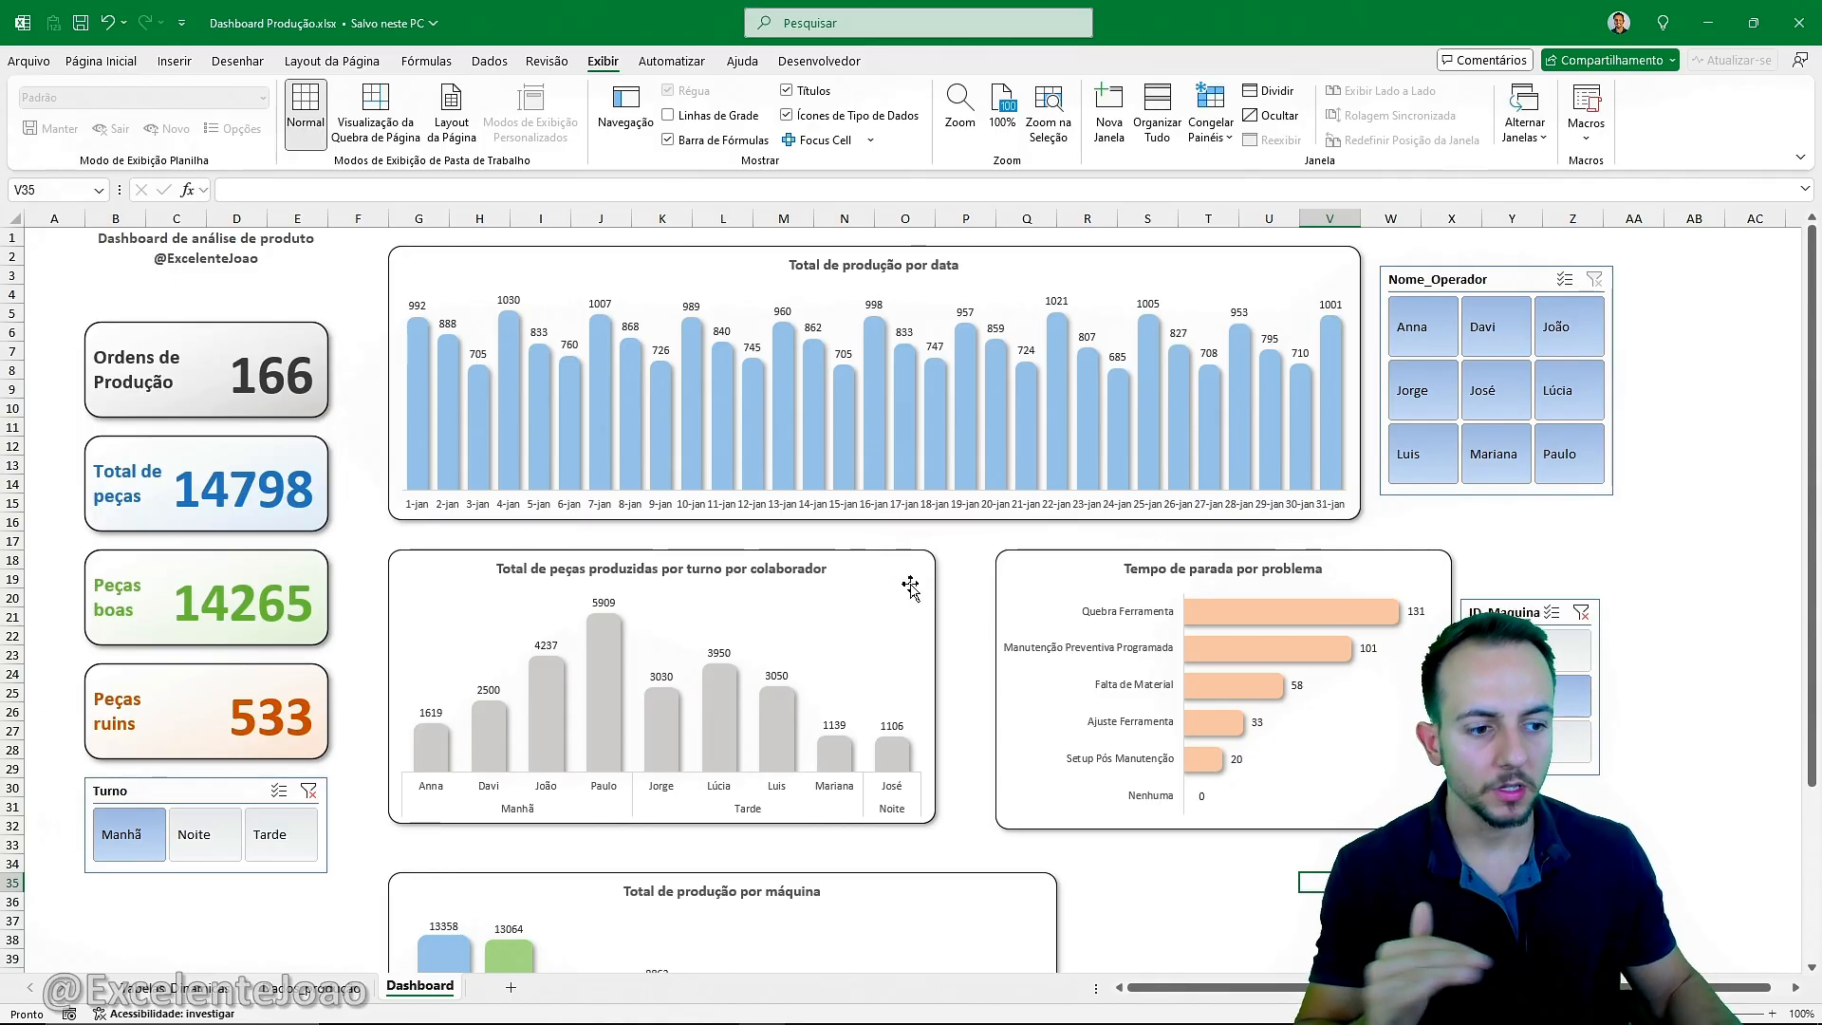
Test the Nome_Operador slicer by filtering to several single operators in turn, ending on the first one, and watch which charts respond.
click(1480, 394)
click(1433, 410)
click(1424, 451)
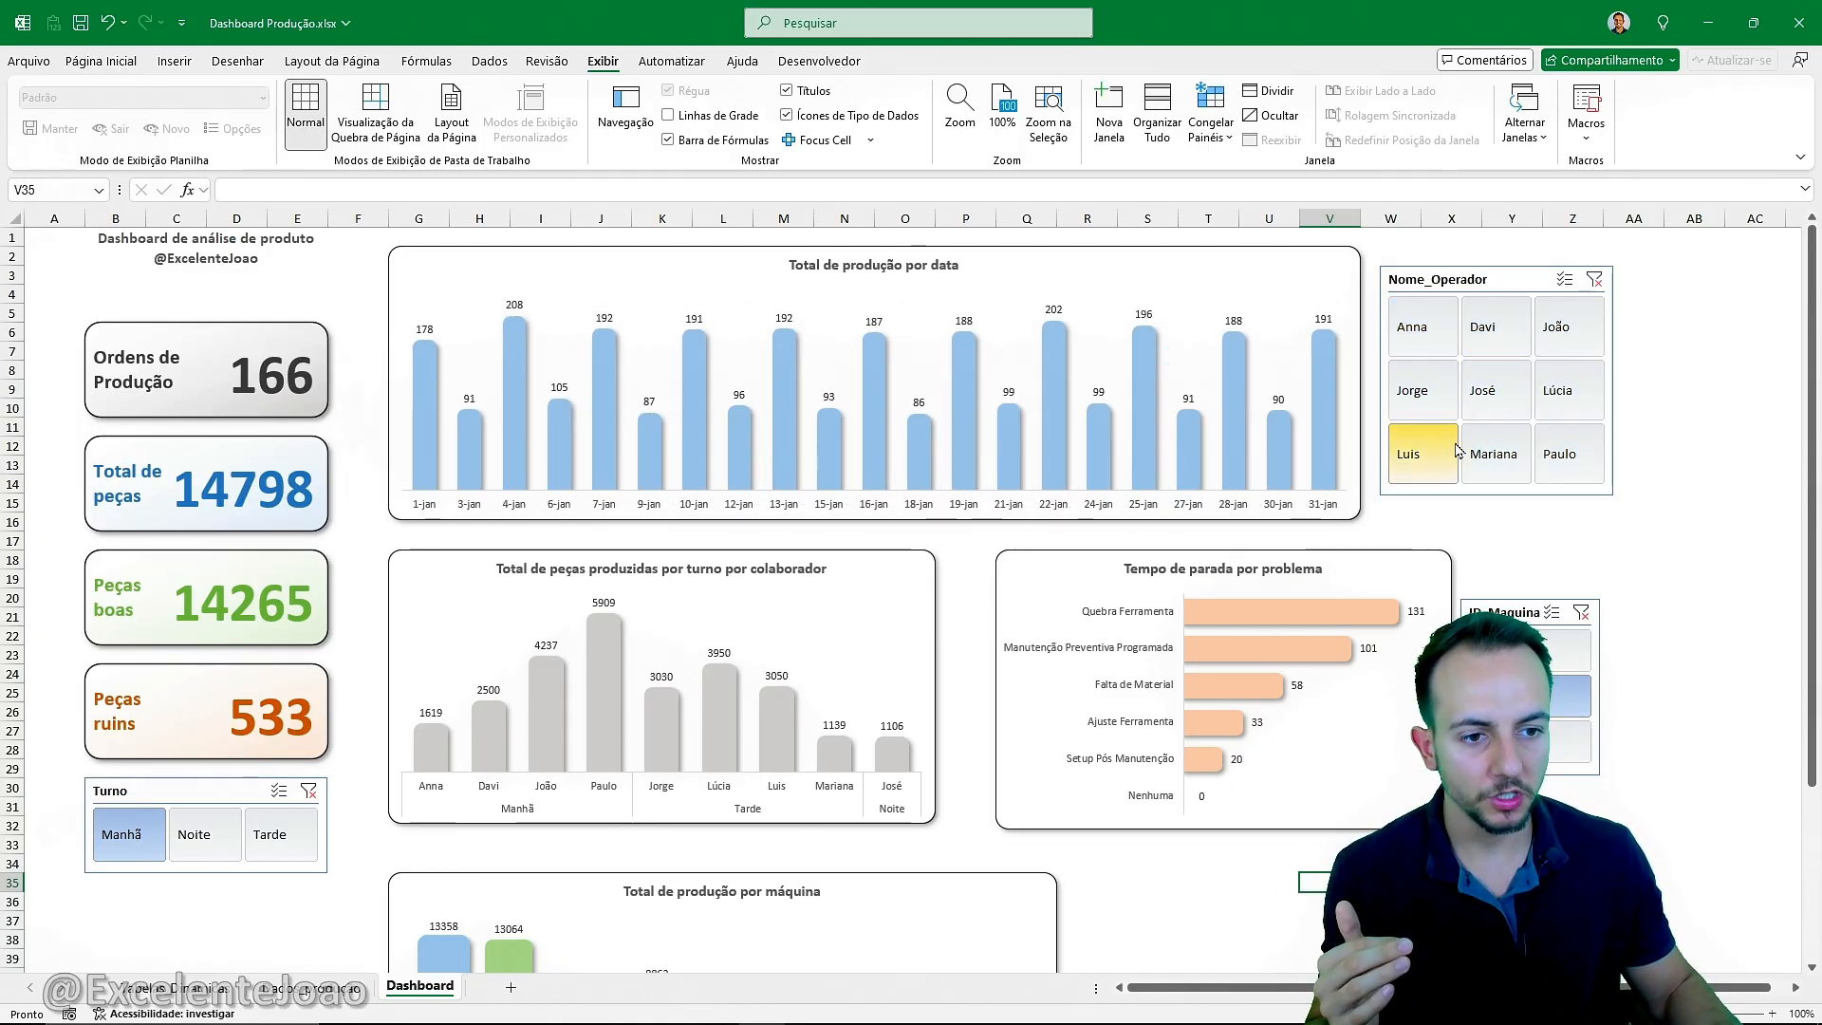
click(1494, 451)
click(1556, 446)
click(1497, 391)
click(1435, 389)
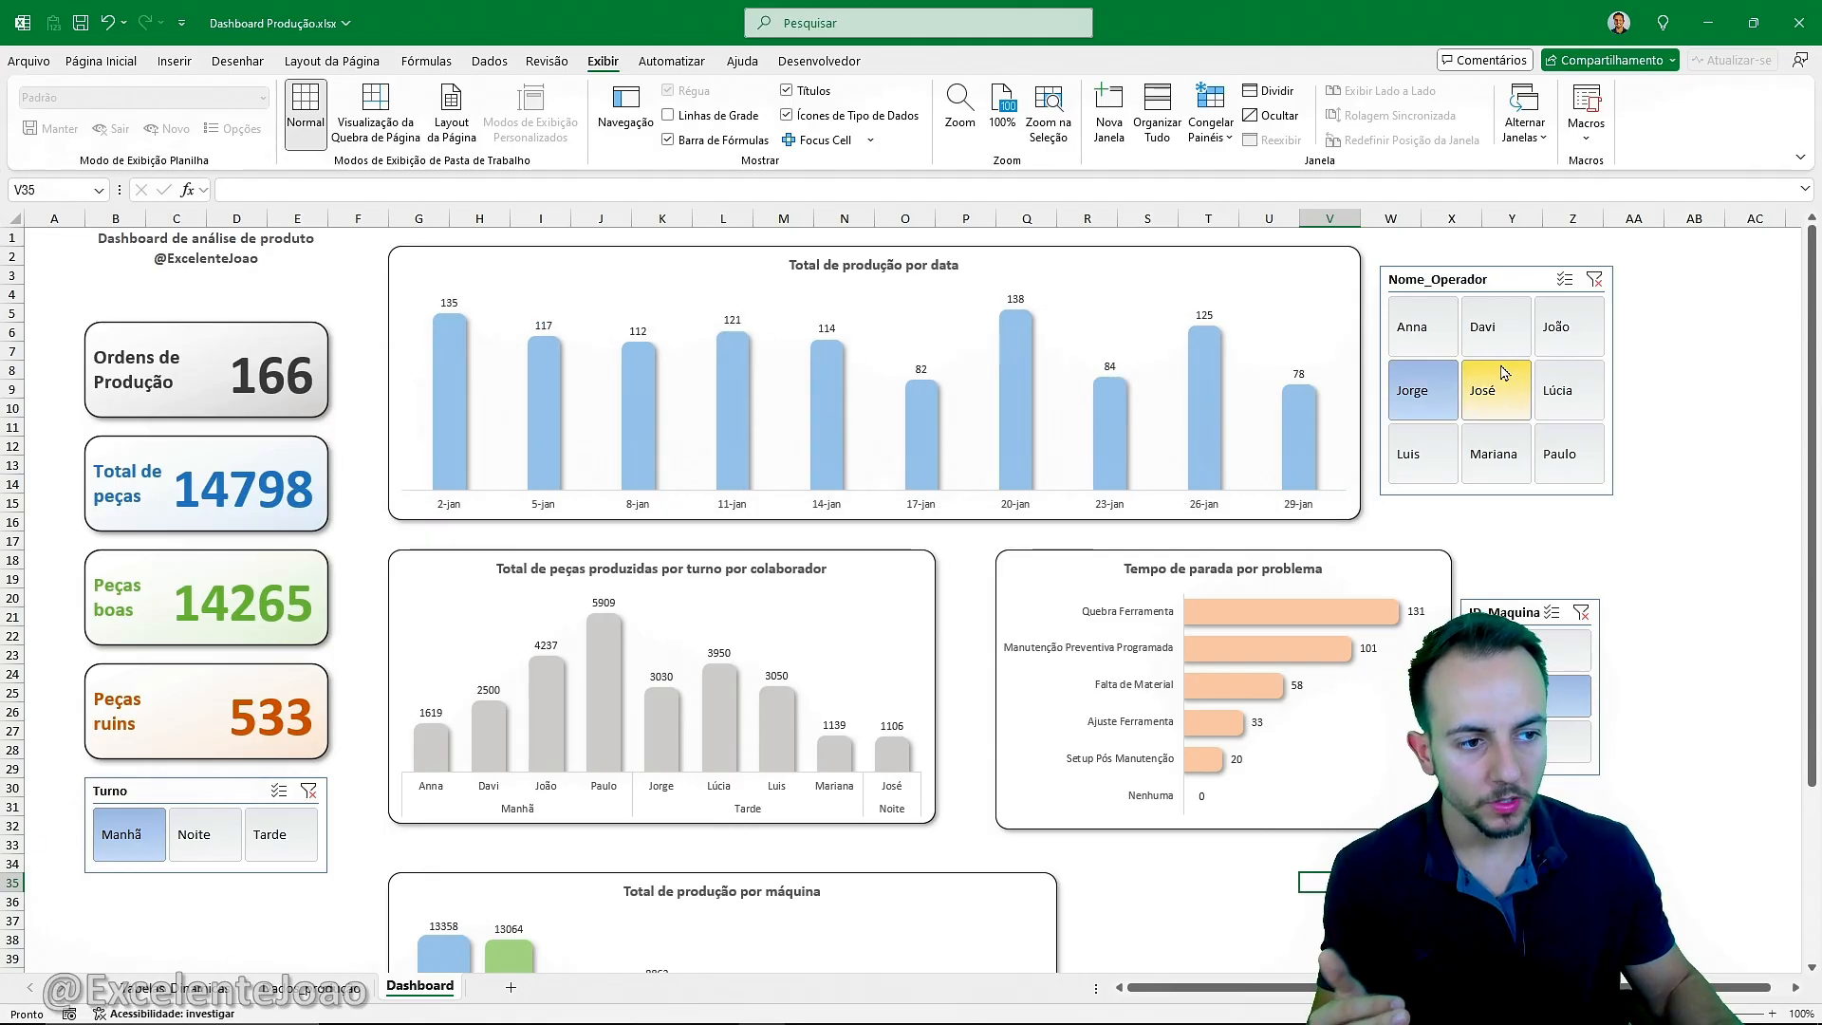
click(1498, 334)
click(1554, 332)
click(1435, 331)
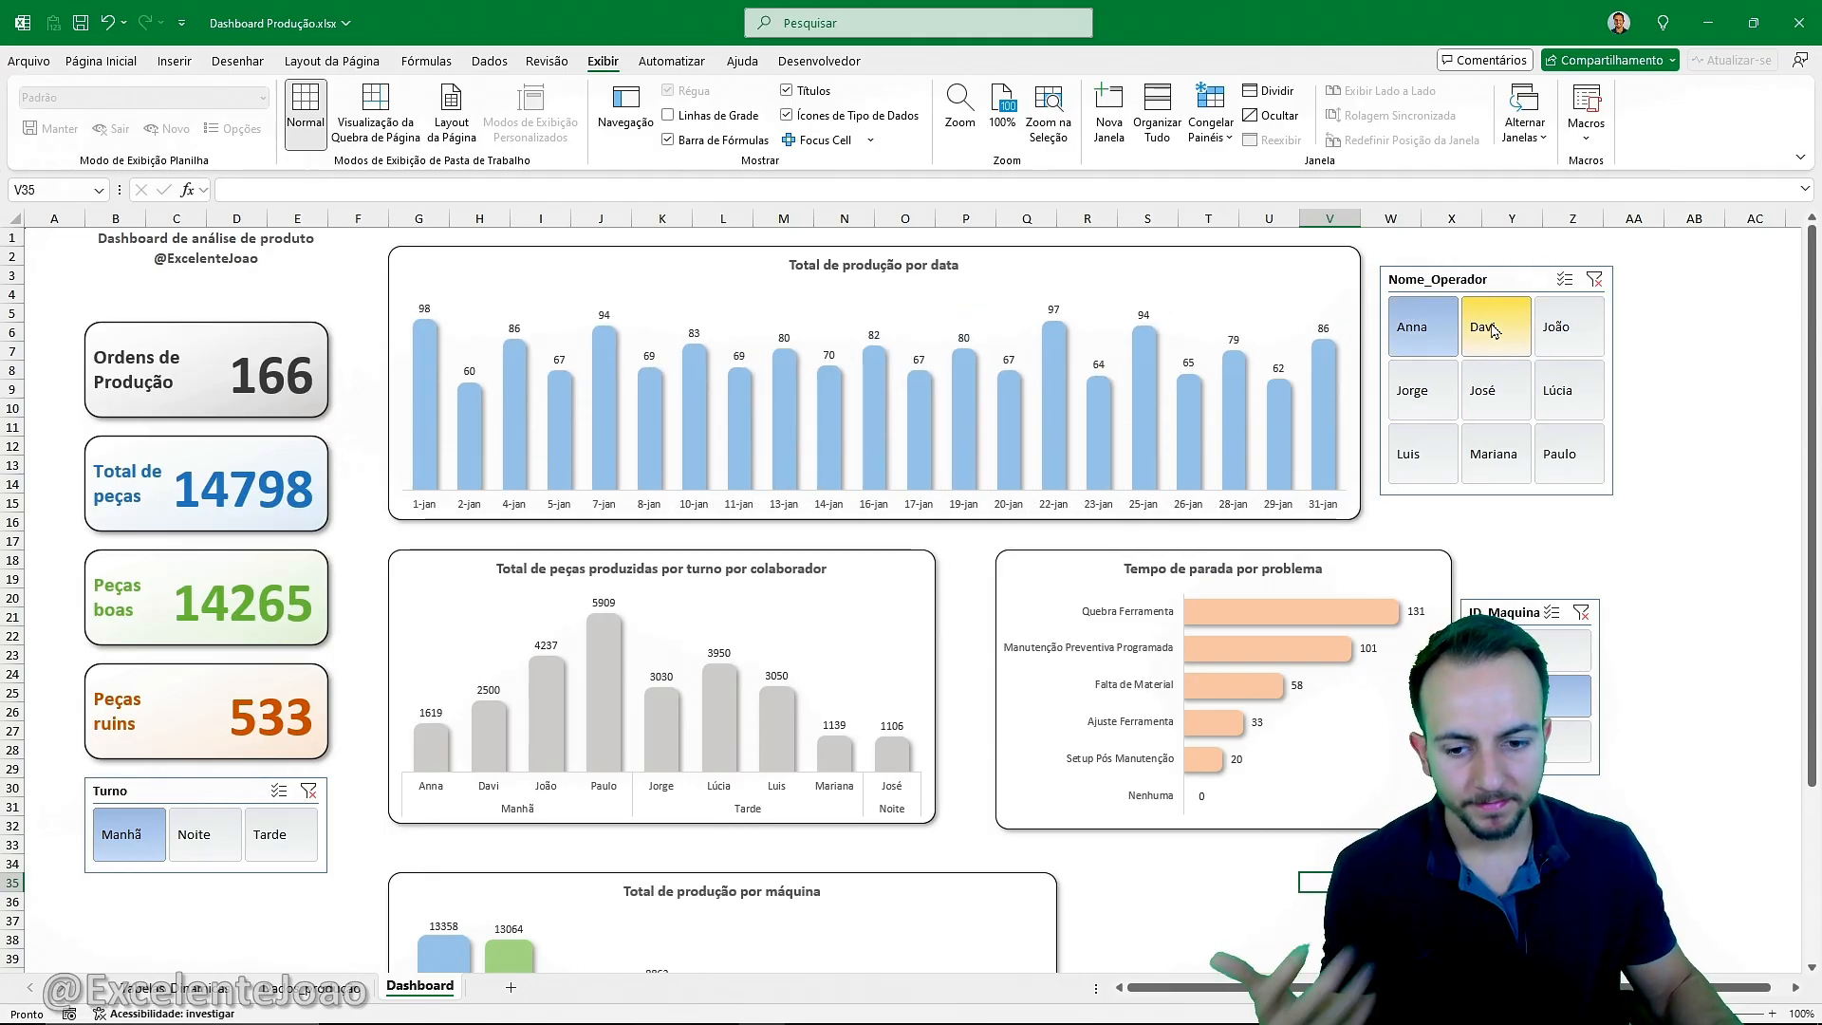
Filter the Nome_Operador slicer to two more single operators in turn and watch the production-by-date chart.
click(1487, 387)
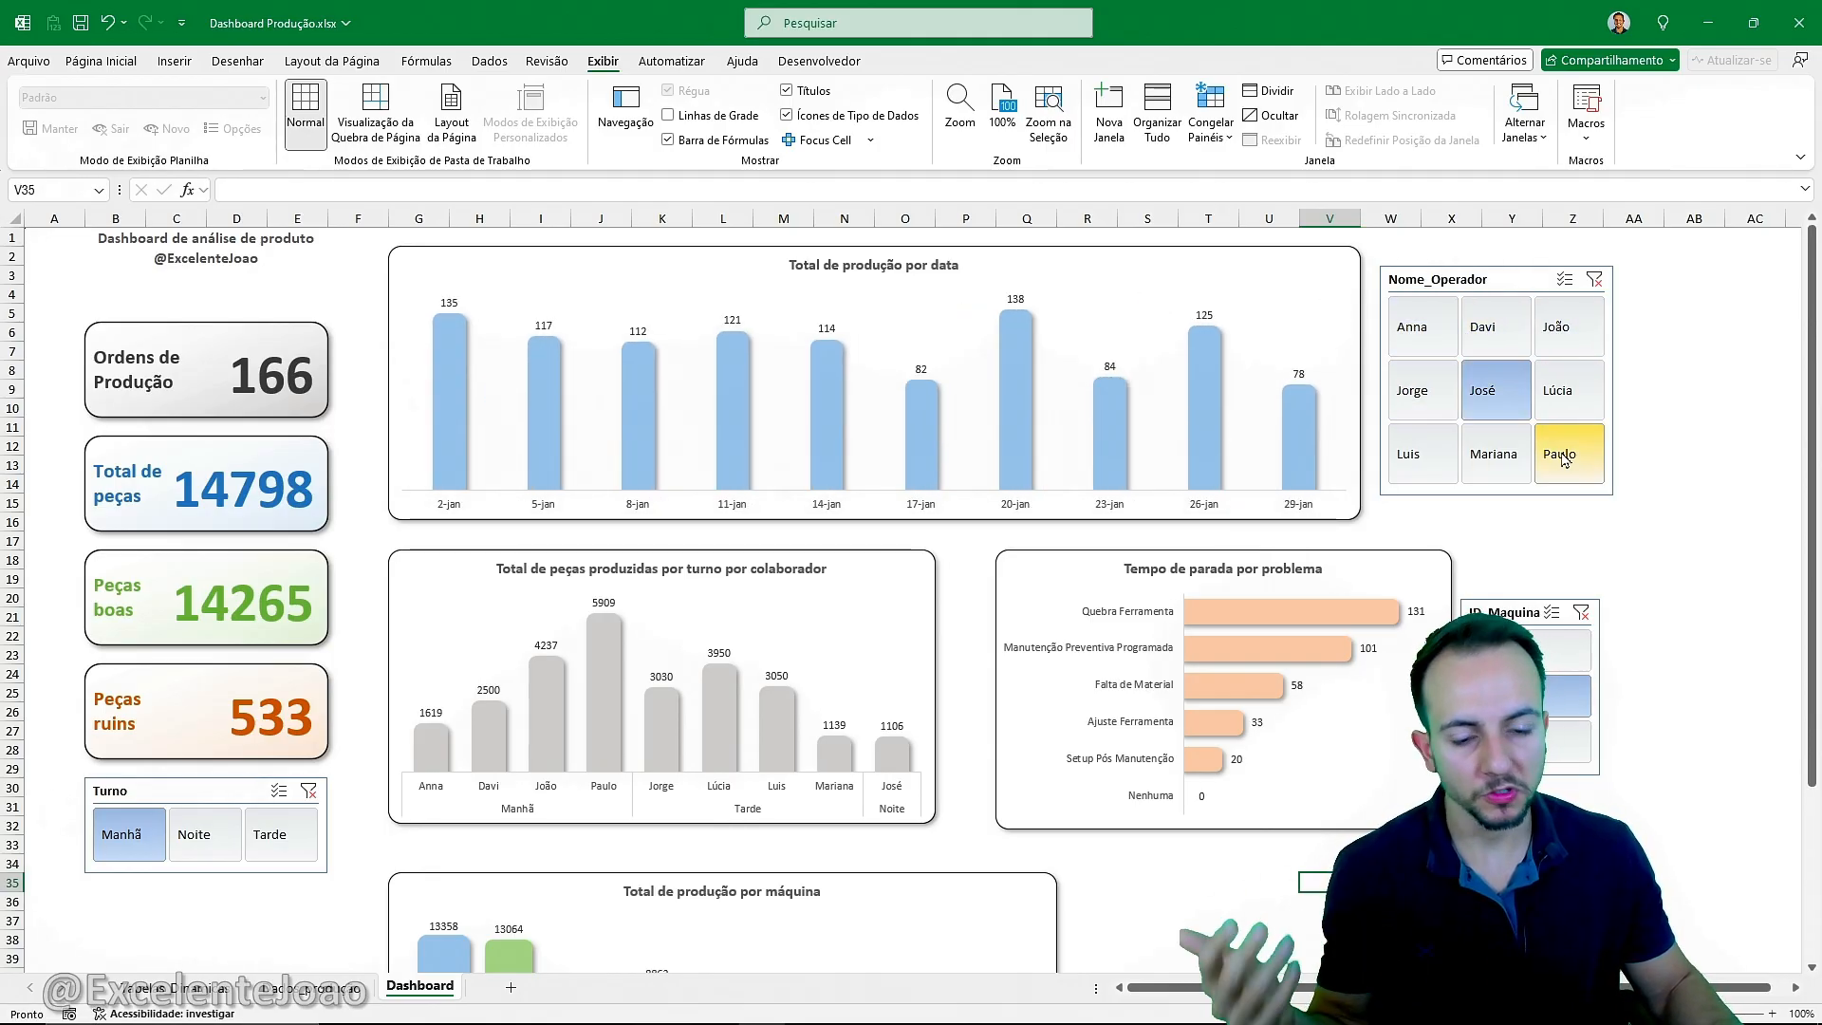
click(1563, 459)
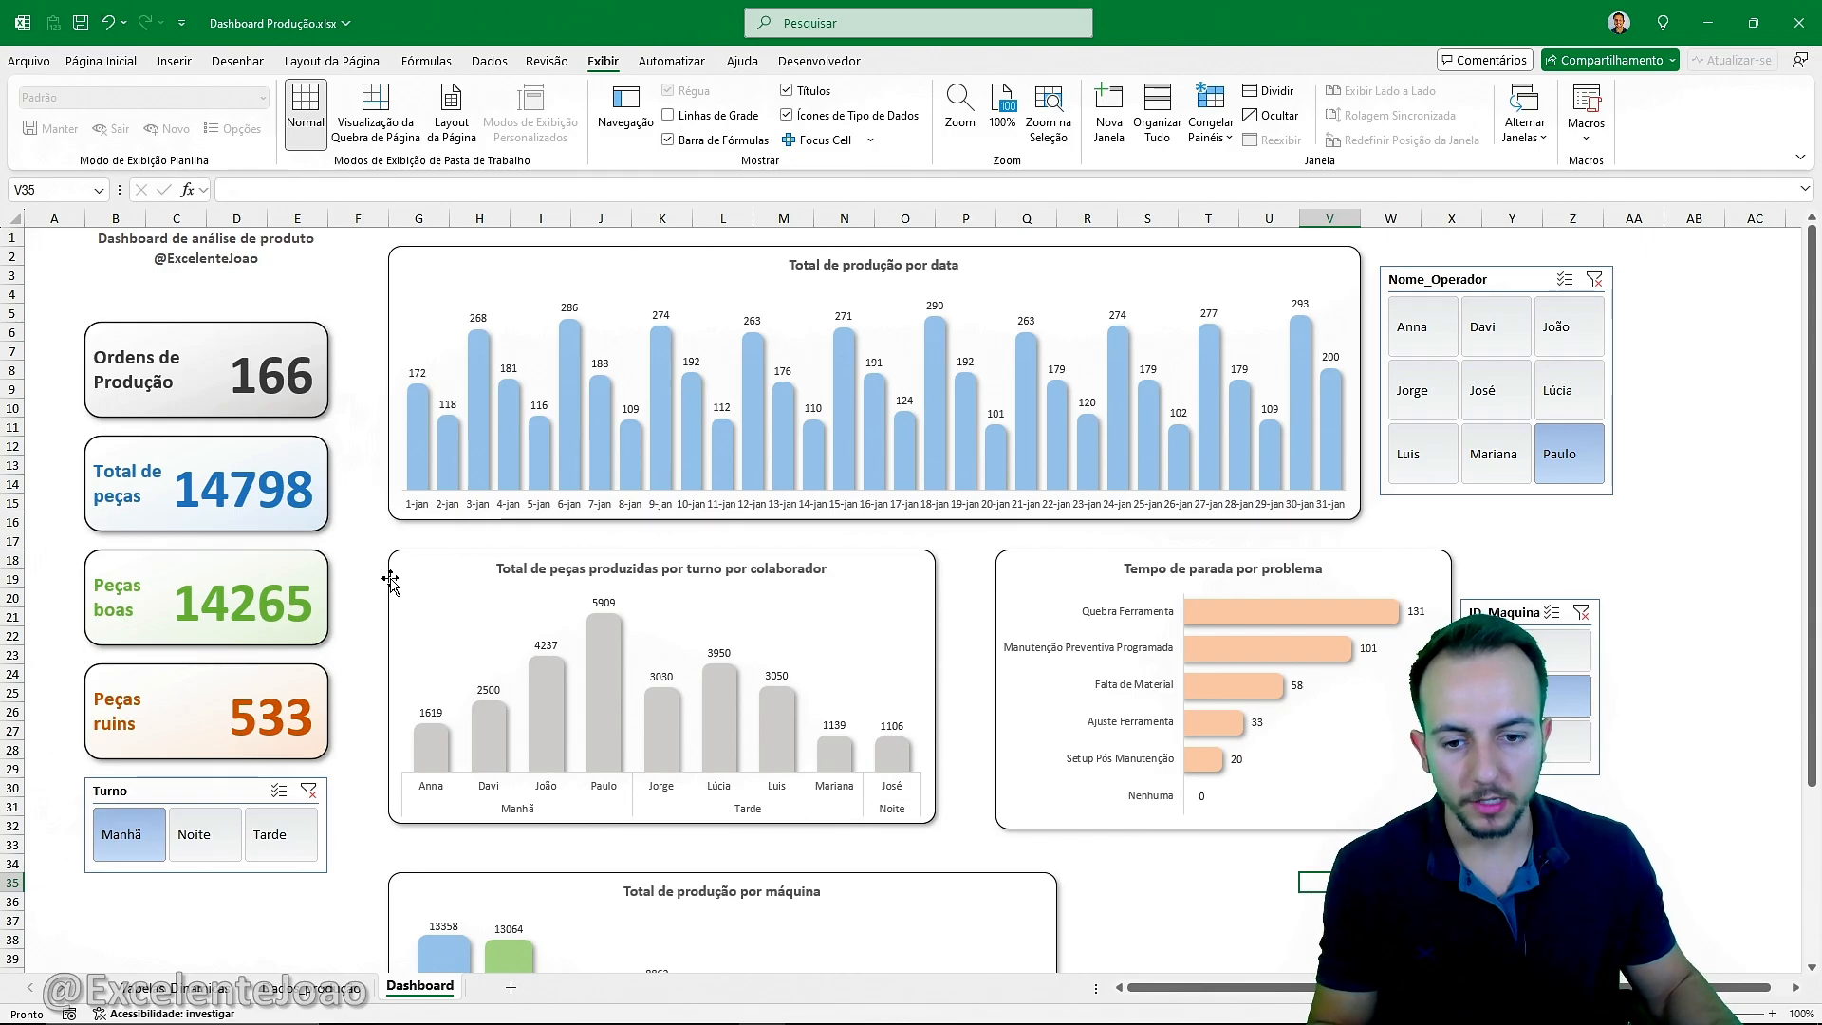
Rearrange the dashboard so the shift, downtime and machine charts form one row below the production-by-date chart, with the ID_Maquina slicer under the downtime chart.
drag(390, 580, 1219, 574)
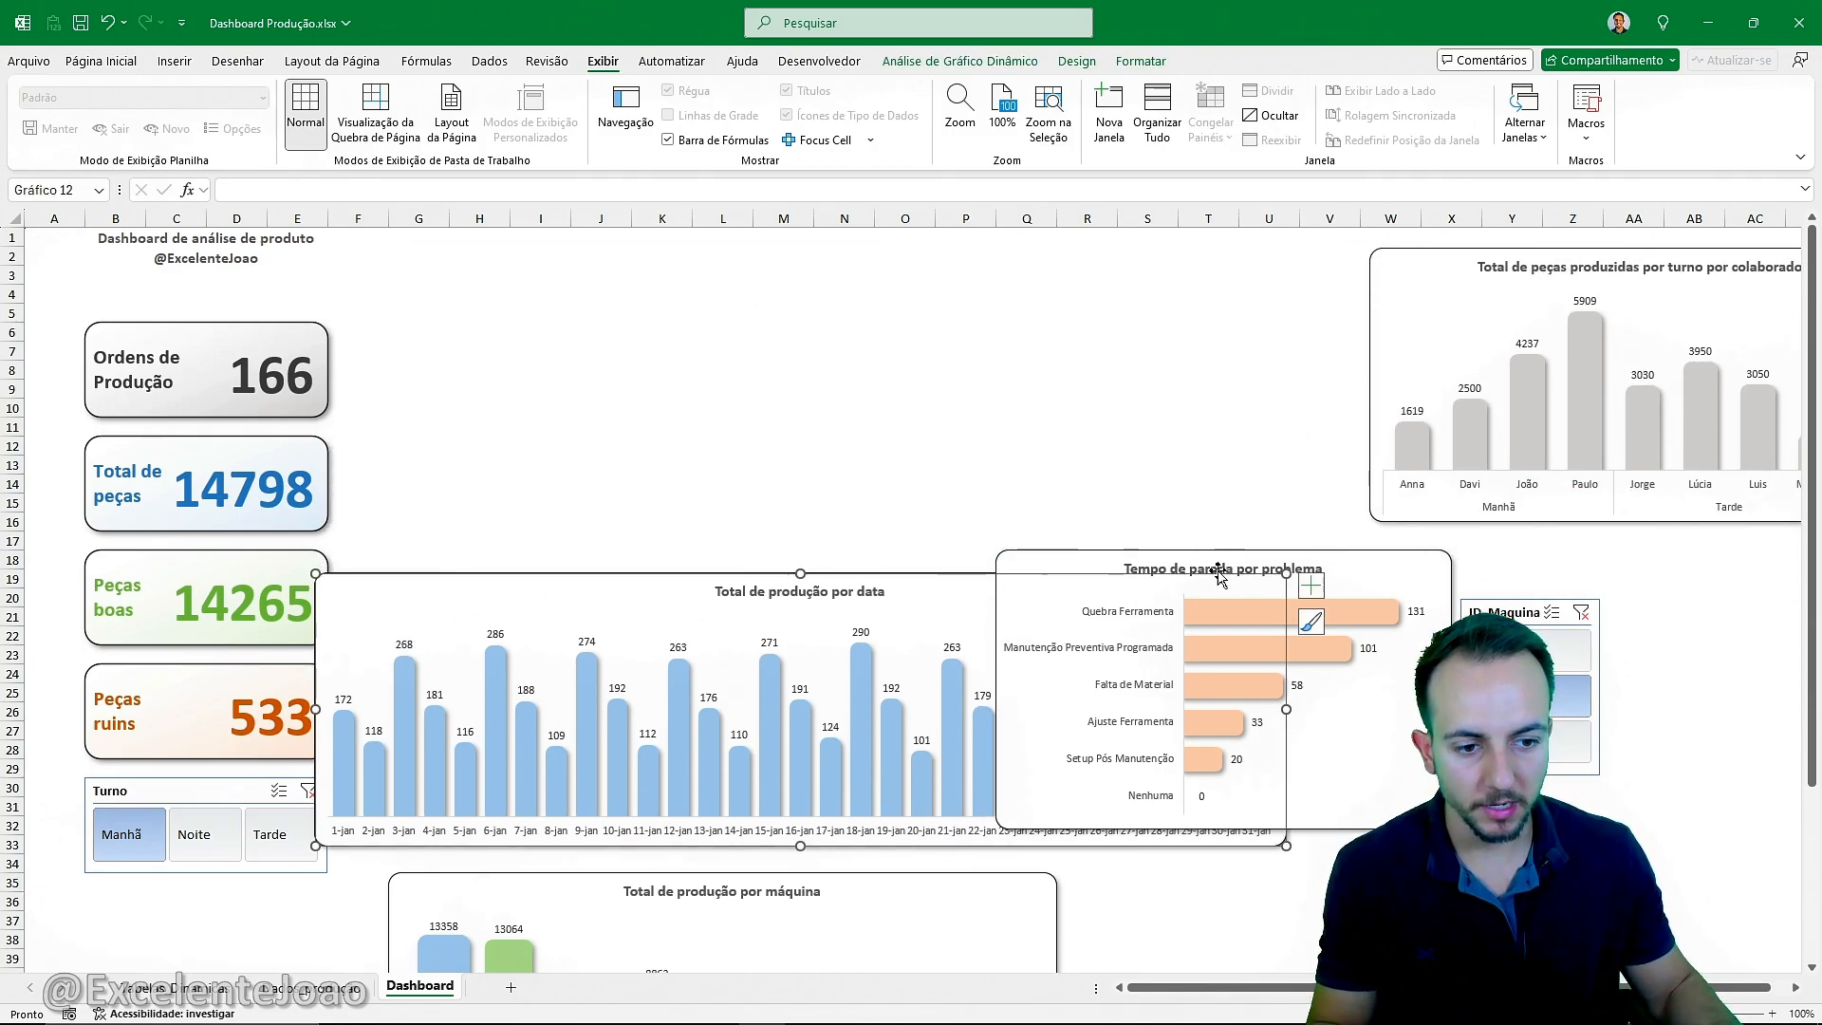
key(ctrl+z)
key(ctrl+z)
key(Escape)
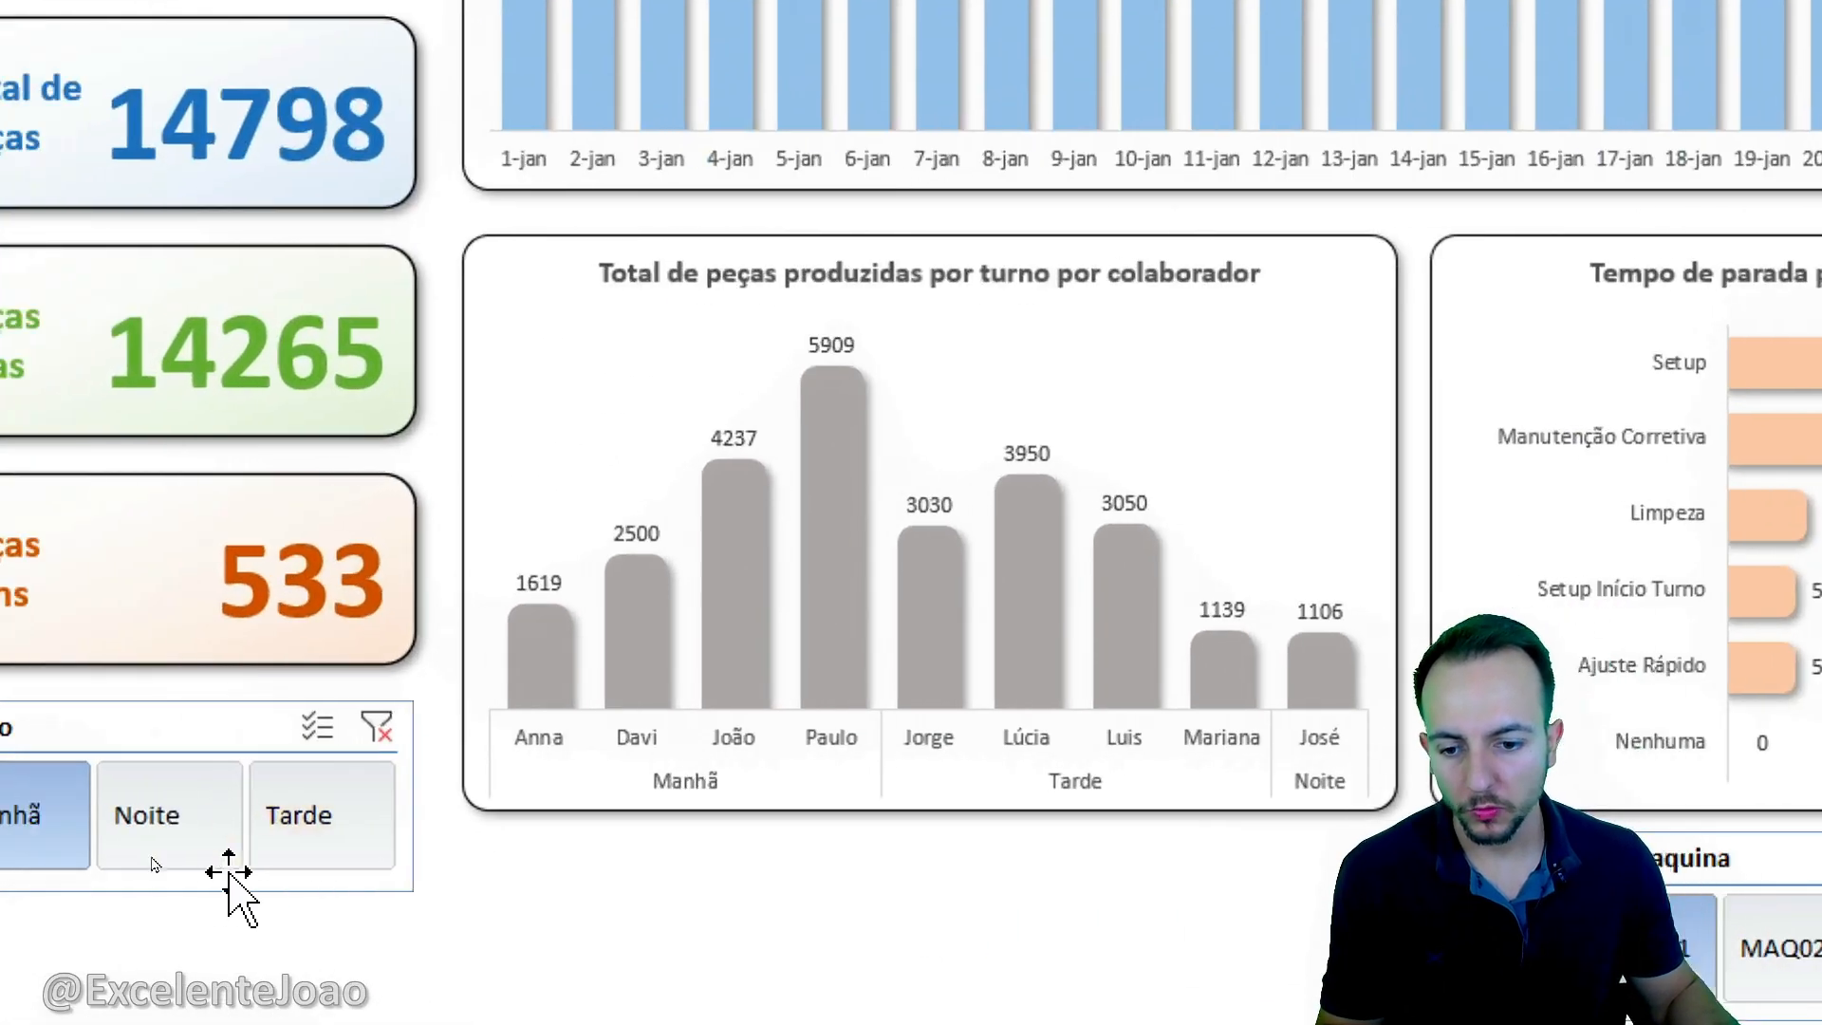
Test the Turno slicer by filtering to Noite, Manhã and Tarde, and watch the indicator cards.
click(158, 834)
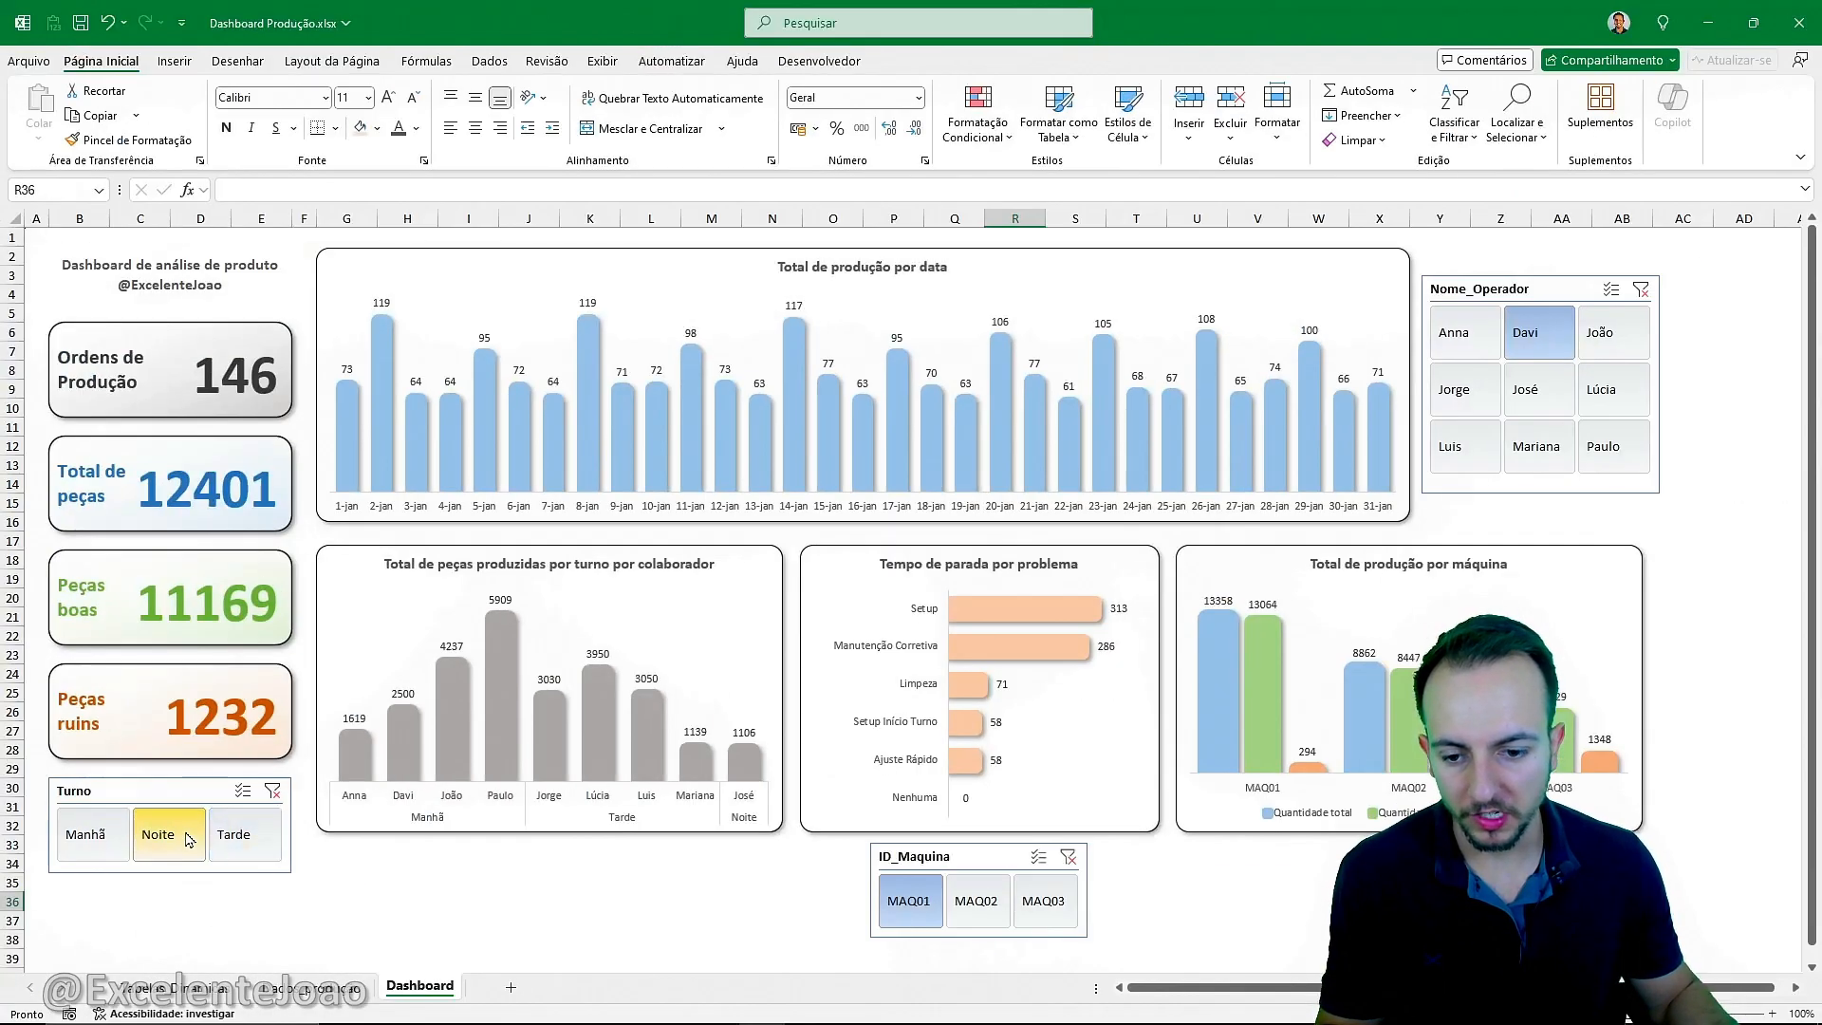
click(110, 837)
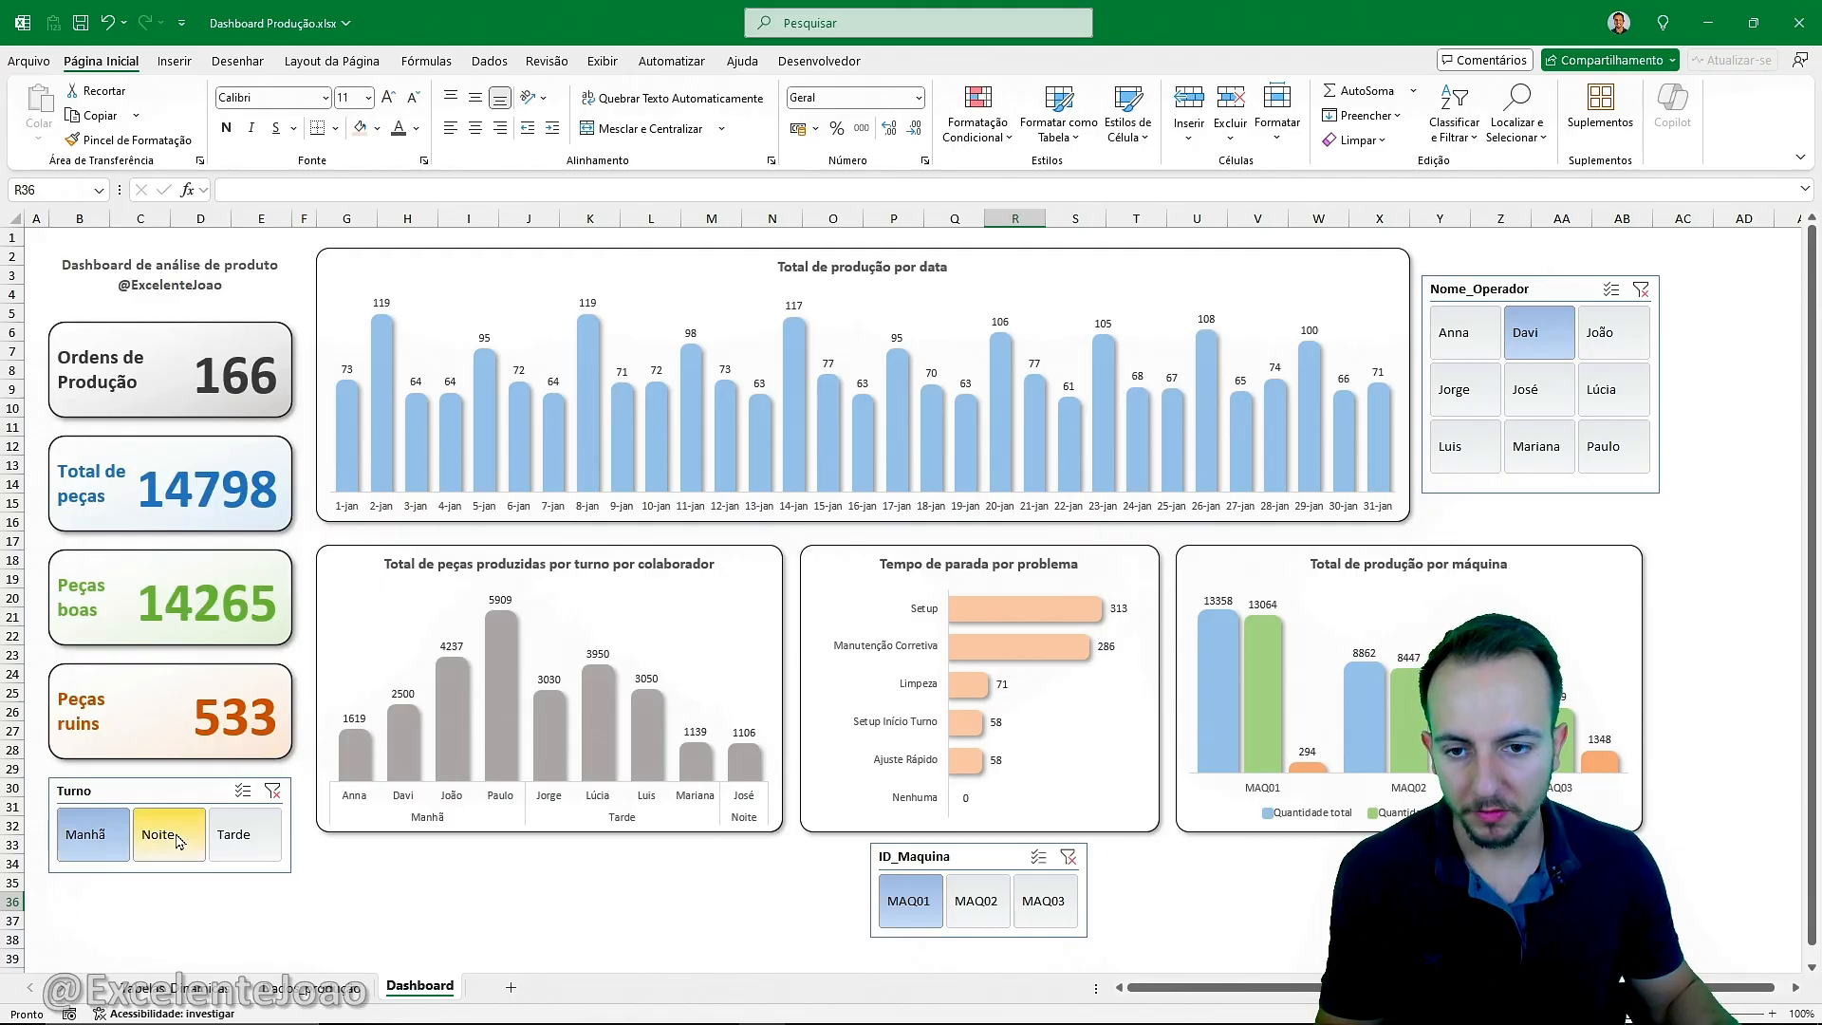
click(179, 841)
click(239, 843)
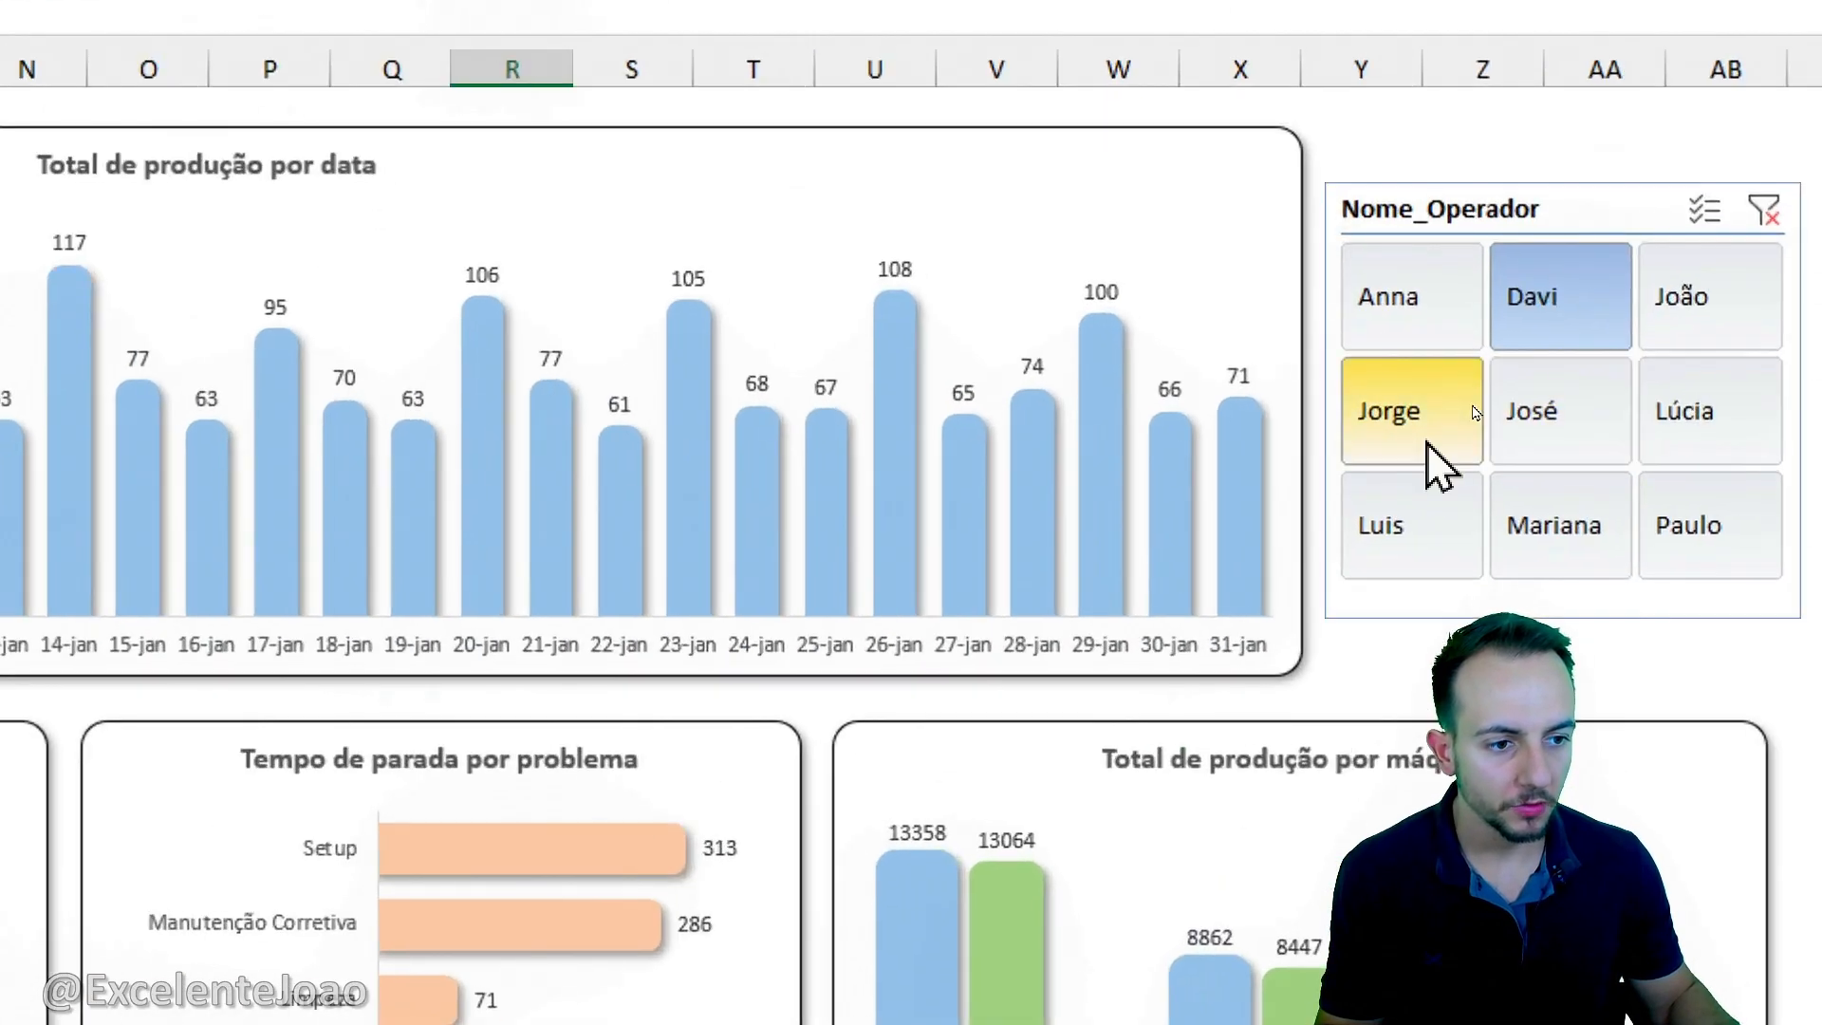
Test the Nome_Operador slicer with several single operators and the ID_Maquina slicer with MAQ03 and MAQ02.
click(1471, 397)
click(1530, 396)
click(1541, 448)
click(1609, 414)
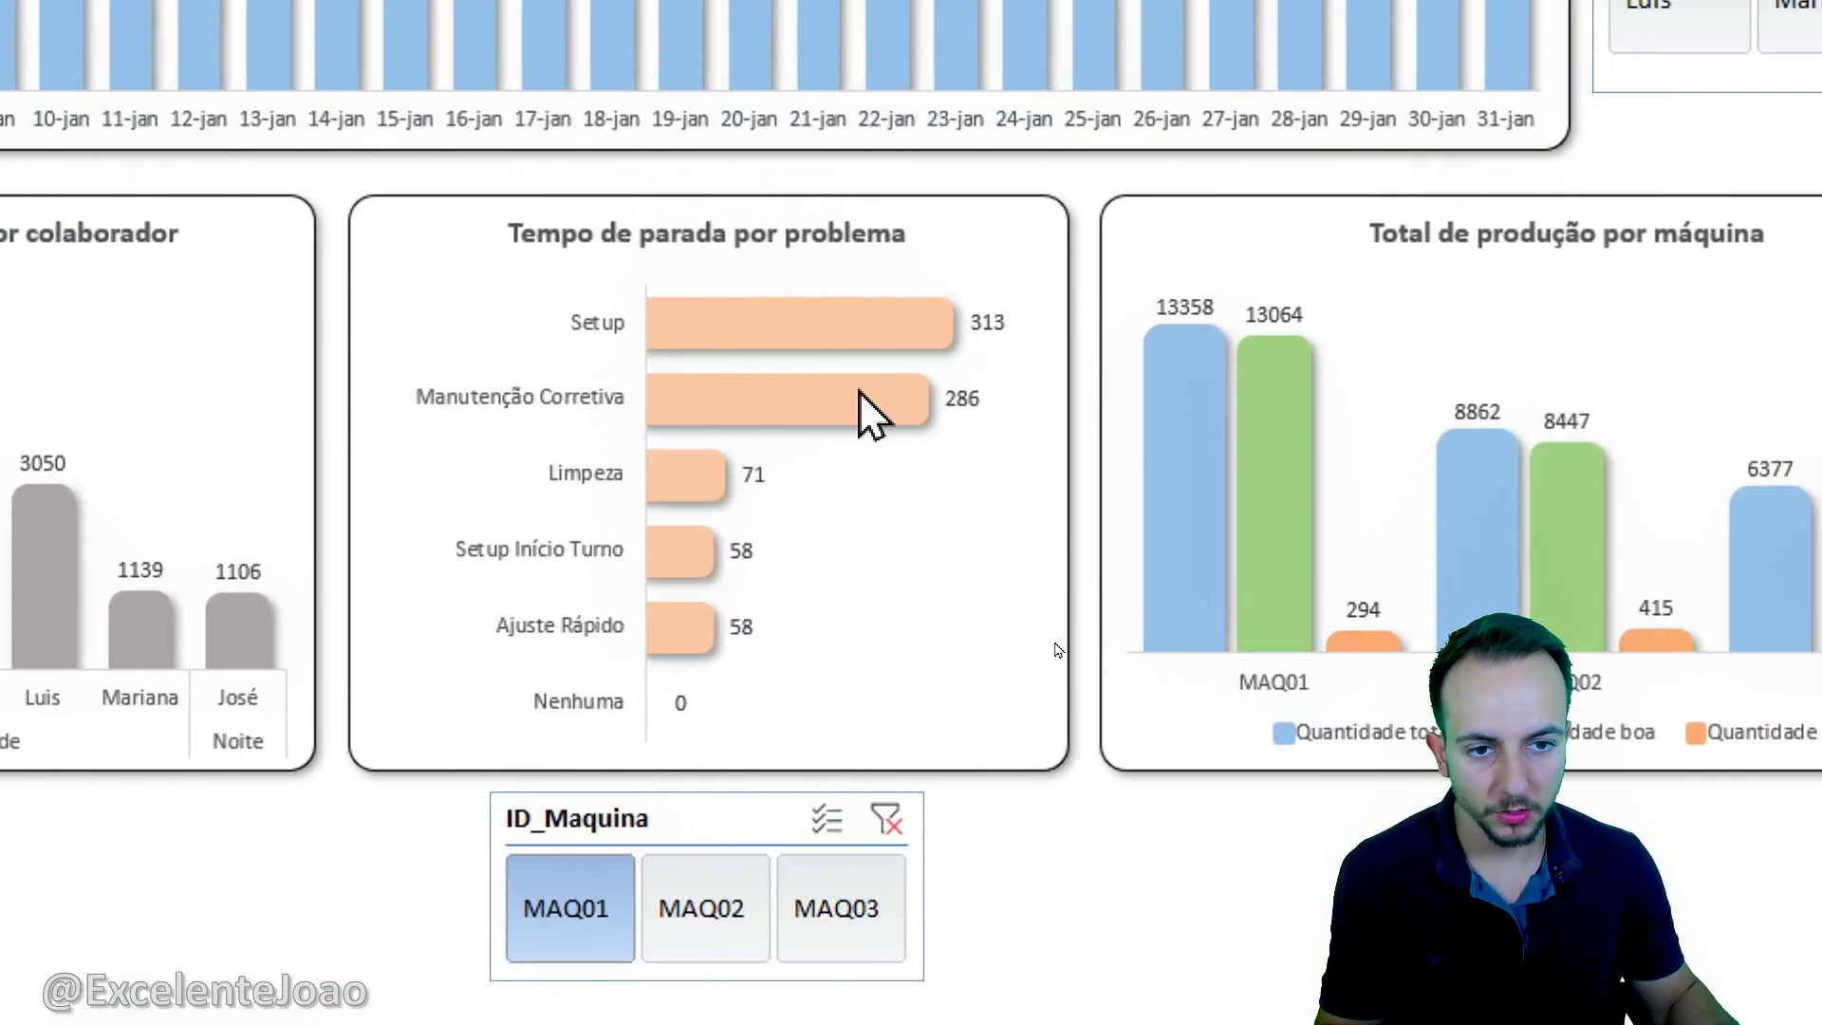
click(1051, 909)
click(672, 890)
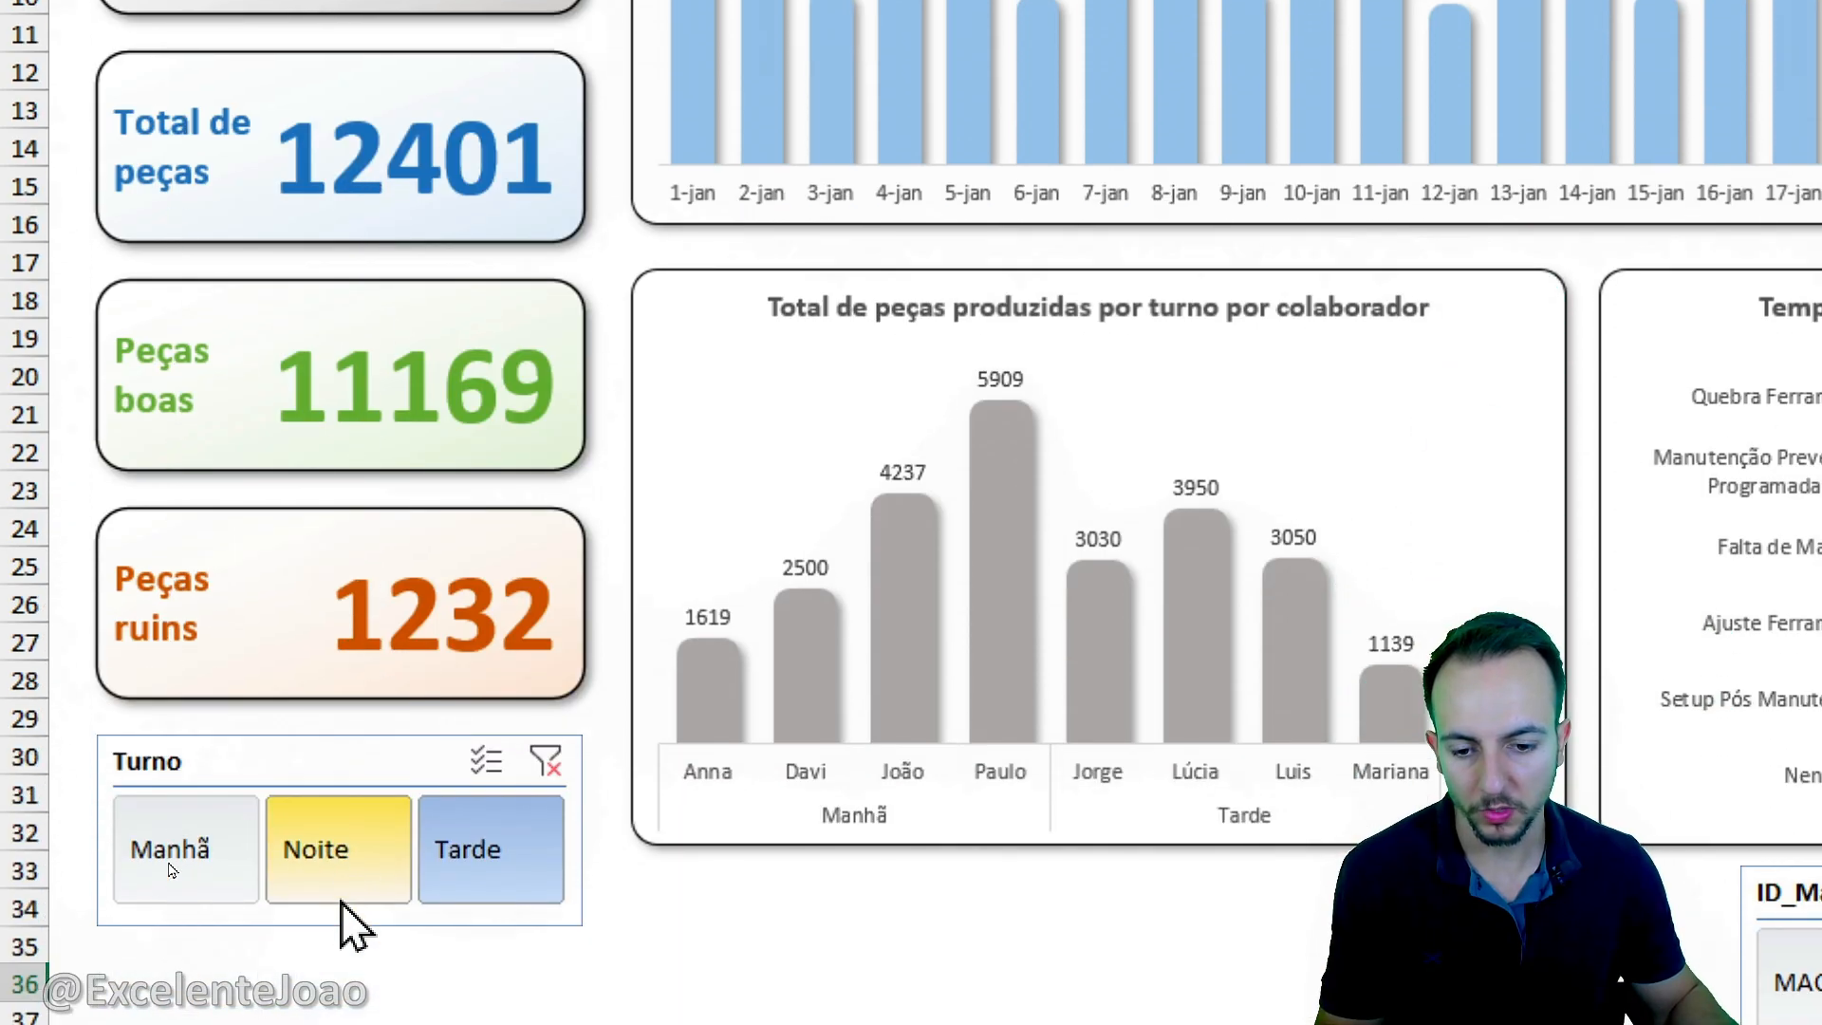
Cycle the Turno slicer through Manhã, Noite and Tarde, ending on Manhã, and compare the indicator cards.
click(213, 839)
click(350, 859)
click(481, 859)
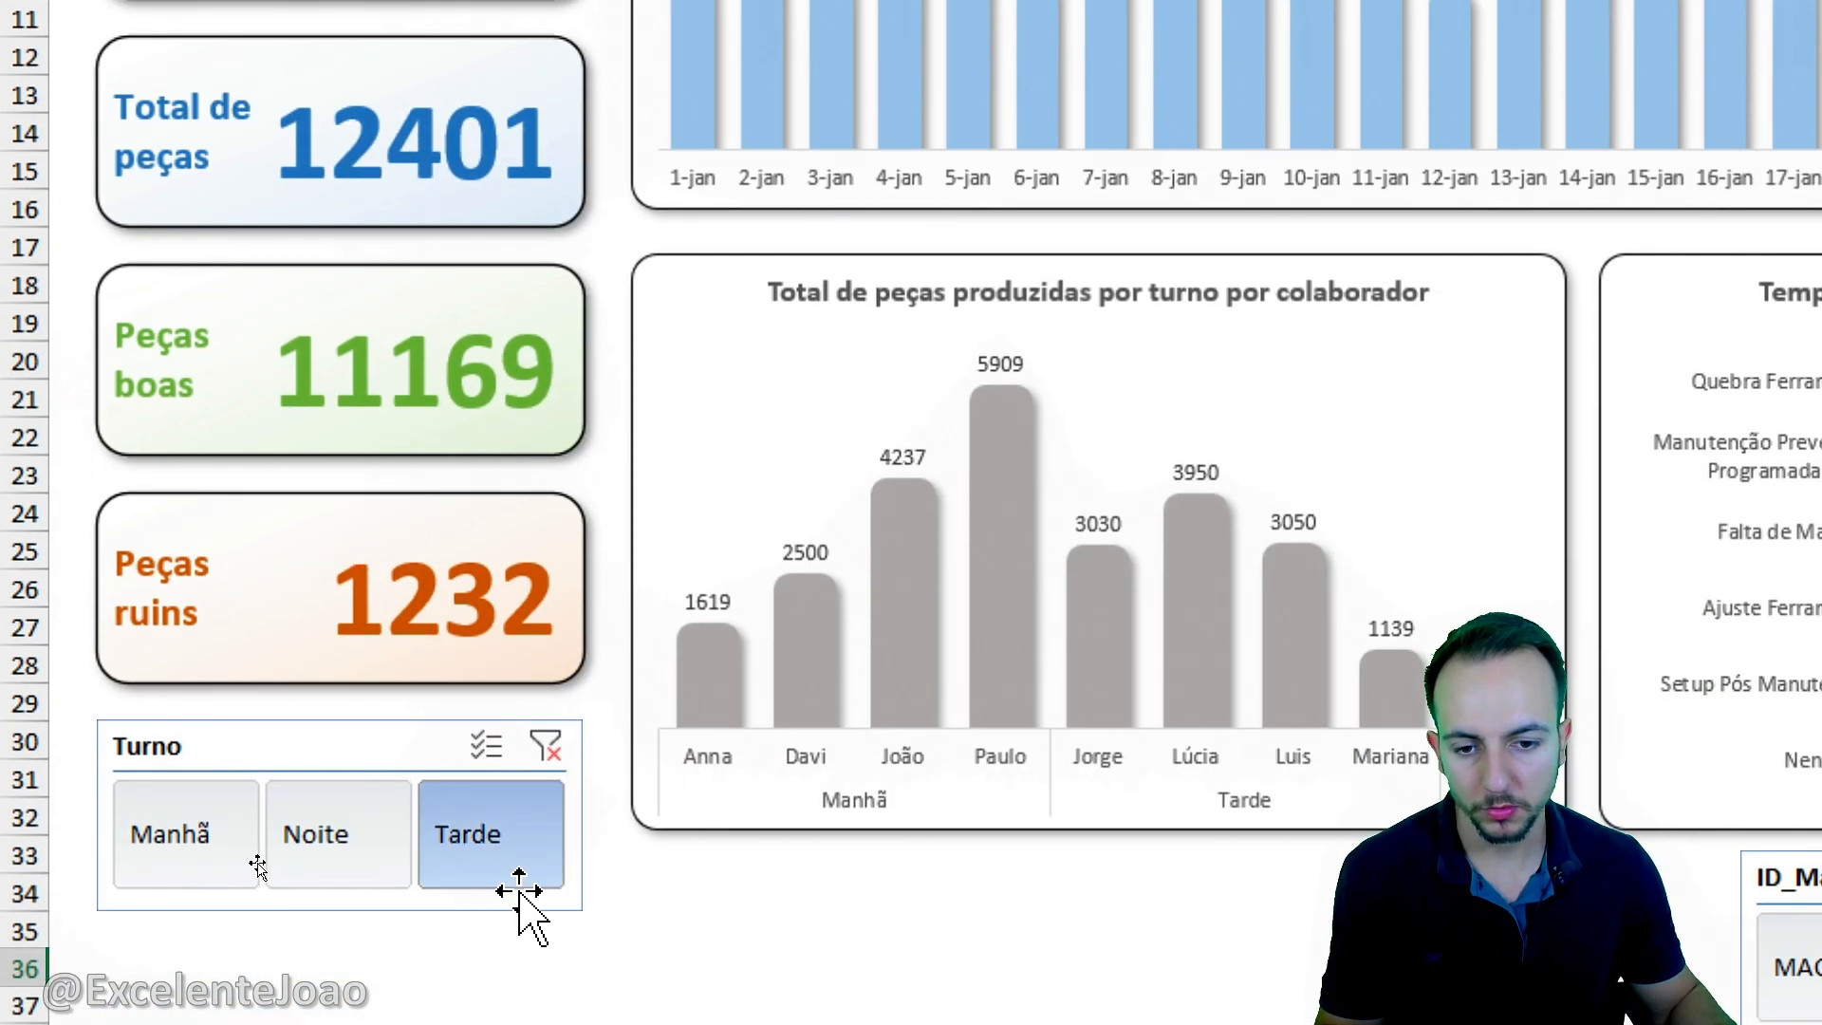
click(386, 881)
click(173, 859)
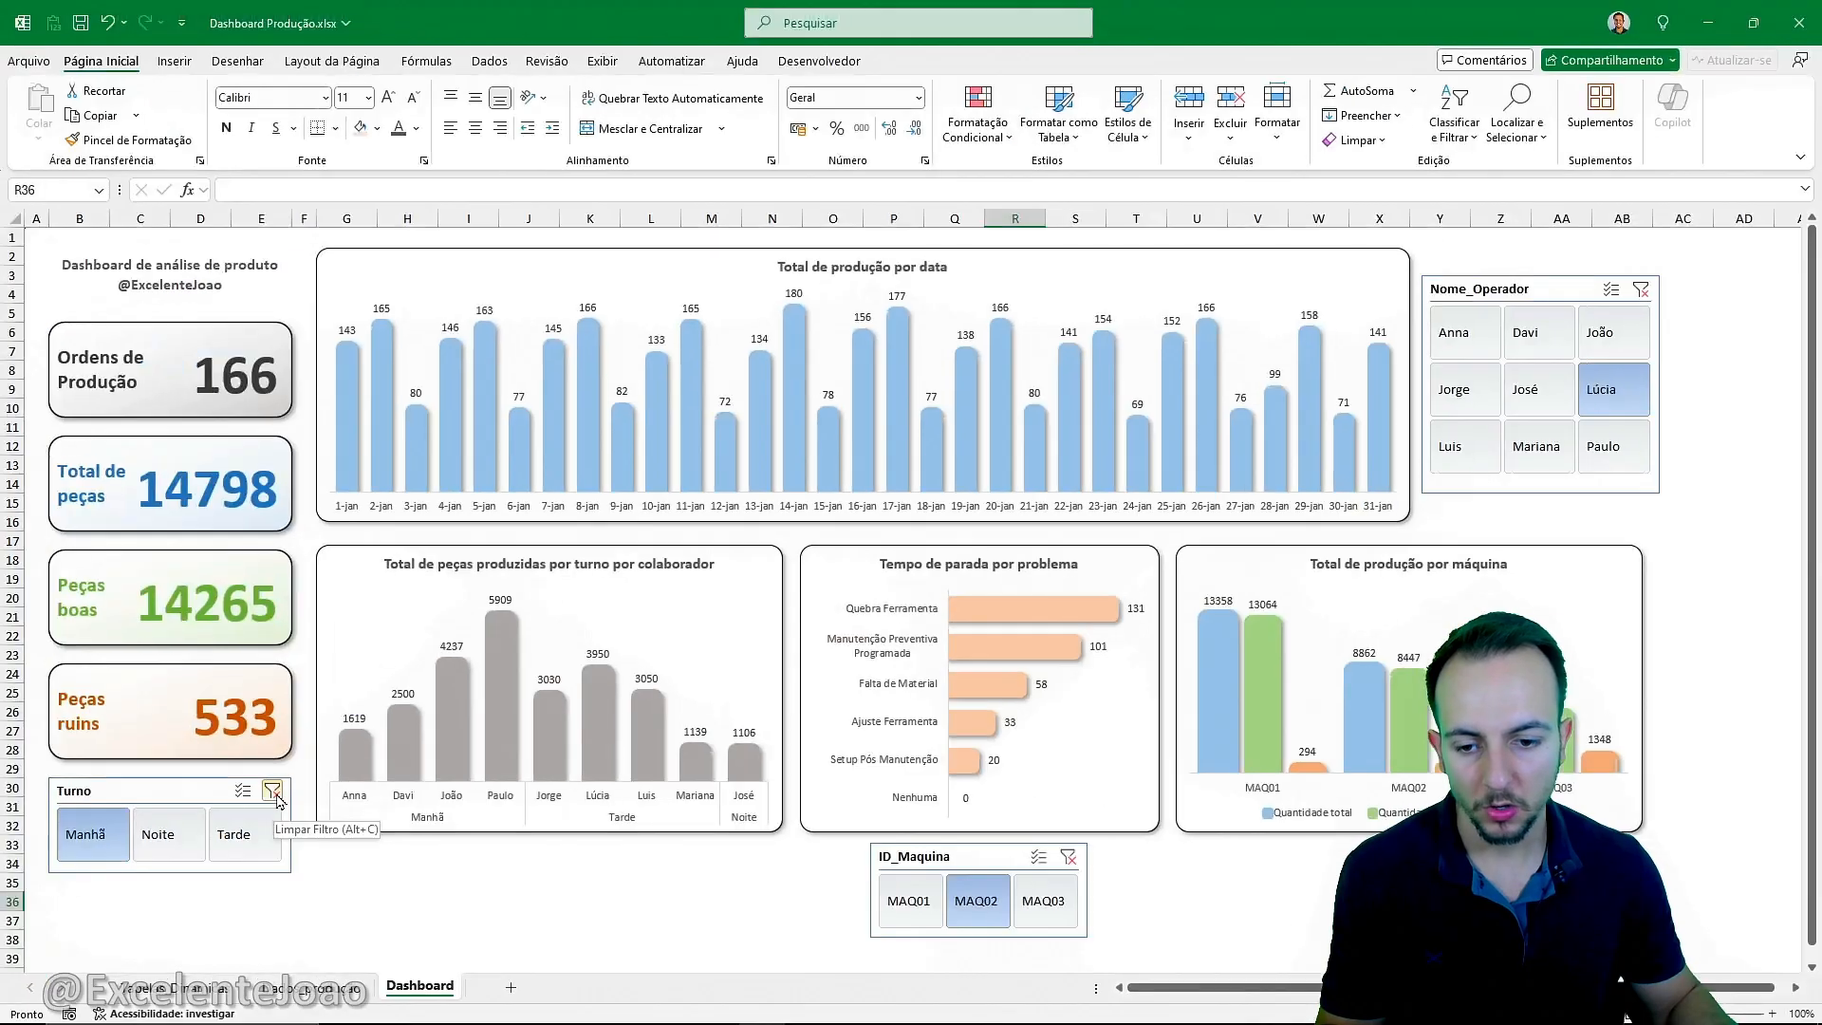
Clear the Turno slicer's filter, try one operator in the Nome_Operador slicer, and clear that filter too.
click(547, 748)
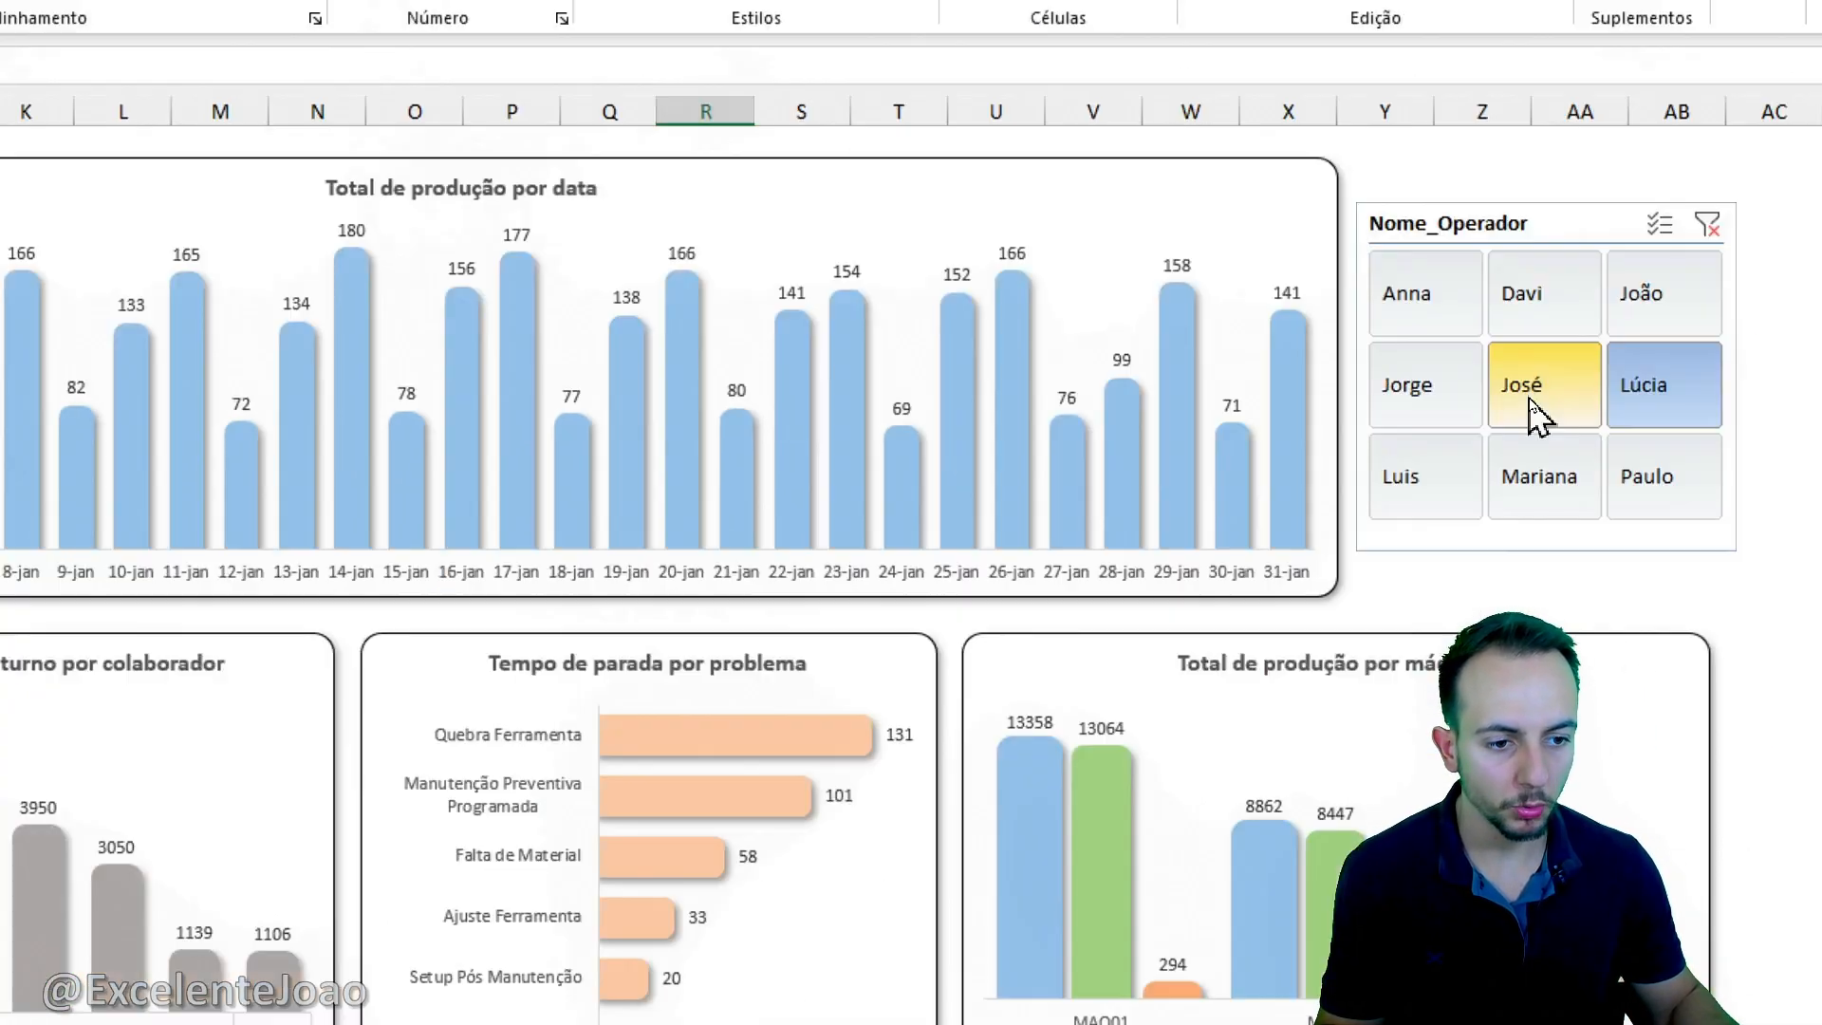
click(1539, 414)
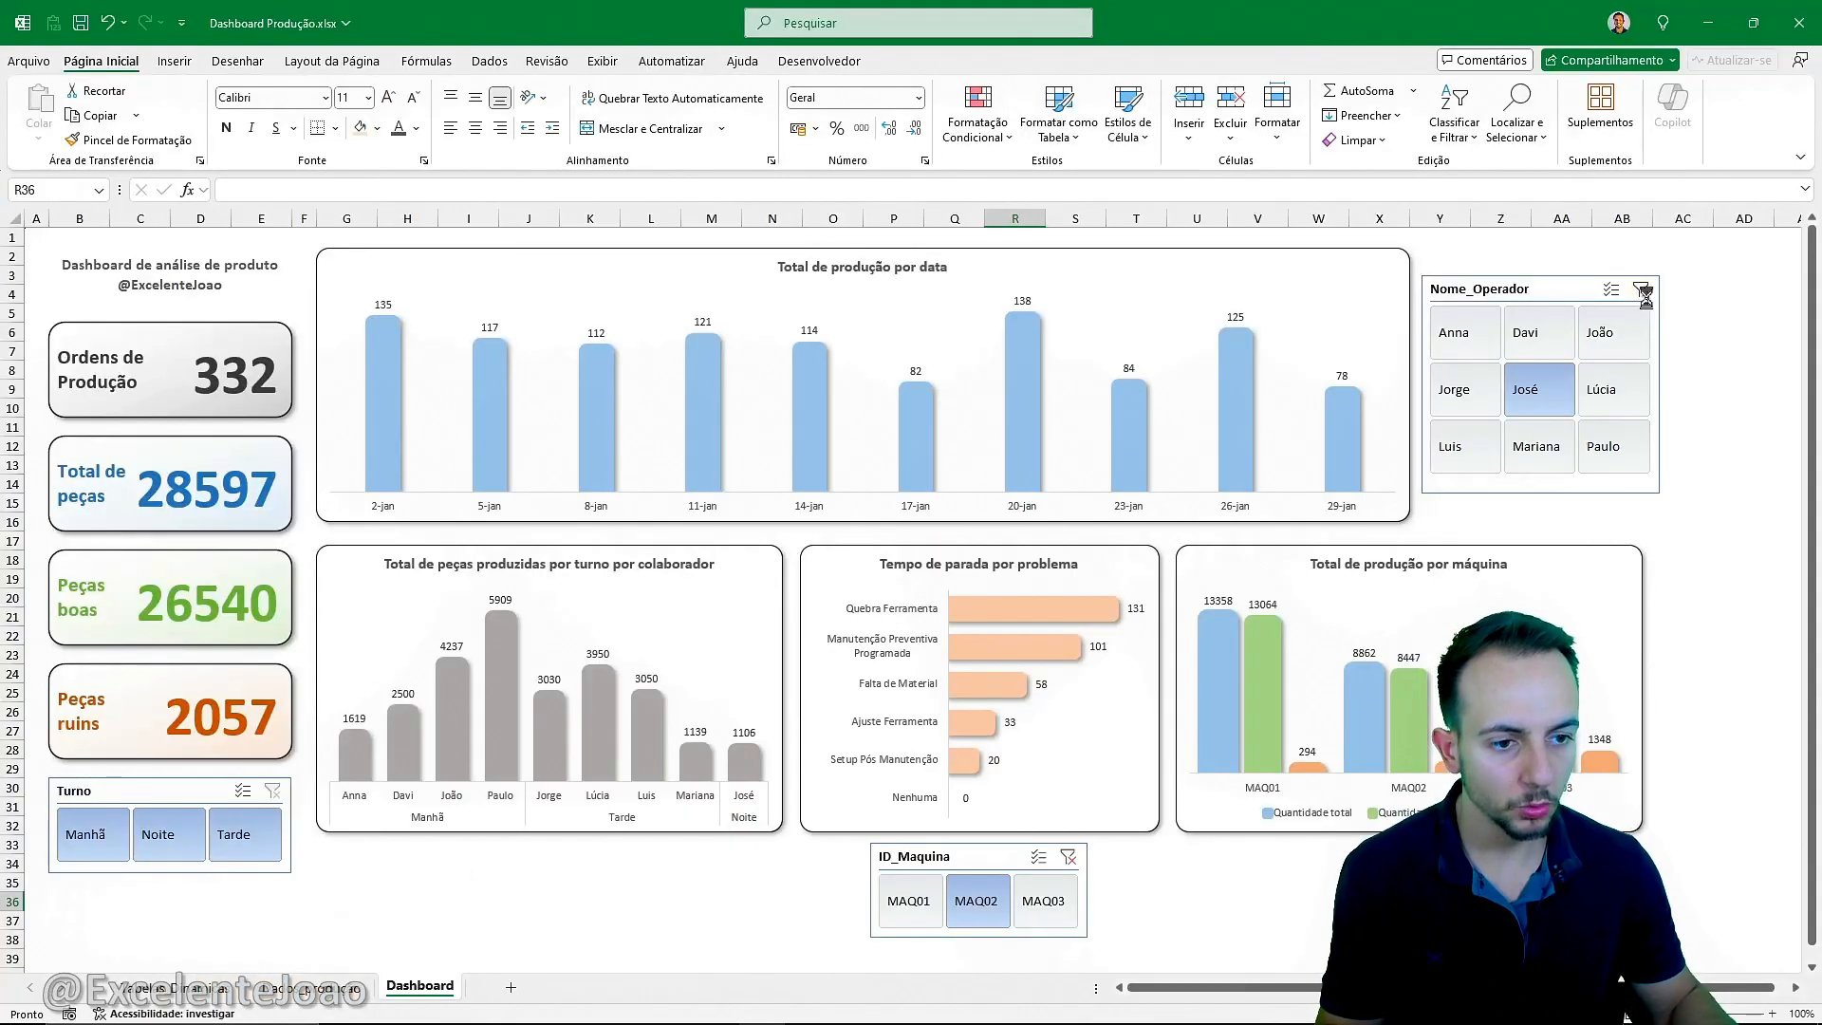
click(1645, 295)
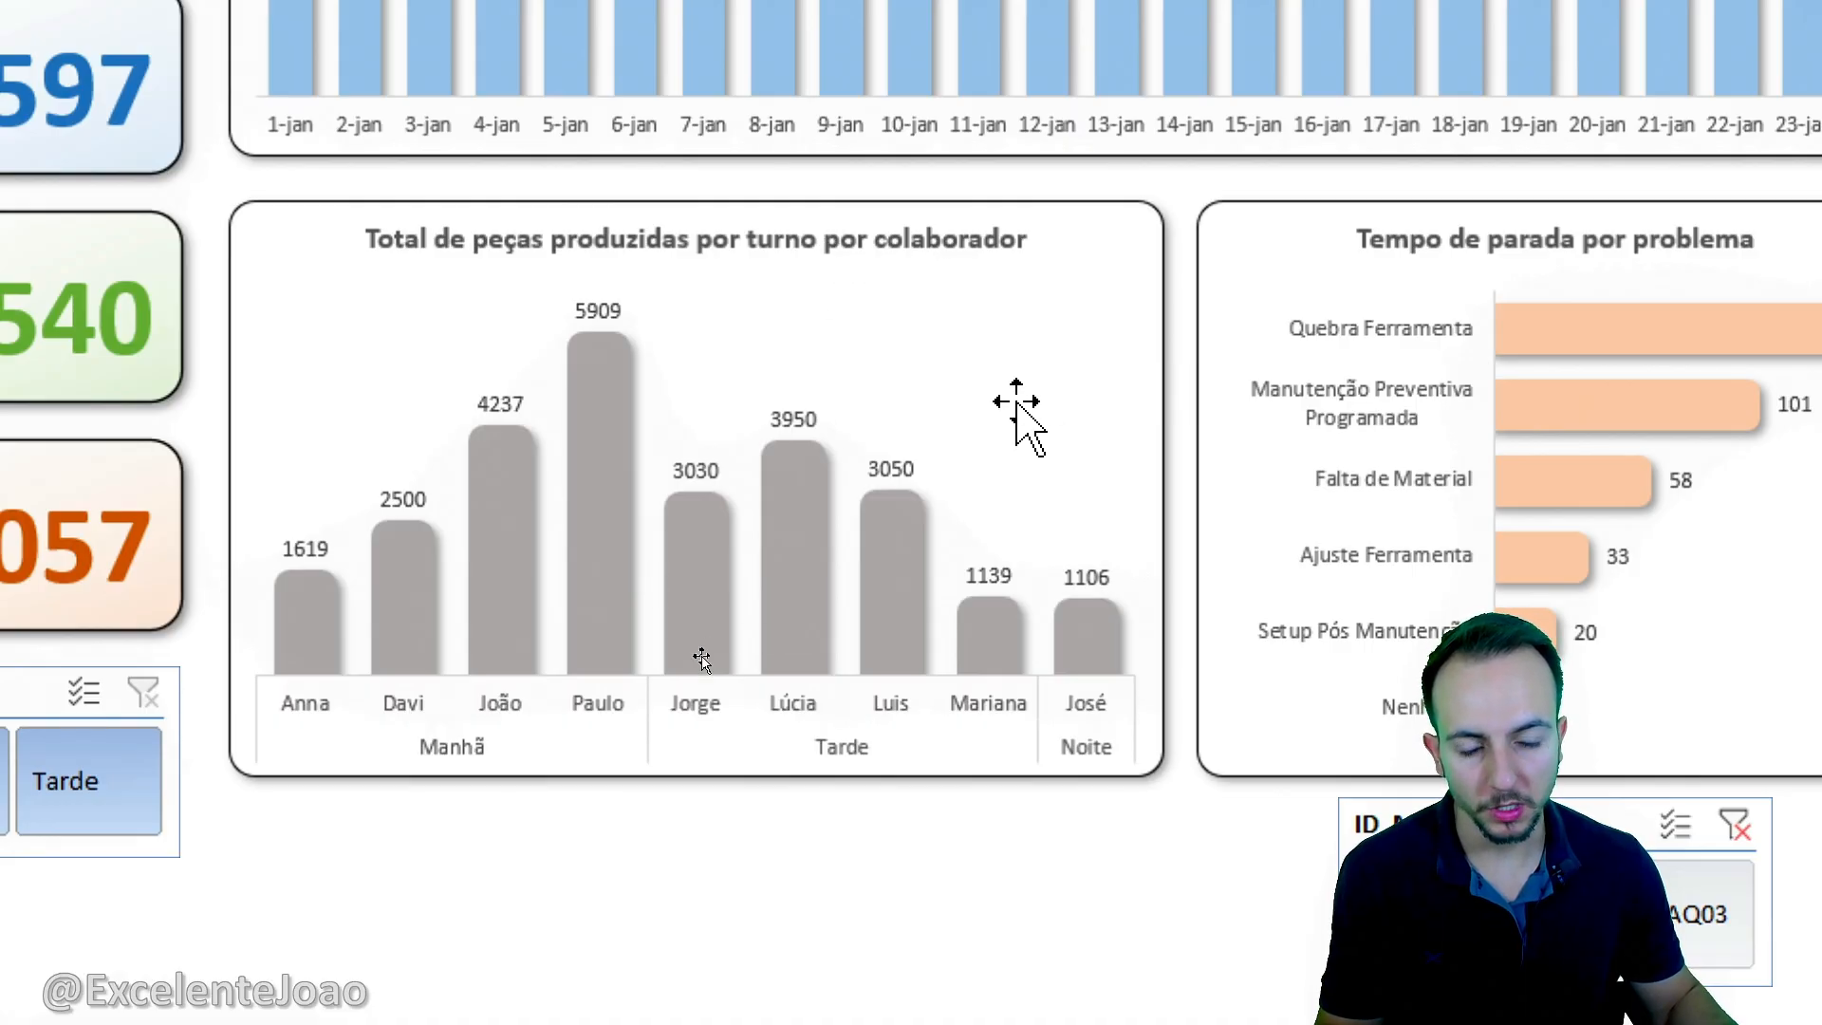
Examine the parts-per-shift-and-operator chart, comparing the operators within the Manhã, Tarde and Noite shifts.
drag(369, 789, 575, 794)
drag(801, 776, 993, 788)
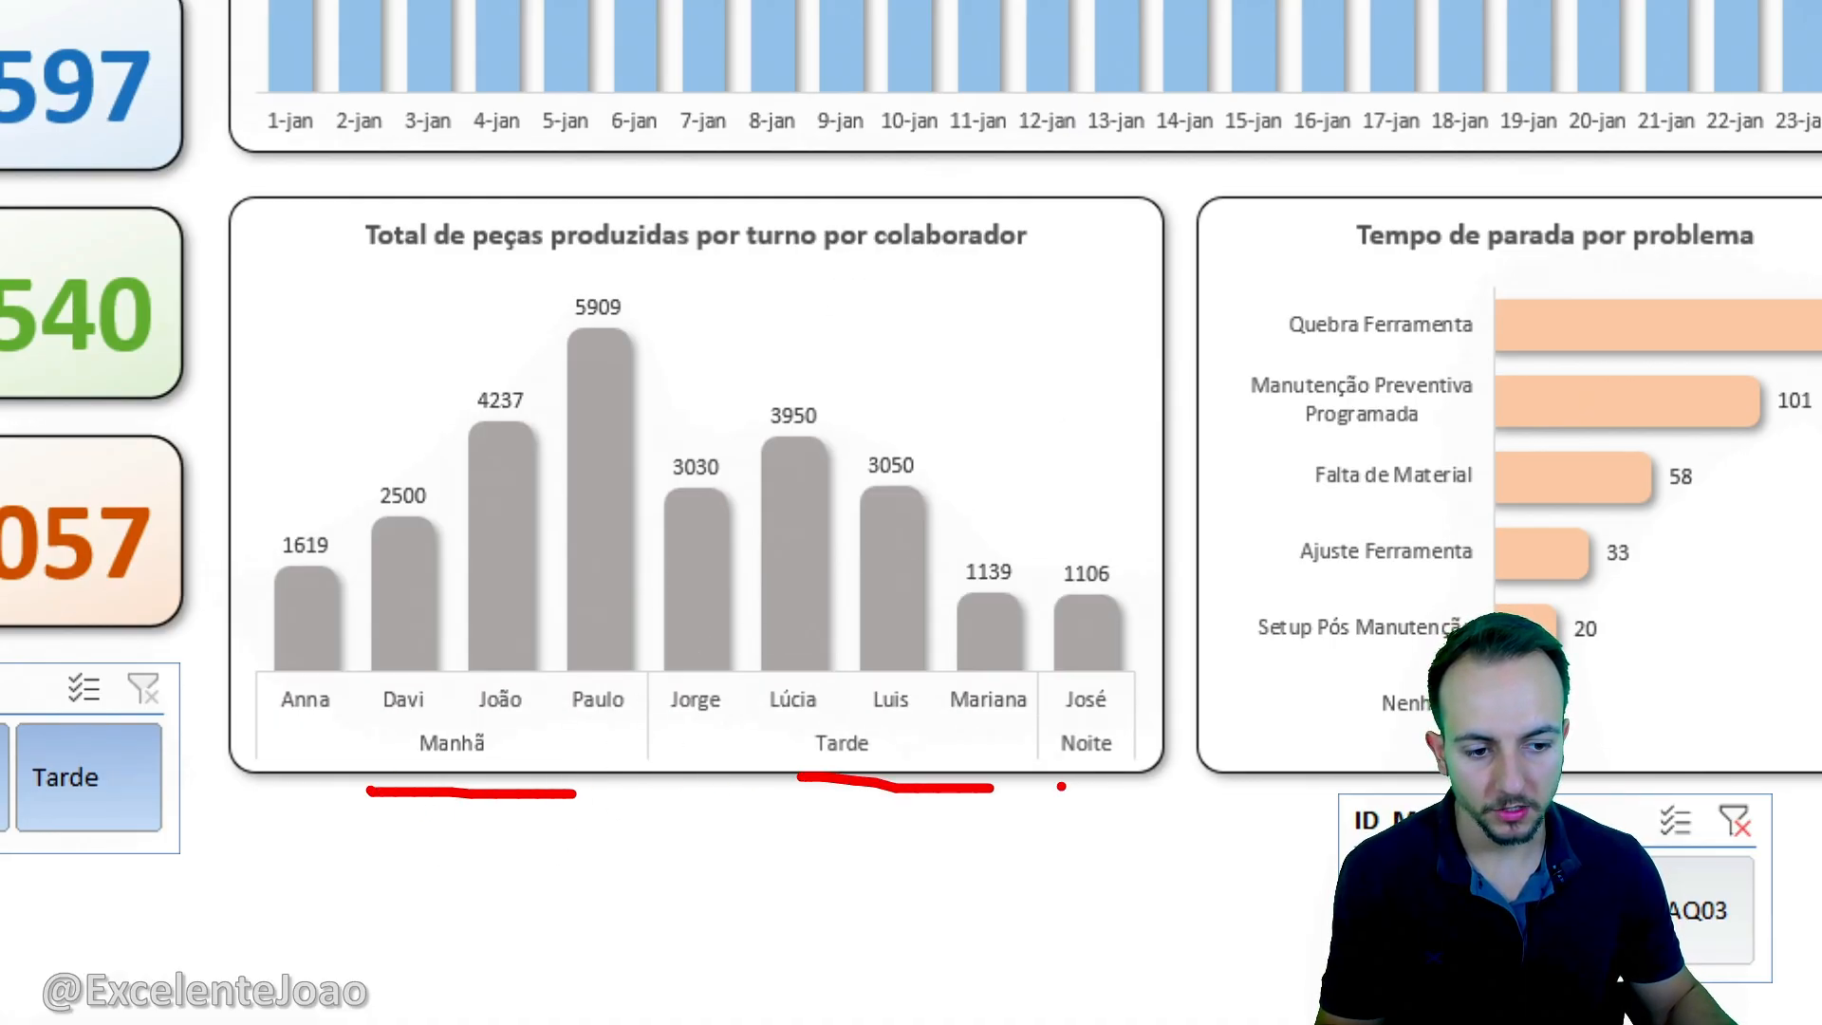
mouse_move(253, 531)
mouse_down()
mouse_move(437, 443)
mouse_move(604, 300)
mouse_up()
drag(706, 446, 953, 451)
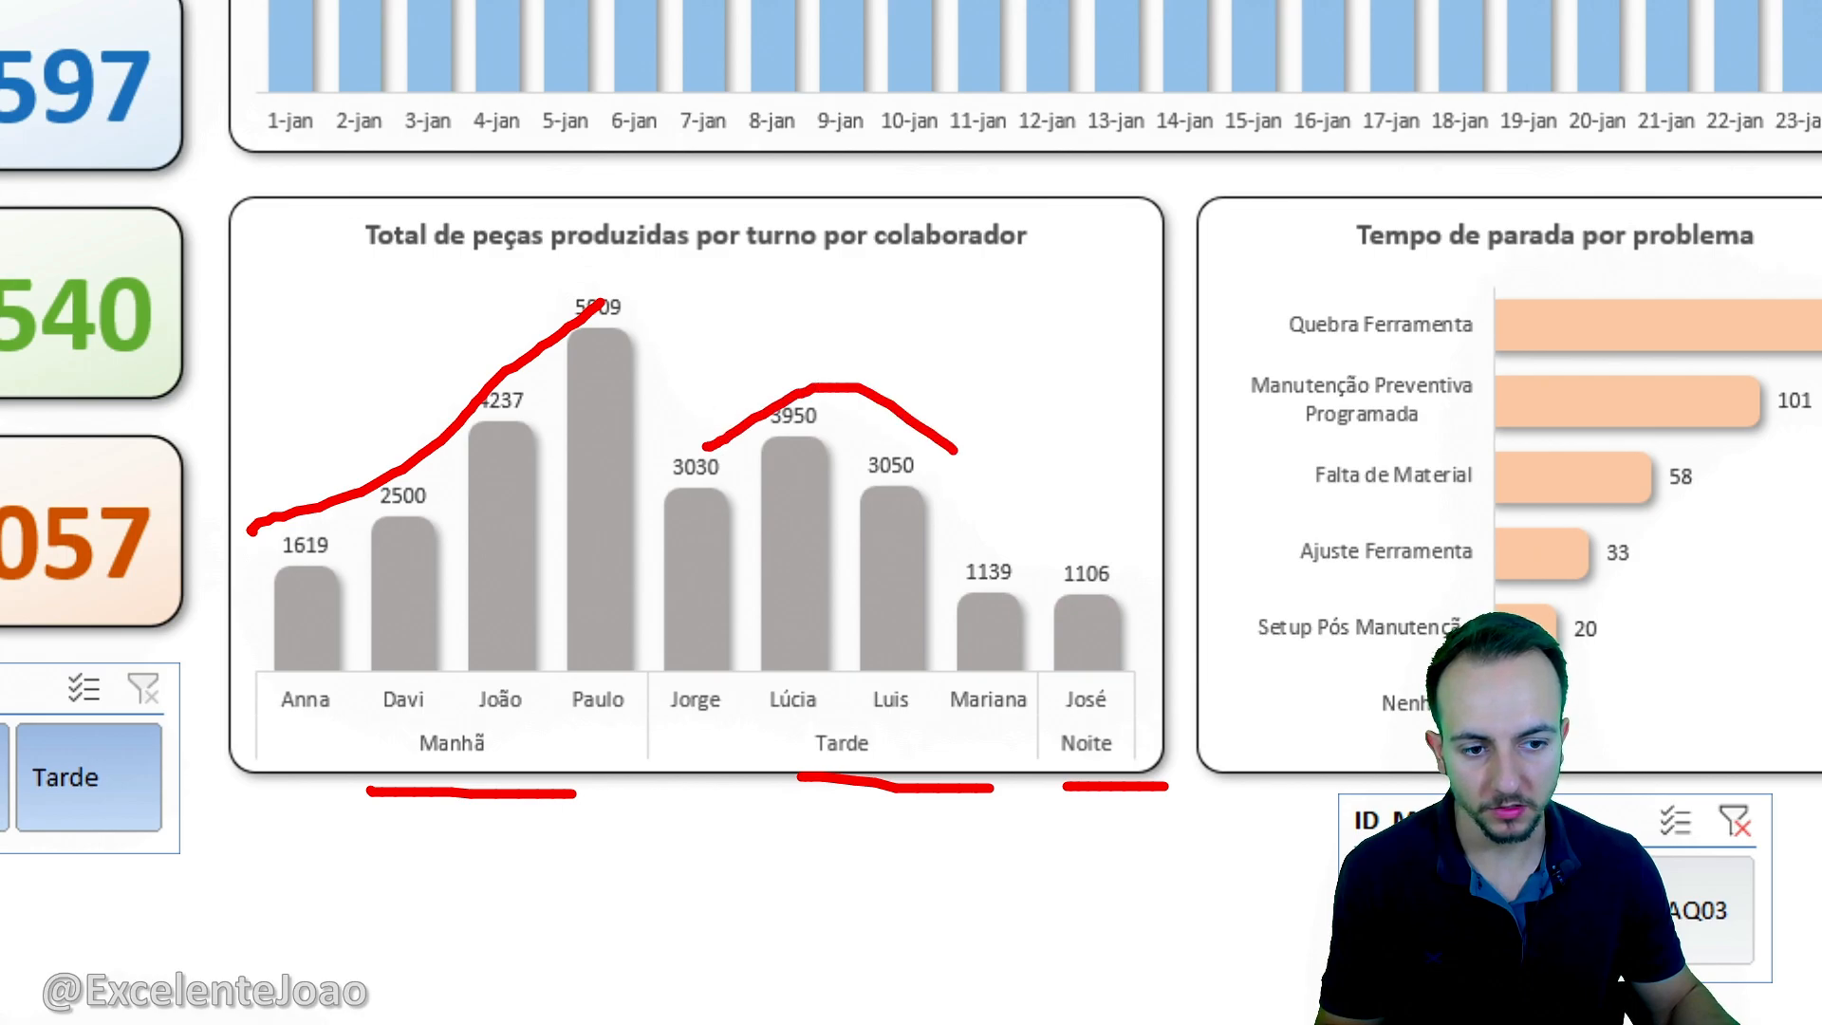
key(Escape)
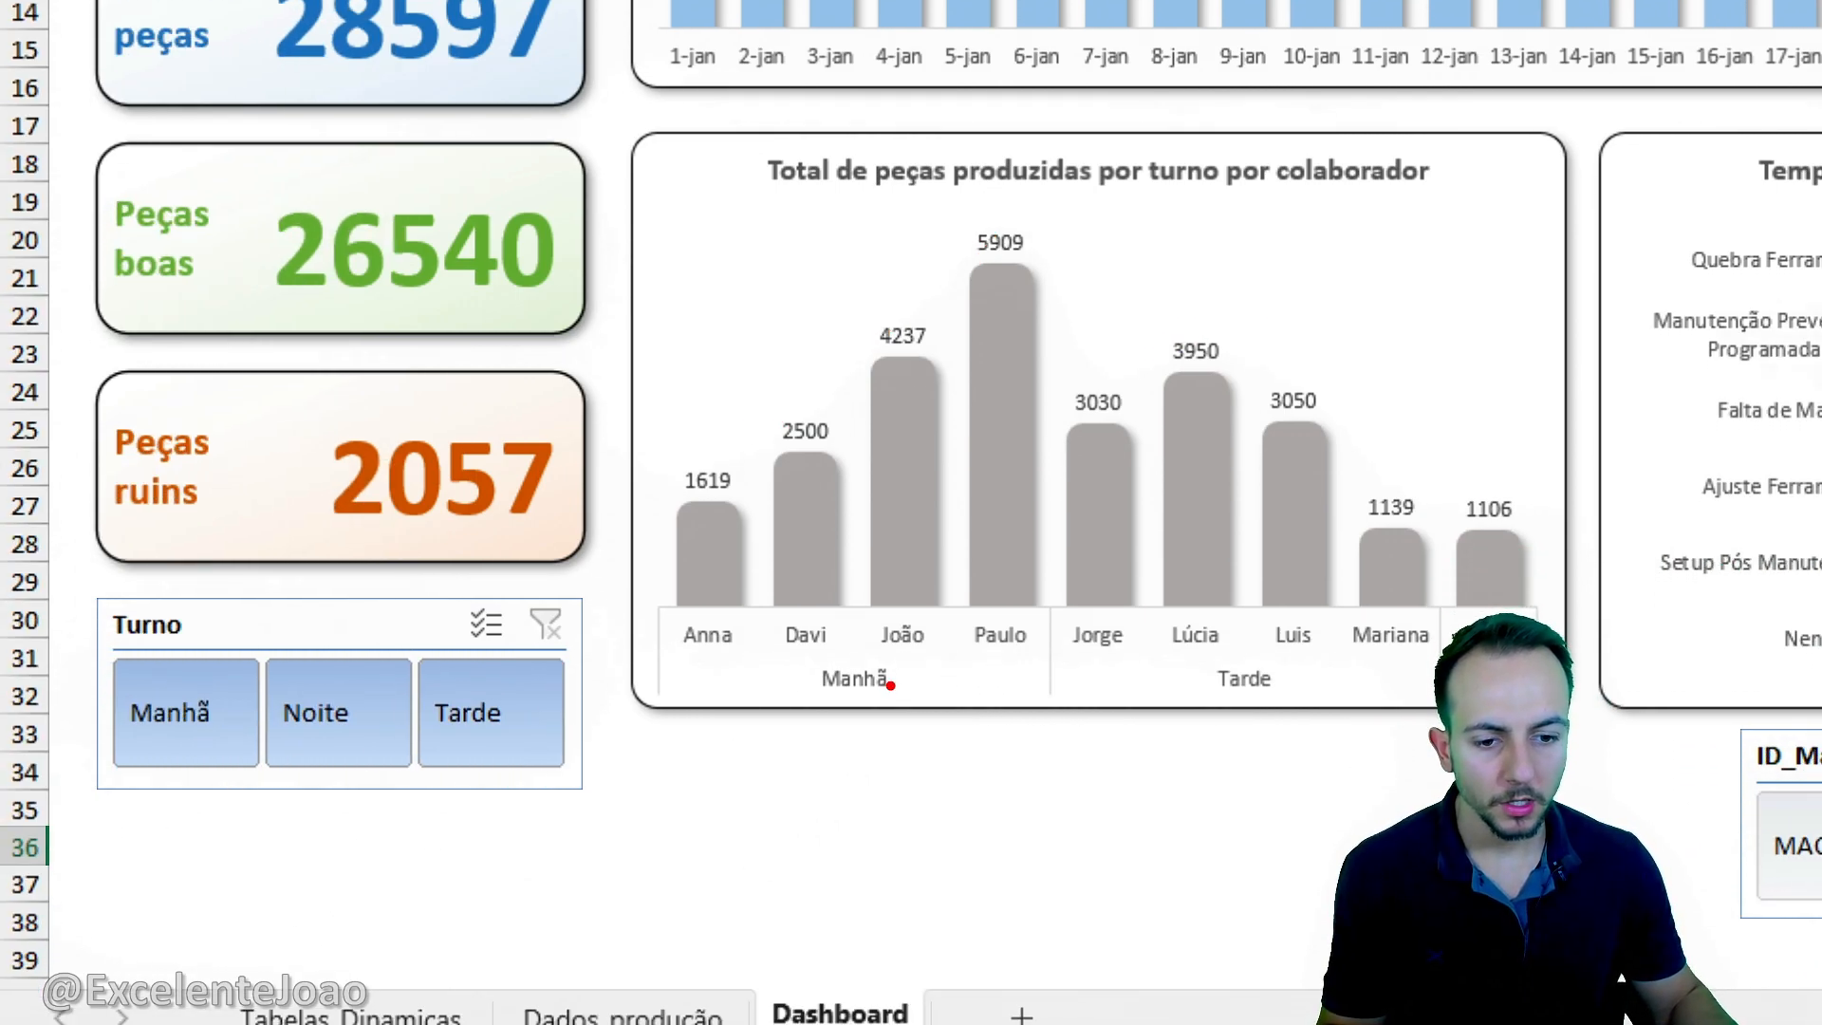
drag(875, 641, 928, 632)
key(e)
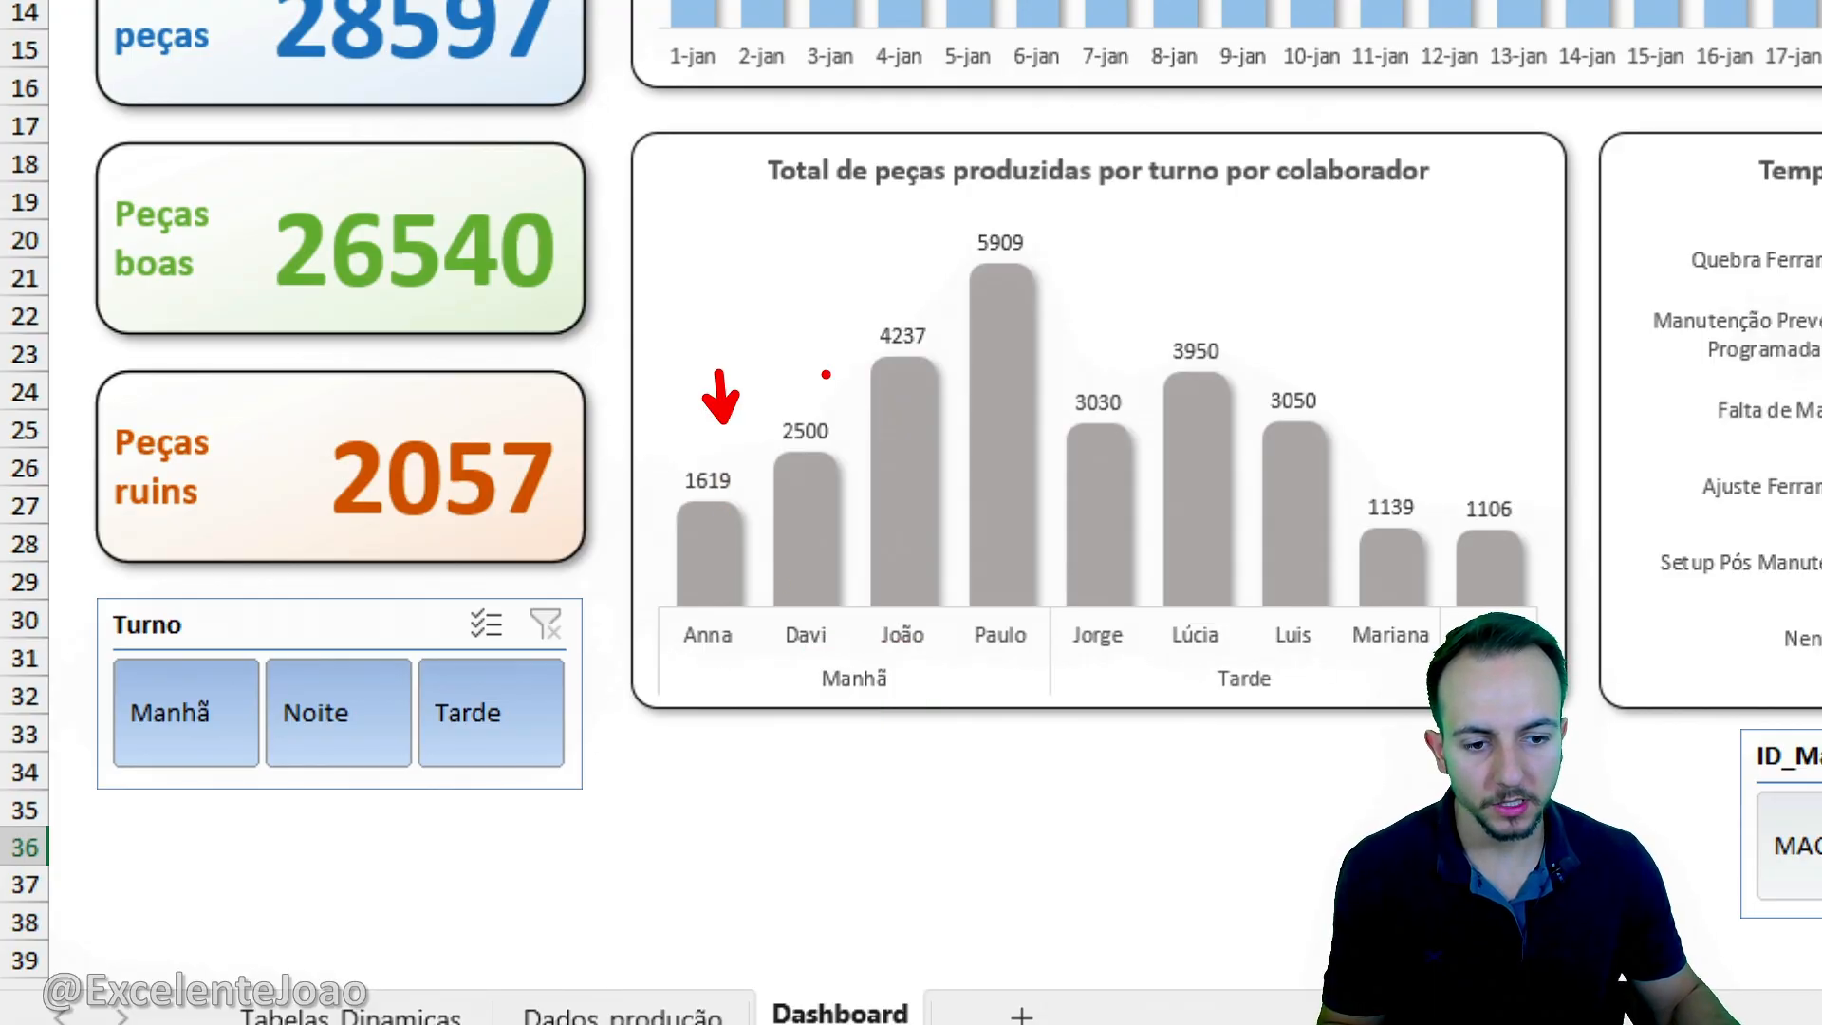
drag(919, 628, 888, 619)
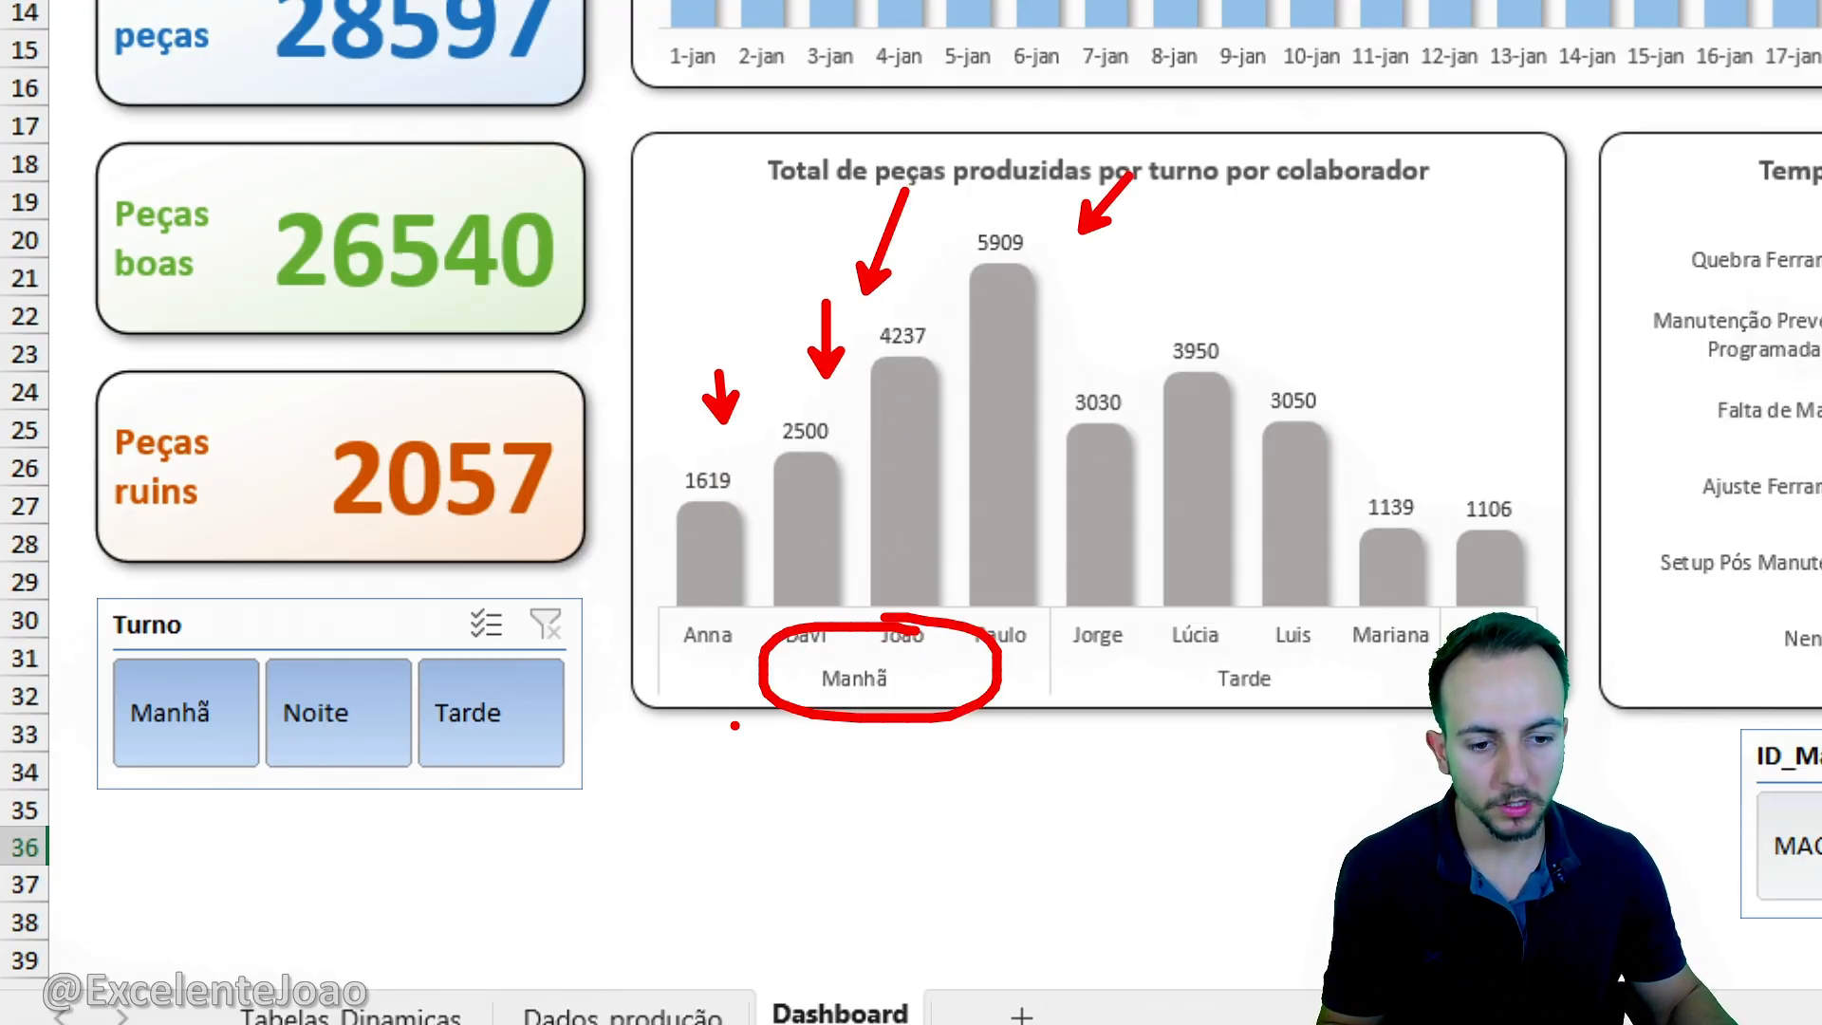
key(Escape)
key(ctrl+2)
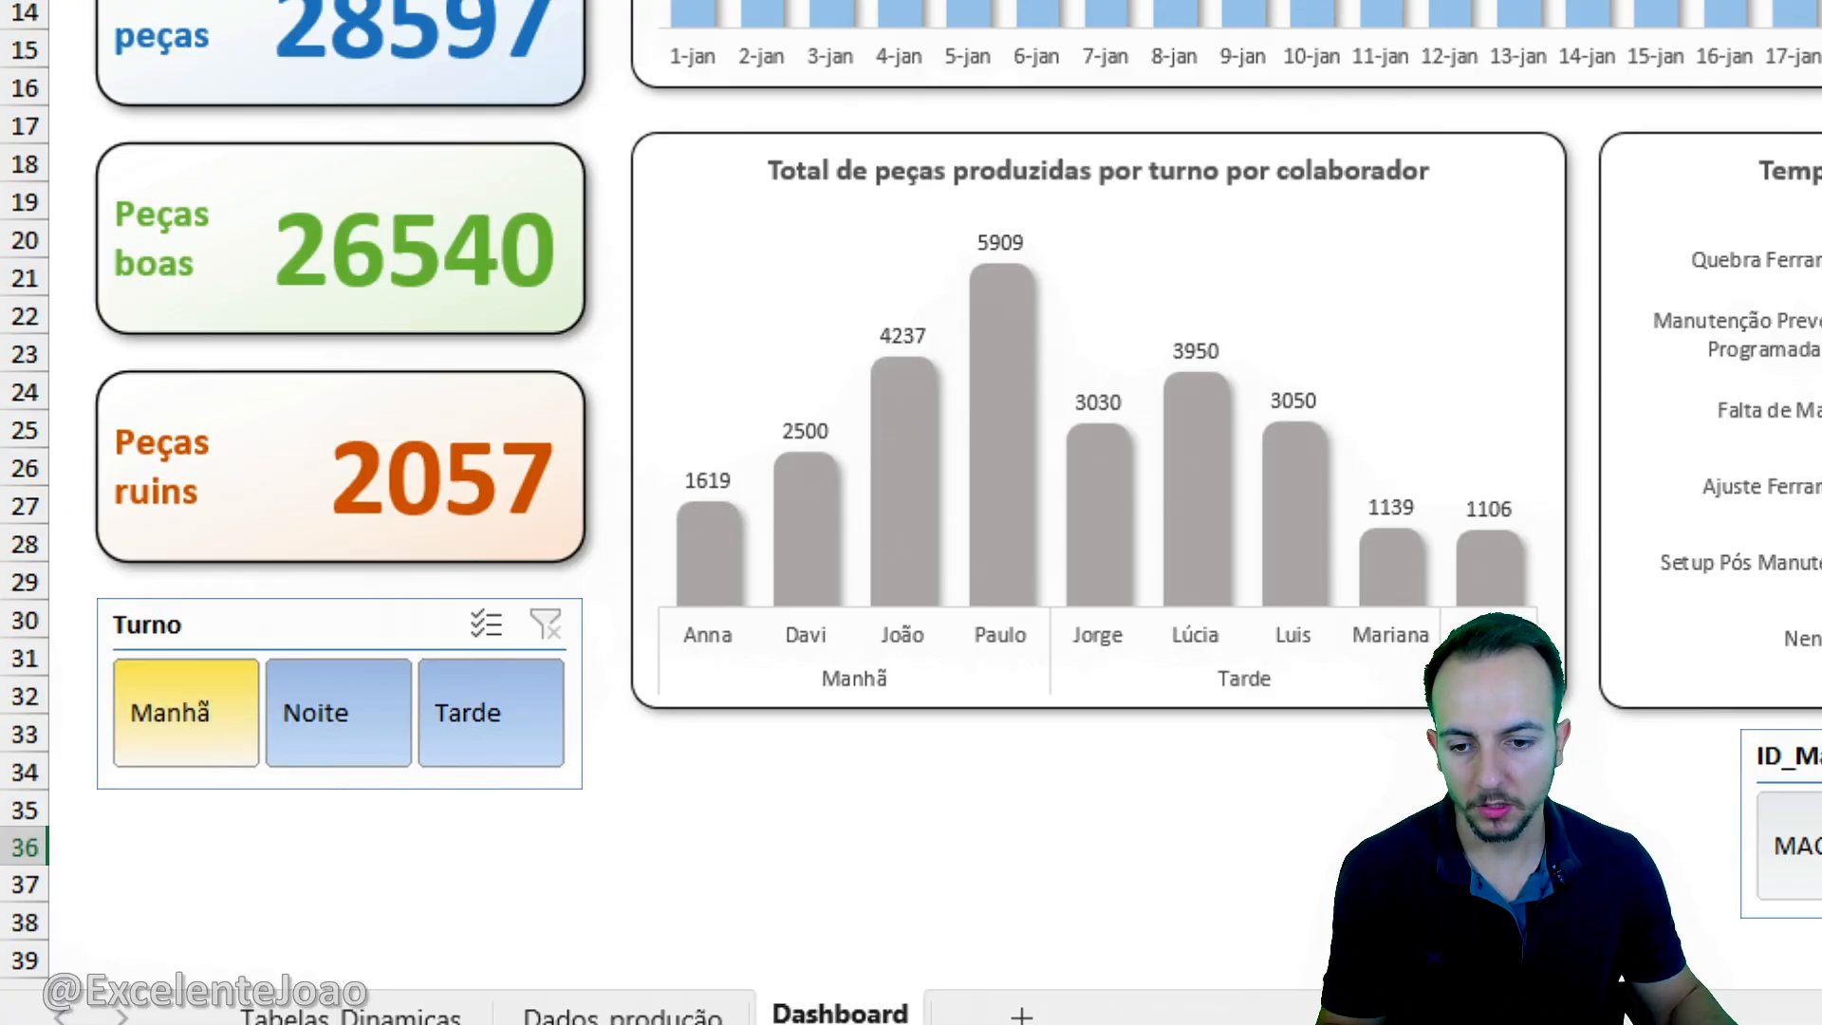
mouse_move(216, 636)
mouse_down()
mouse_move(182, 616)
mouse_move(148, 631)
mouse_up()
key(Escape)
Filter the Turno slicer to Manhã, check the total, good and bad parts cards, and clear the filter.
click(186, 713)
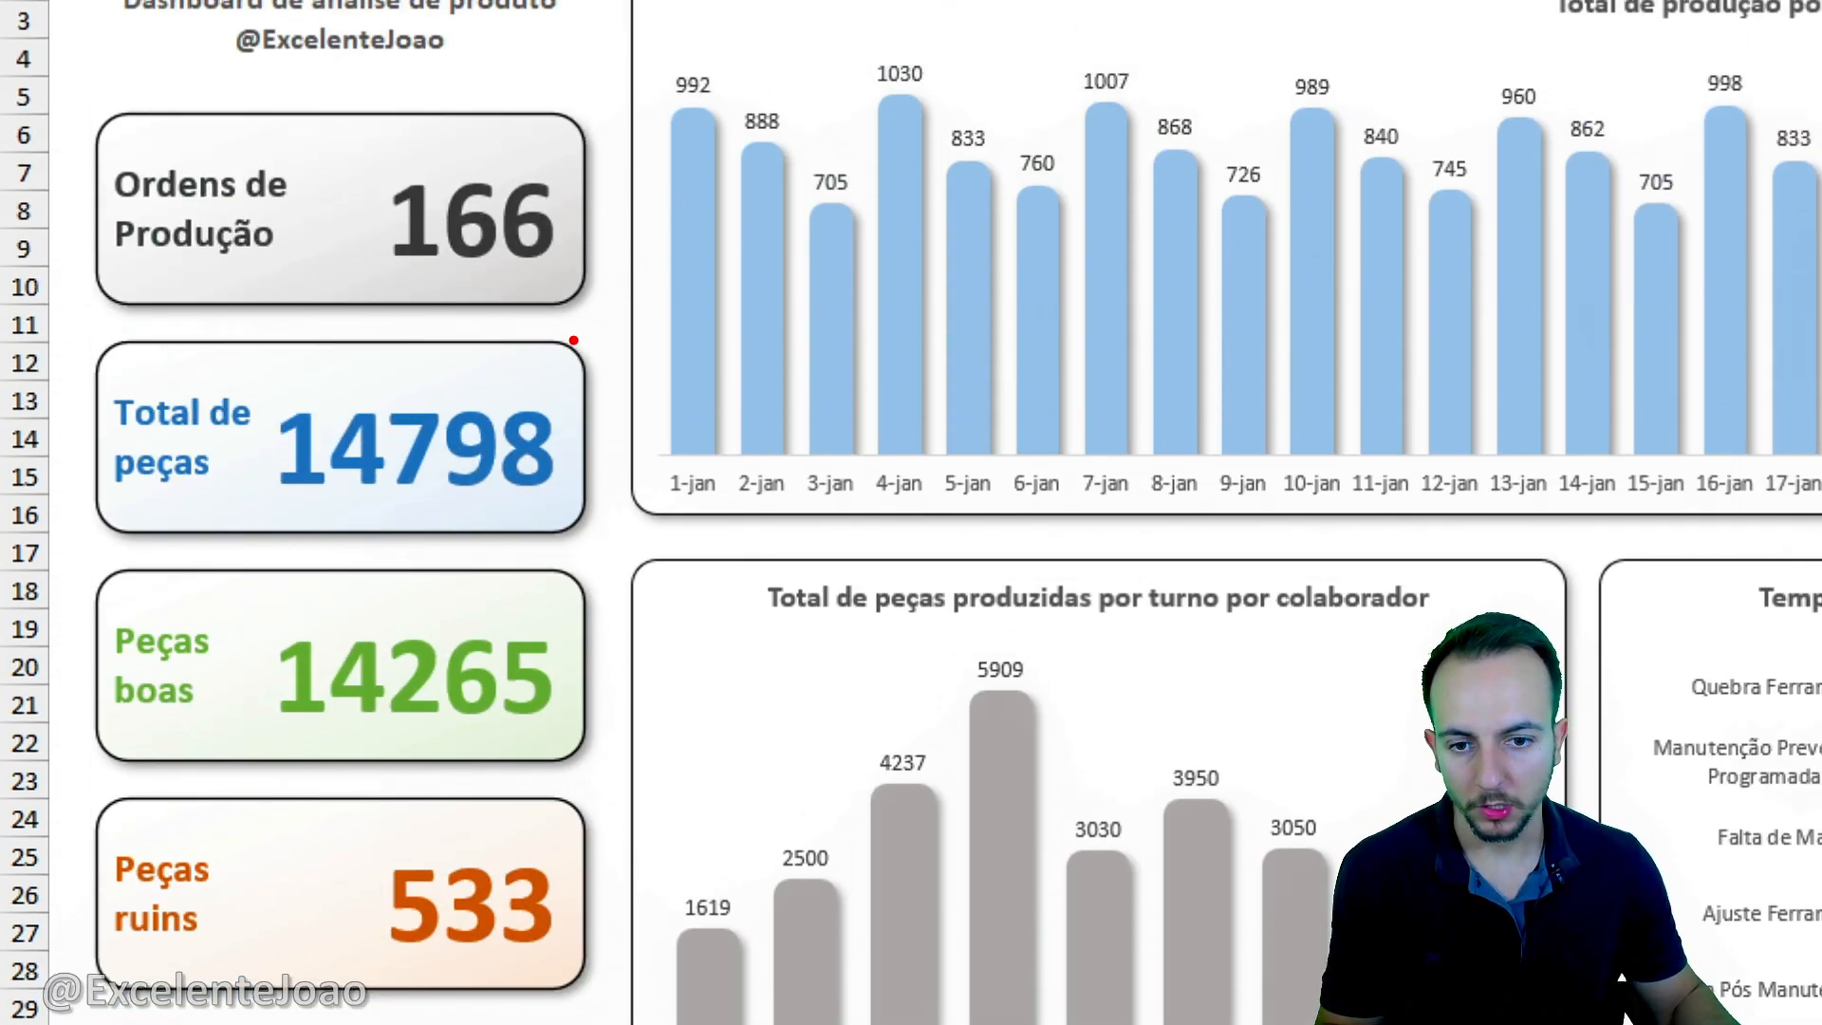
mouse_move(574, 340)
mouse_down()
mouse_move(632, 484)
mouse_move(446, 327)
mouse_up()
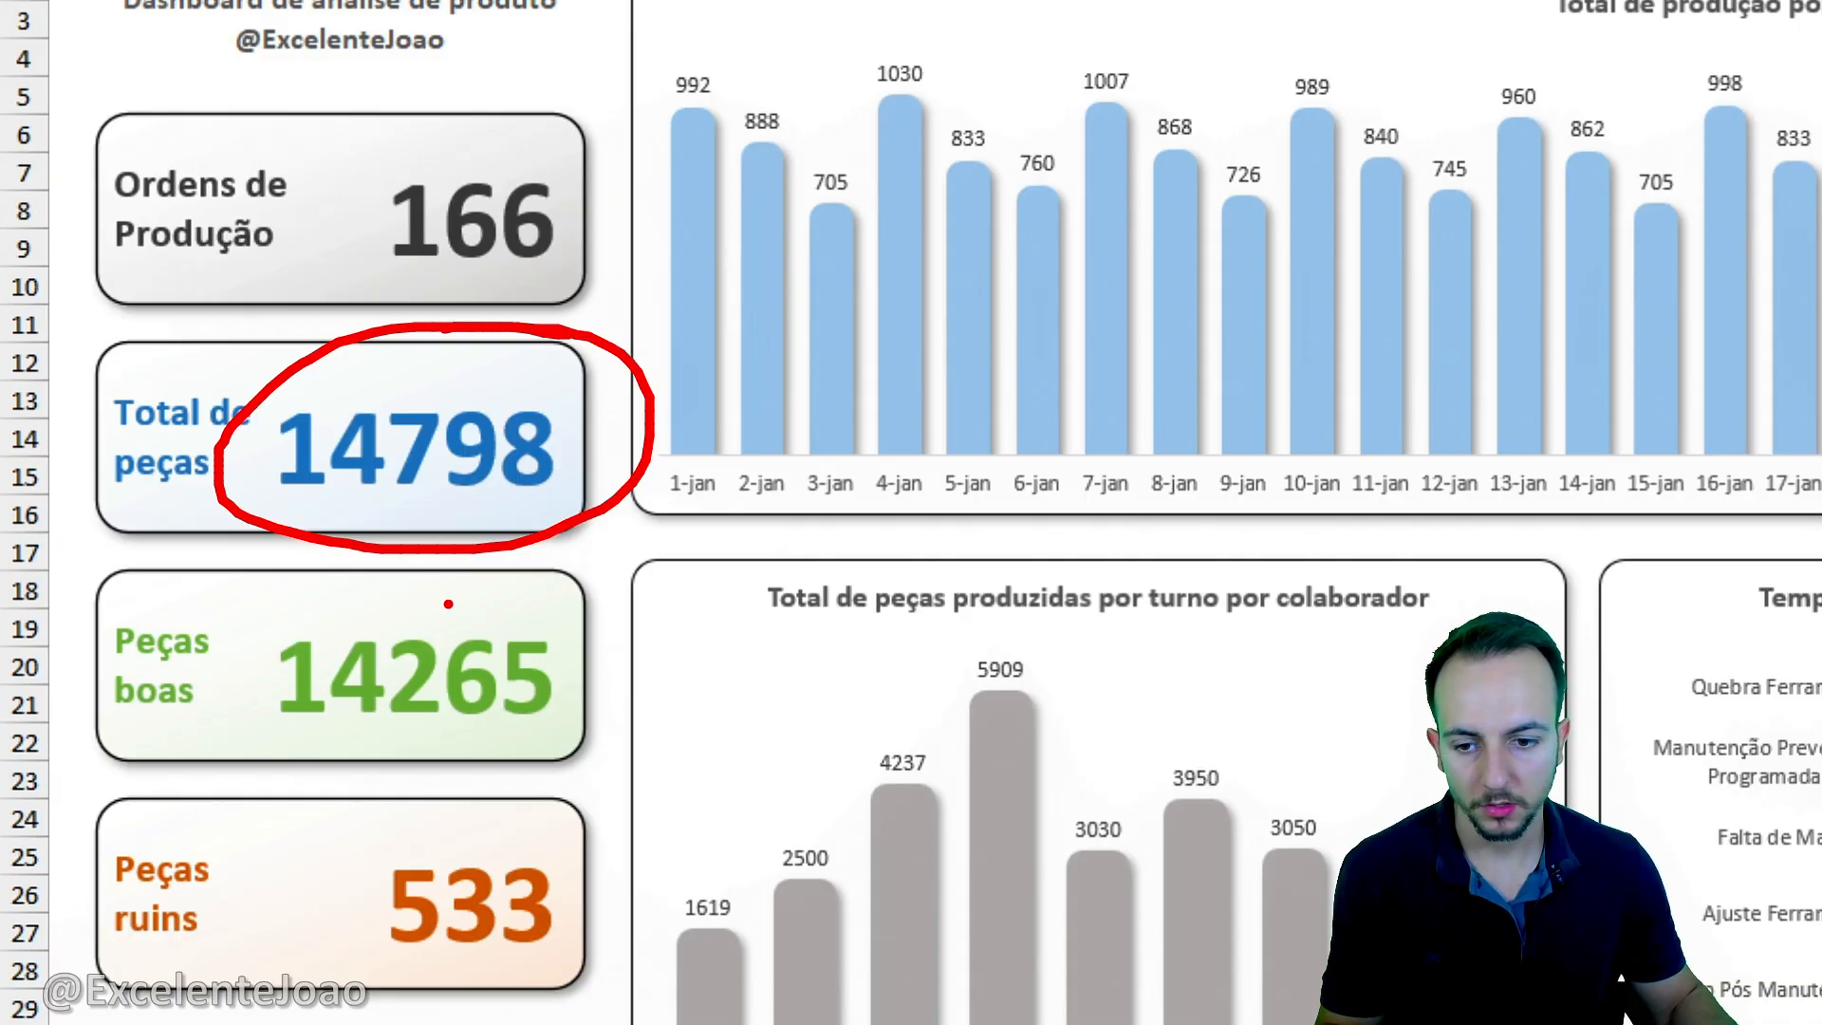
mouse_move(448, 604)
mouse_down()
mouse_move(607, 764)
mouse_move(465, 592)
mouse_up()
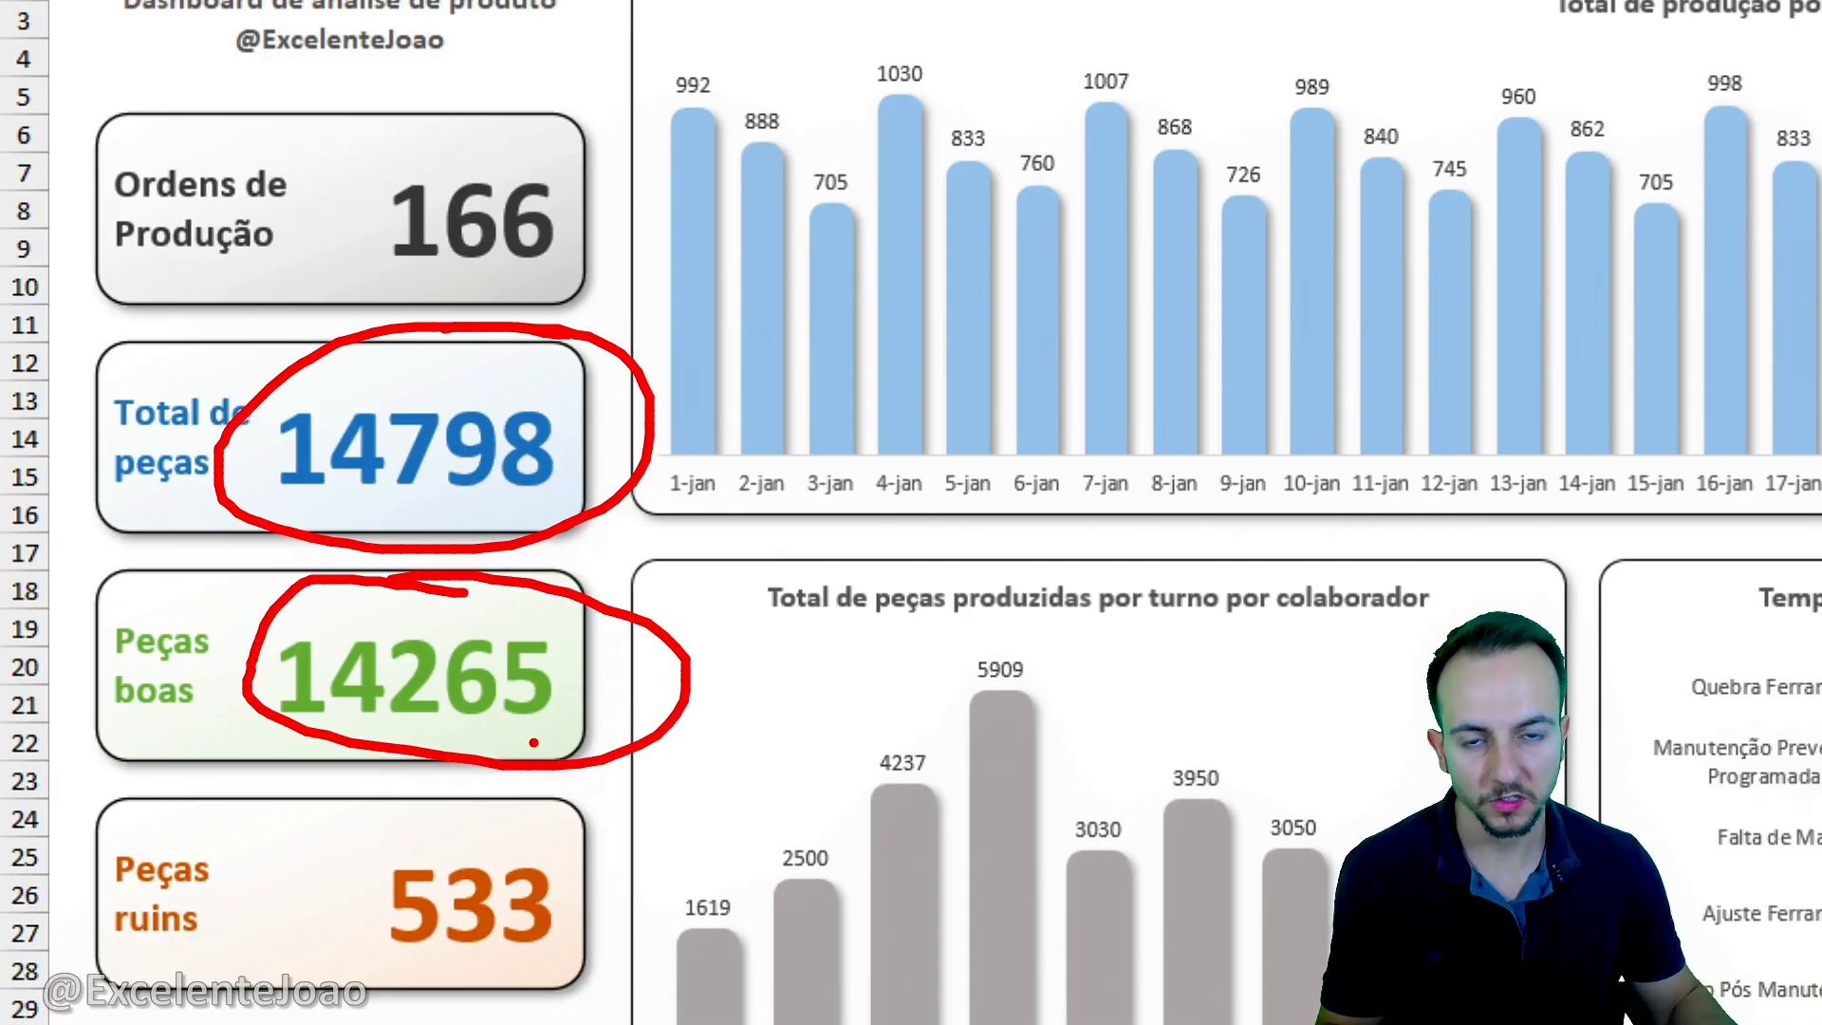
mouse_move(575, 812)
mouse_down()
mouse_move(388, 807)
mouse_move(584, 816)
mouse_up()
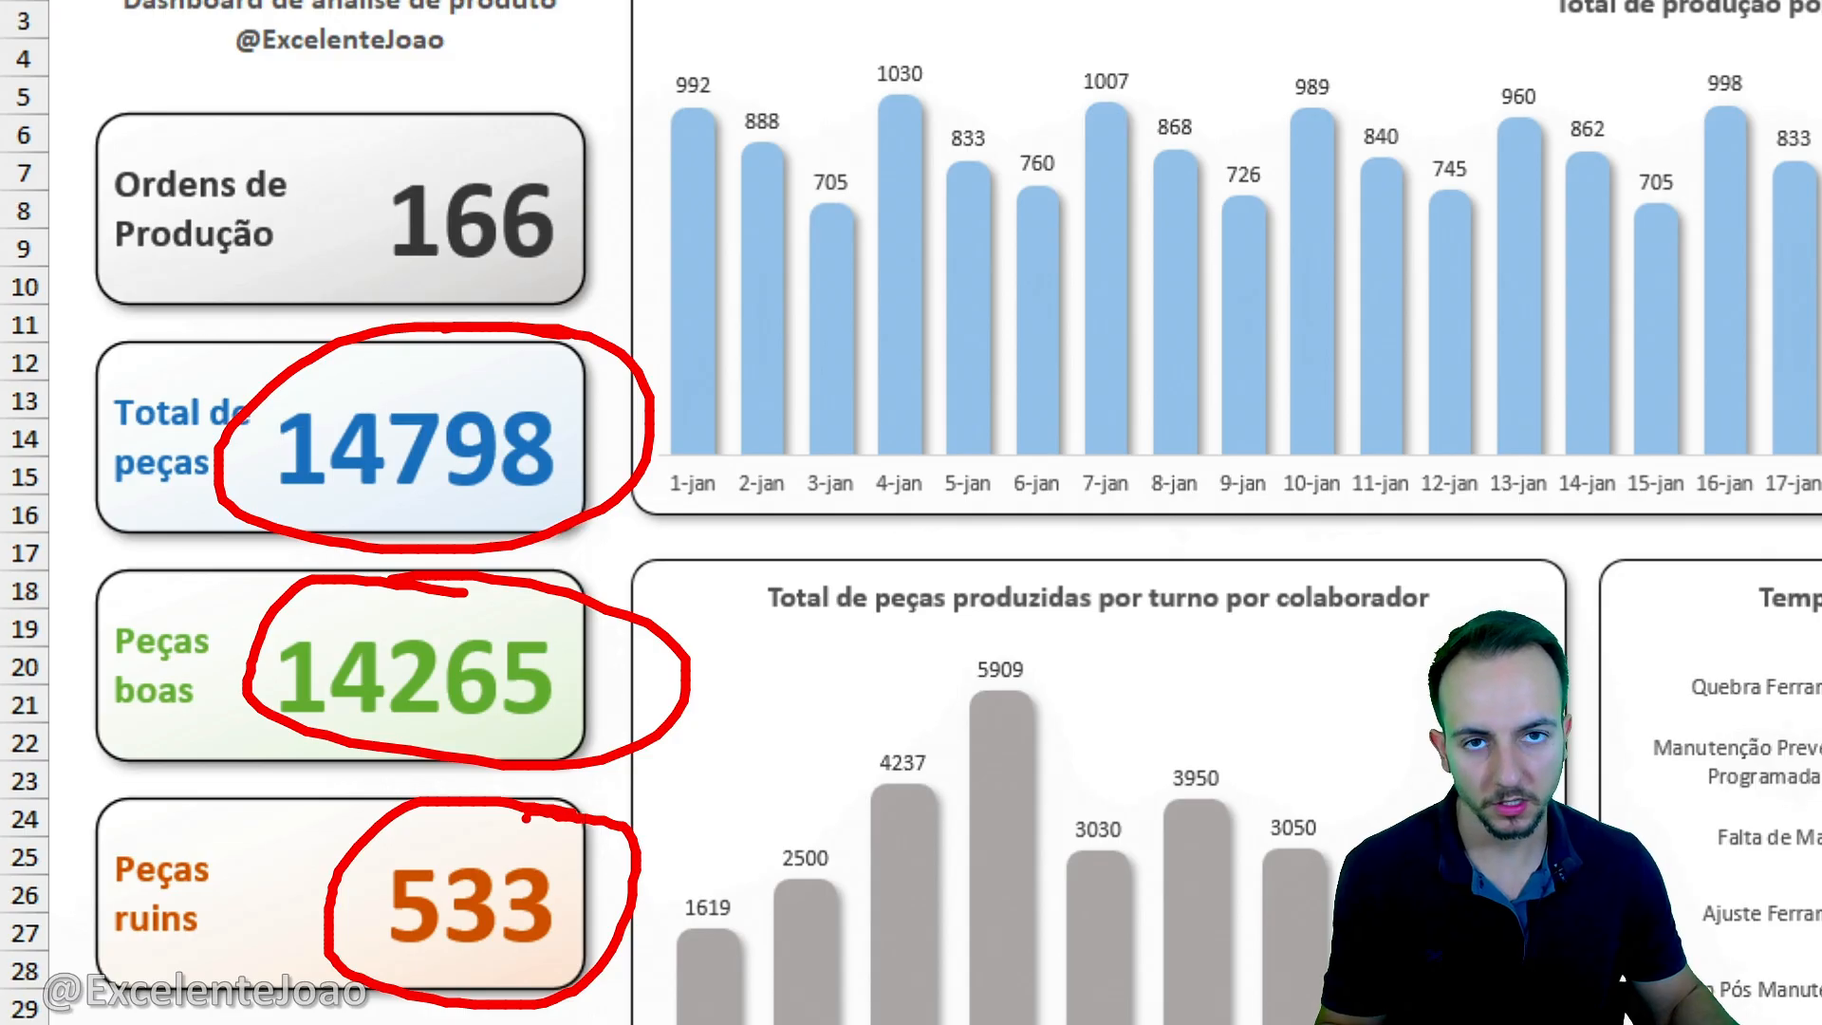
key(Escape)
scroll(557, 943, down, 3)
click(547, 695)
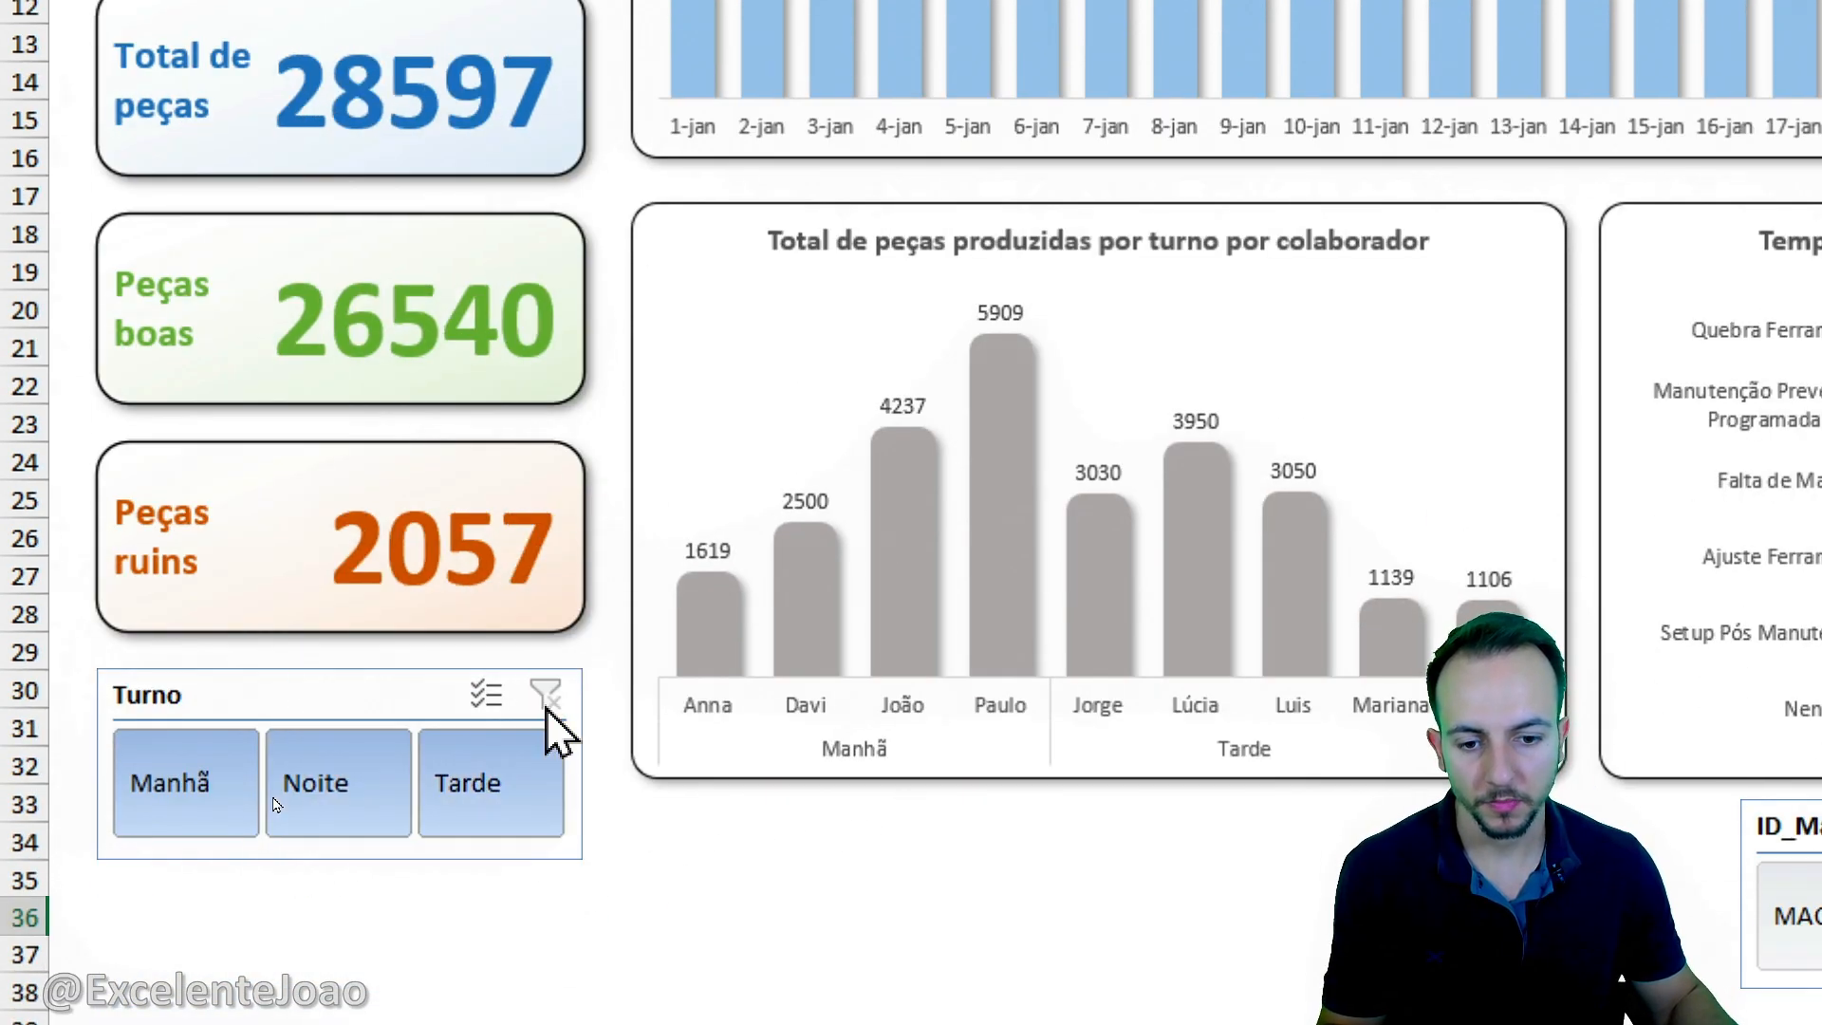
mouse_move(890, 373)
mouse_down()
mouse_move(1006, 451)
mouse_move(849, 389)
mouse_up()
mouse_move(581, 155)
mouse_down()
mouse_move(793, 443)
mouse_move(491, 278)
mouse_up()
drag(700, 532, 469, 549)
key(Escape)
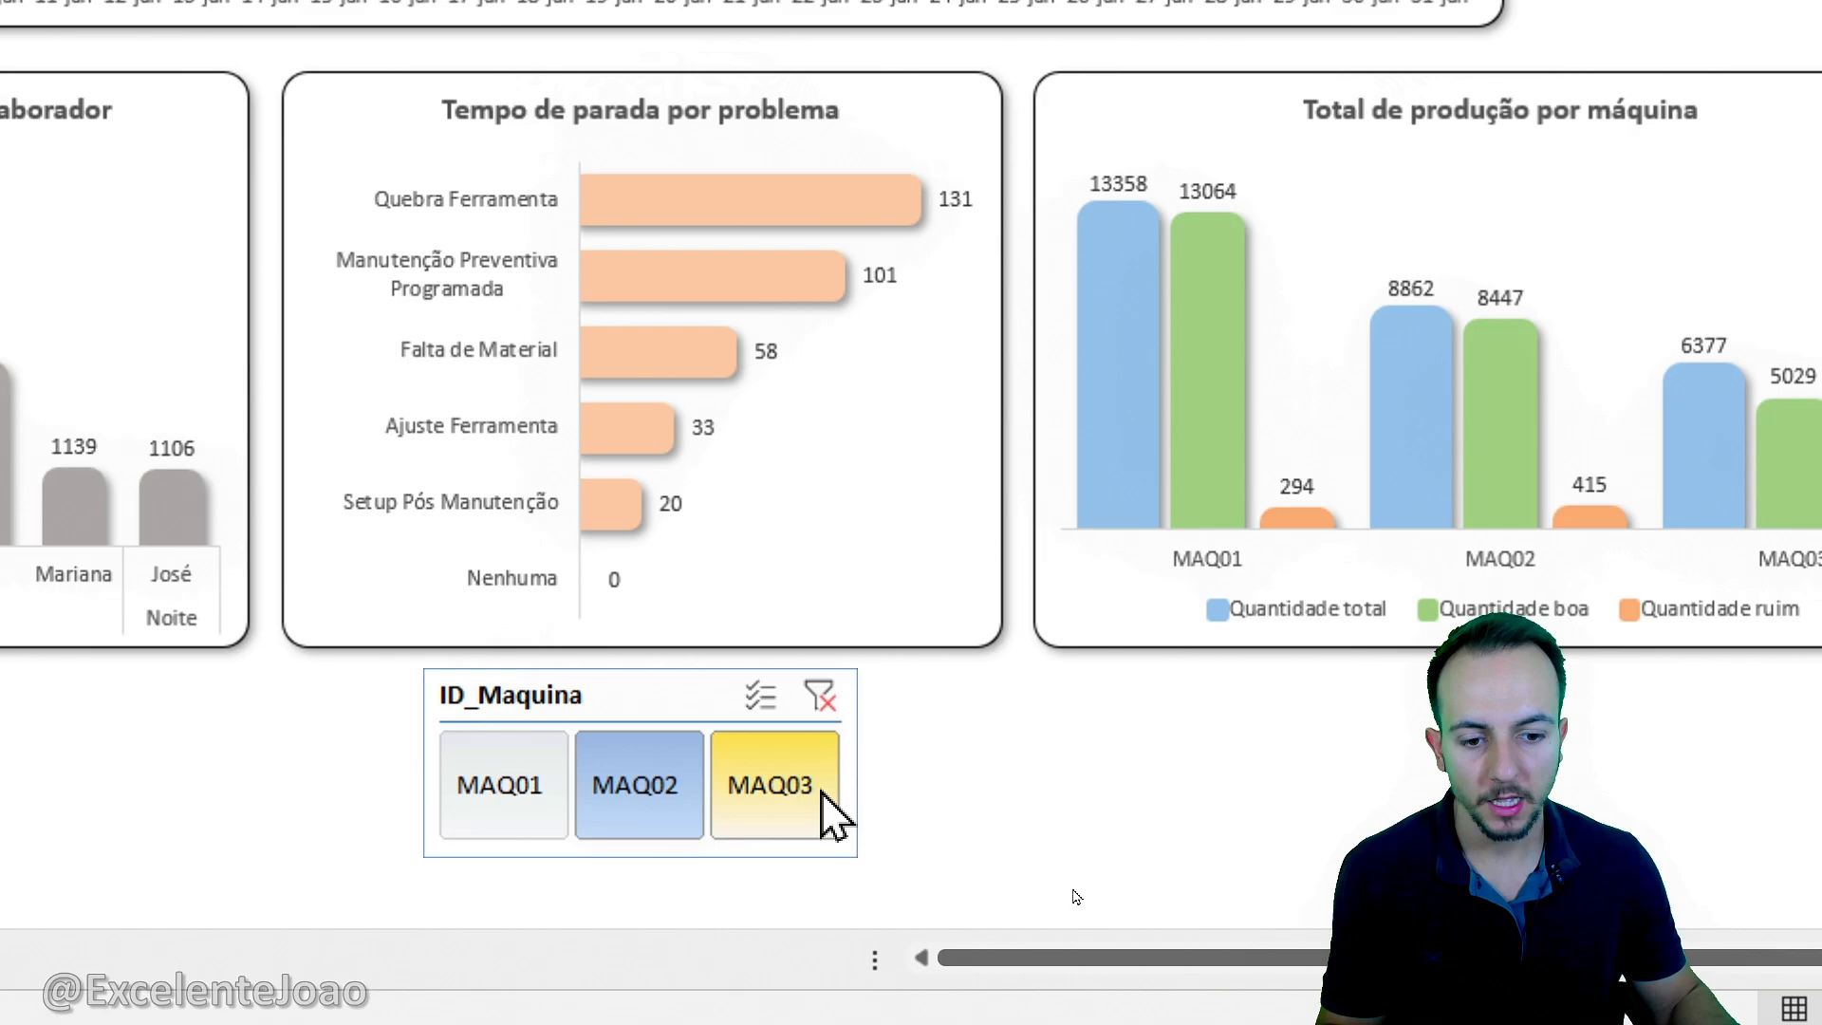
Filter the downtime-by-problem chart with the ID_Maquina slicer to MAQ01, MAQ02 and MAQ03 in turn and compare the stop causes.
click(822, 699)
click(619, 789)
click(493, 811)
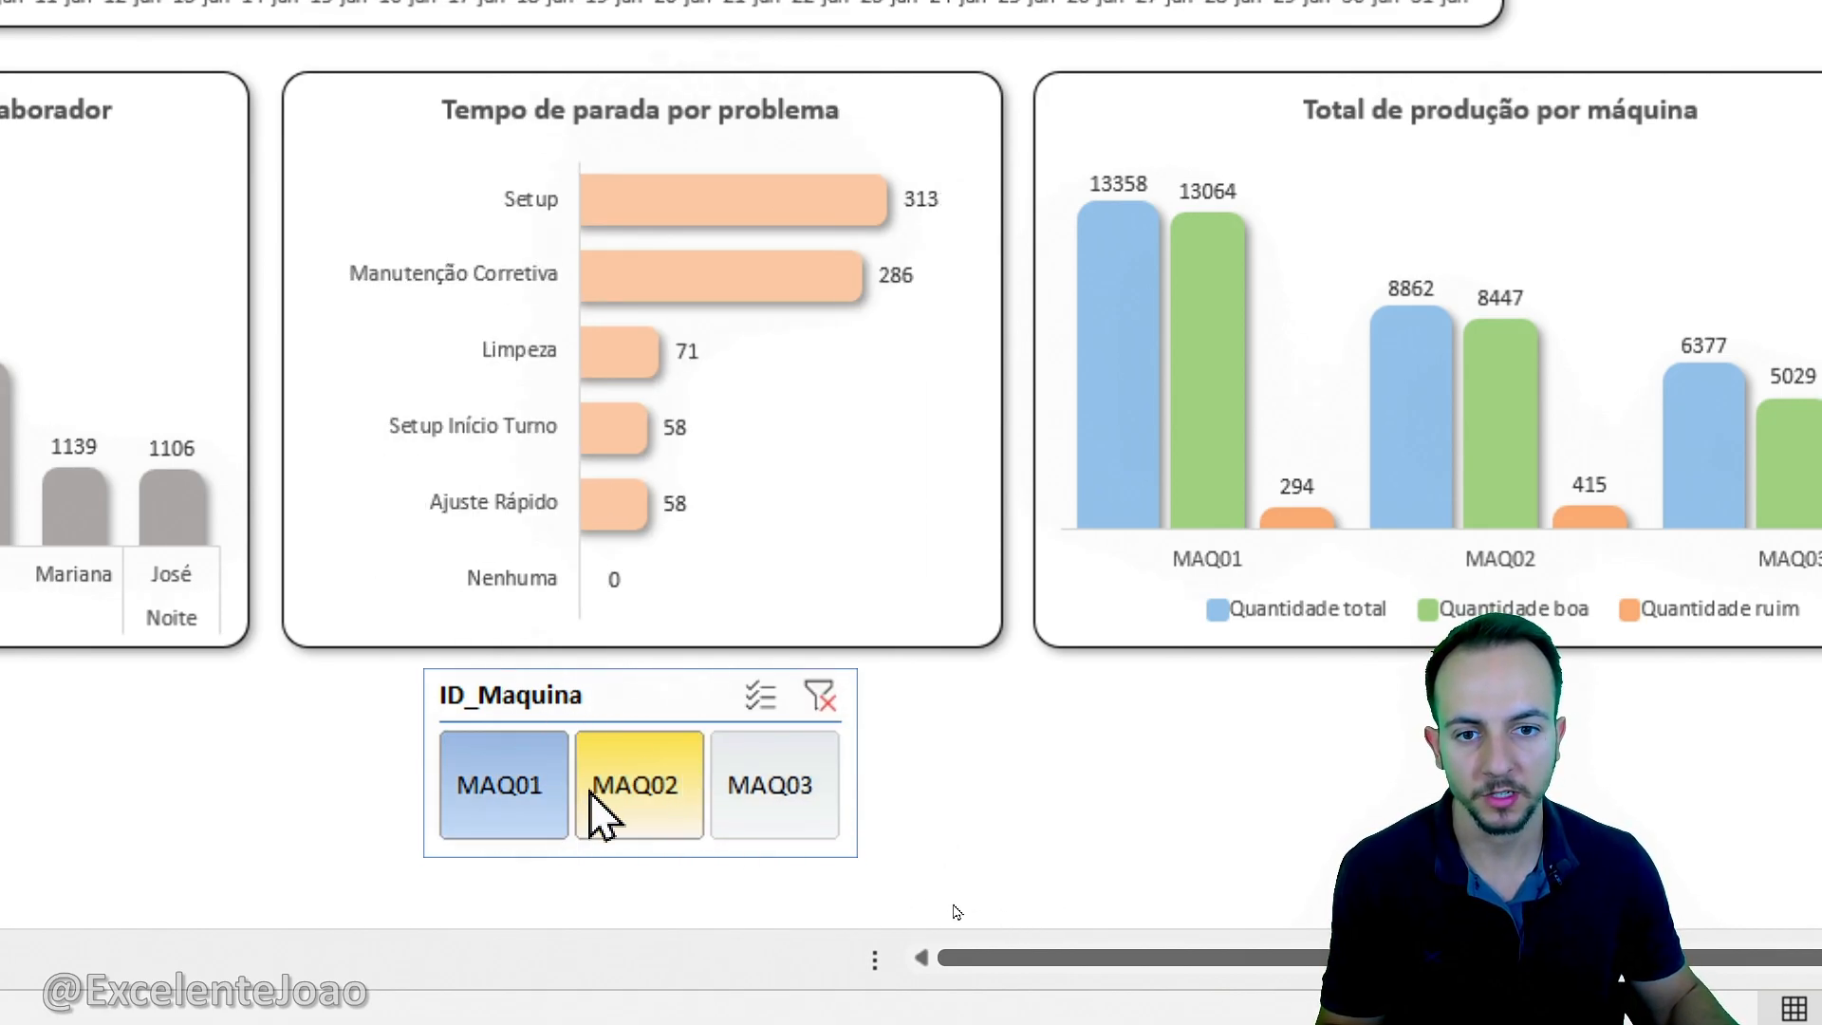
mouse_move(687, 220)
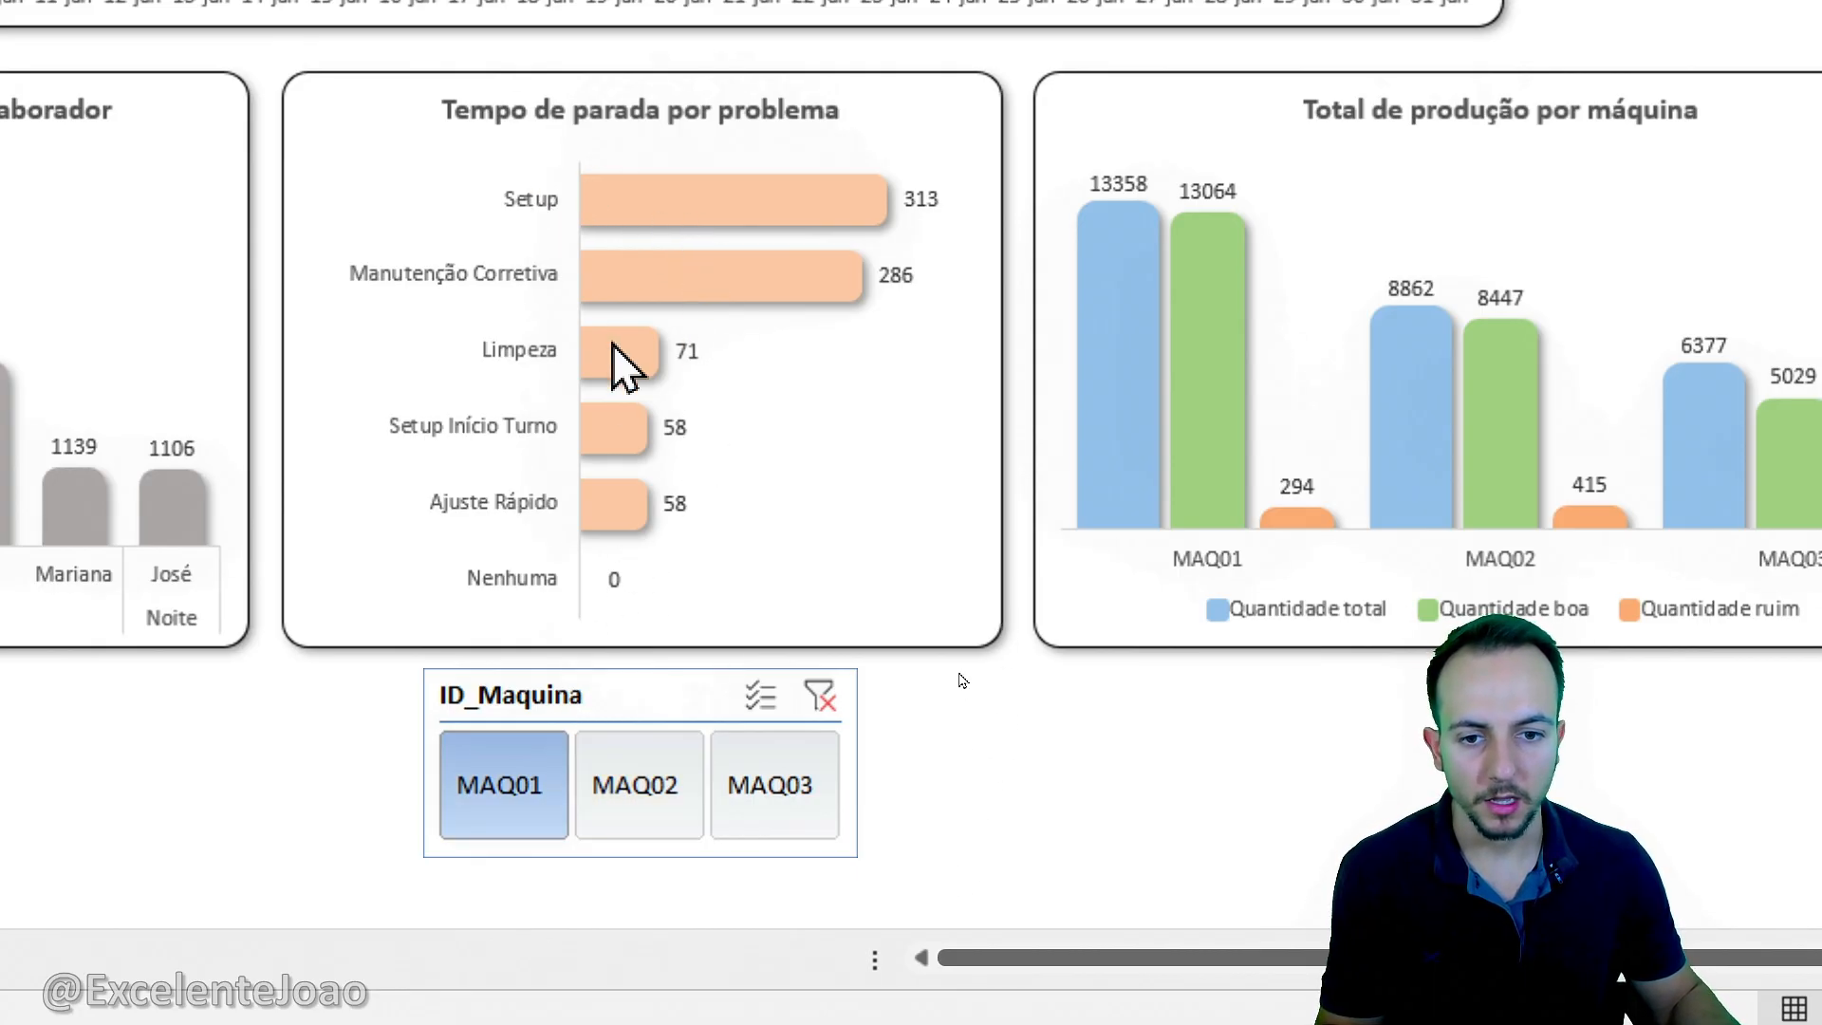
click(679, 802)
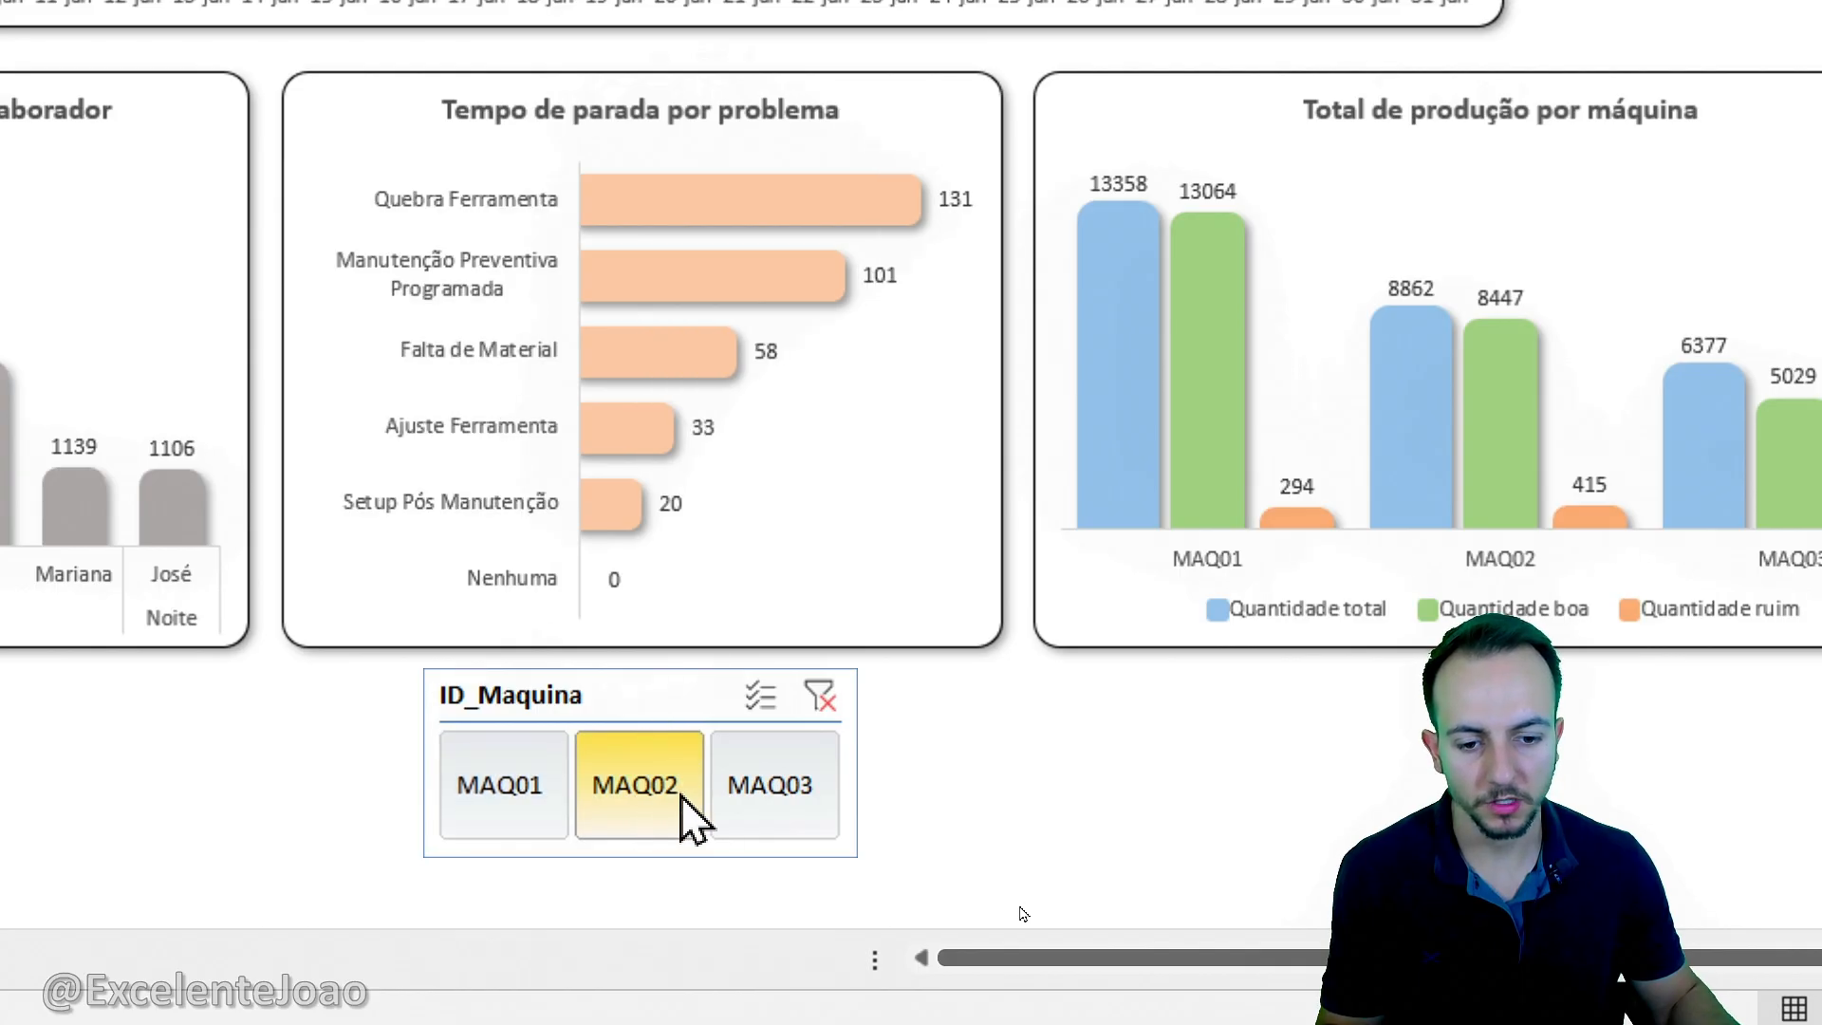
click(769, 806)
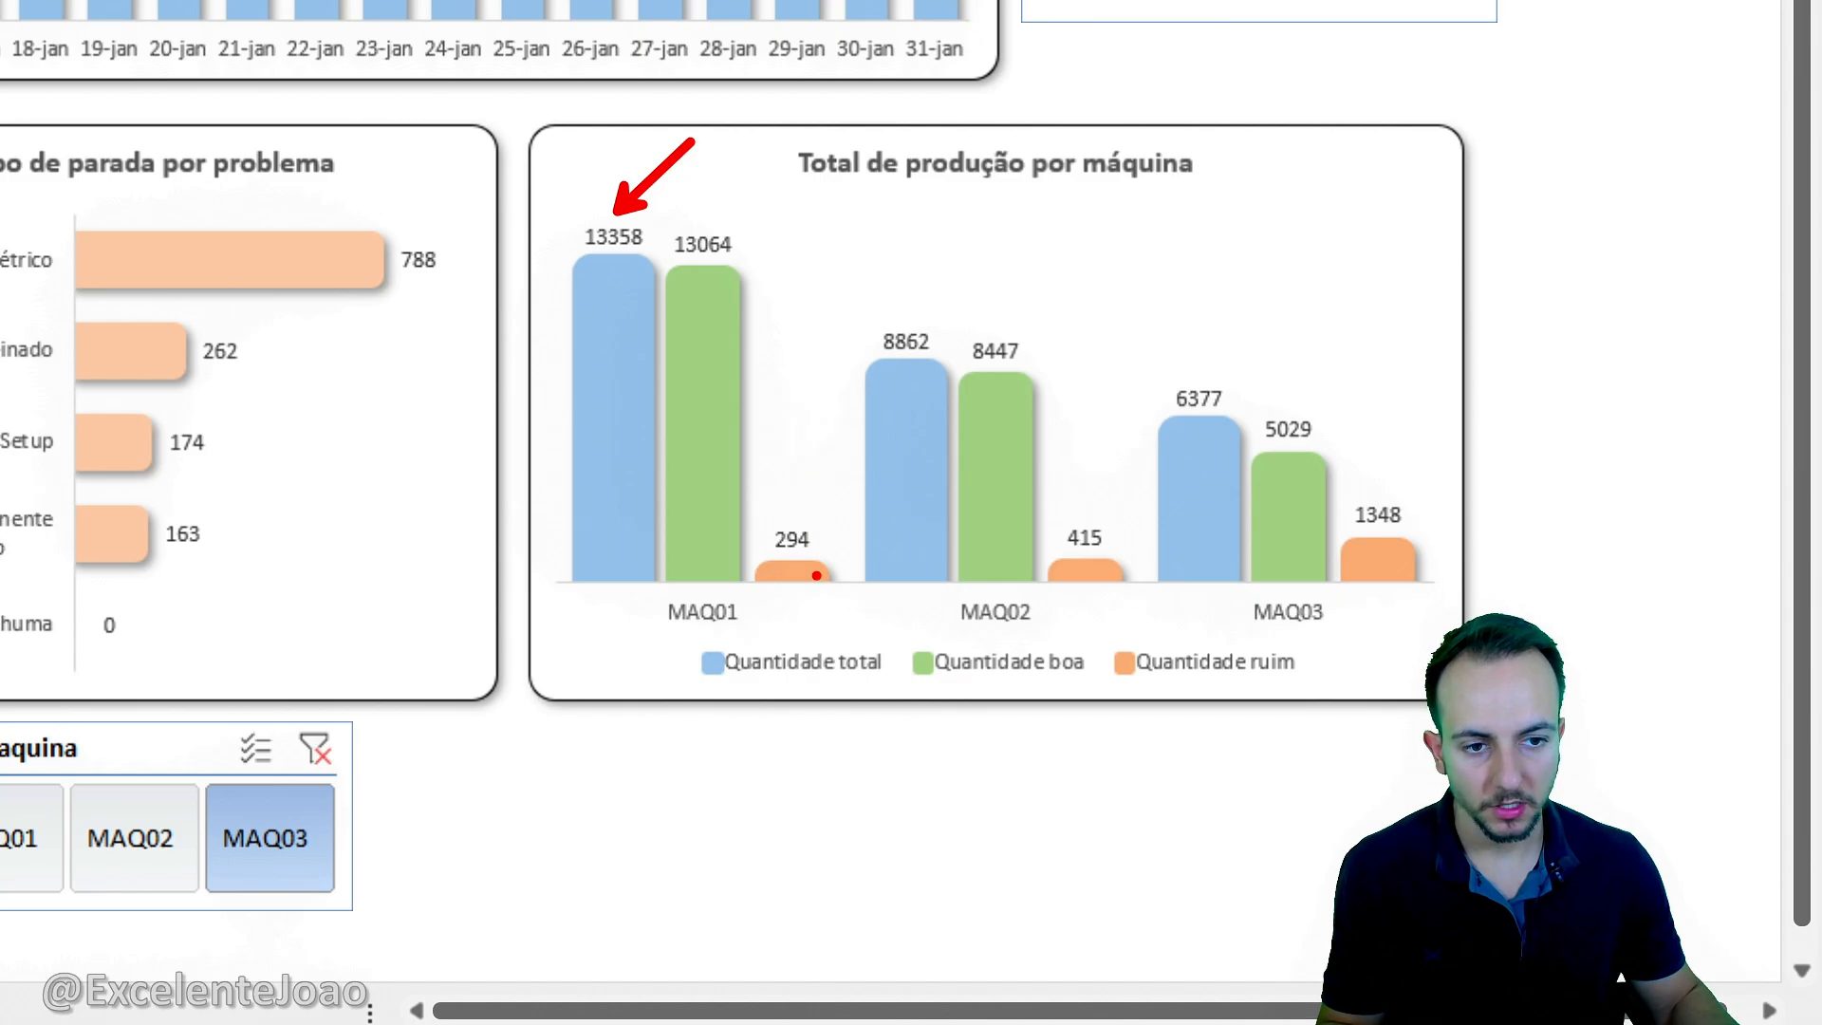
Compare the total and bad quantities of MAQ01, MAQ02 and MAQ03 in the production-by-machine chart.
drag(897, 313, 983, 231)
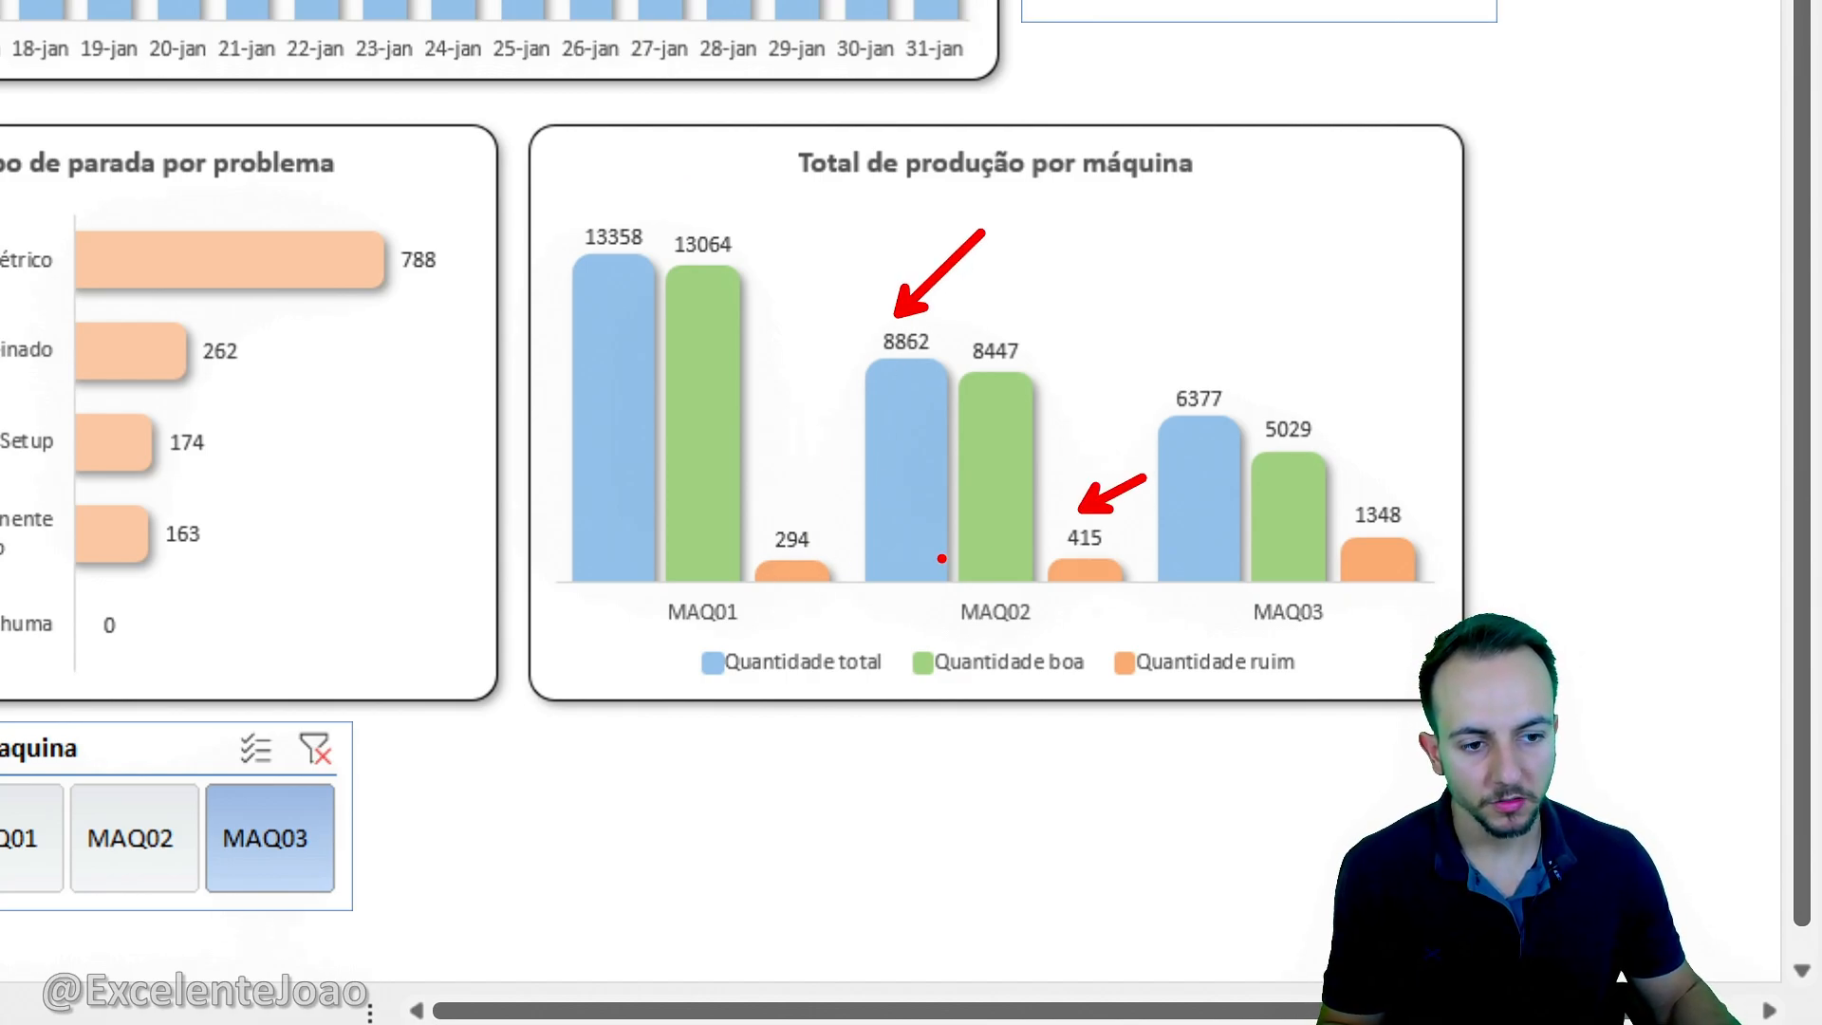
drag(712, 579, 797, 514)
key(ctrl+z)
key(ctrl+z)
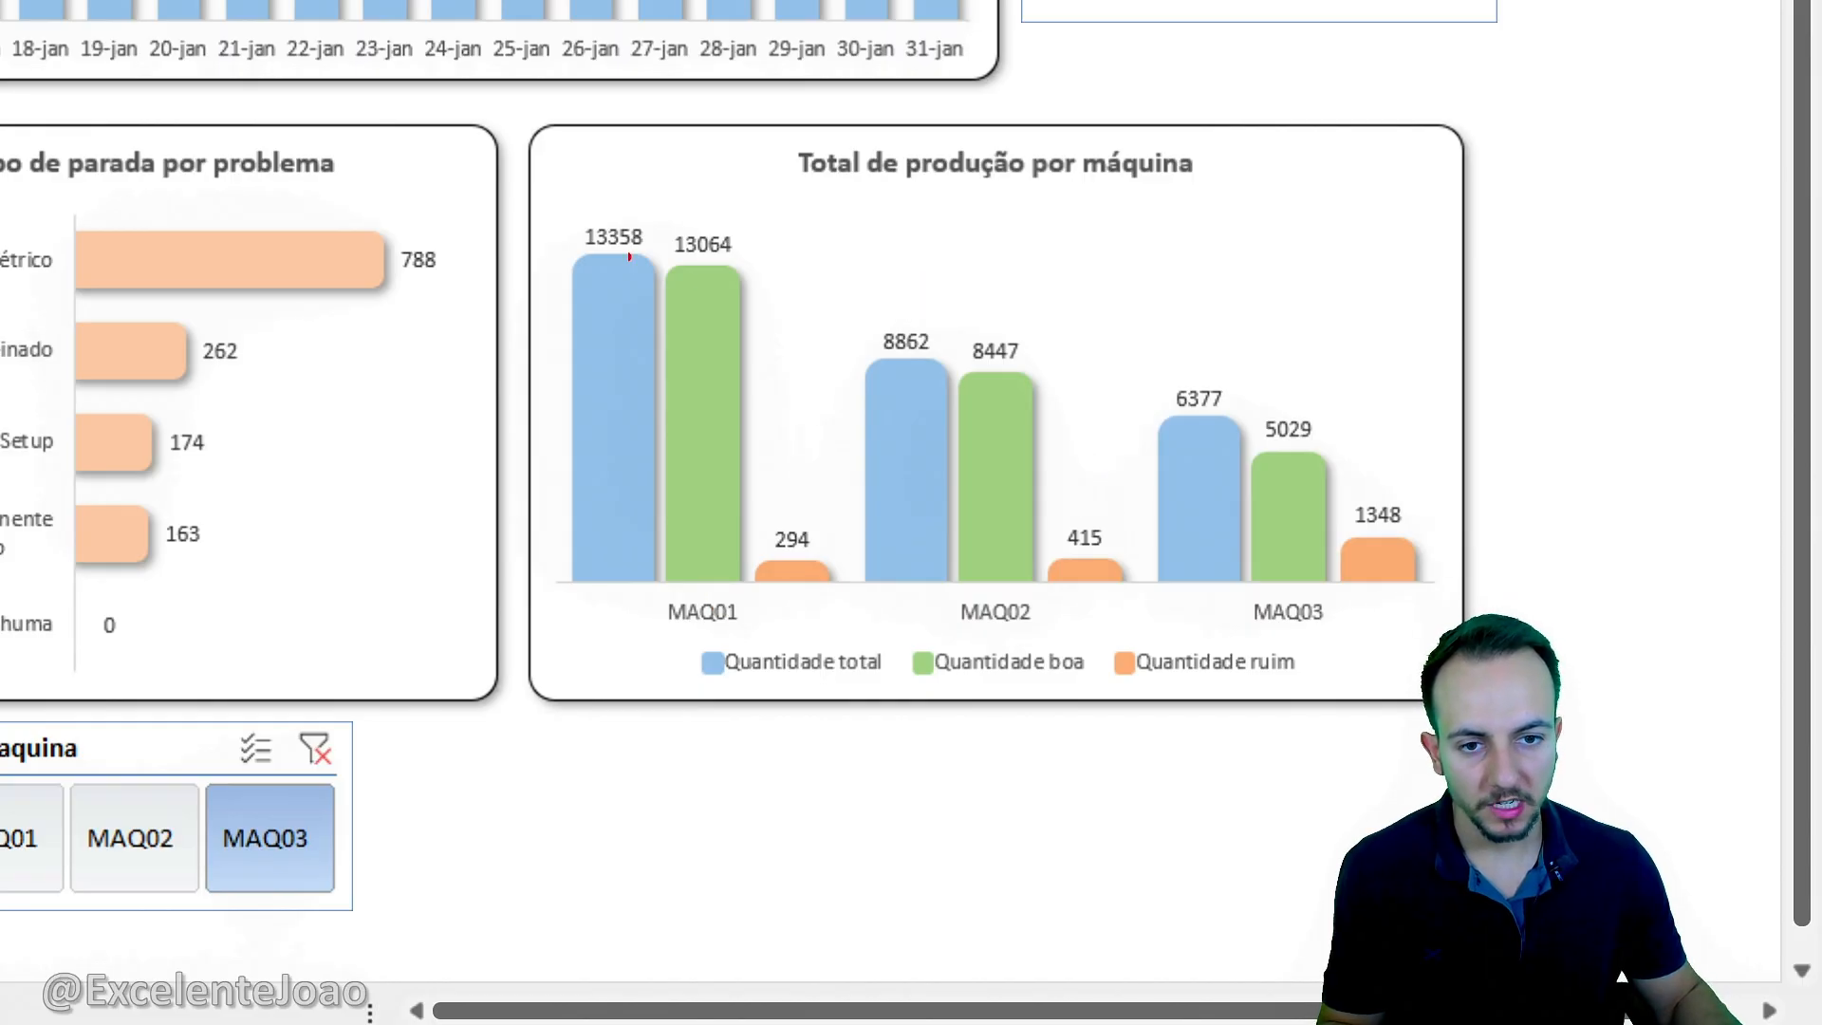
mouse_move(549, 185)
mouse_down()
mouse_move(814, 419)
mouse_move(845, 632)
mouse_up()
key(ctrl+z)
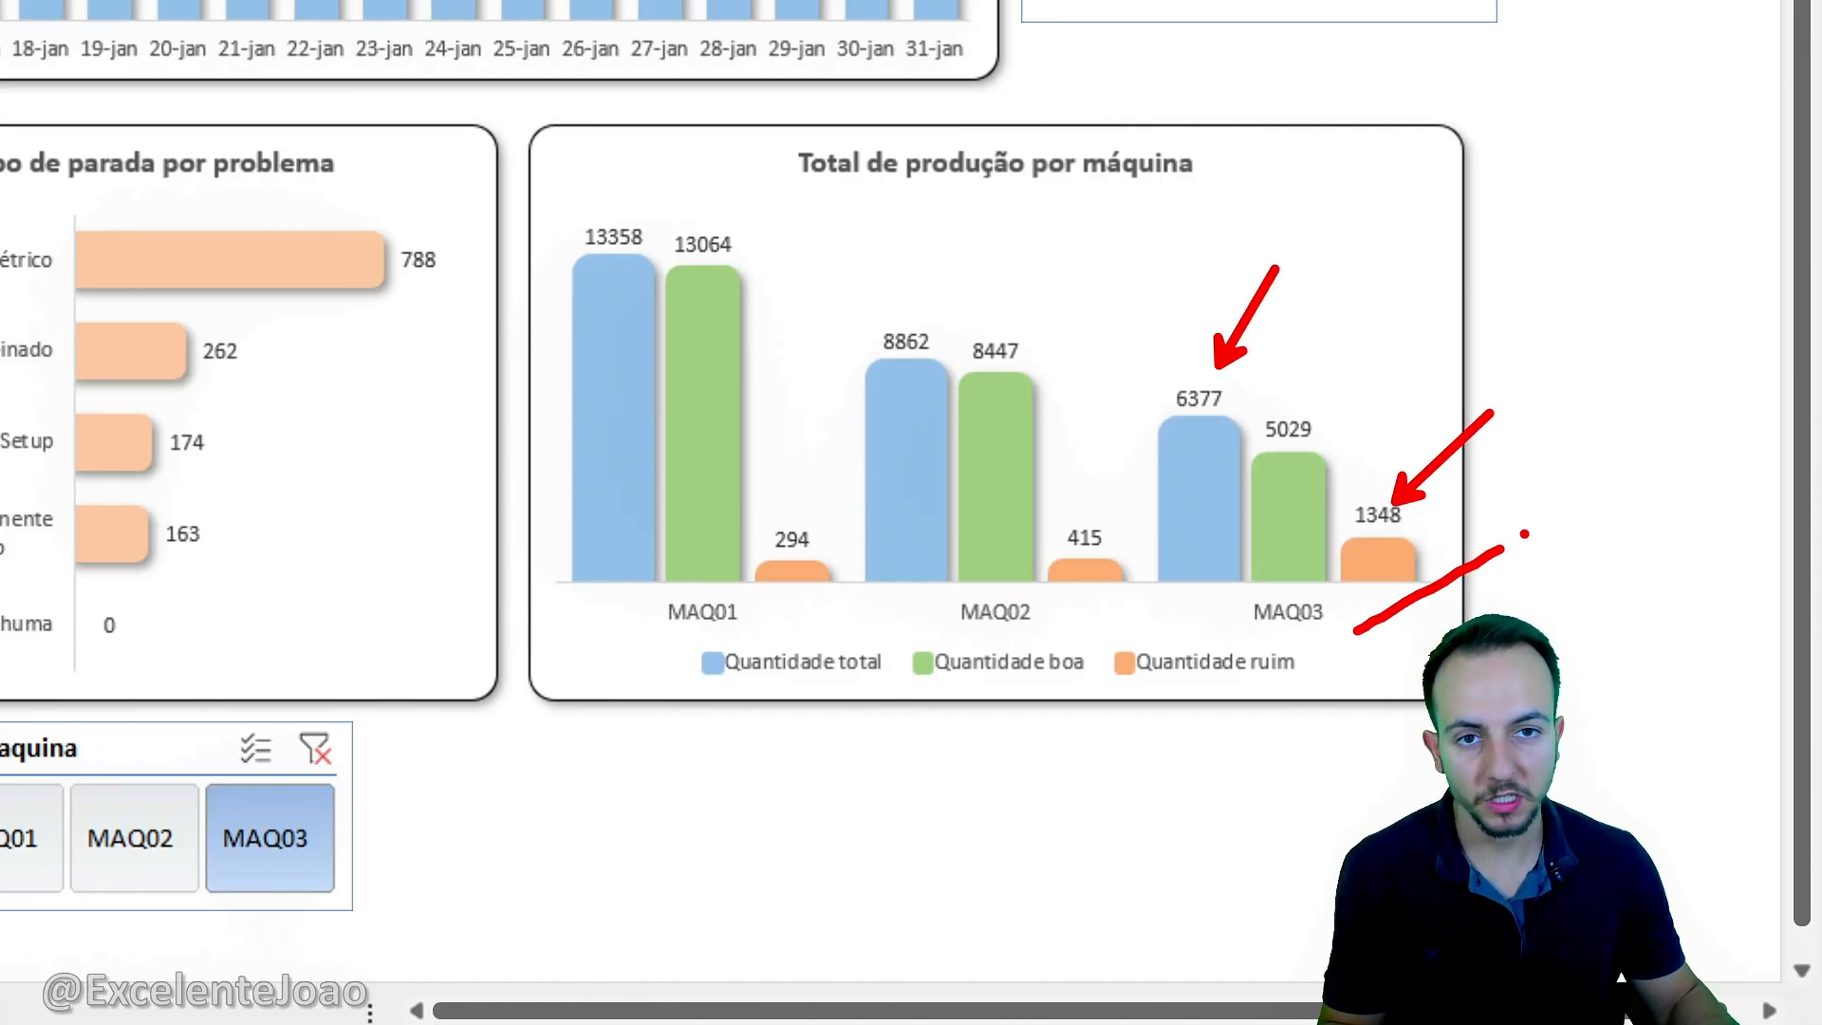
mouse_move(1414, 588)
mouse_down()
mouse_move(1229, 408)
mouse_move(1156, 655)
mouse_up()
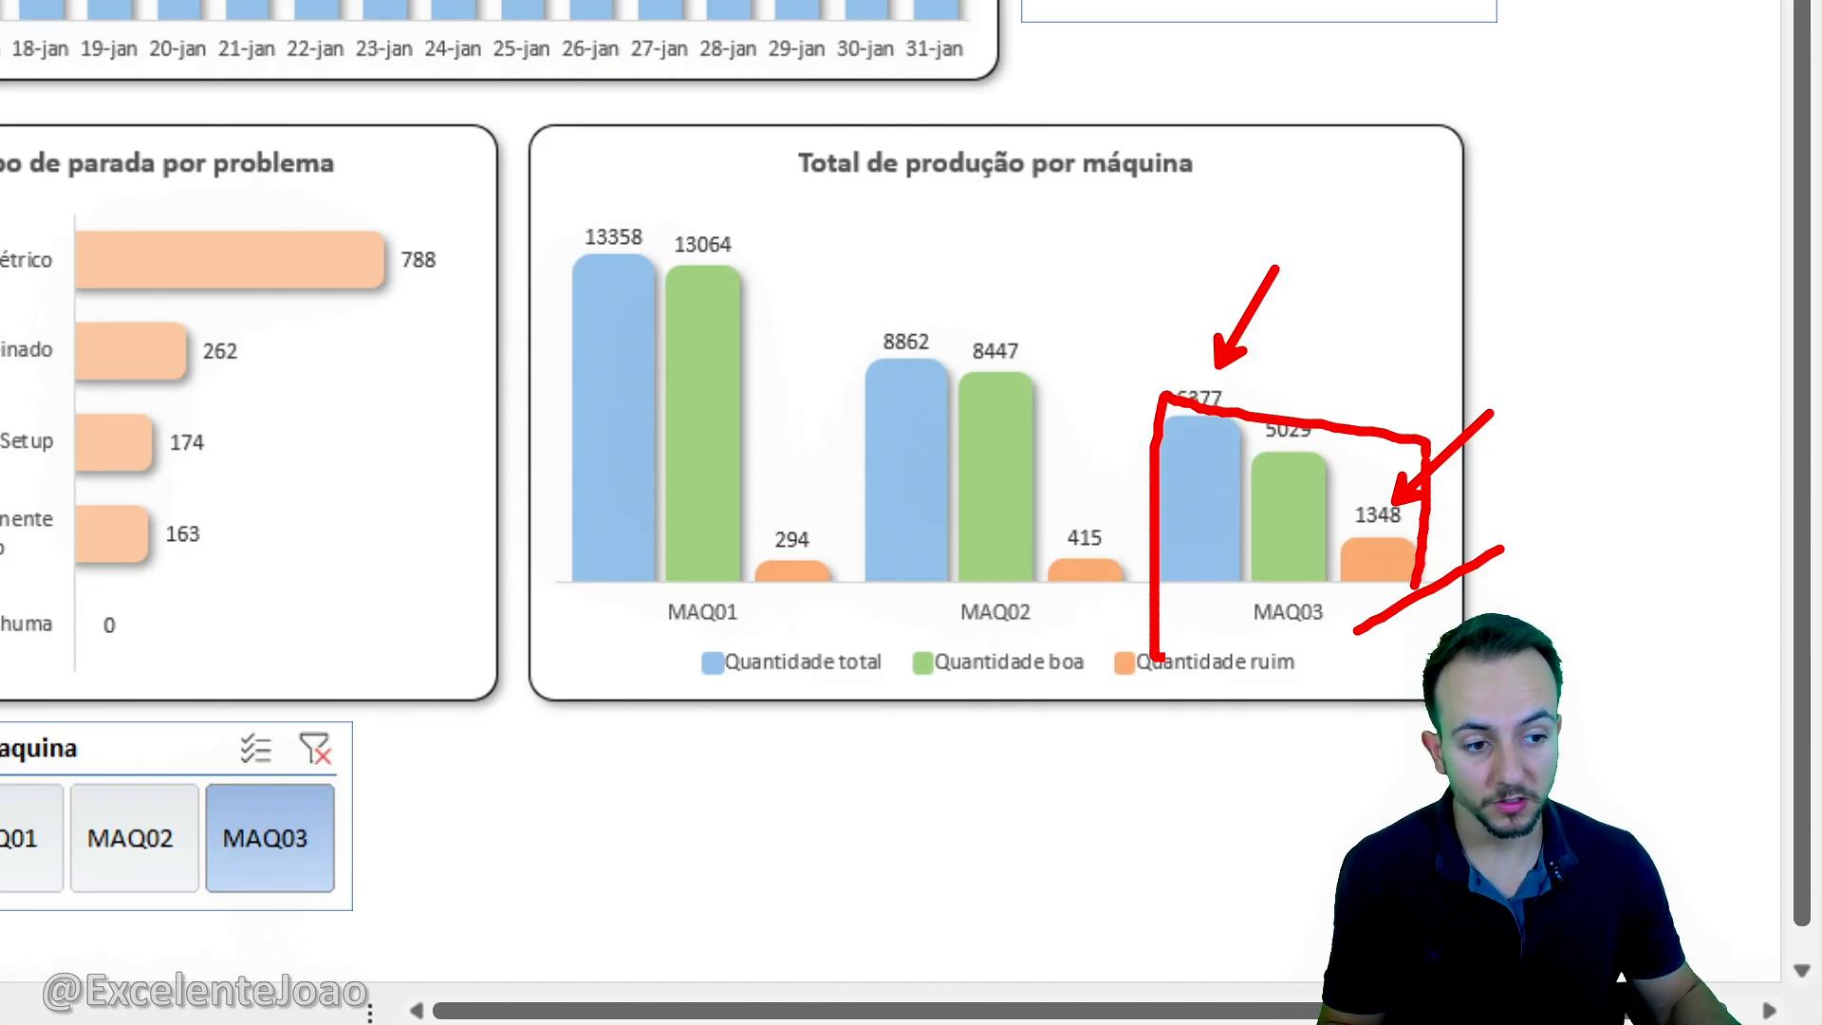
key(Escape)
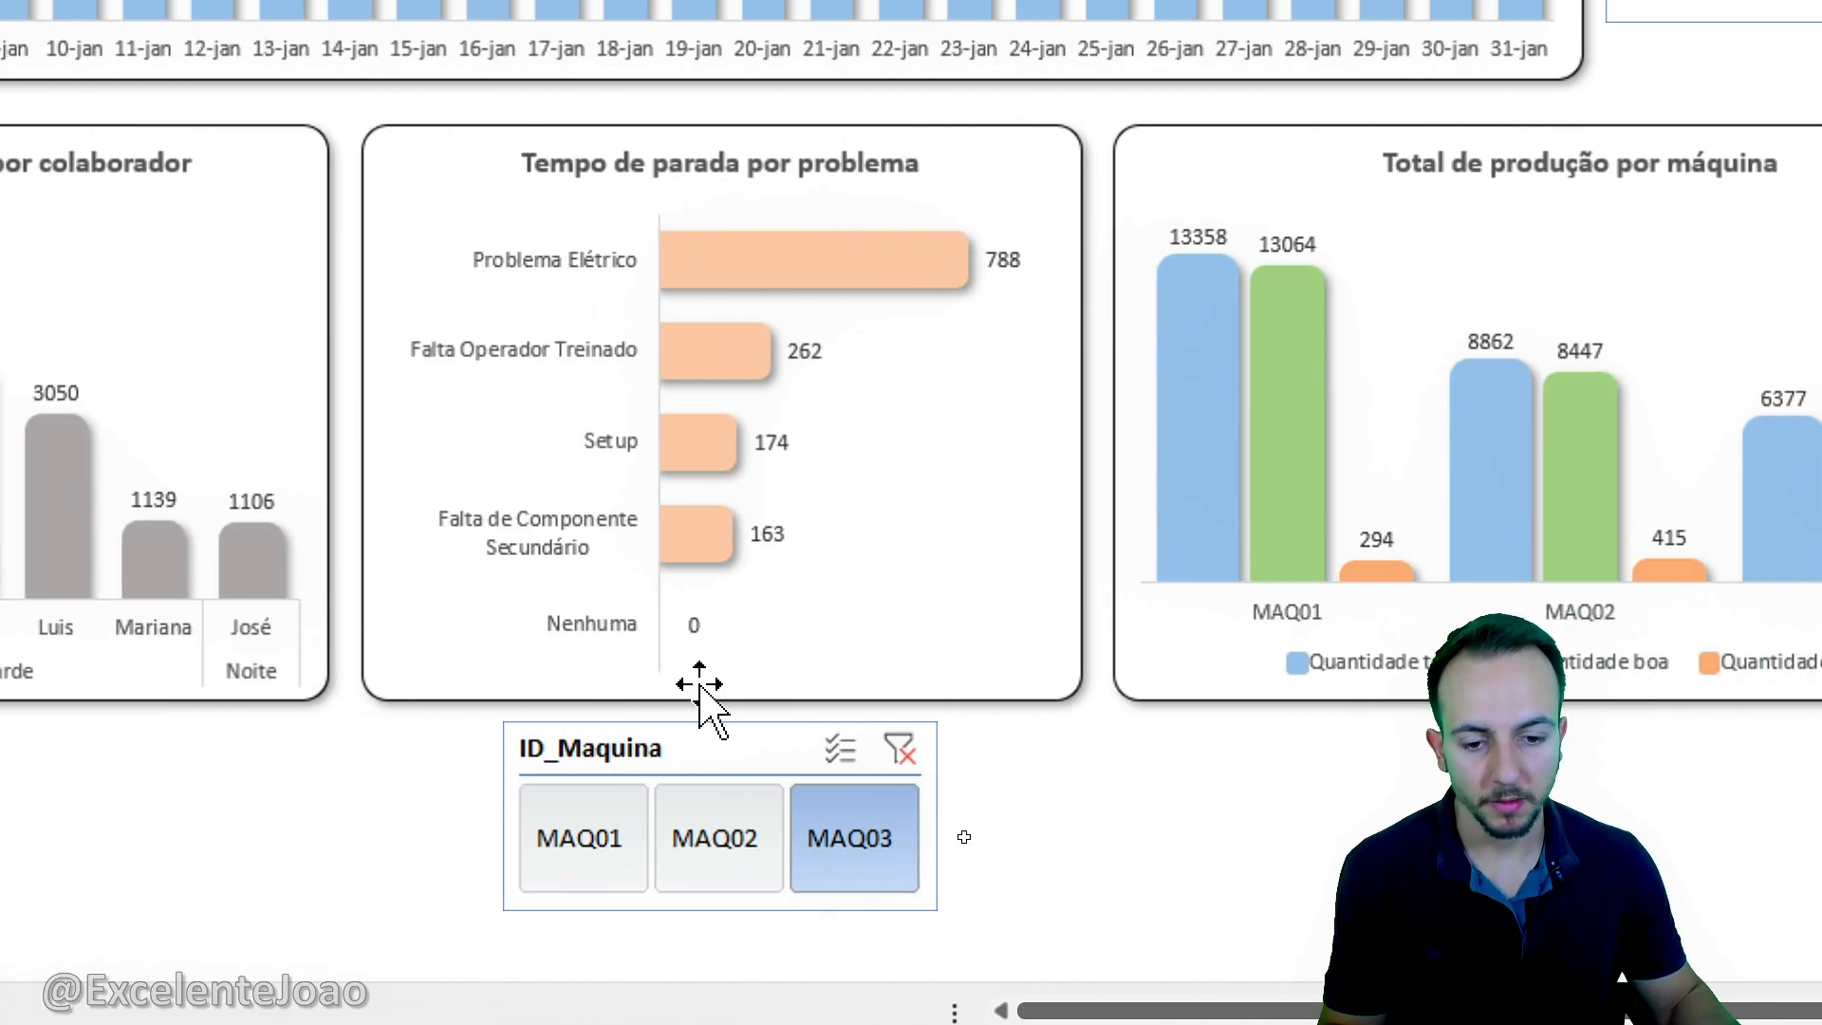
Switch the ID_Maquina slicer to MAQ01 and back to MAQ03, comparing the main stop causes in the downtime-by-problem chart.
click(610, 852)
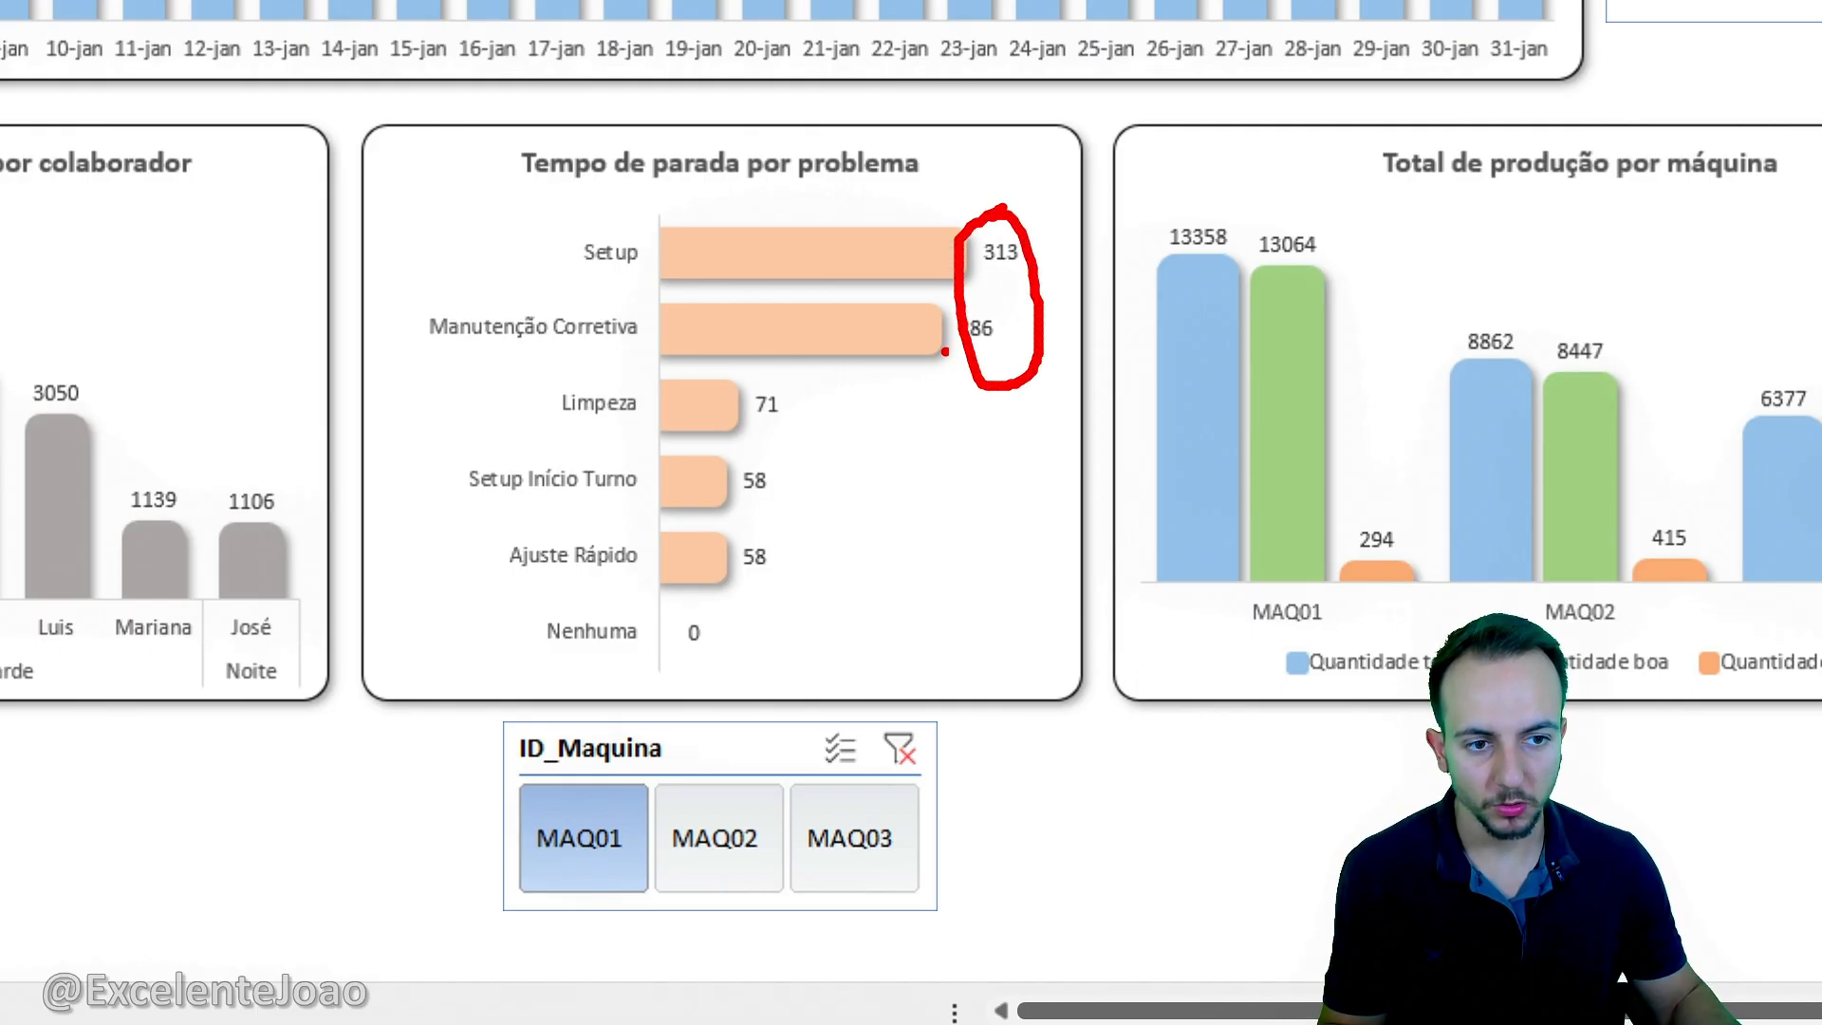
click(859, 835)
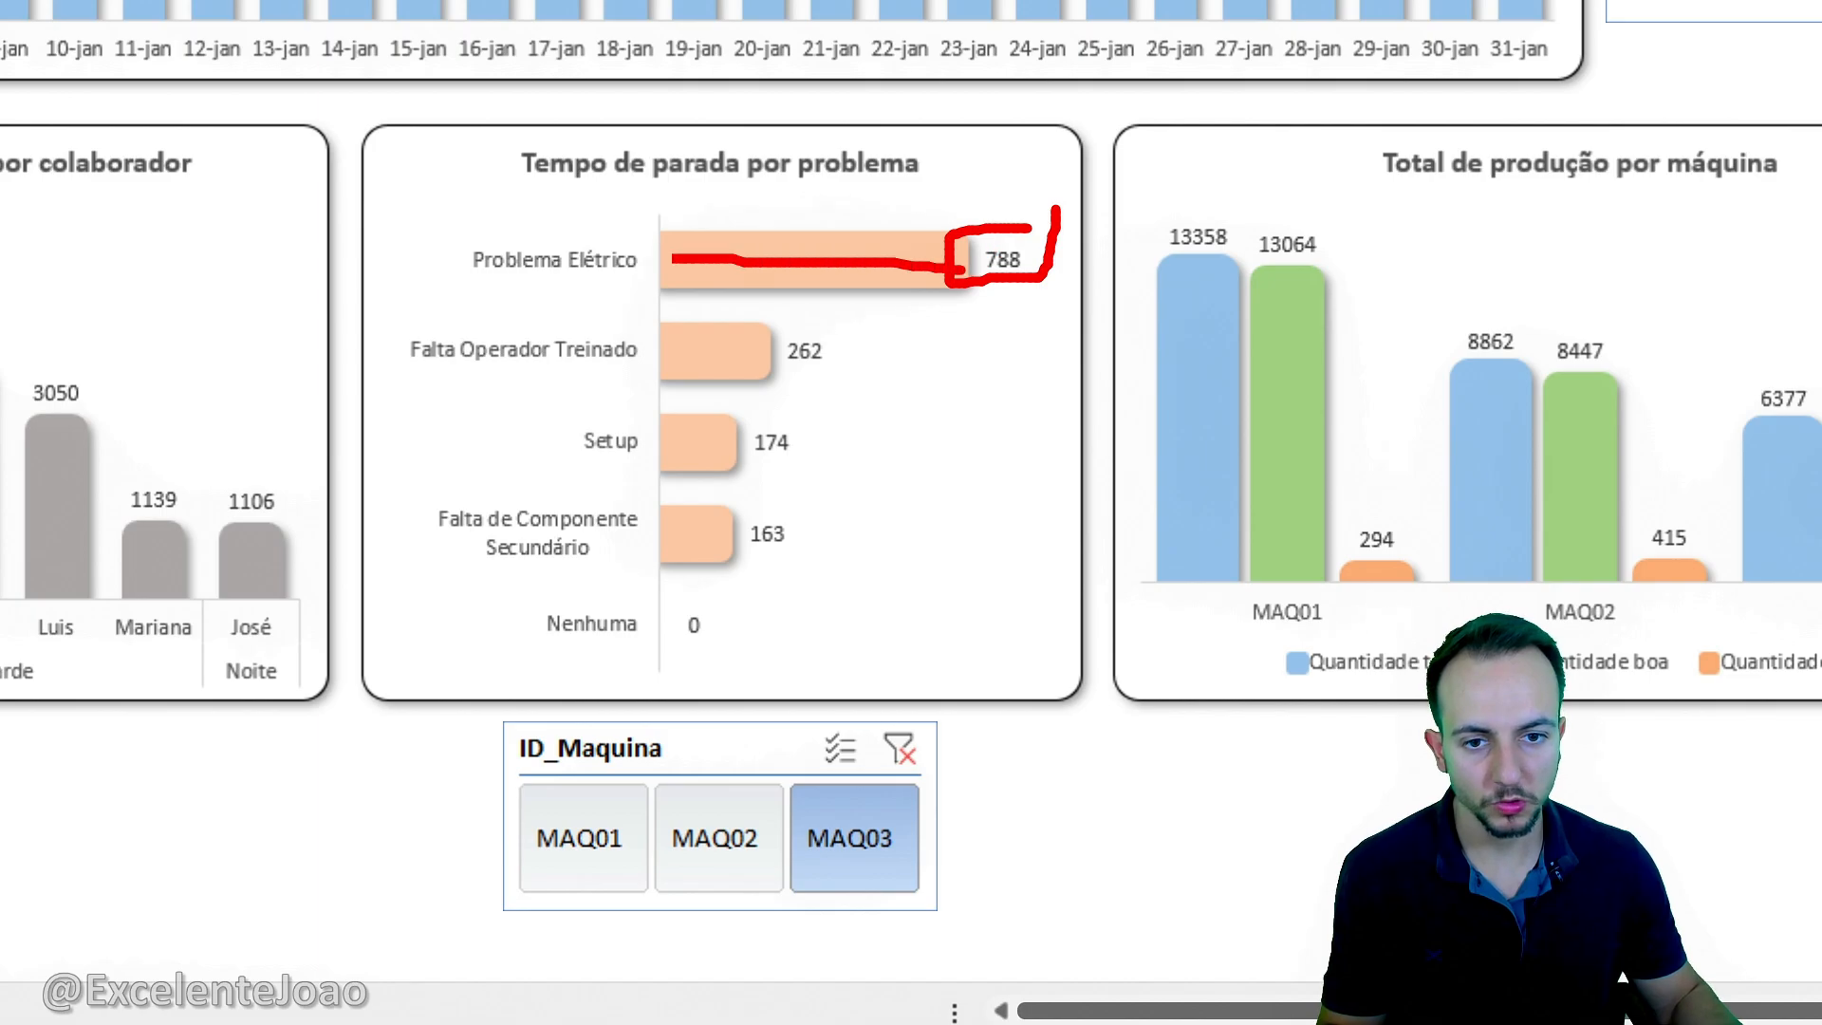
mouse_move(676, 259)
mouse_down()
mouse_move(465, 304)
mouse_move(670, 267)
mouse_up()
key(Escape)
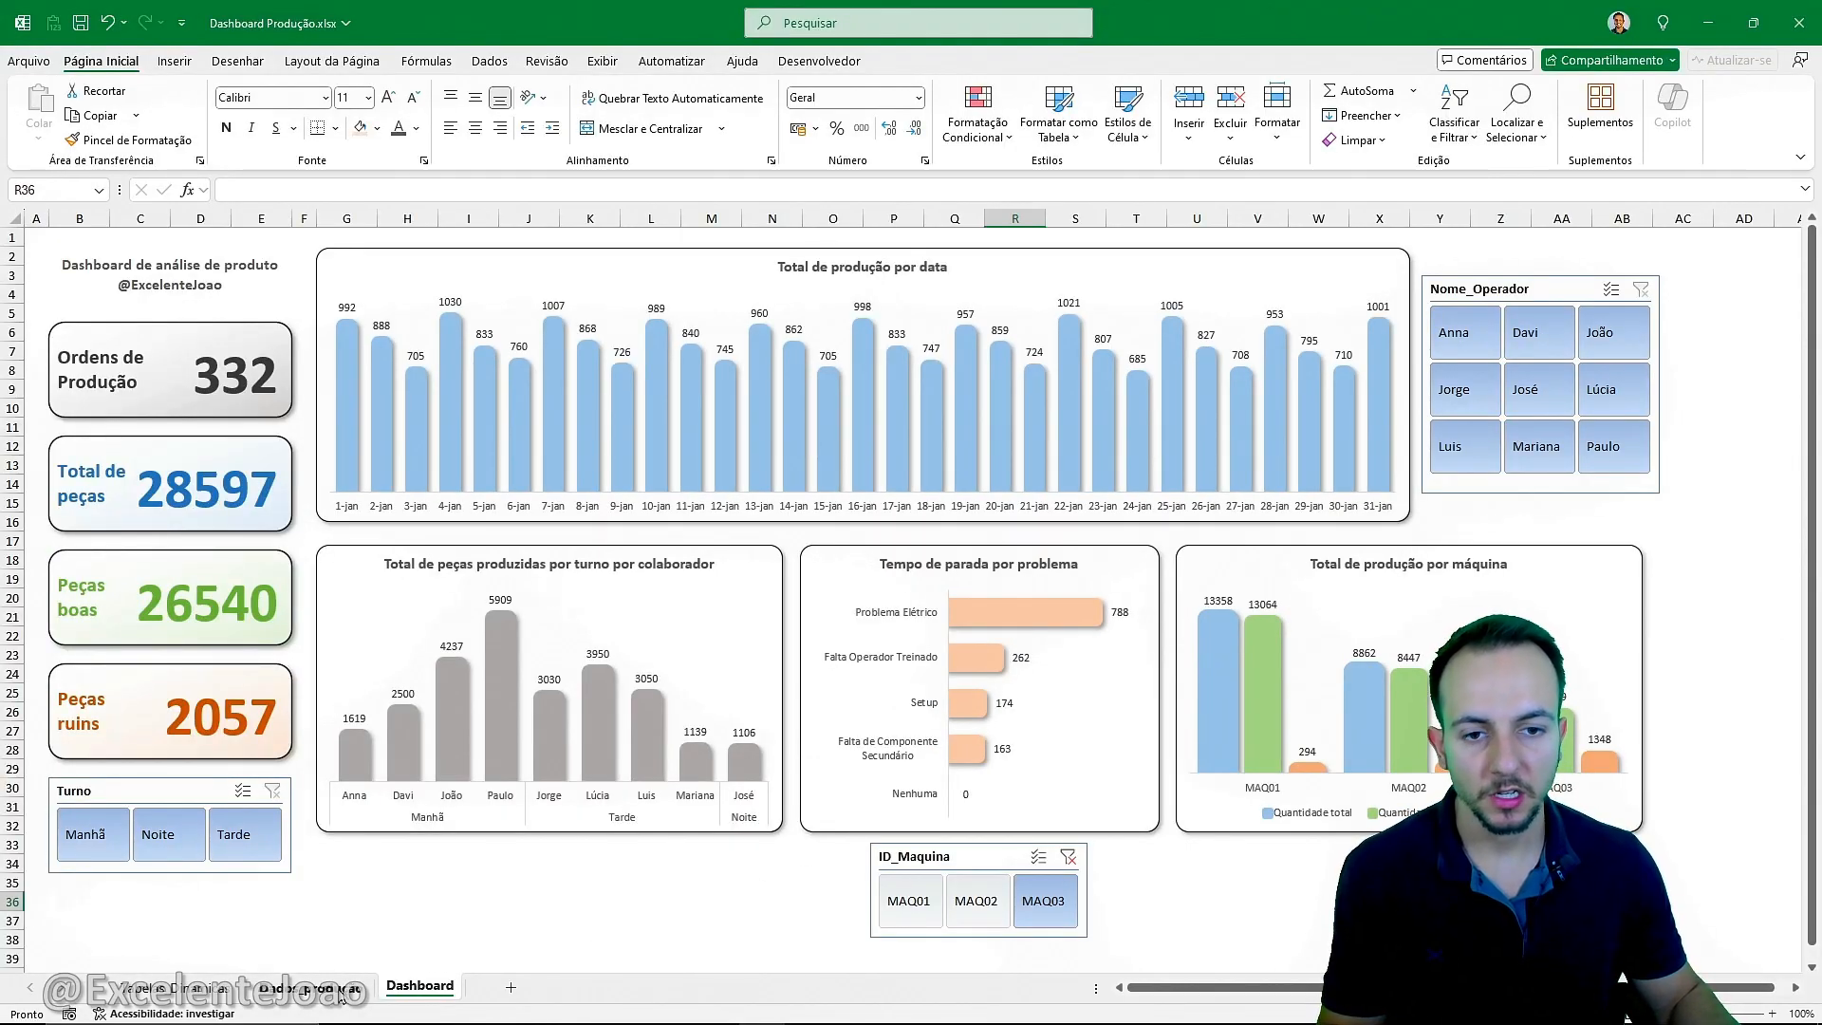
Review the production data sheet across all its columns and the pivot table sheet, and return to the Dashboard sheet.
click(339, 995)
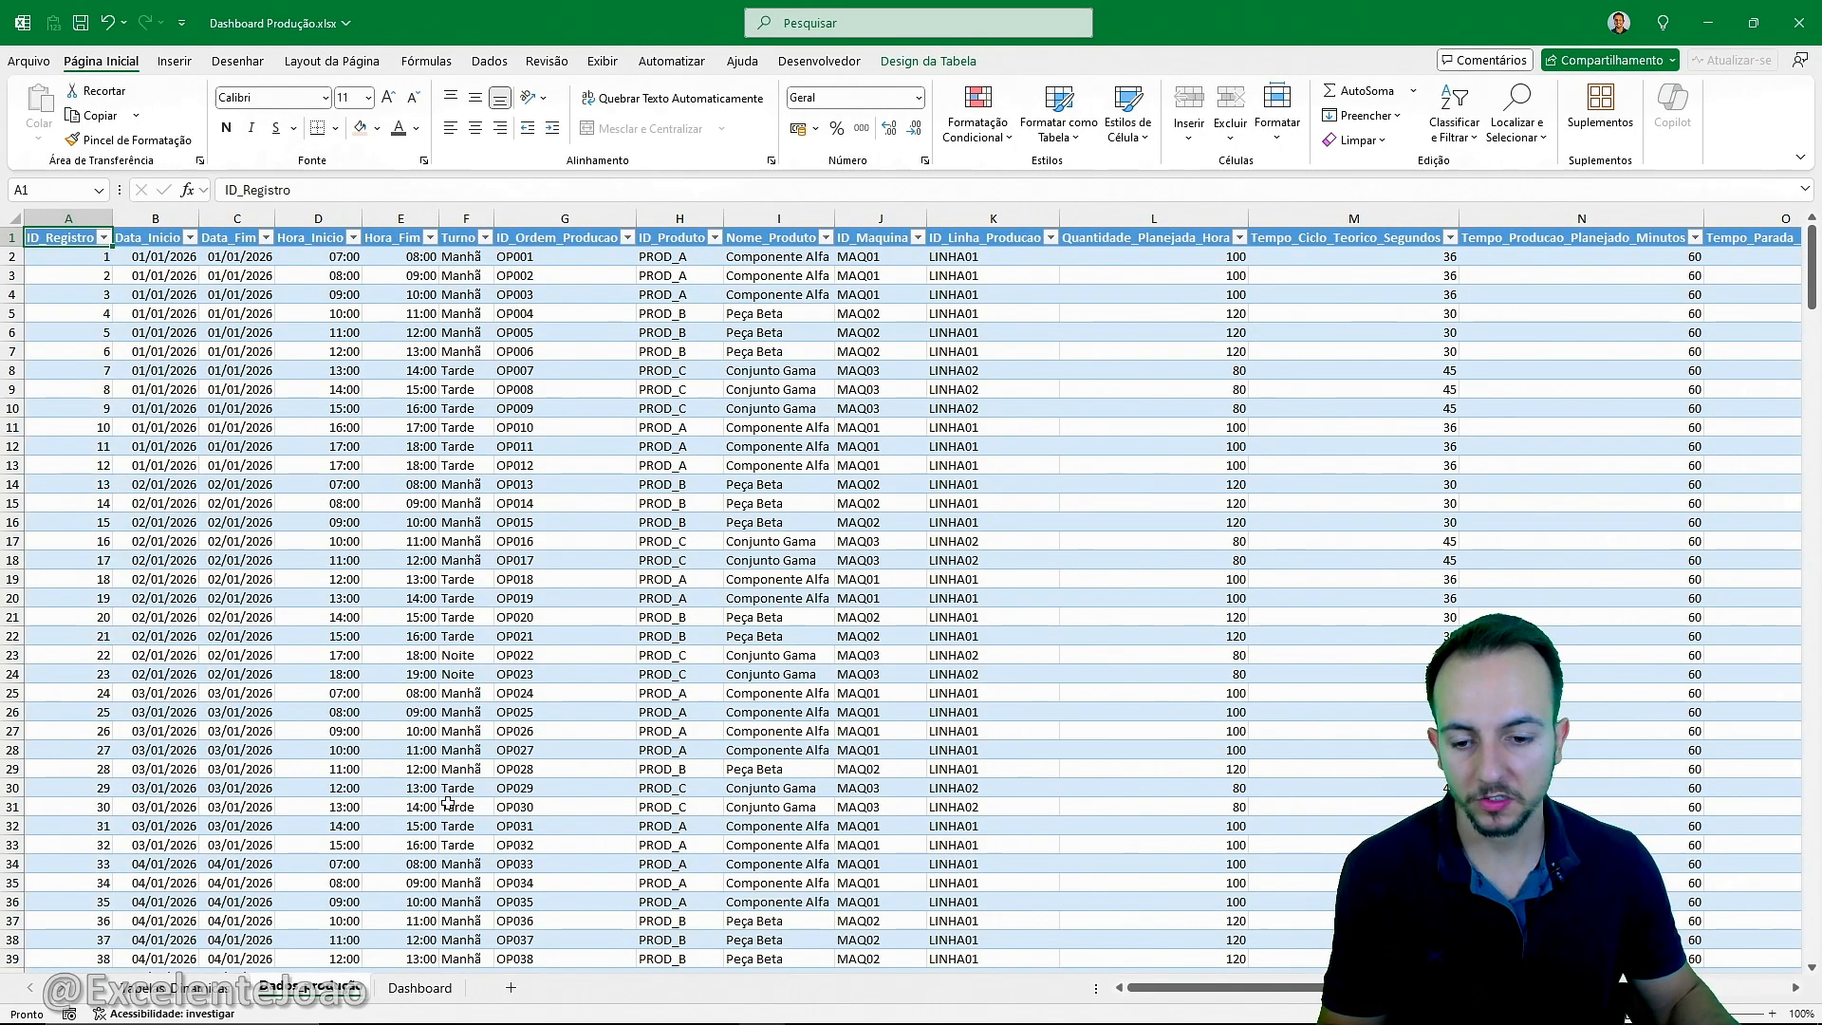
scroll(358, 826, right, 5)
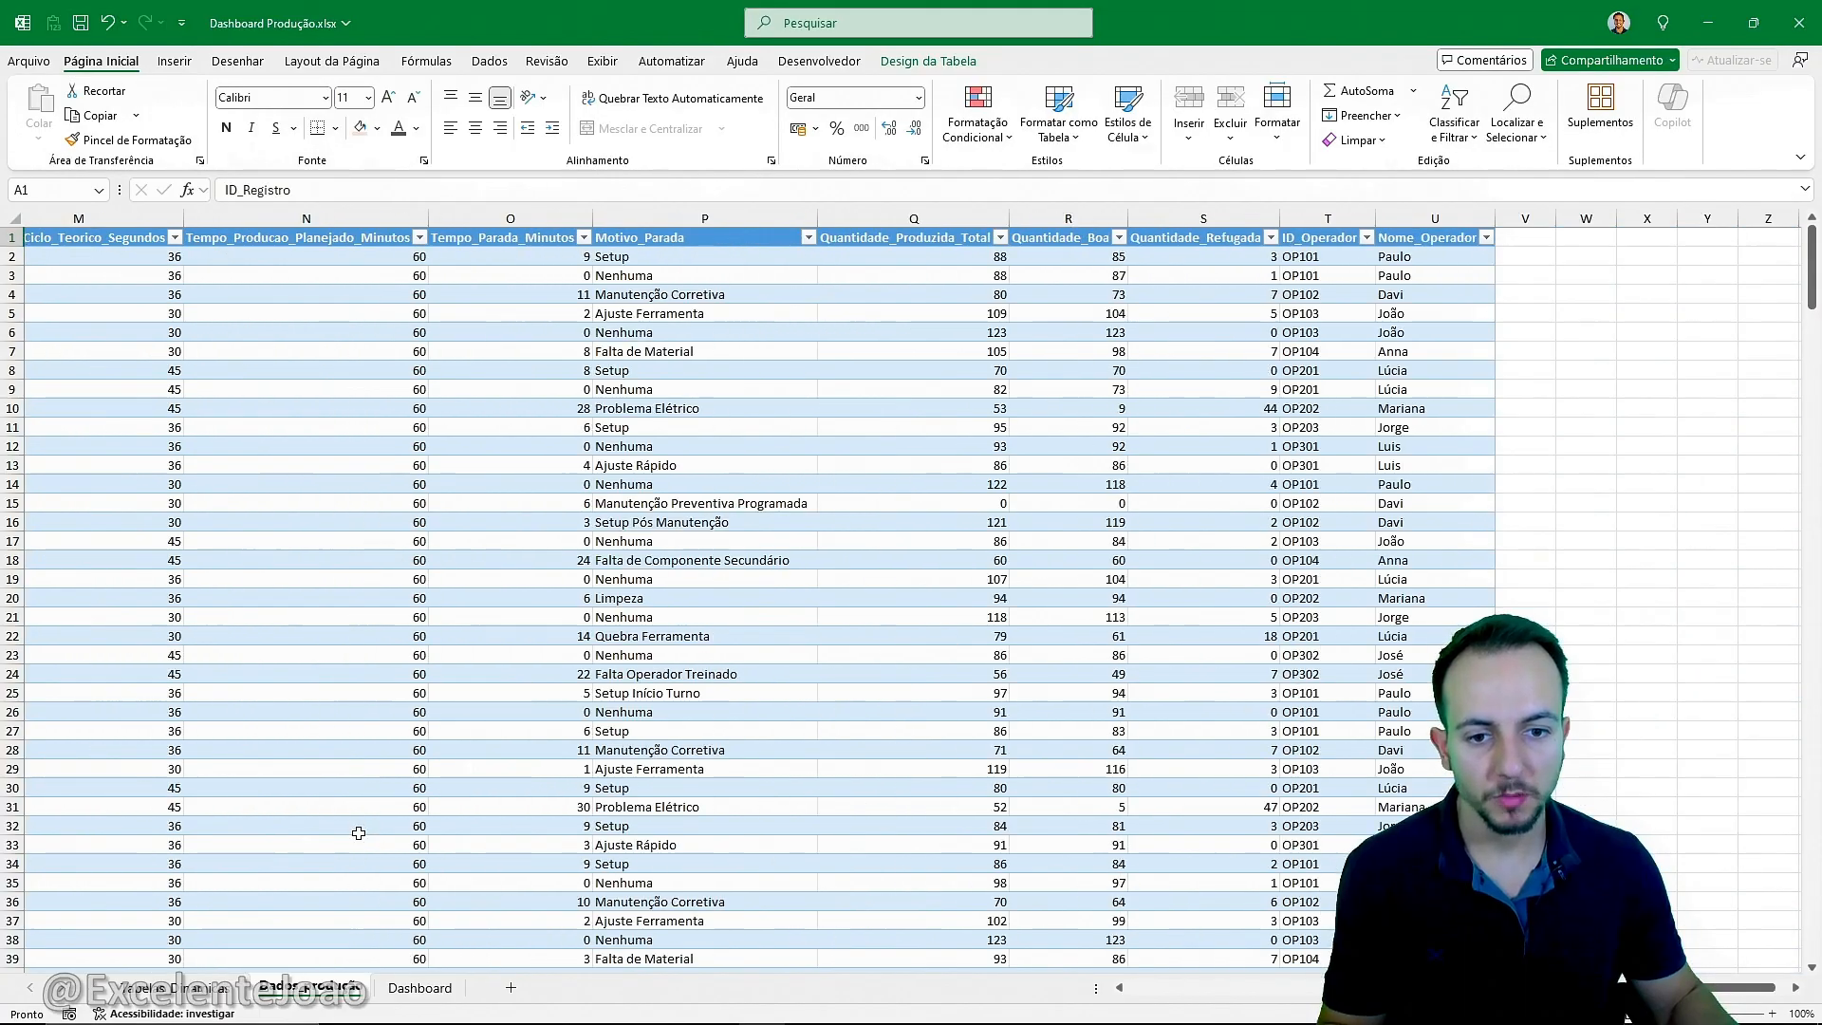
scroll(358, 832, left, 5)
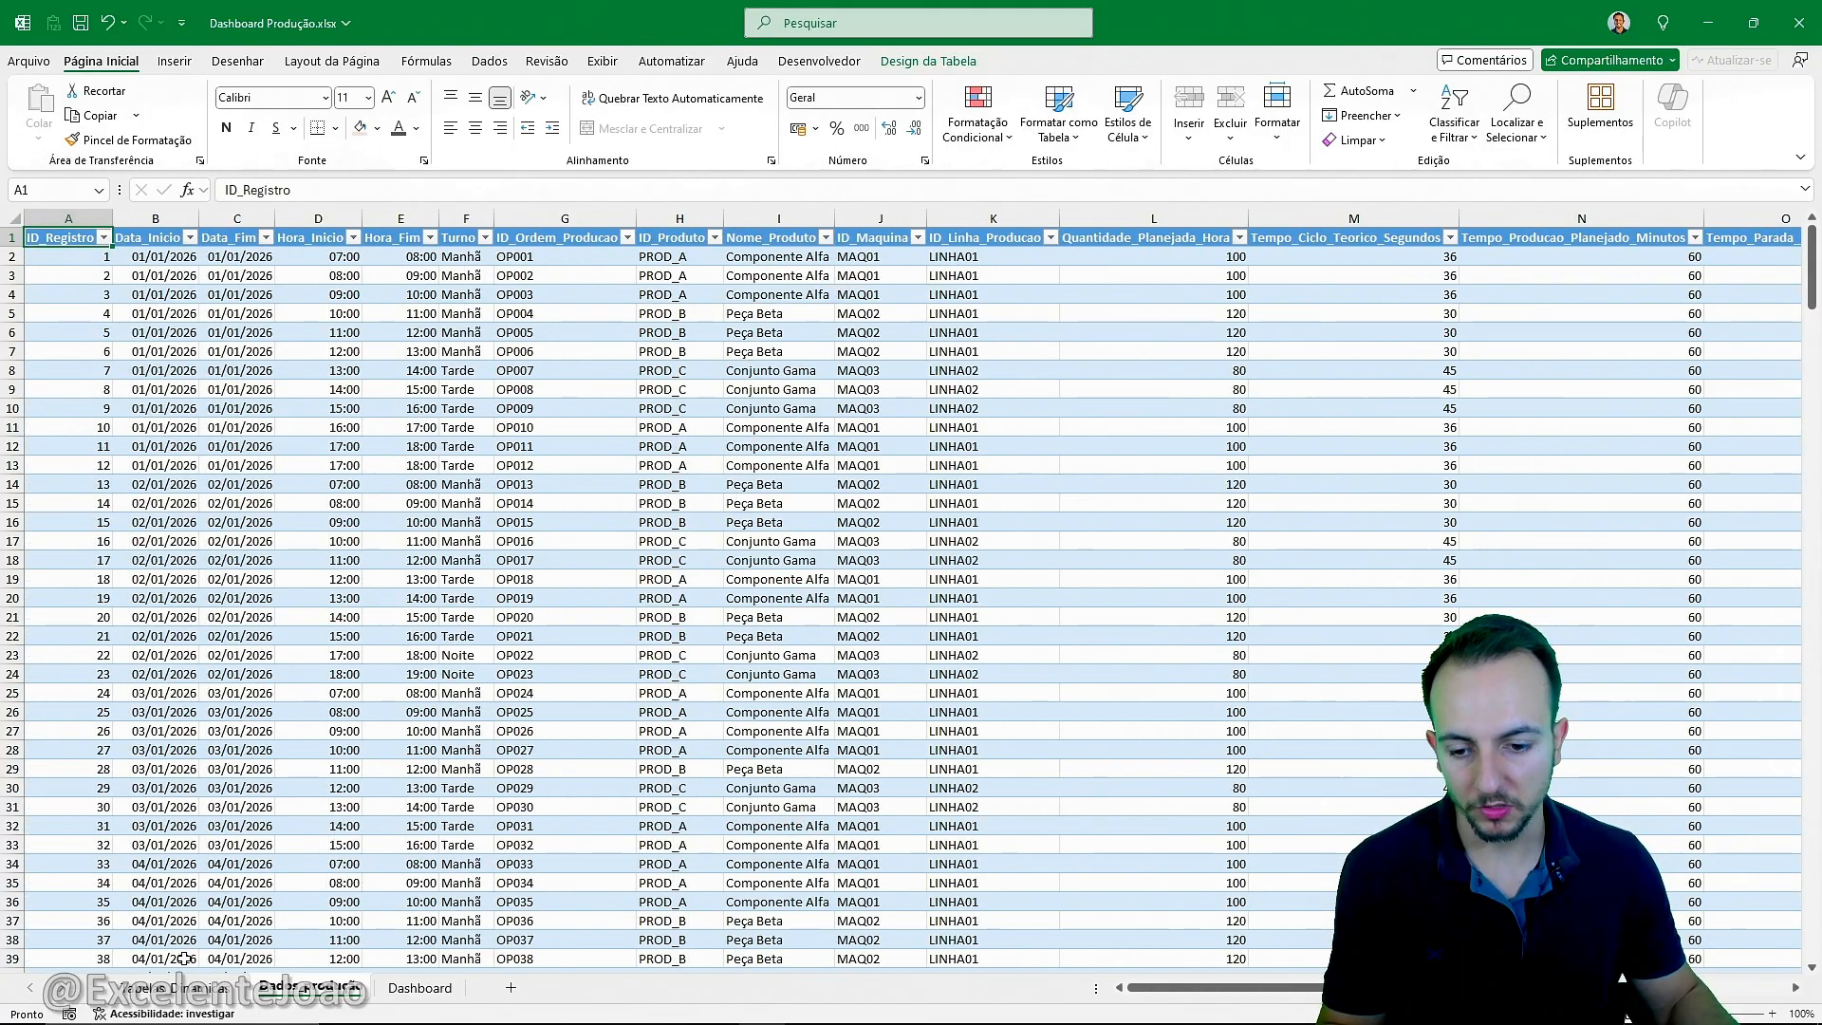
click(200, 990)
scroll(353, 886, left, 4)
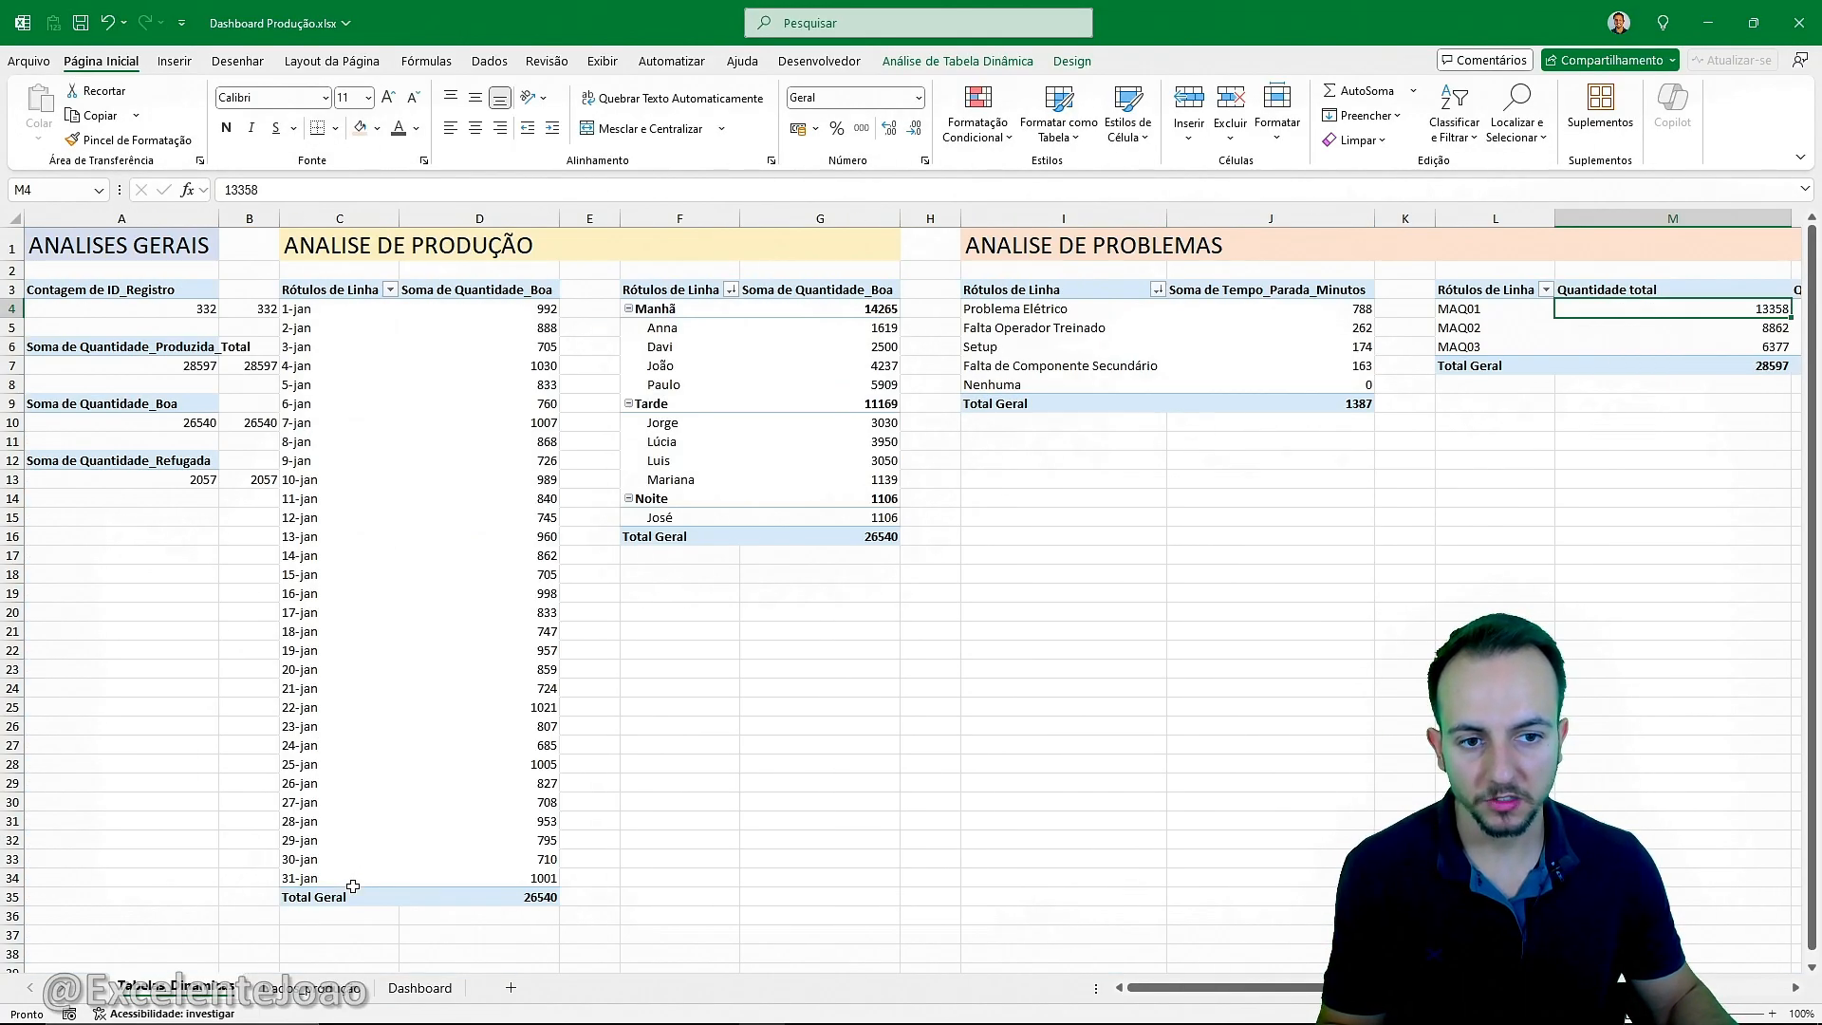
click(339, 988)
click(408, 990)
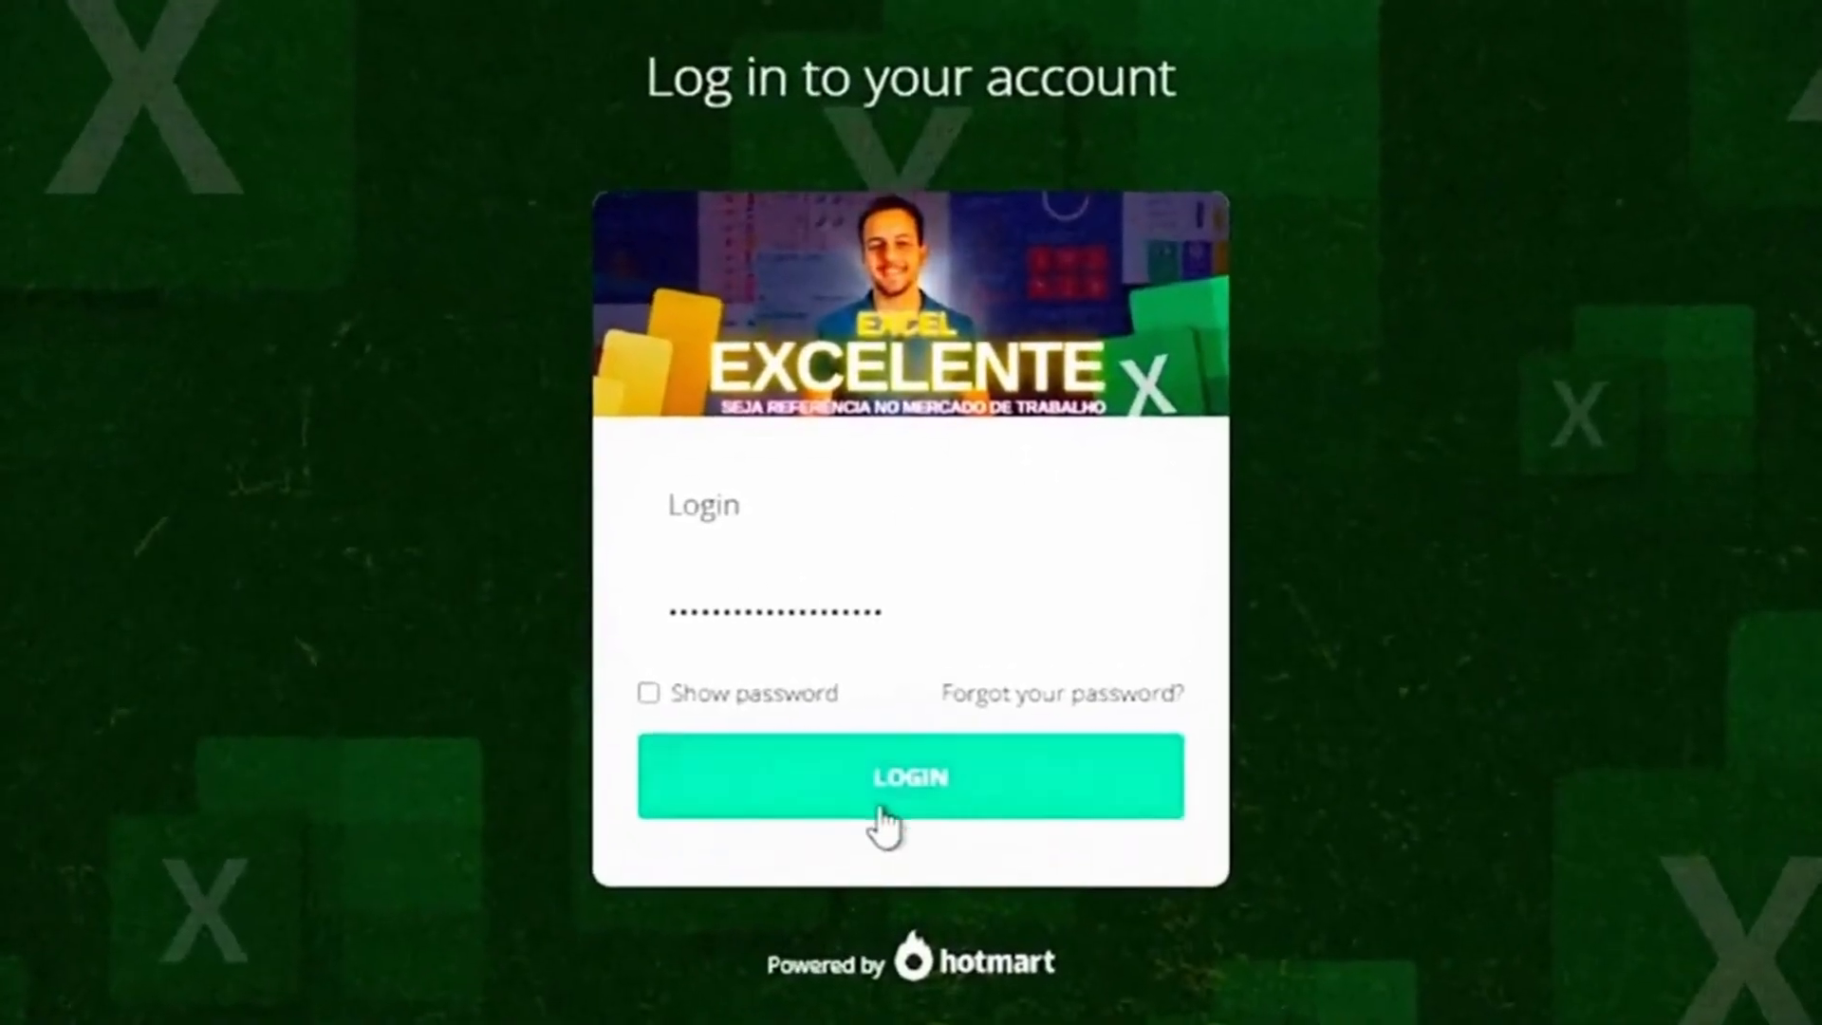
Log in to the Excel Excelente course site and open the lesson "Como baixar o Power BI gratuitamente" in the Power BI module.
click(881, 797)
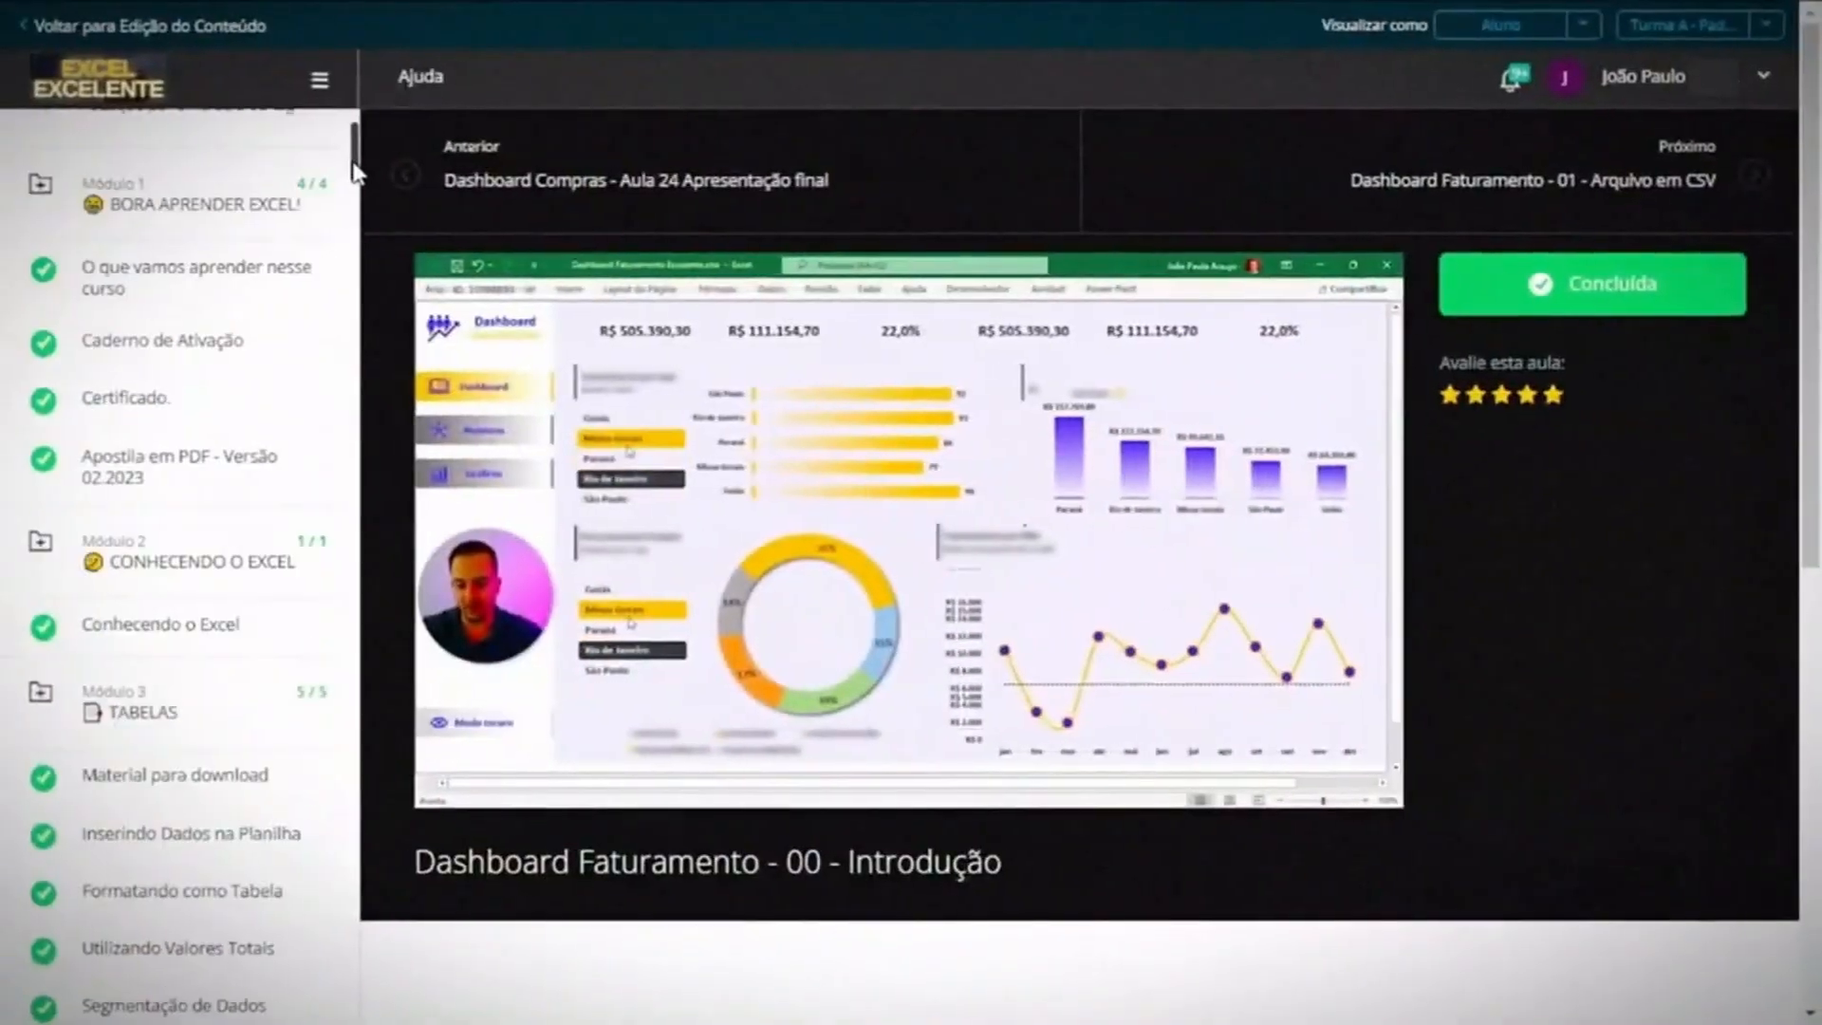
drag(358, 142, 353, 570)
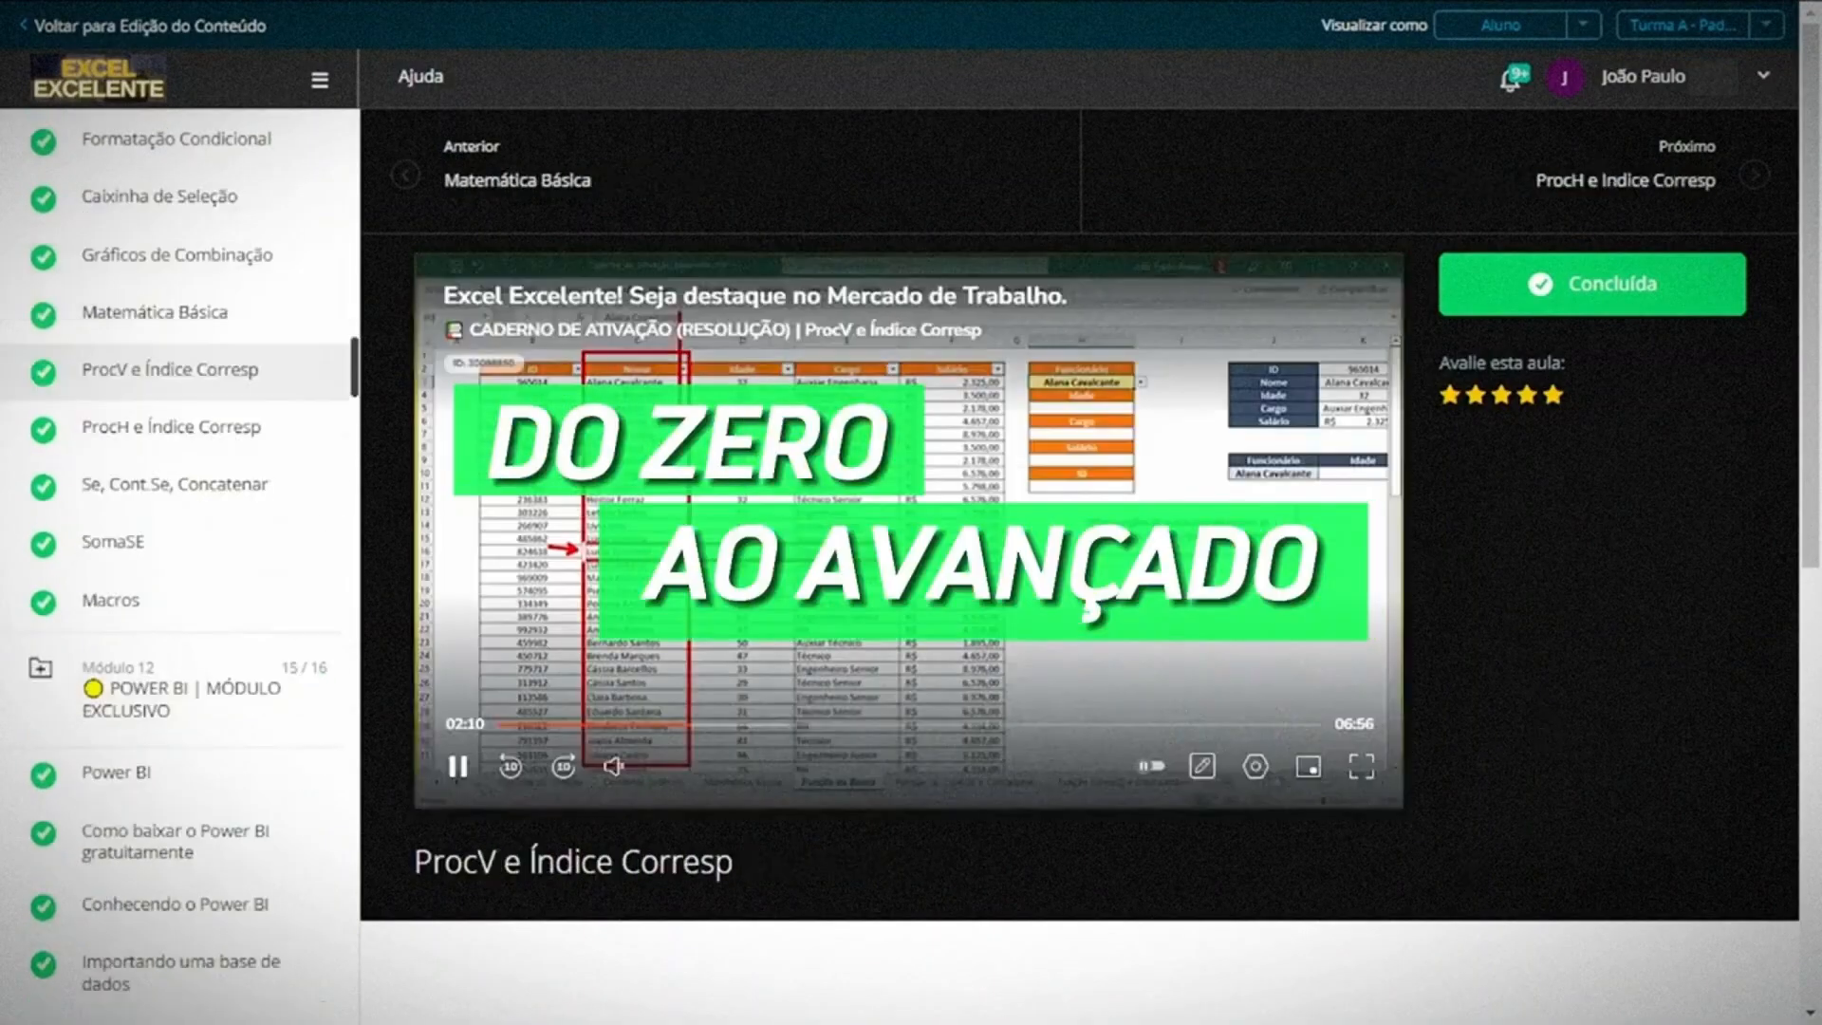
mouse_move(355, 379)
mouse_down()
mouse_move(354, 478)
mouse_move(351, 410)
mouse_up()
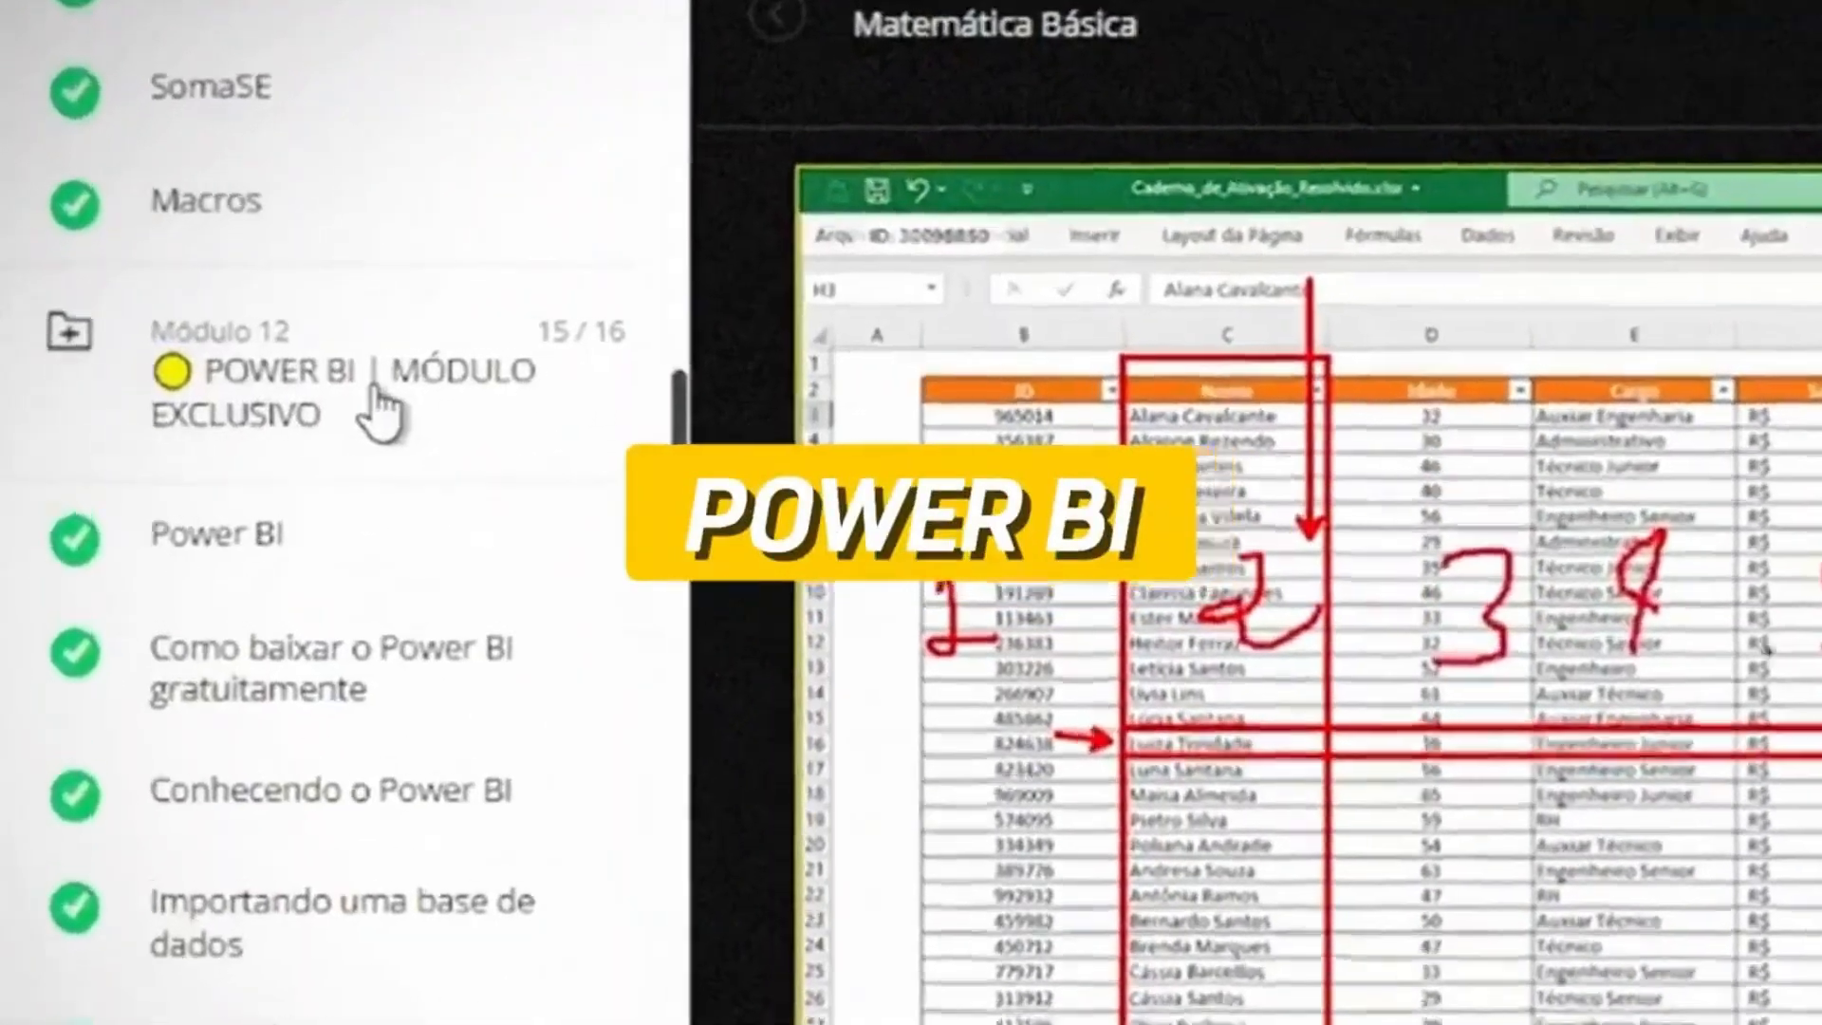
click(427, 612)
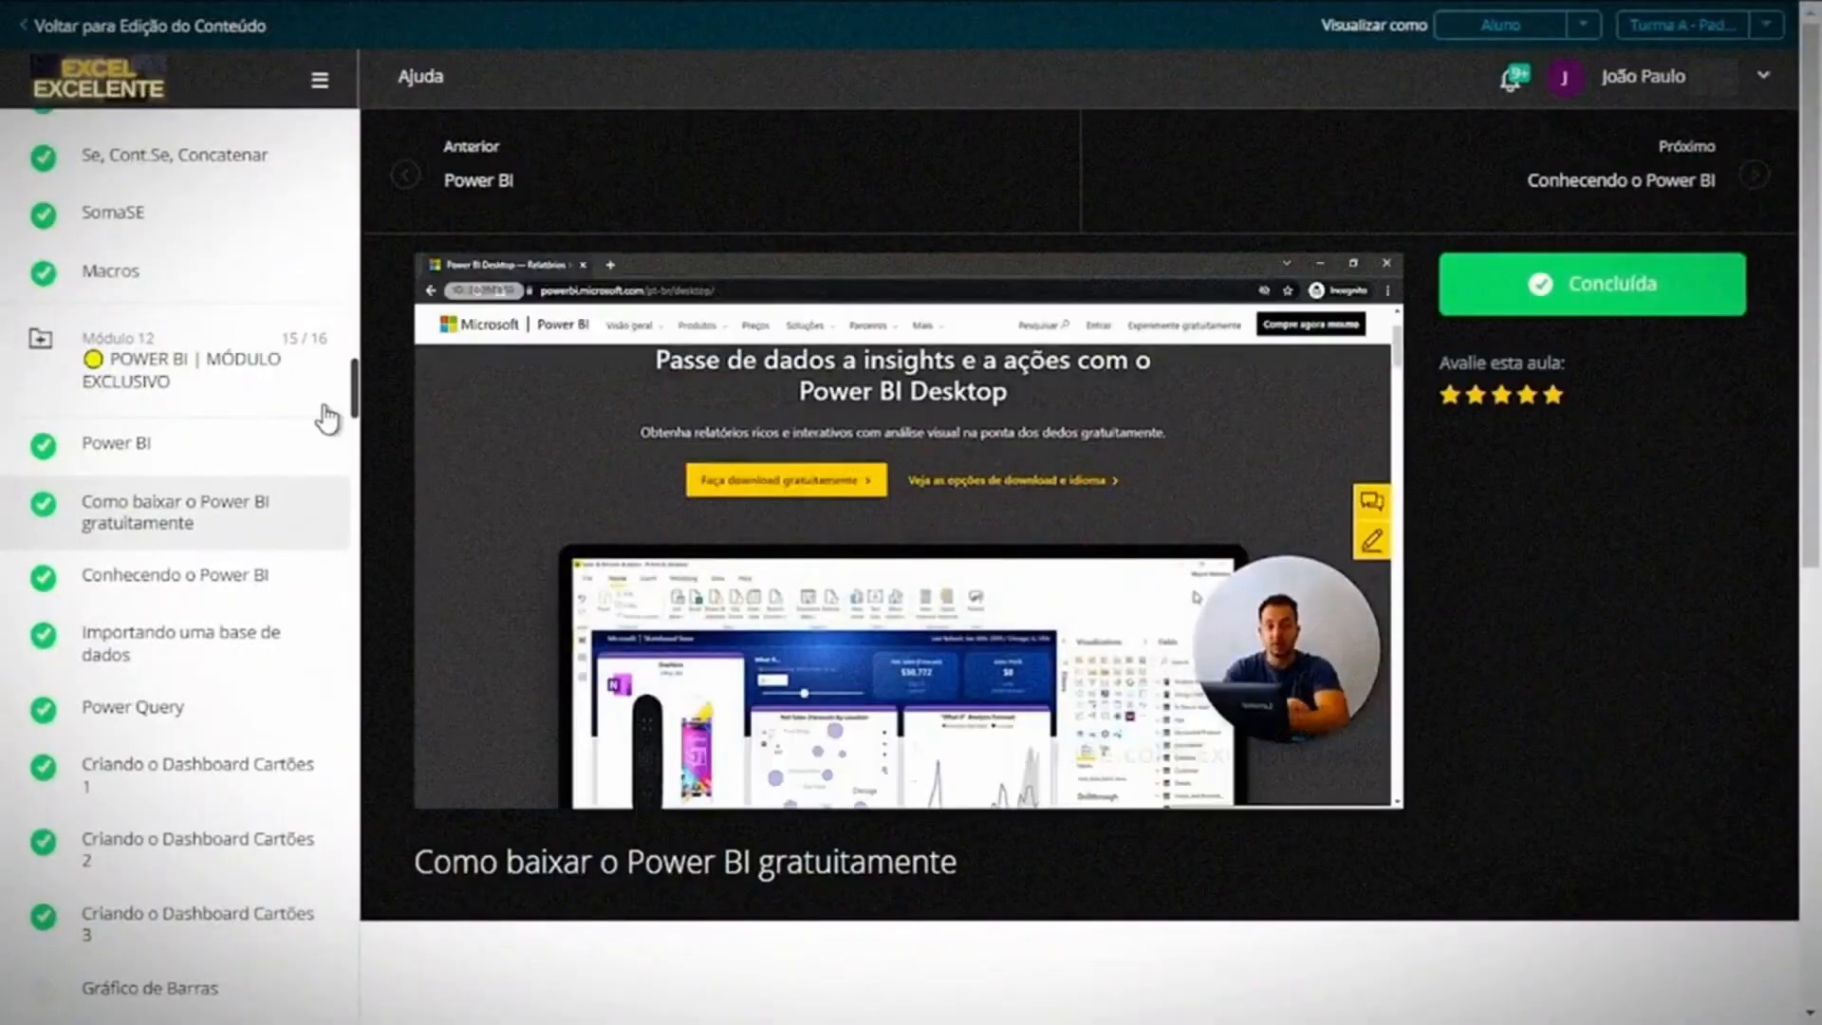